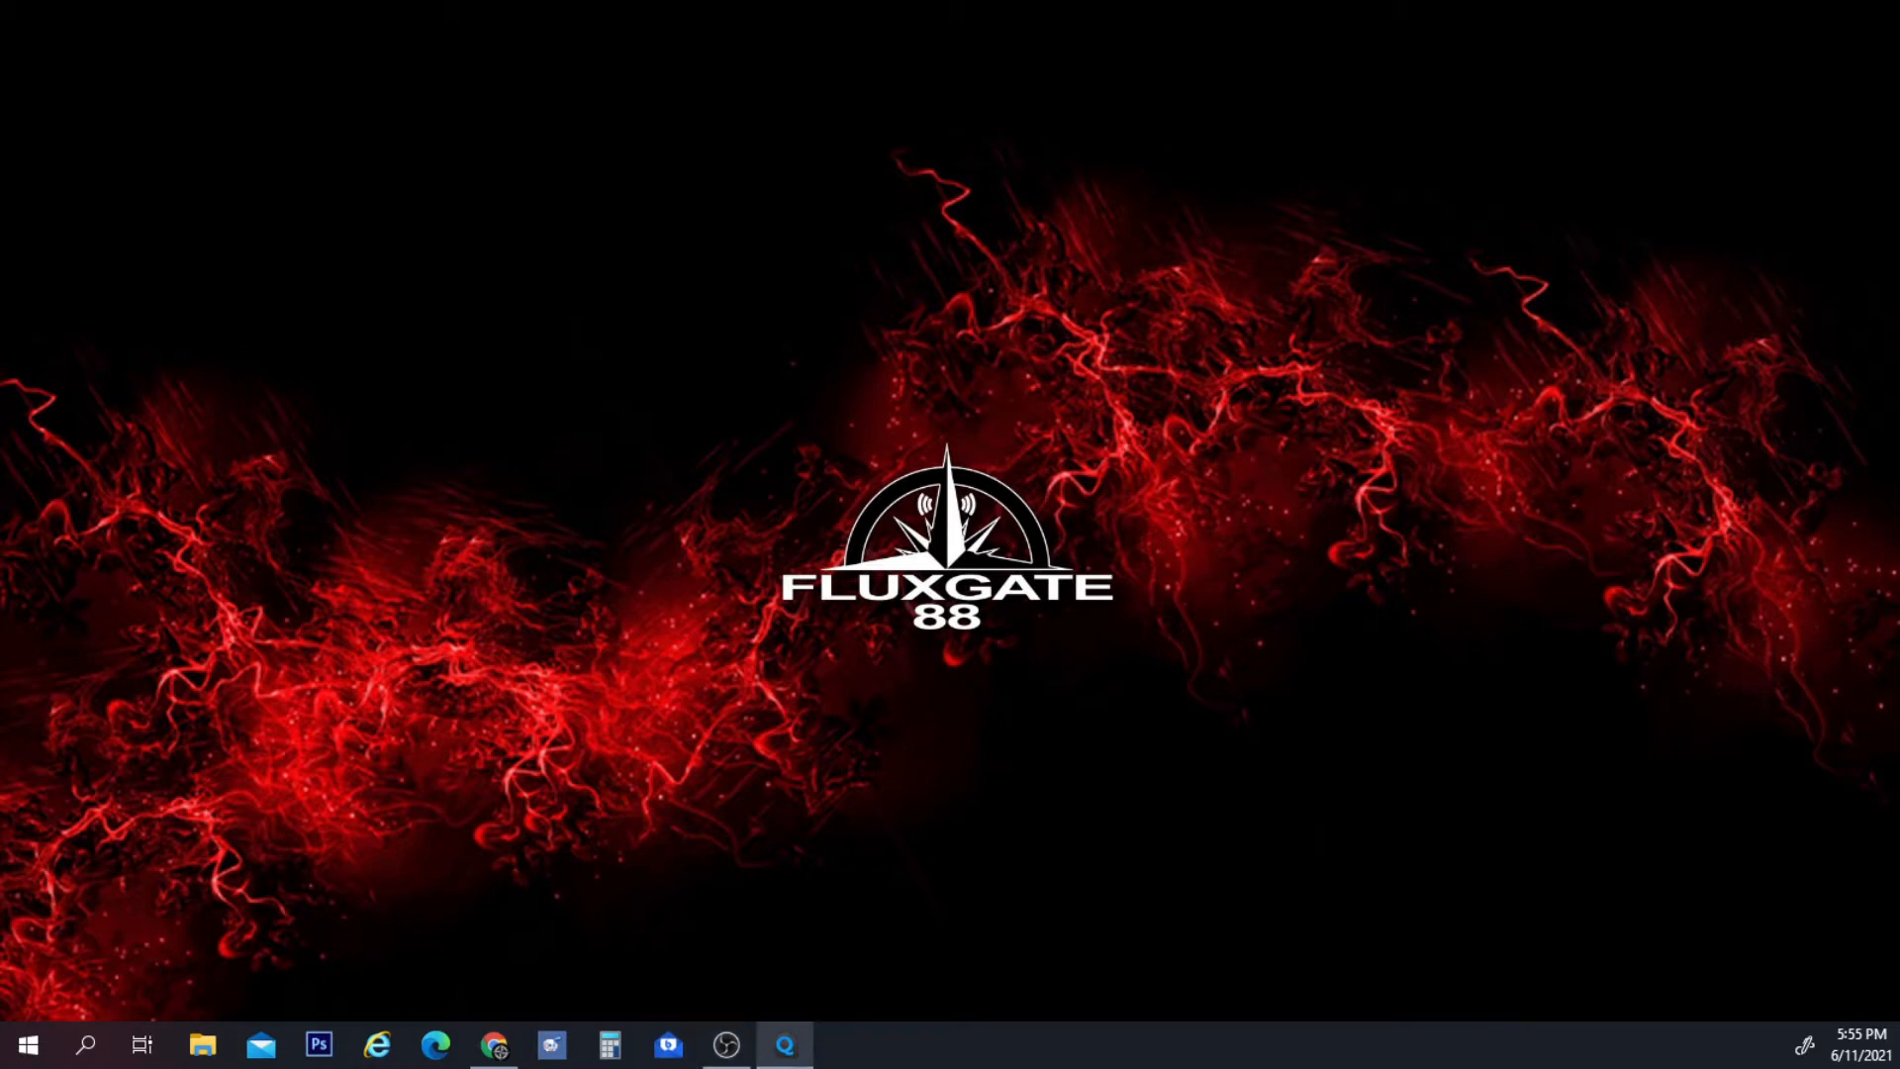
Bring up the MagicQ PC console, maximise it and open the MagicQ Visualiser window.
click(785, 1044)
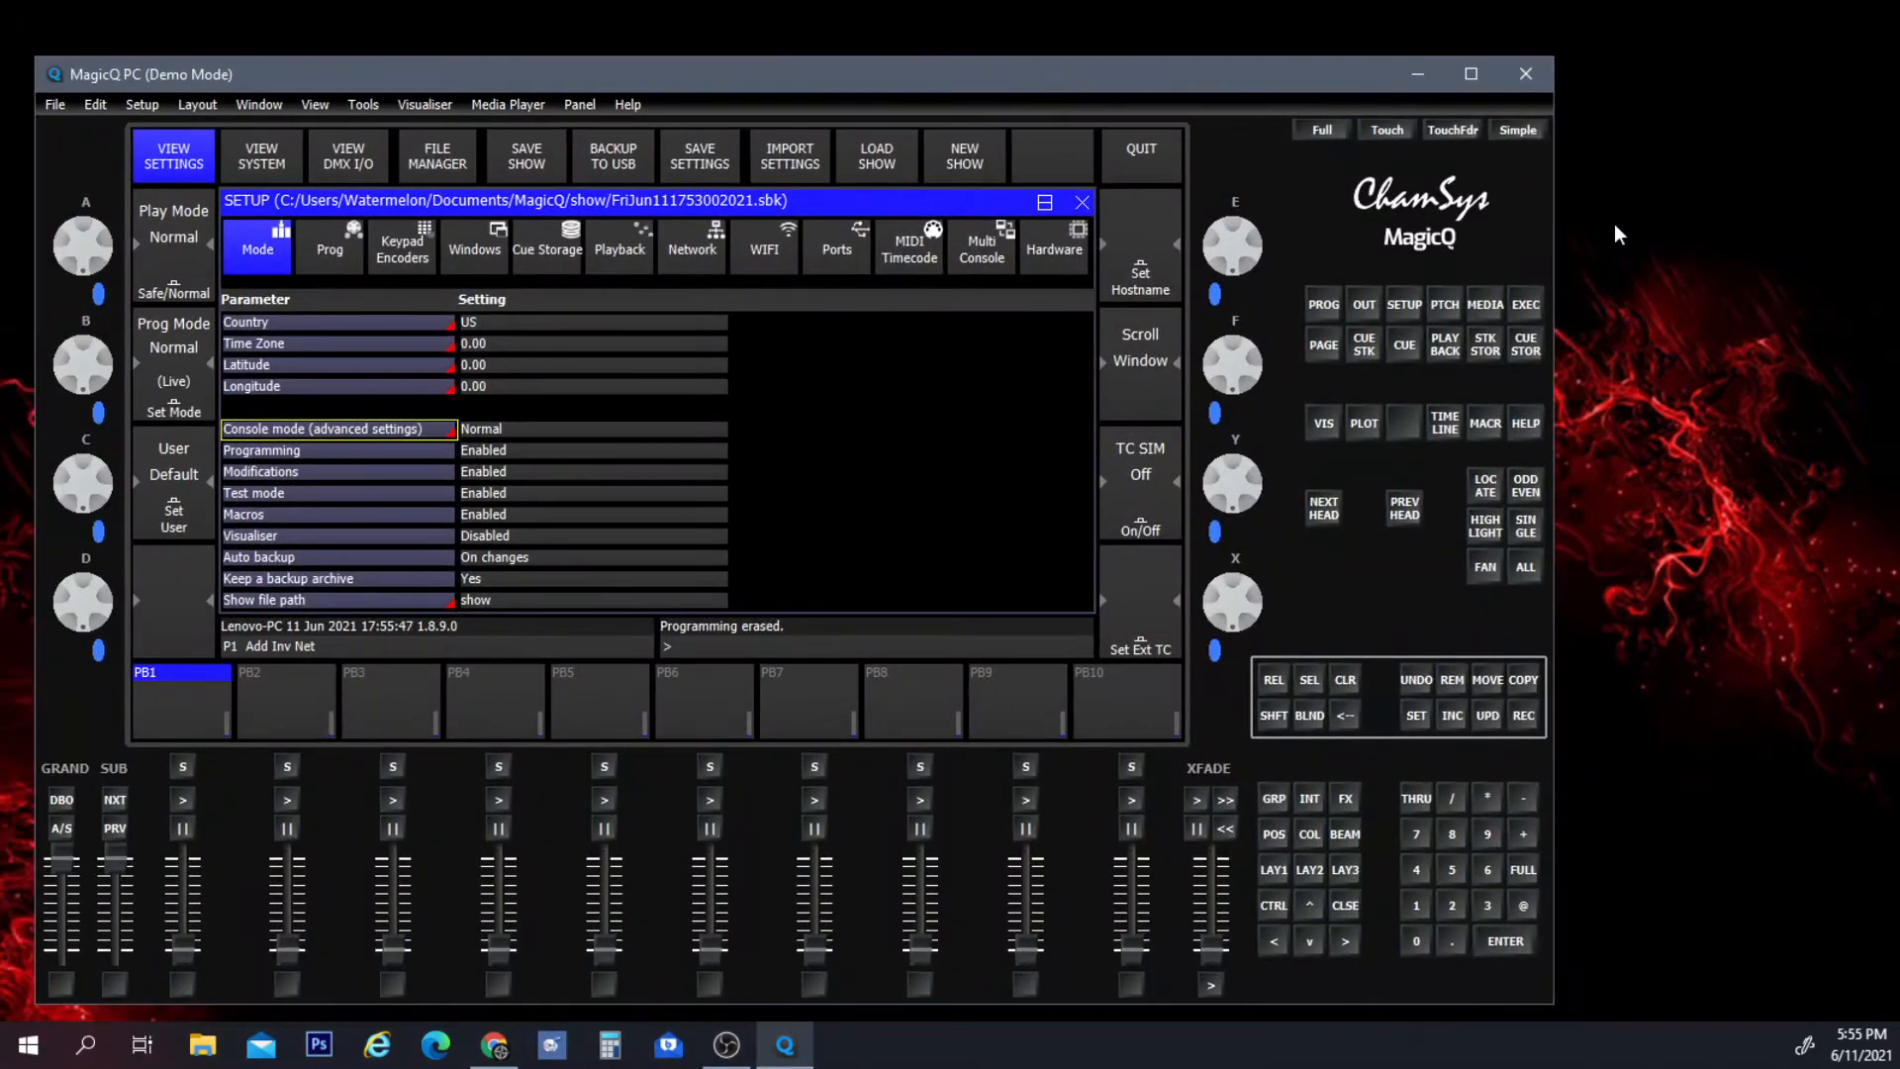
click(1486, 67)
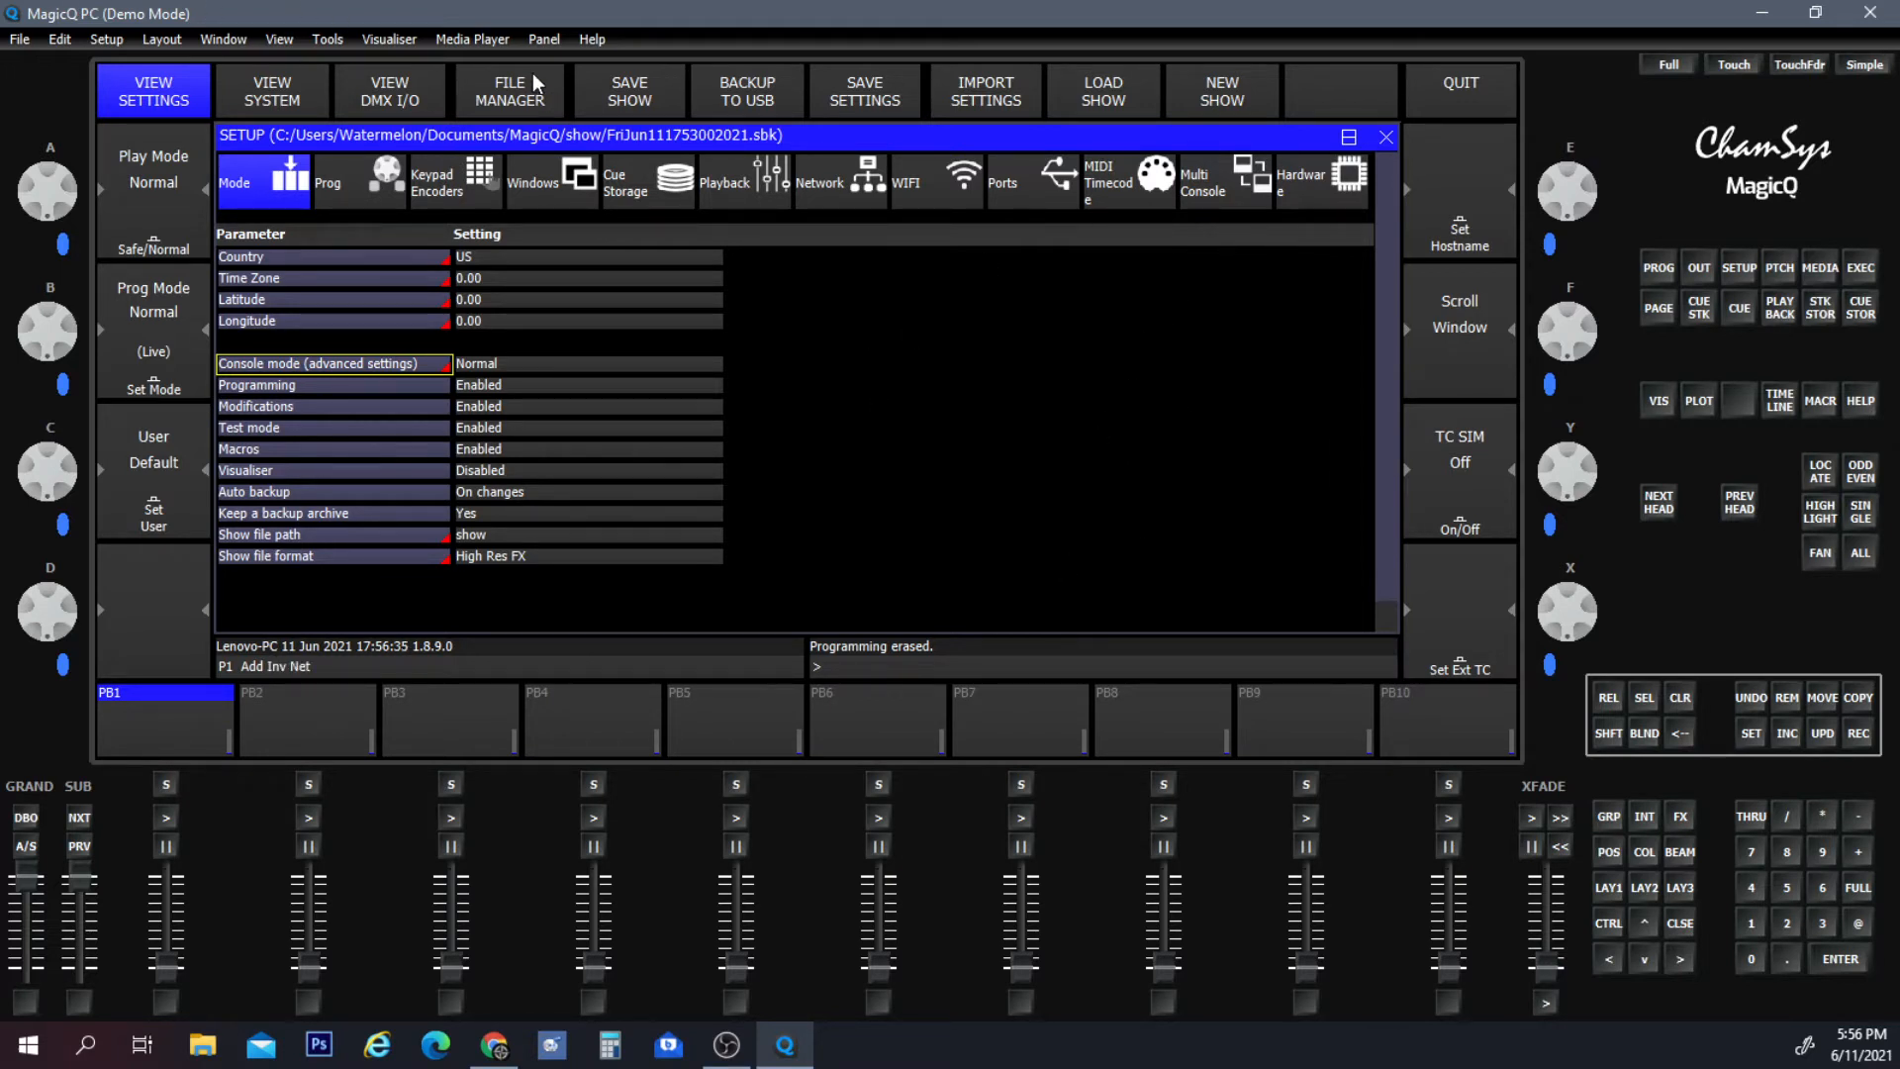
click(402, 39)
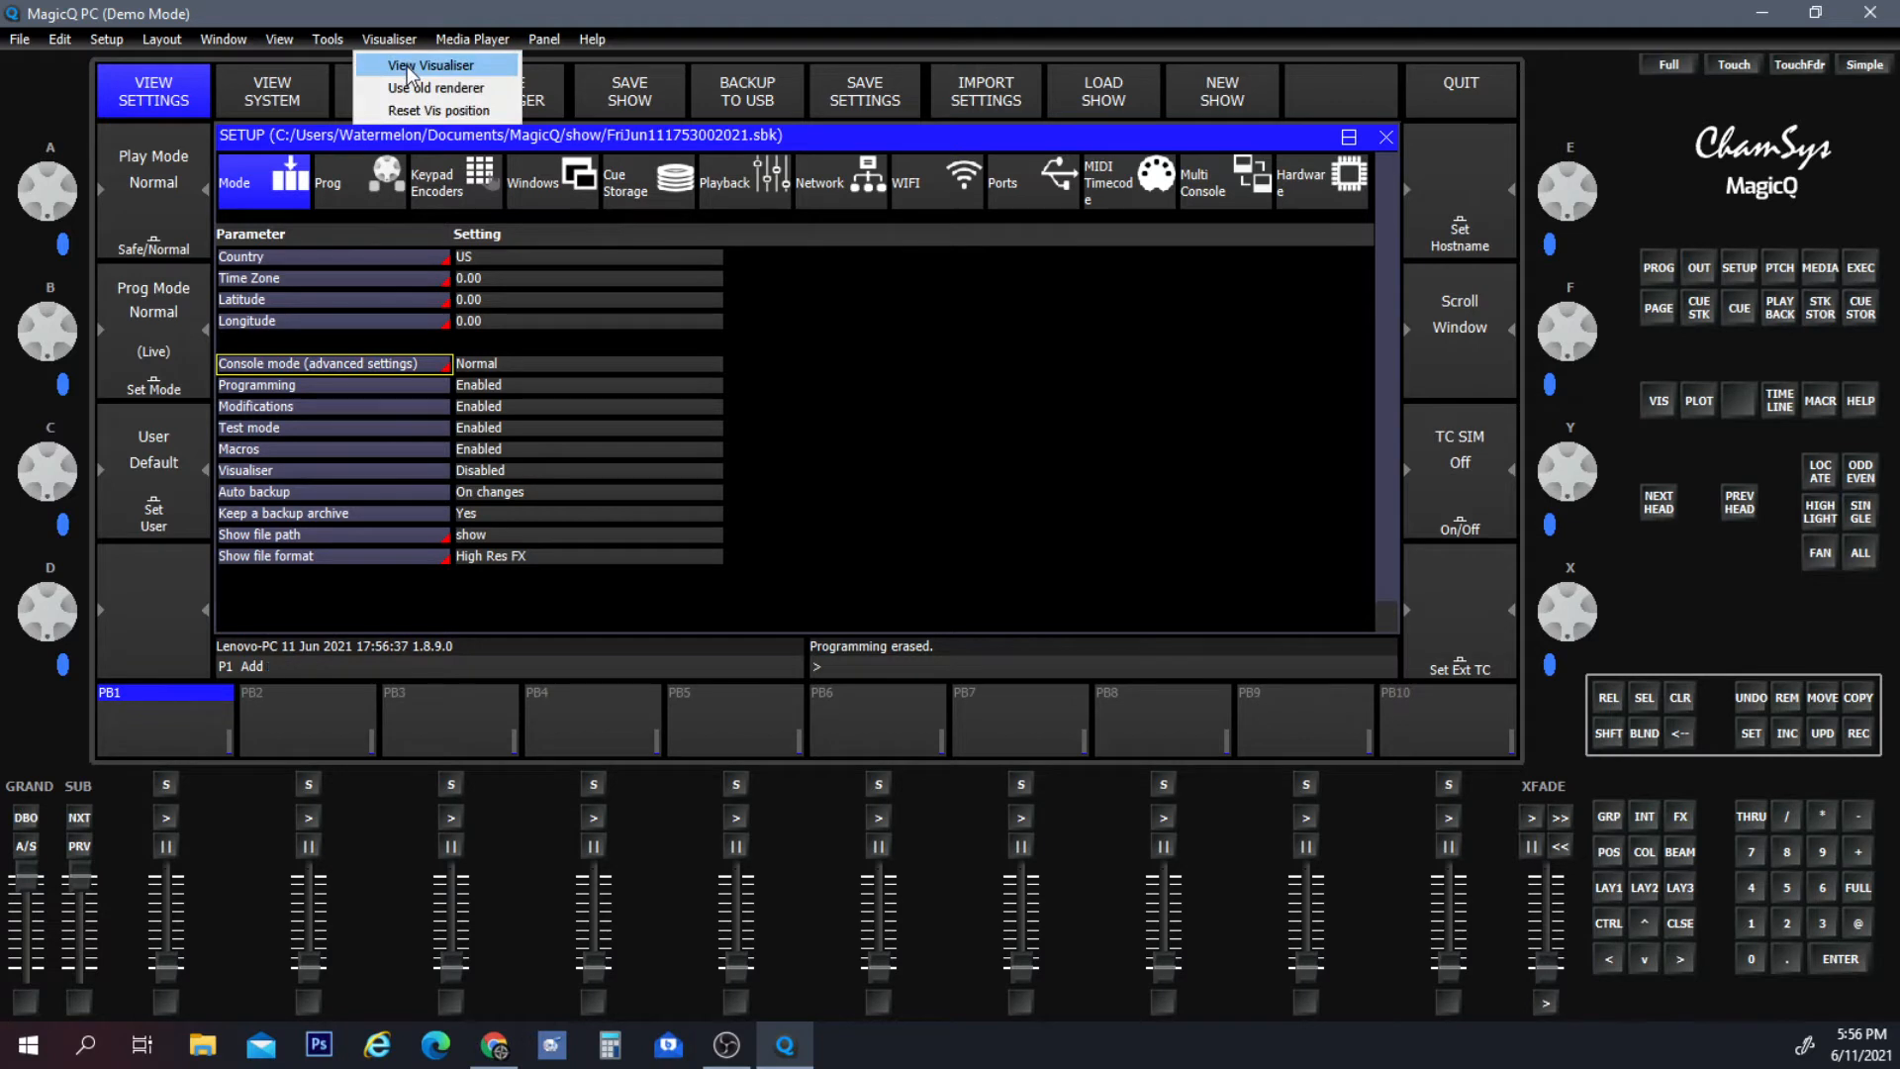
click(407, 65)
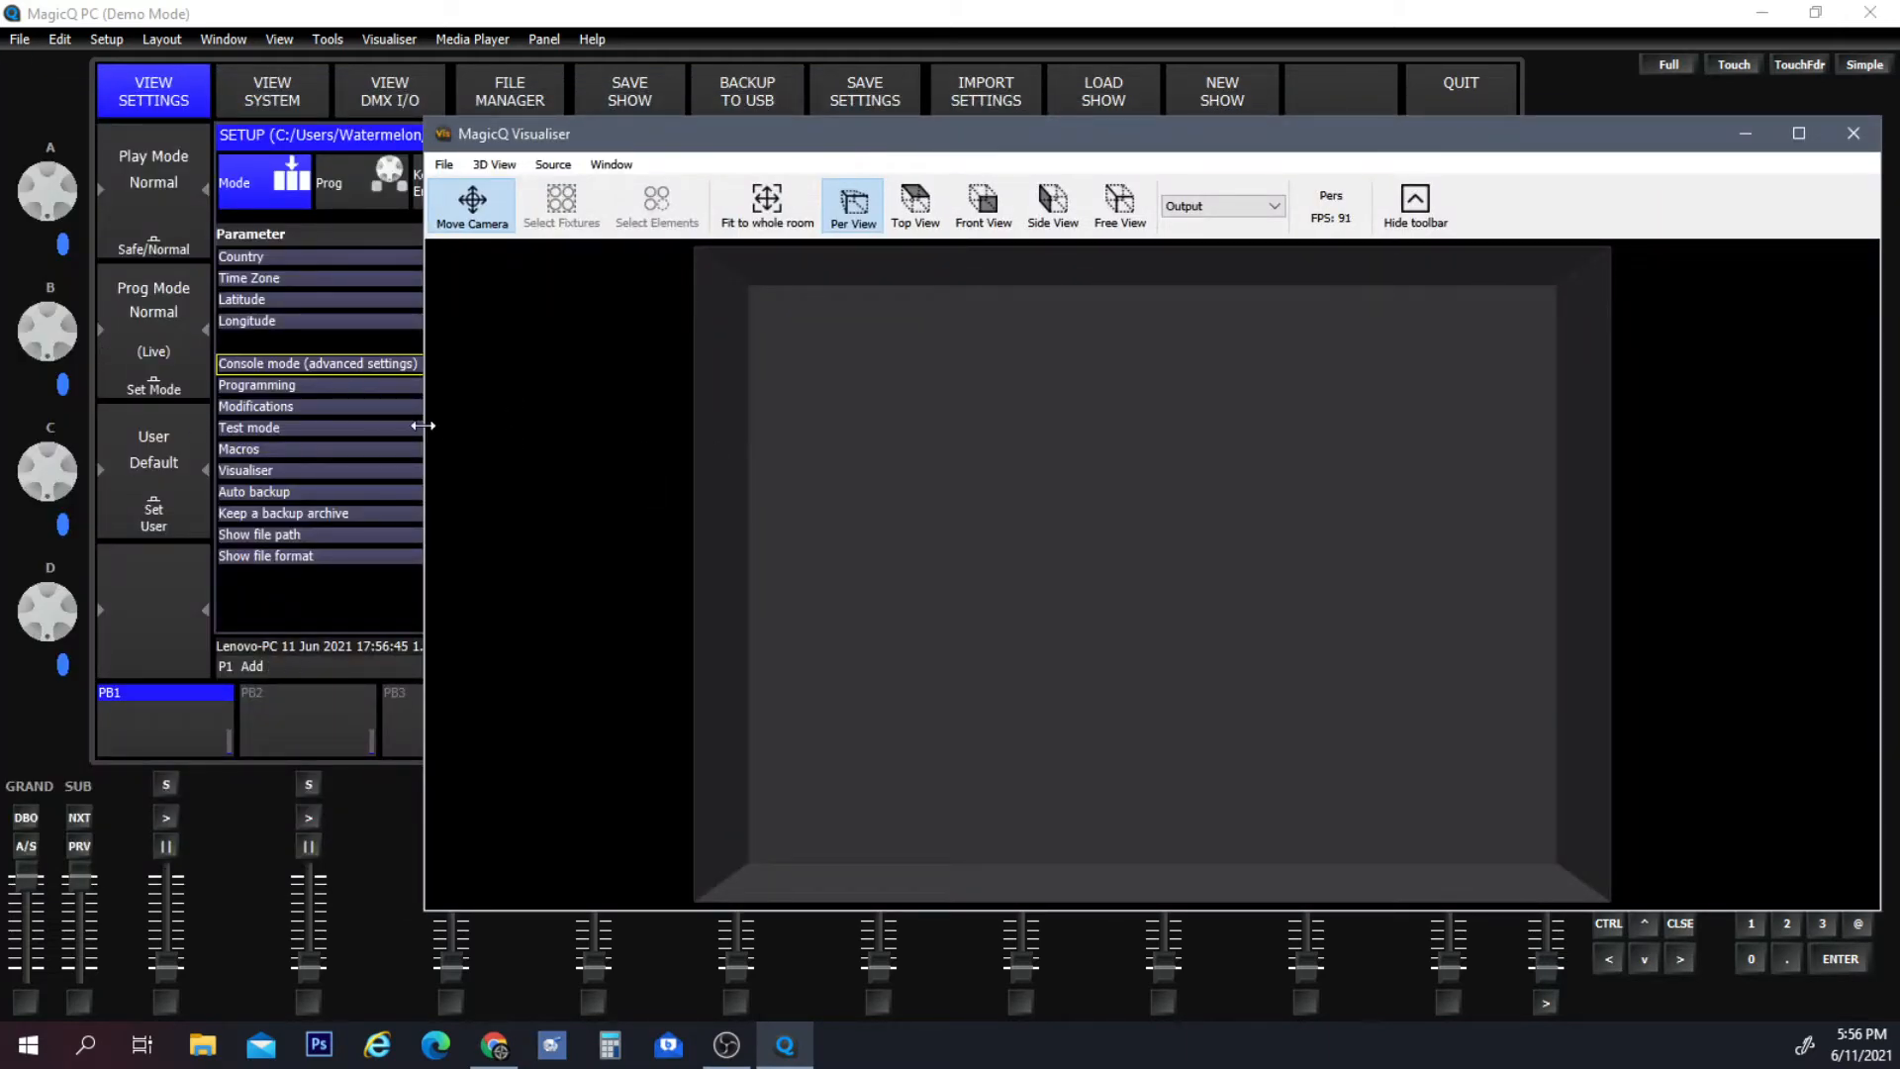
Narrow the Visualiser window, fit its view to the whole room and reposition the window over the console.
drag(422, 424, 976, 414)
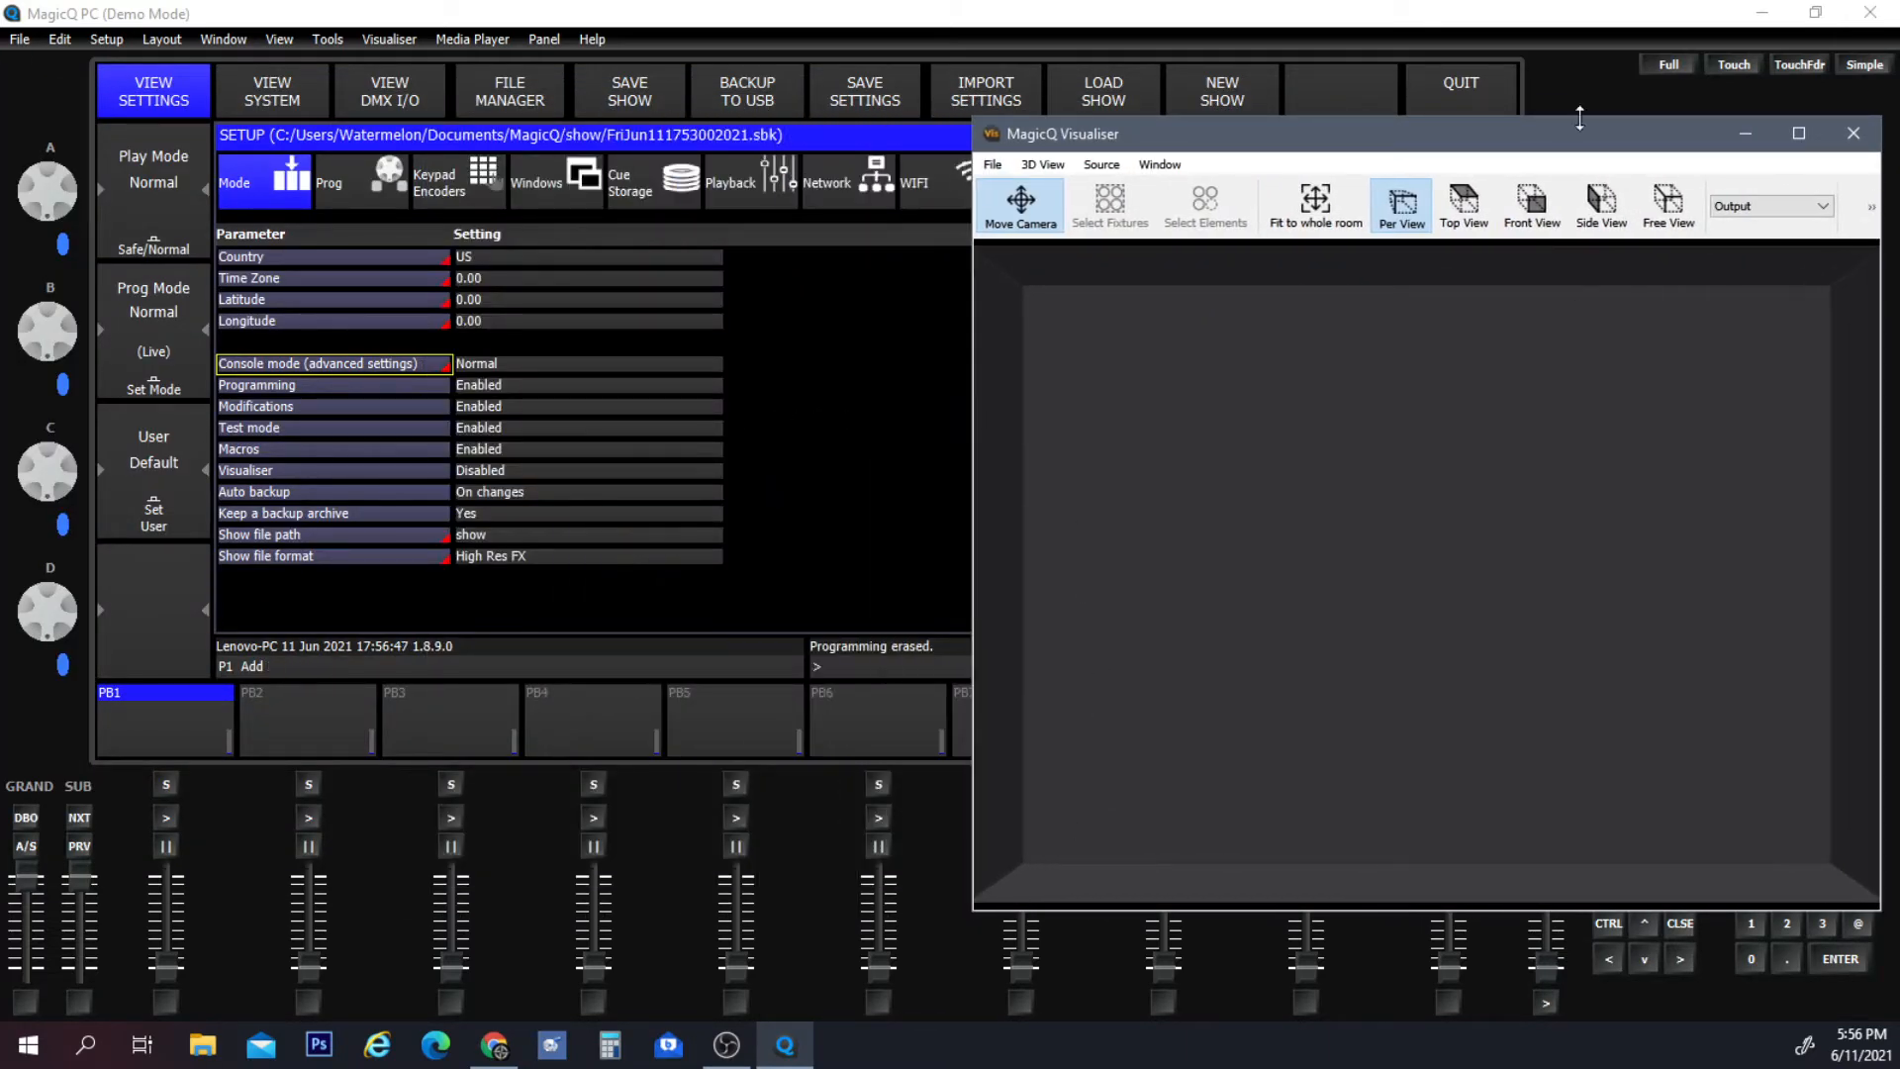
click(1304, 216)
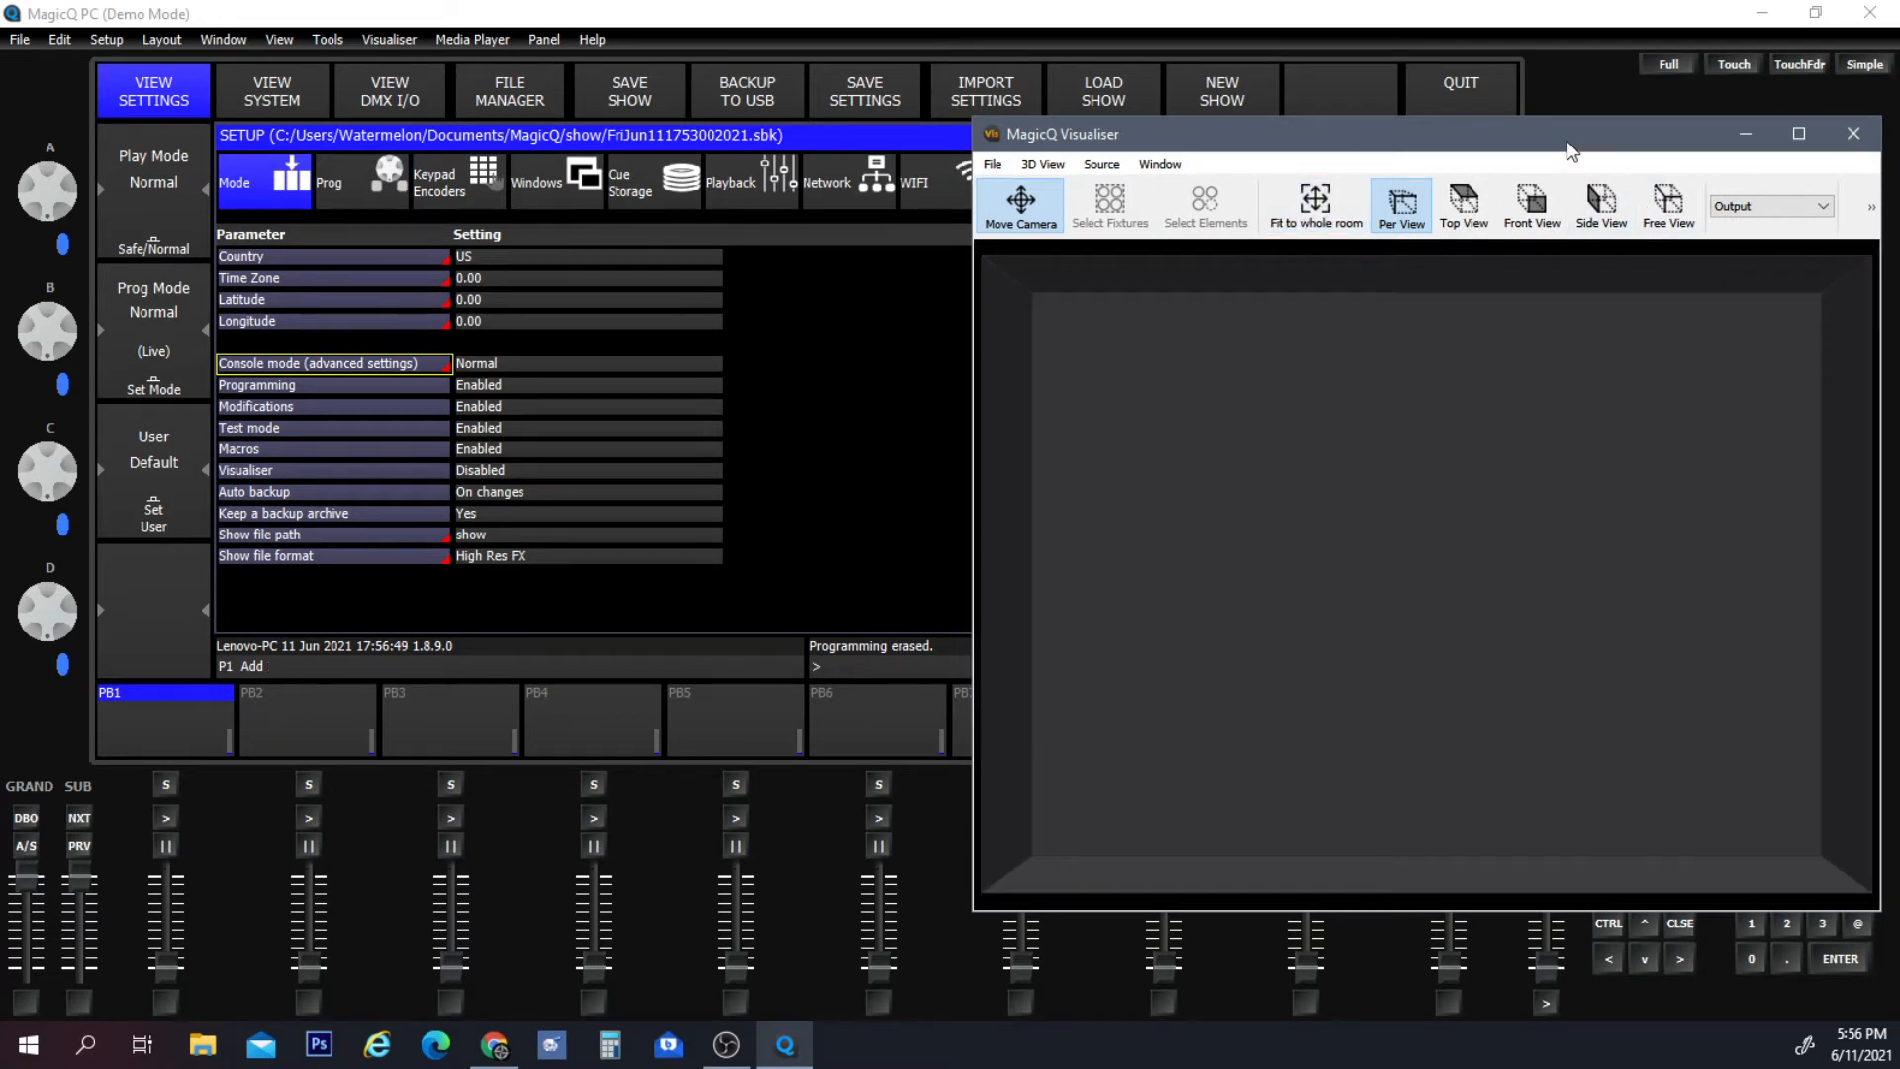
drag(1566, 138, 1482, 149)
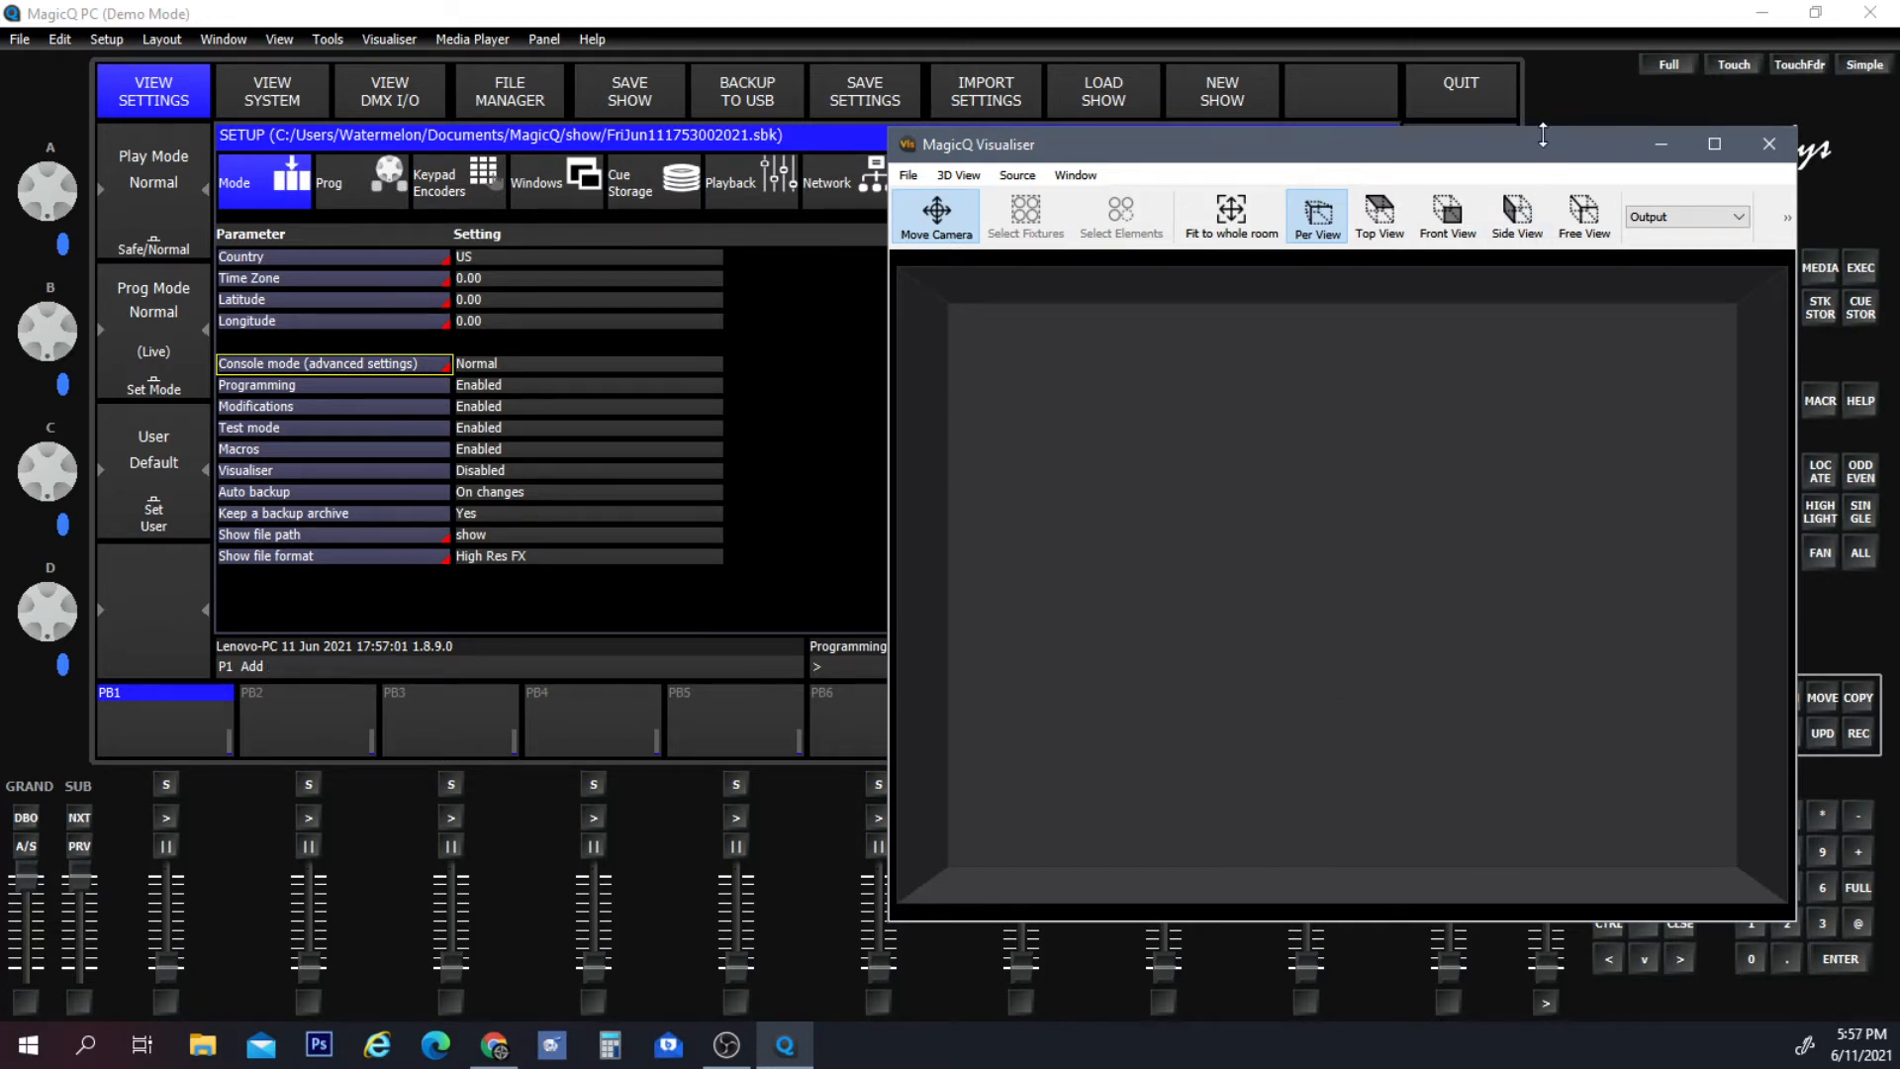
drag(1536, 146, 1454, 157)
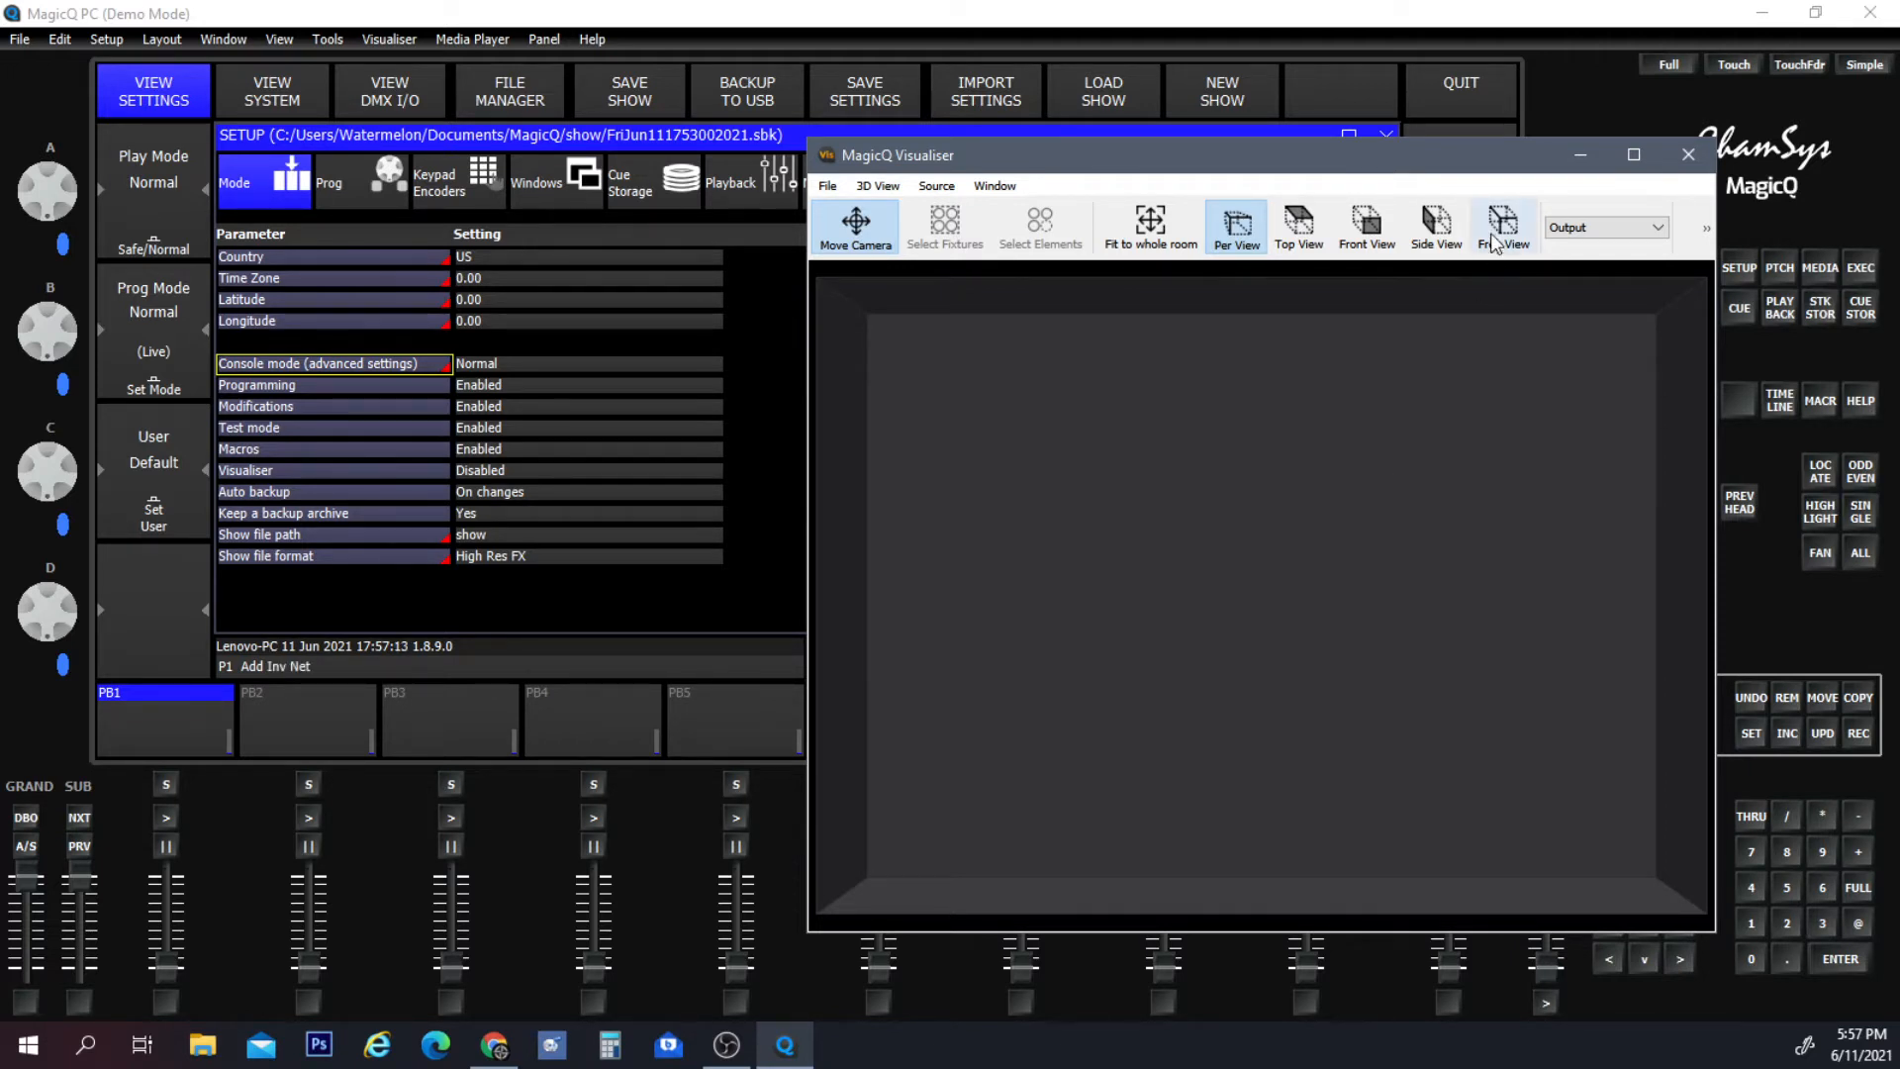
drag(1483, 146, 1520, 218)
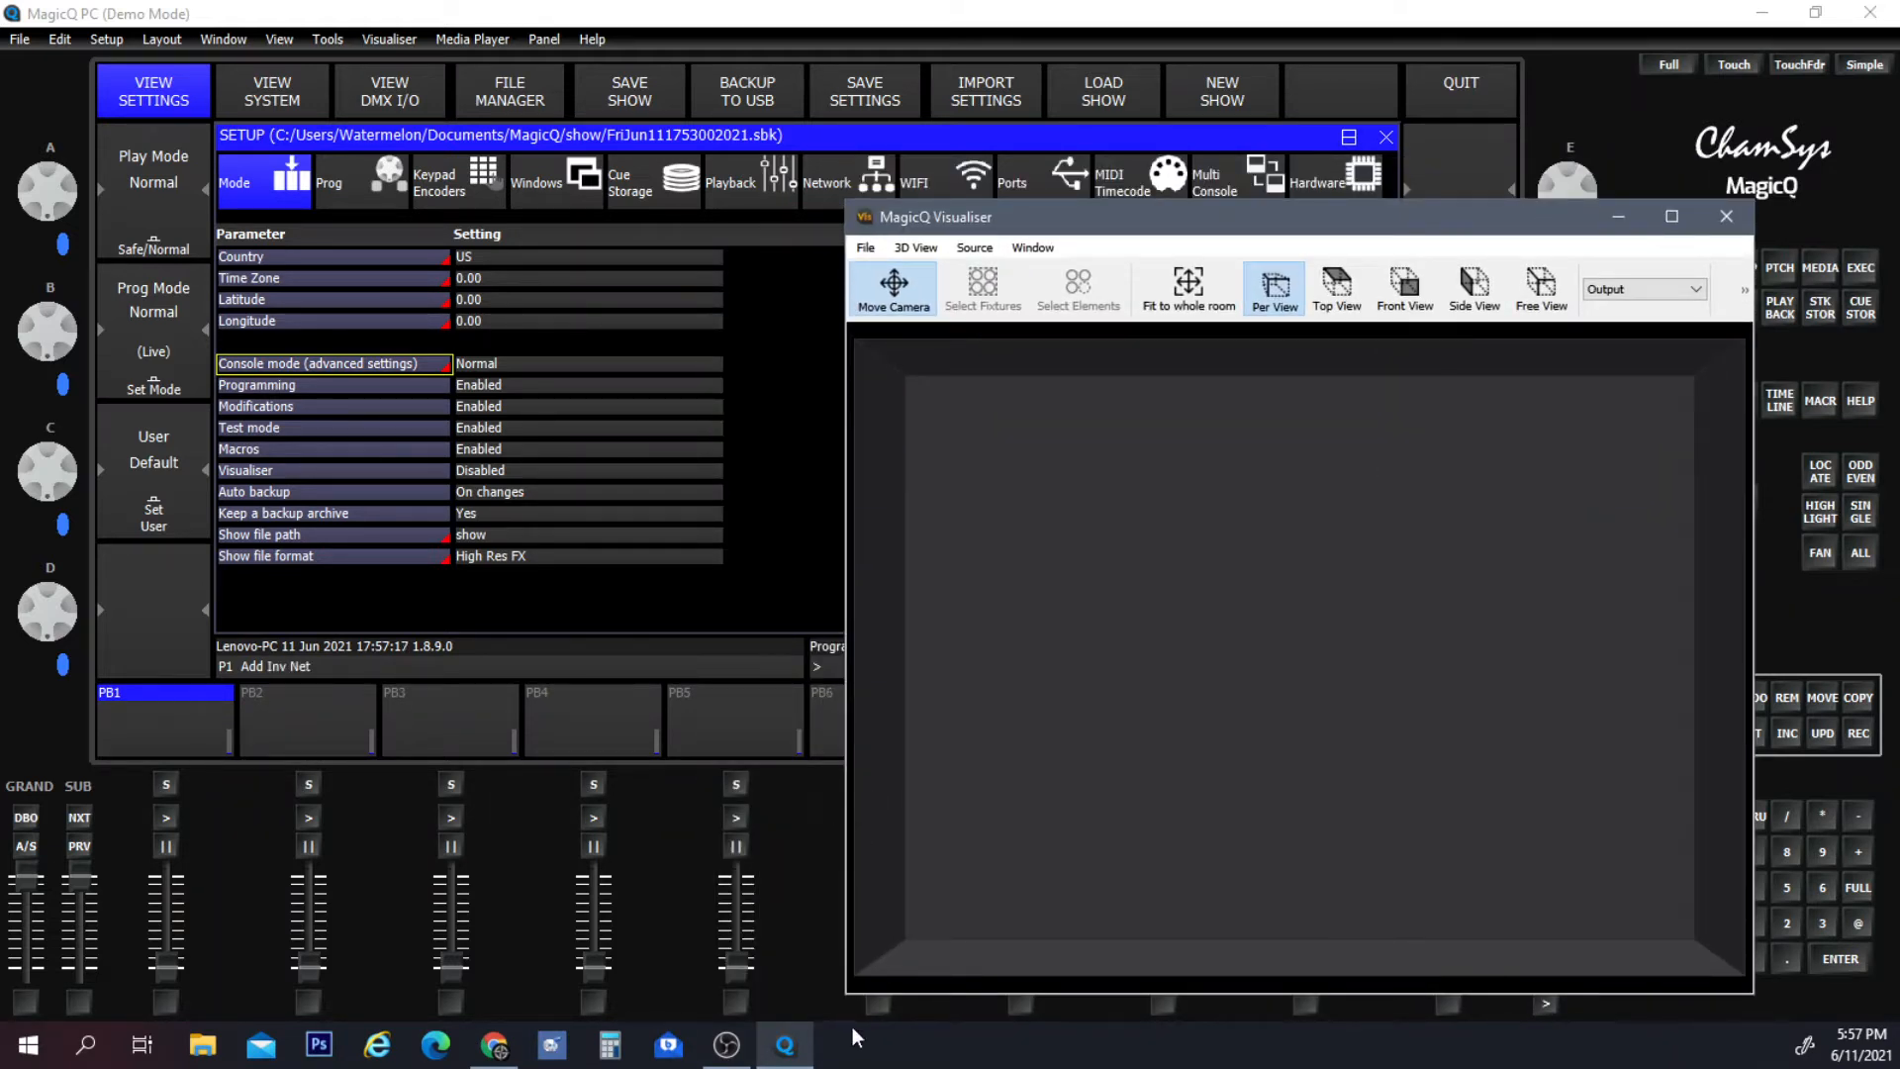
drag(852, 1007, 969, 892)
drag(1467, 216, 1132, 377)
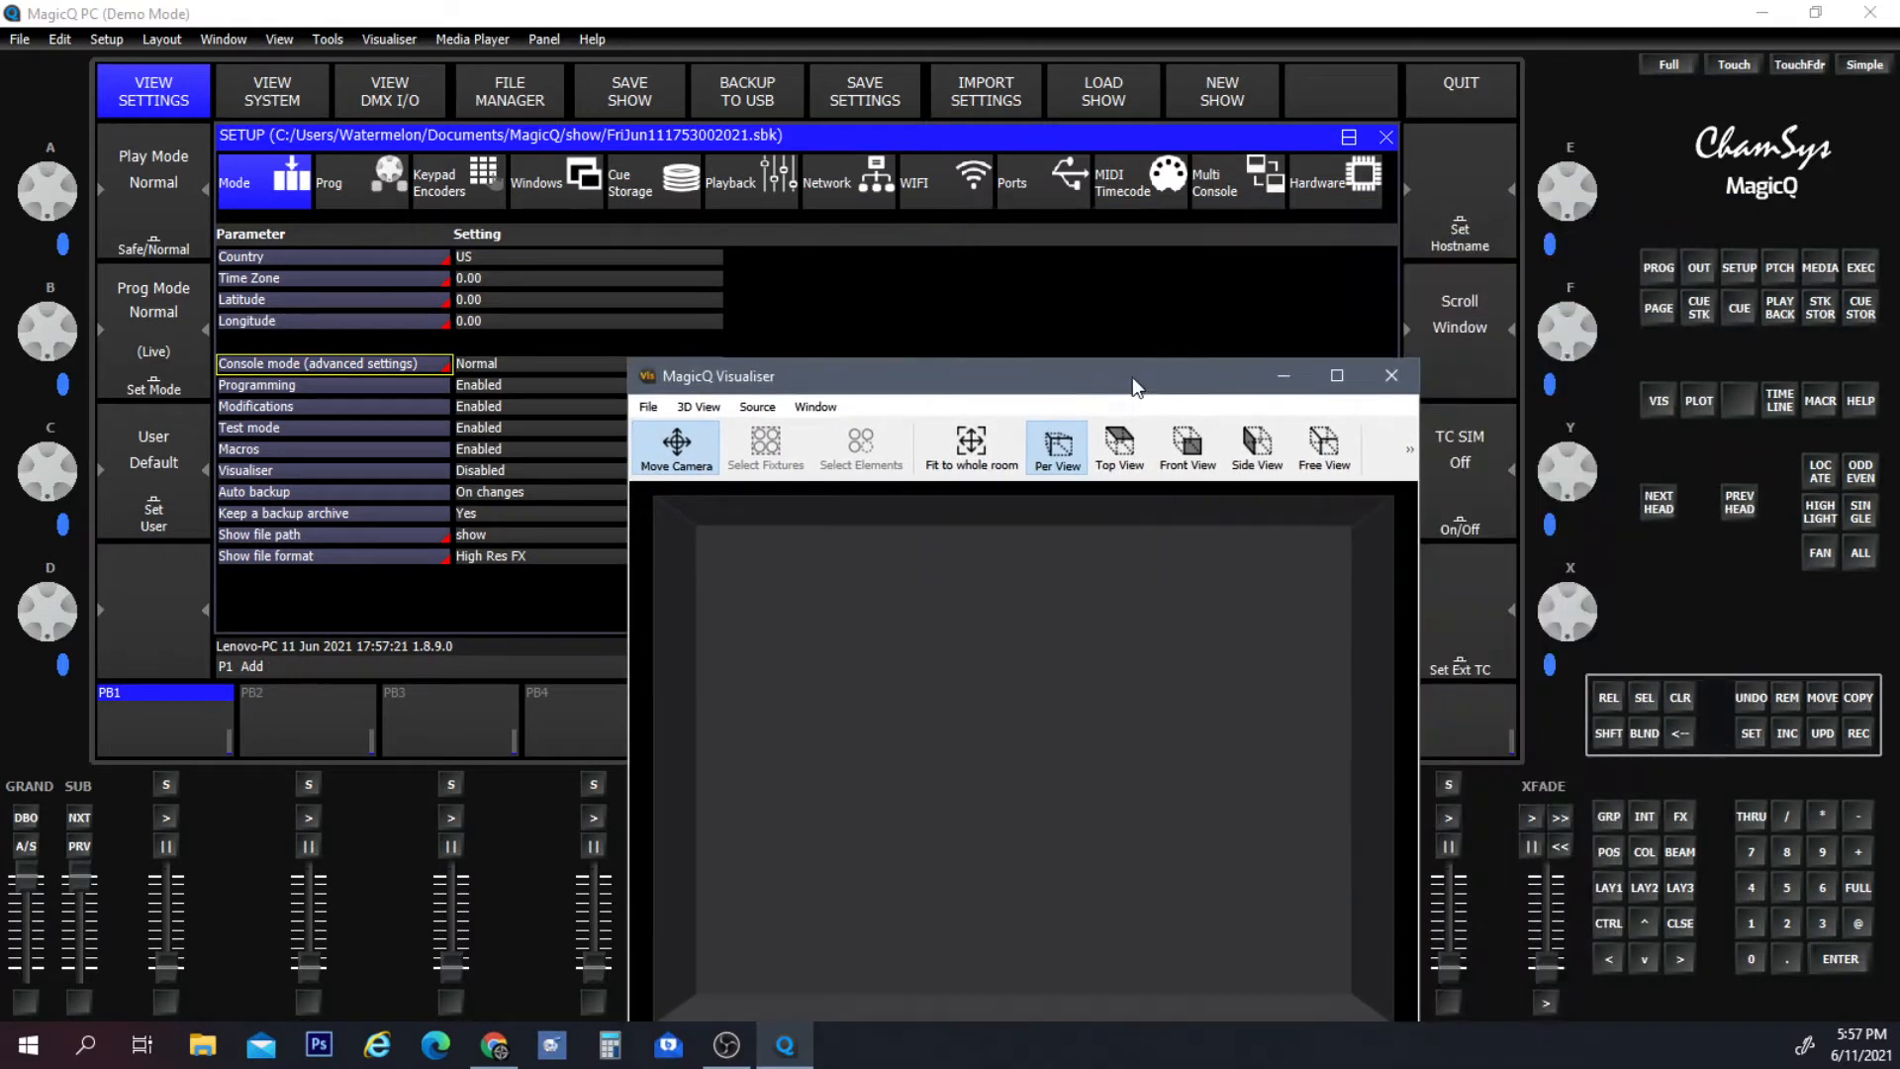
Look at the empty programmer and the group palettes, ending on the Patch window.
click(1659, 267)
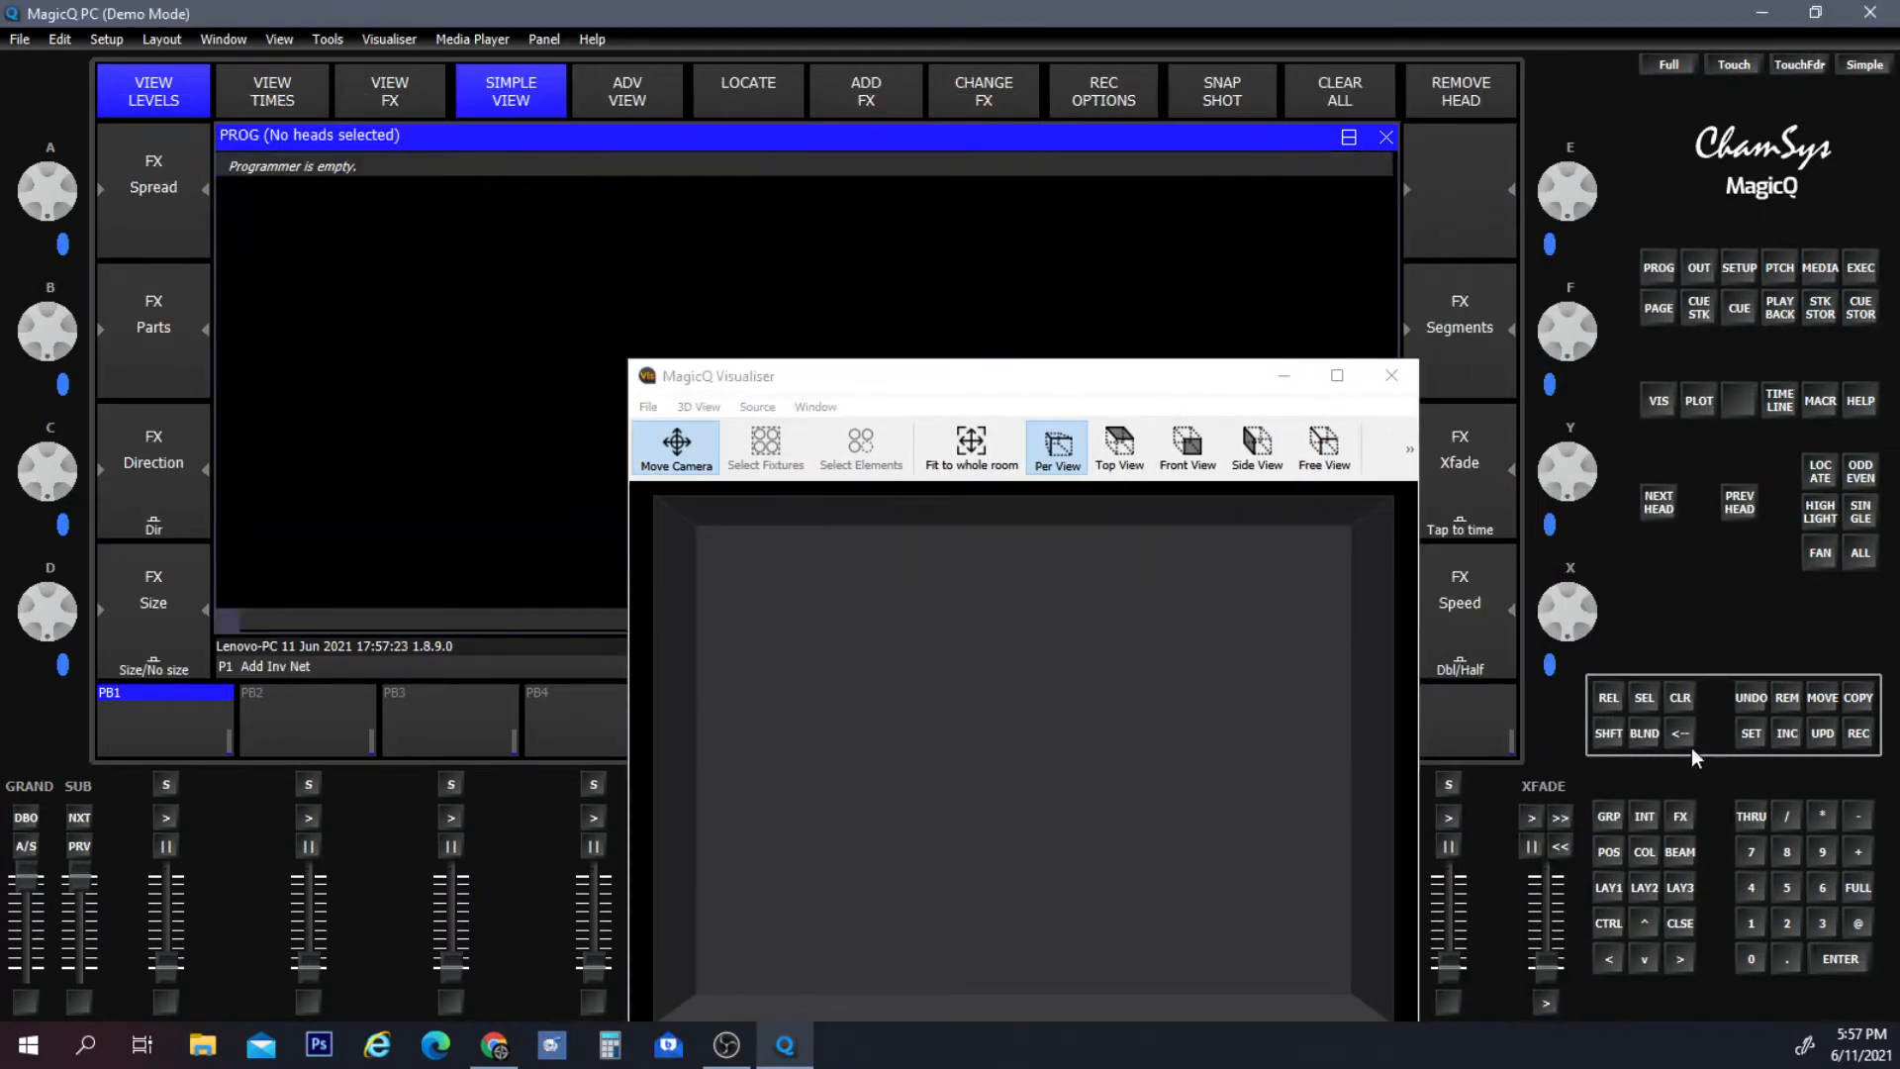
click(1610, 816)
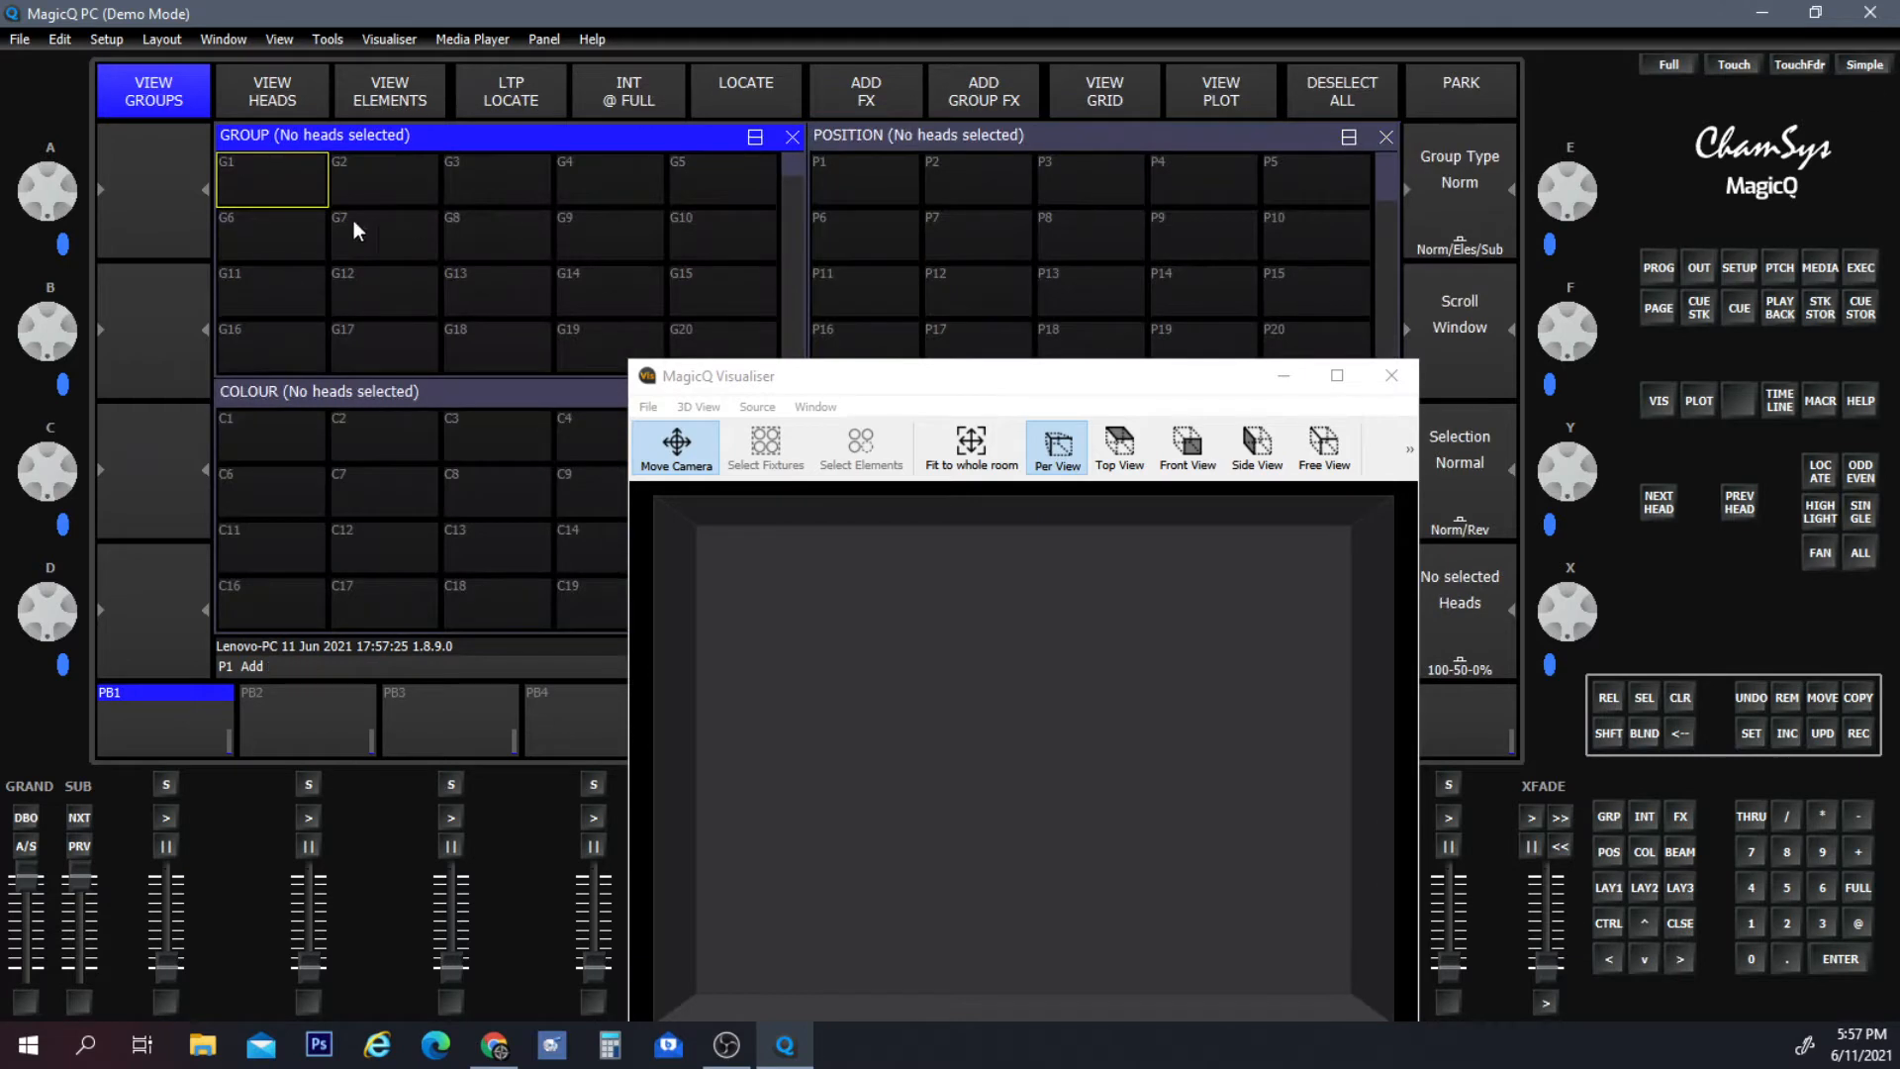
click(1782, 268)
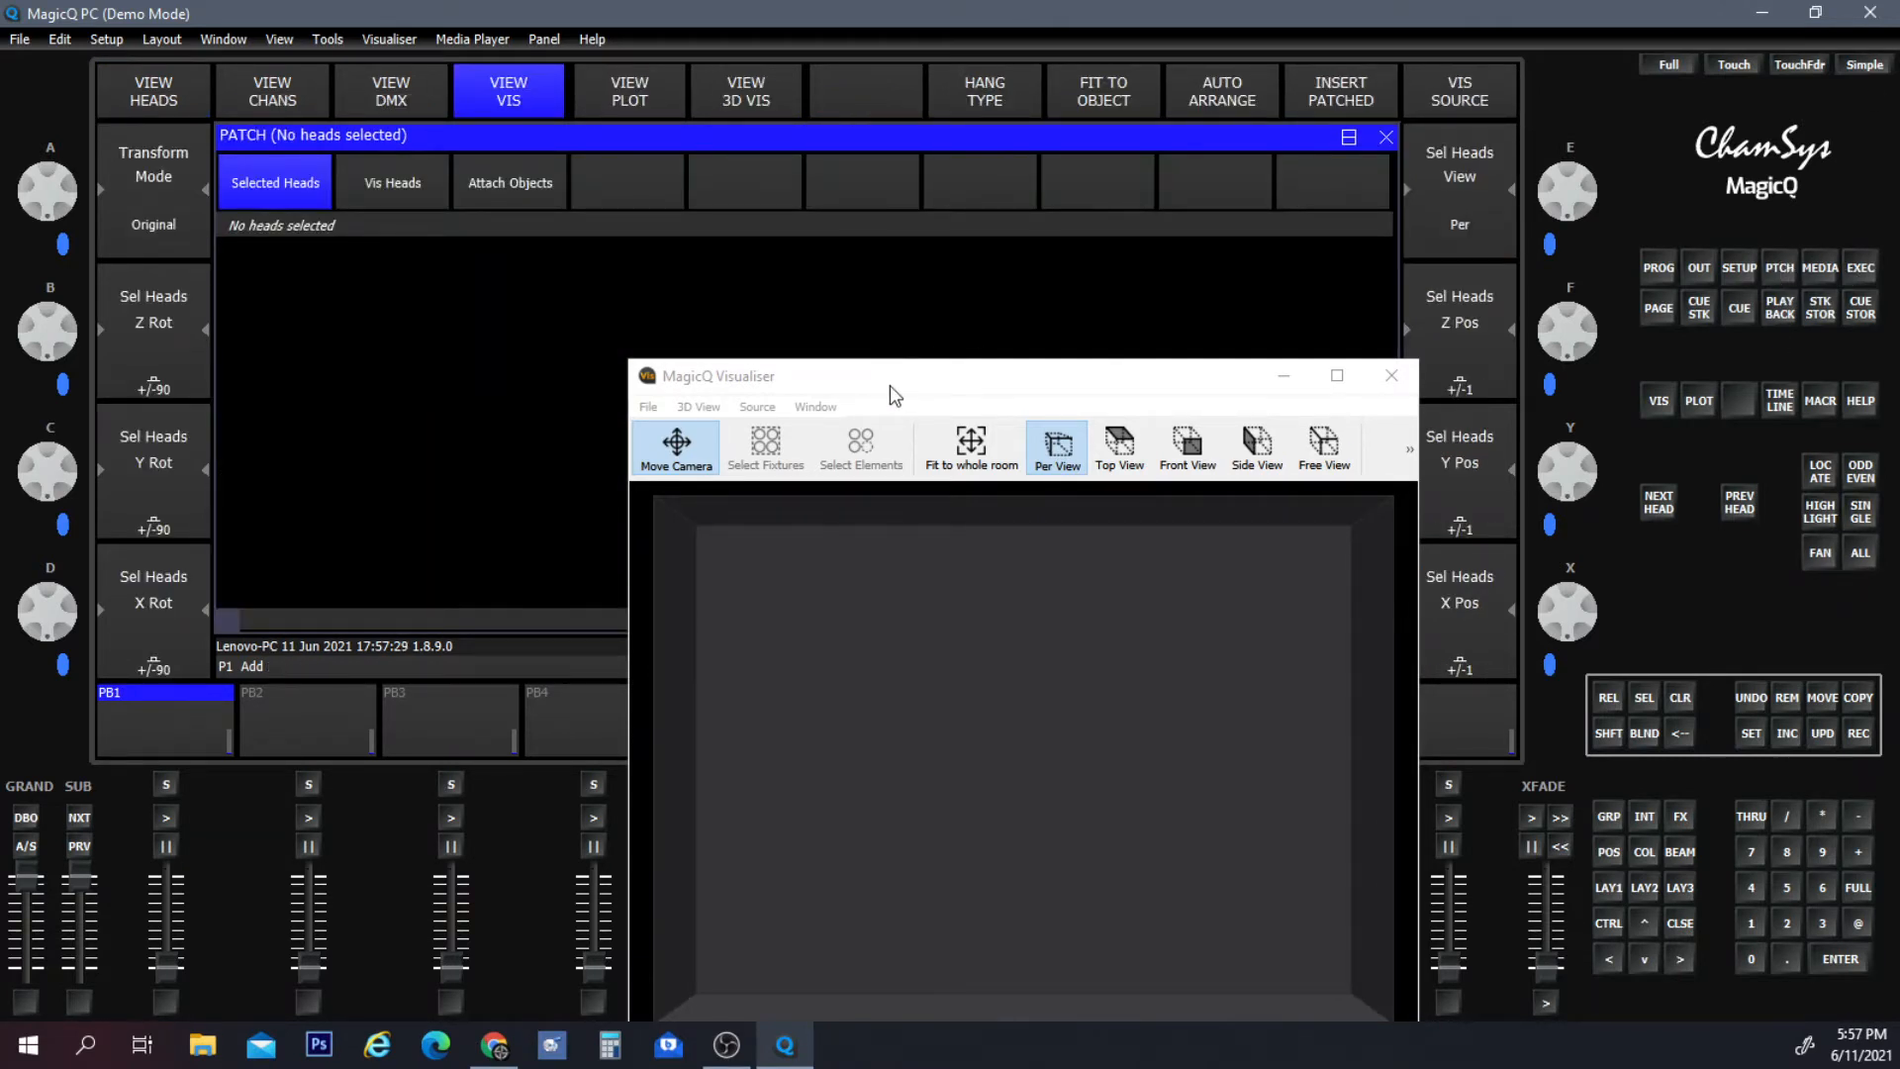
Shrink the Visualiser window, place it beside the console display and fit its view to the whole room.
drag(889, 384, 1174, 244)
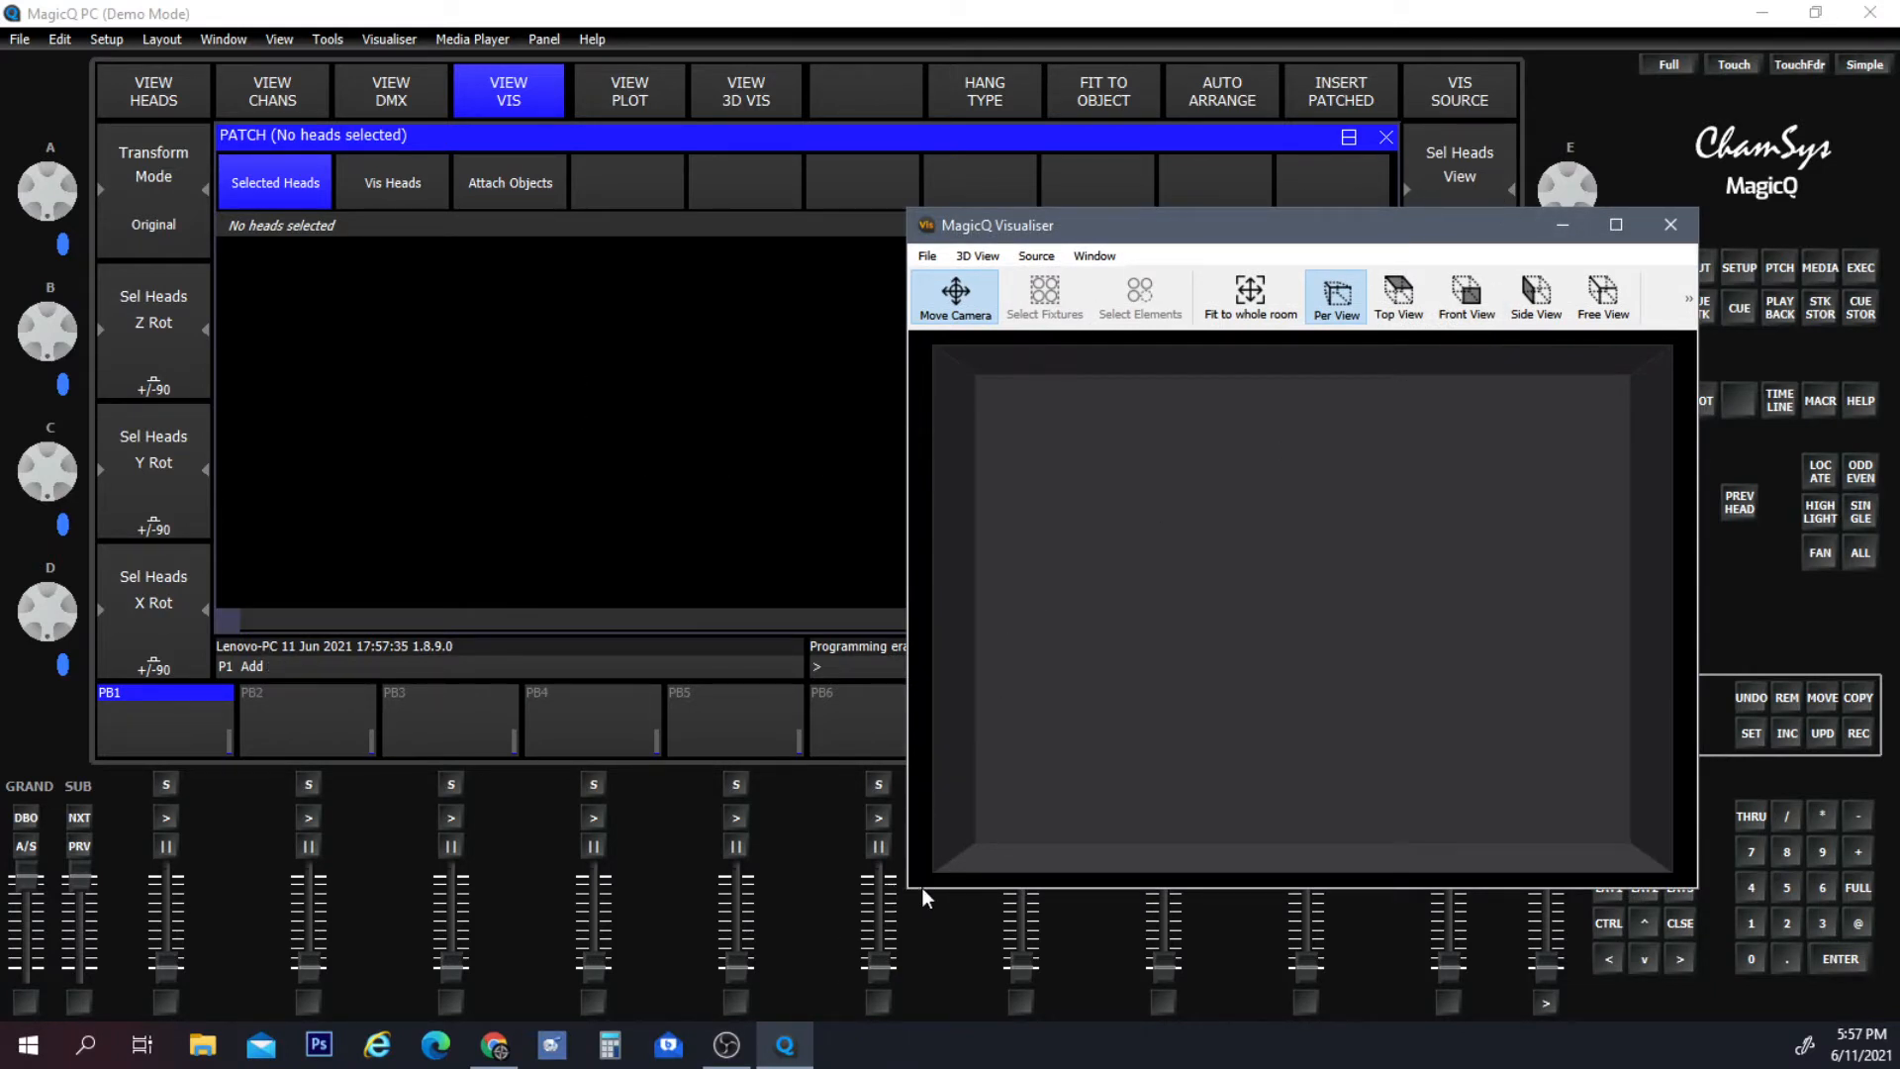
drag(909, 741, 1230, 759)
drag(1220, 893, 1395, 599)
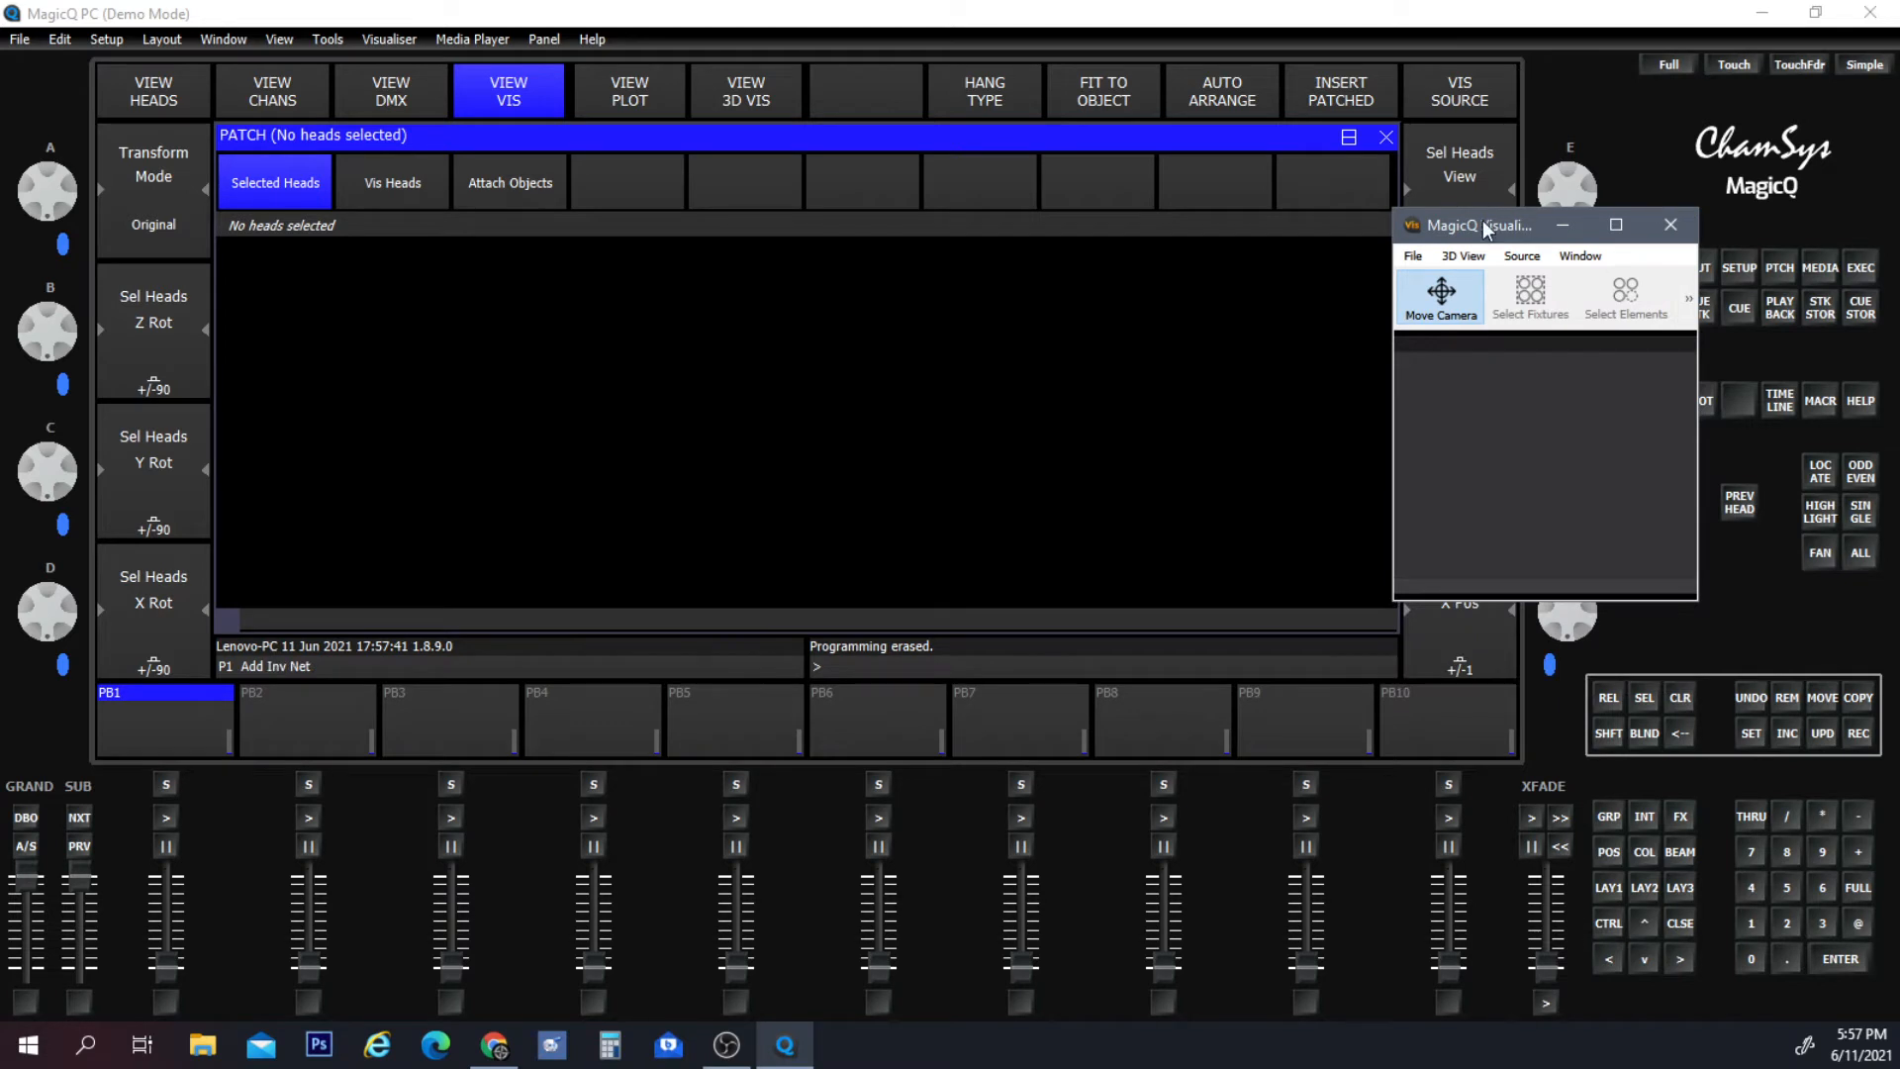
drag(1482, 226, 1623, 73)
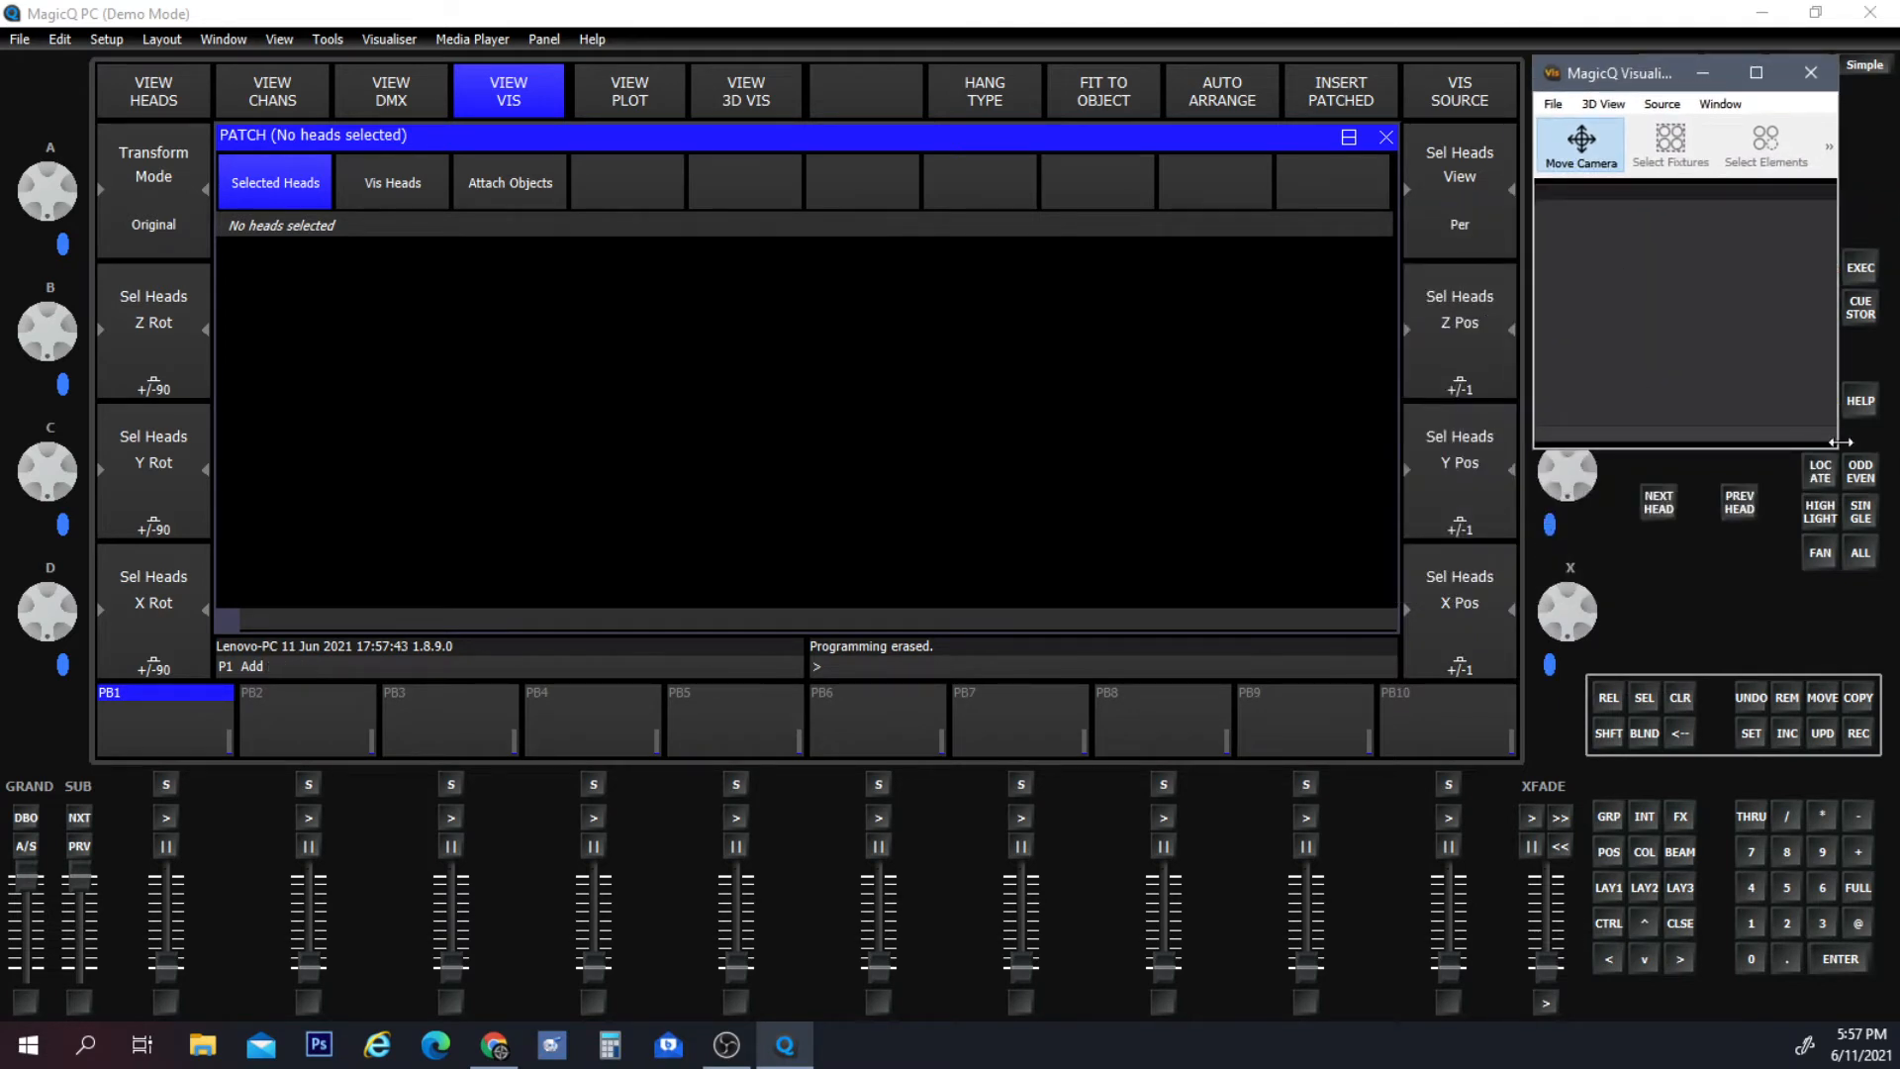
drag(1839, 444, 1880, 512)
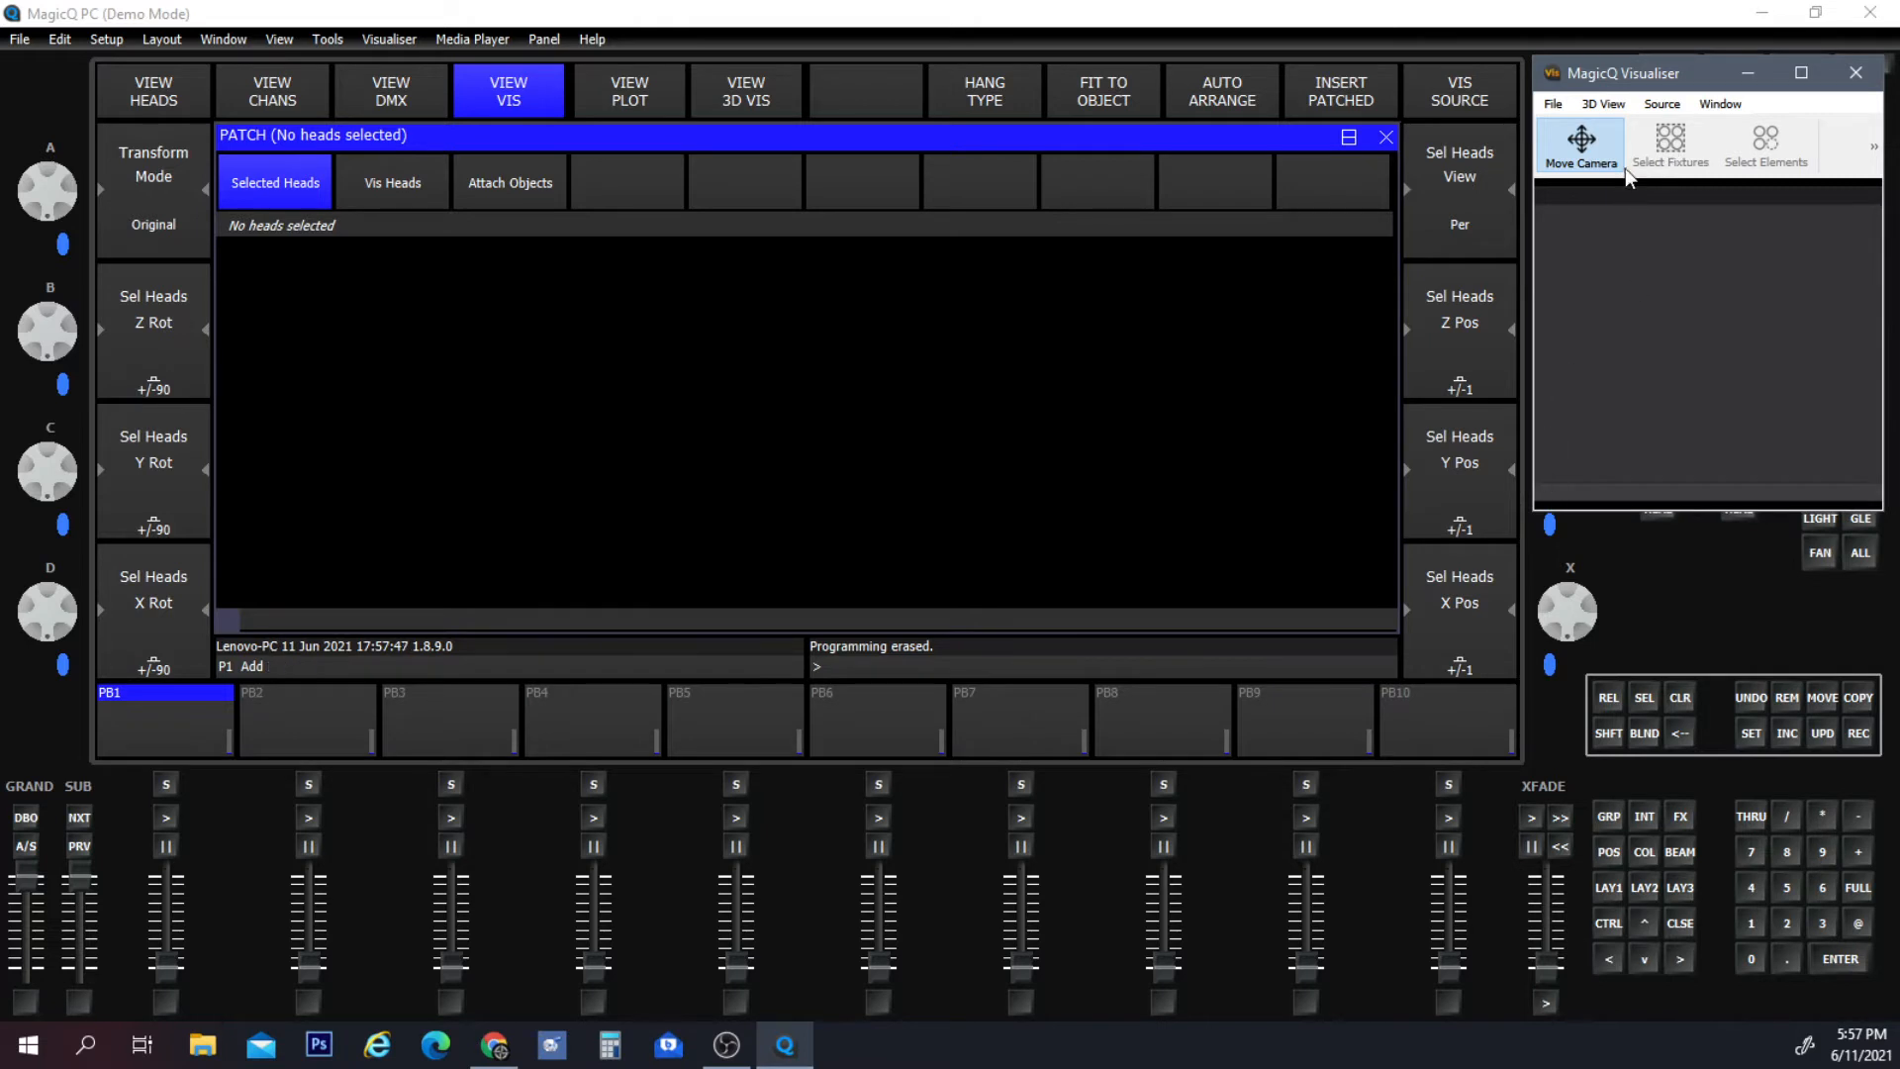
click(1675, 105)
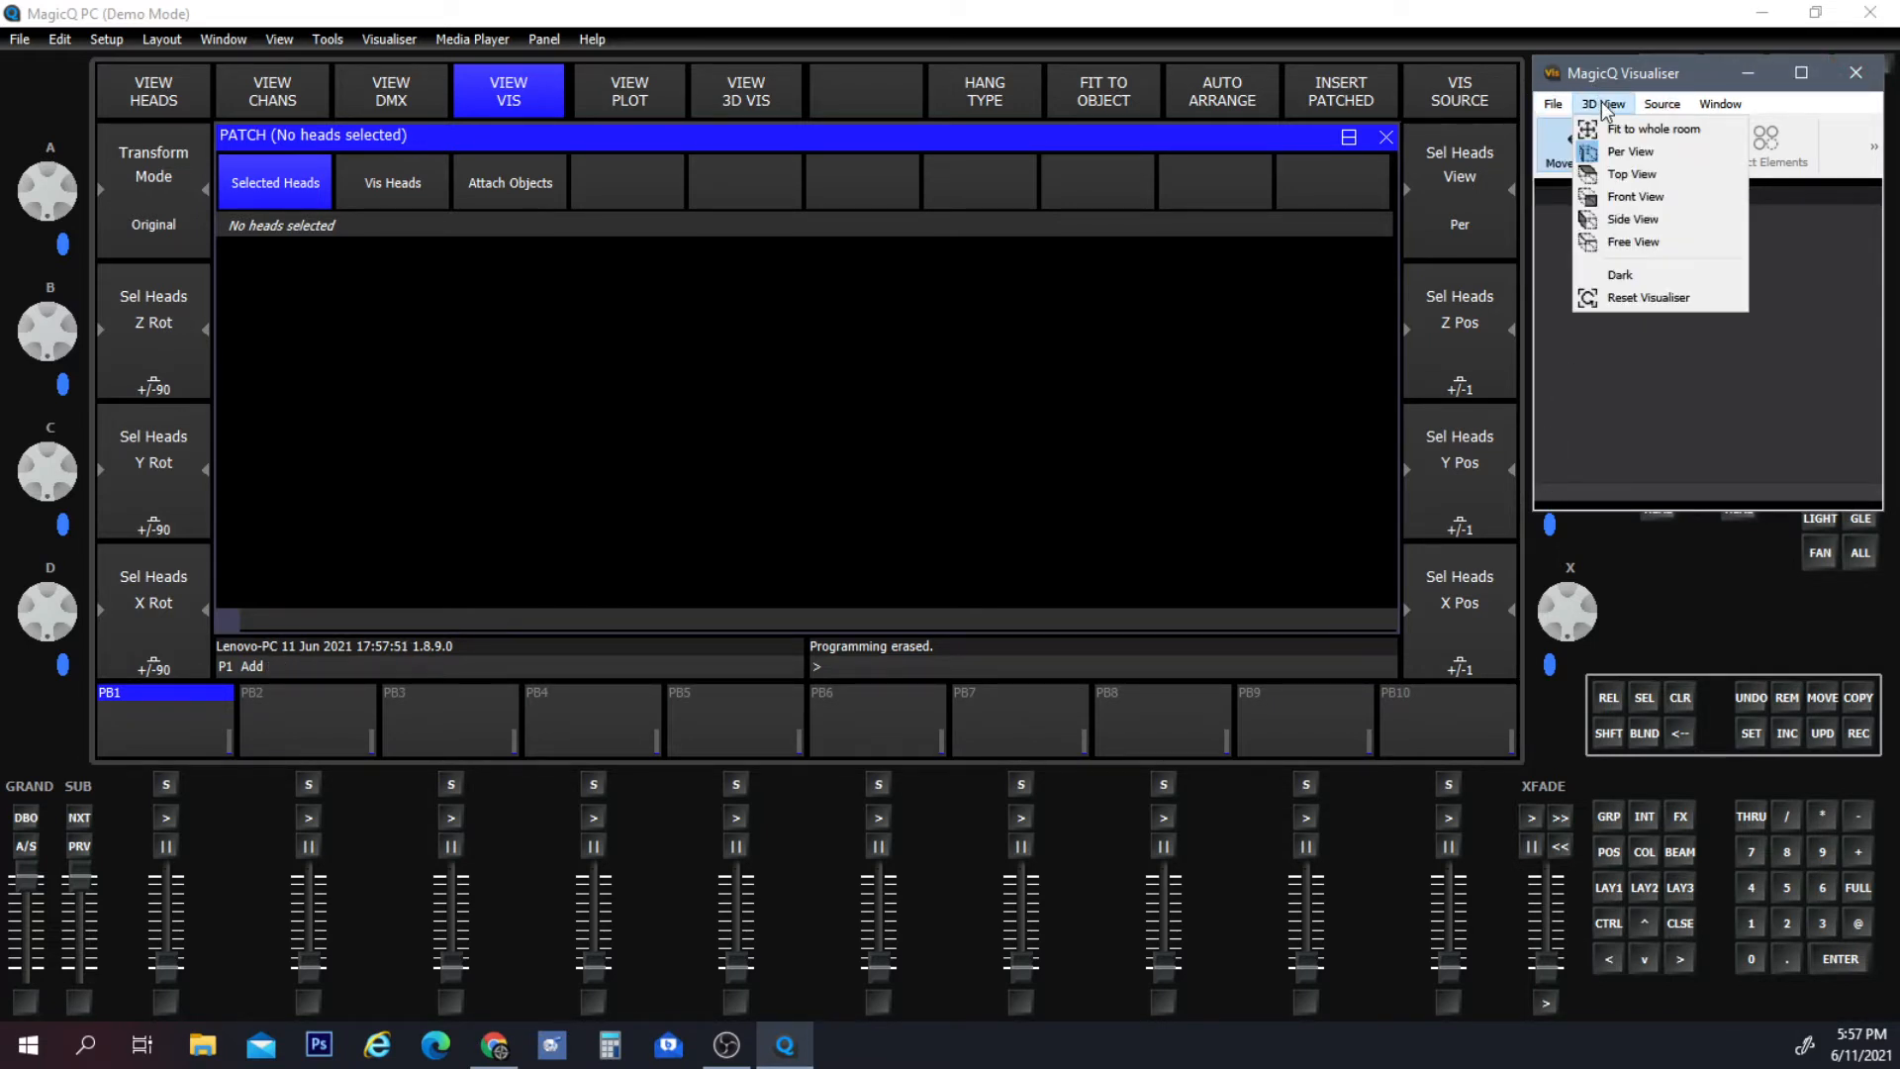
click(1624, 129)
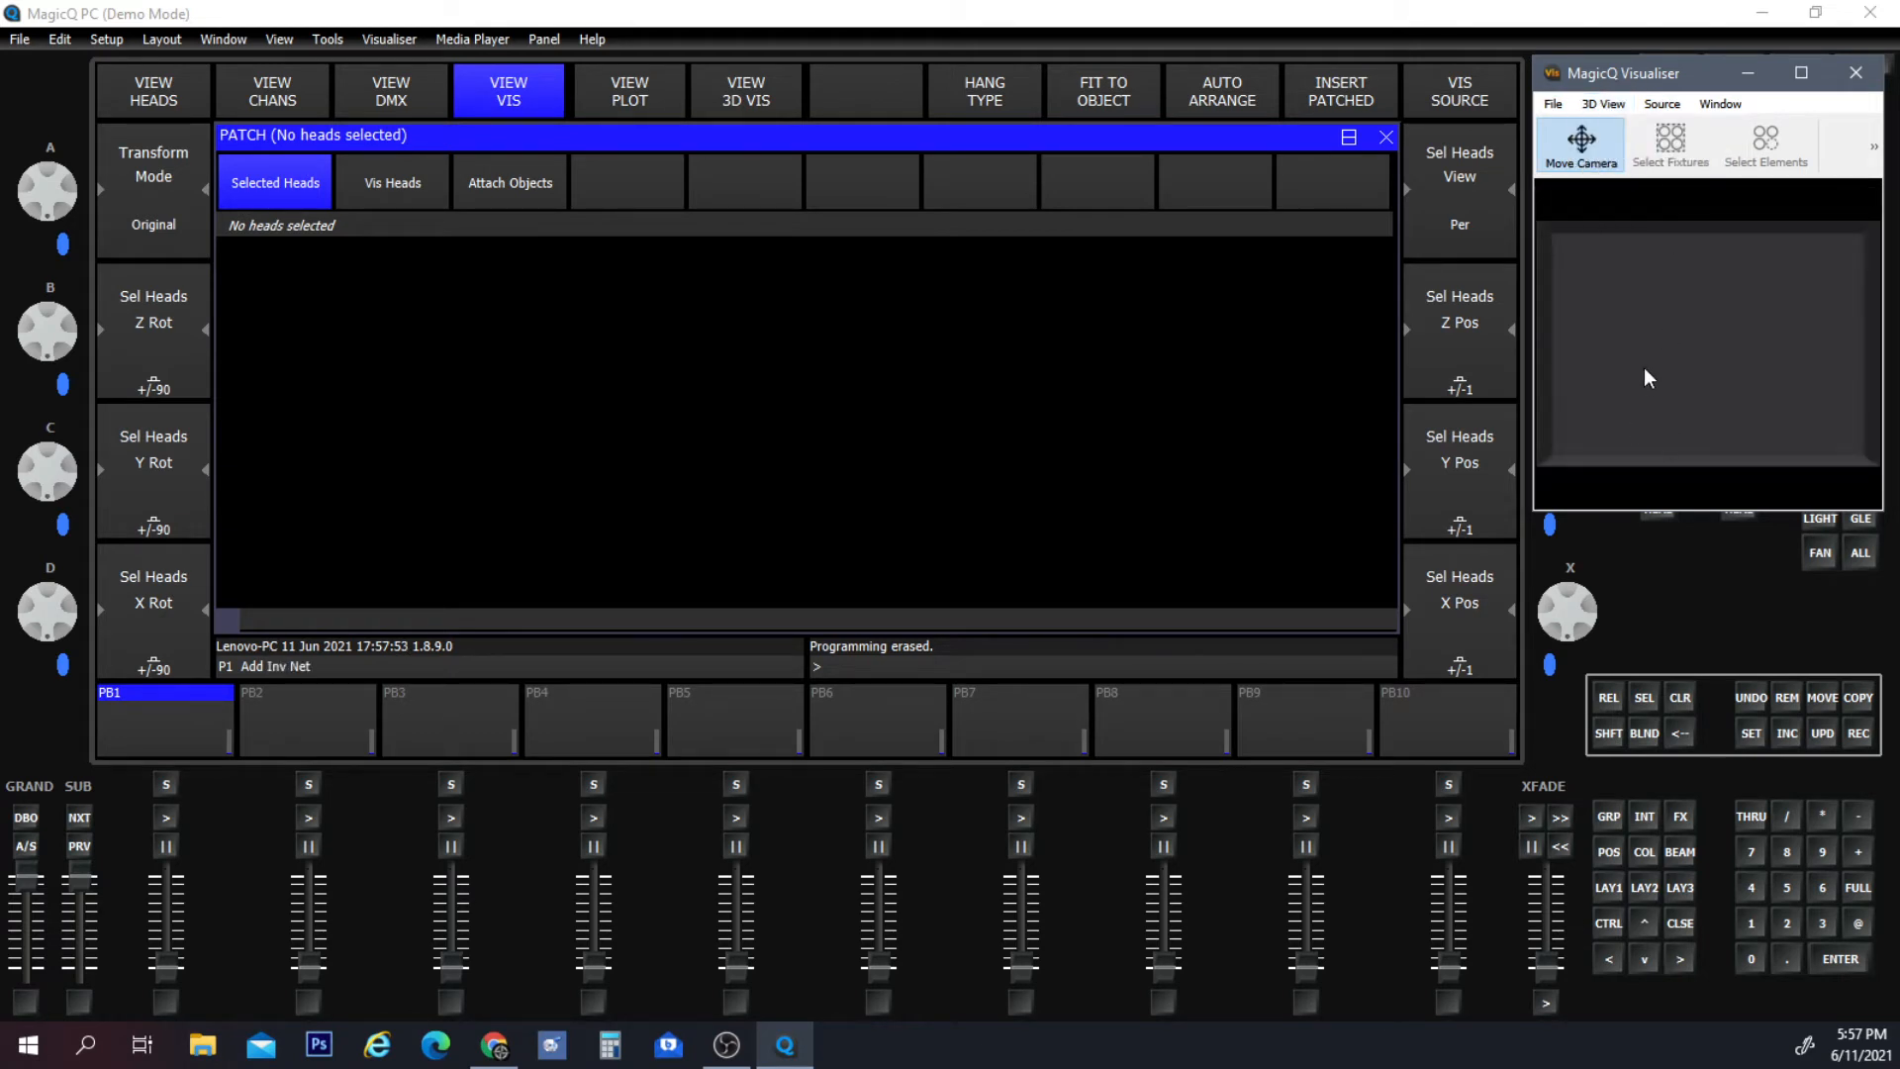
Review the Patch window's heads and visualiser views and display the group, position, colour and beam palettes.
click(659, 417)
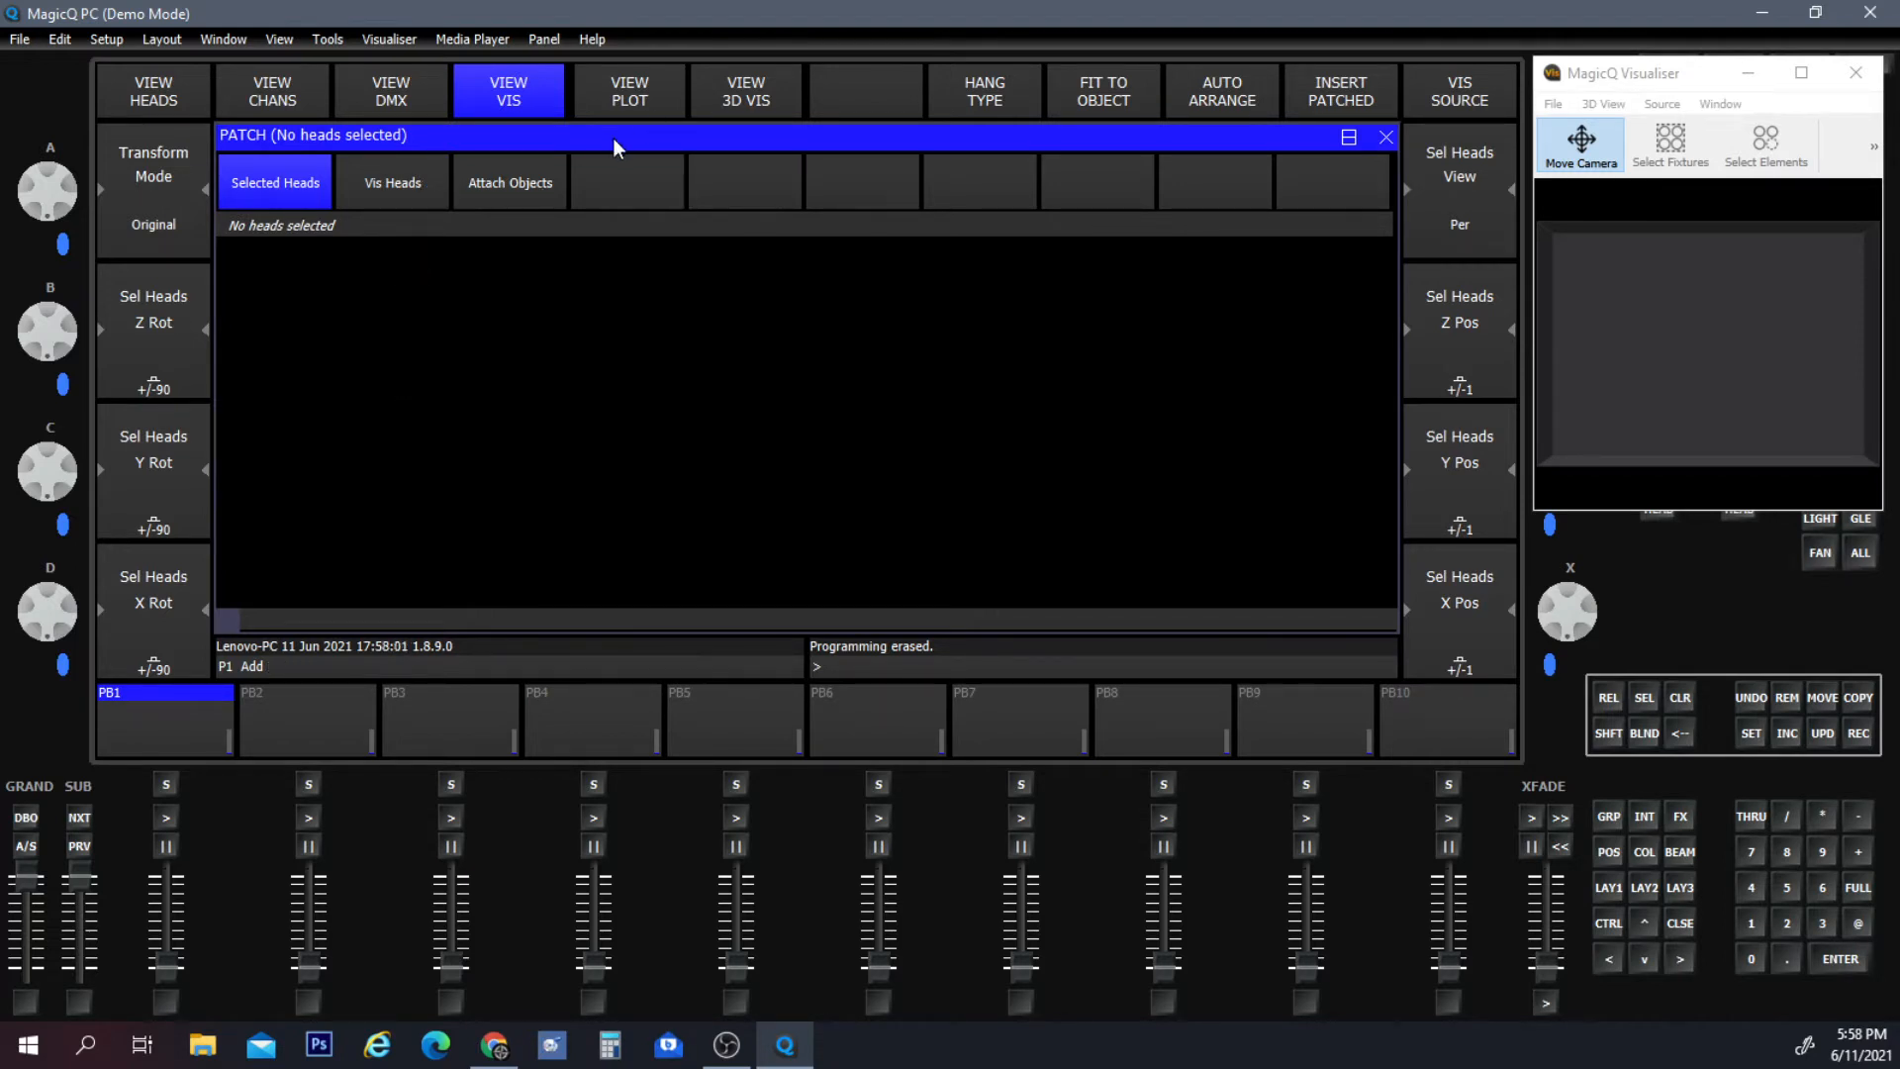
click(146, 104)
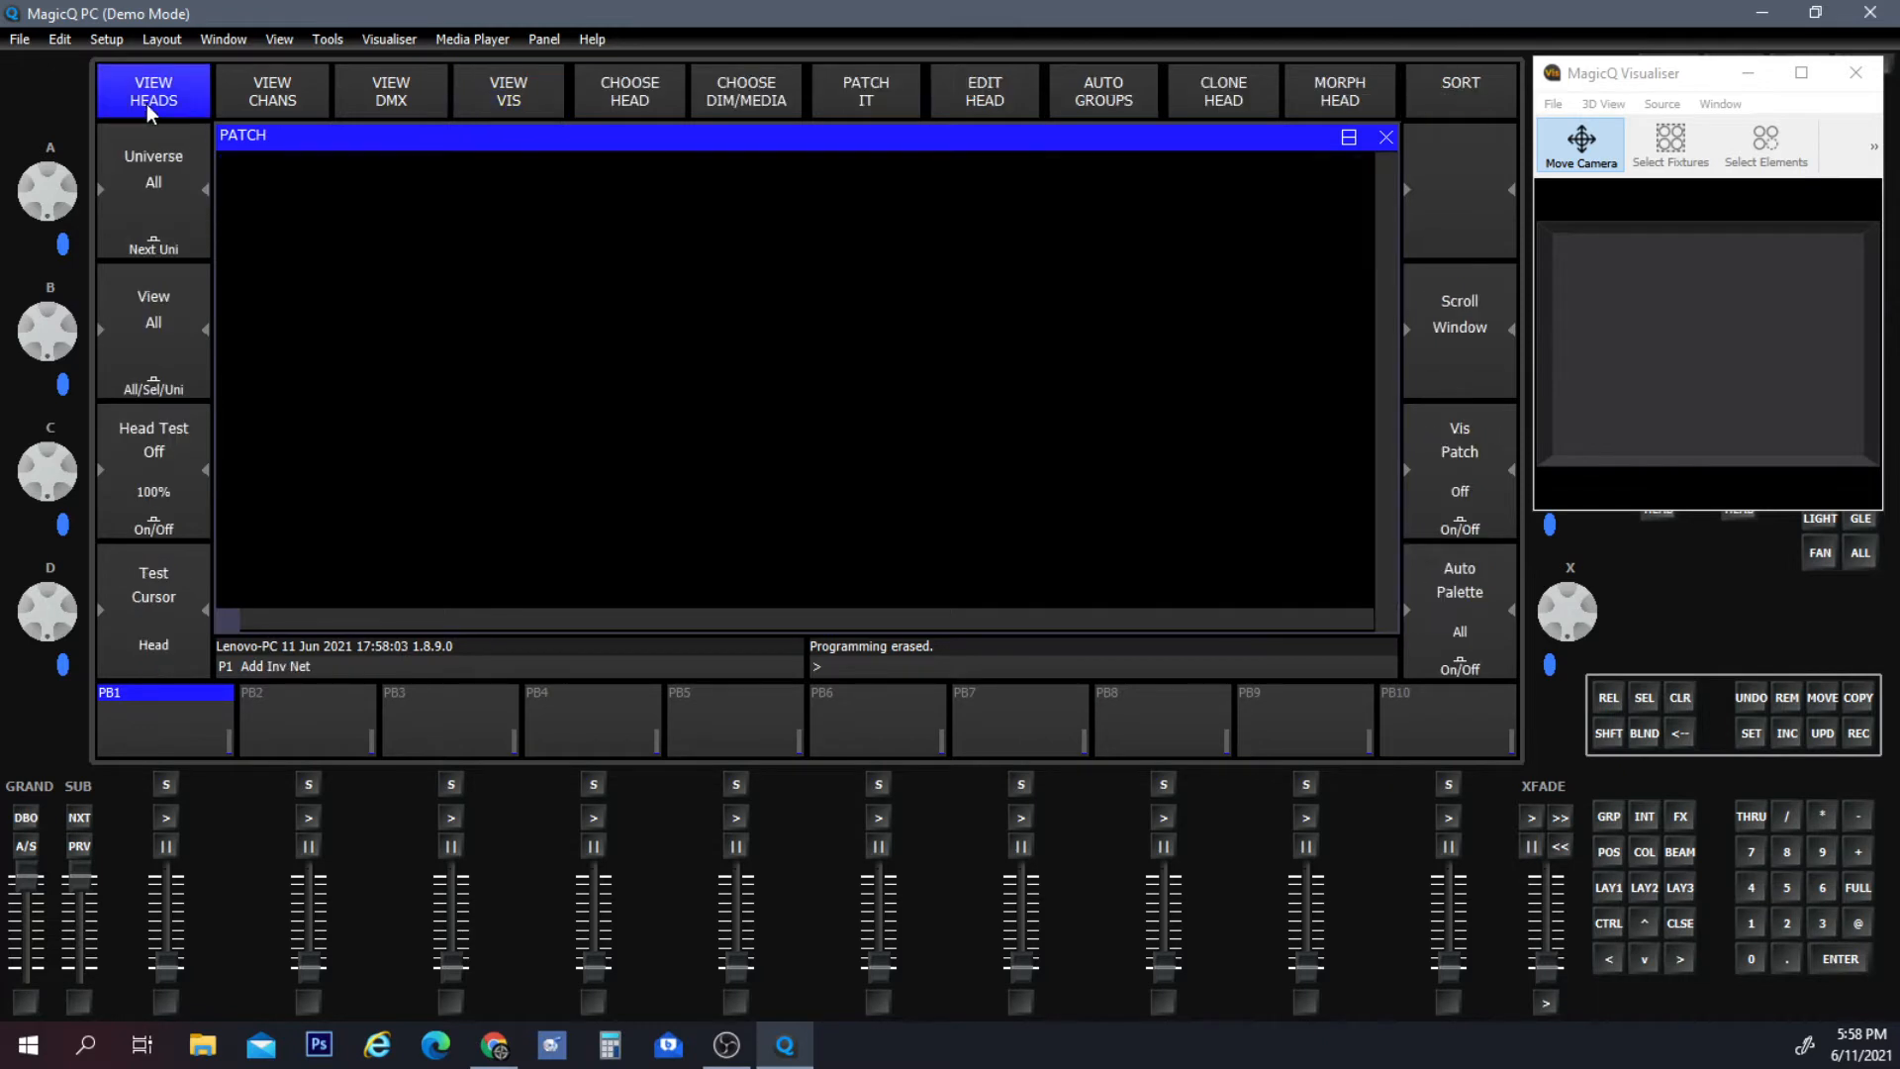
click(544, 93)
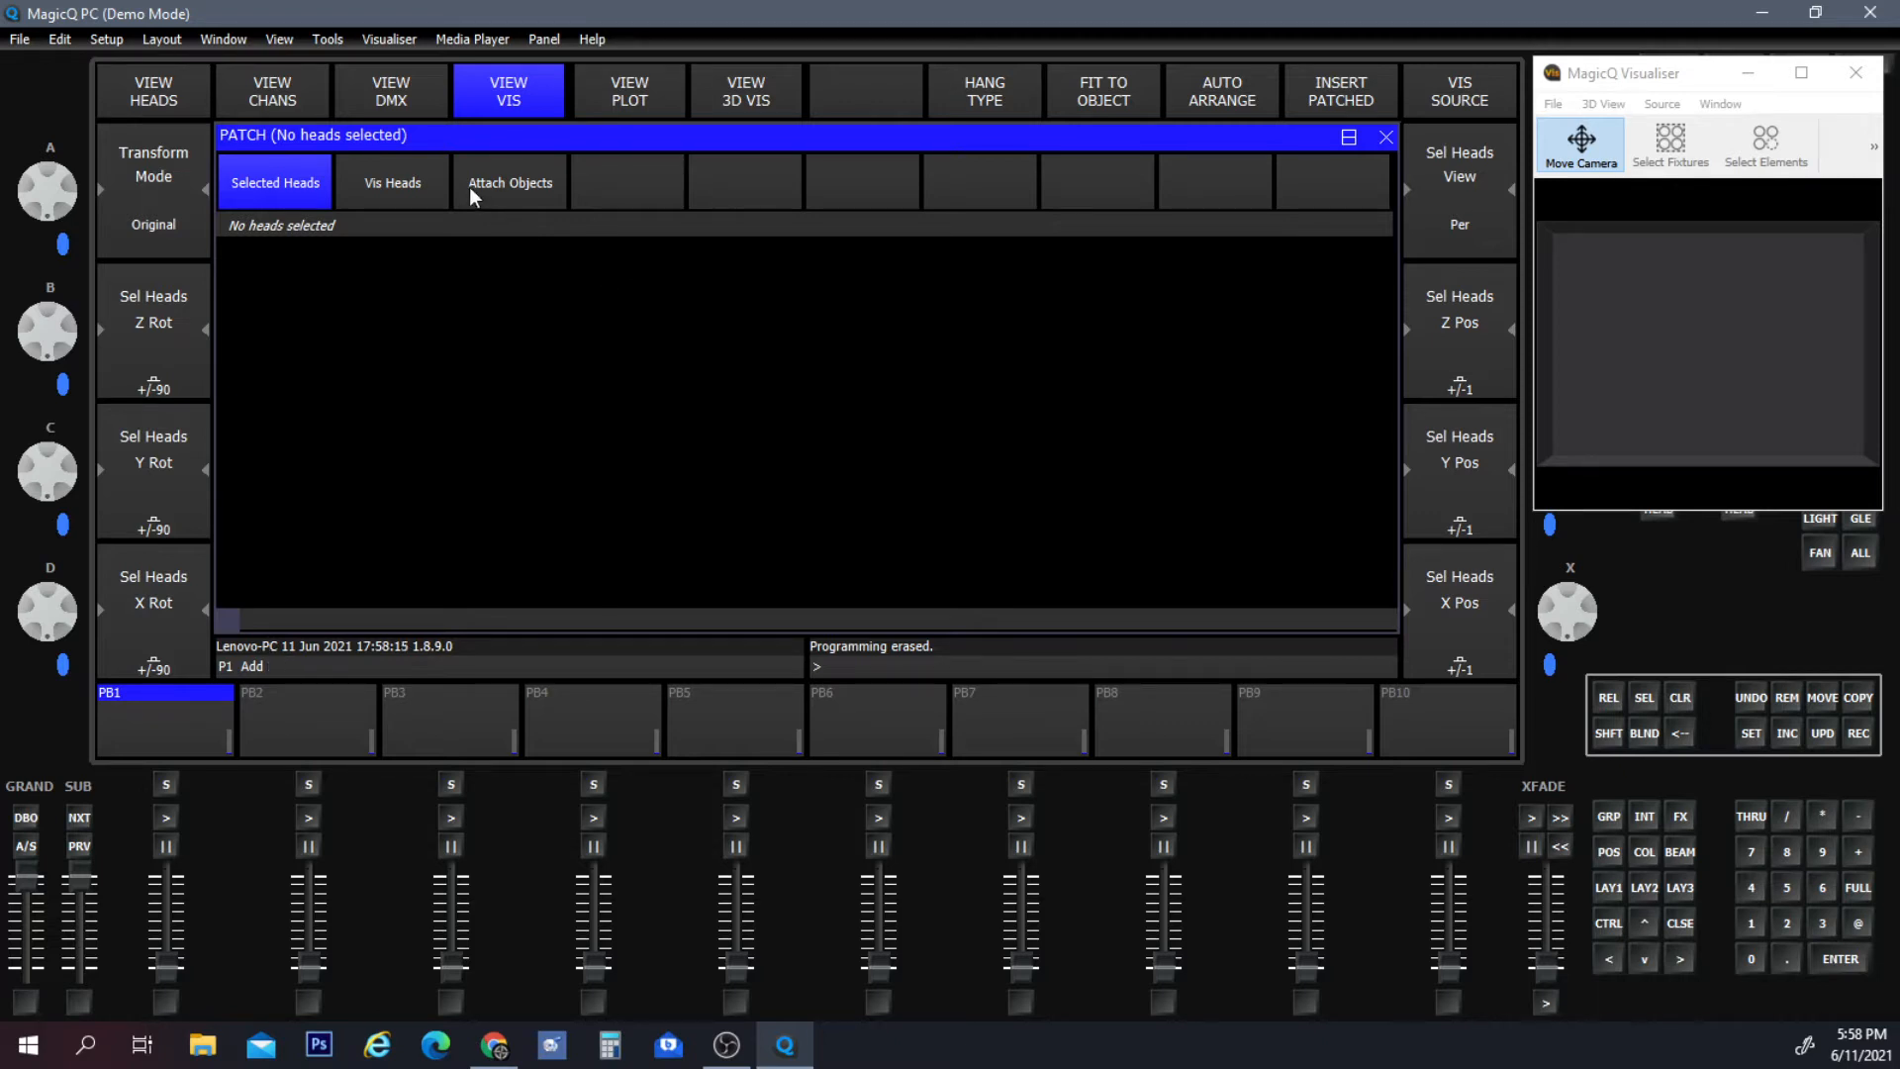
click(1610, 890)
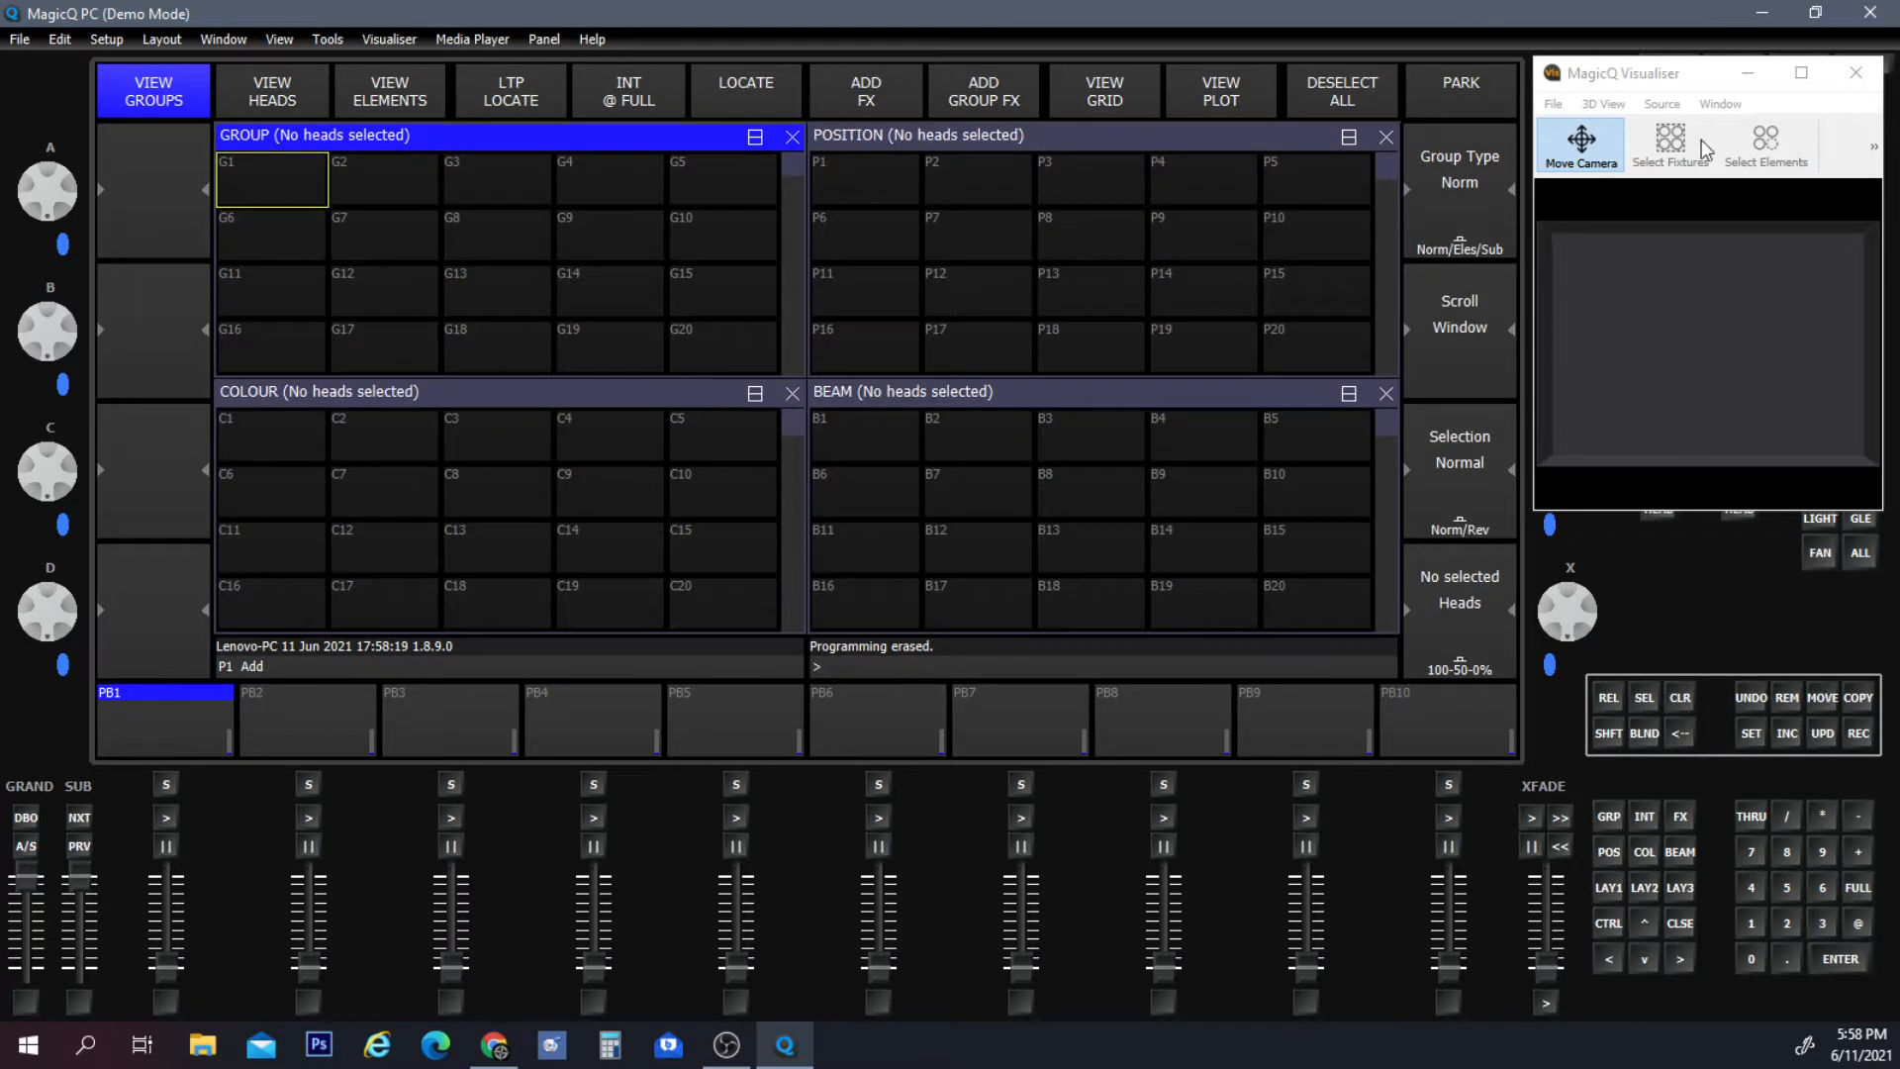
Return to the Patch window's visualiser view and move the Visualiser window beside it.
drag(1691, 73, 1320, 176)
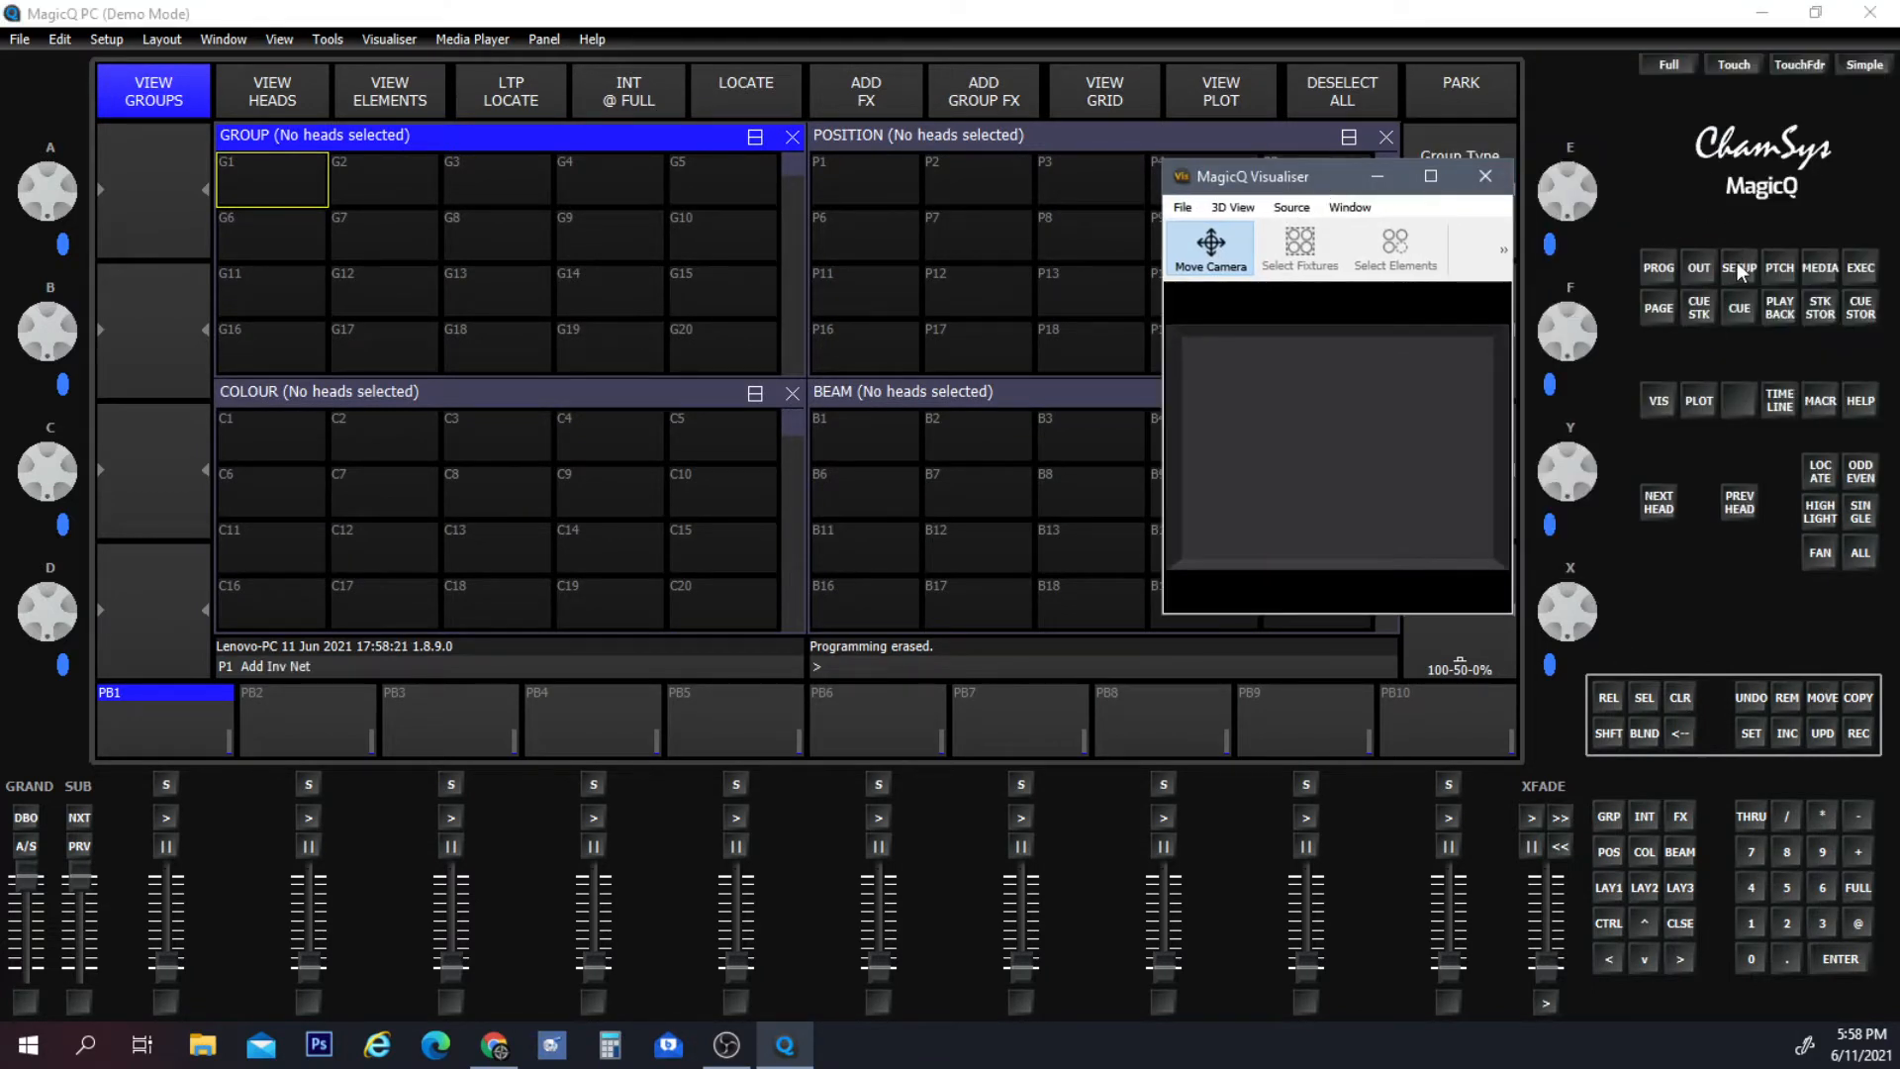
click(1780, 267)
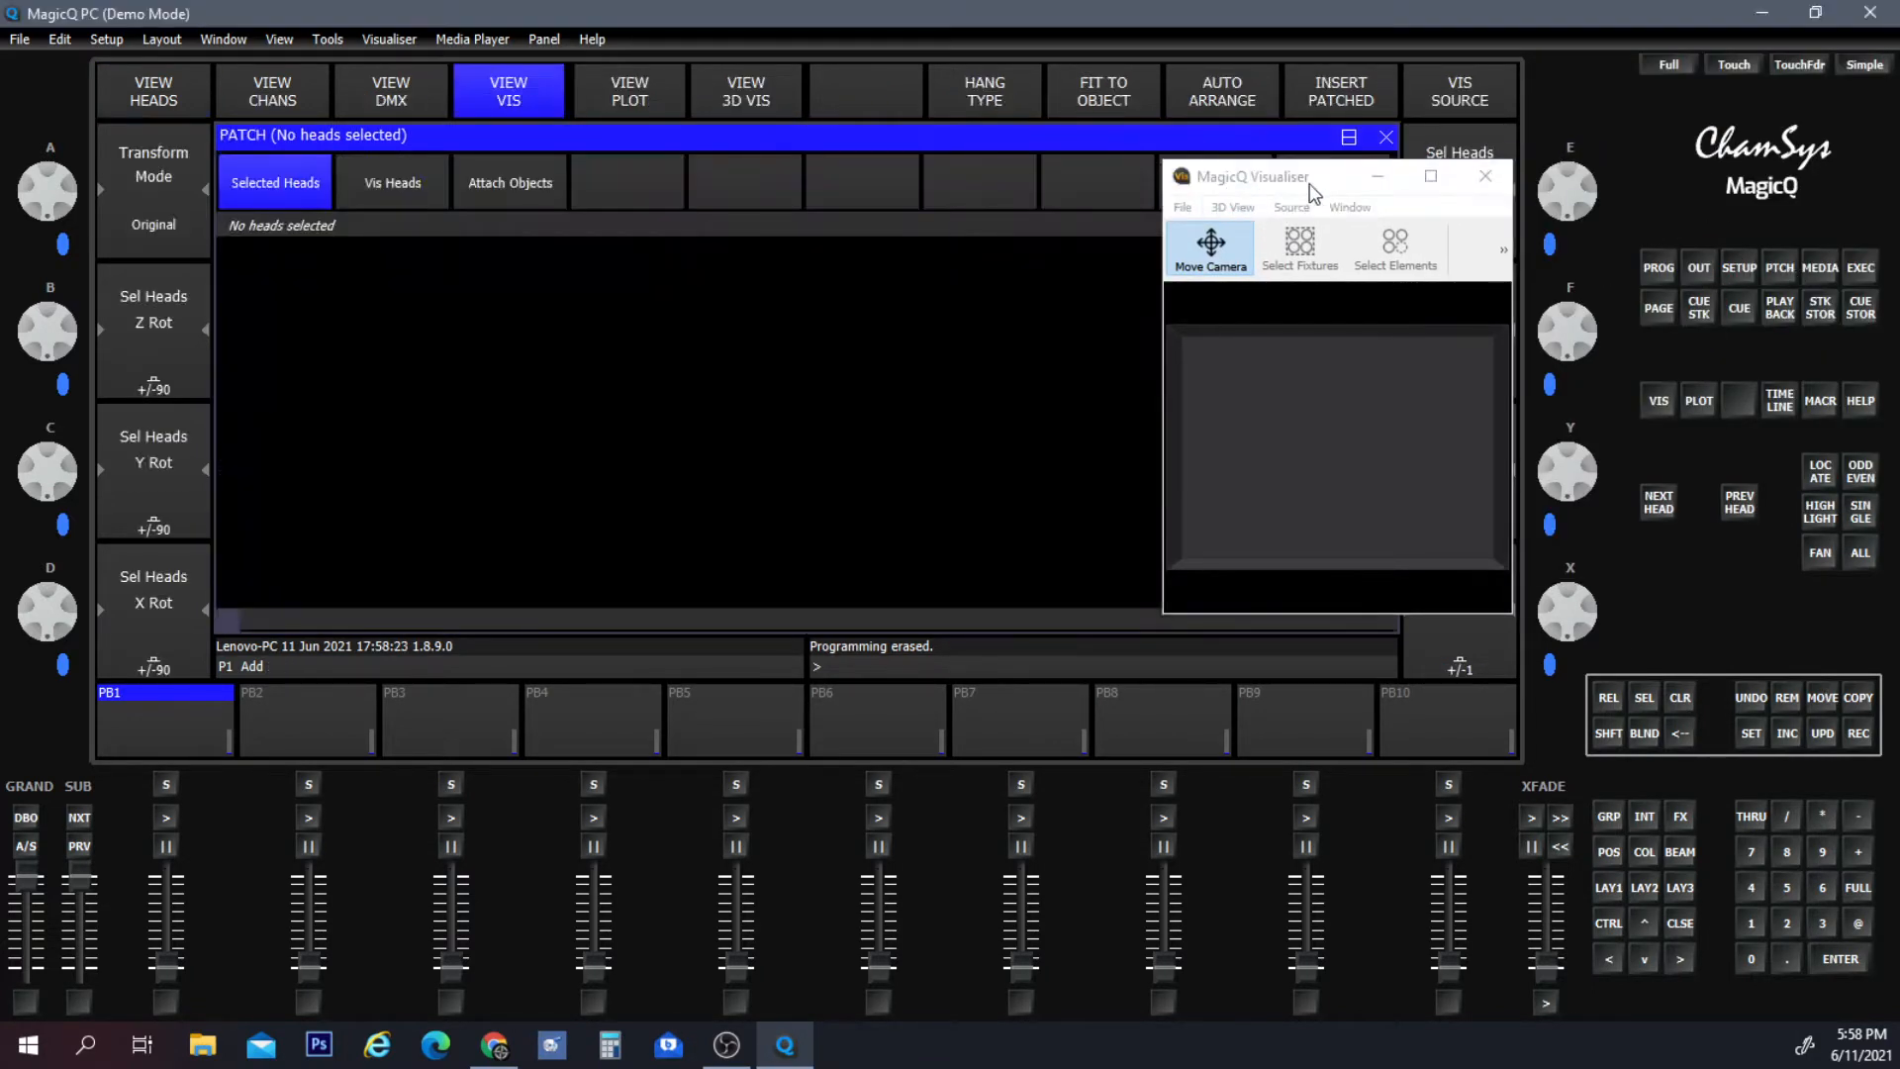
drag(1309, 188, 1554, 140)
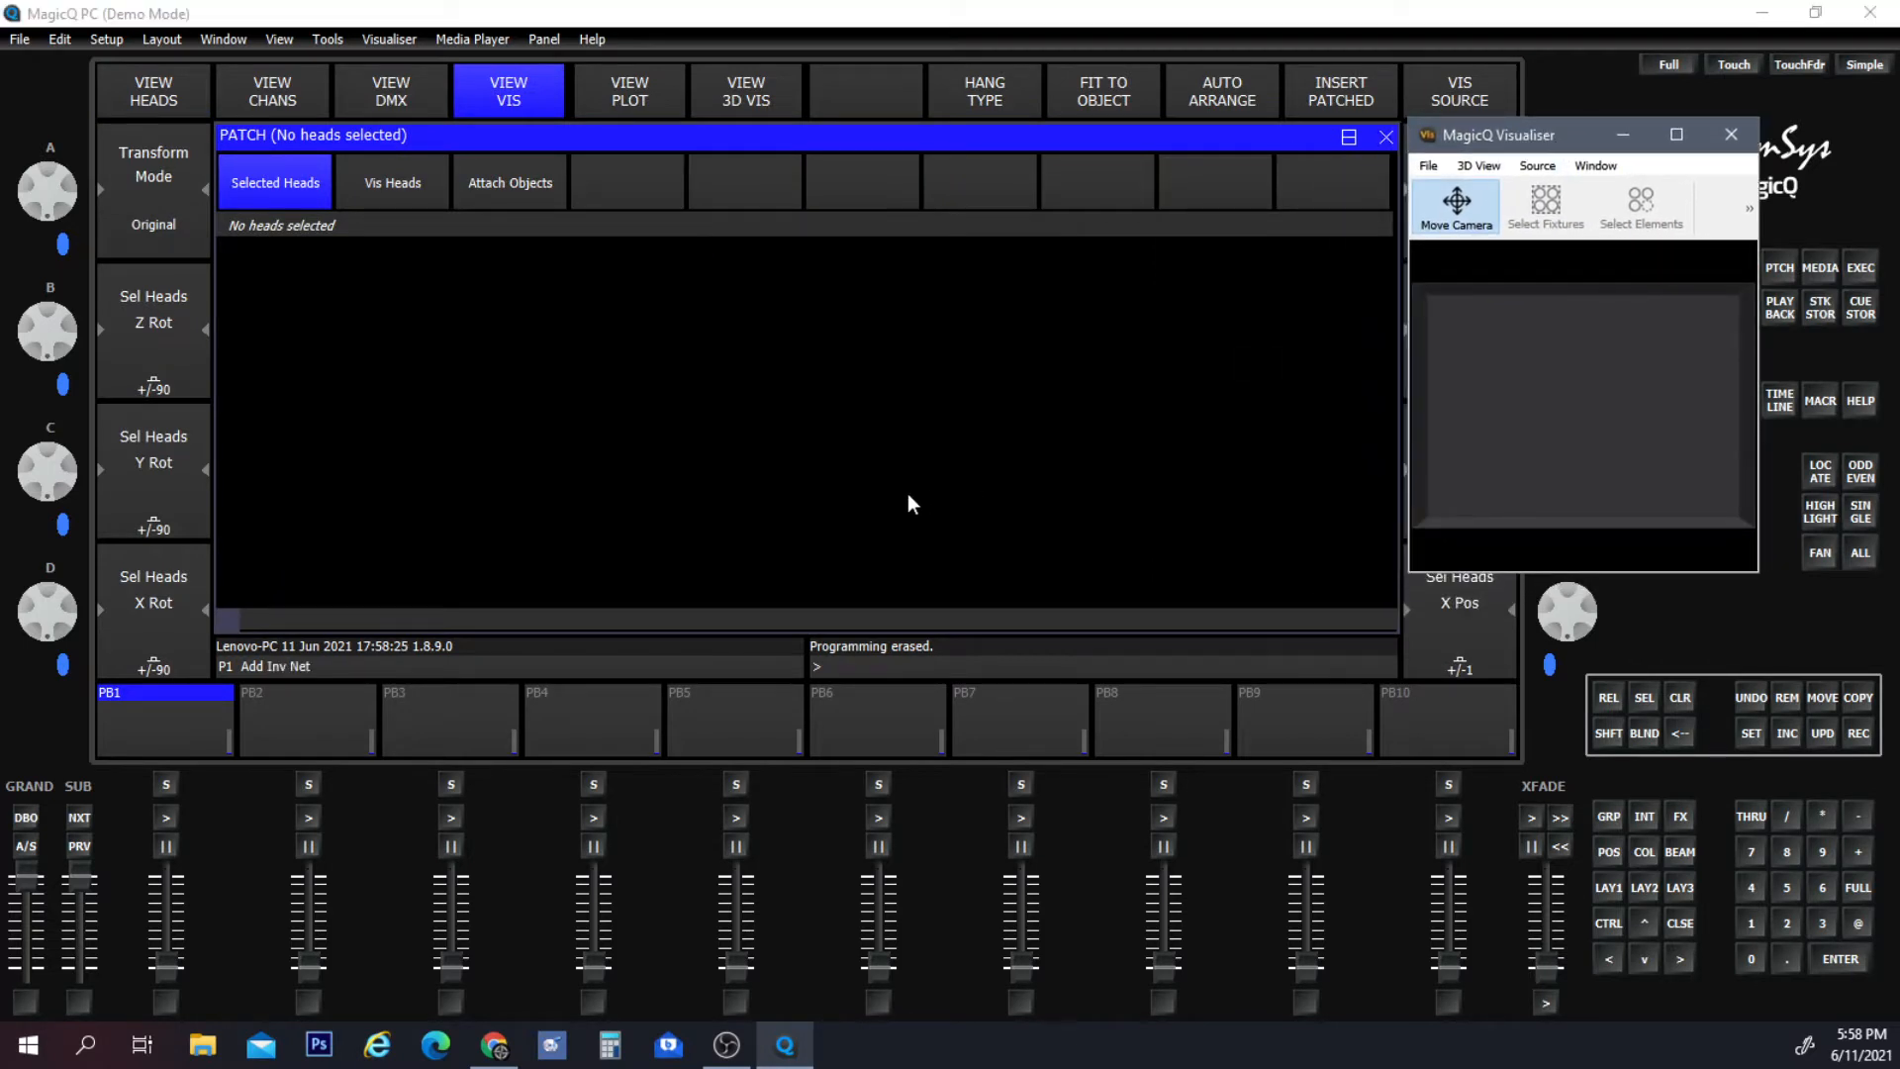
Compare the Patch window's heads view with its visualiser view, returning to the visualiser view.
click(384, 178)
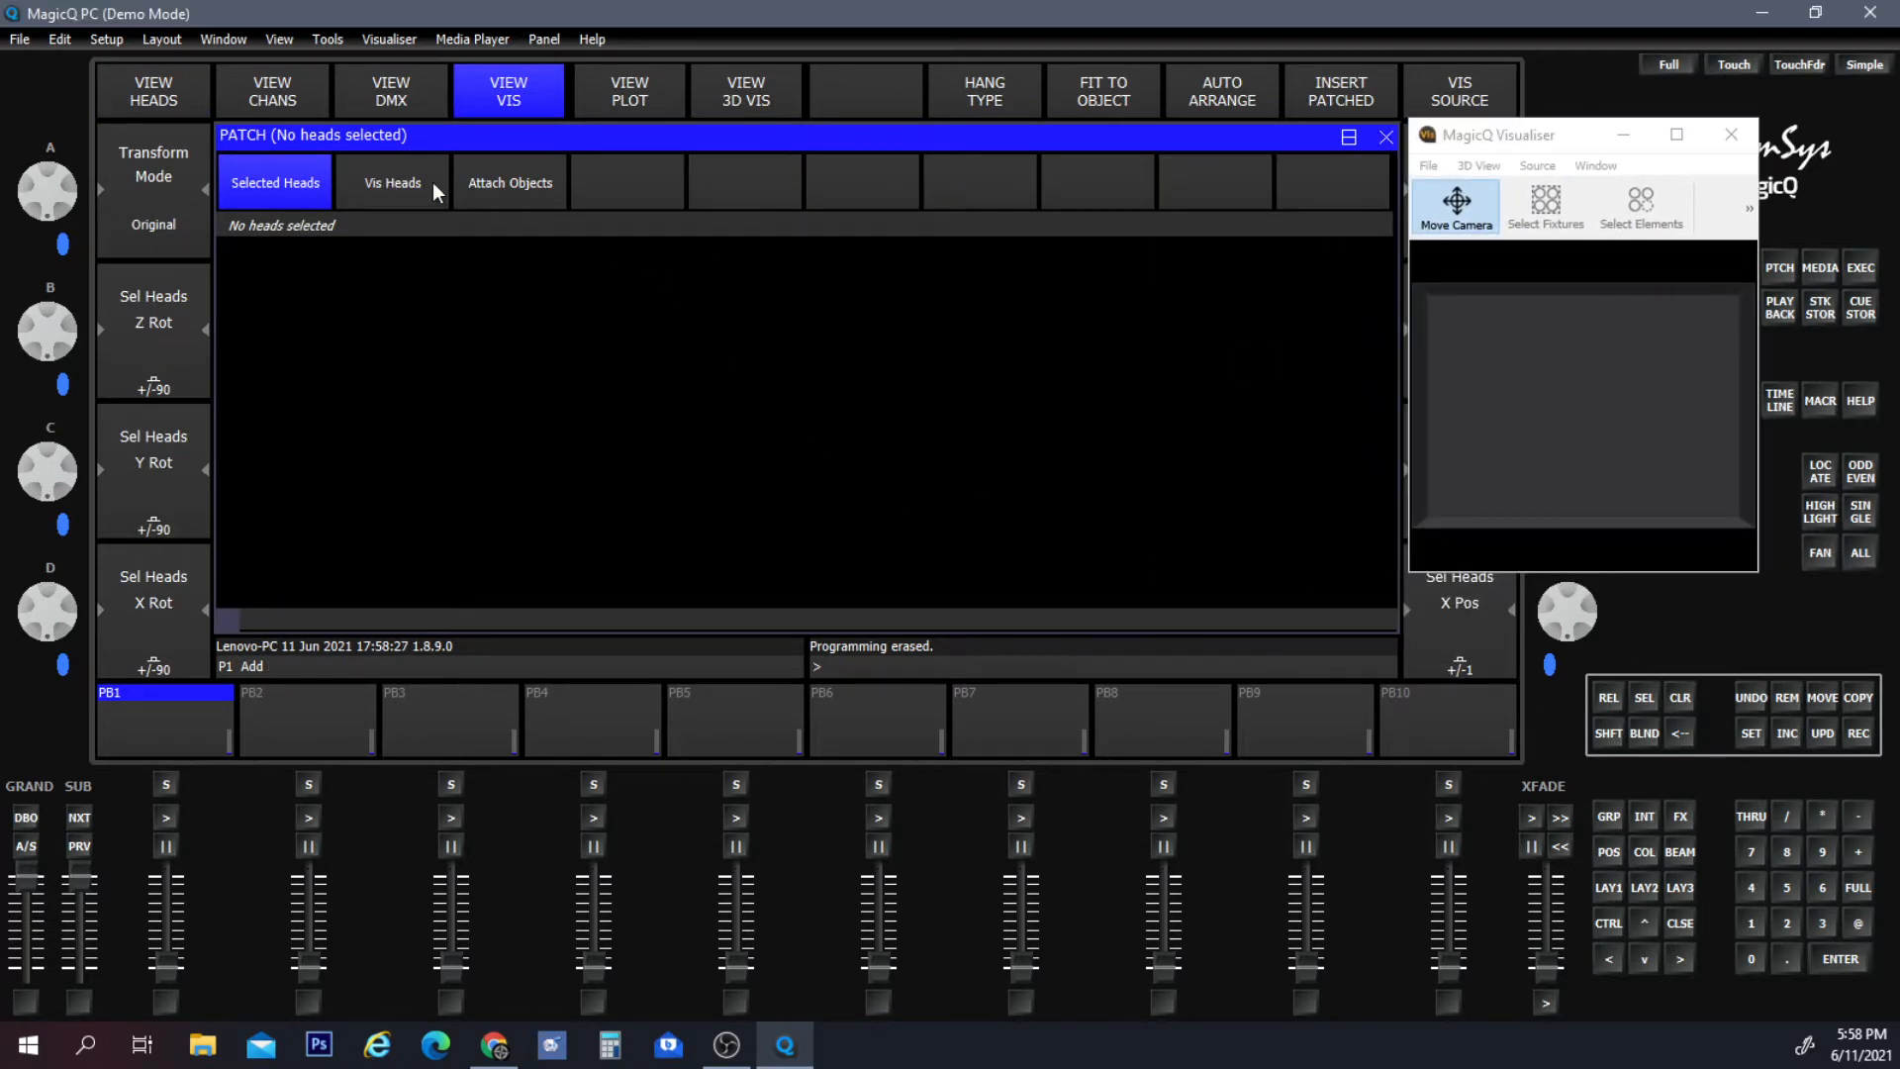
click(155, 92)
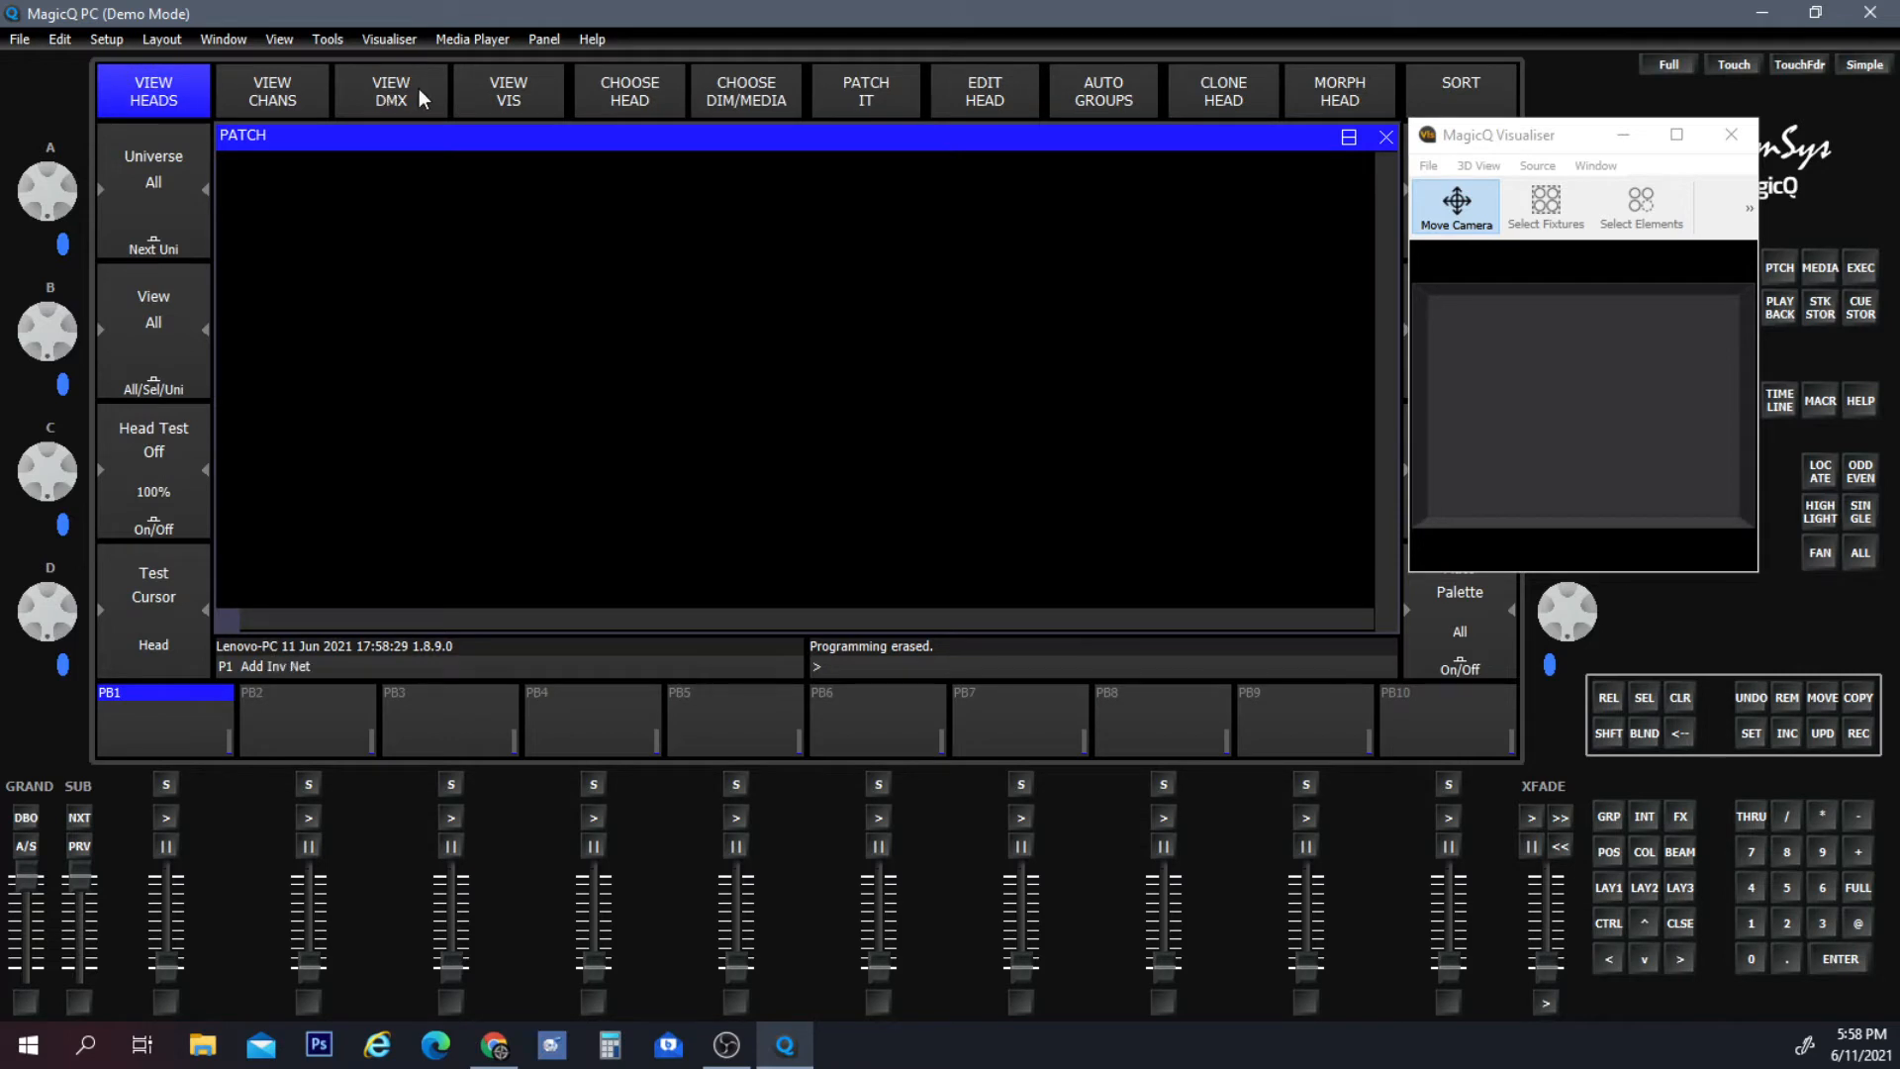
click(509, 107)
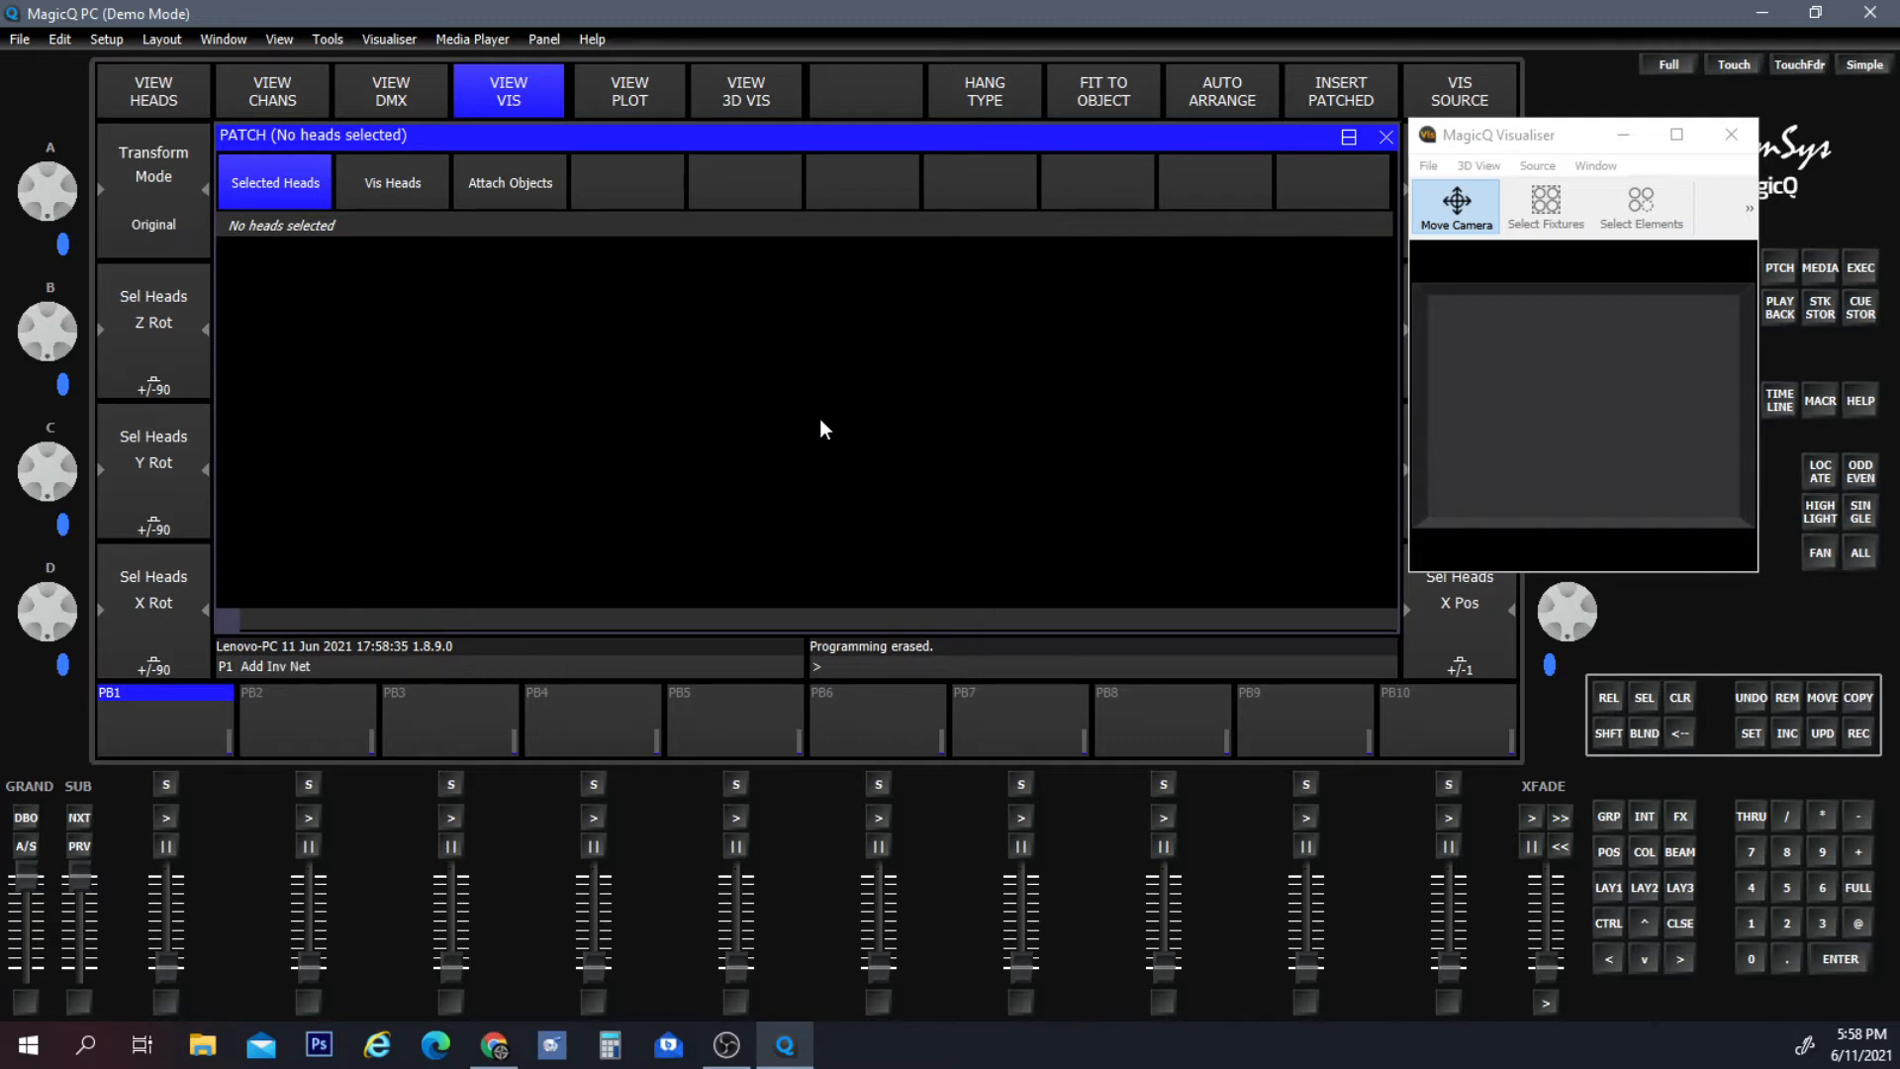
View and close the stage plot, and move the Visualiser window clear of the Patch window.
key(shift)
key(shift)
click(641, 107)
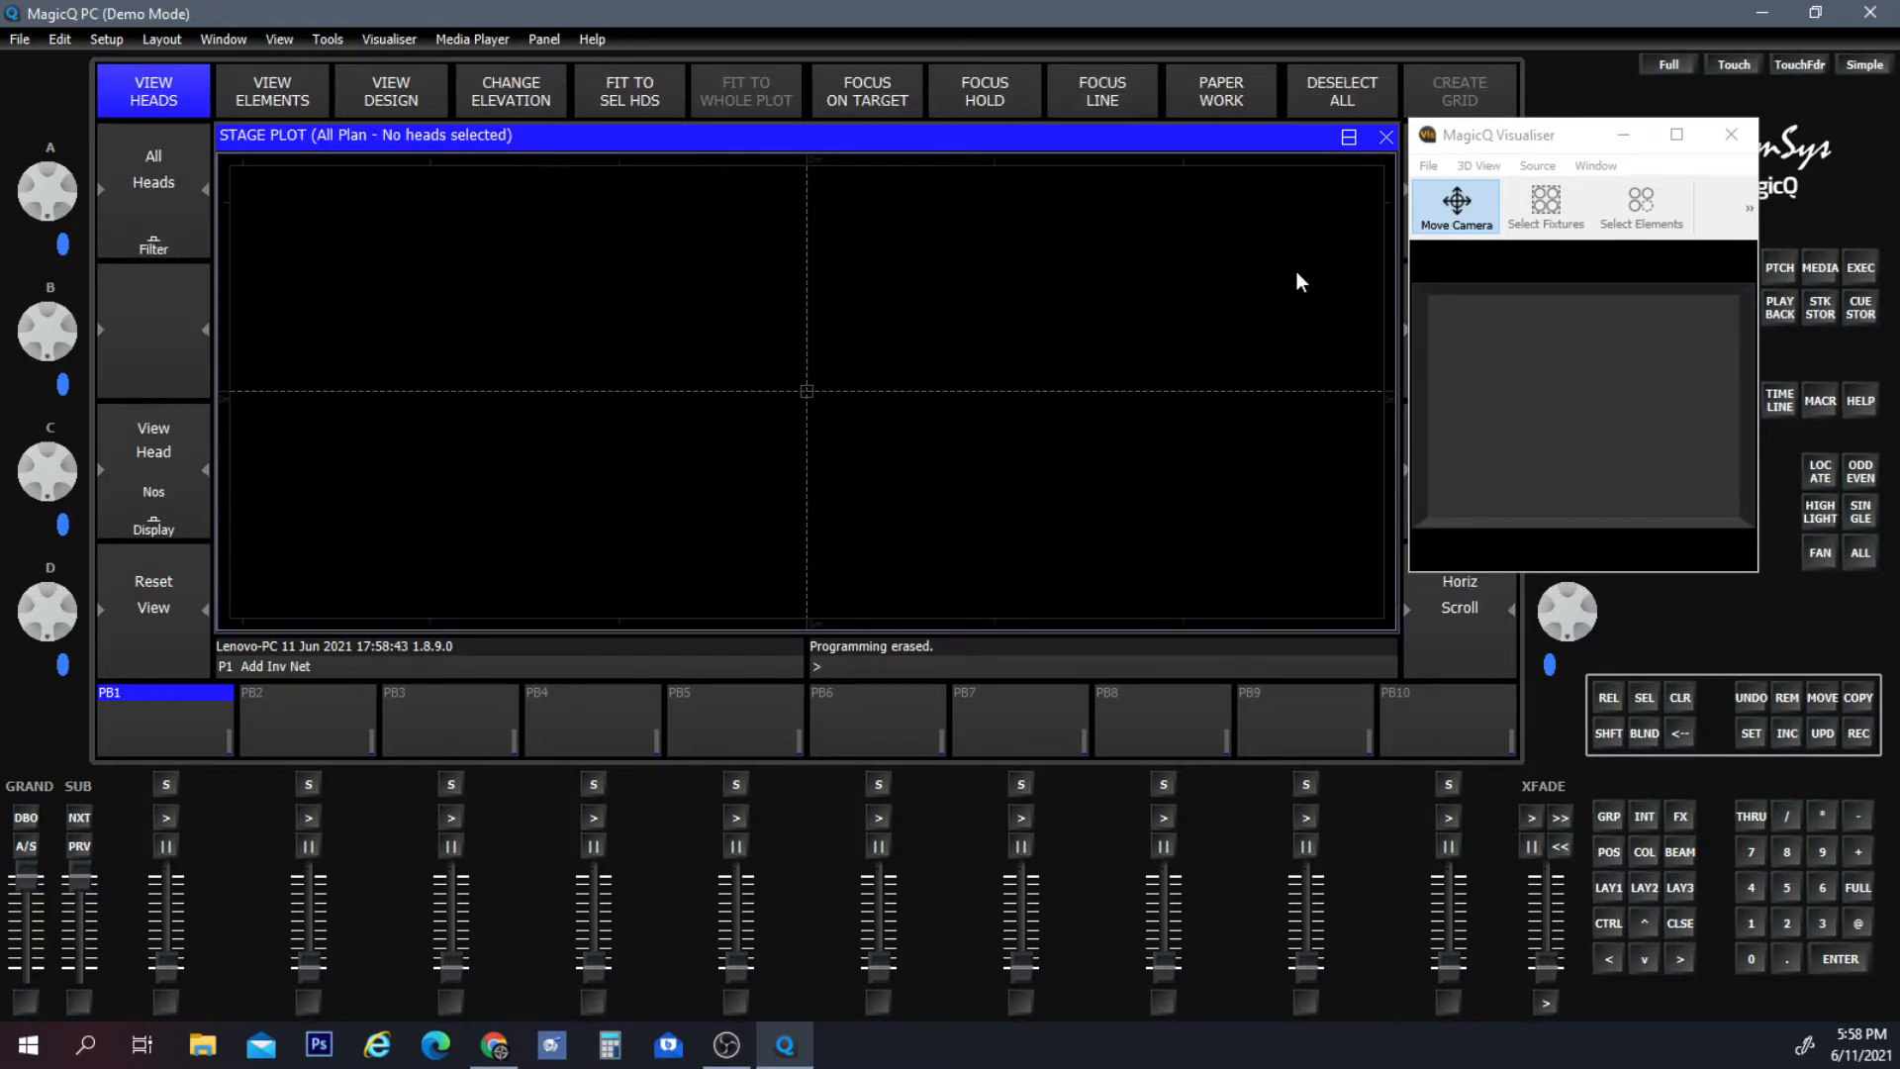
click(1386, 138)
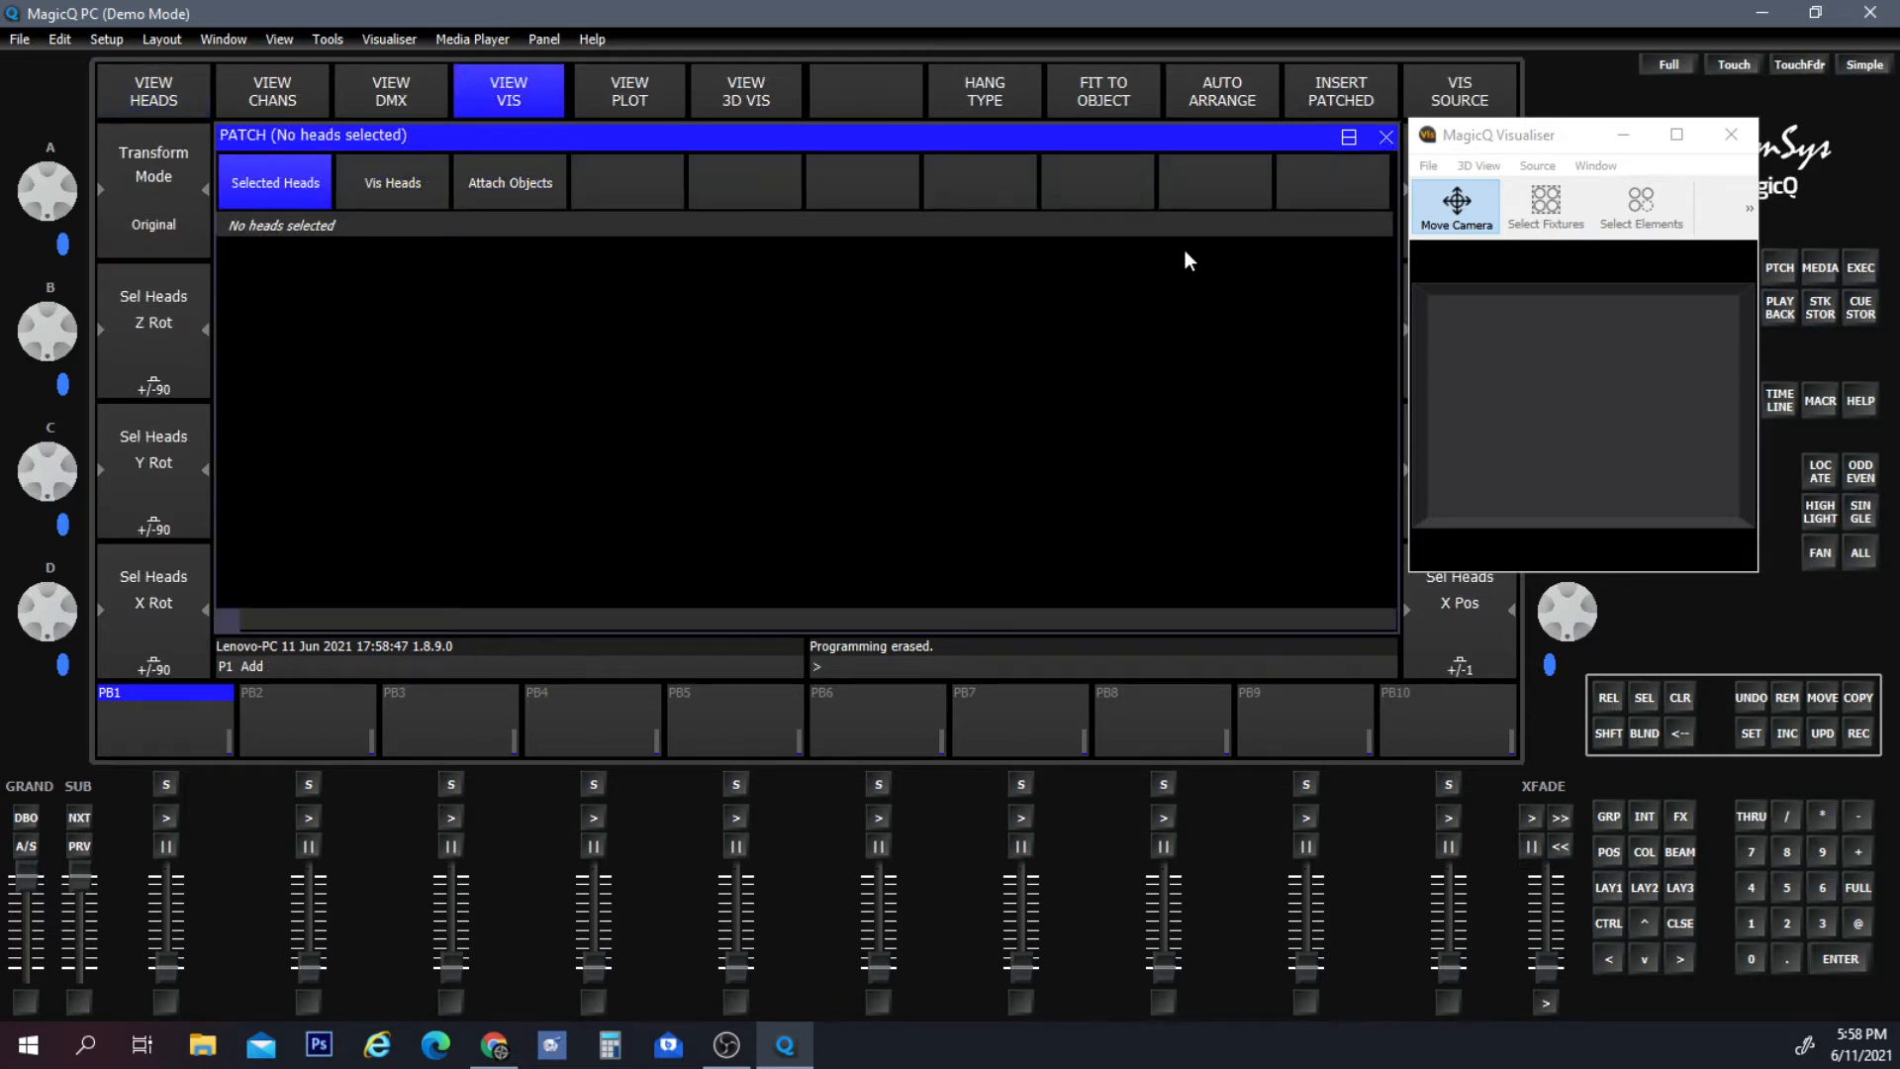
drag(1522, 134, 1558, 238)
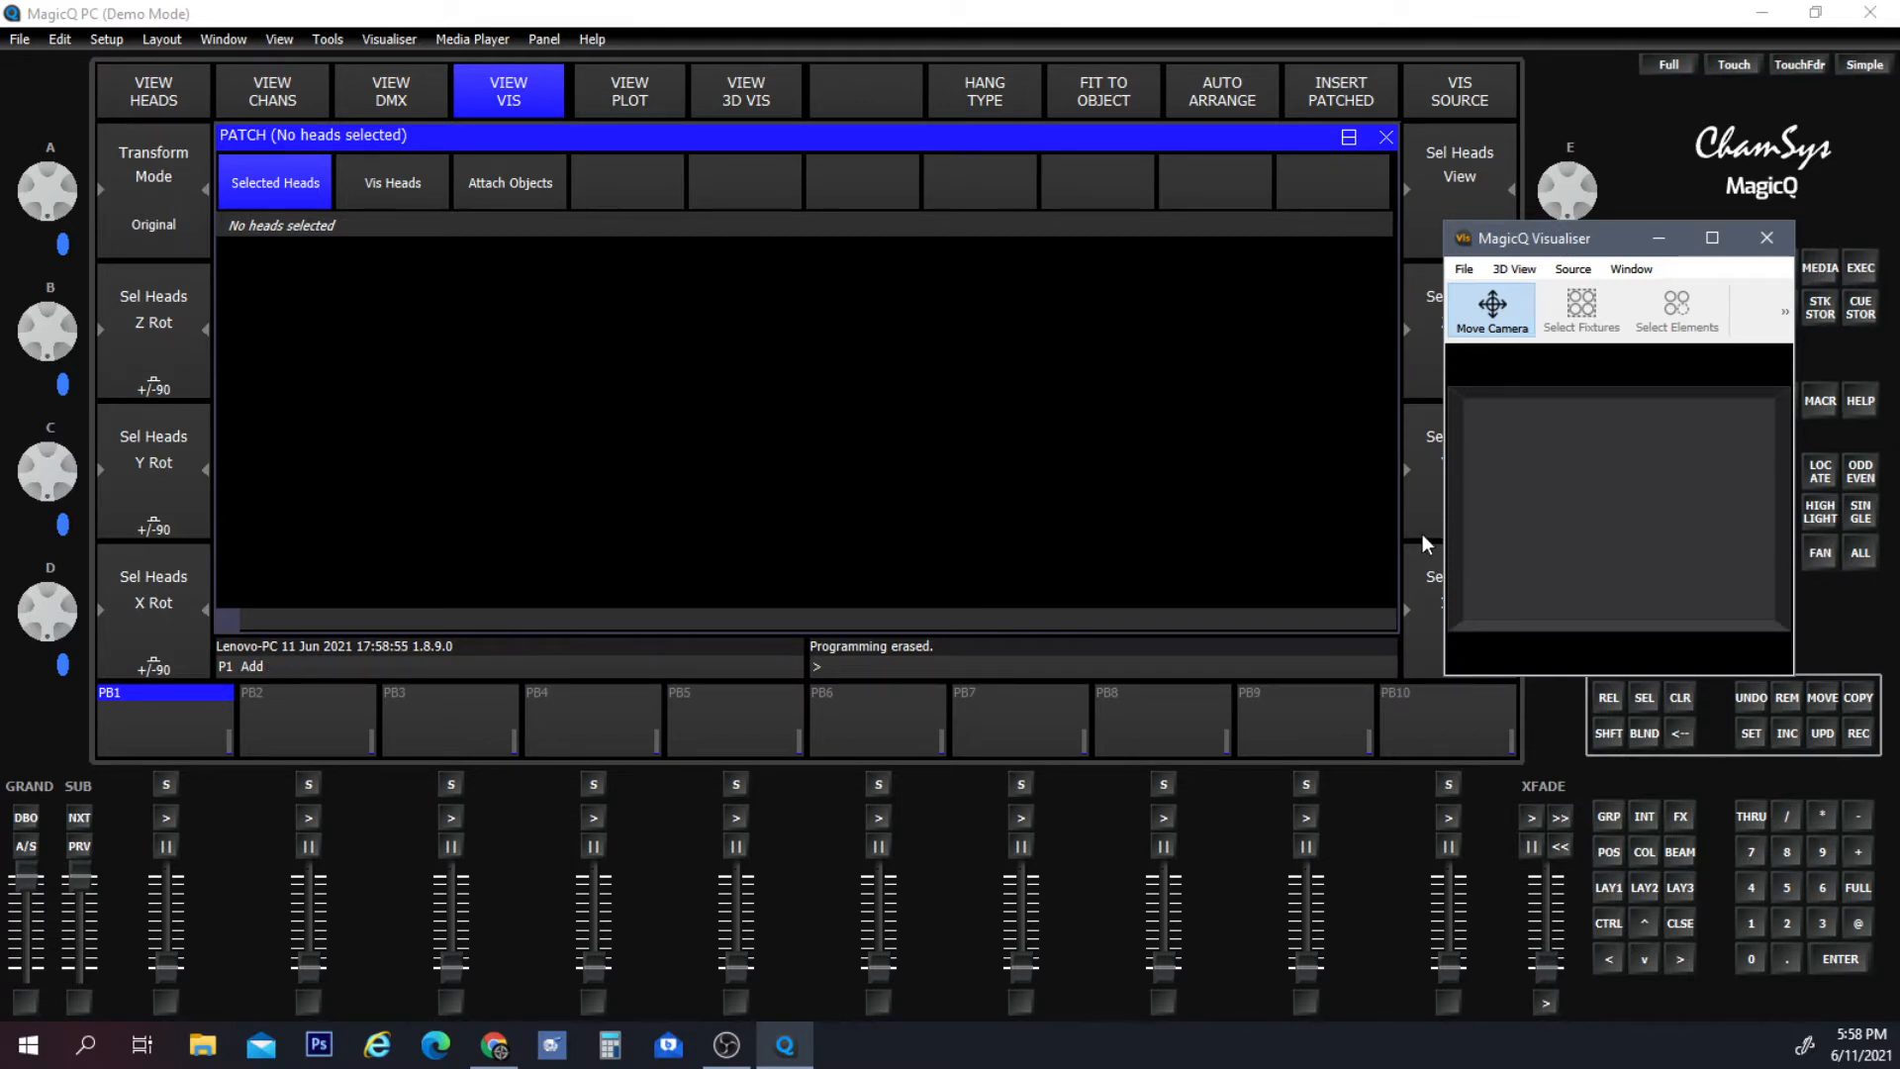
click(392, 188)
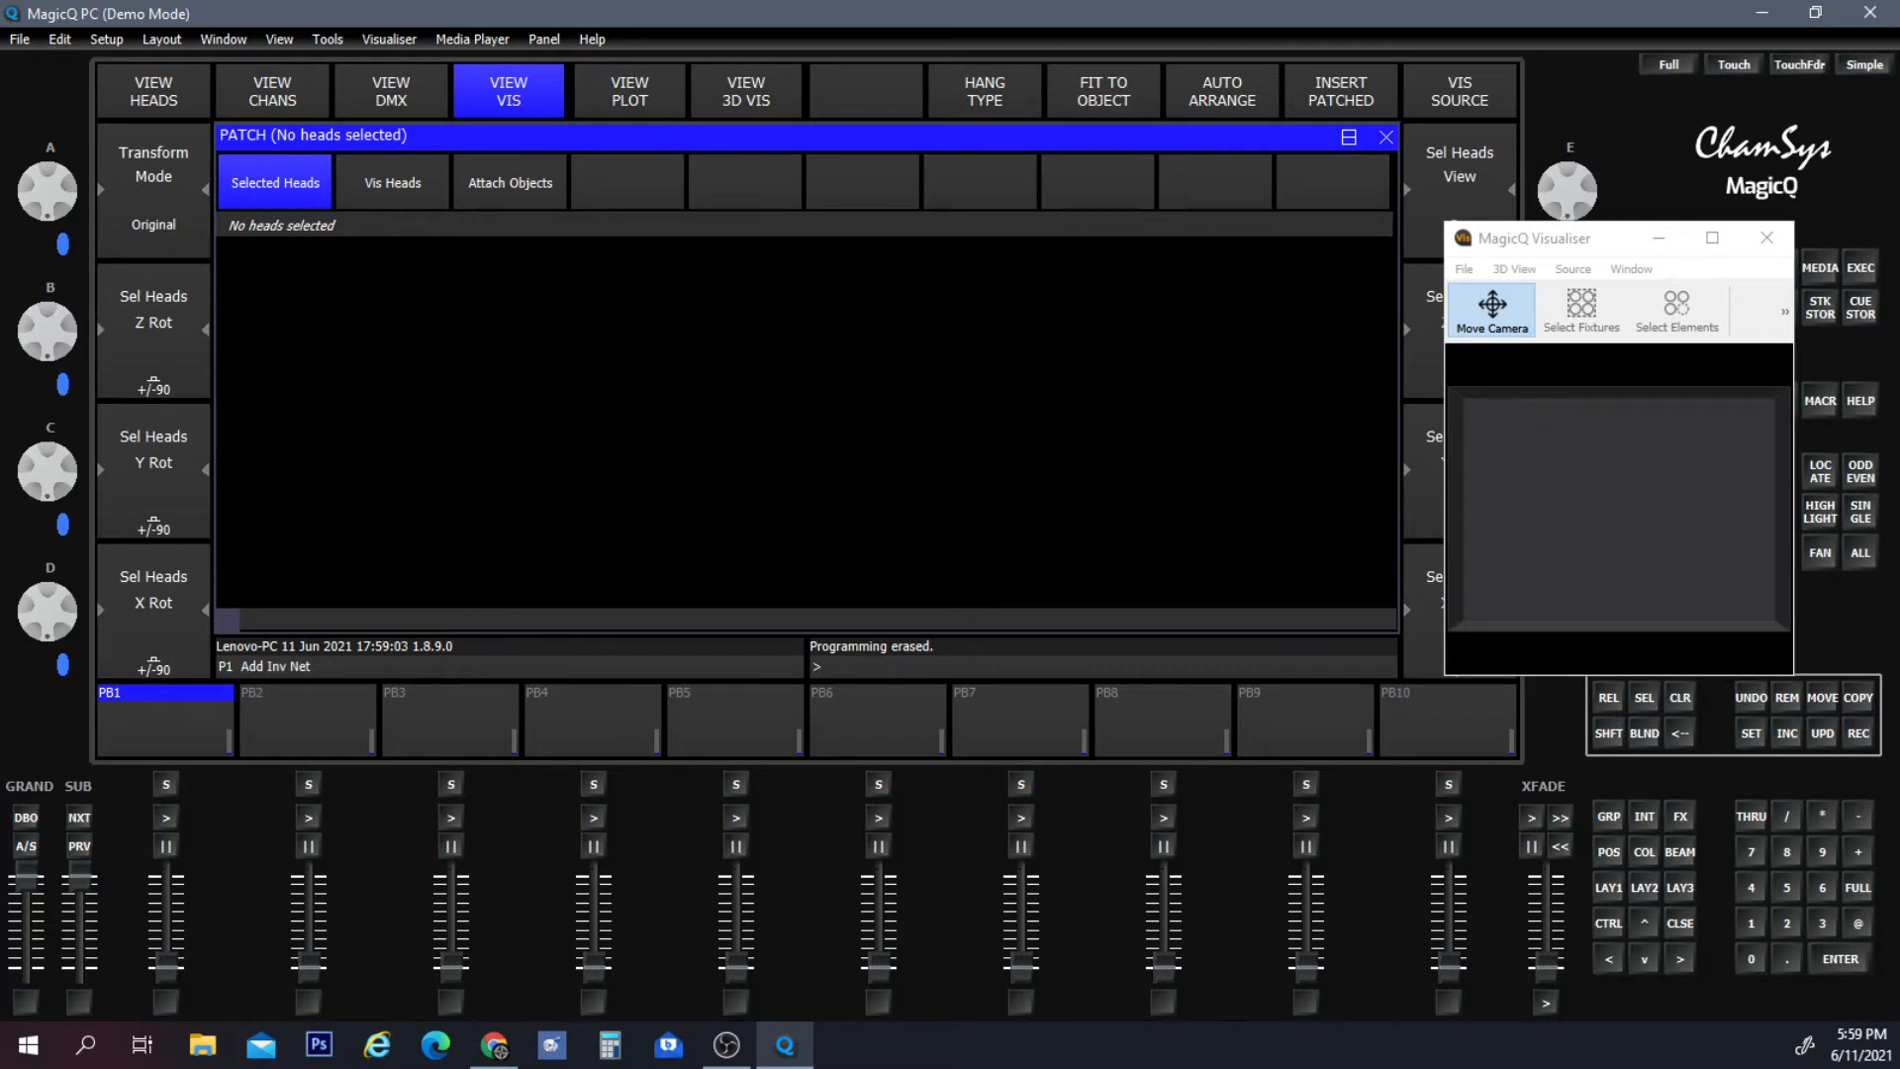
Switch to the Chrome browser and place its window with the Full Compass website over the console.
key(alt+Tab)
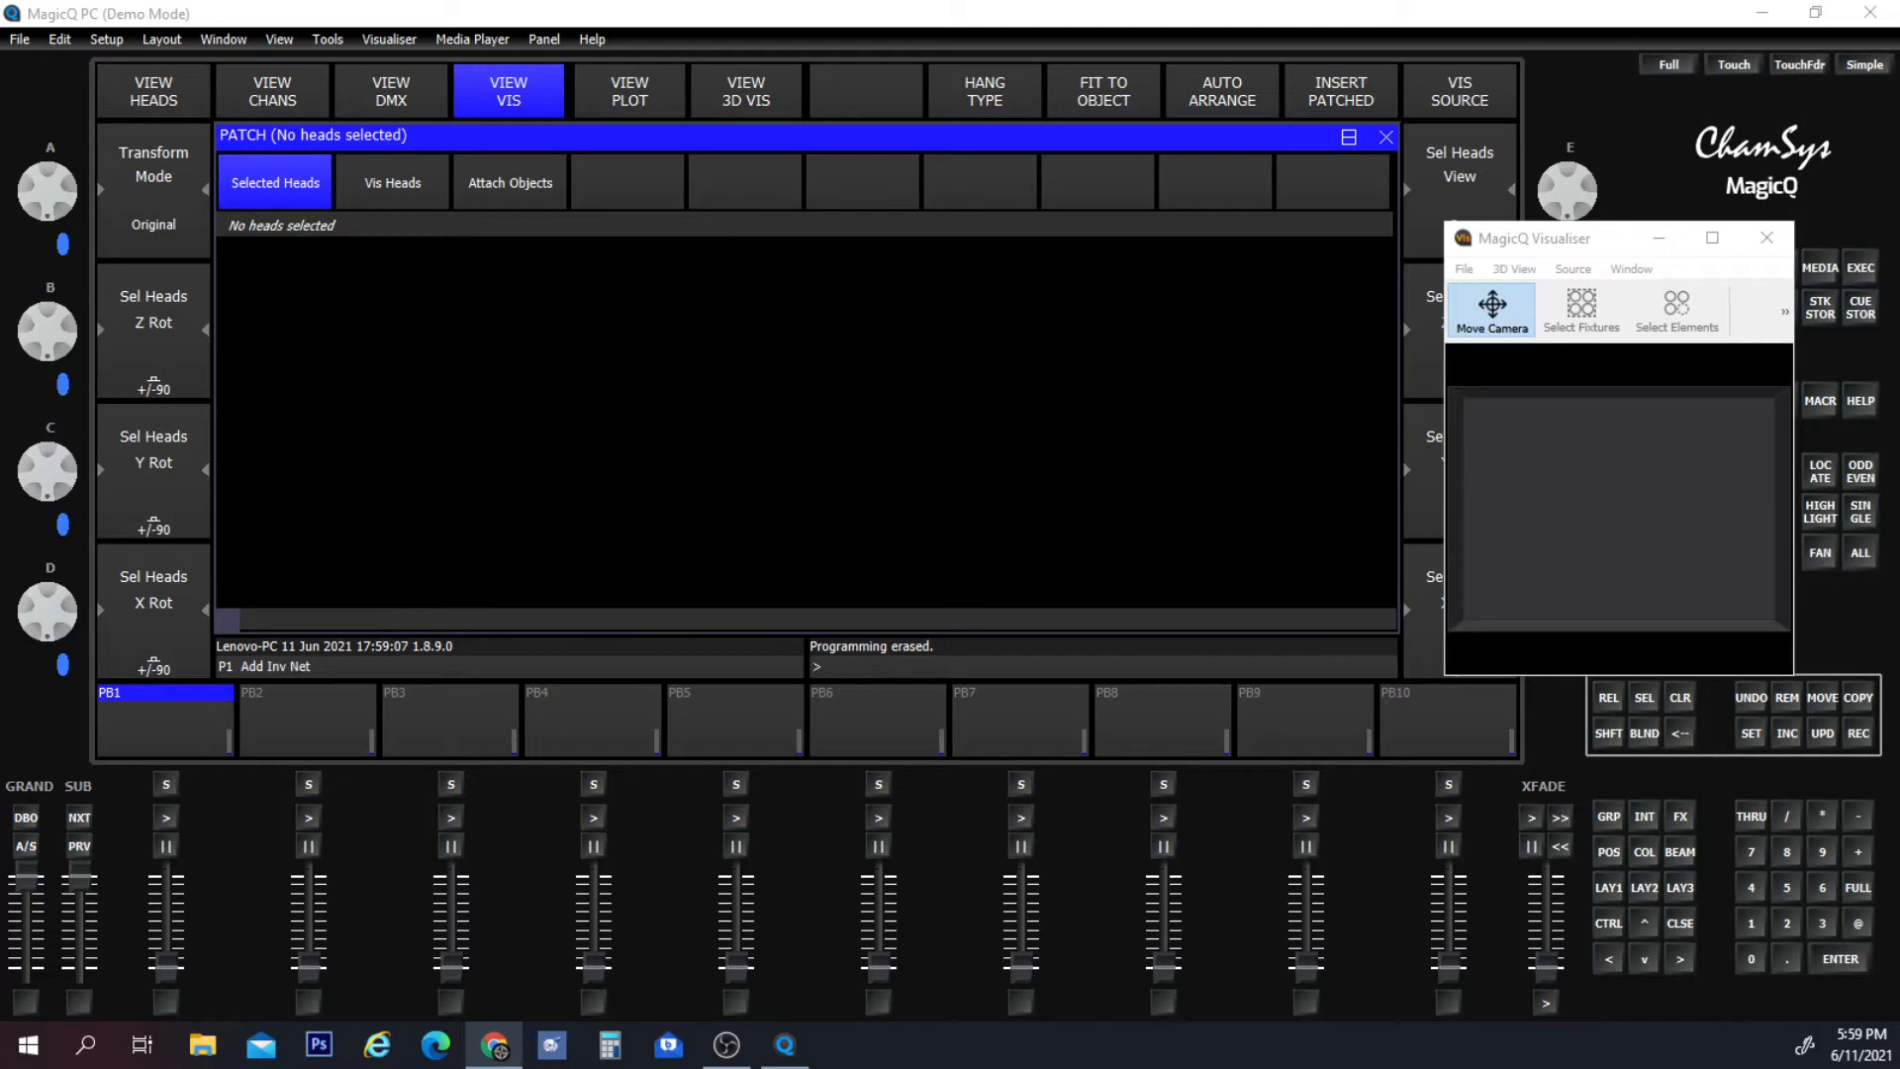
drag(0, 99, 870, 1064)
drag(0, 41, 1167, 68)
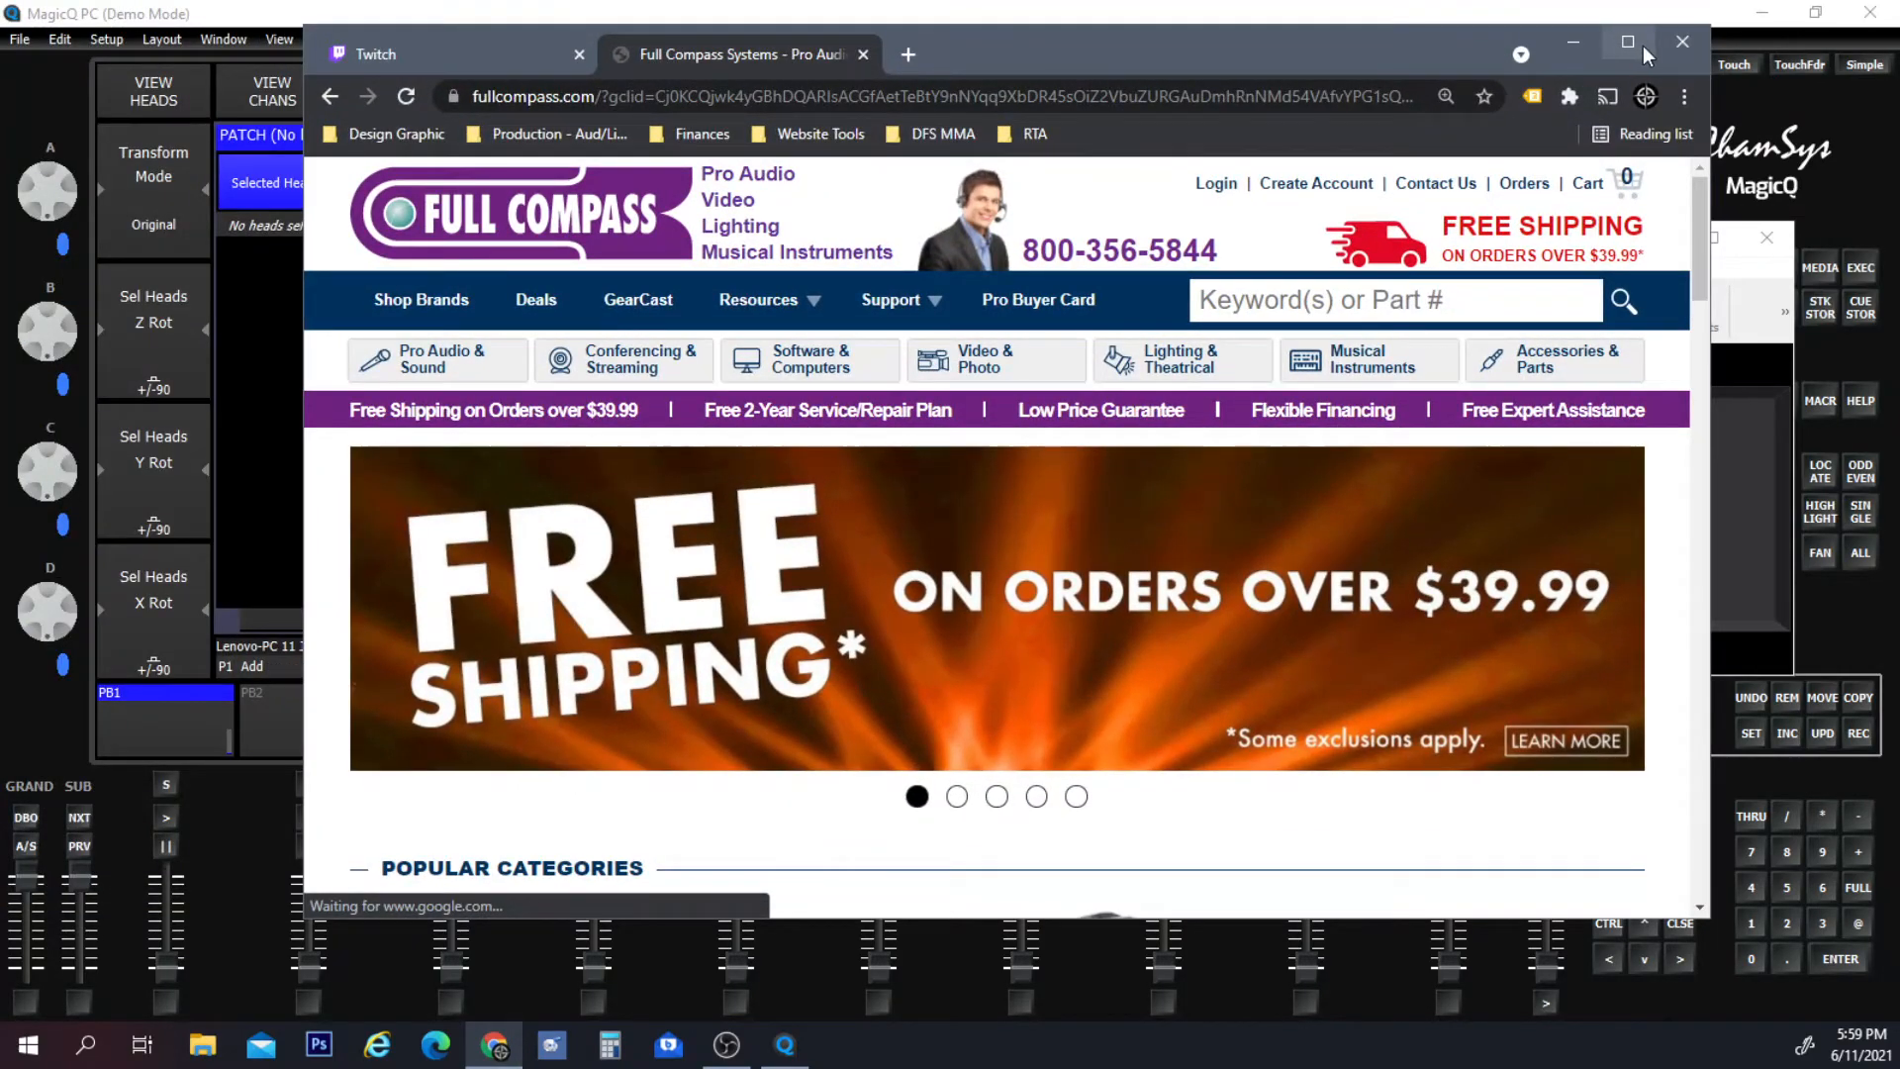
Maximise the Chrome window and dismiss the Full Compass welcome-back popup with the previously viewed items.
click(1643, 46)
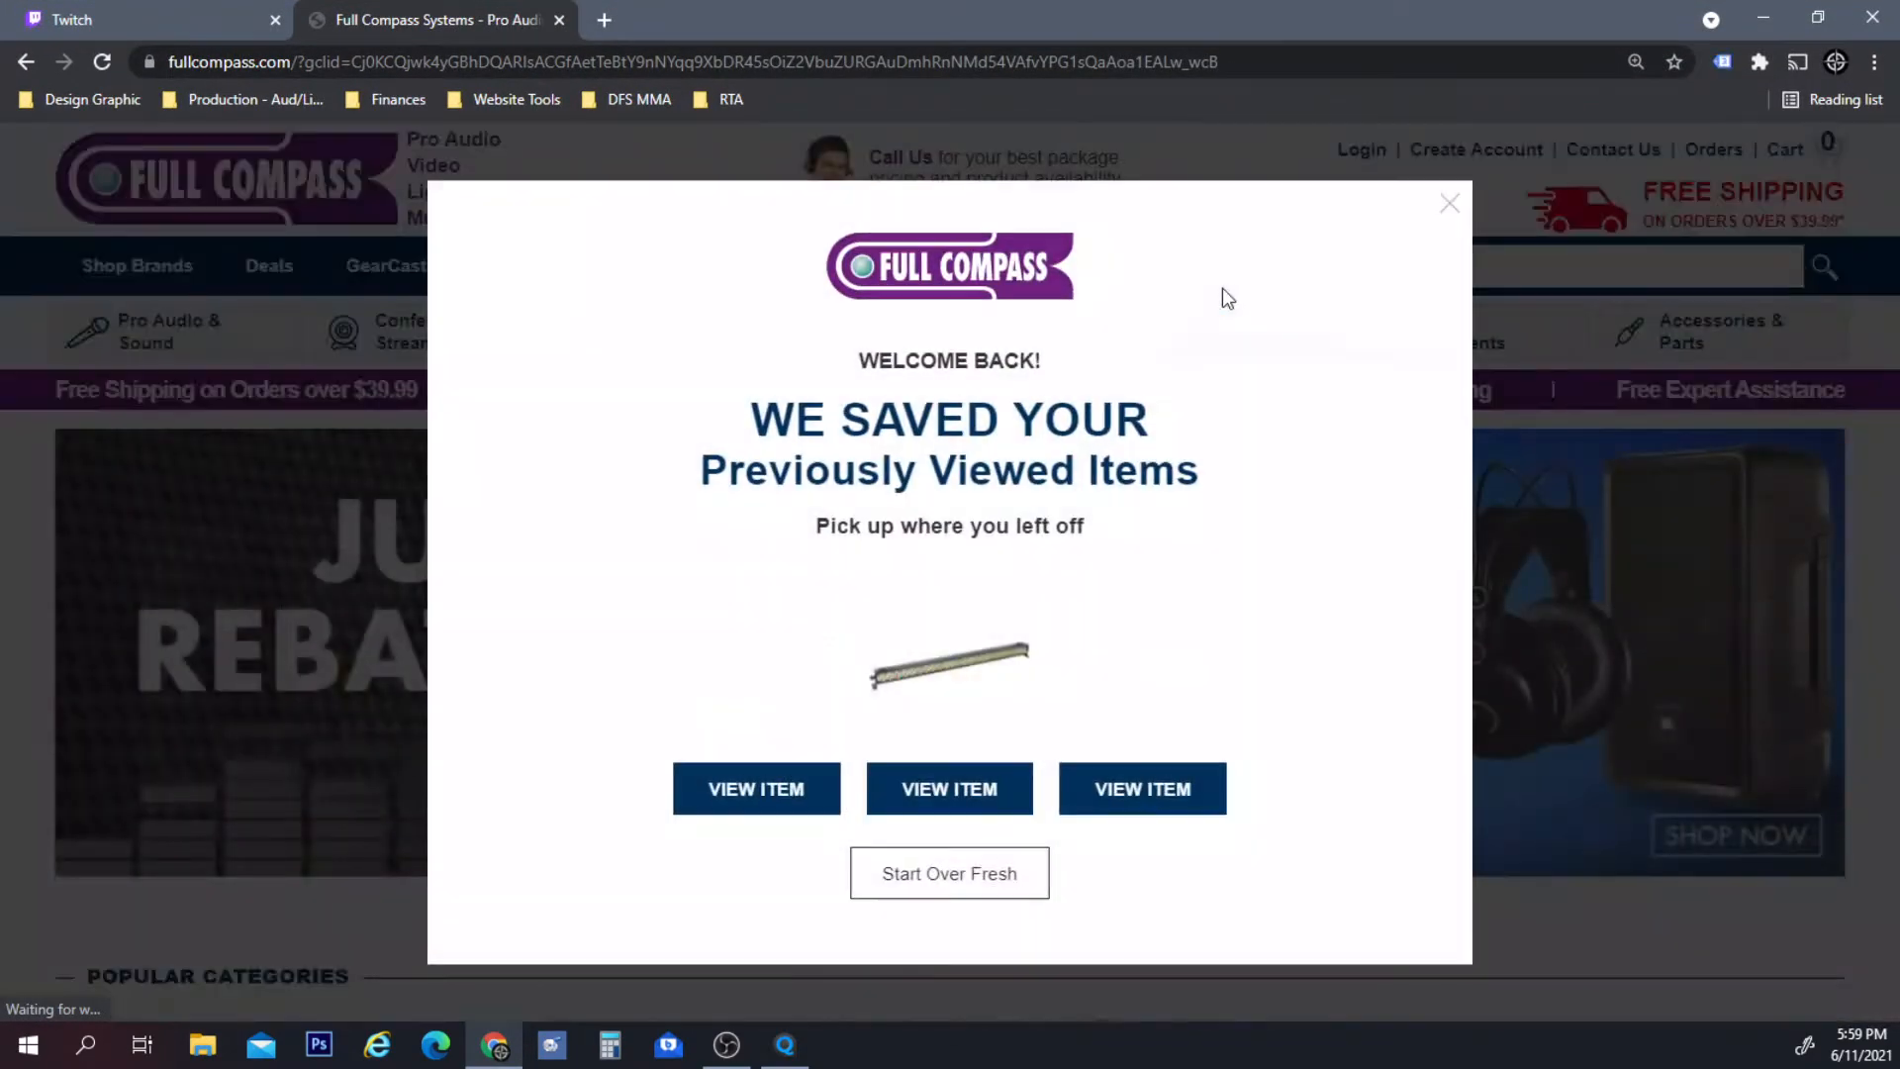
click(1451, 203)
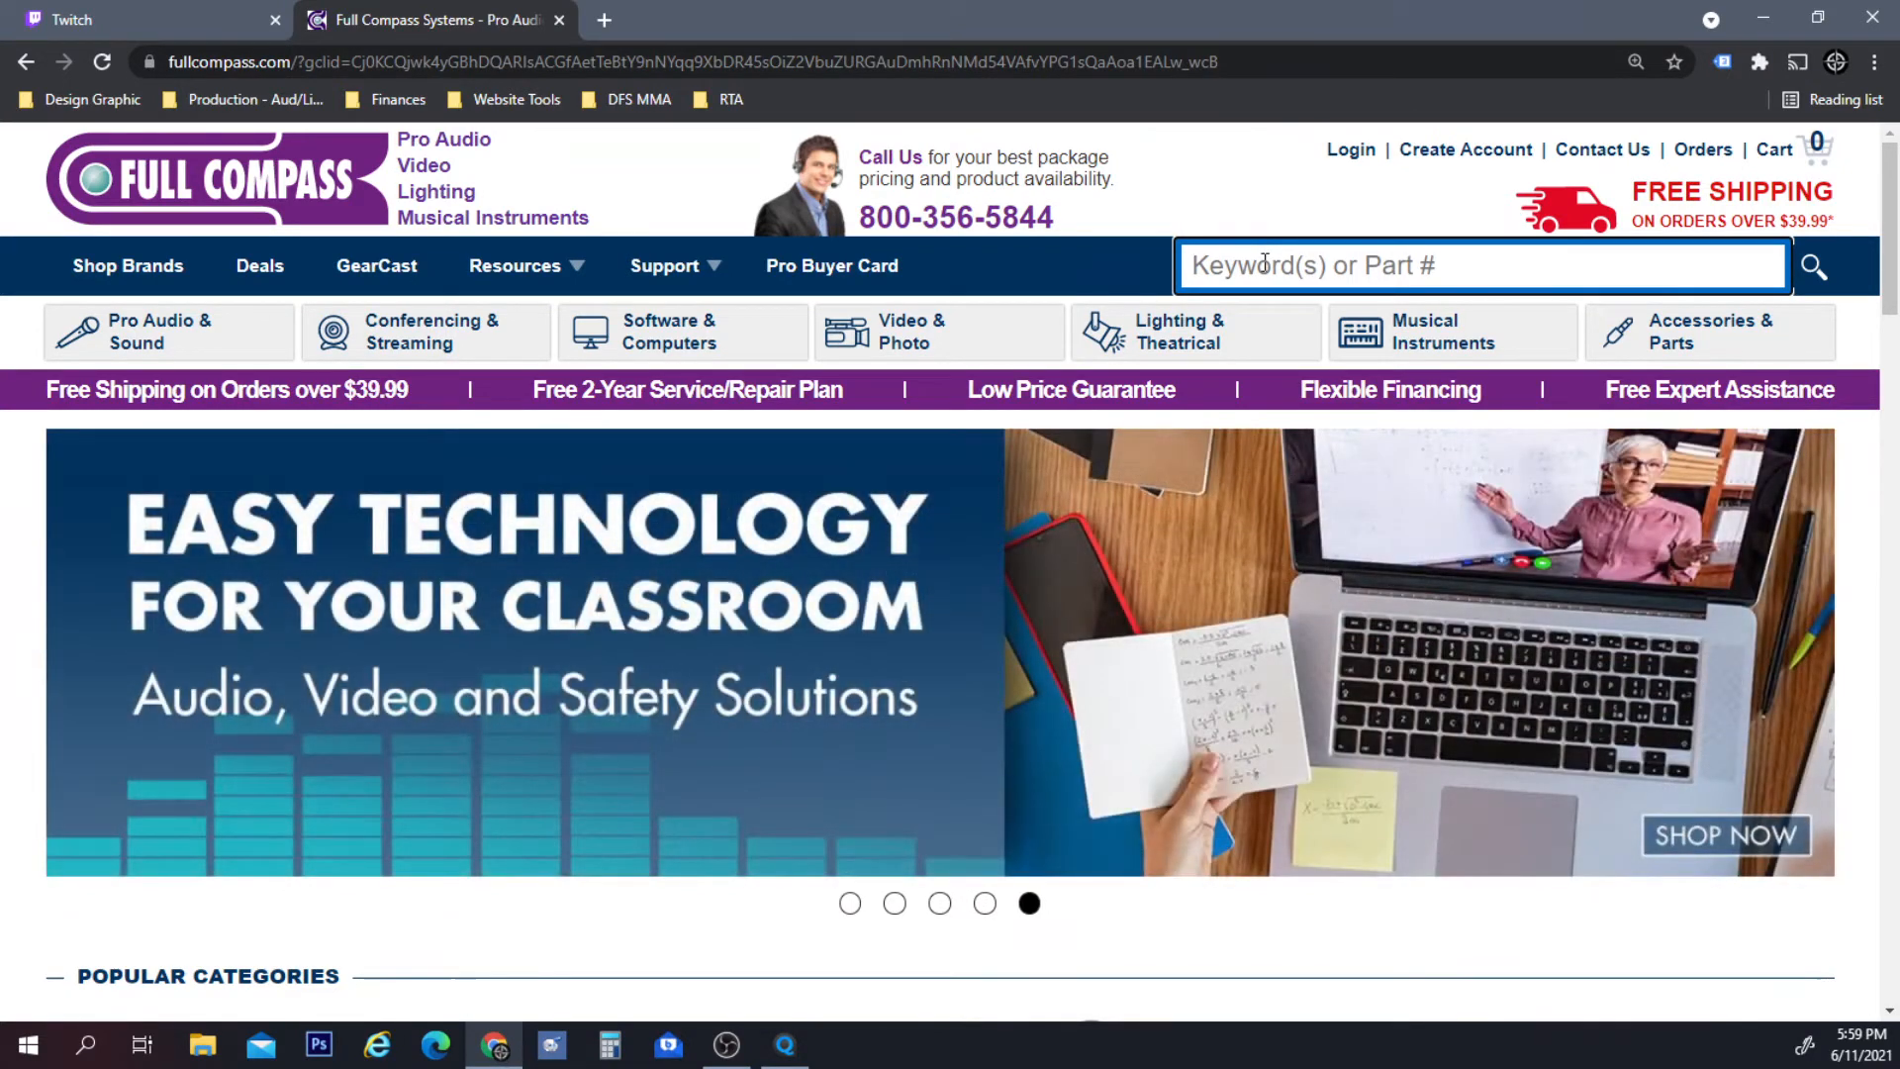
Open the Lighting & Theatrical category on the Full Compass site and go to its Moving Lights listing.
mouse_move(1198, 346)
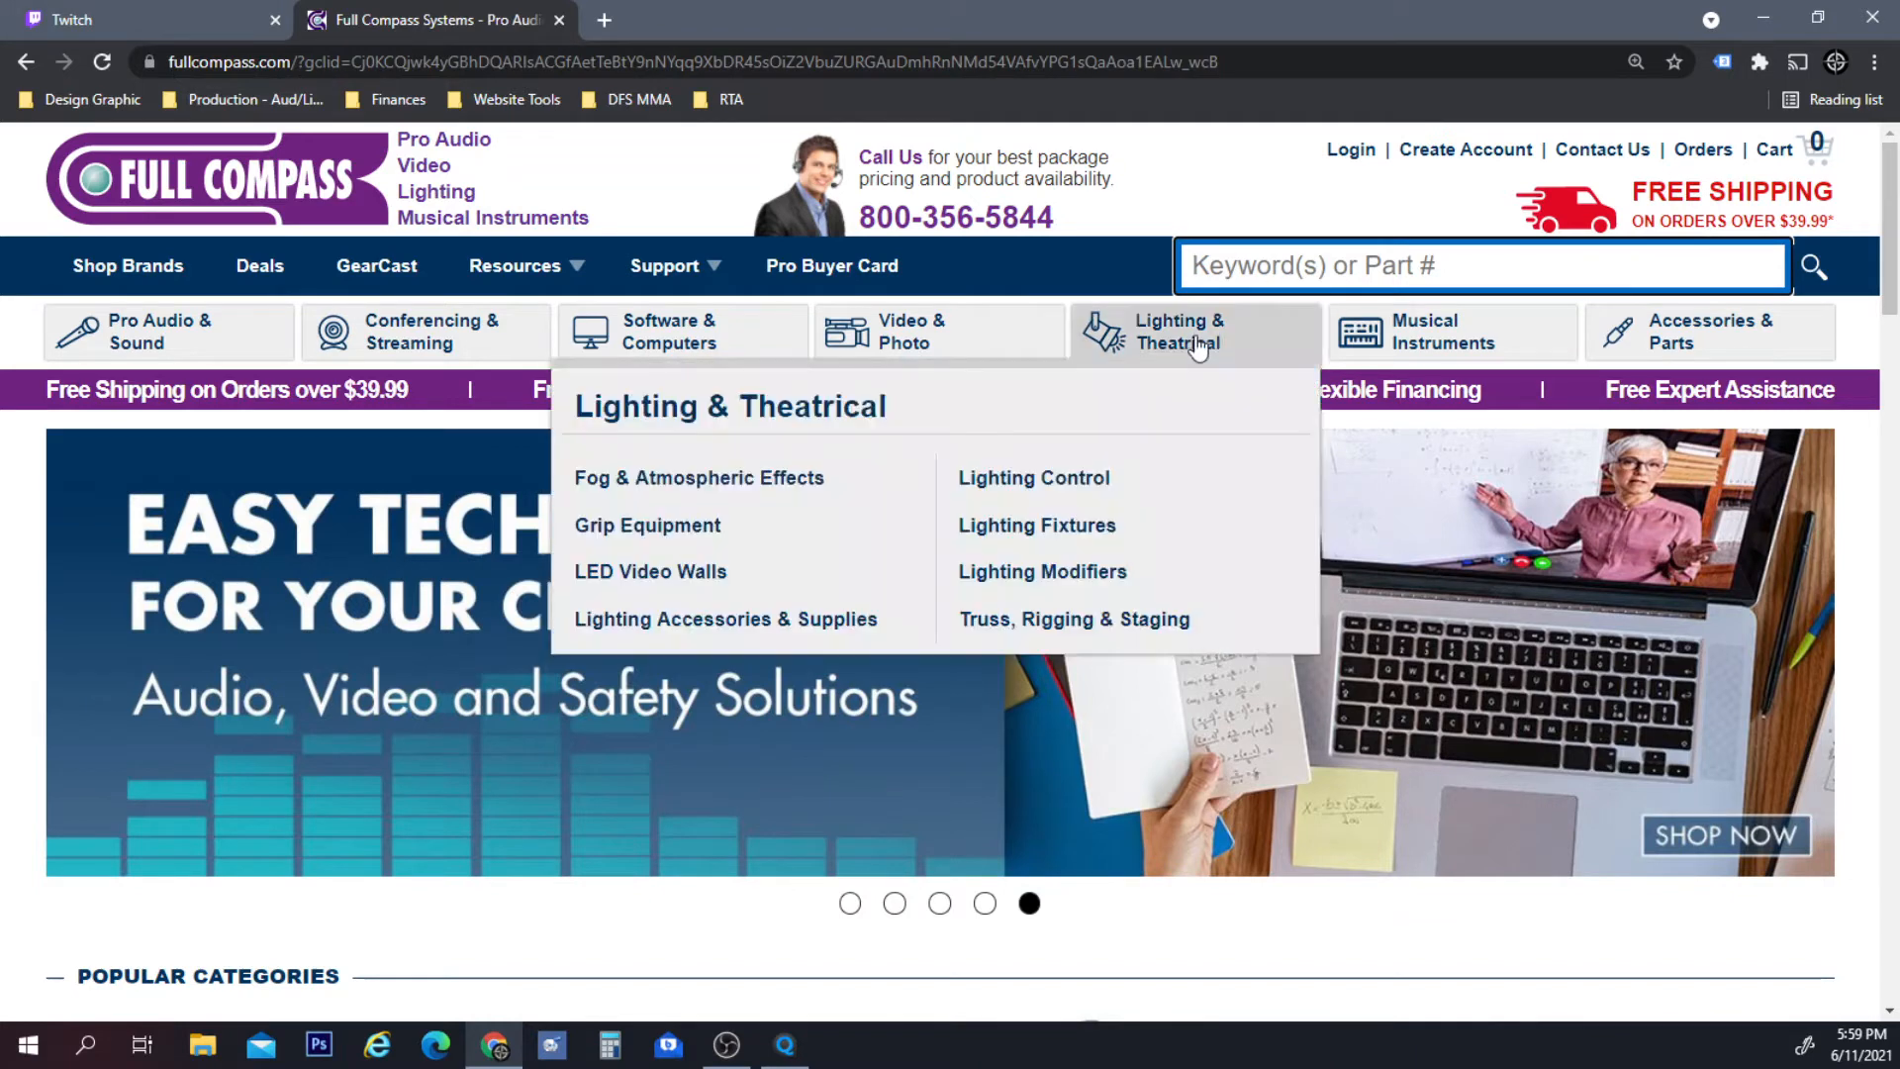
mouse_move(504, 353)
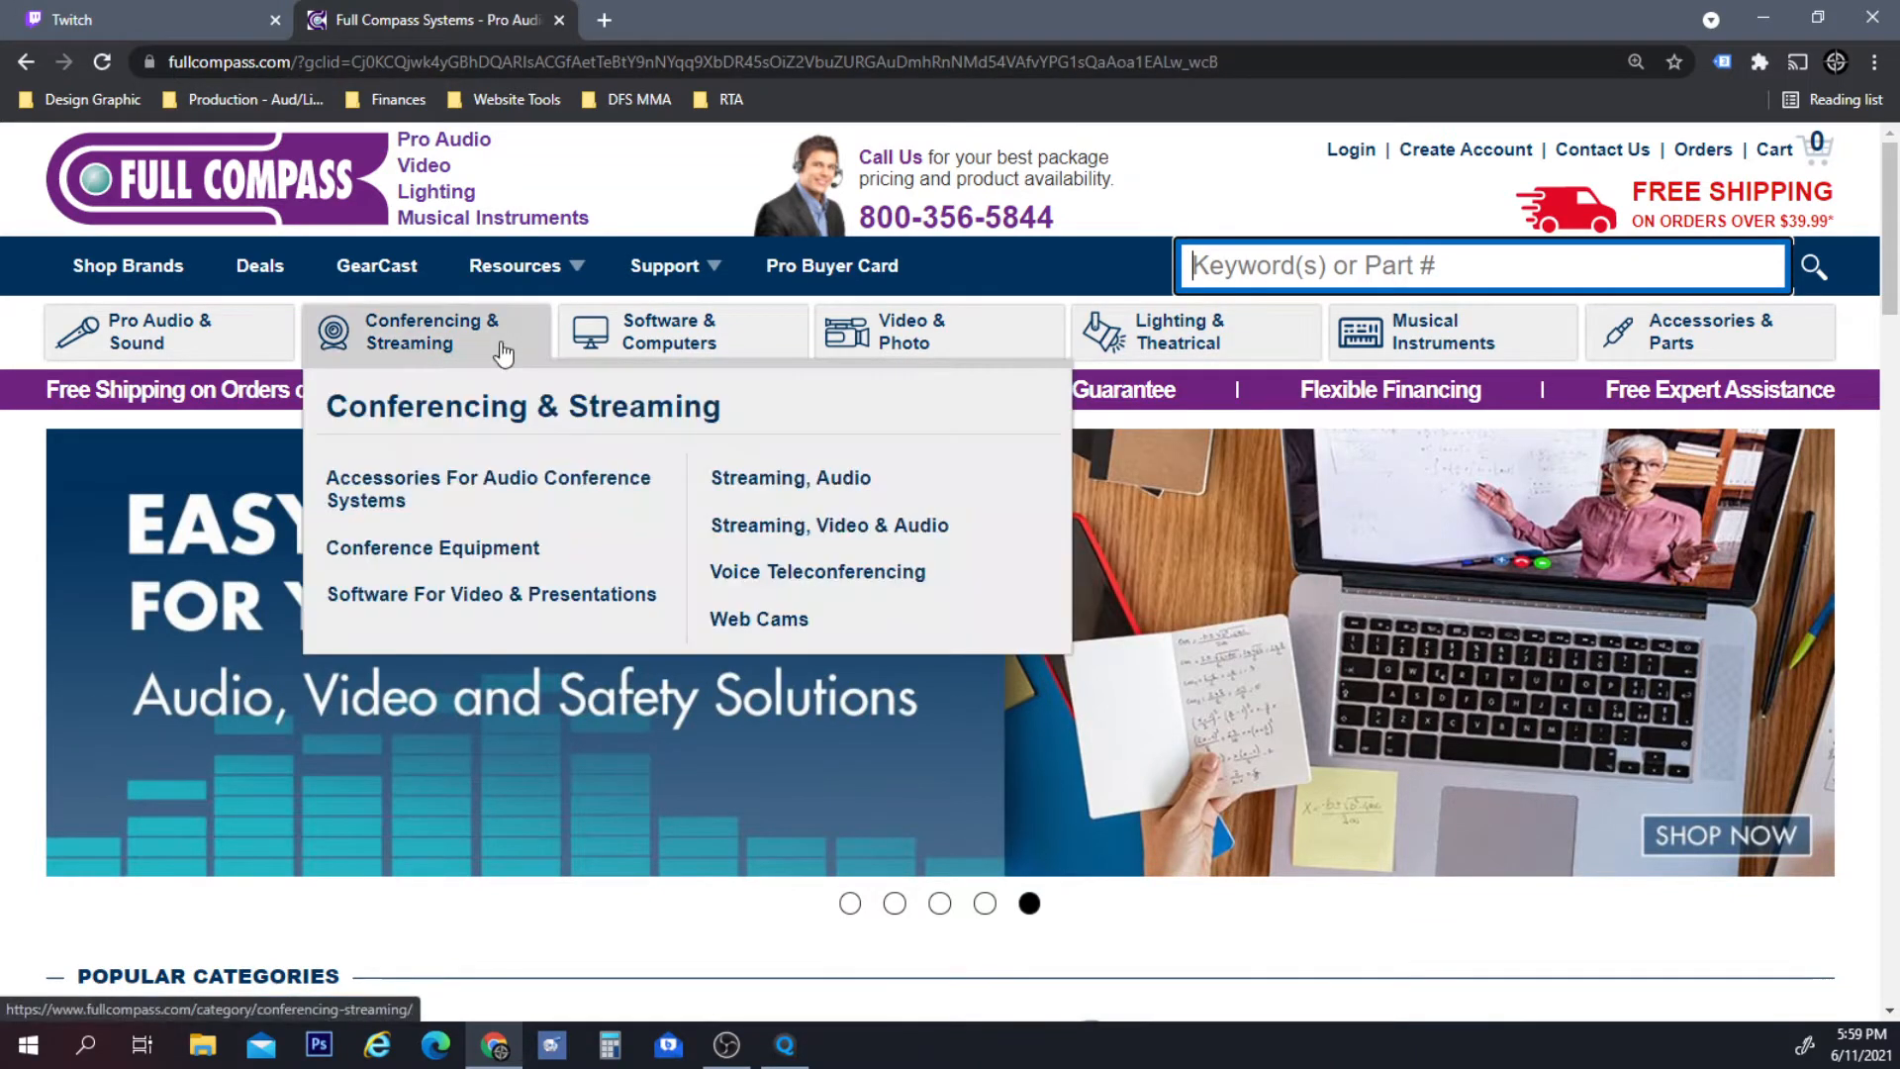
mouse_move(638, 286)
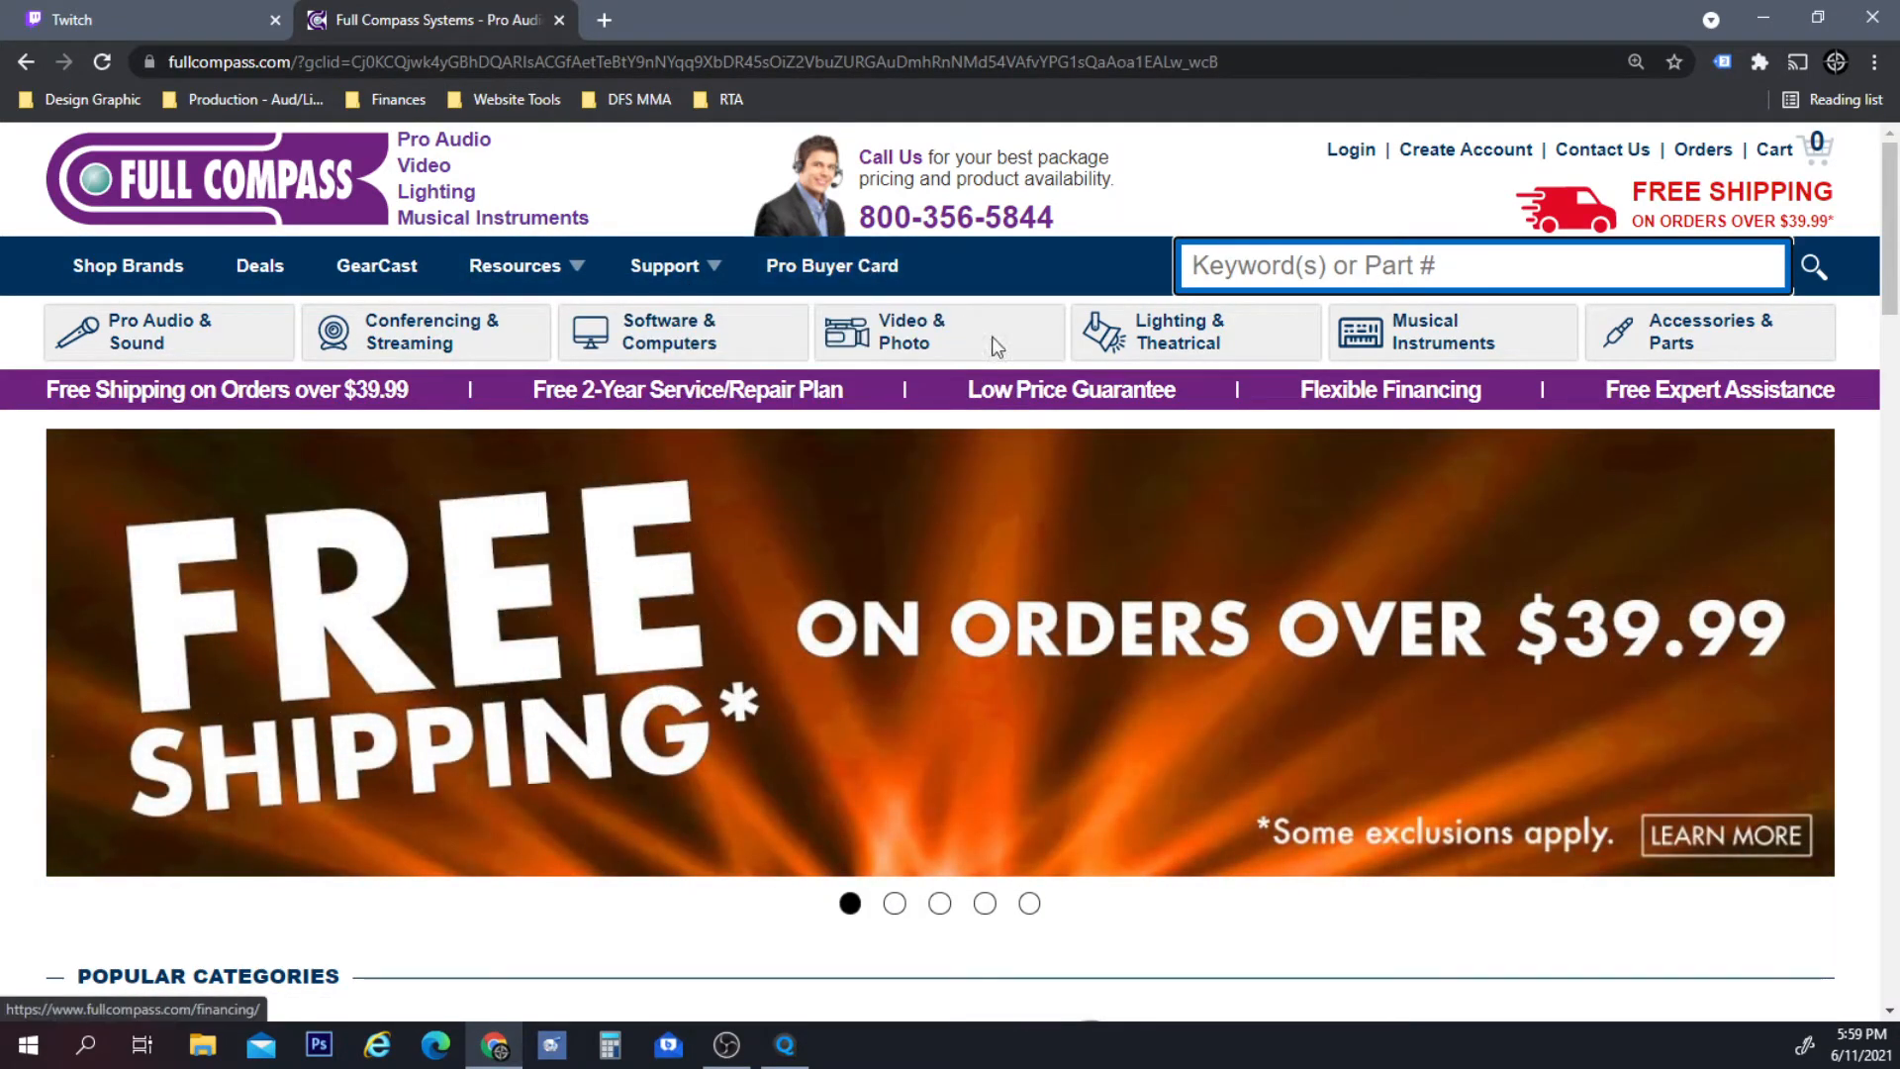
click(1128, 416)
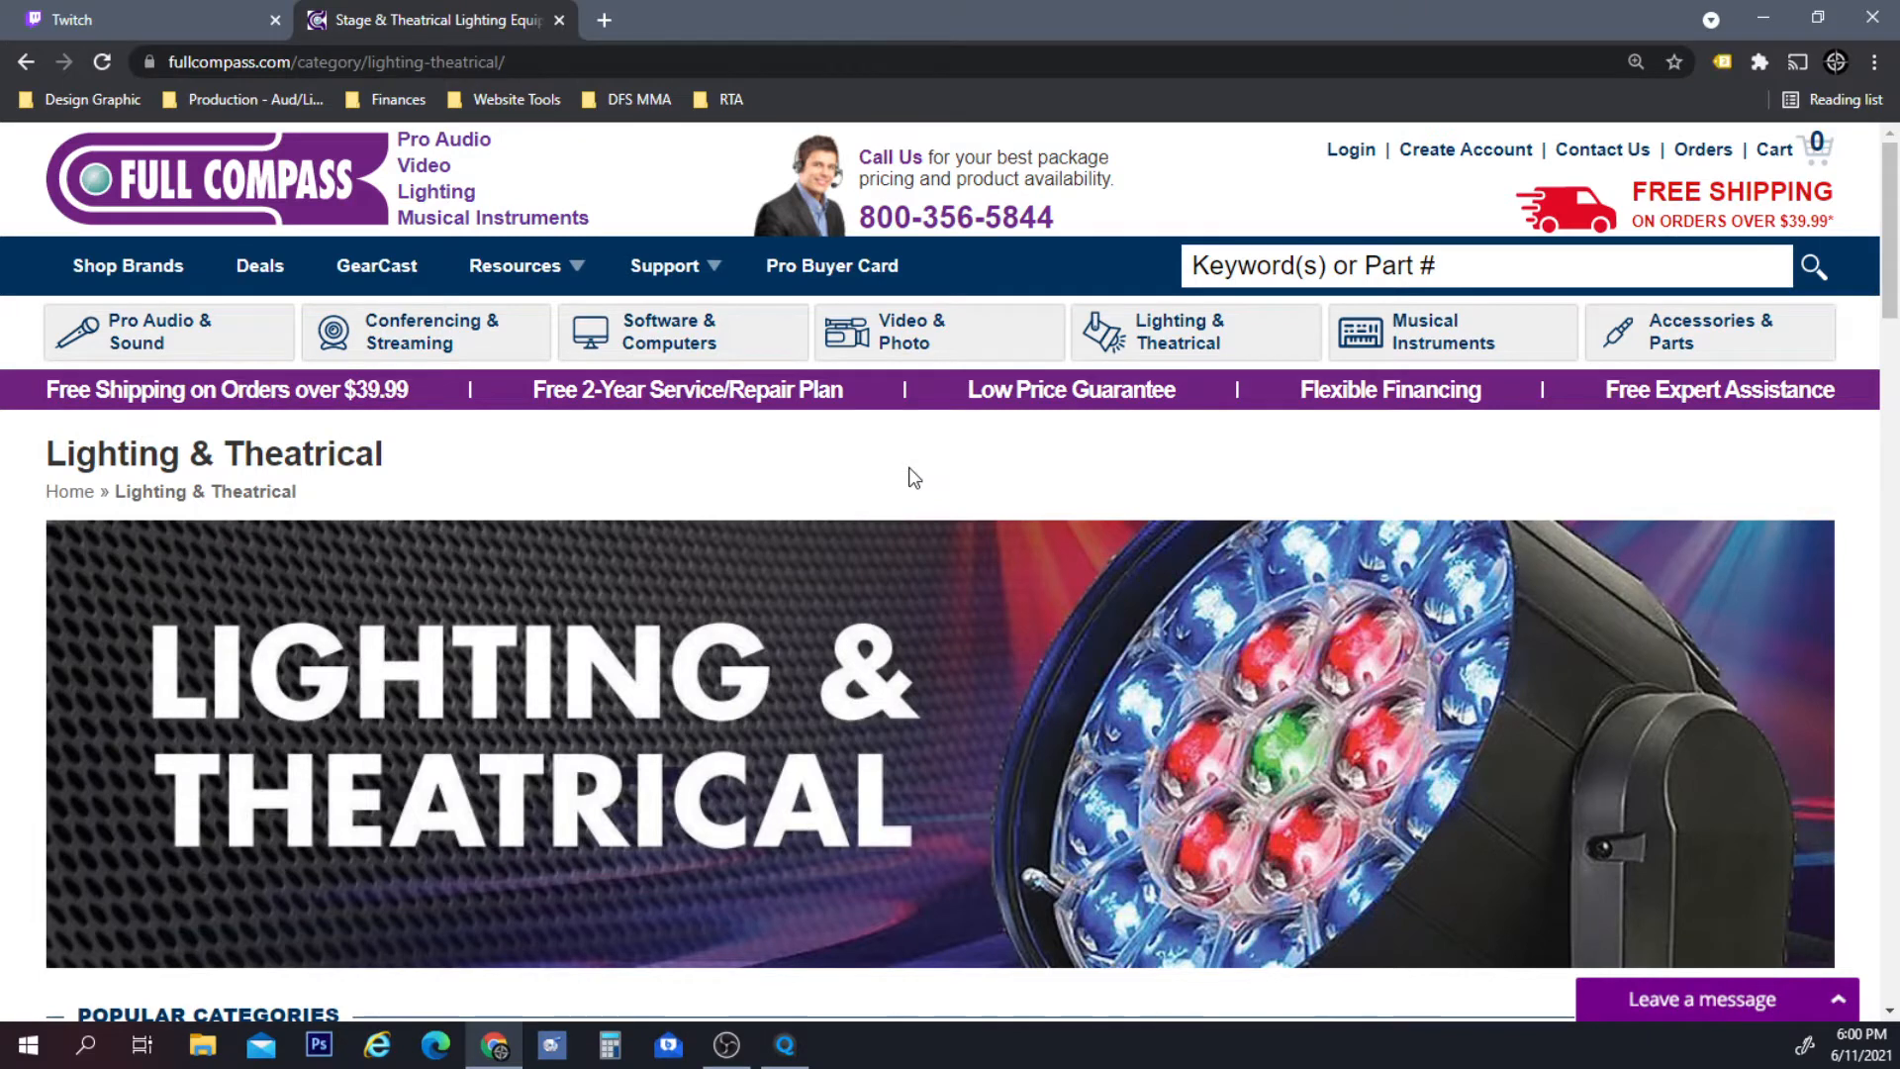
scroll(910, 475, down, 3)
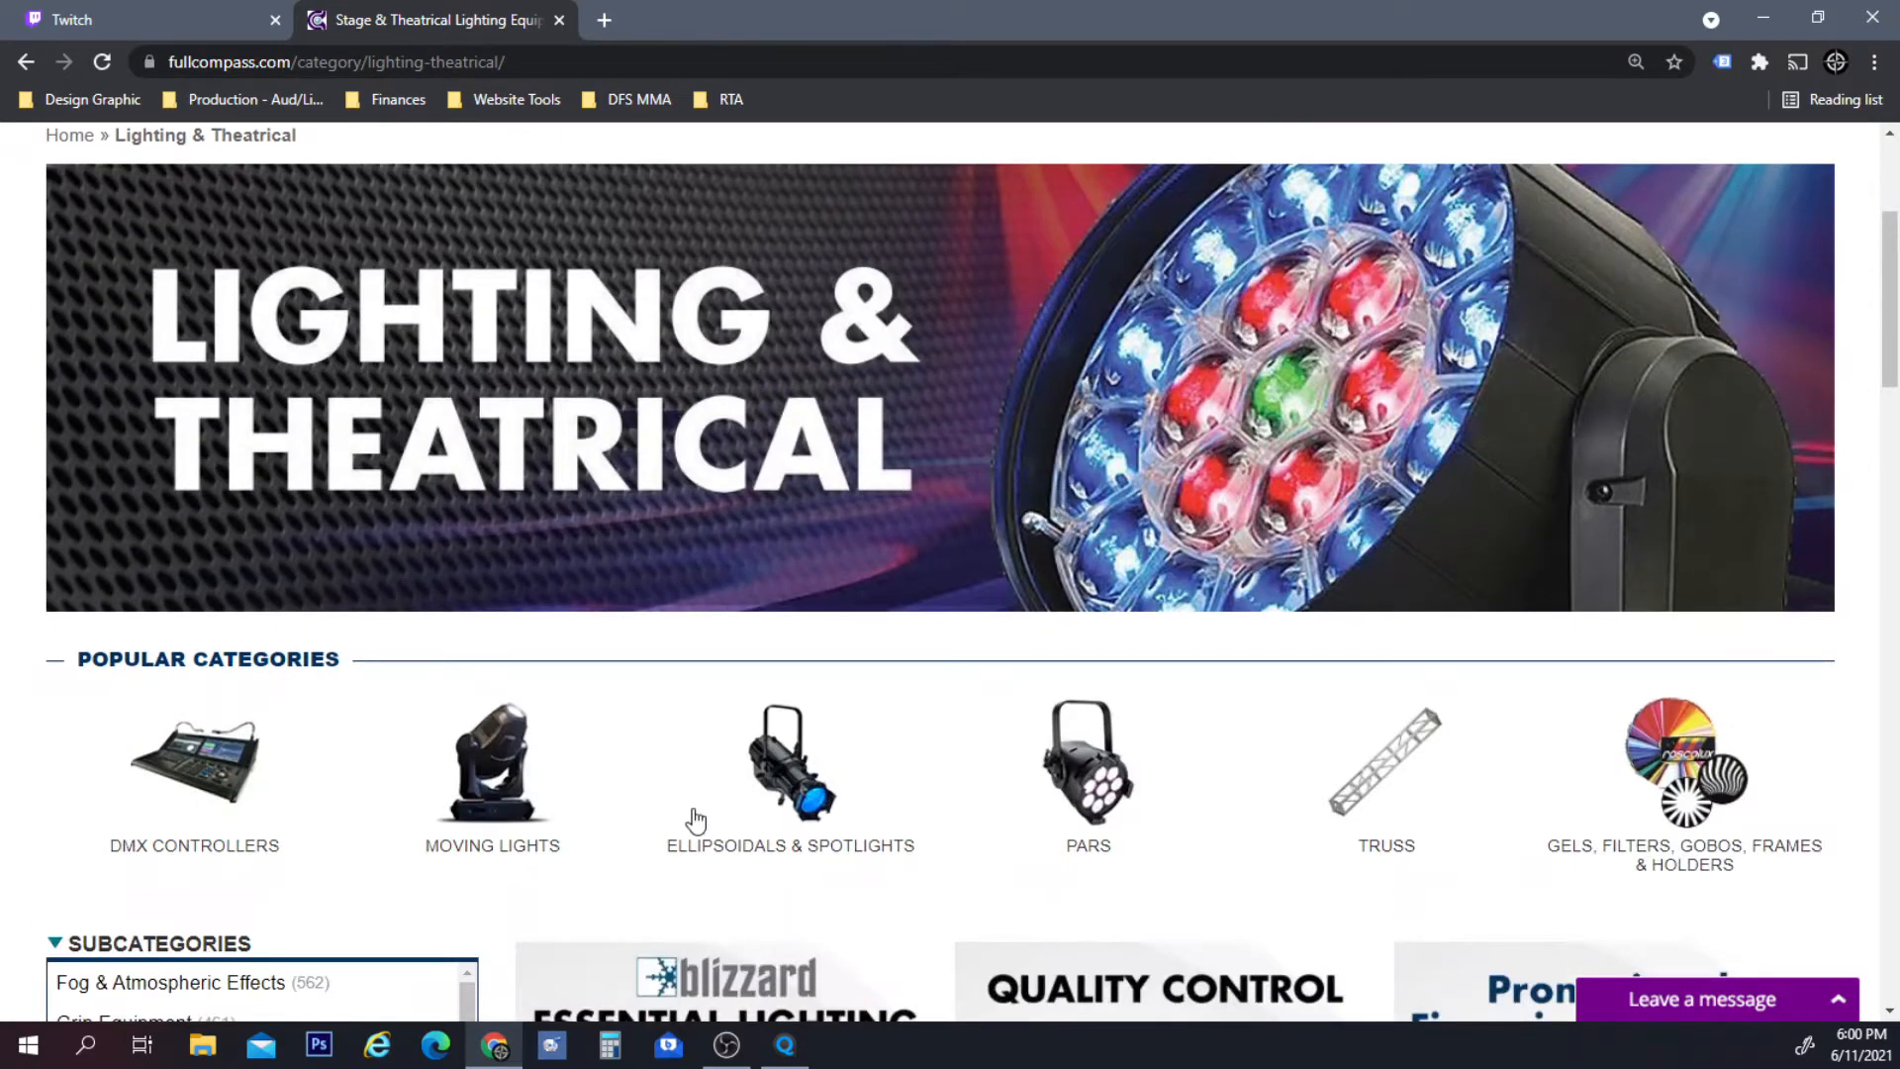
click(531, 850)
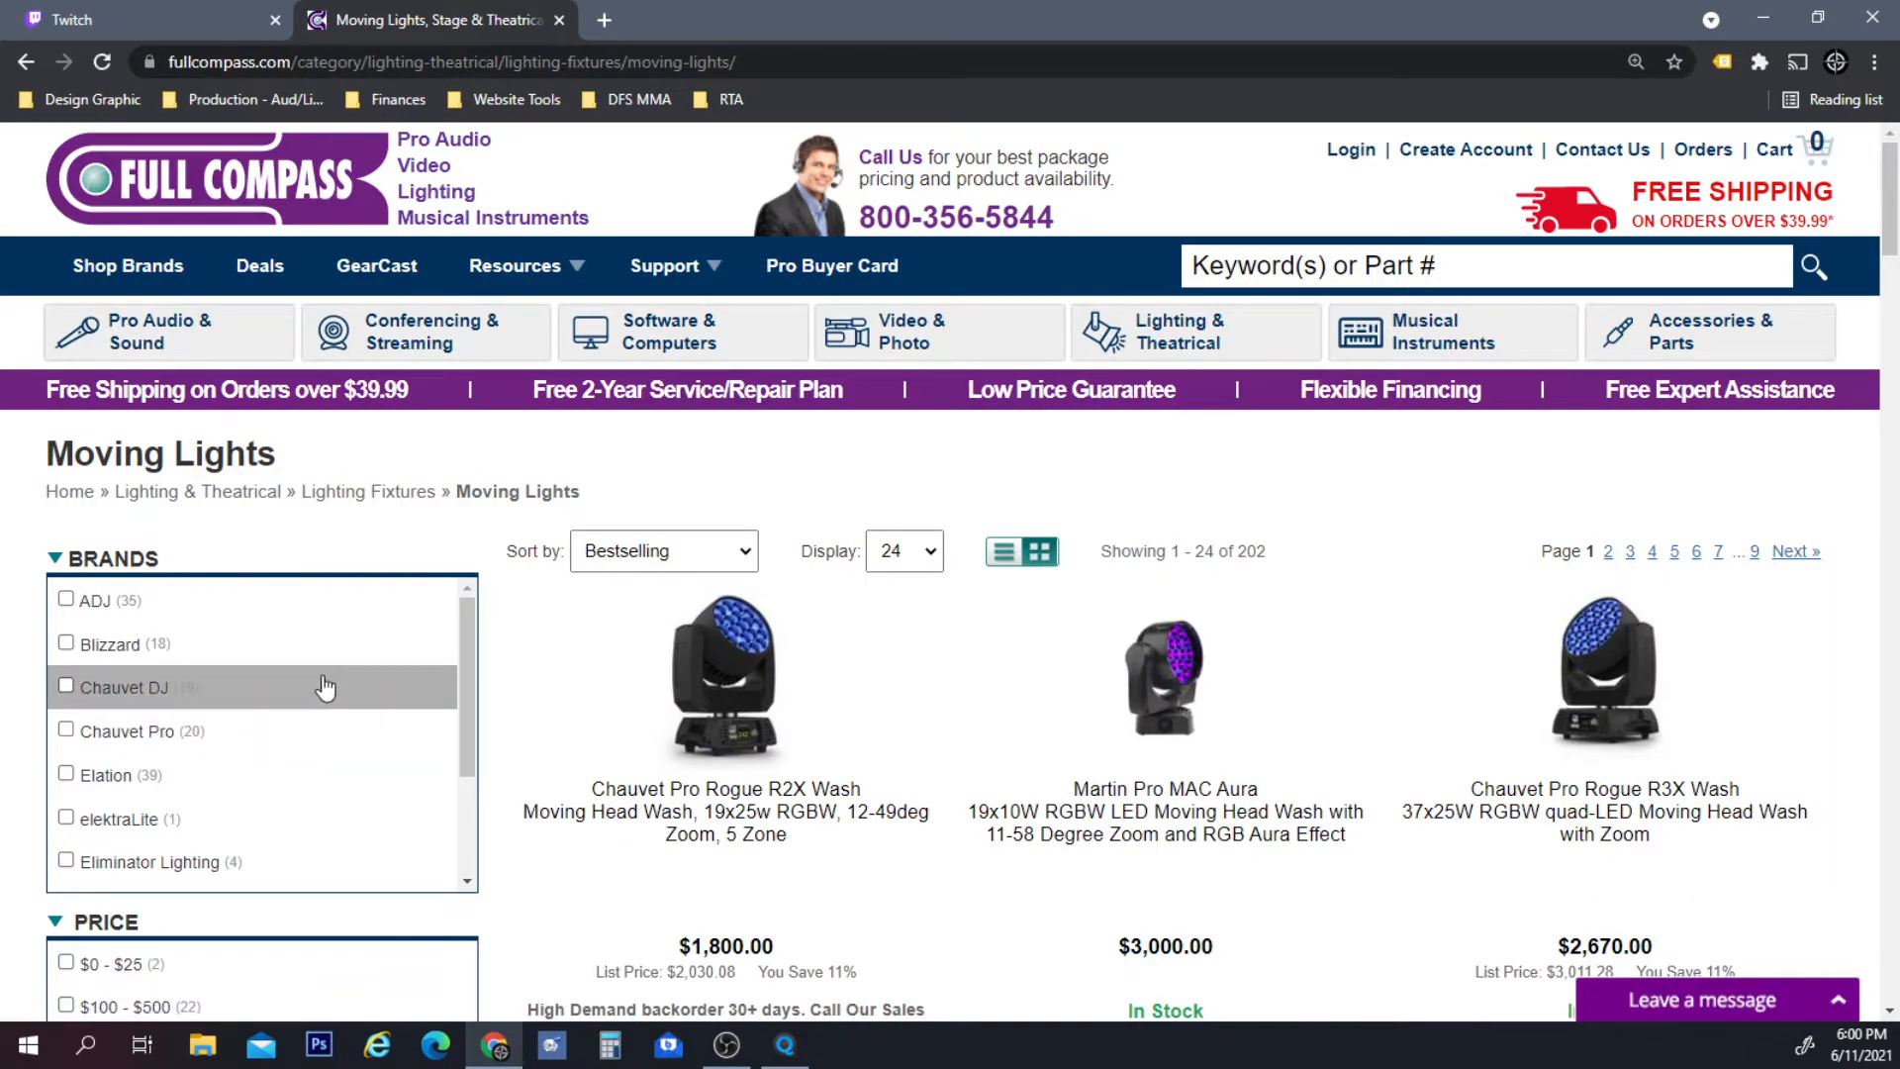
Filter the Moving Lights listing to the ADJ brand and look over the fixtures.
click(217, 617)
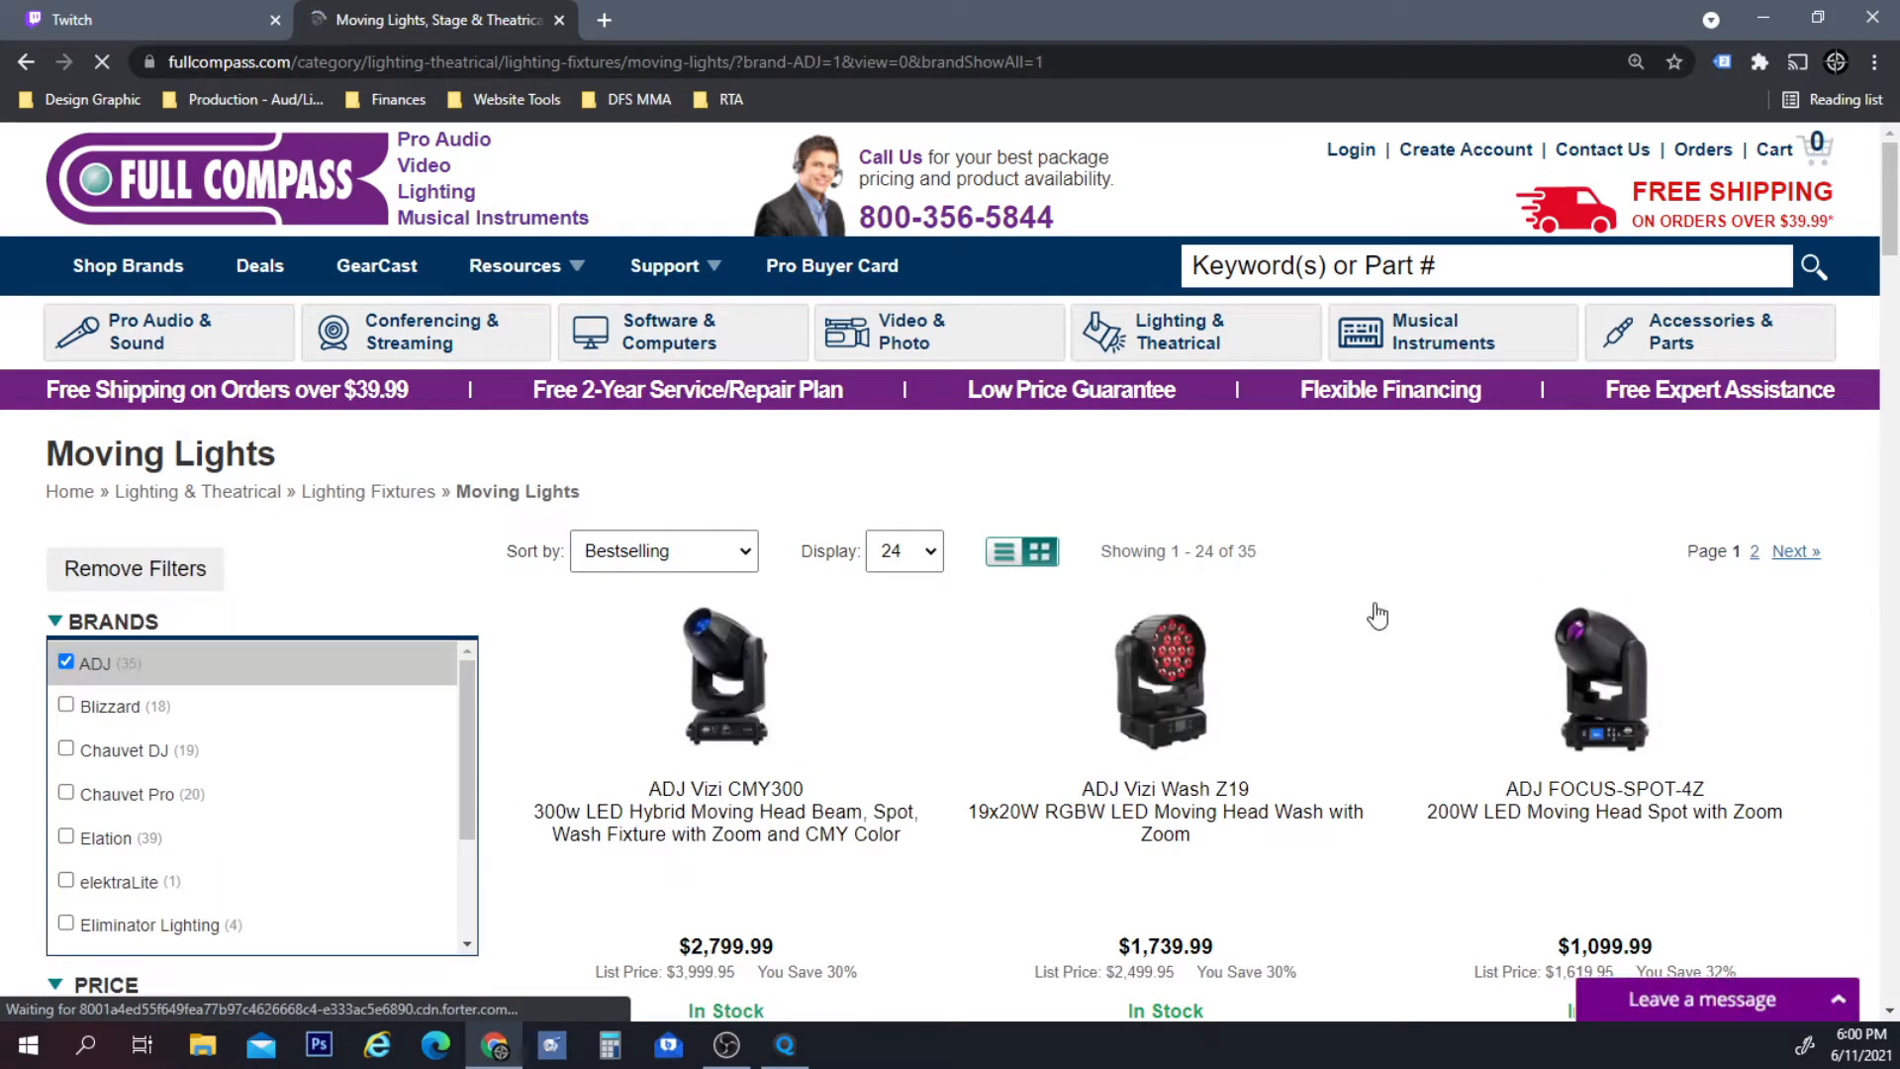
scroll(1440, 594, down, 1)
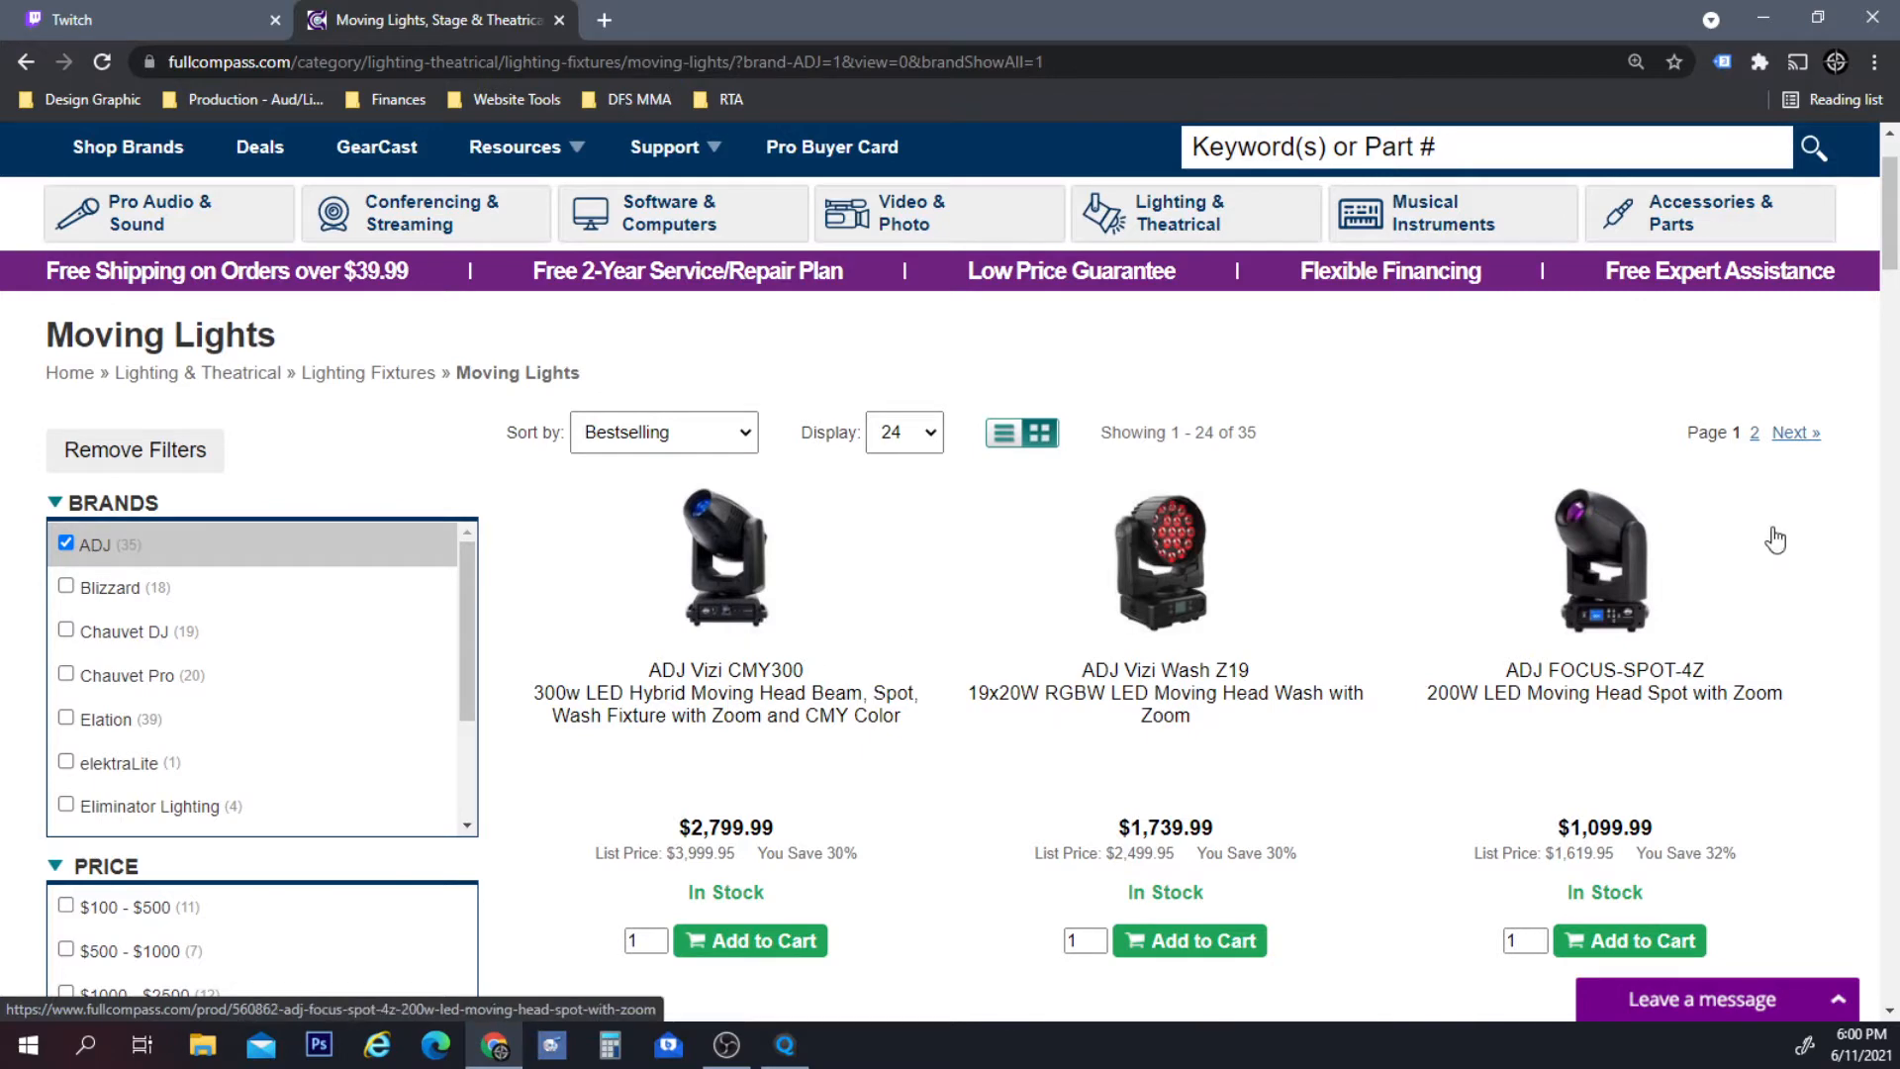
scroll(1405, 447, down, 1)
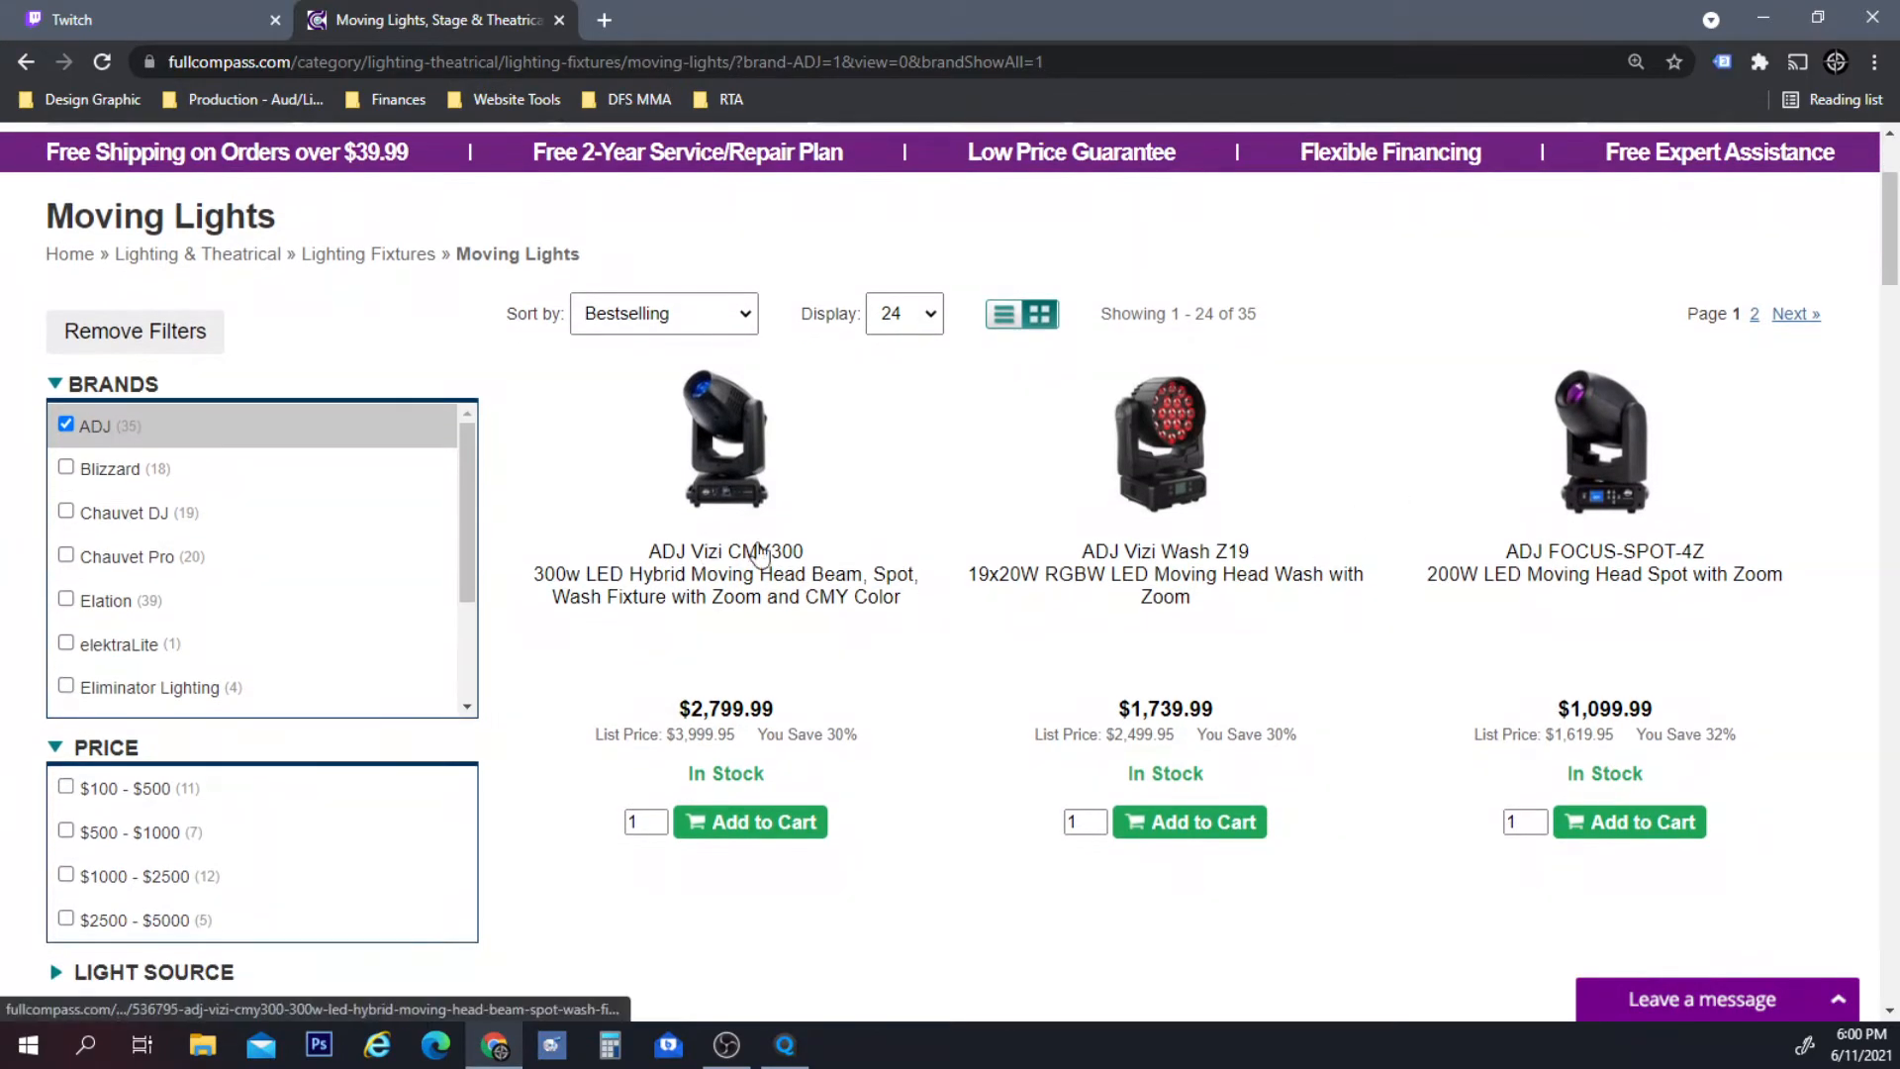
scroll(1393, 471, down, 2)
scroll(1393, 465, up, 4)
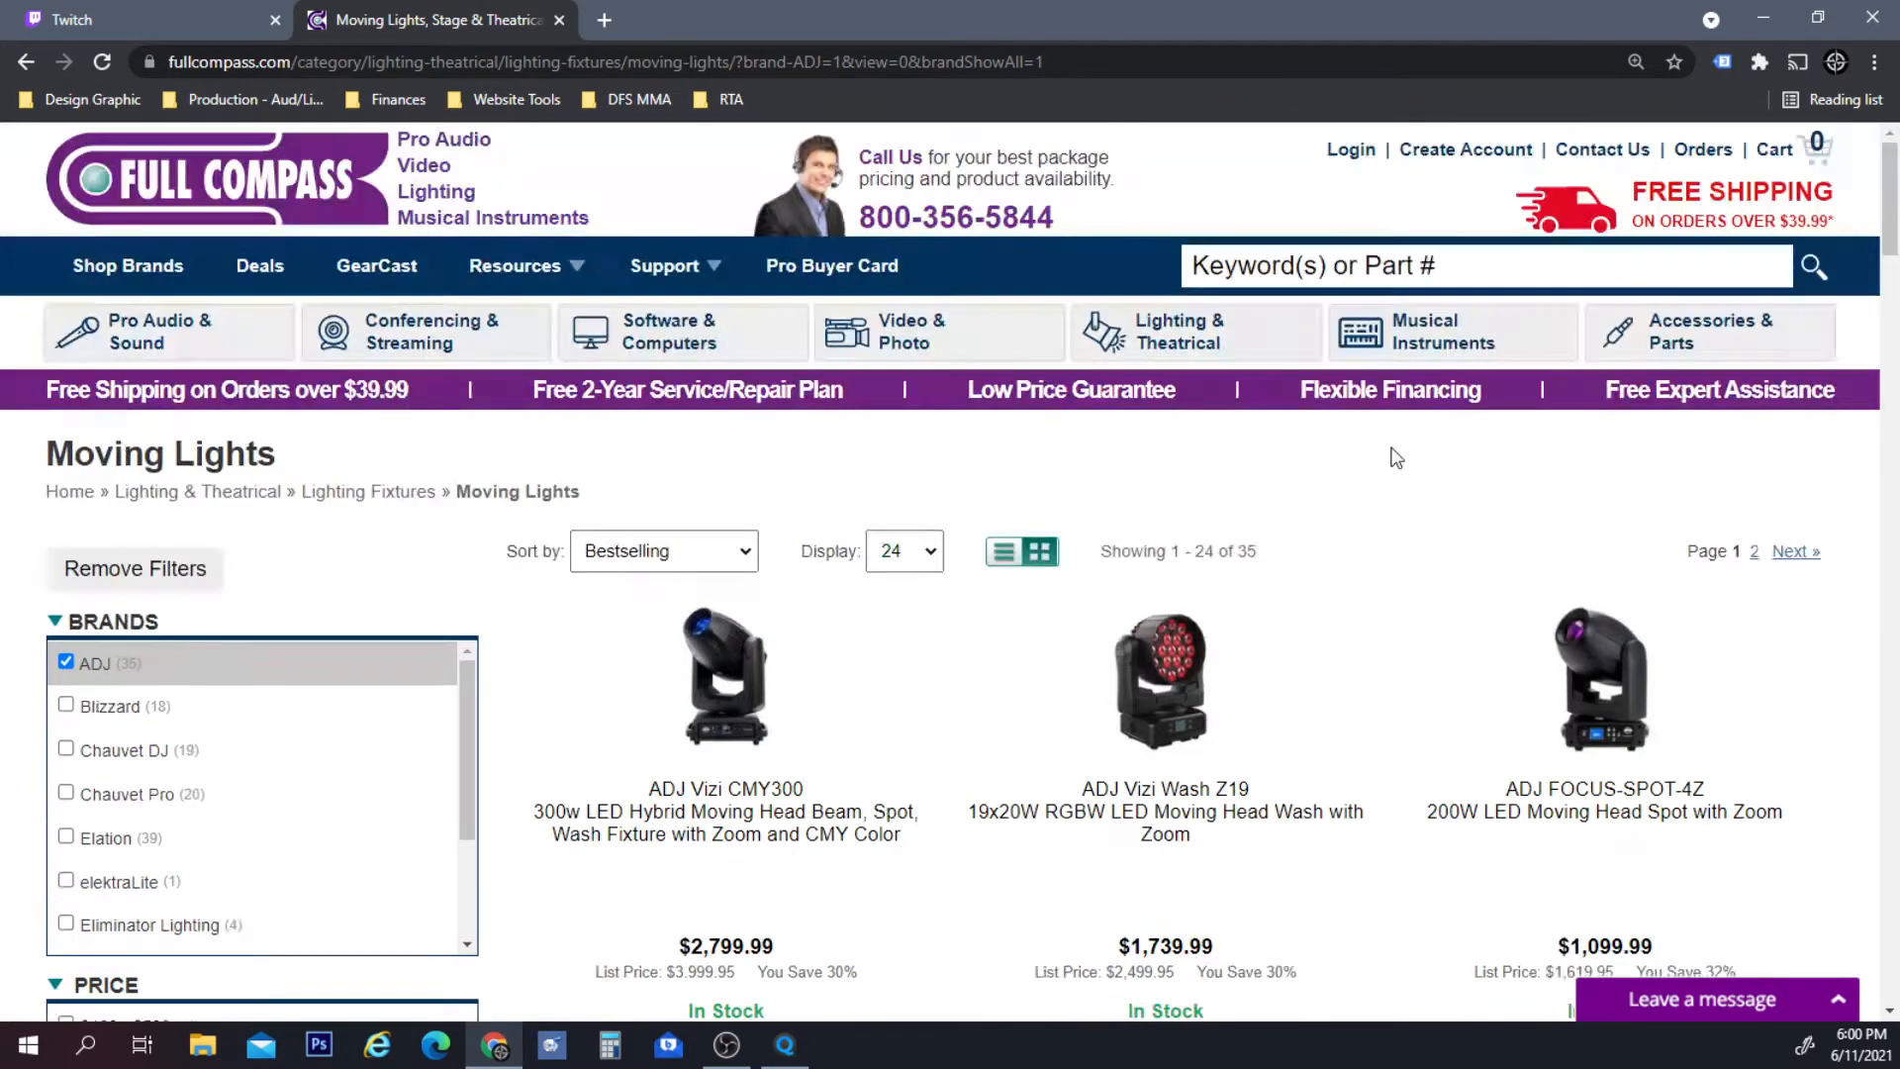
Search the Full Compass site for "vizi".
click(1417, 276)
text(vi)
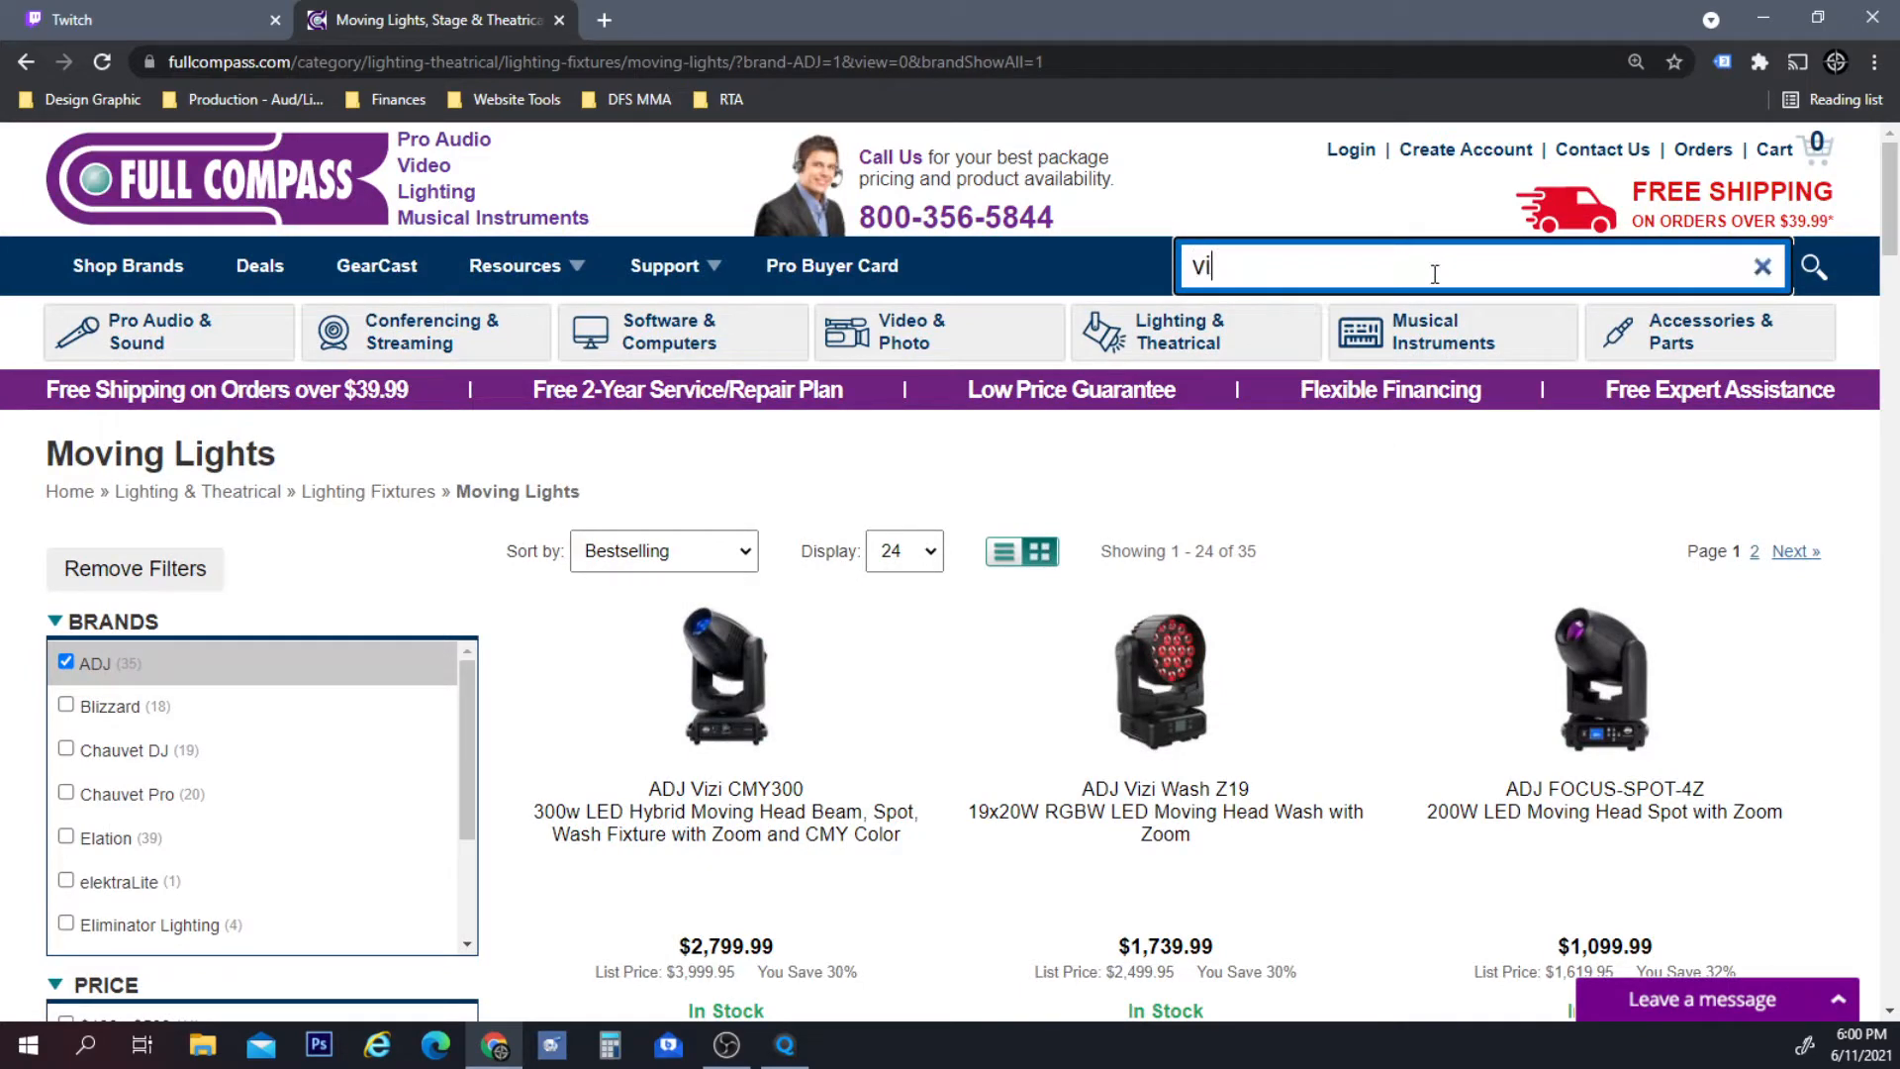
text(zi)
key(Return)
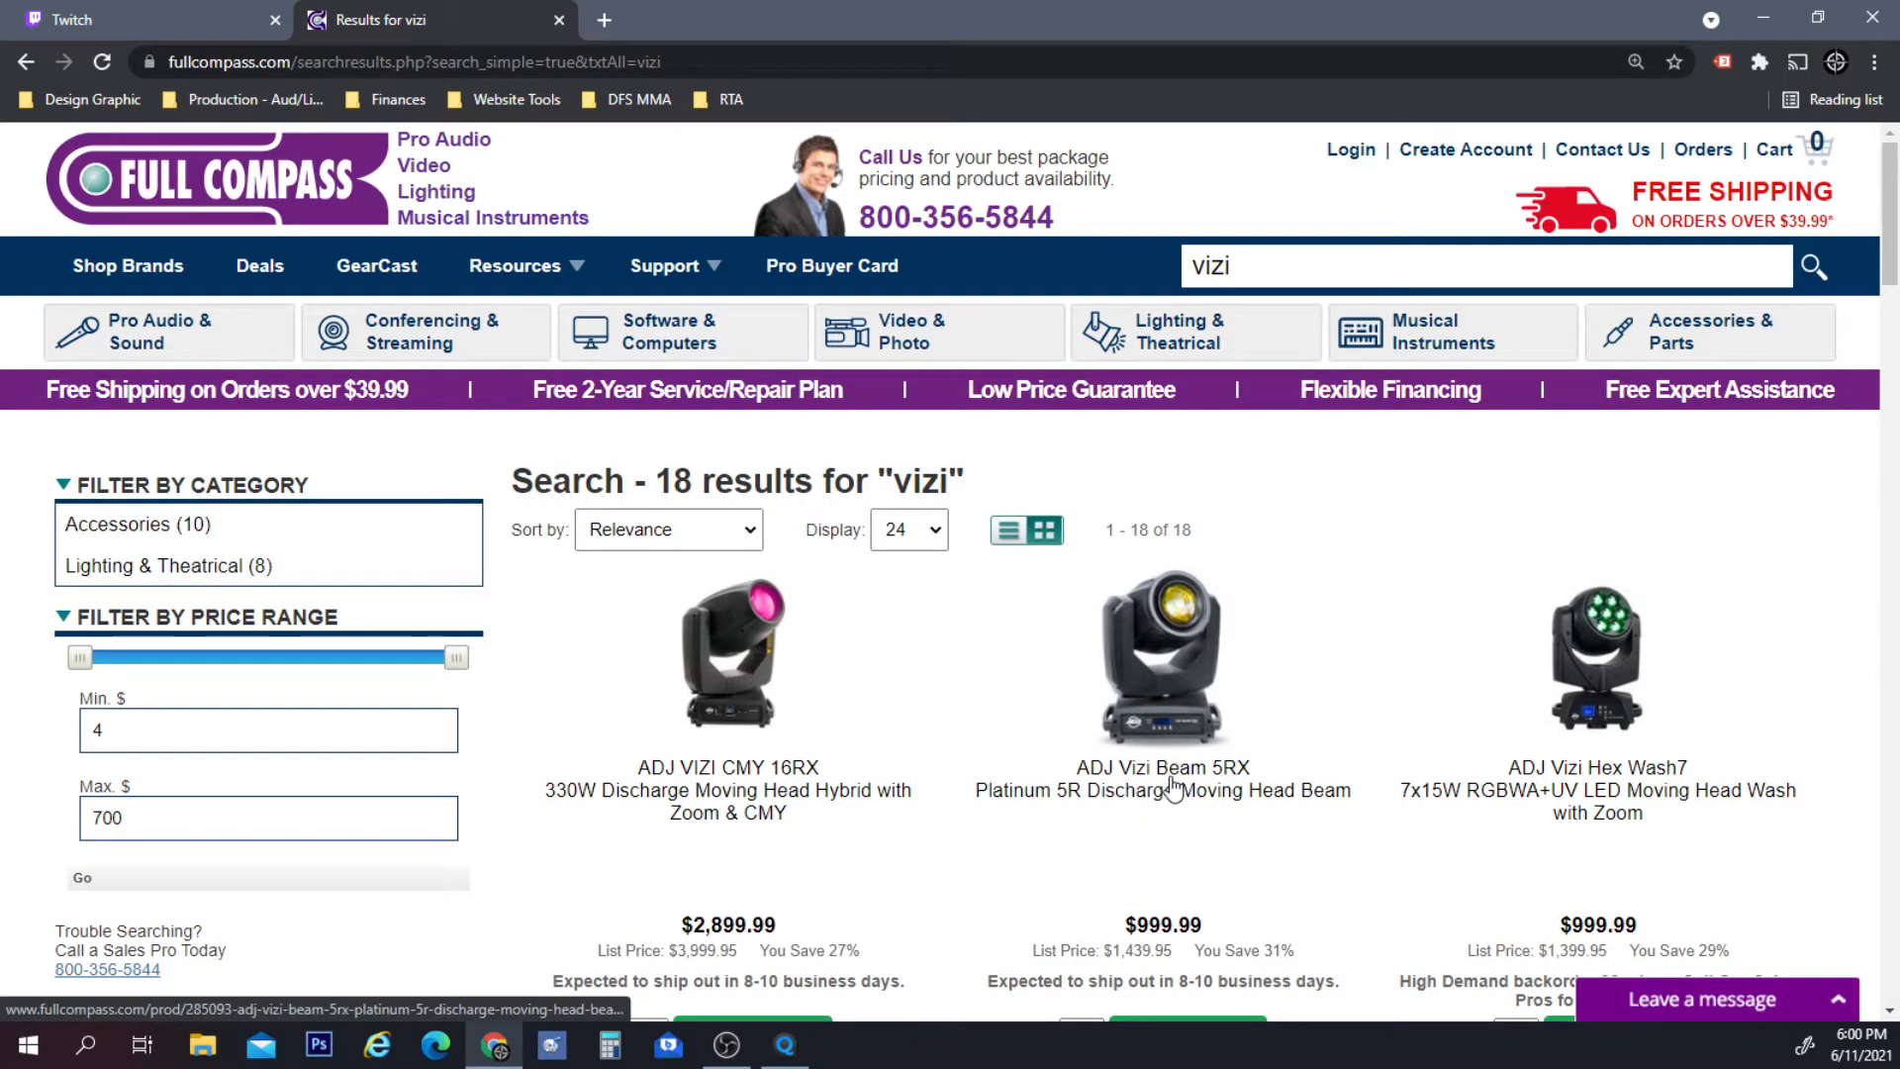
Look through the vizi search results and open the product page of the ADJ Vizi Beam 5RX.
scroll(1172, 787, down, 2)
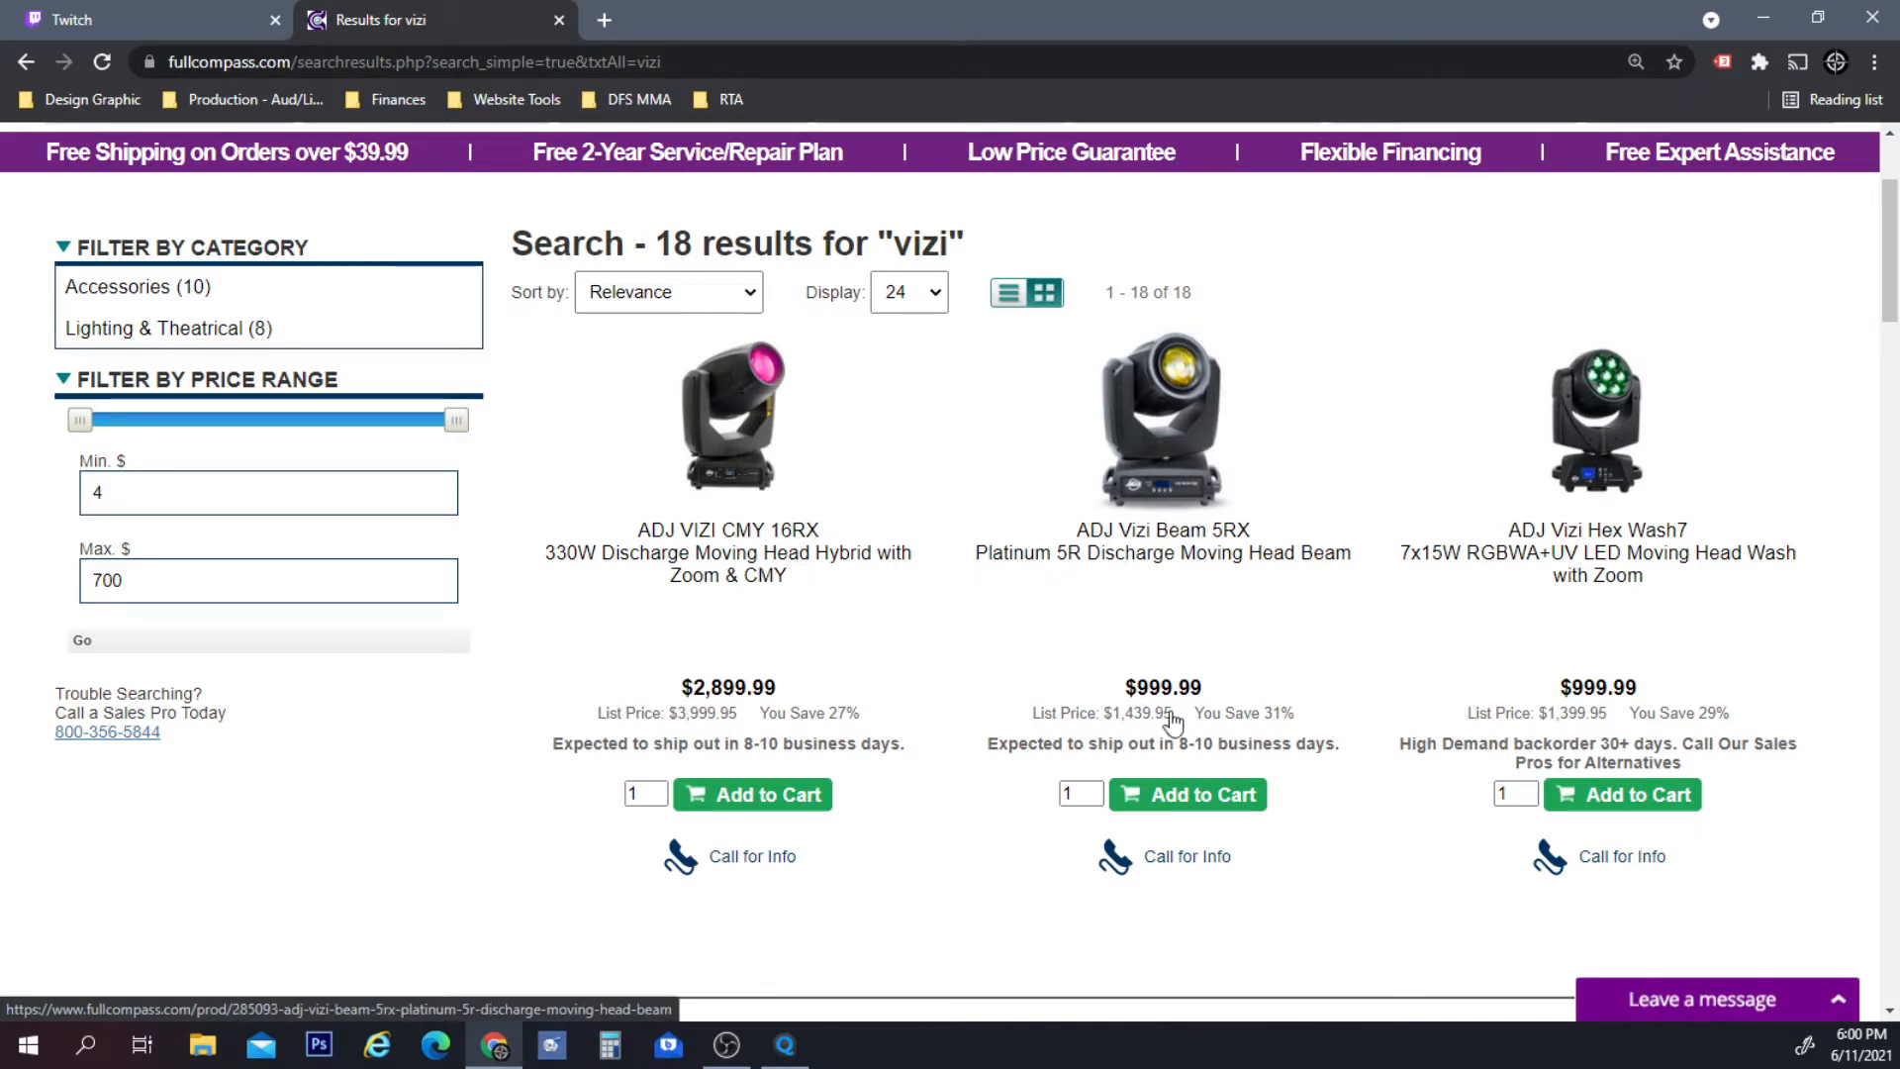
scroll(1212, 643, down, 6)
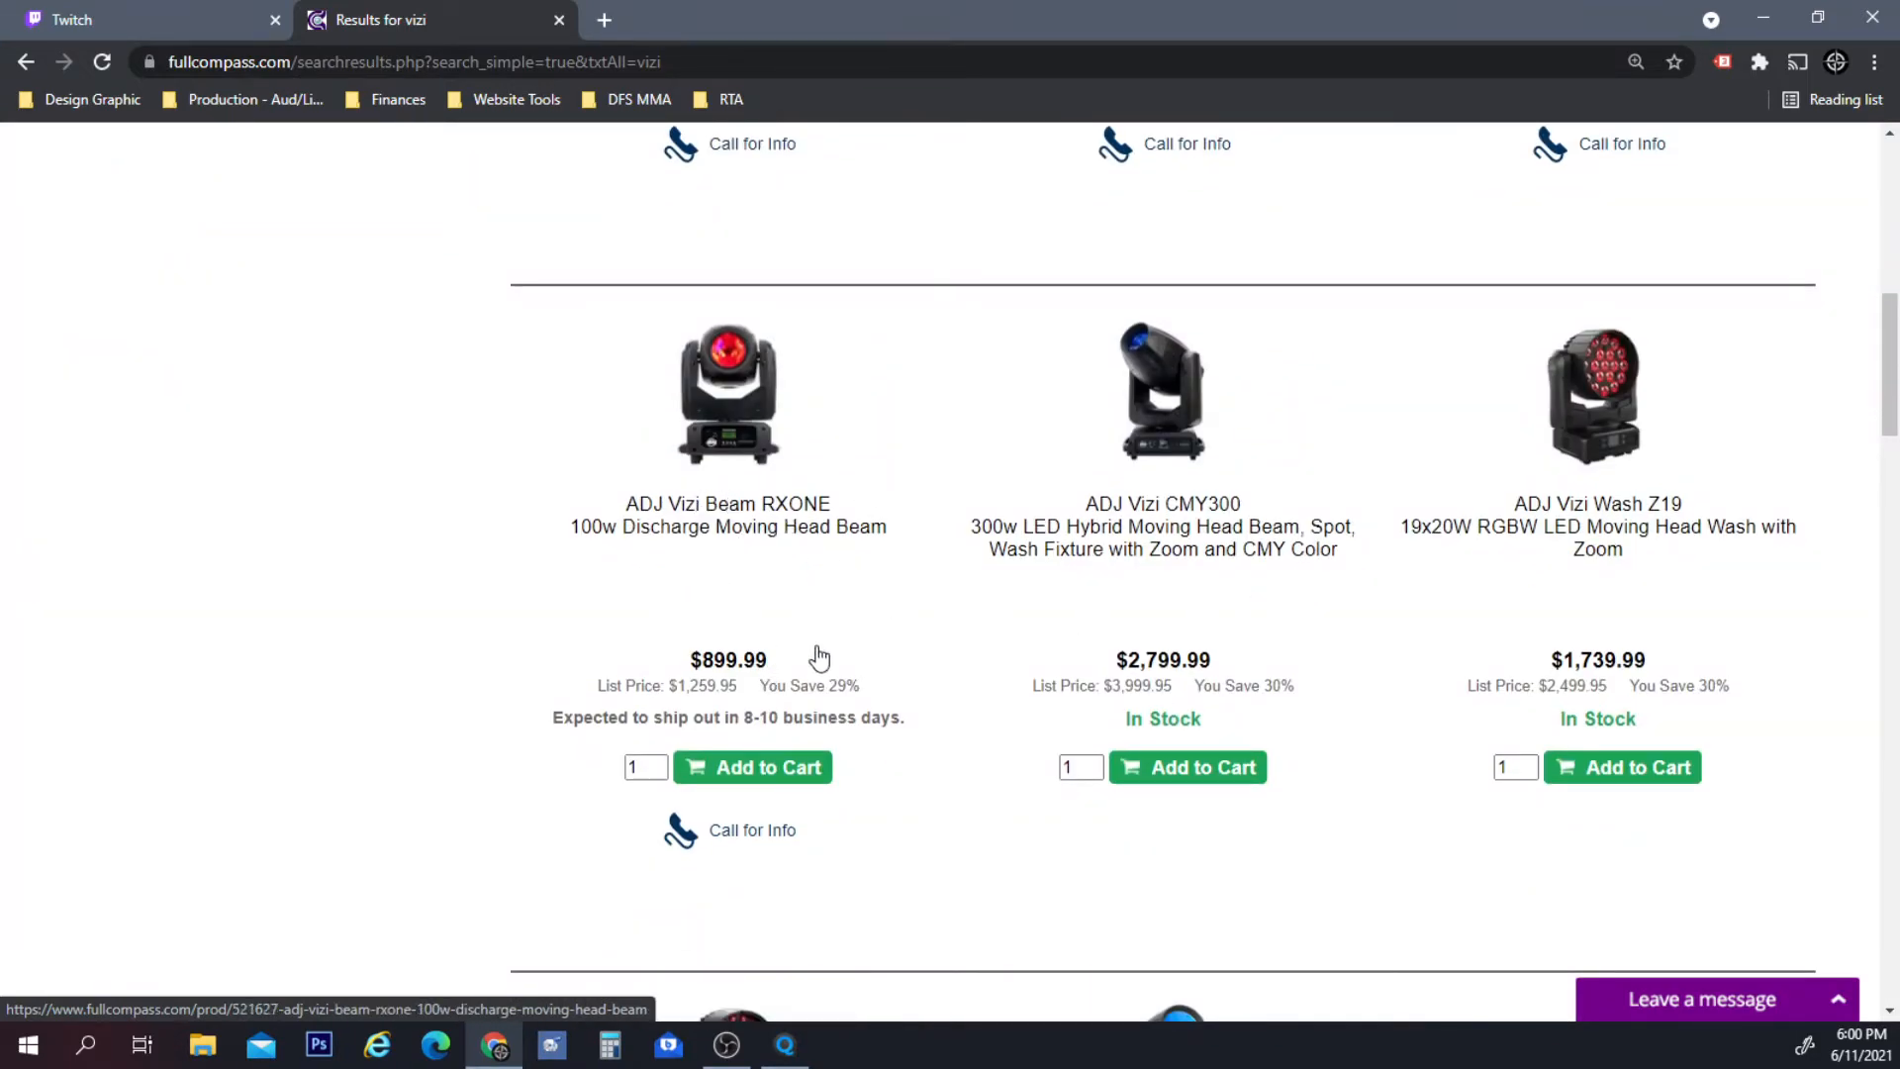
scroll(777, 683, up, 3)
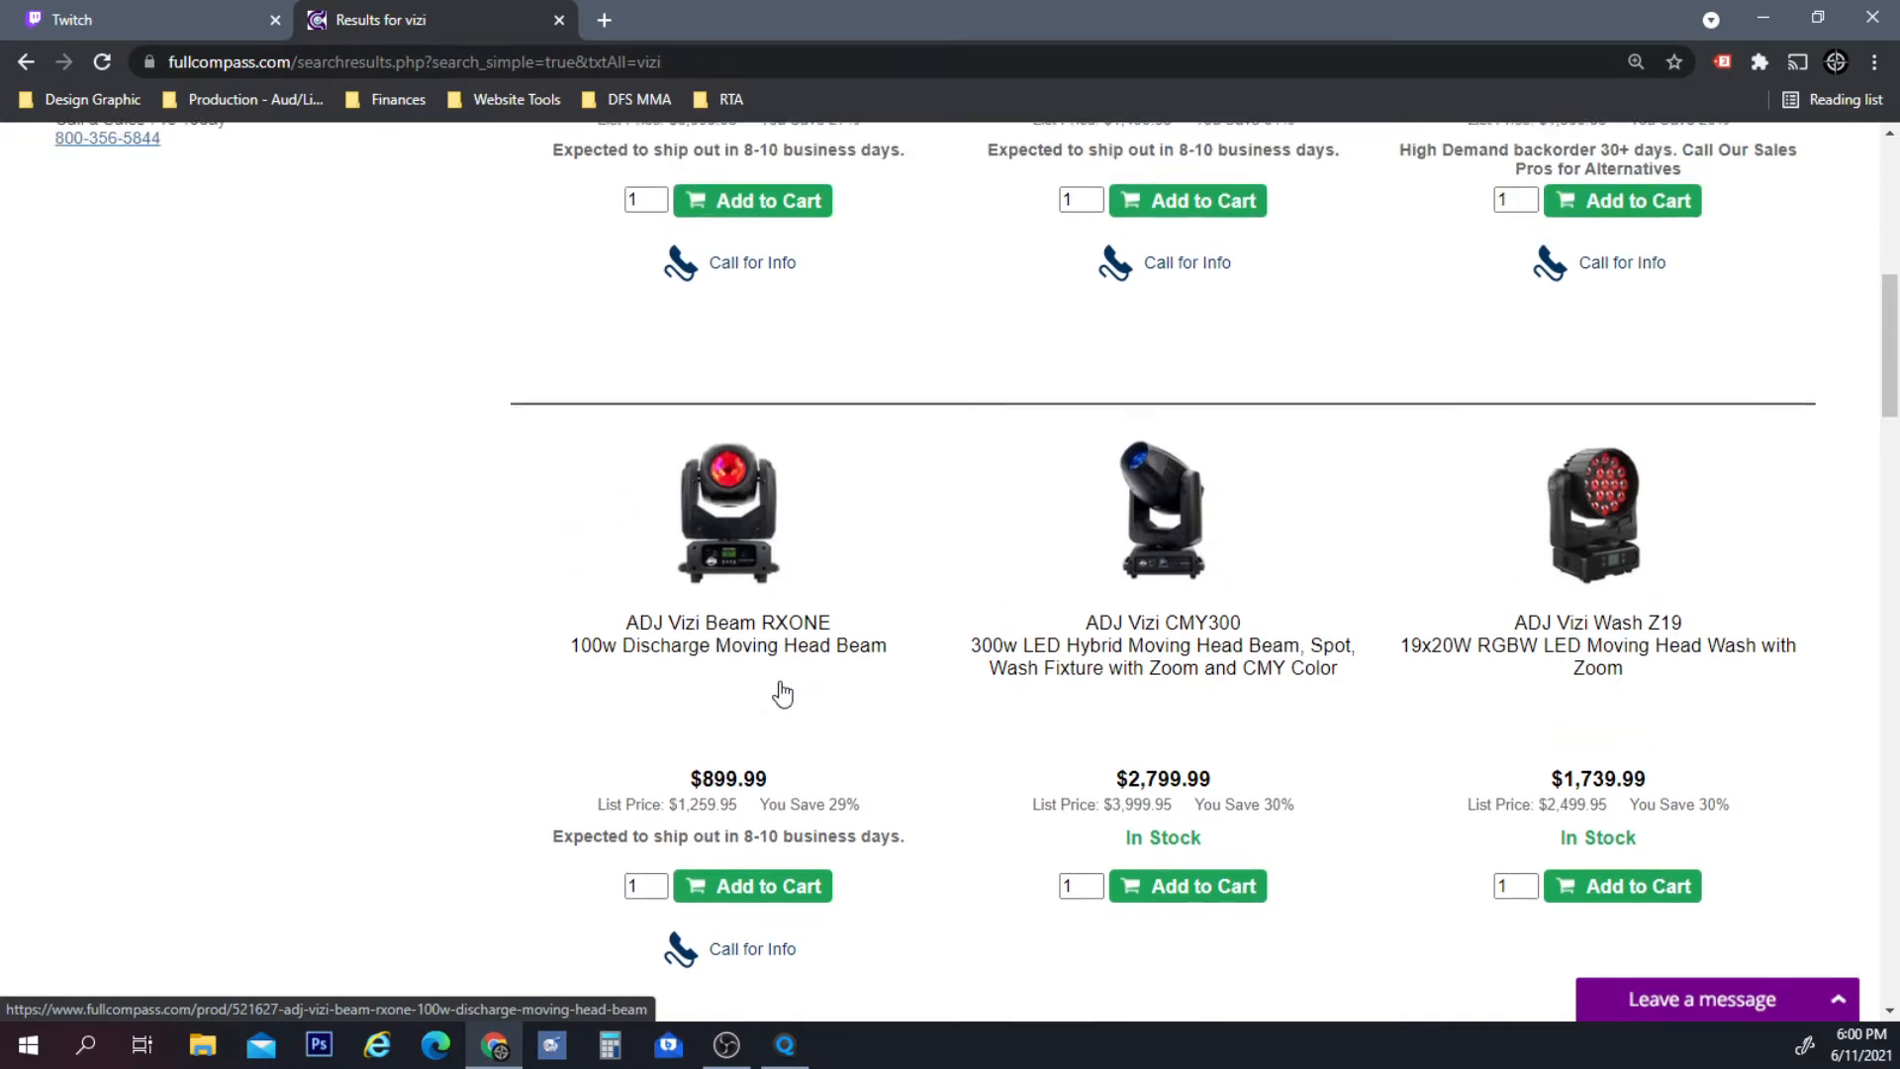
scroll(781, 693, down, 2)
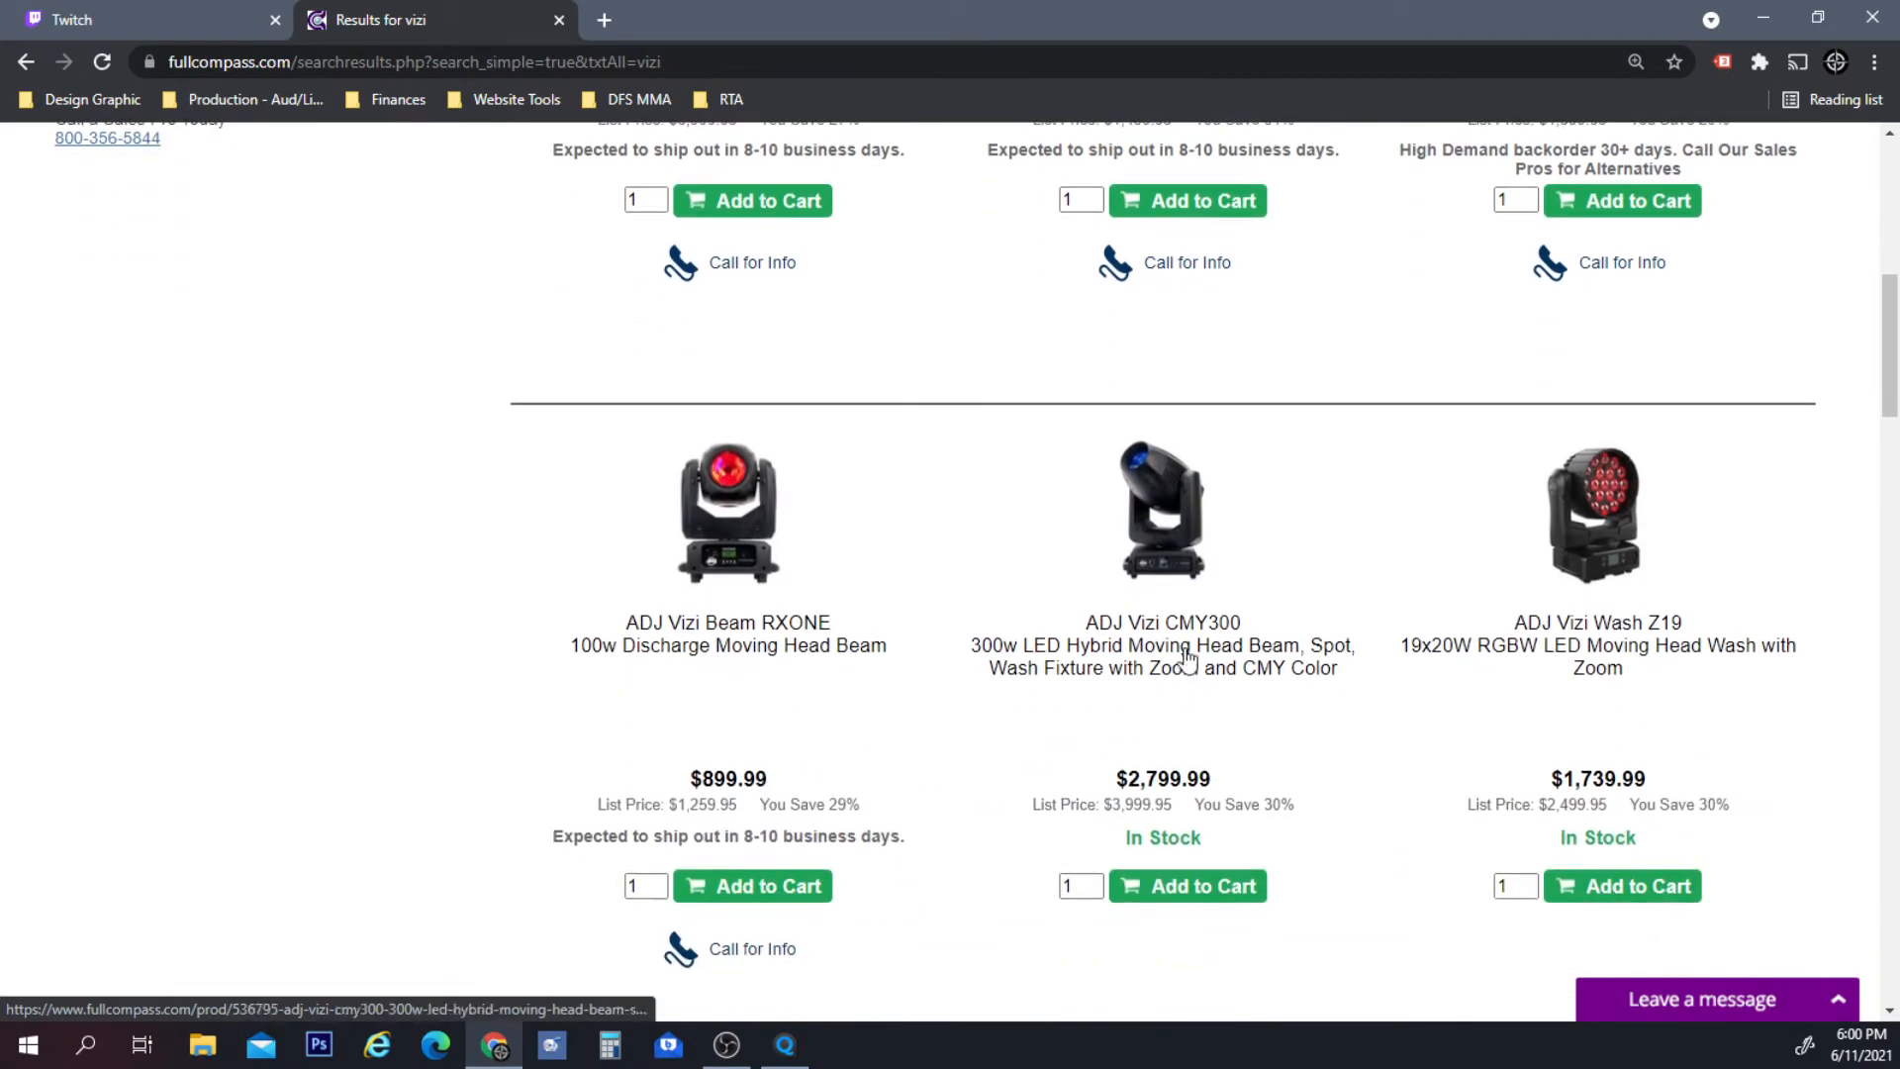
scroll(1368, 692, up, 4)
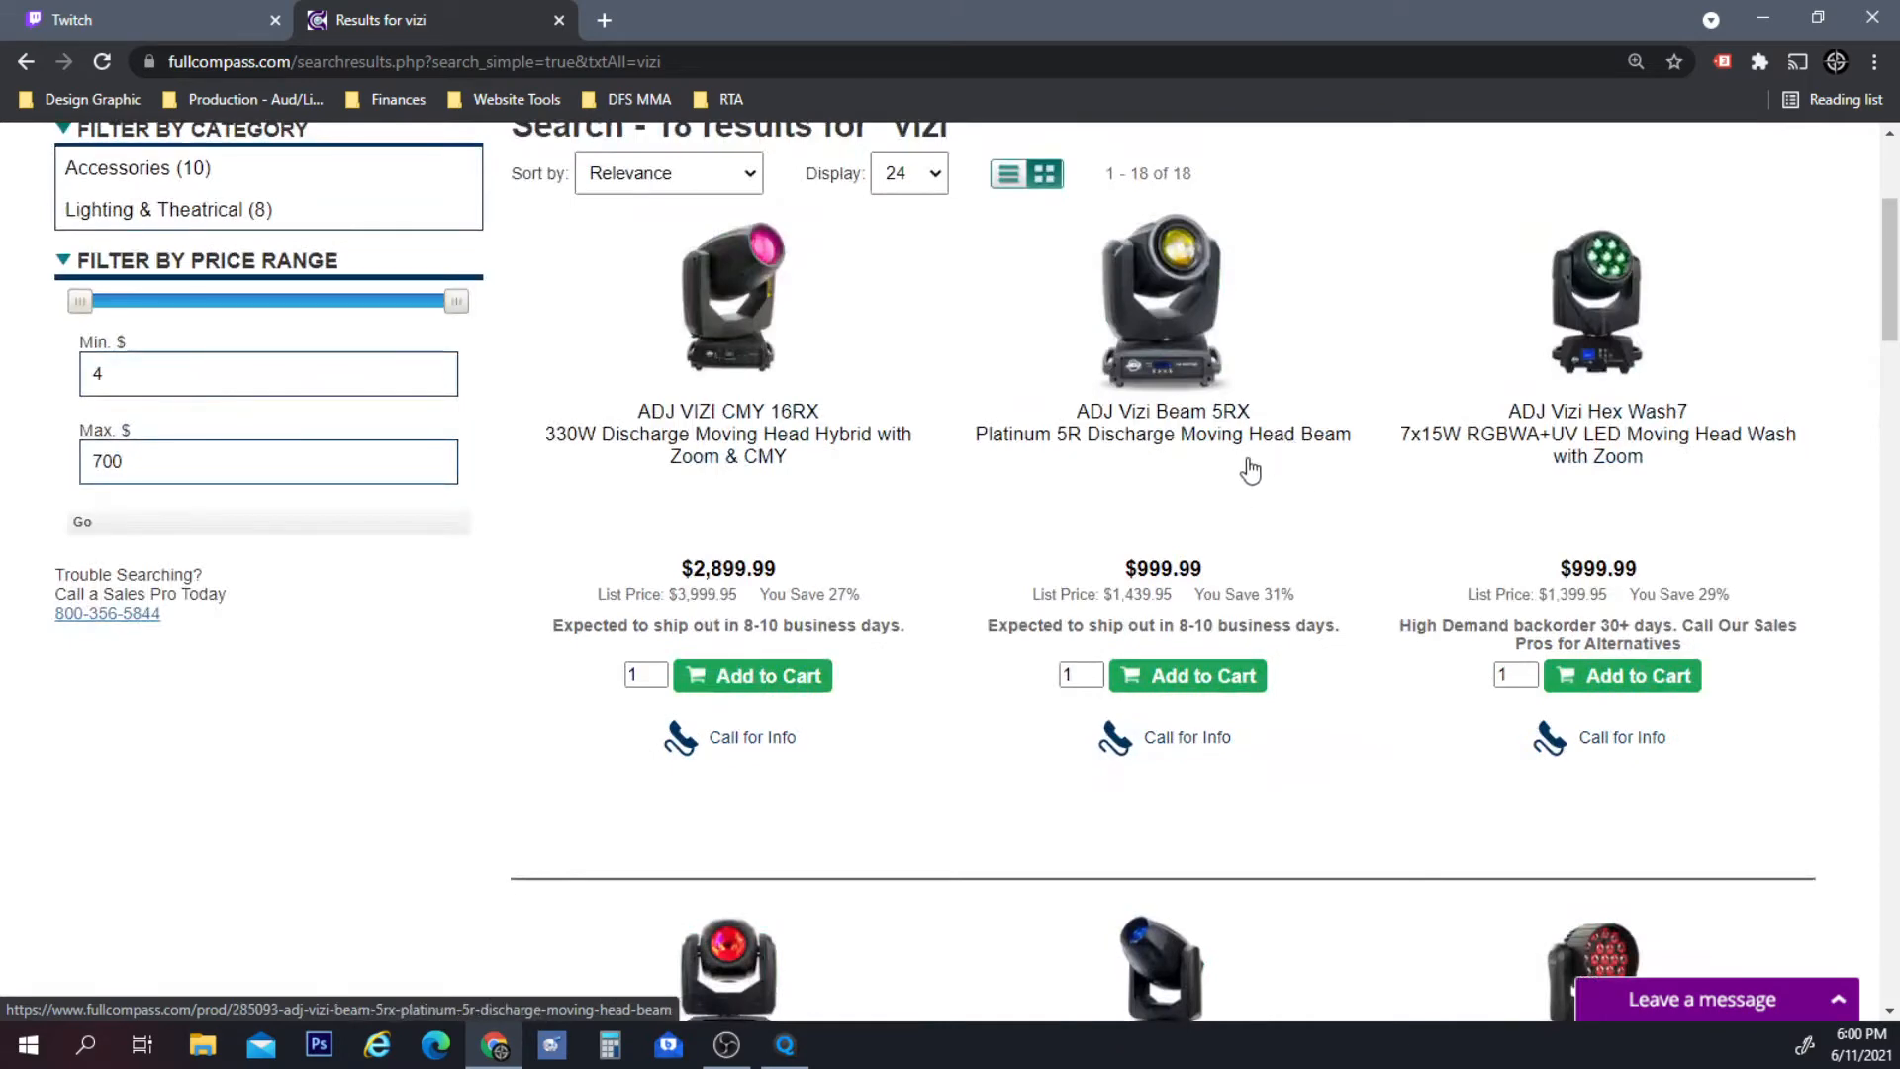
click(1134, 439)
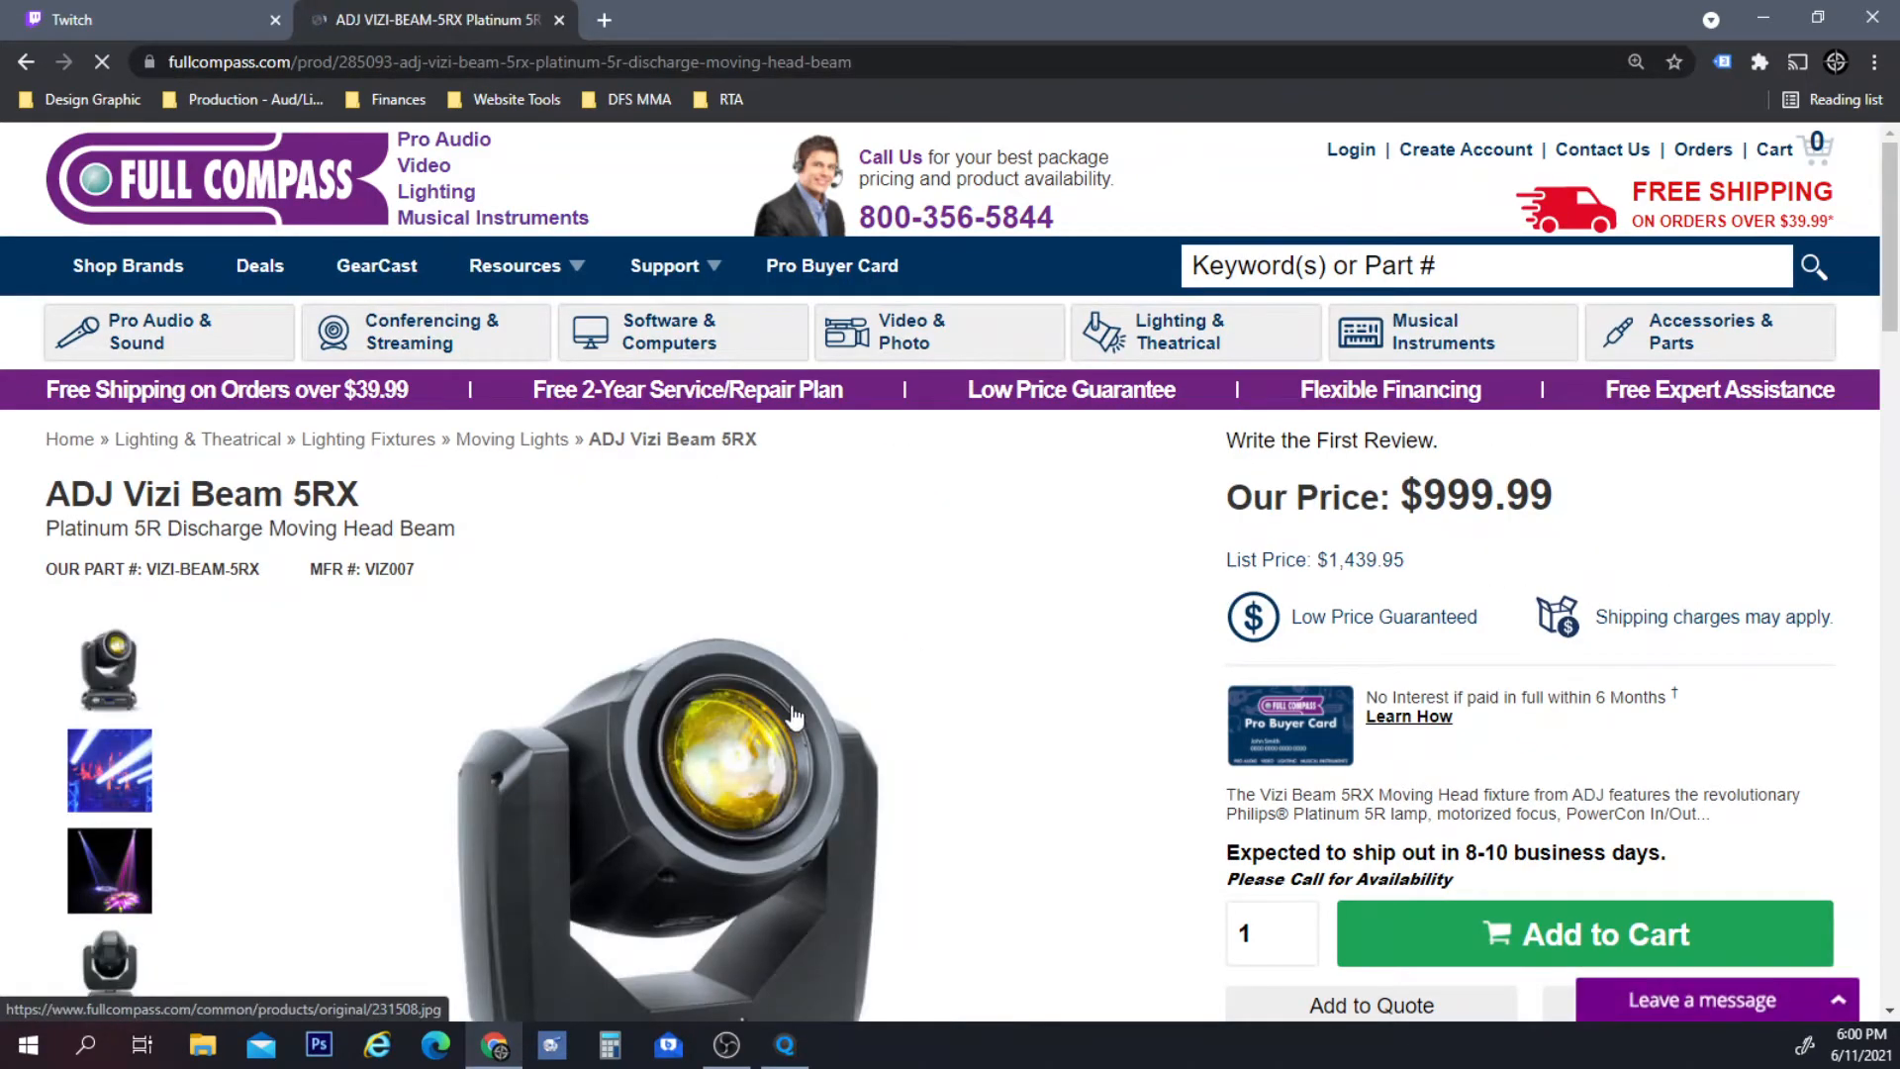
View the Vizi Beam 5RX photos of the patterned floor beams and of the white stage beams.
scroll(903, 666, down, 3)
click(110, 519)
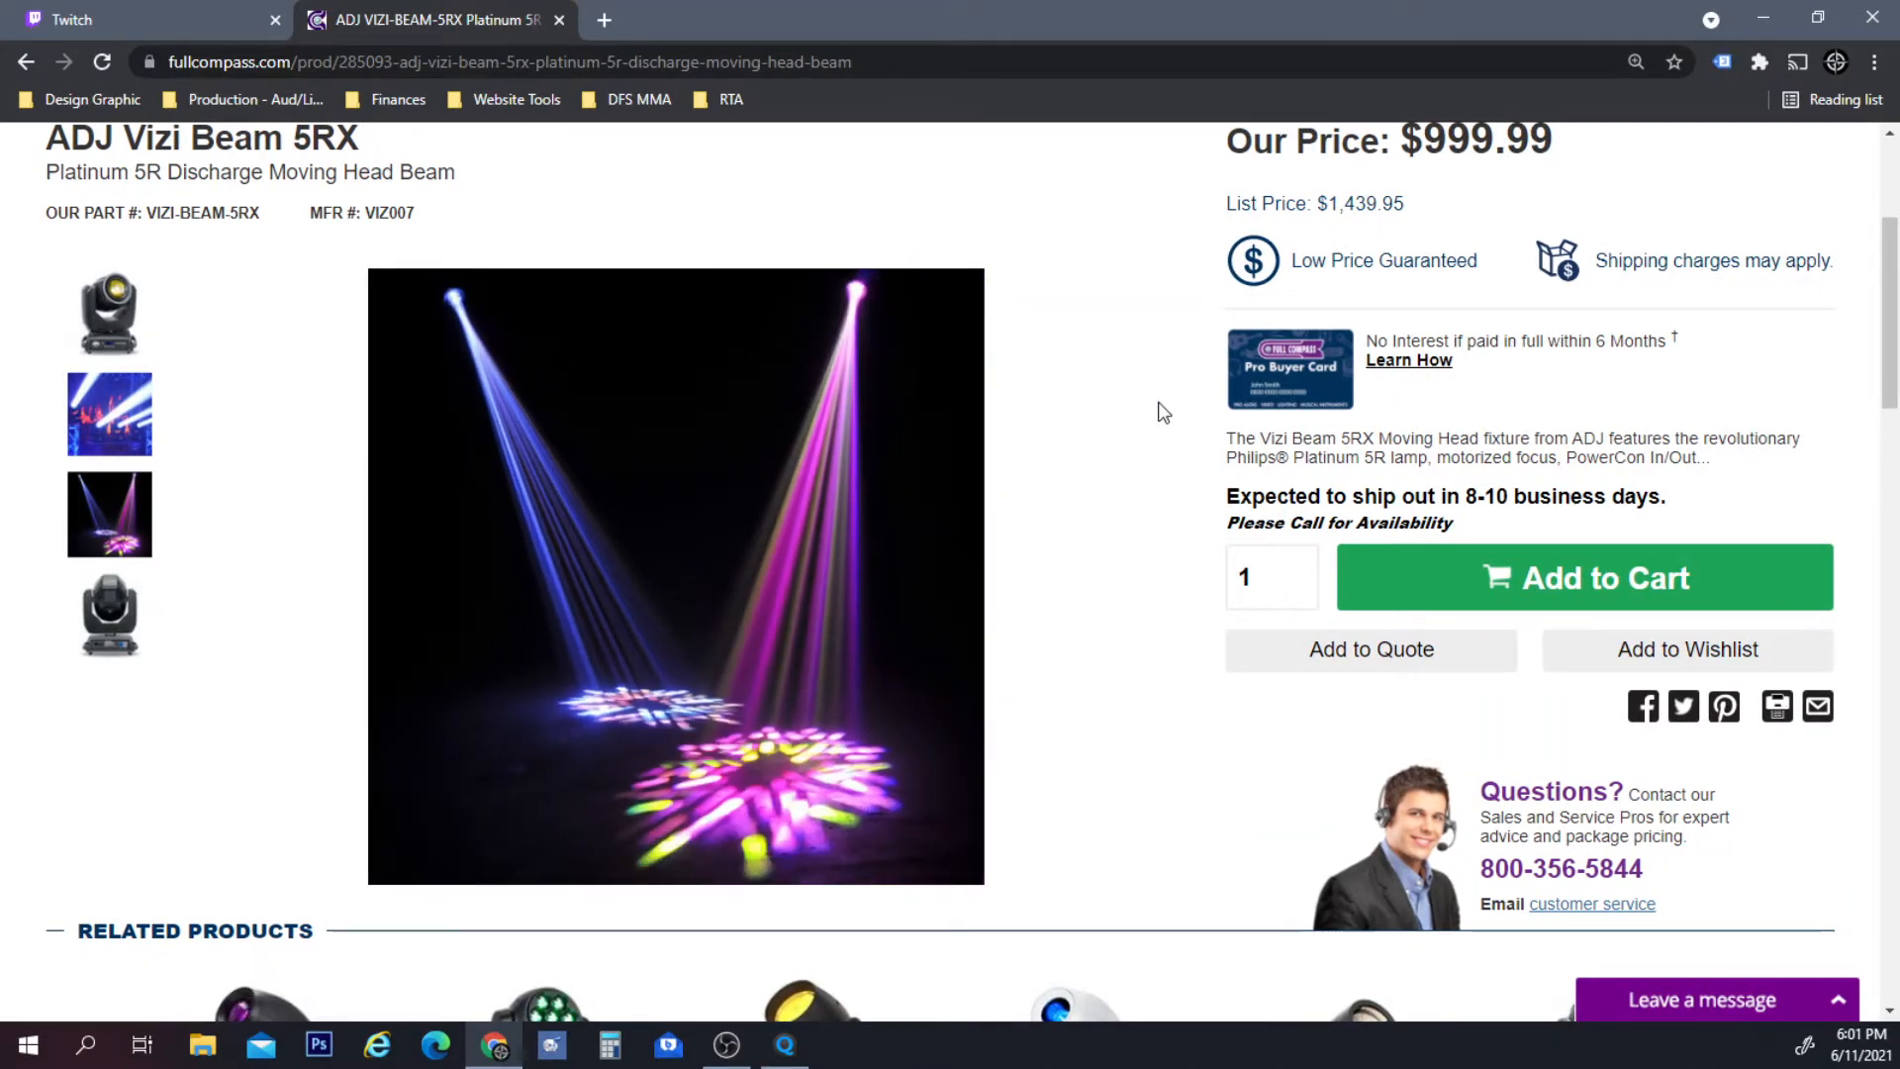
scroll(1134, 391, up, 3)
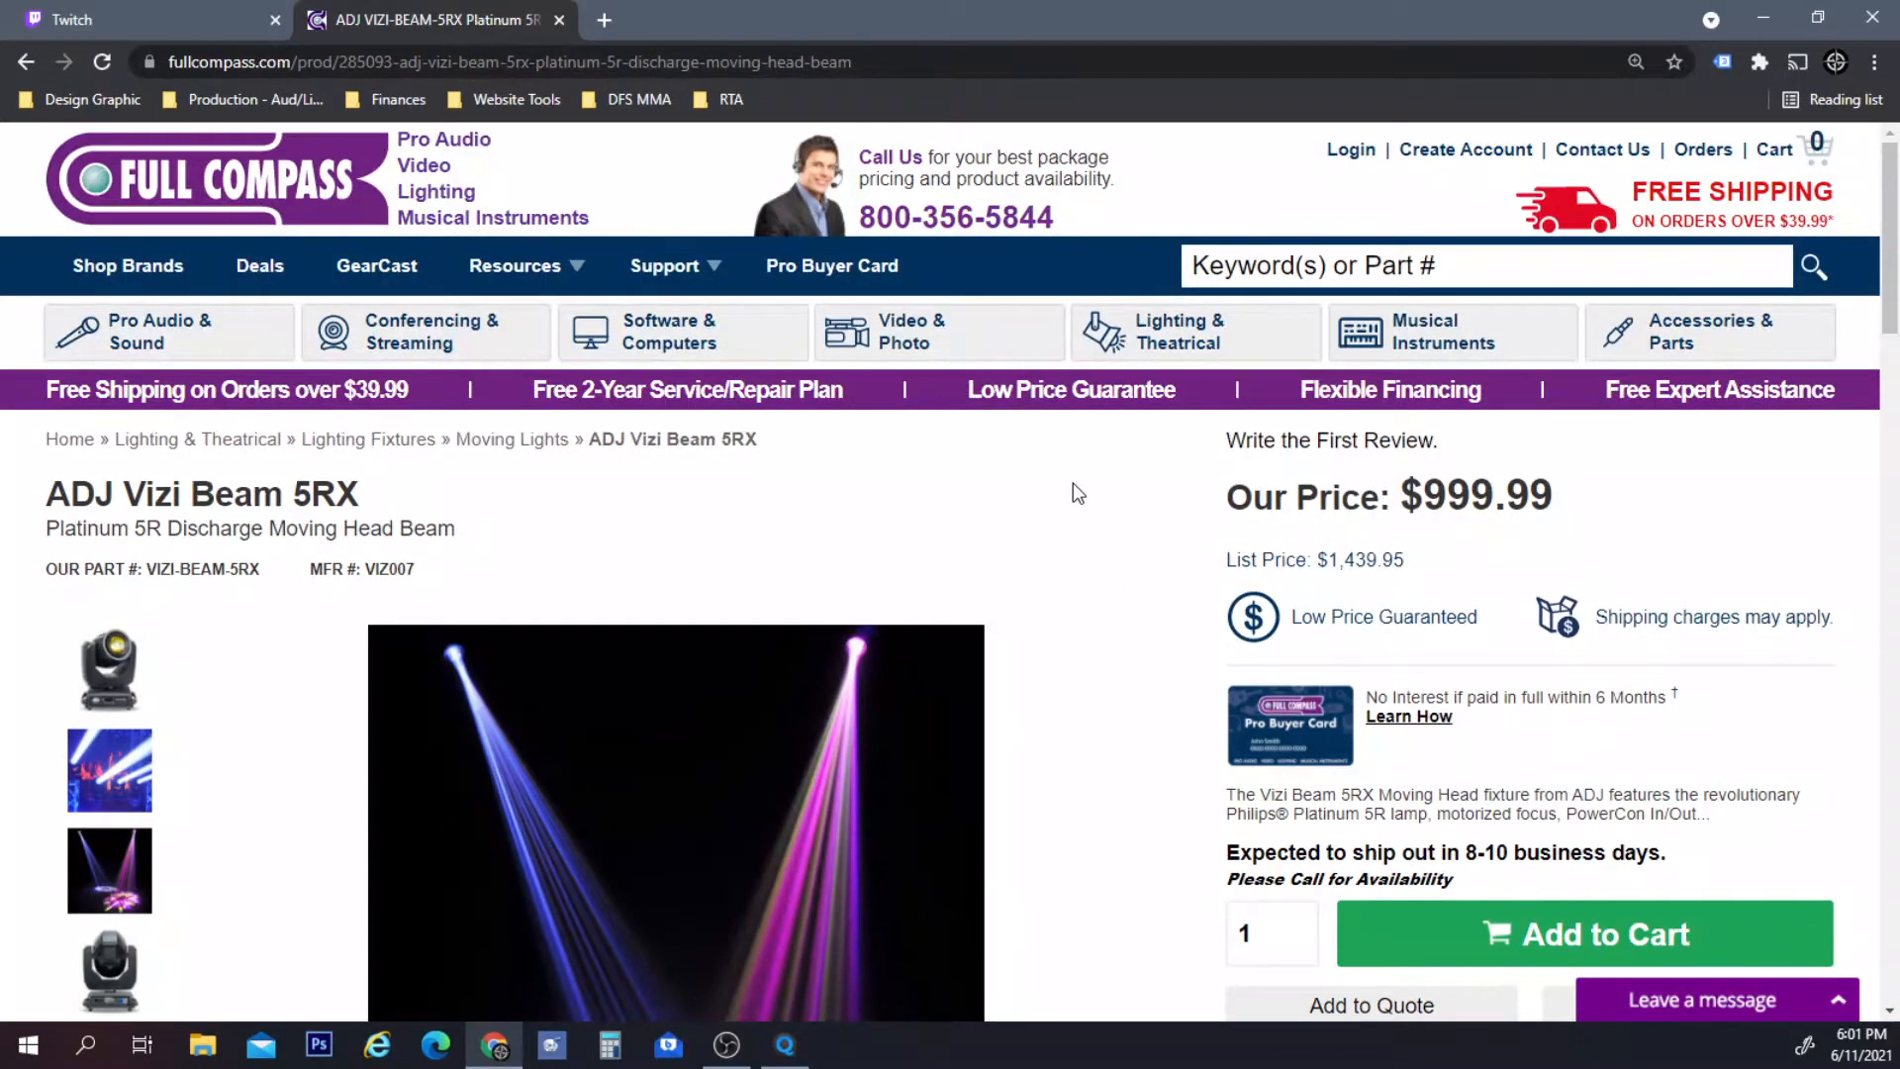
scroll(1078, 519, down, 2)
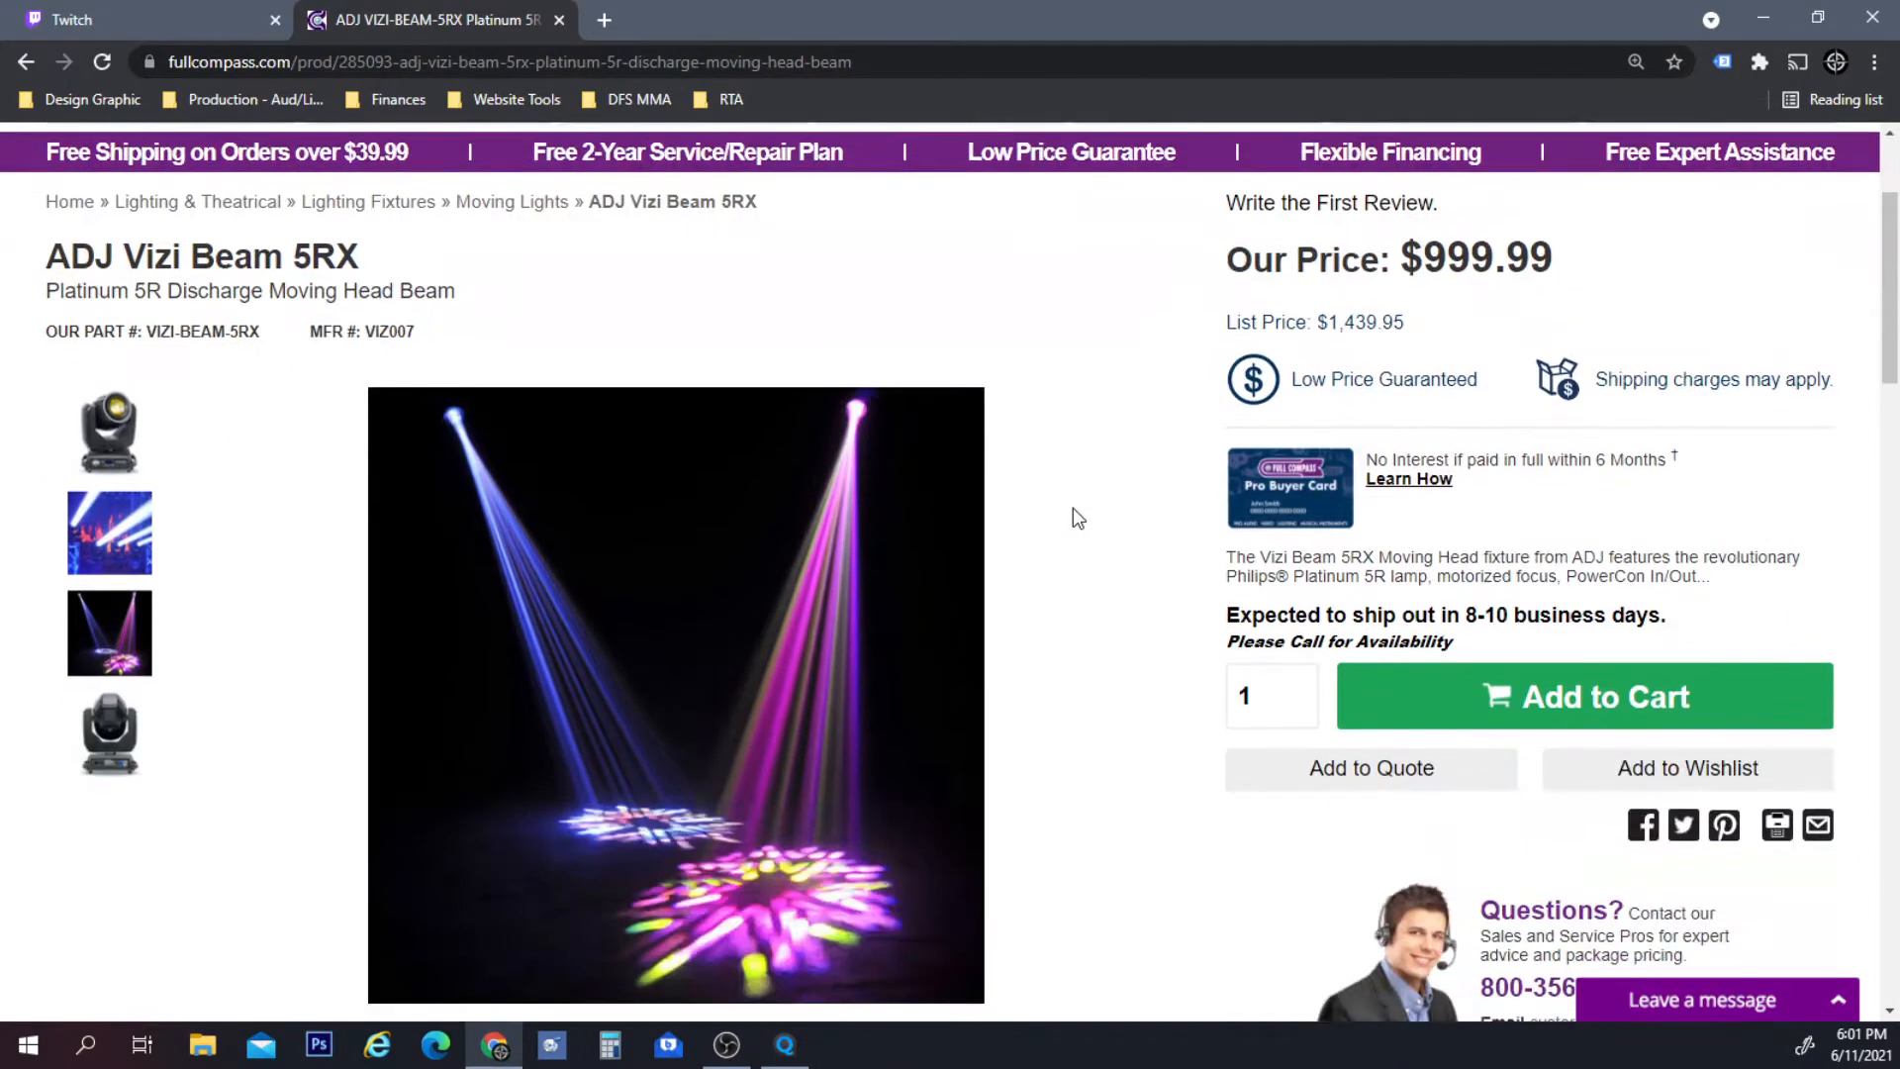
scroll(1072, 509, up, 2)
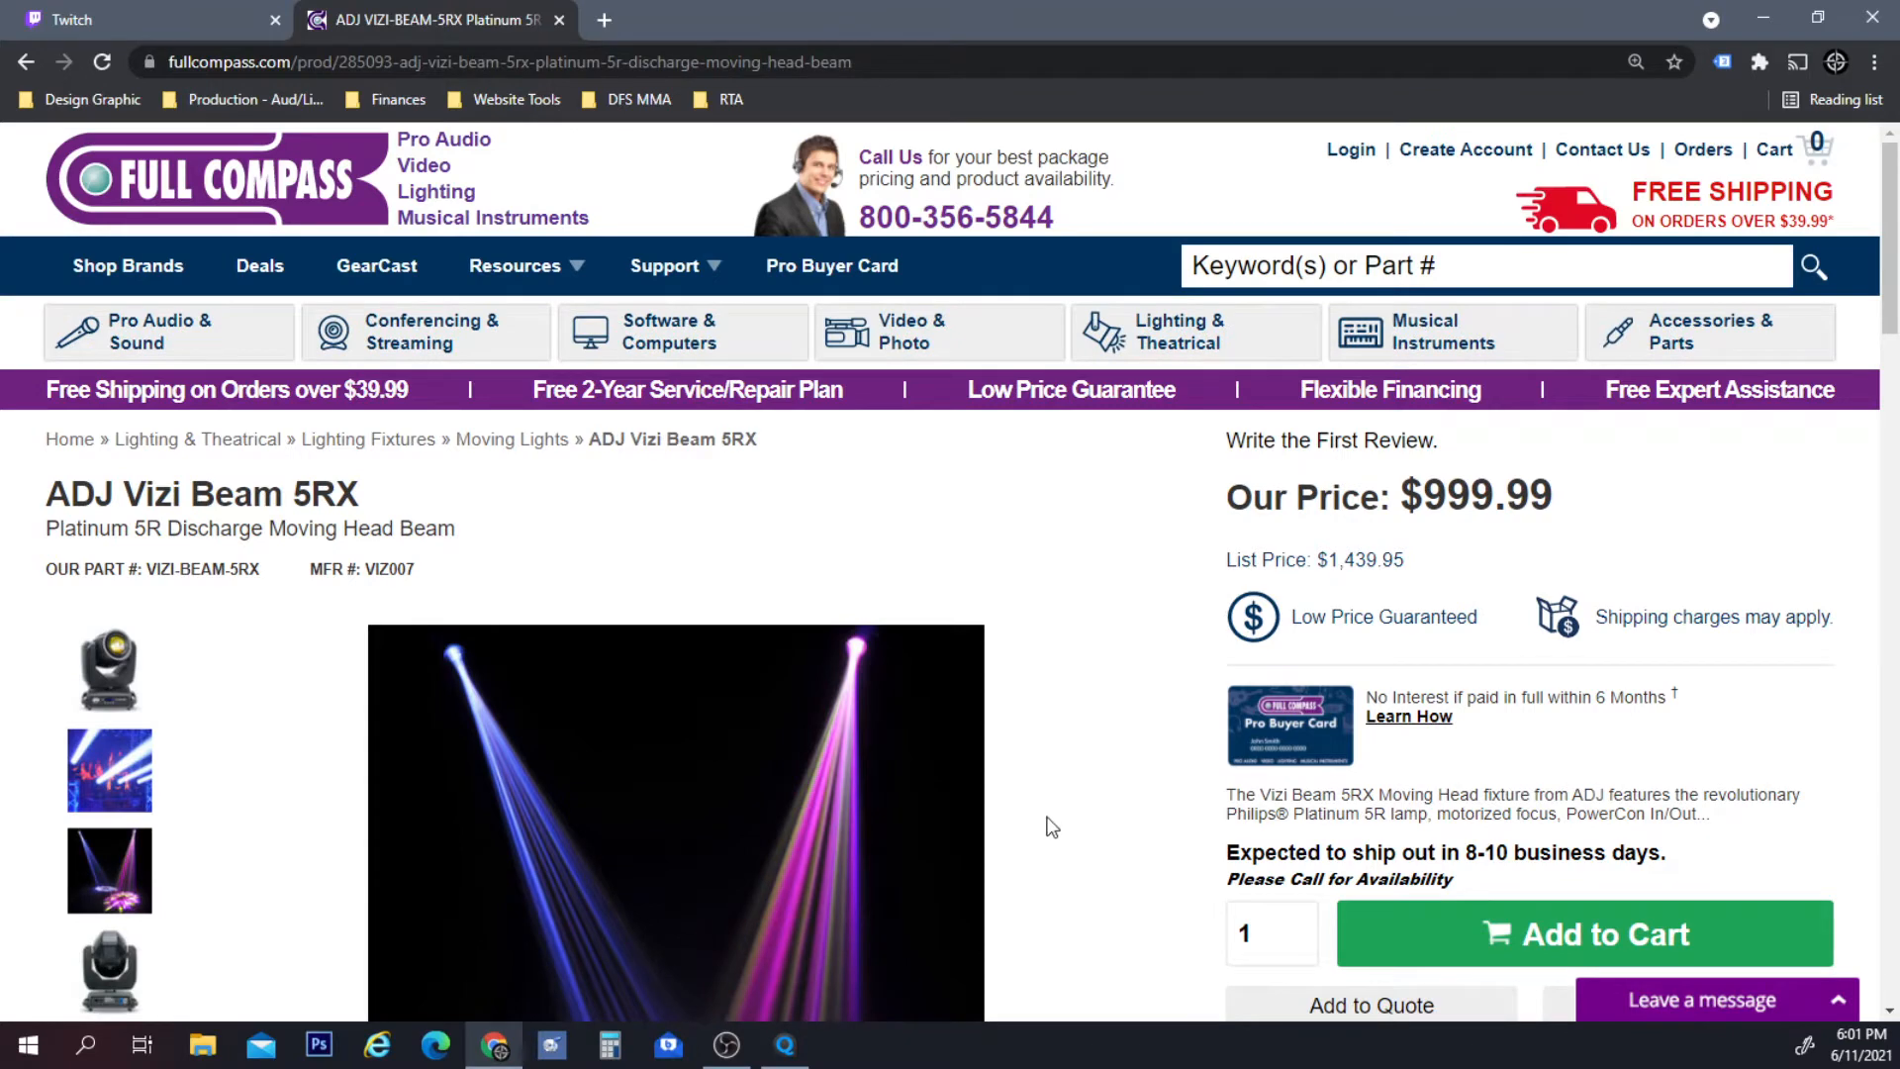
click(109, 770)
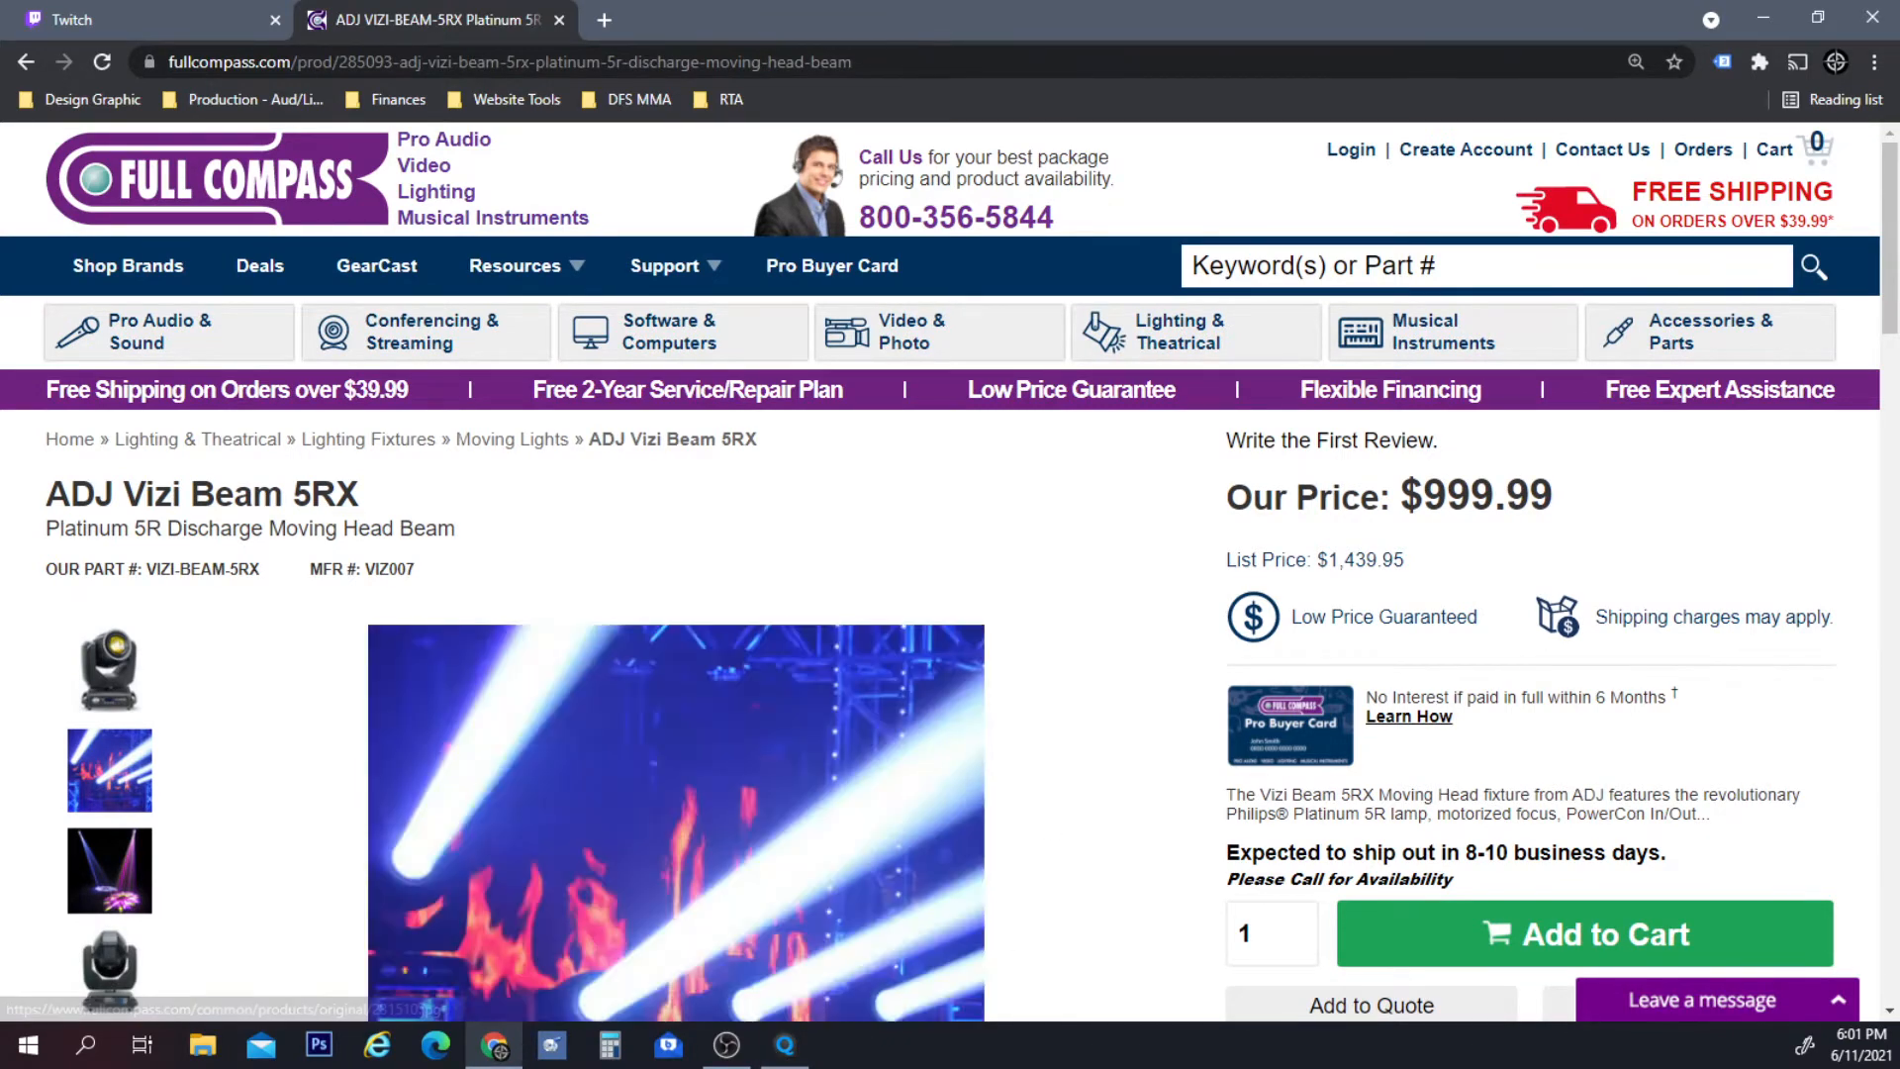
Switch to MagicQ PC and, from the Patch window's heads view, open the American DJ folder for choosing a head.
key(alt+Tab)
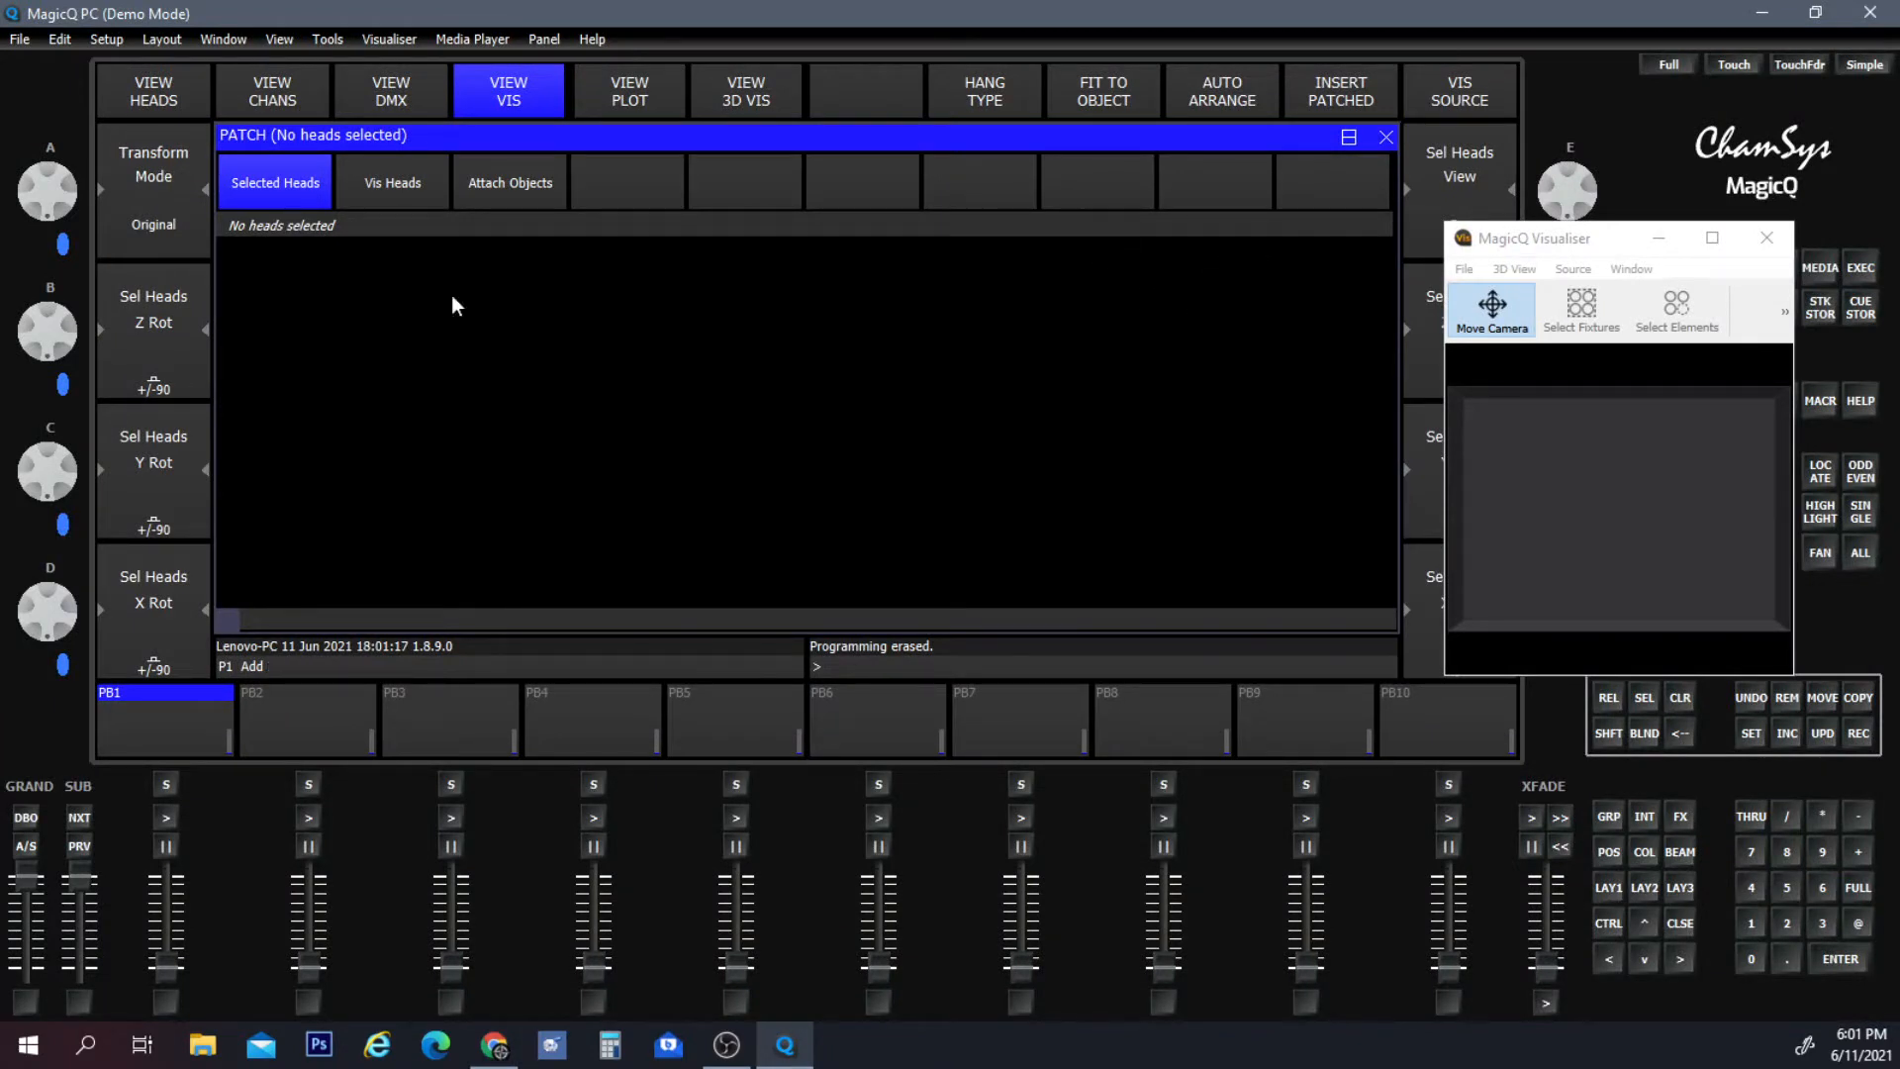
click(148, 91)
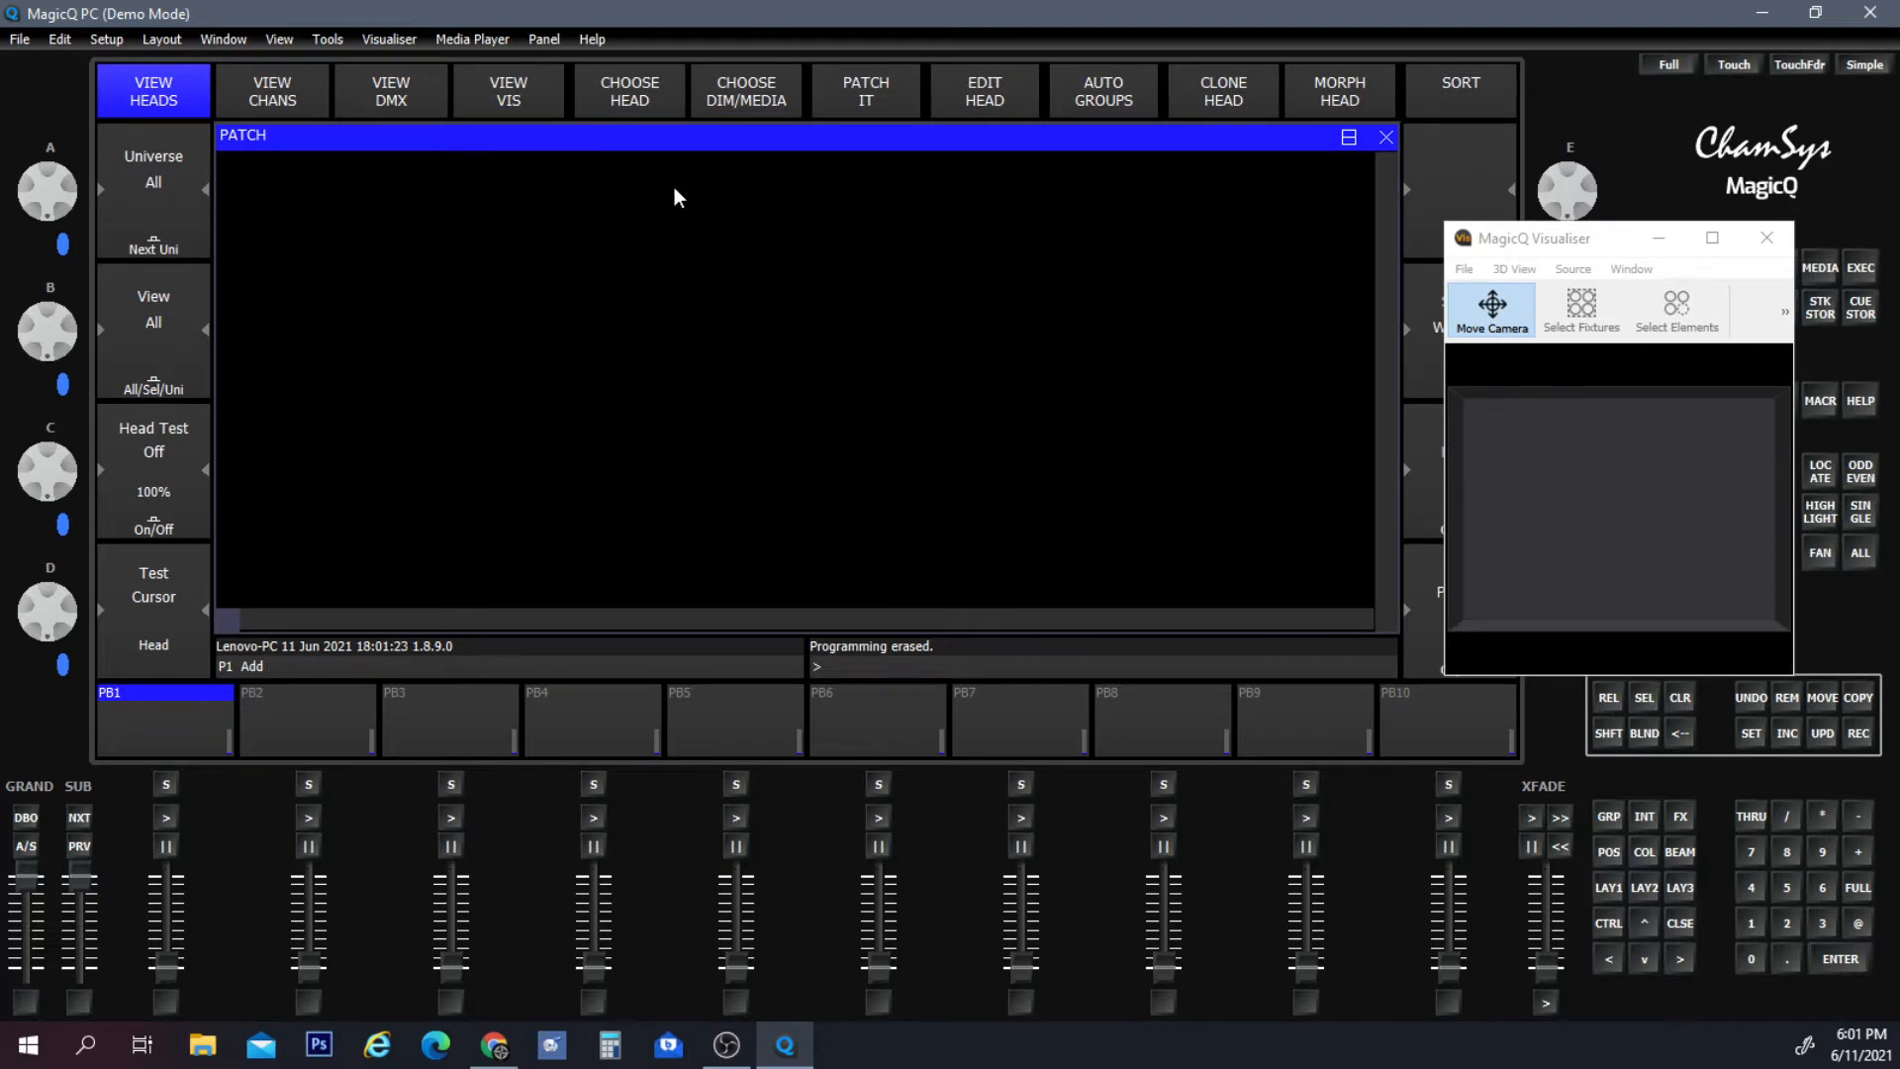
click(639, 117)
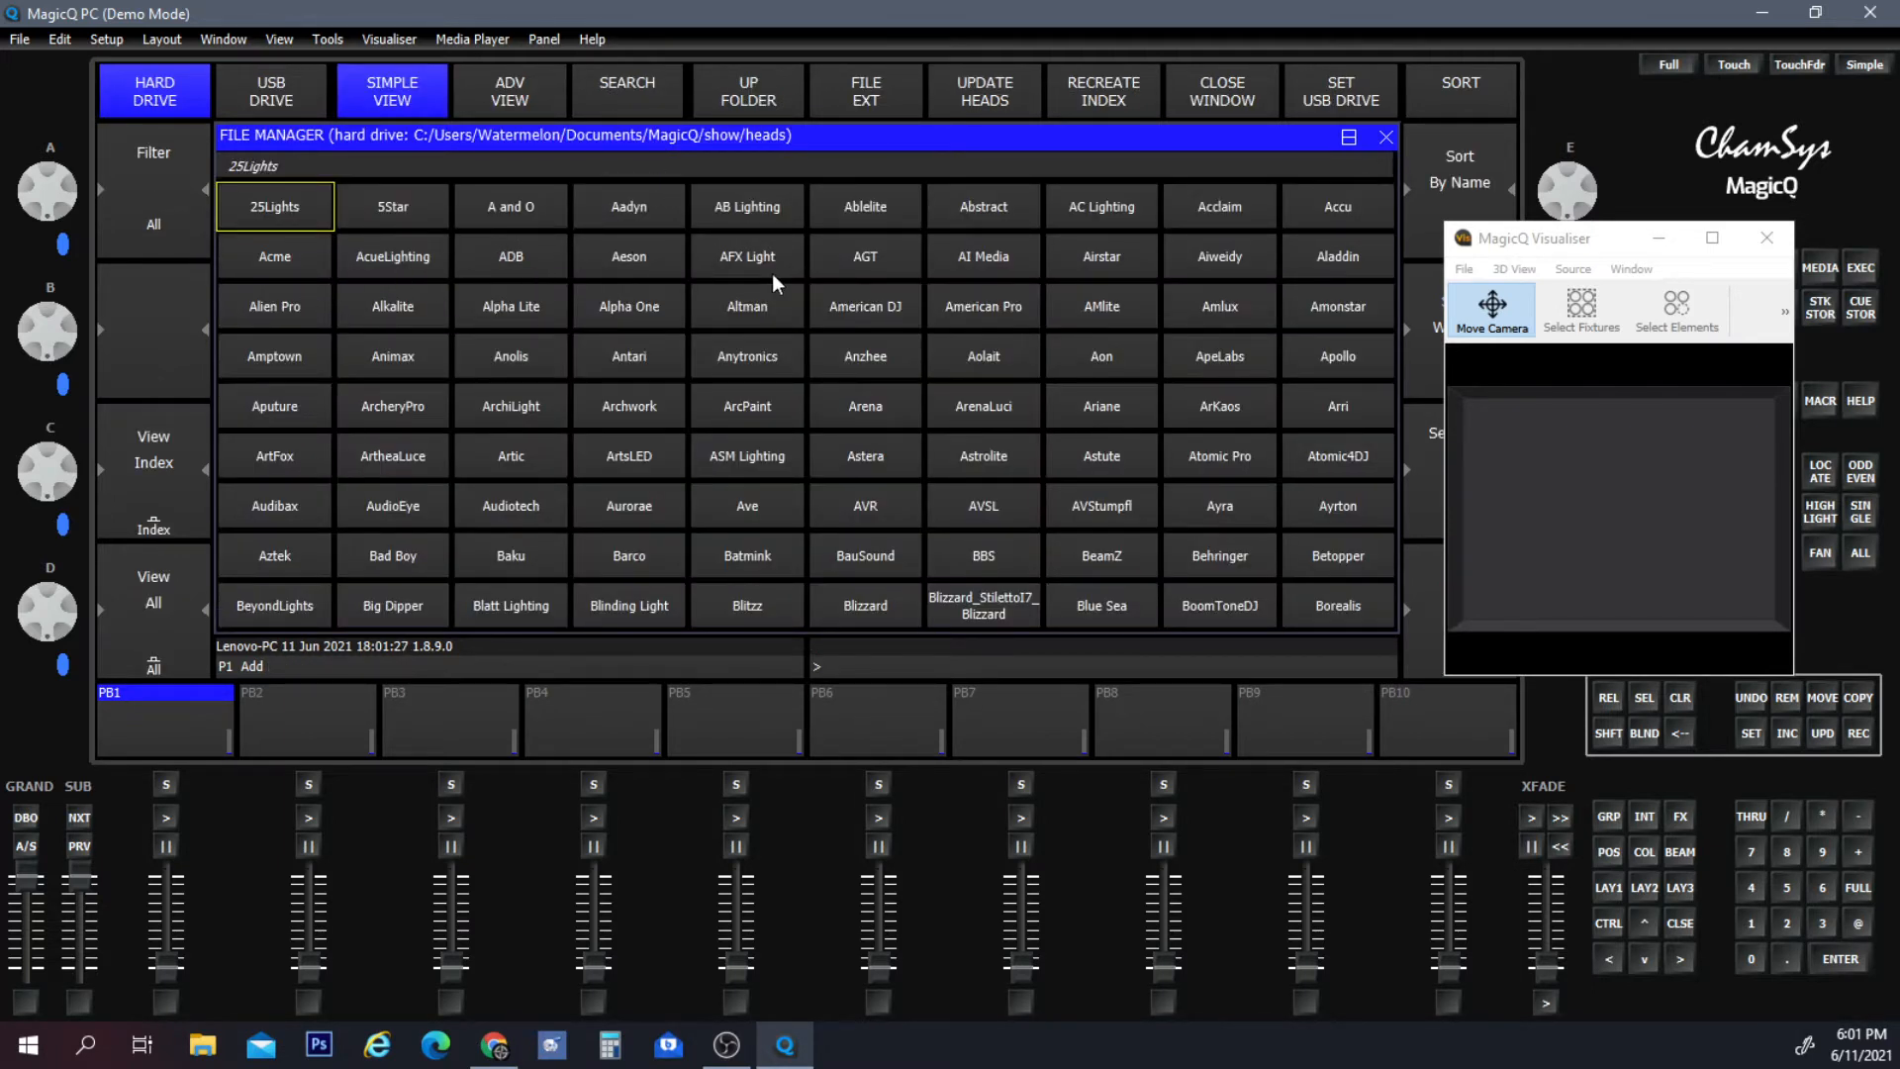
click(875, 303)
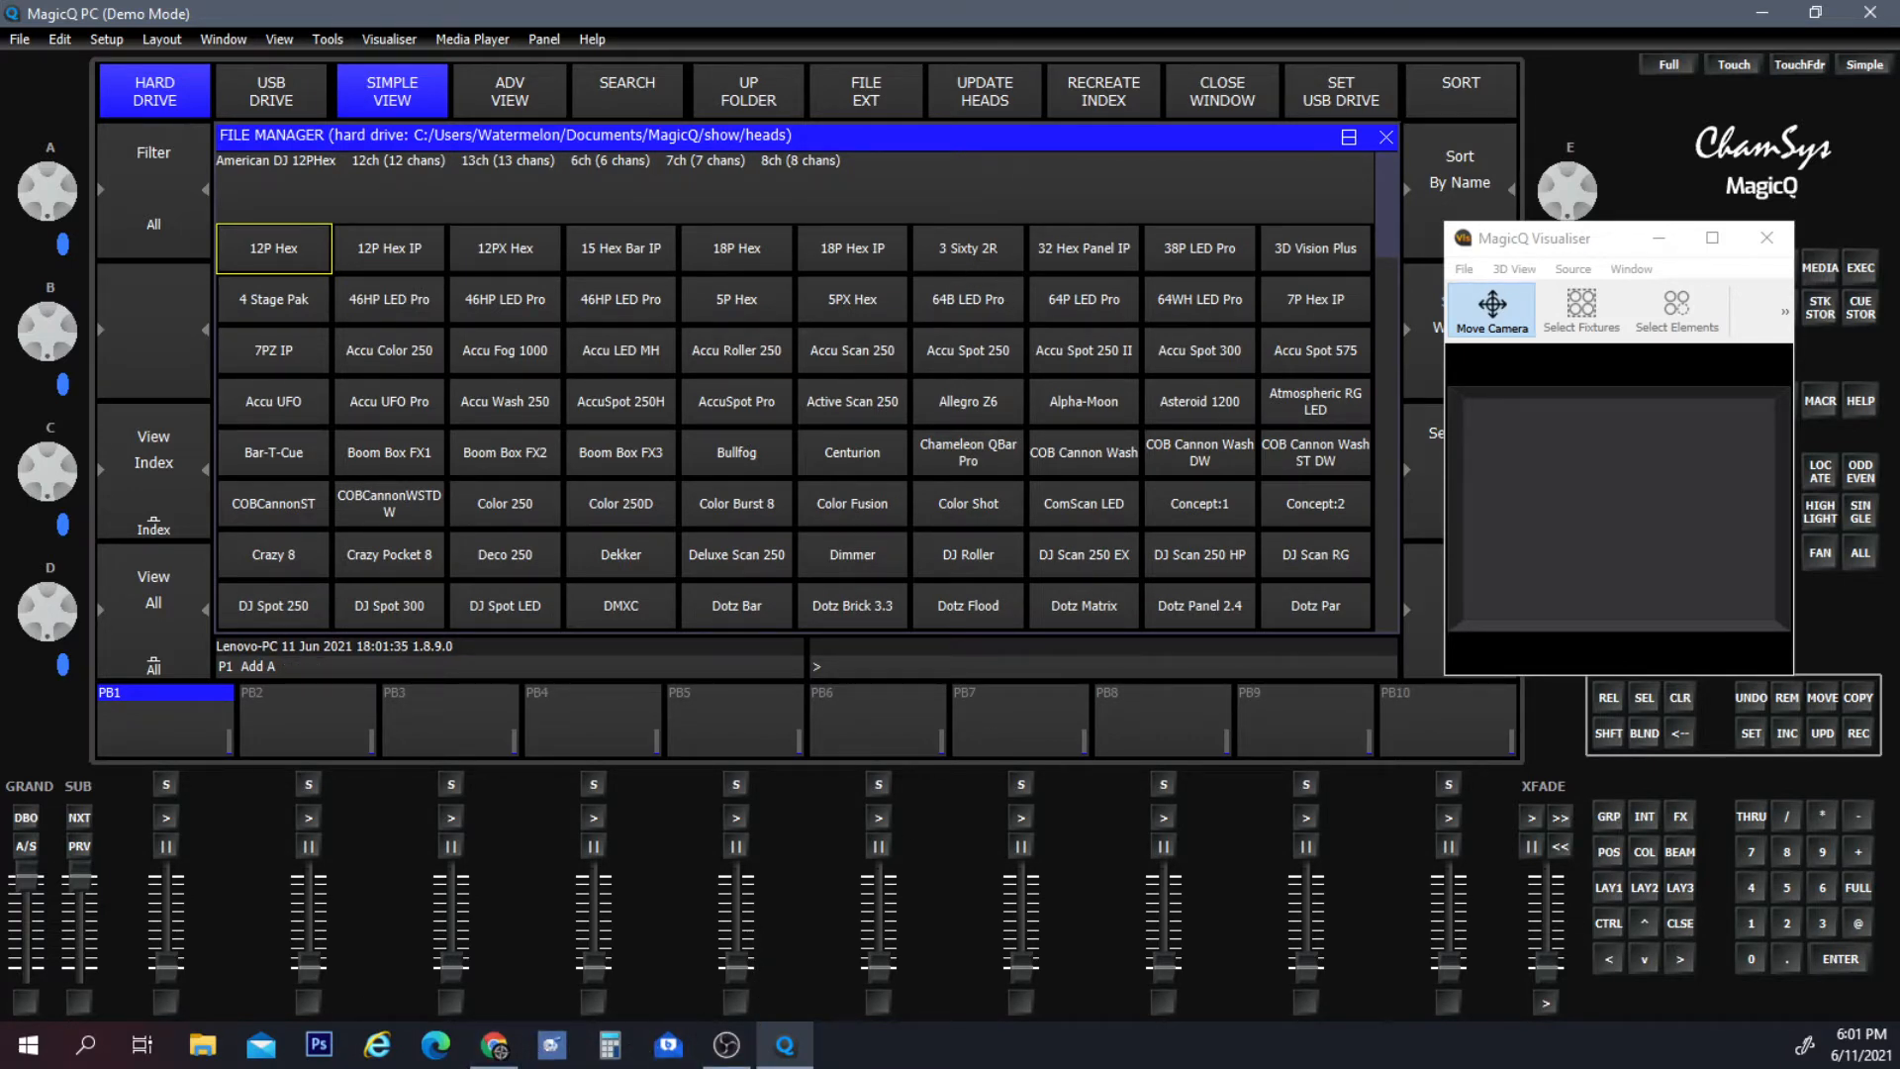
Check the fixture name on the Full Compass product page, then choose the Vizi Beam 5RX head from MagicQ's American DJ folder.
key(alt+Tab)
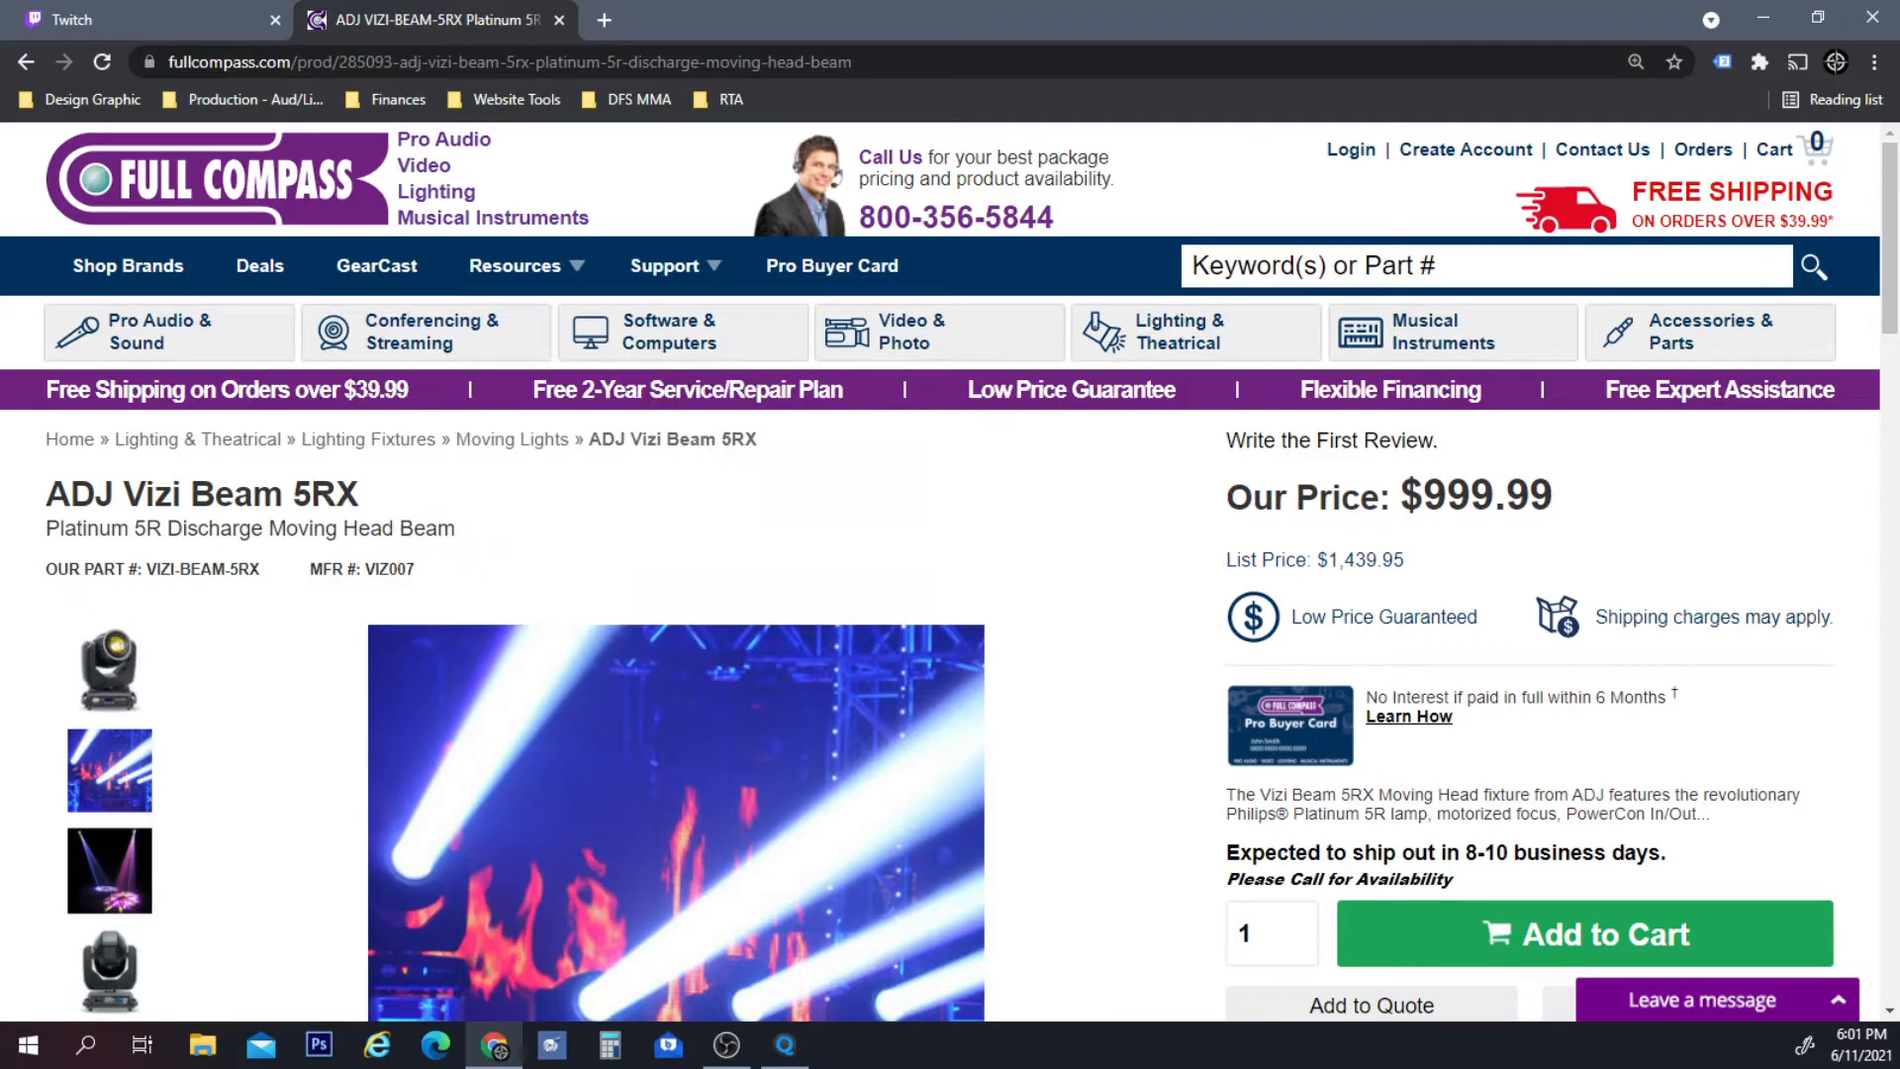
key(alt+Tab)
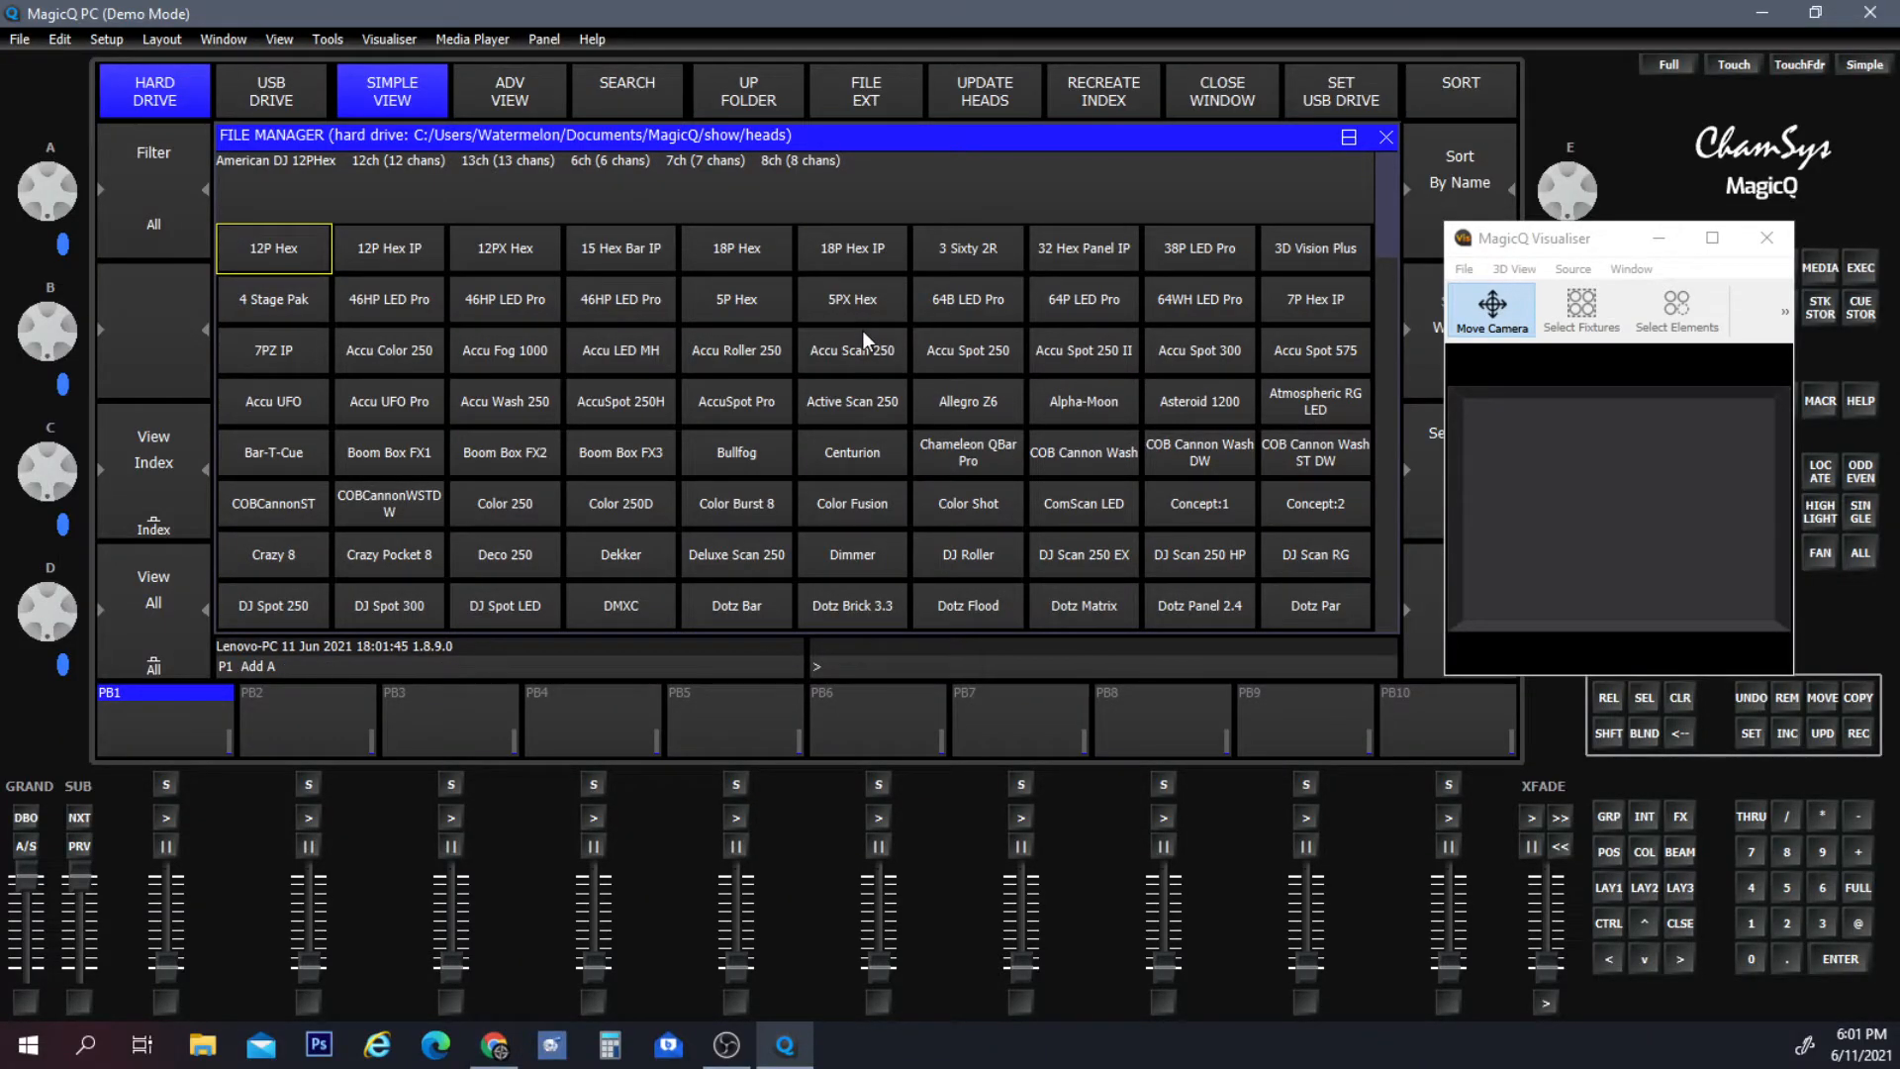
key(Down)
key(Down)
key(Down)
key(Down)
key(Down)
key(Down)
key(Down)
key(Down)
key(Down)
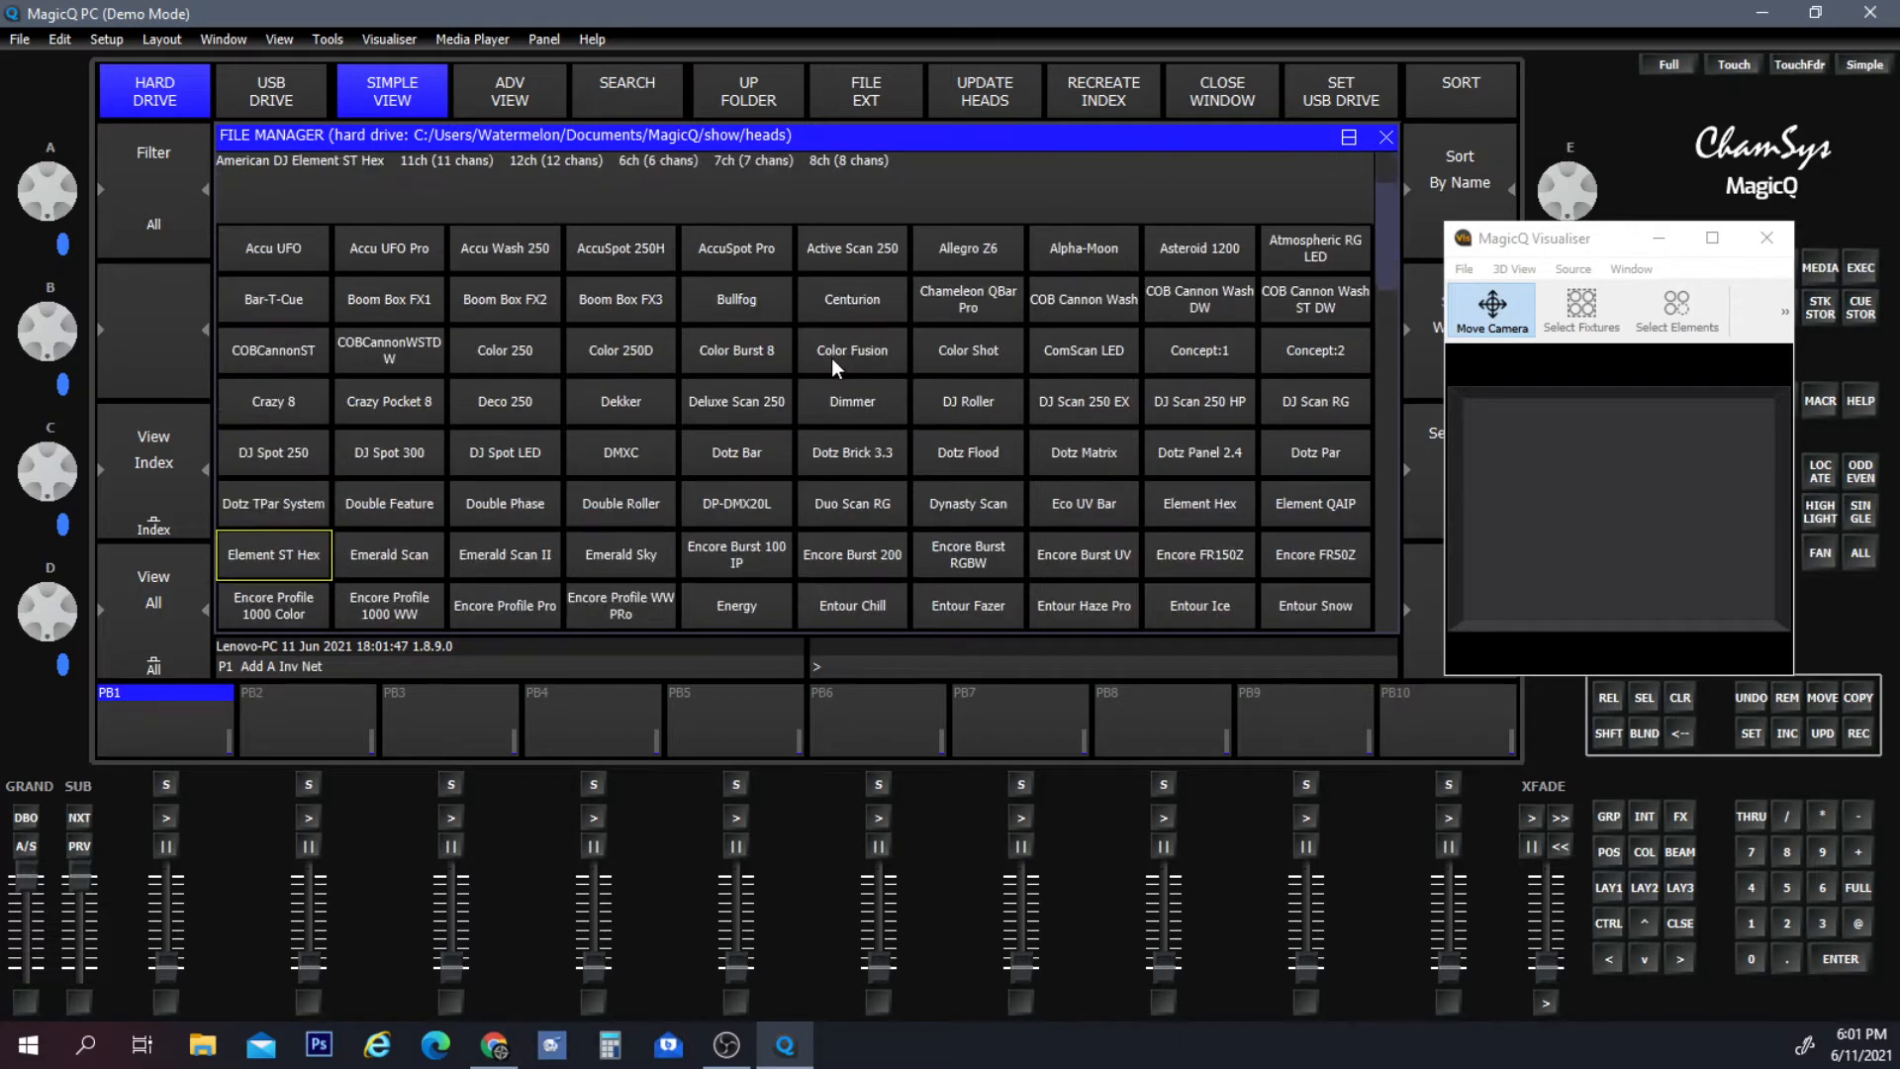
key(Down)
key(Down)
key(Down)
key(Down)
key(Down)
key(Down)
key(Down)
key(Down)
key(Down)
key(Down)
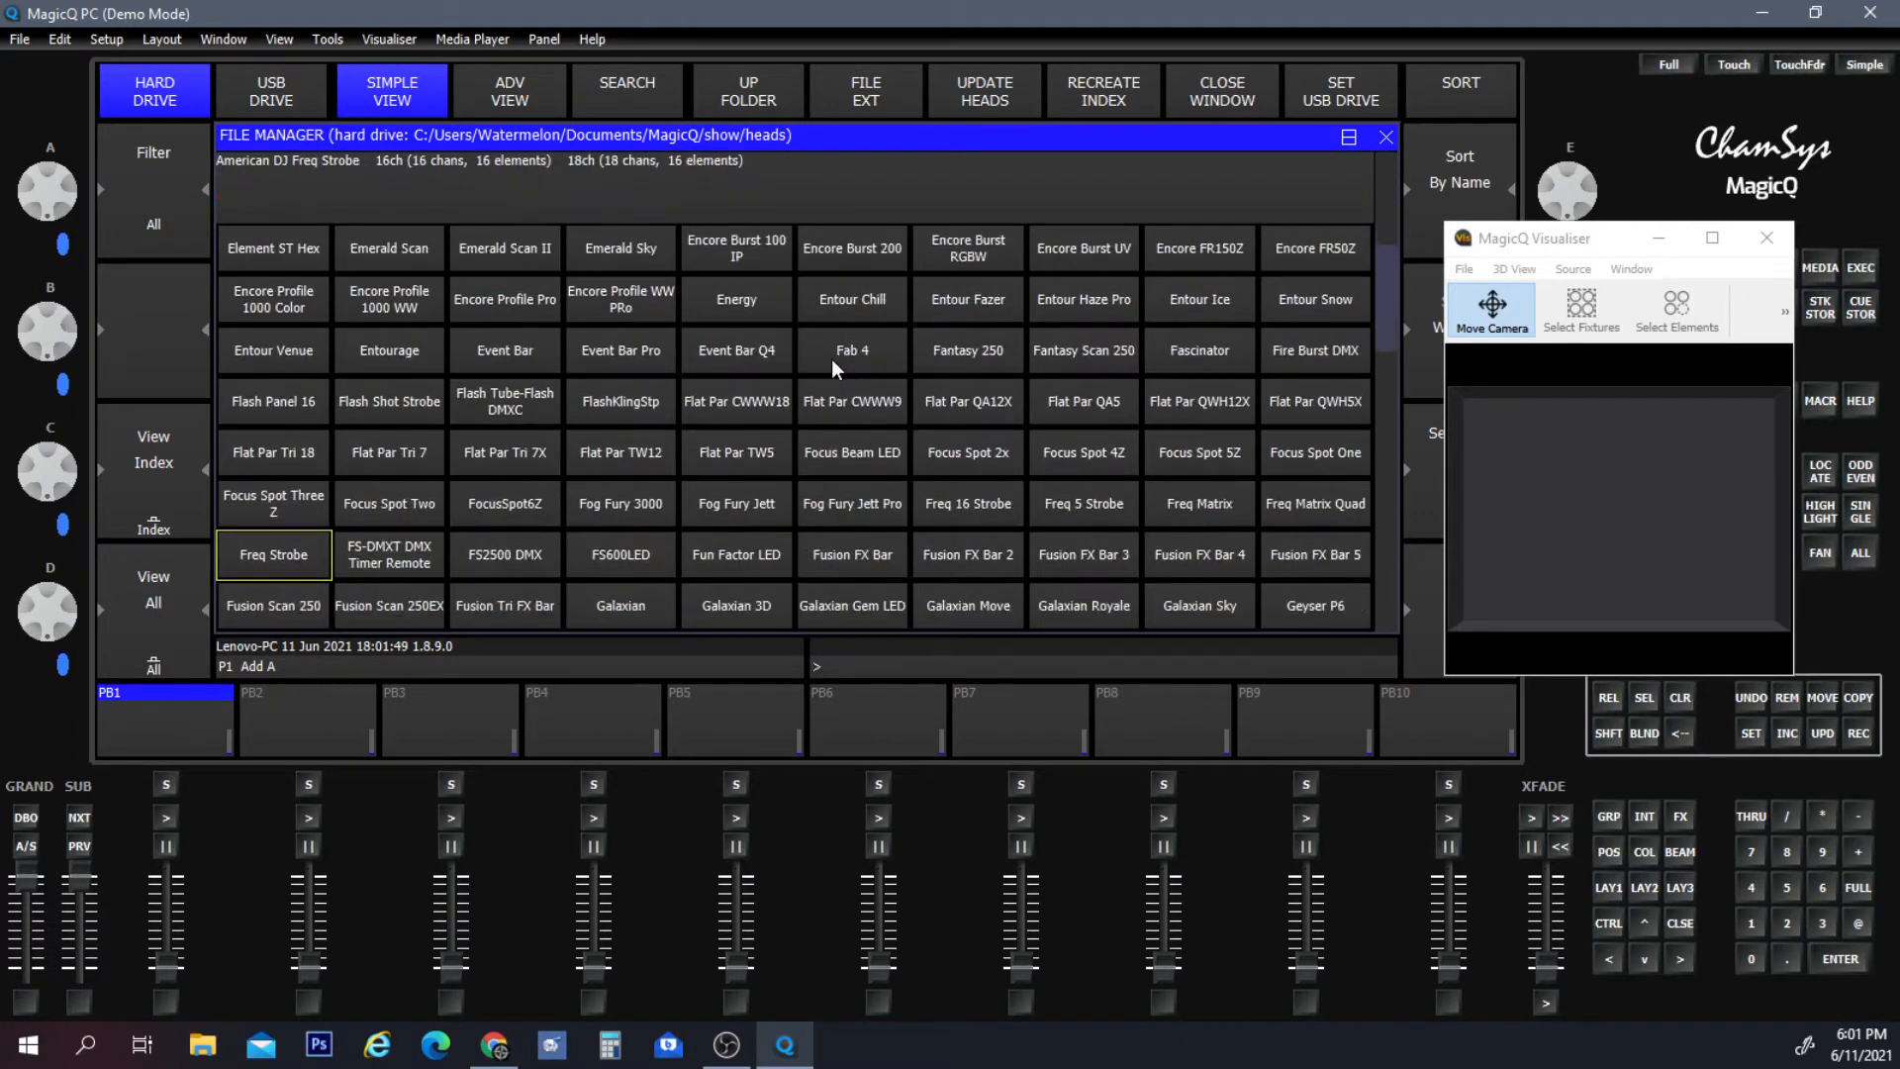
key(Down)
key(Down)
key(Down)
key(Down)
key(Down)
key(Down)
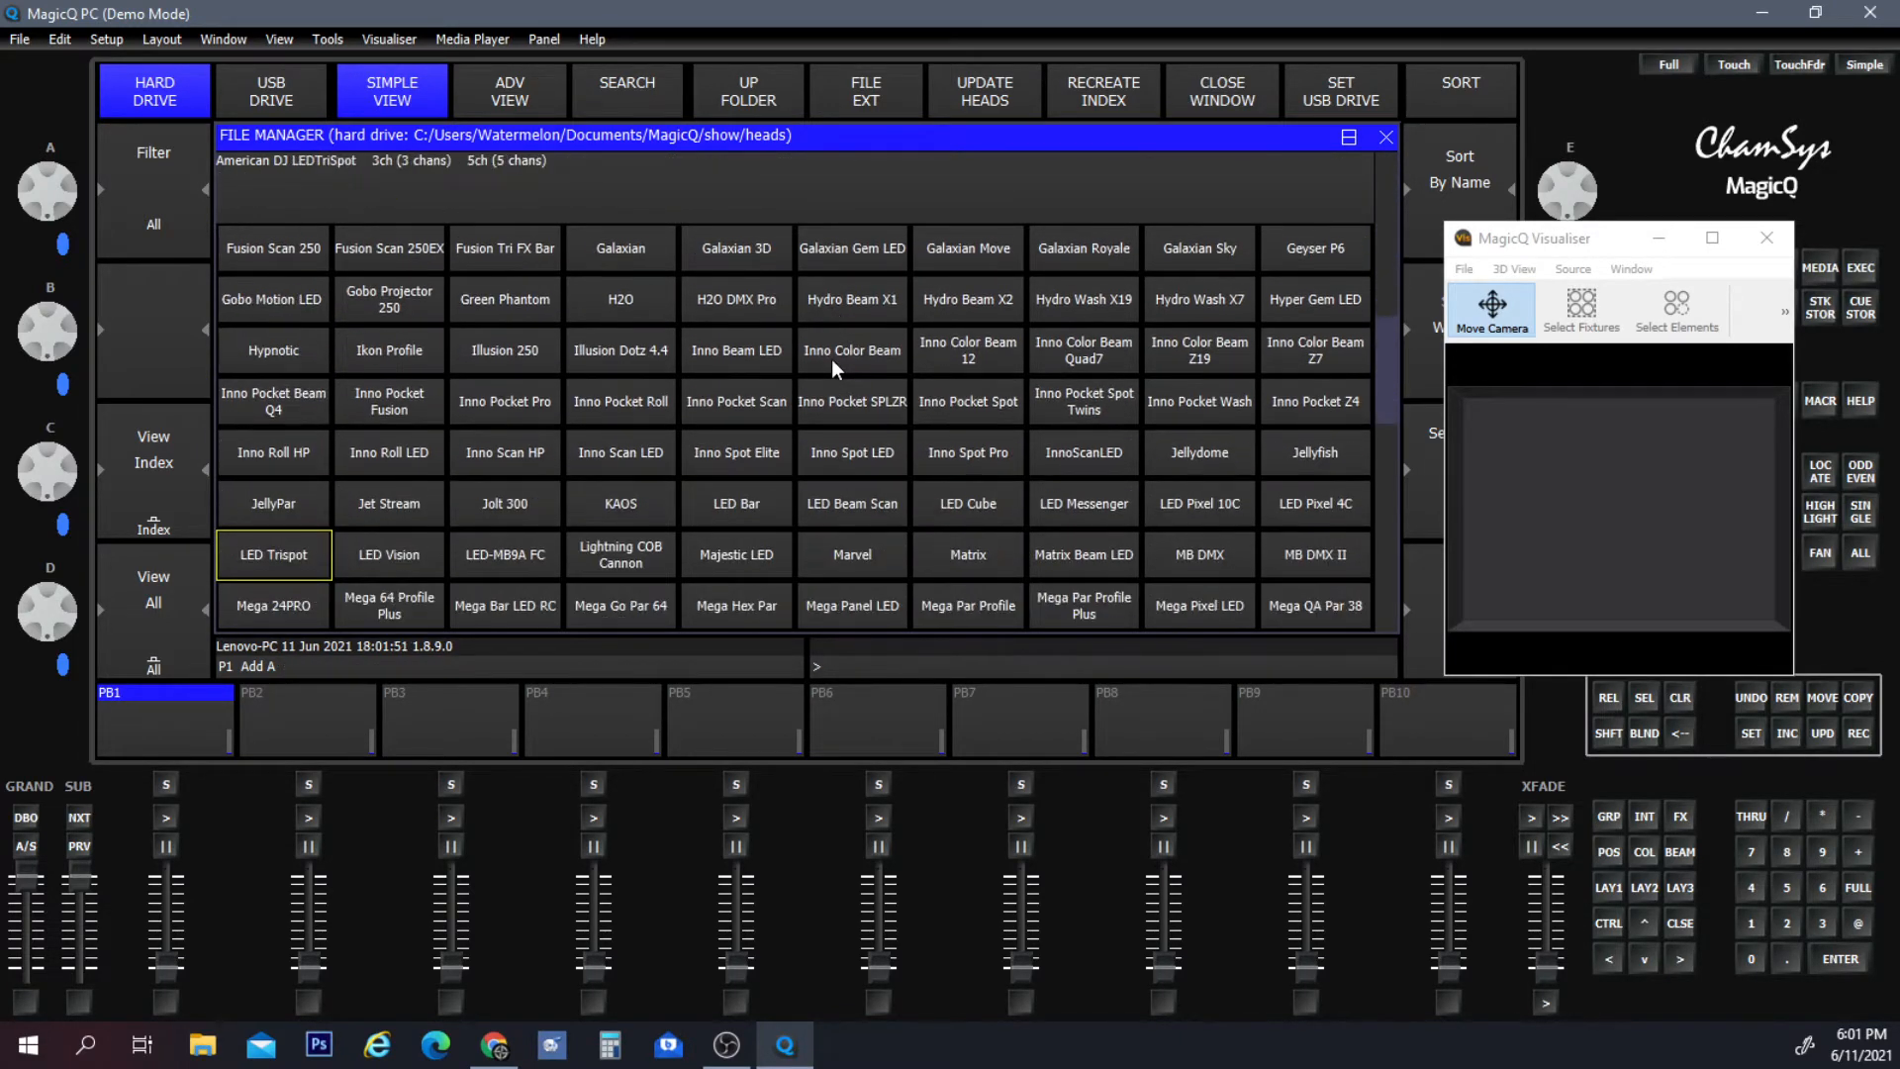
key(Down)
key(Down)
key(Down)
key(Down)
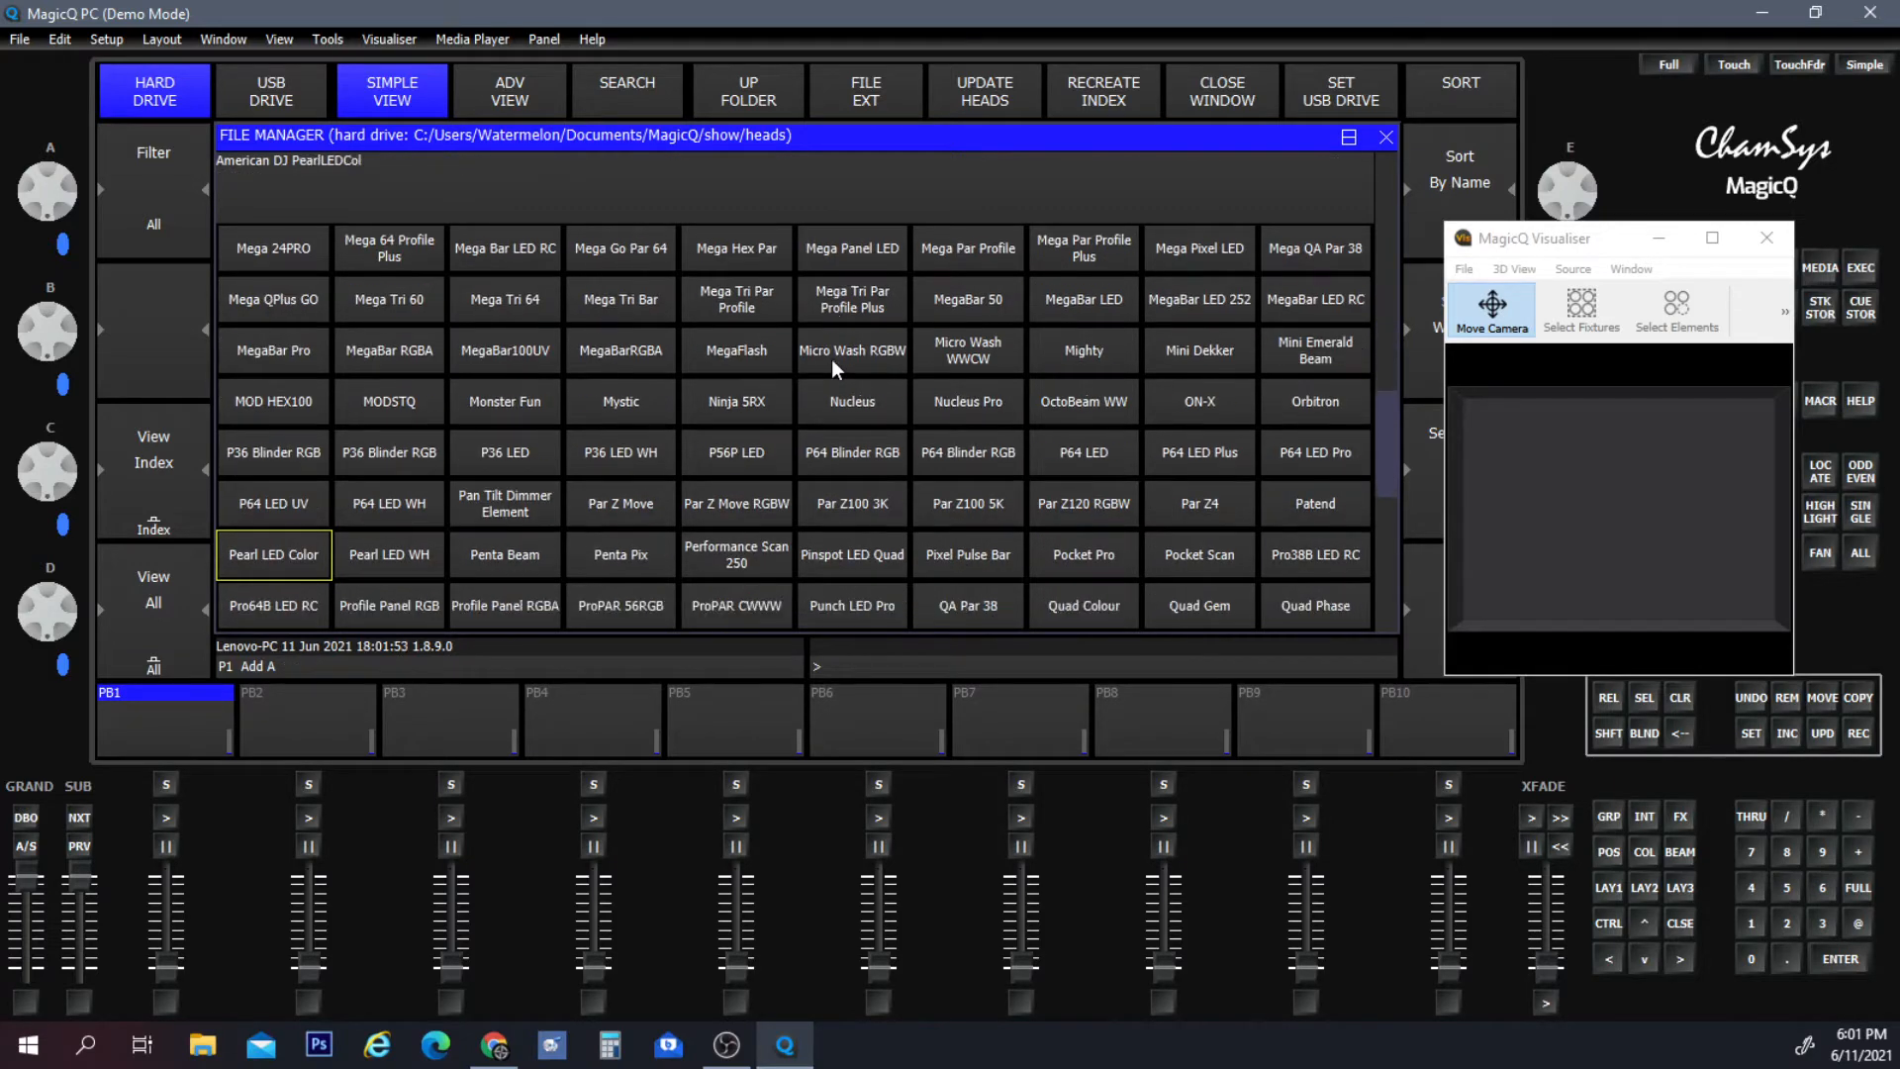
key(Down)
key(Down)
key(Down)
key(Down)
key(Down)
key(Down)
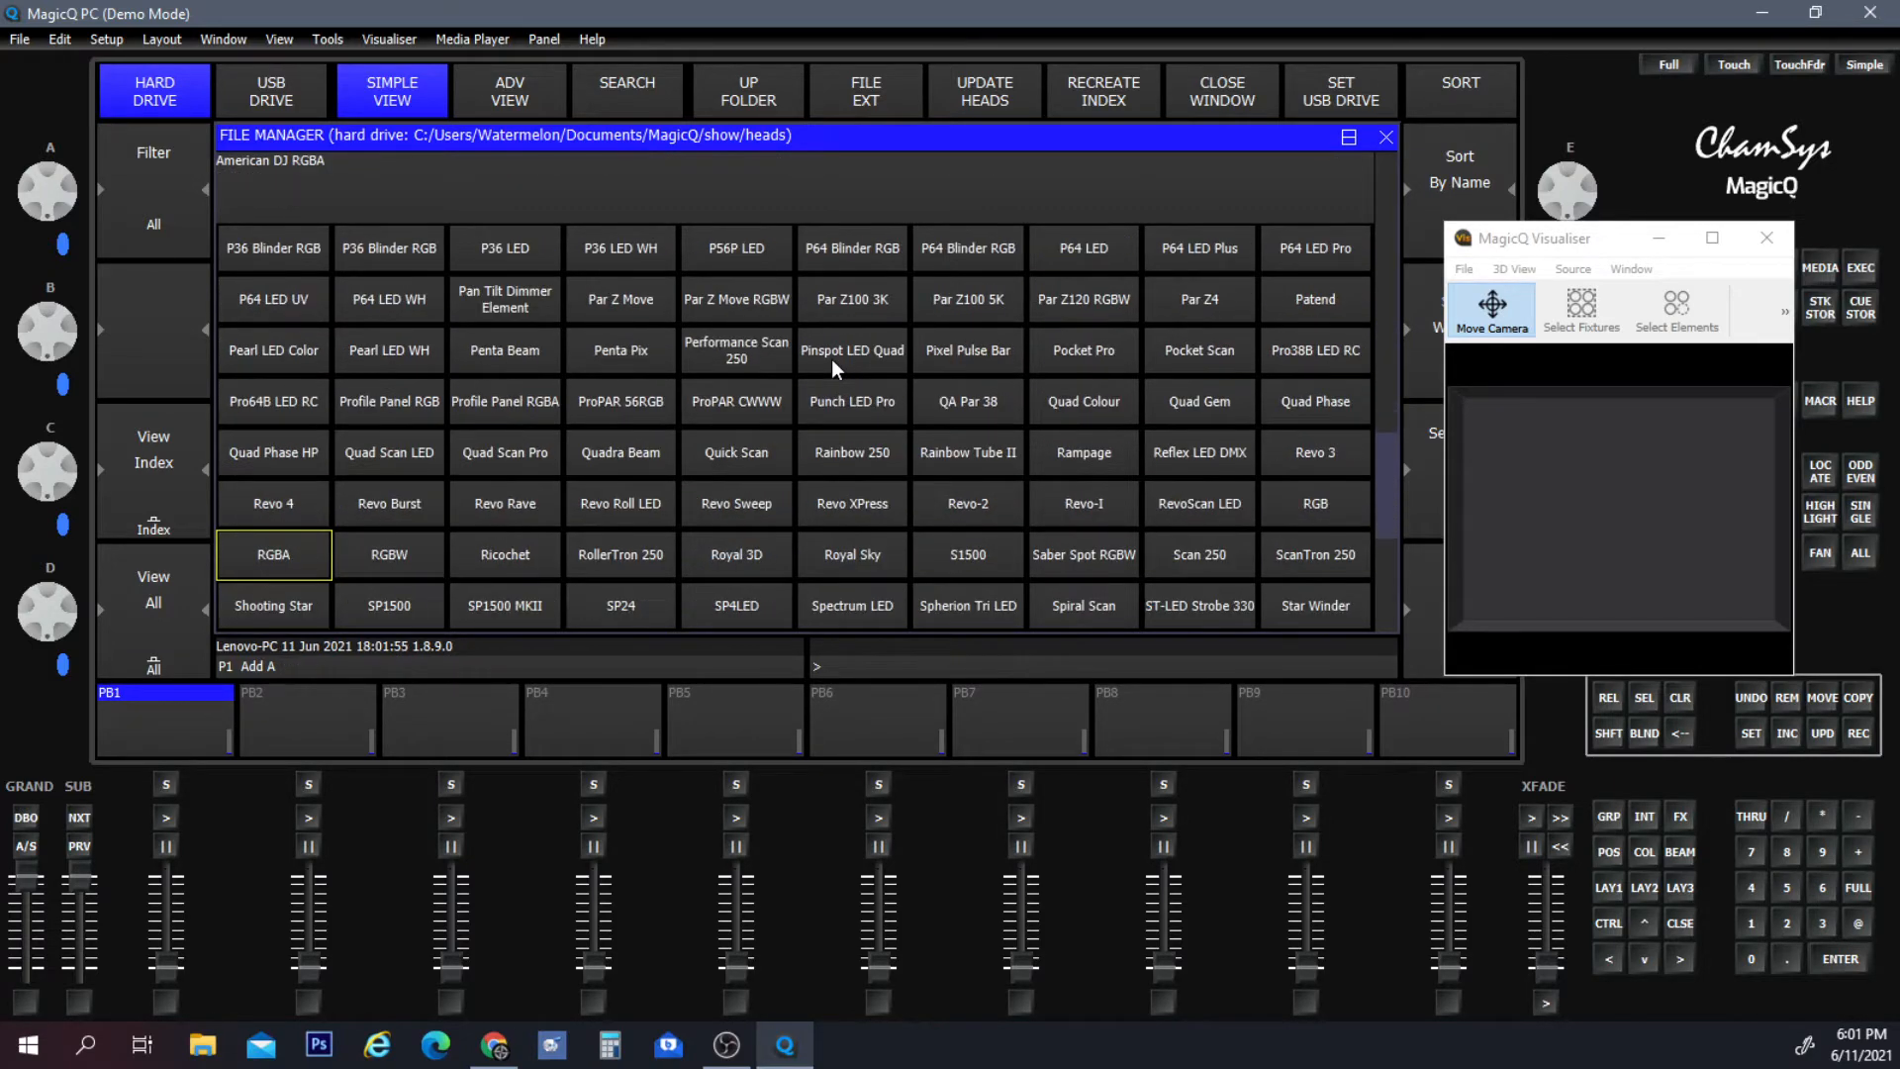
key(Down)
key(Down)
key(Down)
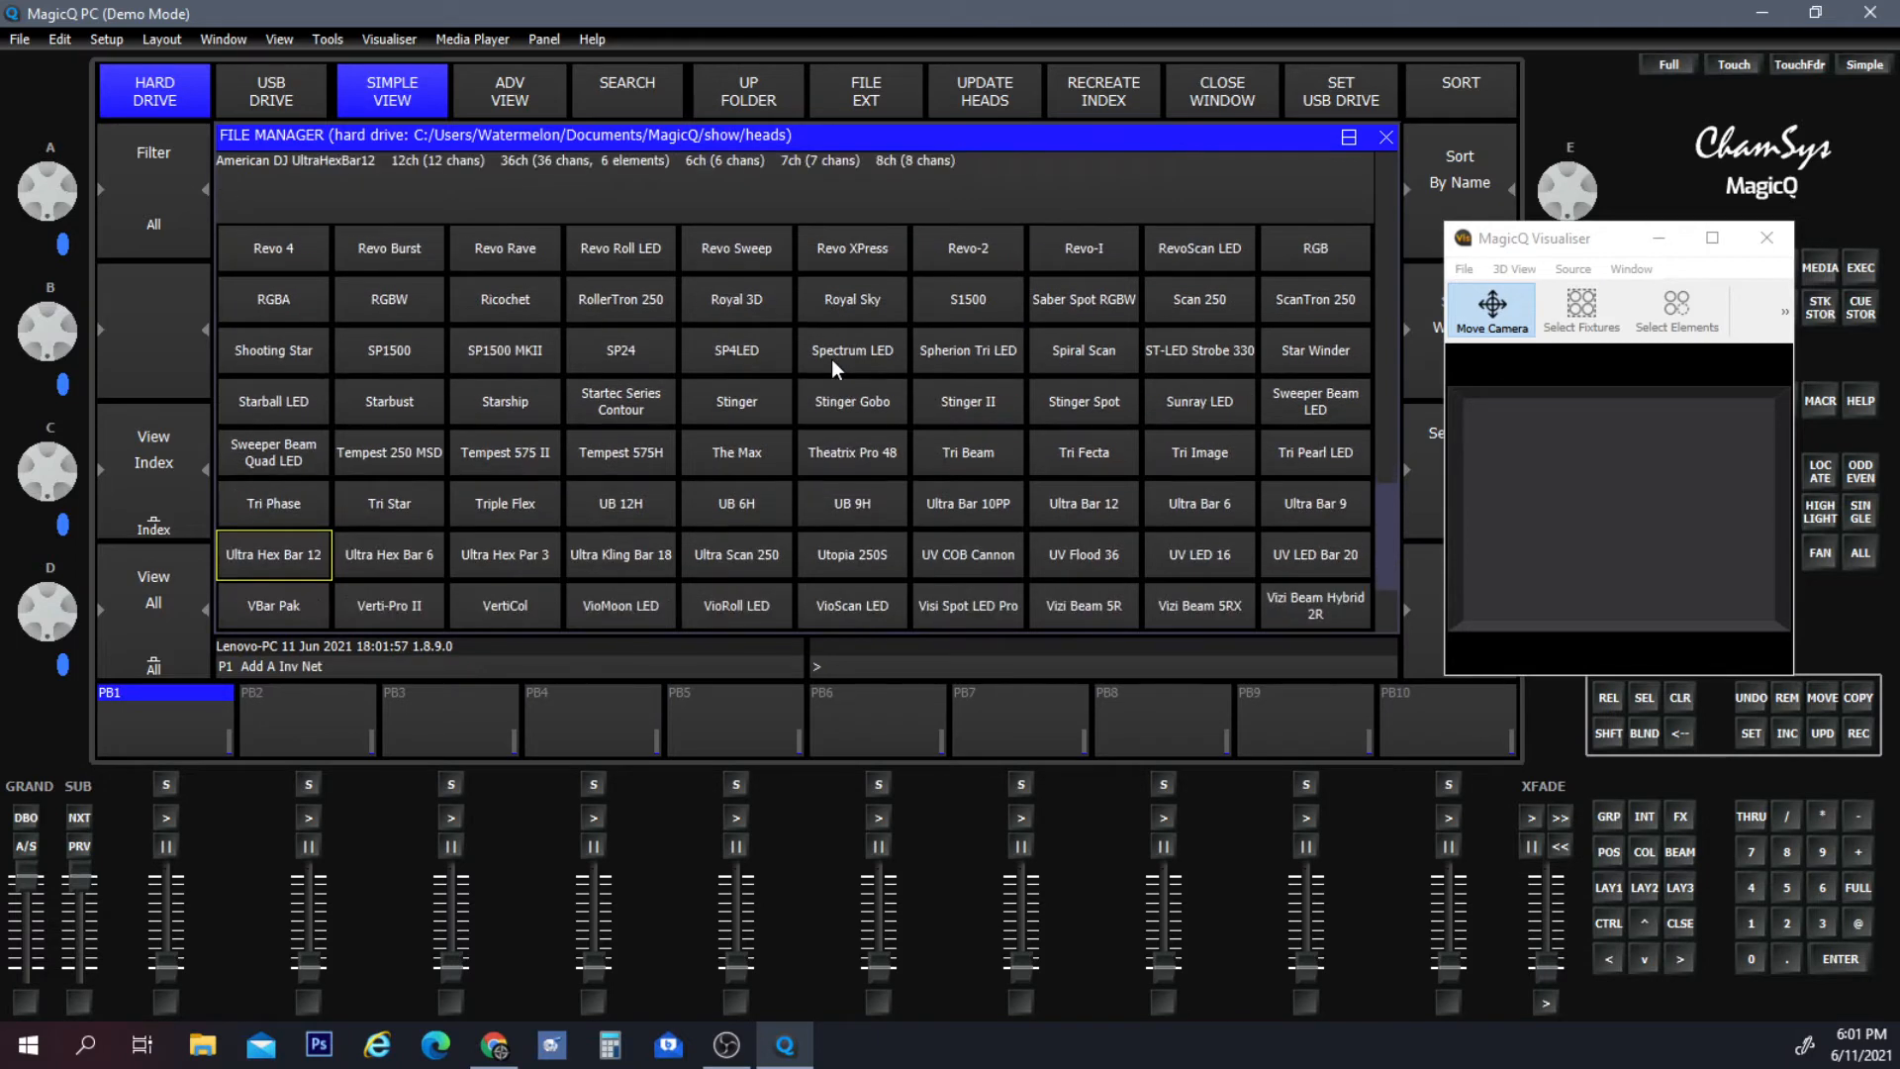
click(1202, 603)
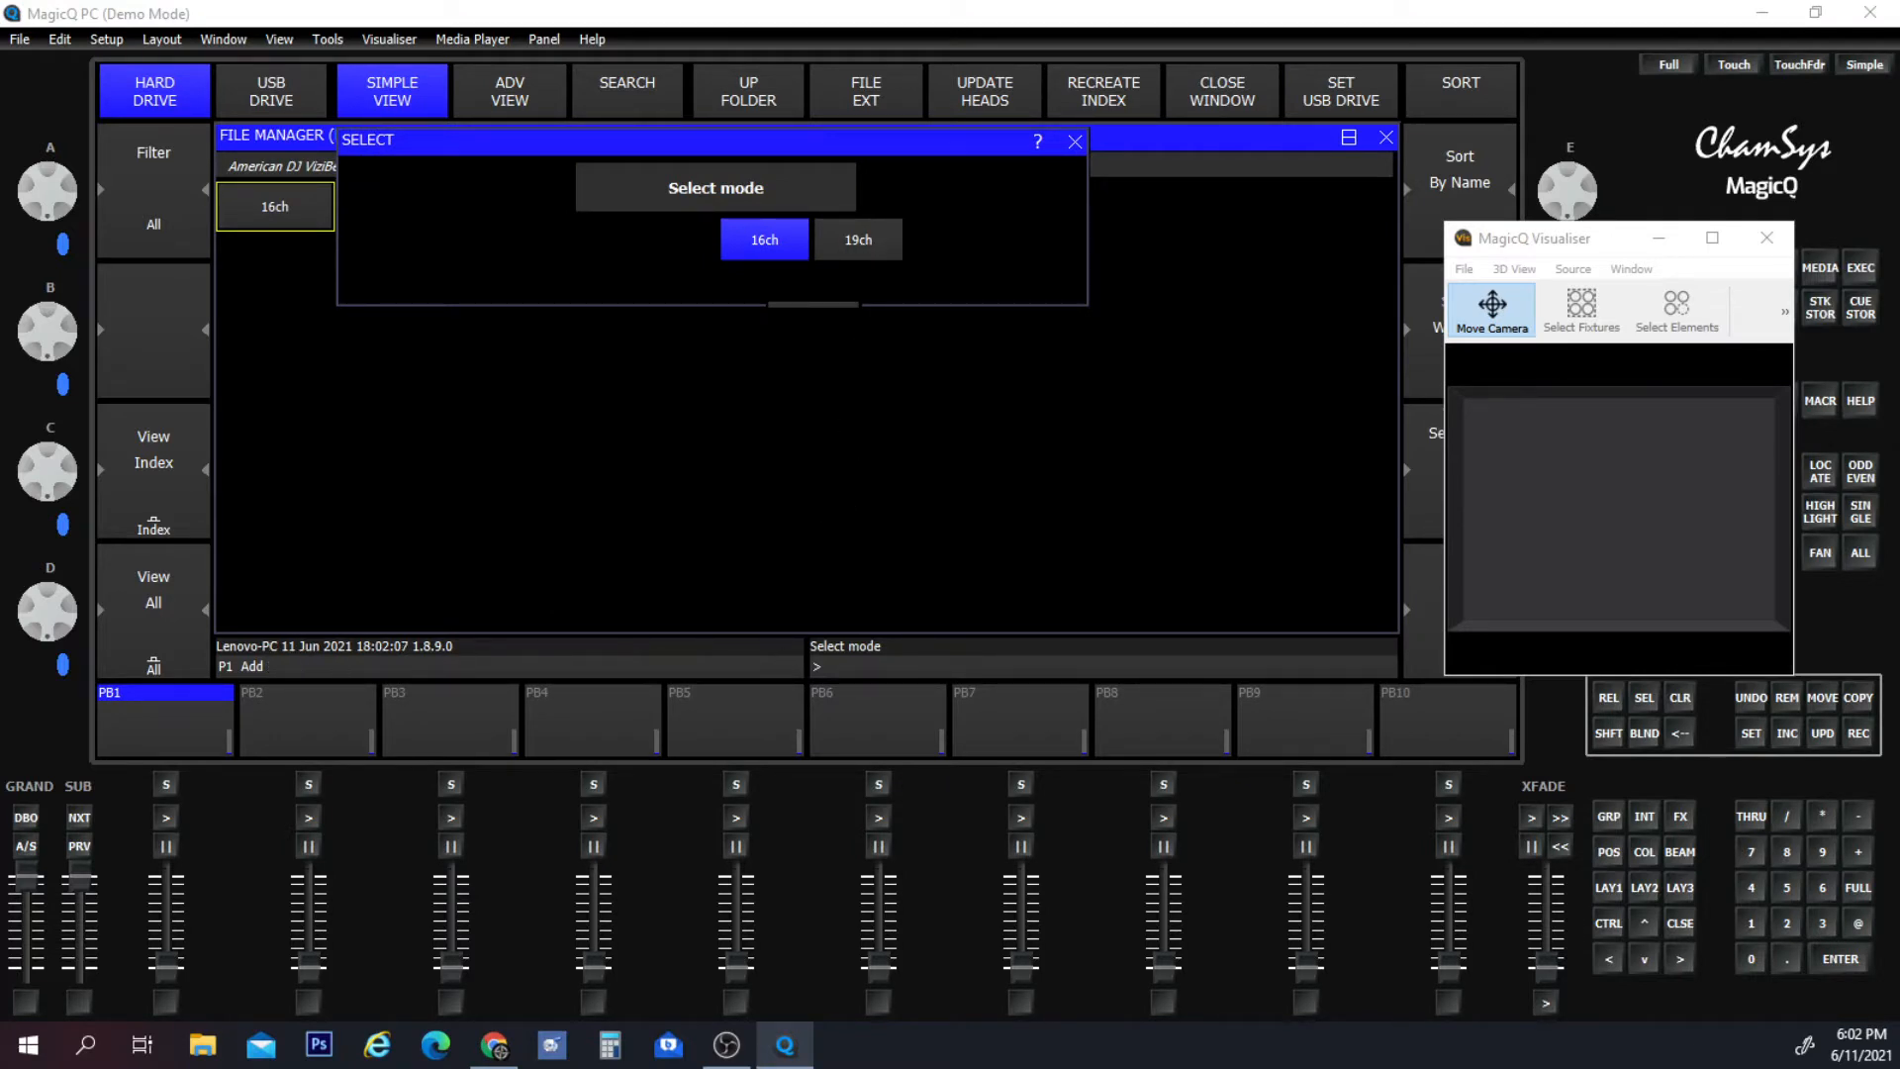
Switch to Chrome, dismiss the save-your-items pop-up, and open the ADJ Vizi Beam 5RX user manual from the product documentation.
key(alt+Tab)
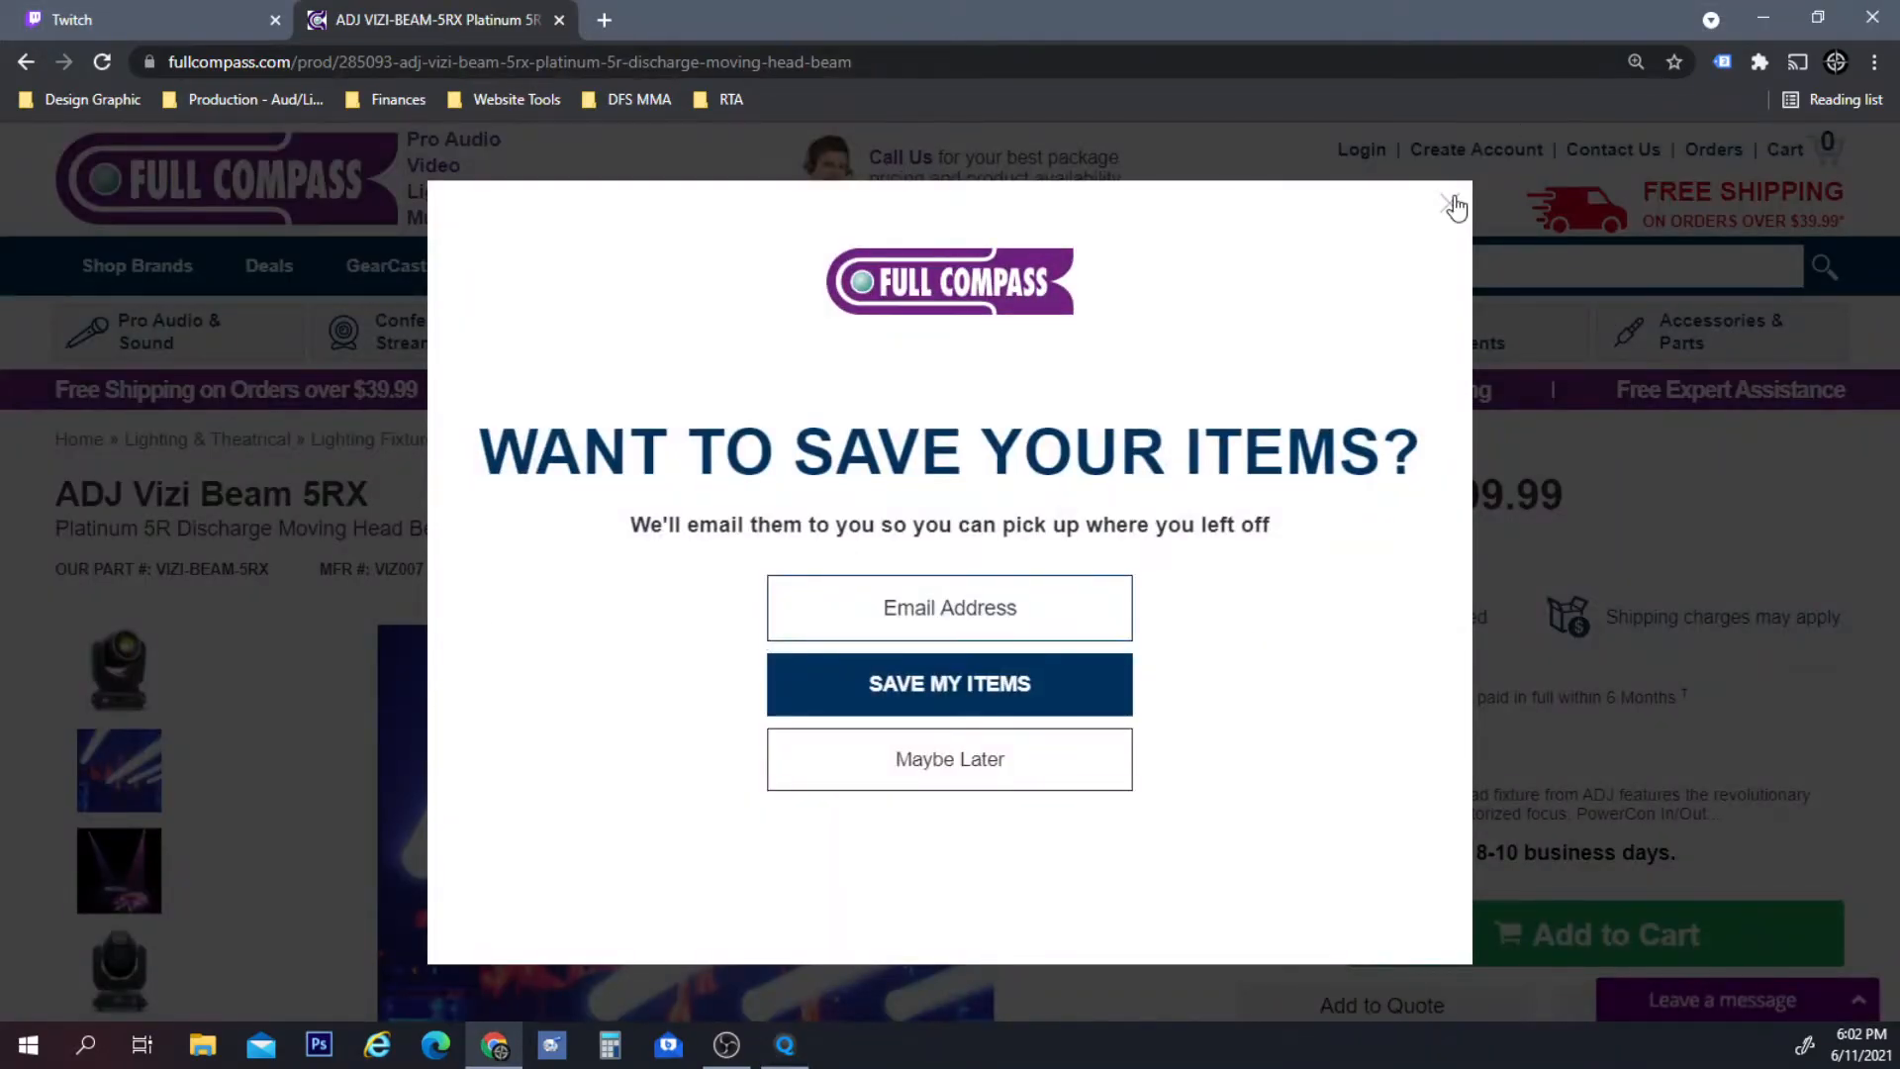
click(1451, 205)
scroll(1124, 551, down, 10)
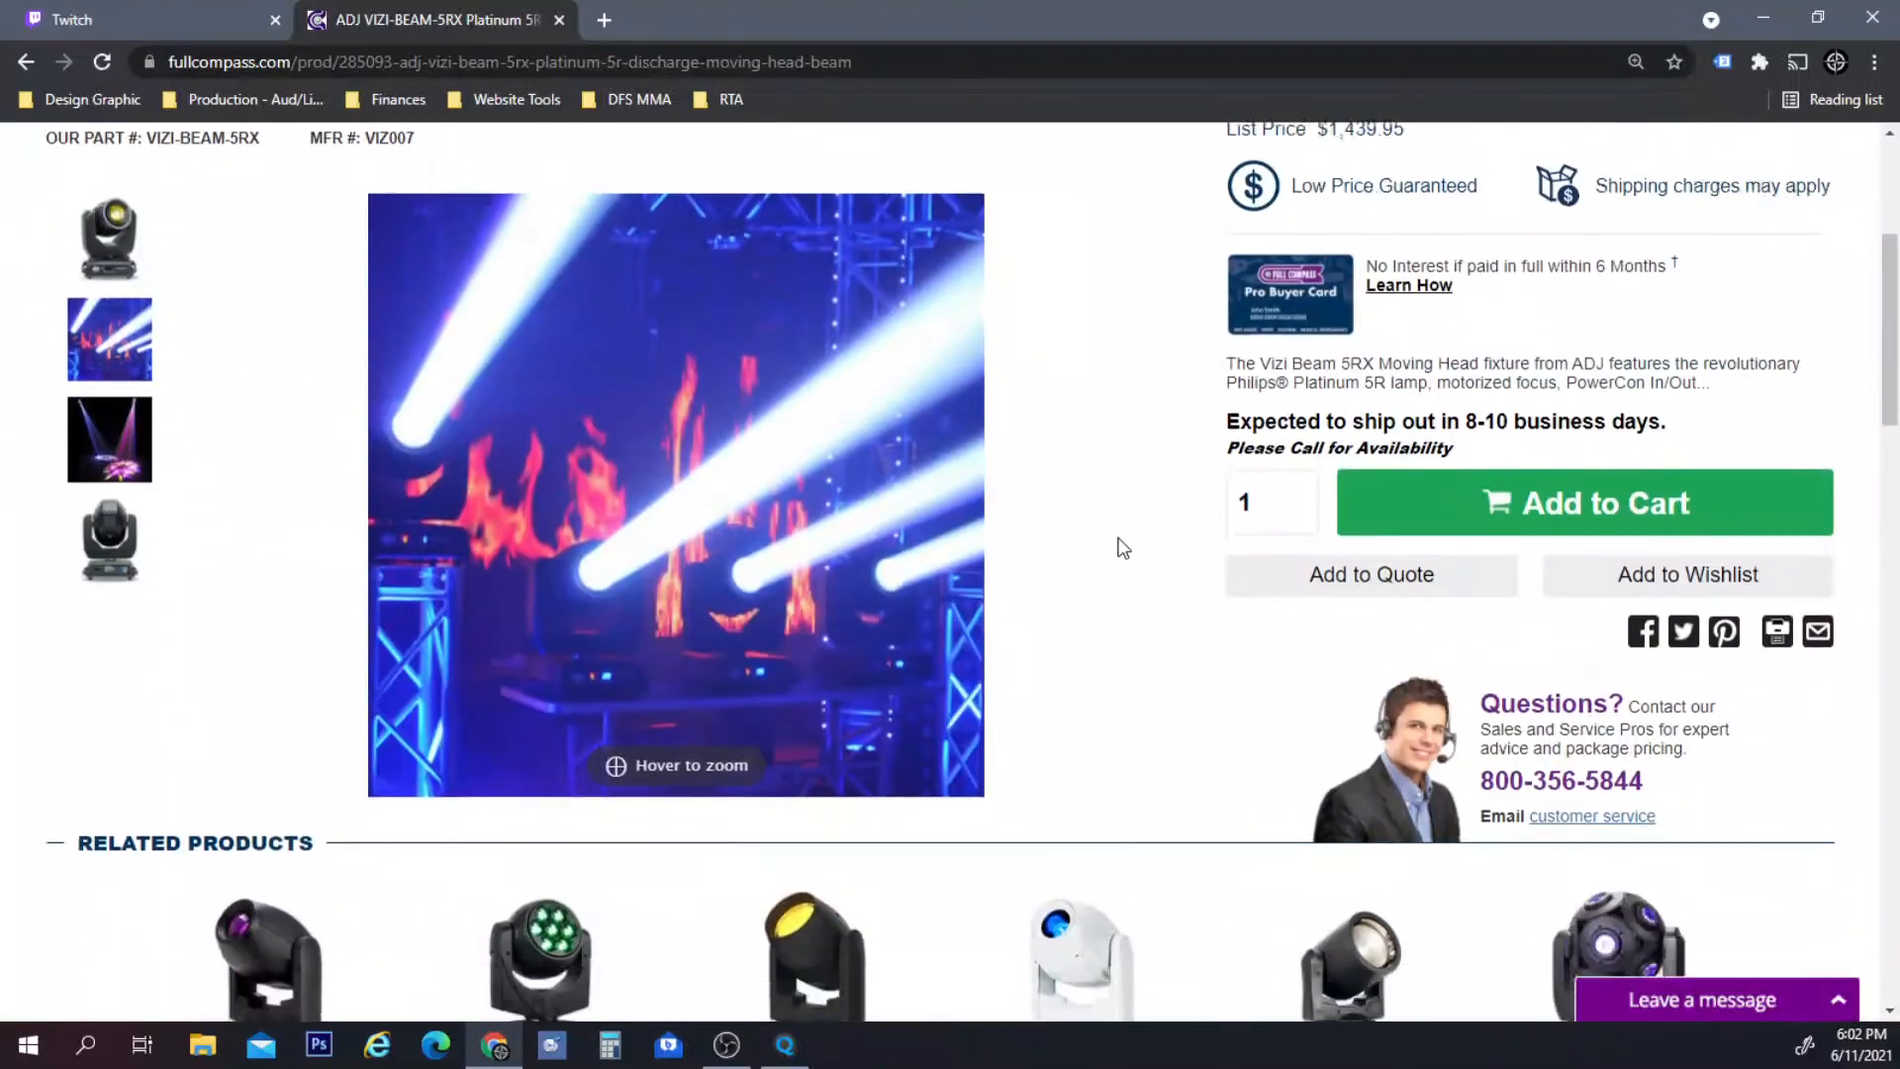
scroll(1125, 520, down, 2)
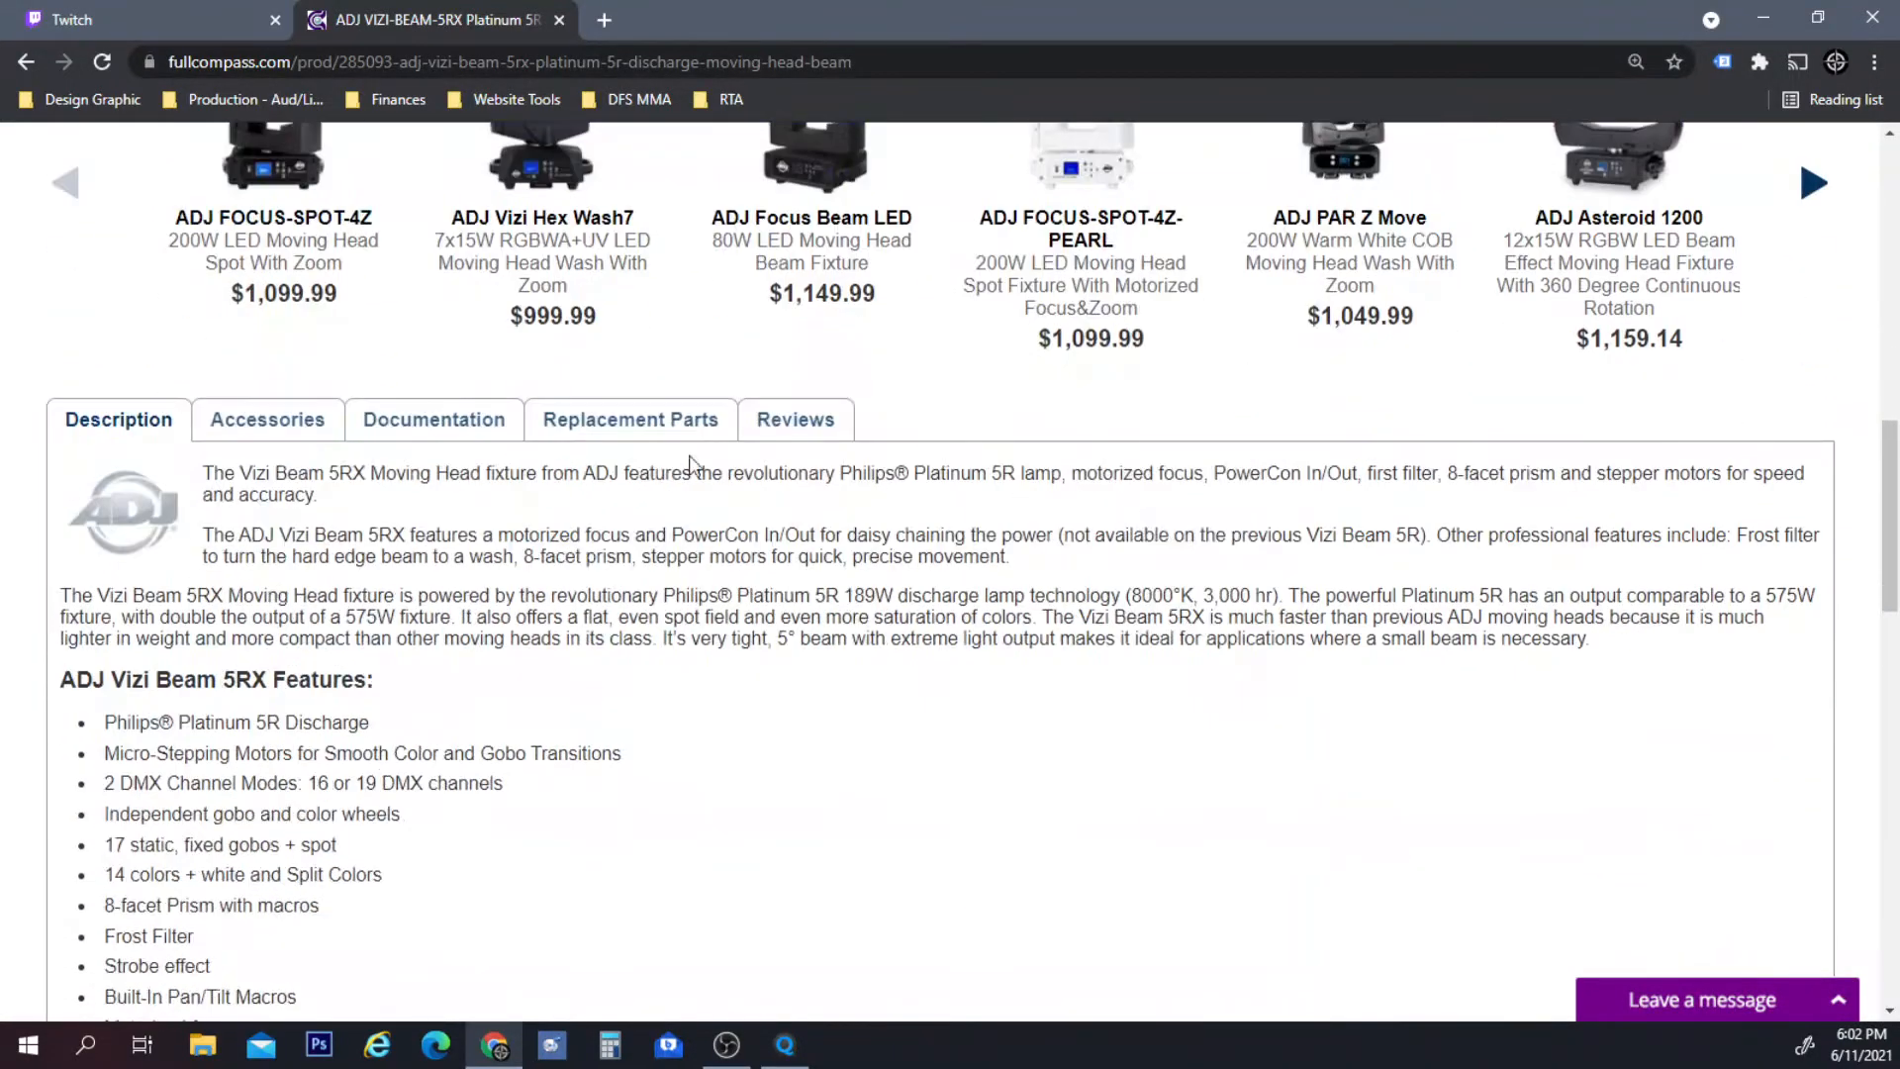
click(460, 423)
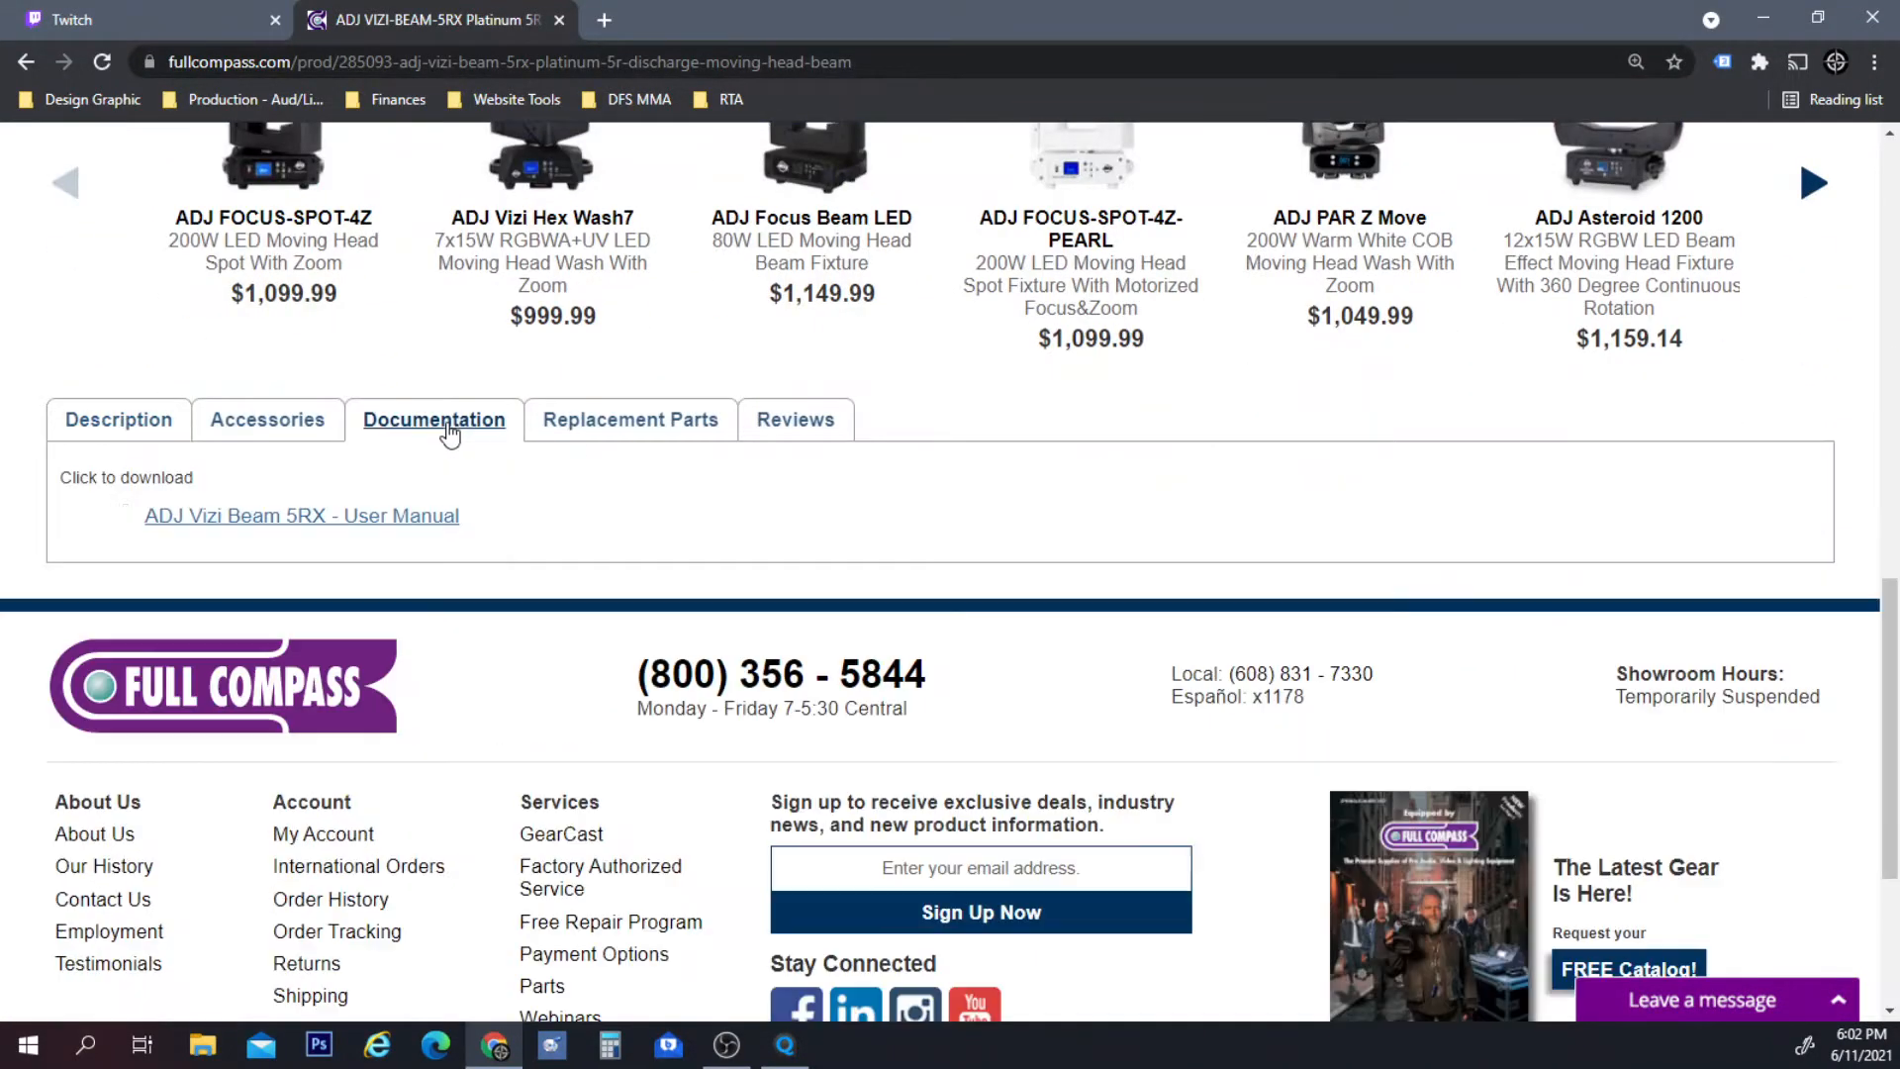
click(446, 516)
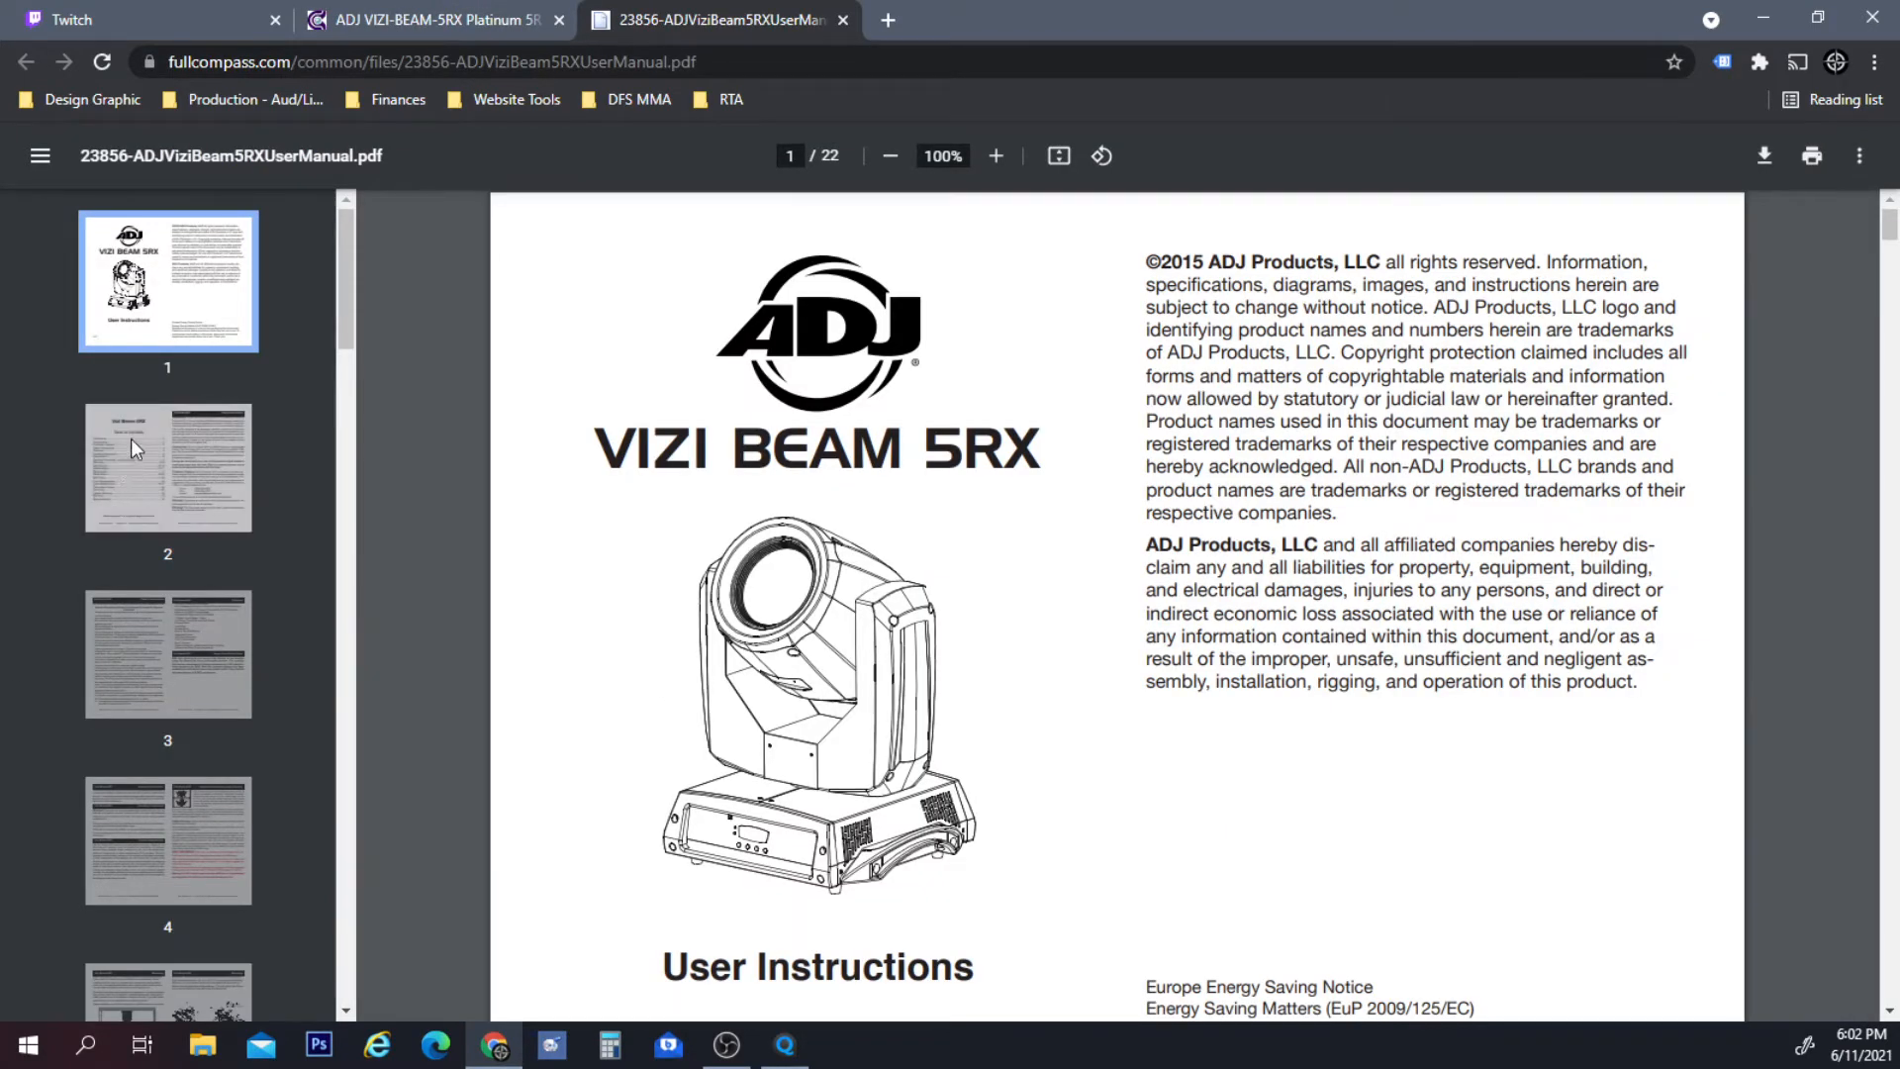
Go through the manual from the table of contents to the start of the 16 Channel DMX Mode table.
click(133, 441)
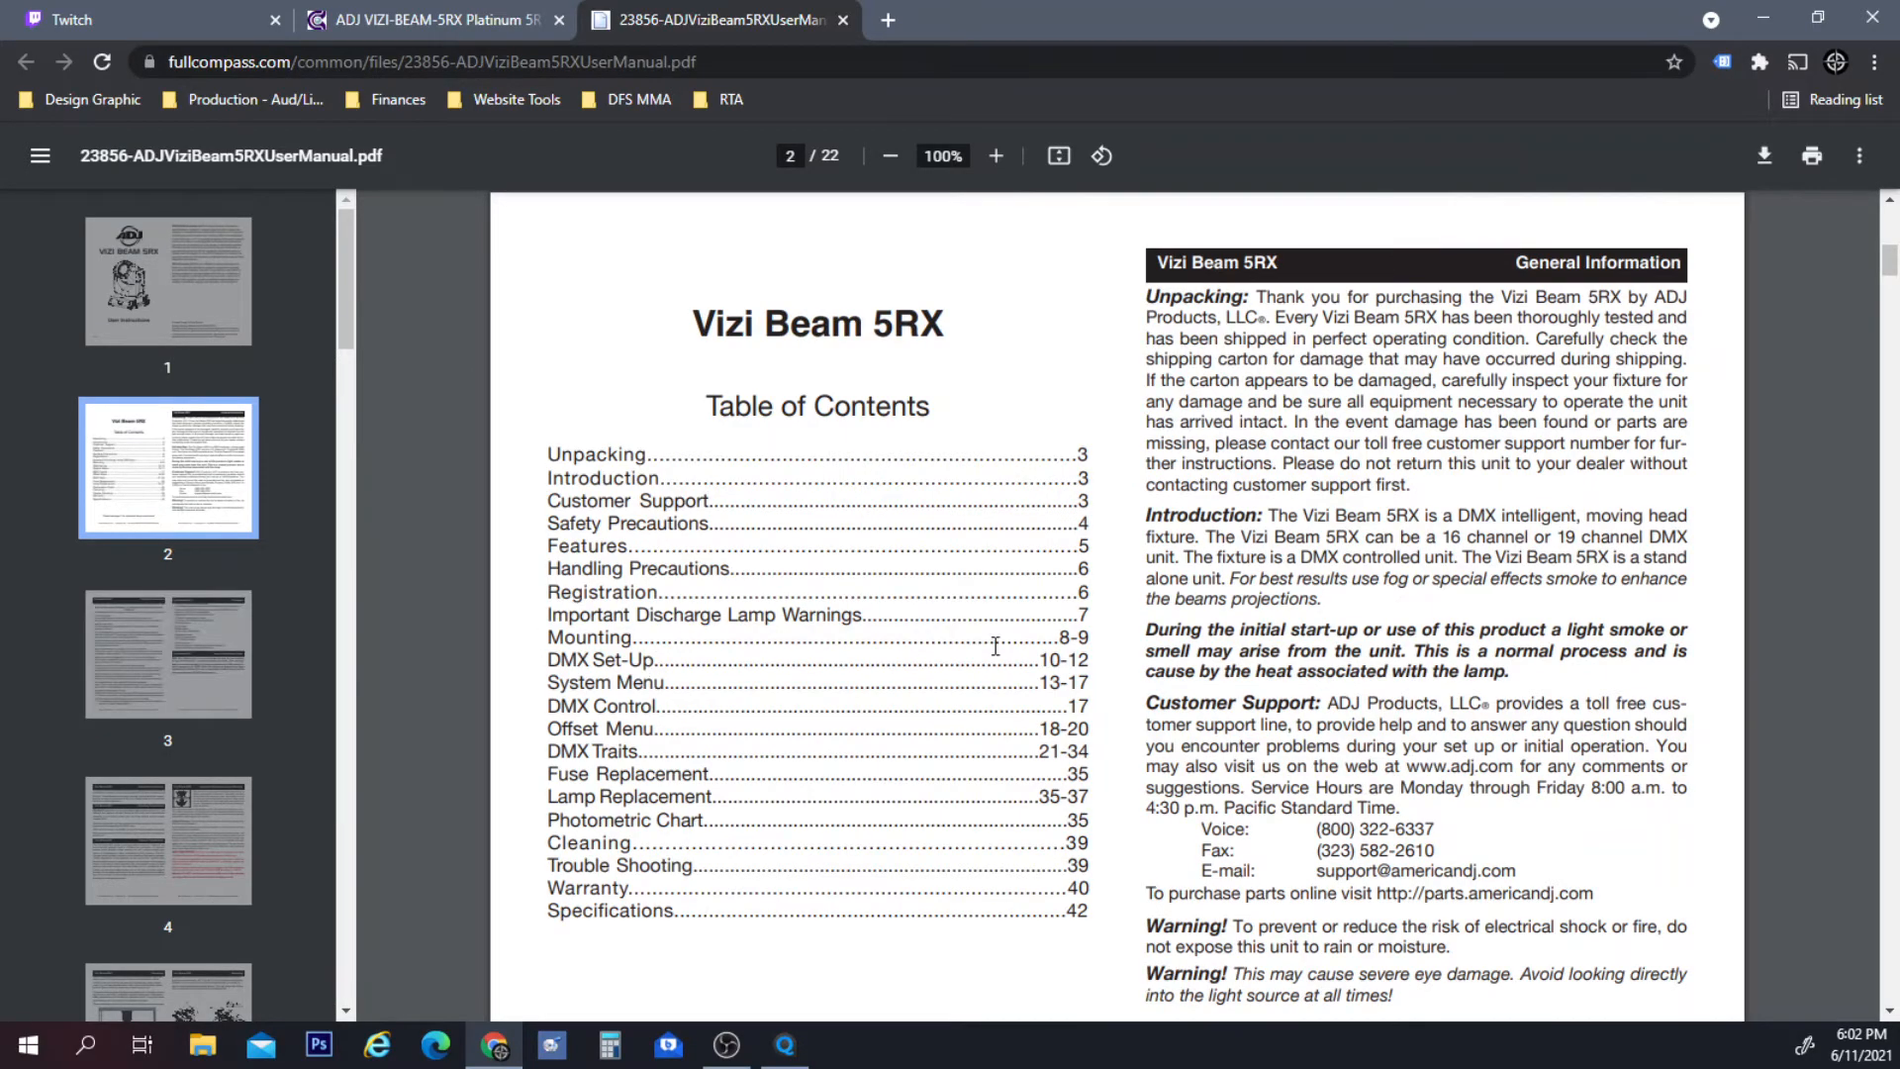
scroll(995, 645, down, 20)
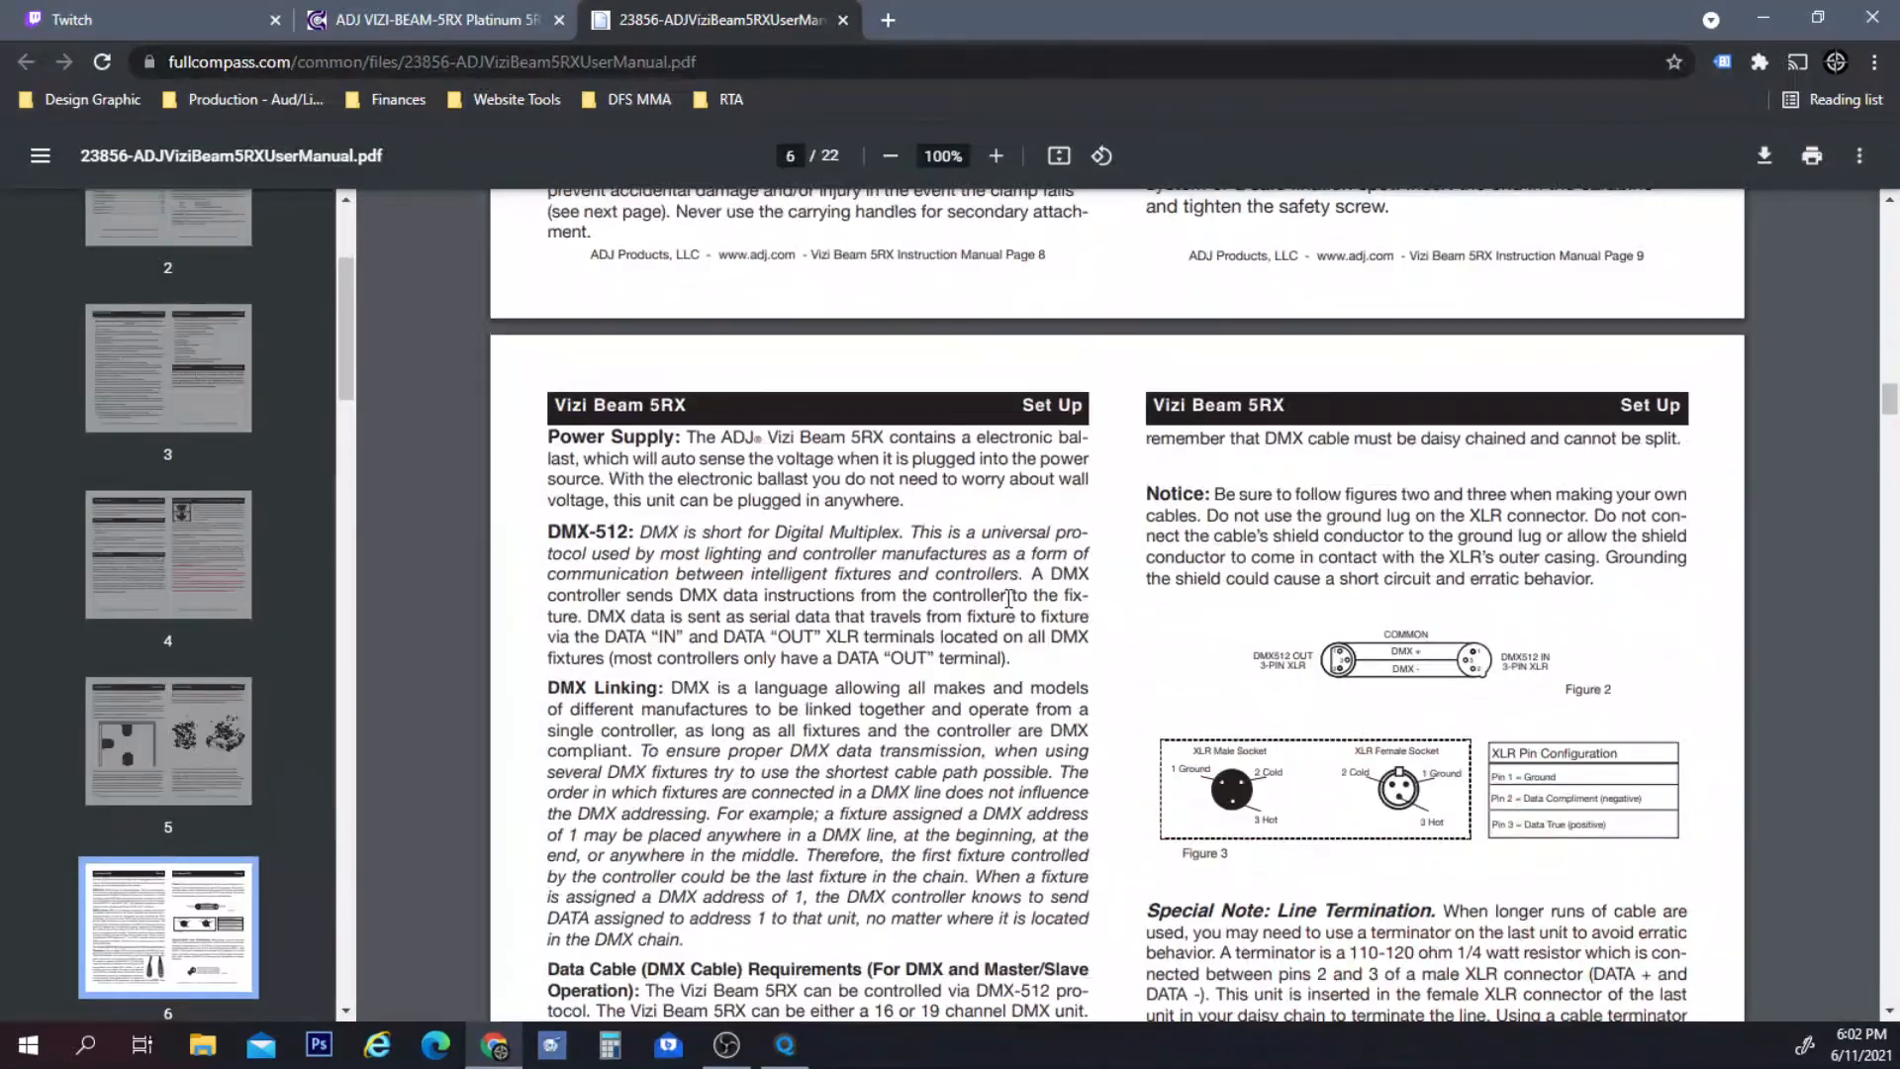
scroll(1007, 598, down, 14)
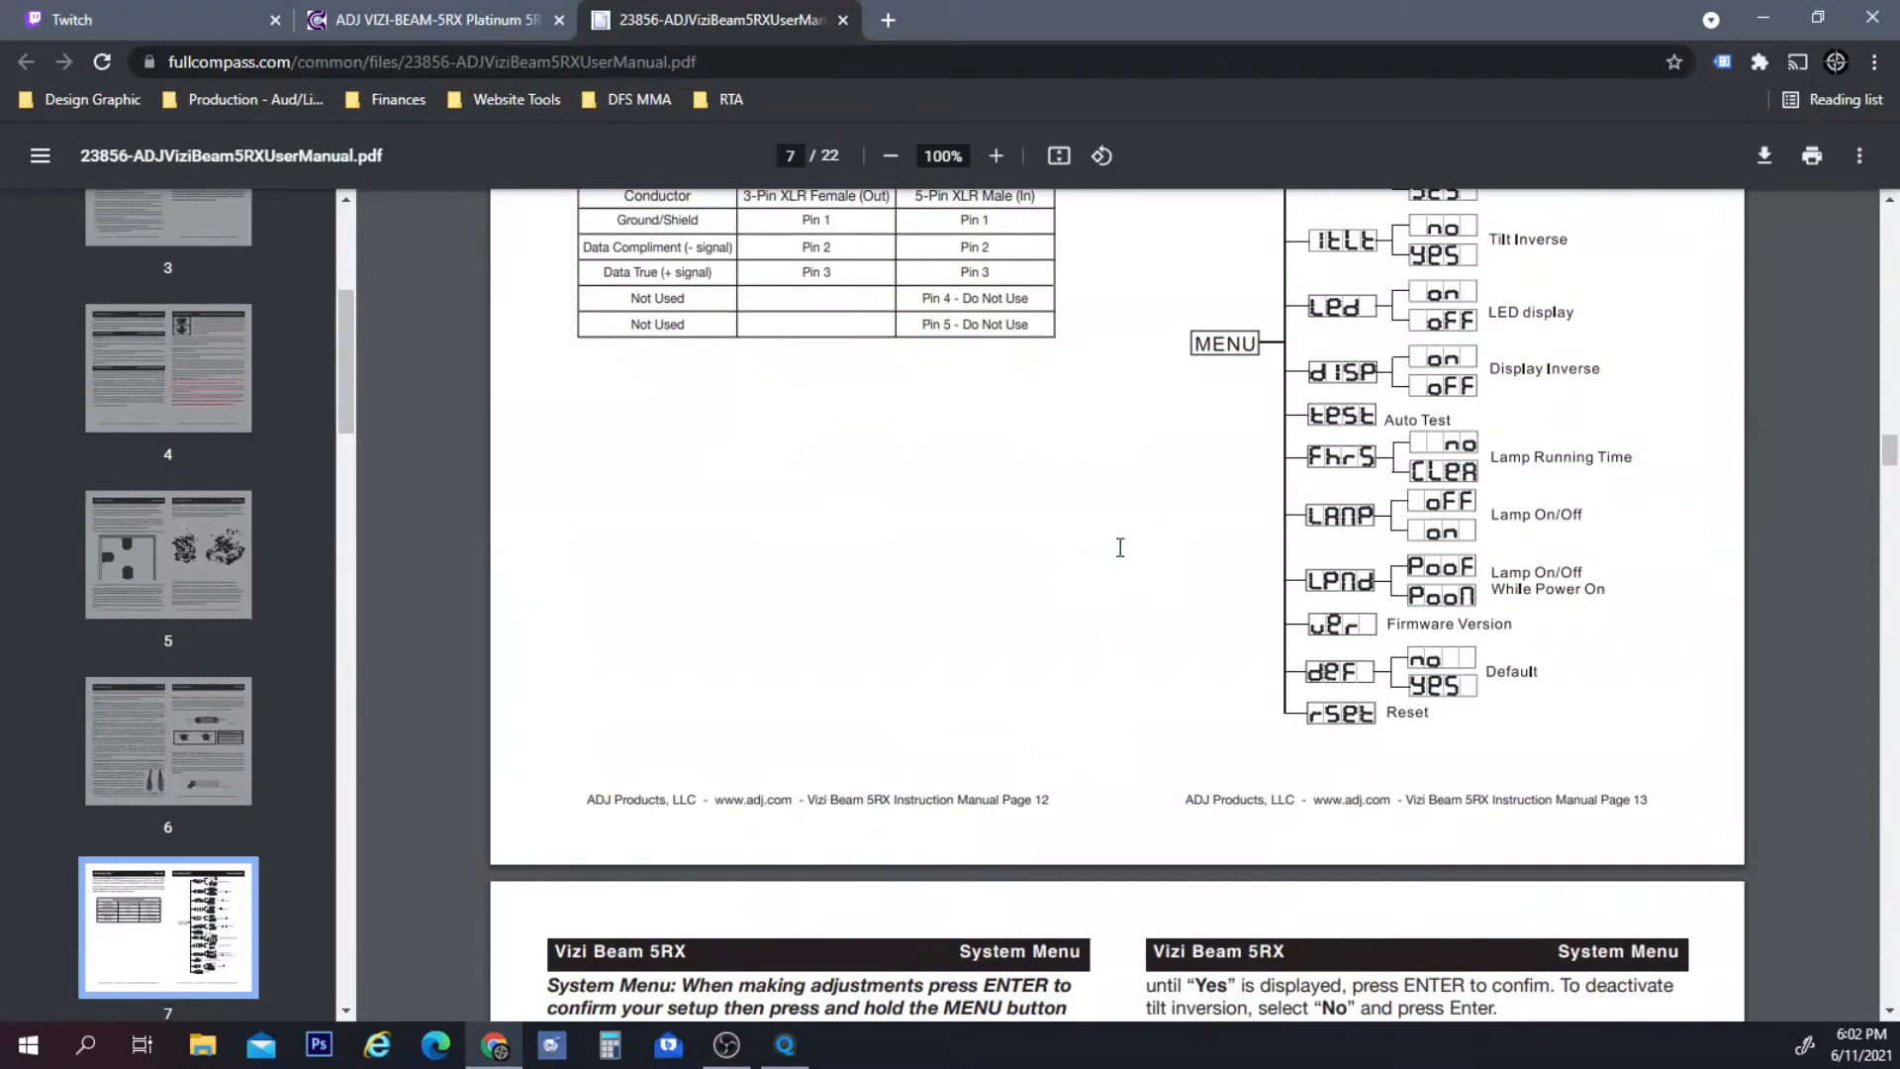
scroll(1120, 548, up, 5)
scroll(1121, 547, down, 8)
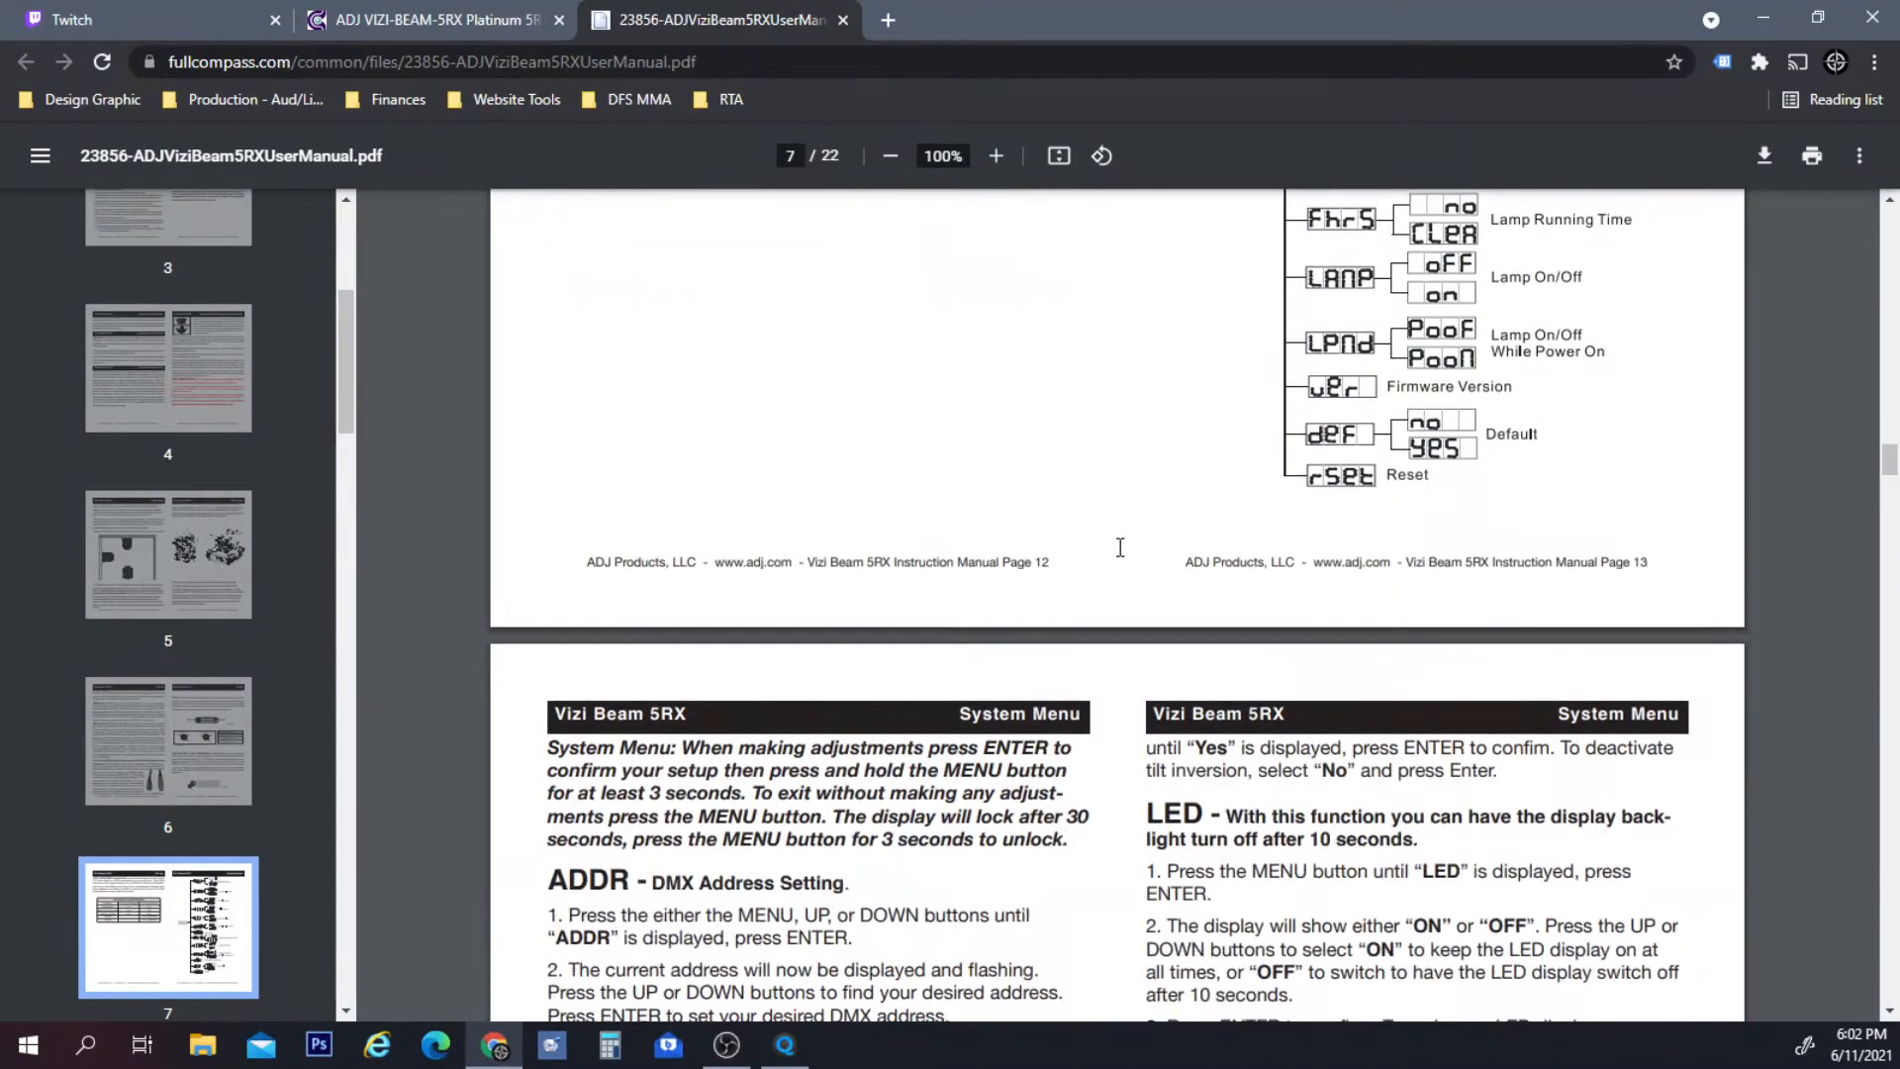
scroll(1120, 548, down, 20)
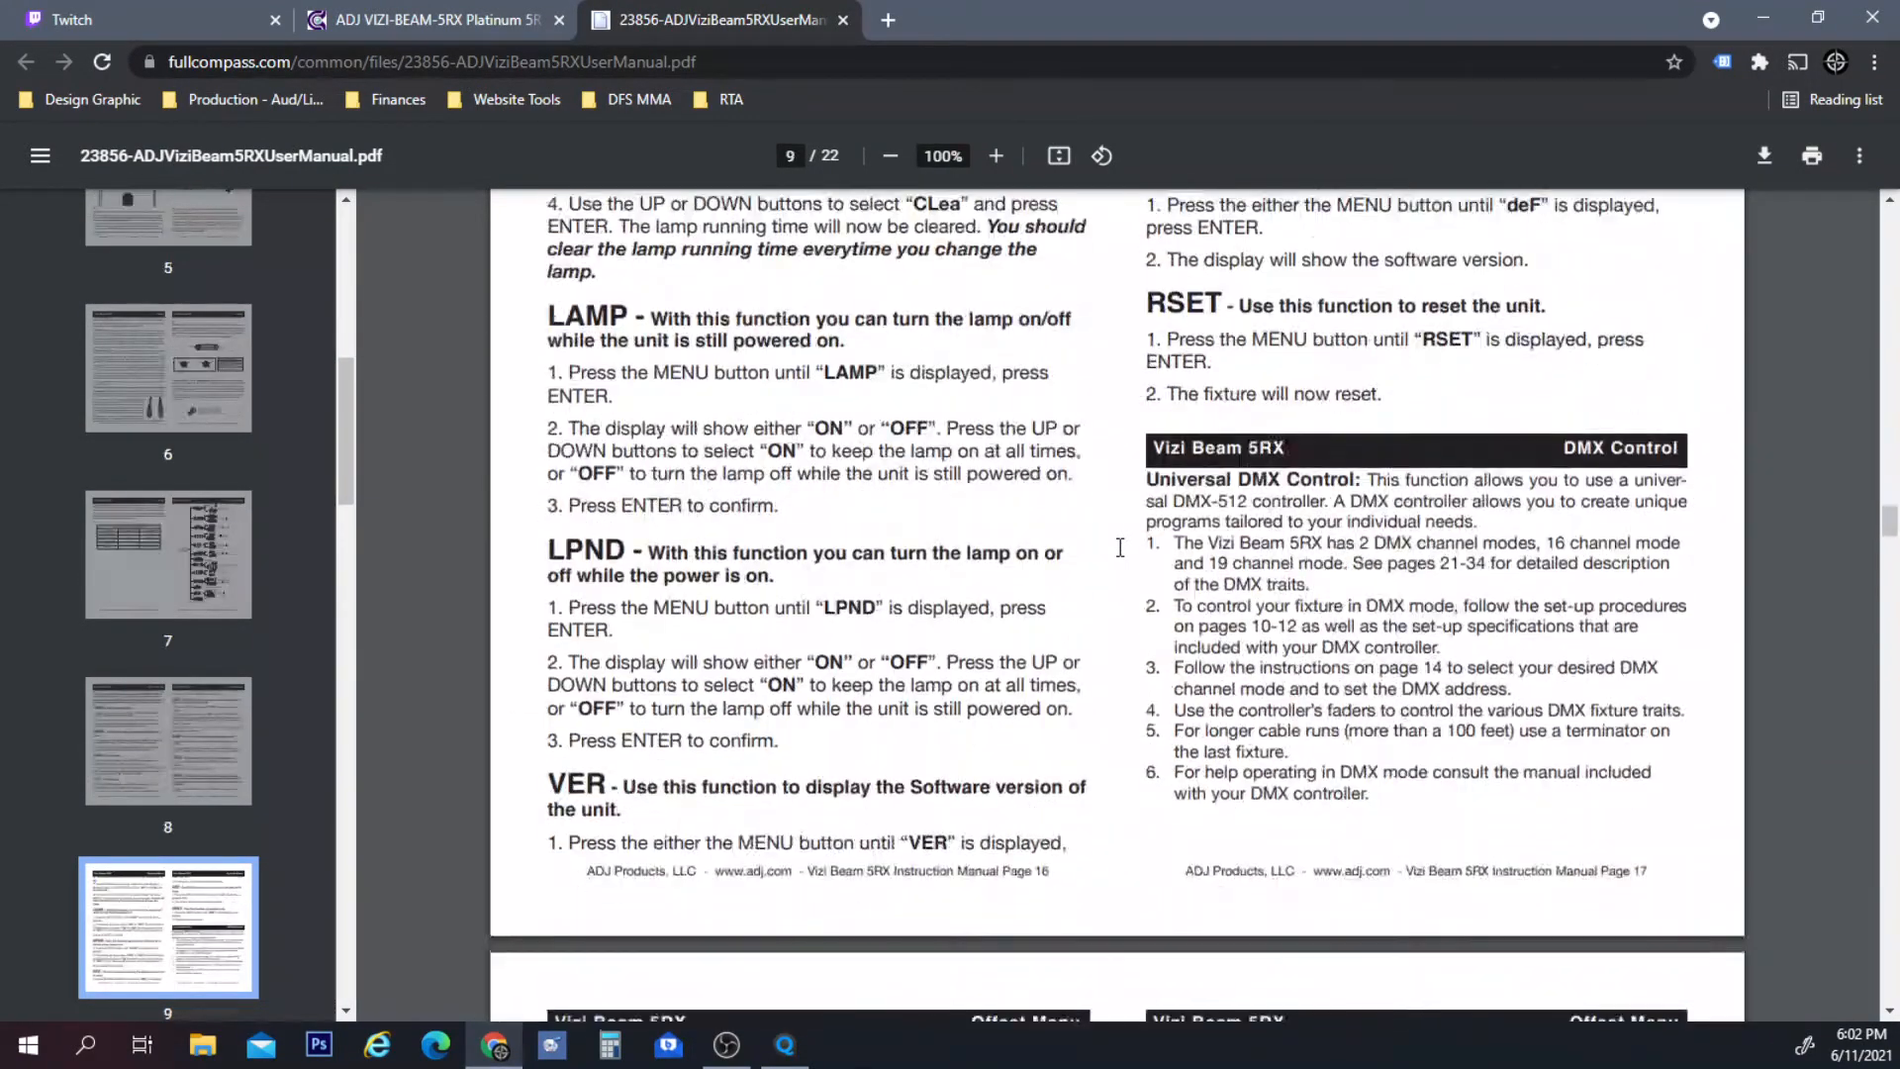
scroll(1121, 548, down, 4)
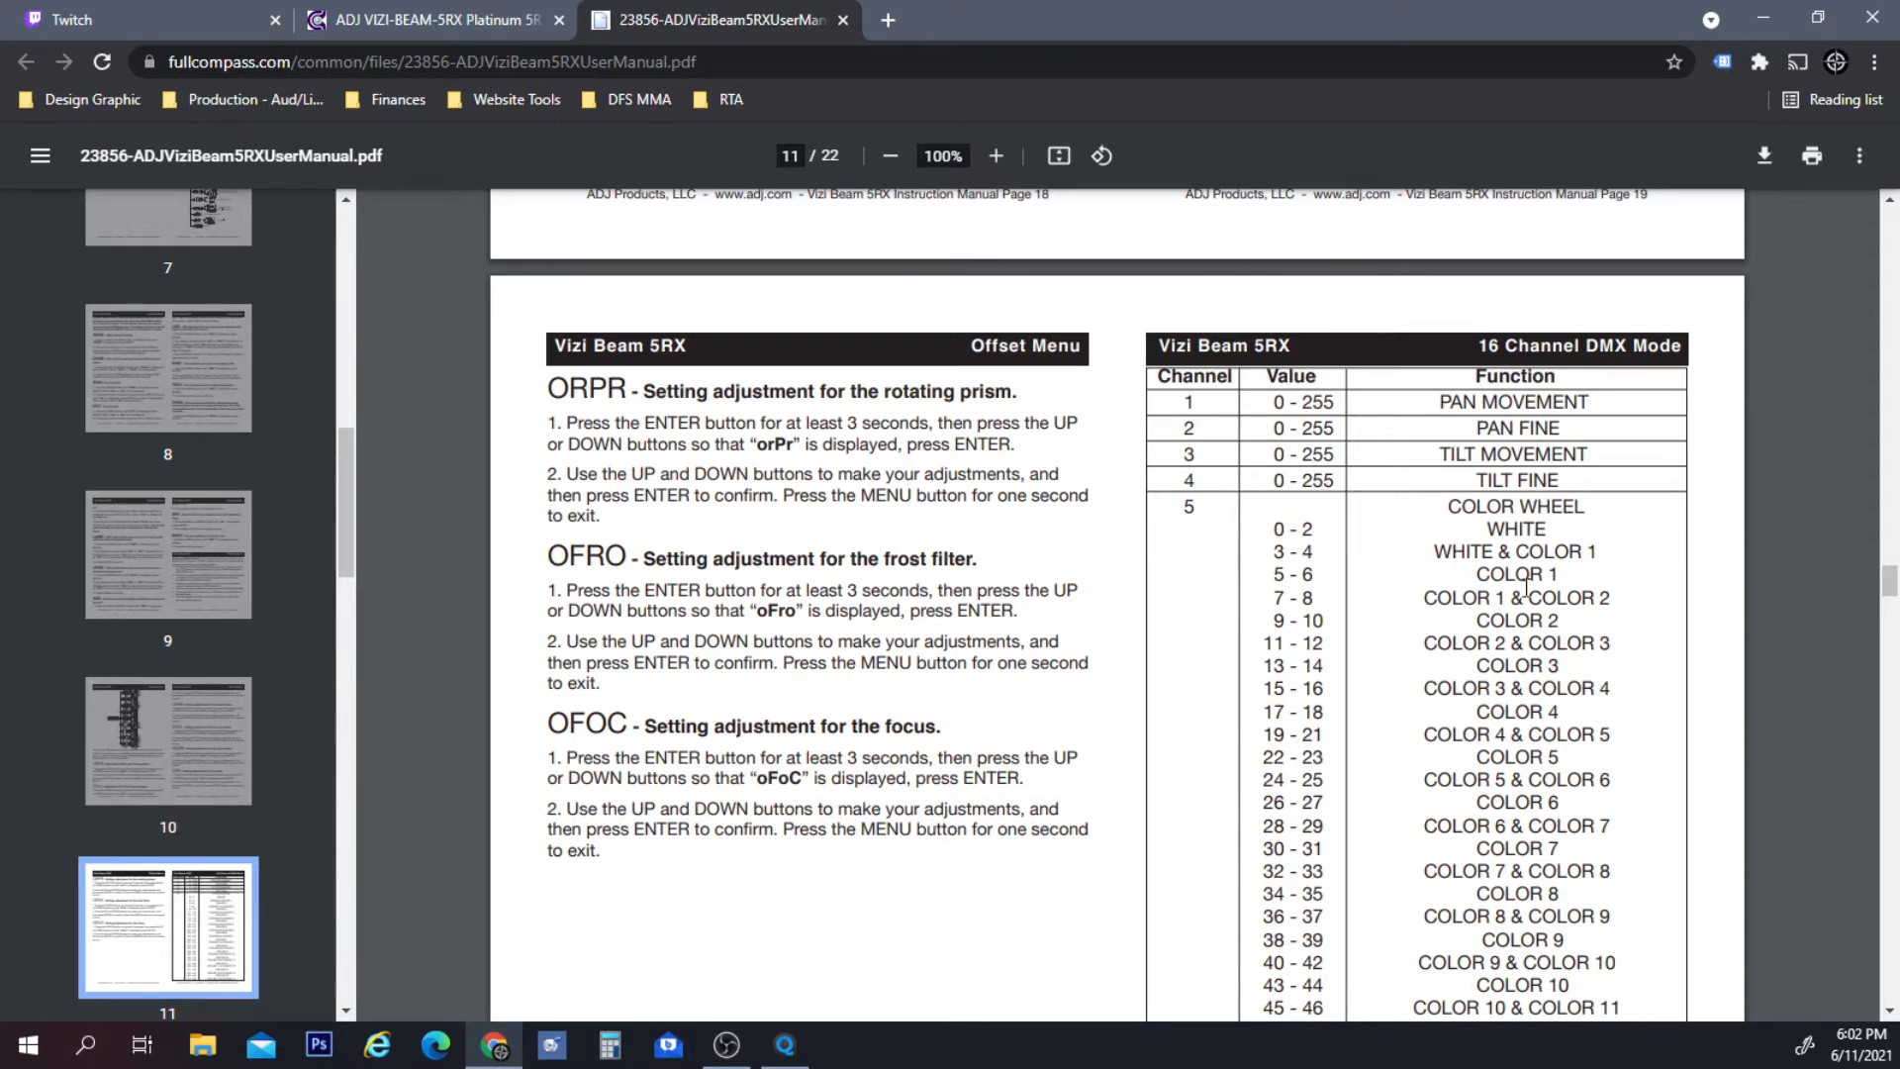
Examine the 16 Channel DMX Mode tables, from the color wheel and gobos through prism, shutter and dimmer to special functions.
scroll(1525, 587, down, 1)
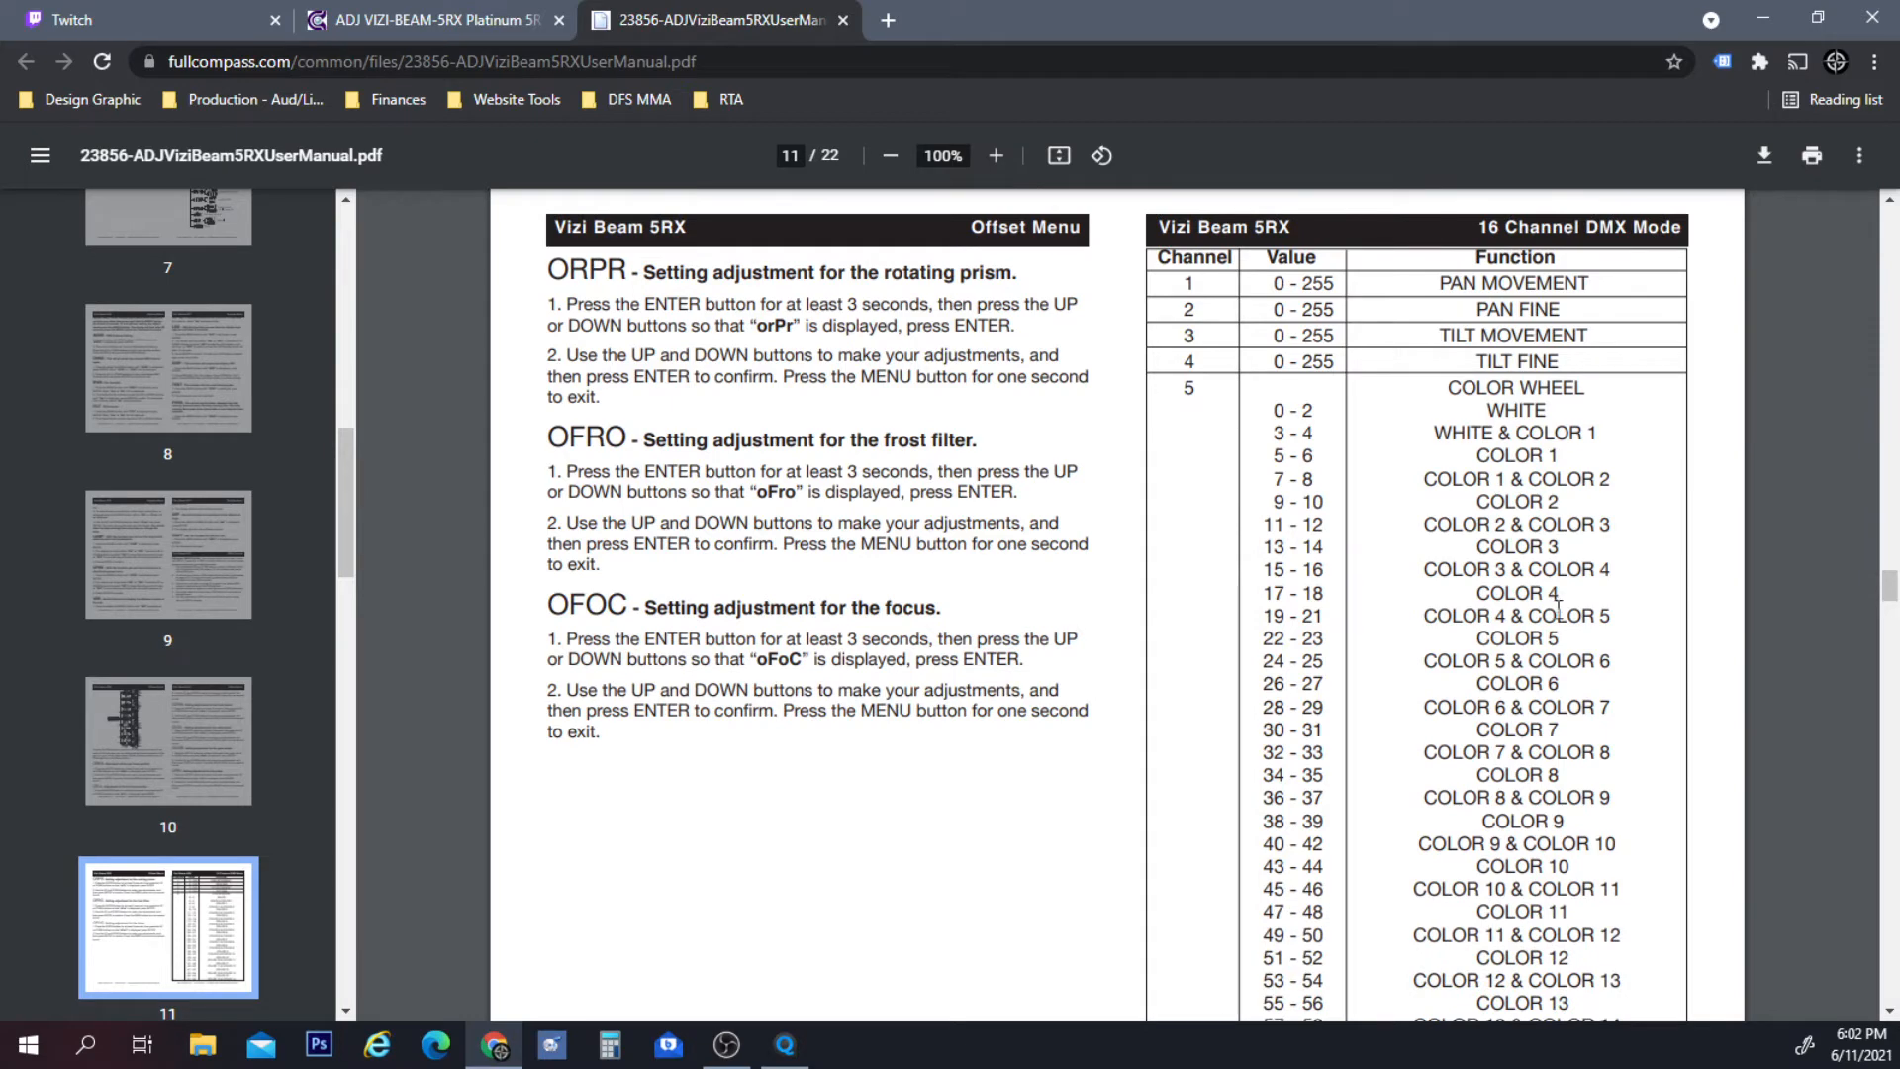
scroll(1559, 603, down, 4)
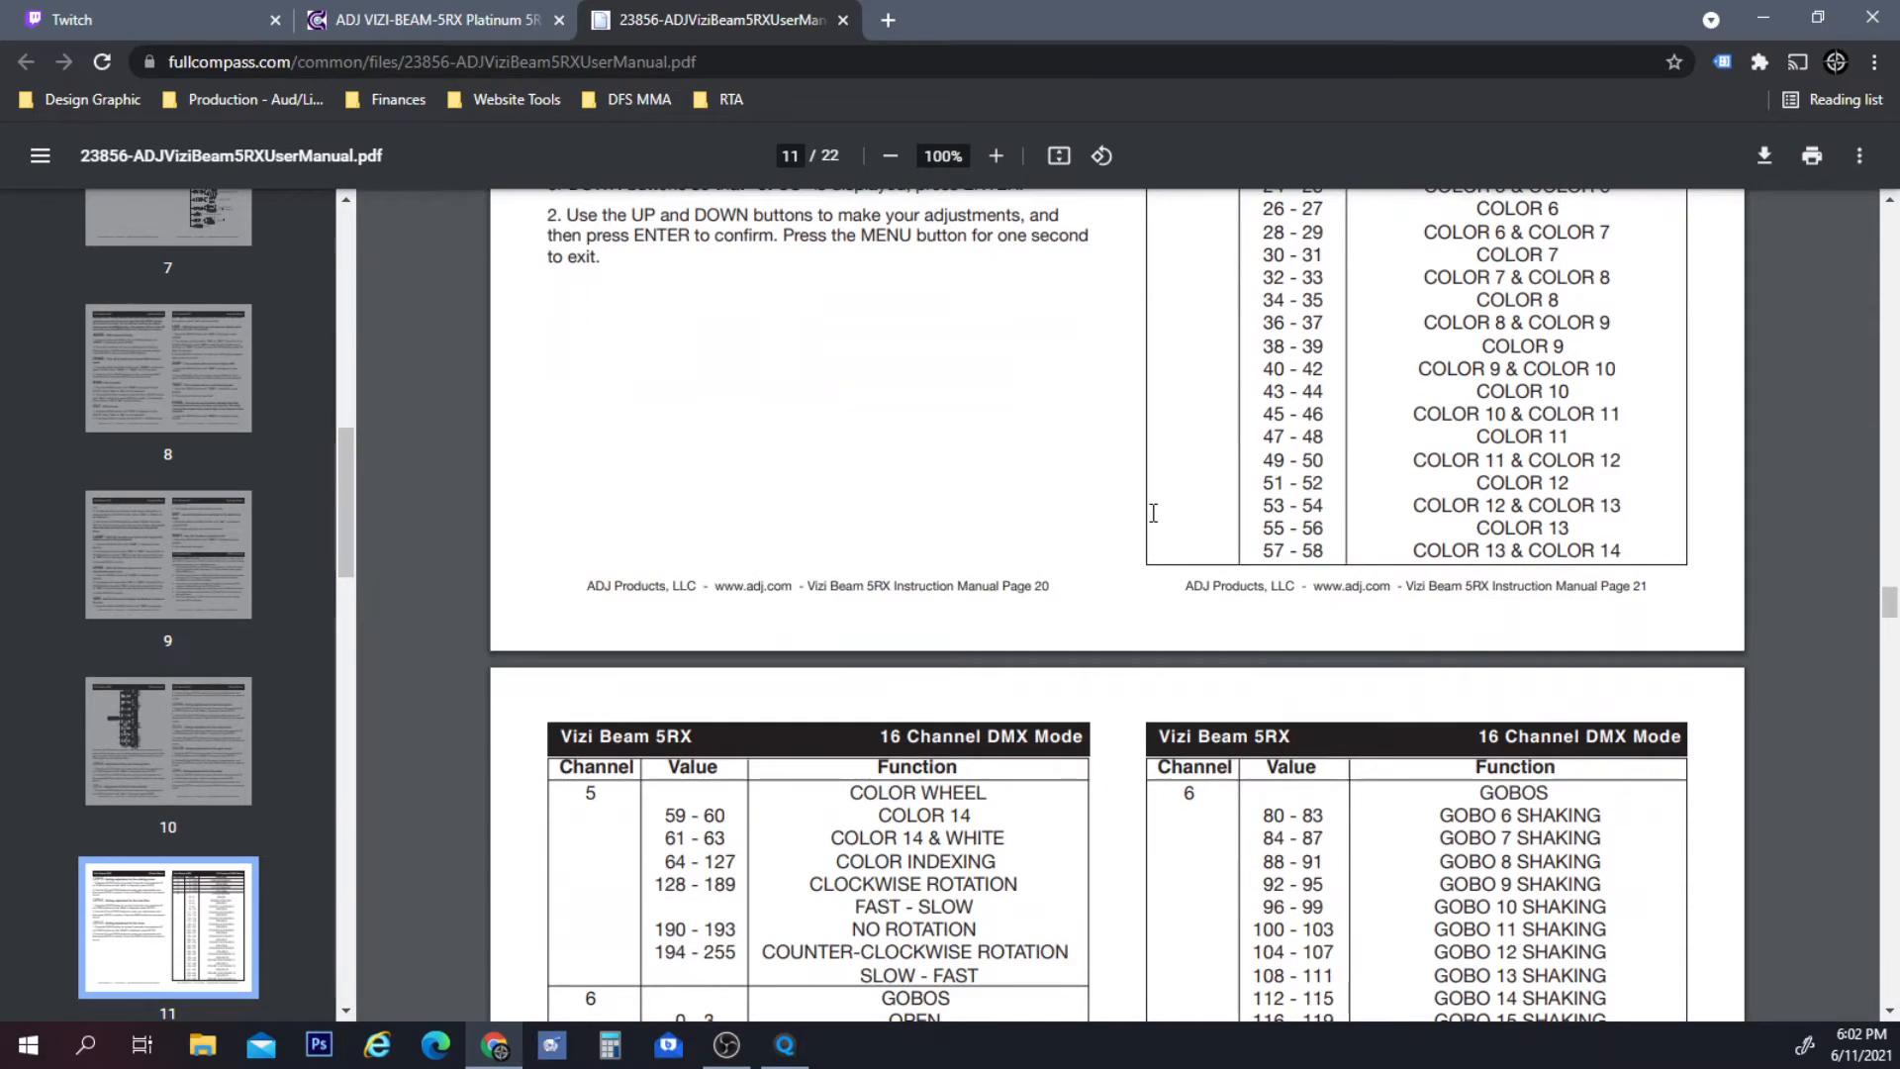
scroll(1143, 608, down, 1)
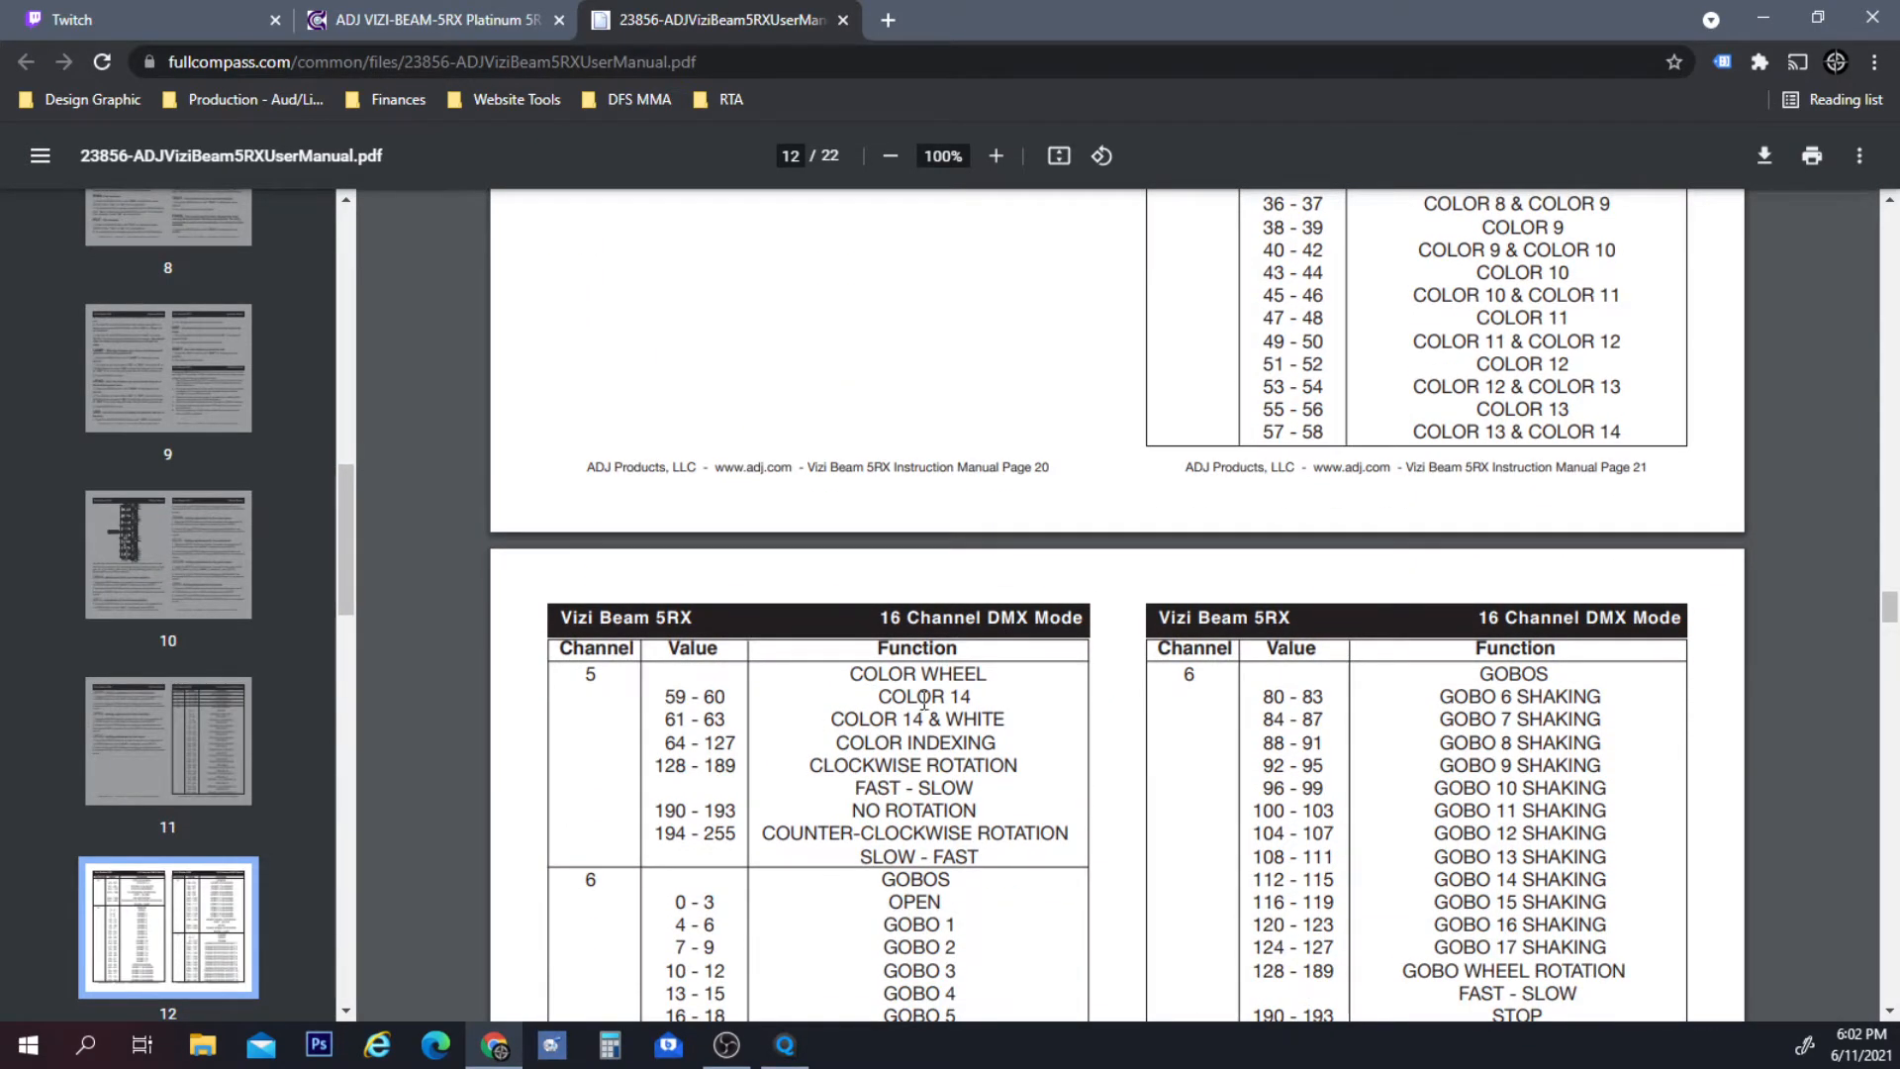
scroll(938, 752, down, 5)
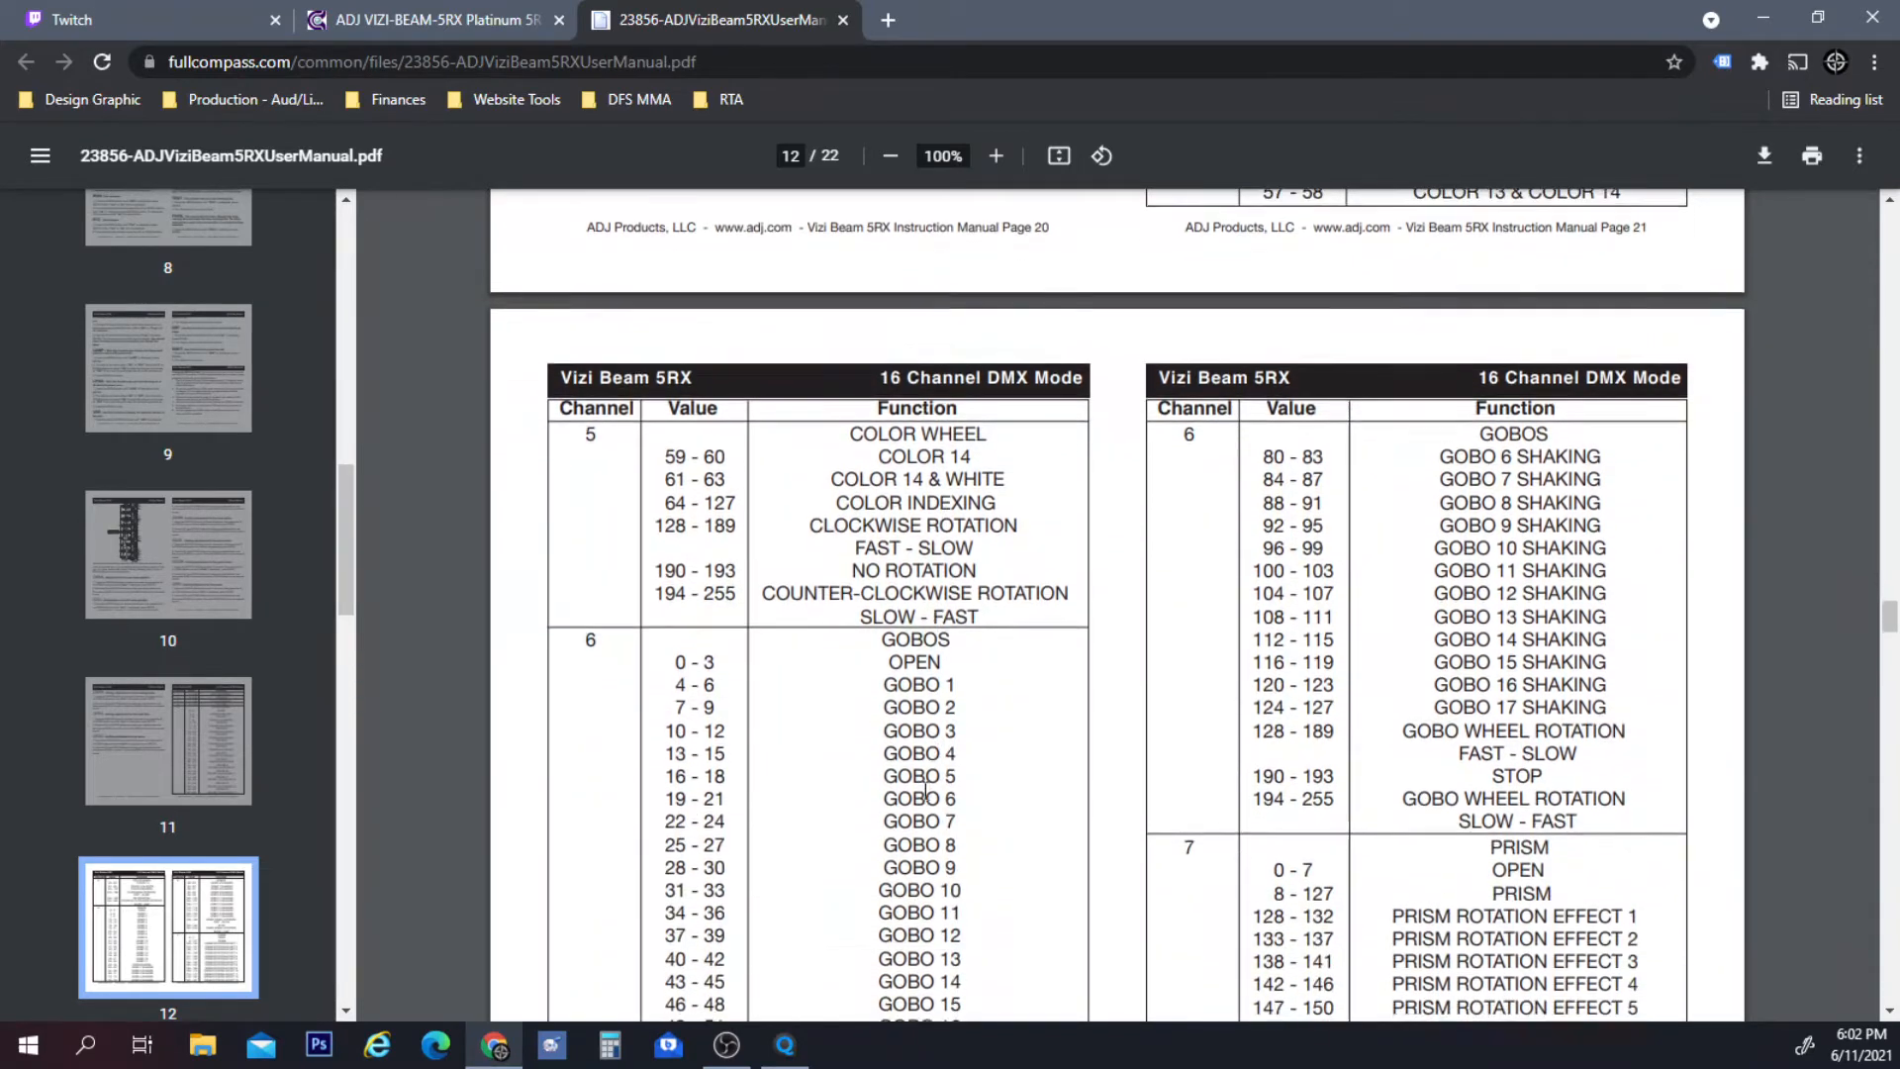
scroll(932, 768, down, 2)
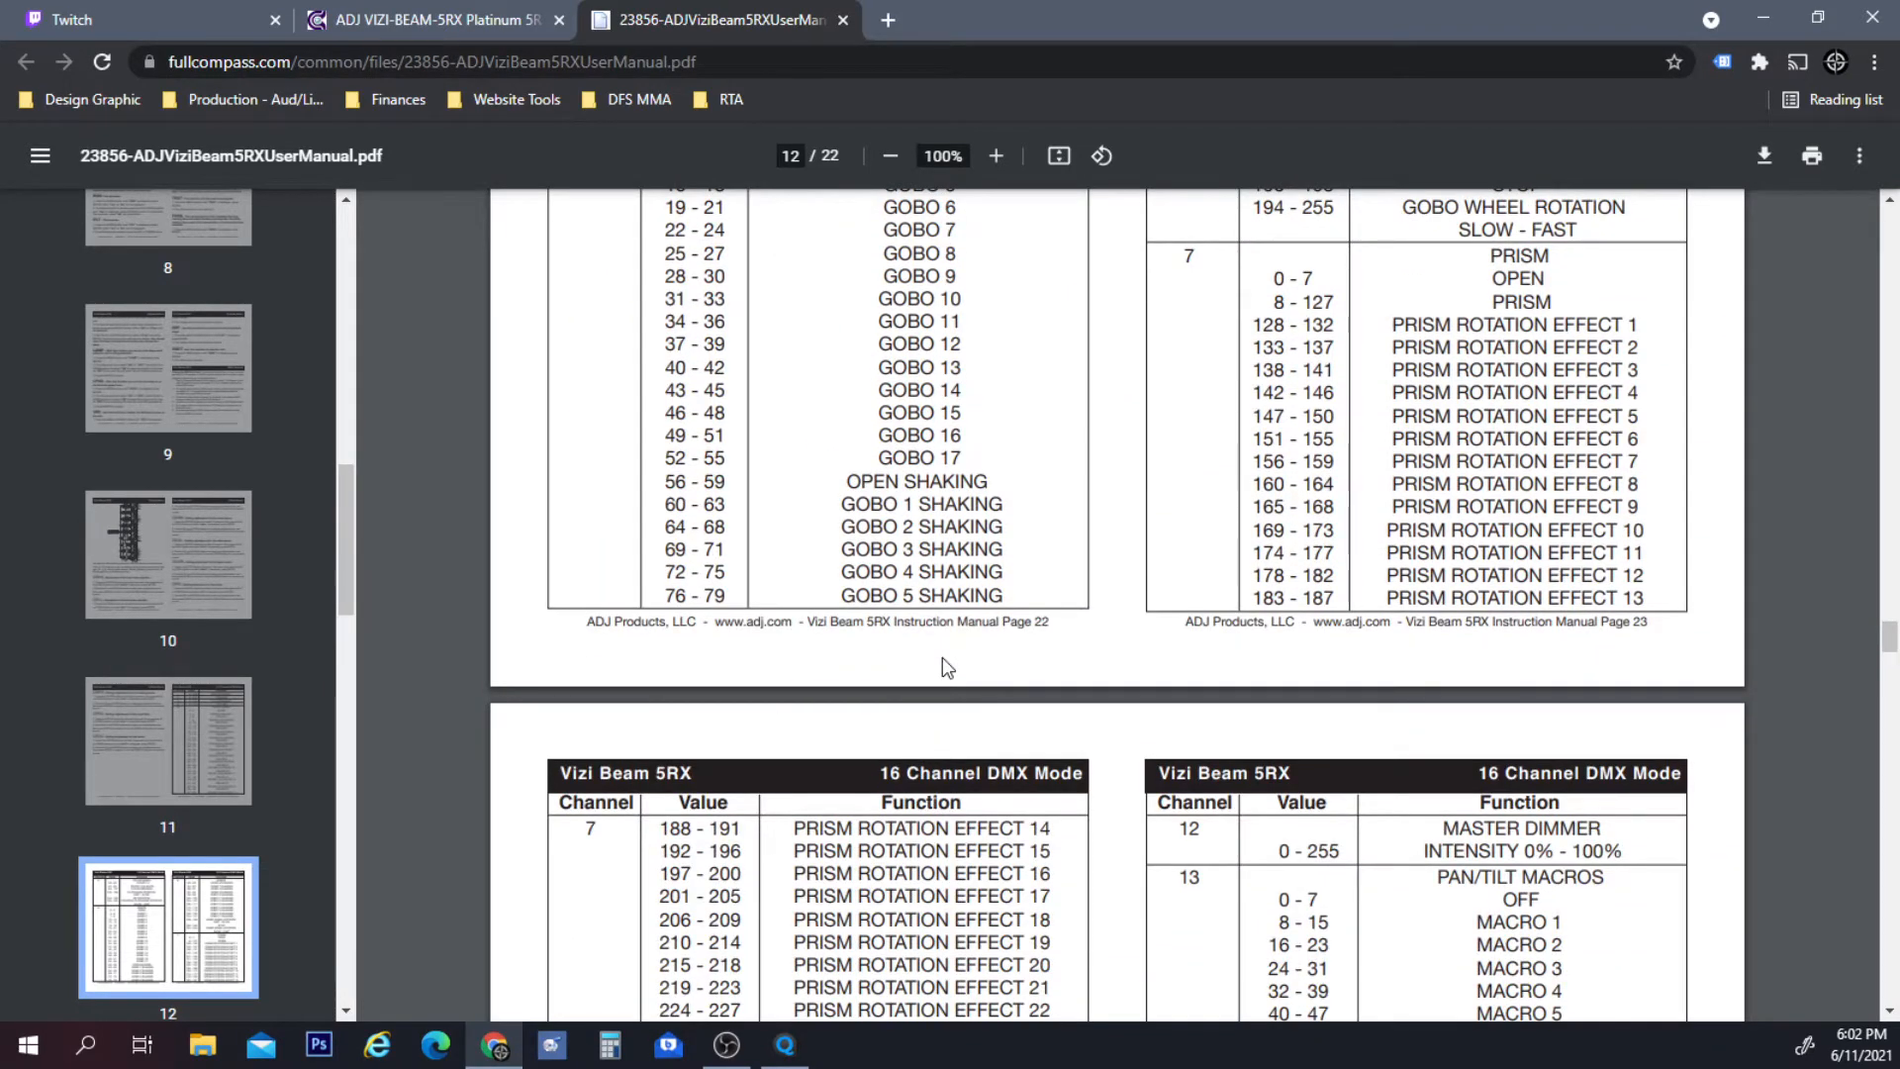
scroll(1323, 500, up, 4)
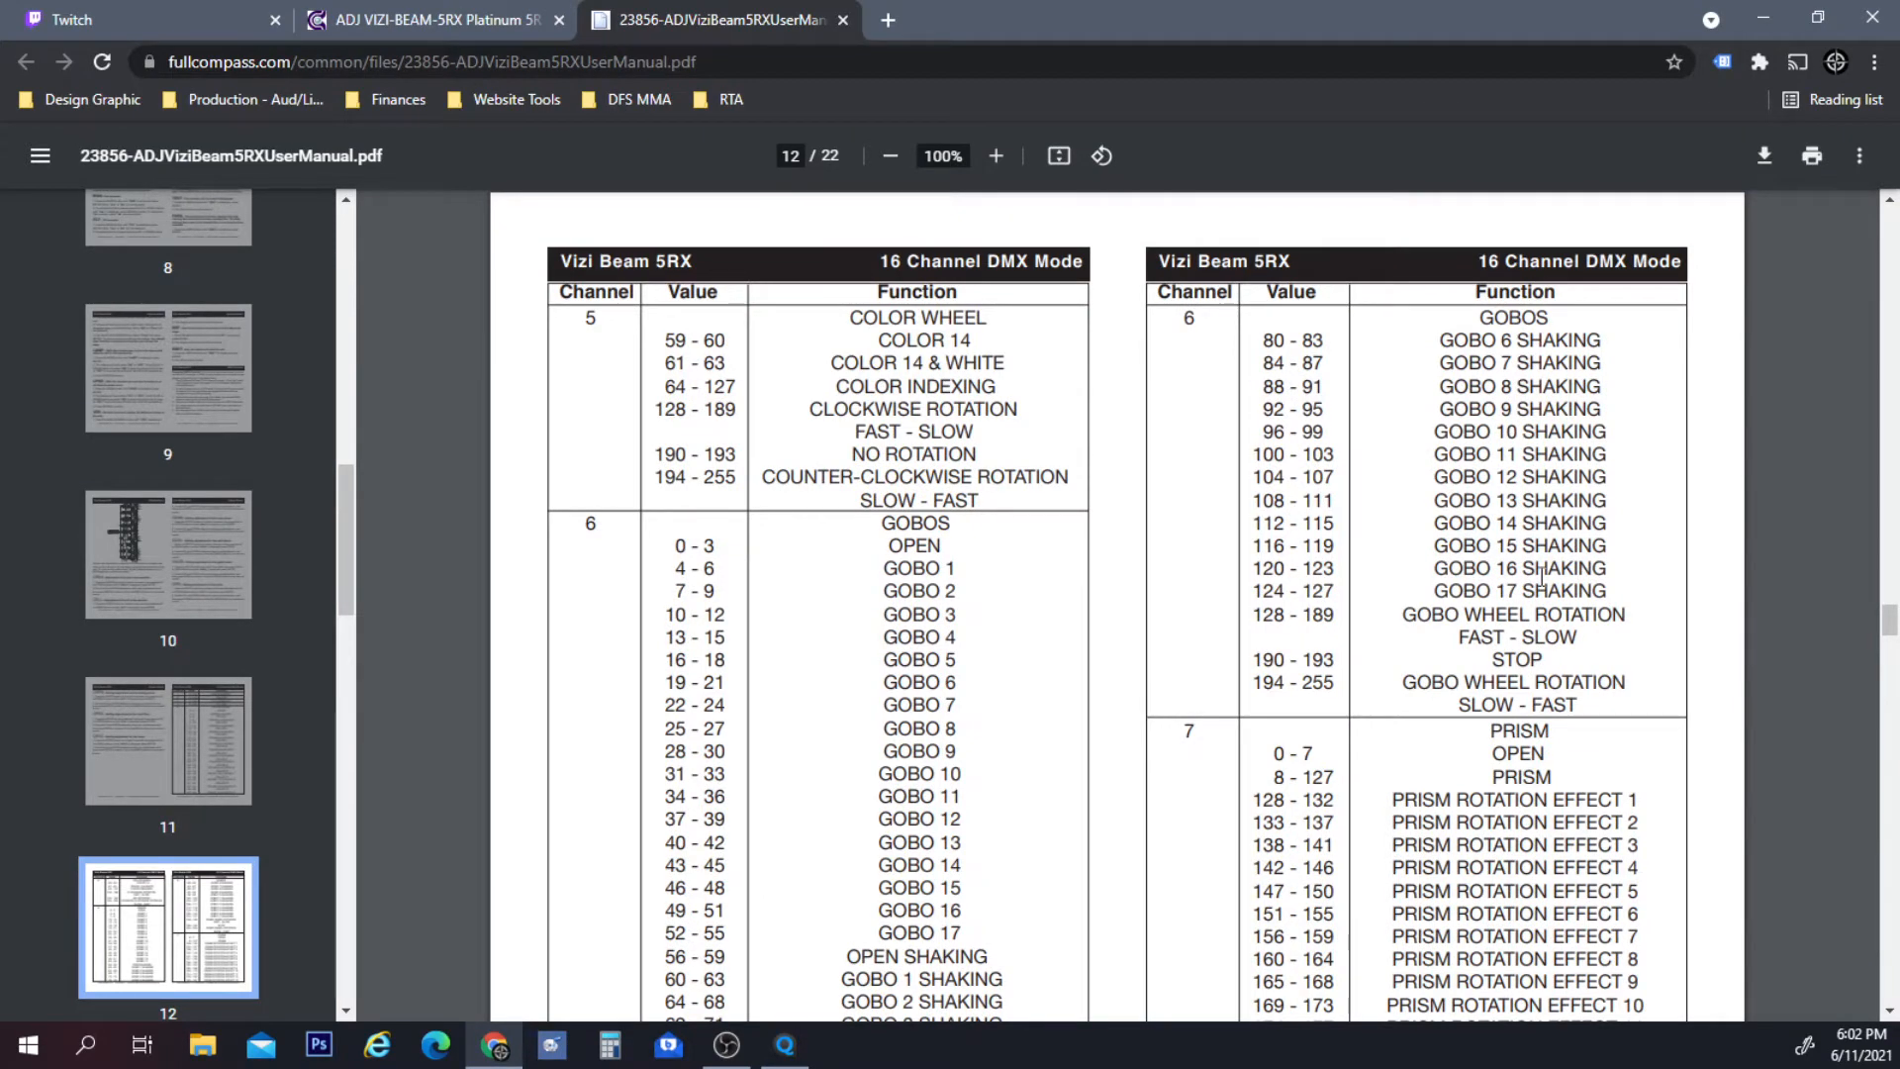
scroll(1541, 579, down, 1)
scroll(1541, 579, down, 4)
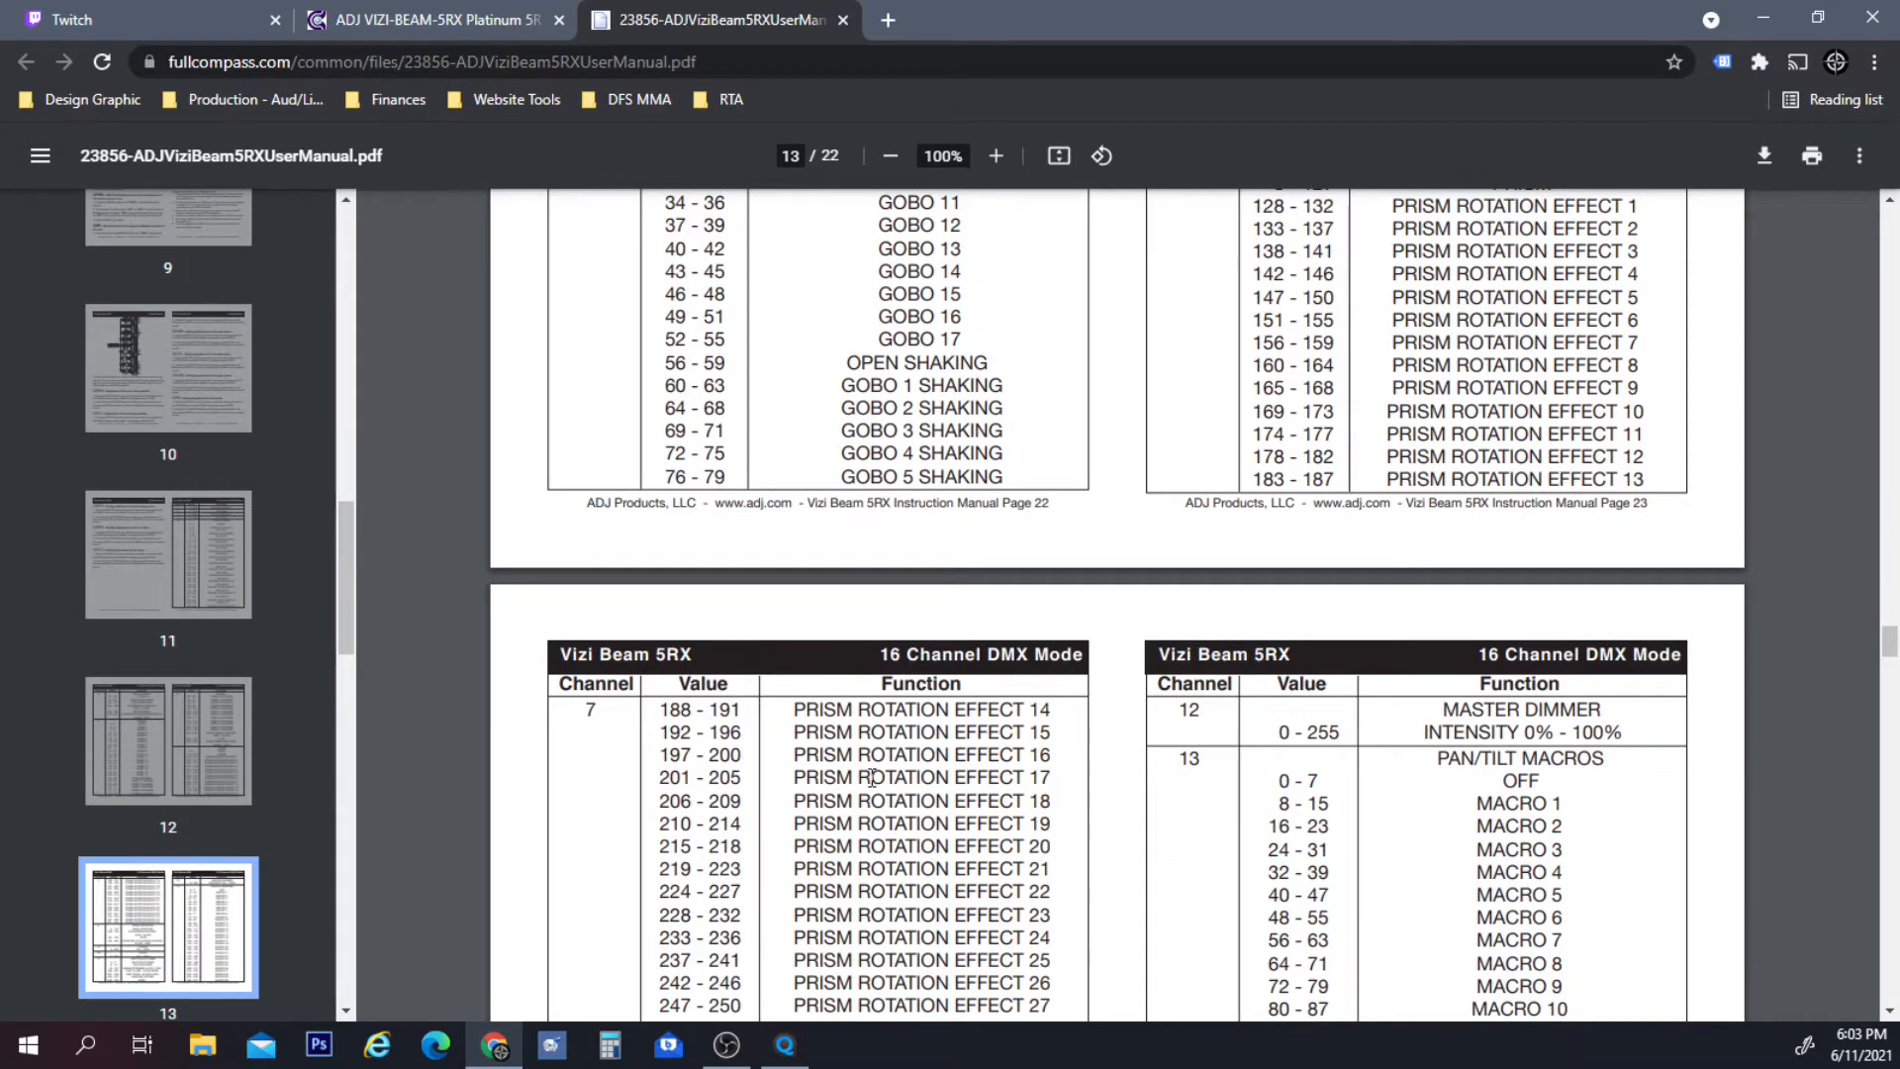
scroll(878, 648, down, 2)
scroll(886, 610, down, 1)
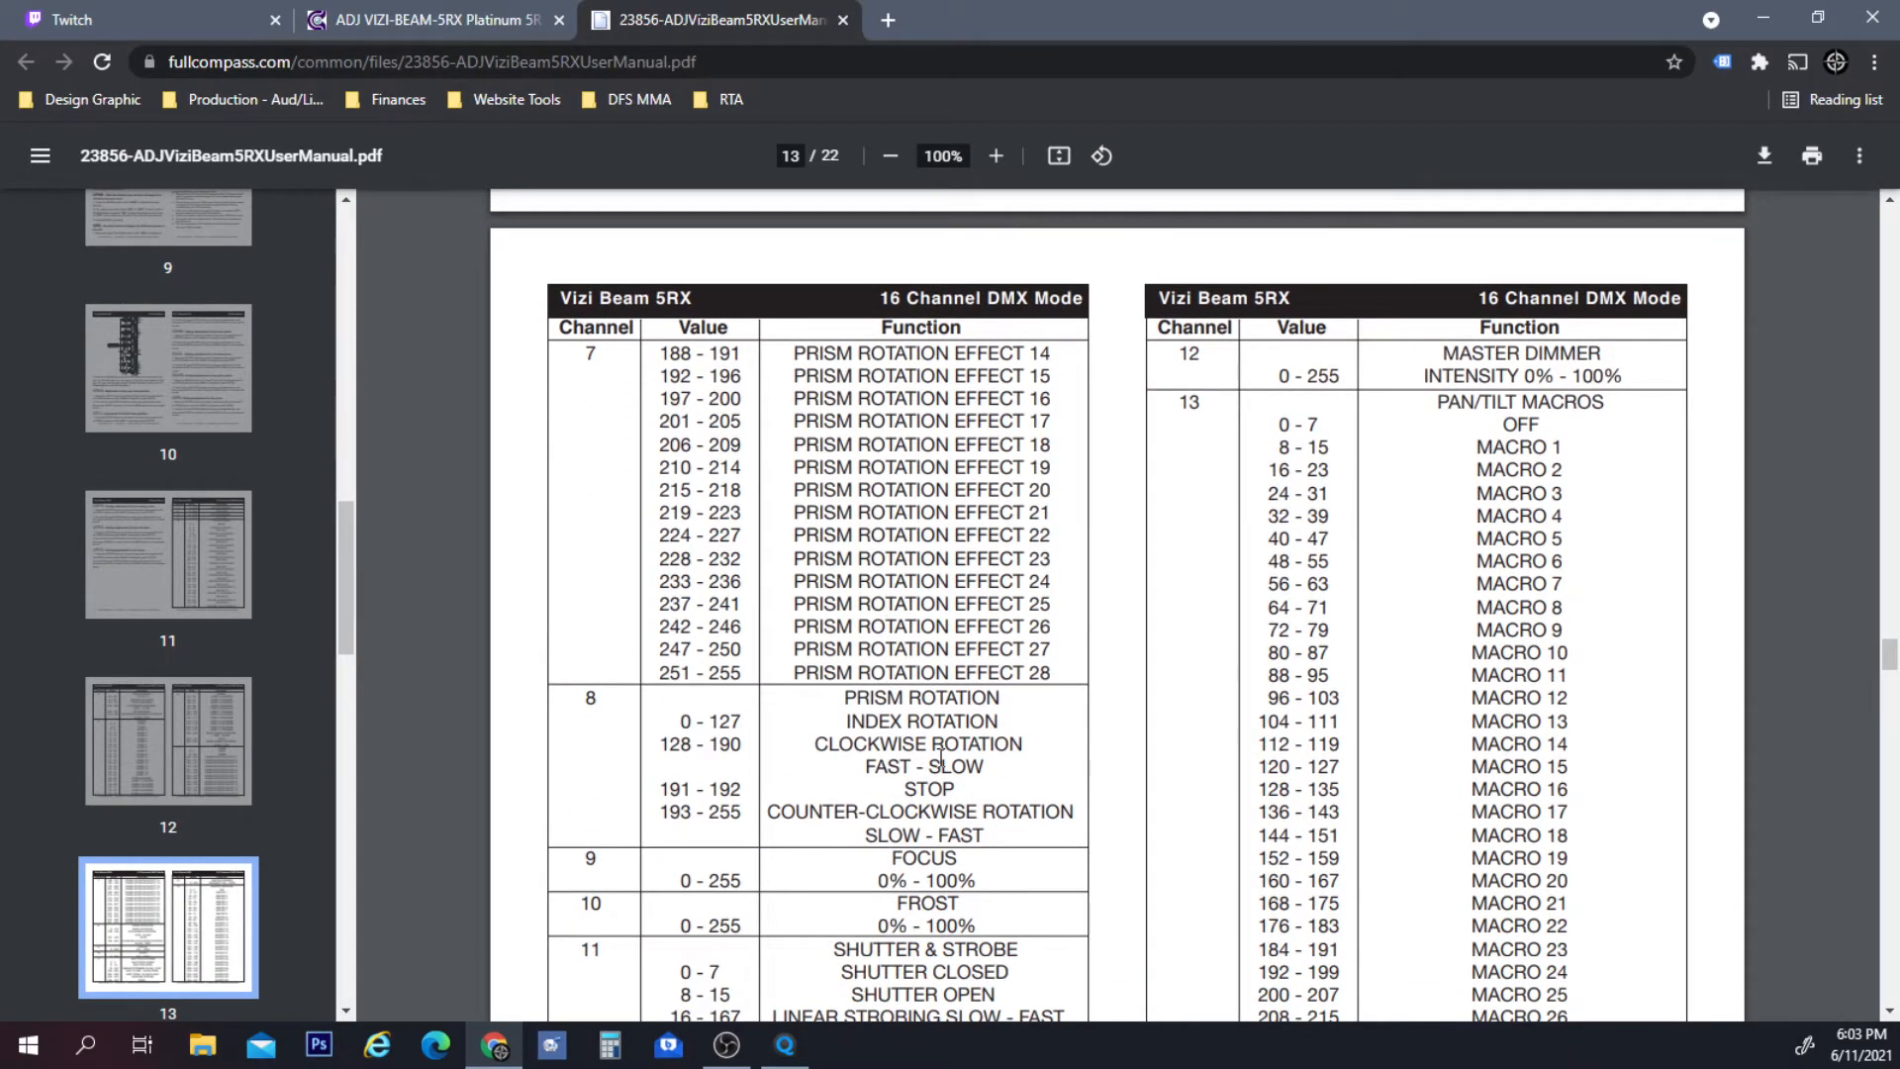
scroll(1388, 473, down, 2)
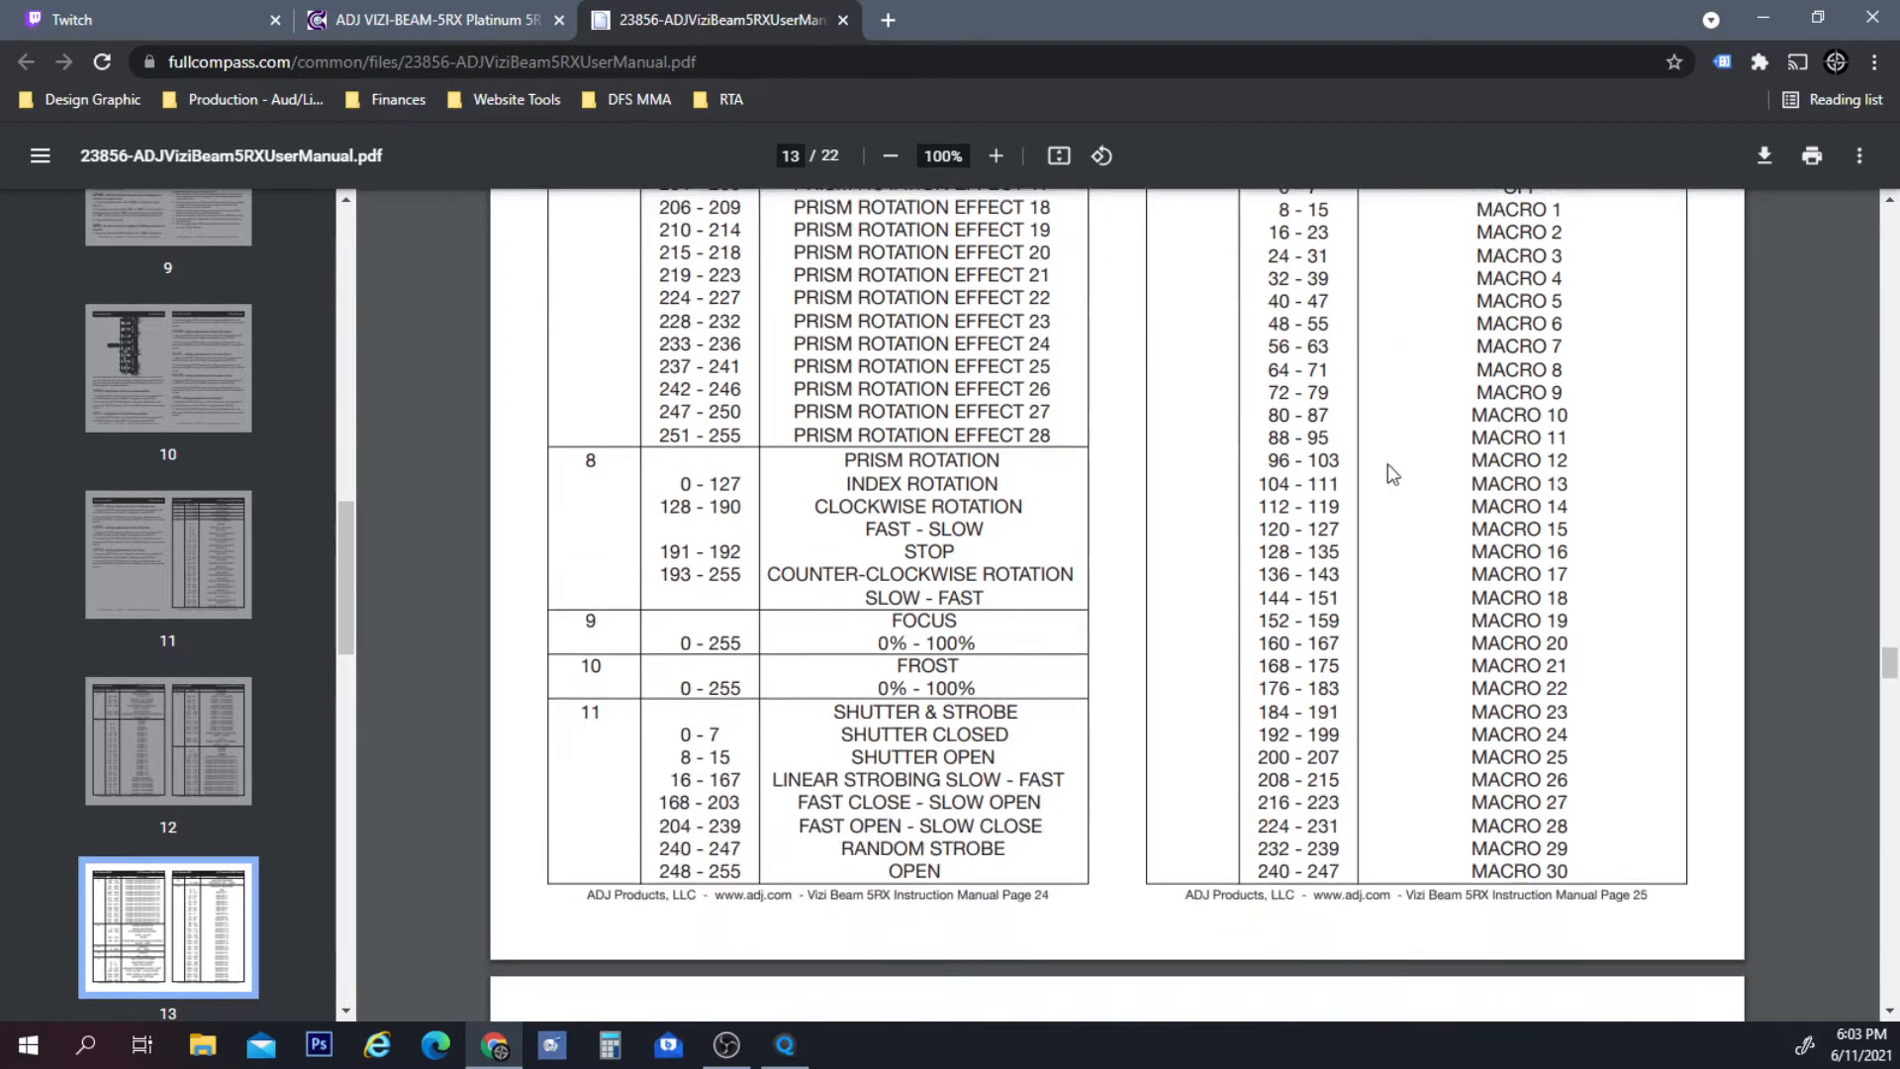
scroll(1494, 788, down, 3)
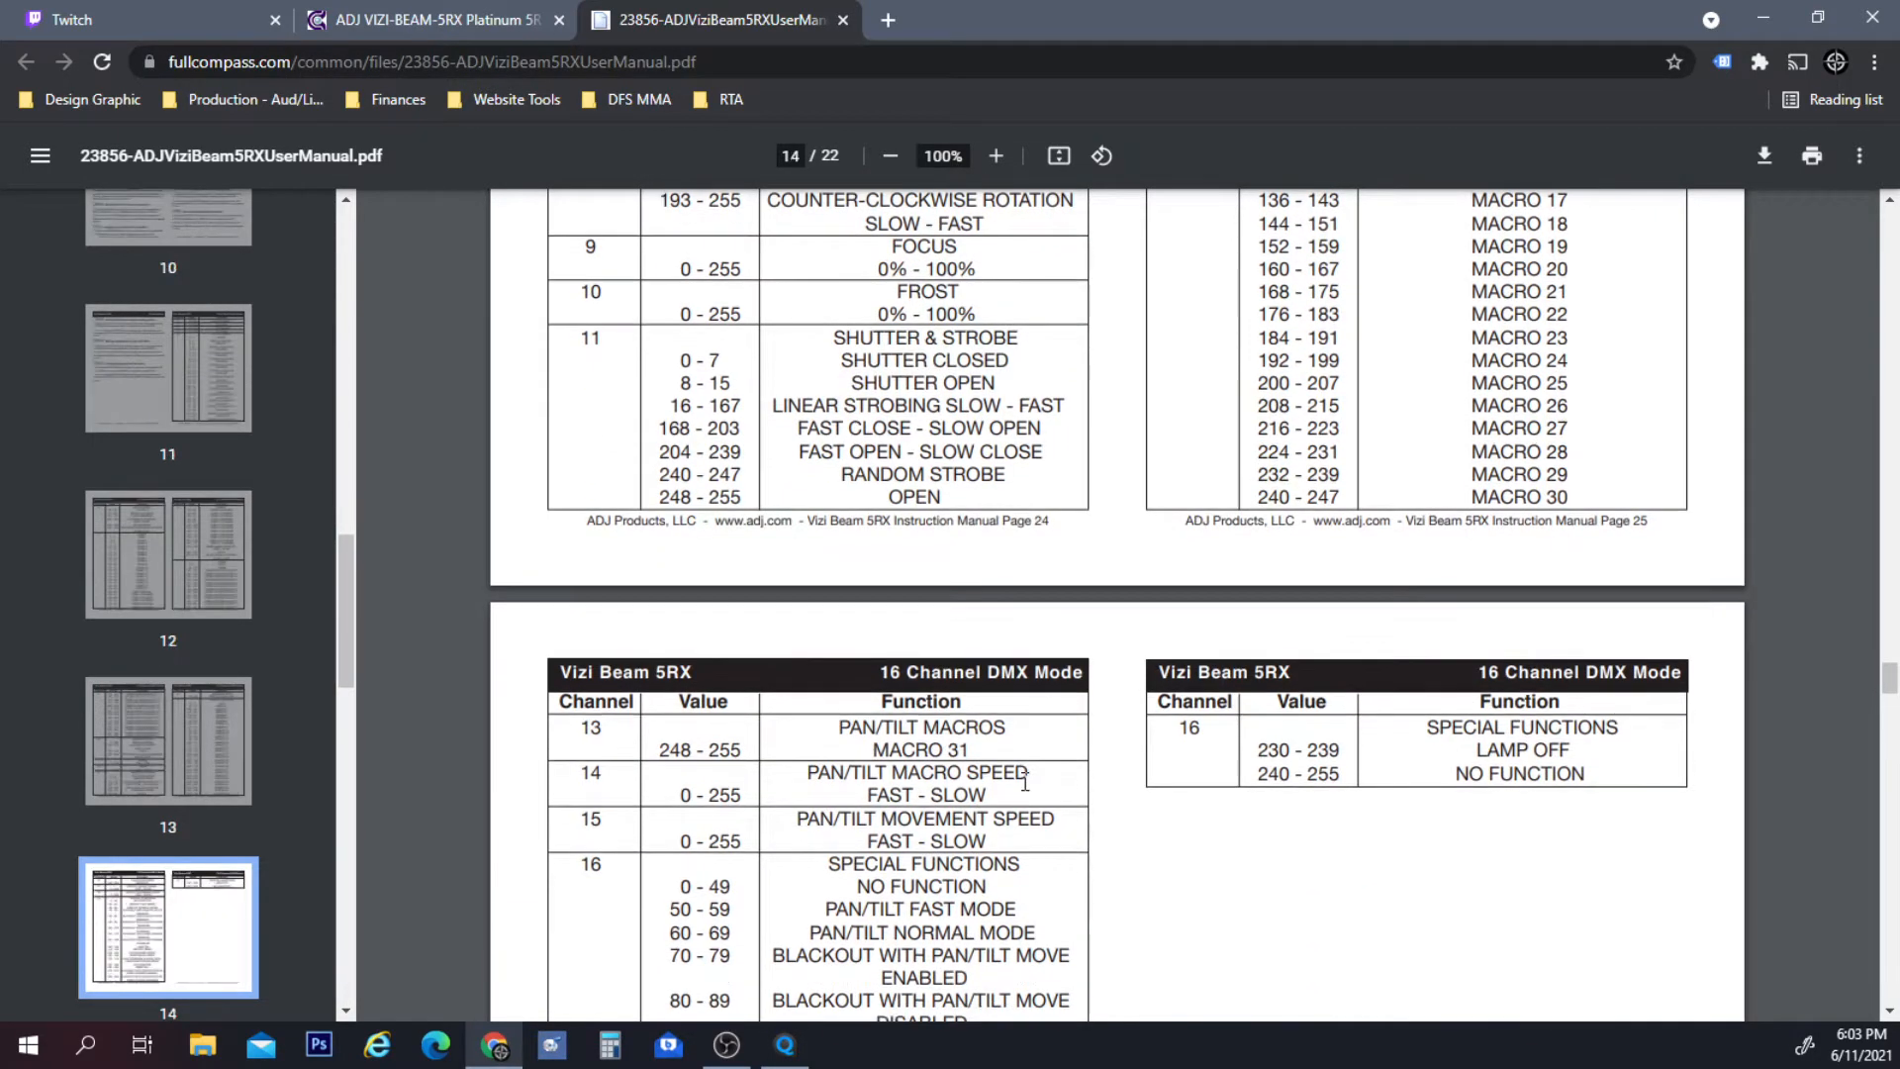
Examine the manual's 19 Channel DMX Mode tables, from pan and tilt through colour, gobos, prism and time channels to special functions.
scroll(1025, 804, down, 9)
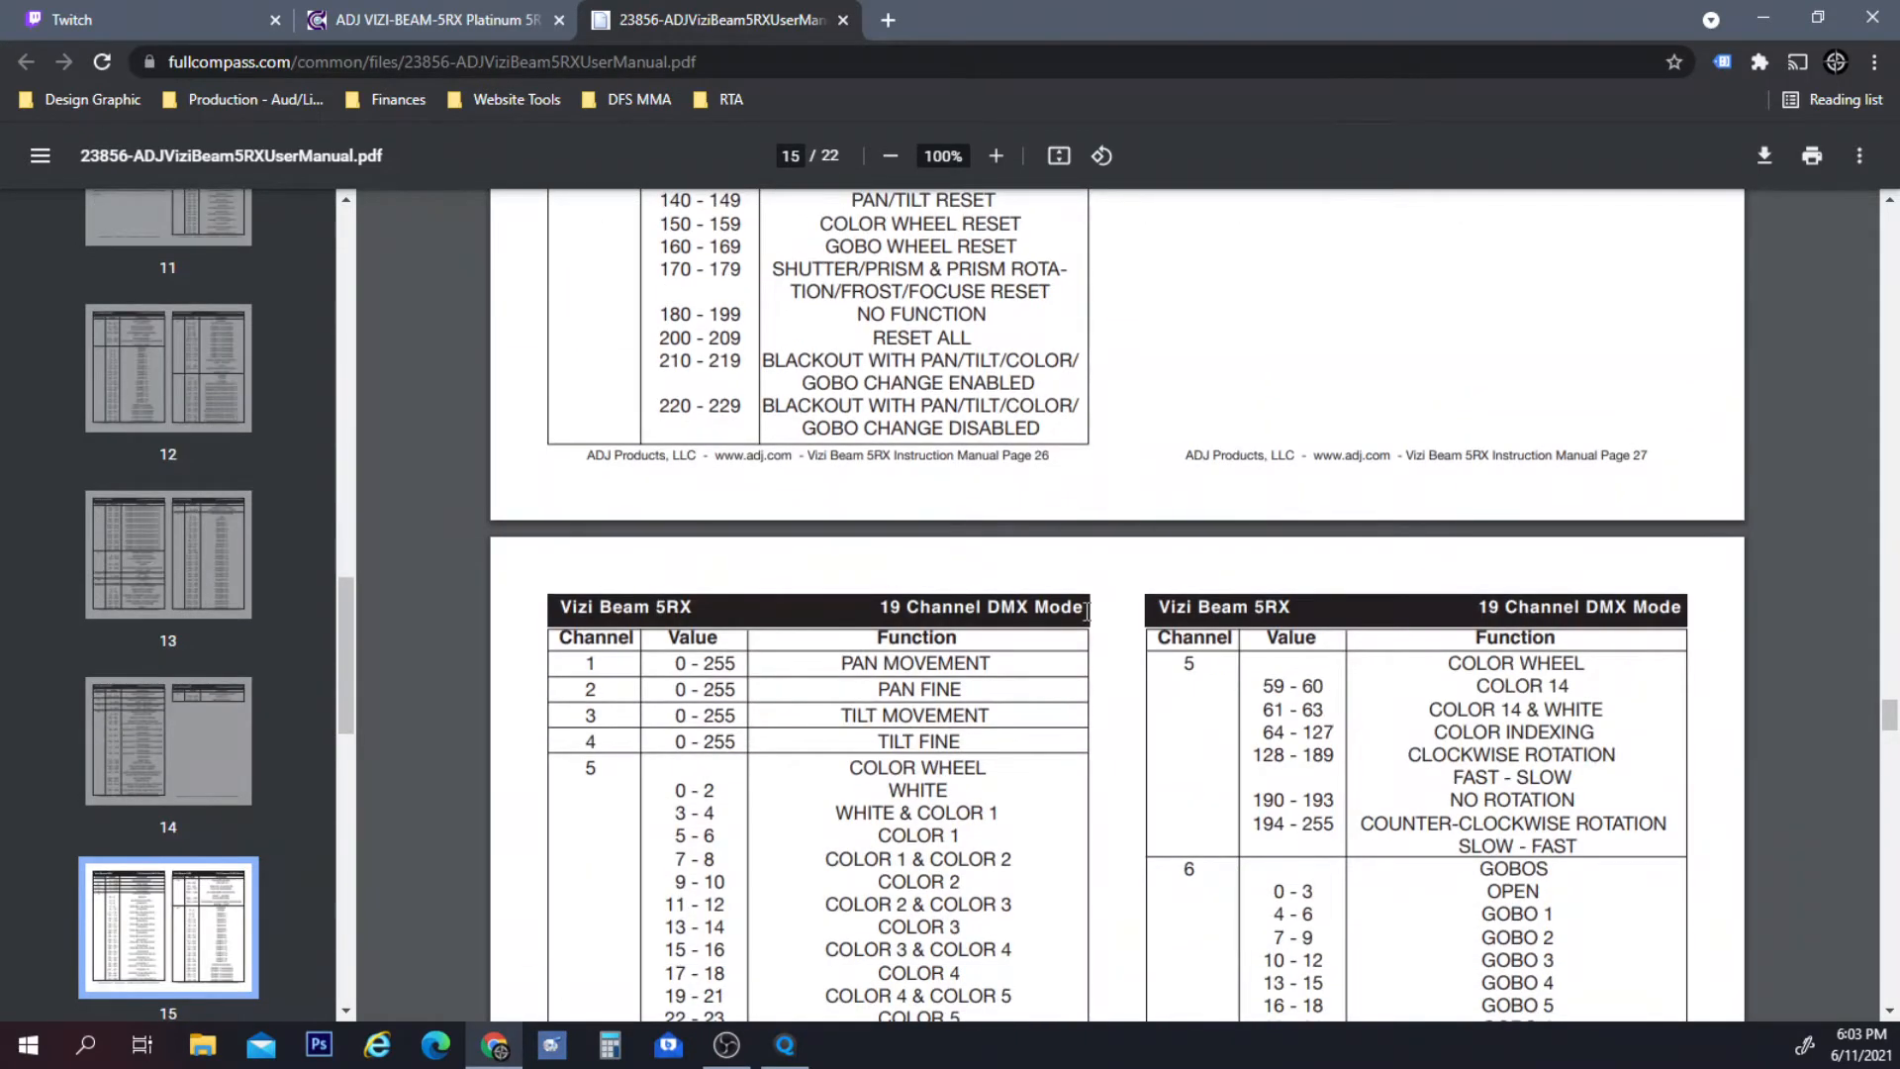
scroll(1000, 534, down, 1)
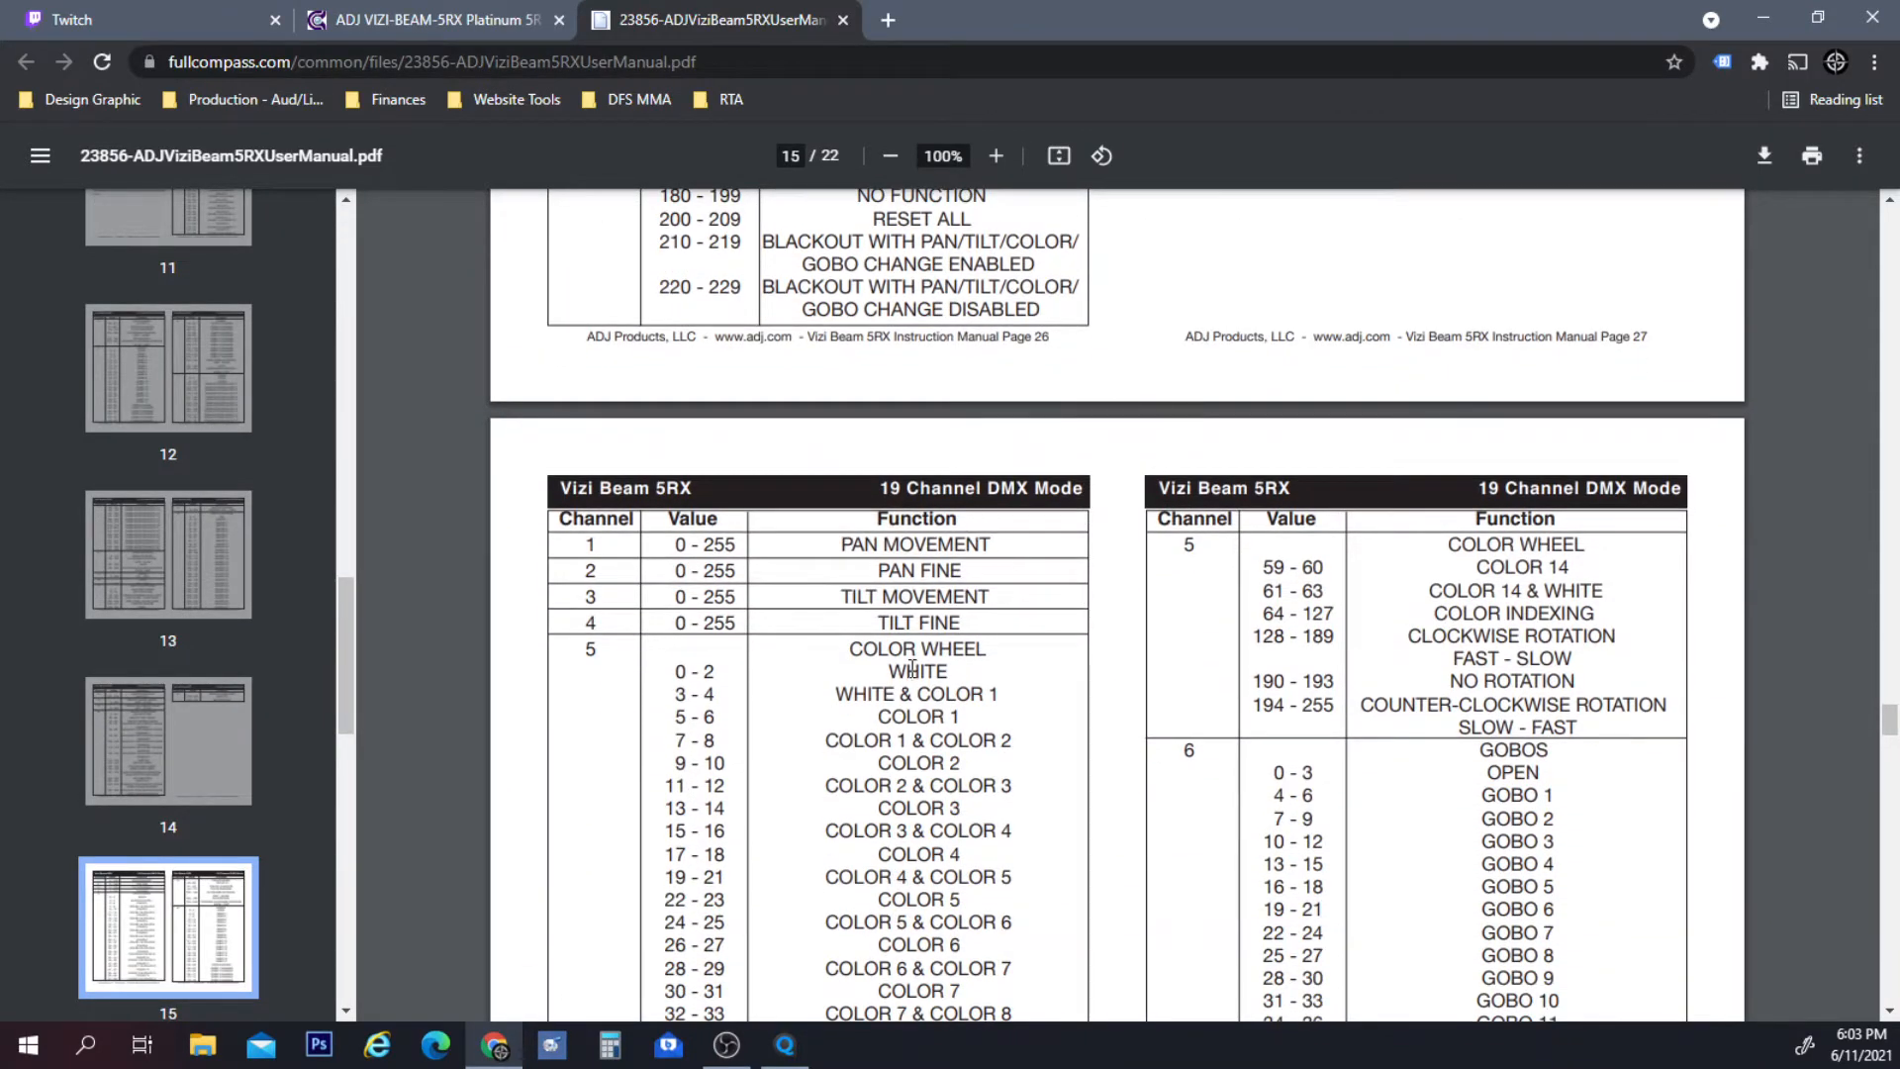
scroll(1051, 701, down, 5)
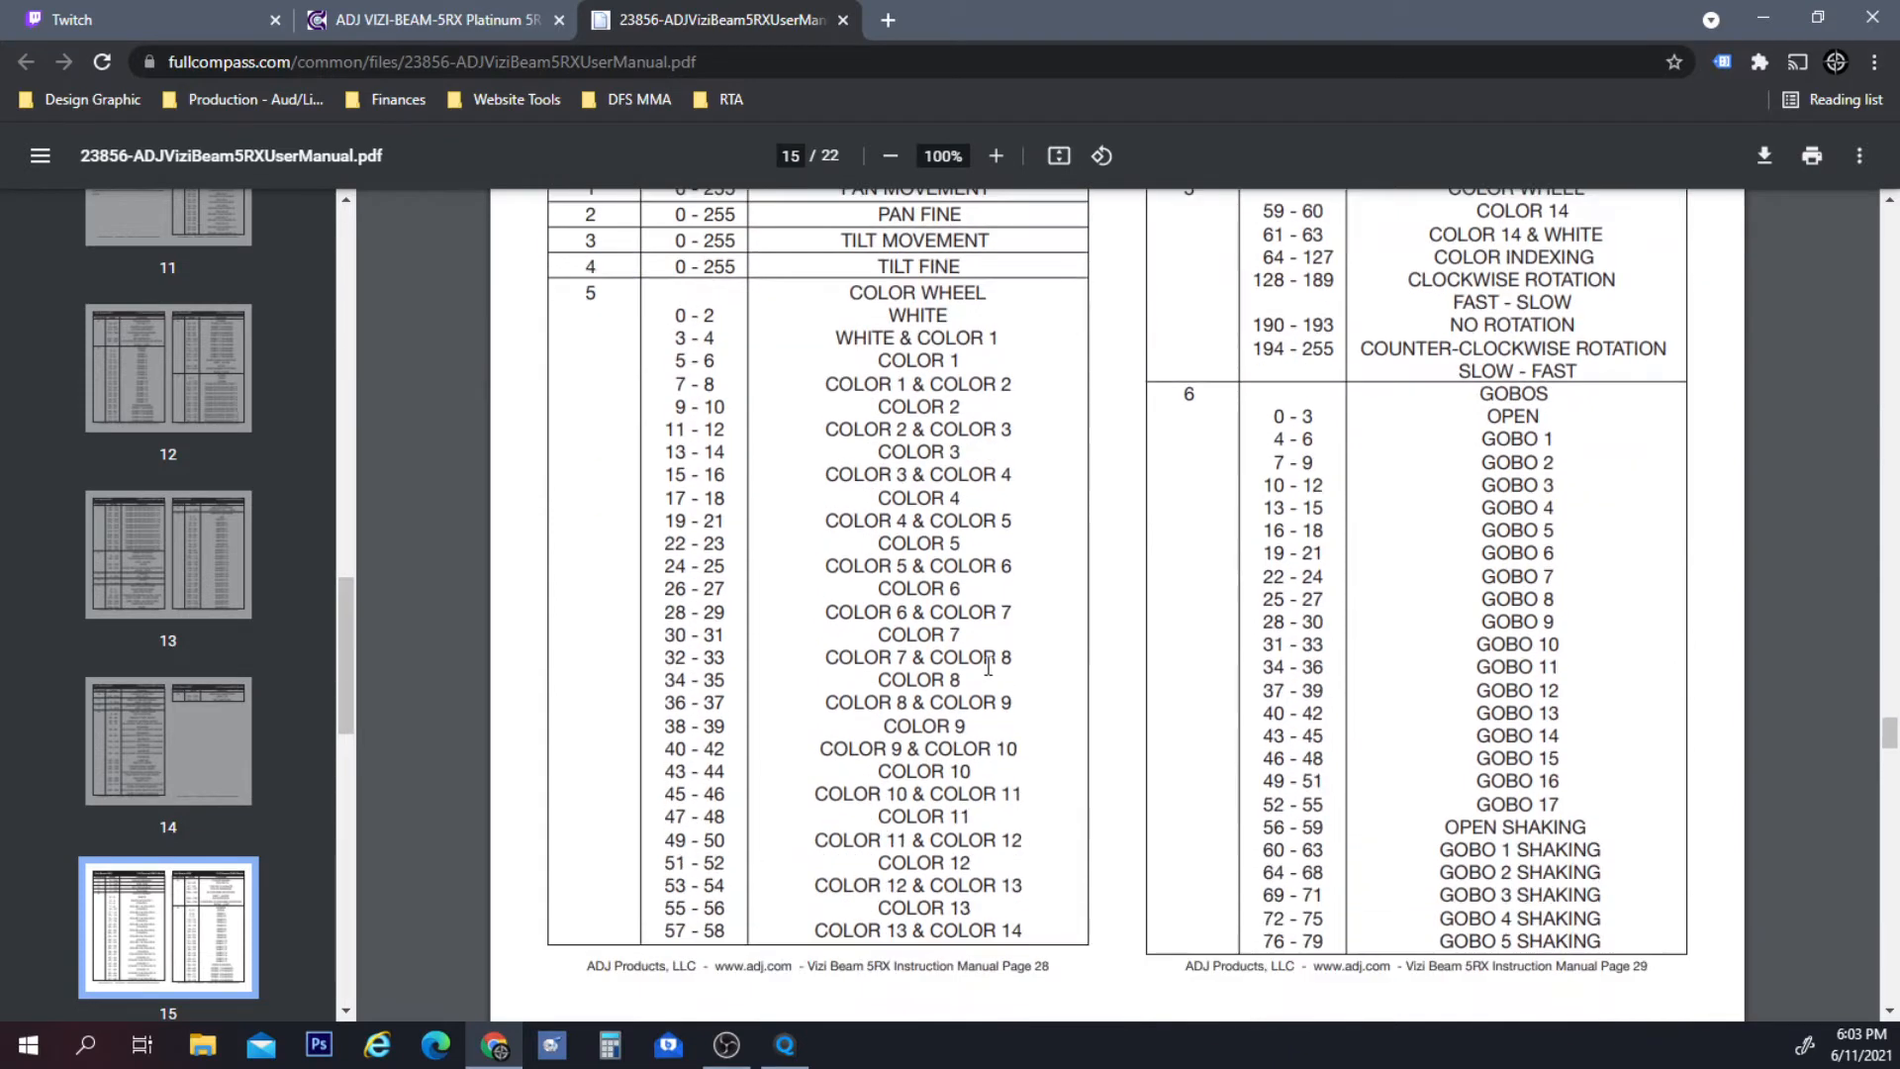
scroll(1420, 665, down, 4)
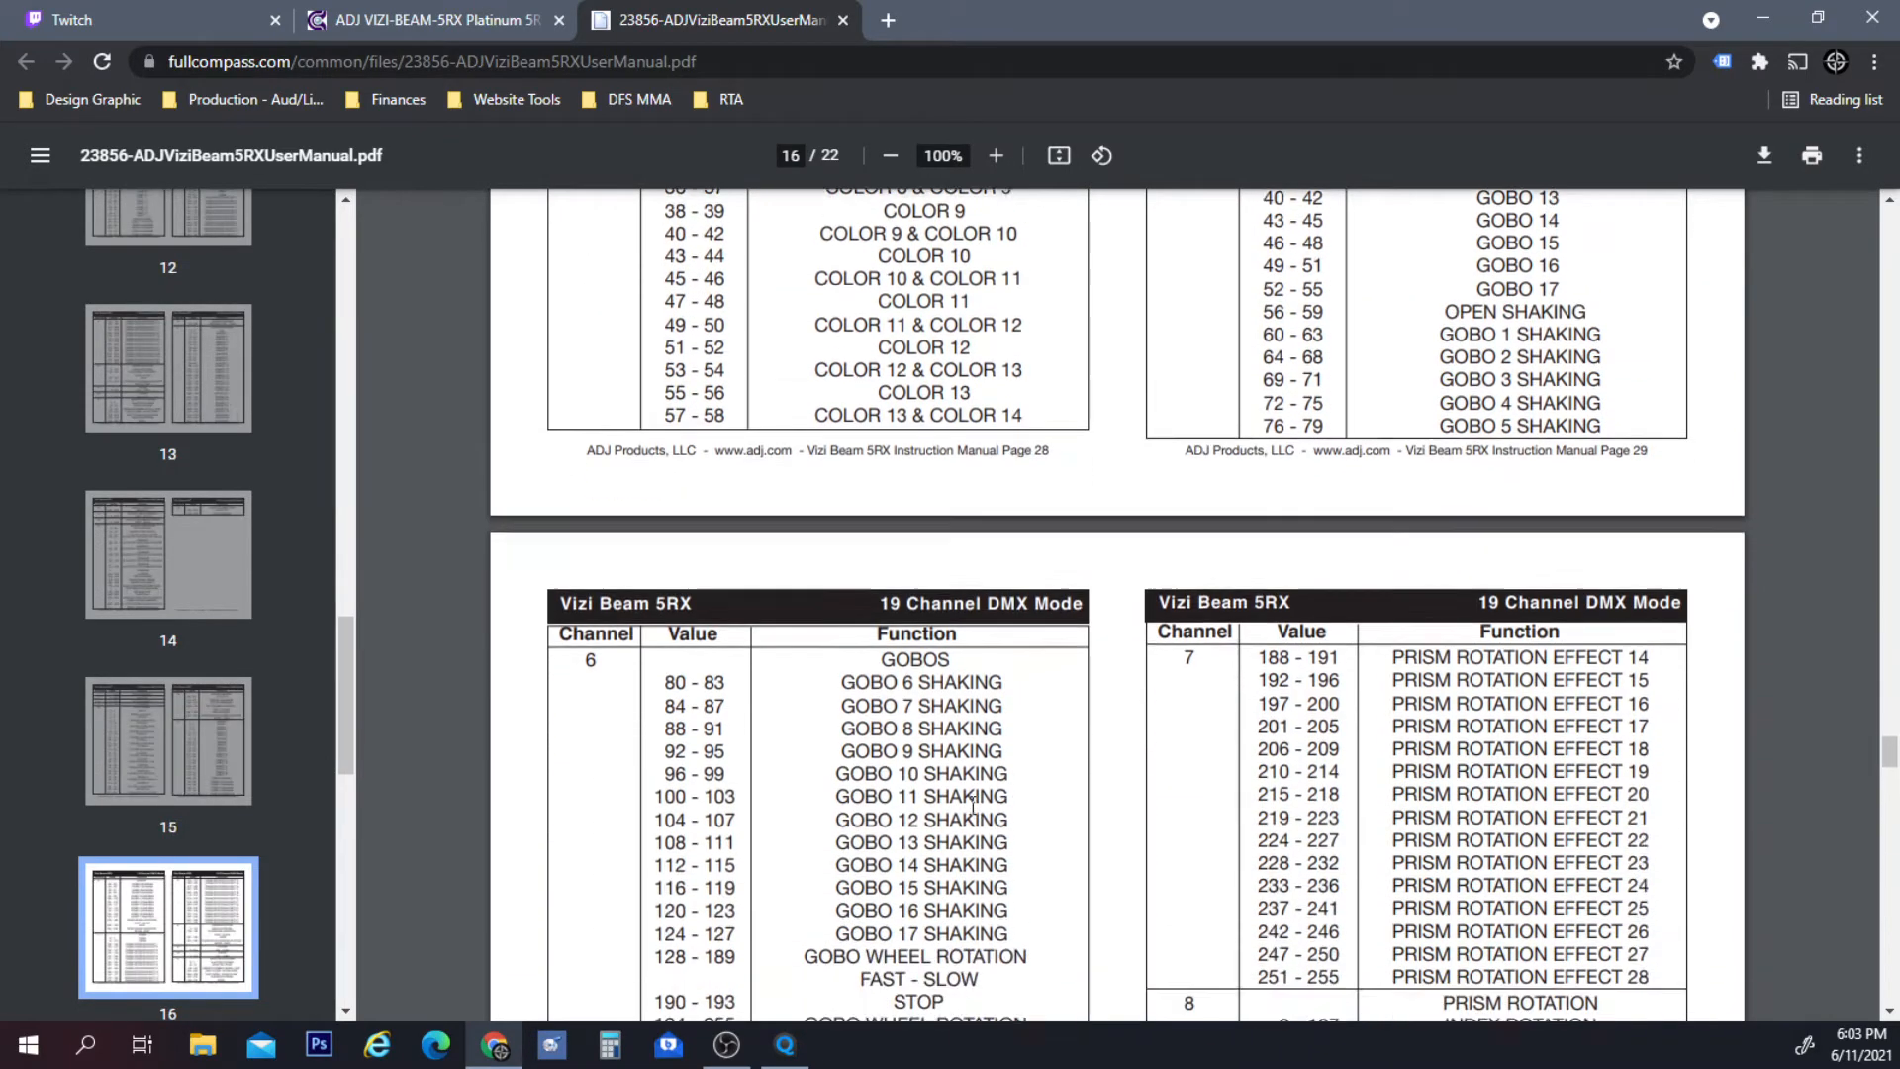
scroll(960, 701, down, 1)
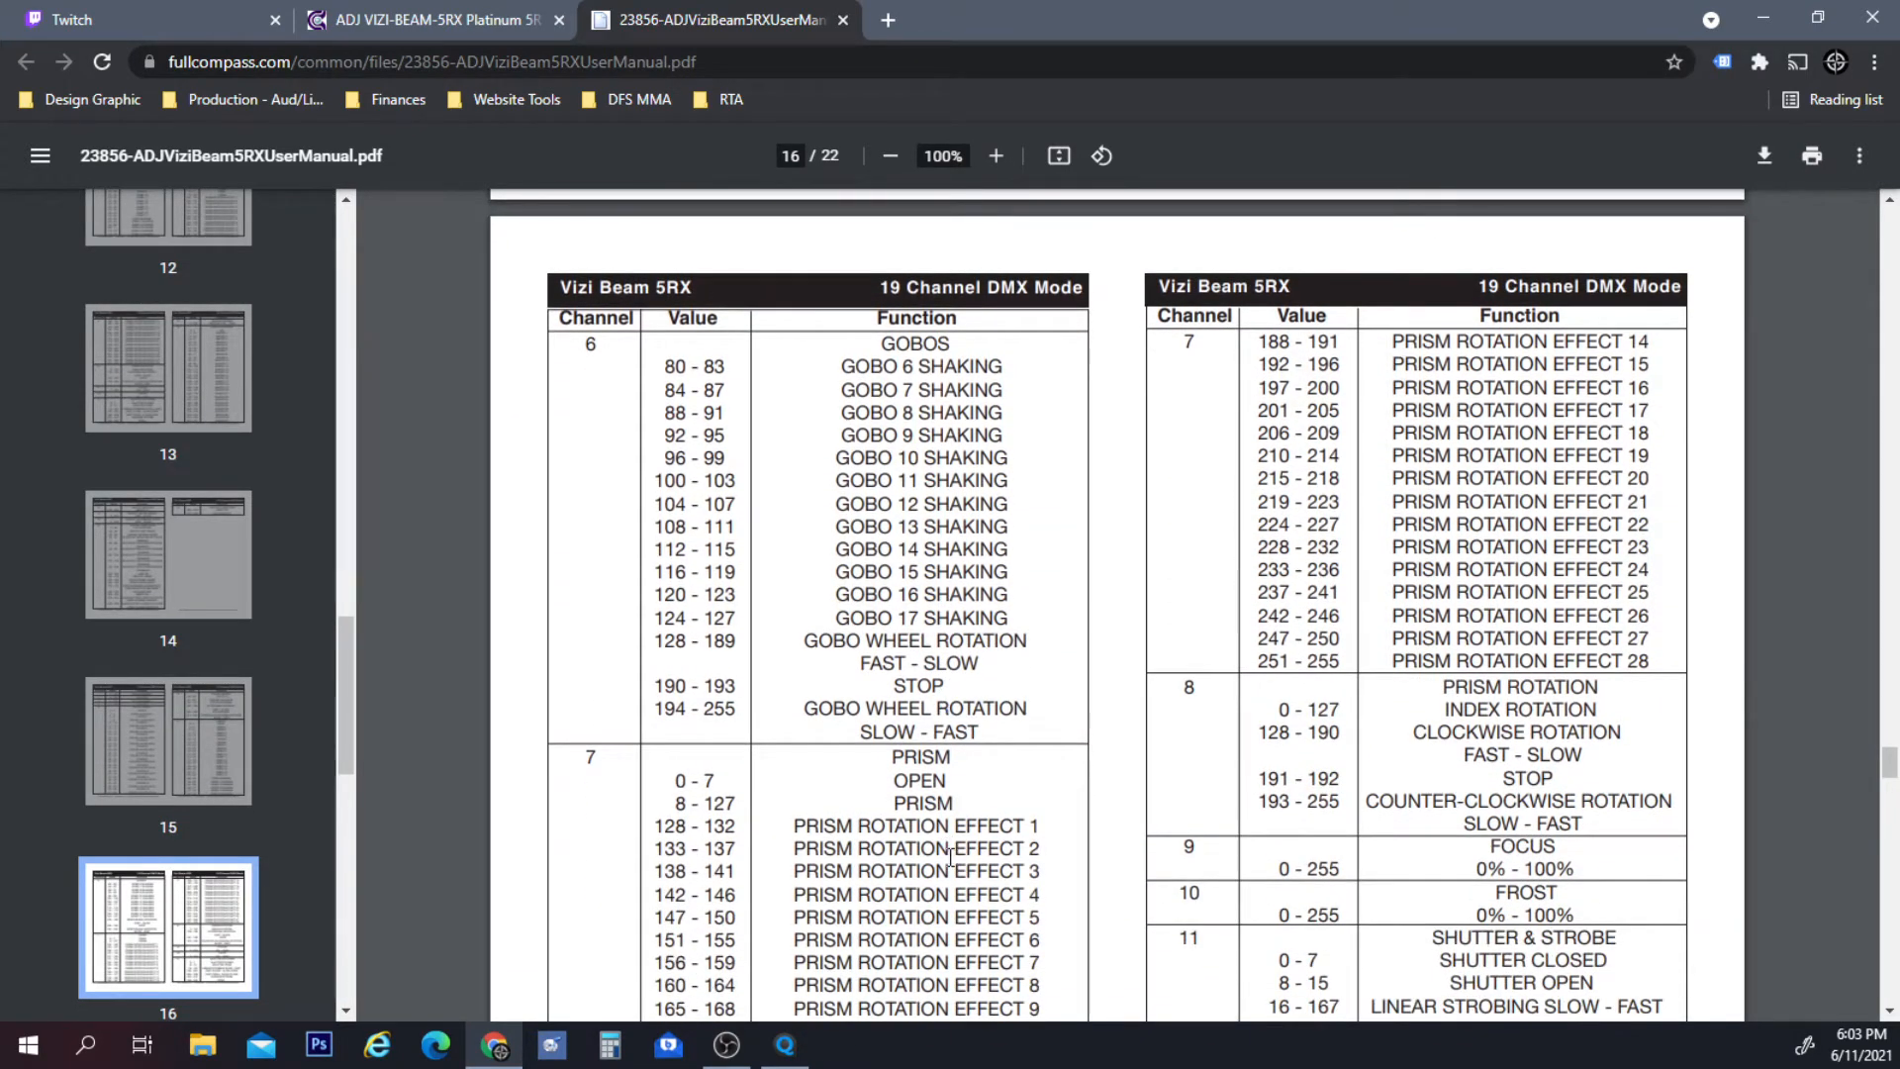
scroll(950, 857, down, 1)
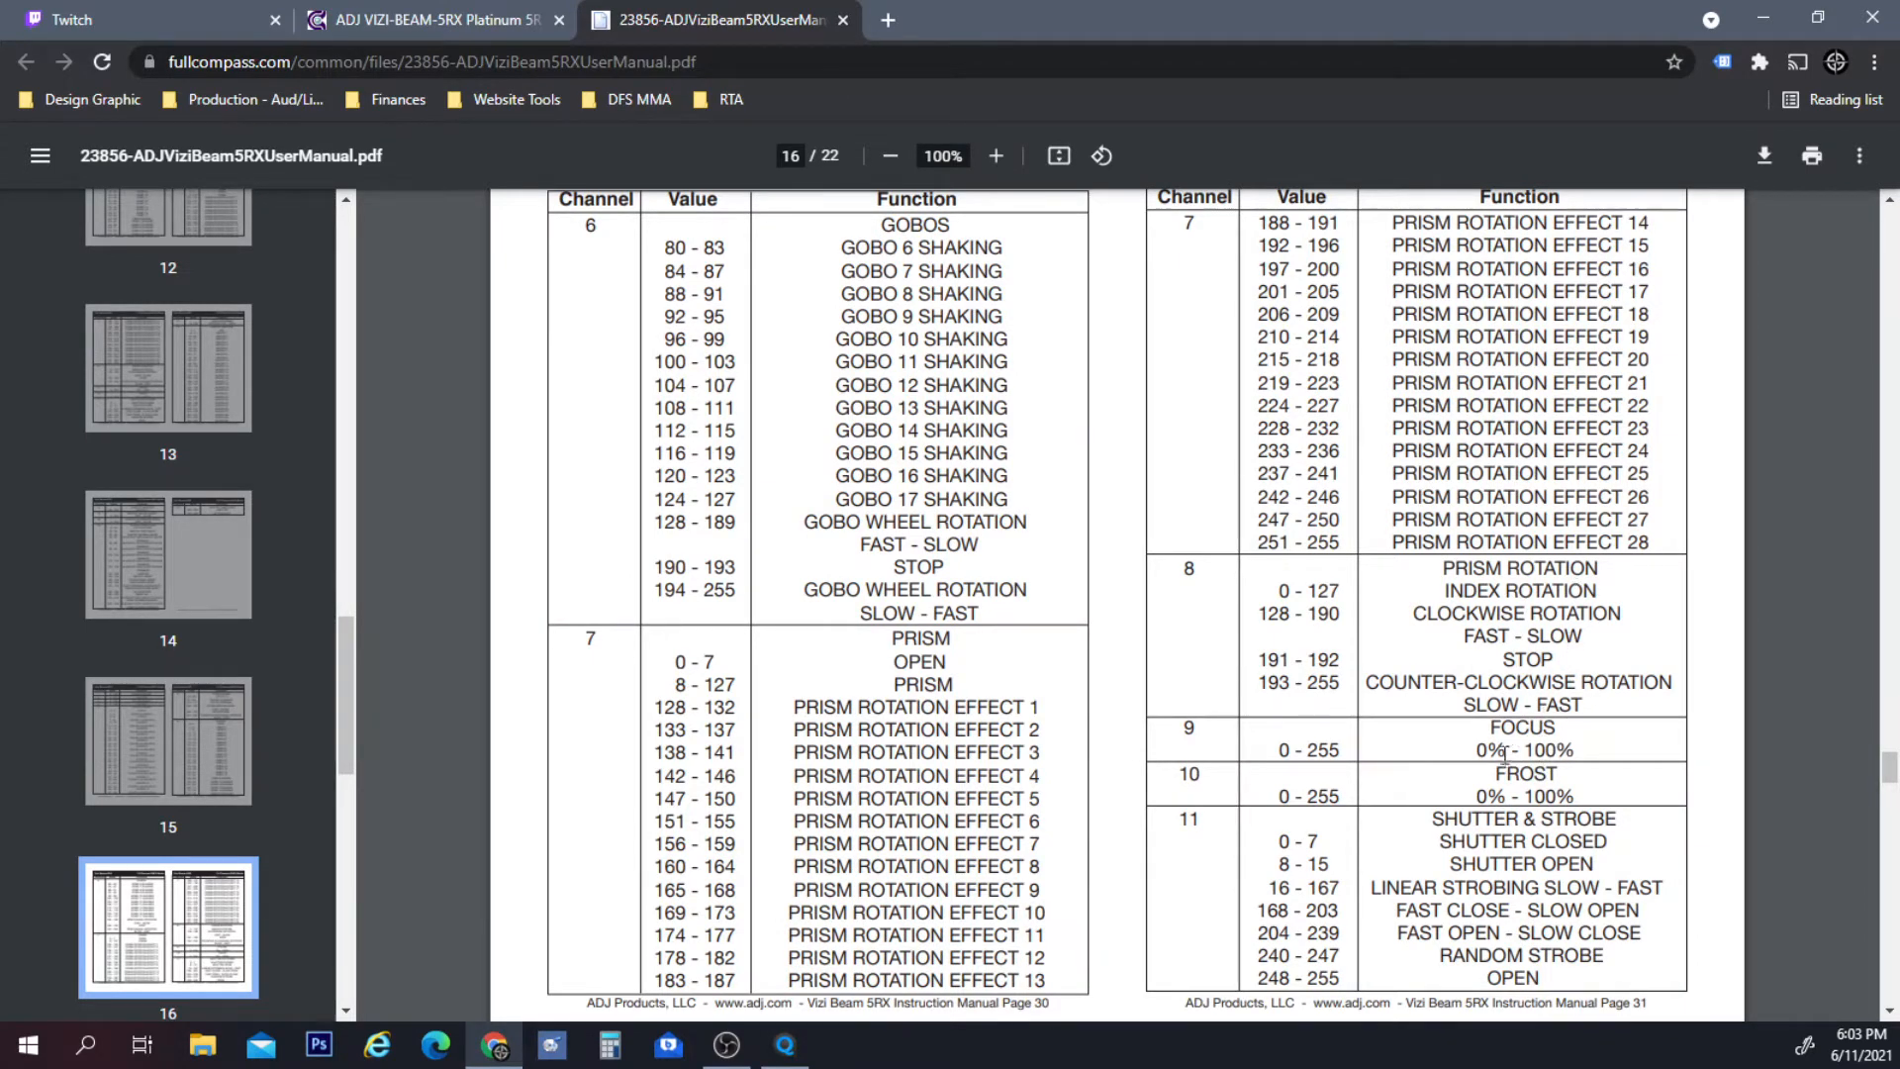
scroll(1504, 754, down, 5)
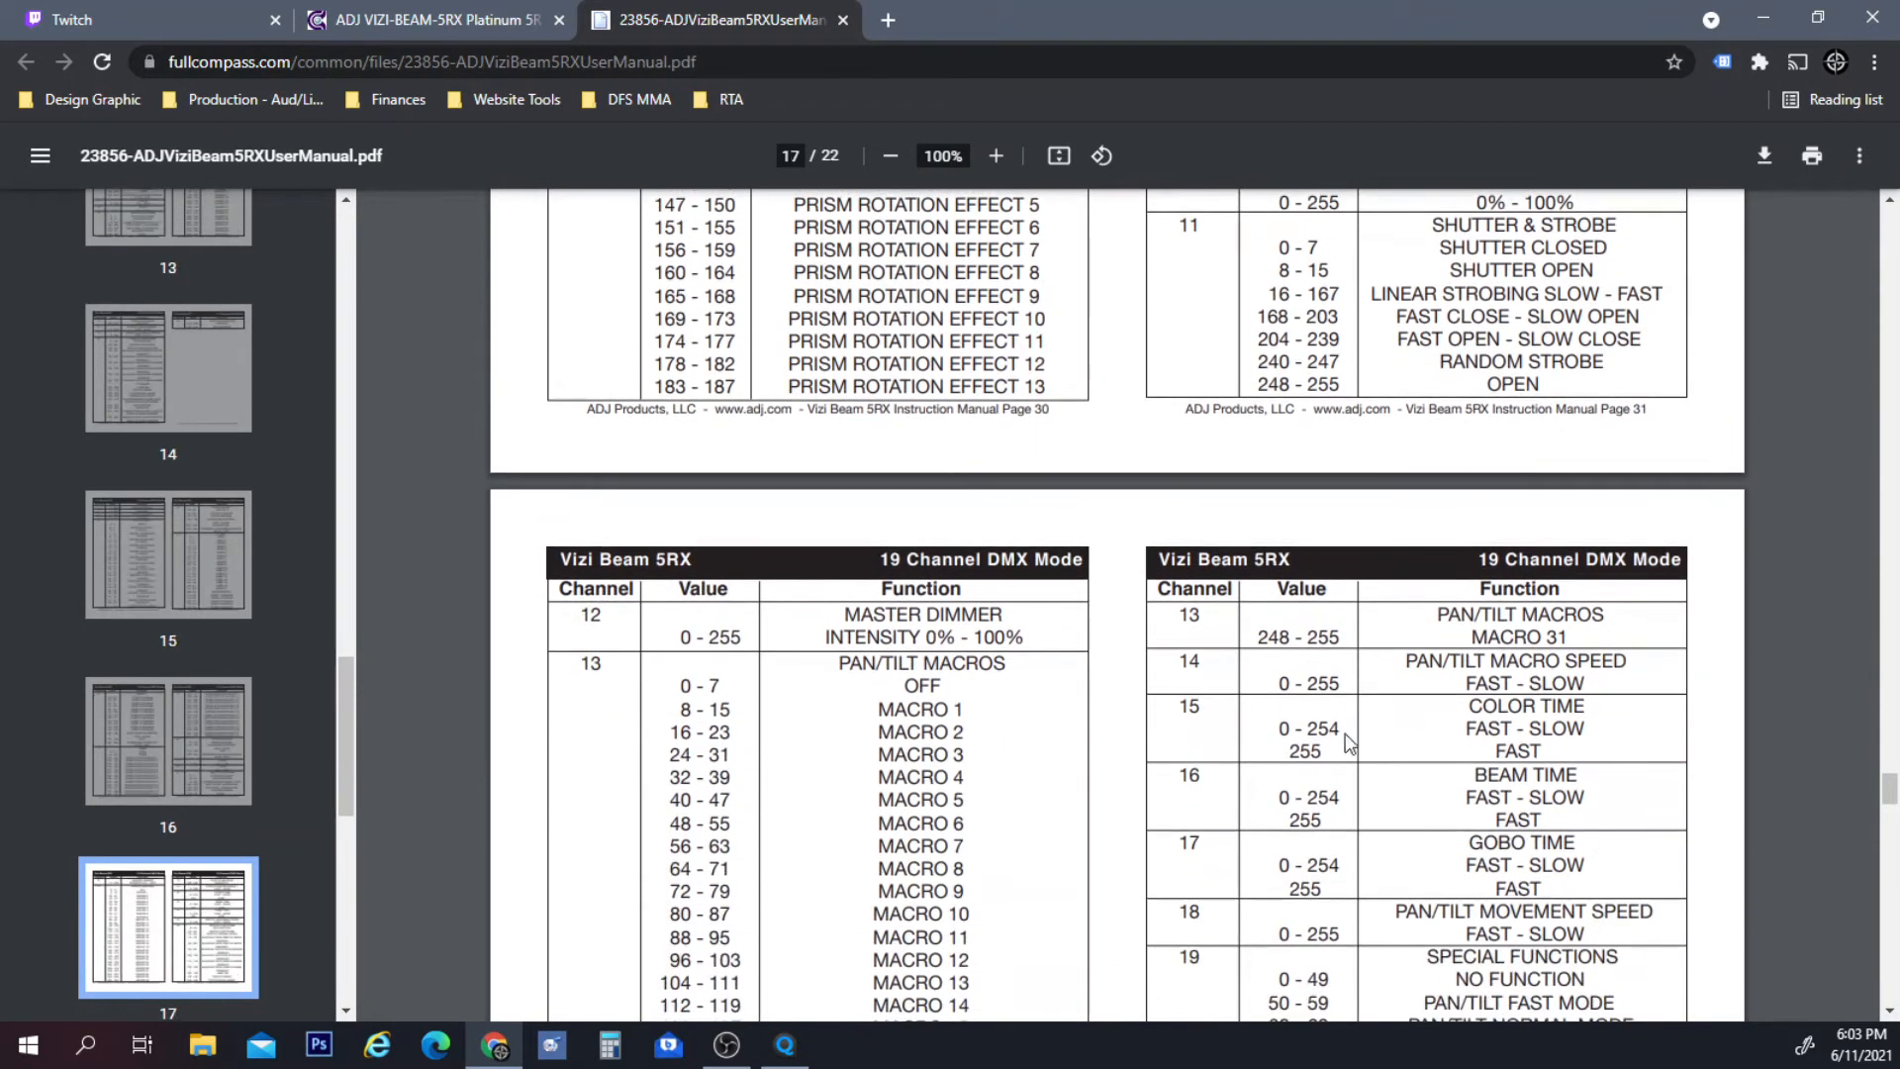
scroll(1079, 712, down, 2)
scroll(1020, 552, down, 1)
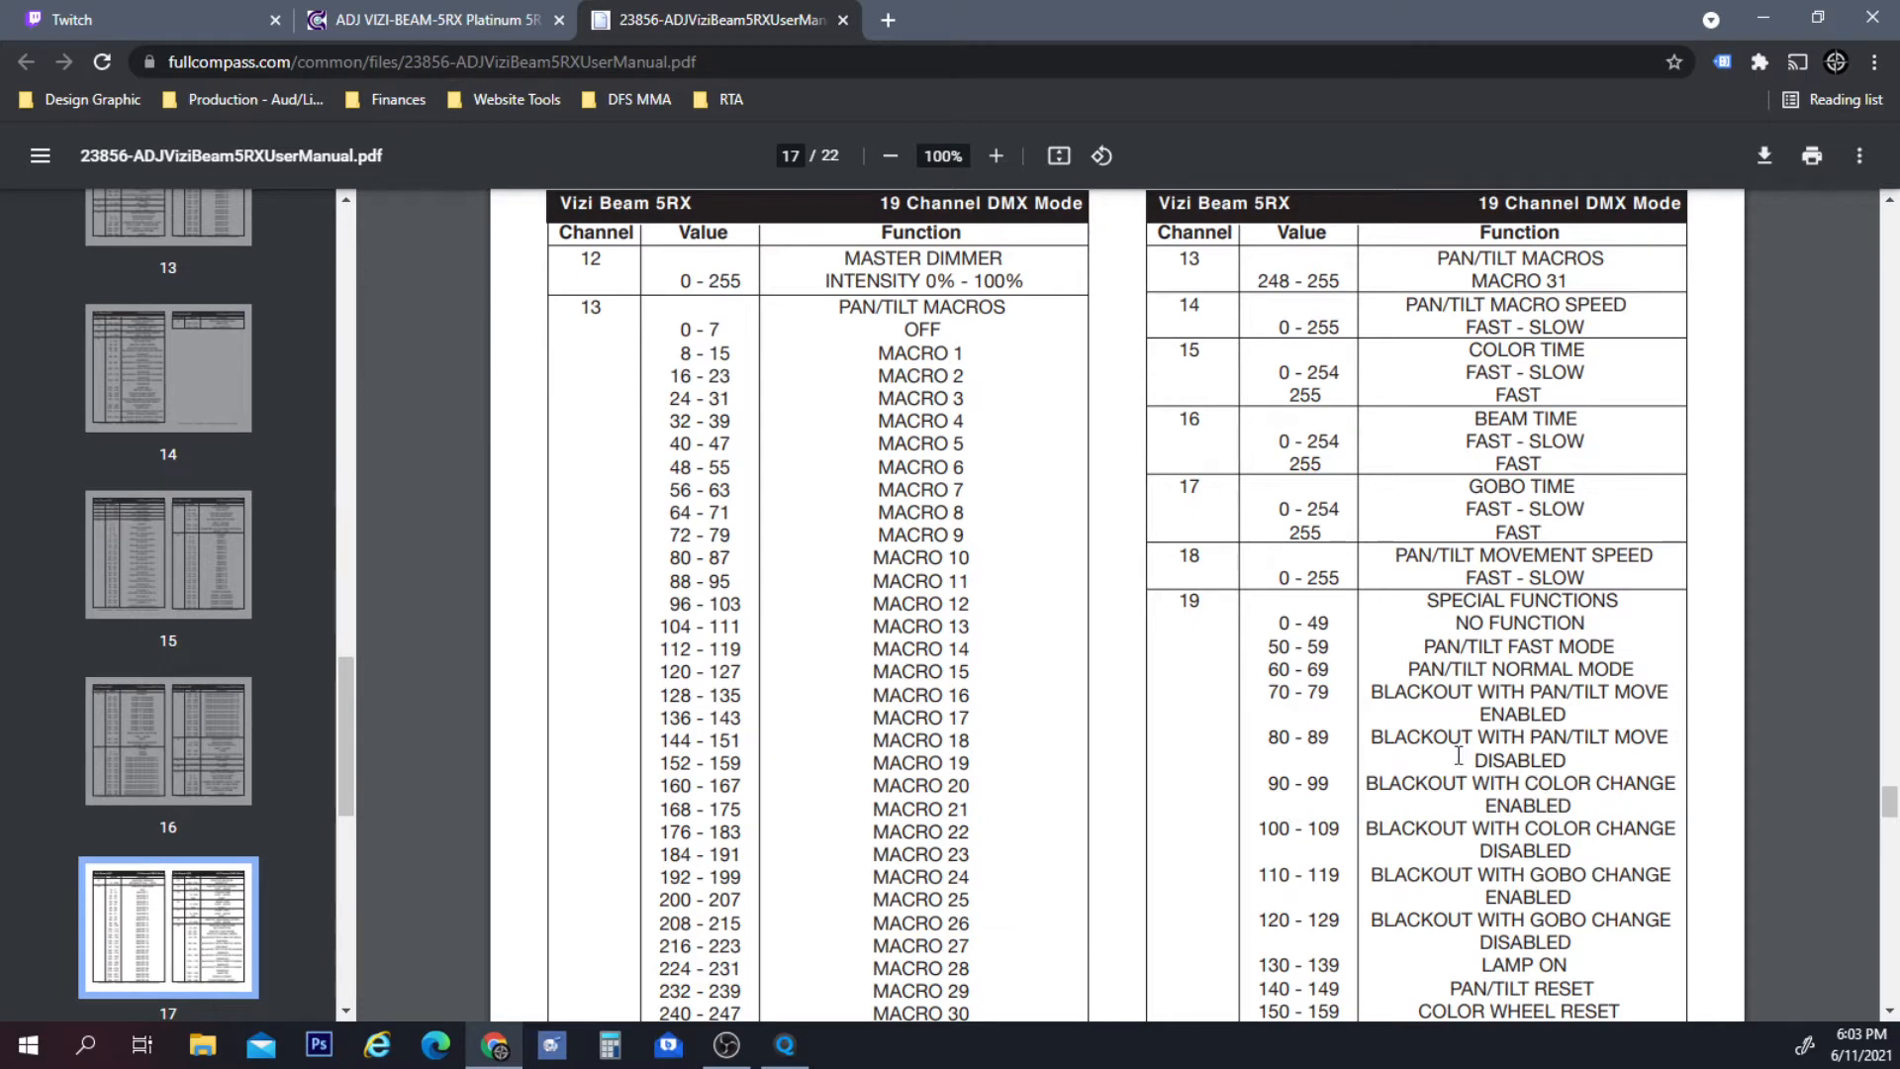
scroll(1536, 797, down, 5)
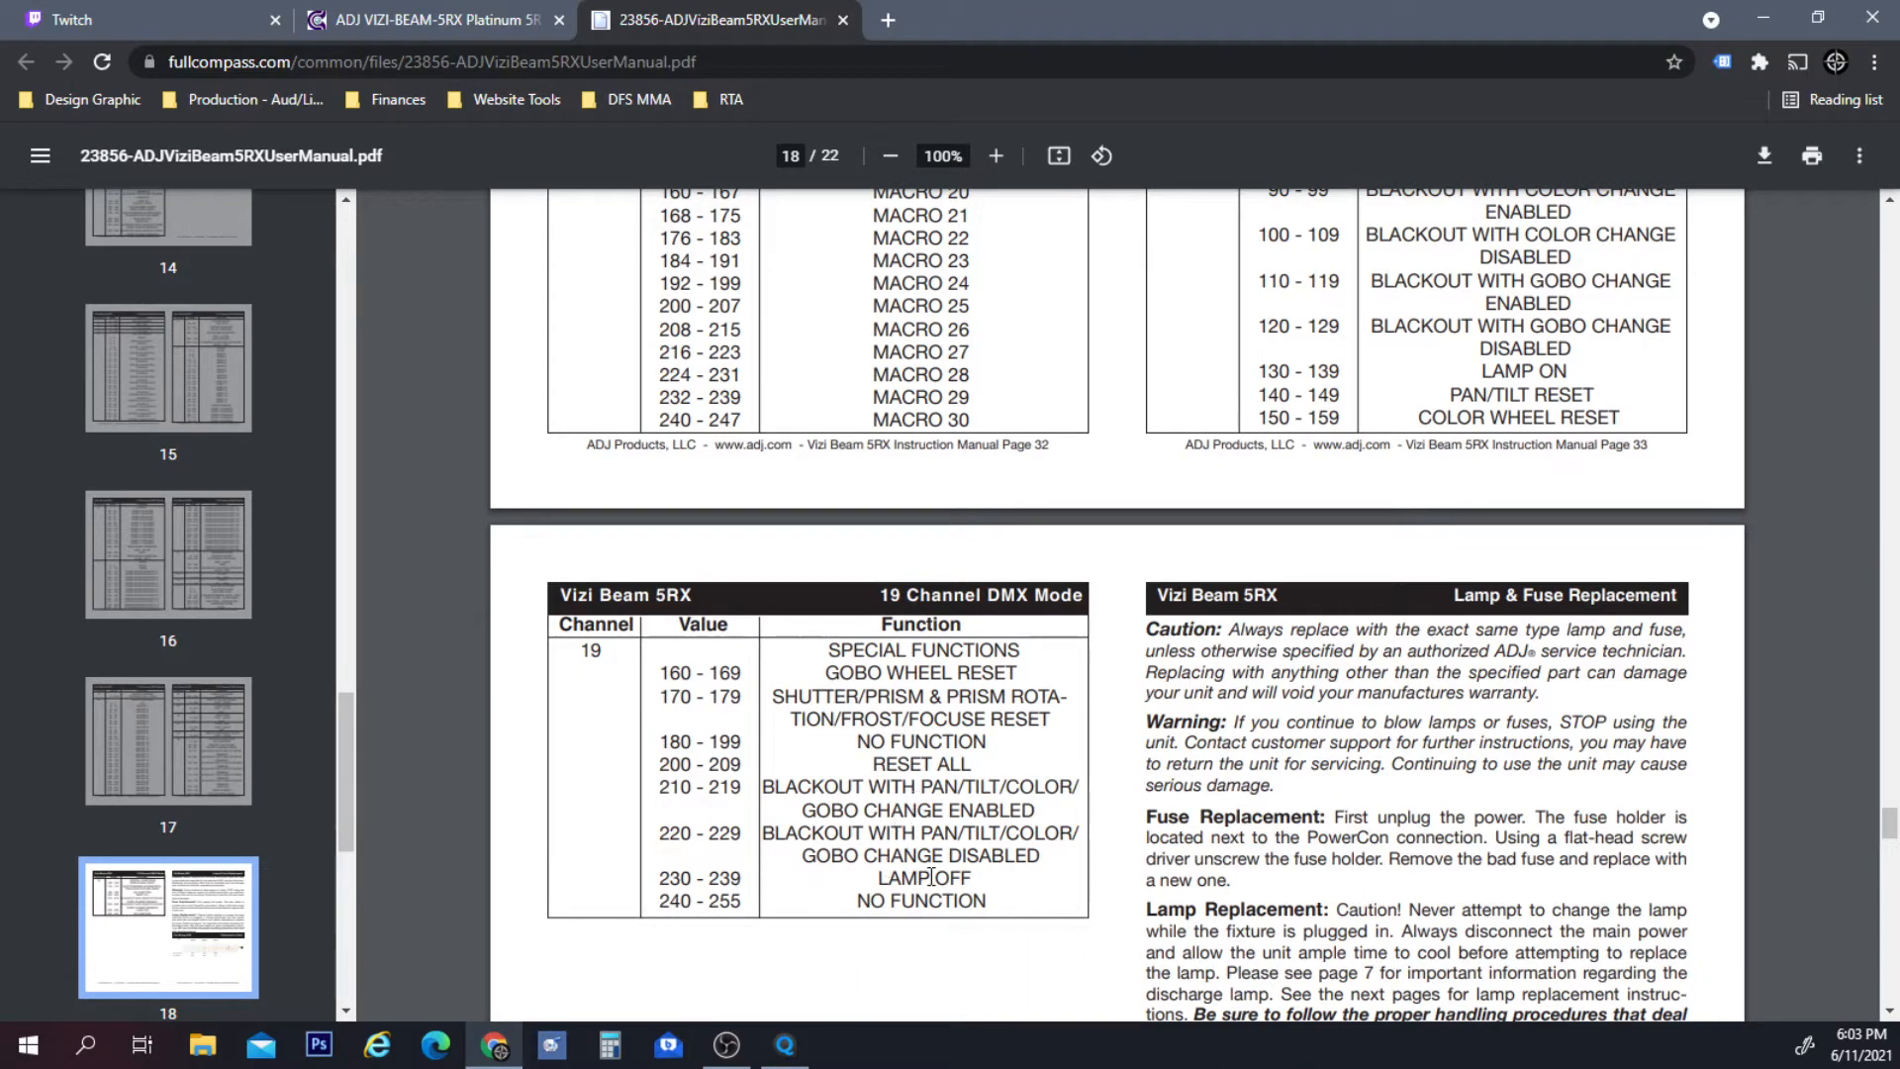
scroll(954, 699, up, 11)
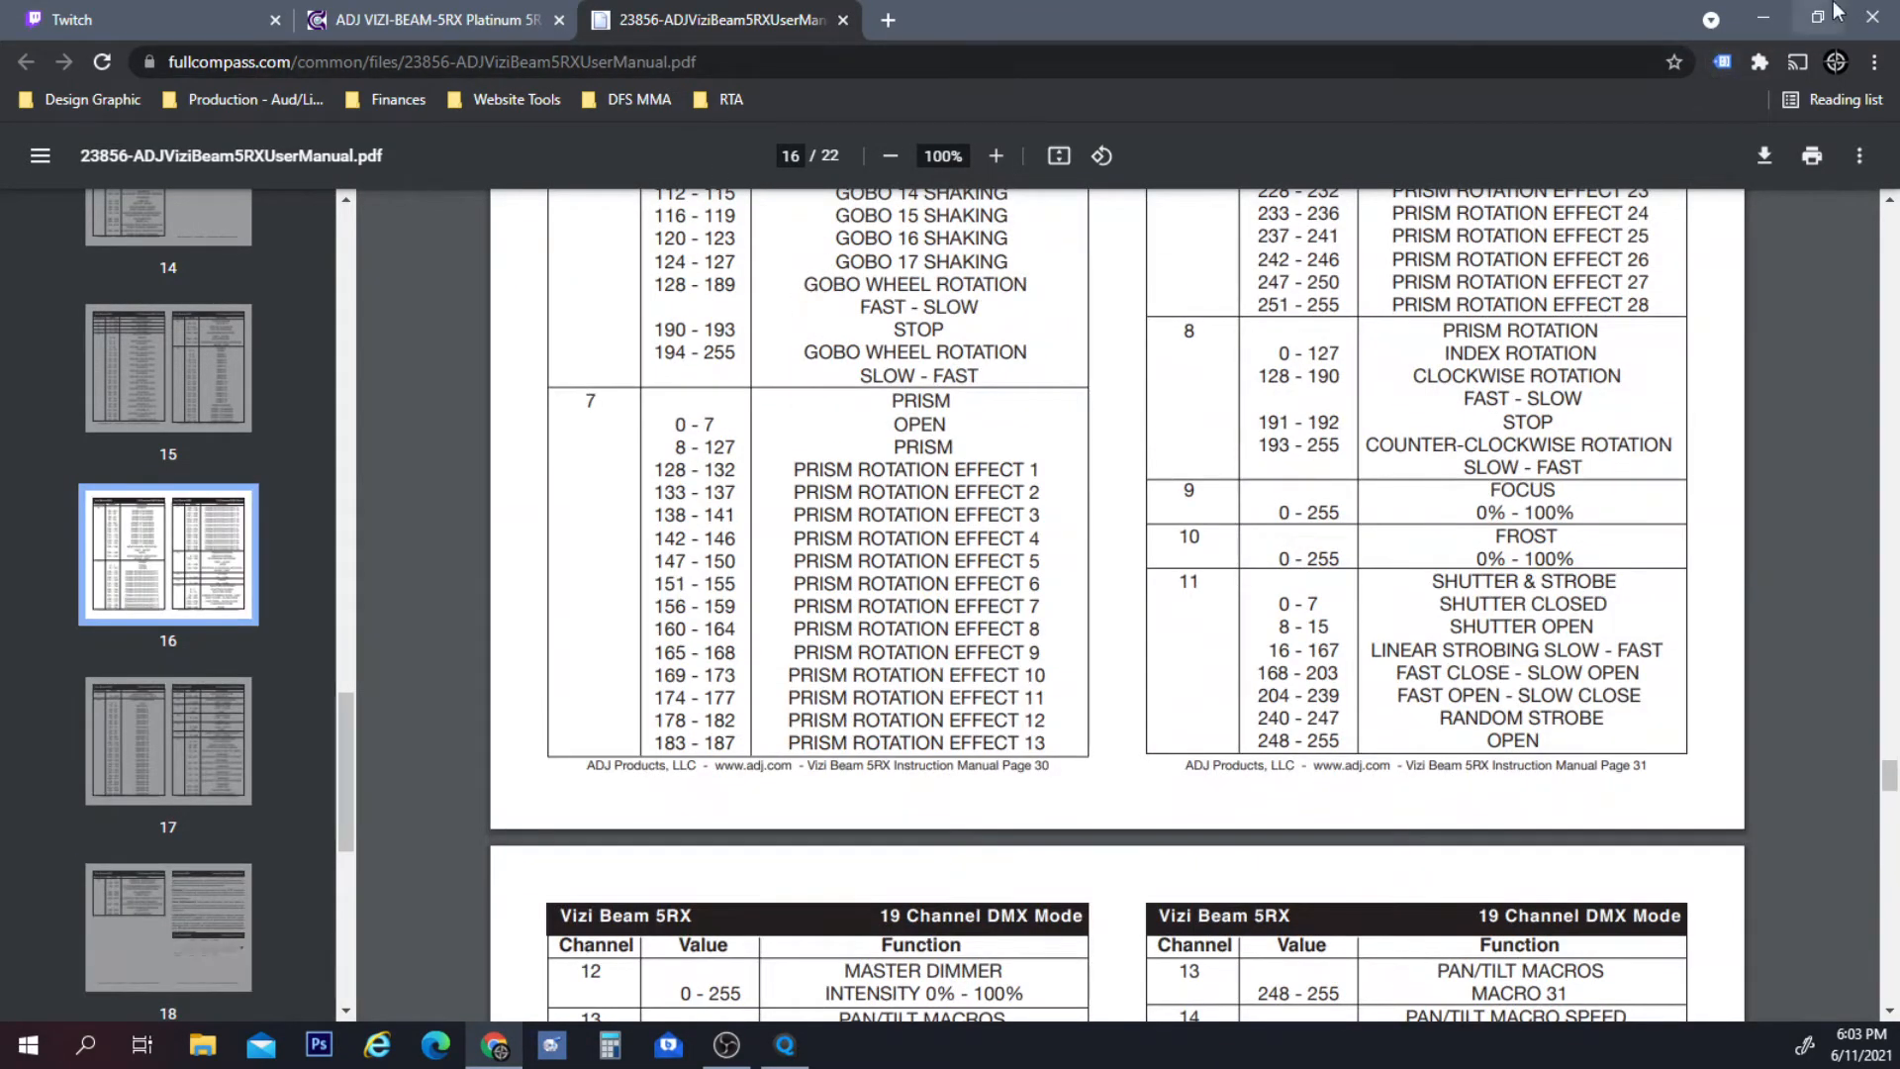
Switch to MagicQ and patch 10 Vizi Beam 5RX heads in 19ch mode, automatically inserting them into the visualiser.
drag(1558, 31, 0, 400)
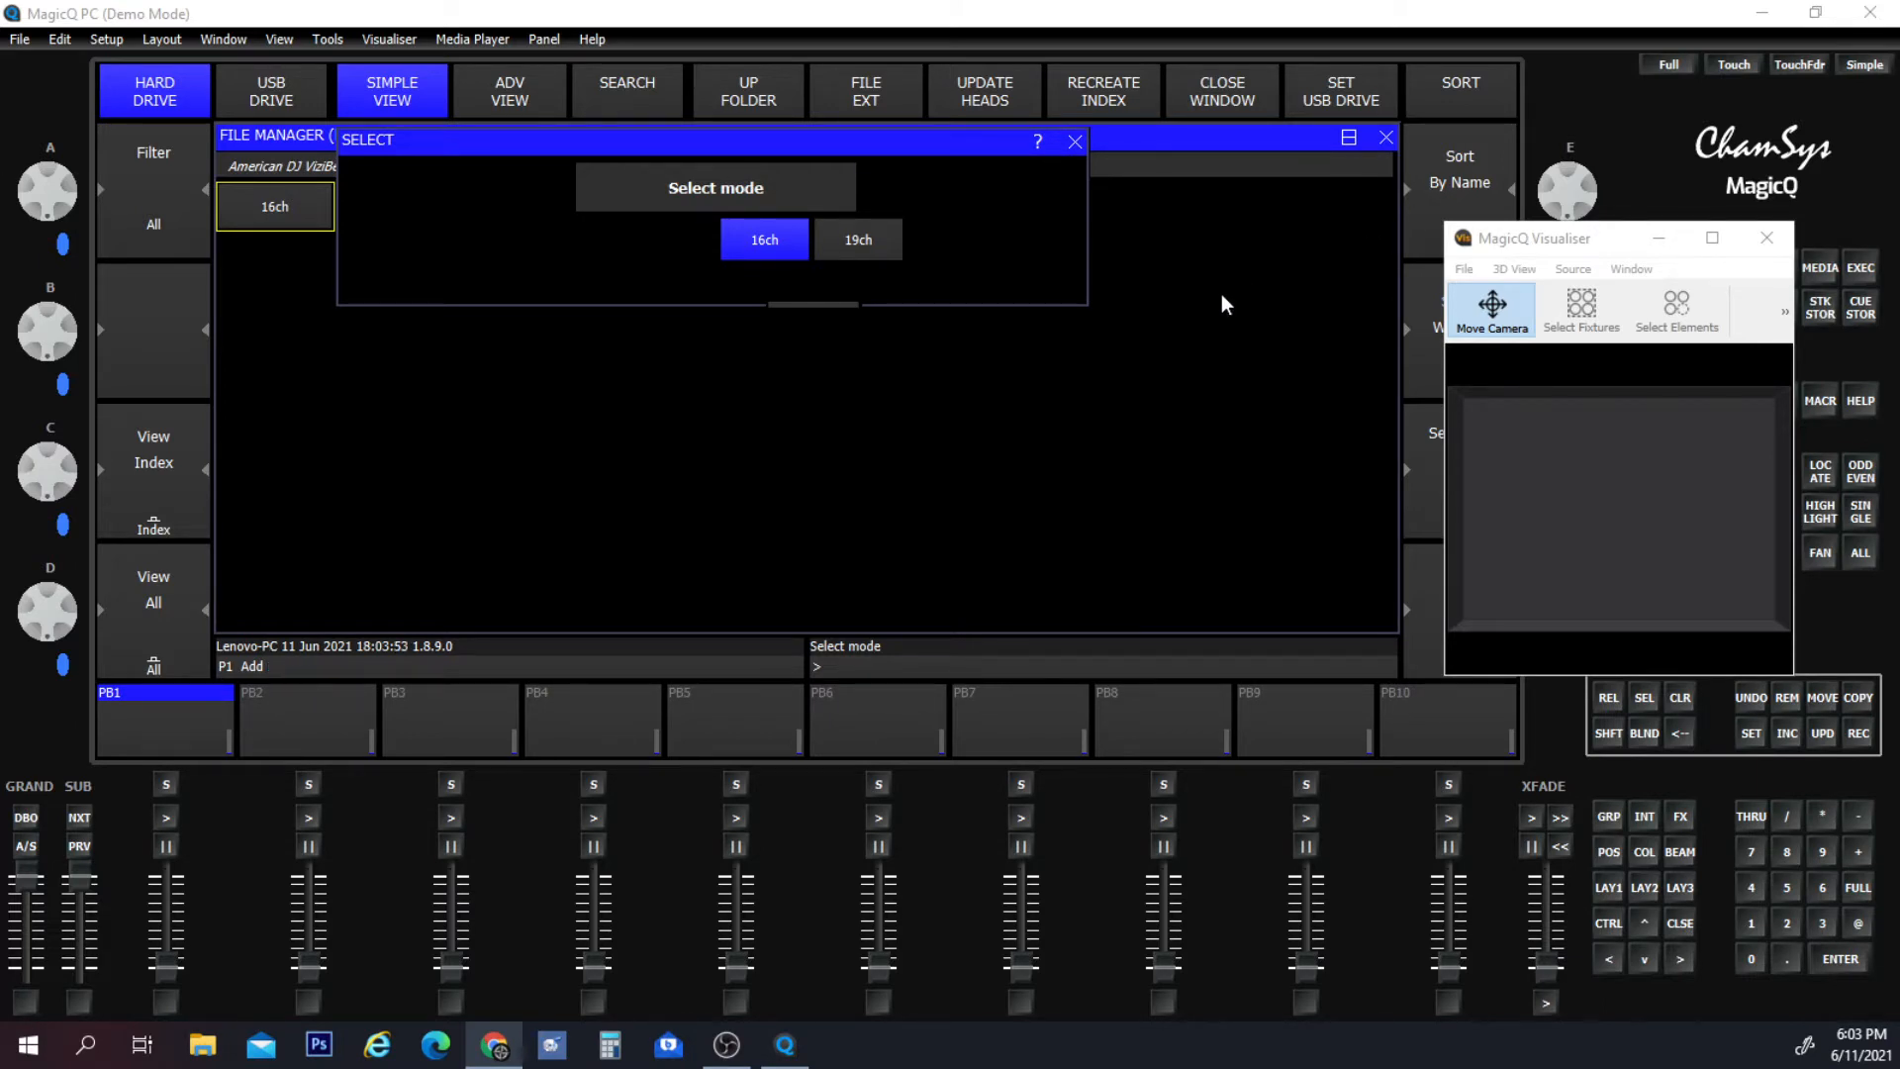
click(837, 238)
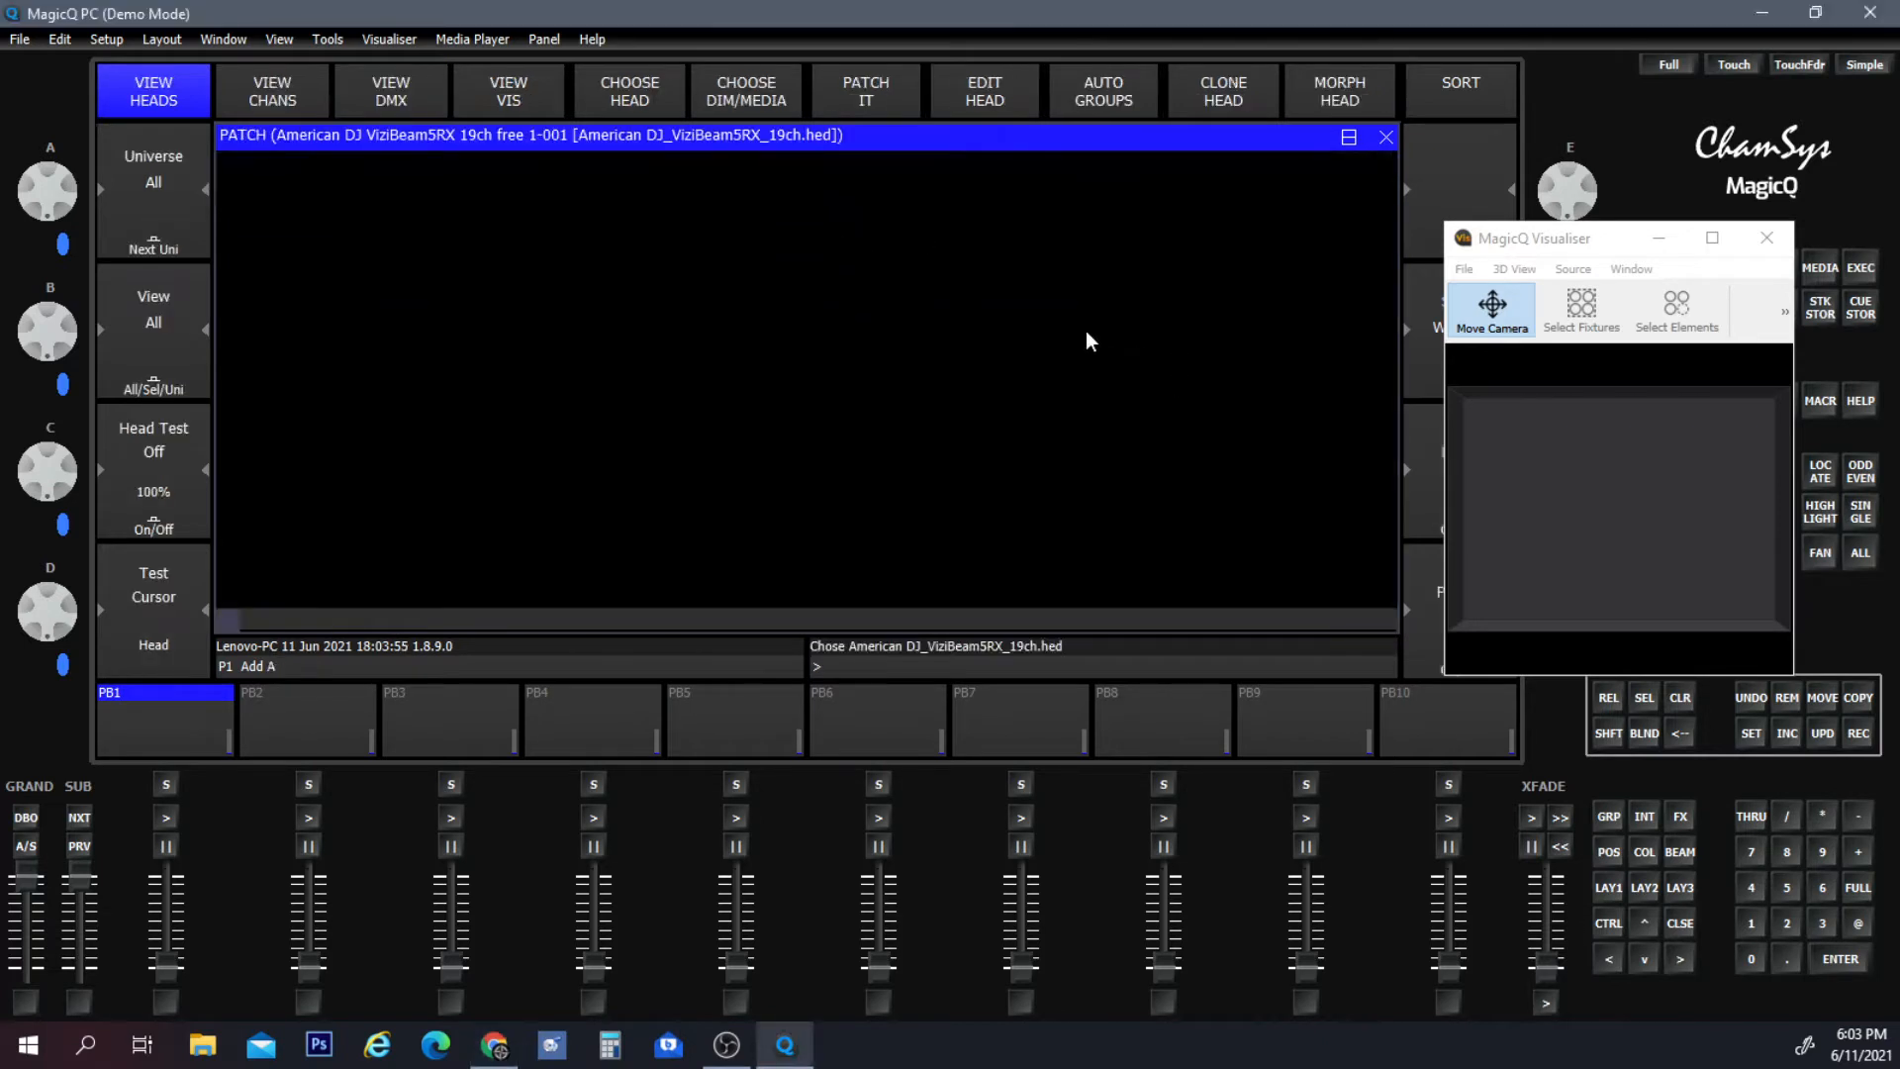
click(865, 83)
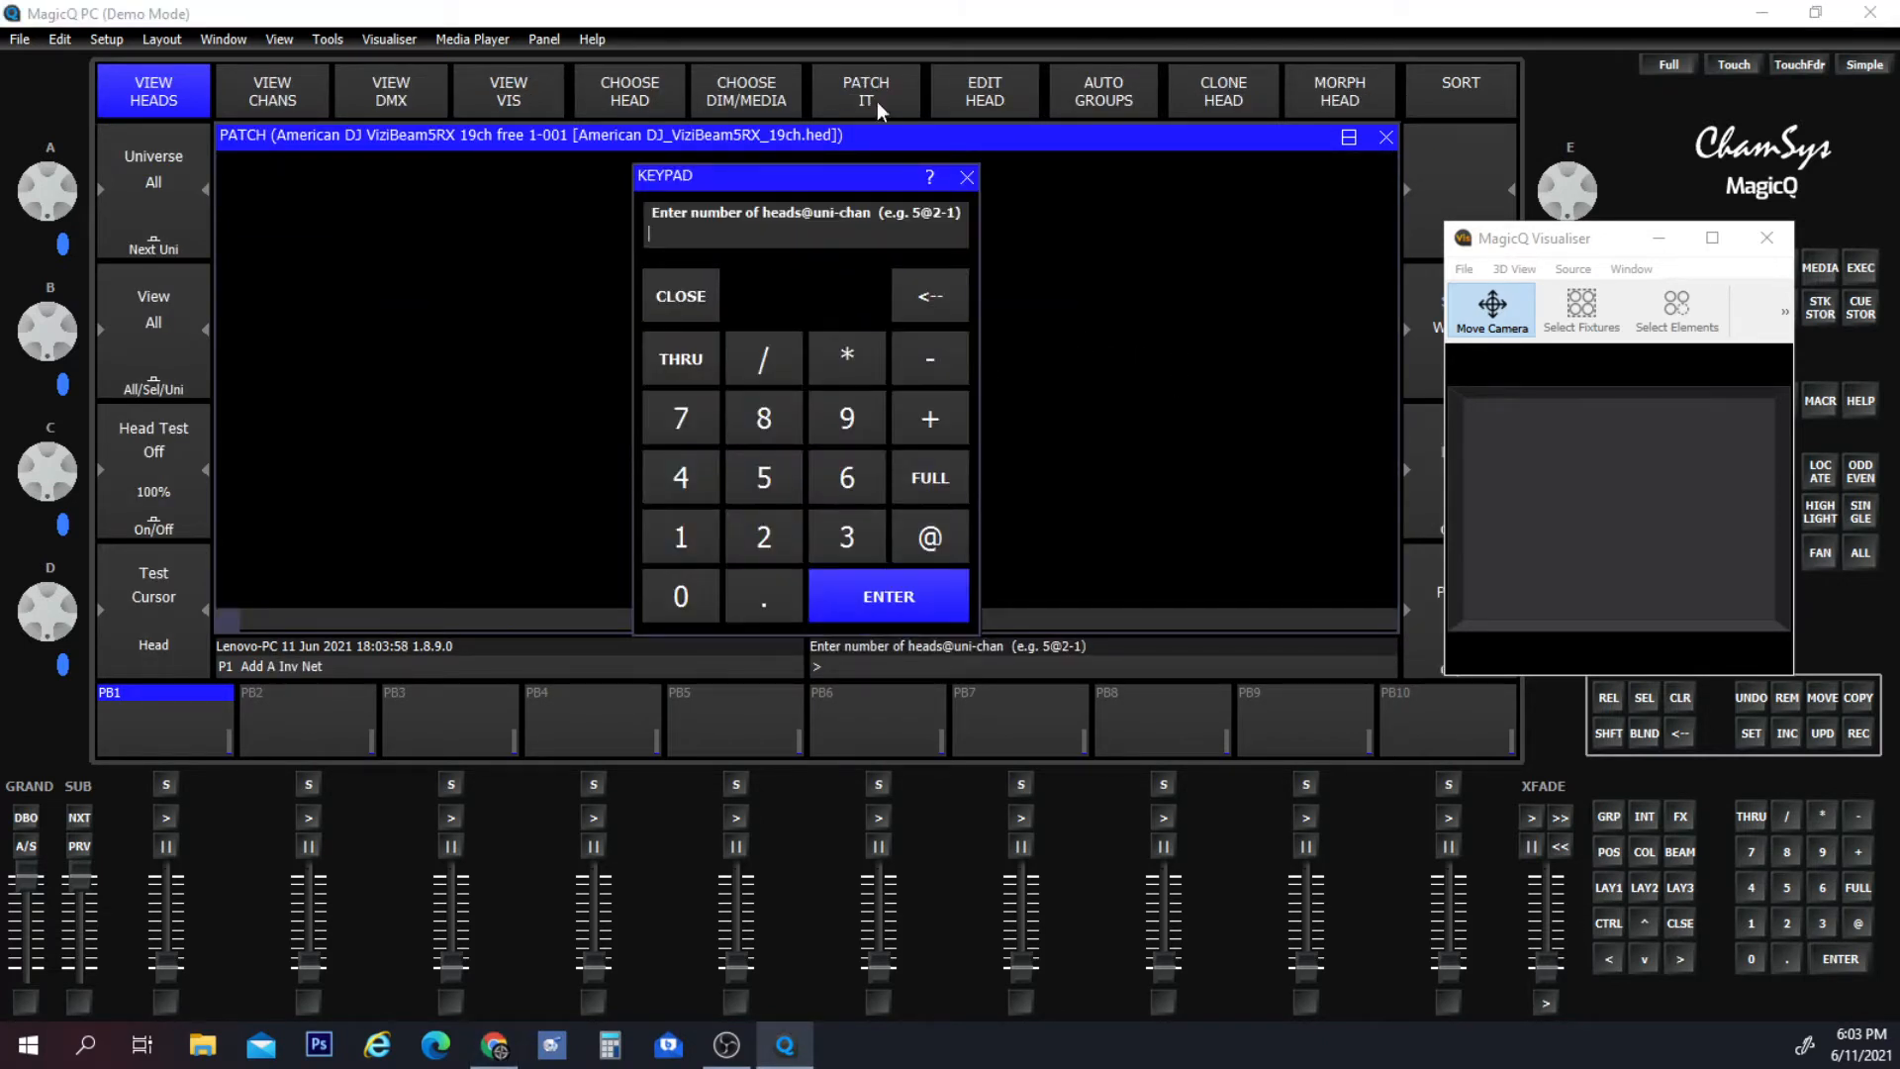
click(686, 539)
click(680, 595)
click(858, 578)
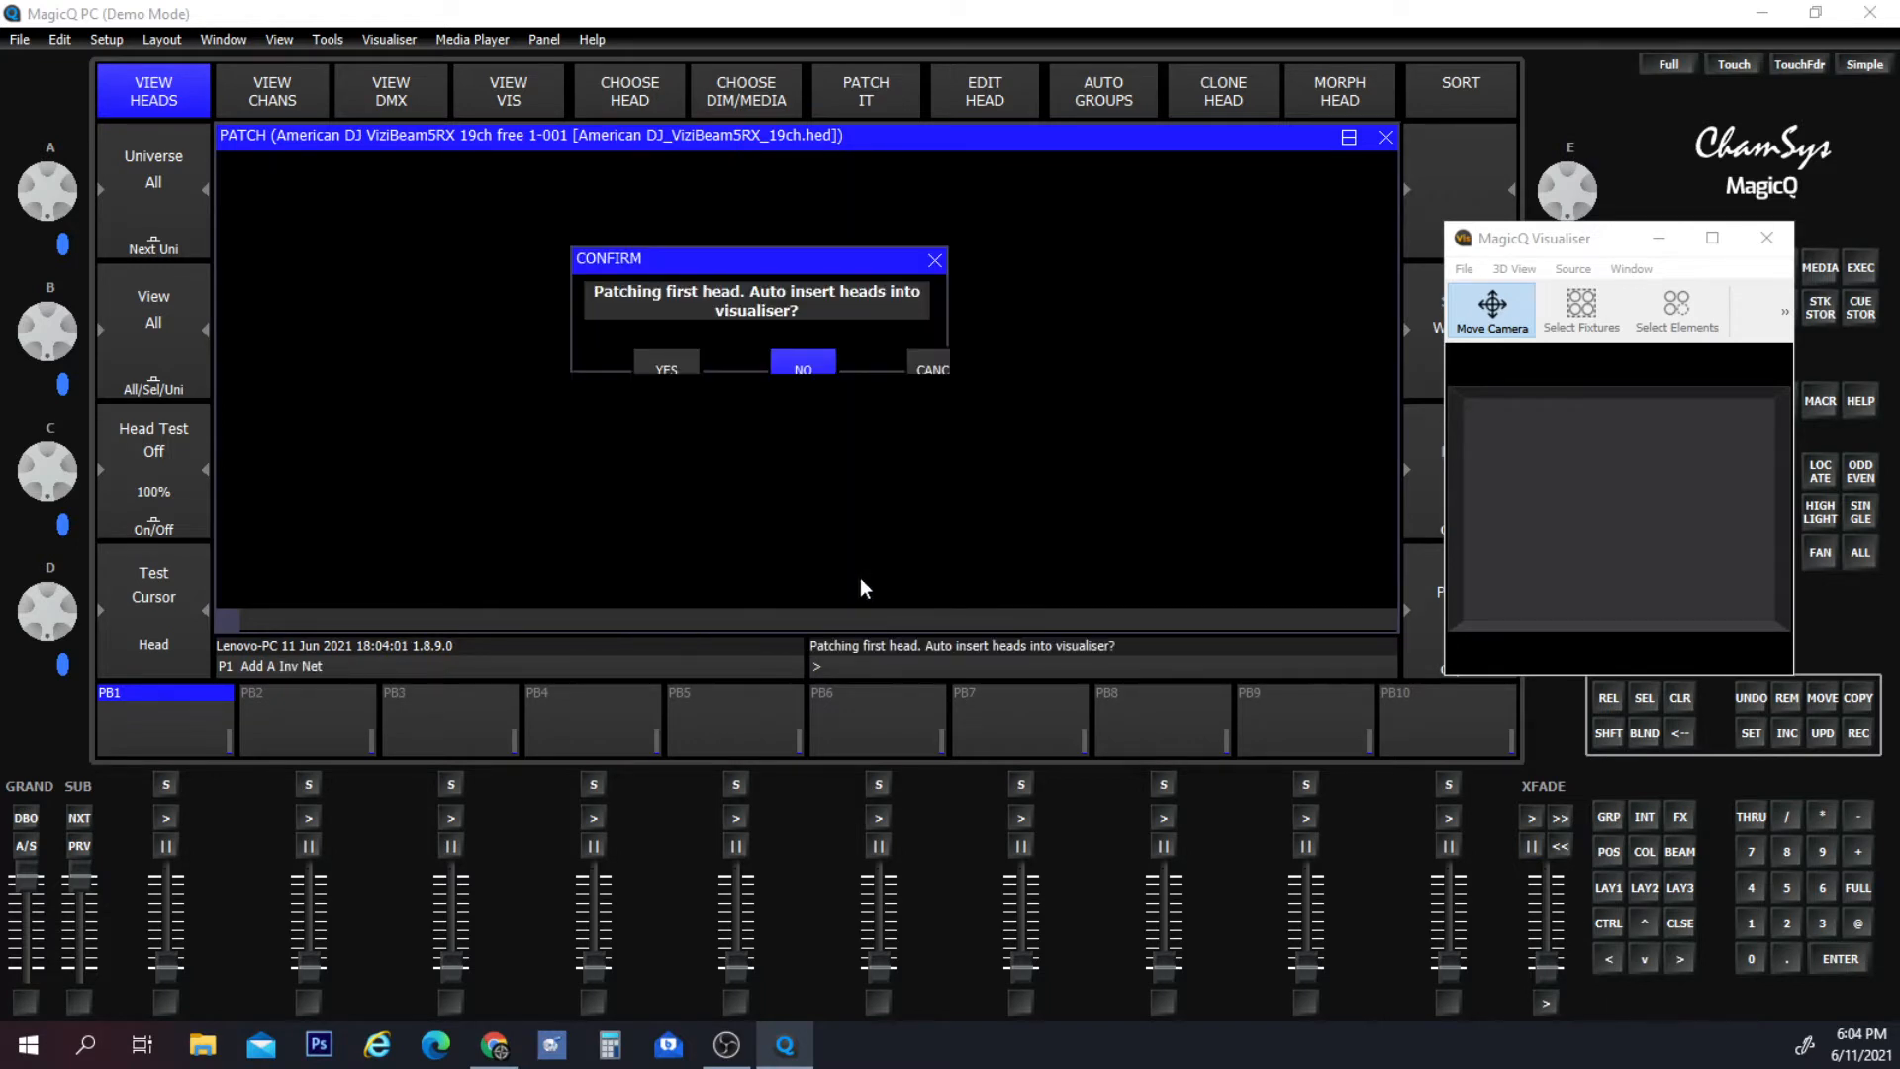
click(667, 364)
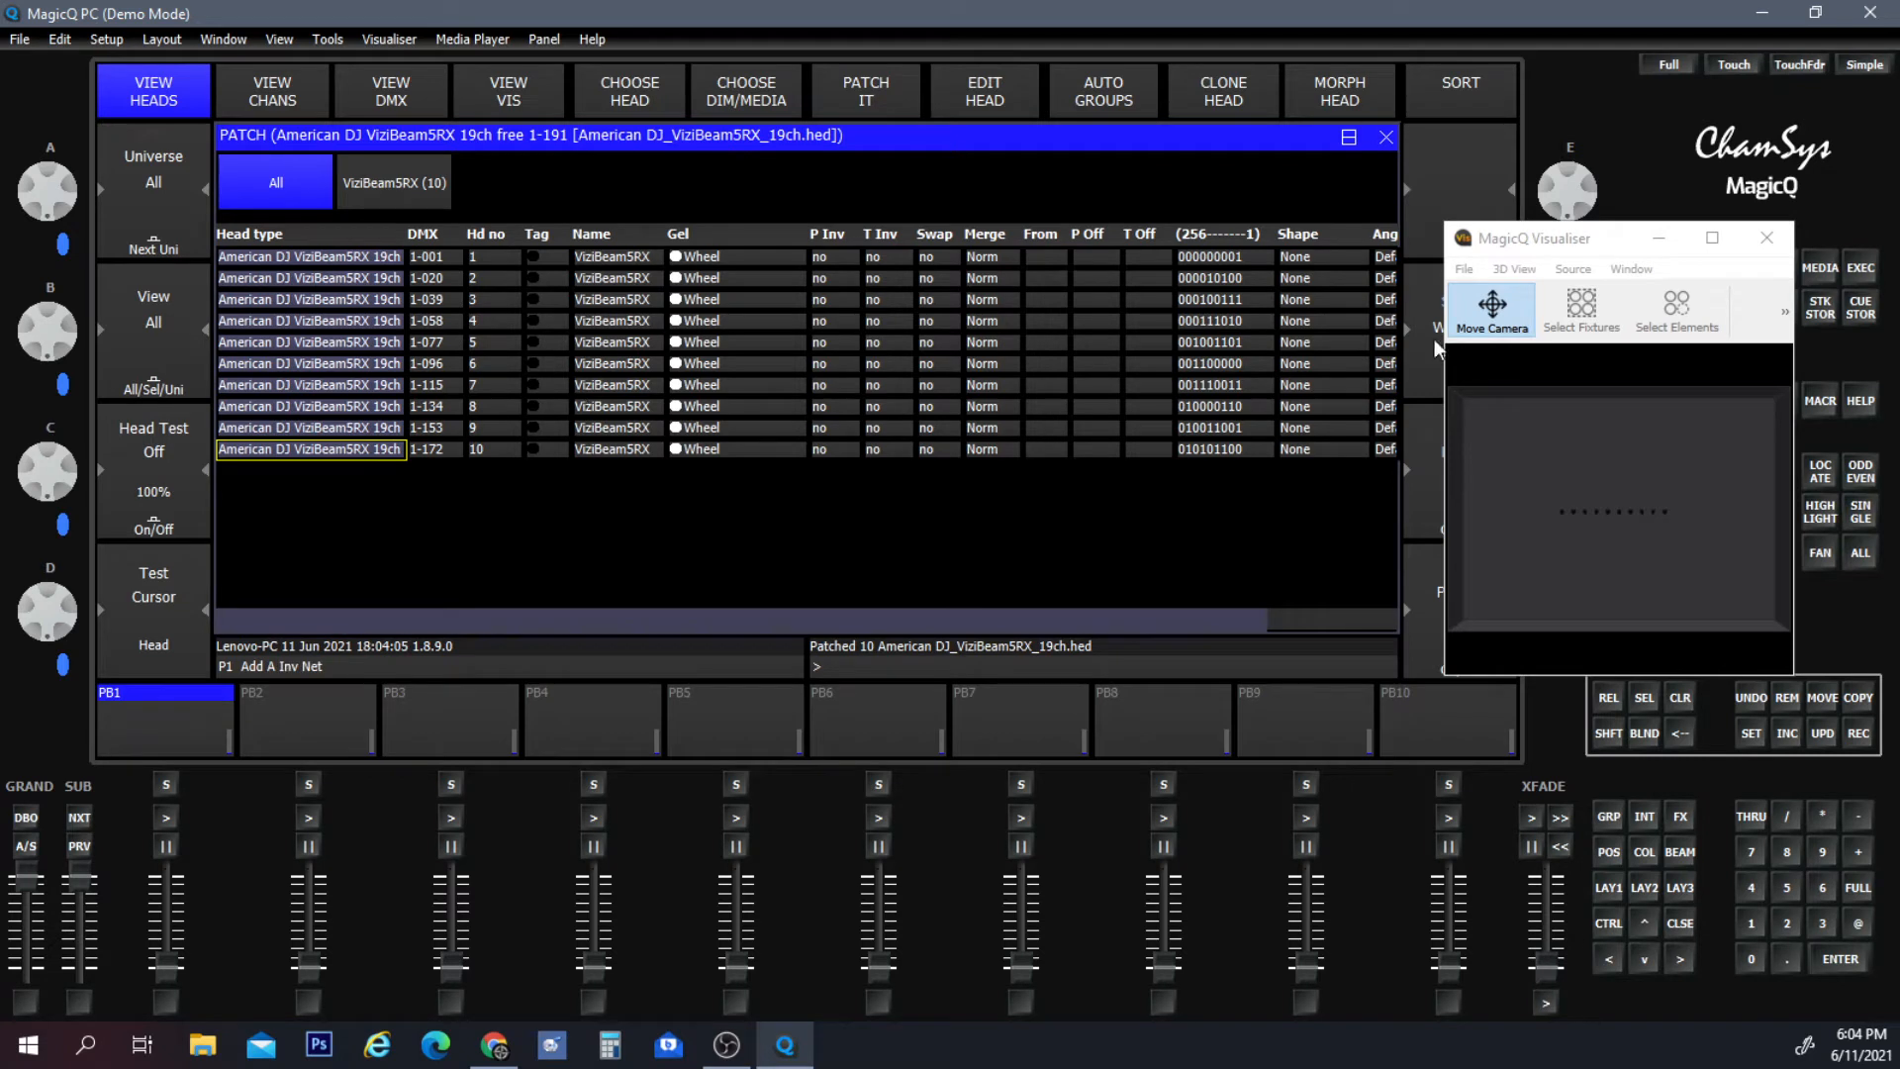
mouse_move(1549, 539)
mouse_down()
mouse_move(1539, 567)
mouse_move(1601, 603)
mouse_move(1481, 566)
mouse_move(1532, 552)
mouse_up()
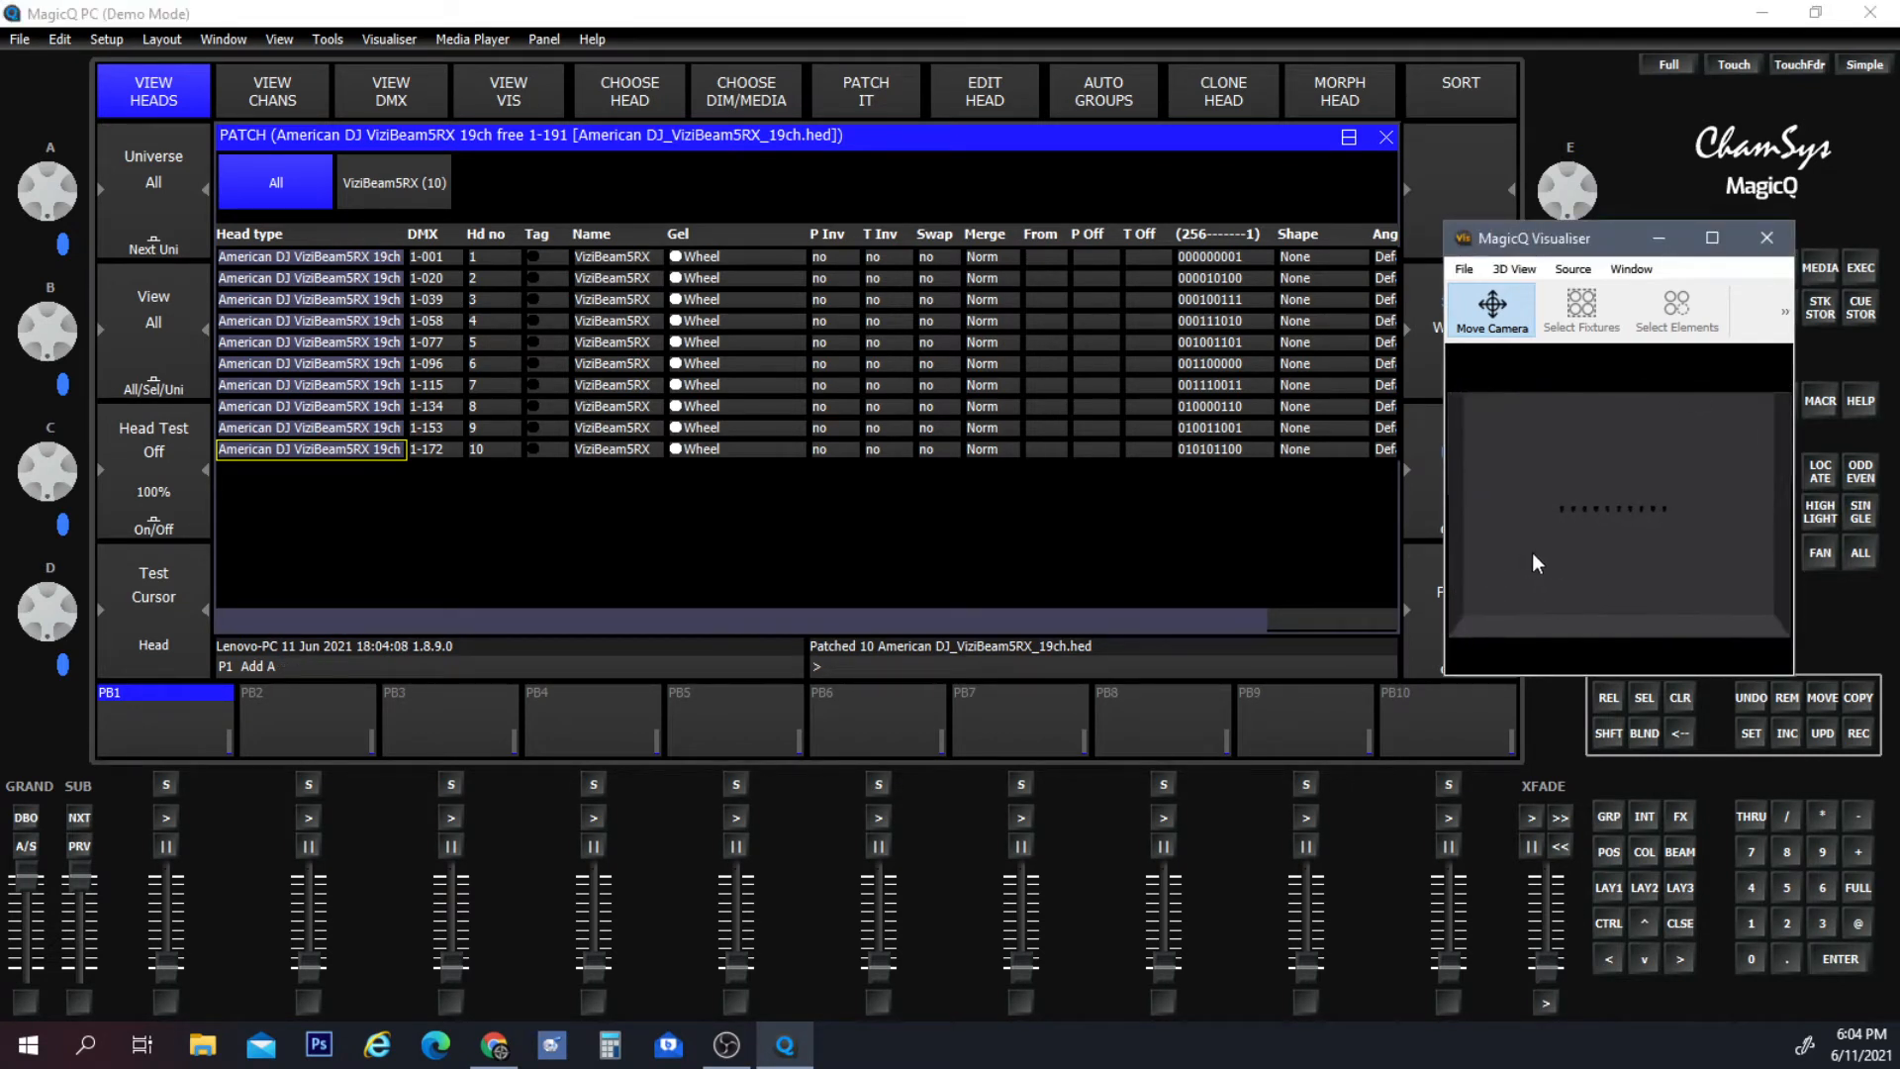
Open the group, position, colour and beam palette layout and locate the ViziBeam5RX group's heads.
click(1608, 887)
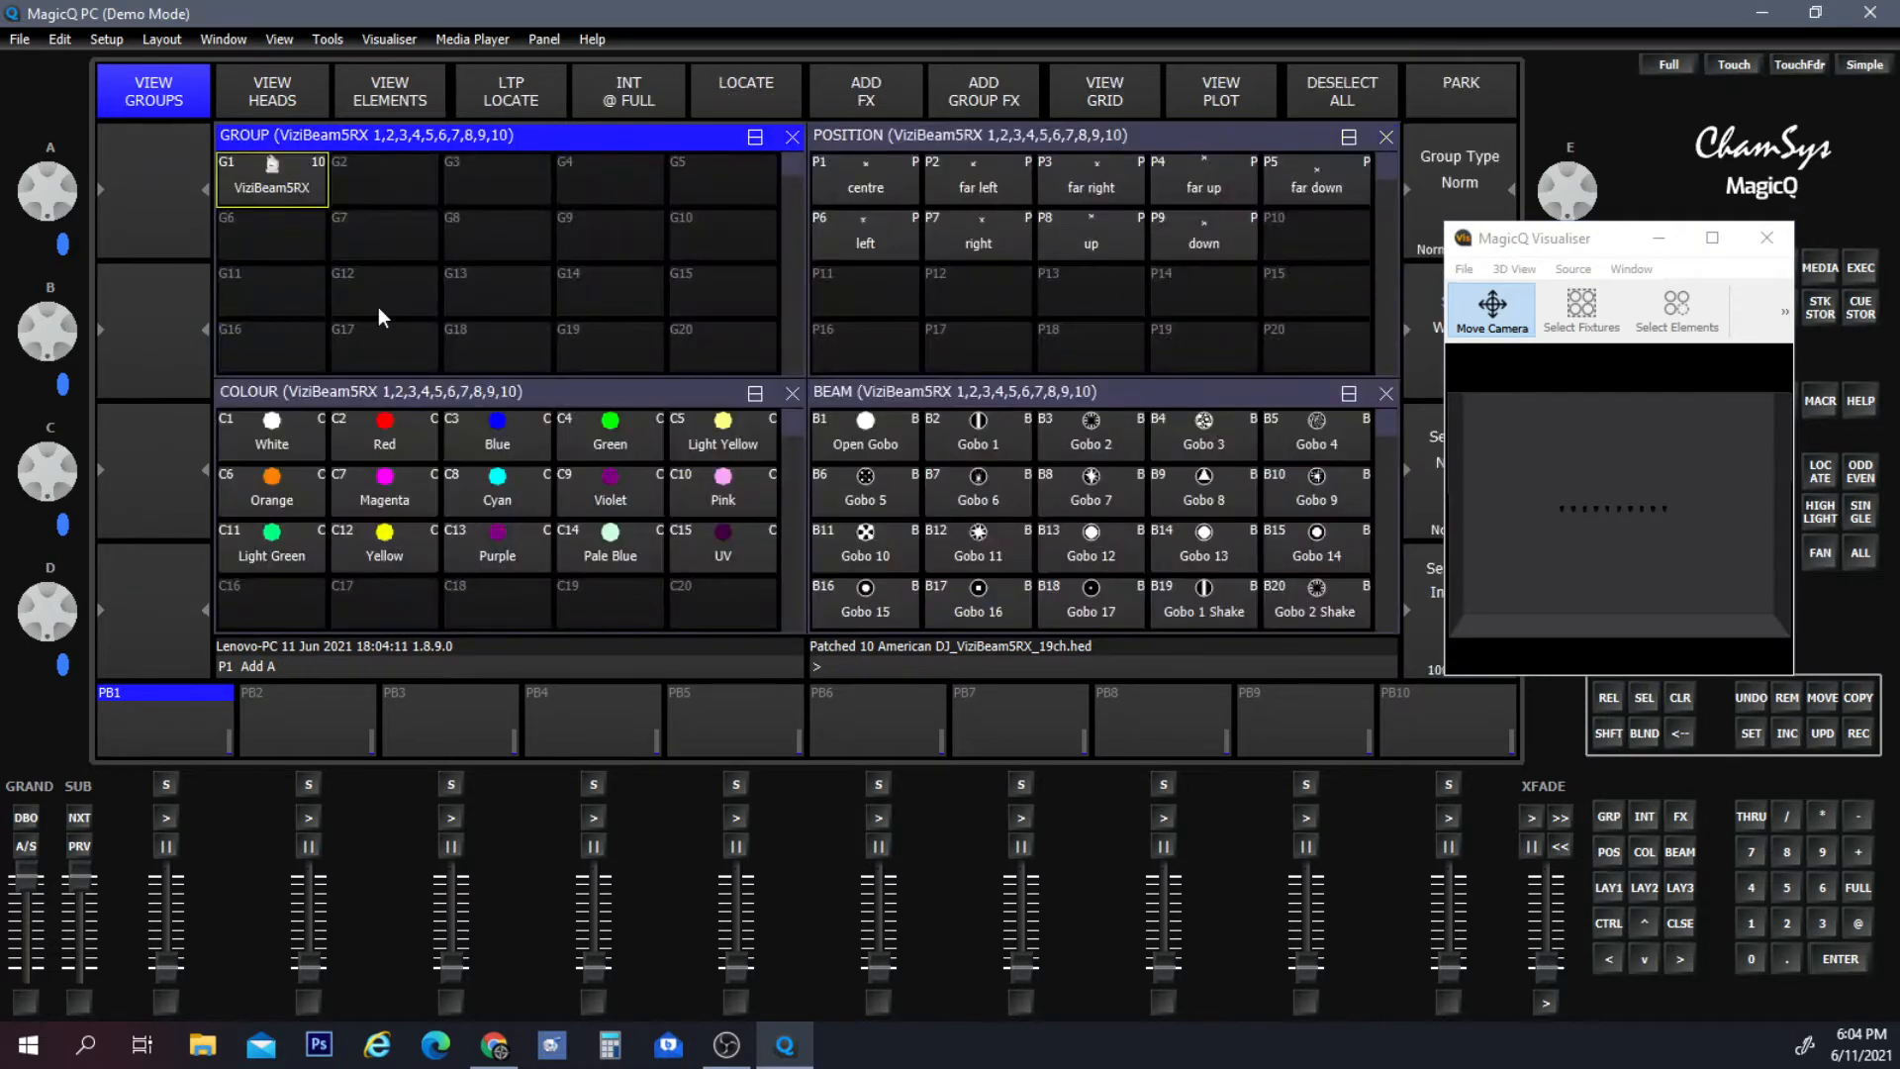
click(306, 175)
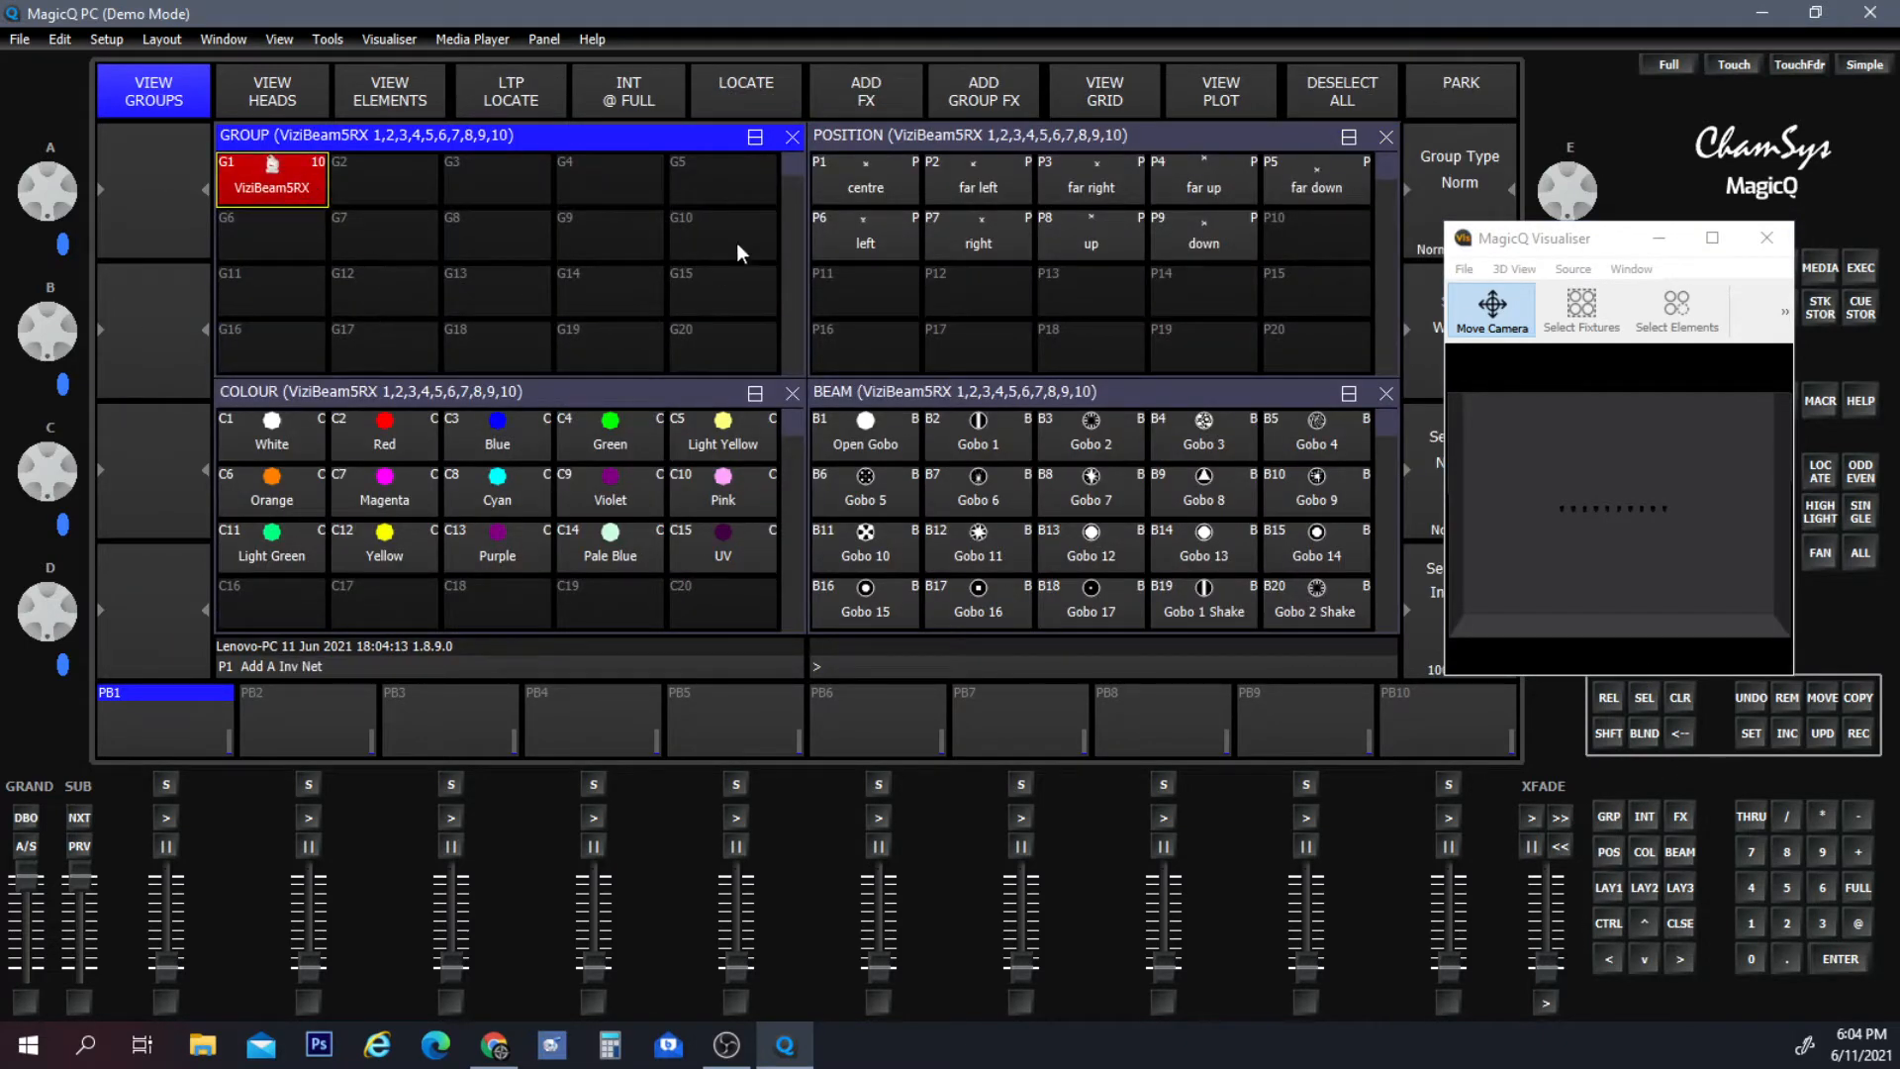
click(760, 91)
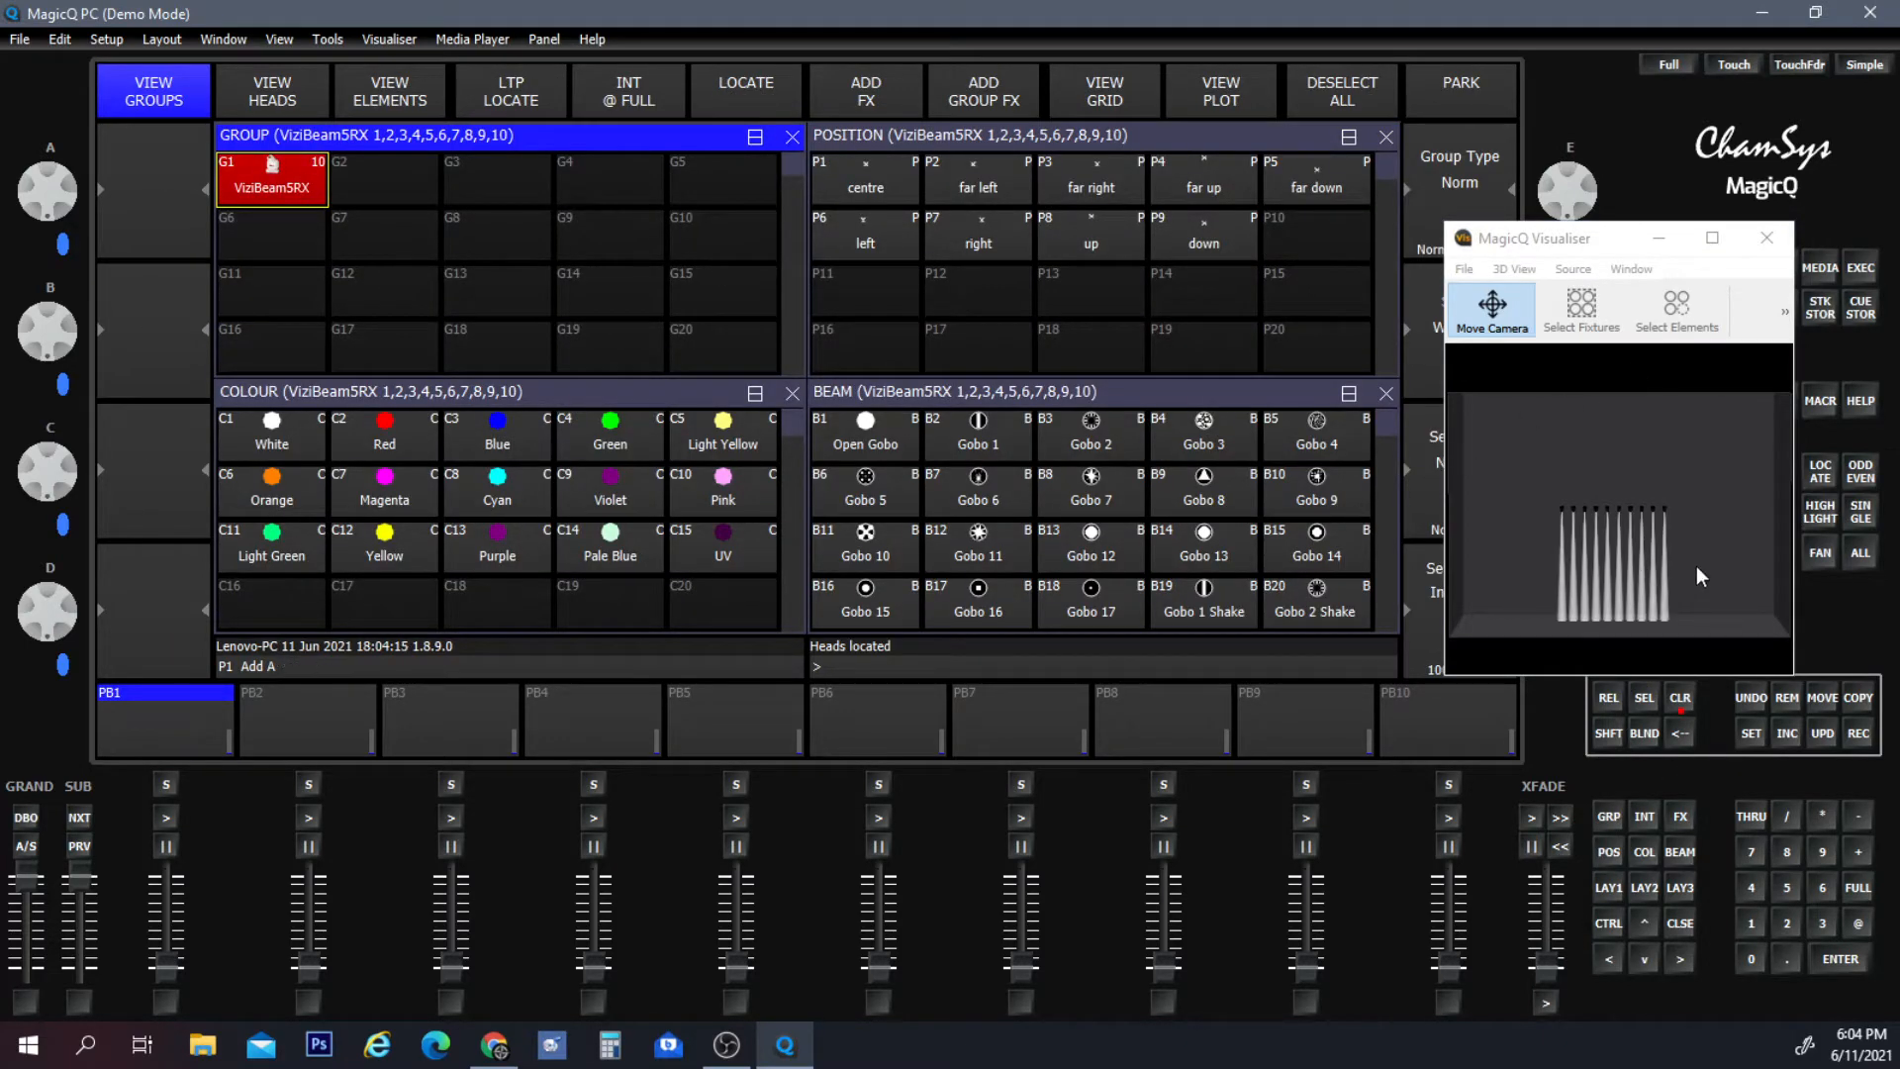
click(1652, 576)
drag(1653, 576, 1679, 533)
Try the colour palettes on the located heads one after another, from White through UV, checking each in the visualiser.
click(296, 443)
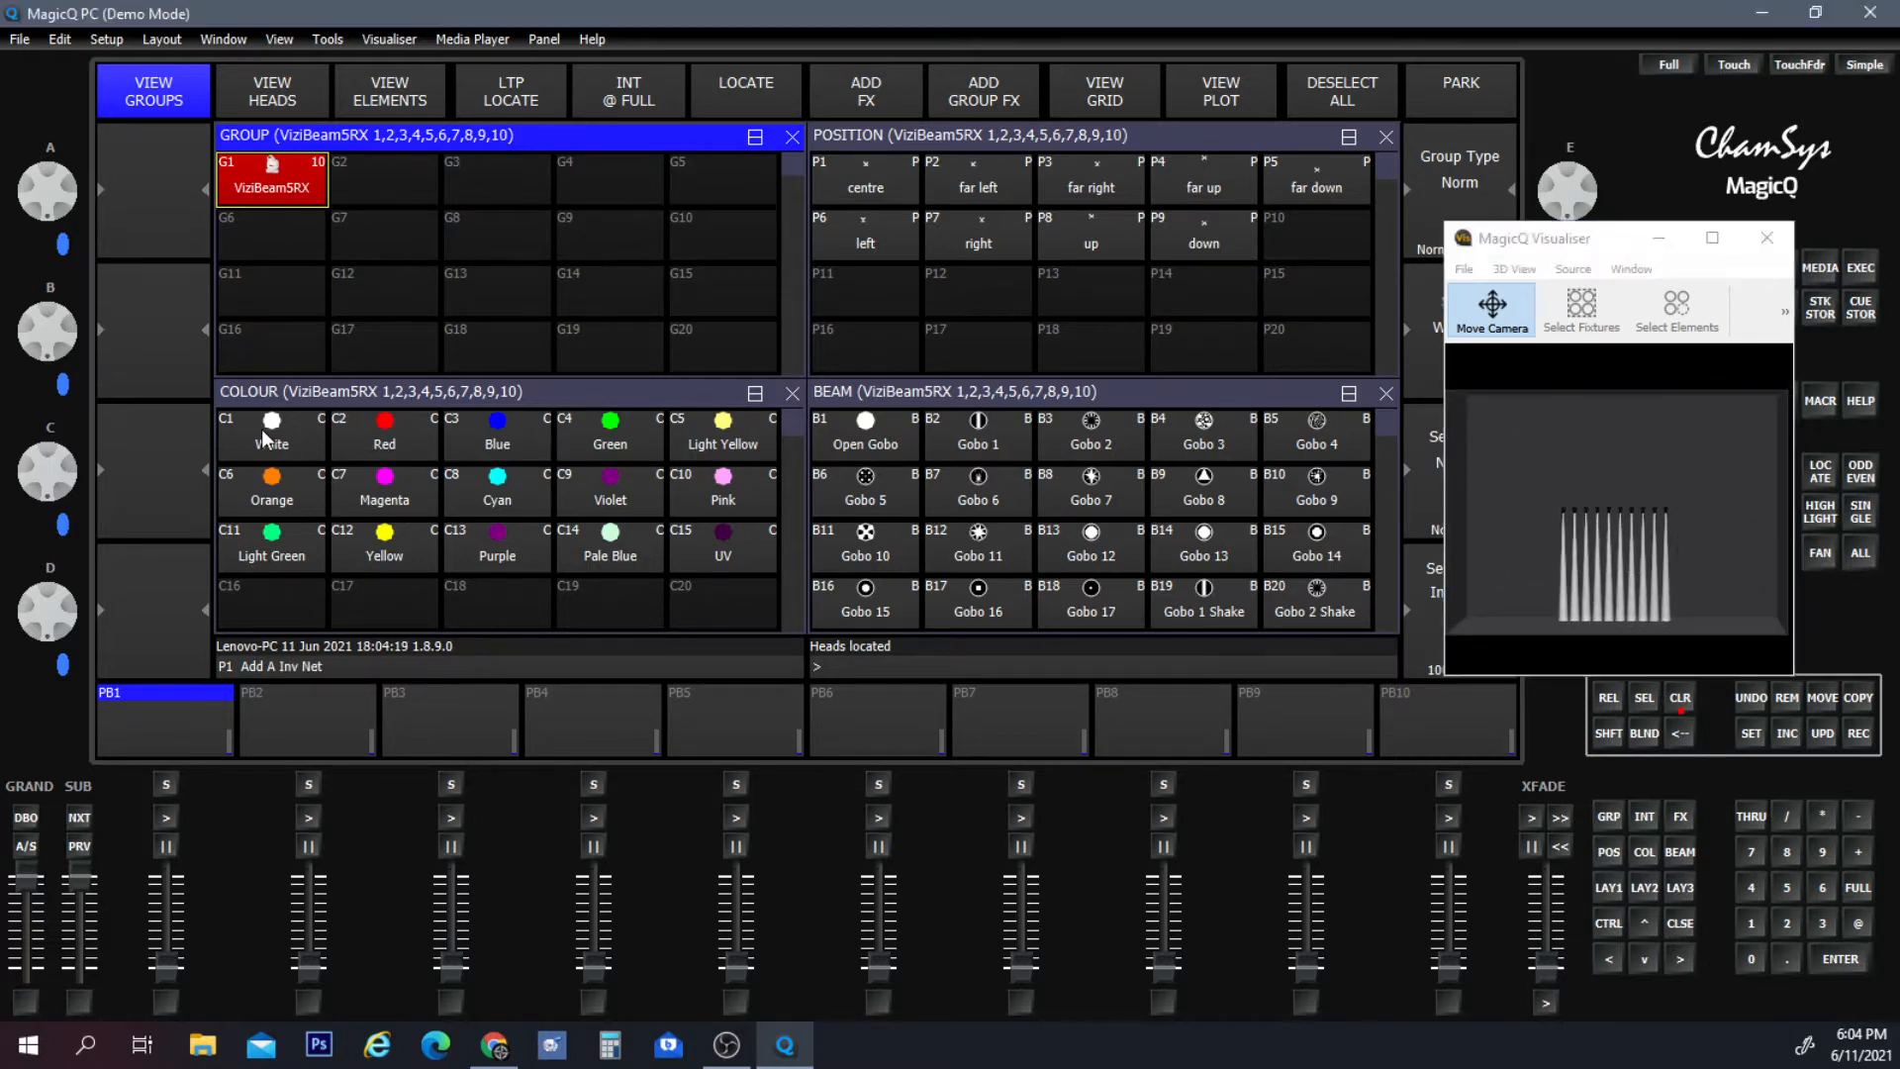
click(369, 450)
click(500, 450)
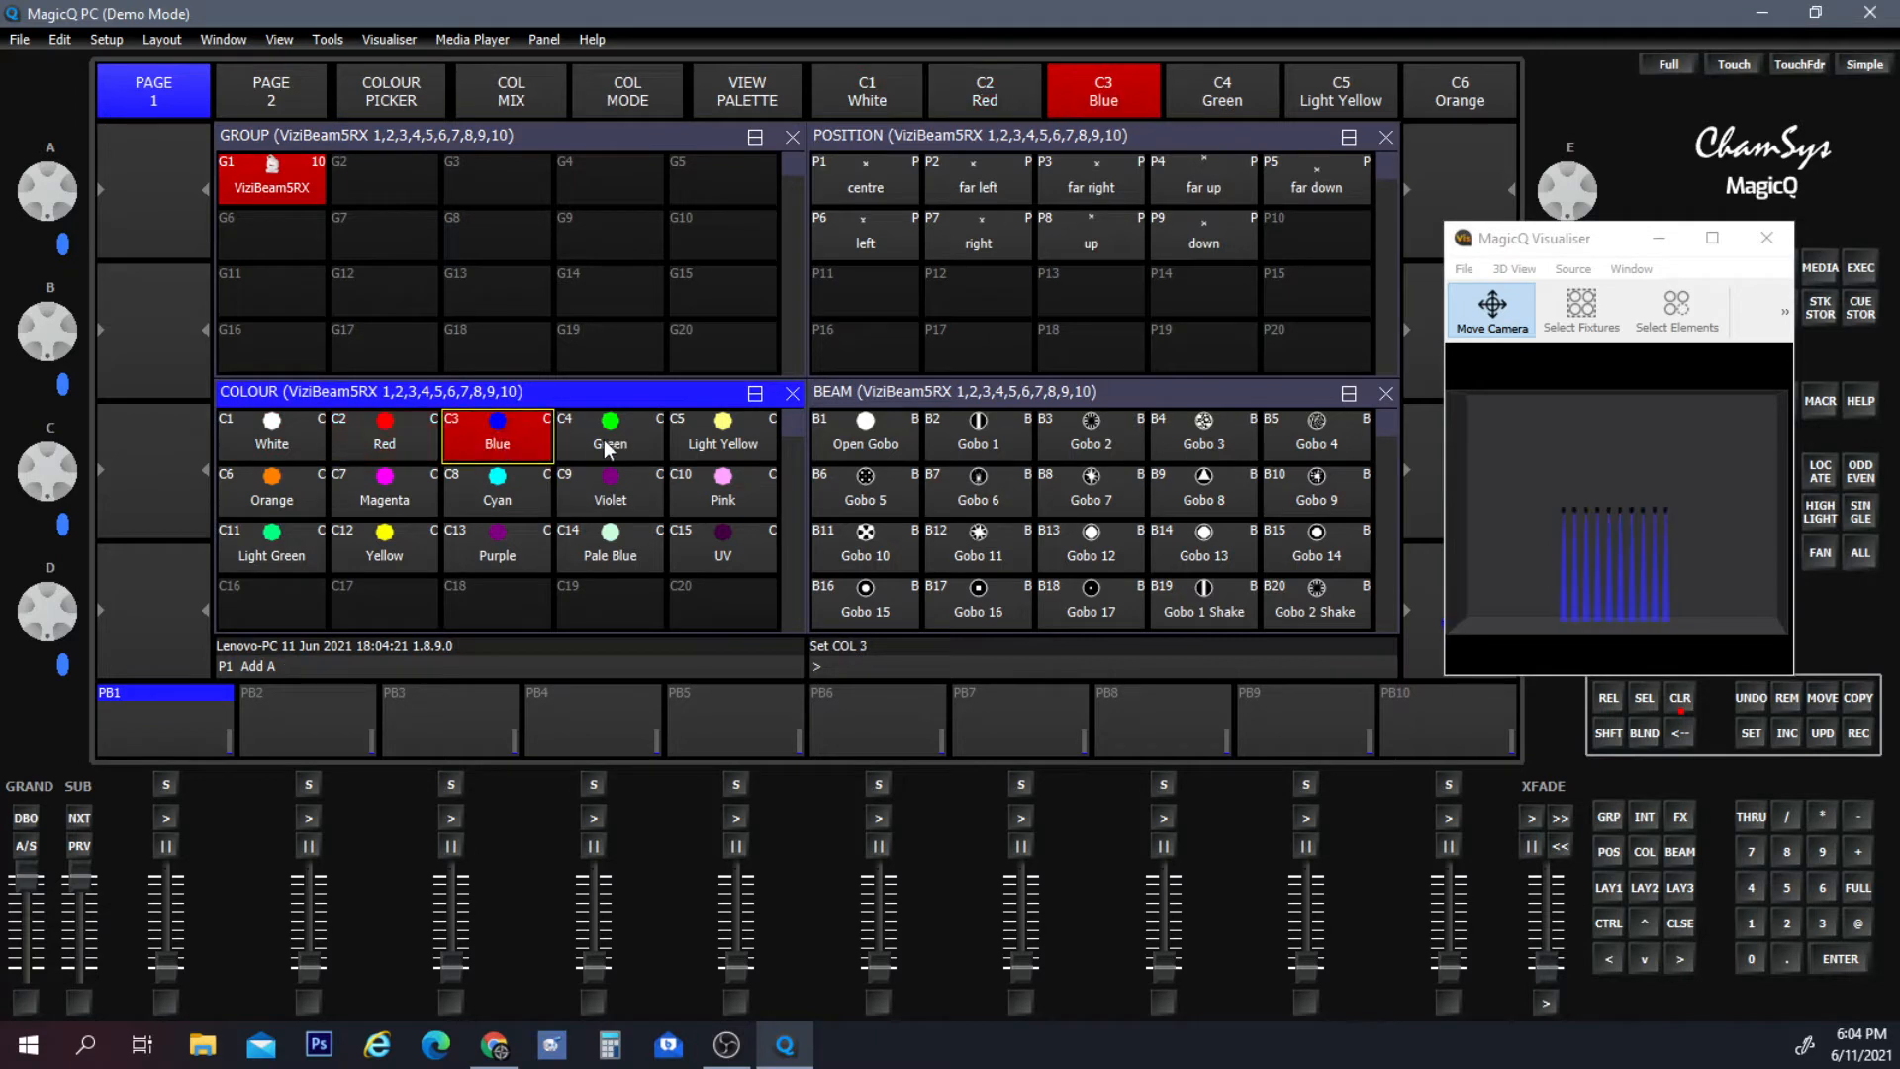
click(611, 450)
click(740, 453)
click(289, 502)
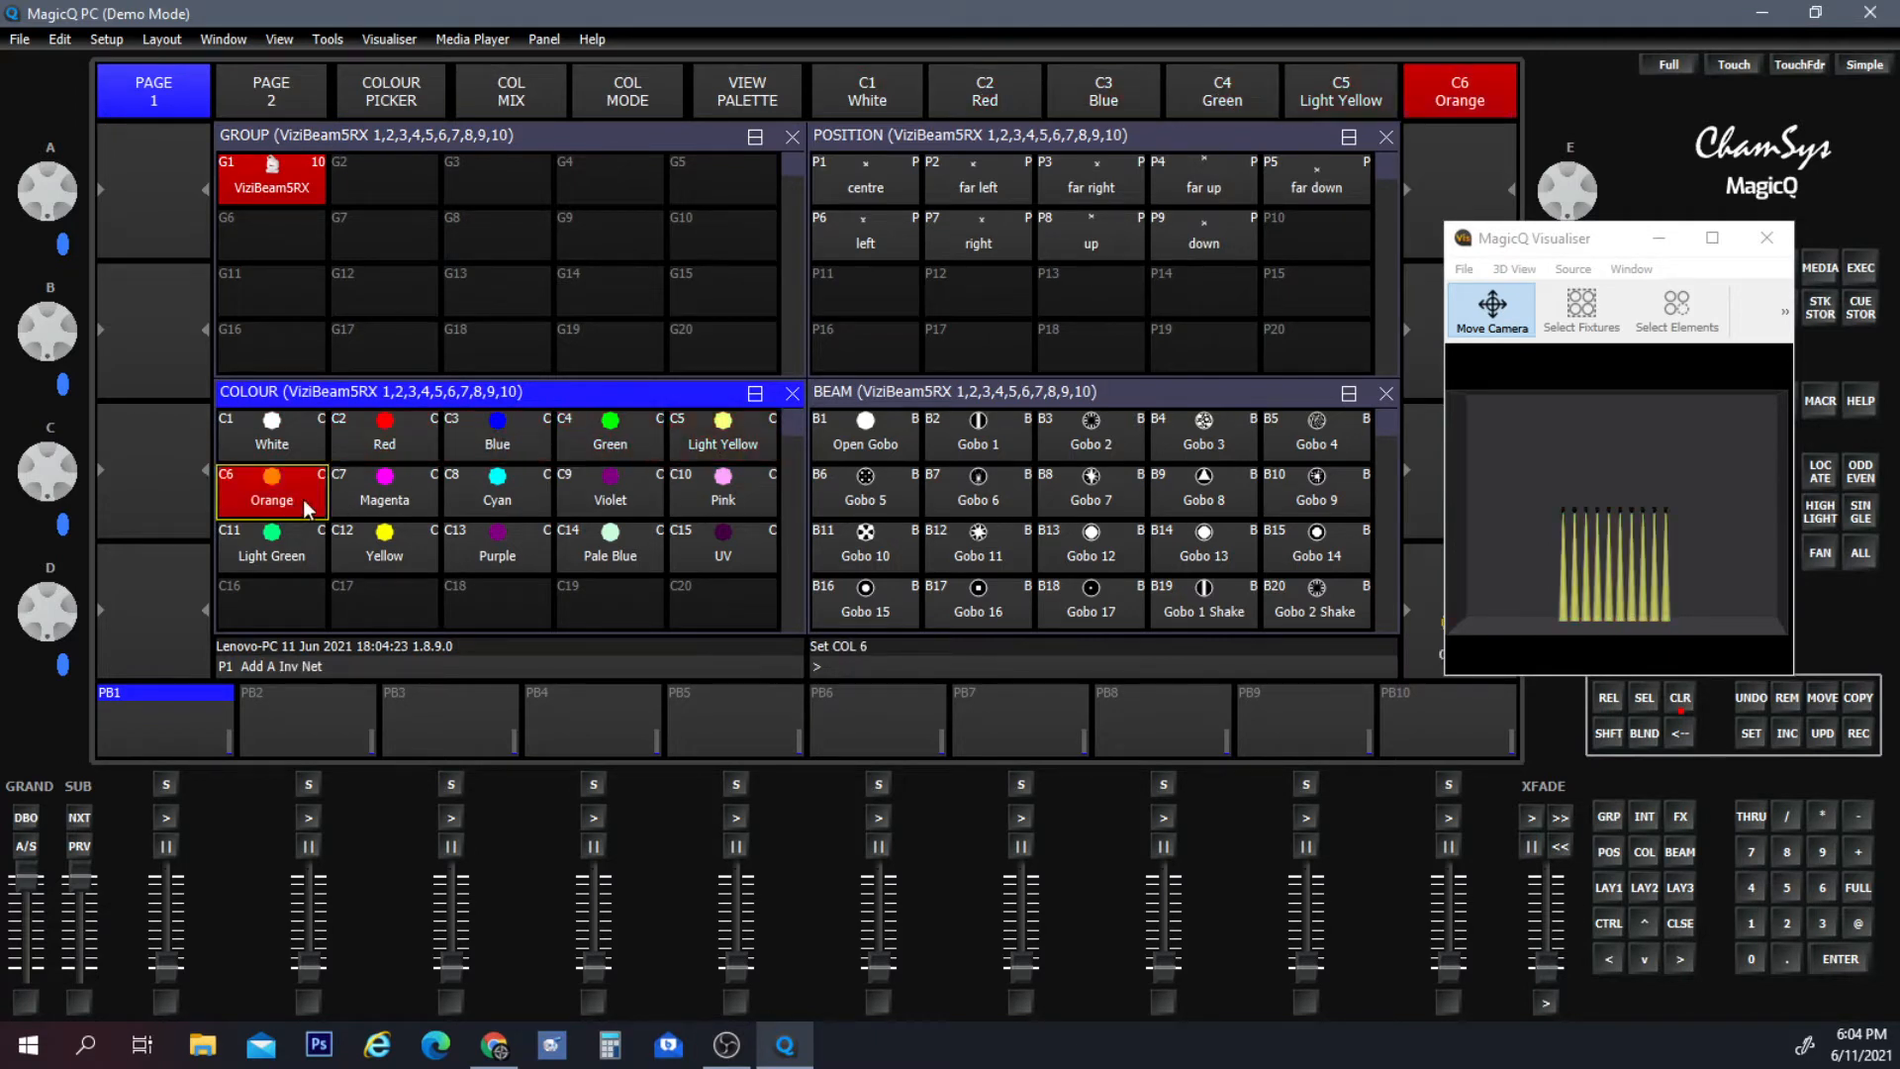
click(364, 503)
click(495, 495)
click(584, 485)
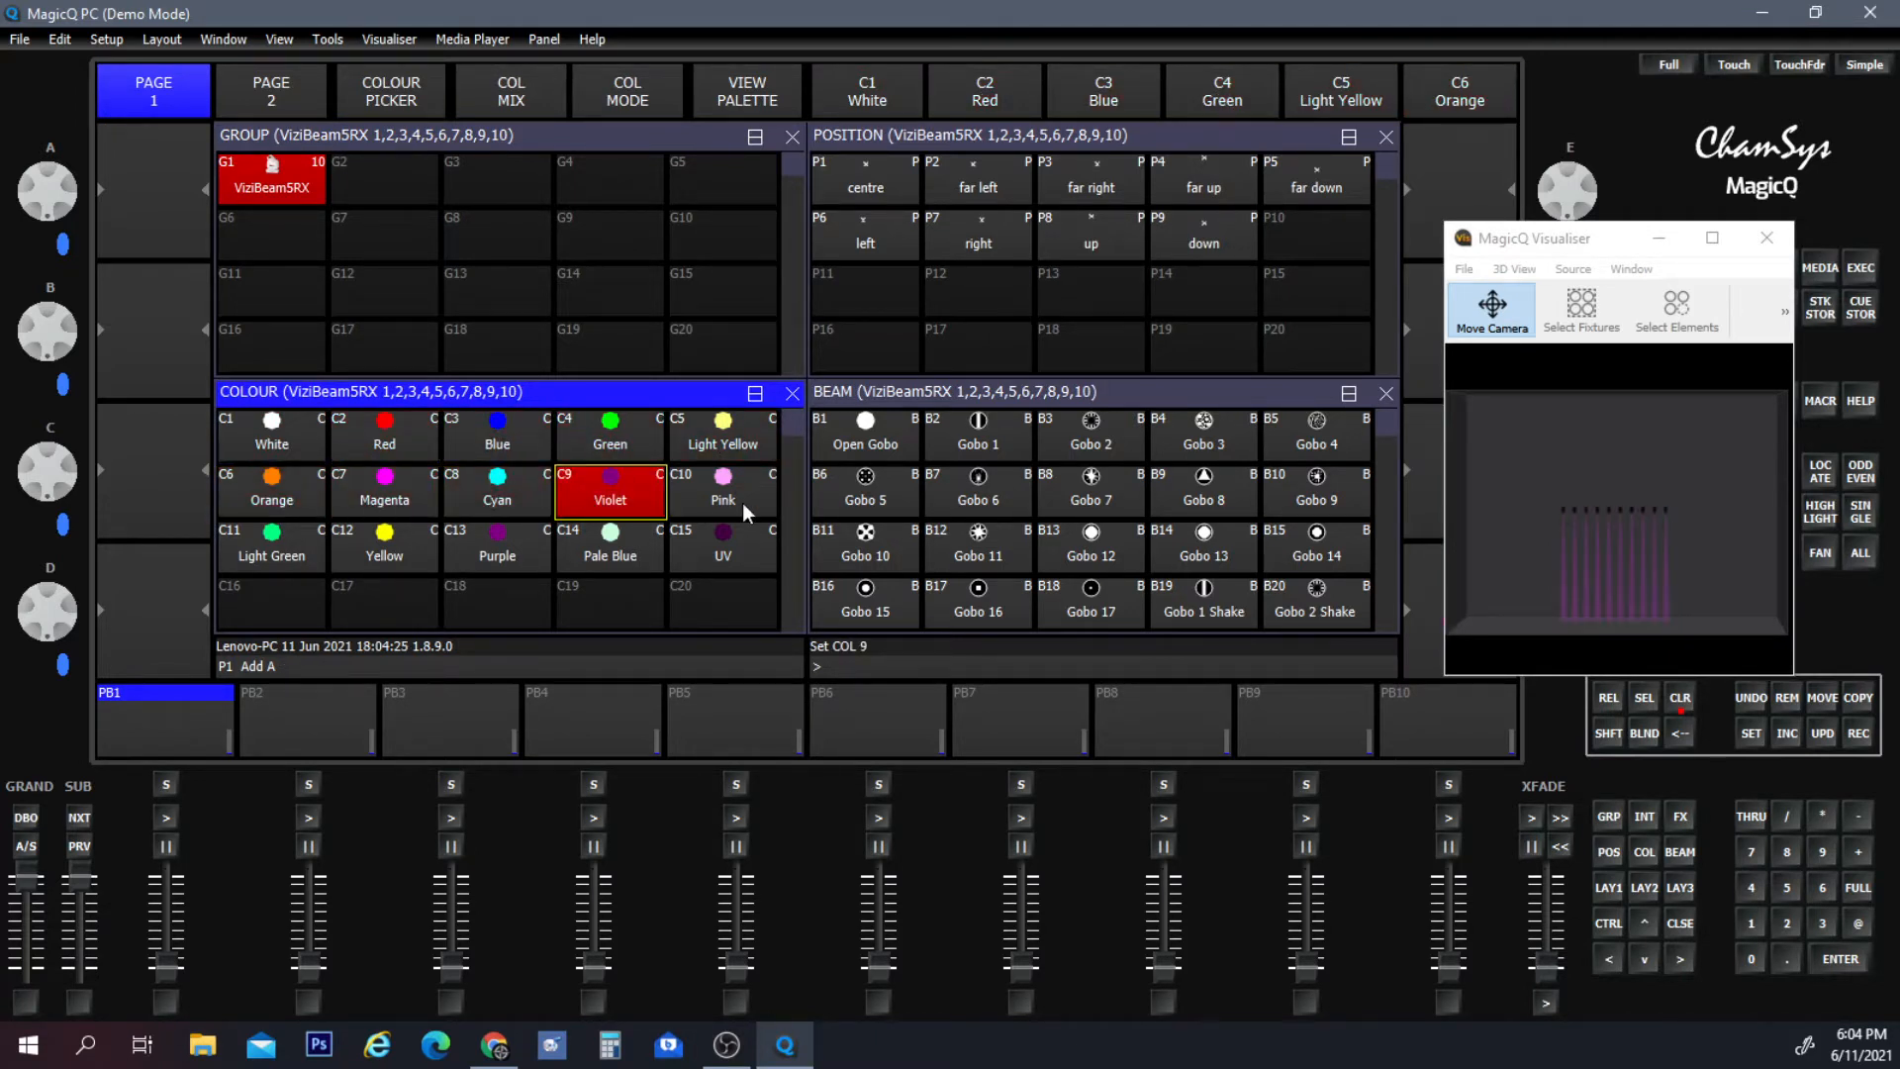
click(742, 503)
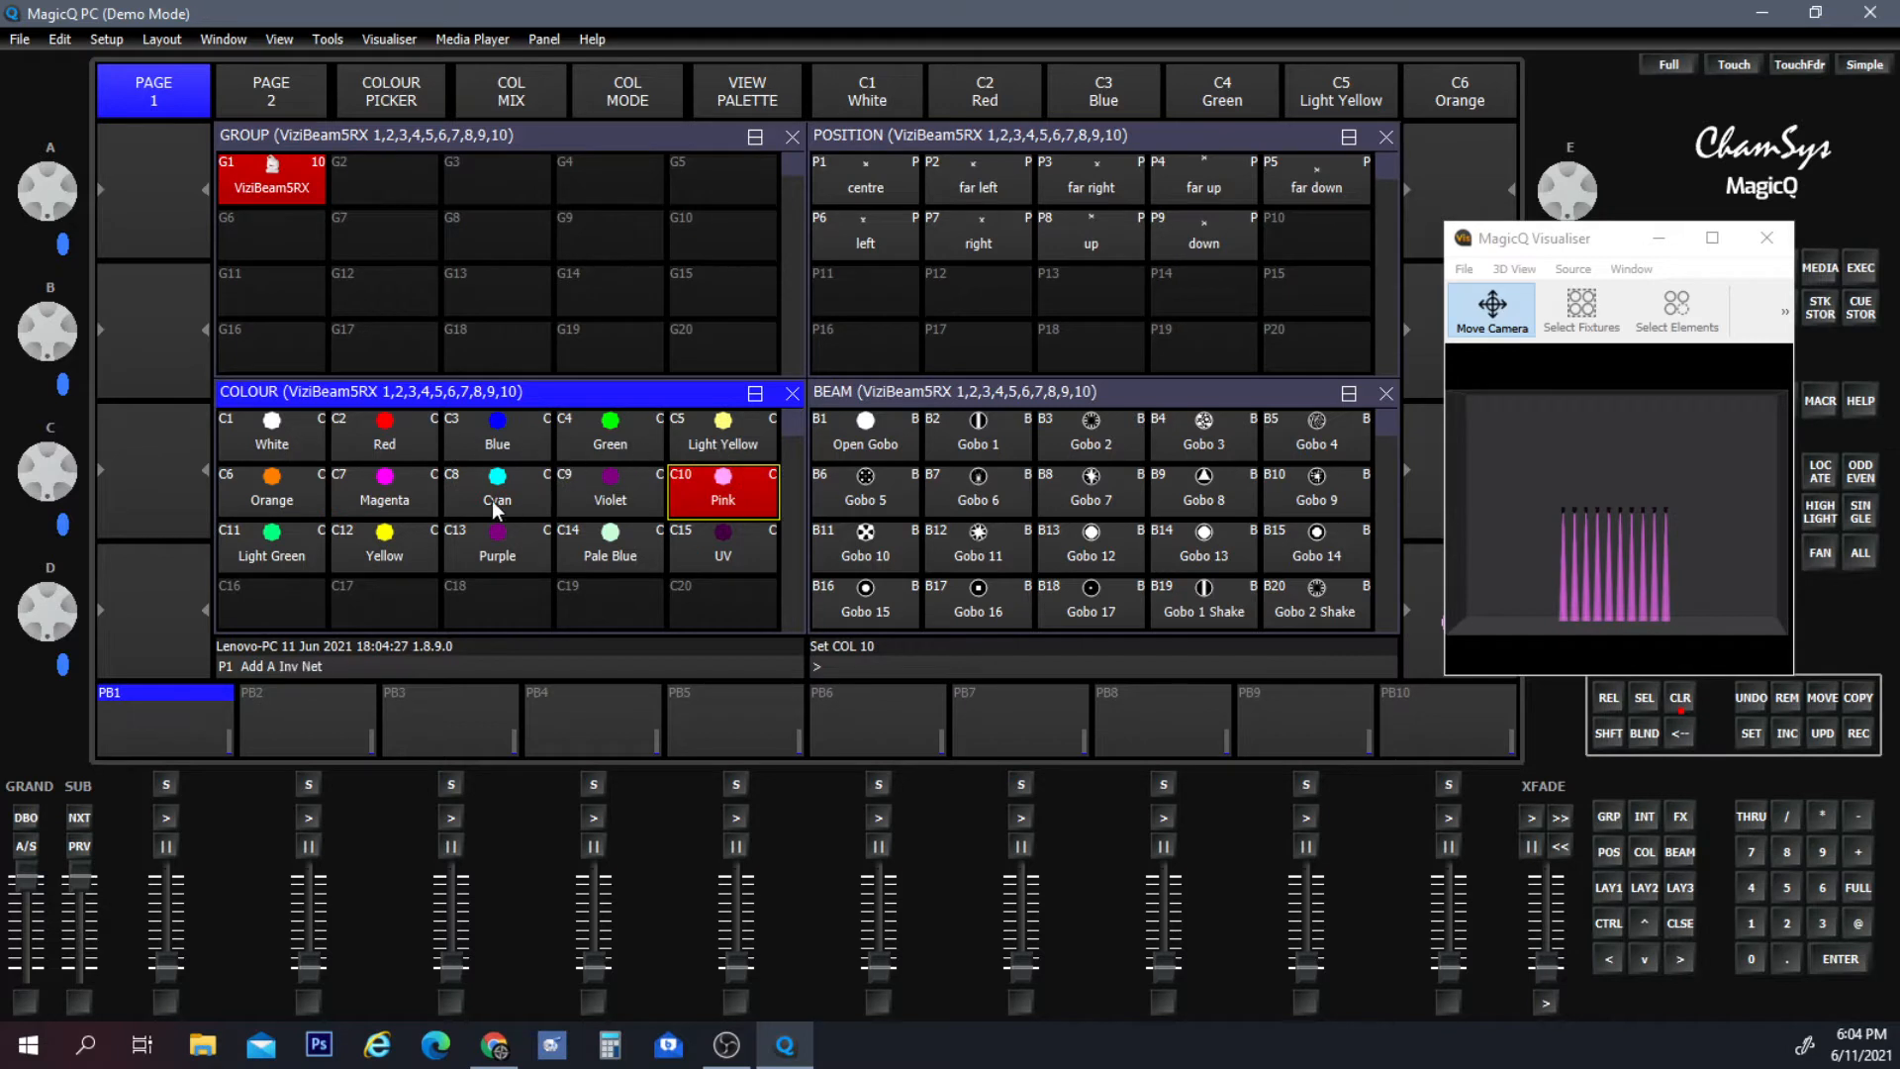
click(252, 550)
click(426, 541)
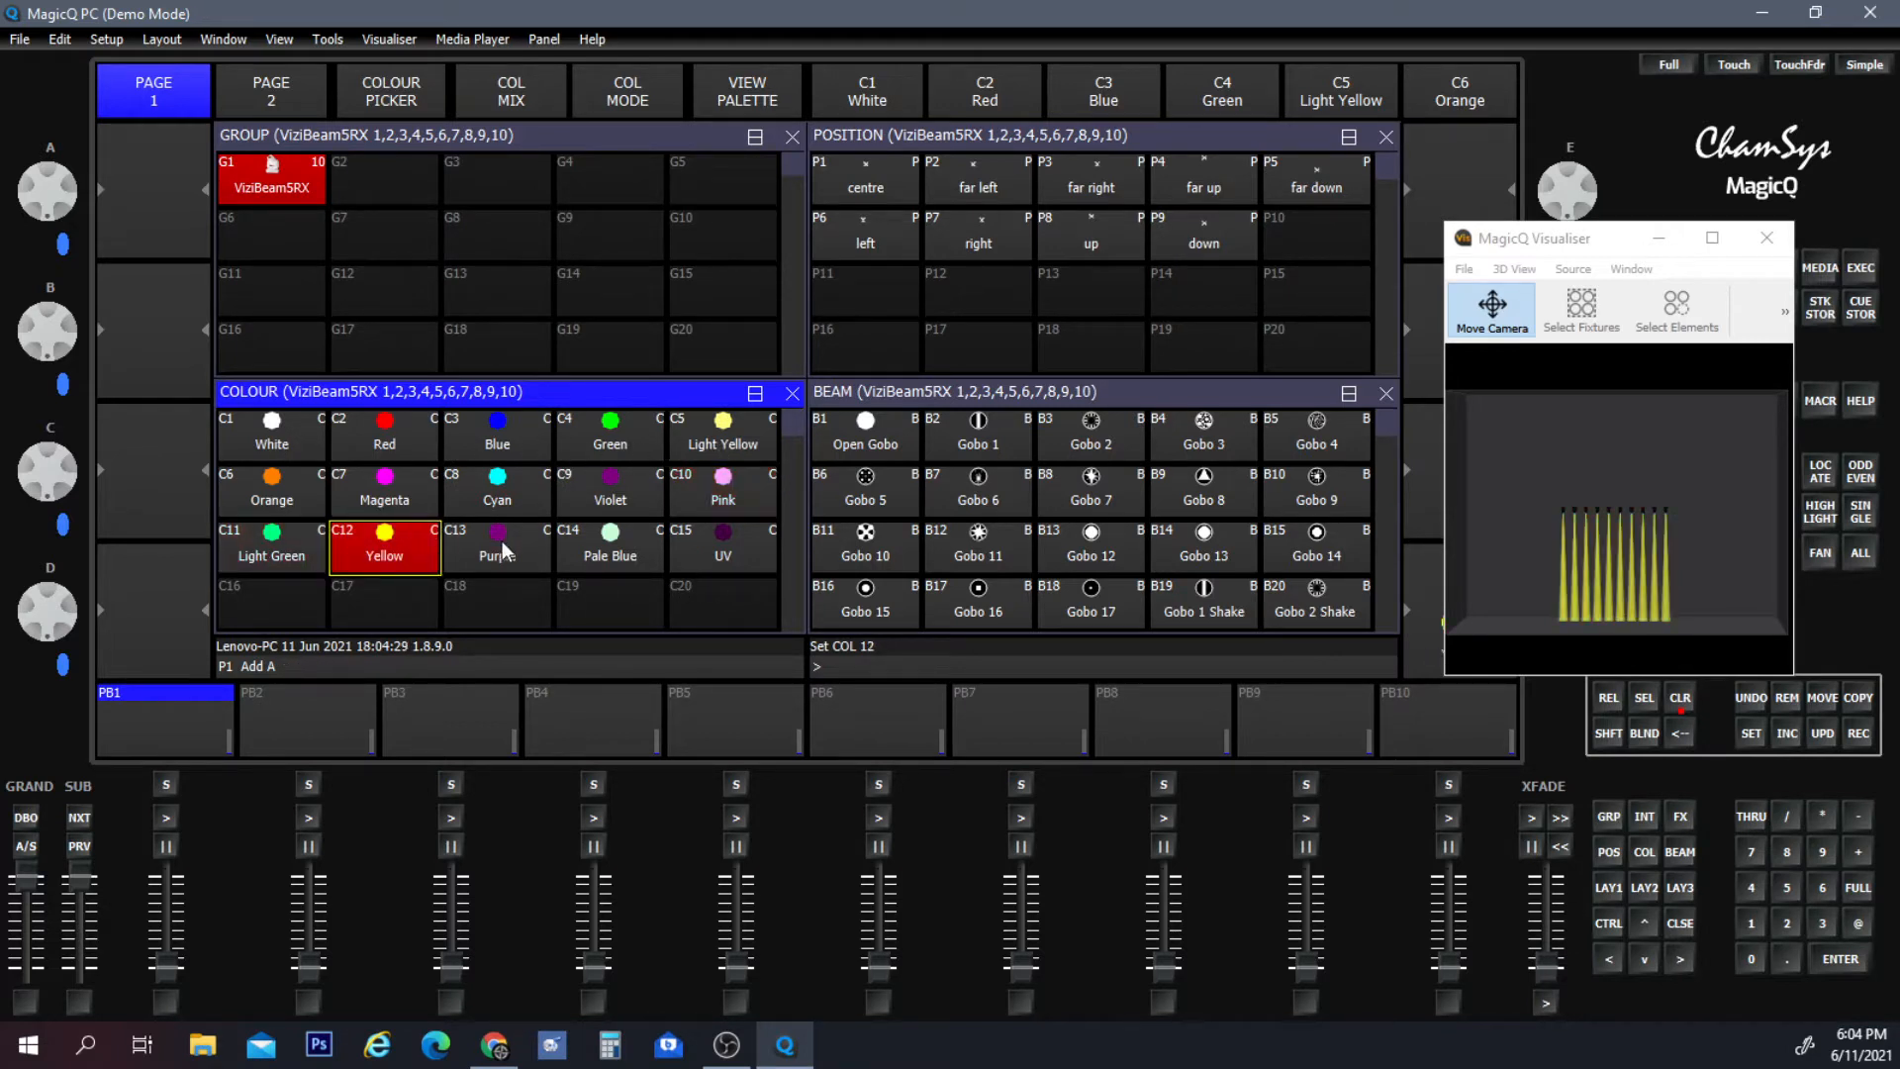
click(502, 541)
click(585, 540)
click(700, 534)
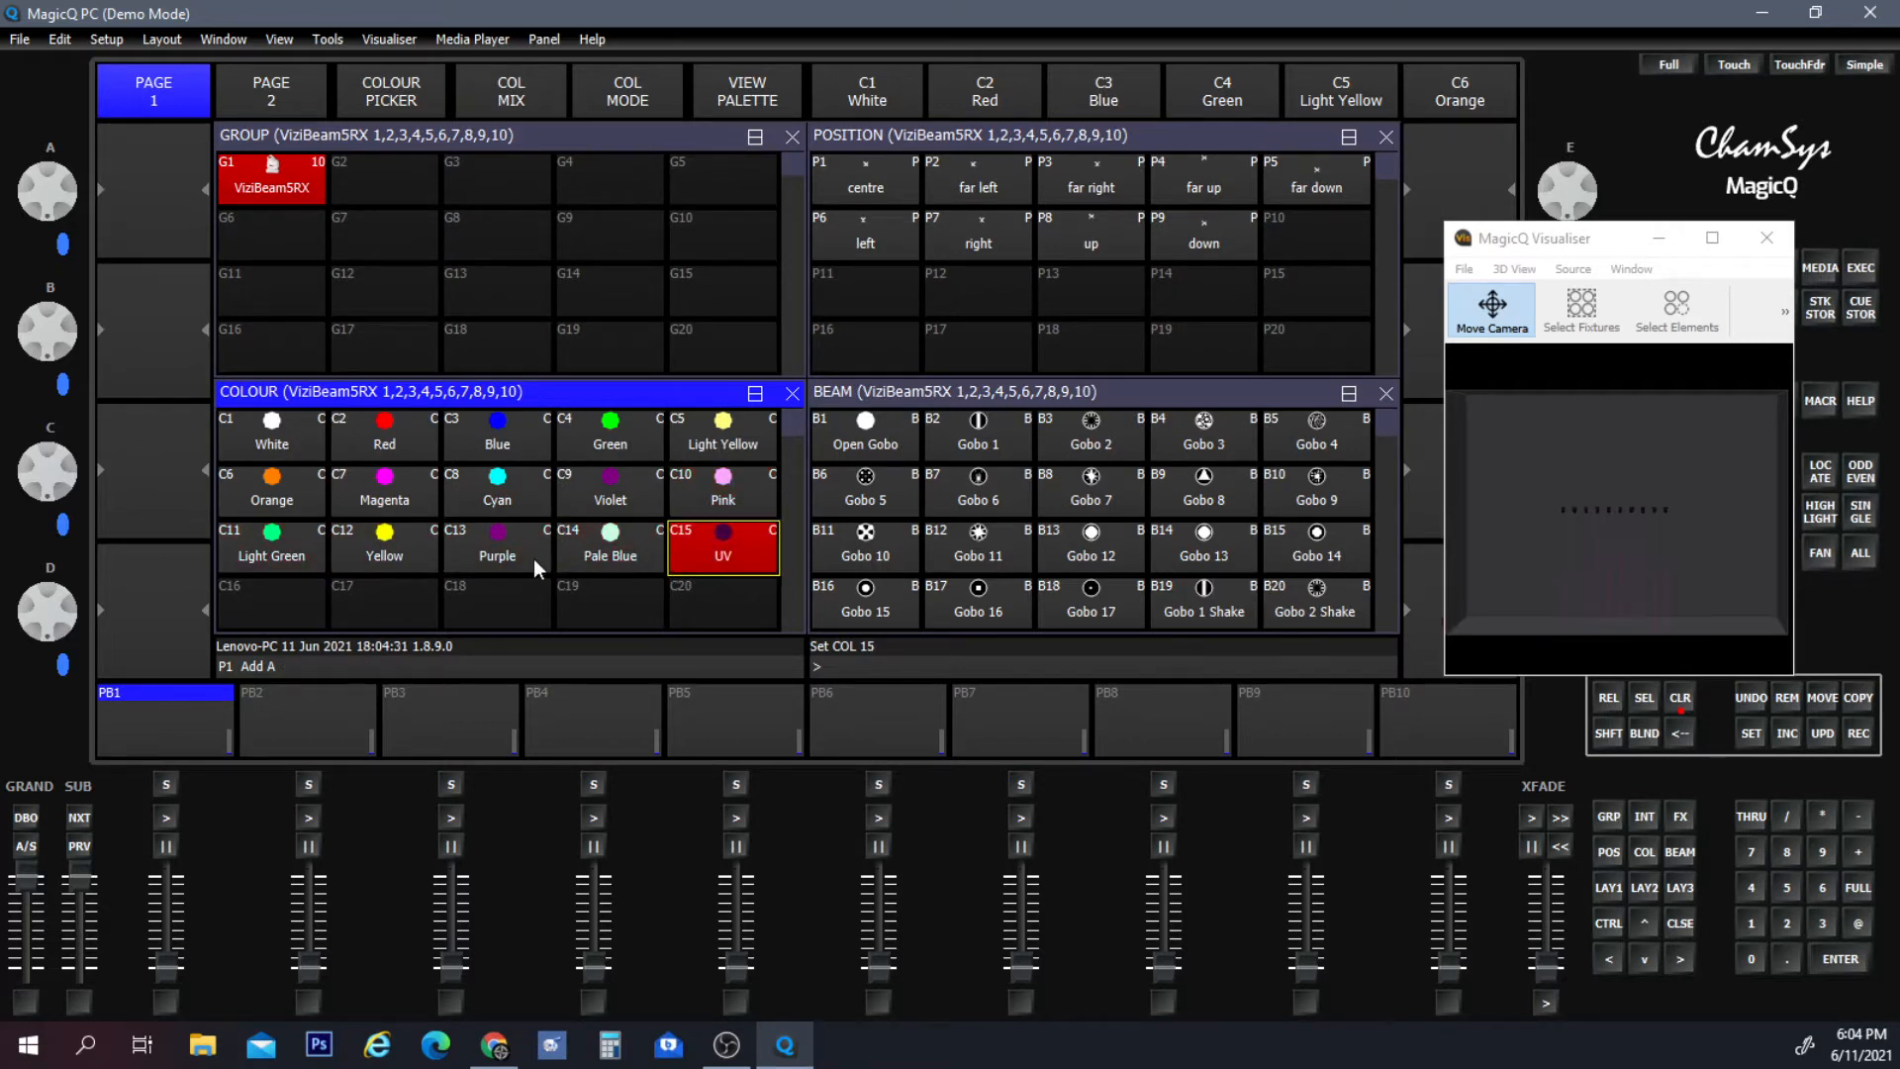
click(456, 549)
click(387, 559)
click(738, 550)
Set the heads to White and apply Gobo 11, checking the beams in the visualiser.
click(262, 445)
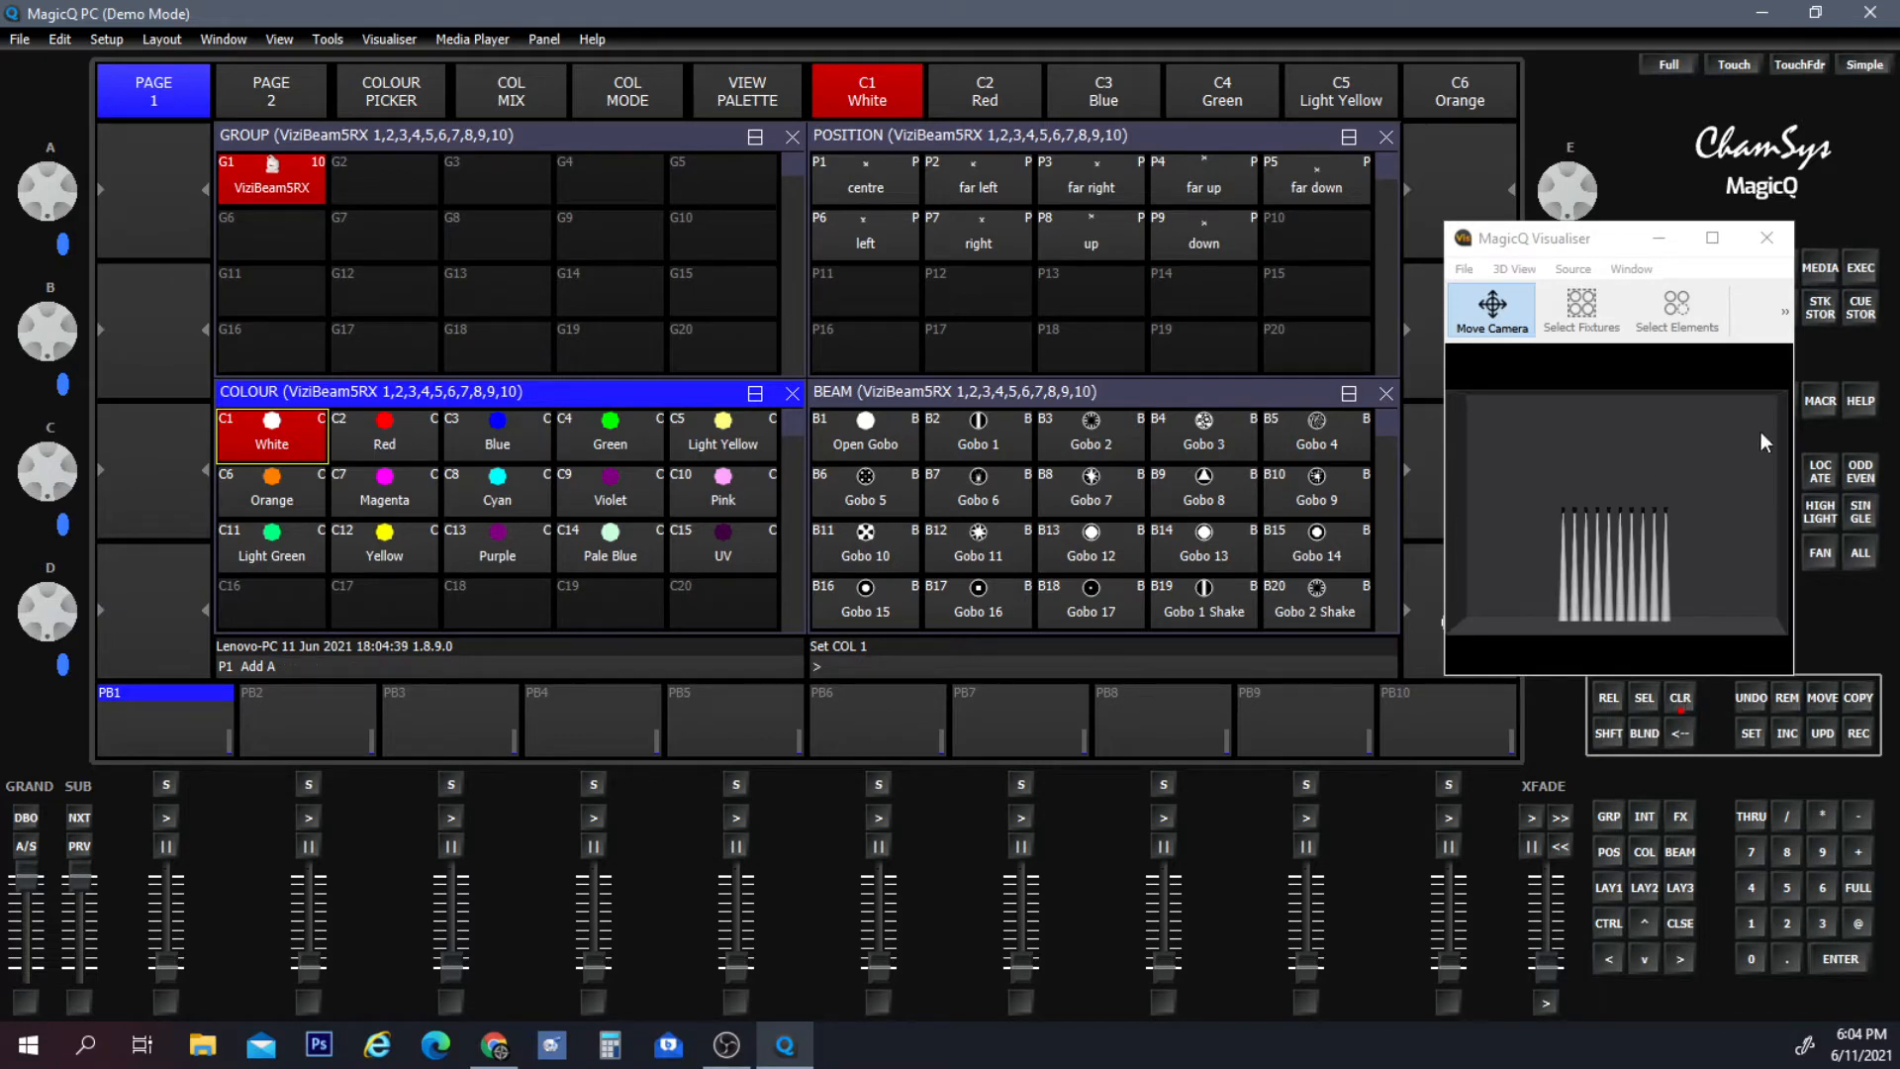
mouse_move(1750, 492)
mouse_down()
mouse_move(1687, 566)
mouse_move(1743, 507)
mouse_up()
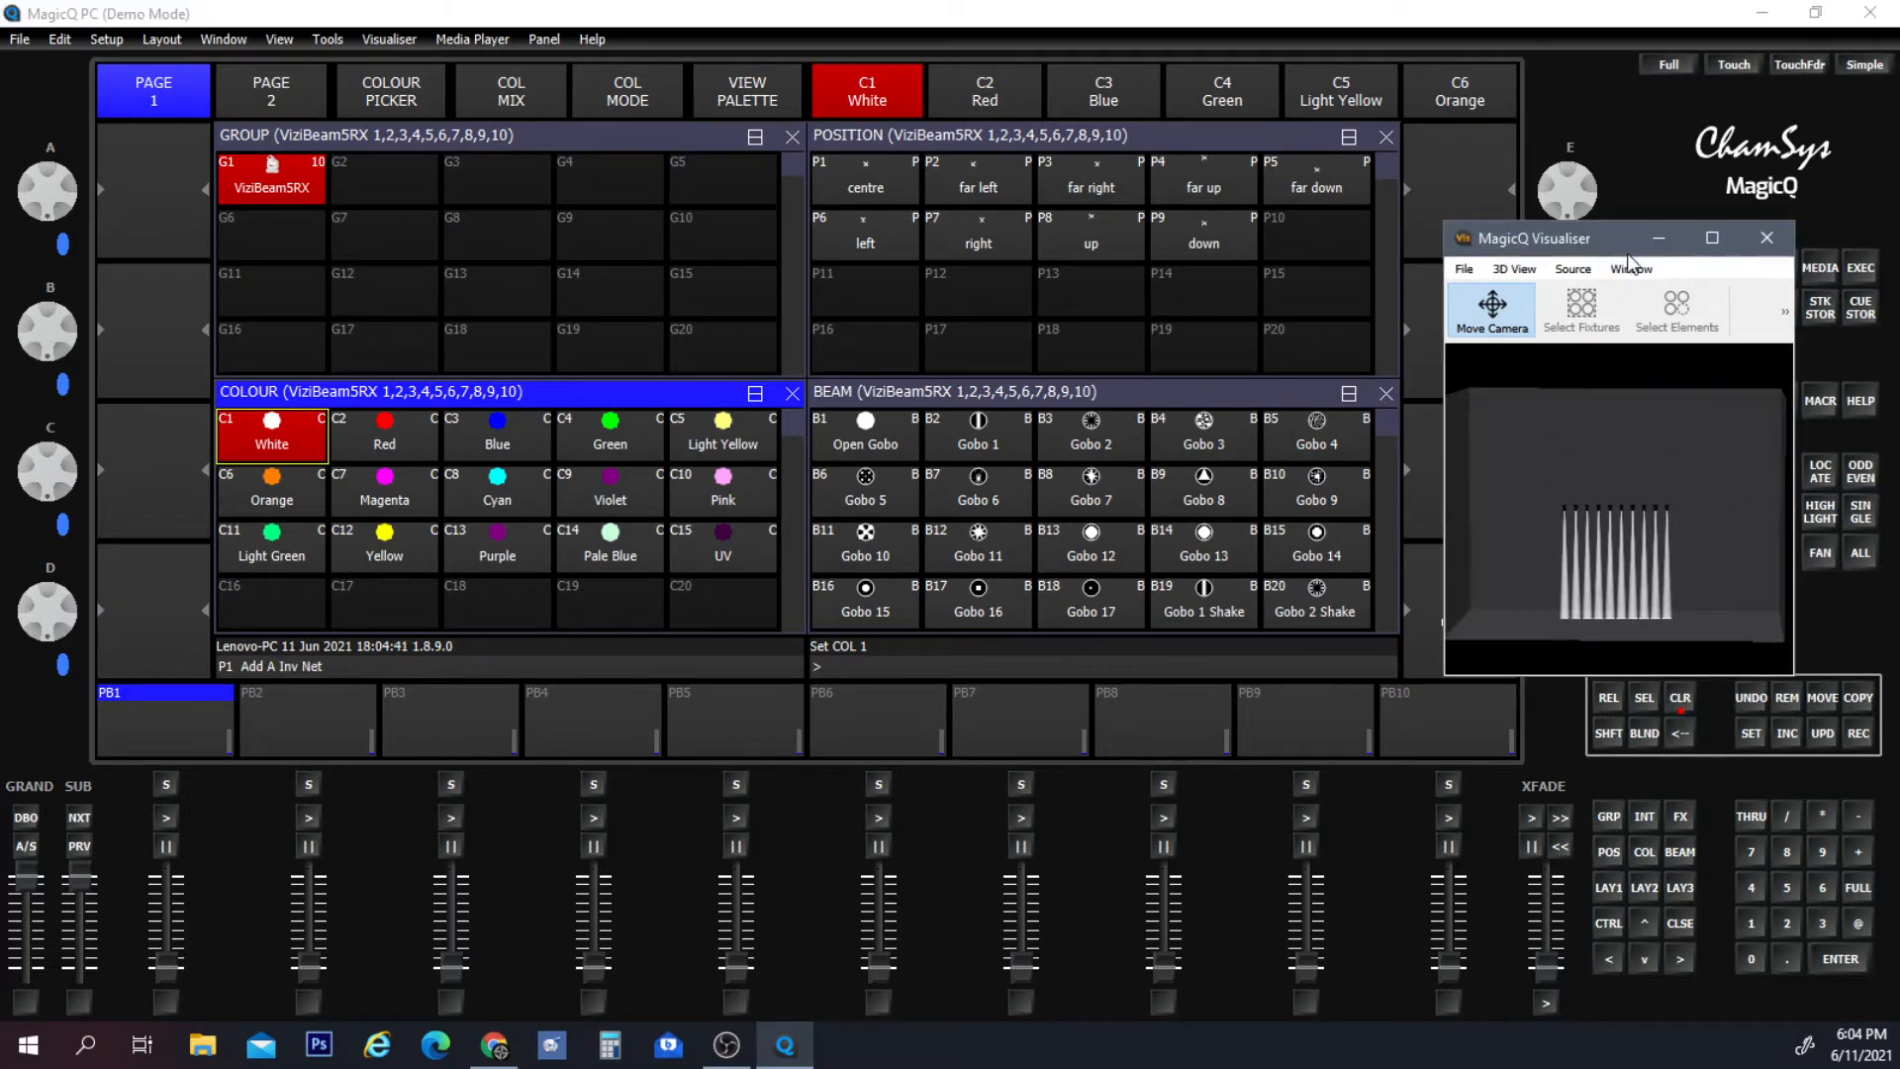
click(991, 537)
drag(1685, 505, 1730, 570)
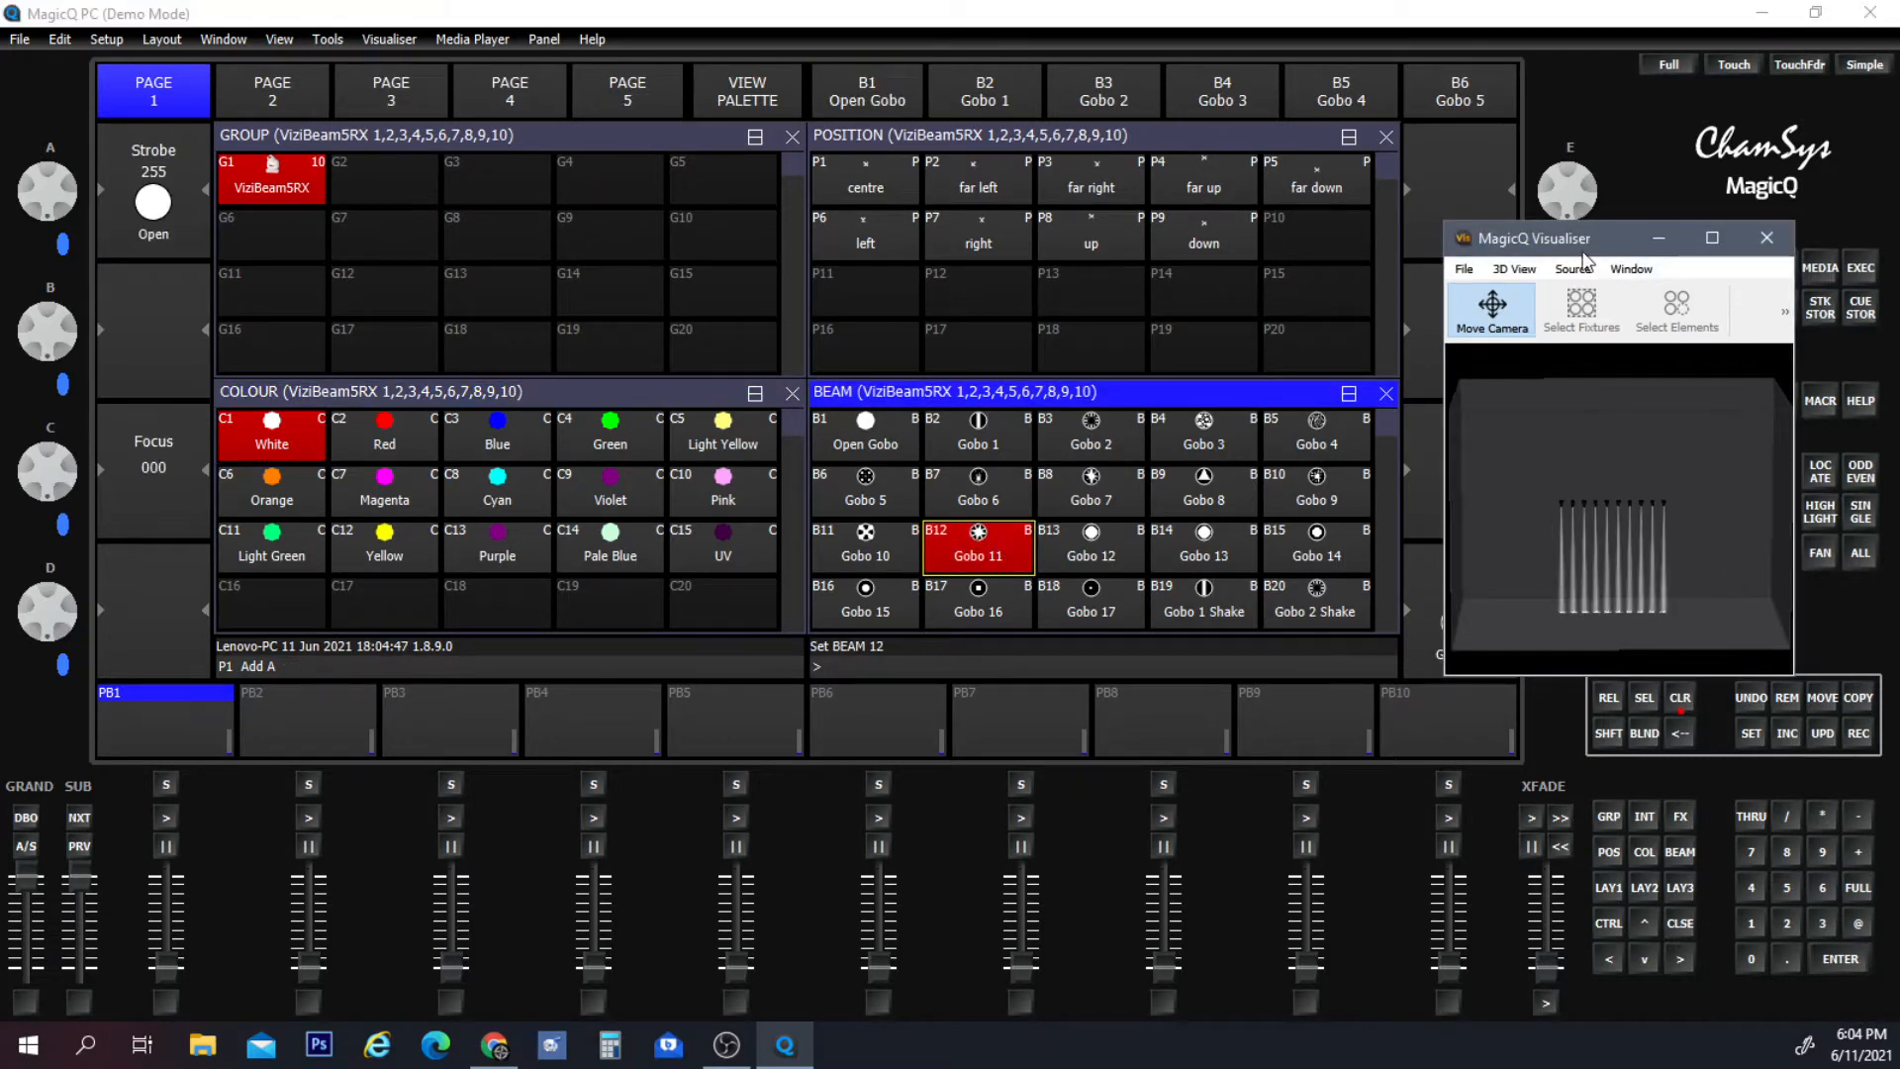
Move the visualiser window clear of the pan and tilt encoders and set the heads' tilt to -26.
drag(1574, 237, 576, 250)
click(984, 135)
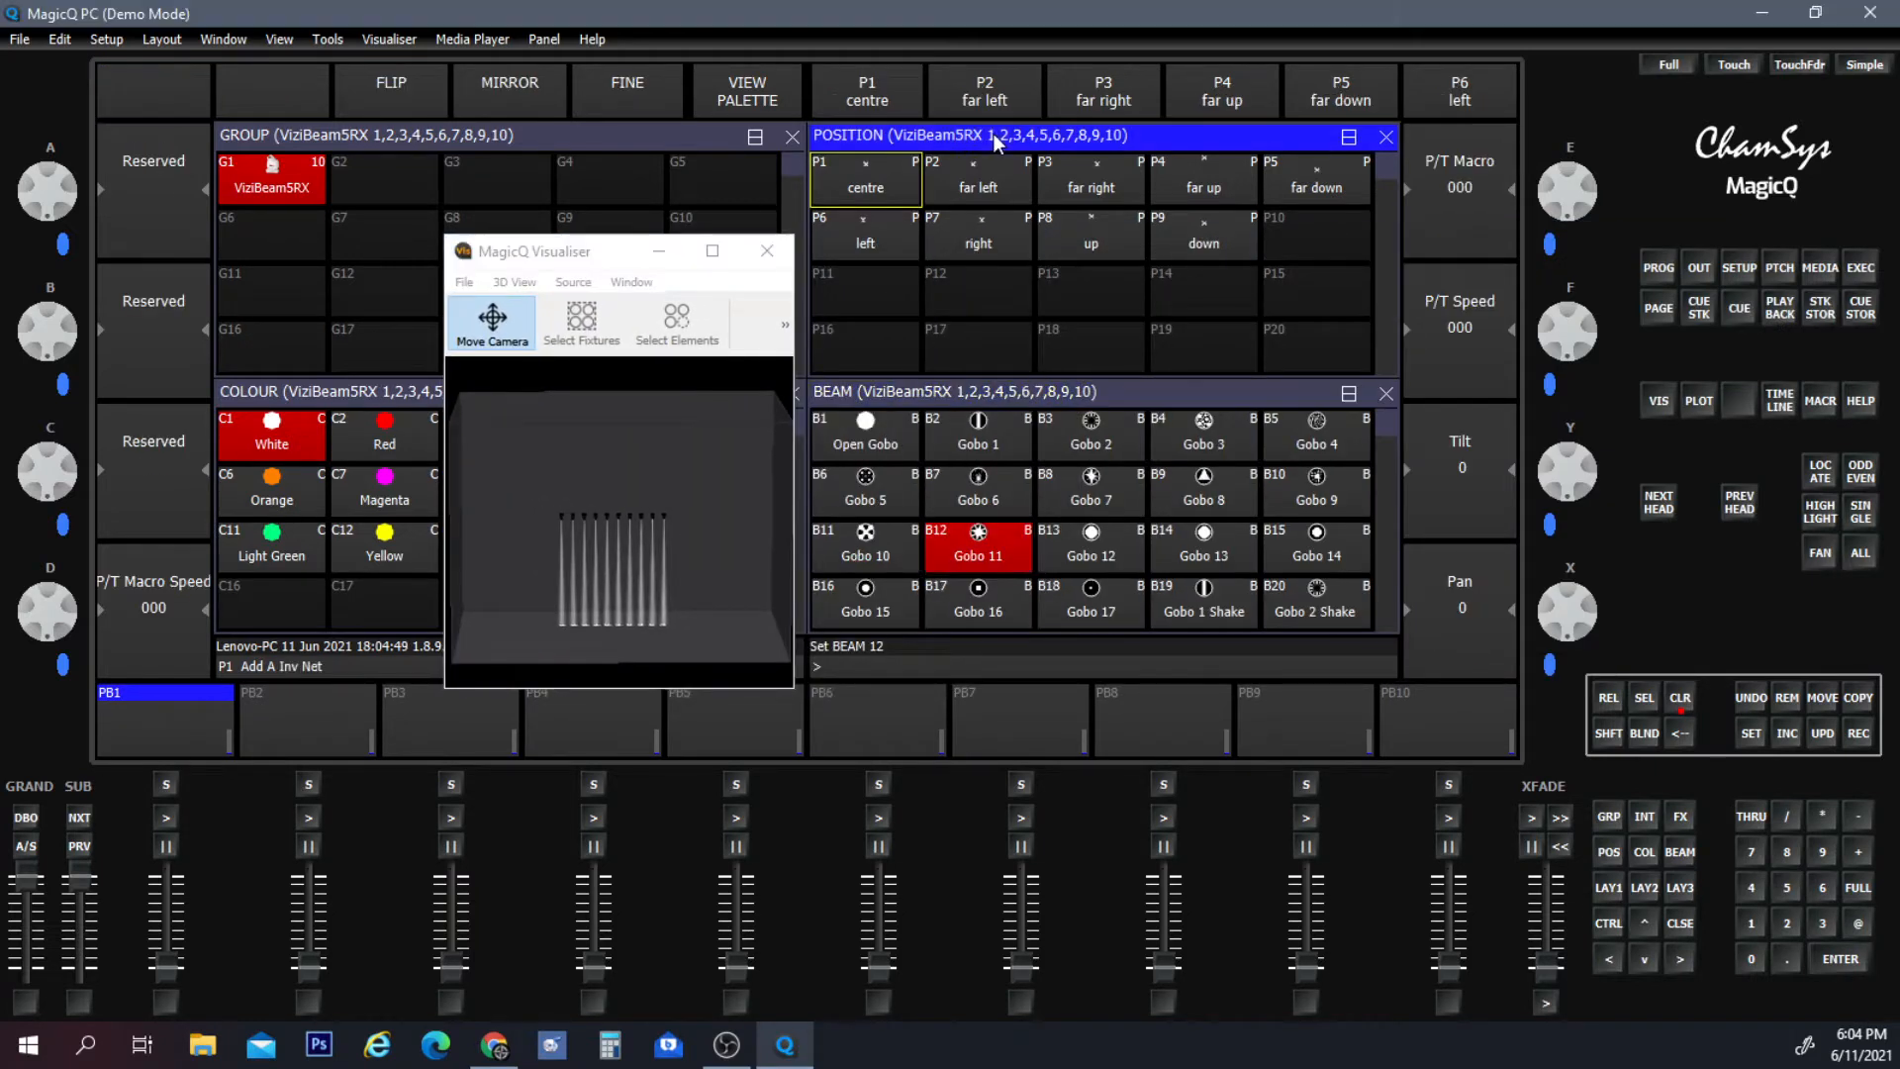
drag(1587, 473, 1612, 433)
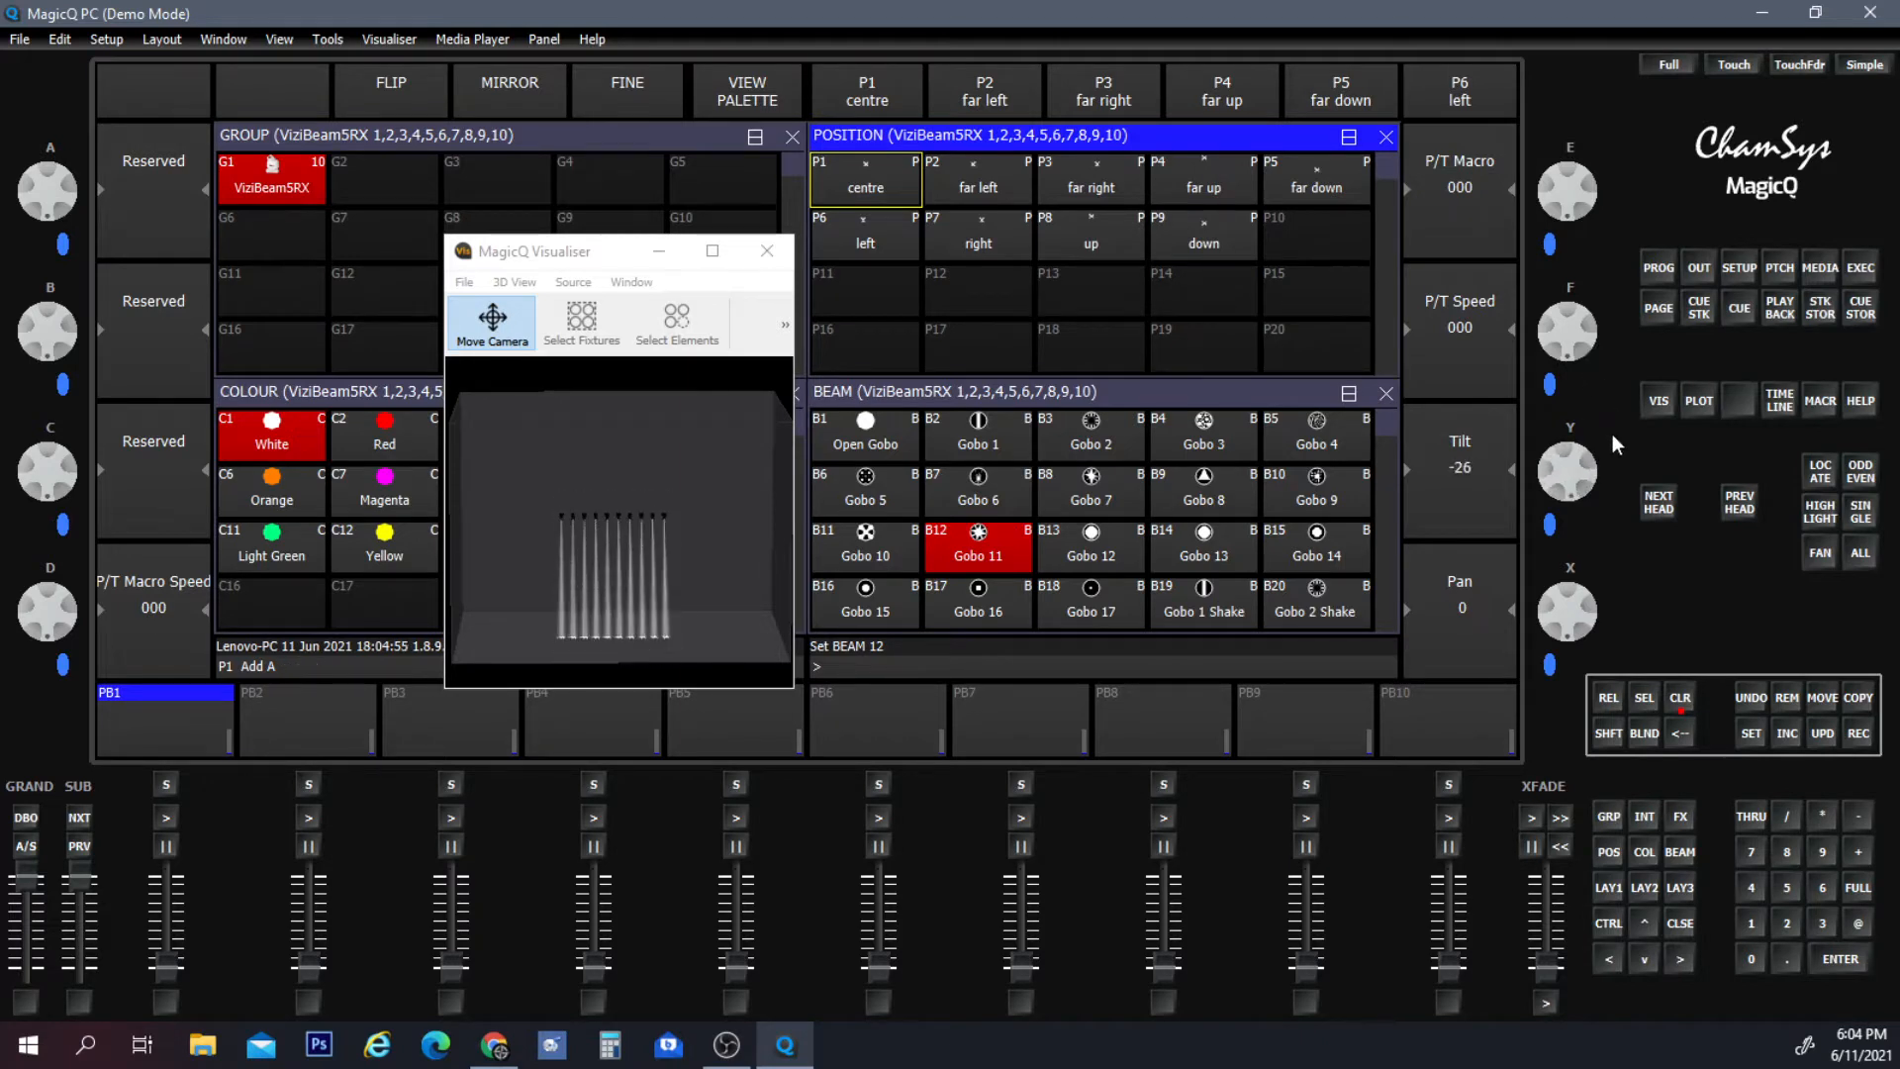
Try Gobo 13 and Gobo 12 on the heads, then apply Gobo 7.
click(1213, 562)
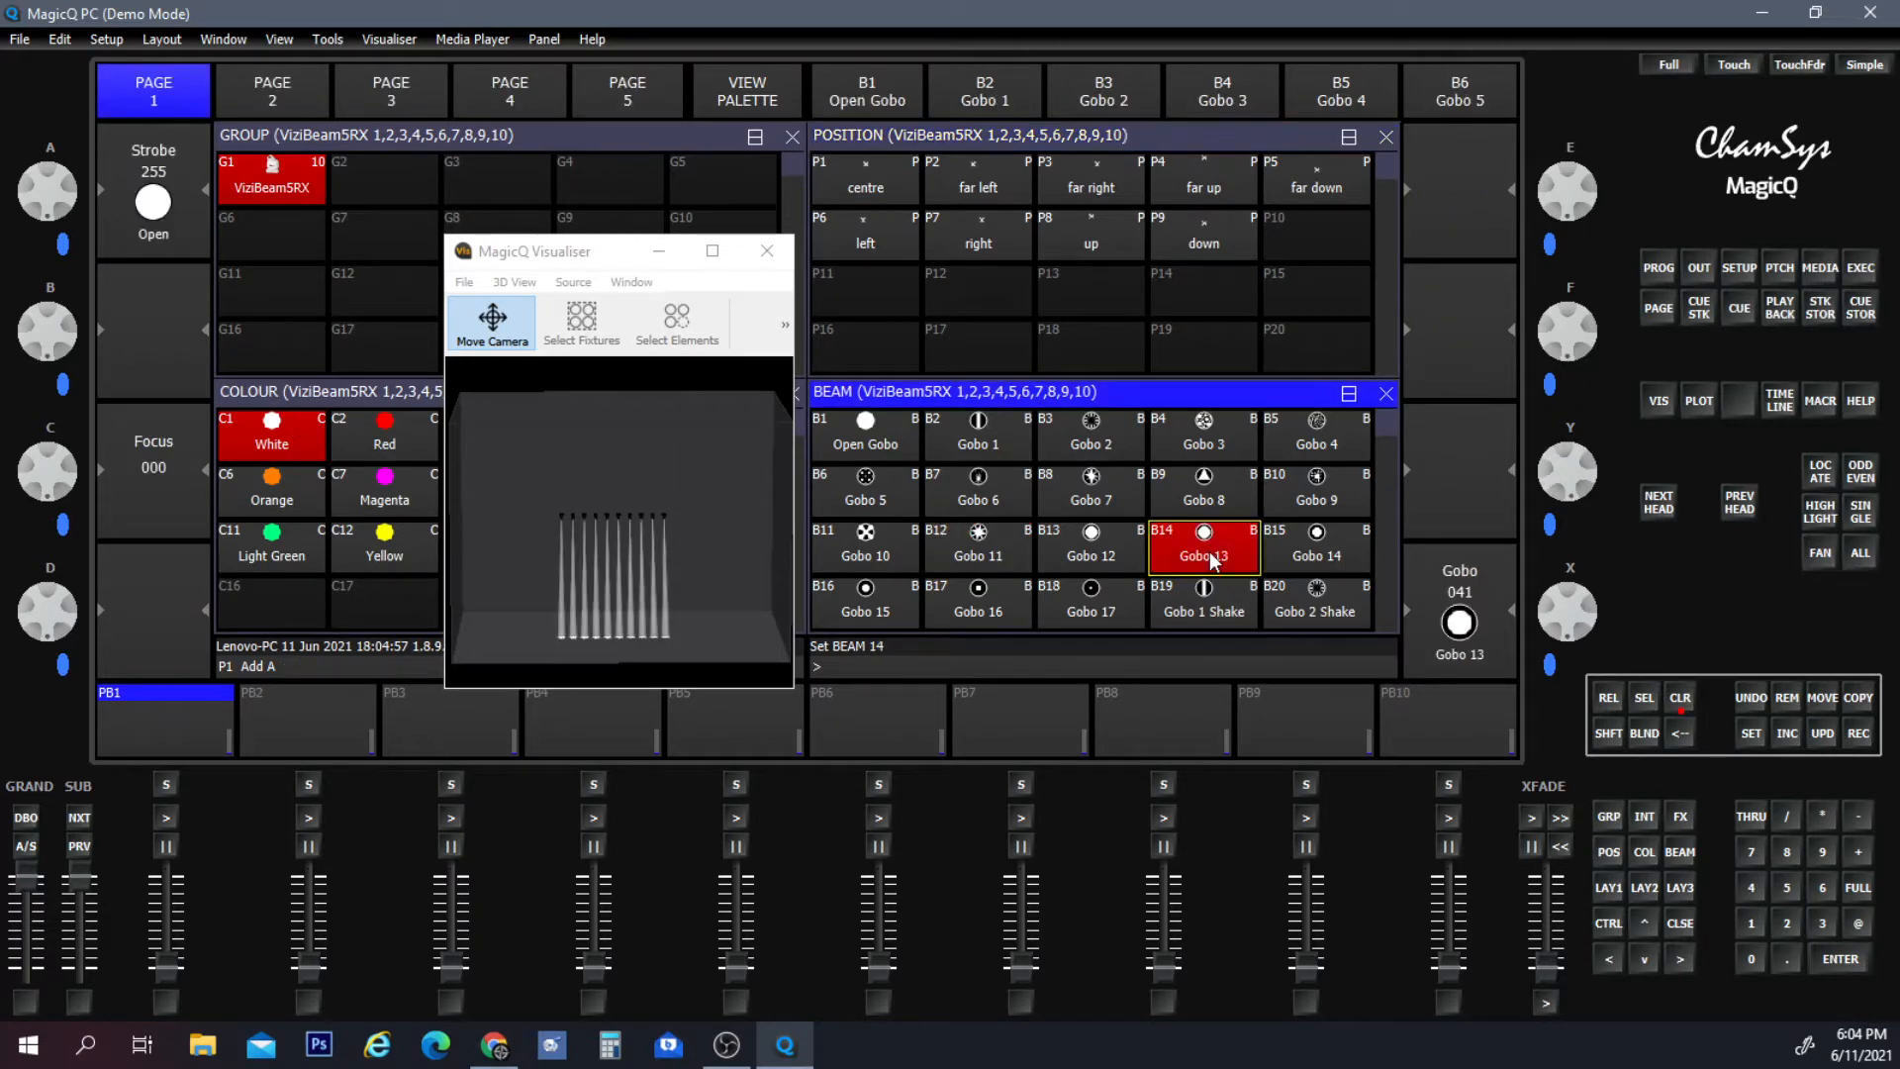
click(1082, 550)
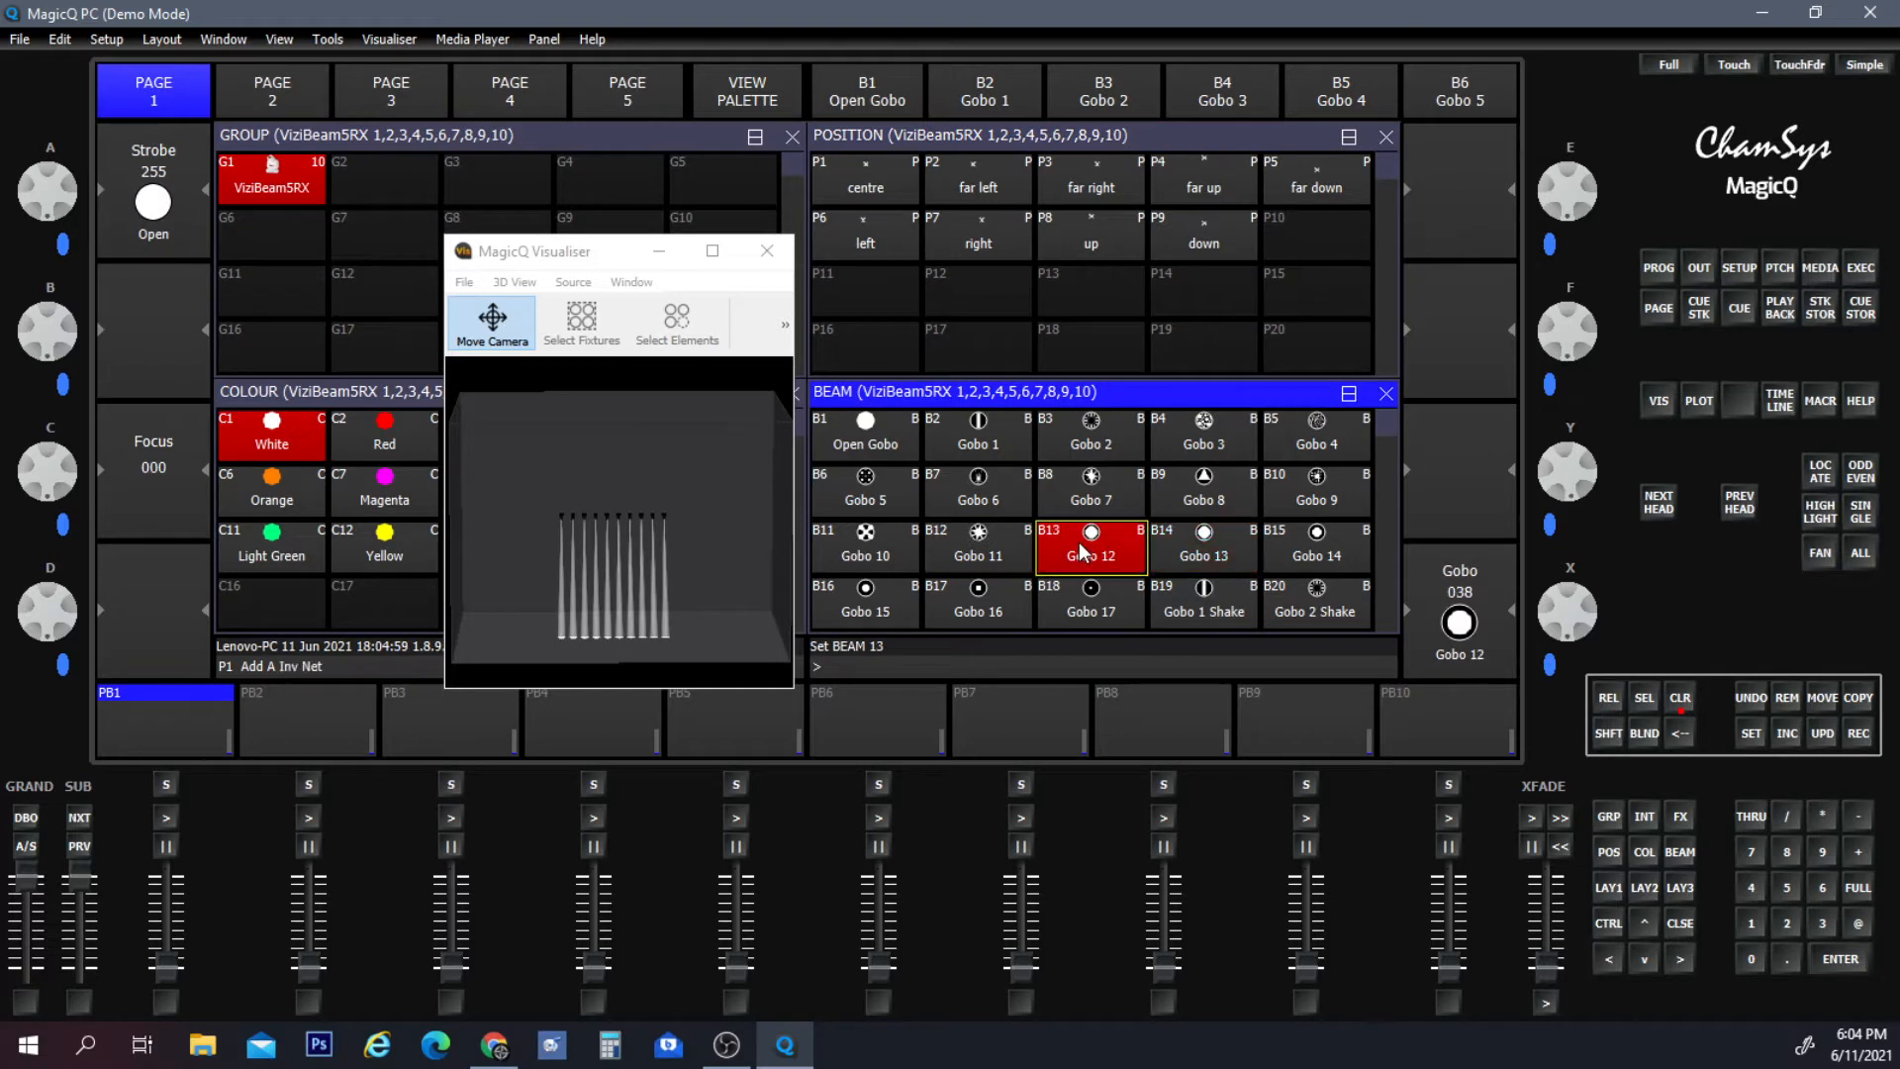
click(1097, 486)
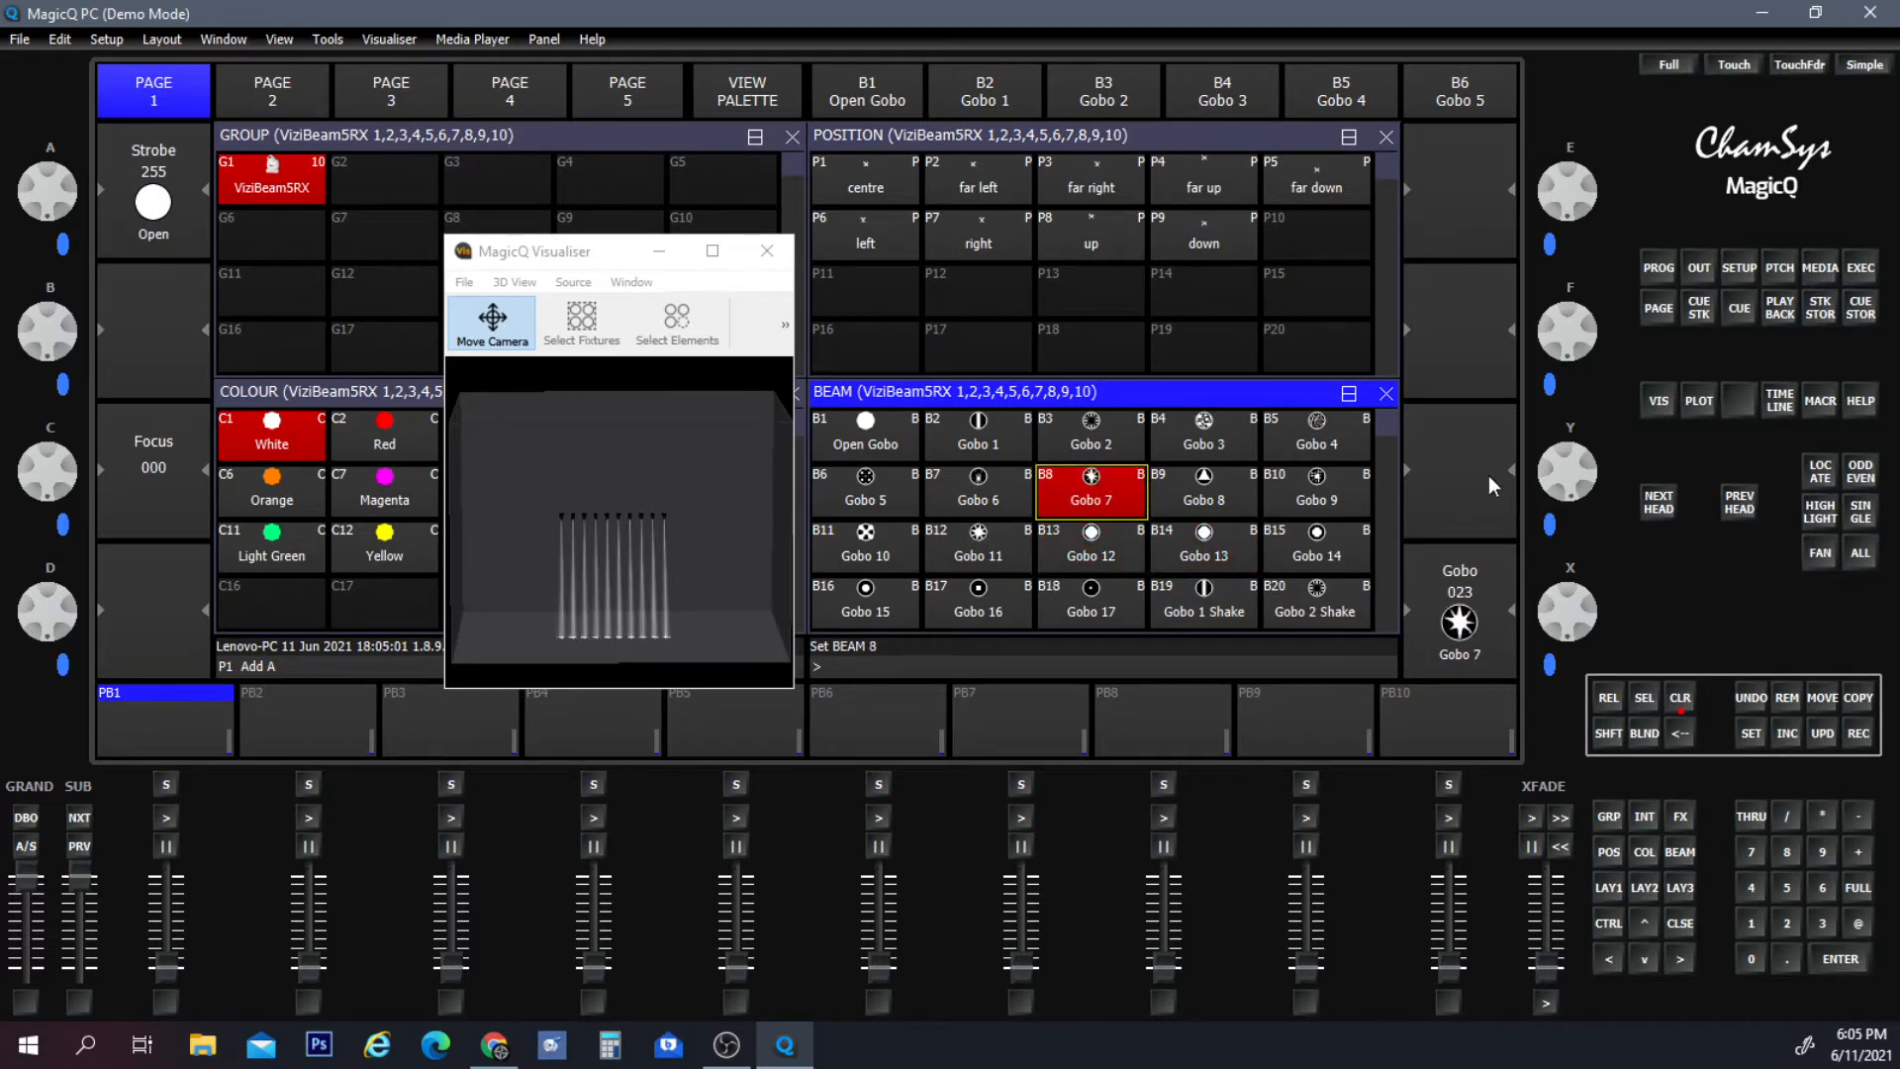
Reposition the heads to tilt 123 and pan -4.
click(1205, 140)
drag(1589, 473, 1583, 600)
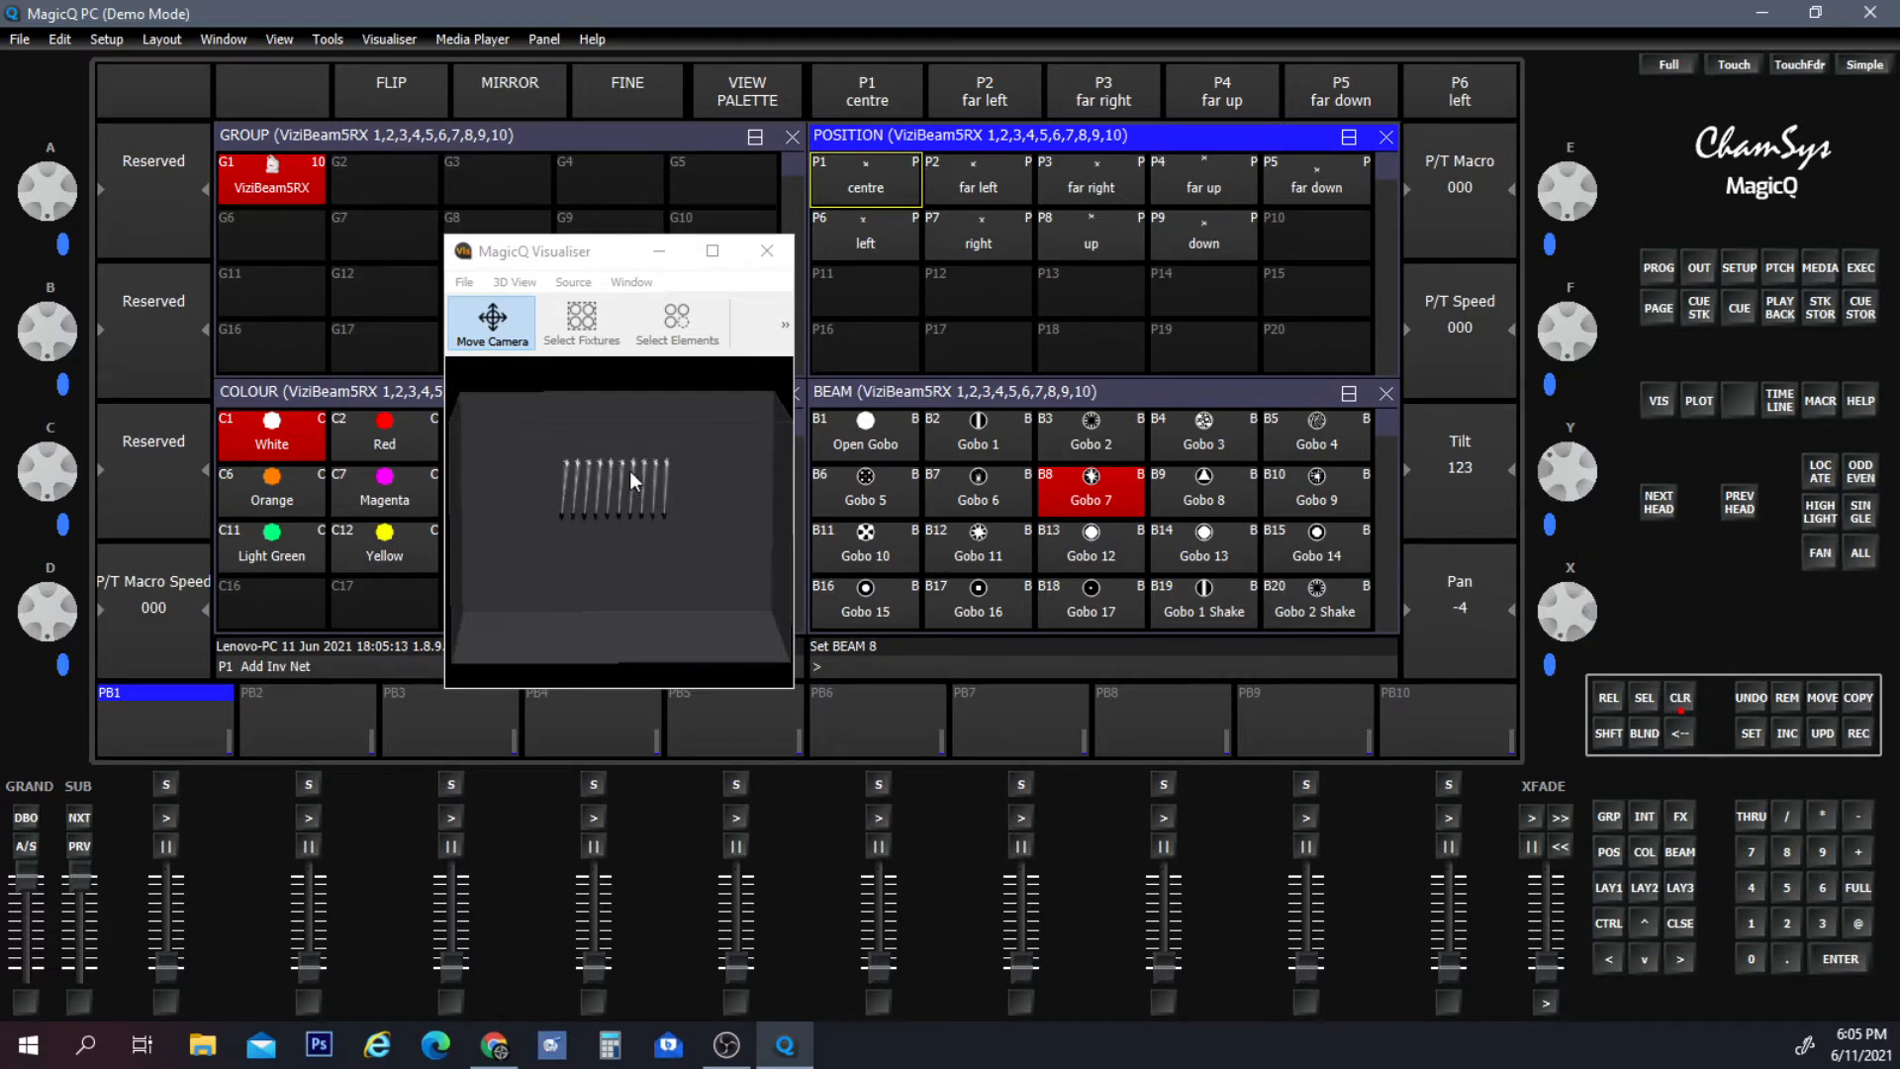
Clear the programmer and show the patch's visualiser setup, moving the Visualiser window clear of the patch table.
click(1680, 699)
drag(556, 253, 1547, 151)
click(1782, 269)
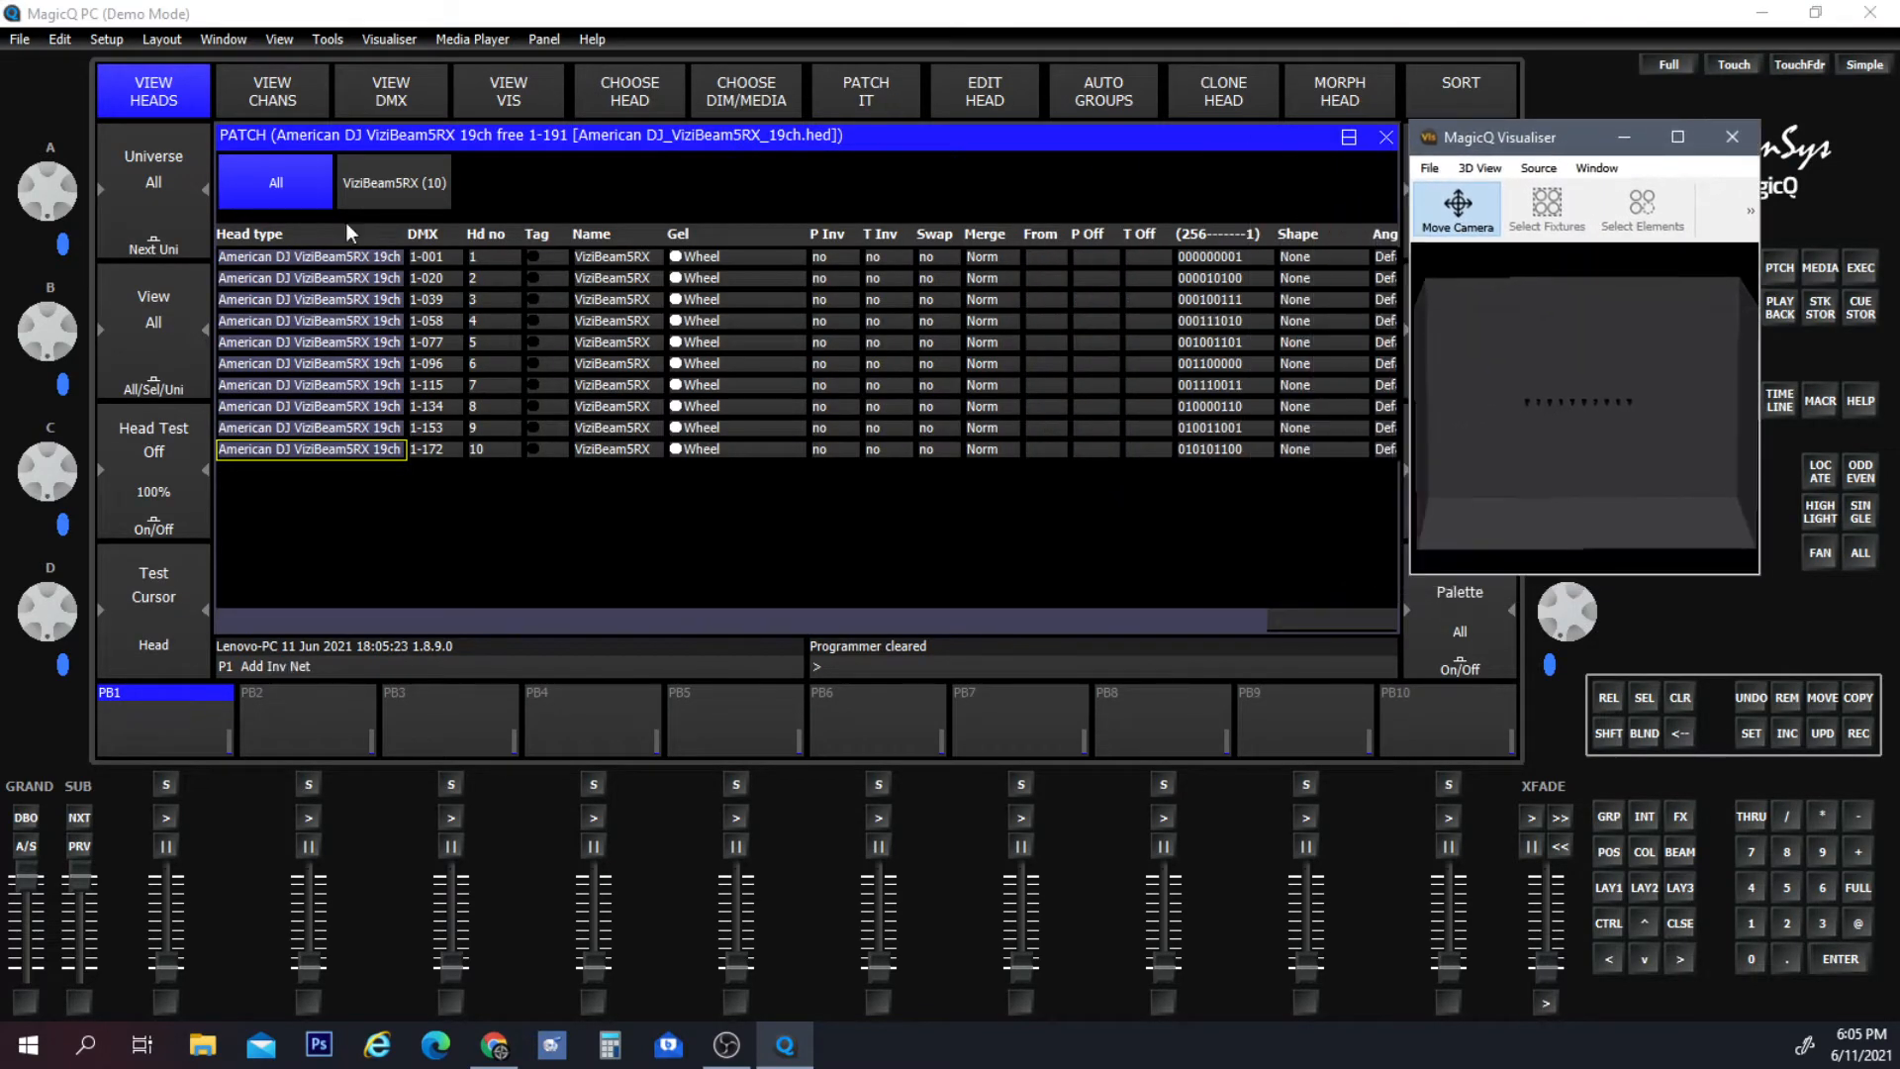
click(523, 106)
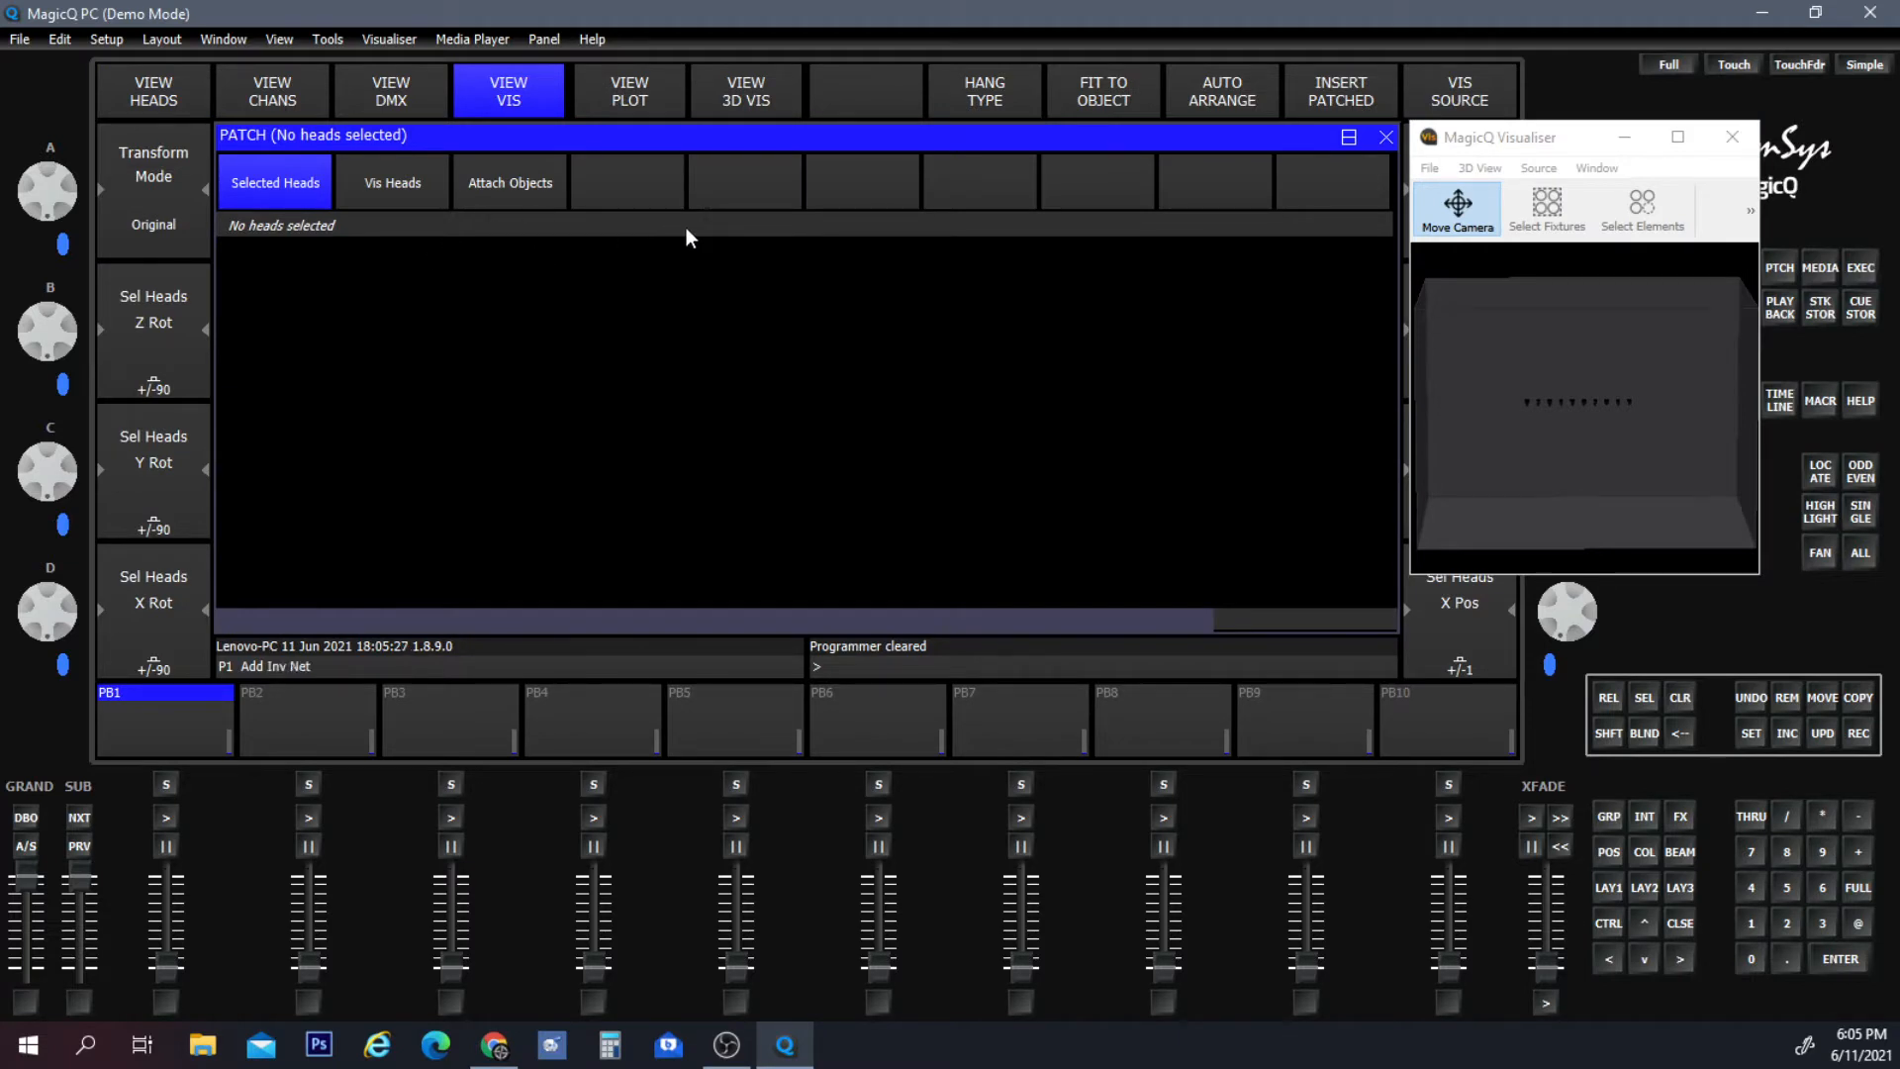
click(1557, 151)
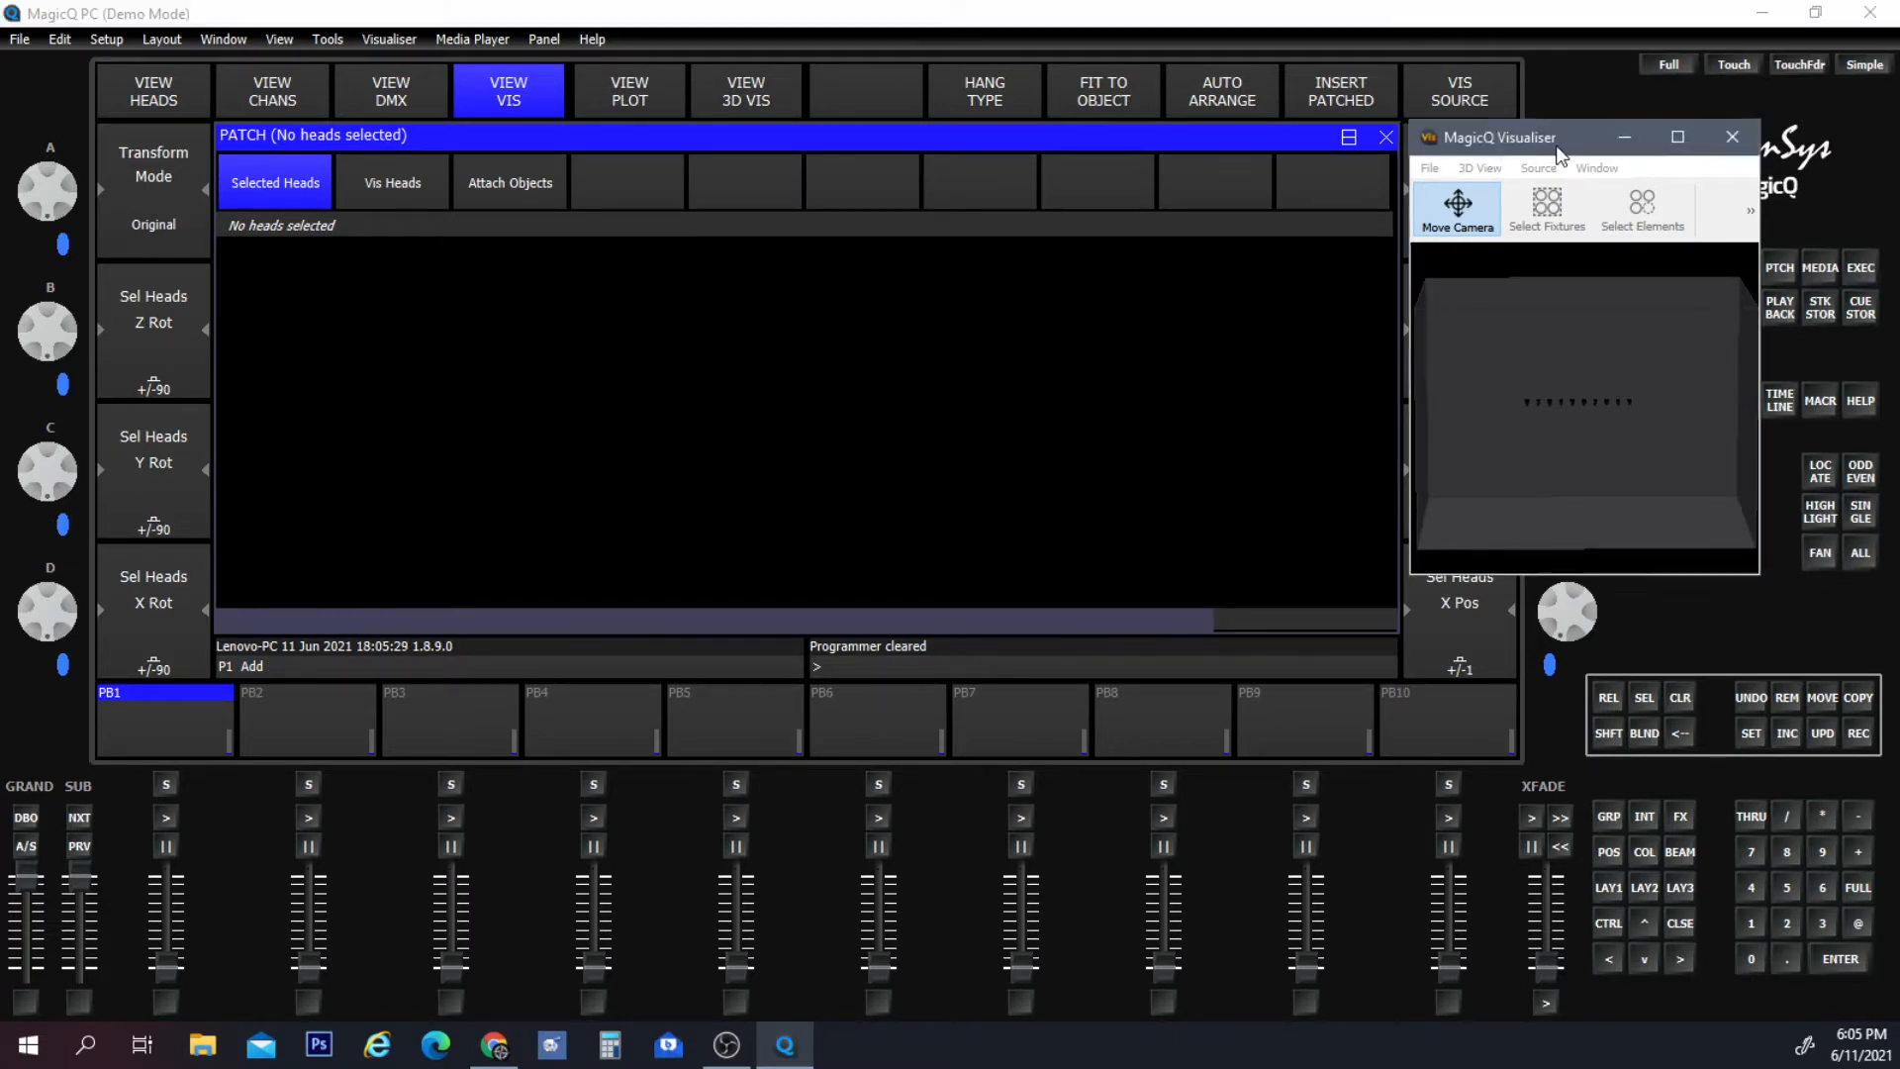
drag(1559, 152, 1600, 269)
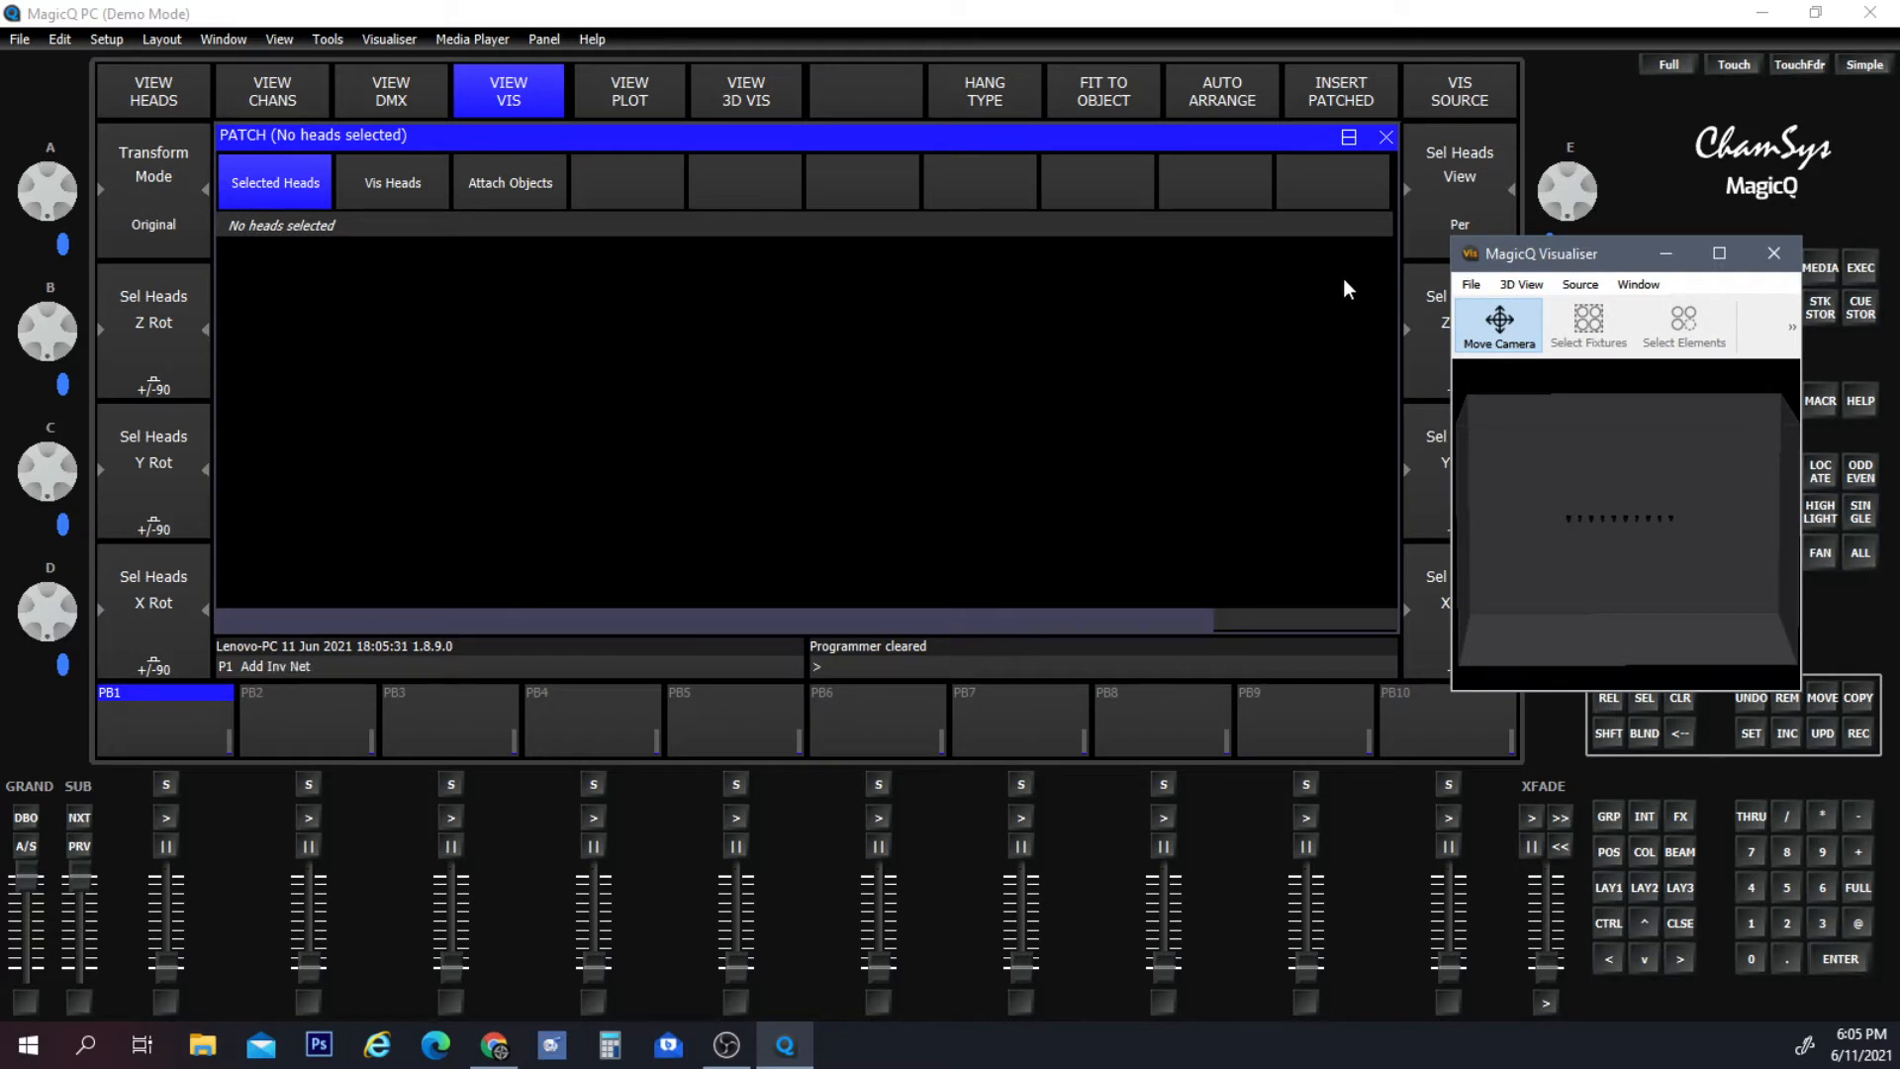
Examine the visualiser lists of patched heads and attachable objects.
click(377, 196)
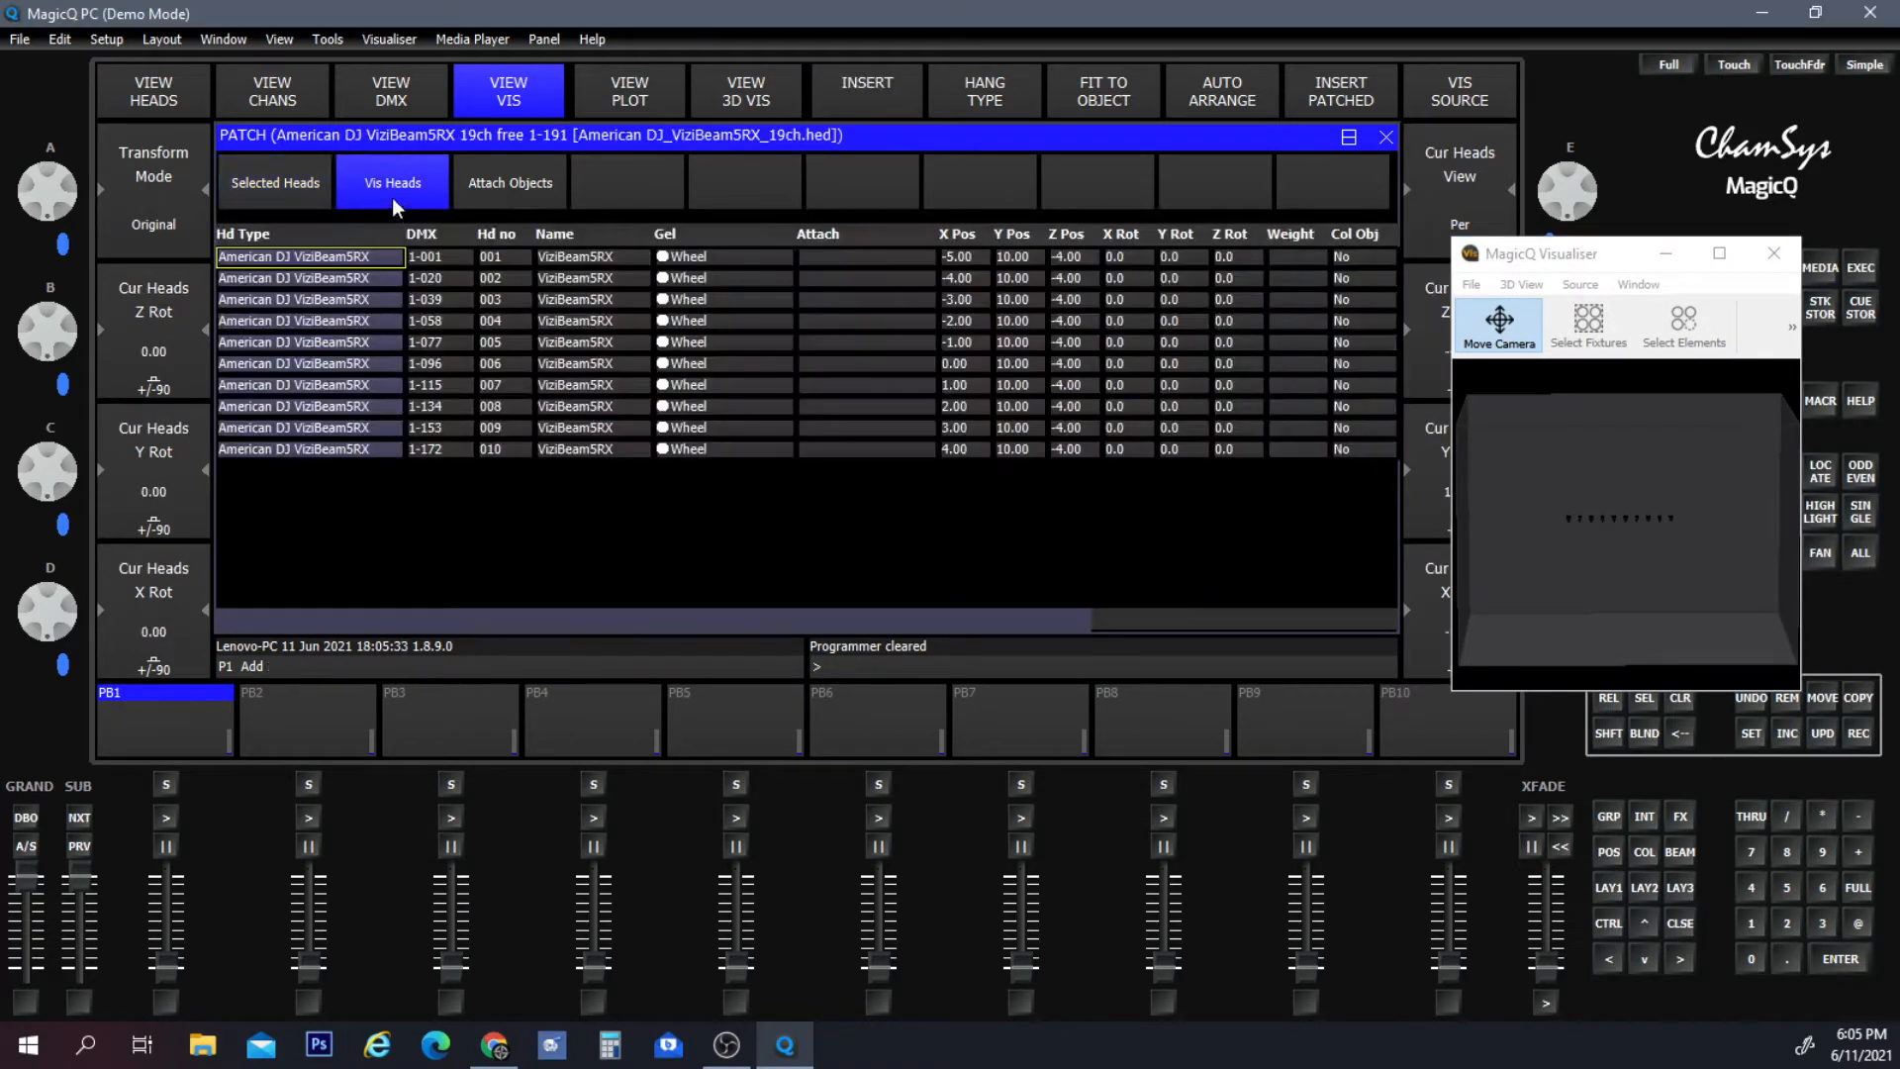
click(533, 184)
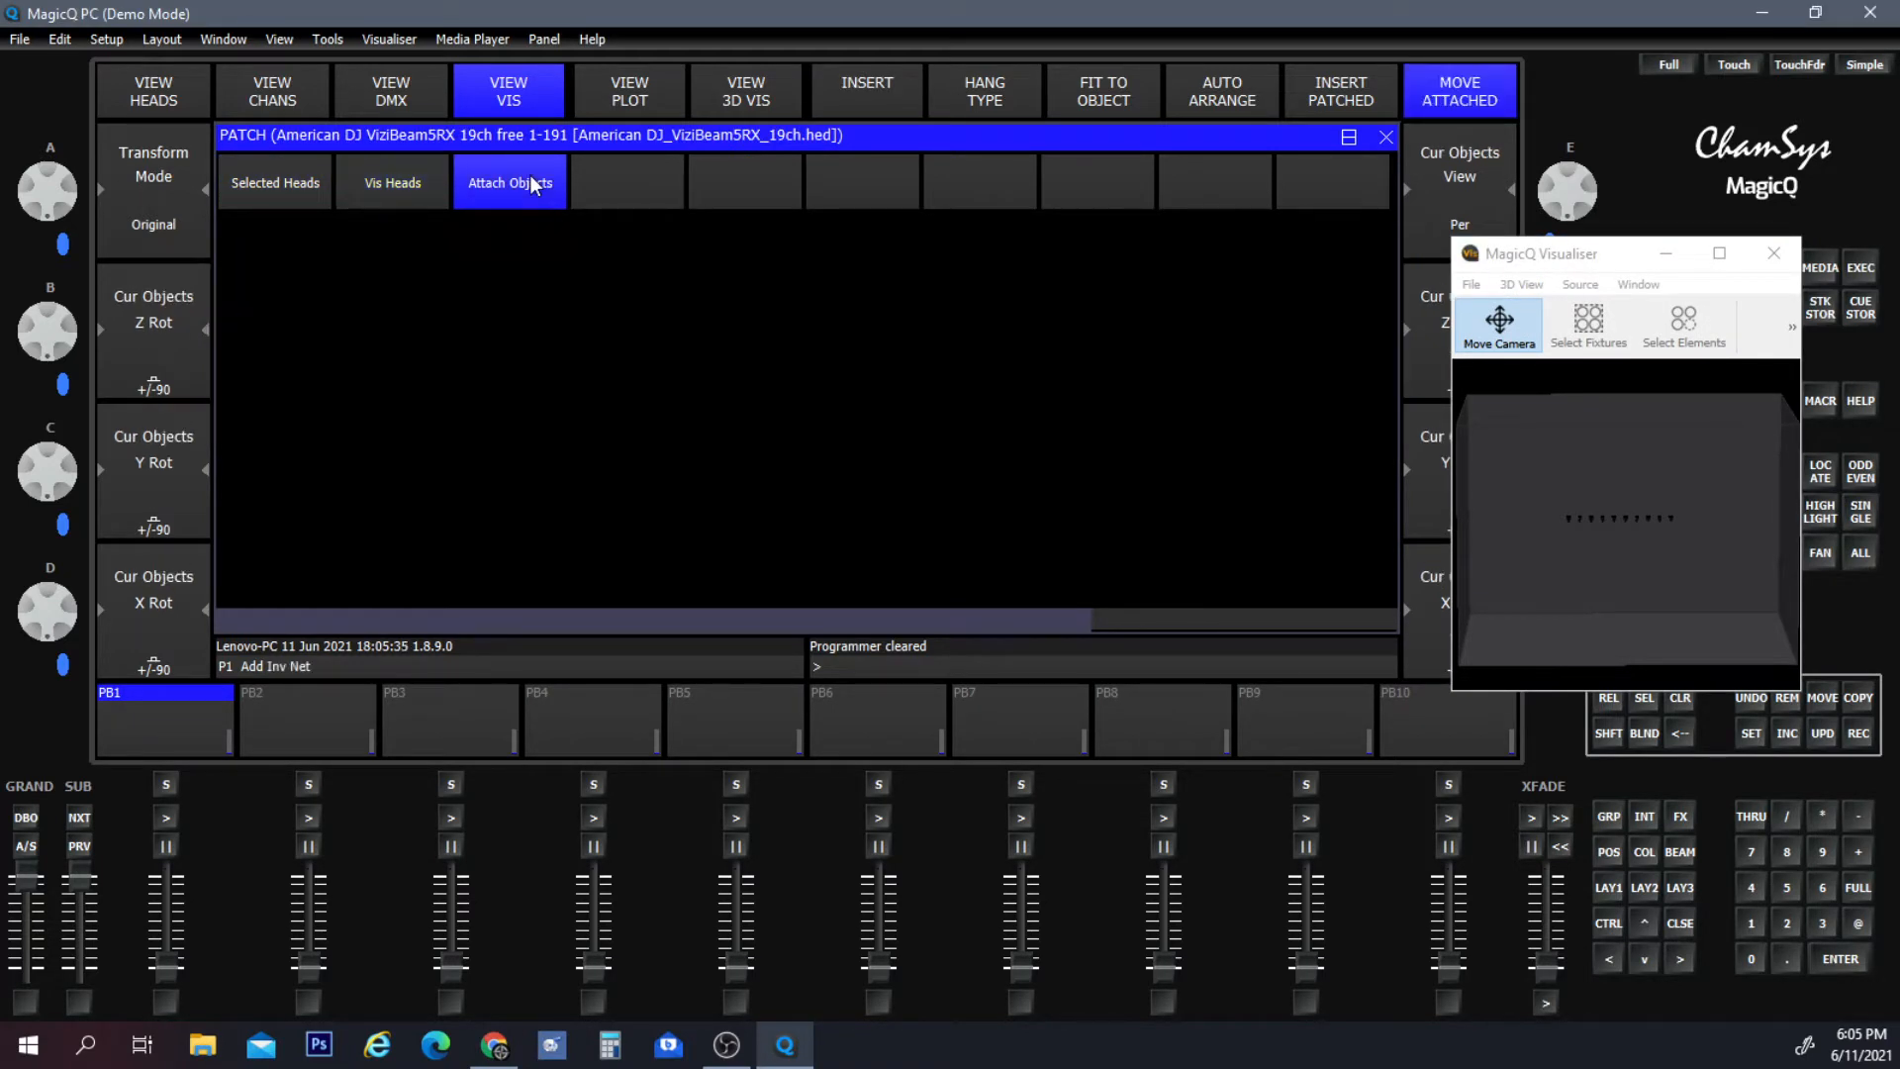
click(406, 190)
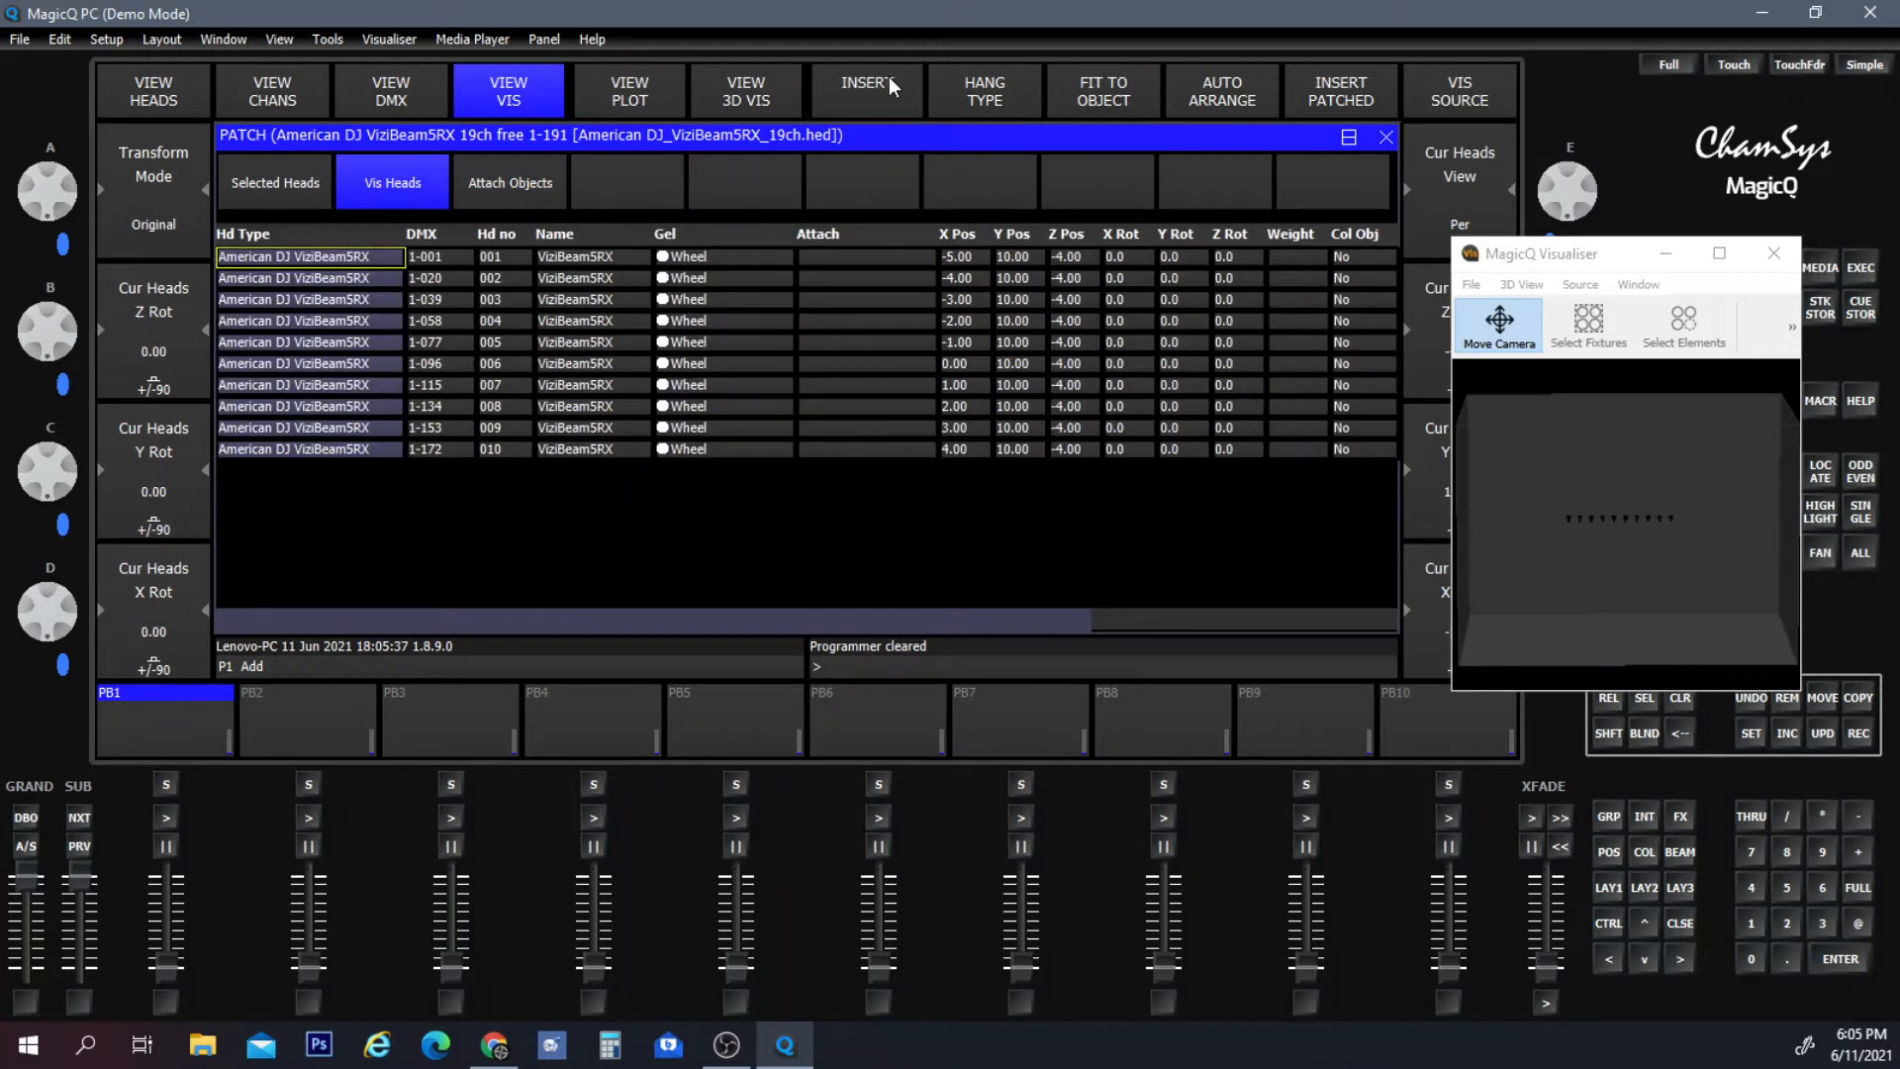
click(1608, 592)
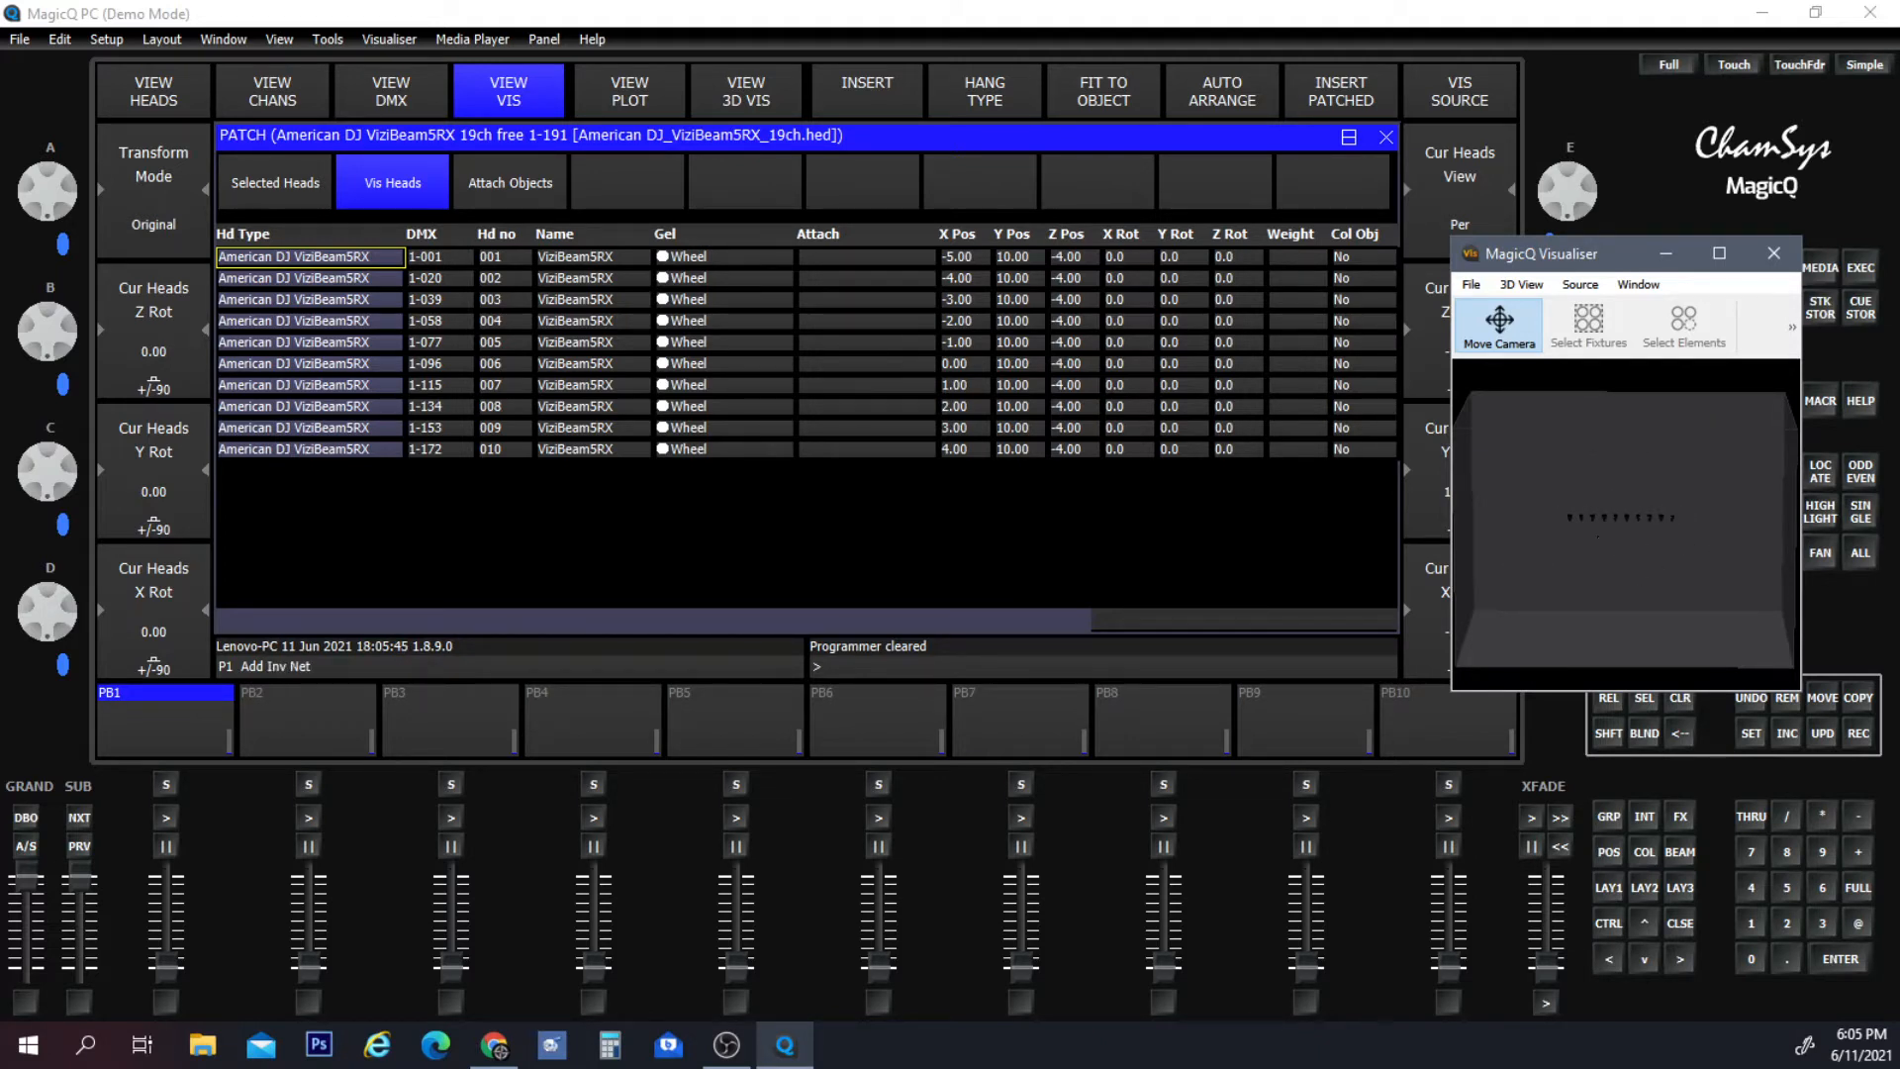
click(888, 107)
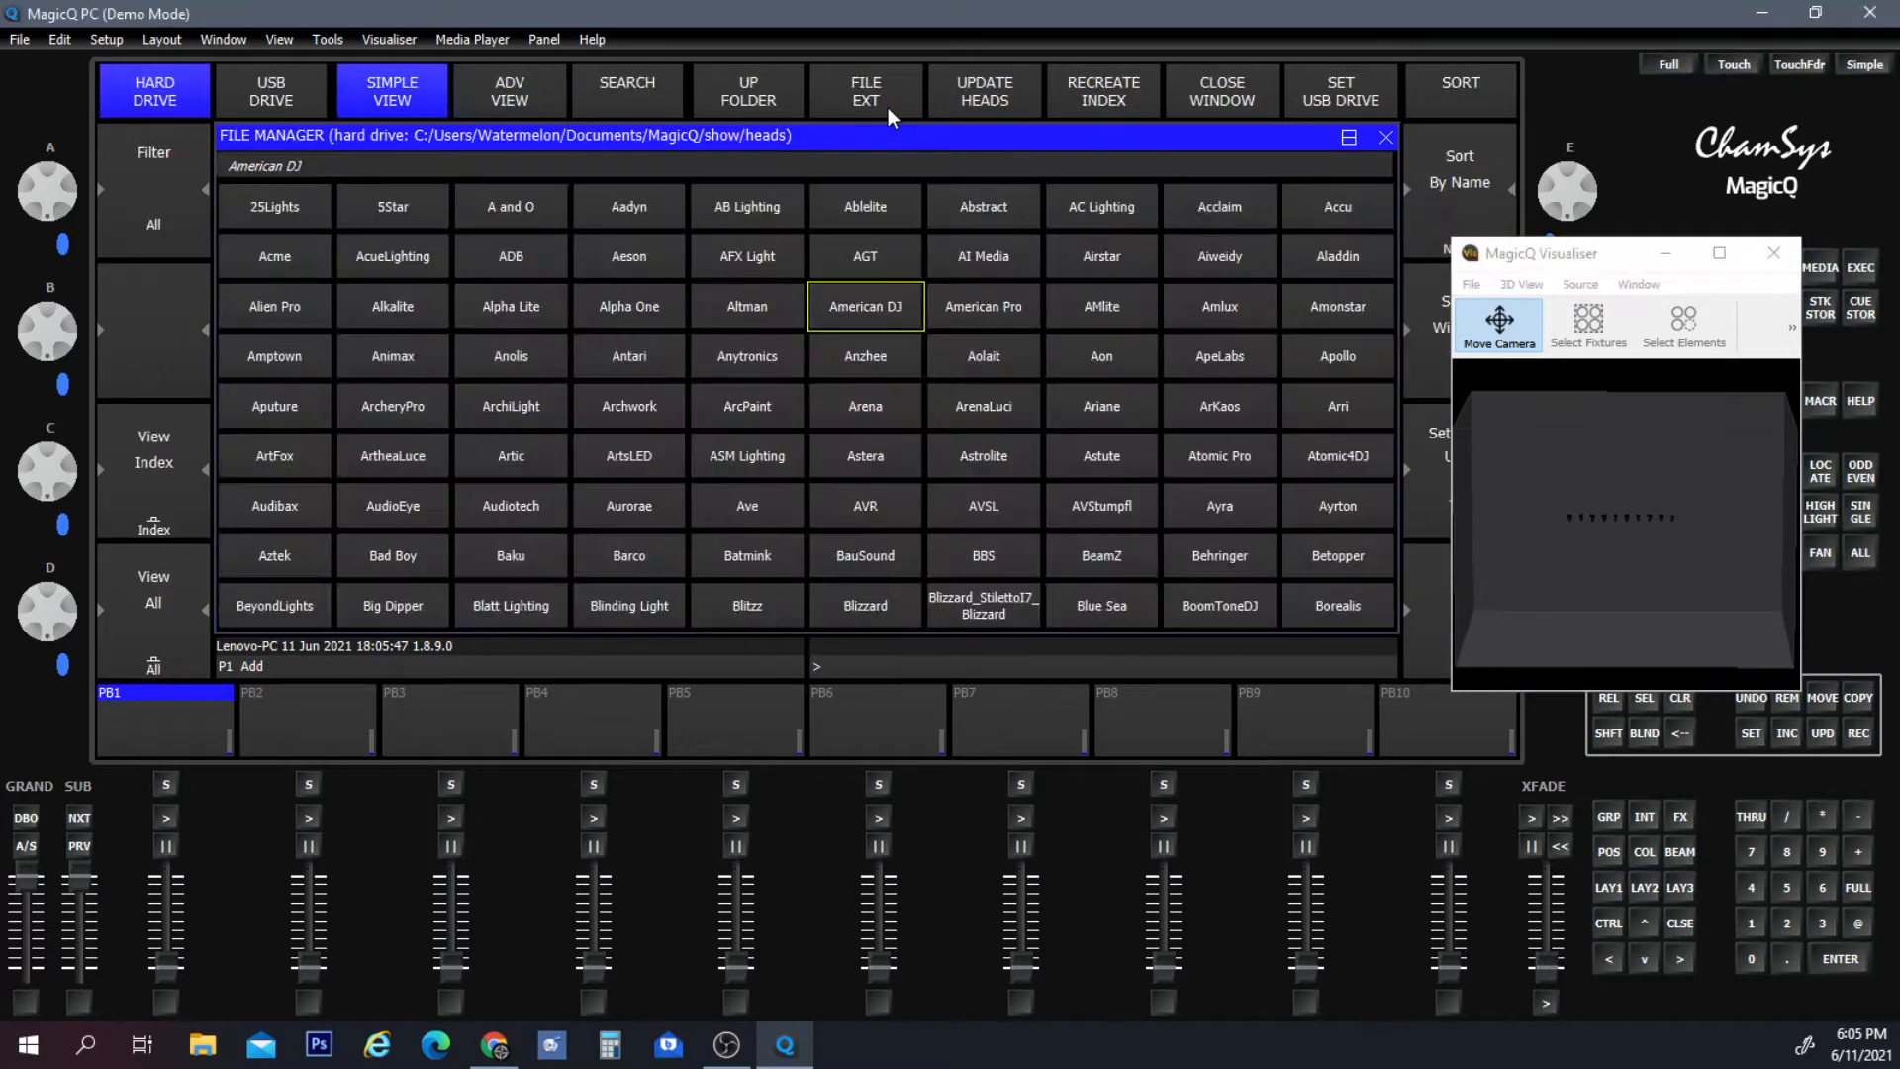
click(1387, 137)
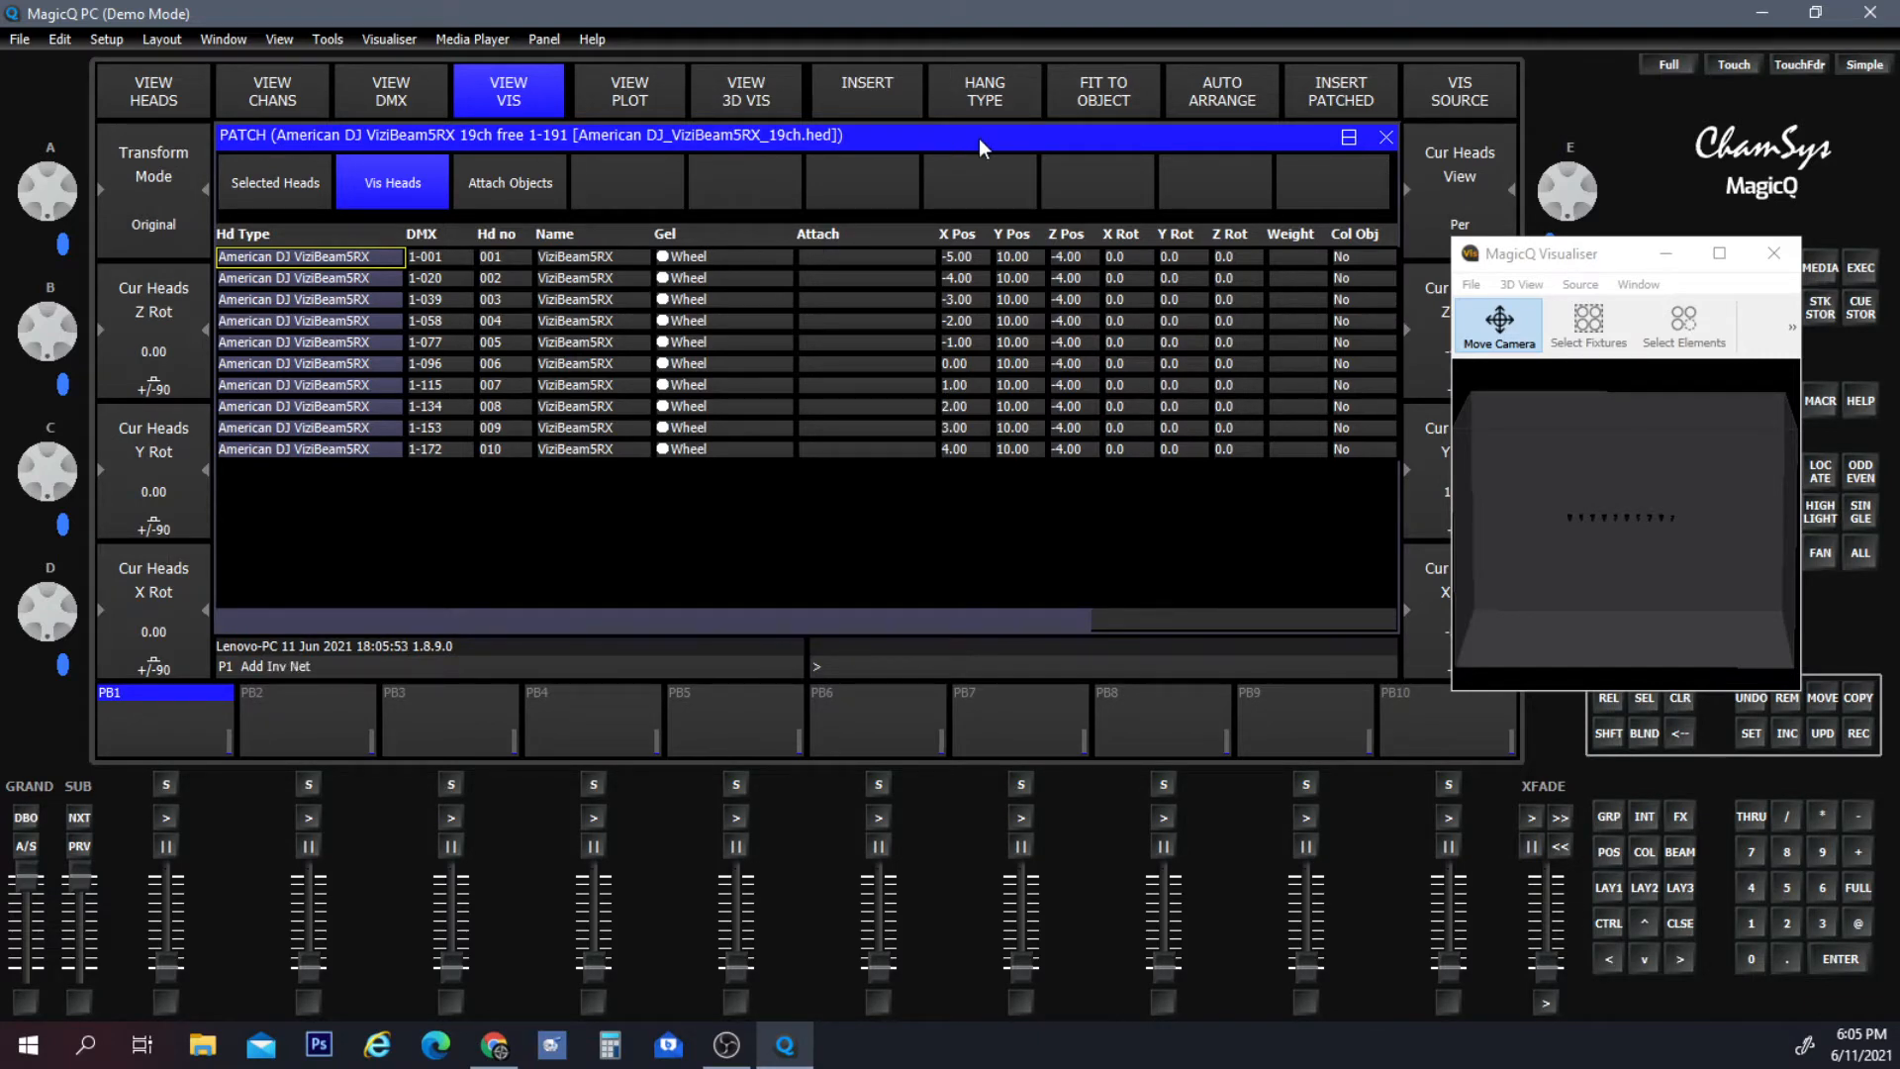
click(882, 89)
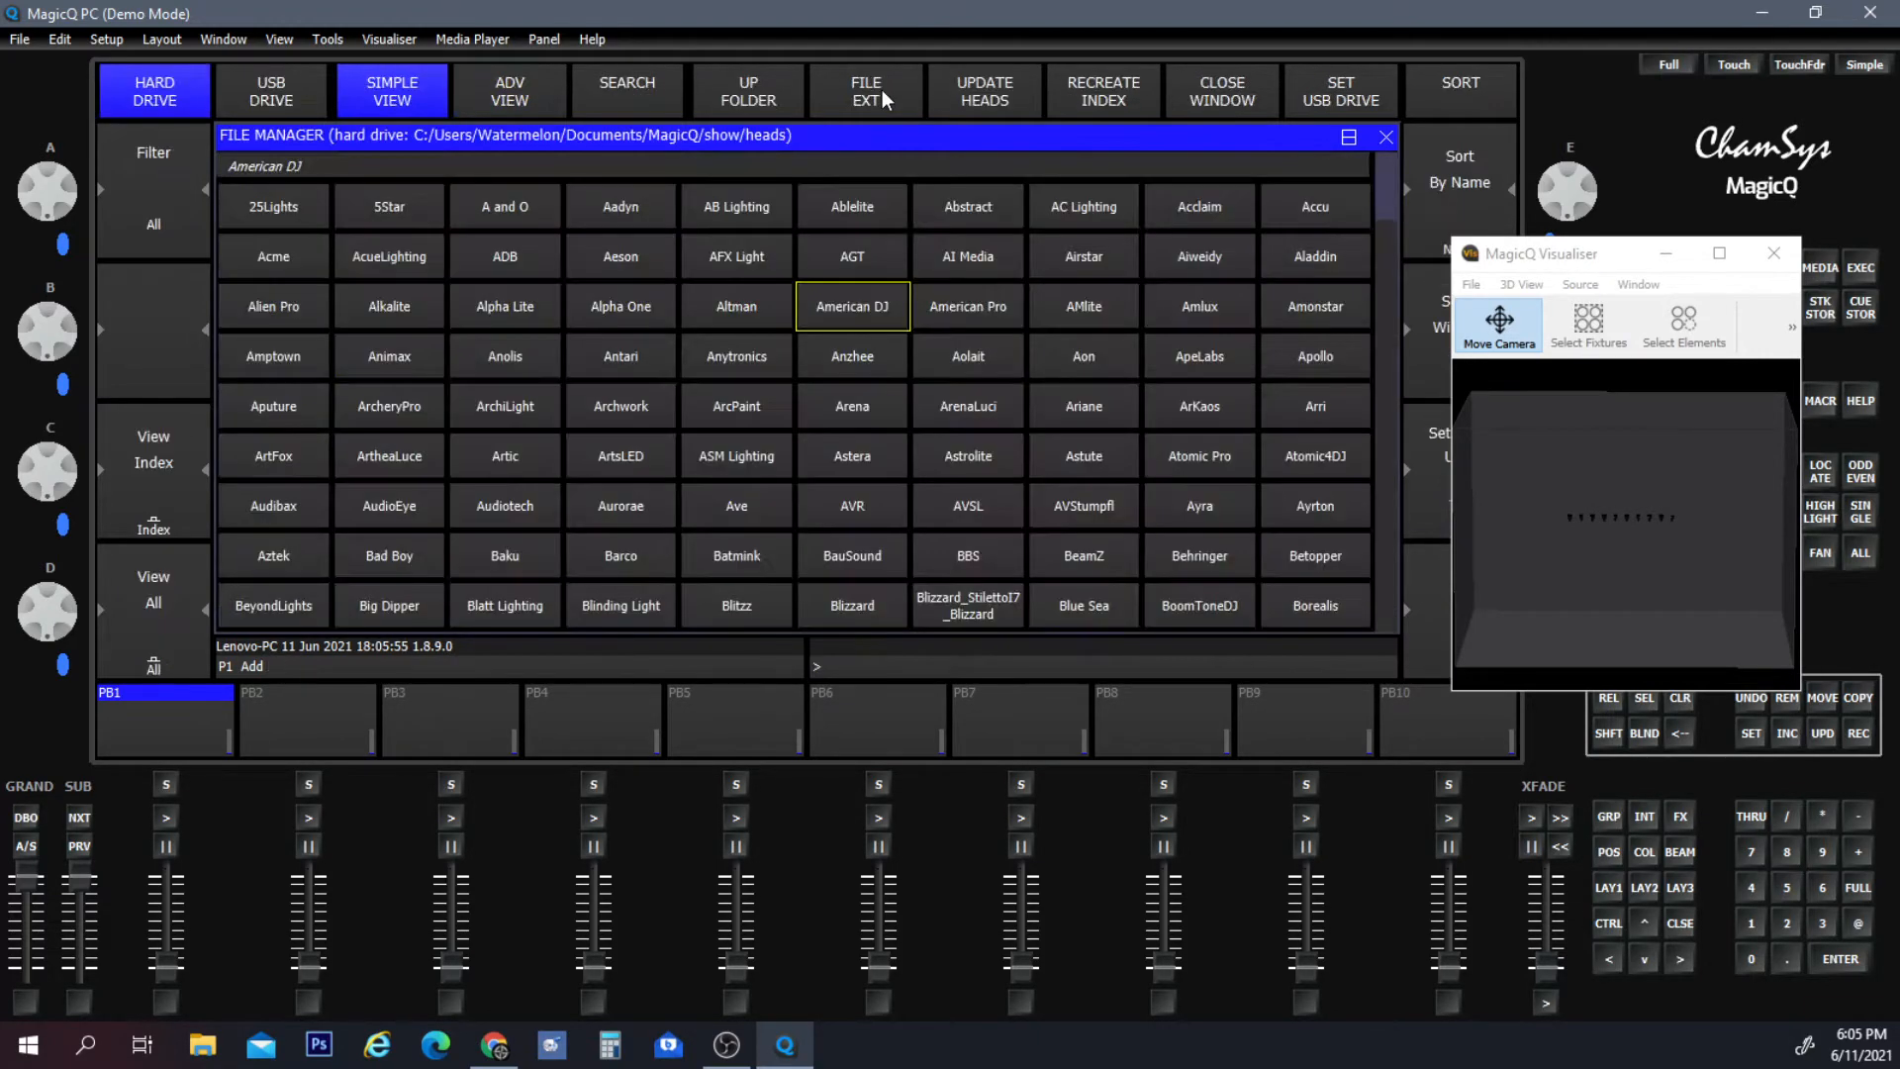
click(1385, 139)
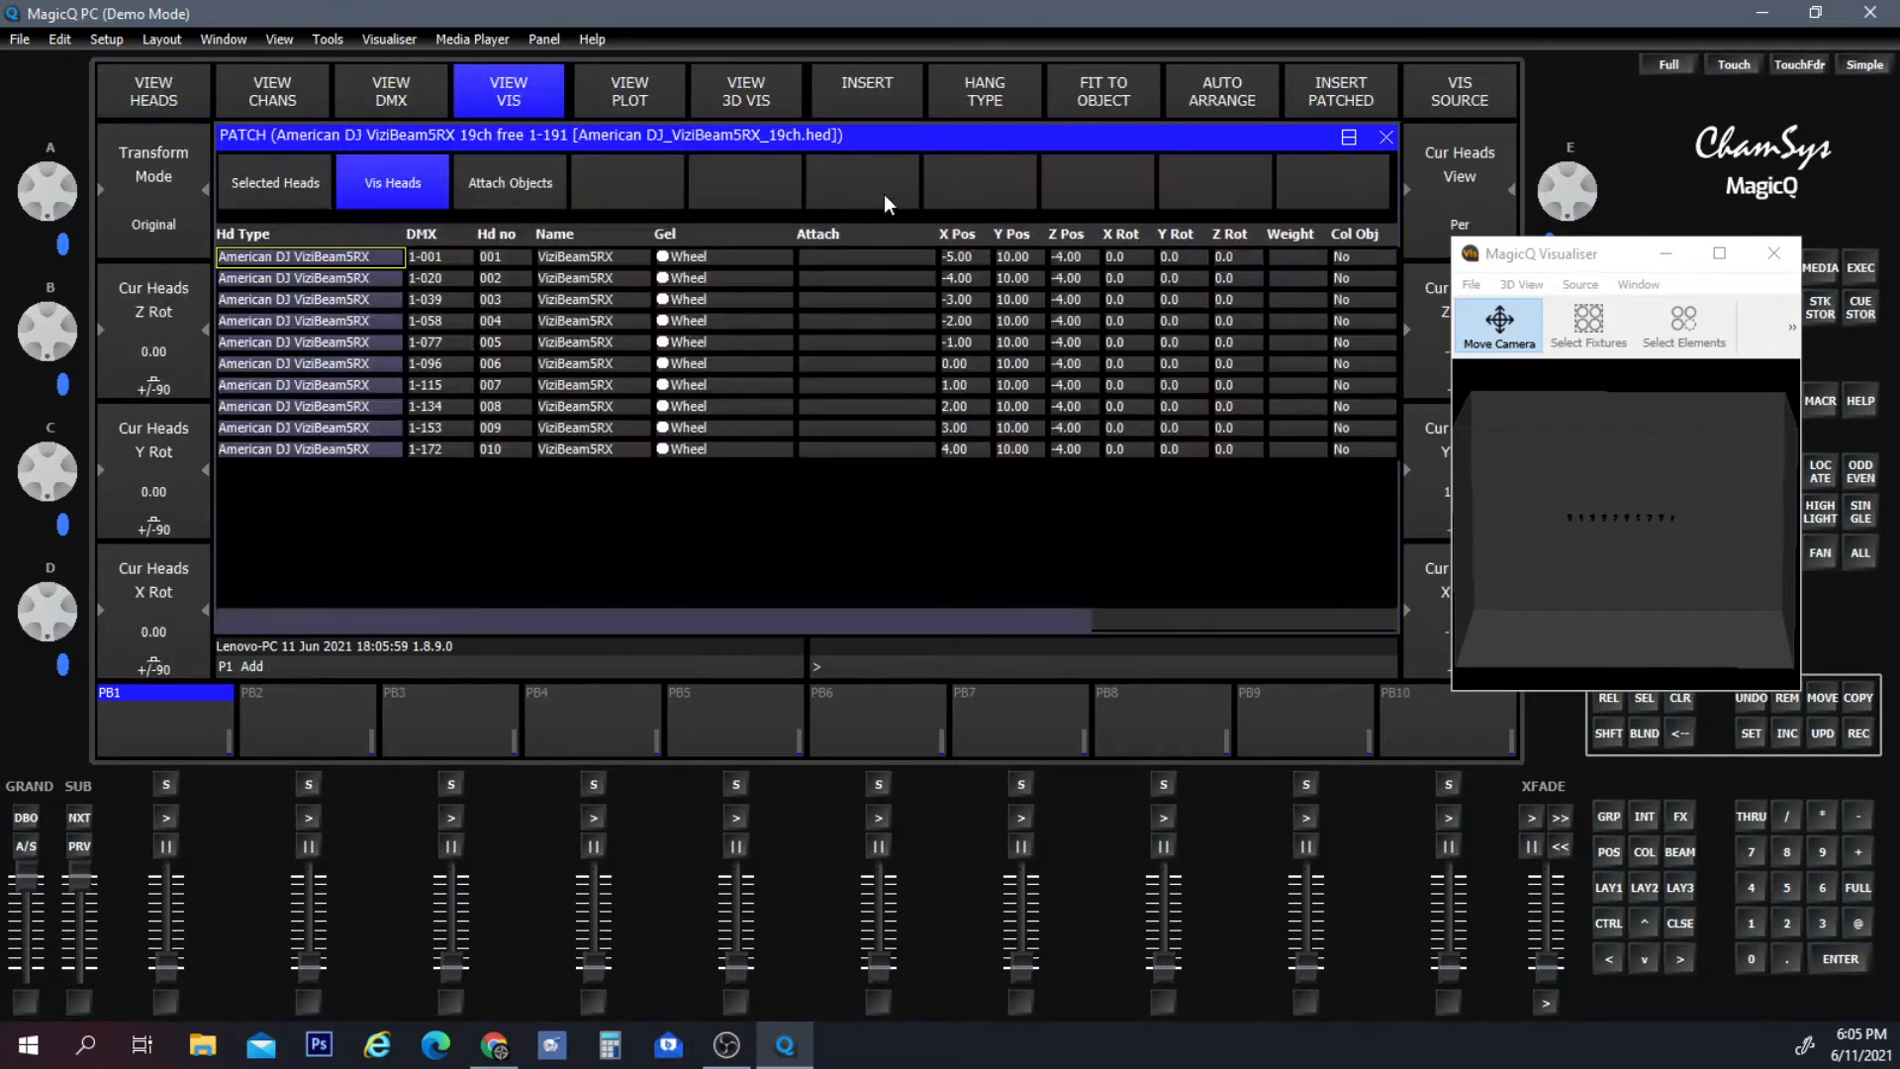
Insert a Room object into the visualiser's attach objects.
click(479, 203)
click(876, 87)
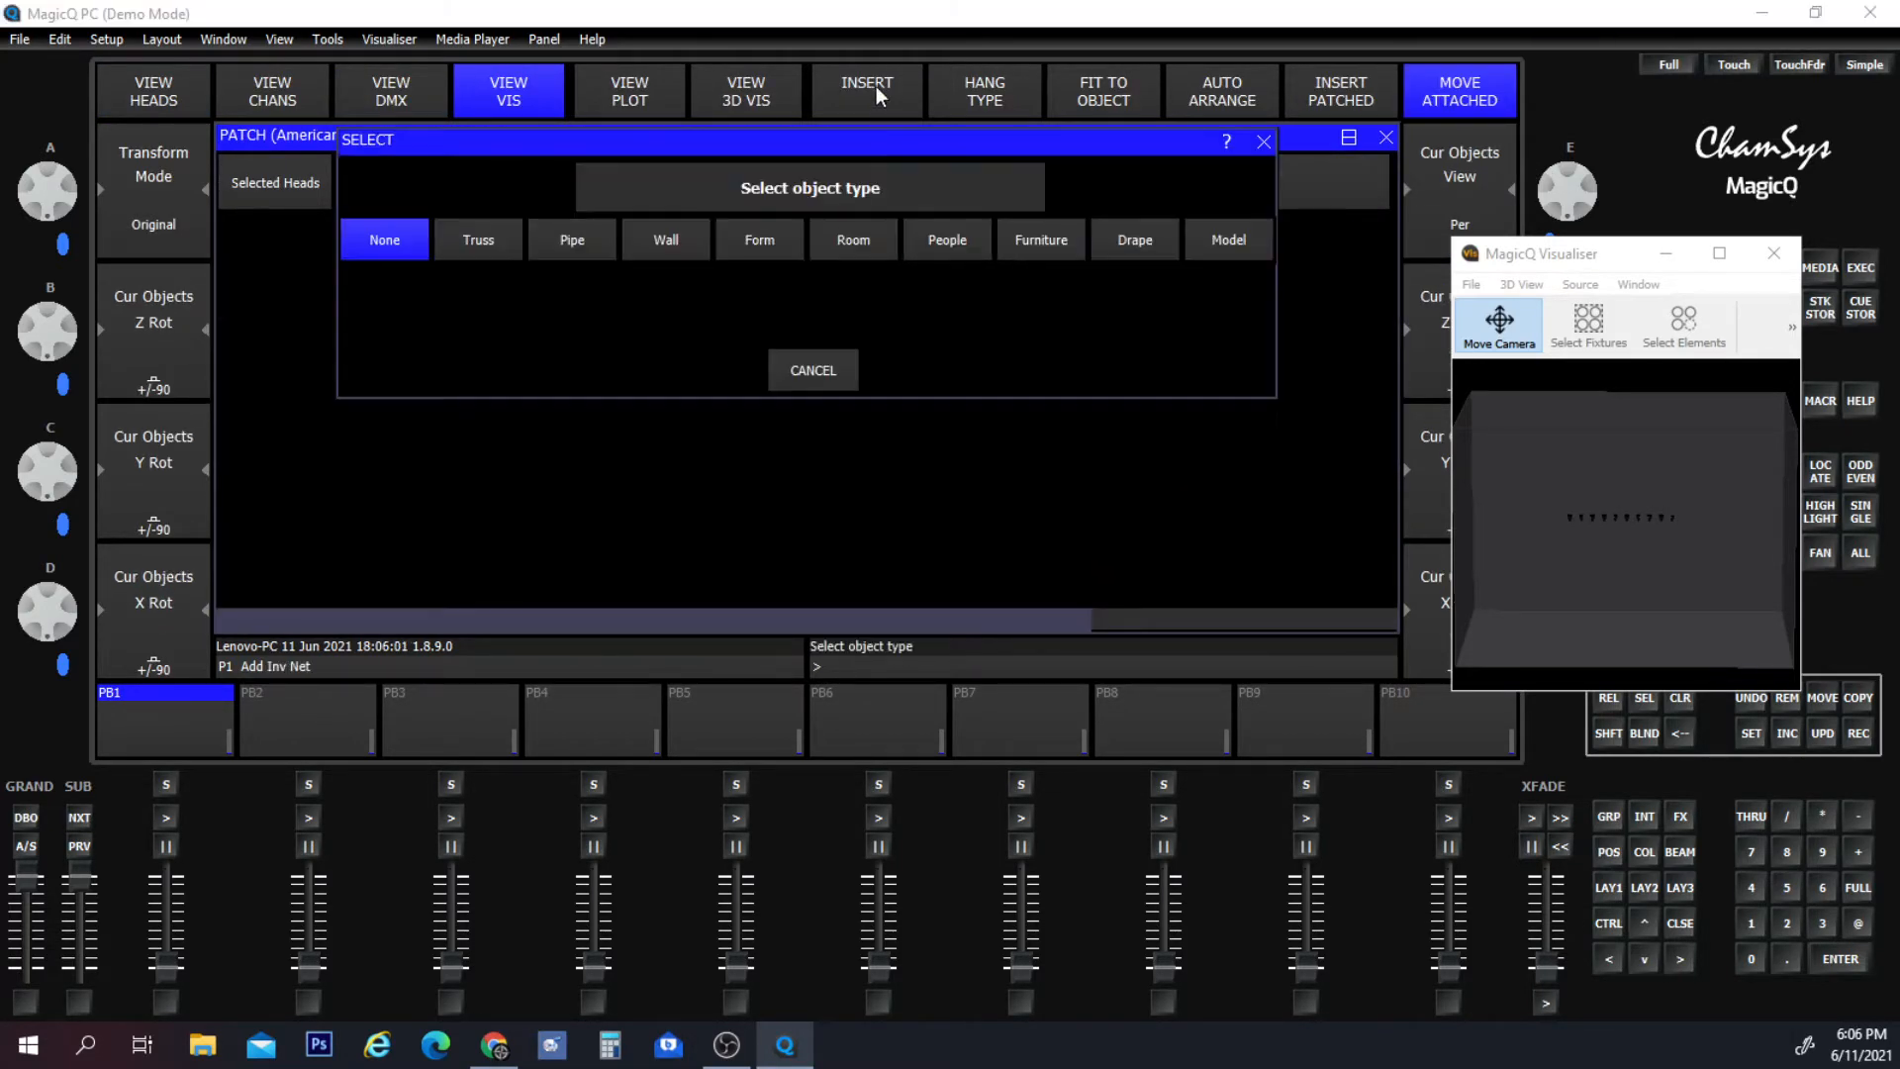
click(859, 245)
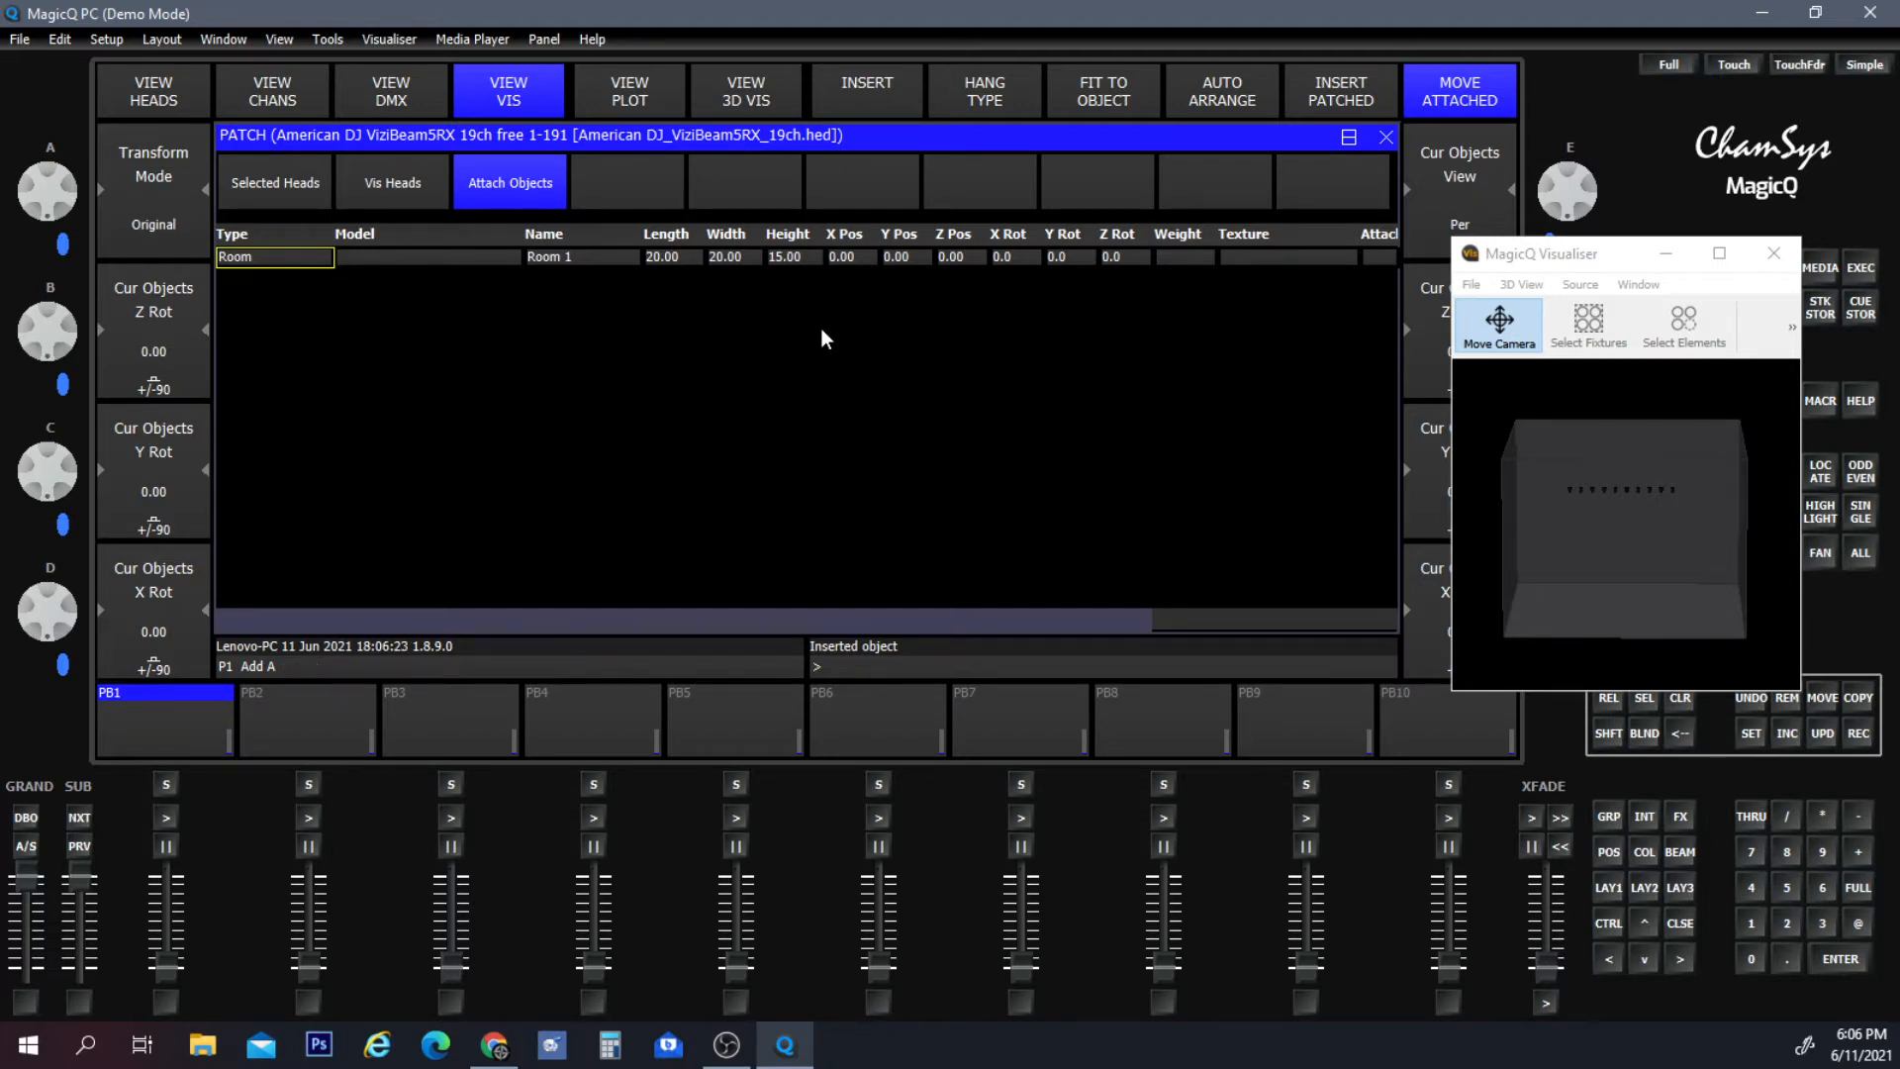
Set the room's length to 40' and check it in the visualiser.
click(669, 257)
click(669, 257)
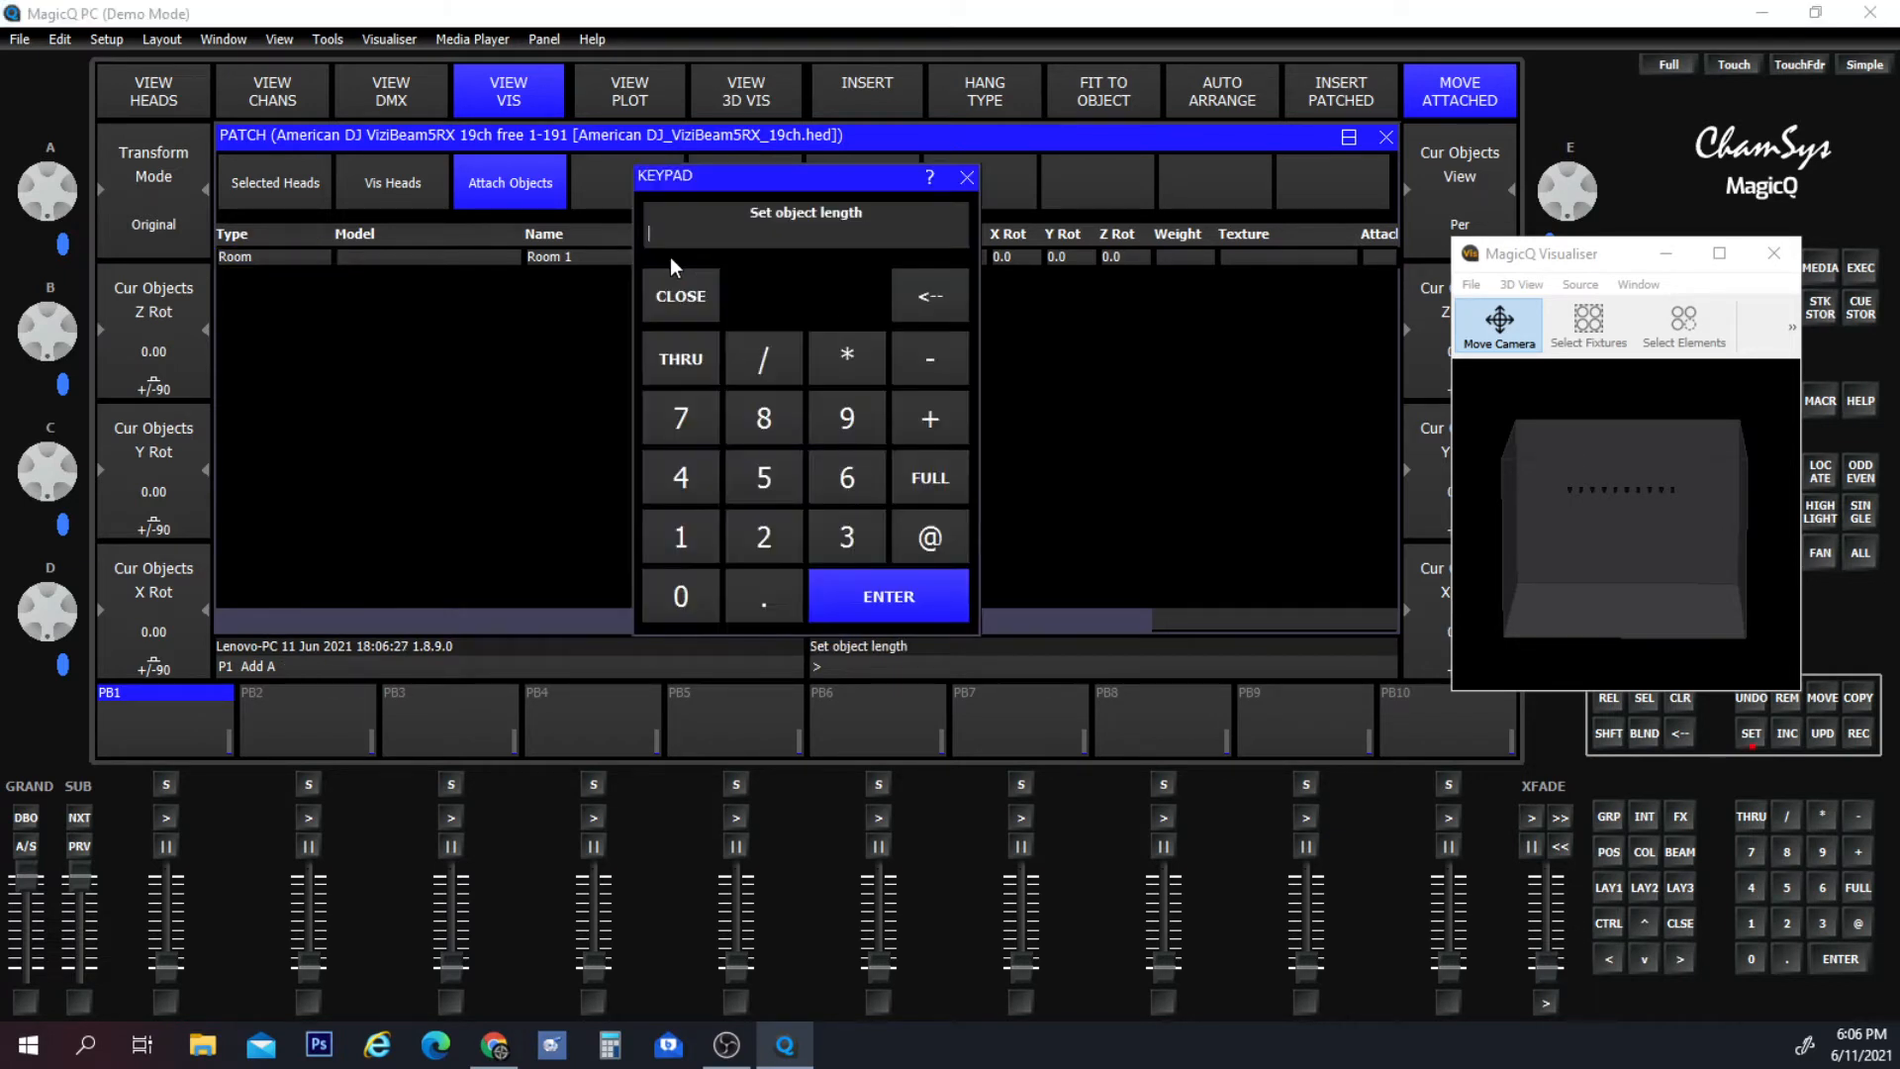
click(661, 475)
click(673, 597)
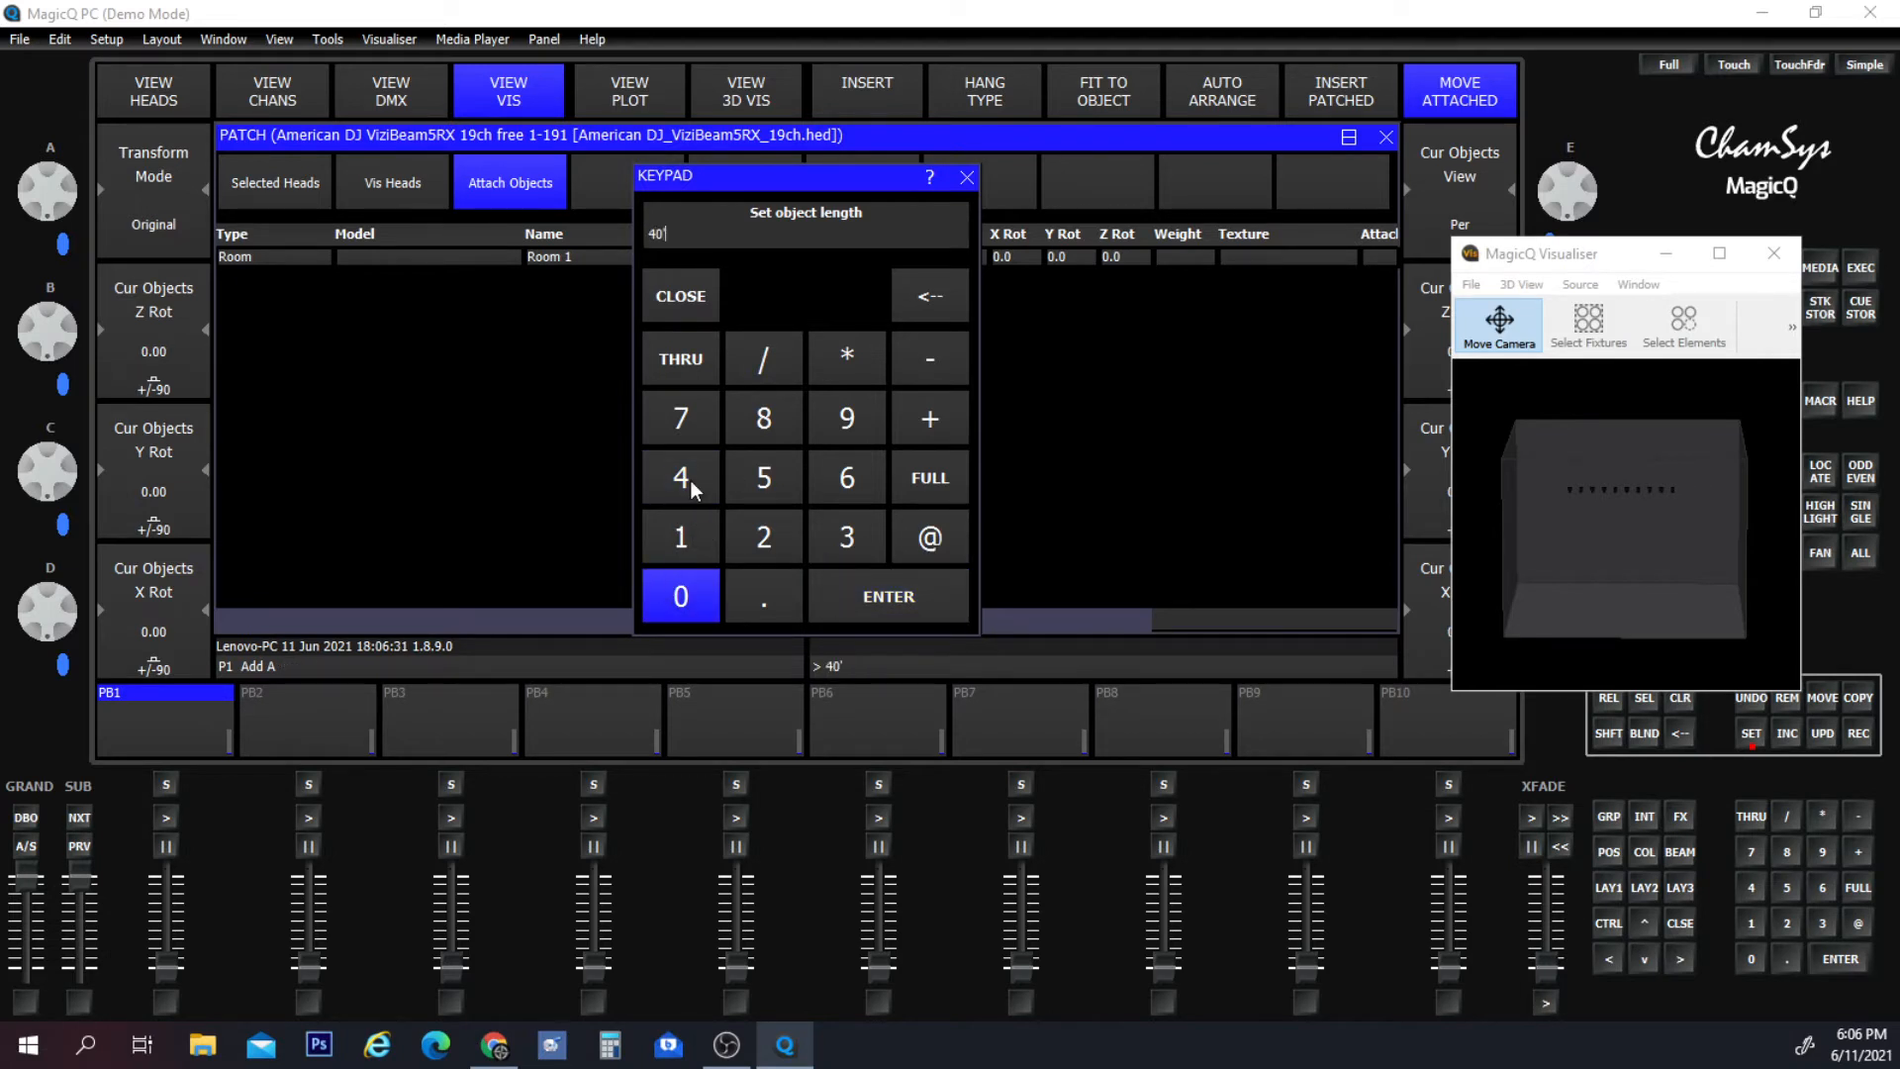
key(Return)
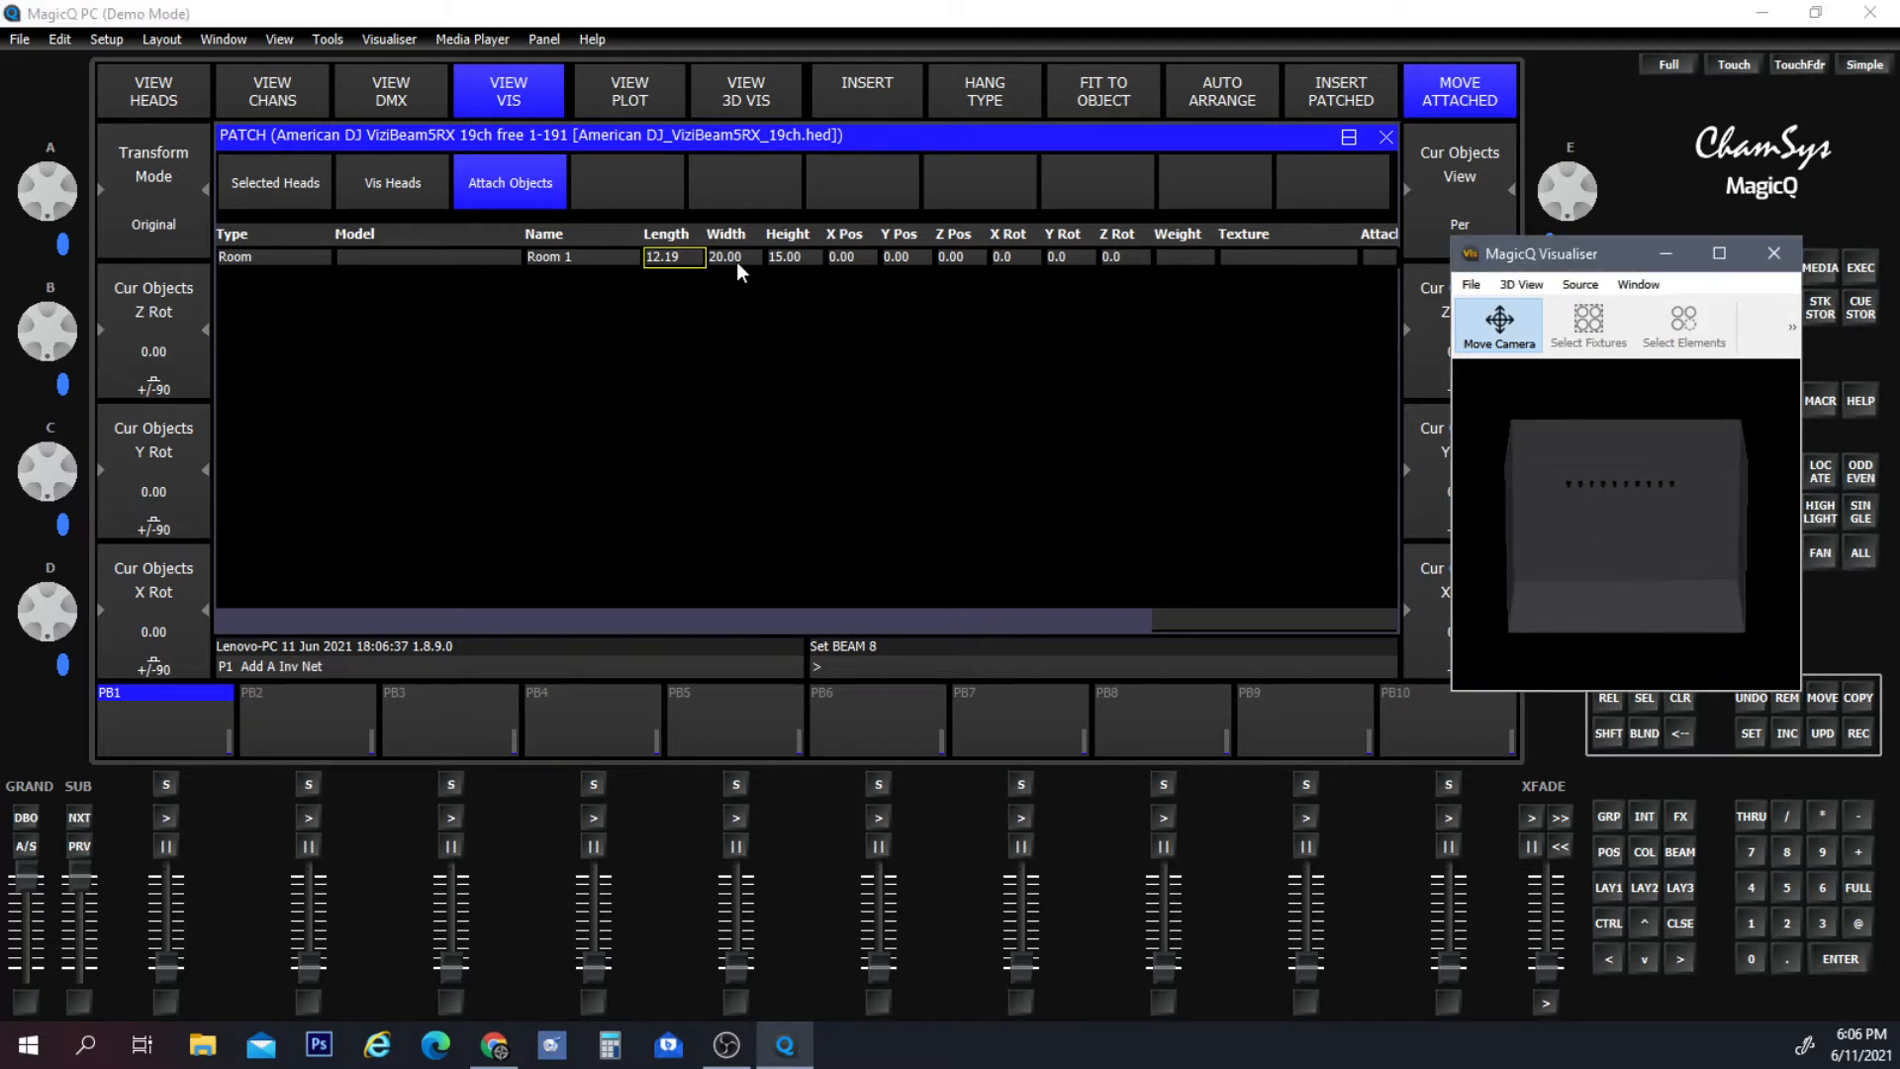
mouse_move(1574, 519)
mouse_down()
mouse_move(1750, 628)
mouse_move(1582, 548)
mouse_up()
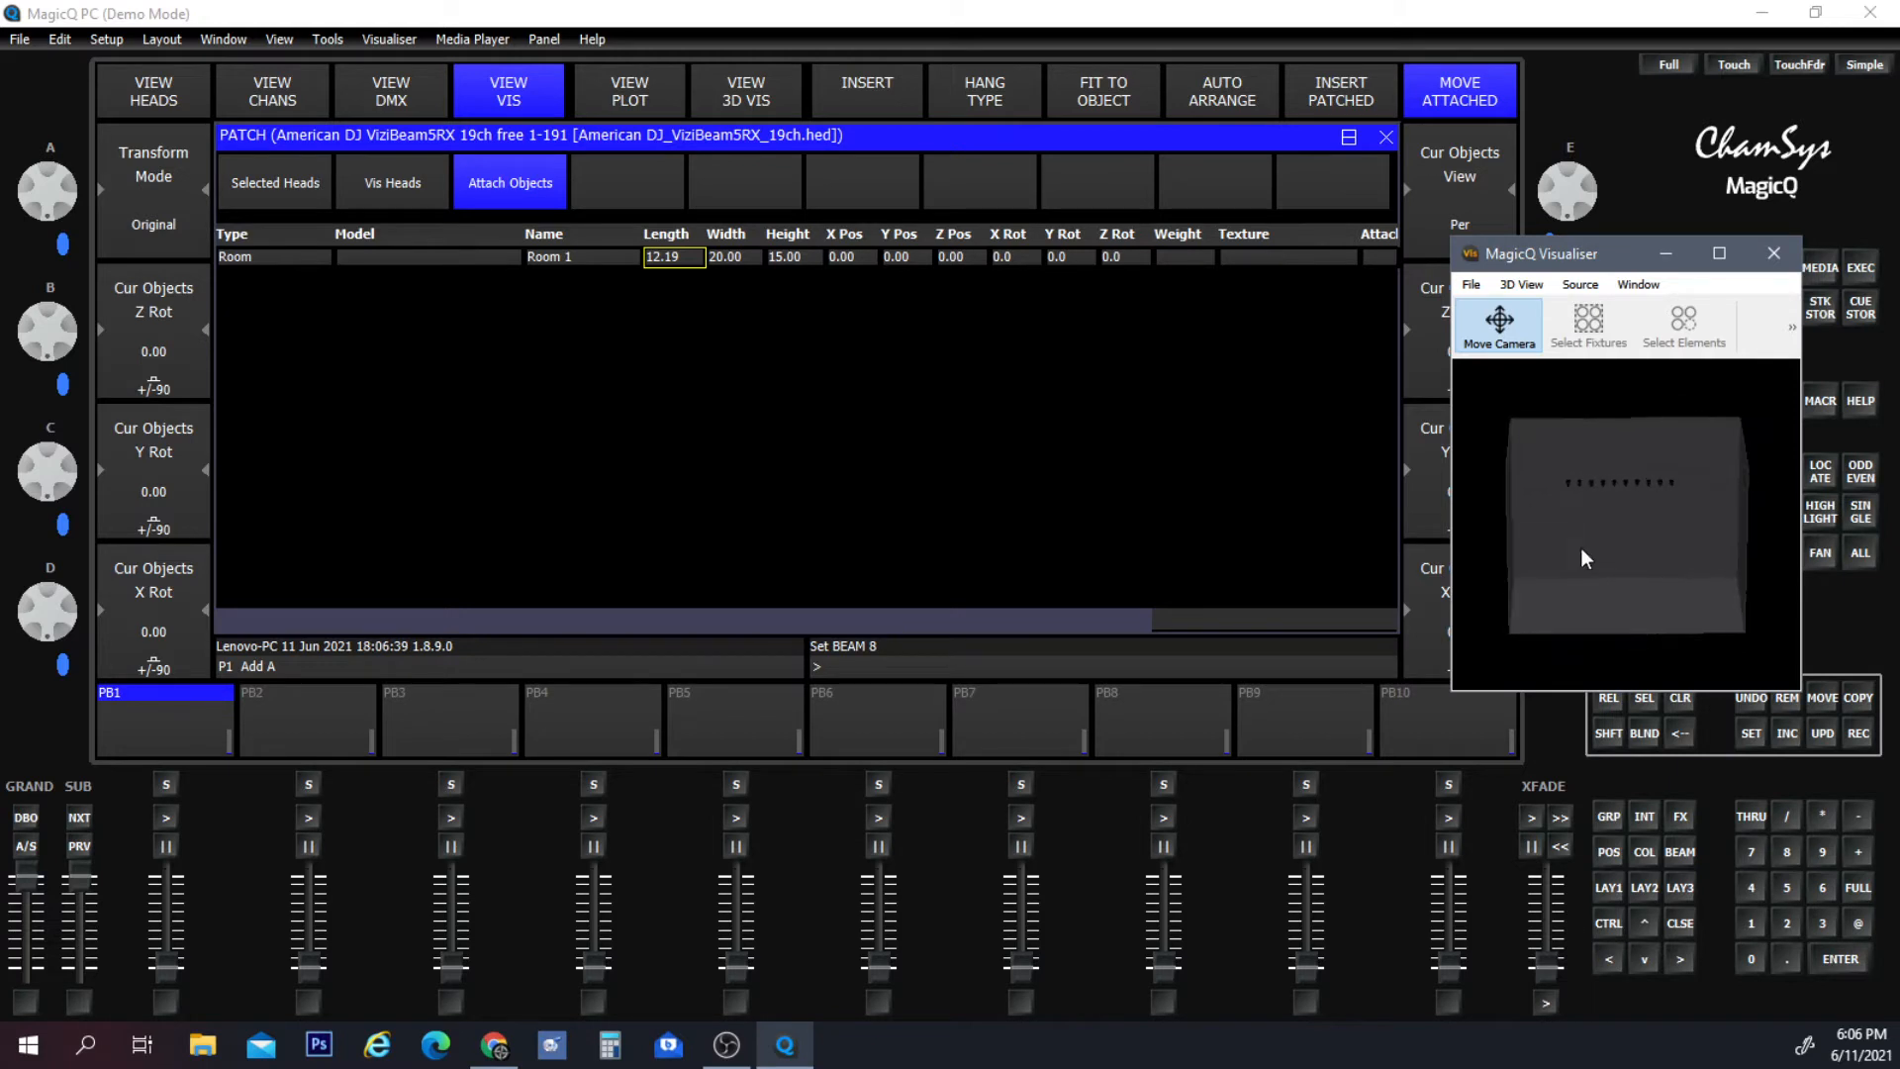
Set the room's width to 40' and check it in the visualiser.
click(729, 256)
click(730, 260)
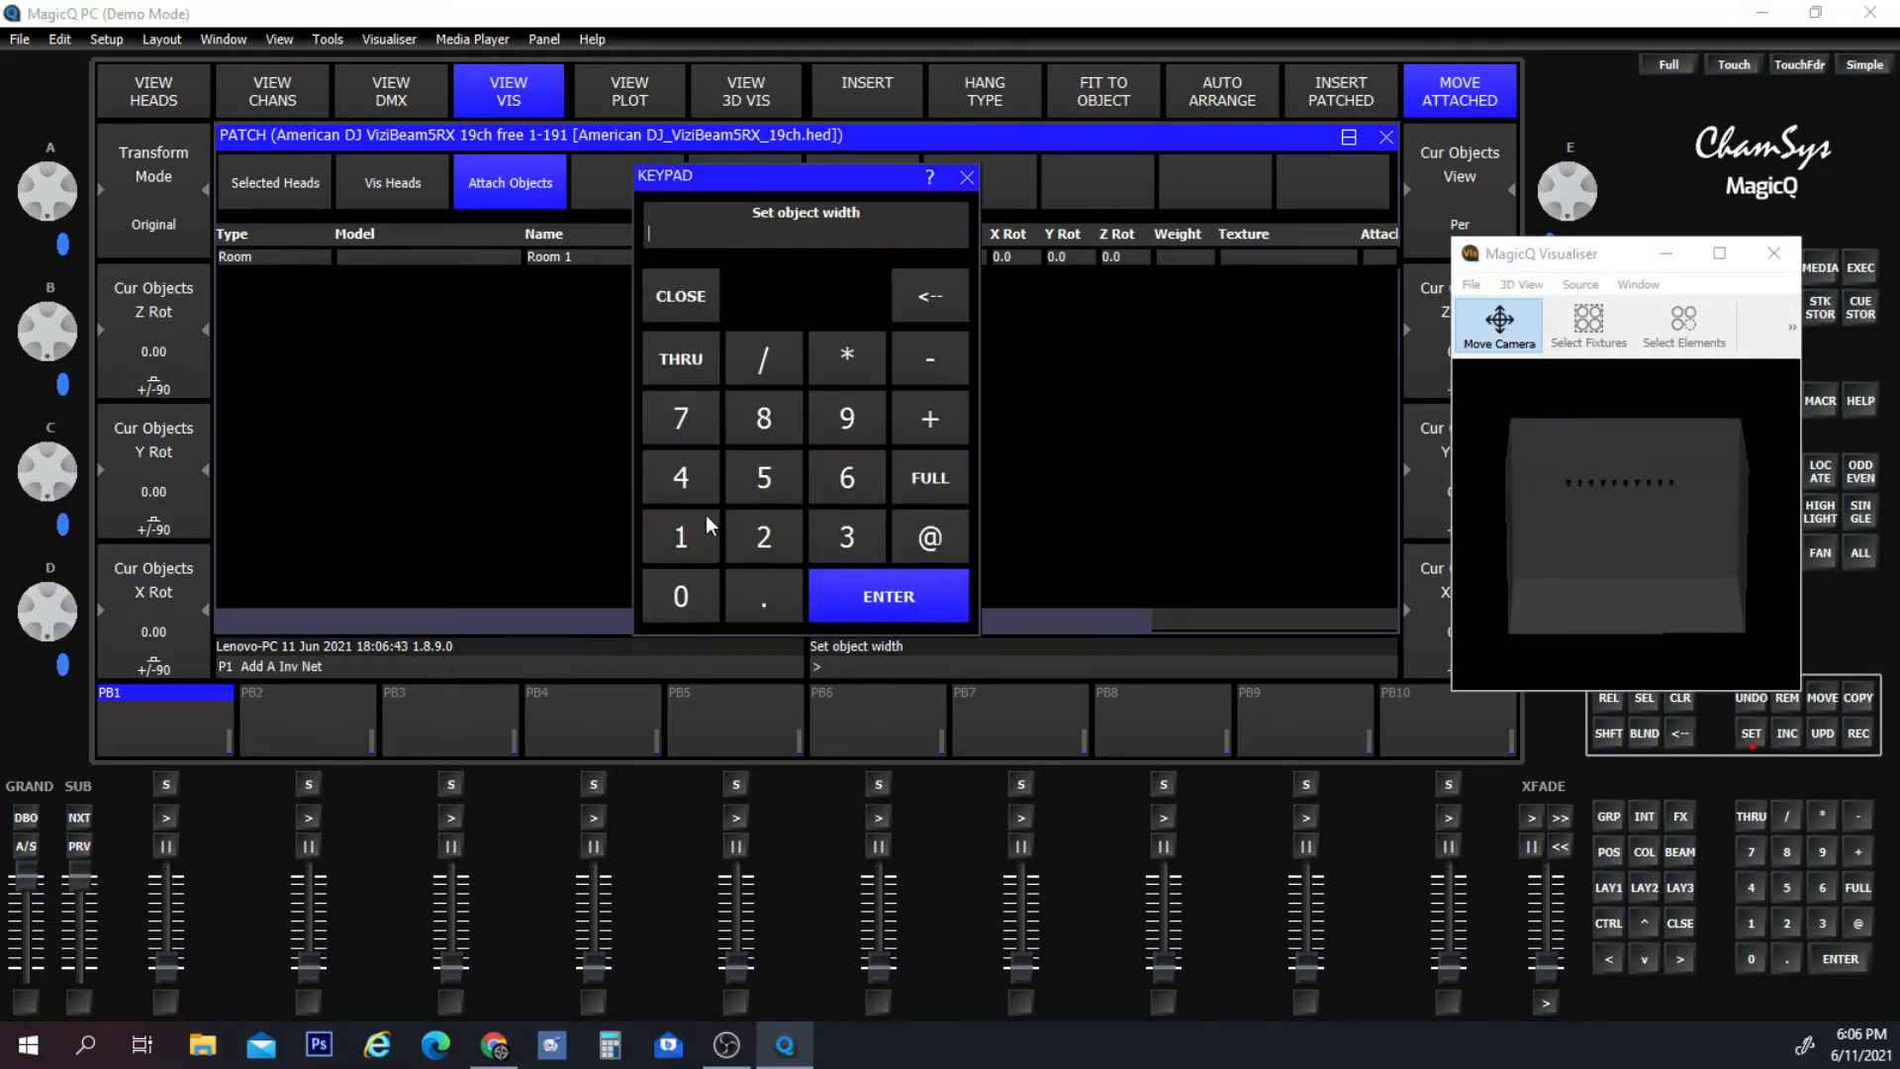
click(693, 483)
click(694, 598)
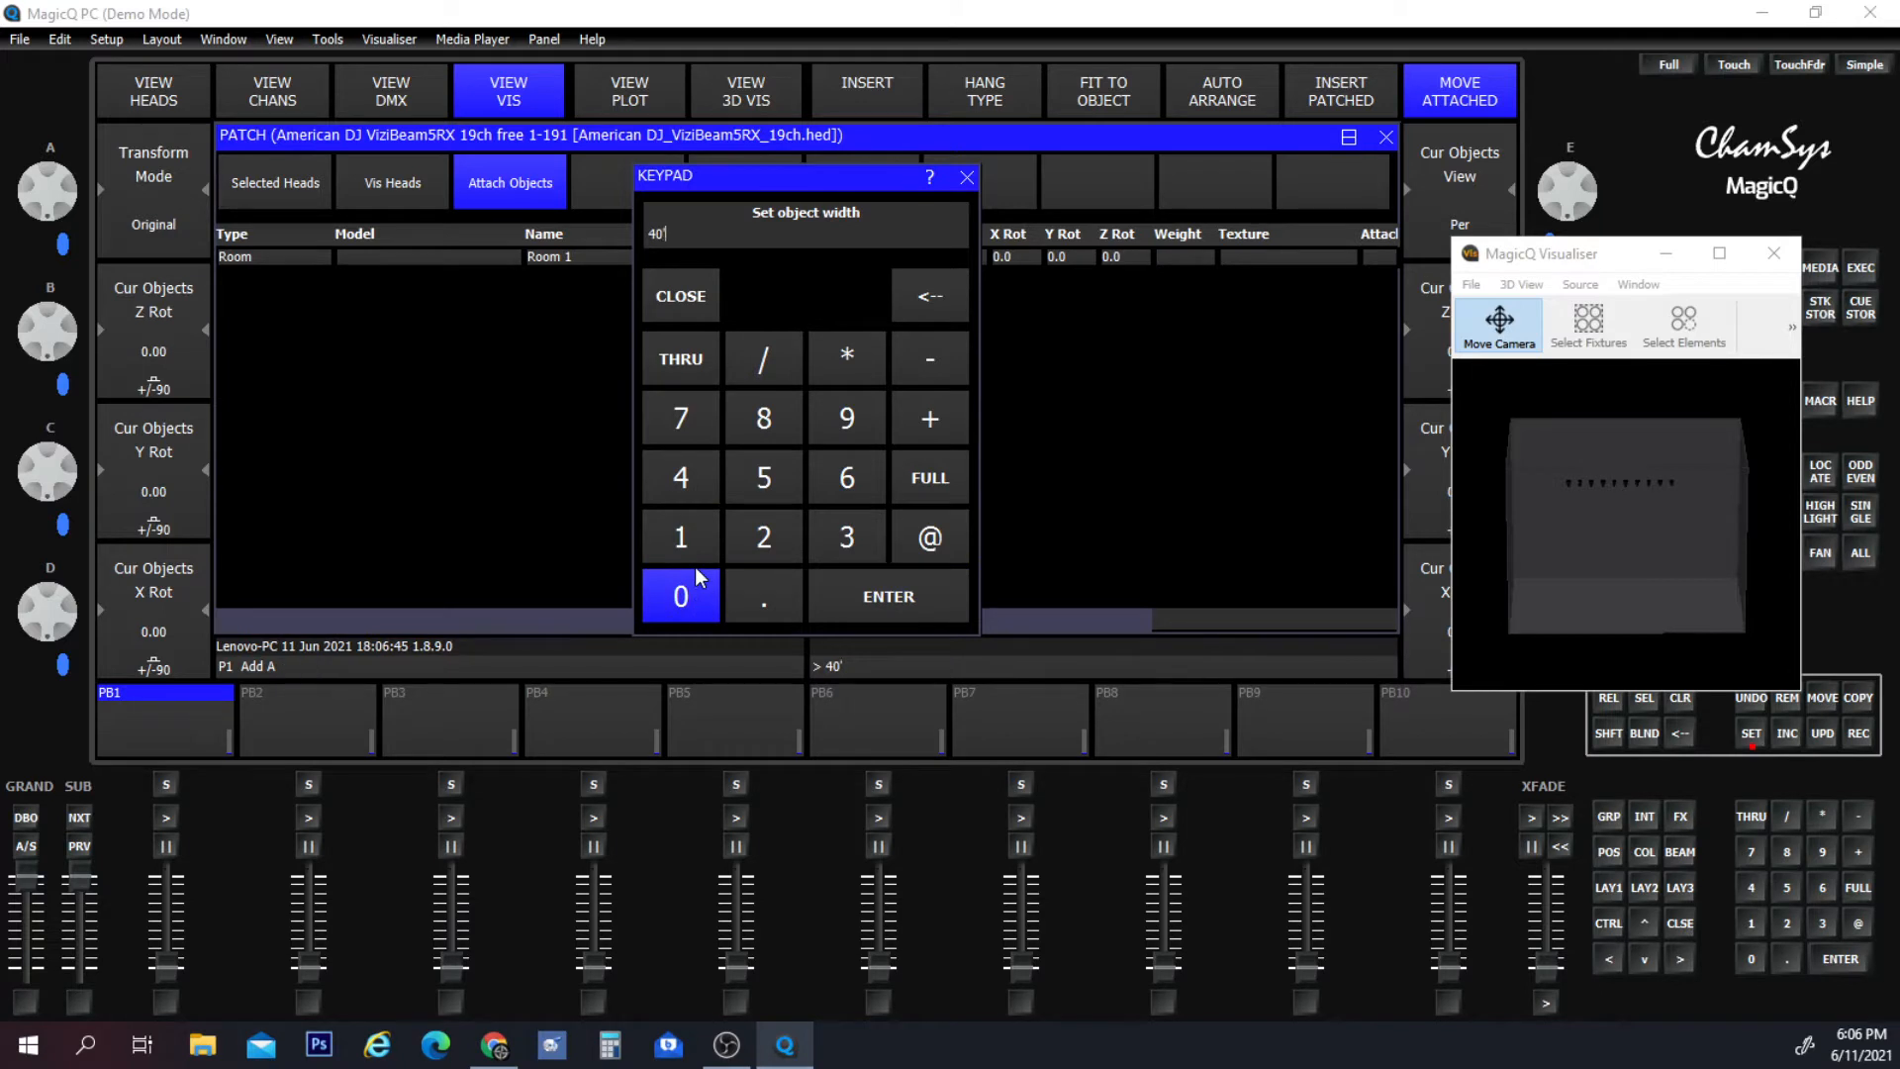
key(Return)
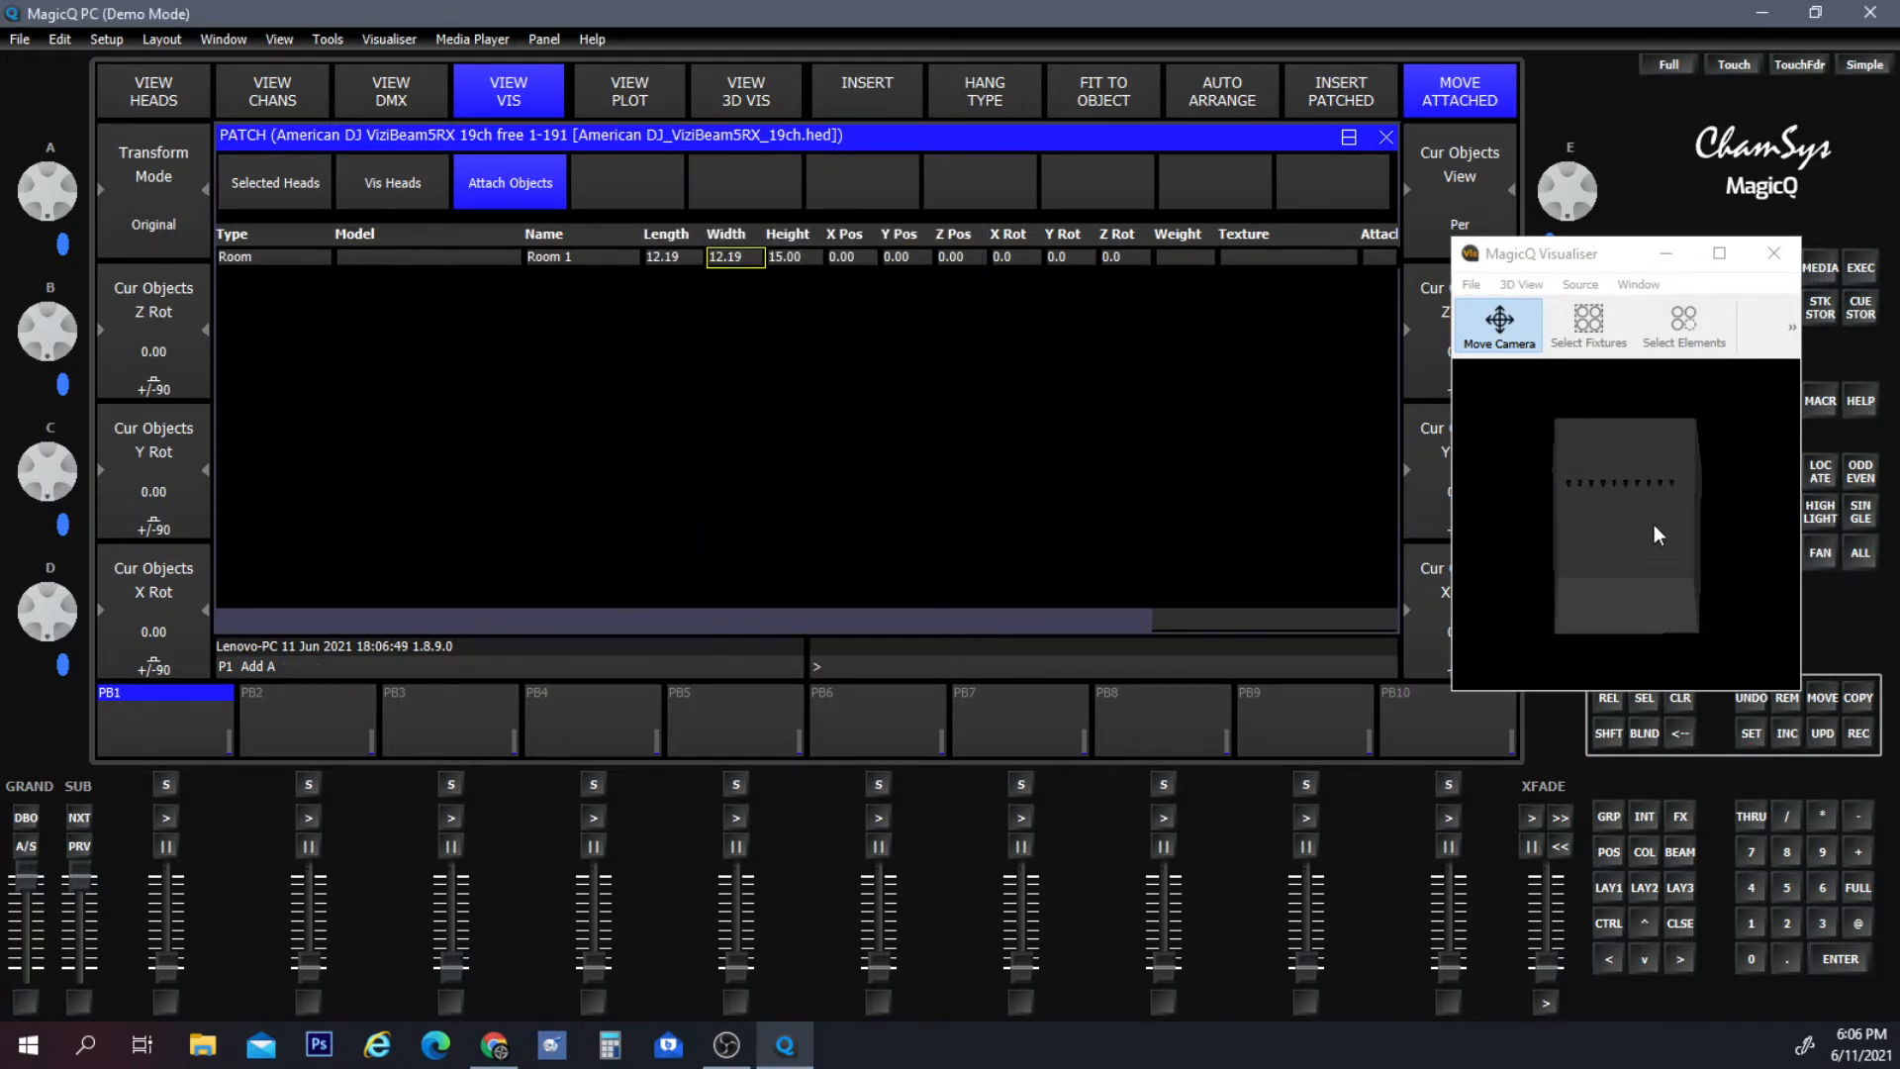
drag(1654, 525, 1658, 566)
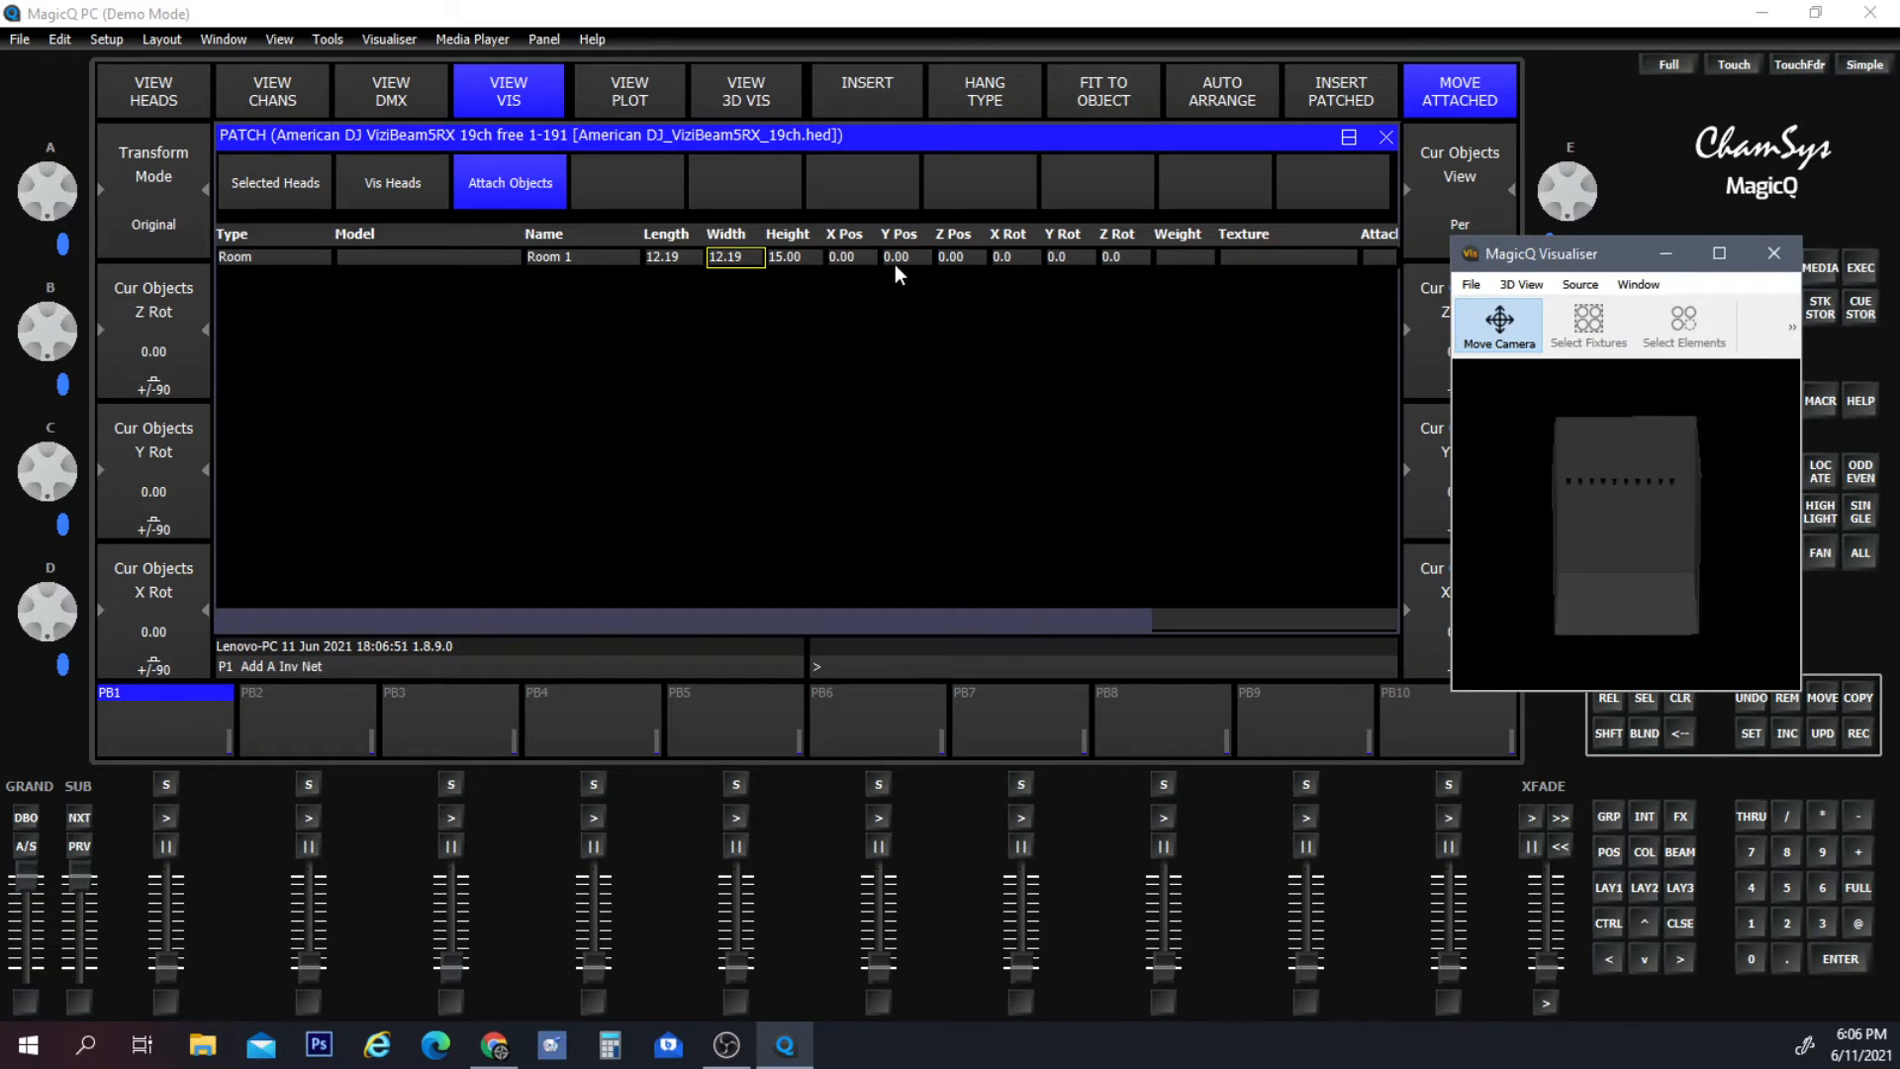
Set the room's height to 25' and check it in the visualiser.
click(787, 257)
click(787, 257)
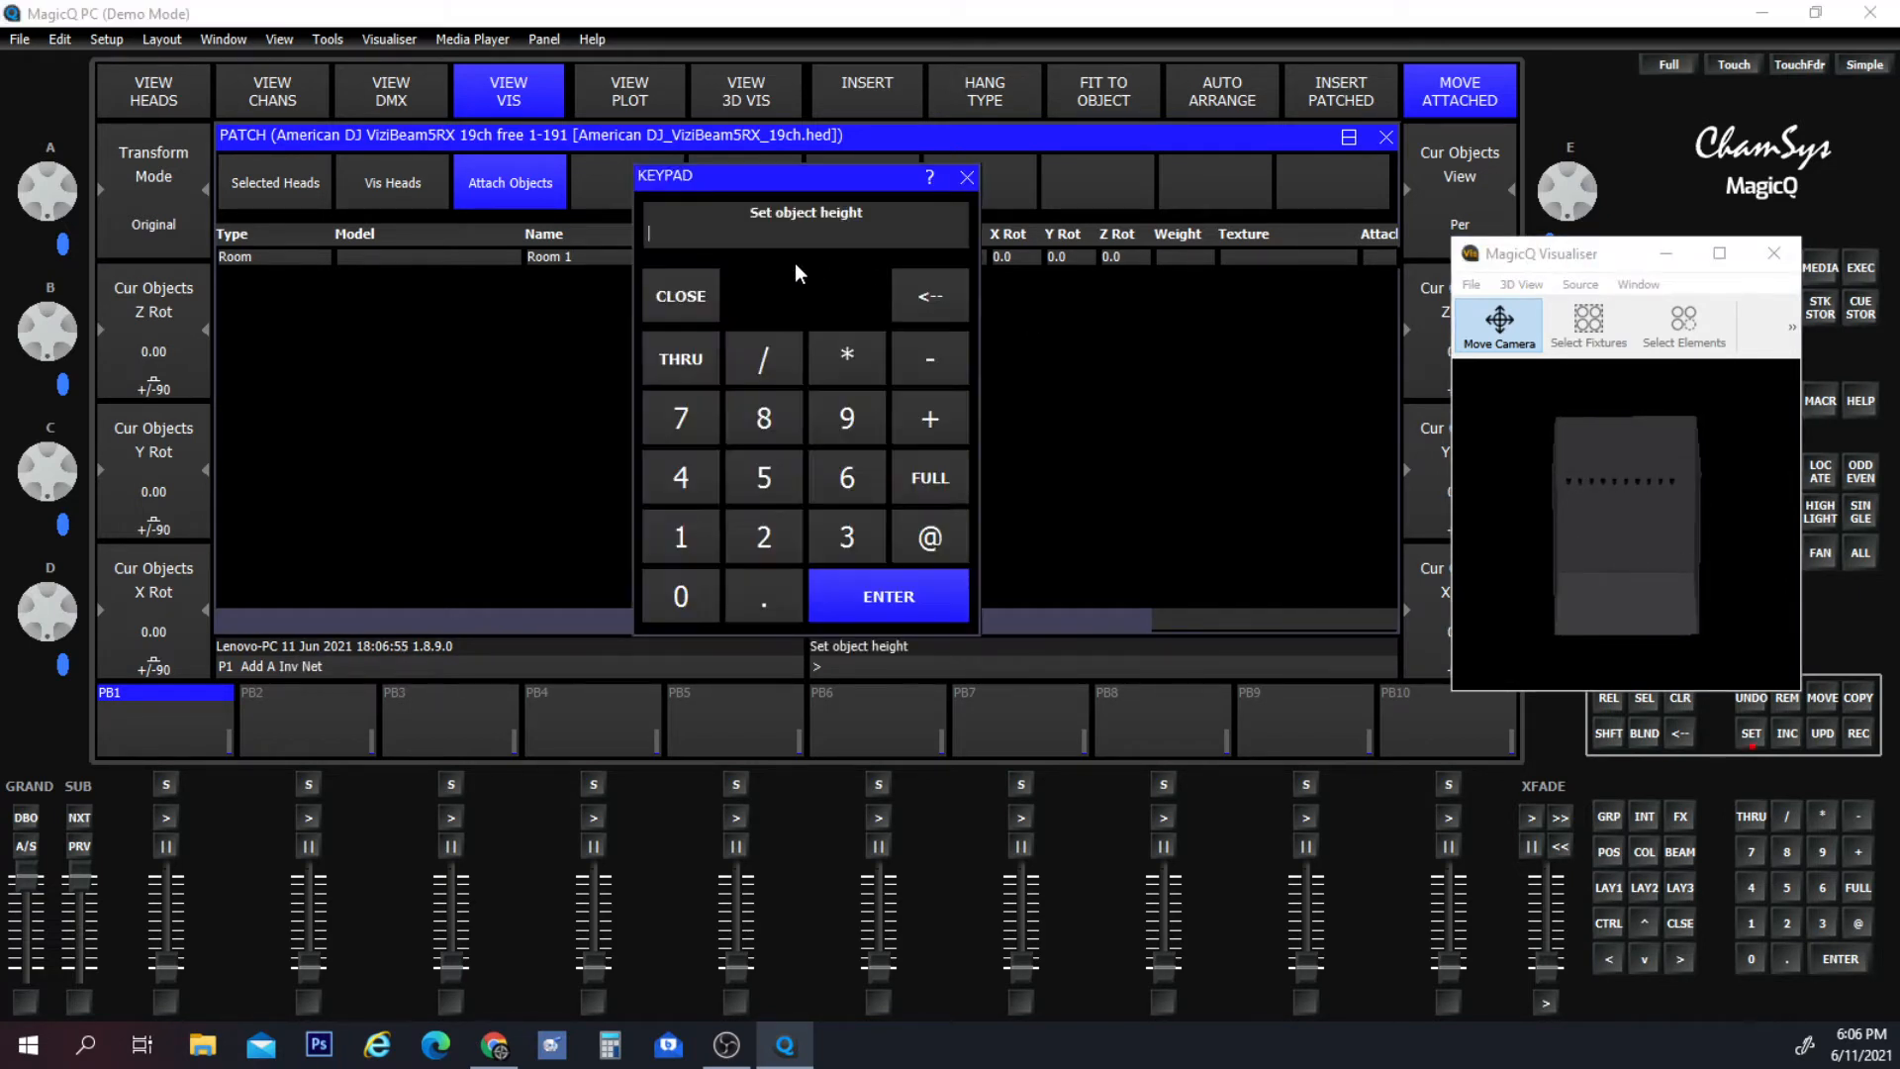
click(768, 542)
click(765, 479)
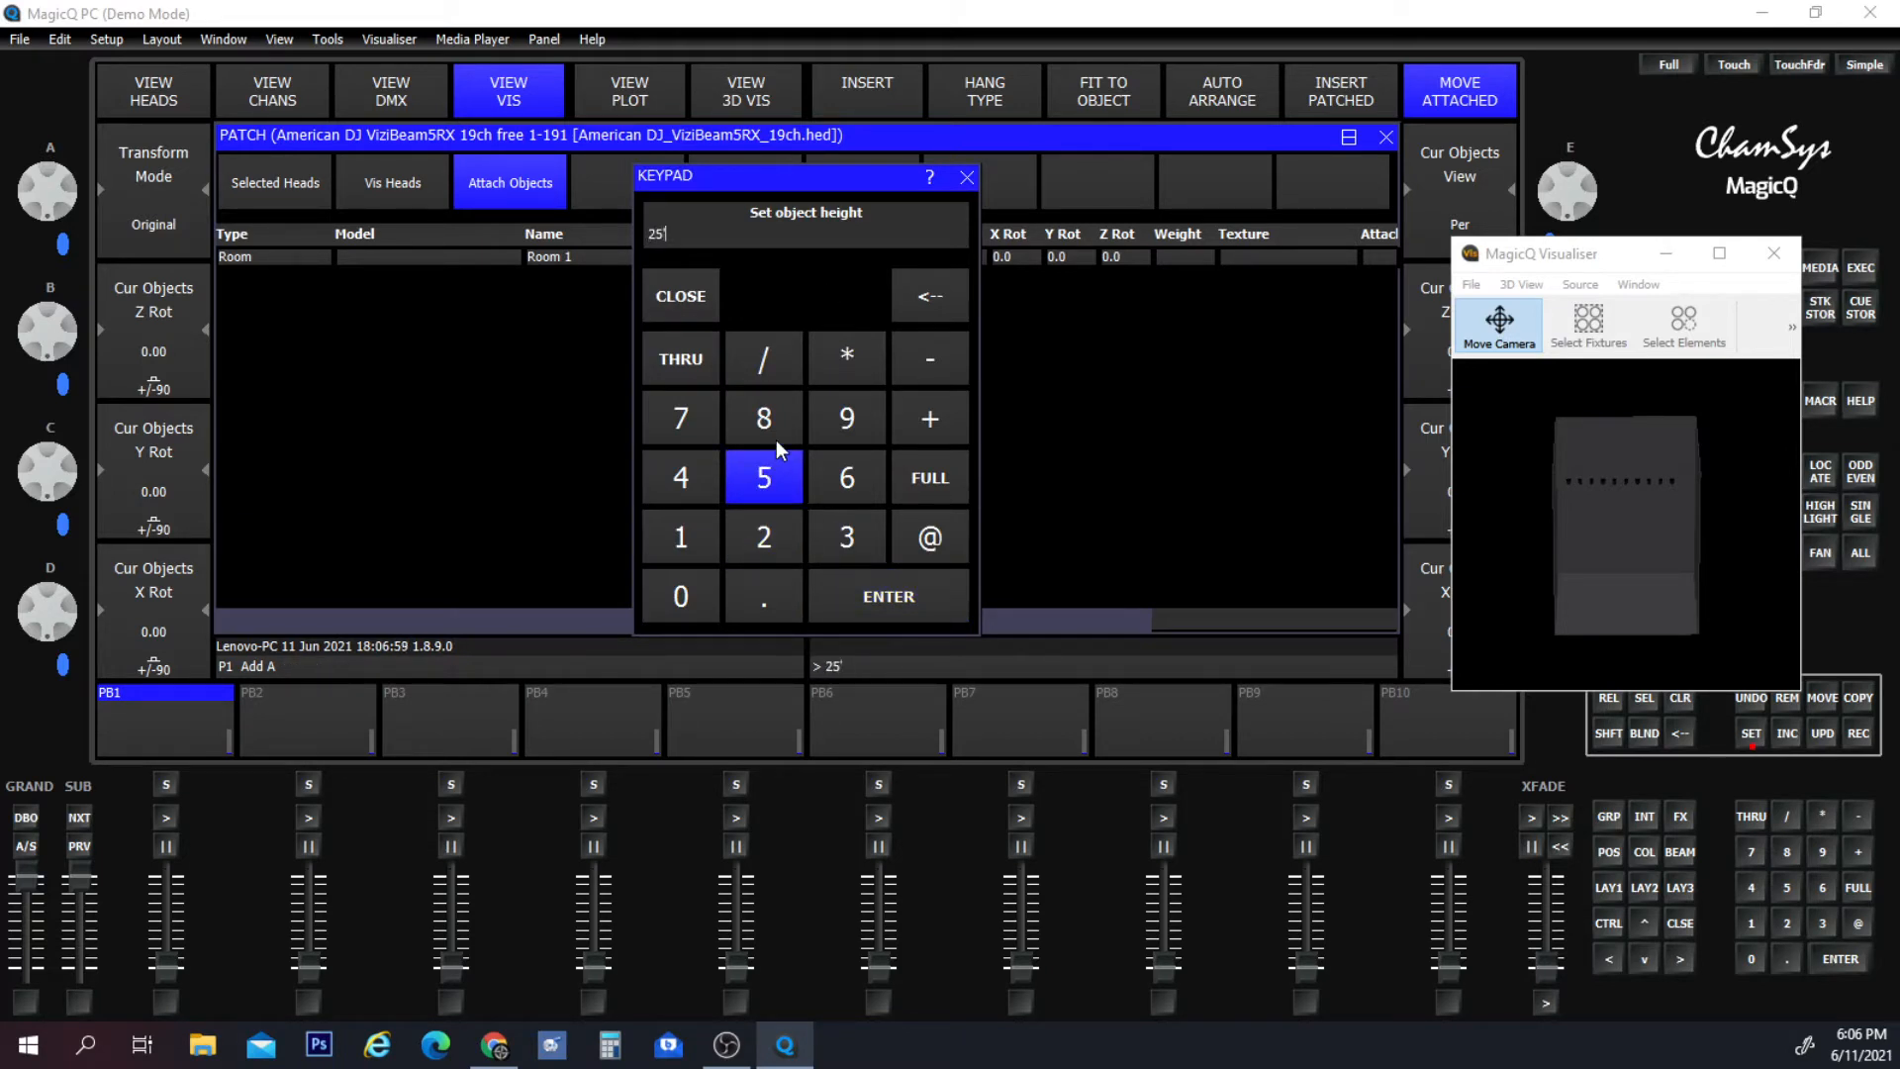
key(Return)
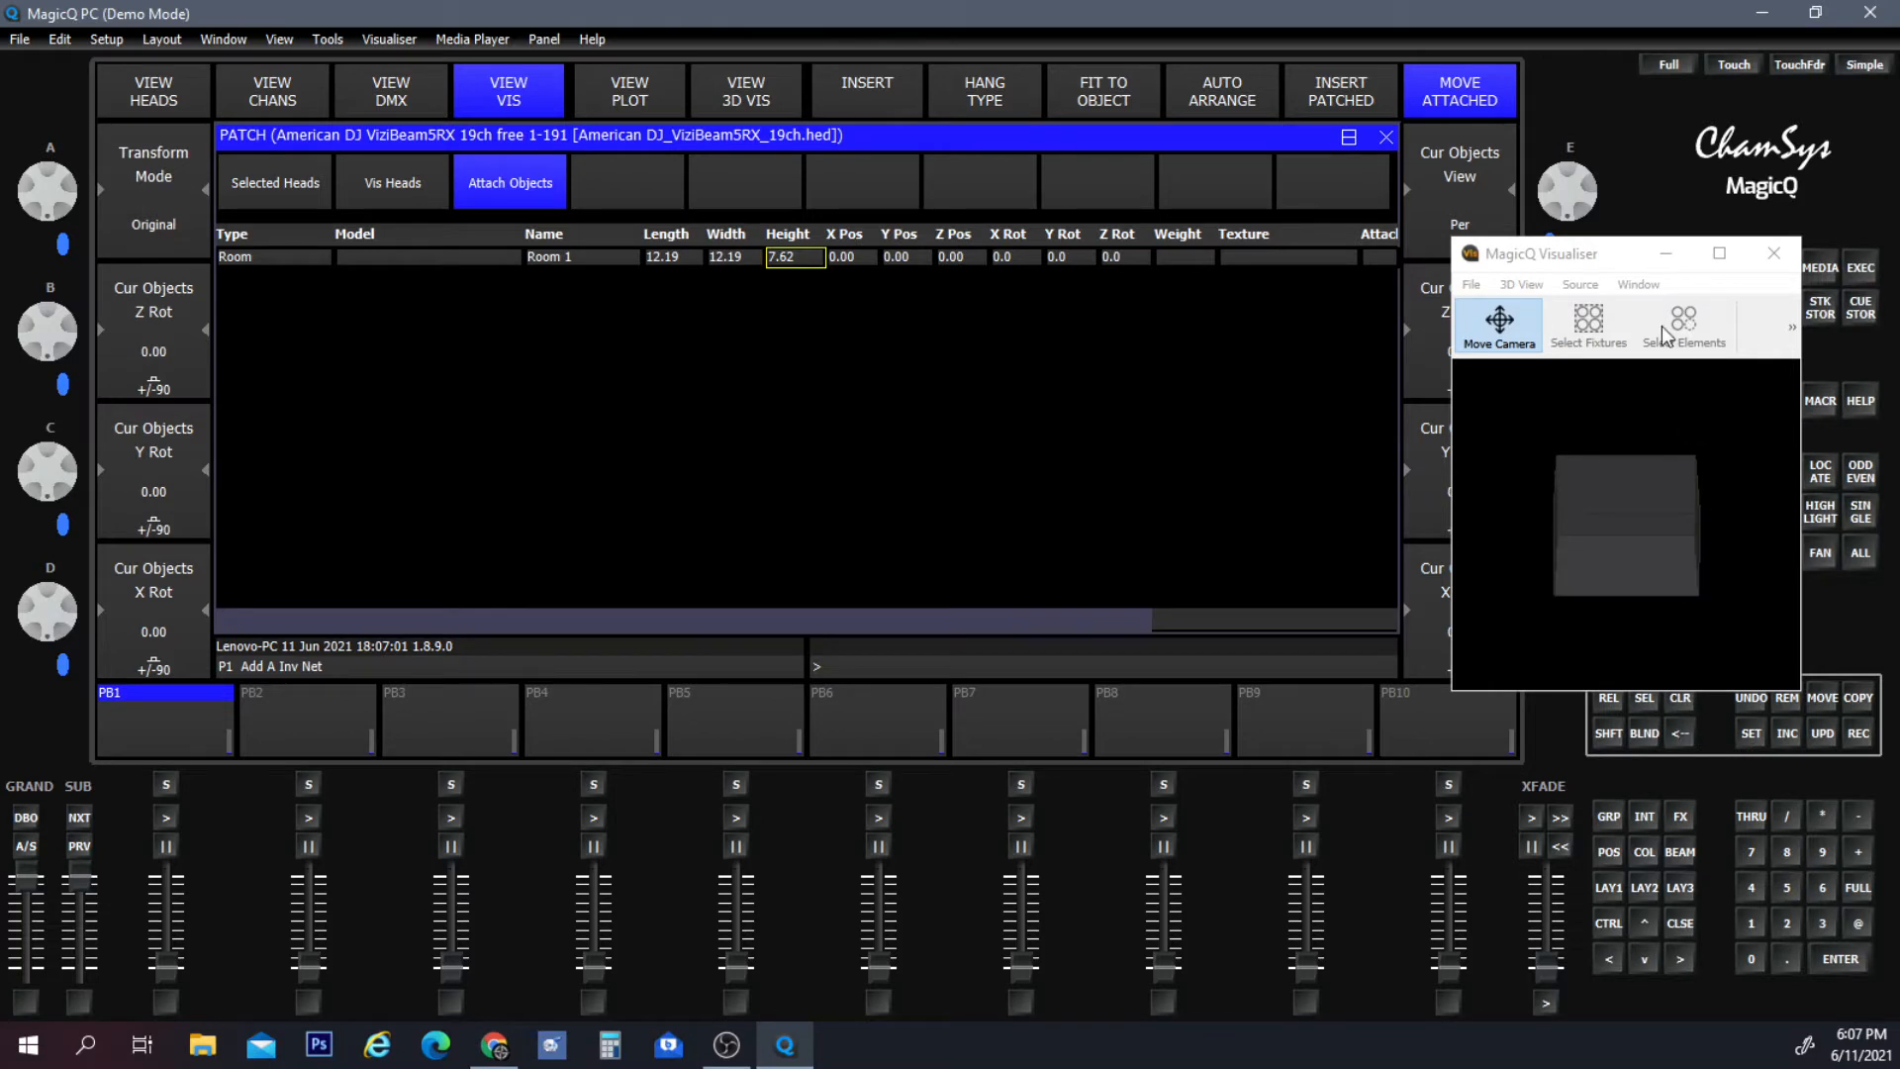
drag(1673, 515, 1683, 561)
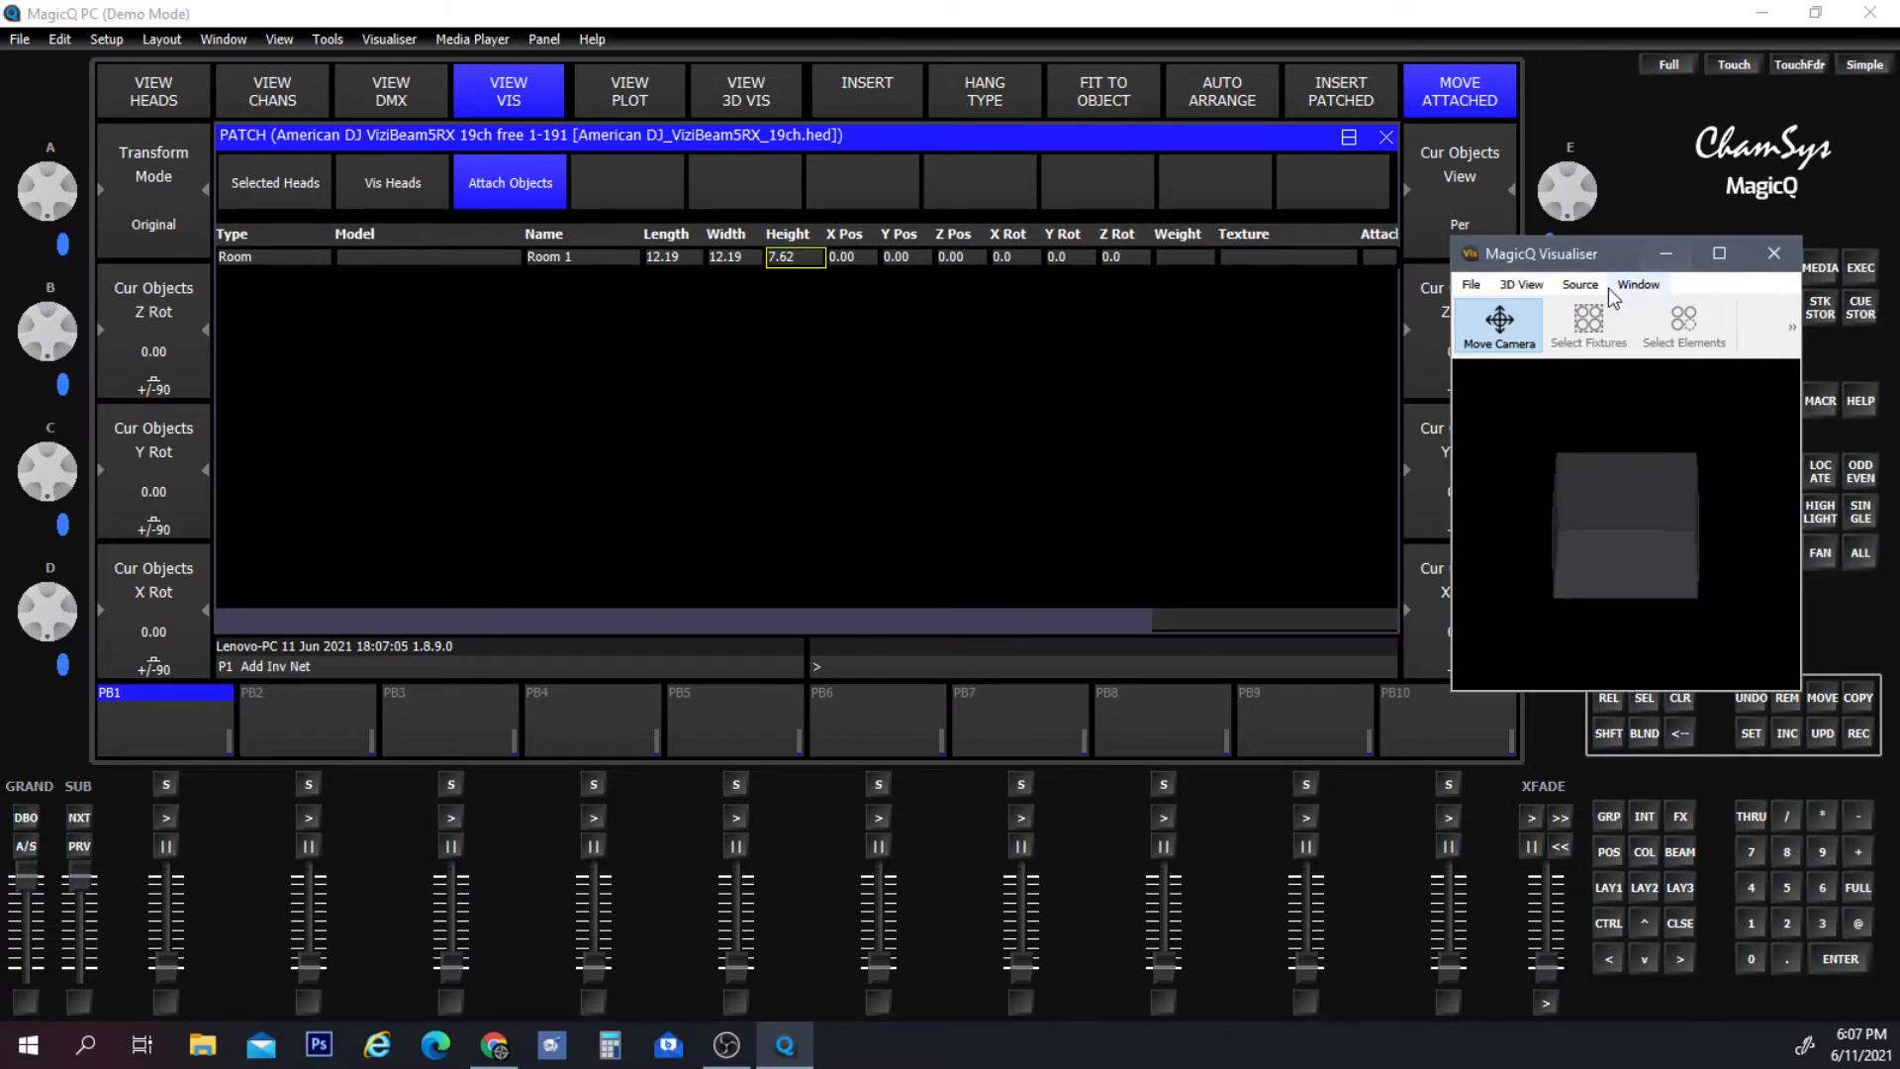
Fit the visualiser's 3D view to the whole room.
click(1524, 286)
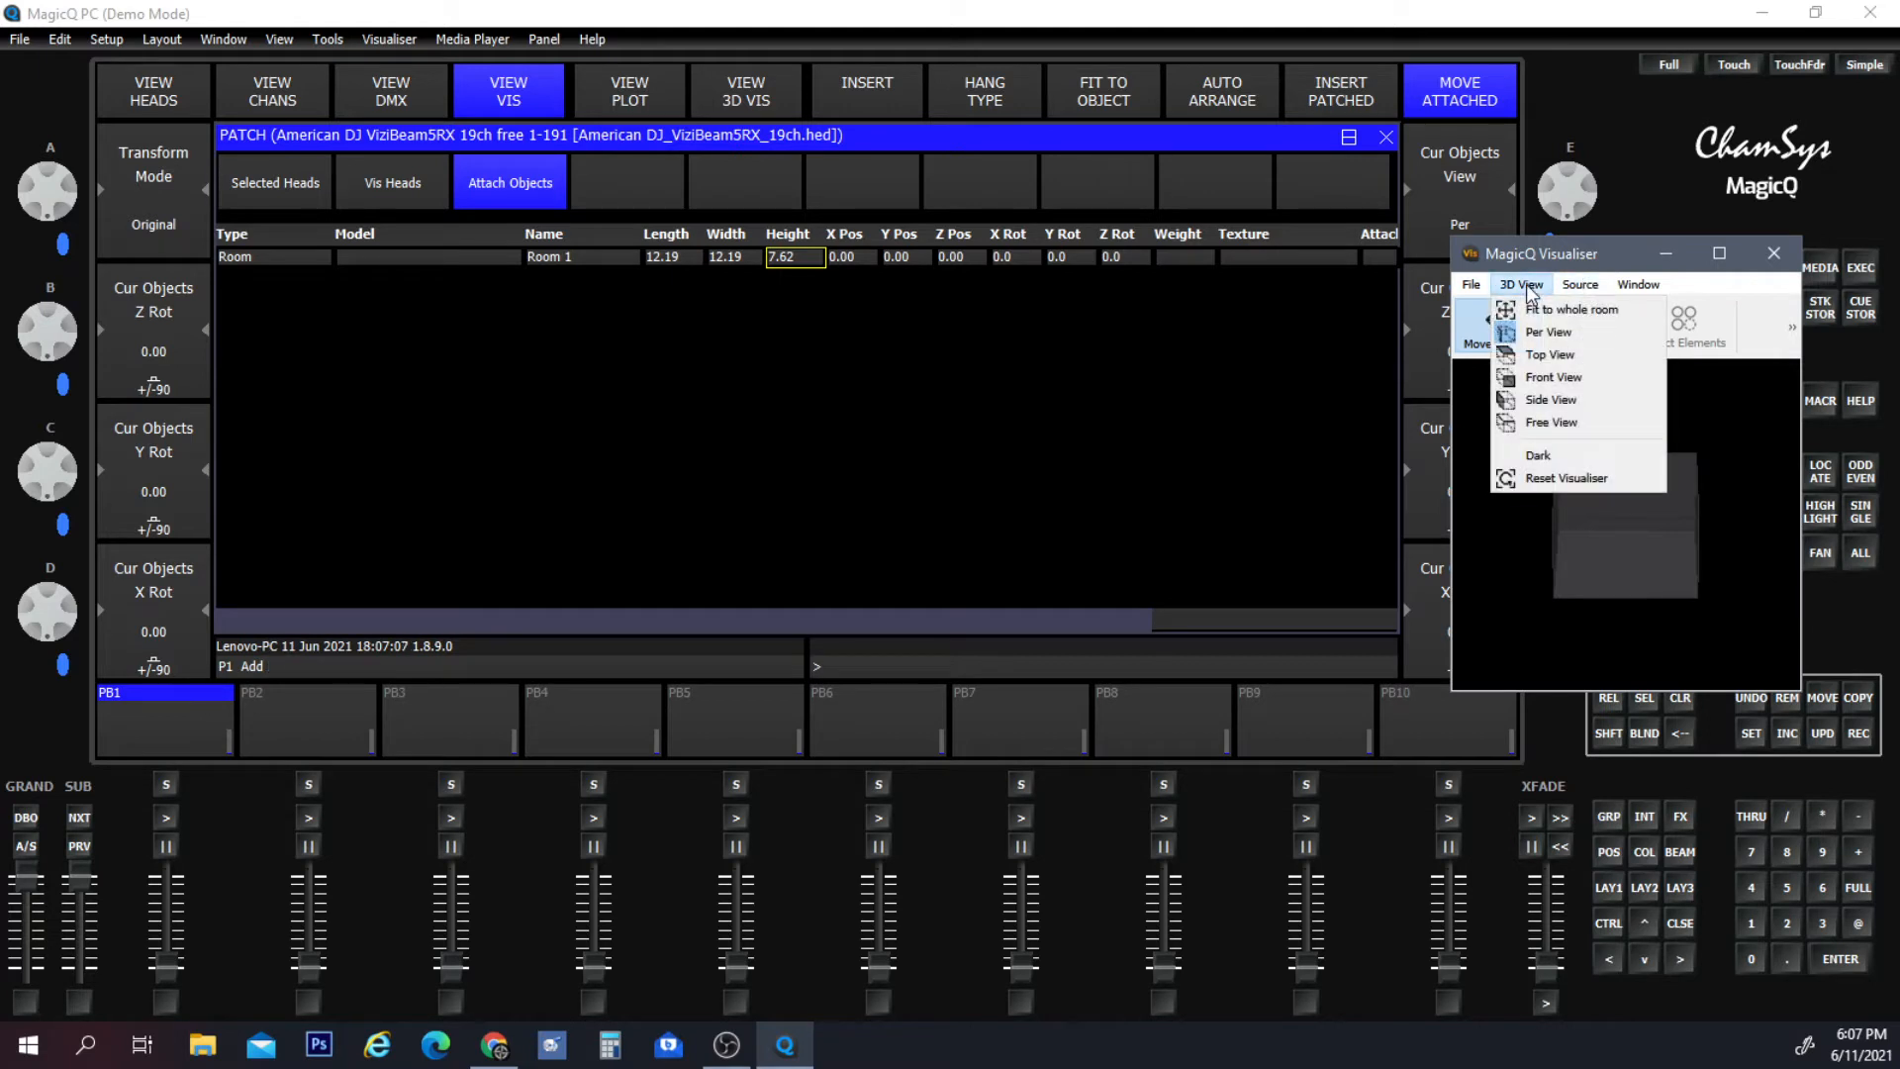
click(1544, 310)
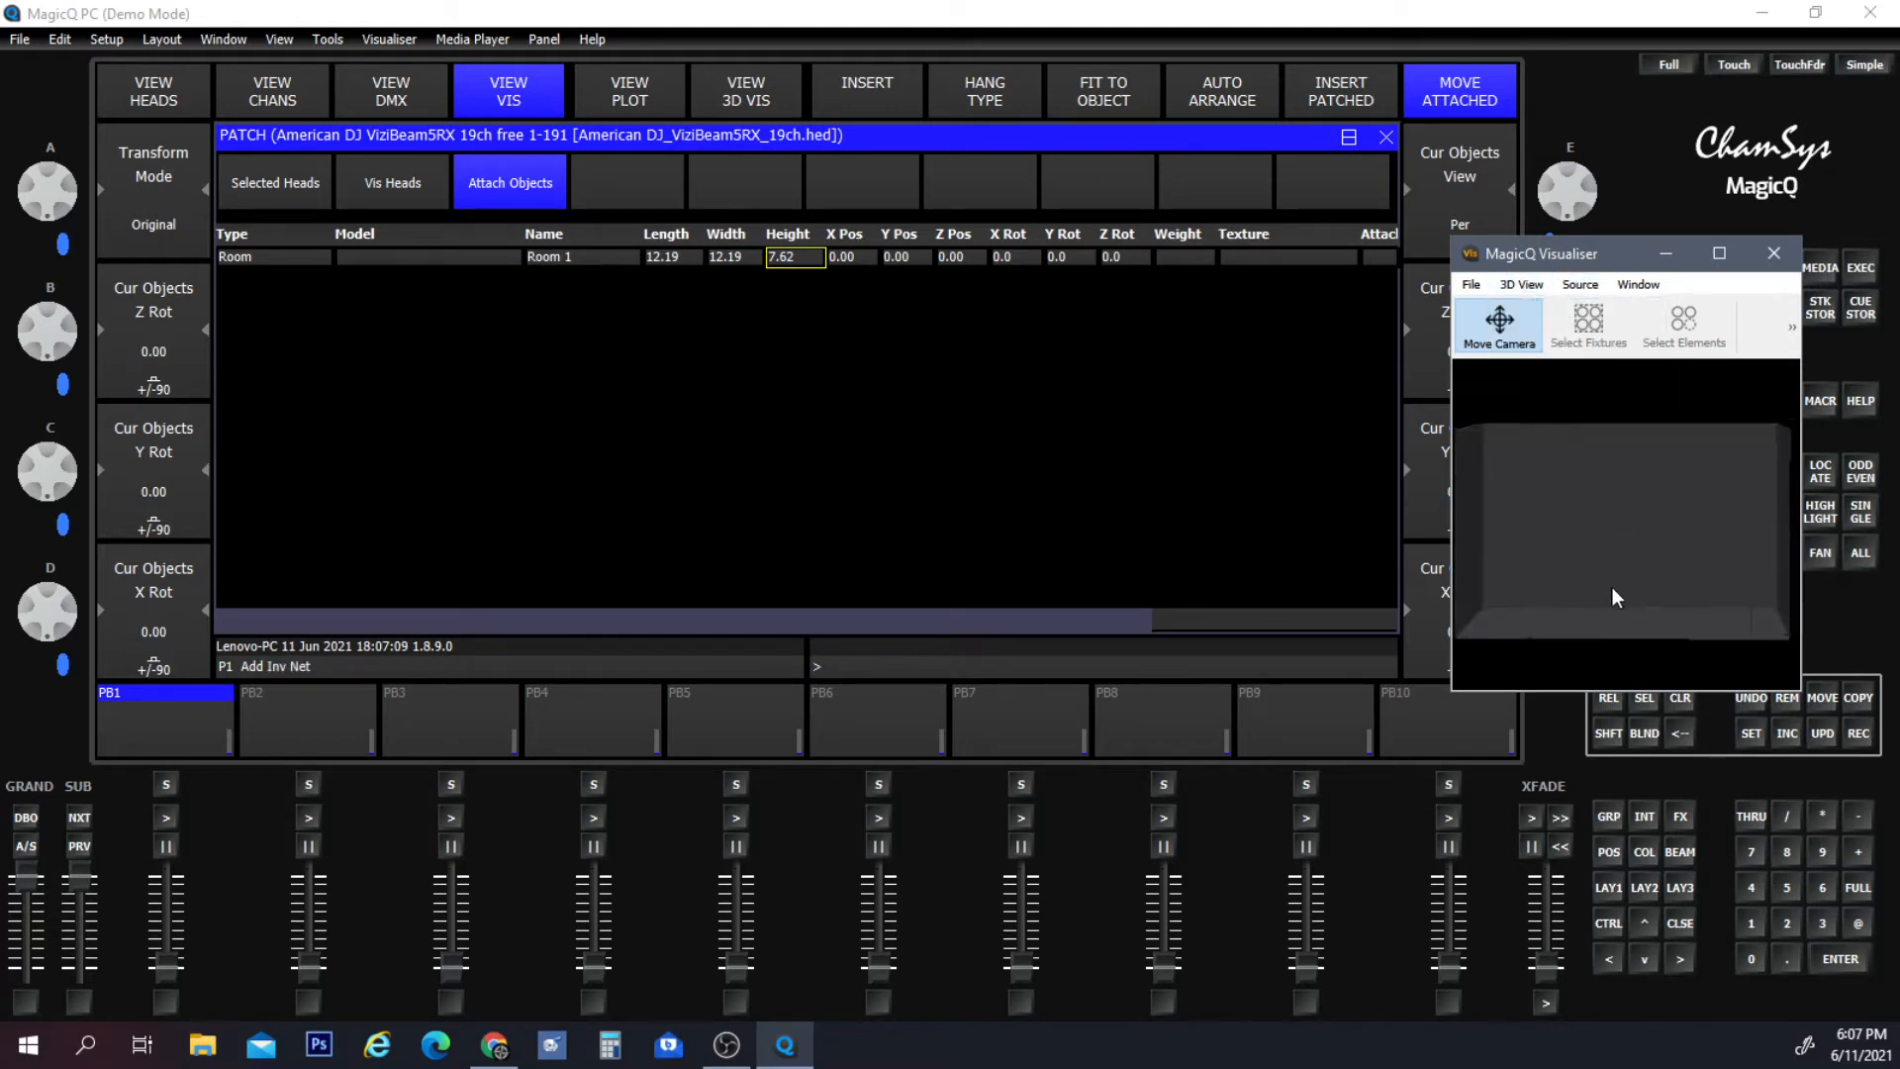
drag(1612, 587, 1645, 557)
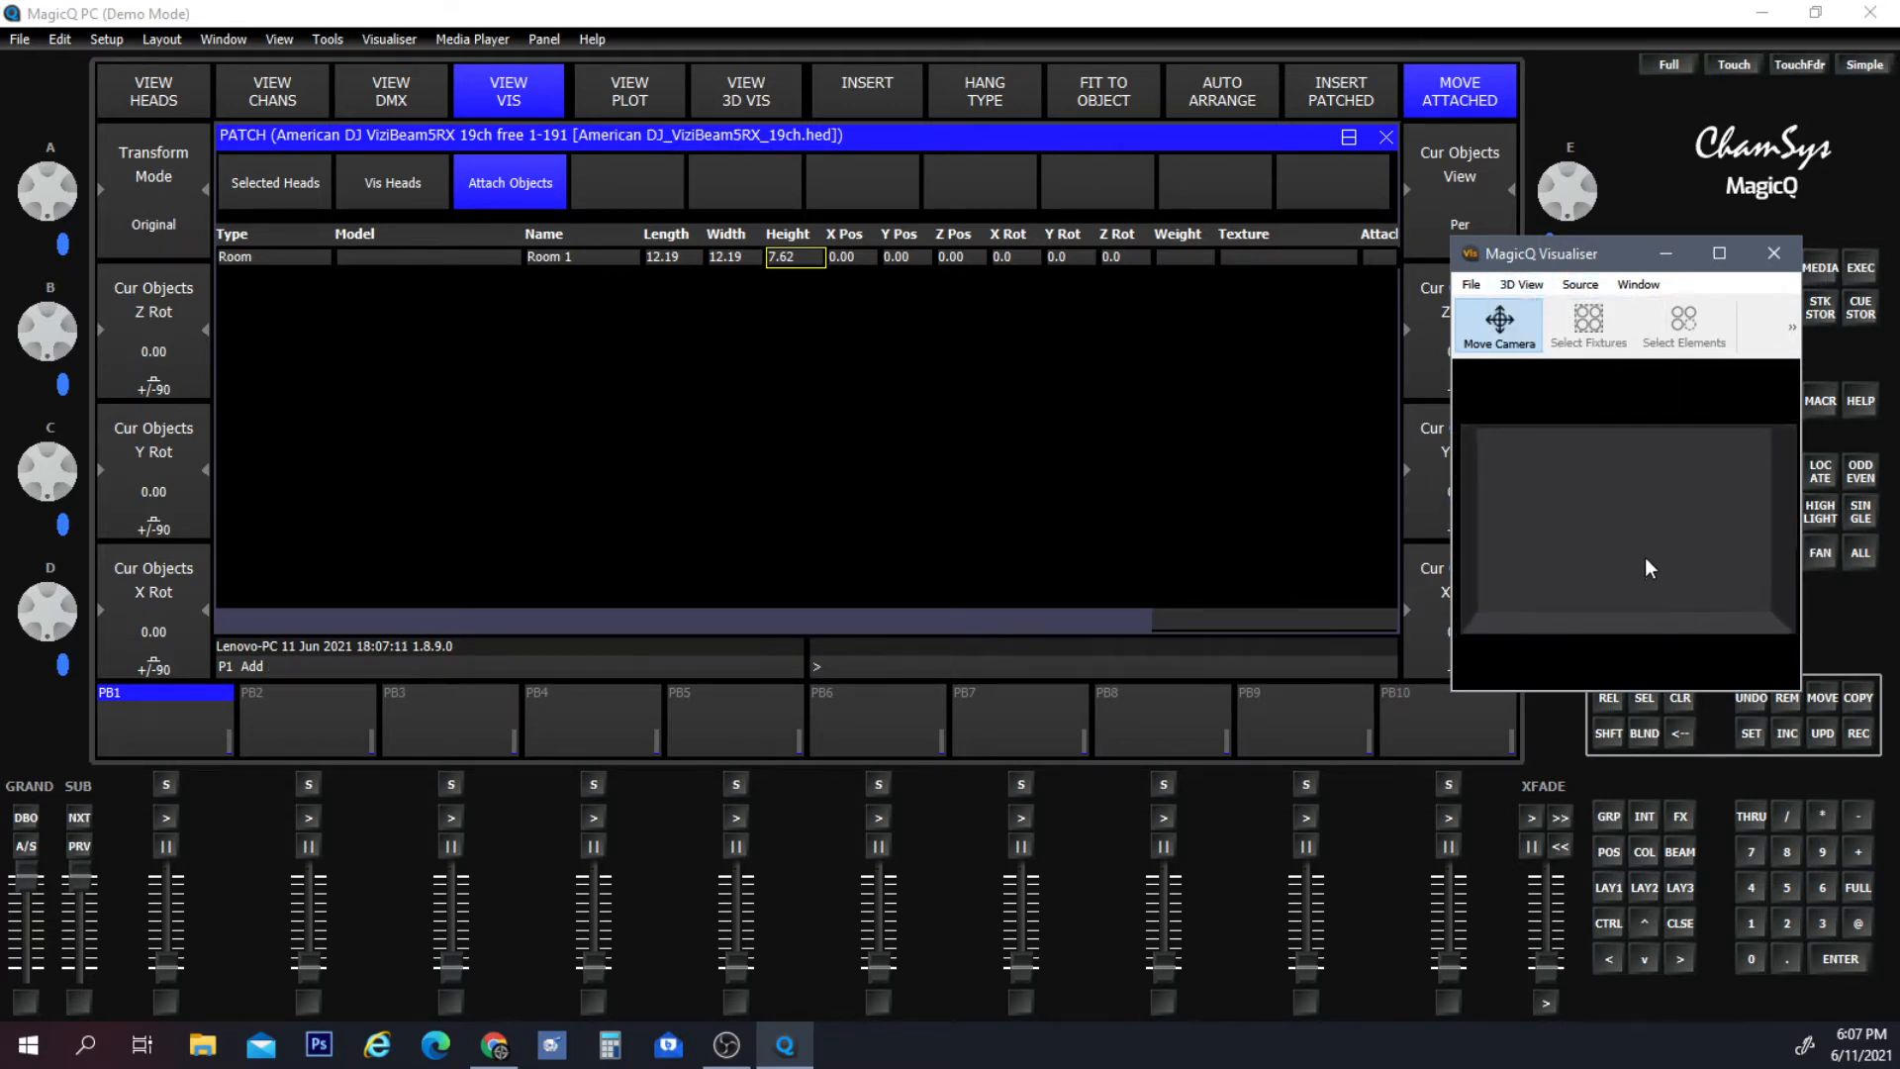
Insert a Form object into the visualiser's attach objects.
click(858, 438)
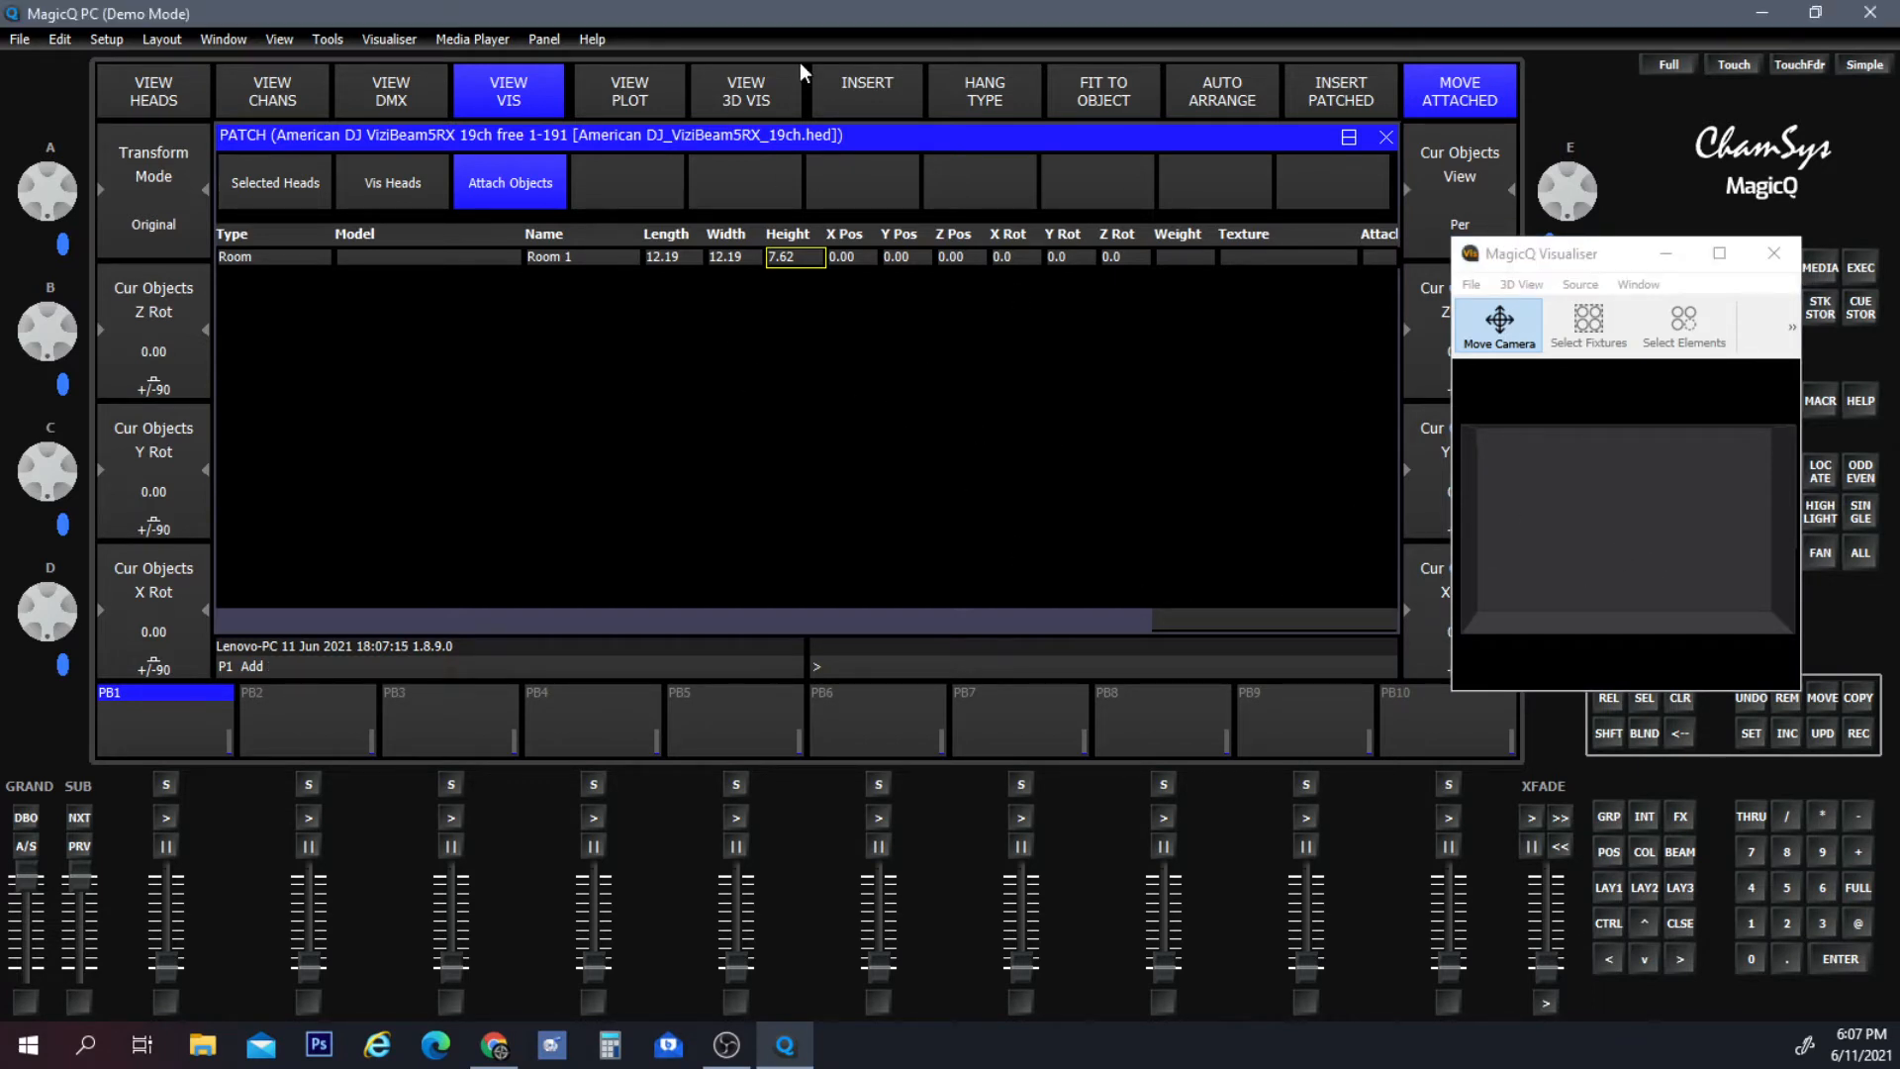
click(859, 104)
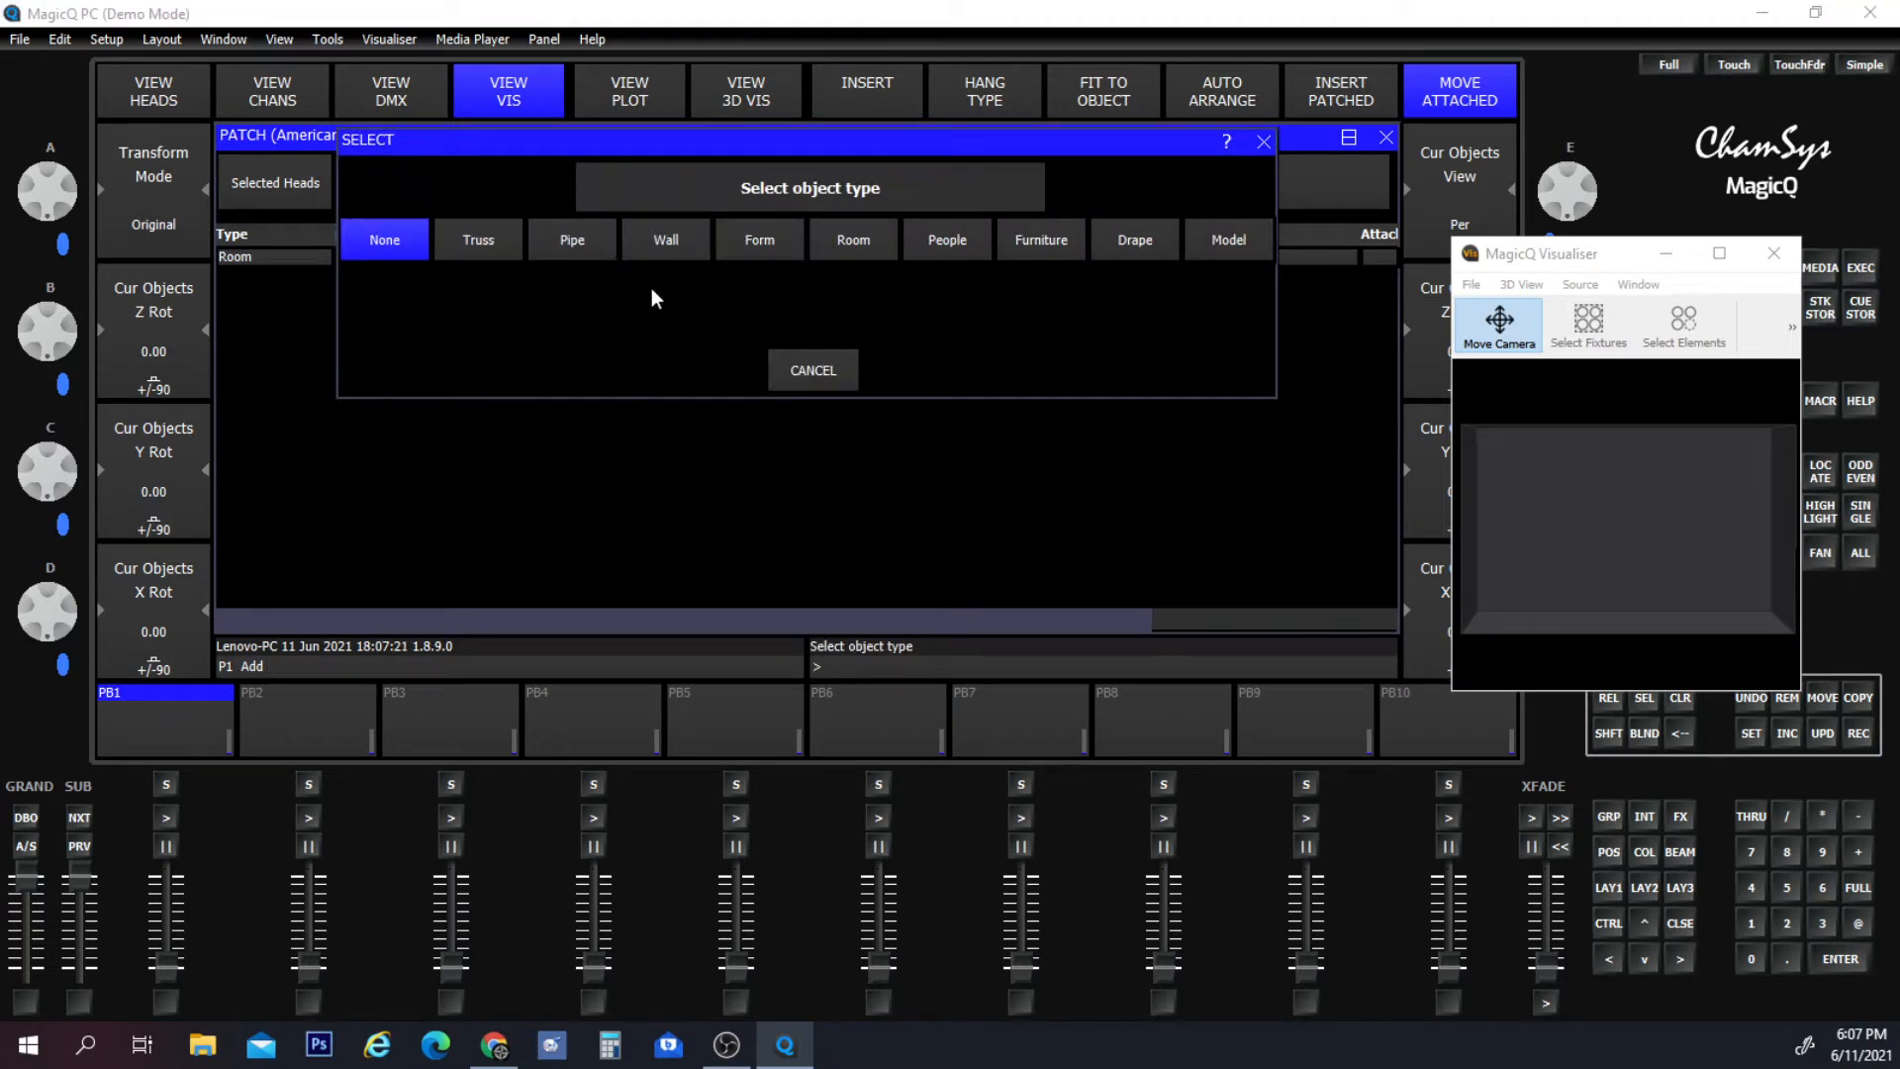
click(756, 240)
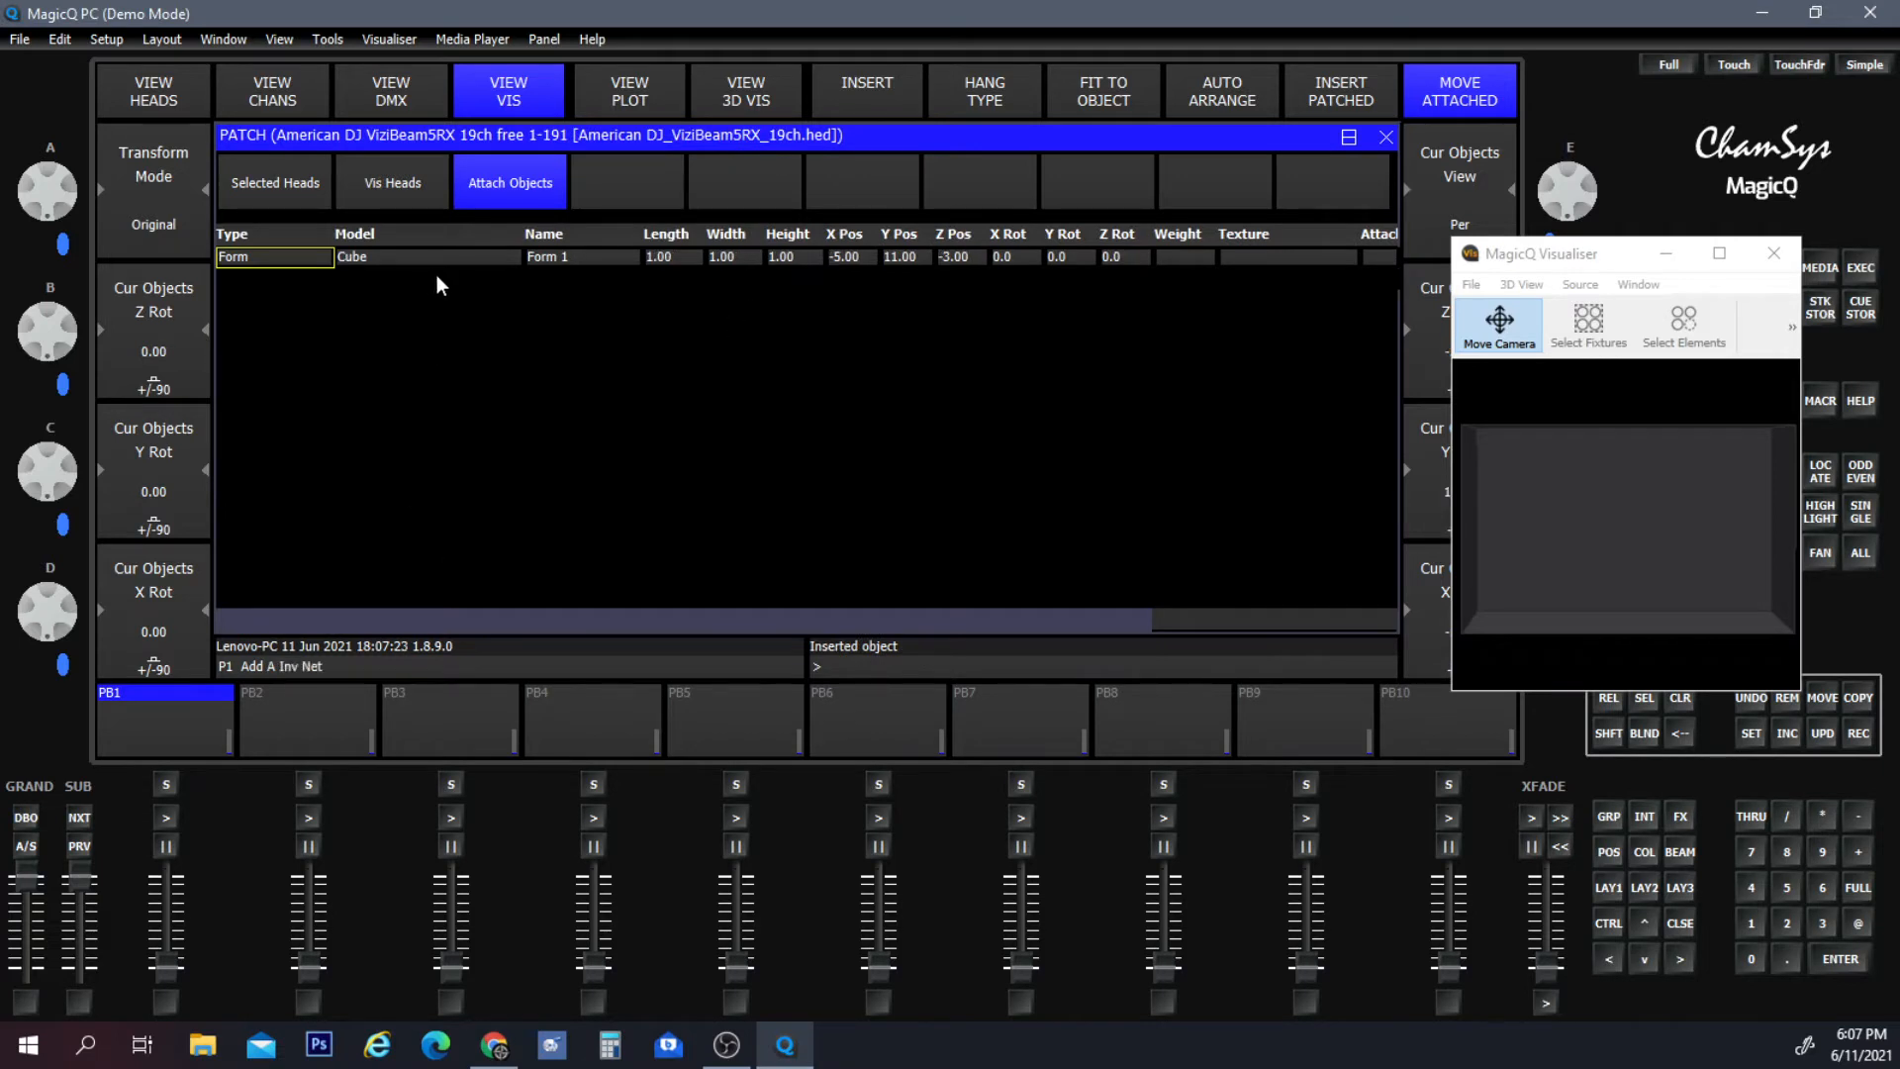
Rename the new cube form as "Dj Table".
double_click(594, 258)
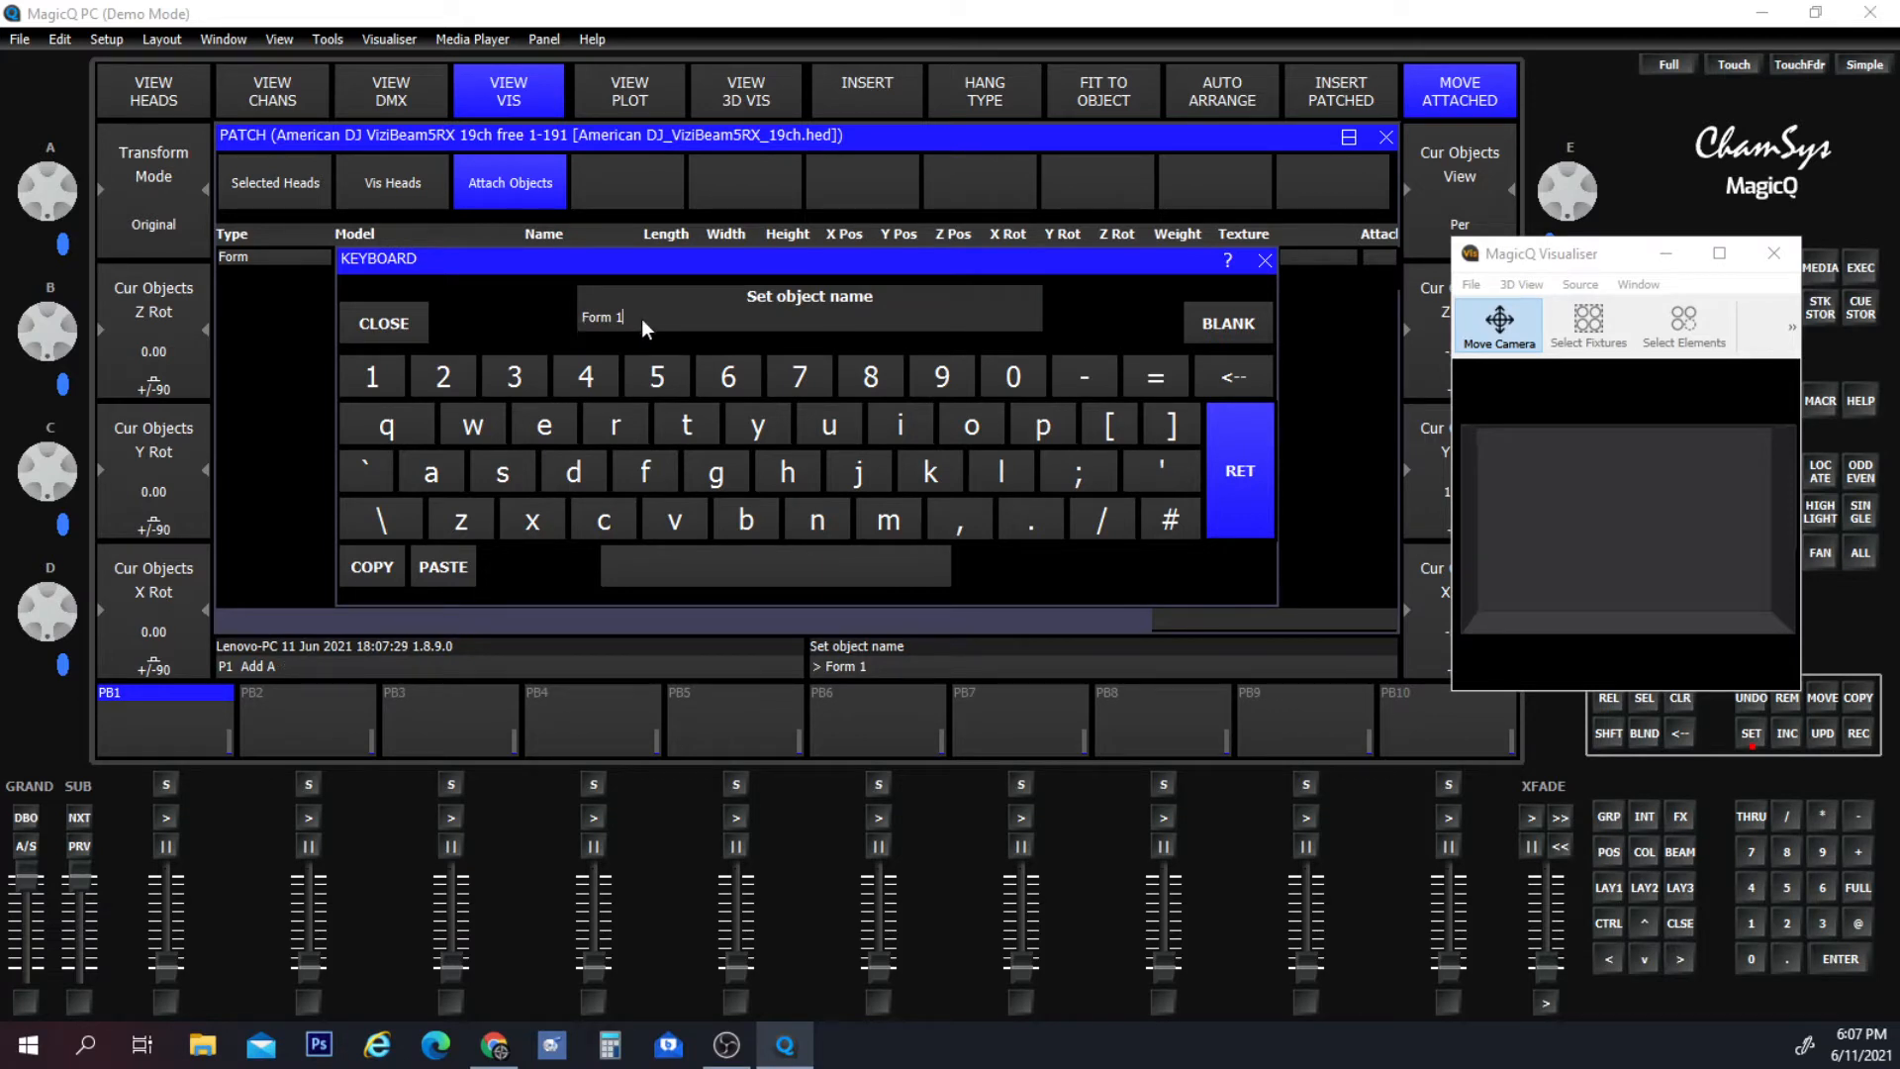
key(BackSpace)
key(BackSpace)
key(BackSpace)
key(BackSpace)
key(BackSpace)
key(BackSpace)
text(Dj Table)
key(Return)
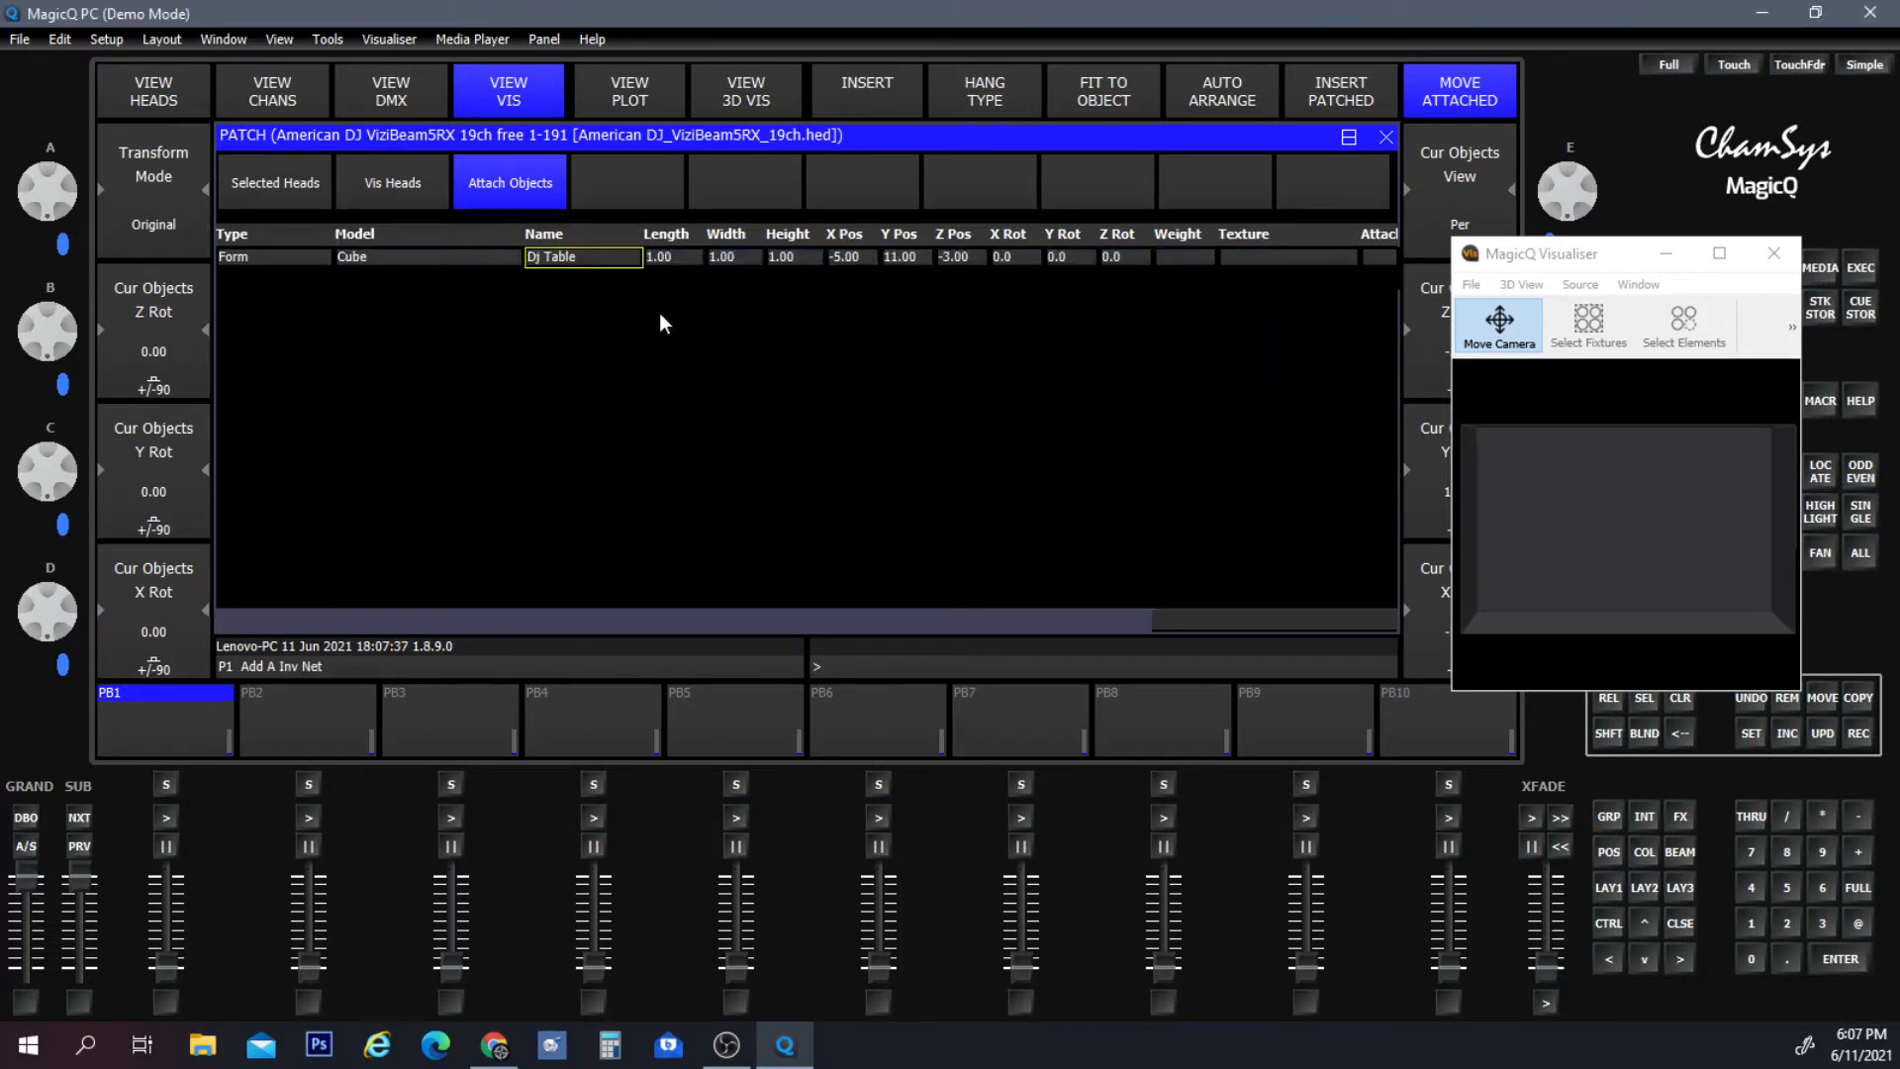
Set the Dj Table's width to 8' and its length to 3'.
click(727, 255)
click(727, 256)
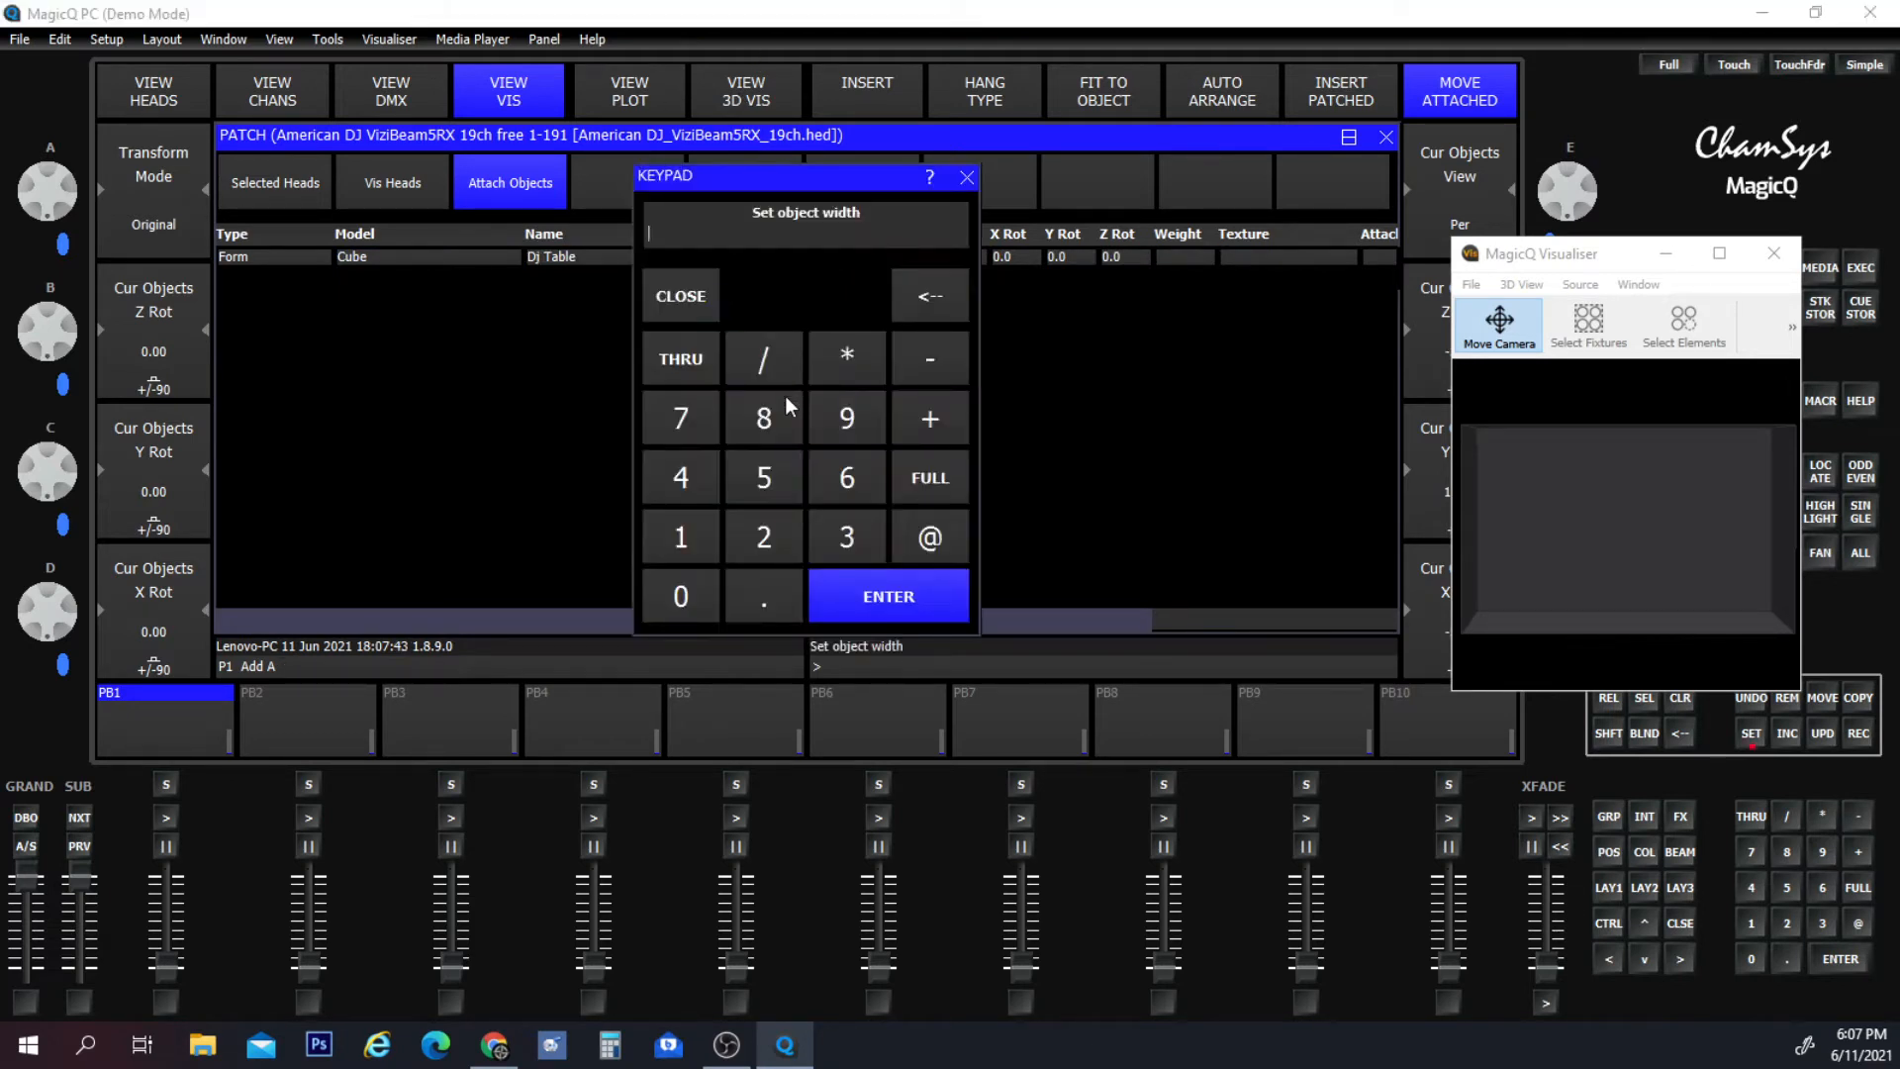
click(763, 420)
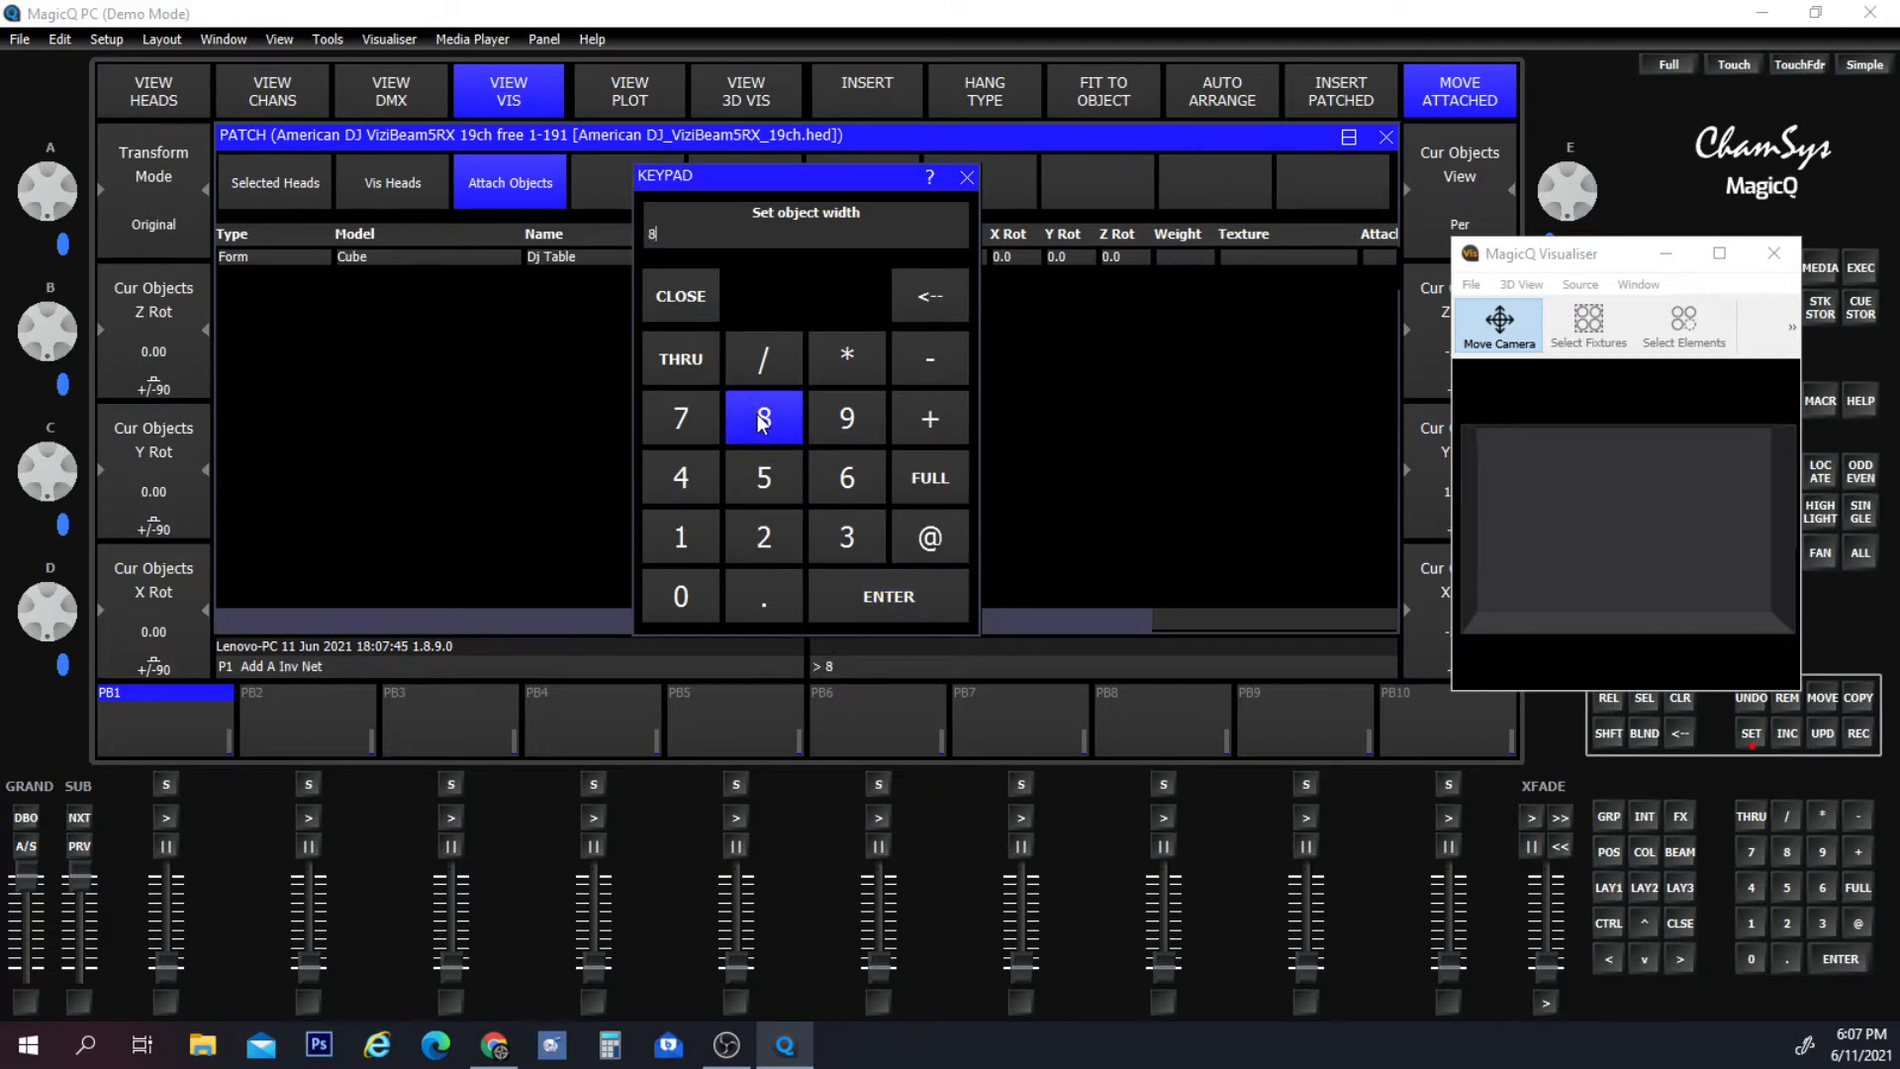
key(Return)
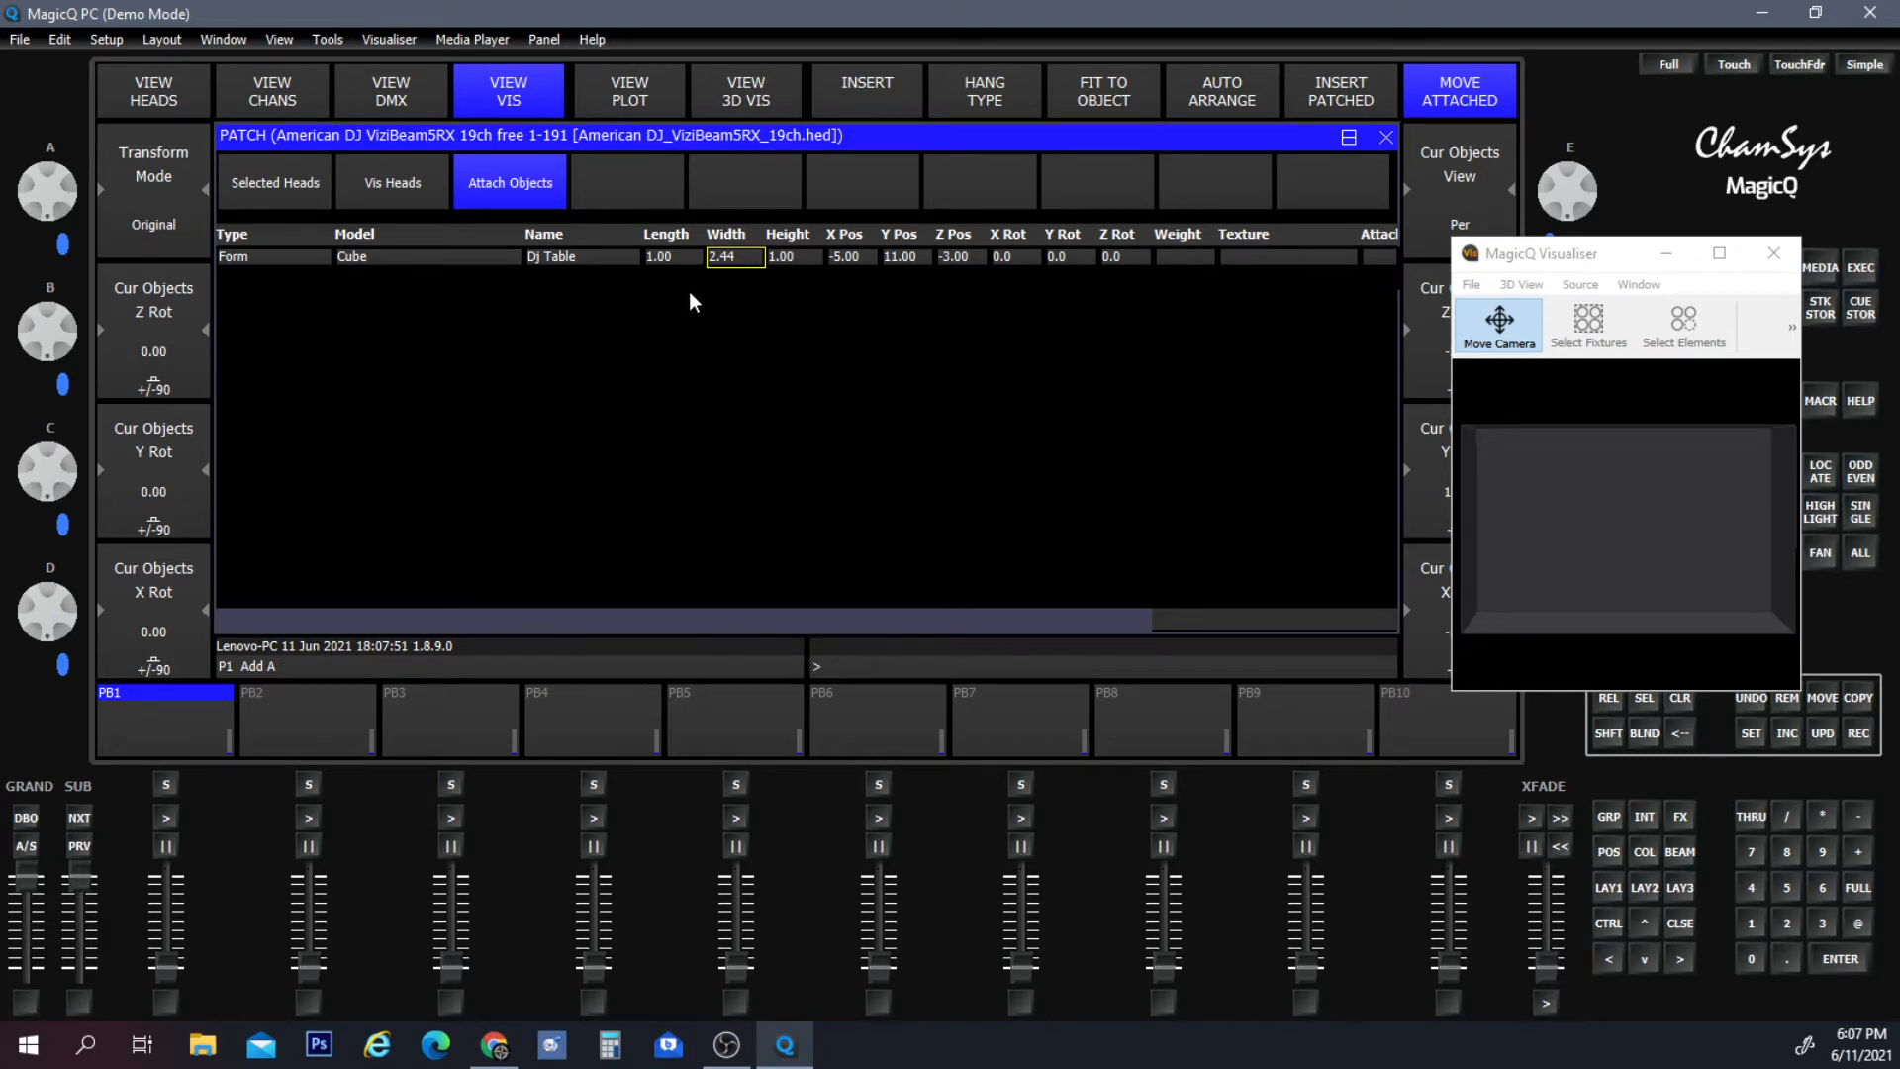
click(674, 261)
click(674, 261)
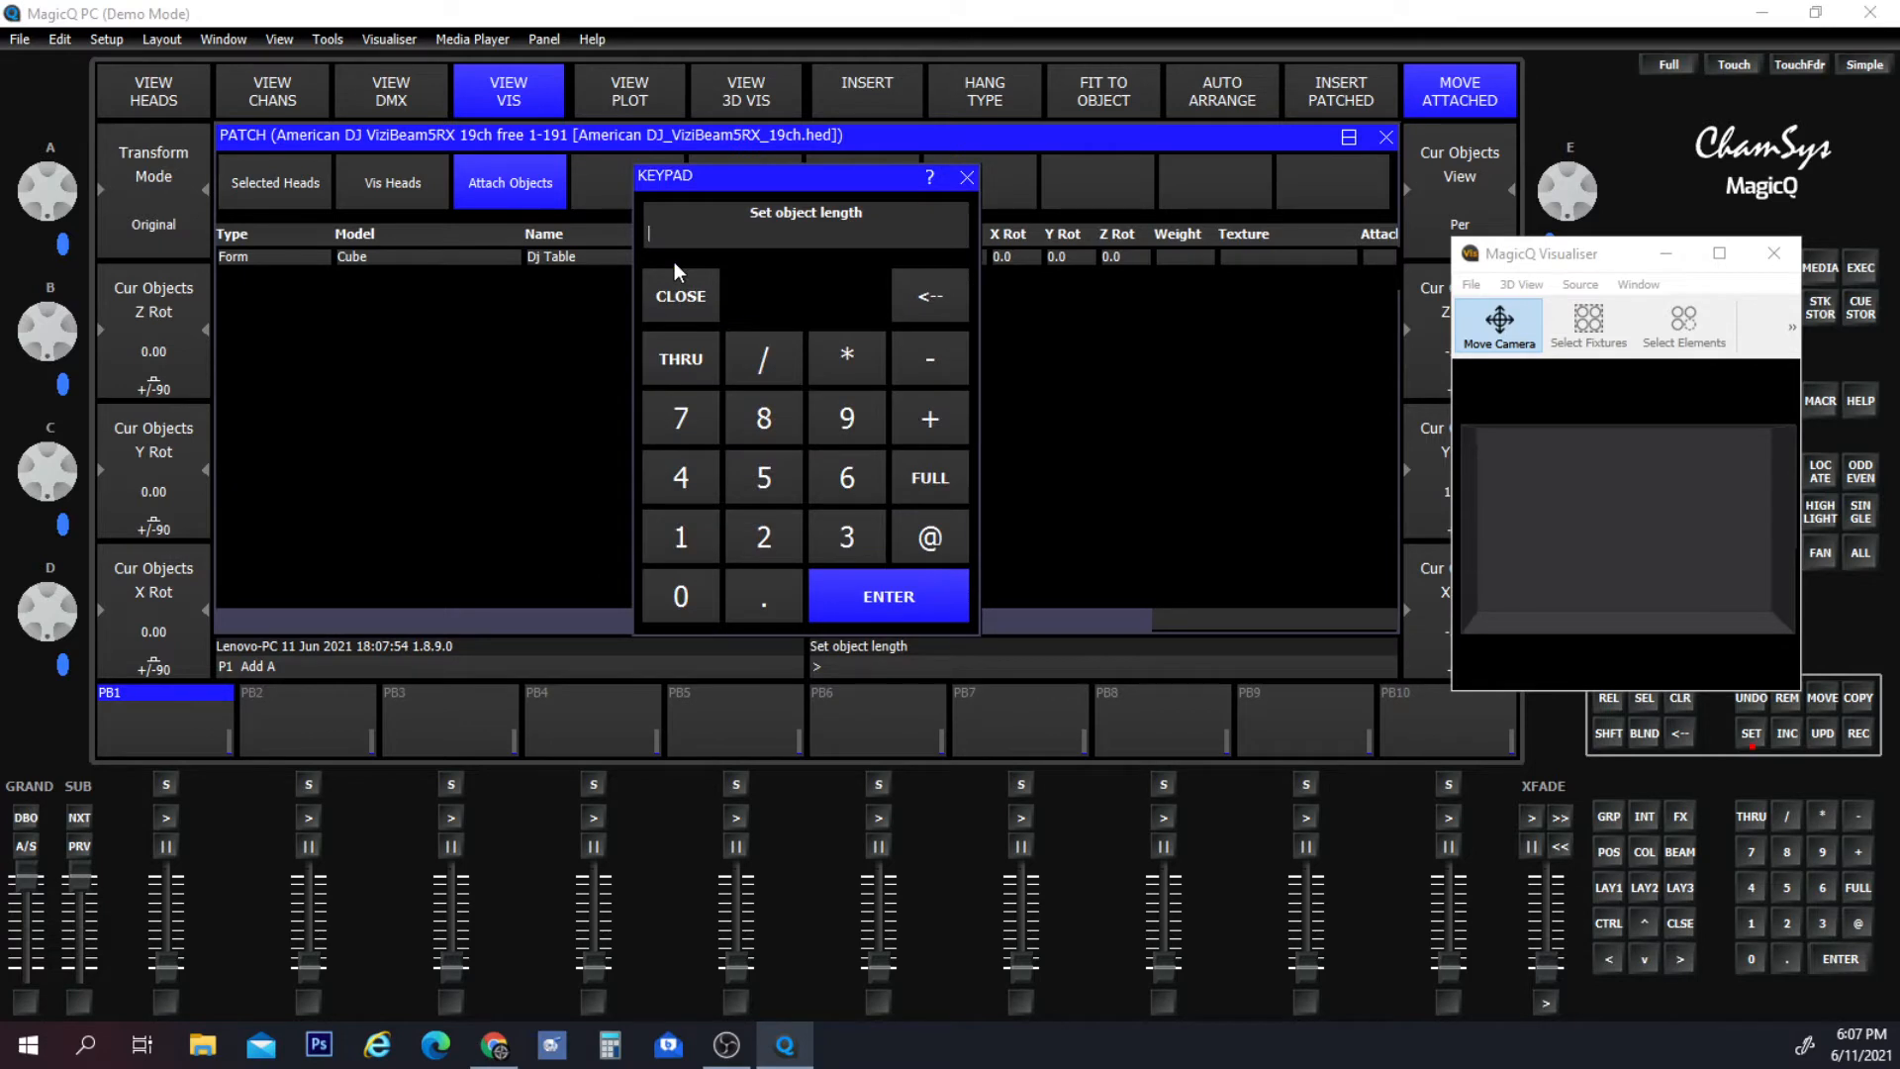
click(830, 521)
key(Return)
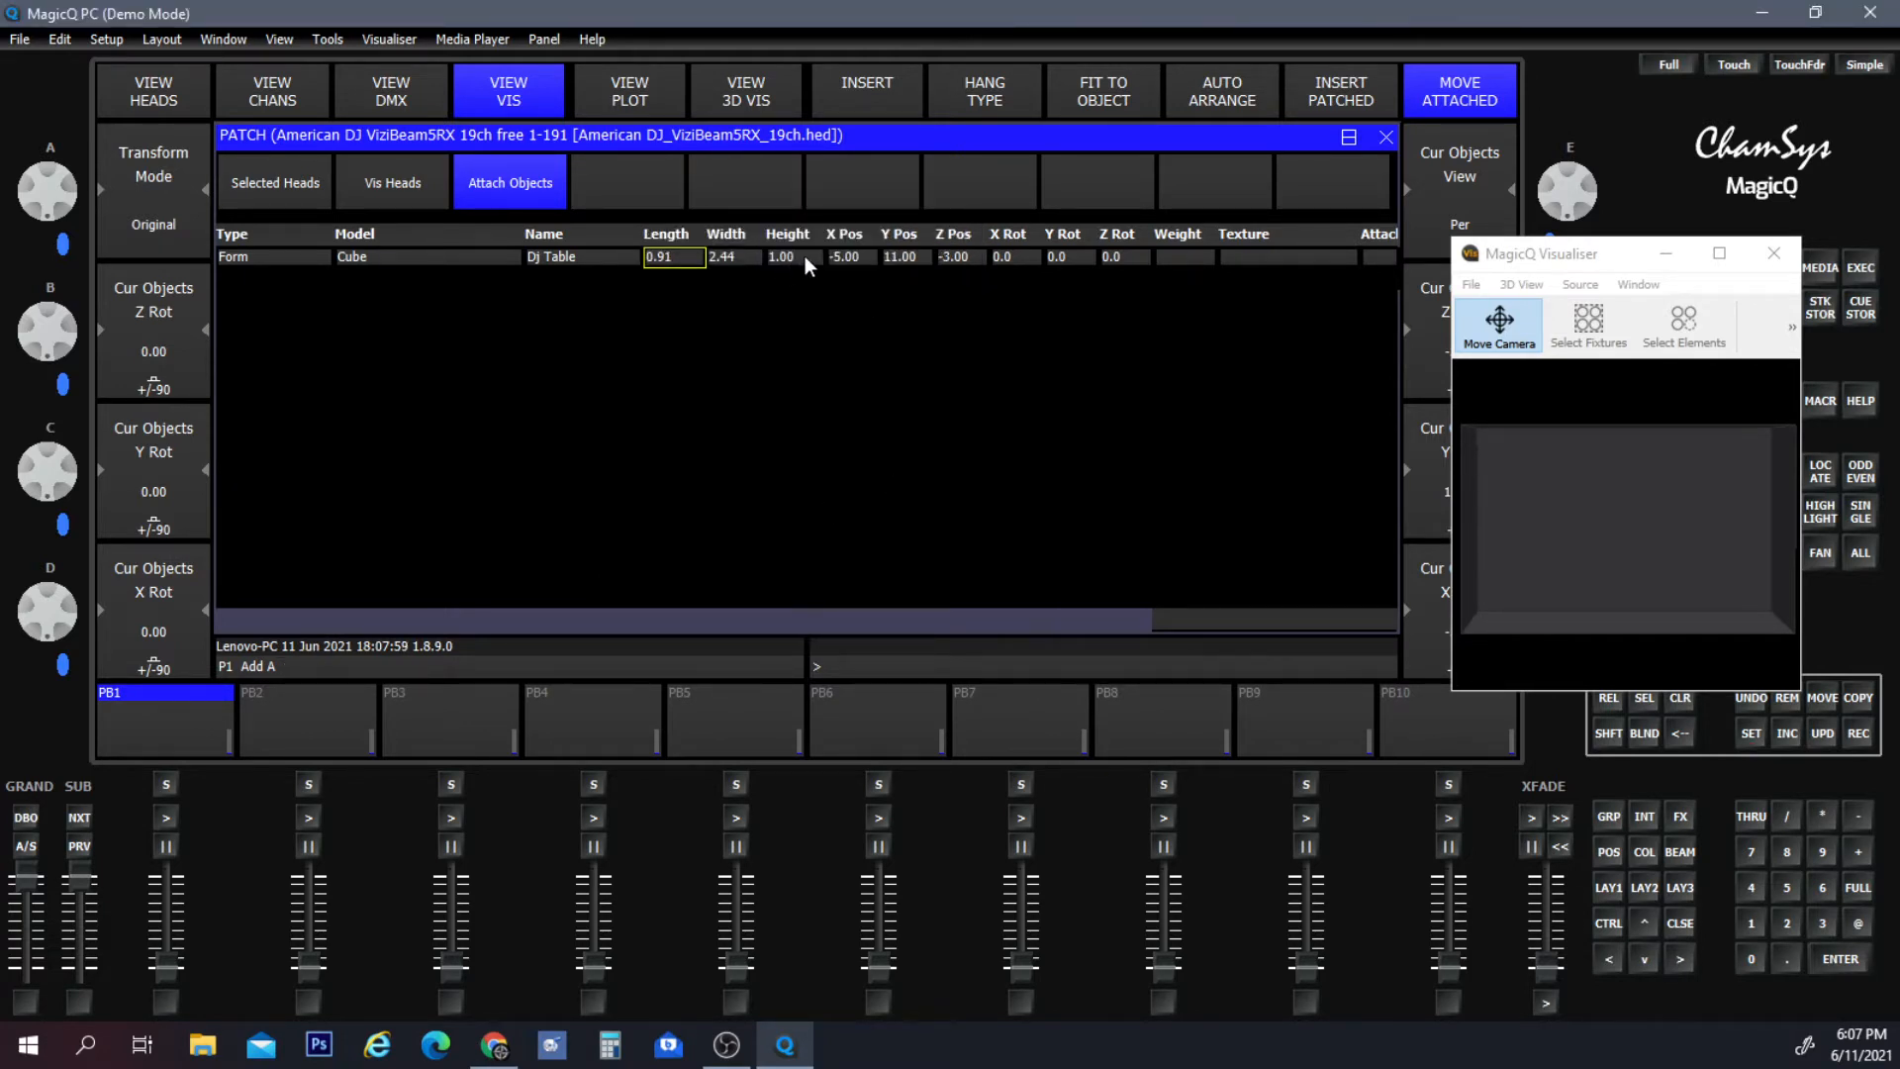
Set the Dj Table's height to 3.5'.
double_click(805, 256)
click(831, 525)
click(786, 589)
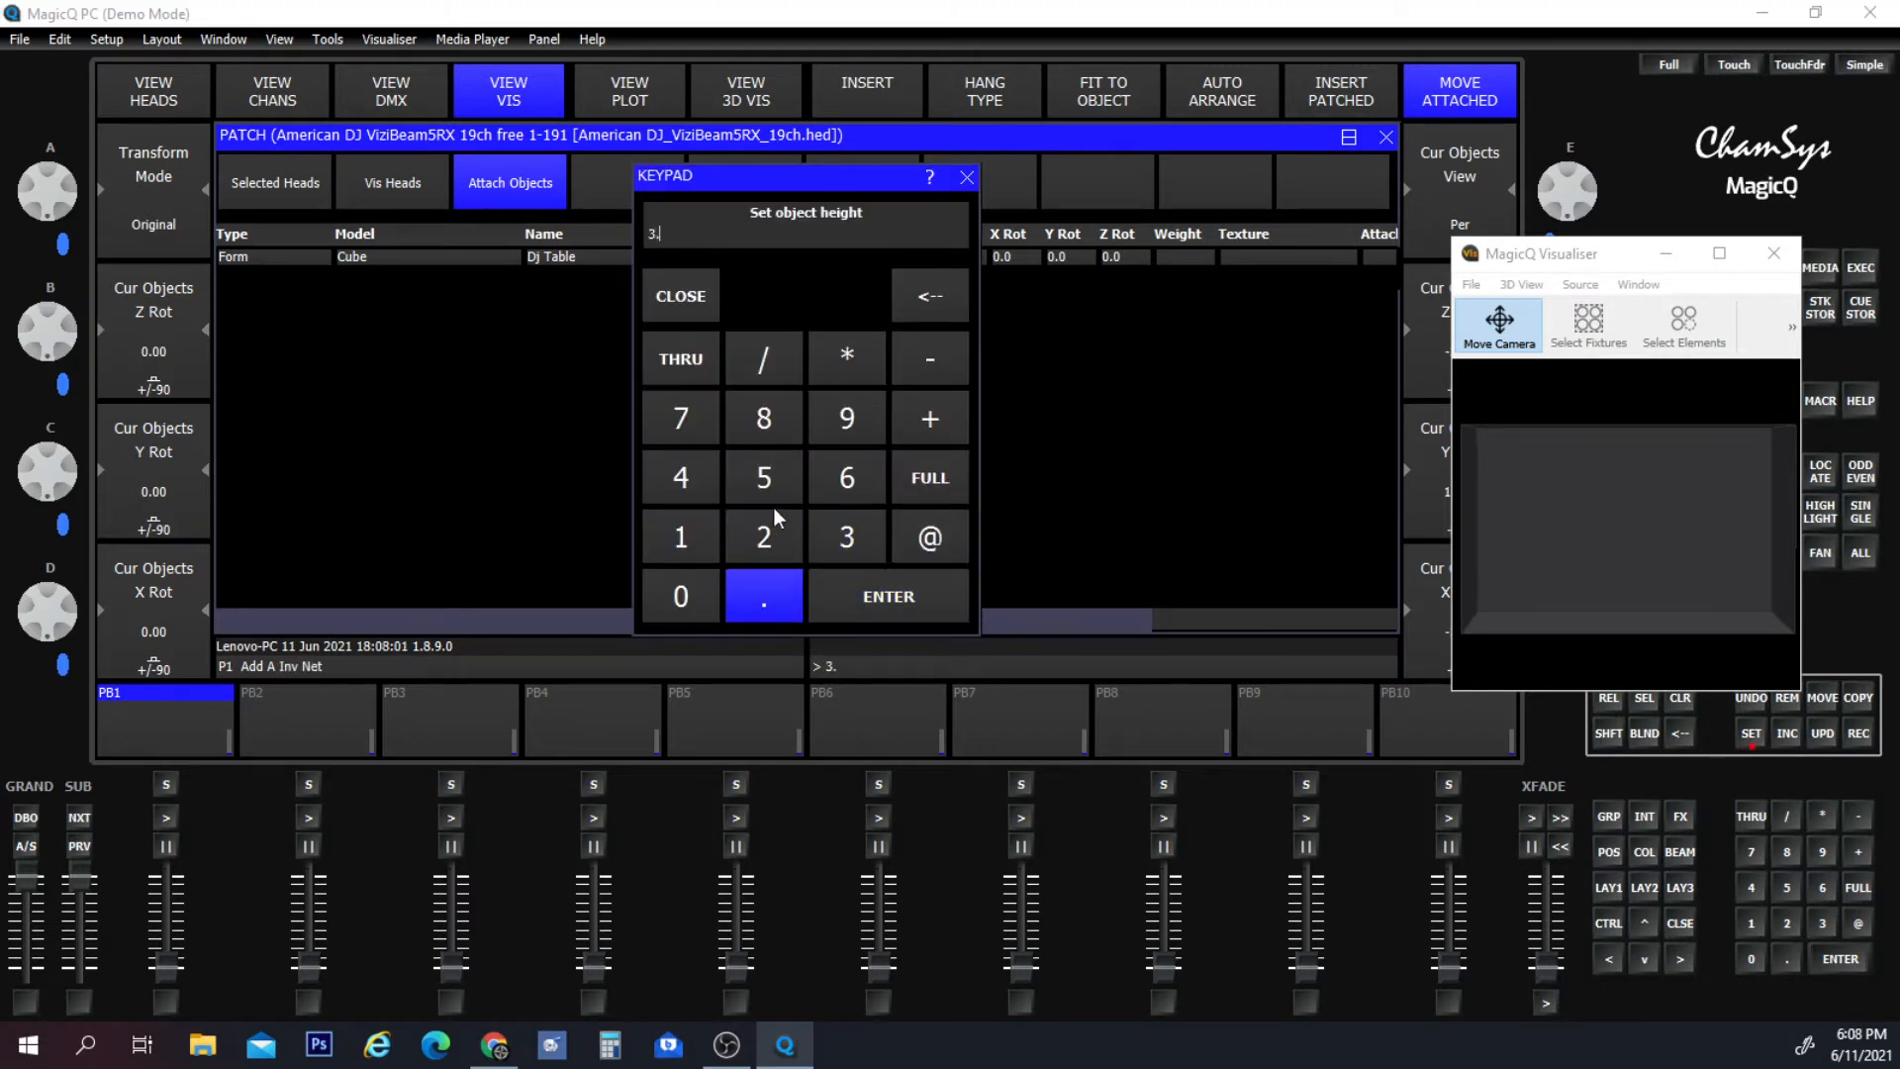
click(775, 483)
key(Return)
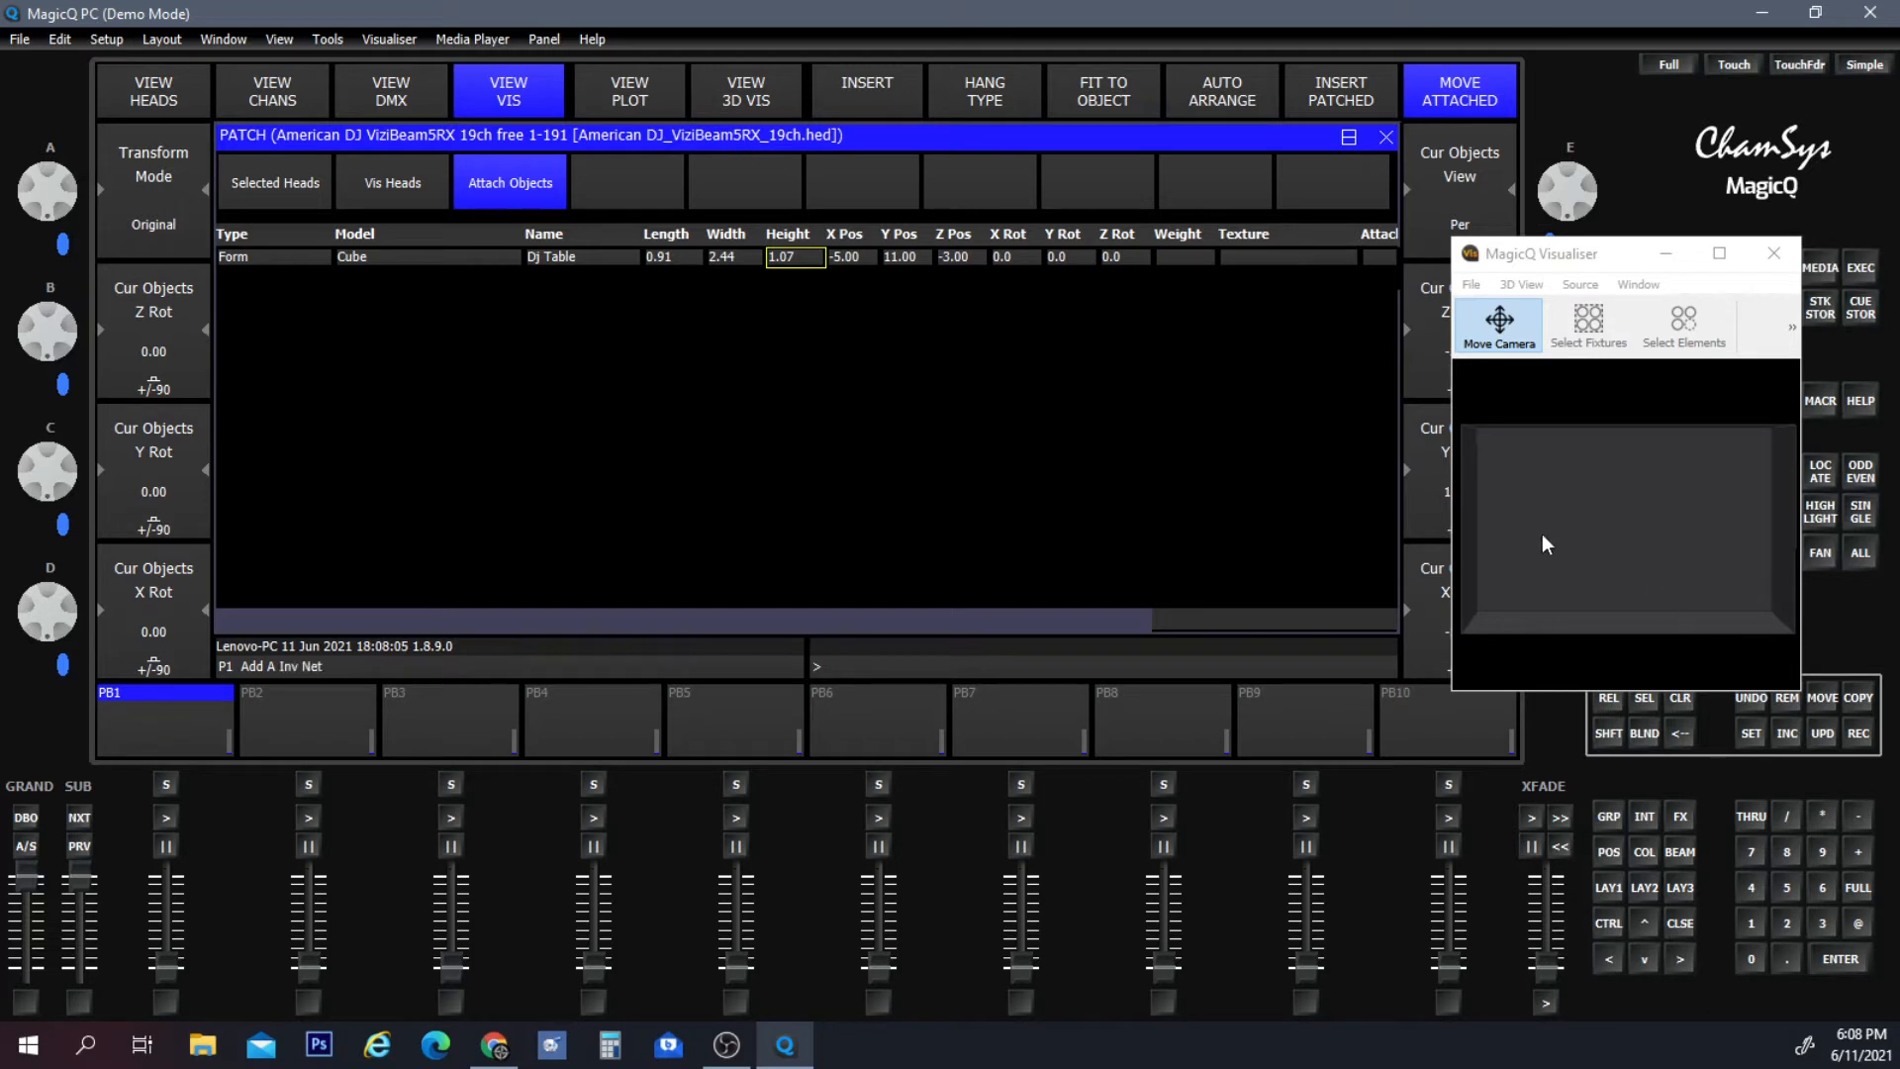
Set the Dj Table's Y position to 1.
click(900, 258)
click(903, 257)
click(681, 536)
click(680, 537)
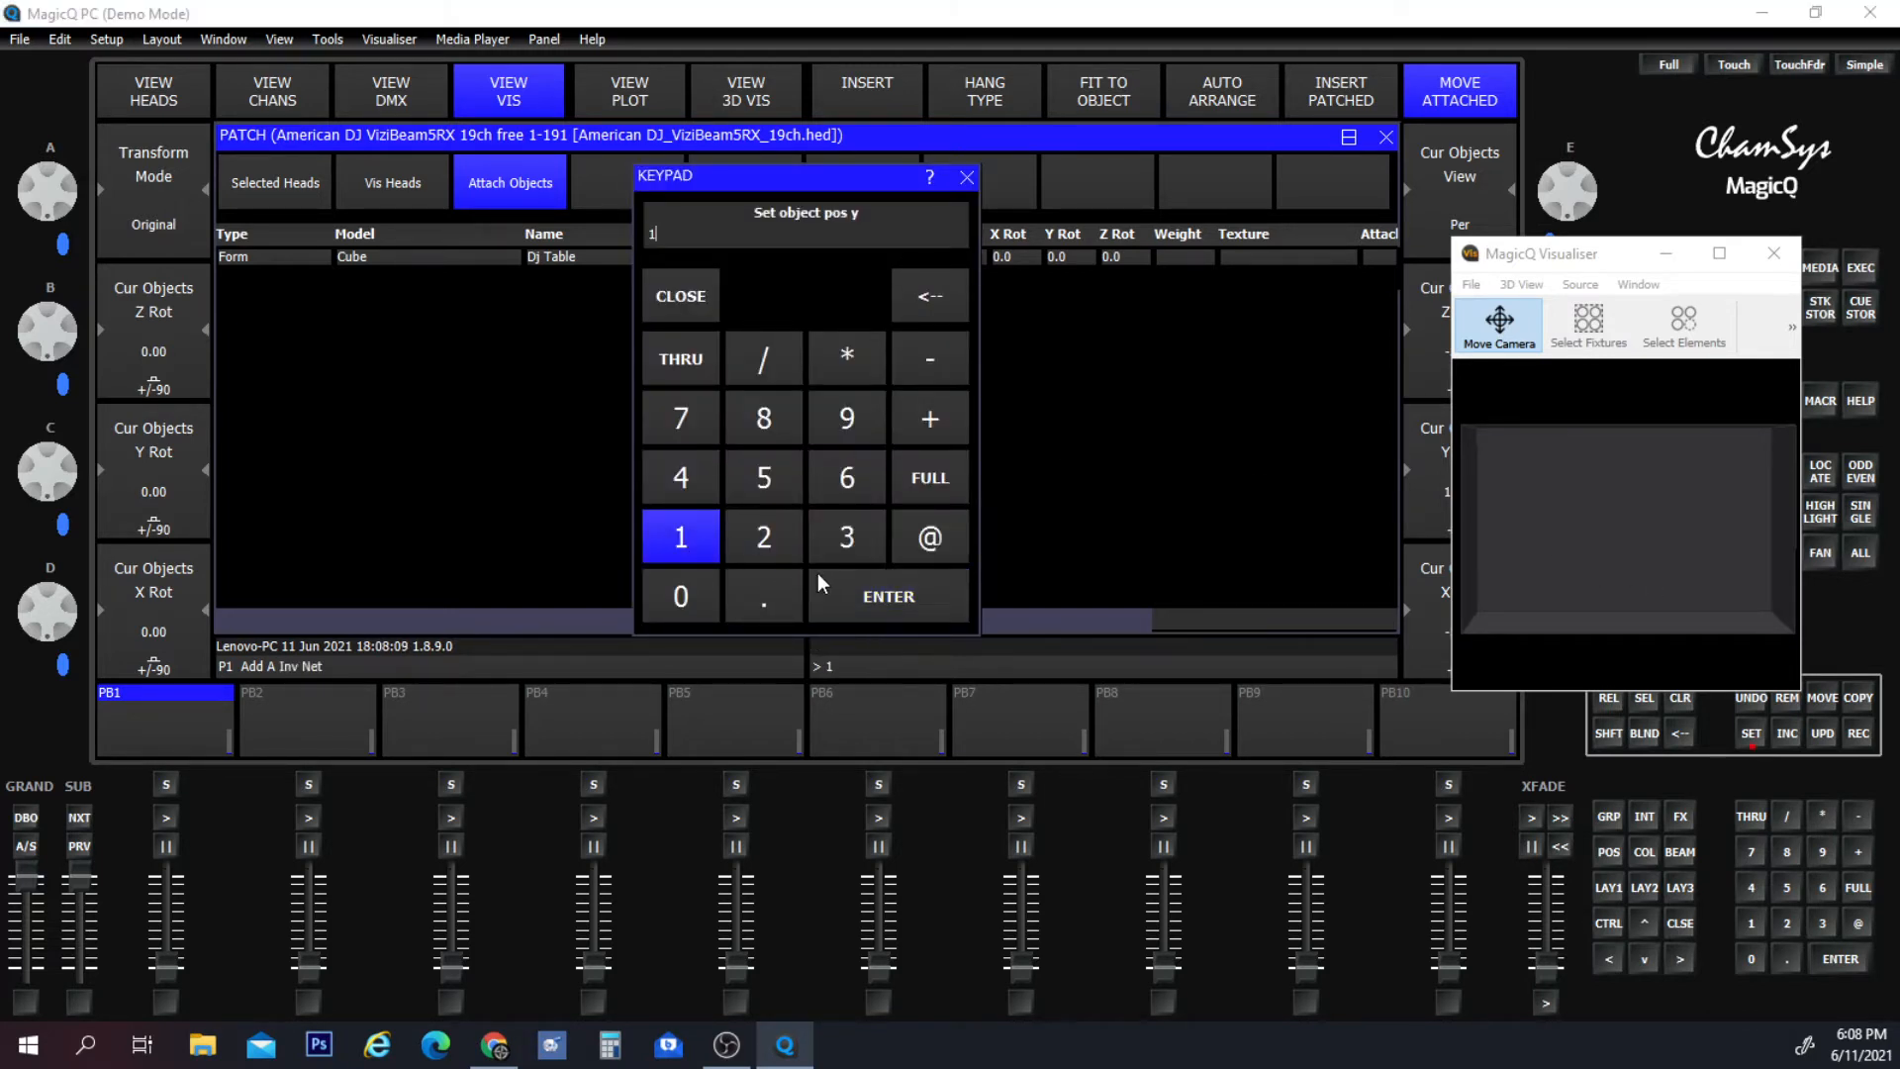
click(865, 594)
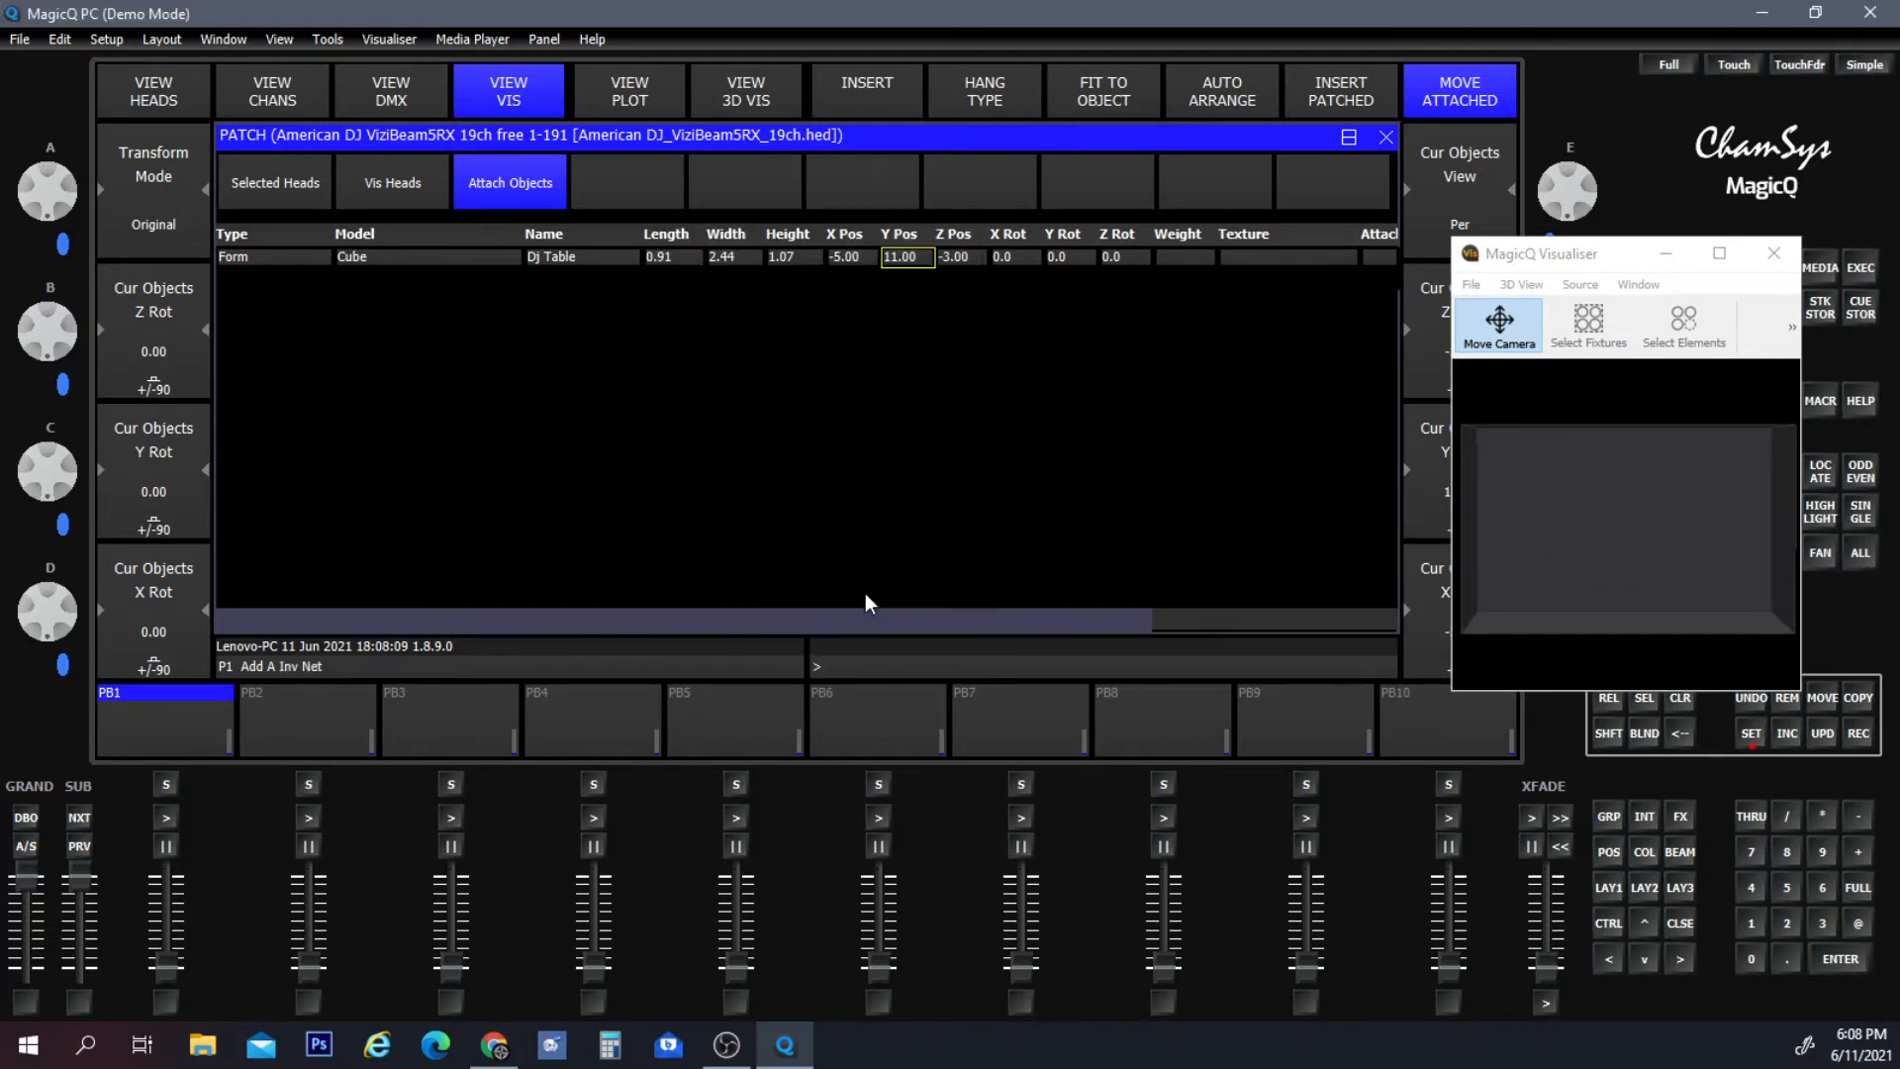
Set both the X and Y positions of the Dj Table to 0.
double_click(843, 258)
click(692, 606)
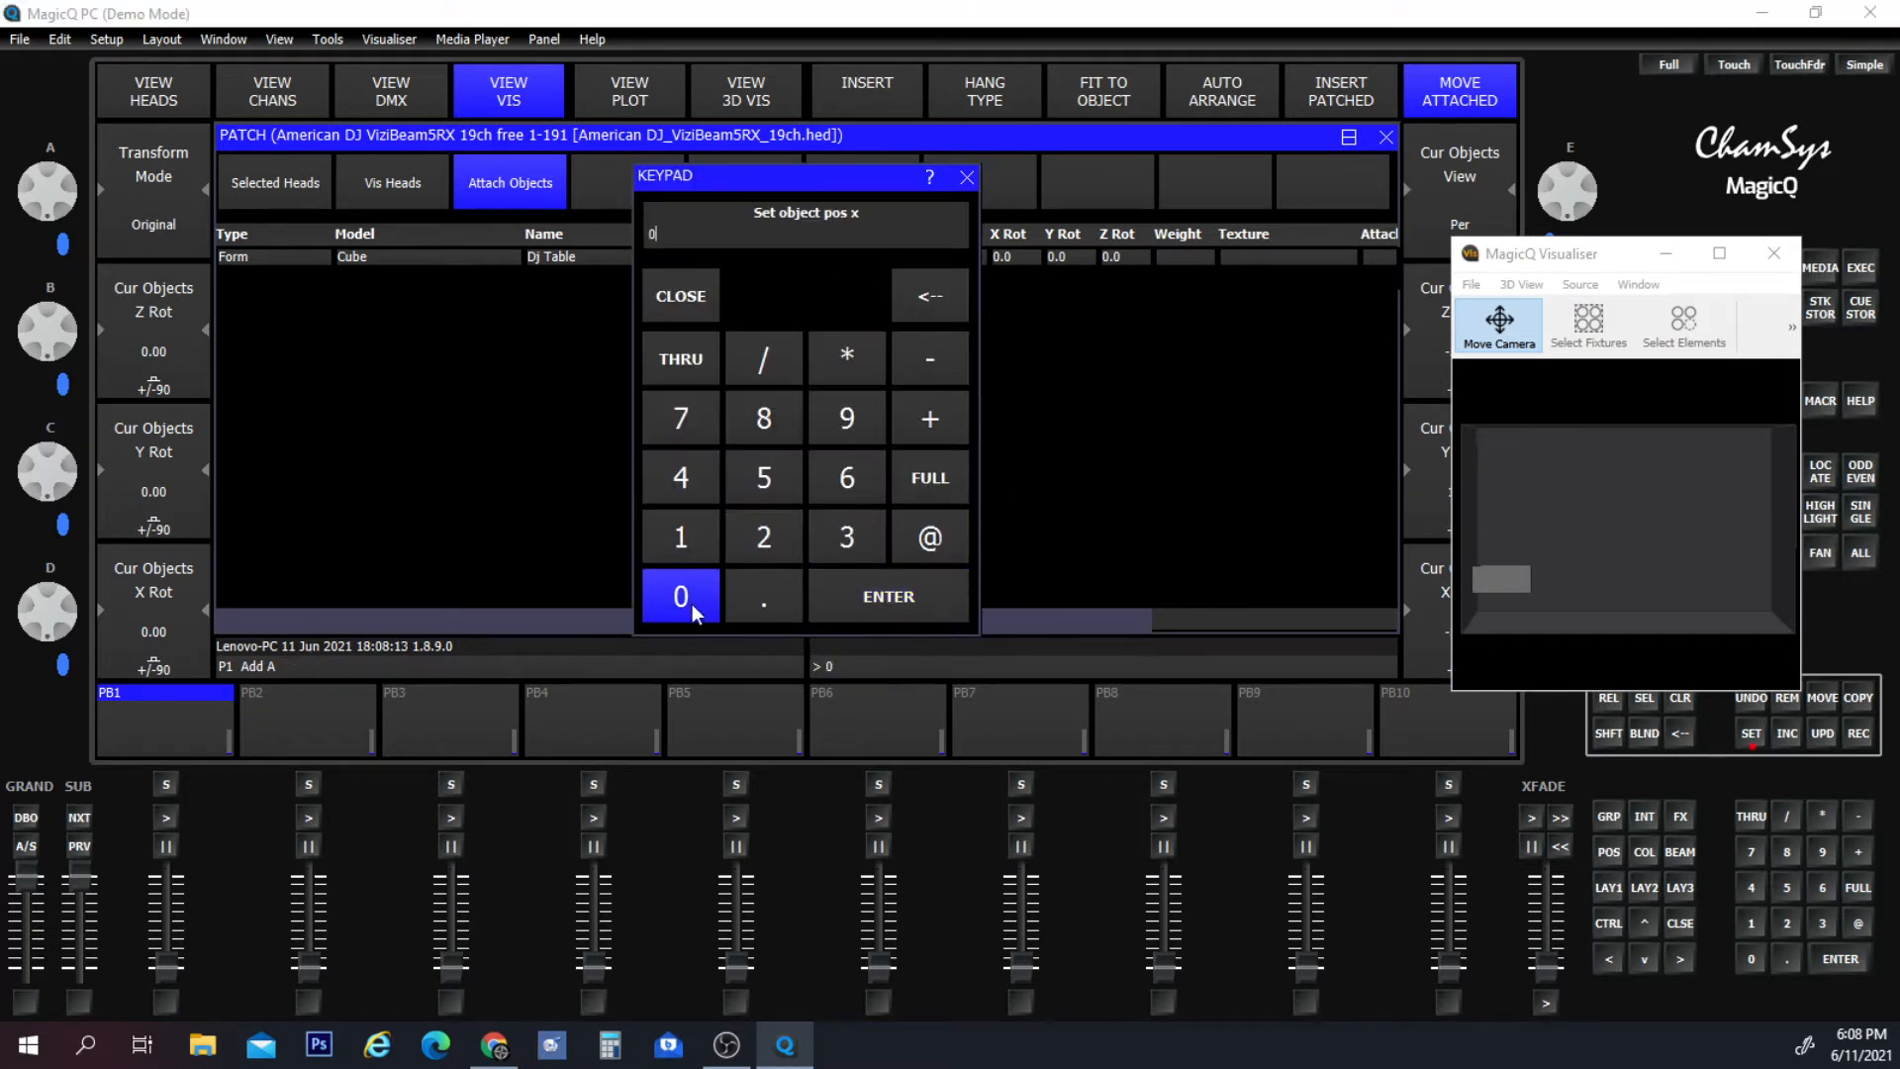
click(907, 603)
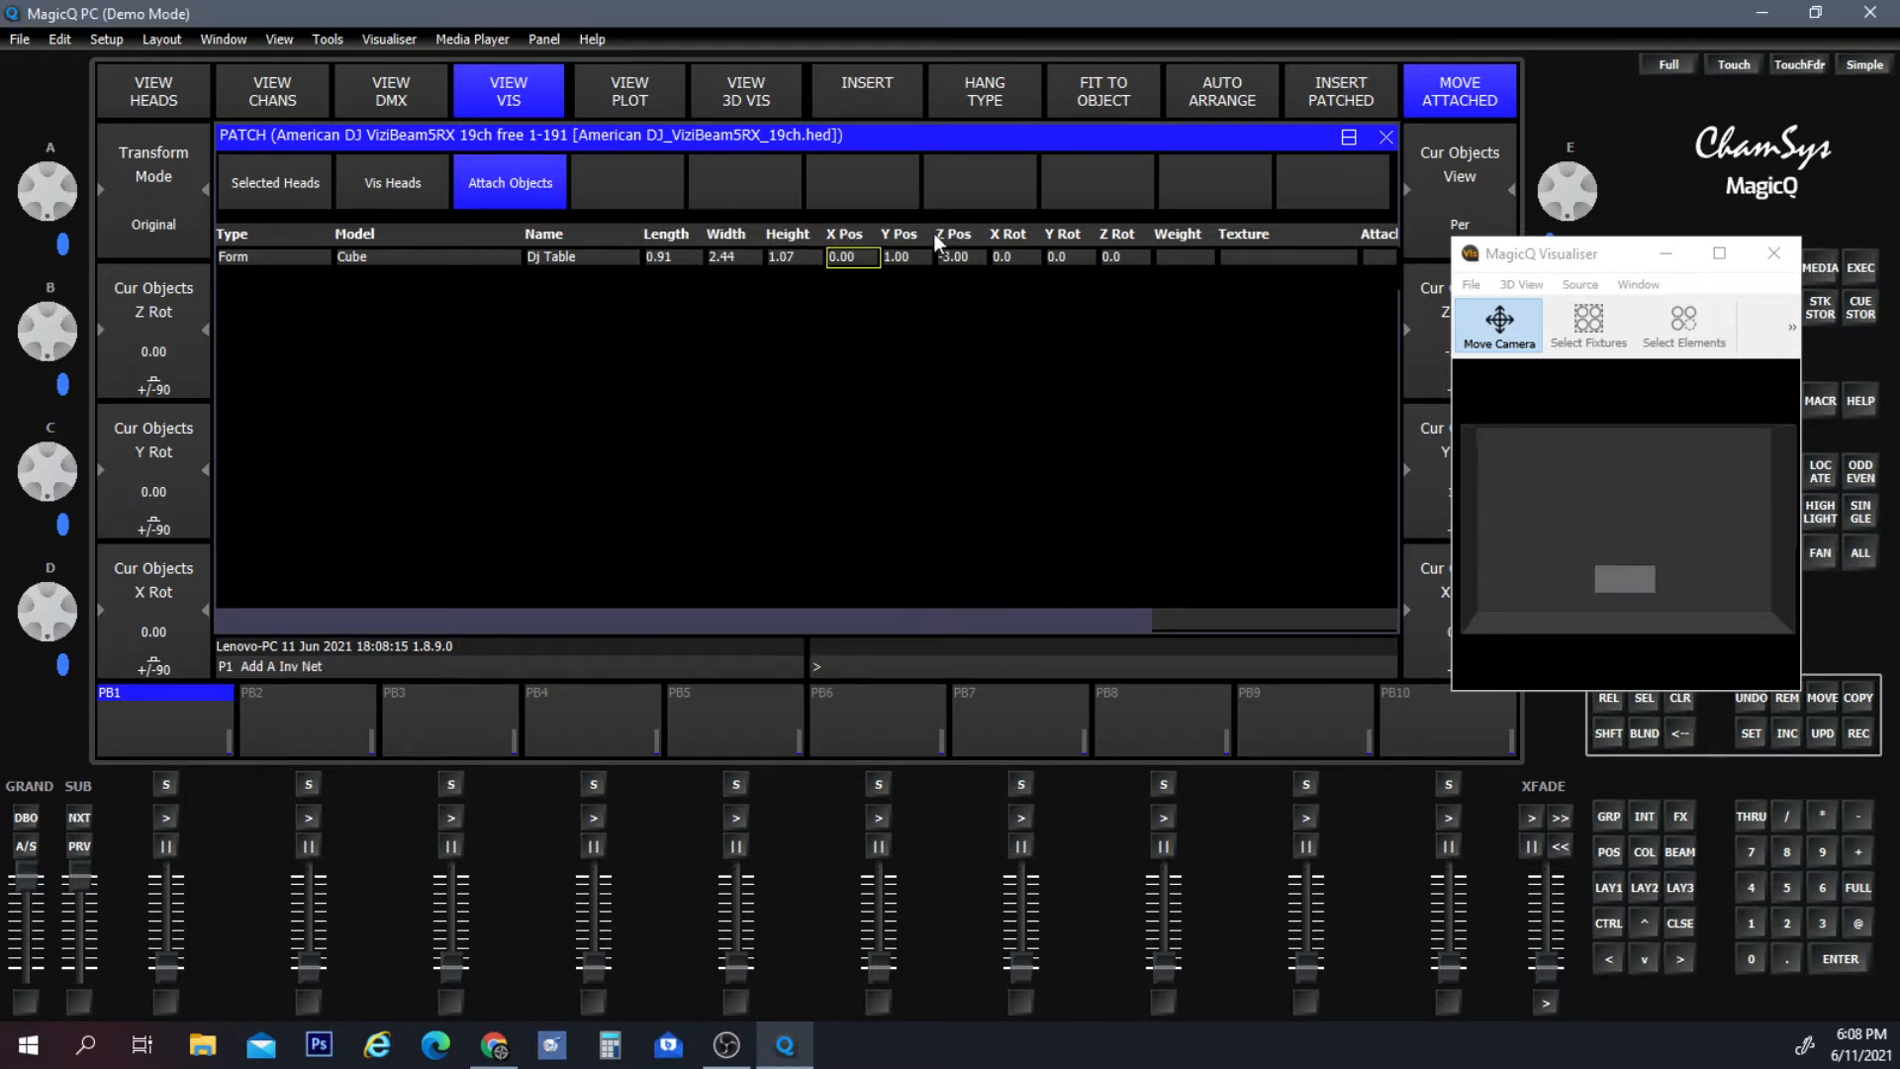
double_click(896, 258)
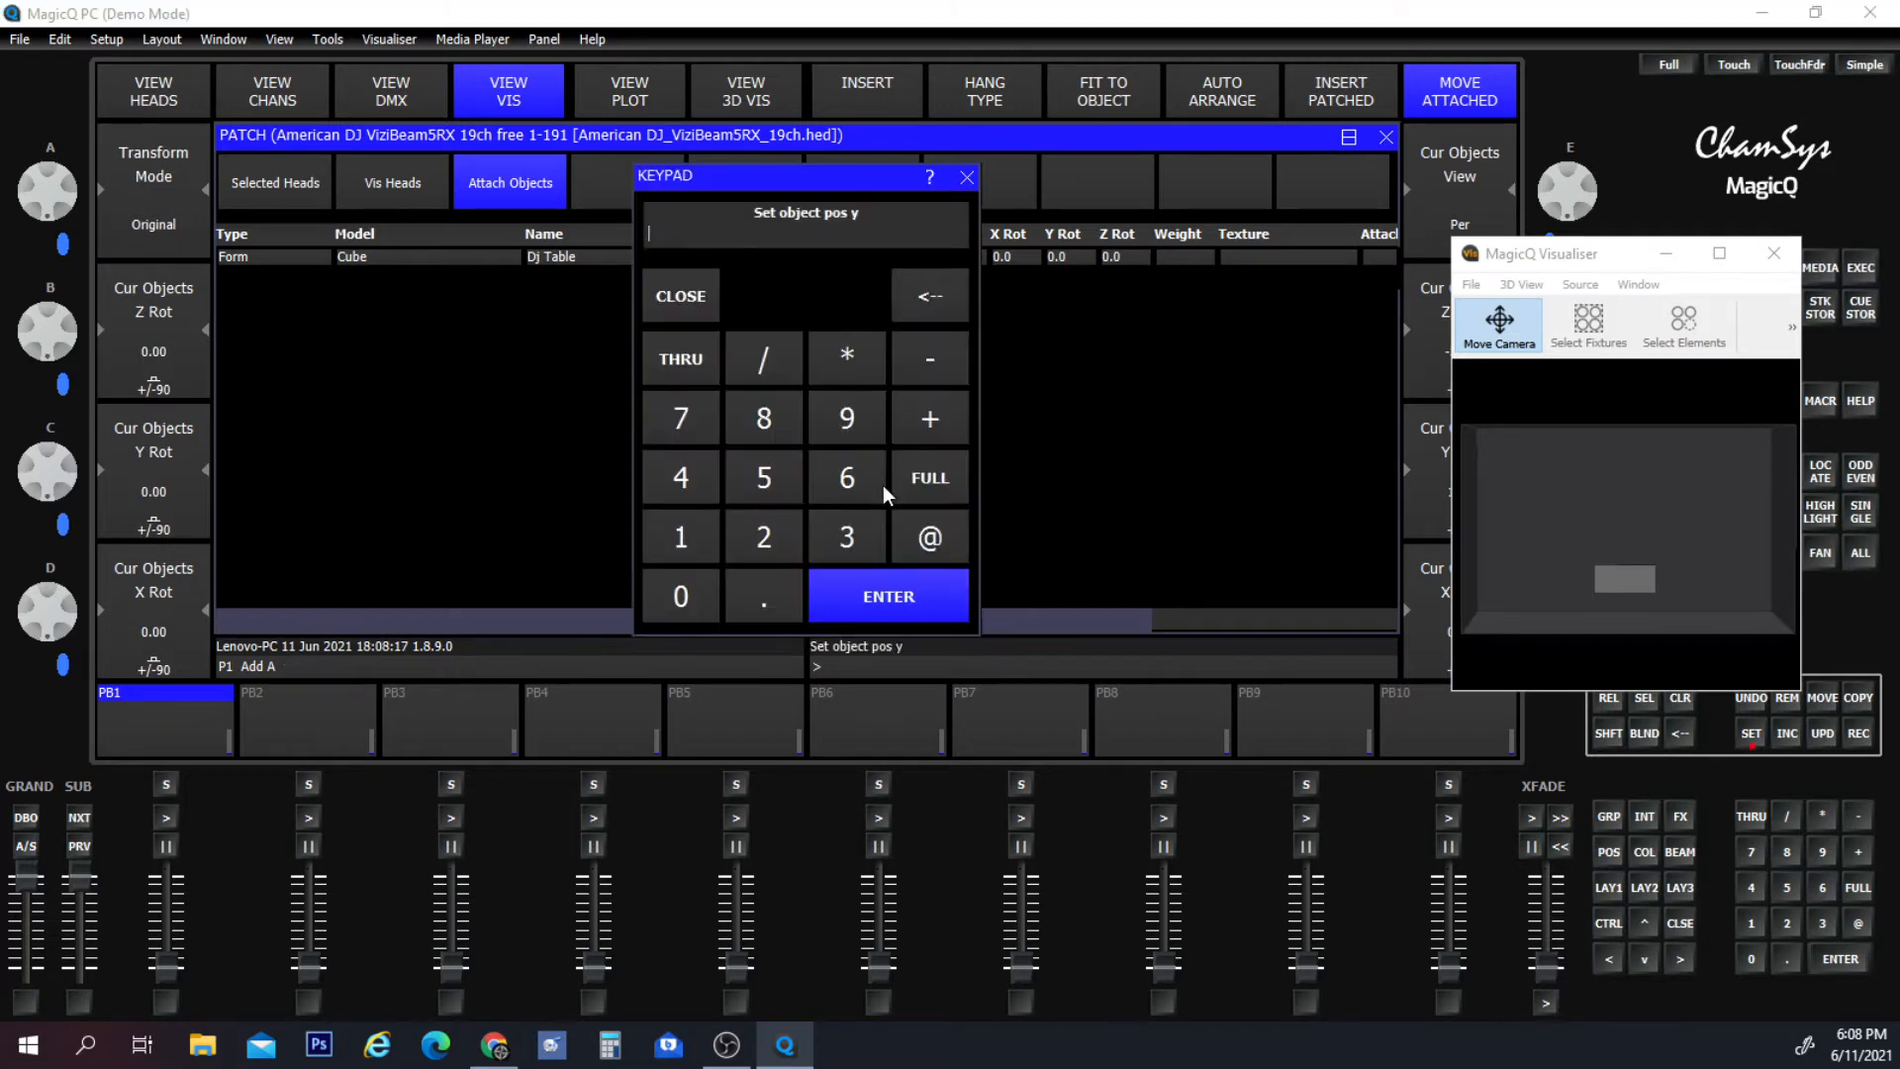
click(681, 596)
click(867, 594)
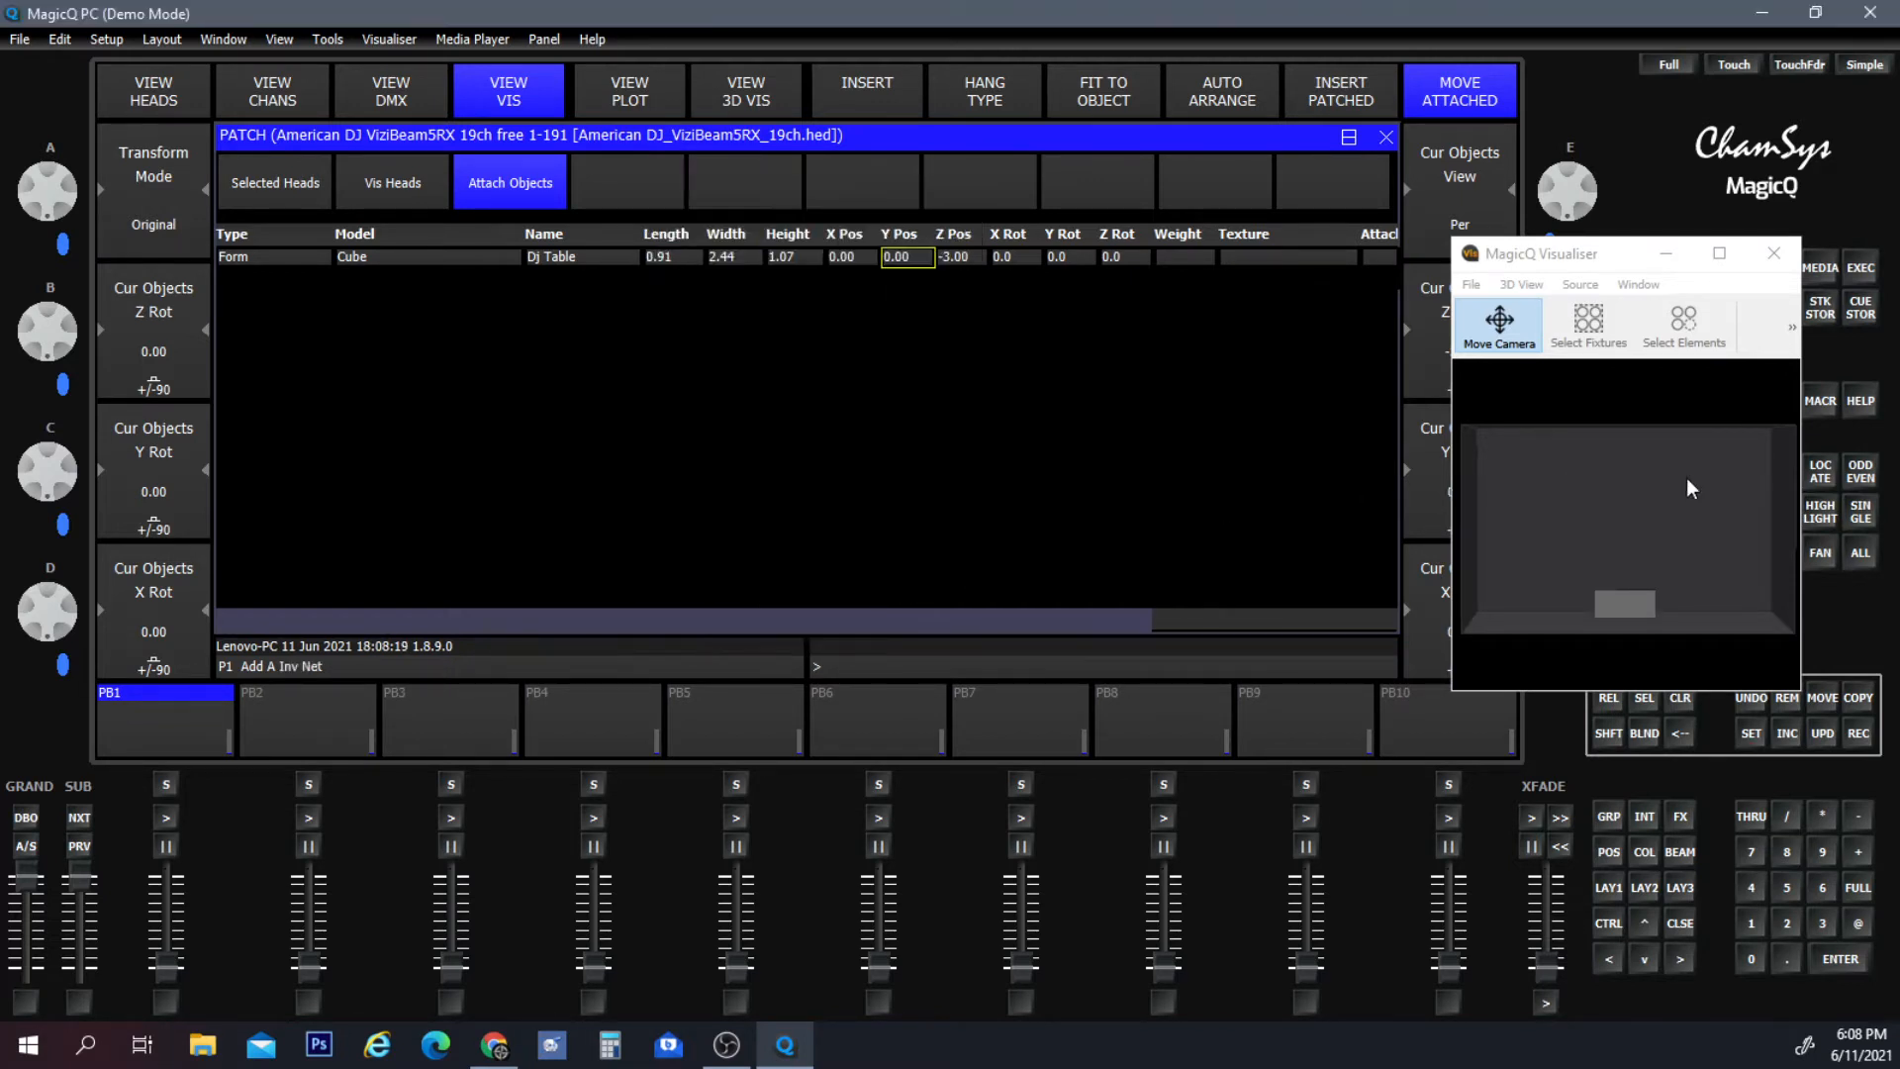
Enlarge the visualiser window and tilt the camera to check the Dj Table's placement in the room.
click(1448, 682)
drag(1448, 682, 1195, 871)
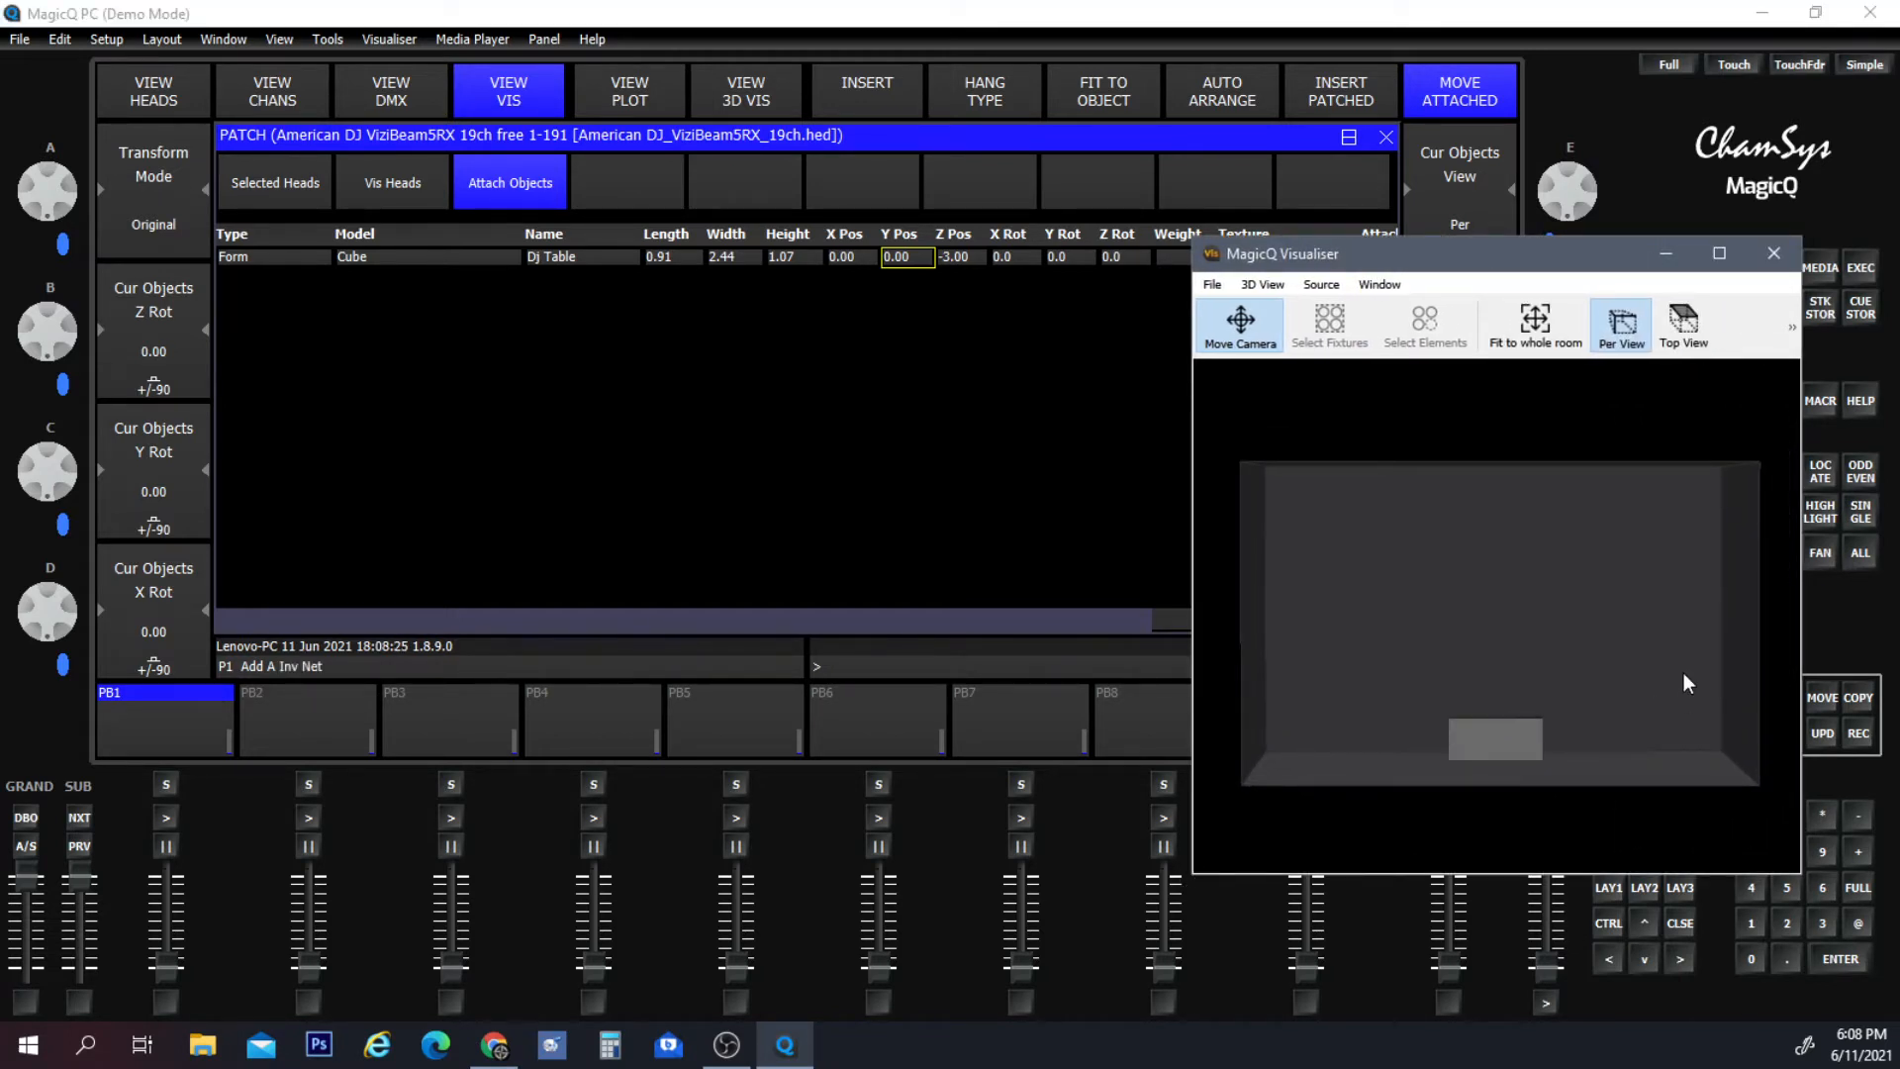
drag(1683, 673, 1666, 733)
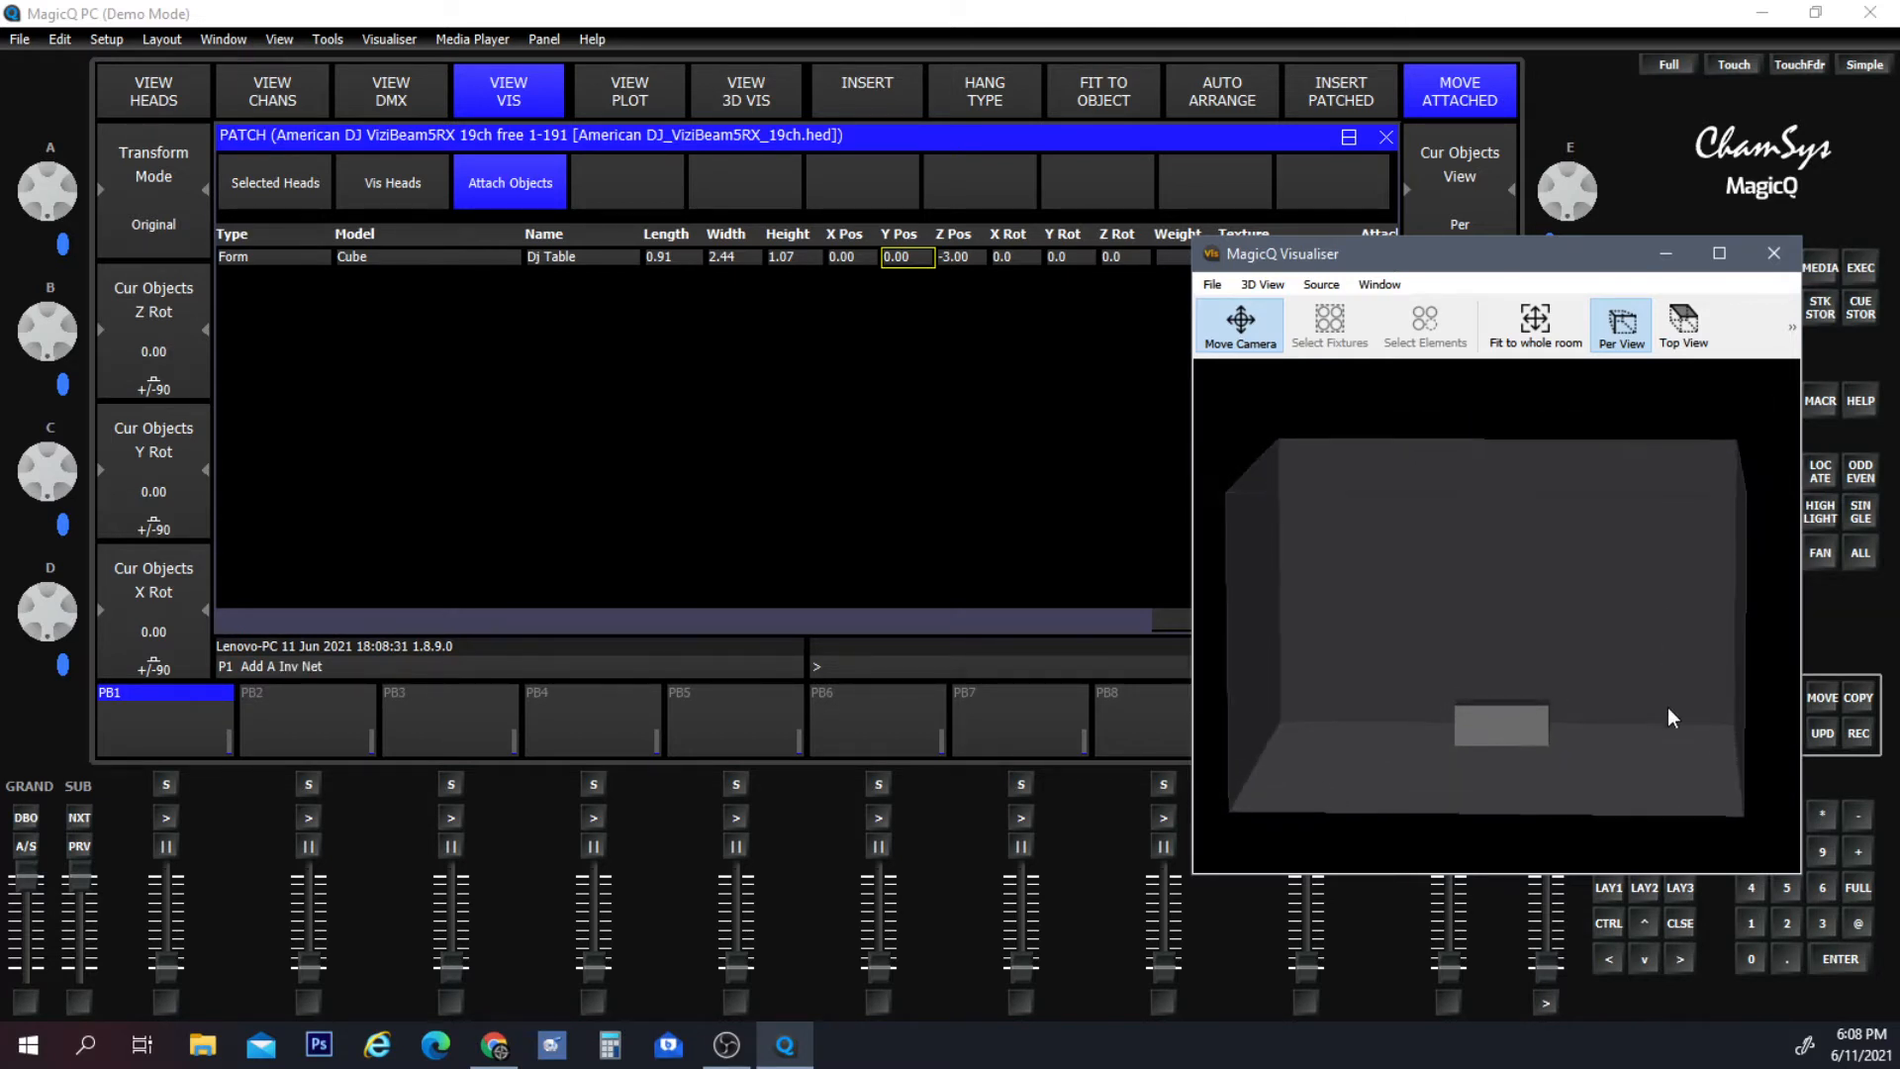
Insert a Truss object into the attach objects.
click(1055, 412)
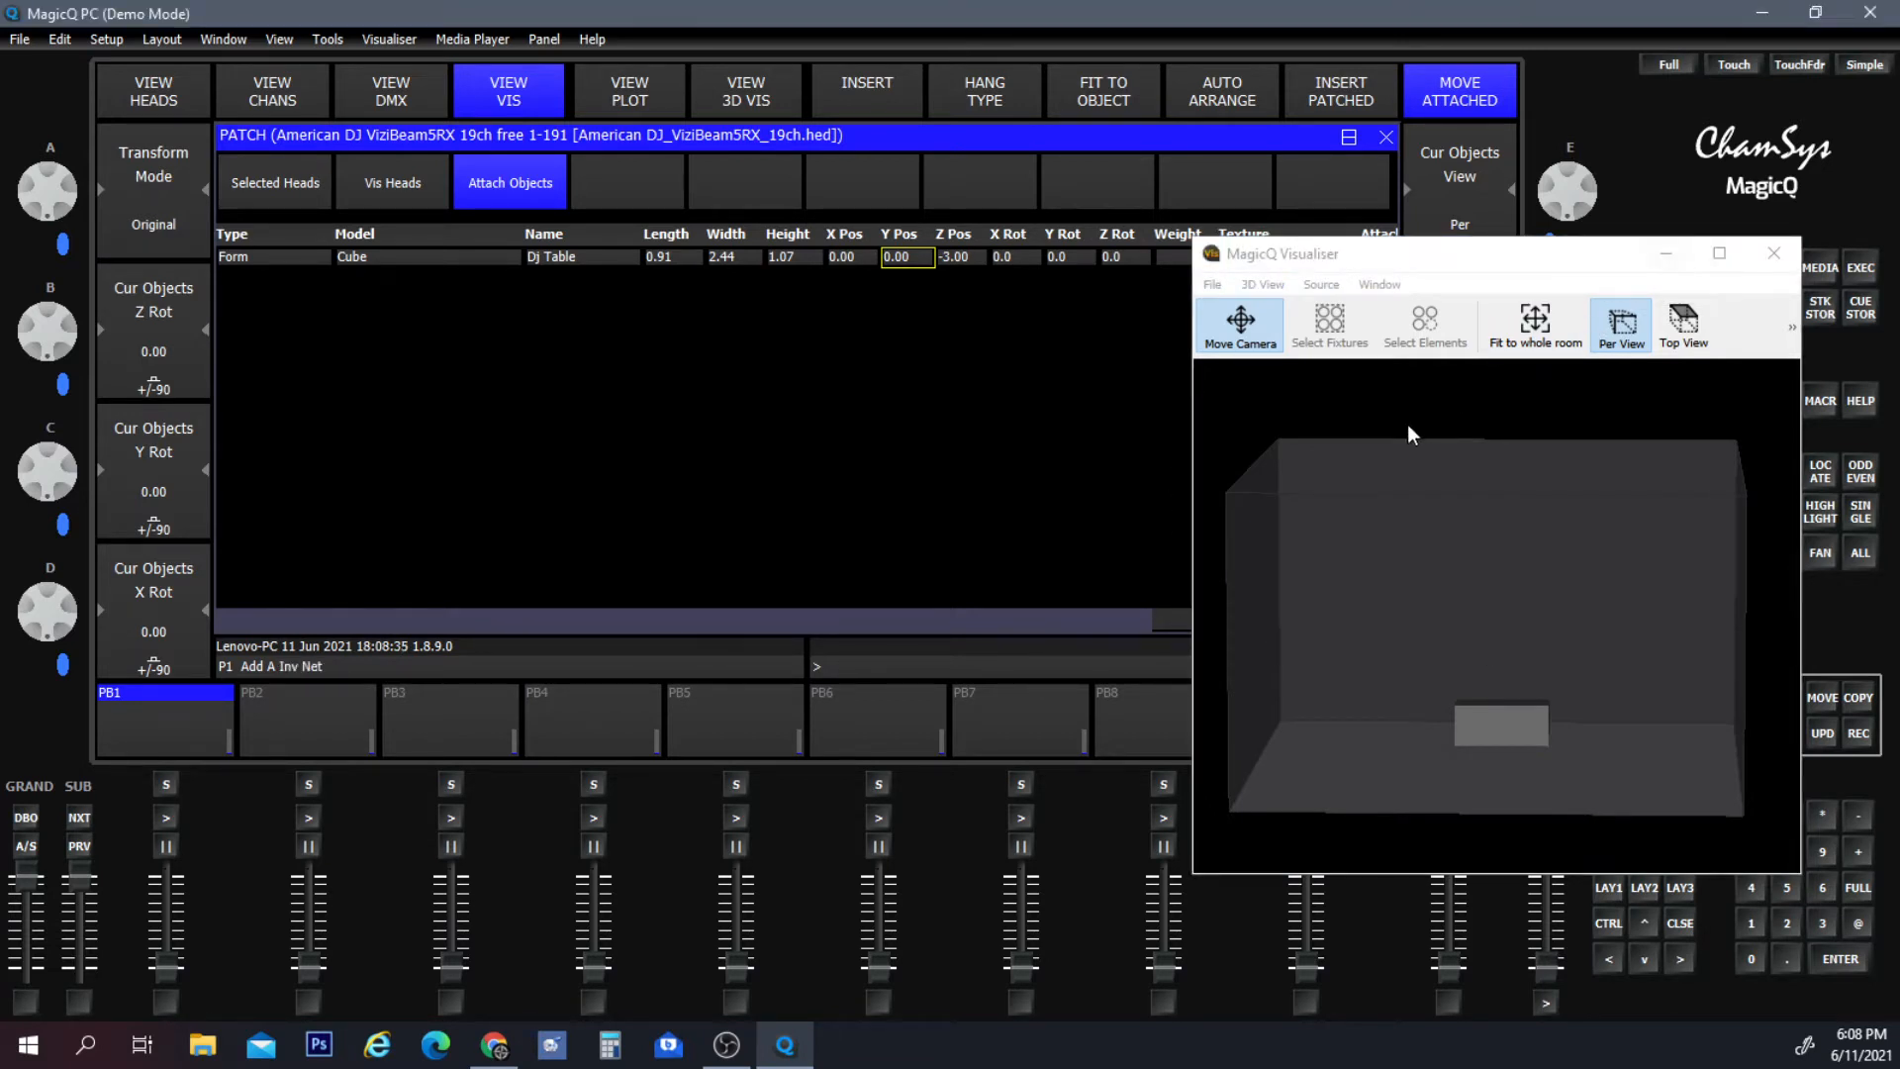
click(875, 93)
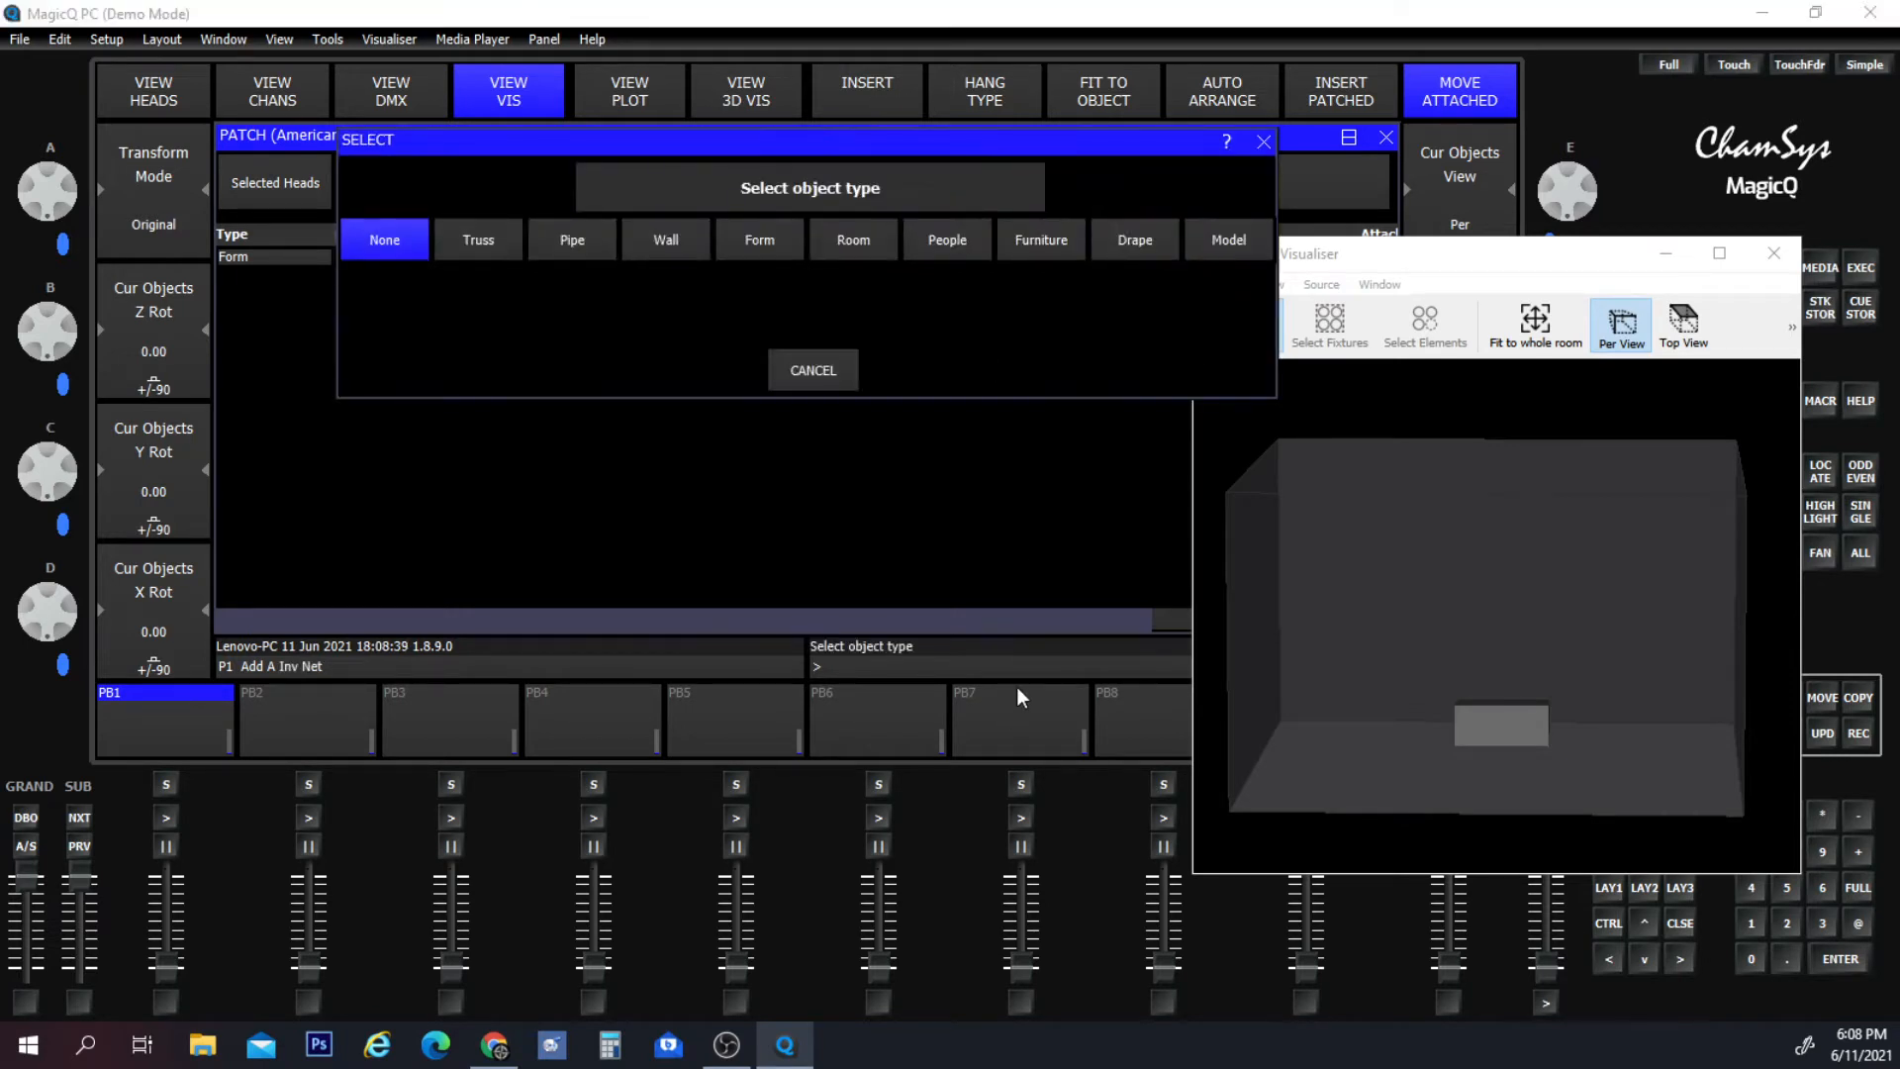
click(479, 243)
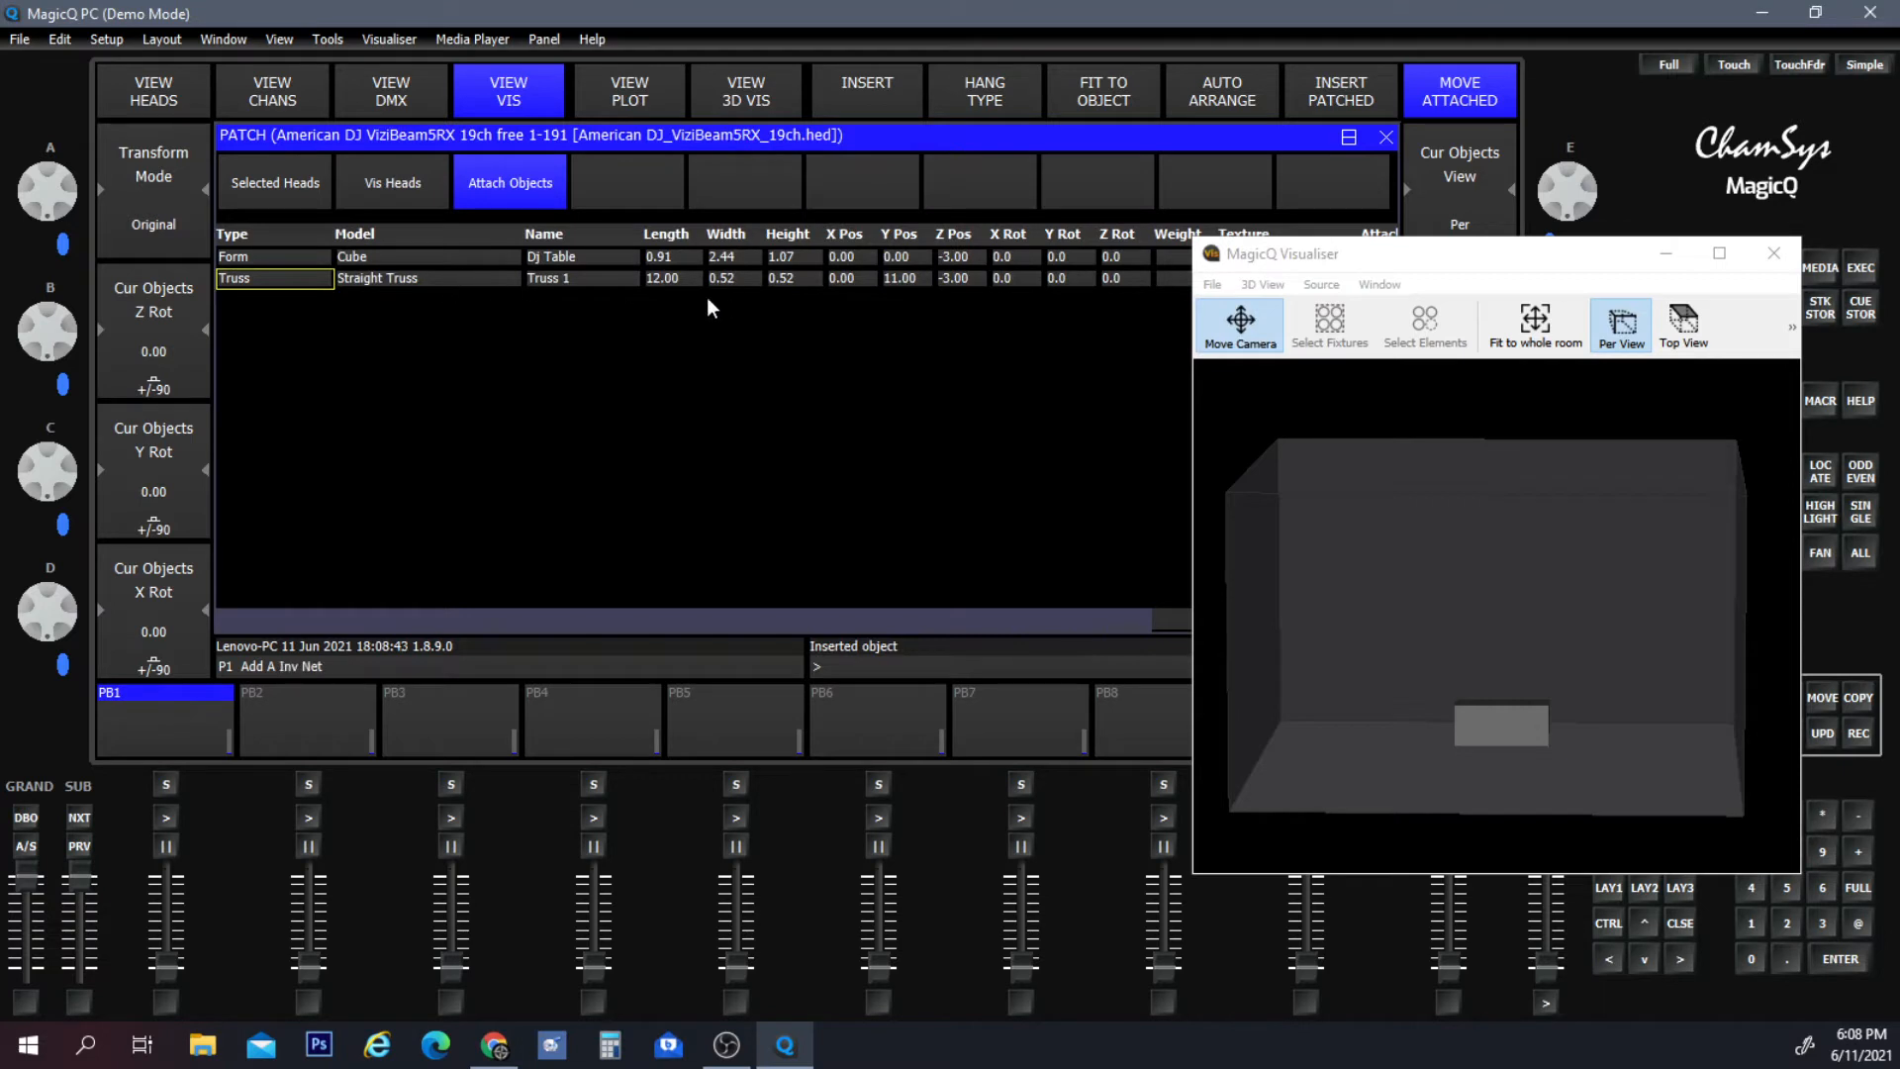
Rename the new truss as "Circle".
click(582, 281)
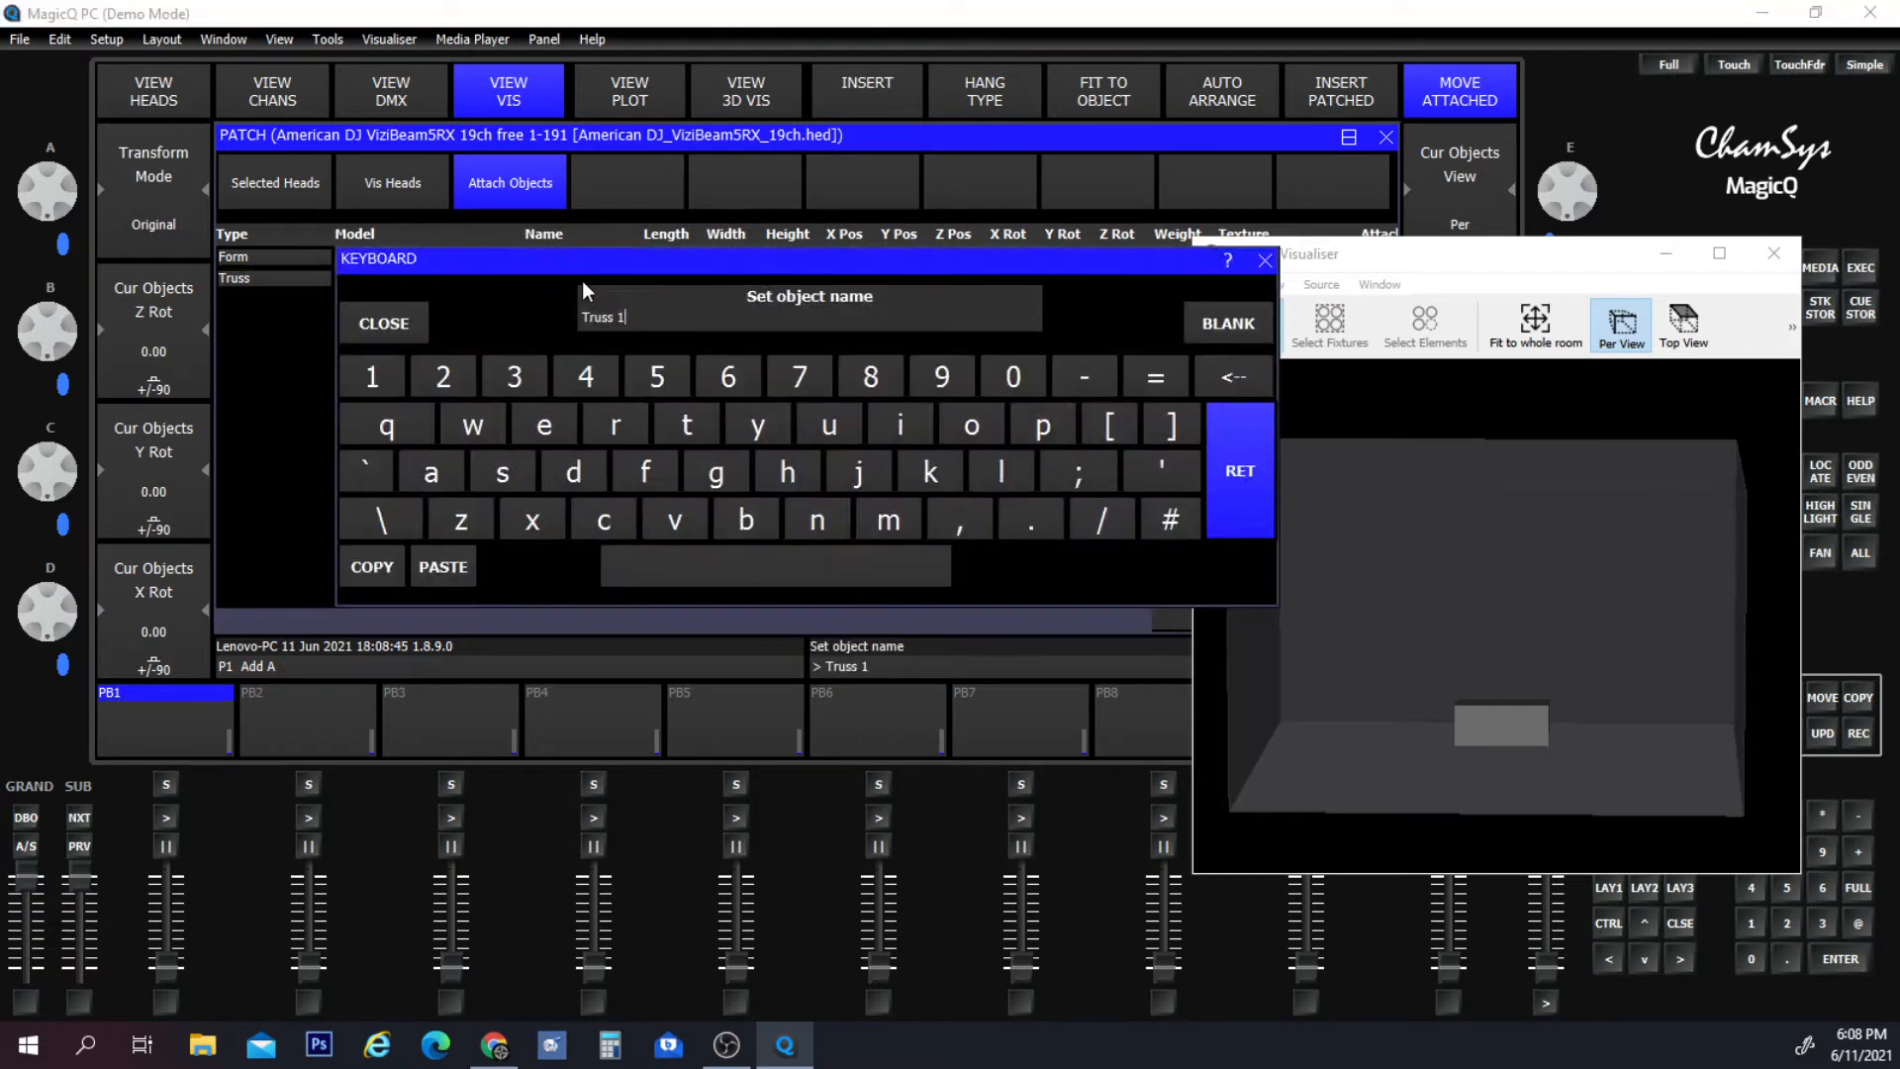
key(BackSpace)
key(BackSpace)
key(BackSpace)
key(BackSpace)
key(BackSpace)
key(BackSpace)
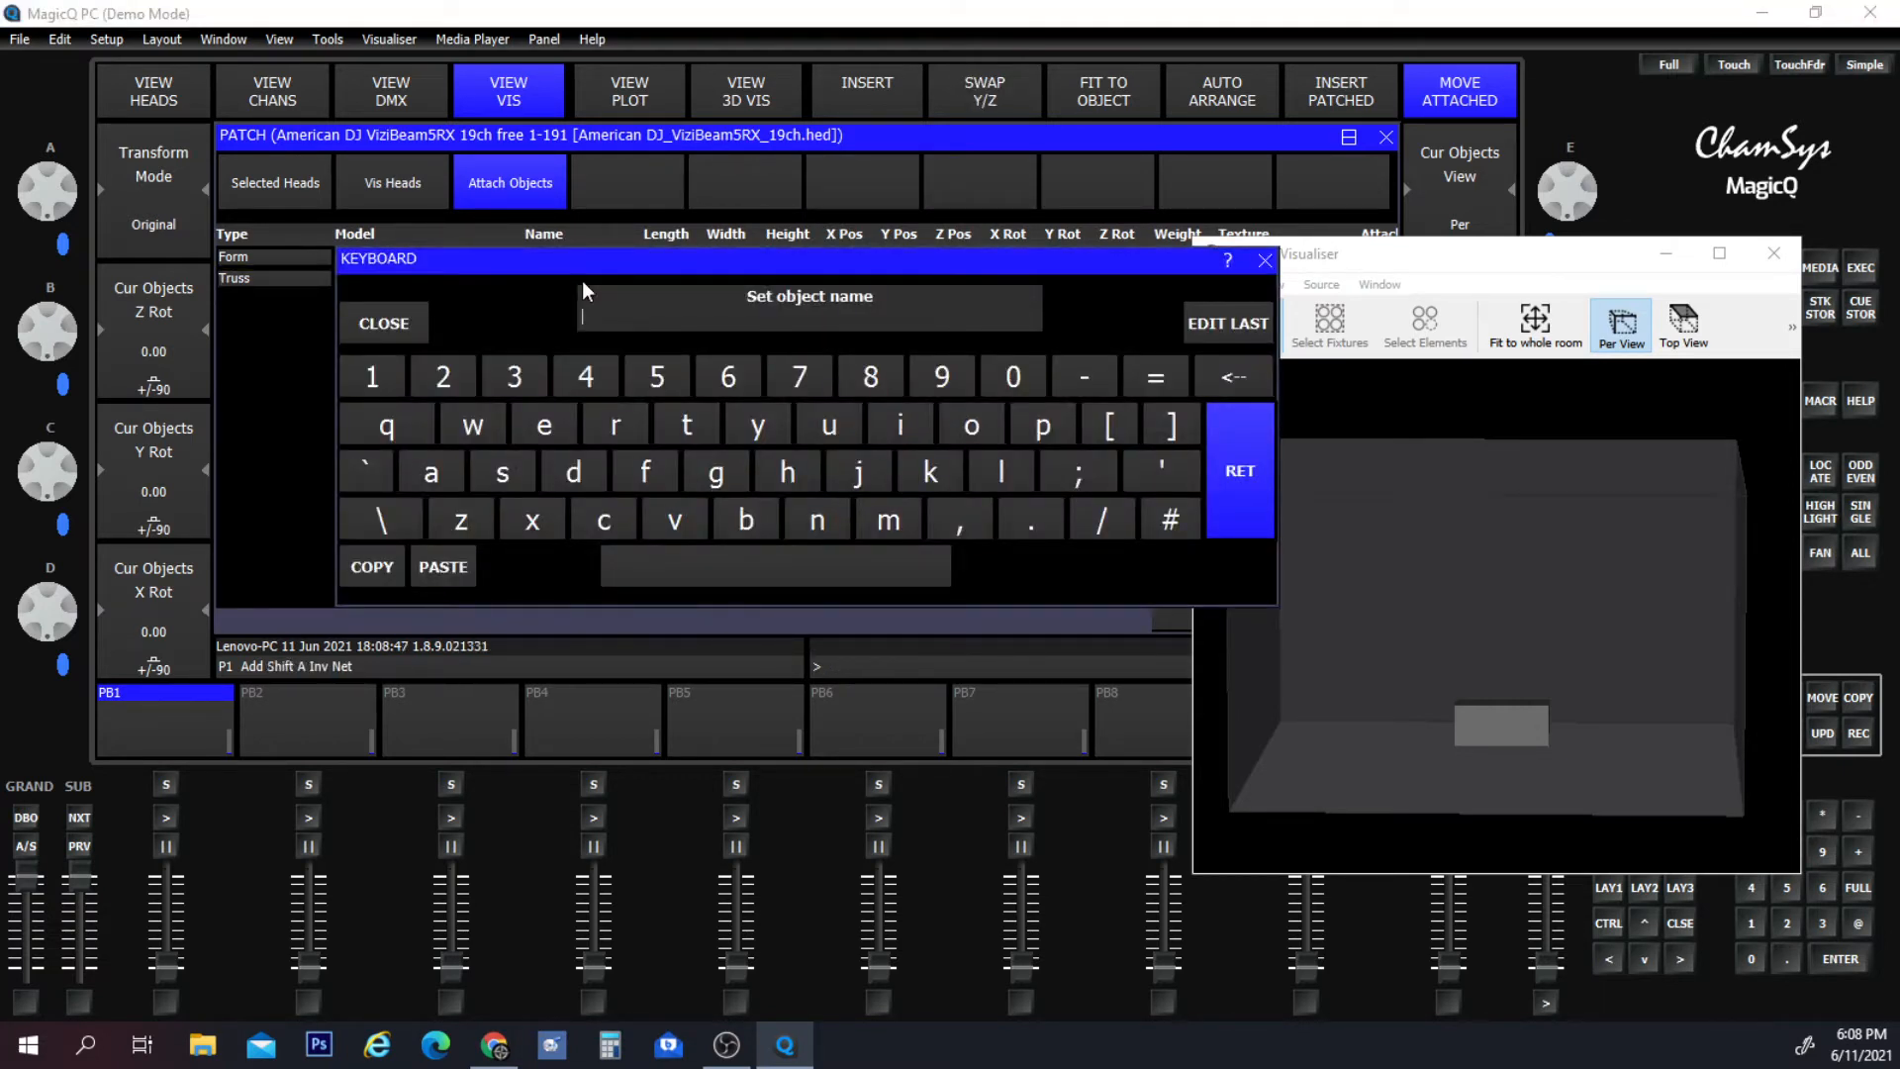
key(BackSpace)
text(Circle)
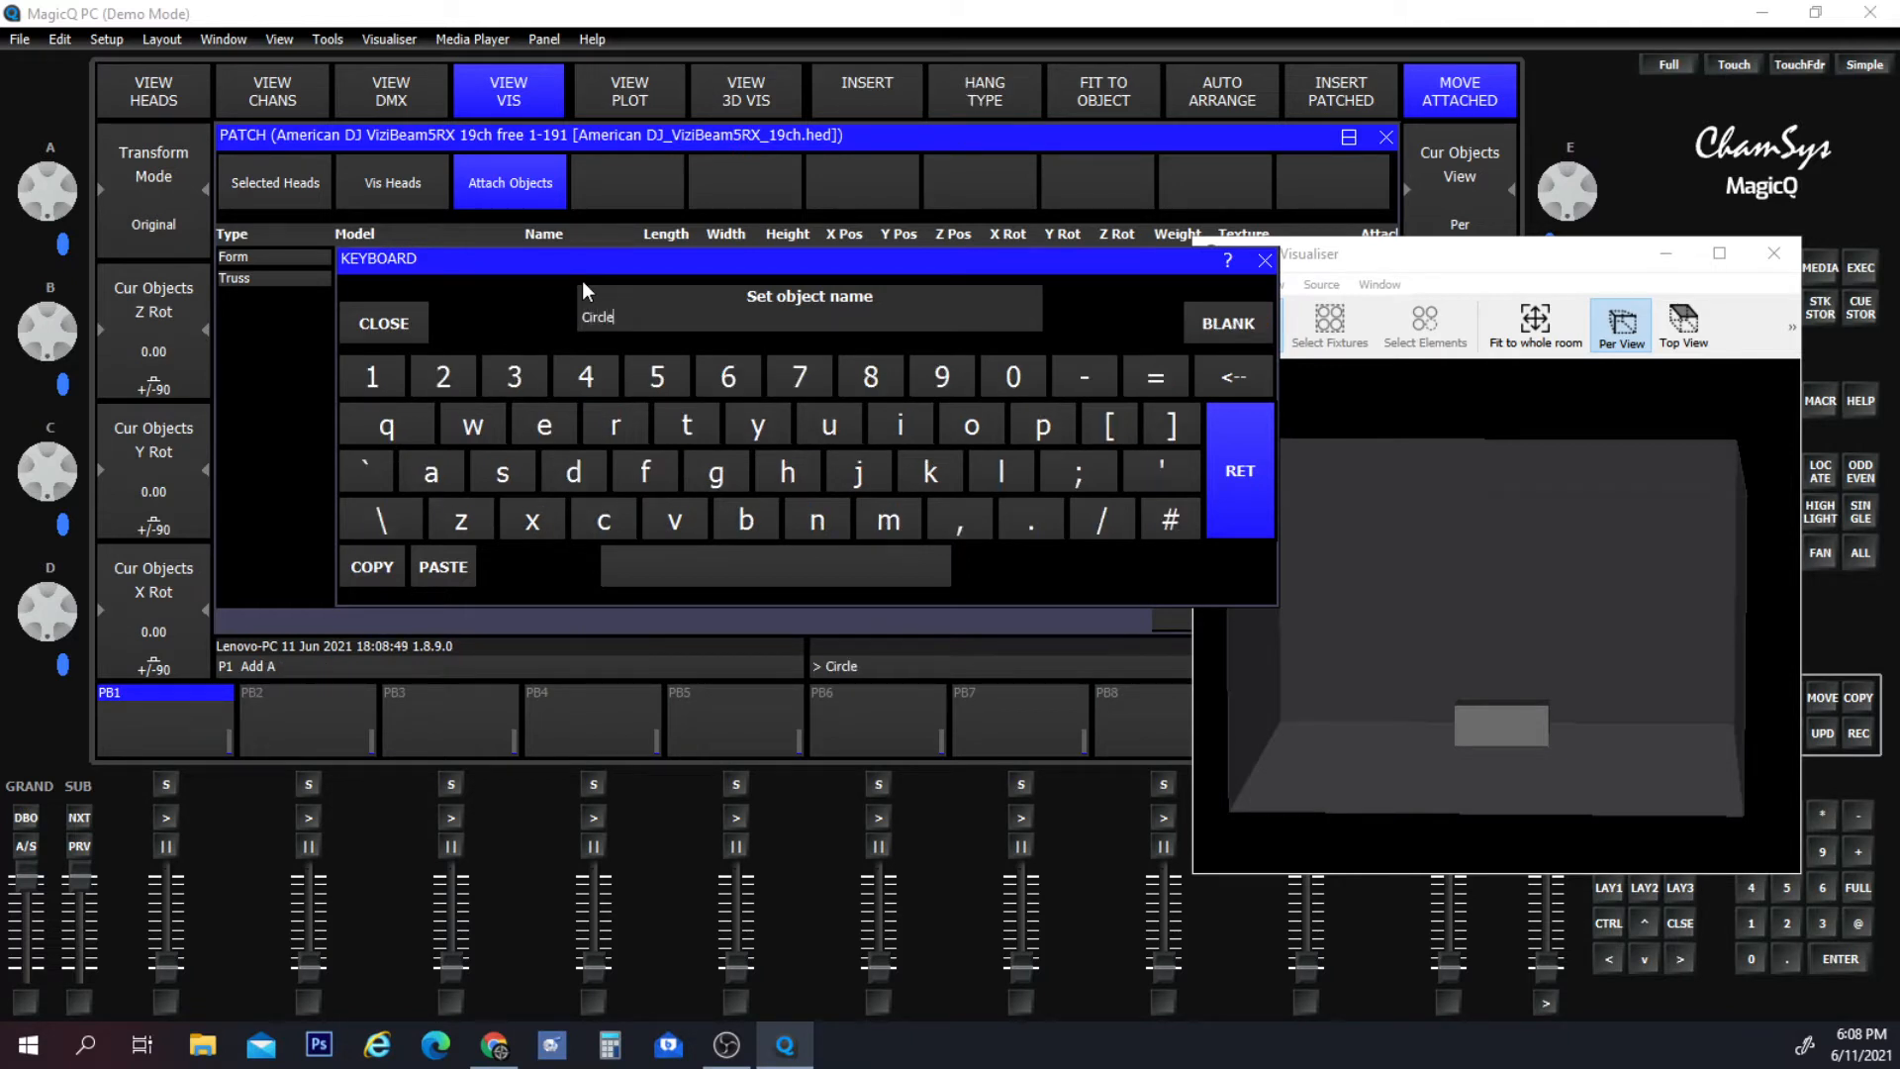
key(Return)
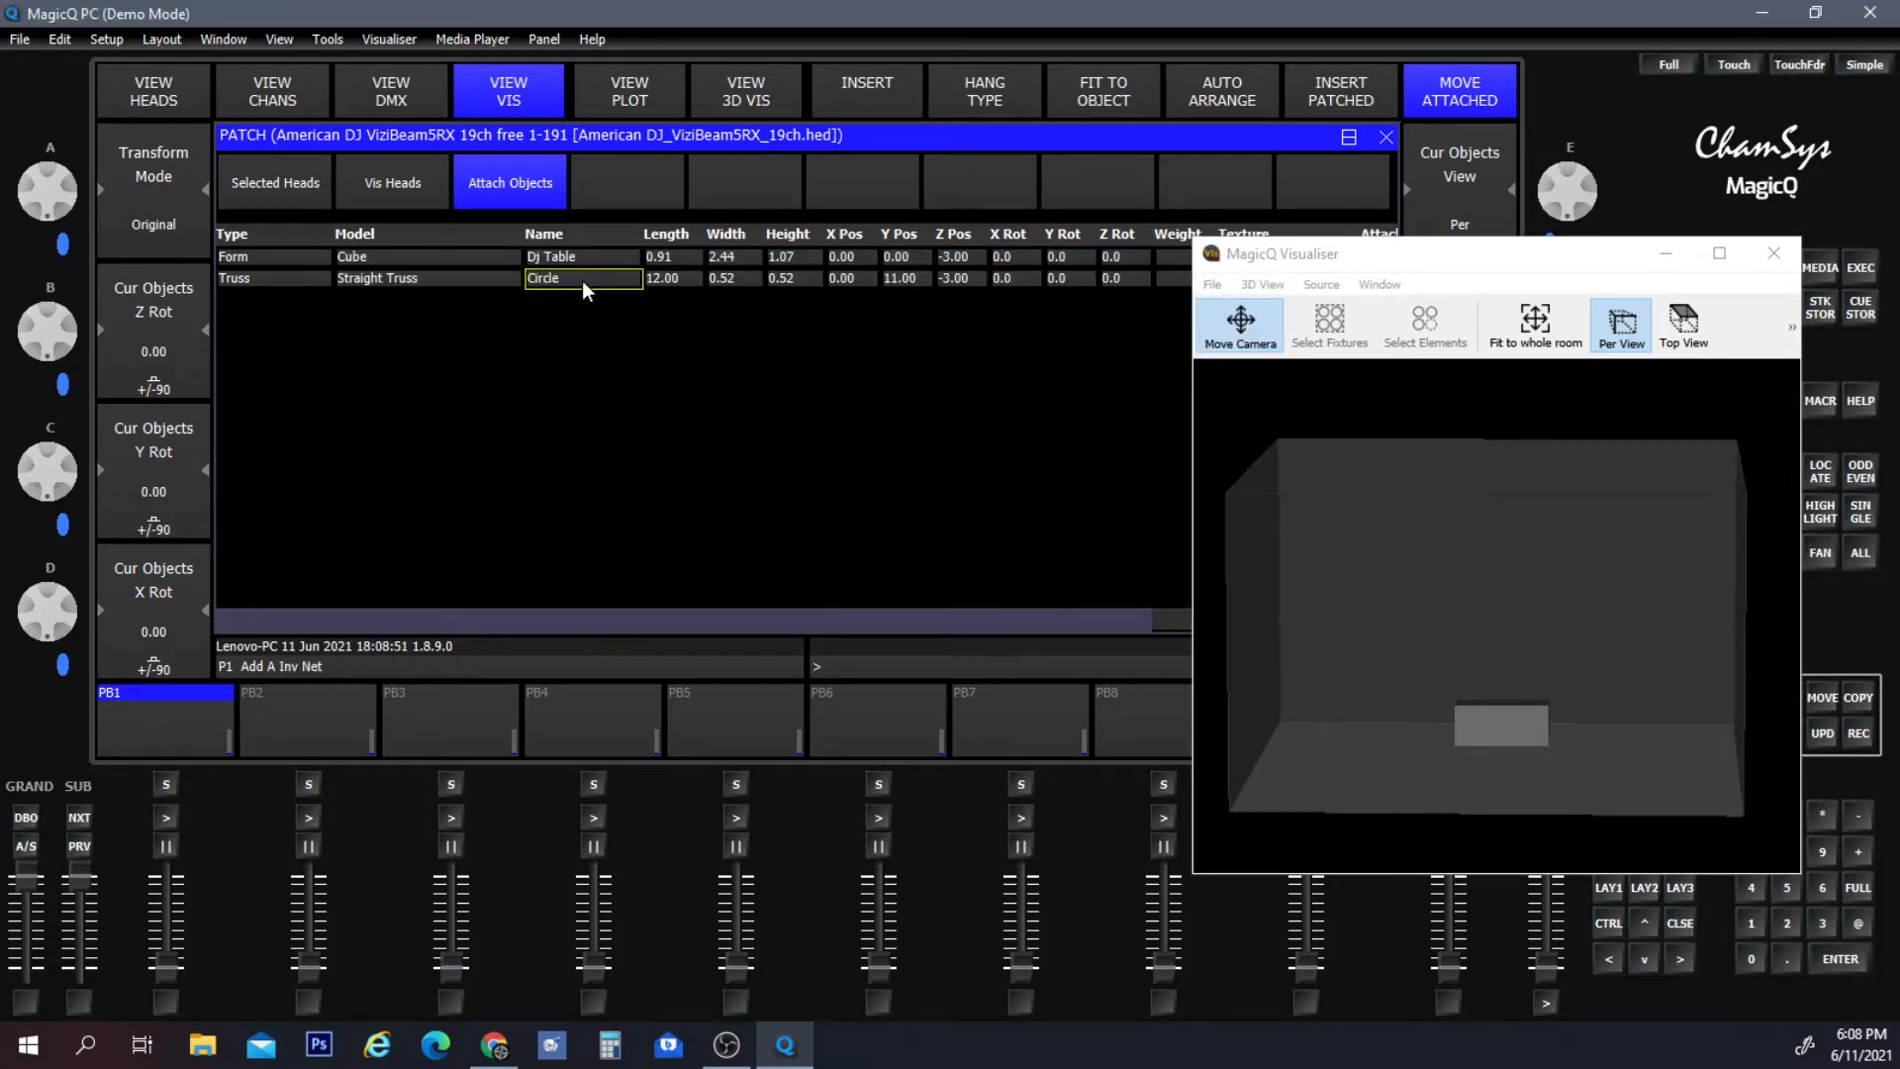
Change the Circle truss's model to Curved Truss and set its length to 12'.
double_click(394, 275)
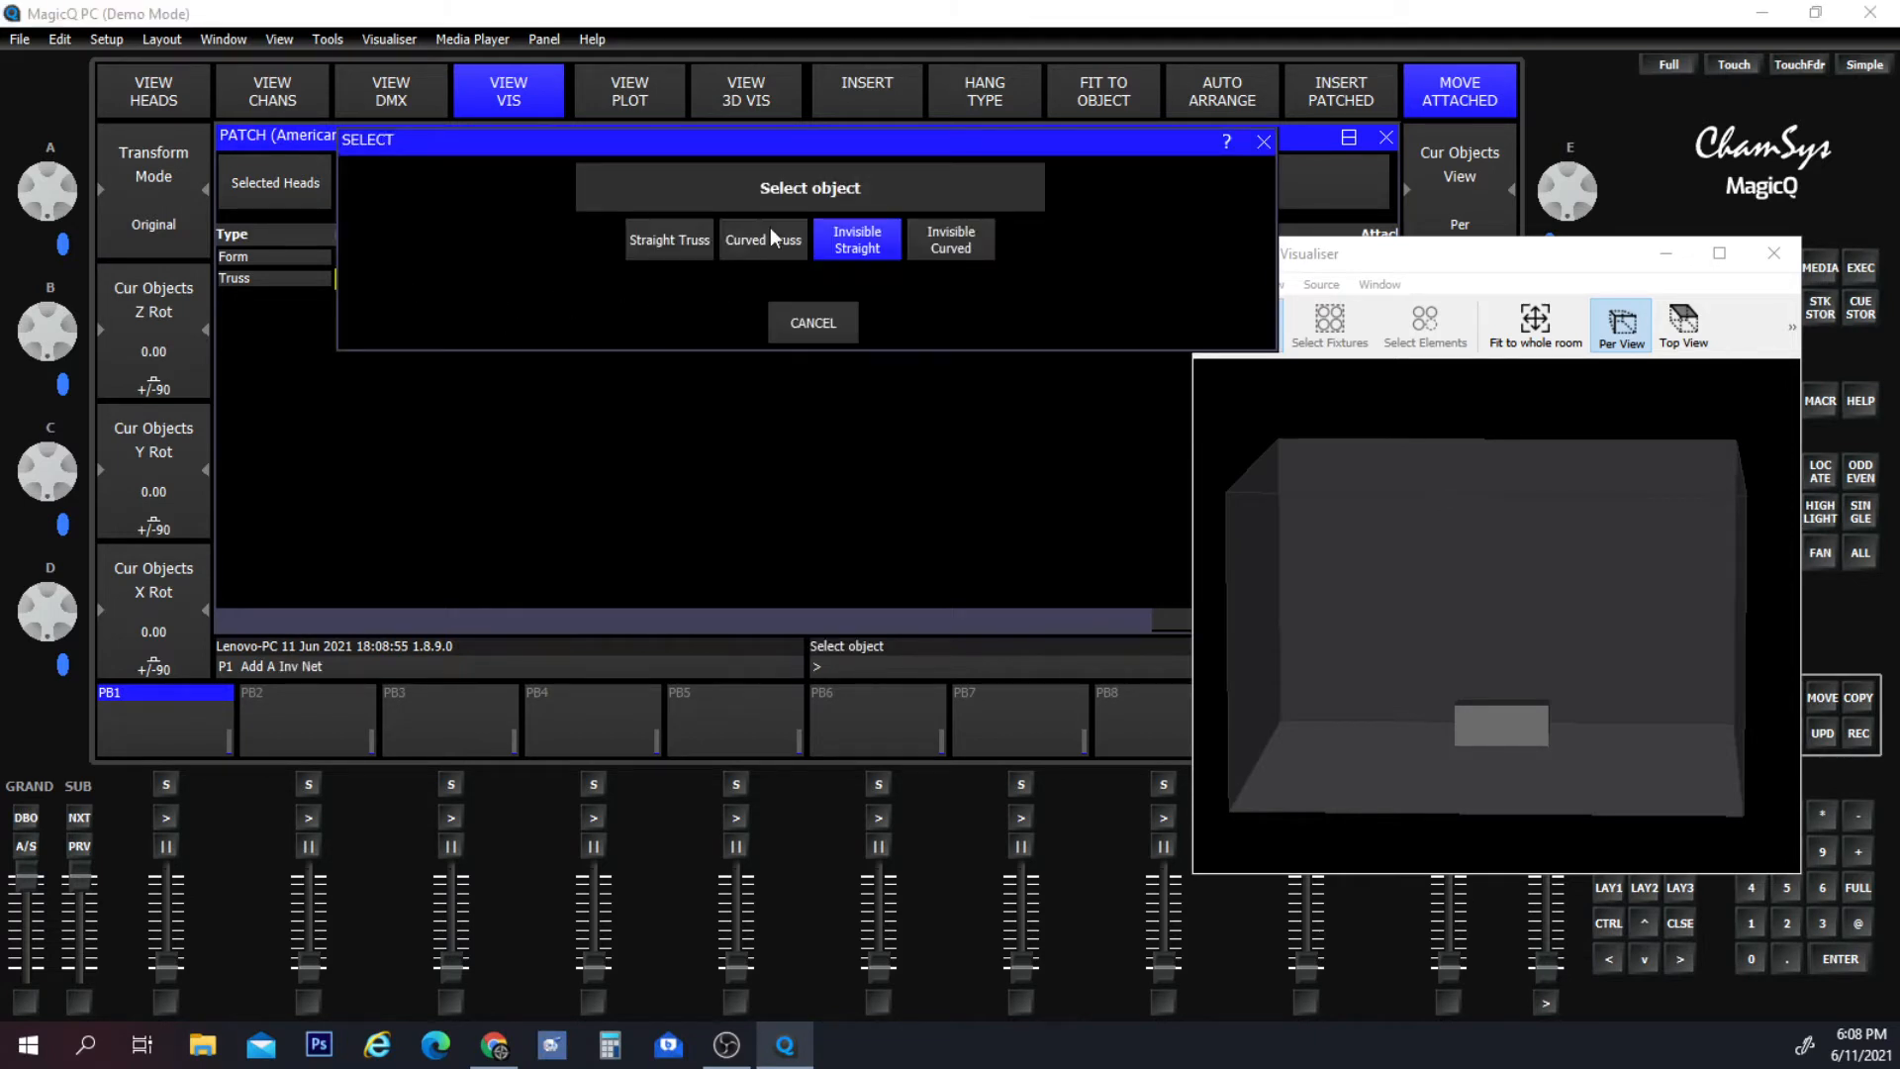
click(769, 241)
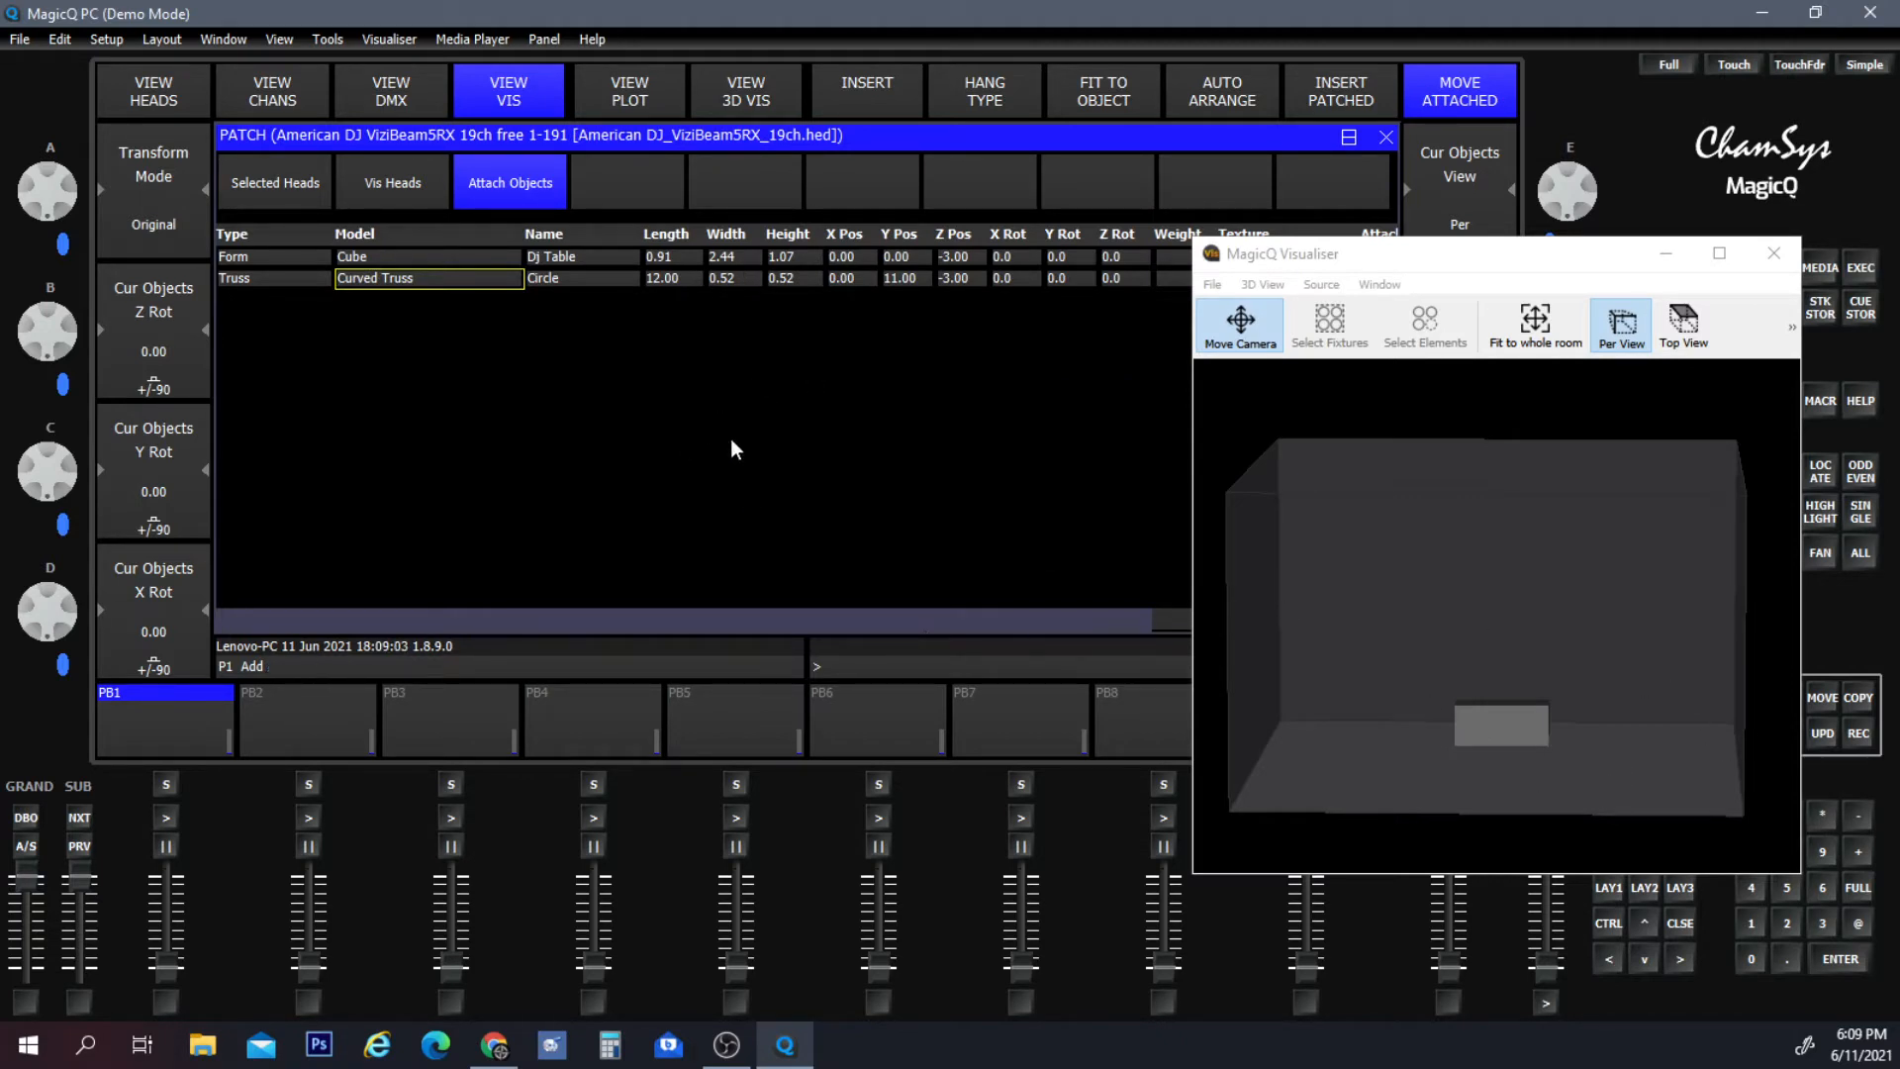
click(693, 275)
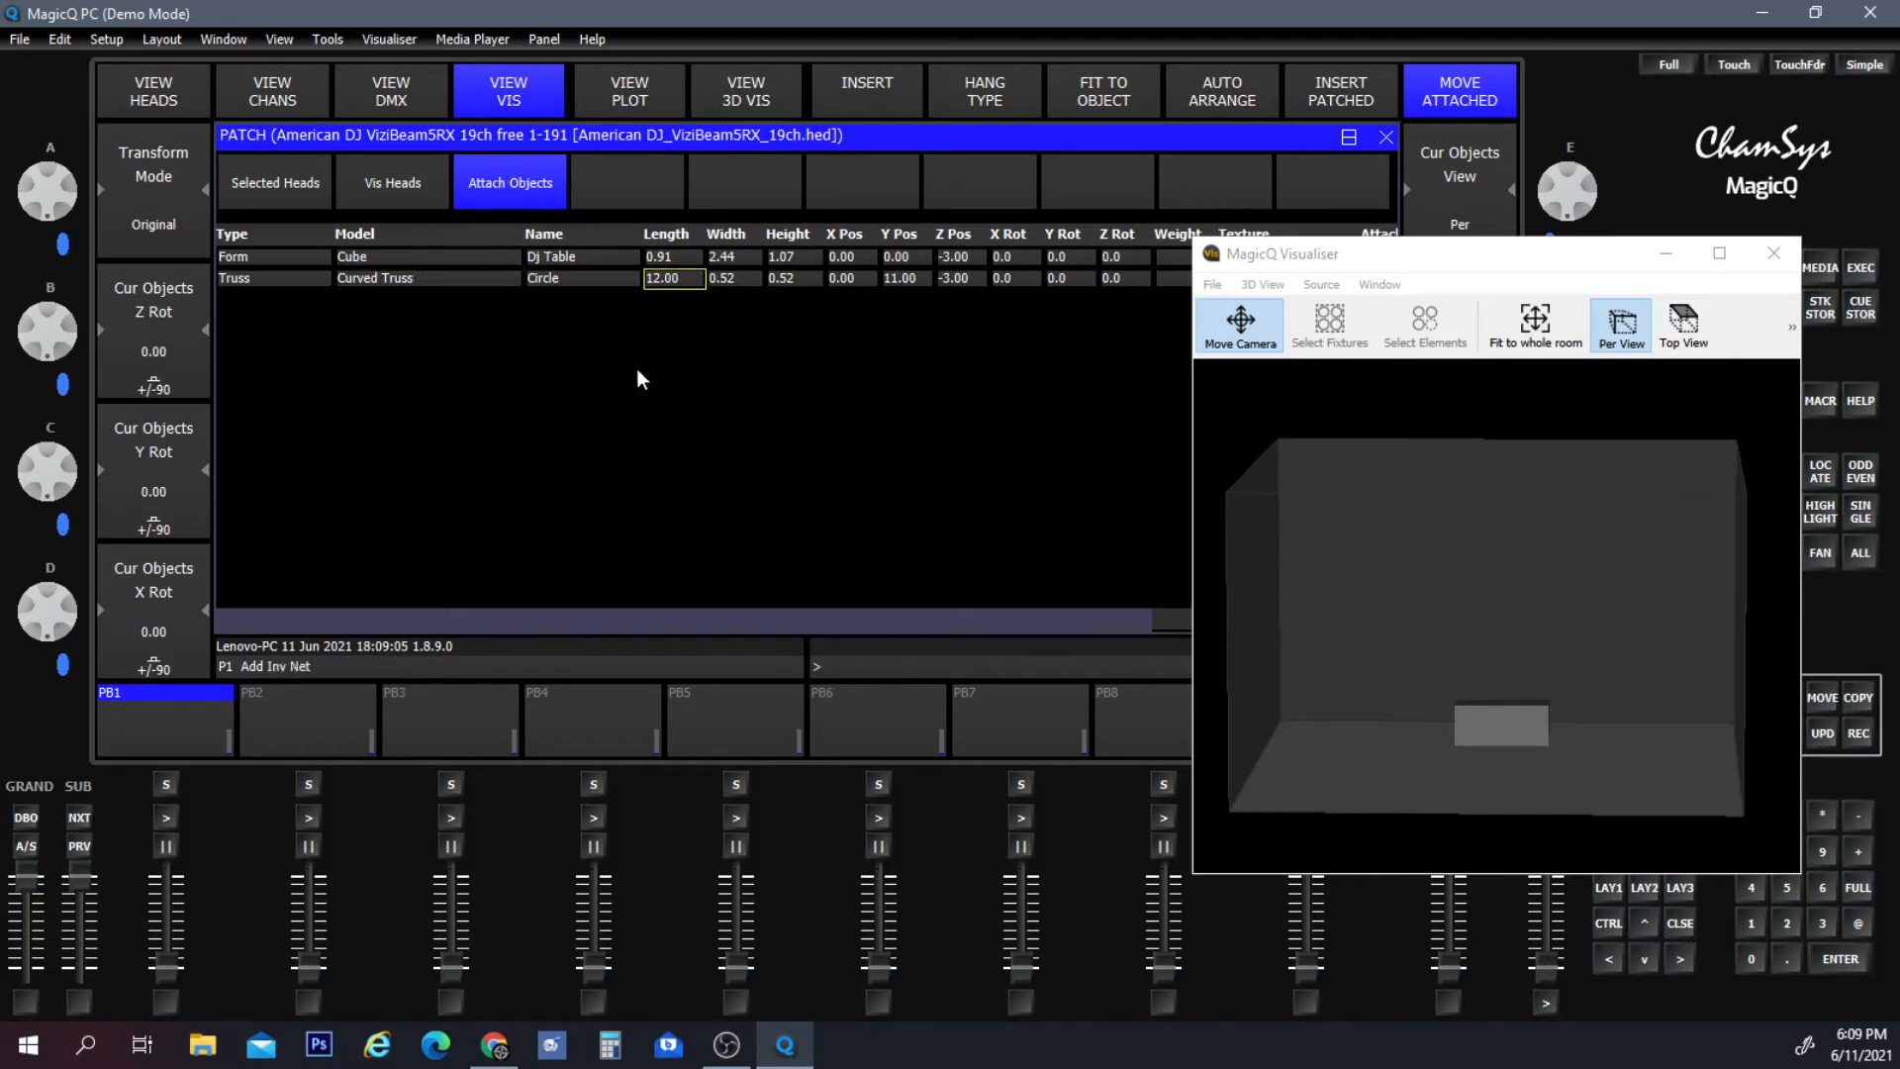
click(687, 273)
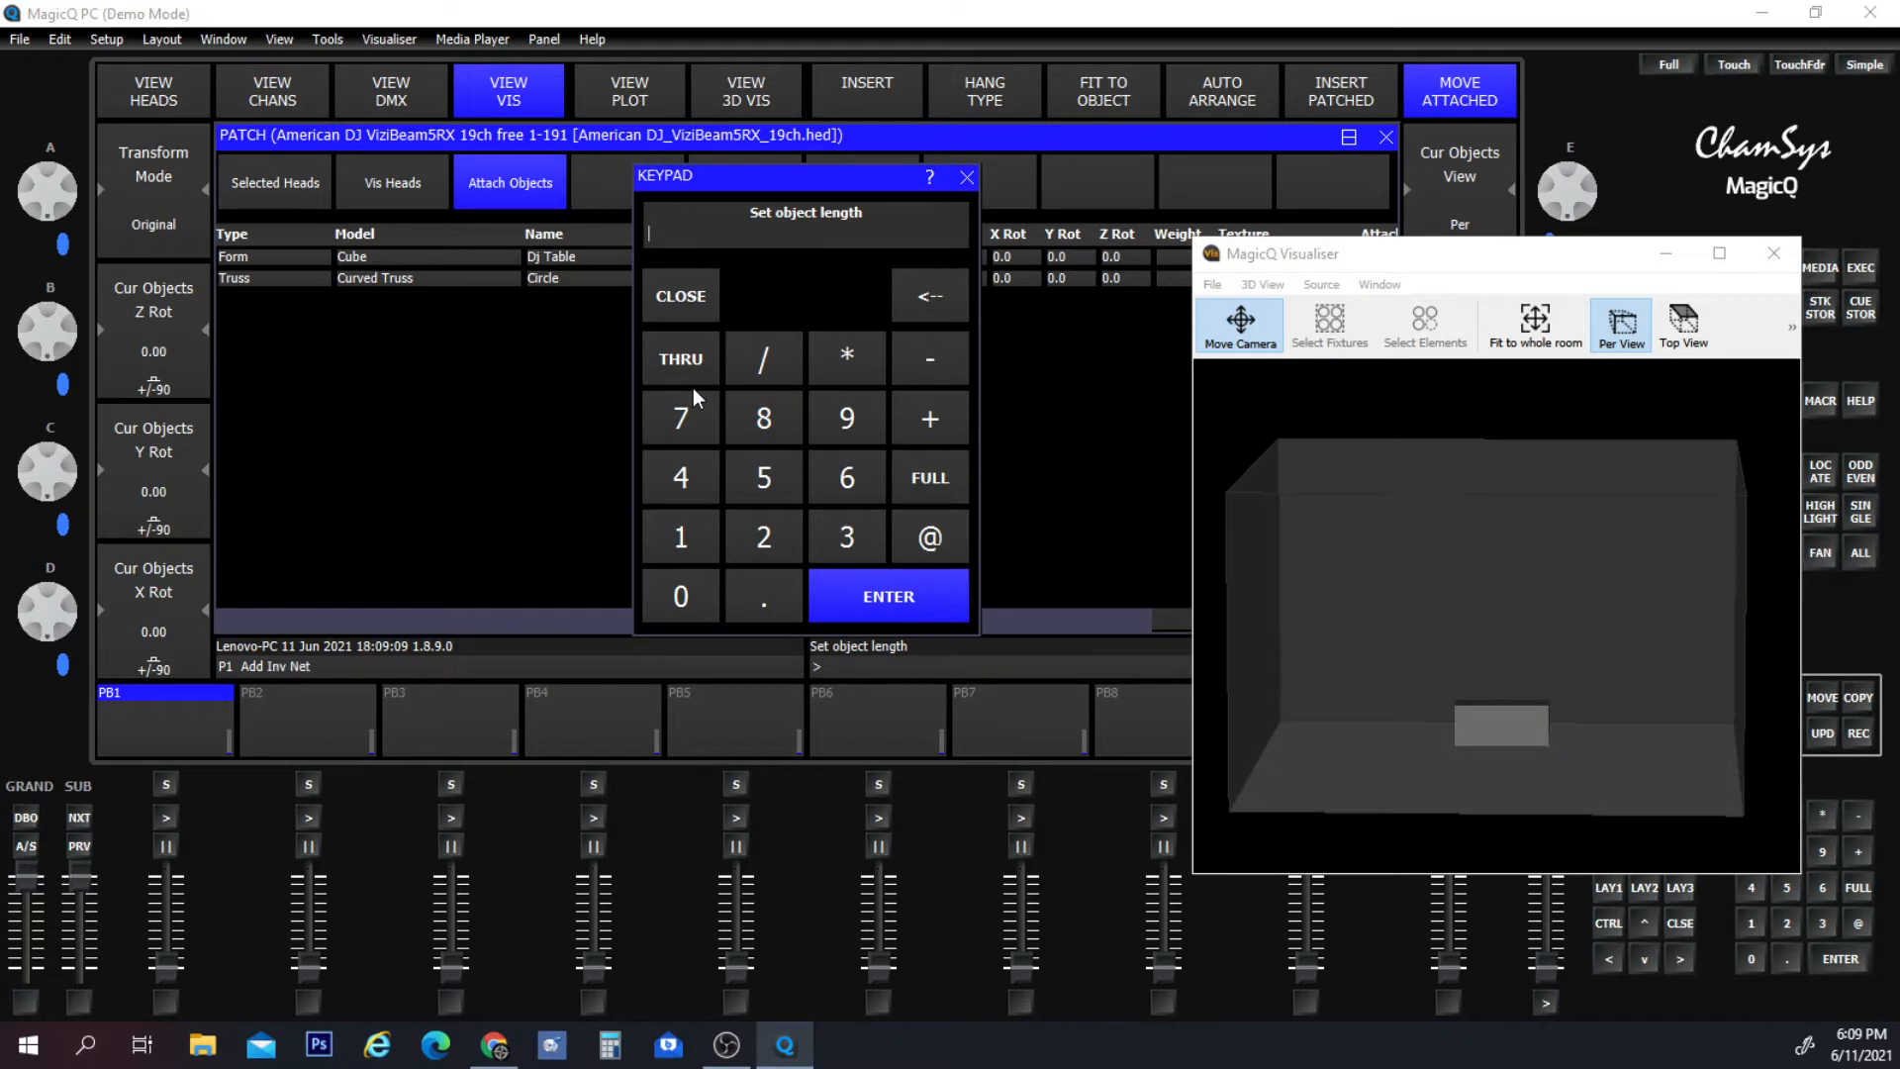
click(713, 545)
click(775, 533)
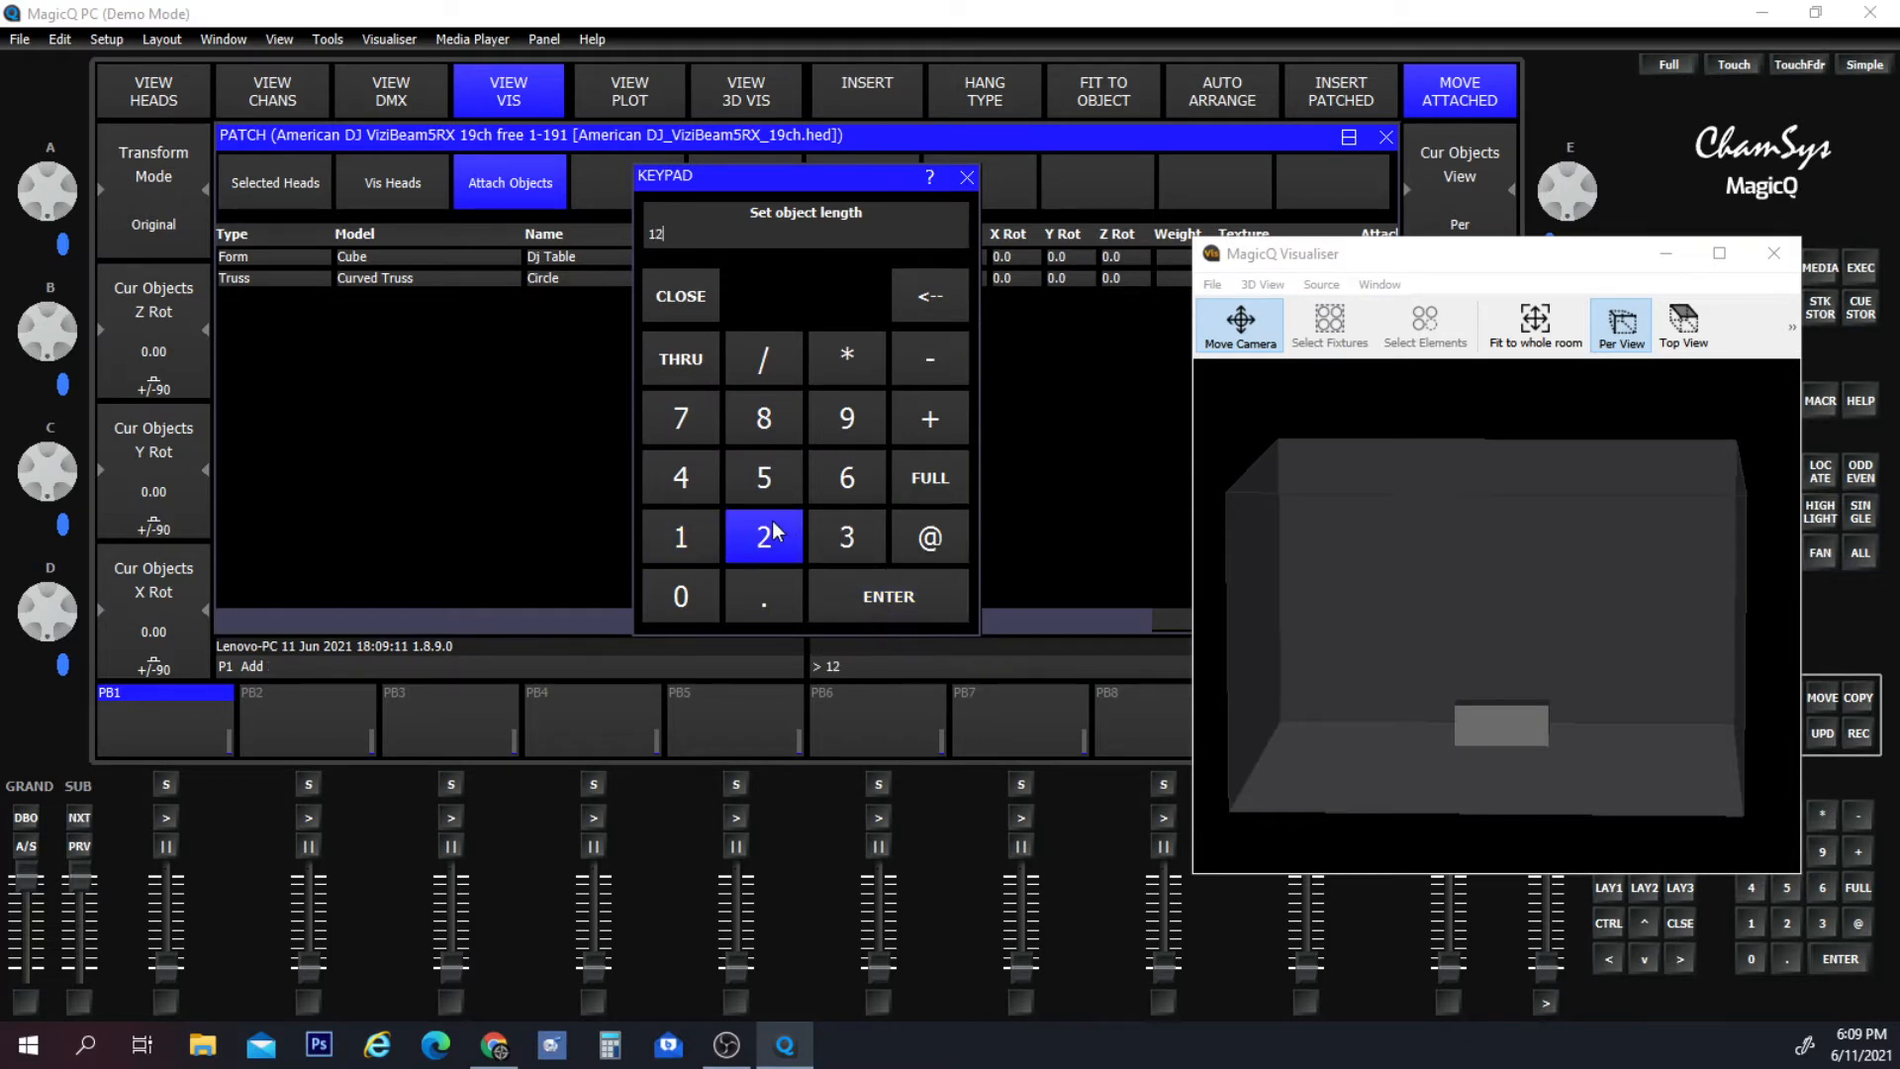
key(Return)
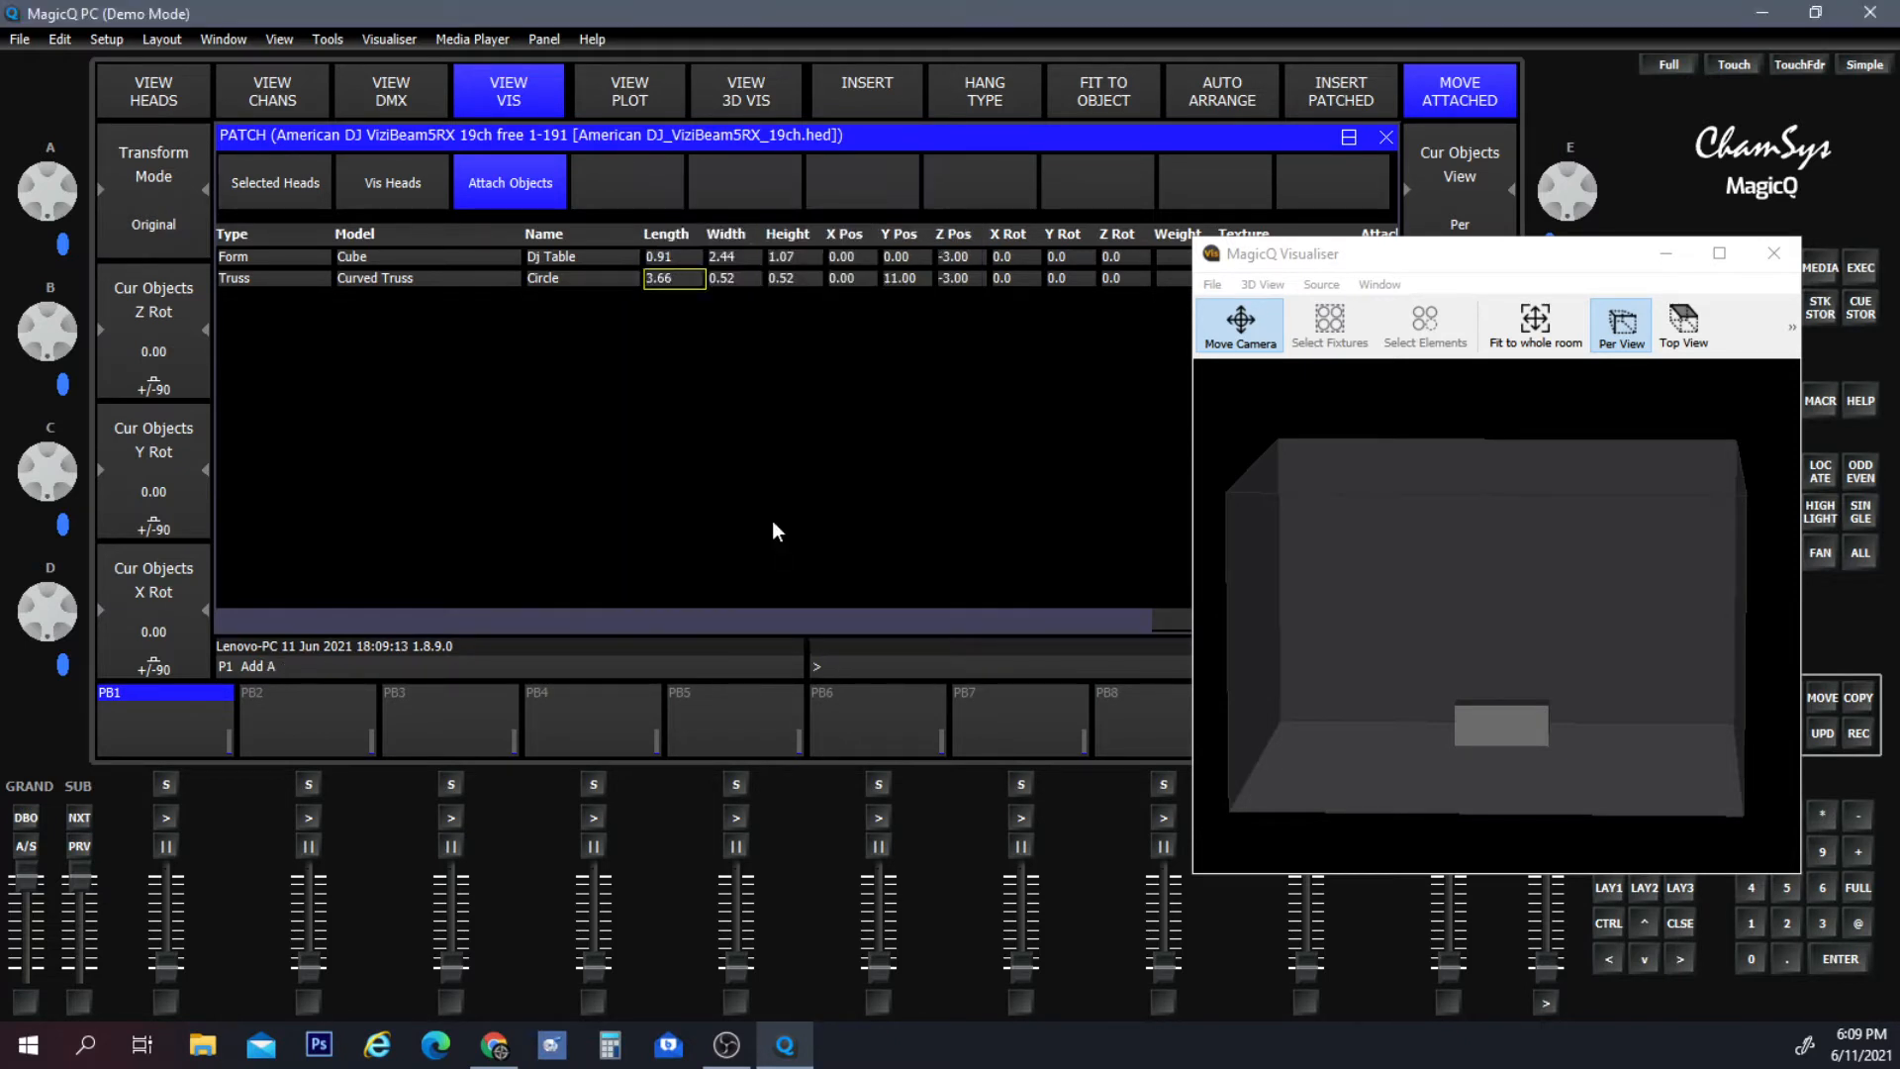
Set the Circle truss's Y position to 0 and check it around the Dj Table in the visualiser.
click(920, 277)
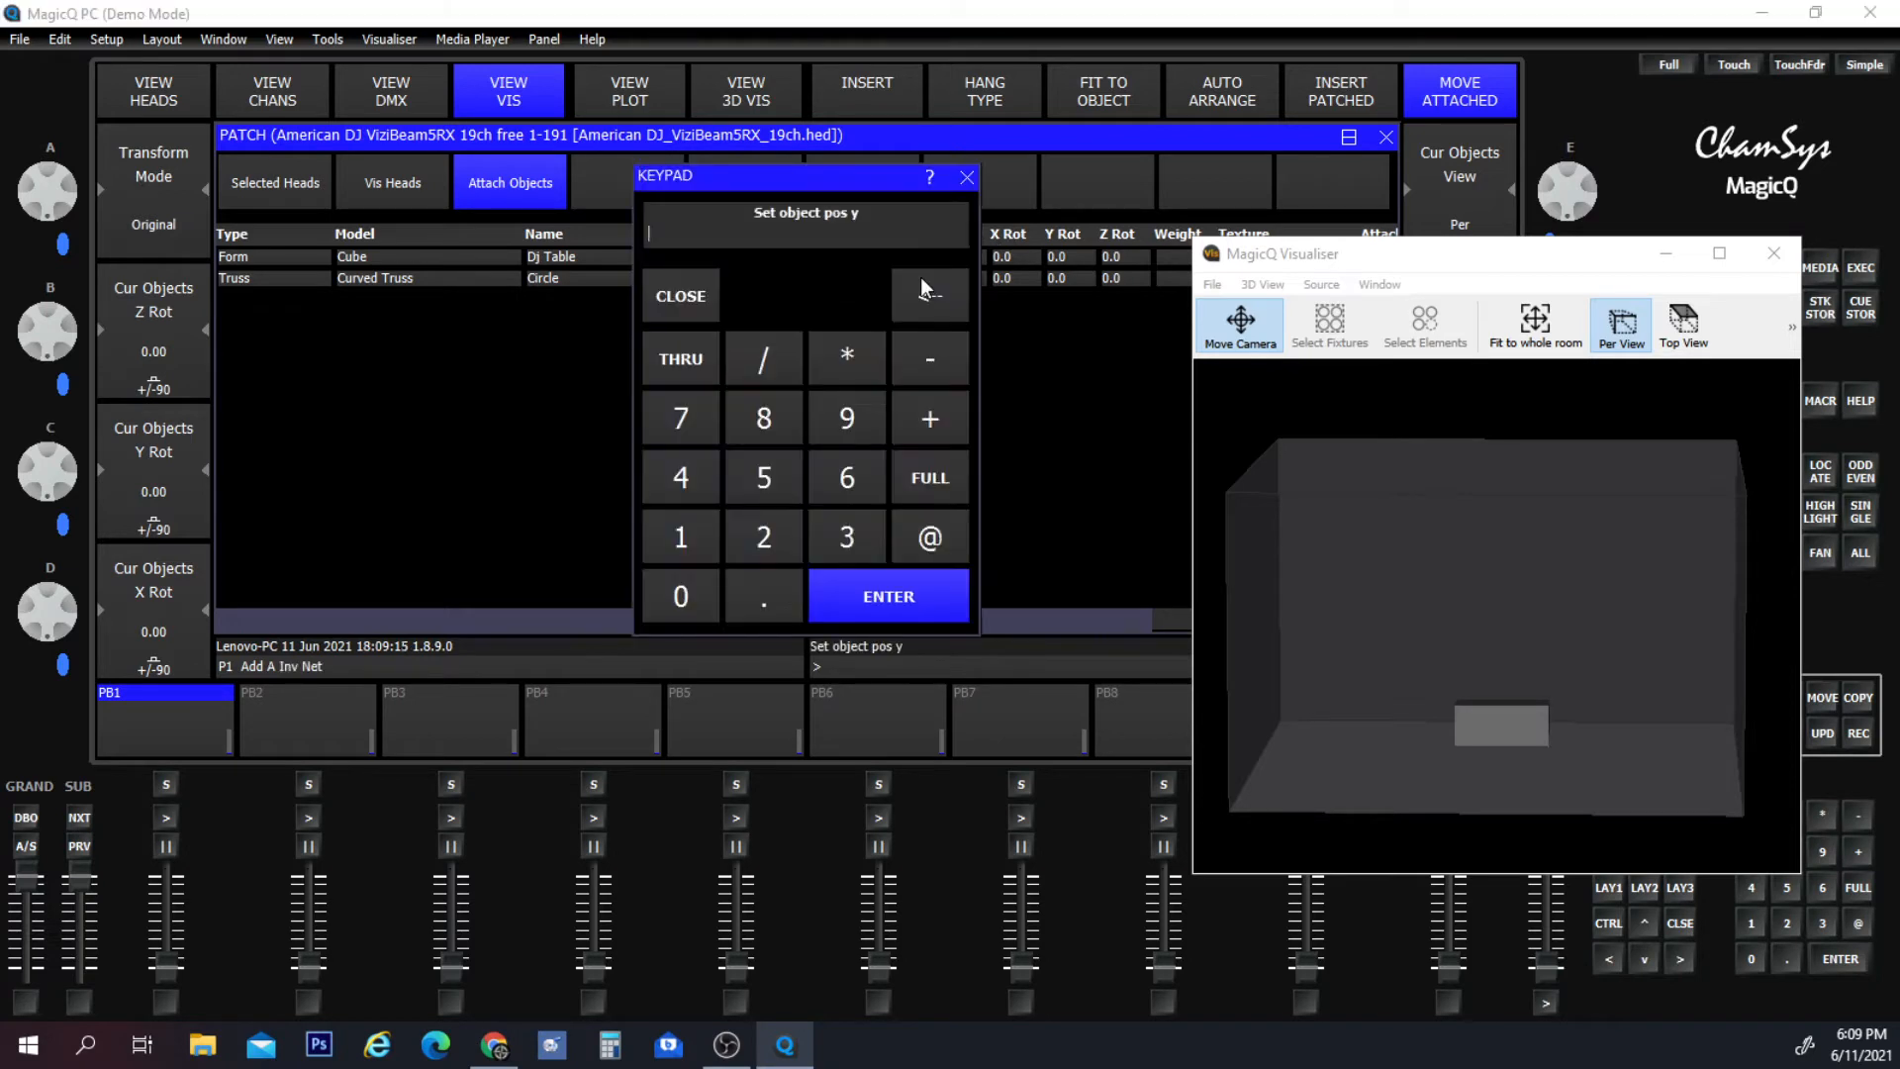
click(697, 598)
click(837, 591)
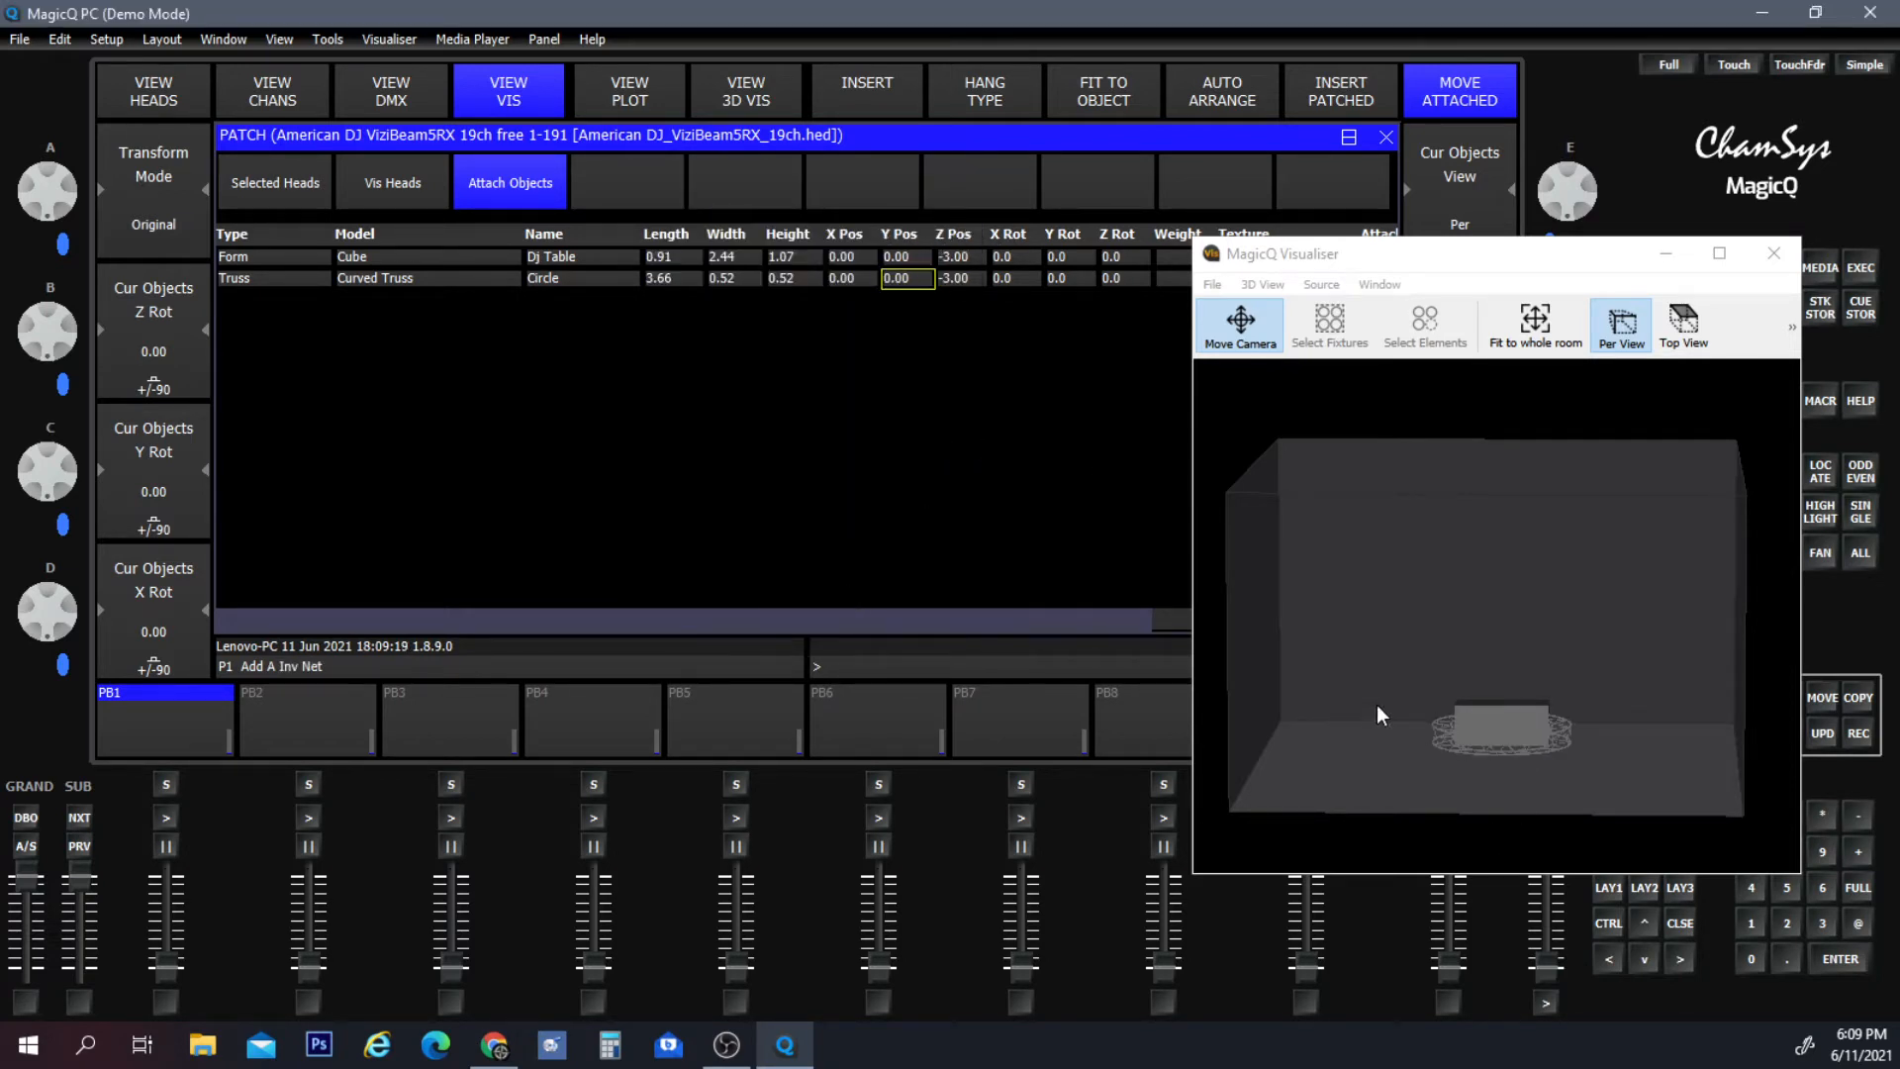
drag(1376, 705, 1413, 813)
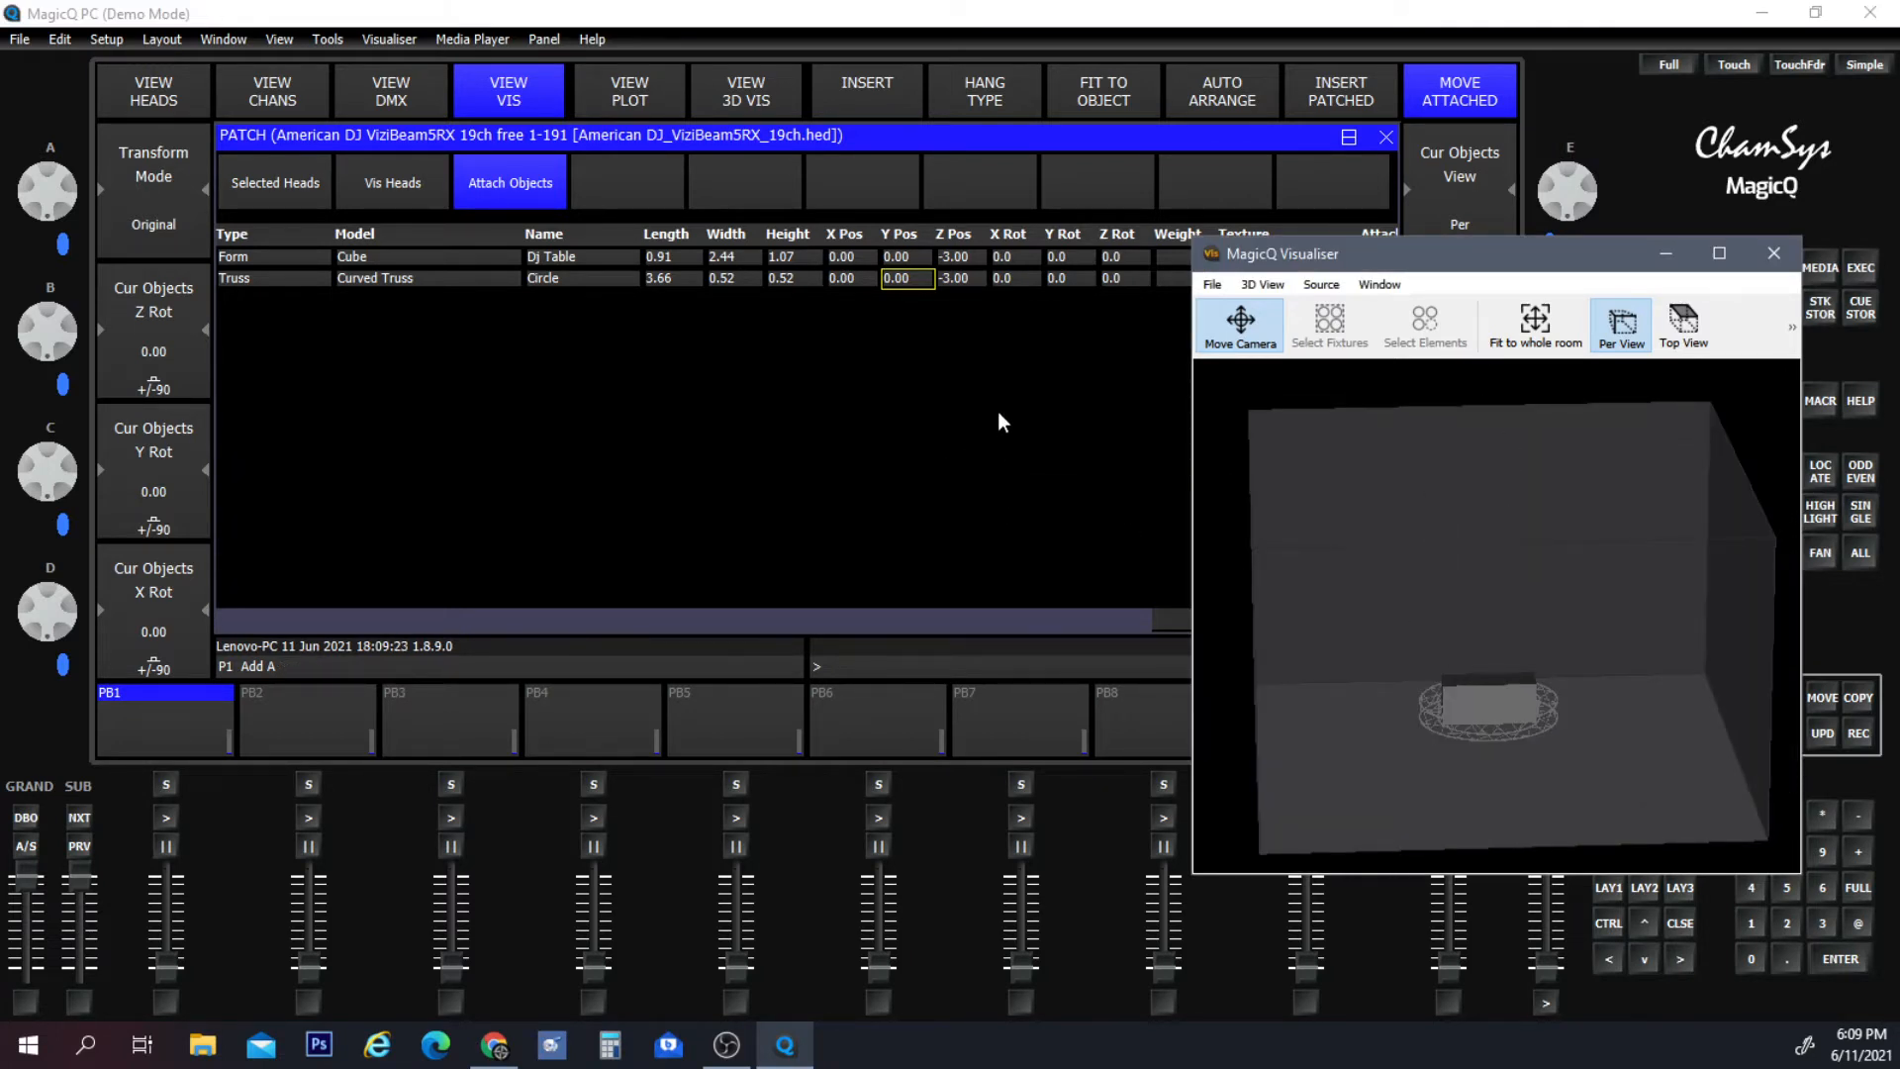
Set the Circle truss's Y position to 3' and check it against the Dj Table in the visualiser.
click(889, 277)
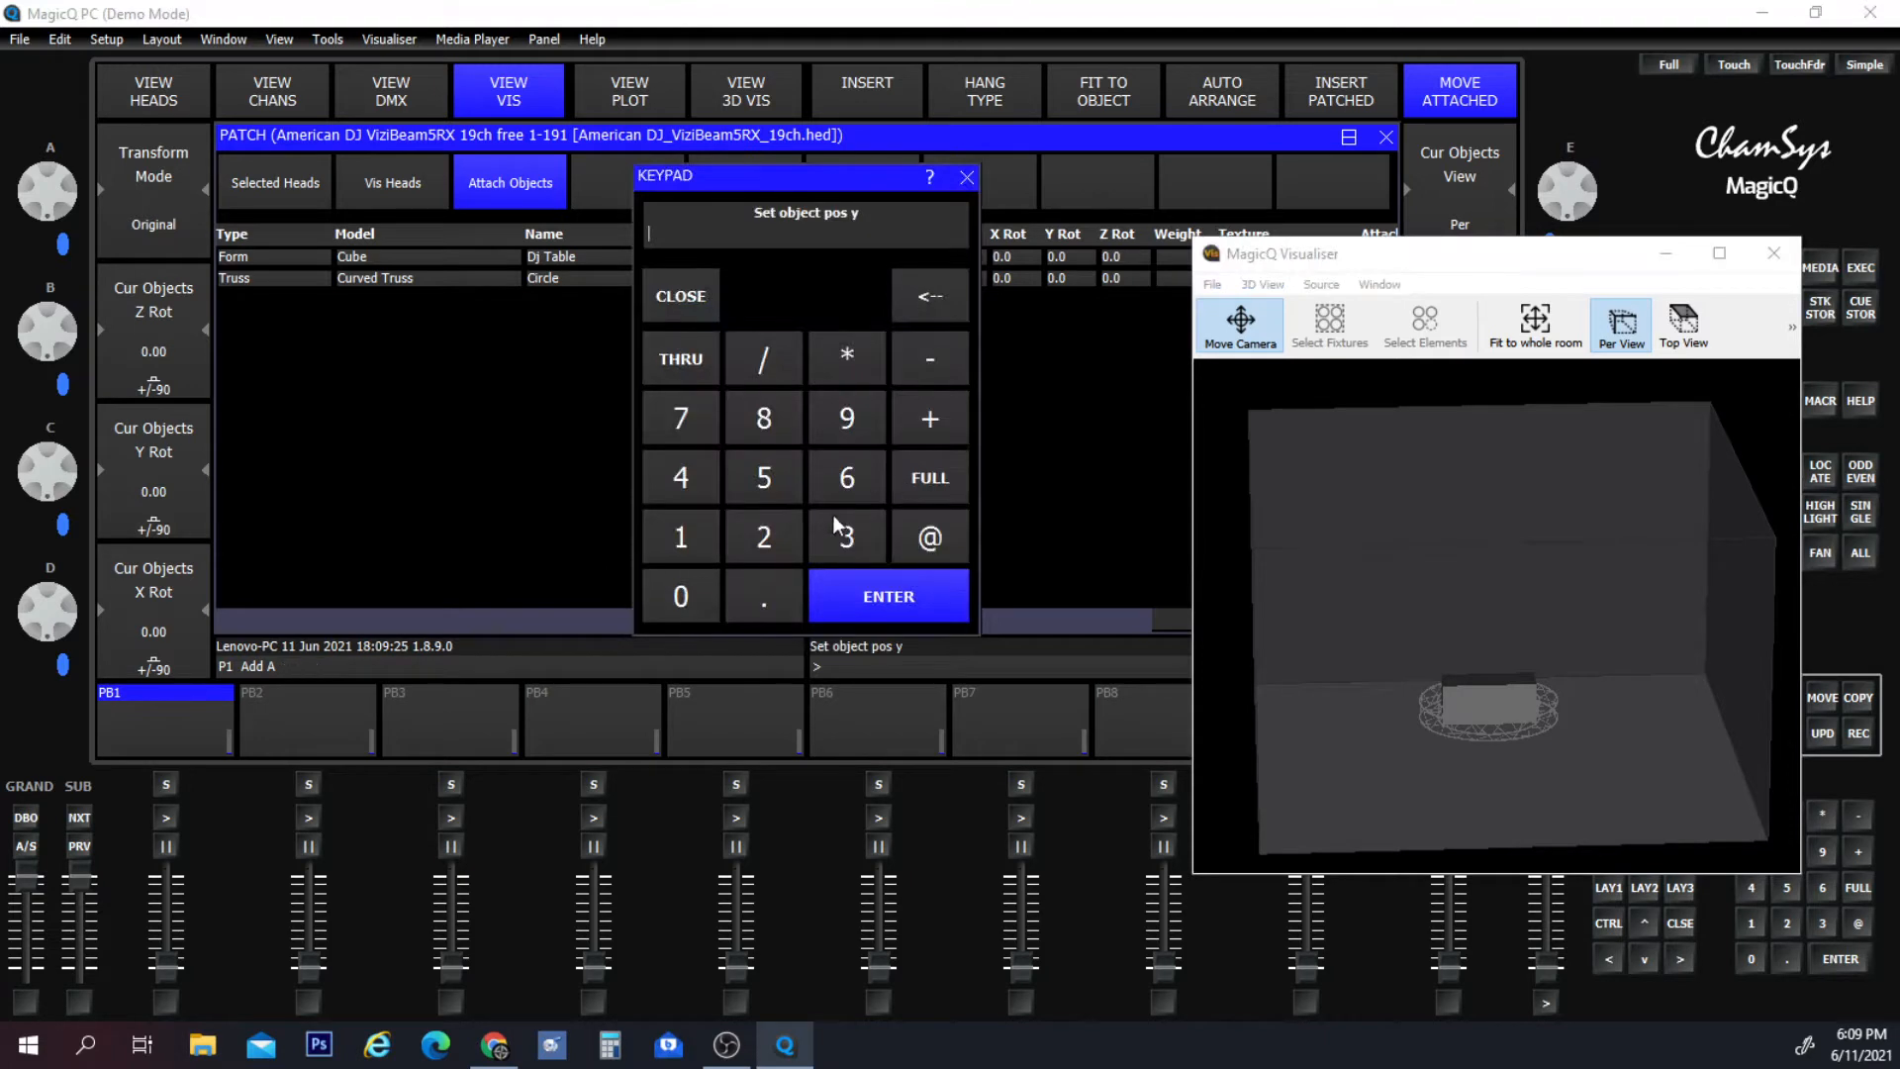
text(0.91)
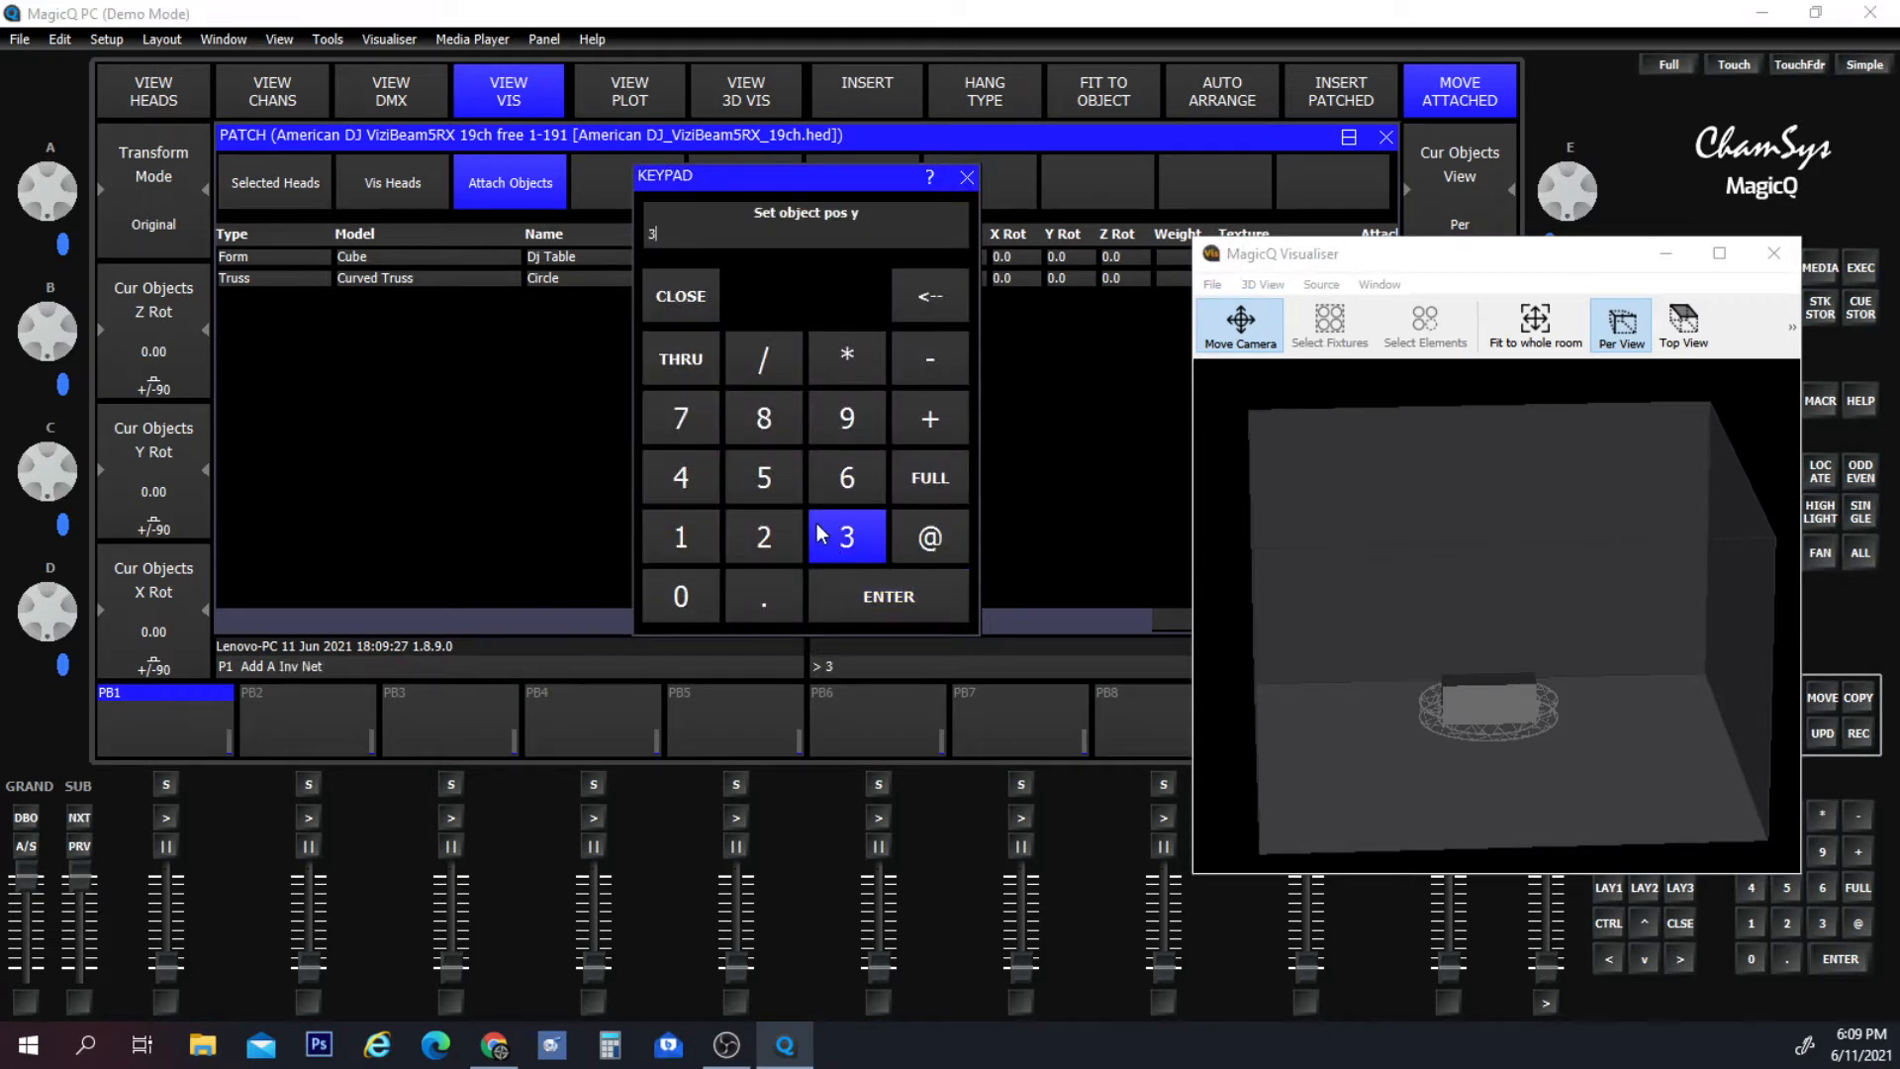
key(Return)
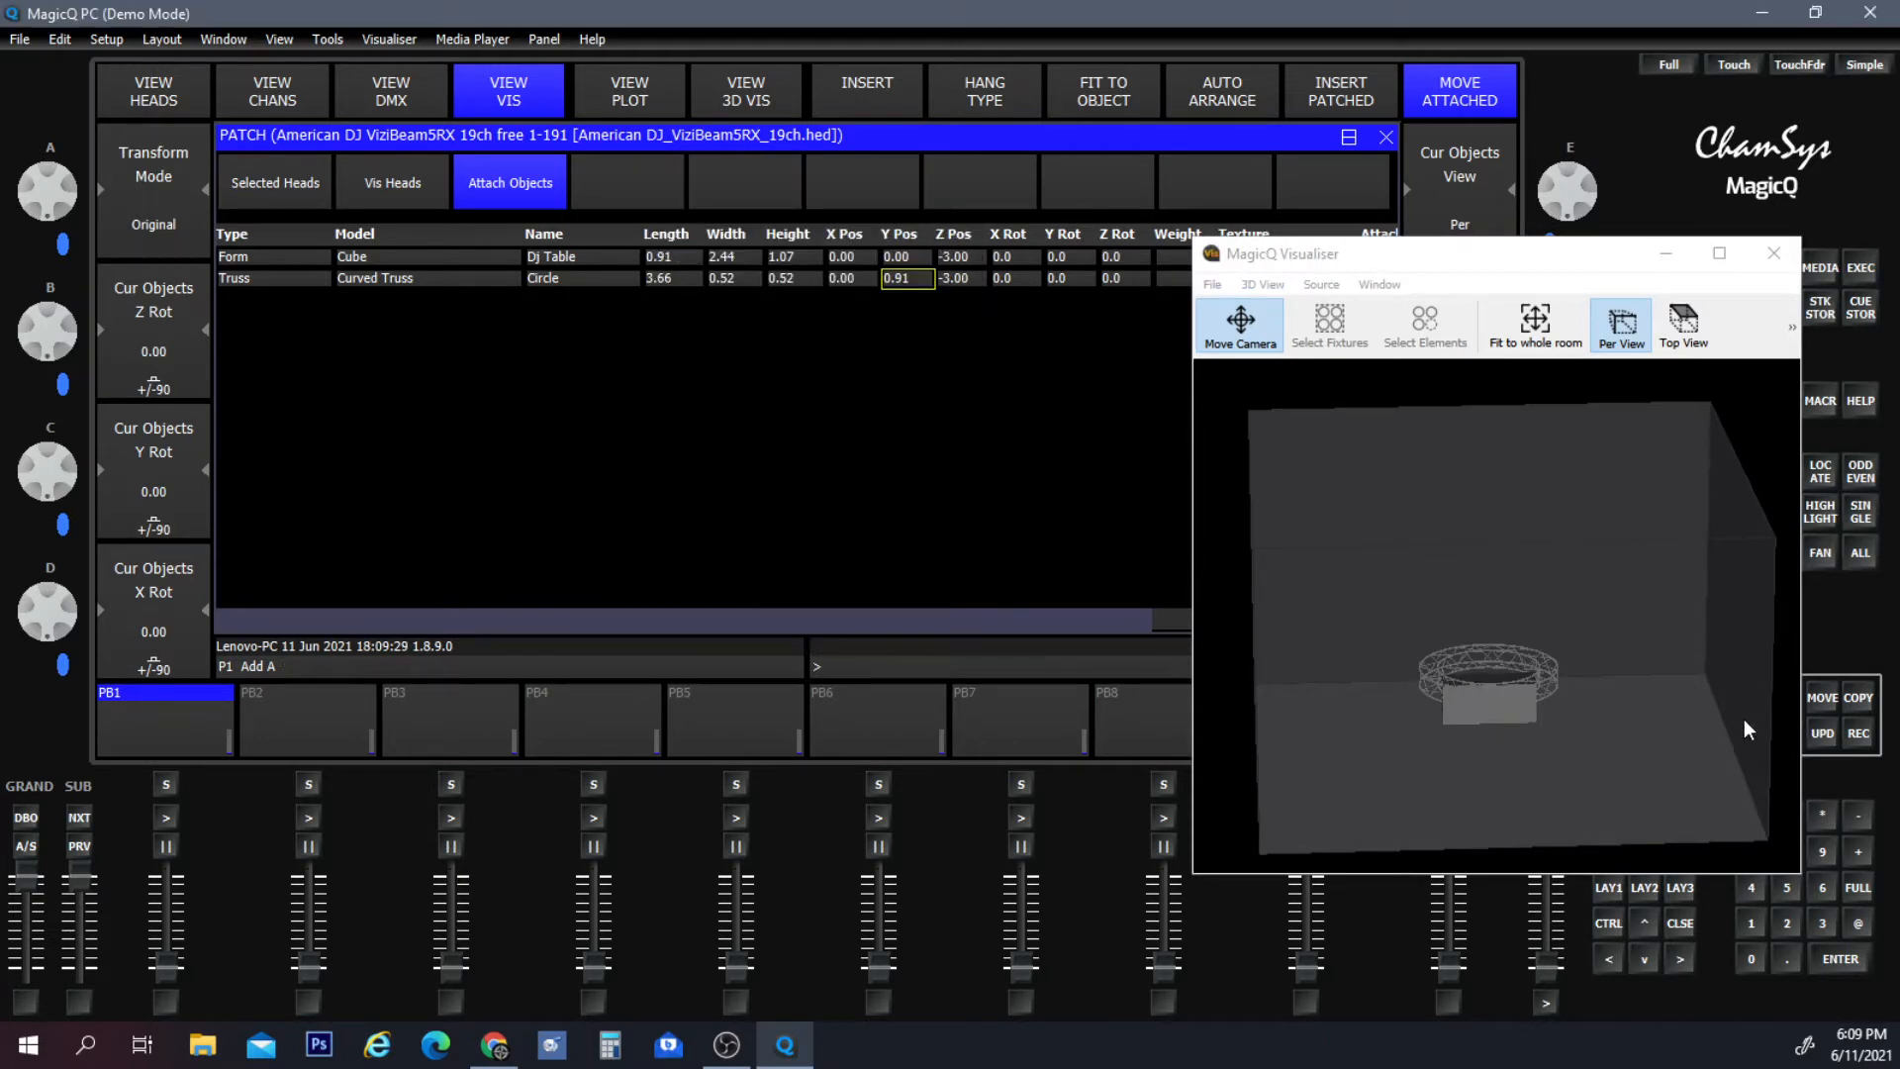
drag(1744, 718, 1678, 661)
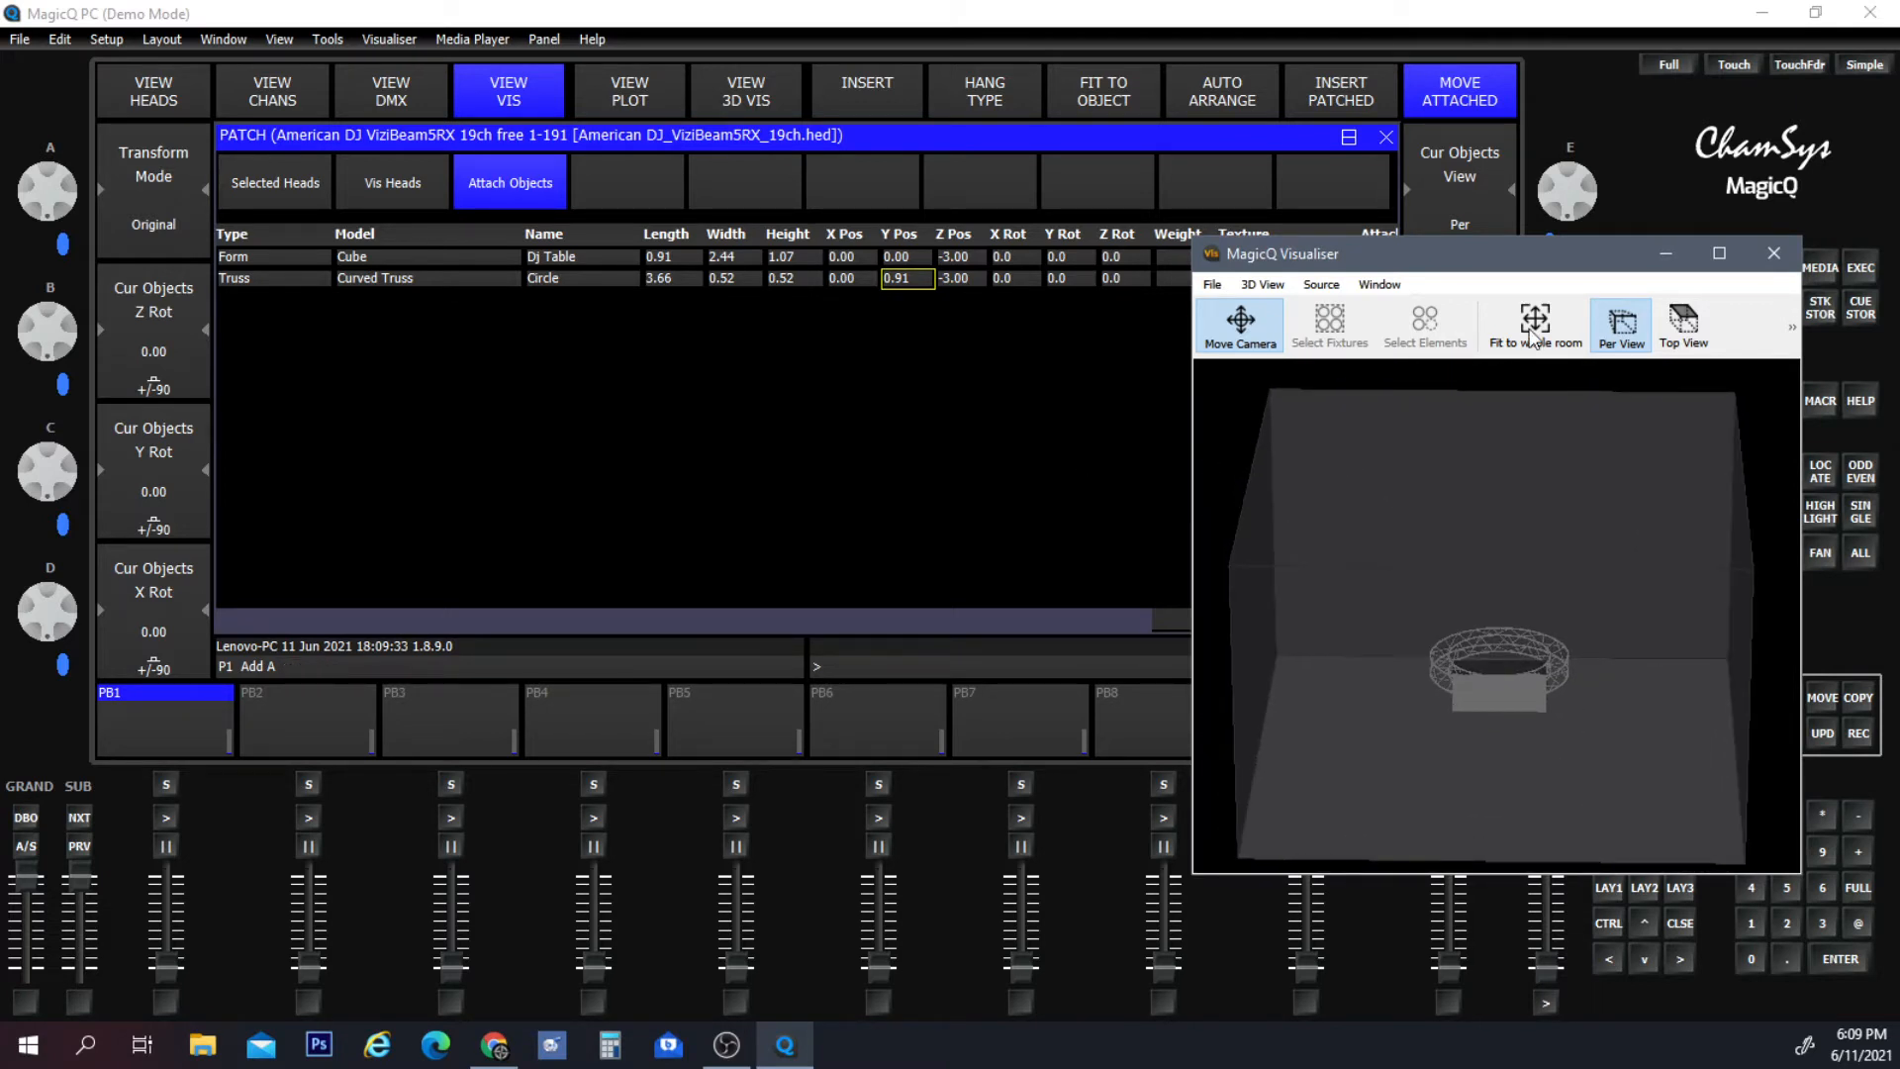
Set the Circle truss's Z rotation to 90 and check its orientation in the visualiser.
drag(1524, 246, 1348, 388)
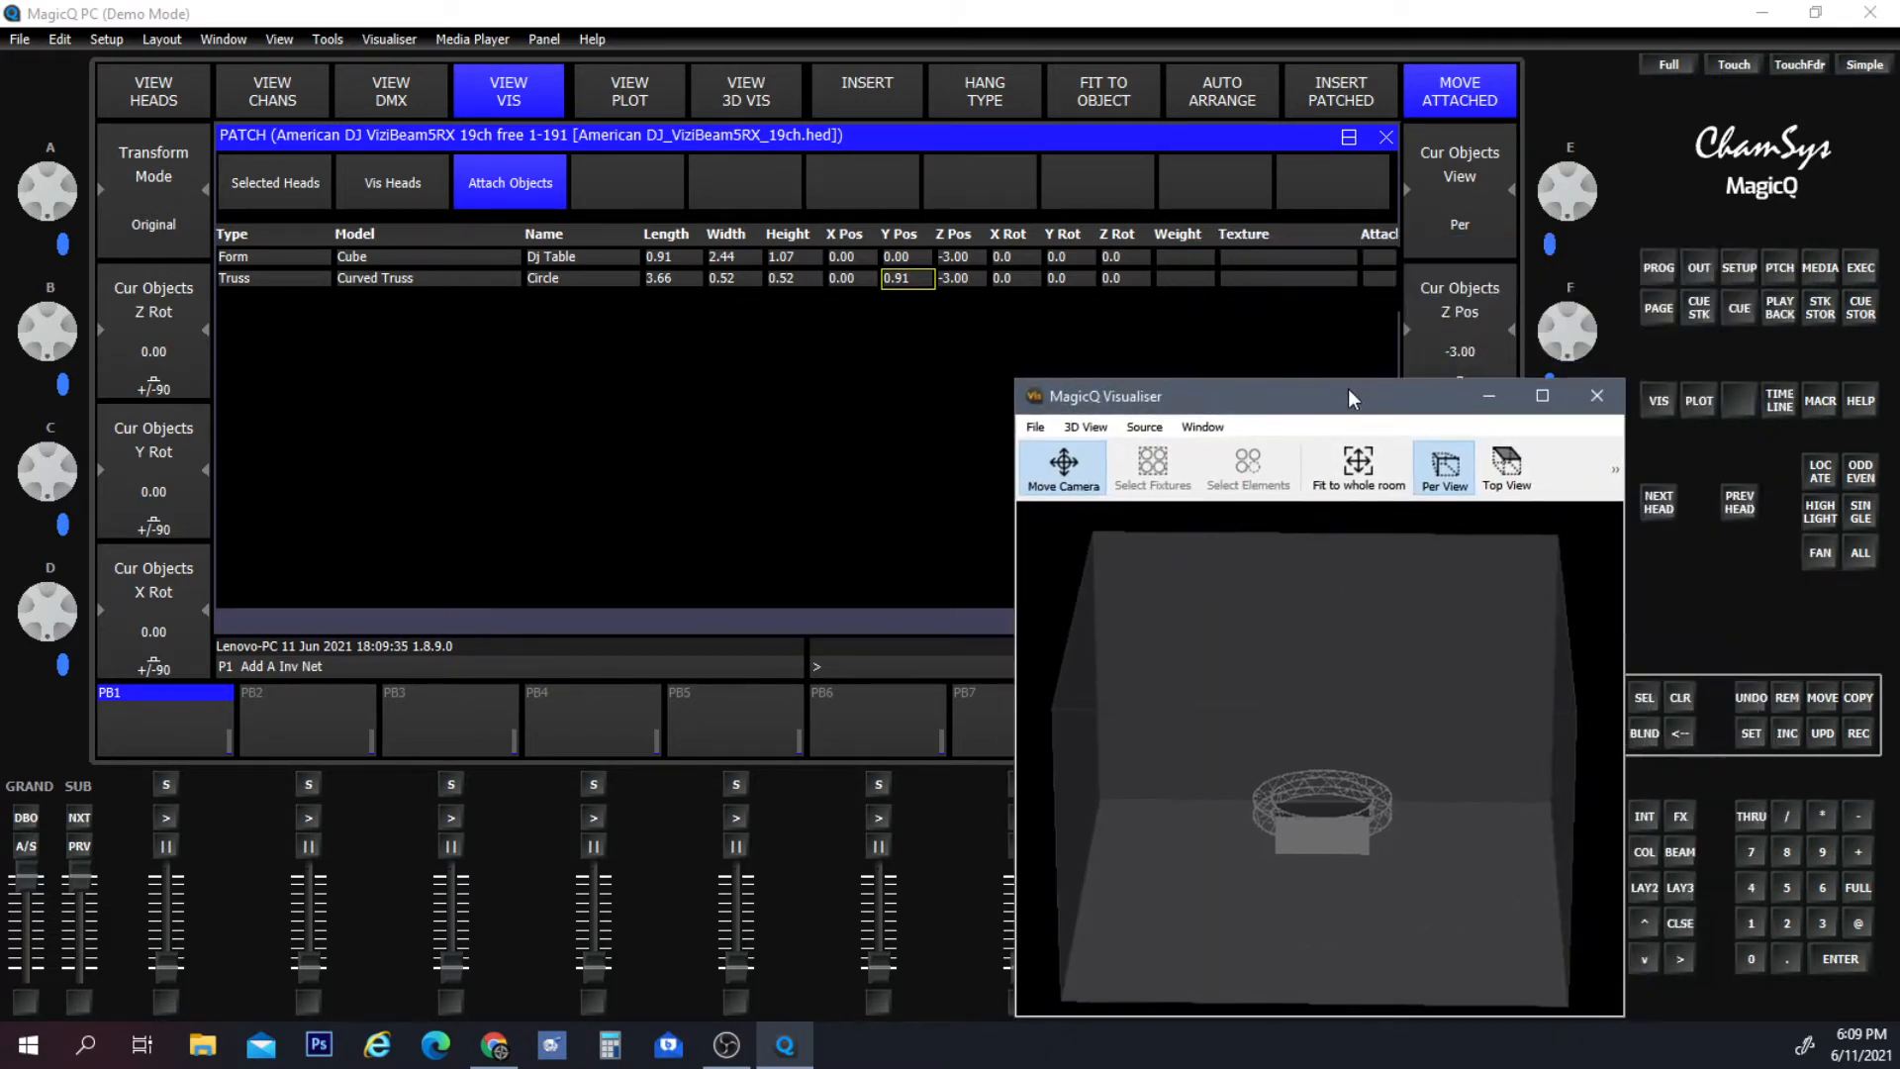
click(1122, 277)
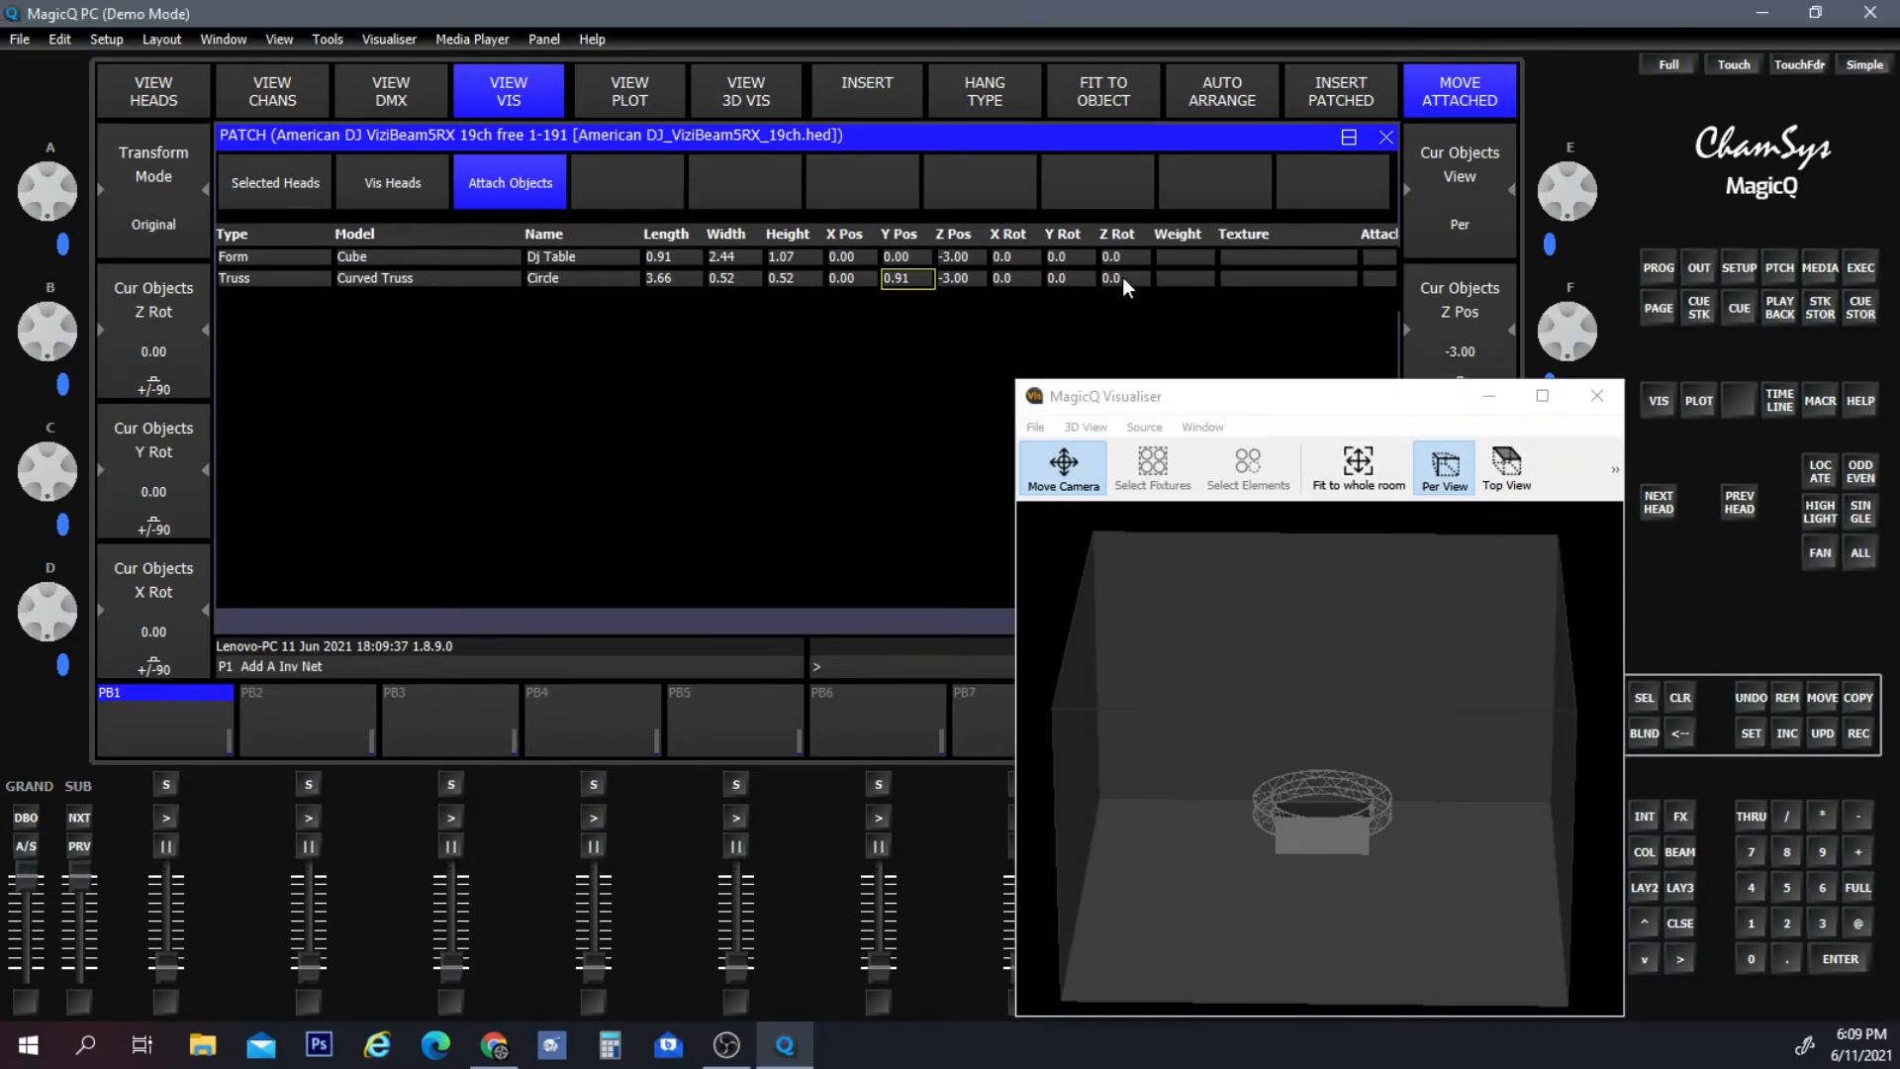
click(1127, 280)
click(842, 419)
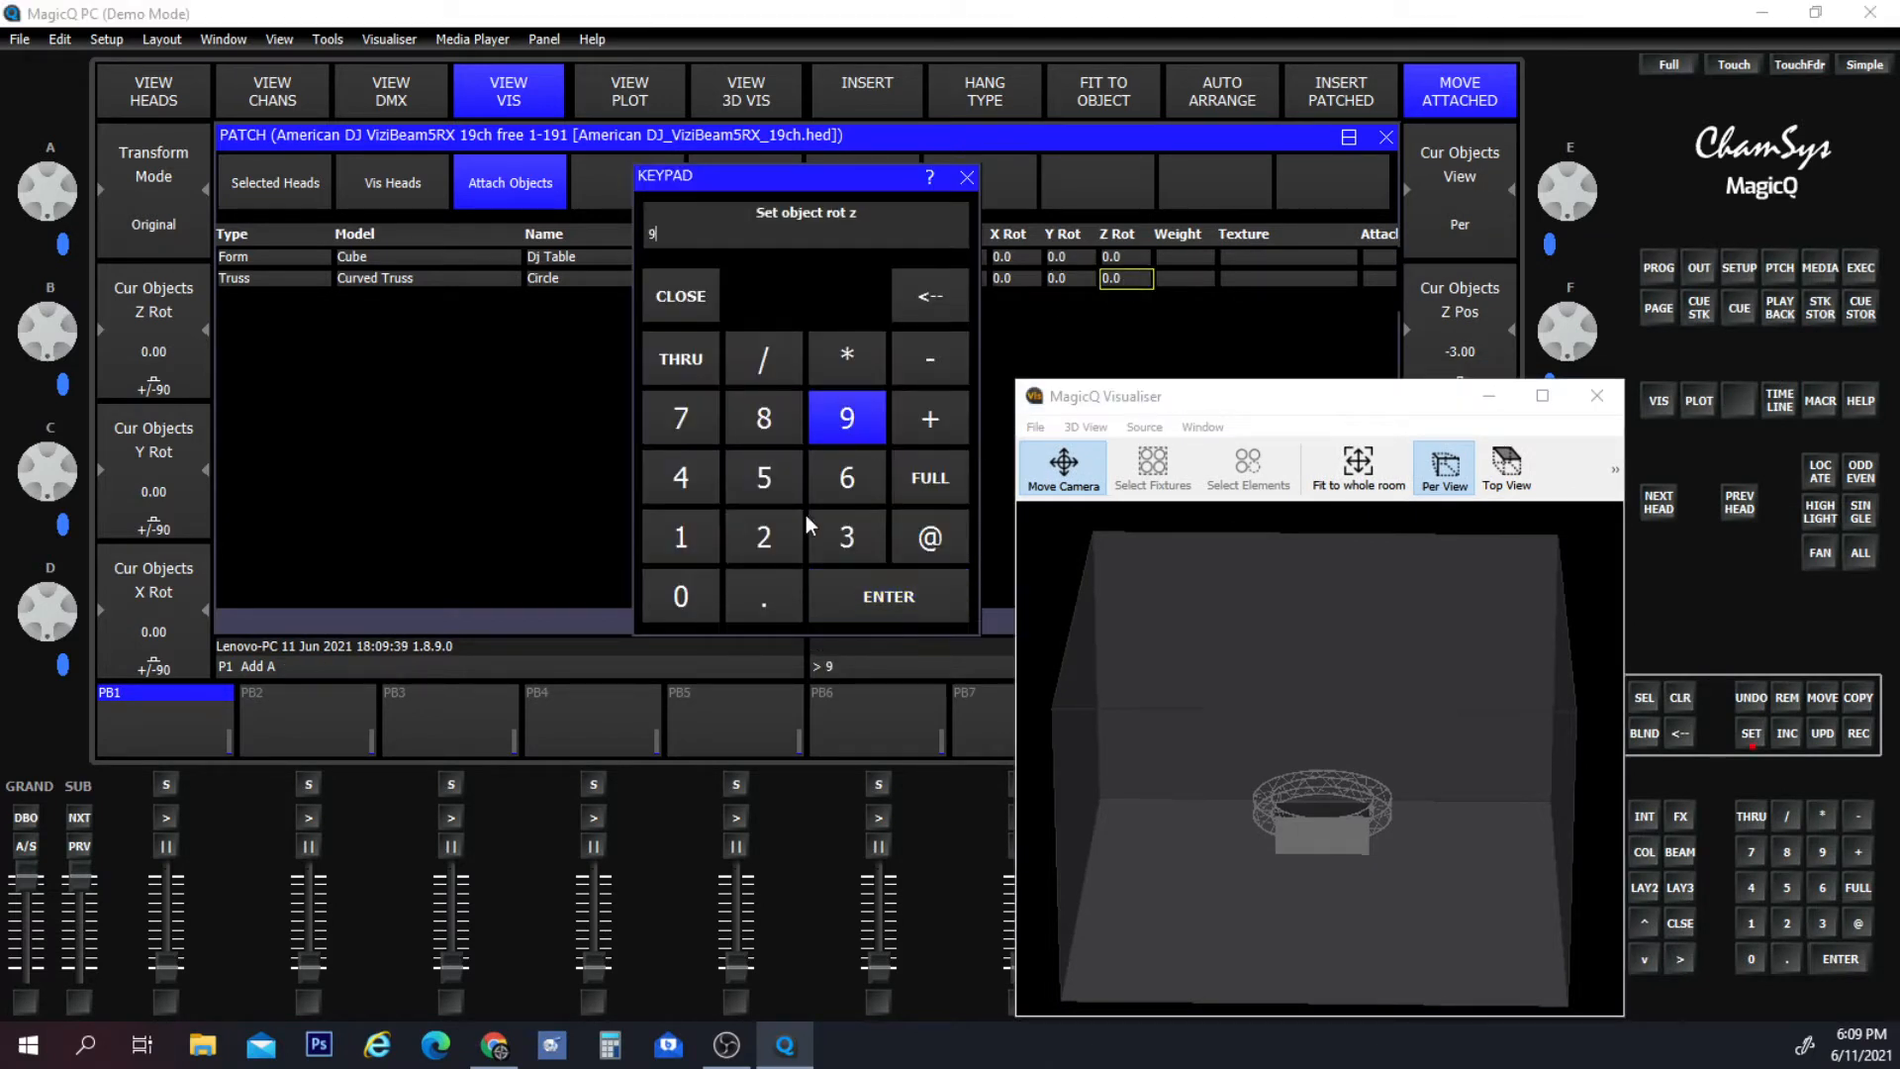
click(696, 595)
click(919, 598)
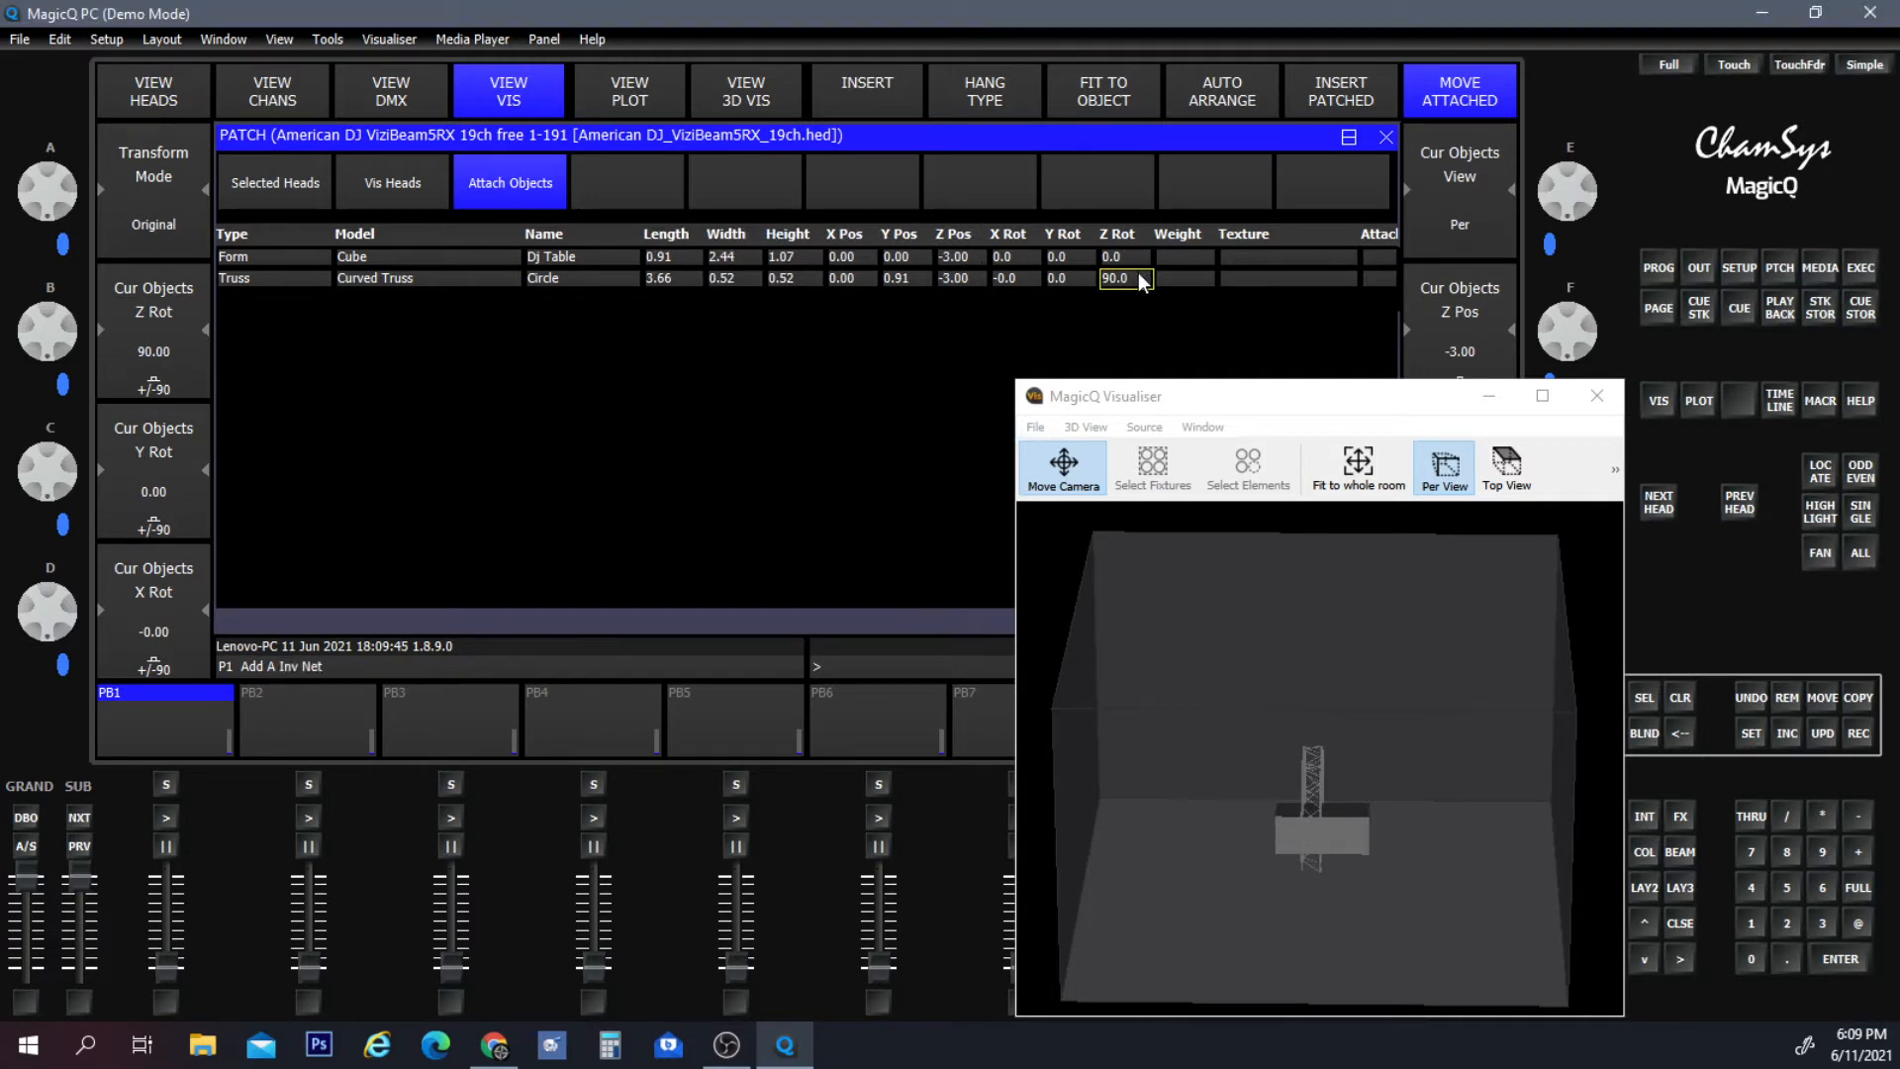
drag(1167, 806, 1274, 831)
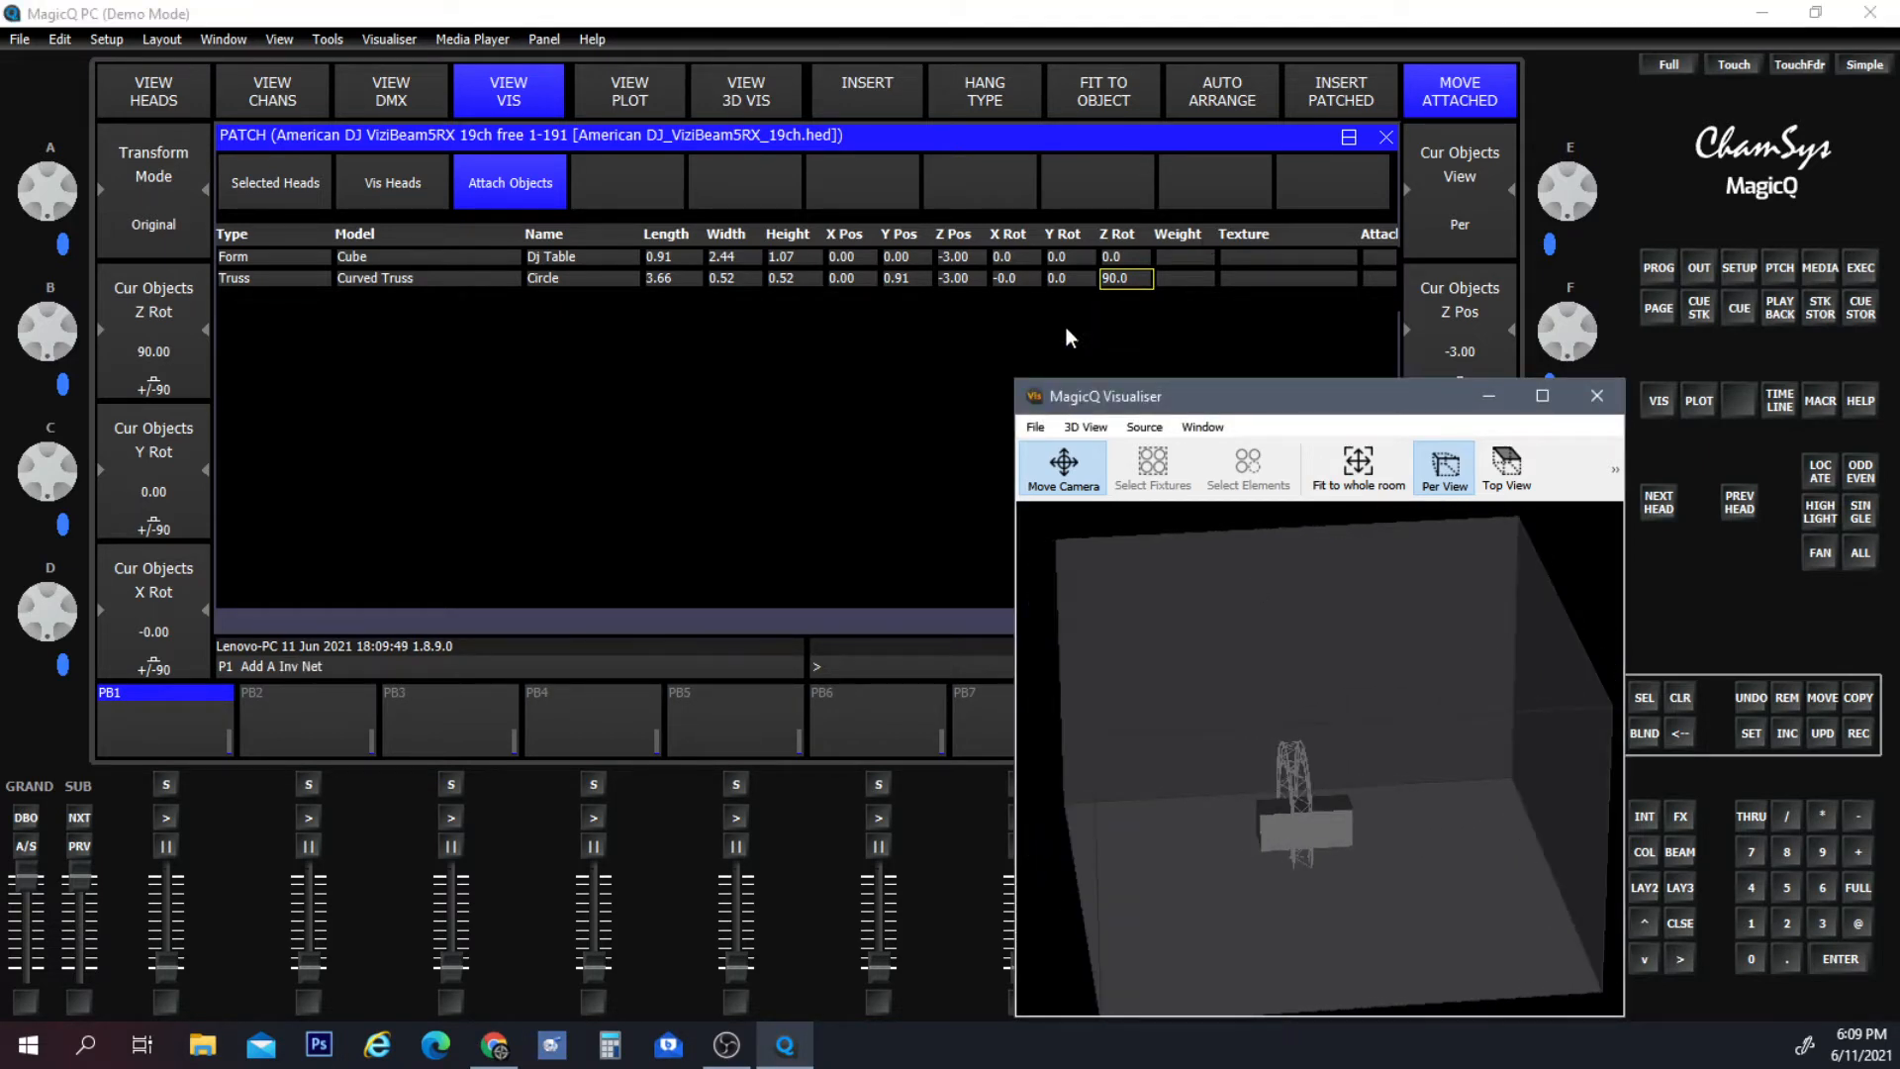
Set the Circle truss's X rotation to 90.
double_click(1001, 277)
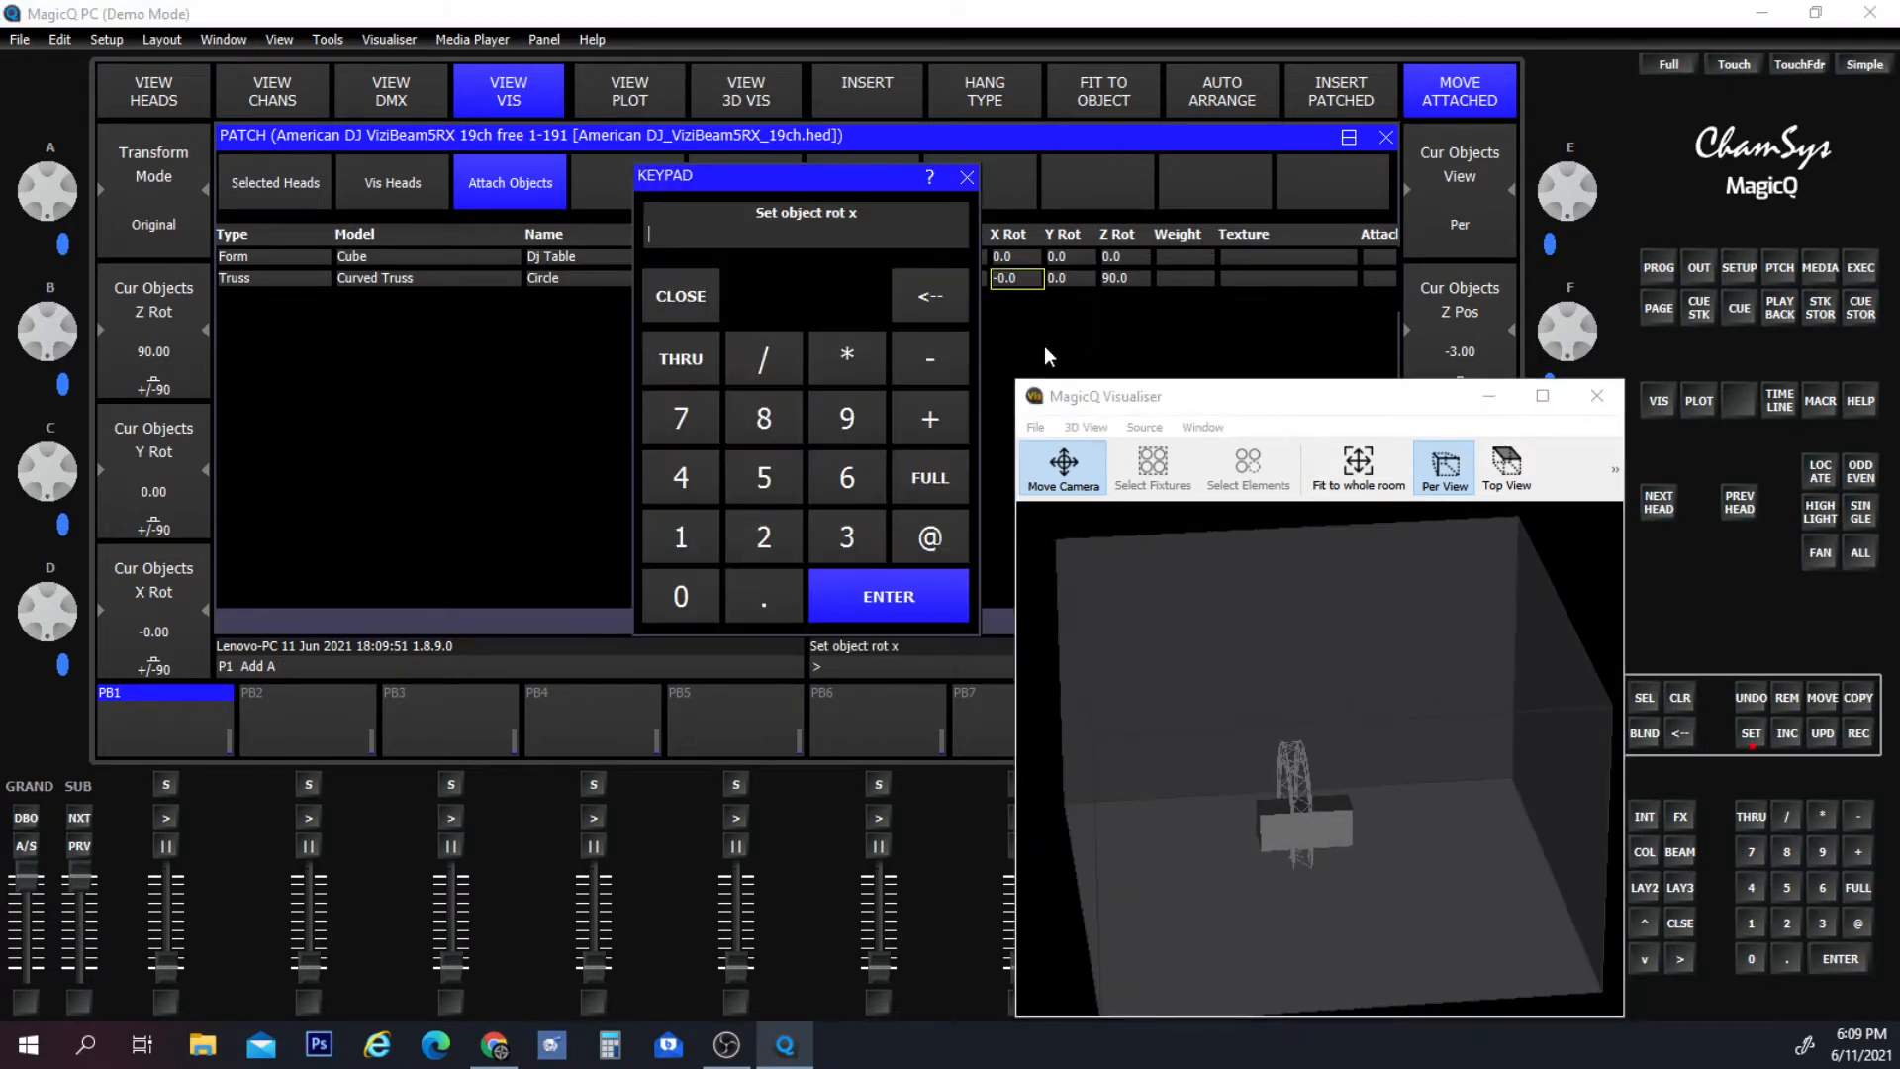
click(864, 433)
click(681, 595)
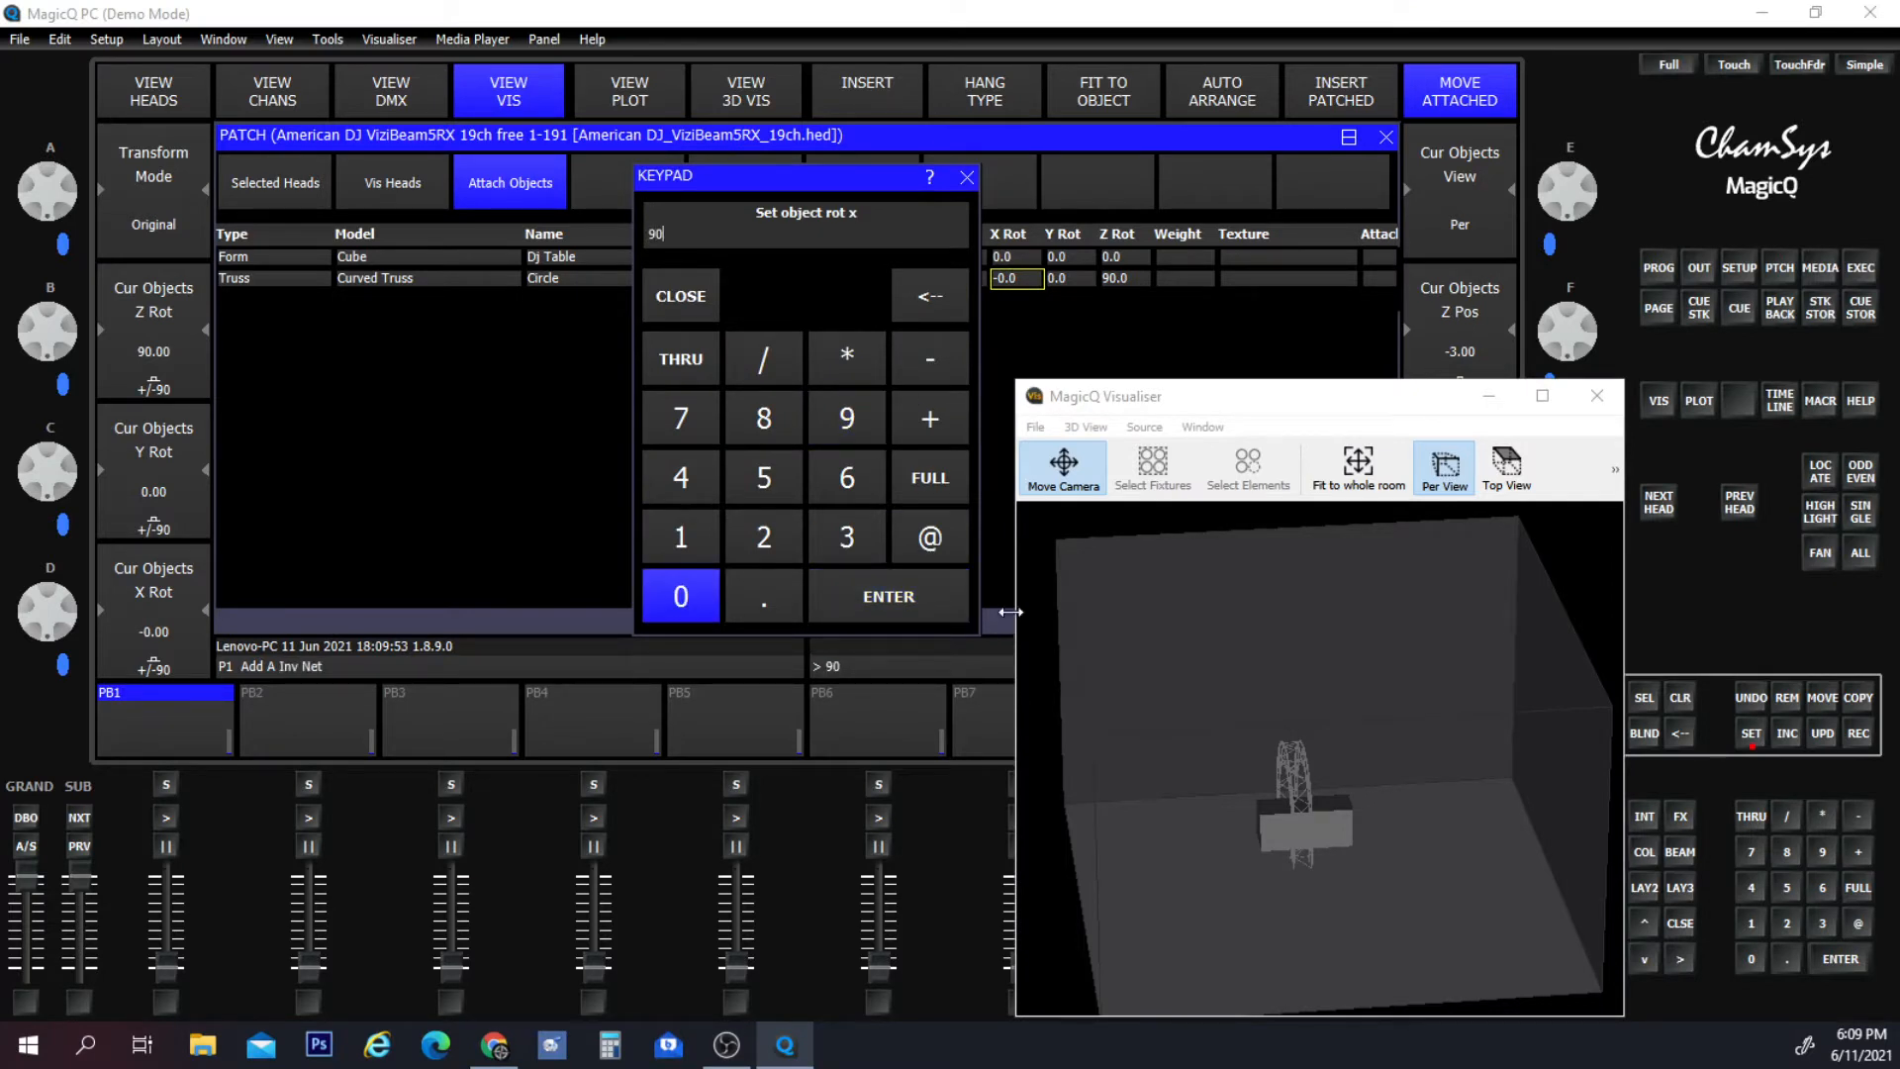
click(915, 598)
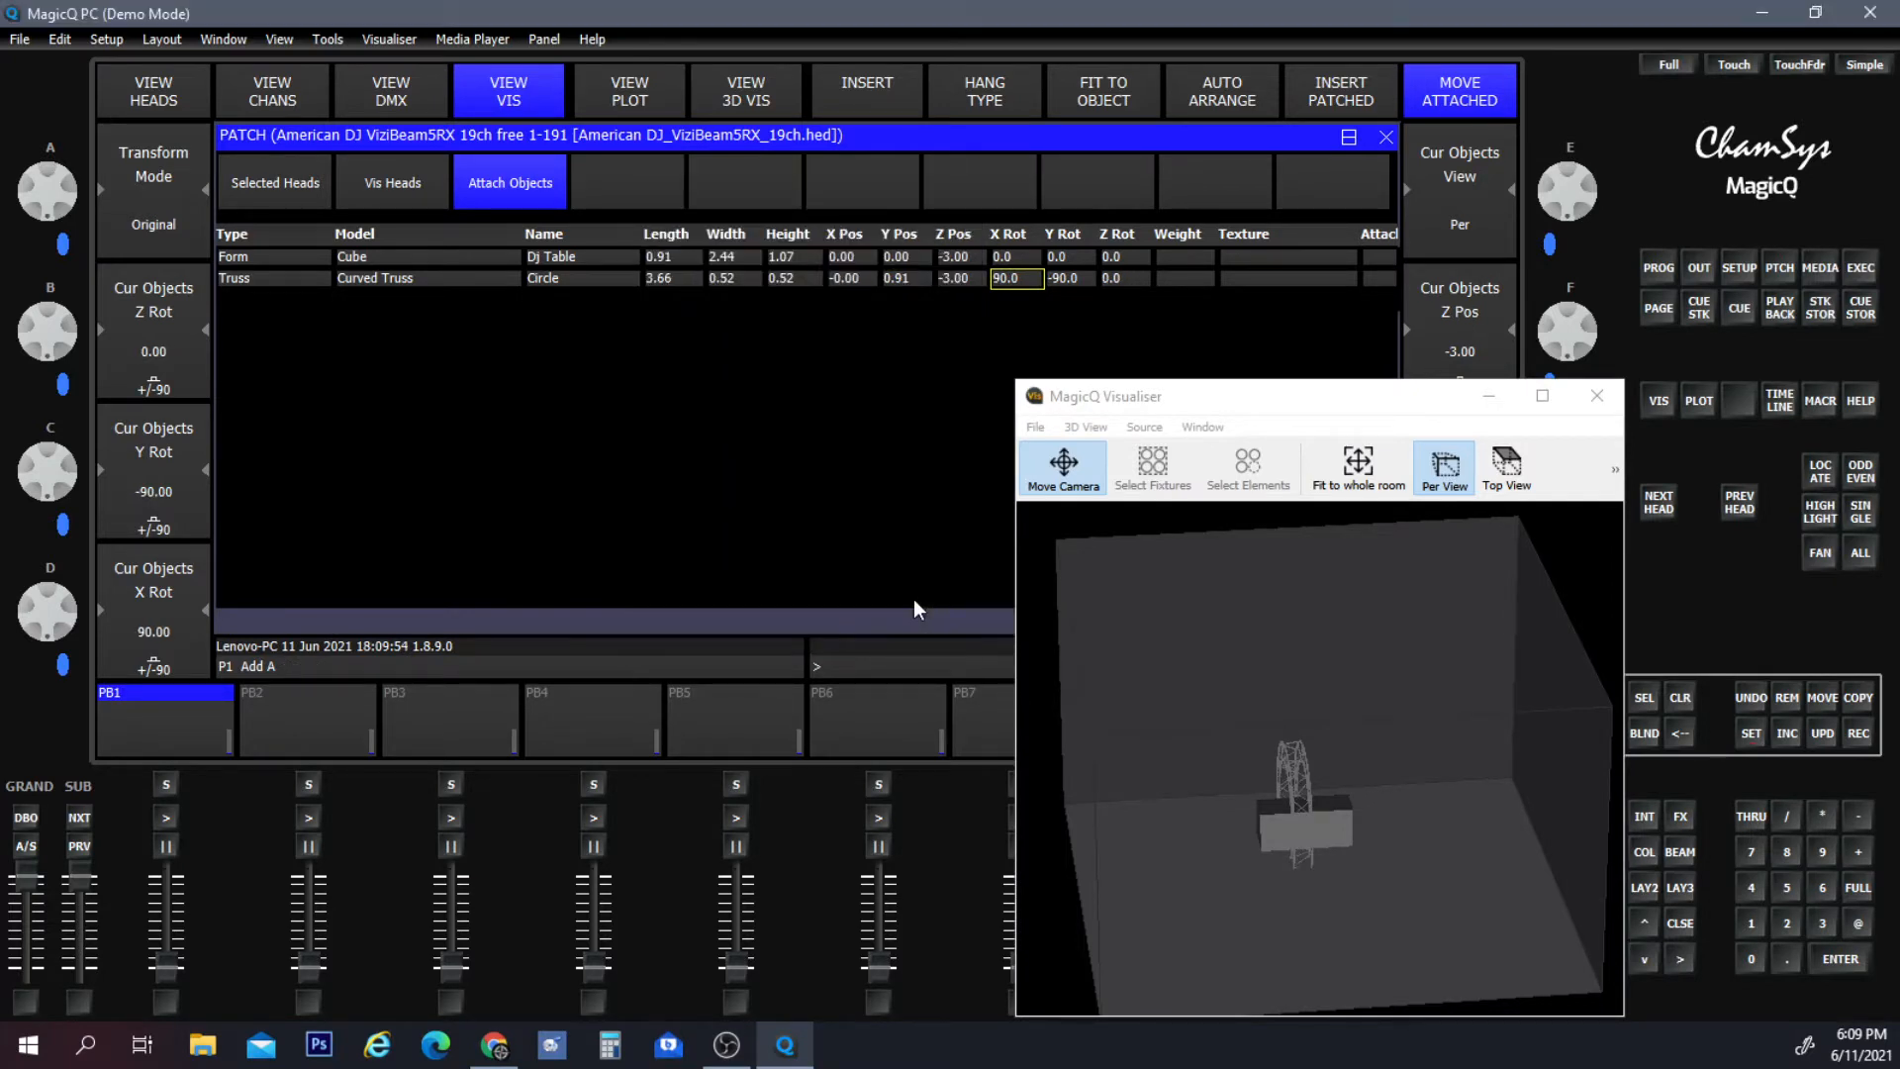
Set the Circle truss's X rotation back to 0 and check it around the Dj Table in the visualiser.
double_click(1000, 278)
click(686, 572)
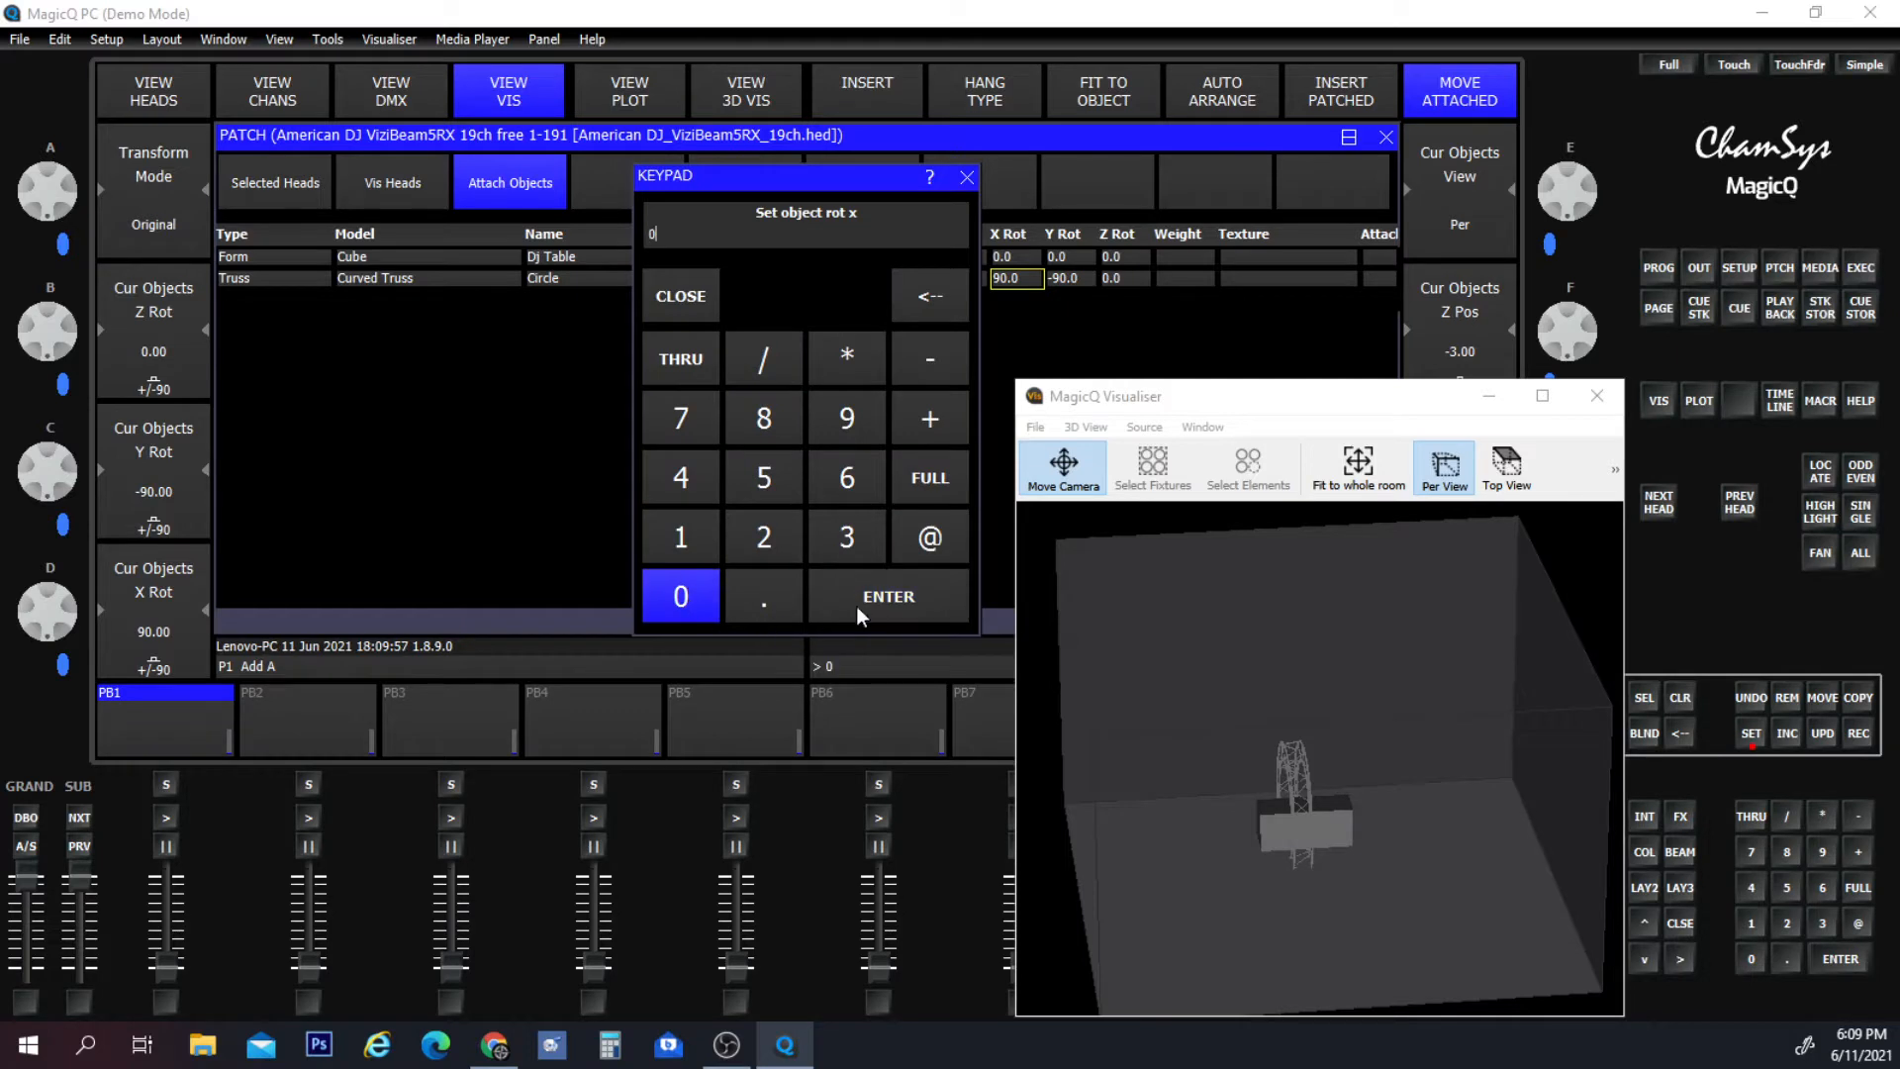
click(858, 602)
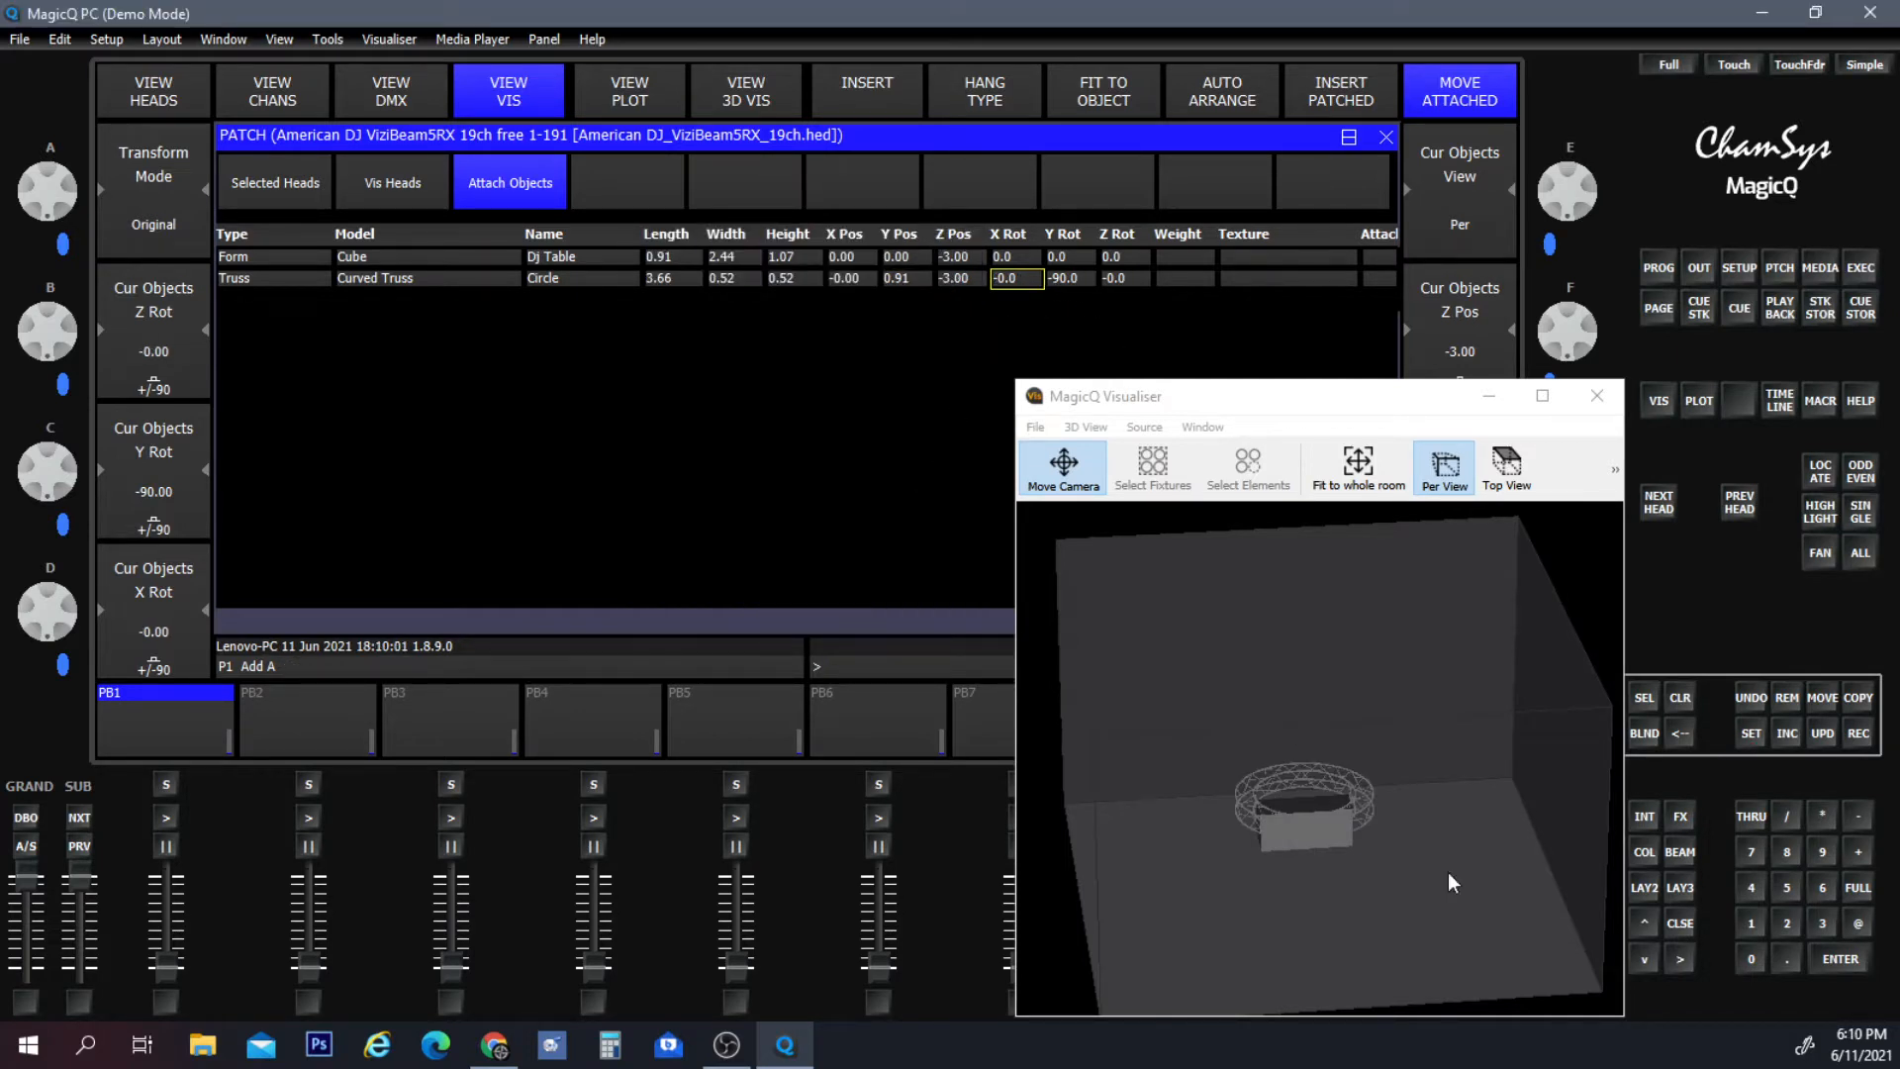
drag(1447, 881, 1385, 634)
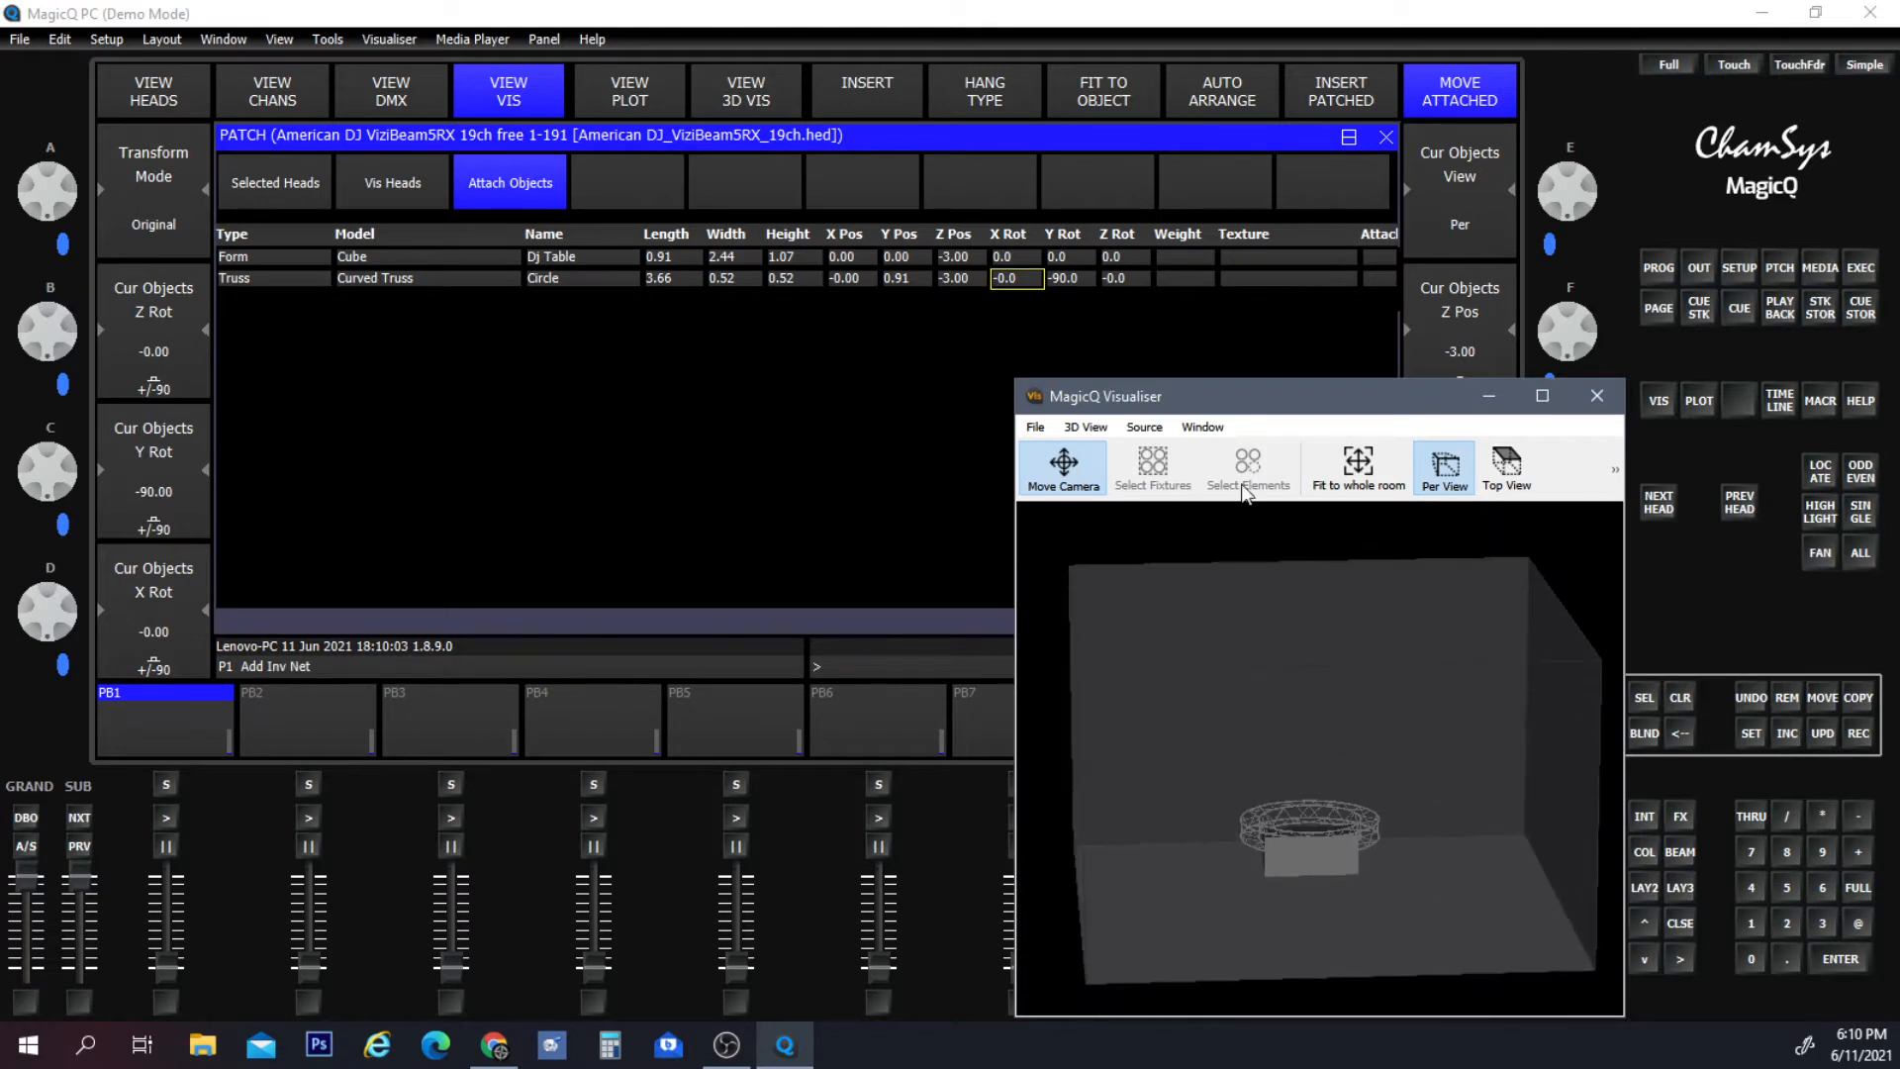
Set the Circle truss's Z rotation to 90 again and fit the visualiser view to the whole room.
click(1127, 278)
click(1128, 277)
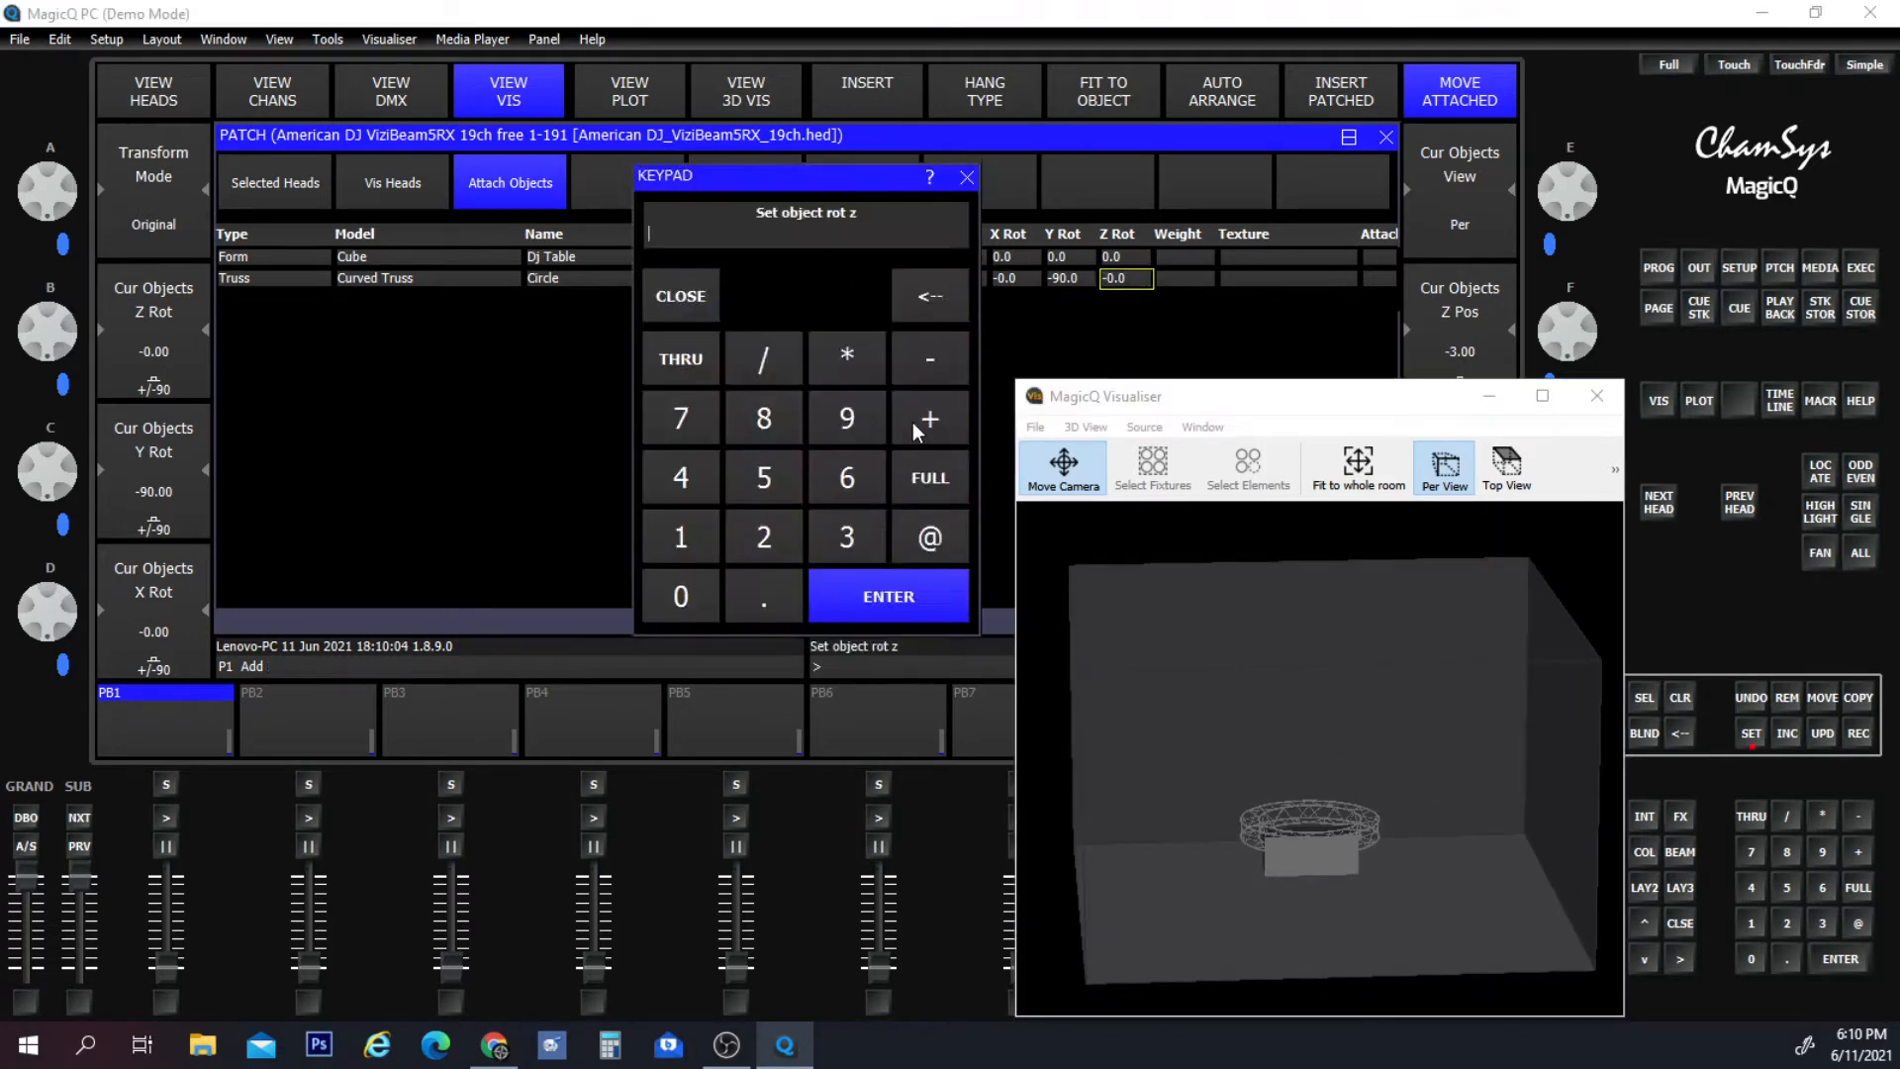
click(847, 417)
click(681, 596)
click(895, 594)
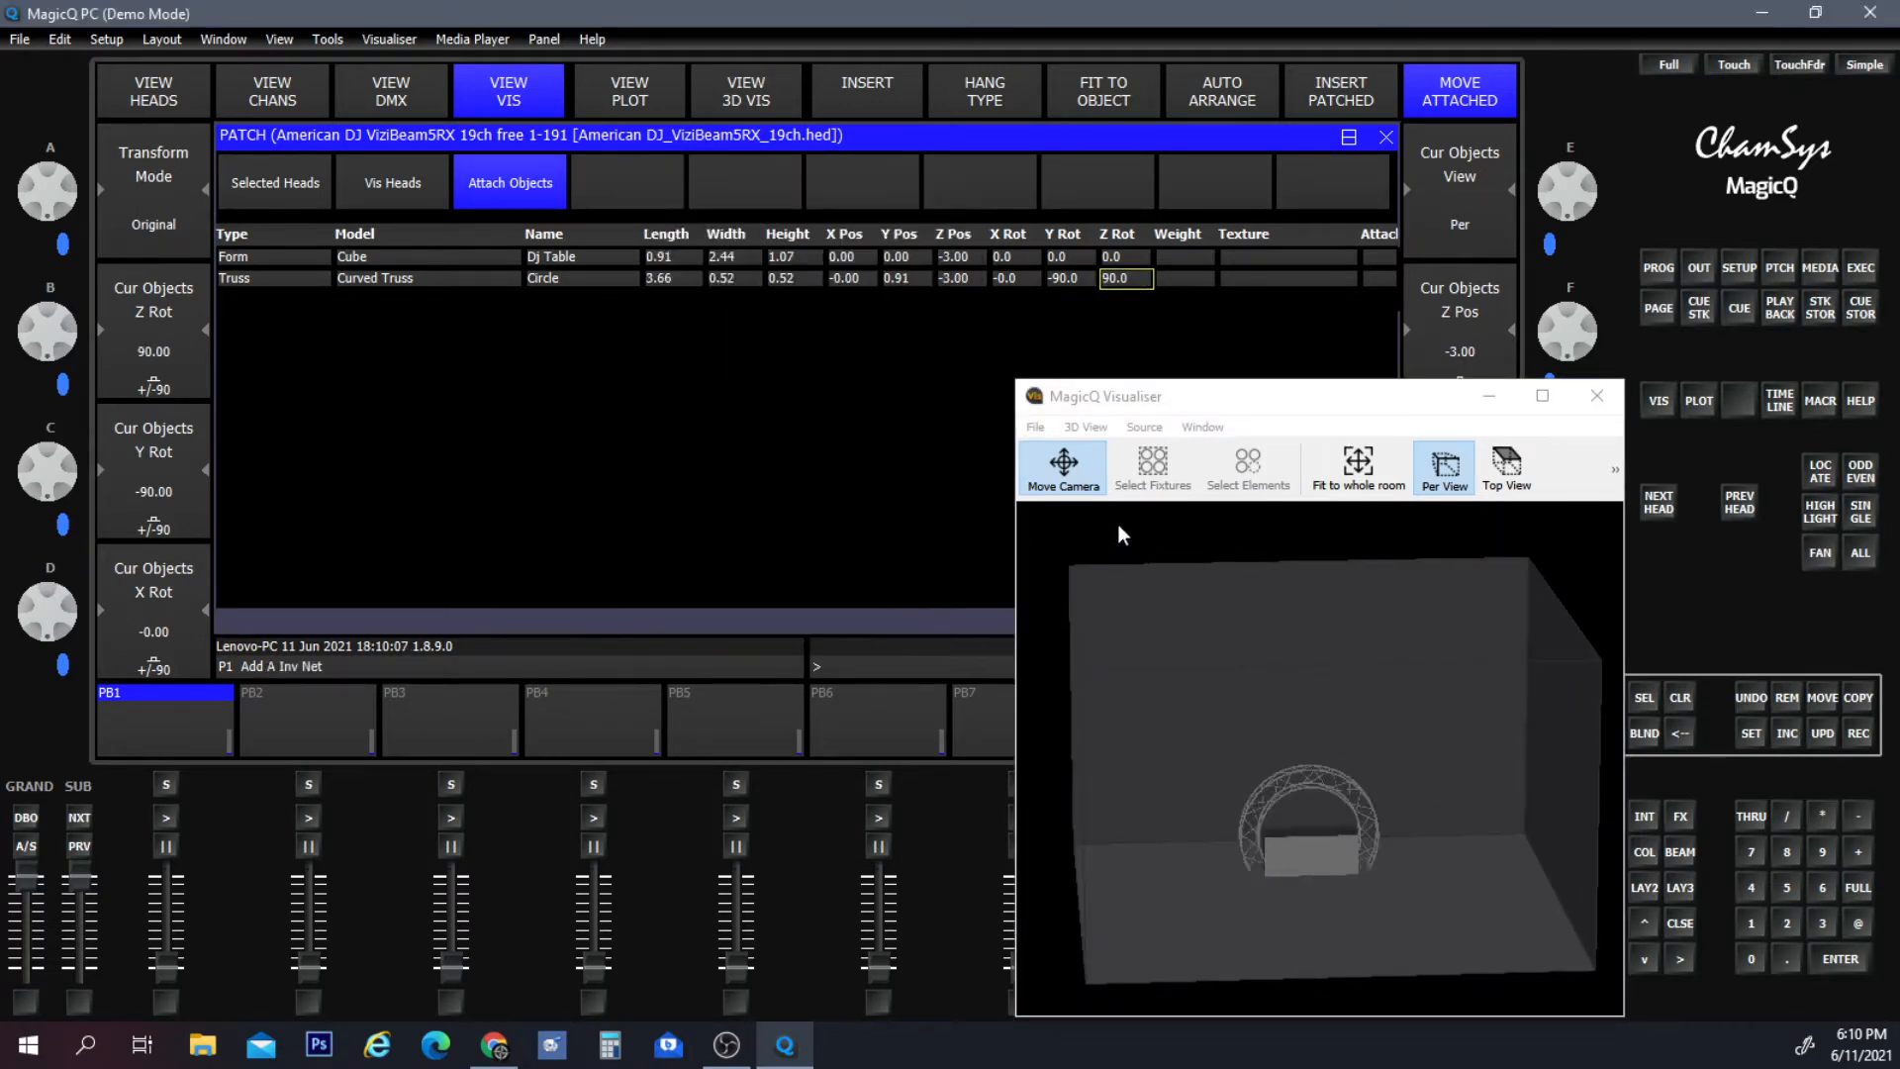
click(1358, 465)
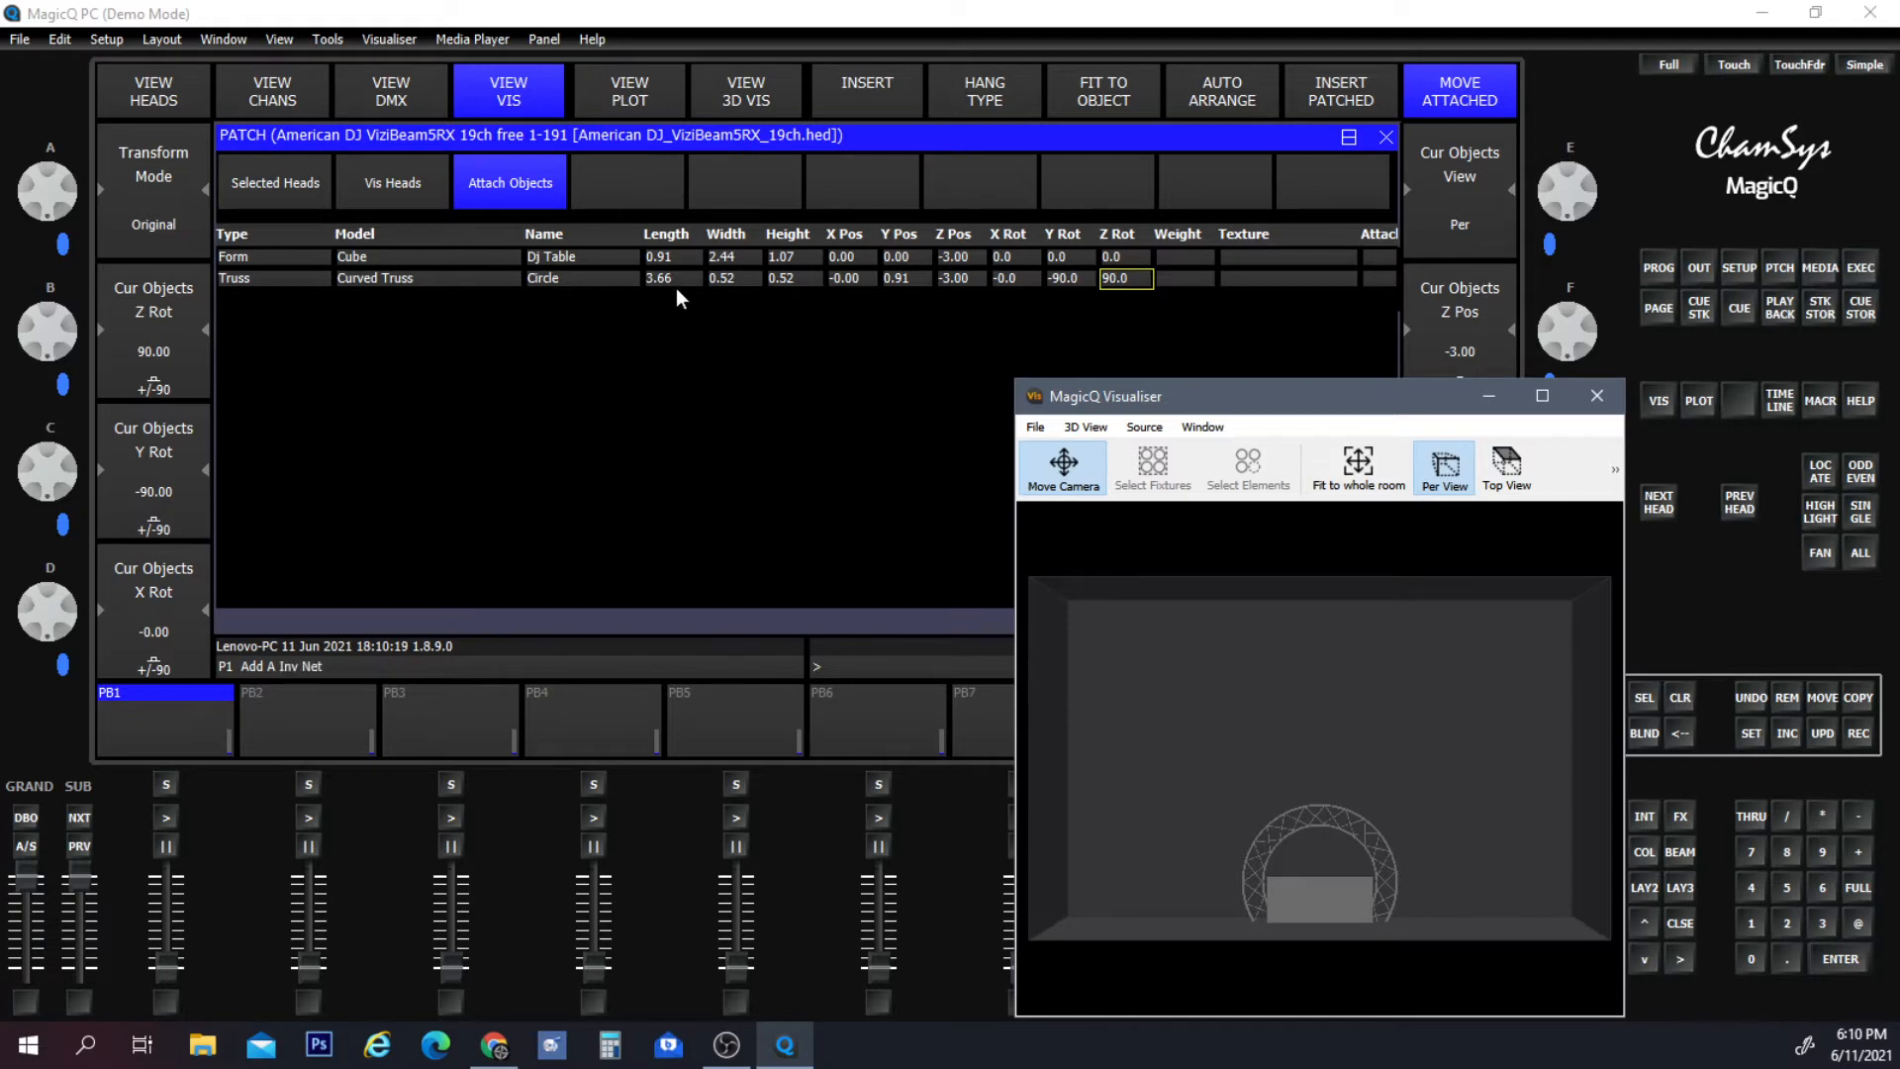
Set the Circle truss's width to 1' (0.30) and its height to 0.3, and check its thickness in the visualiser.
click(744, 277)
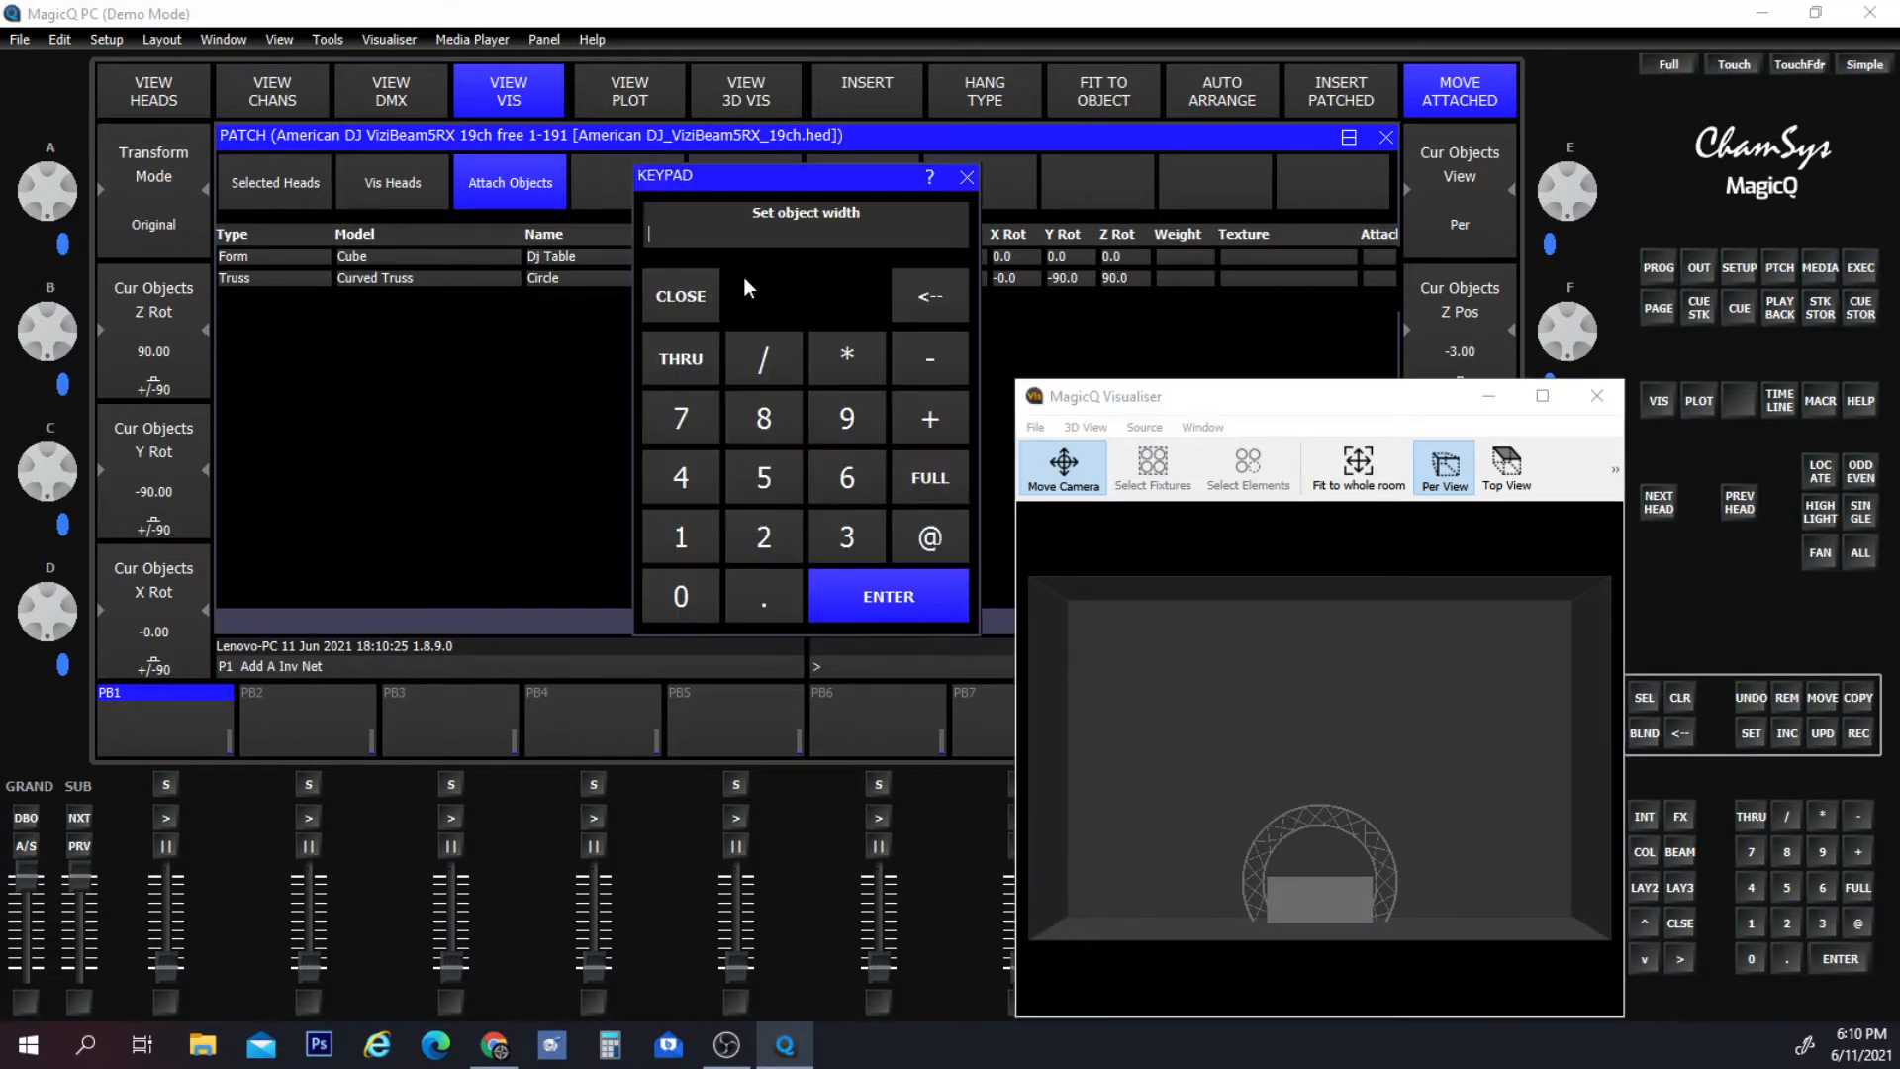
click(679, 535)
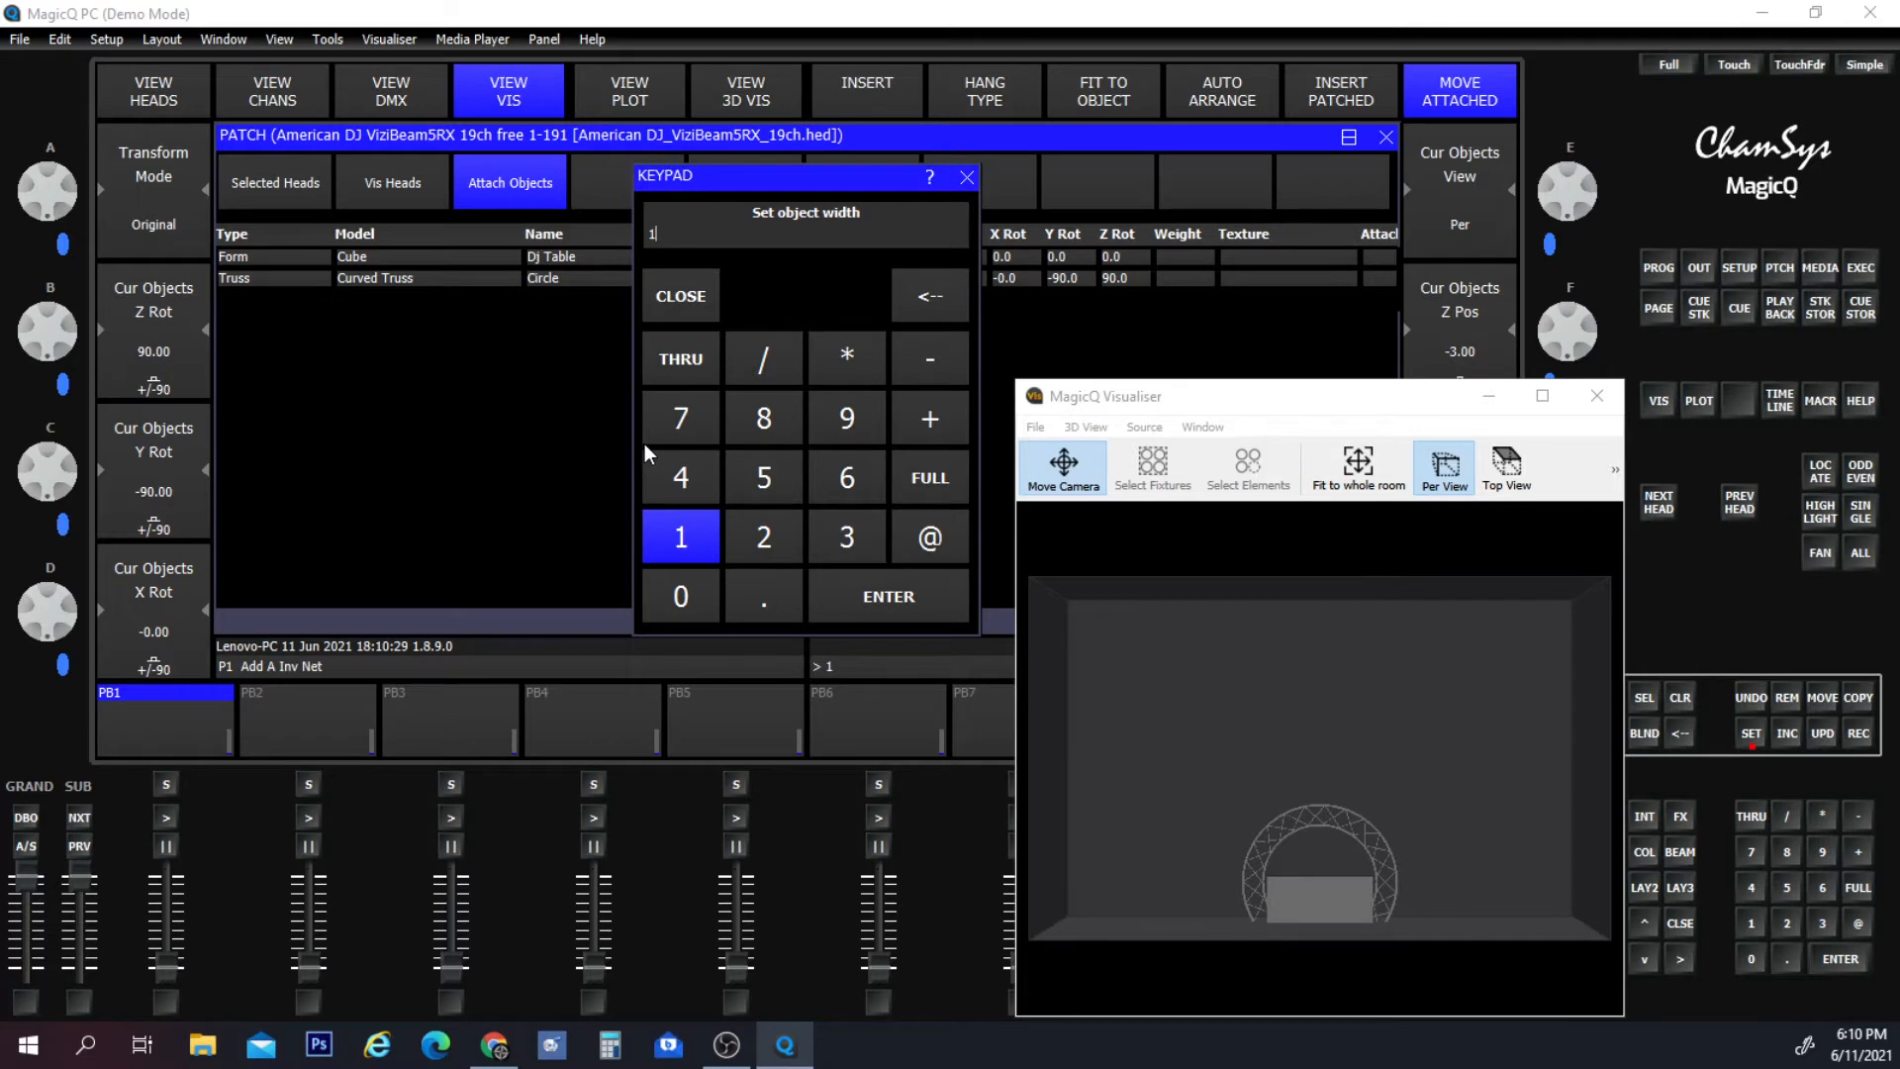
key(Return)
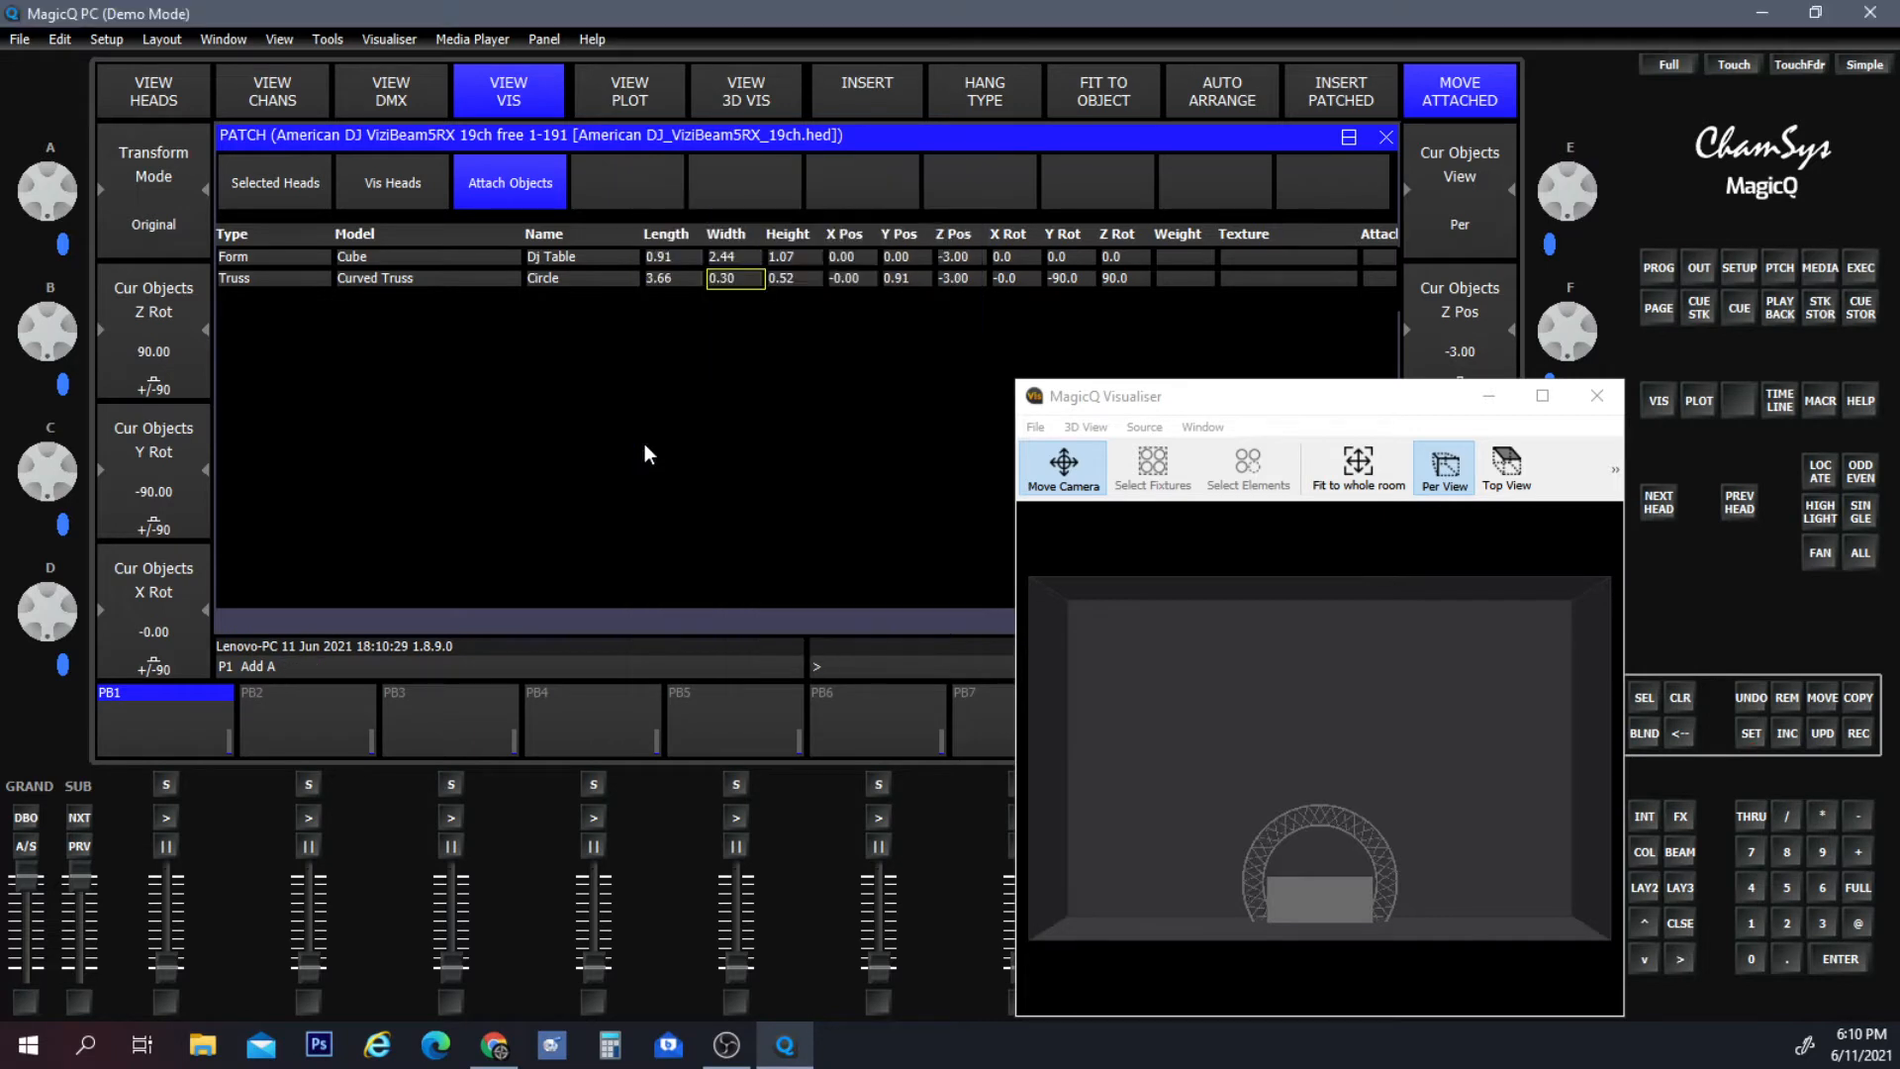
click(791, 277)
click(791, 586)
click(864, 498)
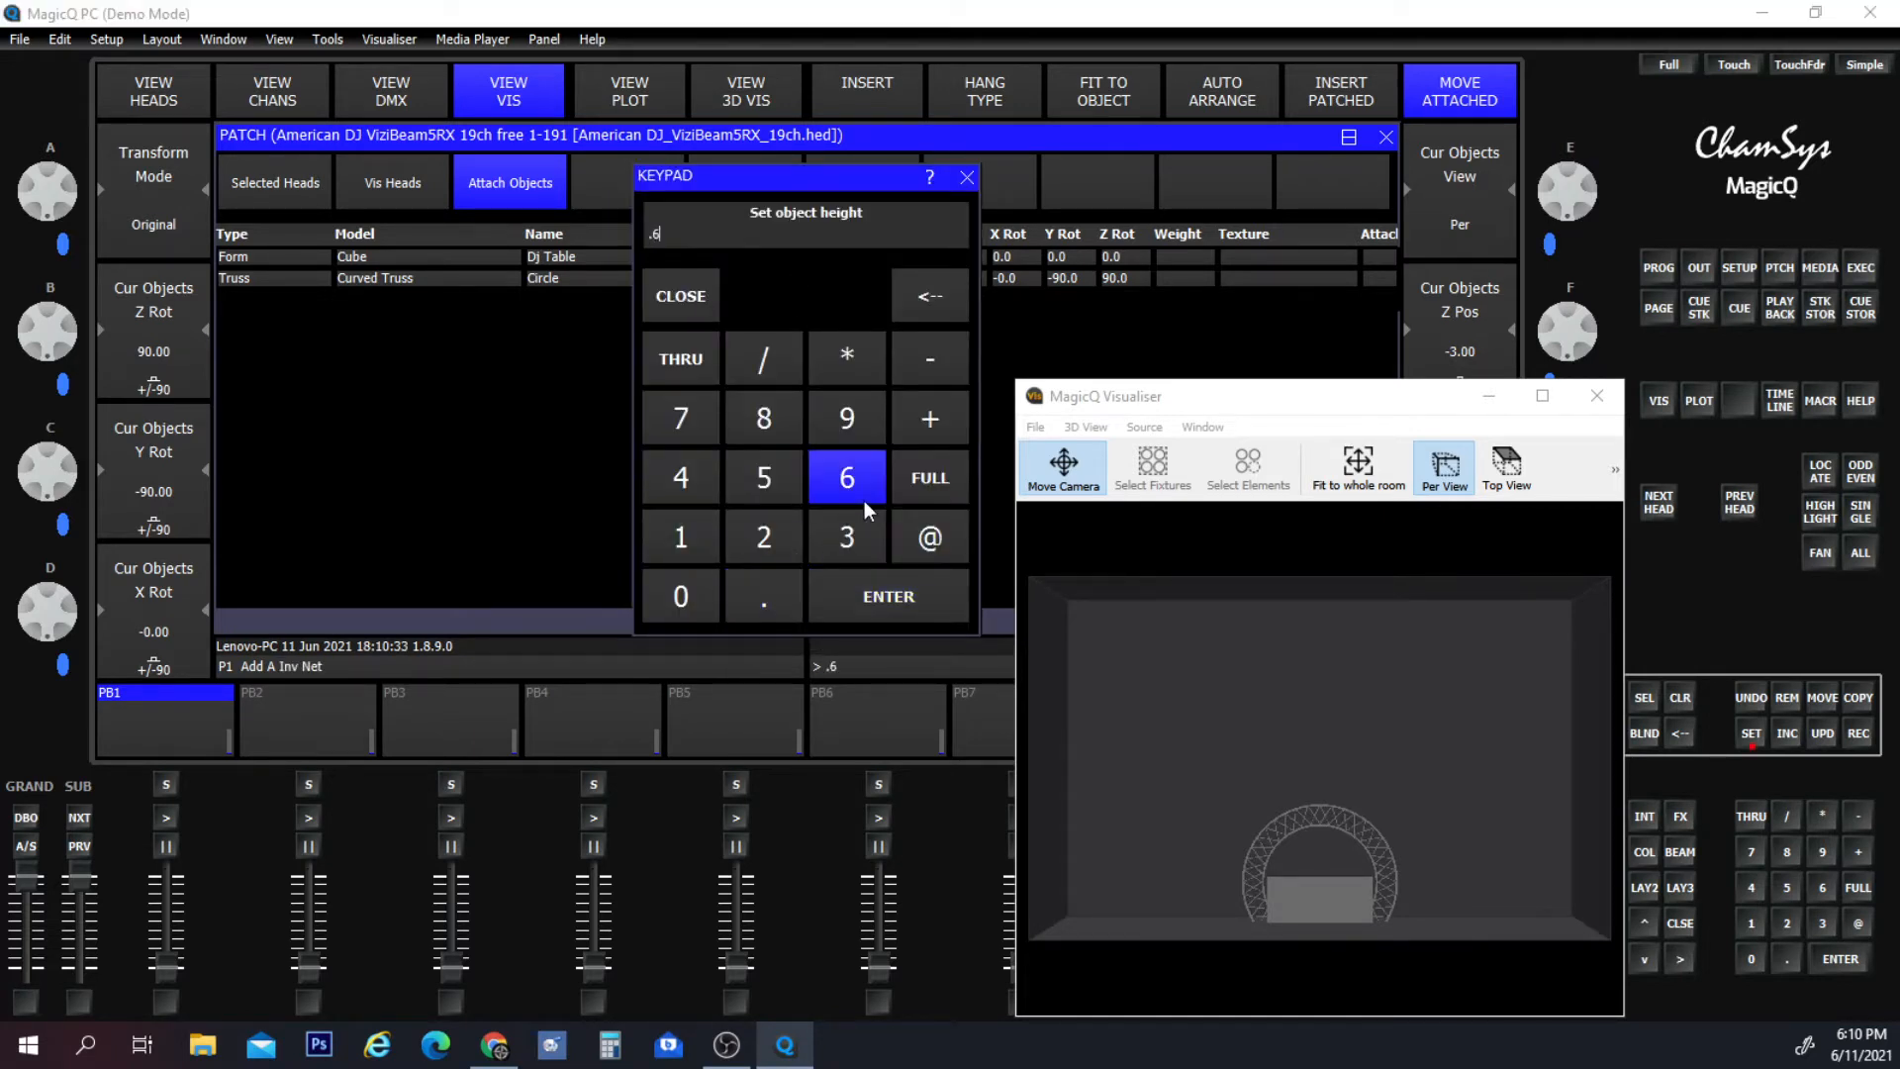
click(954, 303)
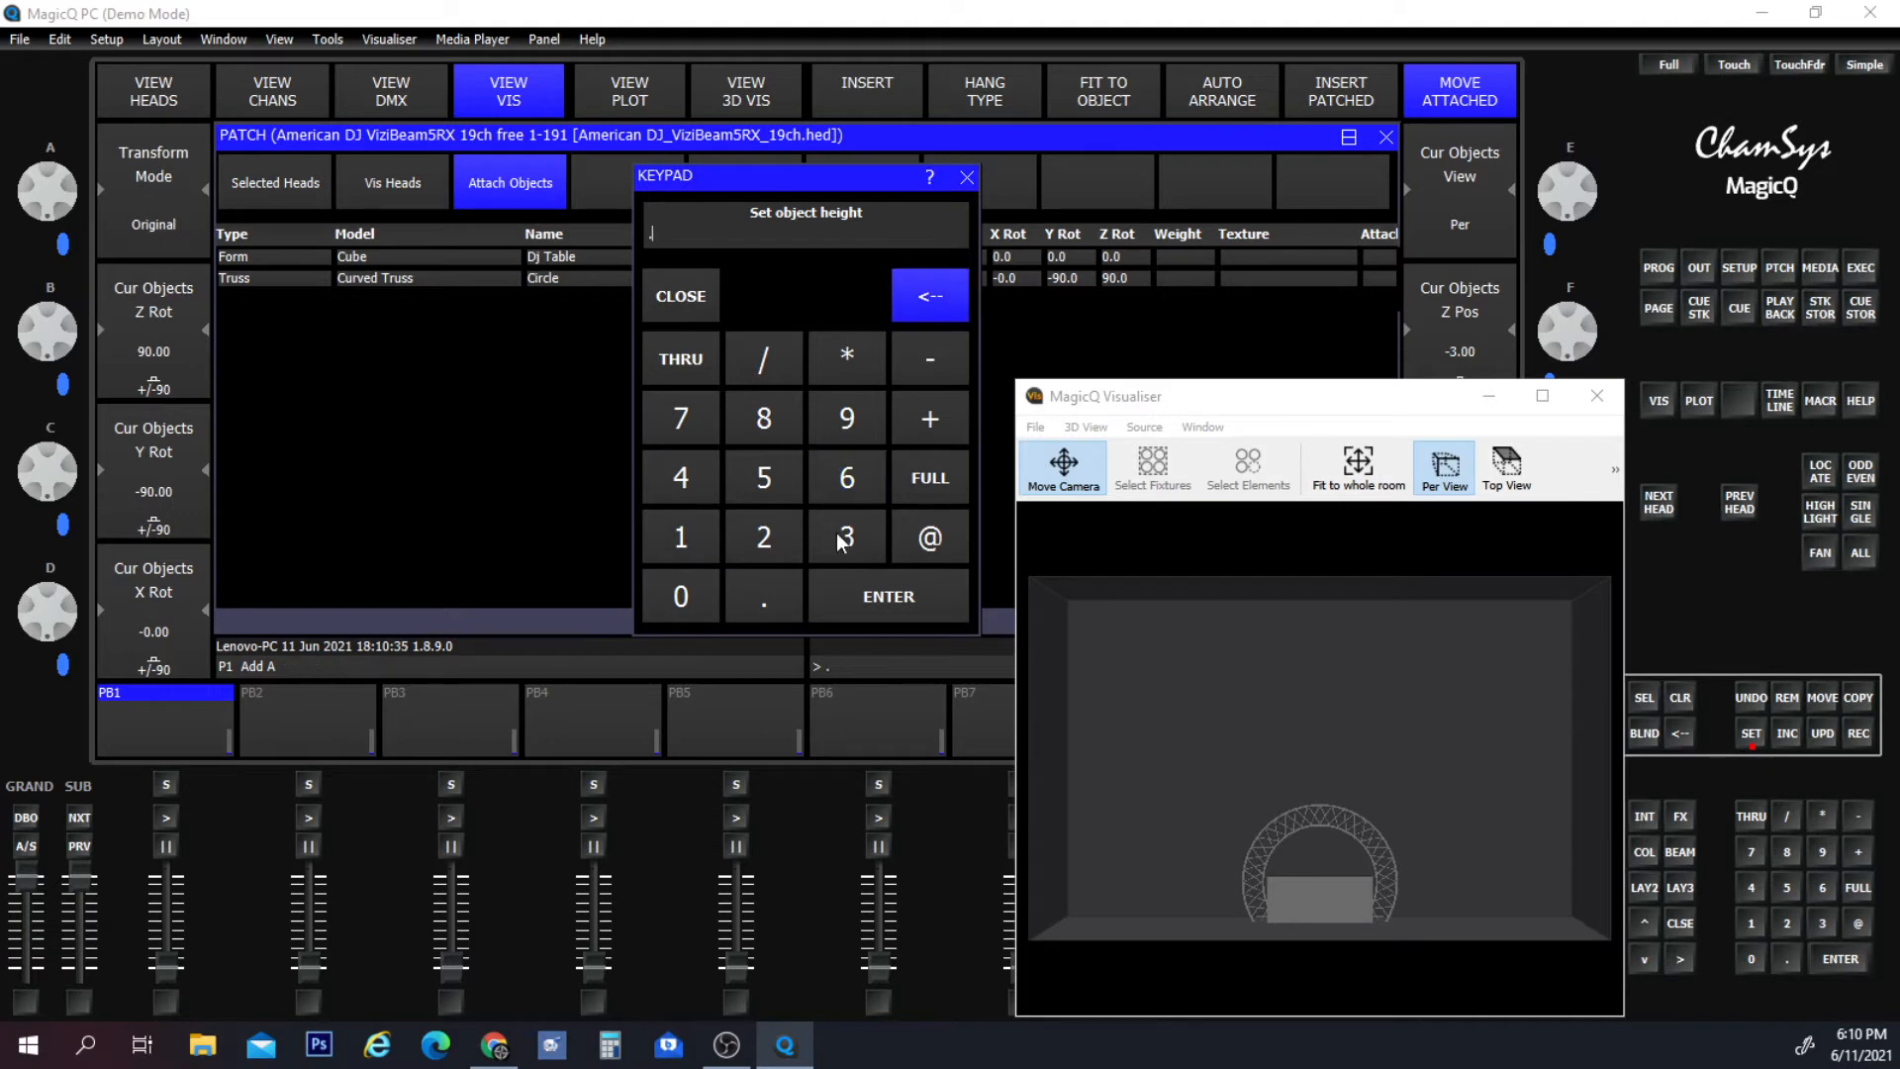
click(847, 537)
click(865, 598)
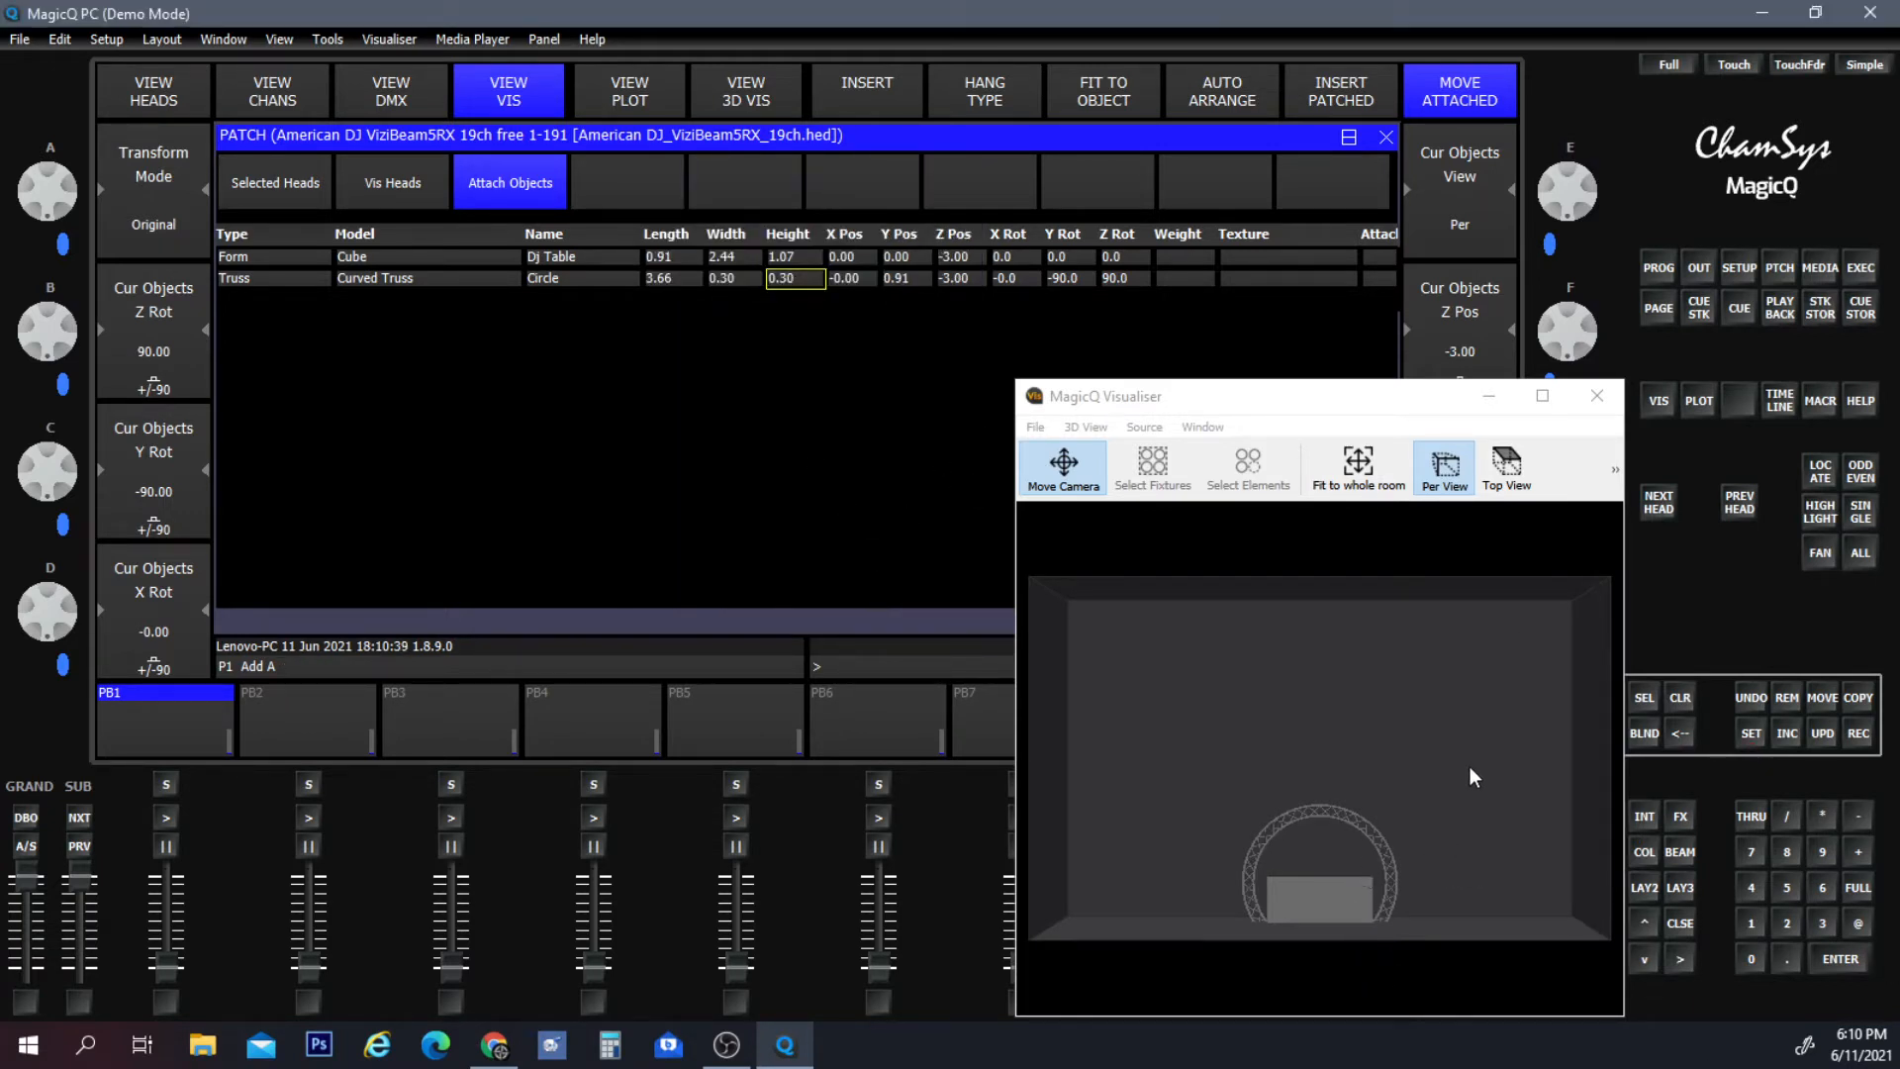
drag(1470, 768, 1506, 801)
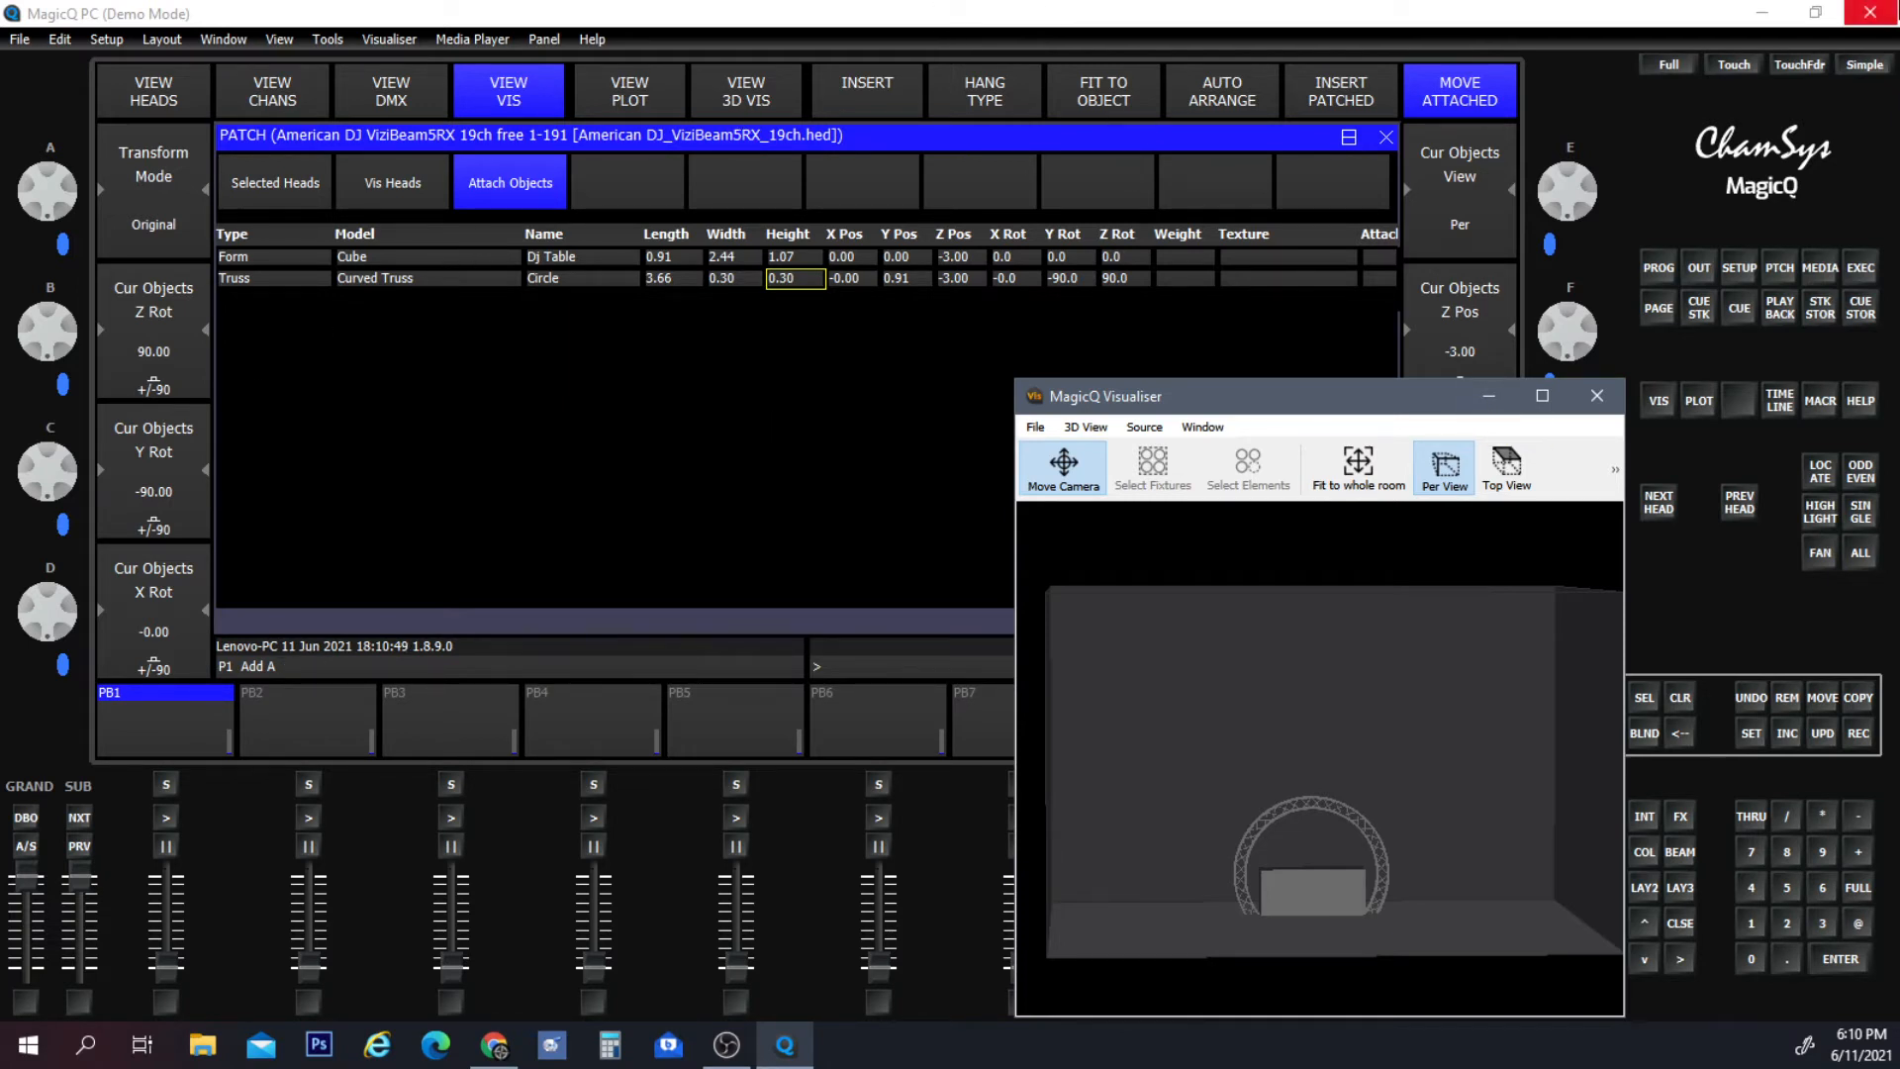
Insert another truss object and set both its width and its height to 0.3.
click(849, 95)
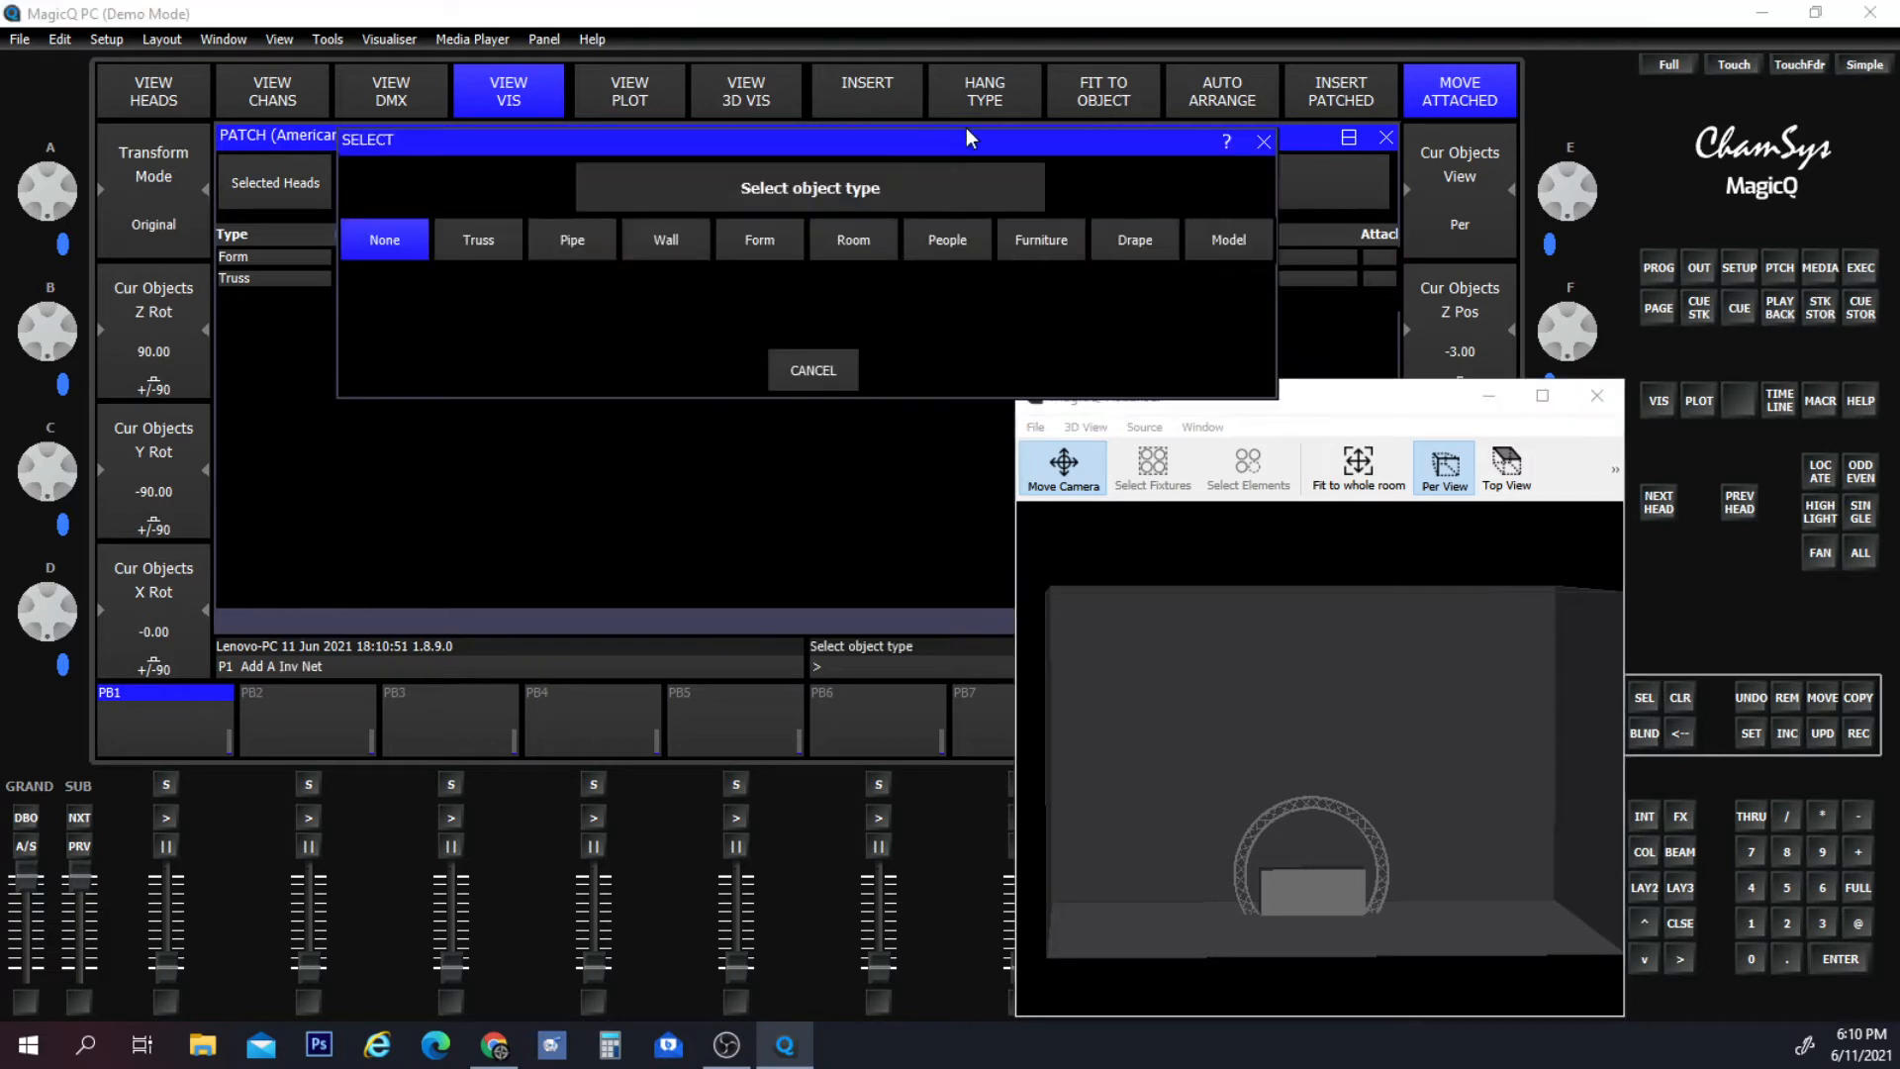
click(494, 253)
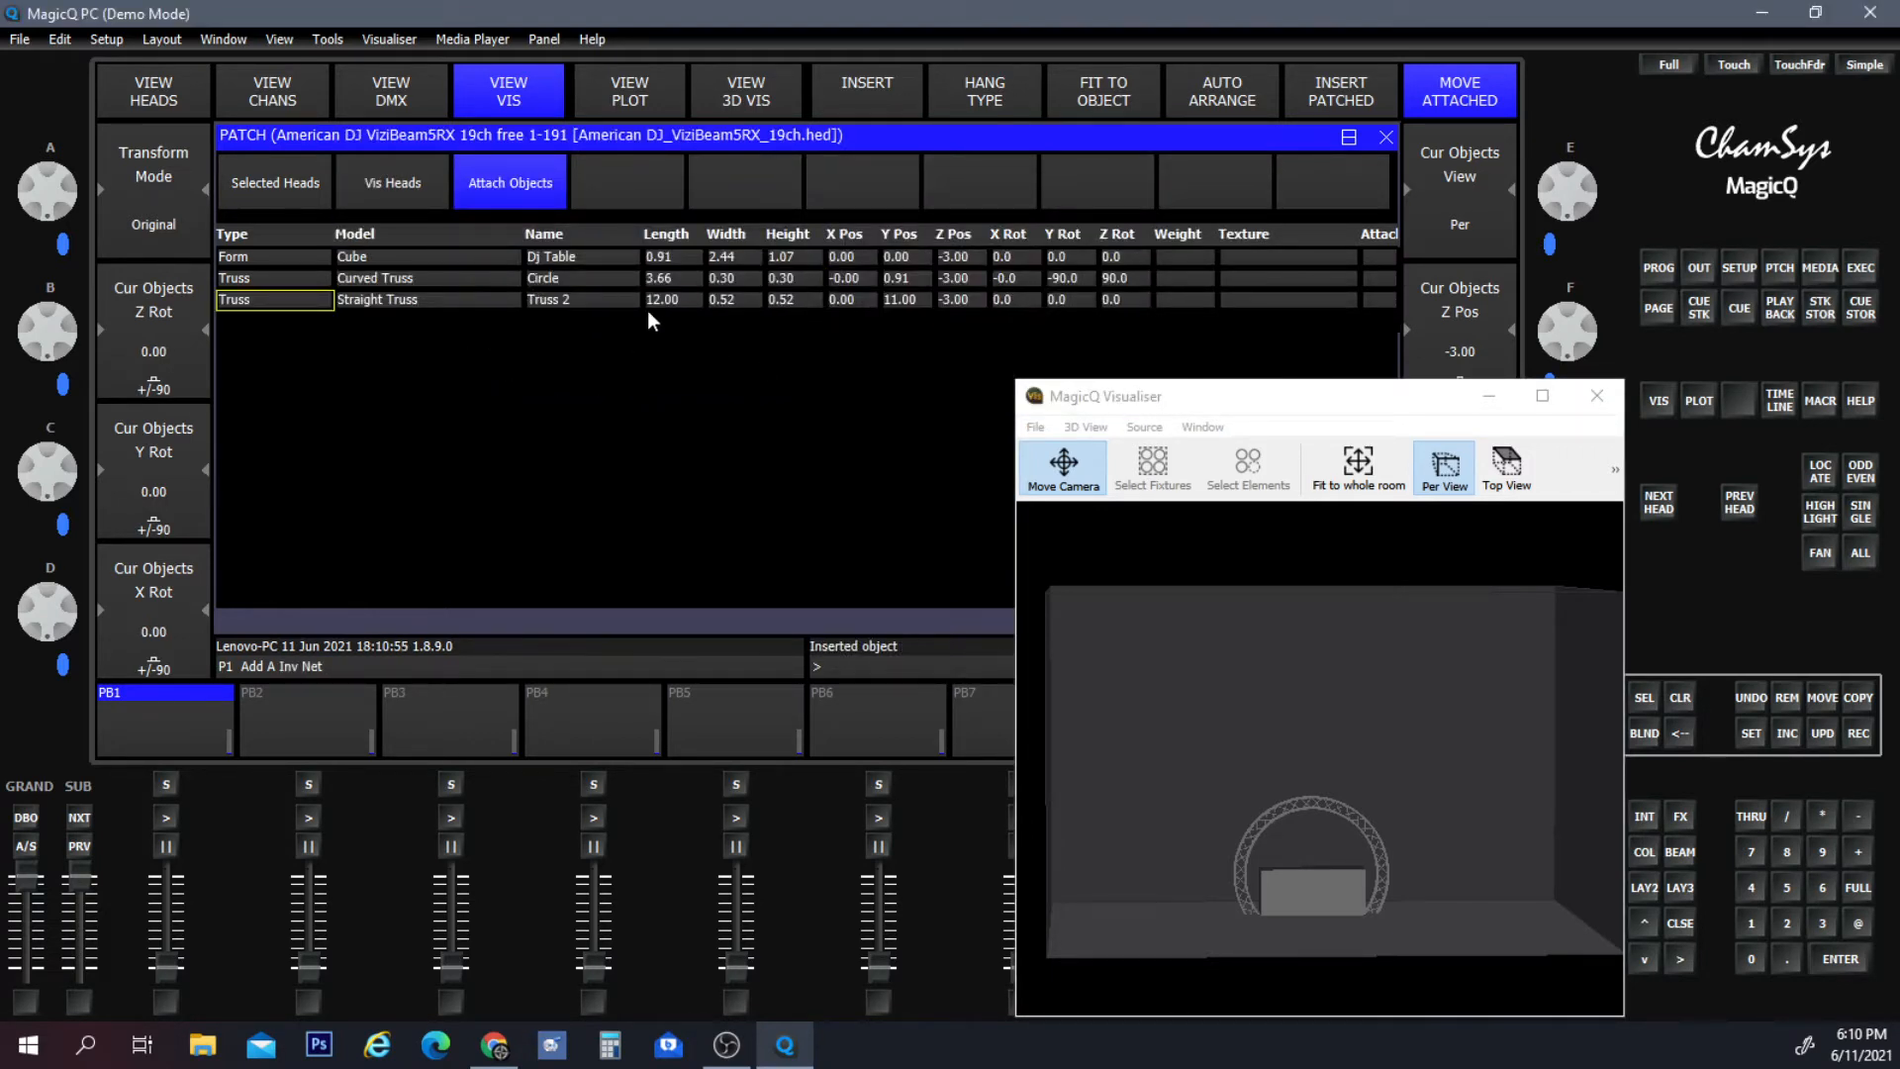
click(736, 297)
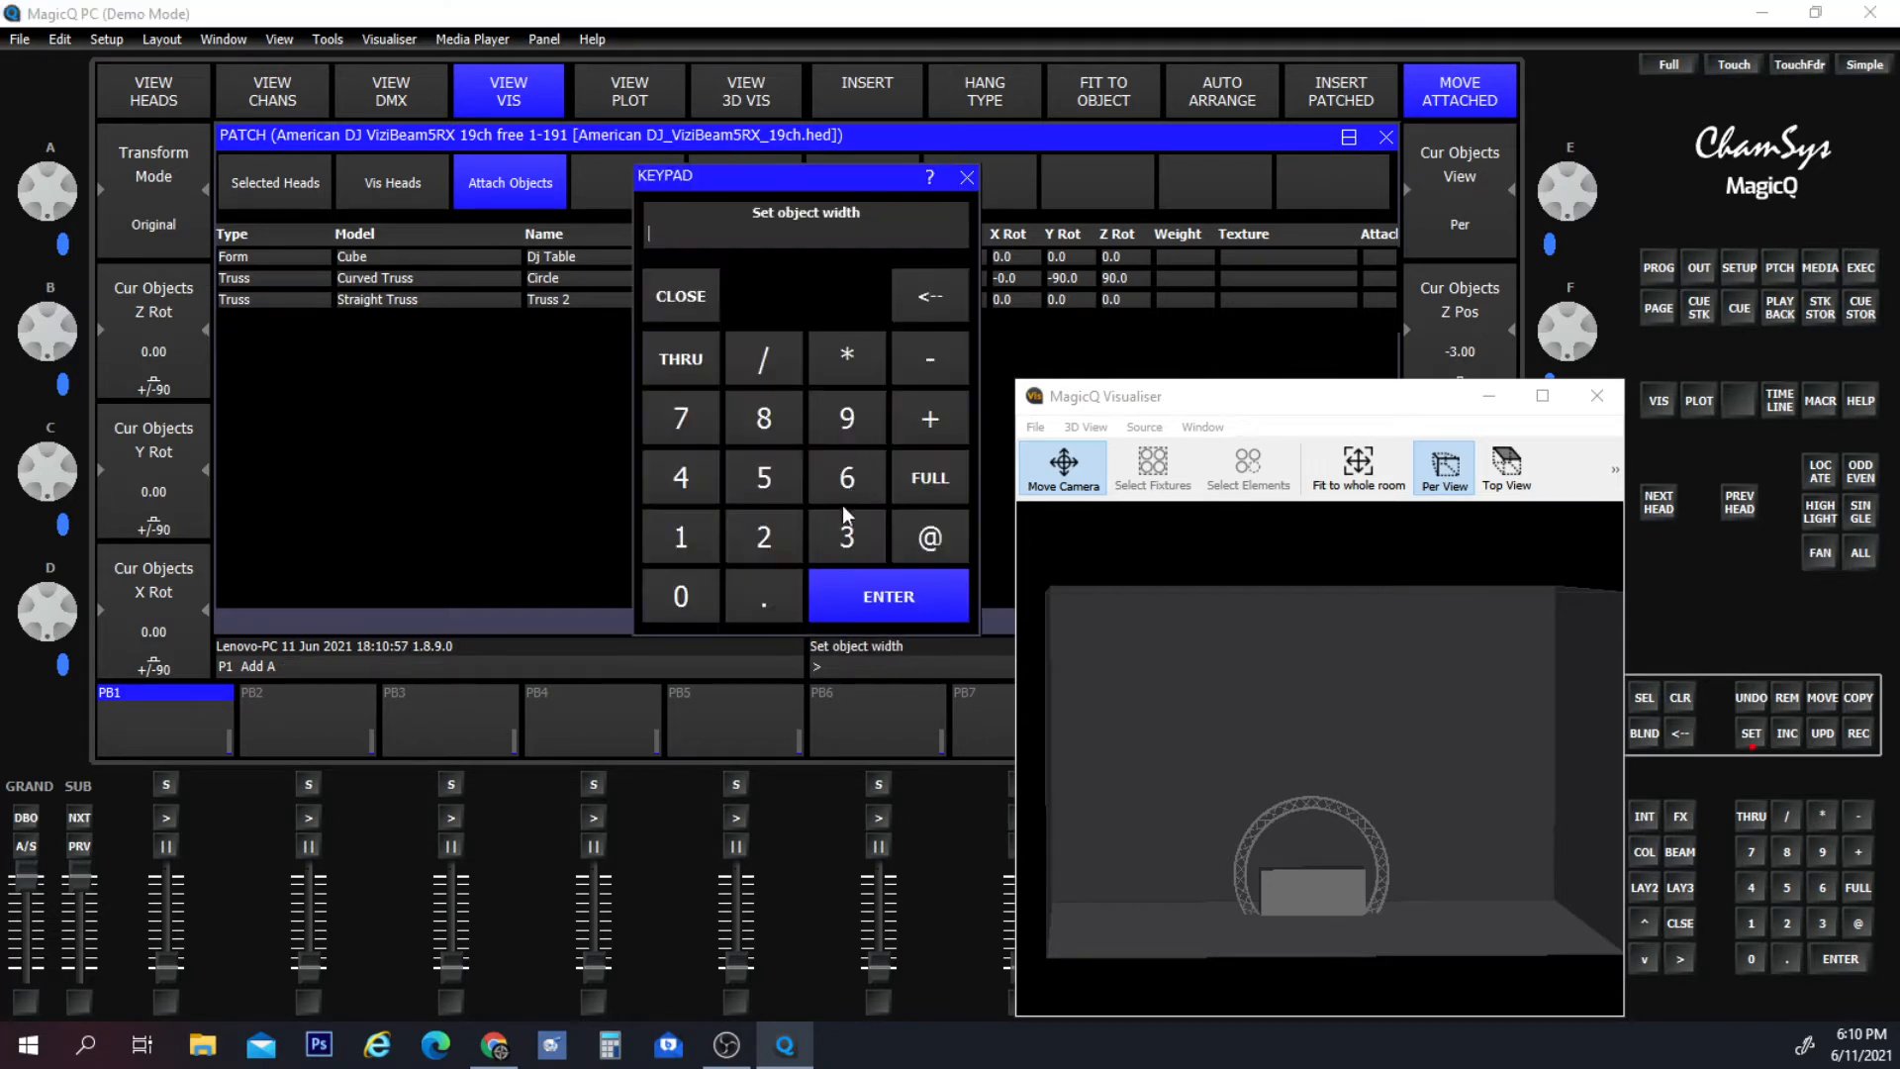
click(772, 598)
click(848, 536)
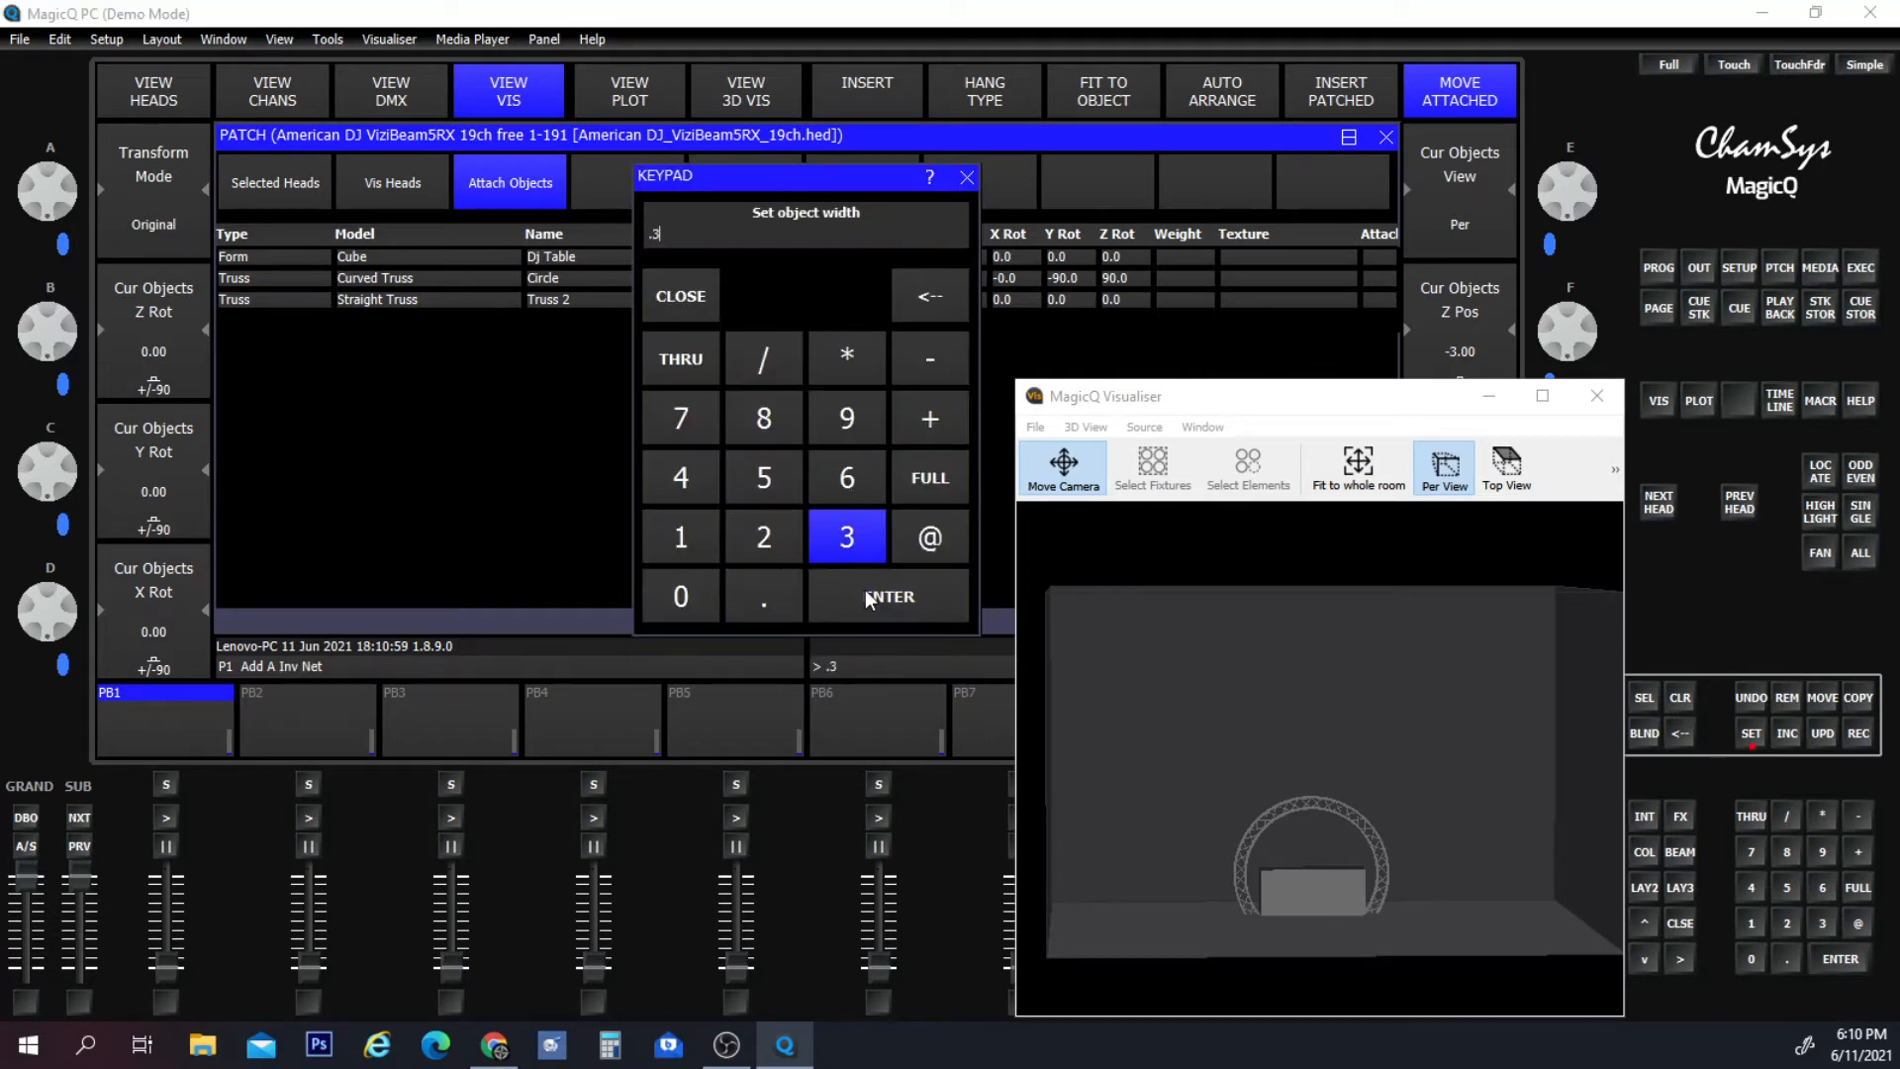
click(889, 596)
click(781, 299)
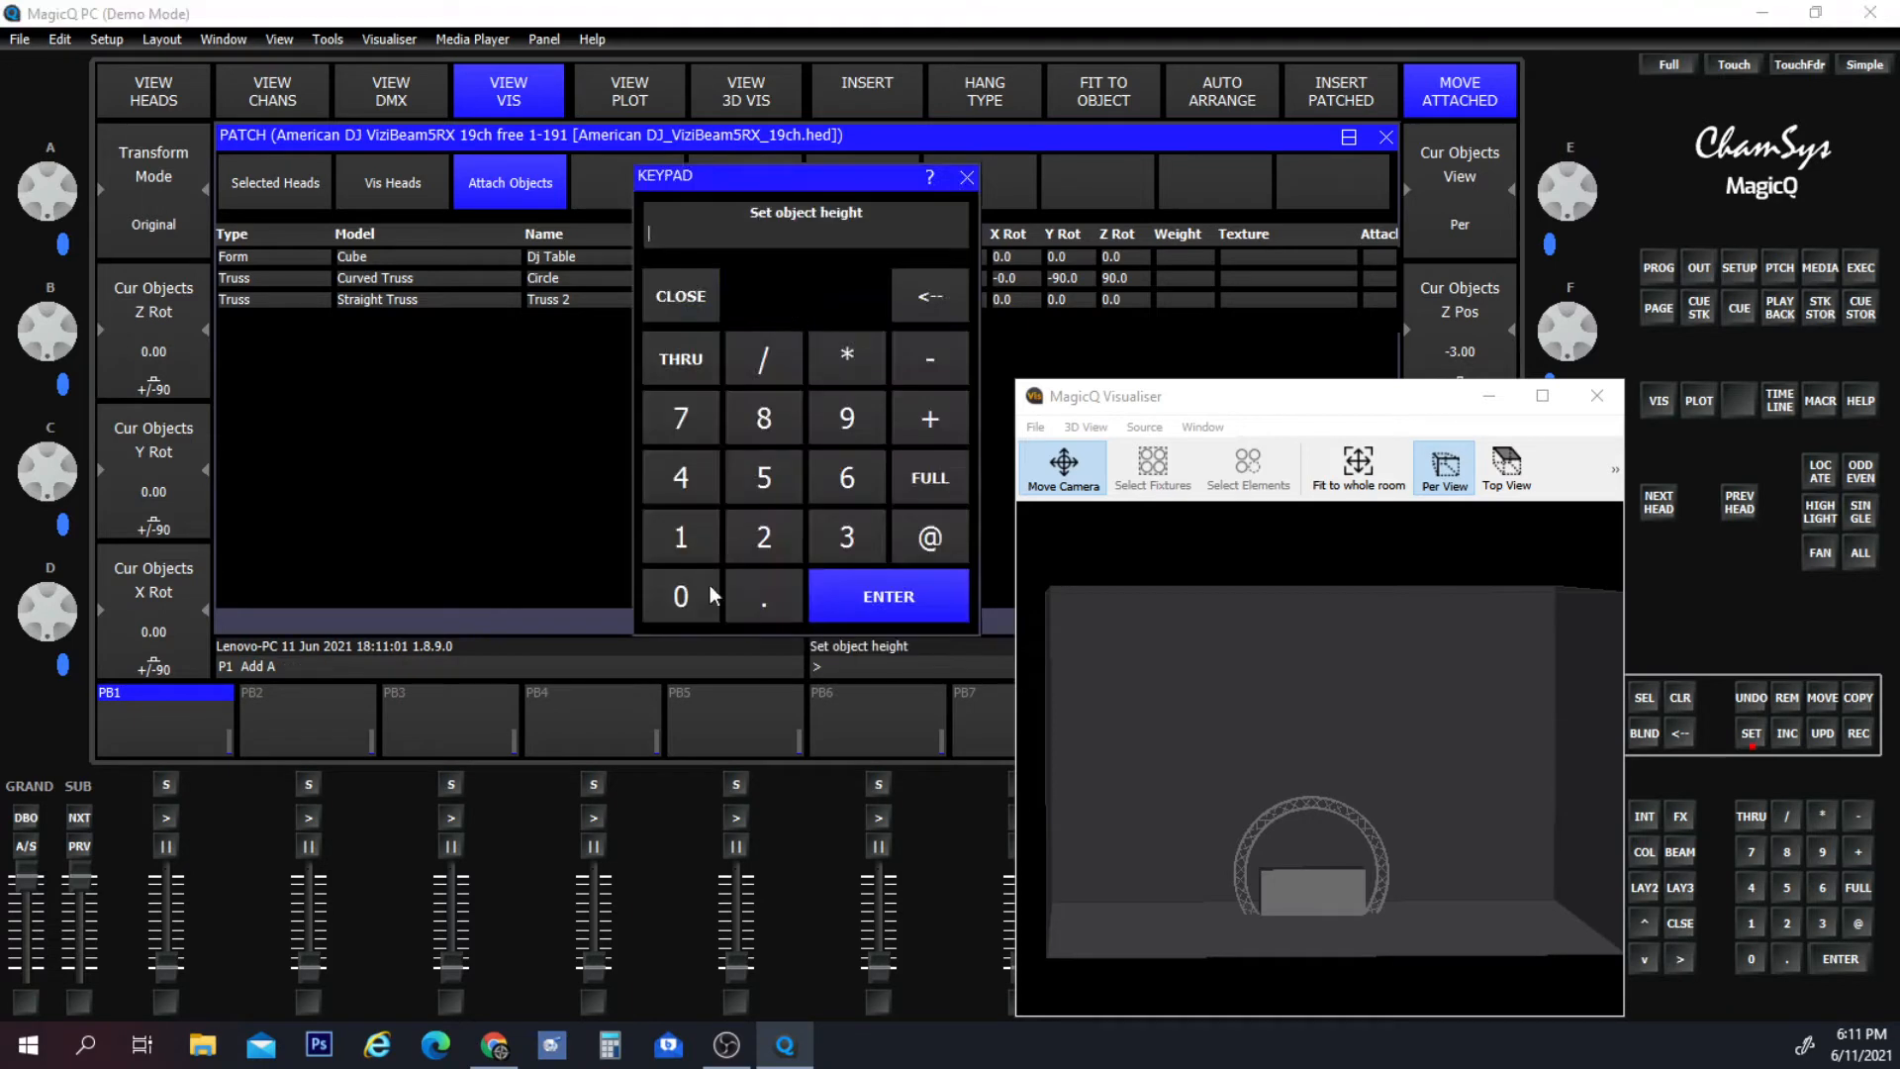
click(764, 598)
click(848, 536)
click(875, 600)
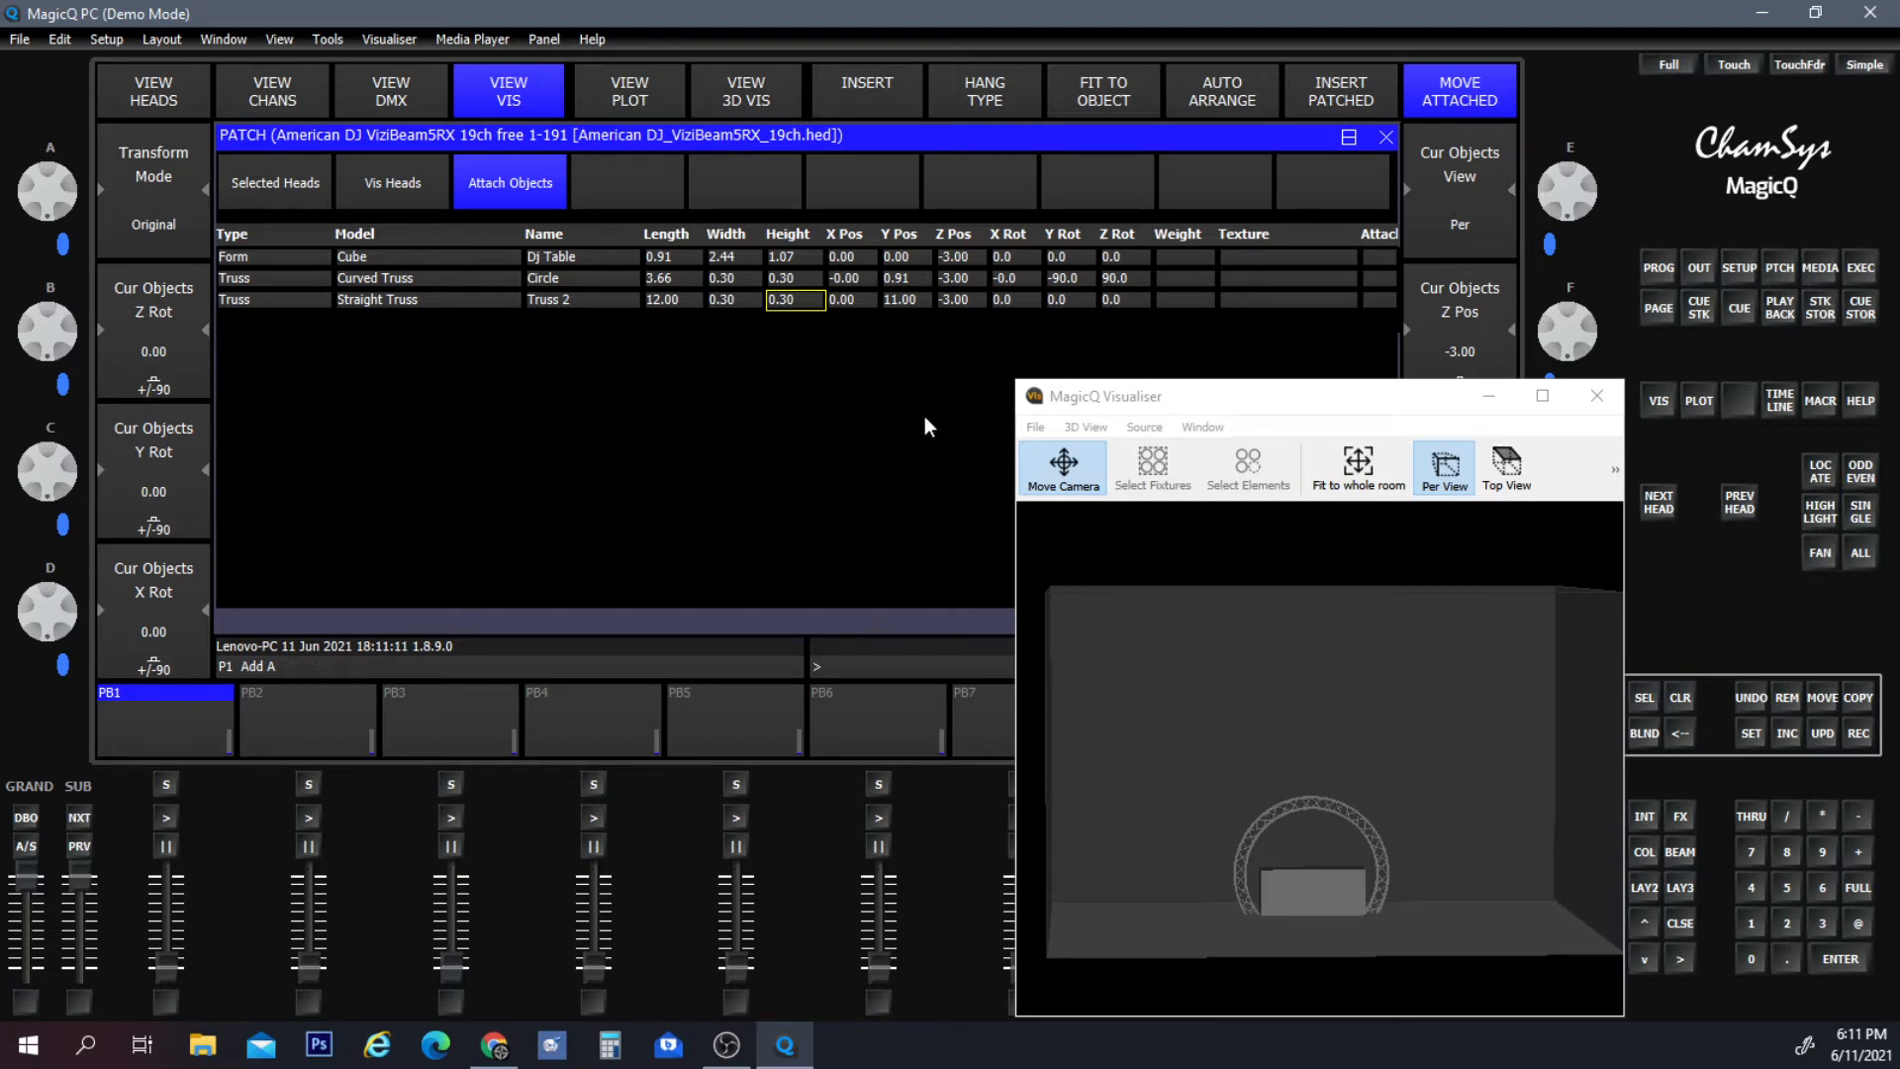
Set the new straight truss's Y position to 2.
double_click(906, 298)
click(762, 537)
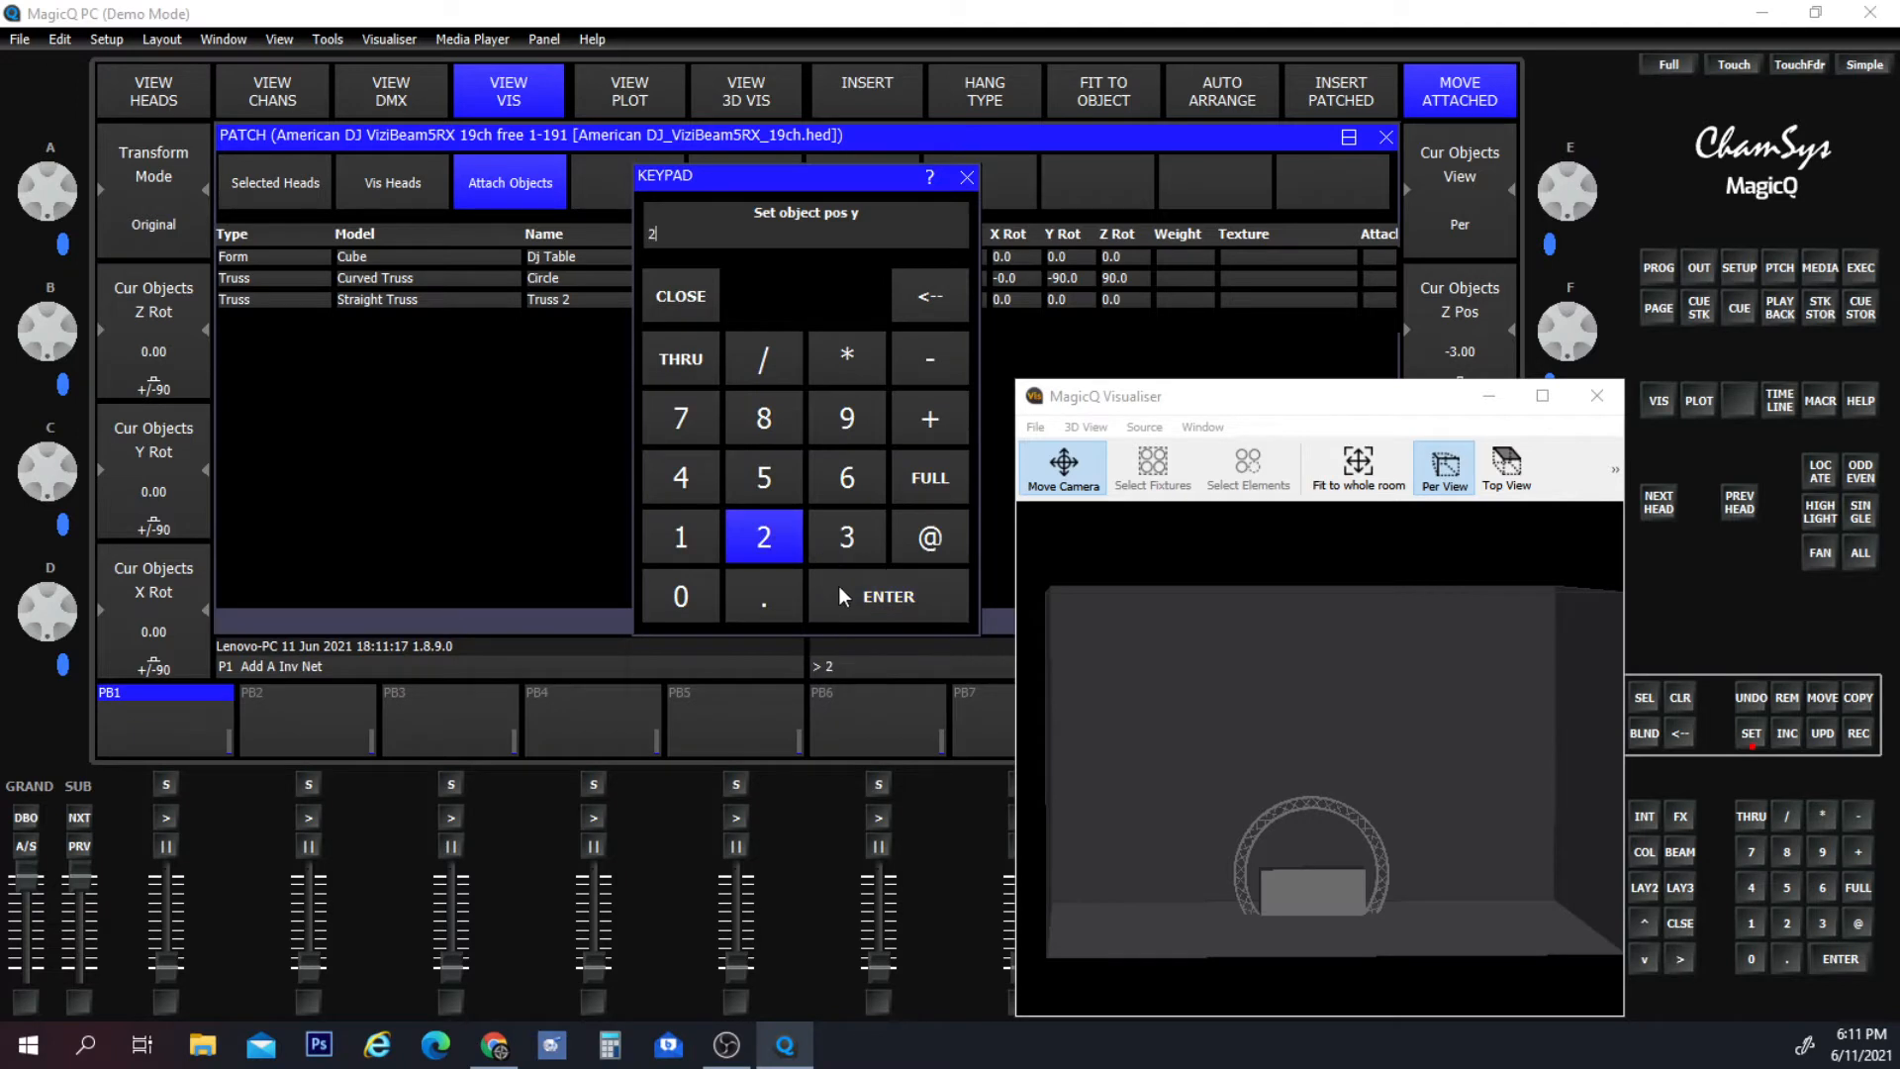
click(840, 586)
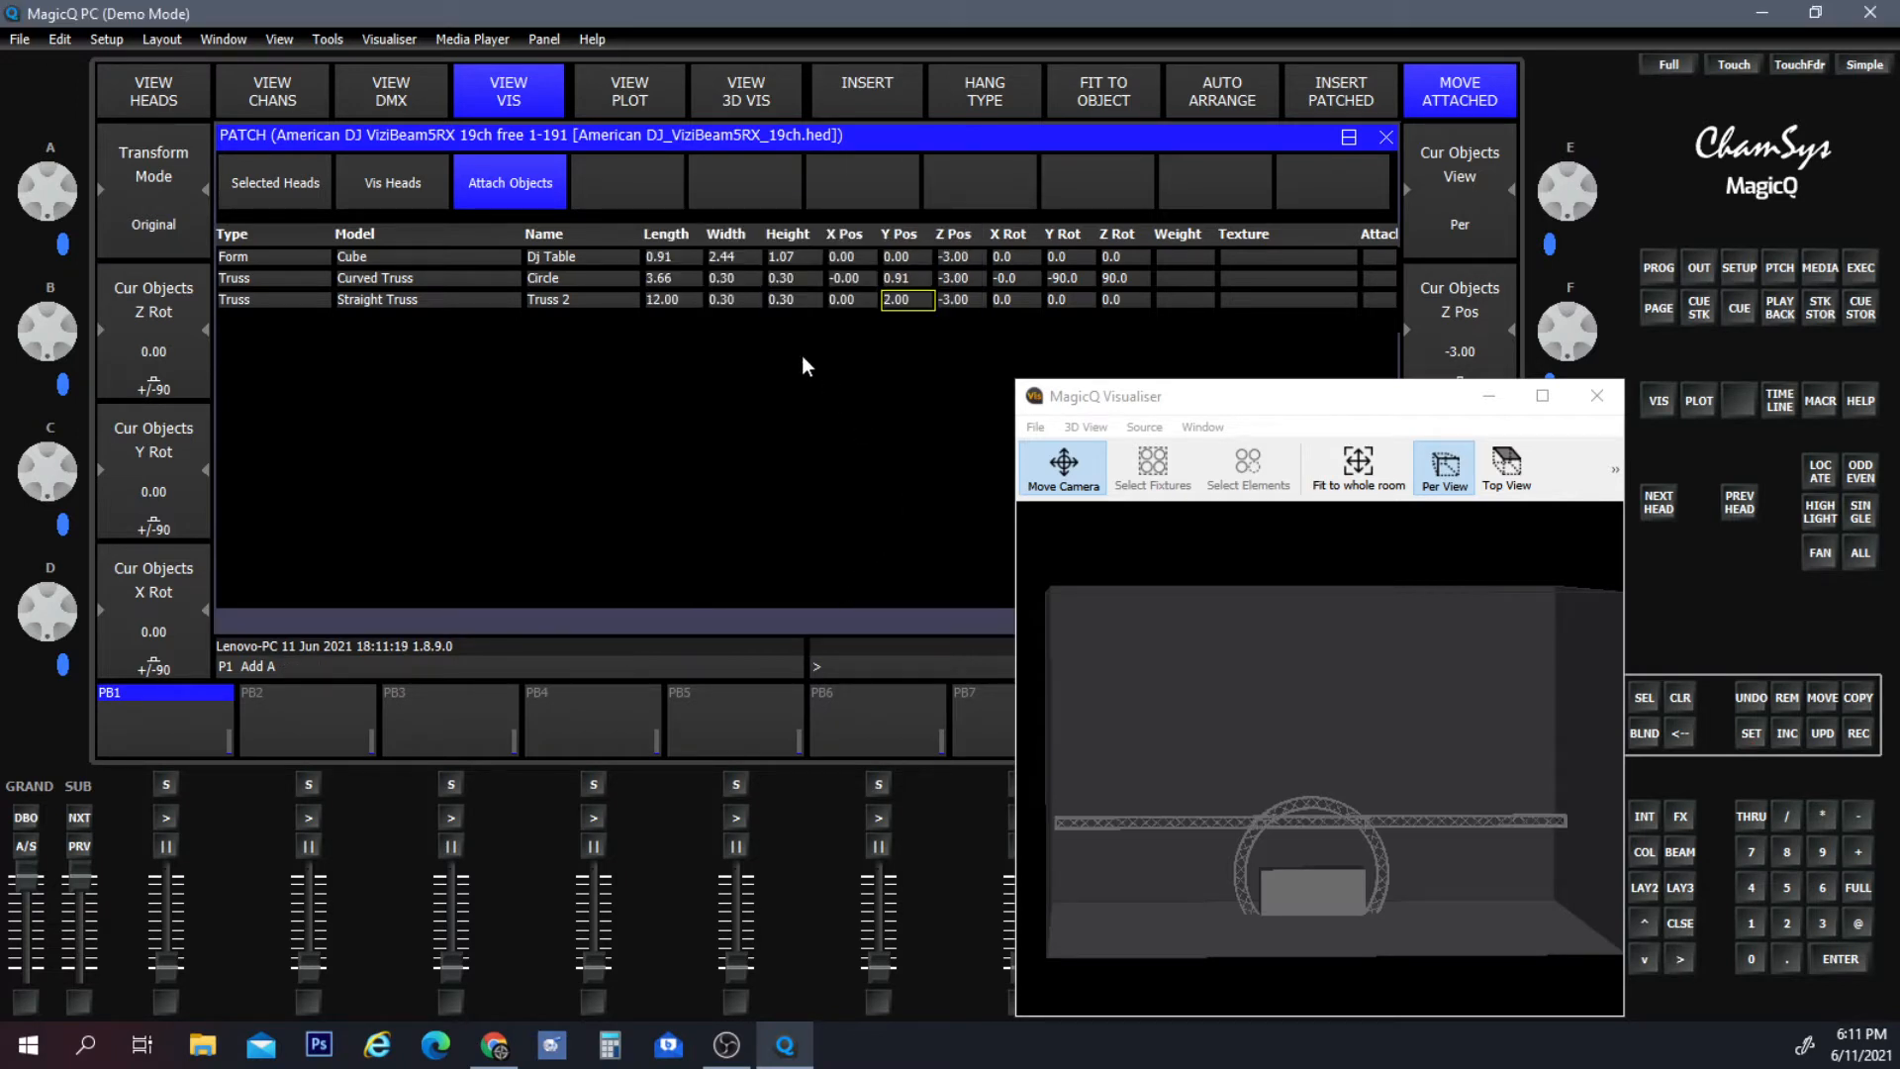
Set the straight truss's length to 10'.
double_click(674, 297)
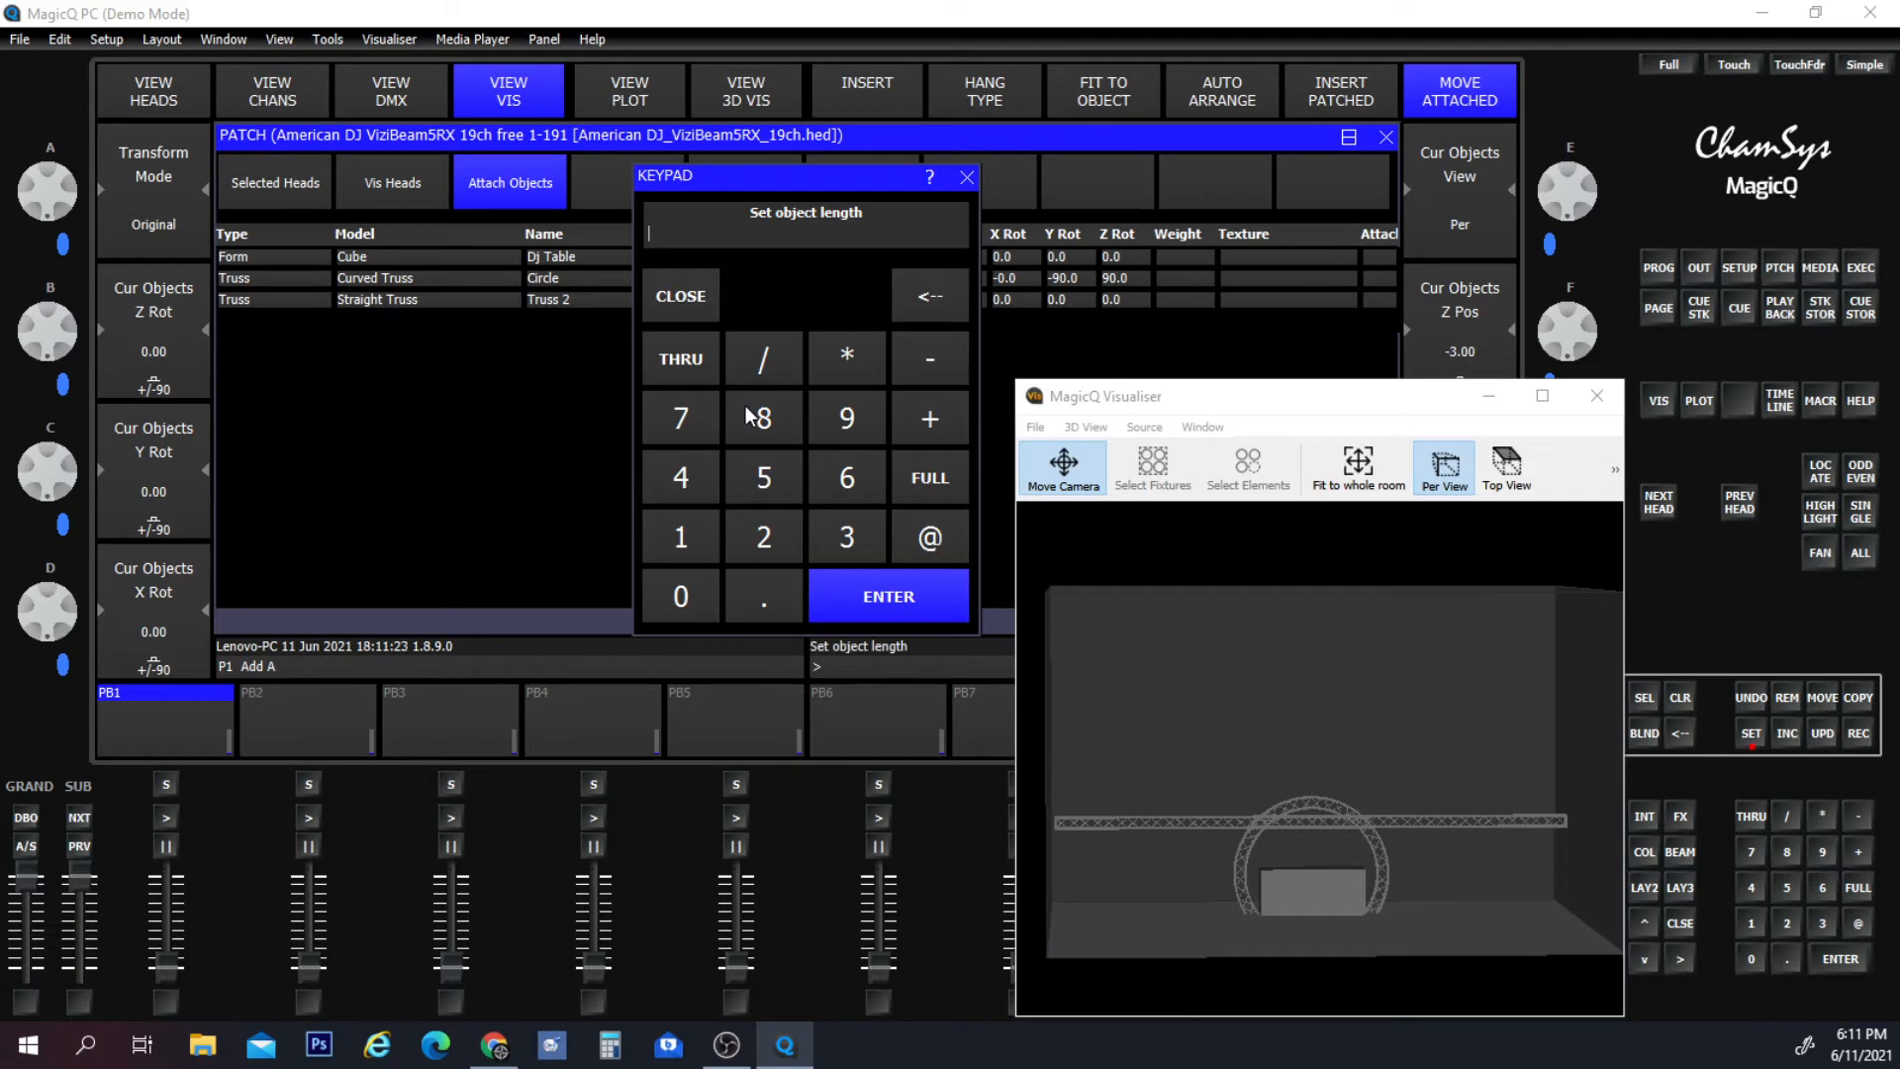
click(681, 537)
click(688, 600)
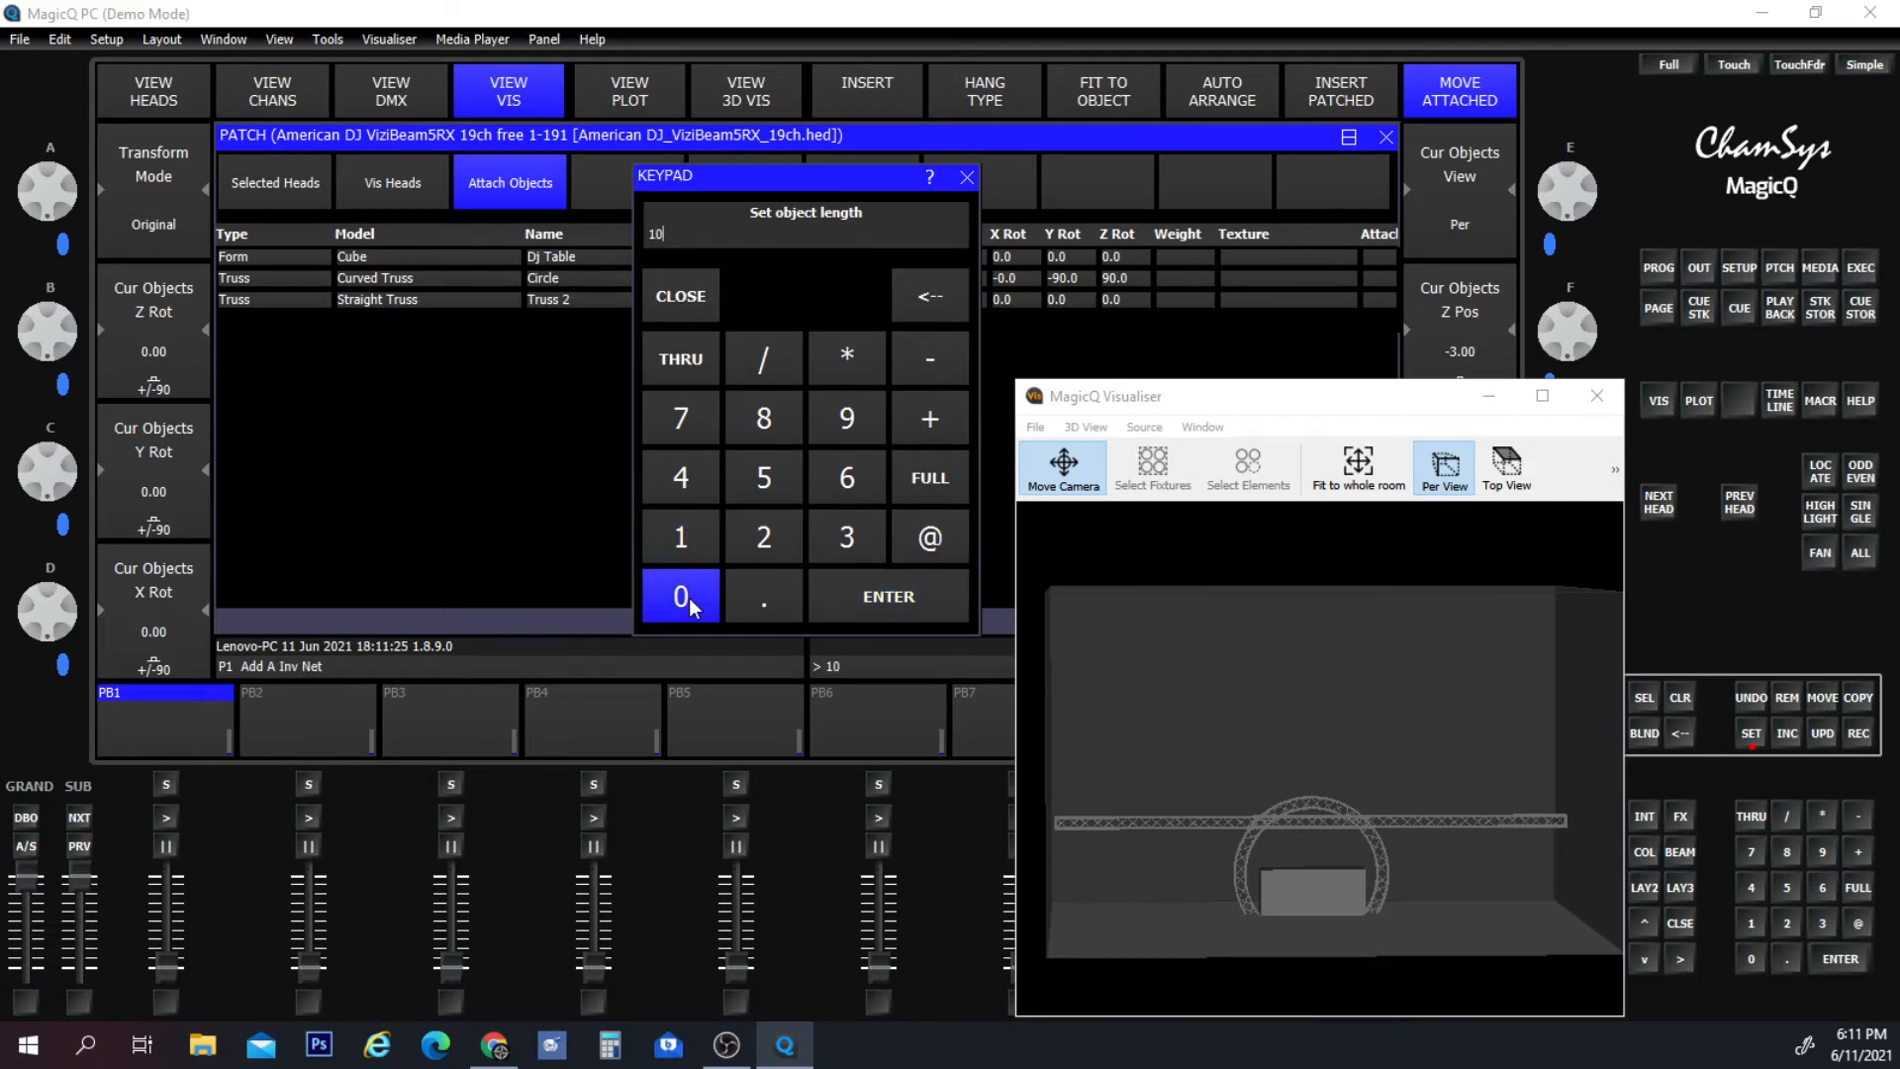
key(Return)
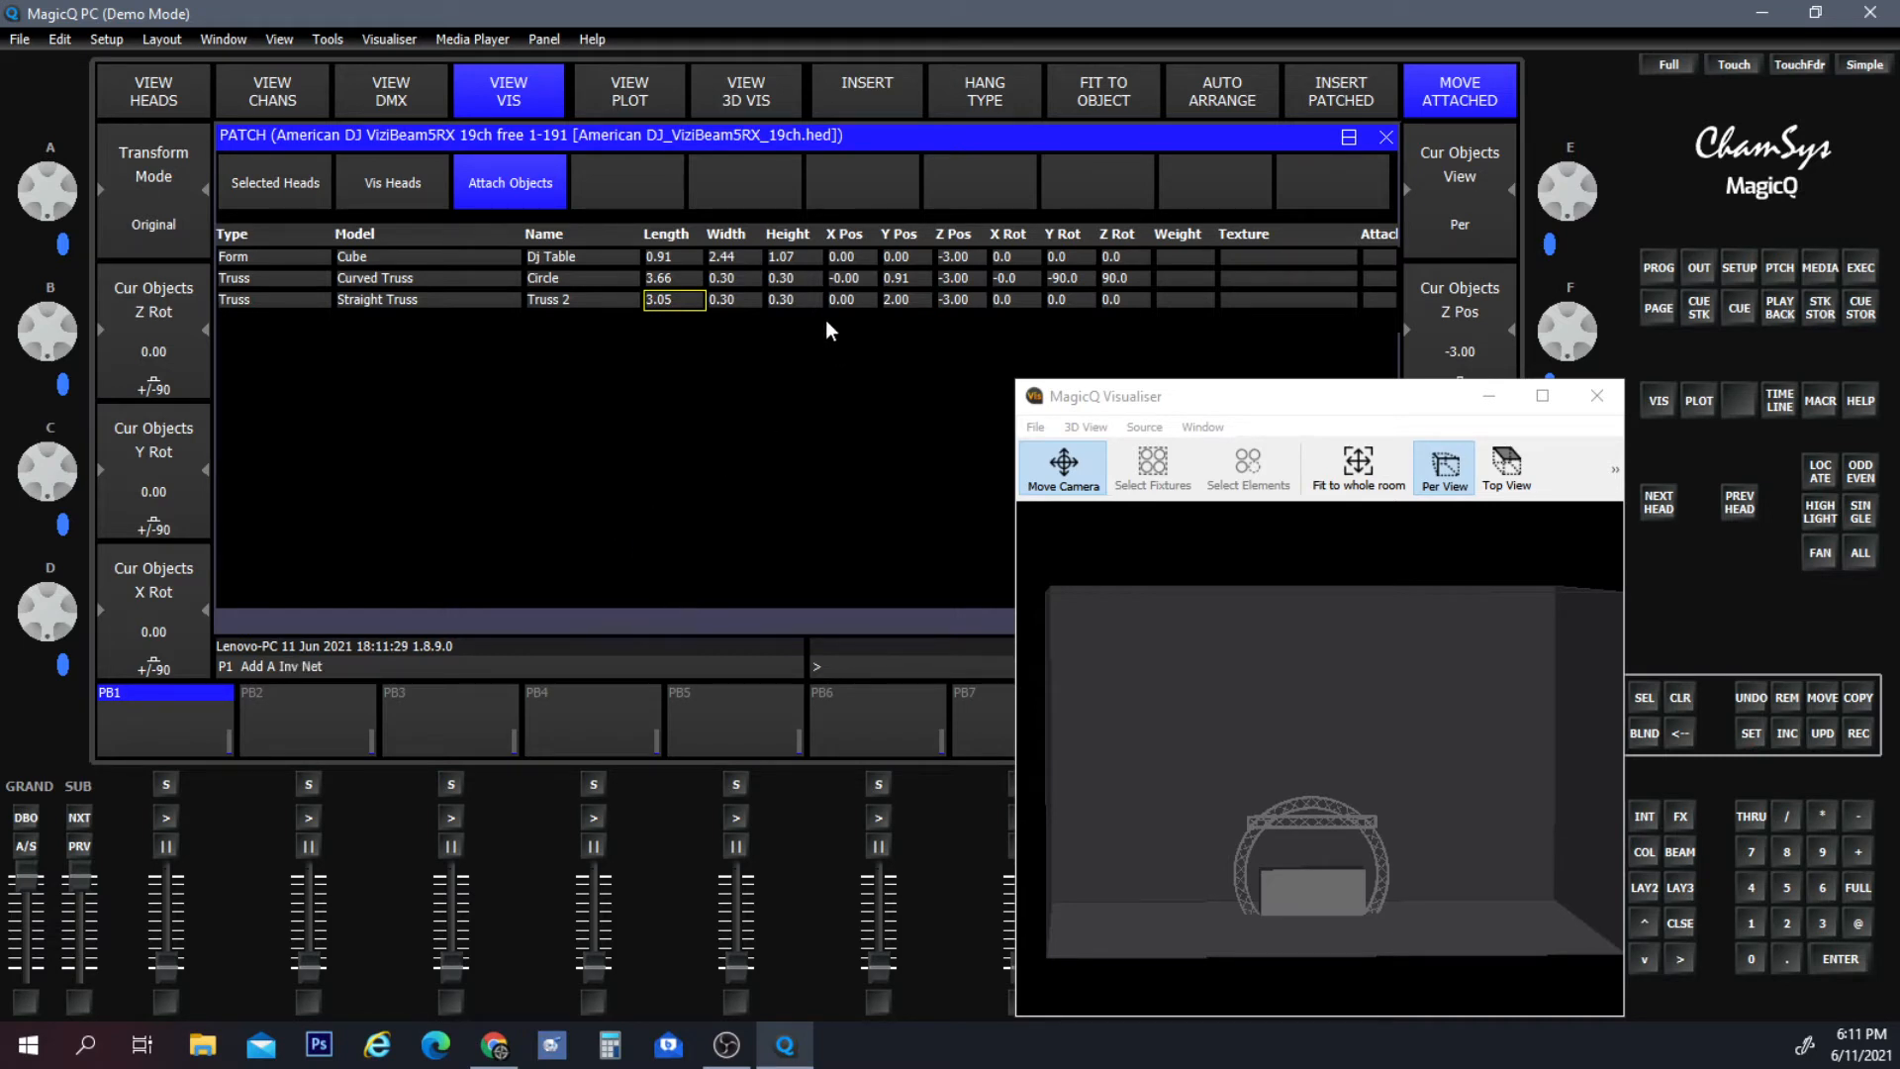
Set the straight truss's length to 12'.
click(683, 298)
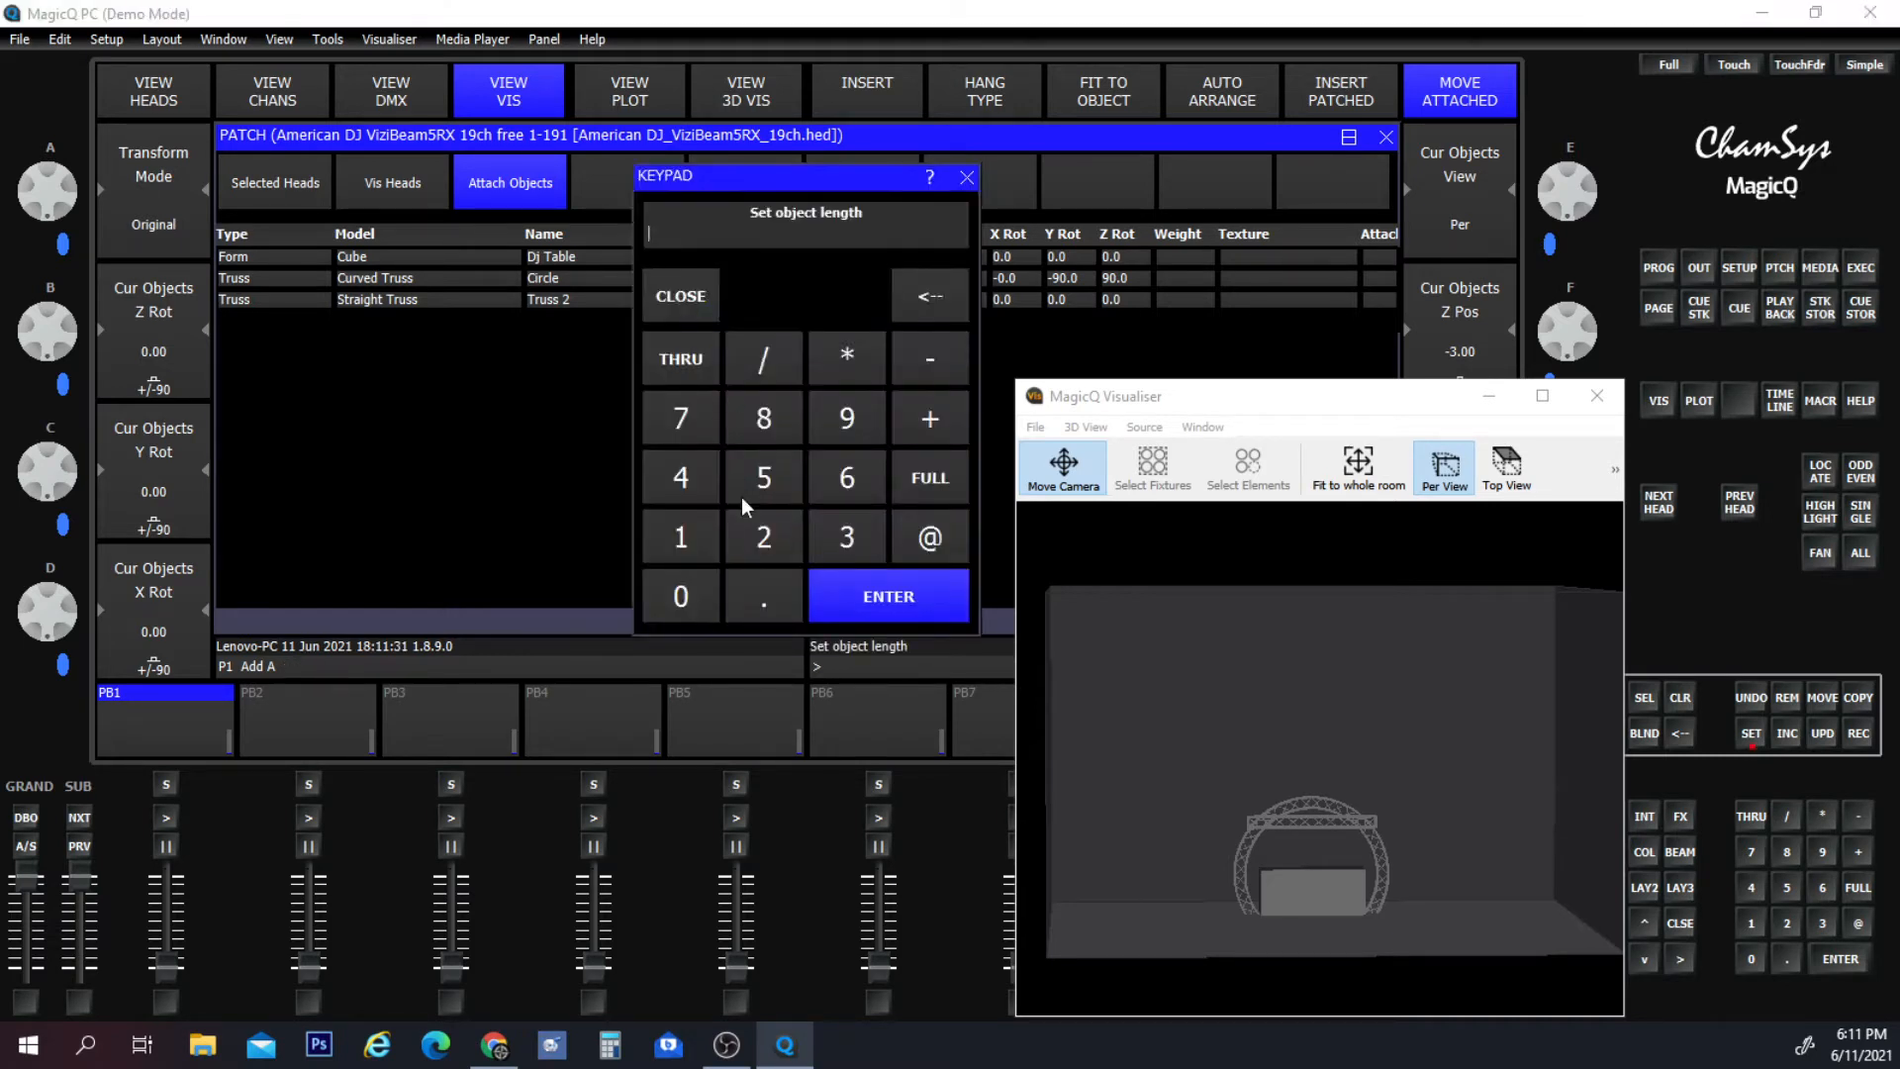
click(709, 534)
click(757, 534)
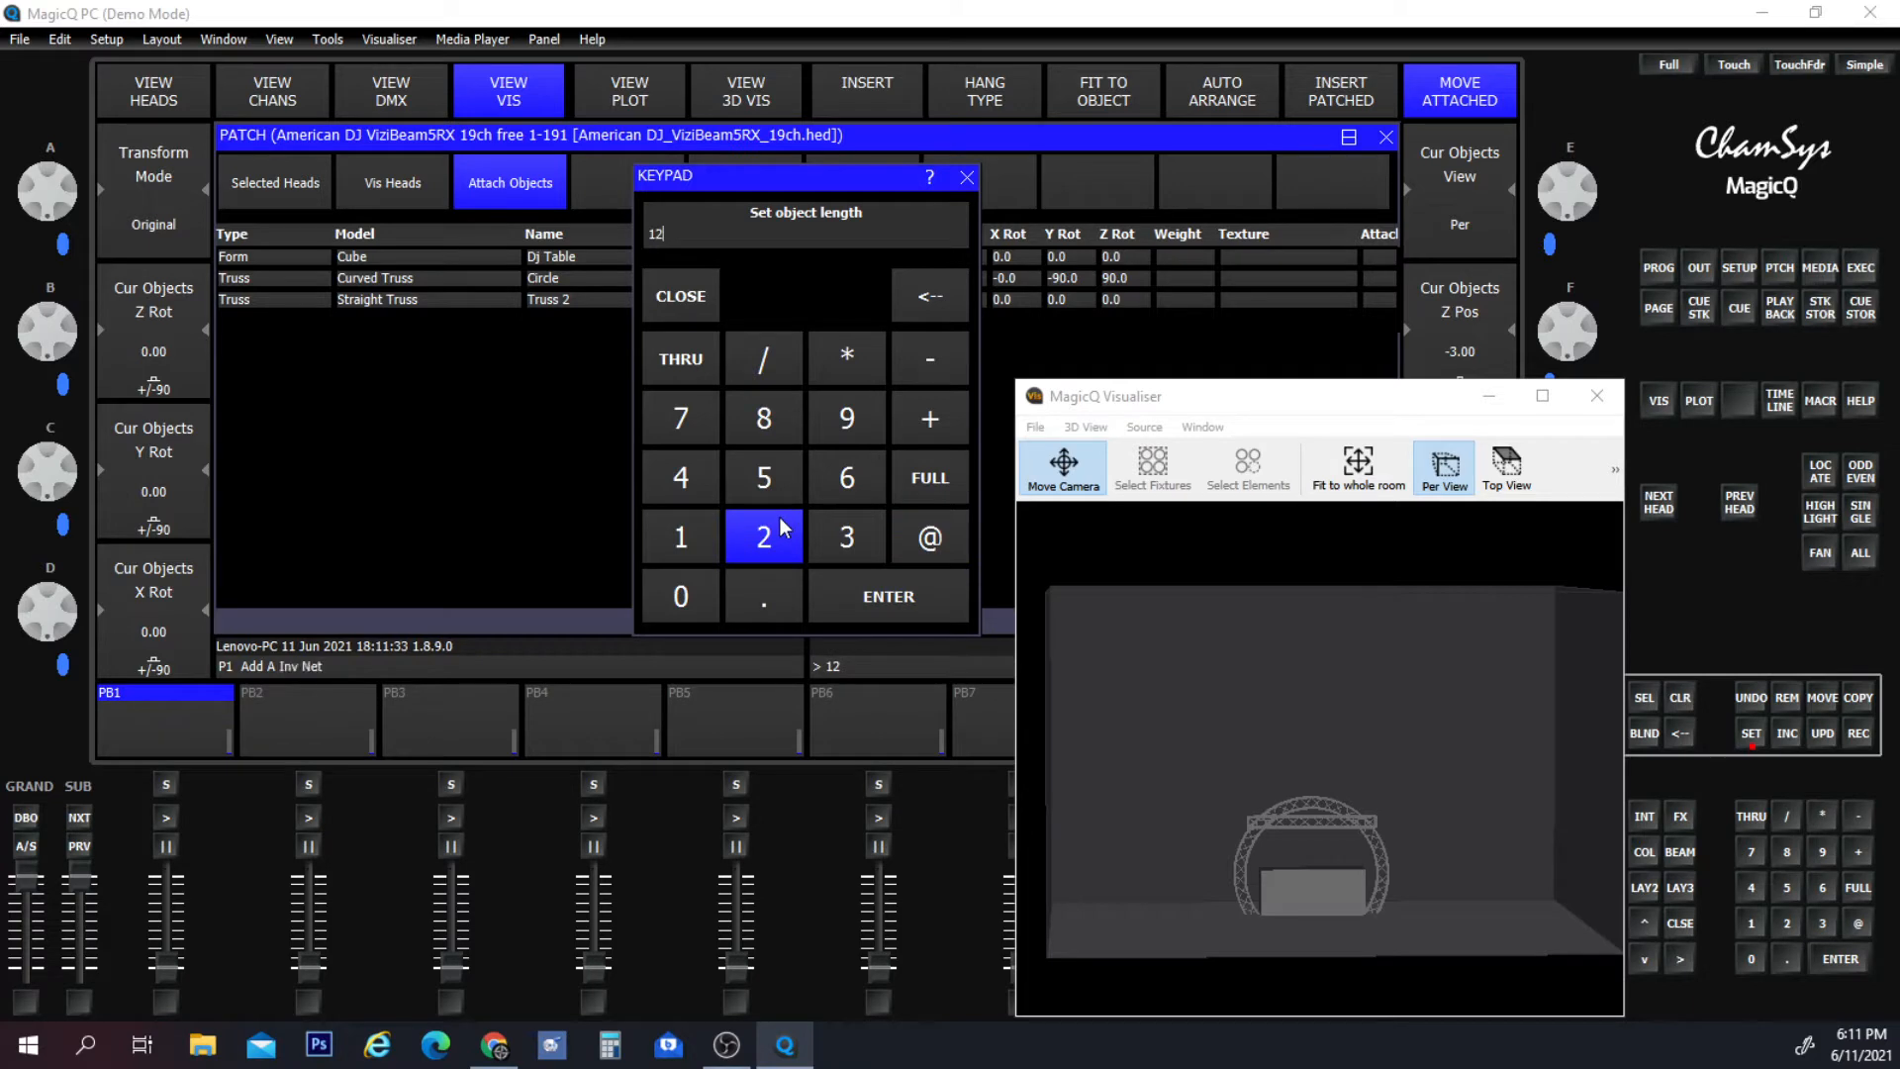
text(')
key(Return)
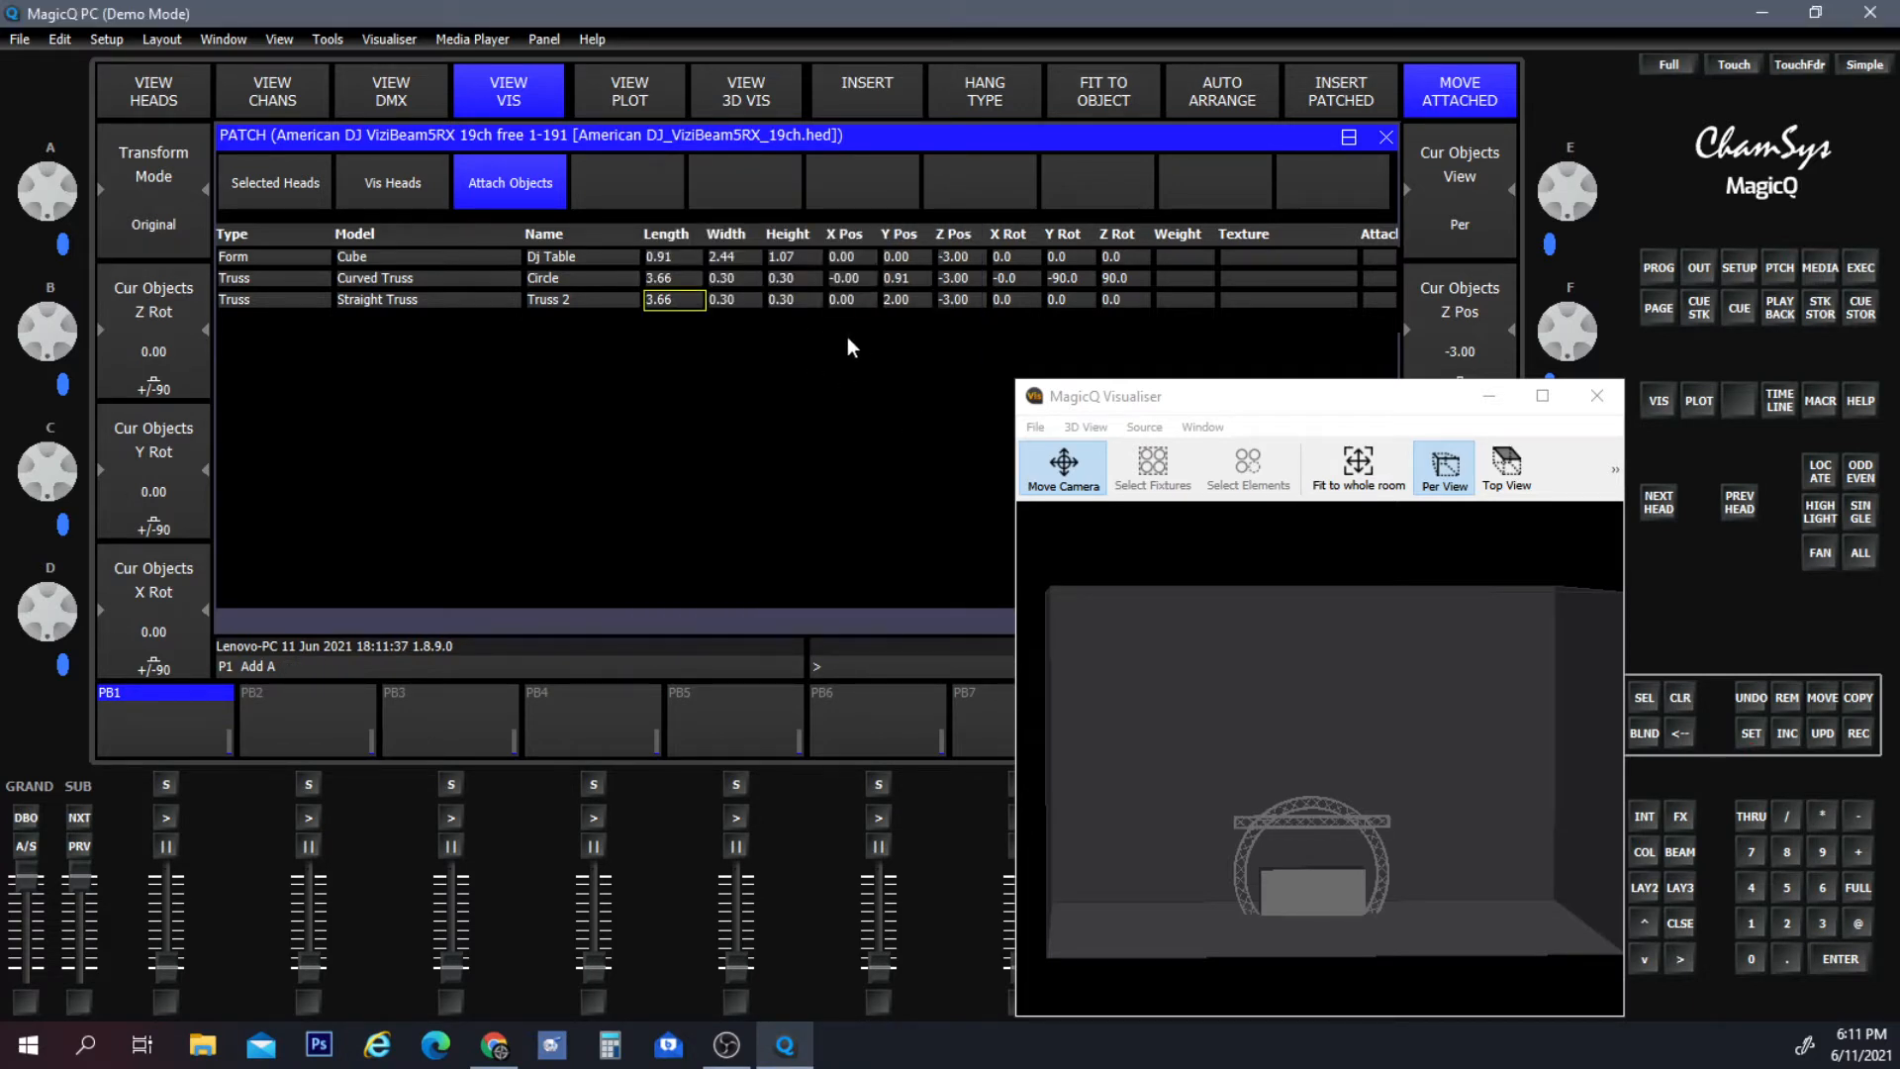
Clear the Visualiser window away from the position controls and shift the straight truss to X position -3.30.
drag(1346, 400, 922, 365)
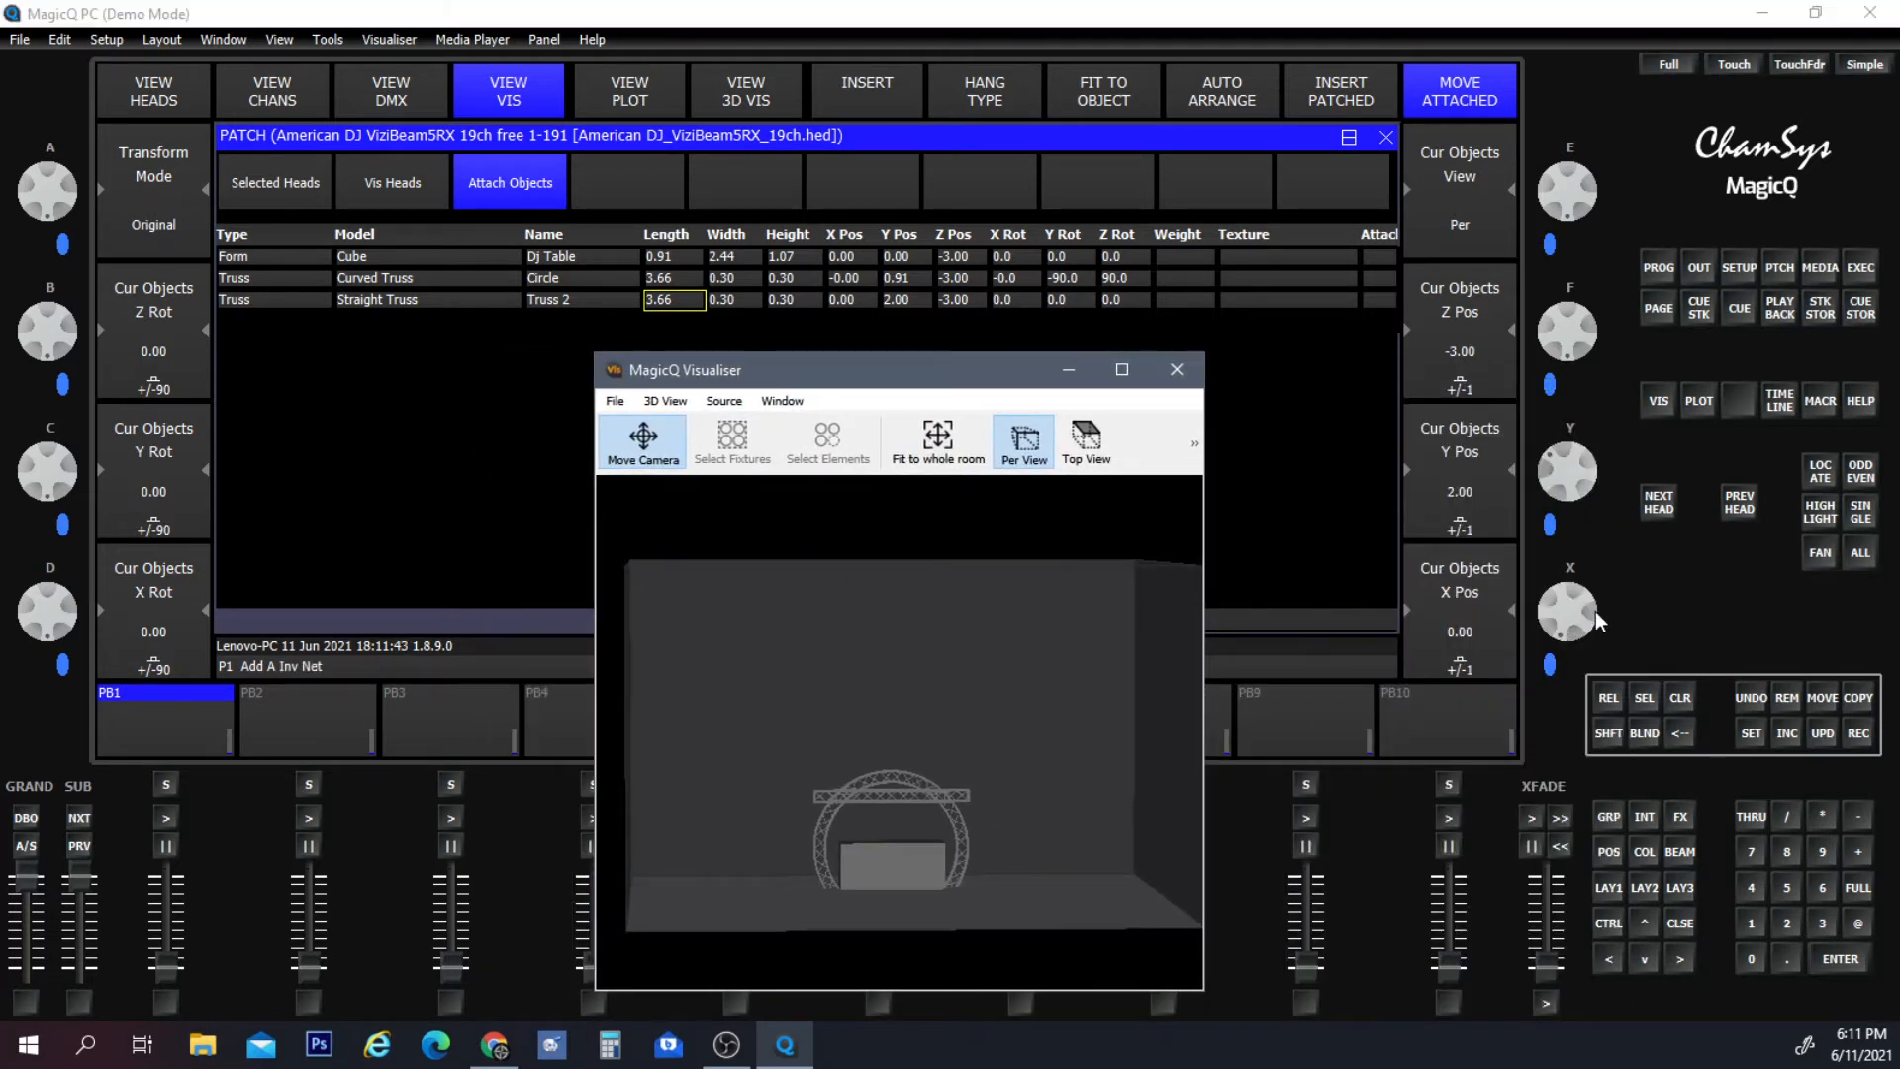
drag(1596, 610, 1590, 573)
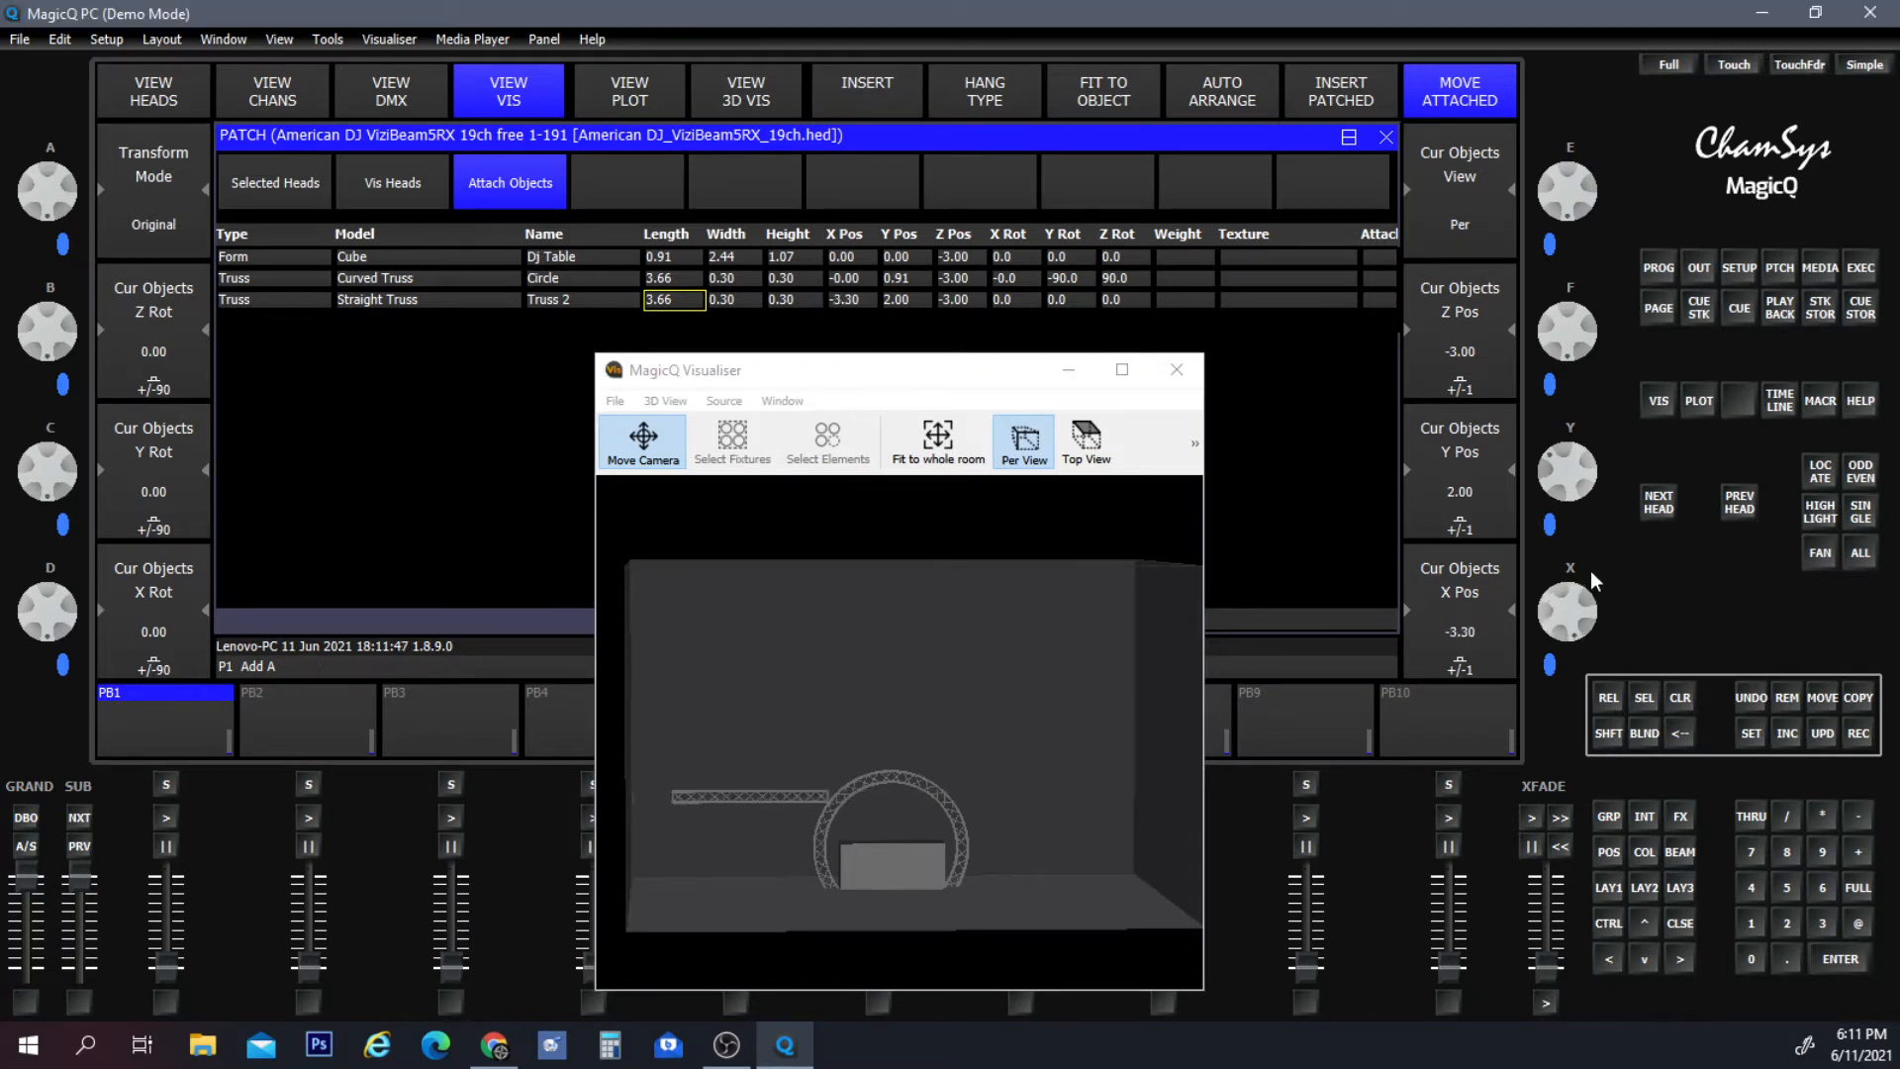
Set the straight truss's Z rotation to 60.
double_click(1119, 297)
click(844, 485)
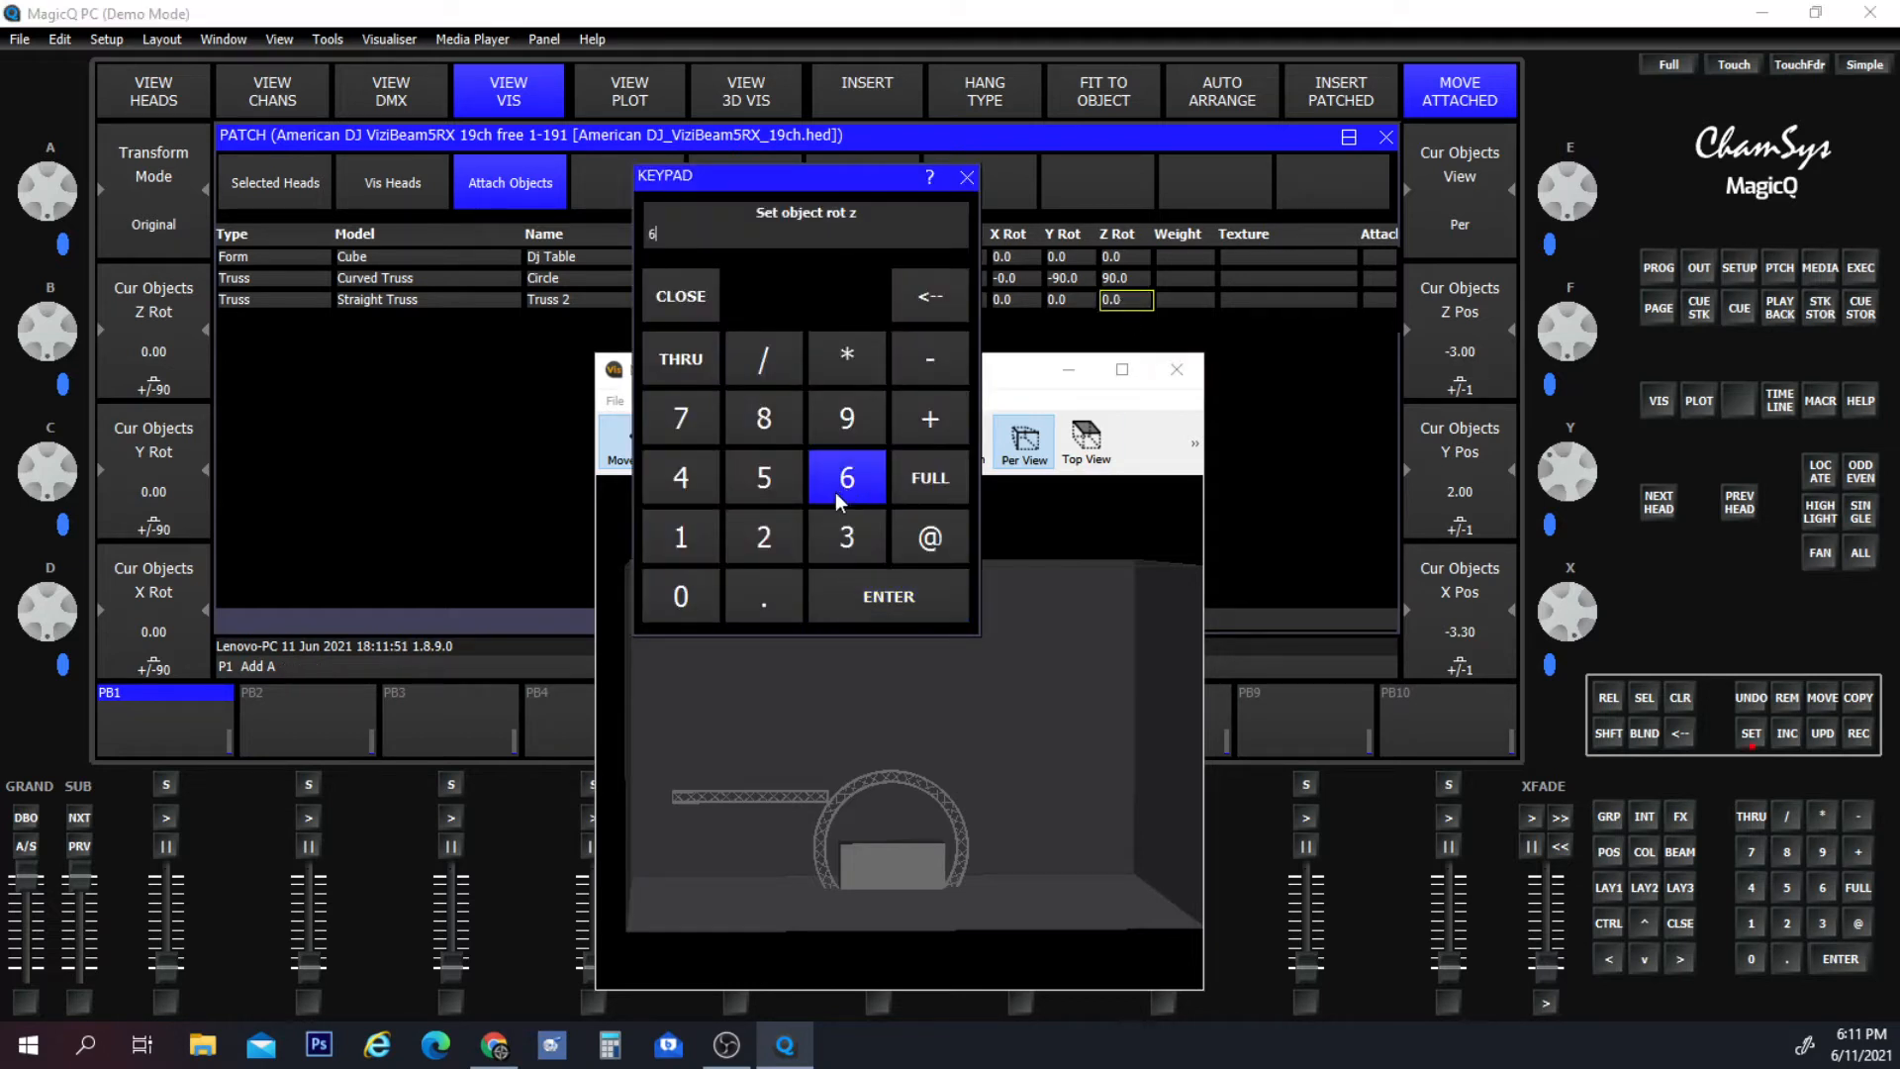
click(697, 604)
click(883, 597)
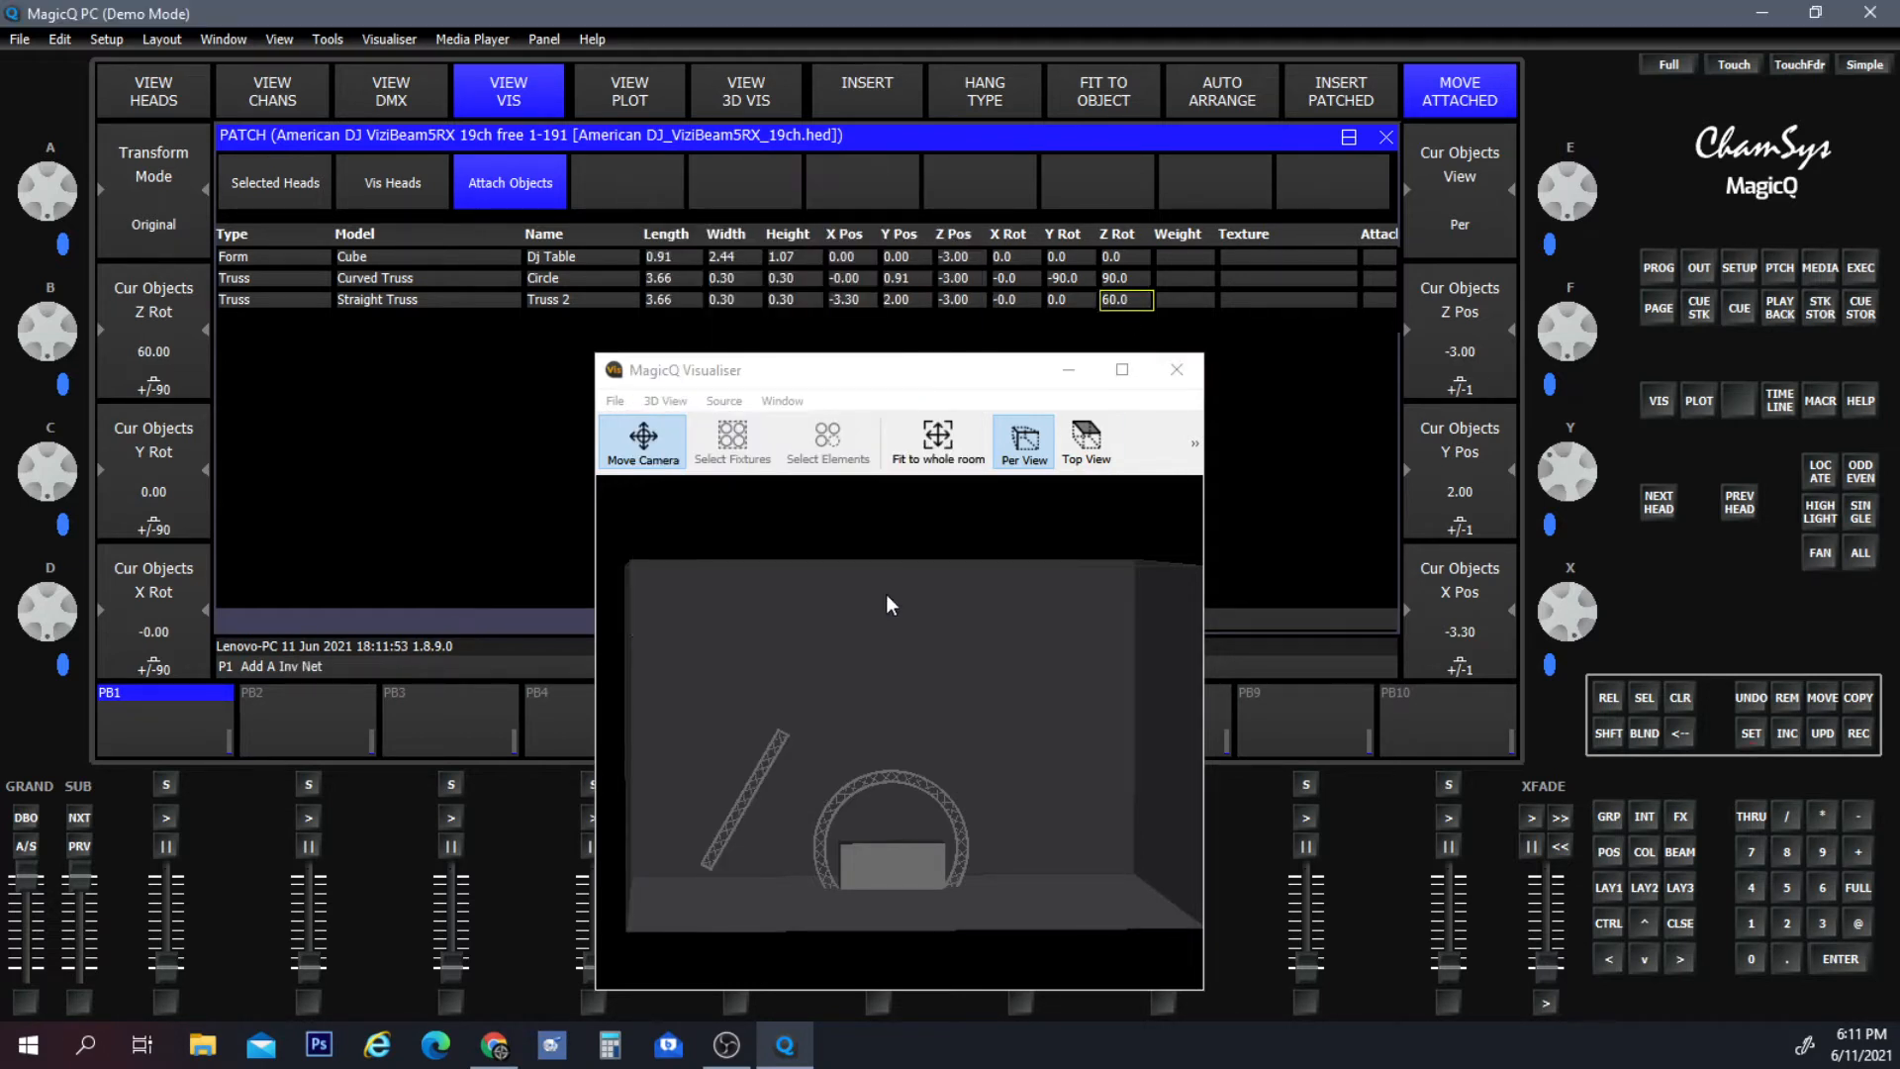
Set the straight truss's Z rotation to -60 so it leans the opposite way.
double_click(1128, 299)
click(929, 362)
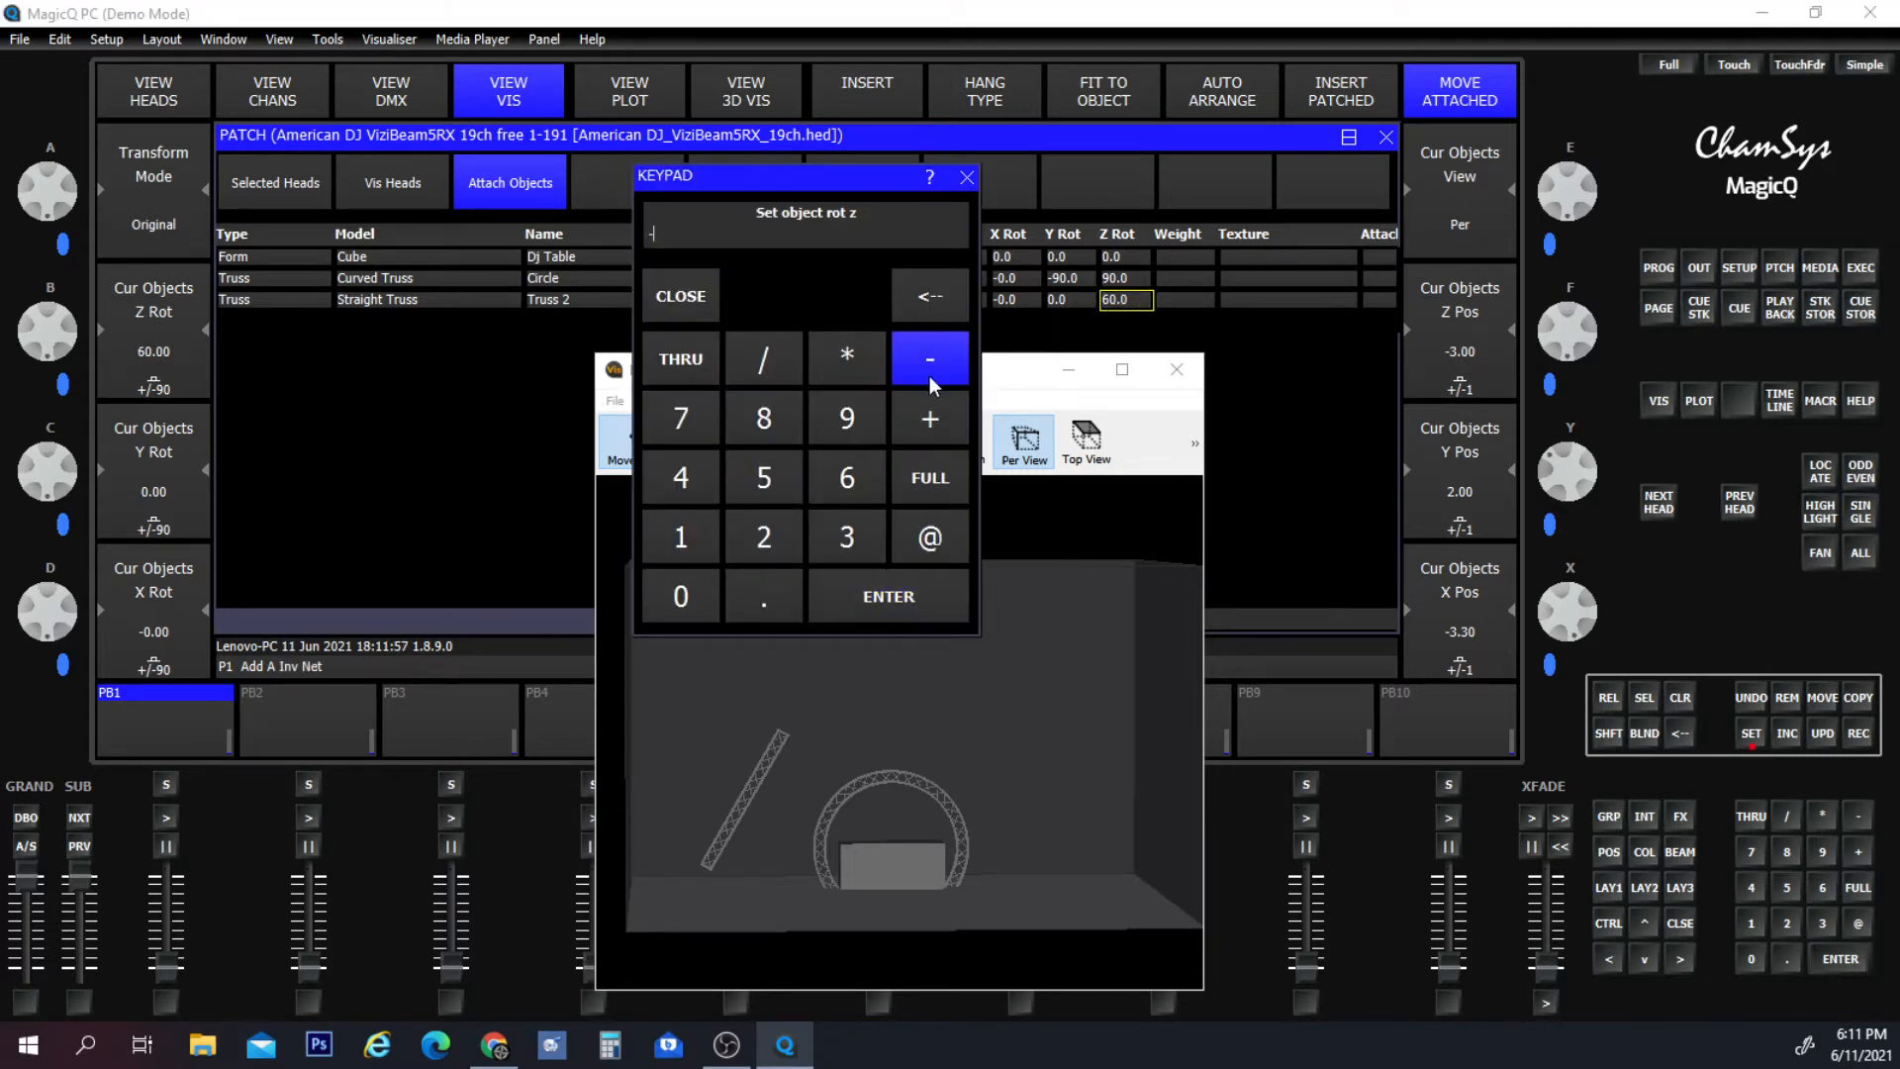
click(844, 483)
click(693, 601)
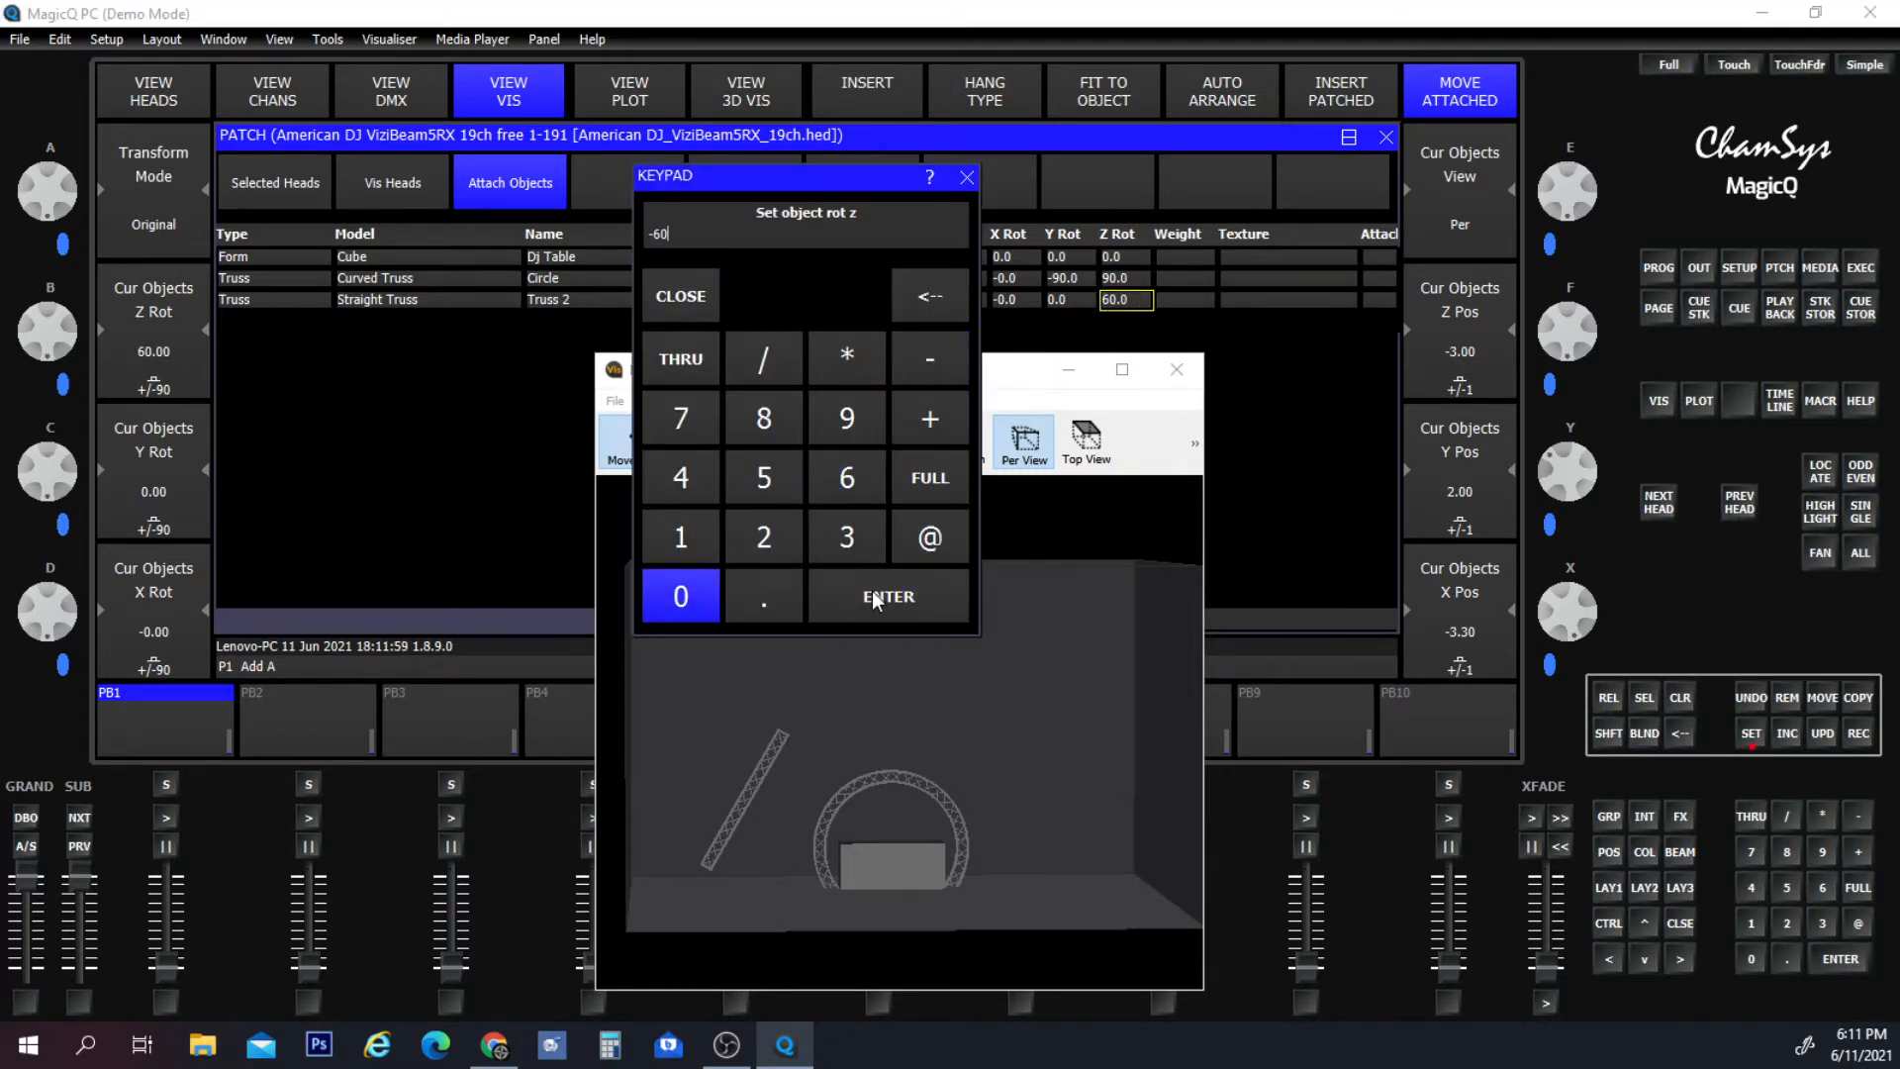
click(871, 594)
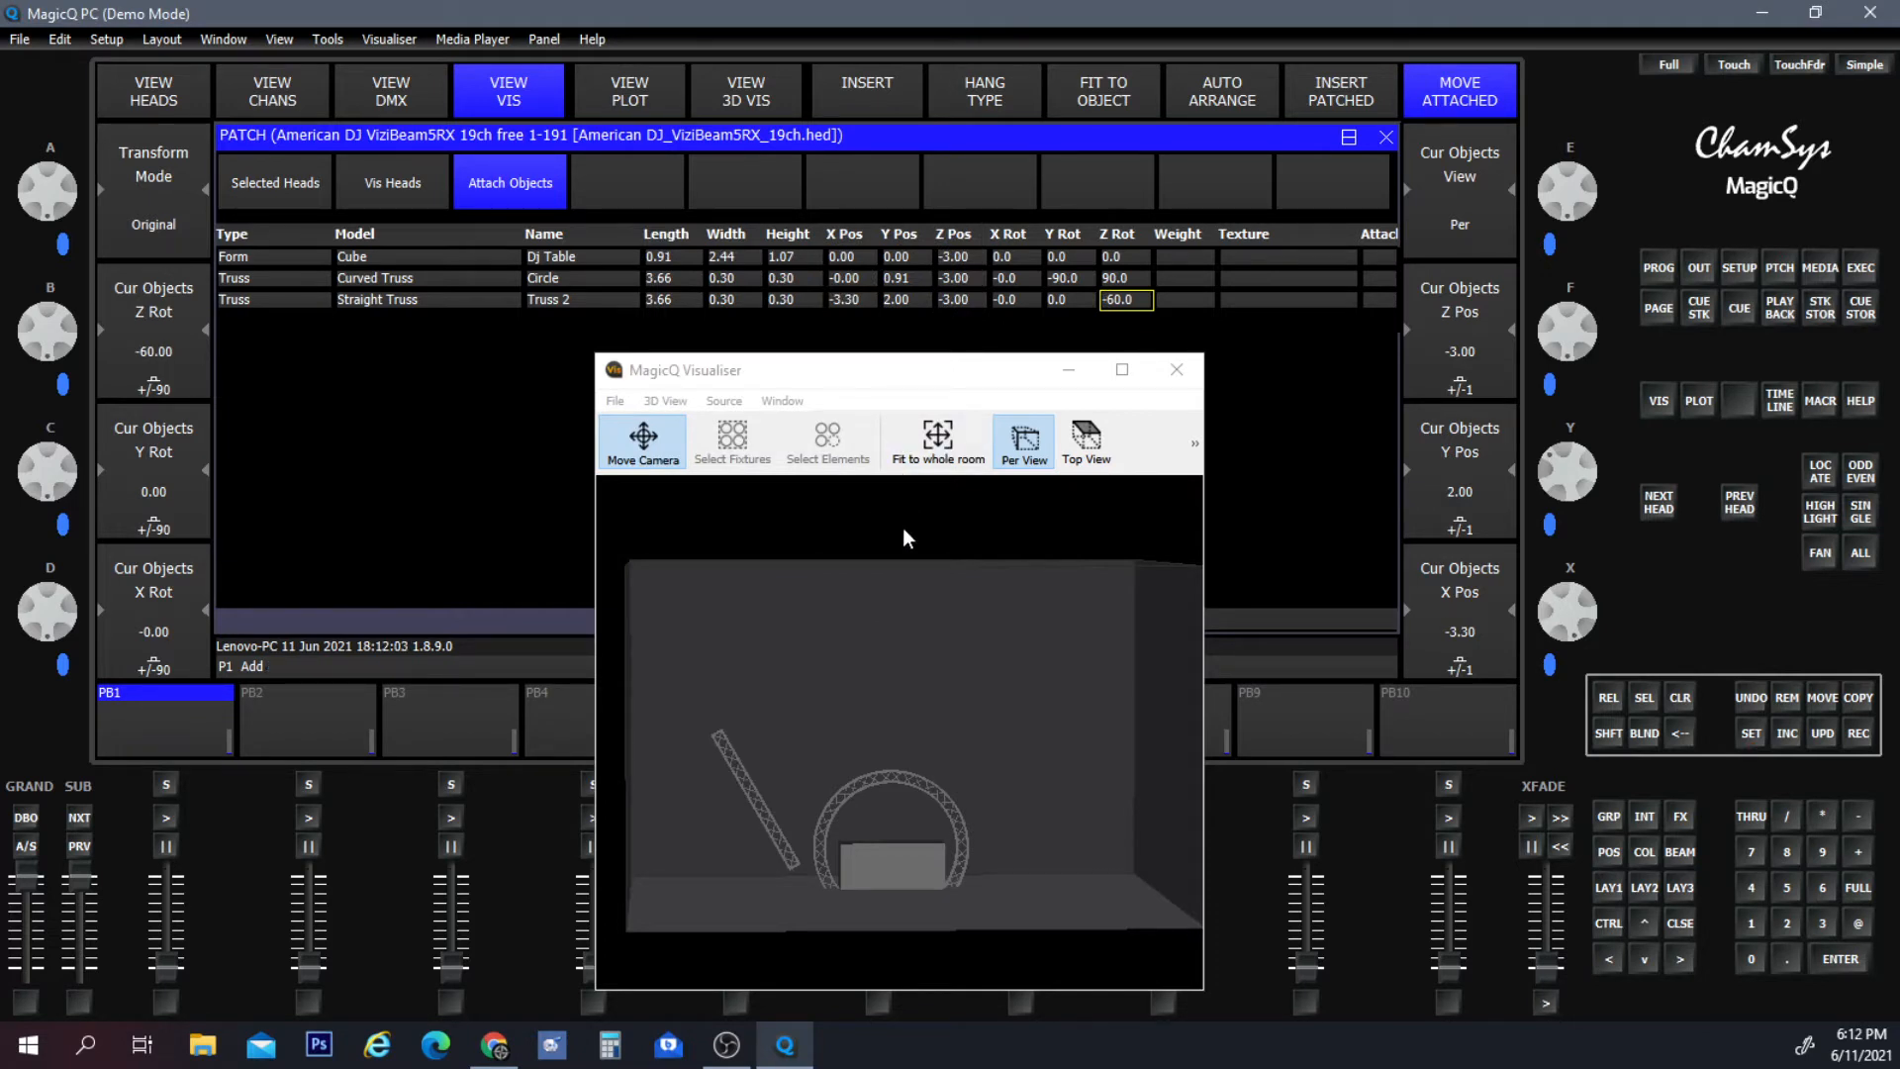
Shorten the straight truss by setting its length to 10' (3.05 m).
click(669, 297)
click(669, 297)
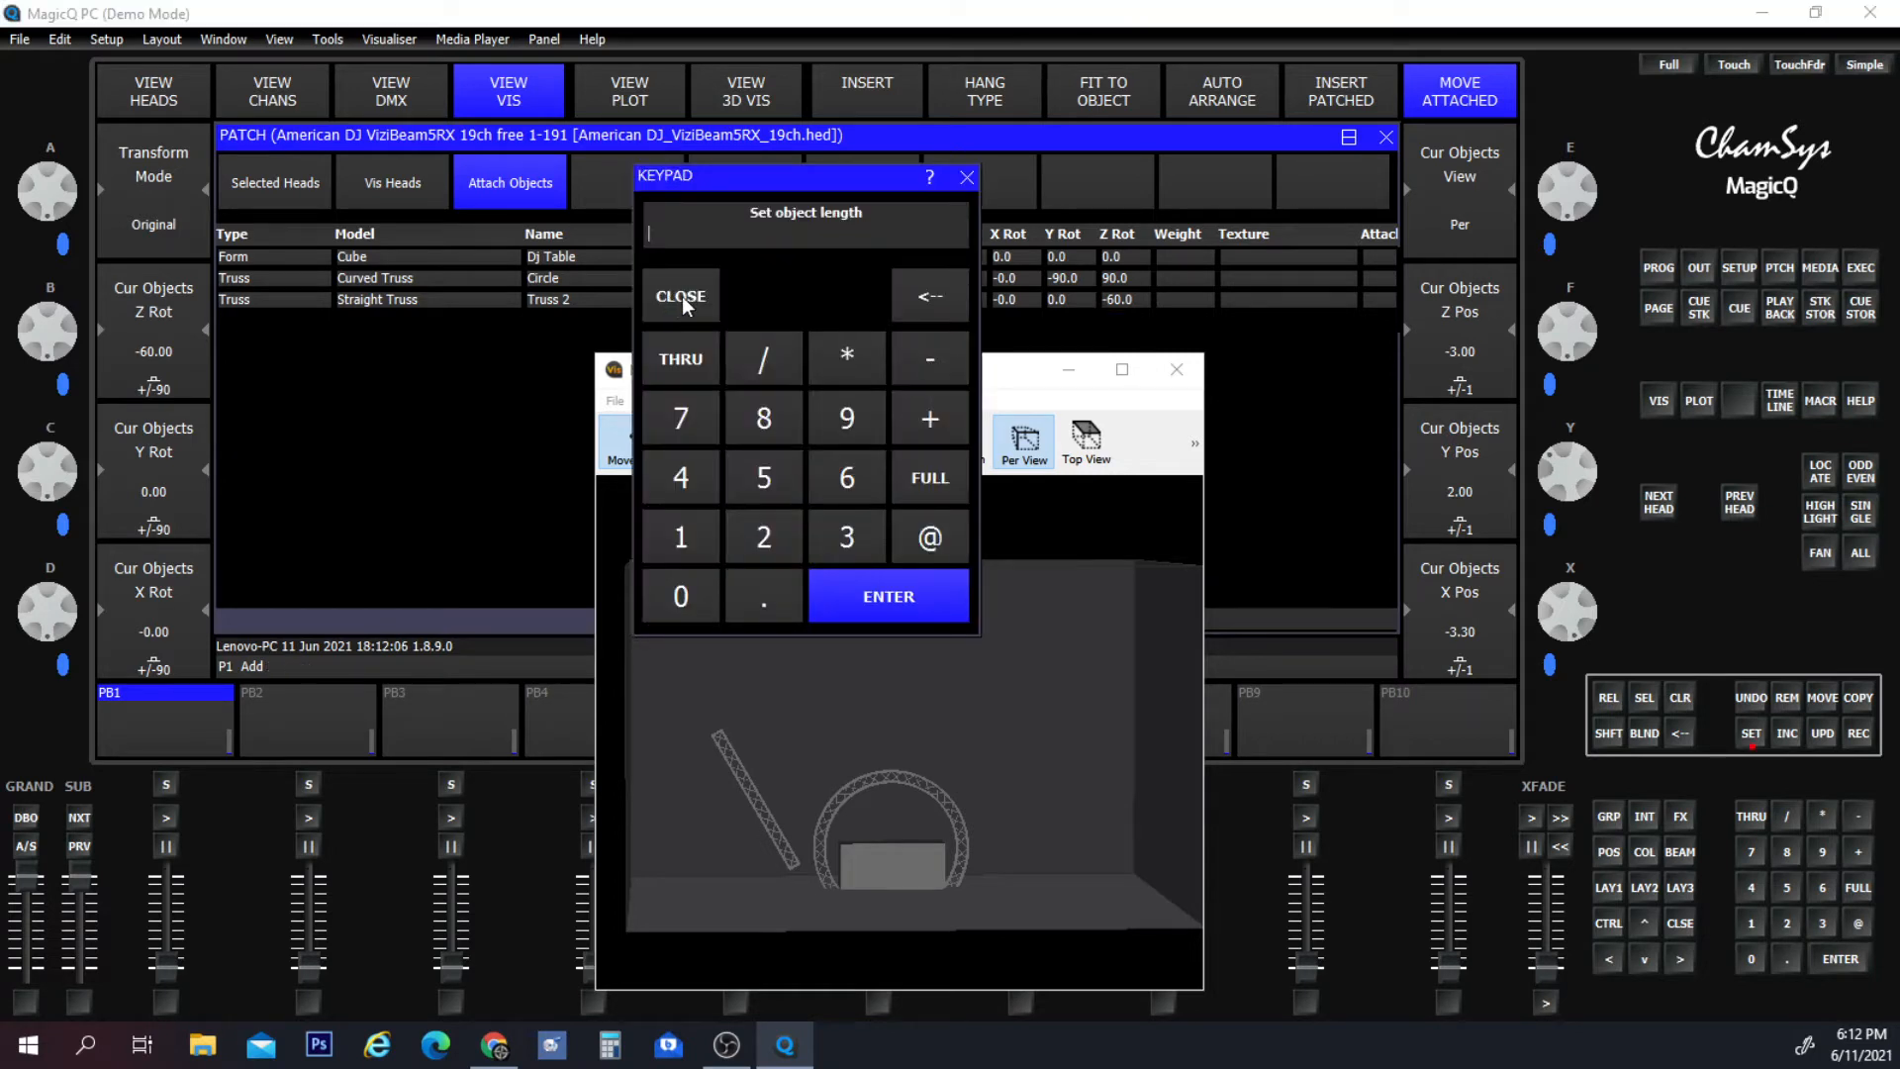
click(677, 537)
click(673, 589)
text(-4)
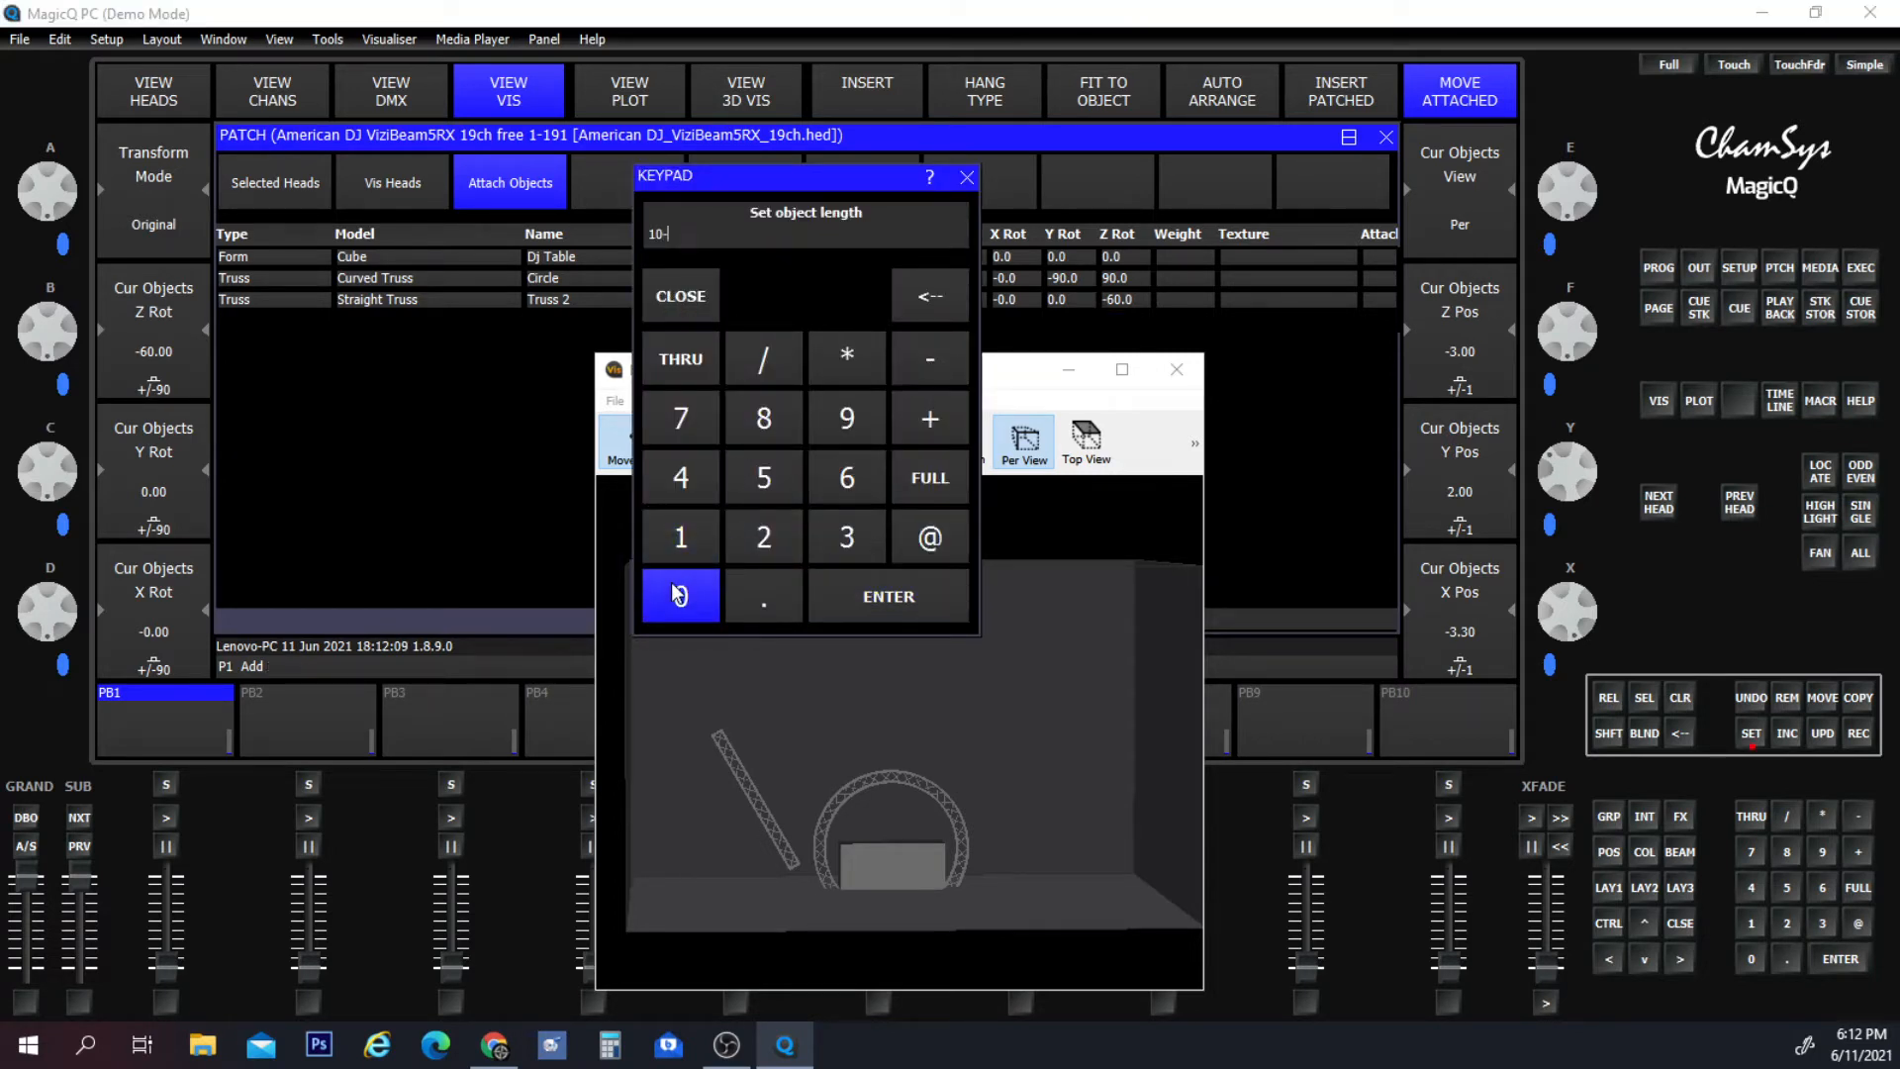
key(BackSpace)
key(BackSpace)
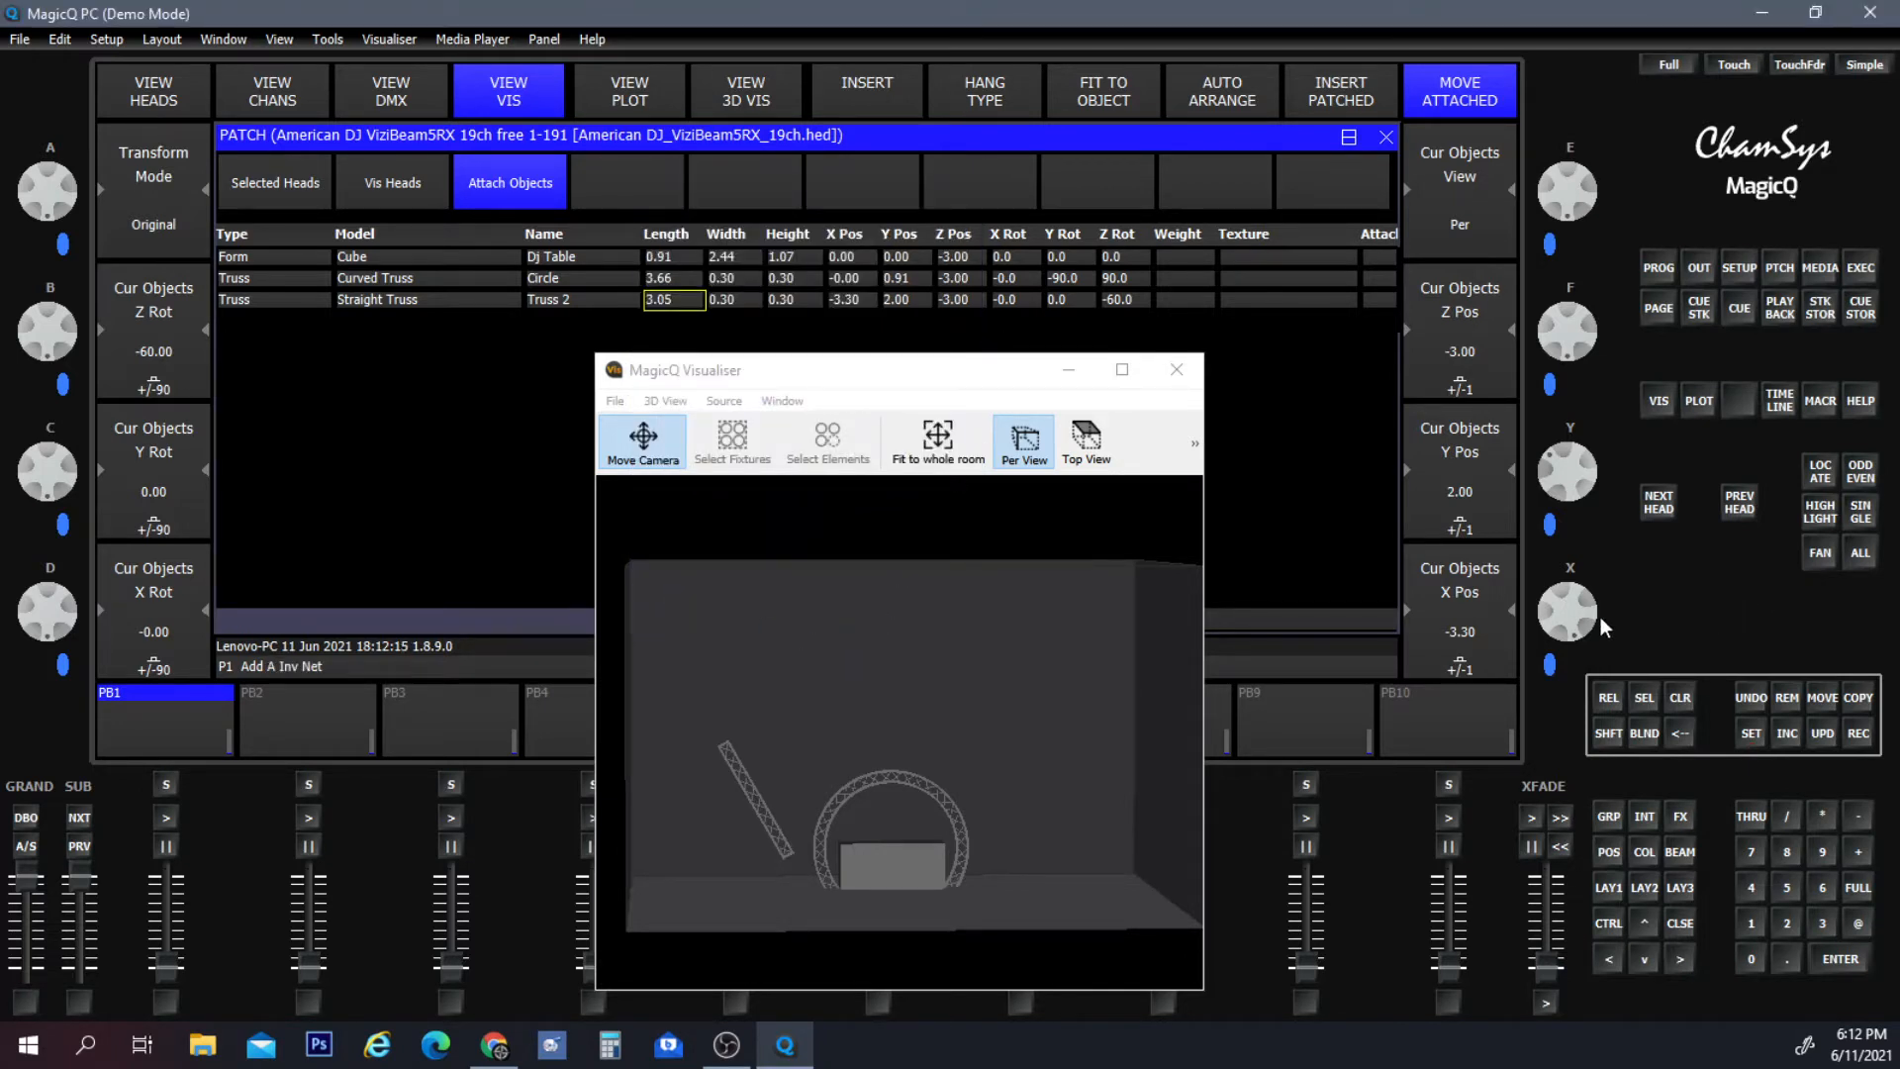
Move the tilted straight truss to X position -2.10 and Y position 3.20, against the circular truss.
scroll(1584, 614, up, 6)
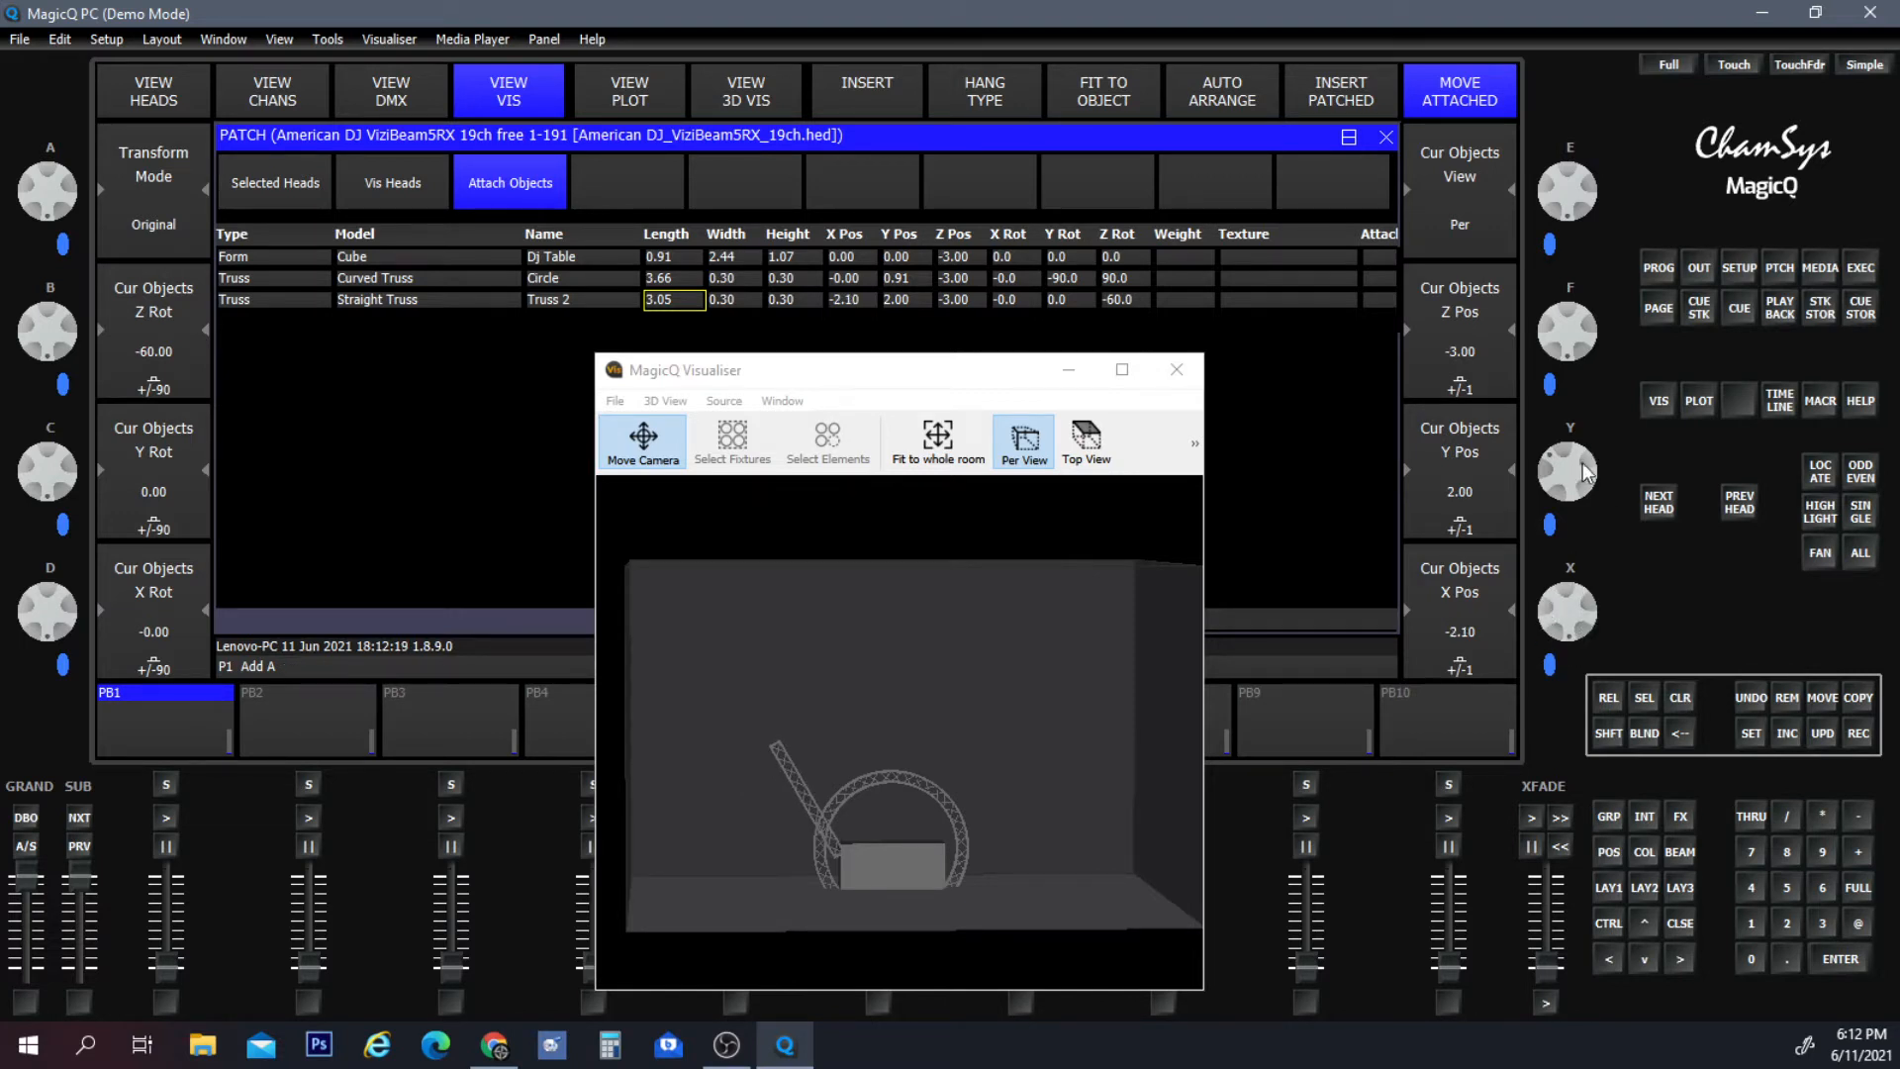
scroll(1591, 475, up, 10)
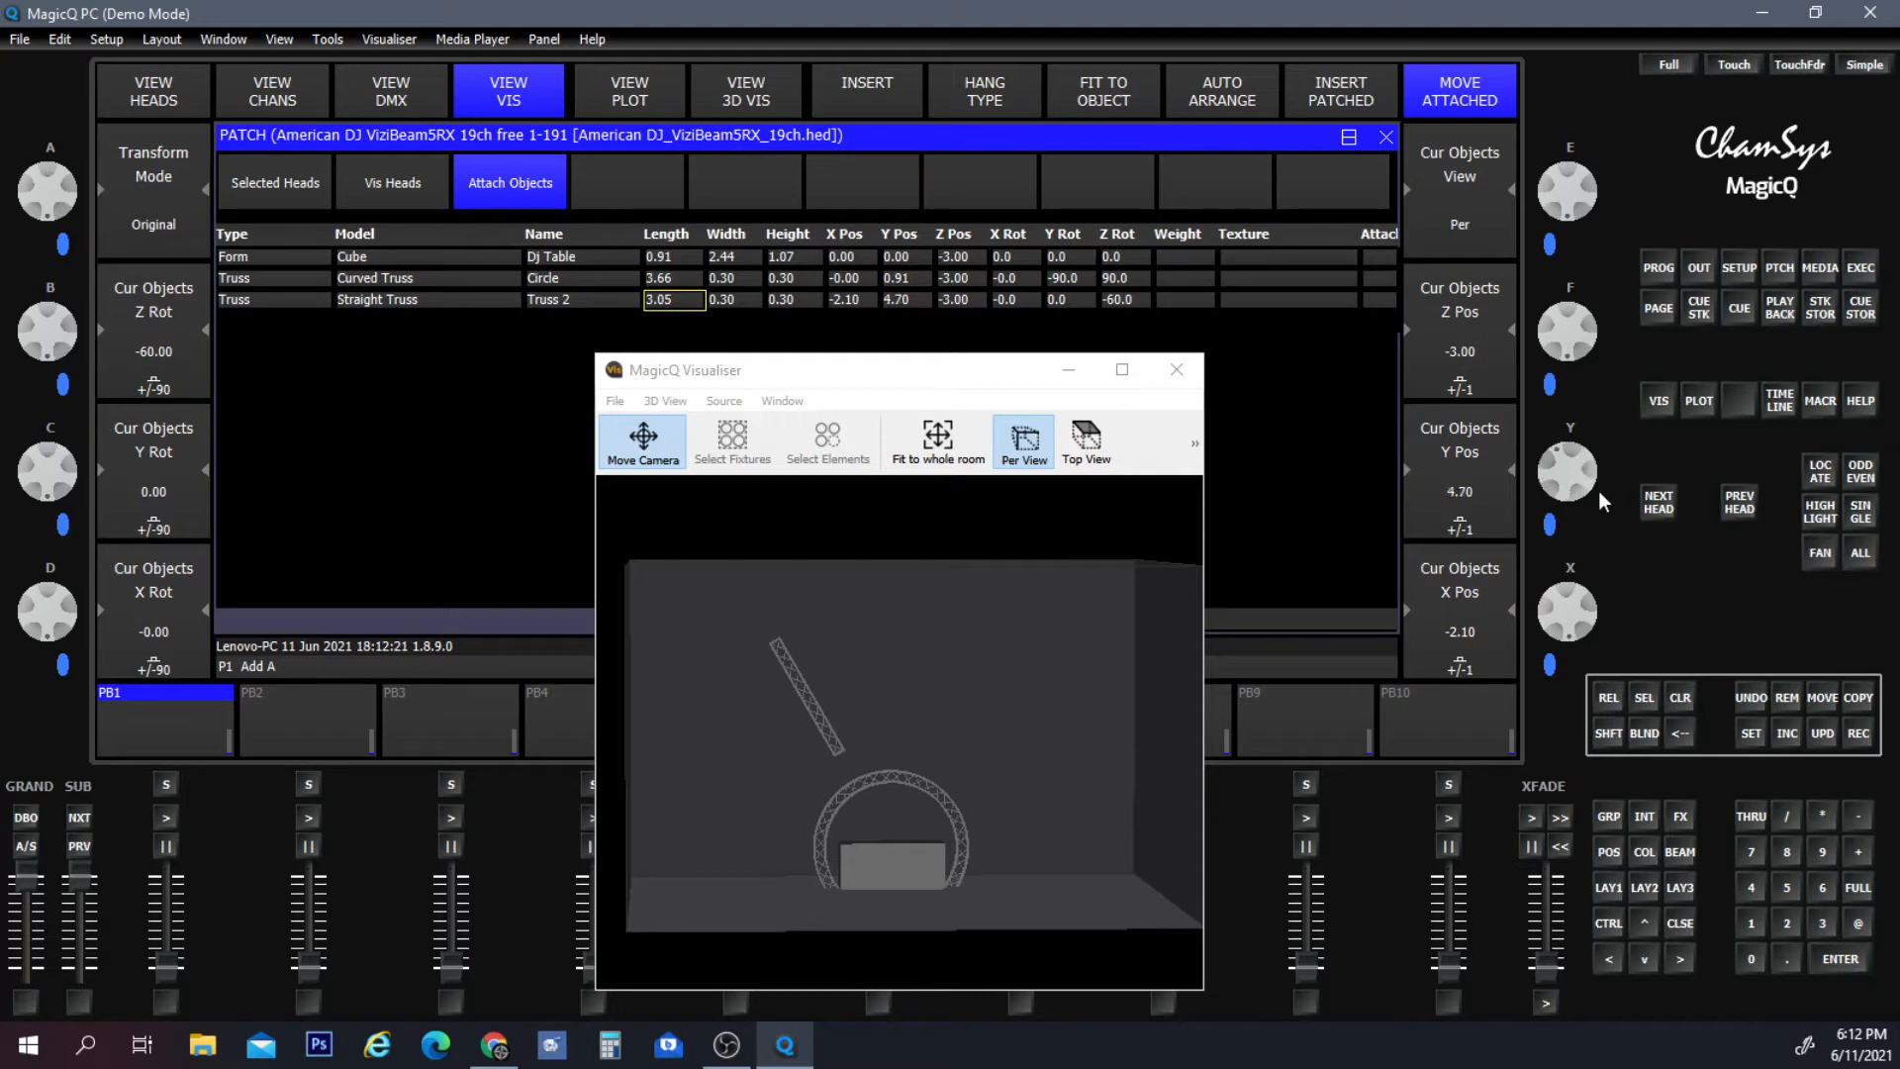
scroll(1599, 491, down, 7)
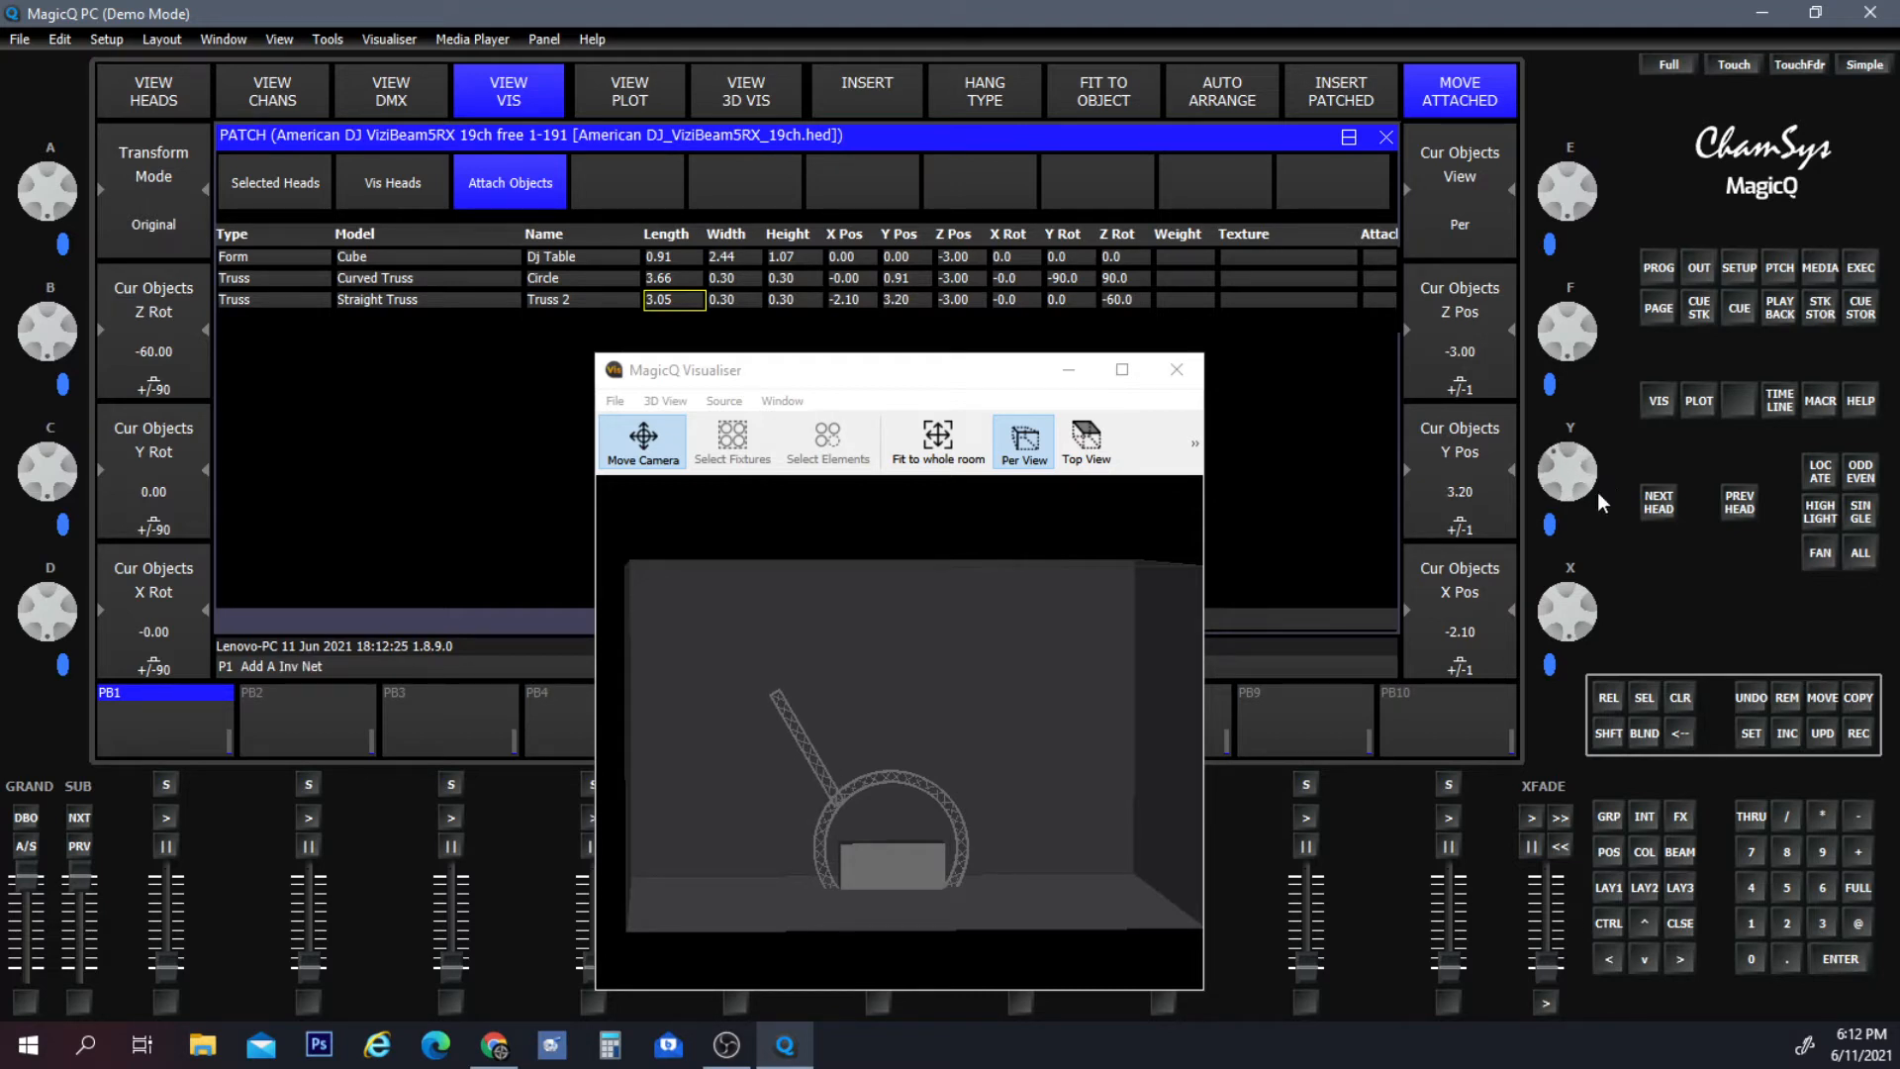
Rename the tilted straight truss as "Truss V Left".
drag(975, 384, 1042, 414)
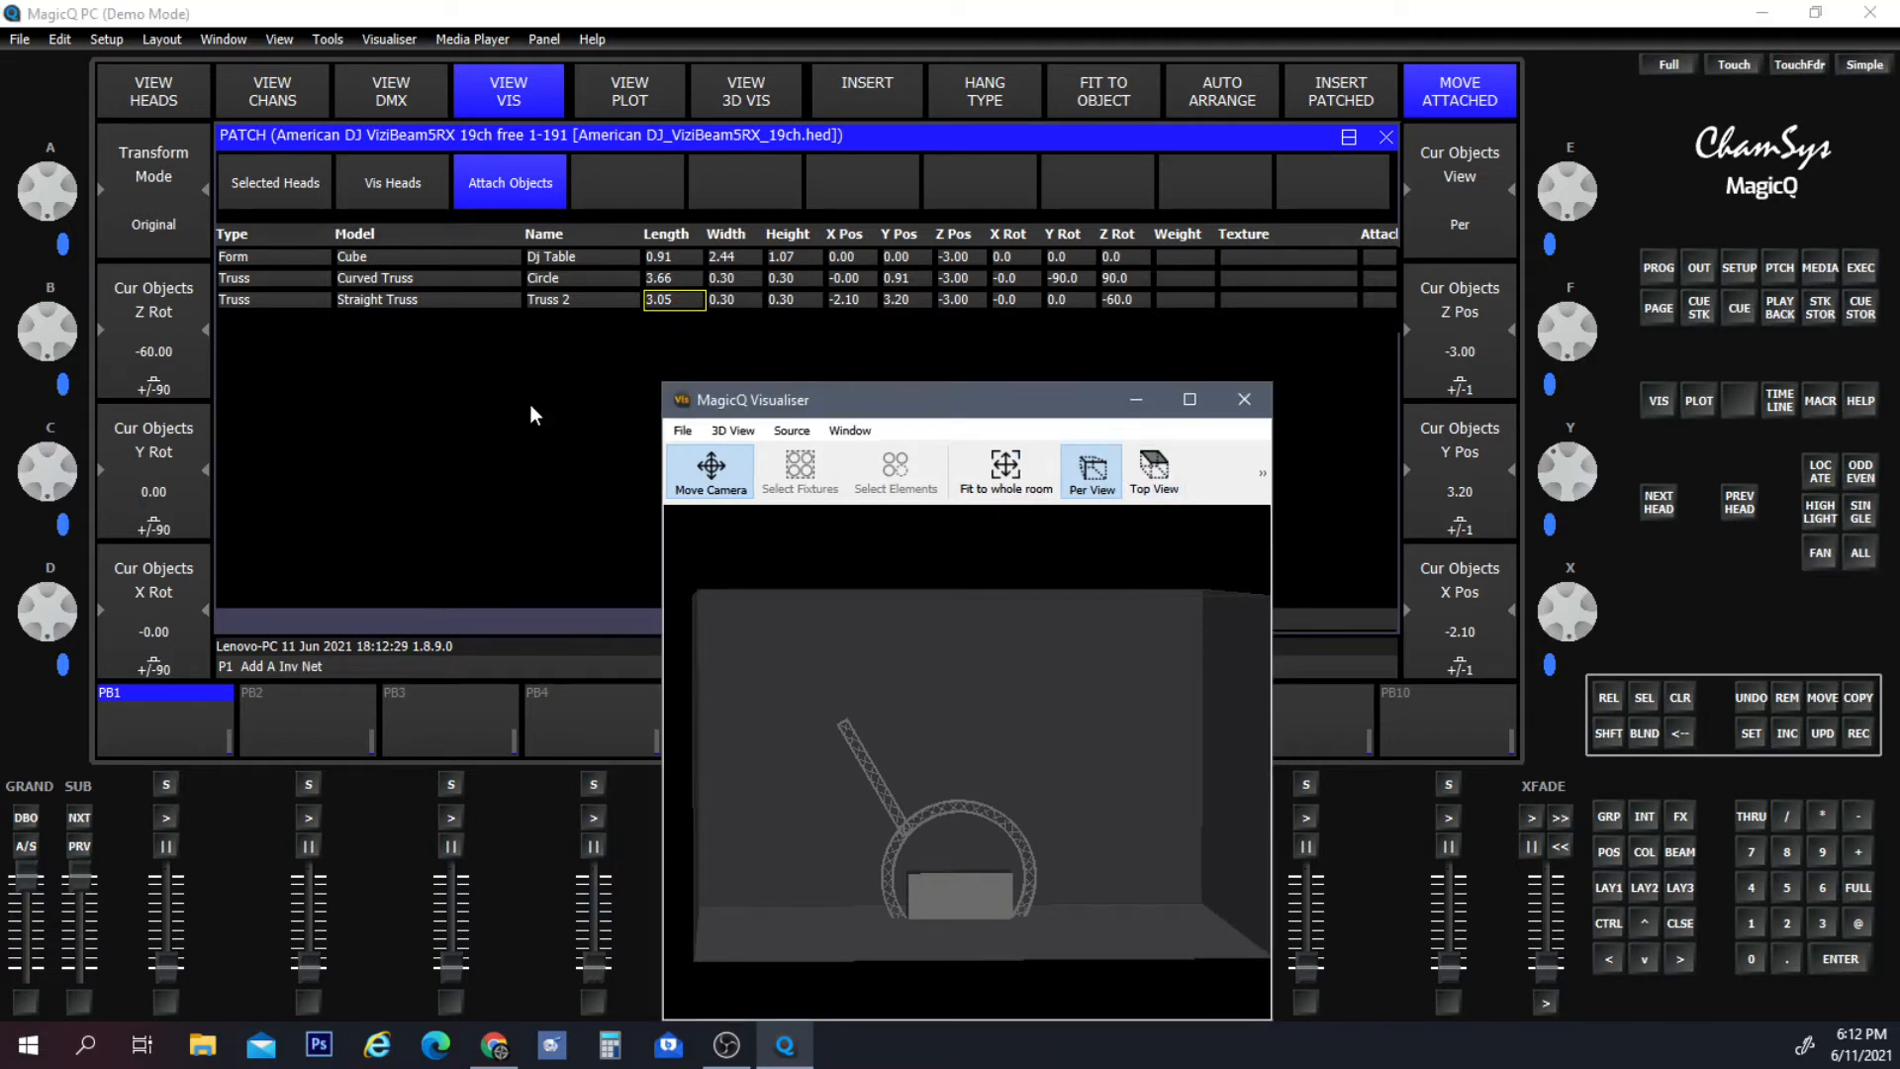
click(564, 296)
click(564, 296)
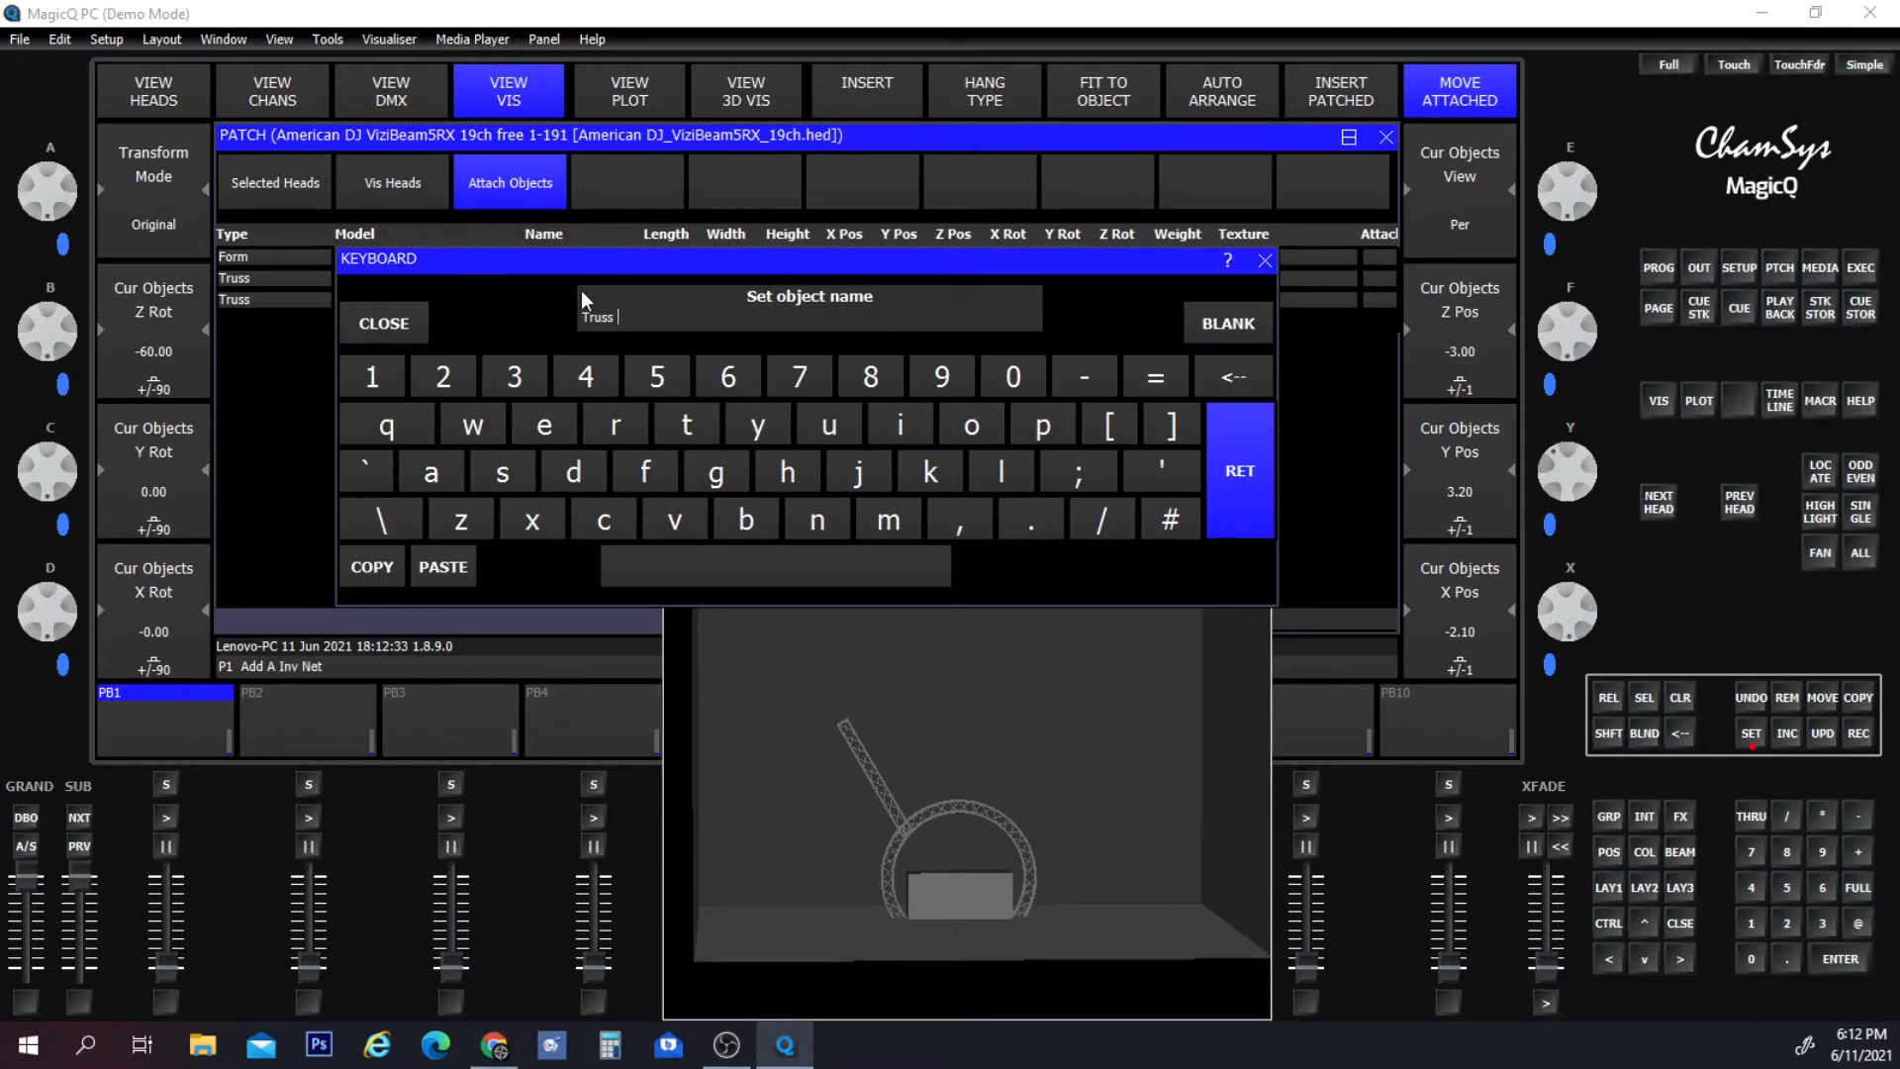
key(BackSpace)
text(L)
key(BackSpace)
text(2)
key(Return)
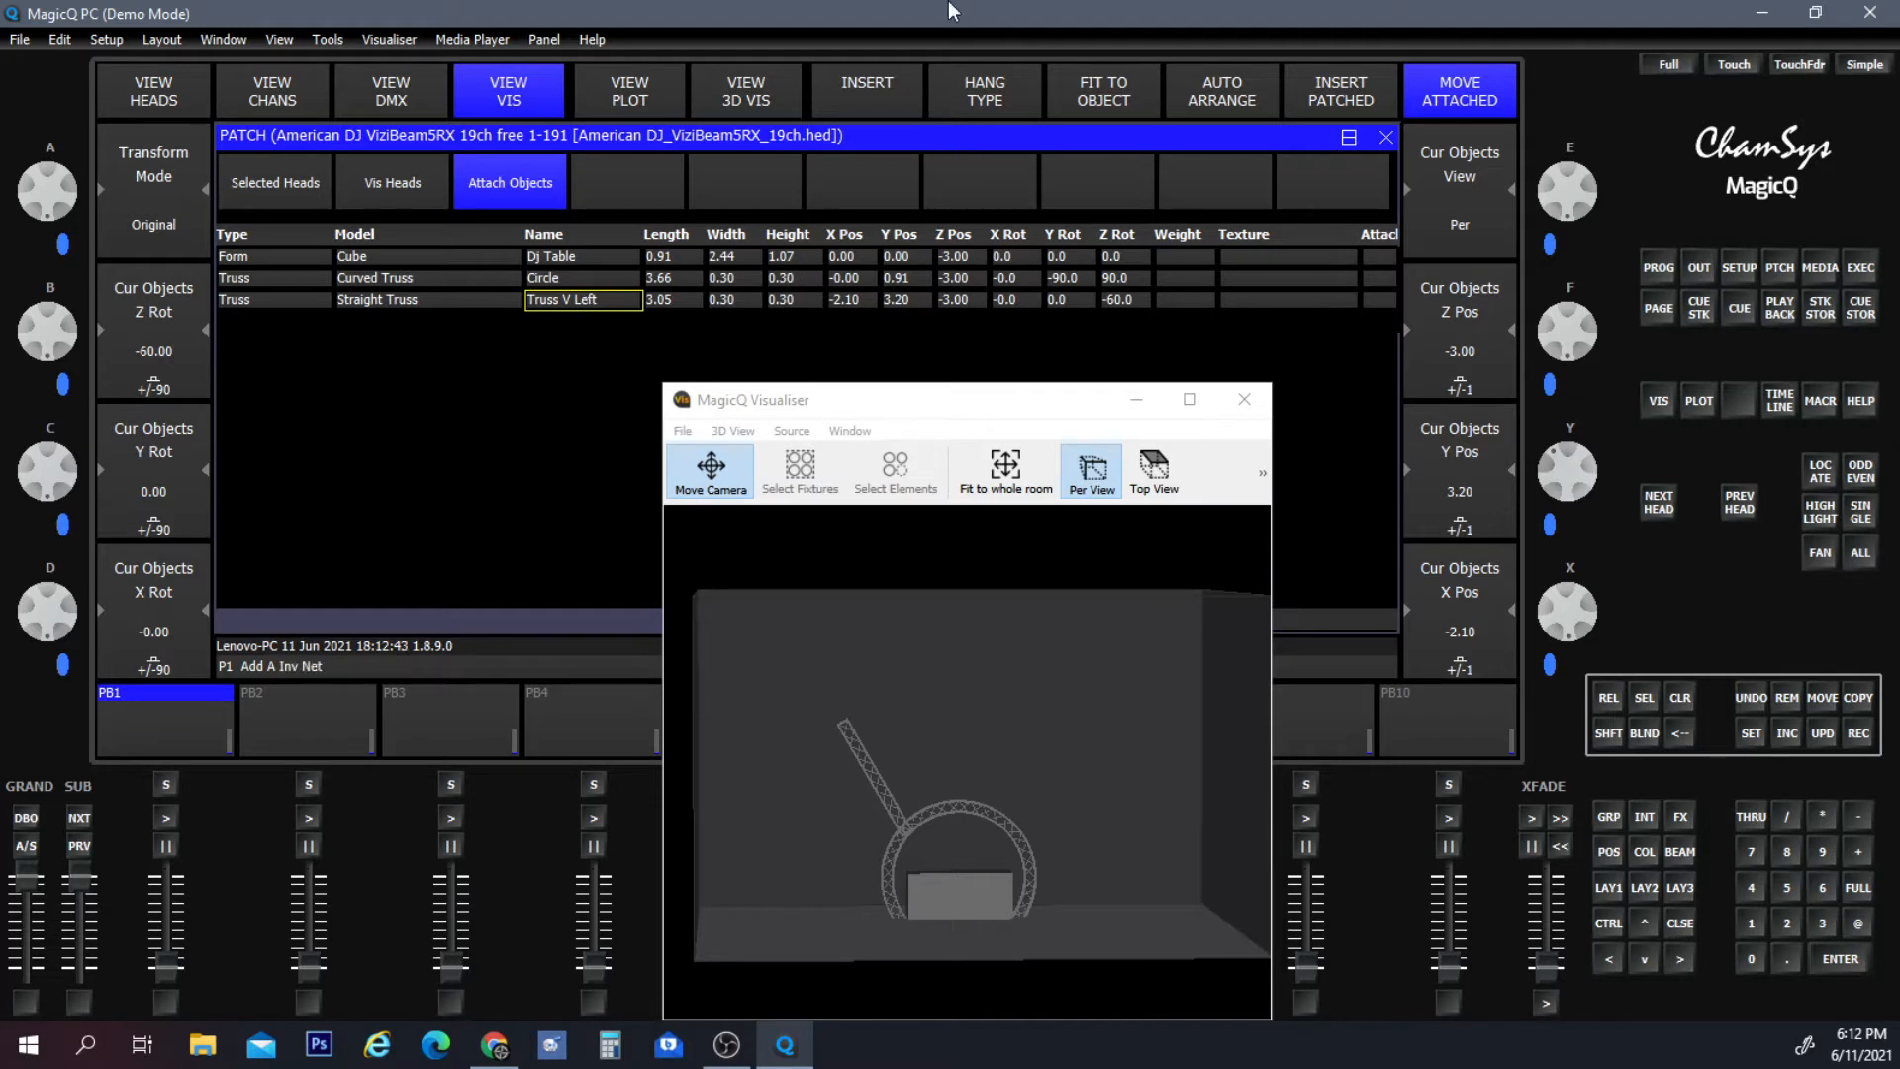
Insert another straight truss object and name it "Truss V Right".
click(867, 91)
click(520, 257)
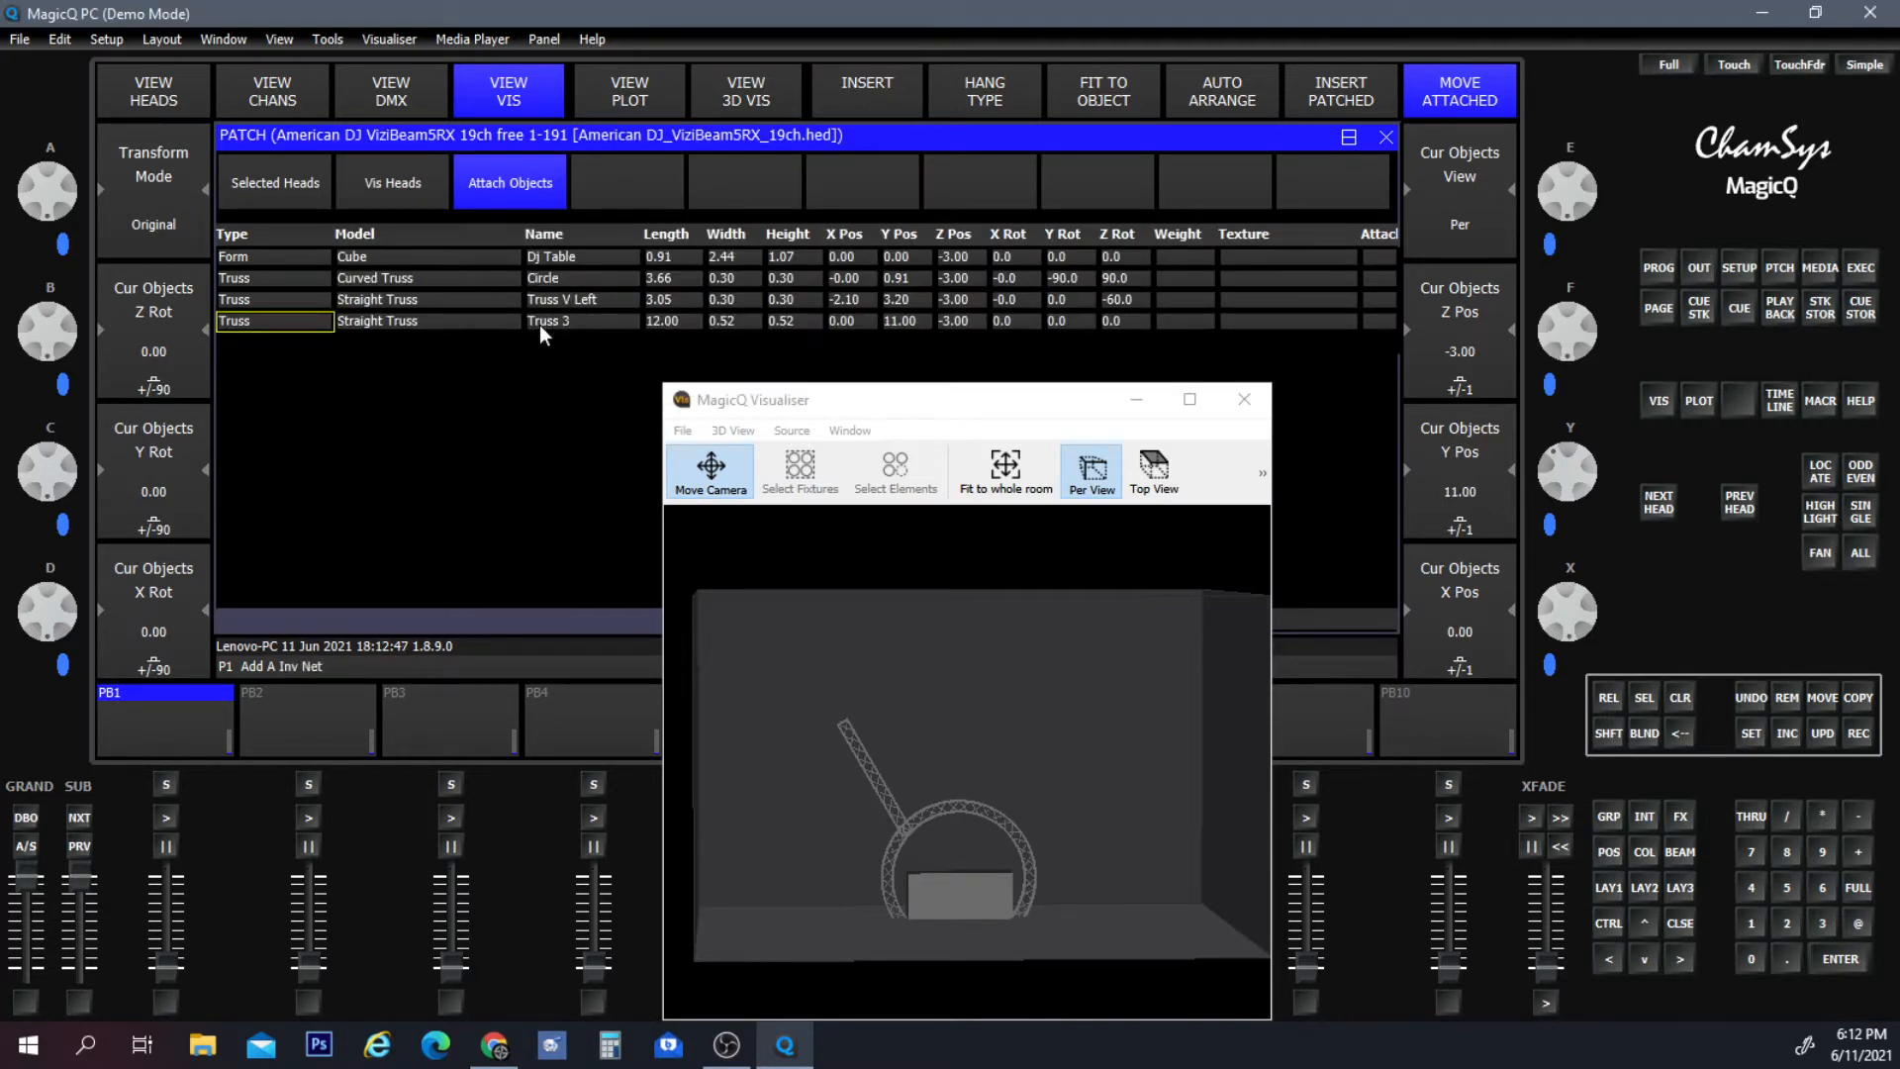
double_click(538, 325)
key(BackSpace)
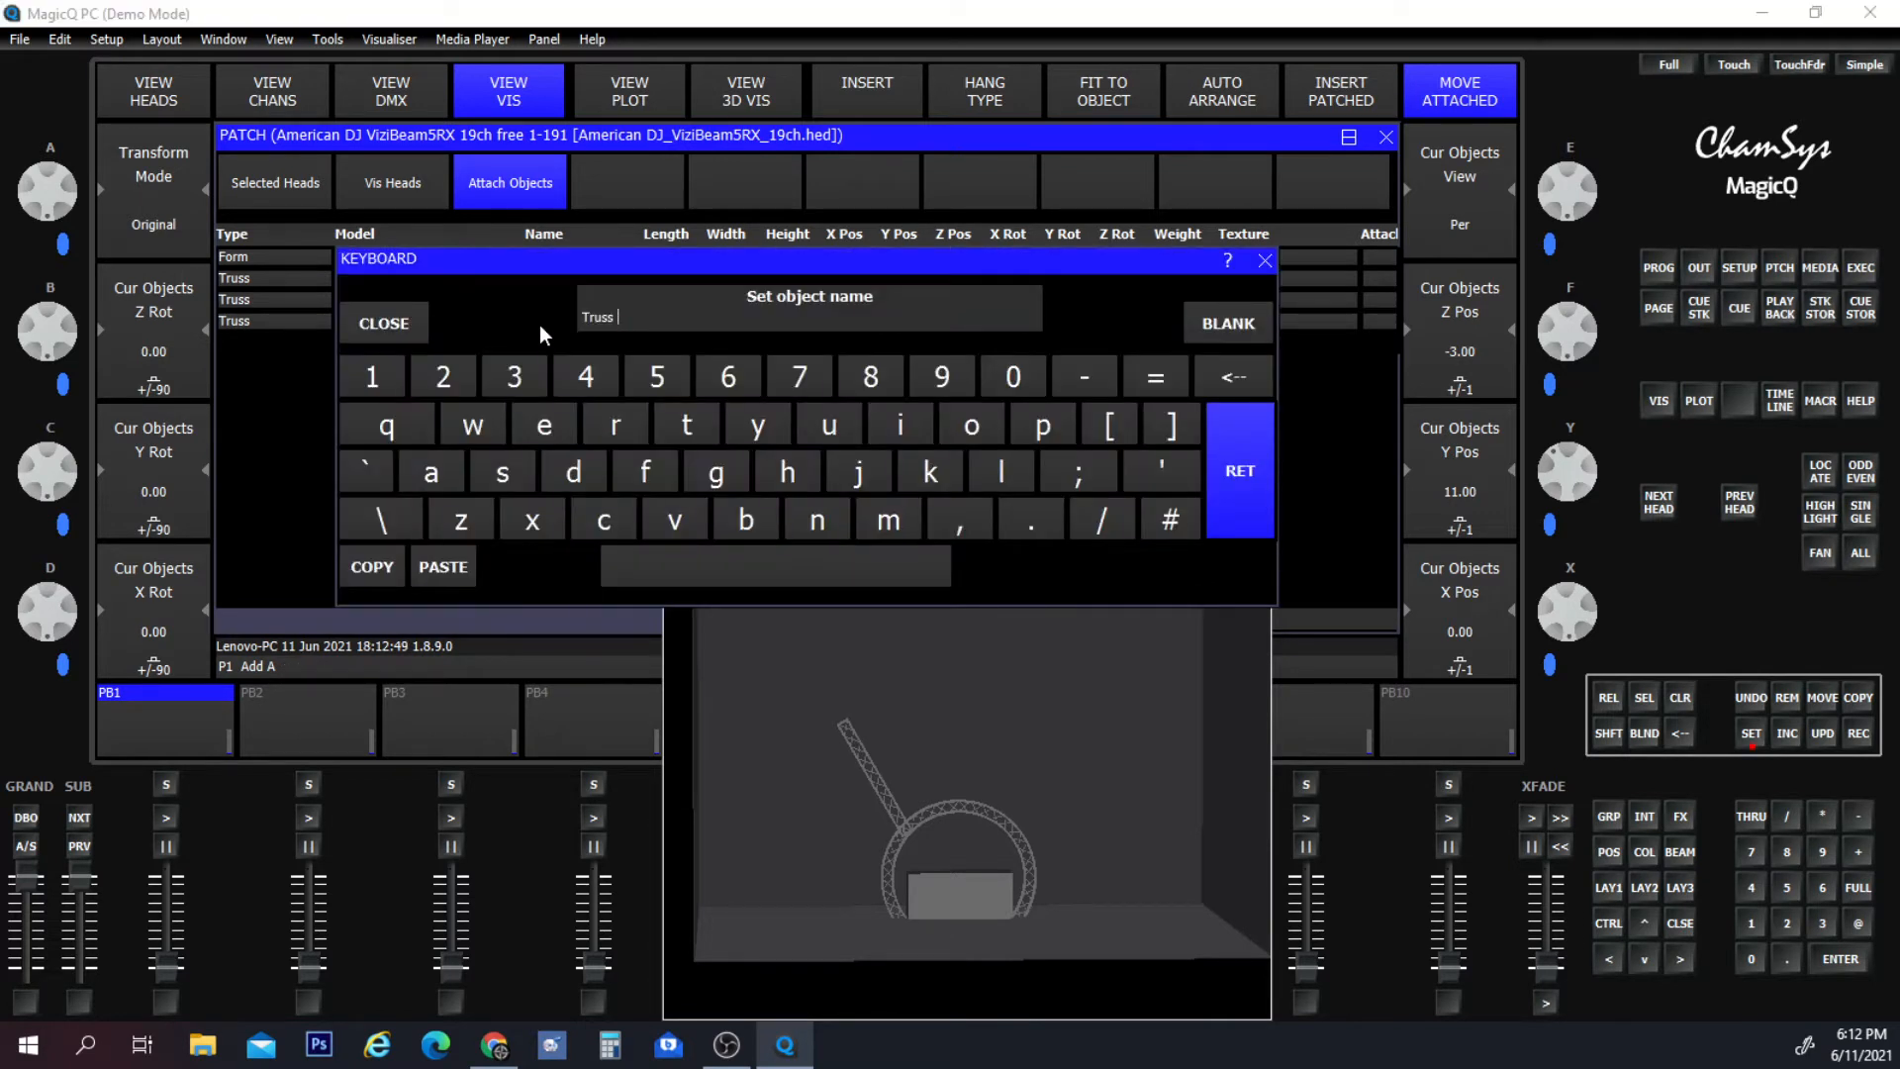
text(V Right)
key(Return)
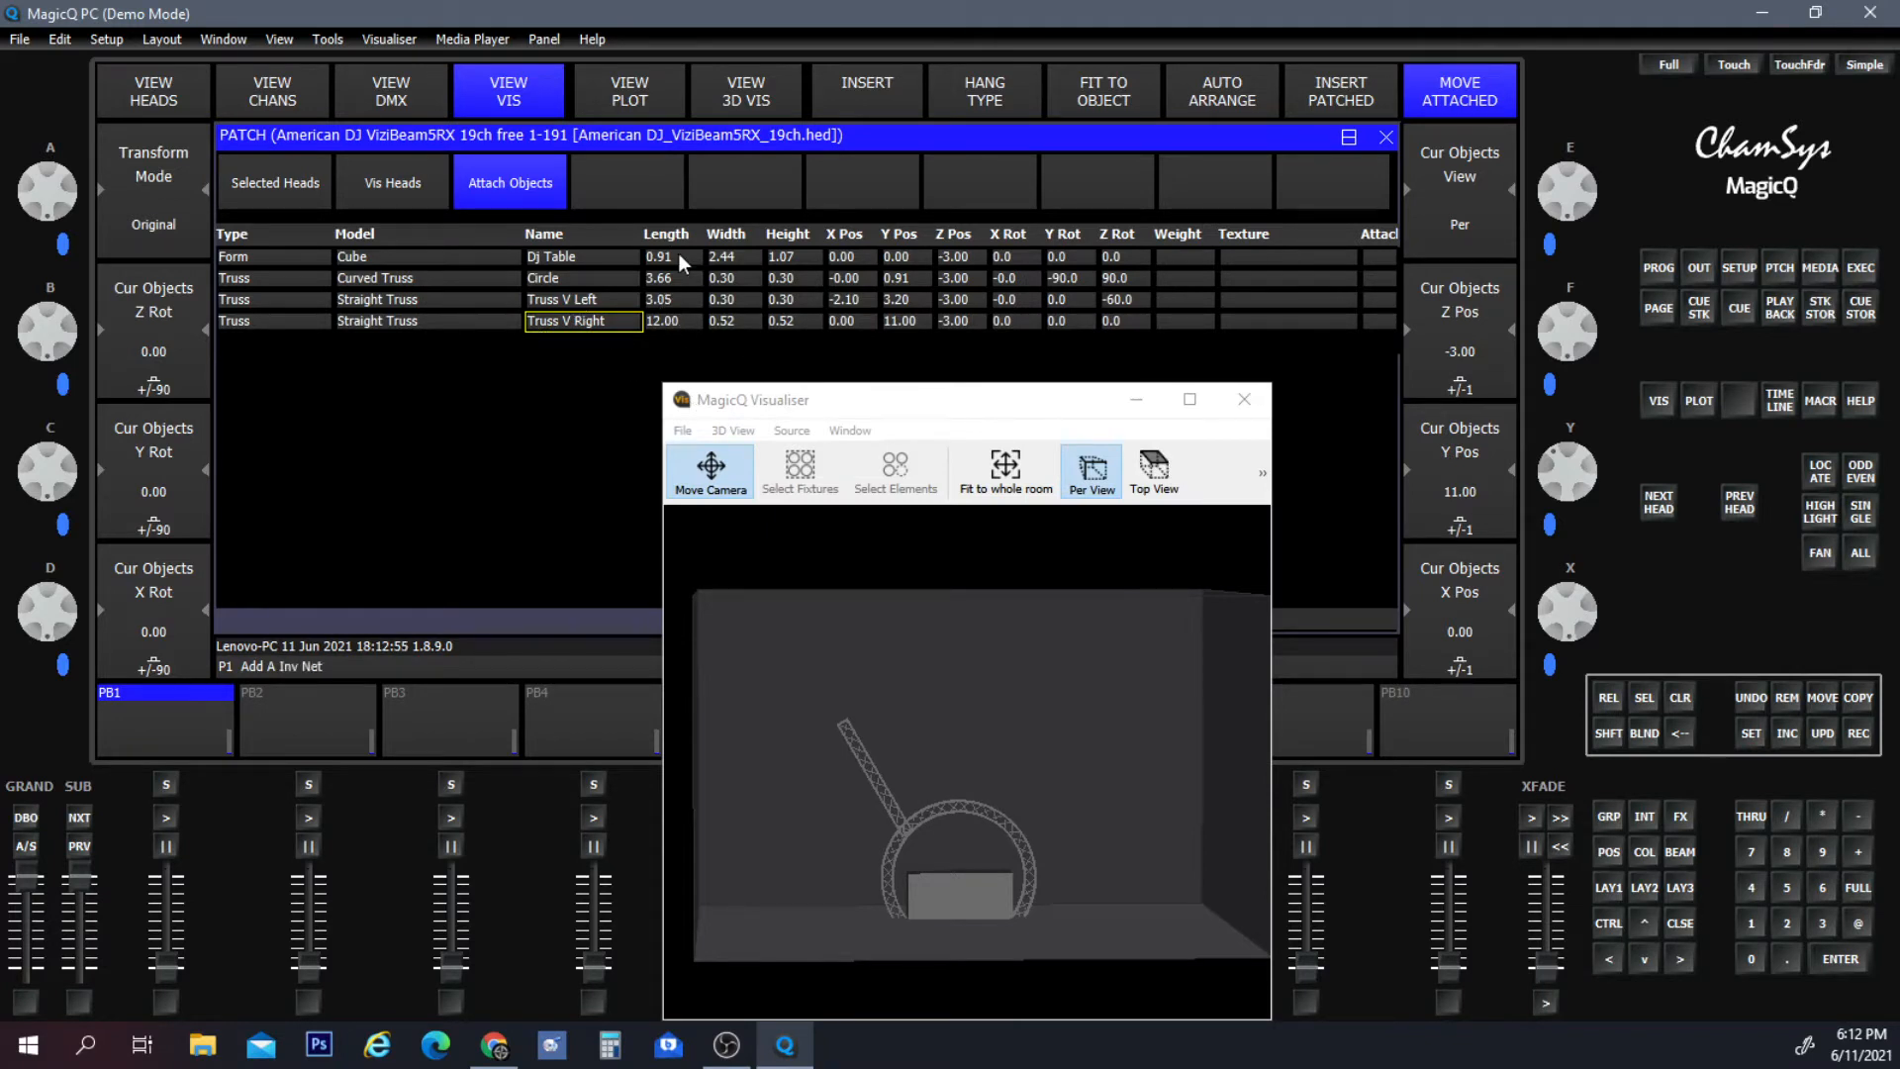
Set the length of Truss V Right to 3.05.
double_click(673, 319)
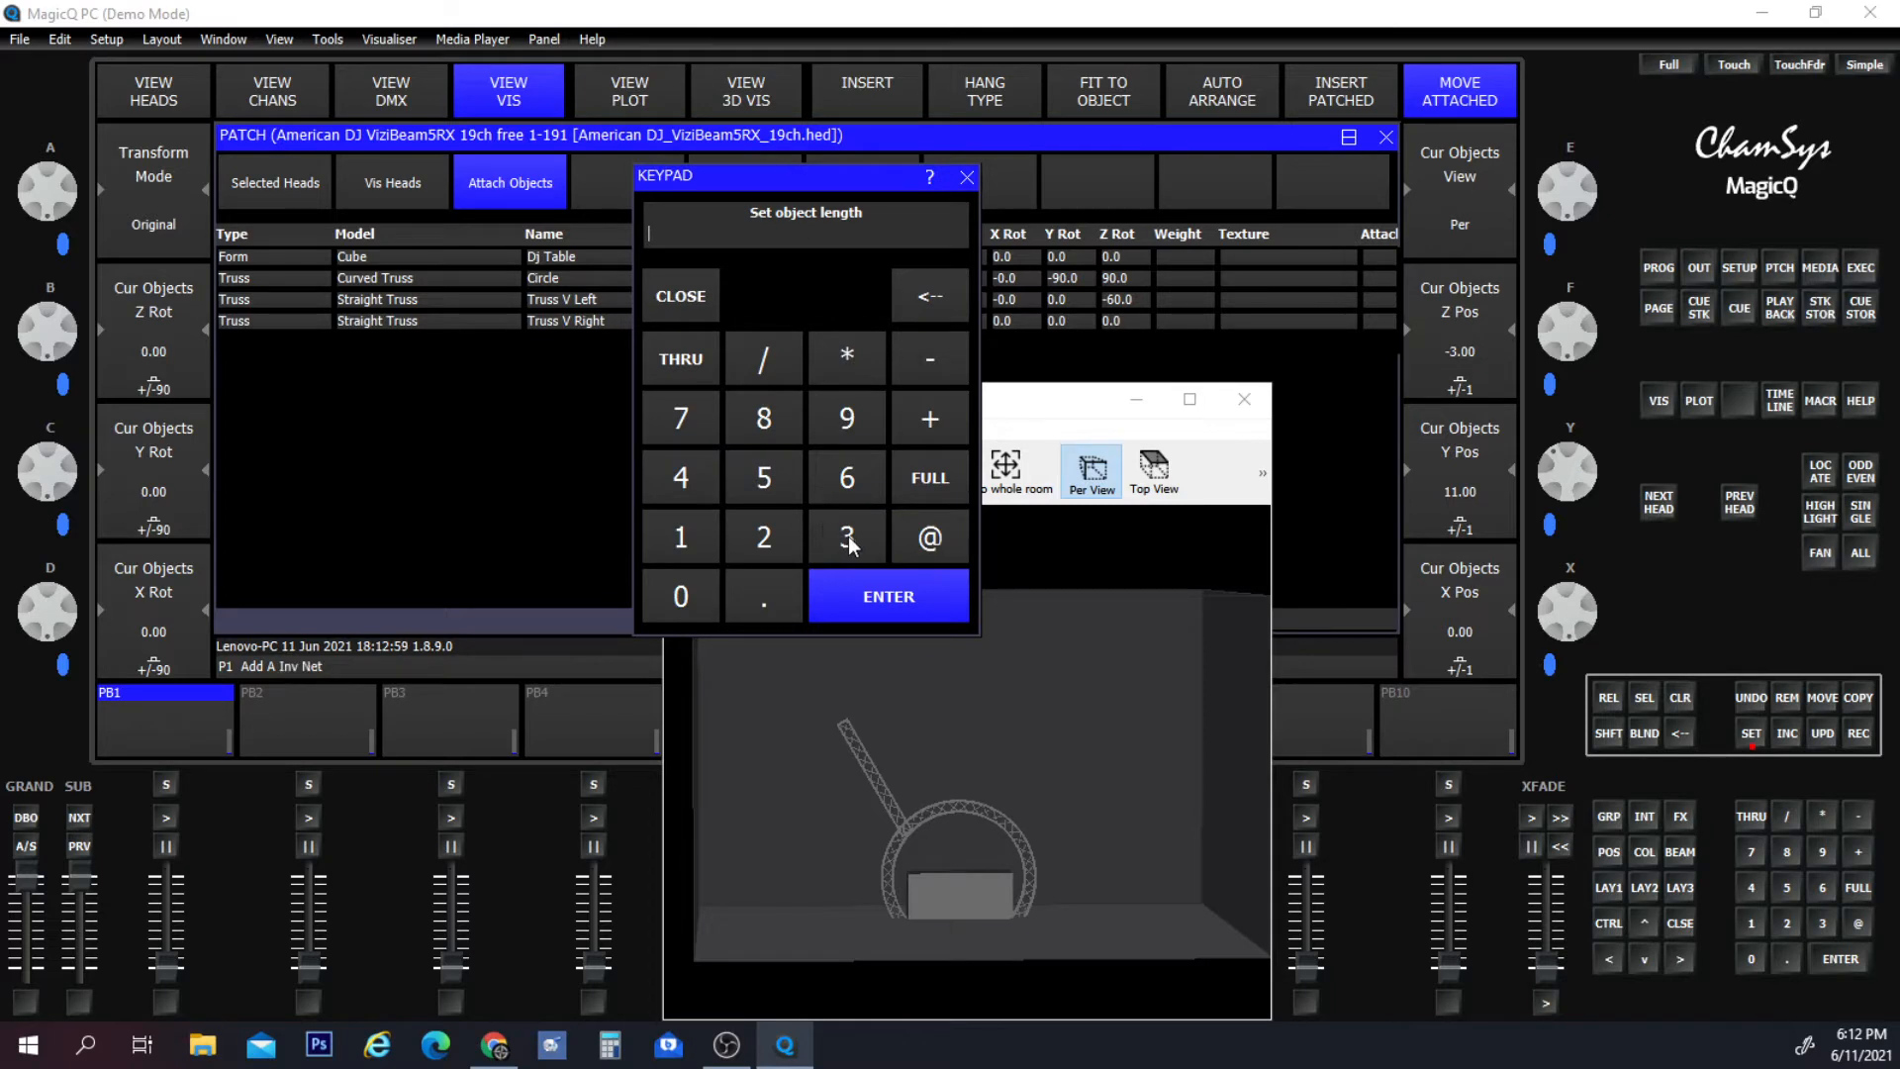
click(837, 535)
click(760, 594)
click(682, 599)
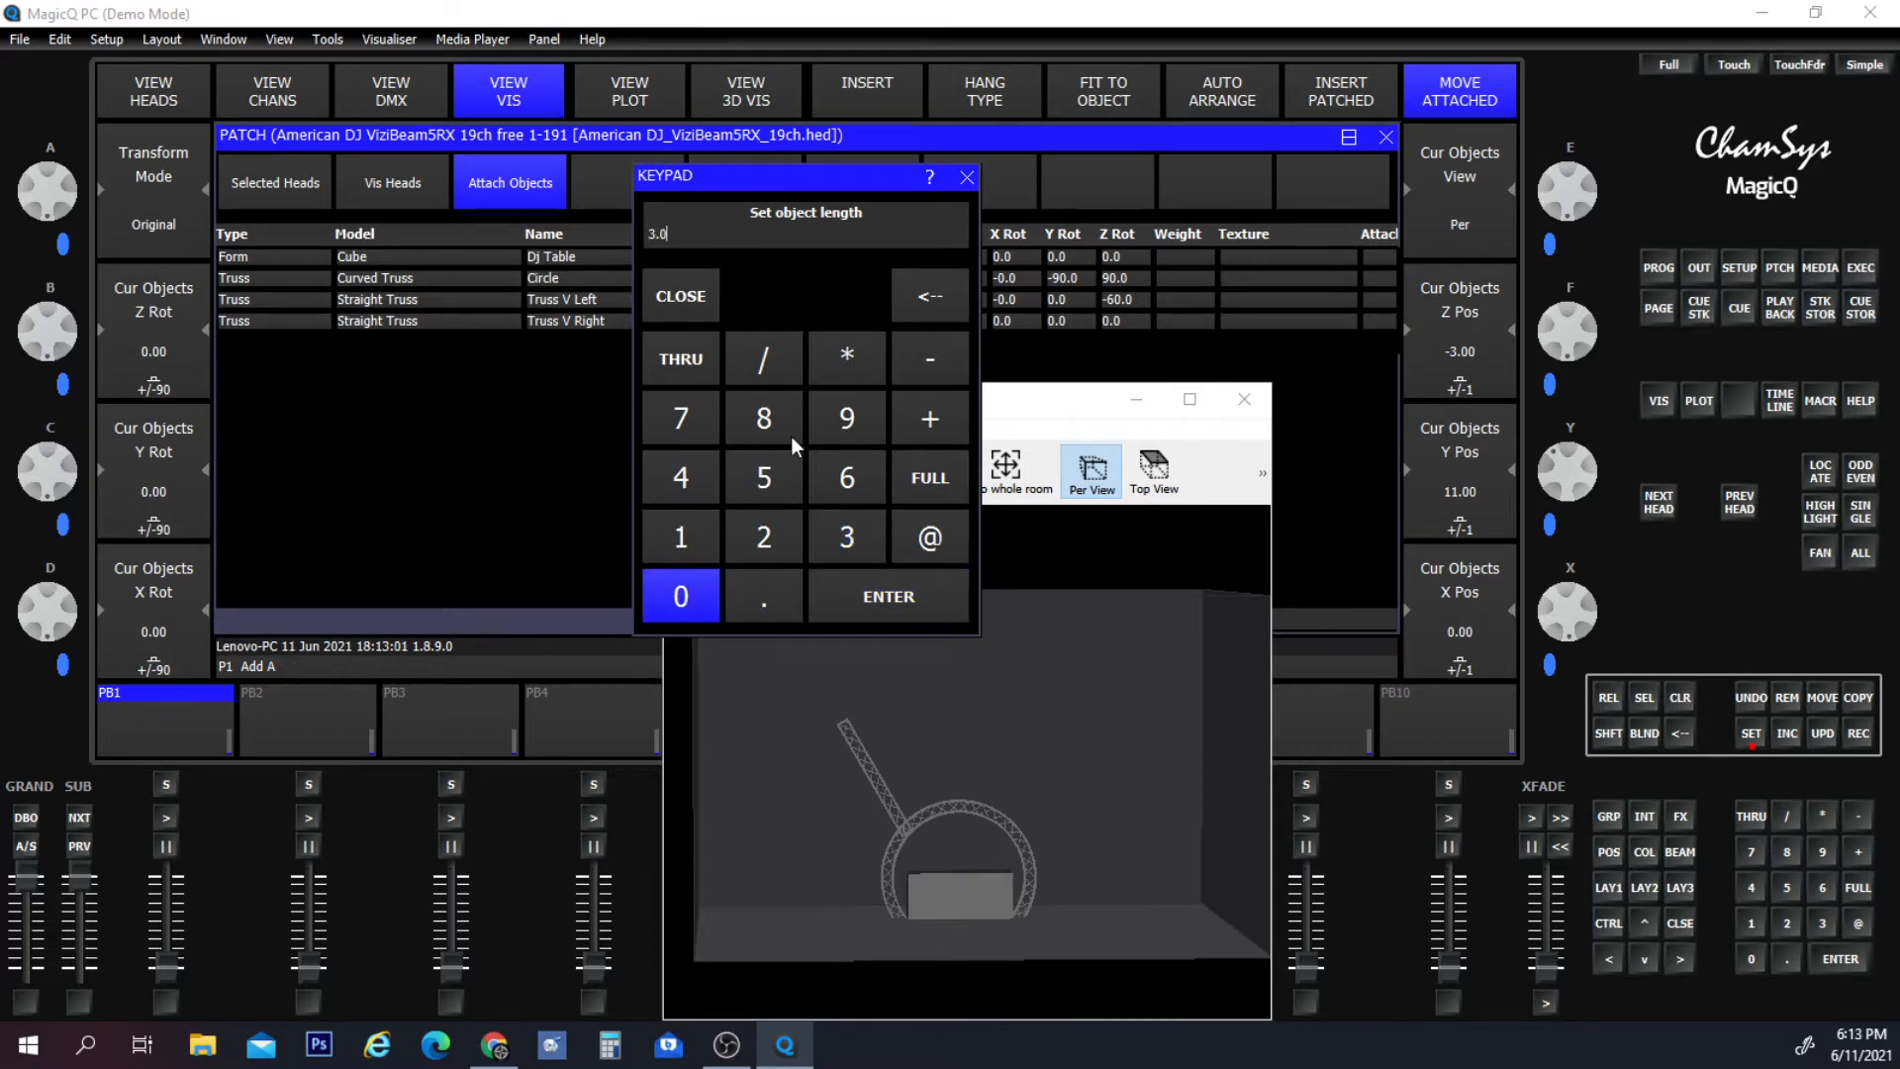
click(764, 477)
click(871, 593)
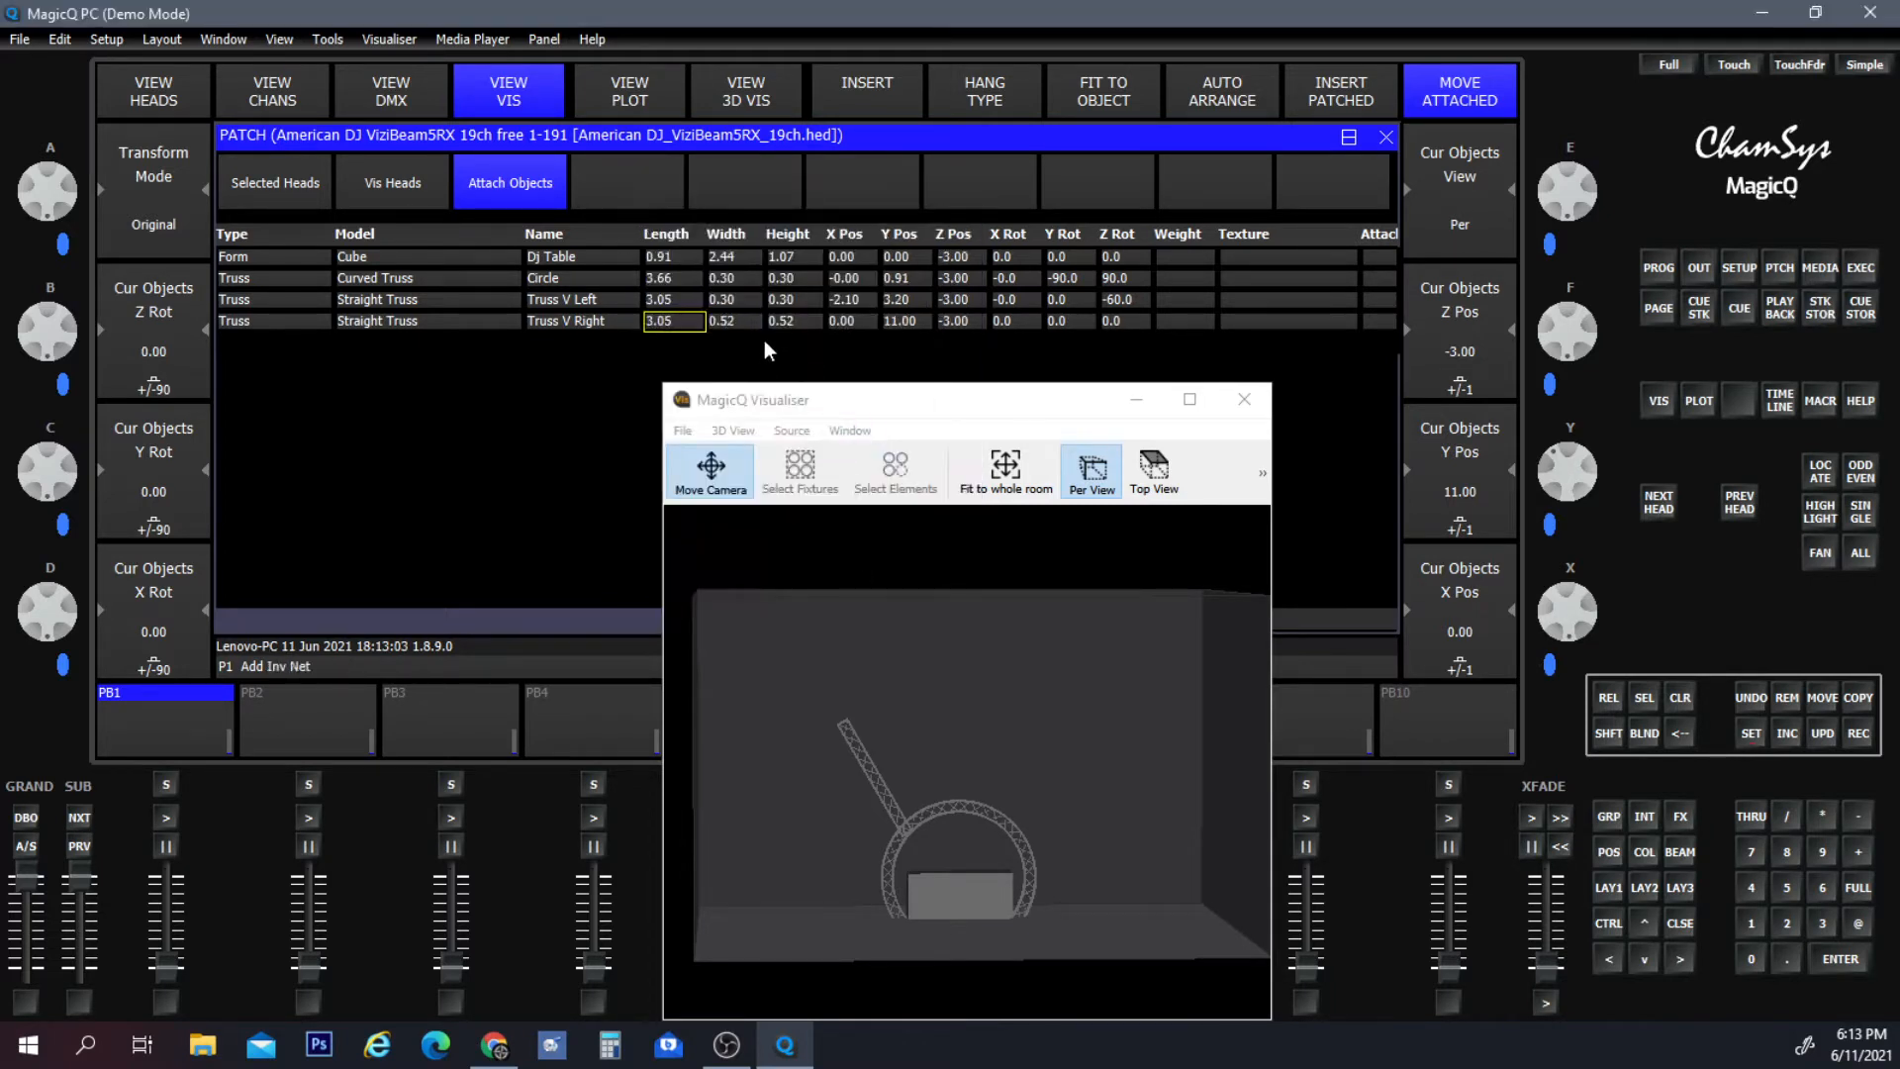
Set both the width and the height of Truss V Right to 0.3.
click(740, 322)
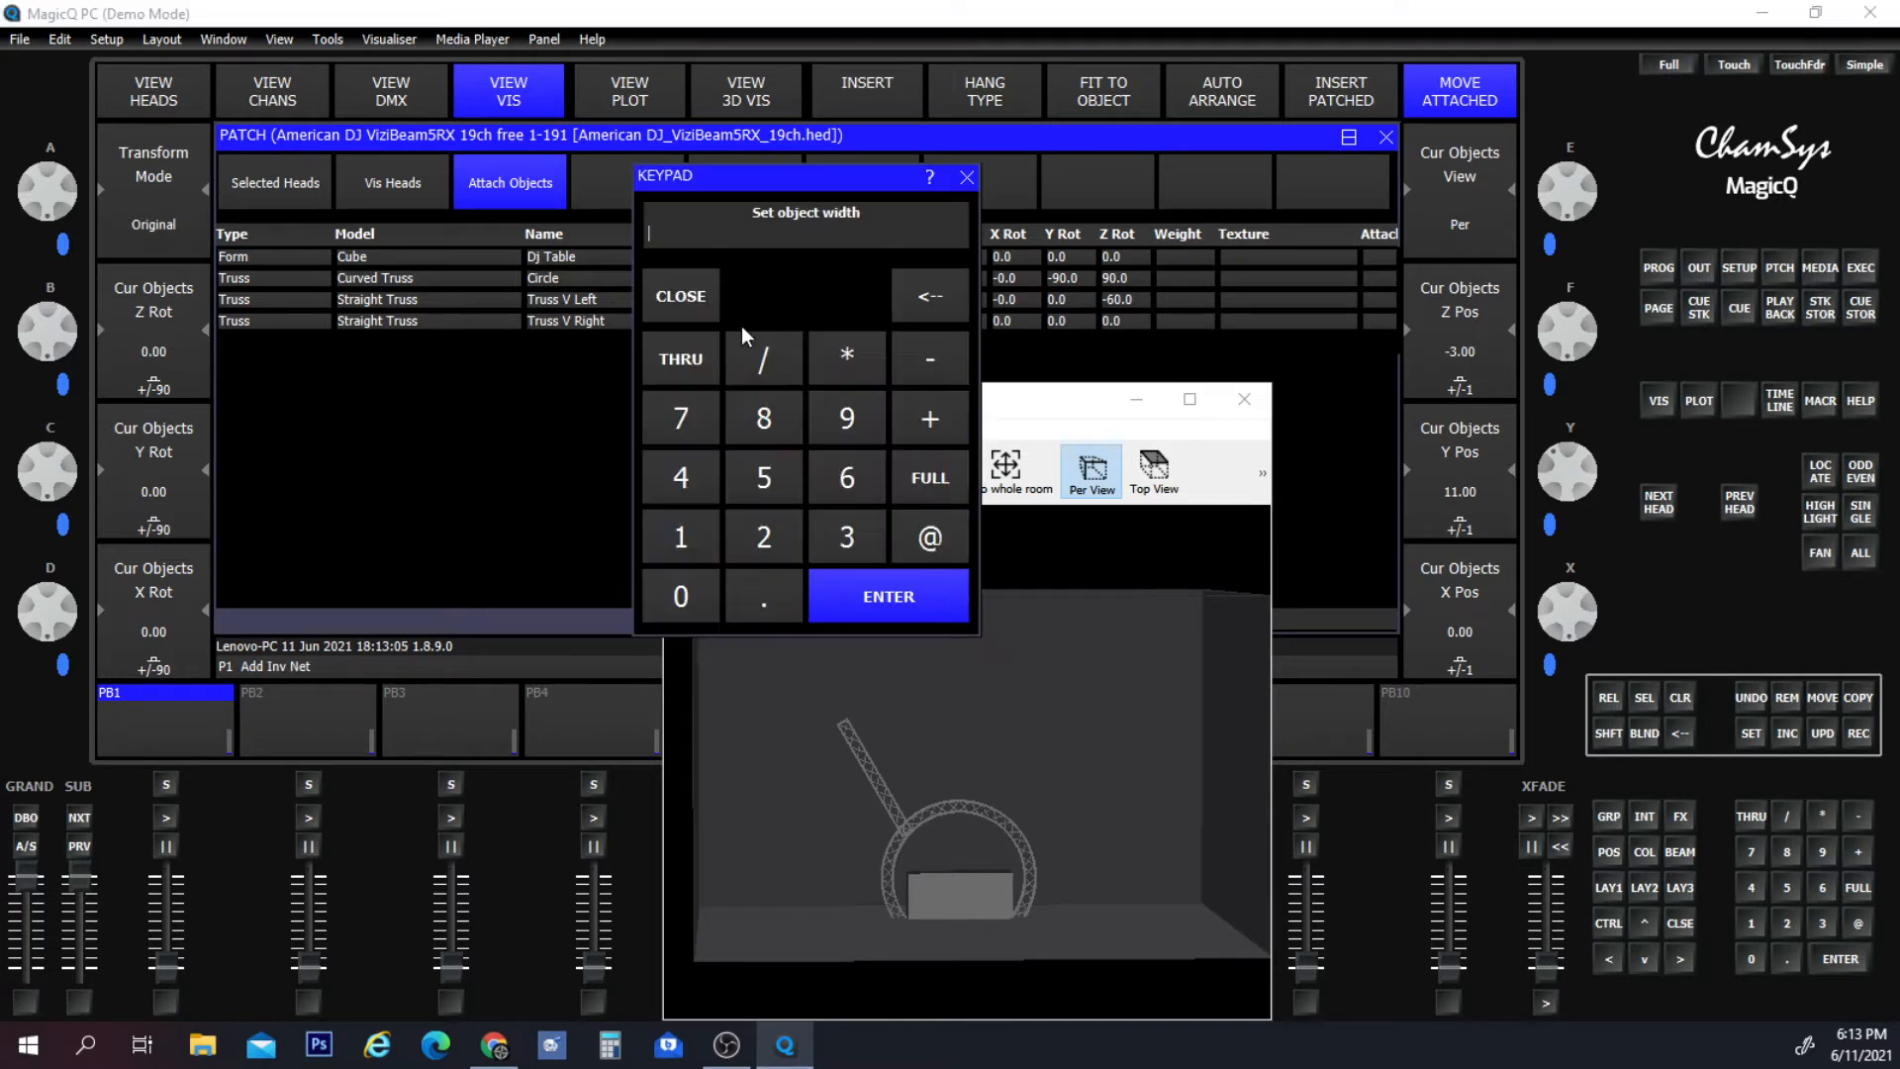
click(764, 591)
click(846, 540)
click(888, 596)
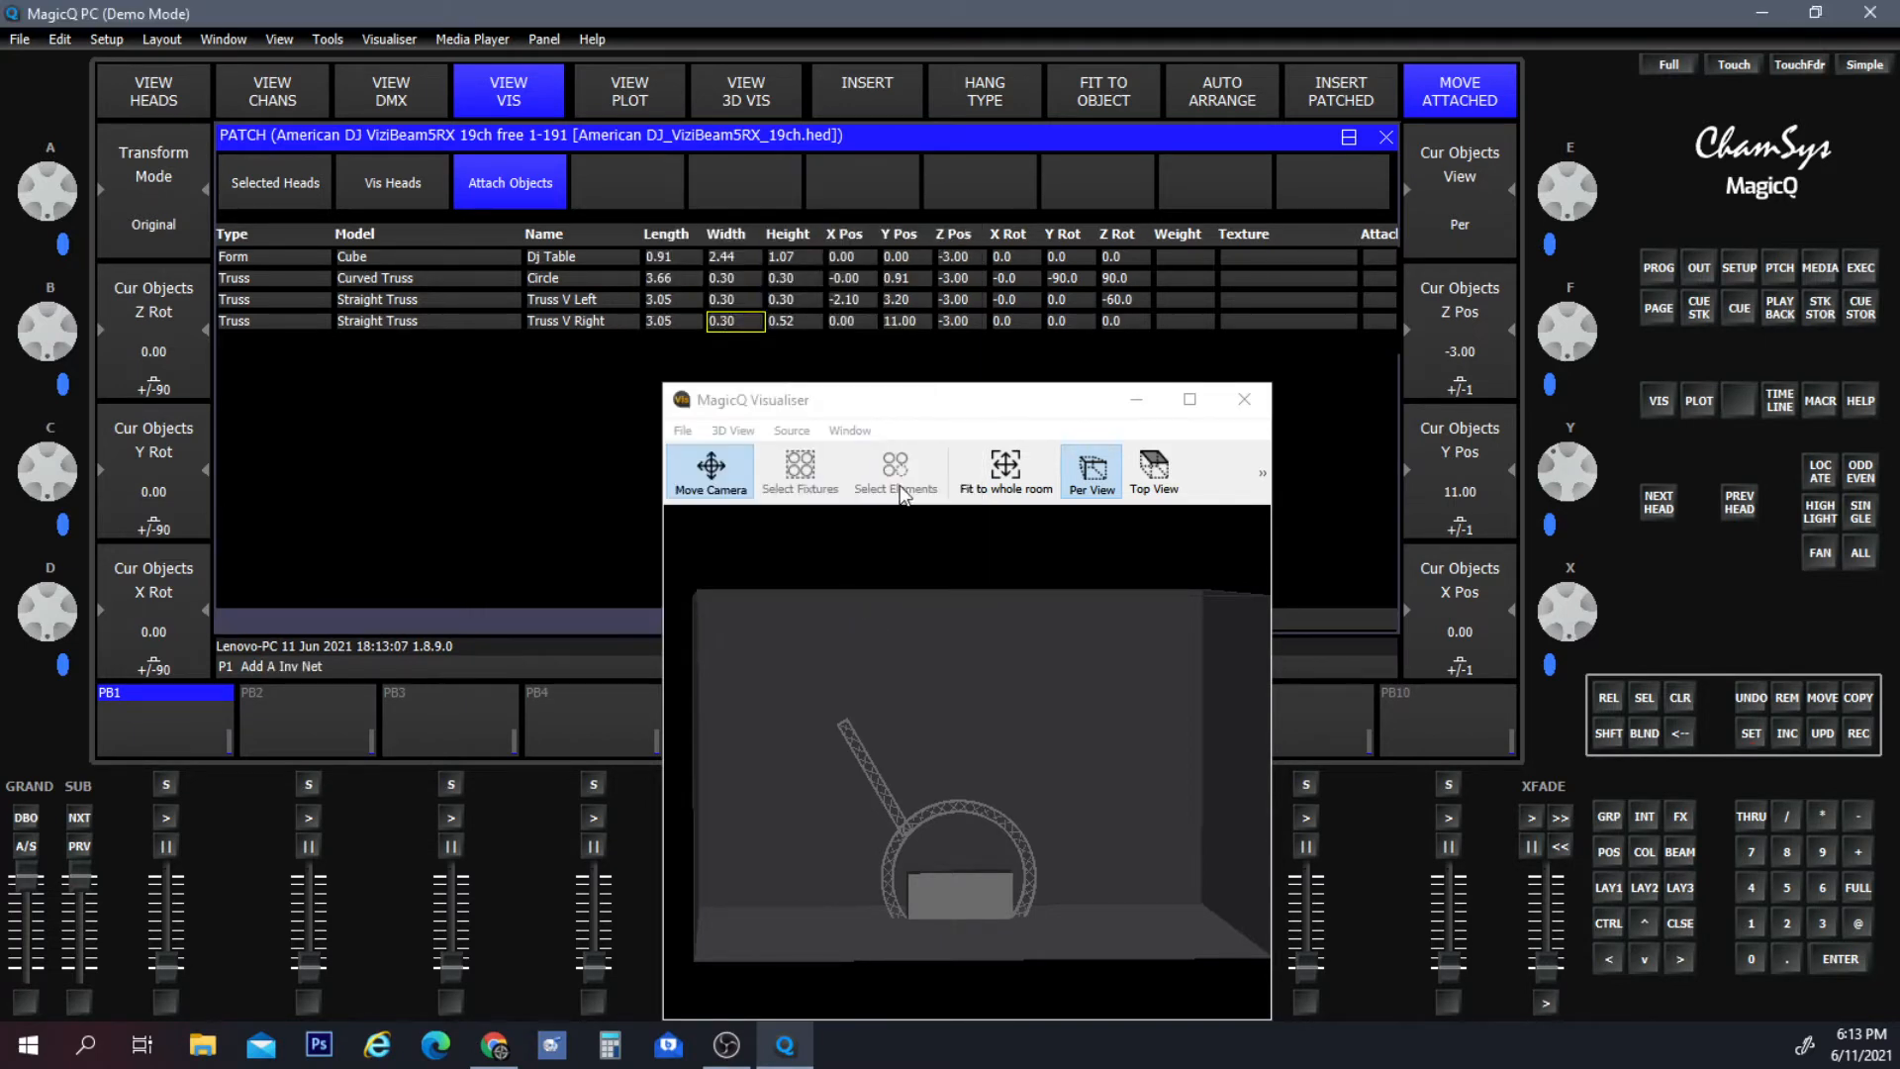
click(792, 320)
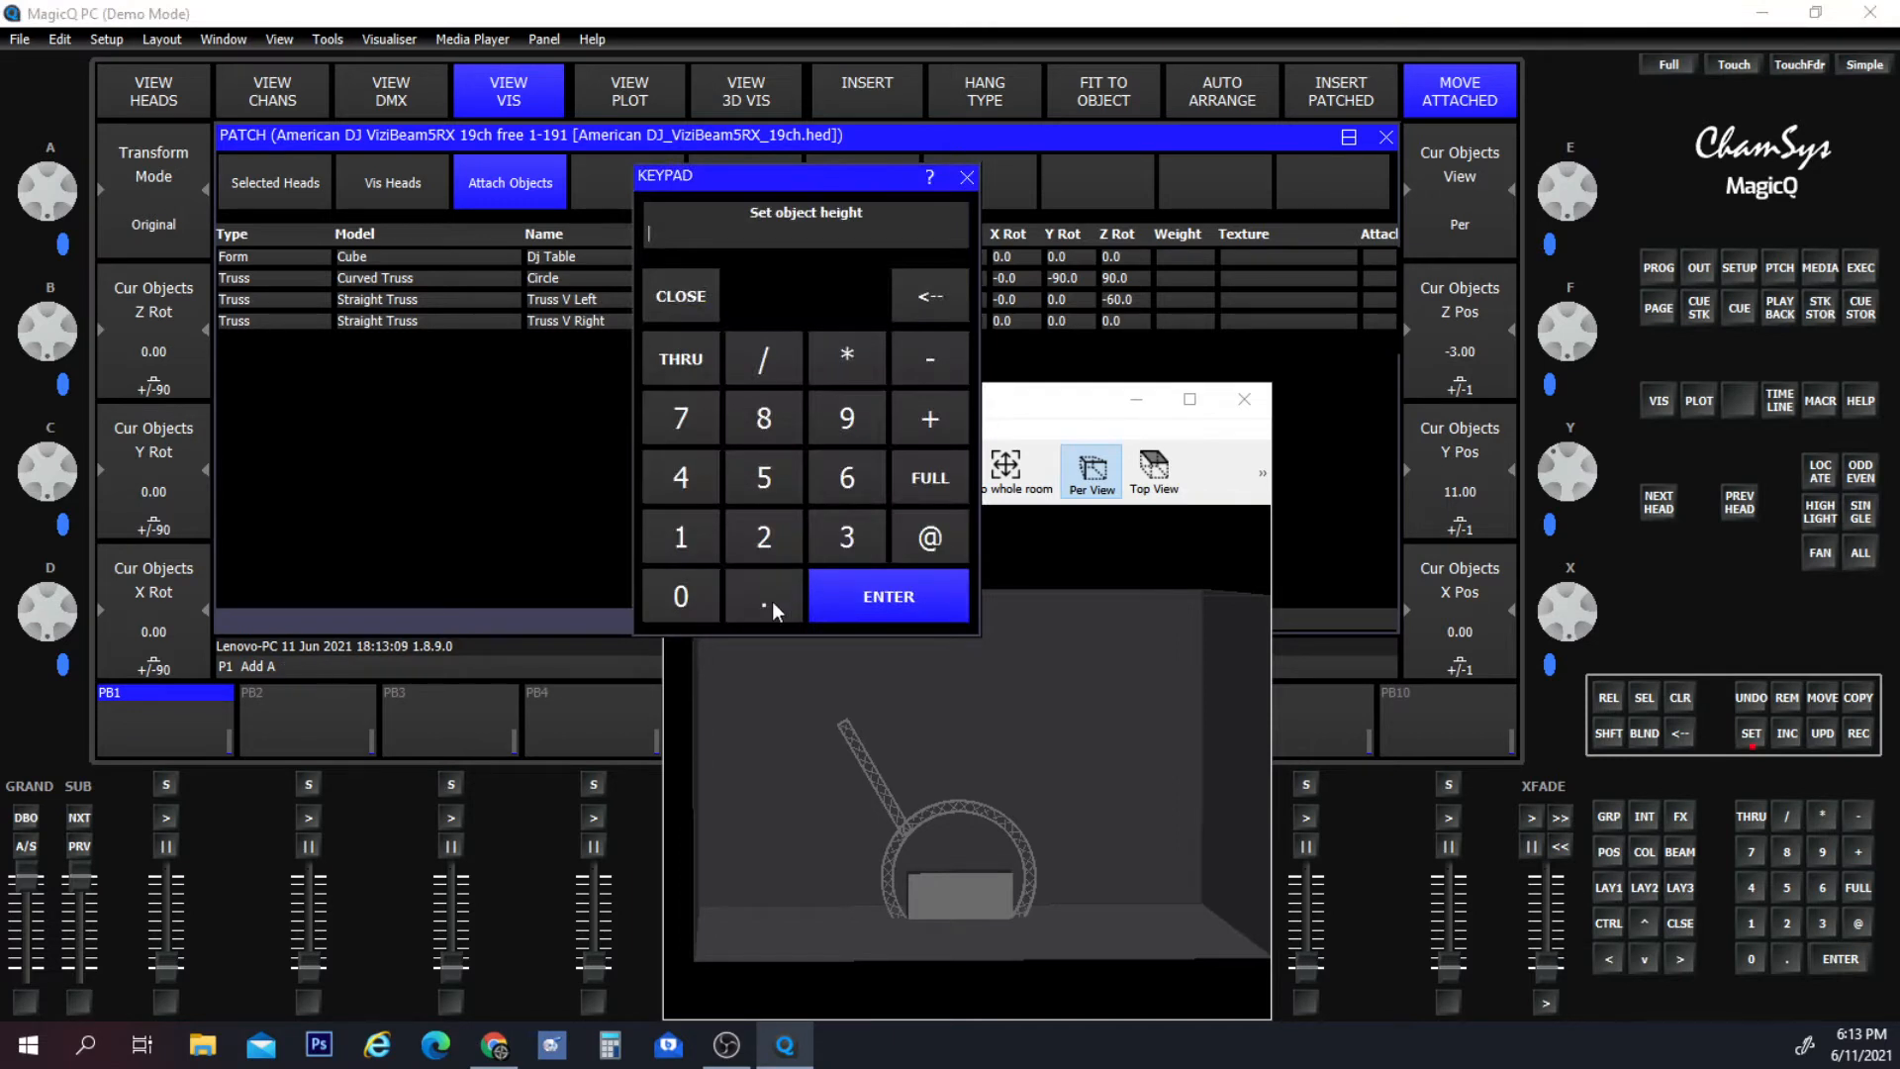
click(768, 597)
click(852, 533)
click(858, 592)
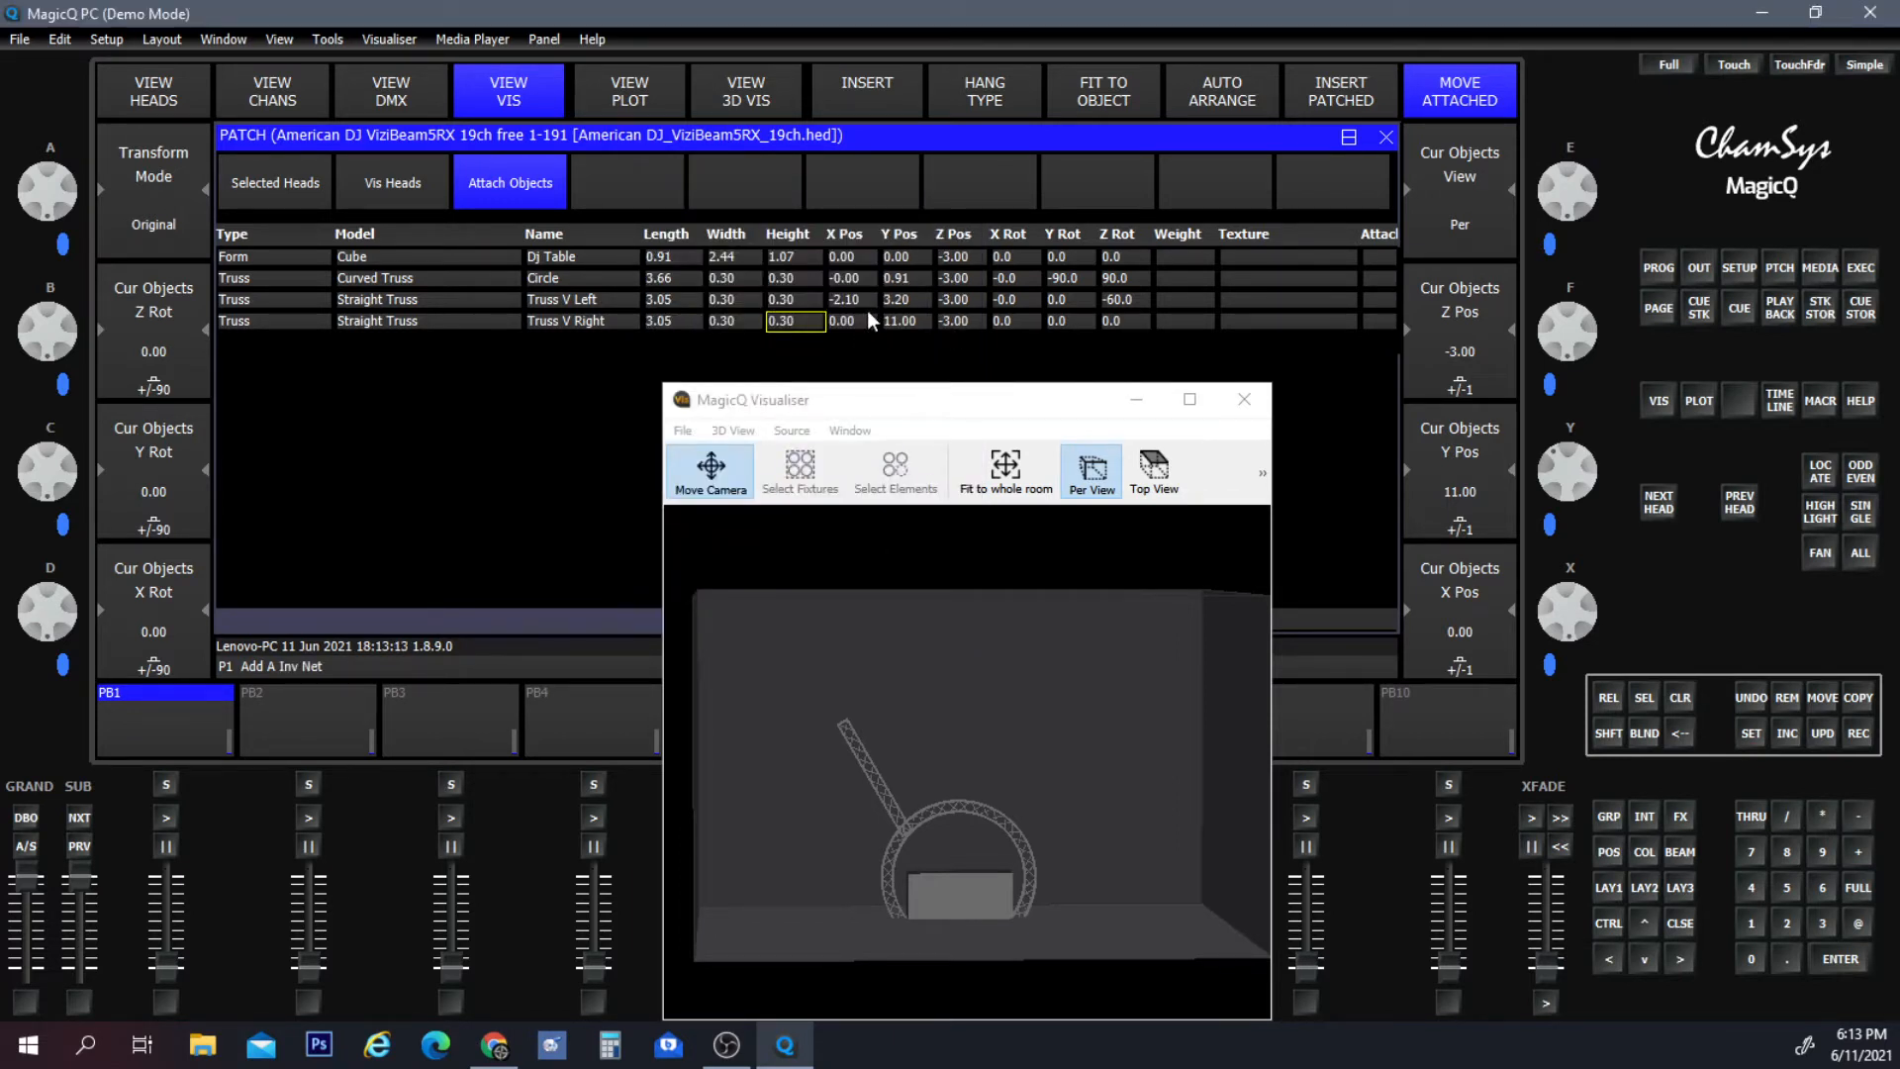
Set the X position of Truss V Right to 2.
click(841, 319)
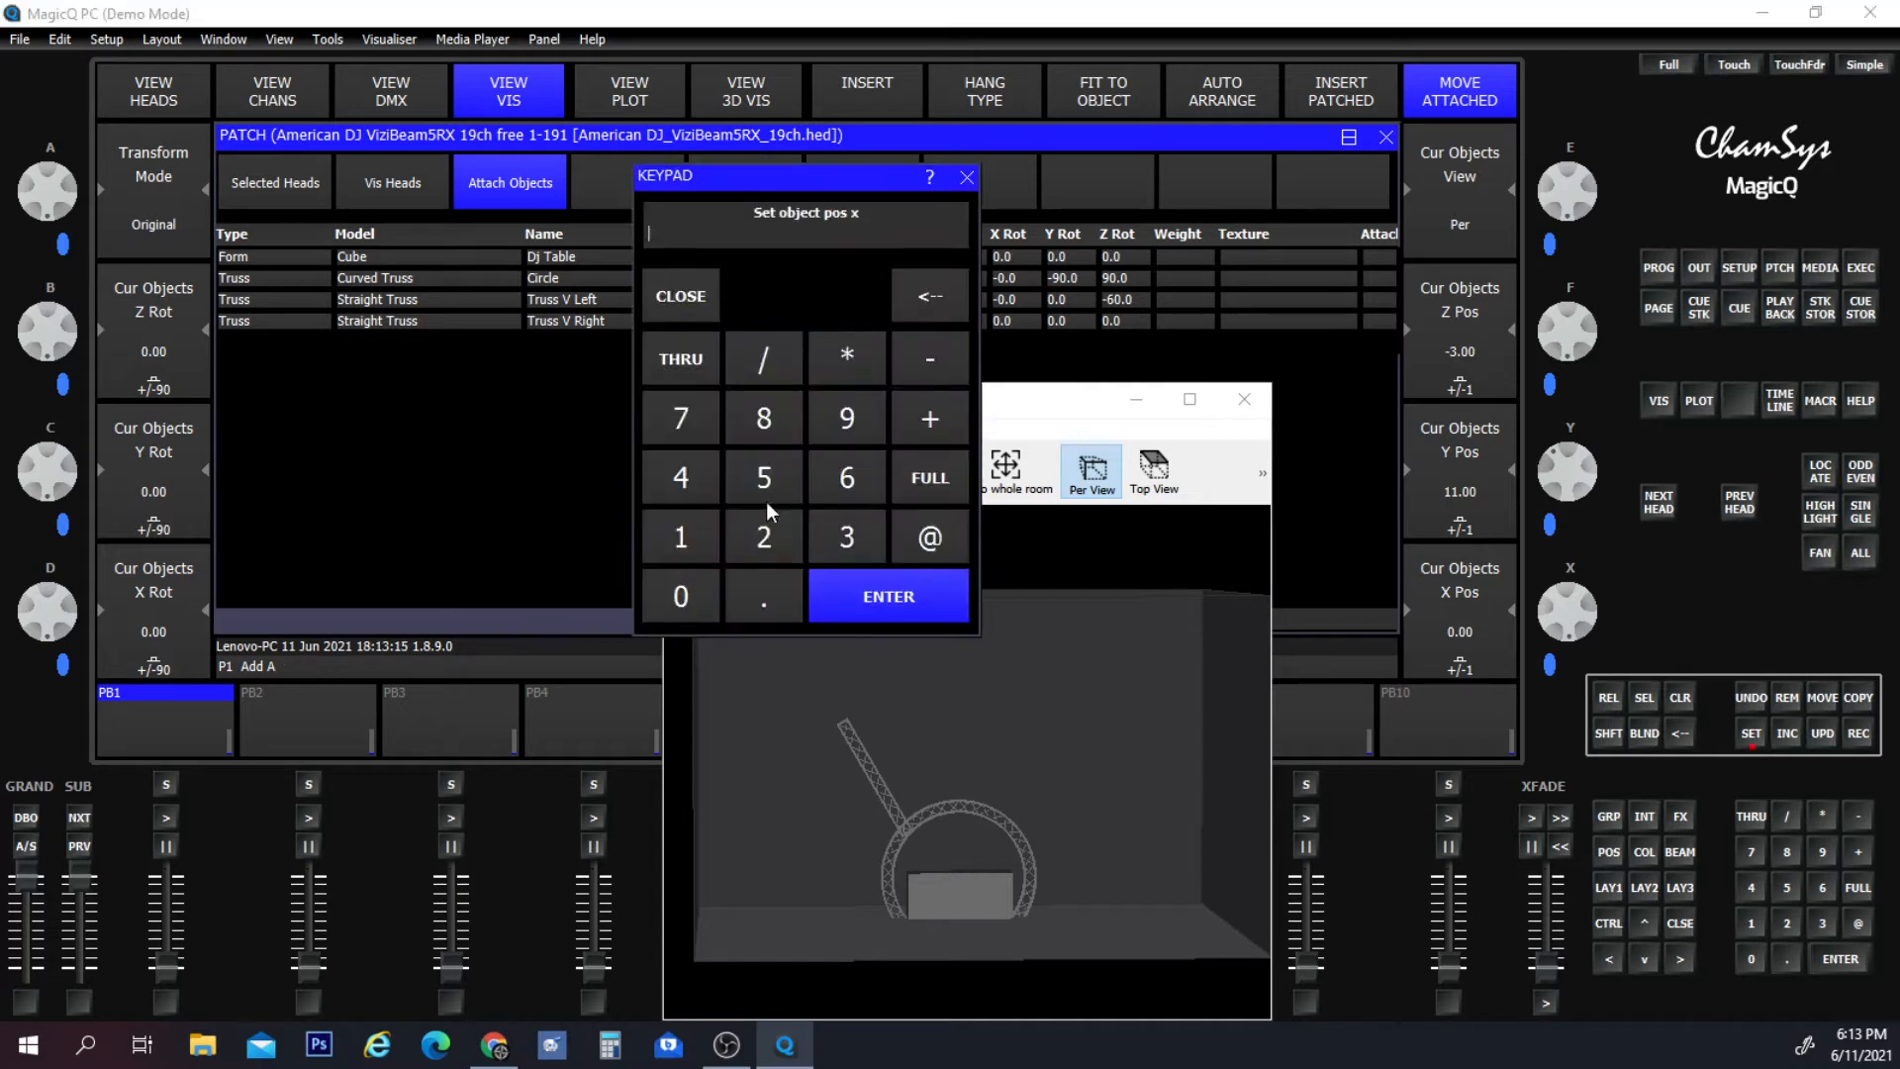
click(770, 541)
click(861, 608)
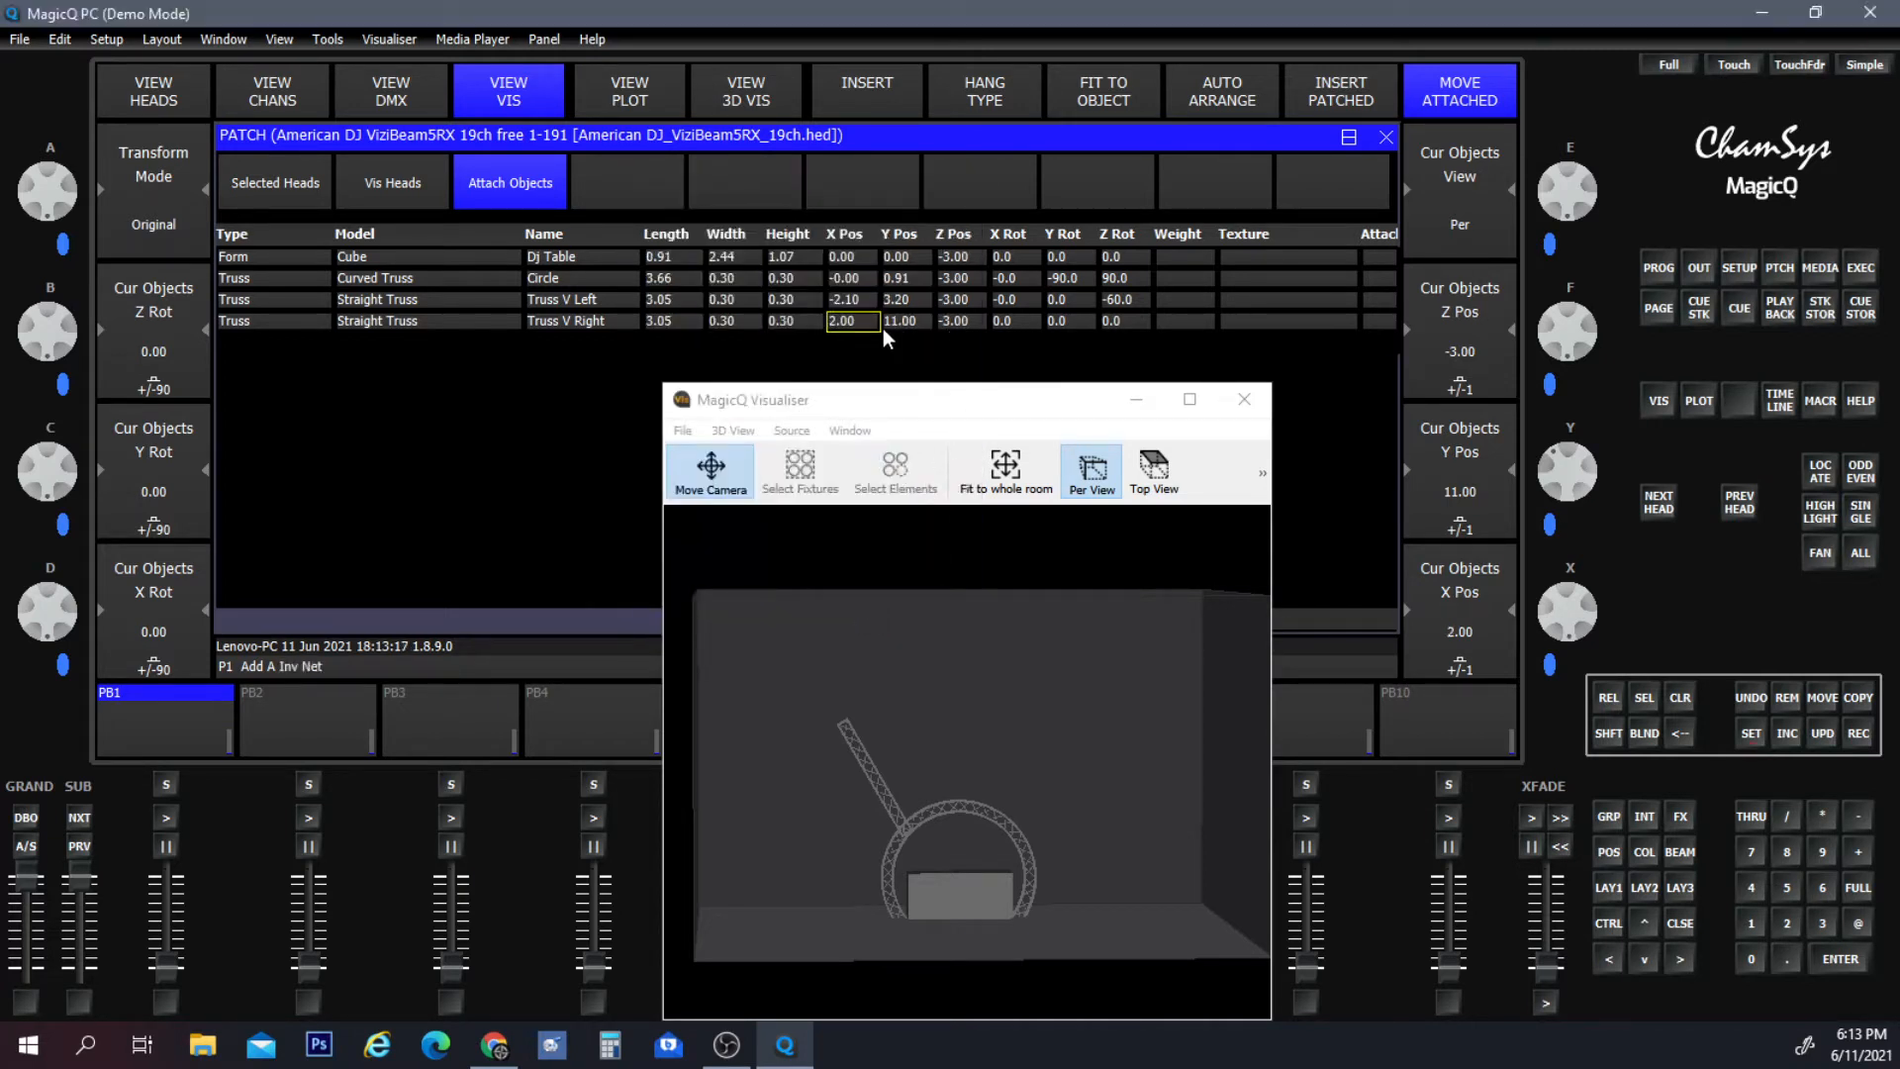
Set the X position of Truss V Right to 2.10, mirroring Truss V Left.
click(853, 317)
click(764, 539)
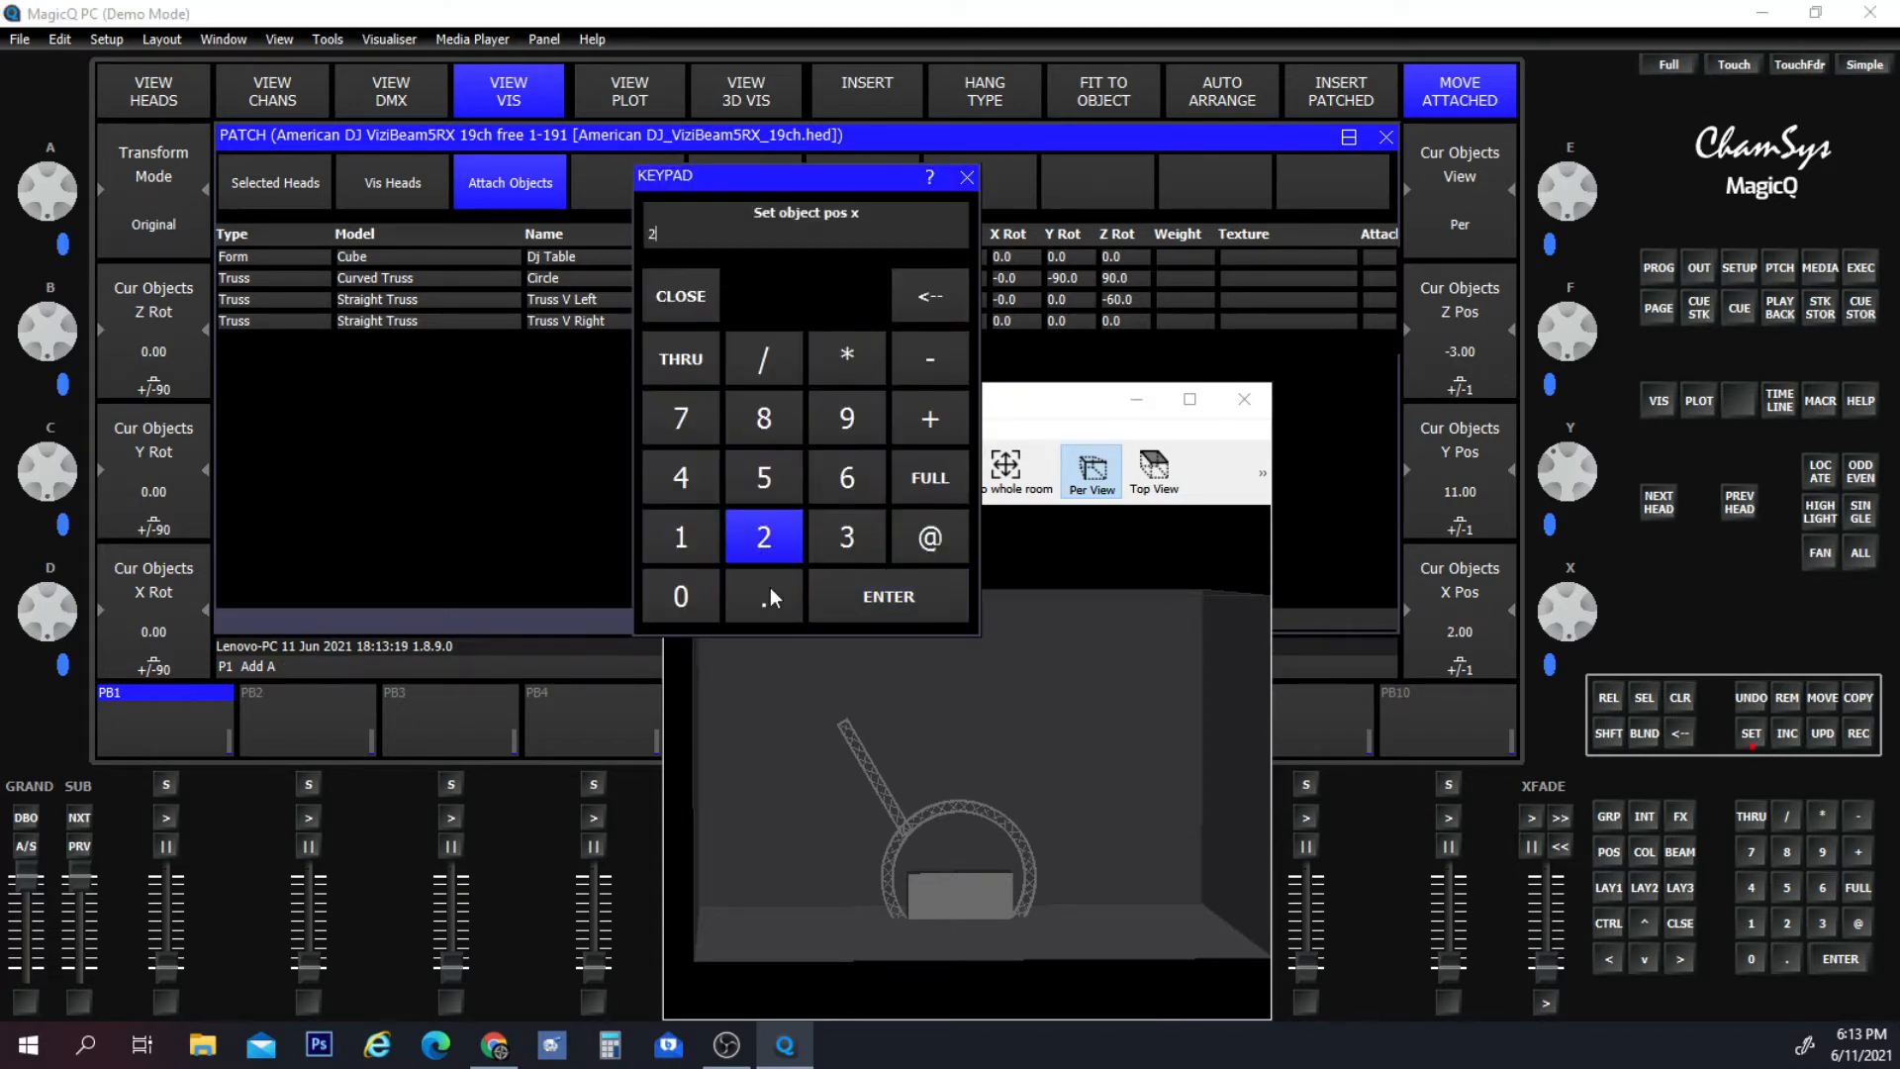
click(770, 594)
click(681, 537)
click(680, 597)
click(867, 598)
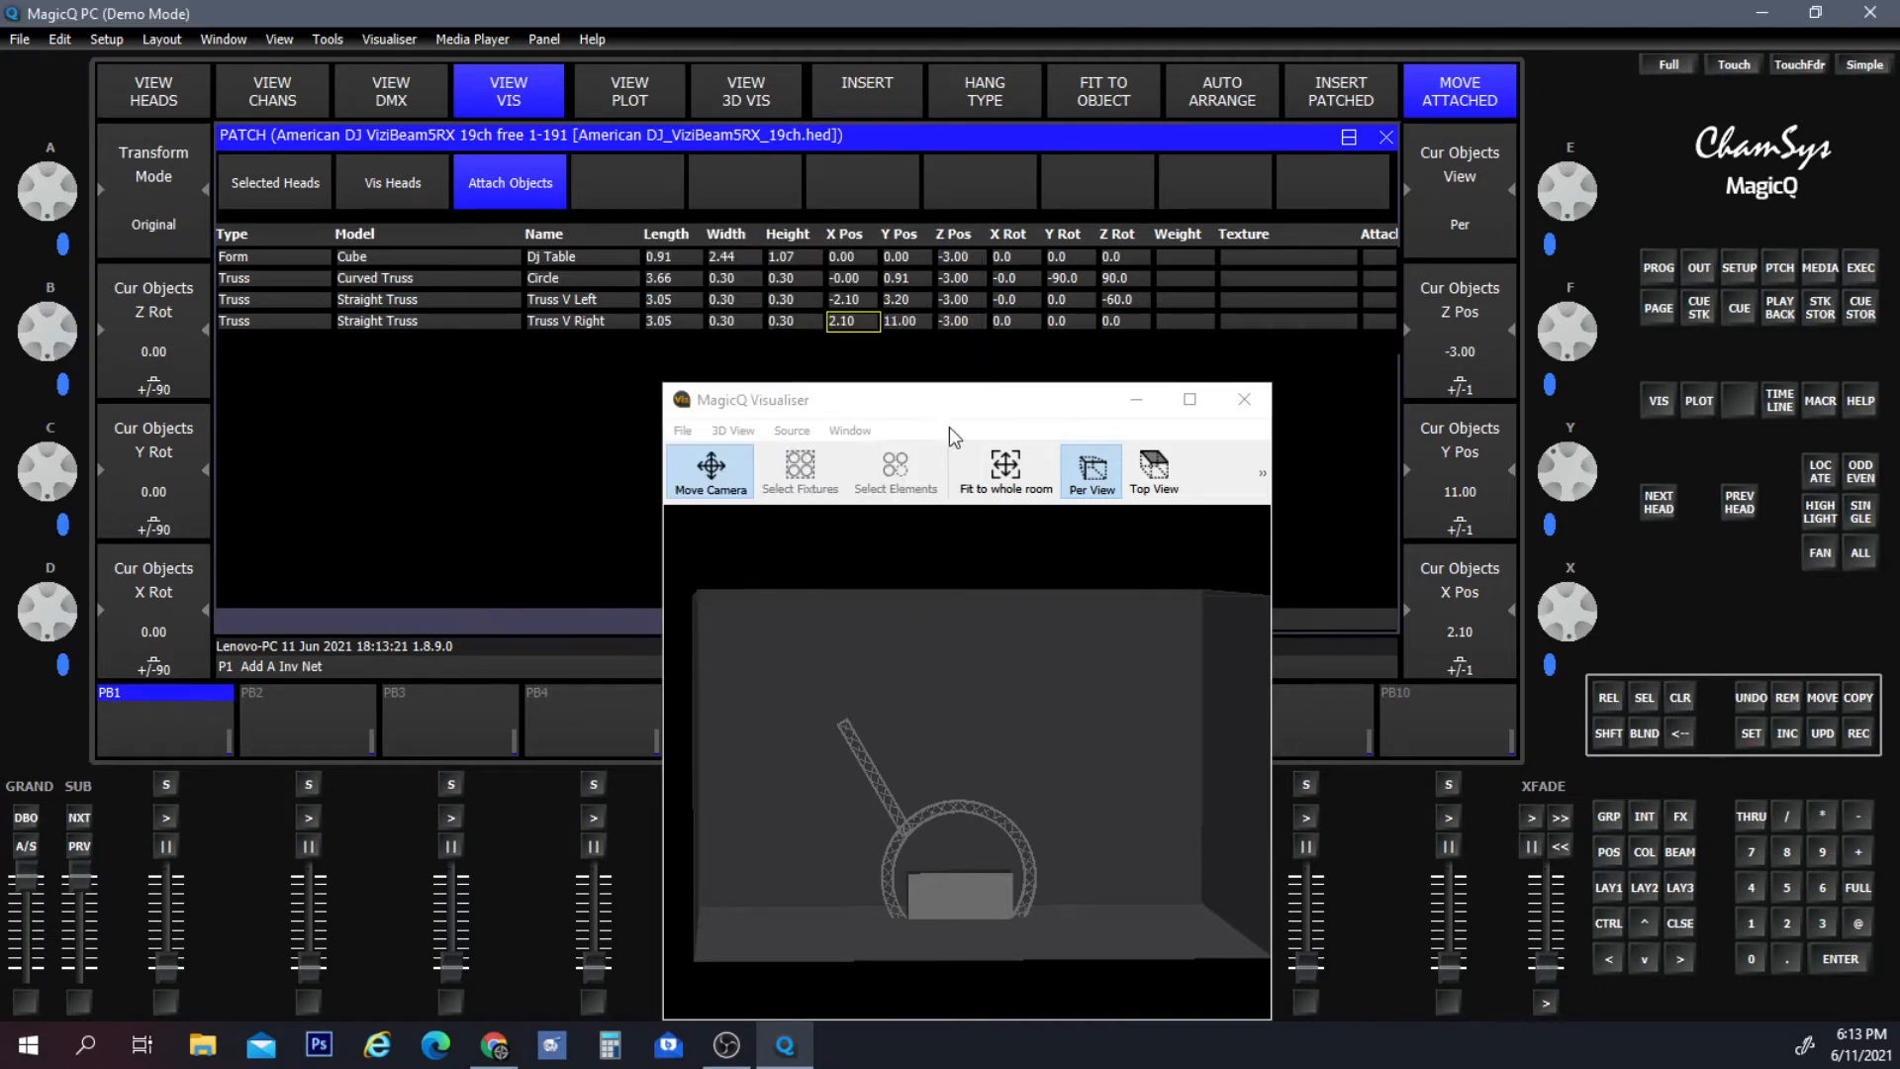
Set the Y position of Truss V Right to 3.2.
click(909, 318)
click(847, 536)
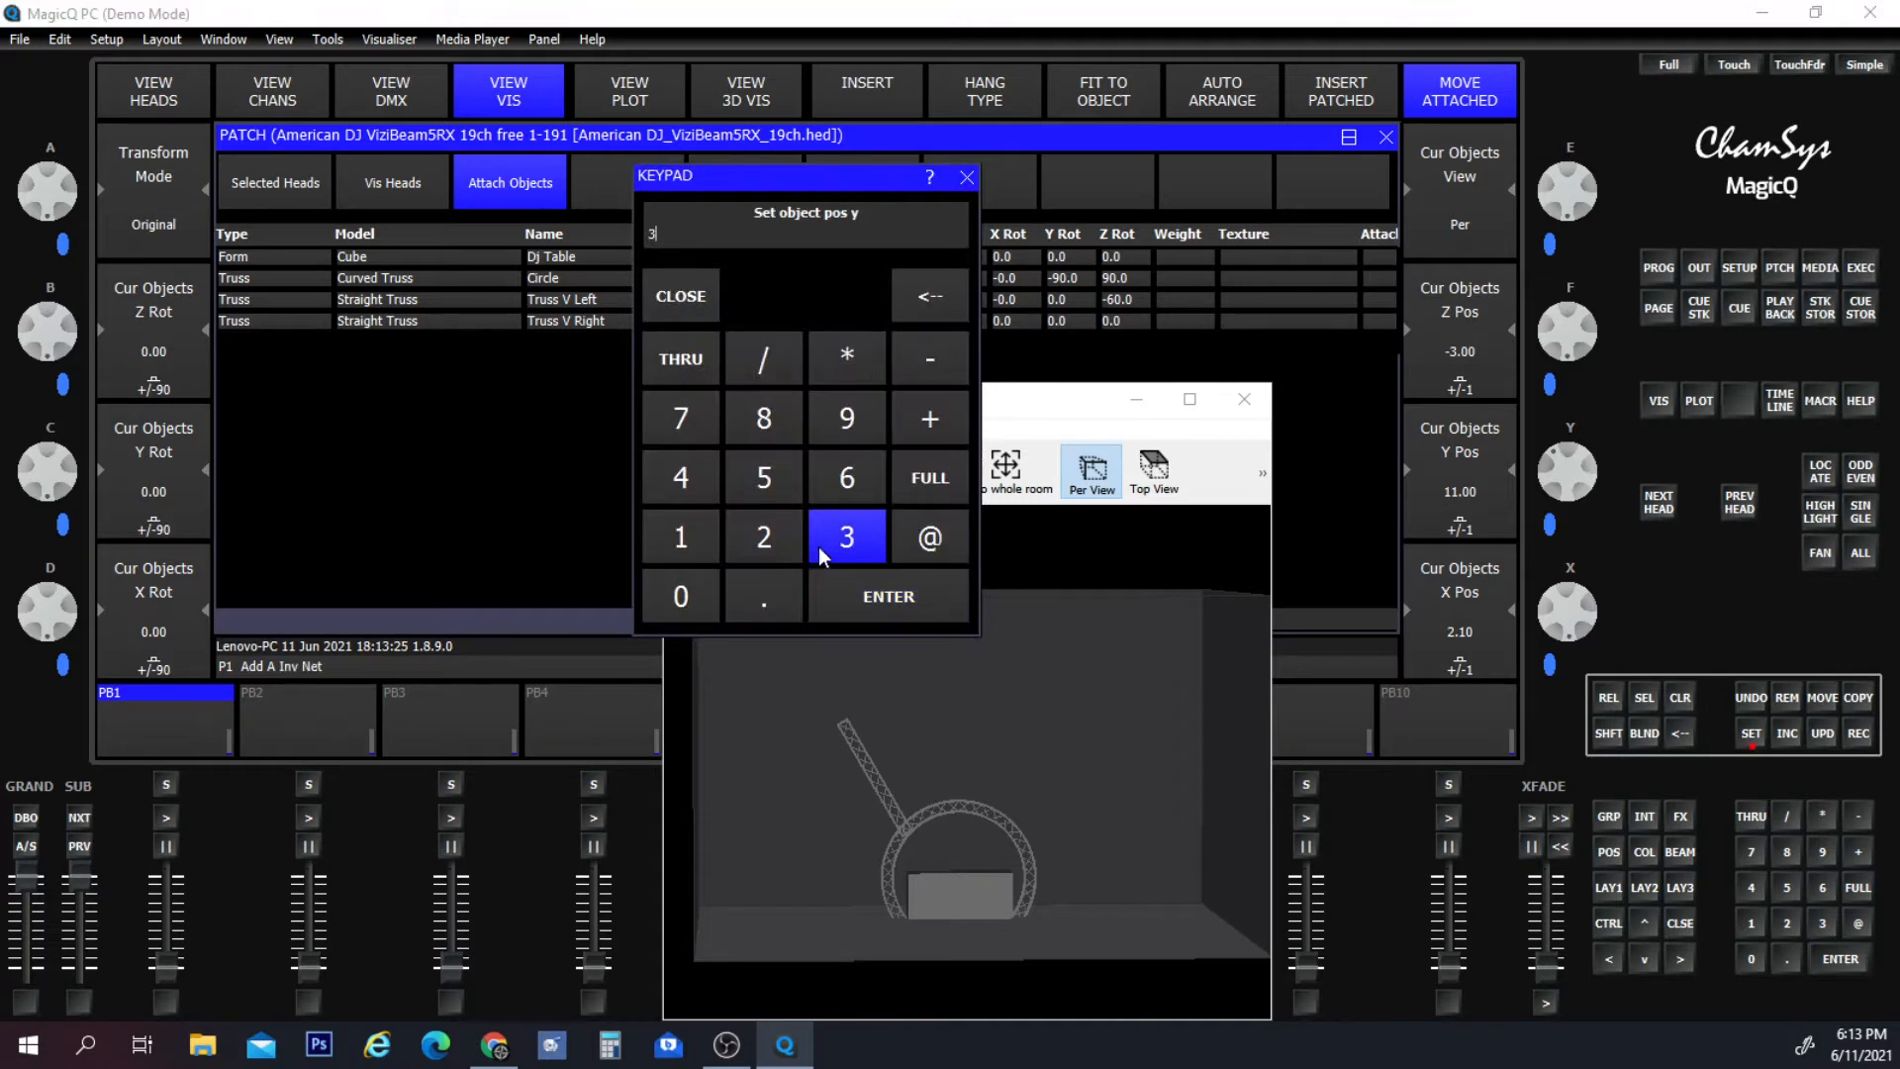
click(764, 595)
click(764, 536)
click(869, 596)
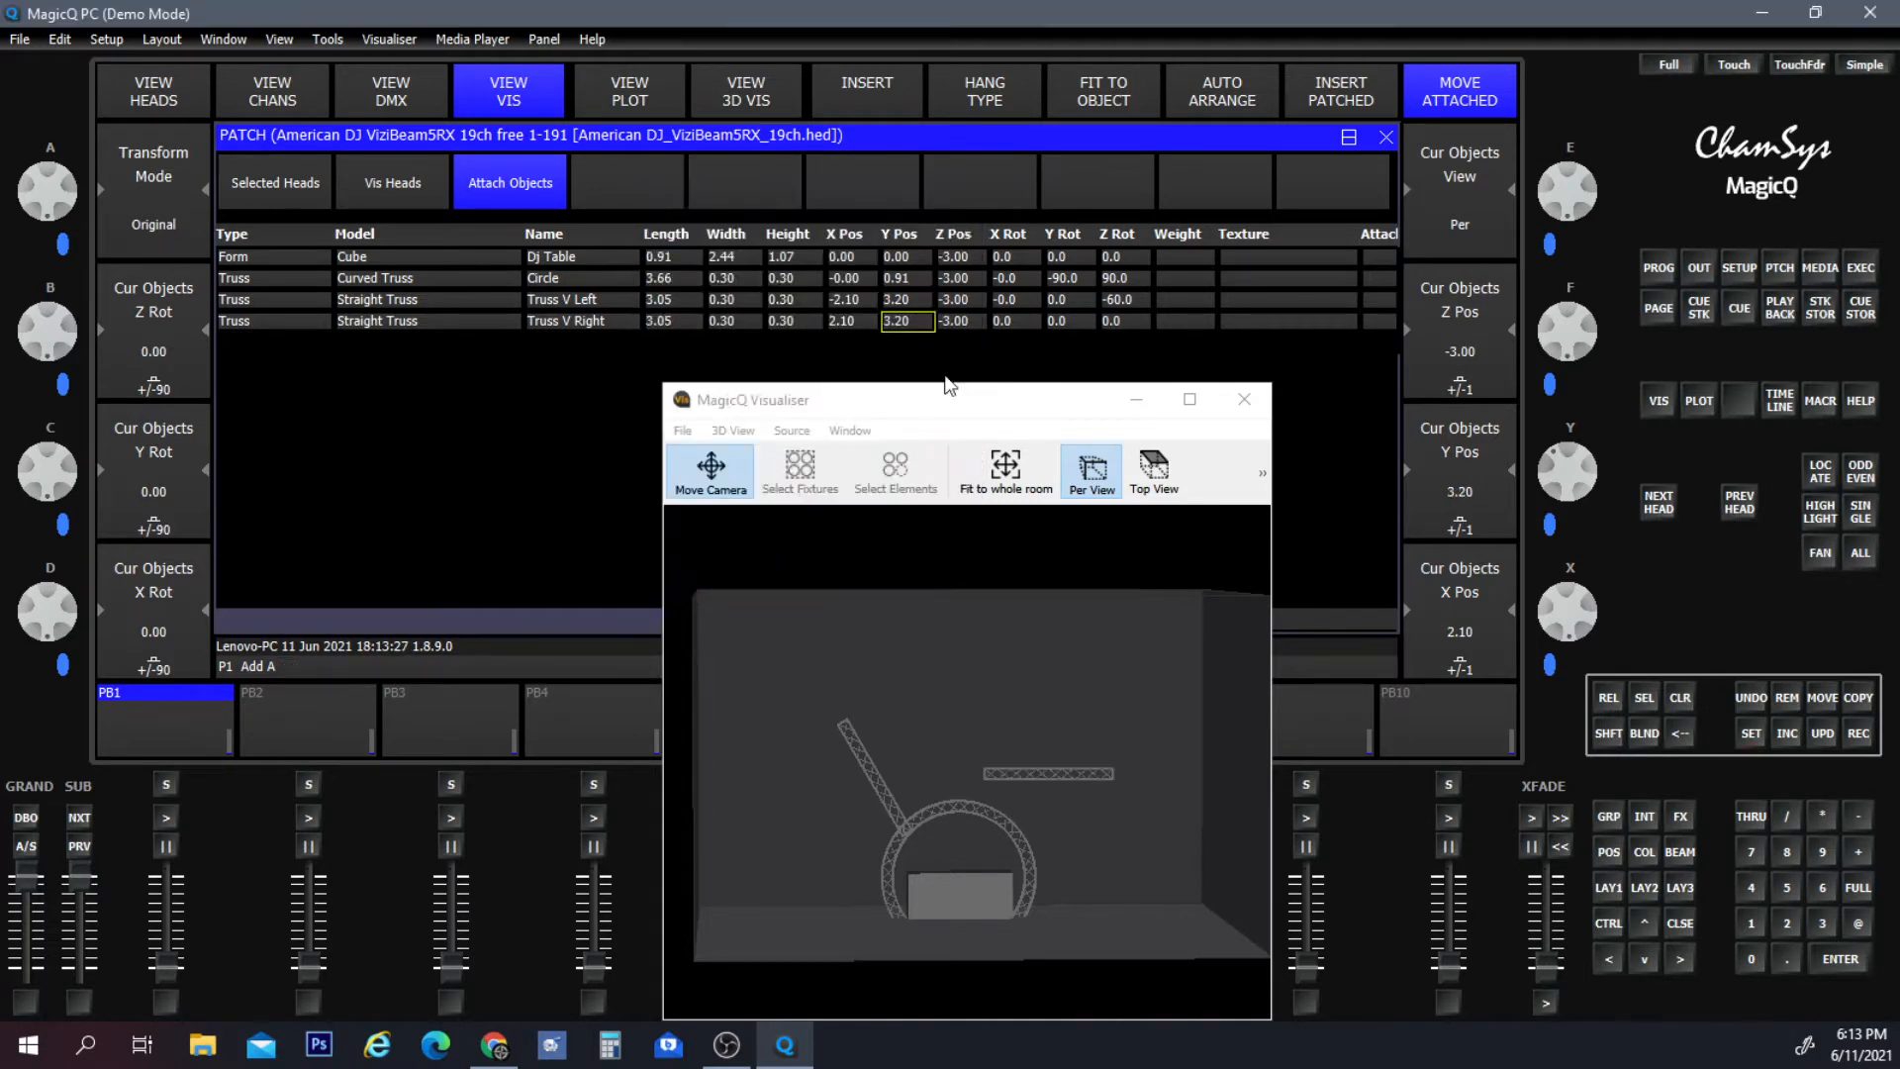
Set the Z position of Truss V Right to 3.
double_click(966, 318)
click(849, 543)
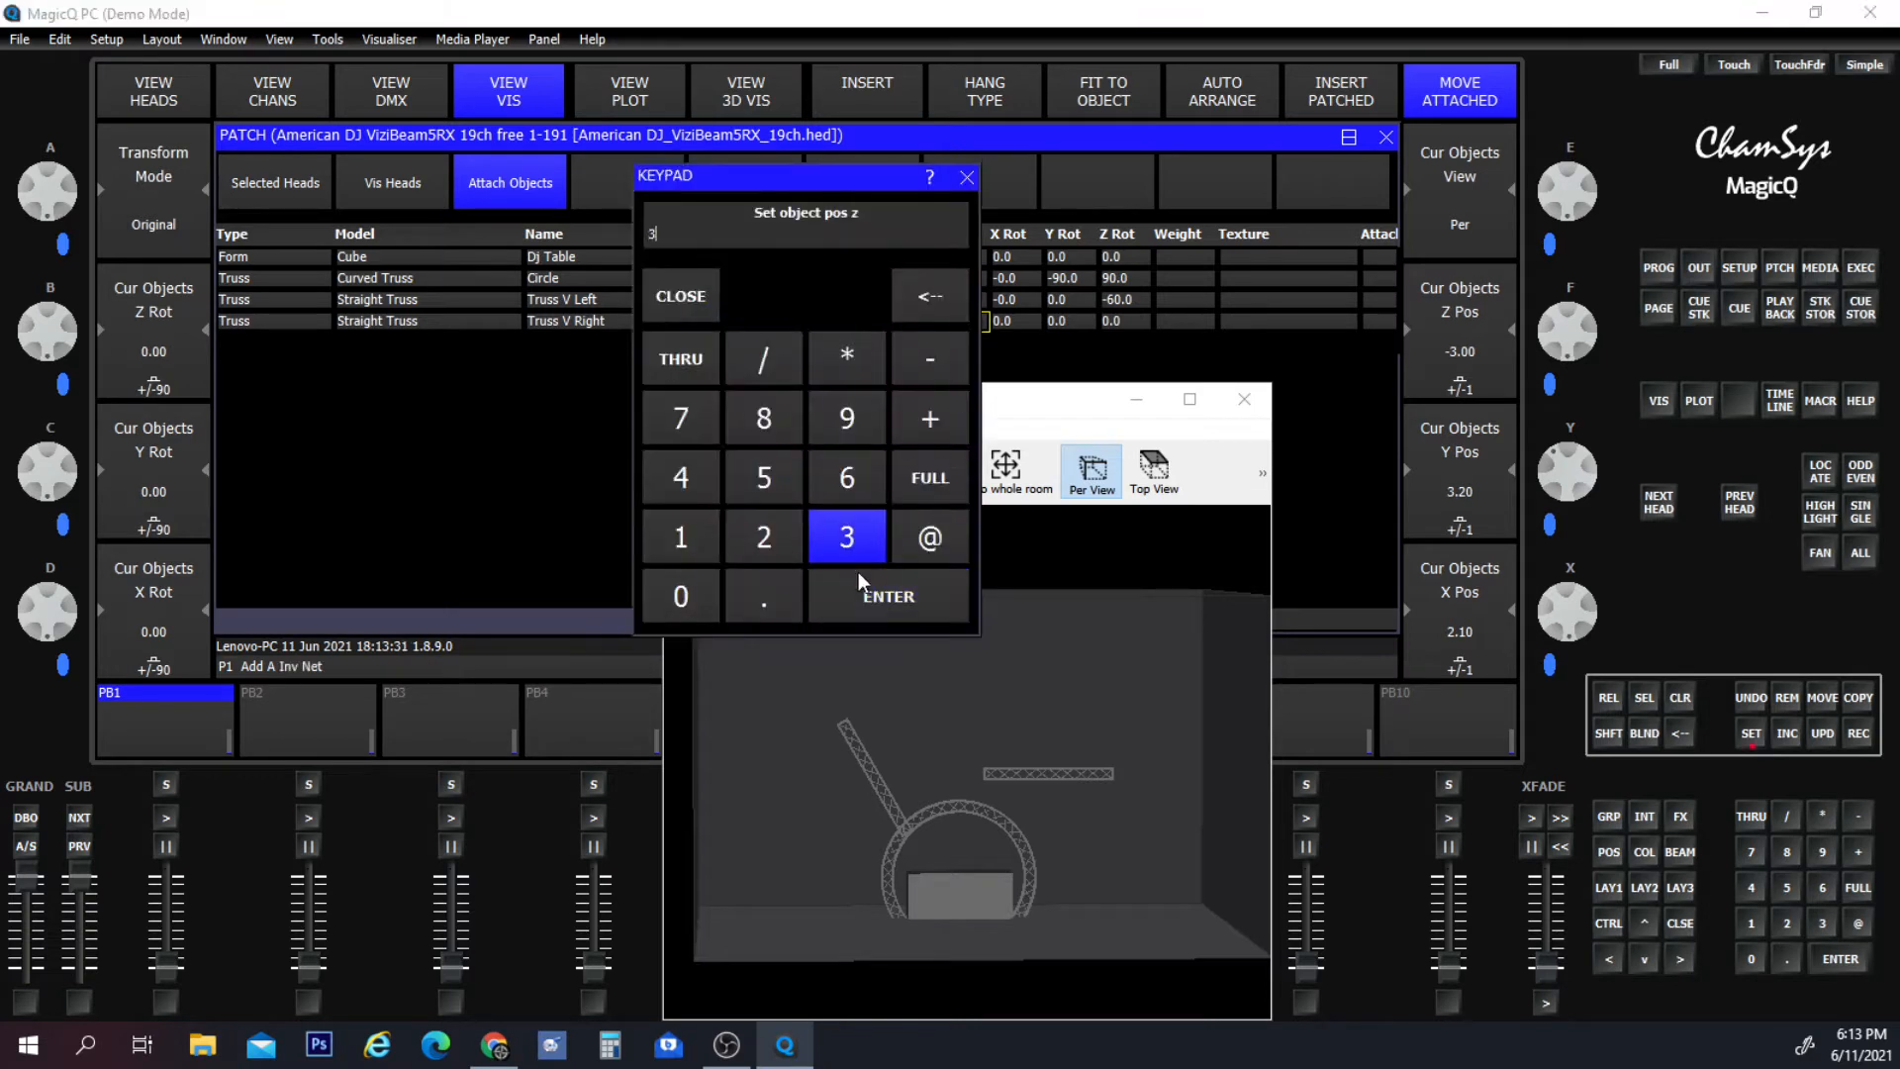
click(861, 604)
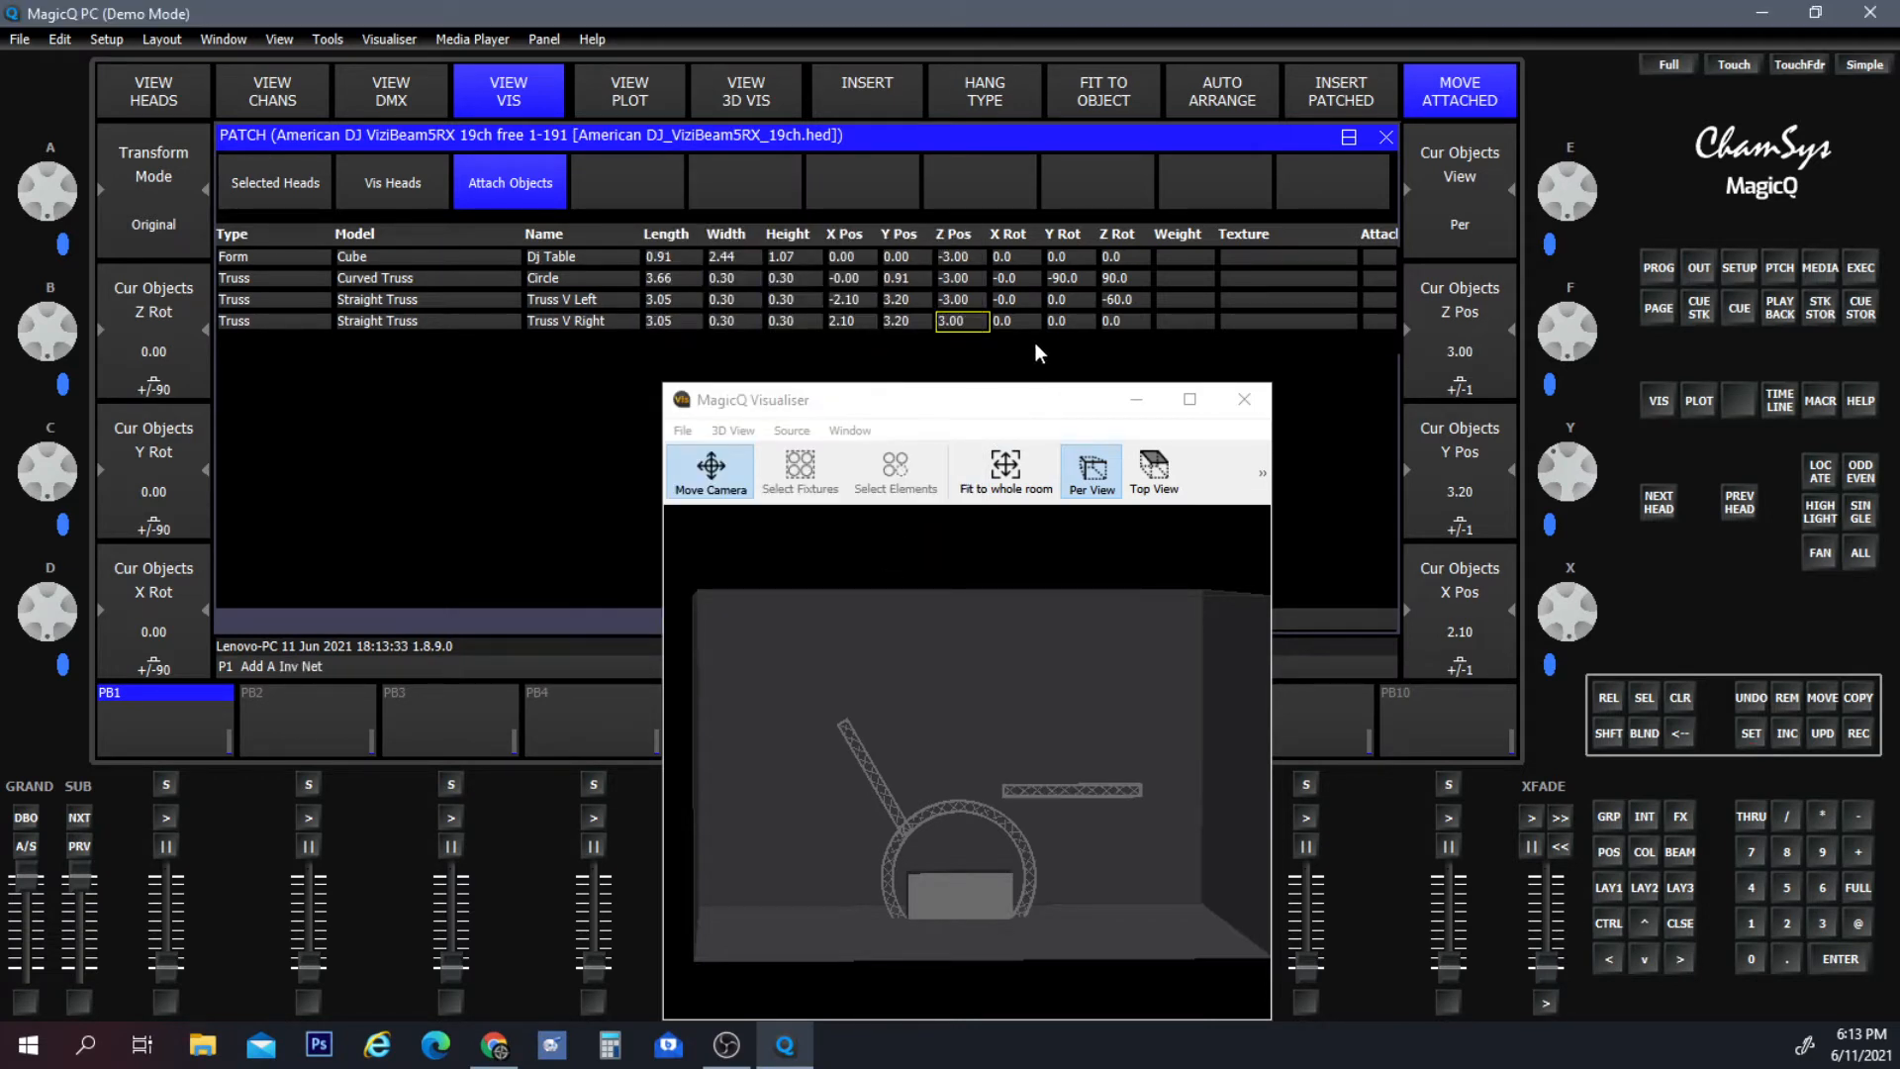
Set the Z rotation of Truss V Right to 60.
click(1128, 320)
click(1128, 320)
click(854, 485)
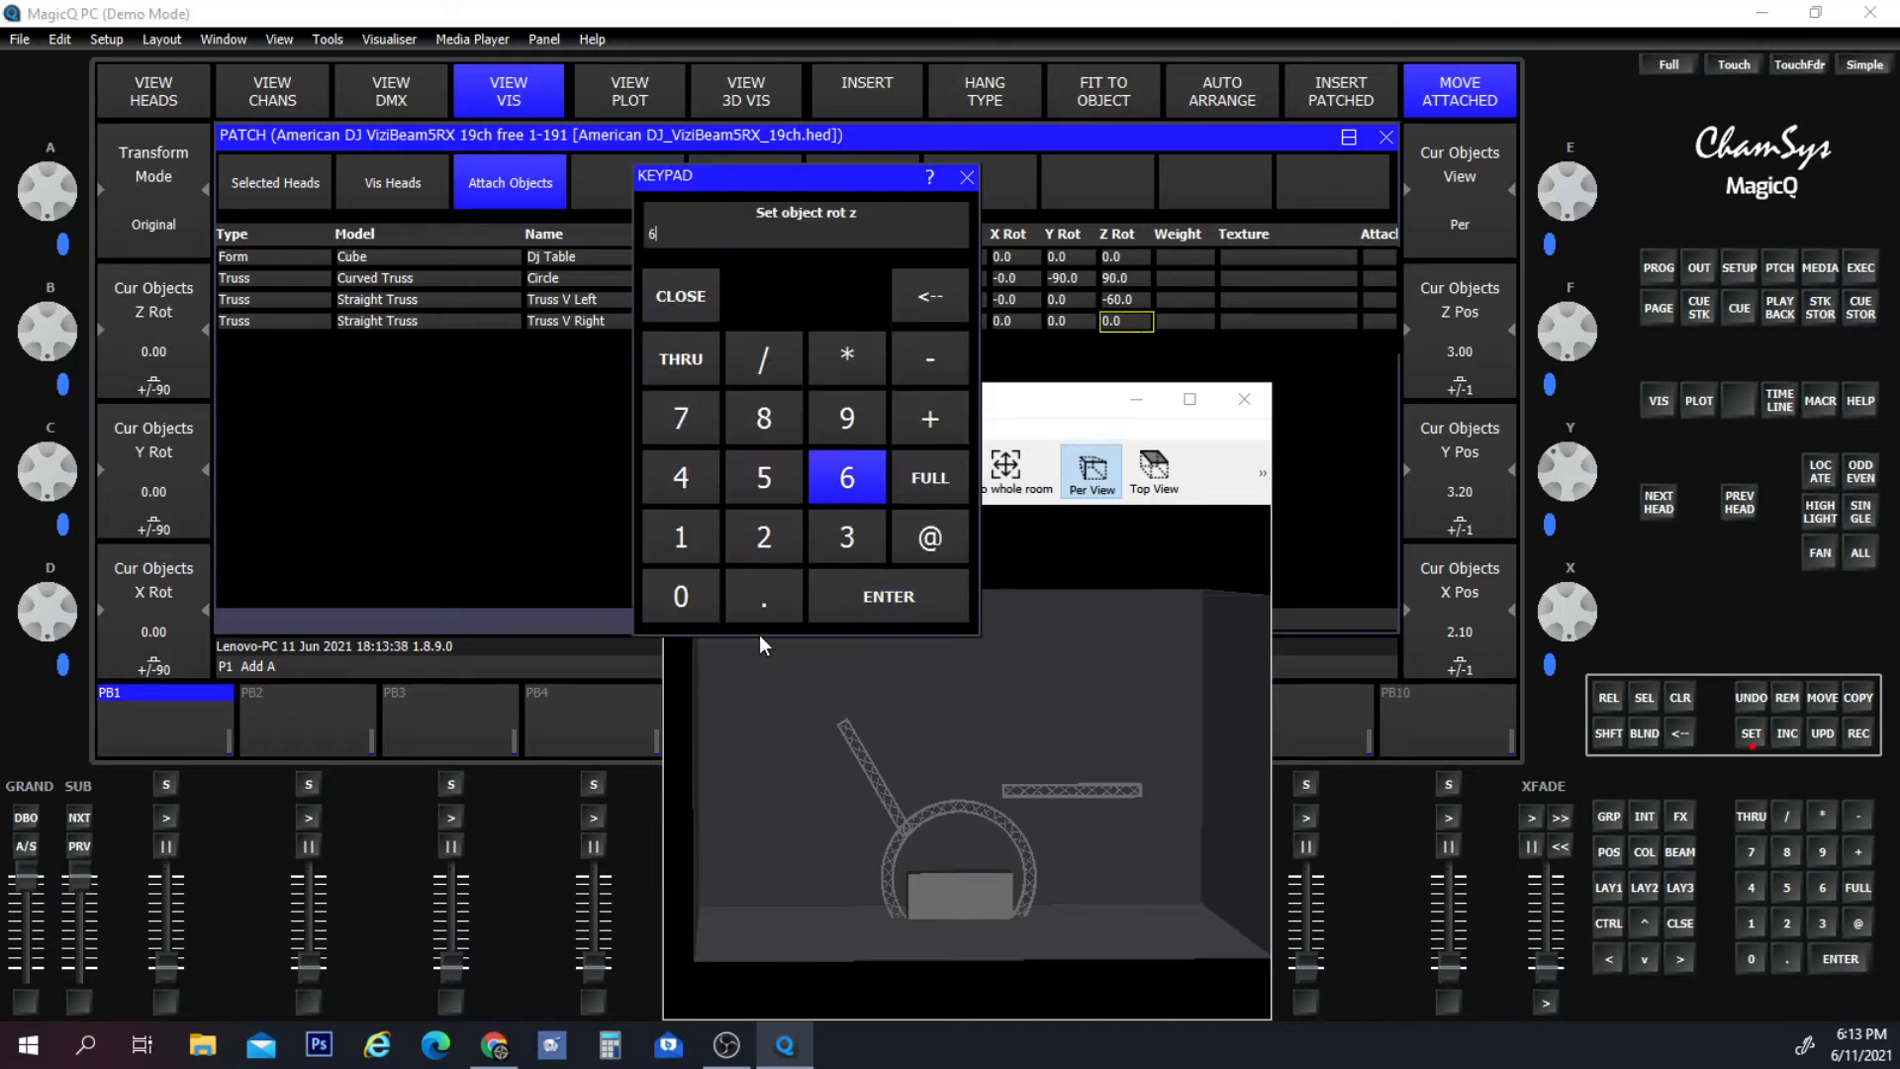
click(687, 605)
click(918, 600)
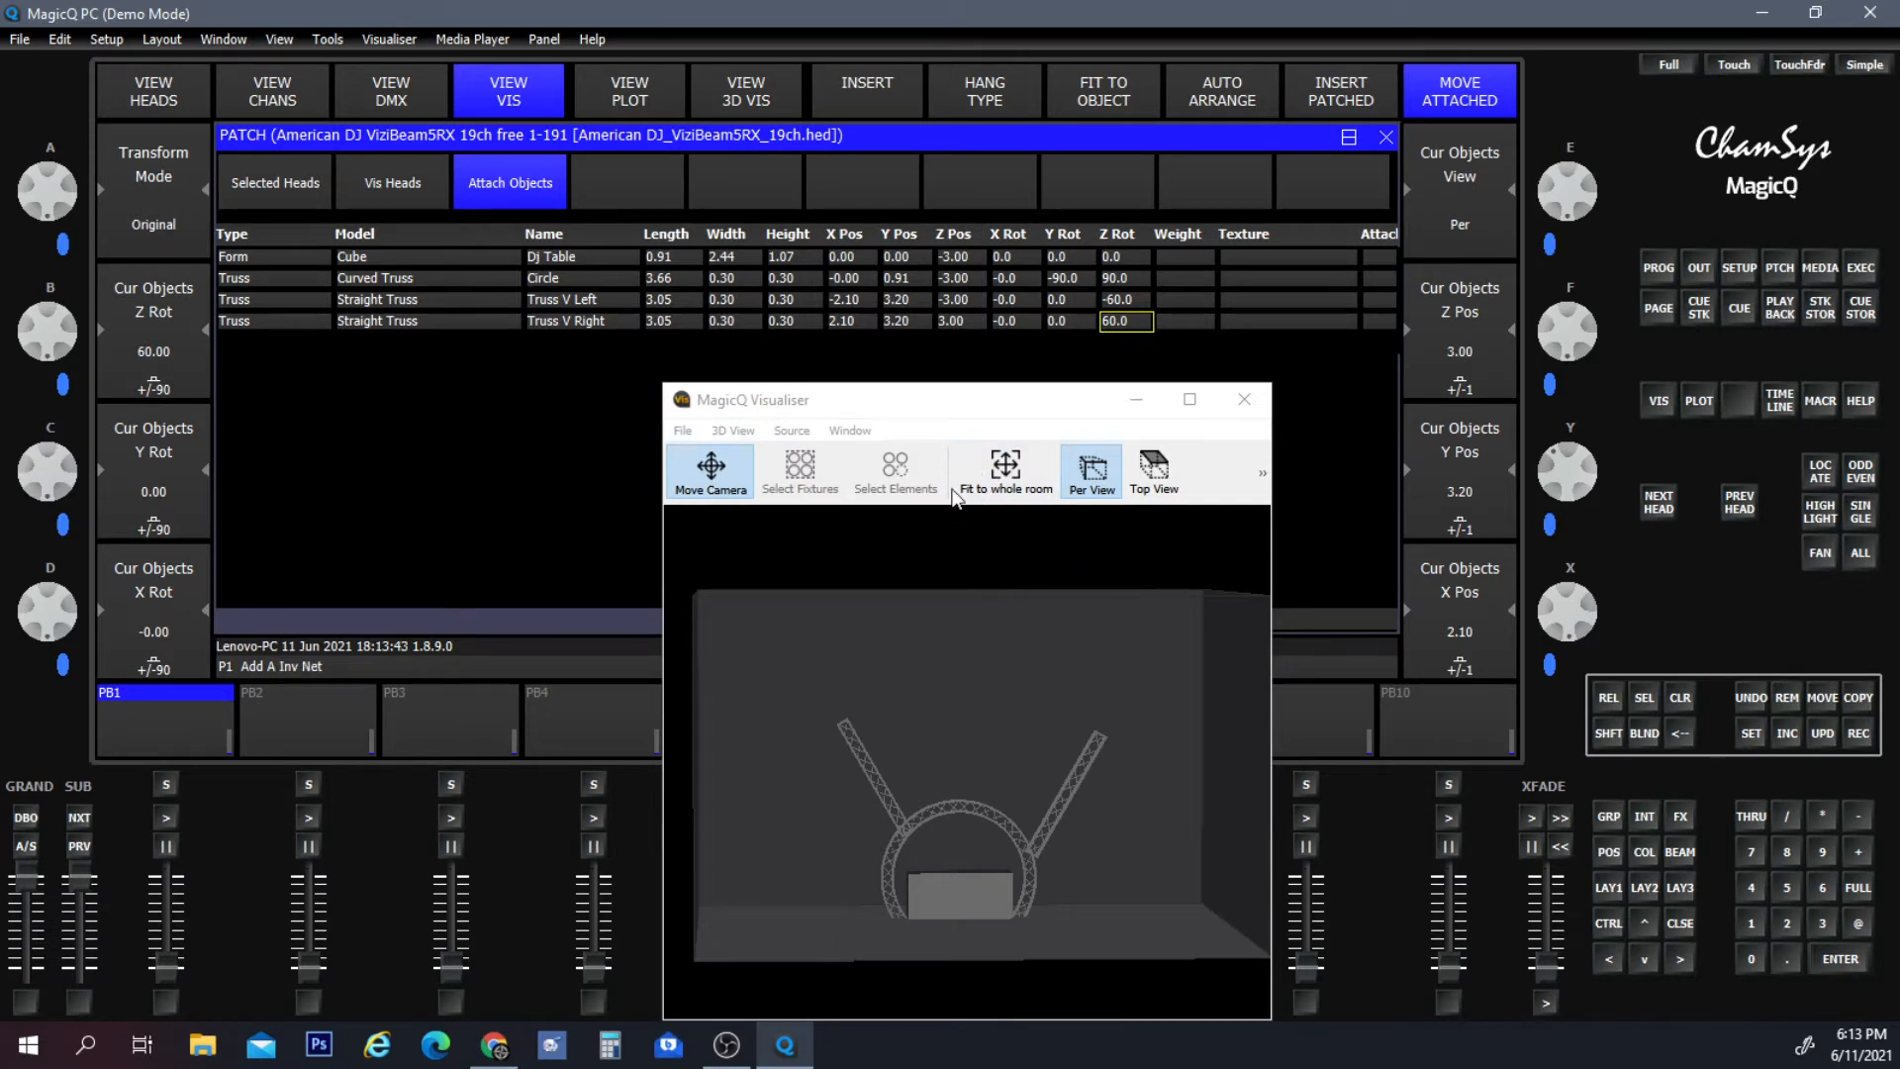
Set the Z position of Truss V Right to -3 so it lines up in depth with Truss V Left.
double_click(956, 320)
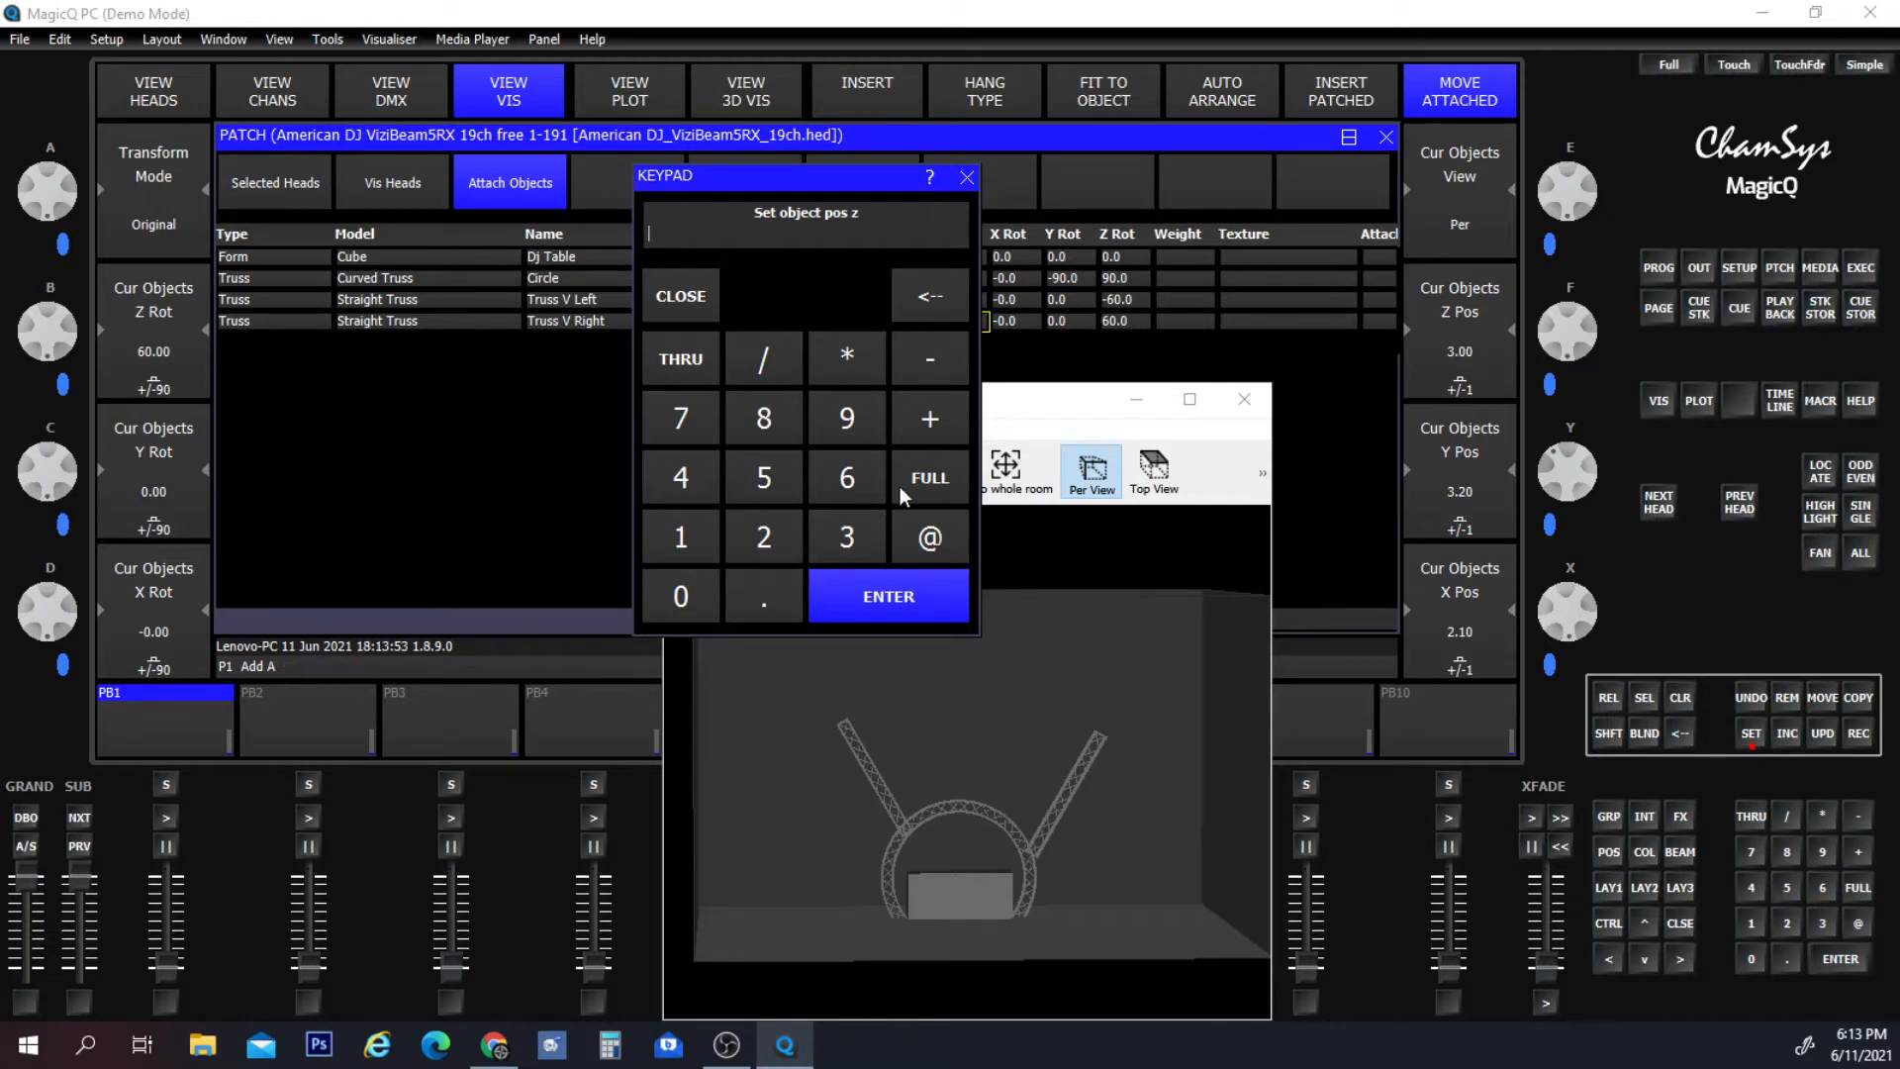
click(926, 353)
click(824, 554)
click(847, 592)
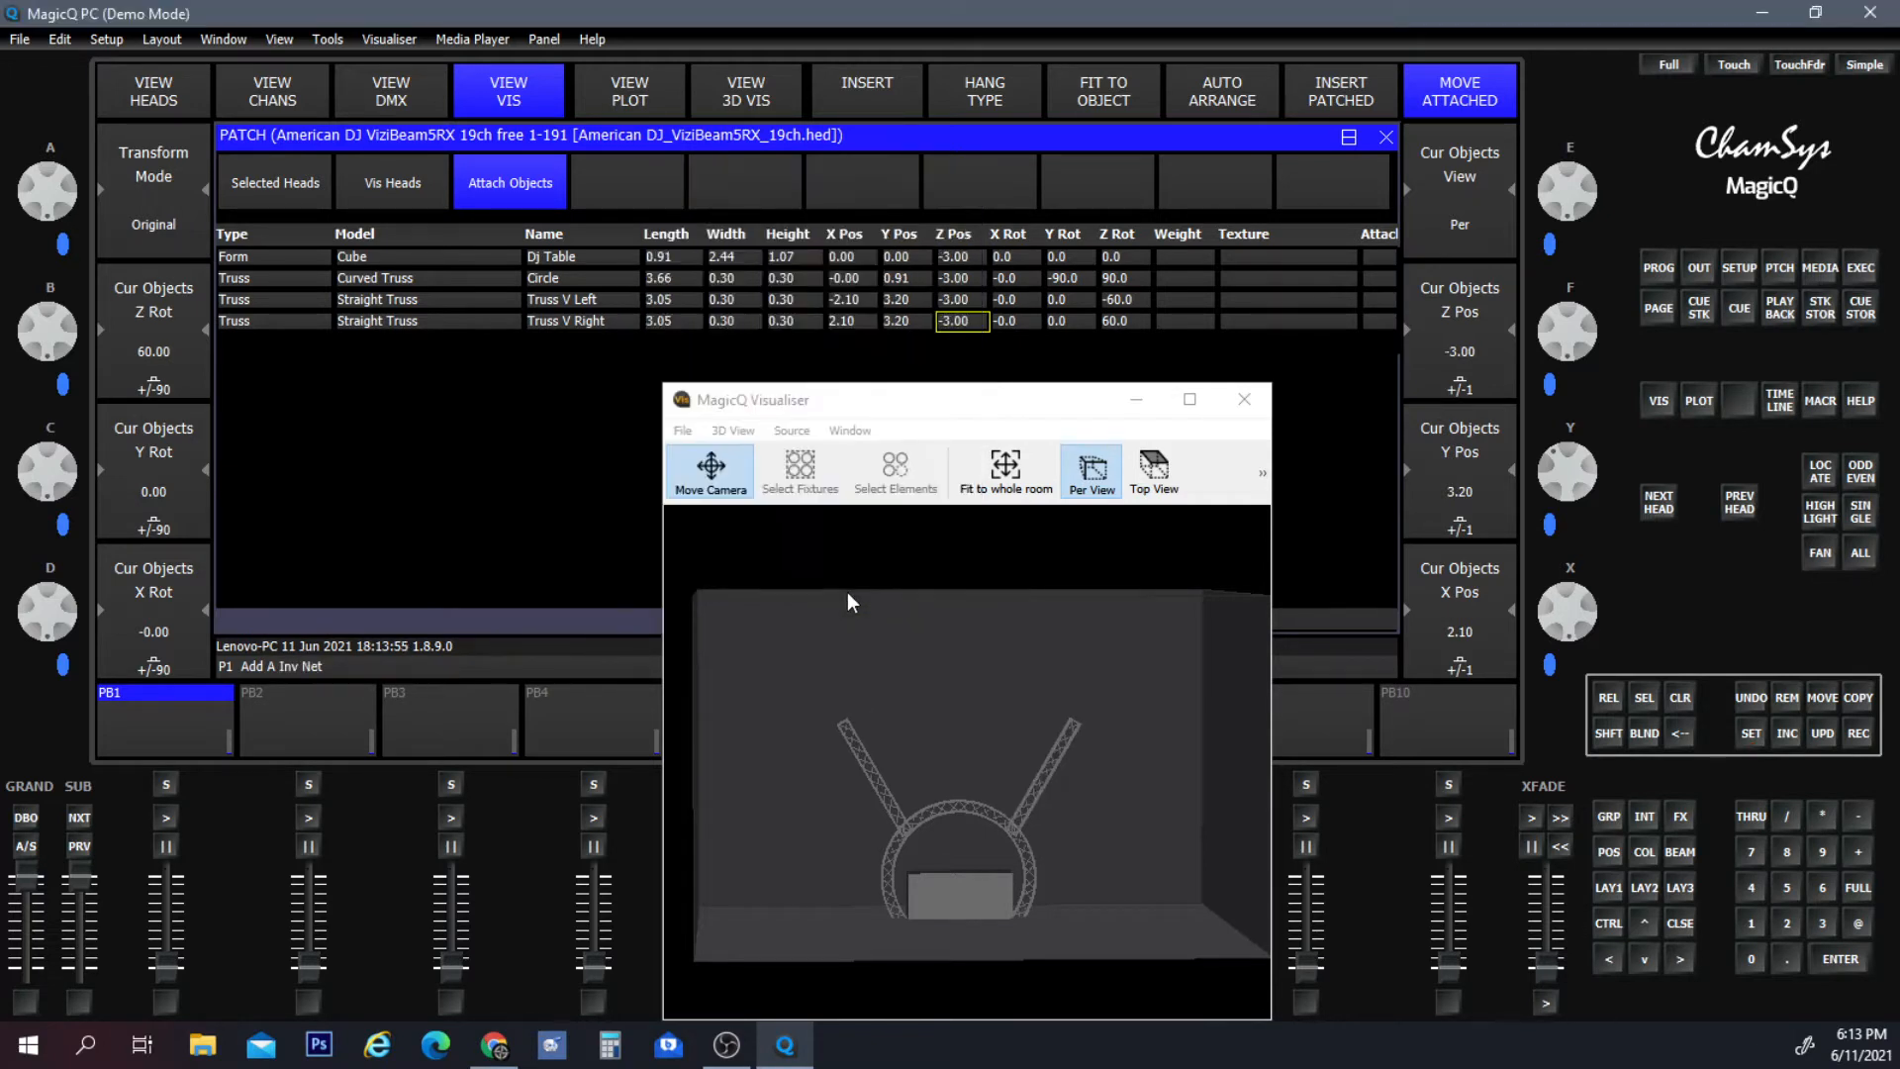
Try a Z rotation of 80 on Truss V Right.
mouse_move(1113, 828)
mouse_down()
mouse_move(864, 916)
mouse_move(680, 878)
mouse_move(1003, 956)
mouse_move(1129, 806)
mouse_up()
drag(742, 865, 800, 877)
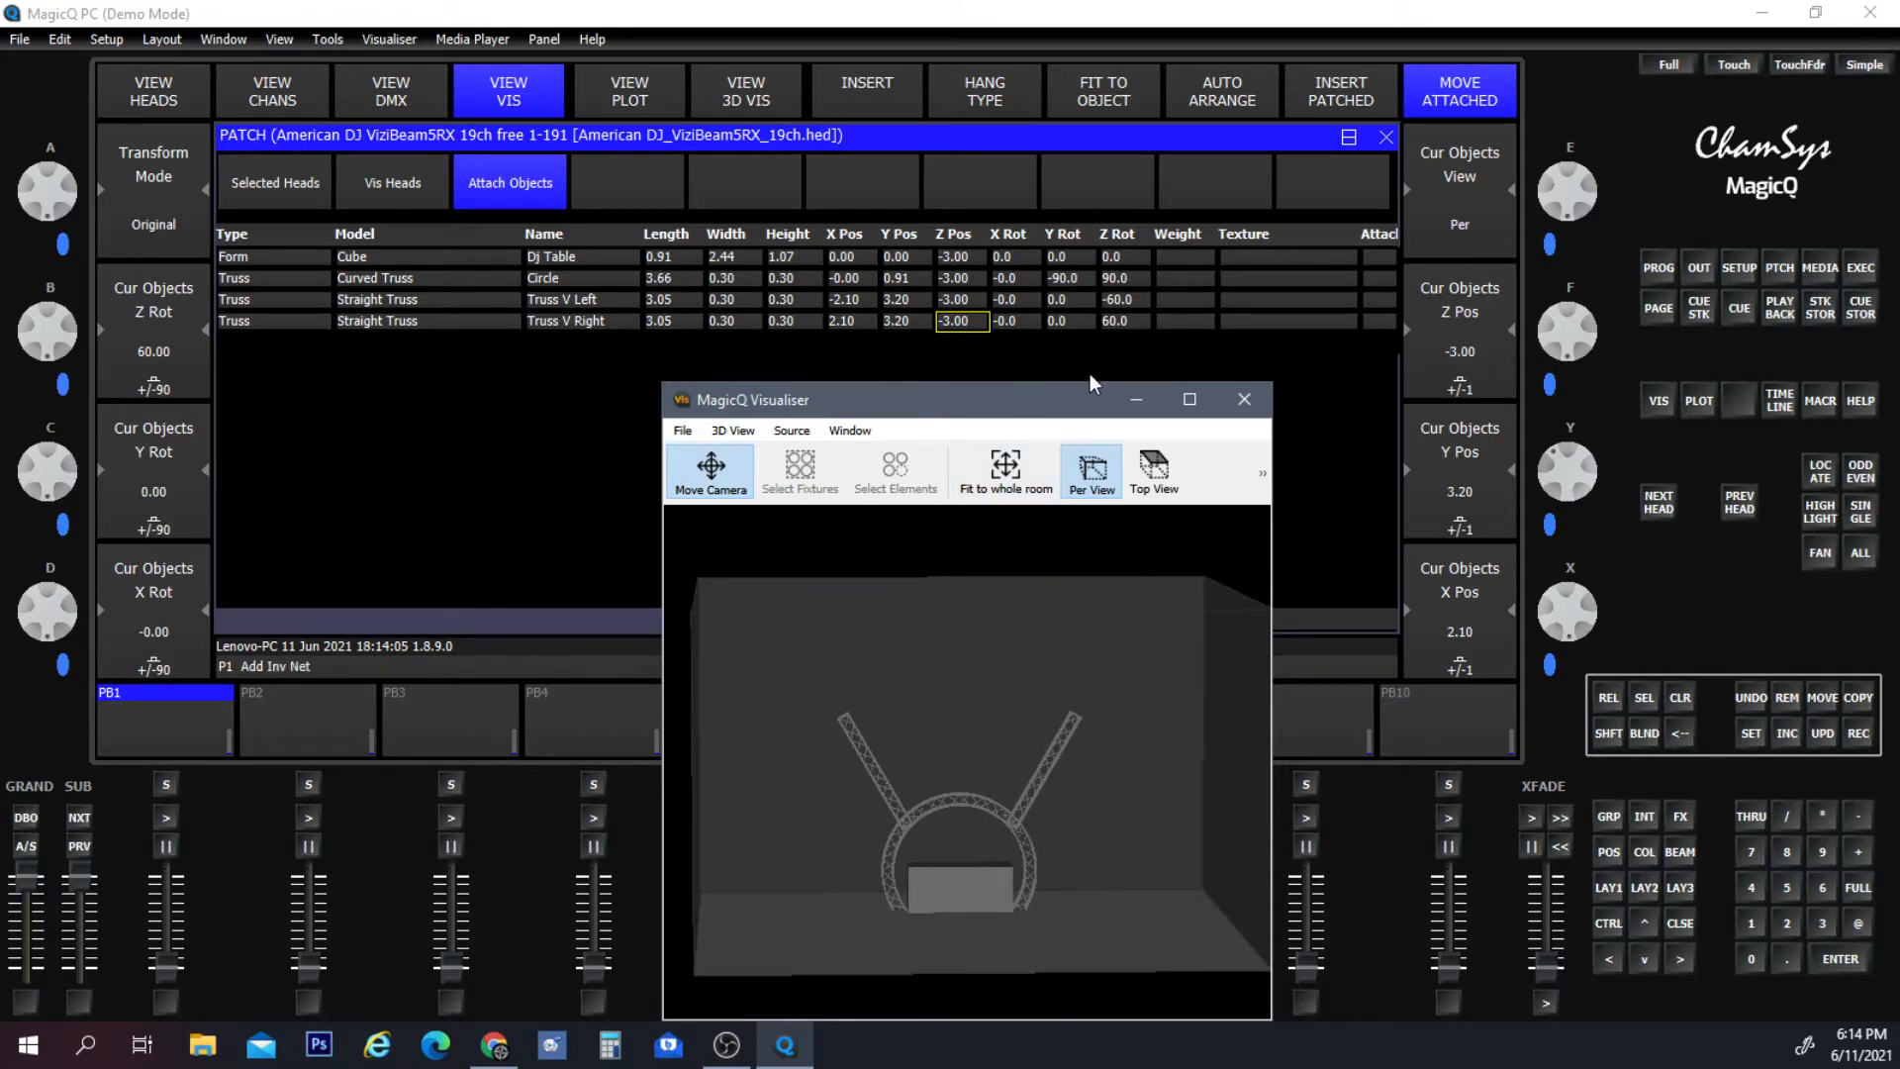
drag(1049, 399, 983, 398)
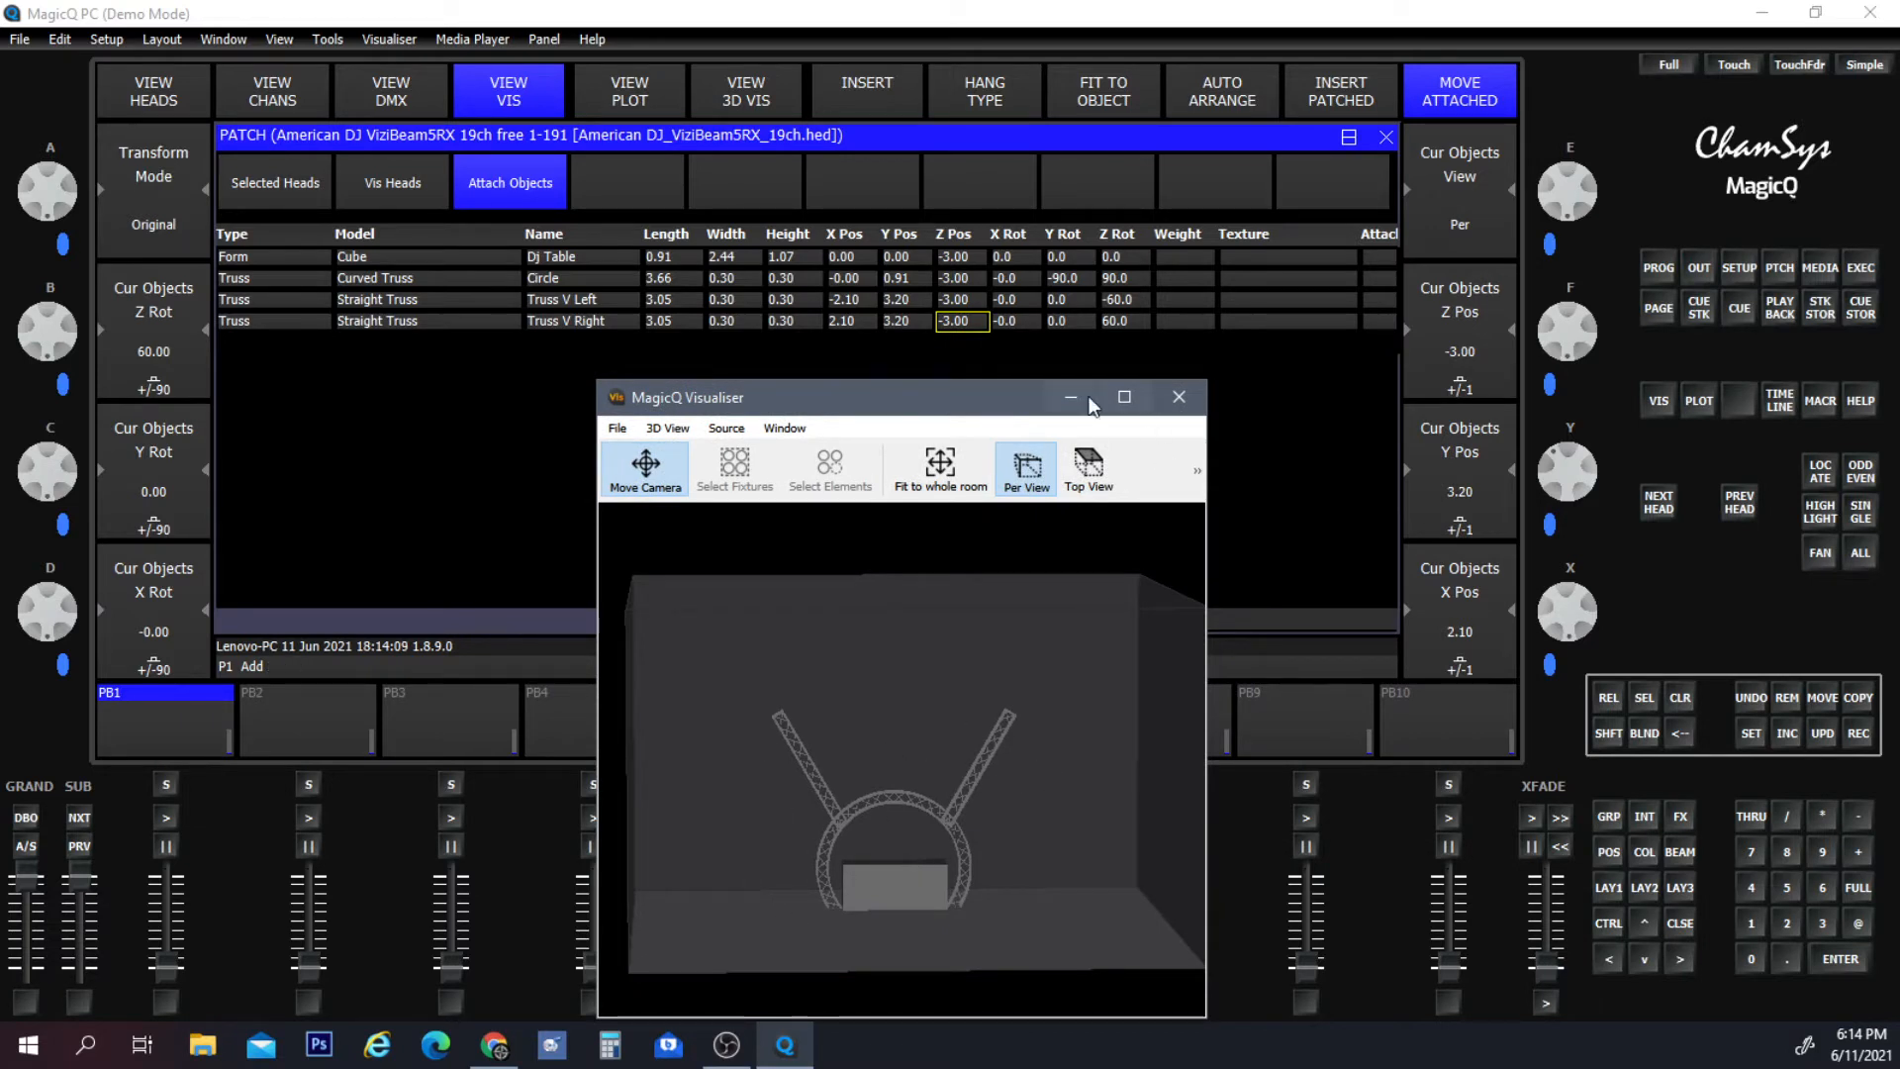
double_click(1124, 319)
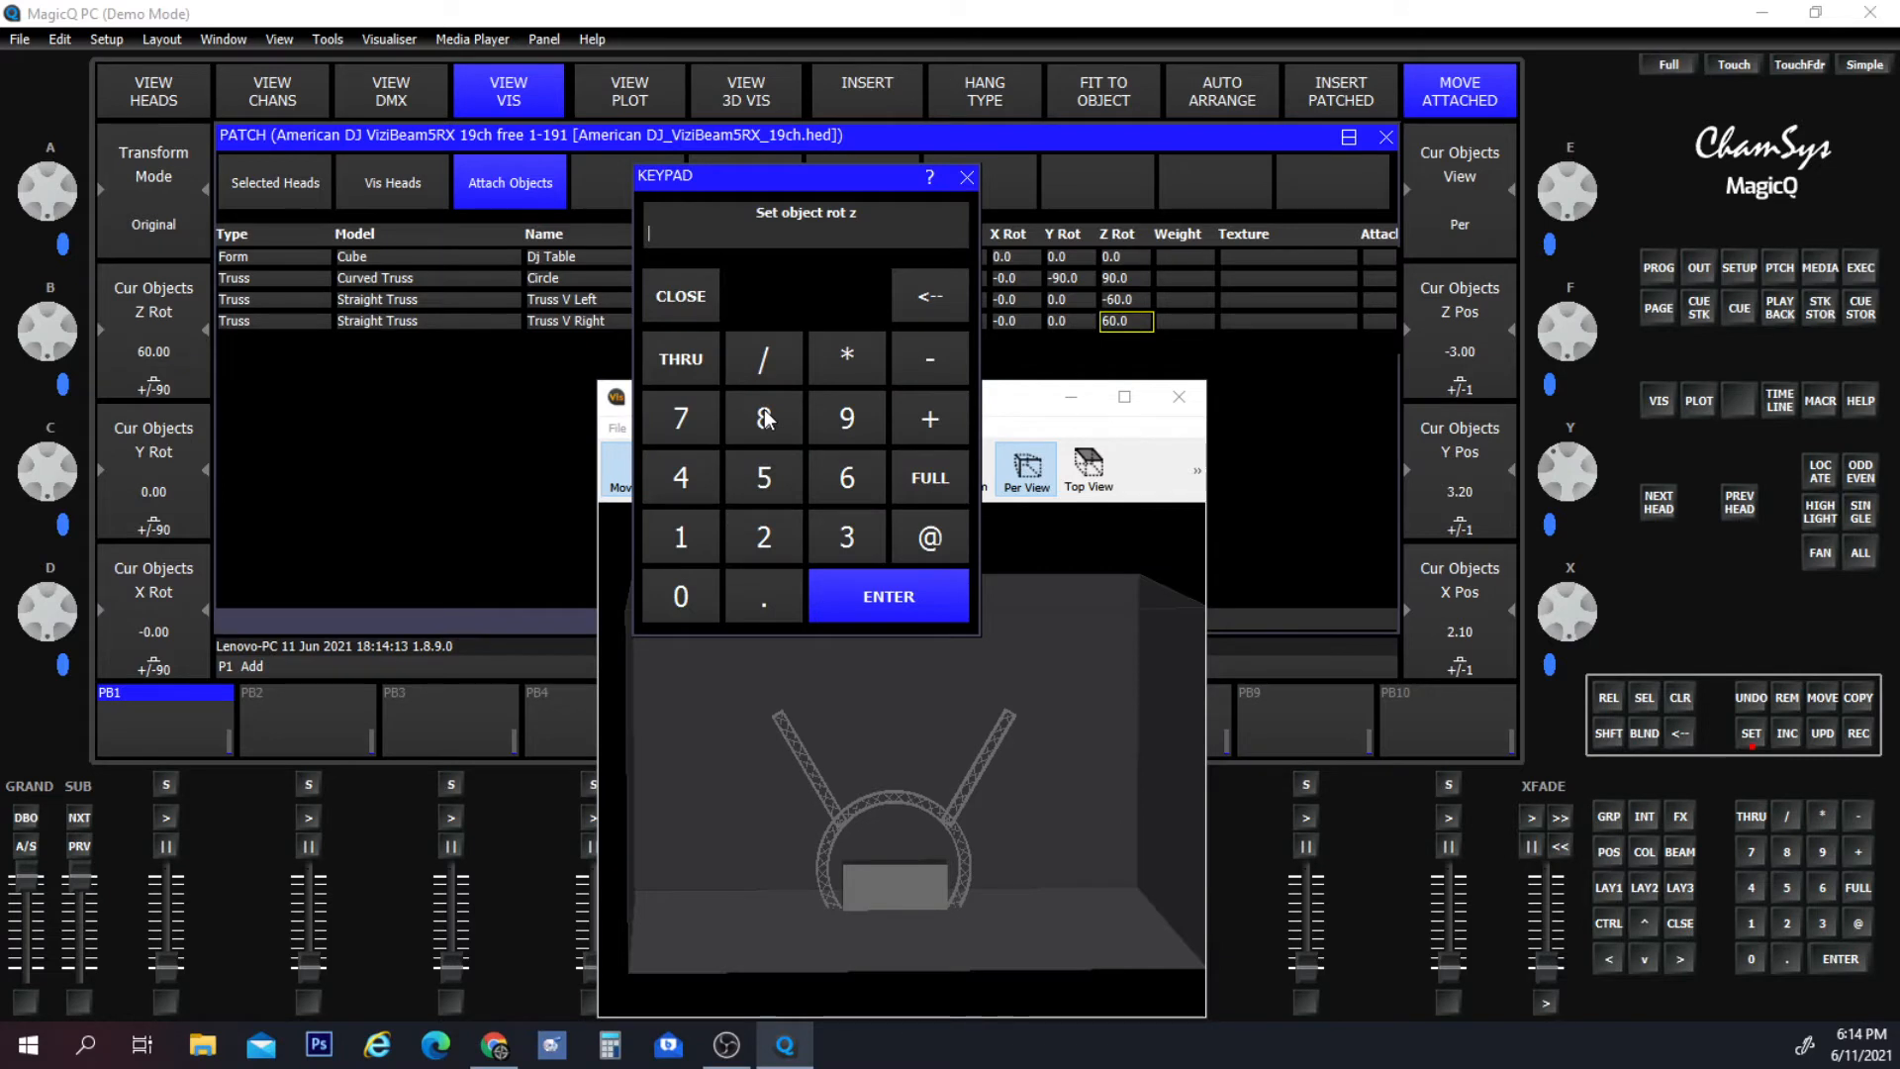
click(763, 419)
click(679, 597)
click(910, 594)
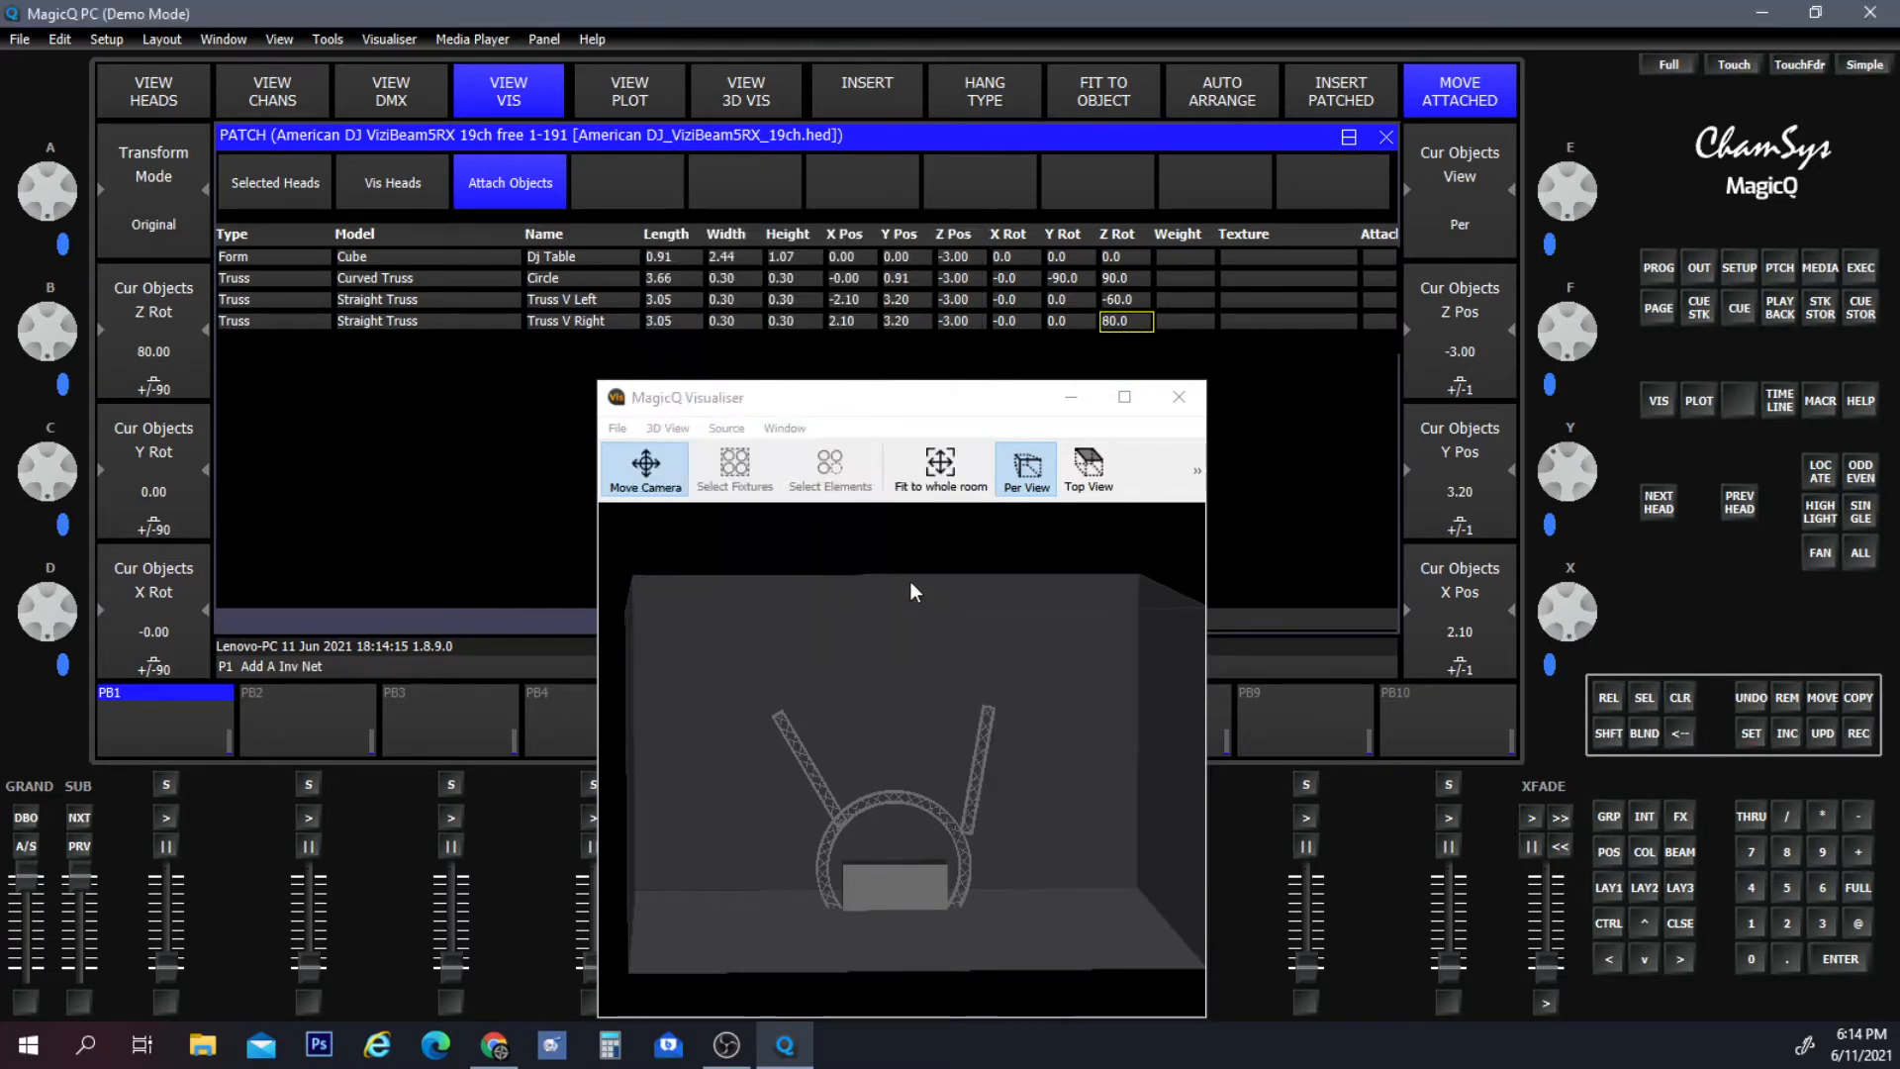
Try a Z rotation of 70 on Truss V Right.
double_click(1103, 324)
click(693, 426)
click(658, 598)
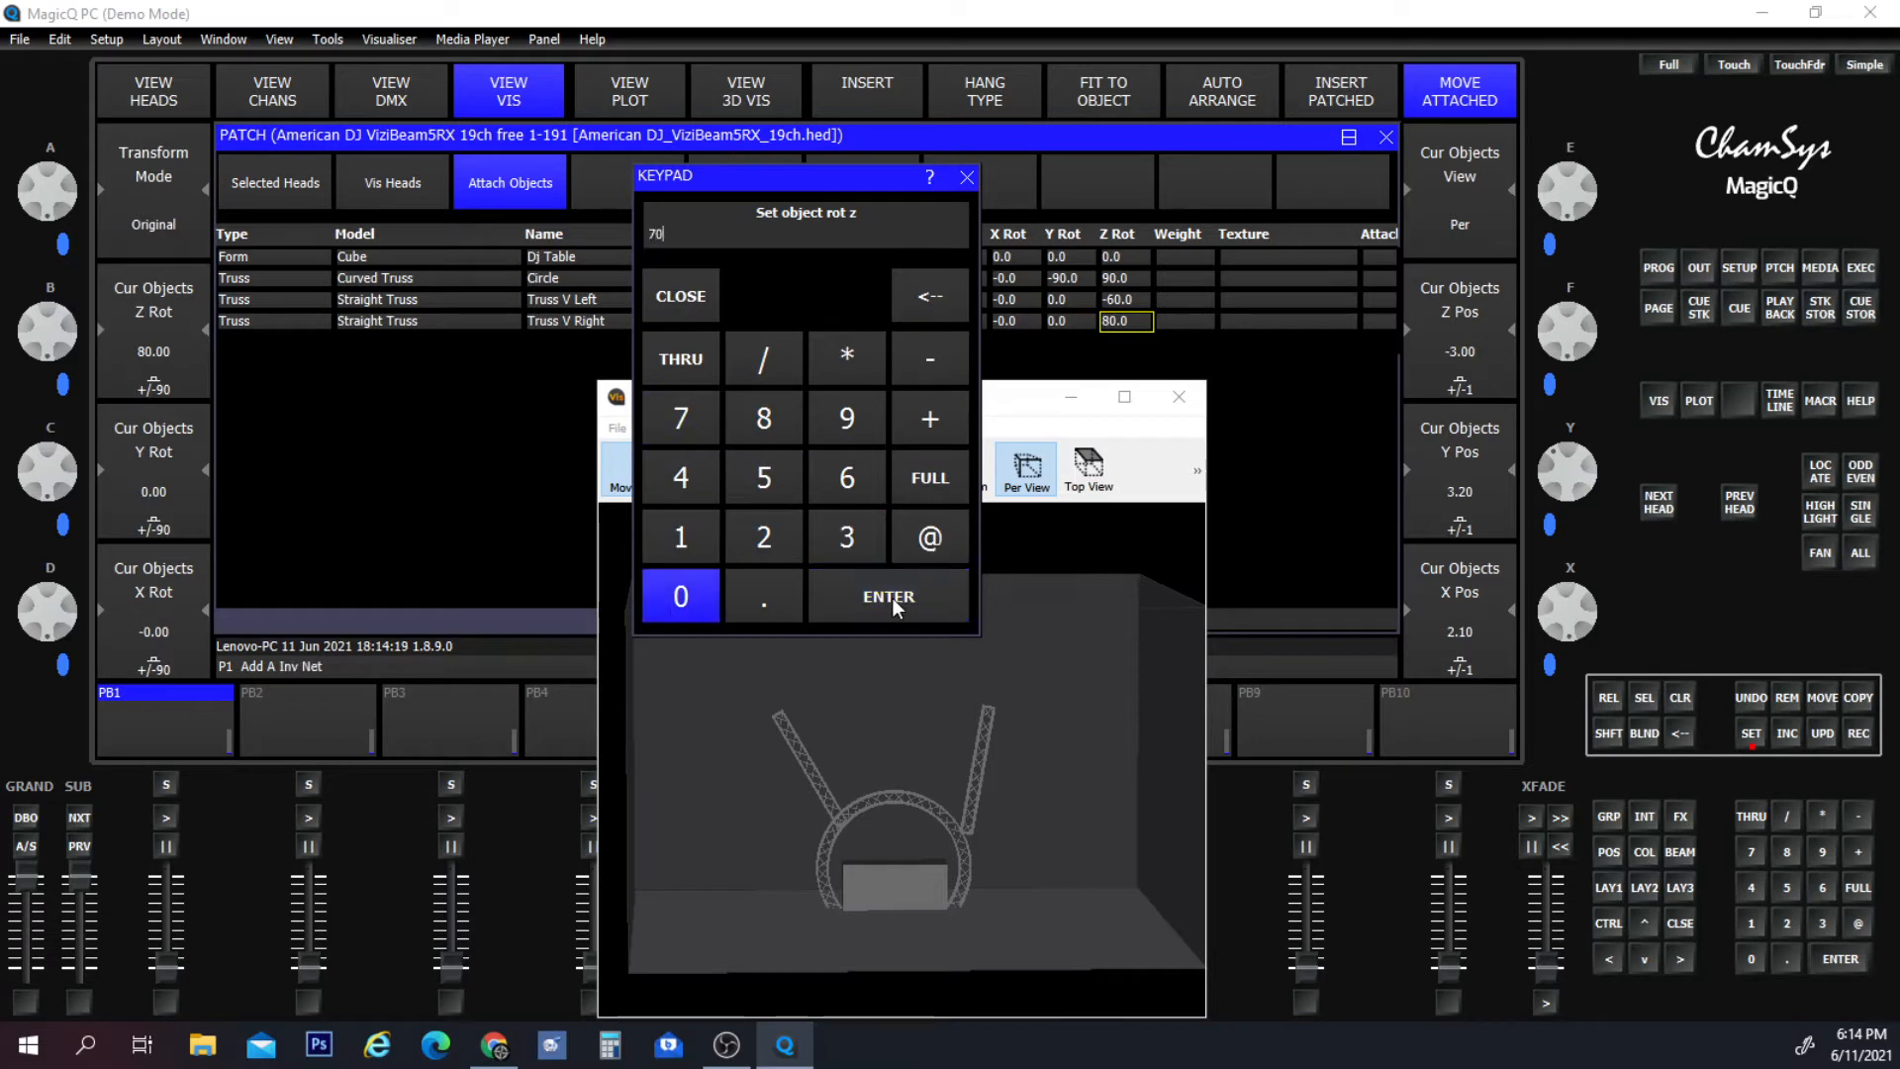
click(891, 597)
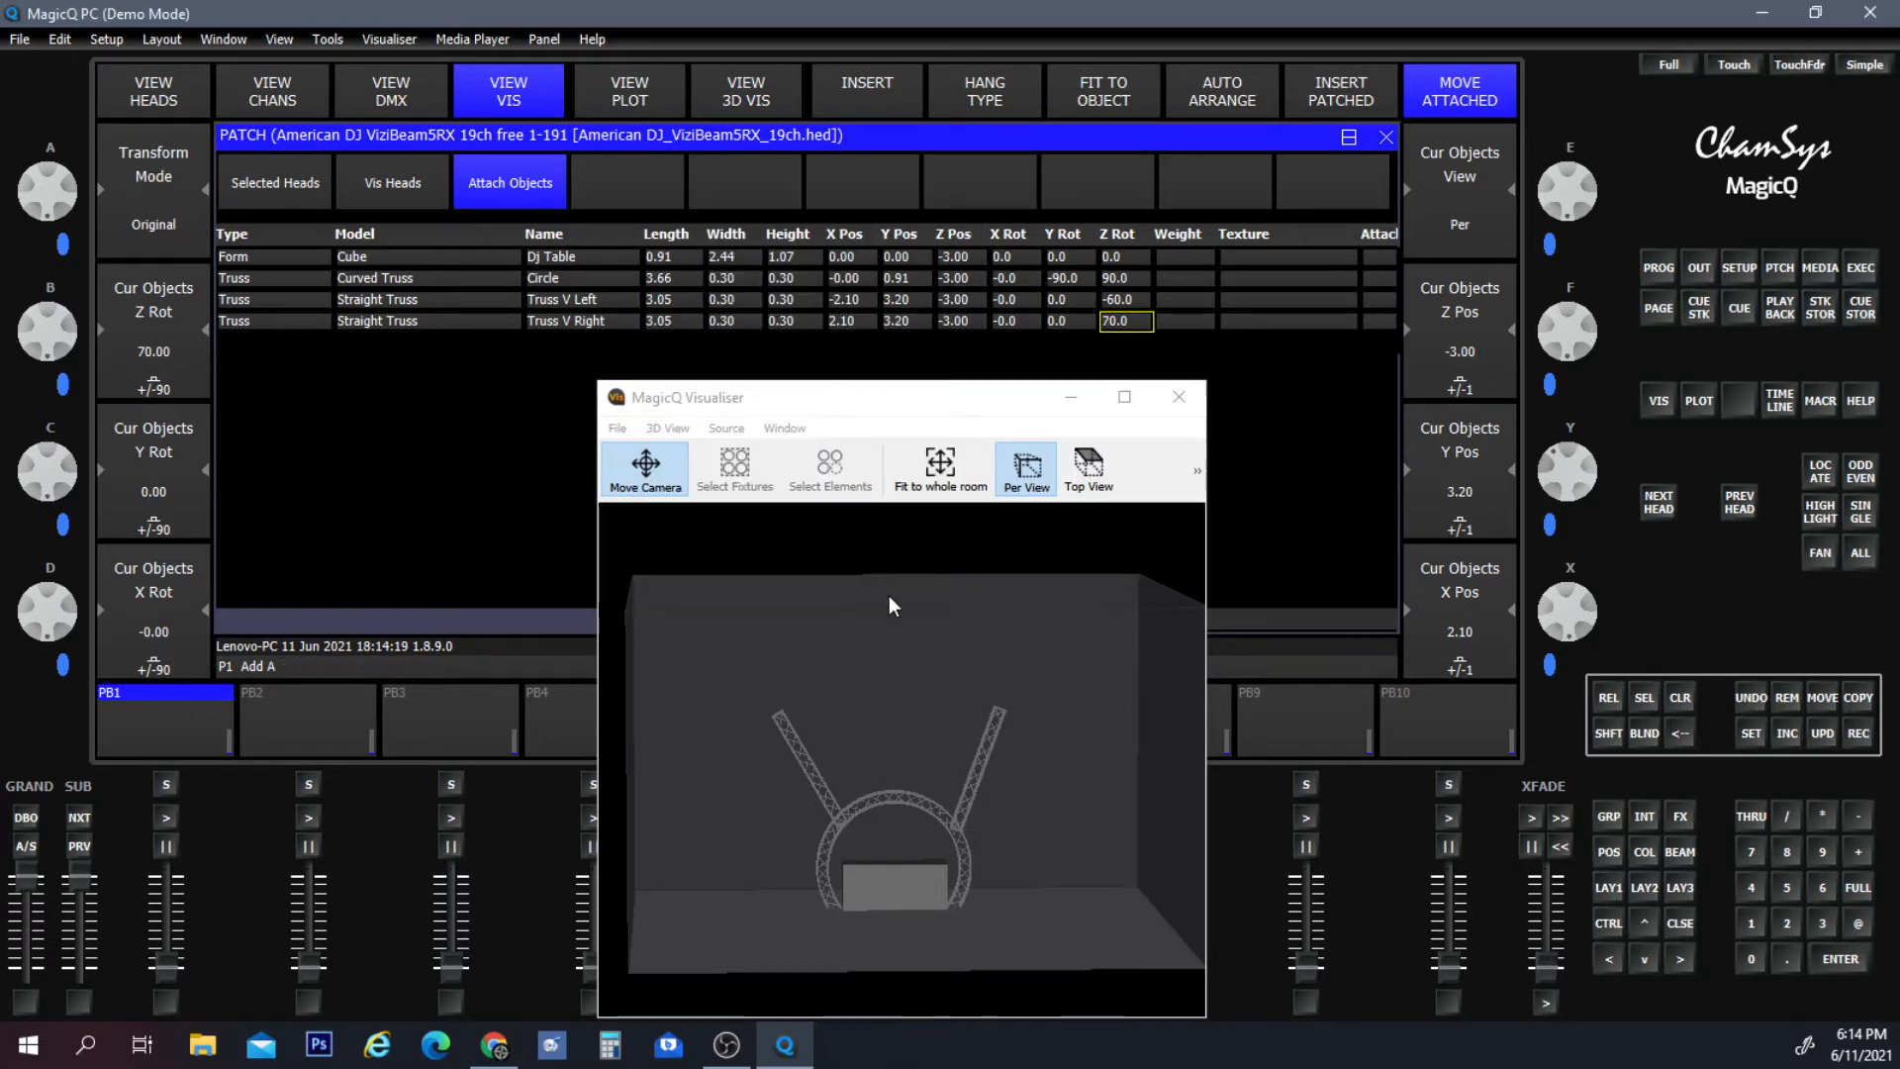
Set the Z rotation of Truss V Right to 65.
double_click(1130, 318)
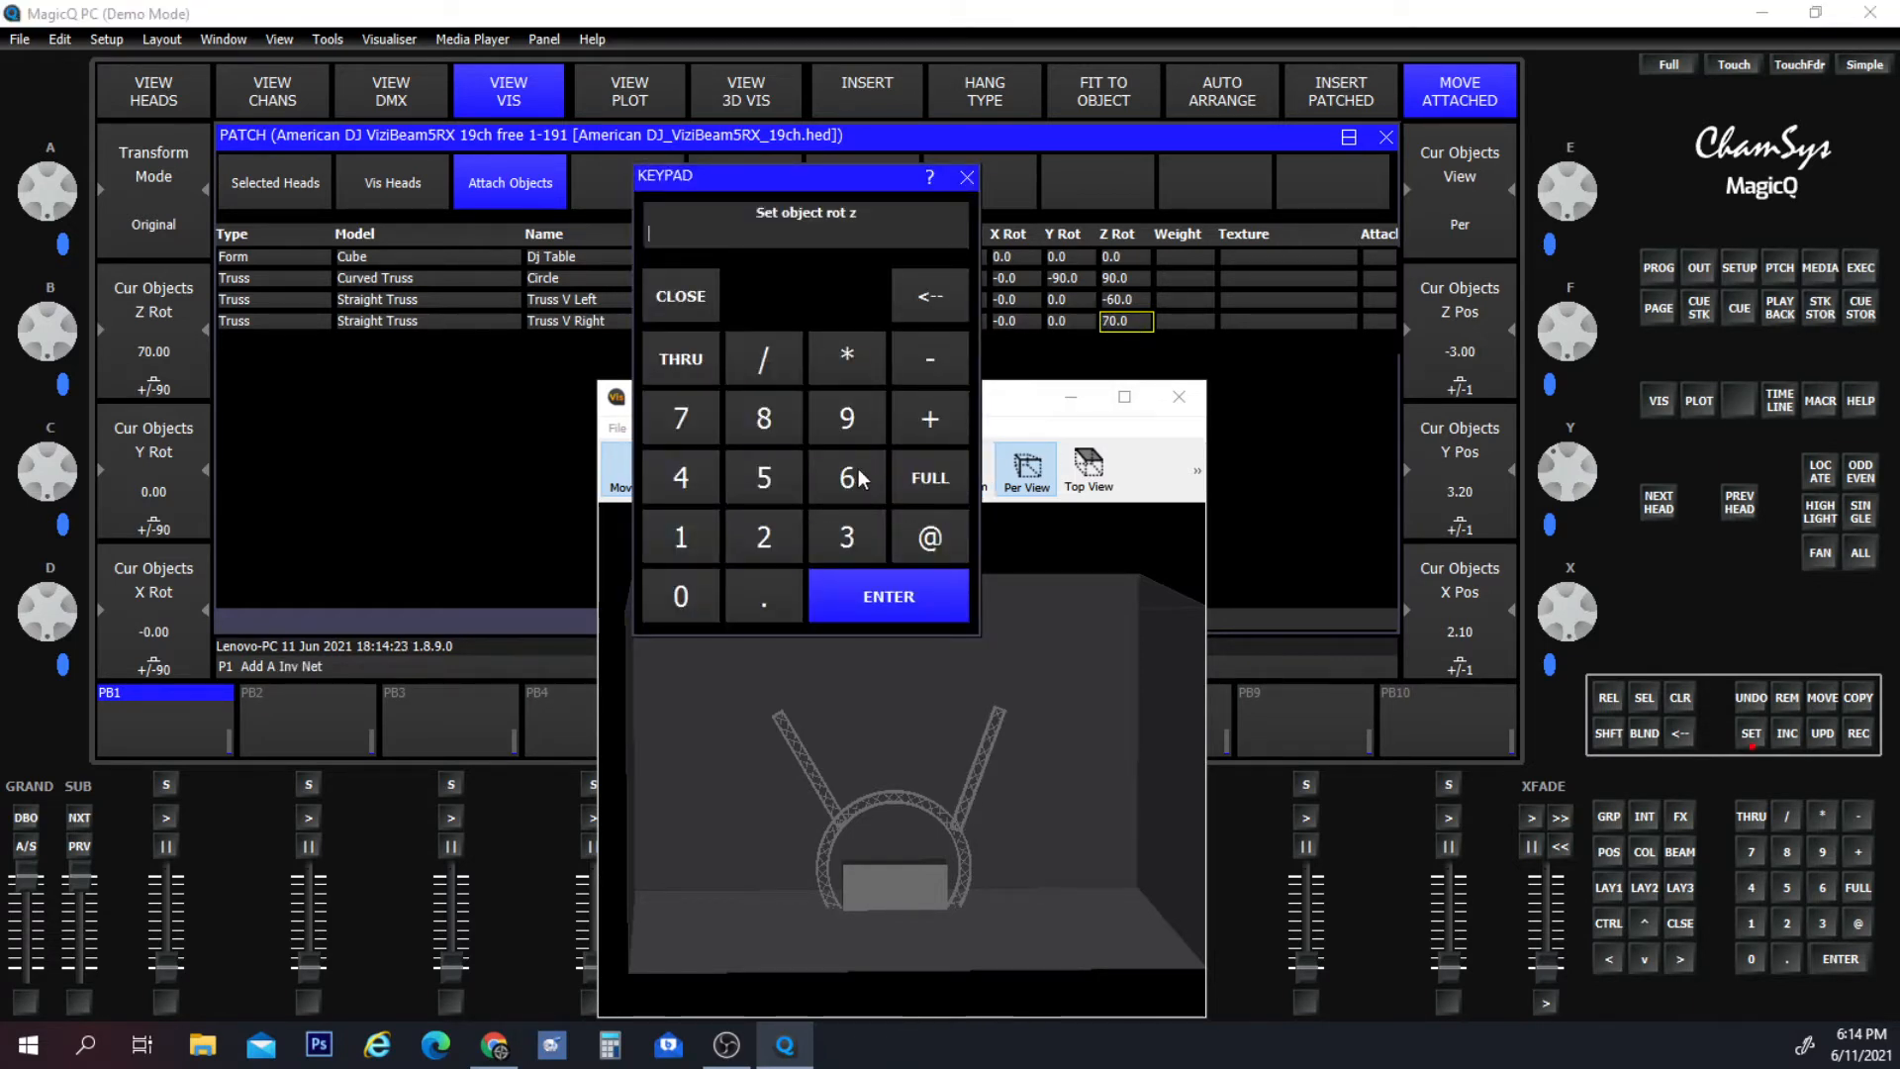
click(819, 489)
click(792, 491)
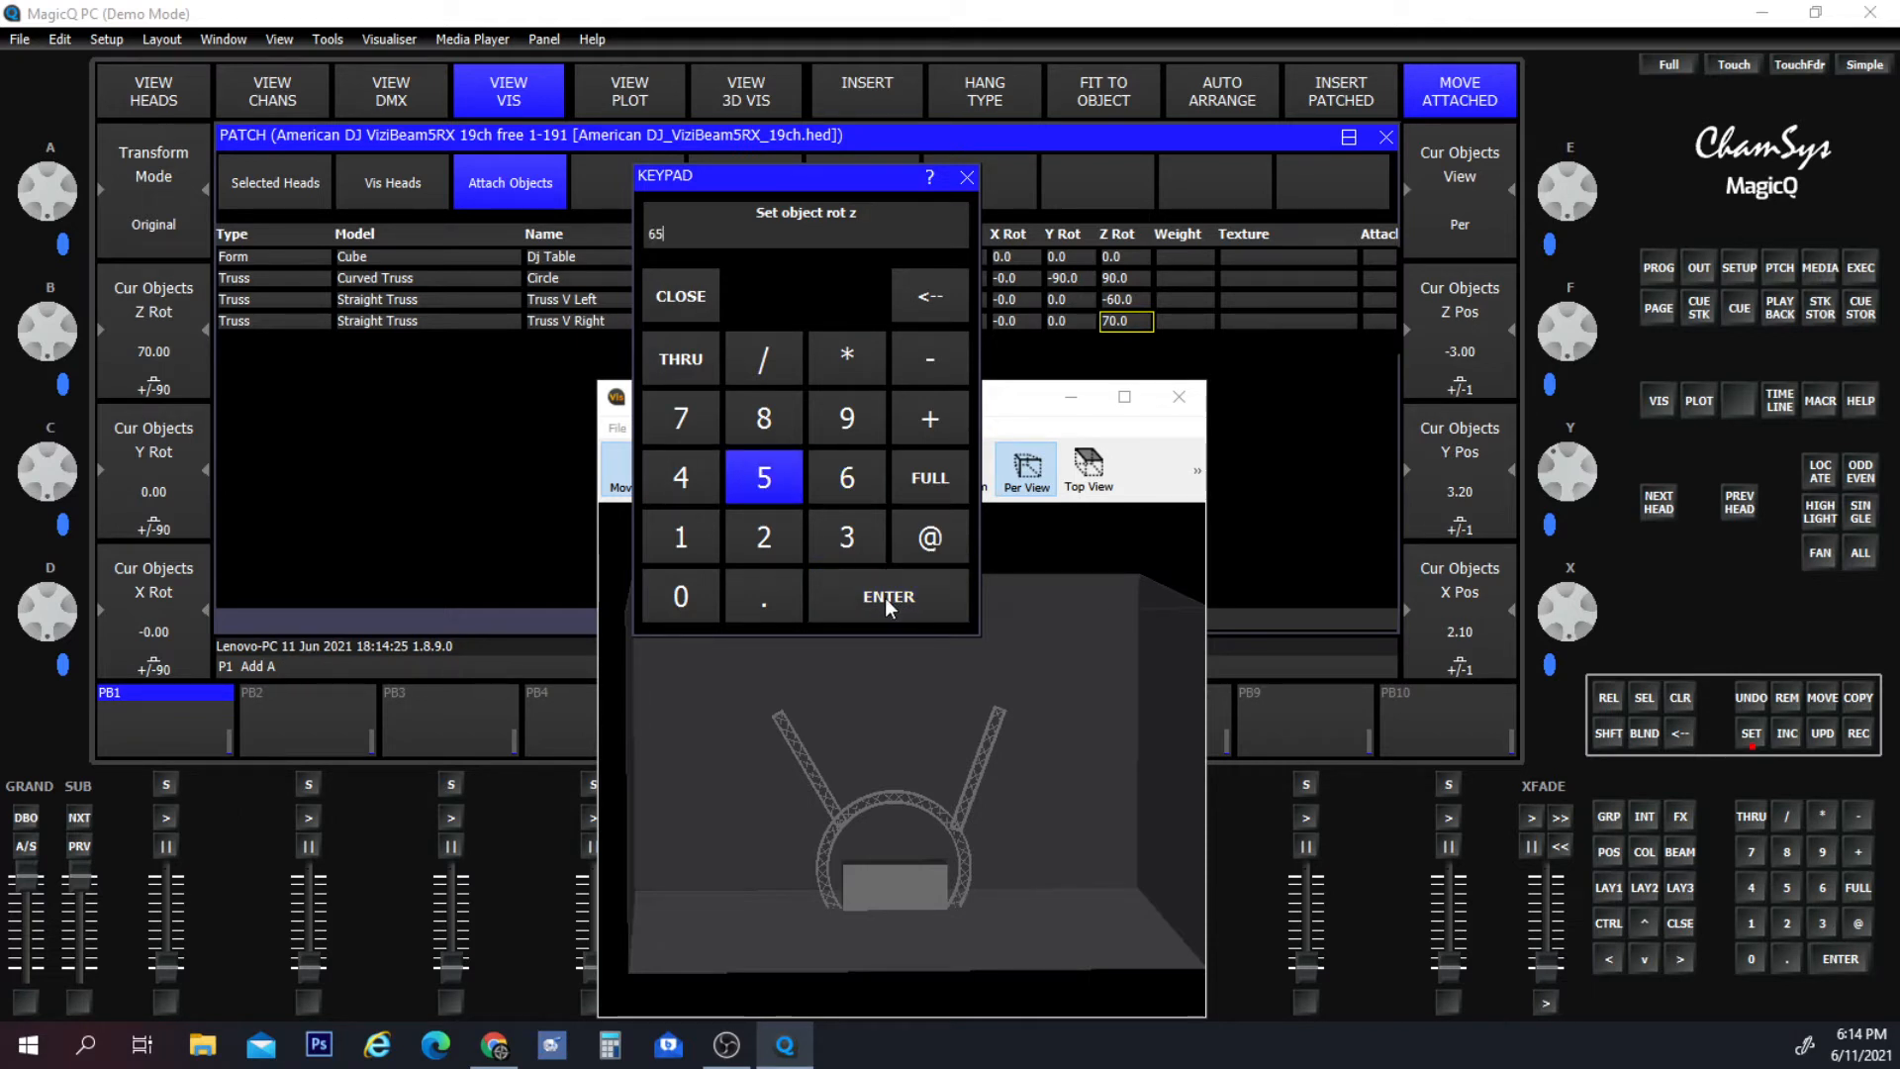
click(887, 597)
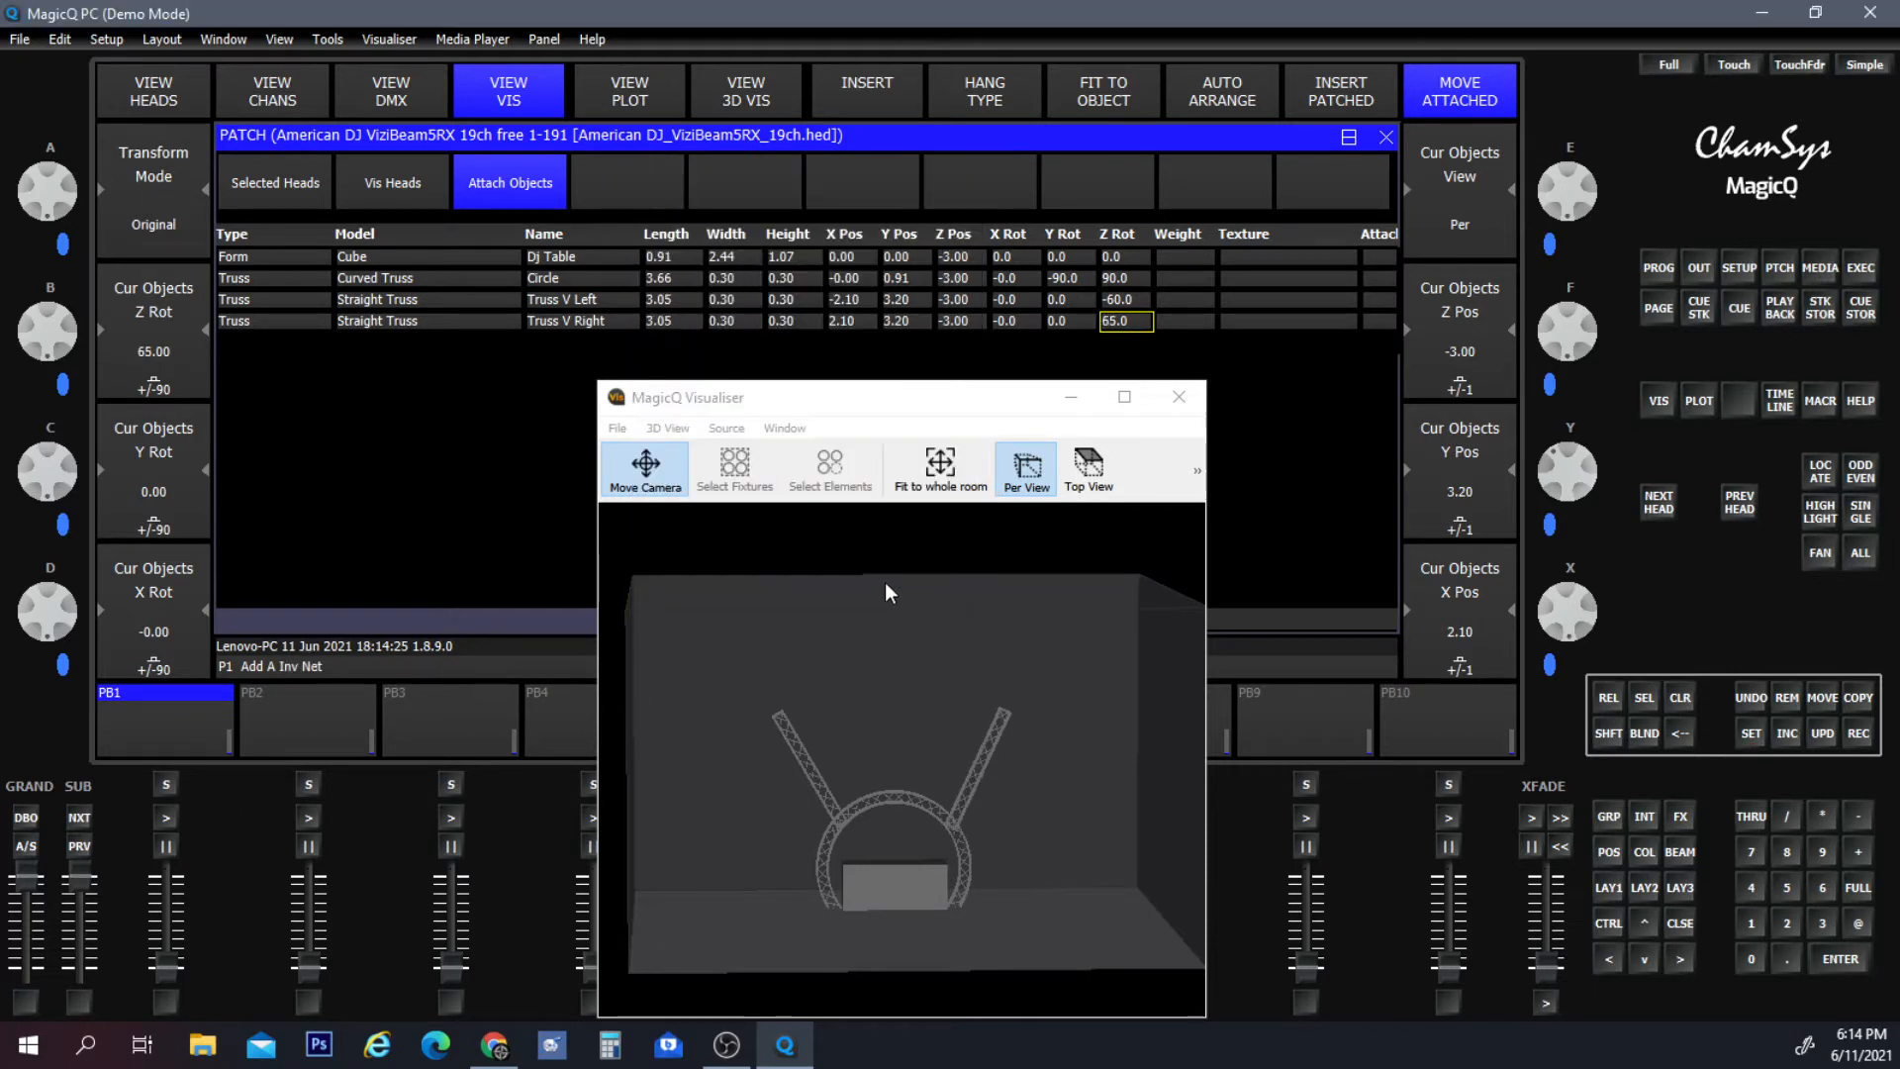
Set the Z rotation of Truss V Left to -65, mirroring Truss V Right.
double_click(1114, 297)
click(935, 352)
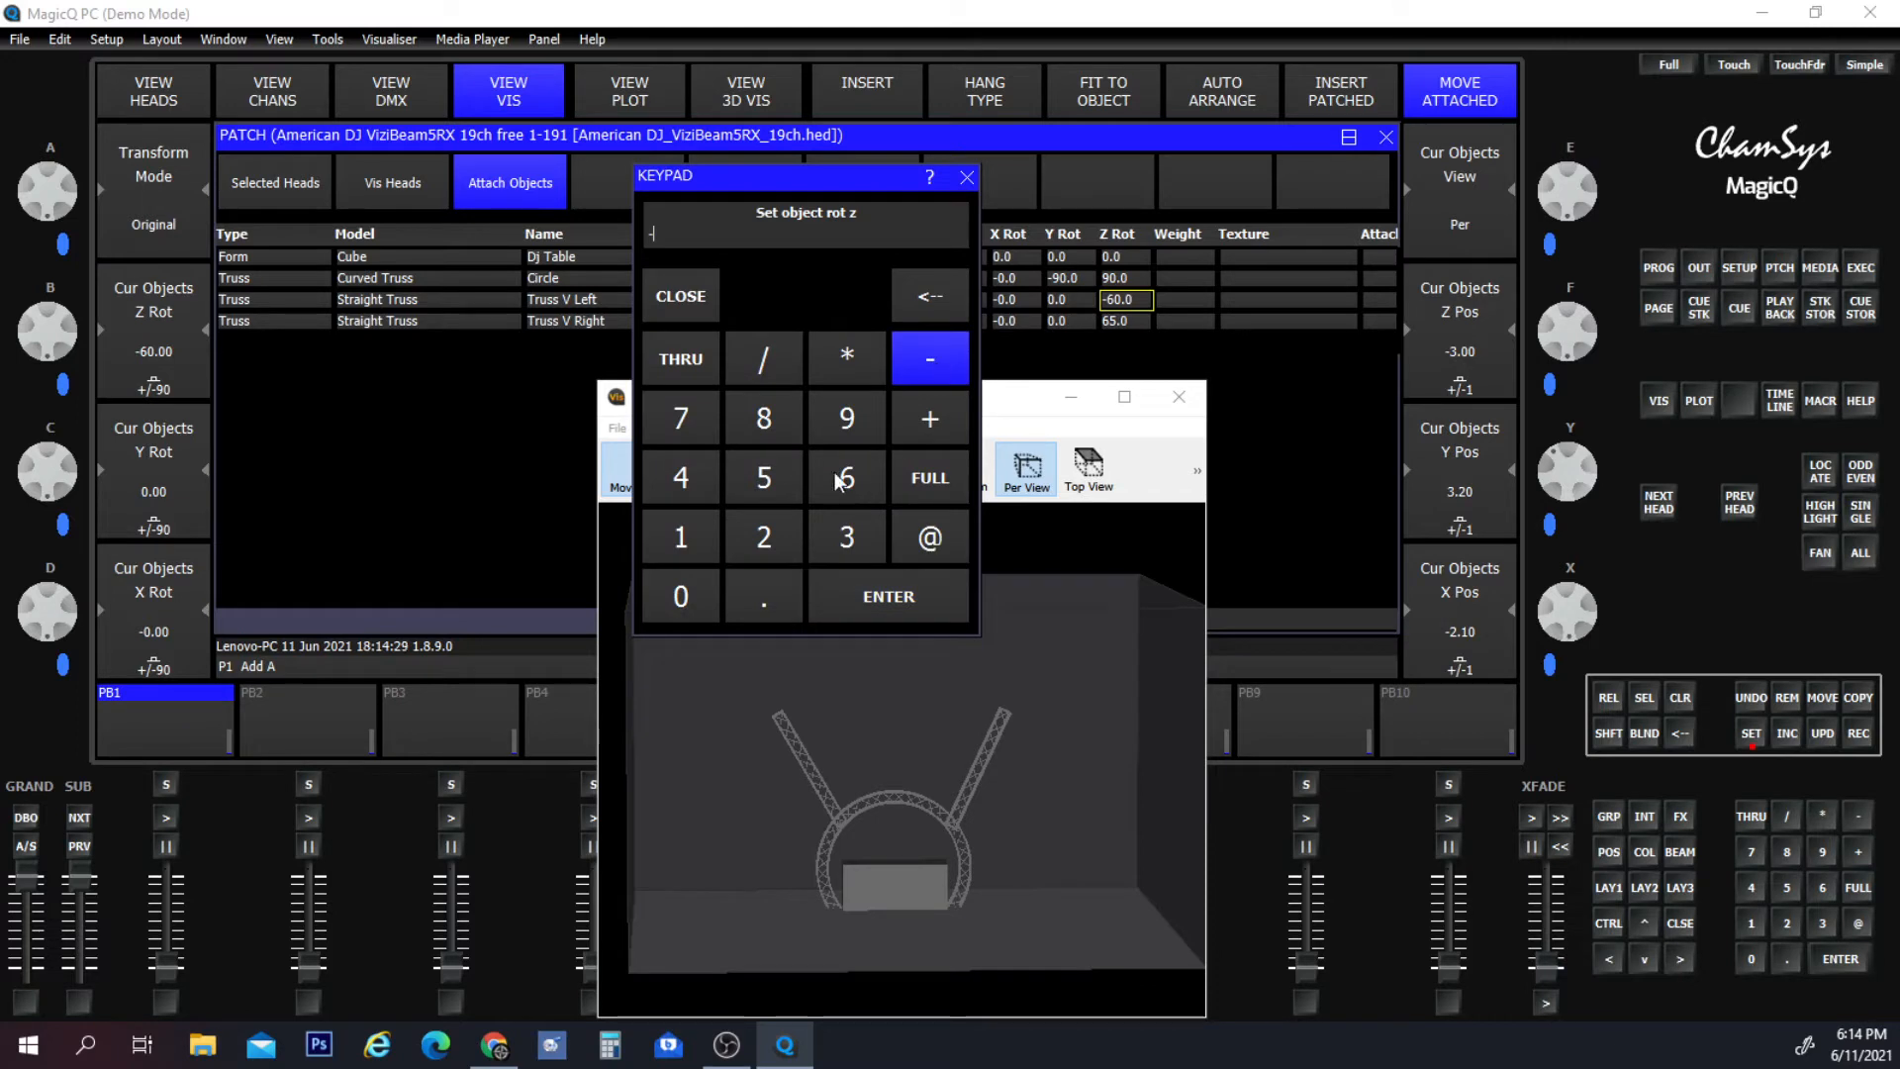
click(847, 477)
click(763, 477)
click(889, 596)
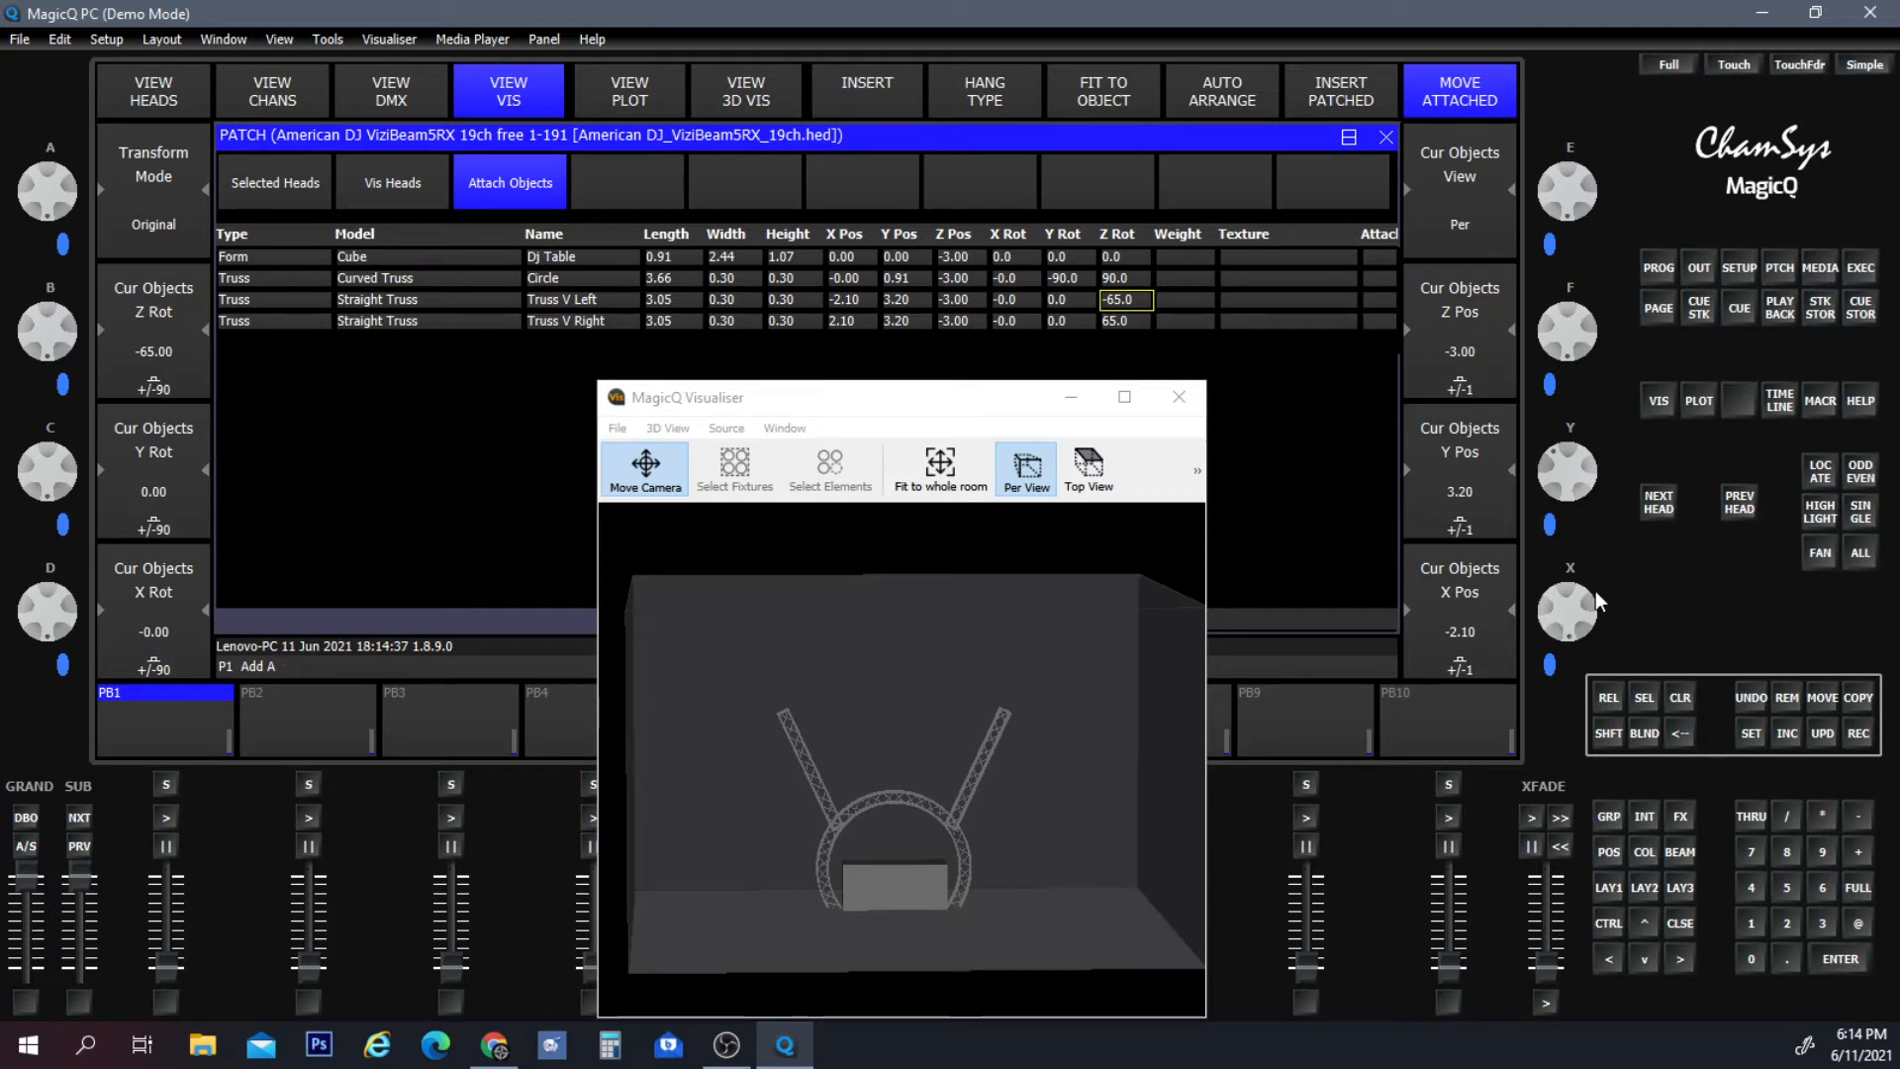
Adjust the position of Truss V Left to X -1.70 and Y 3.50 so its lower end meets the circular truss.
drag(1589, 471, 1589, 471)
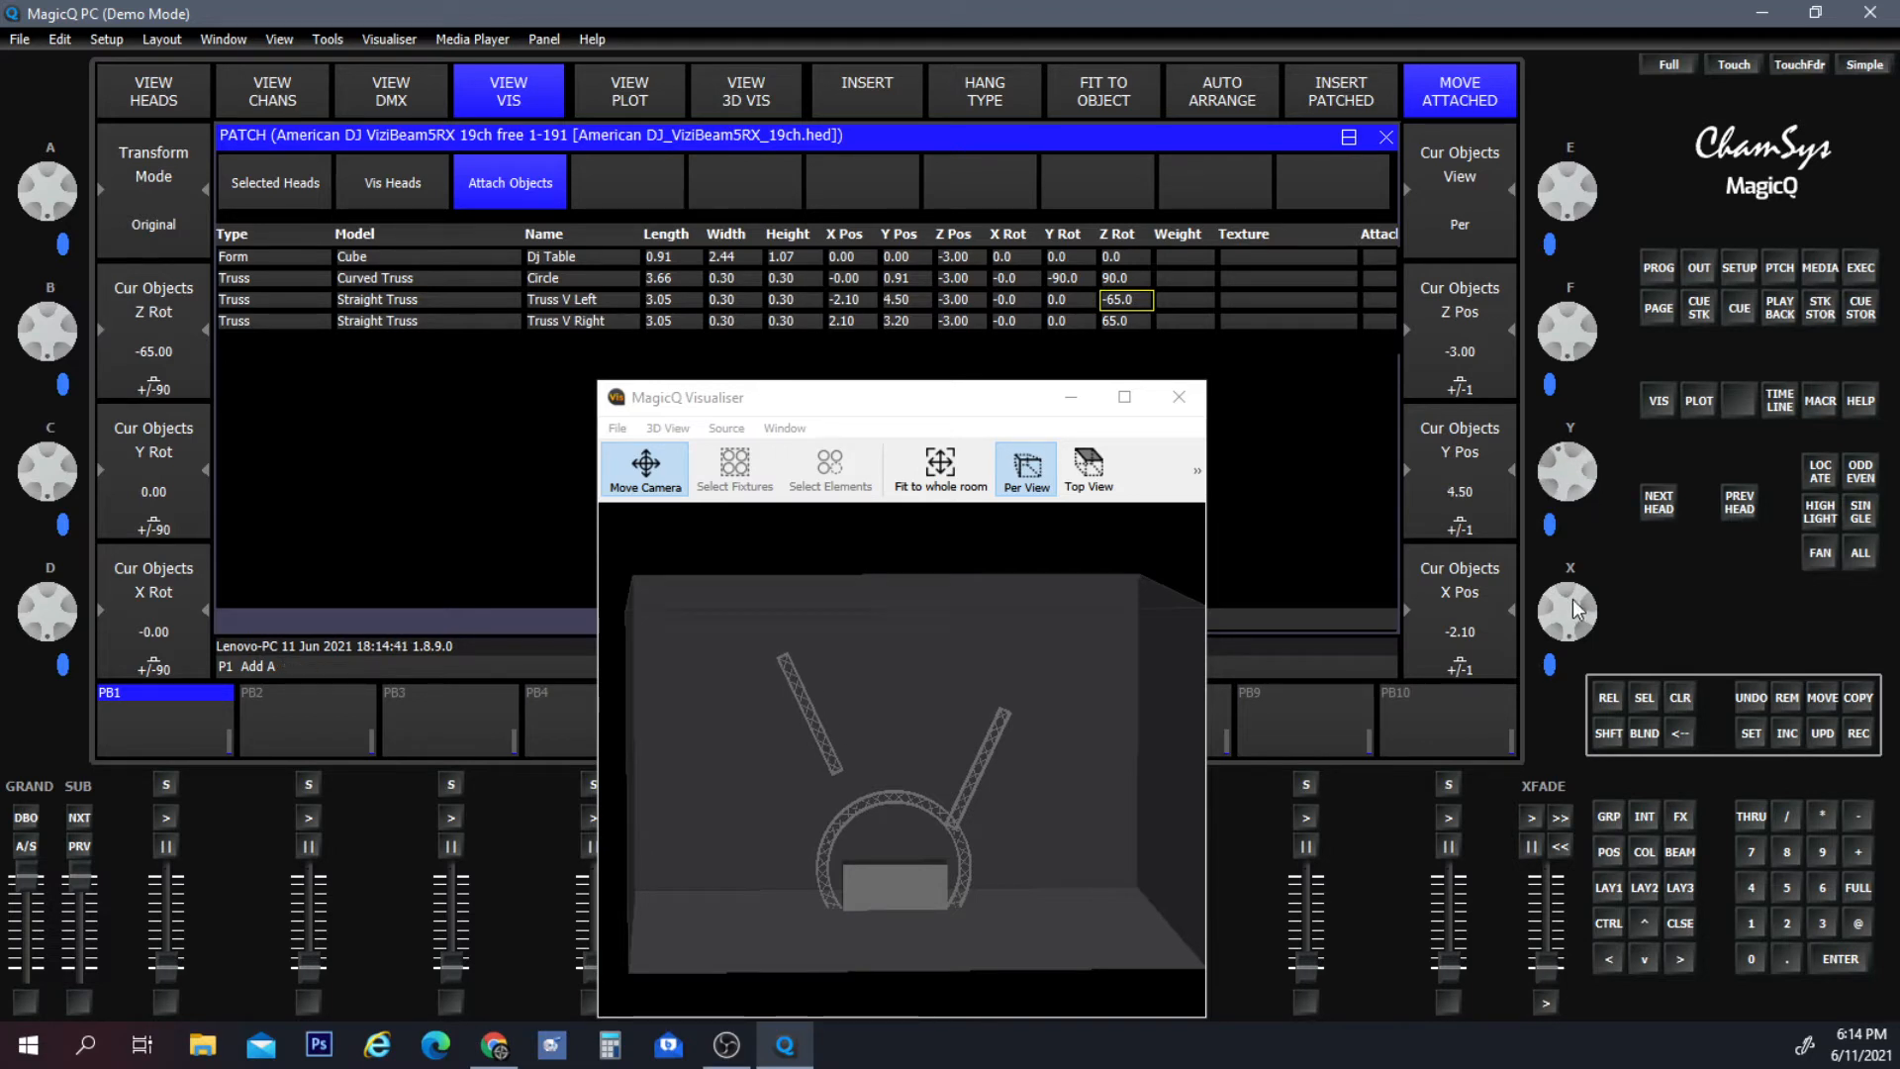
drag(1580, 609, 1586, 614)
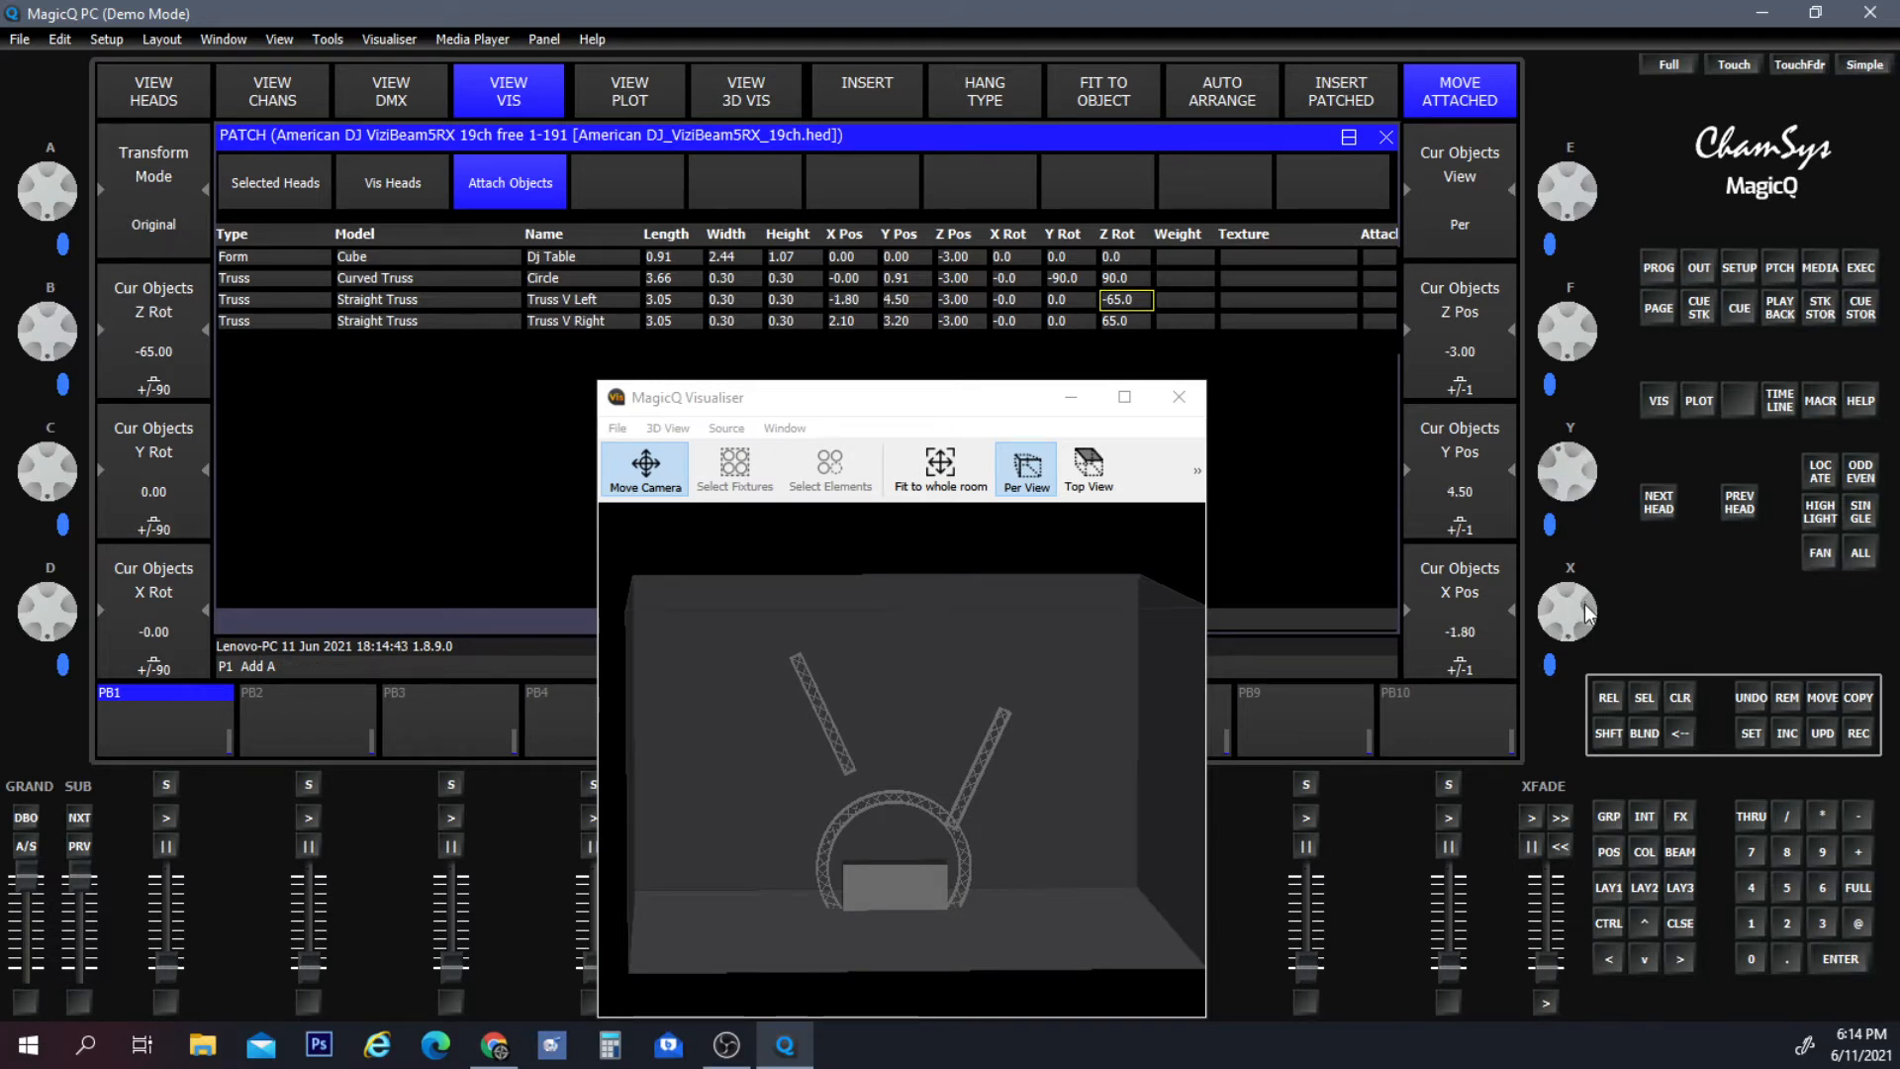
scroll(1588, 476, down, 15)
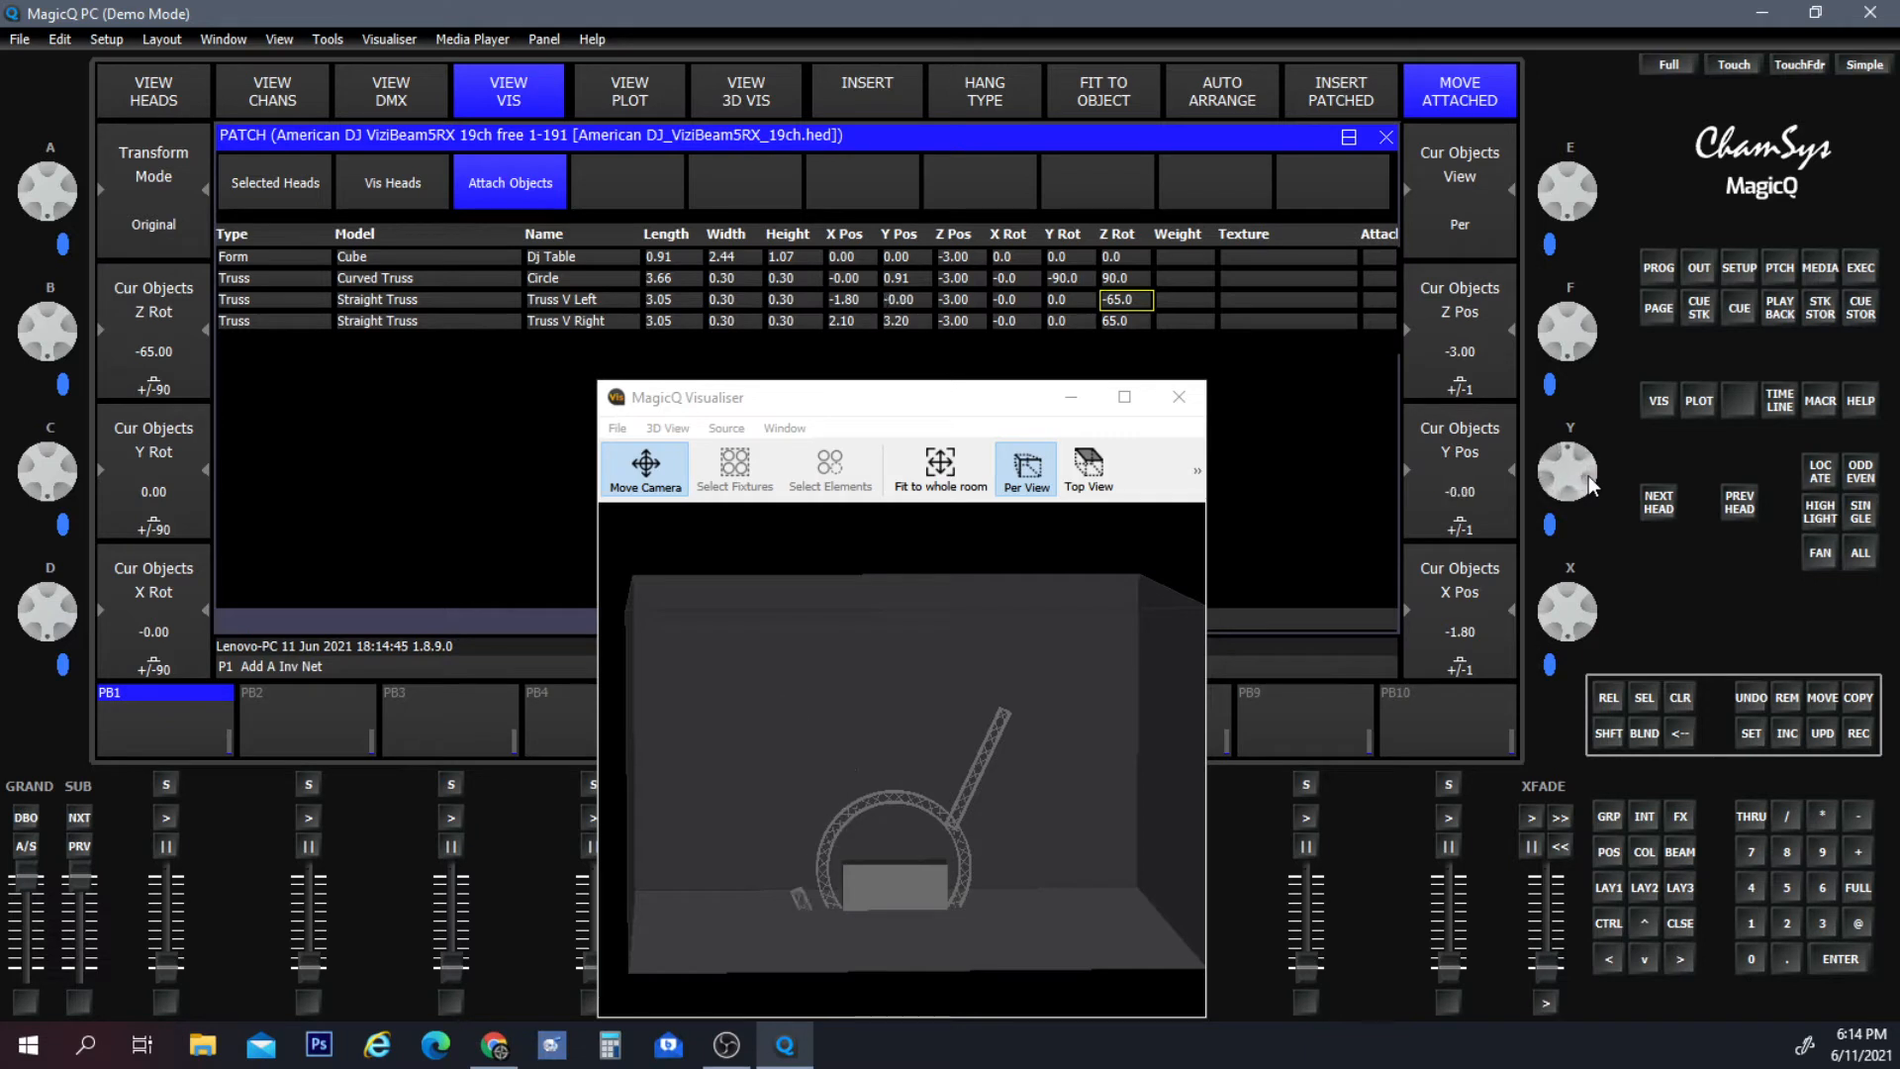
drag(1588, 476, 1590, 614)
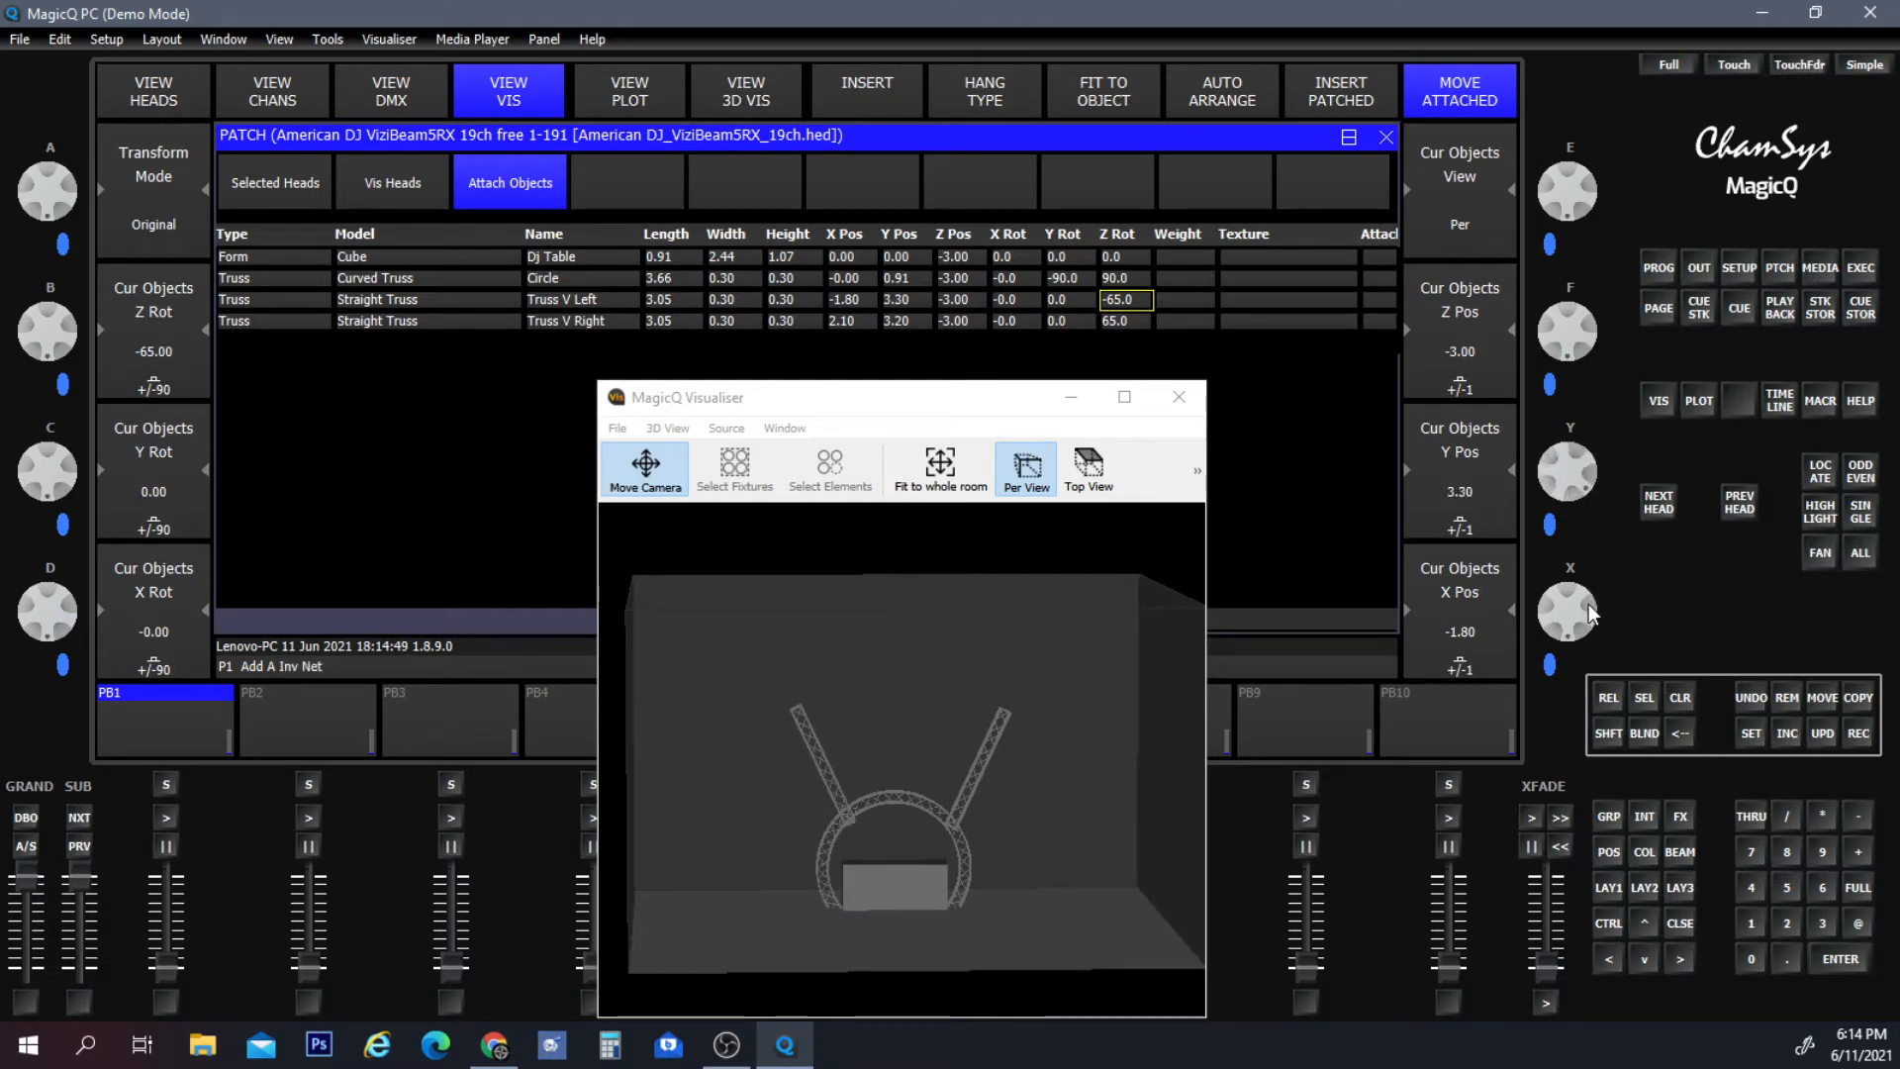
scroll(1588, 606, up, 3)
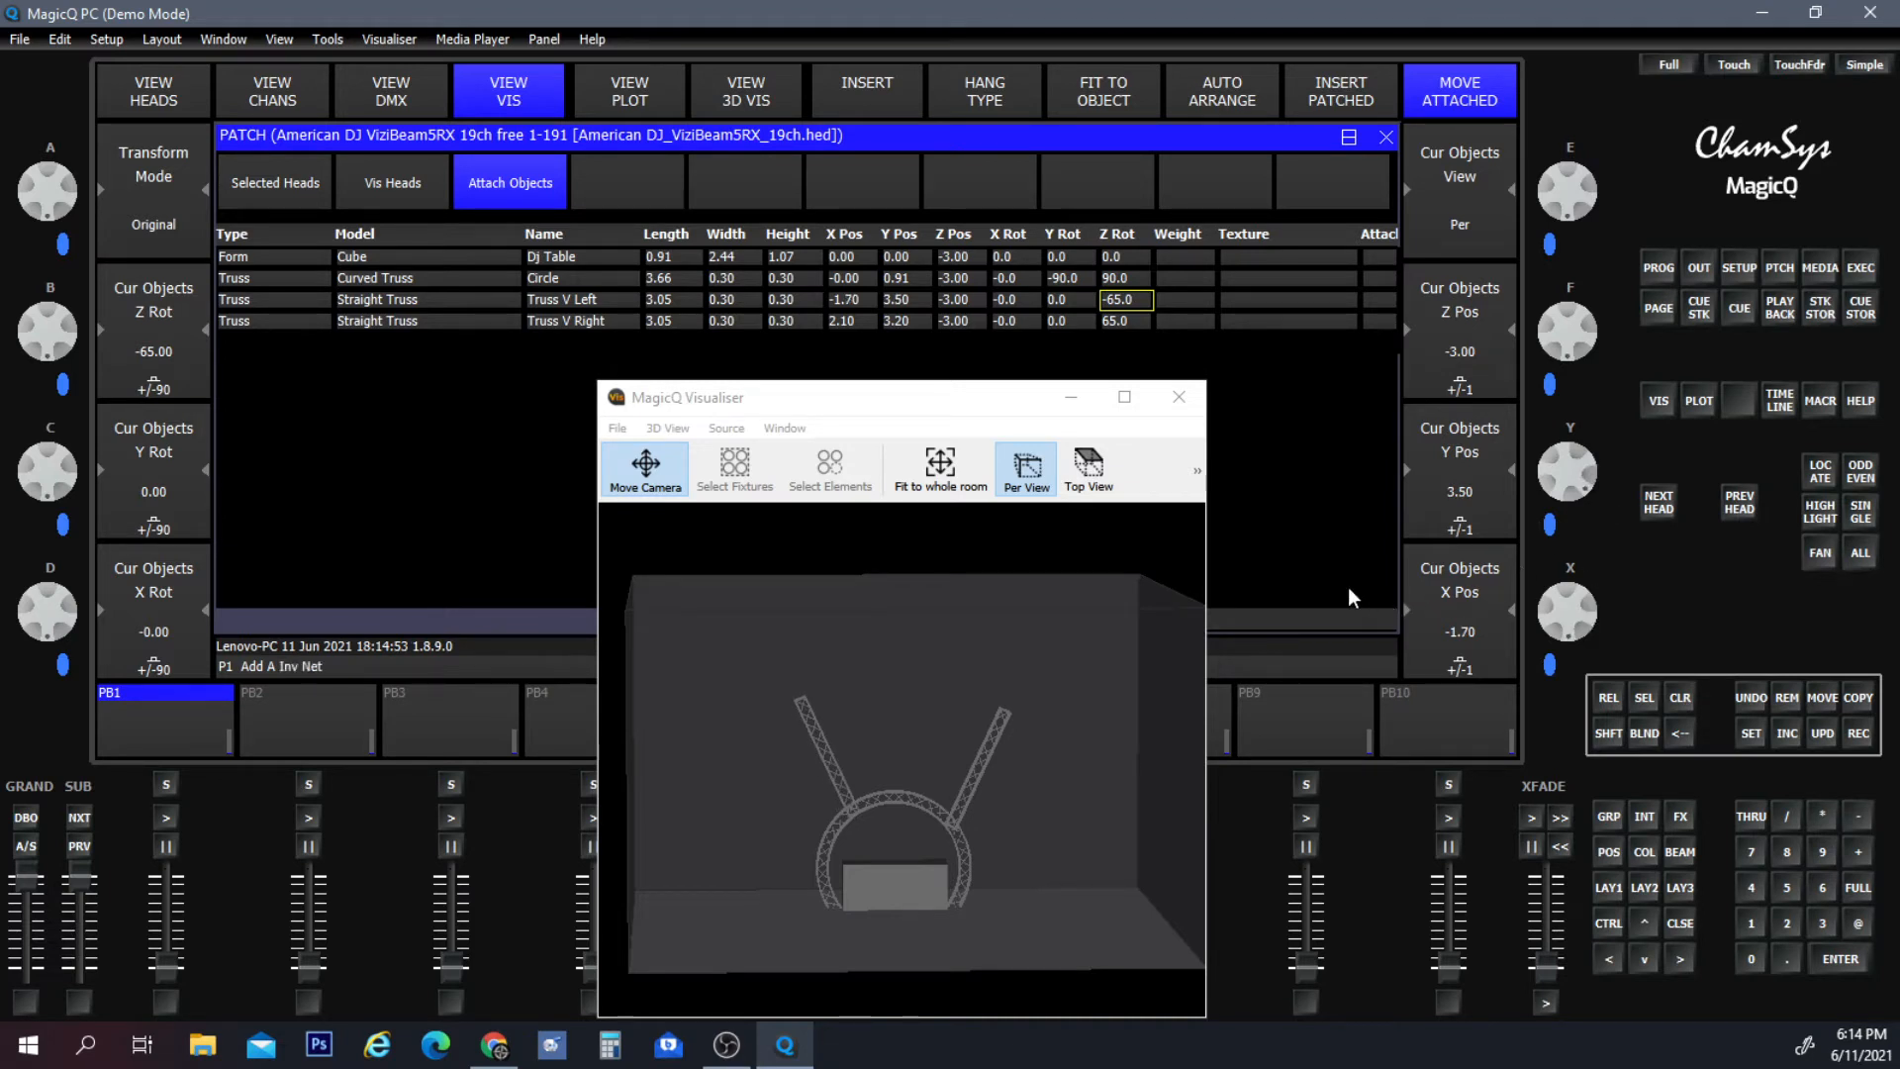
Set the Y position of Truss V Right to 3.5, matching Truss V Left.
drag(989, 389, 965, 407)
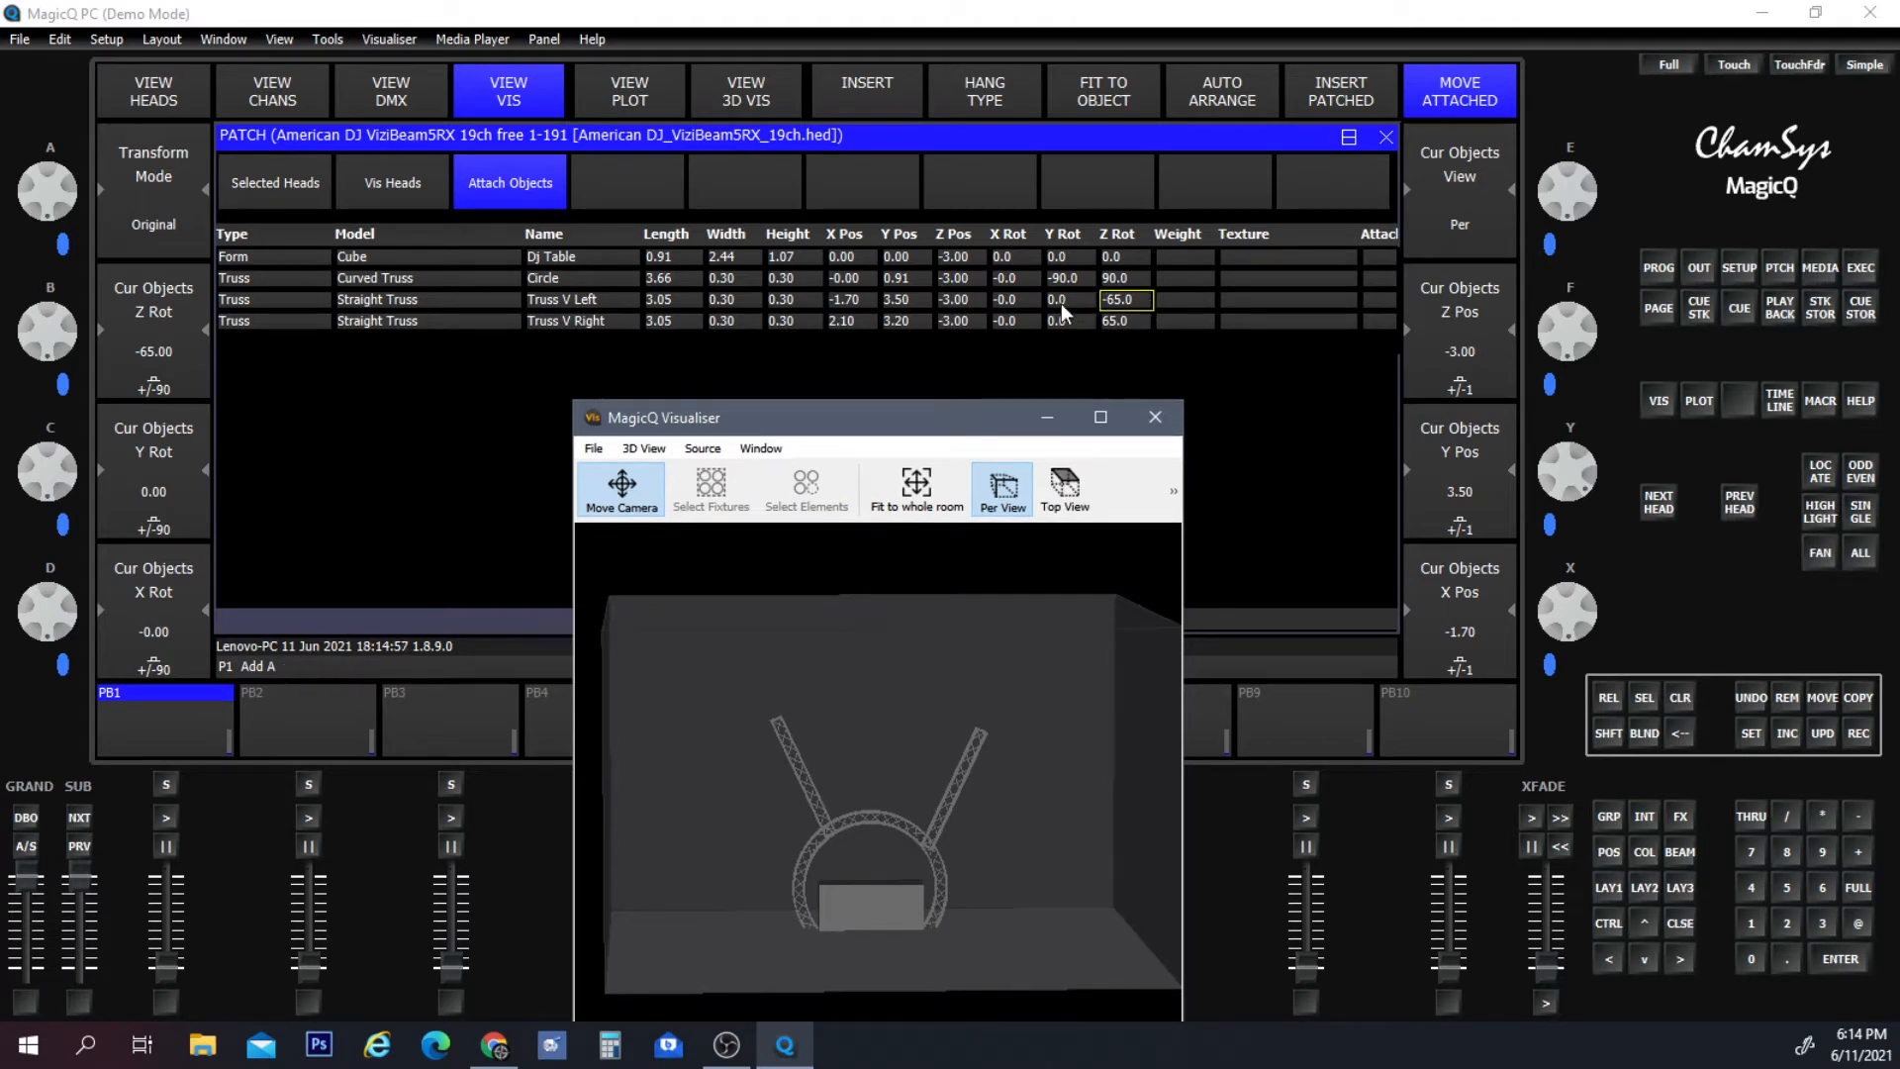
double_click(909, 318)
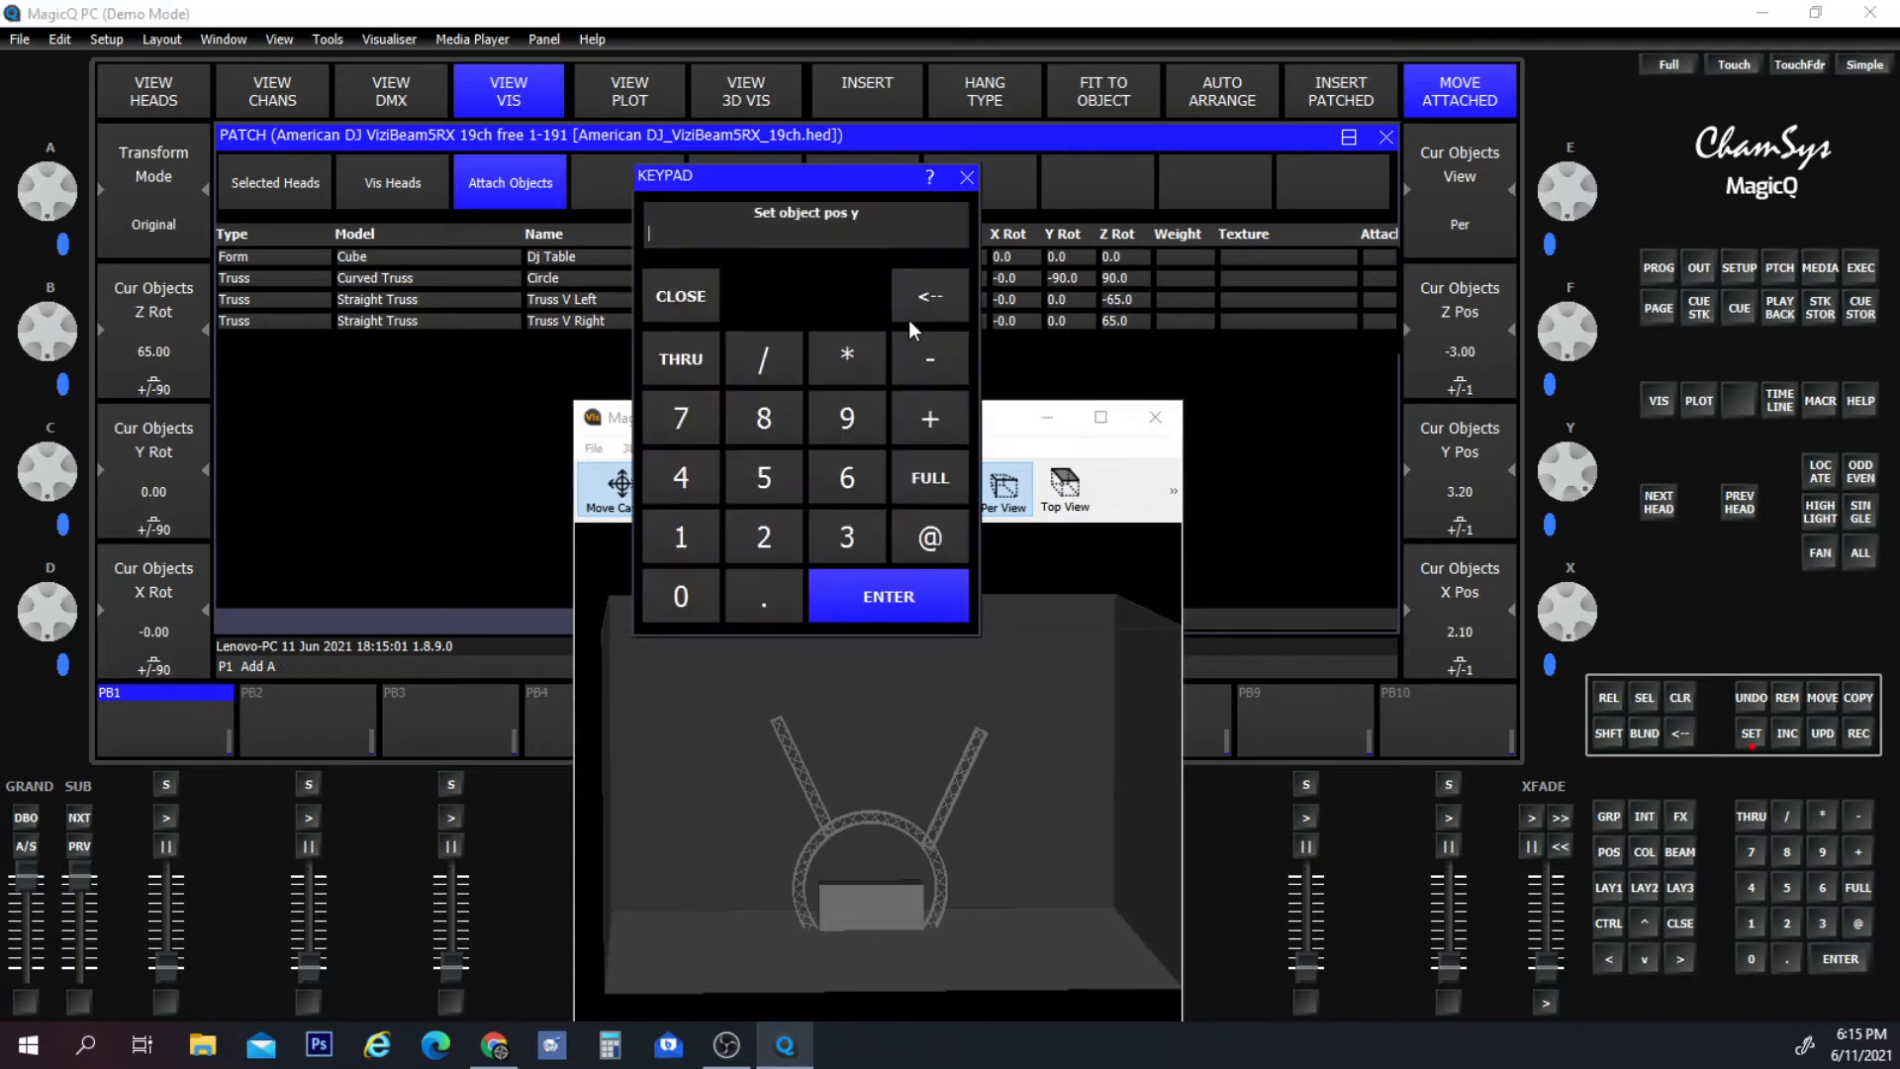
click(835, 544)
click(760, 586)
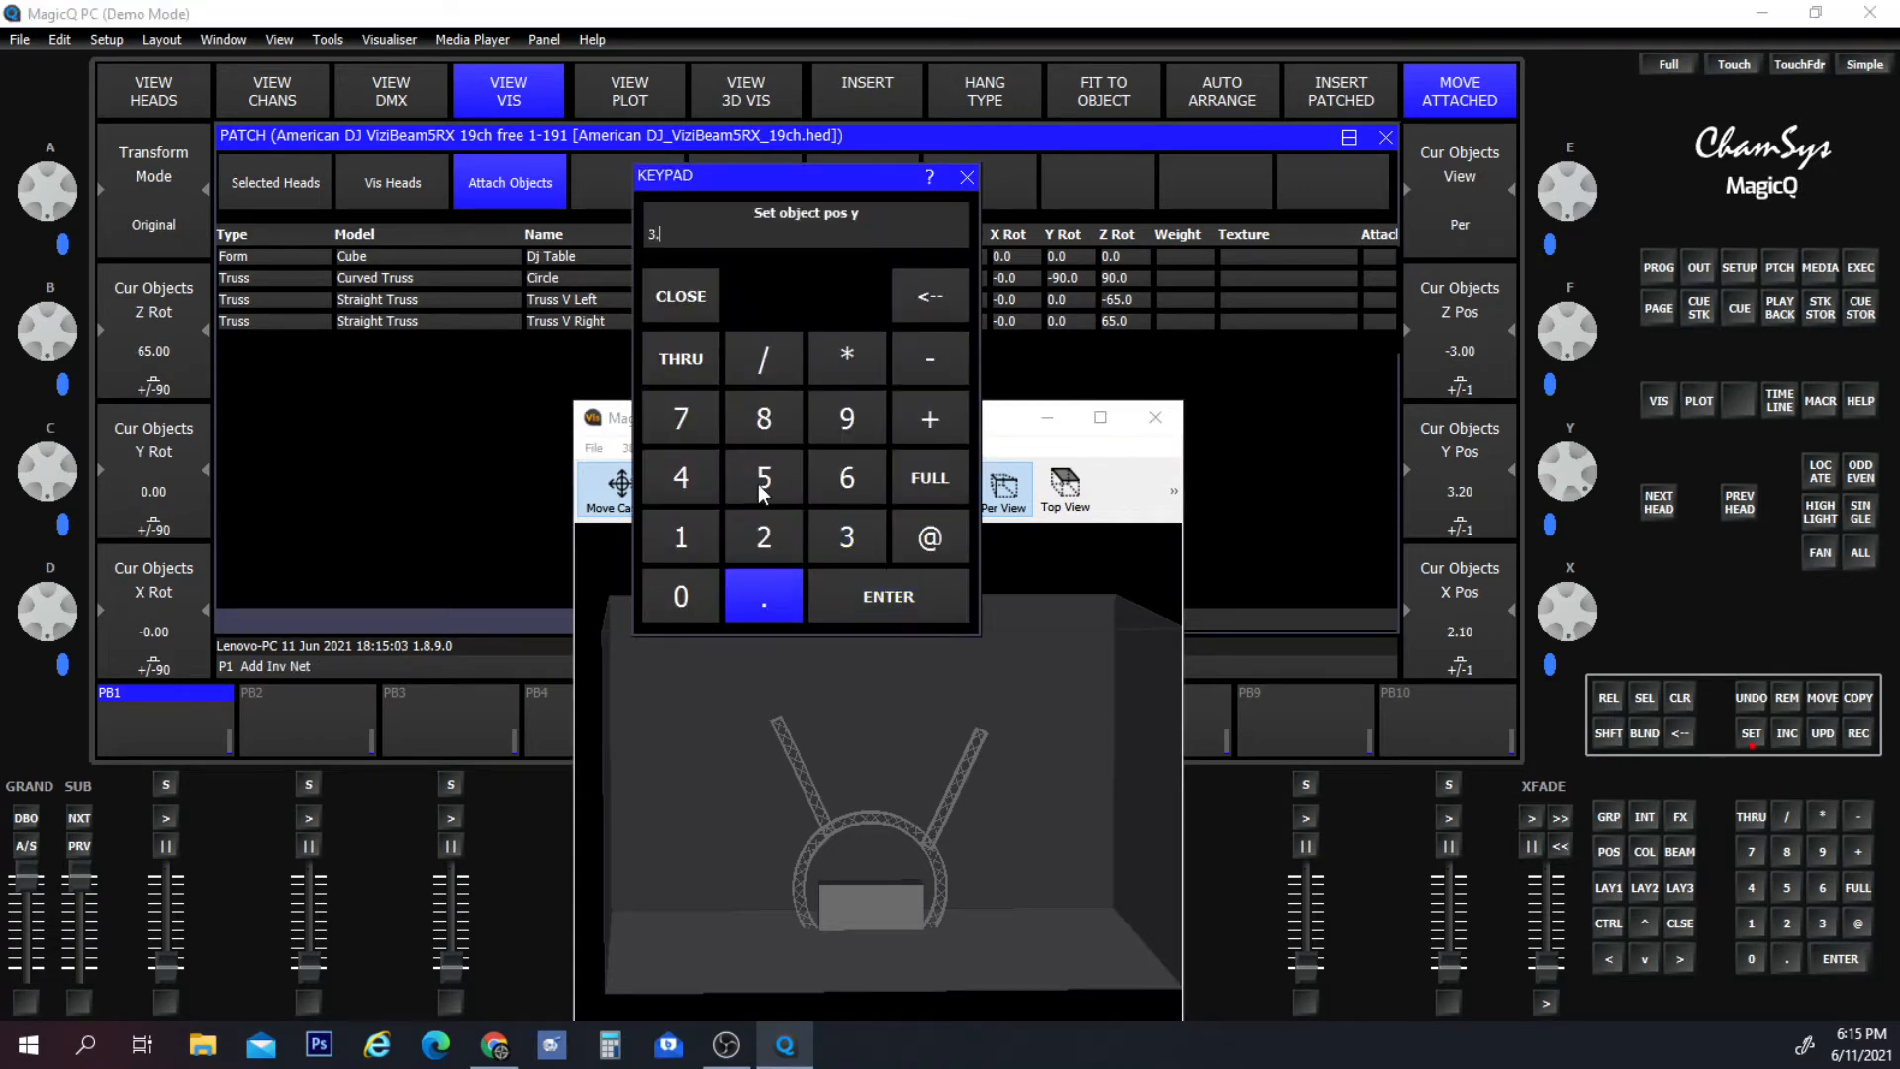
click(764, 480)
click(850, 574)
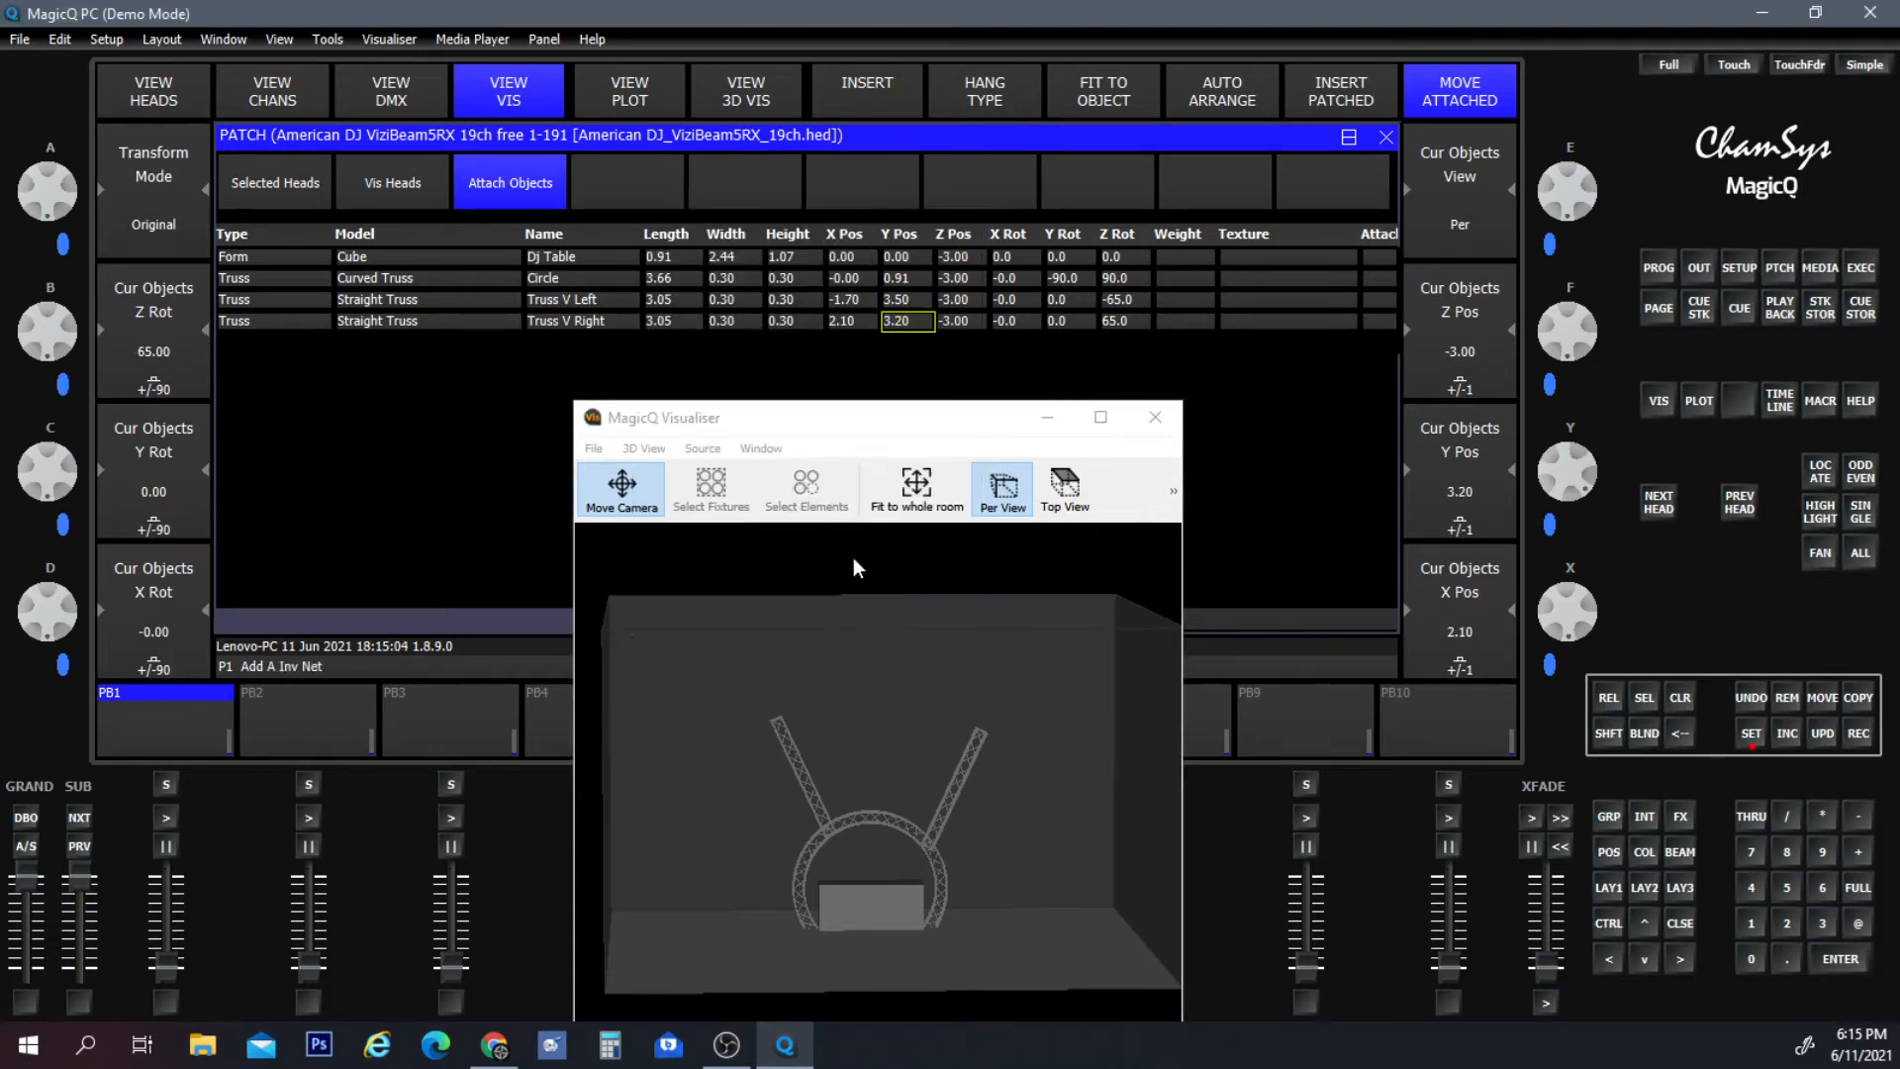
Set the X position of Truss V Right to 1.7, mirroring Truss V Left.
double_click(851, 323)
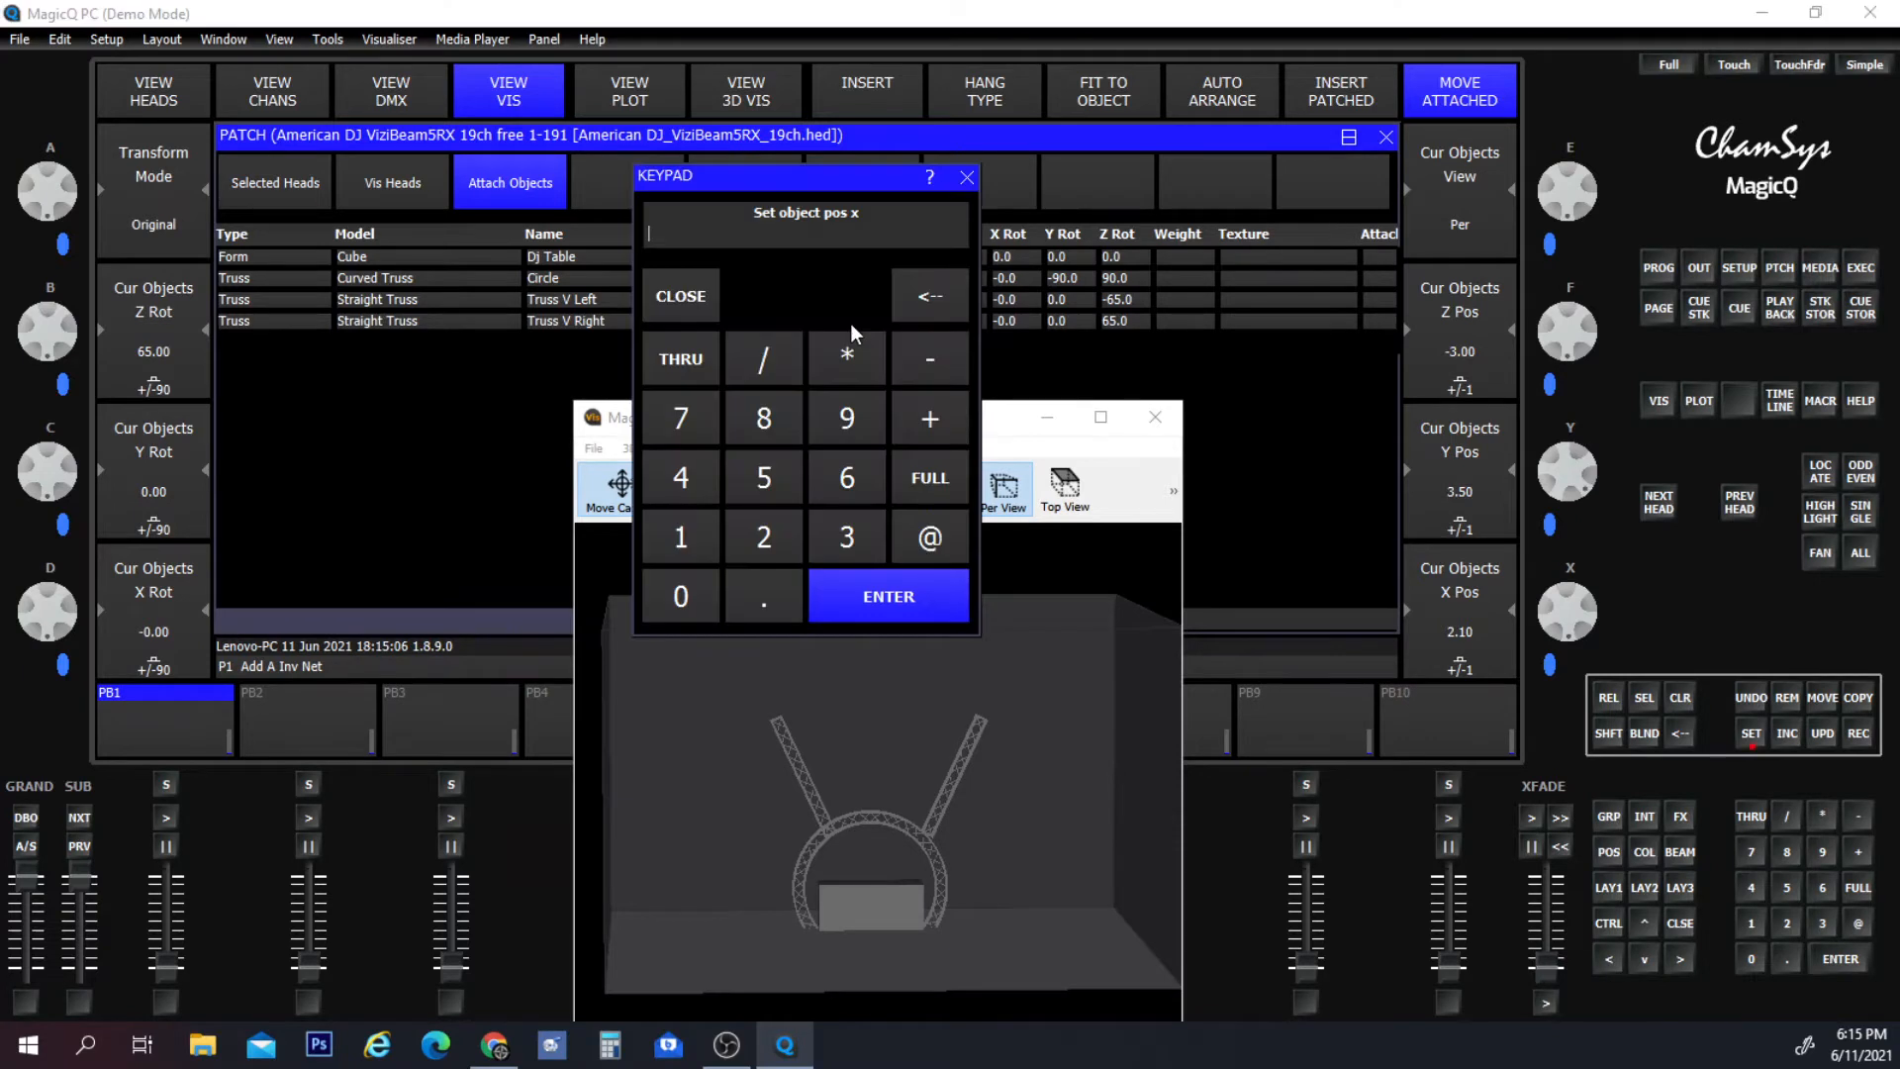
click(681, 536)
click(762, 594)
click(677, 419)
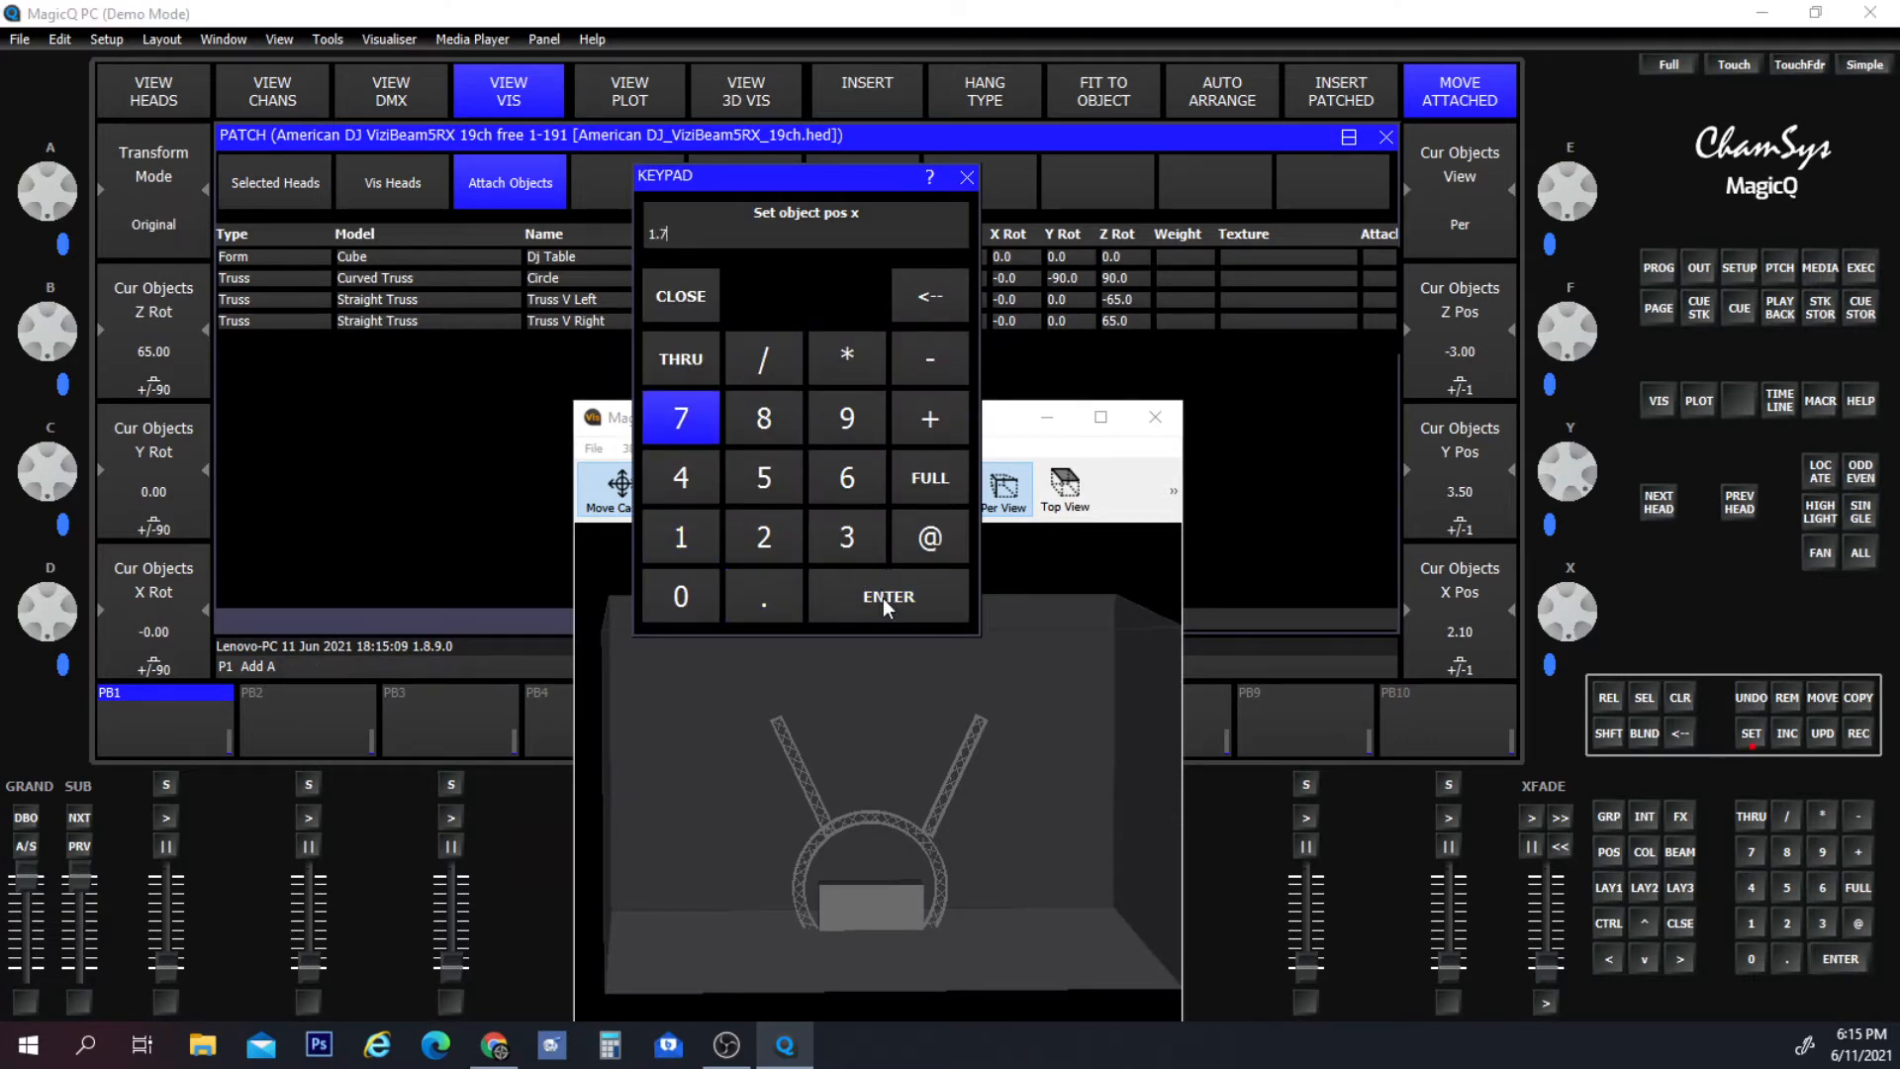
click(883, 598)
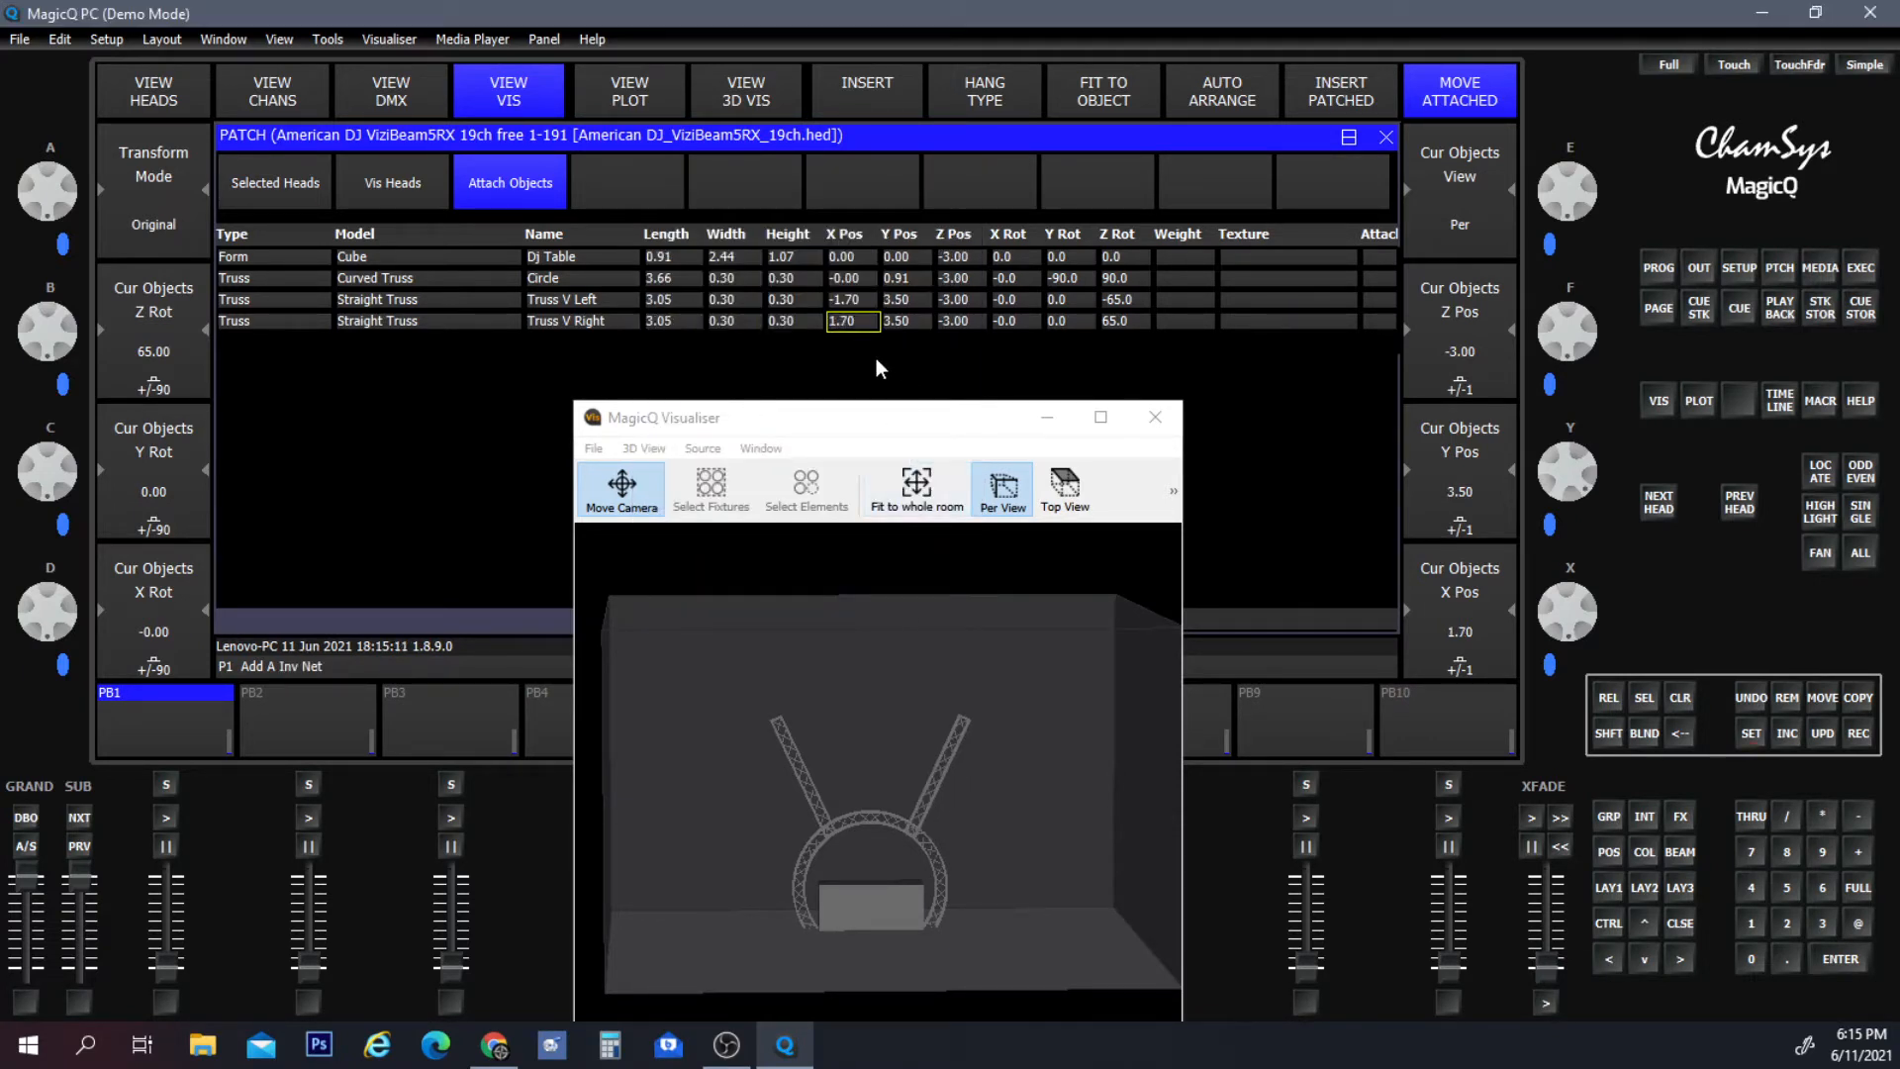
Examine how the V trusses align with the circular truss and DJ table in the maximized Visualiser, from perspective, oblique and side views.
click(1102, 423)
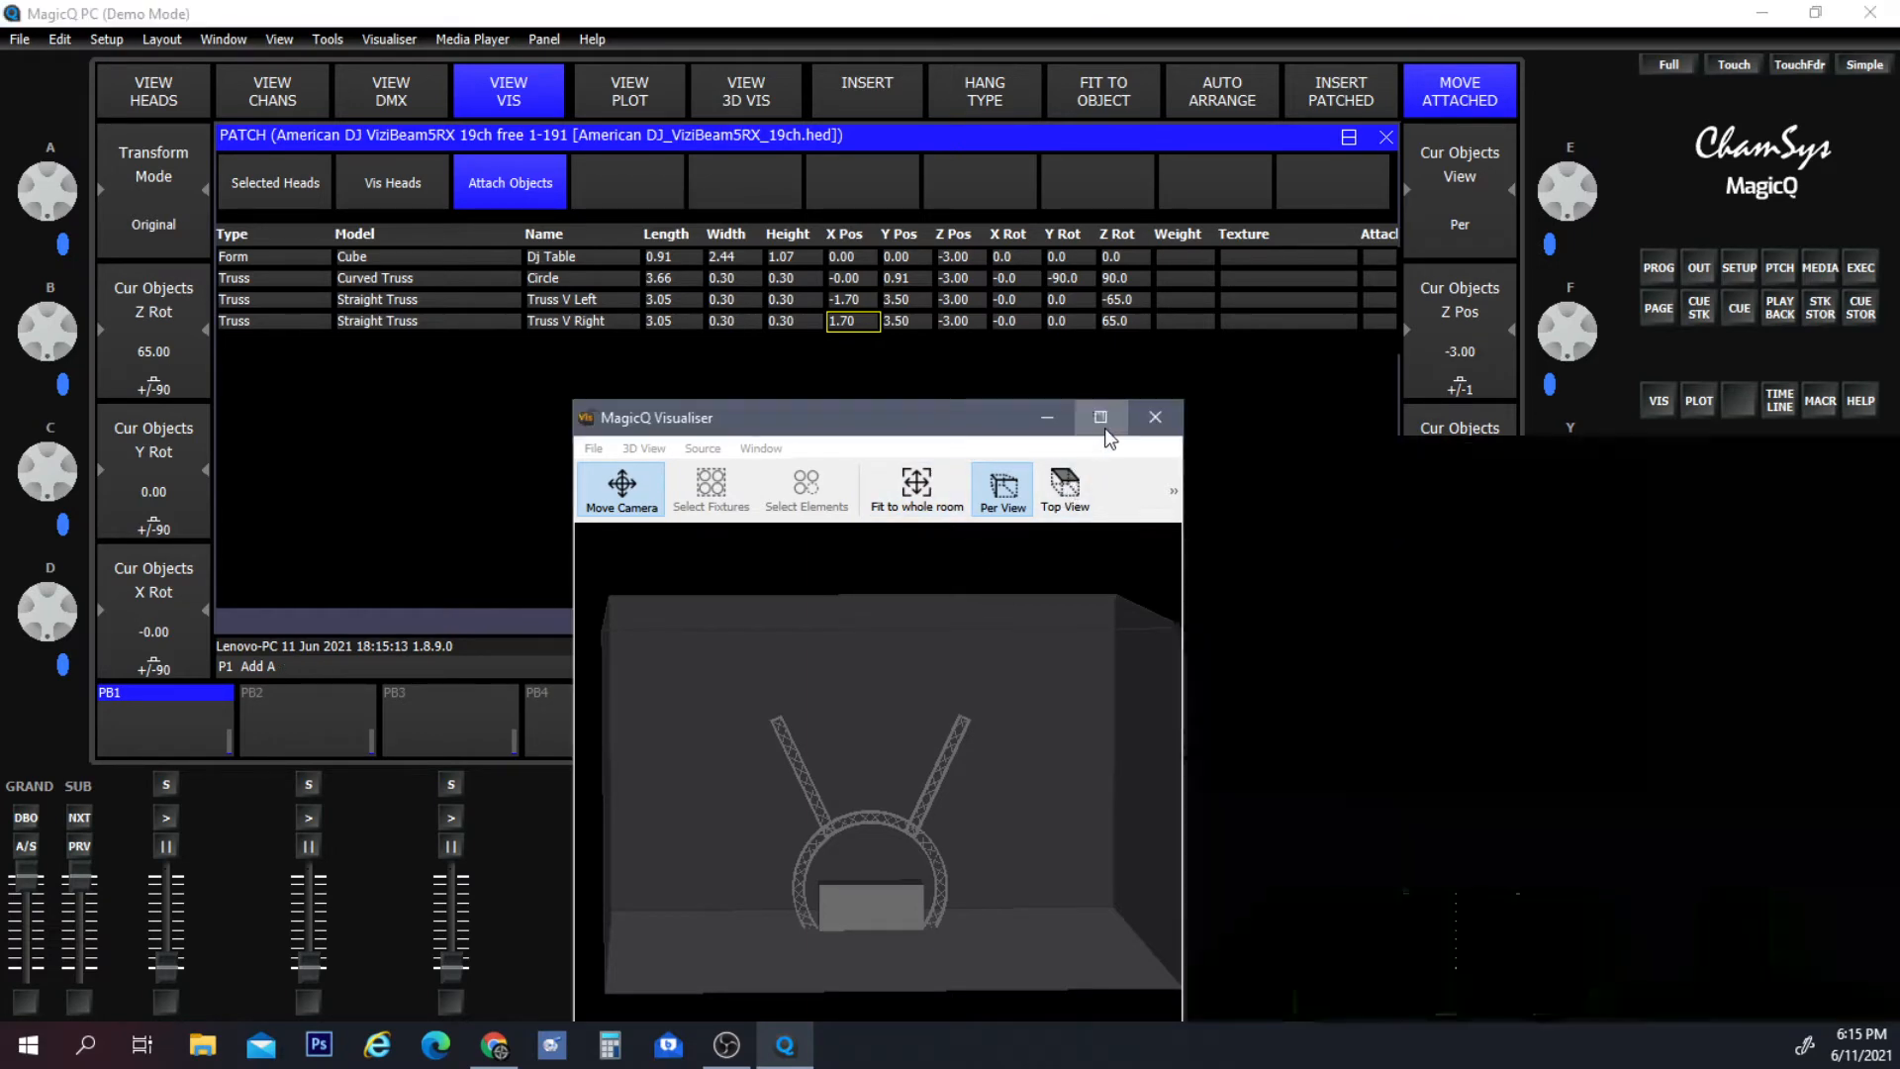
mouse_move(1234, 492)
mouse_down()
mouse_move(1065, 620)
mouse_move(1281, 590)
mouse_move(1226, 555)
mouse_move(1235, 406)
mouse_move(1237, 526)
mouse_up()
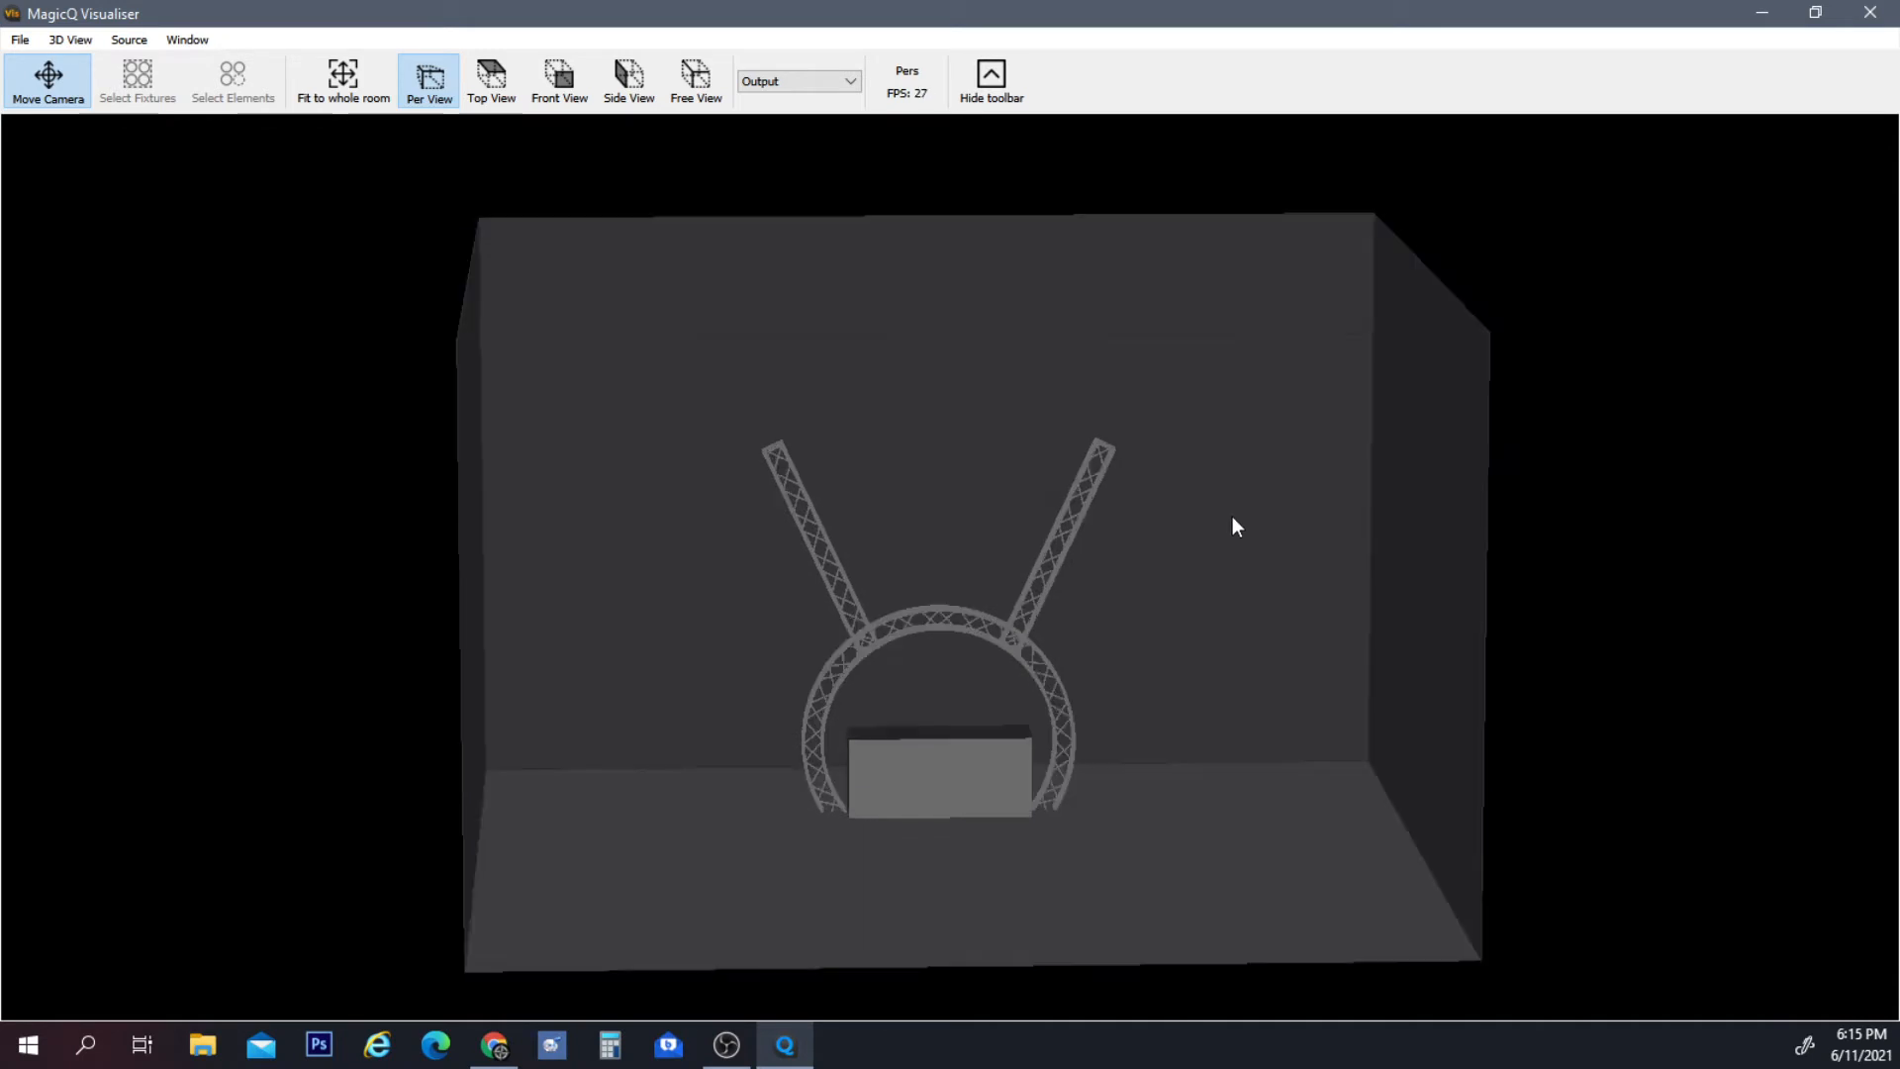
click(340, 79)
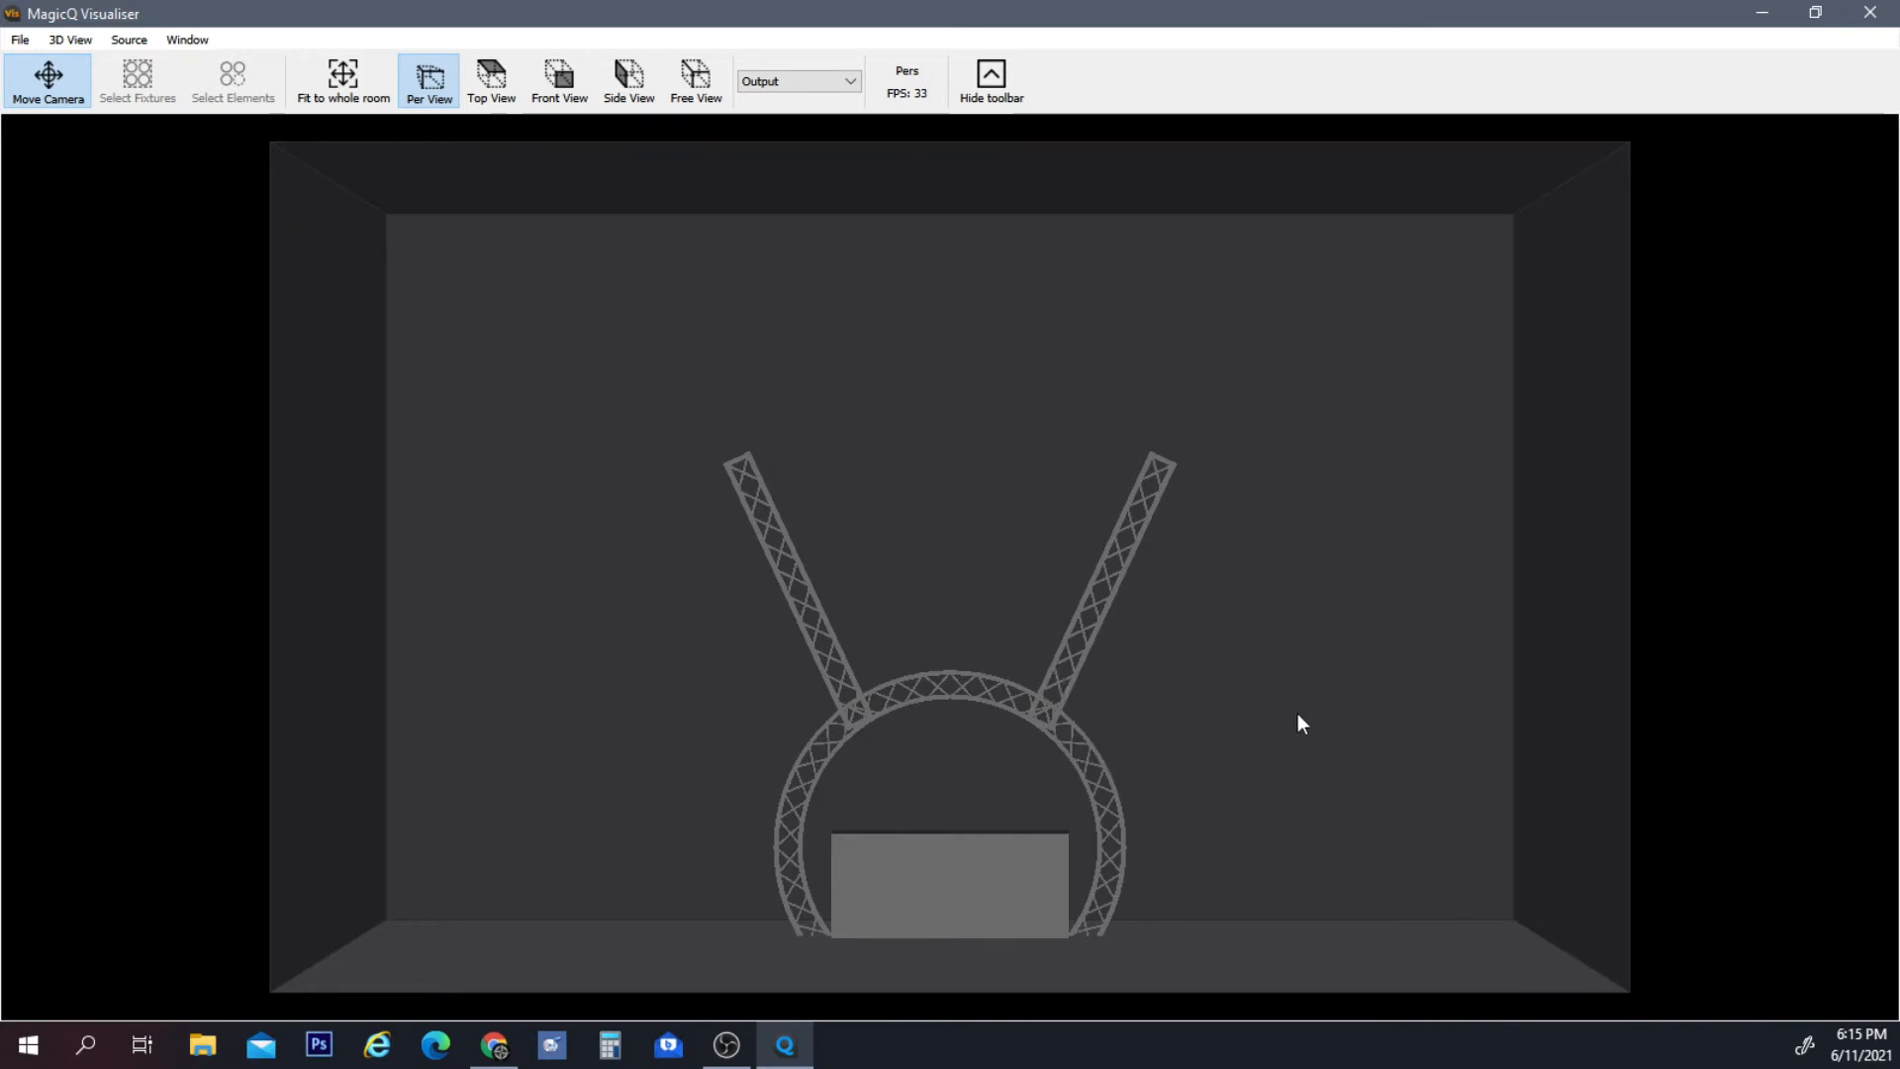
drag(1298, 721, 835, 873)
drag(1357, 720, 950, 806)
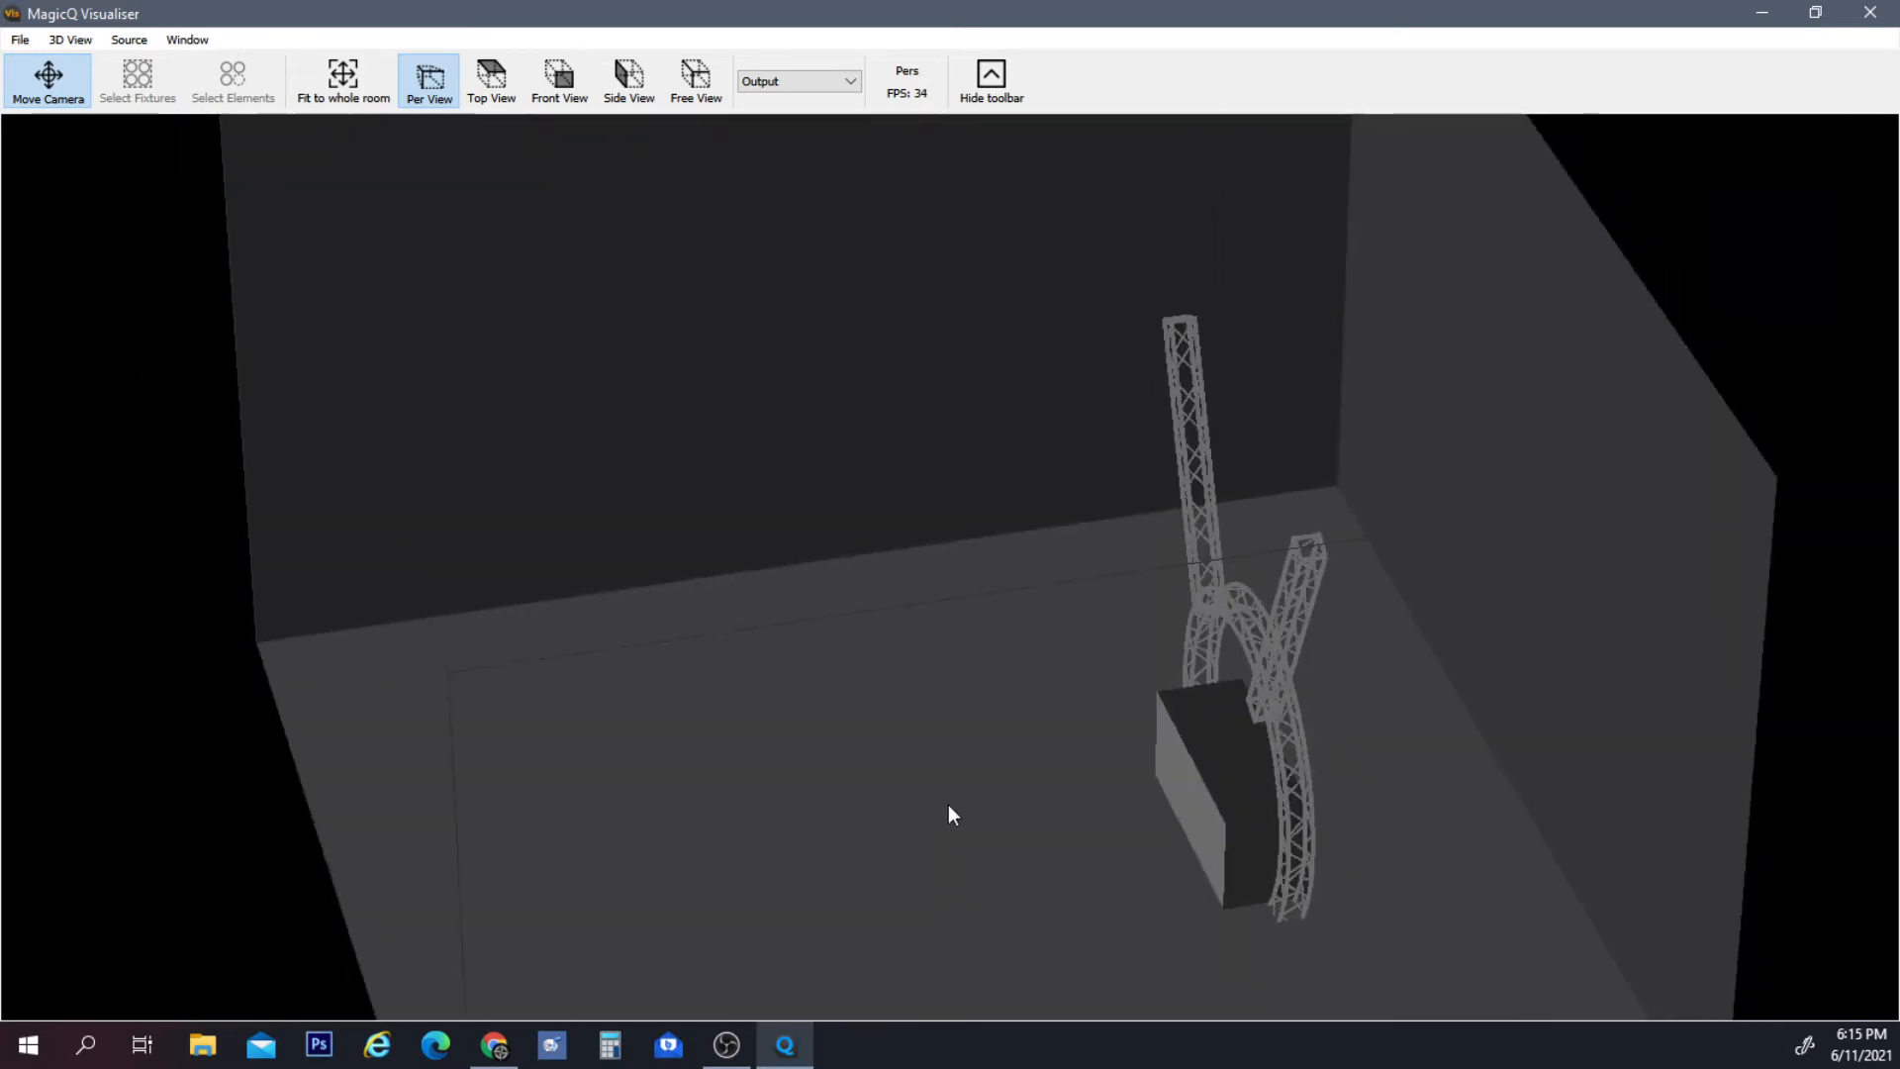
drag(1402, 726, 1457, 825)
drag(1083, 841, 1311, 652)
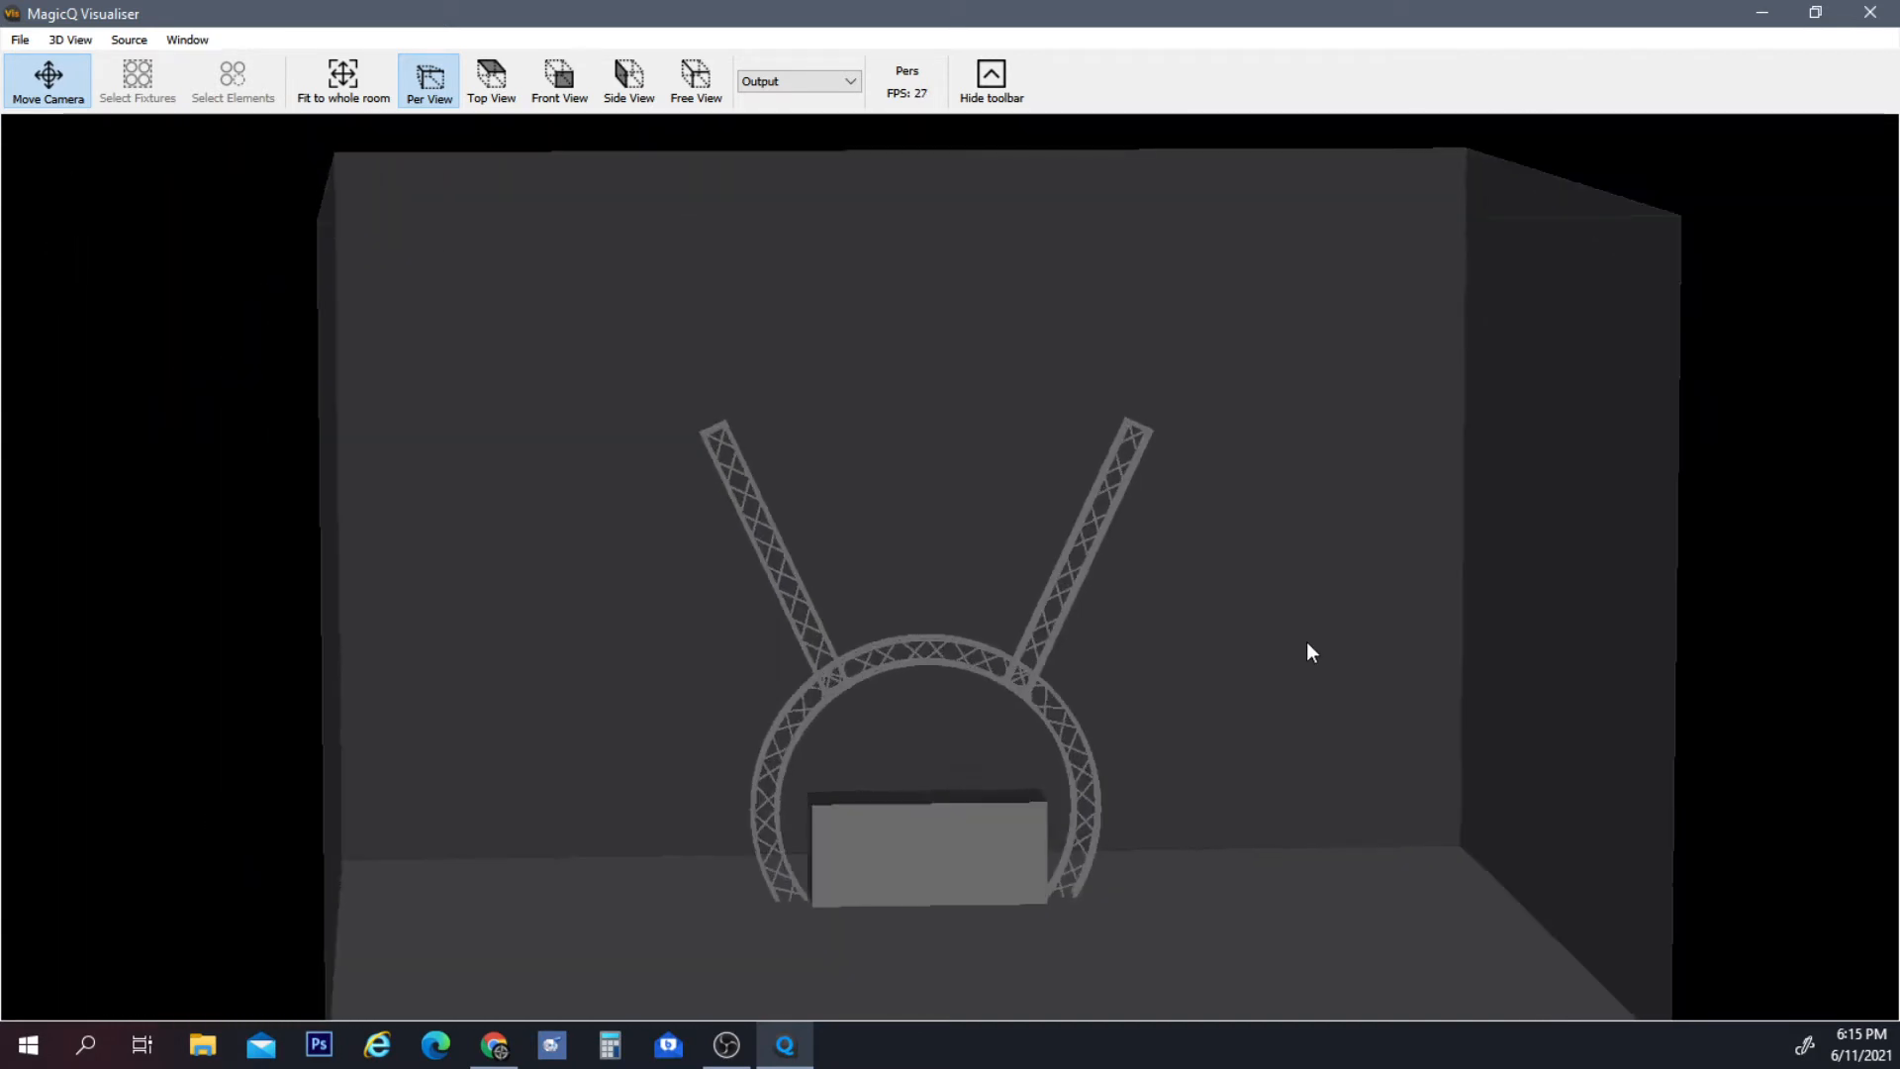
drag(1209, 781, 1188, 814)
drag(1260, 763, 1192, 836)
click(616, 97)
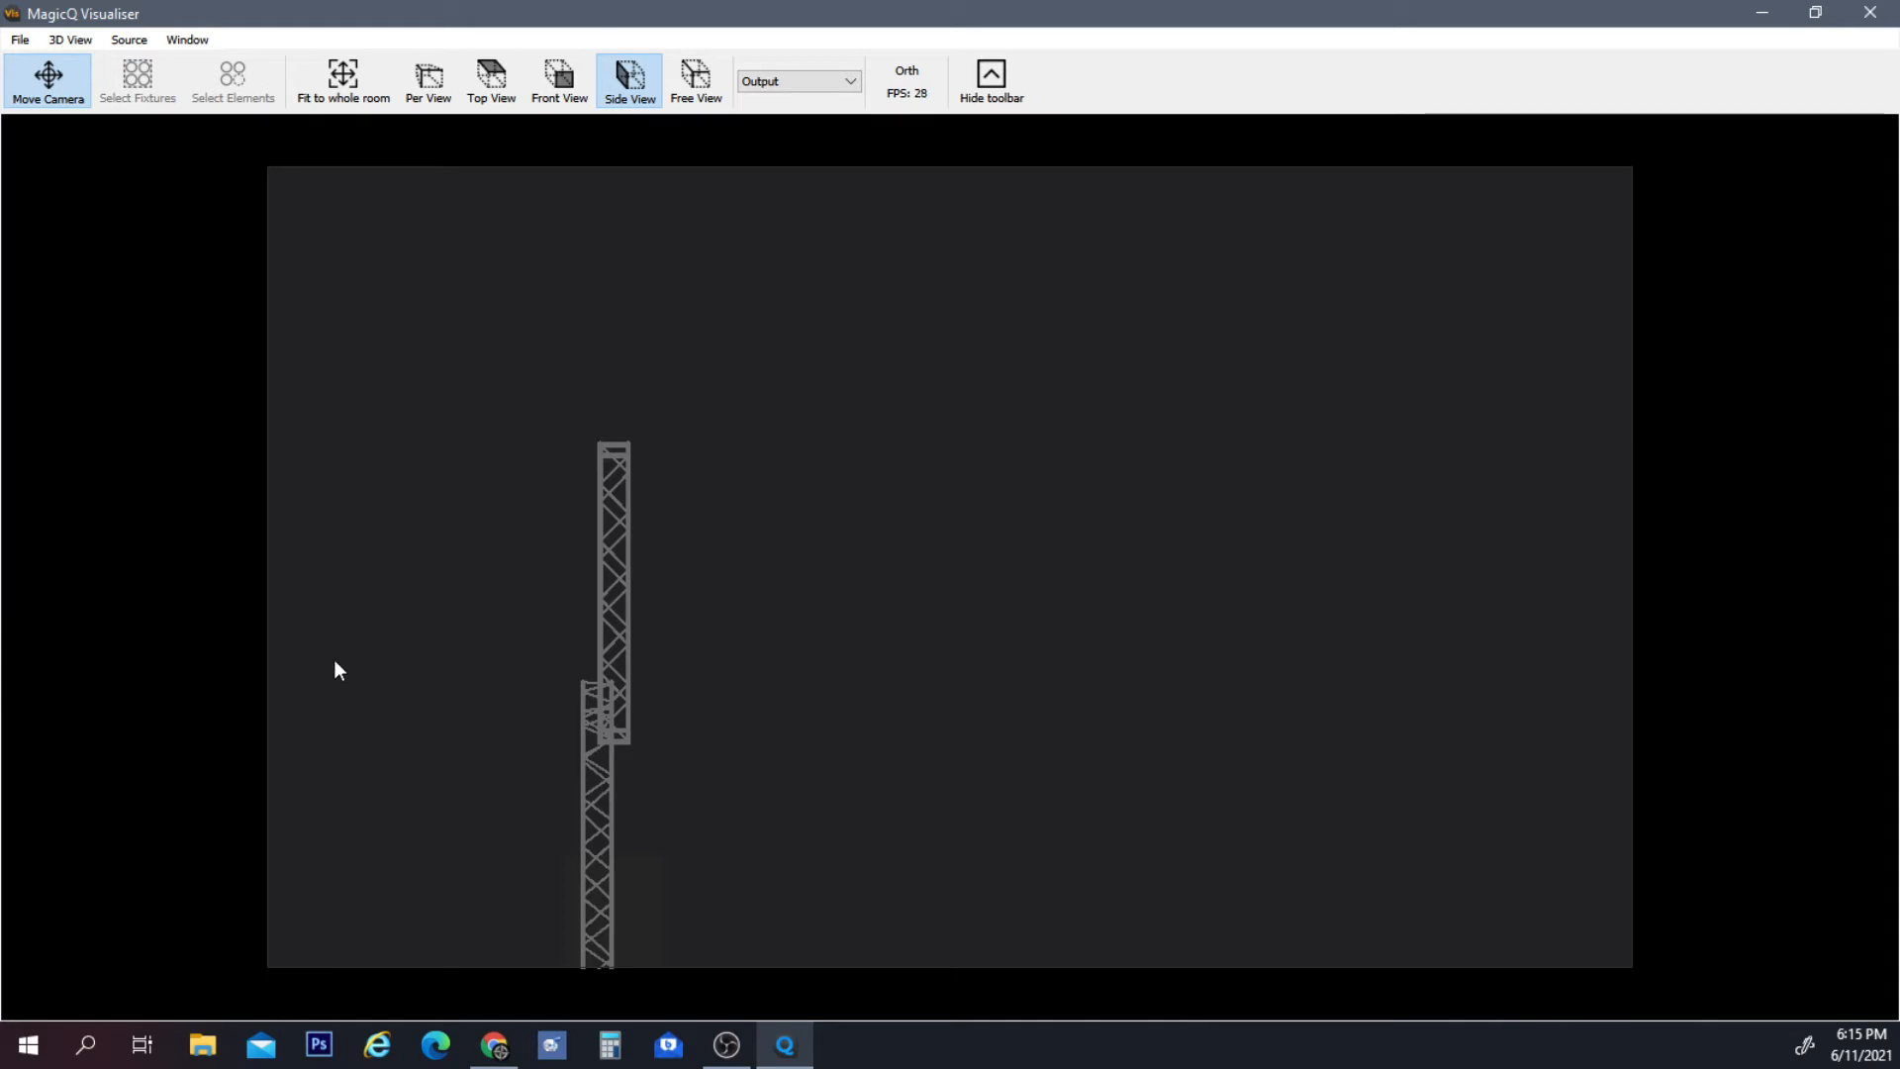
click(449, 87)
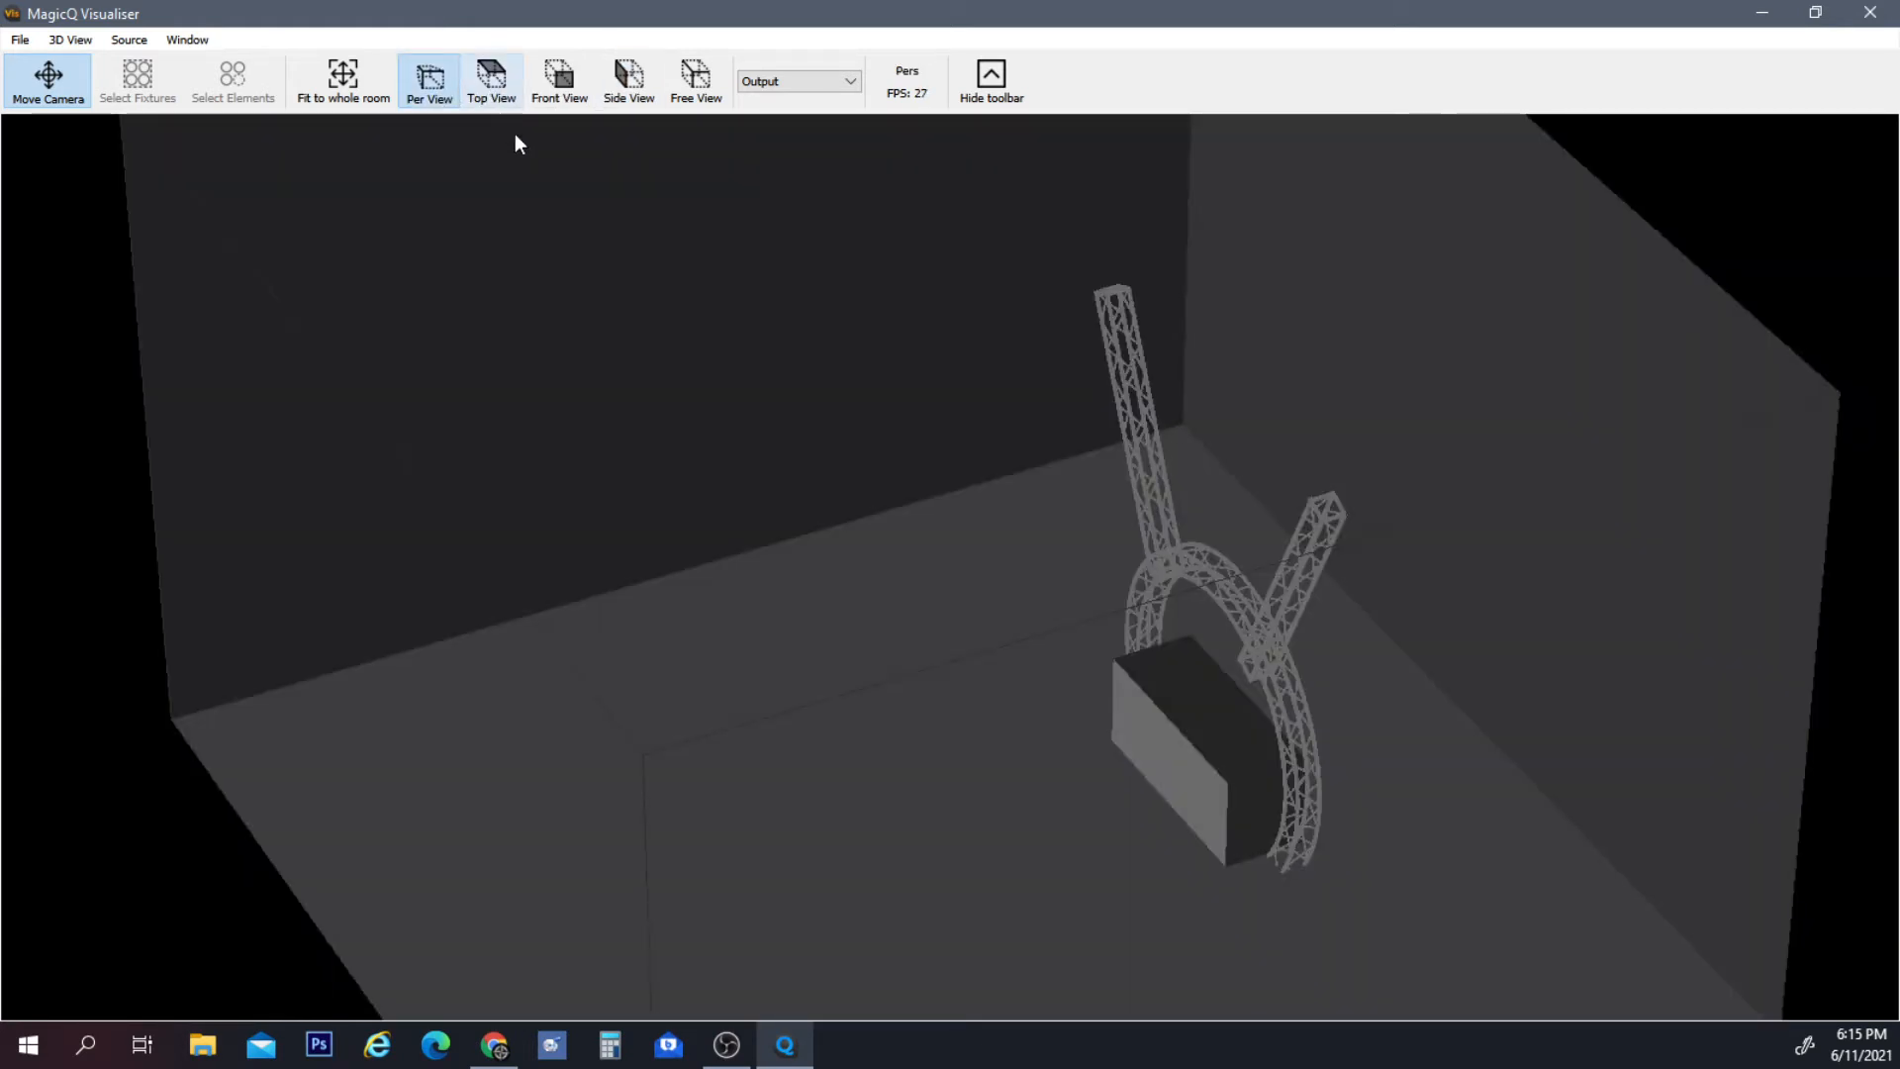
drag(775, 792, 1121, 764)
drag(836, 823, 899, 869)
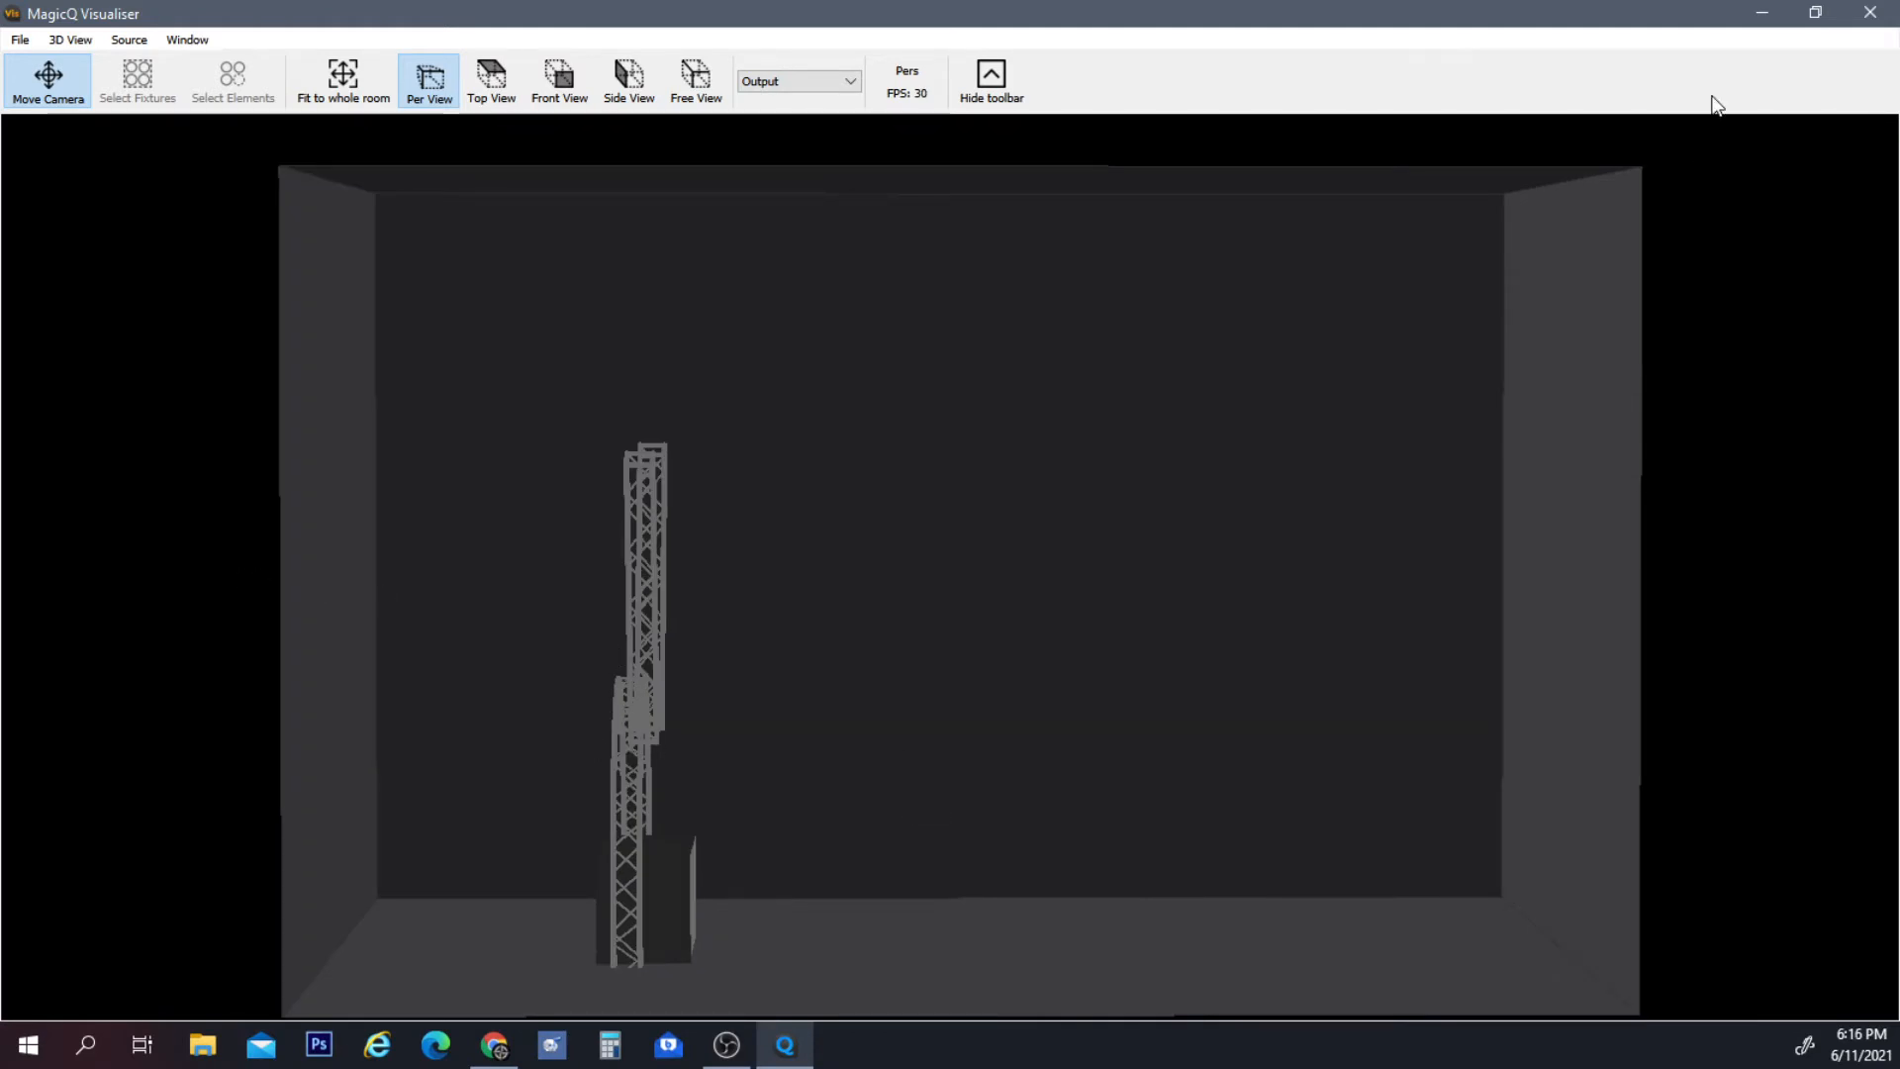
Restore the Visualiser to a smaller window beside the attach objects list, with the whole room in view.
click(1821, 14)
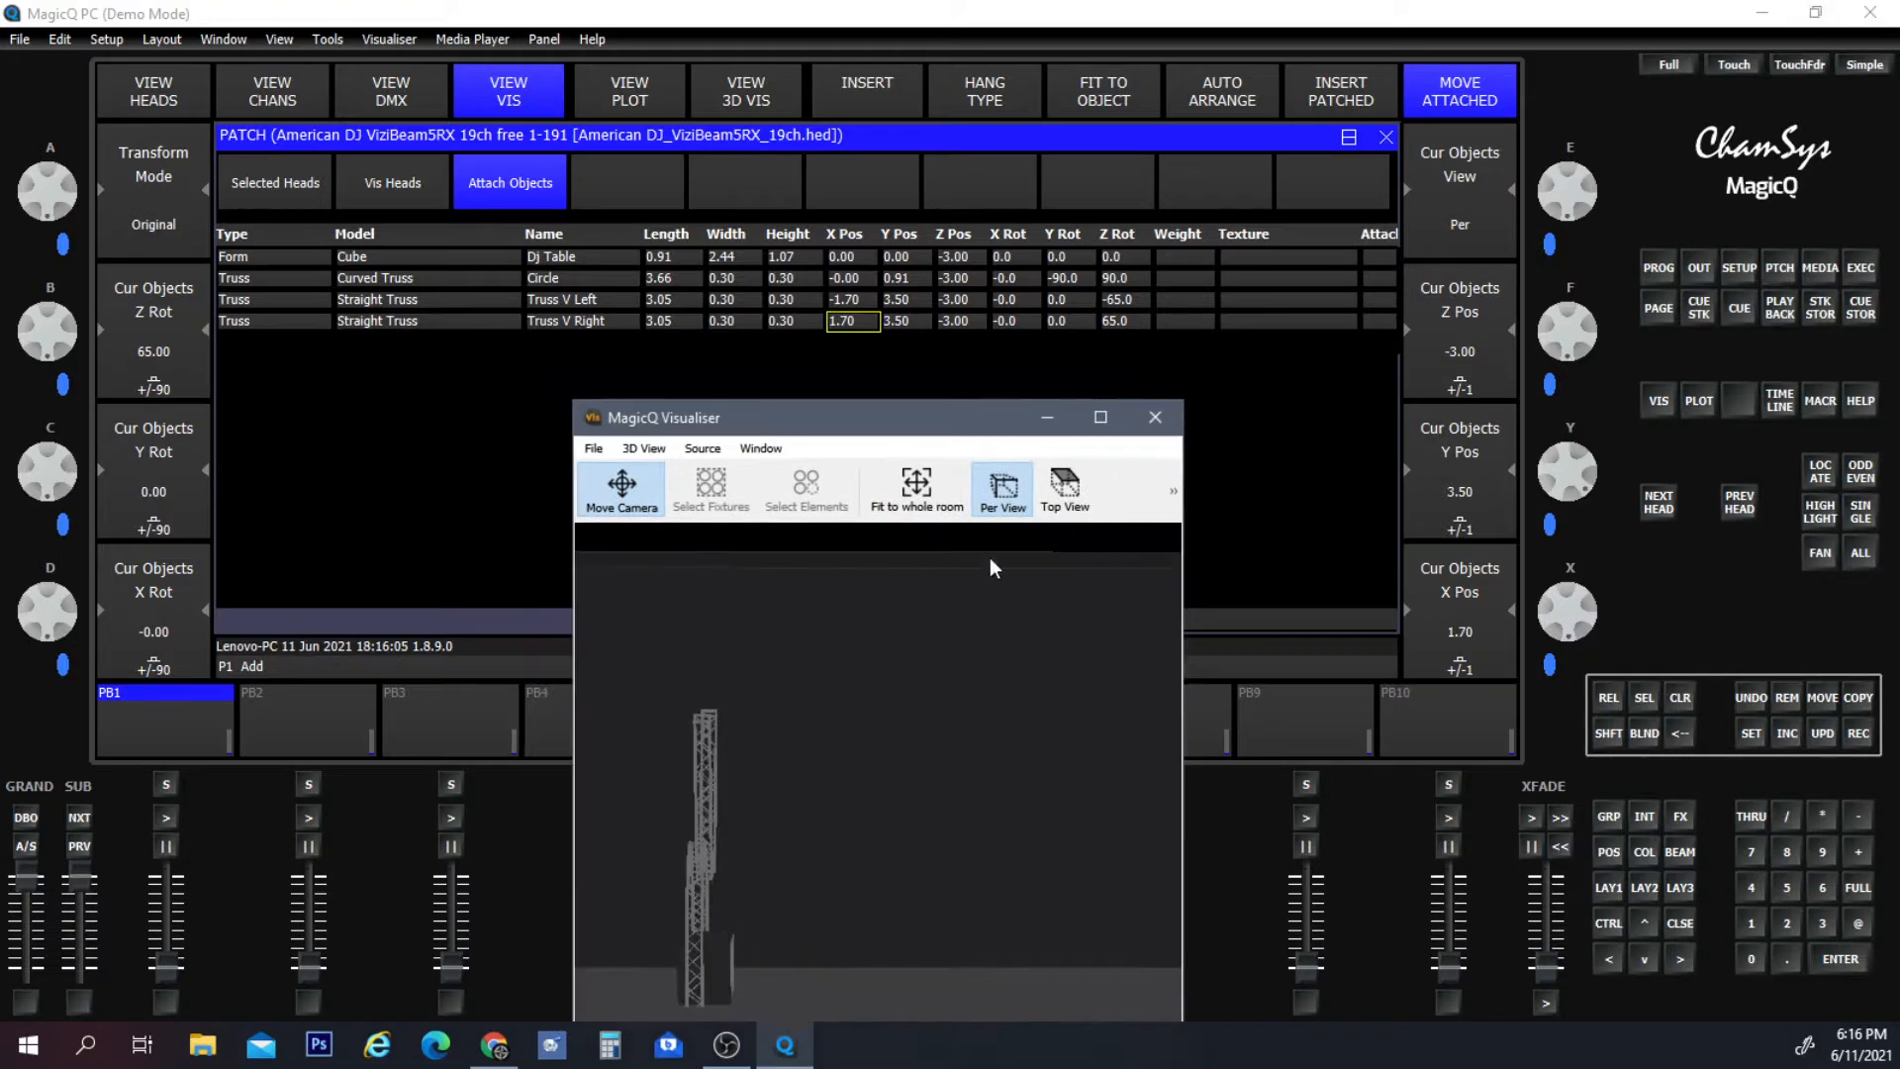
drag(814, 407, 1498, 273)
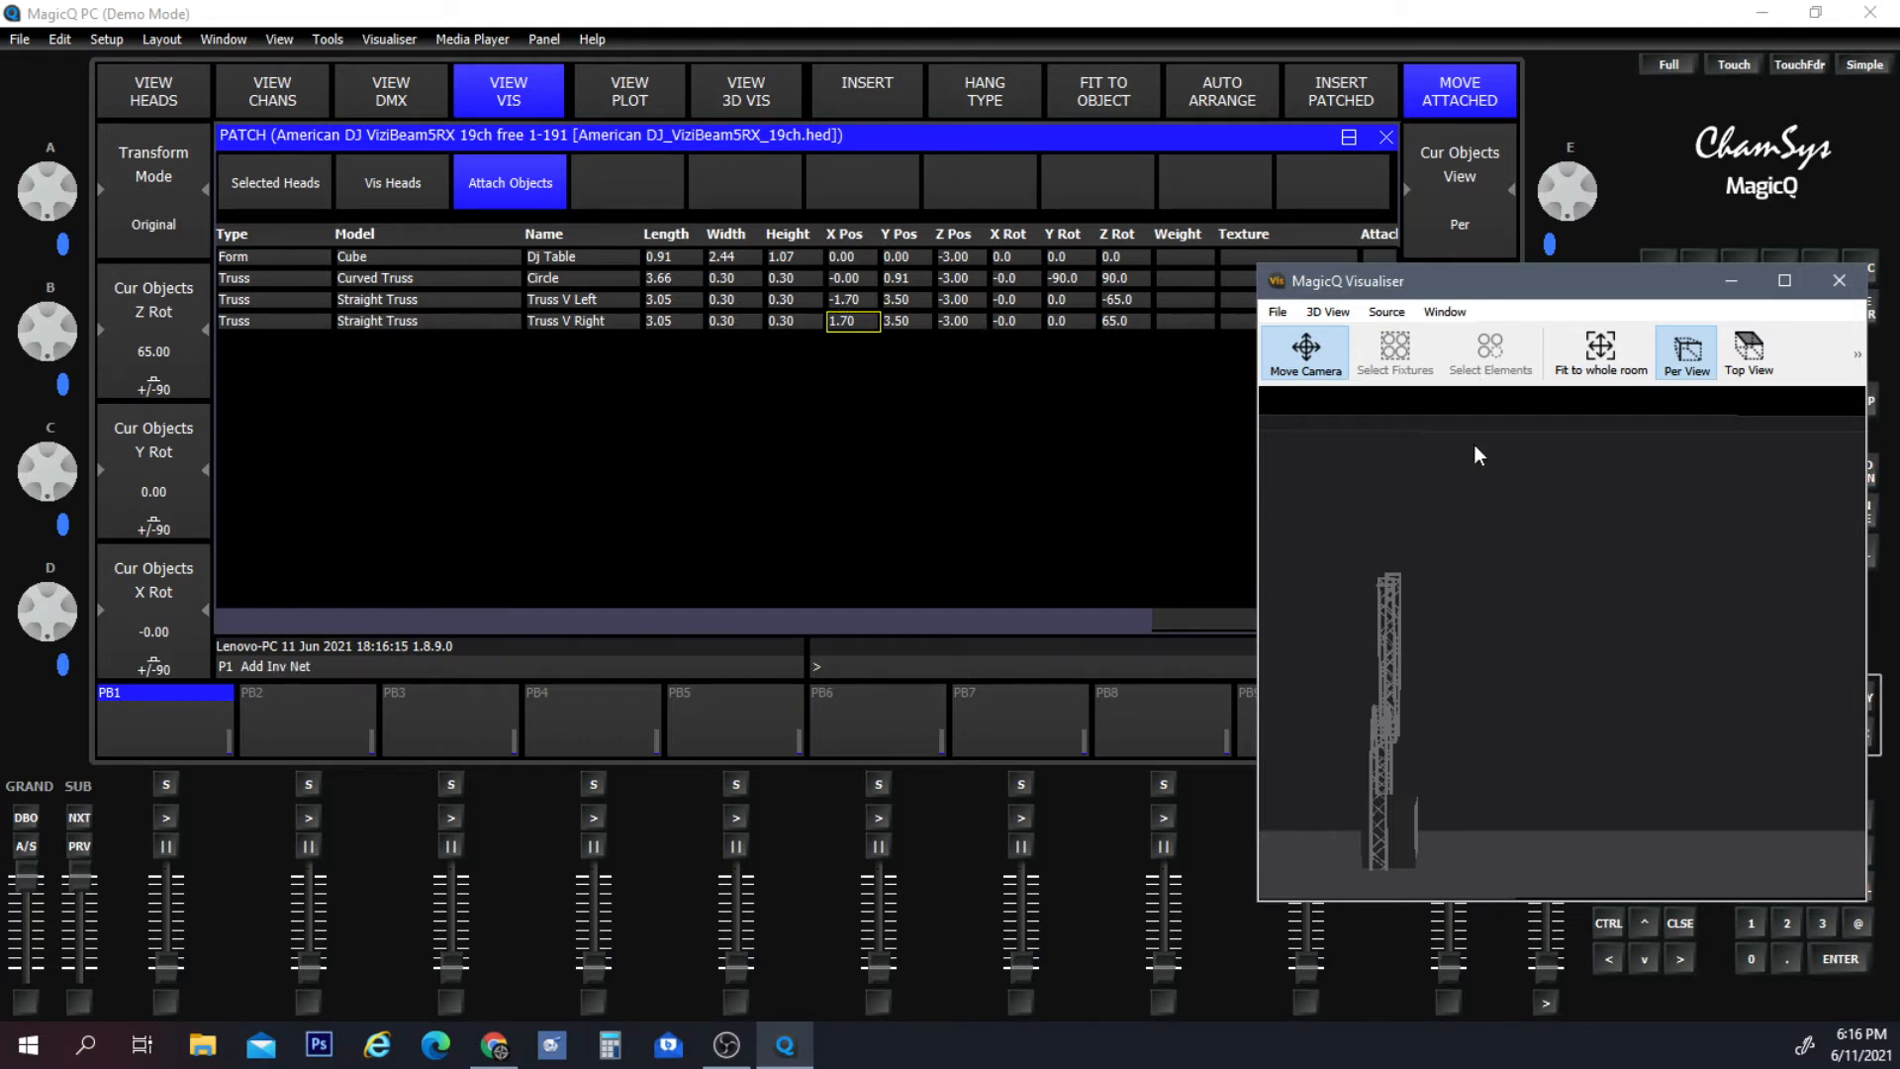
drag(1452, 442, 1449, 483)
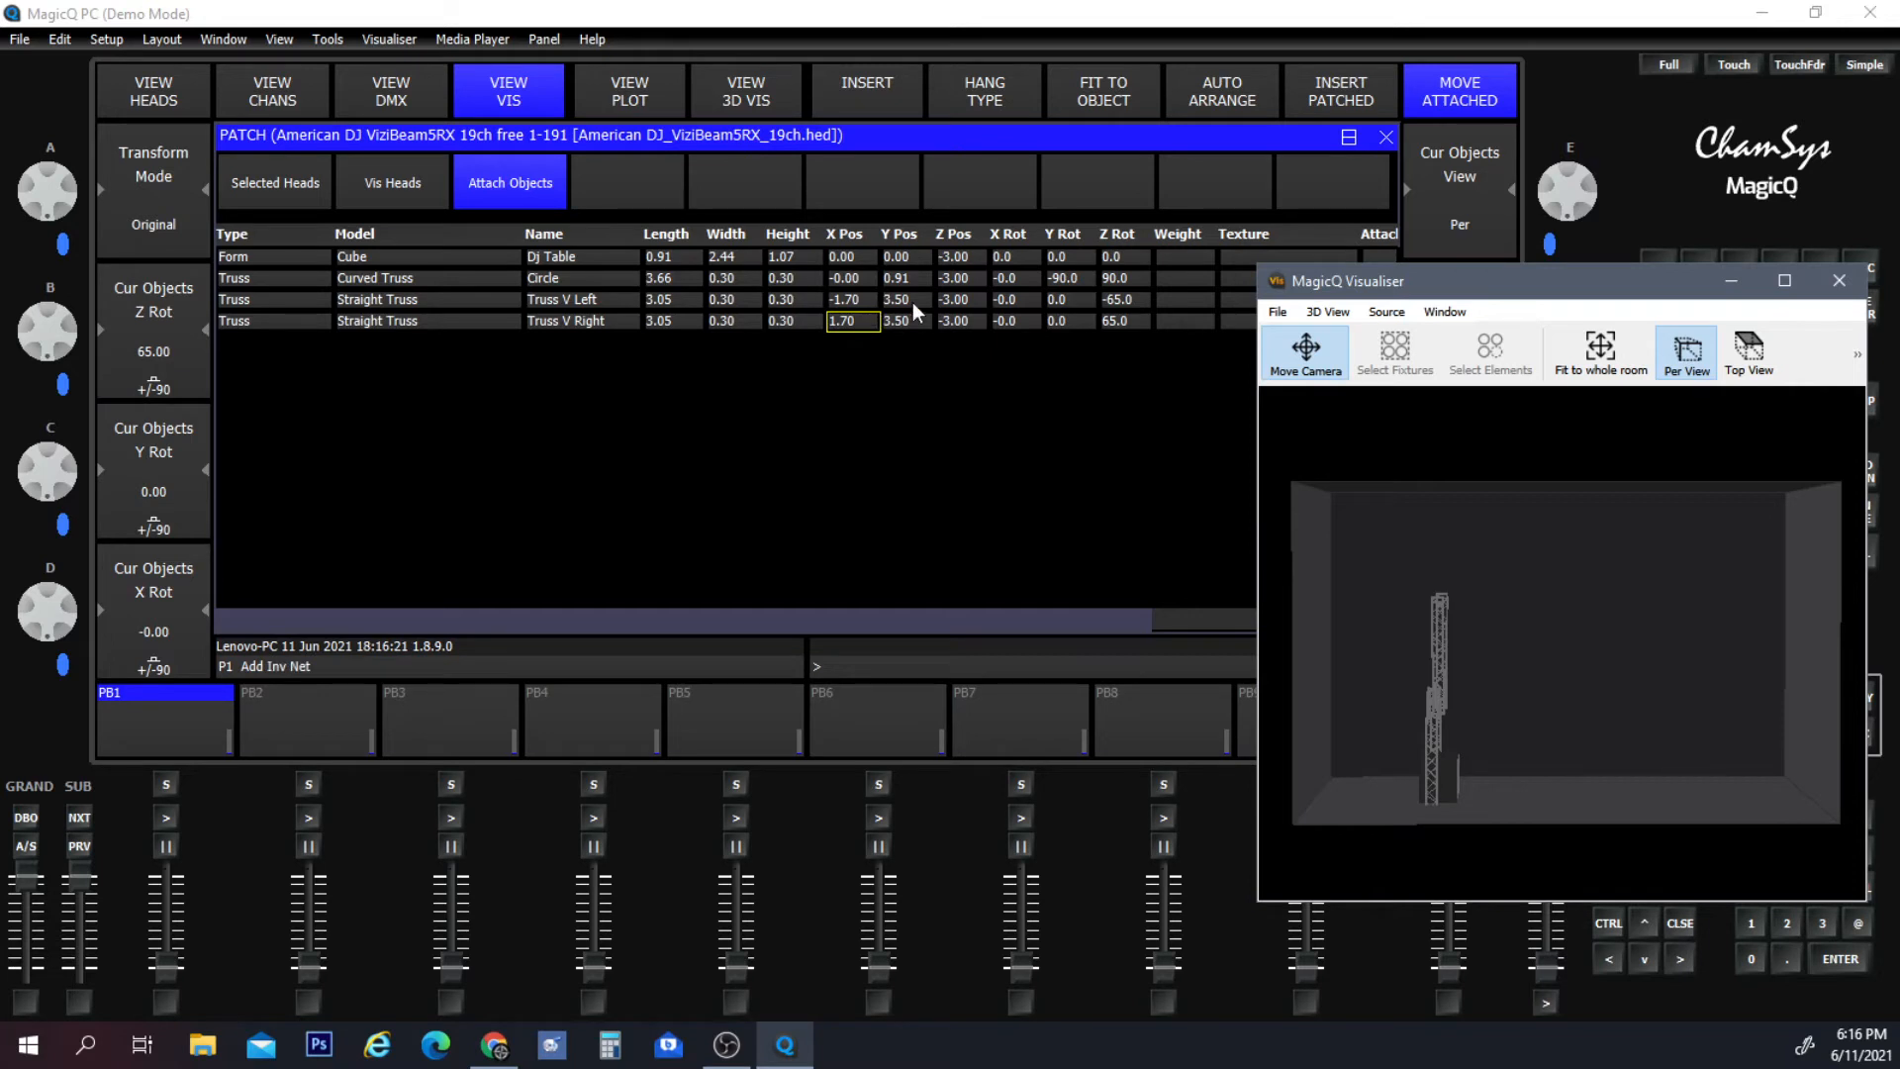
Try a Z position of -5 for Truss V Right.
click(974, 319)
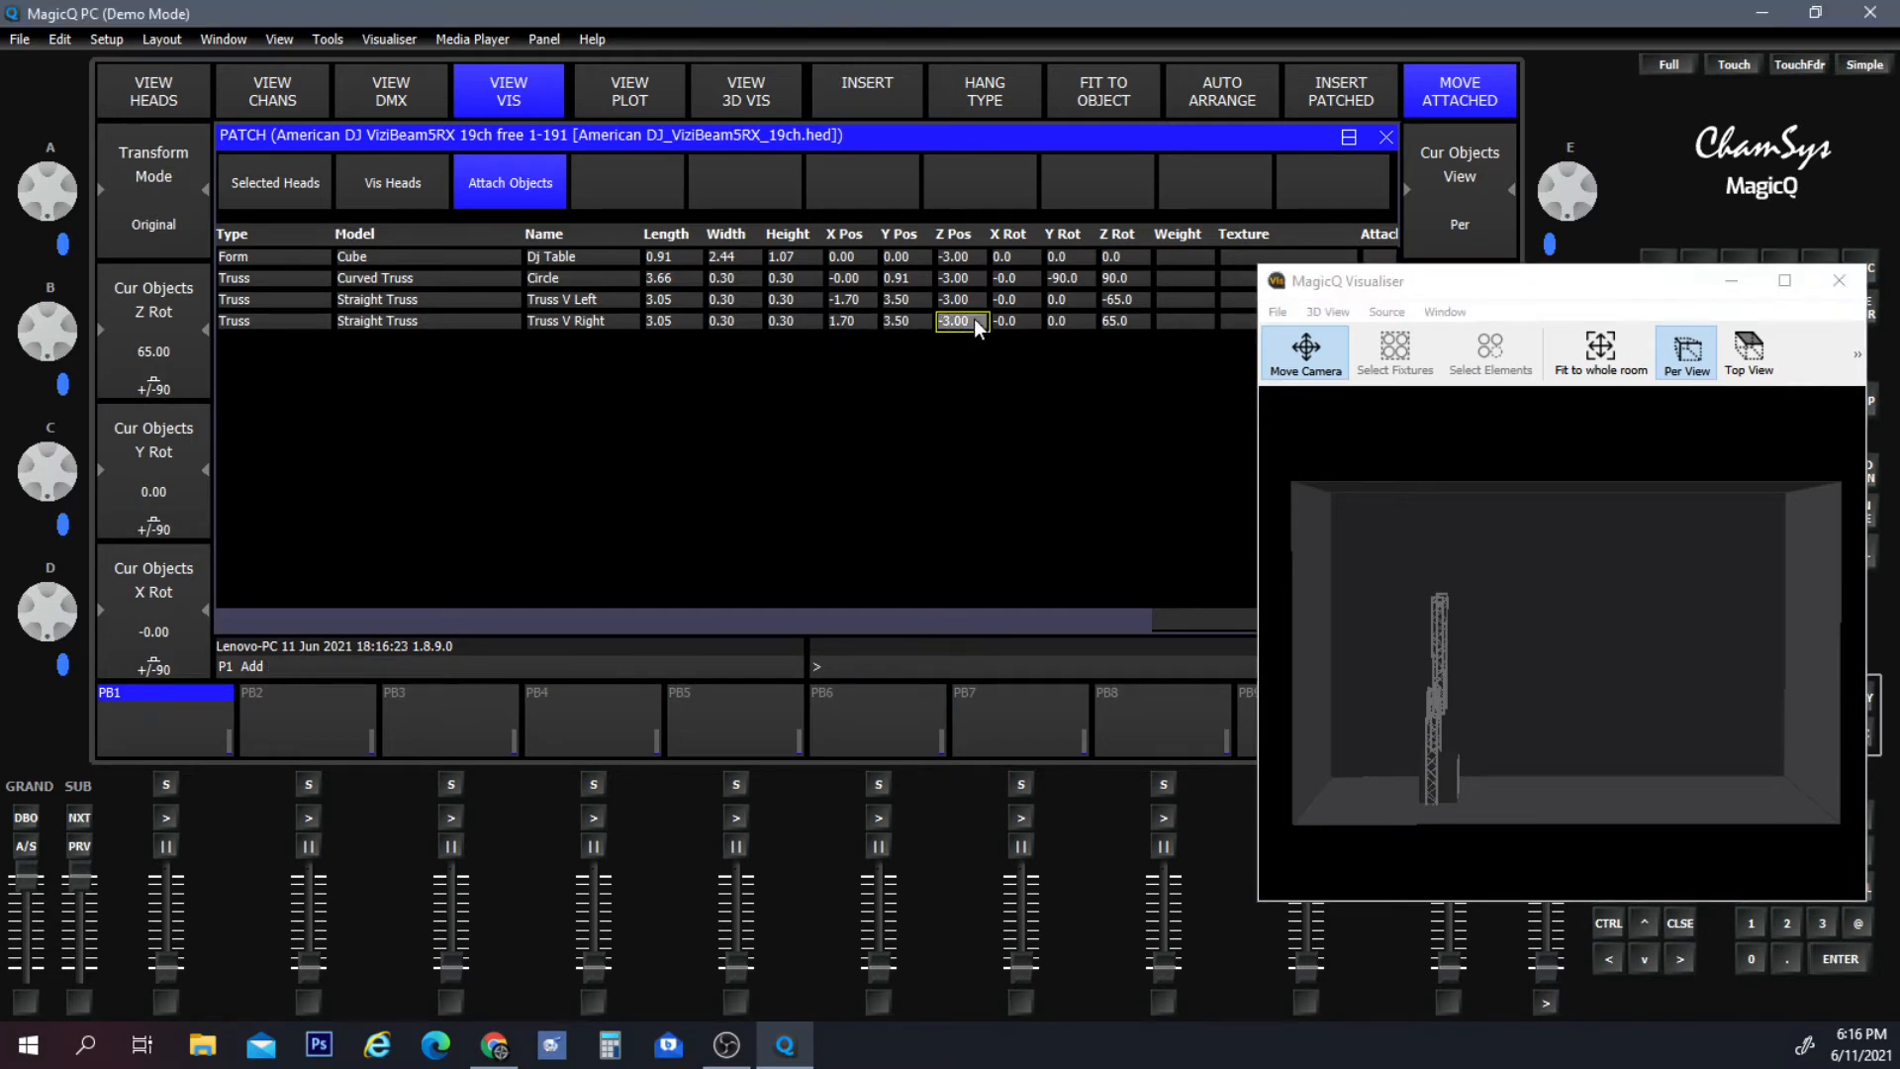
click(974, 318)
click(940, 358)
click(792, 479)
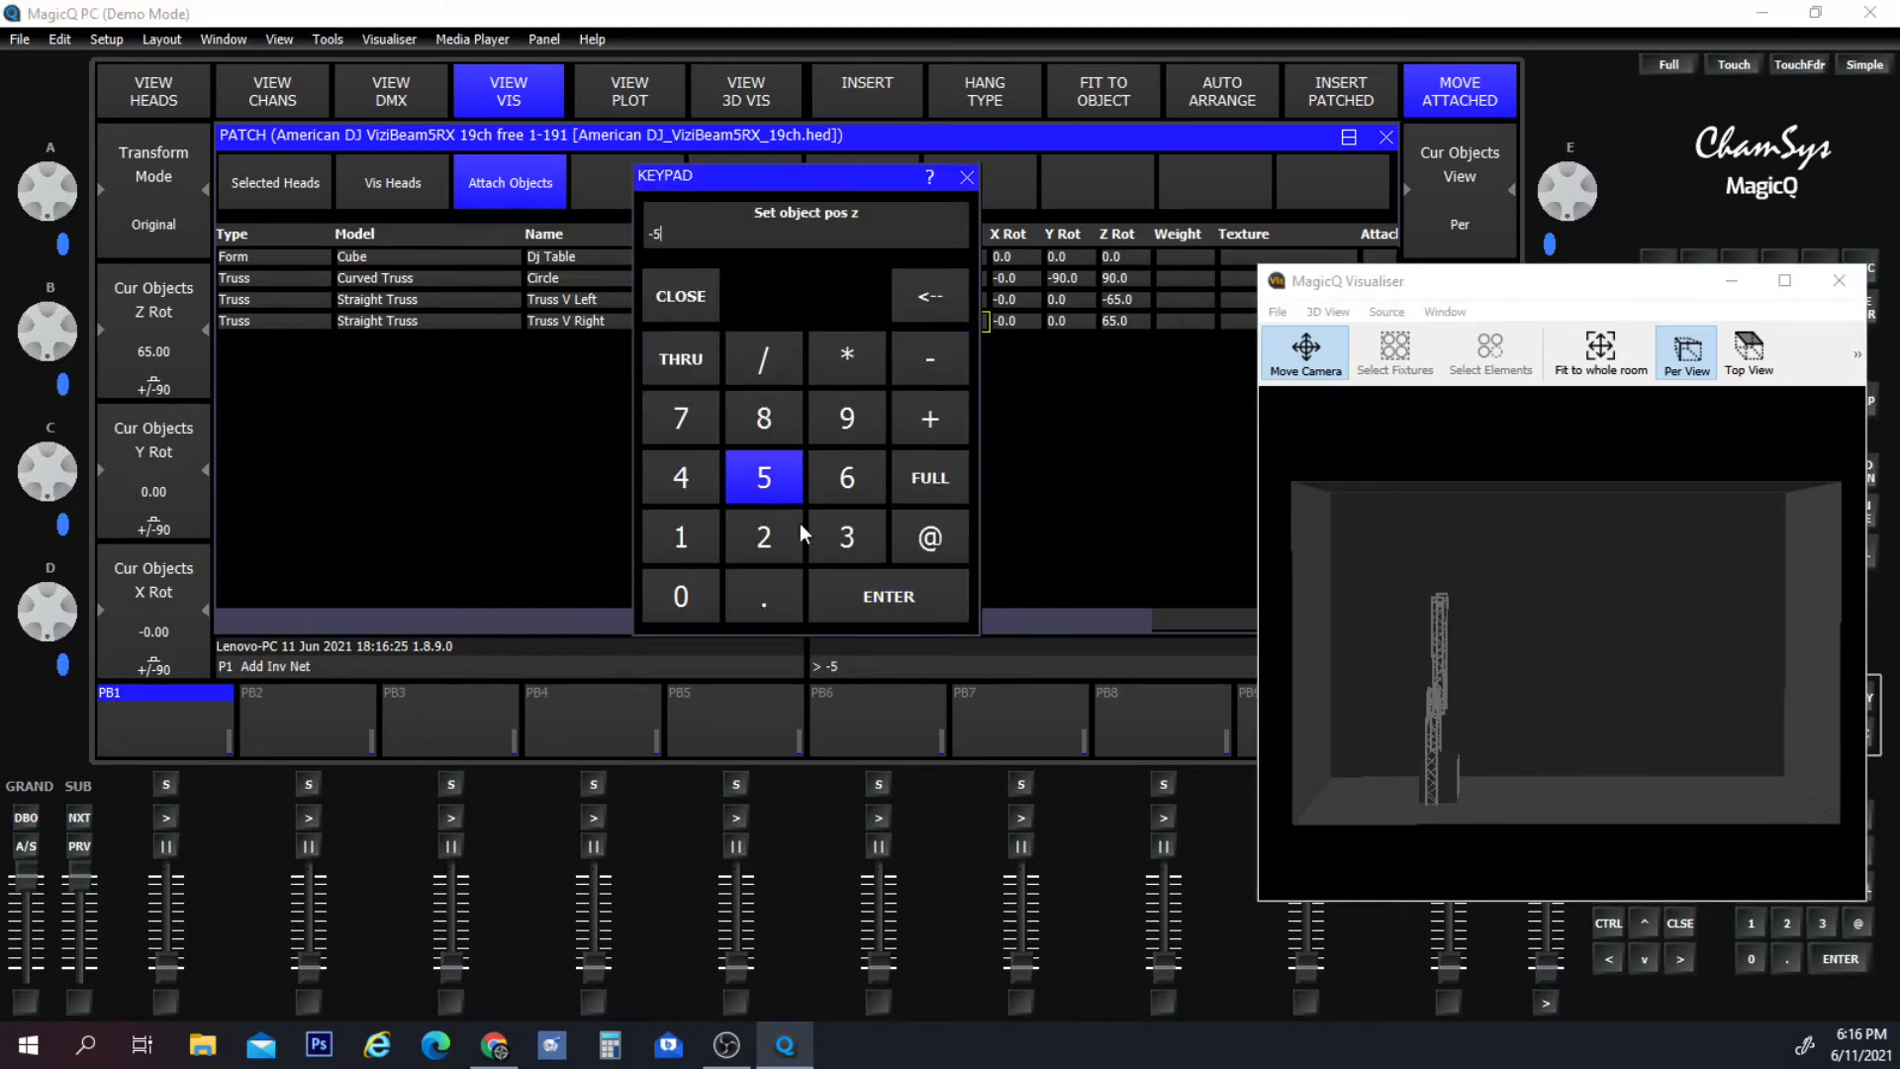
click(837, 594)
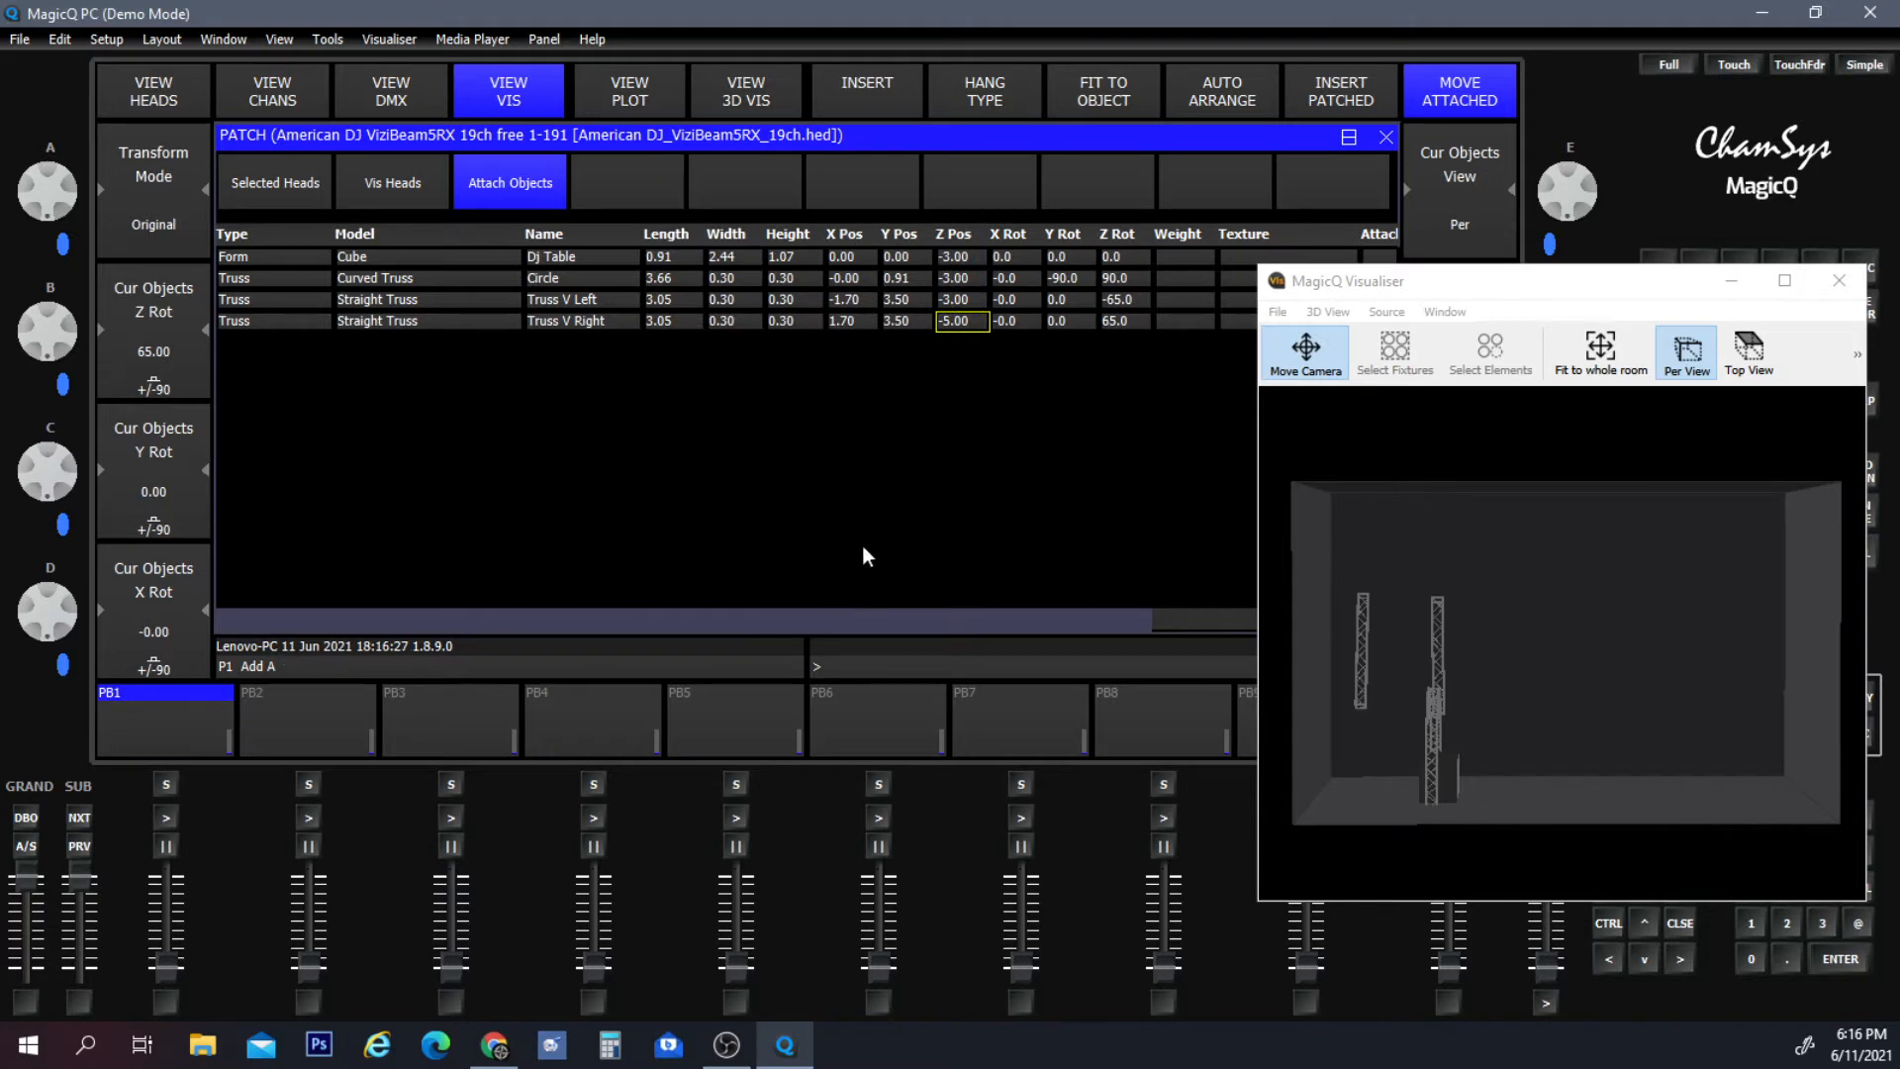
Set the Z position of Truss V Right to -5.5.
click(948, 324)
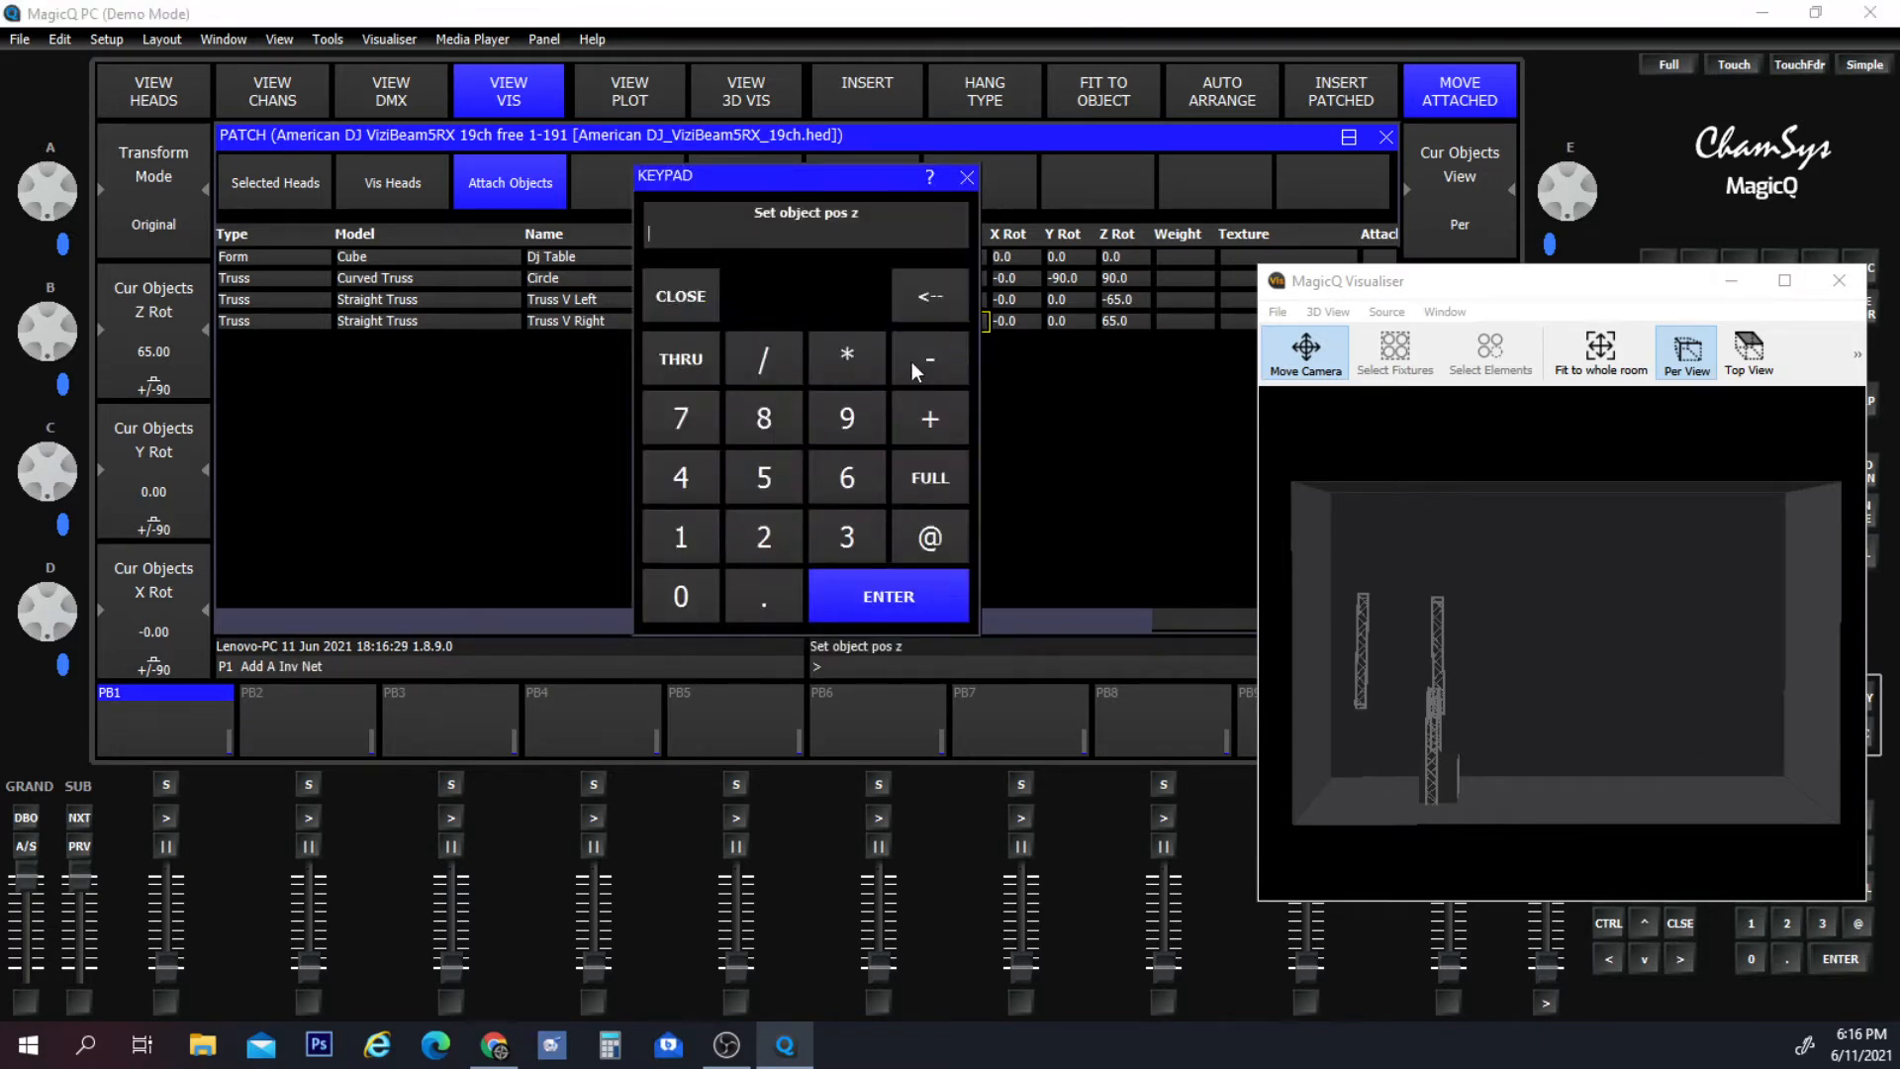
click(912, 360)
click(764, 479)
click(764, 603)
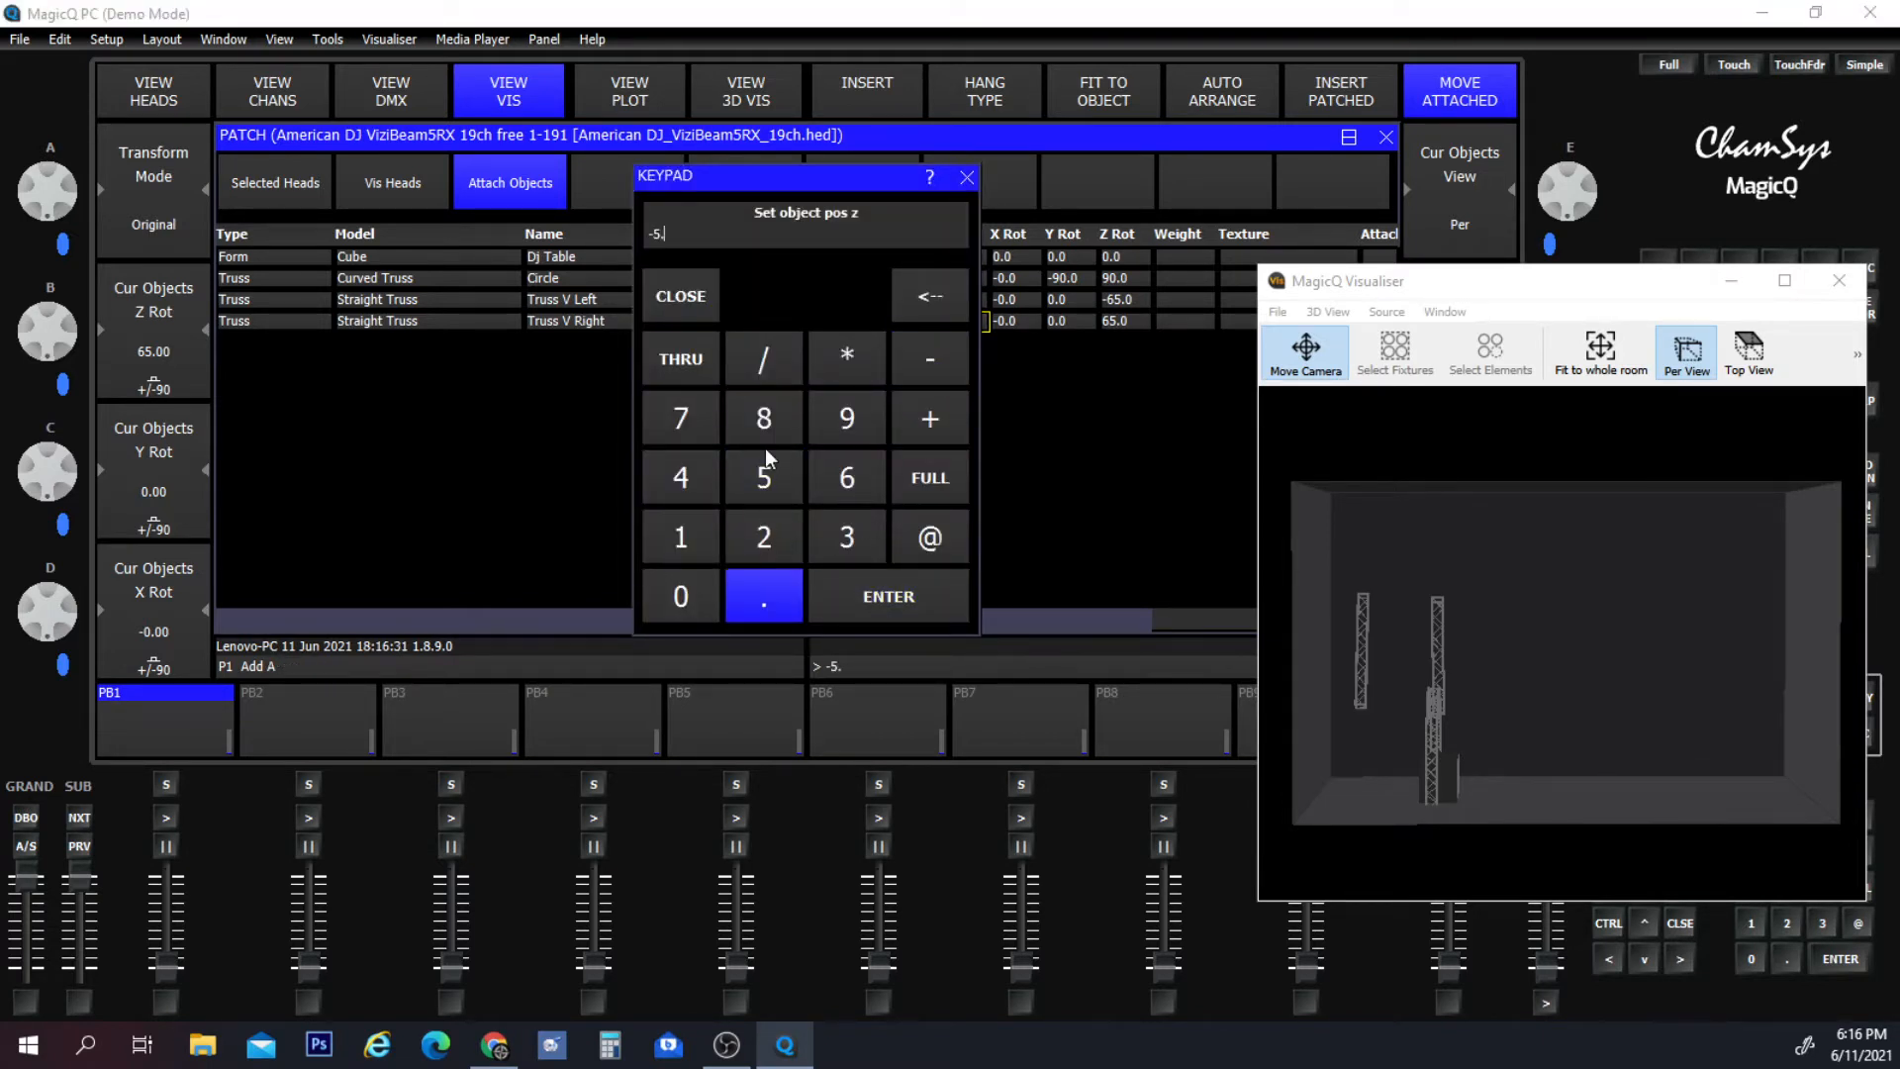
click(764, 477)
click(902, 601)
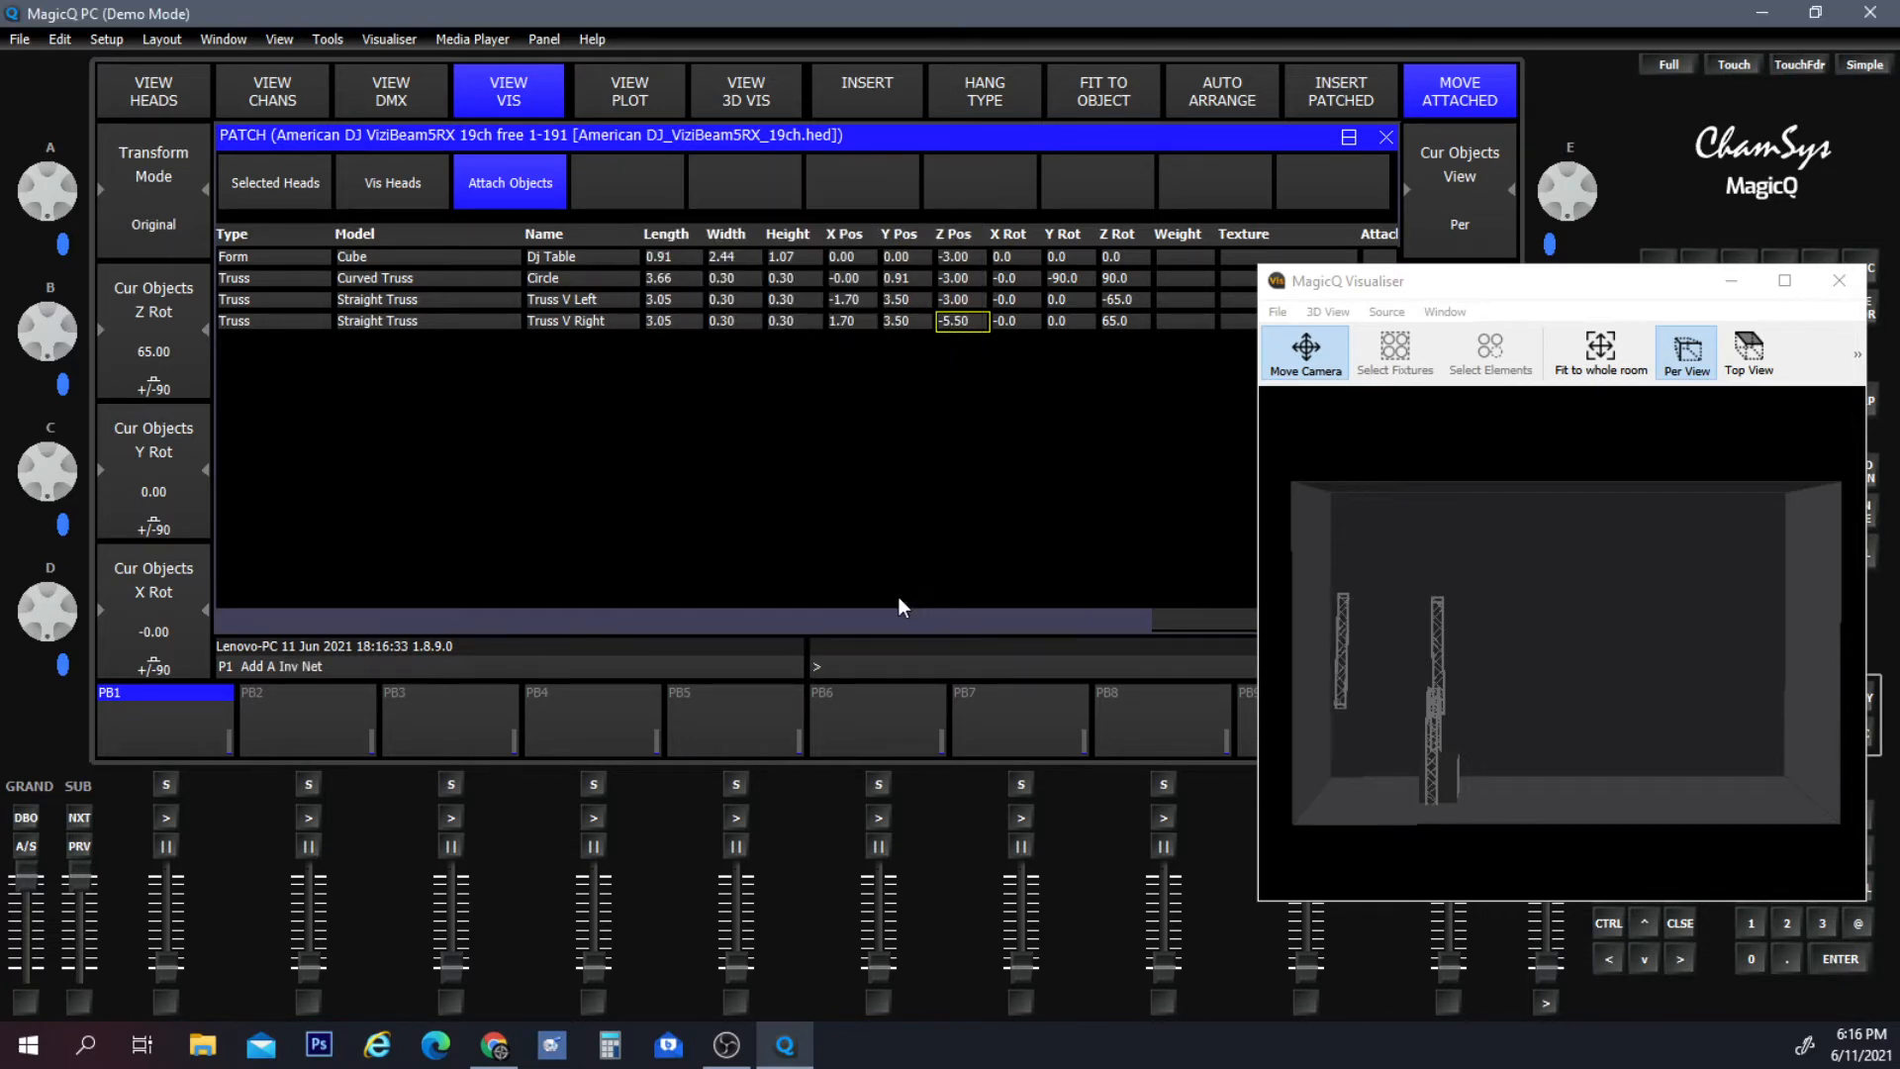
Set the Z position of Truss V Left to -5.5, matching Truss V Right.
click(956, 299)
click(956, 301)
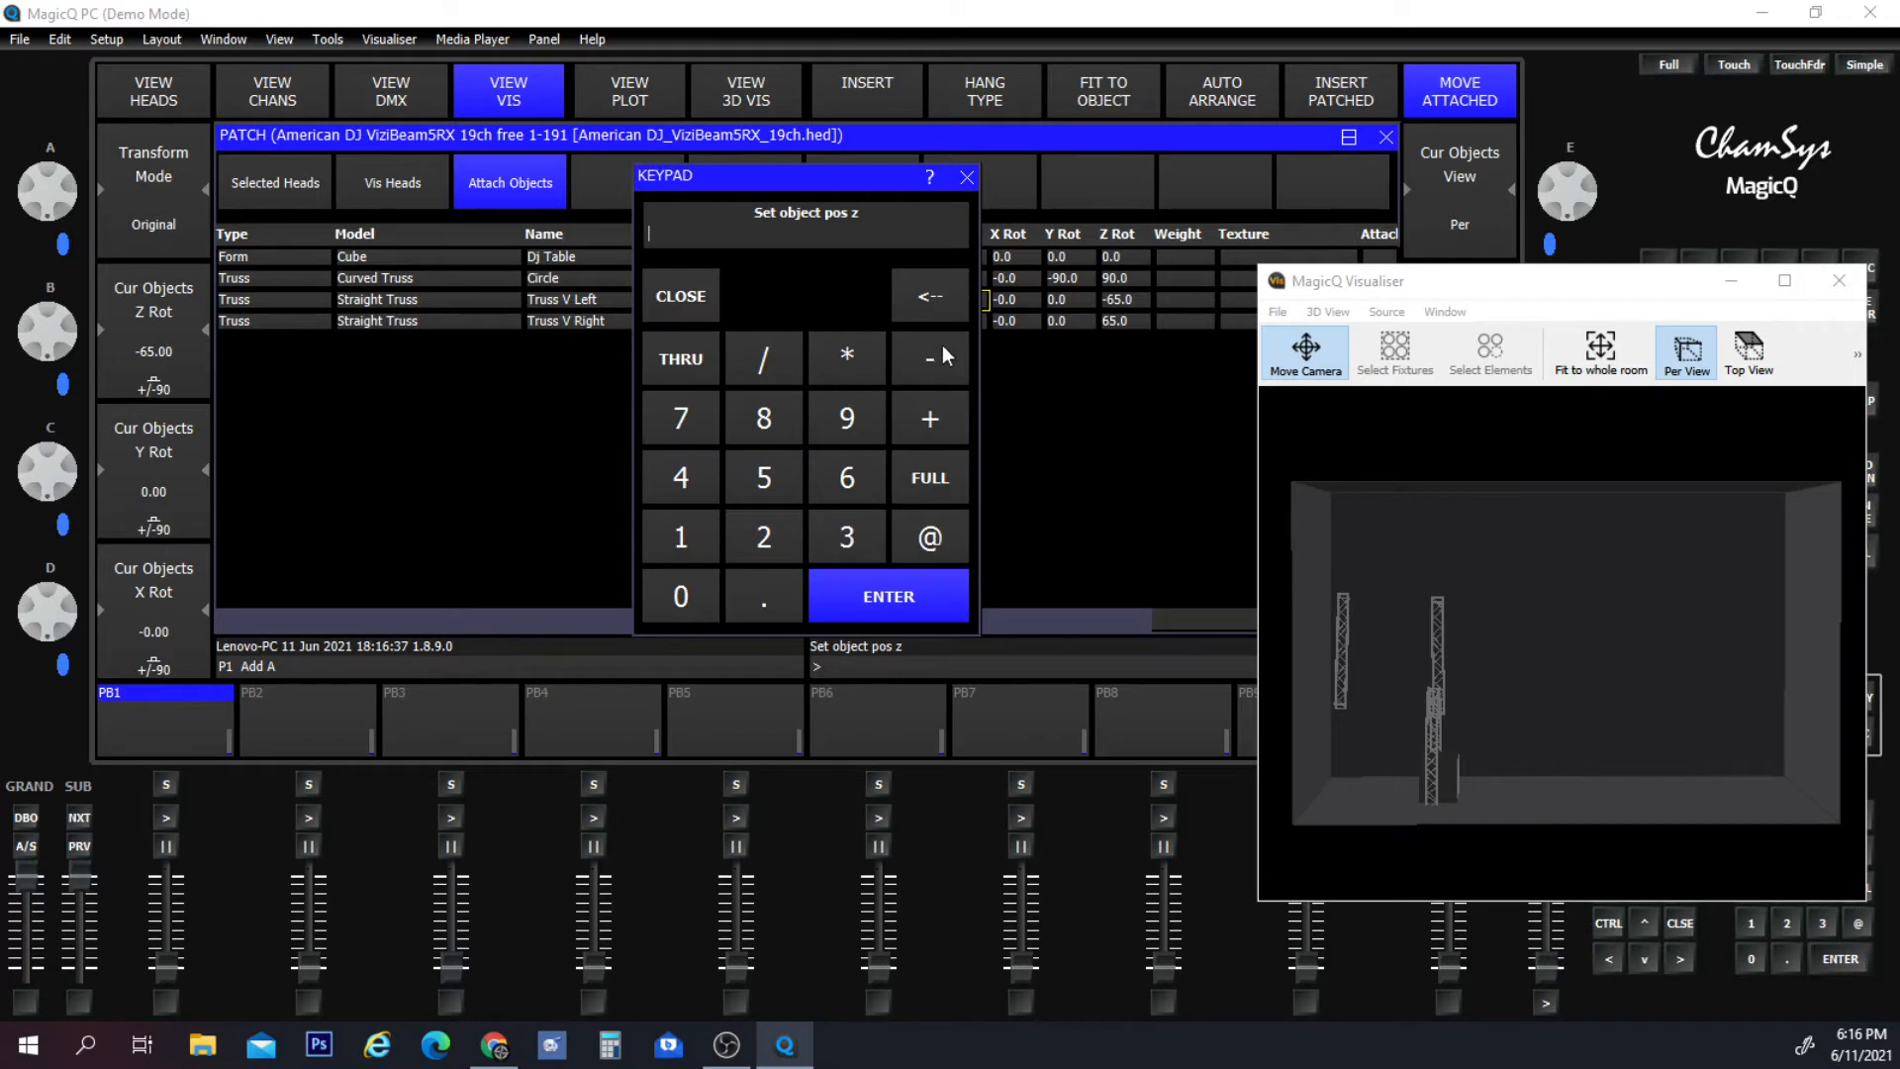
click(942, 346)
click(764, 479)
click(760, 598)
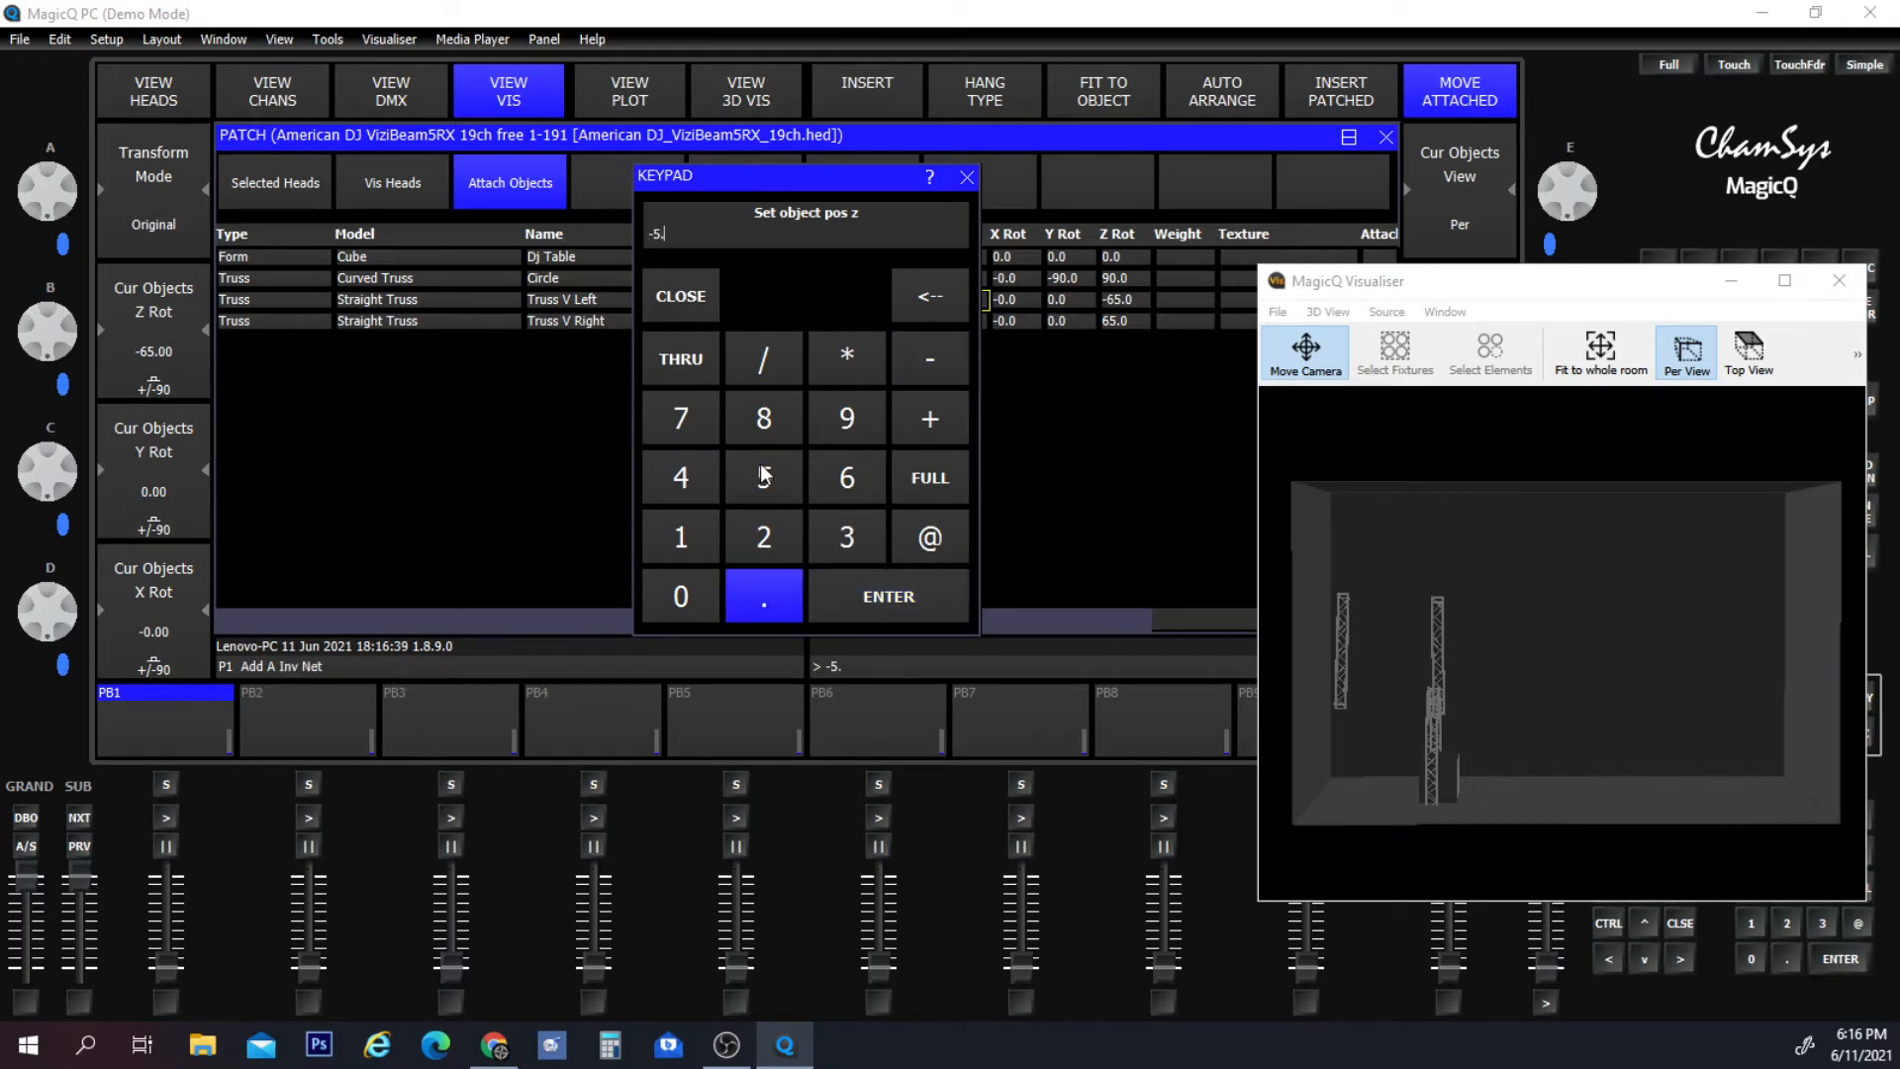
click(764, 477)
click(839, 588)
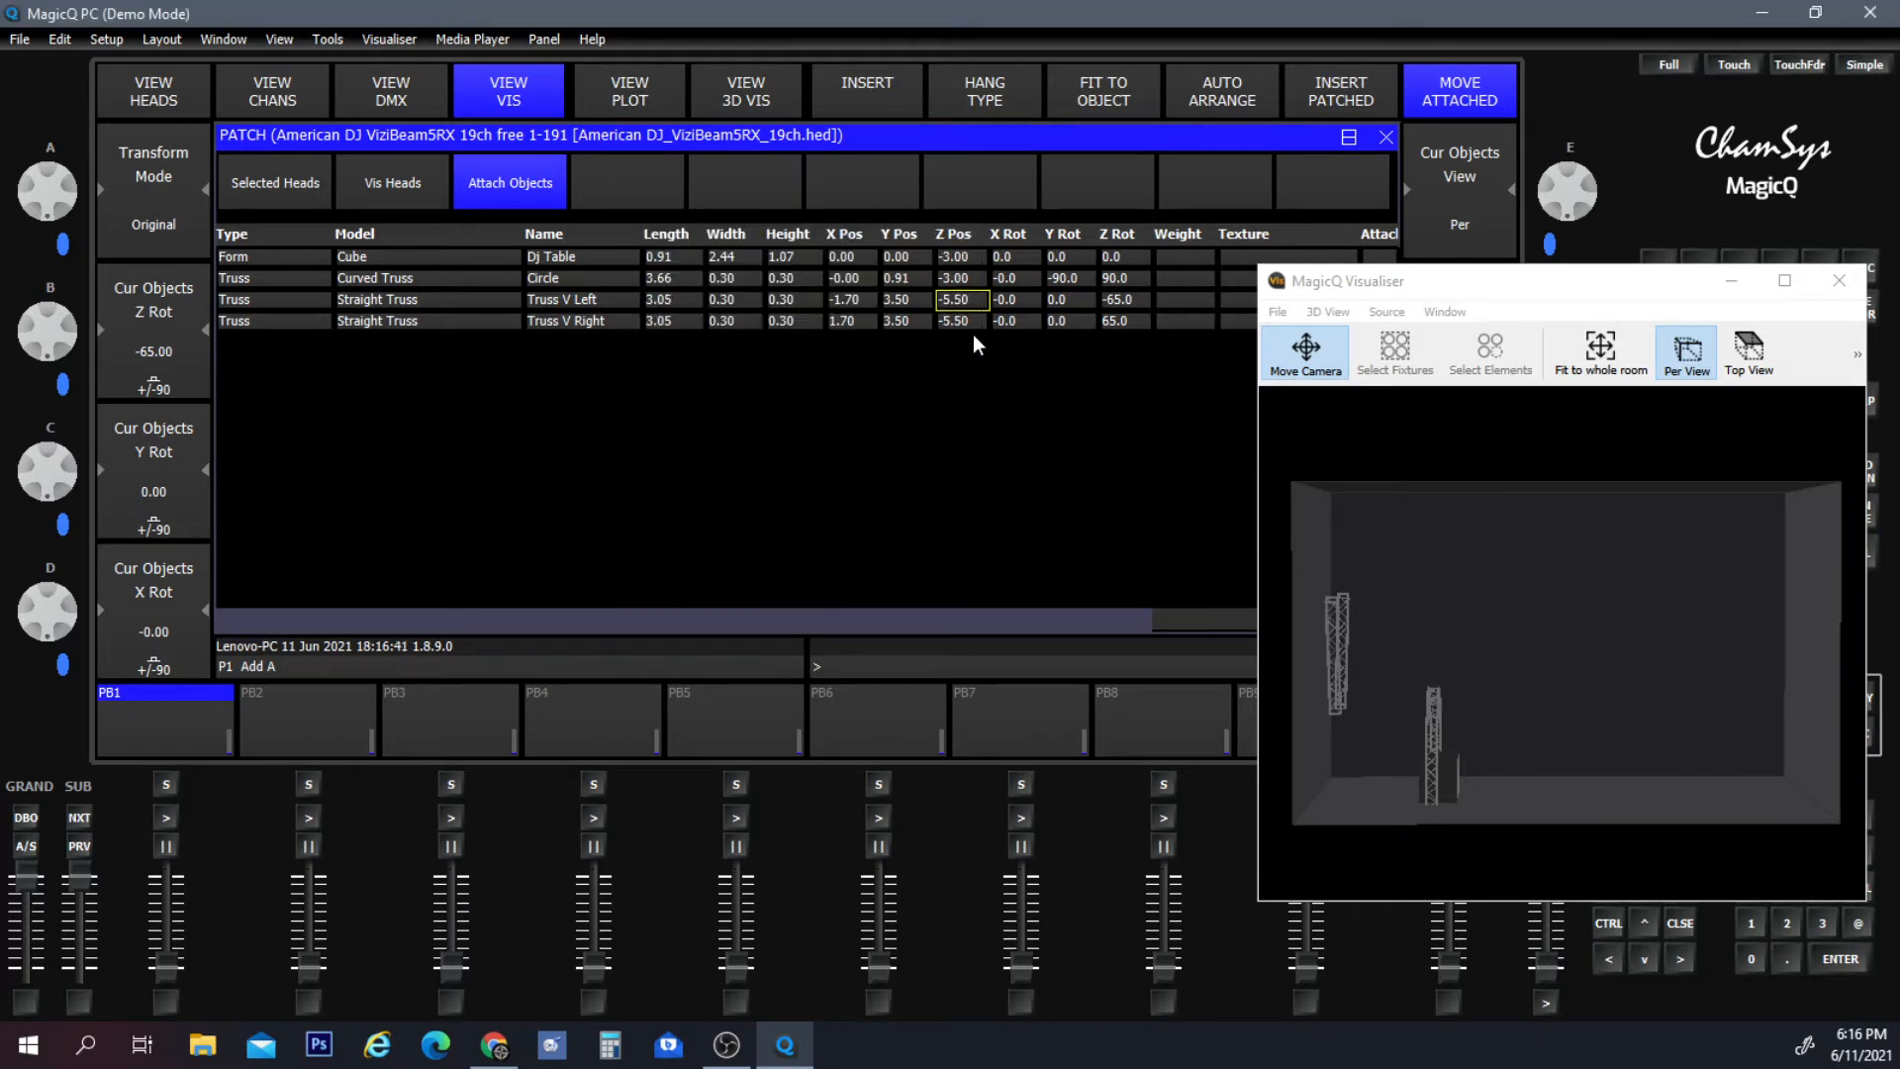
Set the Z position of the Circle curved truss to -5.5, in line with the V trusses.
click(968, 278)
click(968, 277)
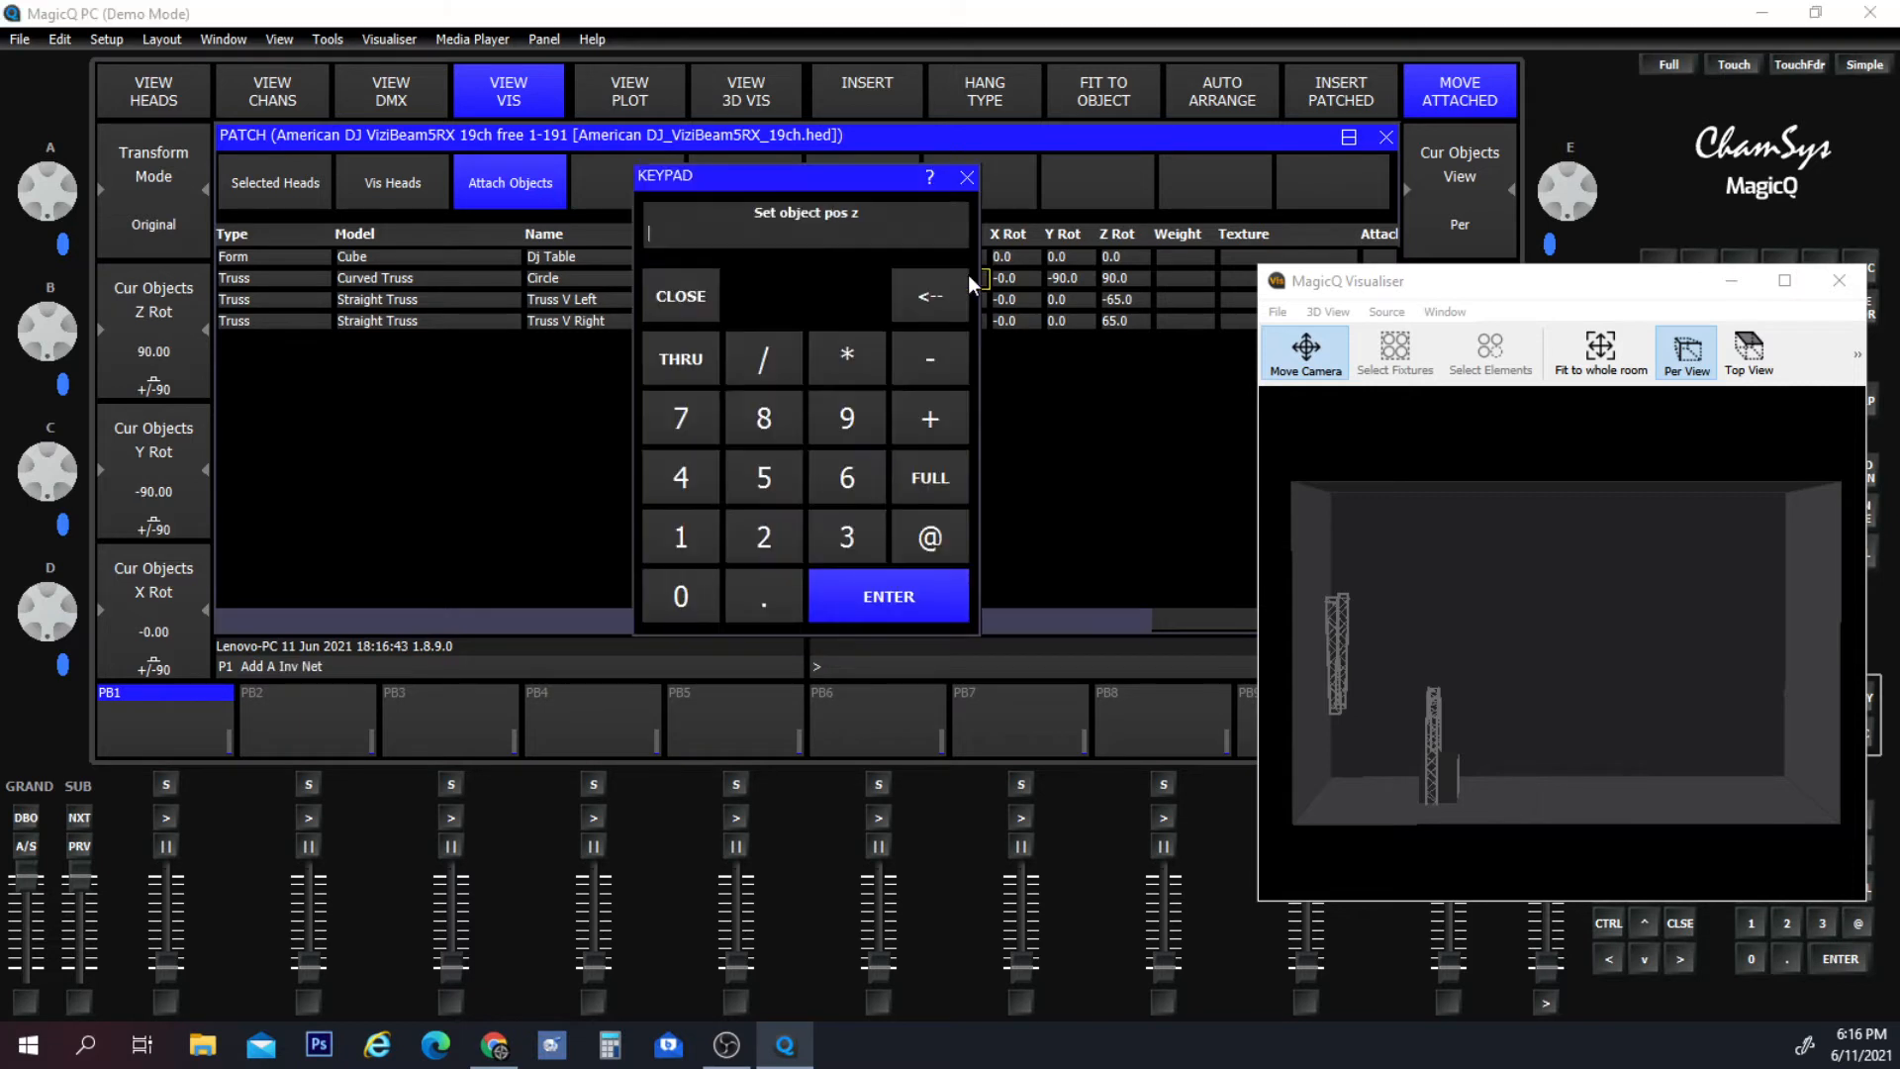
click(948, 358)
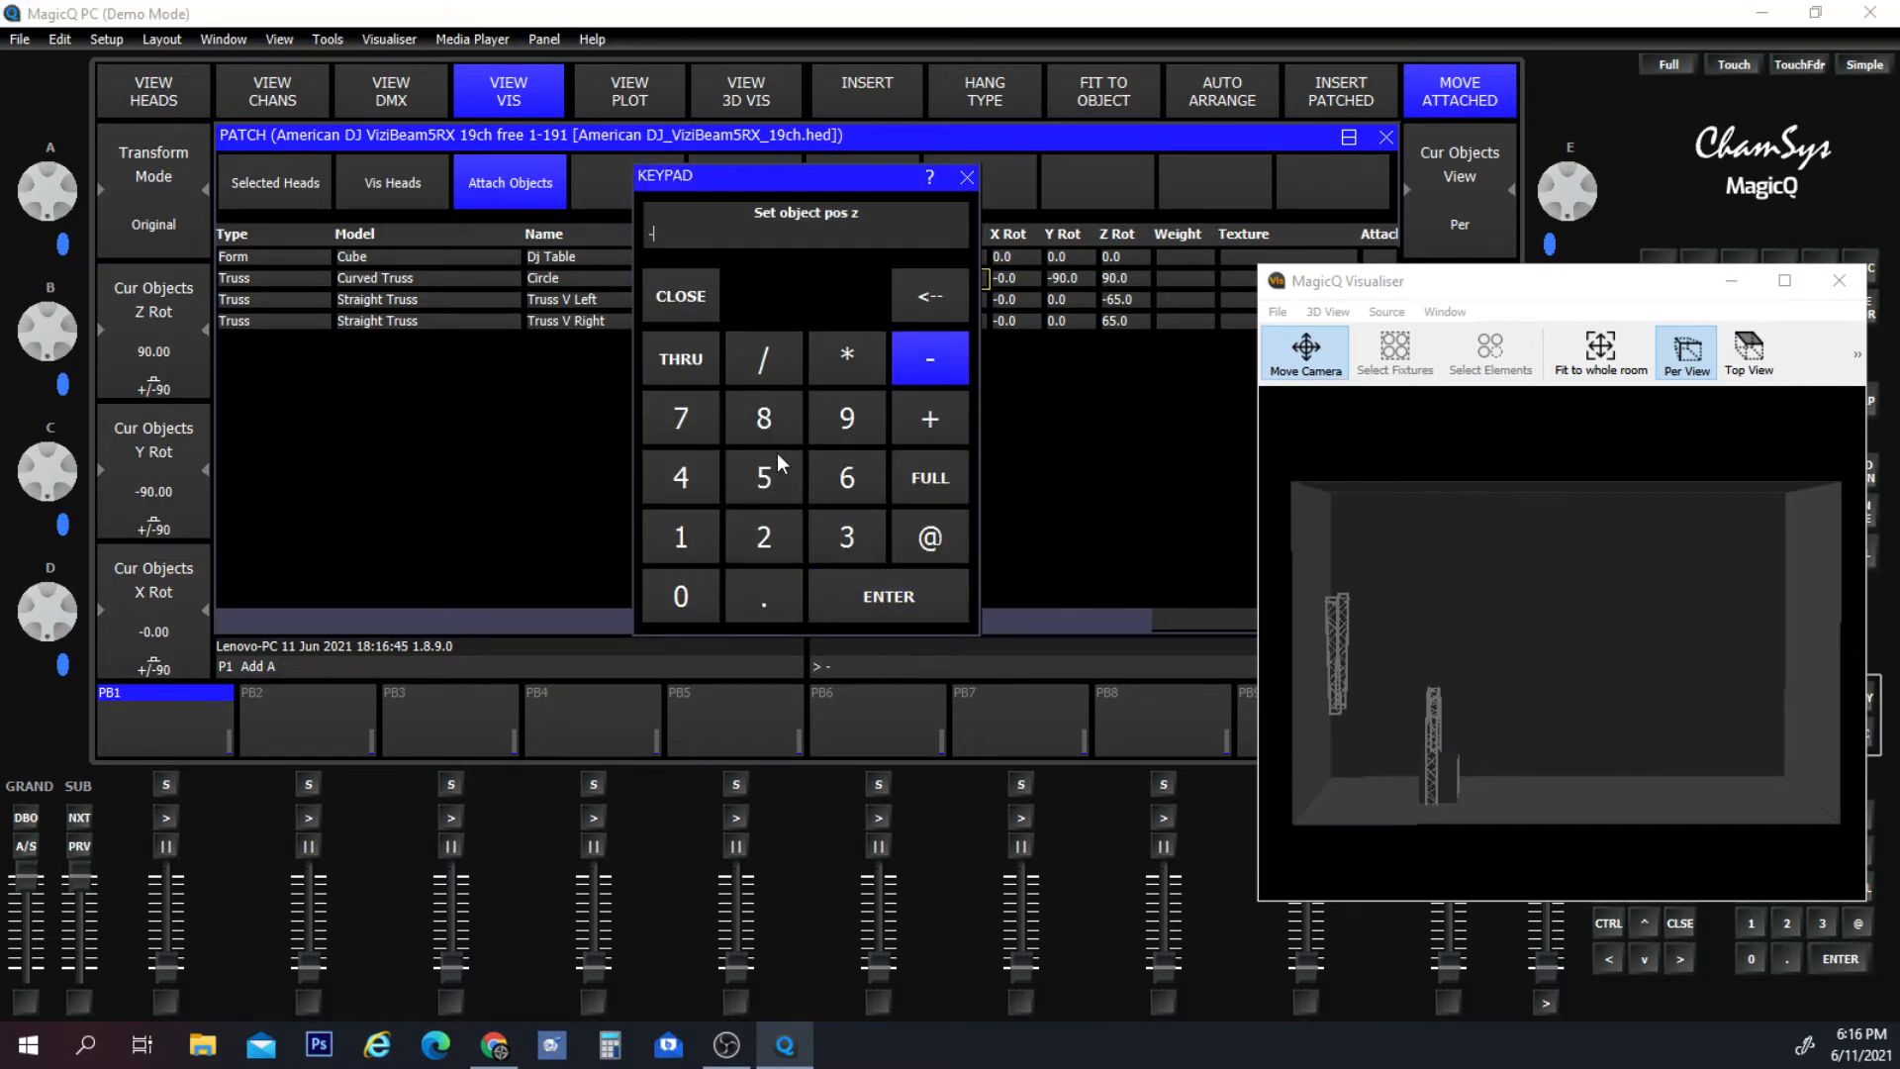
click(774, 459)
click(754, 600)
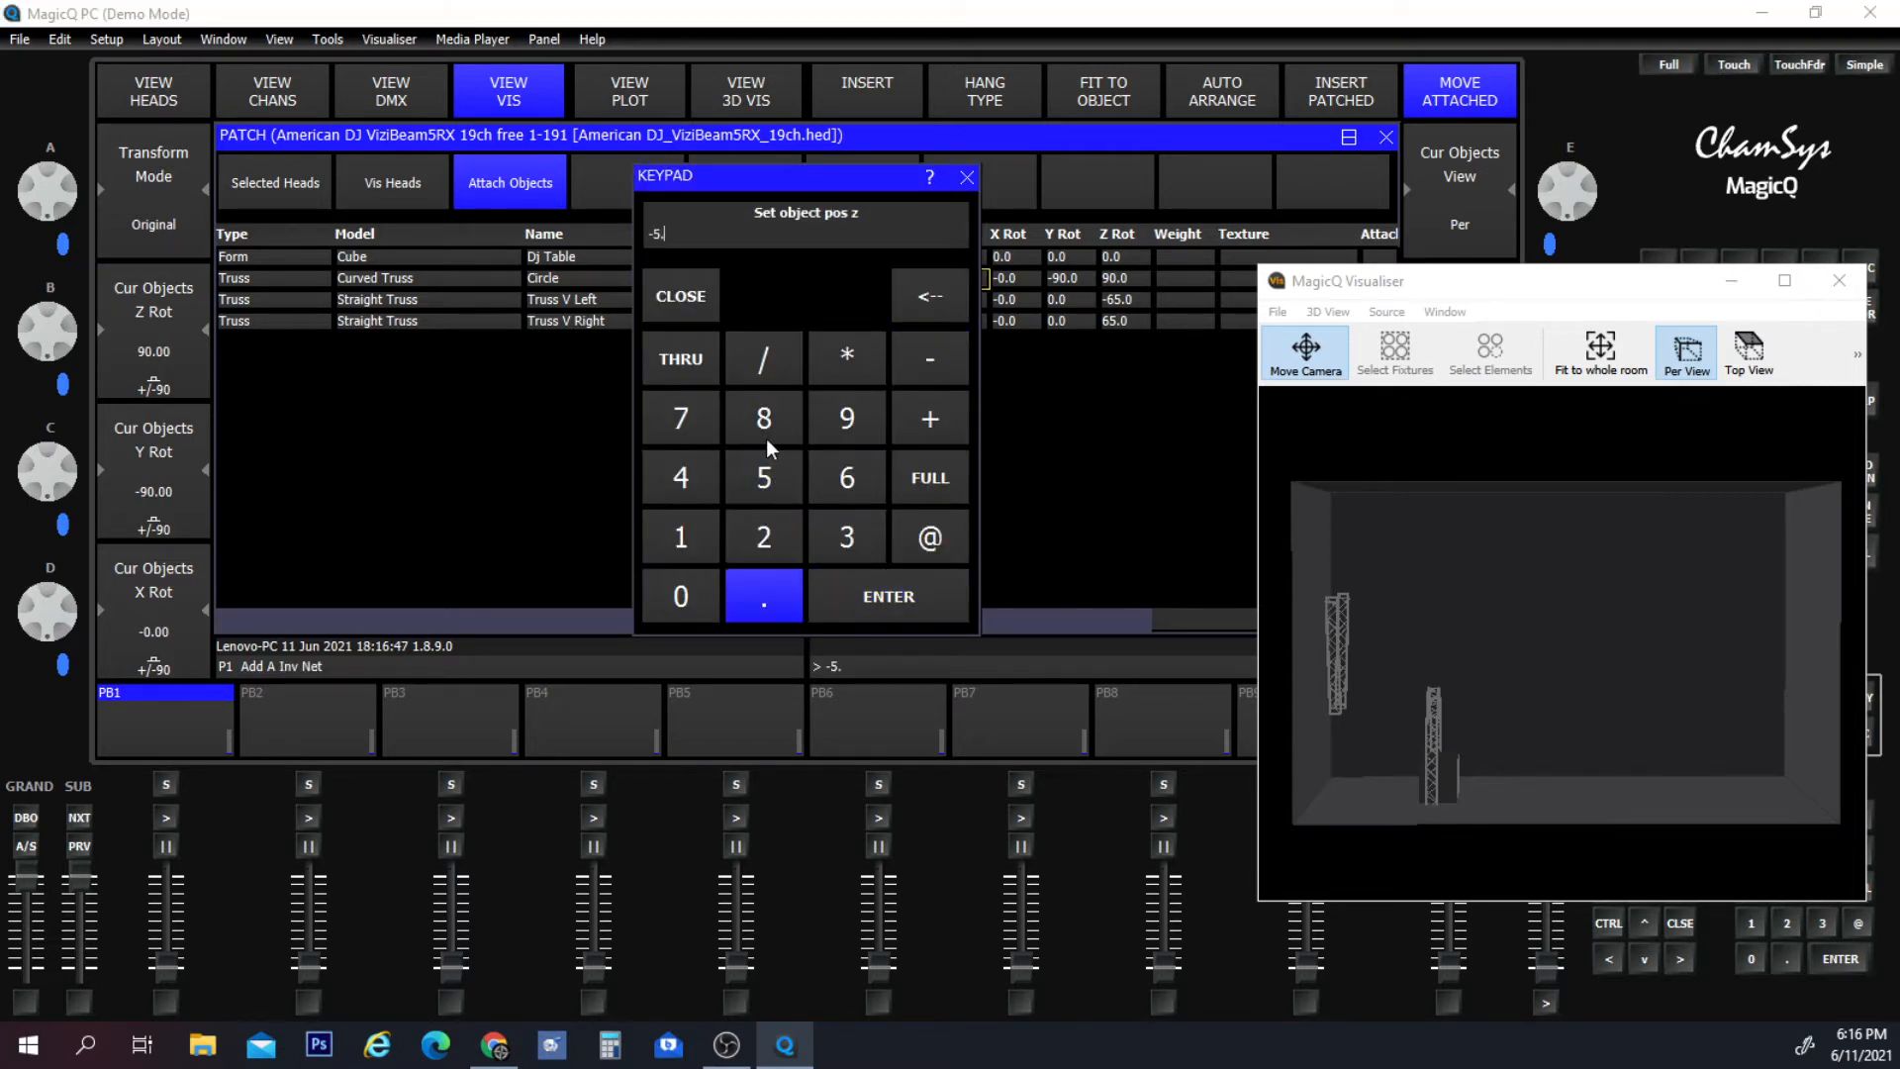
click(768, 479)
click(840, 600)
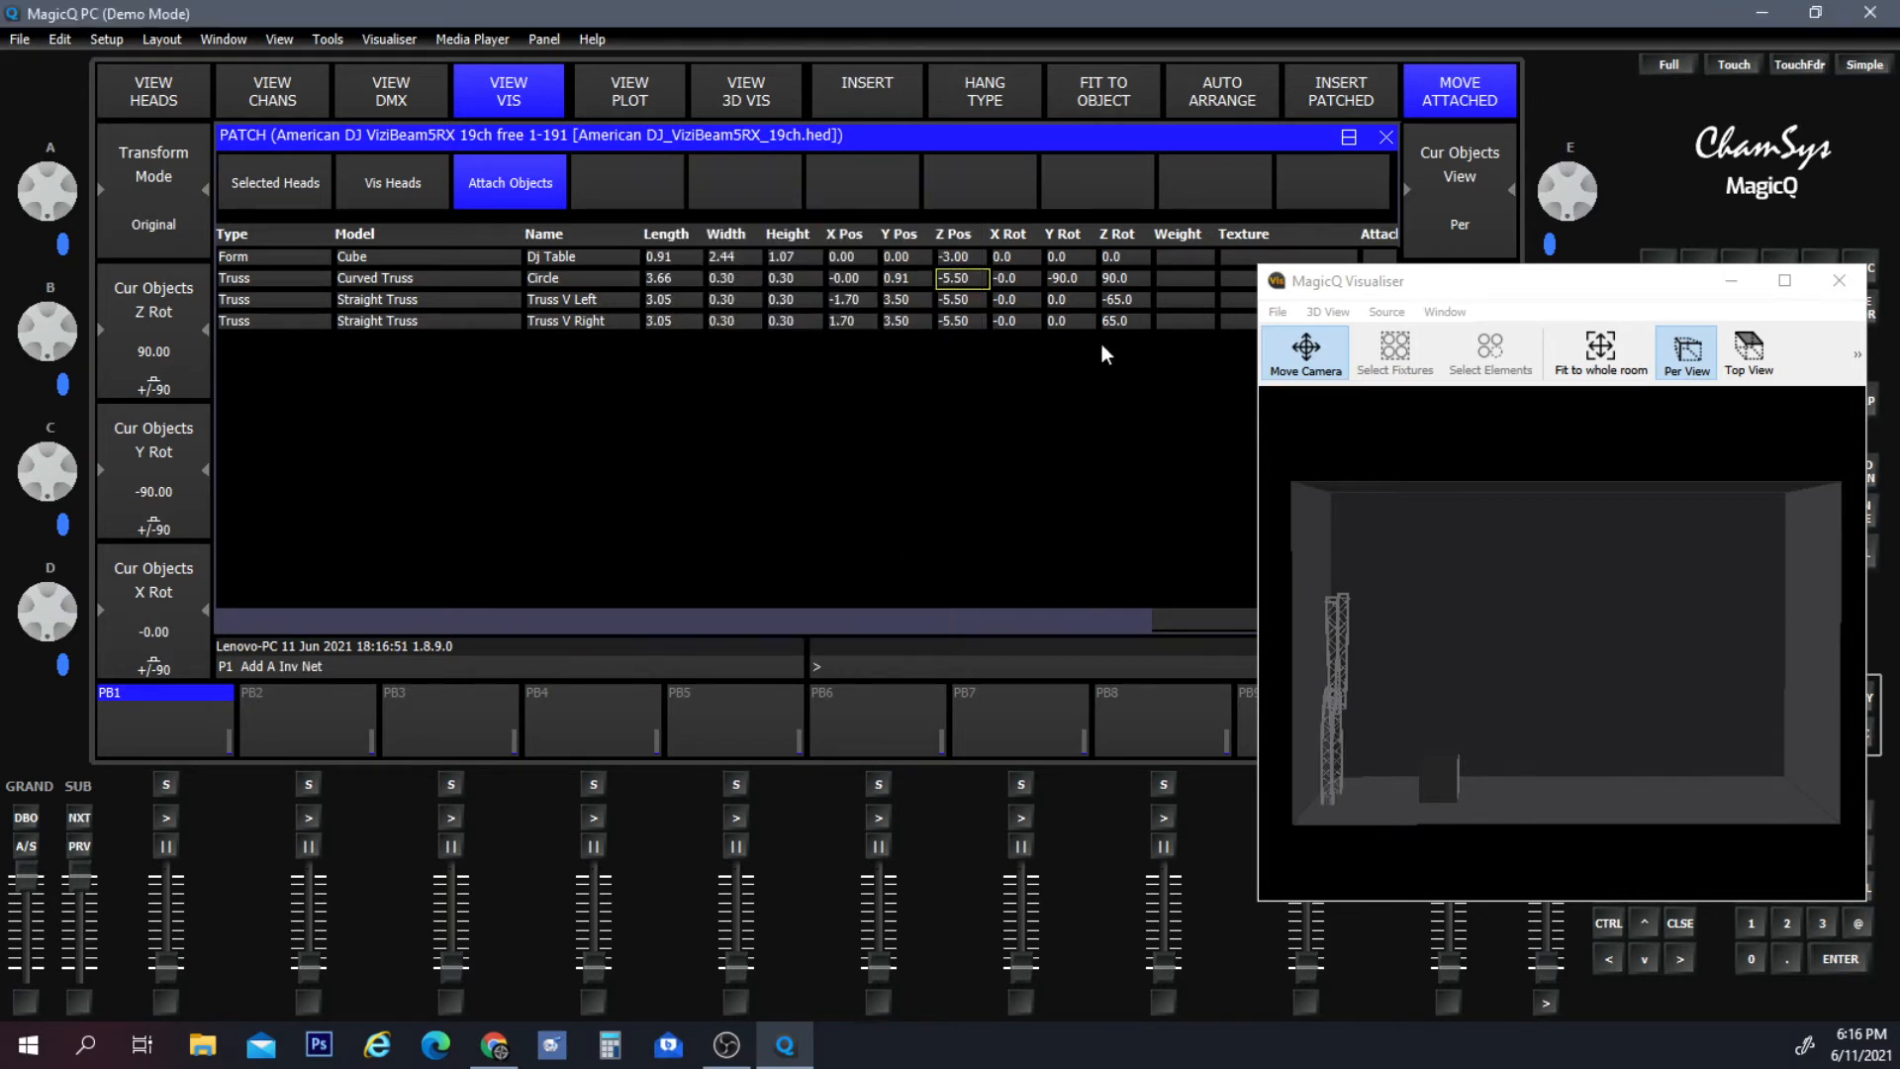
Set the Z position of the Dj Table to -4 and check the stage layout from the front.
click(966, 258)
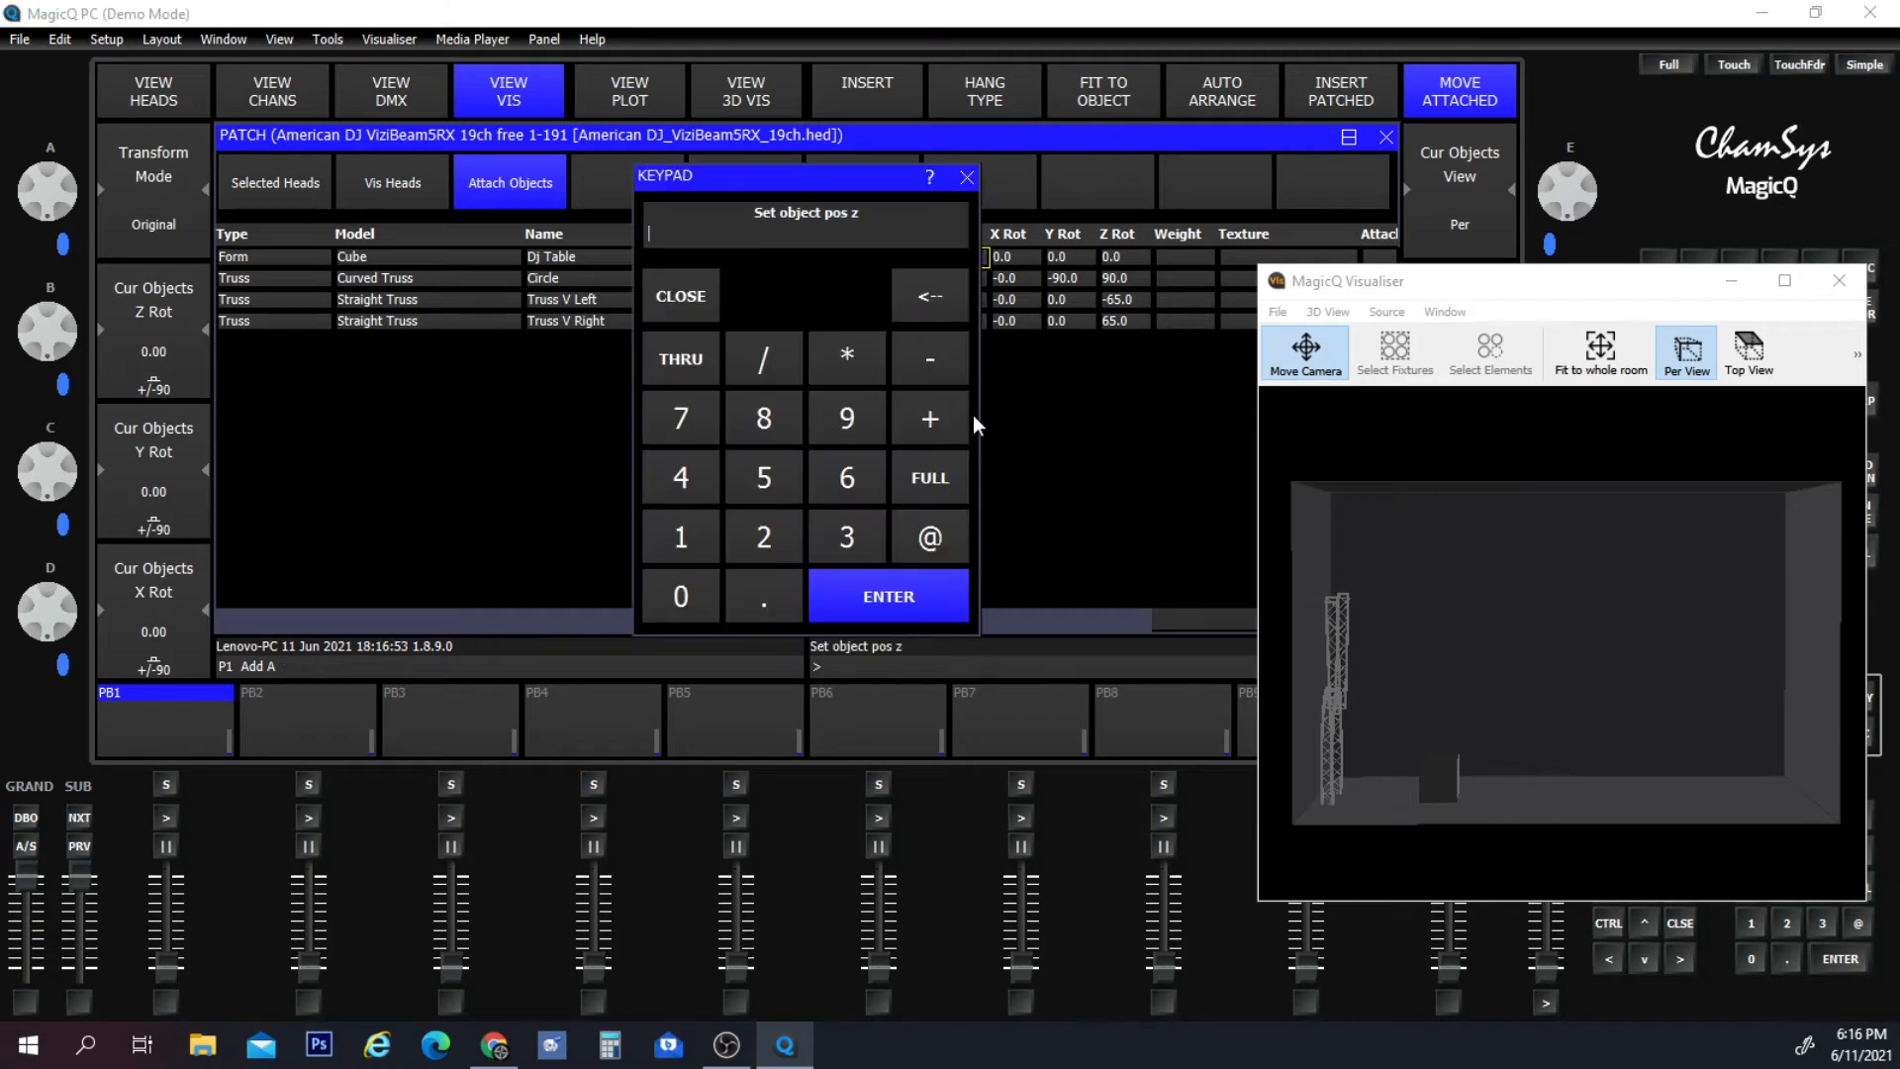
click(936, 364)
click(681, 477)
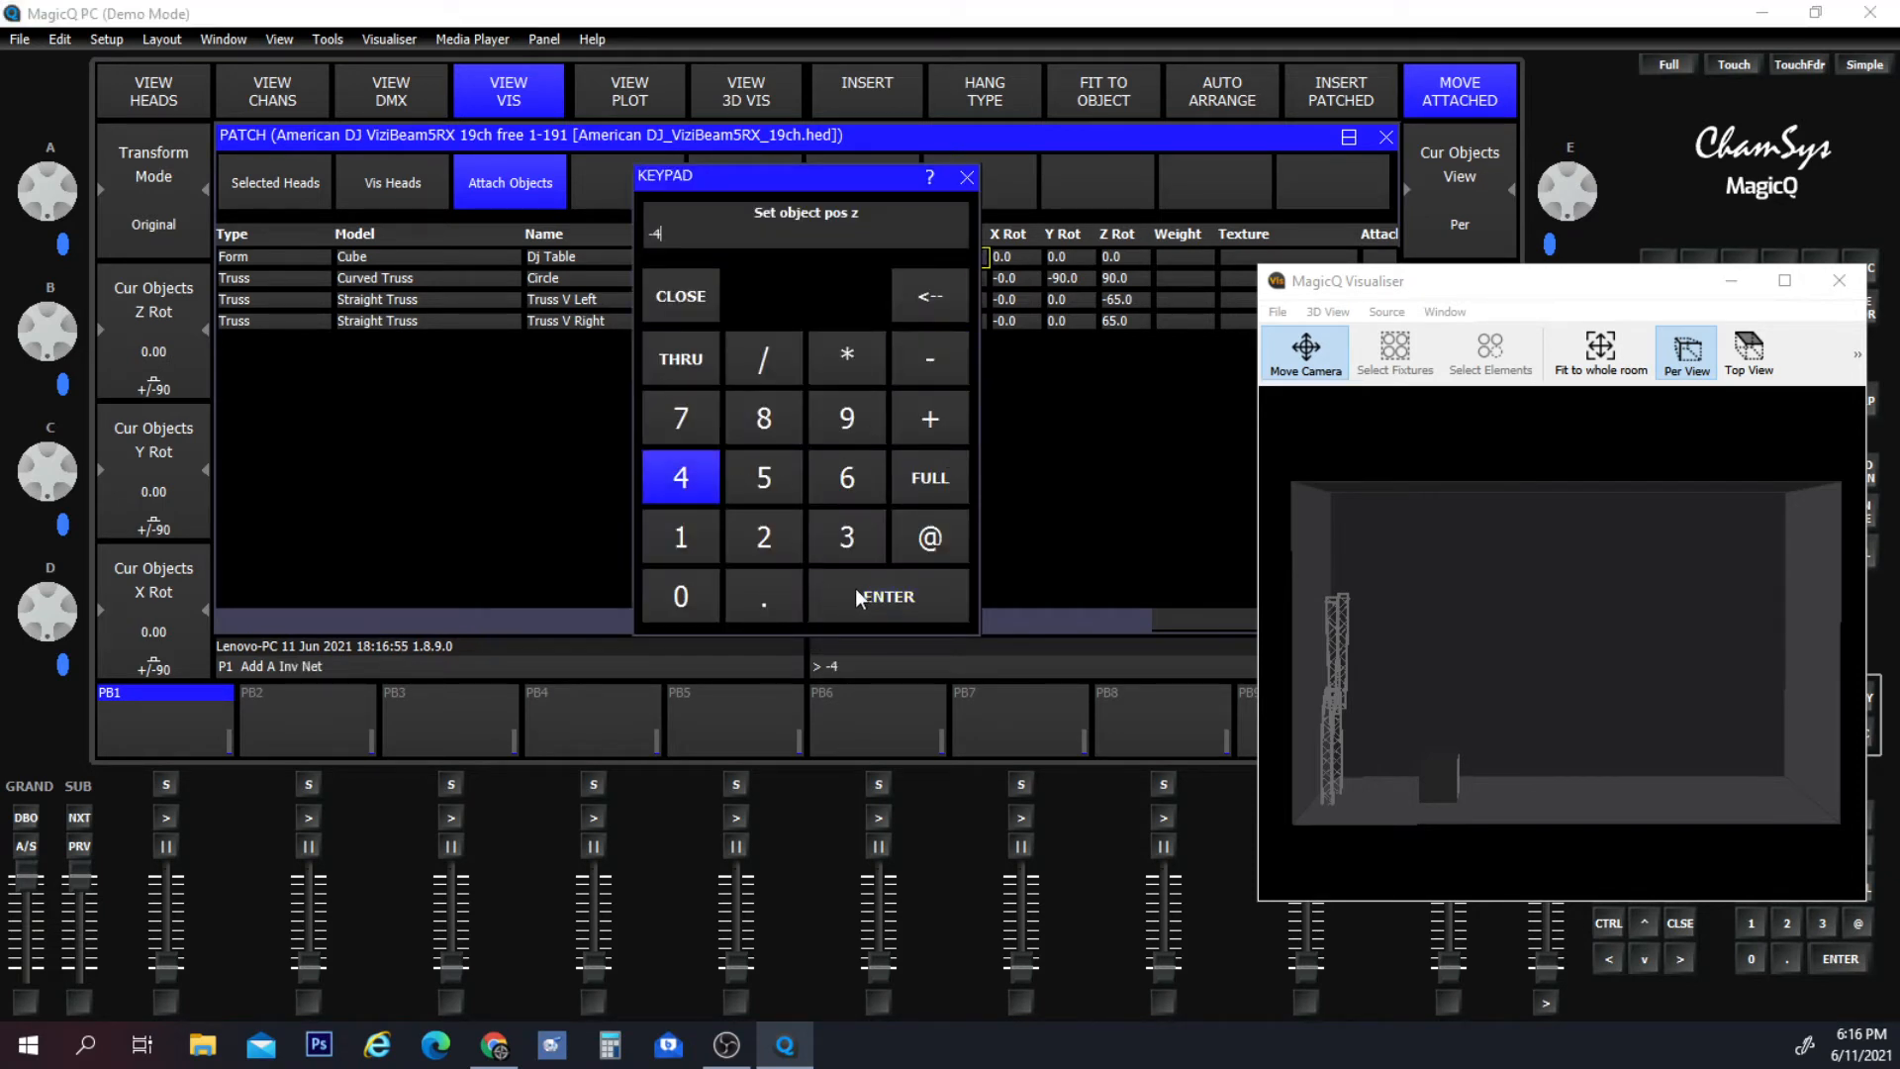
click(855, 588)
drag(1660, 637, 1447, 477)
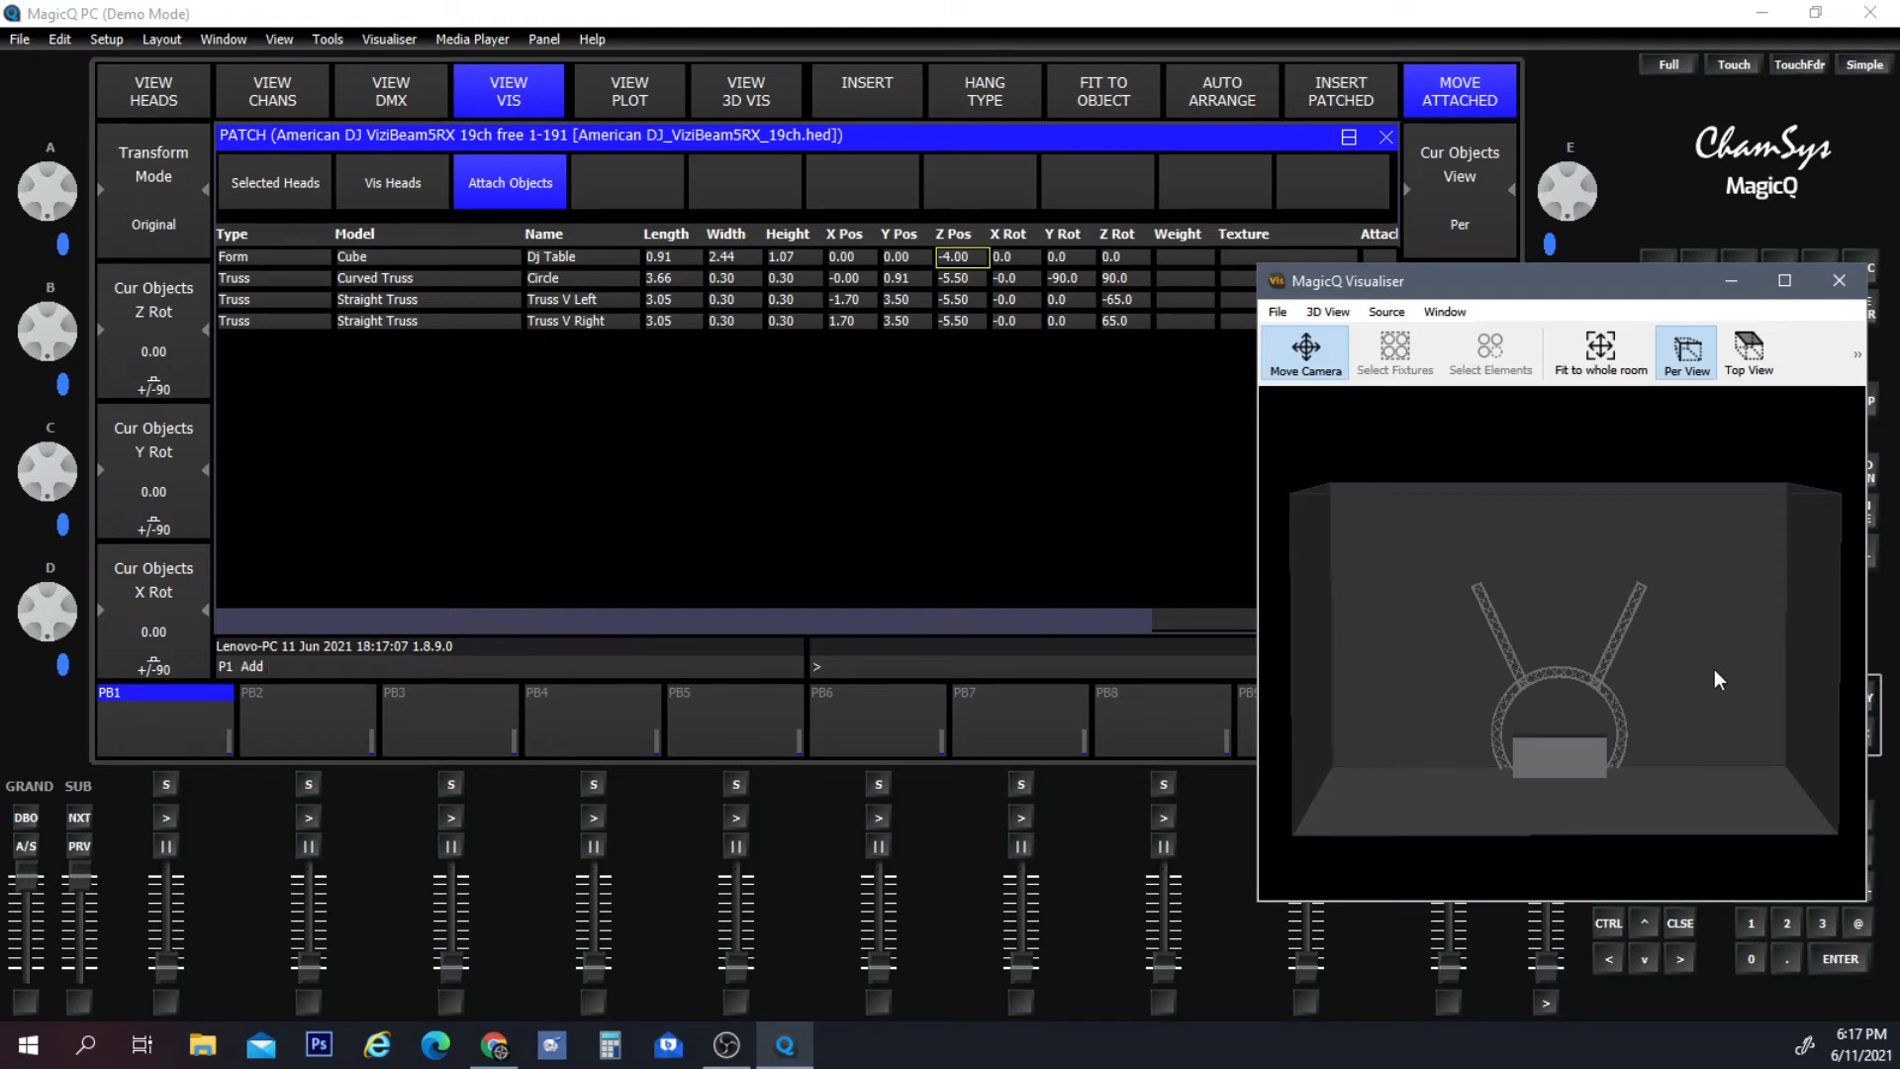
mouse_move(1716, 679)
mouse_down()
mouse_move(1490, 708)
mouse_move(1548, 779)
mouse_move(1671, 697)
mouse_move(1695, 778)
mouse_move(1703, 714)
mouse_up()
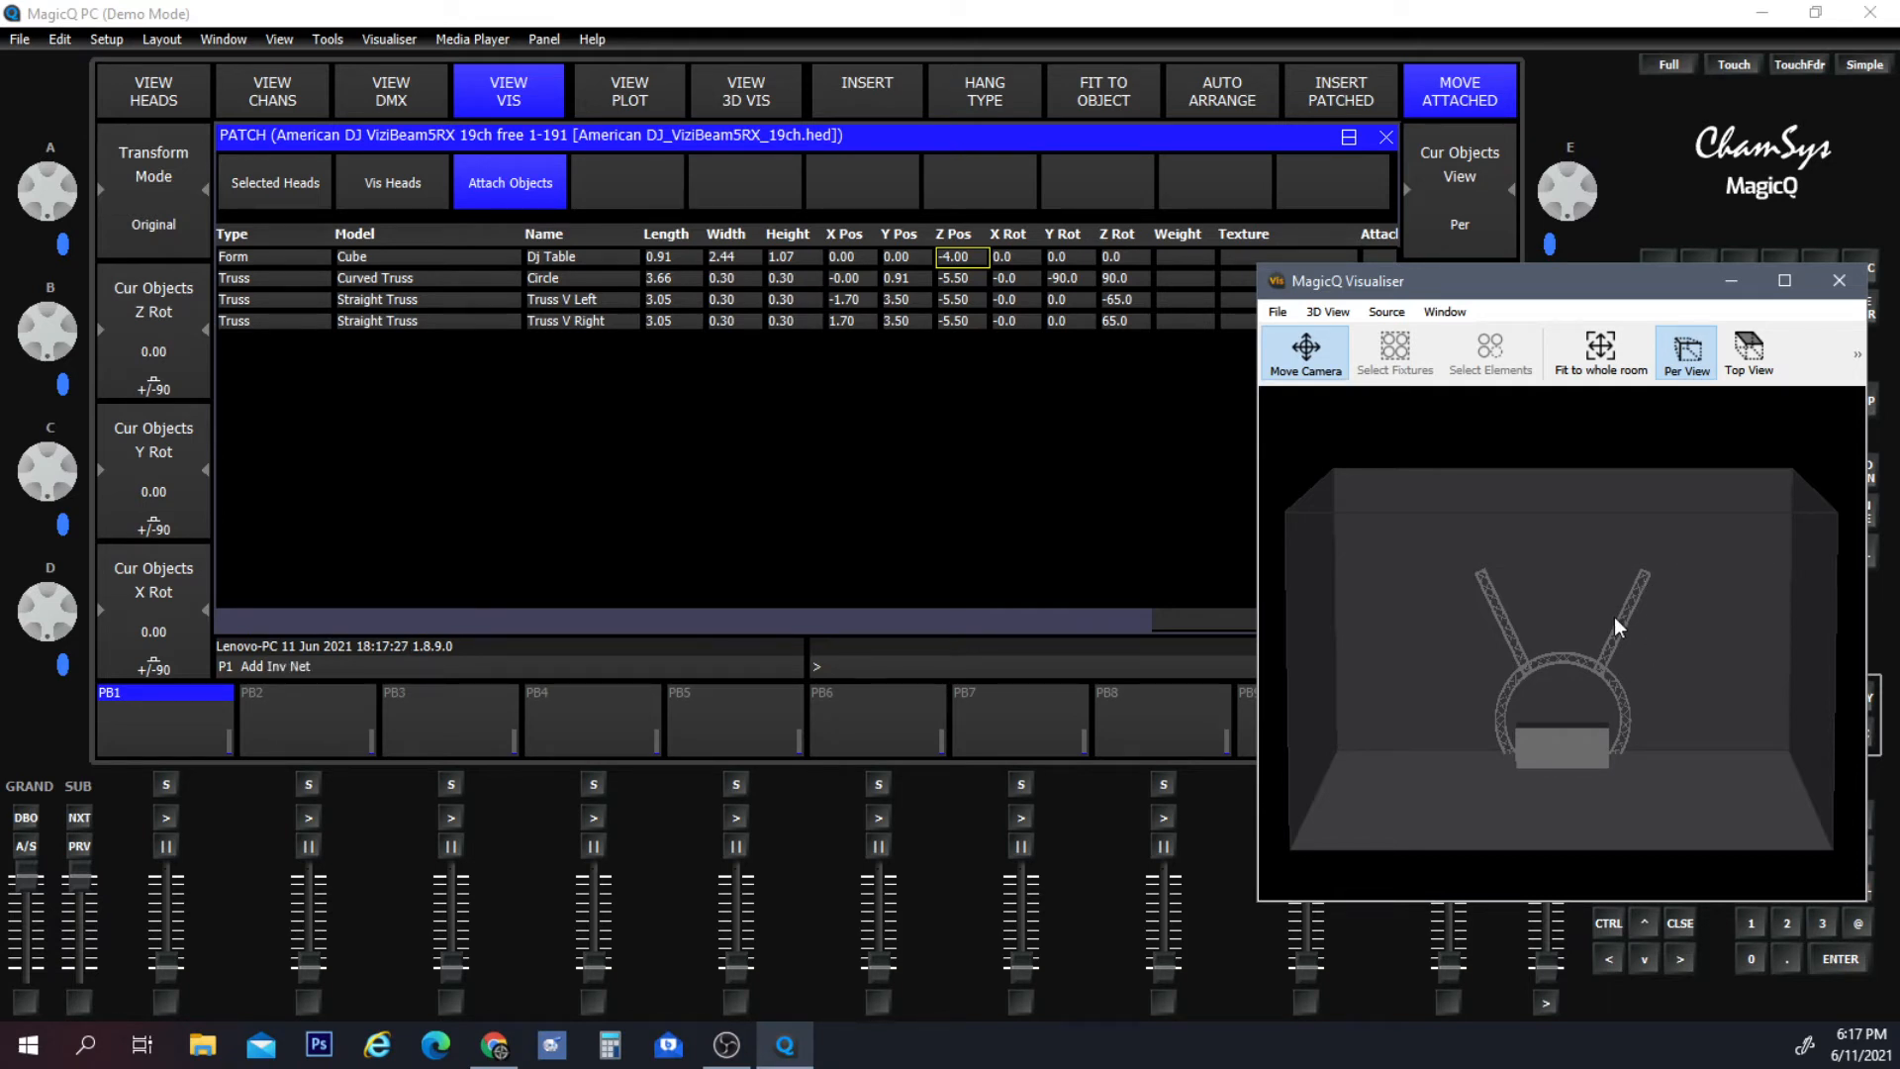
drag(1704, 629, 1597, 775)
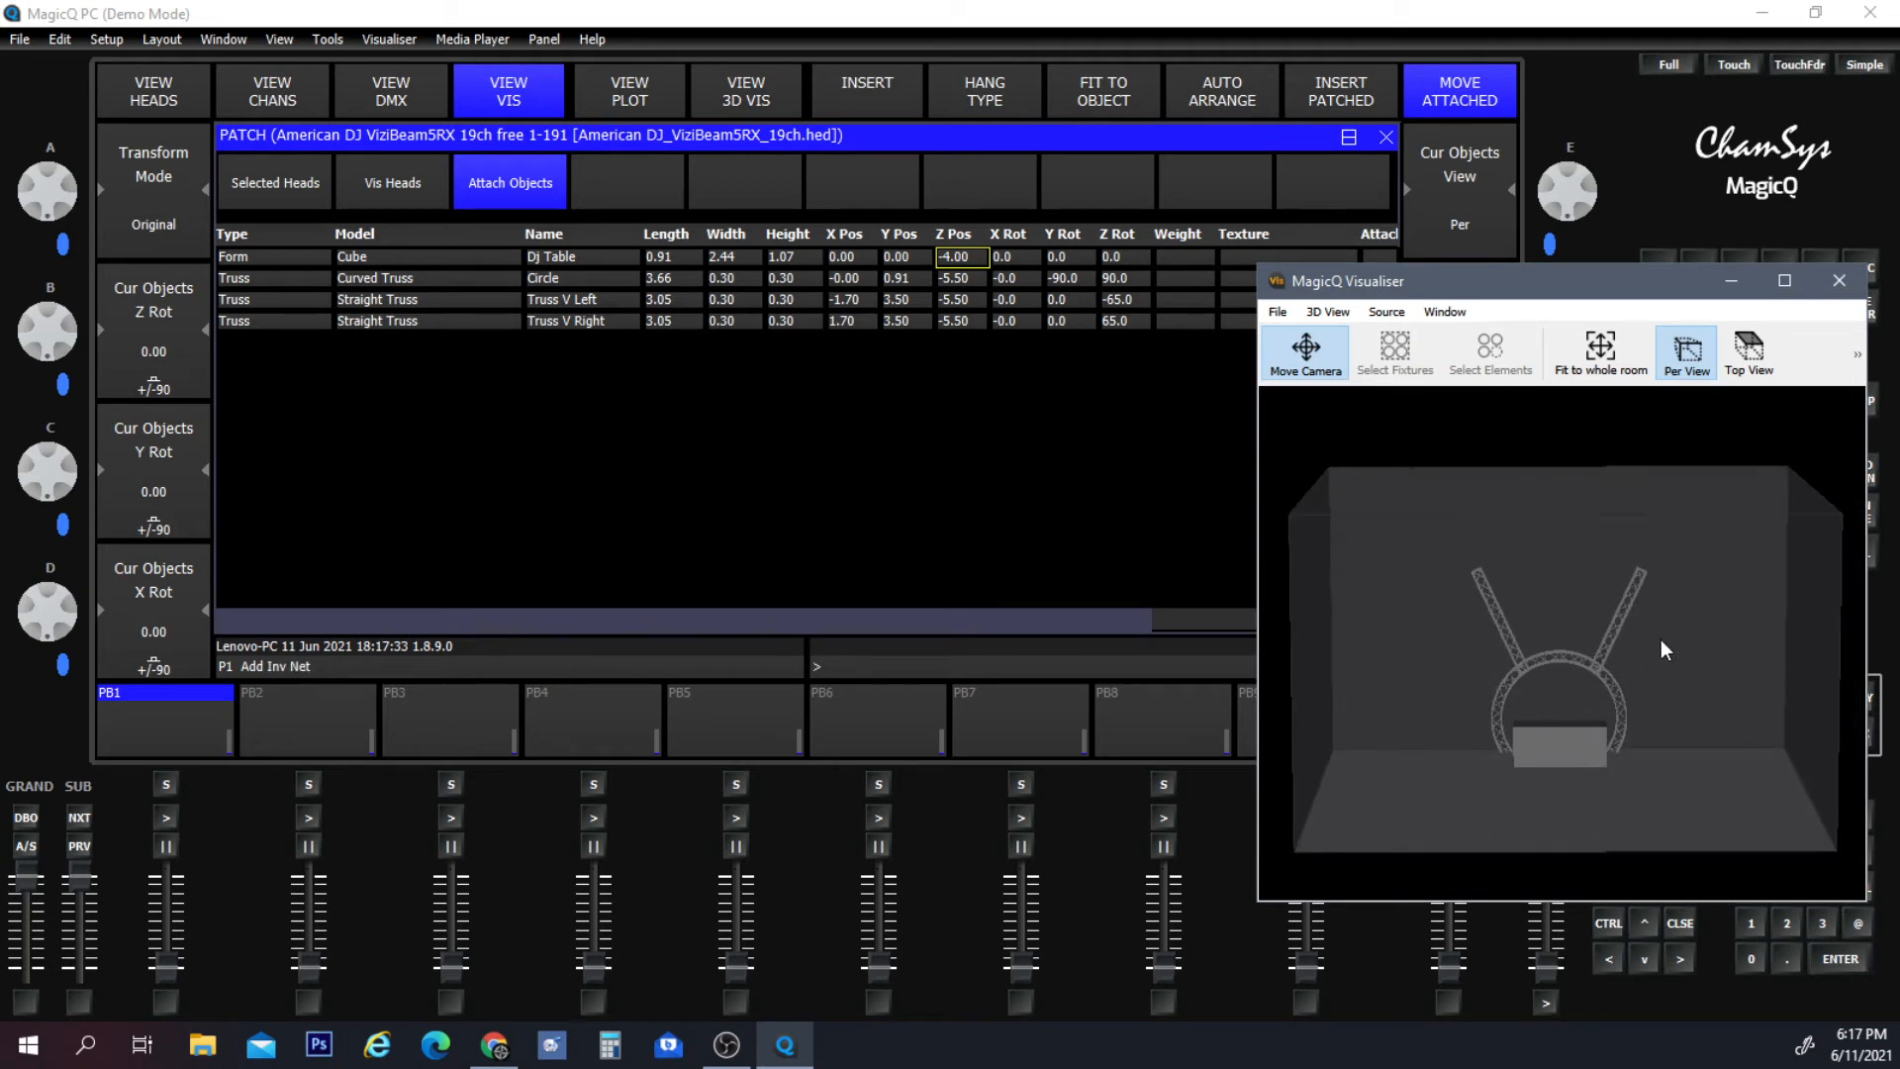
mouse_move(1727, 662)
mouse_down()
mouse_move(1455, 763)
mouse_move(1658, 768)
mouse_move(1715, 673)
mouse_up()
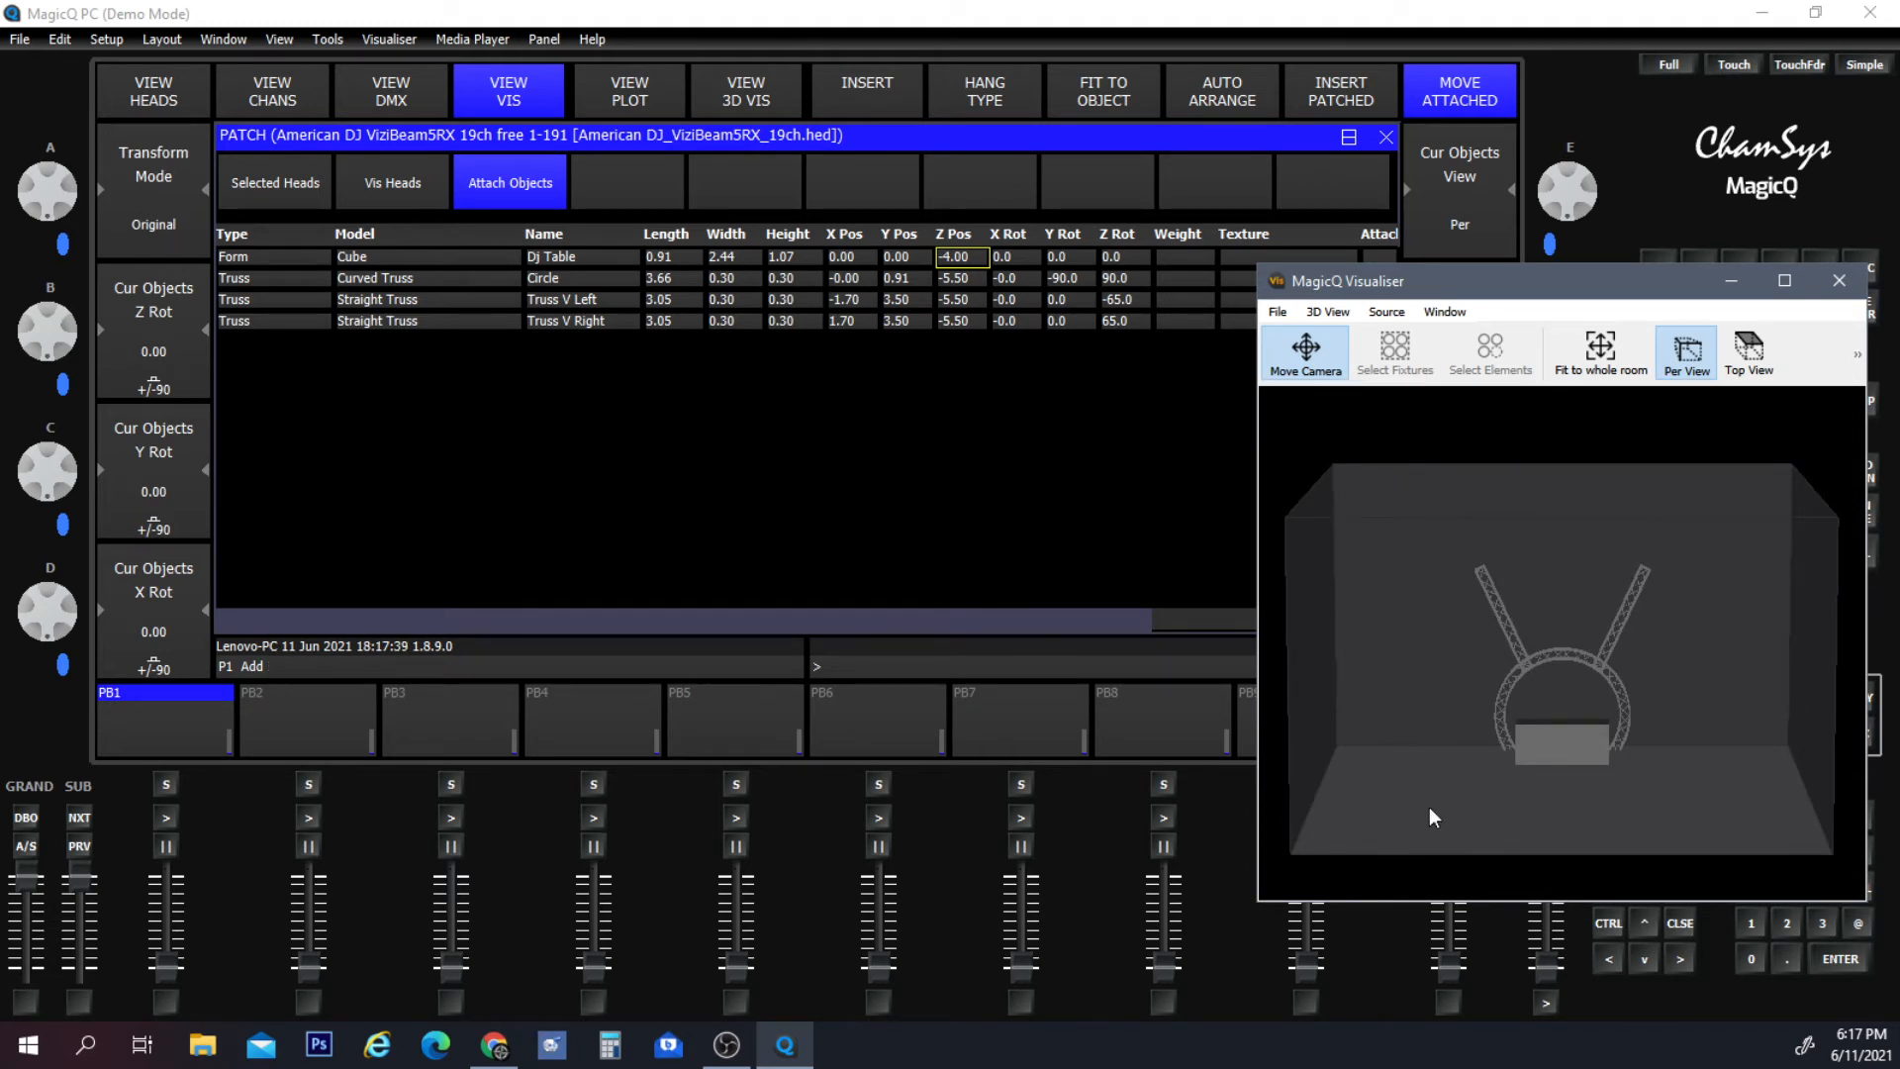
Show the visualiser heads list and set the Z position of all ten VizBeam5RX heads to 1.
click(241, 192)
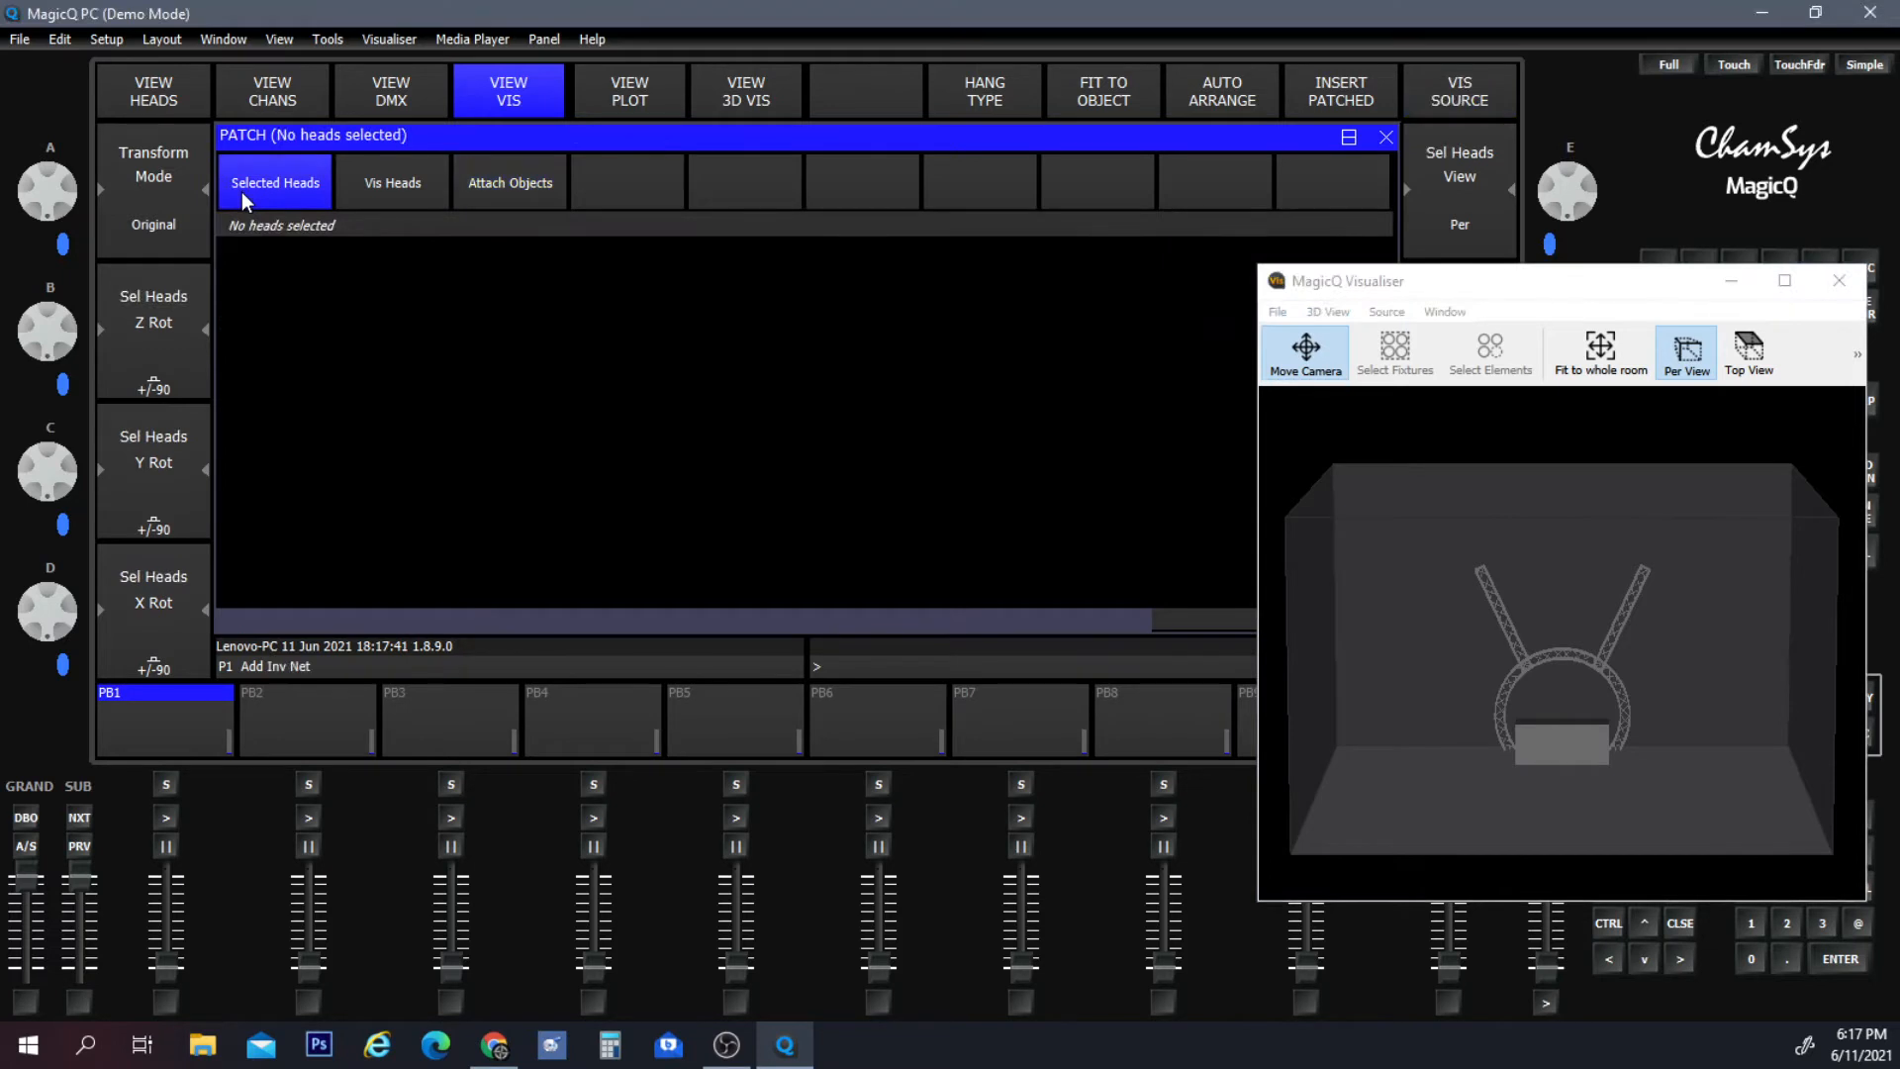
click(416, 175)
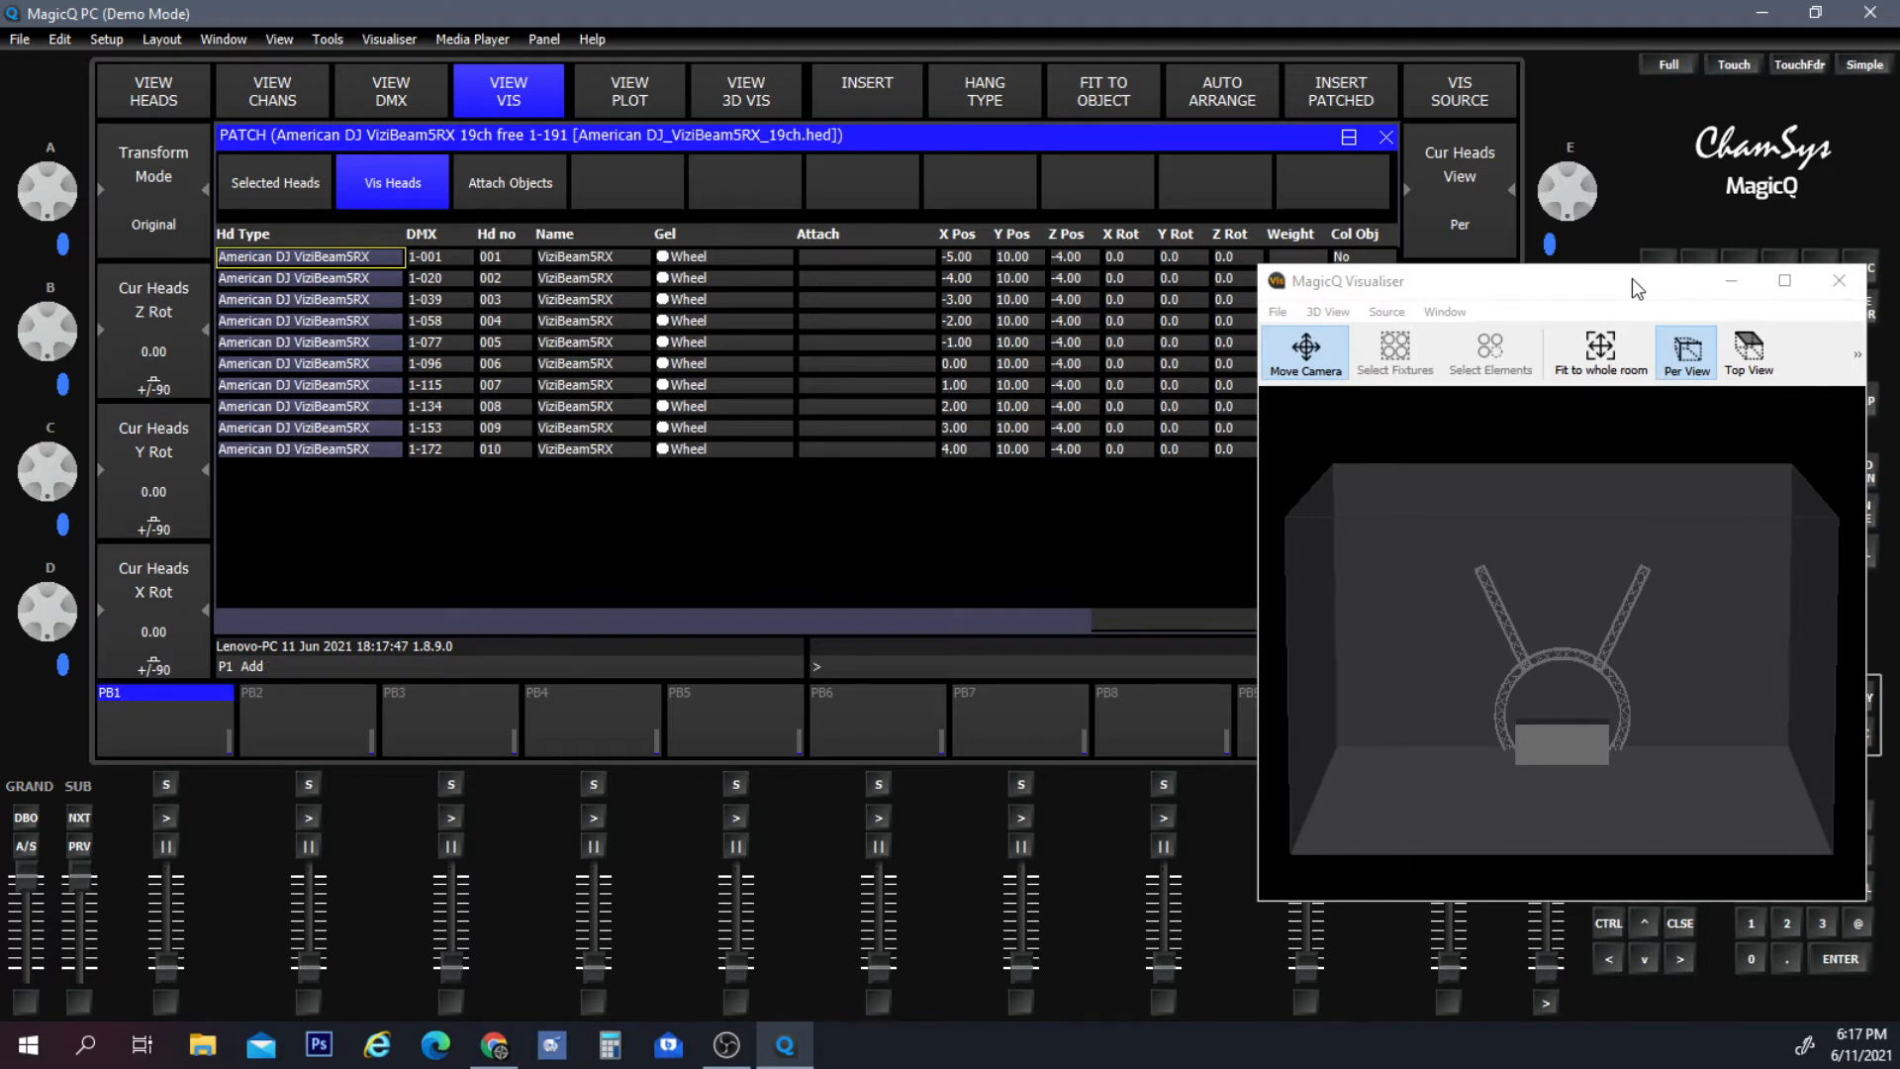
drag(1631, 277, 1469, 492)
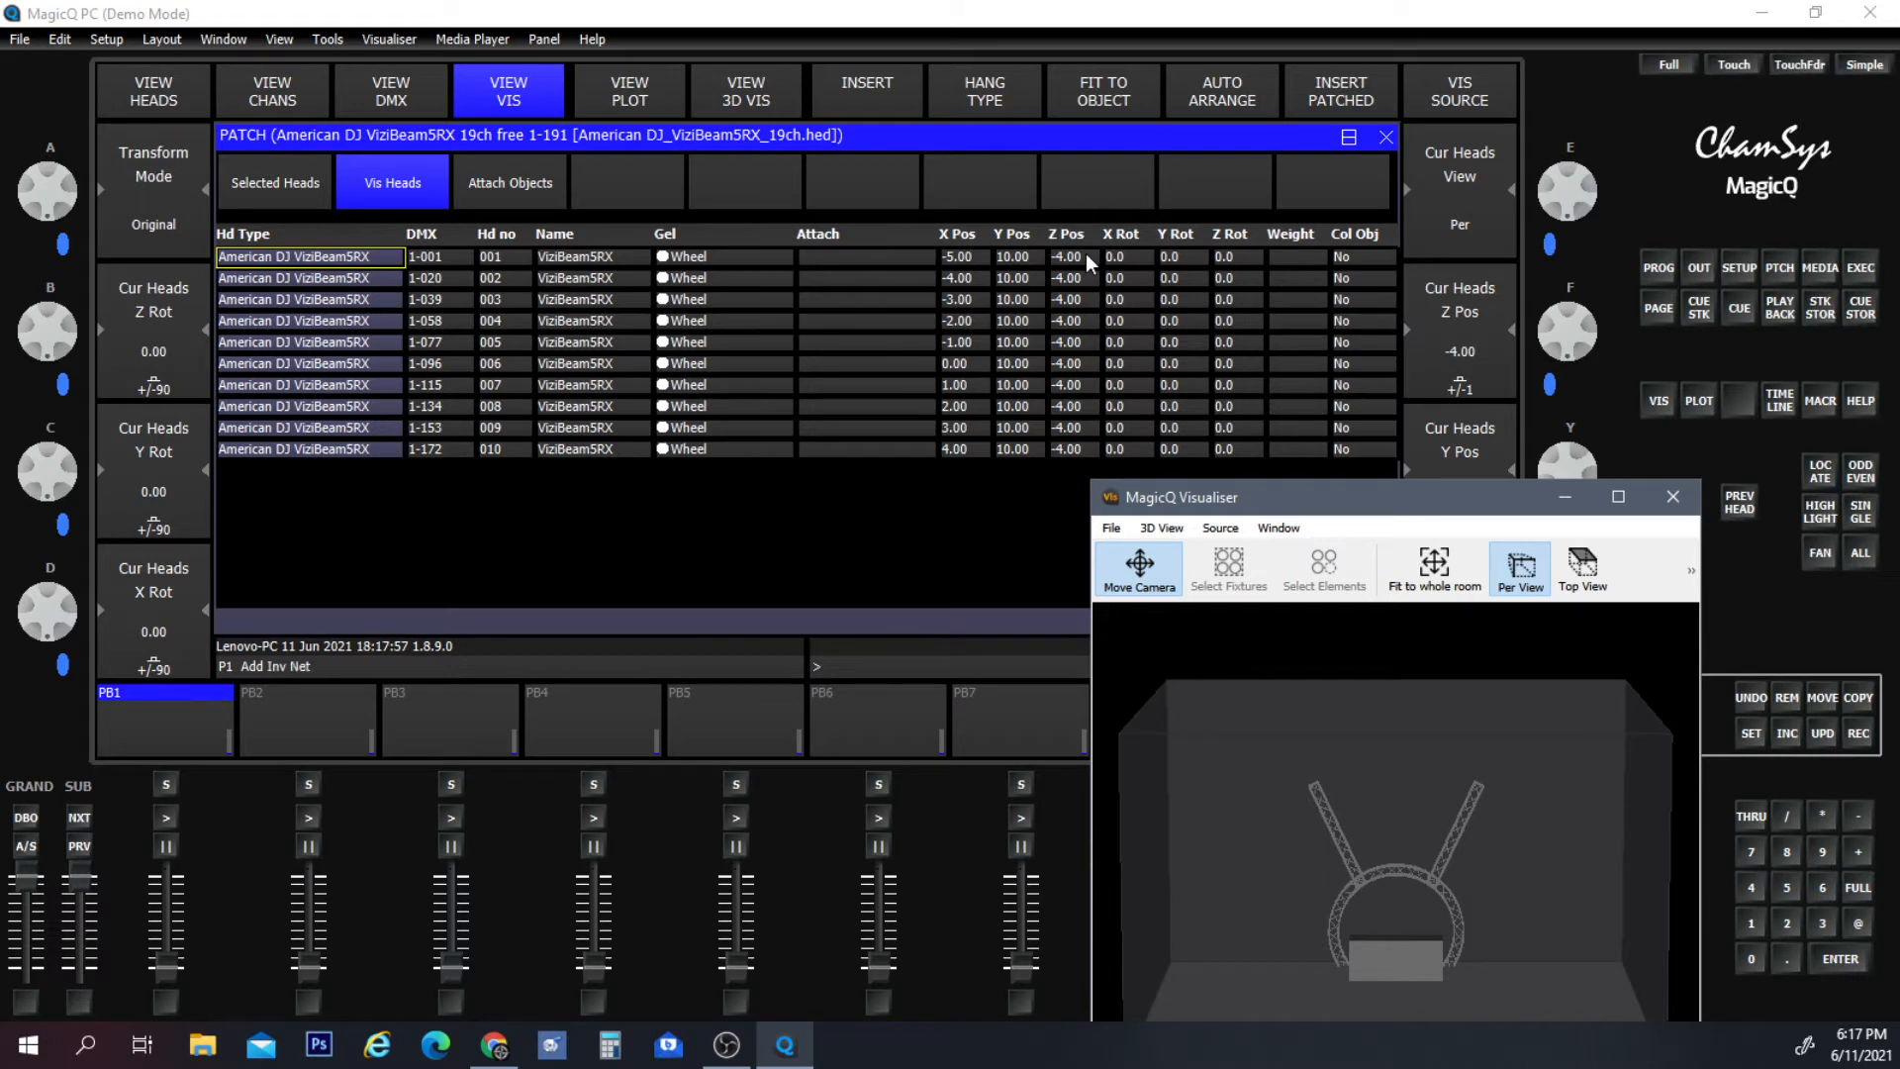
drag(1084, 256, 1076, 451)
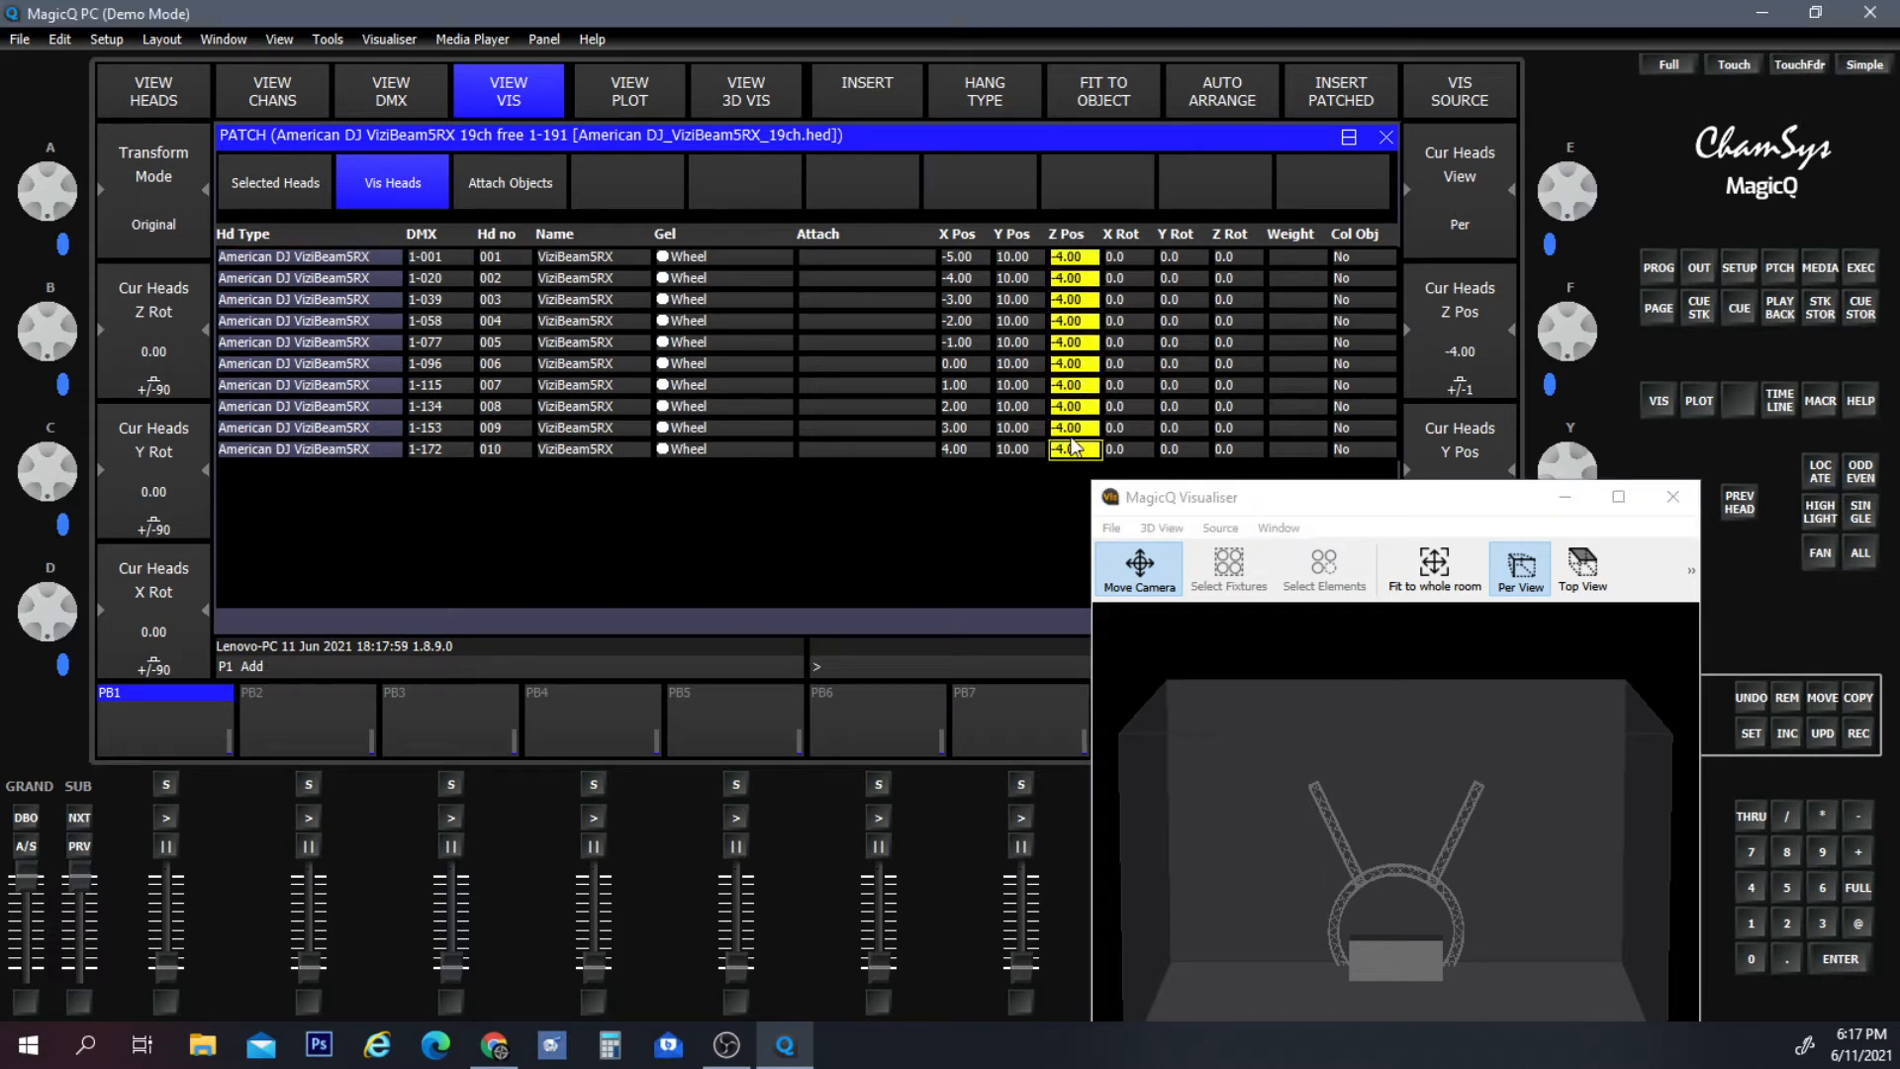
text(1)
key(Return)
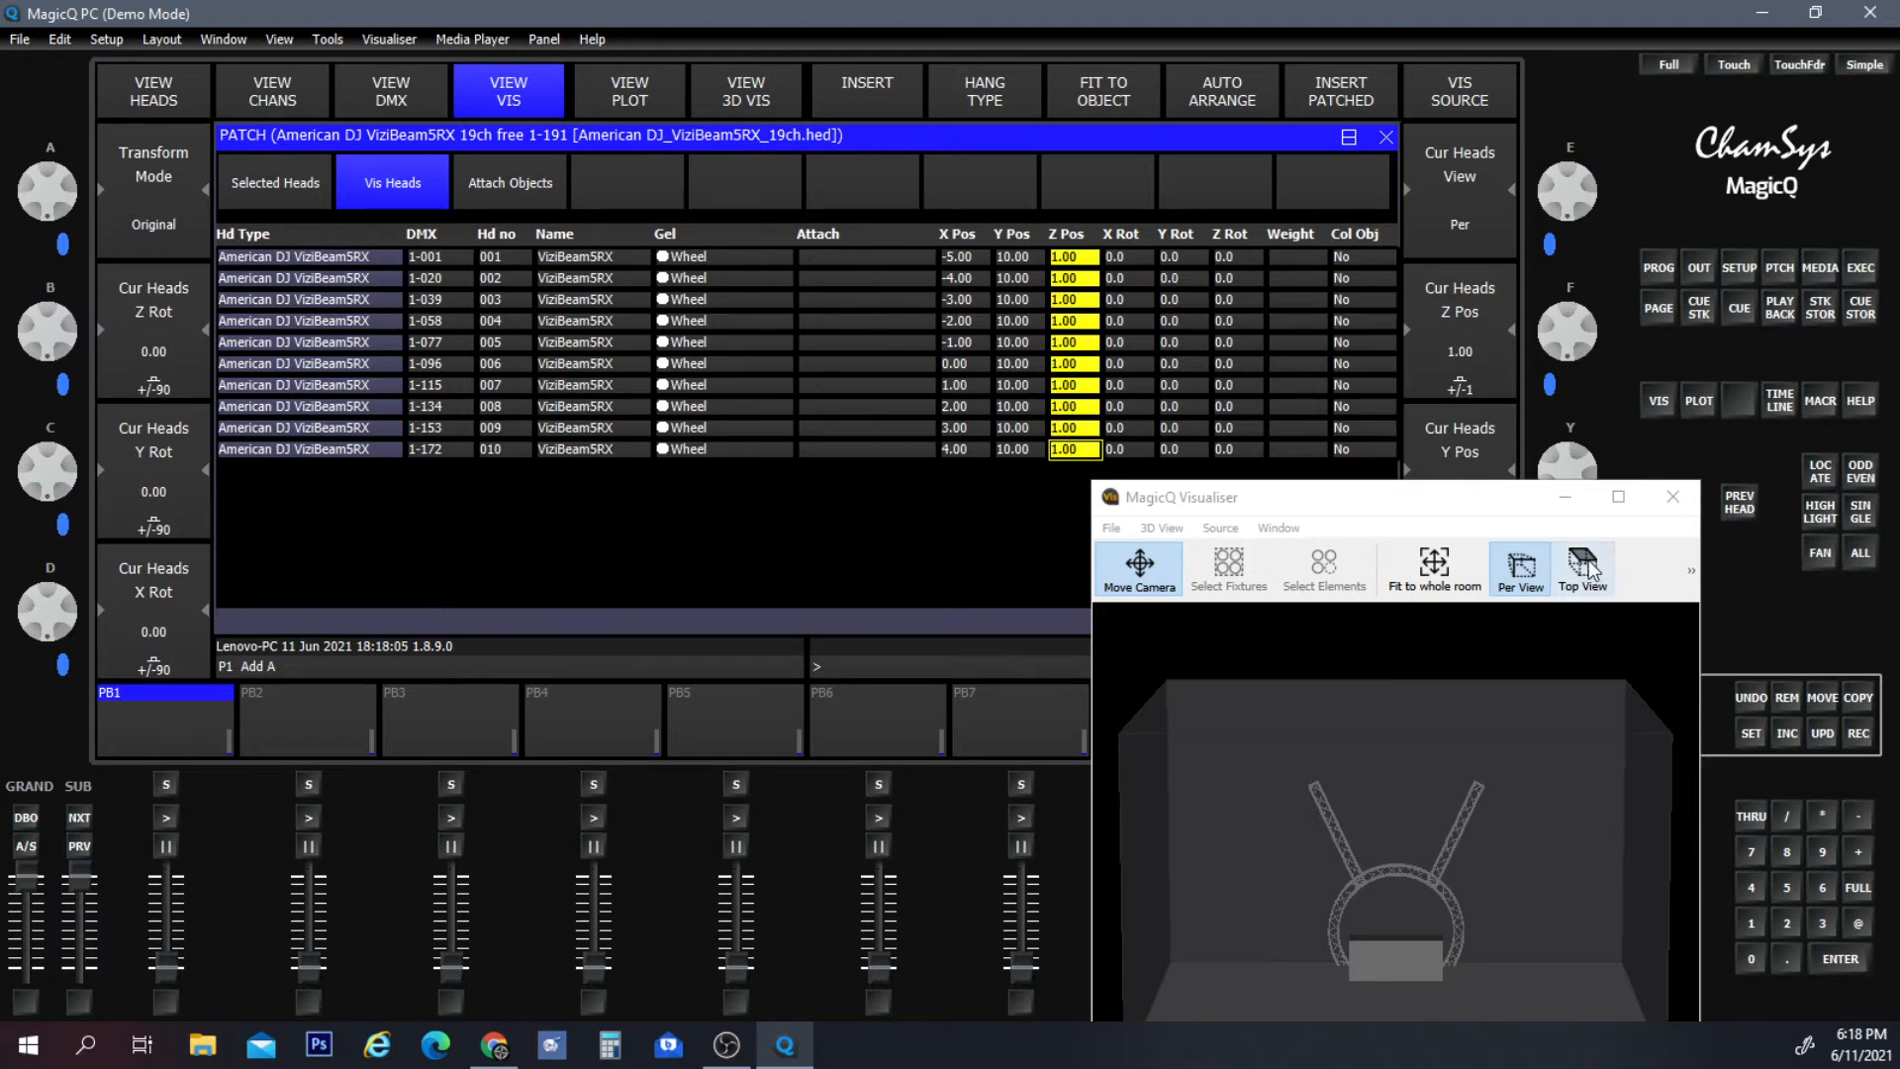
Select the ViziBeam5RX group and locate its ten heads so their beams light up in the Visualiser.
drag(1480, 500, 1169, 362)
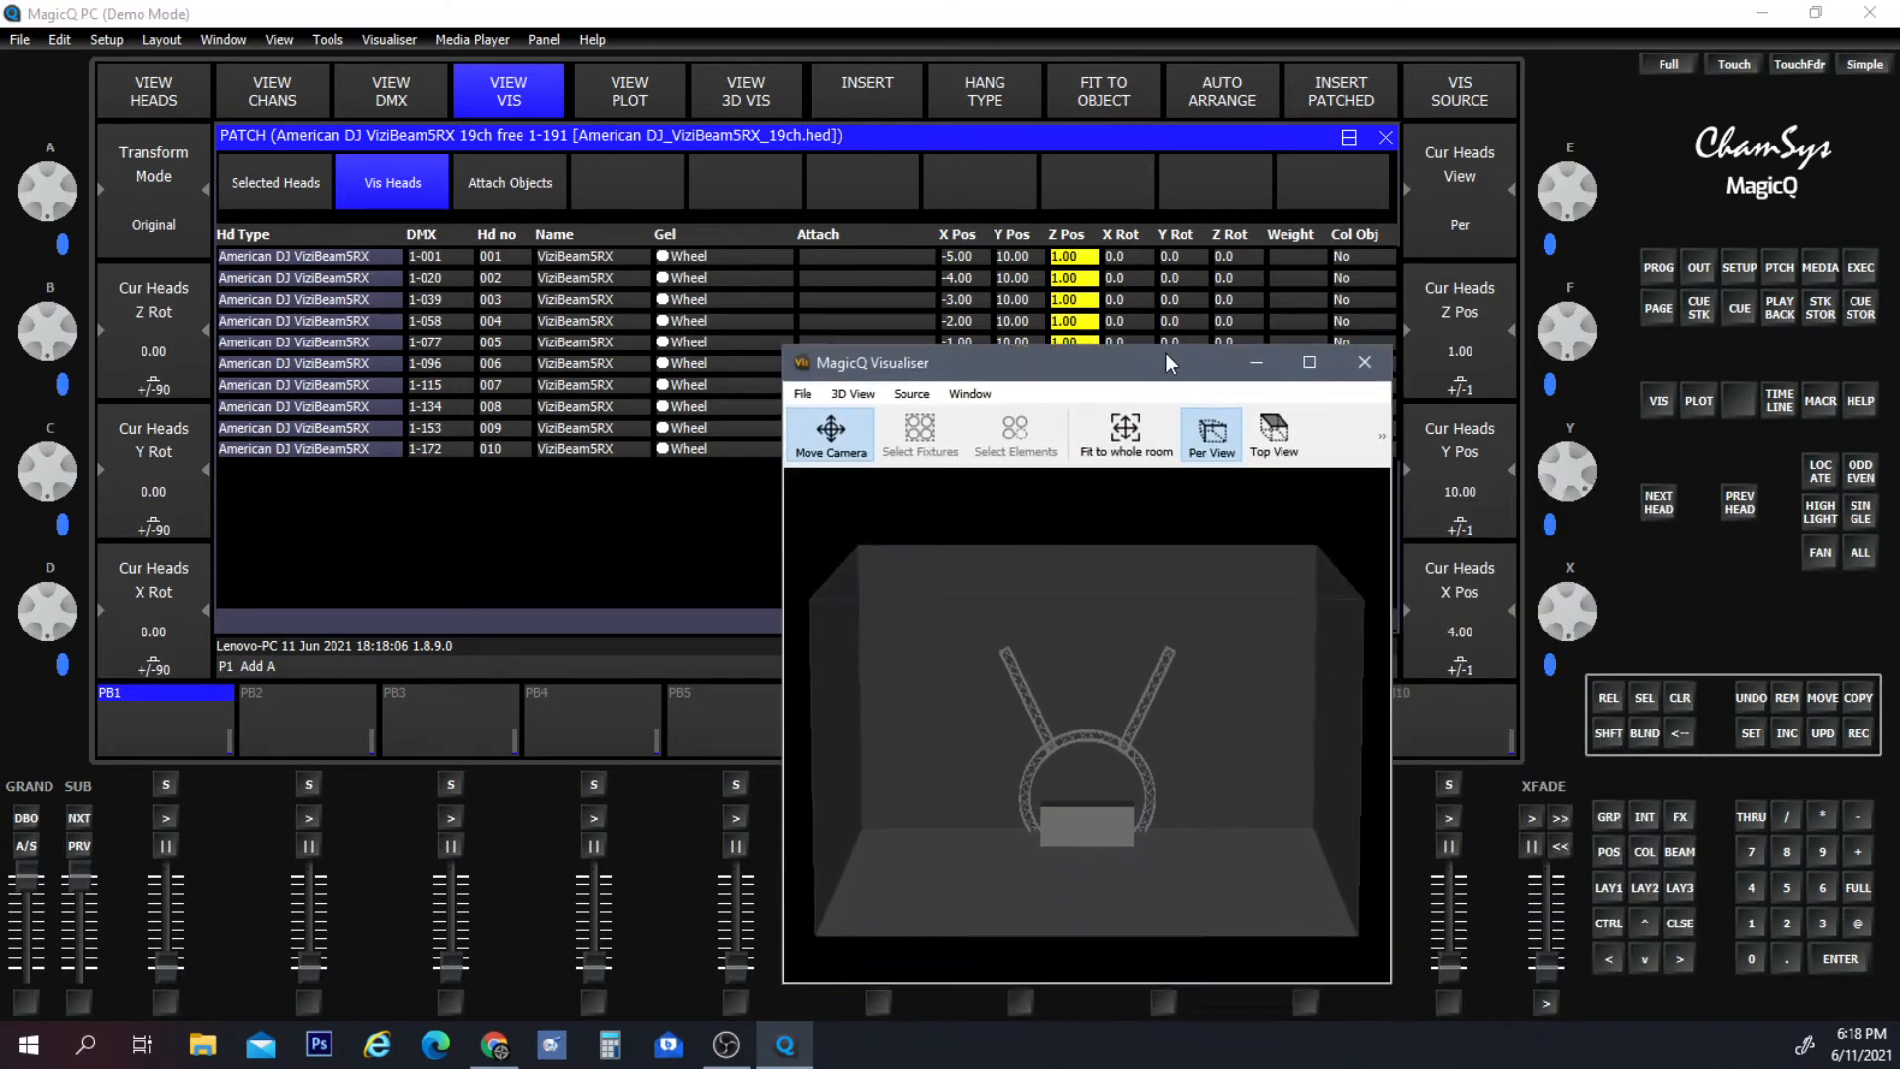
click(1617, 881)
click(236, 183)
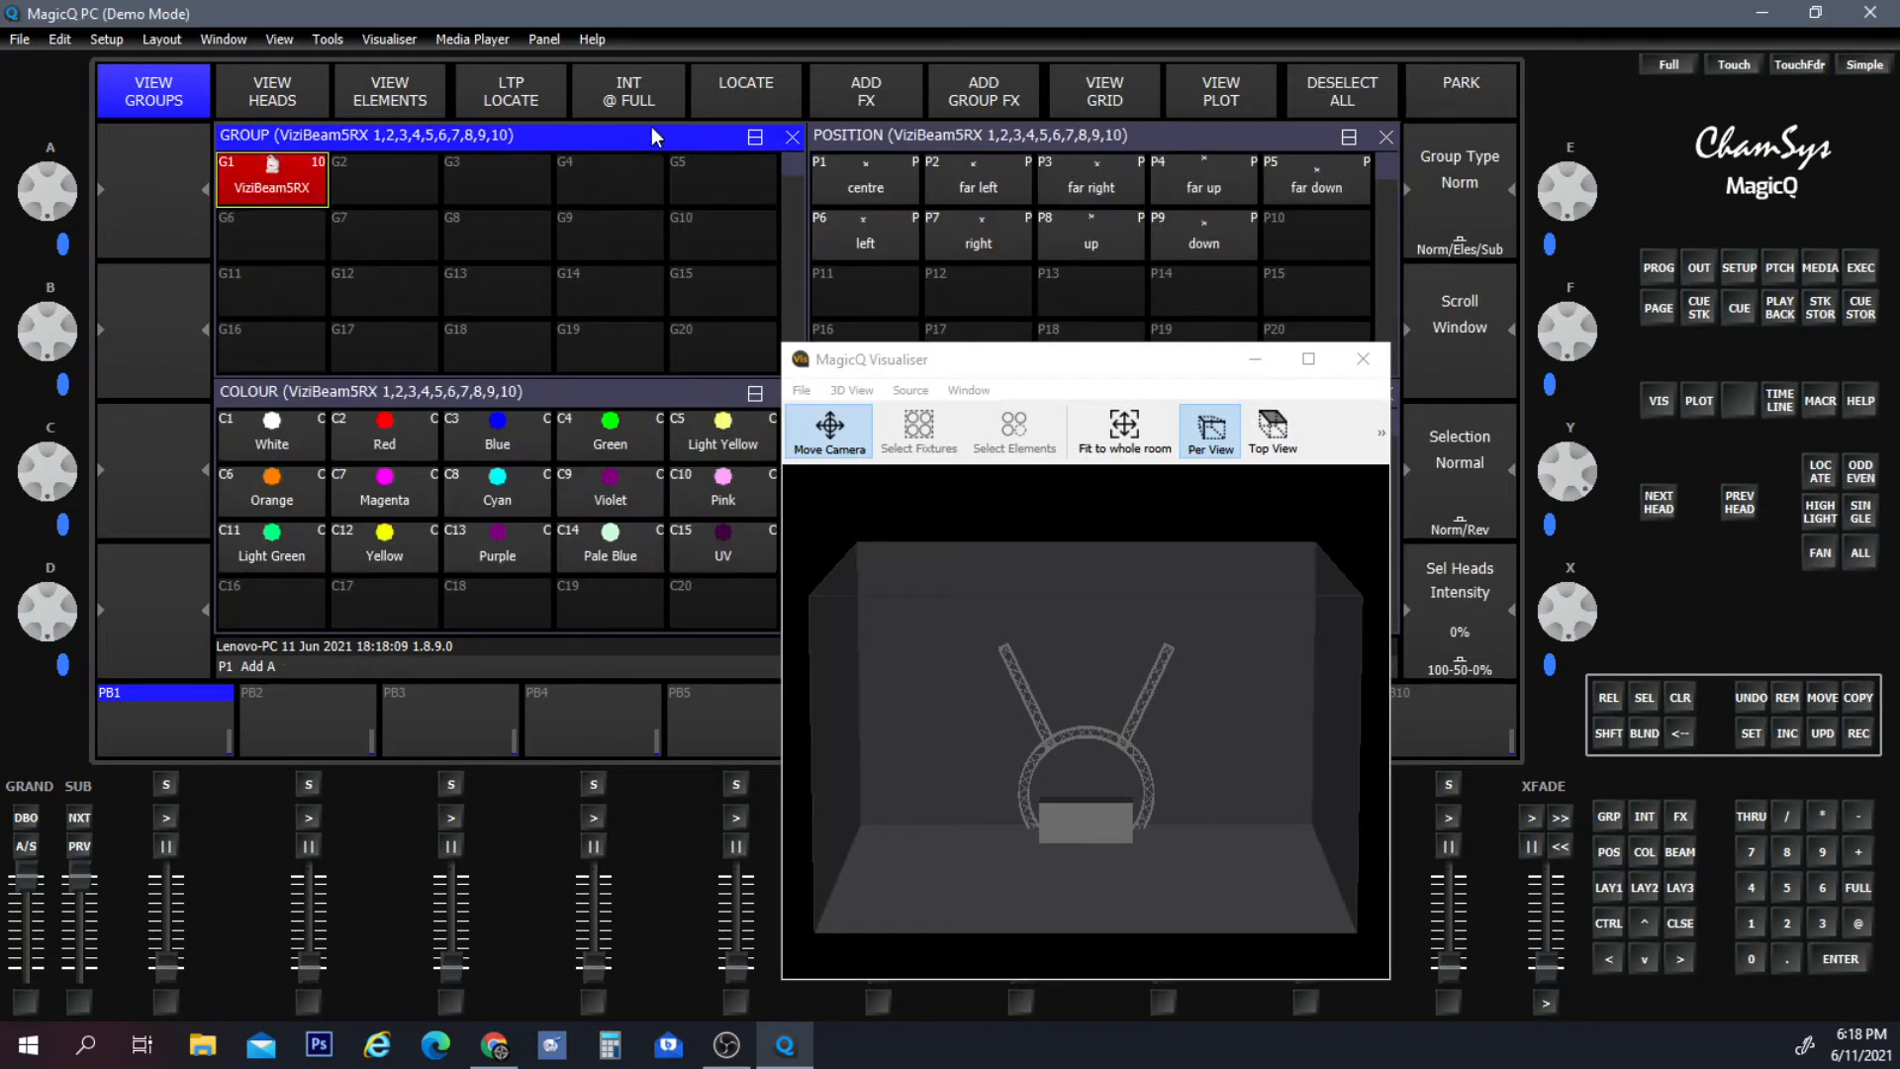
click(735, 69)
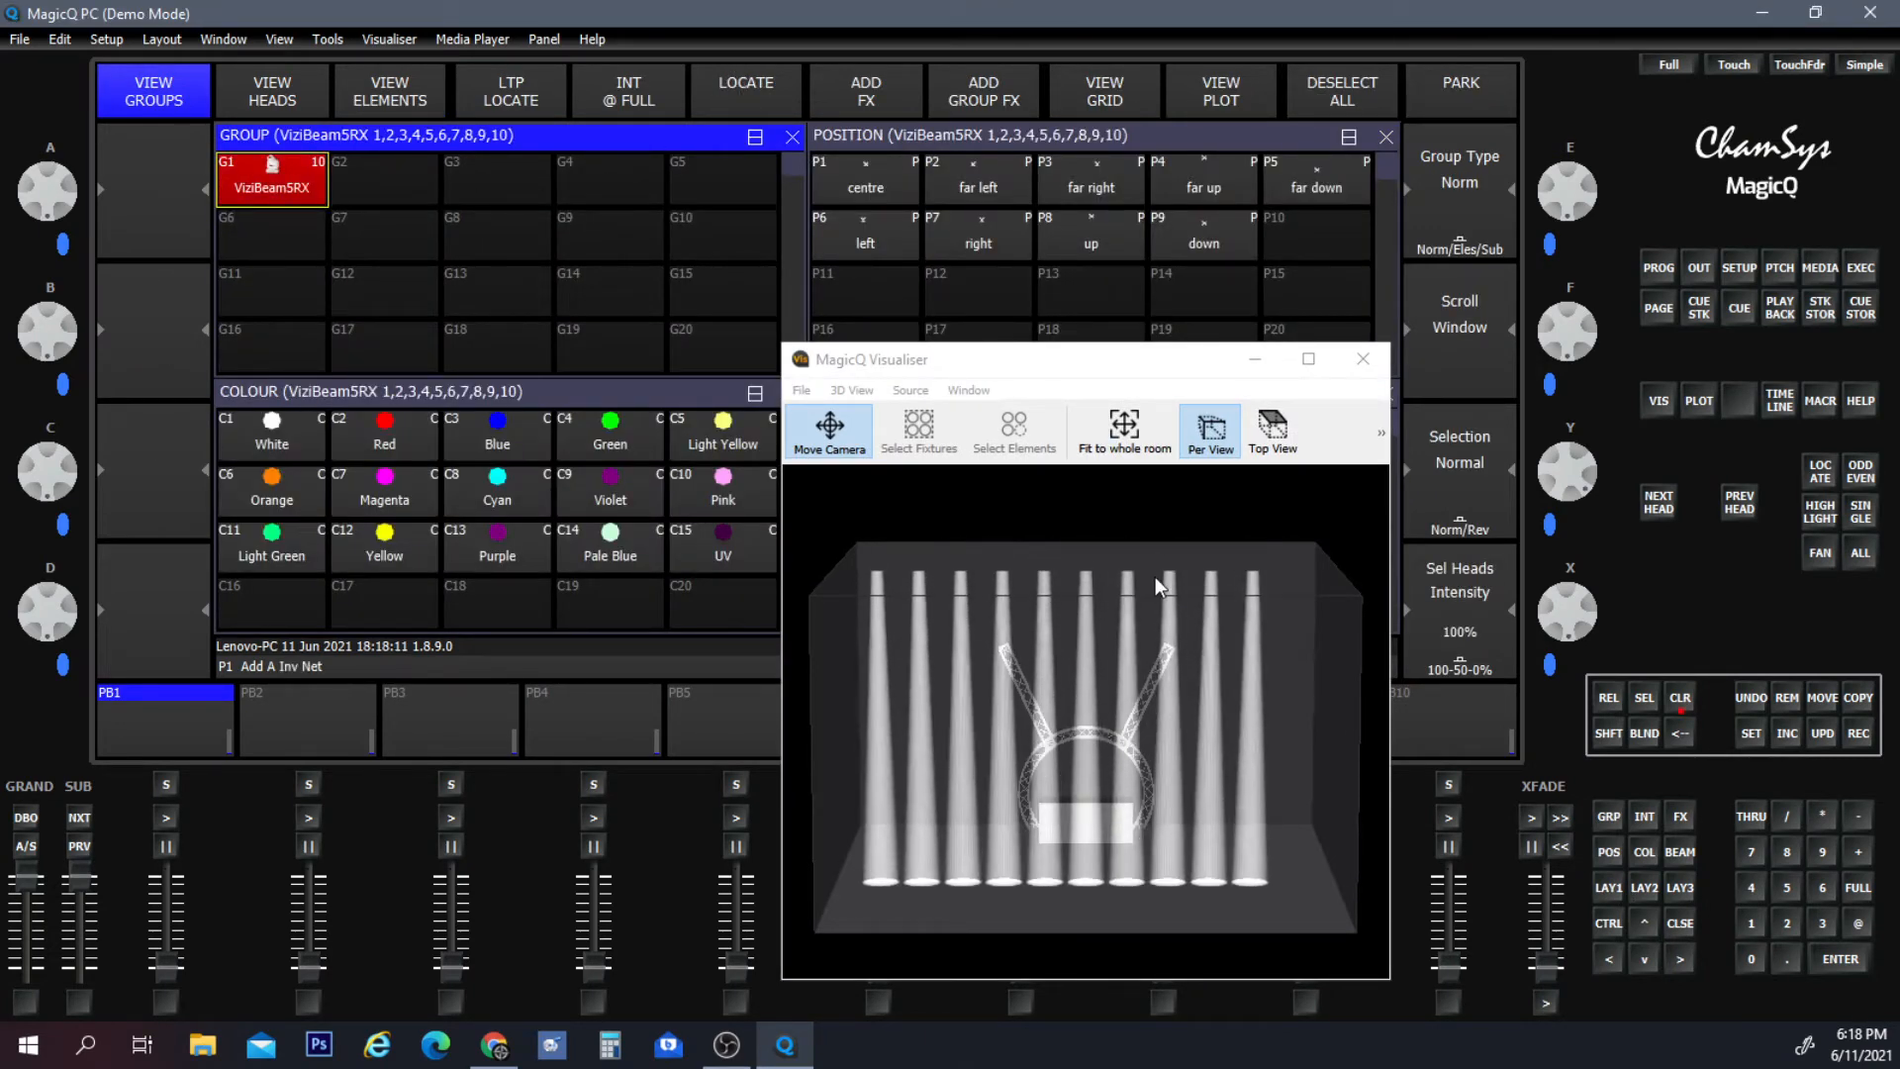
drag(1156, 356, 1271, 359)
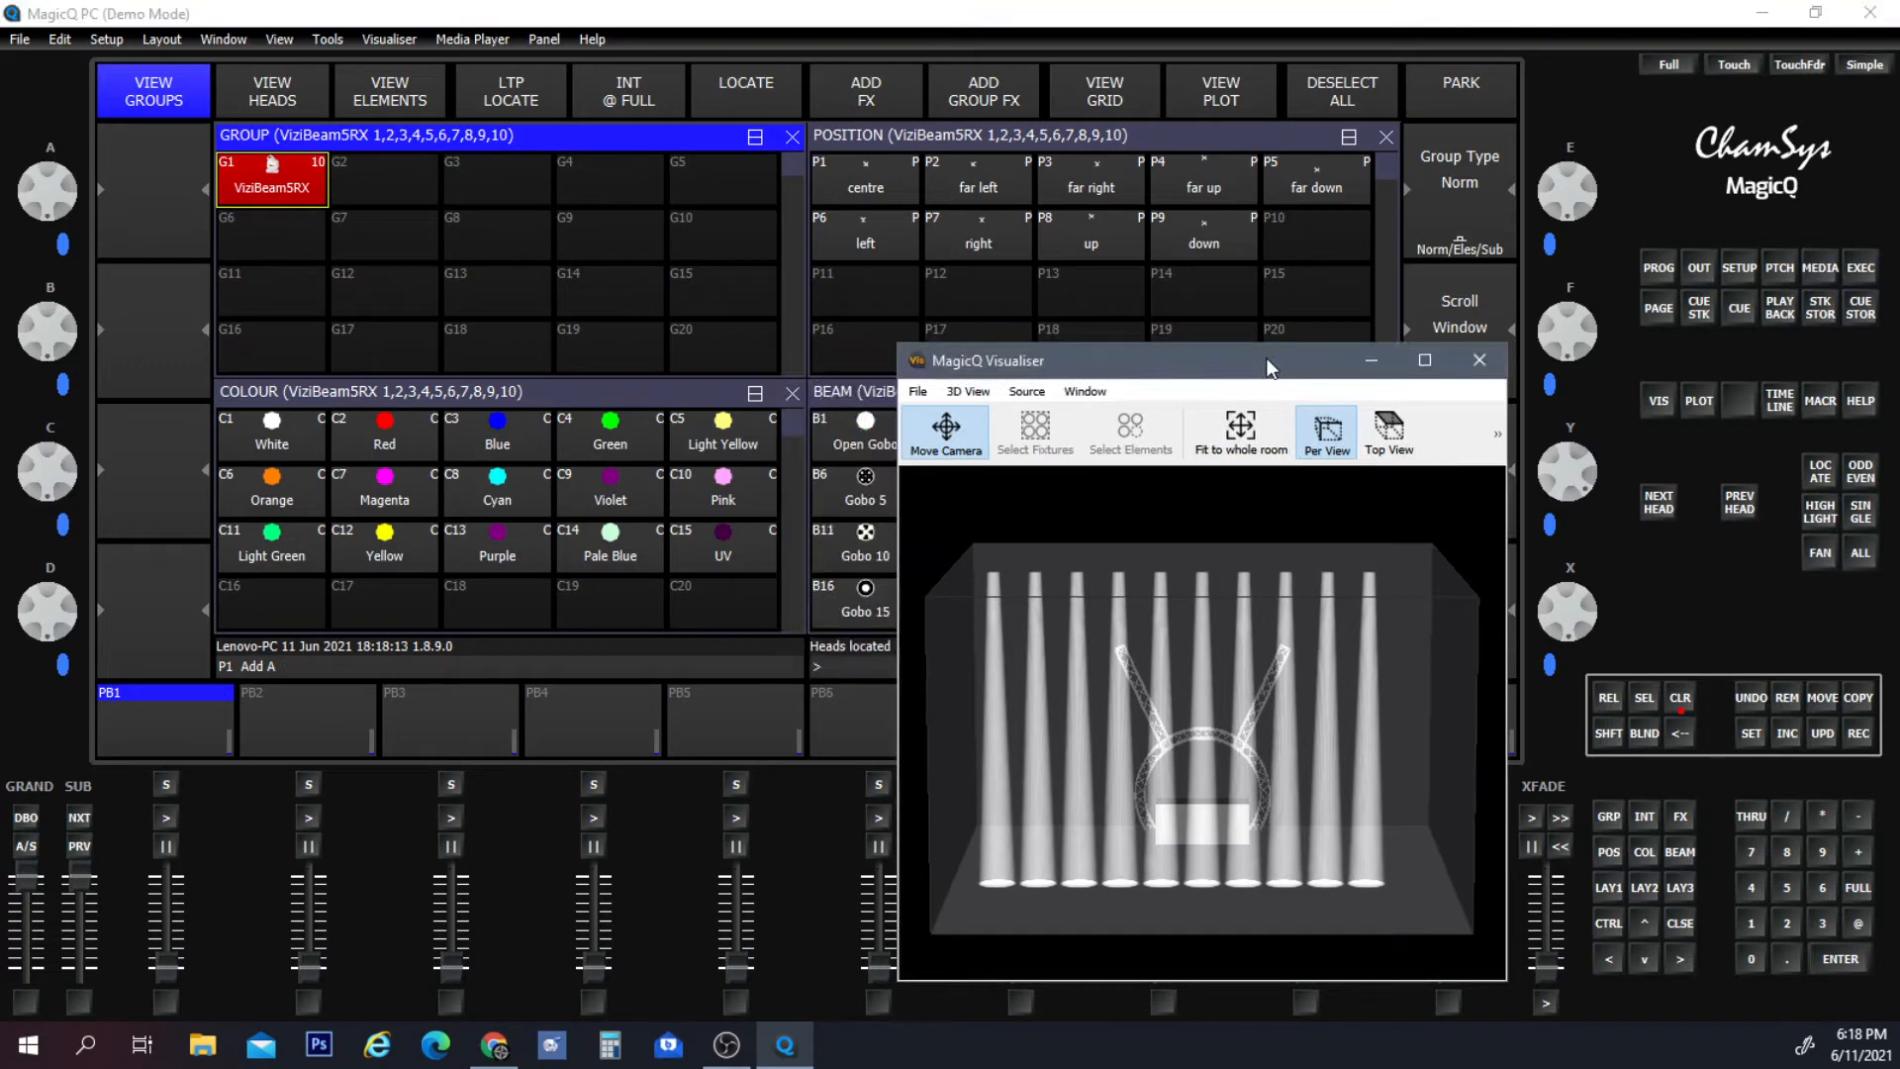
Set the Y position of all ten ViziBeam5RX heads to 5 and check their height against the trusses in the Visualiser.
click(1779, 267)
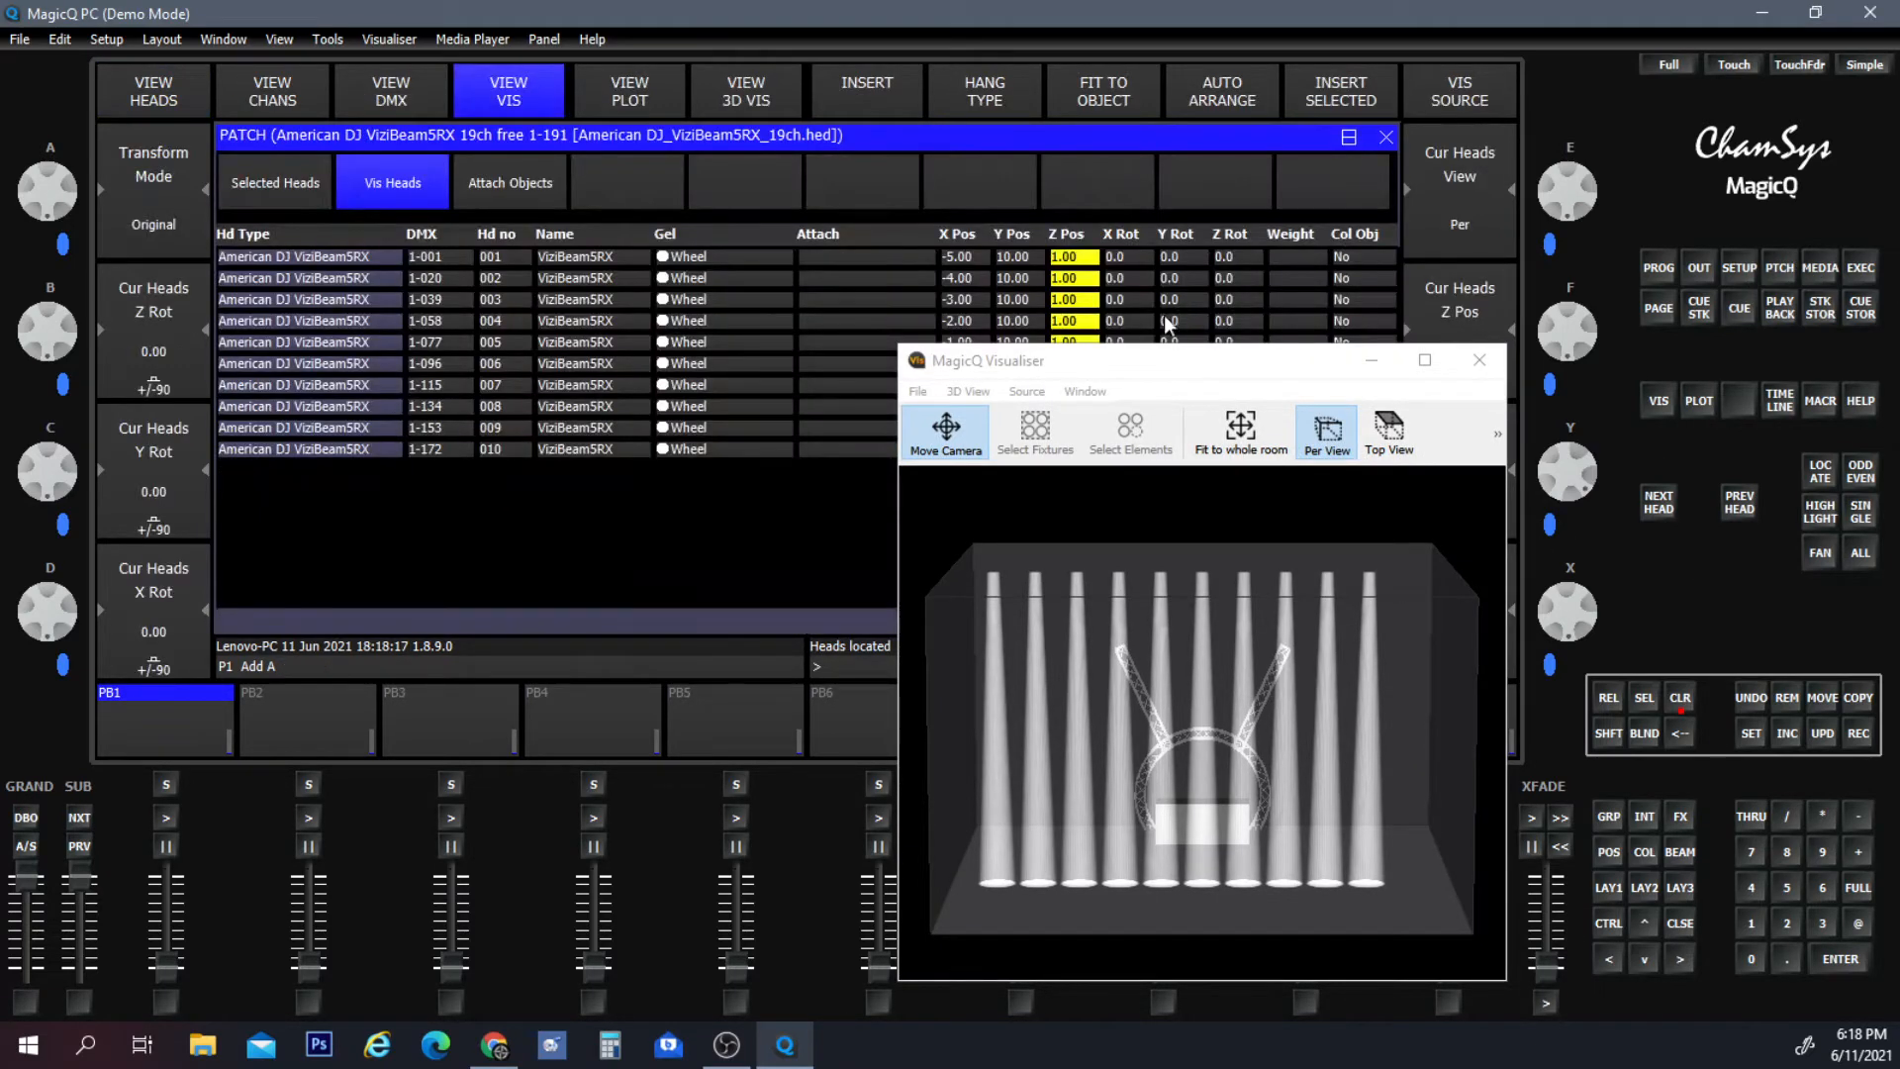
drag(1126, 362, 1205, 450)
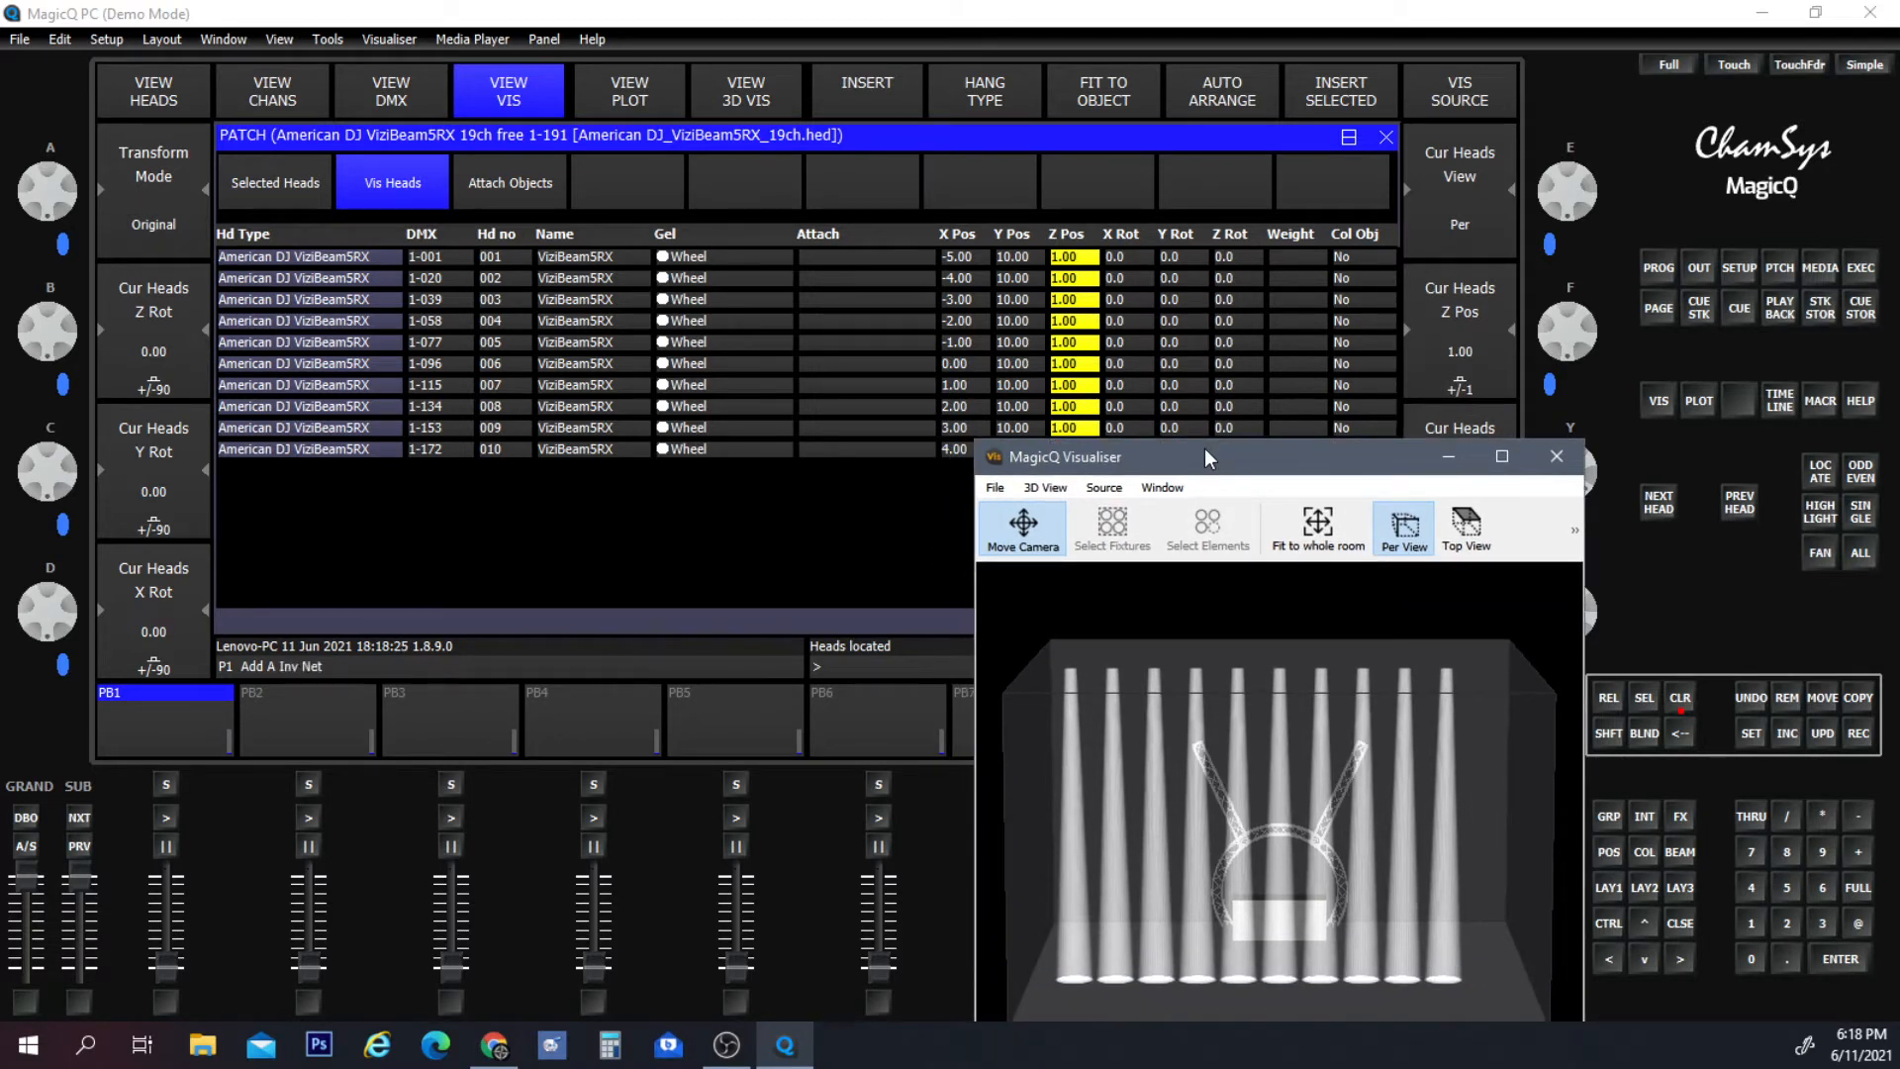
drag(1125, 453, 1120, 536)
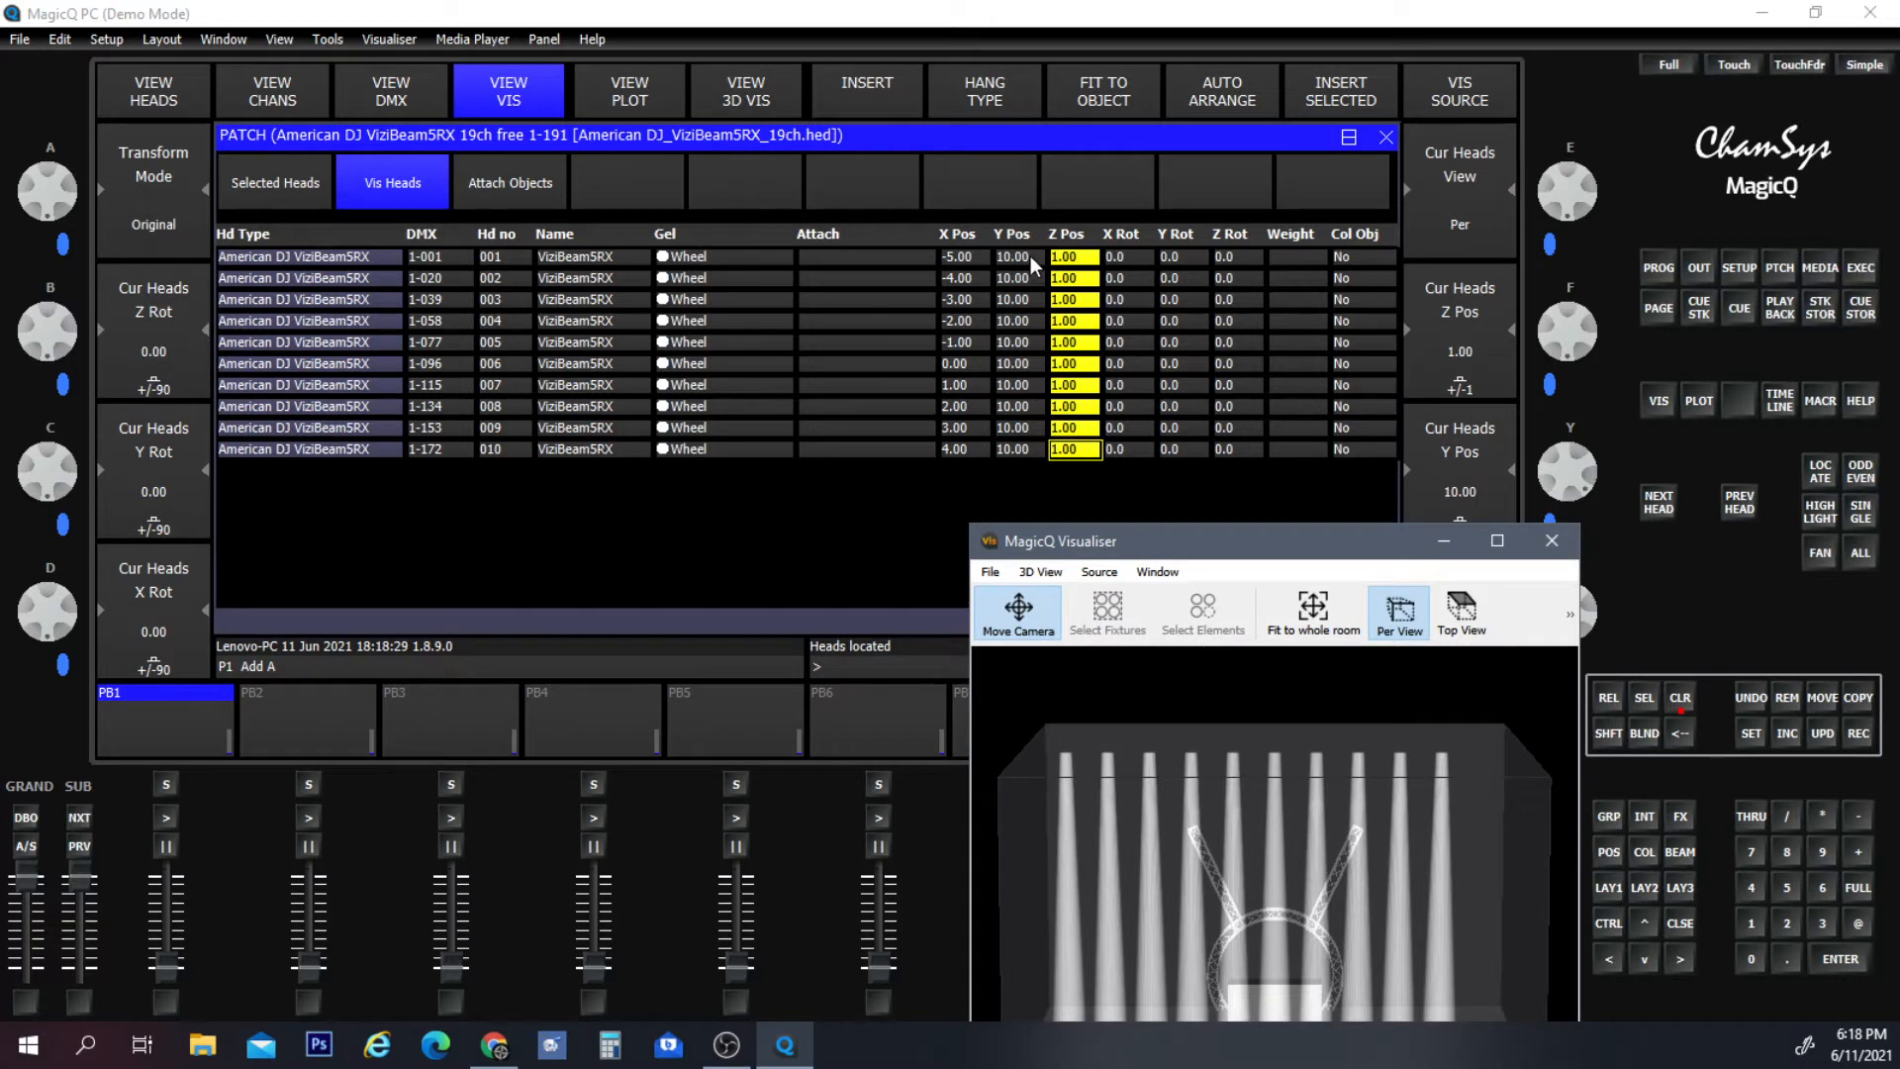
drag(1031, 255, 1008, 449)
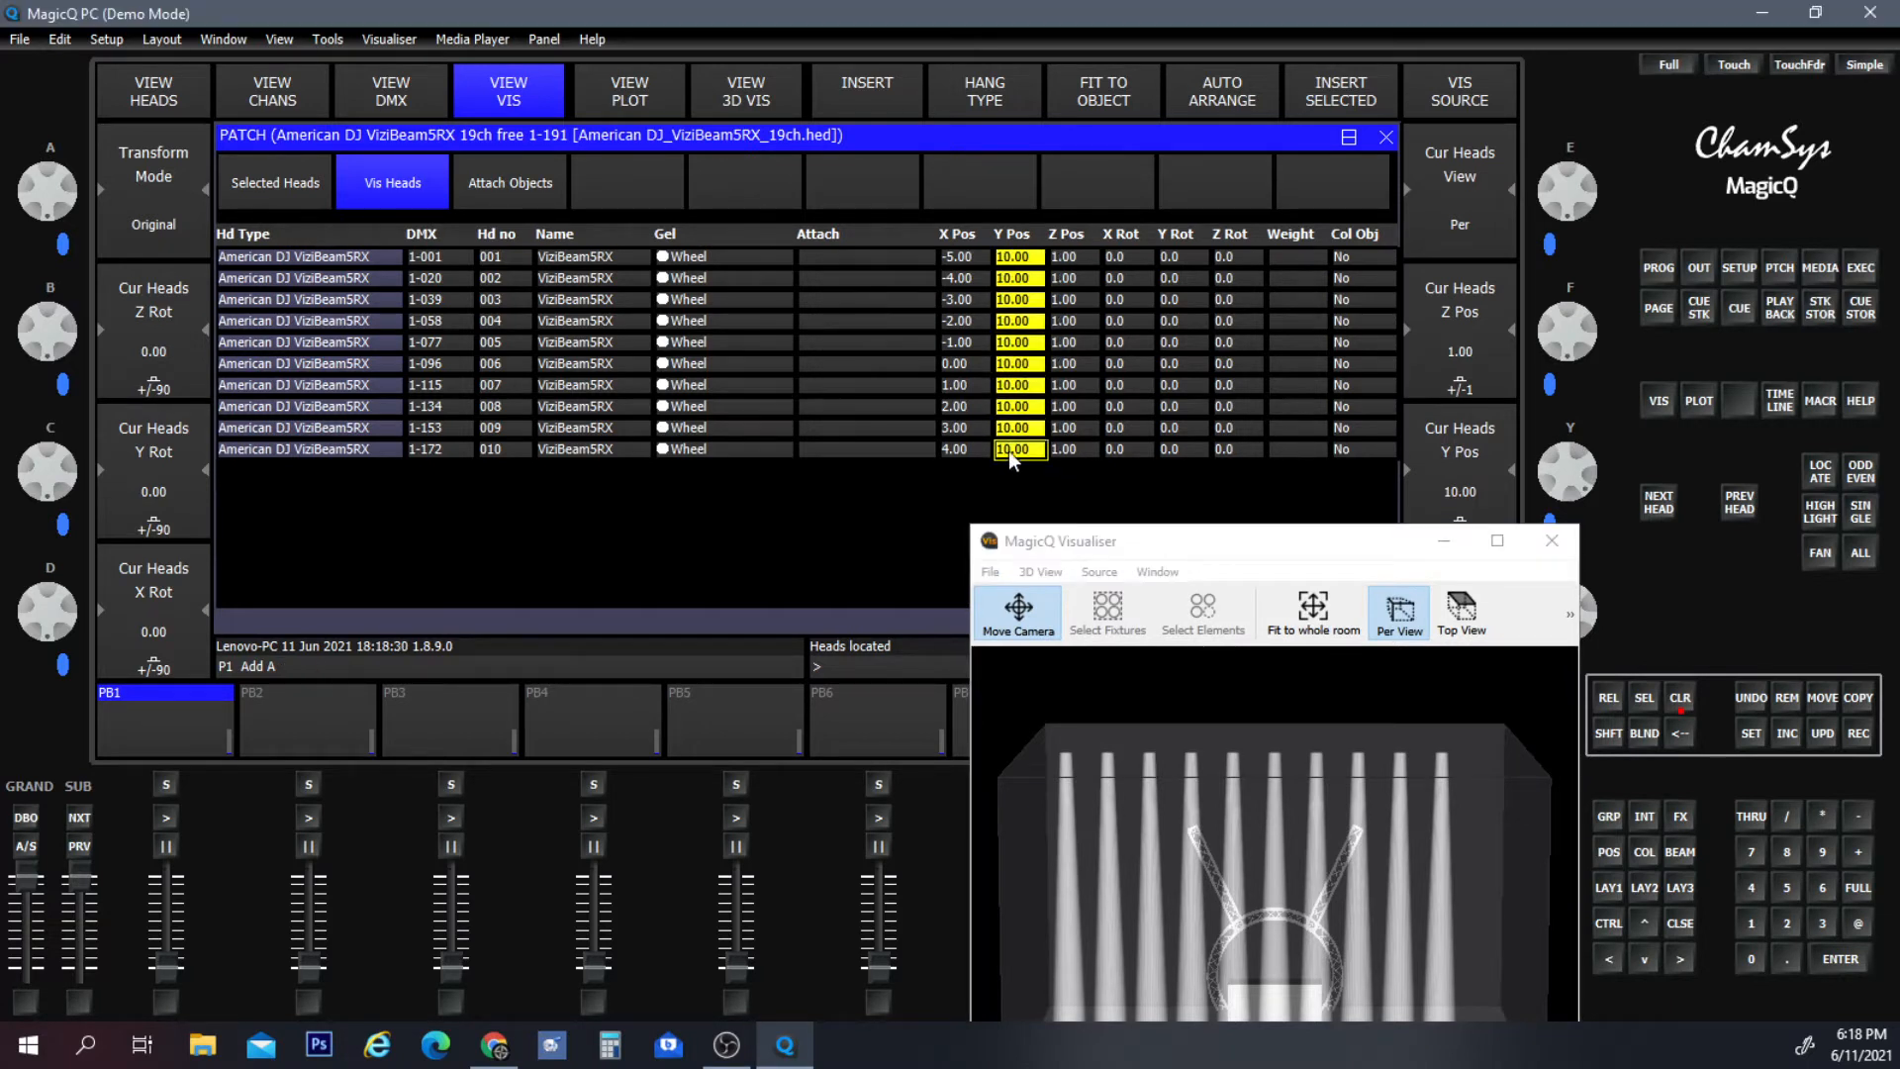
click(868, 653)
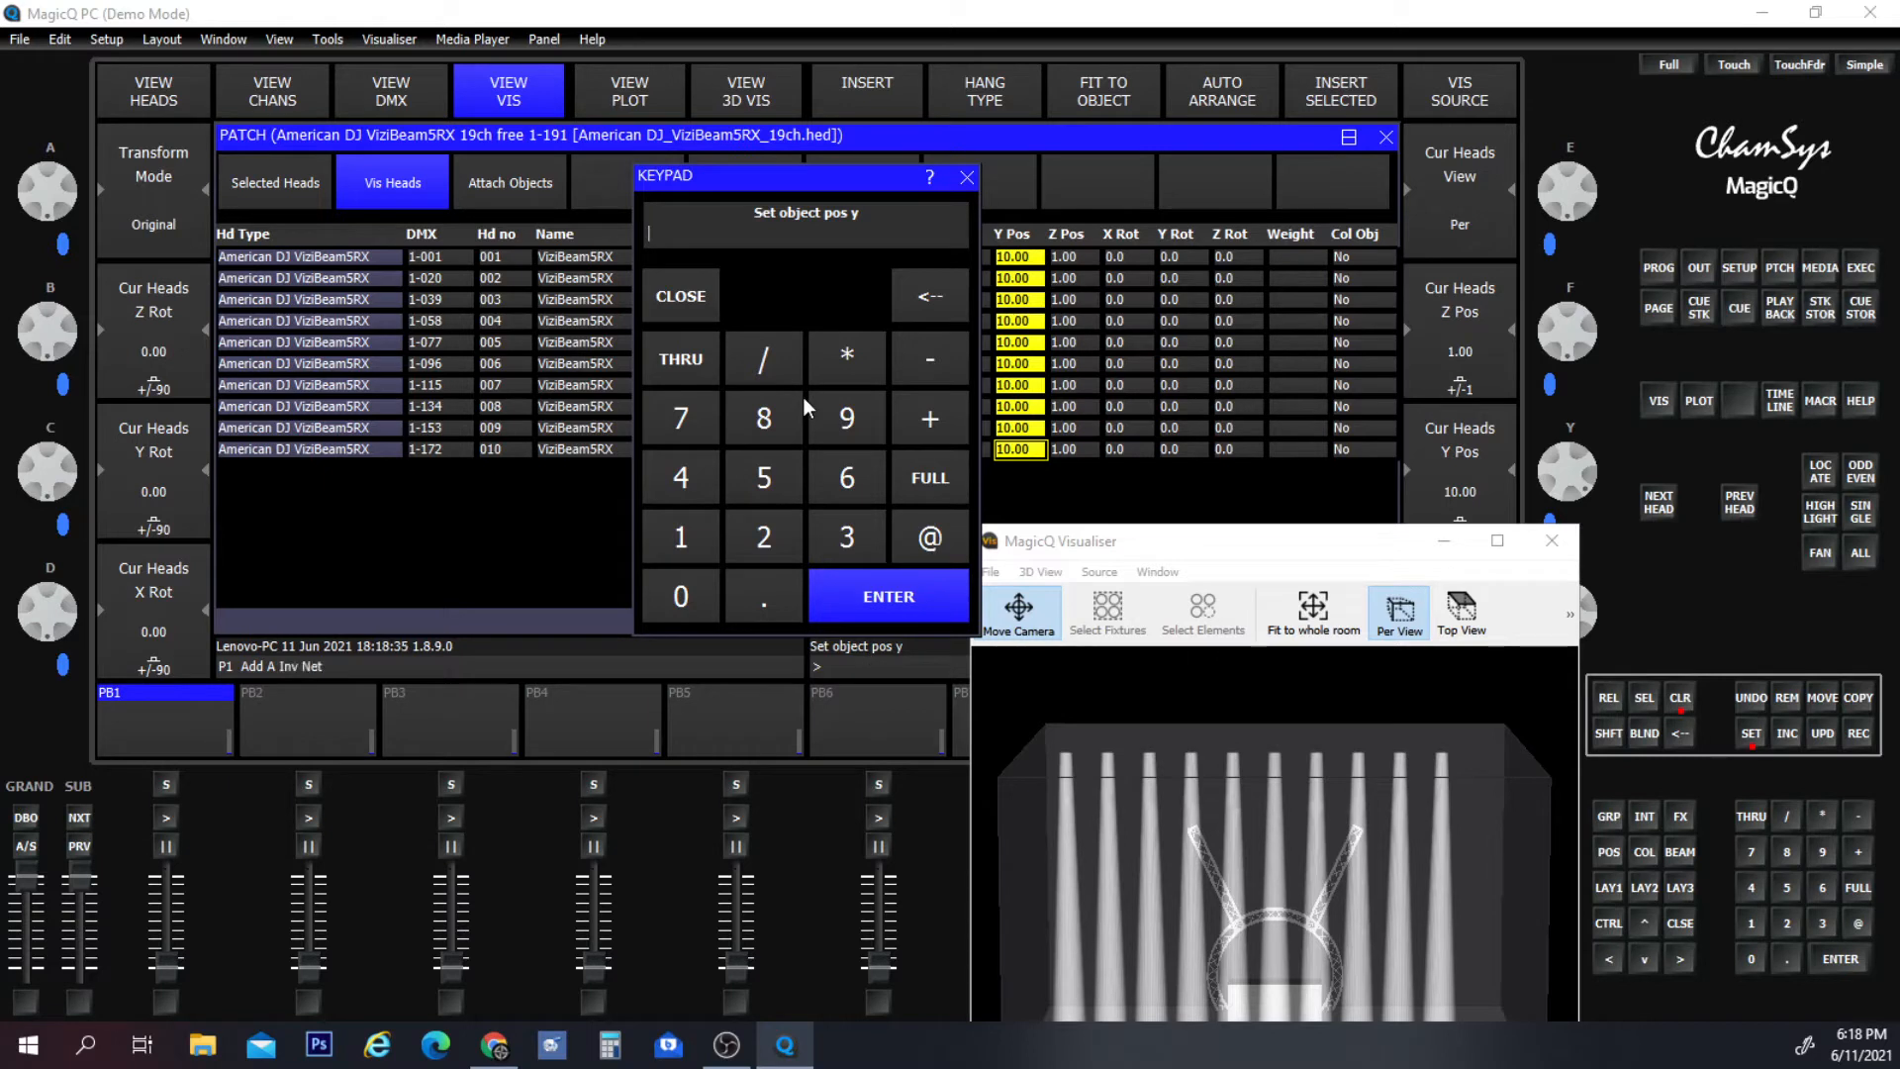
click(786, 483)
click(846, 598)
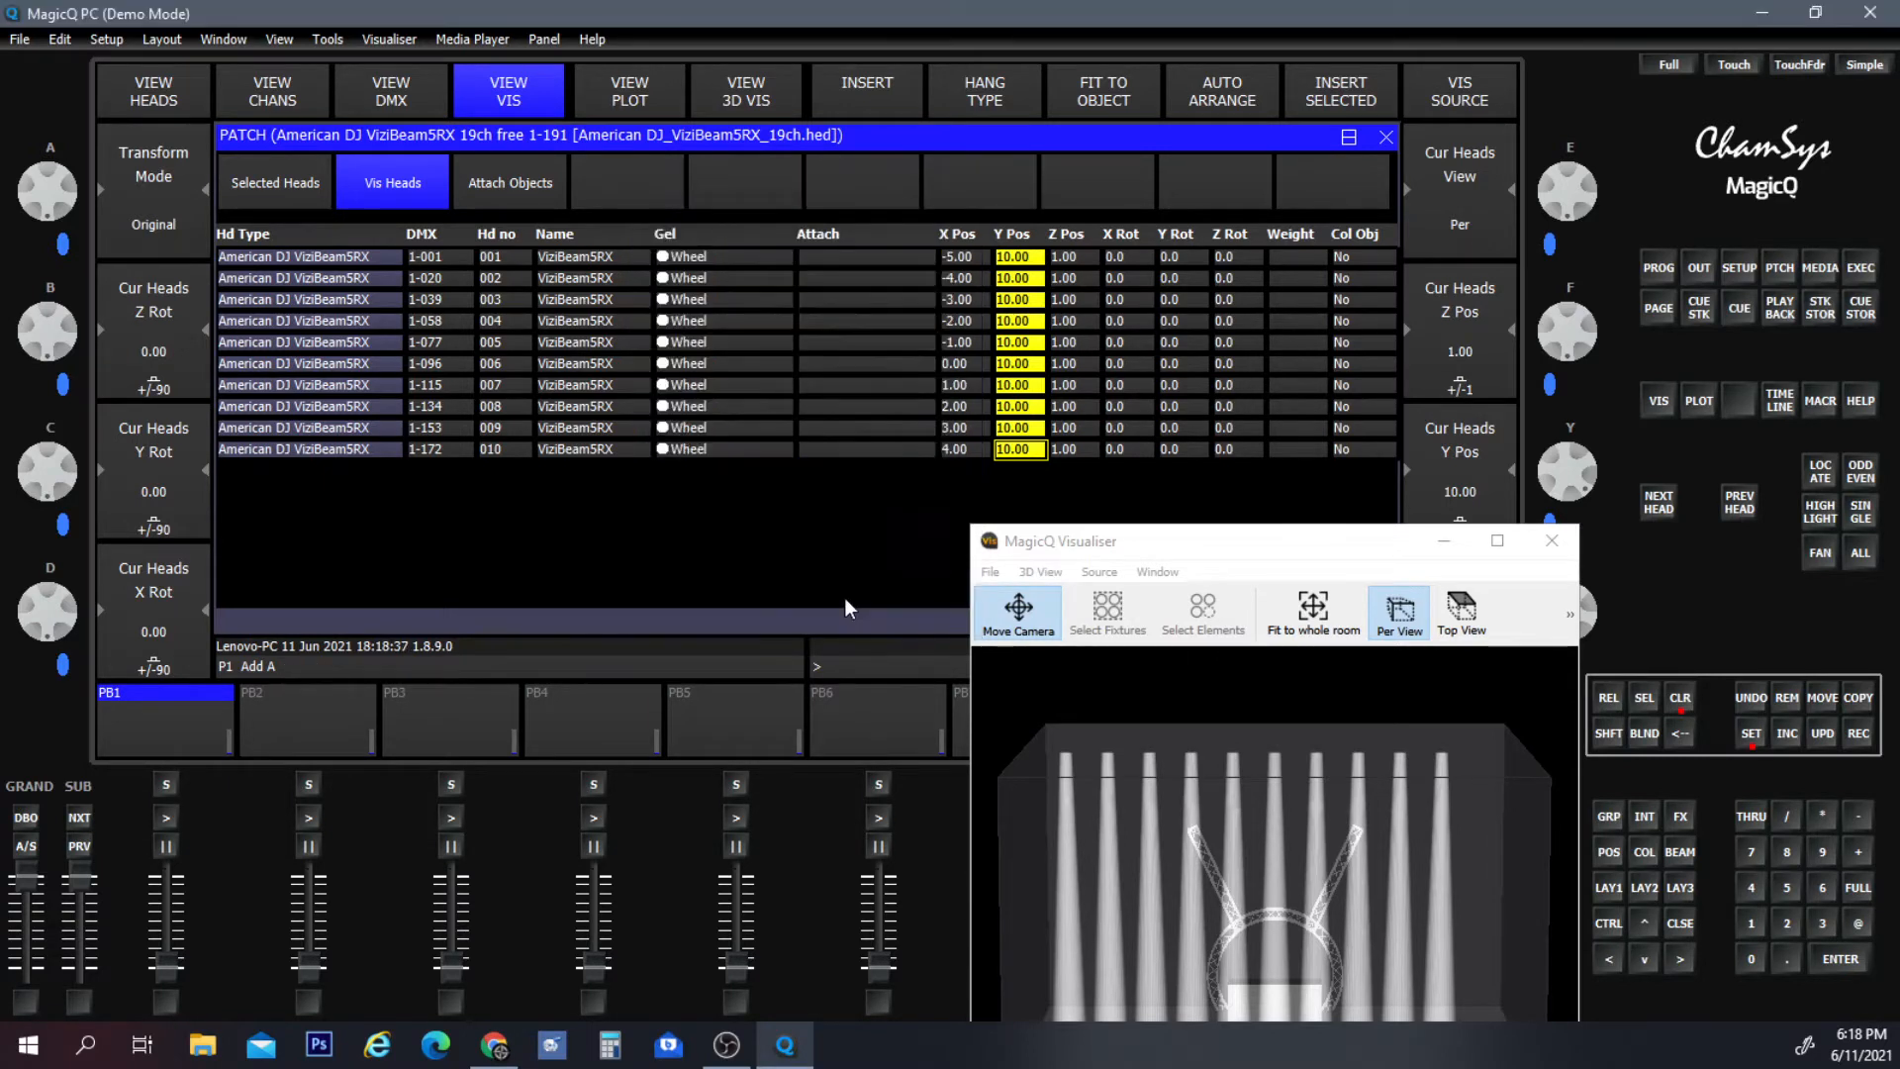
click(1337, 543)
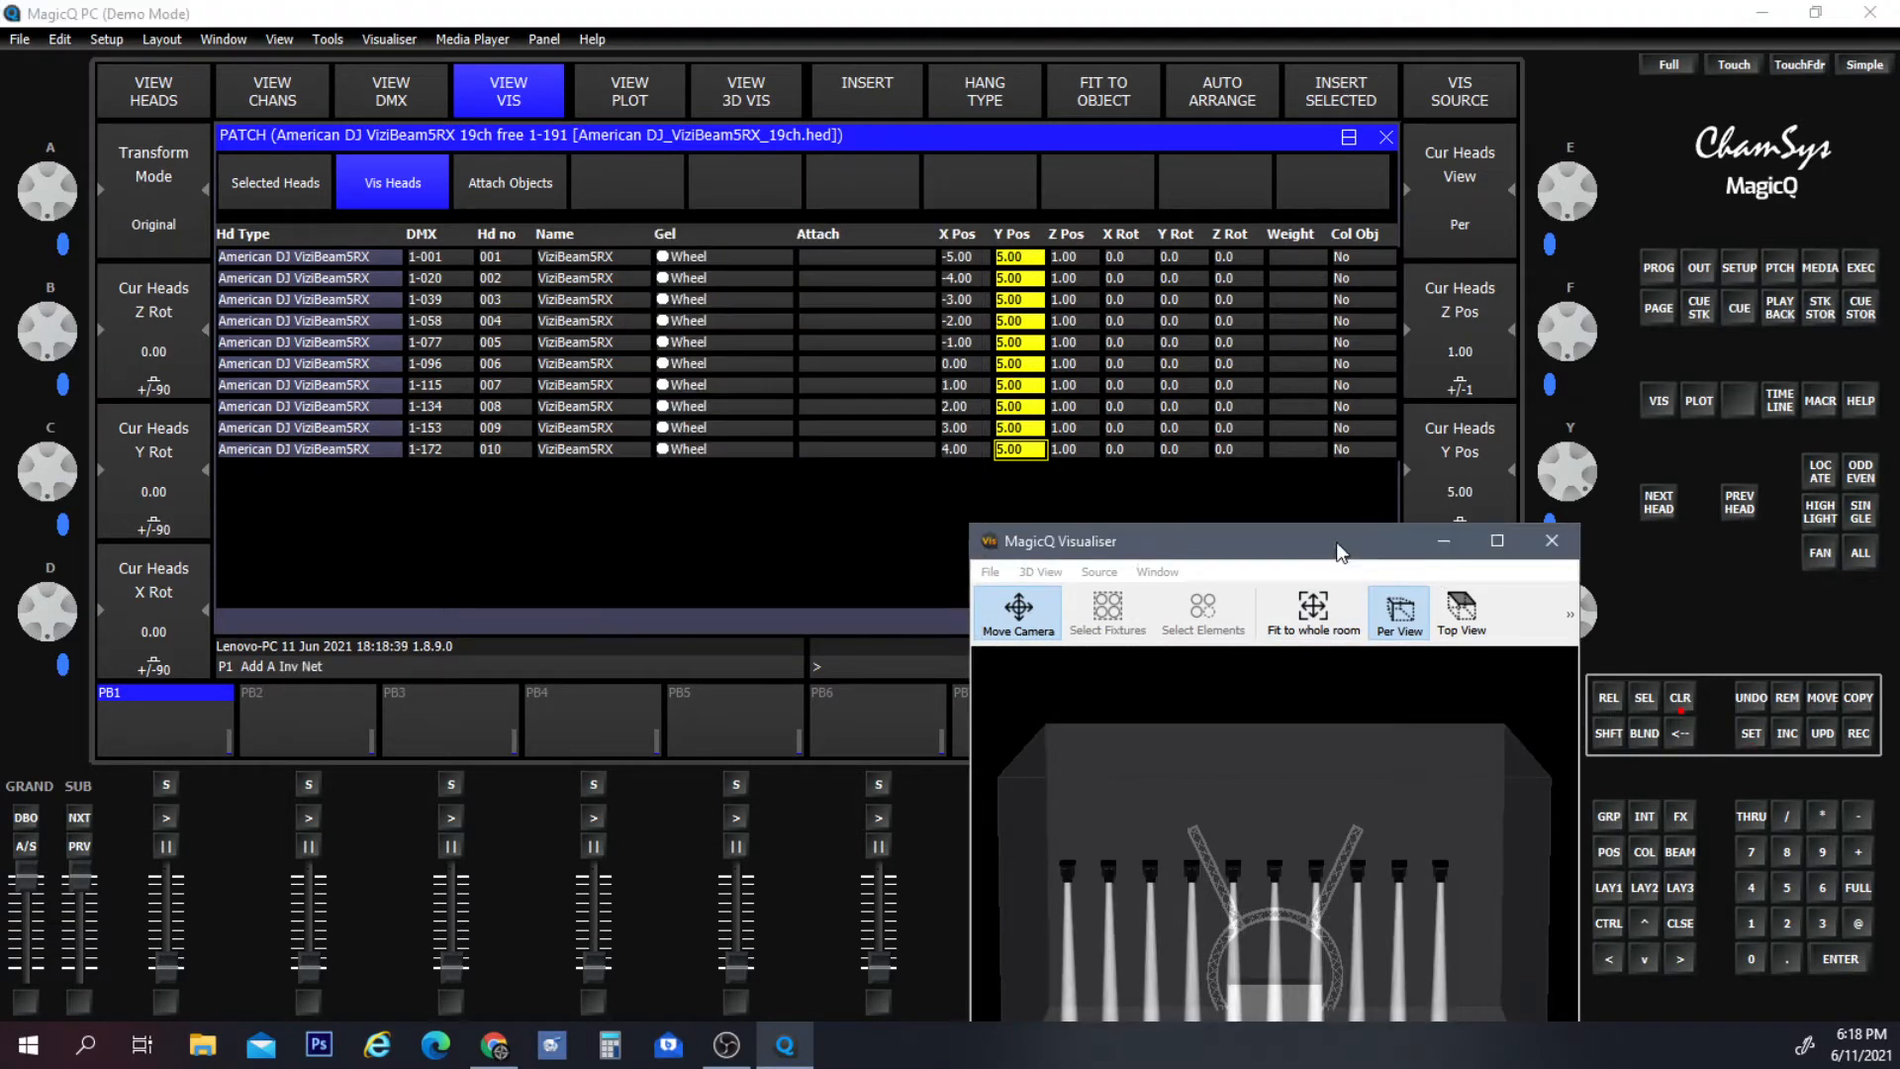
drag(1336, 542, 1443, 335)
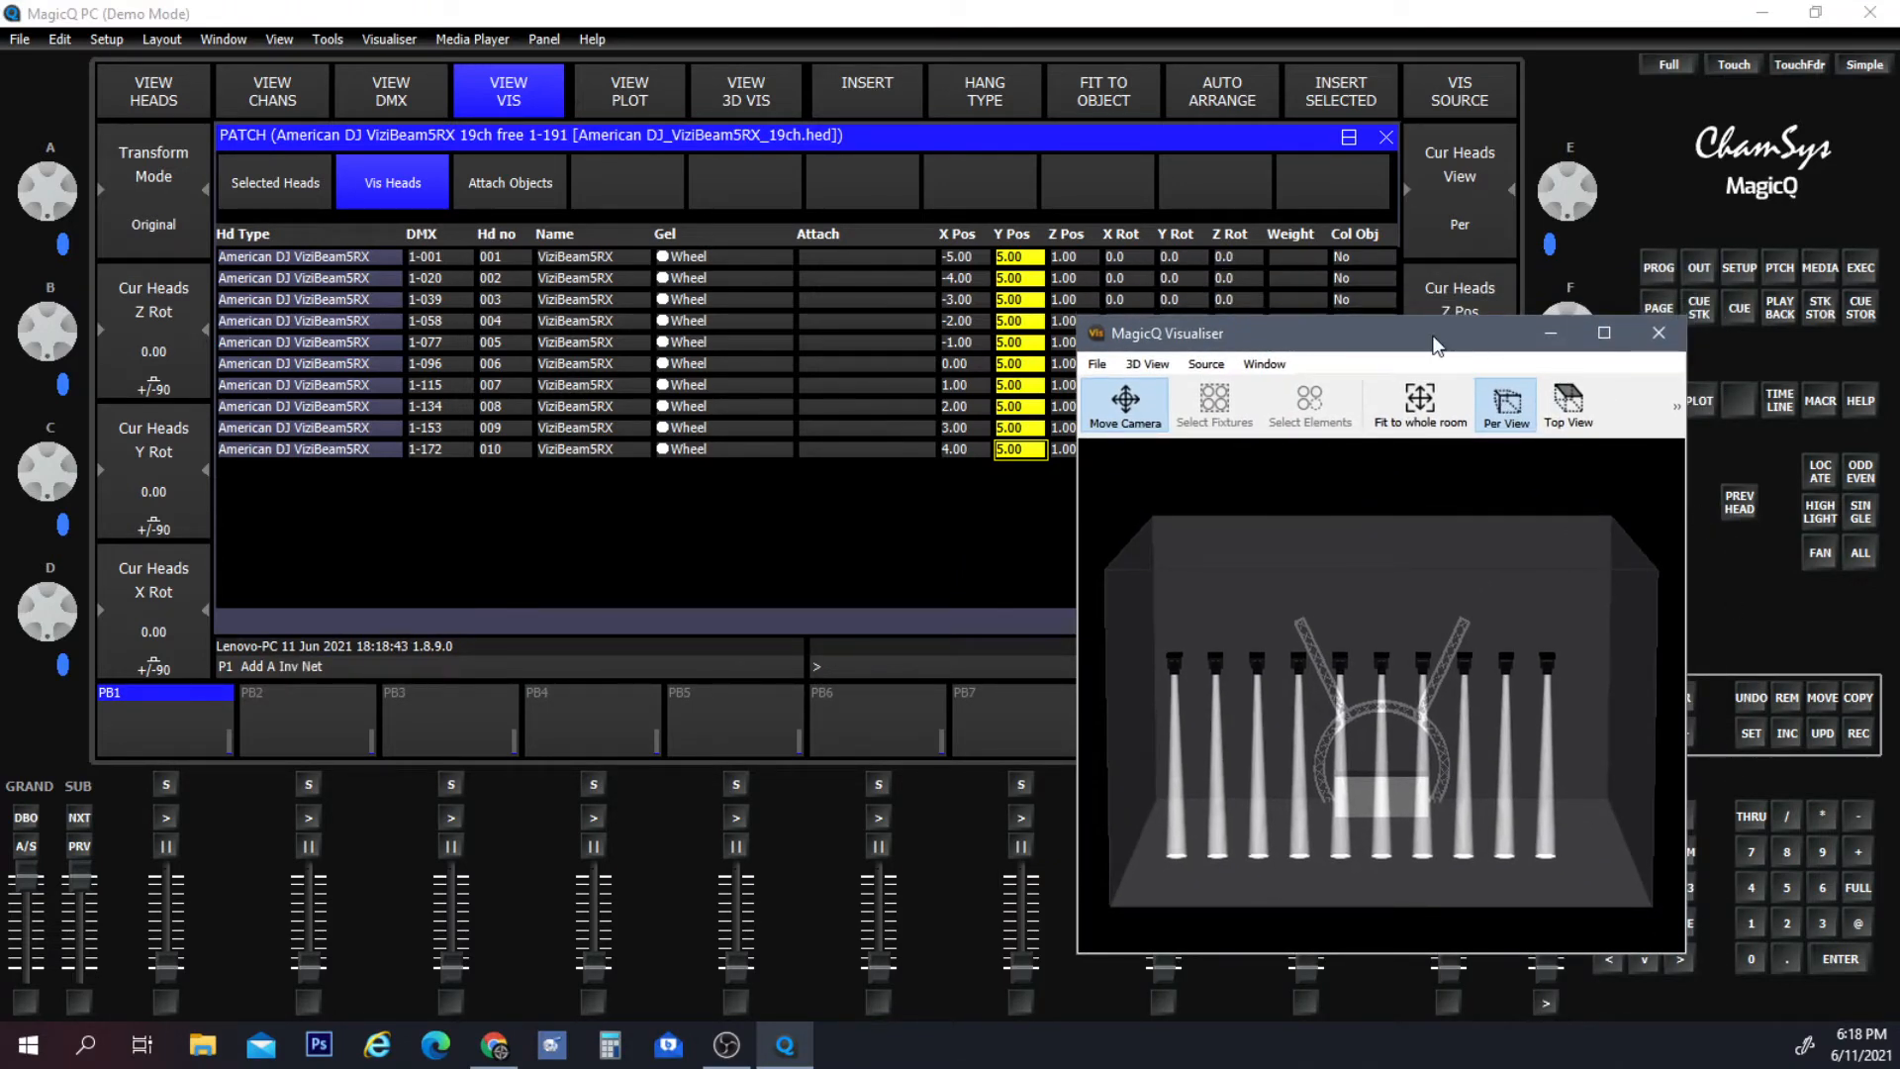
drag(1437, 344, 1446, 433)
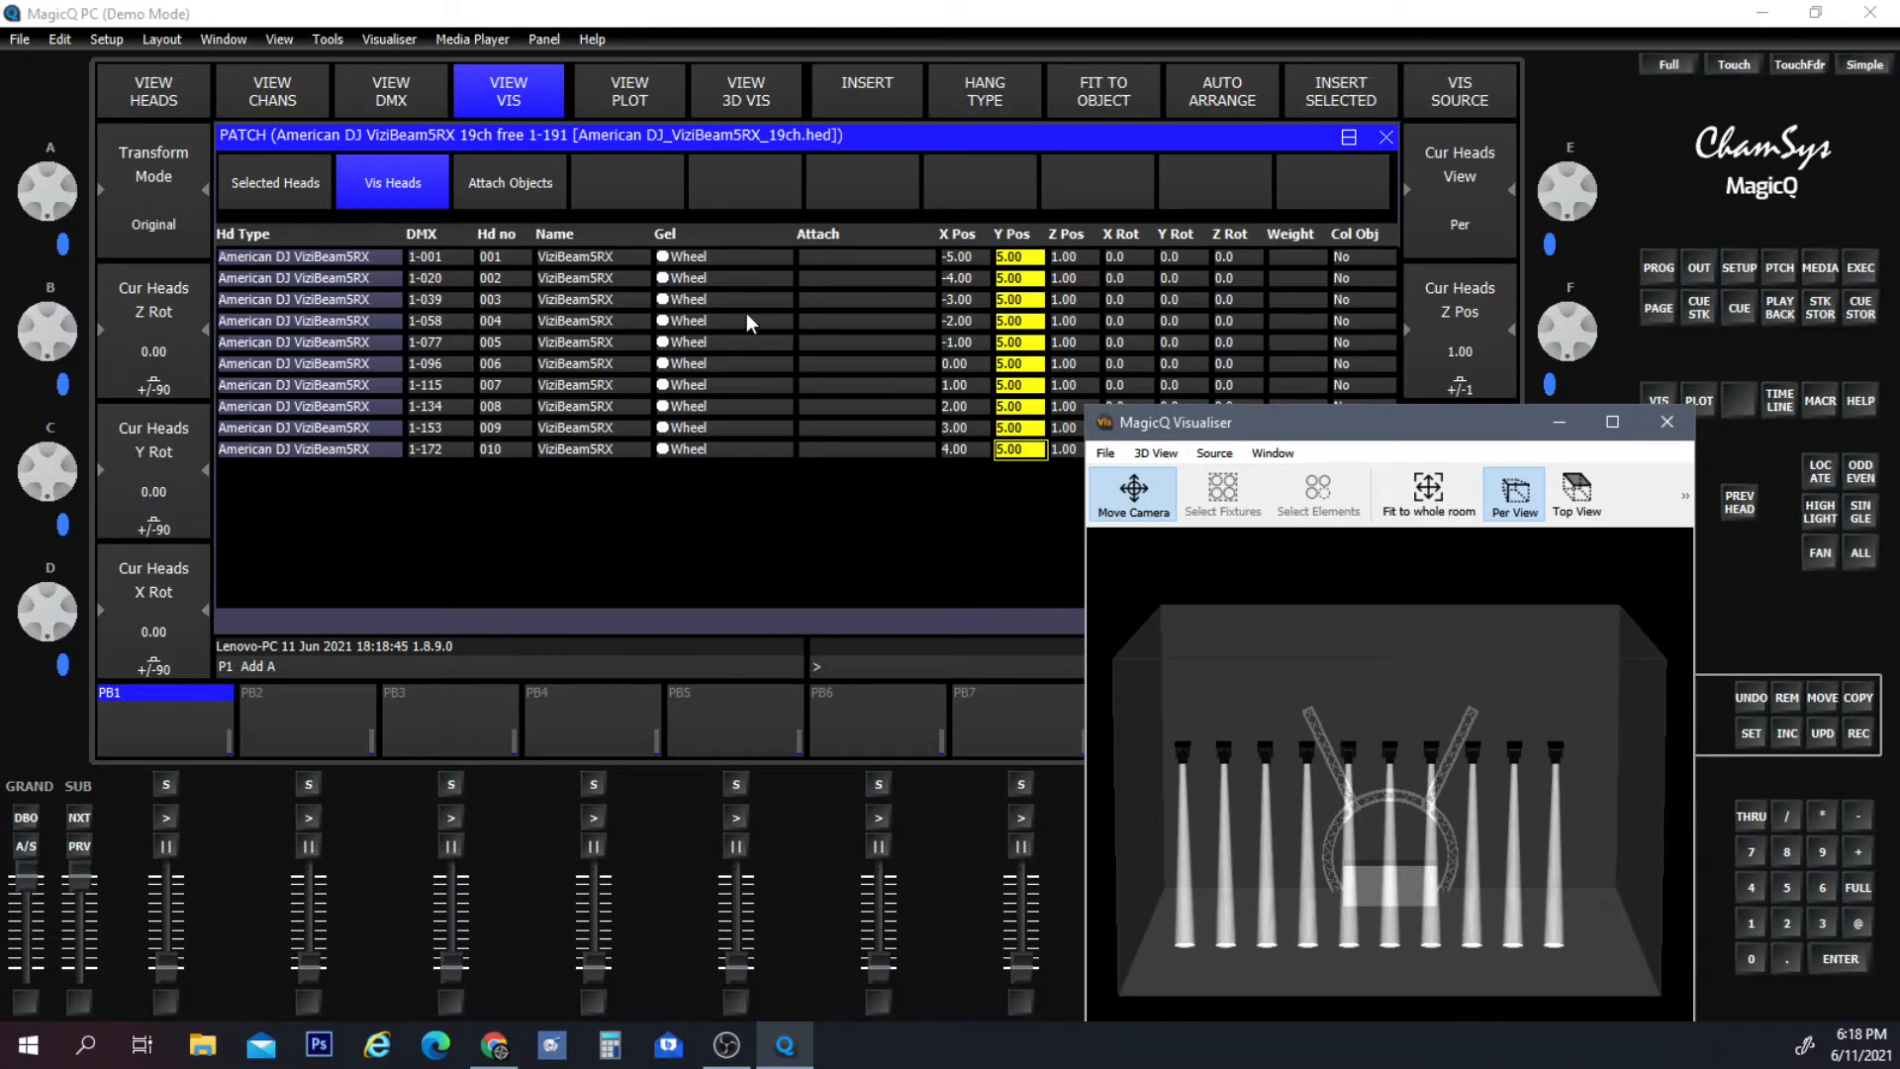
Show the selected ViziBeam5RX heads in the visualiser patch and fit all ten to the Circle object.
drag(1420, 418, 1148, 376)
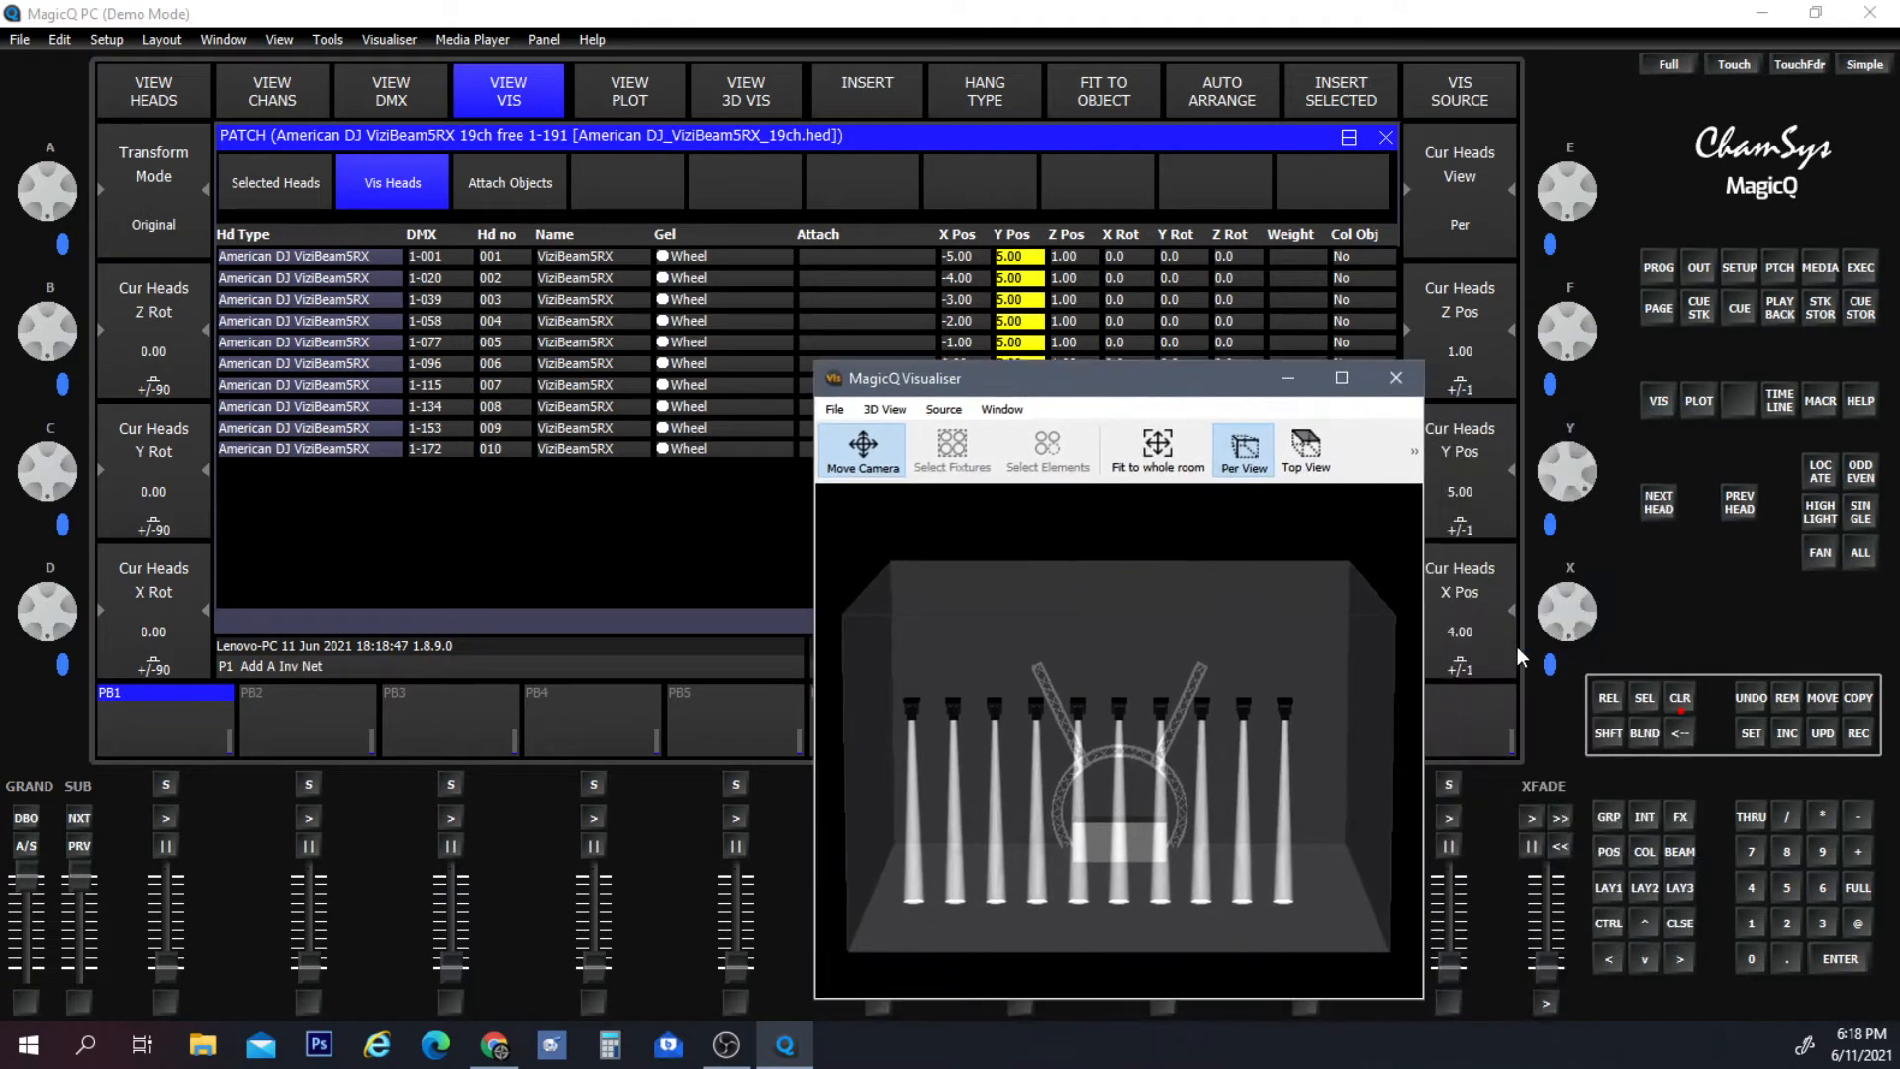
click(1613, 888)
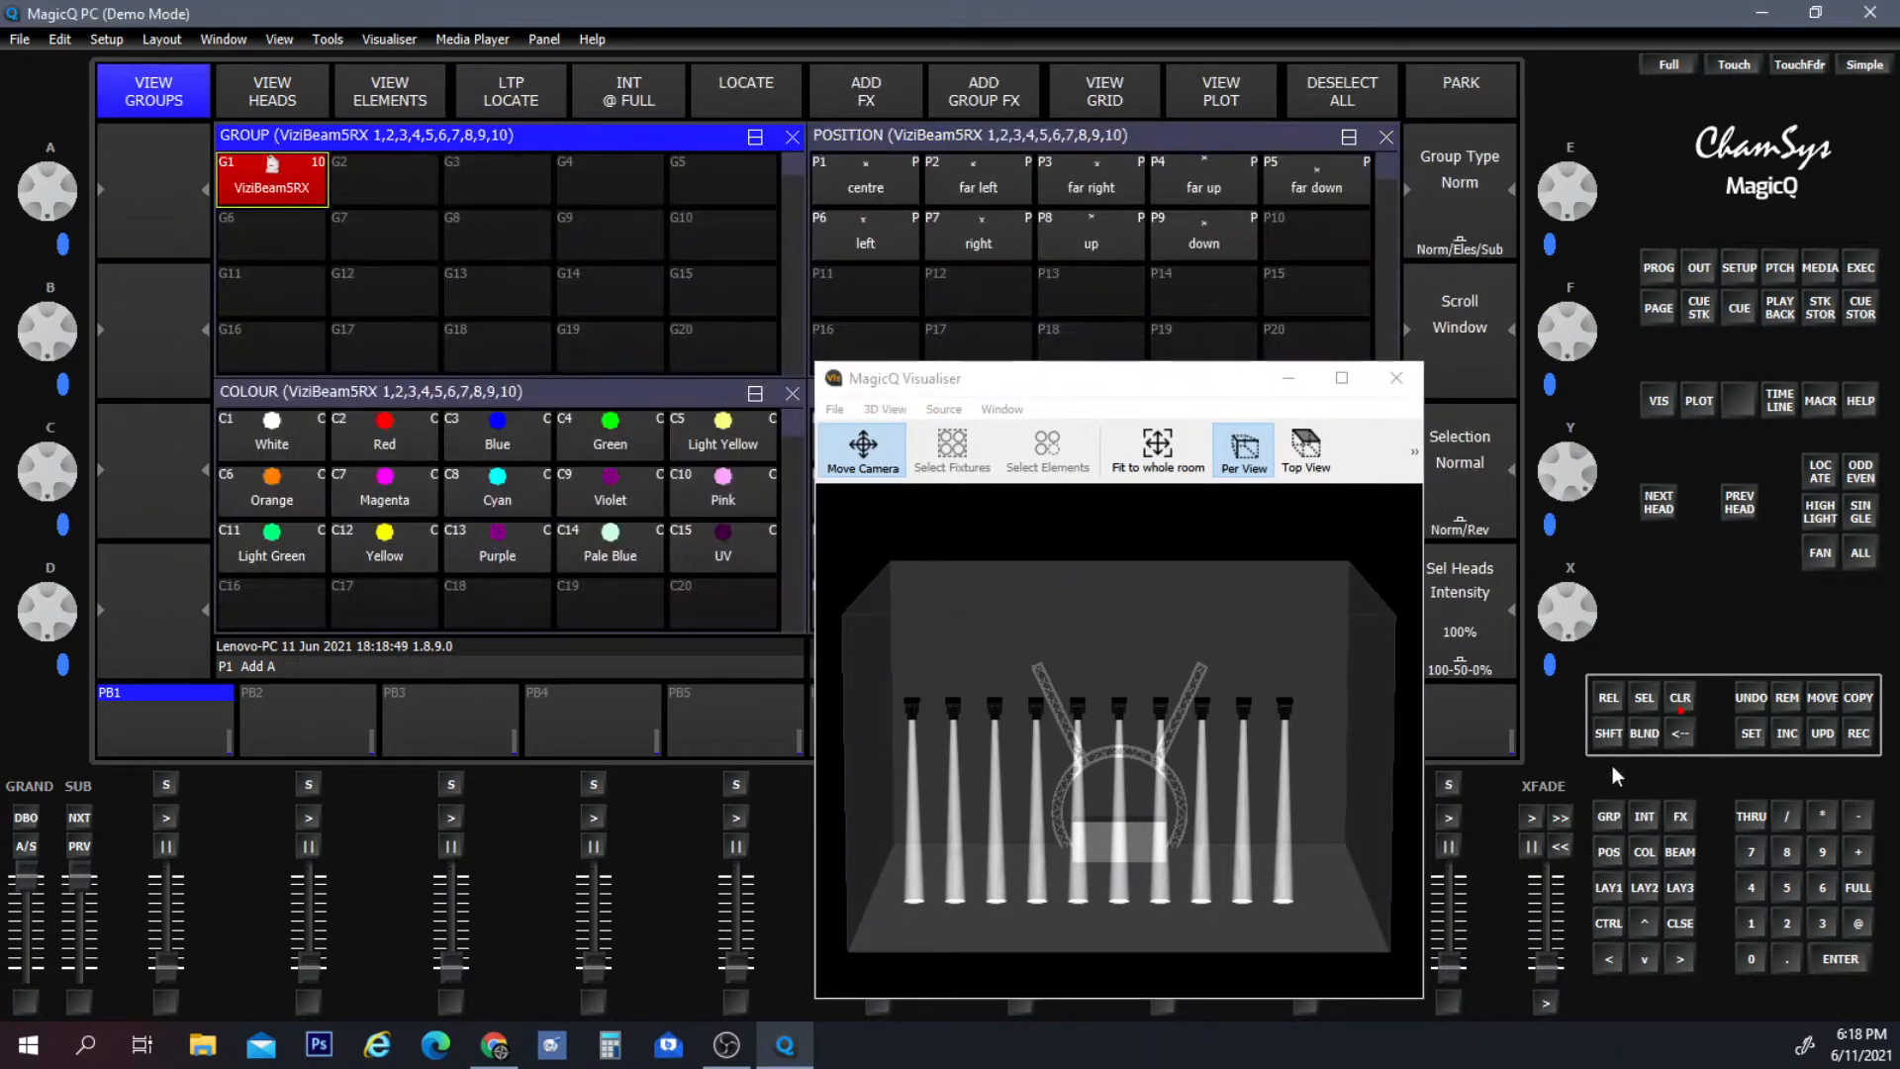
click(1776, 267)
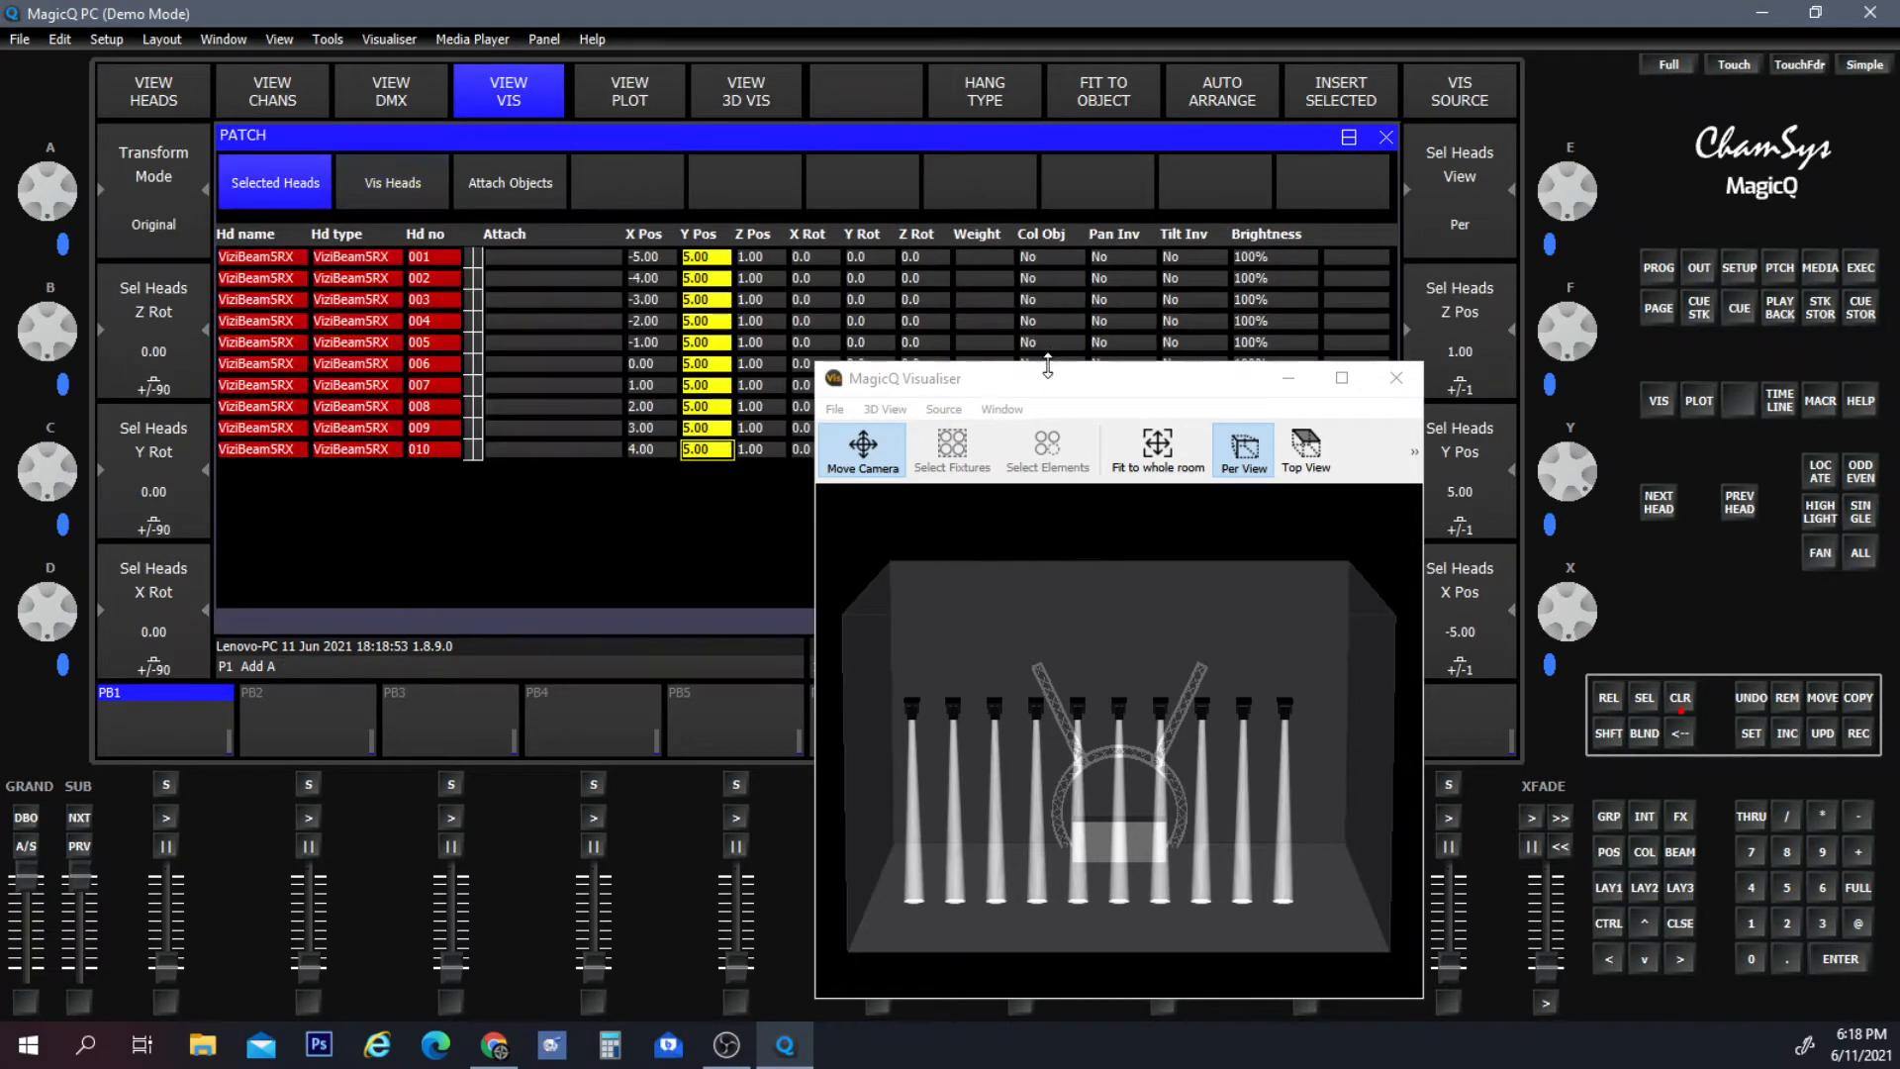
drag(1077, 371, 1373, 419)
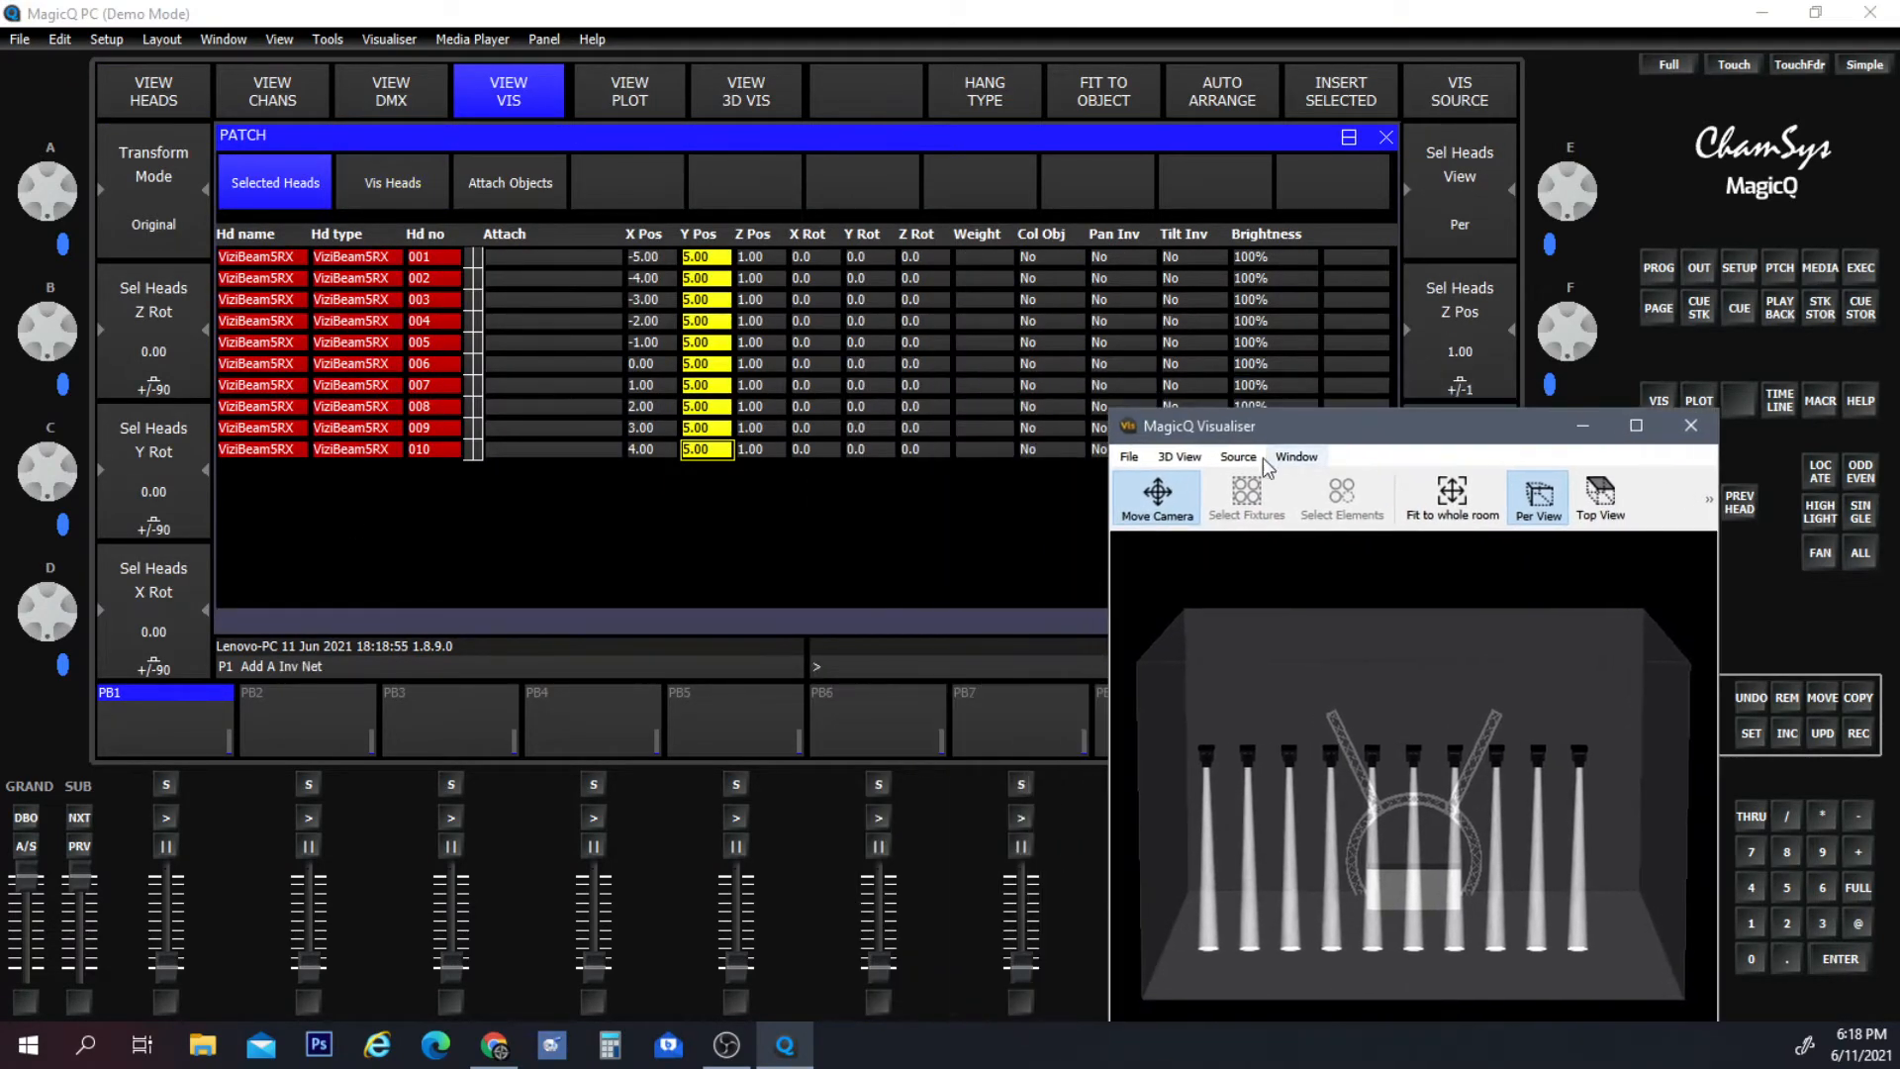
click(1124, 87)
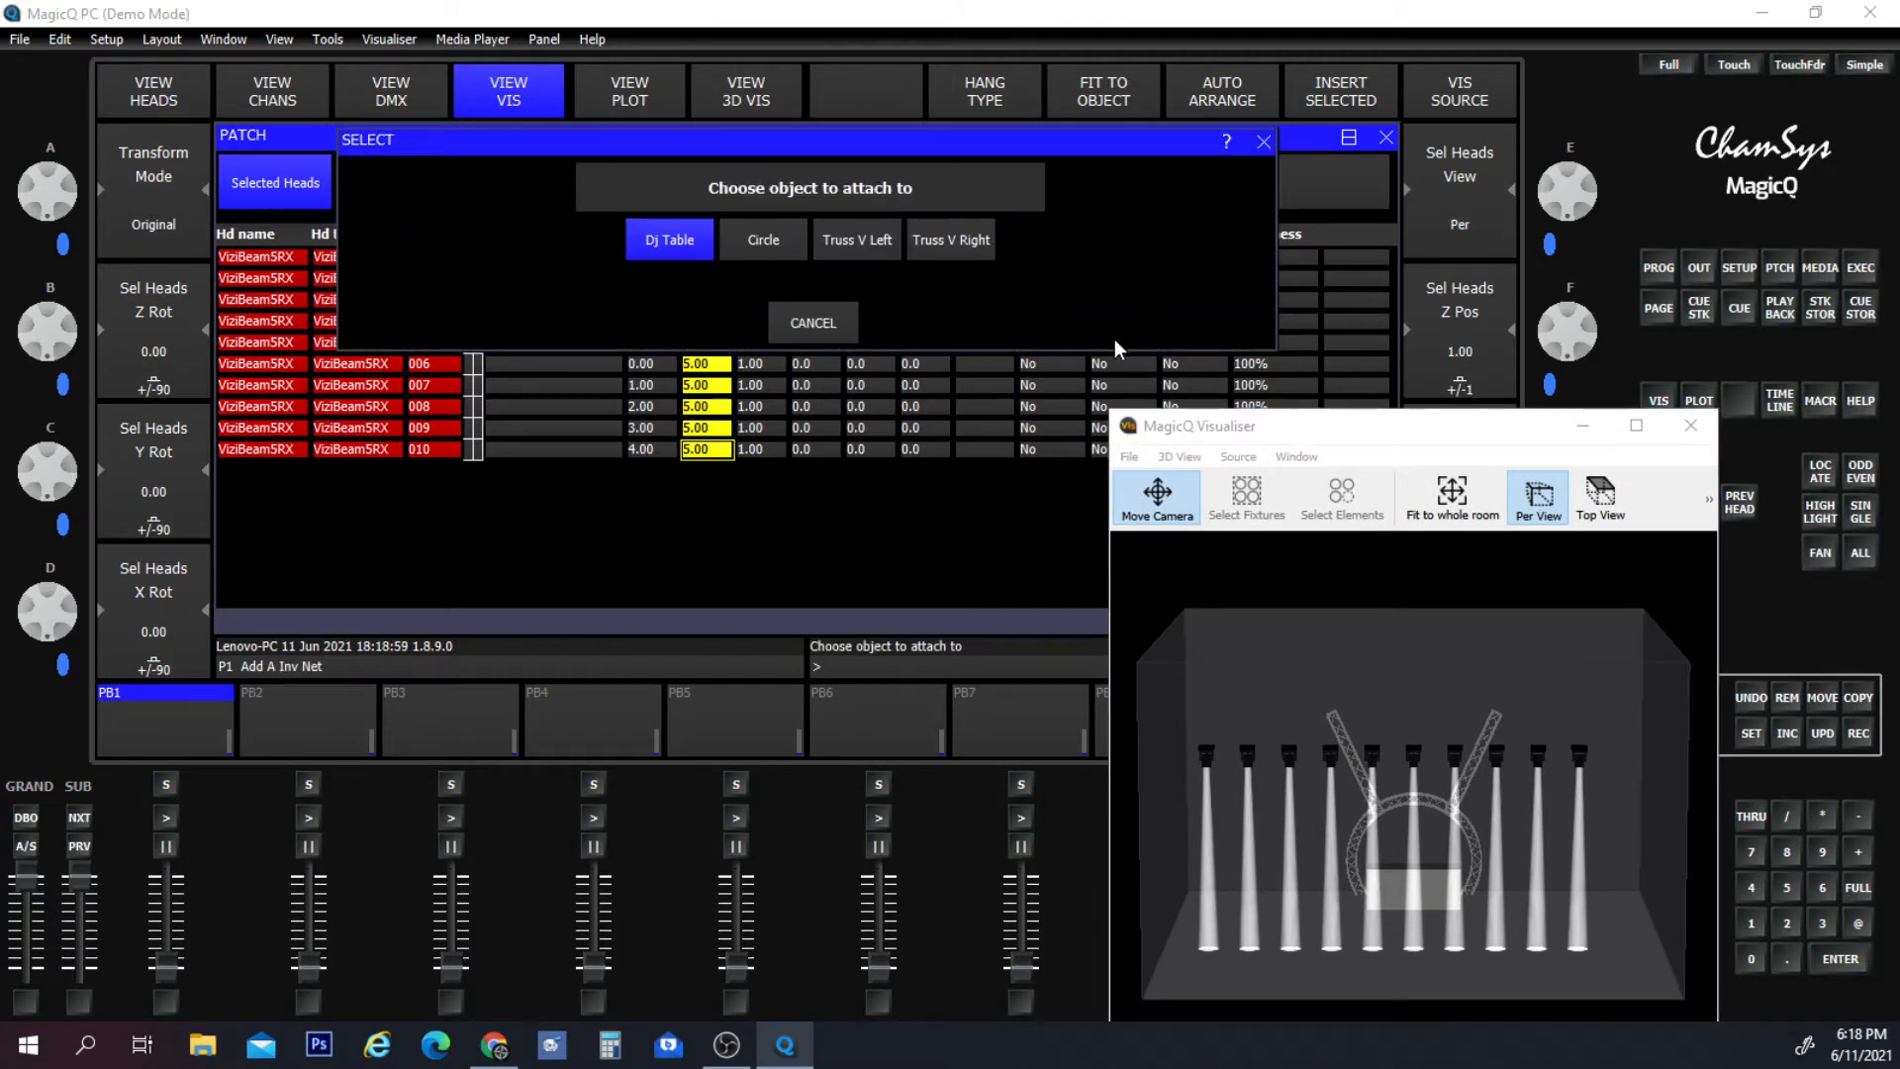
click(765, 230)
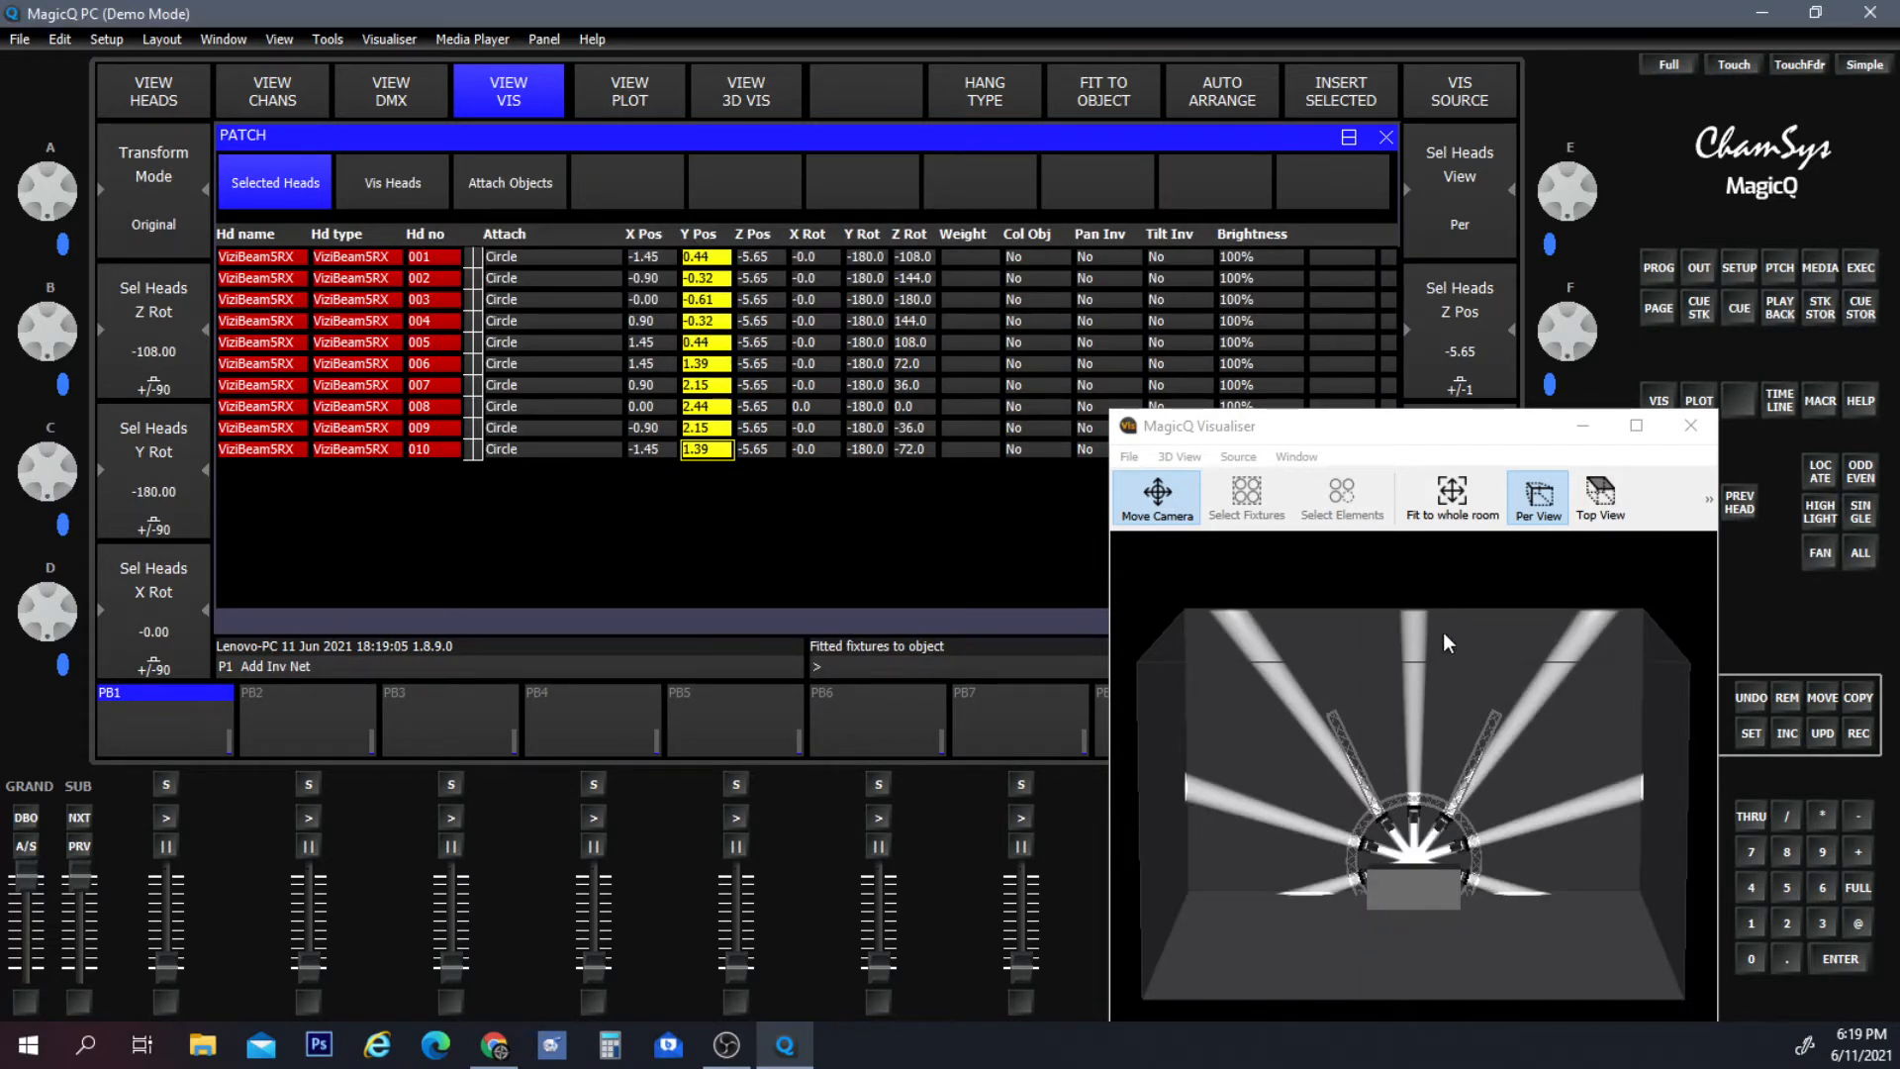
Inspect the heads mounted around the Circle truss in the maximised Visualiser, including a close-up and the whole room.
drag(1459, 431, 1388, 330)
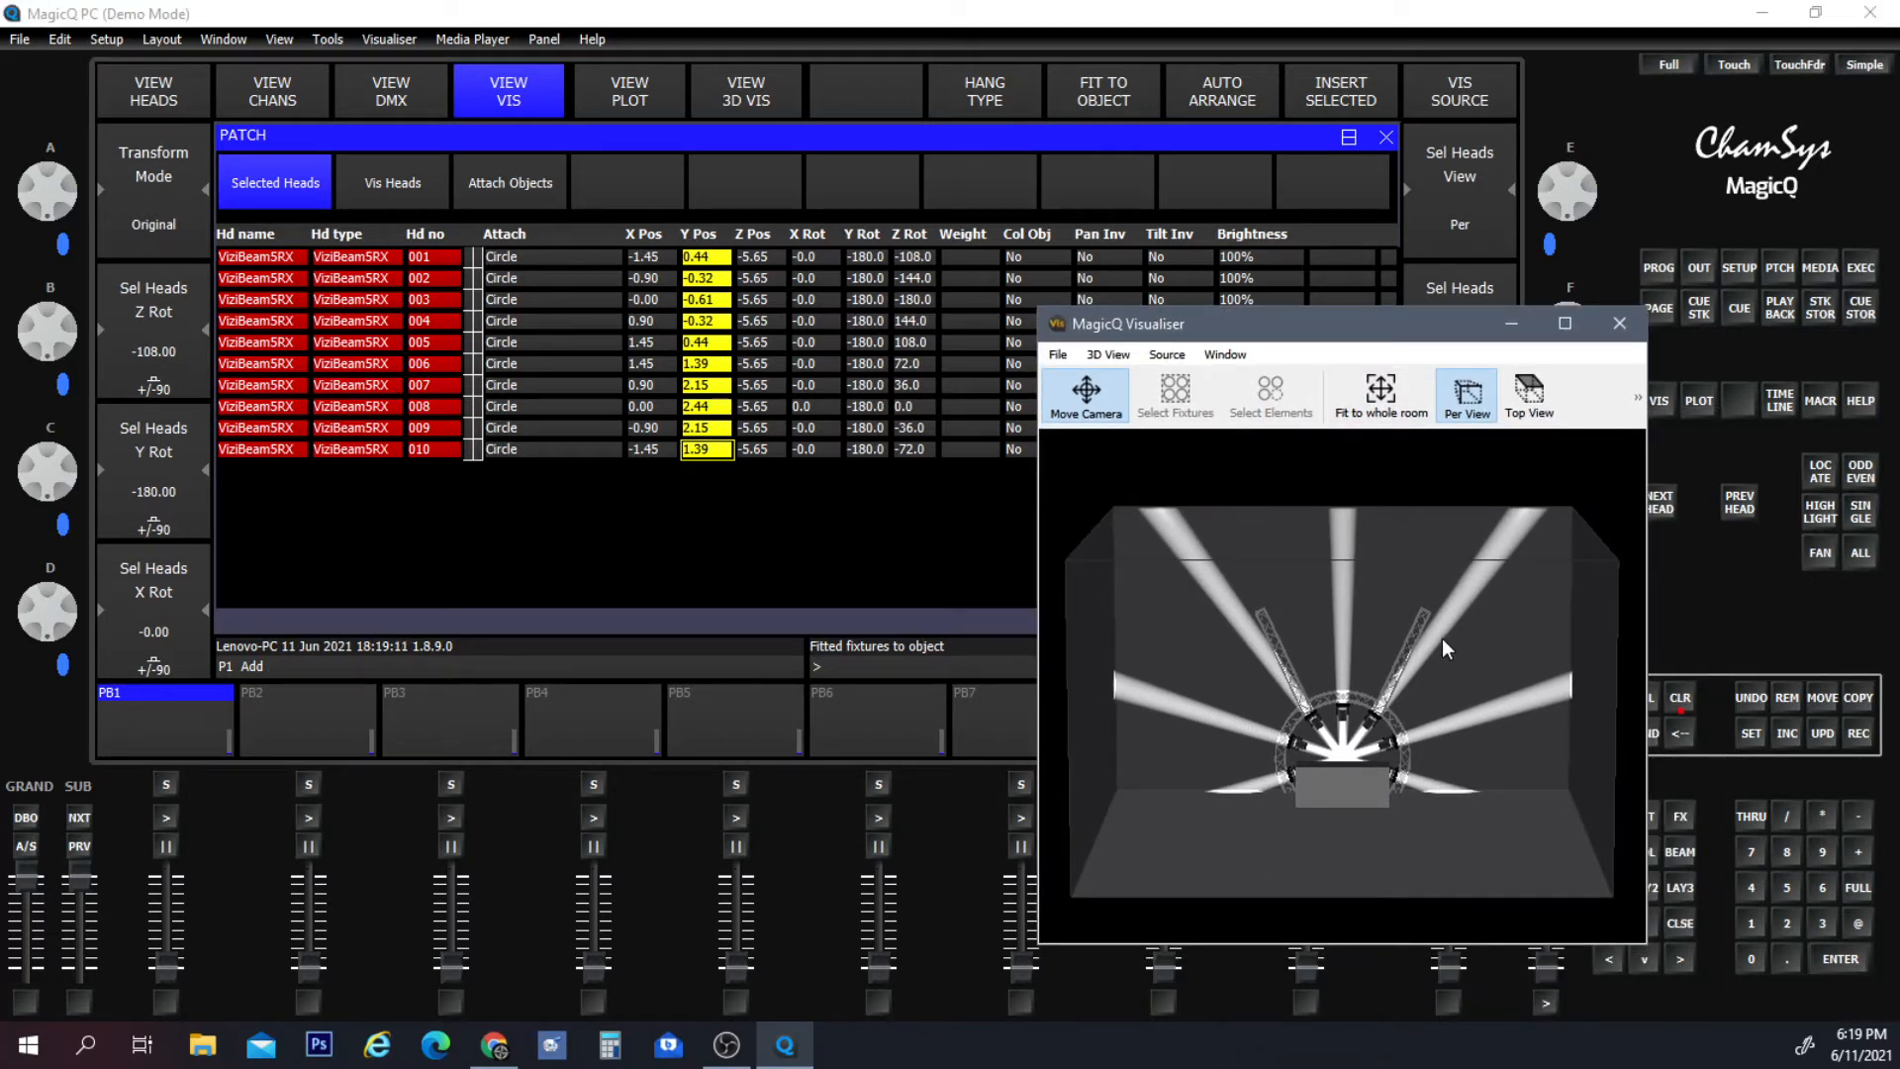
click(1565, 324)
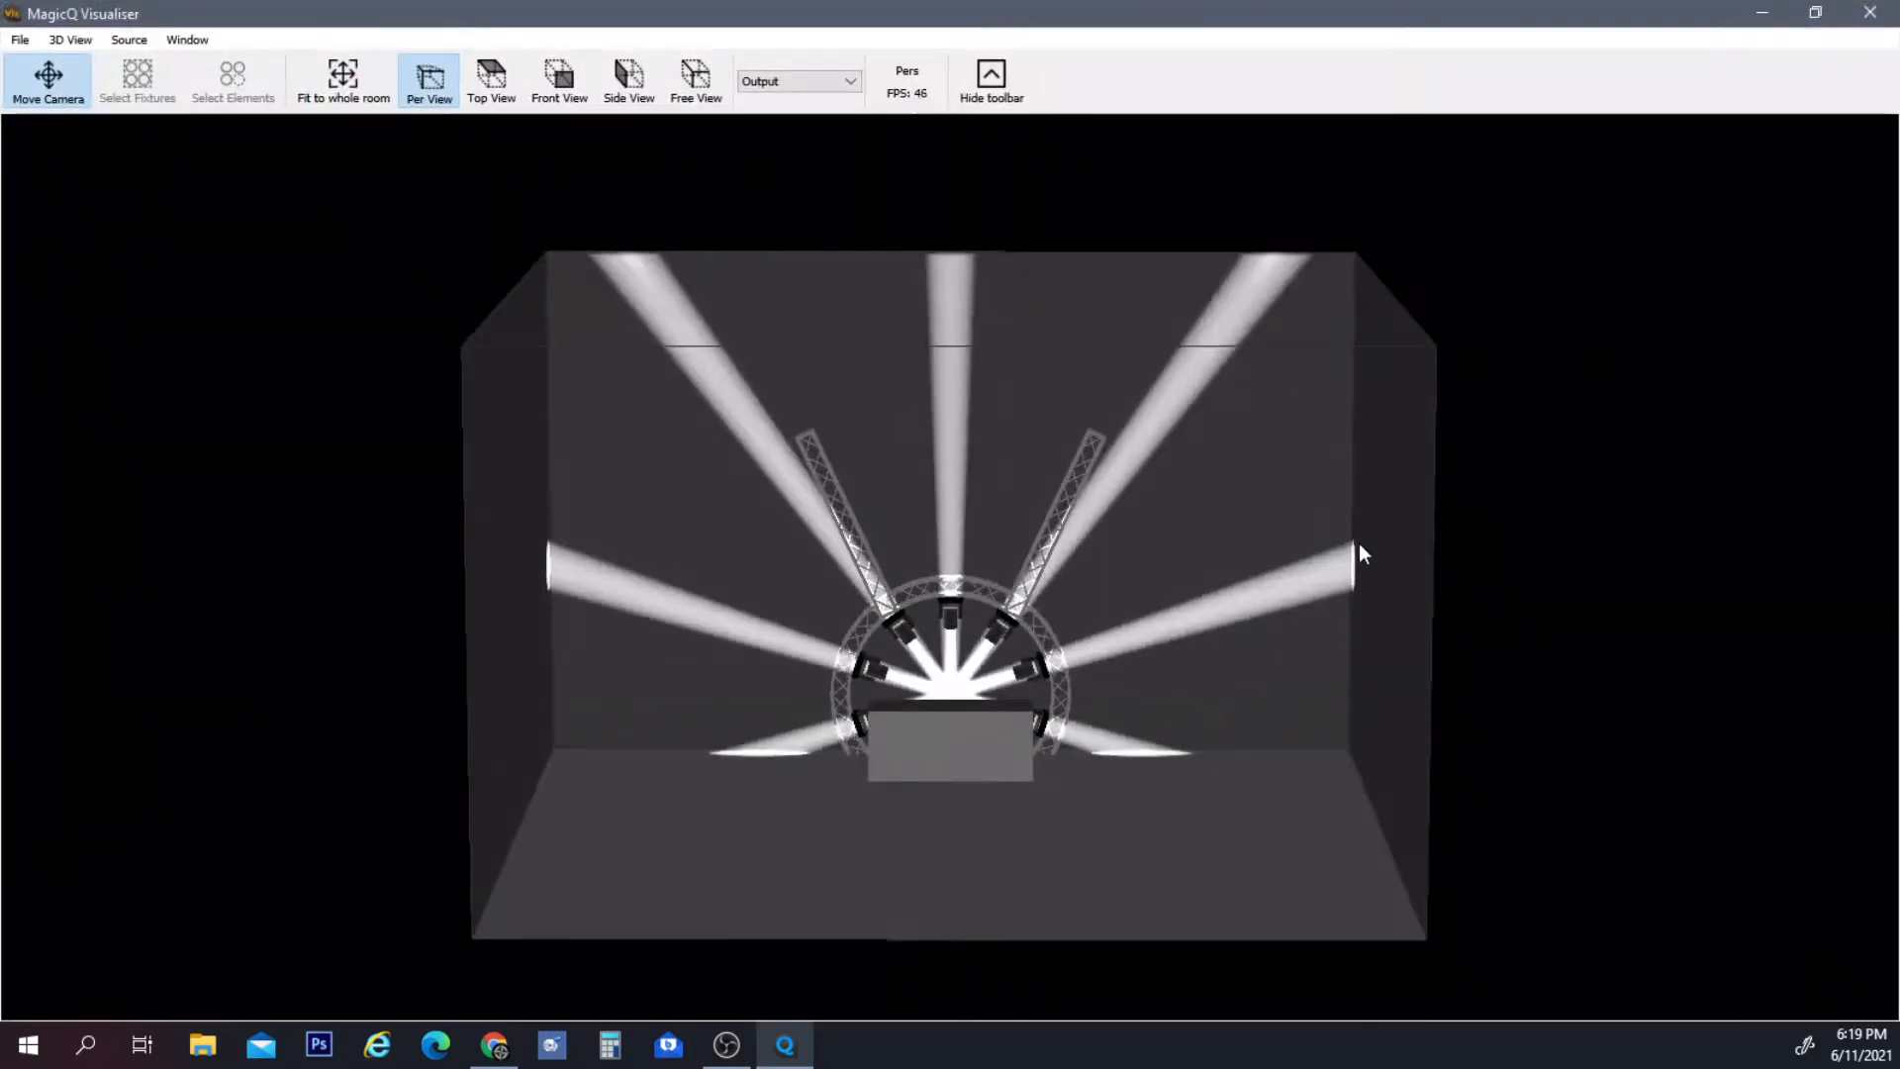
scroll(1071, 642, up, 10)
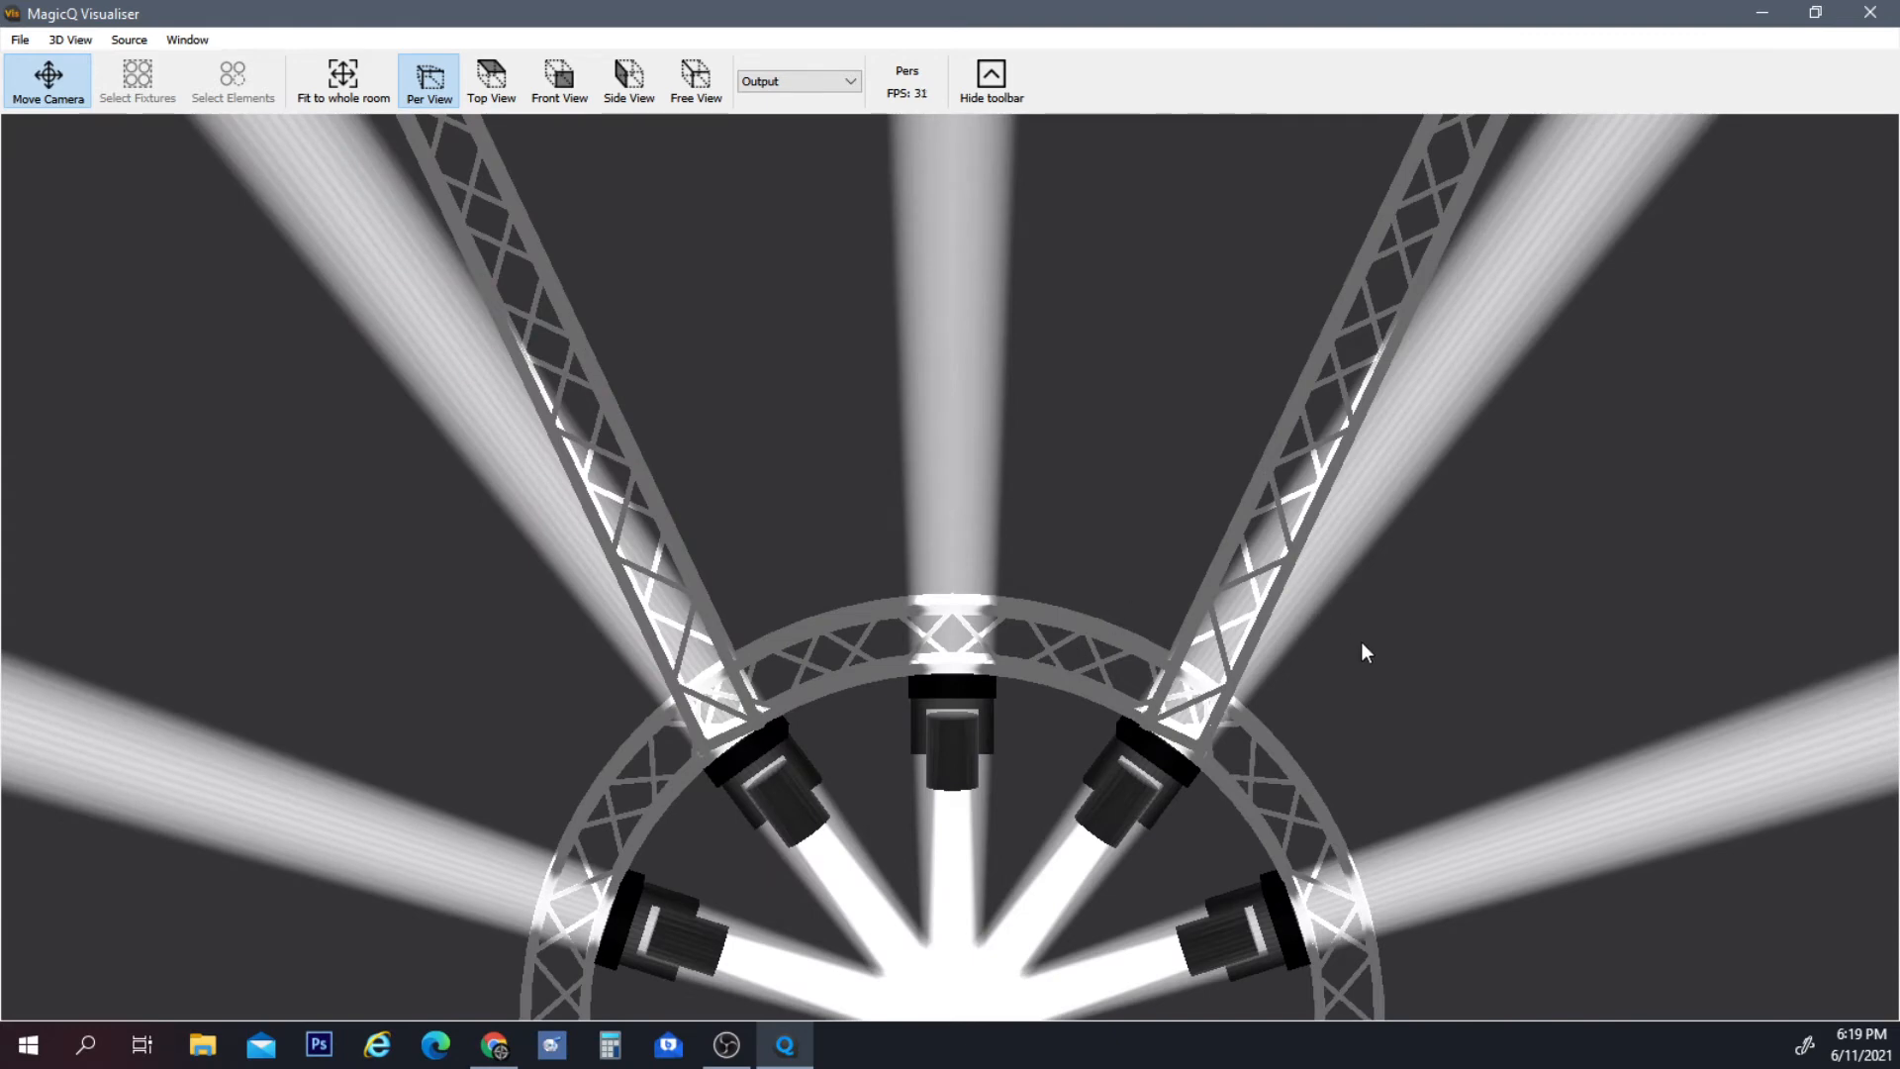
drag(1608, 603, 1573, 685)
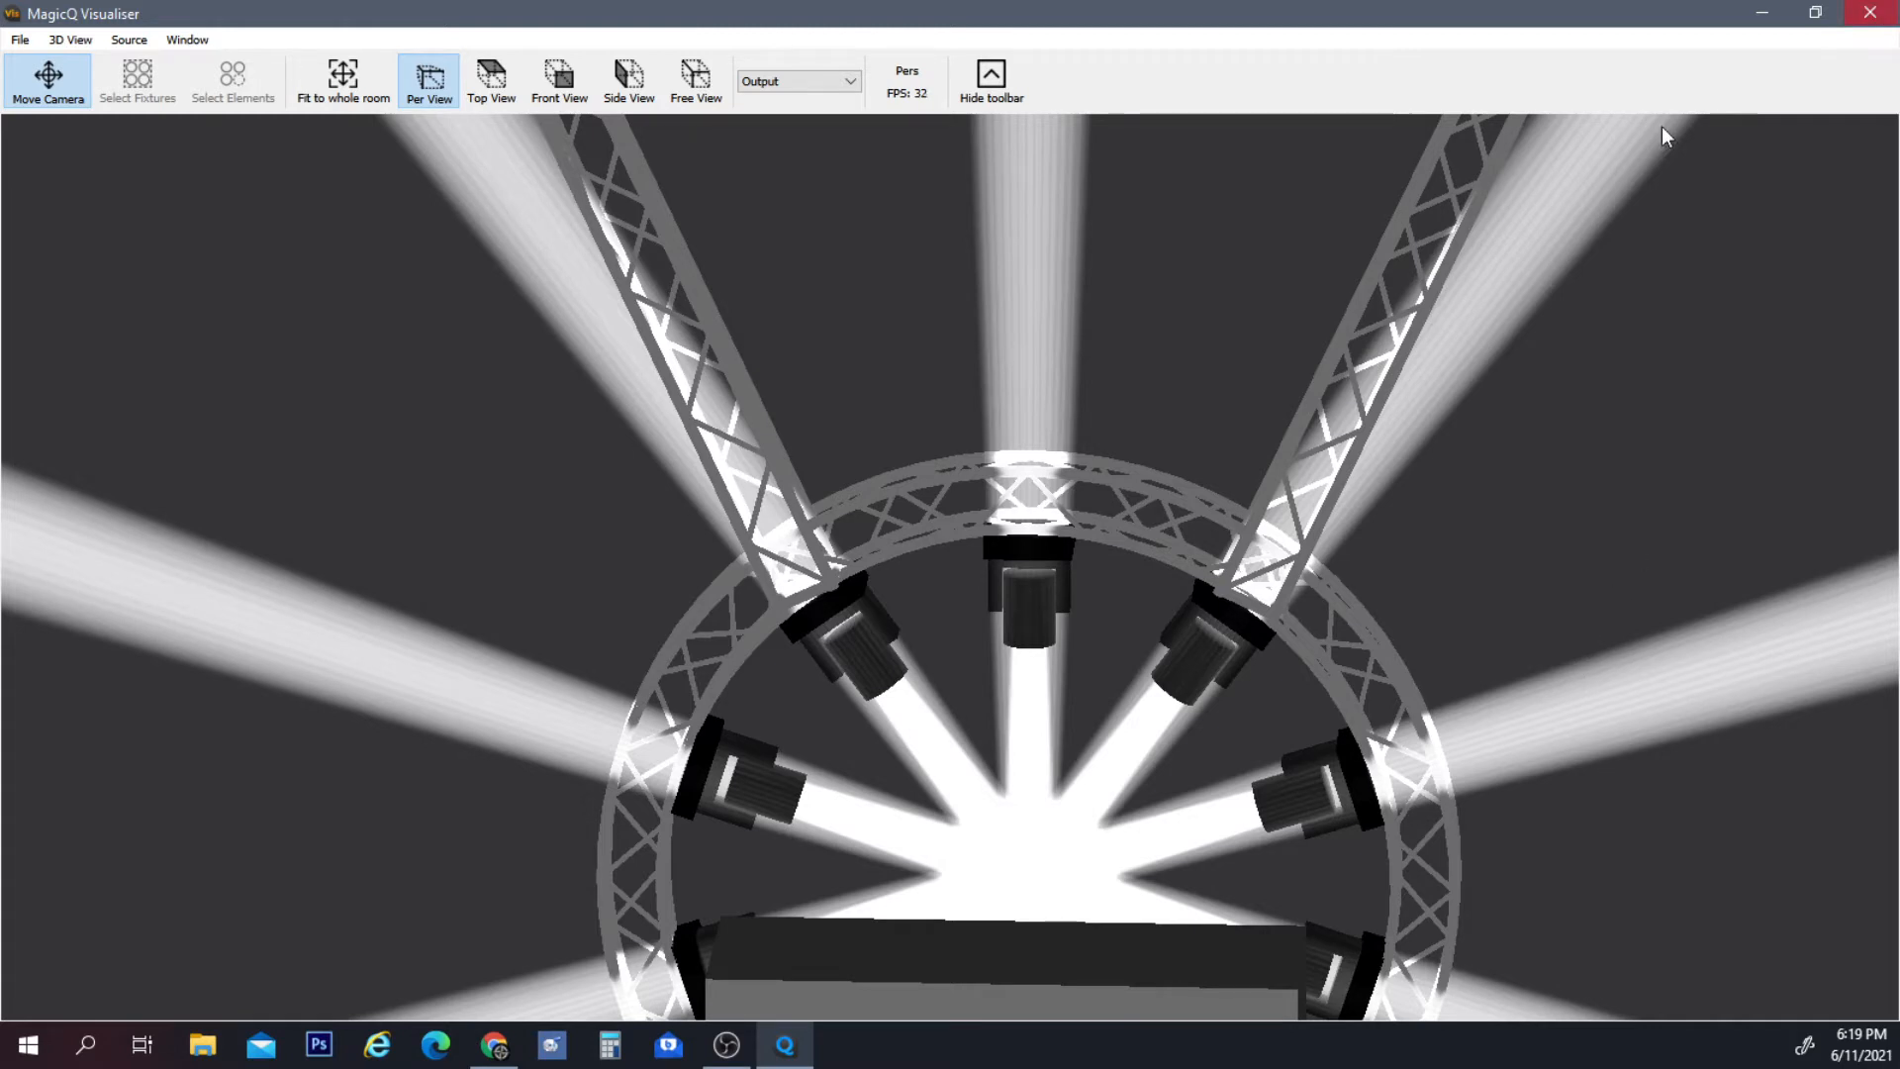
click(329, 107)
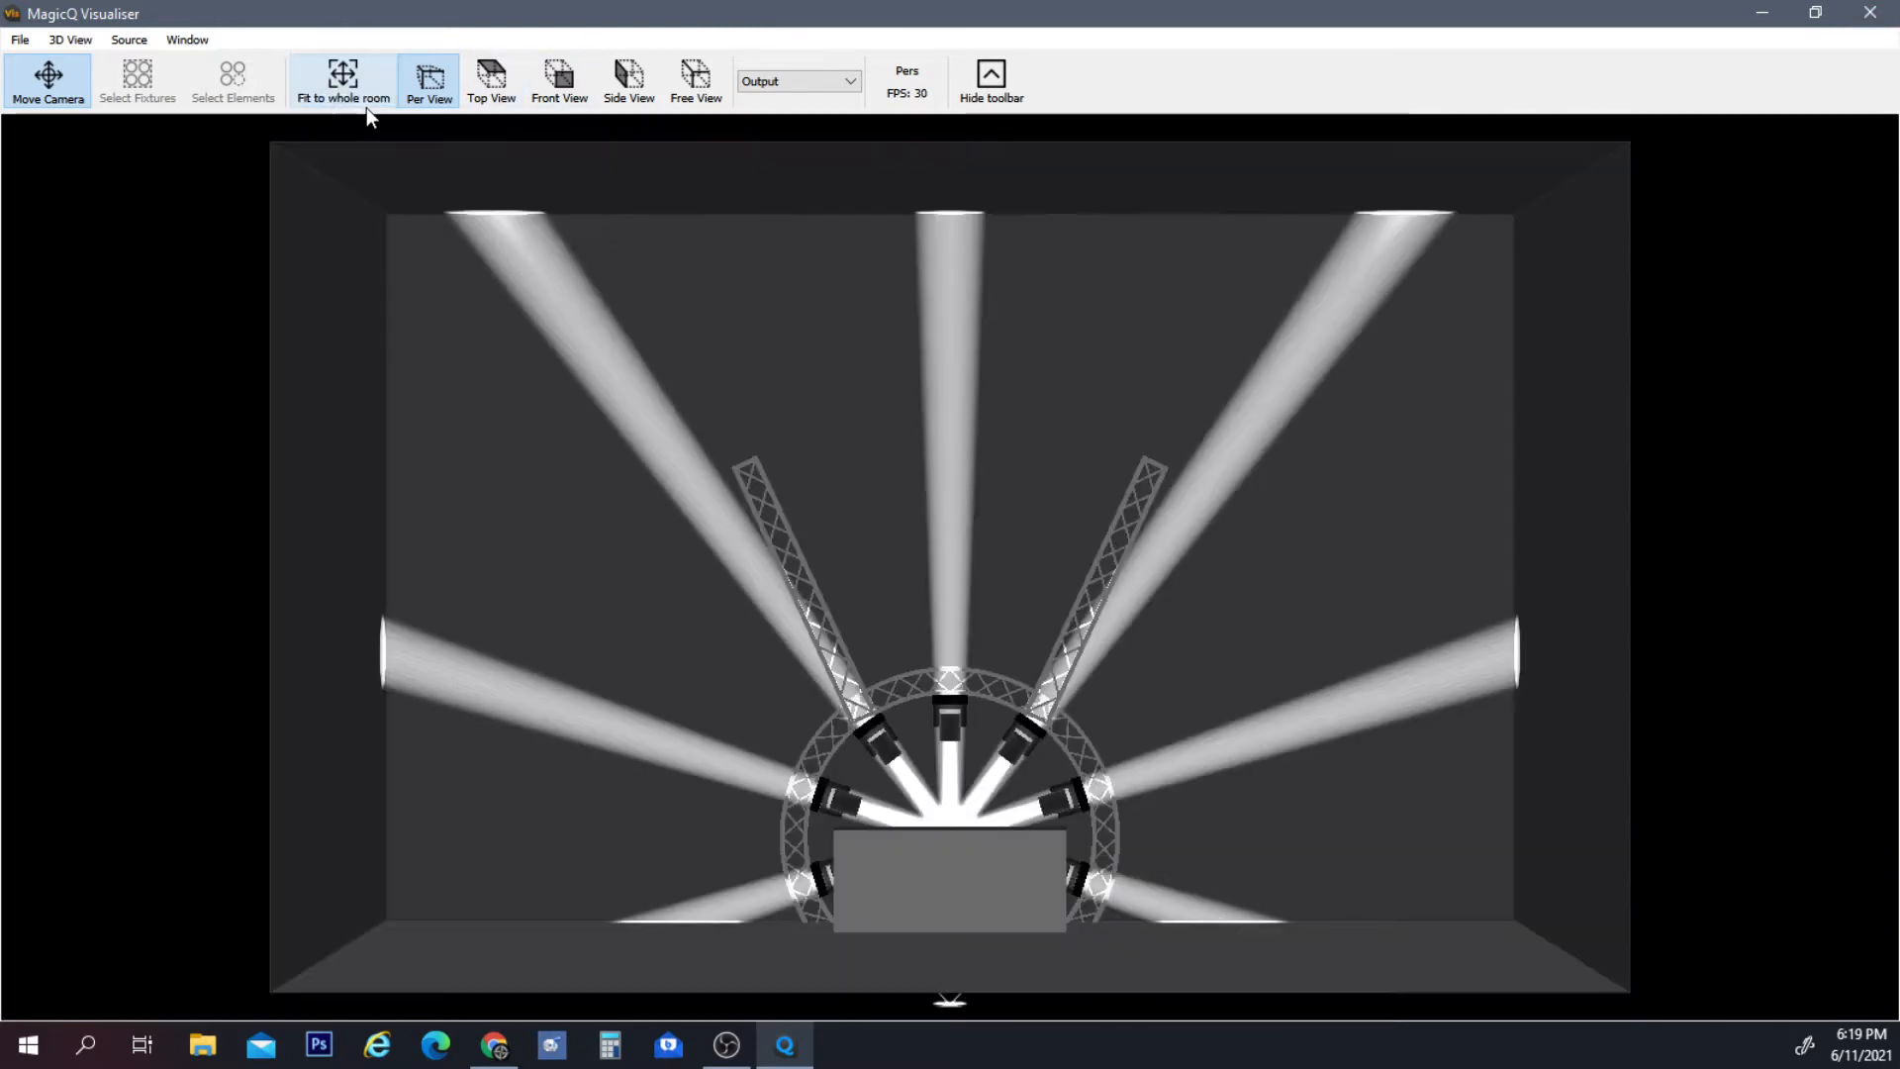
click(1813, 12)
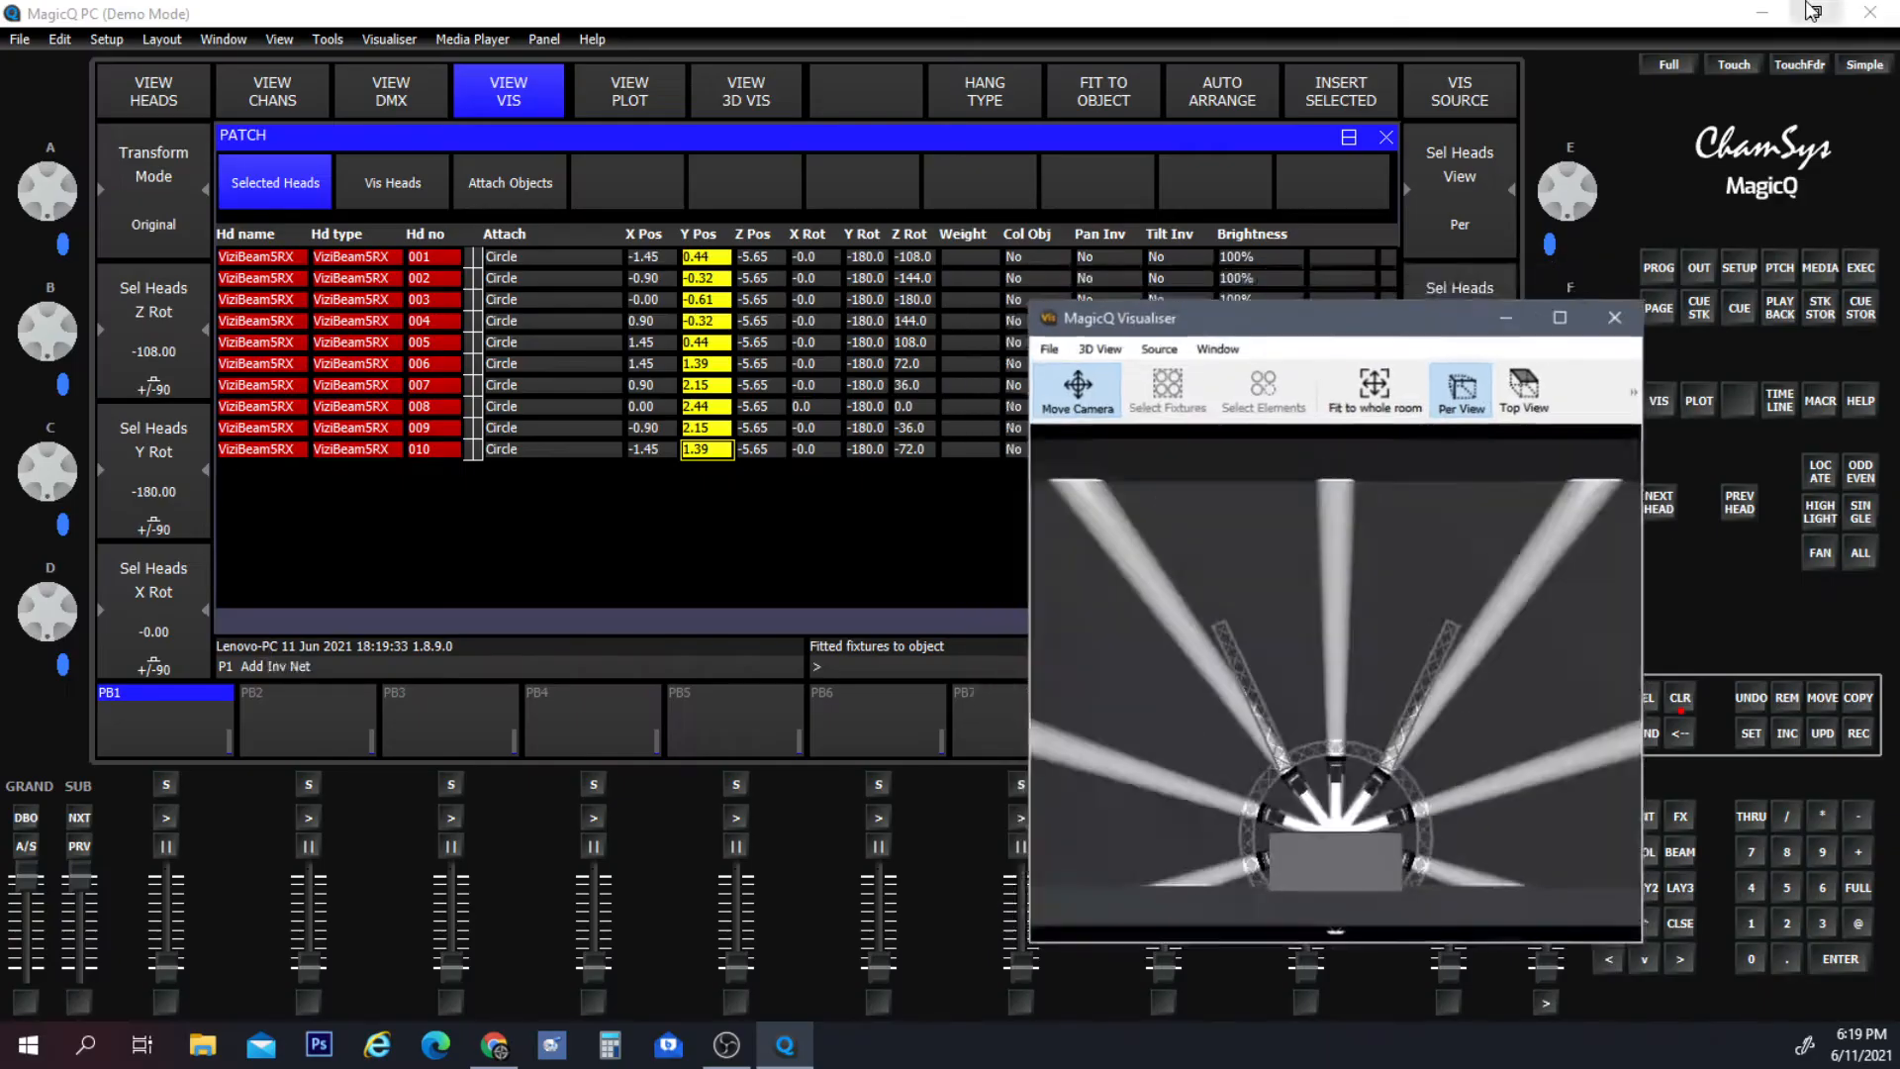
Place the Visualiser beside the position palettes and try the right and far left positions on the ten heads.
drag(1328, 318, 1284, 116)
click(1609, 888)
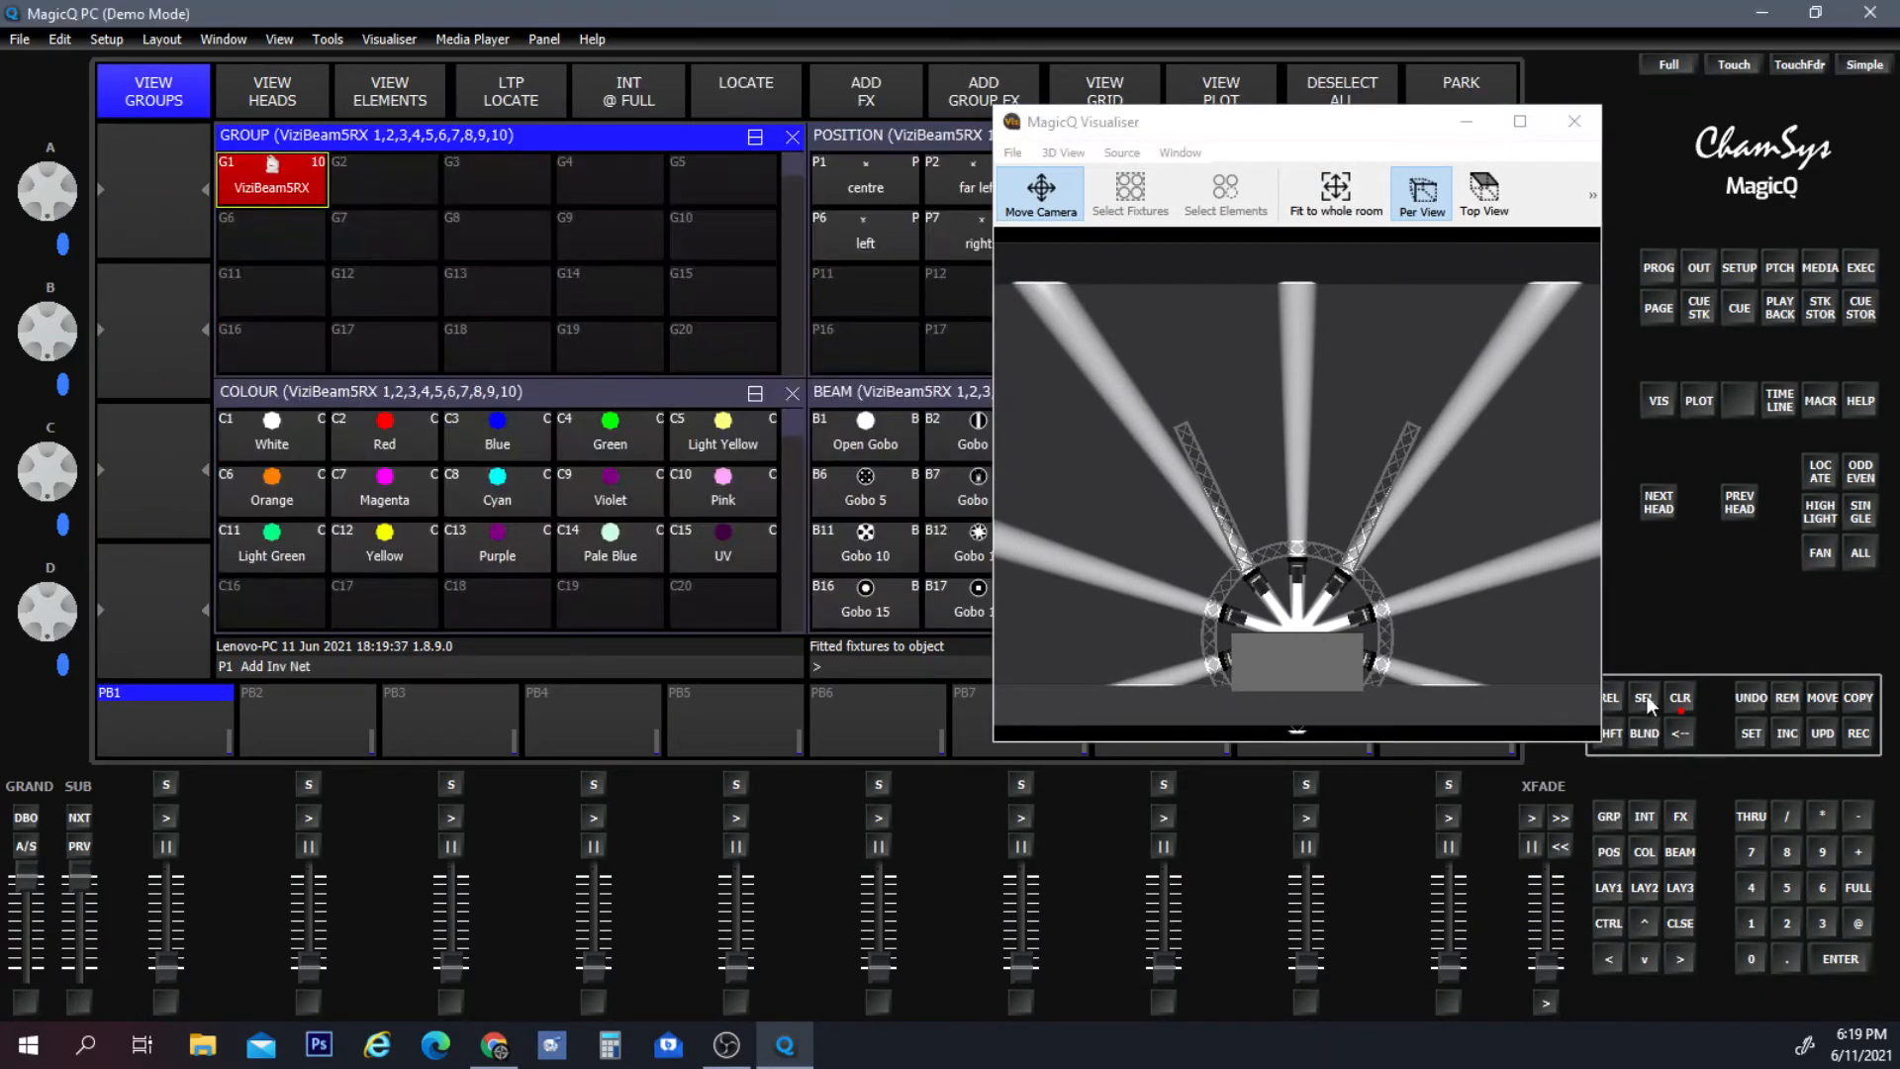
click(911, 136)
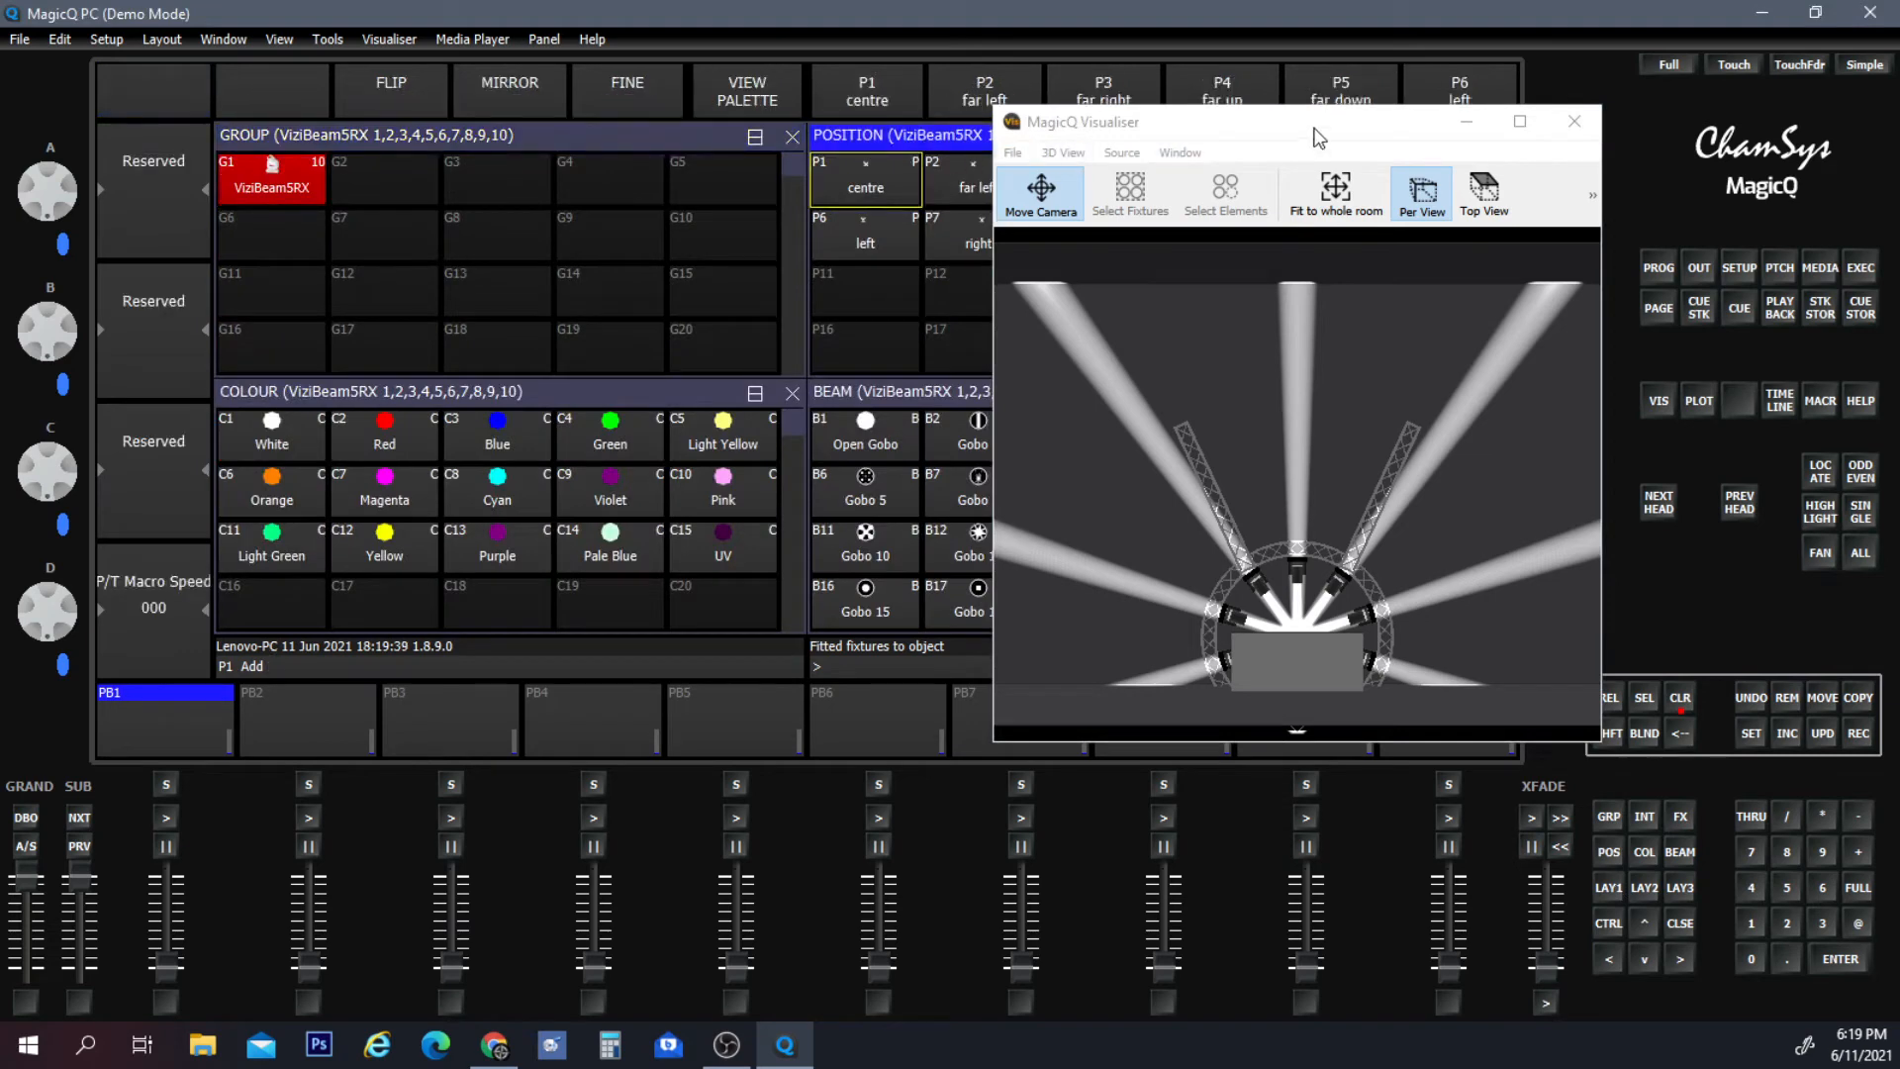
drag(1271, 128, 526, 145)
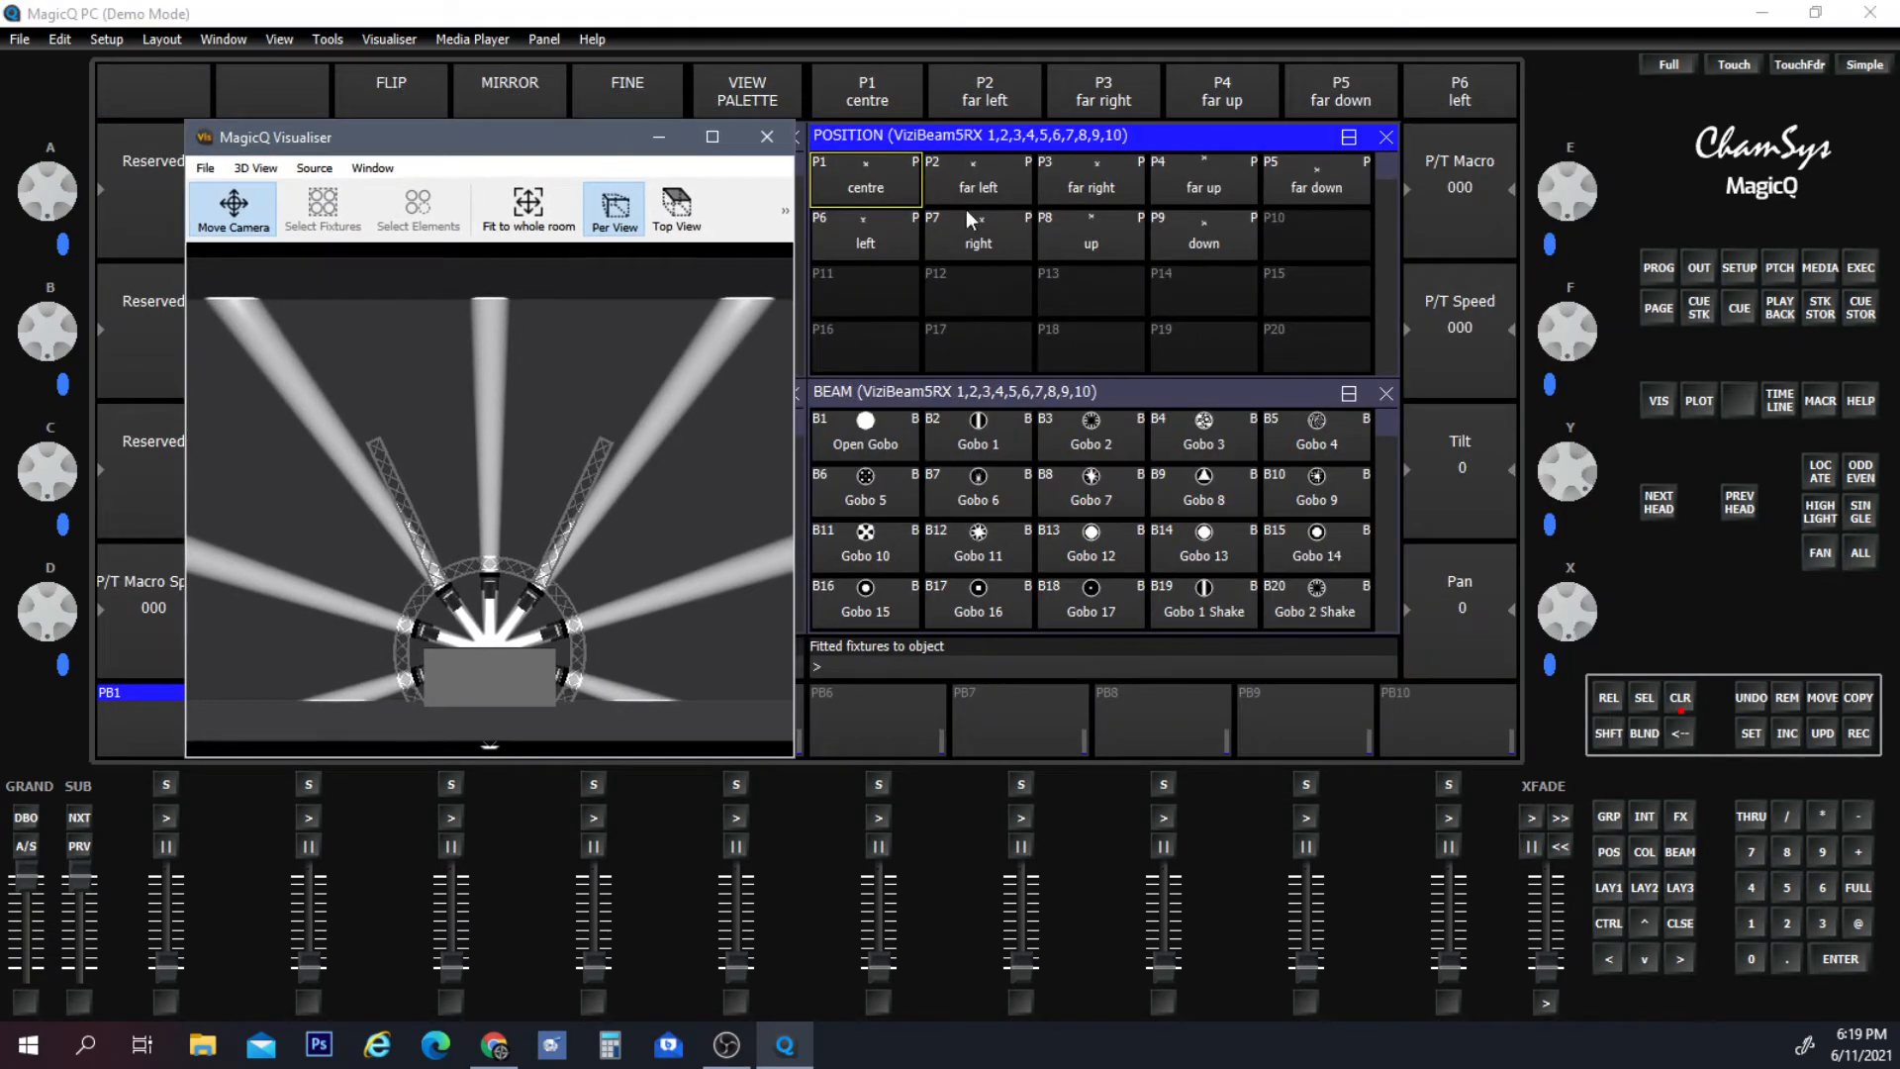
click(968, 235)
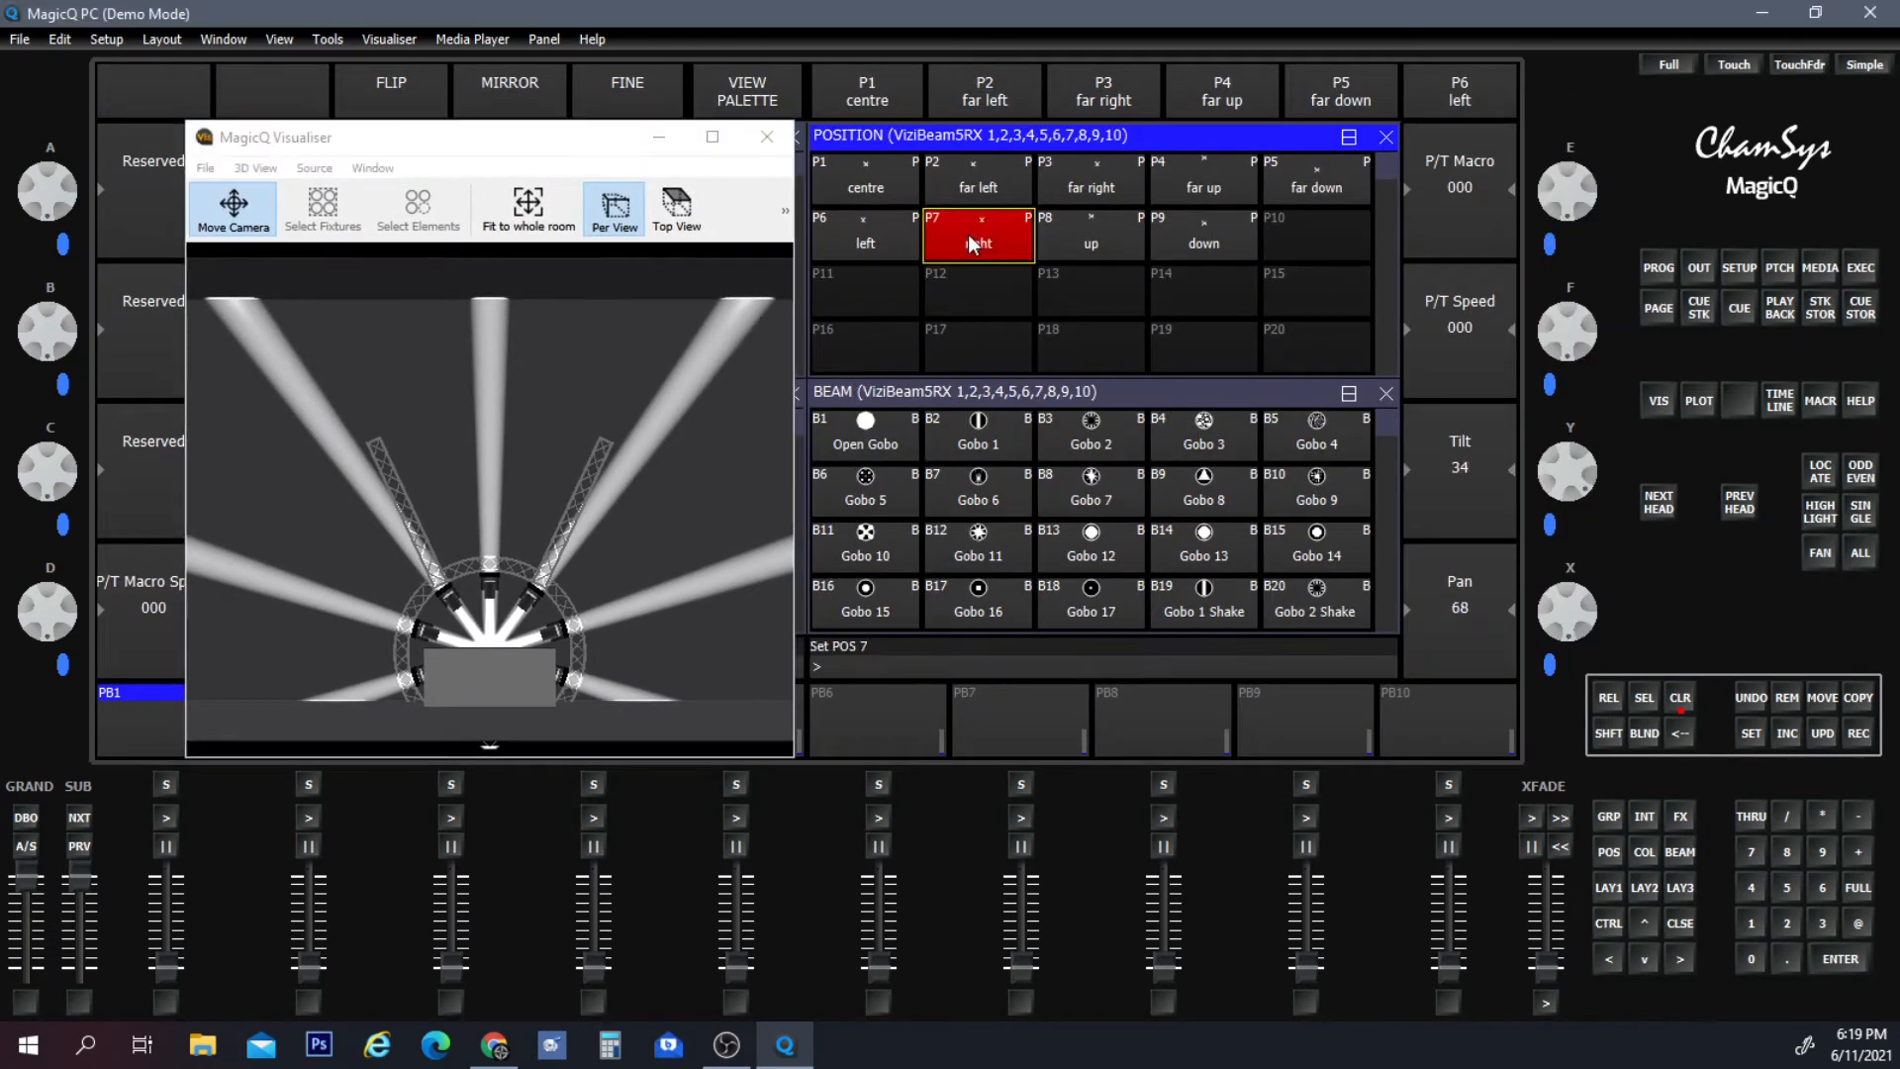
click(1002, 169)
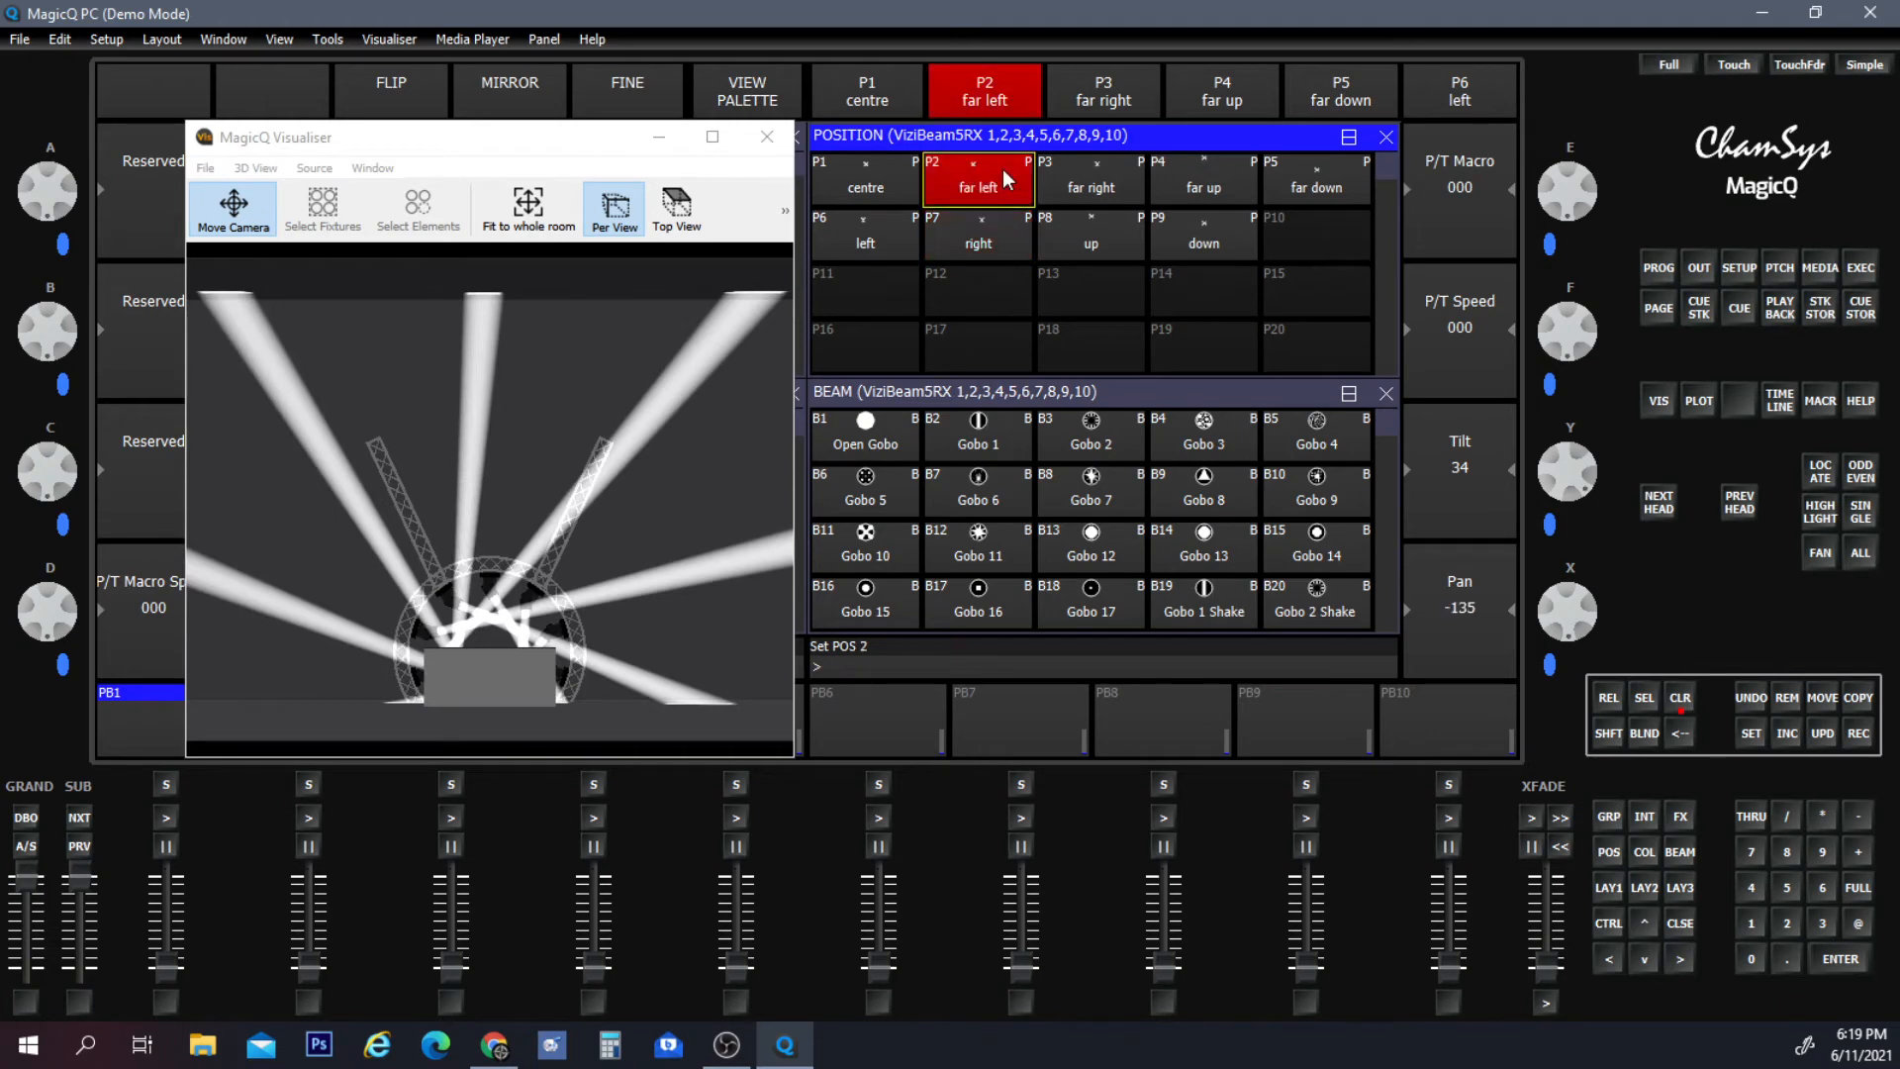
click(959, 242)
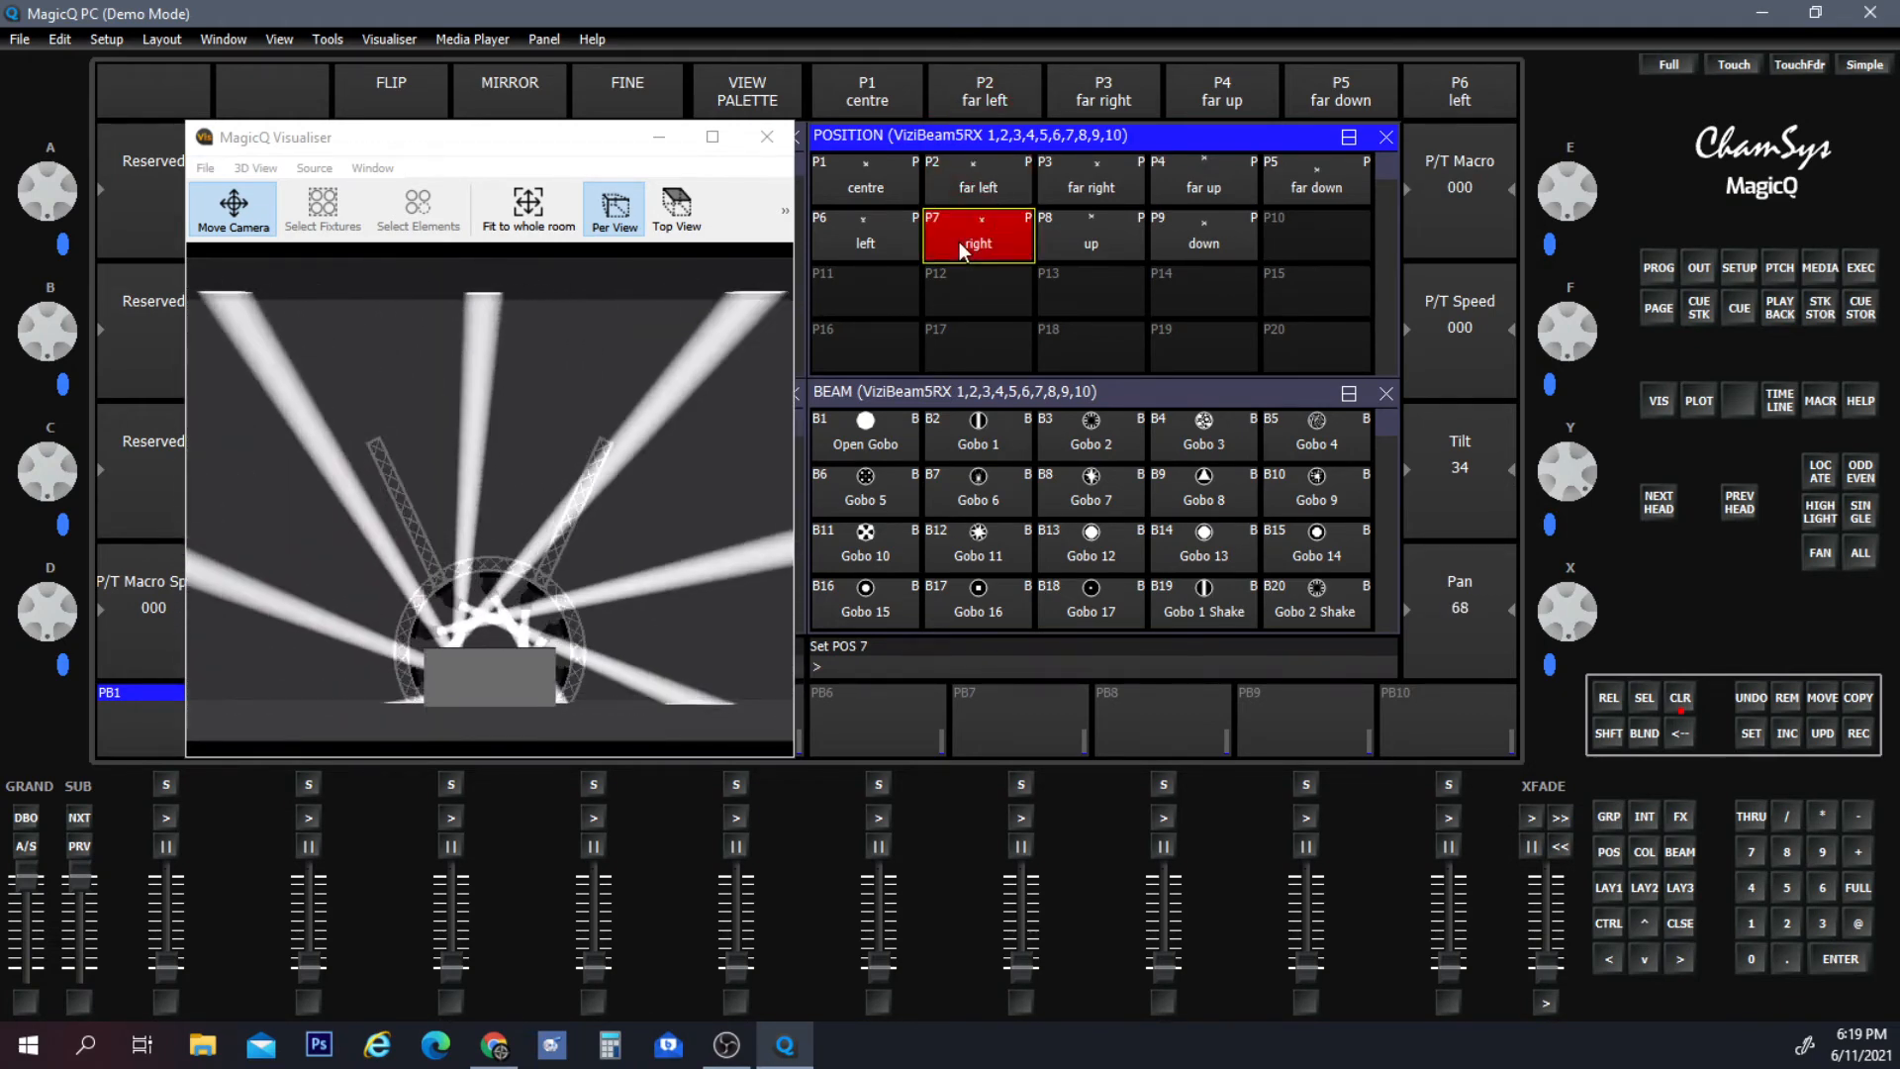
Compare the up and down positions on the ten heads, leave them at up, and apply Gobo 5.
click(1119, 235)
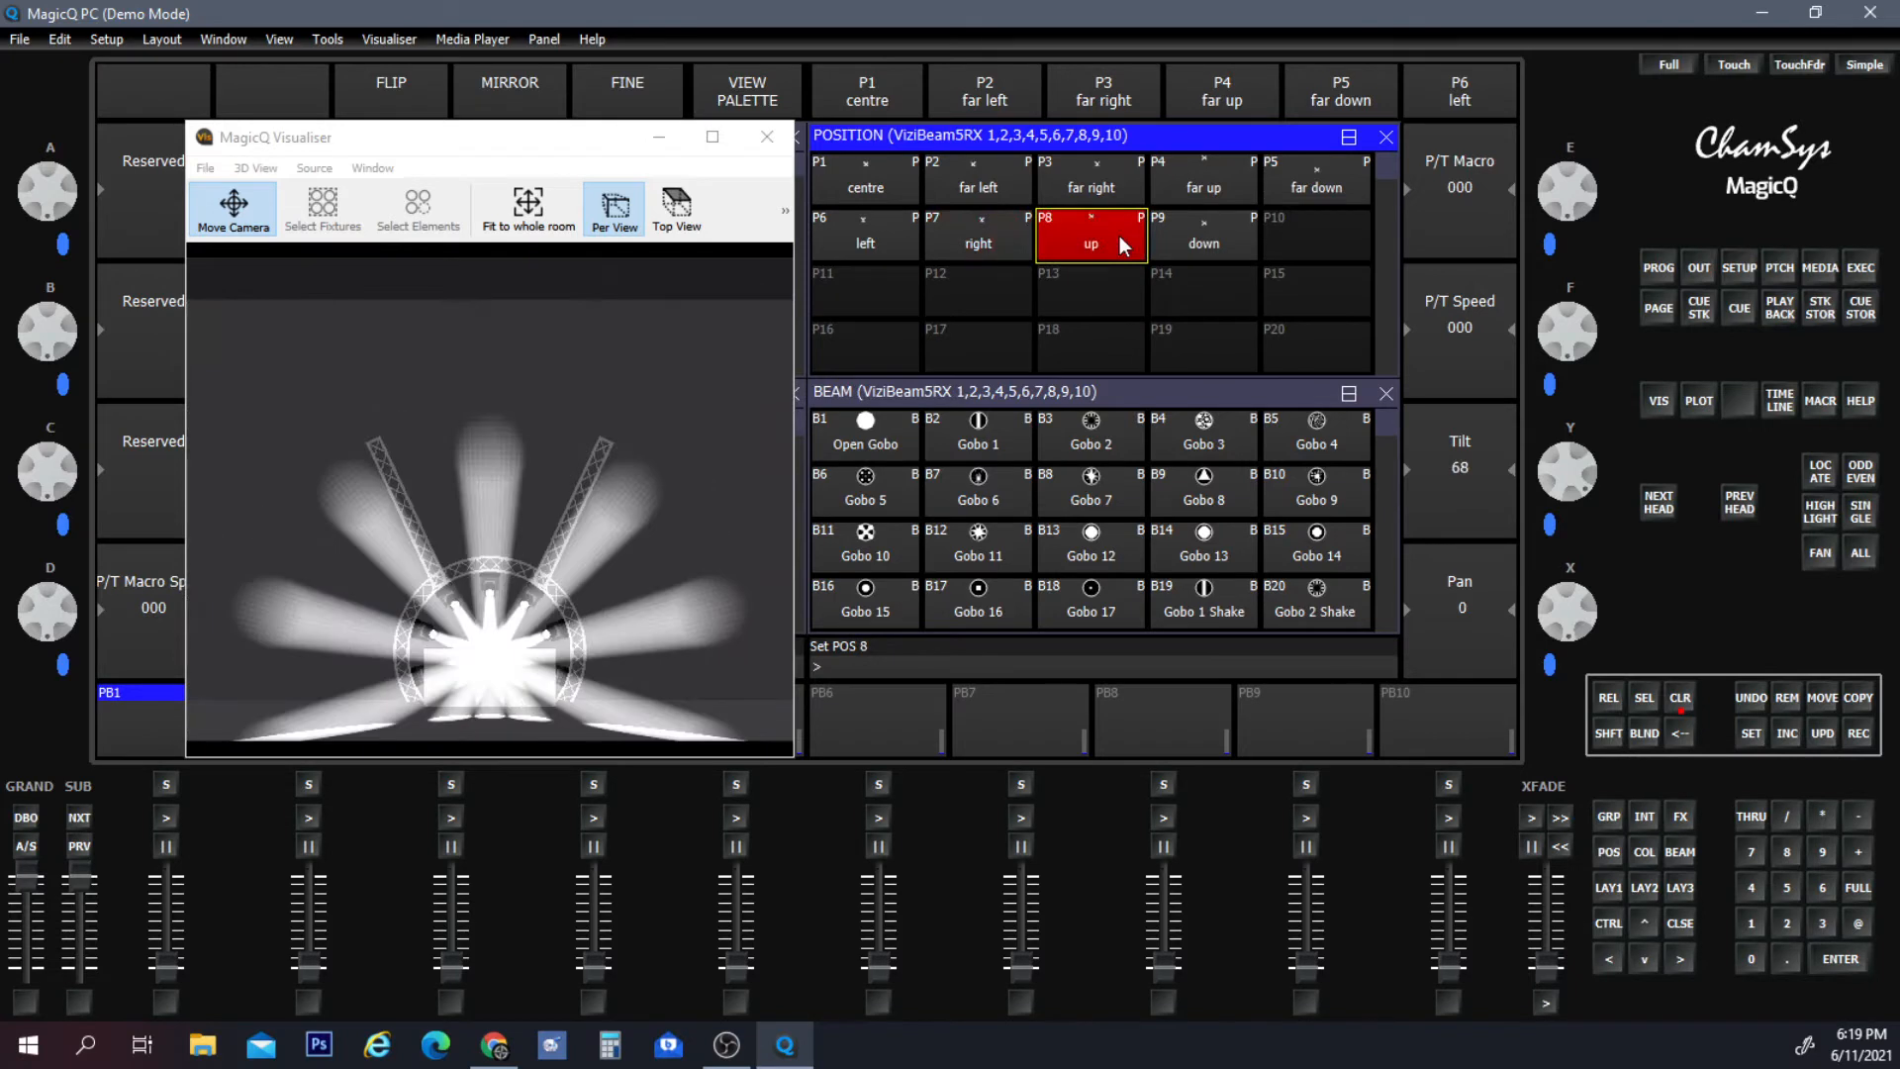
click(1227, 241)
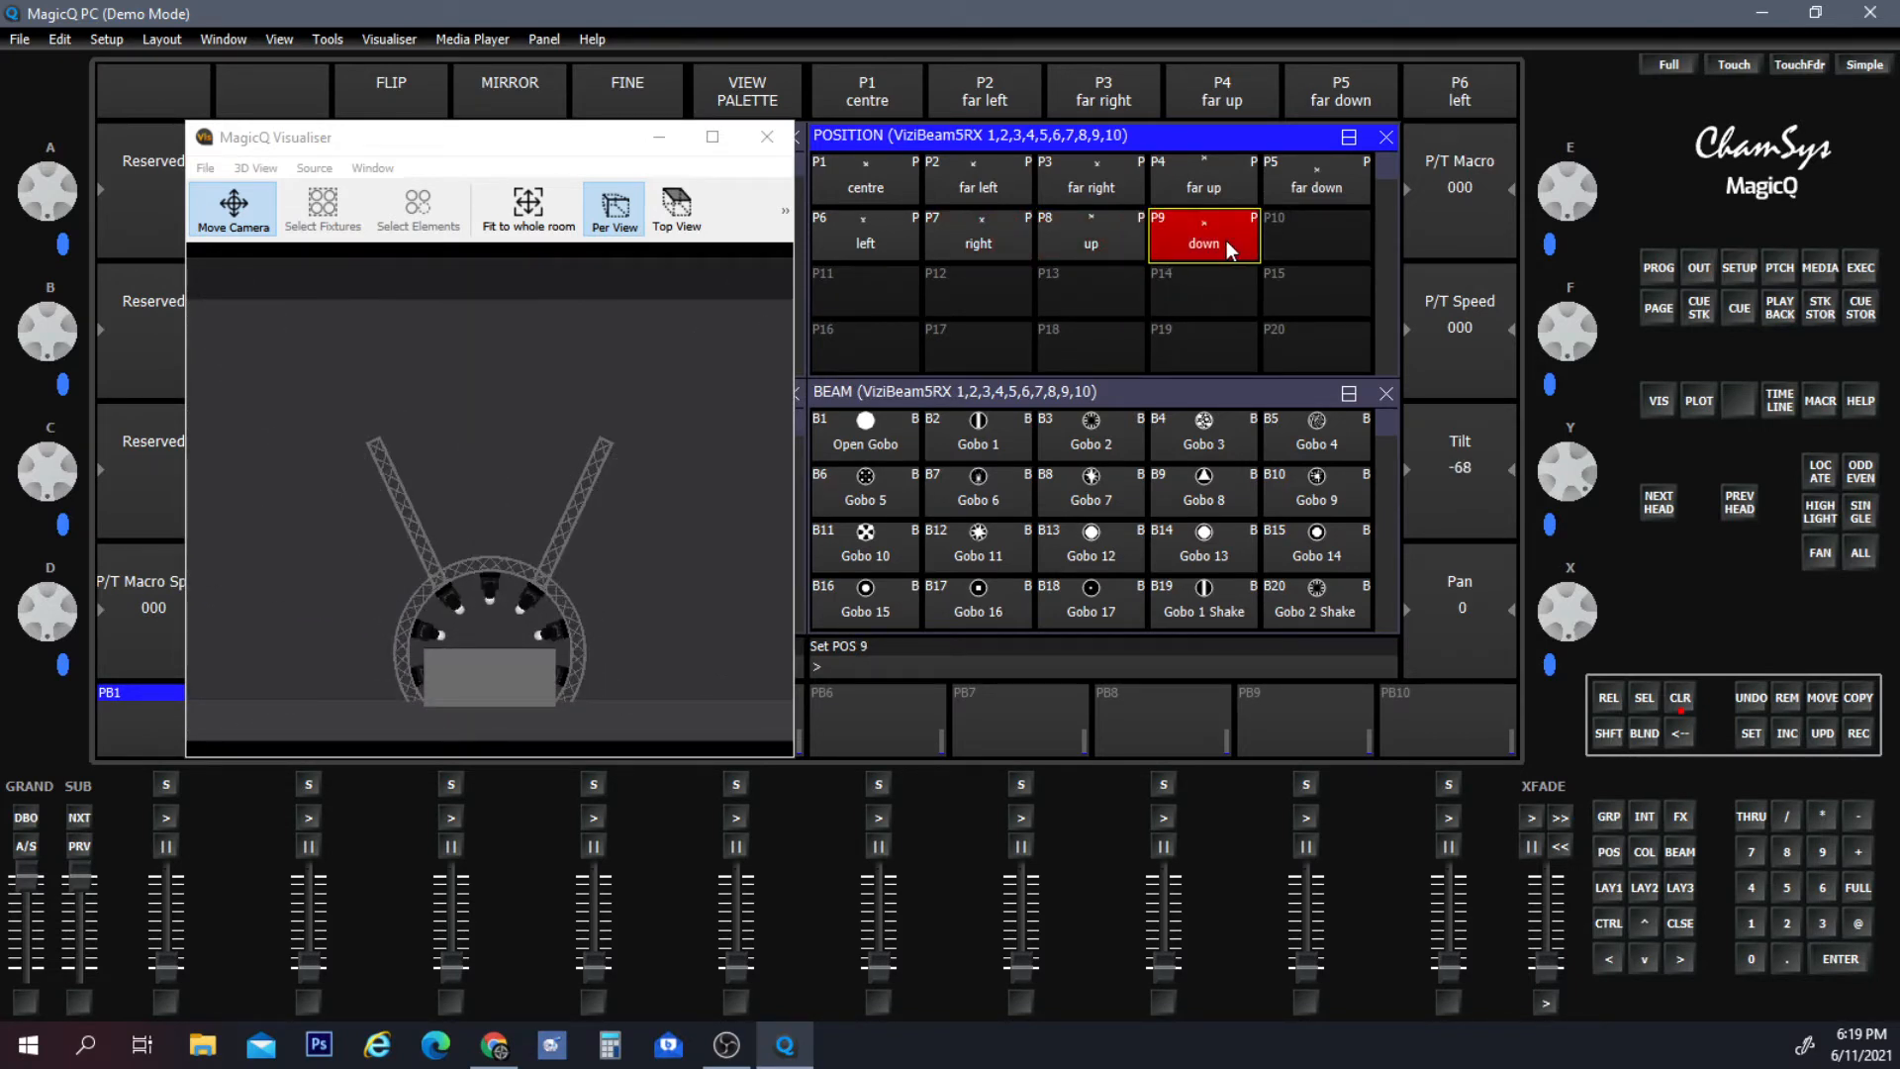
click(1069, 242)
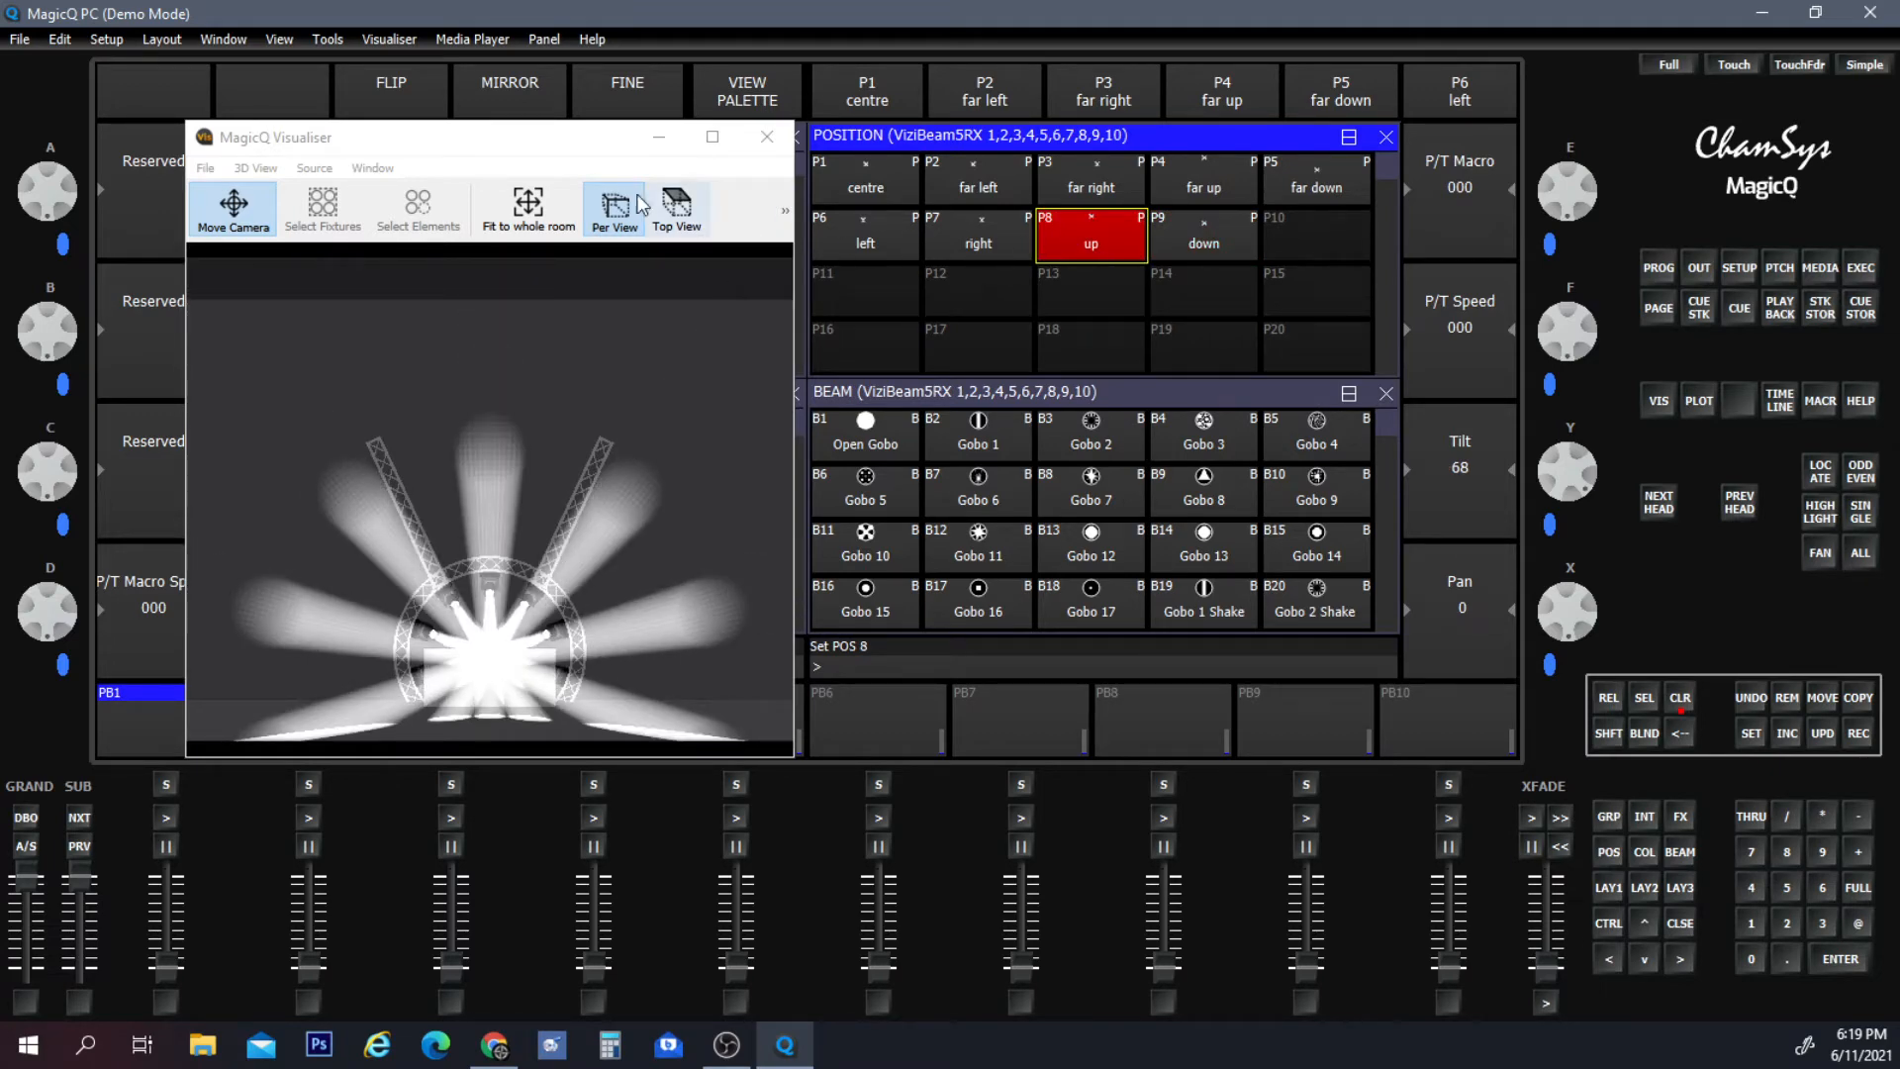
drag(555, 147, 533, 190)
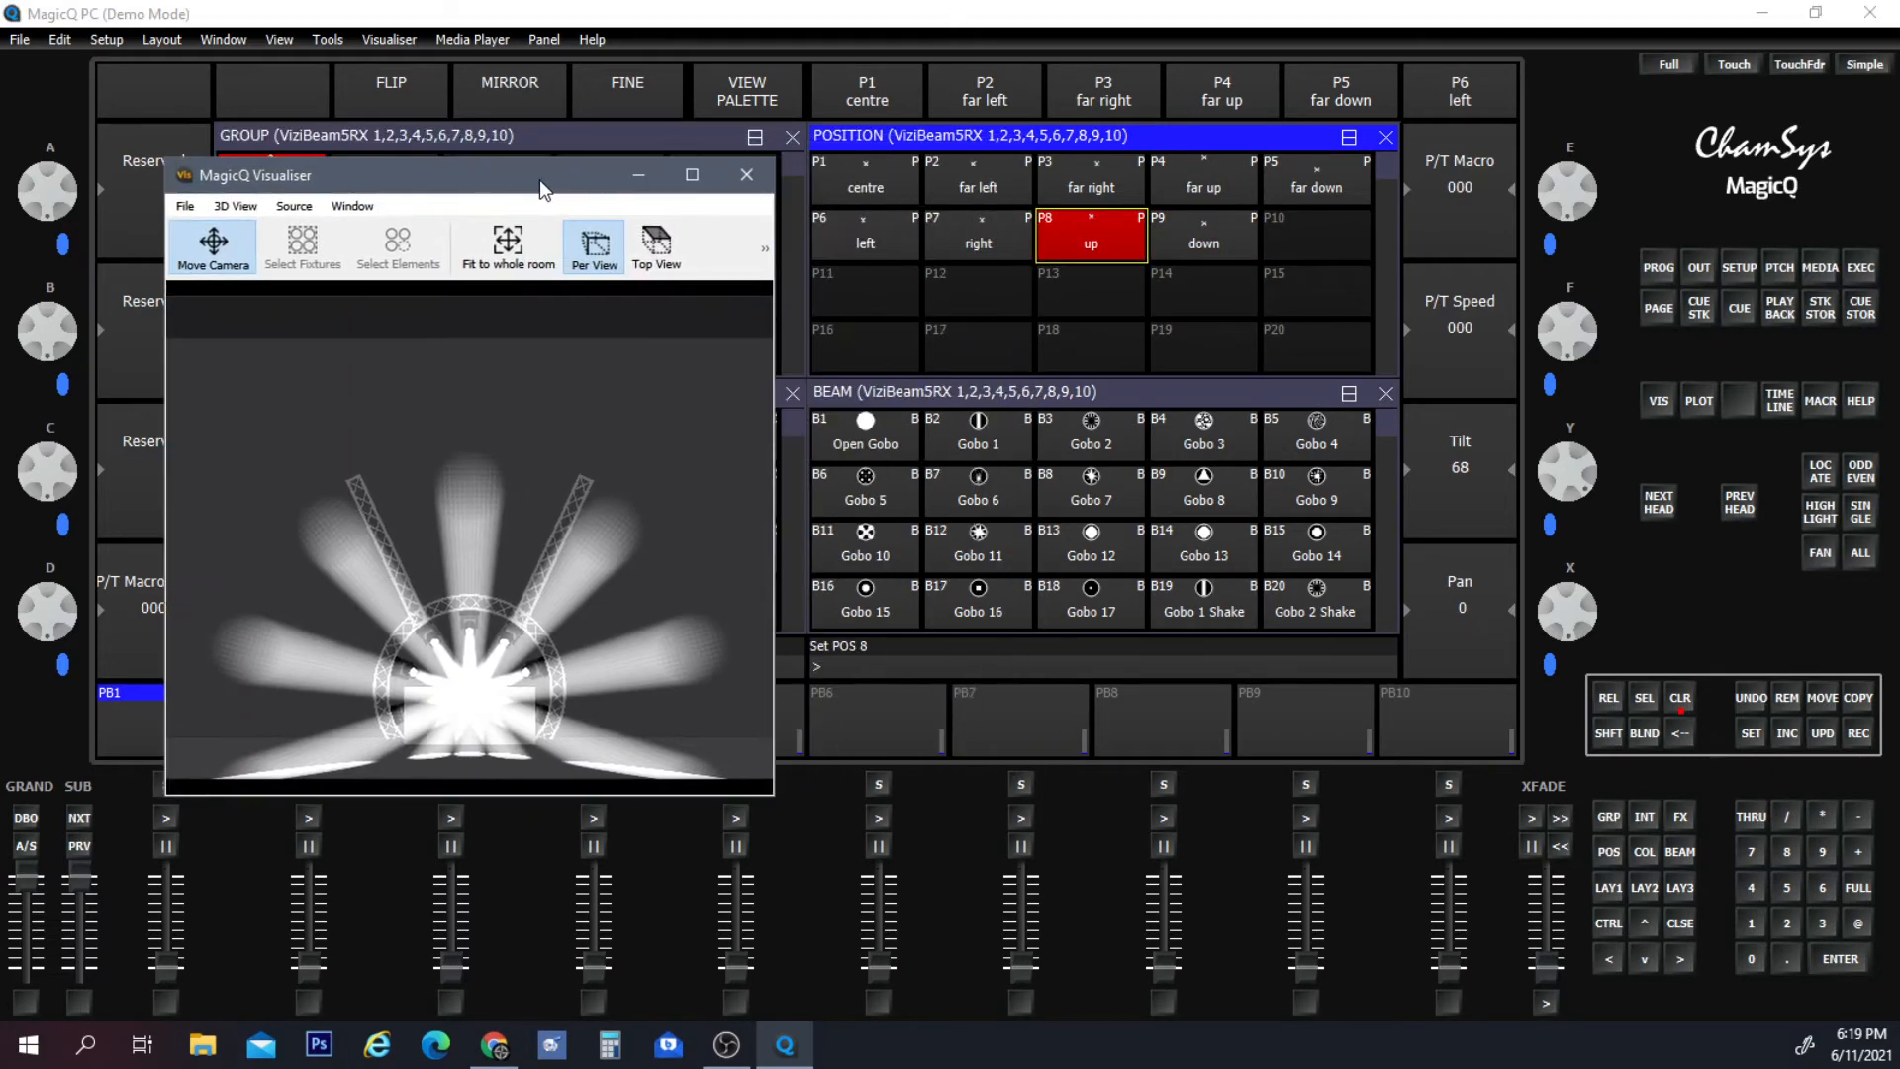
click(870, 495)
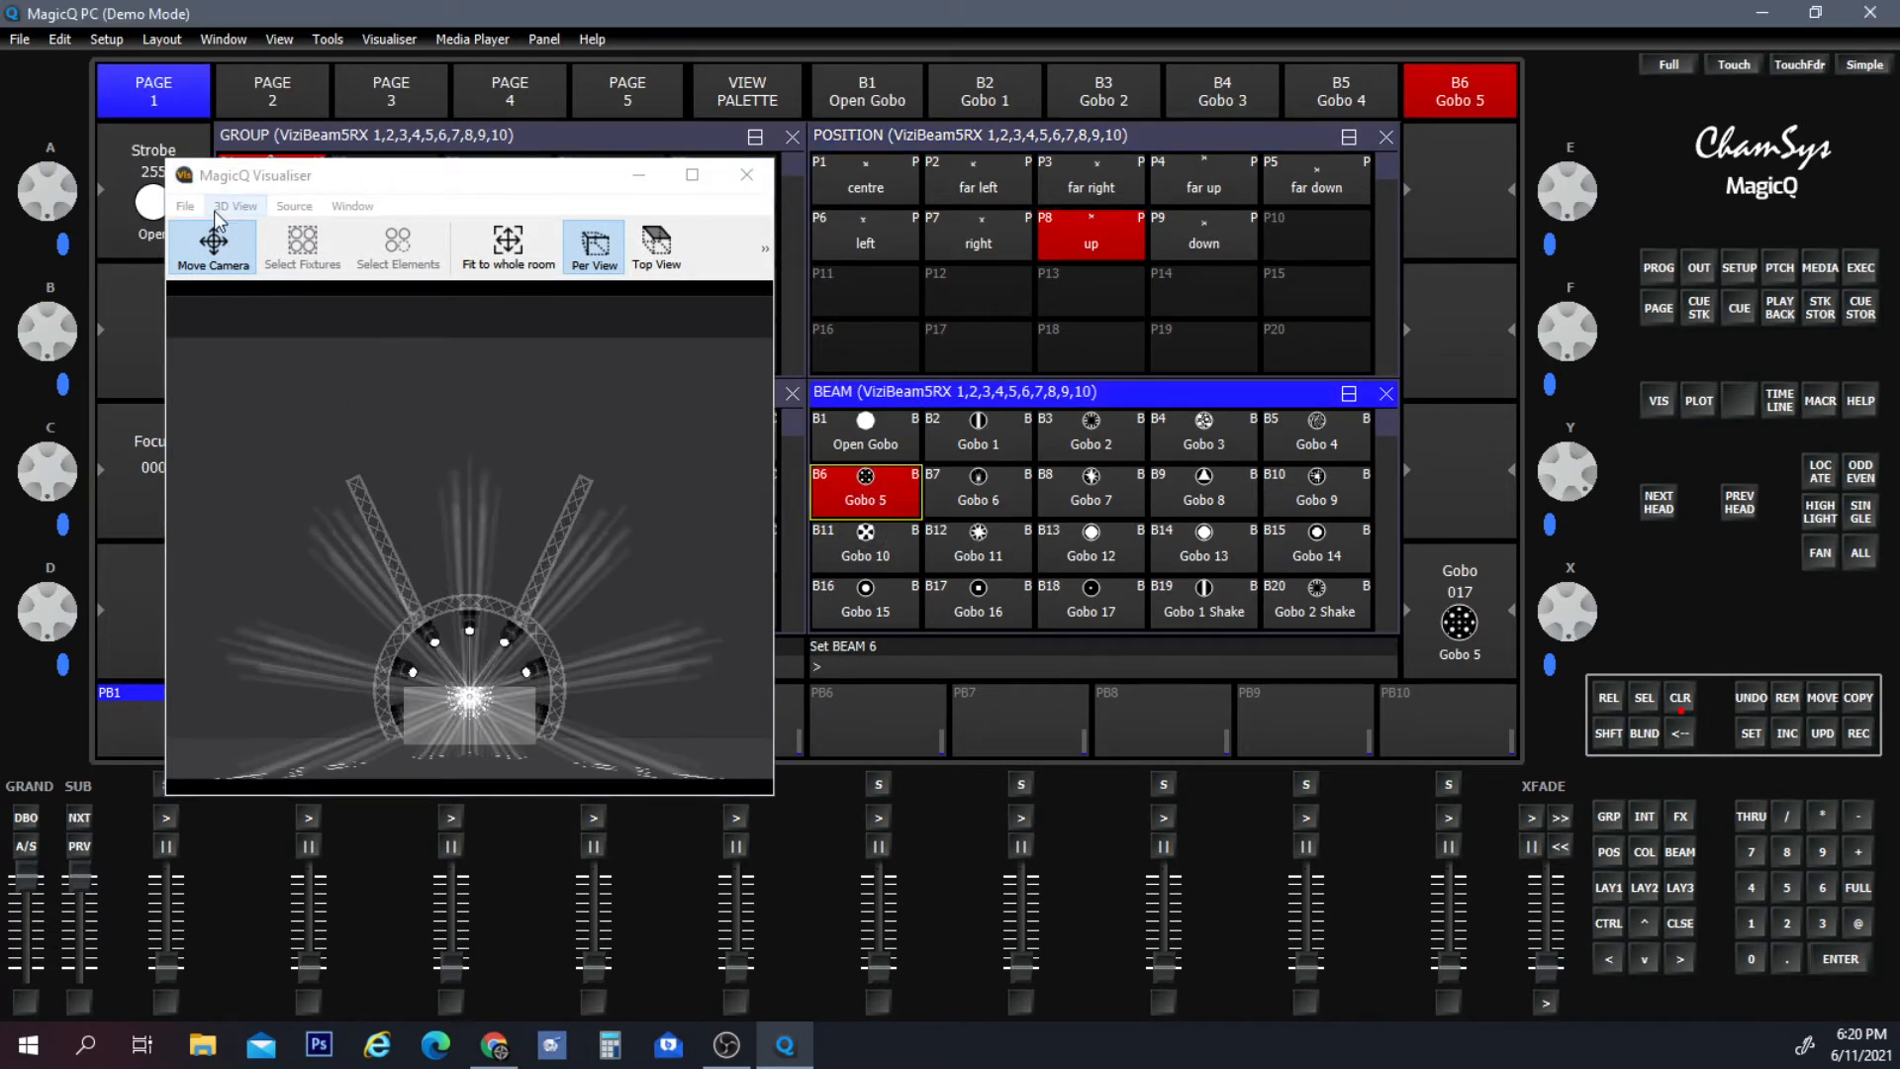
Lower the room brightness in the Visualiser's 3D settings so the beams stand out against a darker room.
click(184, 206)
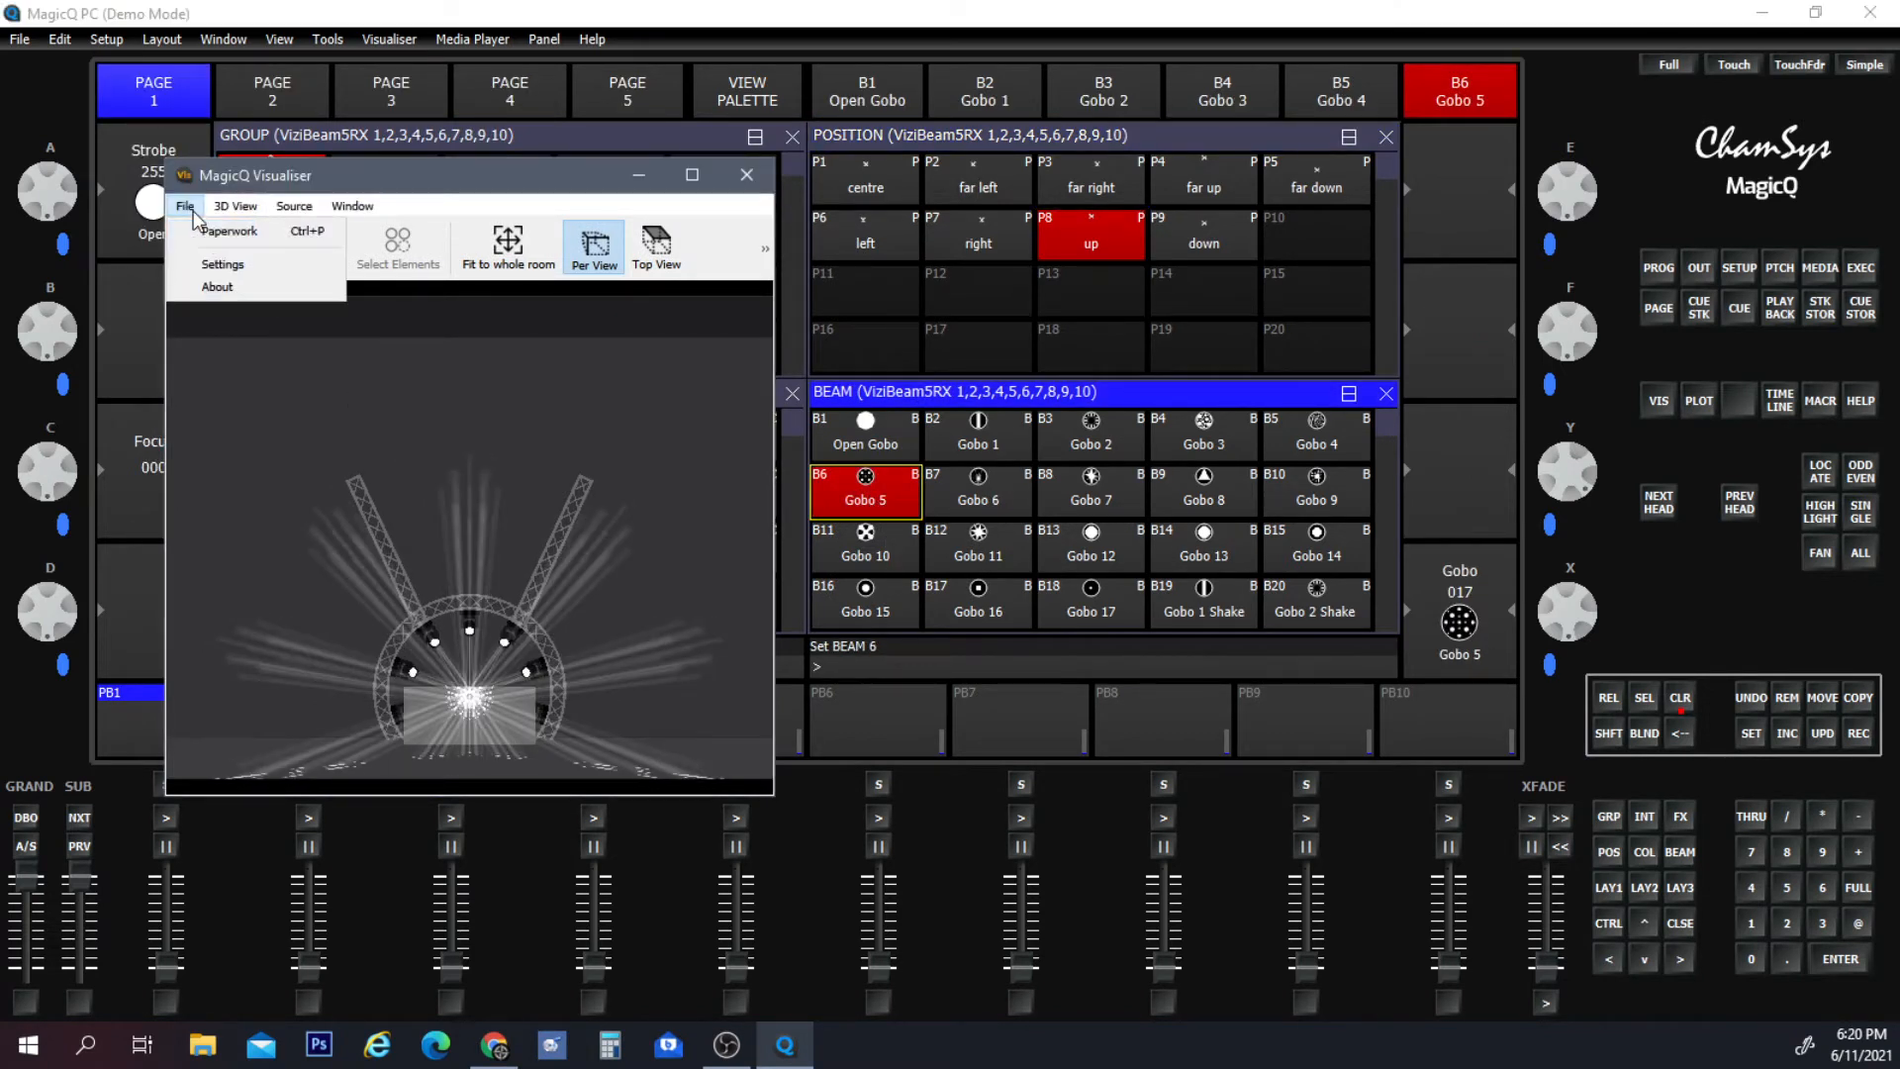
click(223, 265)
click(431, 310)
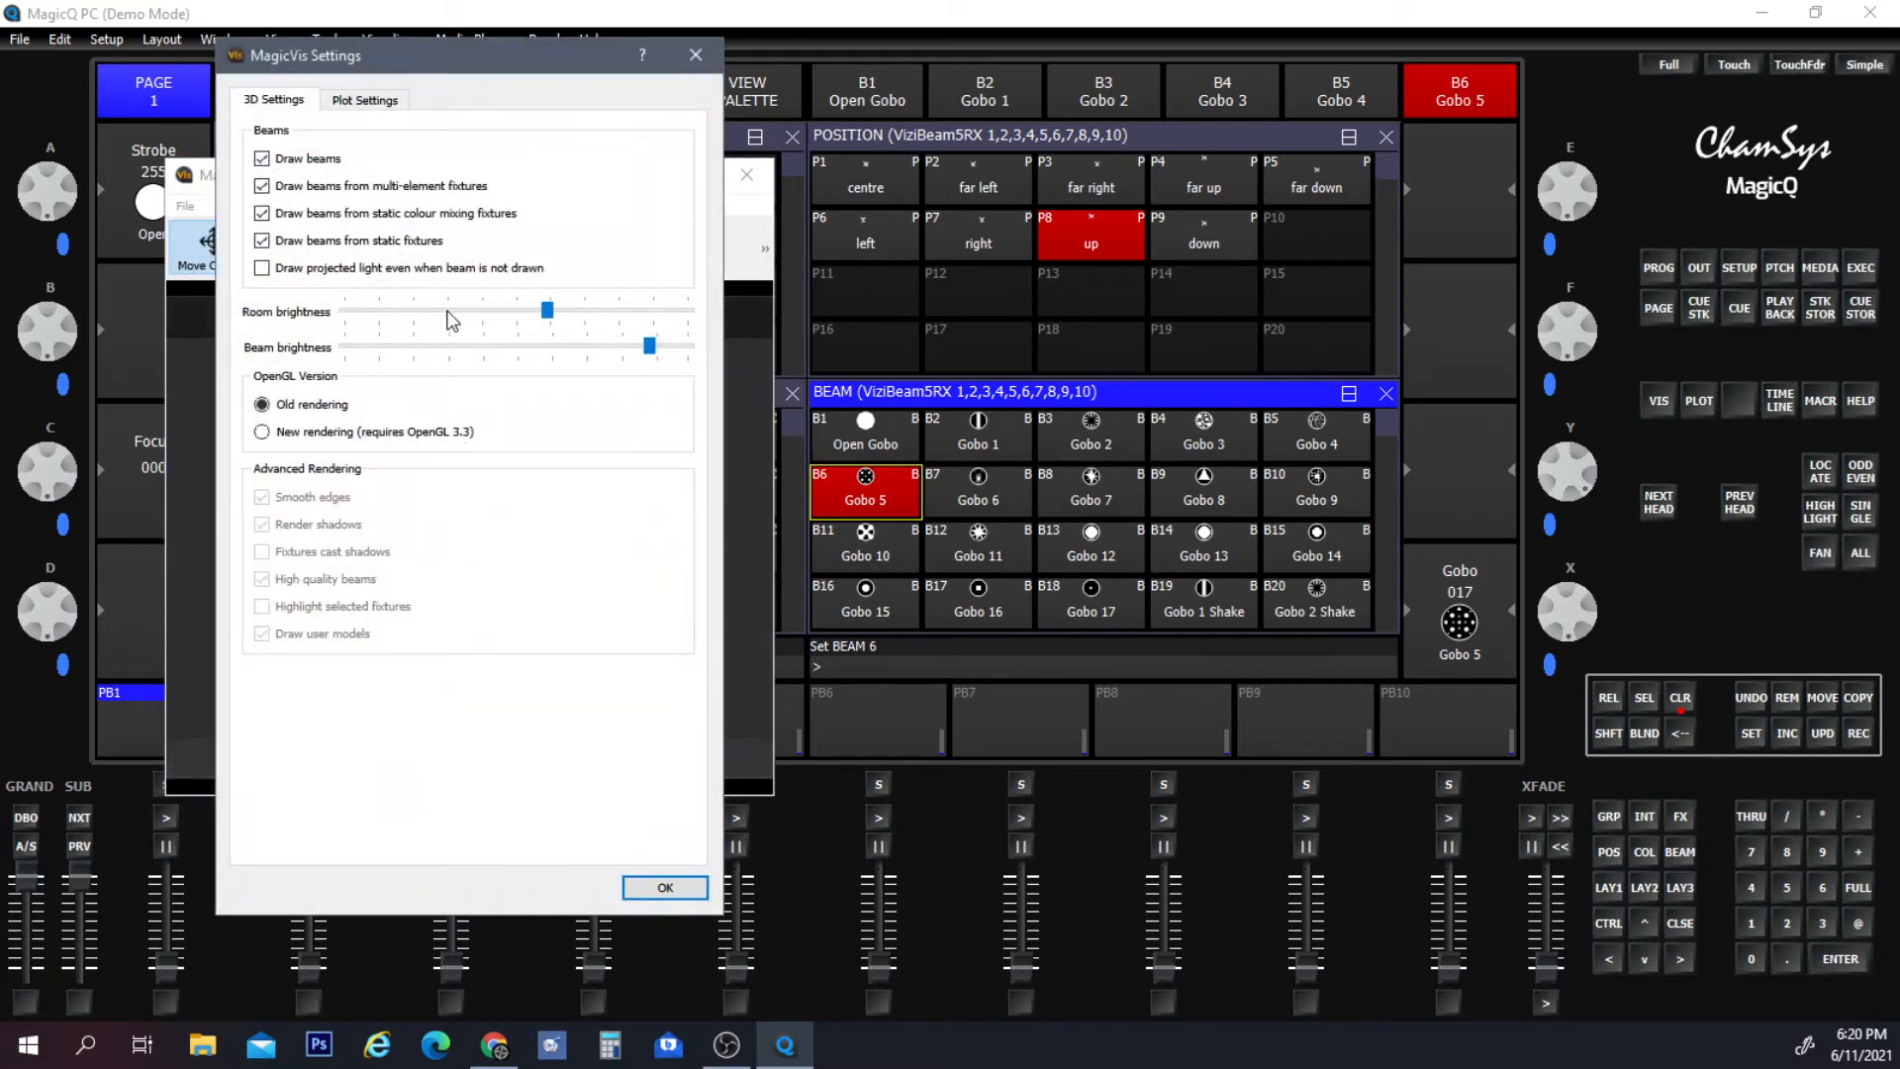
click(661, 888)
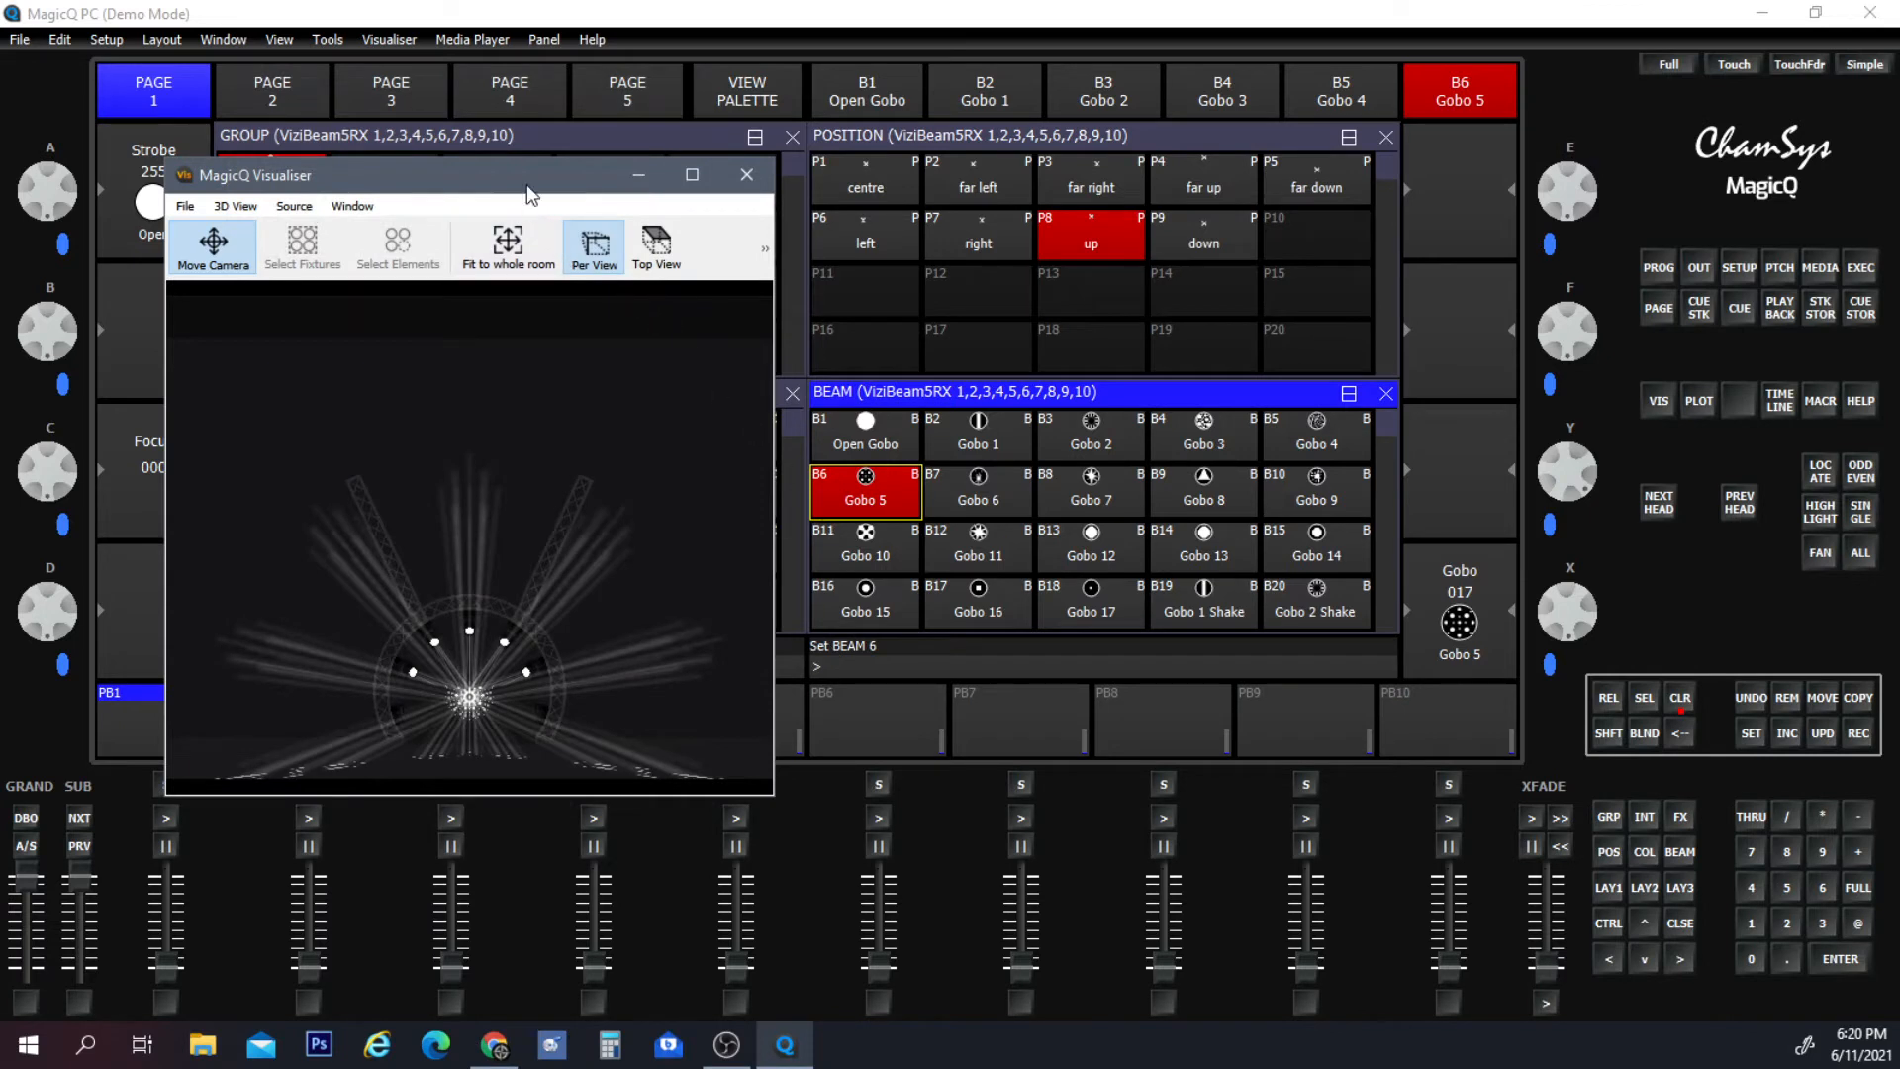
Reposition the Visualiser clear of the beam palette and apply Gobo 8 to the ten heads.
drag(527, 184, 846, 167)
scroll(900, 574, up, 2)
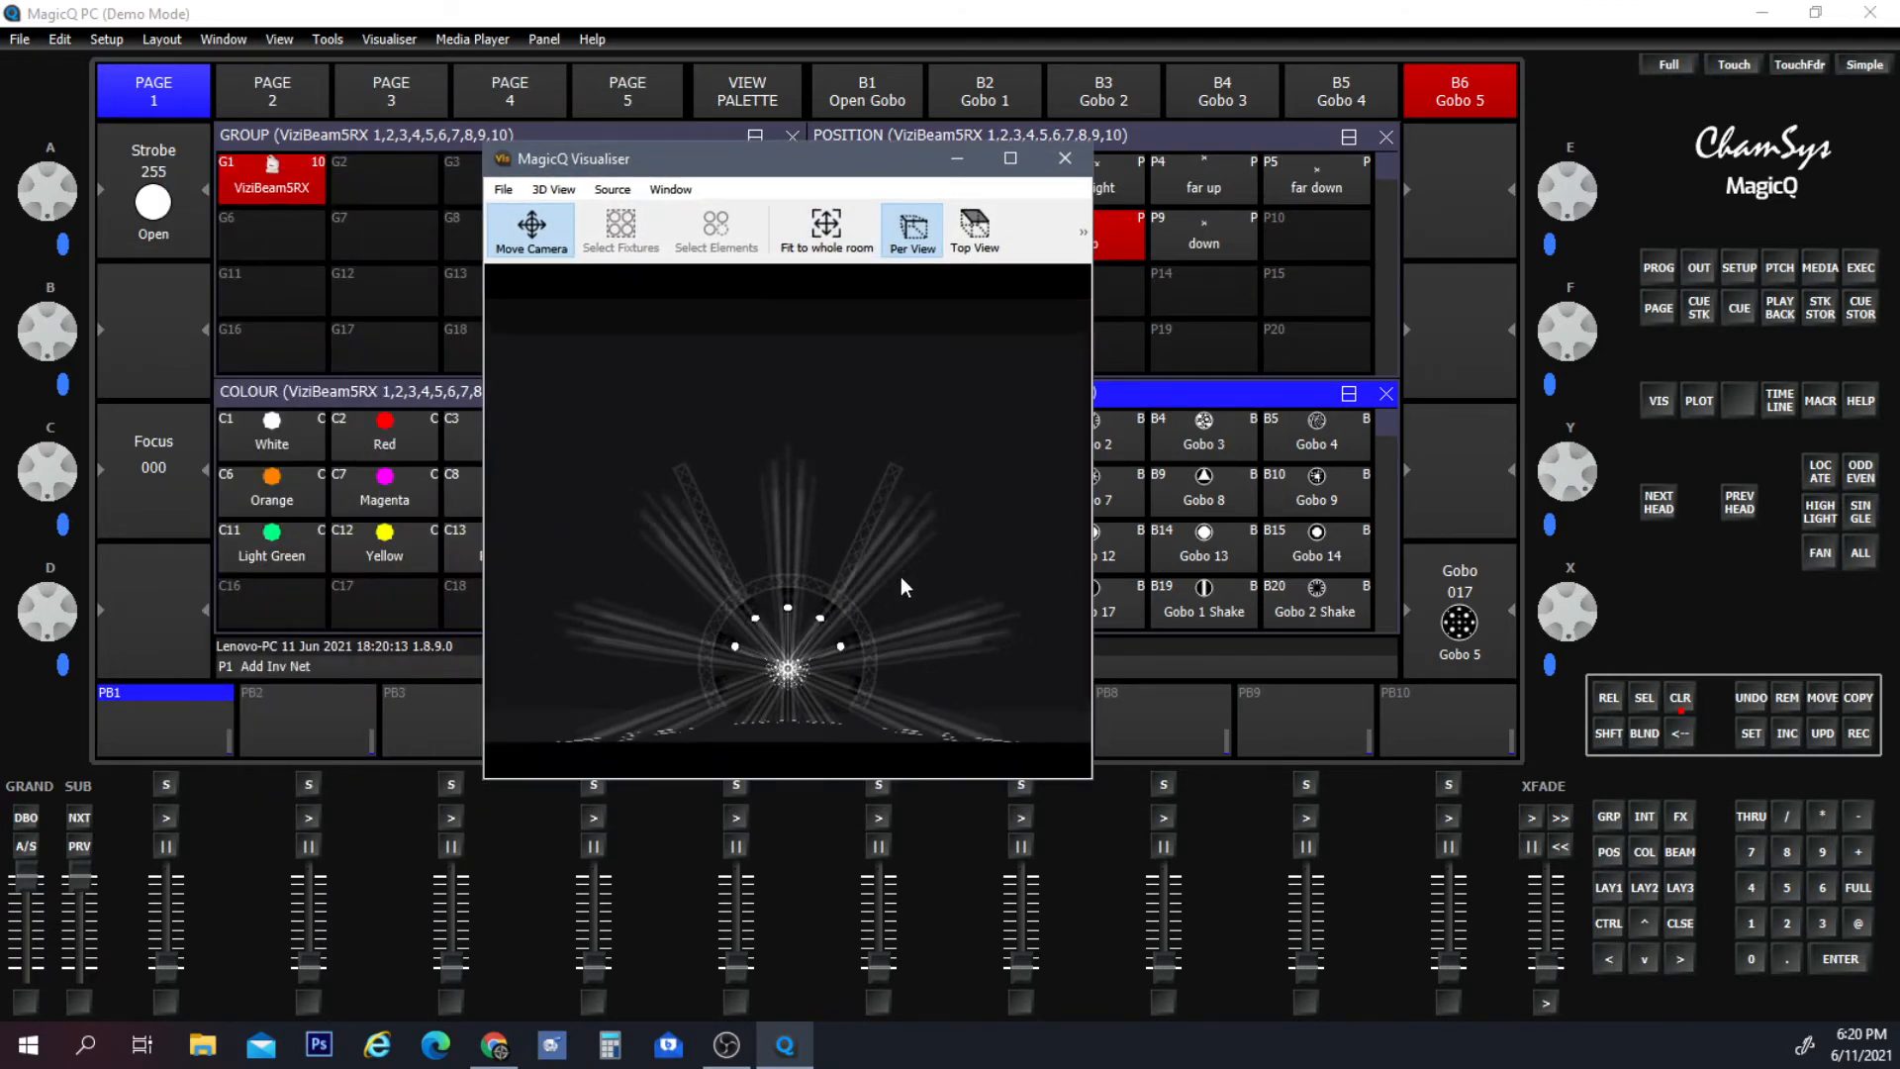
scroll(898, 558, down, 1)
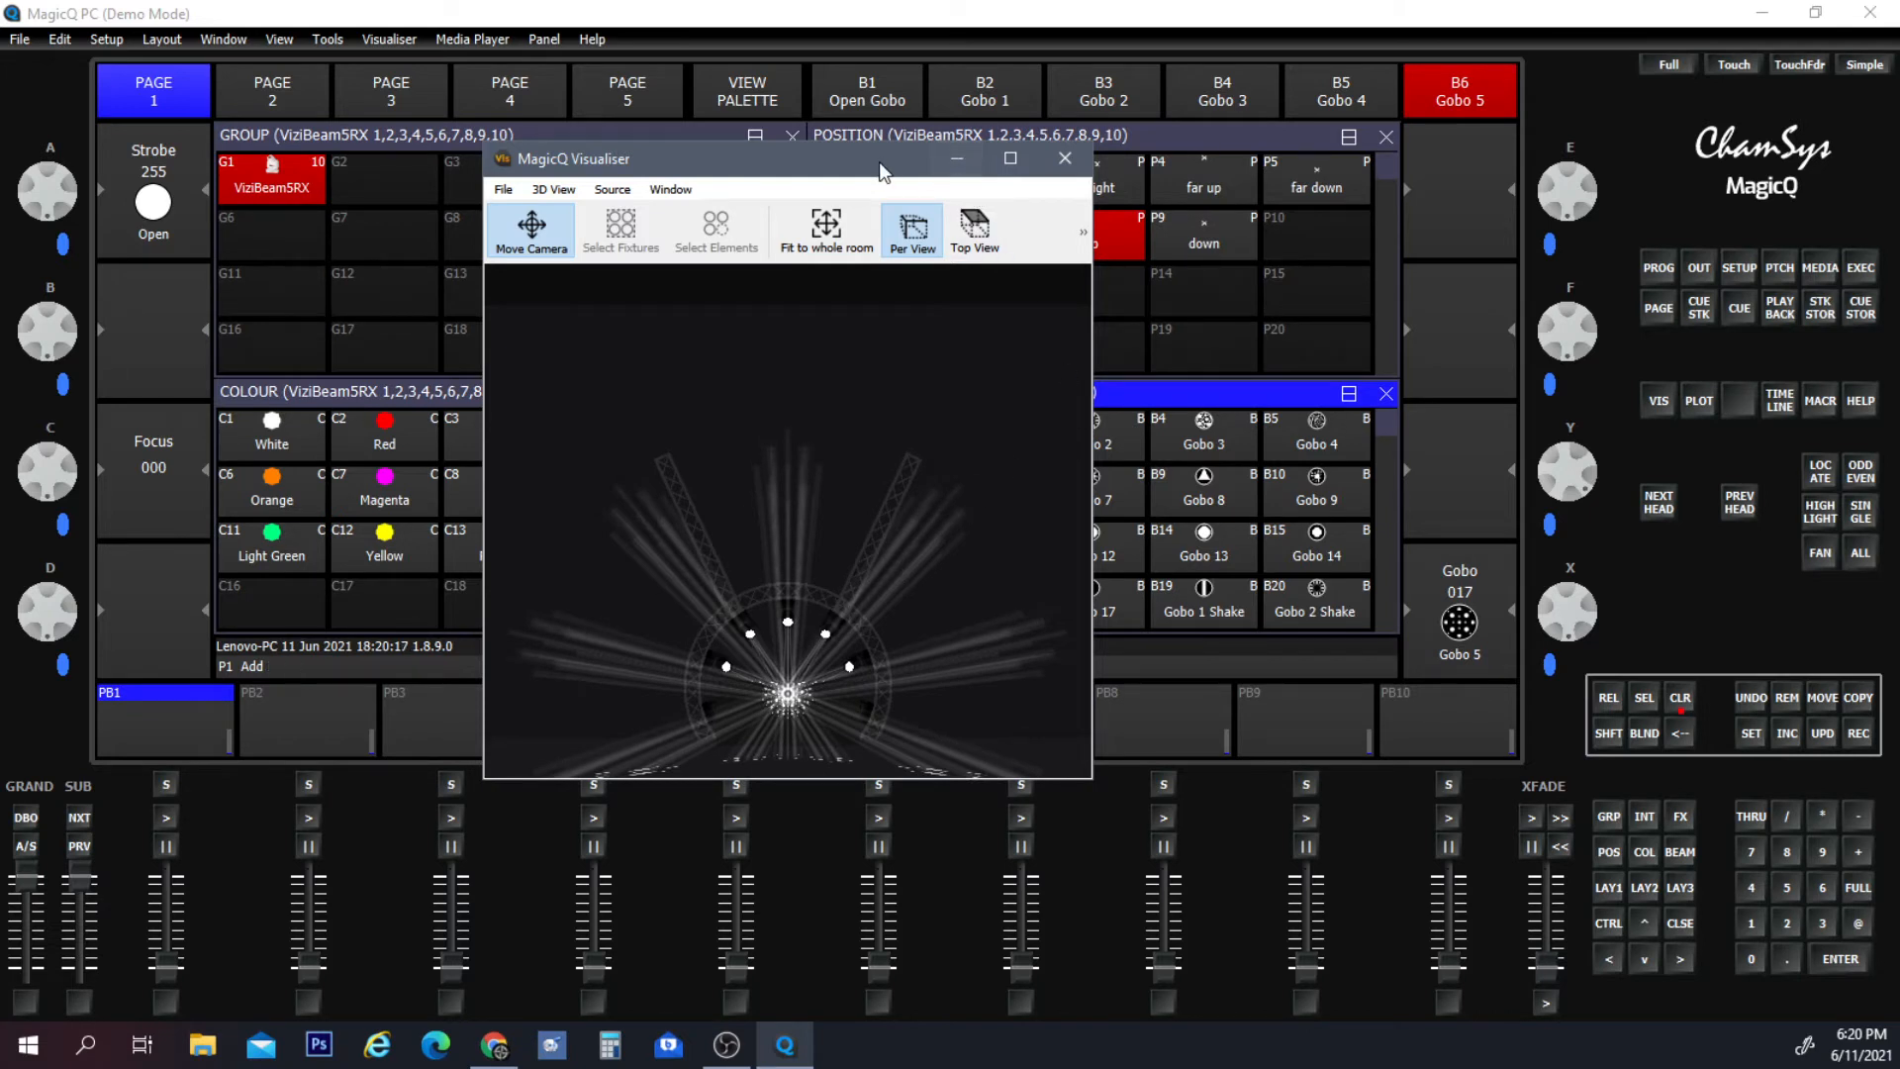
drag(879, 162, 586, 164)
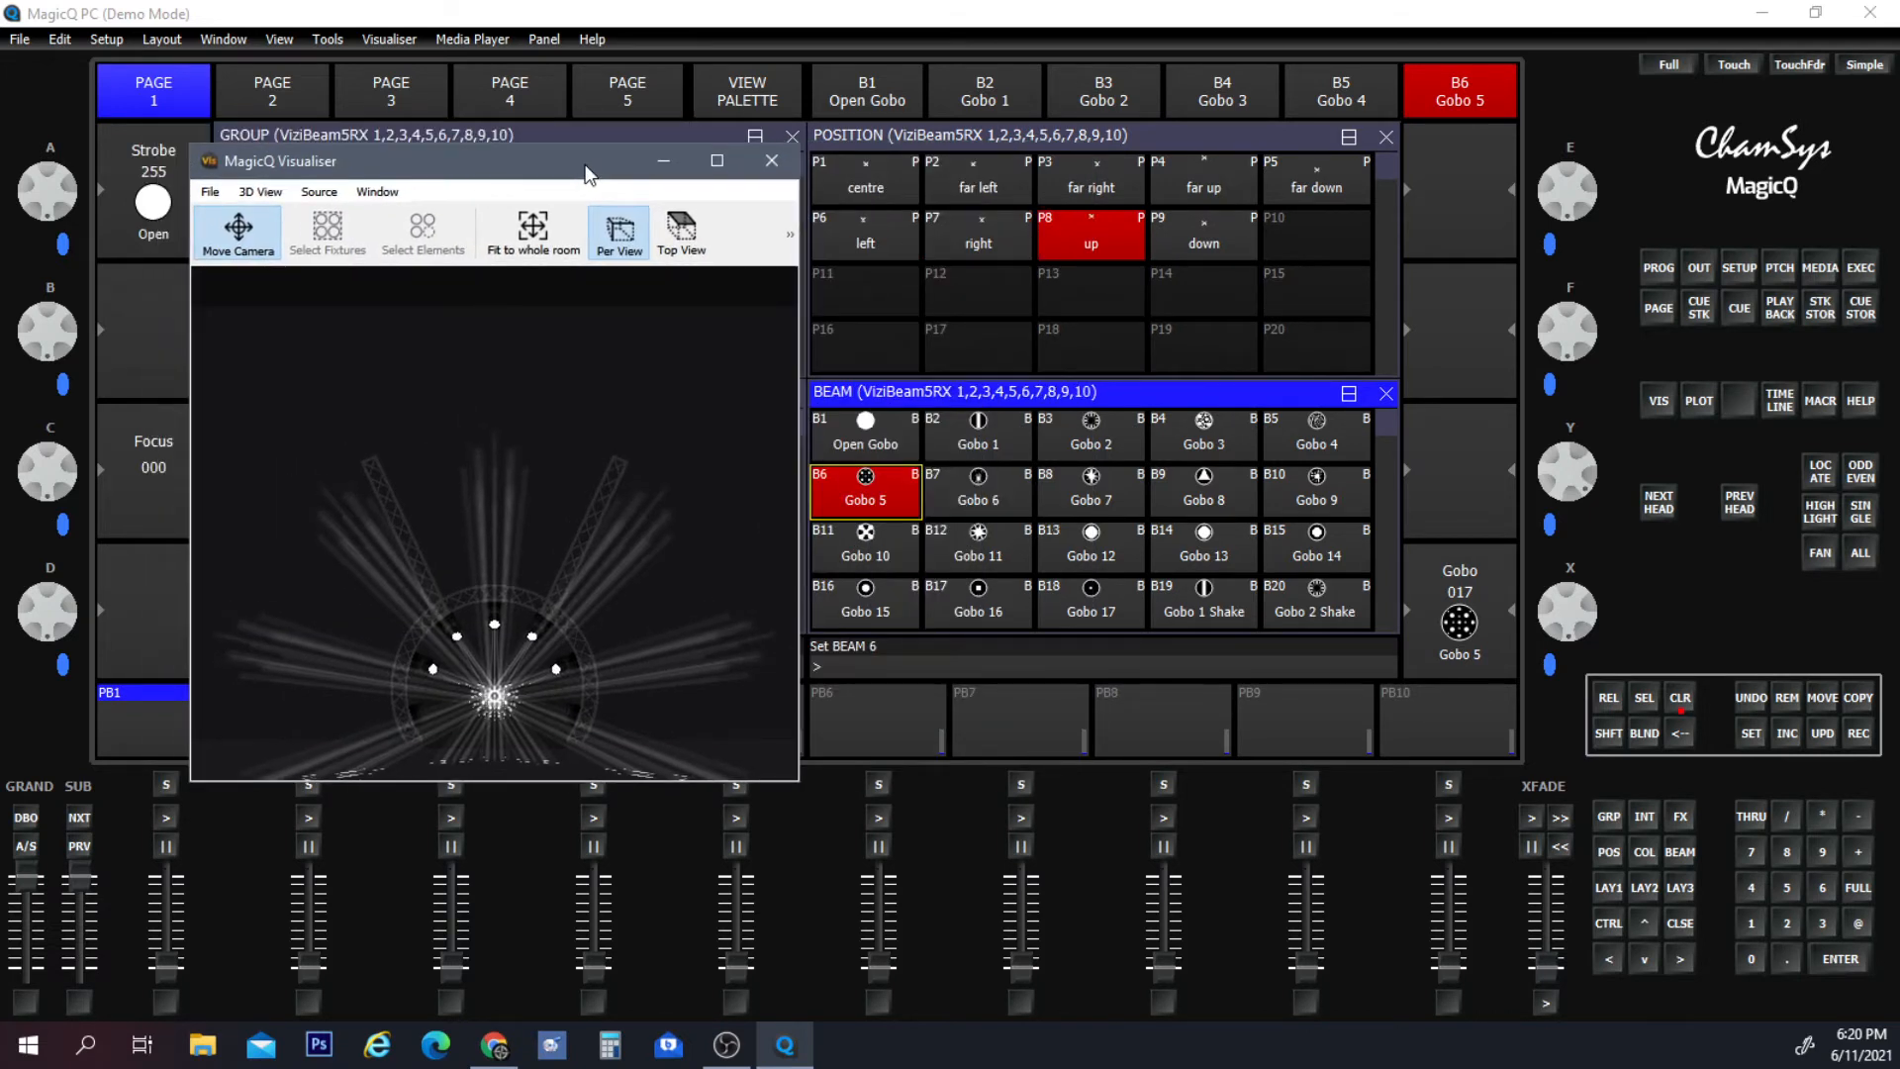
click(1201, 505)
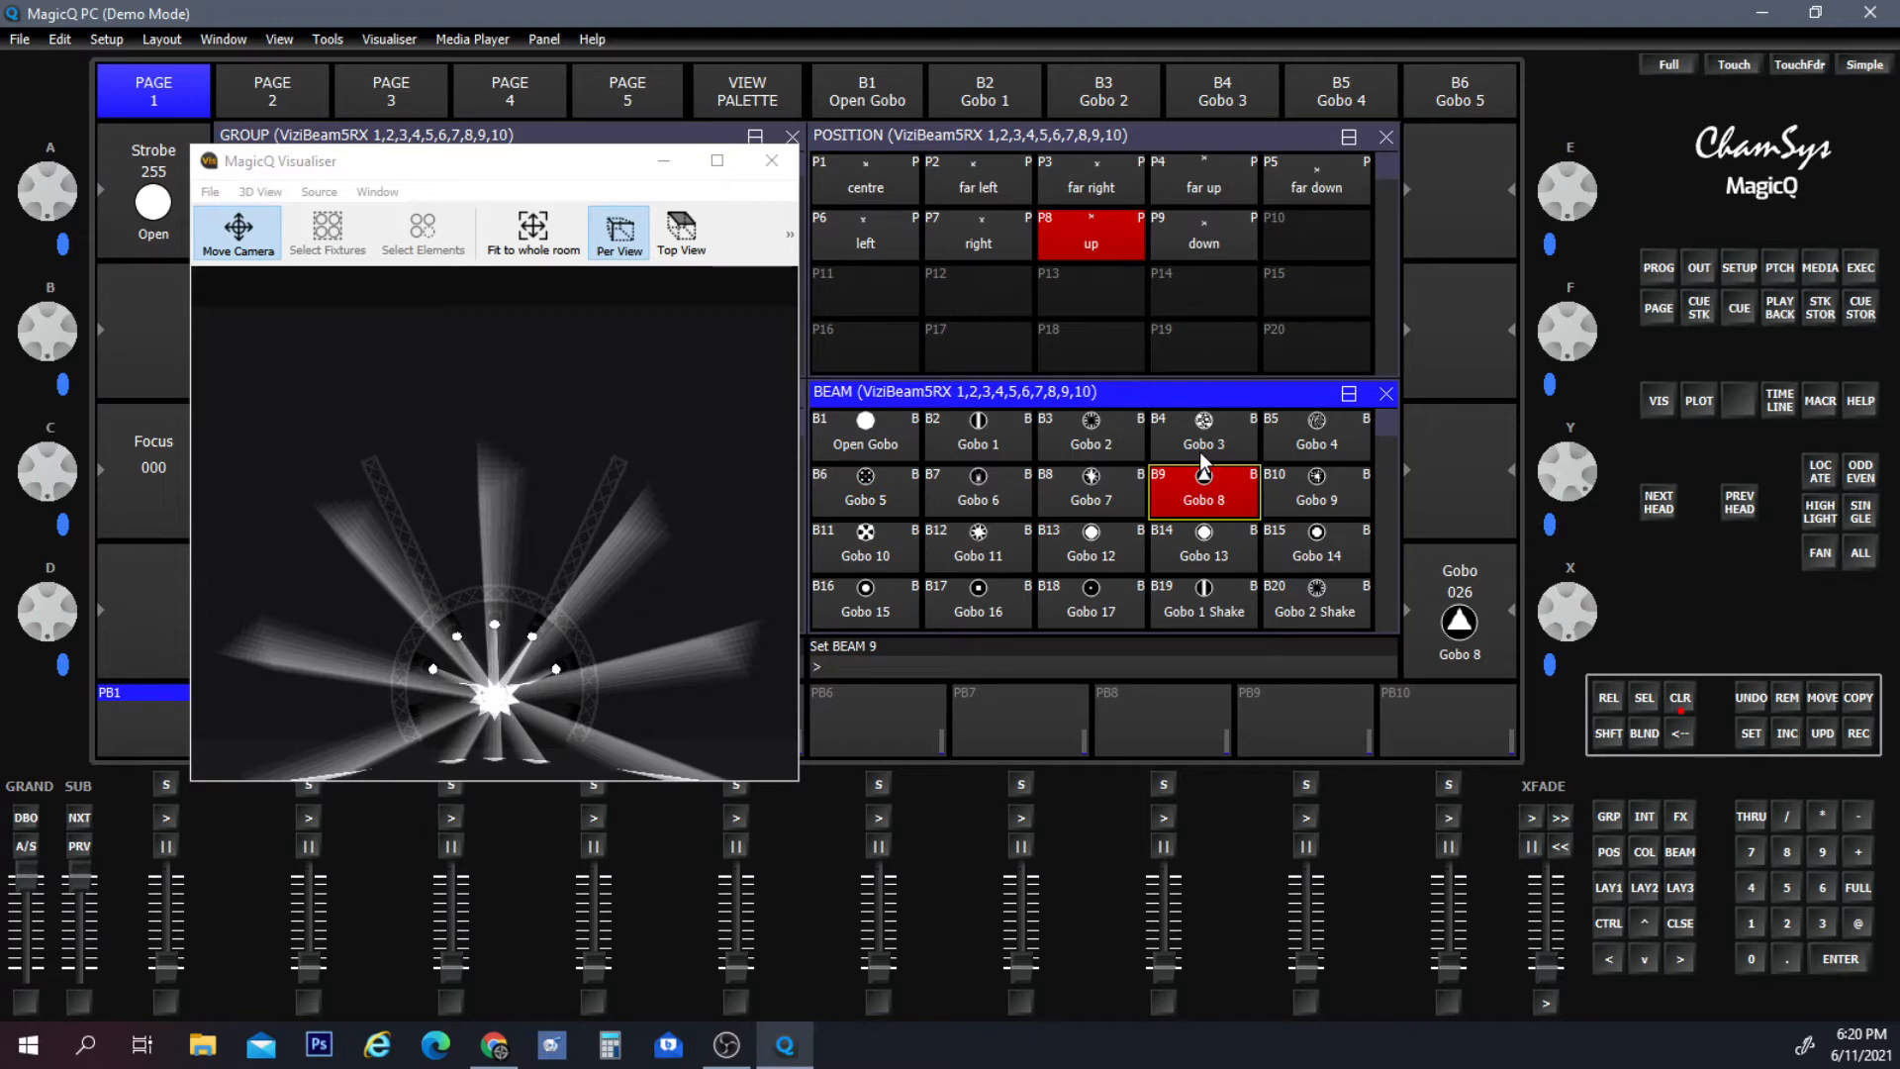
click(1120, 133)
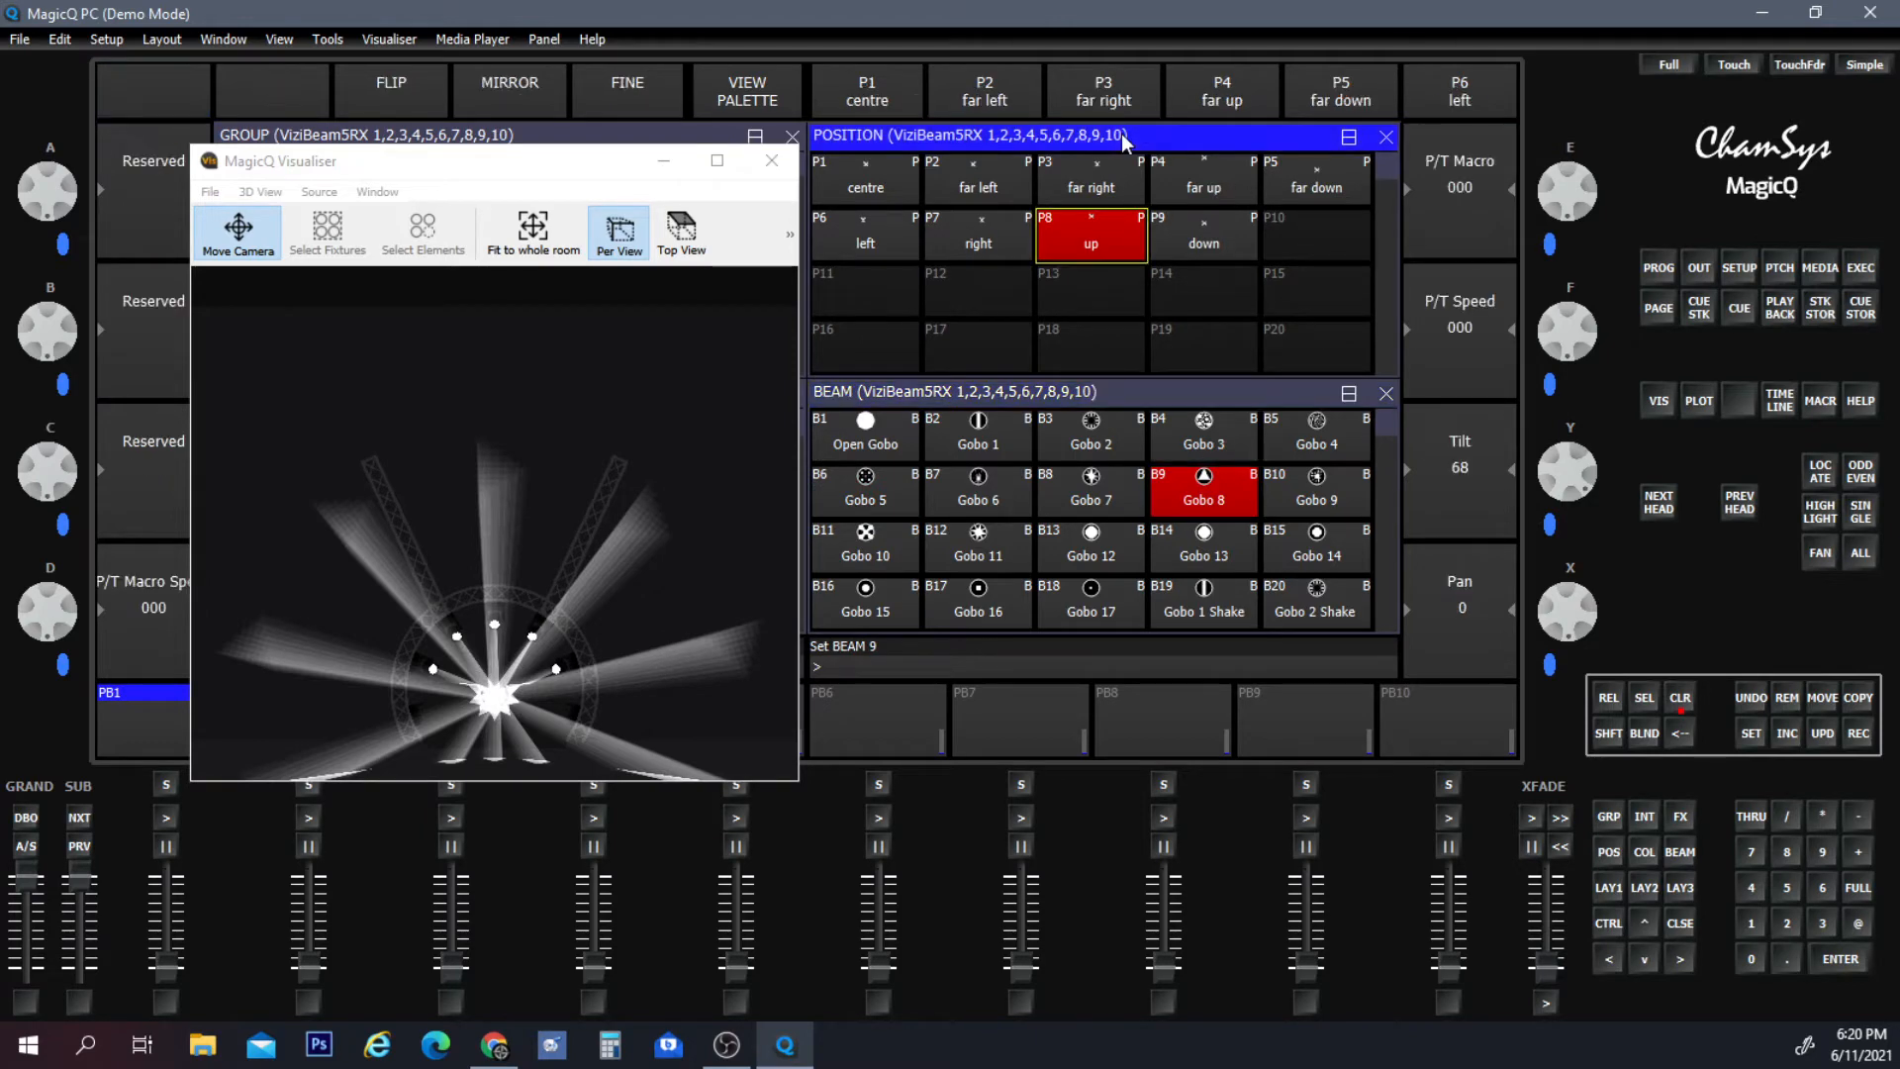
Uncover the colour palette, set the ten heads to Red, and fit the whole room in the Visualiser.
drag(451, 163, 1233, 277)
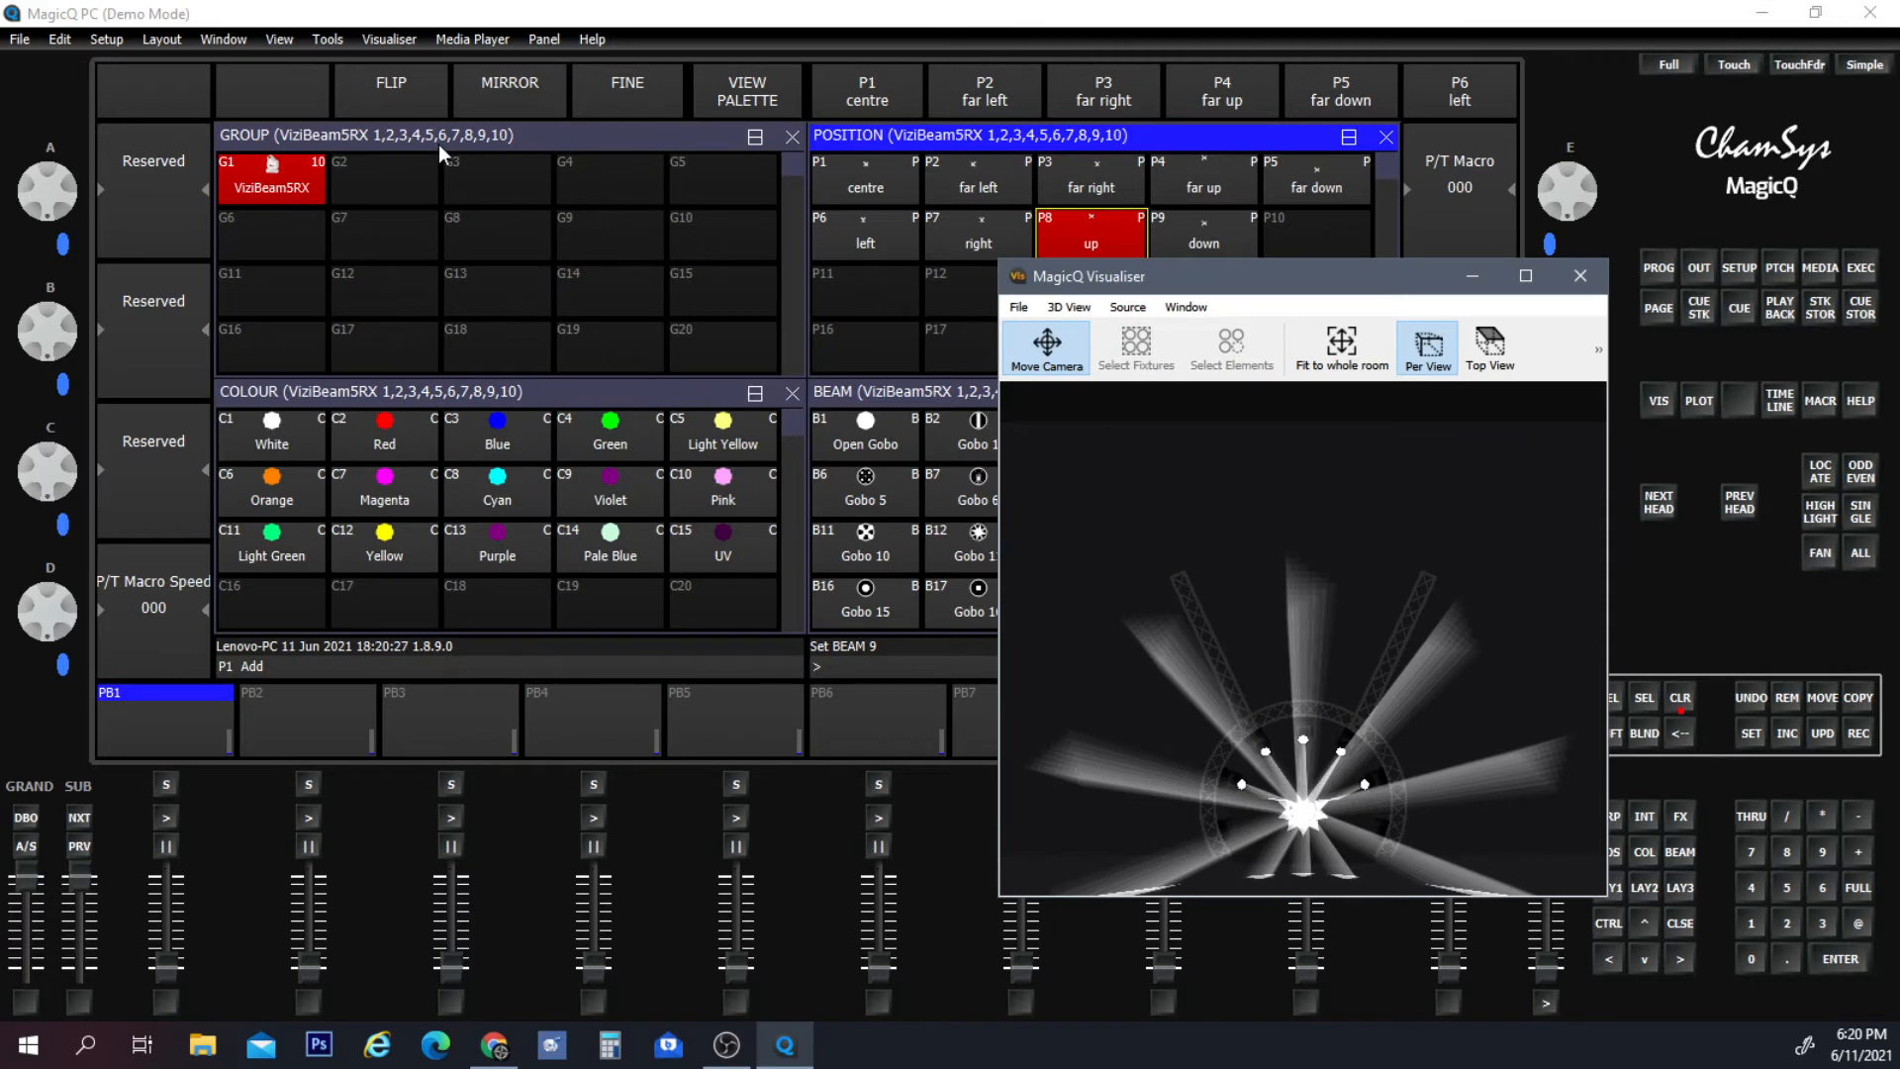
click(386, 433)
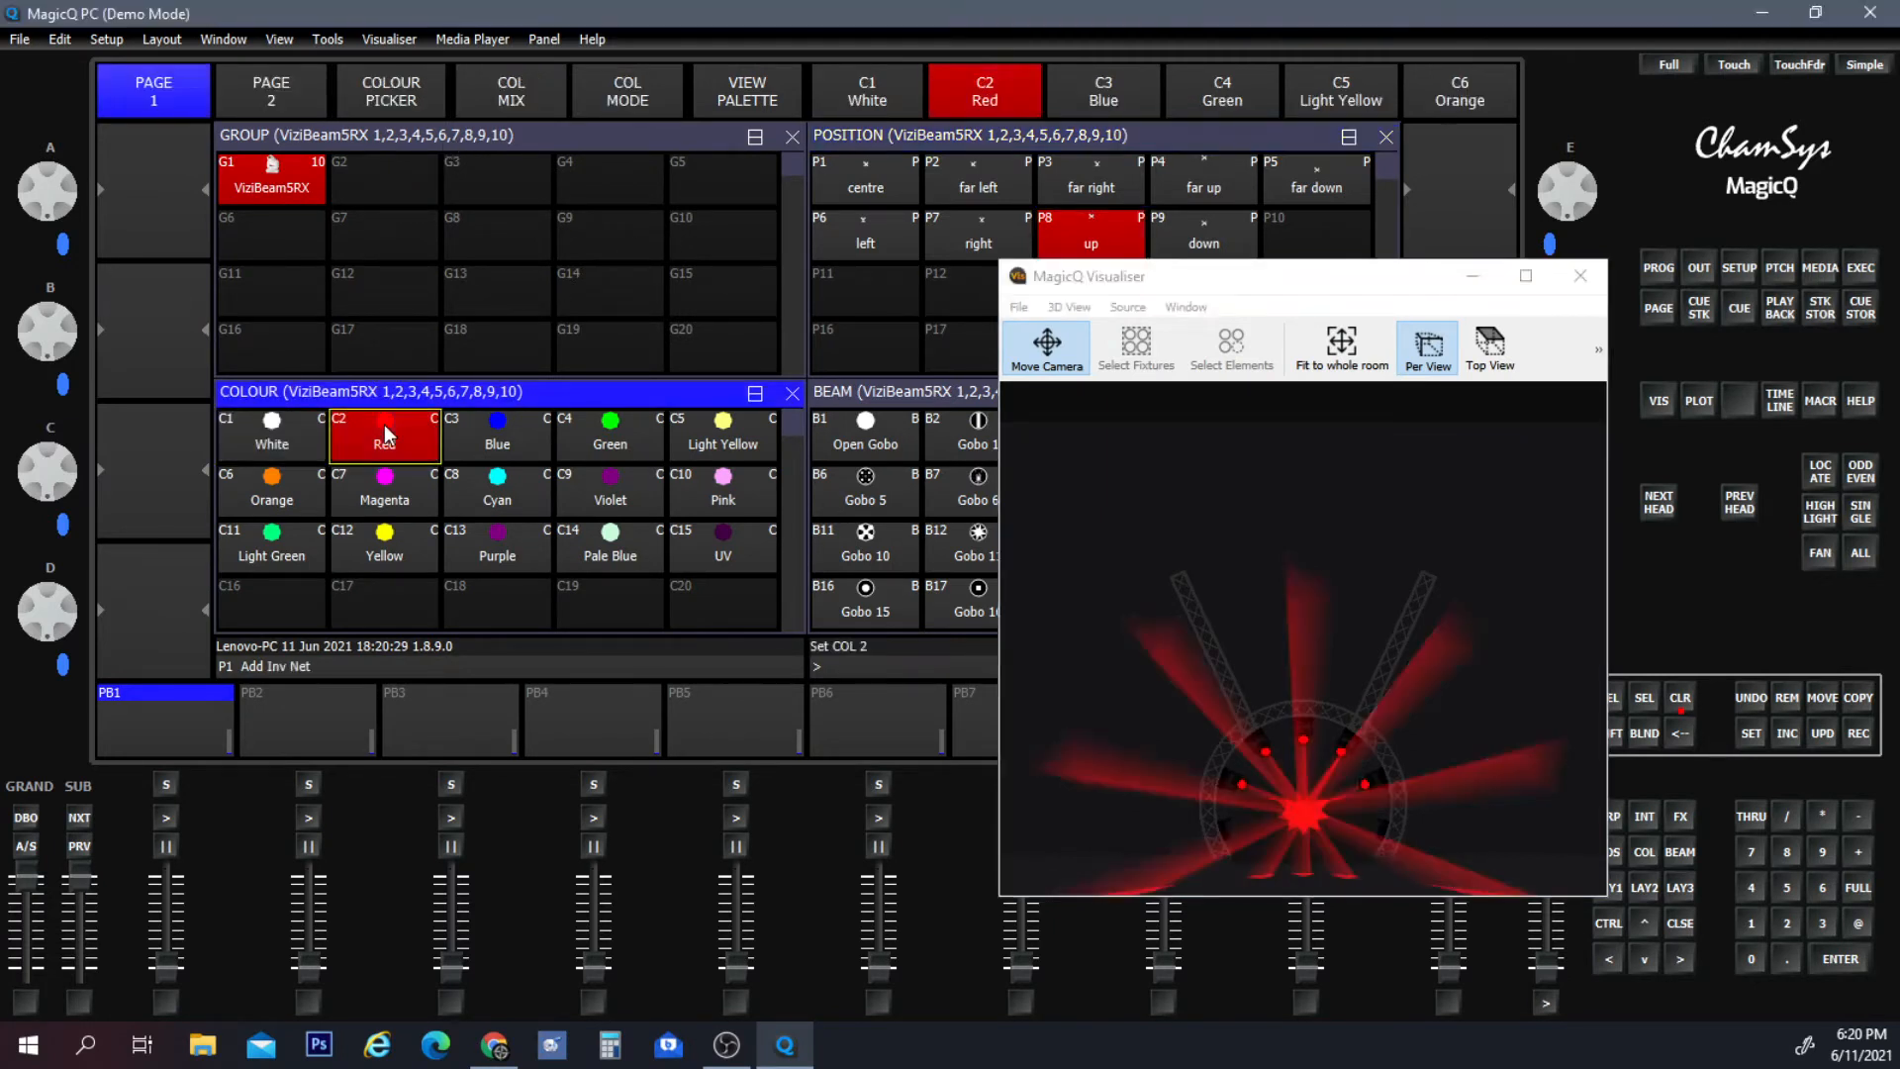
drag(1435, 574, 1346, 718)
click(1334, 358)
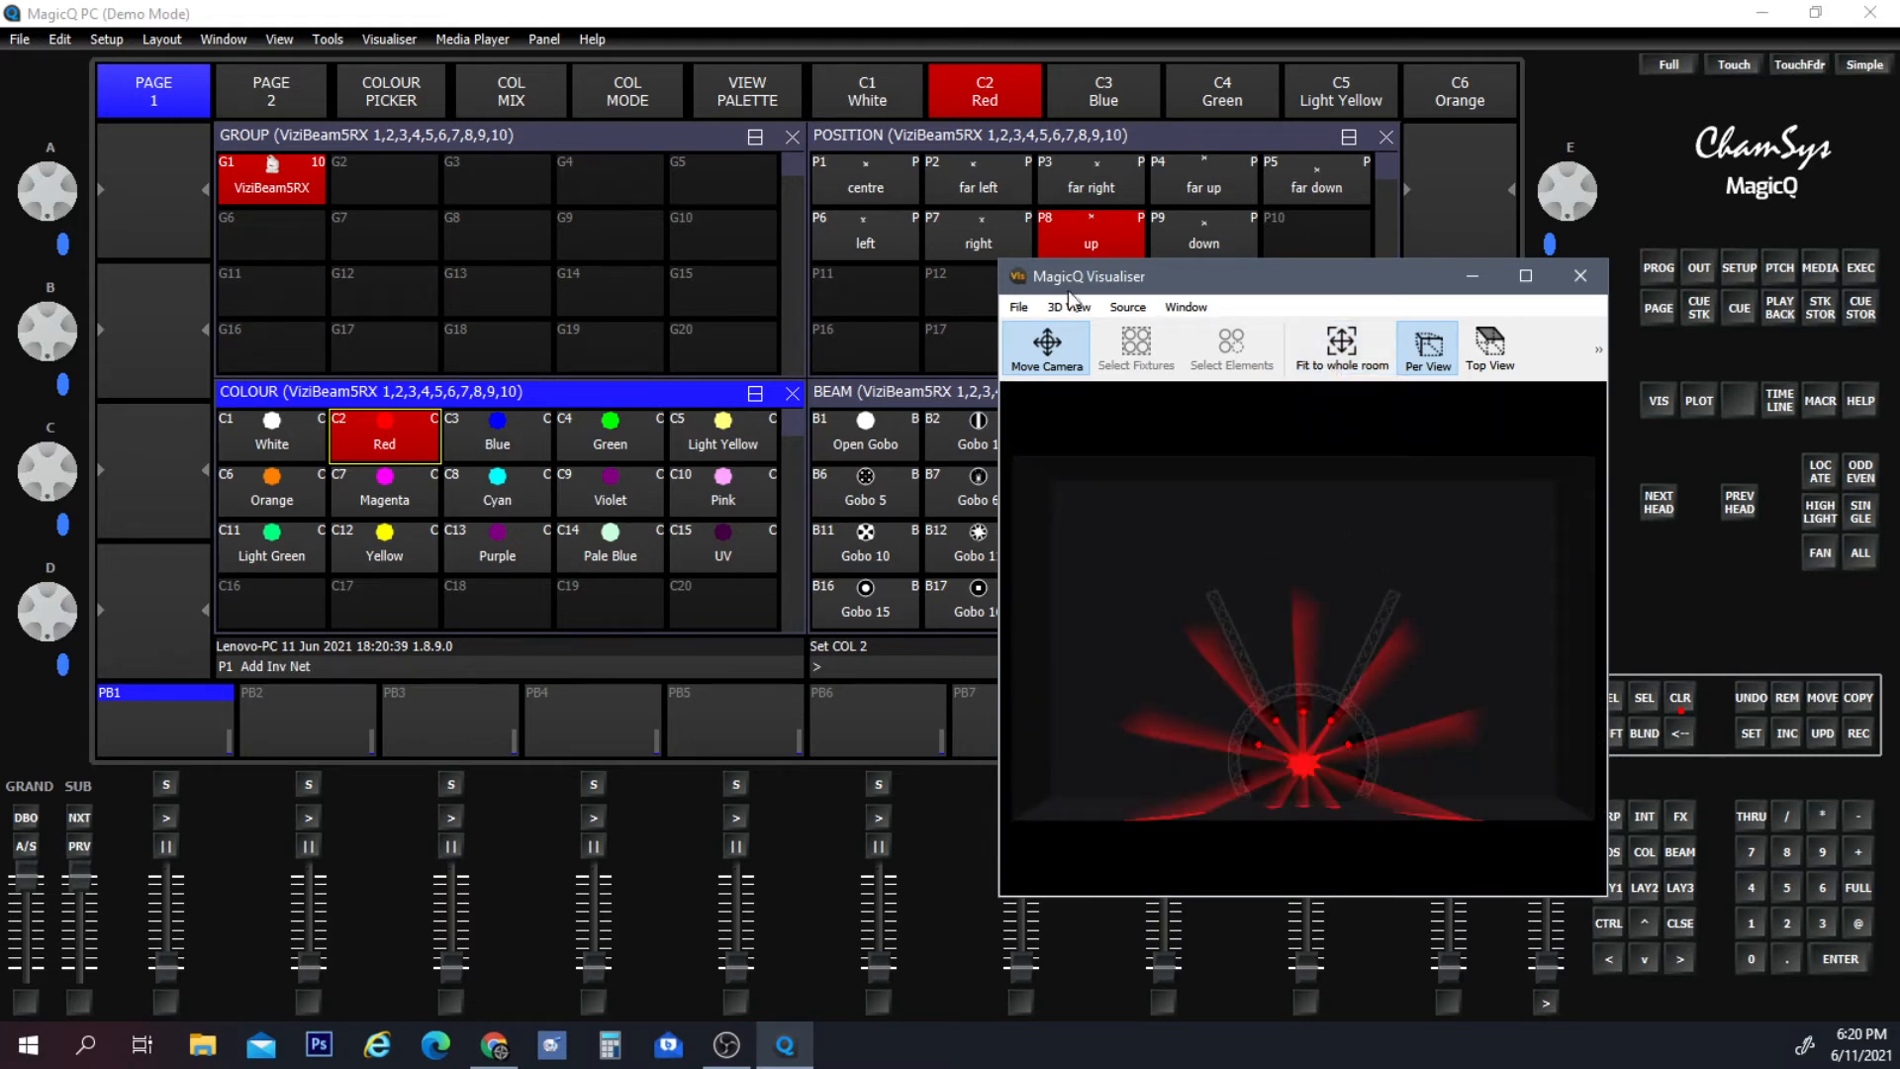
Reduce the Visualiser's room brightness further in the 3D settings so the room is almost black.
click(1016, 313)
mouse_move(1061, 309)
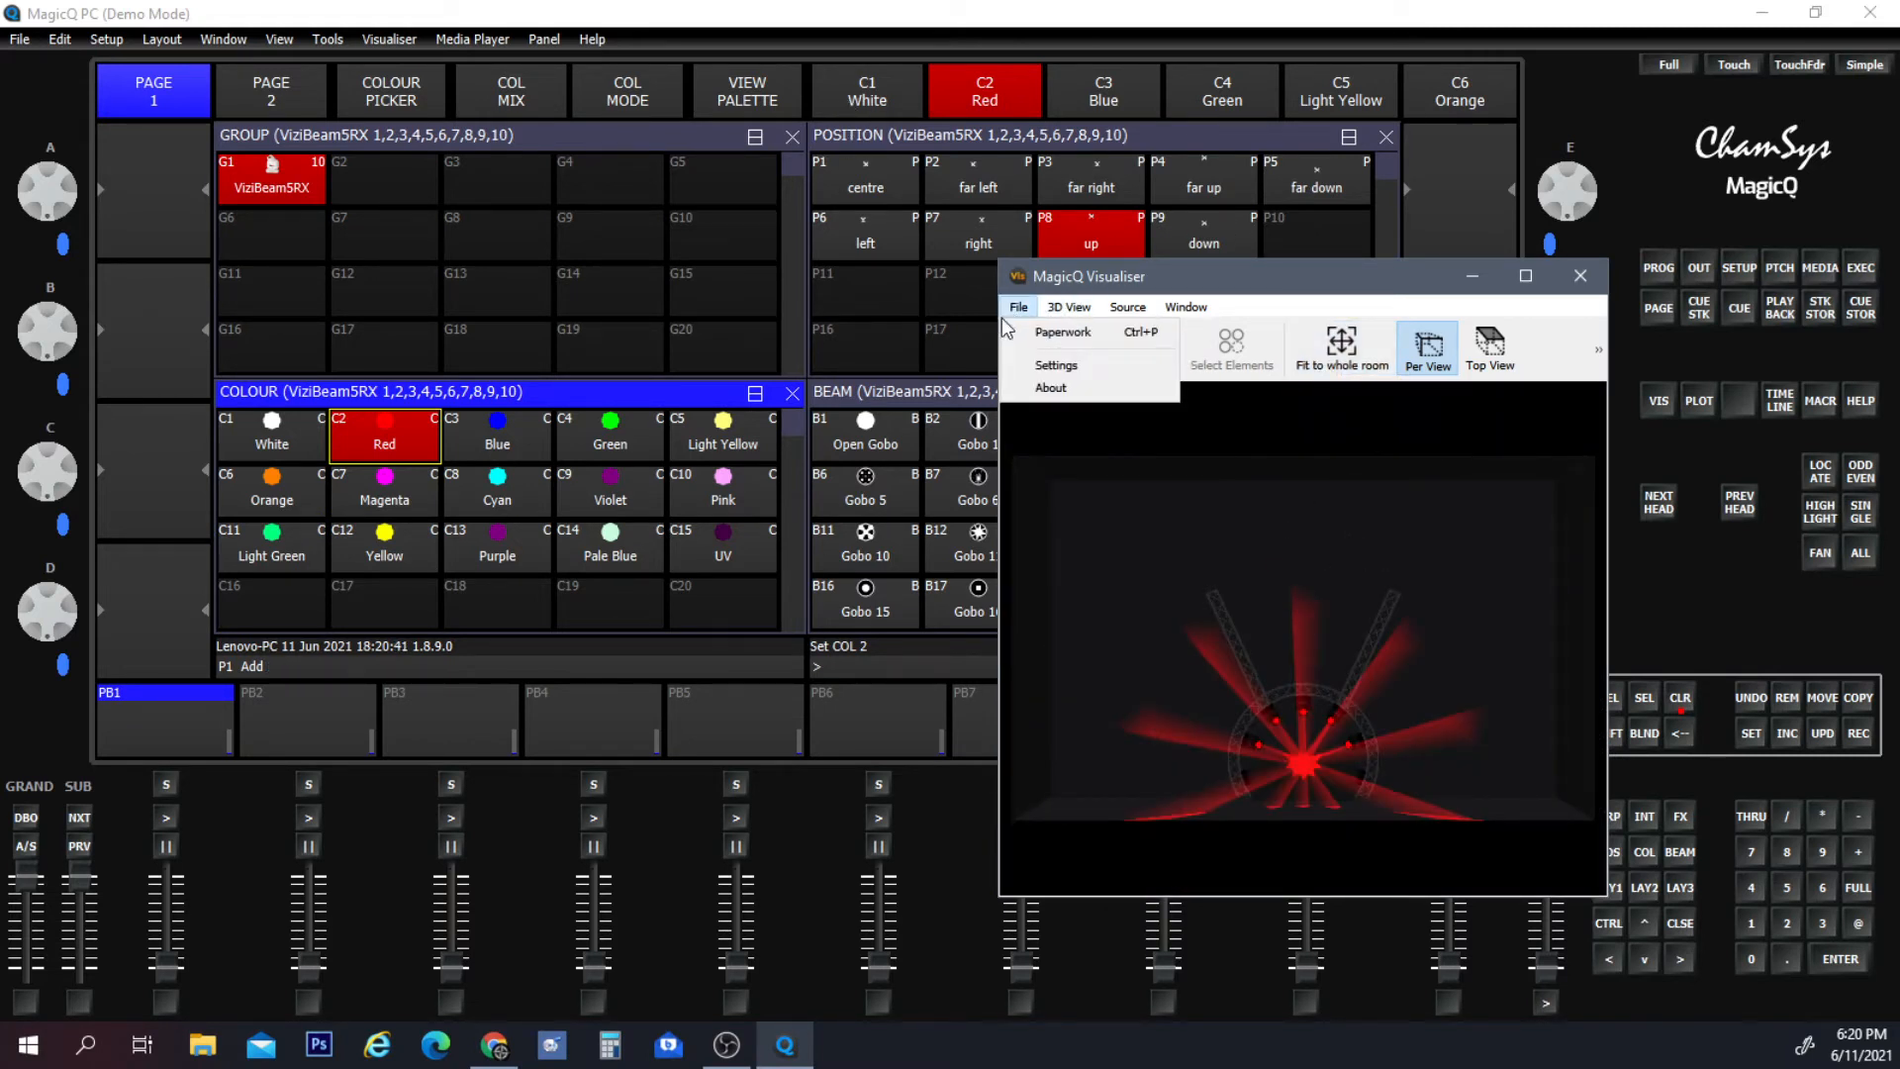
click(1030, 371)
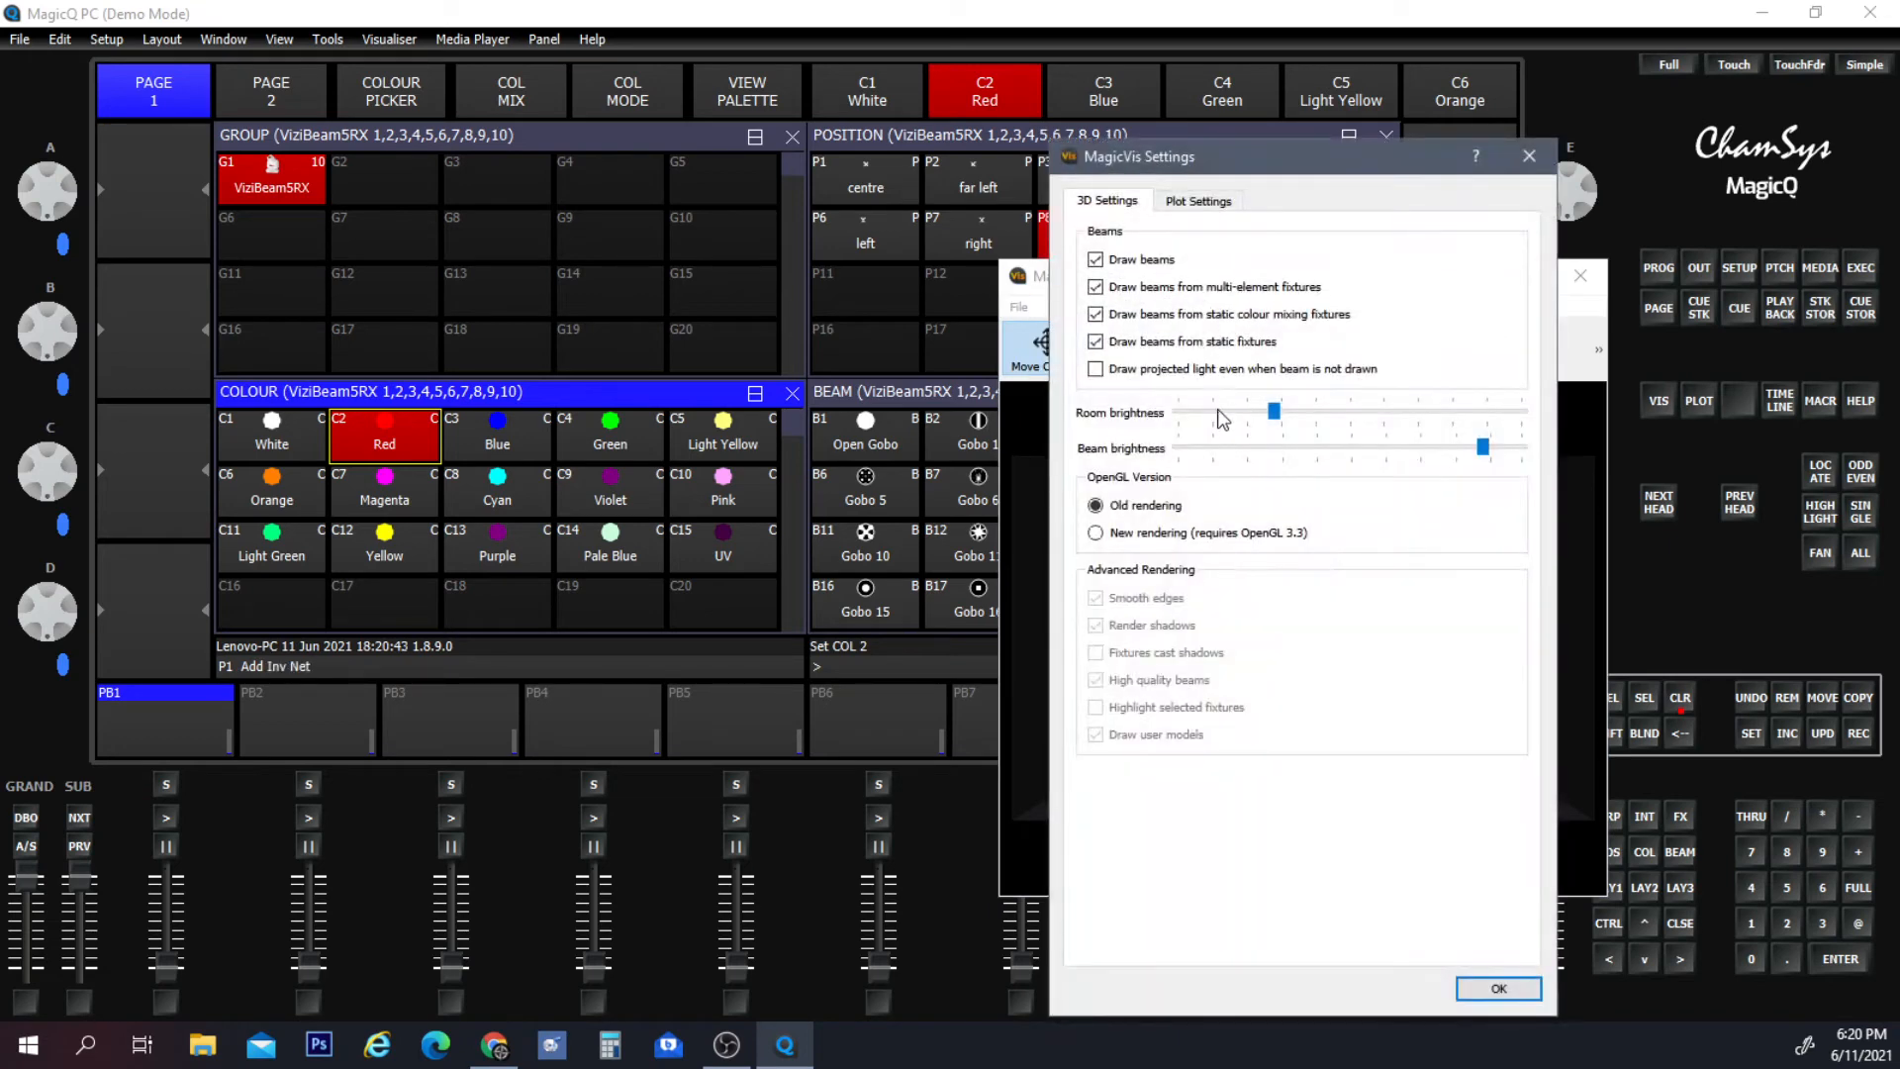
click(1225, 412)
click(1495, 988)
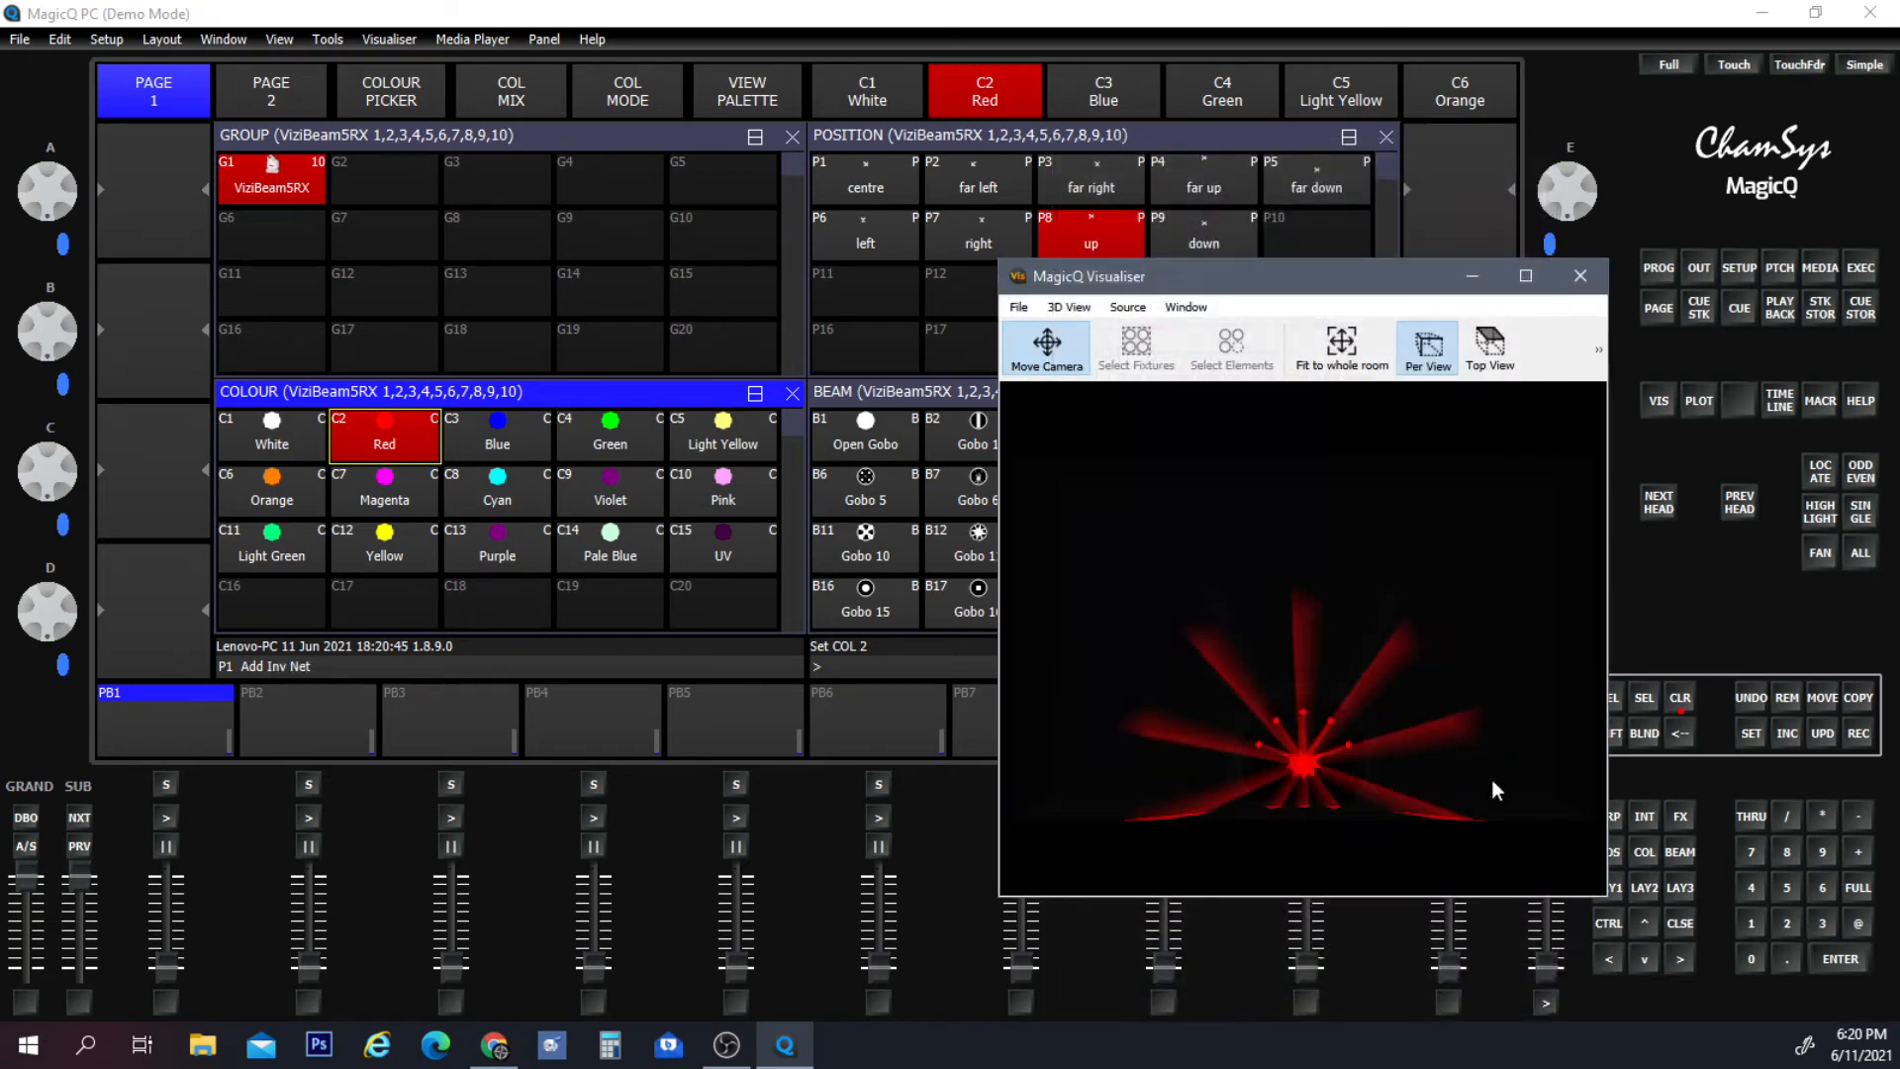
Add the circle effect from the Position effects to the ten heads and watch their beams in the Visualiser.
click(668, 142)
click(871, 93)
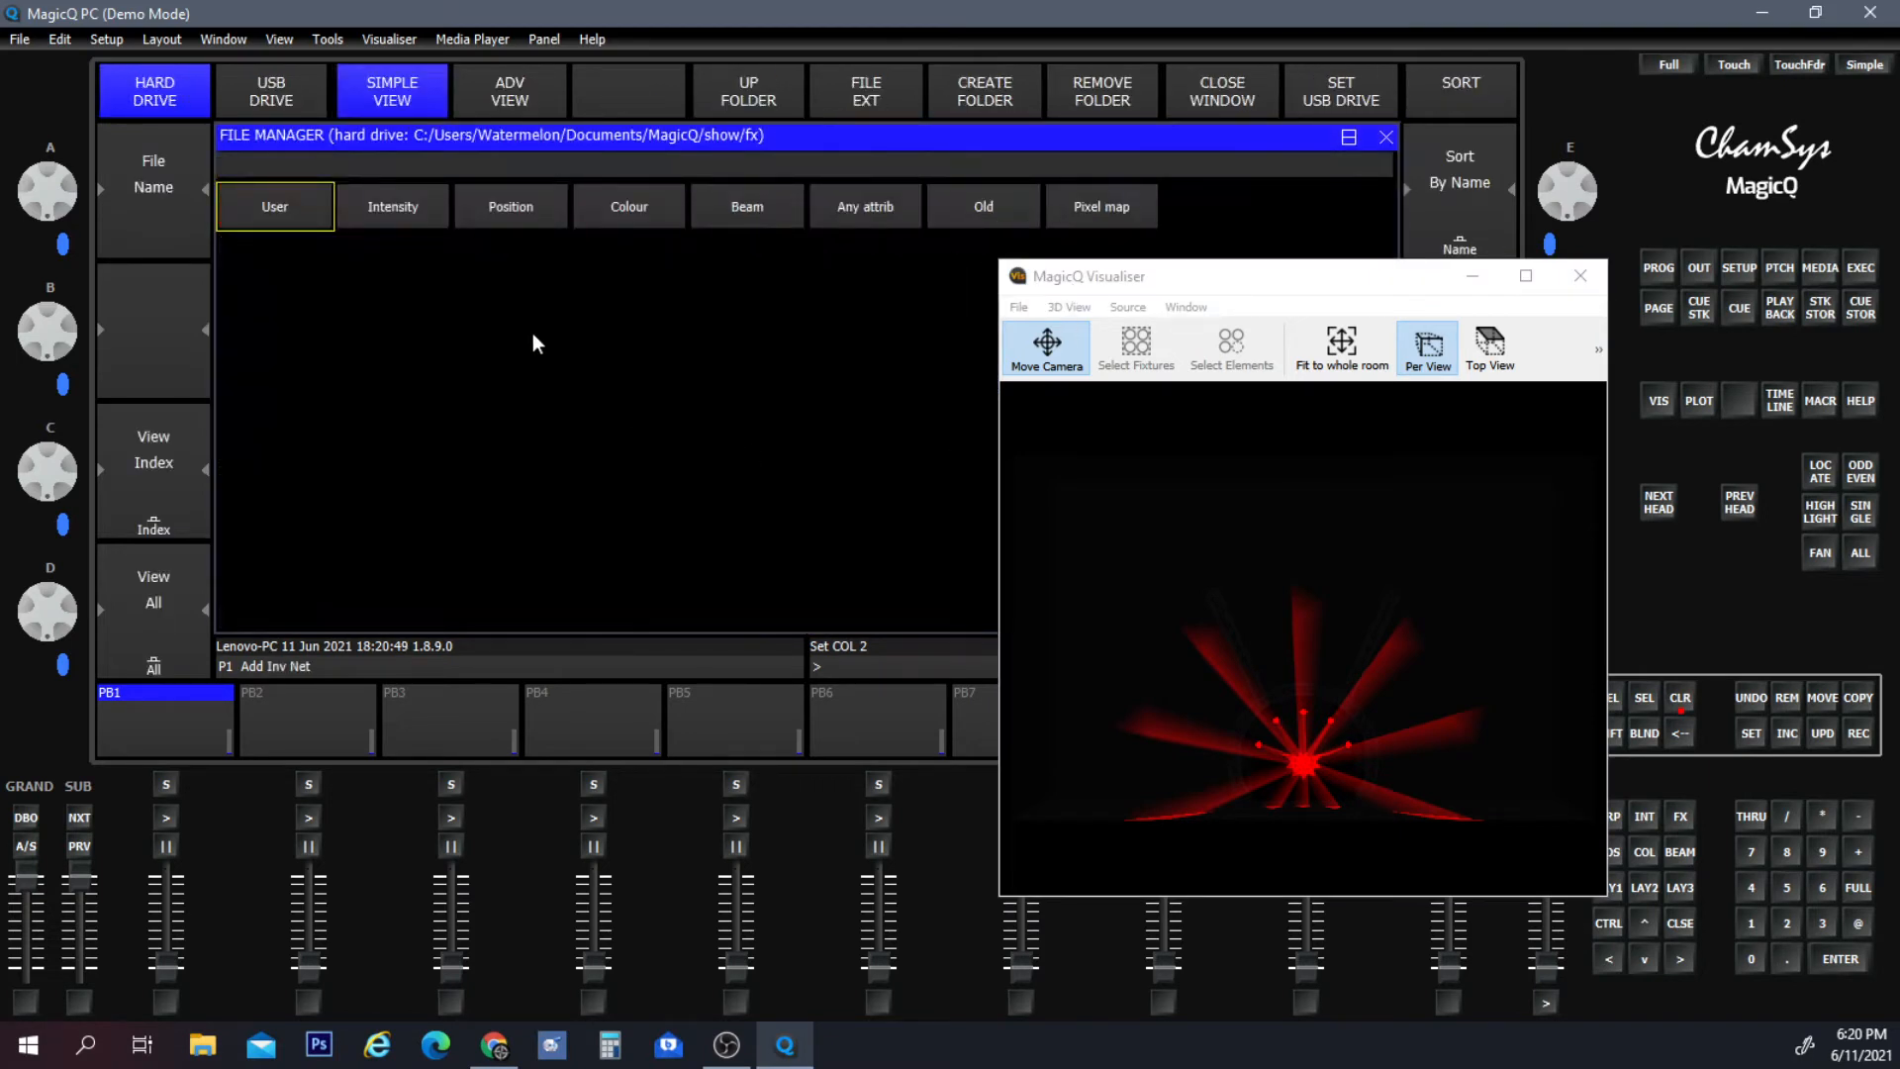
click(543, 198)
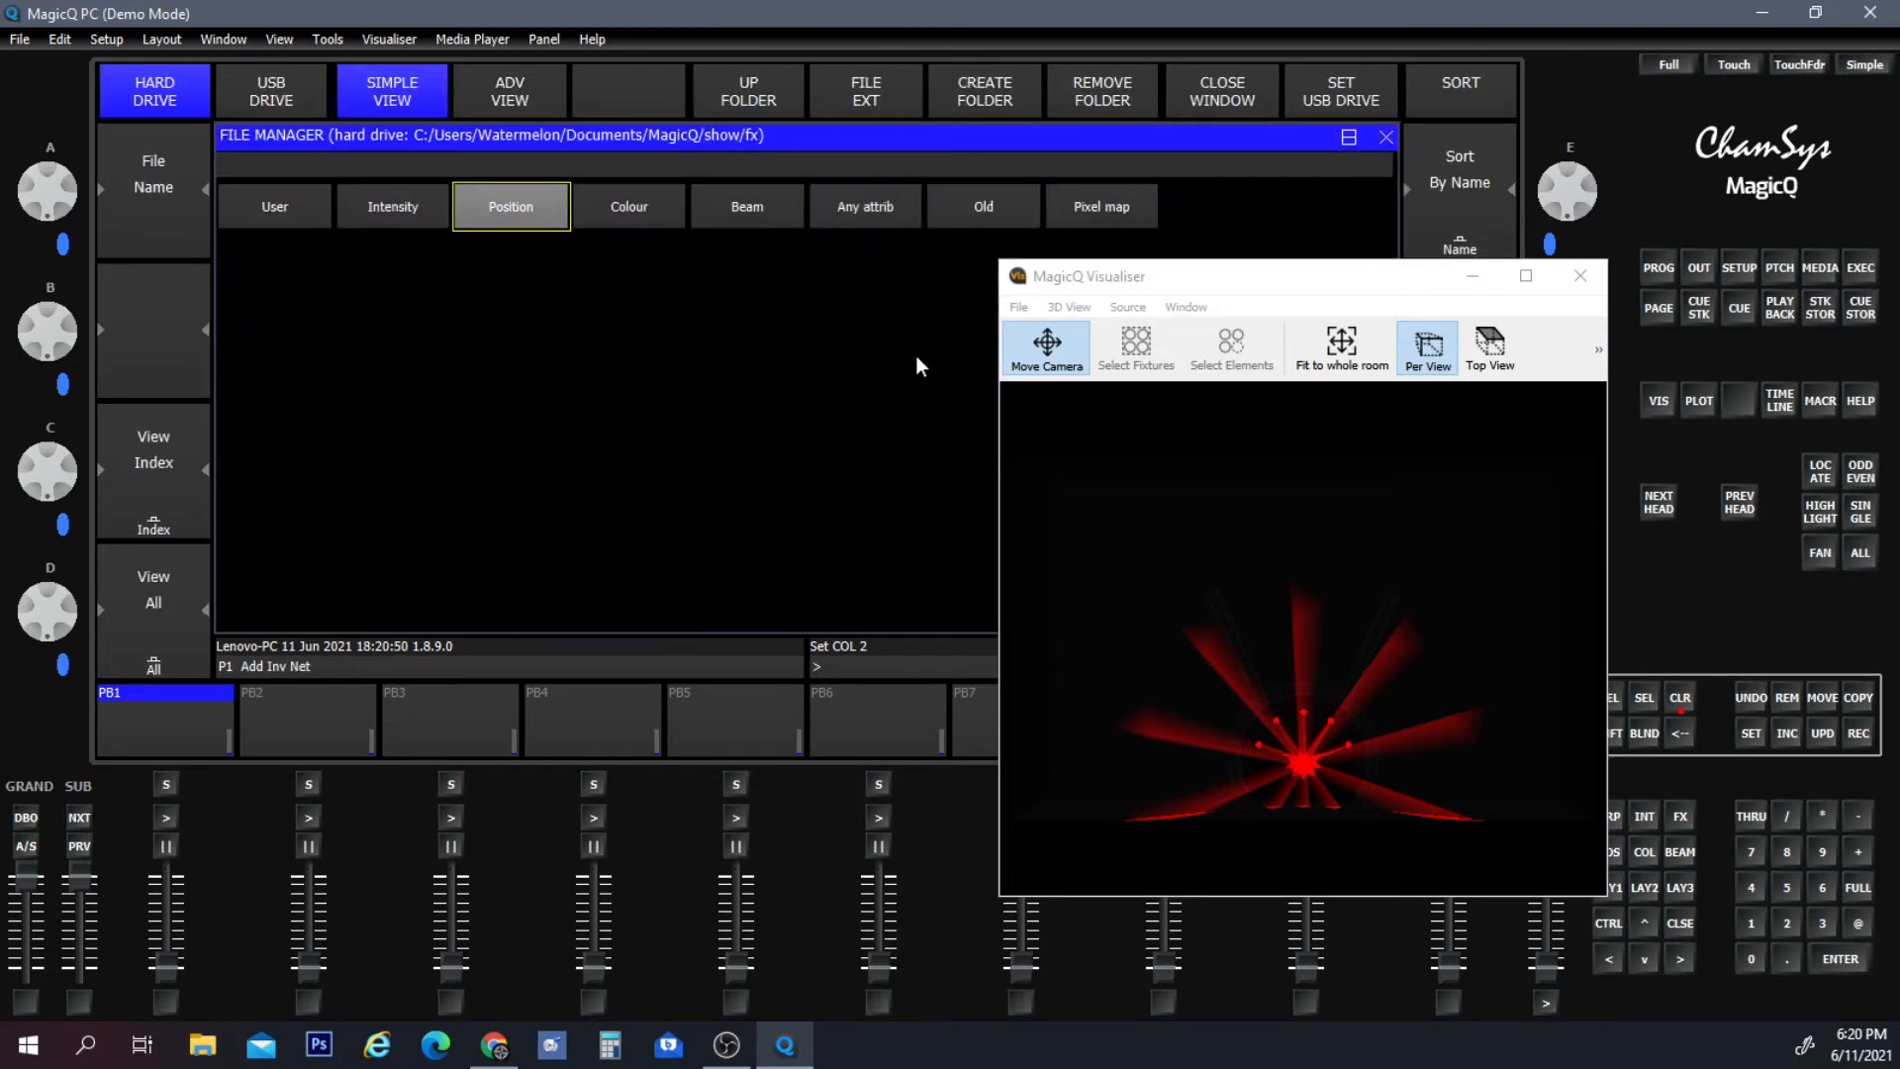
click(1139, 222)
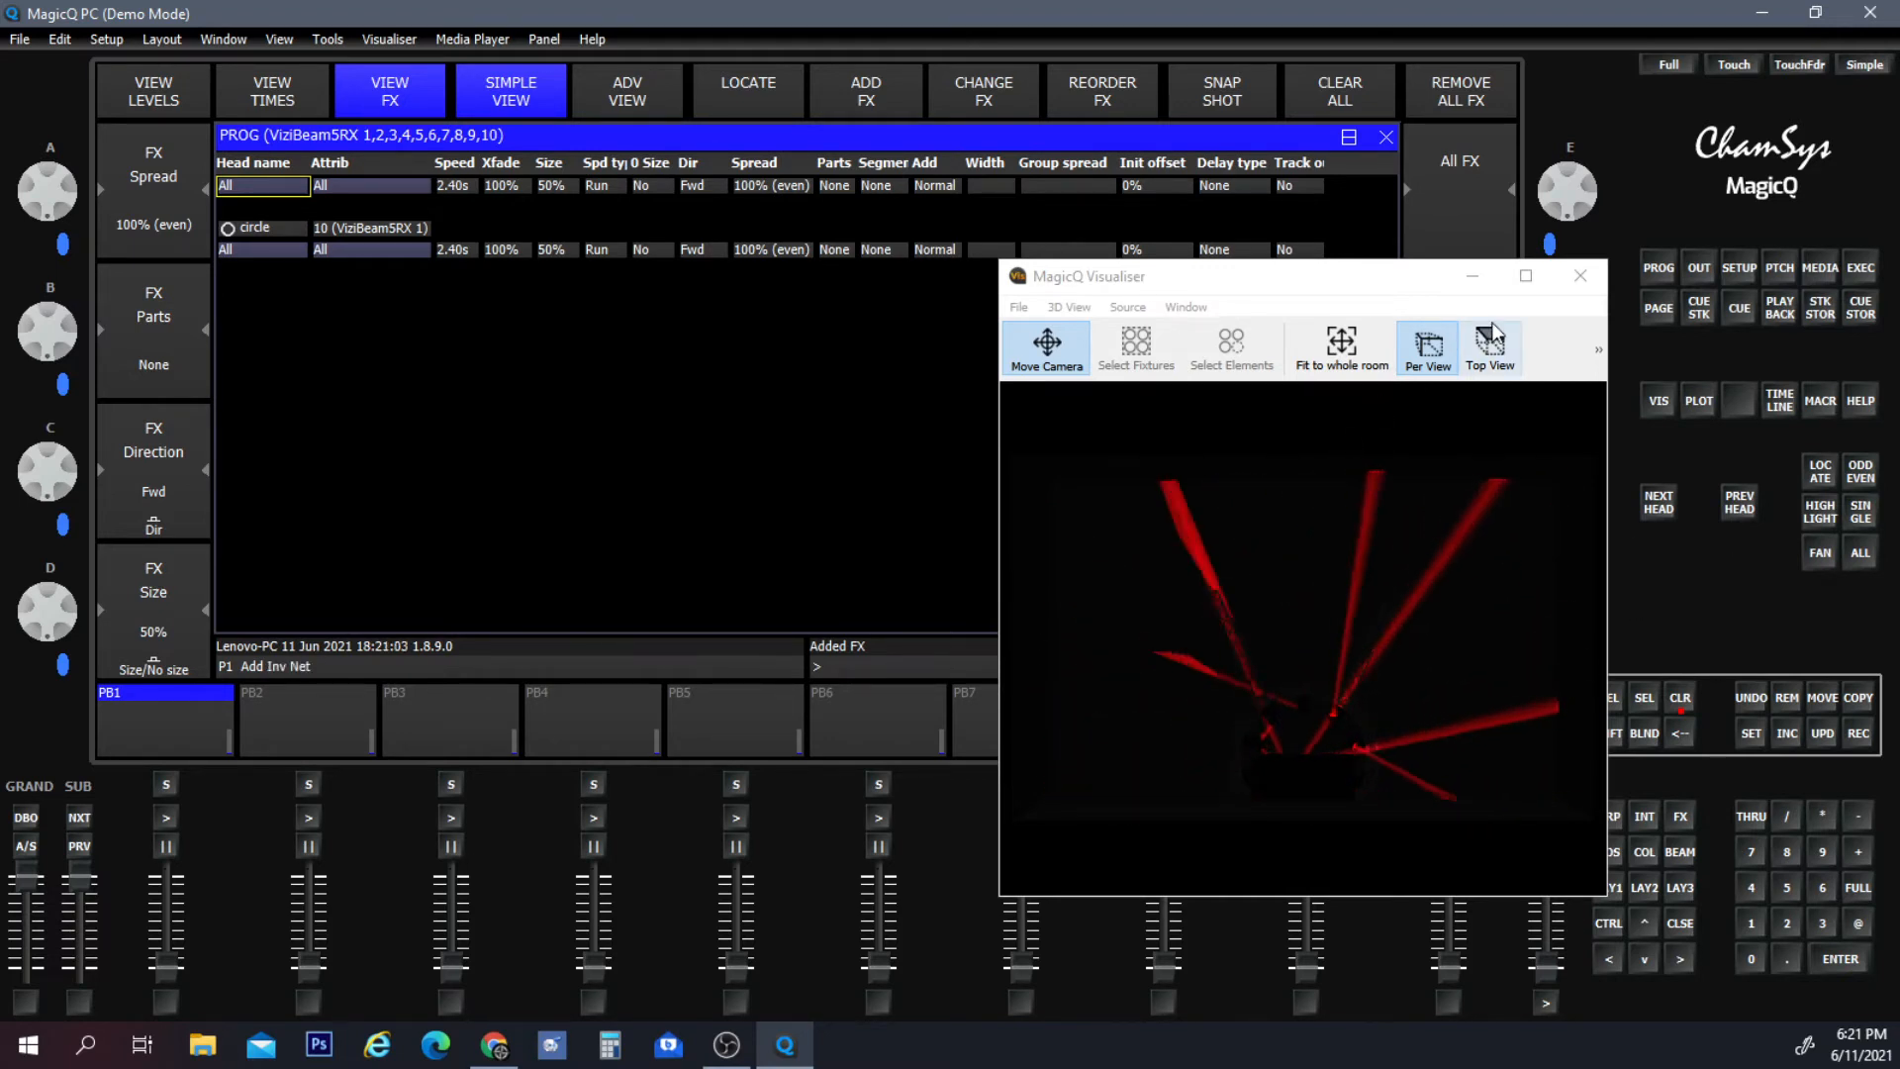
click(1389, 287)
drag(1388, 287, 1047, 219)
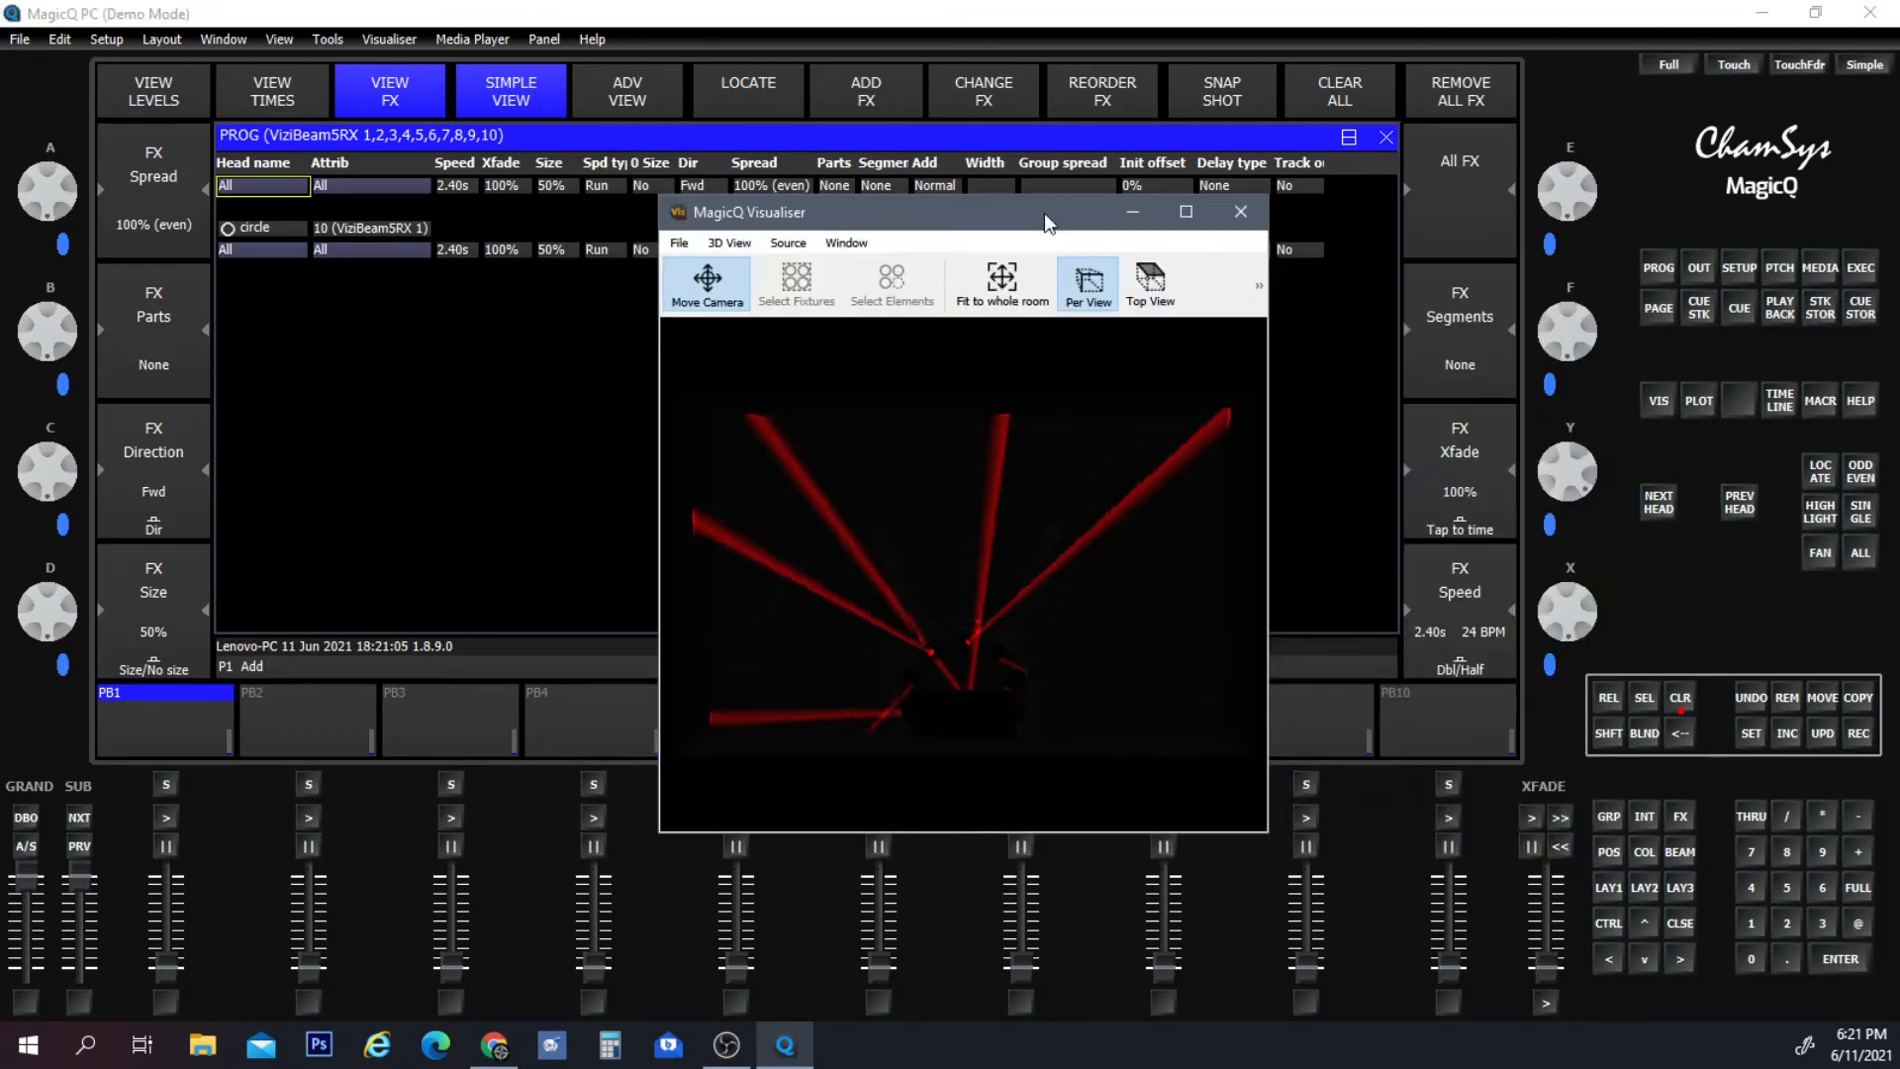
Clear the programmer and return to the layout with the group, position, colour and beam palettes.
click(1681, 697)
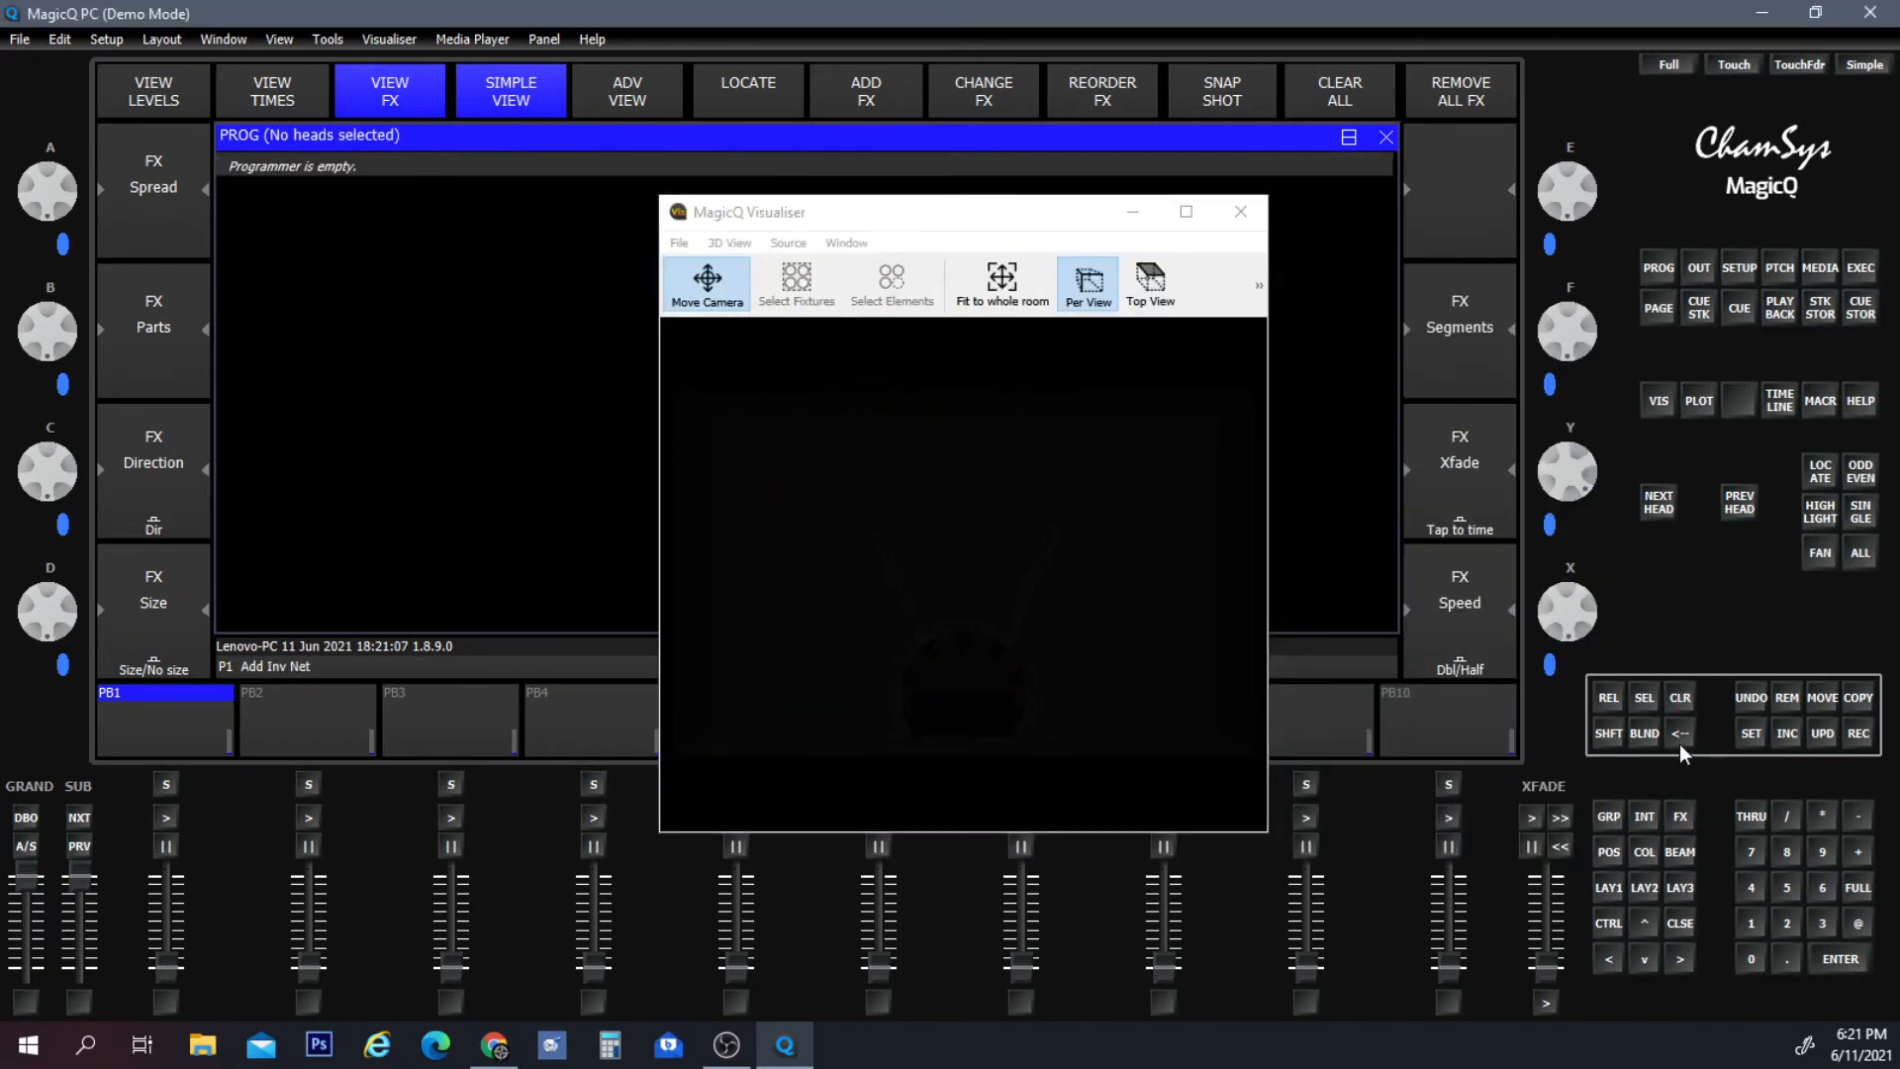
drag(1039, 222, 1236, 241)
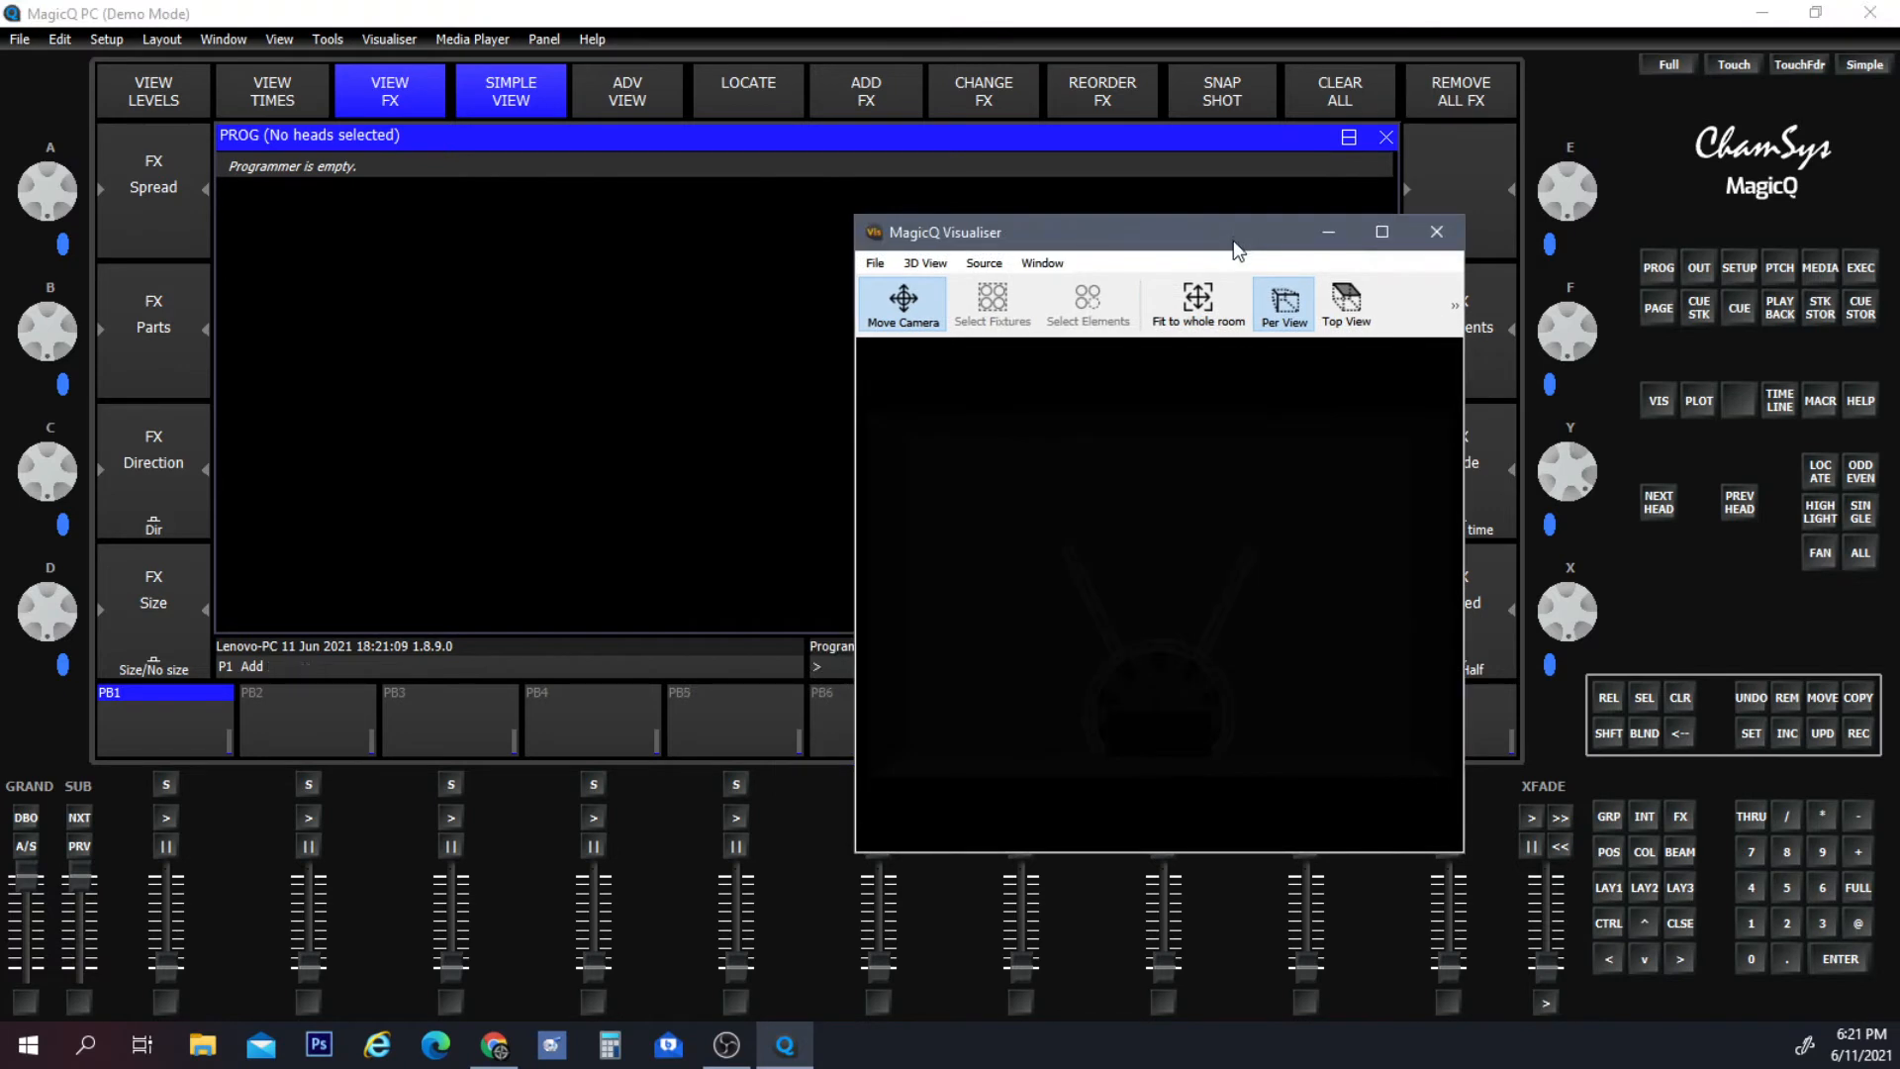
click(1608, 887)
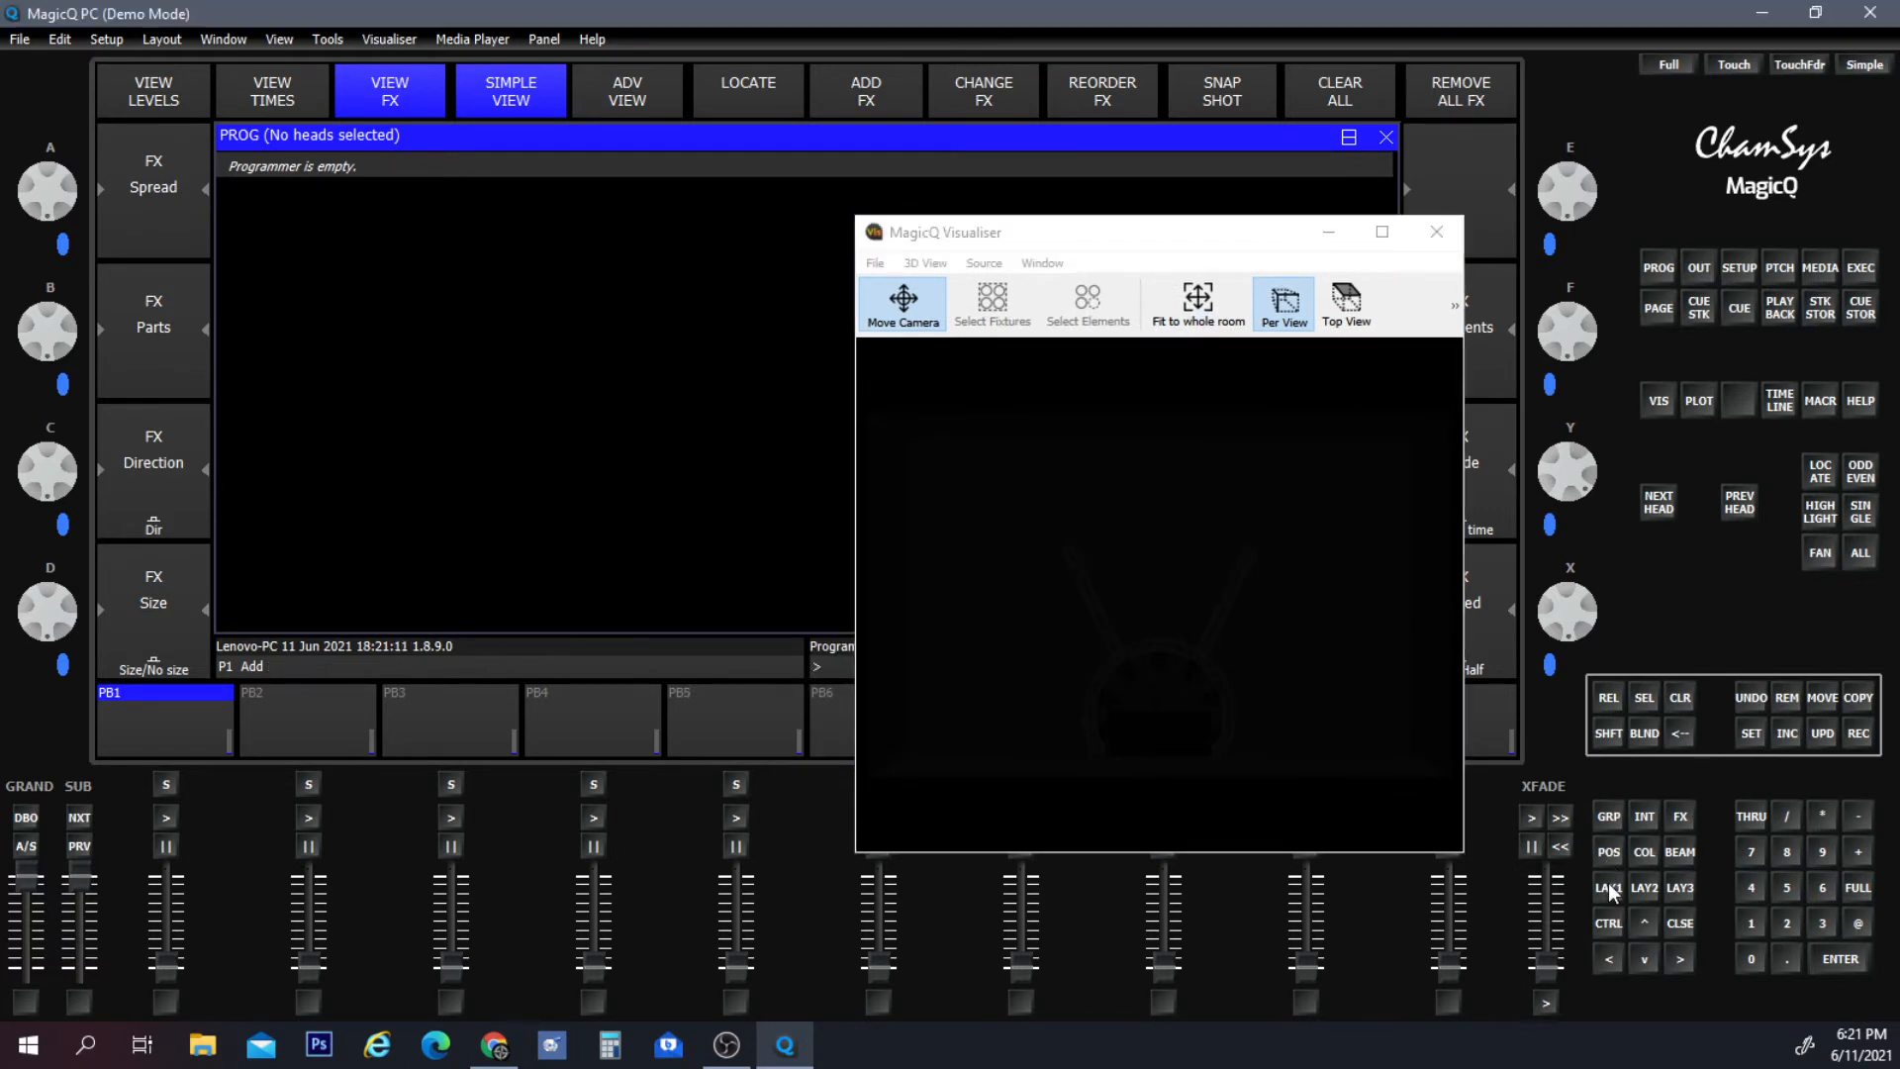
Raise the Visualiser's room brightness in the 3D settings to a little above the middle of its range.
click(885, 266)
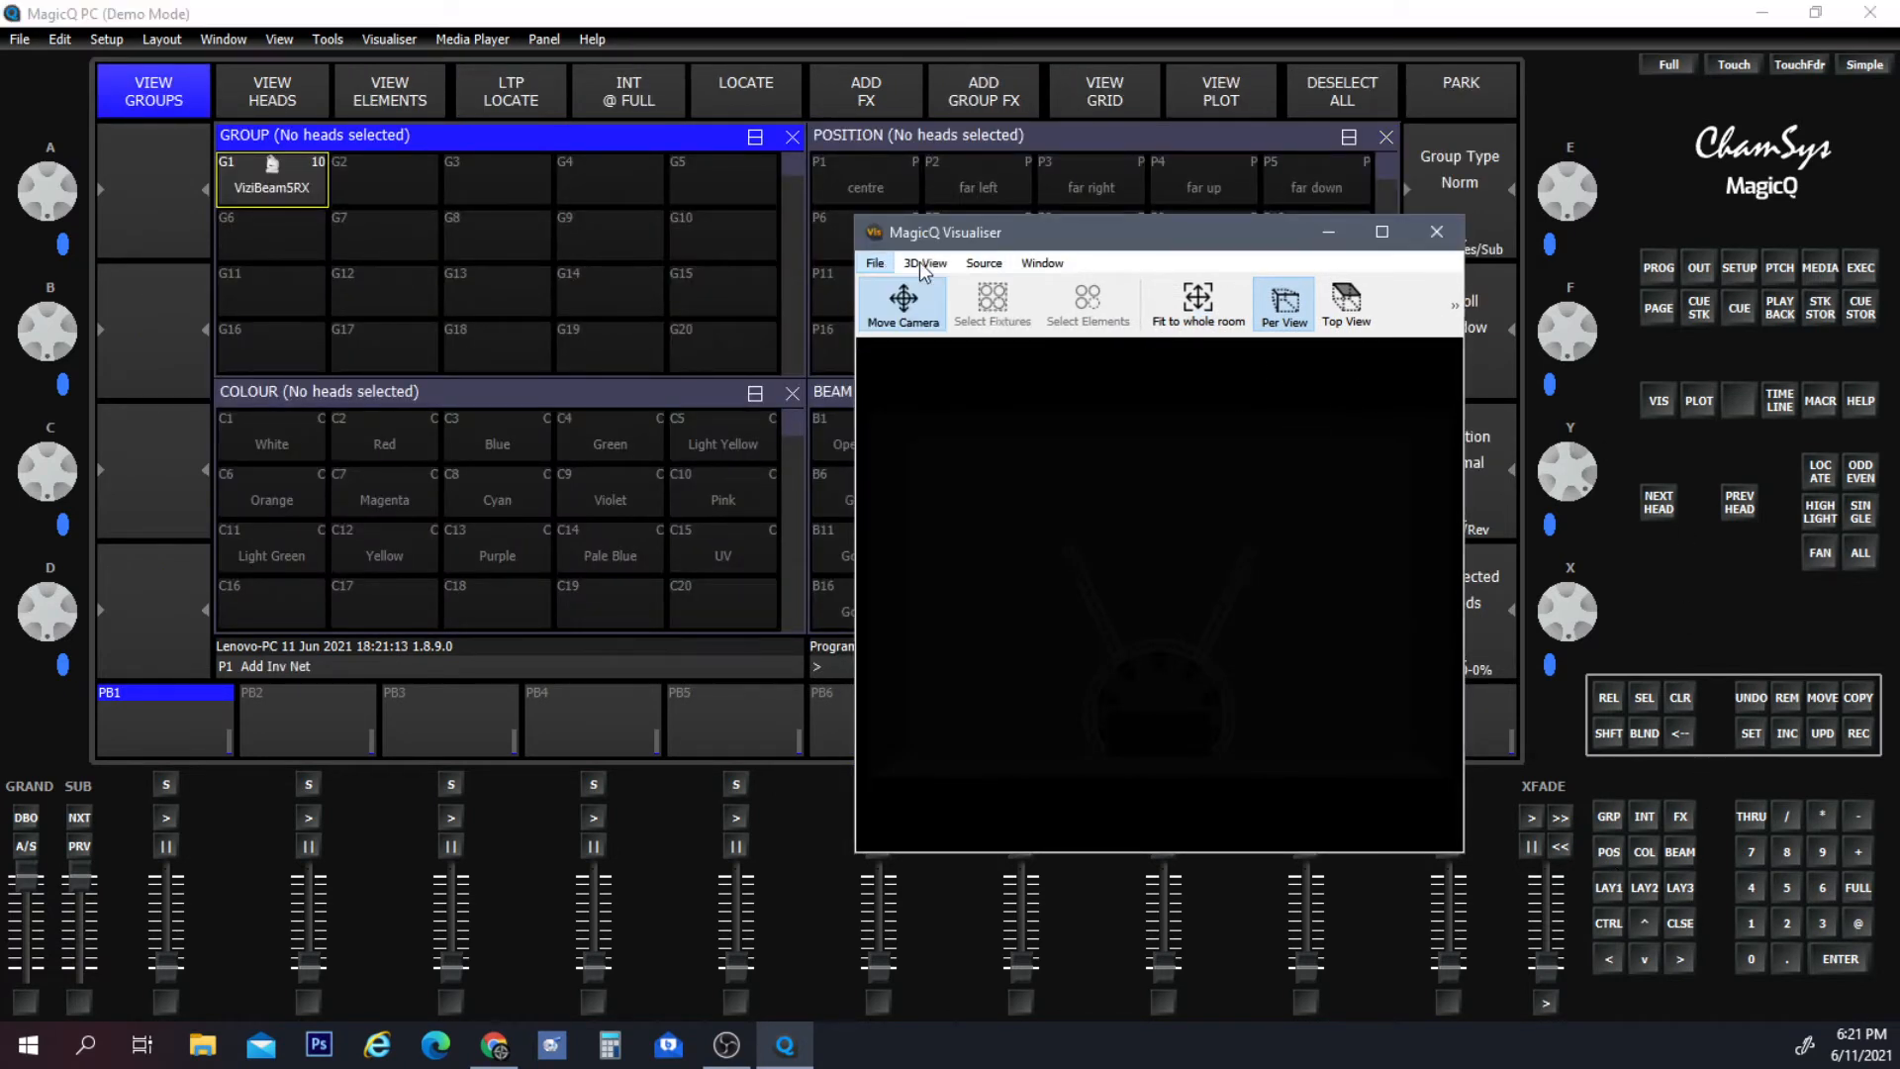
click(897, 322)
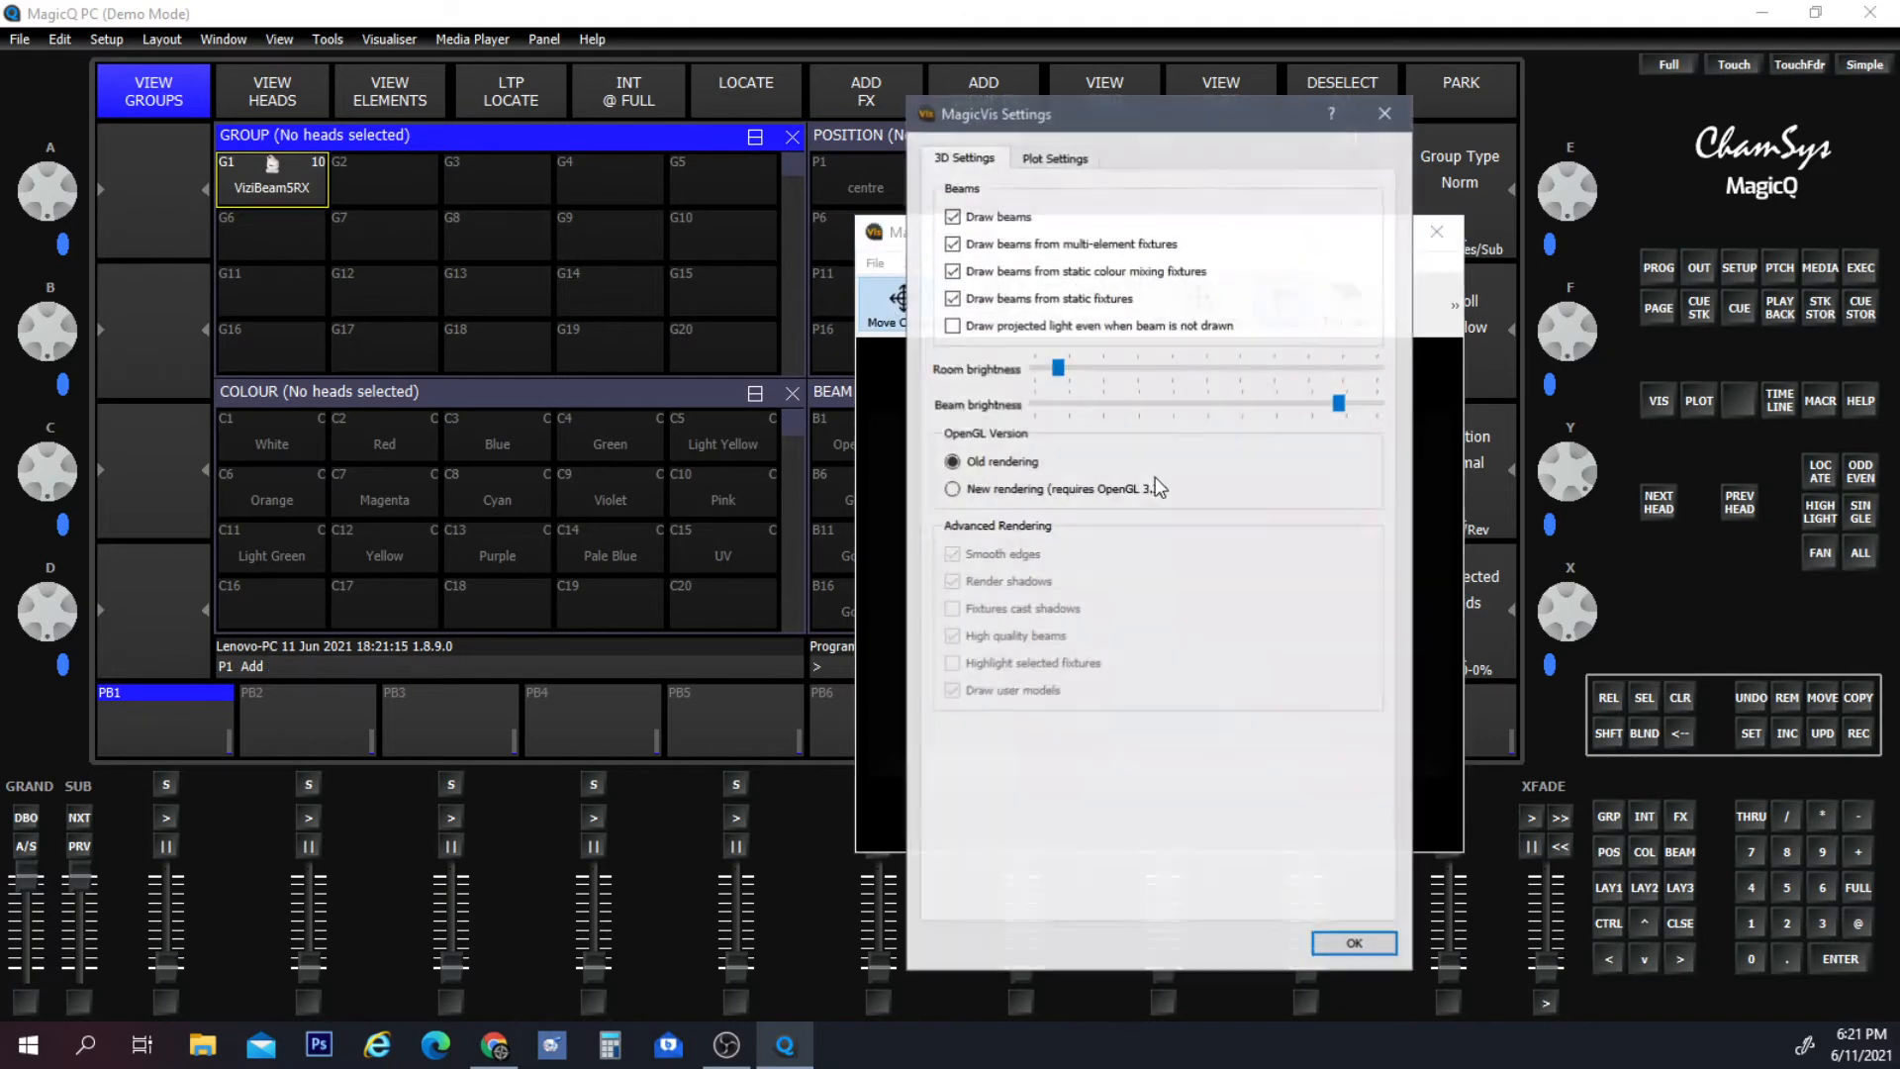
drag(1178, 370, 1281, 371)
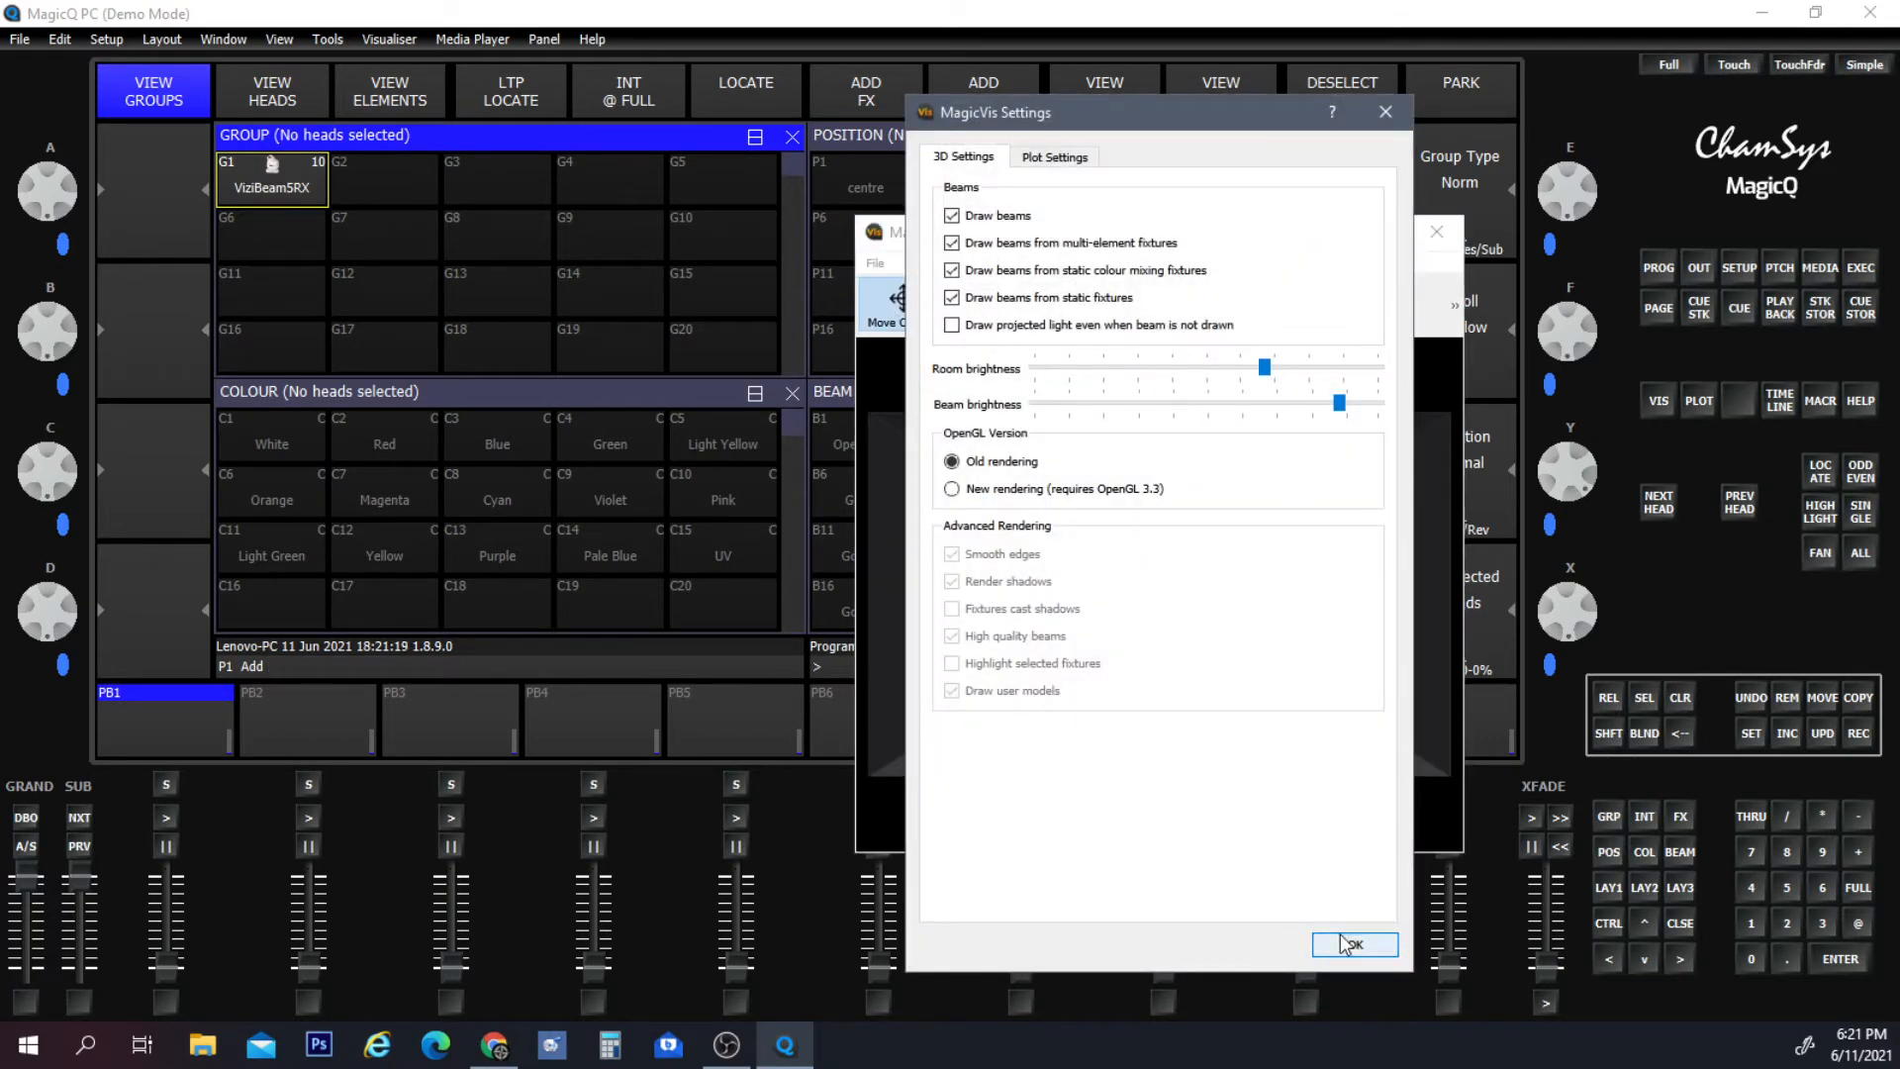
click(1348, 945)
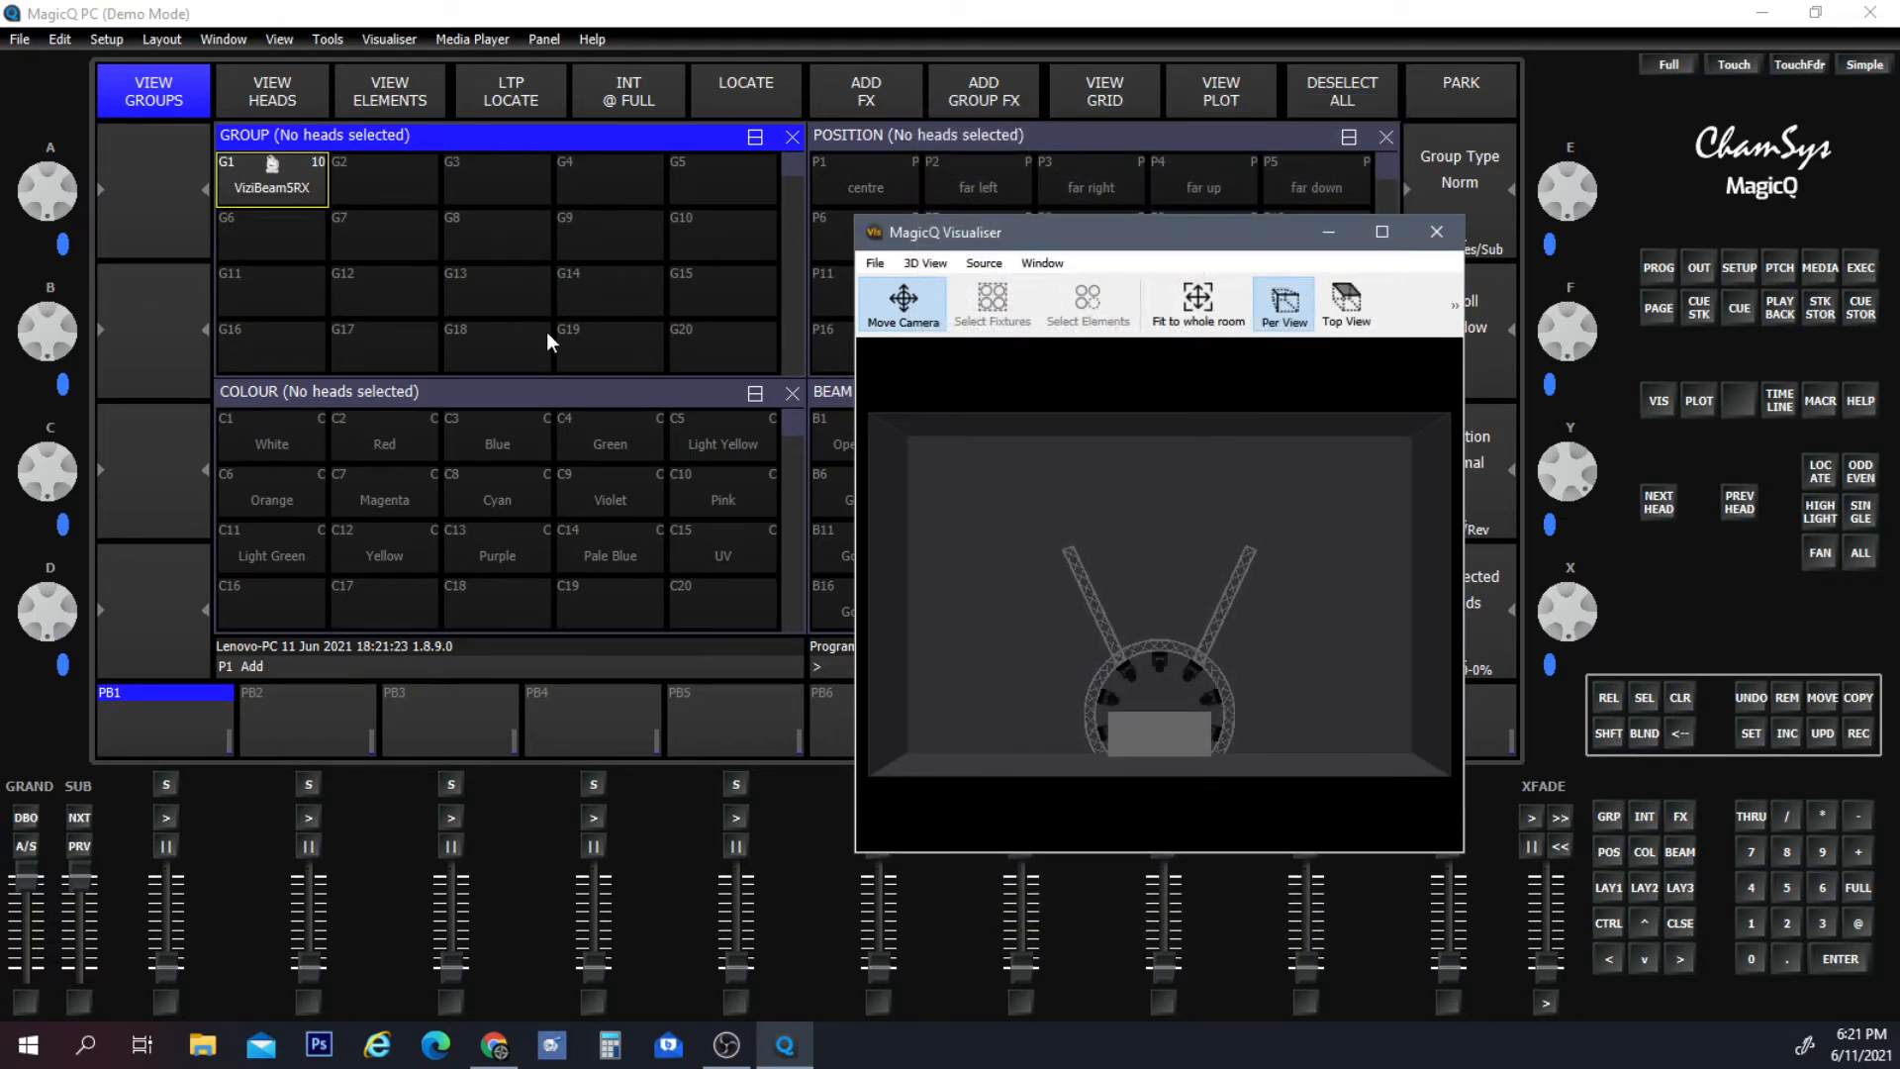
Select the ViziBeam5RX group and open the Visualiser patch data for its ten heads.
click(309, 187)
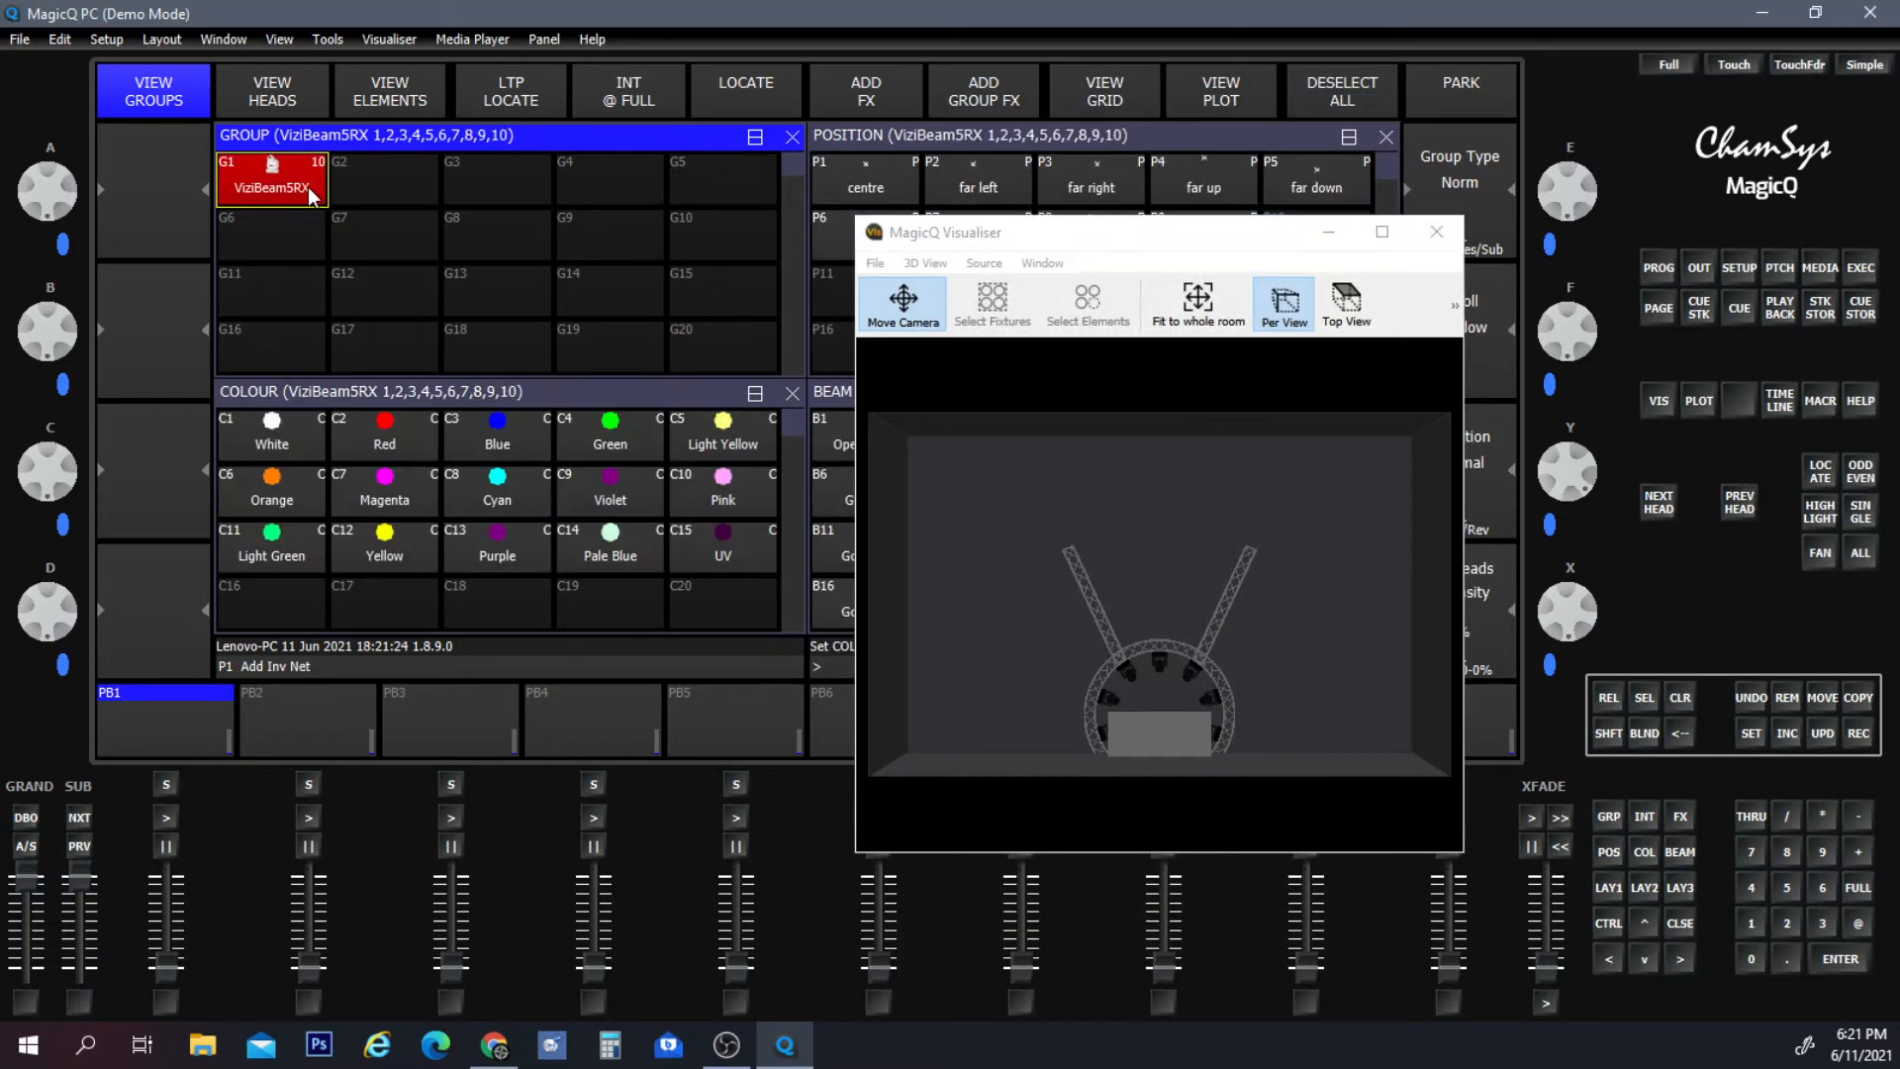
click(1778, 269)
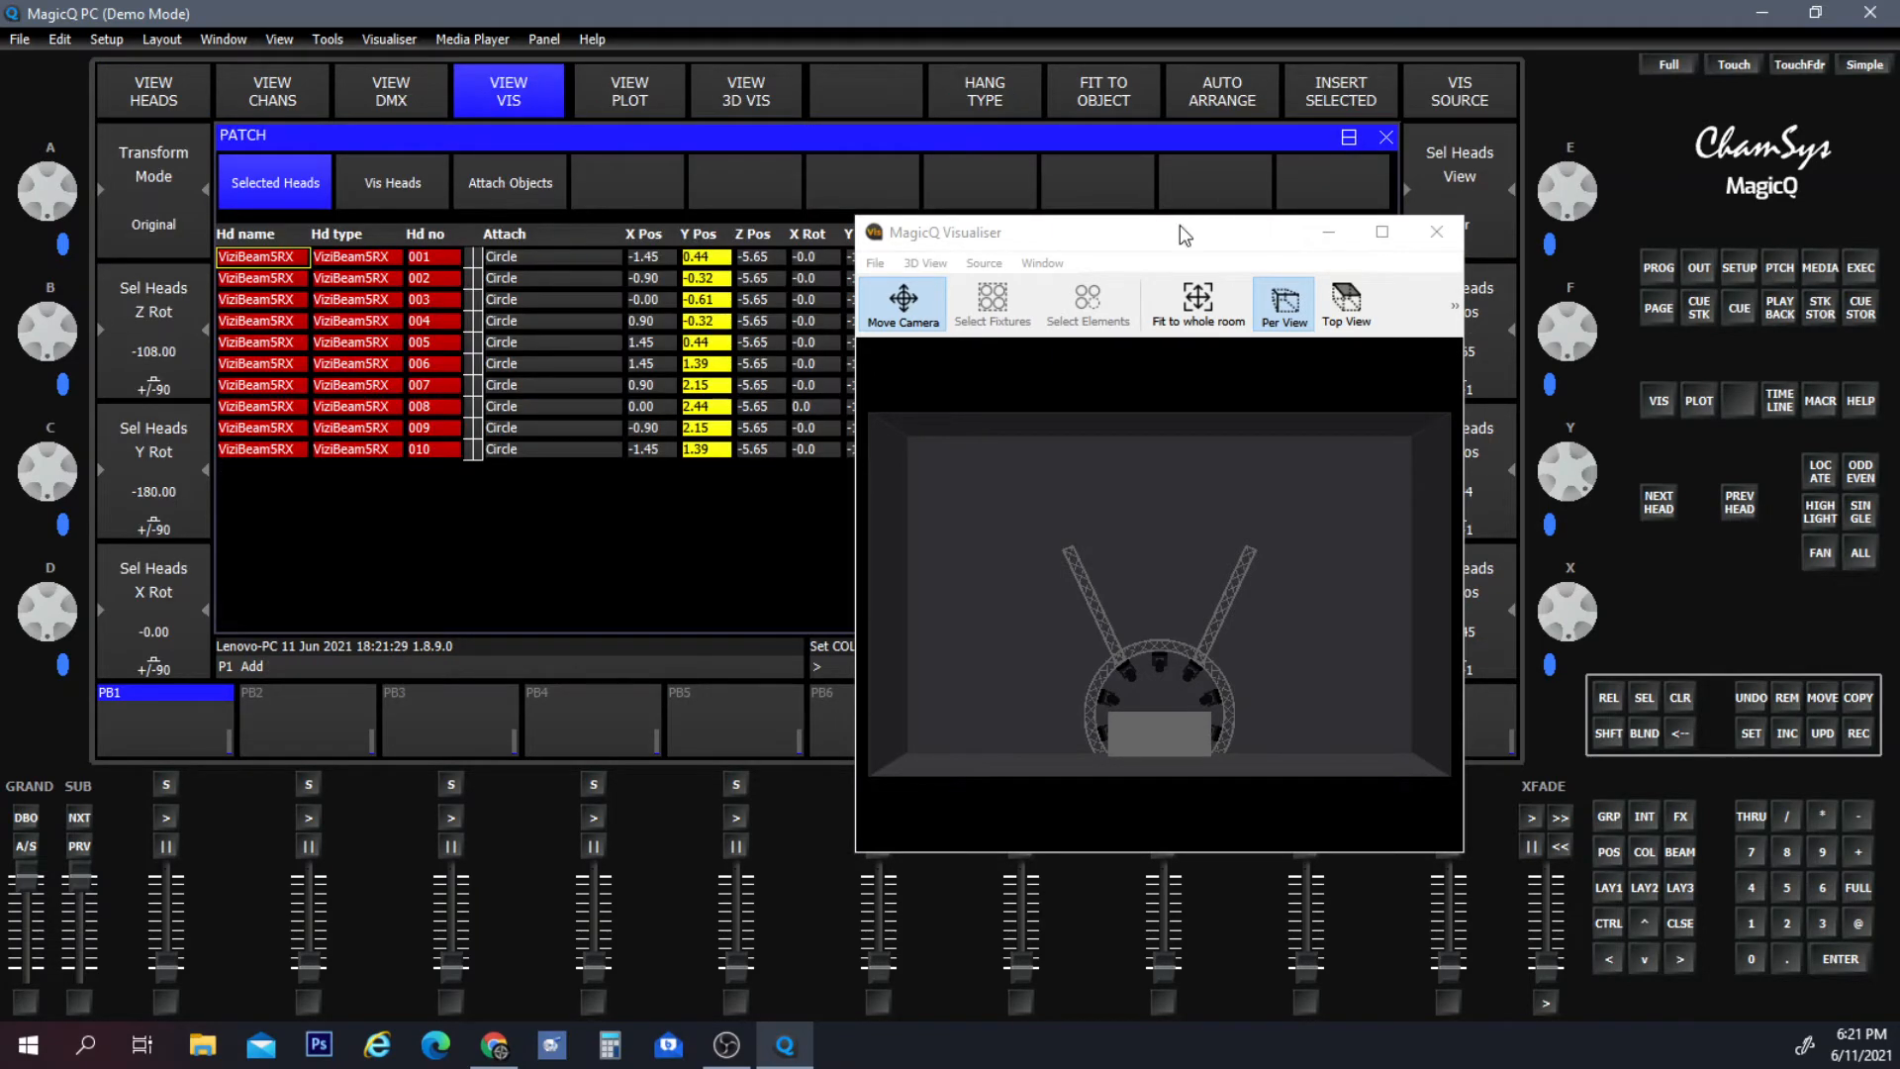
Review the attach objects list and return to the selected heads table, moving the Visualiser window out of the way.
click(1320, 228)
drag(1320, 234, 1034, 537)
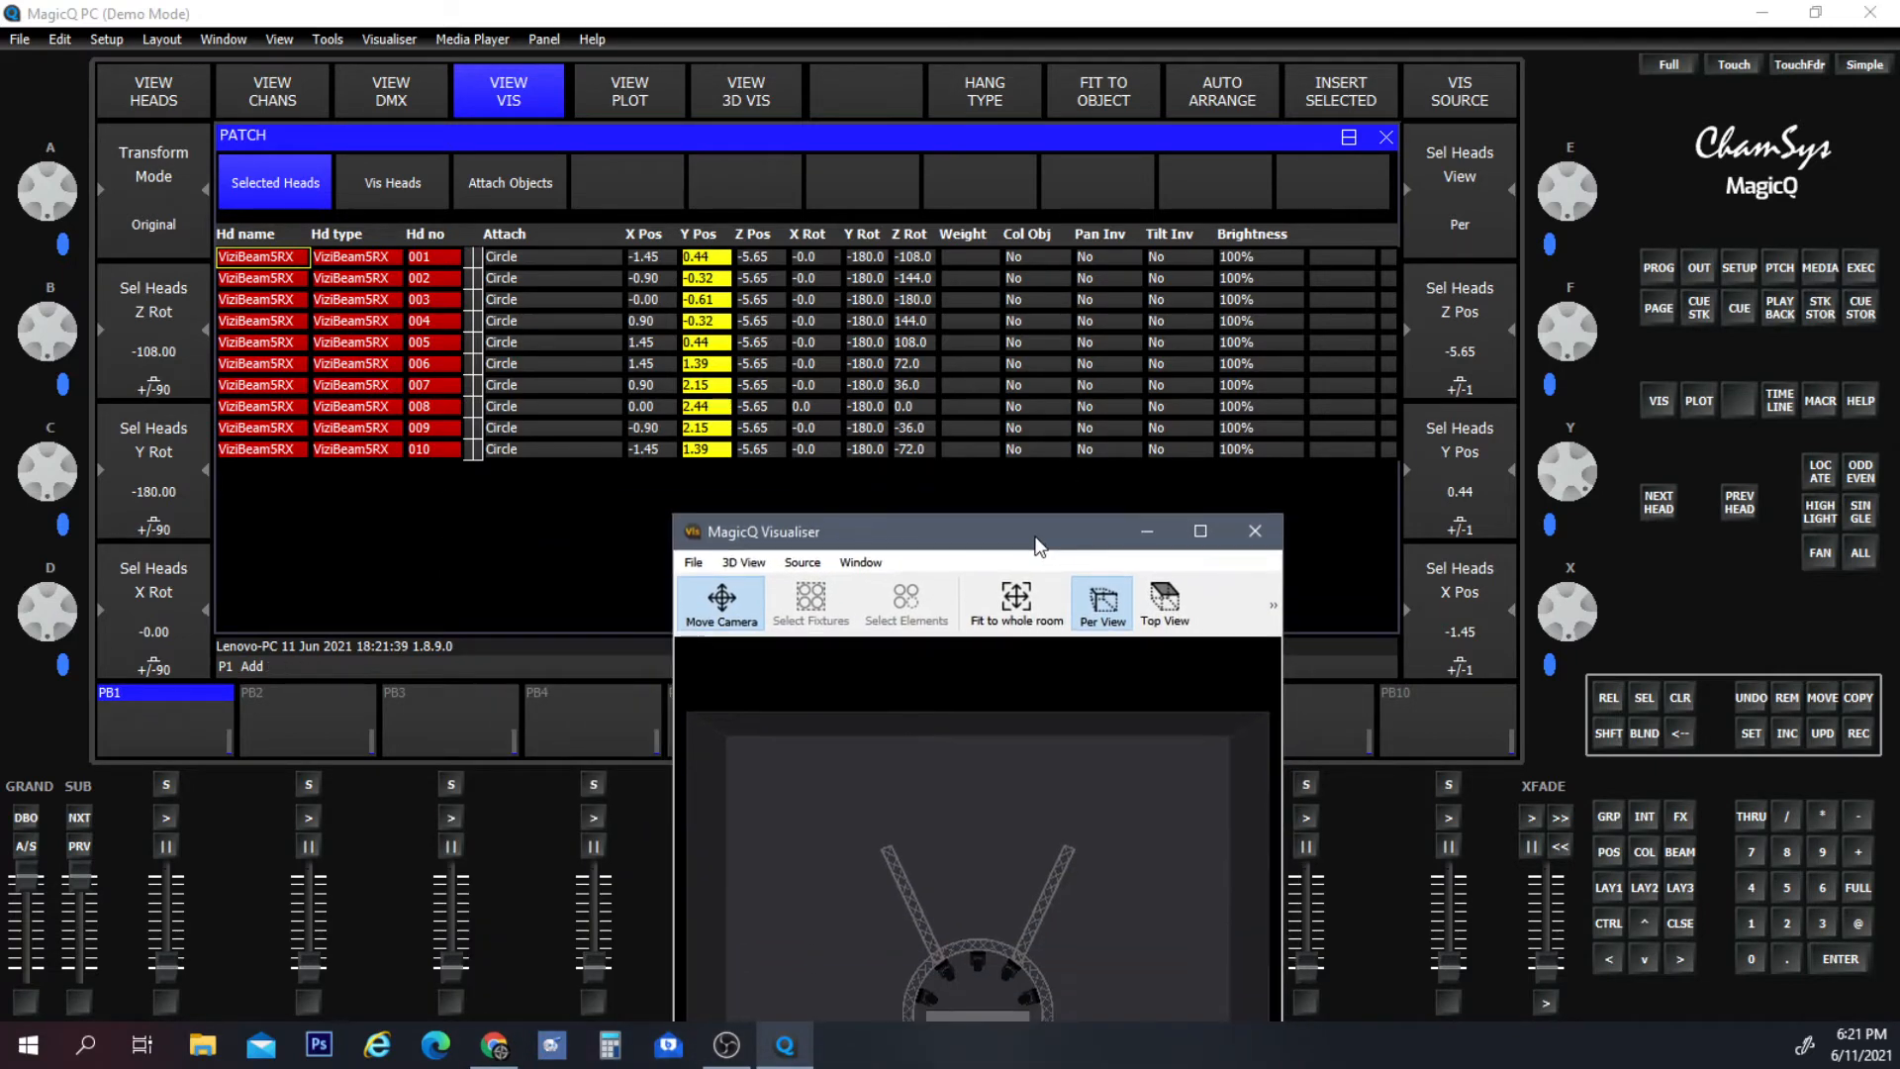
click(499, 180)
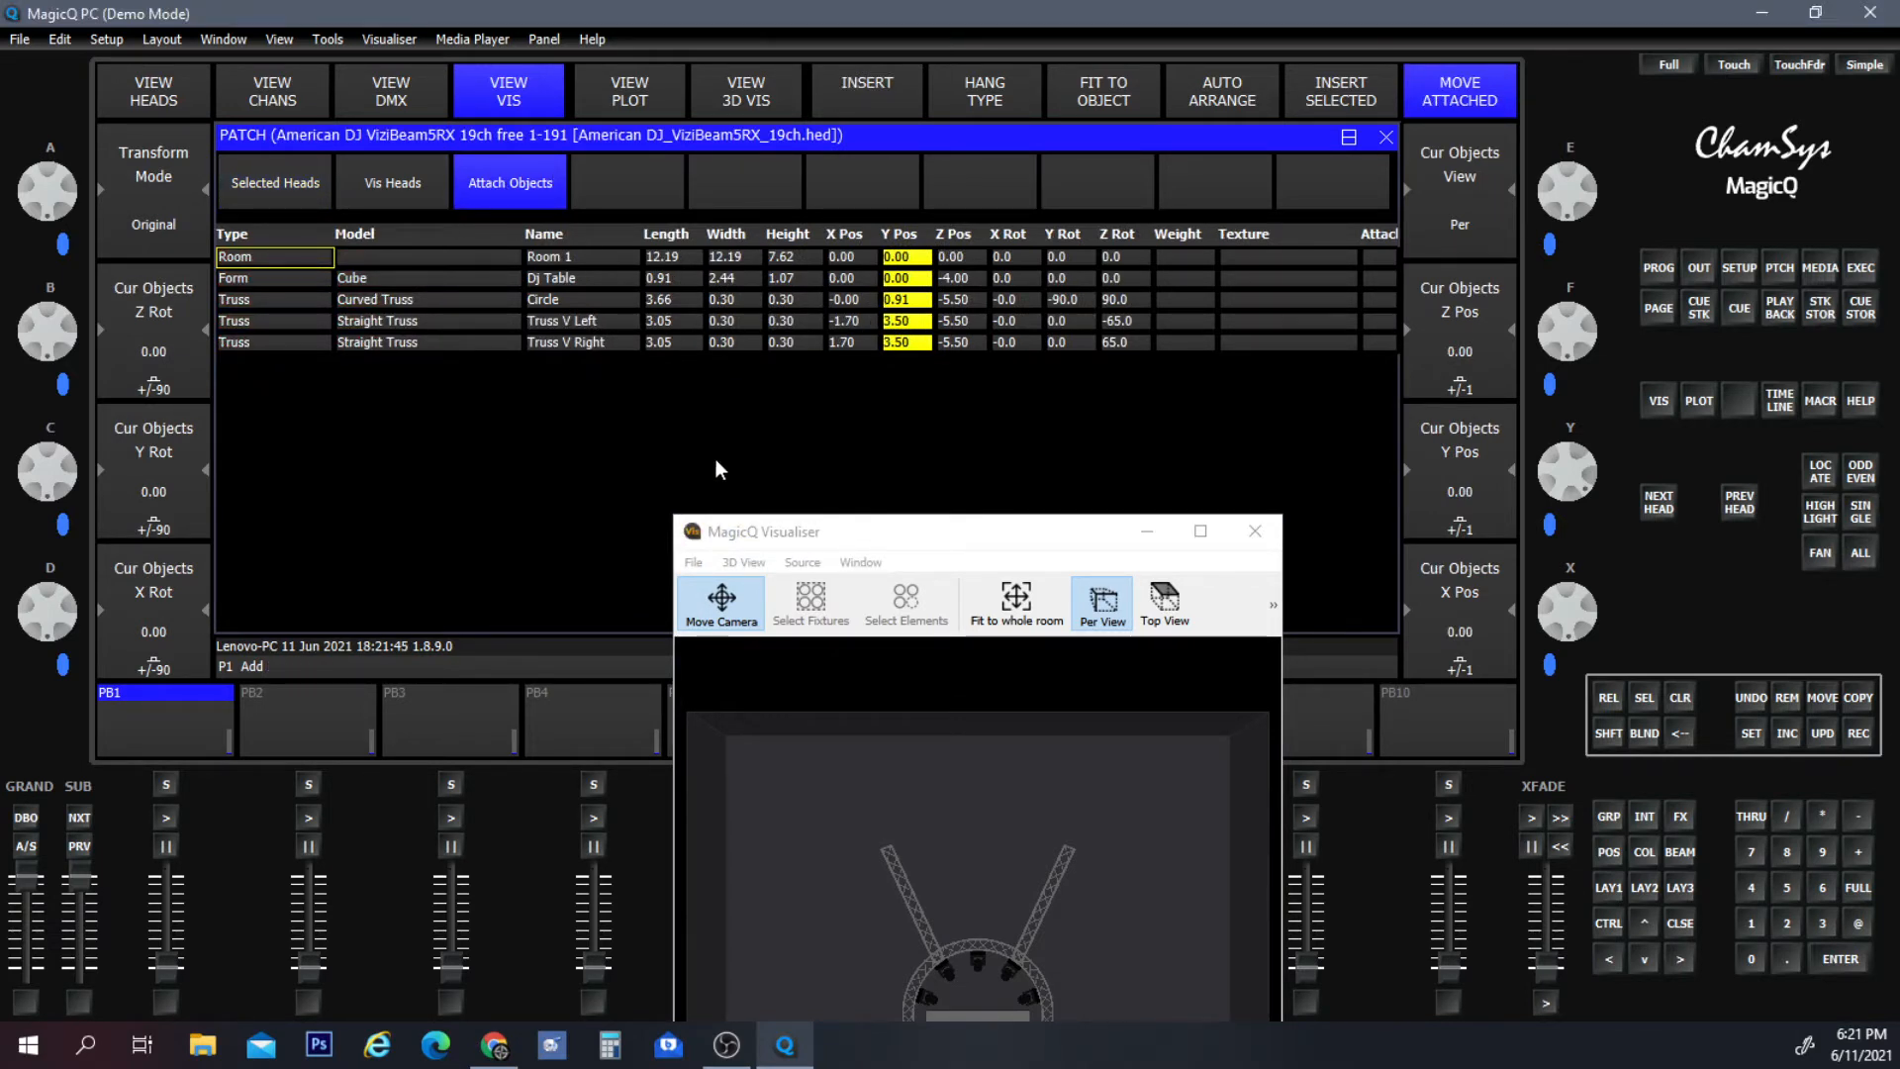
drag(872, 530, 898, 413)
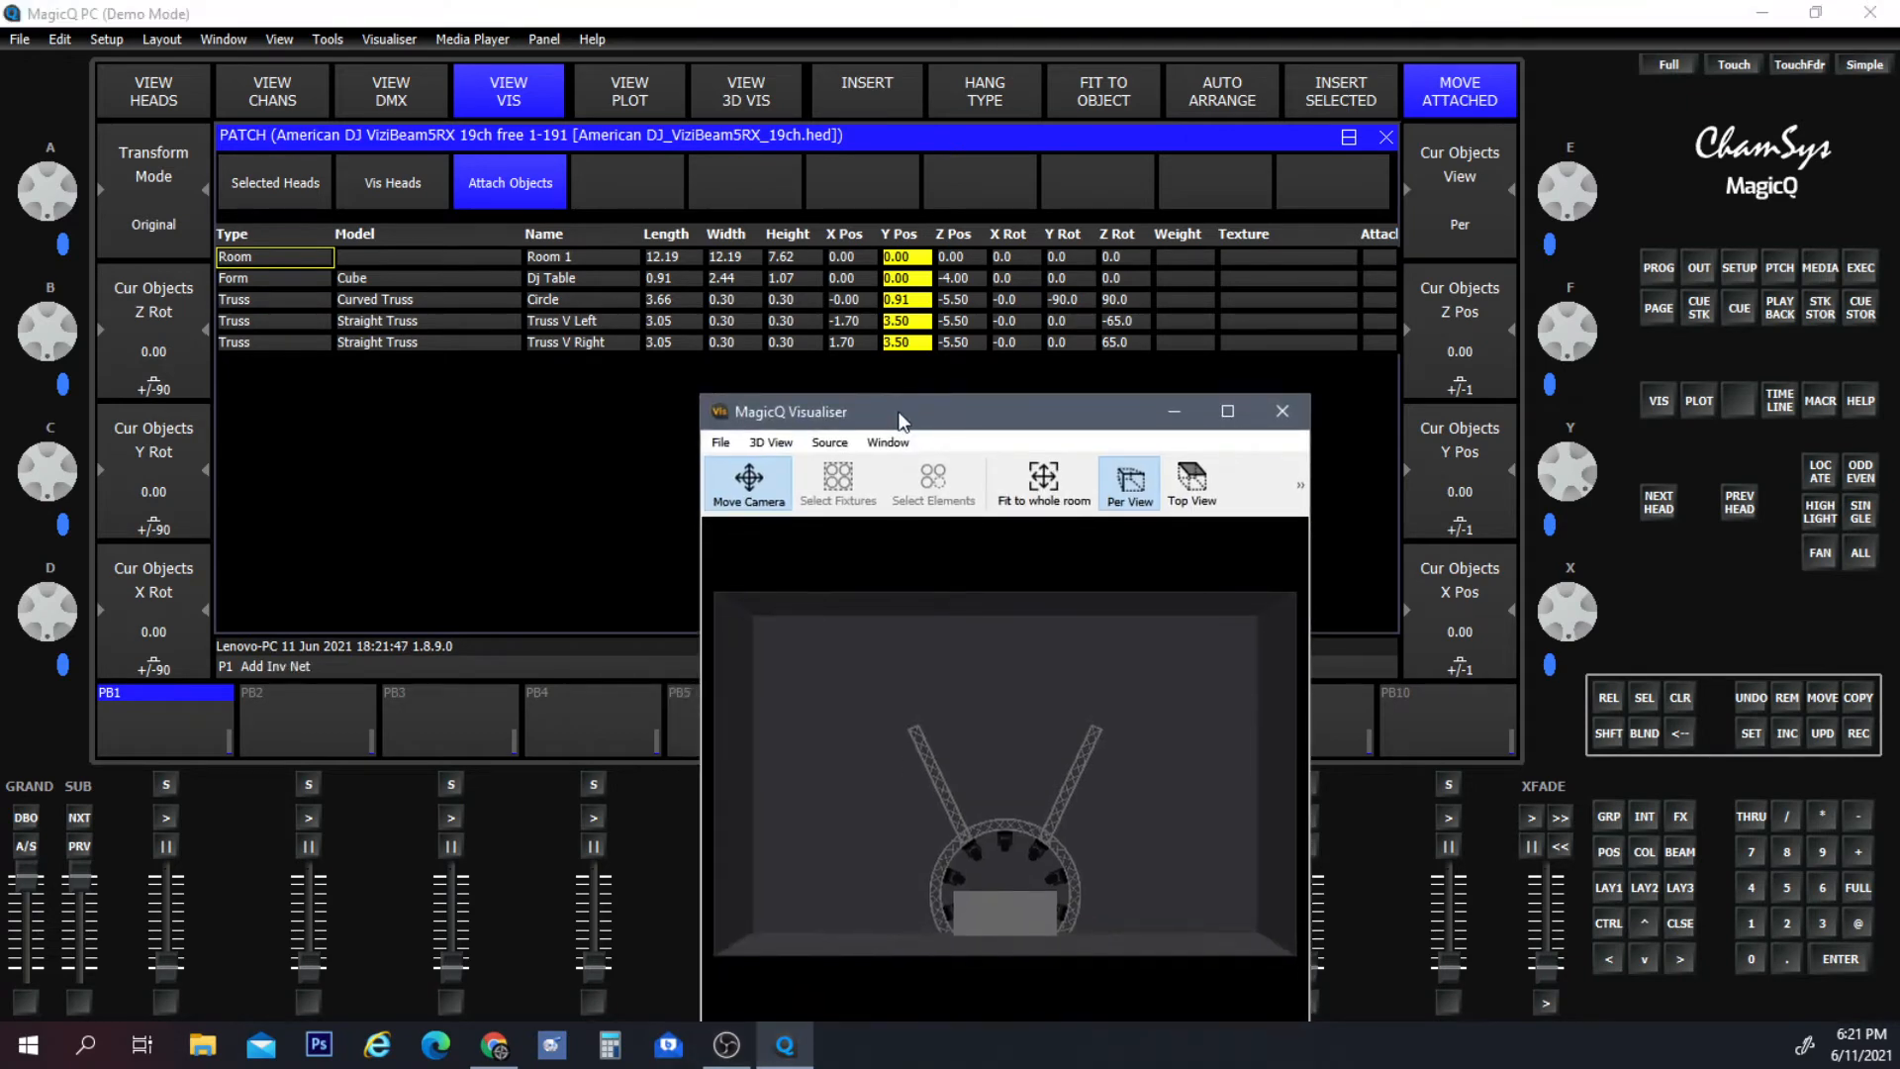
click(259, 190)
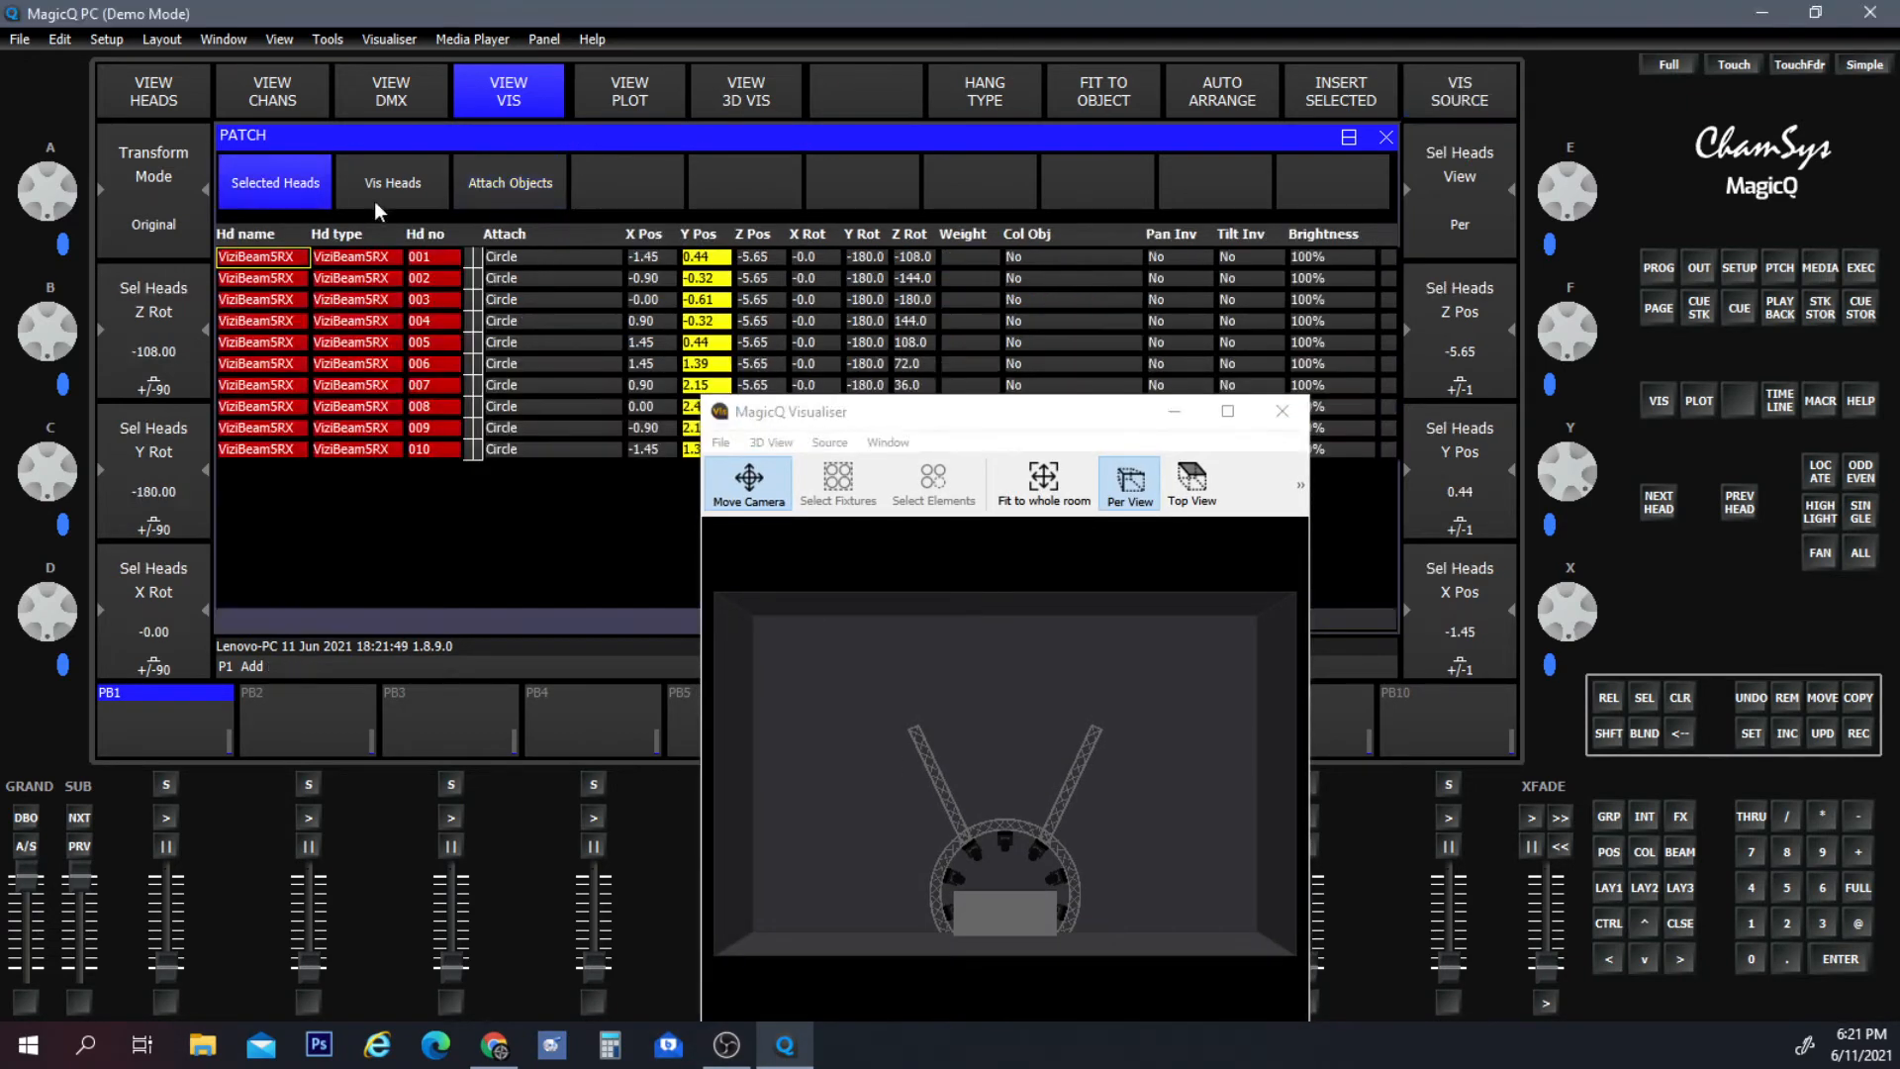
mouse_move(937, 412)
mouse_down()
mouse_move(1005, 414)
mouse_move(959, 422)
mouse_up()
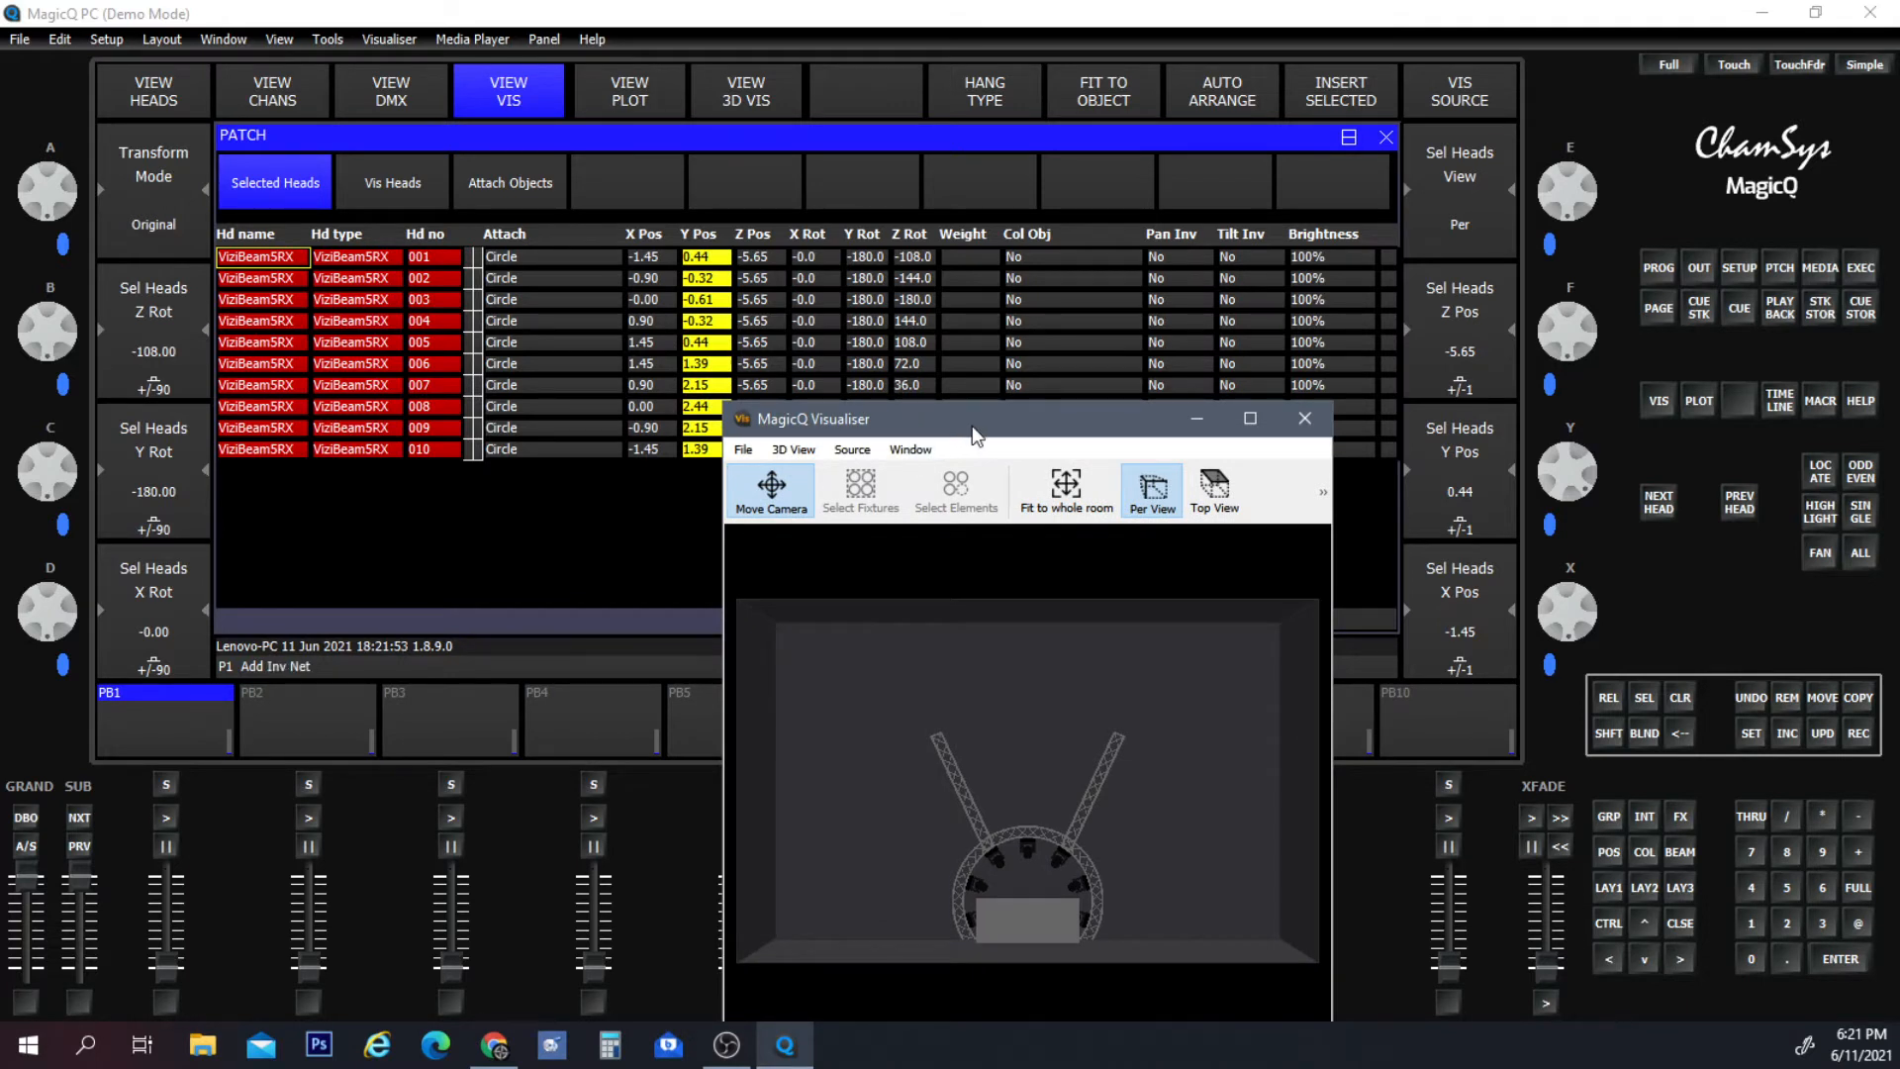
Try the hang type Top front face up on the selected heads, with the Visualiser moved aside.
drag(977, 421, 1514, 272)
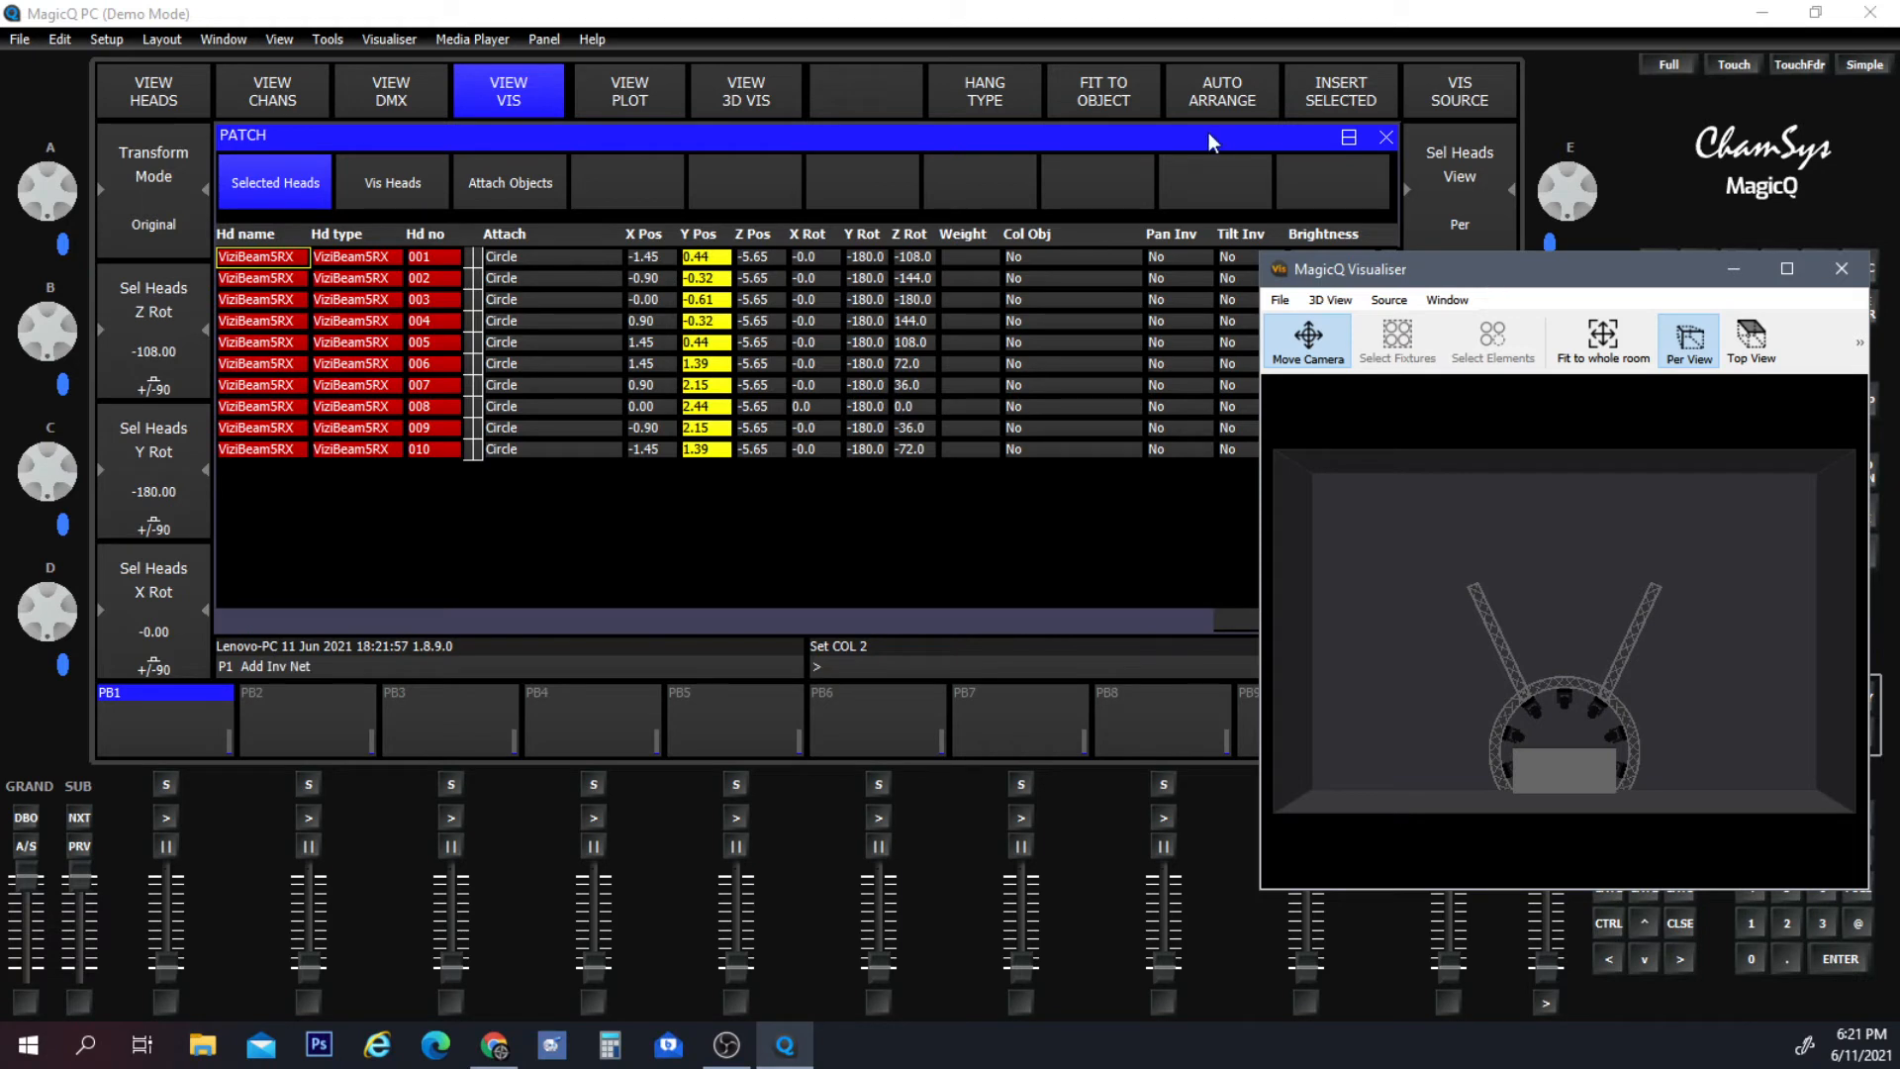
click(976, 87)
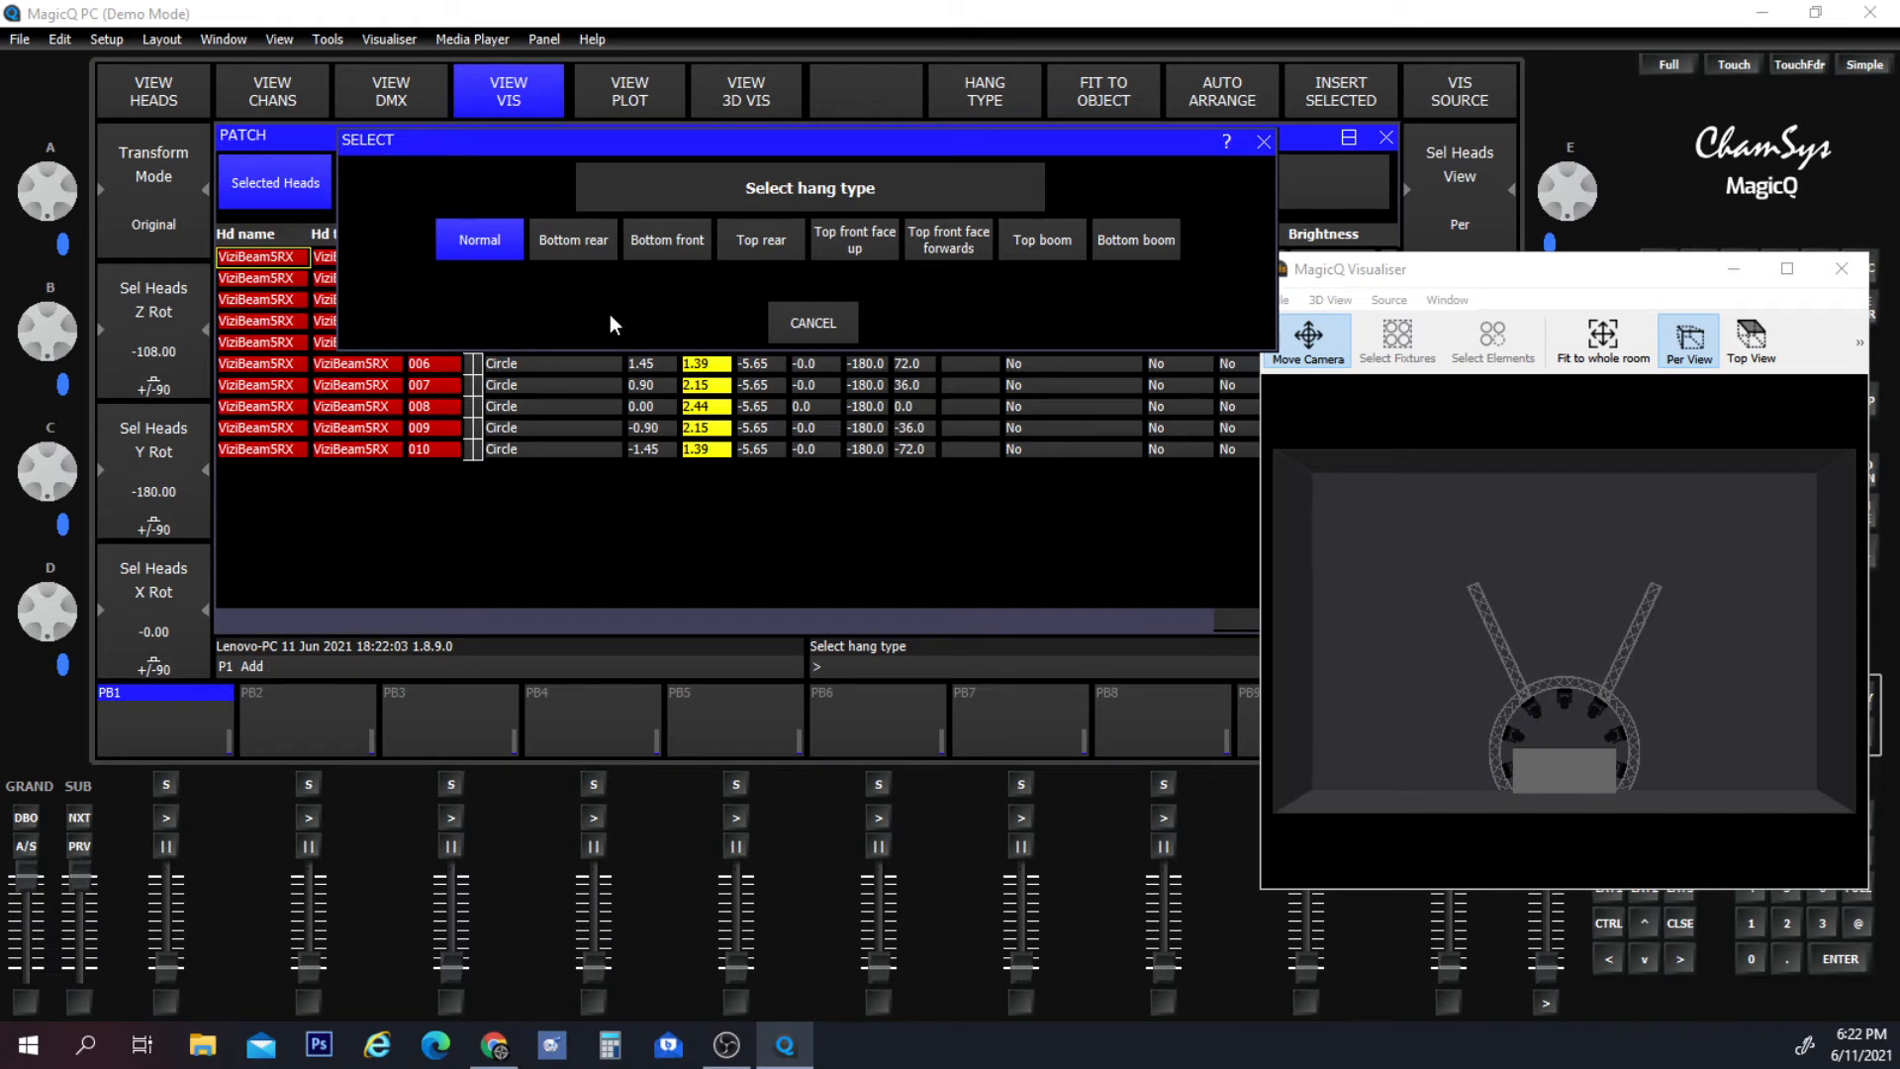
click(849, 241)
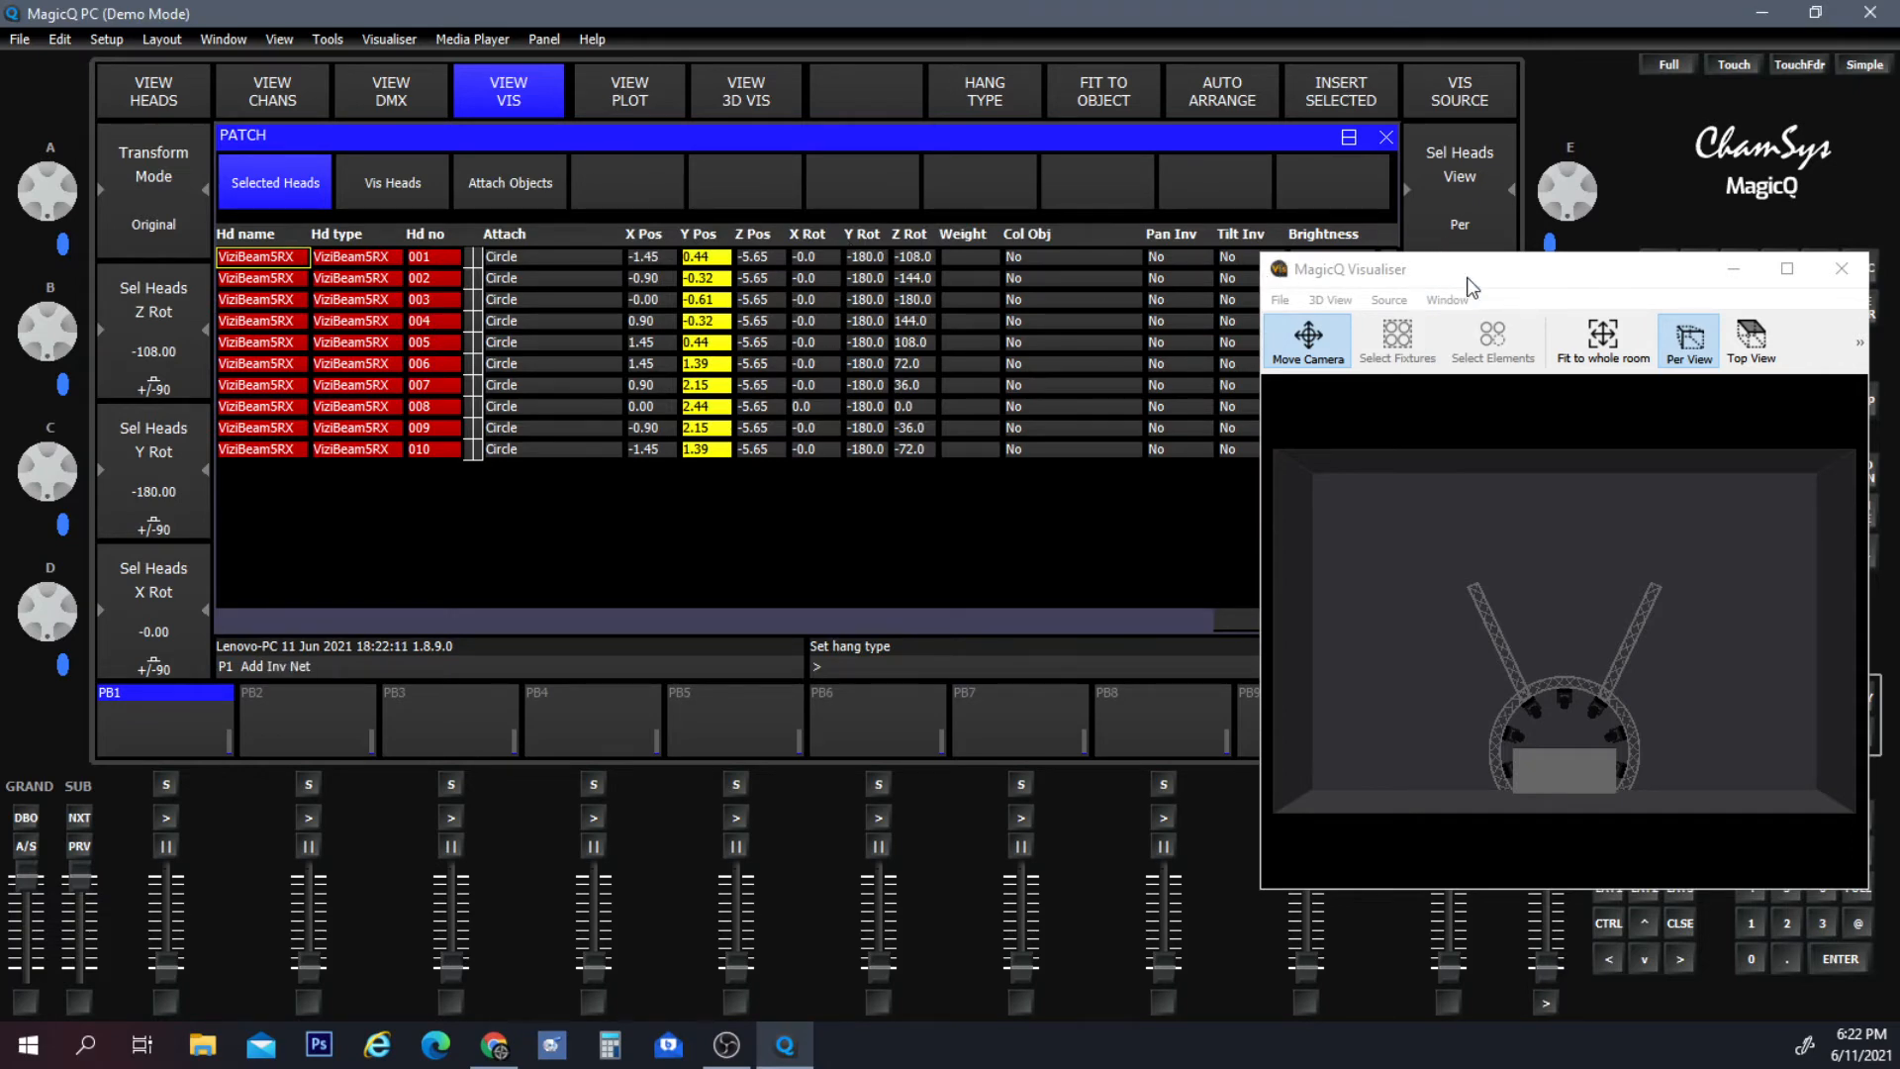
Select all ten ViziBeam5RX heads in the patch table and apply the hang type Top front face forwards.
drag(1484, 285, 1052, 650)
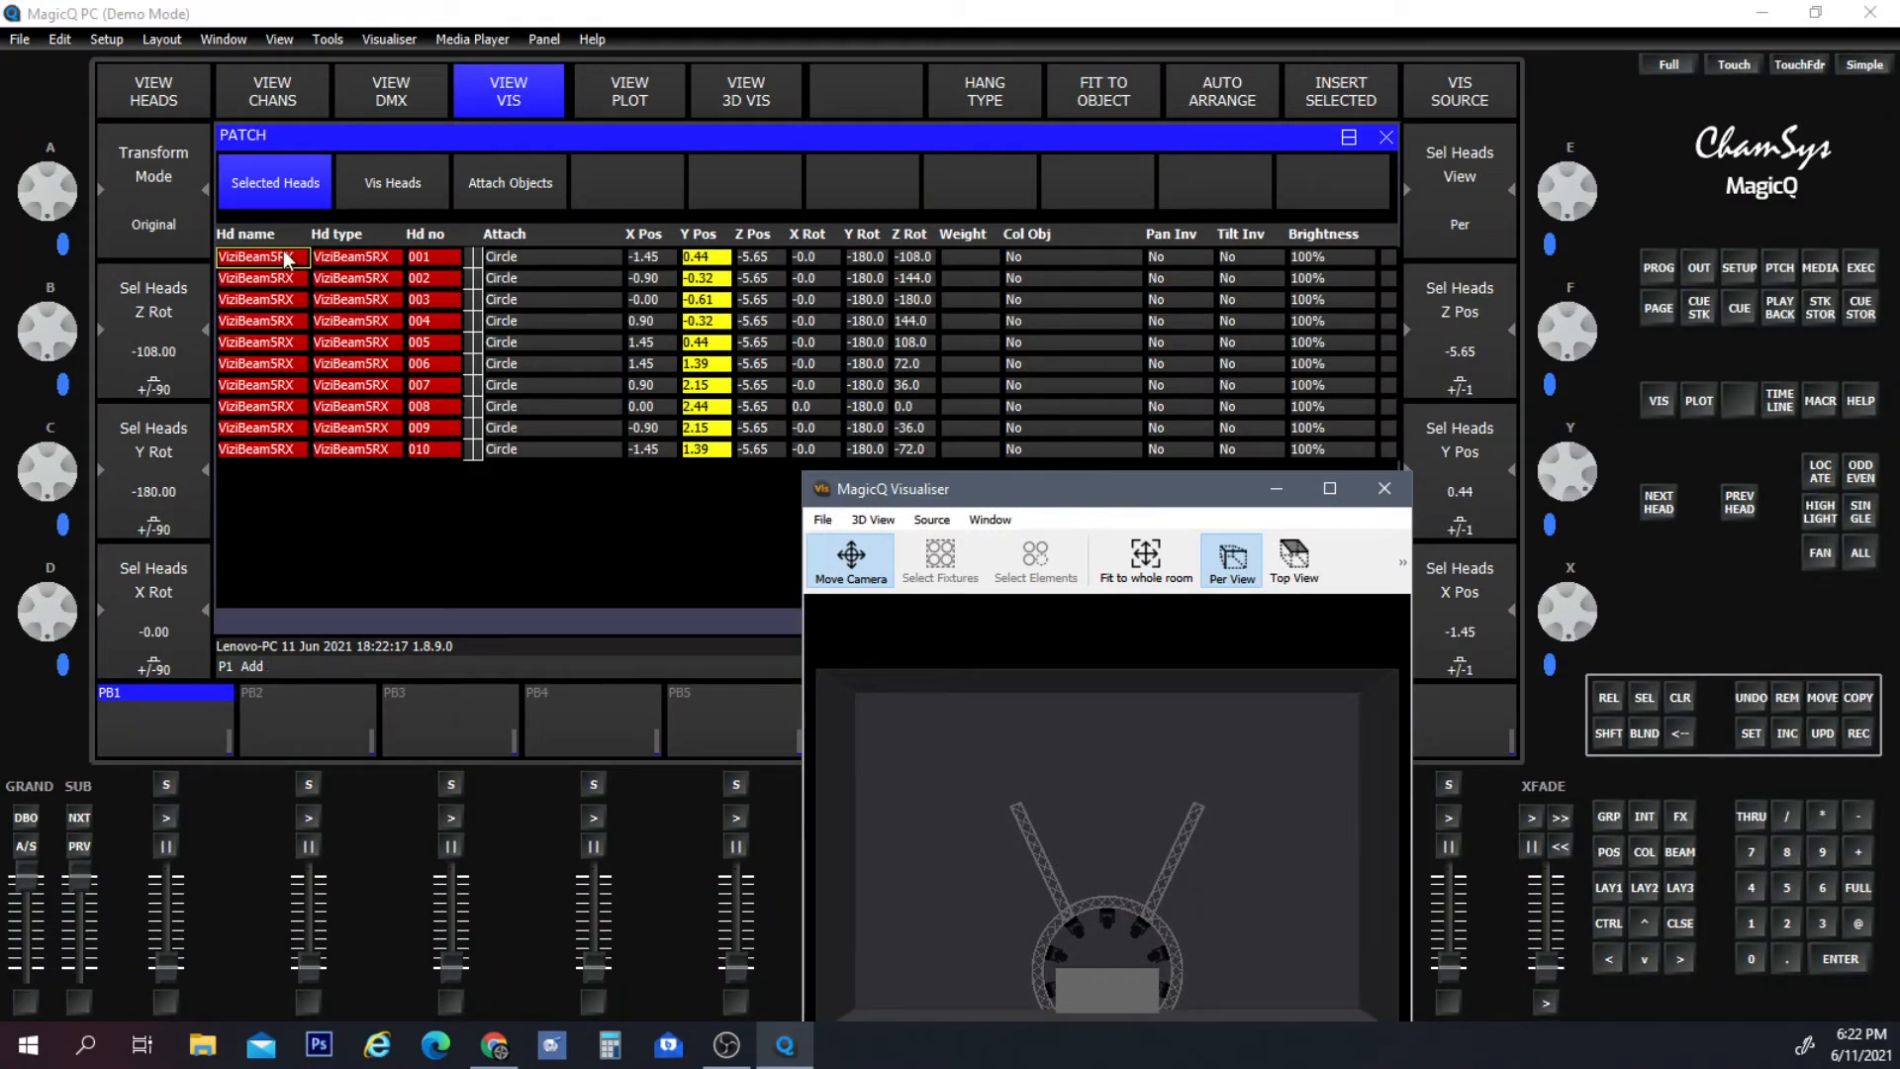
drag(285, 260, 283, 451)
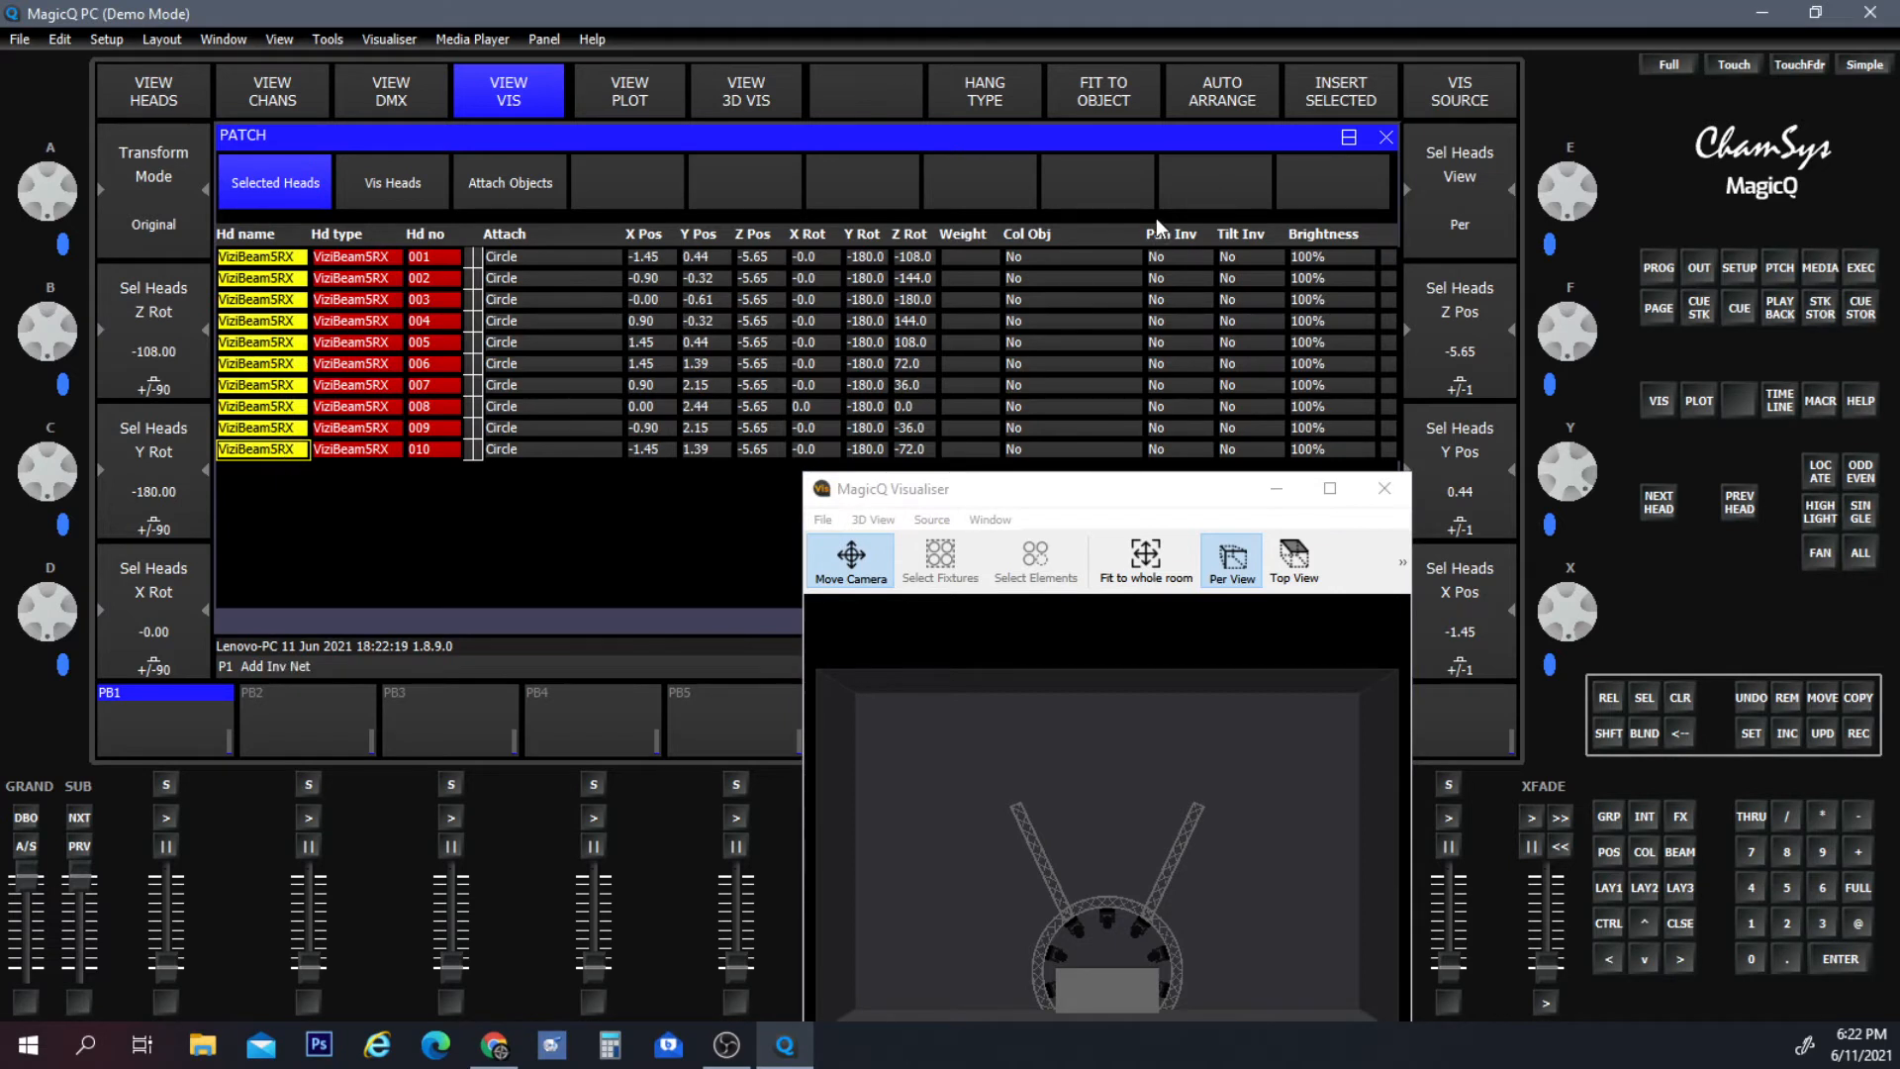
click(994, 75)
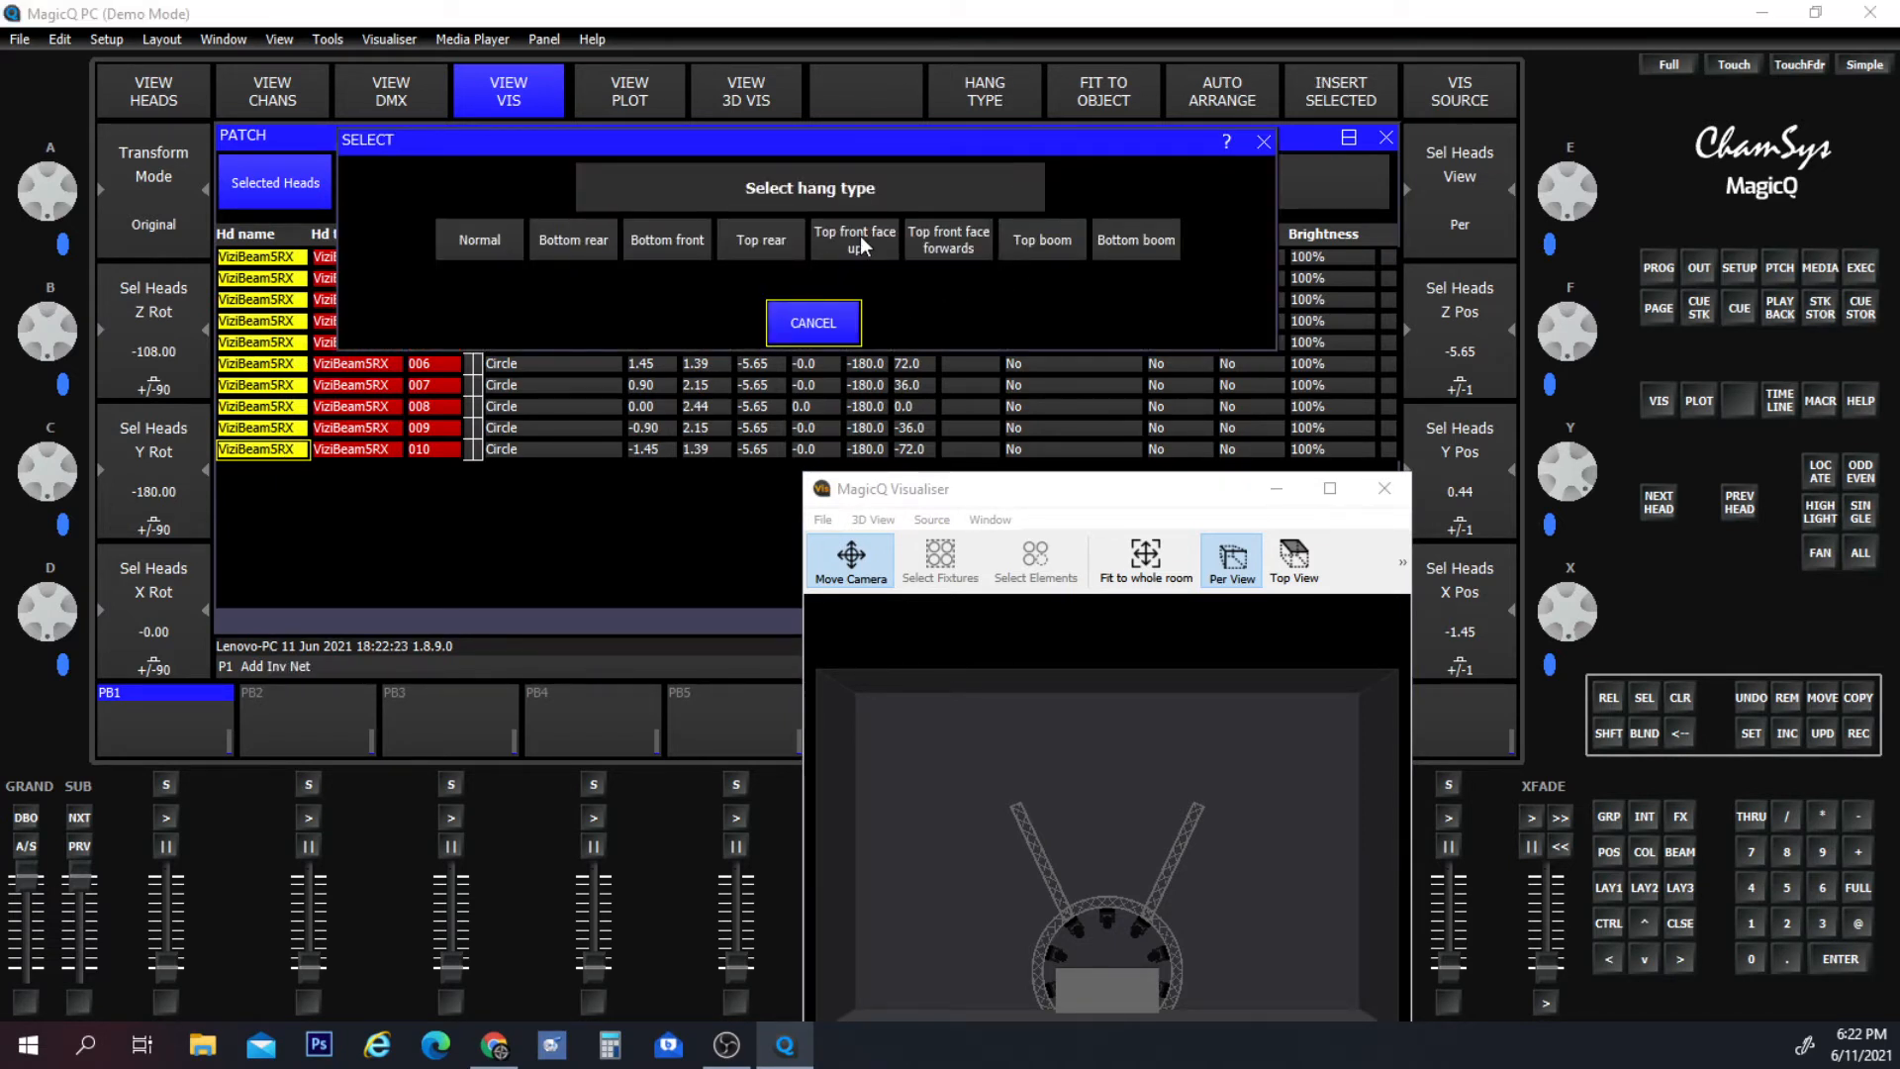
click(948, 240)
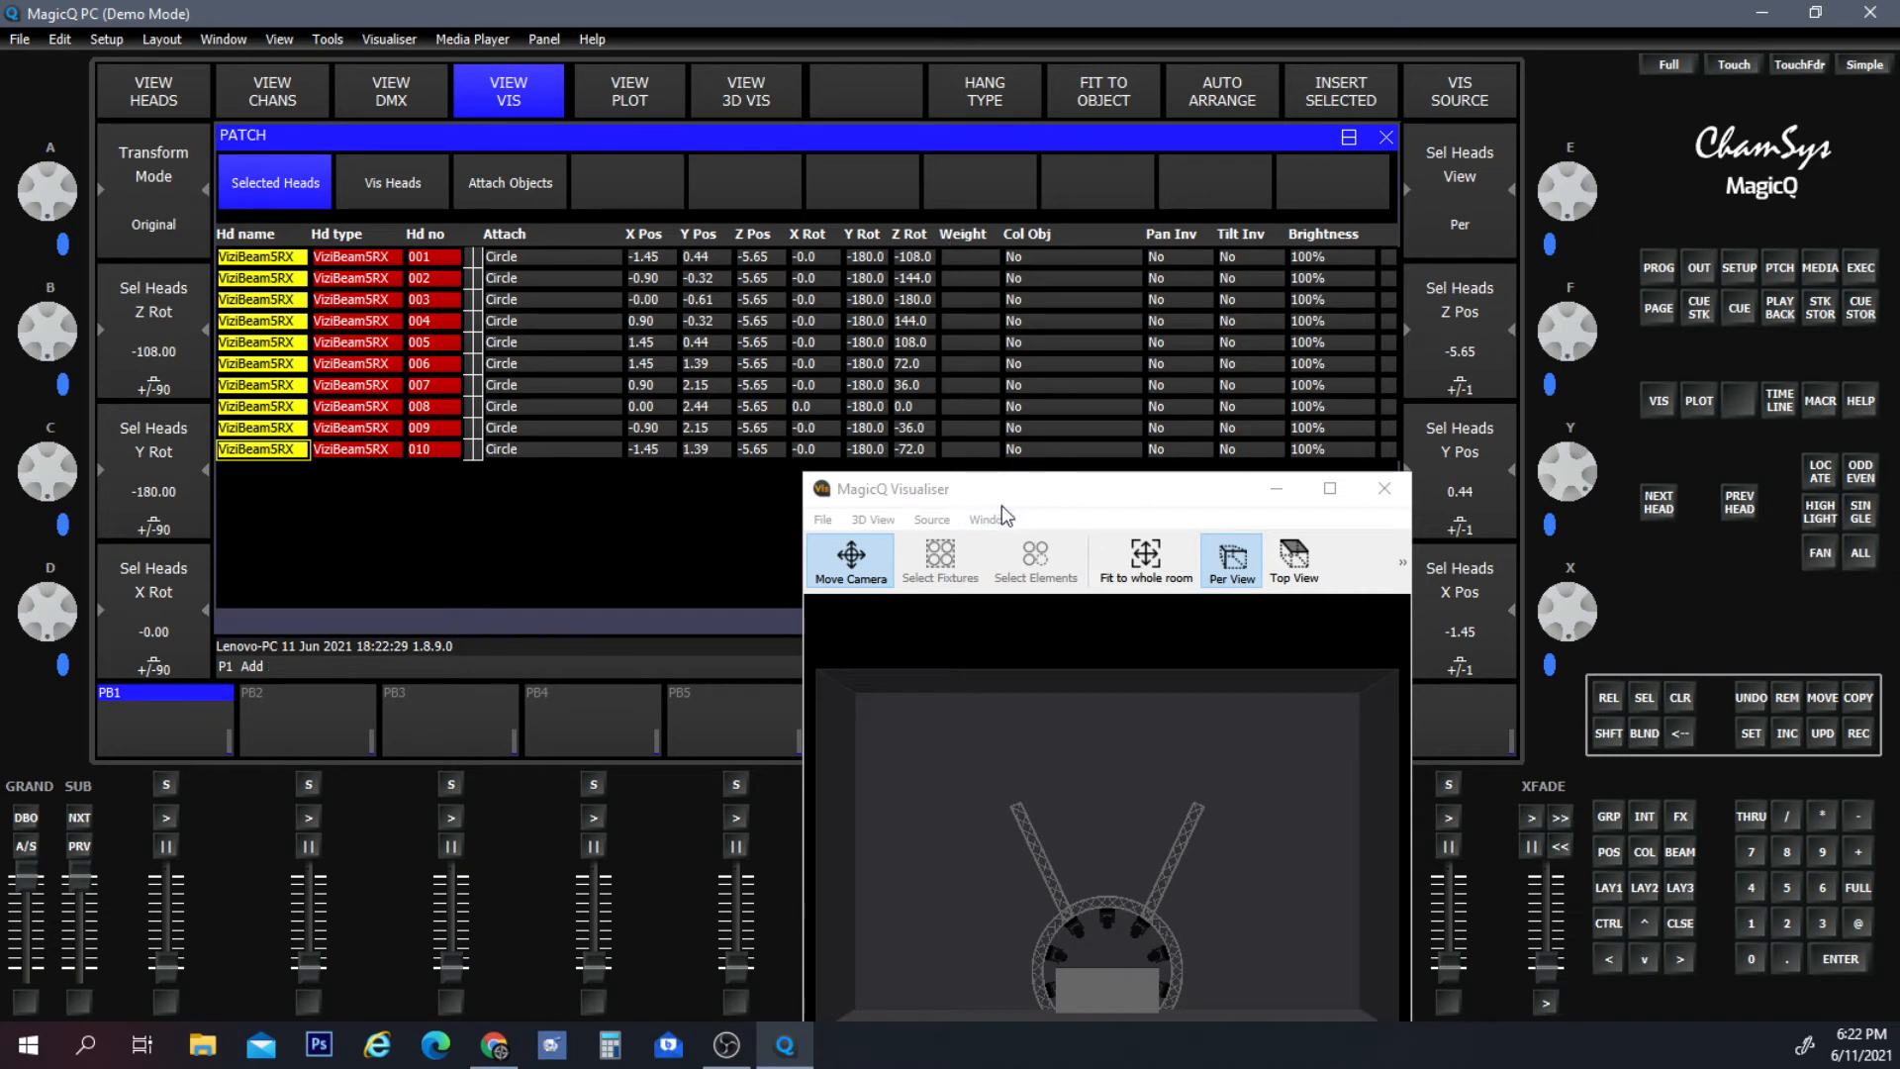
Locate the ViziBeam5RX heads so their beams light up, with the circular truss framed closely in the Visualiser.
drag(1013, 487, 1026, 402)
drag(1030, 324, 1028, 225)
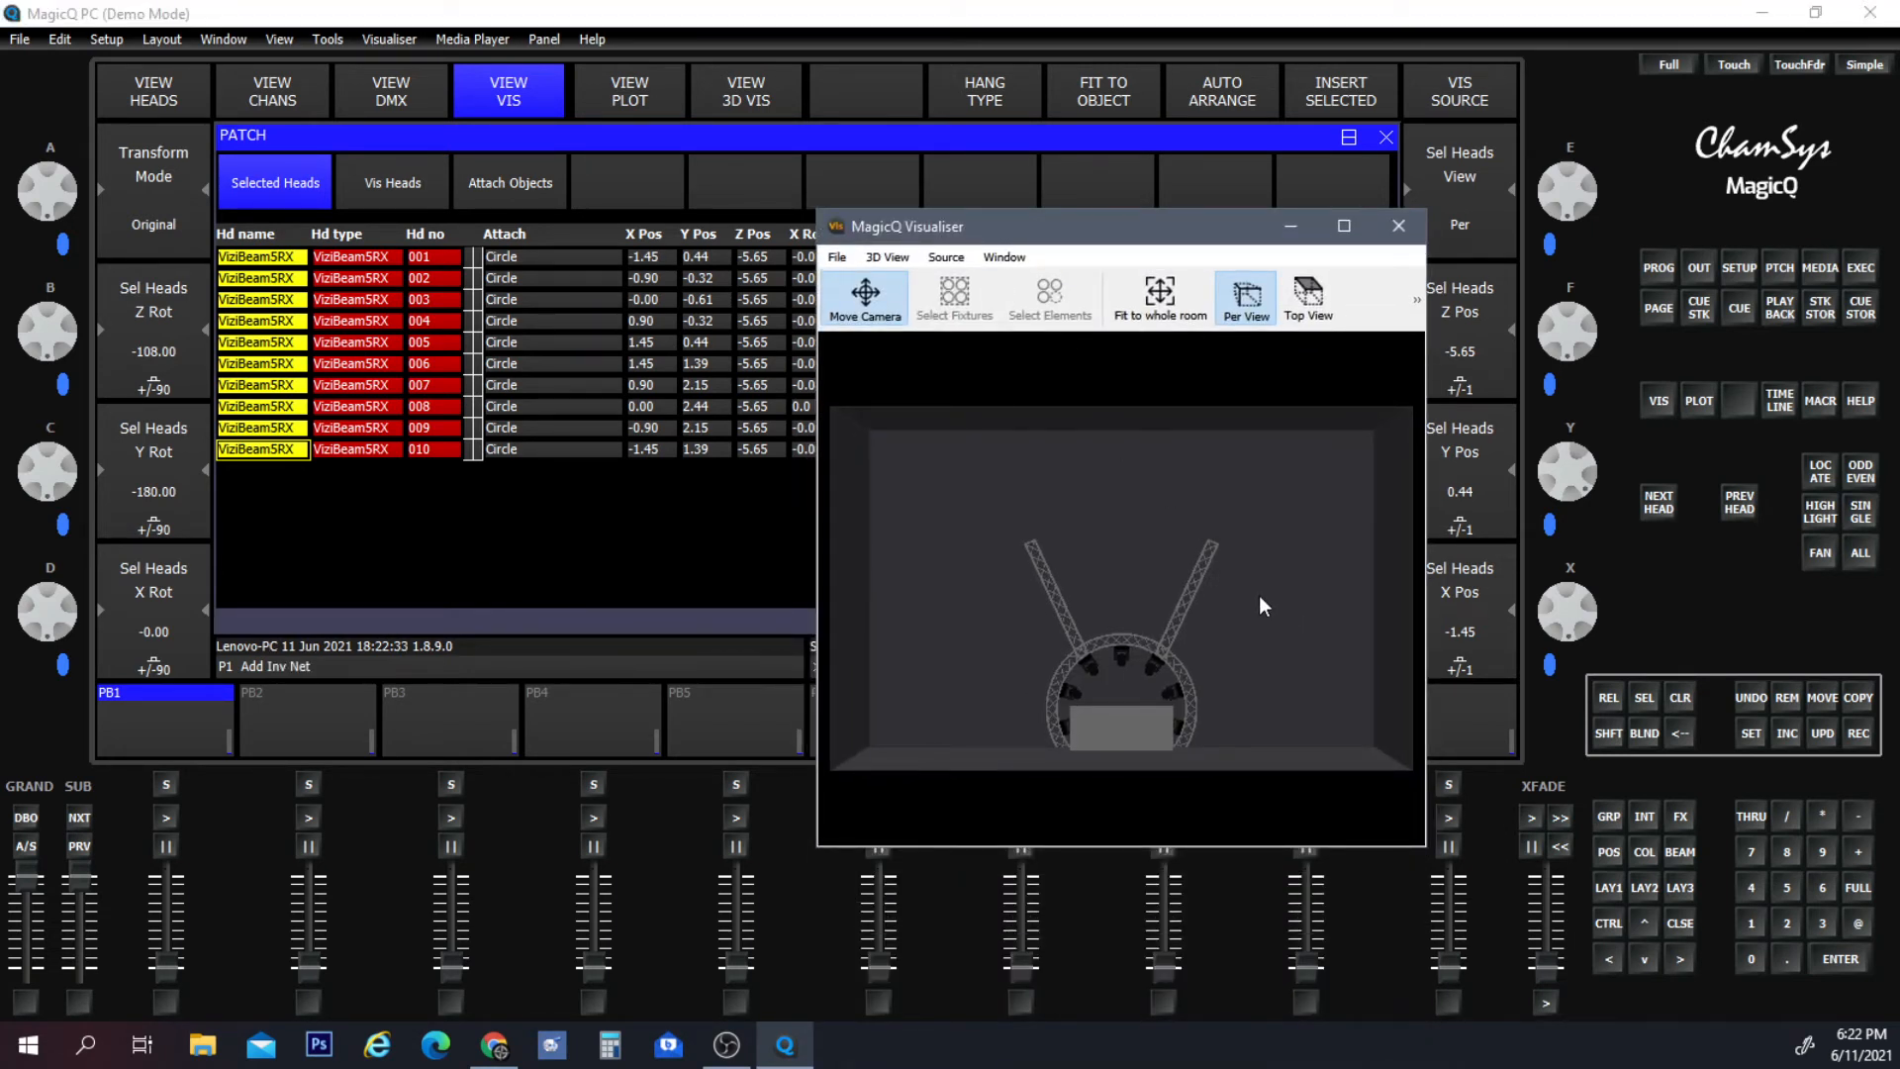
scroll(1259, 595, up, 8)
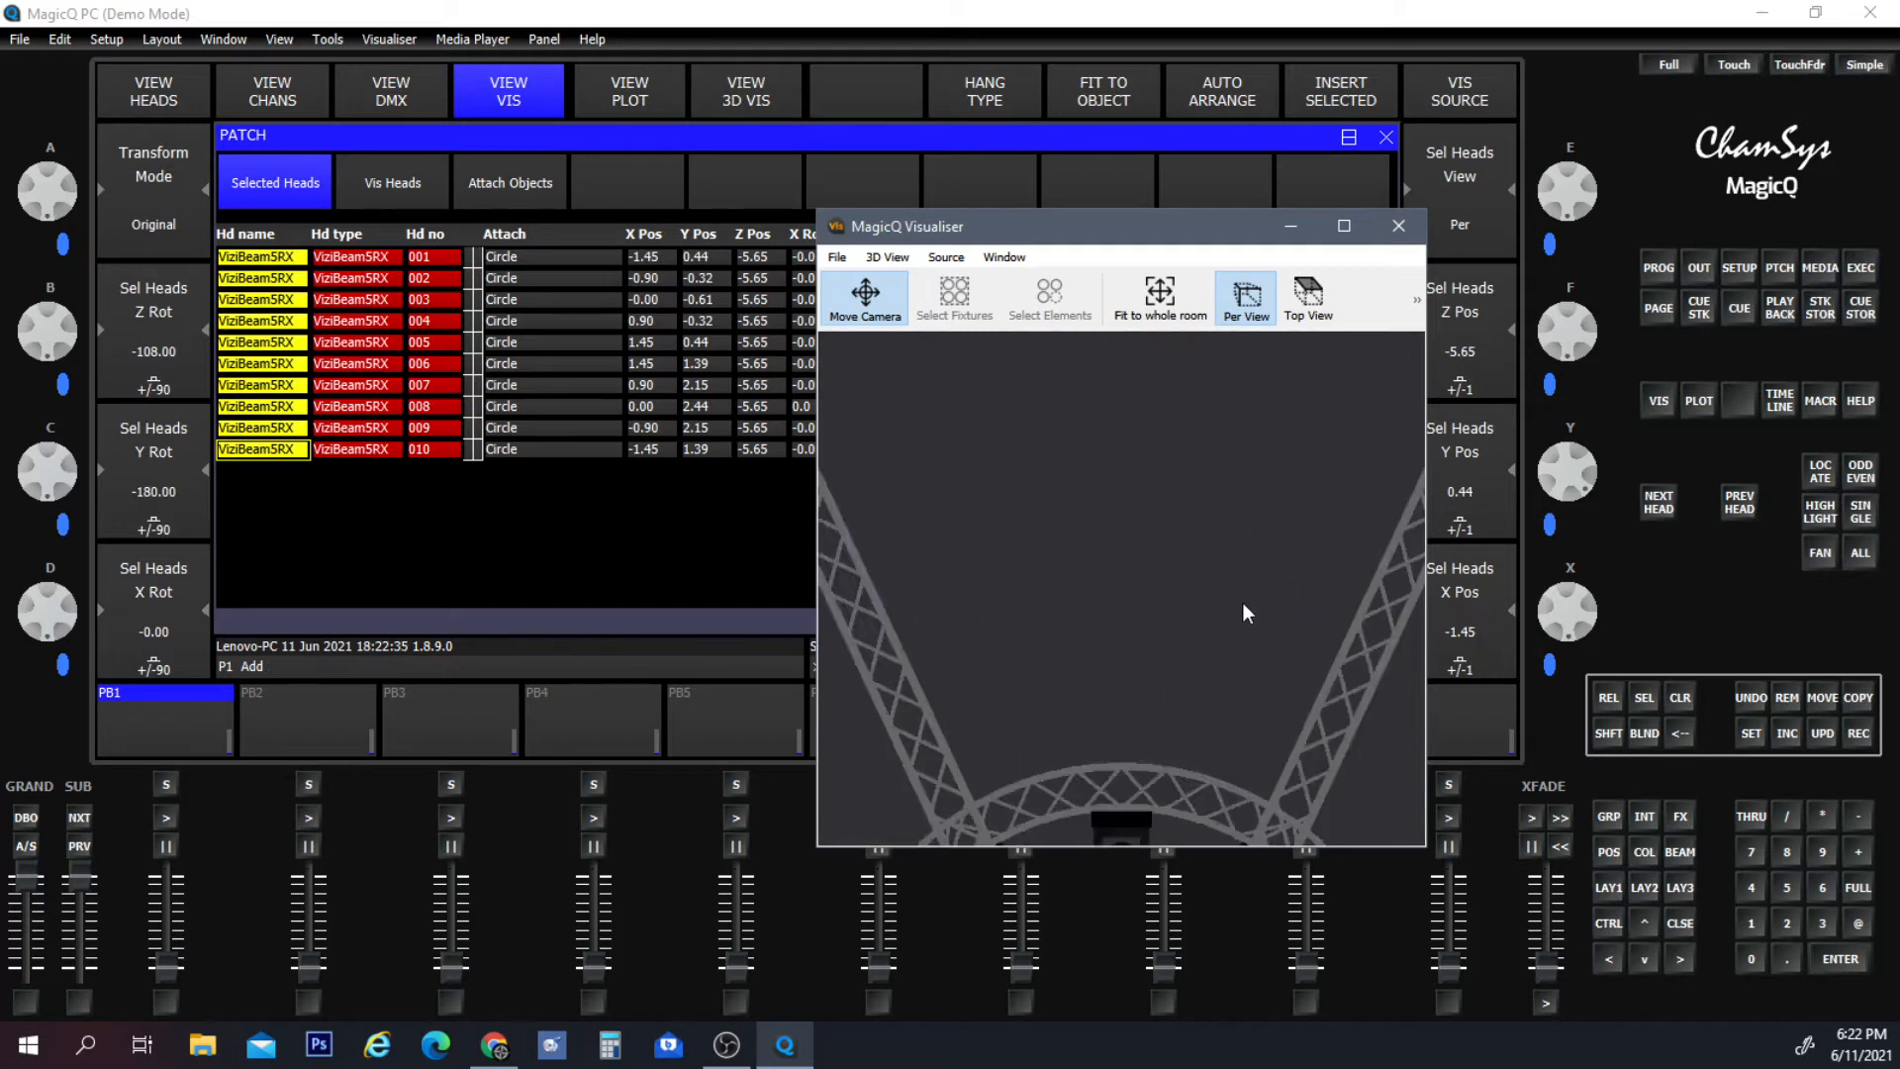
scroll(1238, 594, down, 3)
drag(1237, 593, 1149, 665)
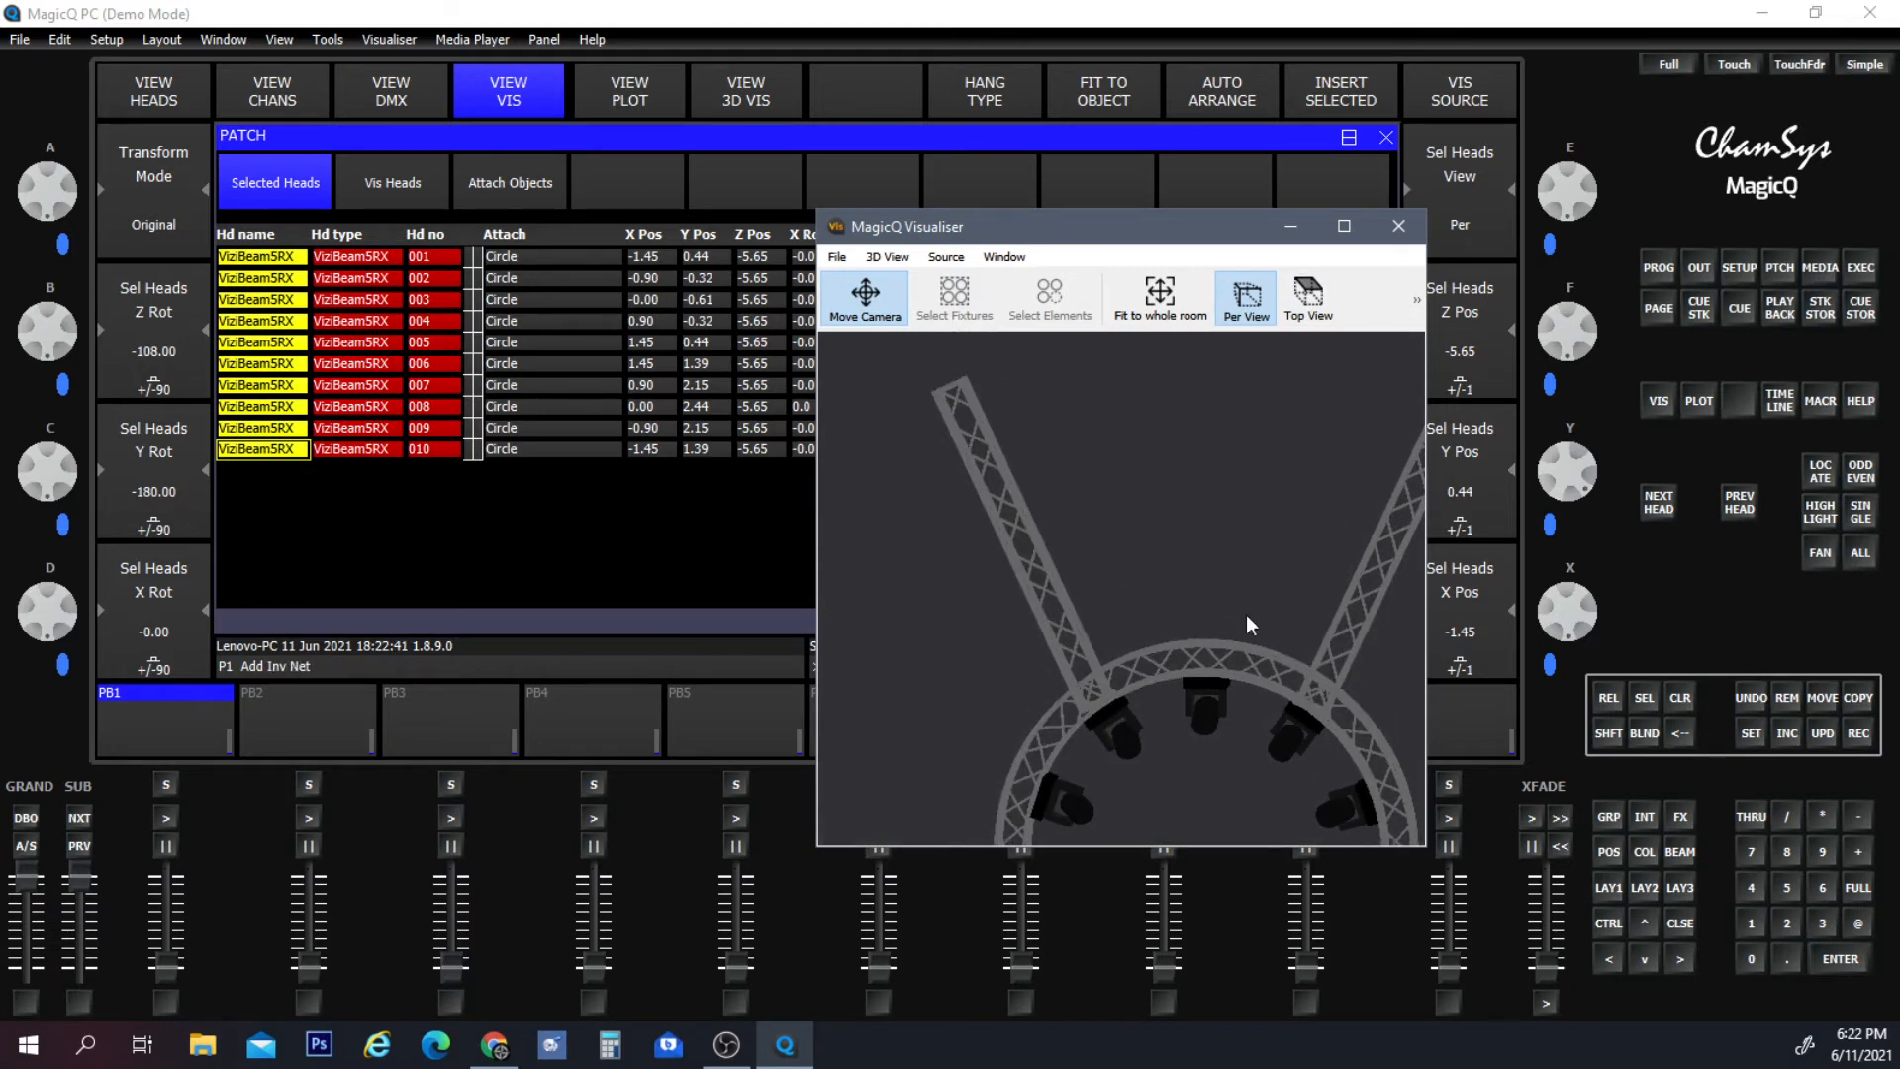
click(1608, 887)
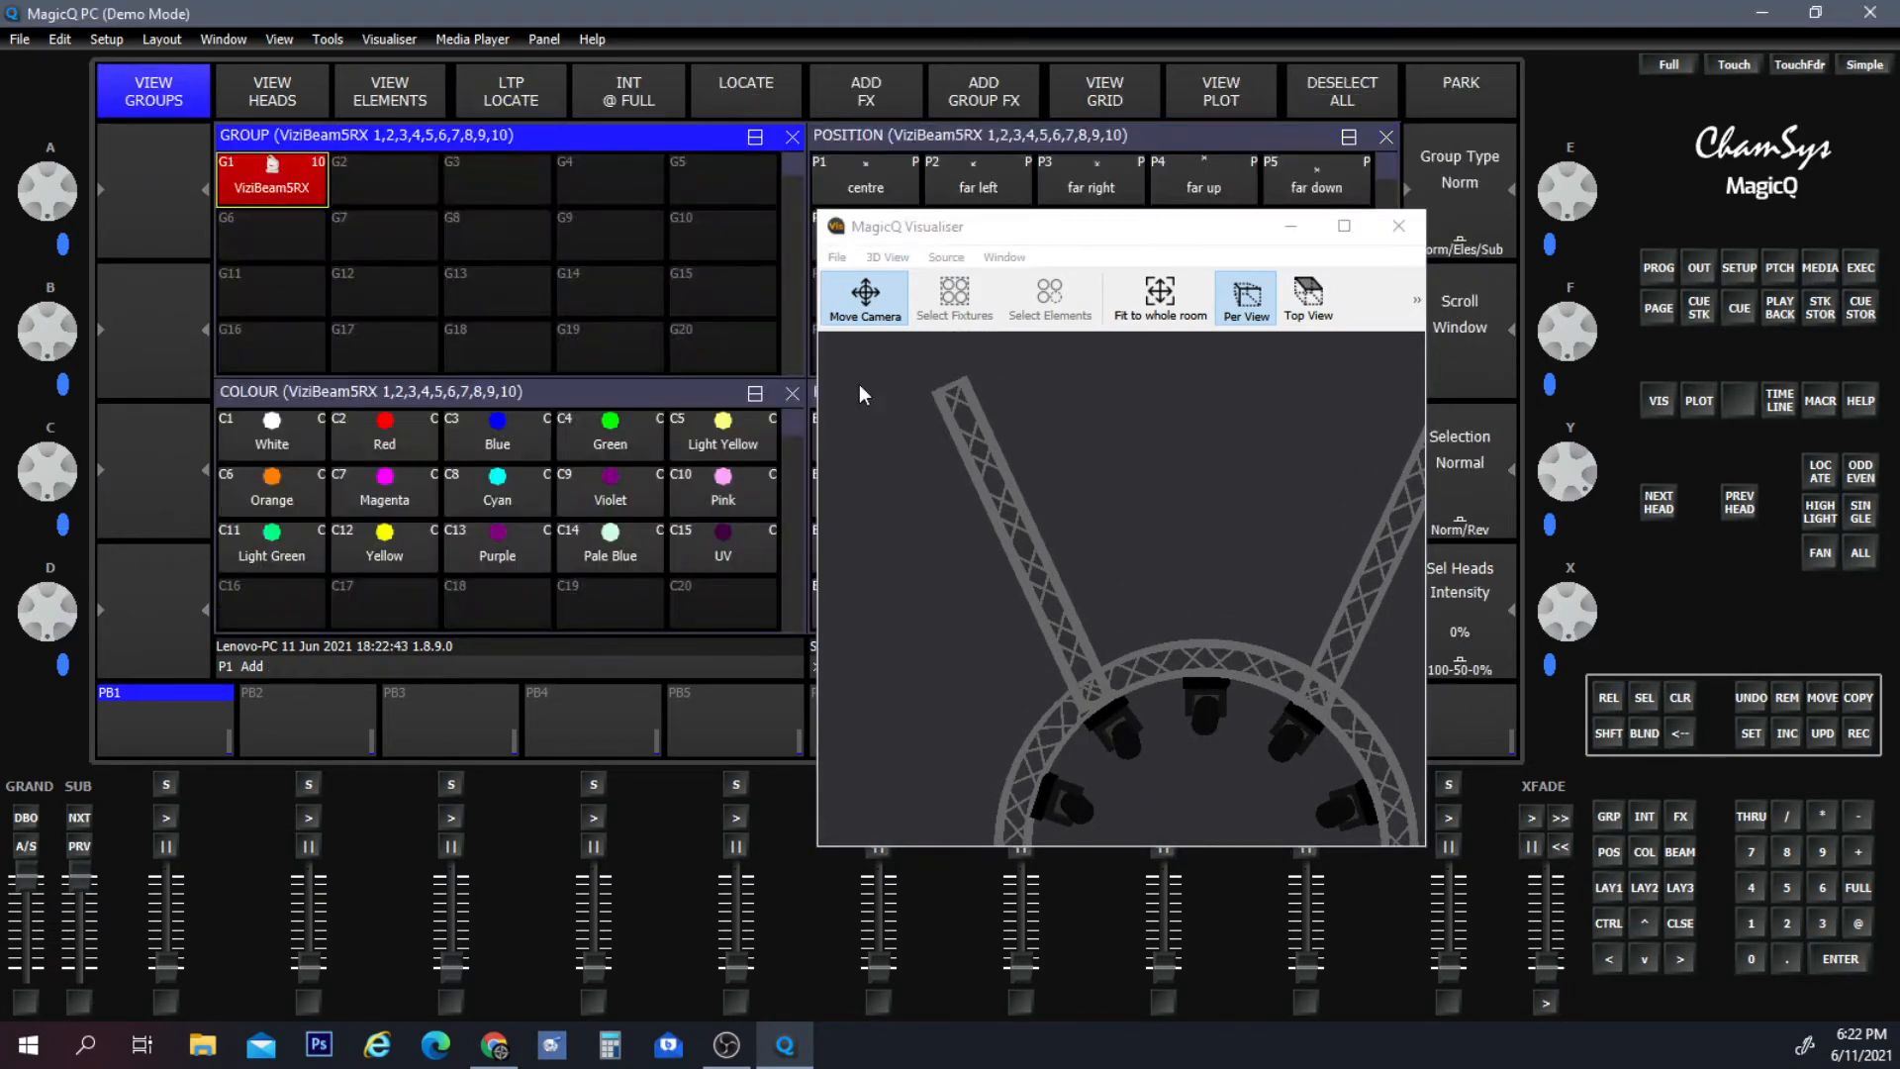
click(739, 80)
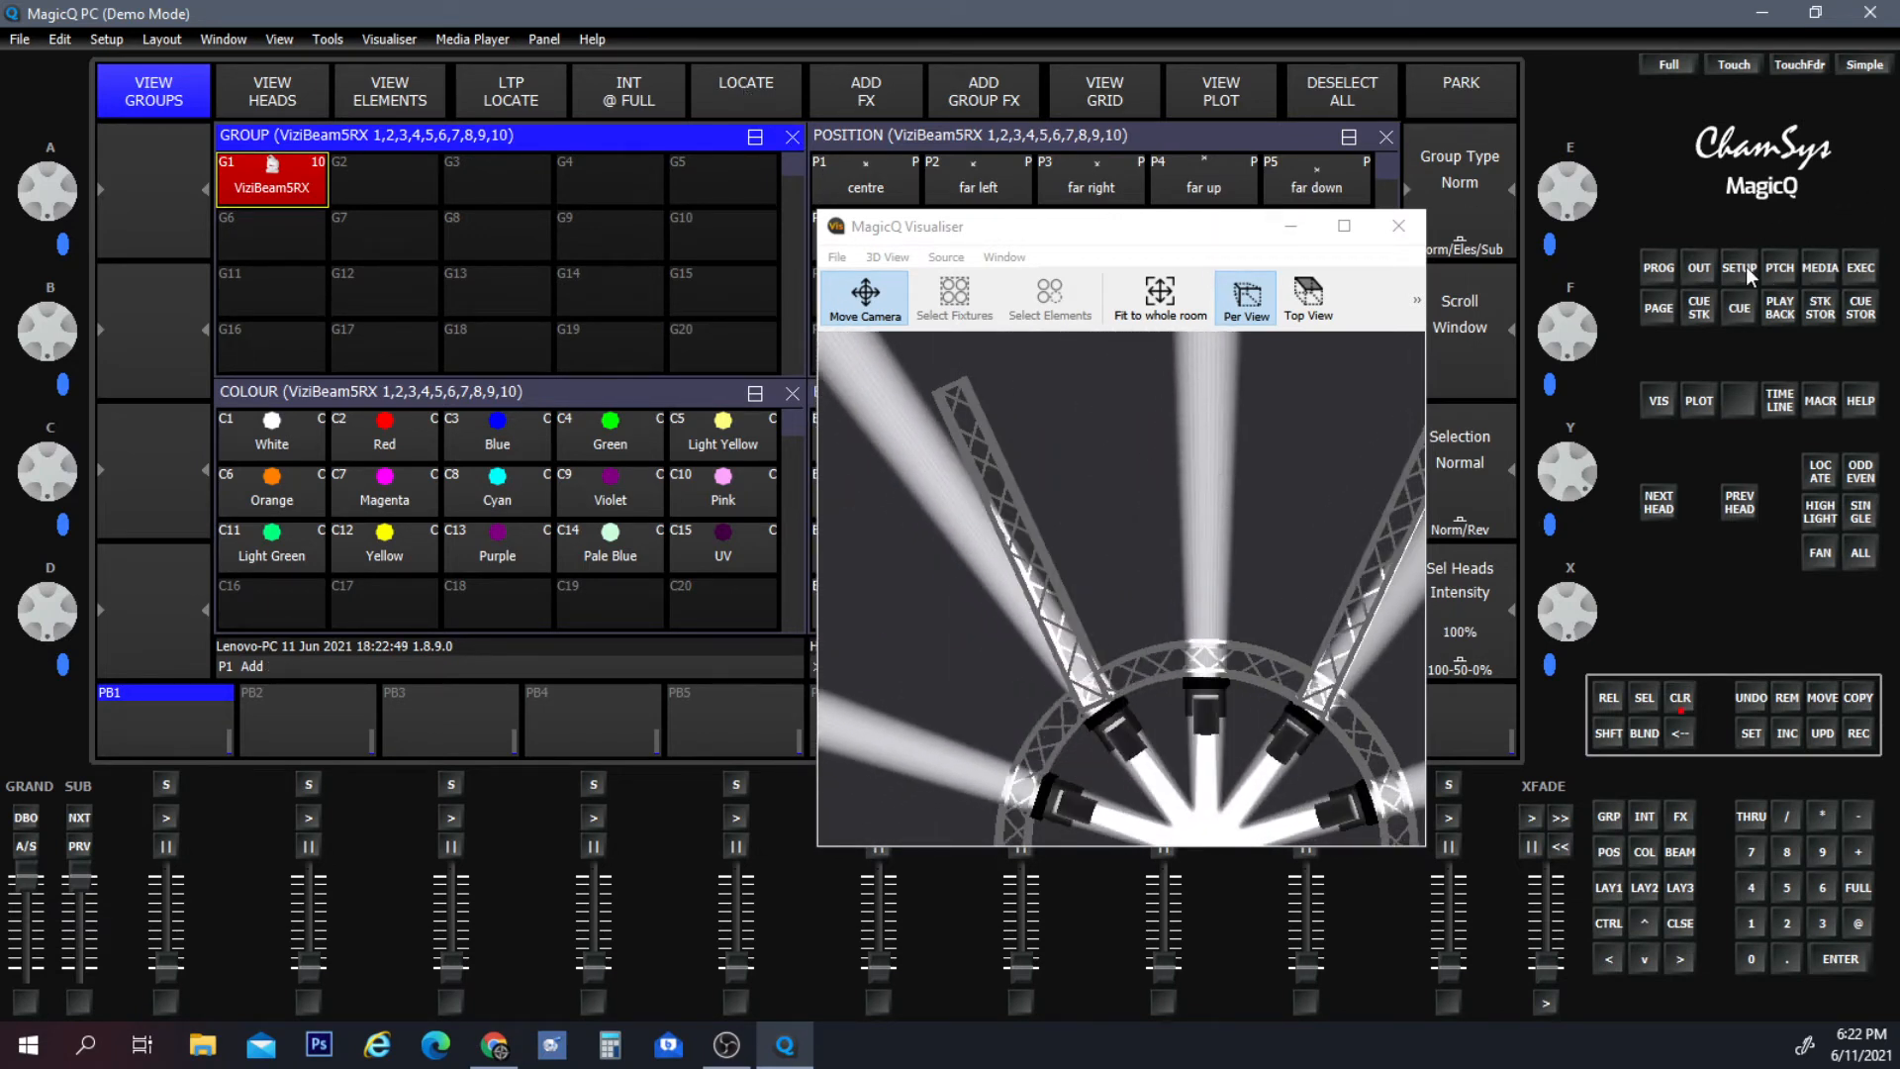
Return to the patch's selected heads and enlarge the Visualiser window to show the whole truss circle.
click(1778, 265)
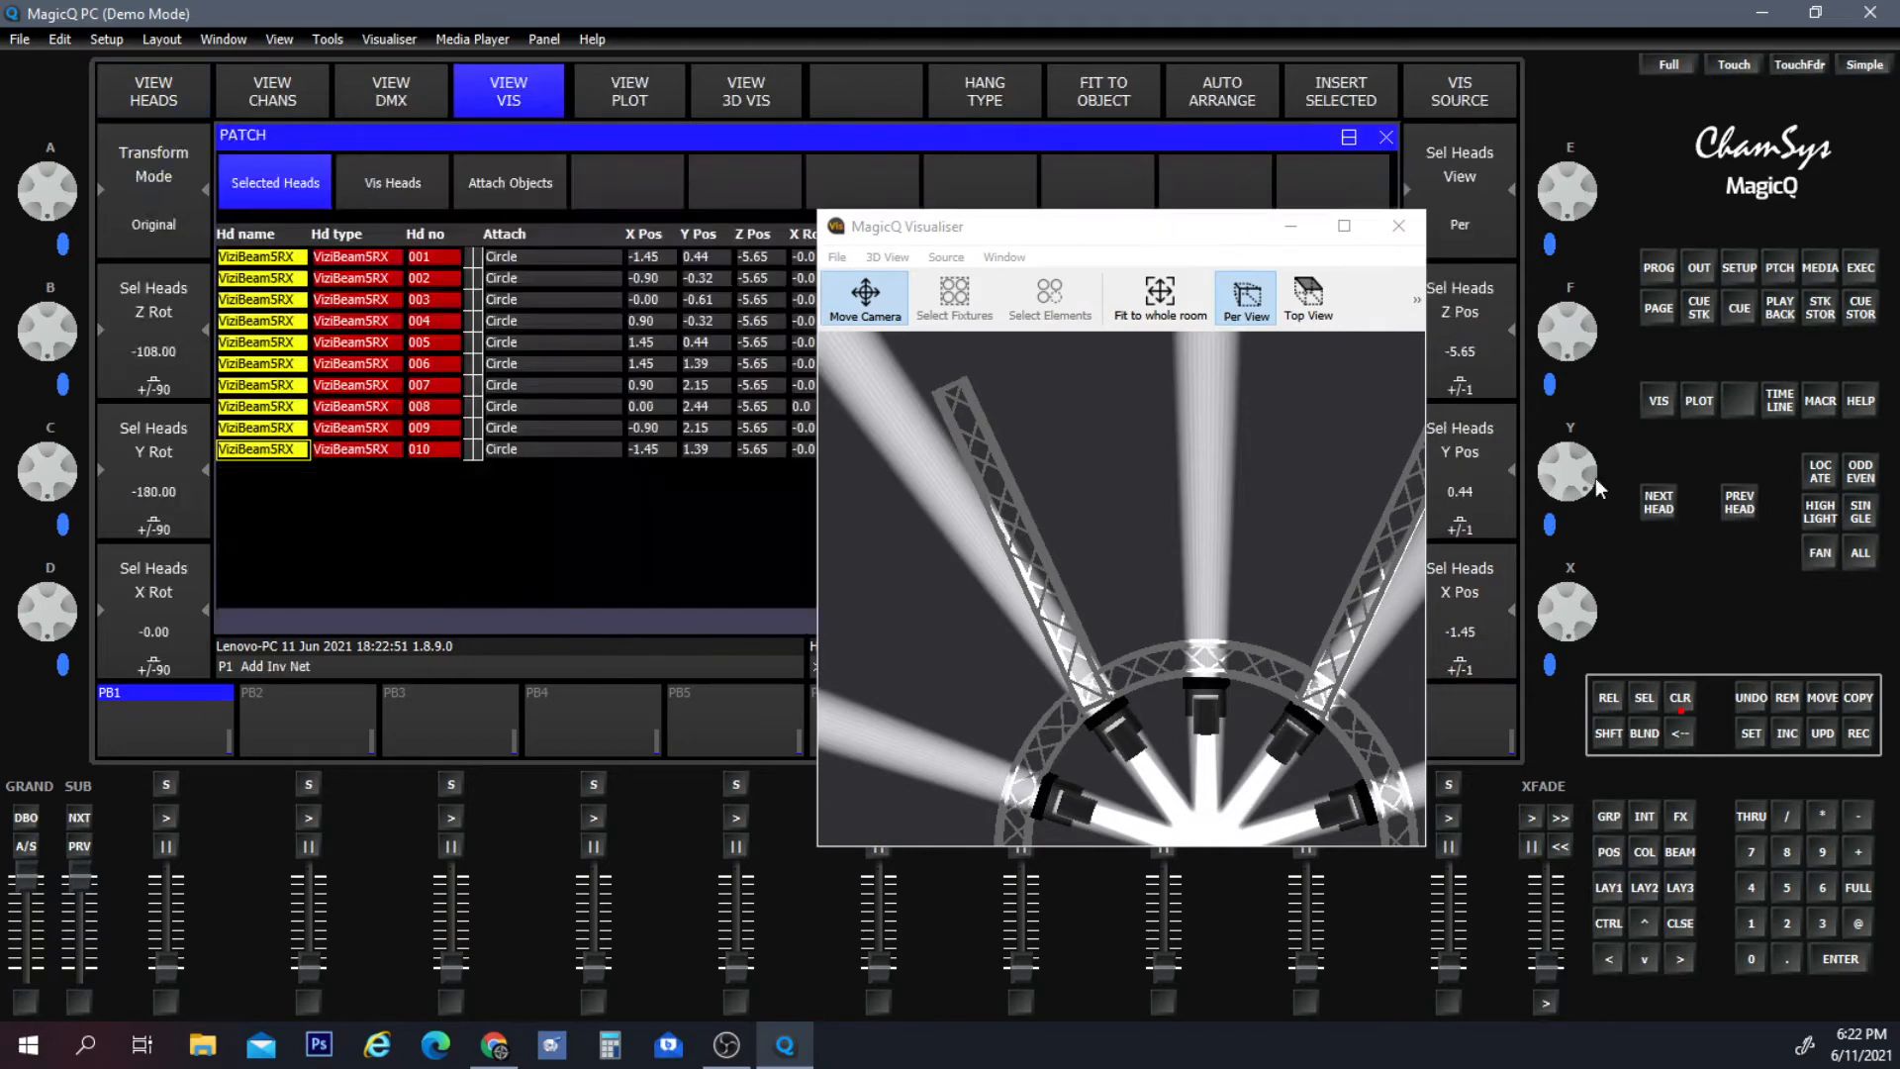
drag(985, 225, 1074, 227)
drag(1287, 861, 1286, 973)
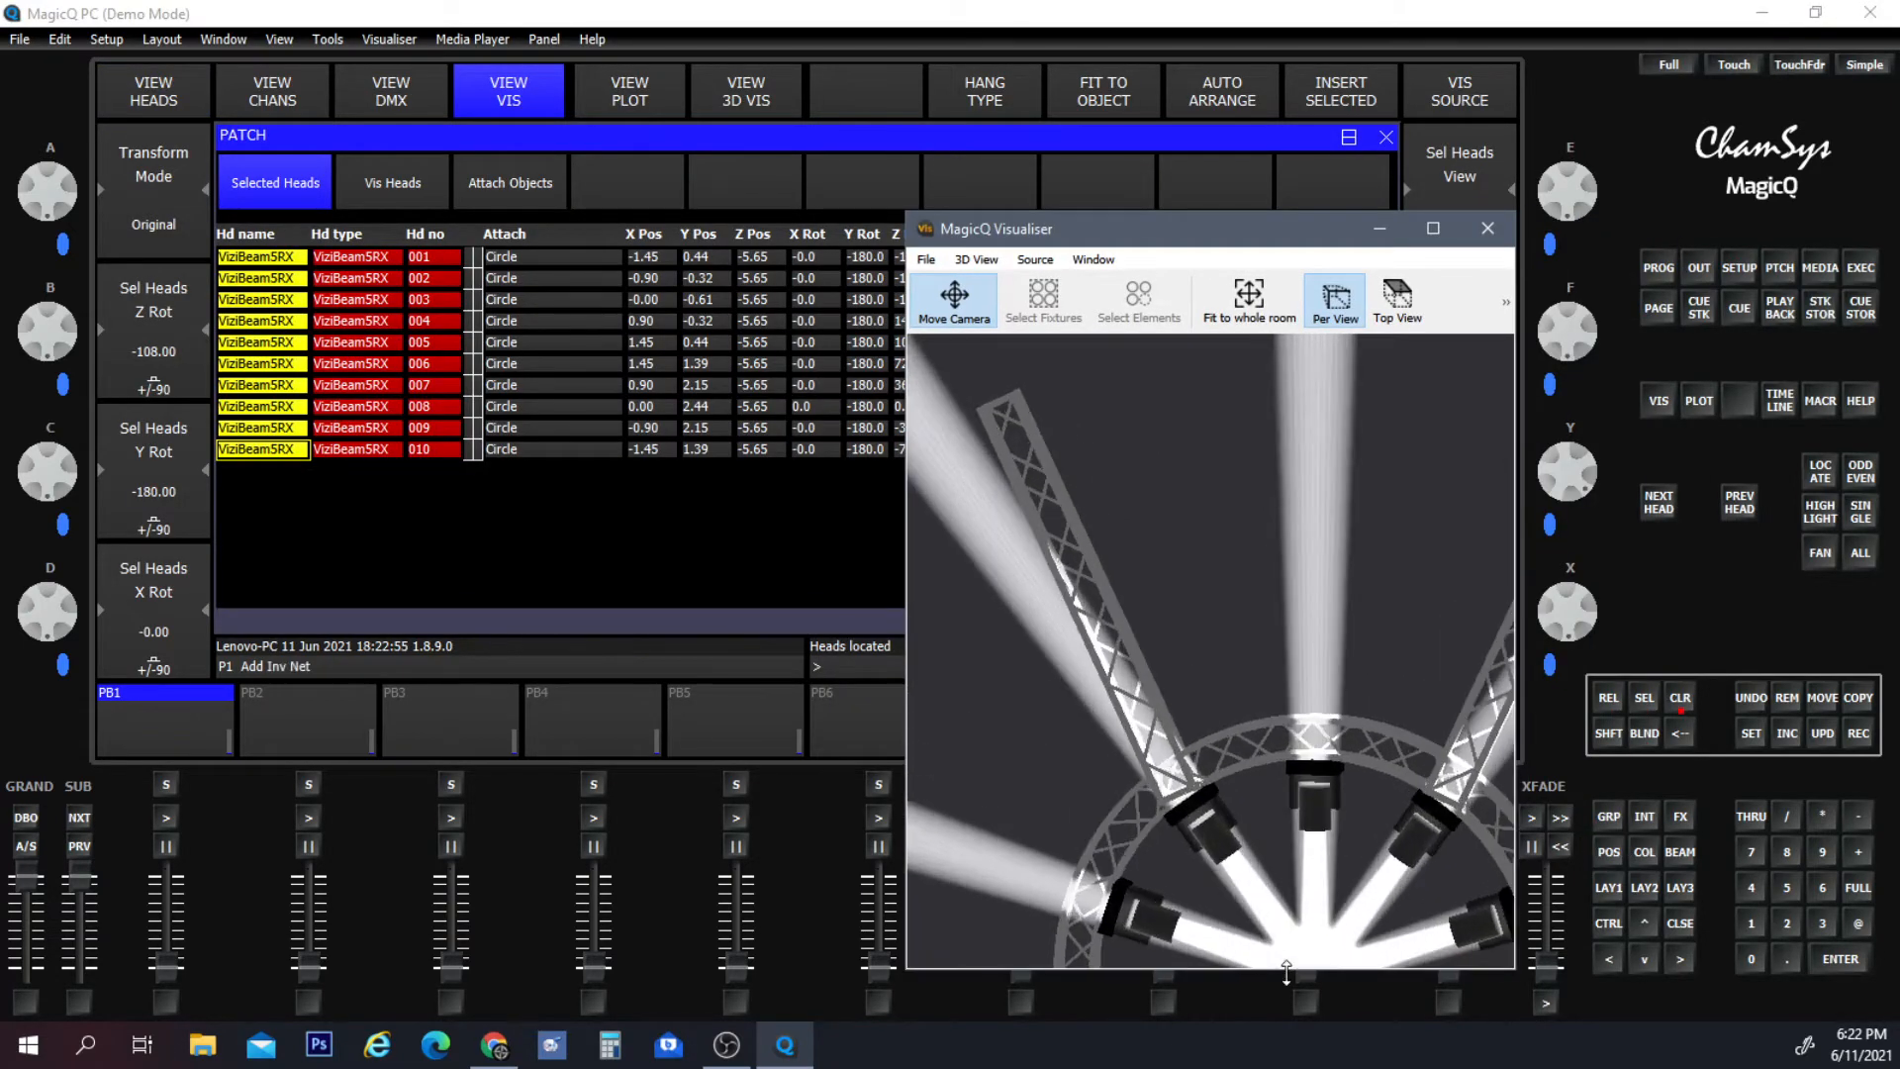
scroll(1394, 646, down, 5)
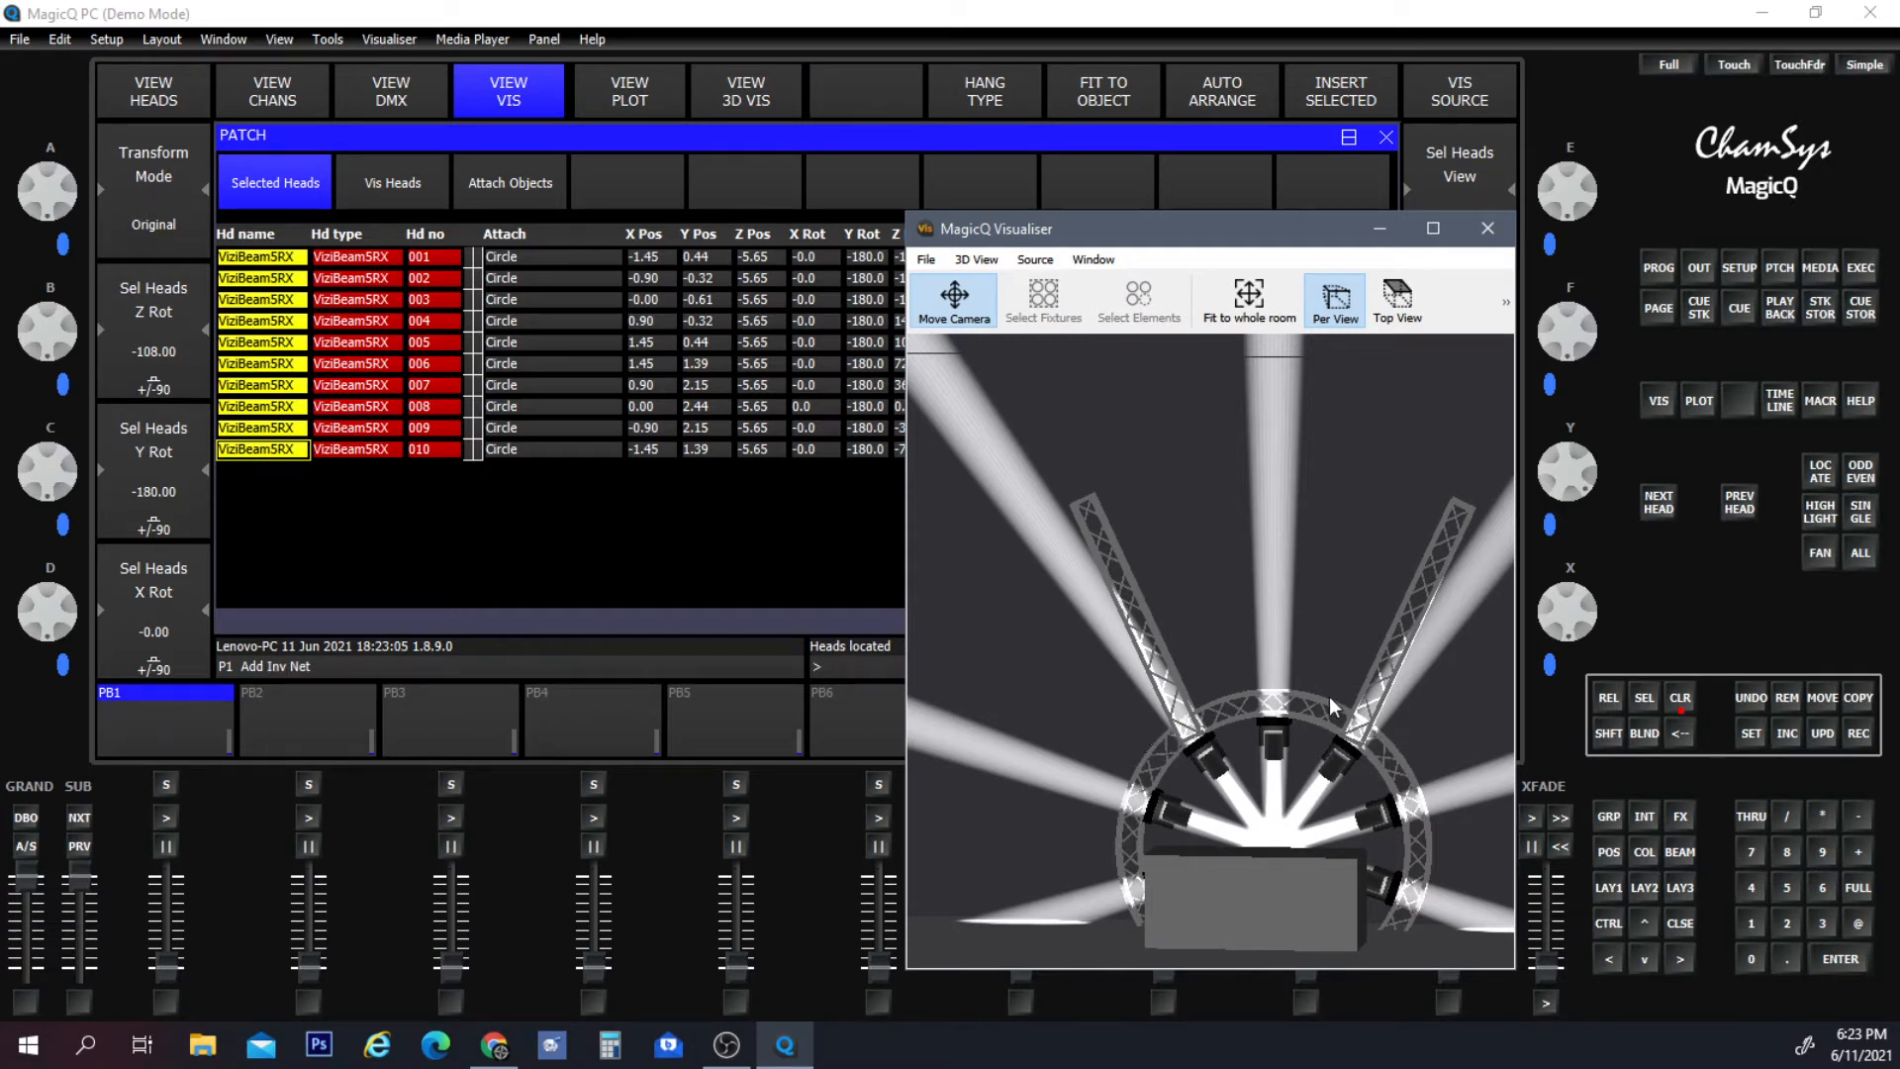
Look through the columns of the selected heads table for the rotation settings, keeping the Visualiser clear of them.
drag(1169, 229, 952, 547)
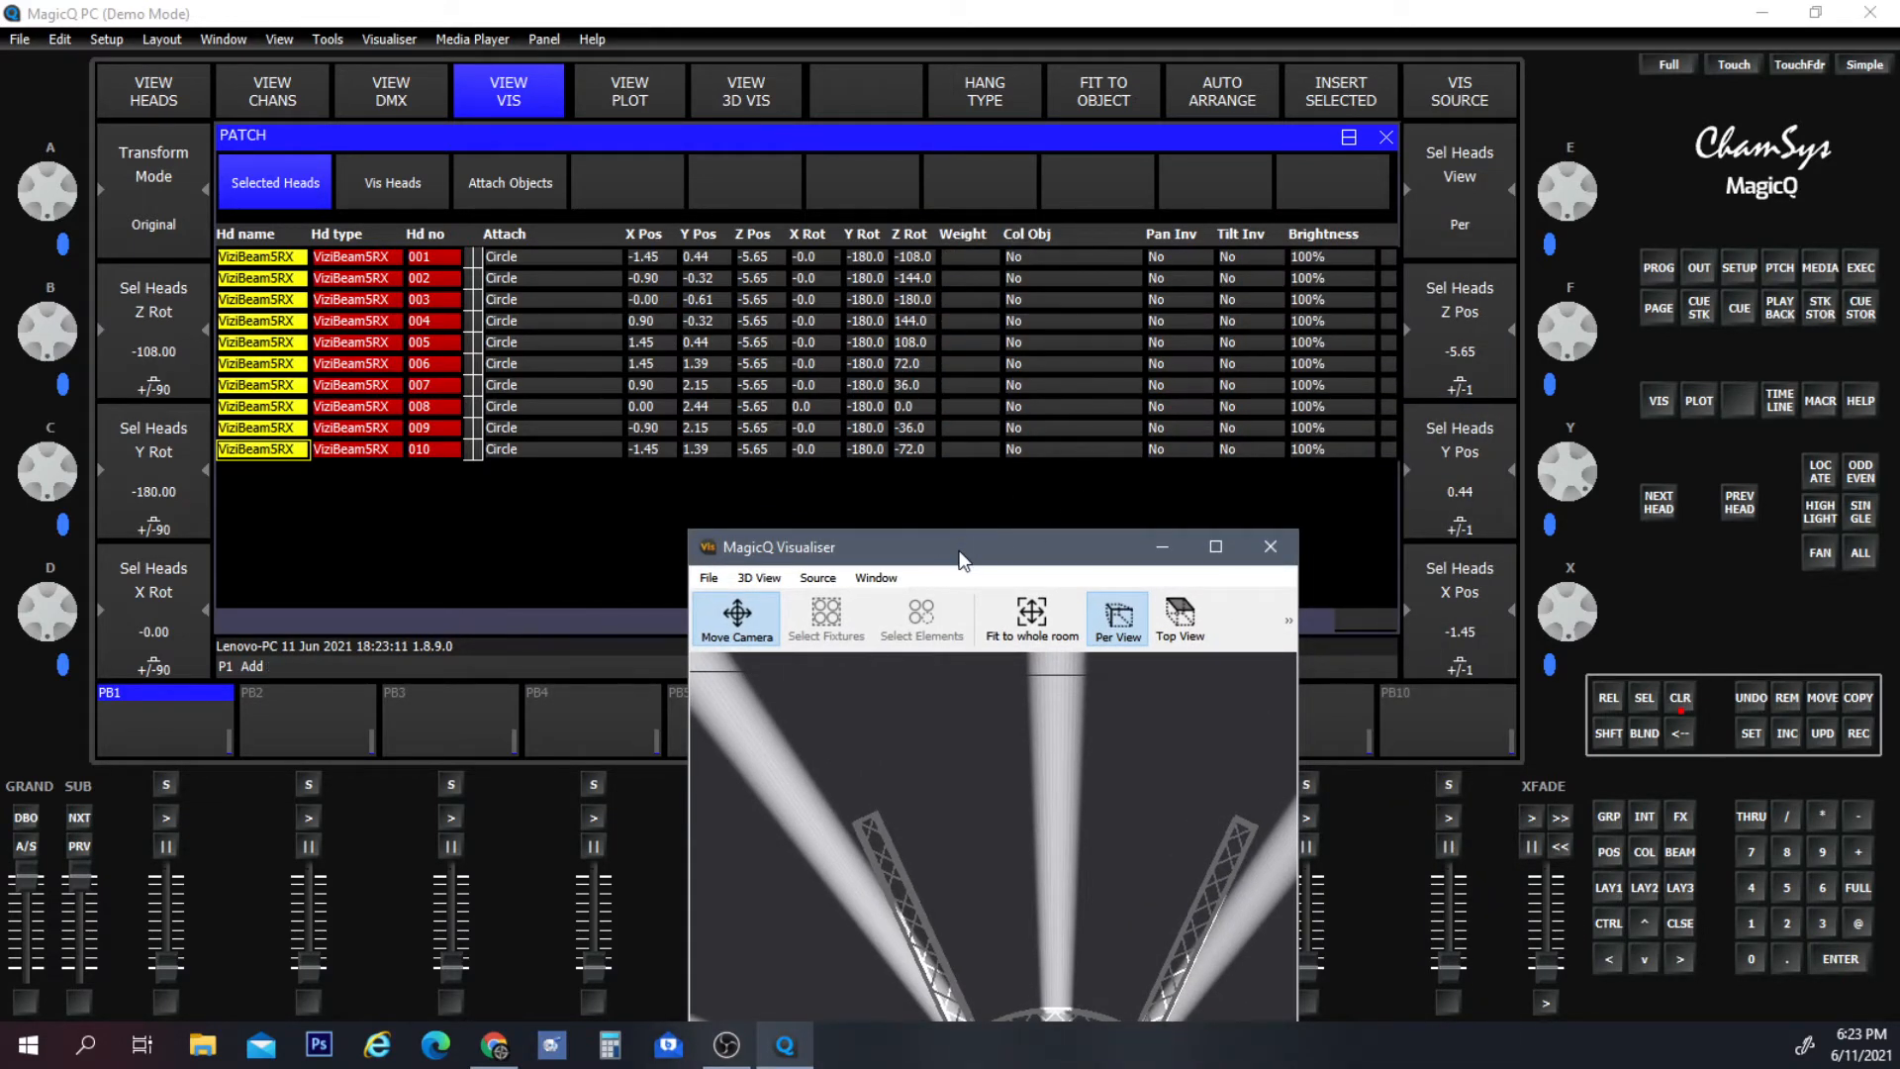
drag(960, 546, 824, 724)
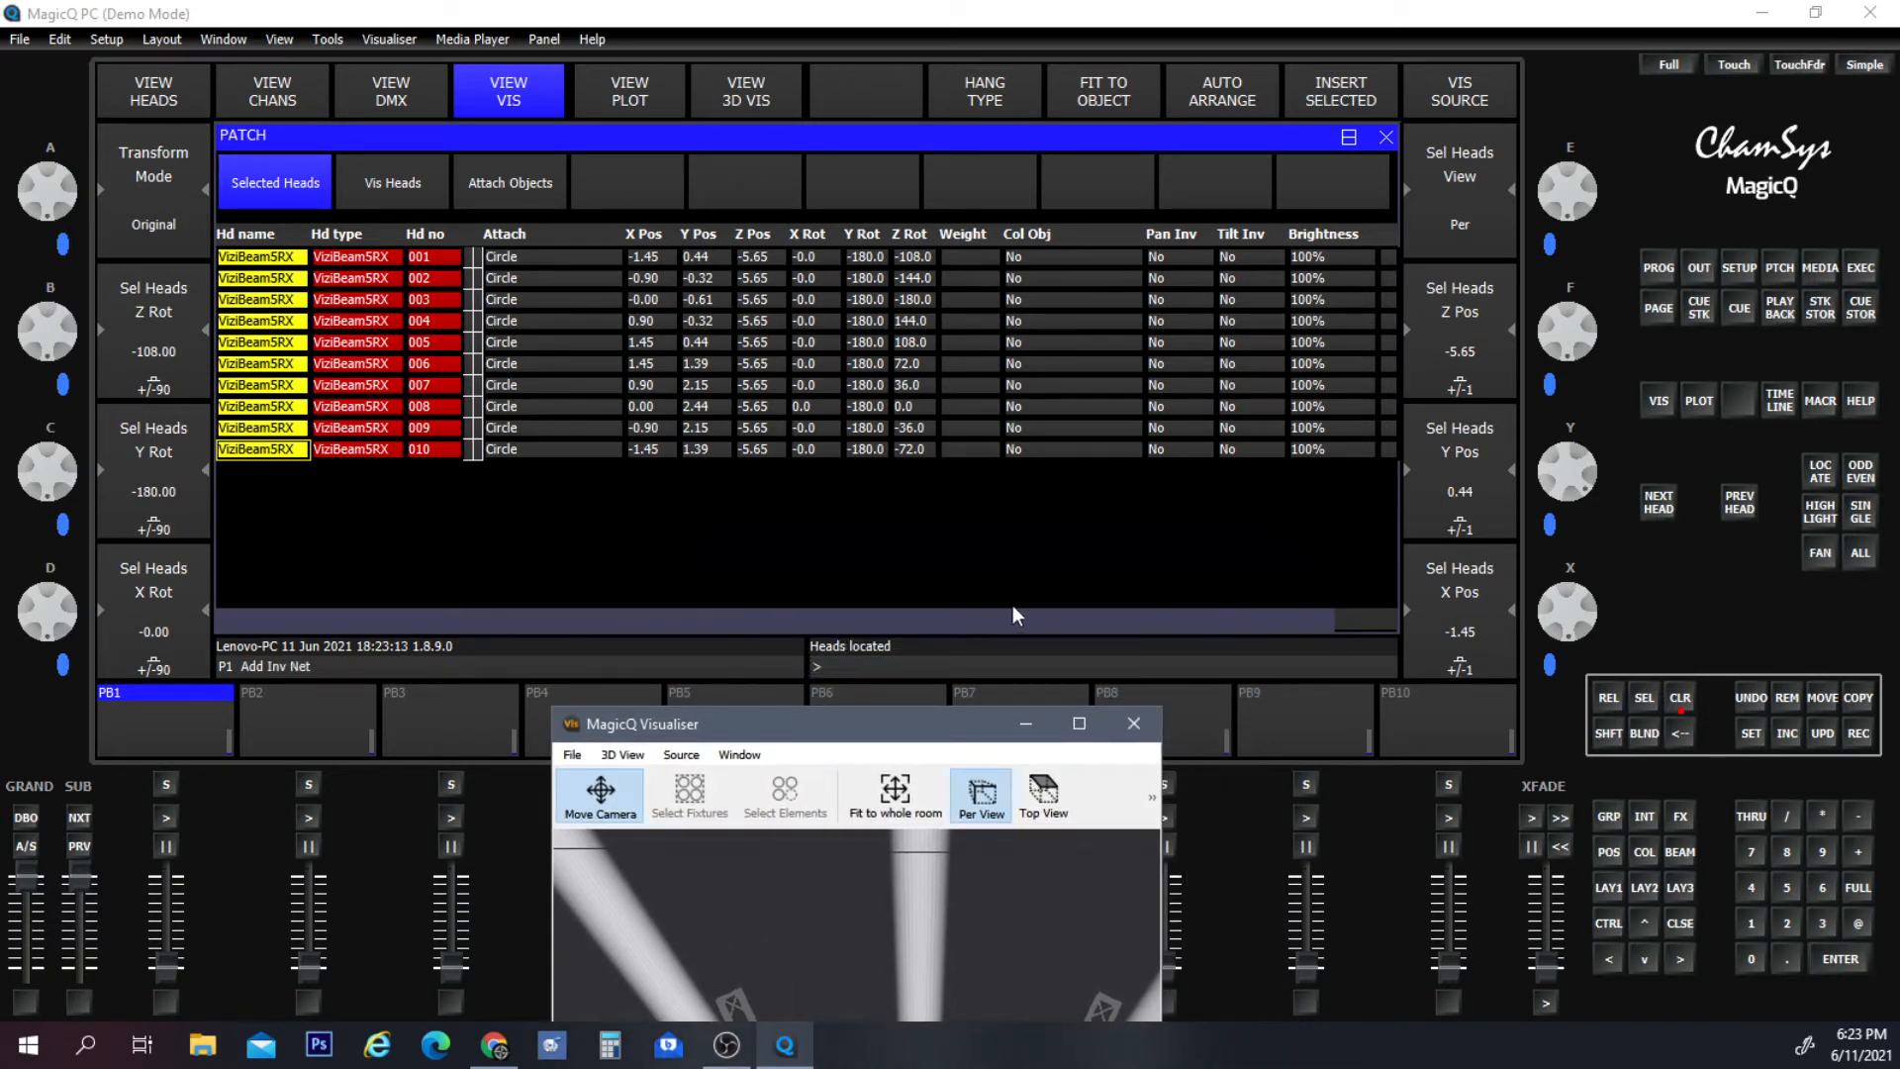
drag(1013, 615, 1380, 623)
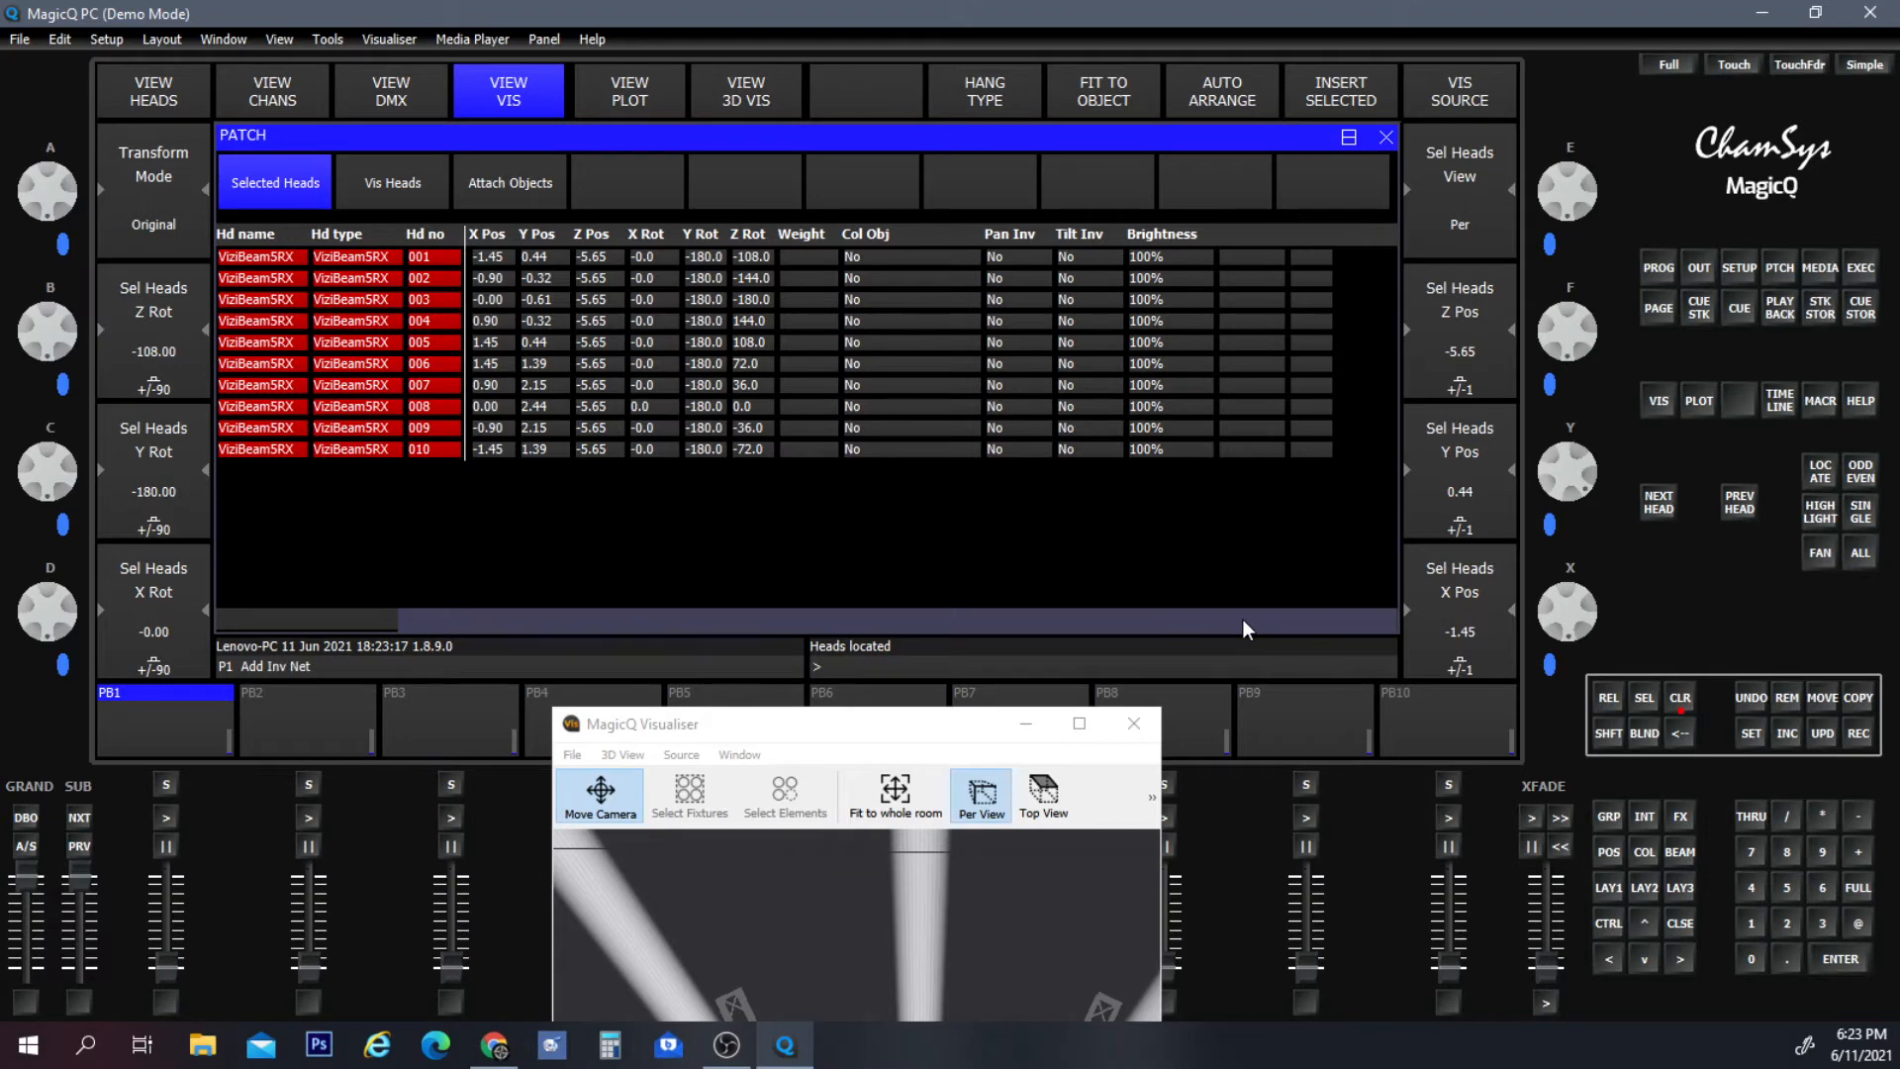
drag(1243, 619, 758, 550)
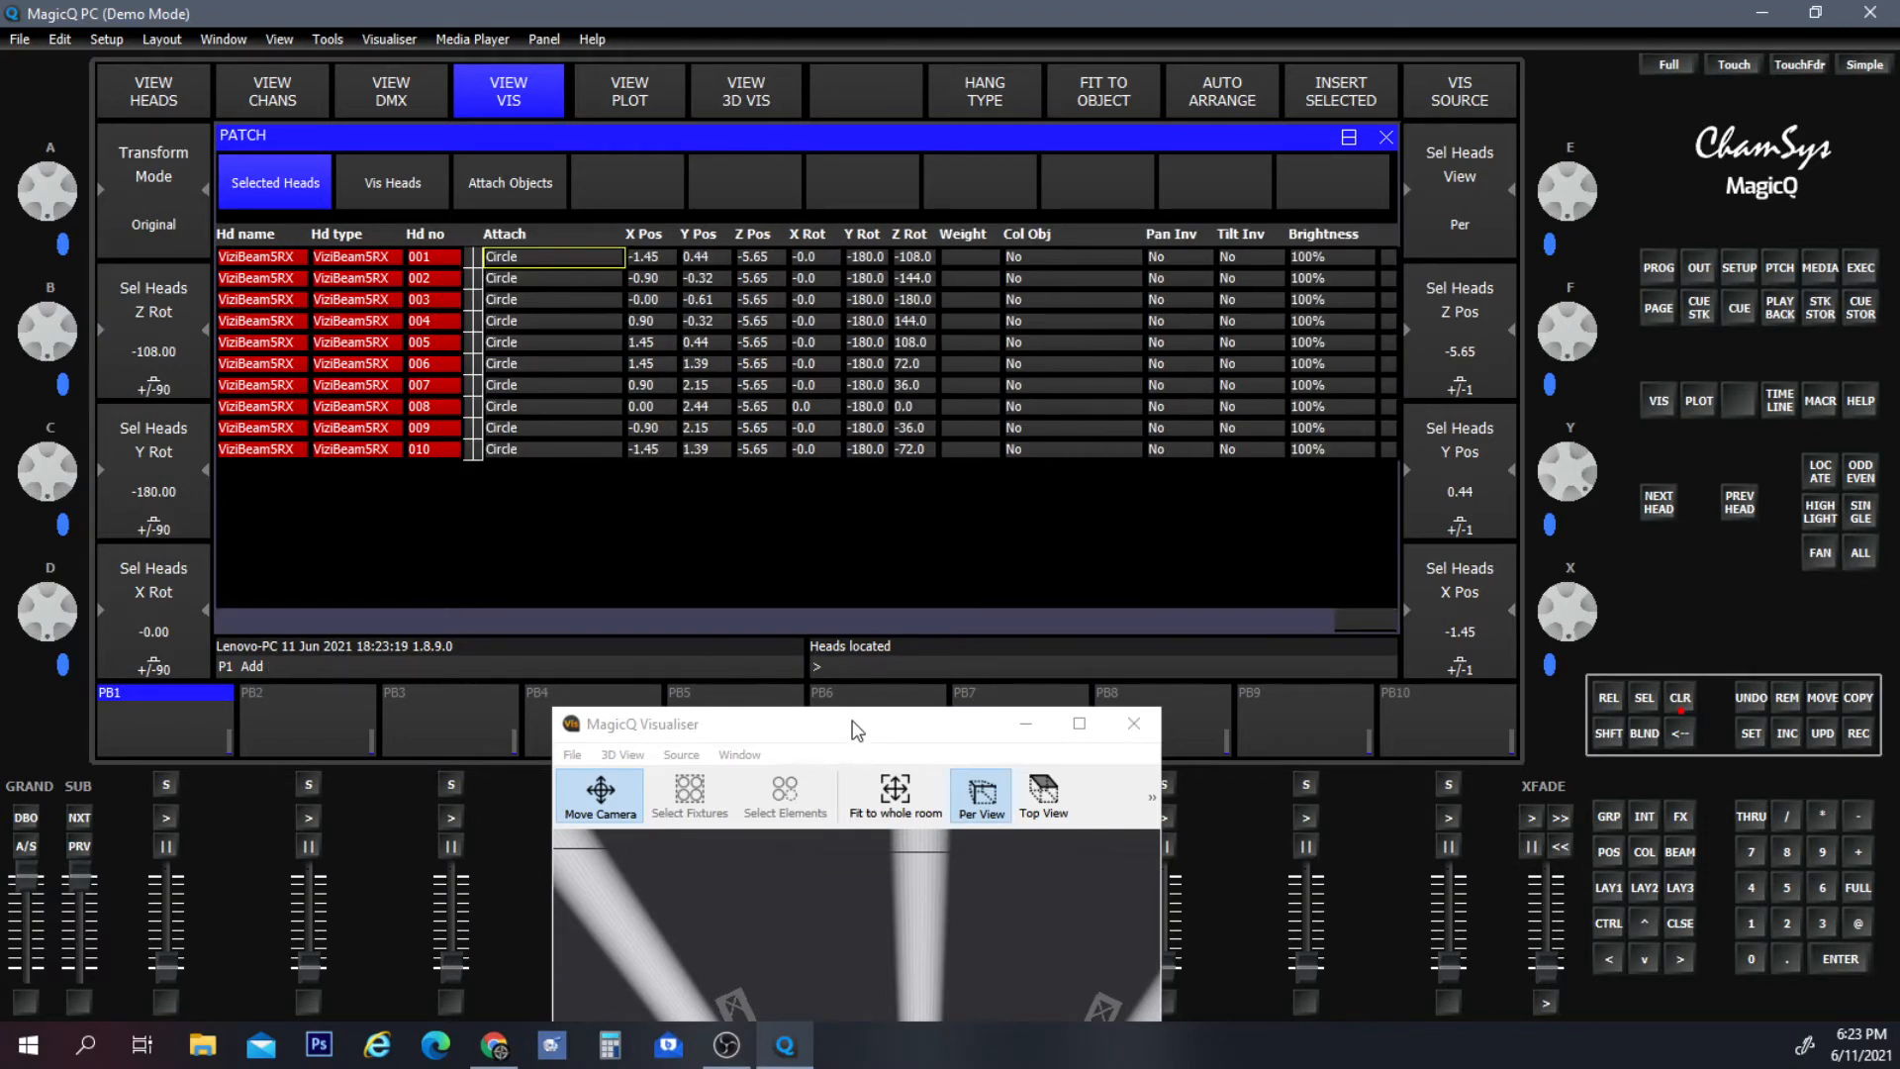
drag(855, 723, 1405, 333)
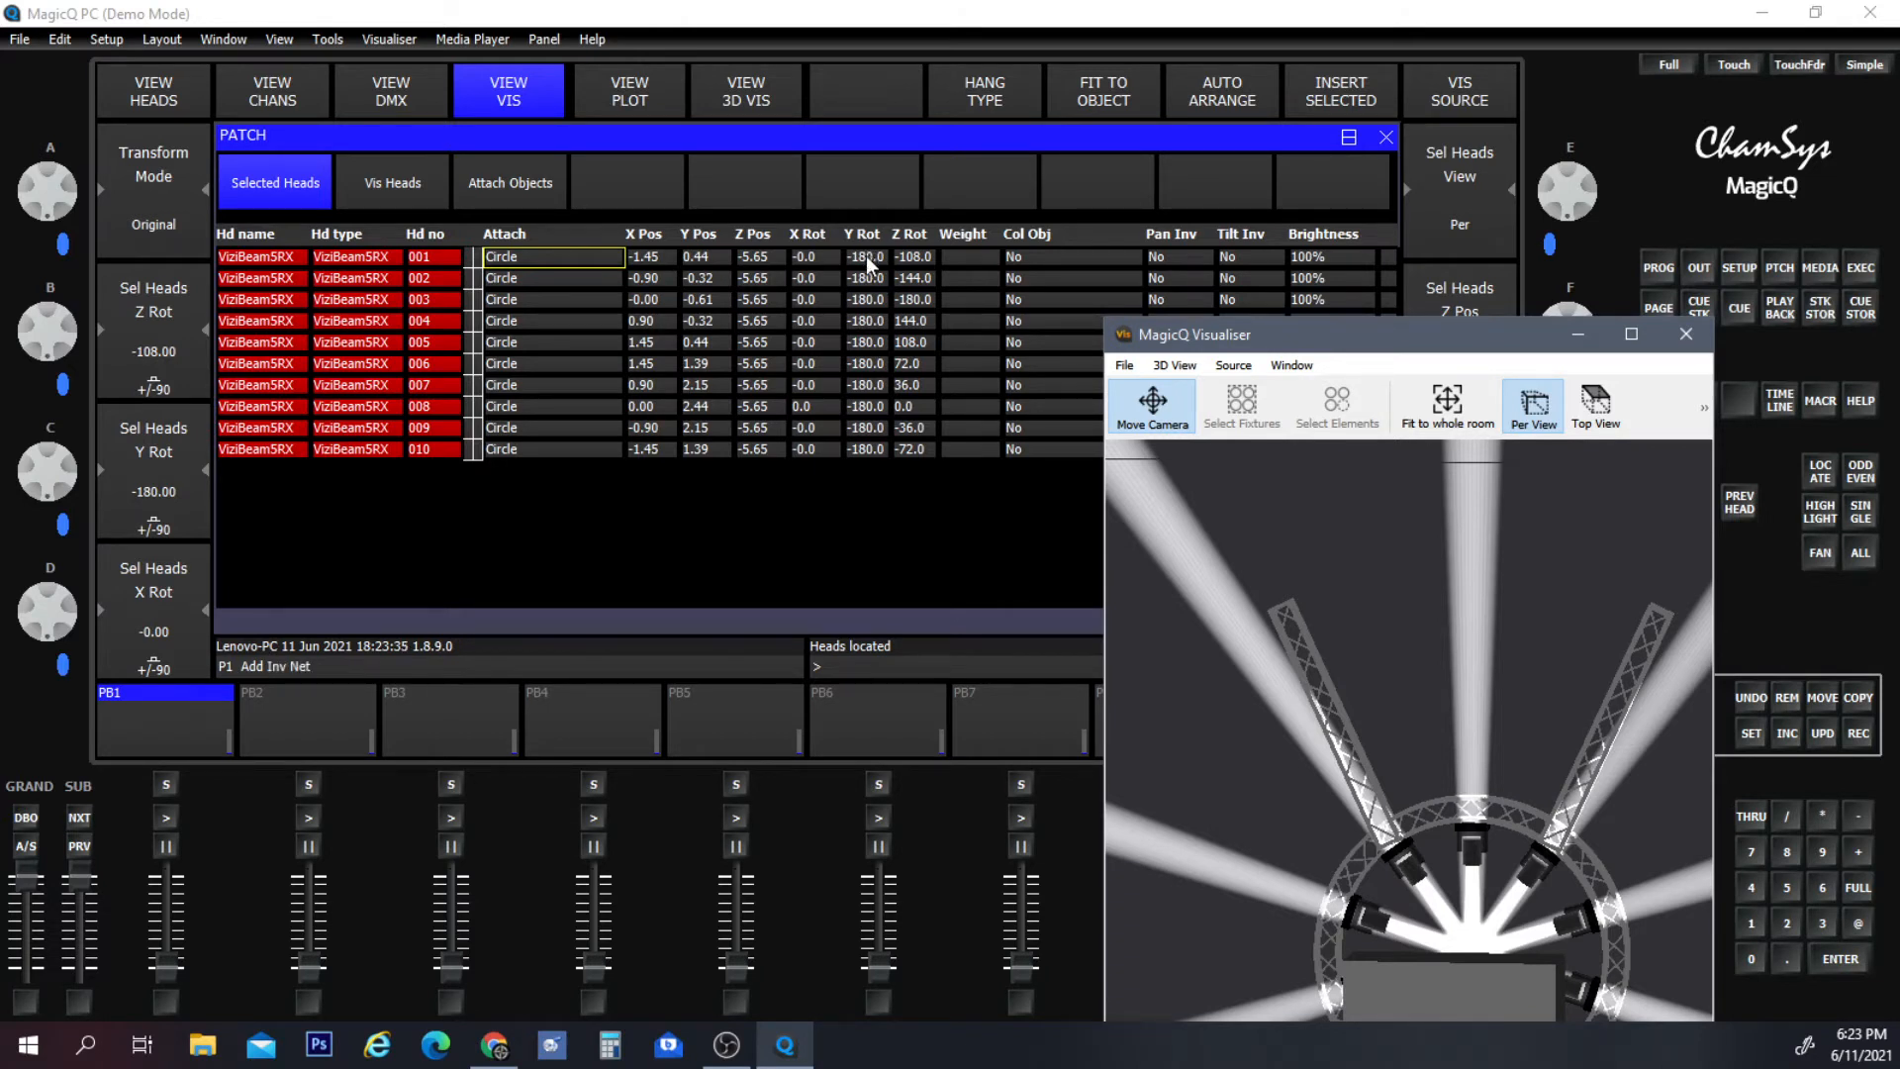
Set the Y rotation of all ten ViziBeam5RX heads to 90.
drag(865, 255, 866, 449)
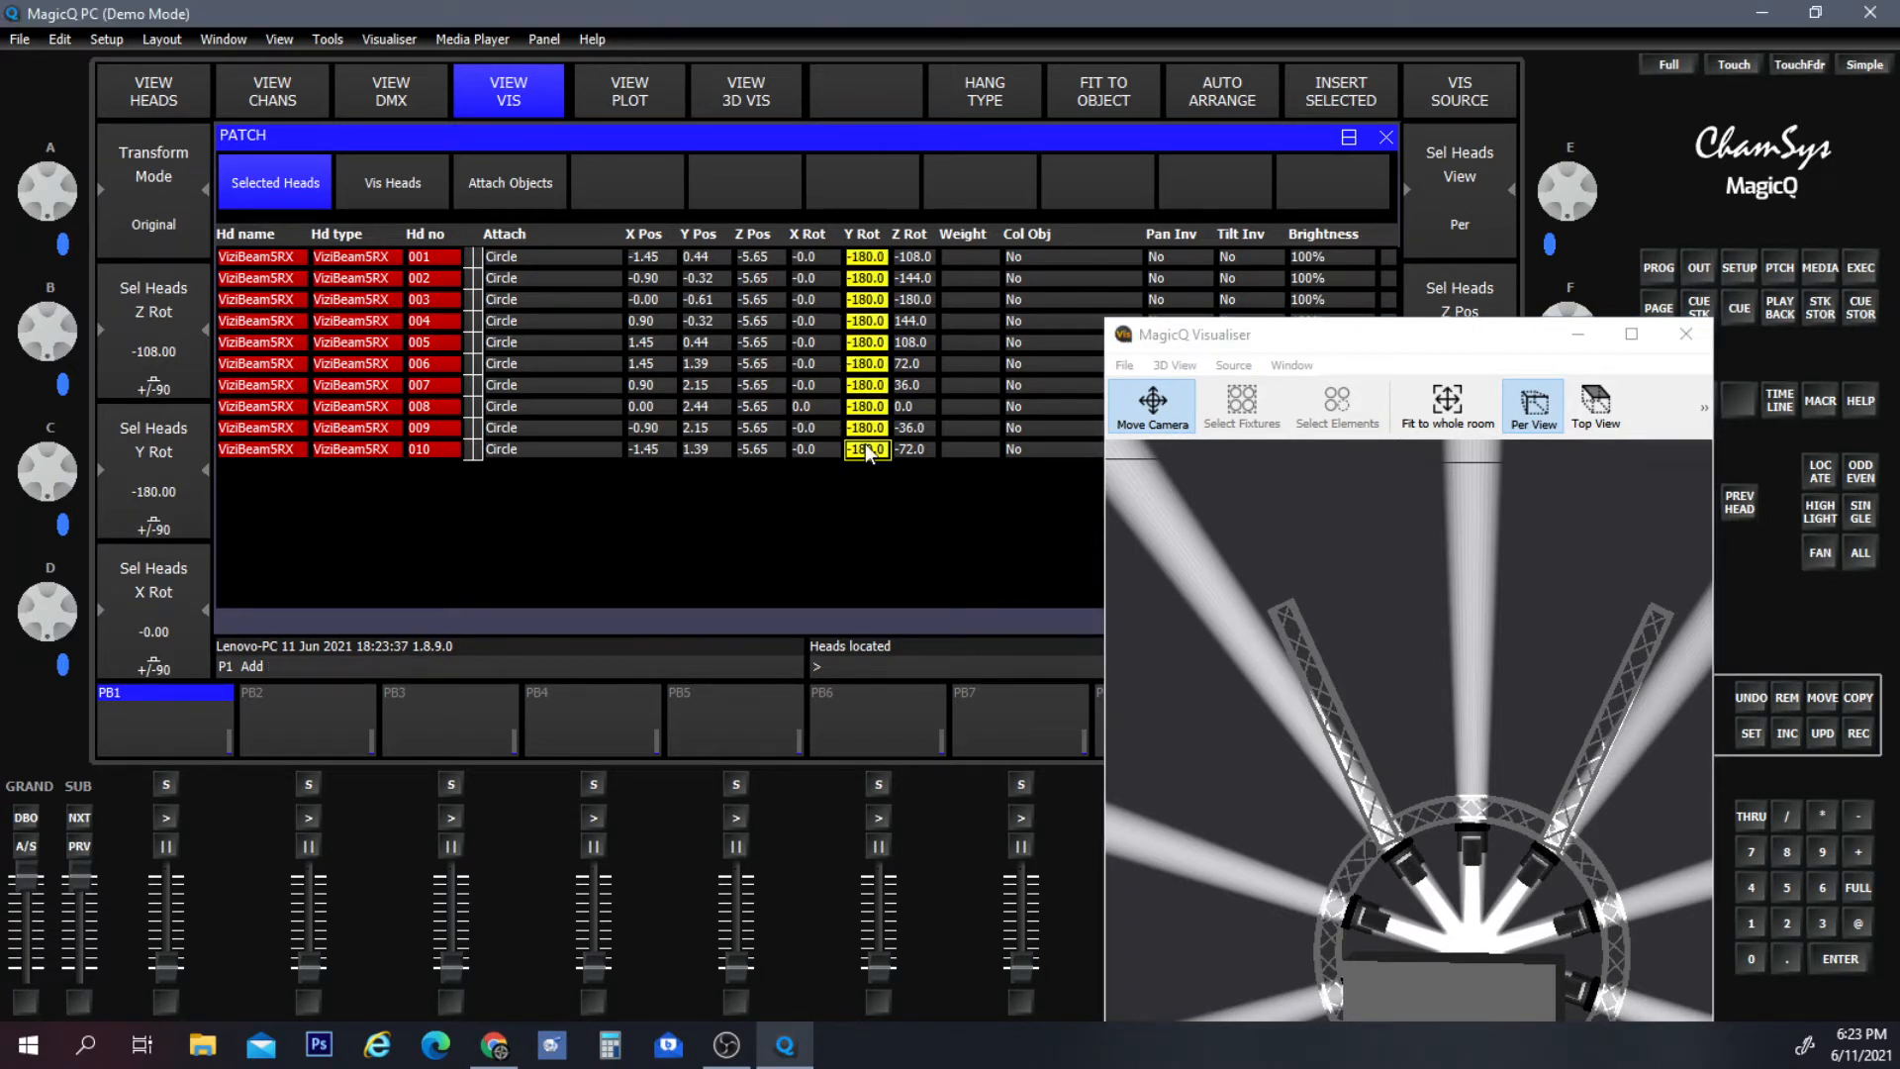
key(Return)
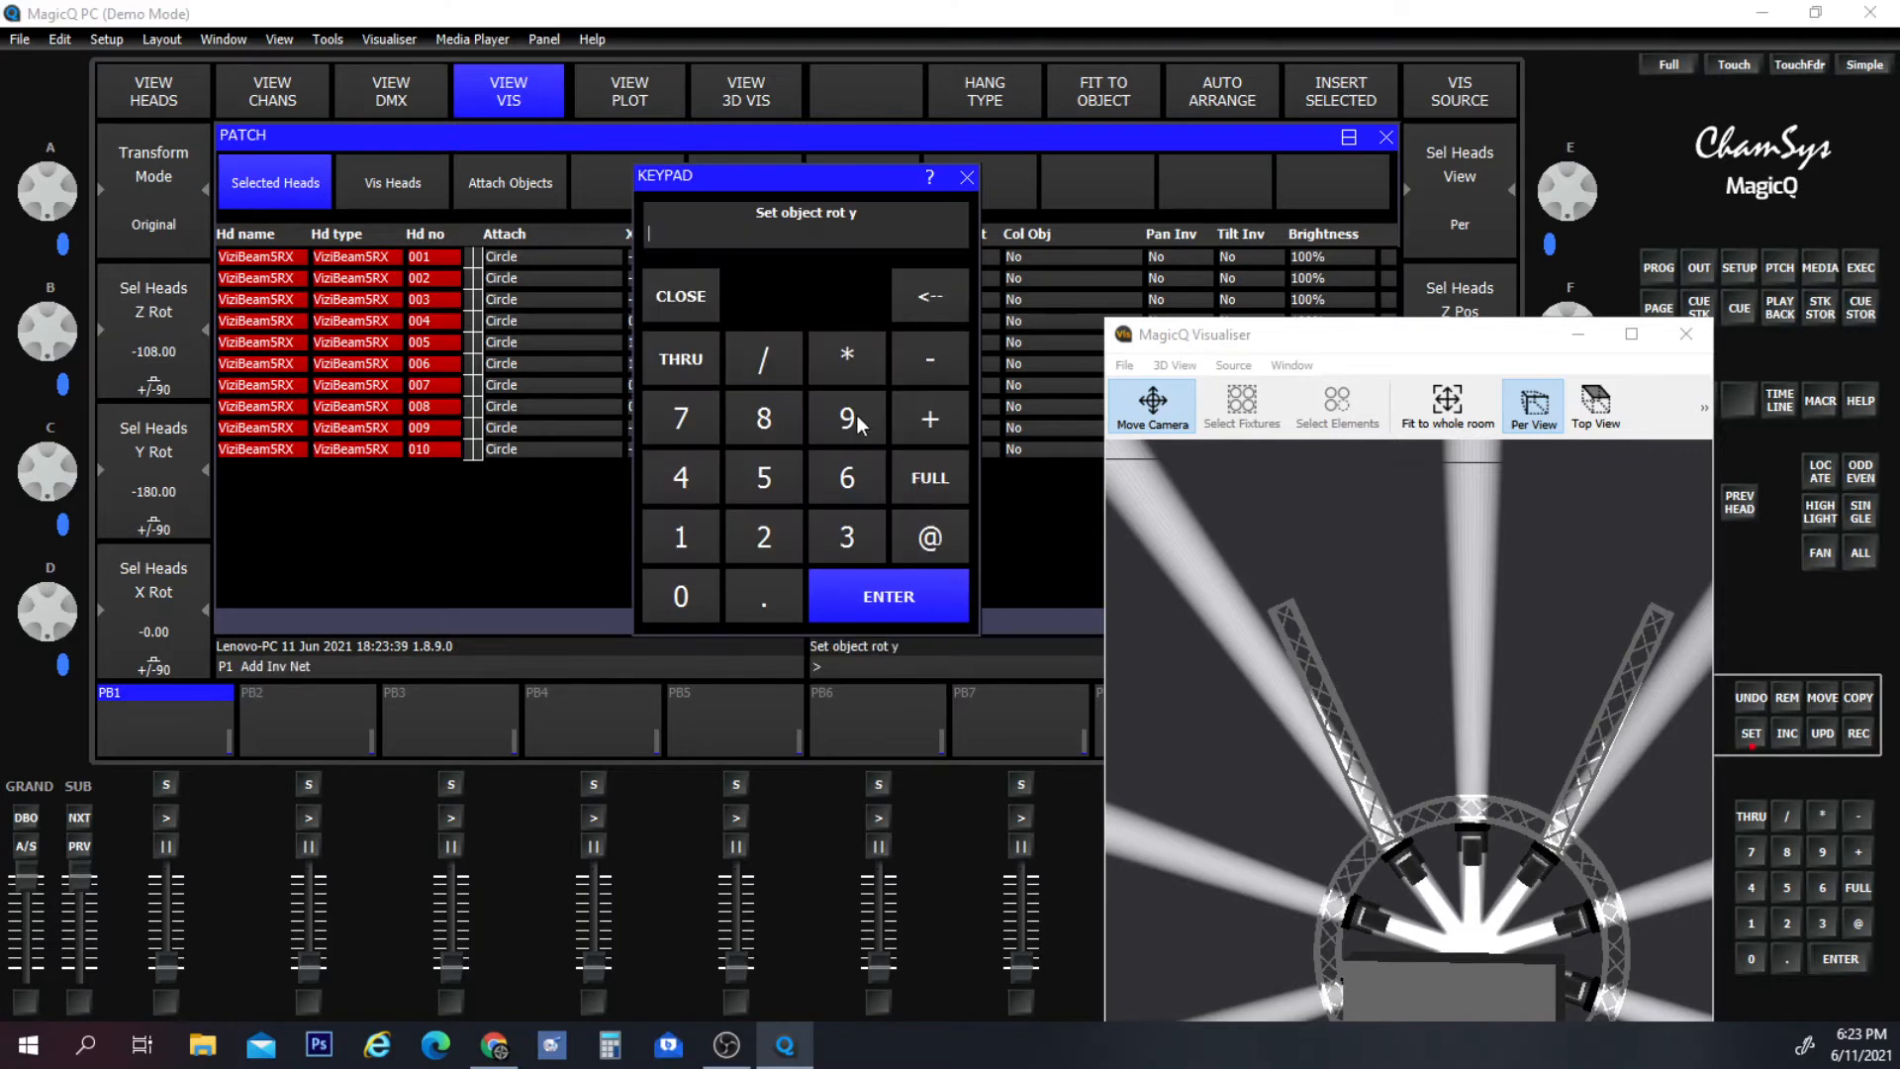
click(847, 417)
click(681, 596)
click(896, 588)
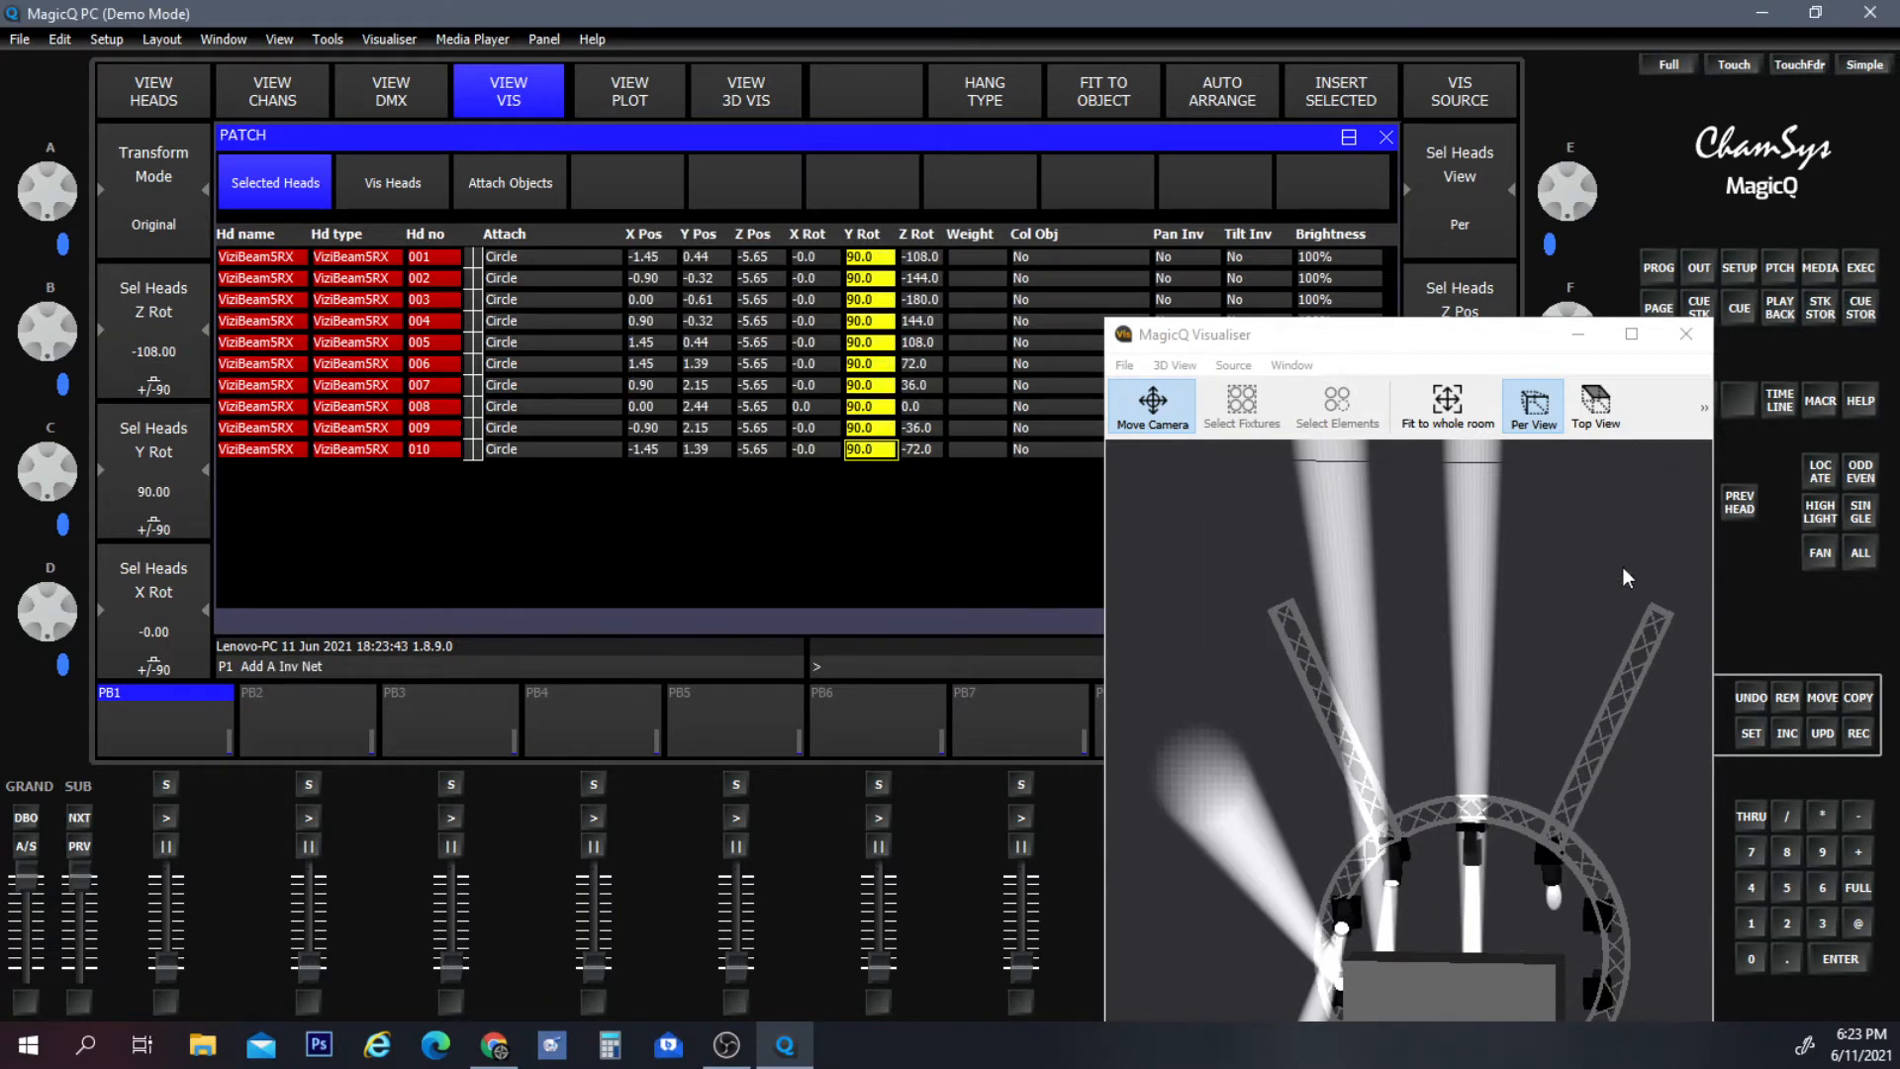
Inspect the beam directions around the truss circle and set the Y rotation of all ten heads to 0.
drag(1435, 335, 1240, 111)
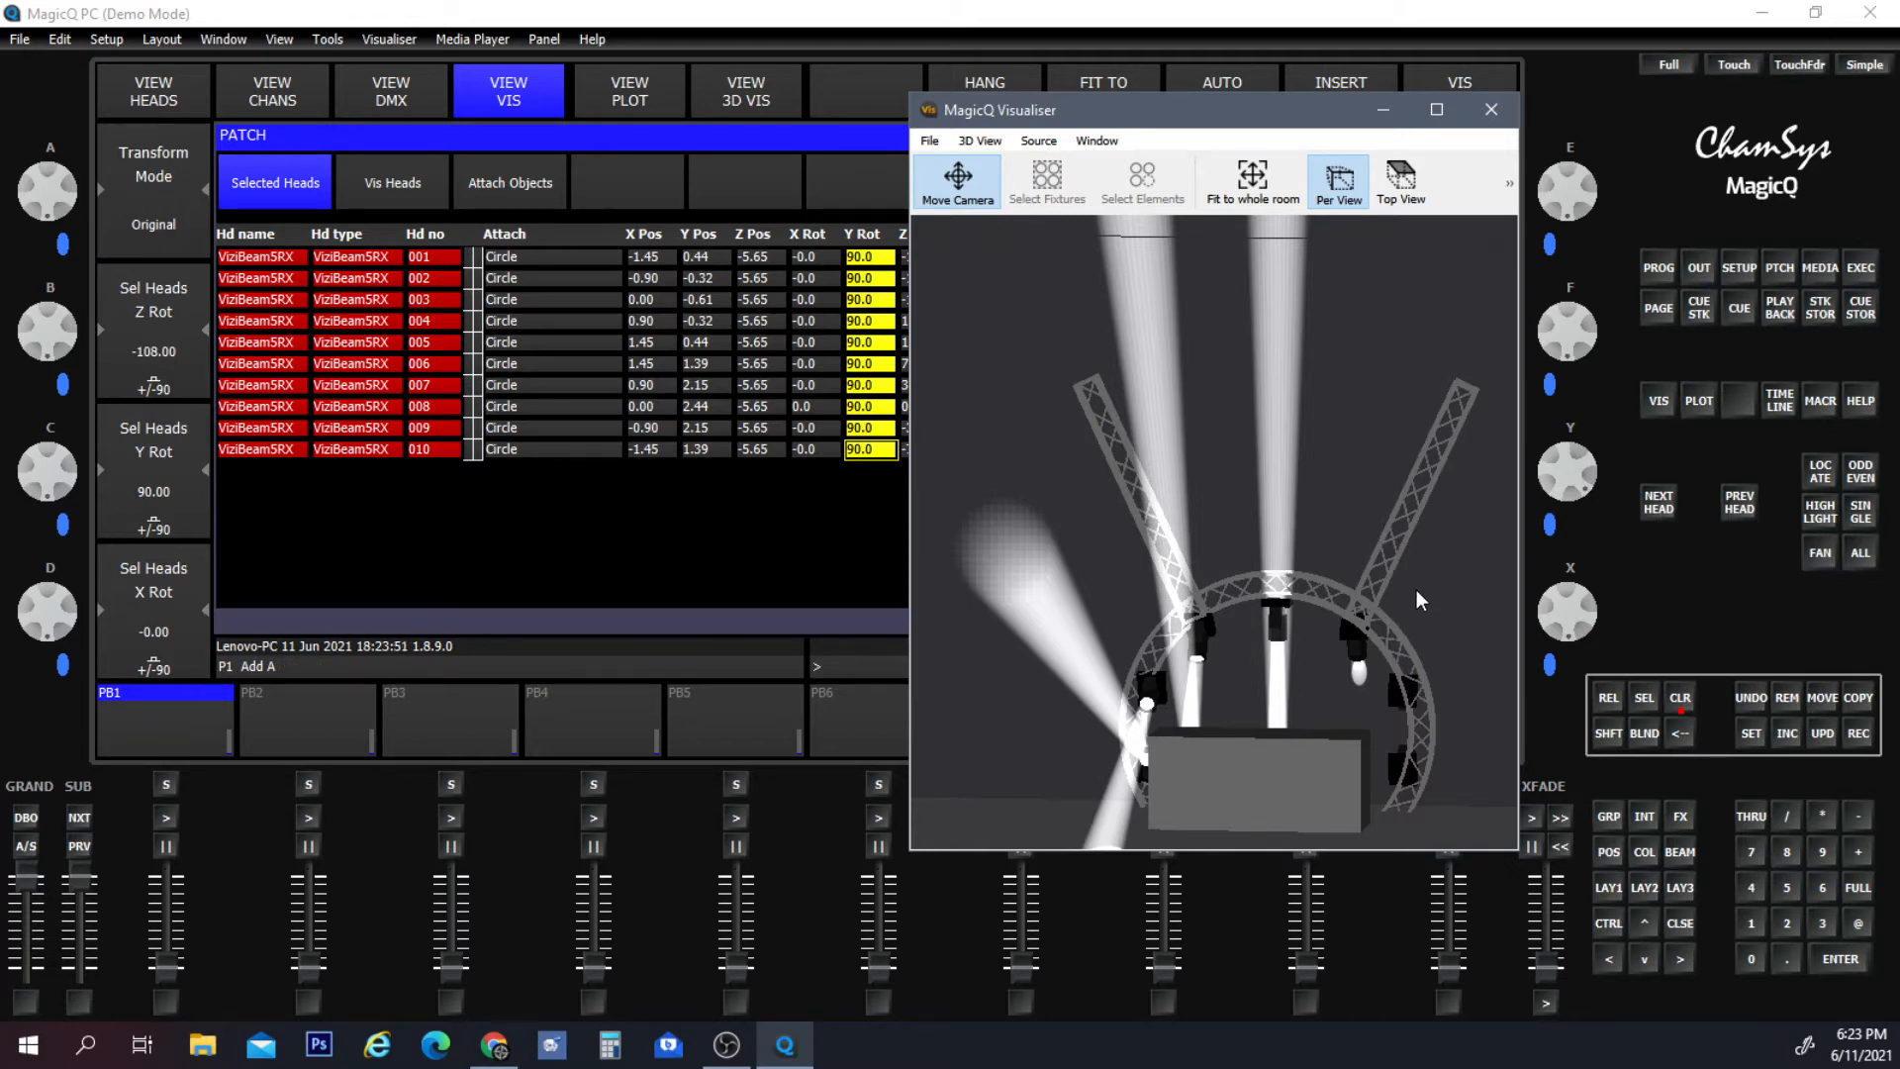
drag(1416, 589, 1317, 425)
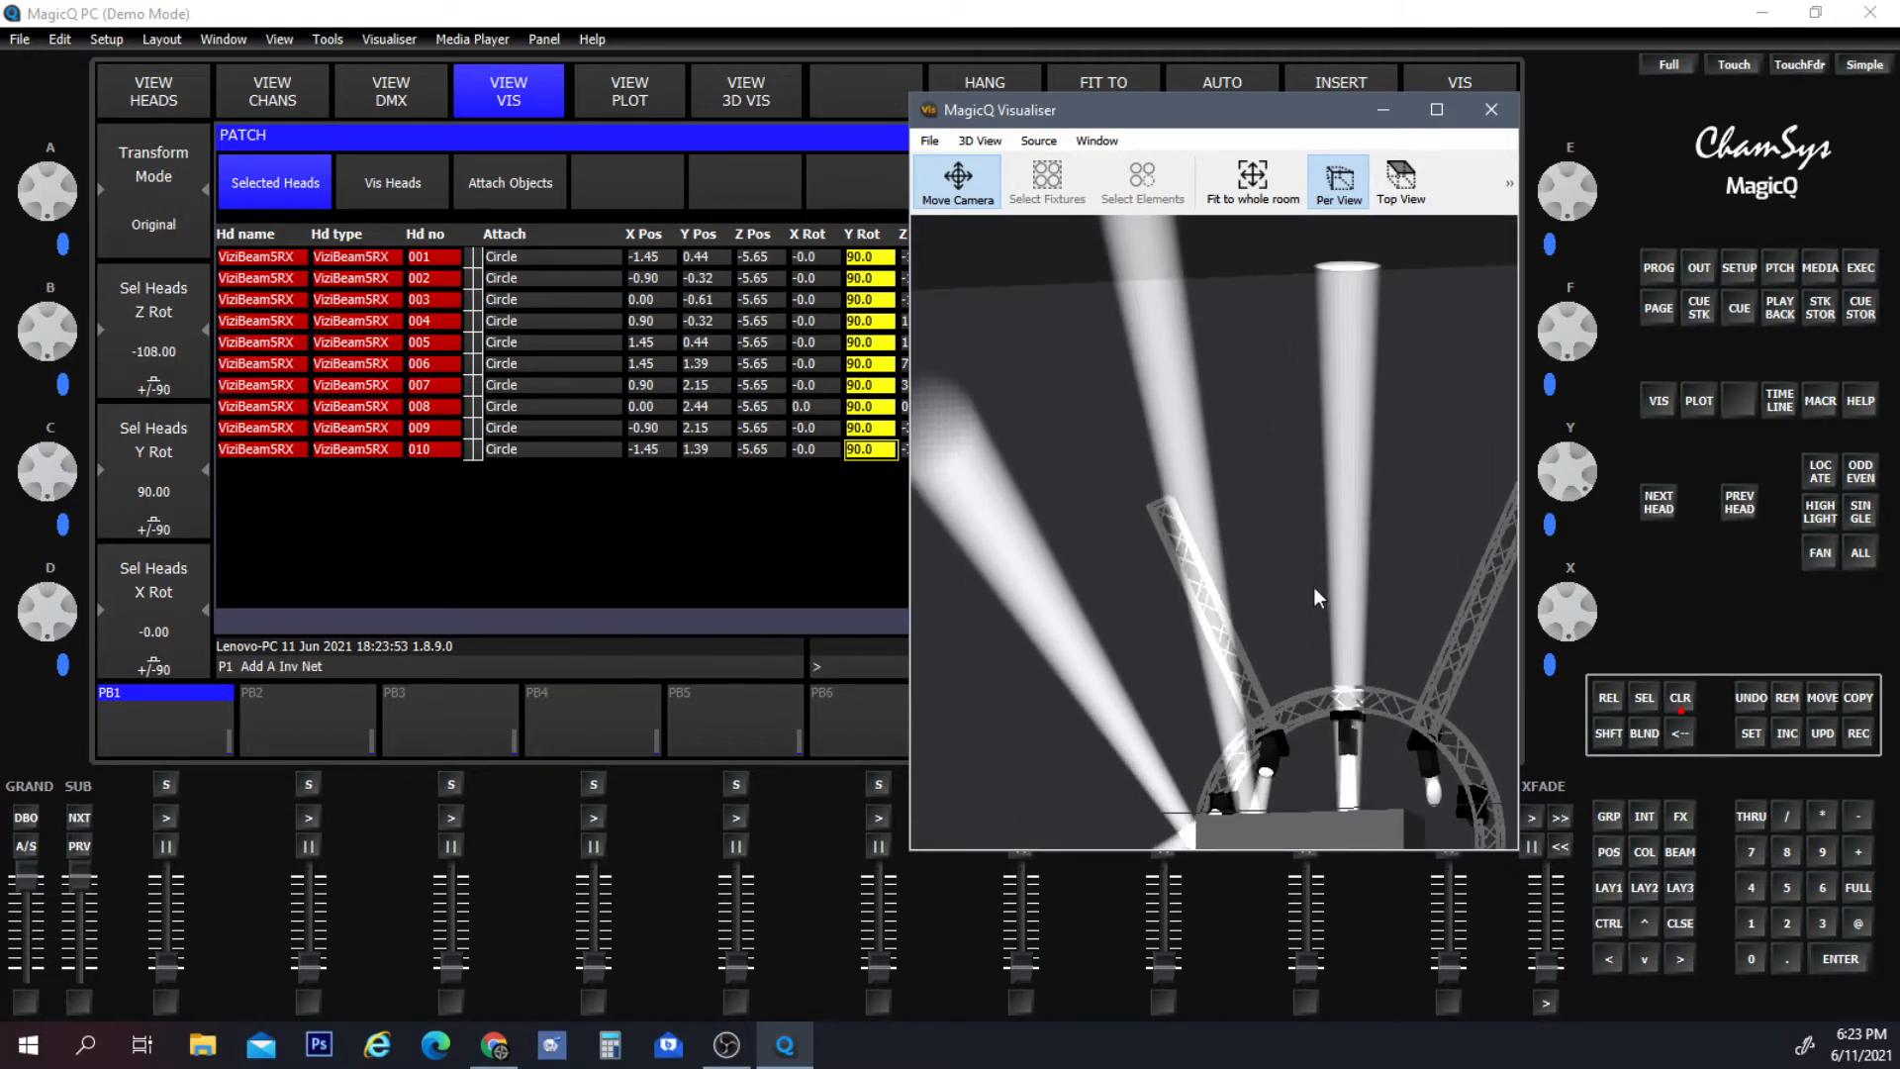
drag(1315, 586, 950, 654)
drag(1102, 109, 1289, 251)
drag(881, 258, 876, 431)
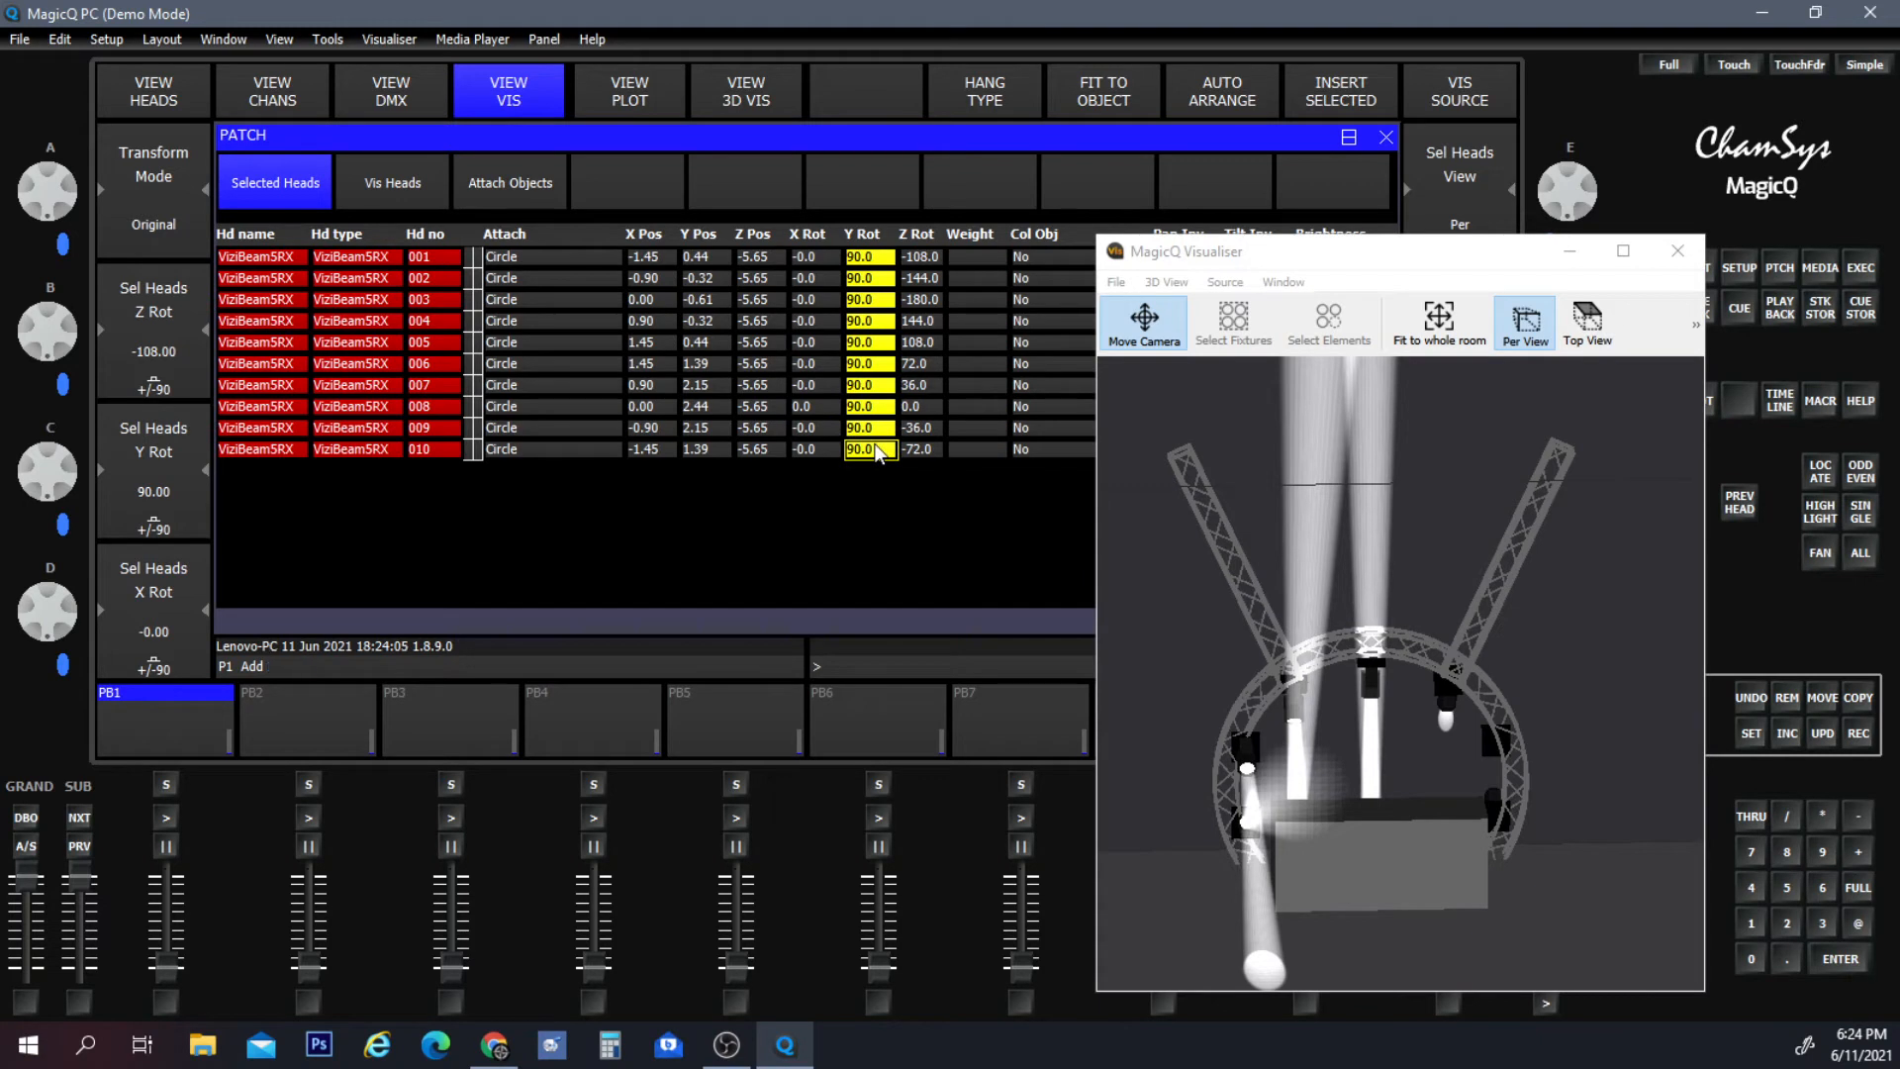
click(857, 661)
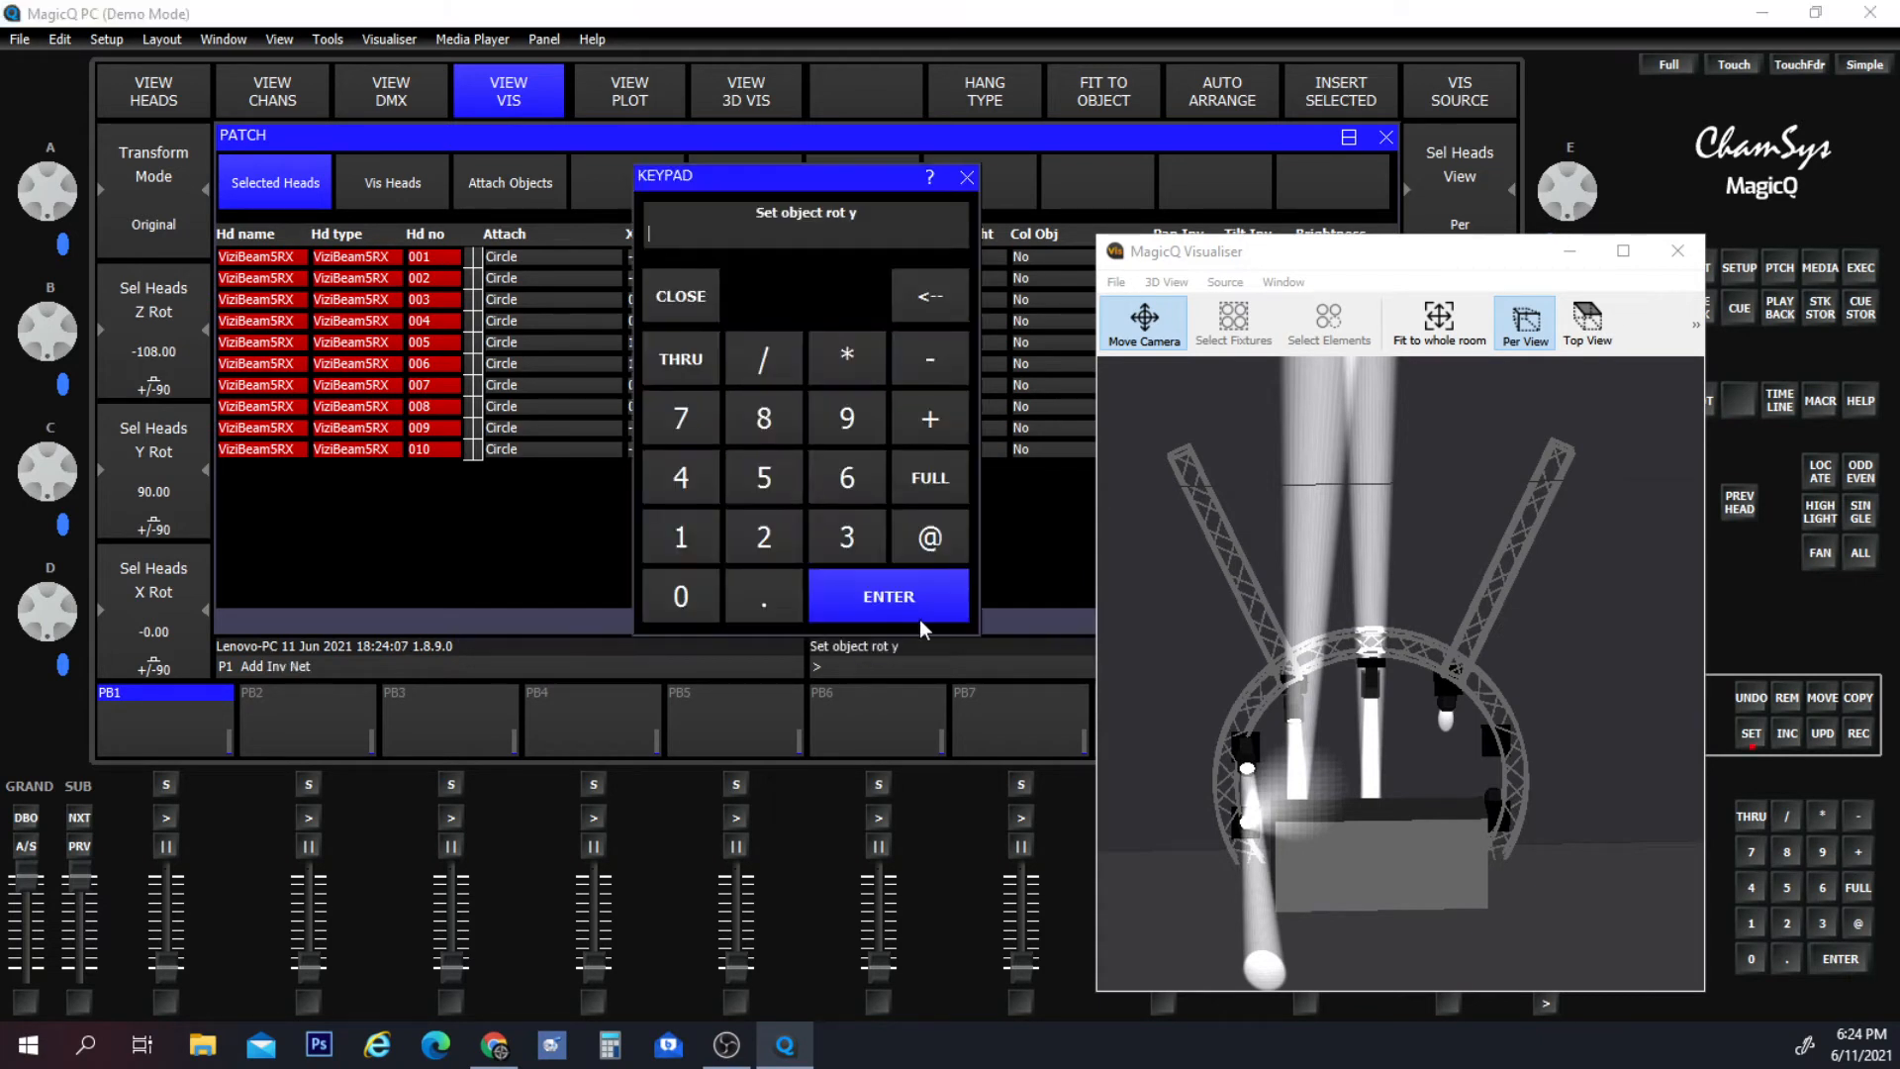
click(681, 596)
click(893, 589)
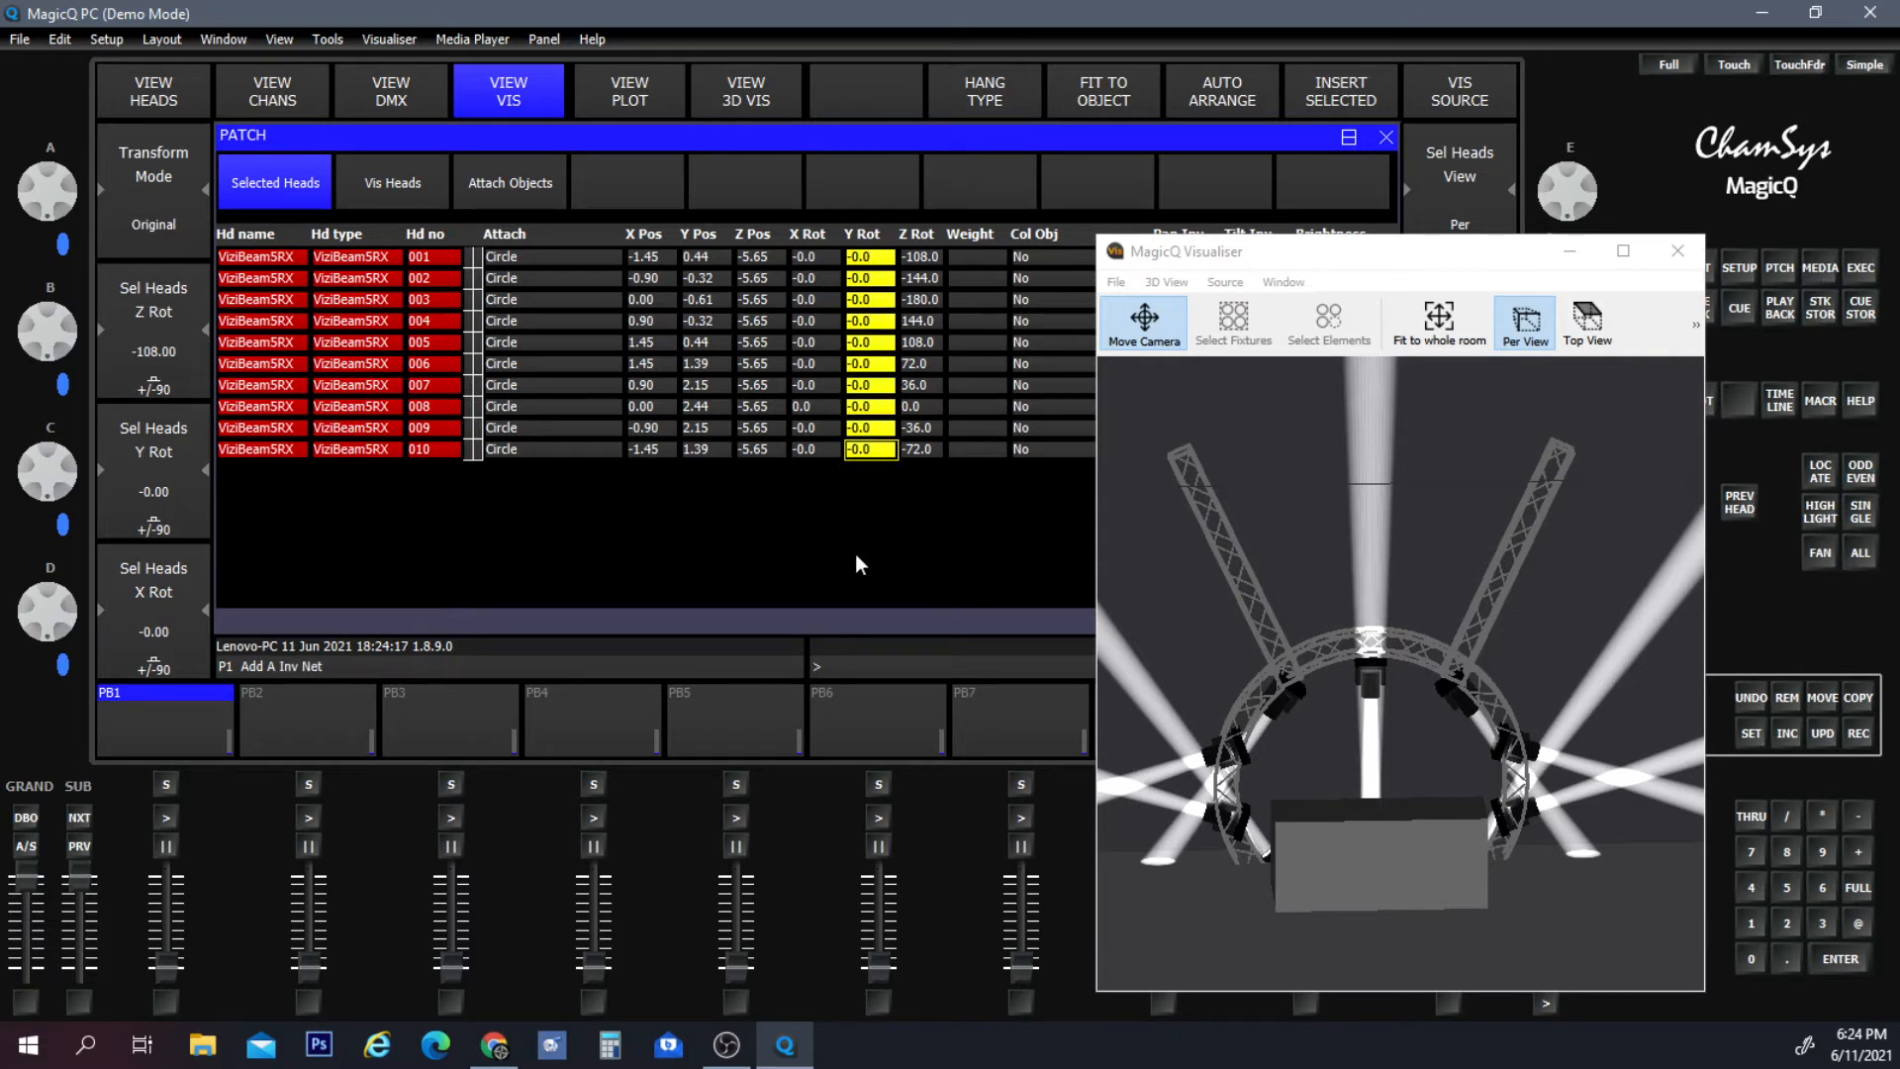
Set the Y rotation of all ten ViziBeam5RX heads to 180.
click(851, 663)
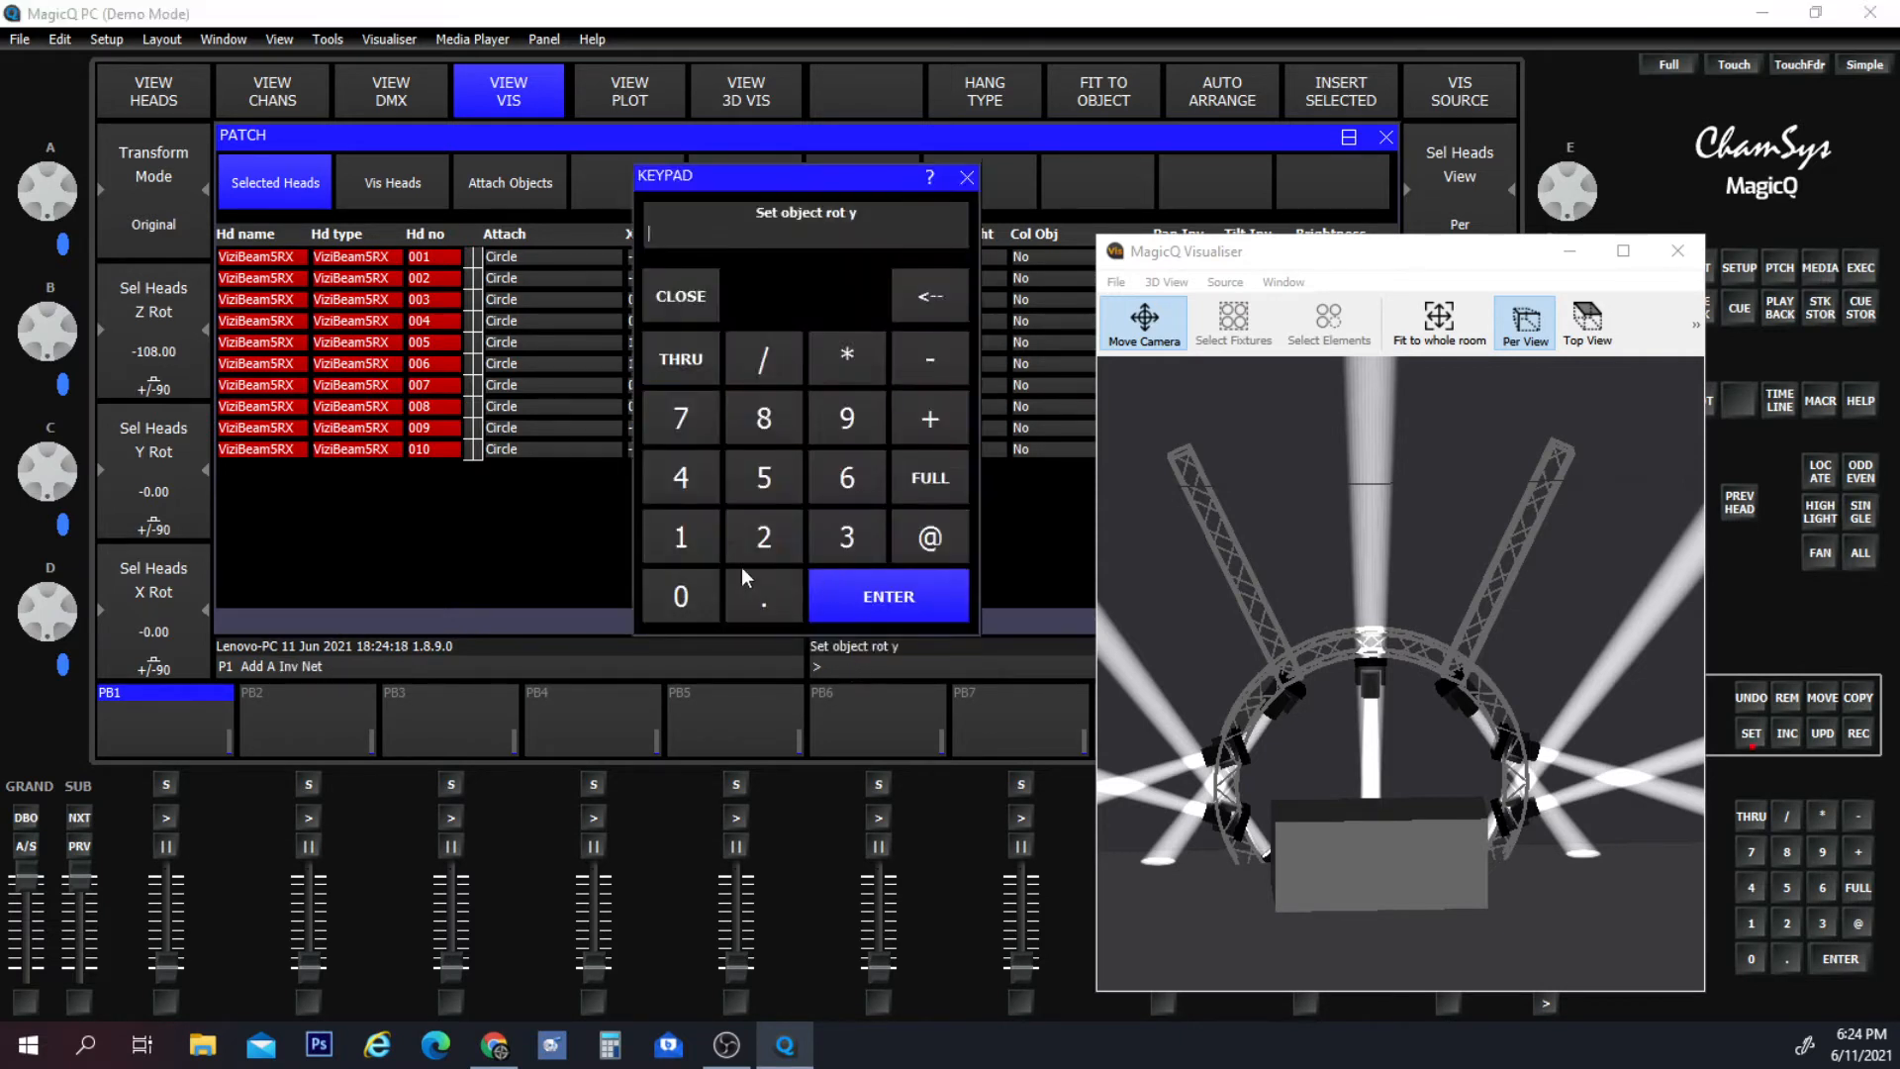
click(678, 534)
click(763, 418)
click(681, 596)
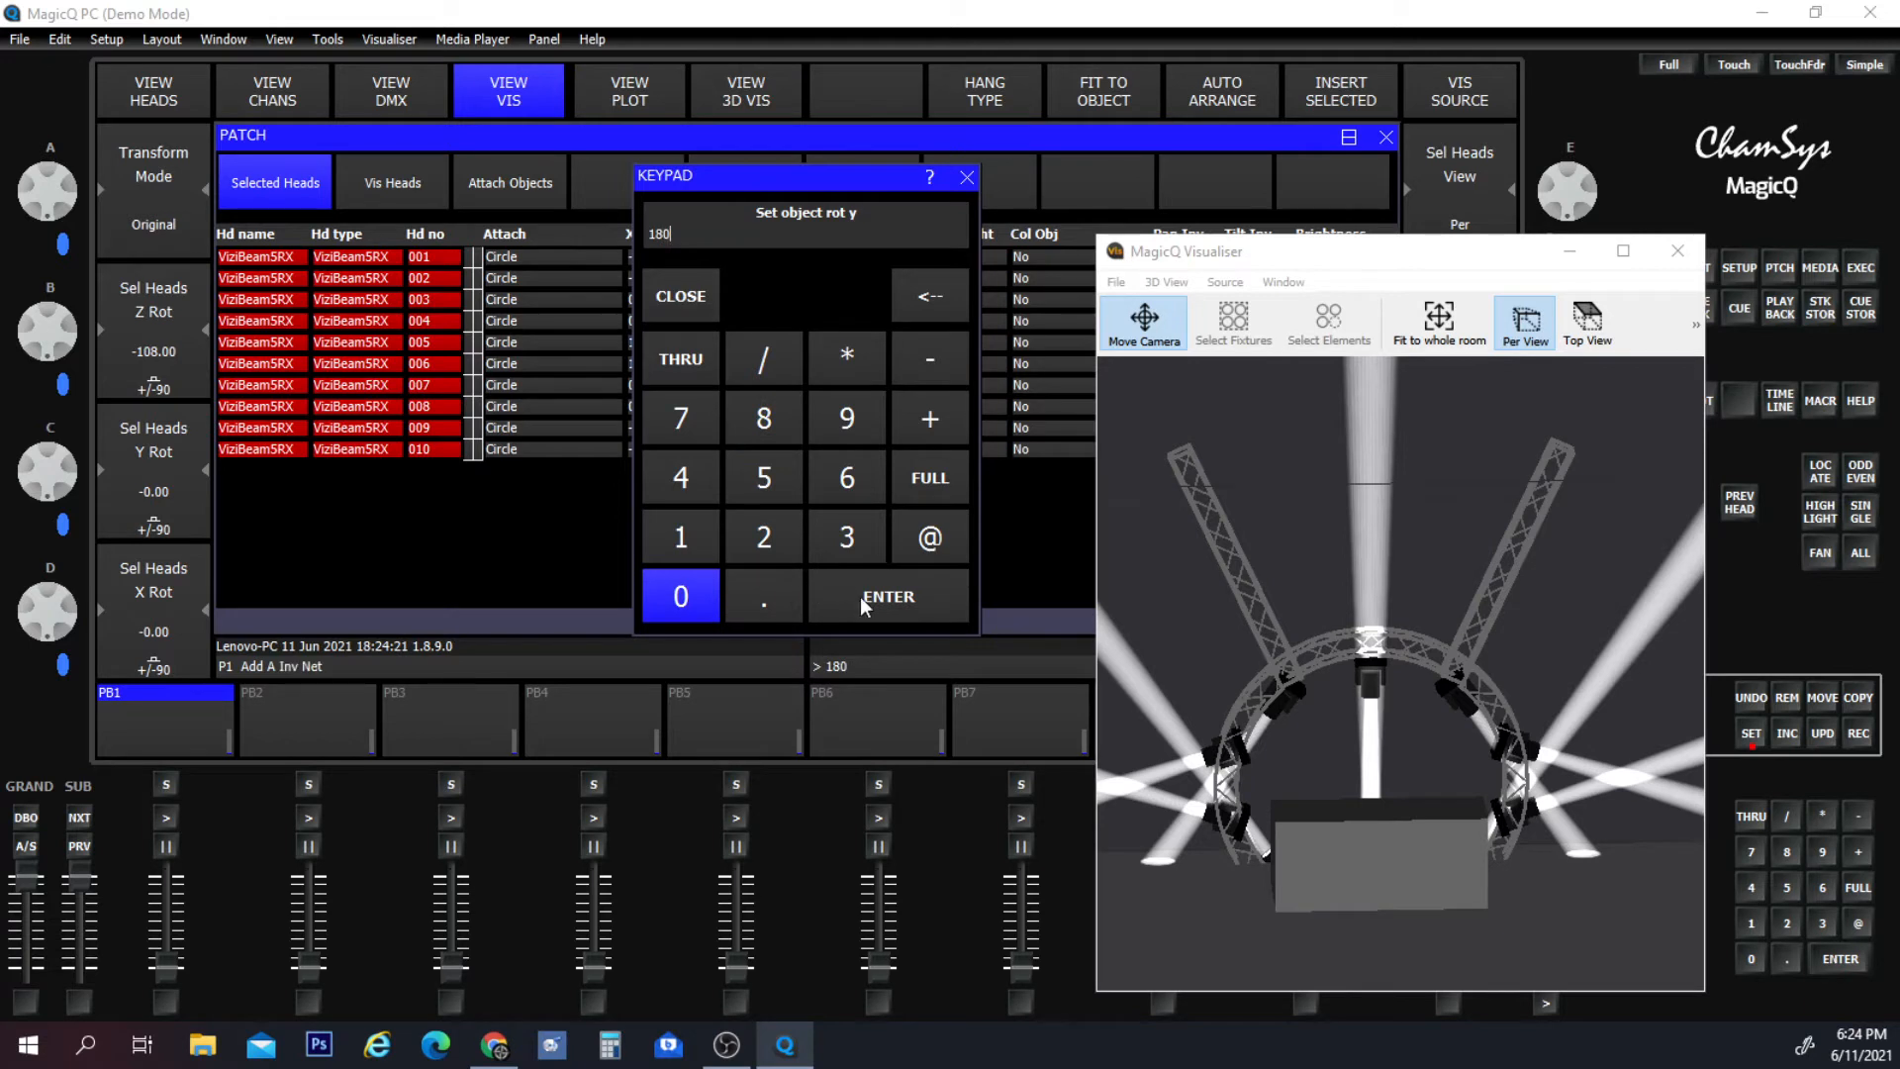
click(863, 598)
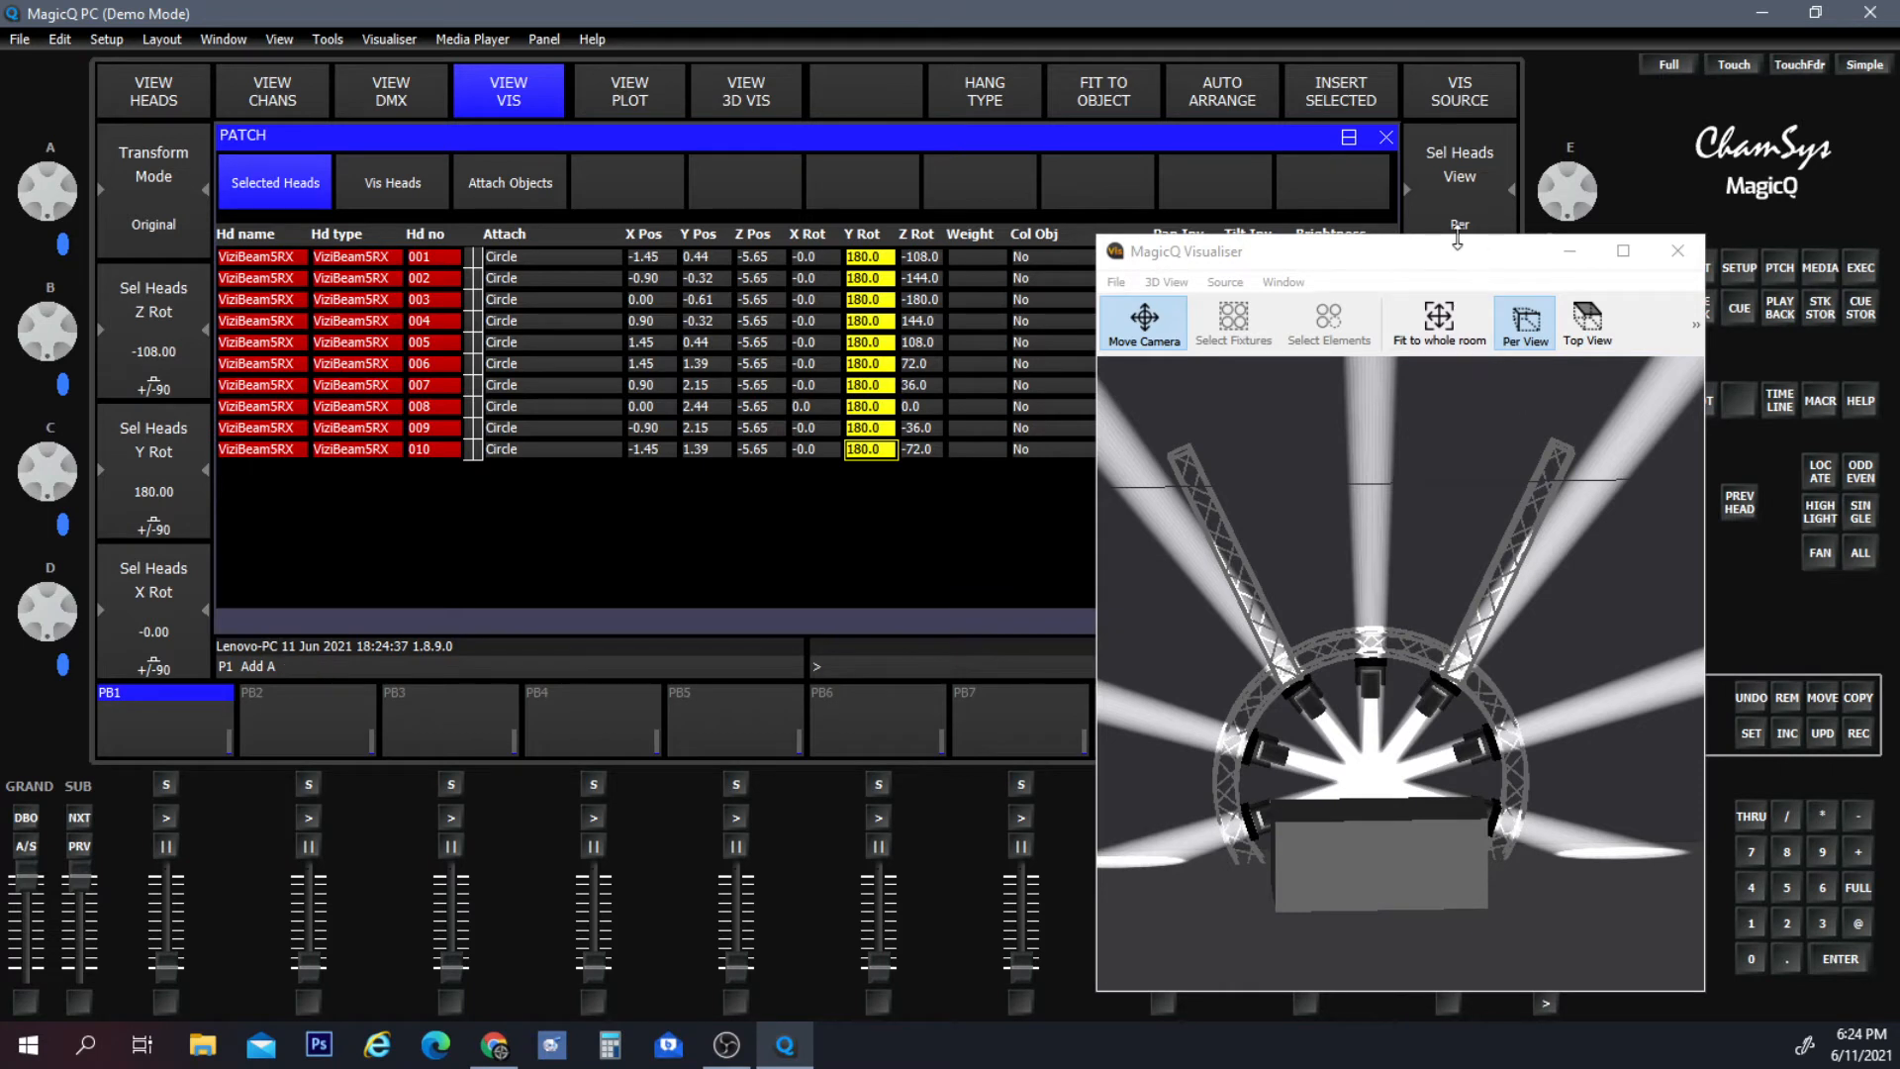
Position the Visualiser window lower, clear of the upper patch rows, and show the patch's attach objects.
drag(1441, 253, 1445, 141)
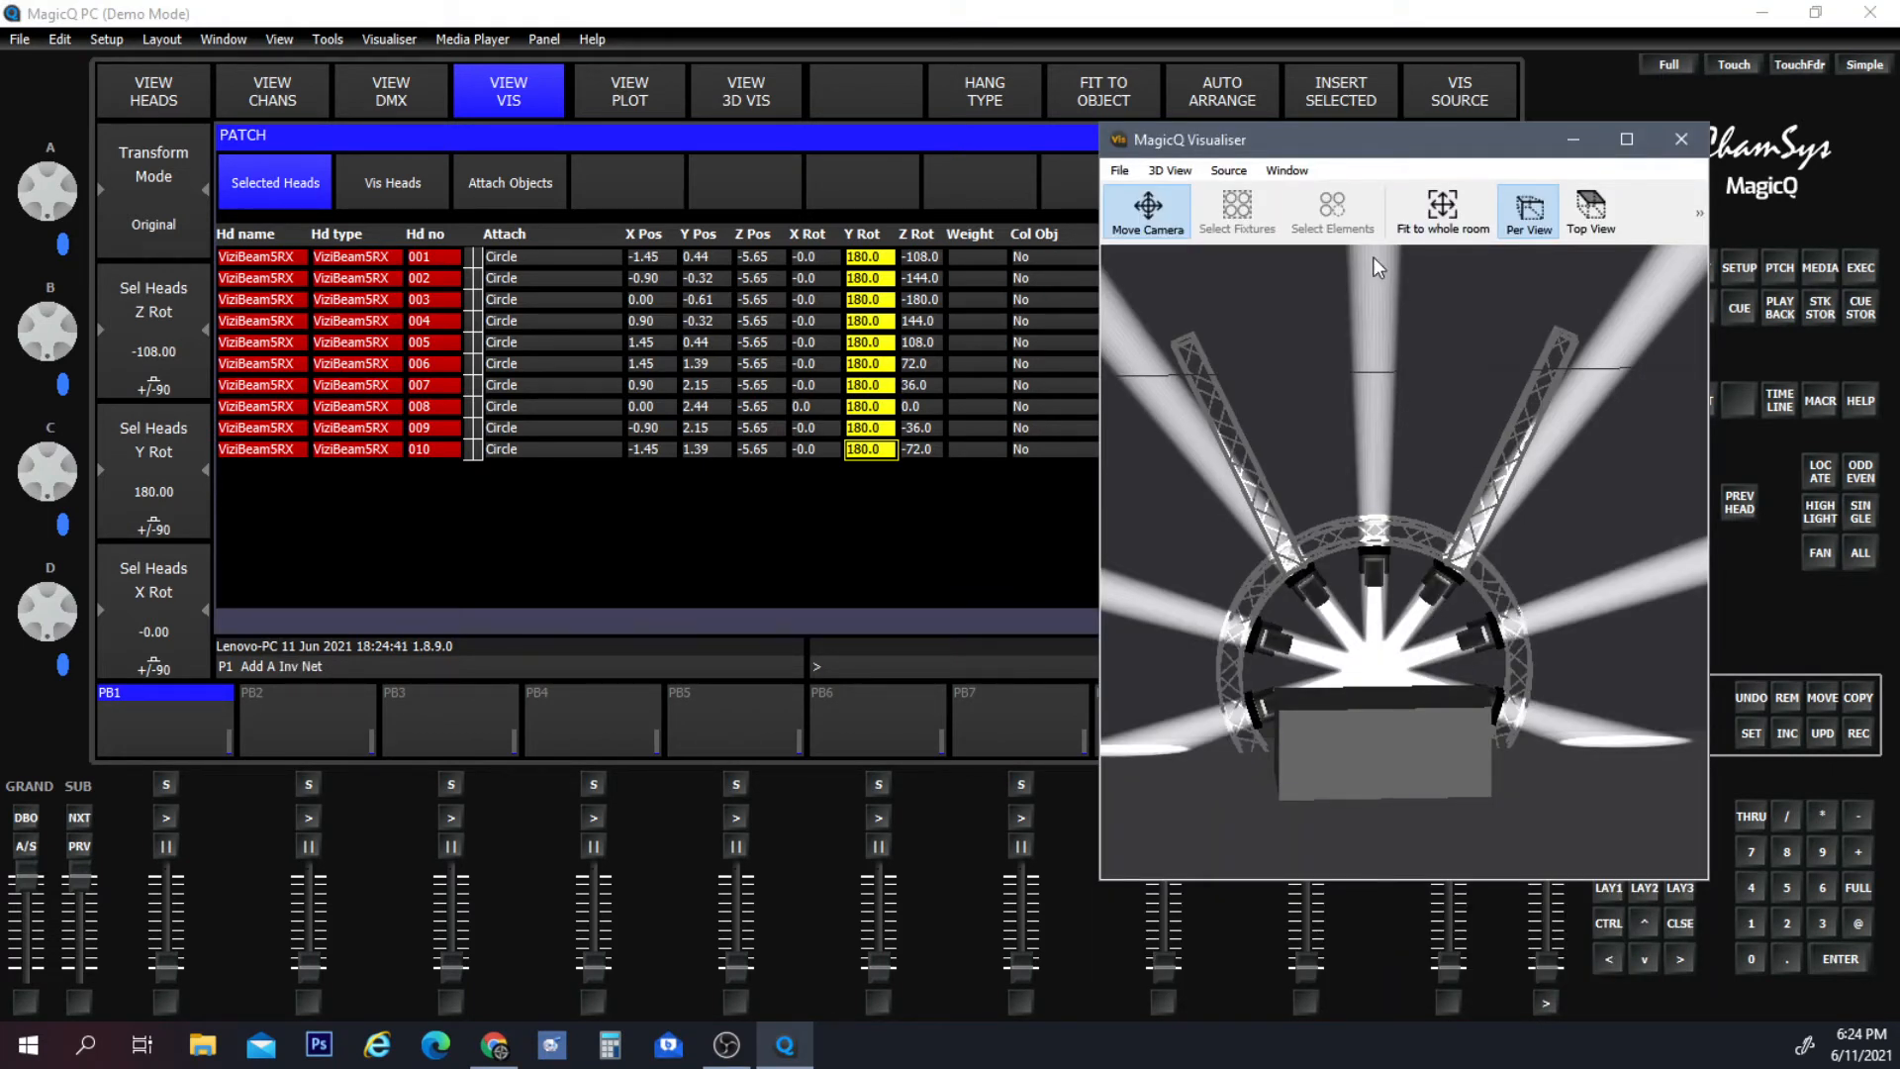
drag(1376, 140, 1381, 331)
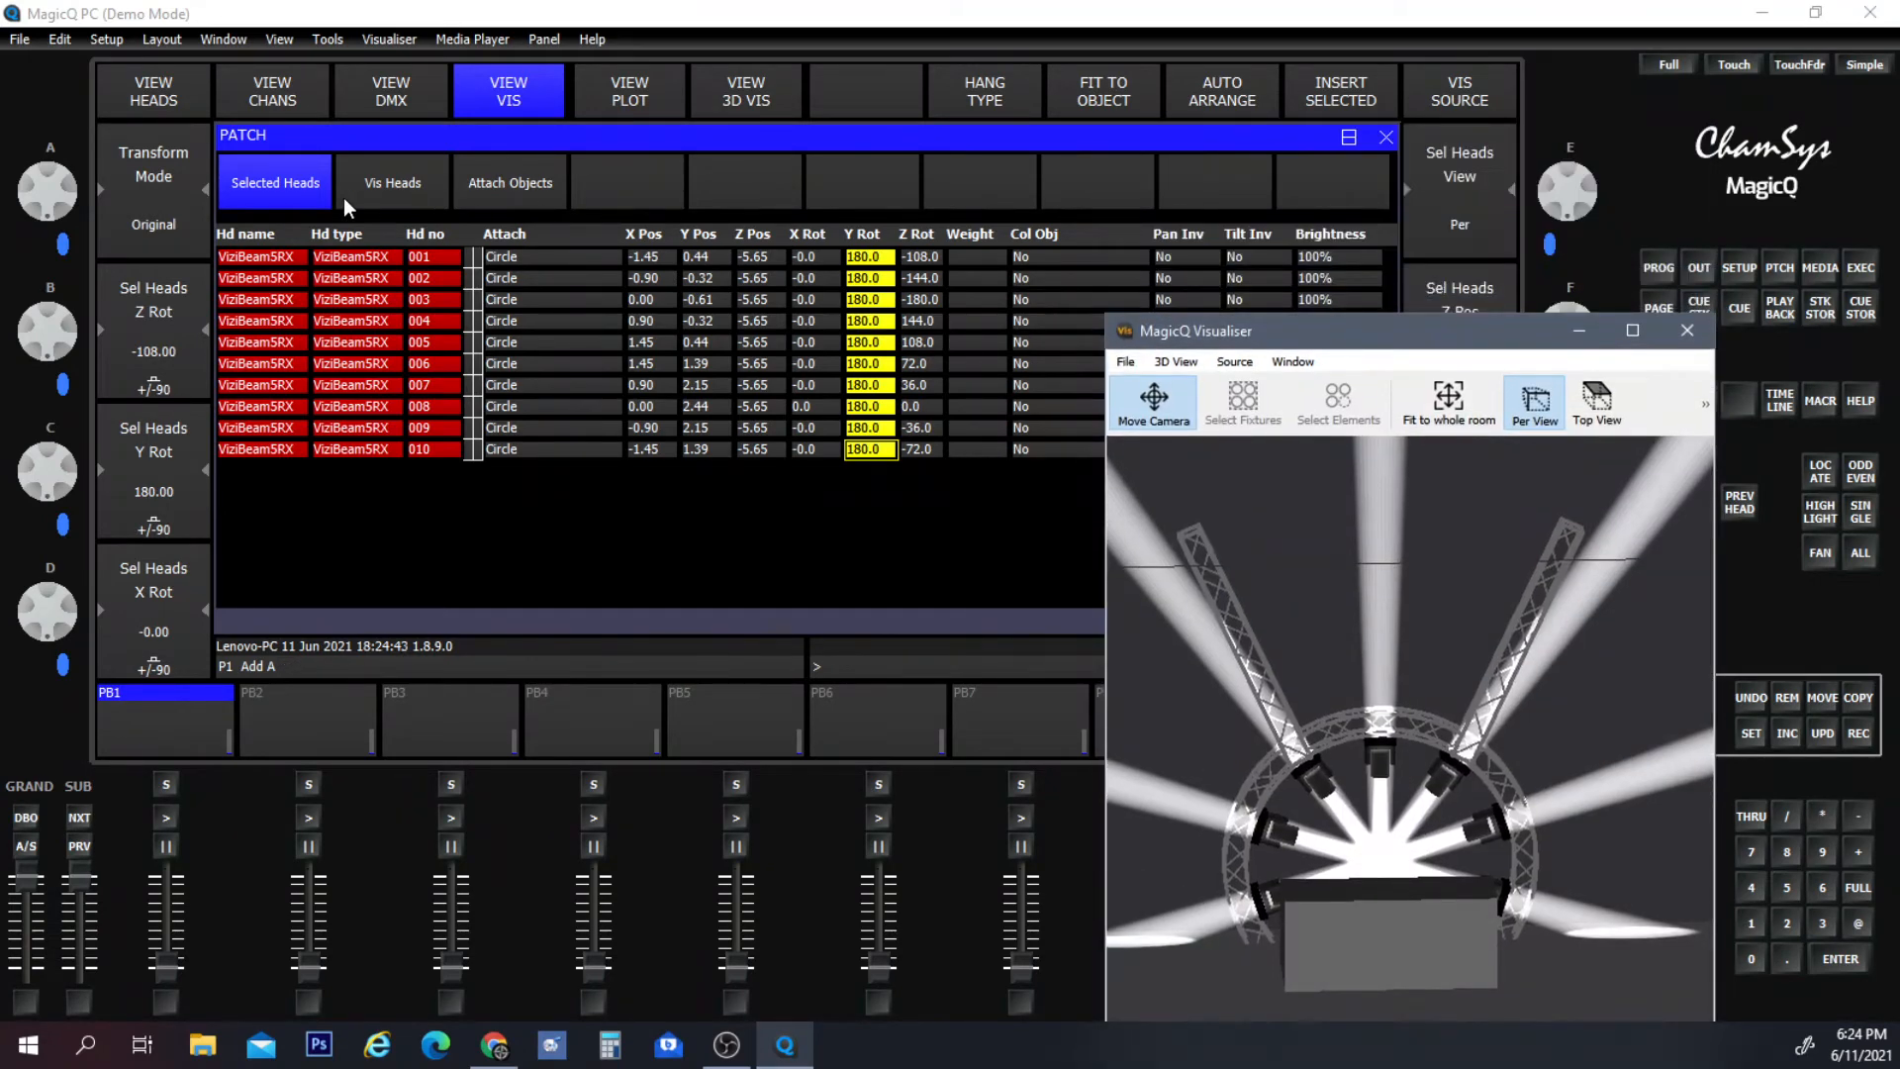
click(526, 186)
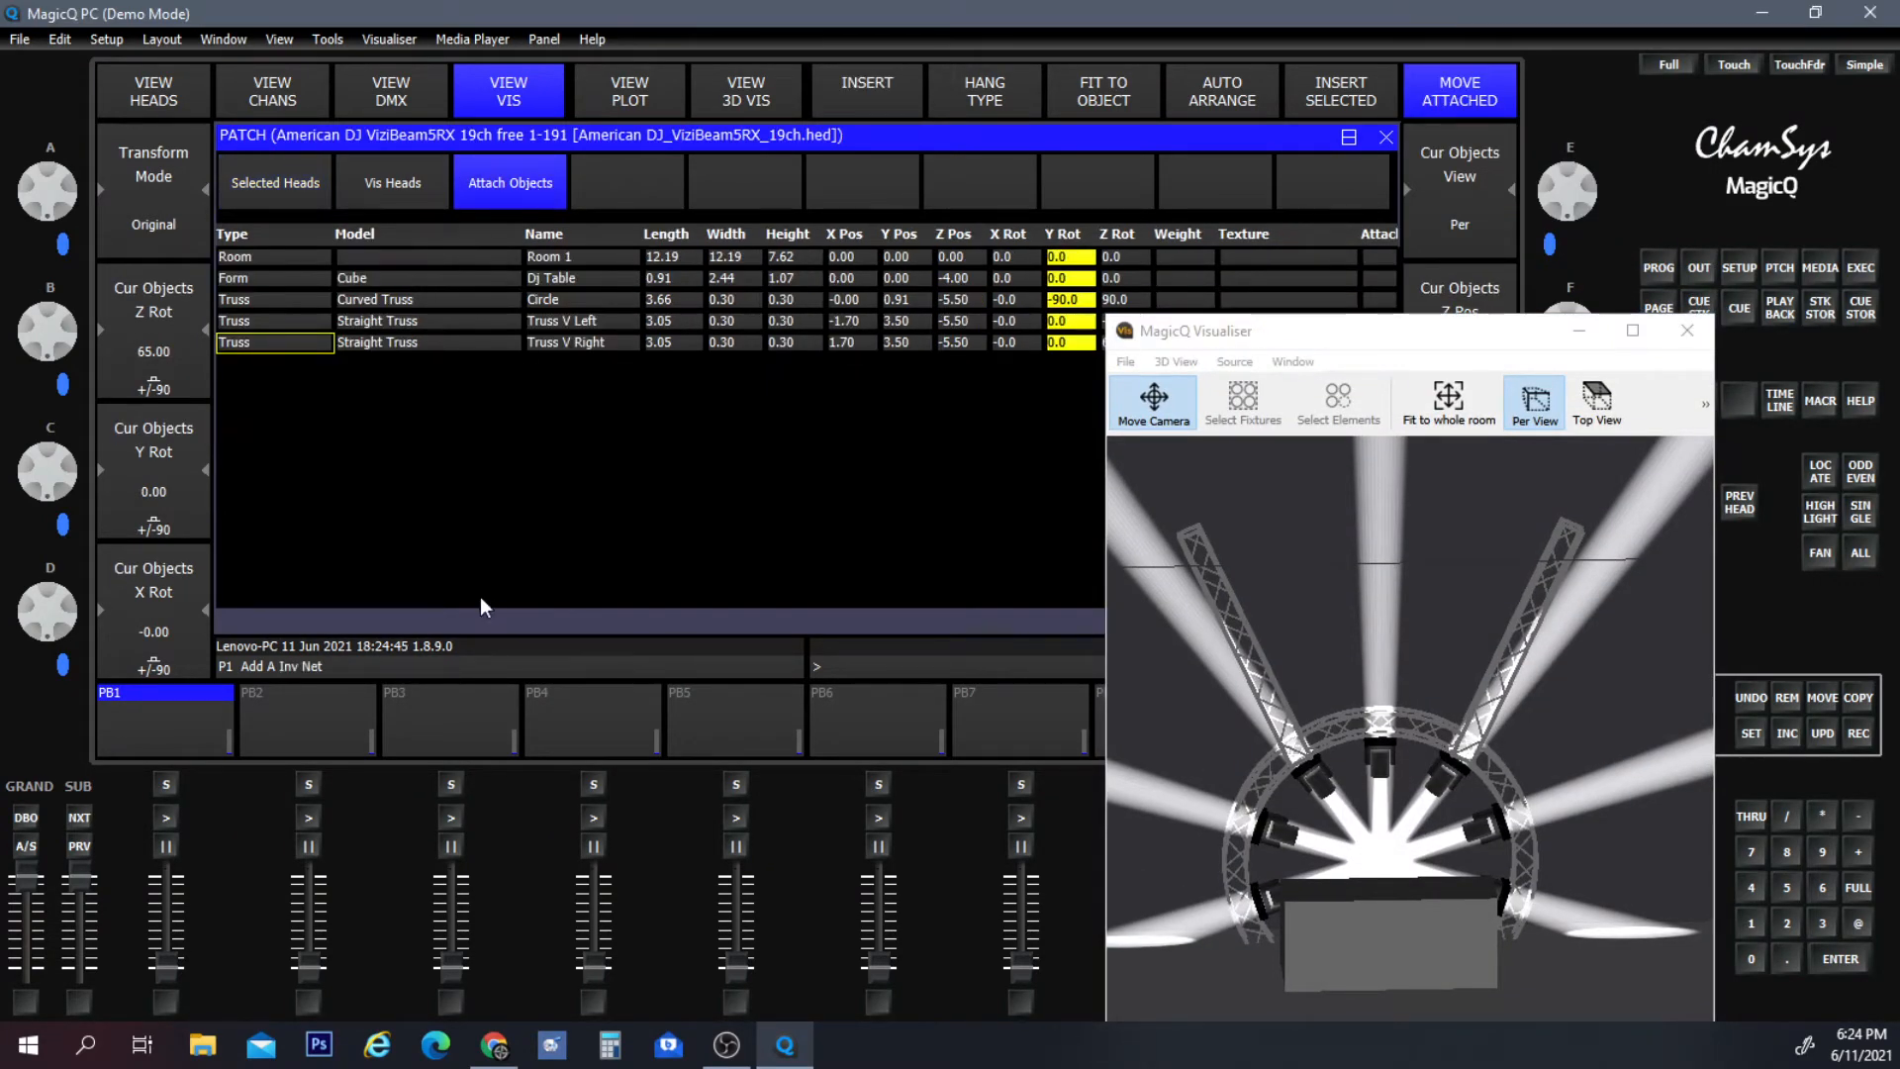
Set the Y position of the Circle curved truss to 2.
click(937, 305)
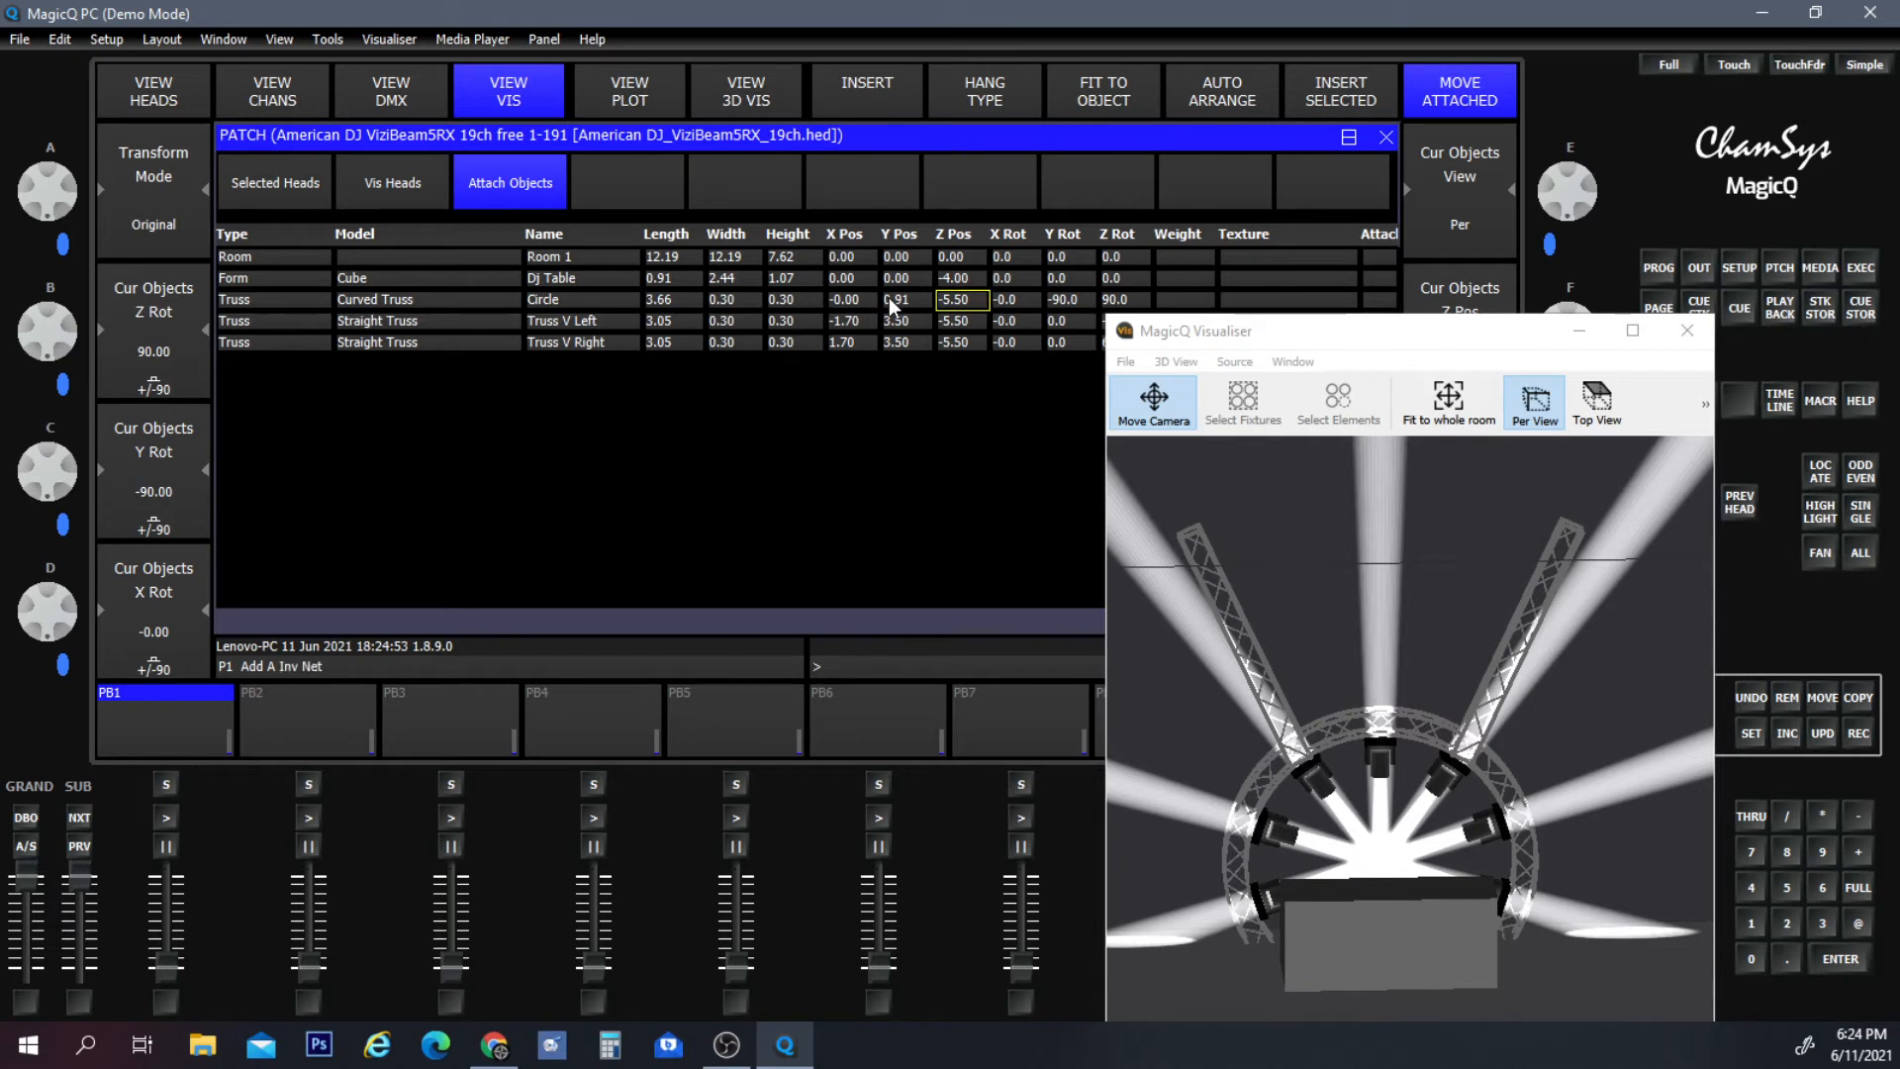
click(905, 299)
click(905, 297)
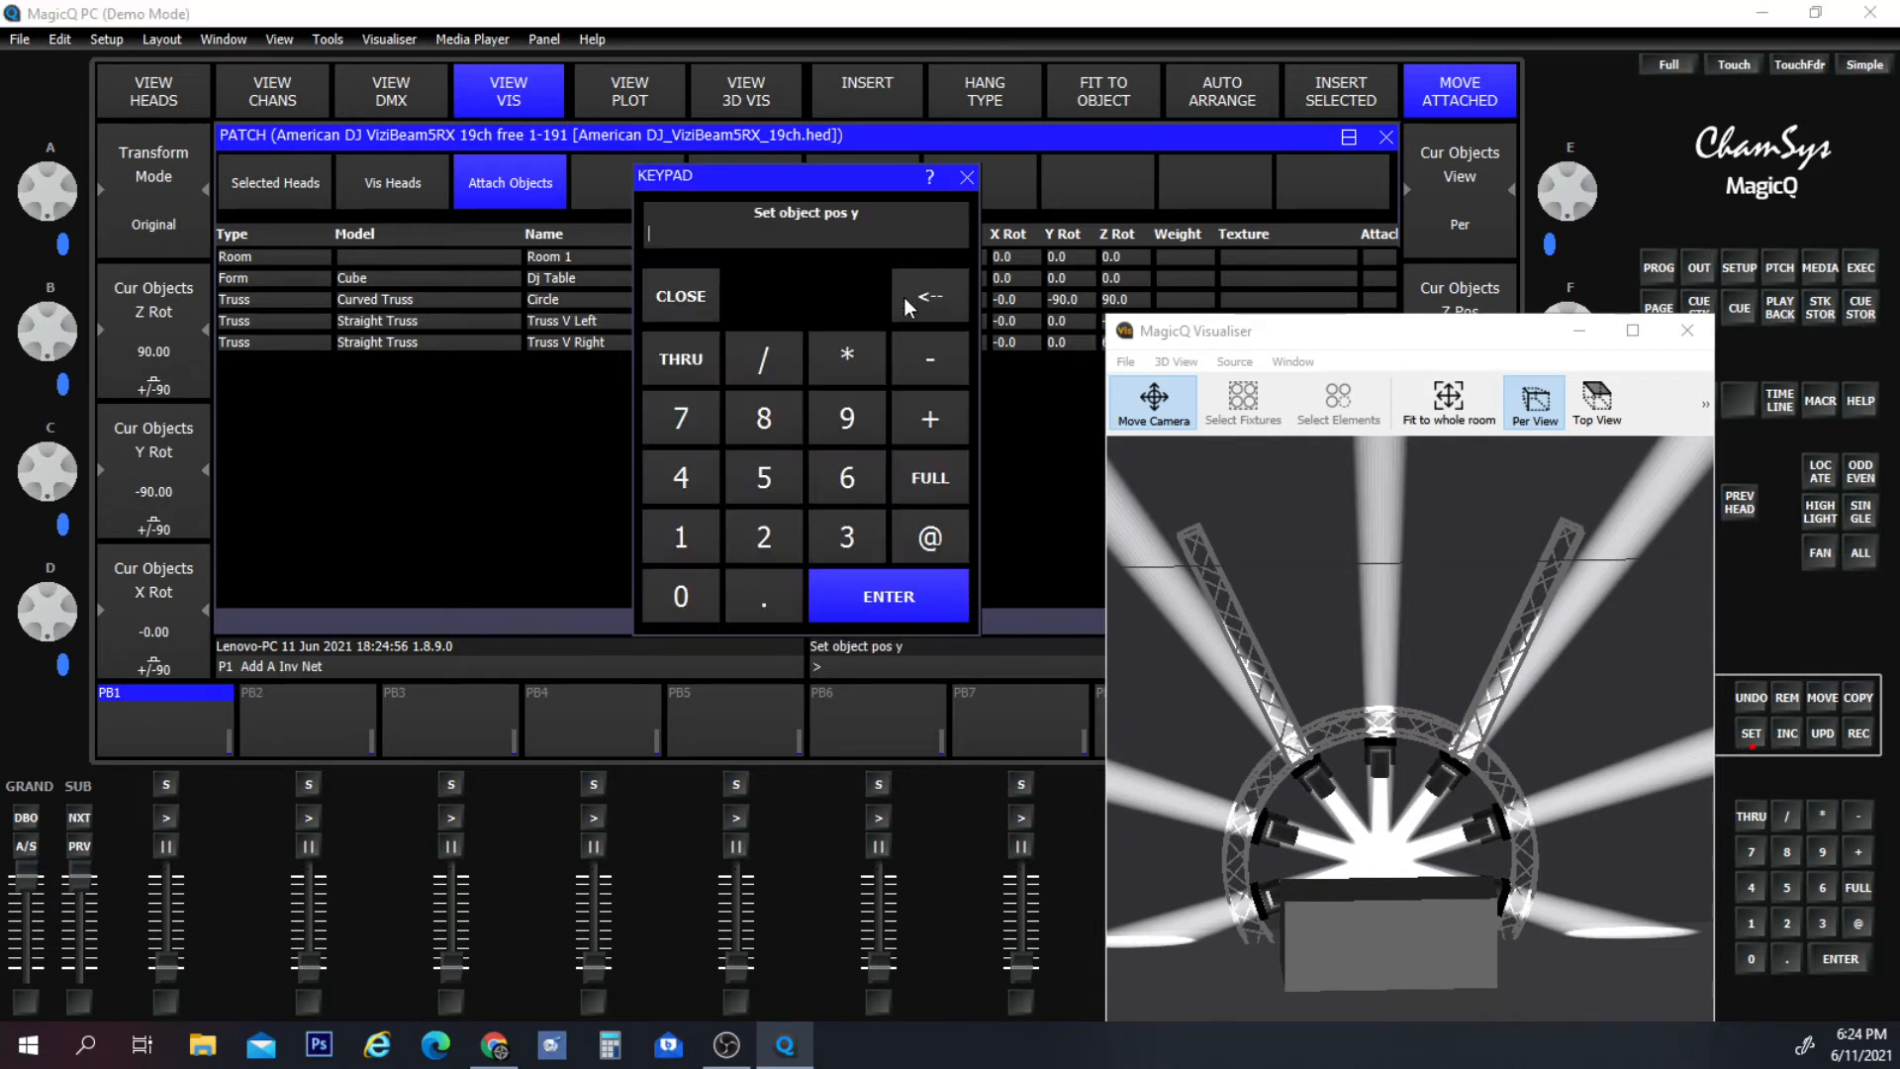
click(734, 534)
click(832, 591)
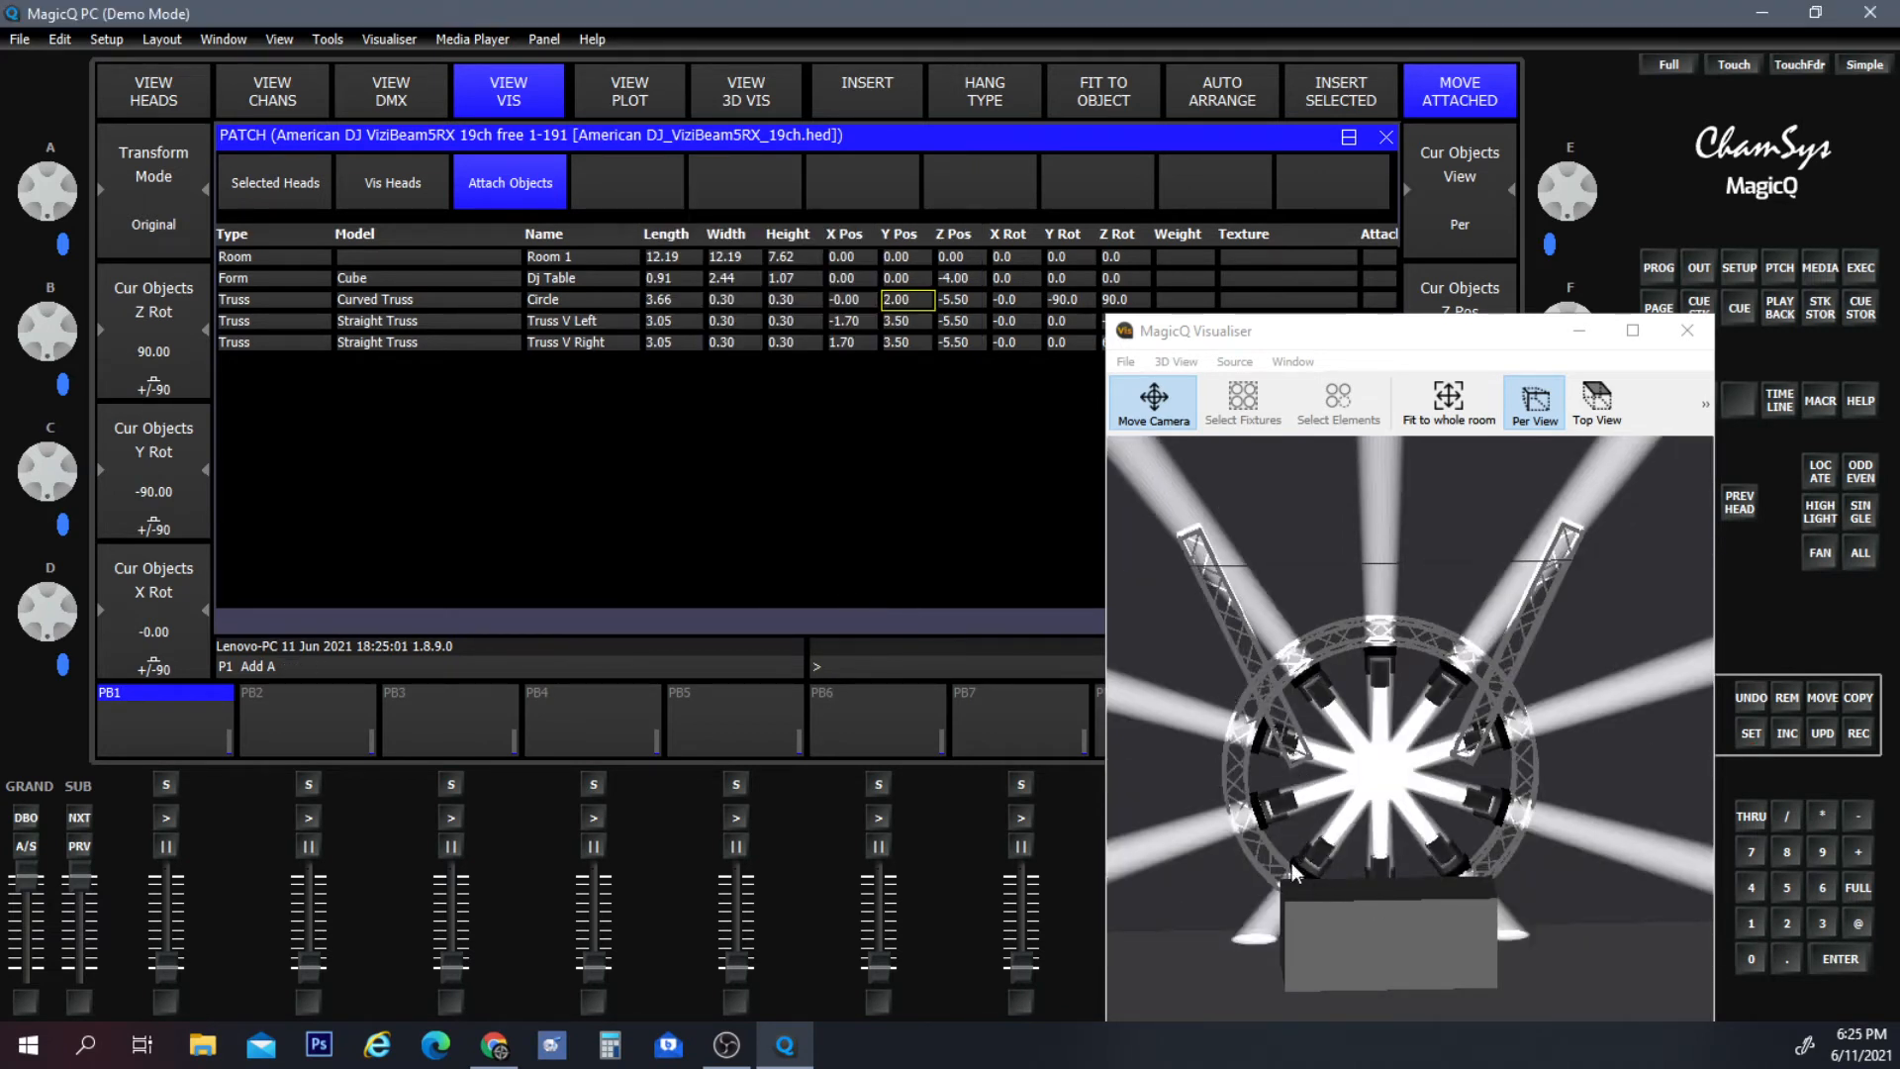
Set the Y position of the Circle curved truss to 1.
click(924, 301)
click(663, 536)
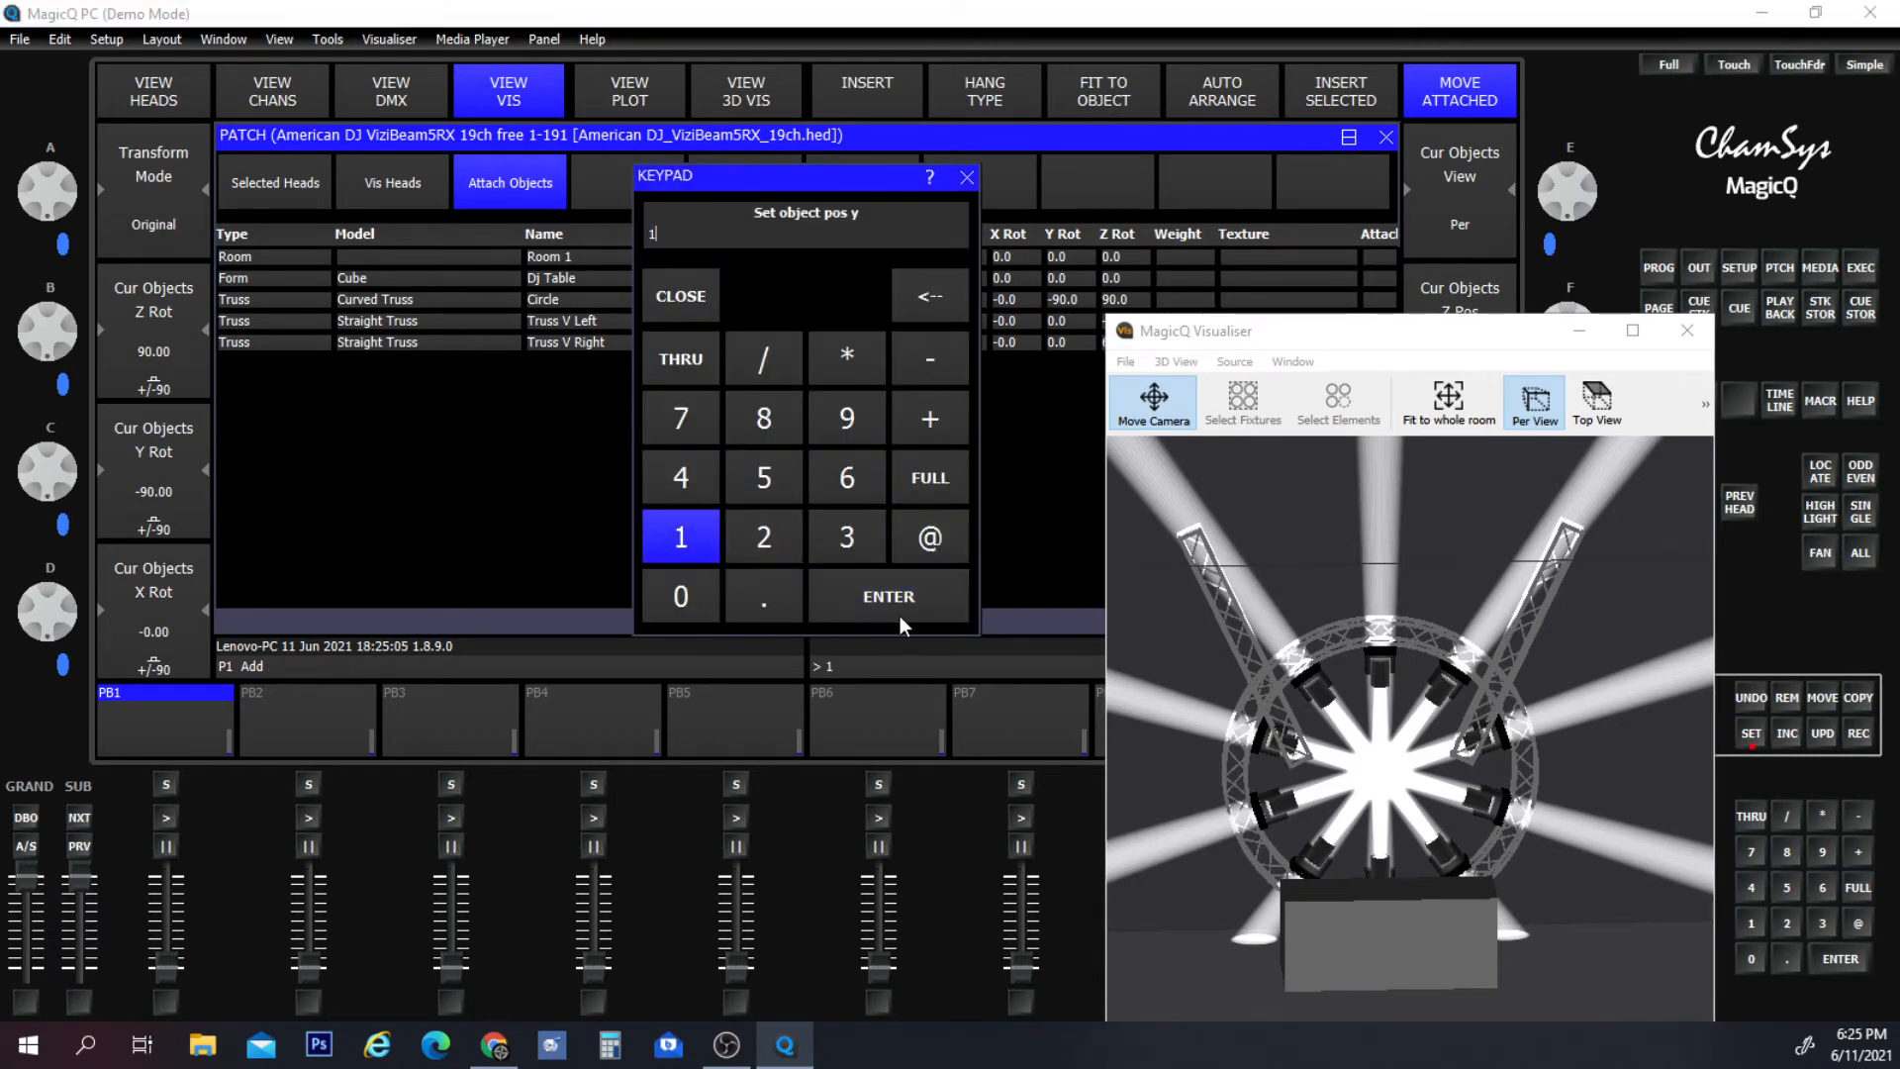
click(898, 599)
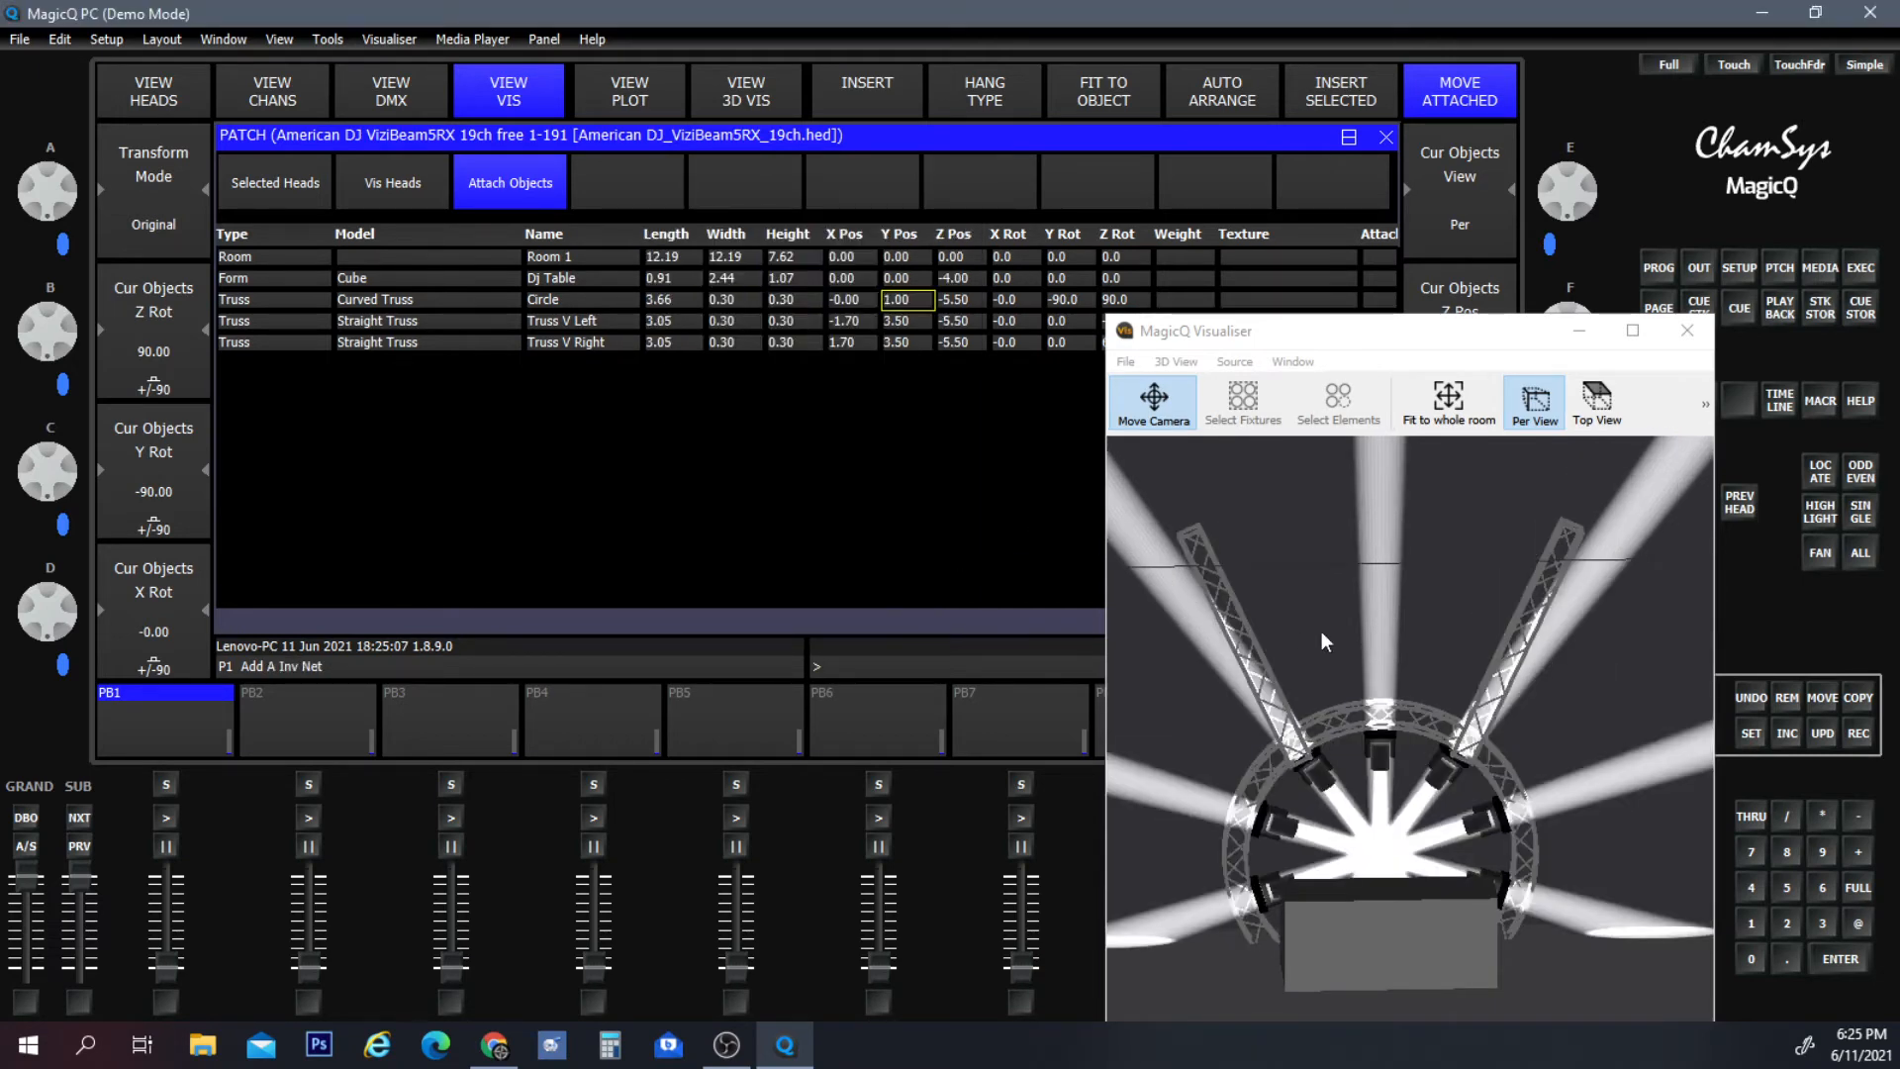
Move the Visualiser window off the console keys and clear the programmer so the heads' beams go out.
drag(1423, 327, 976, 251)
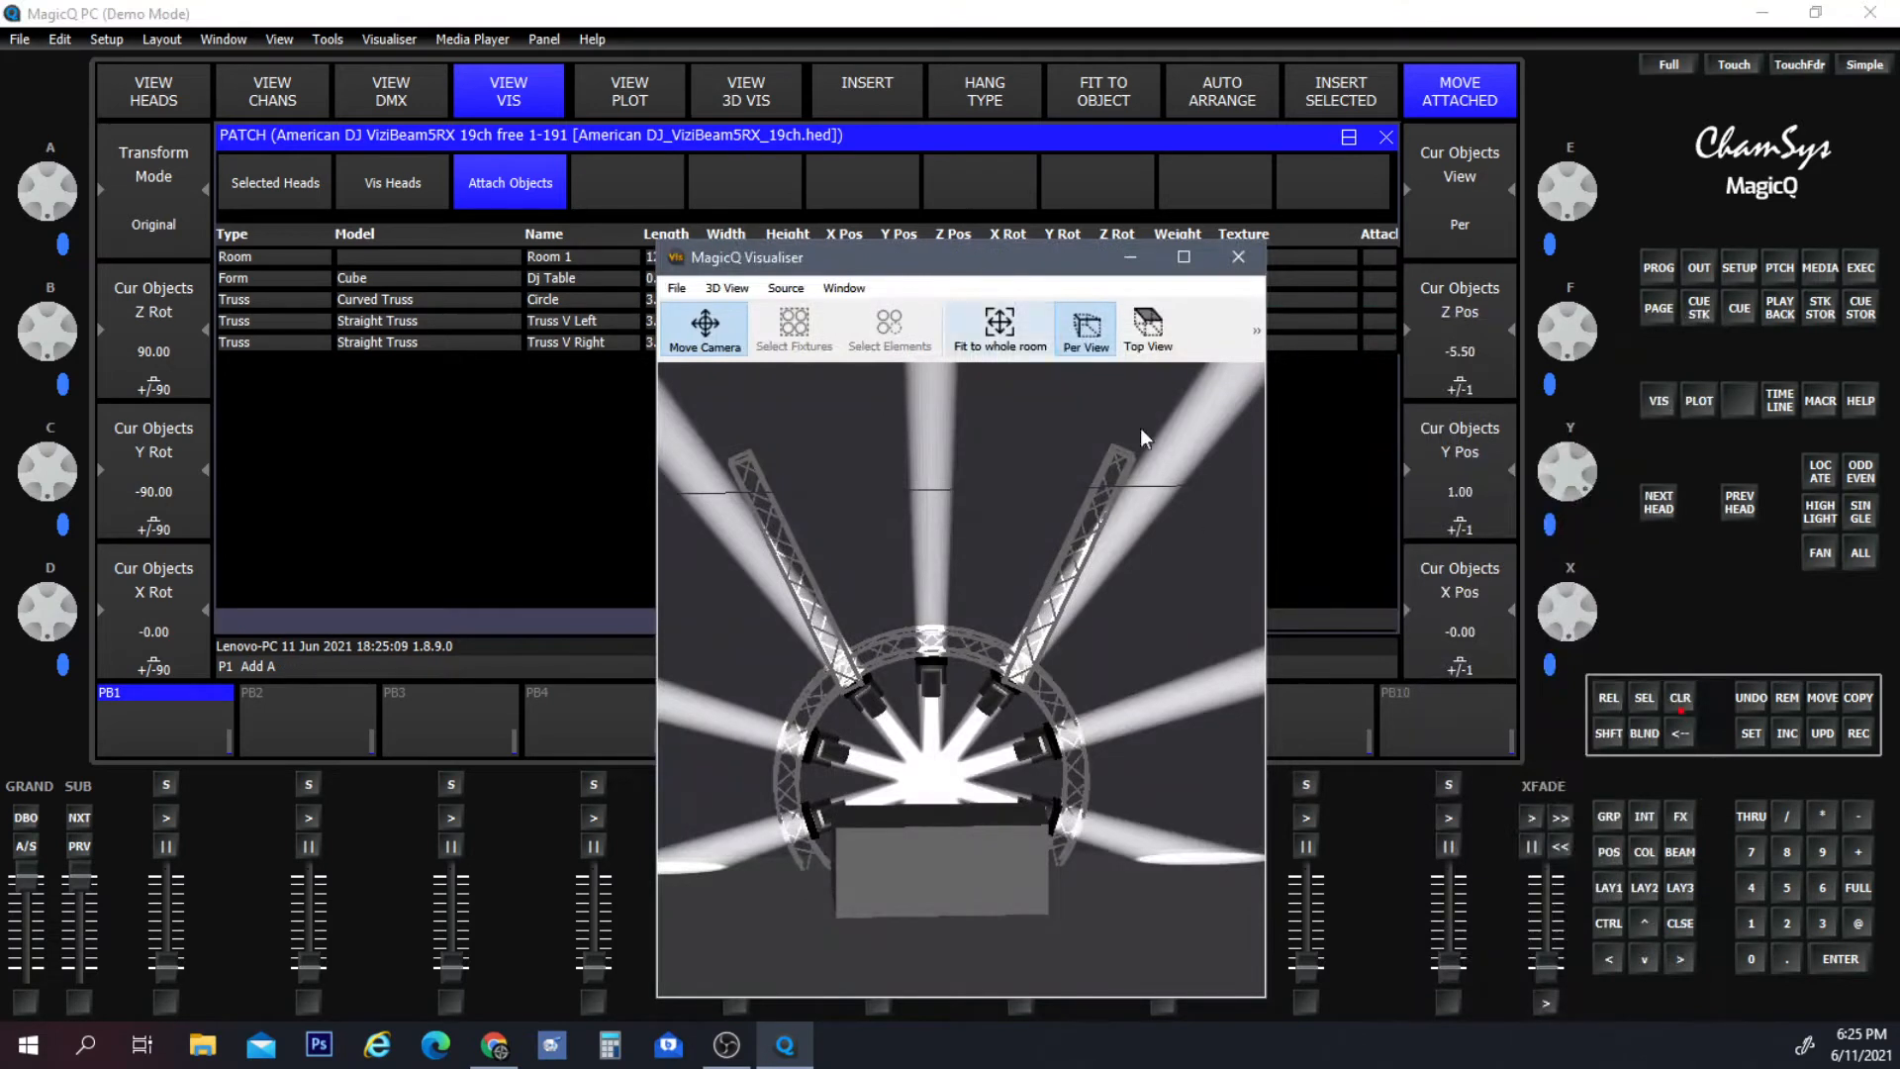
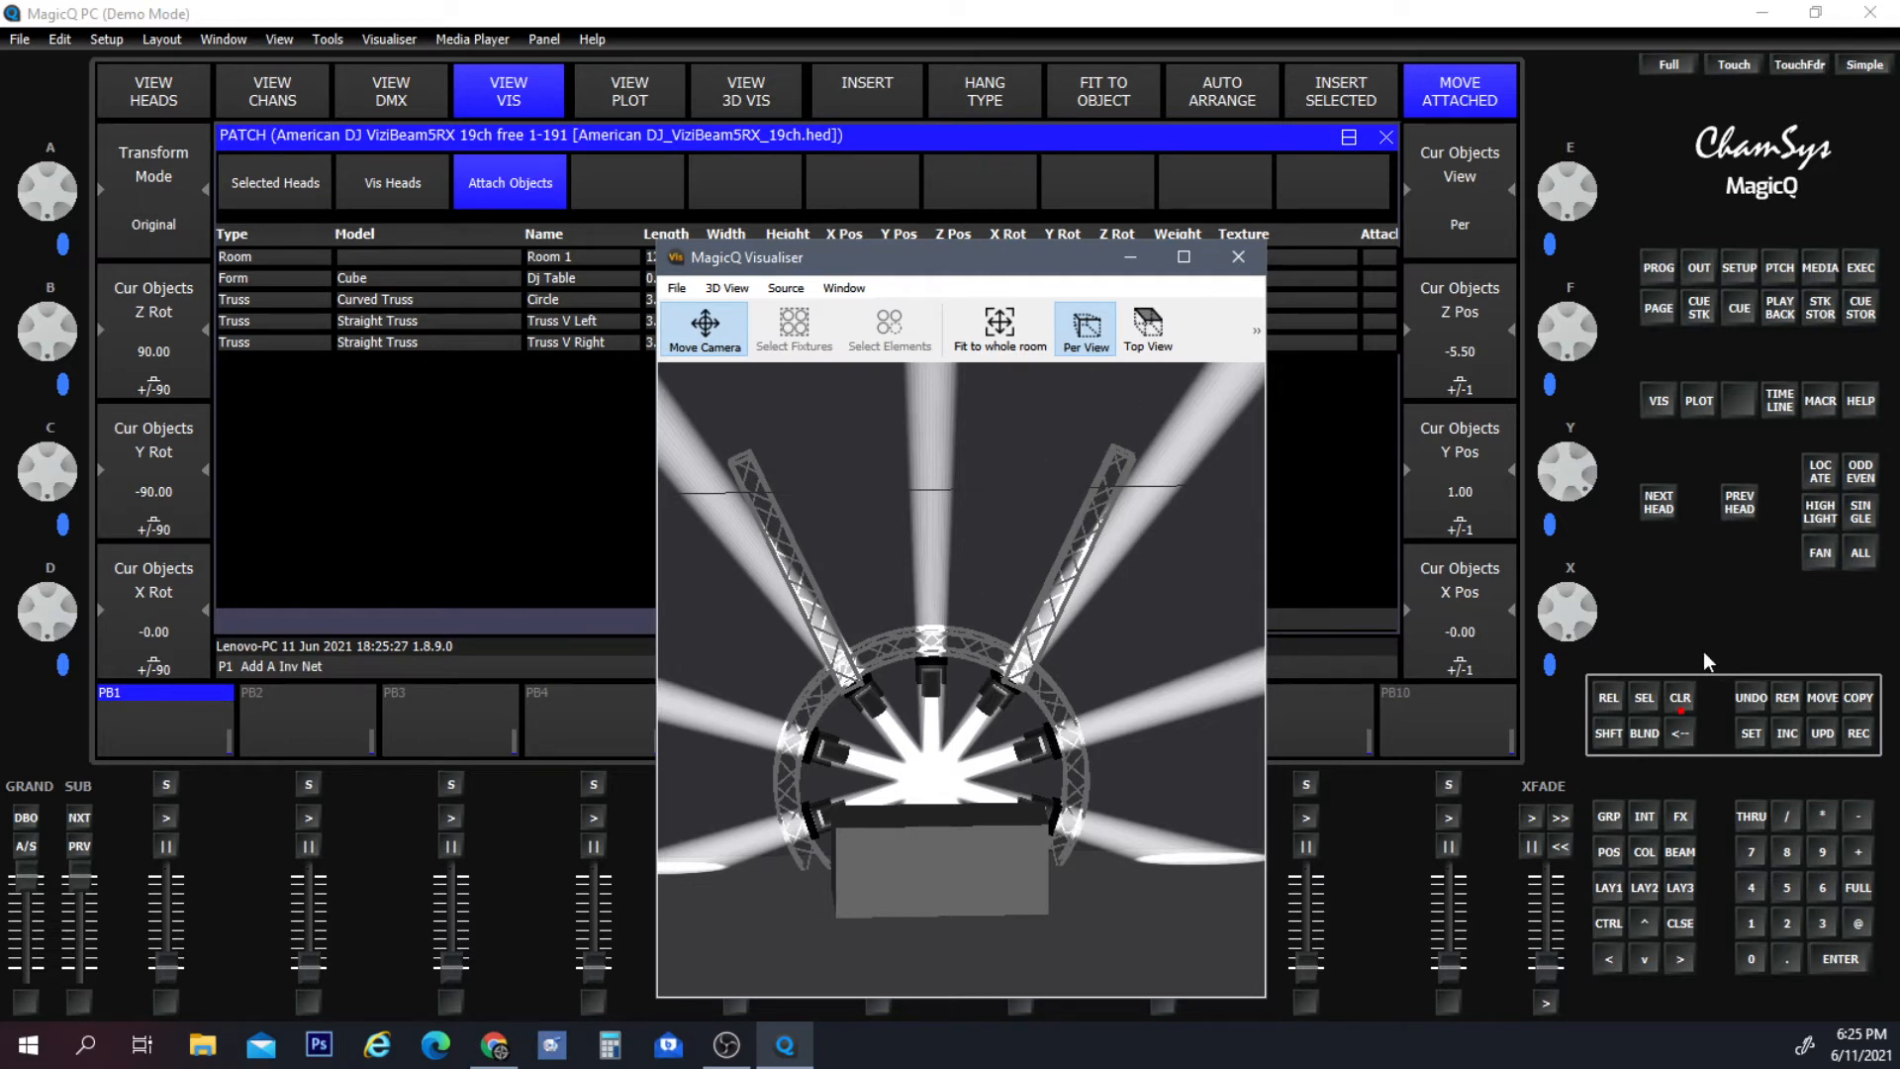
click(1686, 700)
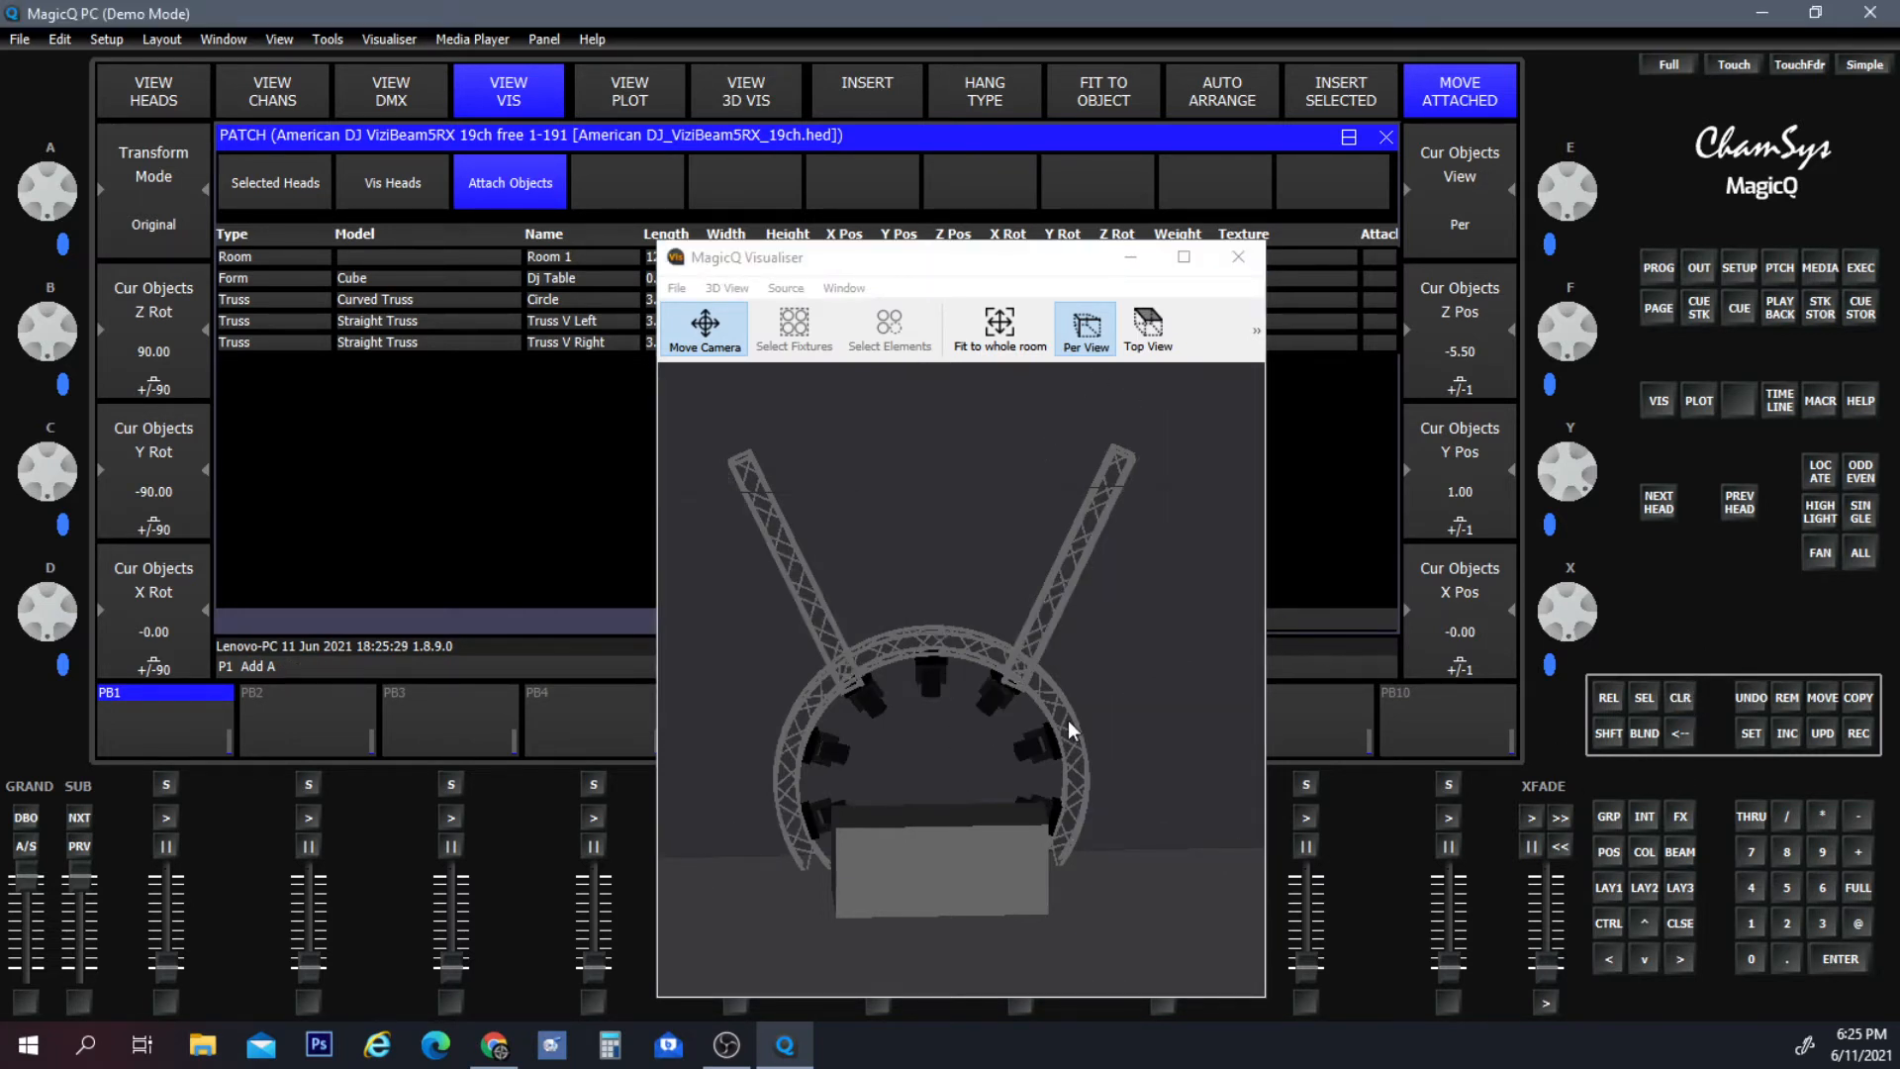
drag(982, 259, 1160, 254)
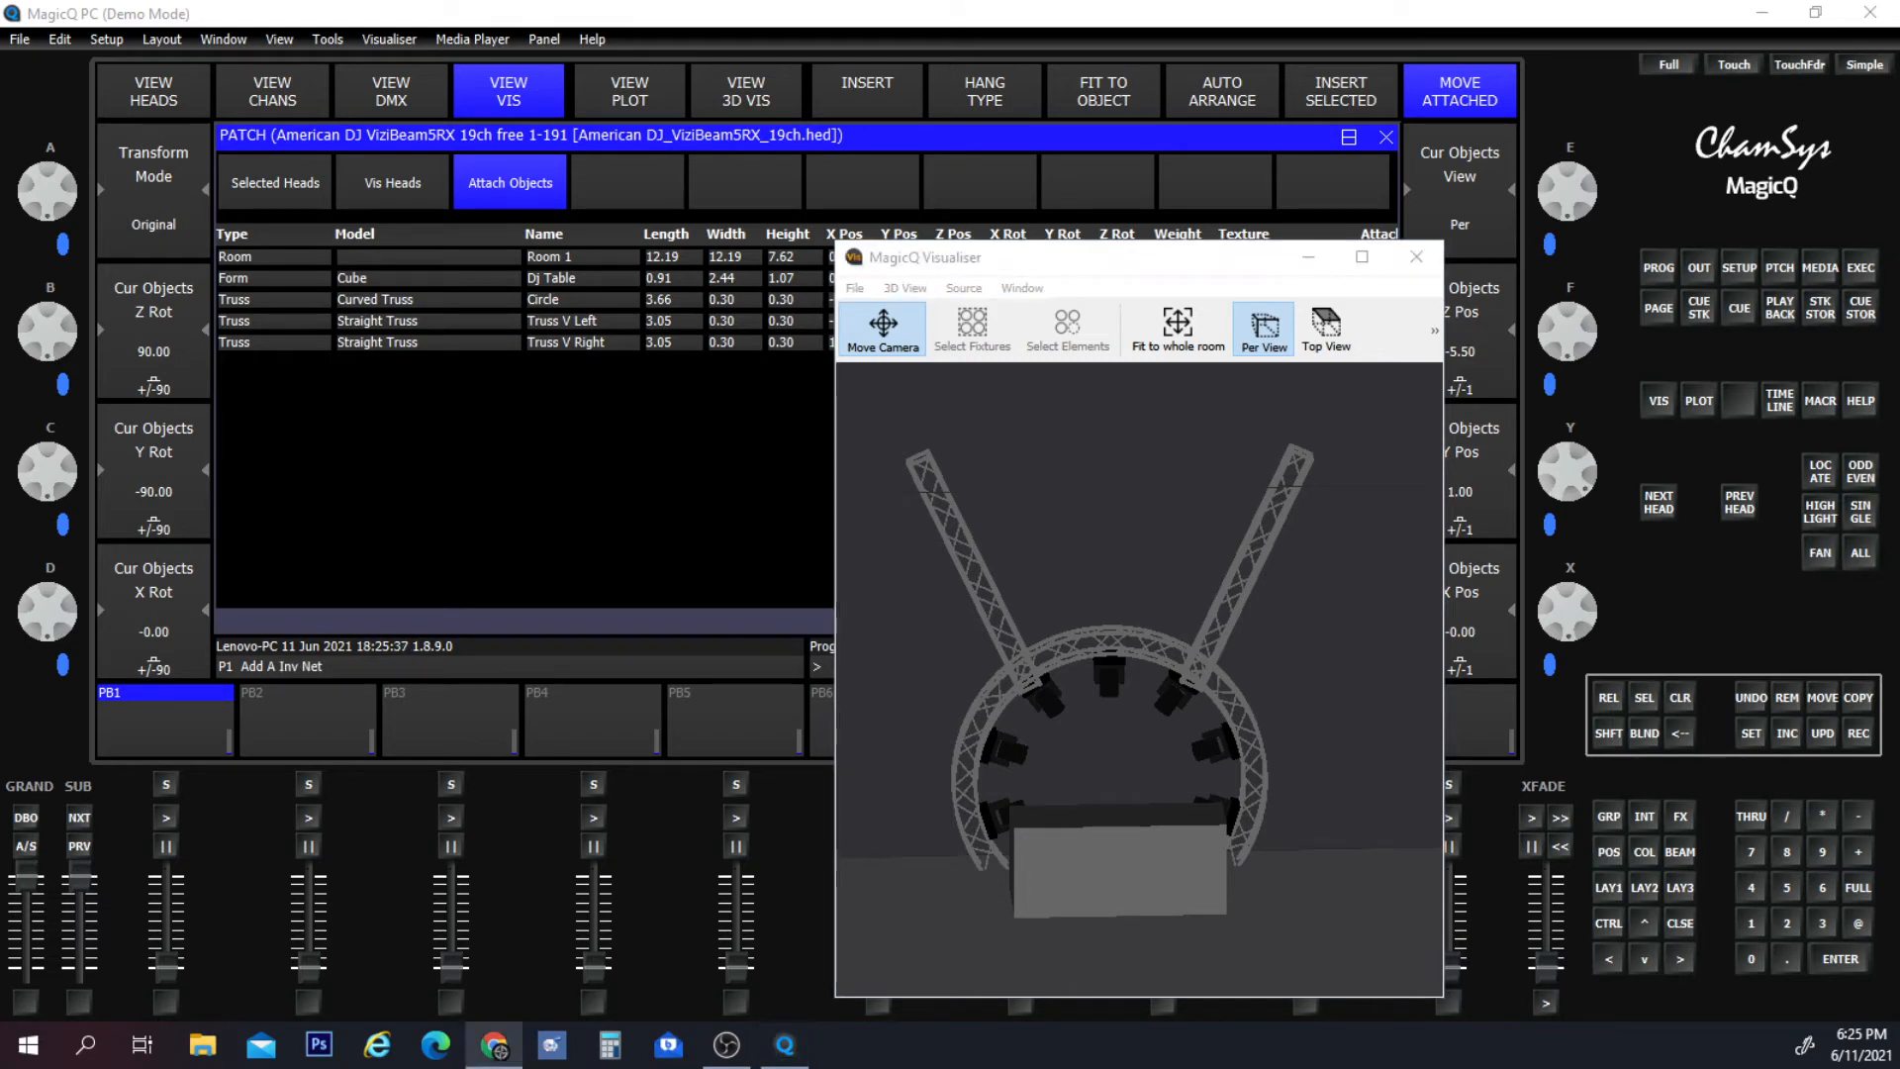
Switch to the Chrome browser and open Full Compass's Moving Lights category within Lighting Fixtures.
drag(0, 256, 1228, 119)
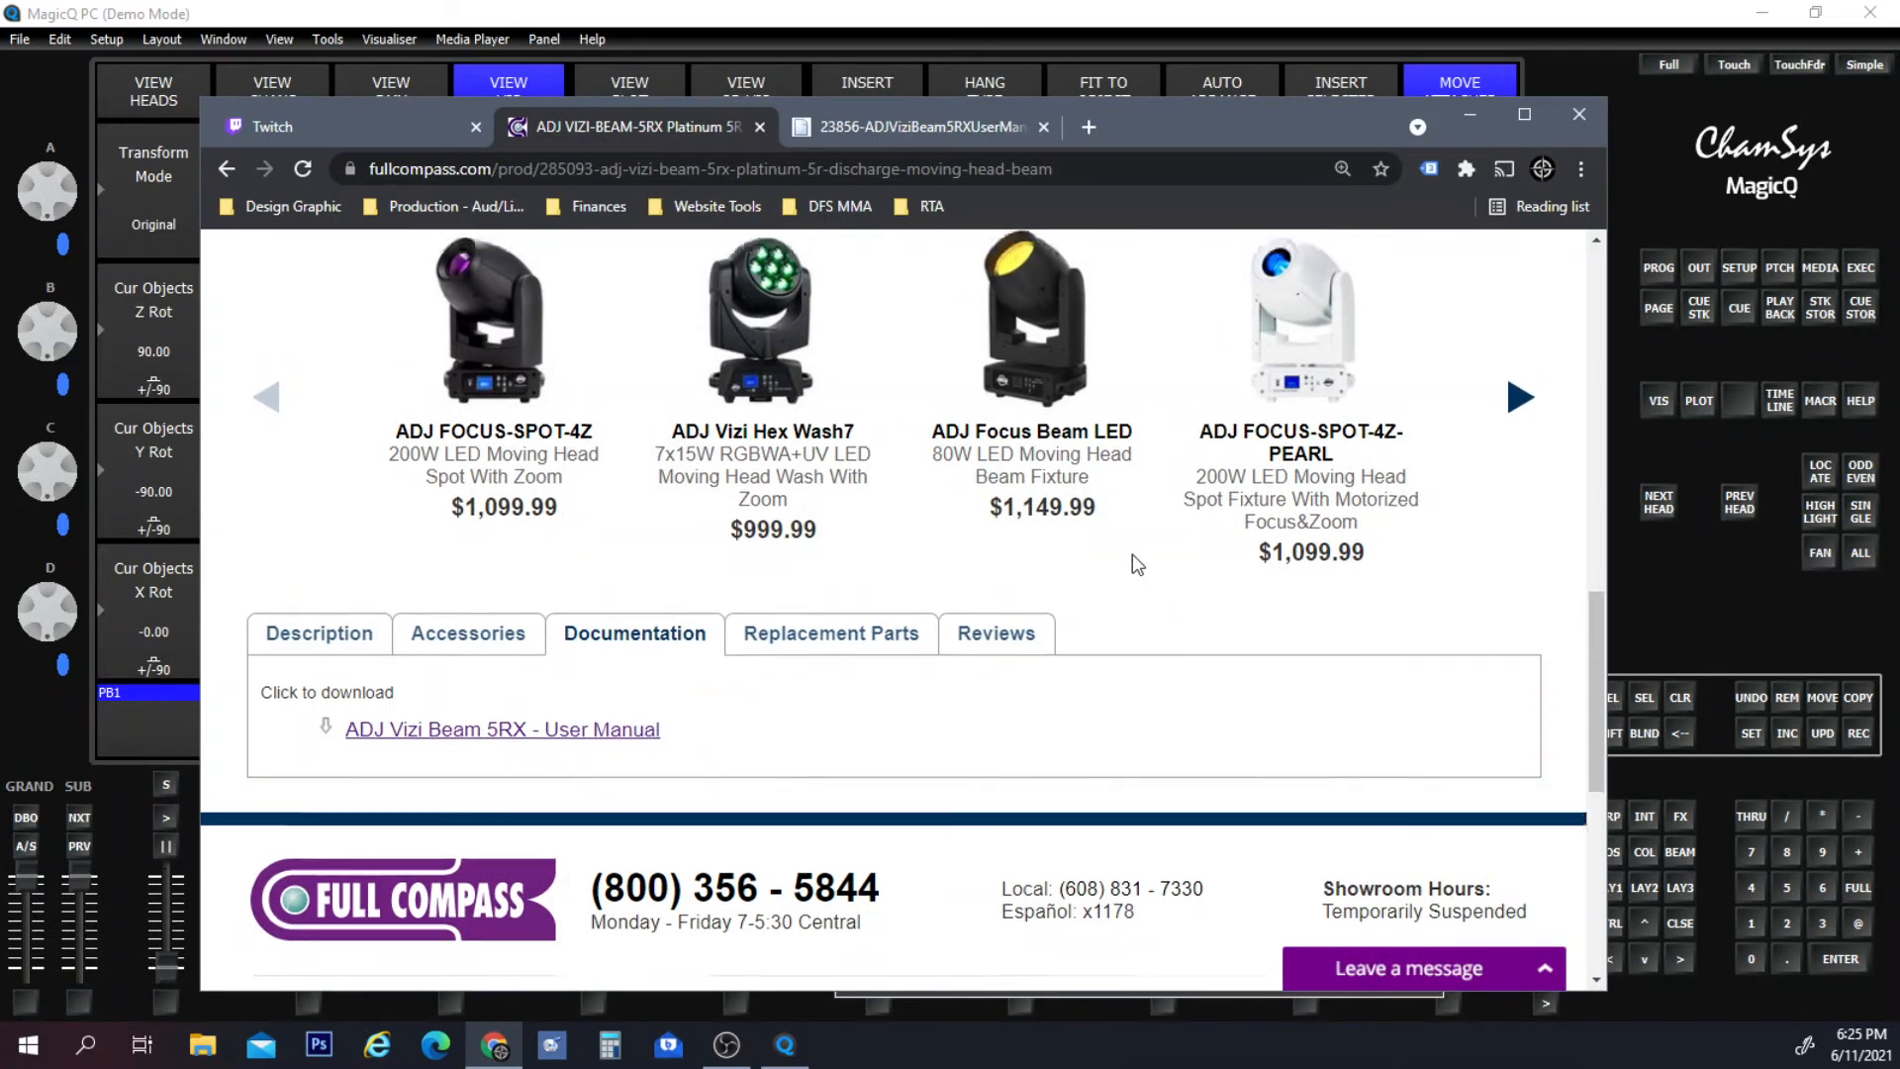
scroll(1136, 560, up, 15)
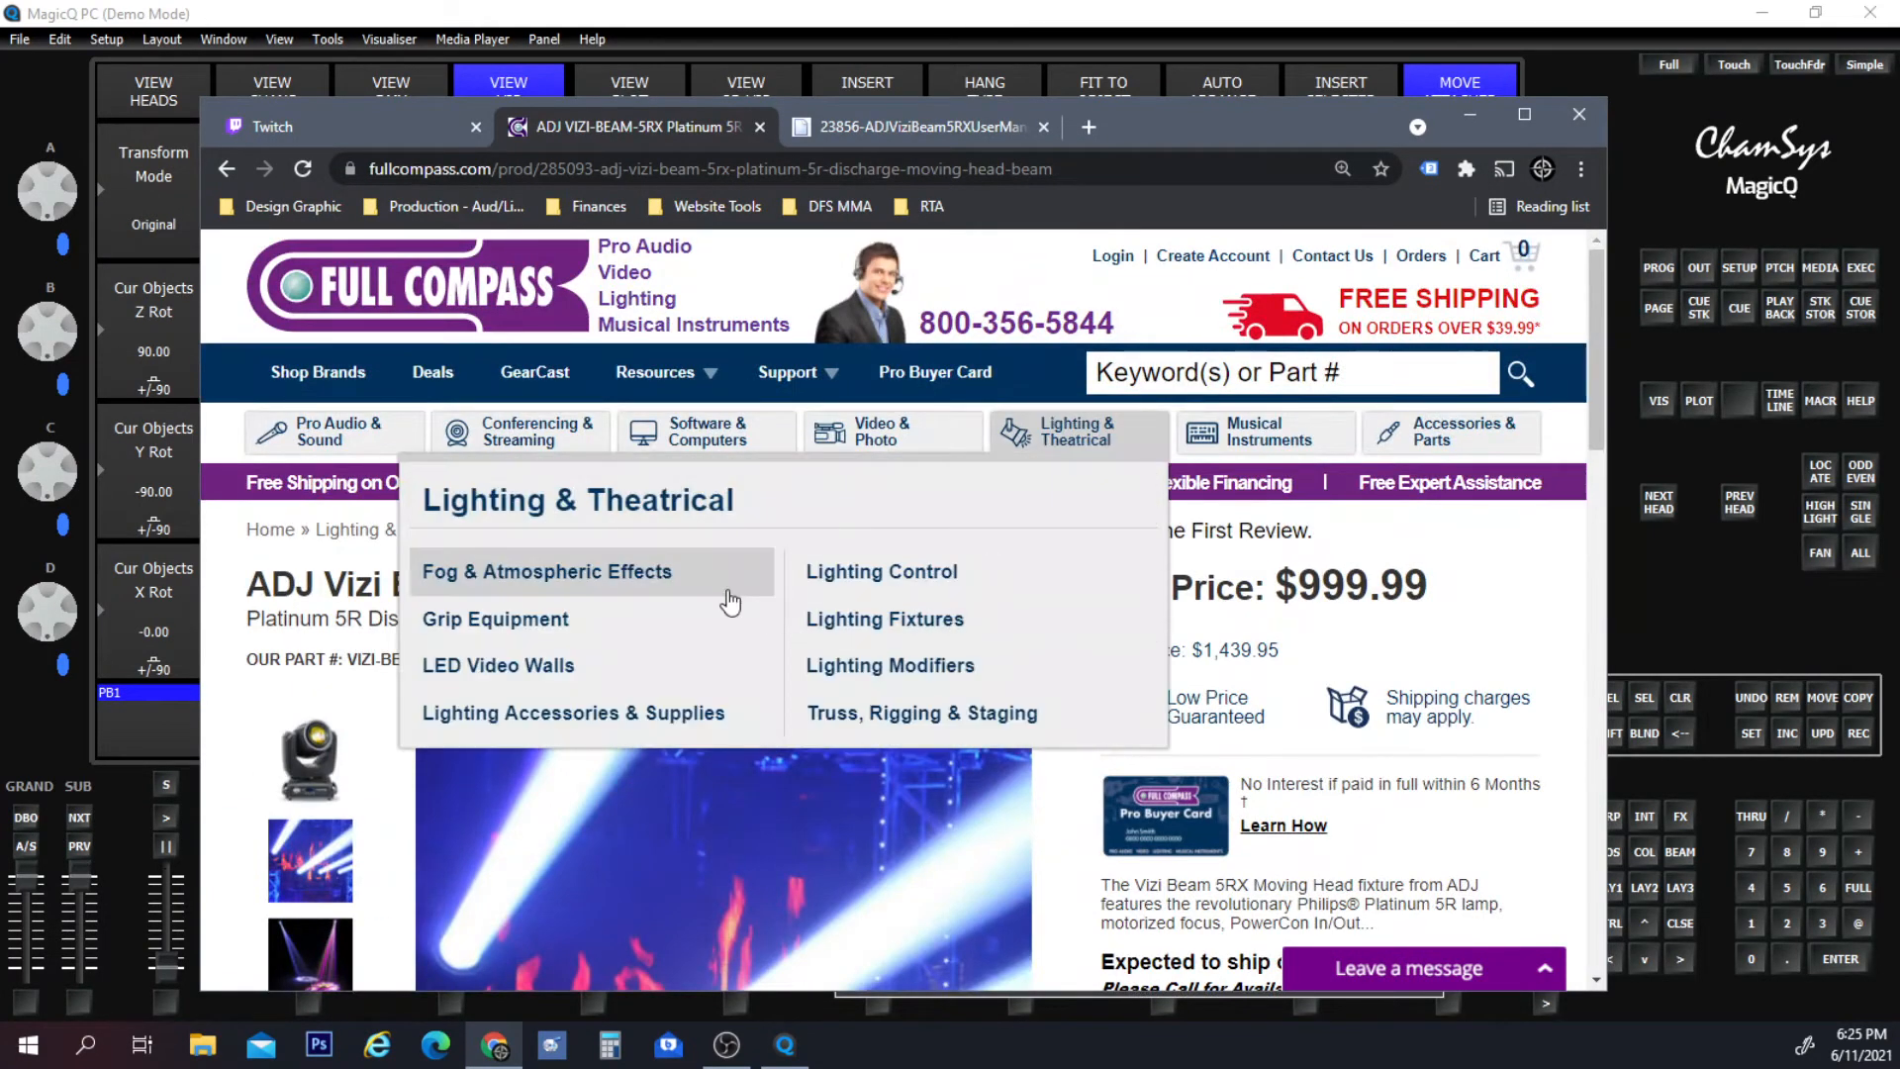
mouse_move(1054, 432)
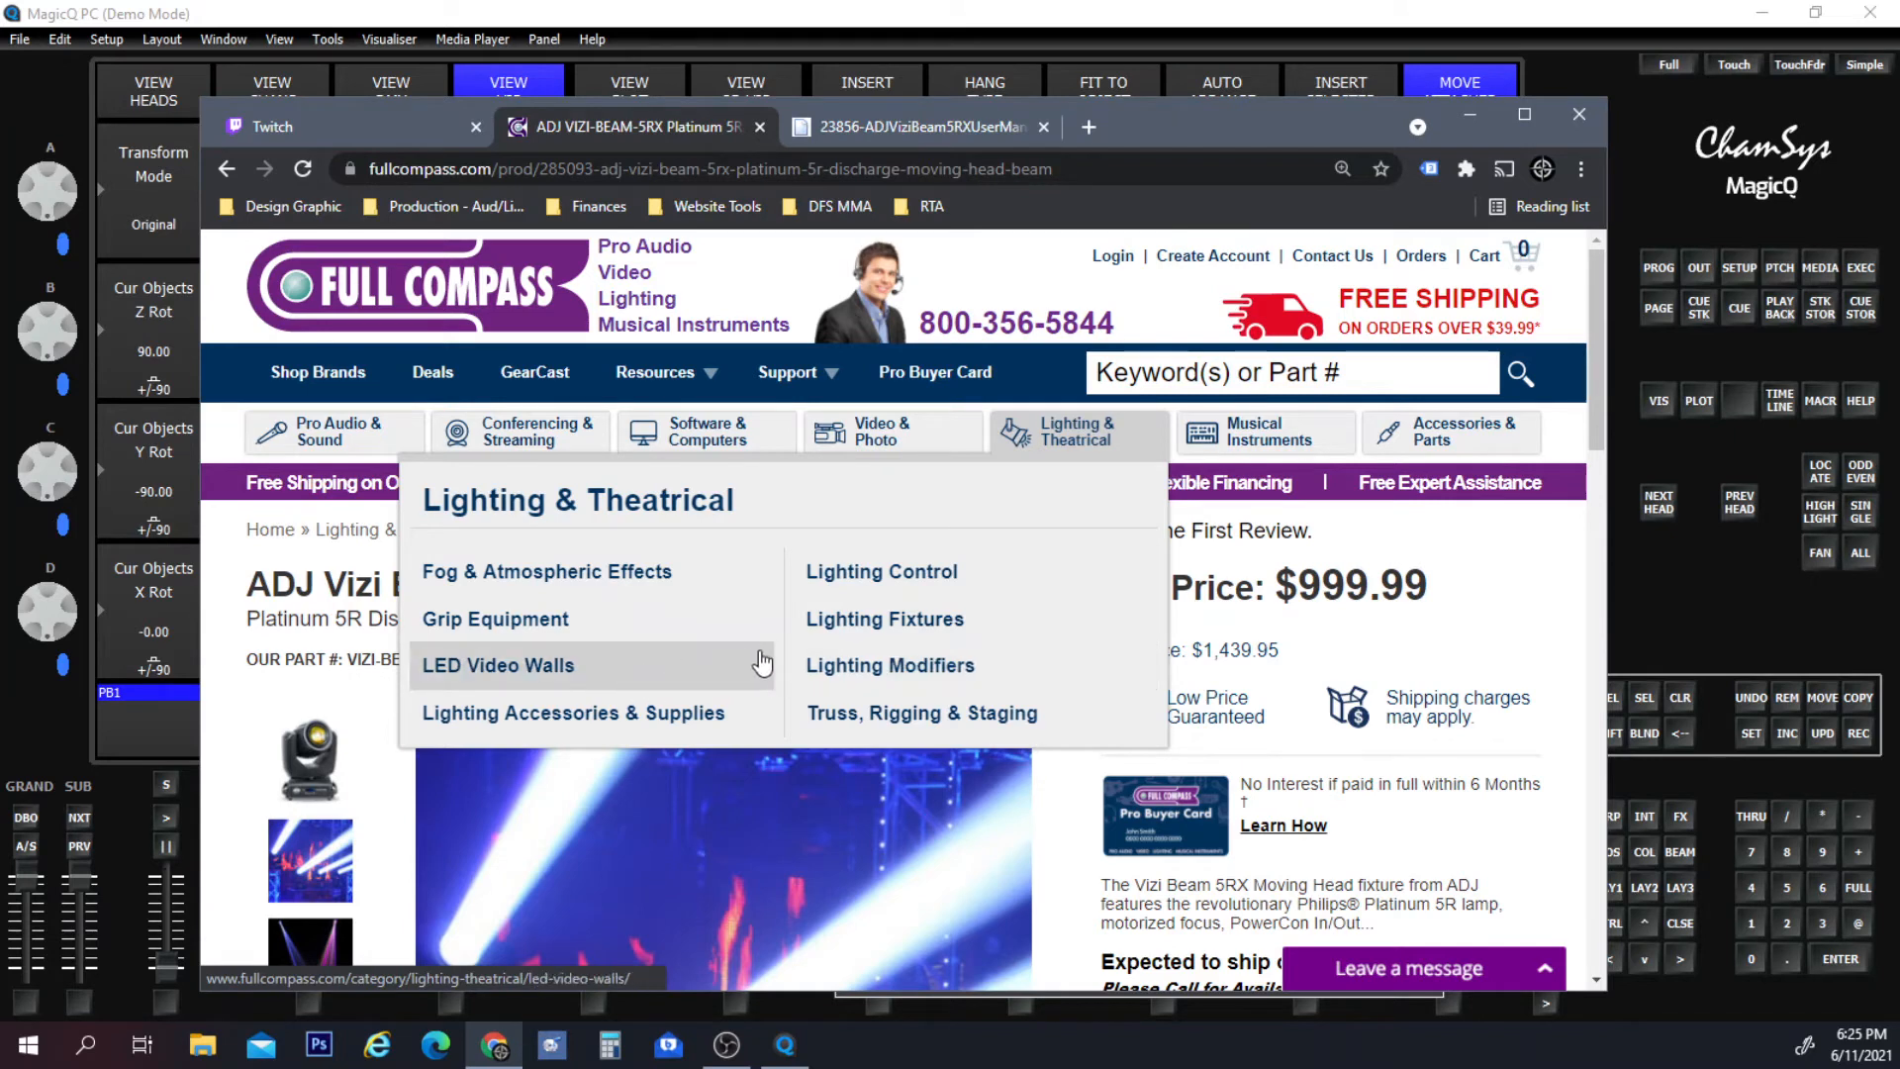
click(835, 620)
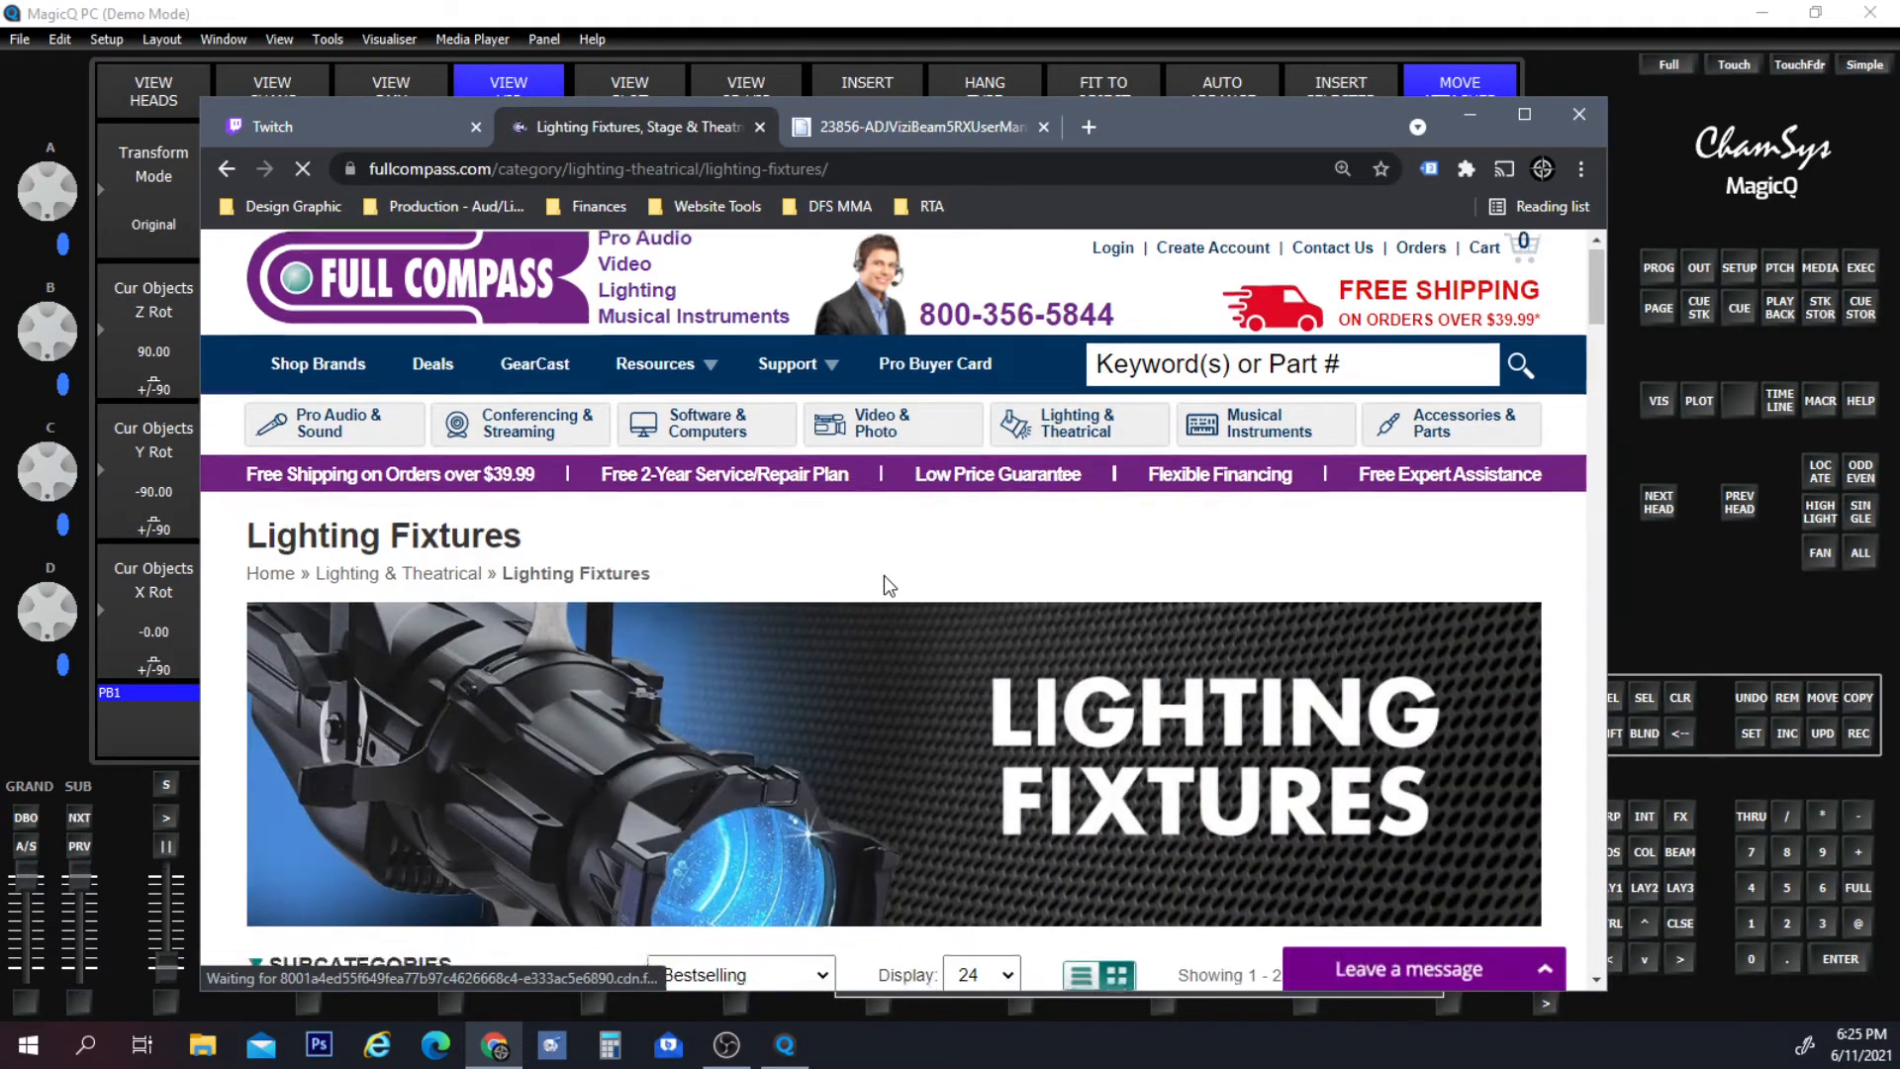
scroll(884, 579, down, 5)
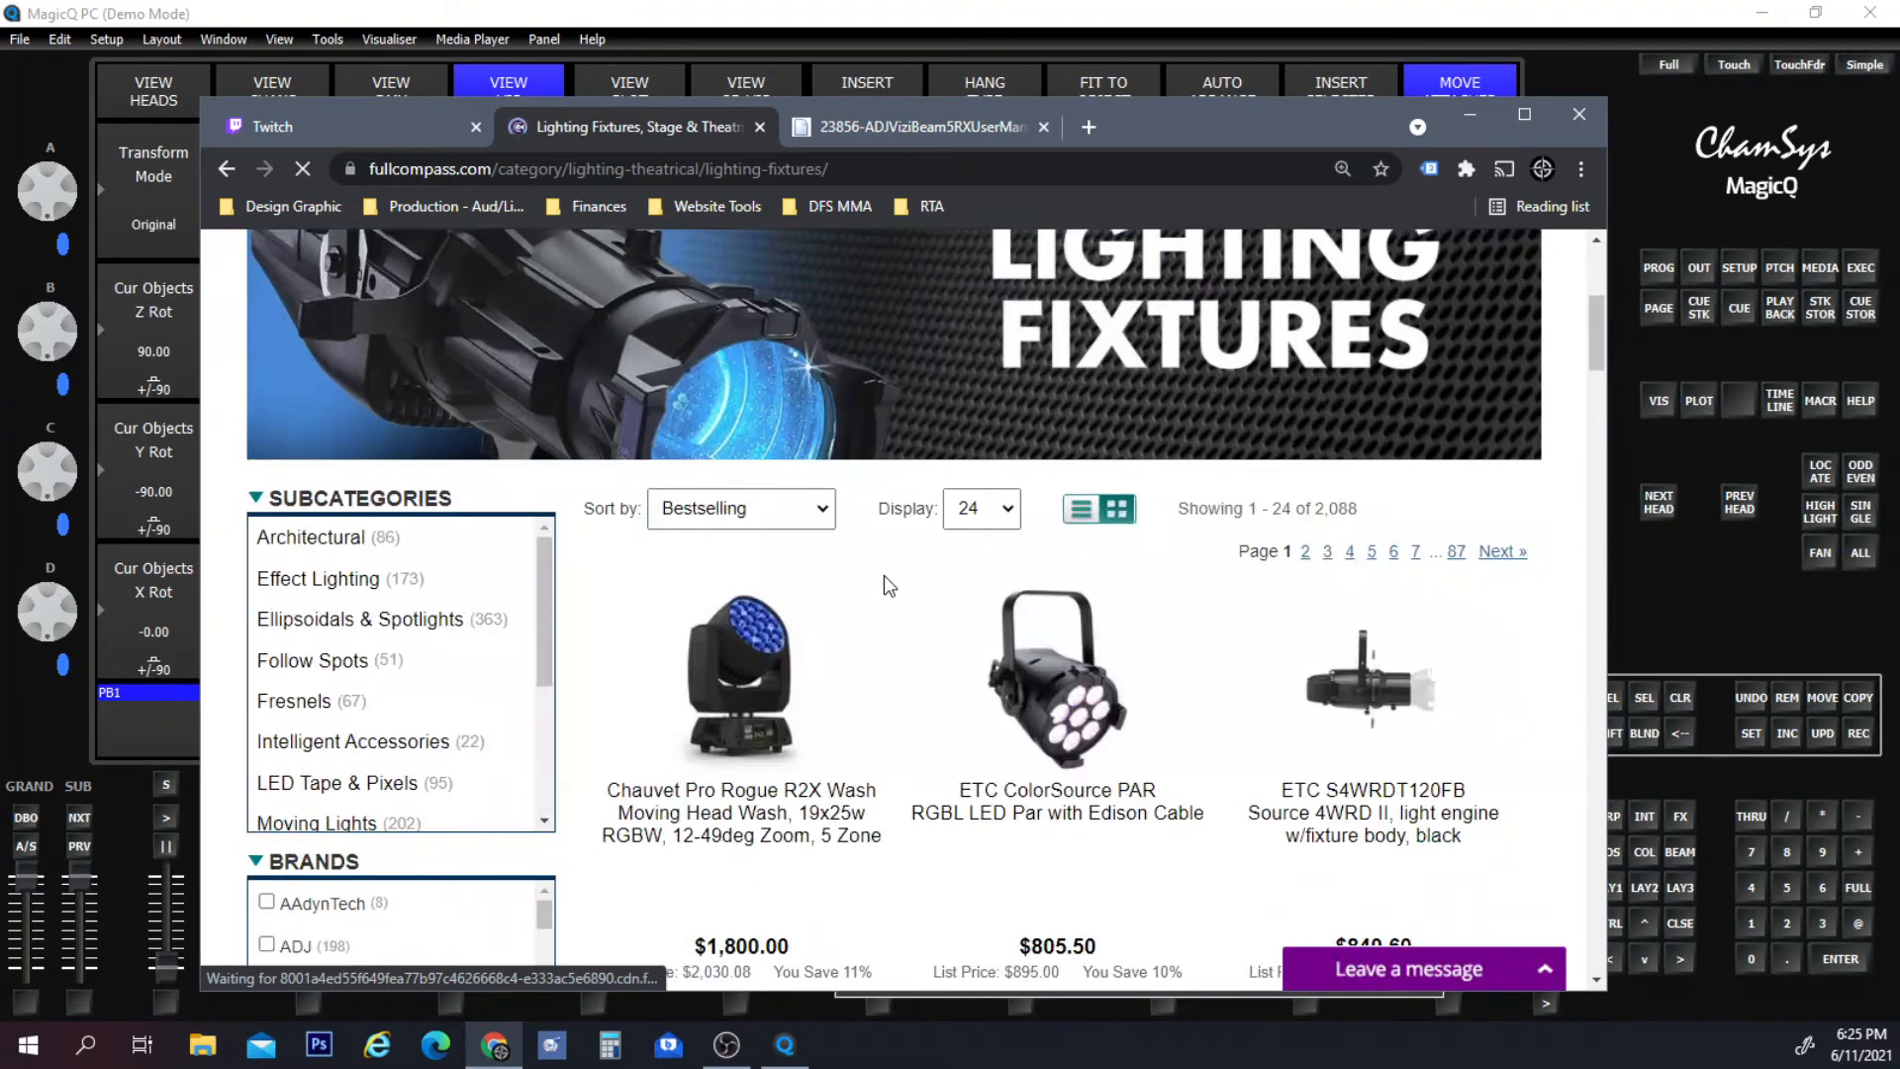
scroll(401, 705, down, 1)
click(380, 708)
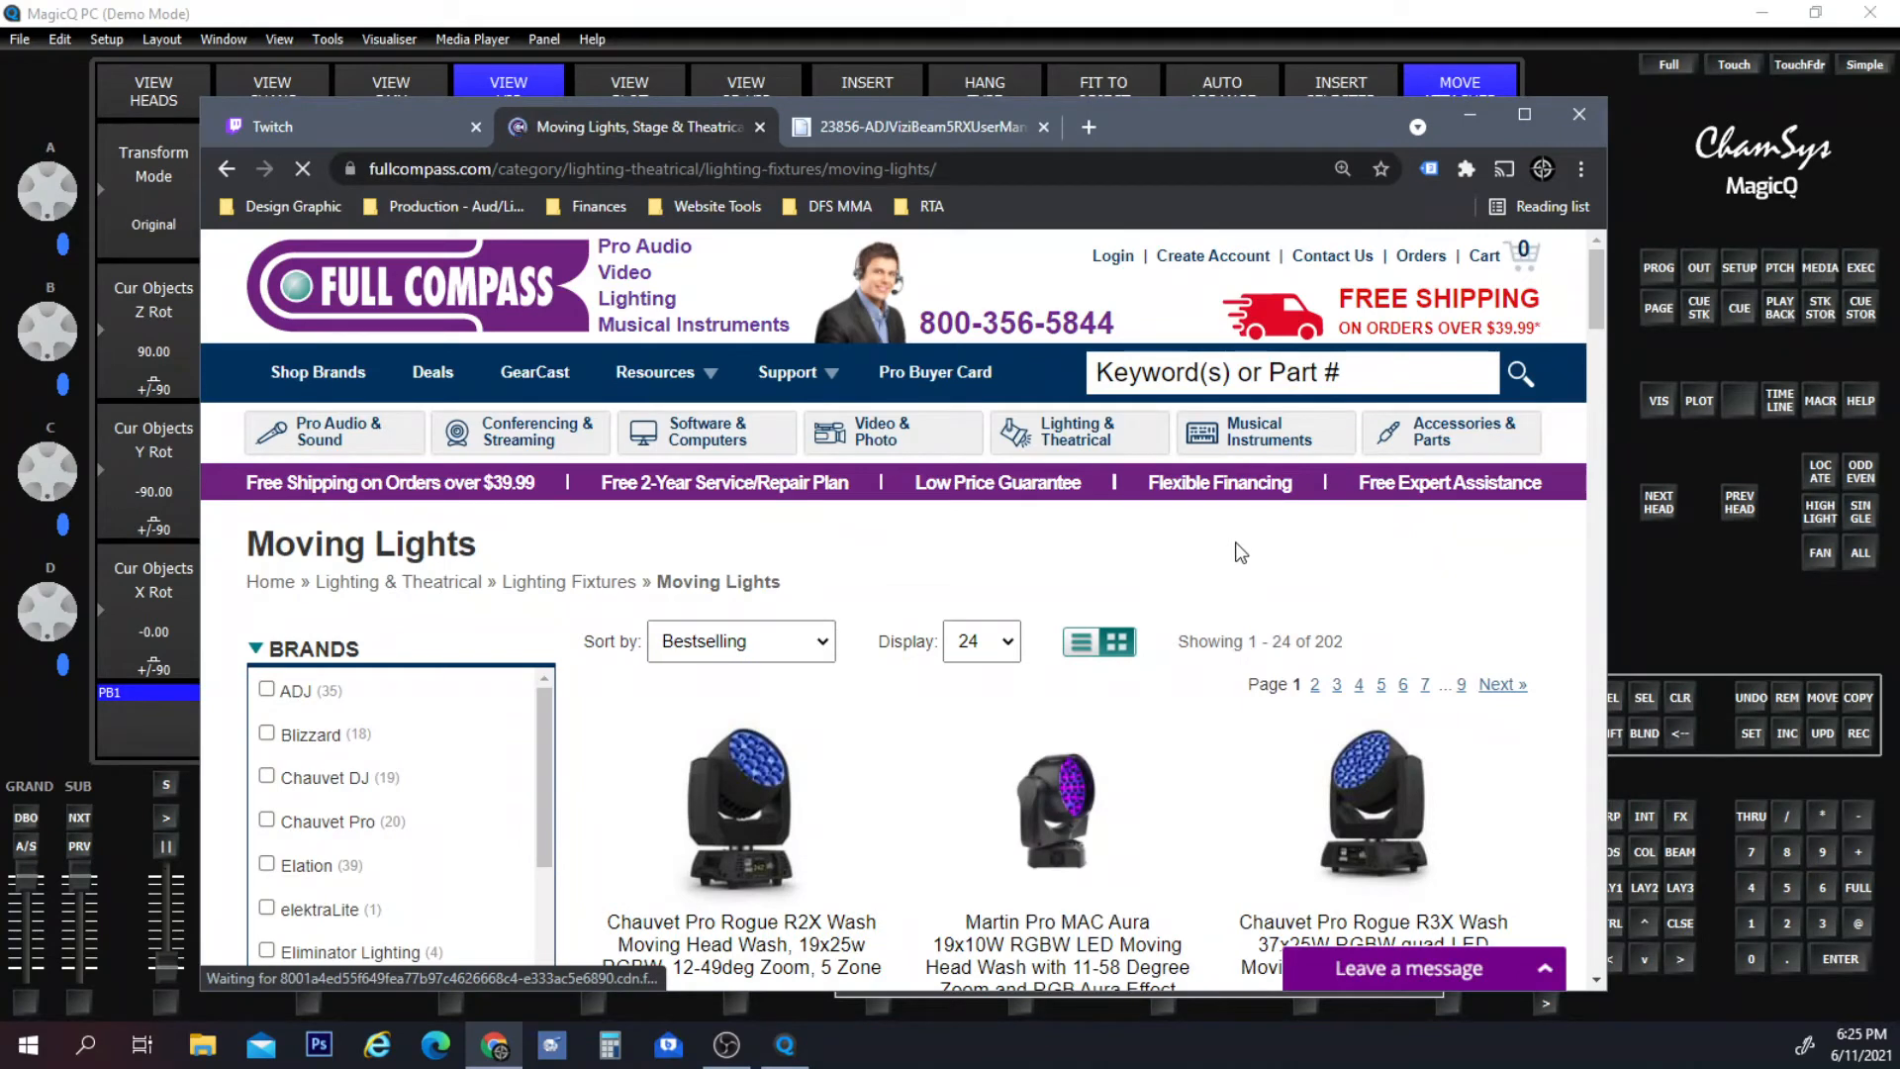
Filter the Moving Lights listing by the fixture type Spot.
scroll(574, 661, down, 6)
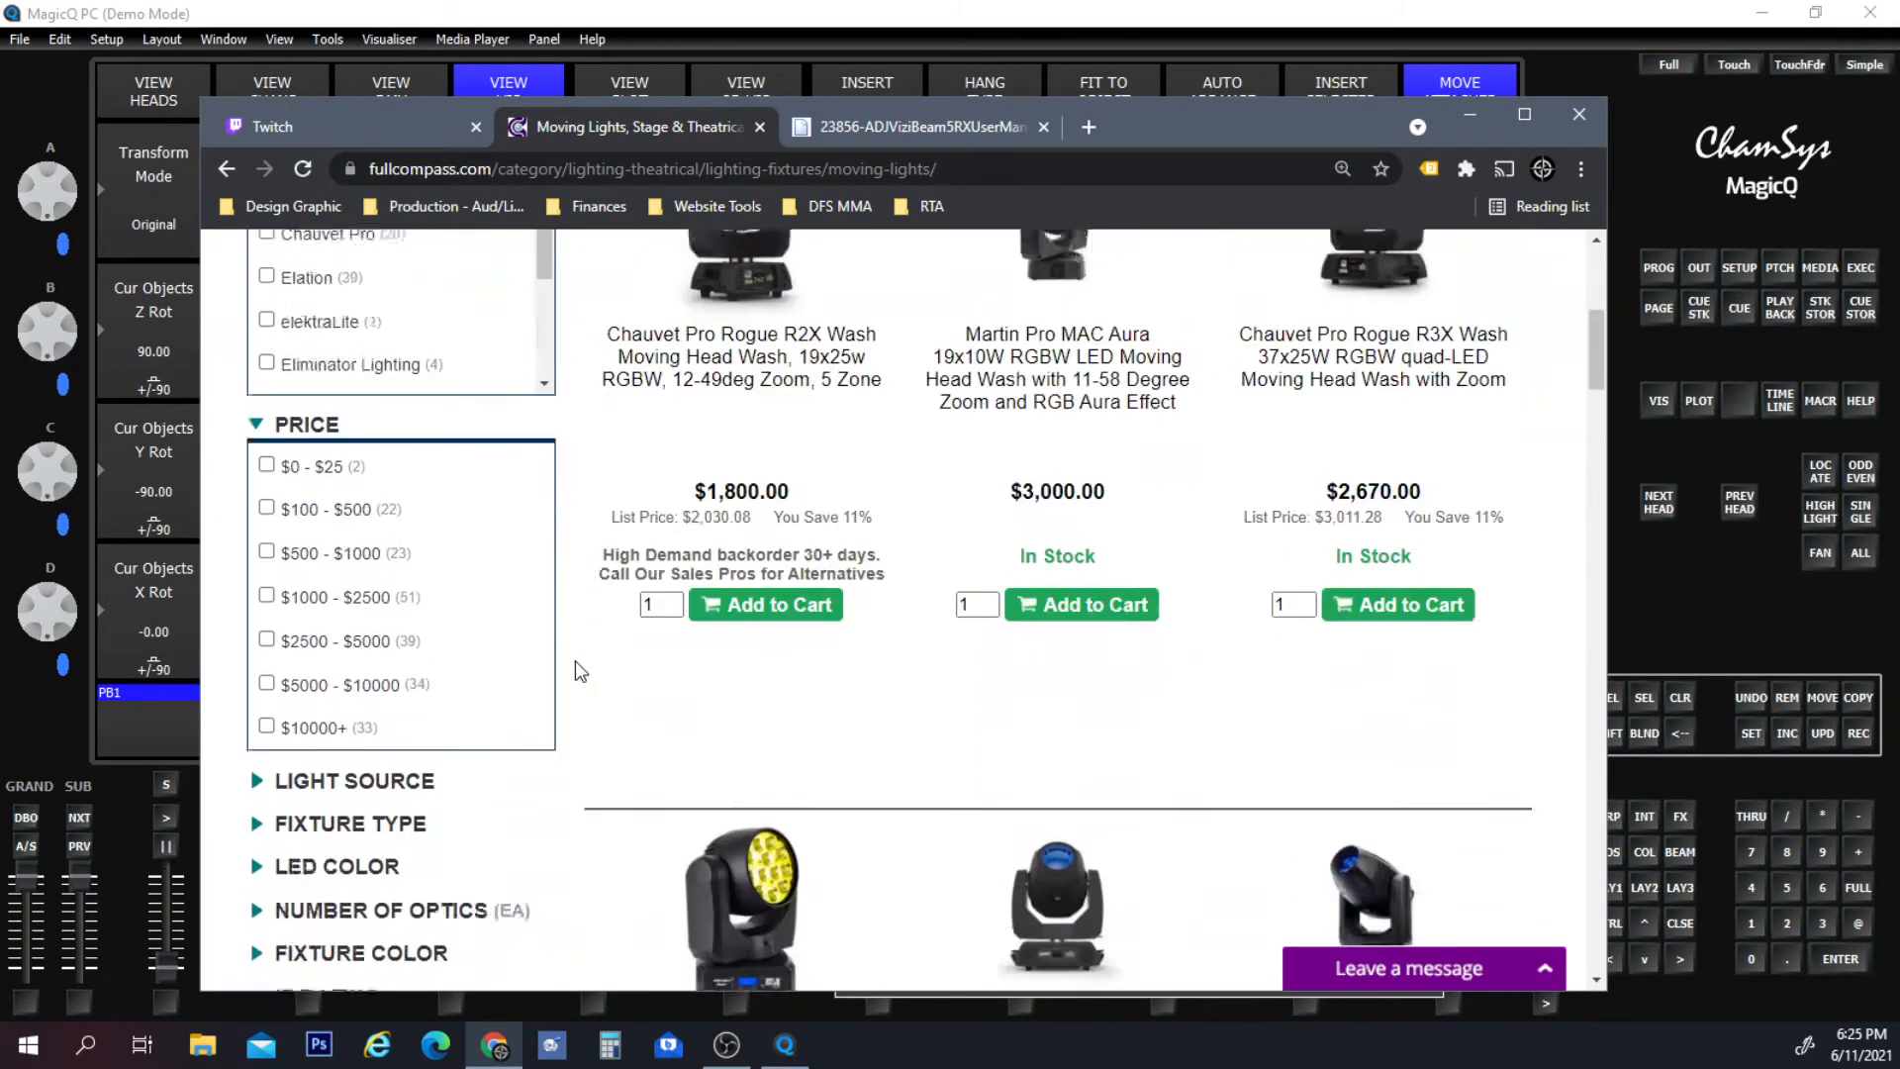
scroll(574, 661, down, 3)
scroll(574, 661, up, 2)
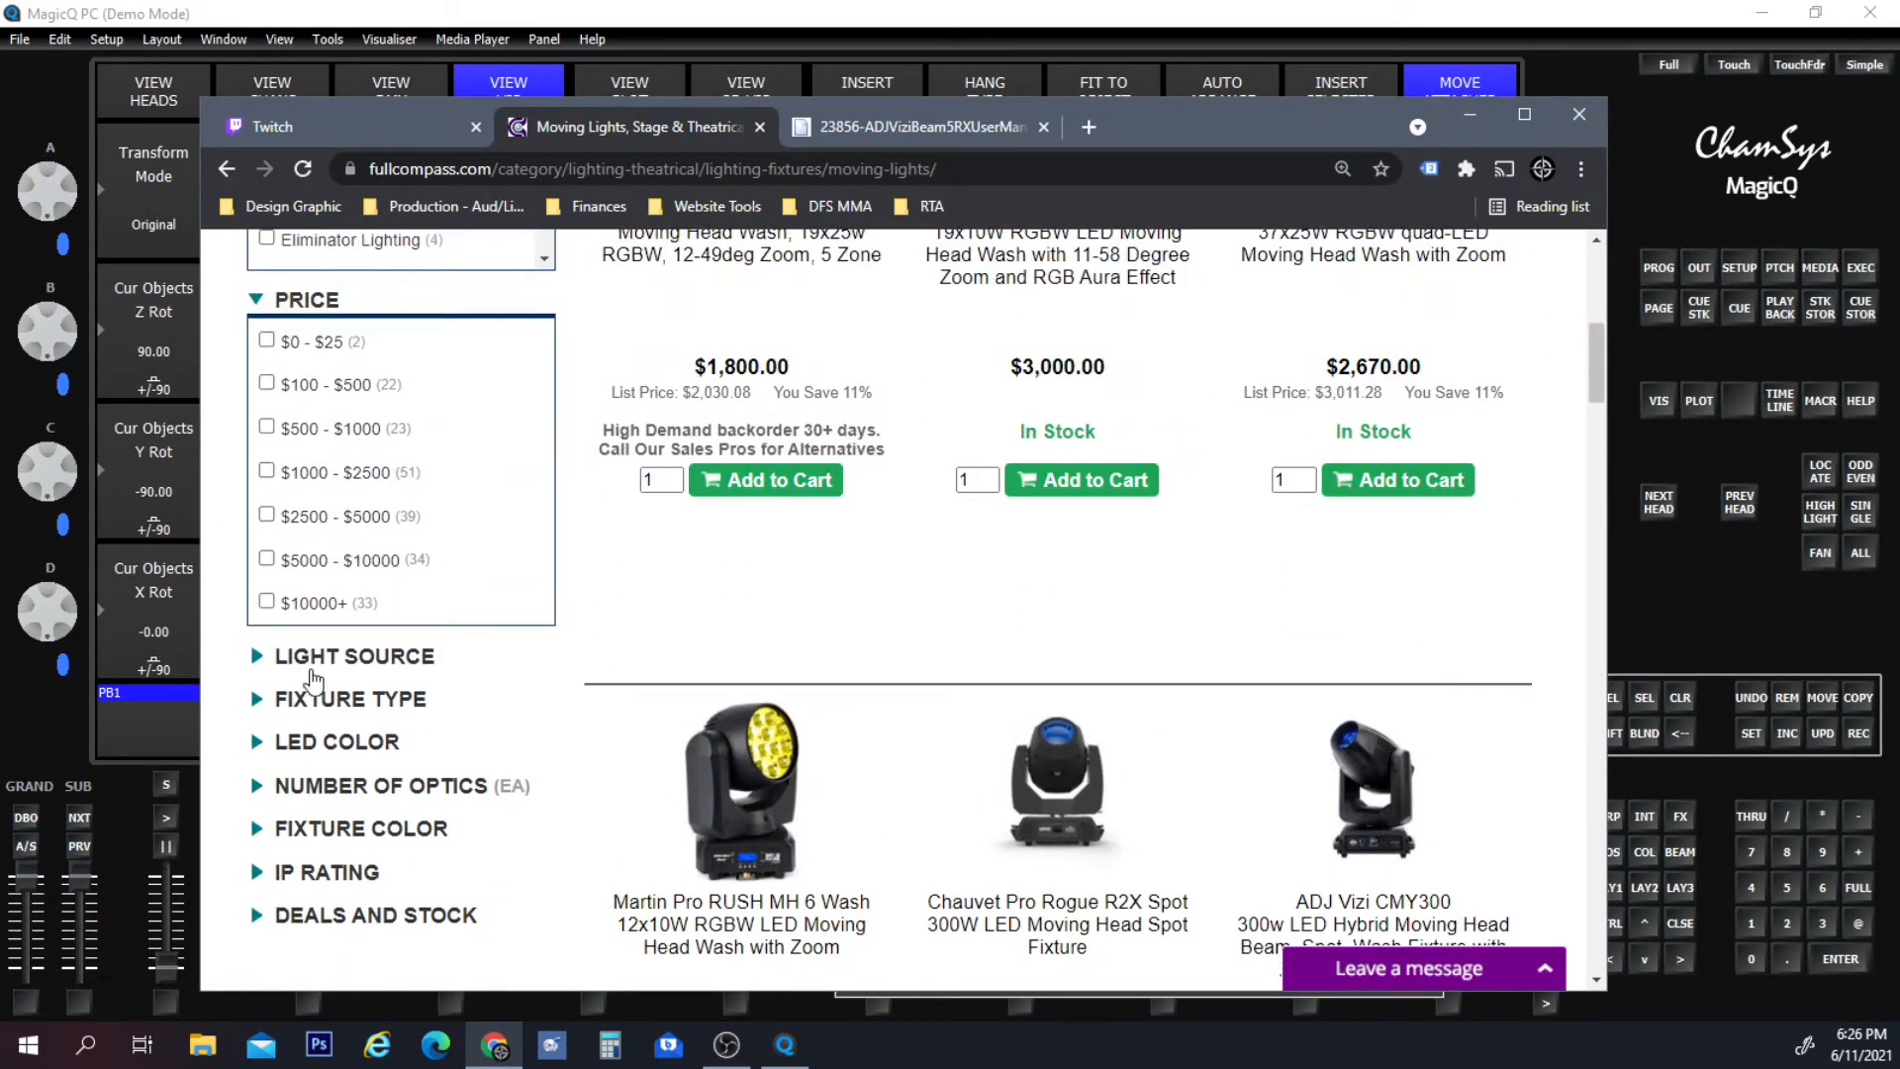
click(259, 701)
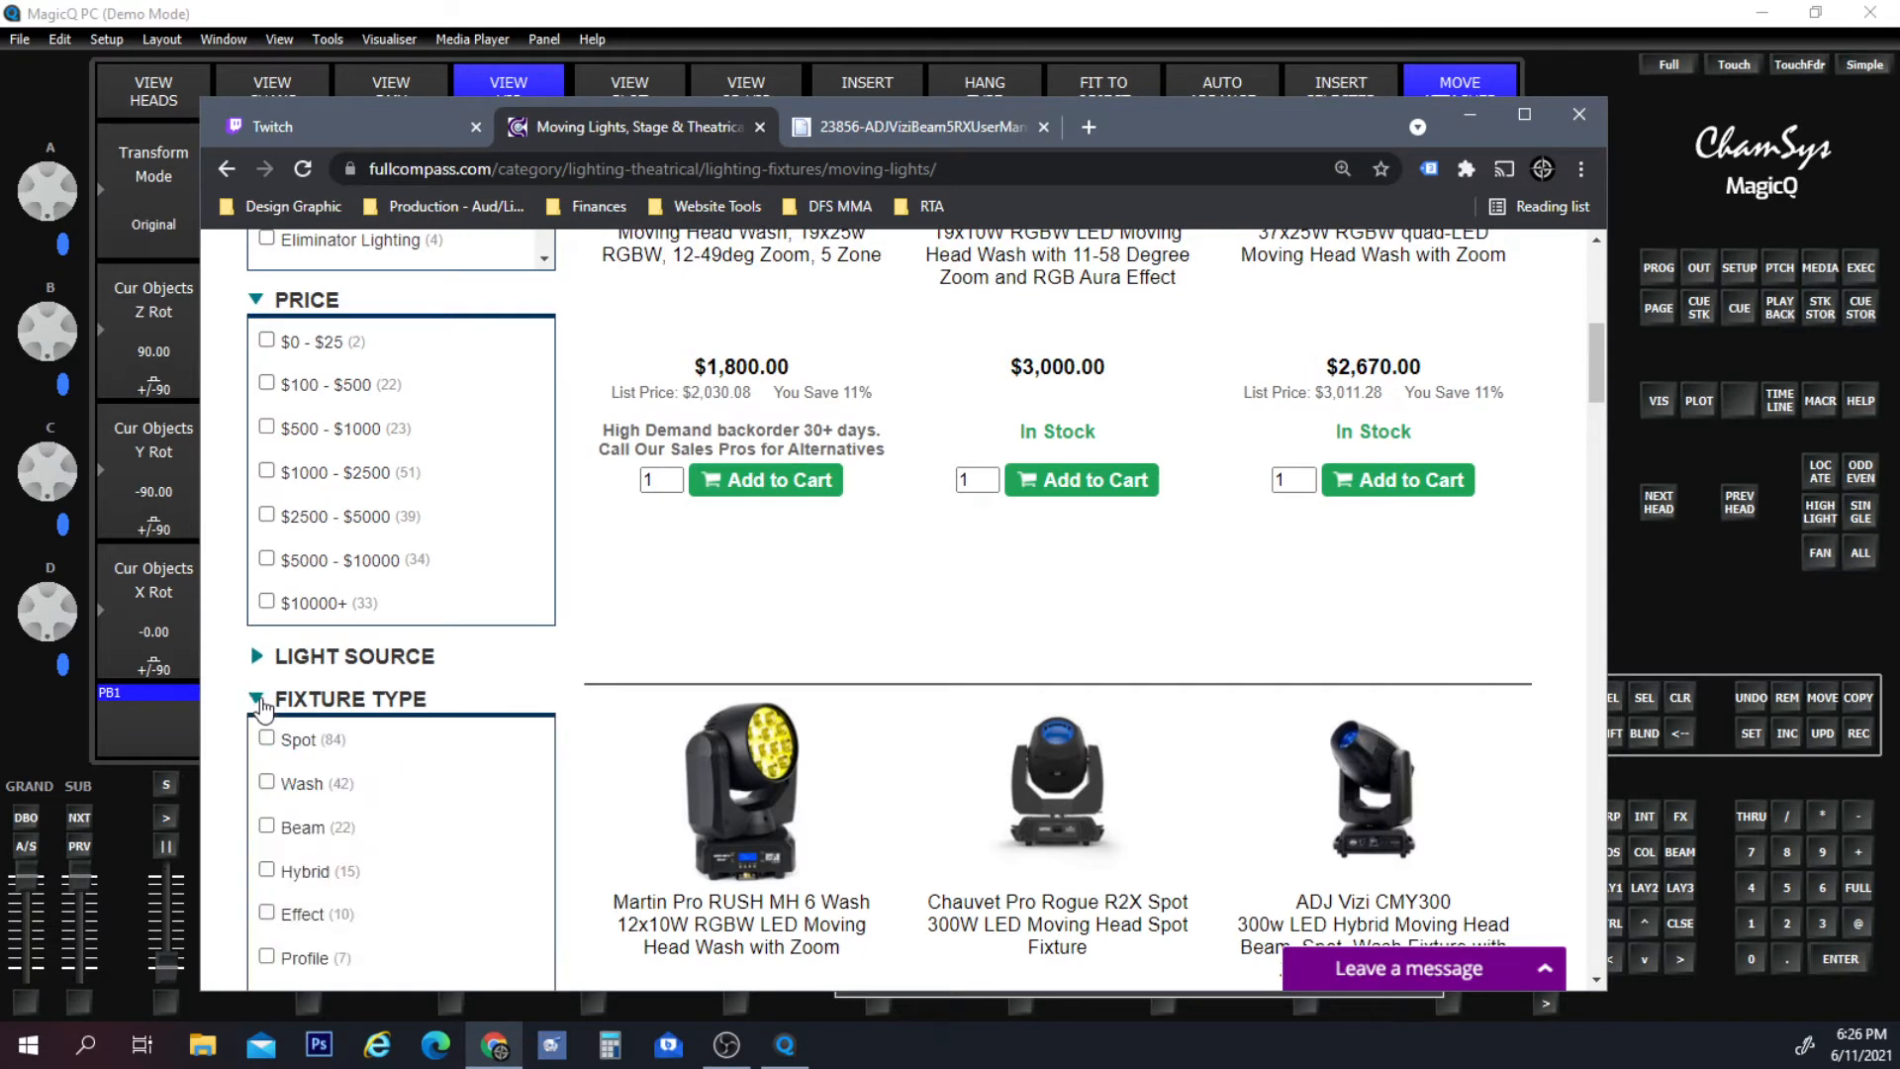
scroll(610, 636, down, 1)
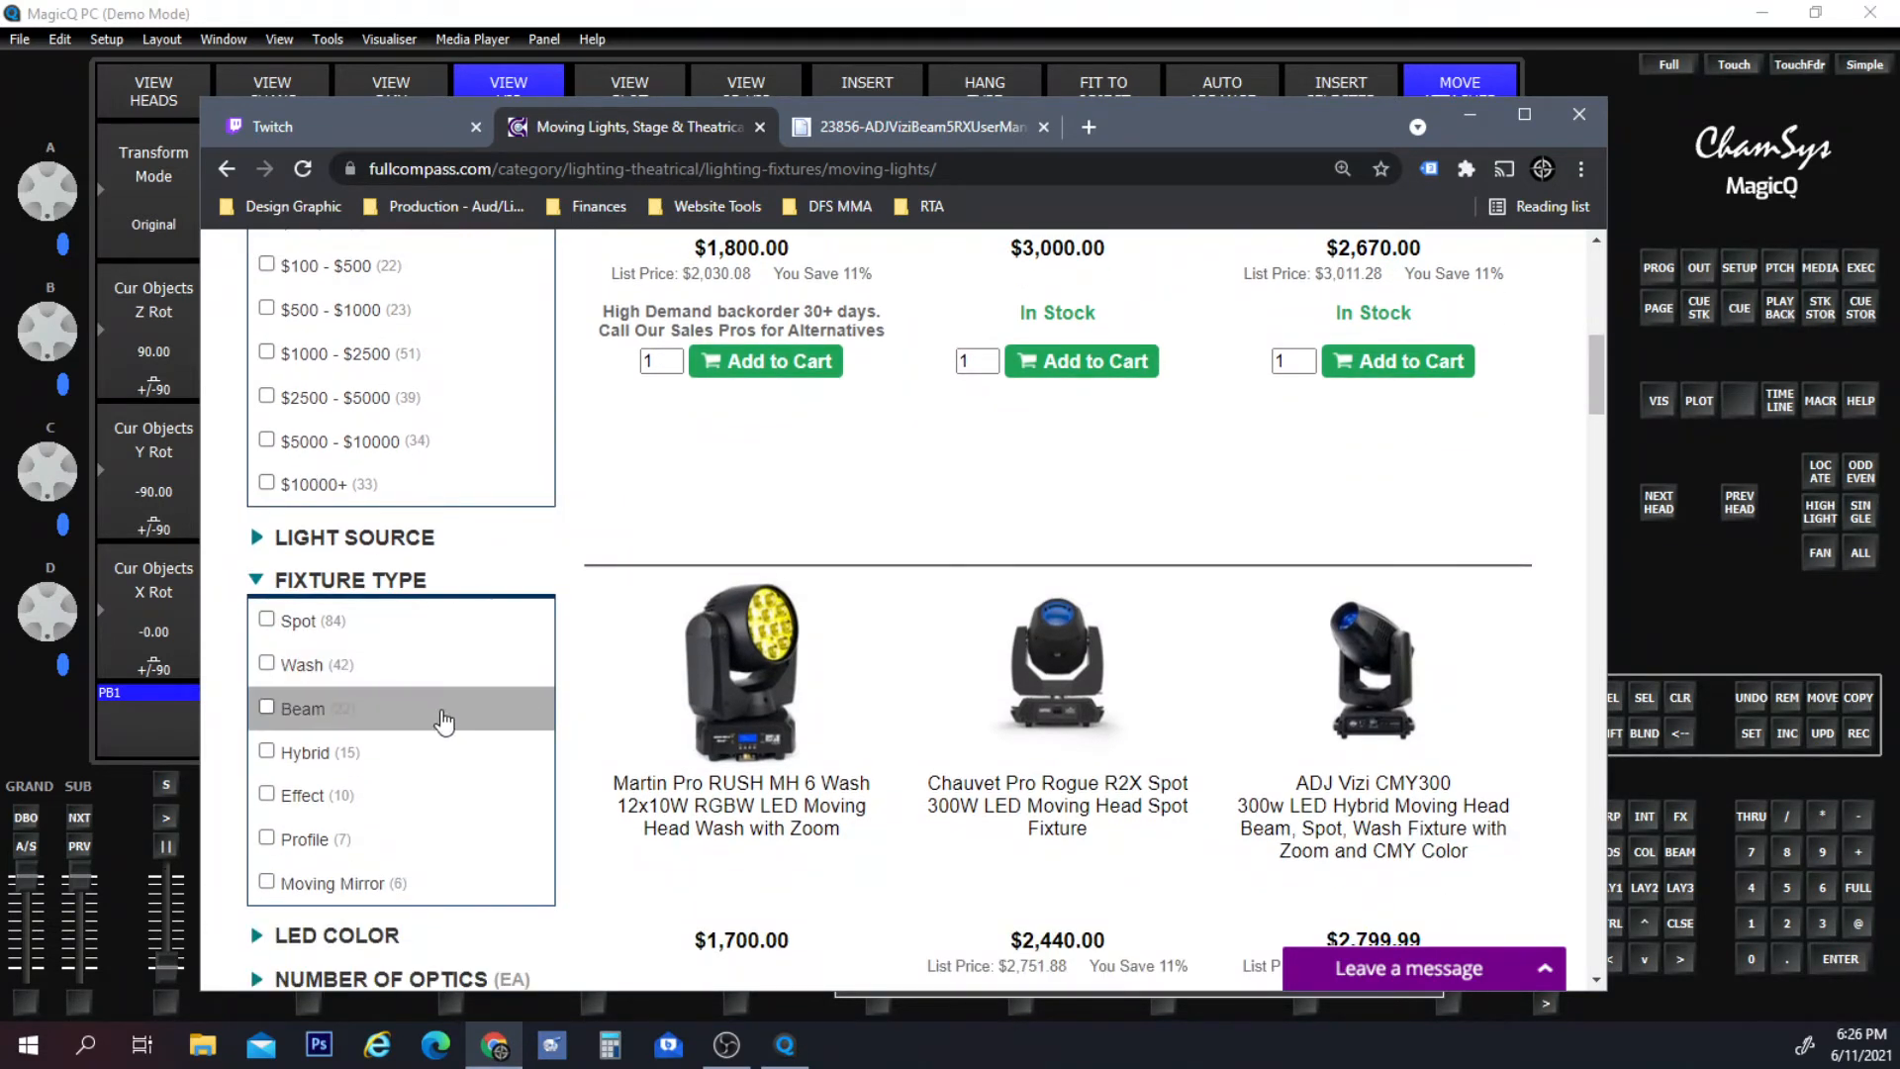
click(376, 641)
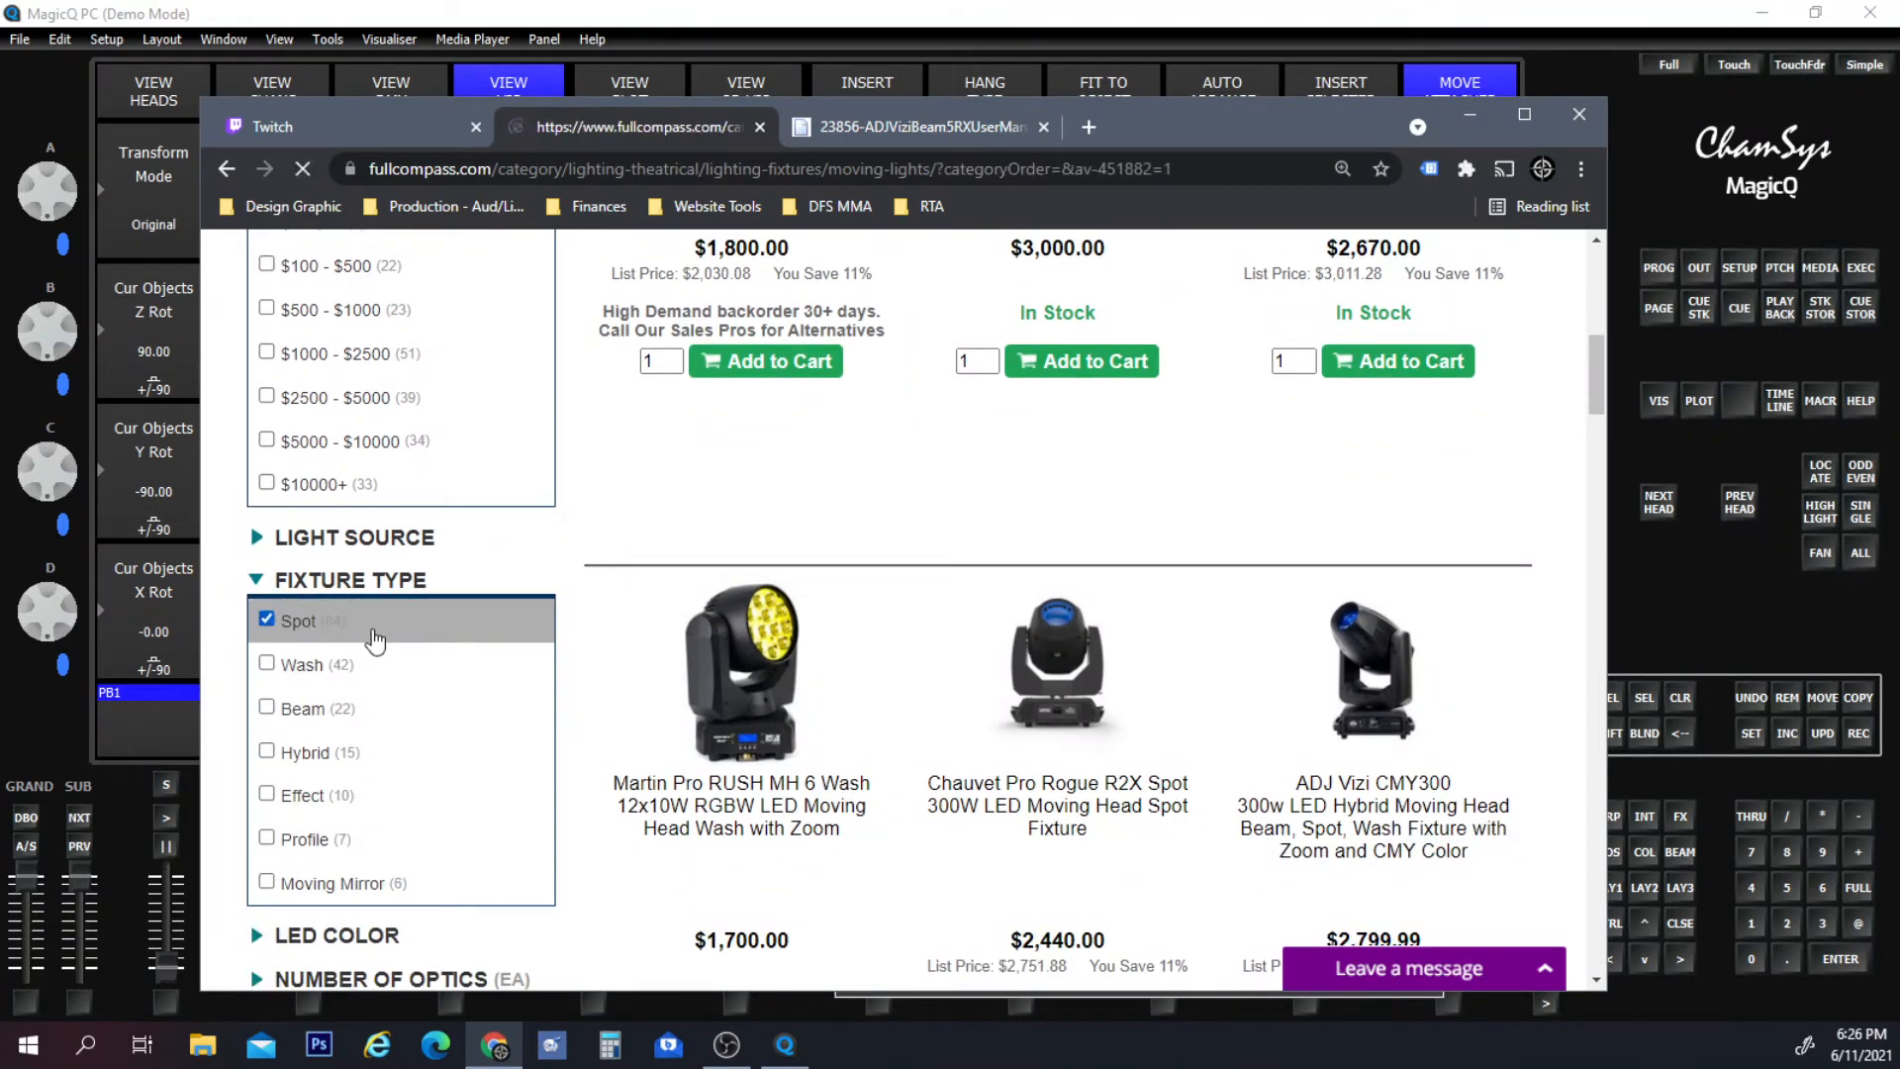
Browse the first page of spot moving lights for a suitable fixture.
scroll(1089, 634, down, 3)
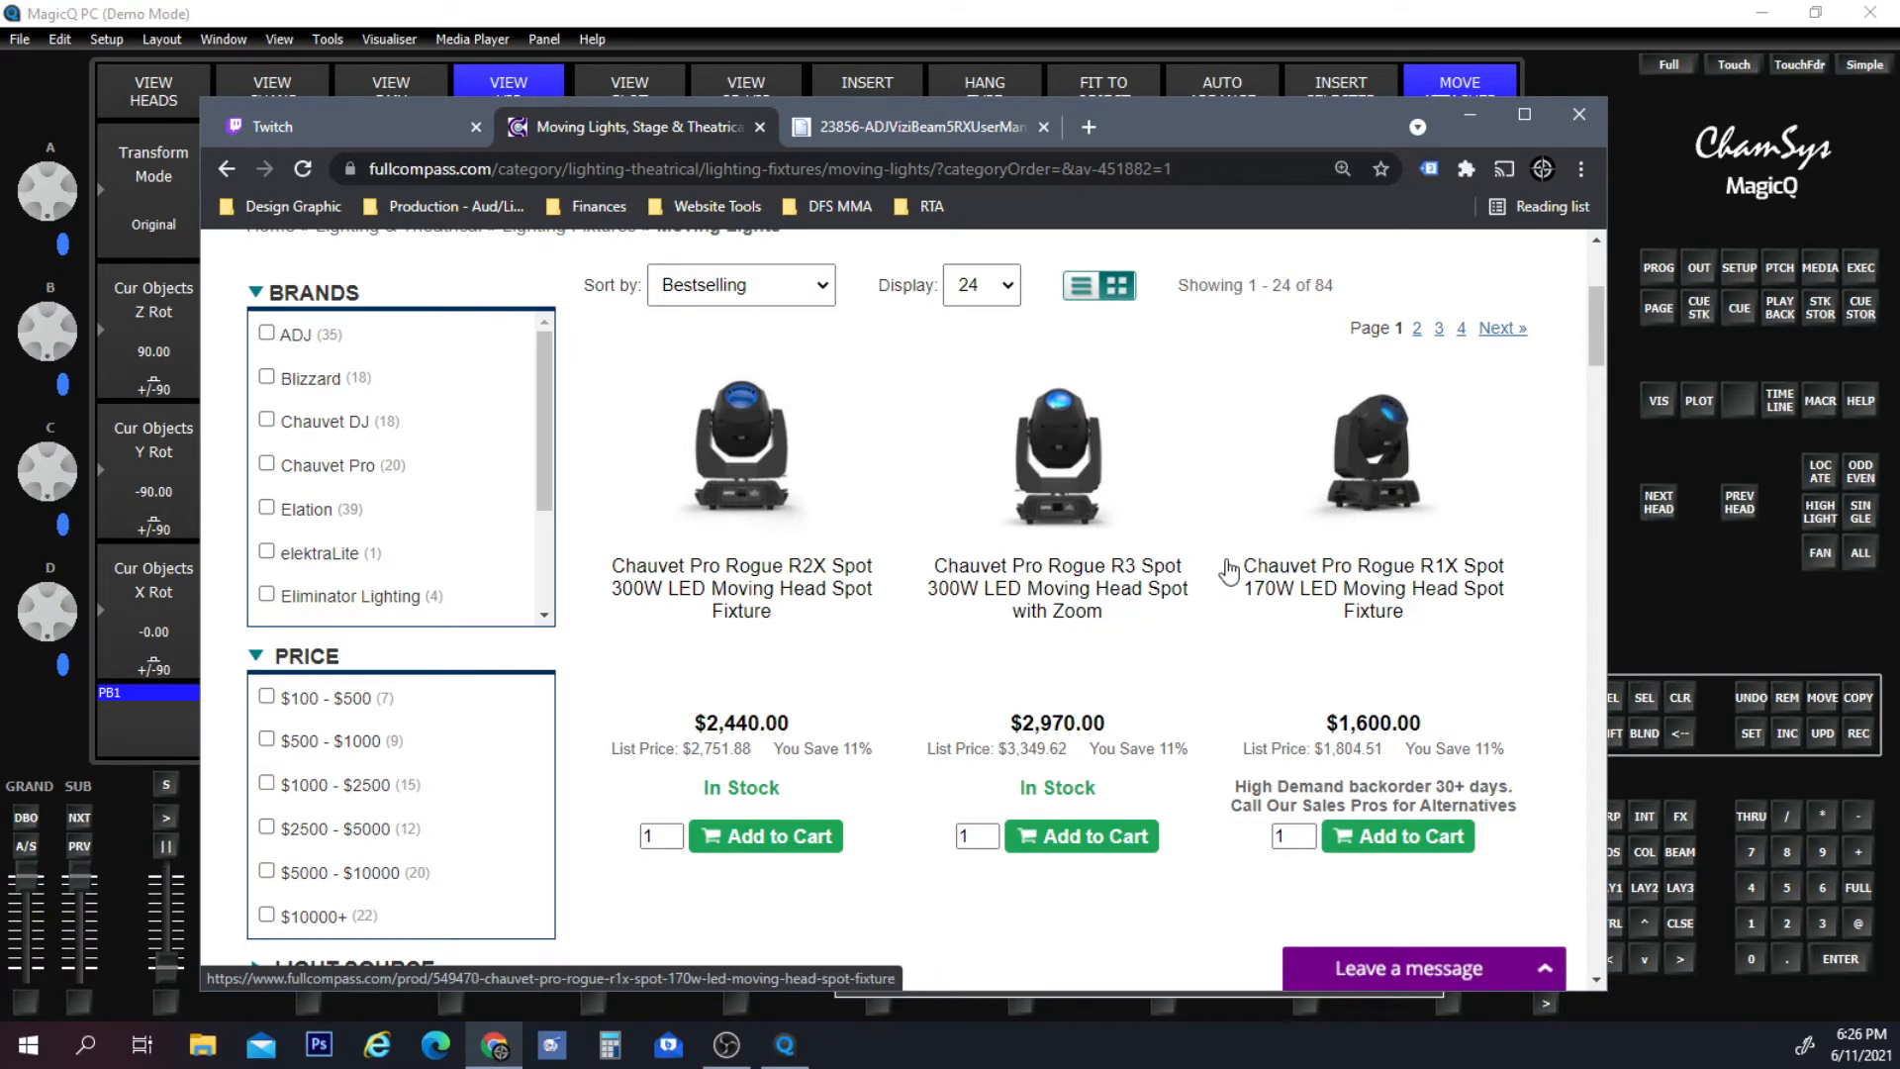
scroll(1230, 564, down, 5)
scroll(1230, 571, up, 4)
scroll(1230, 571, down, 15)
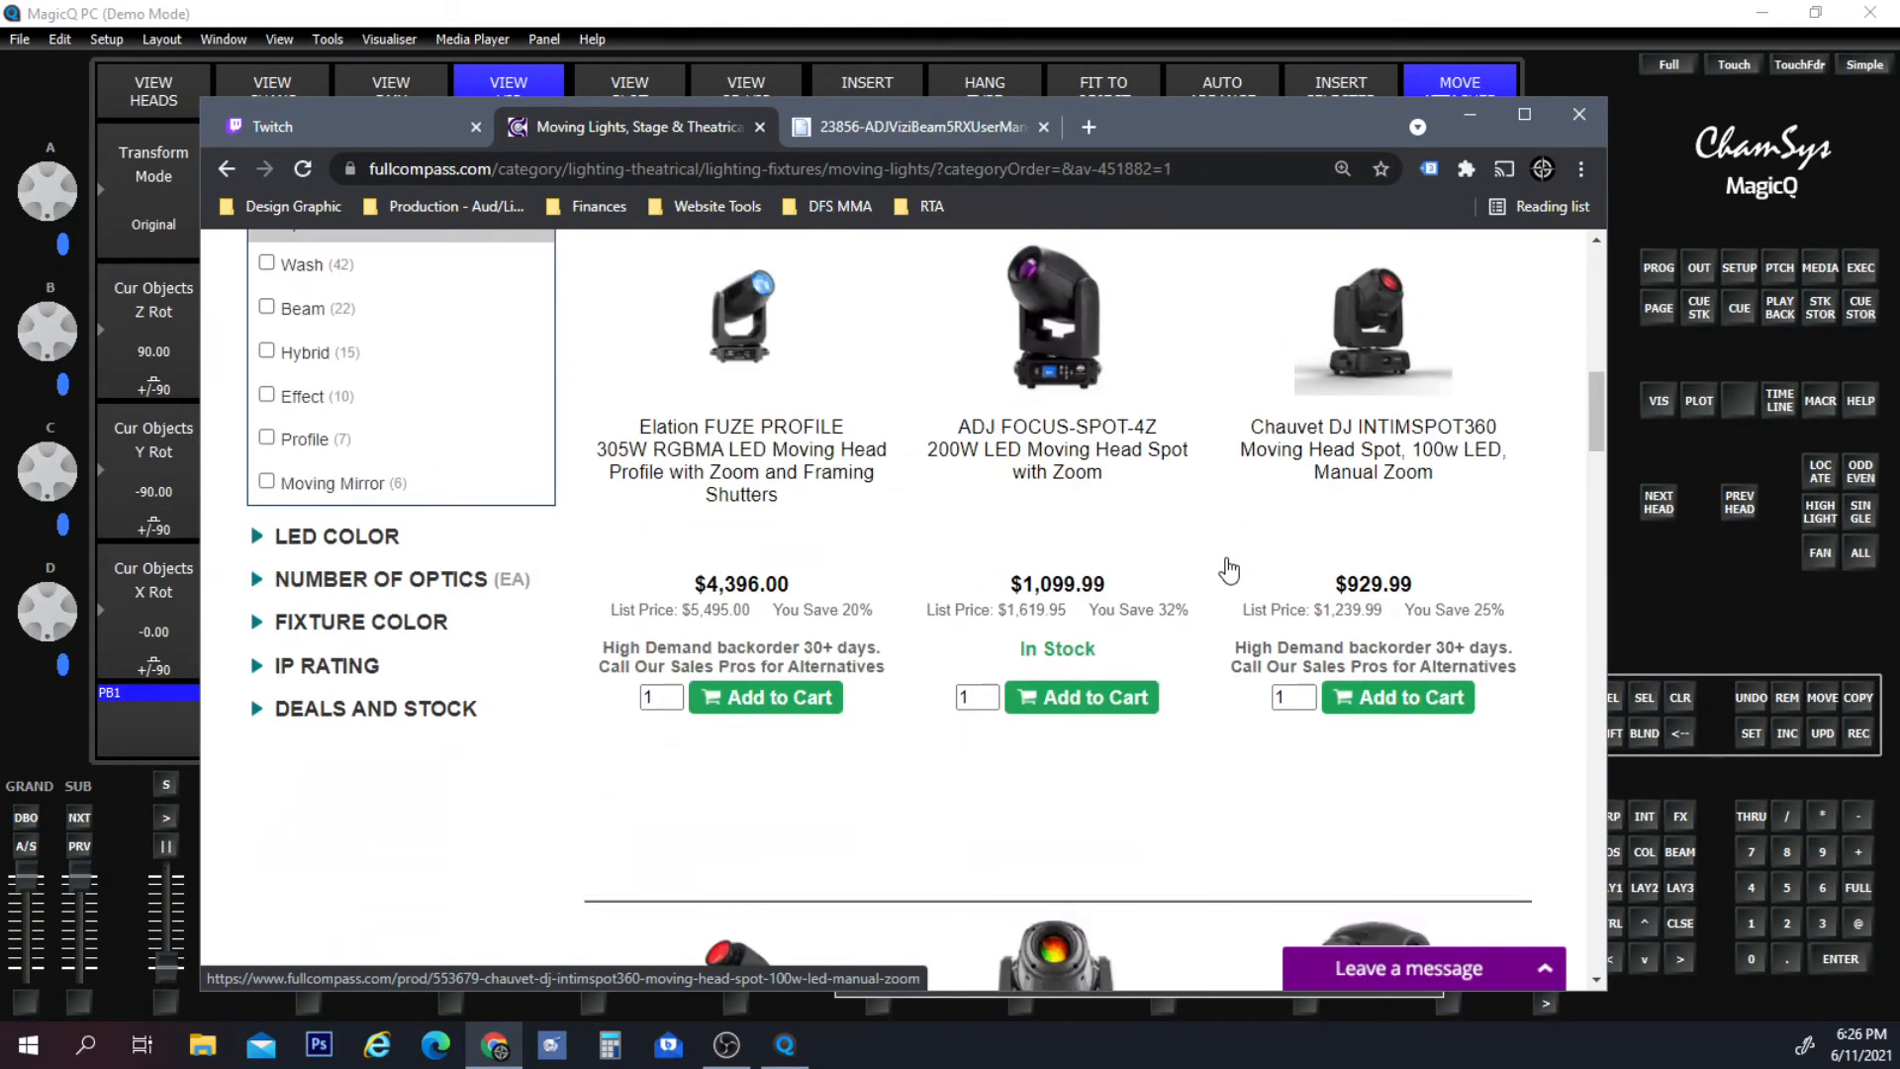
scroll(1230, 567, down, 14)
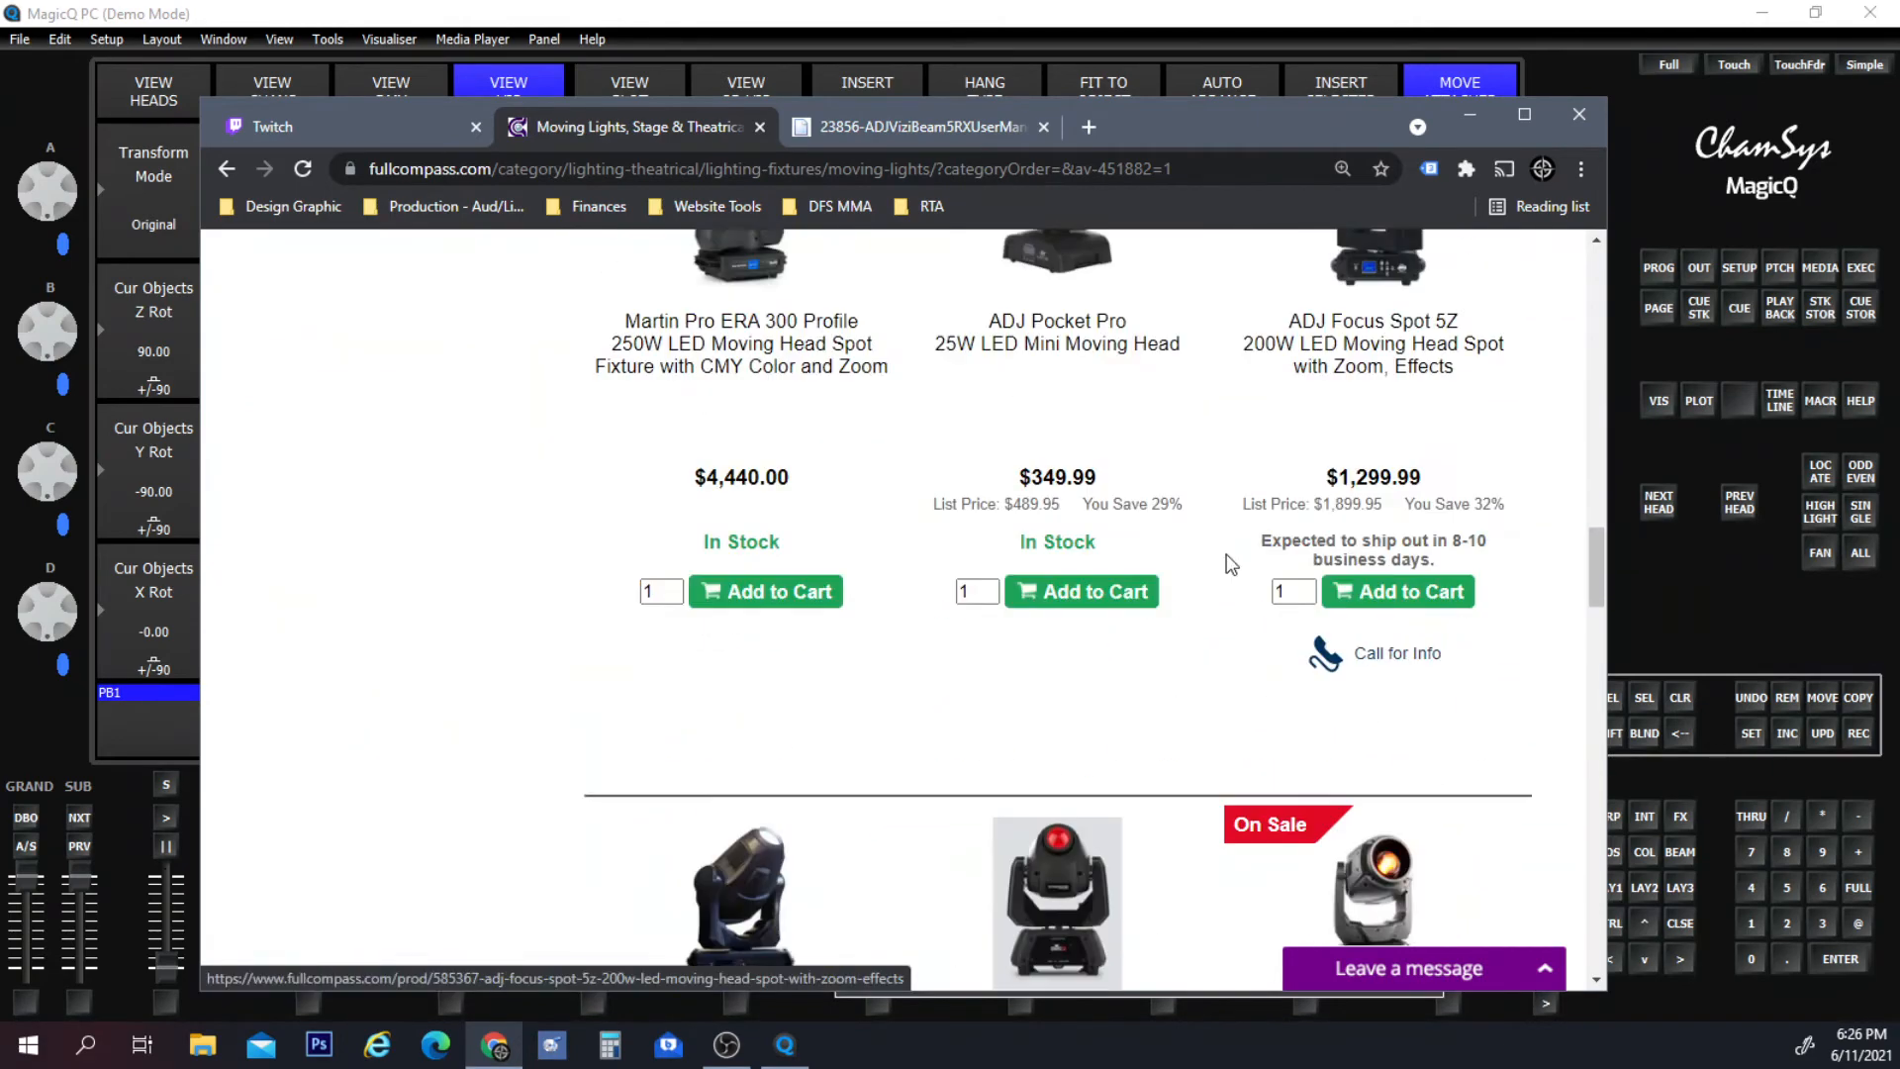
scroll(1229, 556, down, 15)
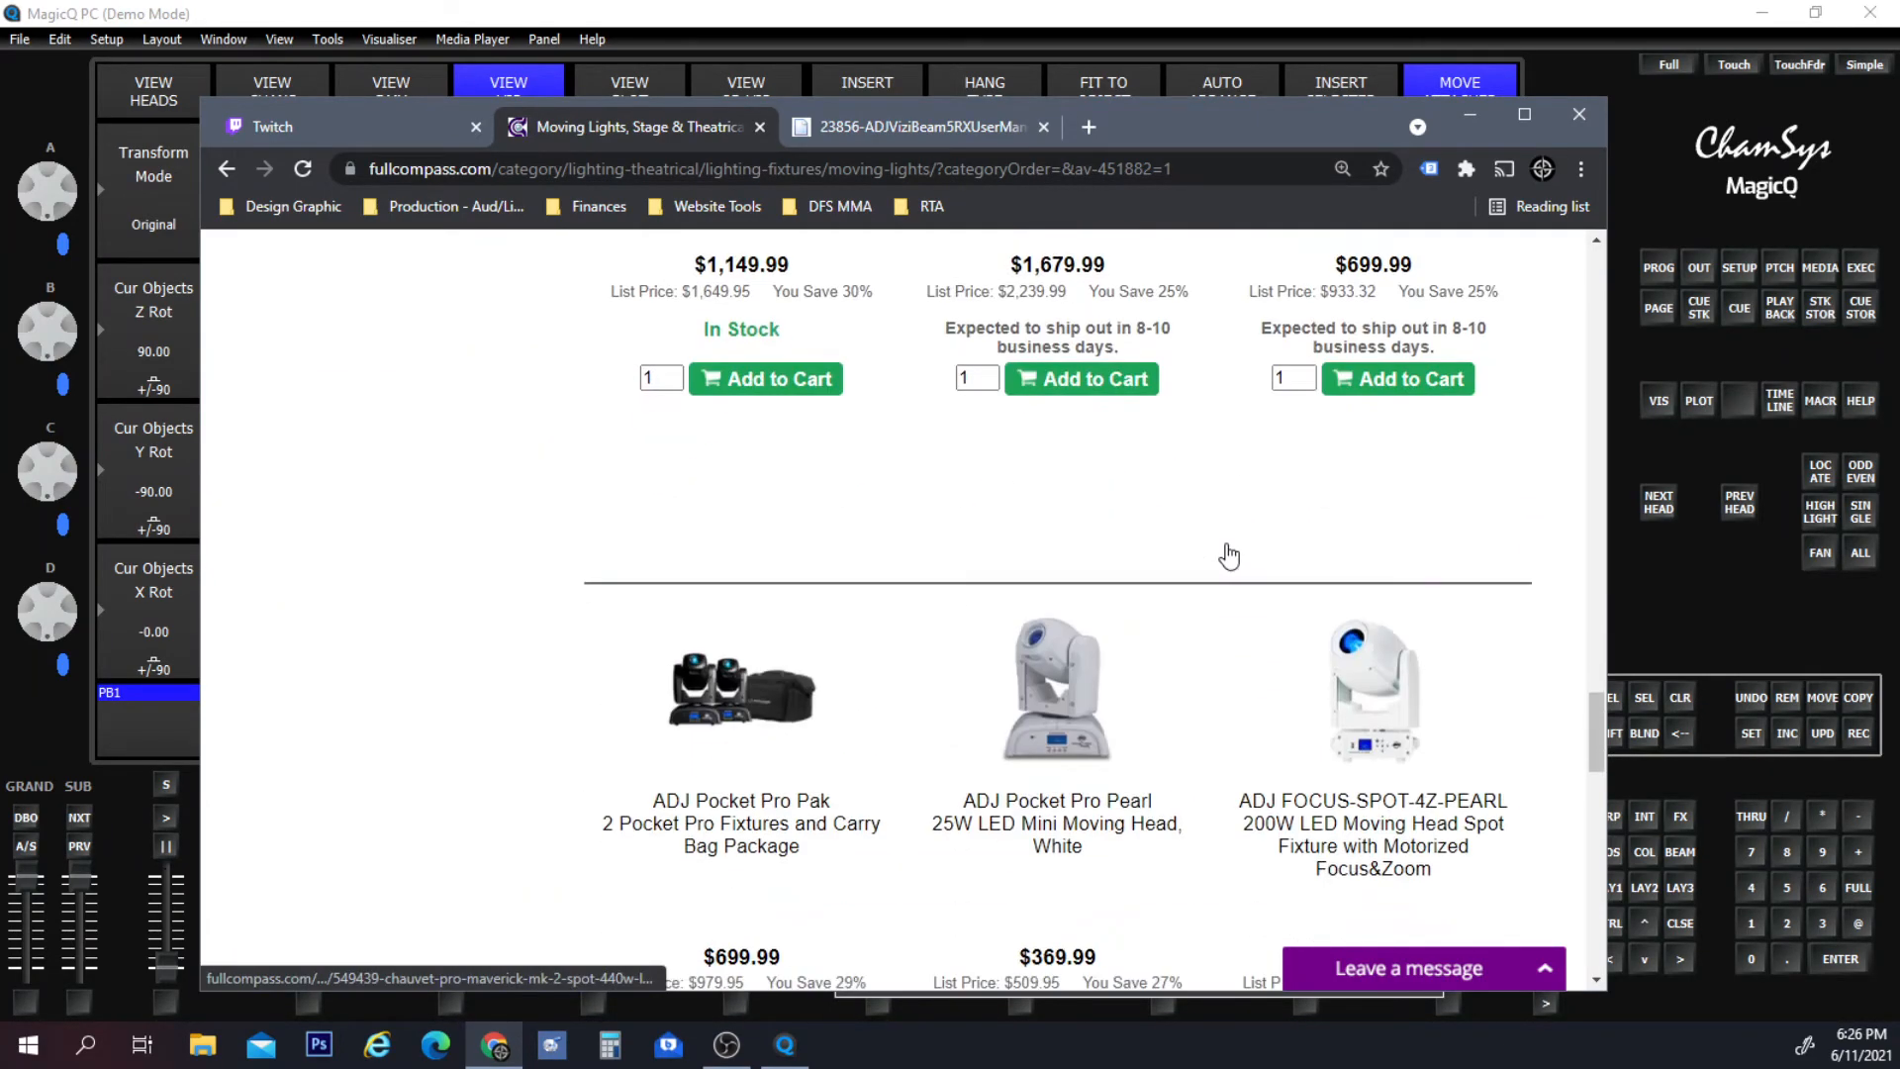
scroll(1231, 555, down, 5)
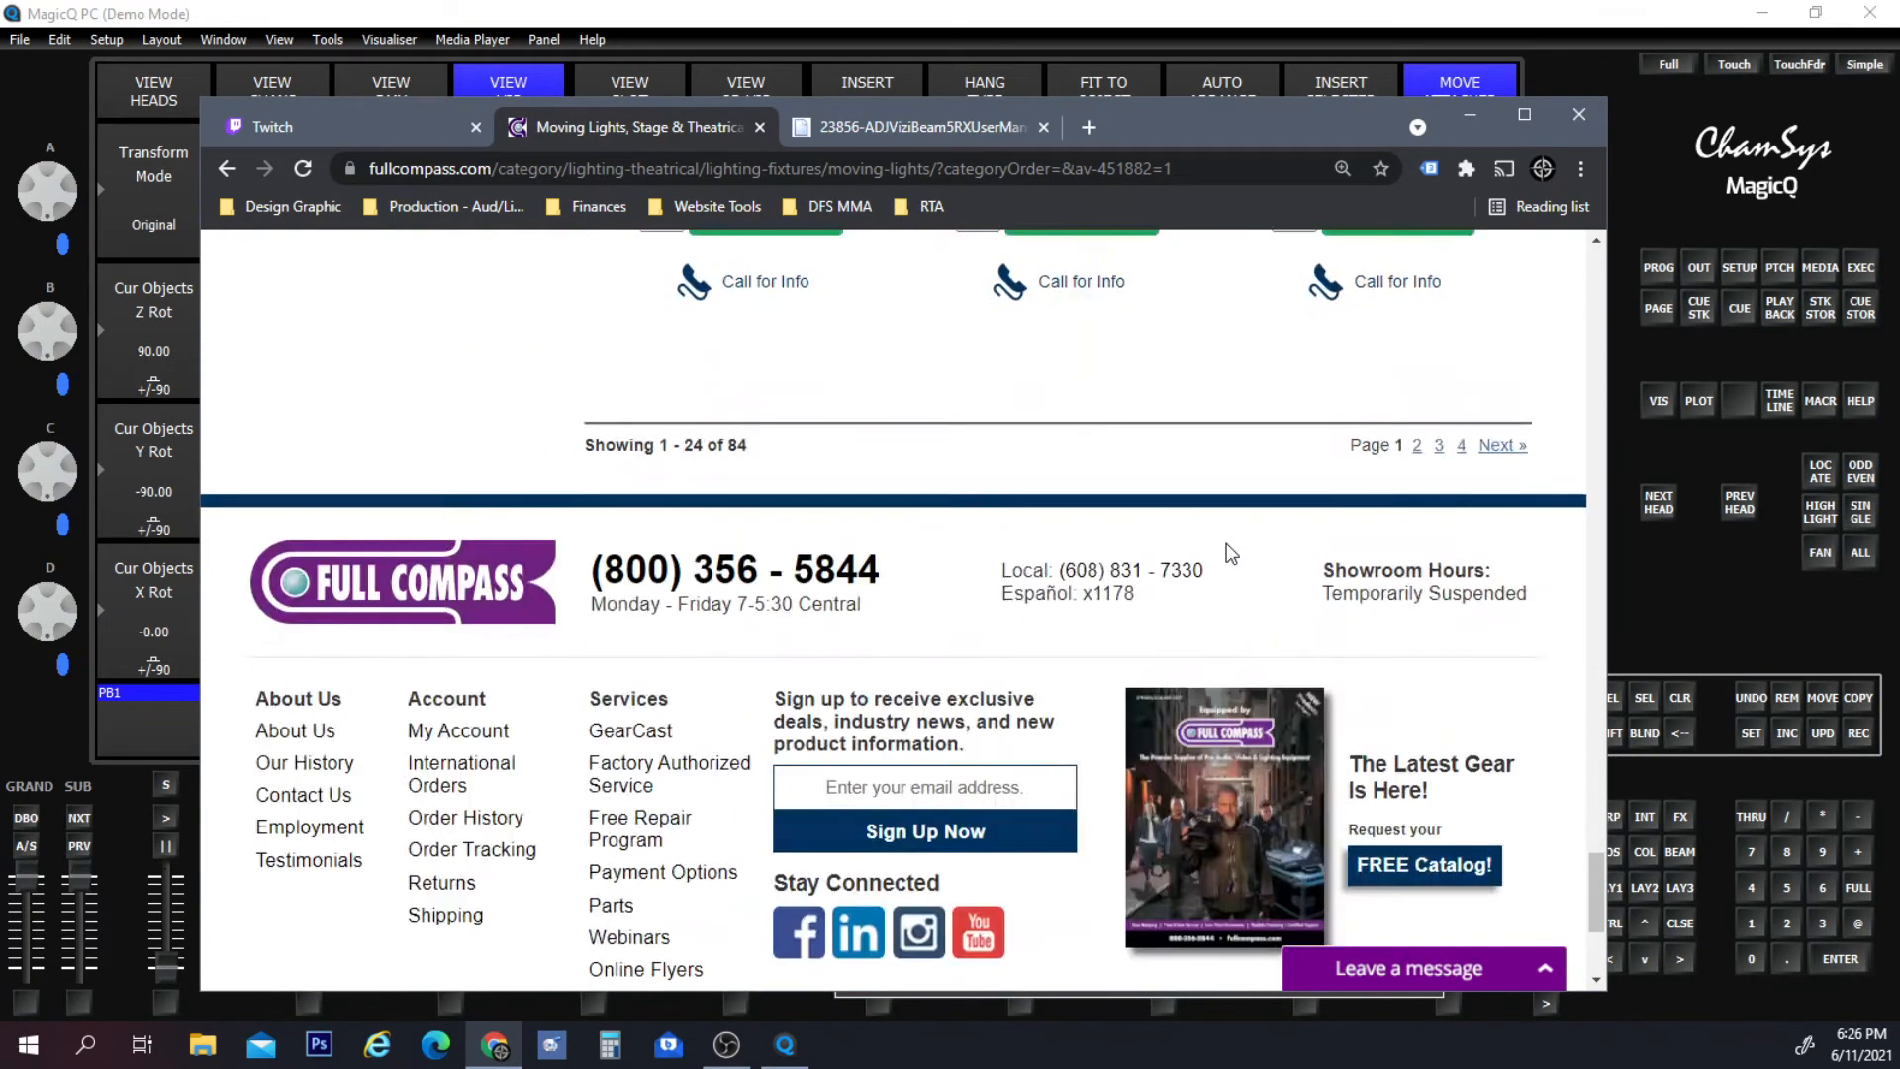
scroll(1227, 546, up, 20)
scroll(1223, 535, up, 15)
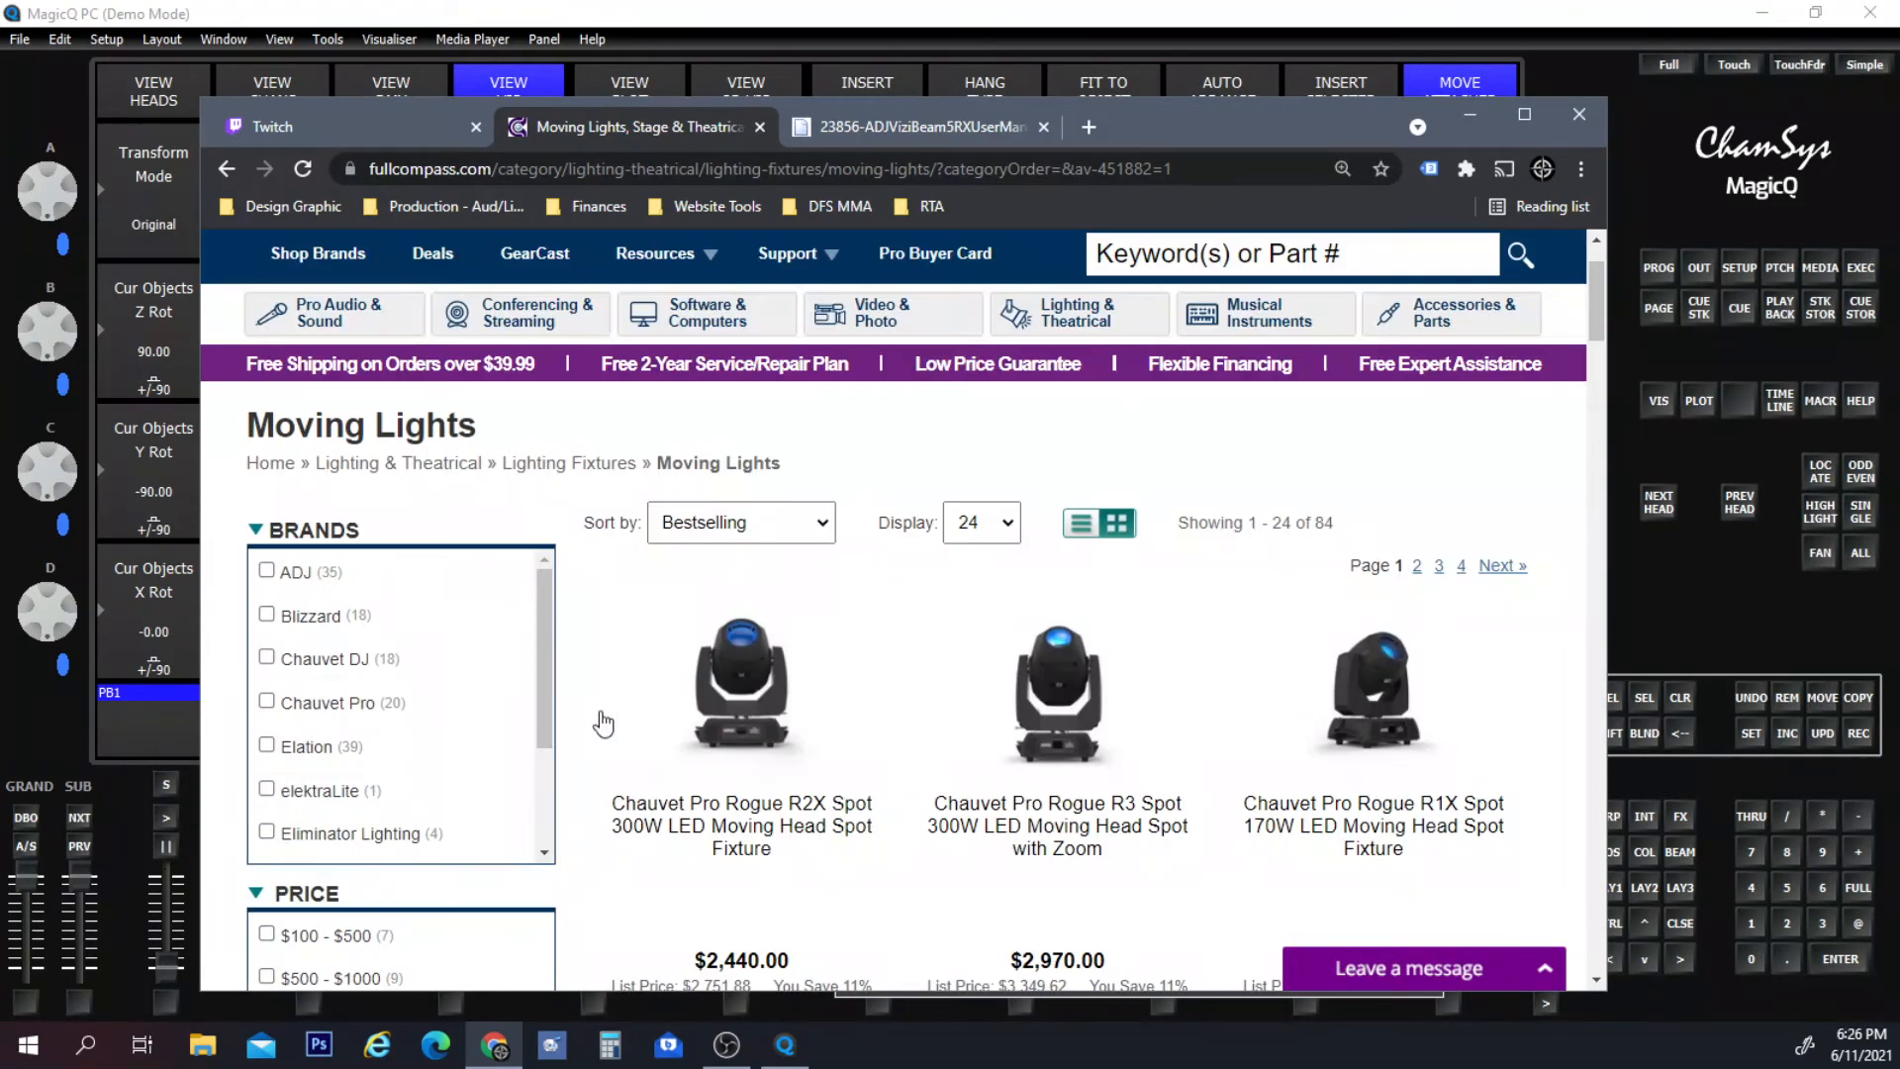
Narrow the spot listing to the Blizzard brand and open the Hypno Spot's product page in a new tab.
click(266, 615)
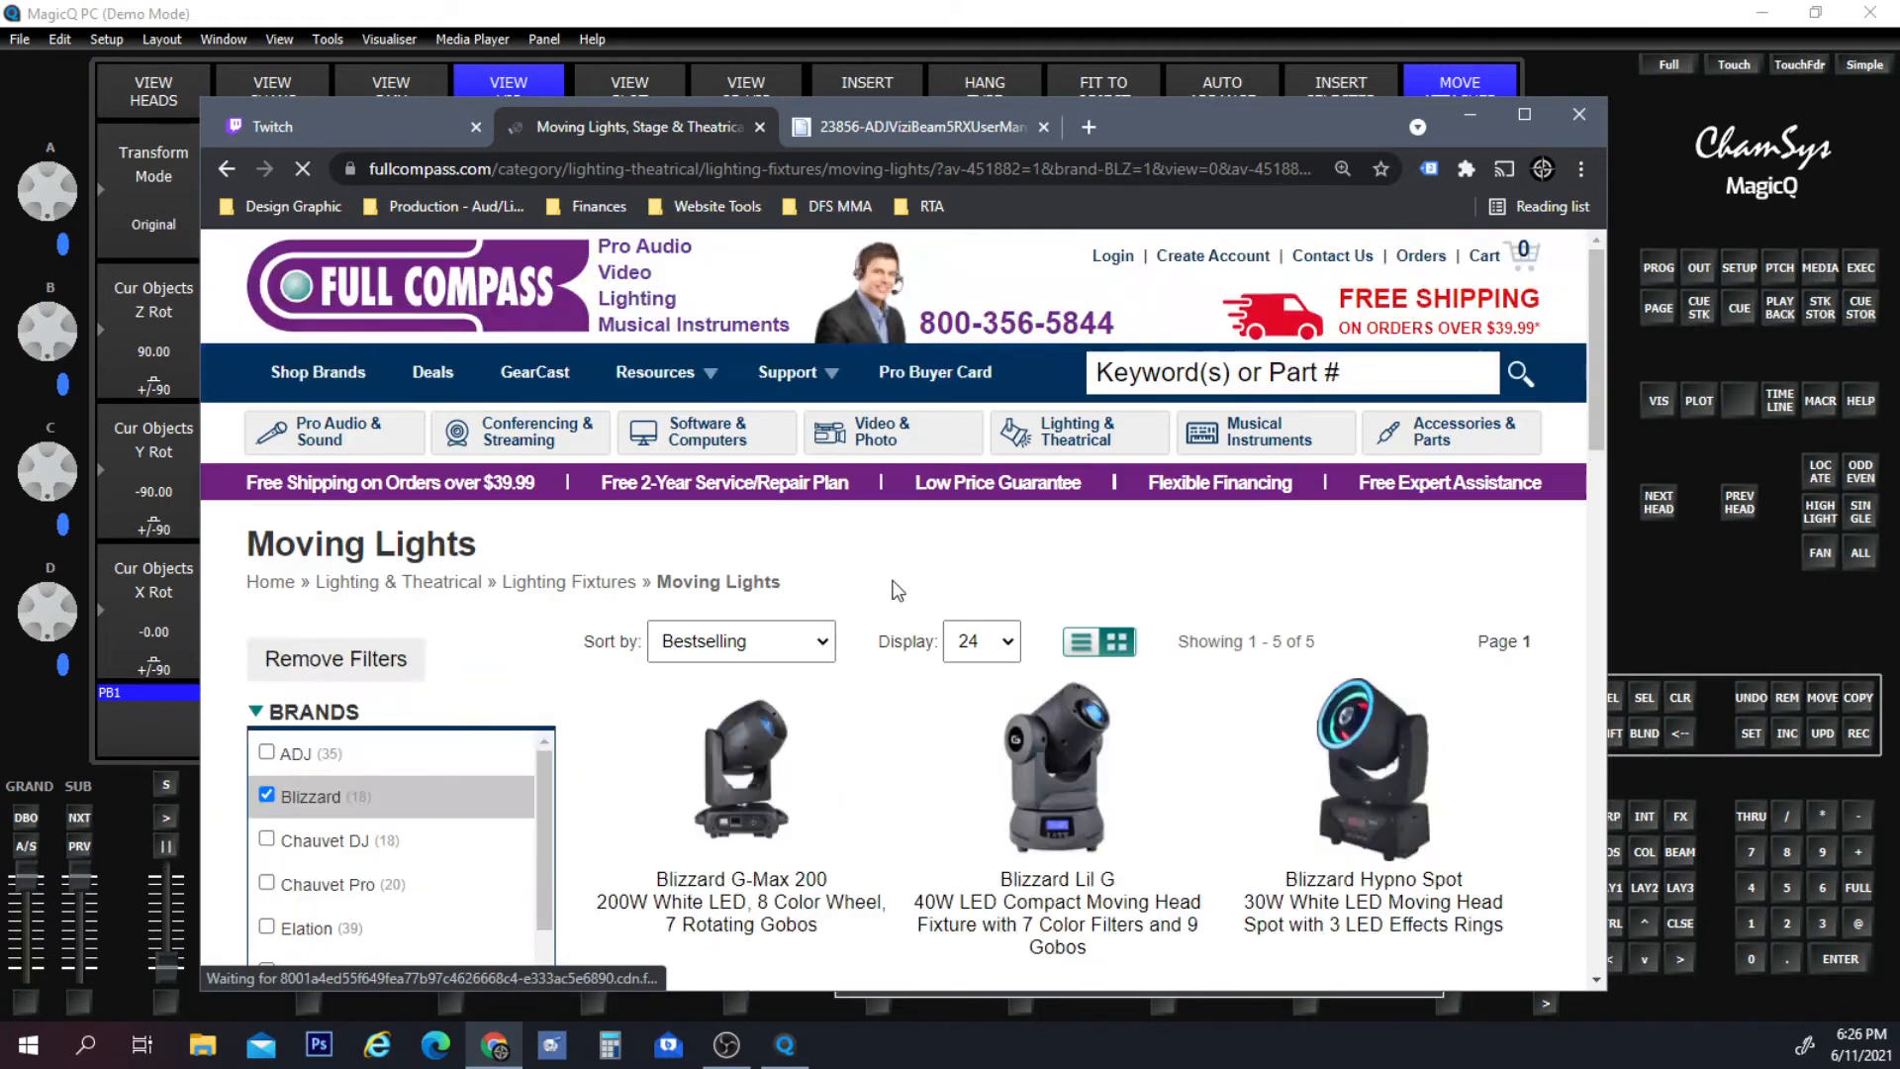
scroll(1175, 630, down, 1)
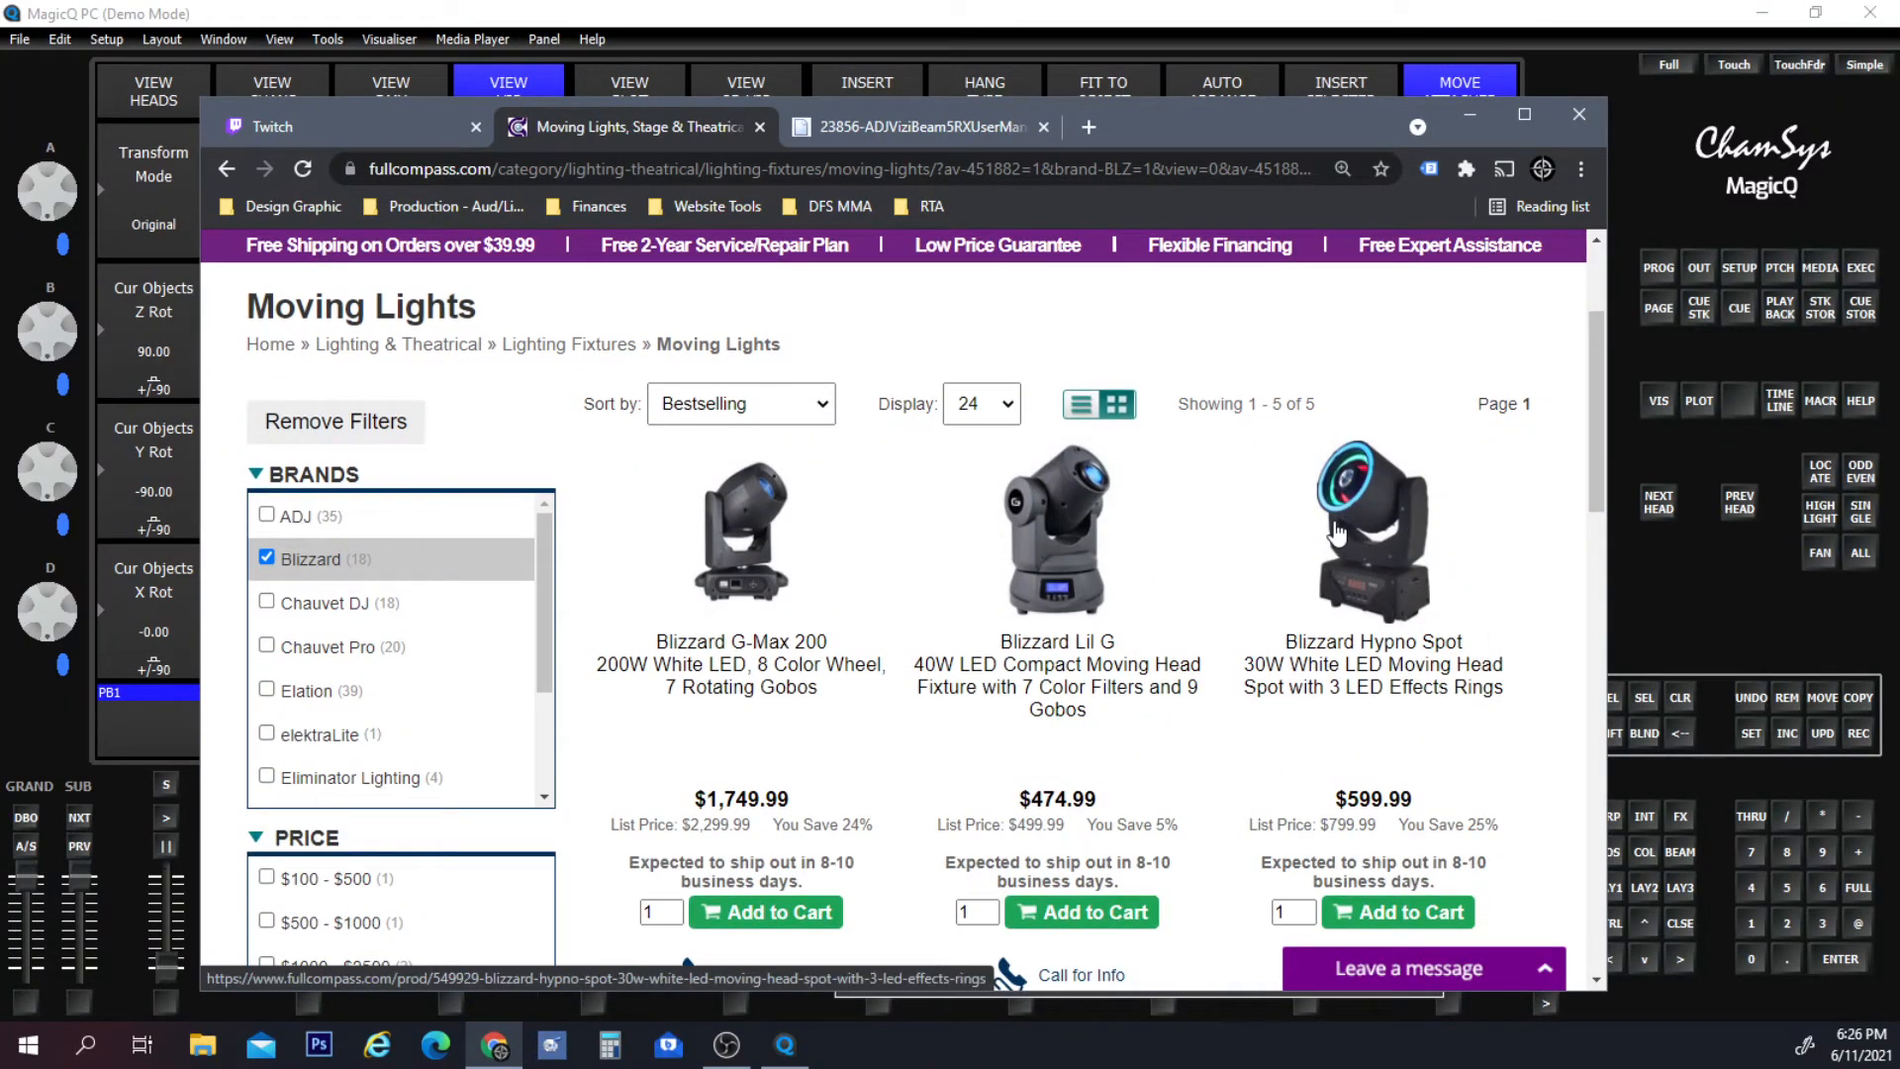
right_click(1333, 650)
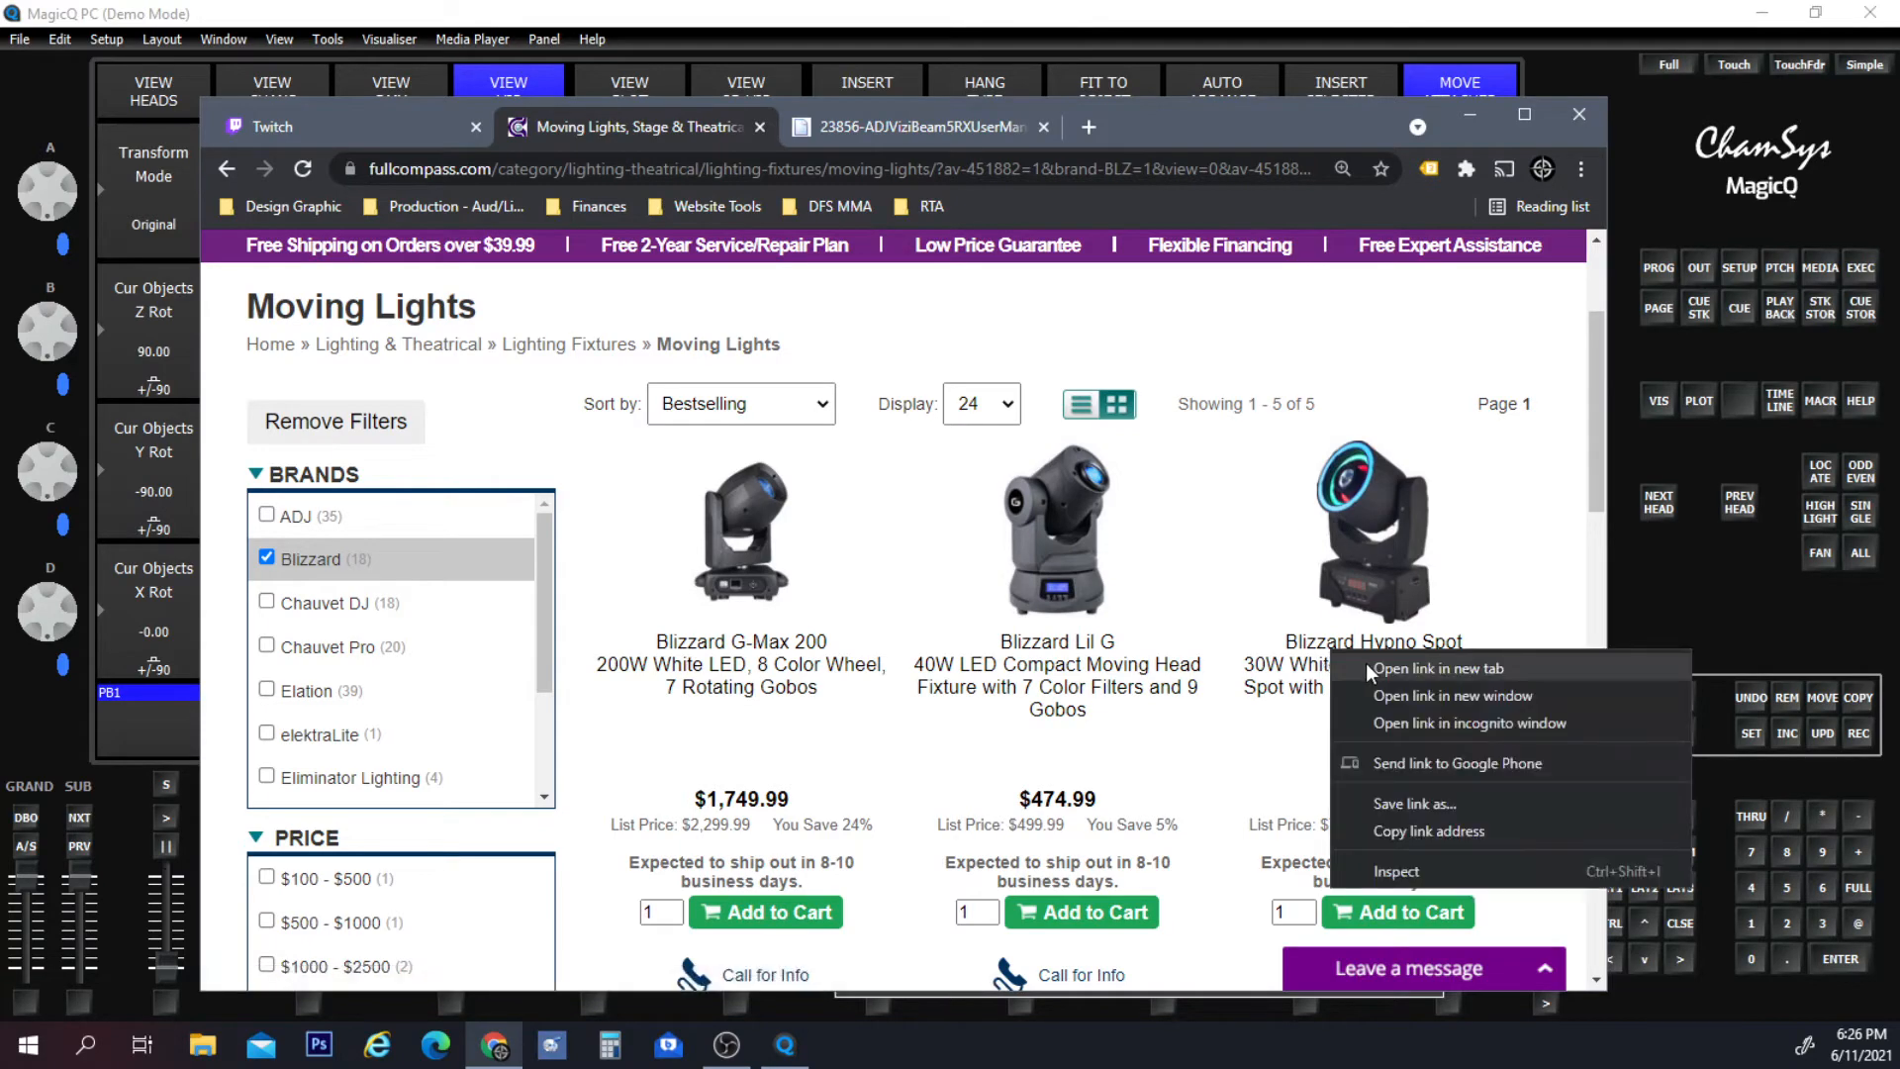
click(1365, 663)
Look through the Blizzard spot fixtures and remove the Spot fixture-type filter from the listing.
scroll(1260, 537, down, 2)
scroll(1259, 529, down, 8)
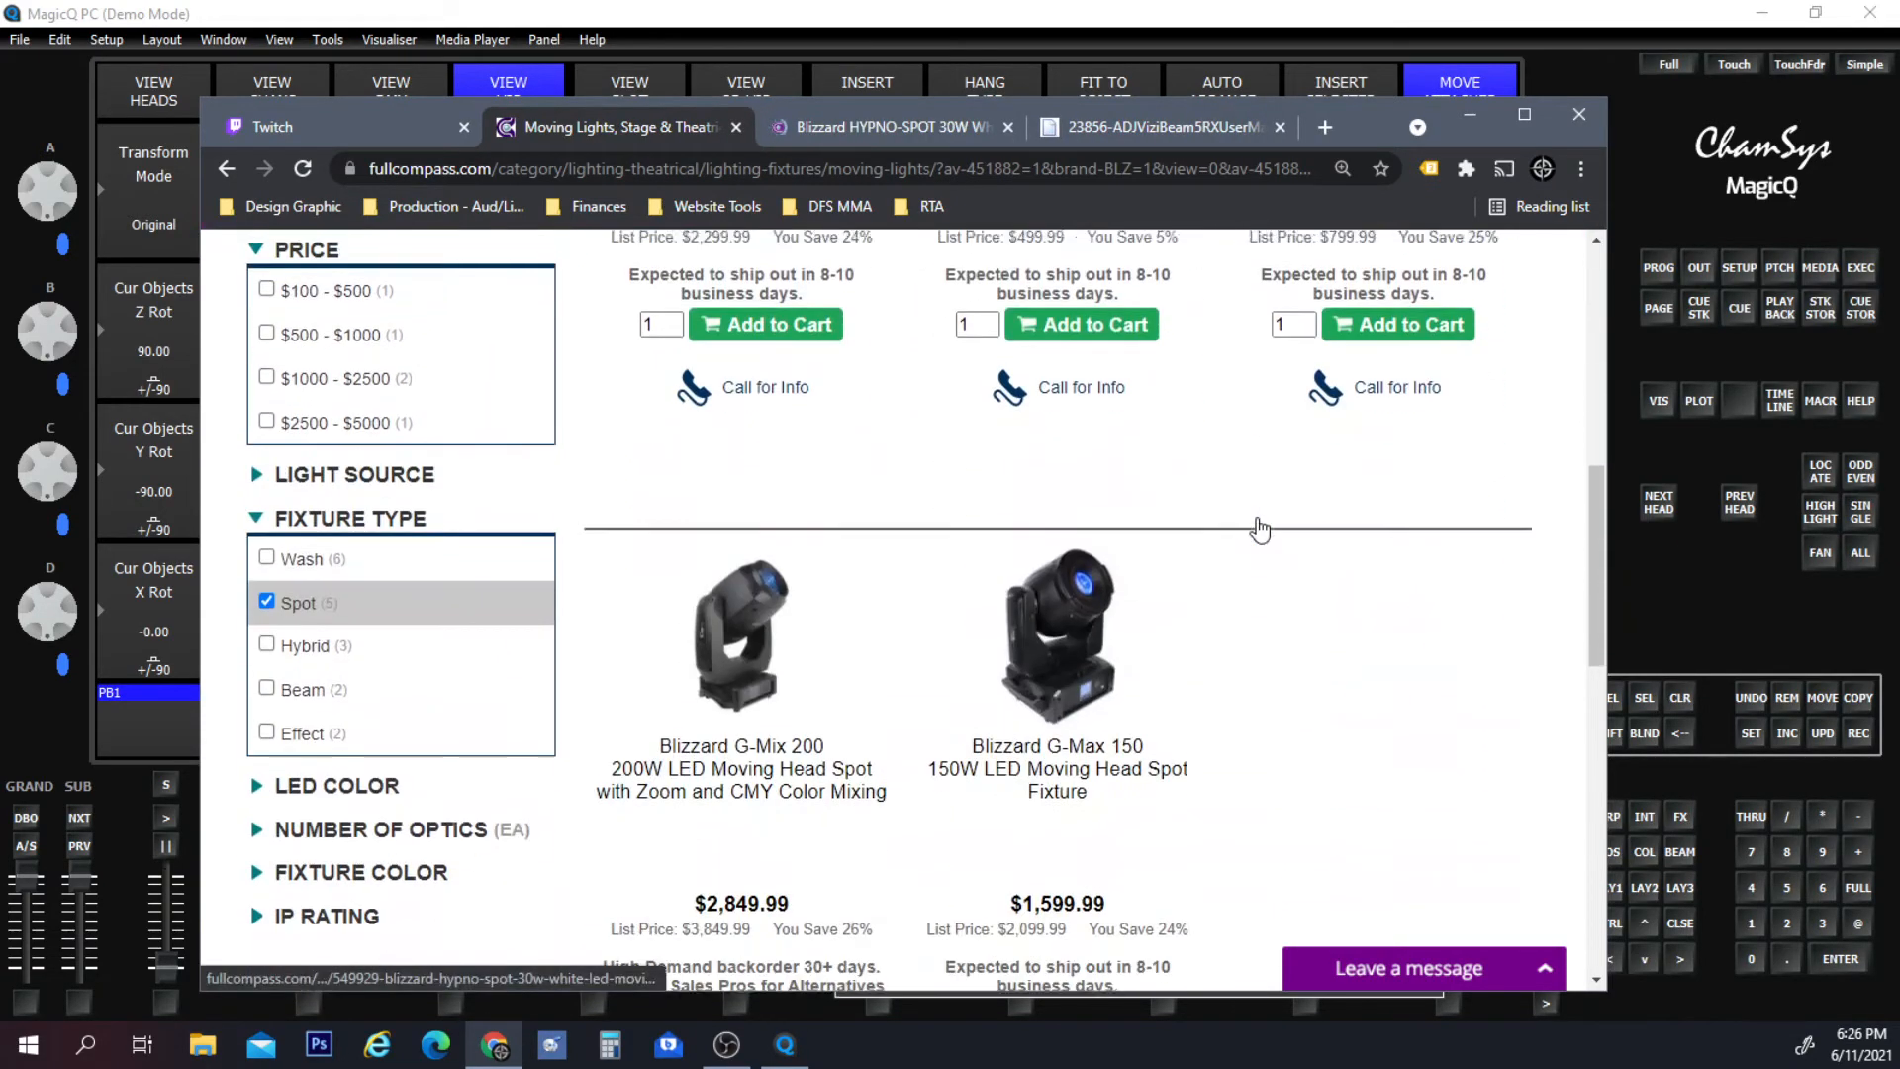
scroll(1257, 526, up, 6)
scroll(1257, 520, up, 6)
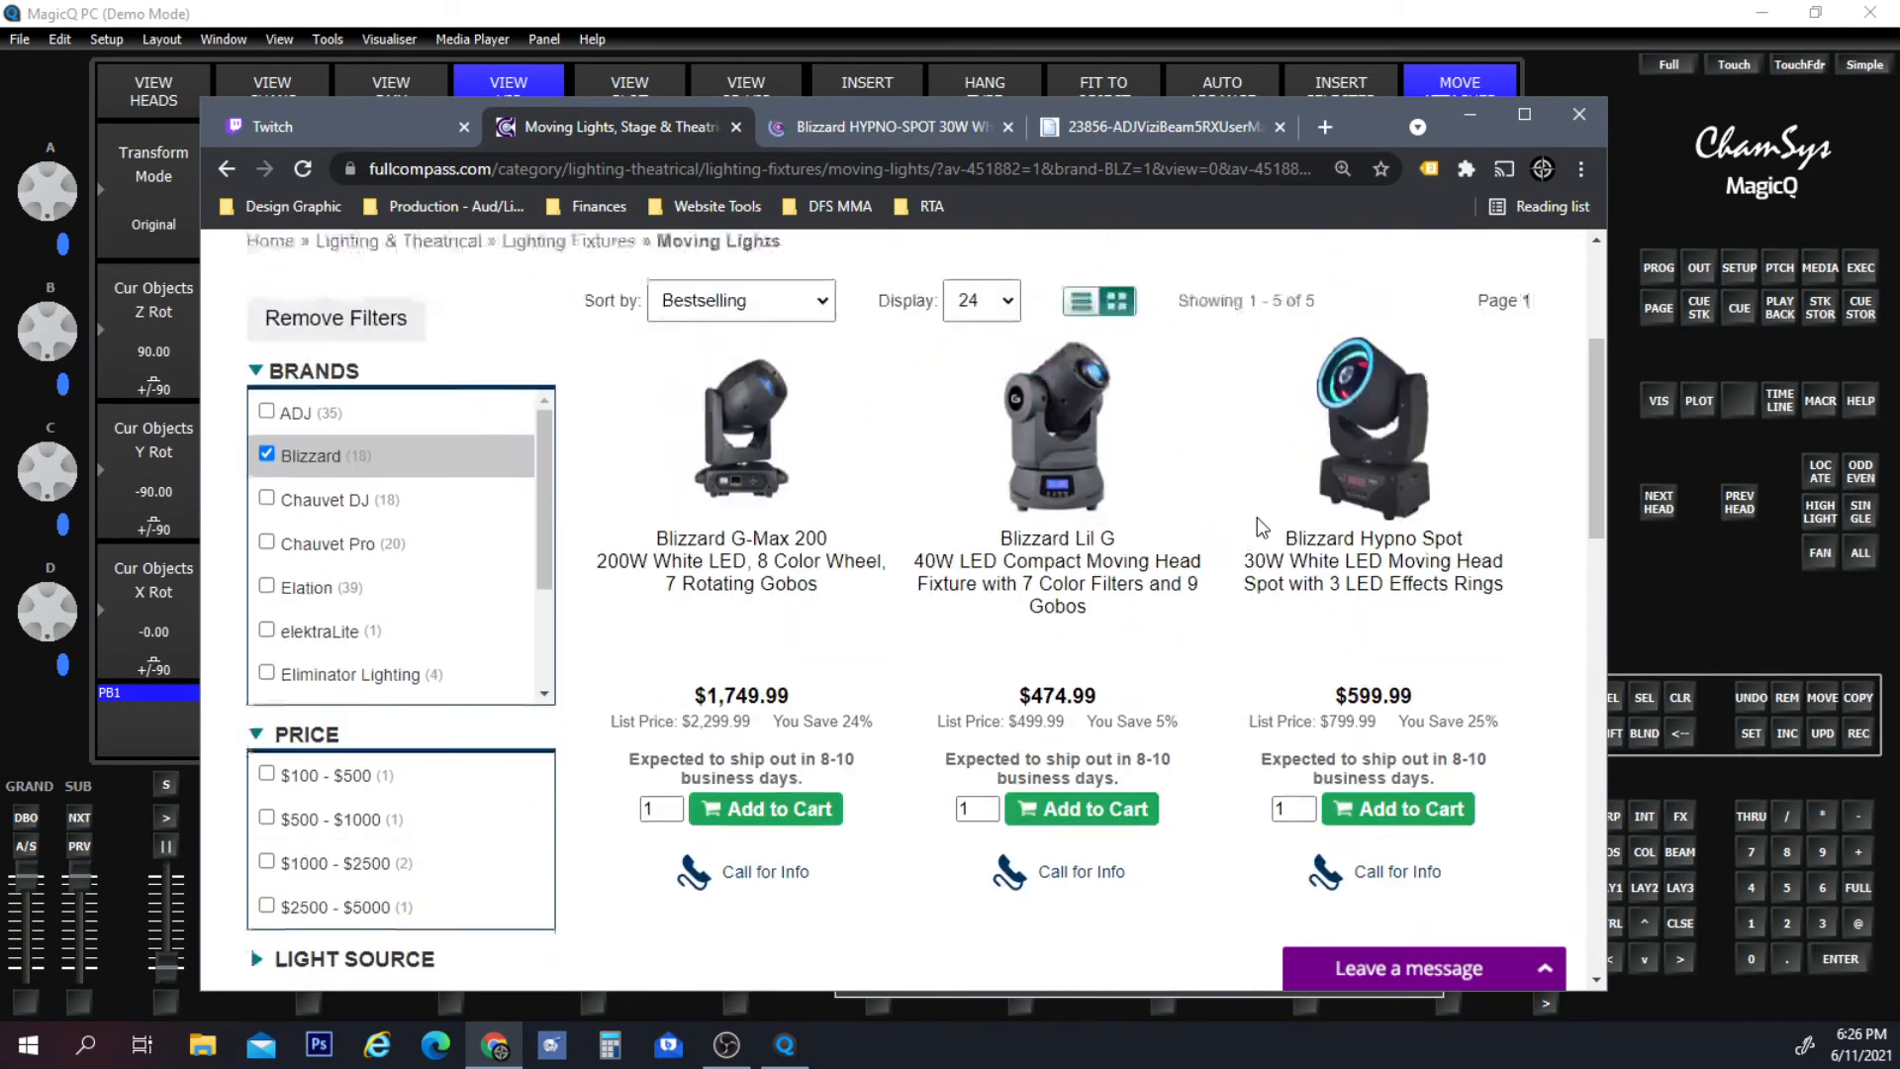
scroll(1252, 529, down, 5)
scroll(594, 682, down, 3)
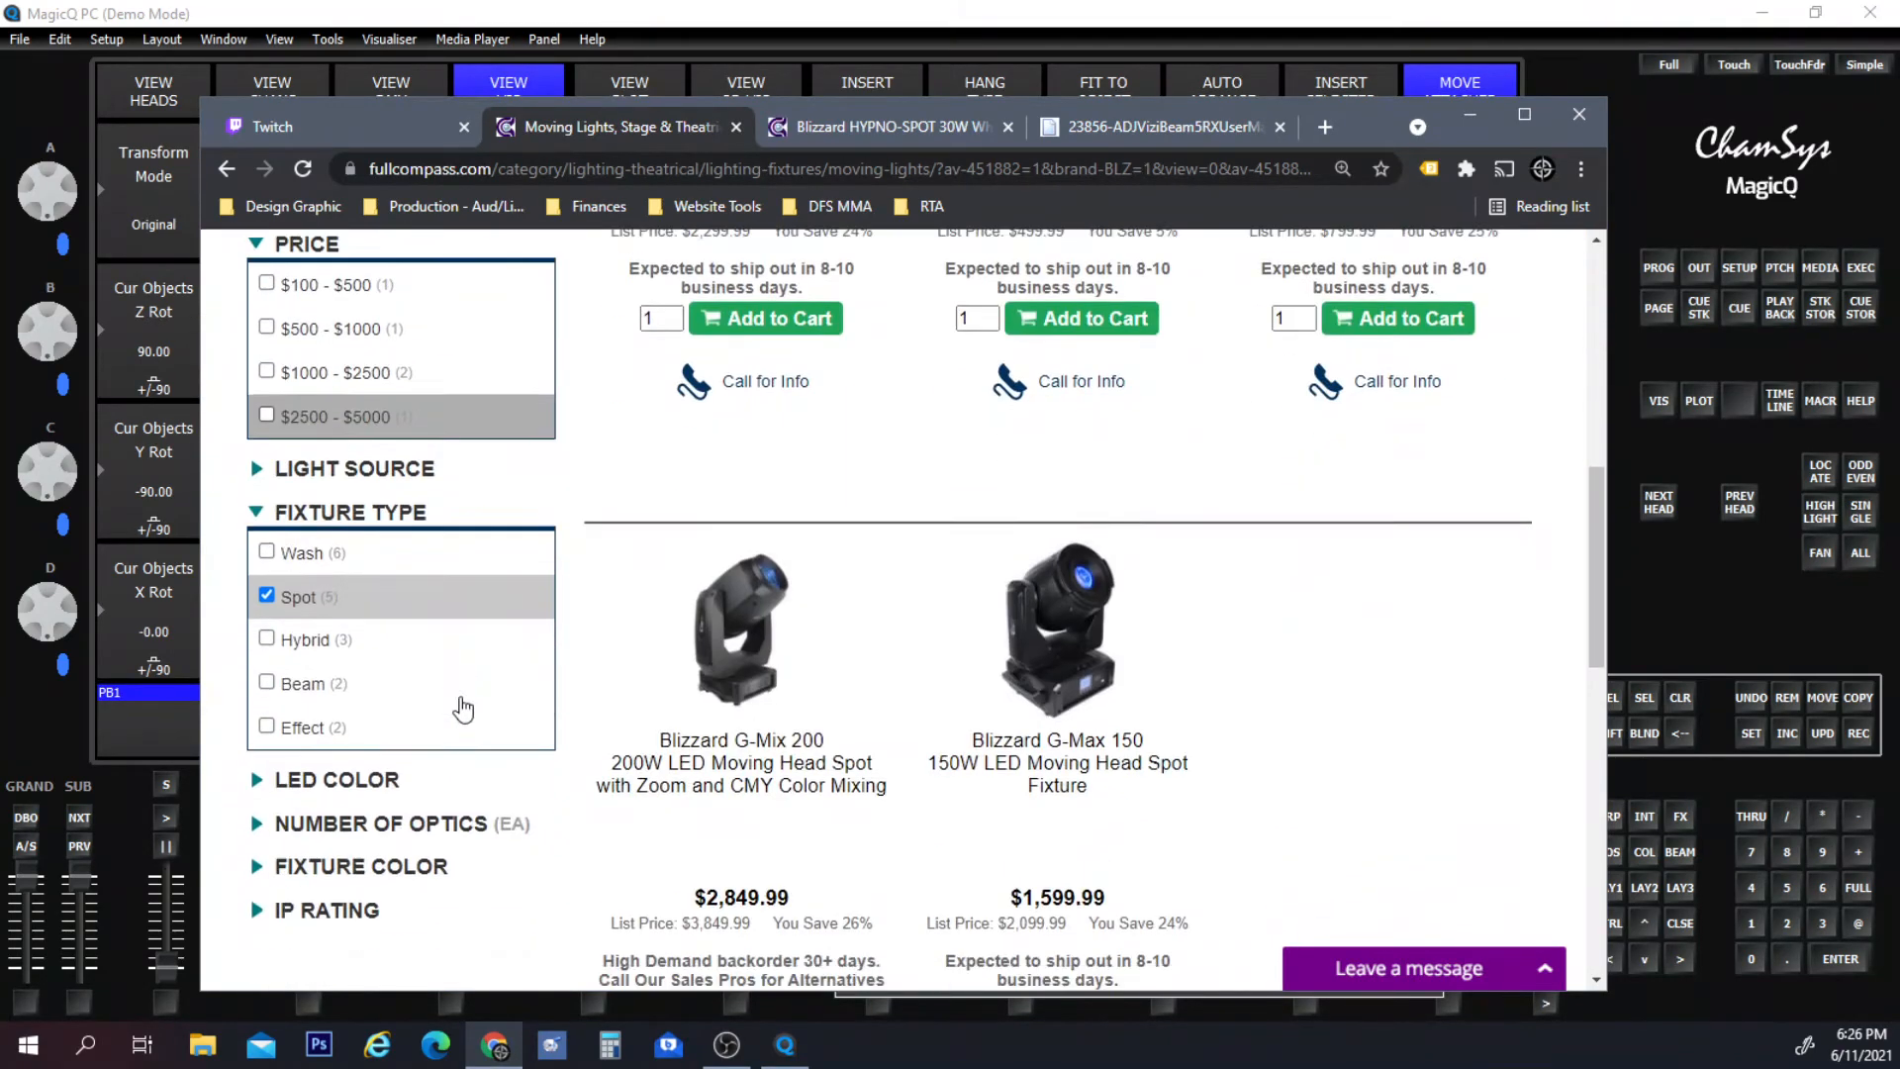
click(265, 597)
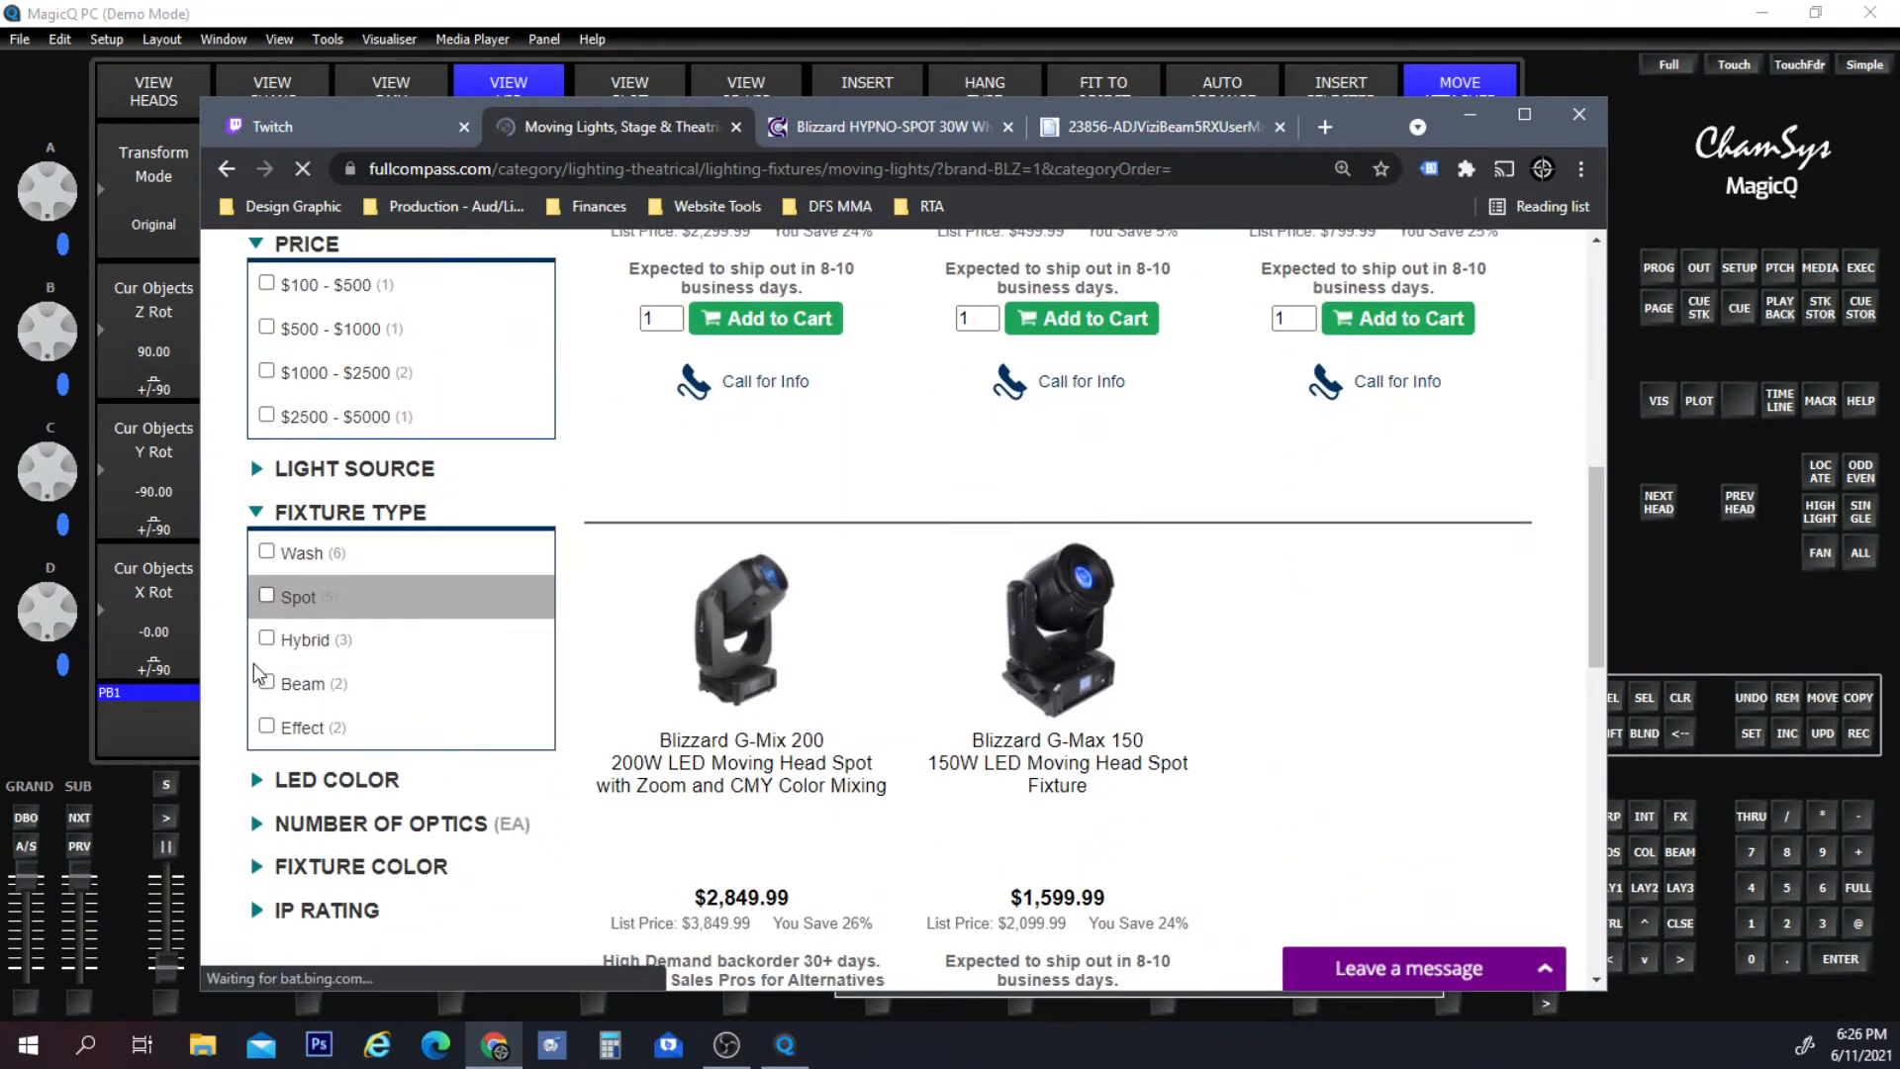
Find the Hypno Beam among the Blizzard moving lights and open its product page in a new tab.
scroll(693, 693, down, 7)
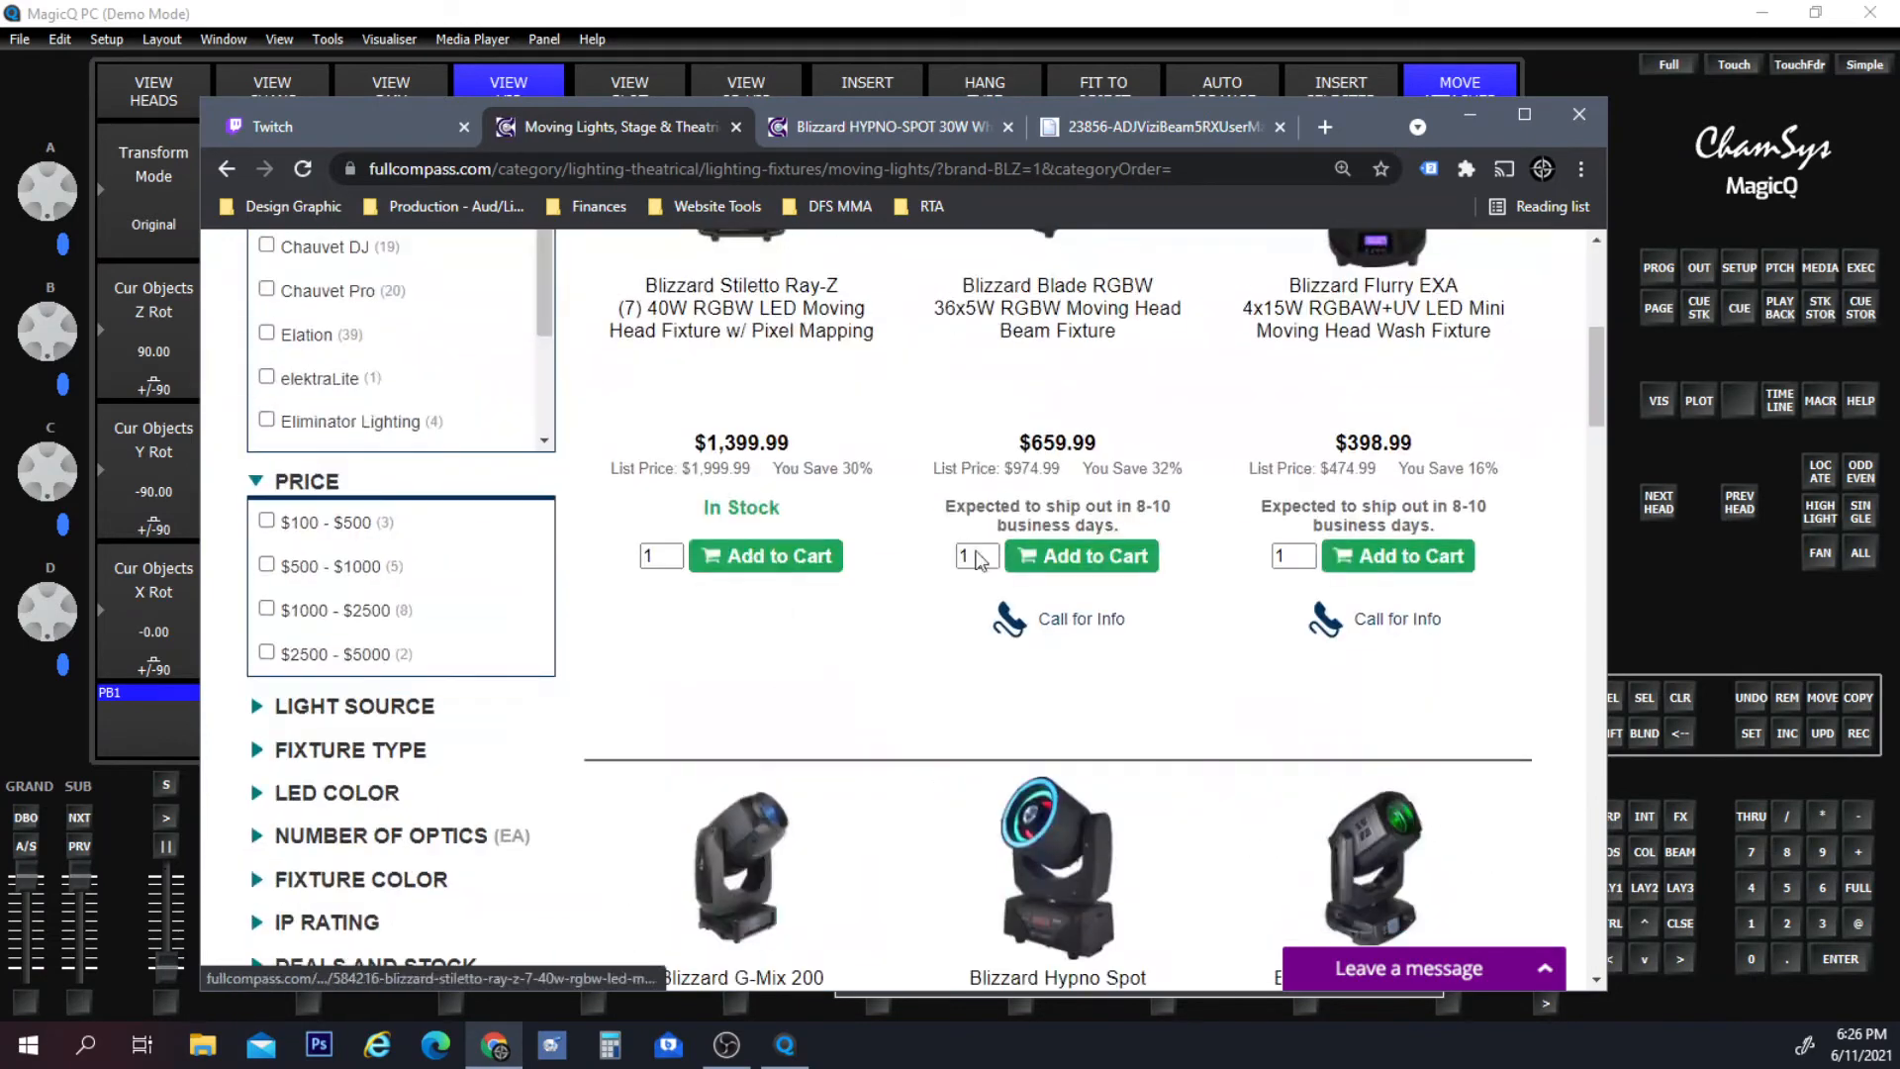
scroll(1086, 513, down, 3)
scroll(1175, 584, down, 5)
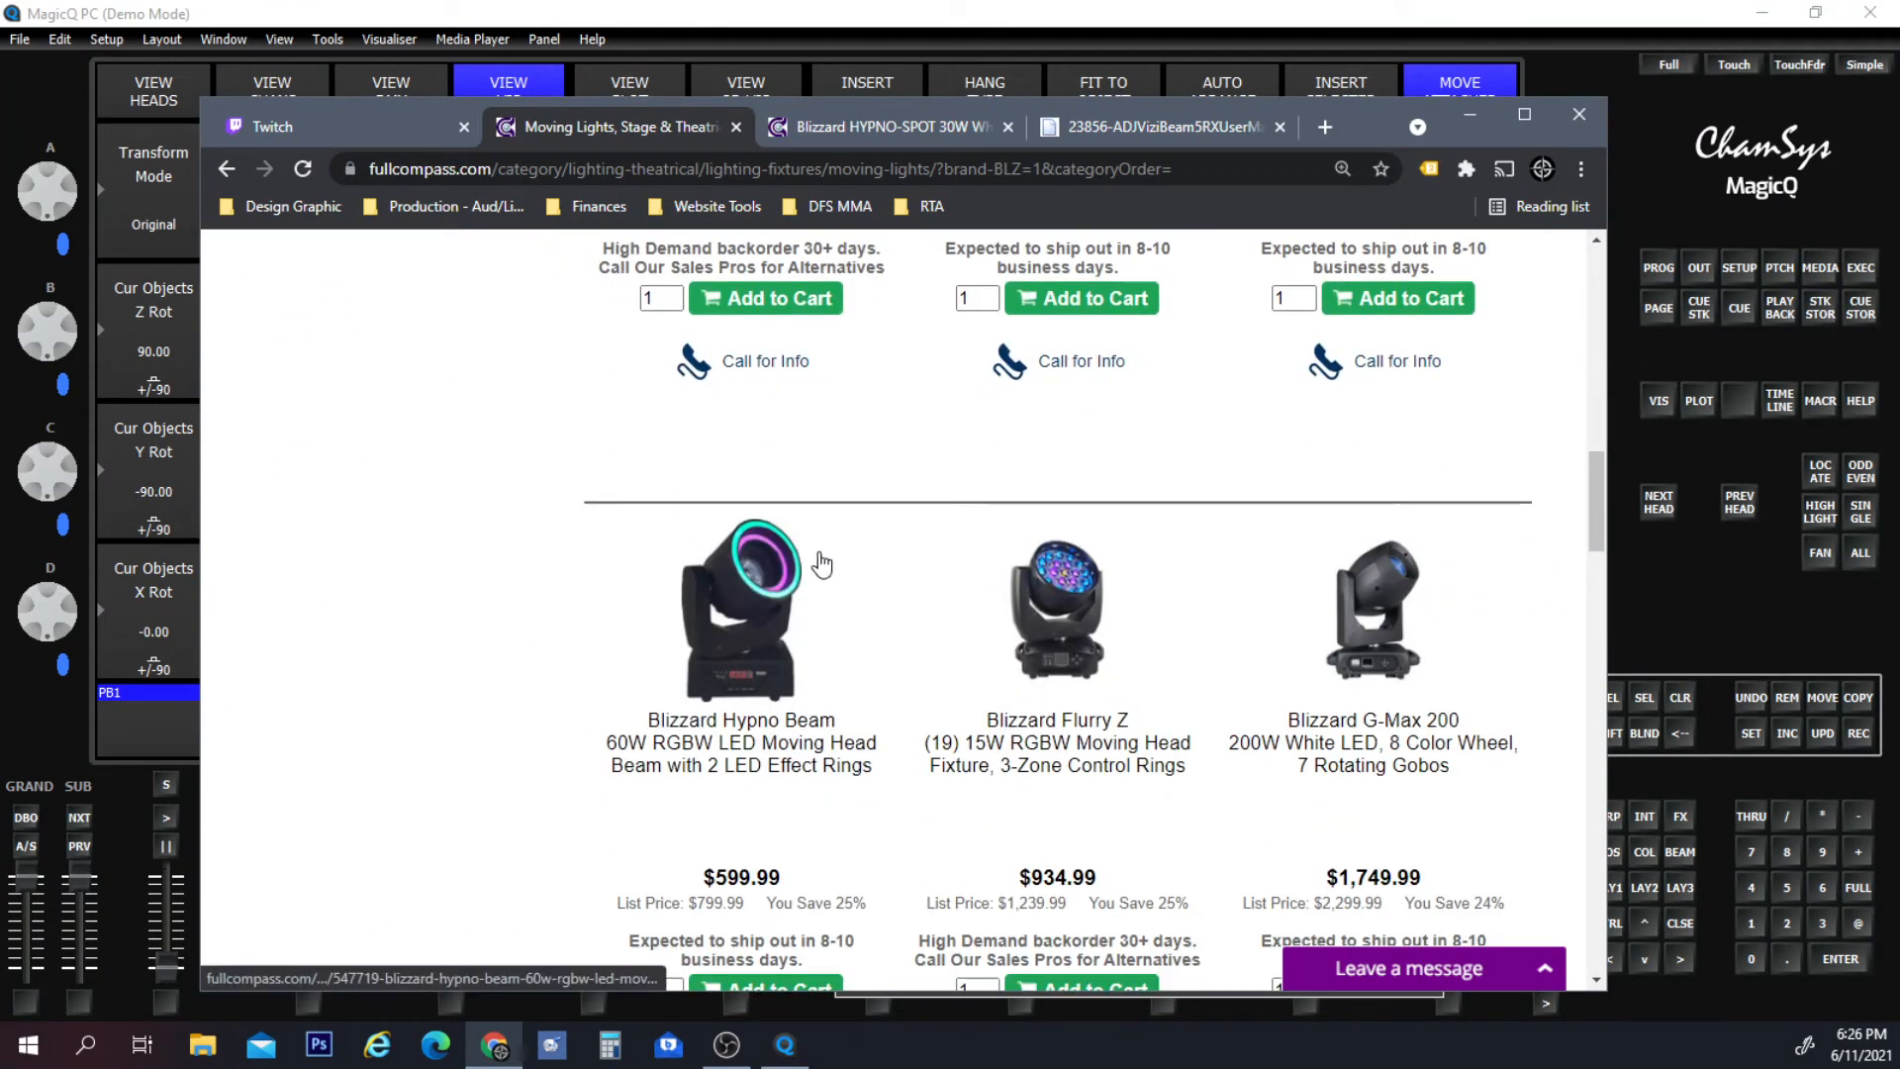
right_click(728, 750)
click(853, 770)
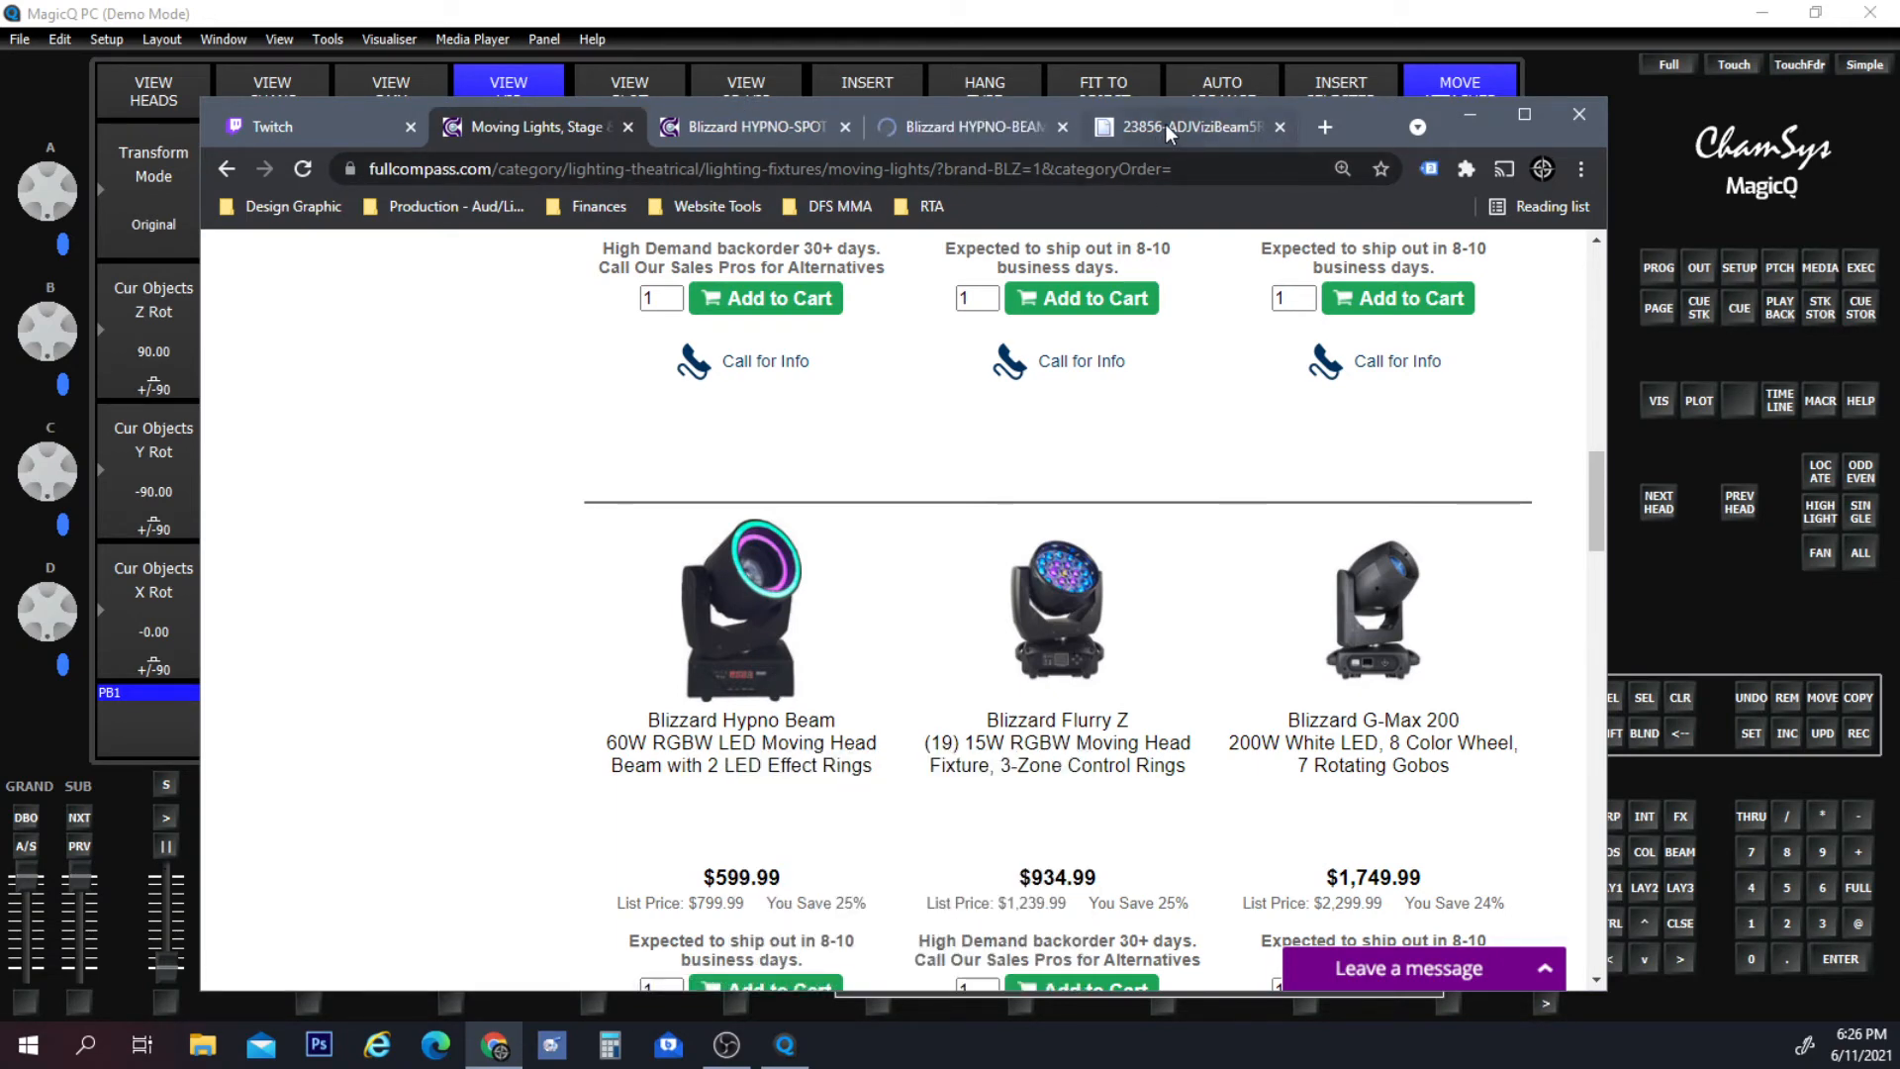
Go to the Blizzard Hypno Spot's product page and read its description and feature list.
click(1173, 126)
click(983, 123)
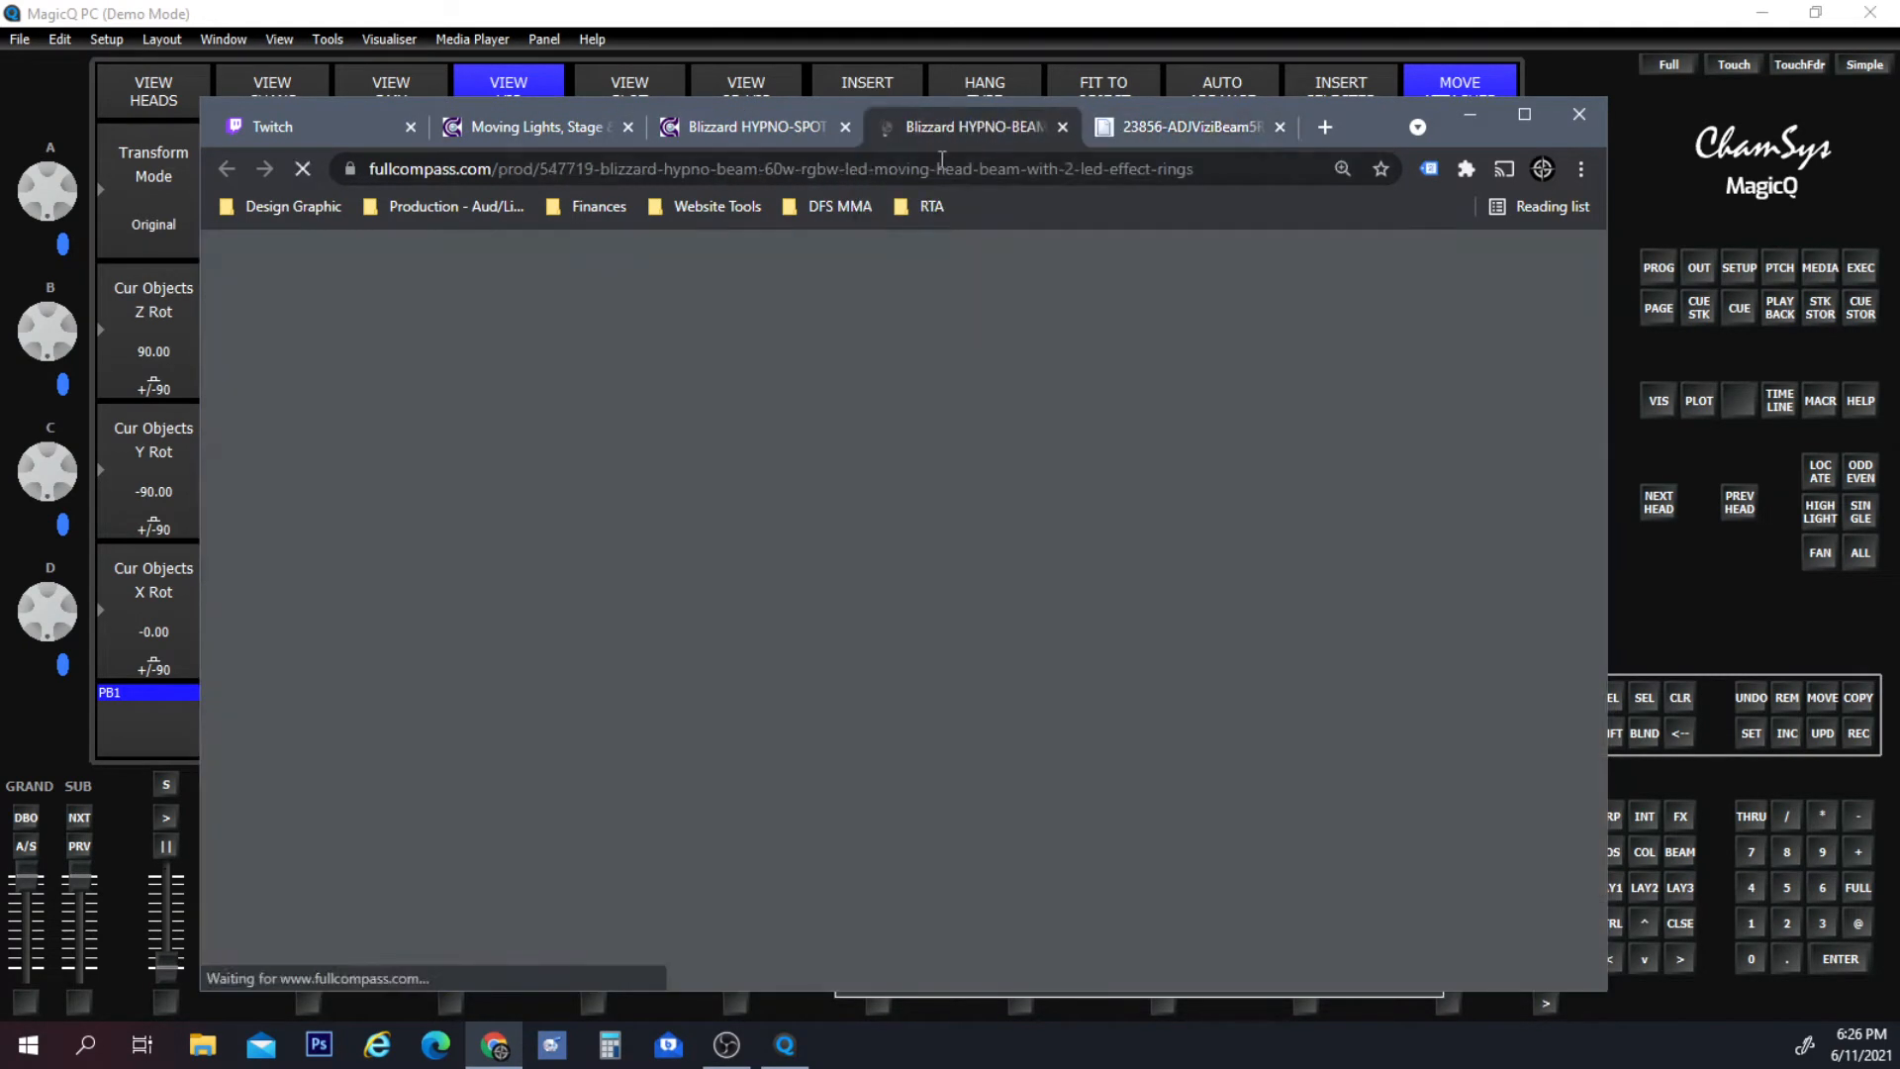
click(766, 123)
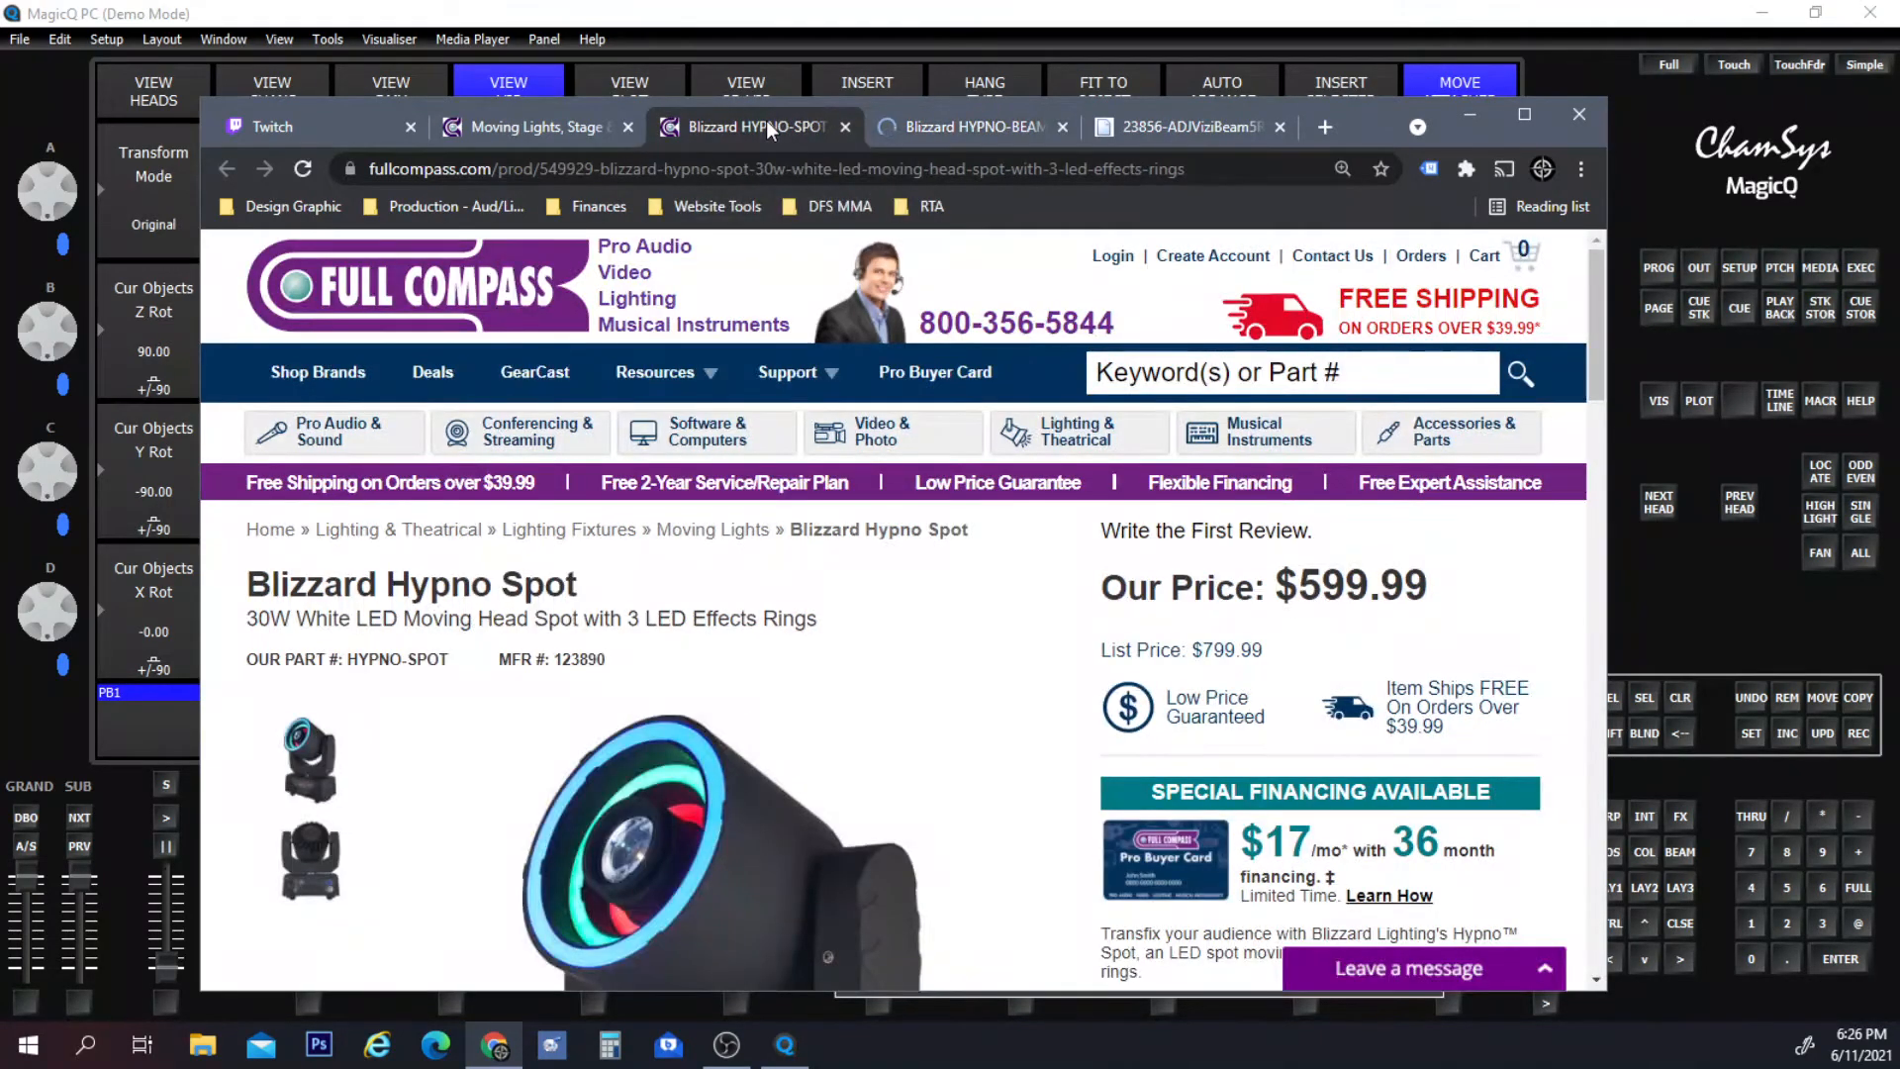
scroll(878, 683, down, 1)
scroll(848, 560, down, 15)
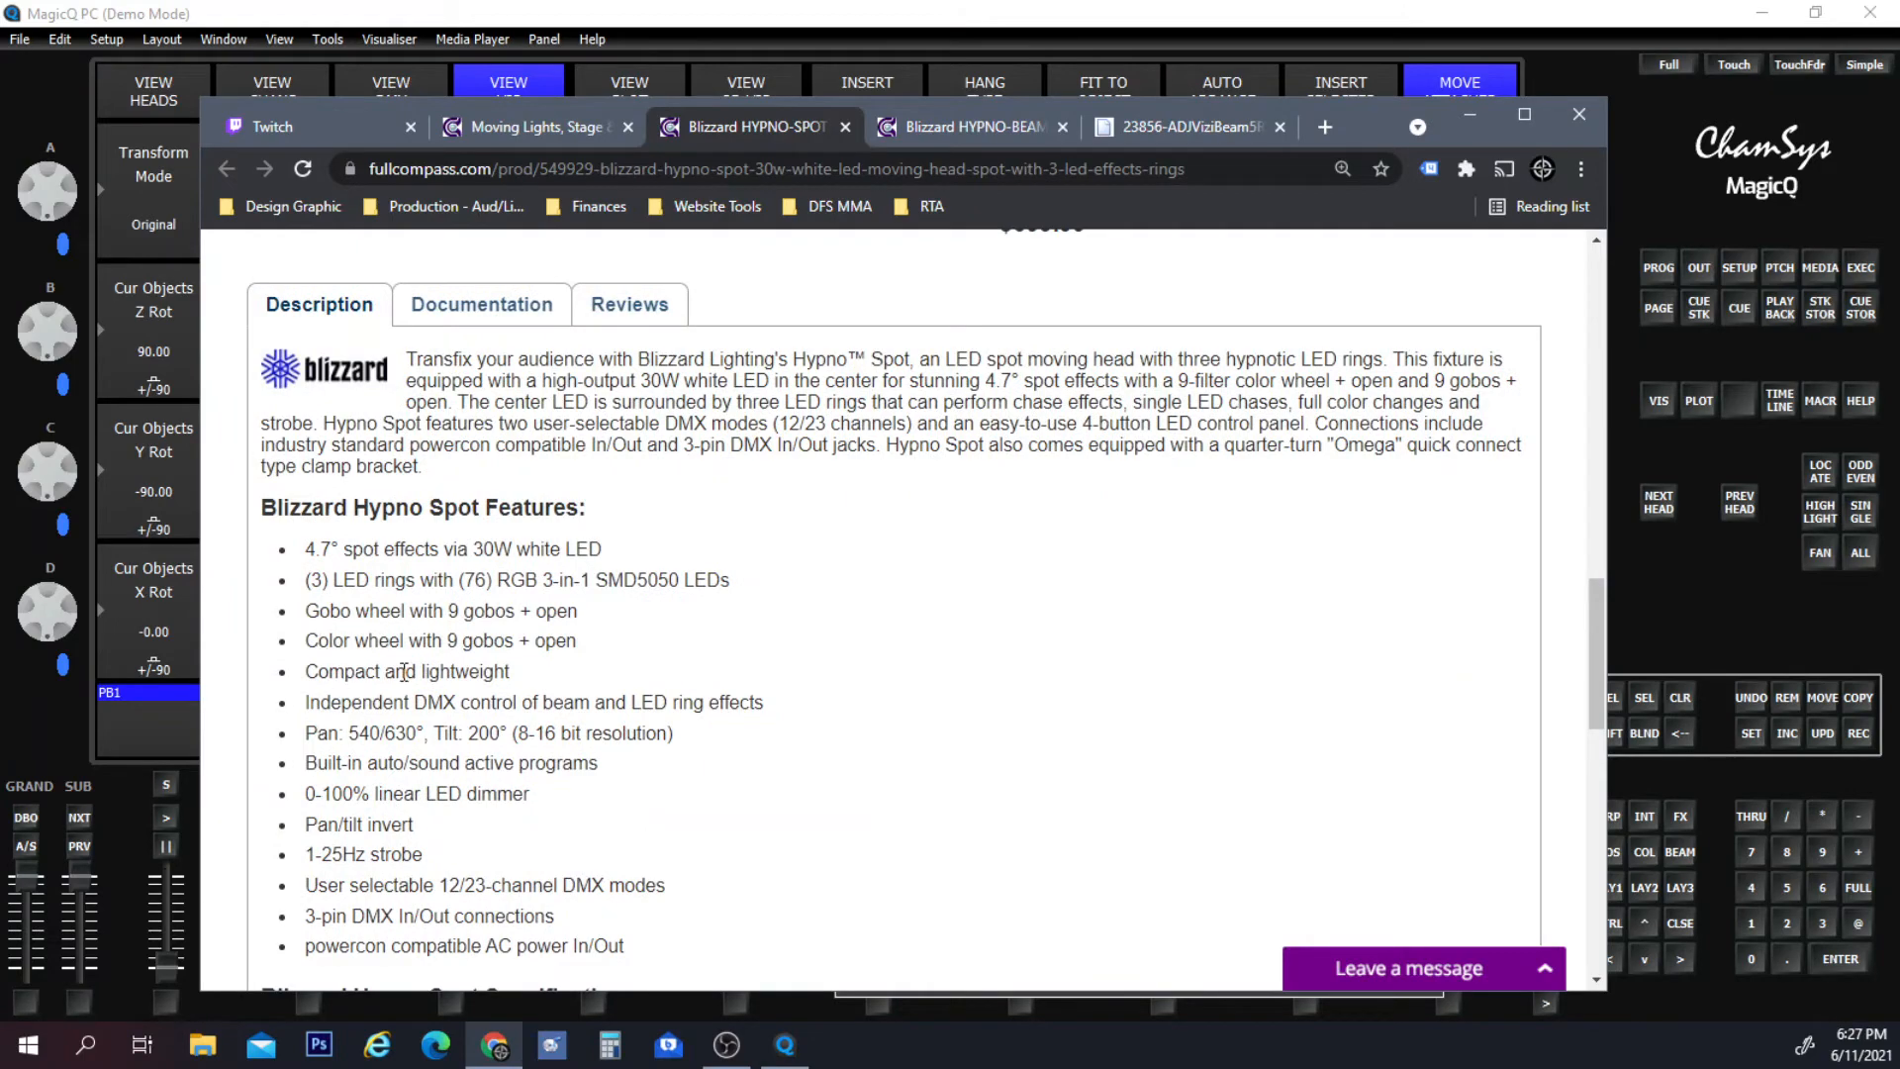
Examine the Blizzard Hypno Beam's product photo, features and specifications on its product page.
click(976, 124)
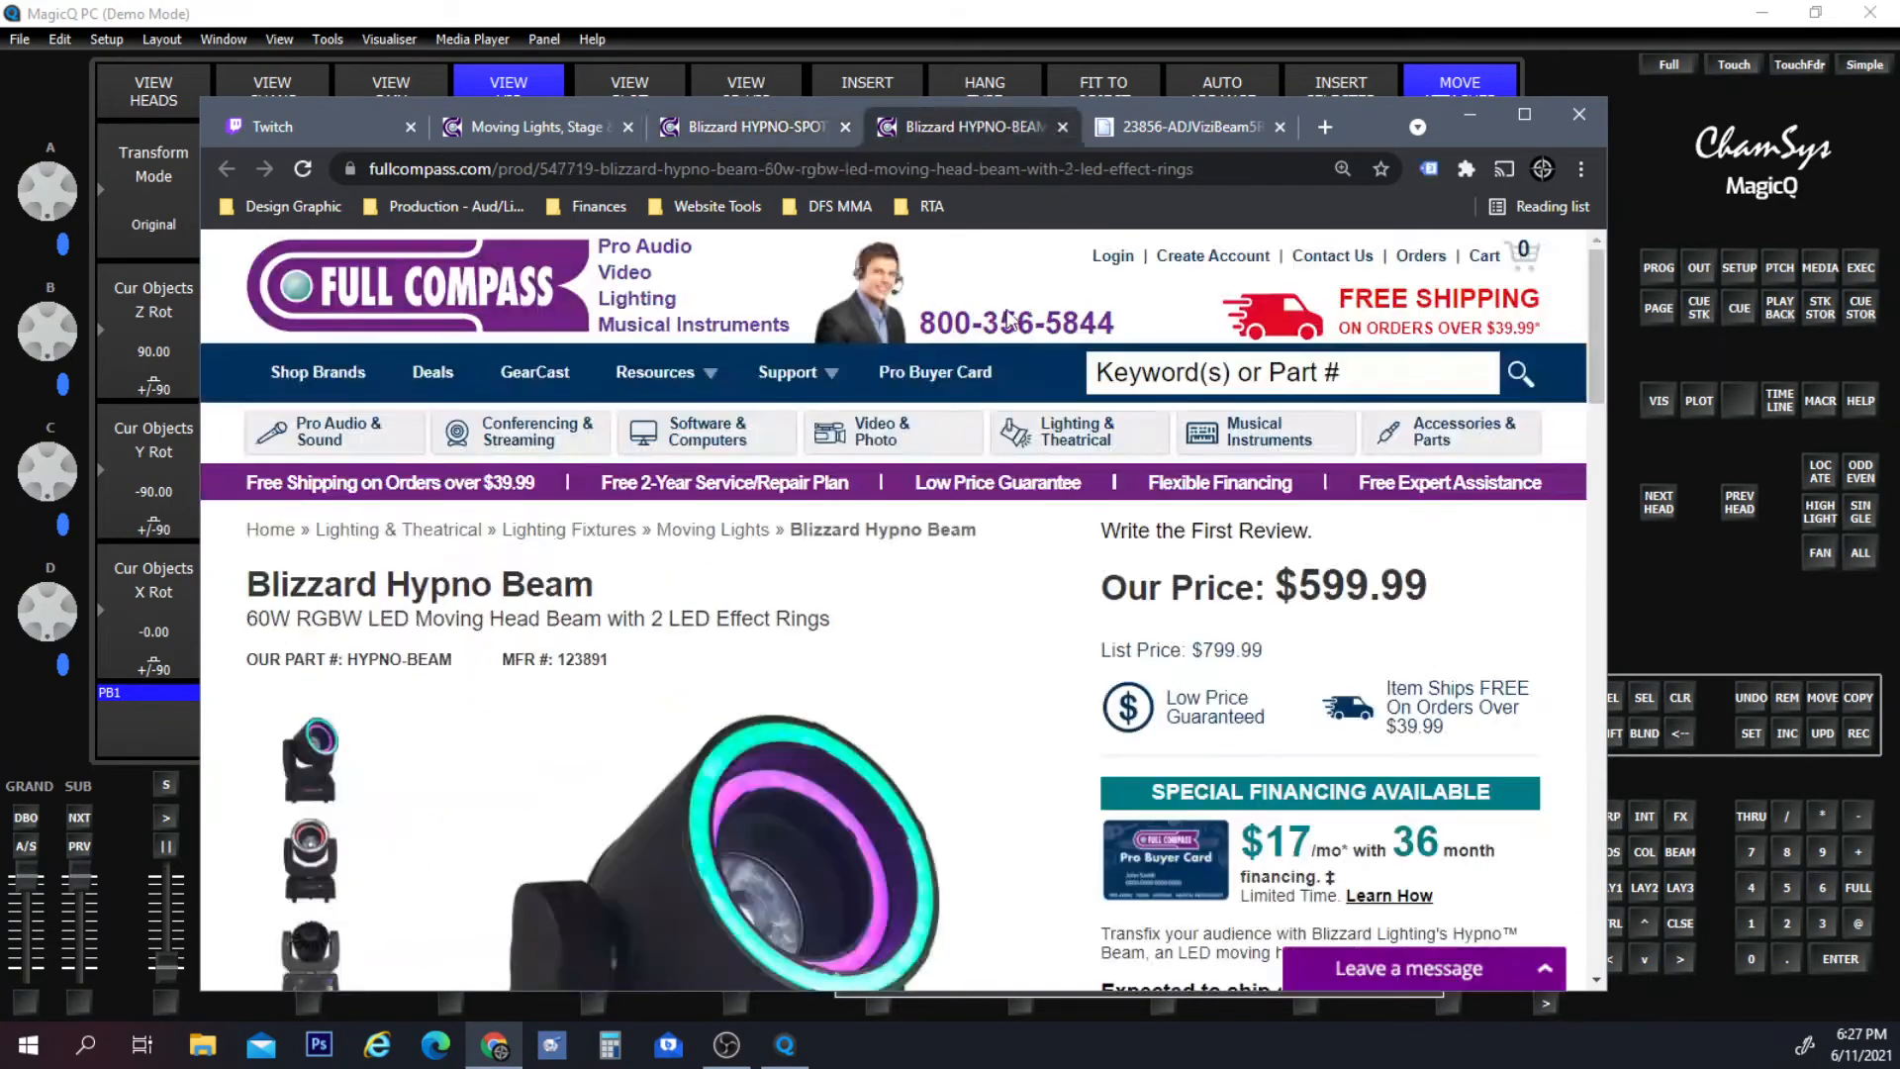
scroll(883, 526, down, 15)
scroll(884, 525, down, 4)
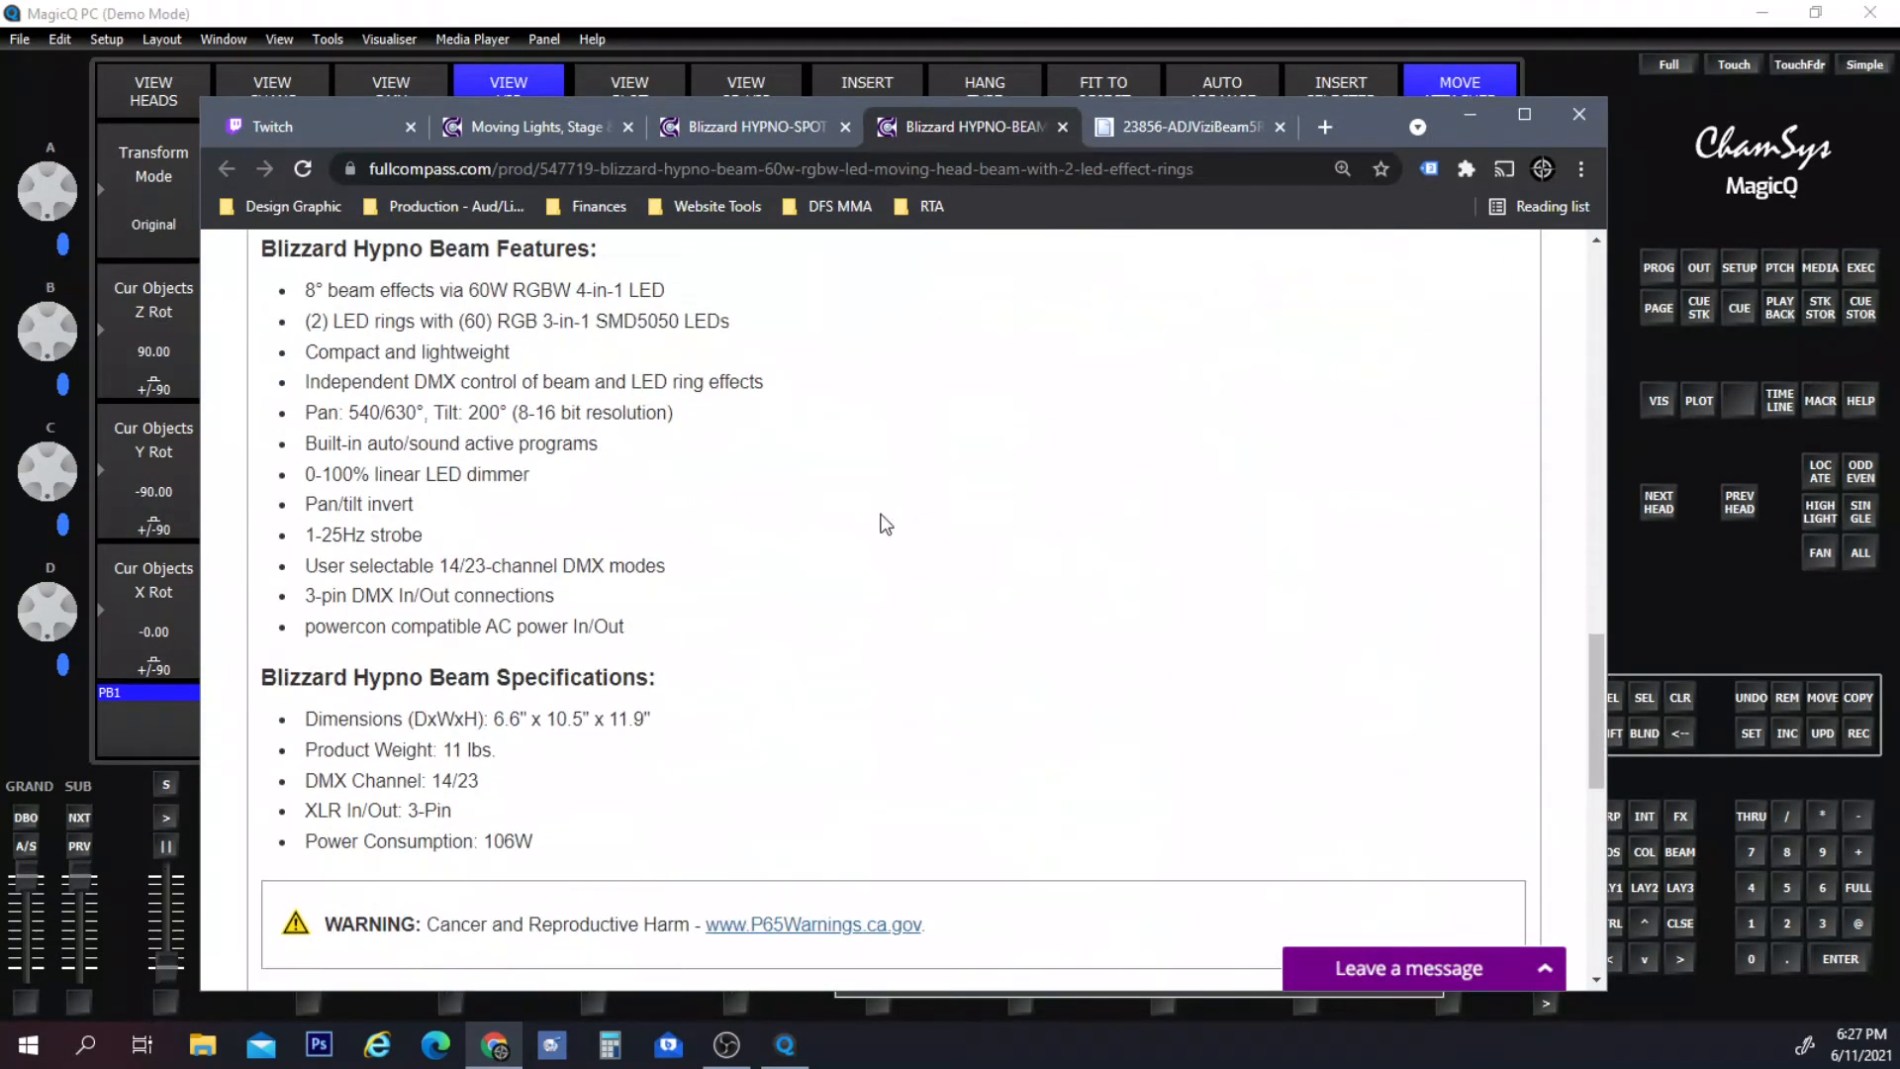
scroll(882, 521, up, 1)
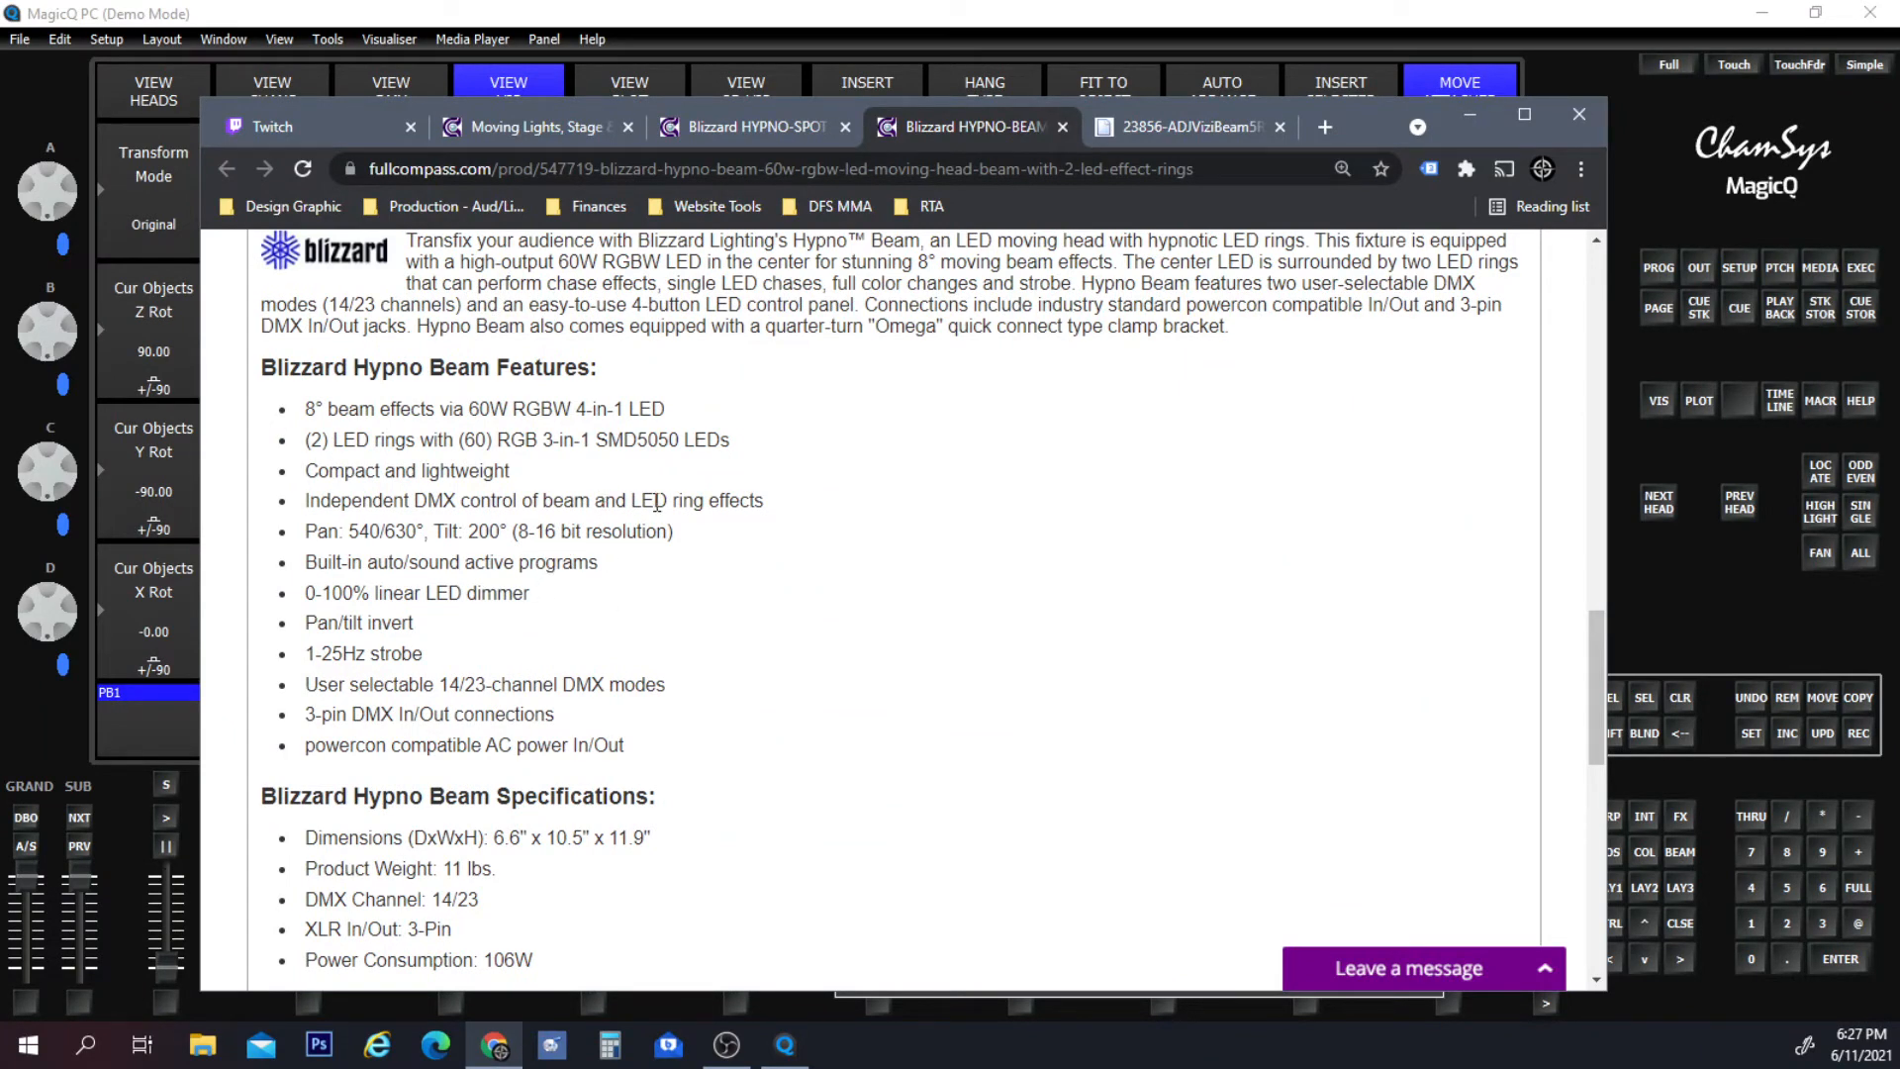
scroll(1251, 580, up, 12)
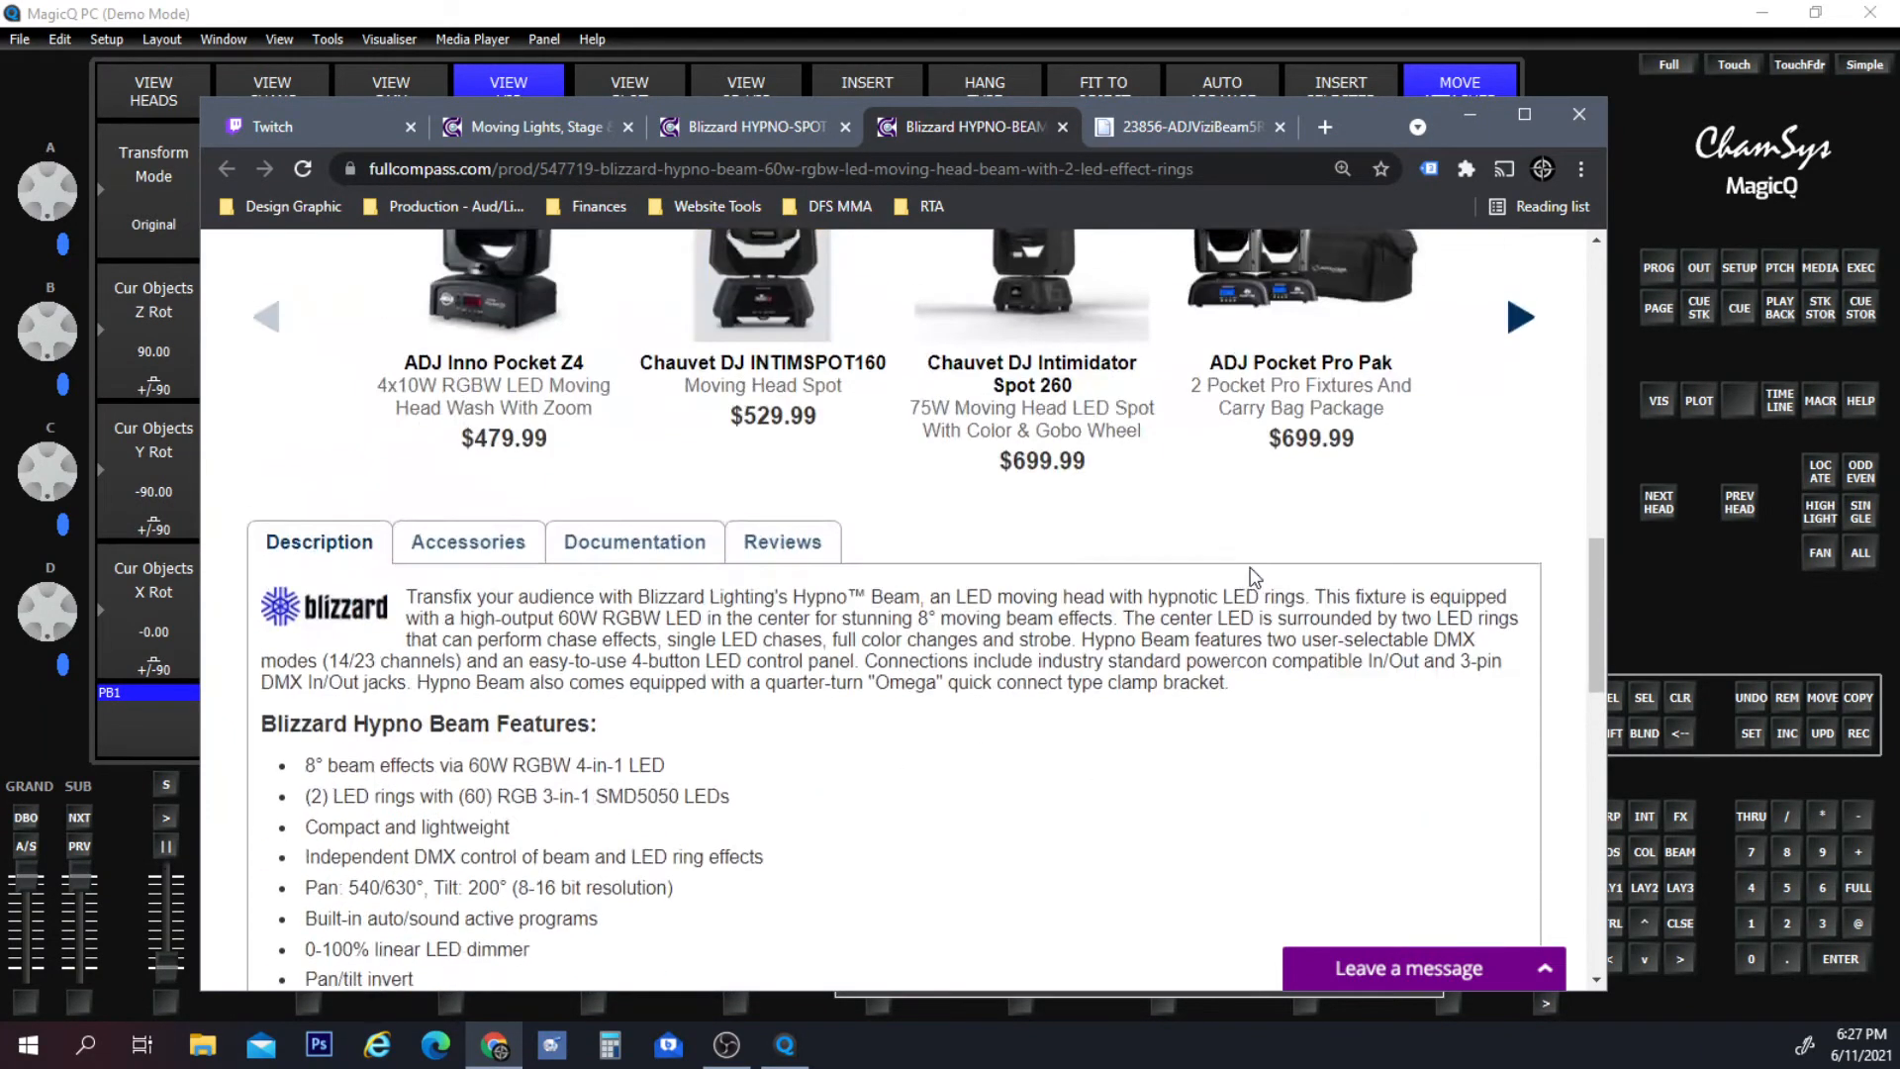
scroll(1255, 578, up, 2)
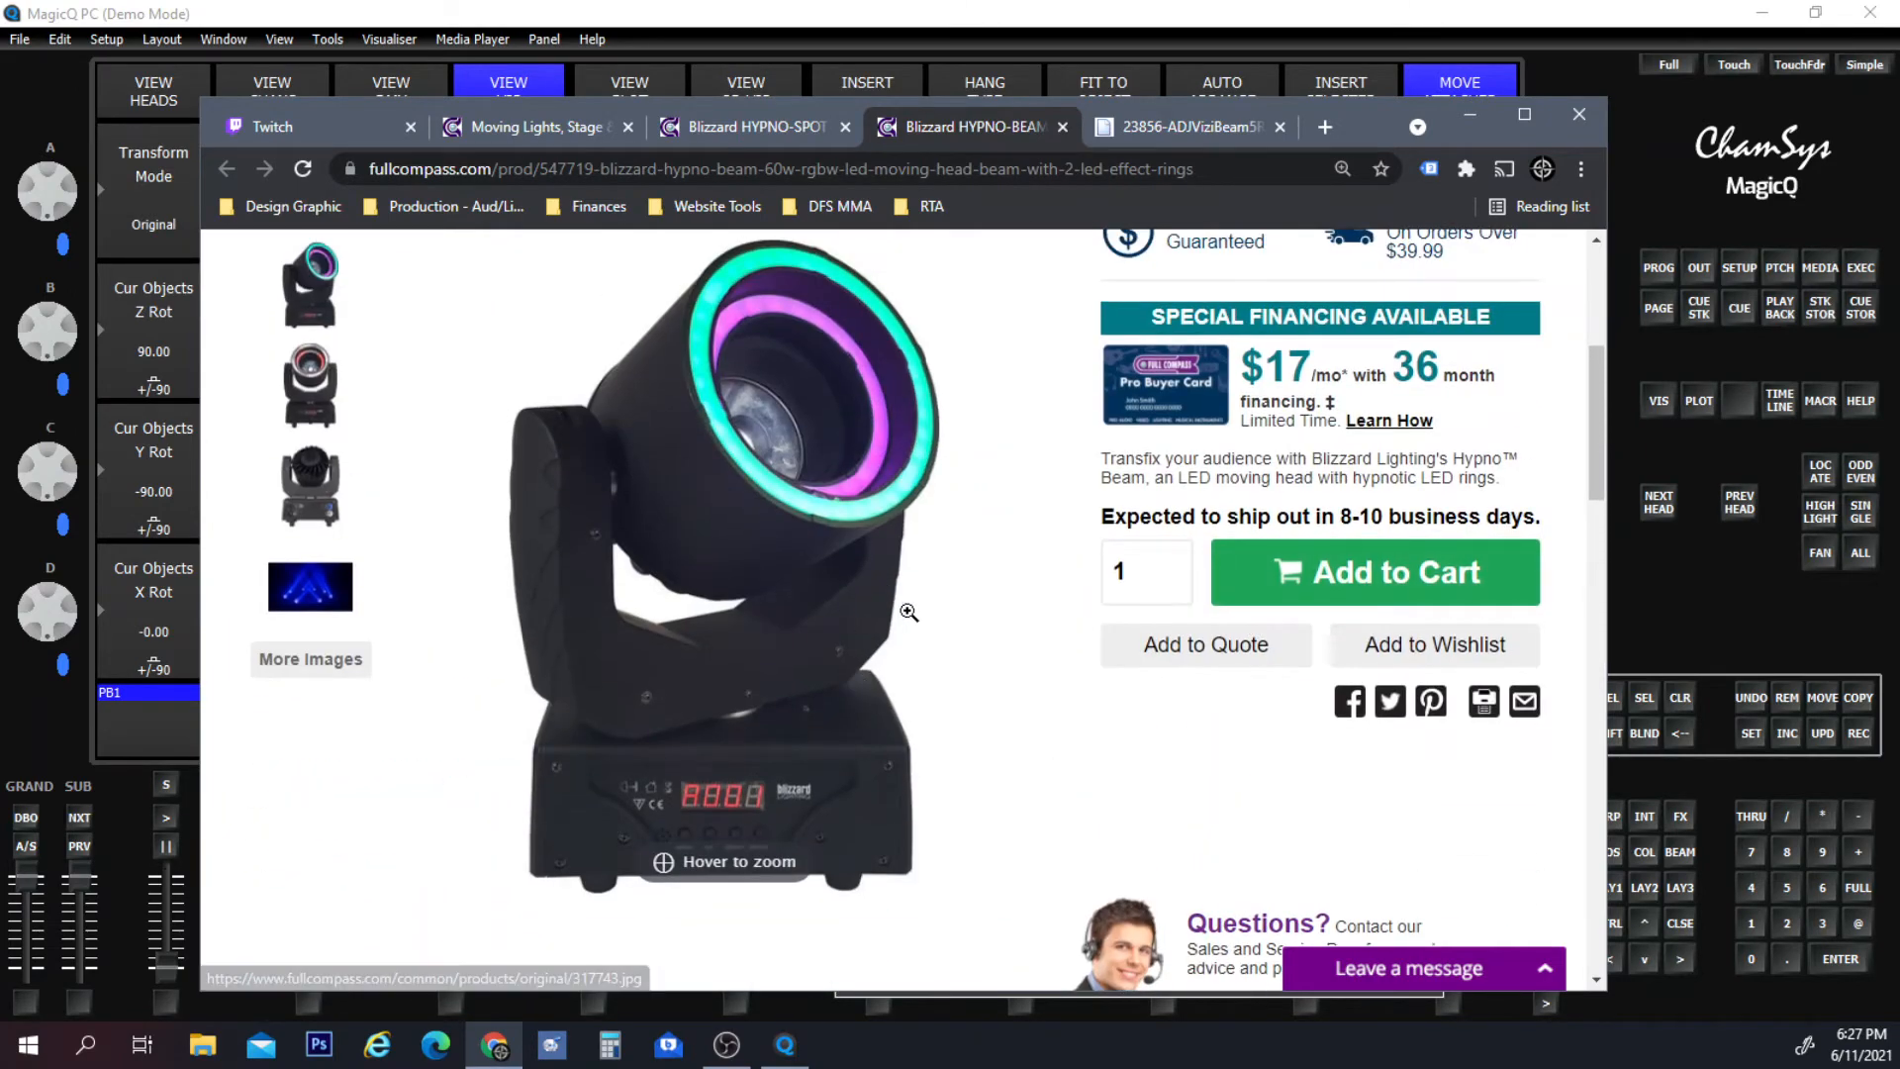
scroll(950, 592, down, 16)
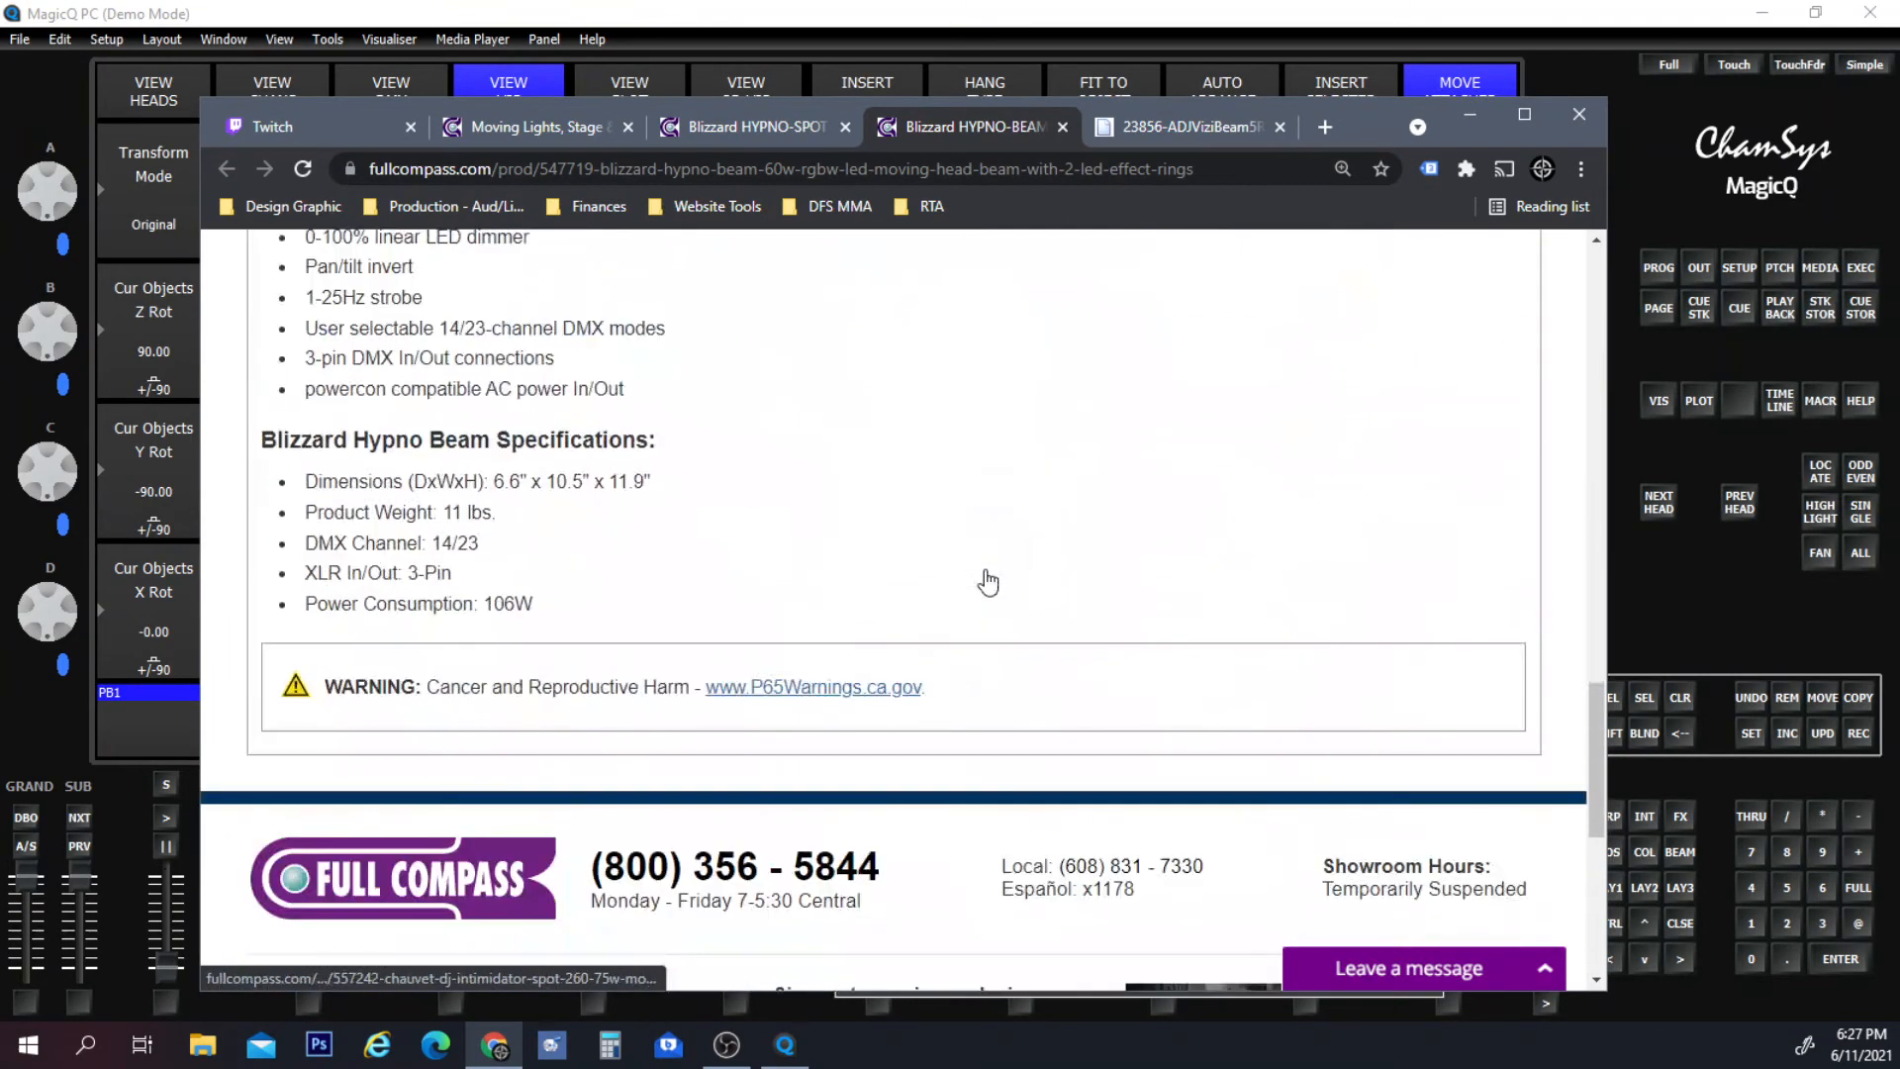
scroll(984, 581, up, 4)
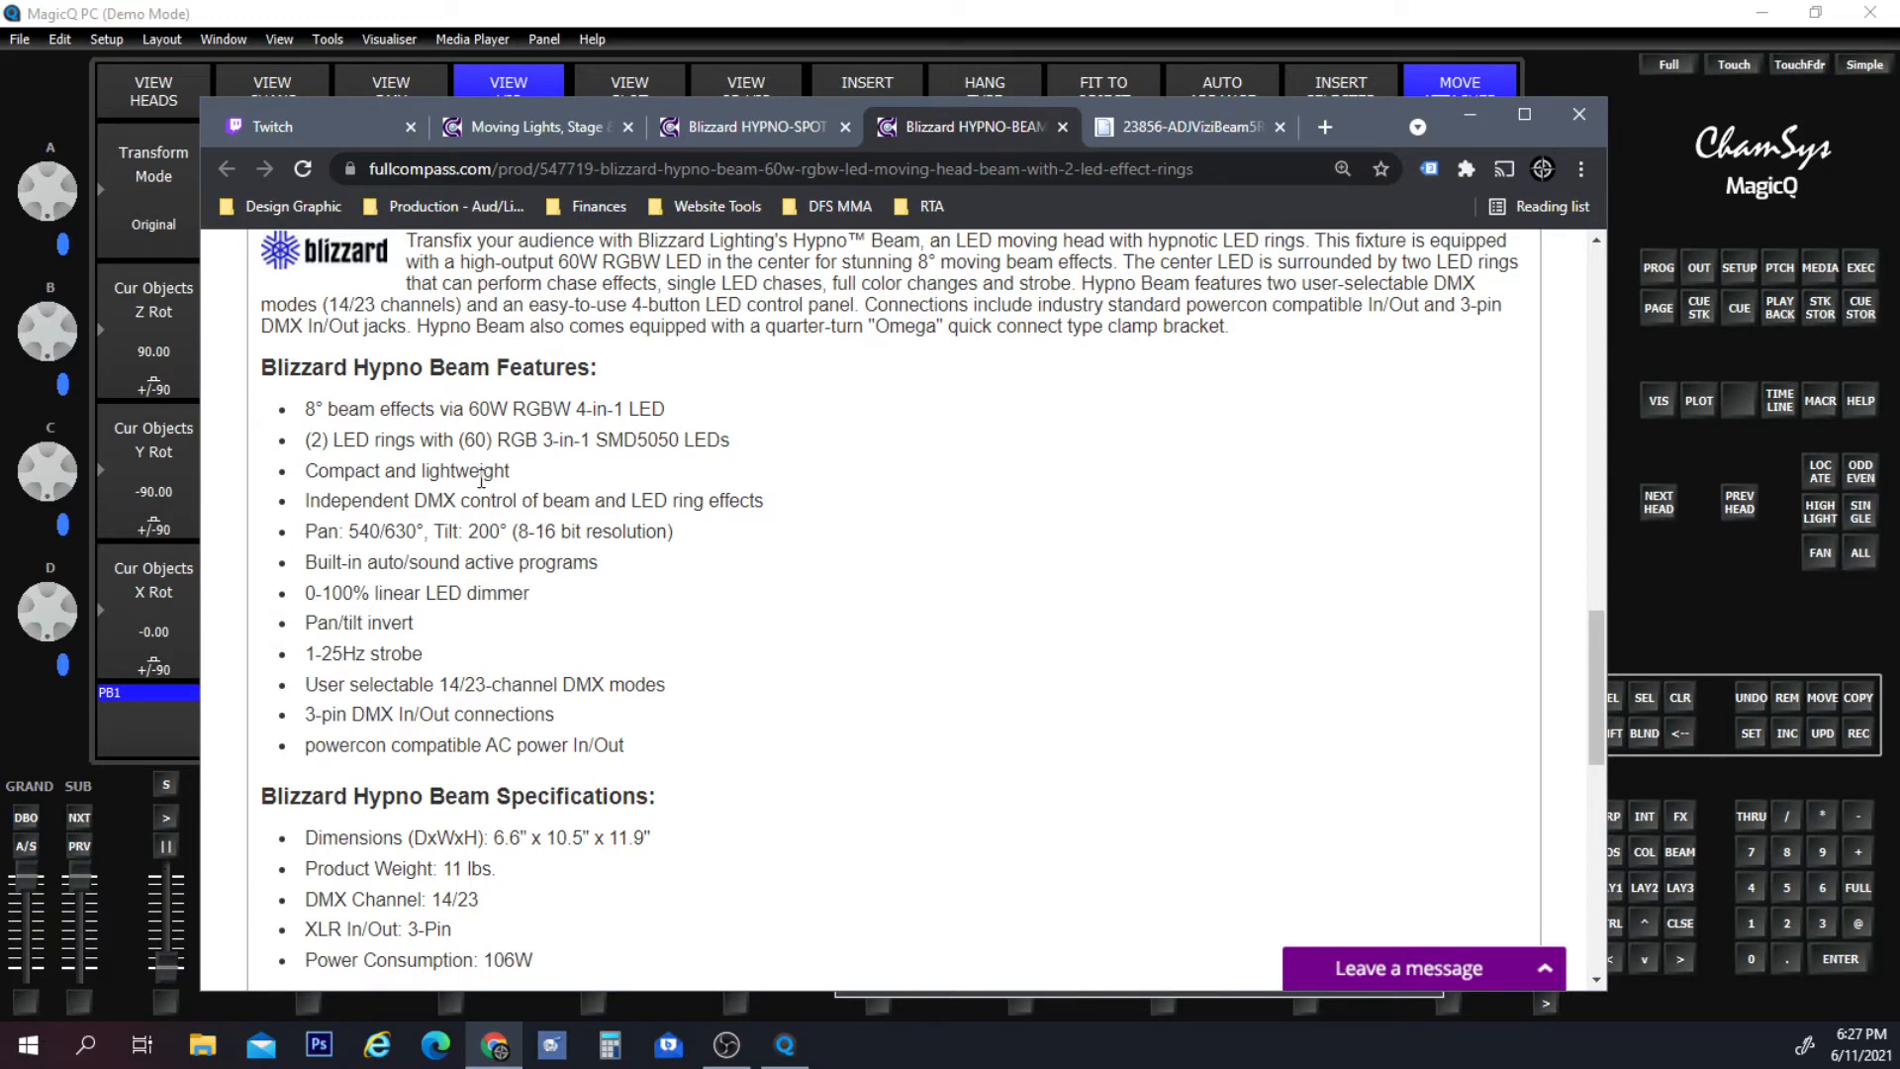
Compare the Hypno Spot and Hypno Beam product pages, checking their photos, LED rings, gobo wheels and DMX modes.
click(722, 127)
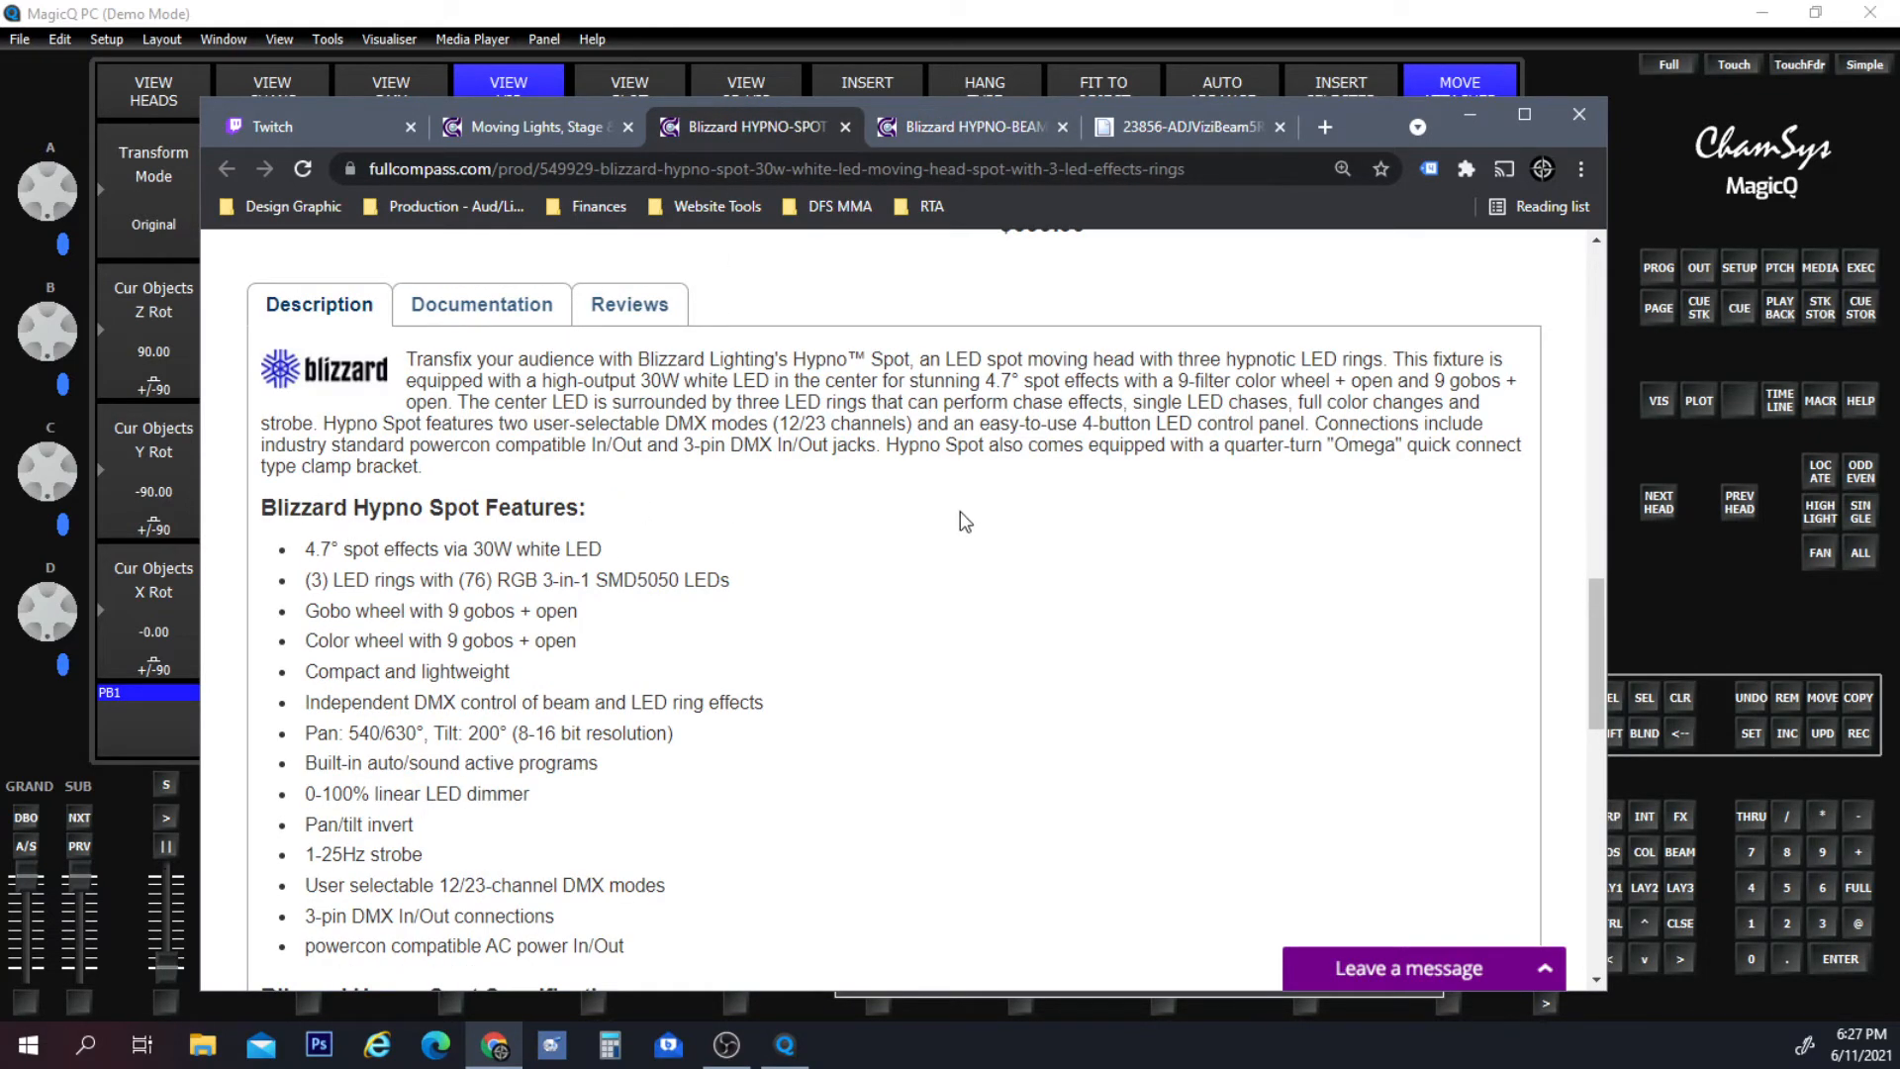
scroll(960, 511, up, 10)
scroll(960, 502, up, 3)
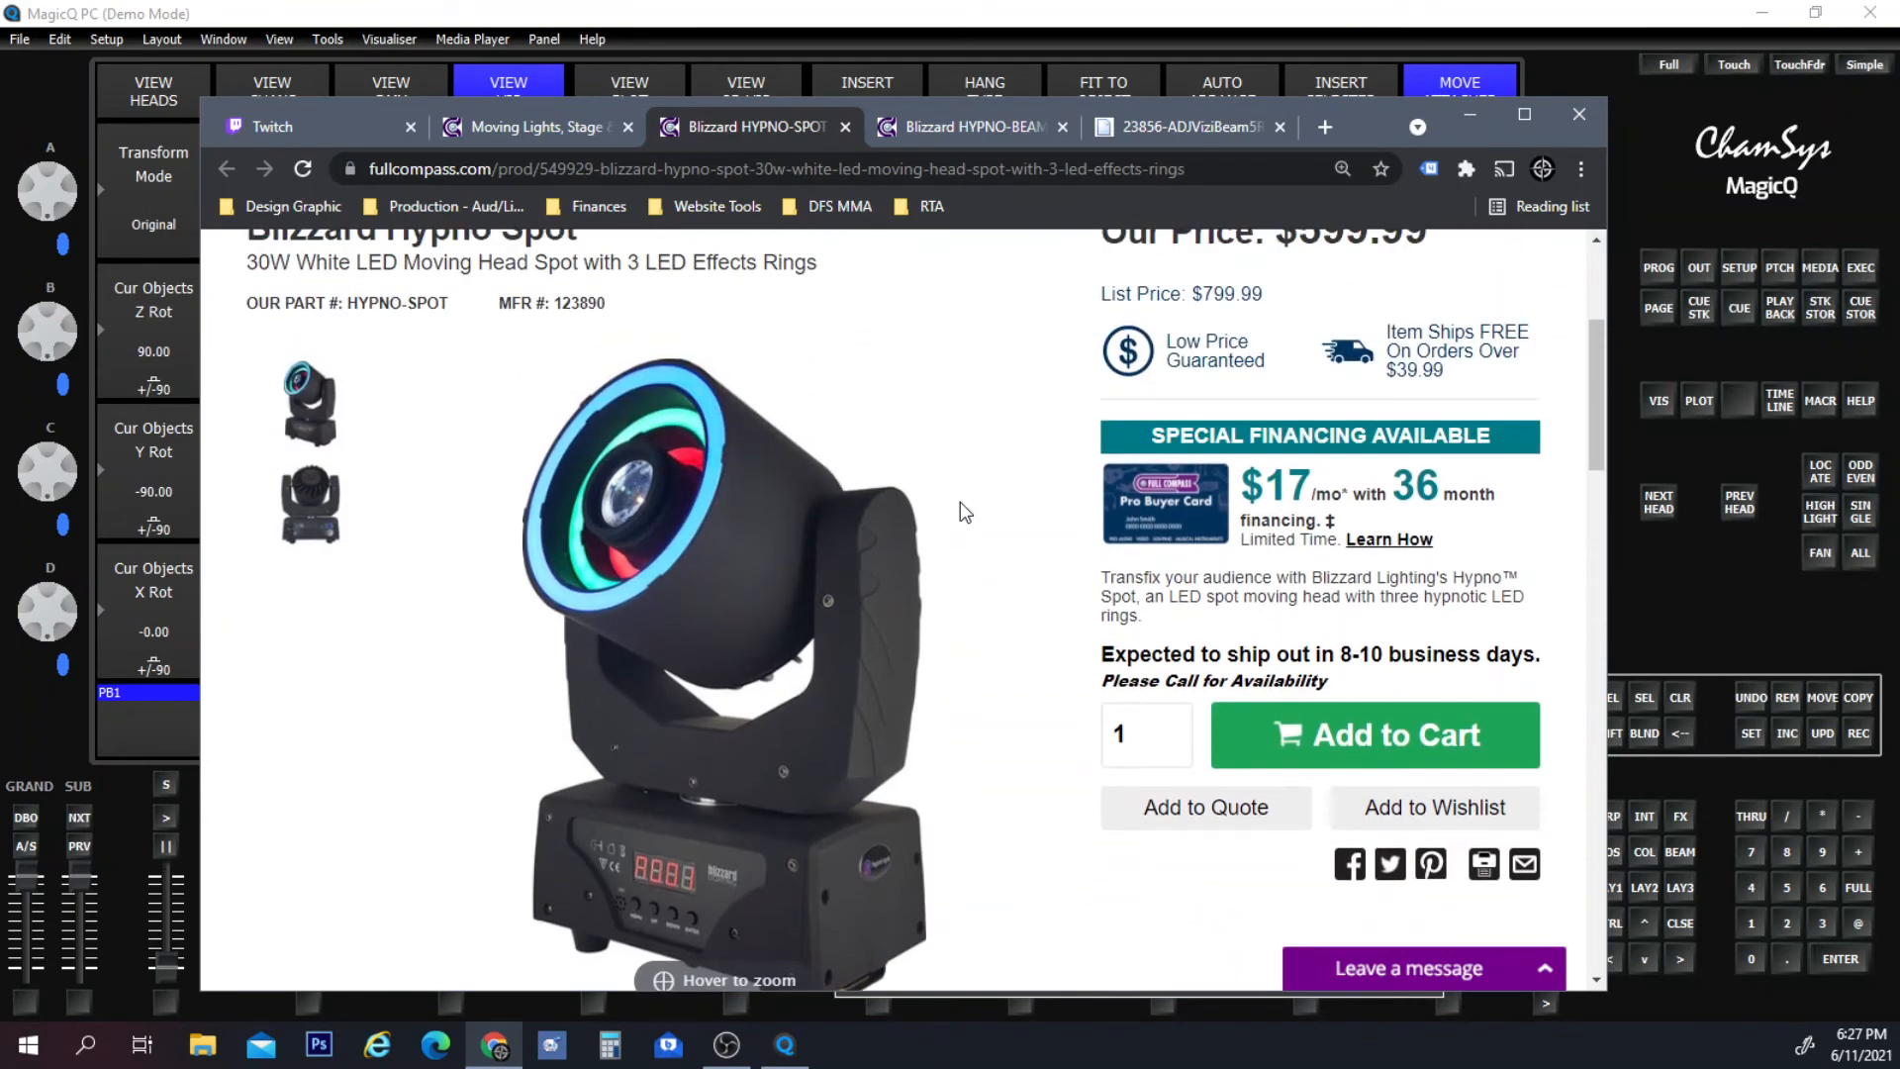
scroll(961, 502, down, 14)
scroll(960, 502, up, 12)
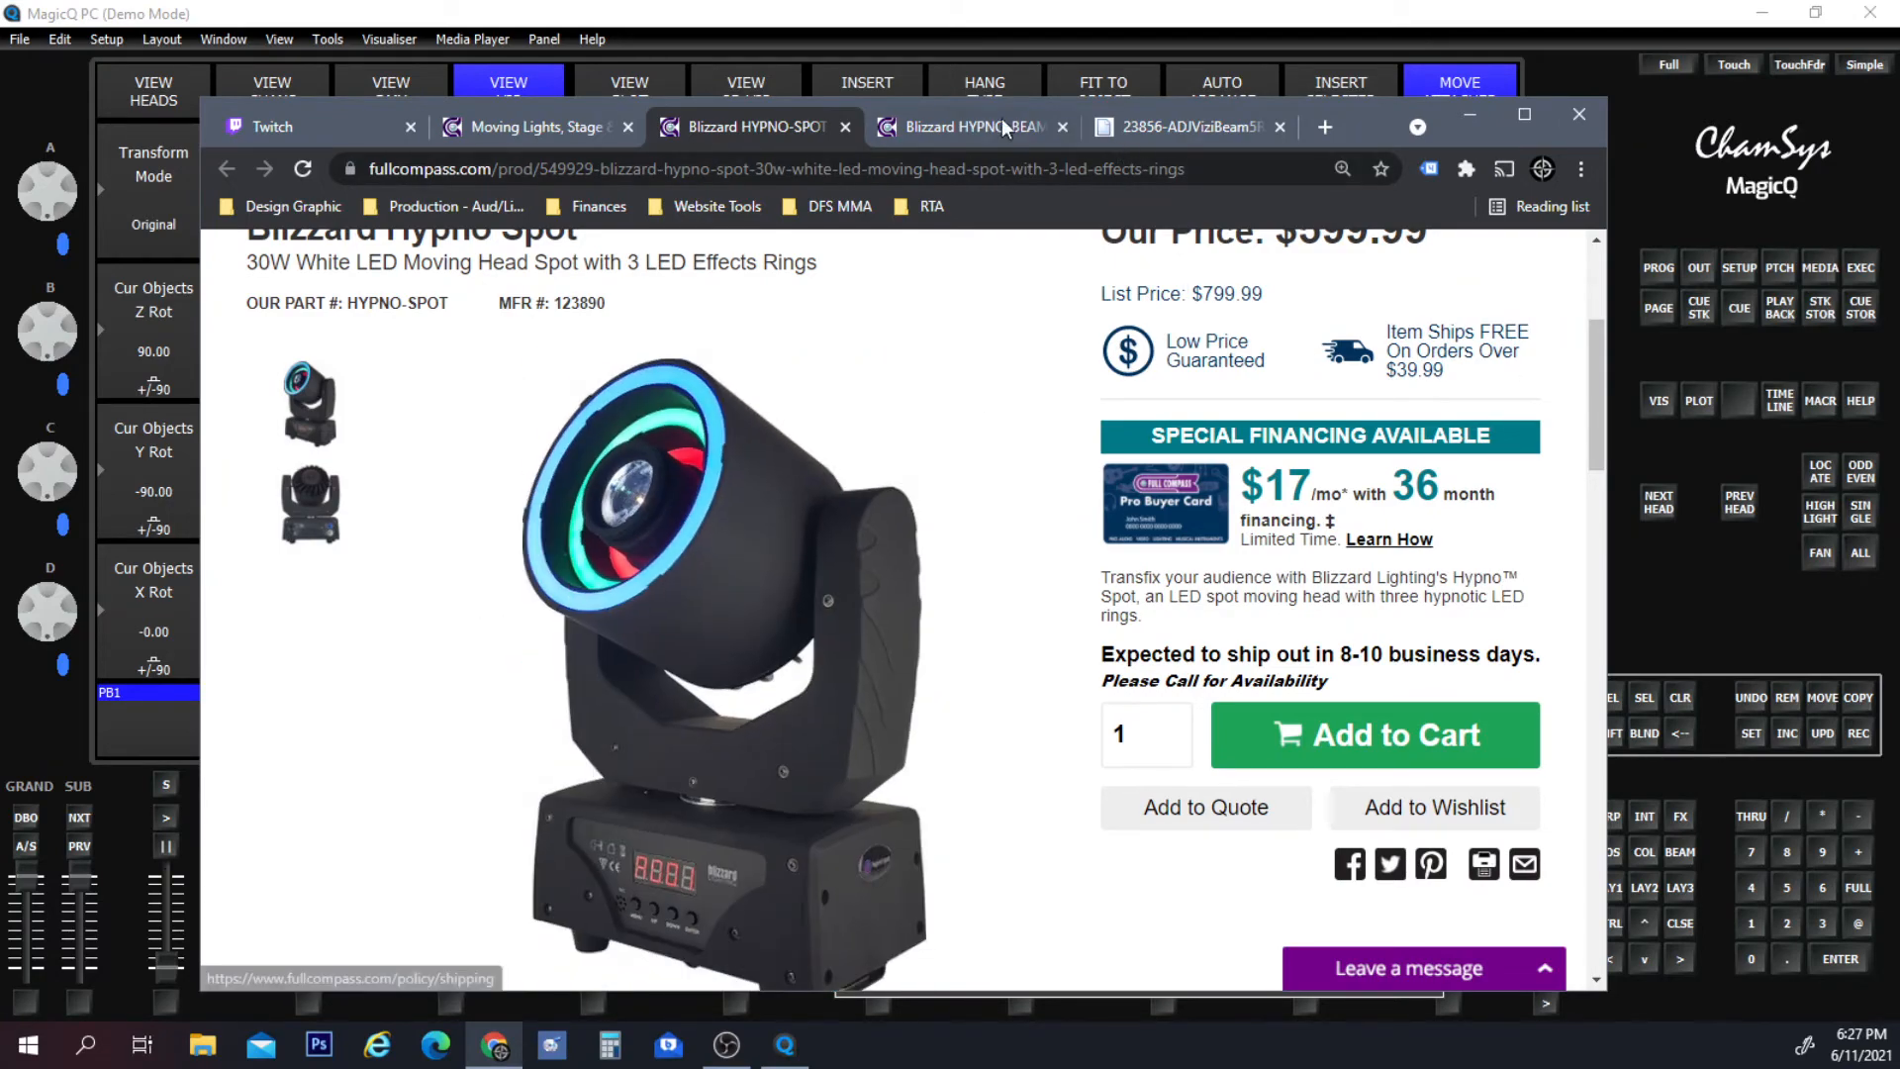
click(977, 118)
scroll(1012, 453, up, 5)
scroll(1012, 444, up, 8)
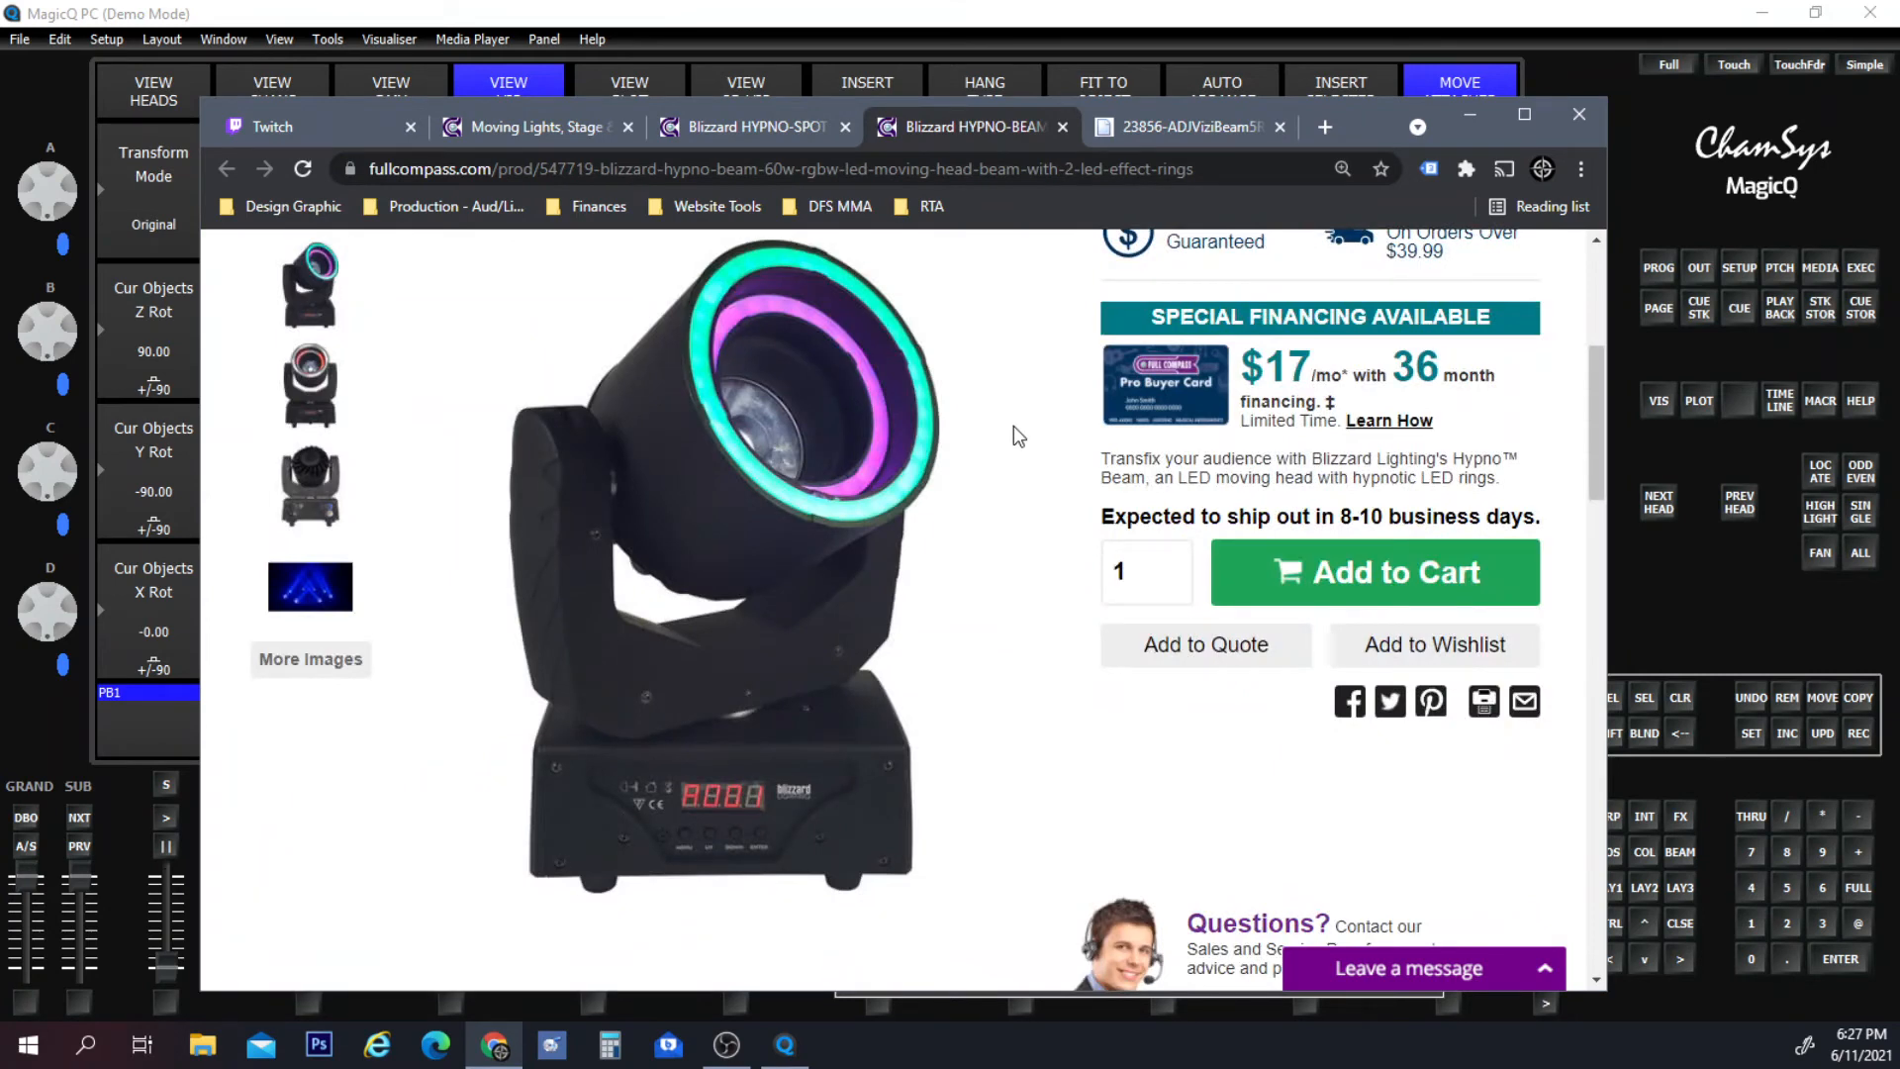
scroll(1014, 425, down, 13)
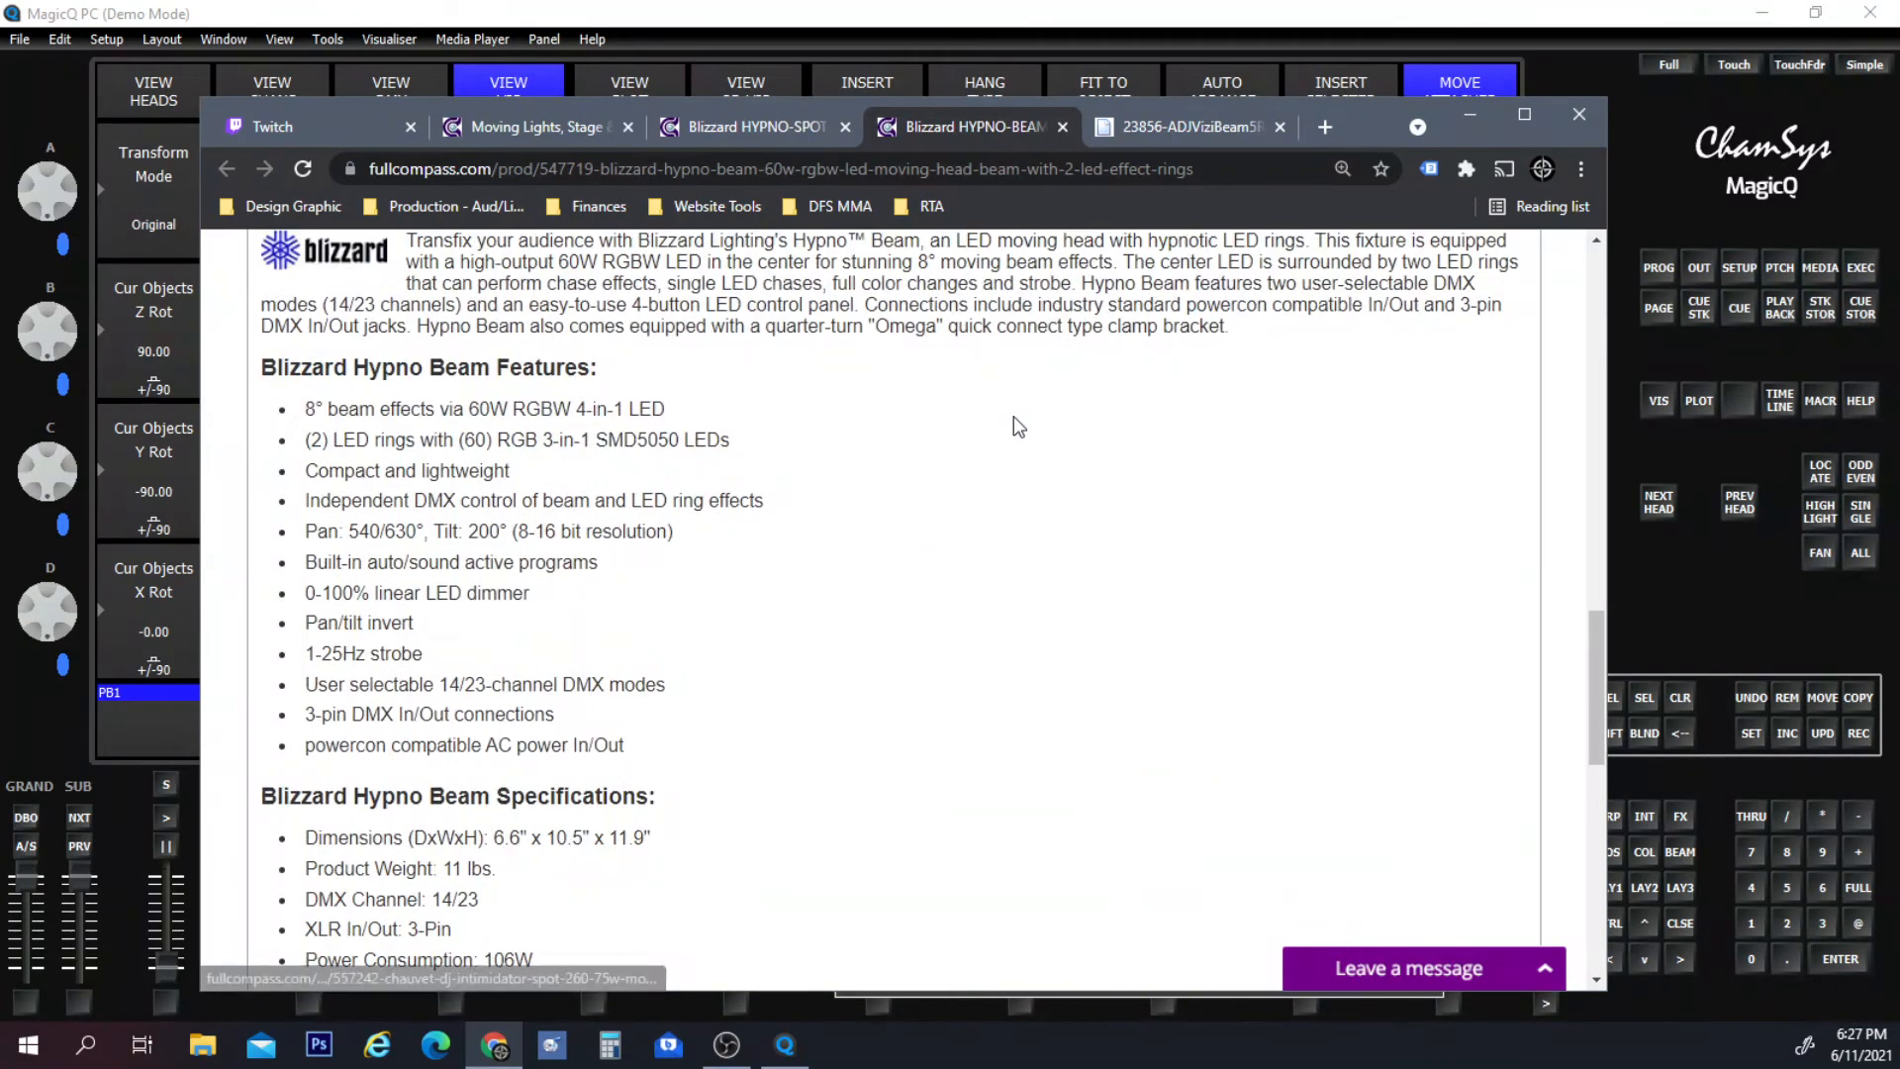
click(778, 125)
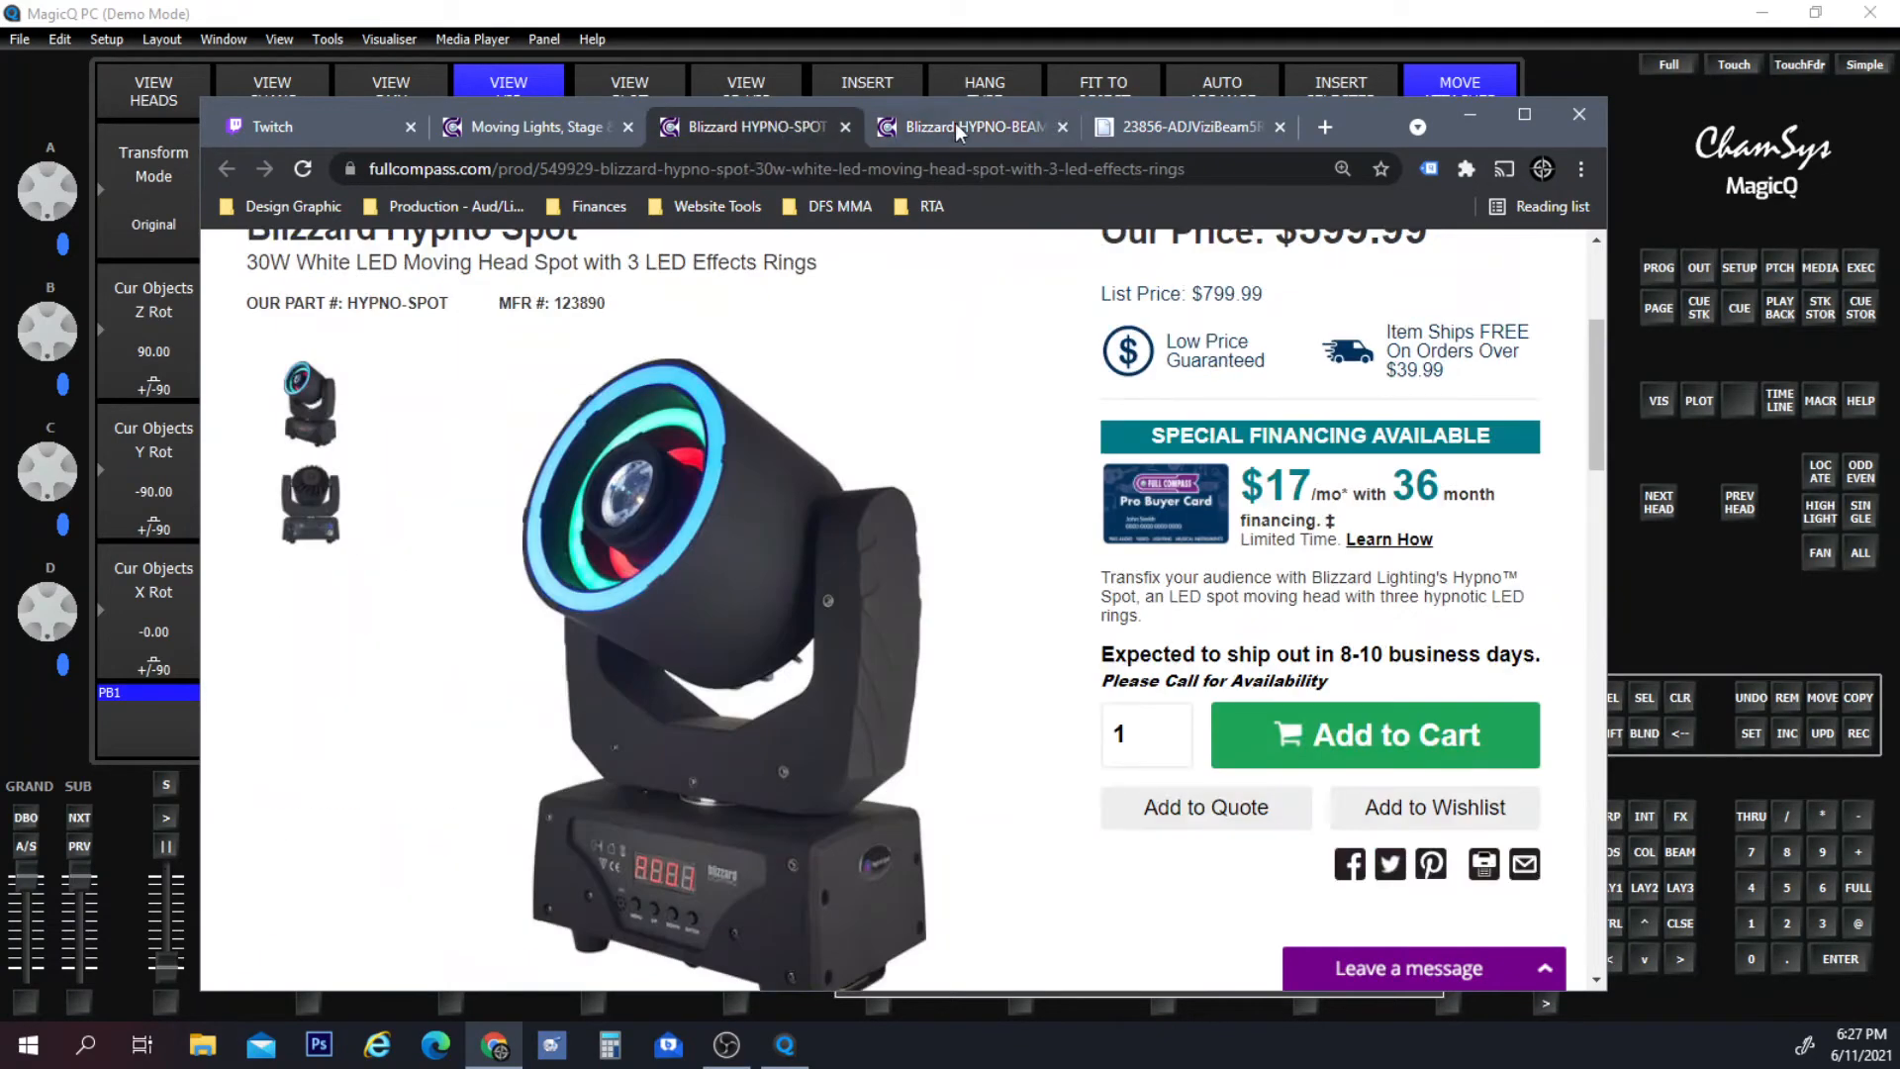
scroll(955, 405, down, 15)
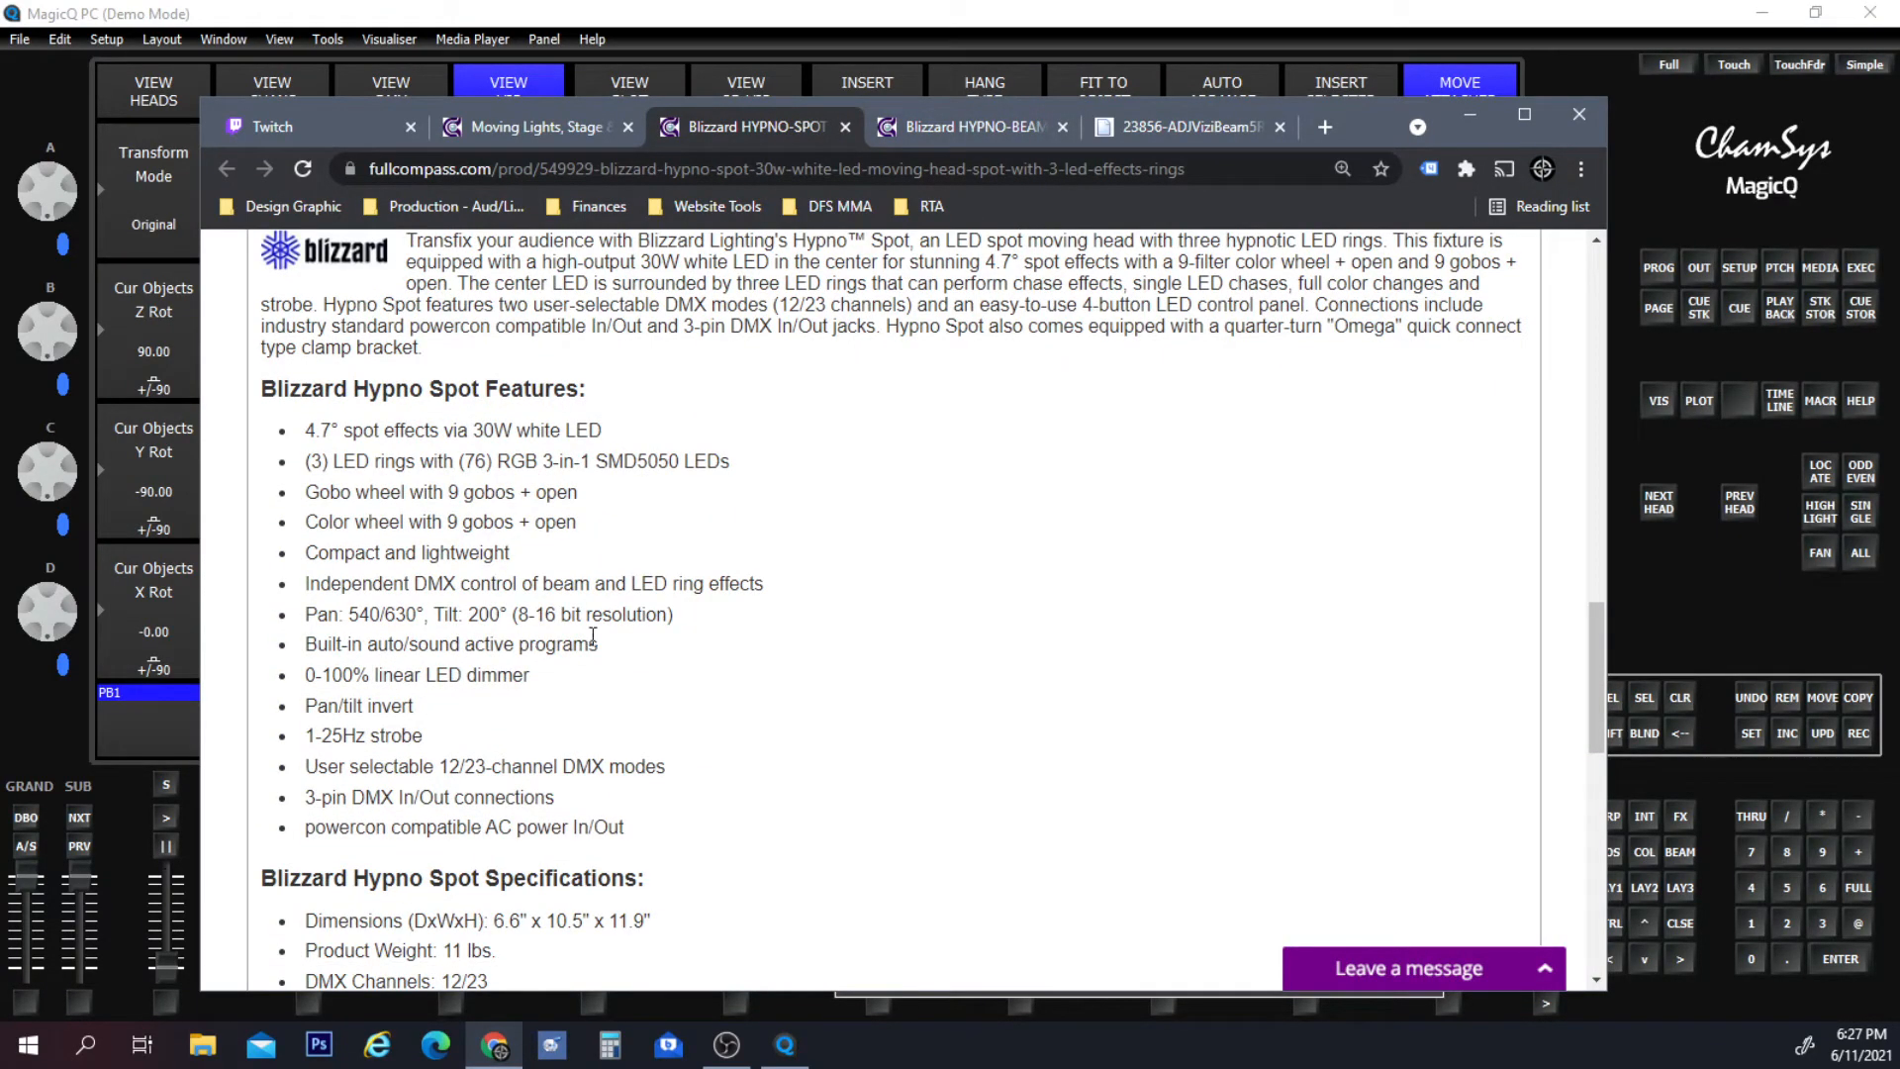
scroll(597, 639, up, 6)
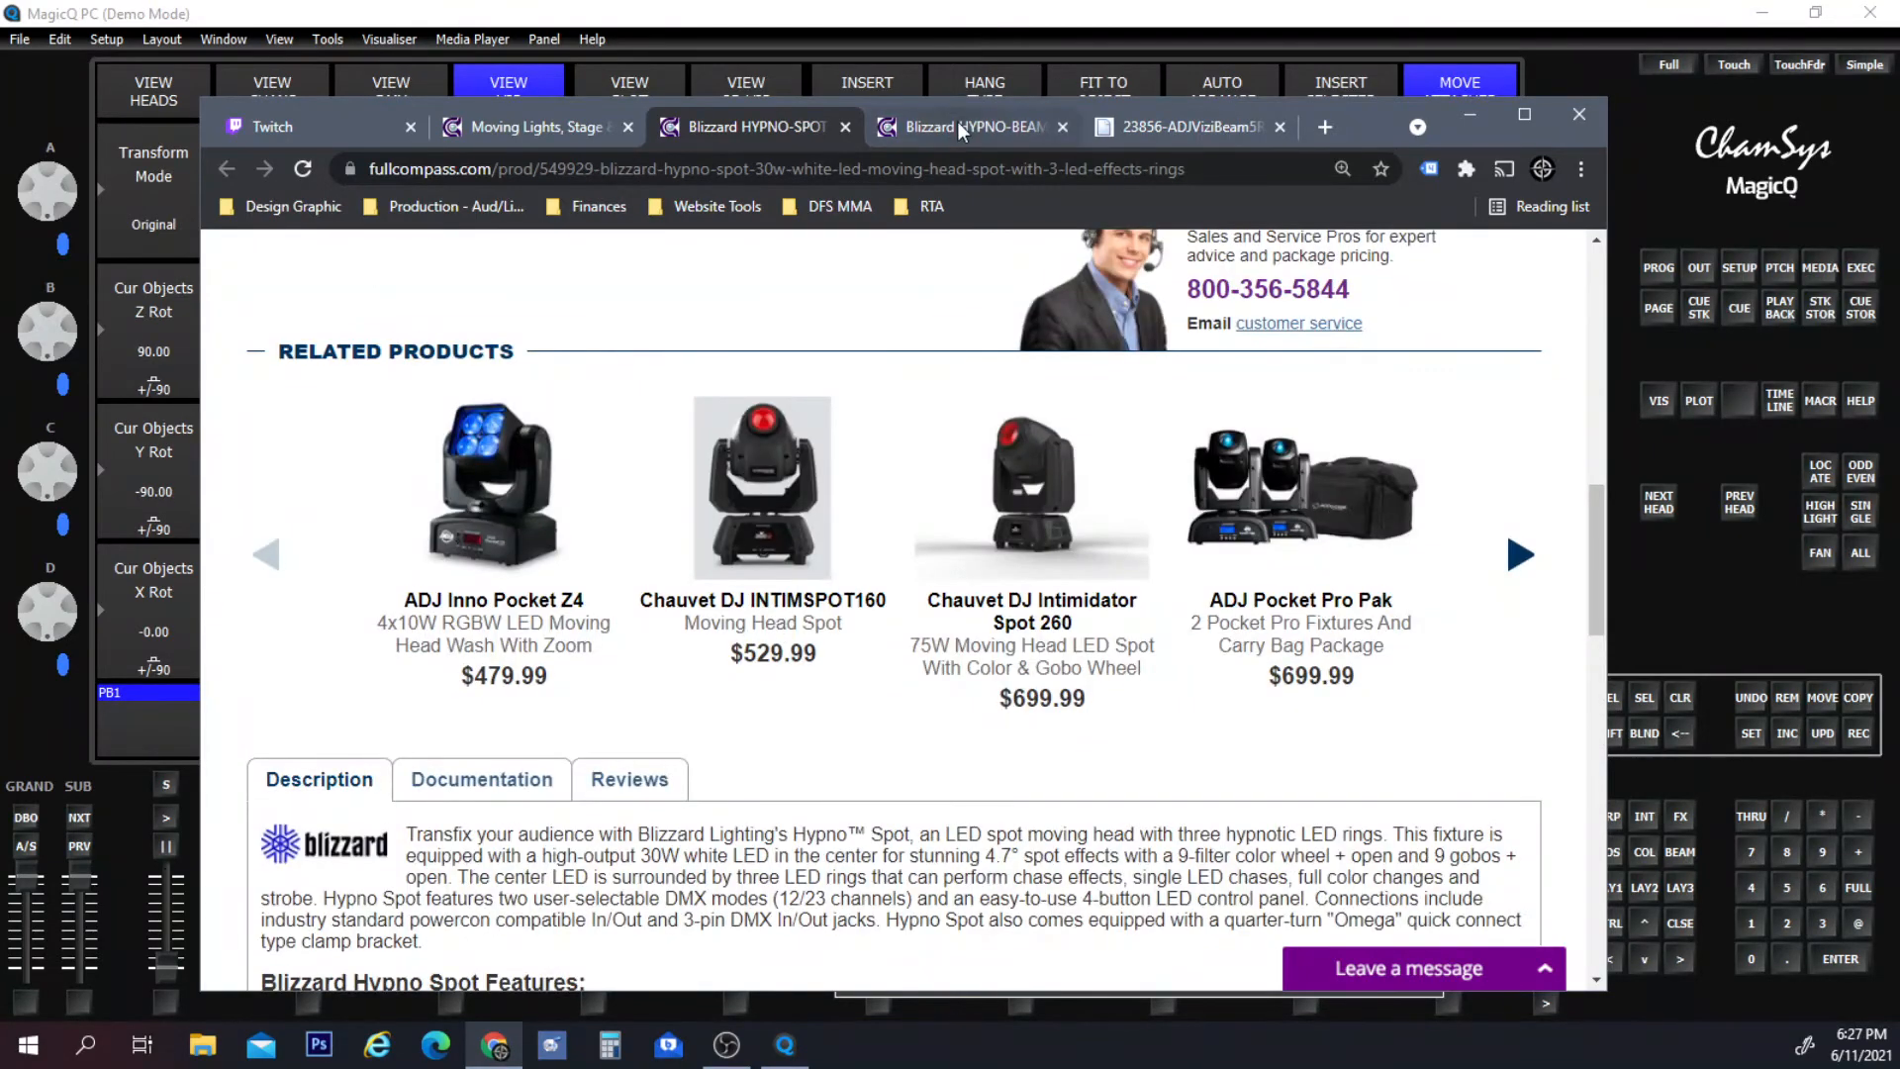
click(958, 121)
scroll(977, 425, up, 10)
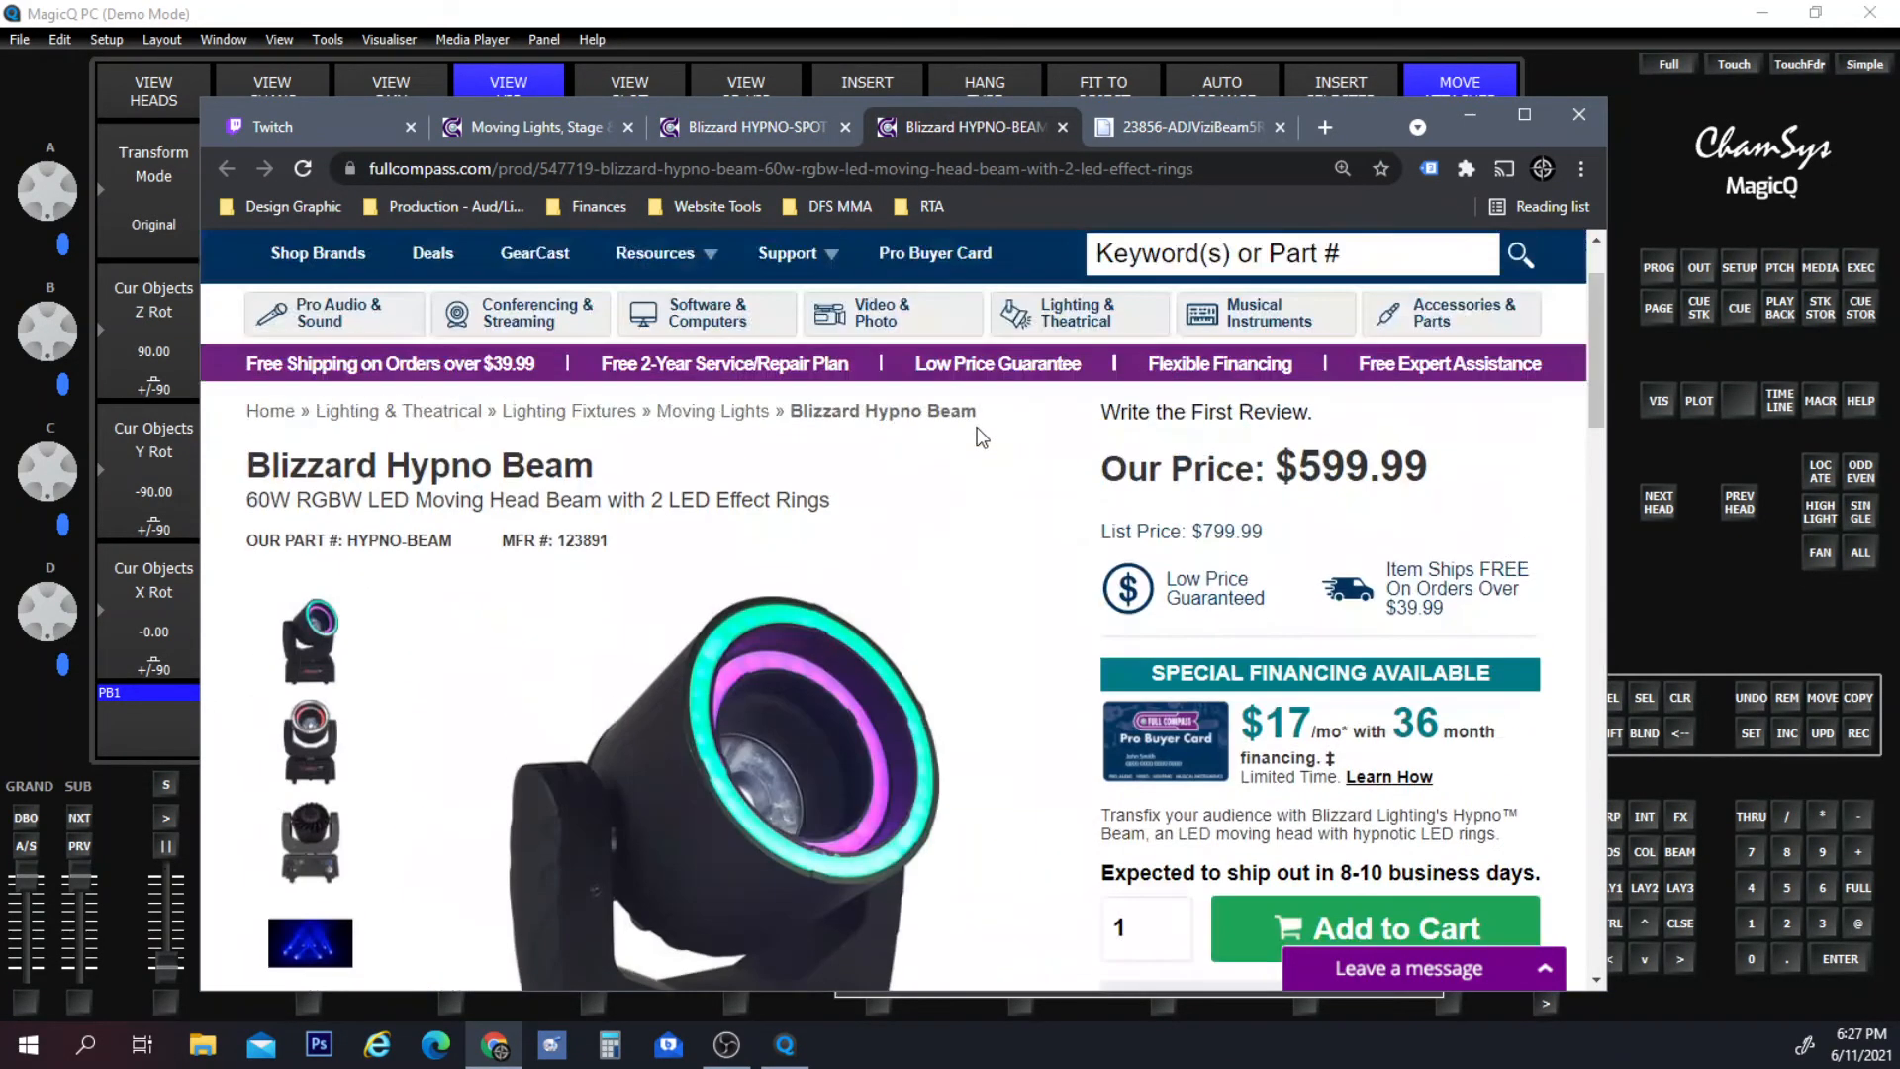
scroll(1001, 528, down, 3)
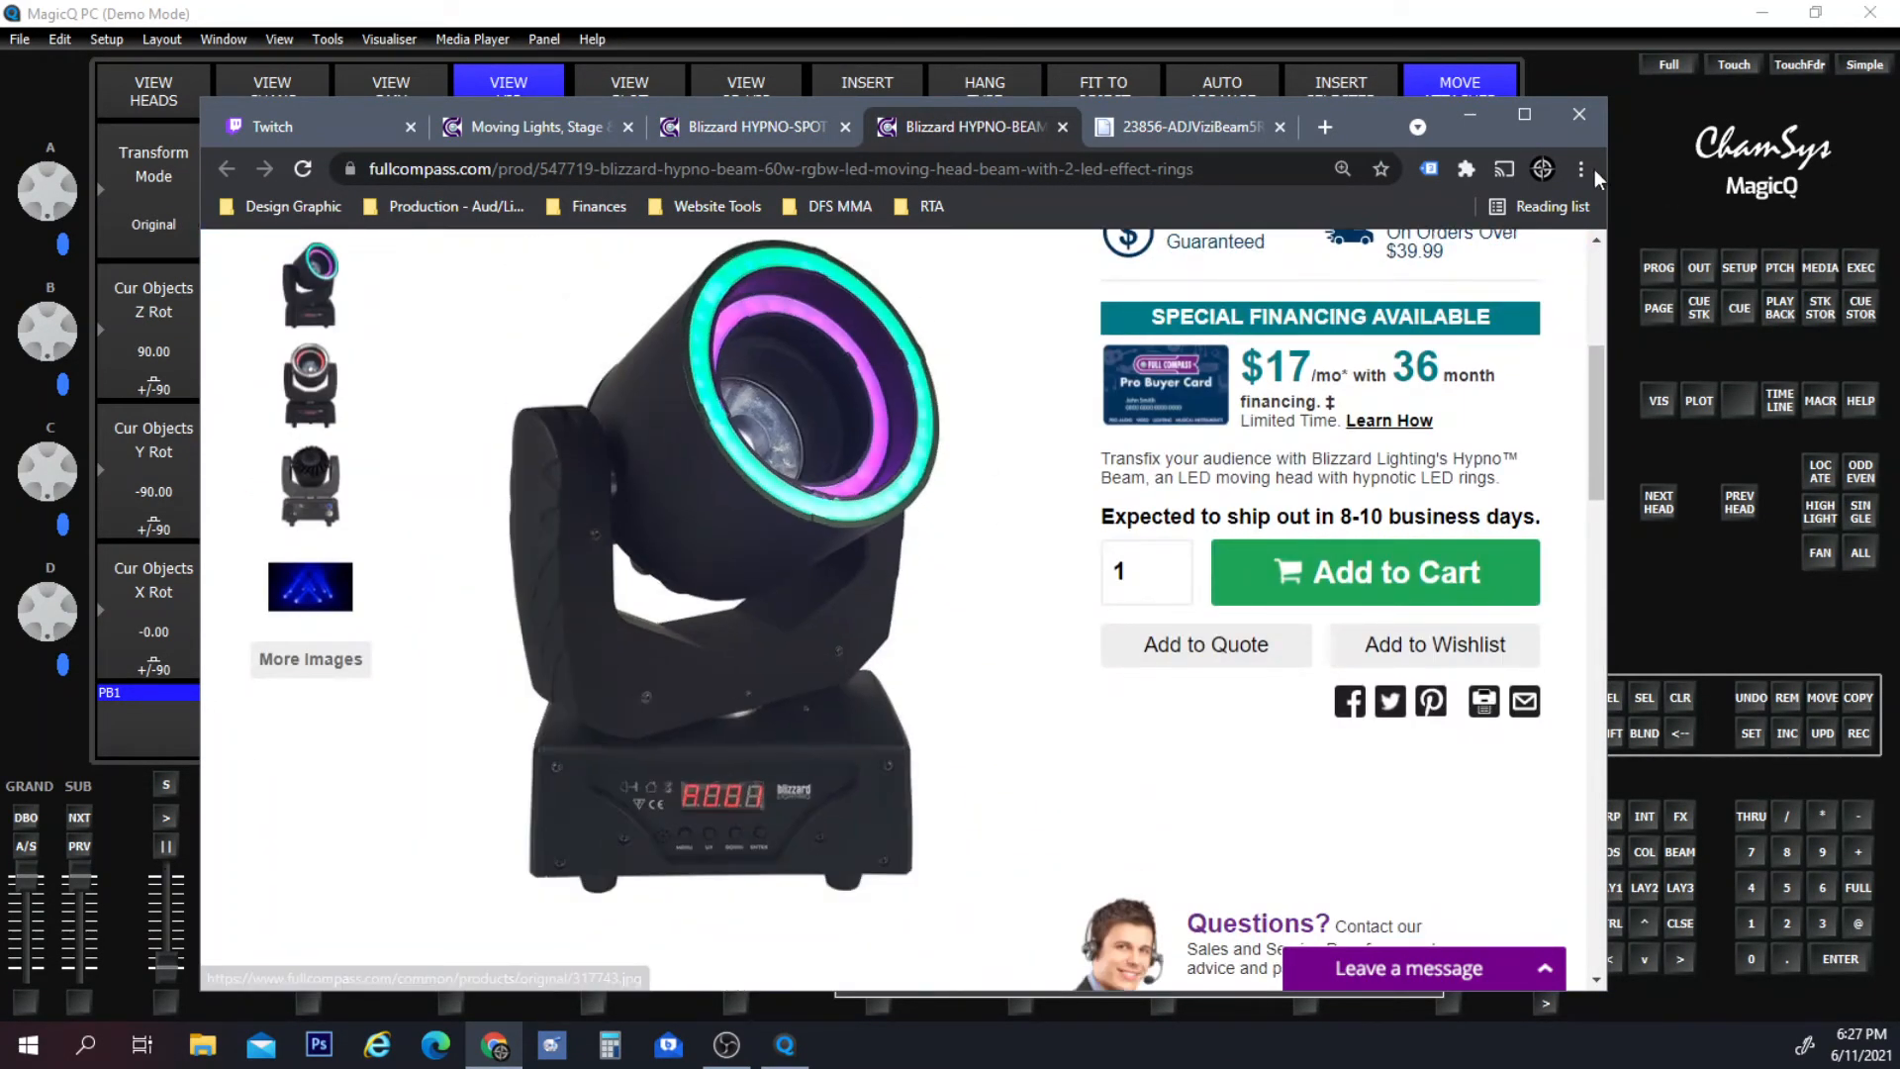
Switch back to MagicQ, minimise the Visualiser window and show the list of patched heads.
click(1468, 117)
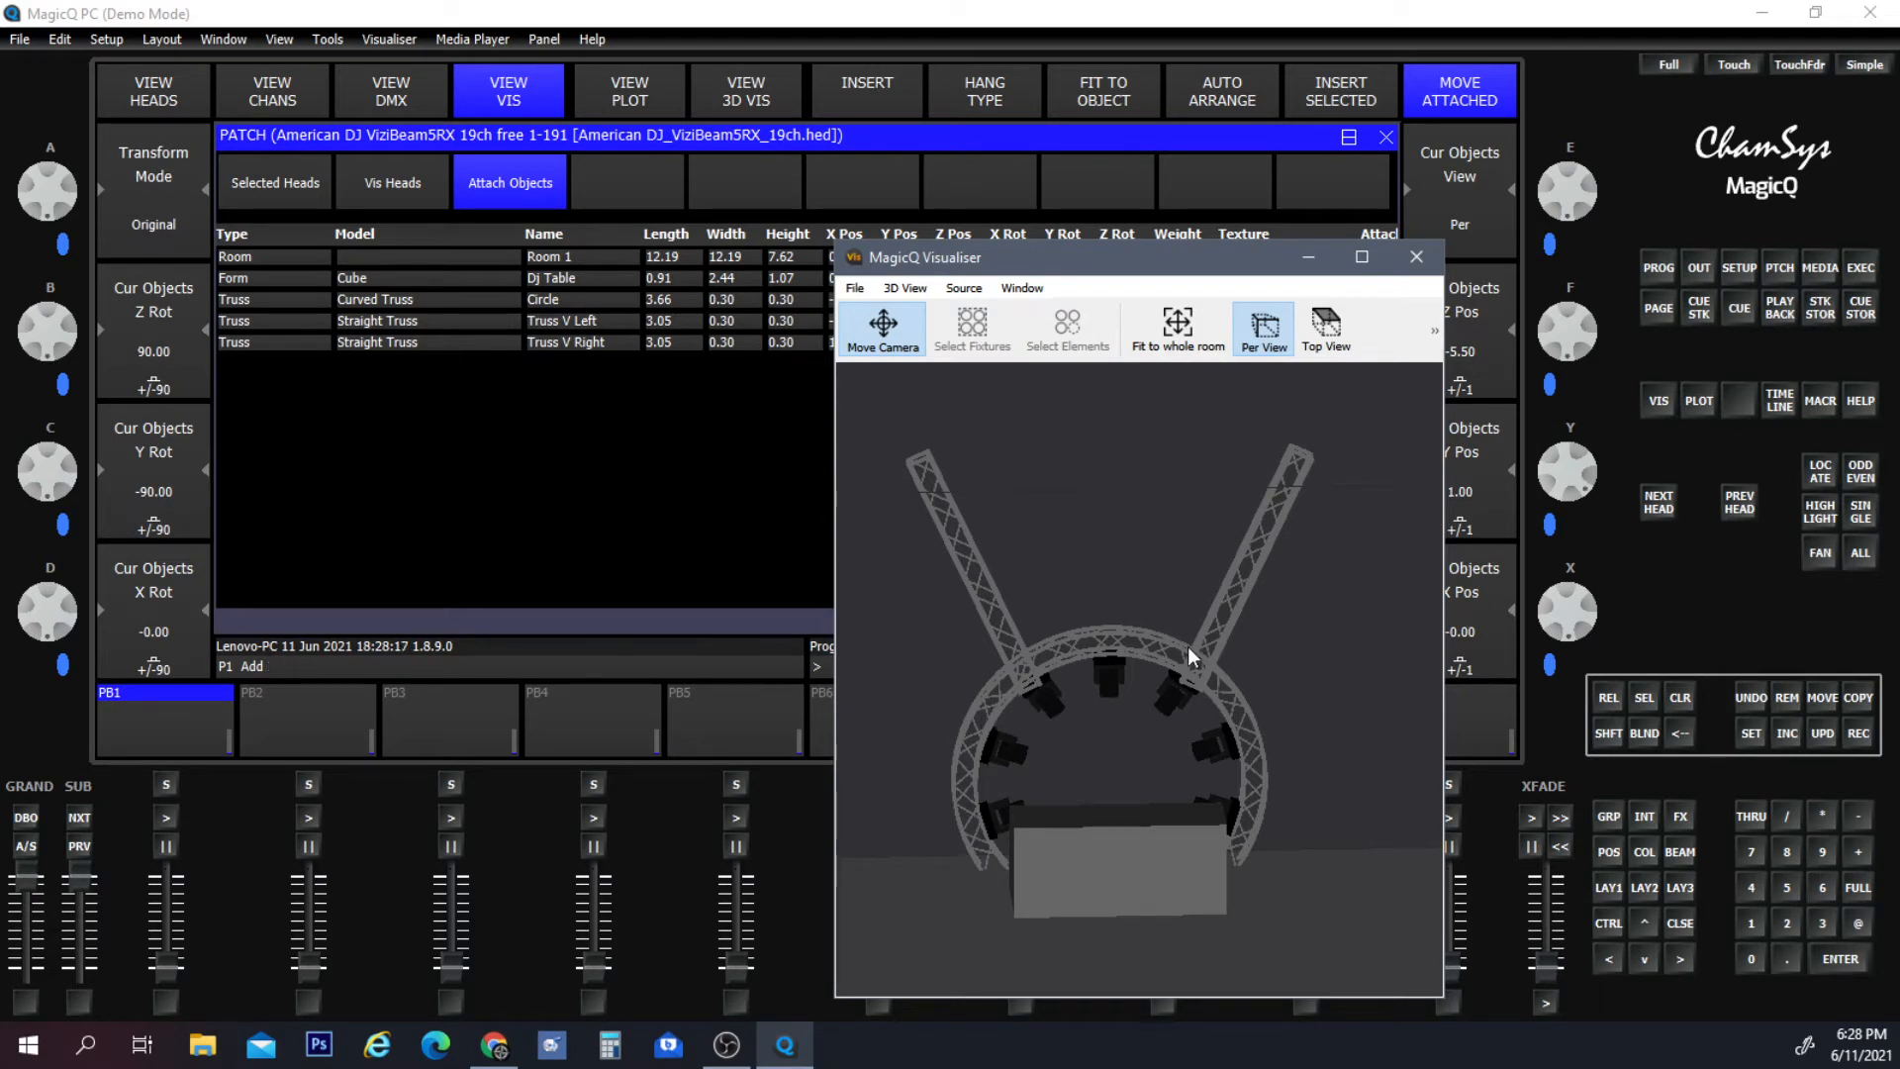
click(1306, 259)
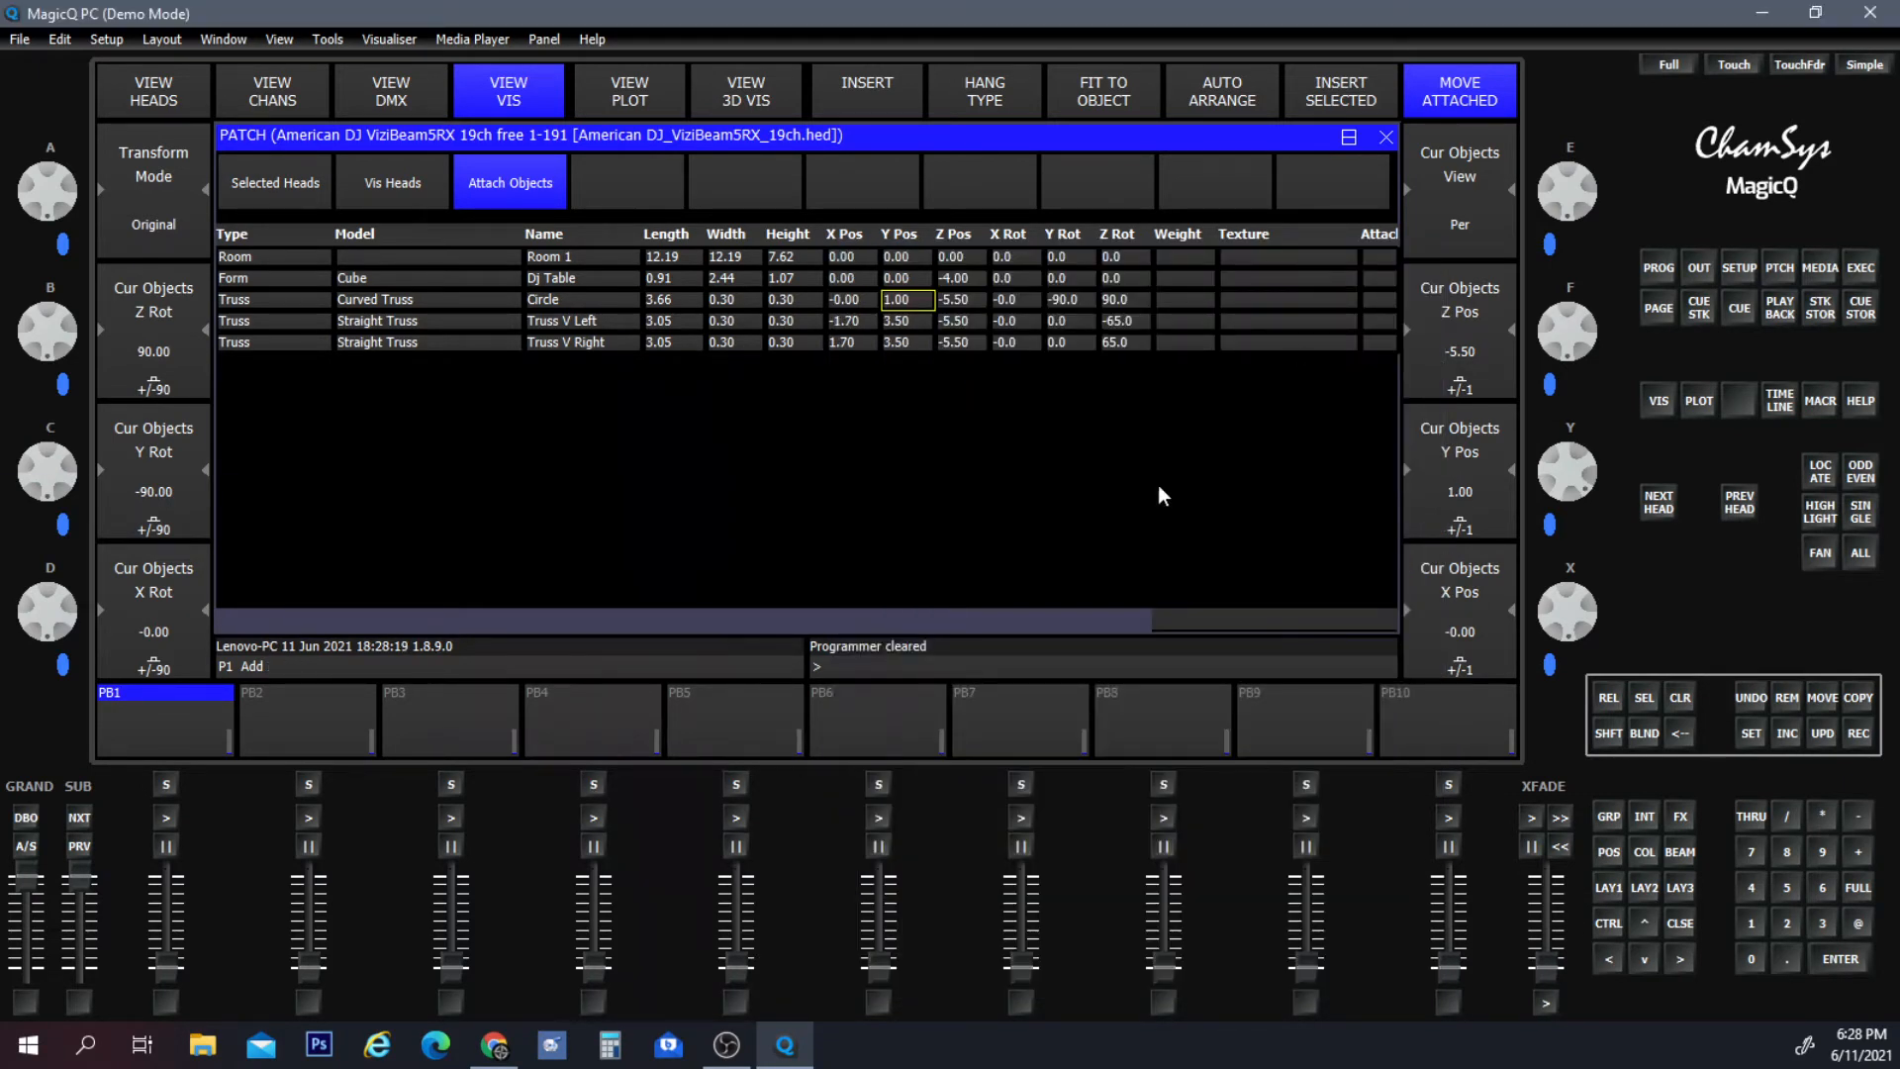
click(142, 105)
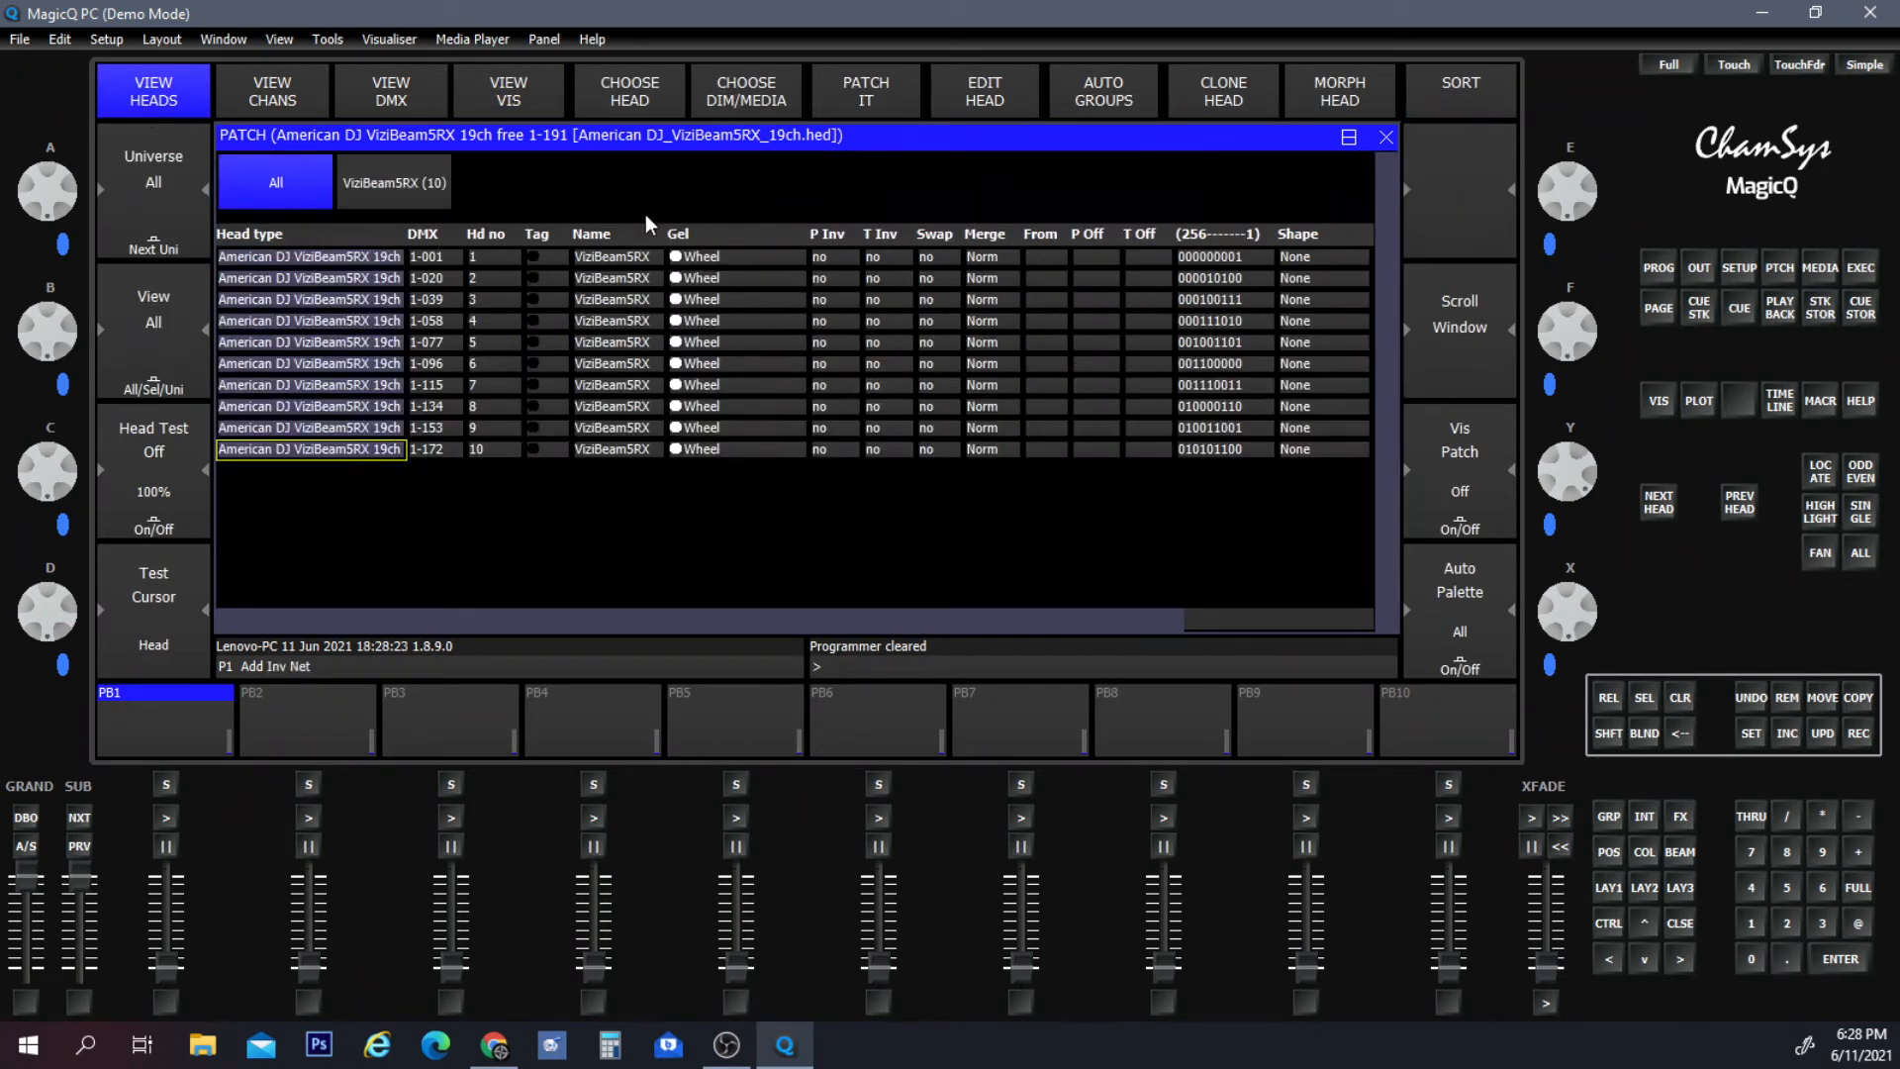
Choose the Blizzard HypnoBeam from the head library in its first 23ch mode as the head to patch.
click(644, 105)
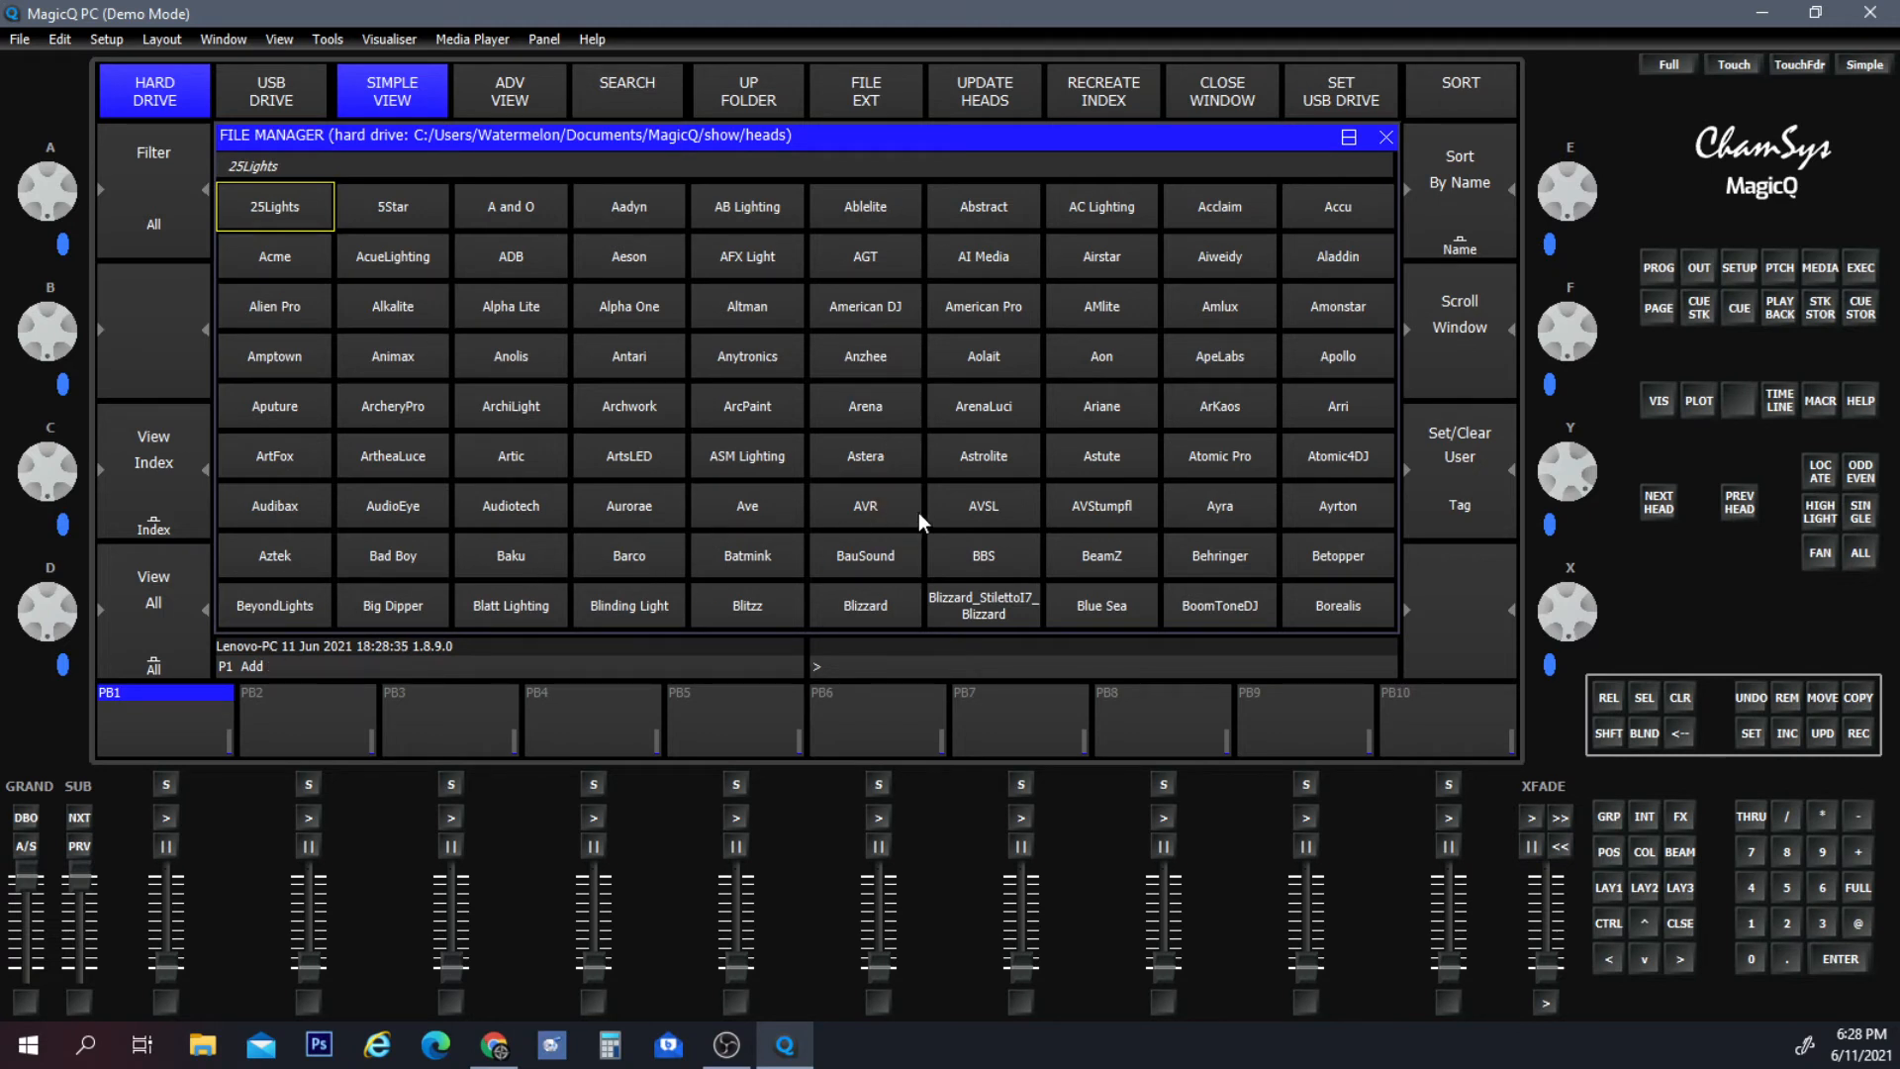
scroll(918, 513, down, 1)
scroll(919, 513, down, 3)
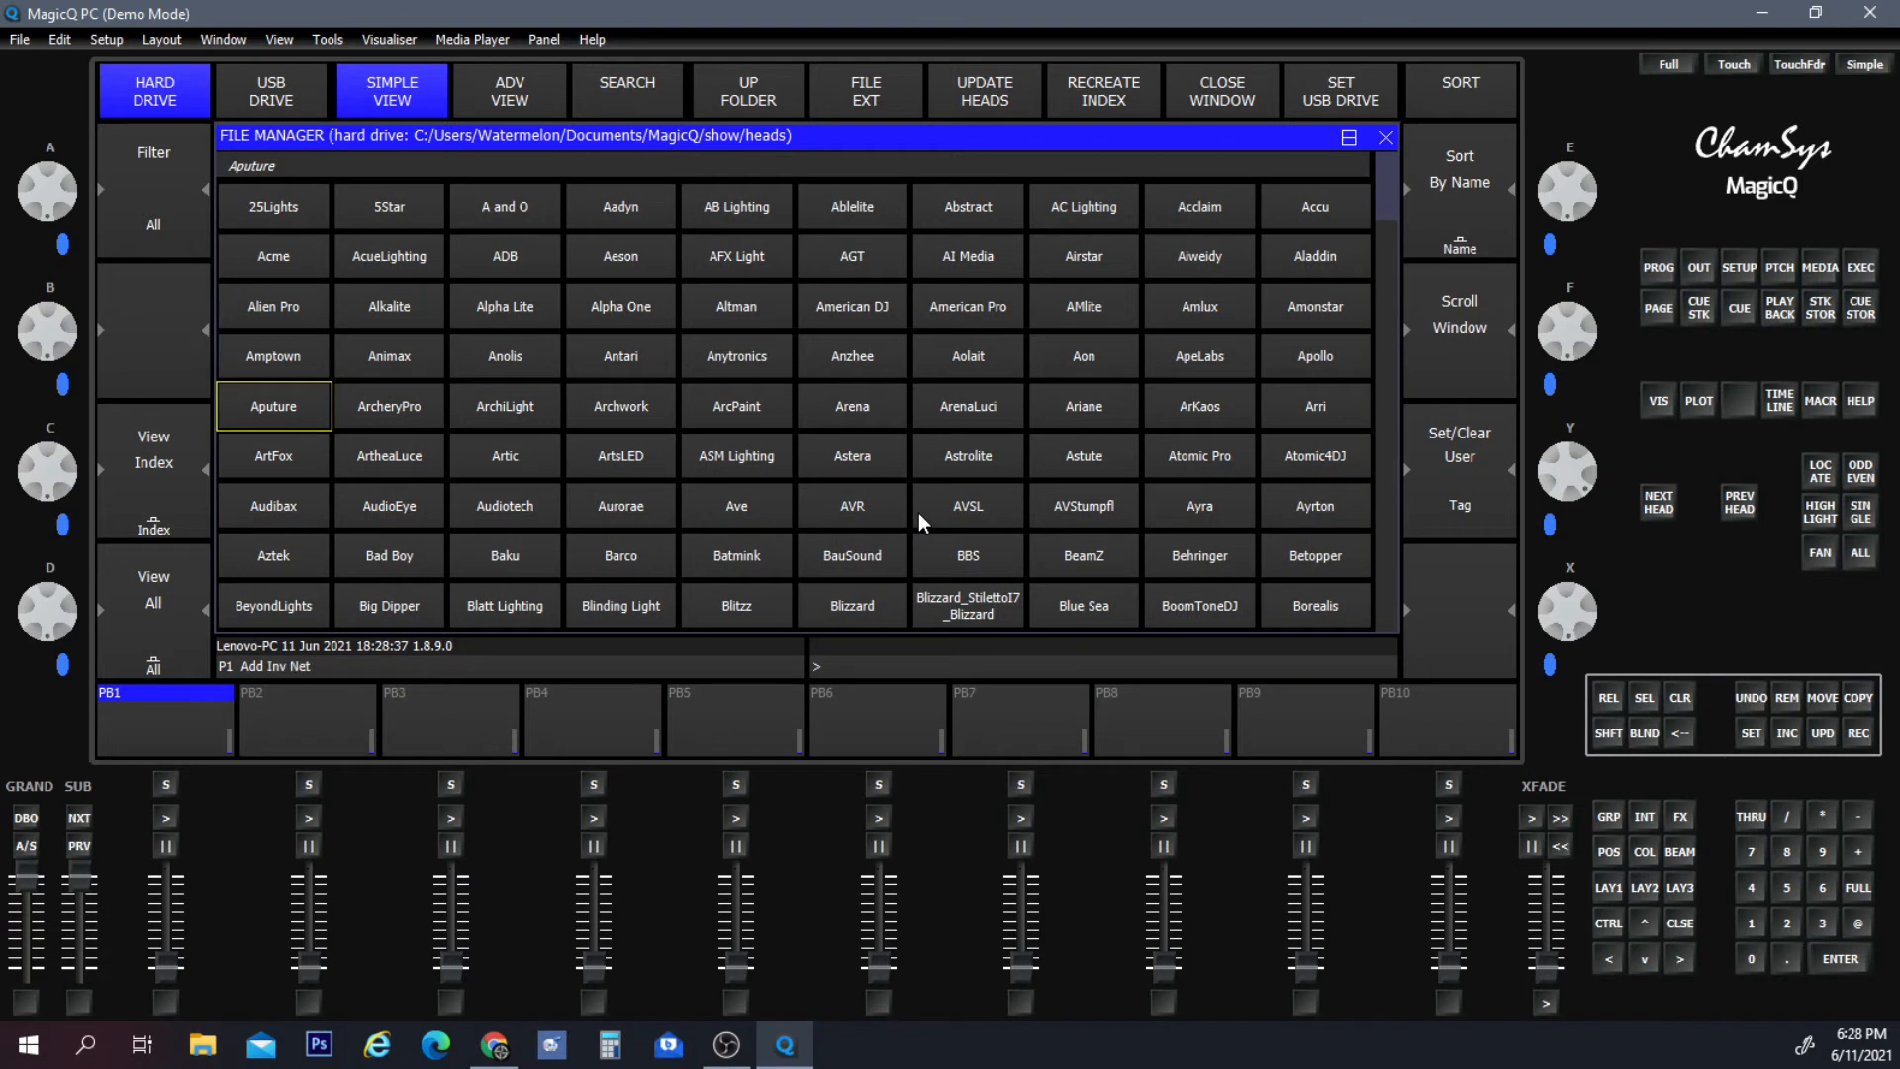
click(843, 605)
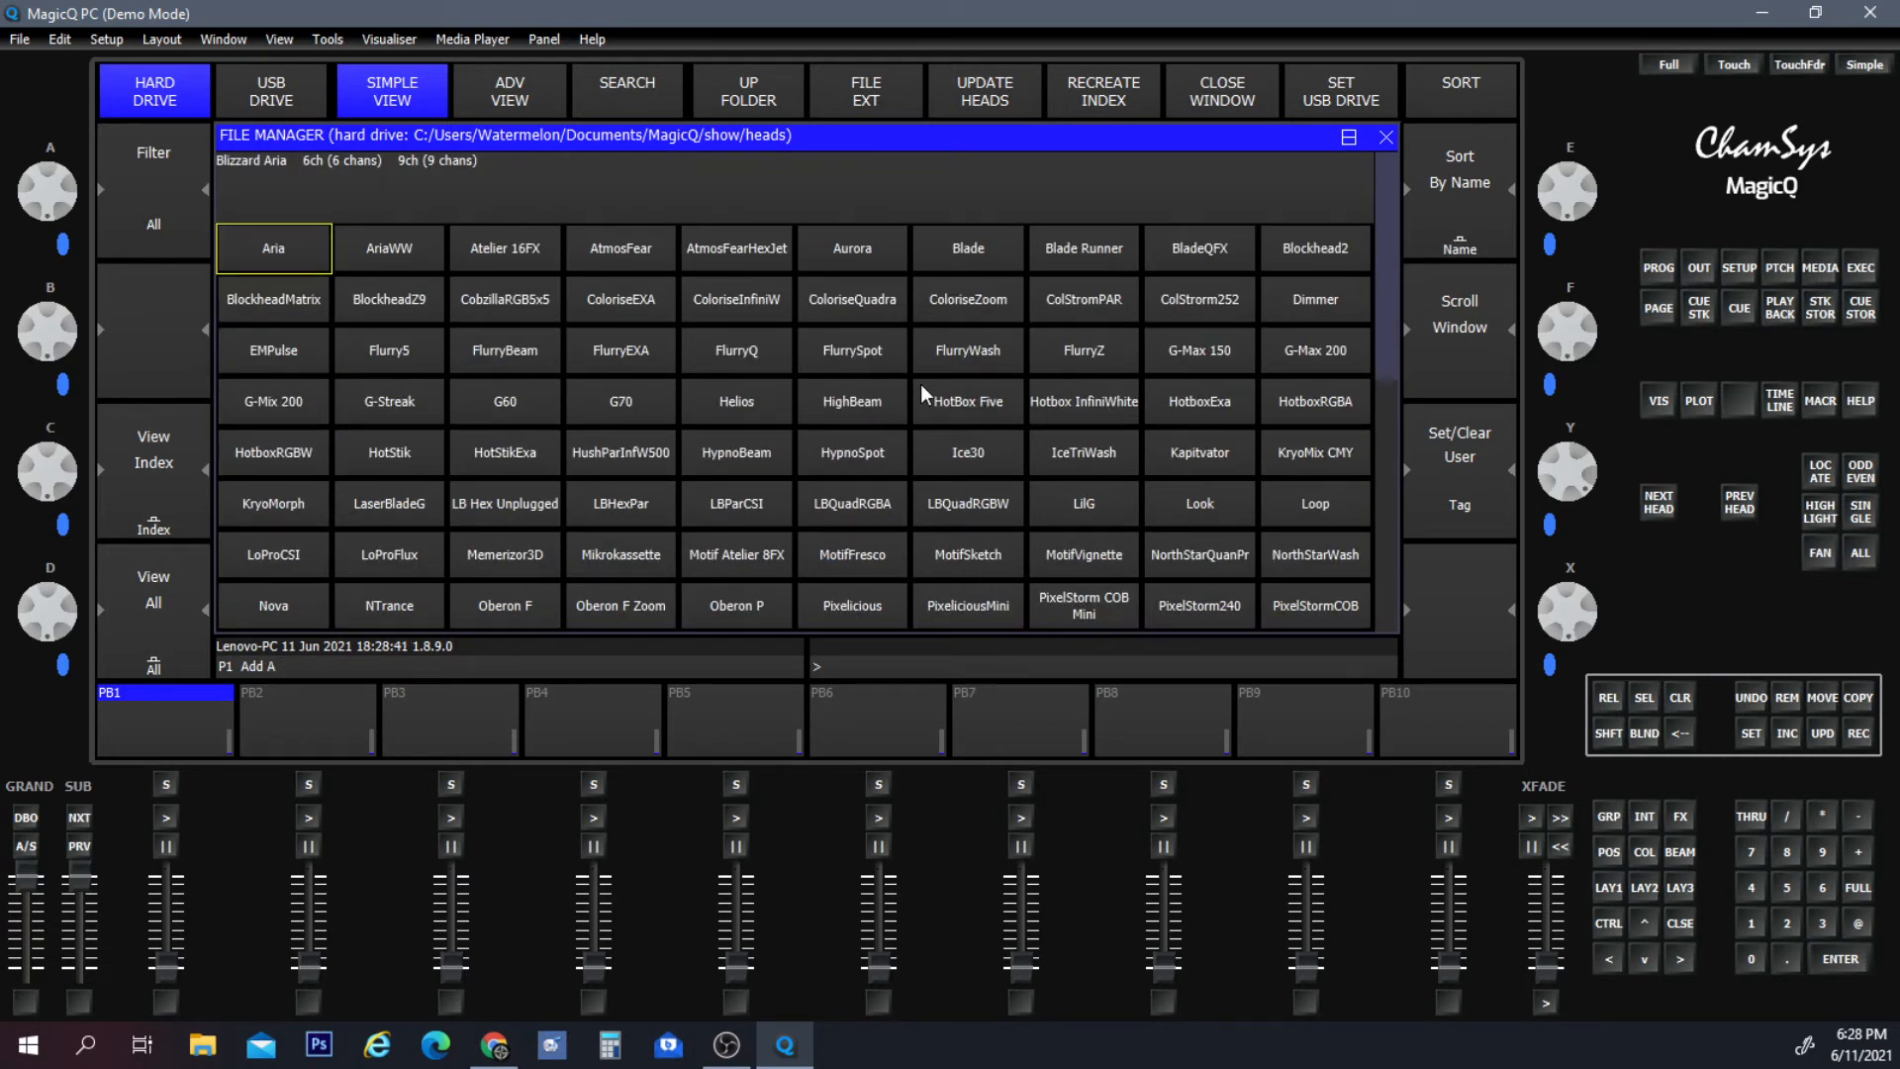
scroll(920, 384, down, 2)
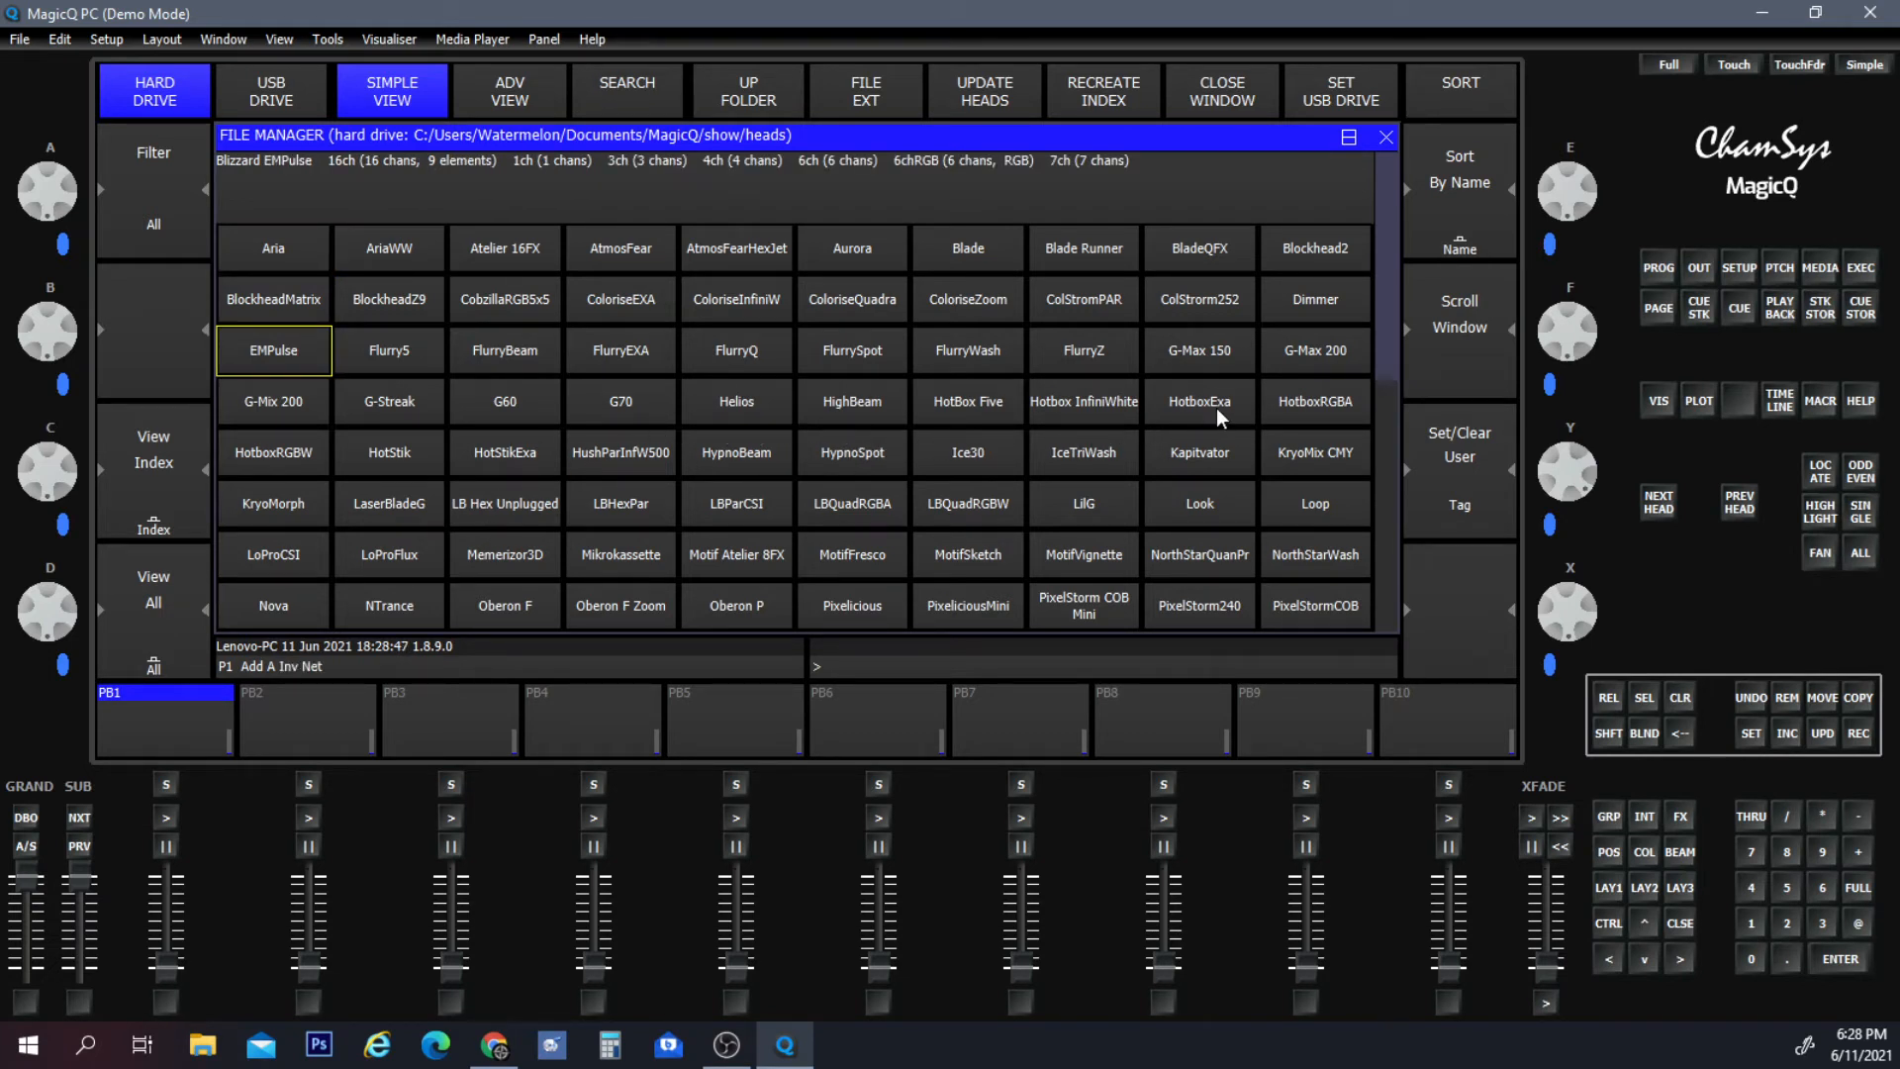
click(765, 459)
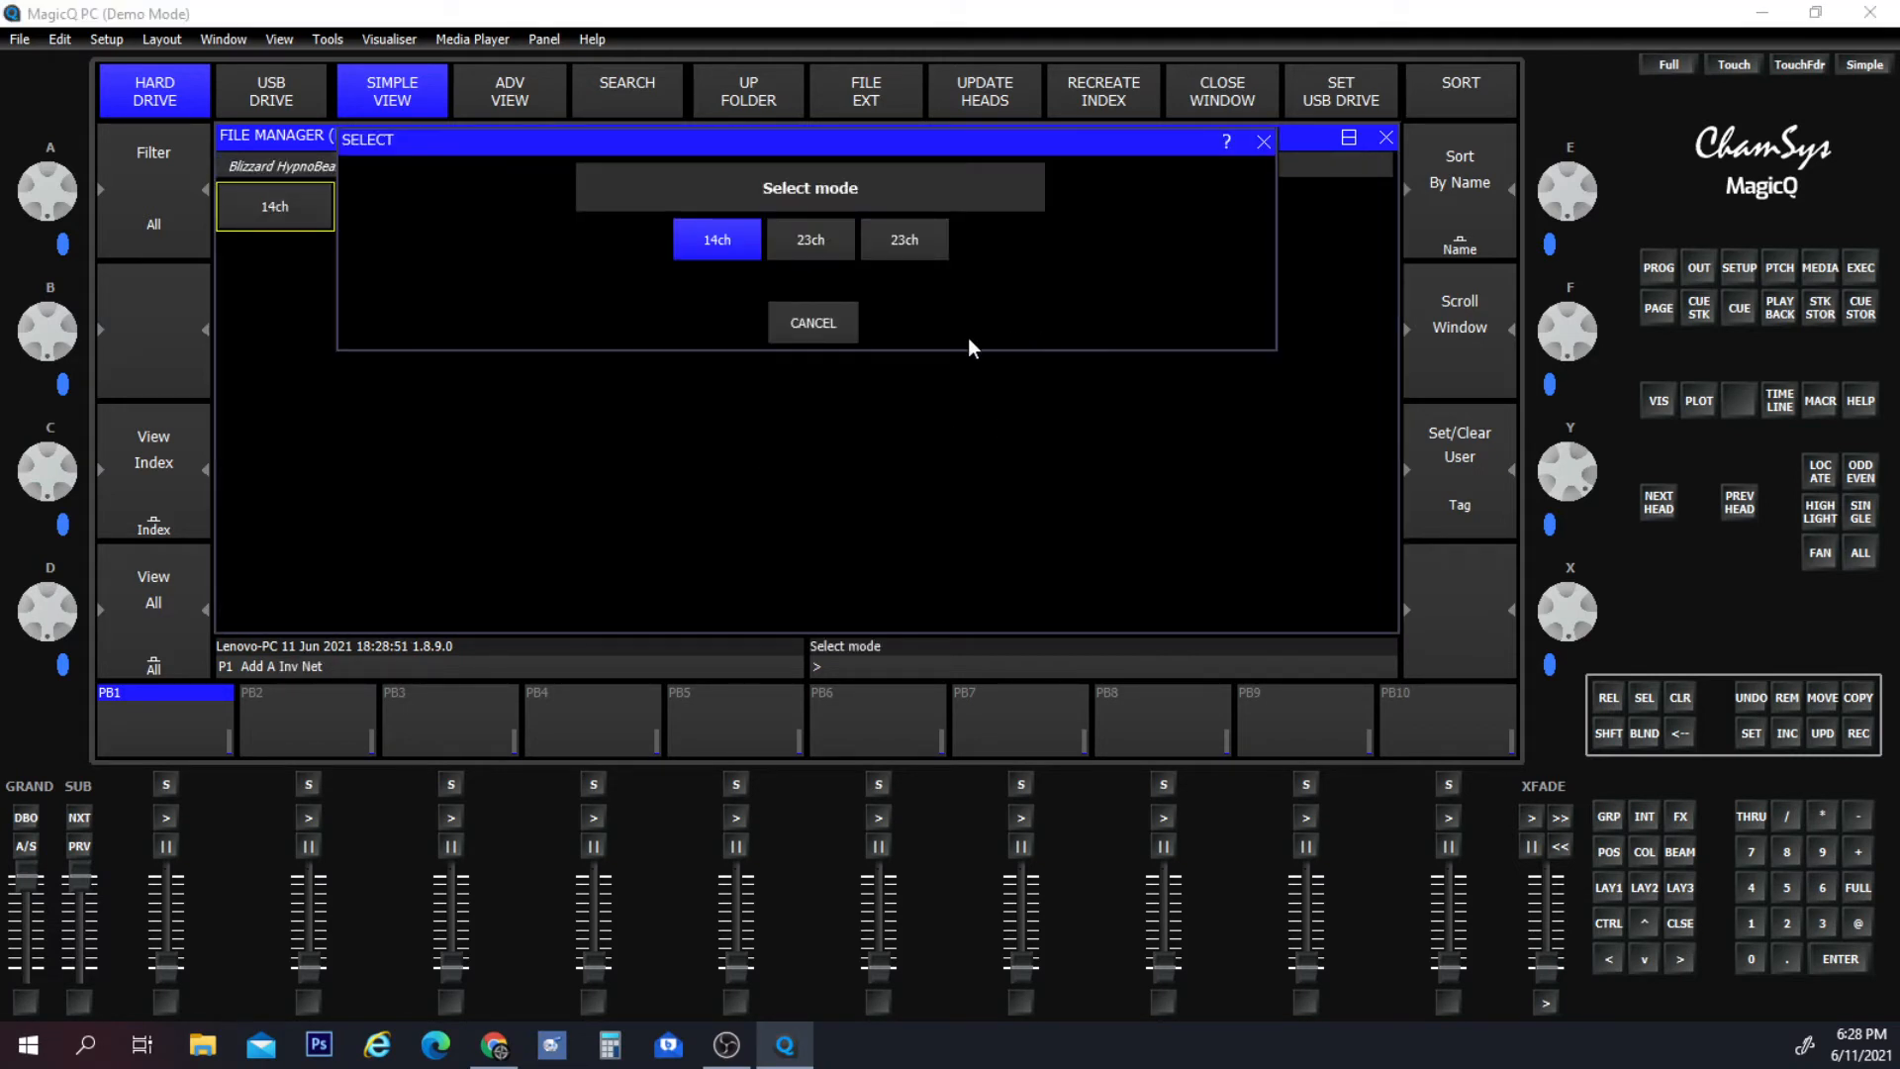
click(819, 239)
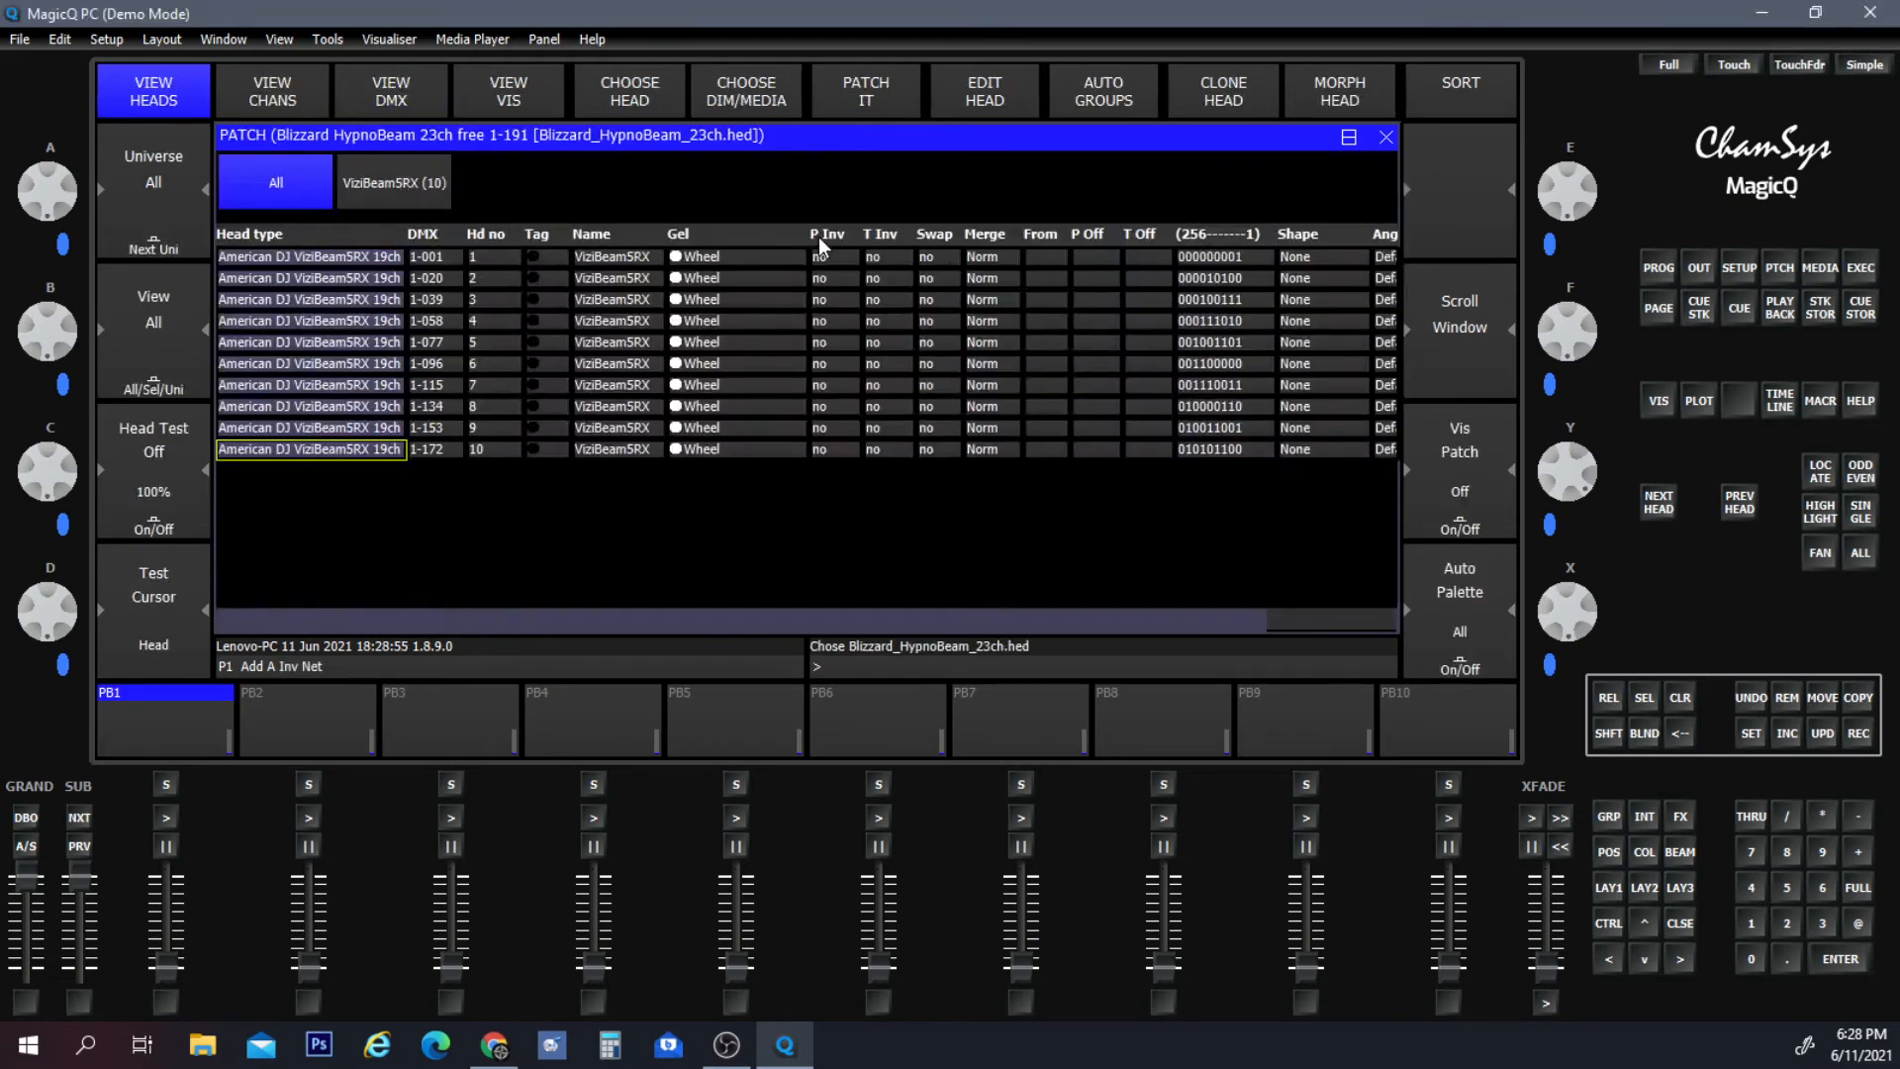
Patch 12 HypnoBeam heads following the existing ViziBeam5RX heads.
click(853, 73)
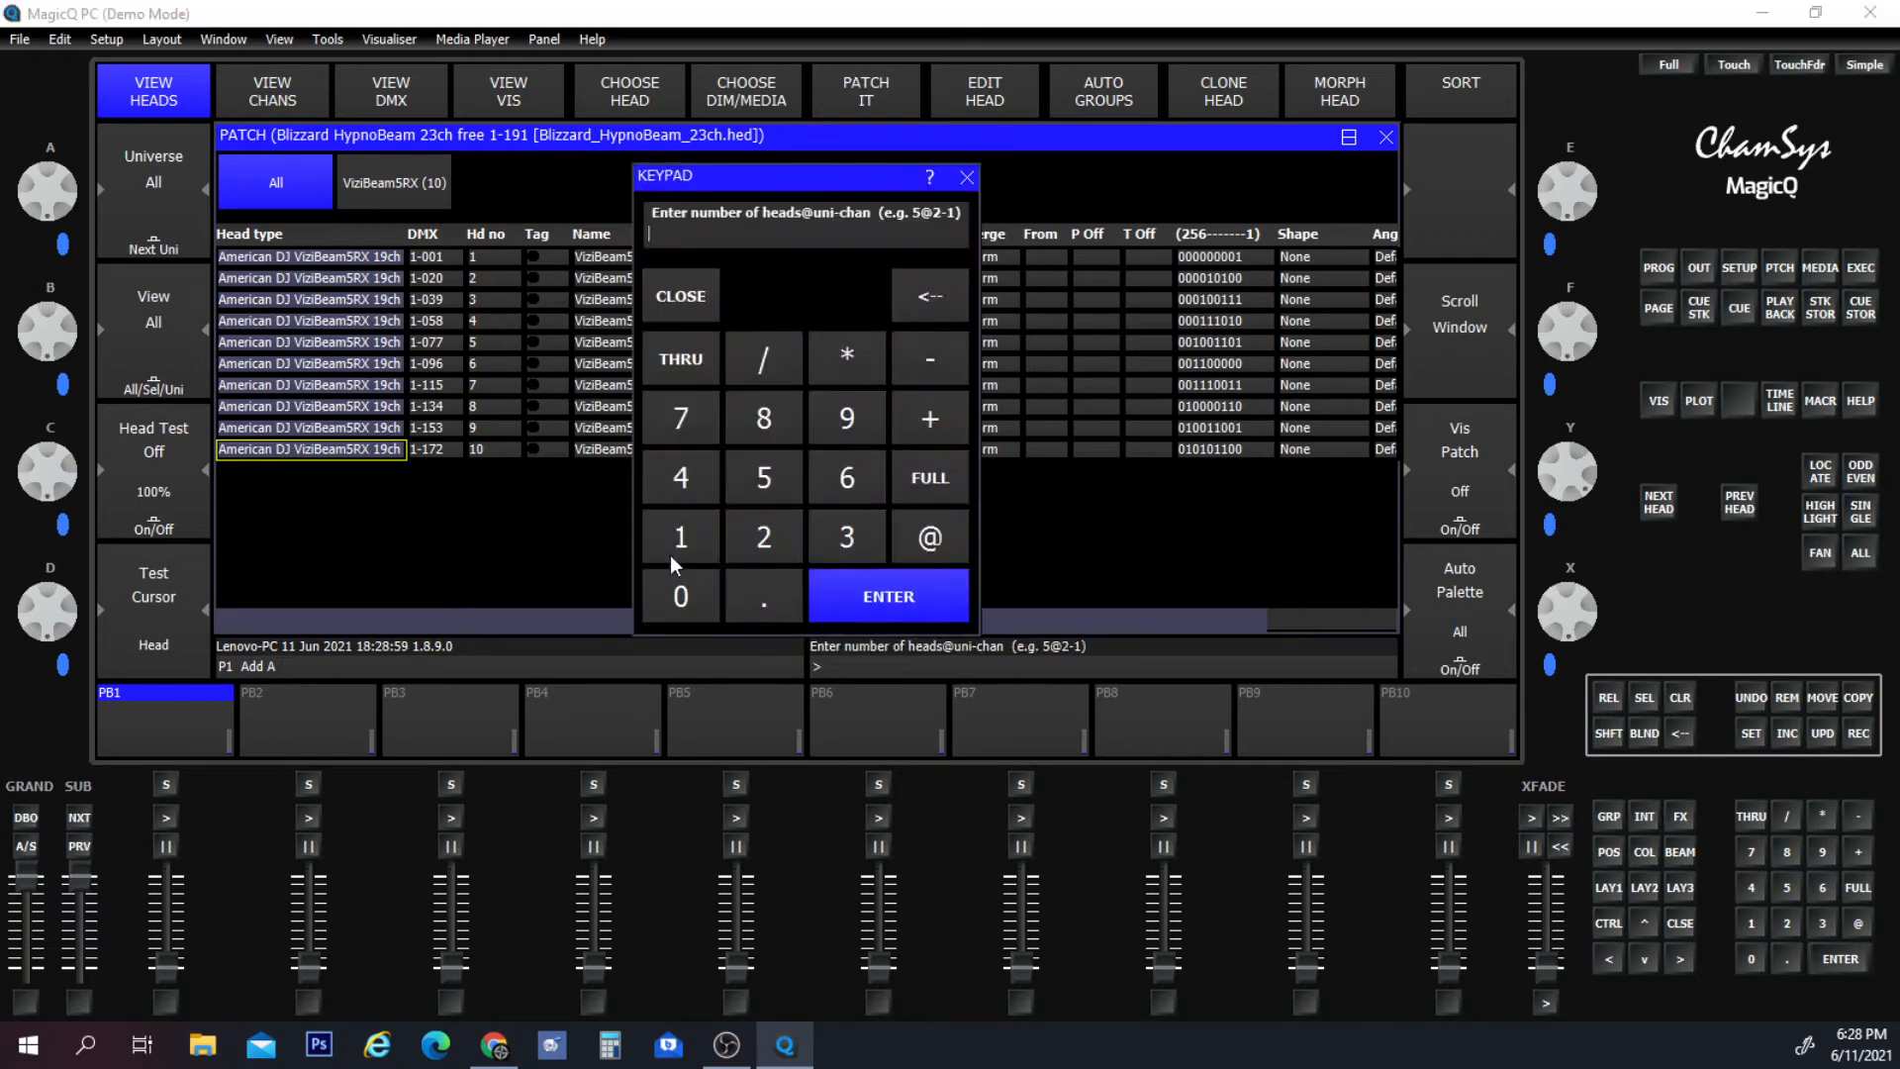
click(677, 530)
click(752, 542)
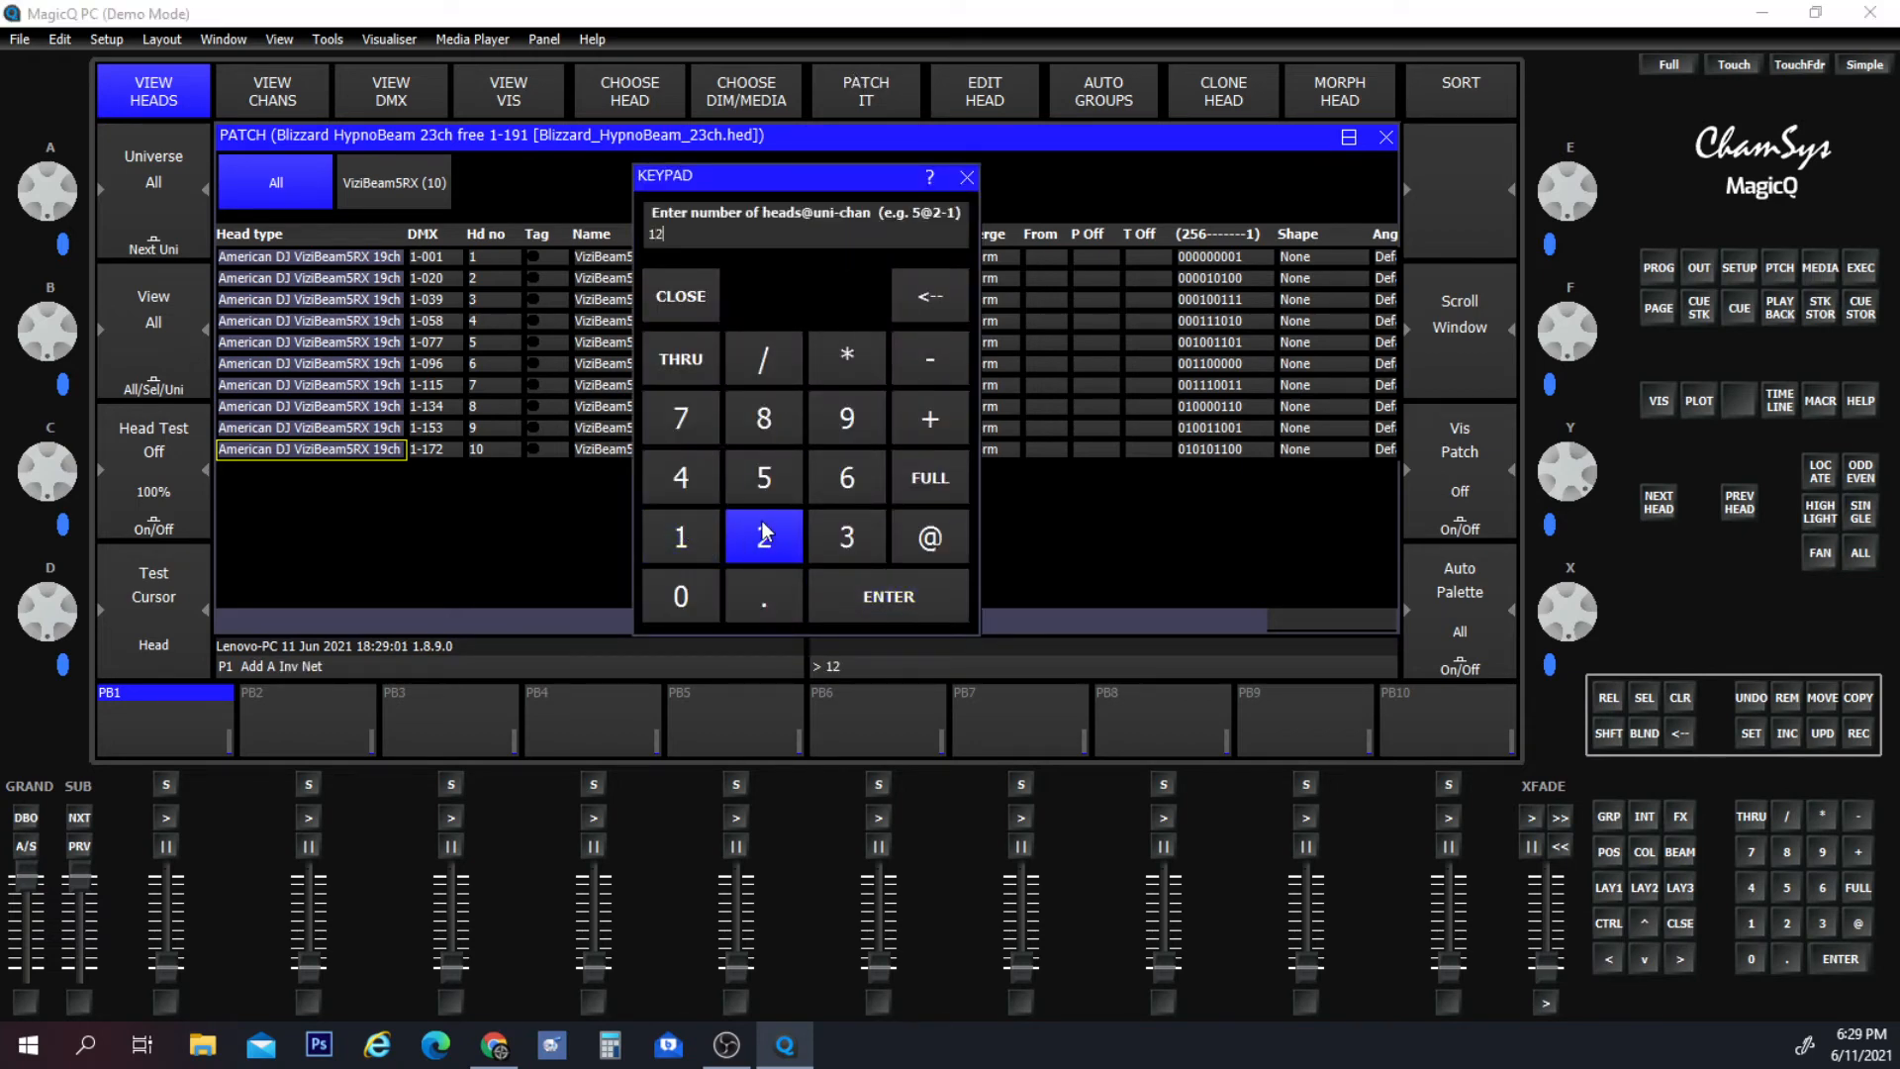
click(853, 599)
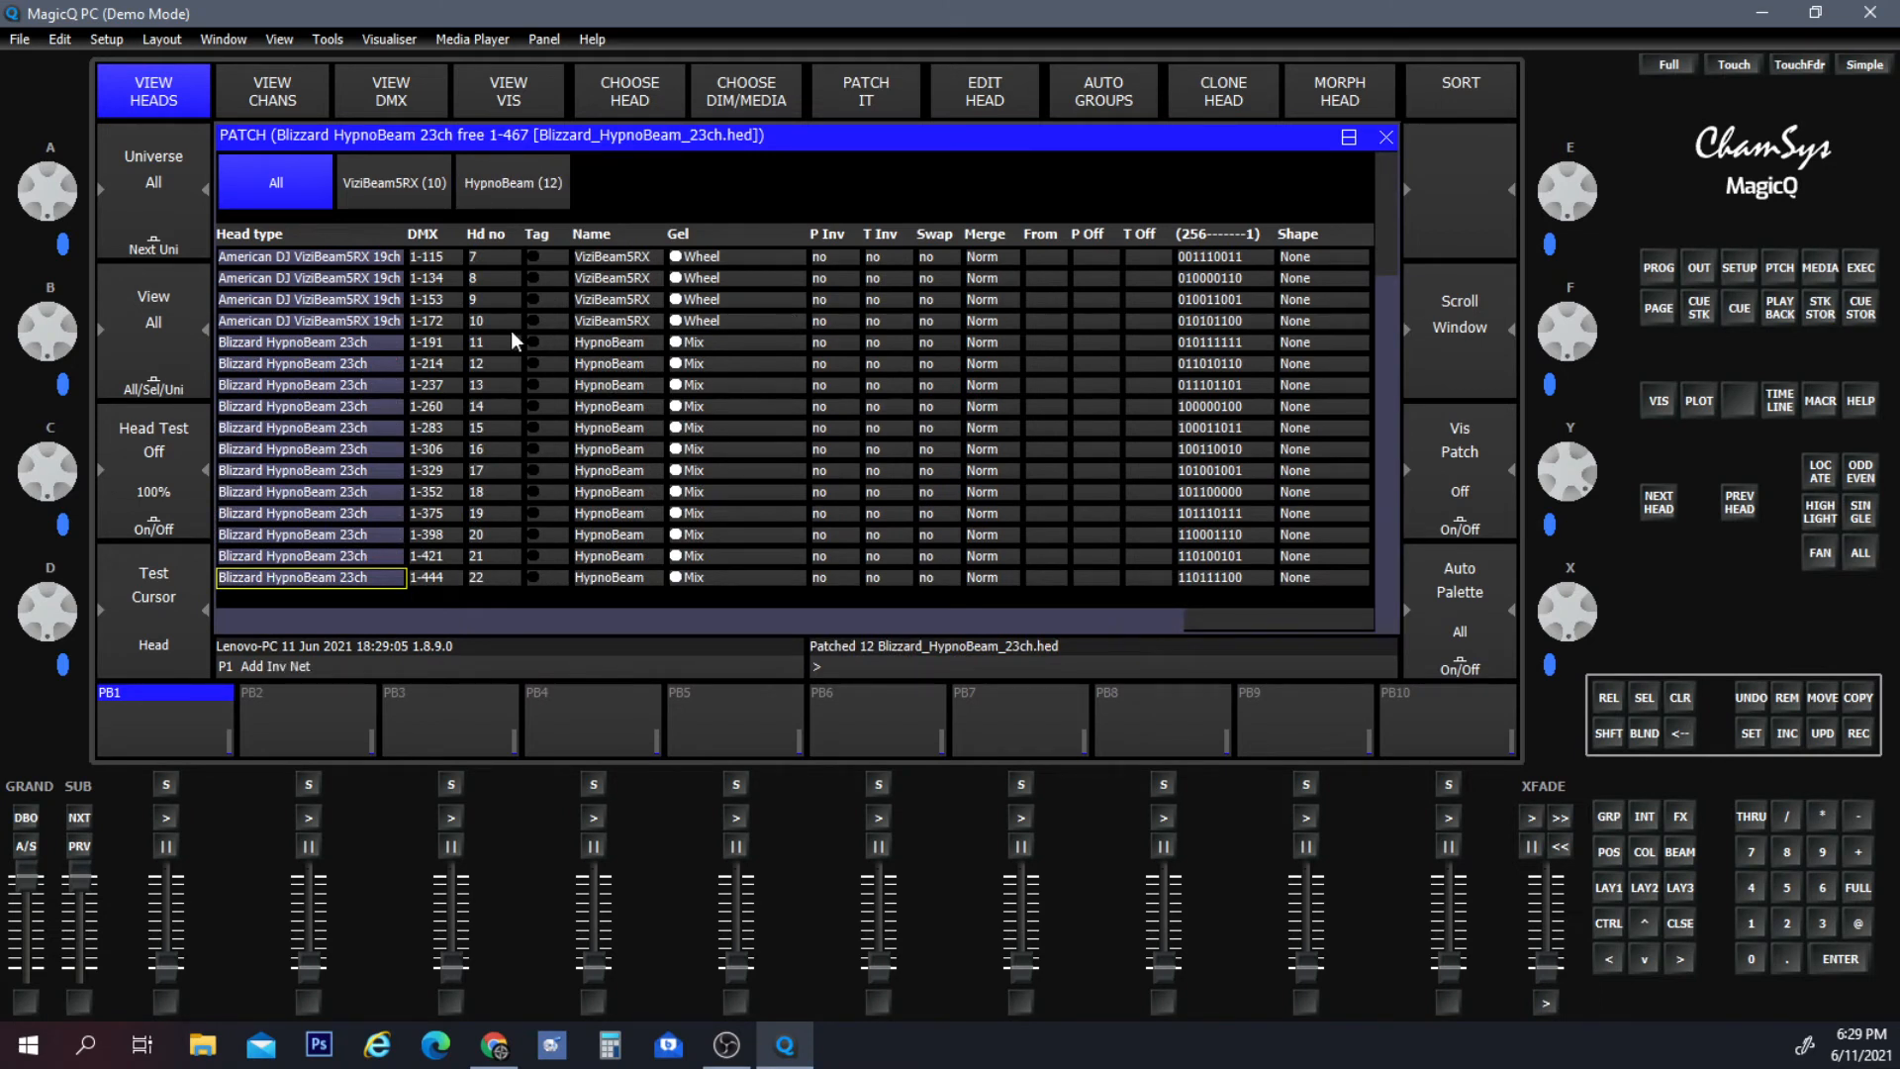
Toggle the Visualiser off and on again so its window shows in front of the patch.
click(386, 40)
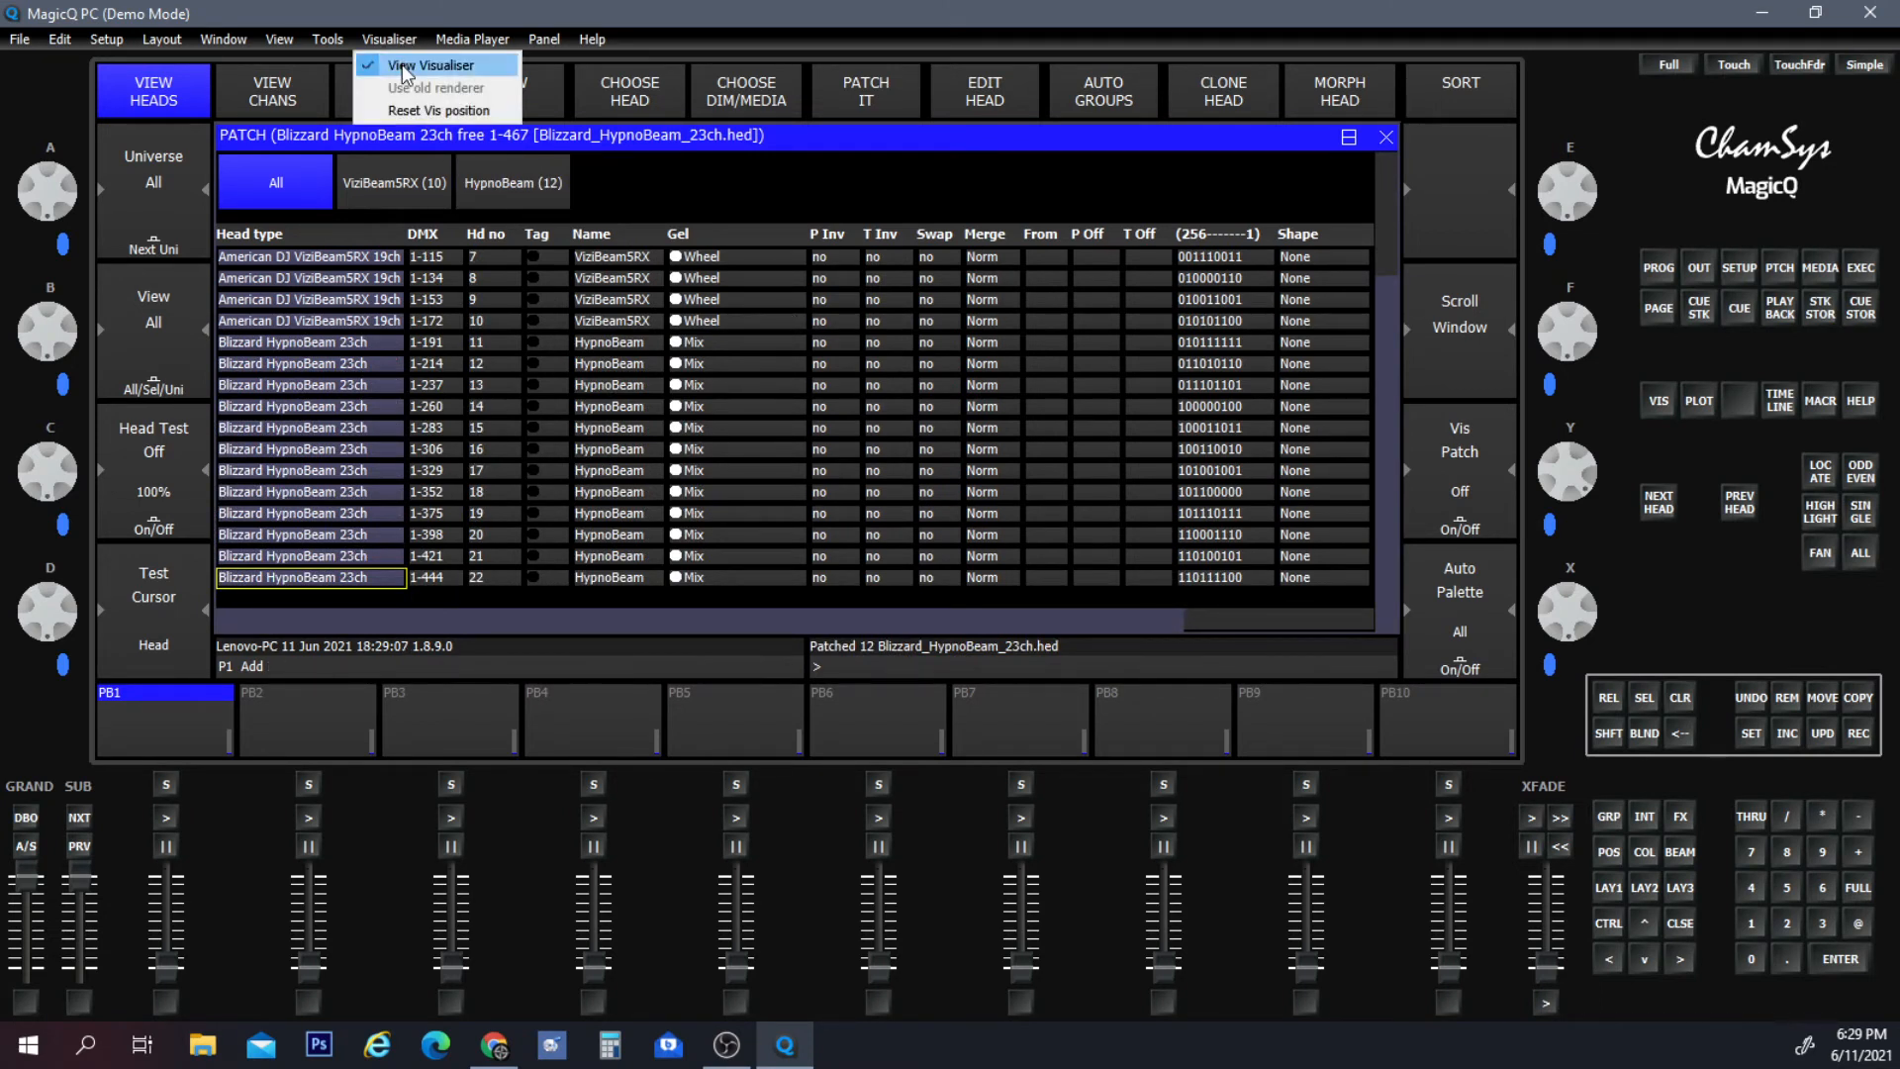
click(402, 63)
click(402, 41)
click(402, 63)
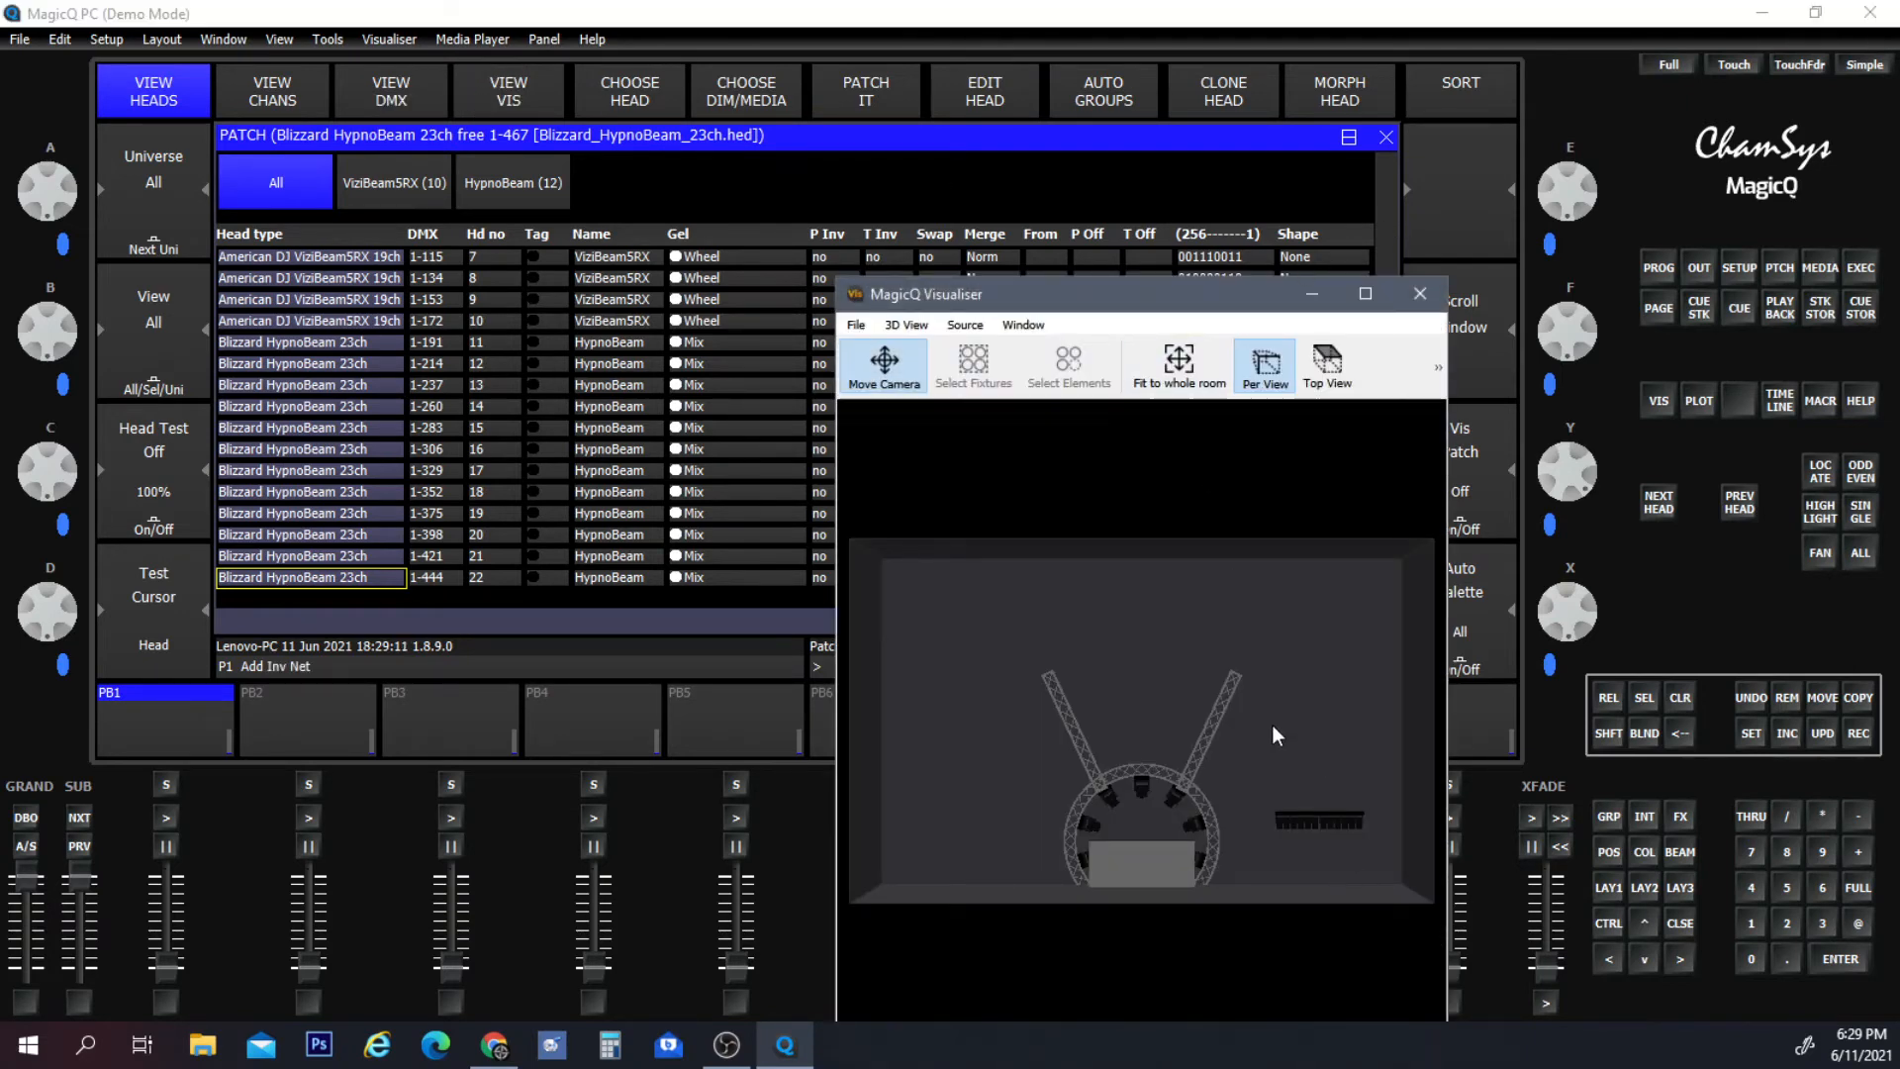
Locate the whole HypnoBeam group to find the new heads in the Visualiser, and clear the programmer.
click(1600, 889)
click(402, 168)
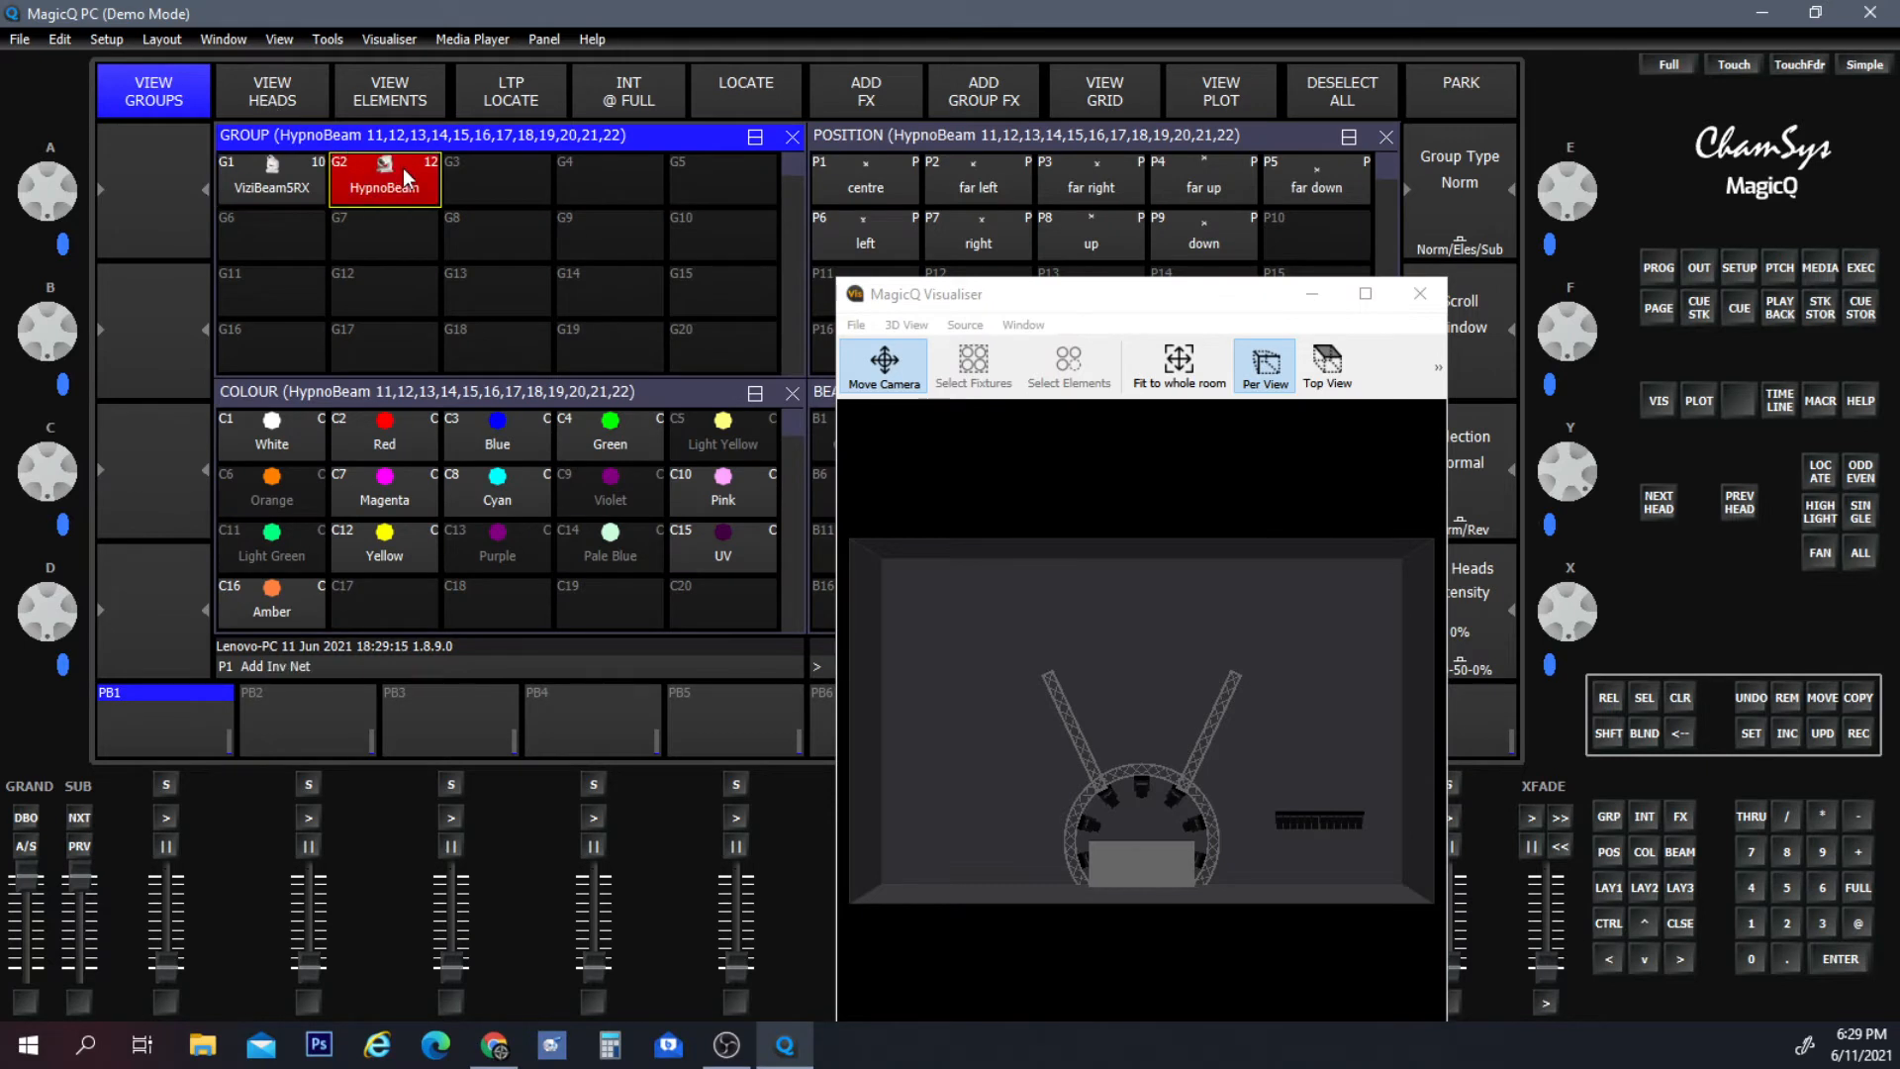
click(723, 77)
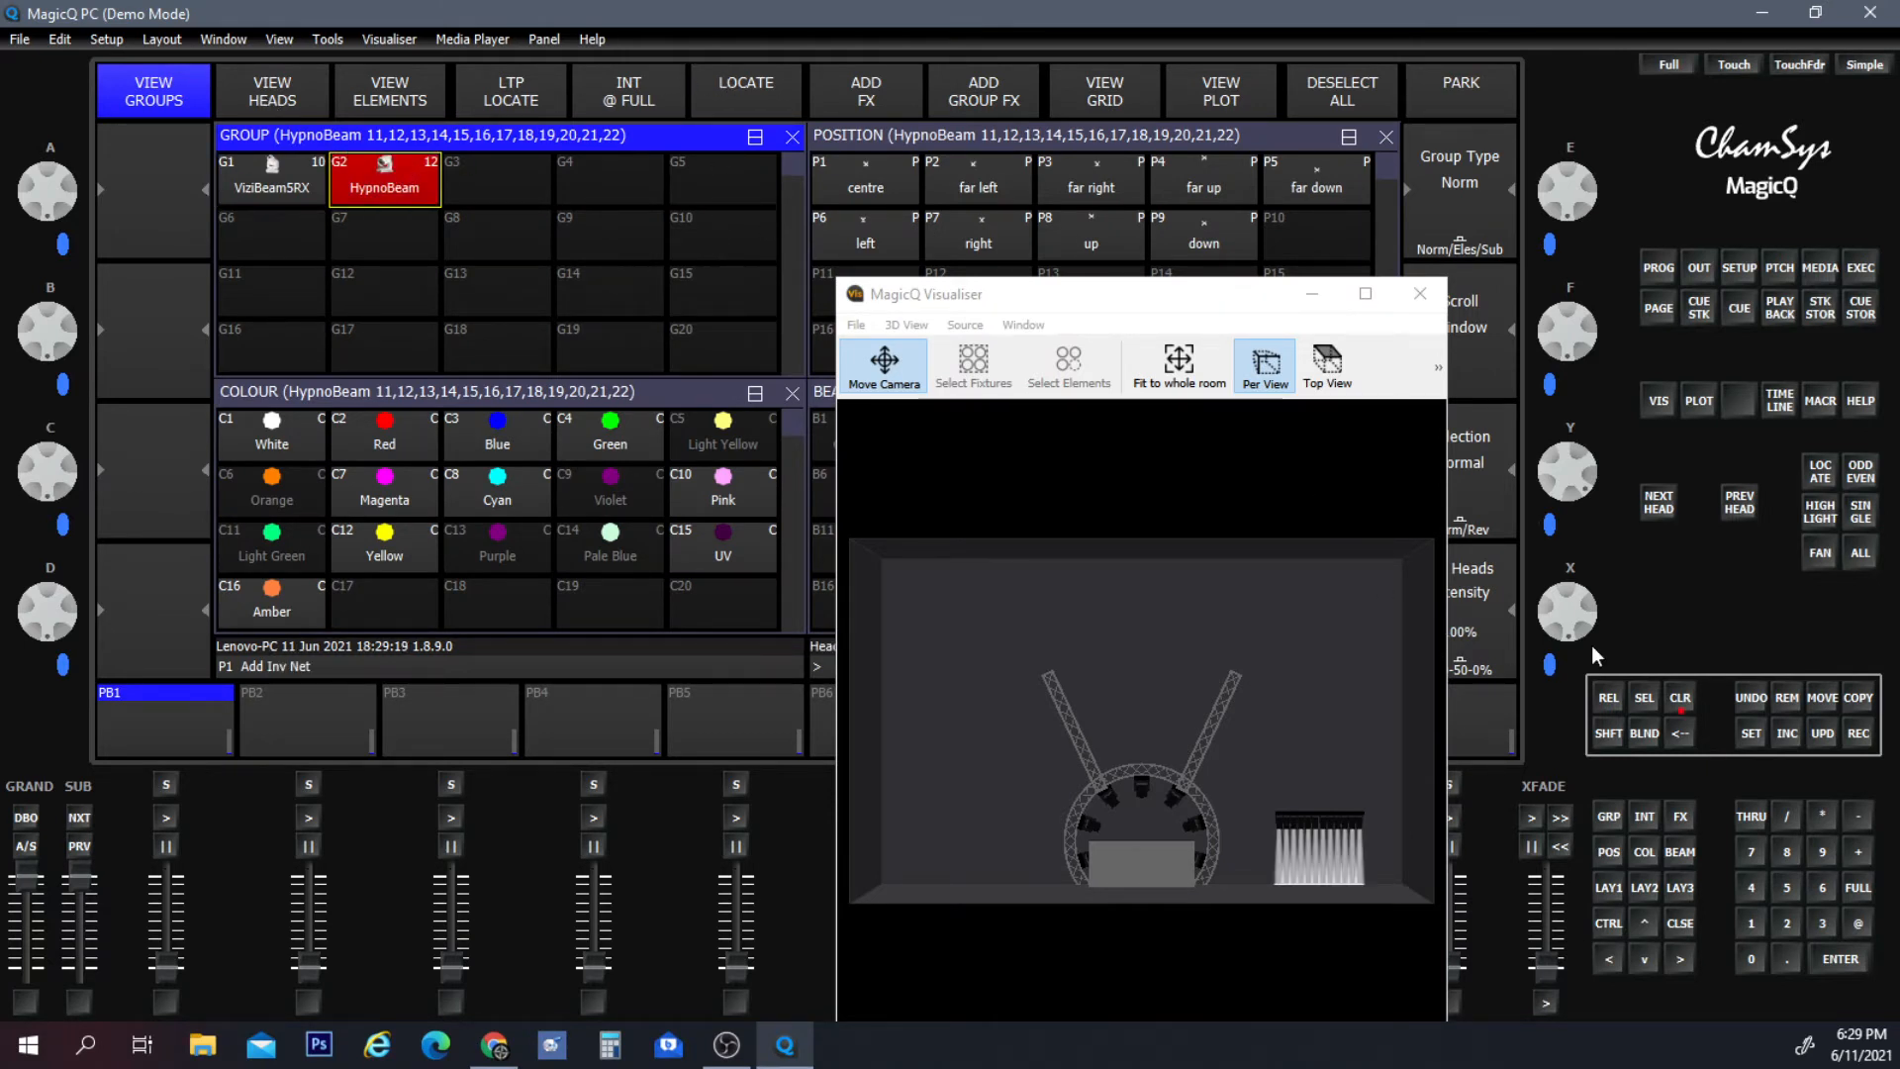
click(1682, 699)
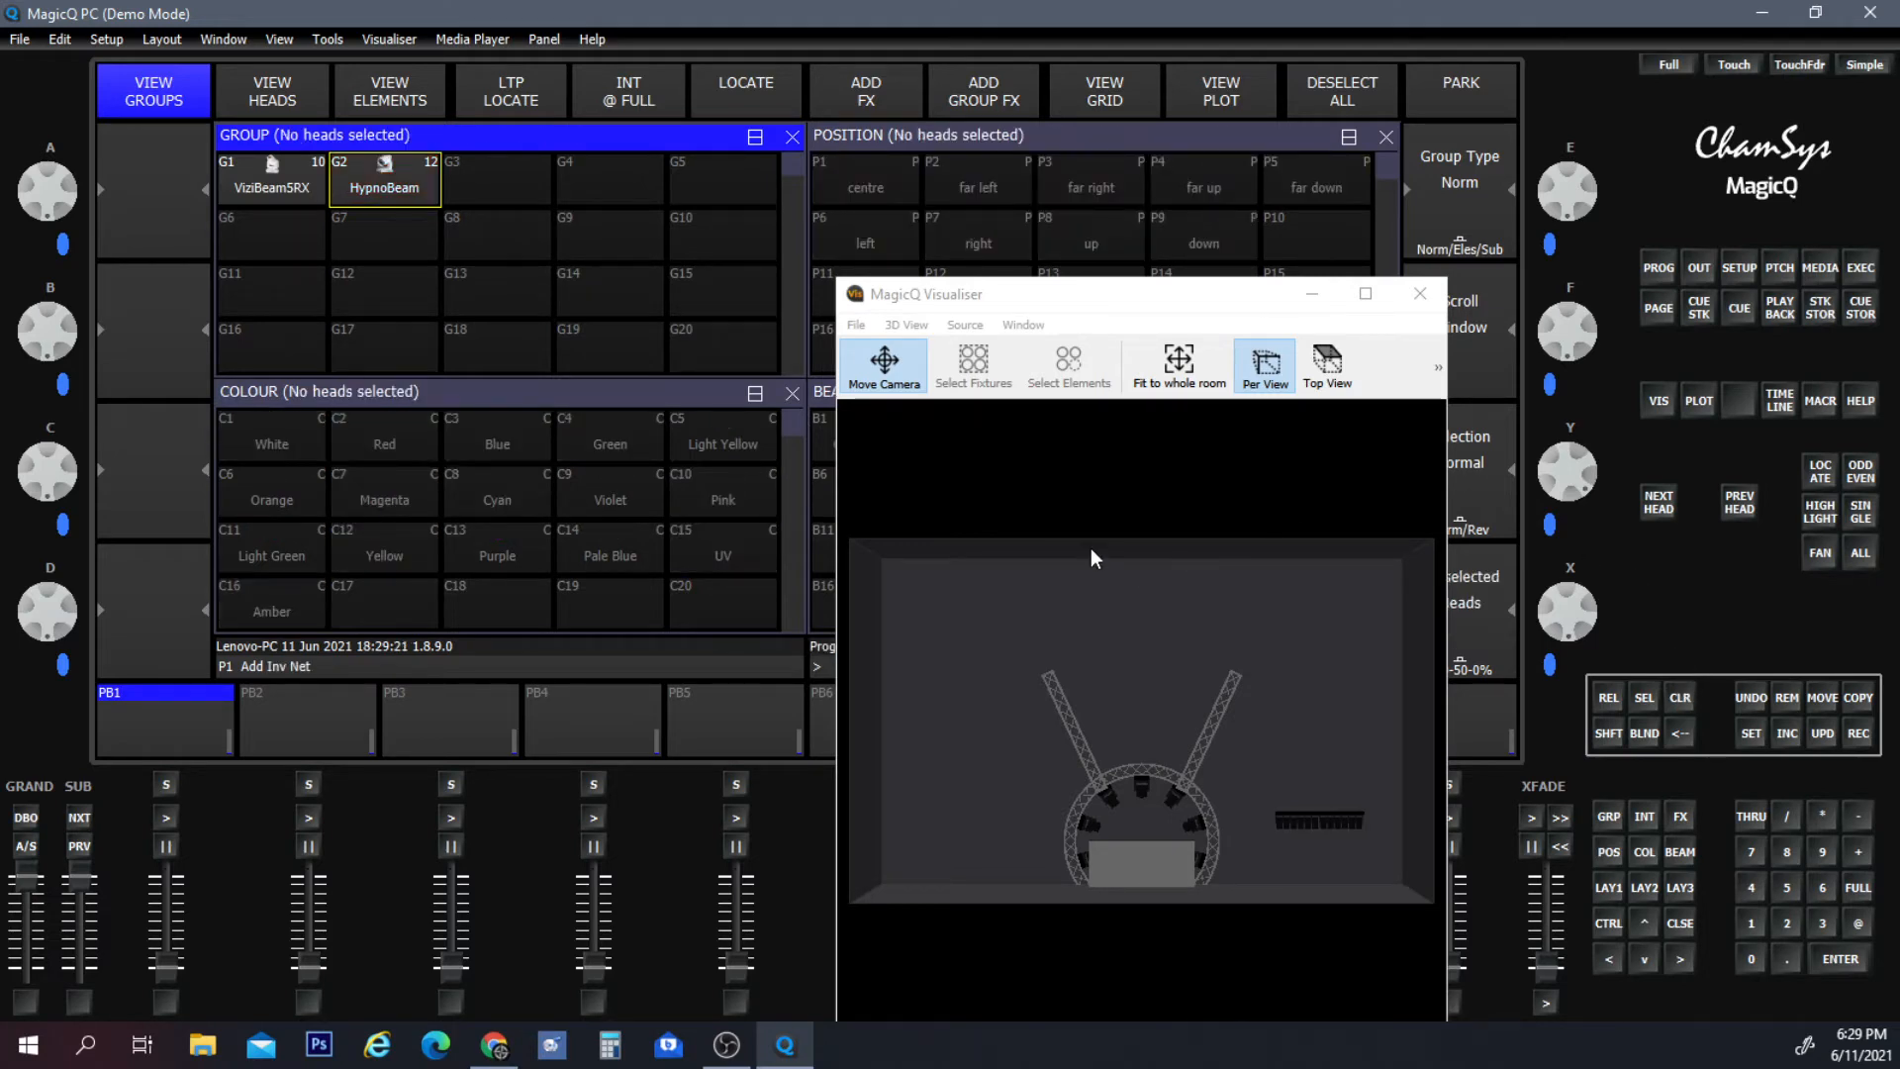
Select only HypnoBeam heads 11 to 16 from the individual heads list.
click(358, 198)
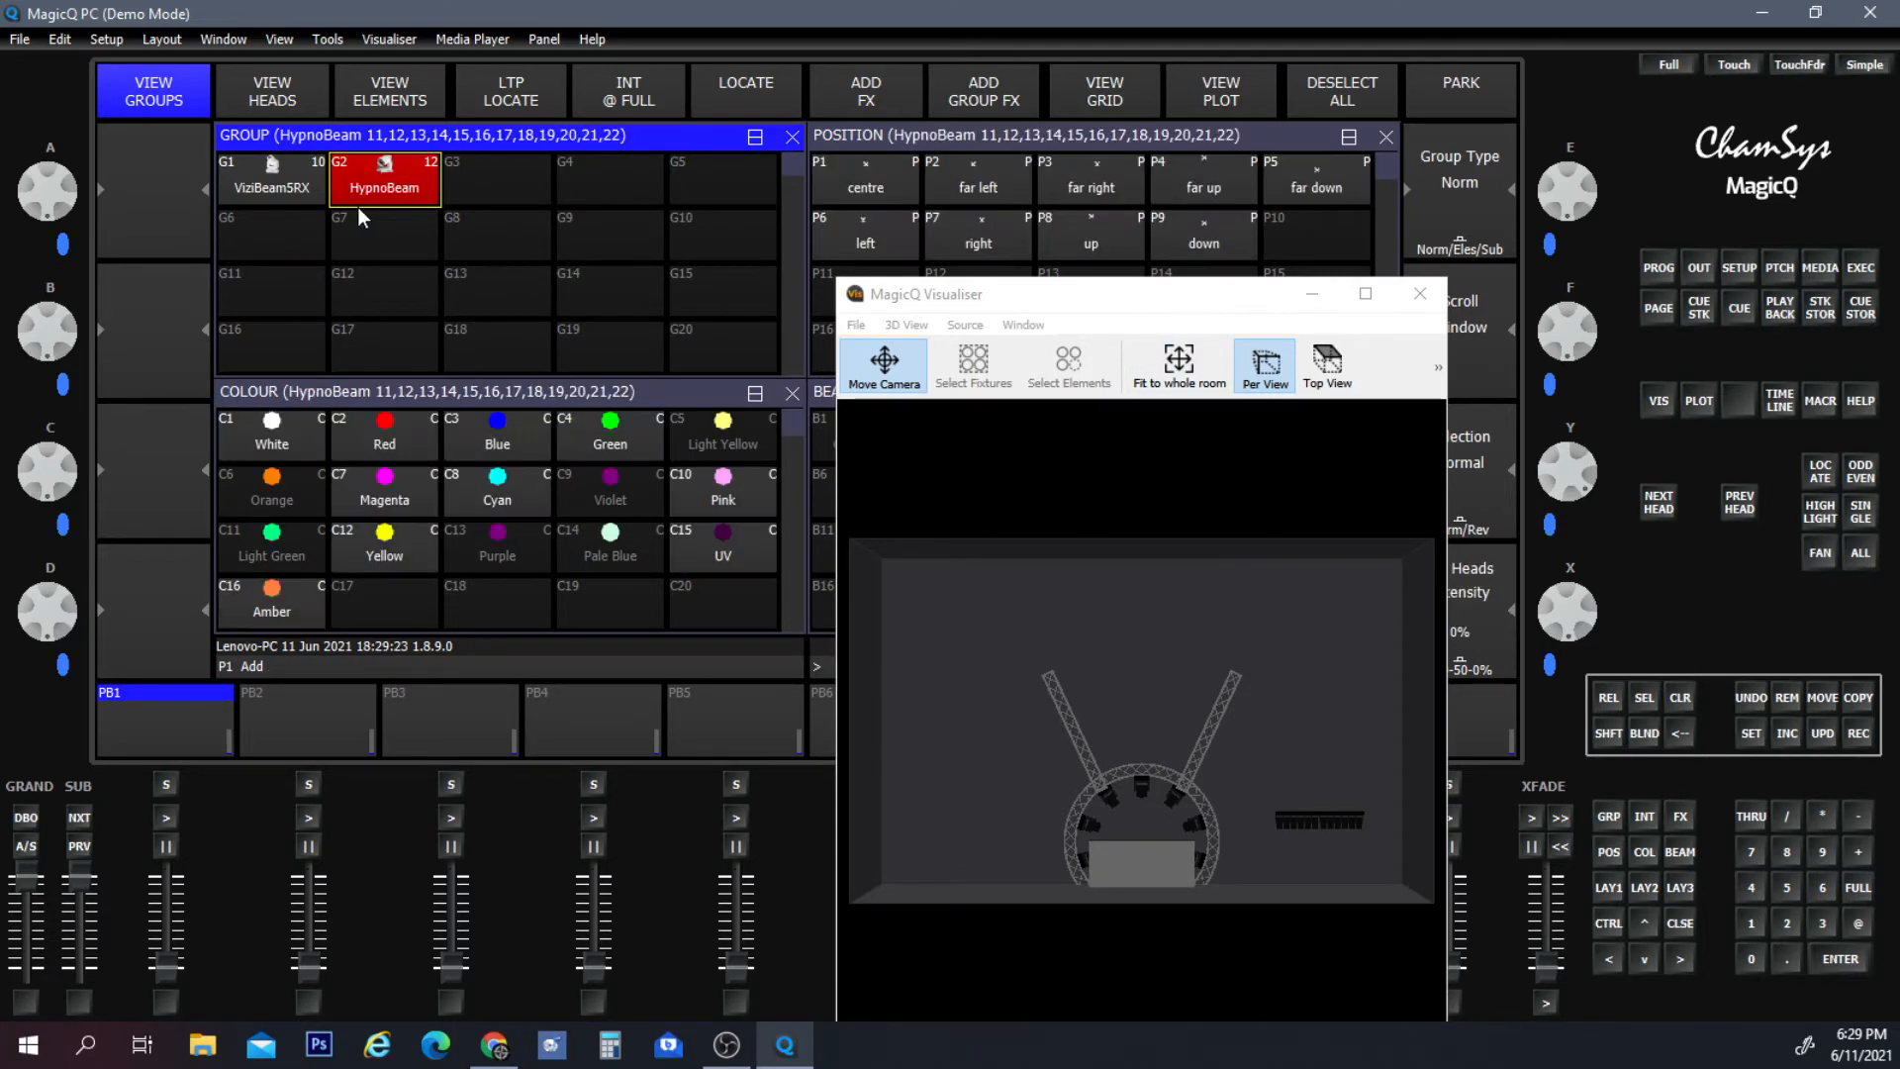
click(238, 79)
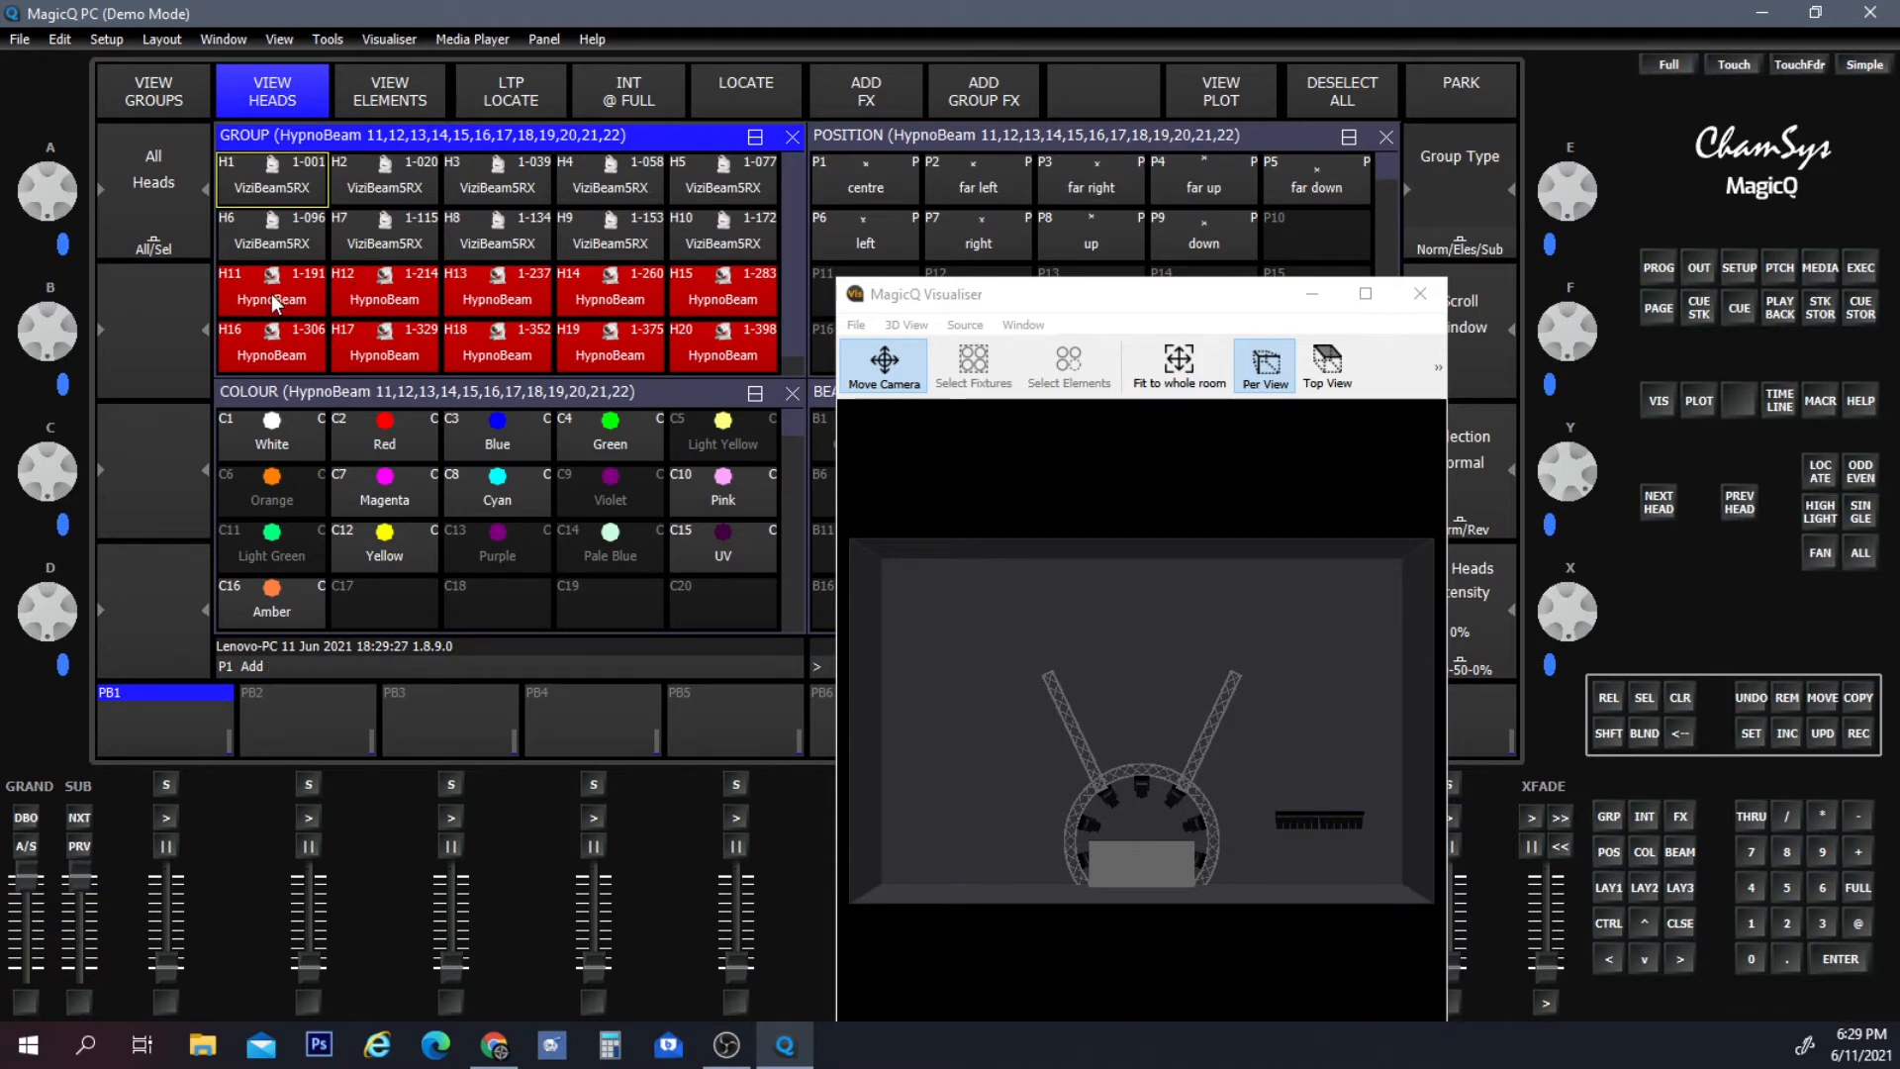
click(272, 297)
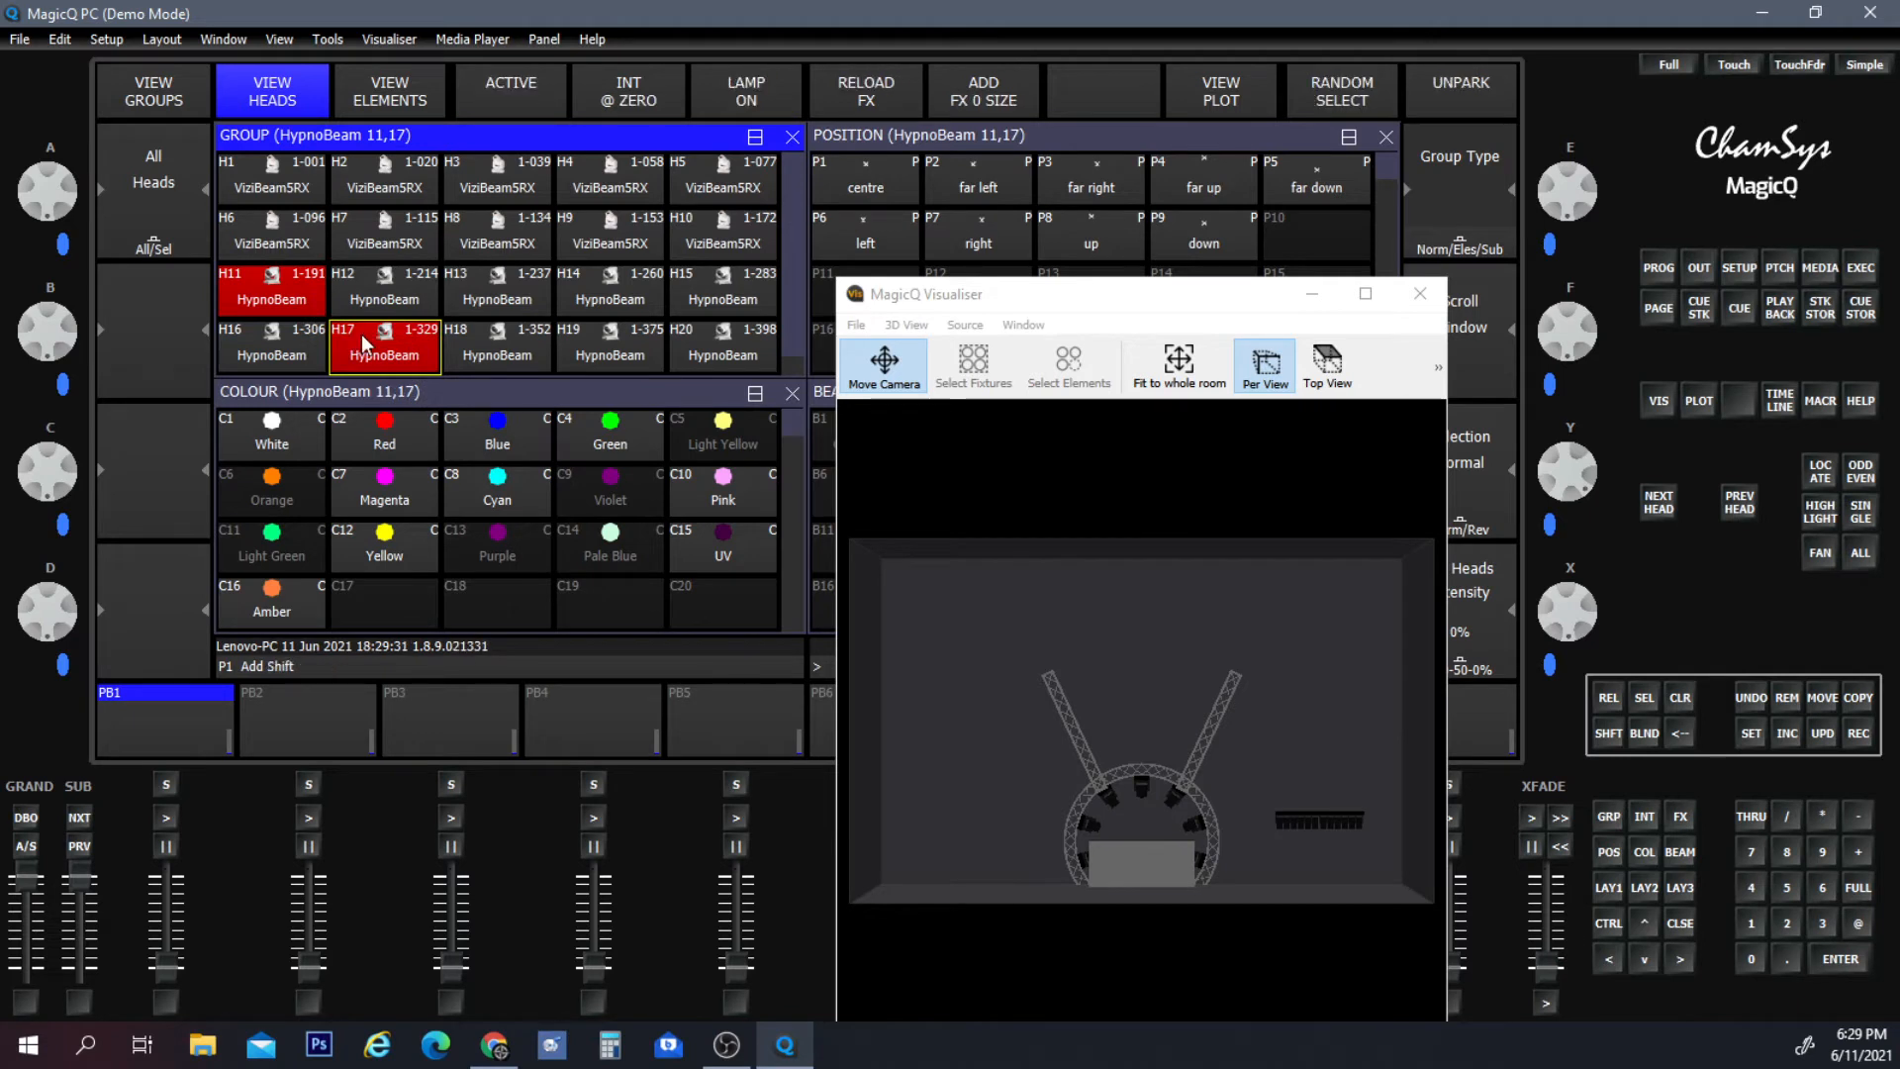
click(395, 287)
click(496, 292)
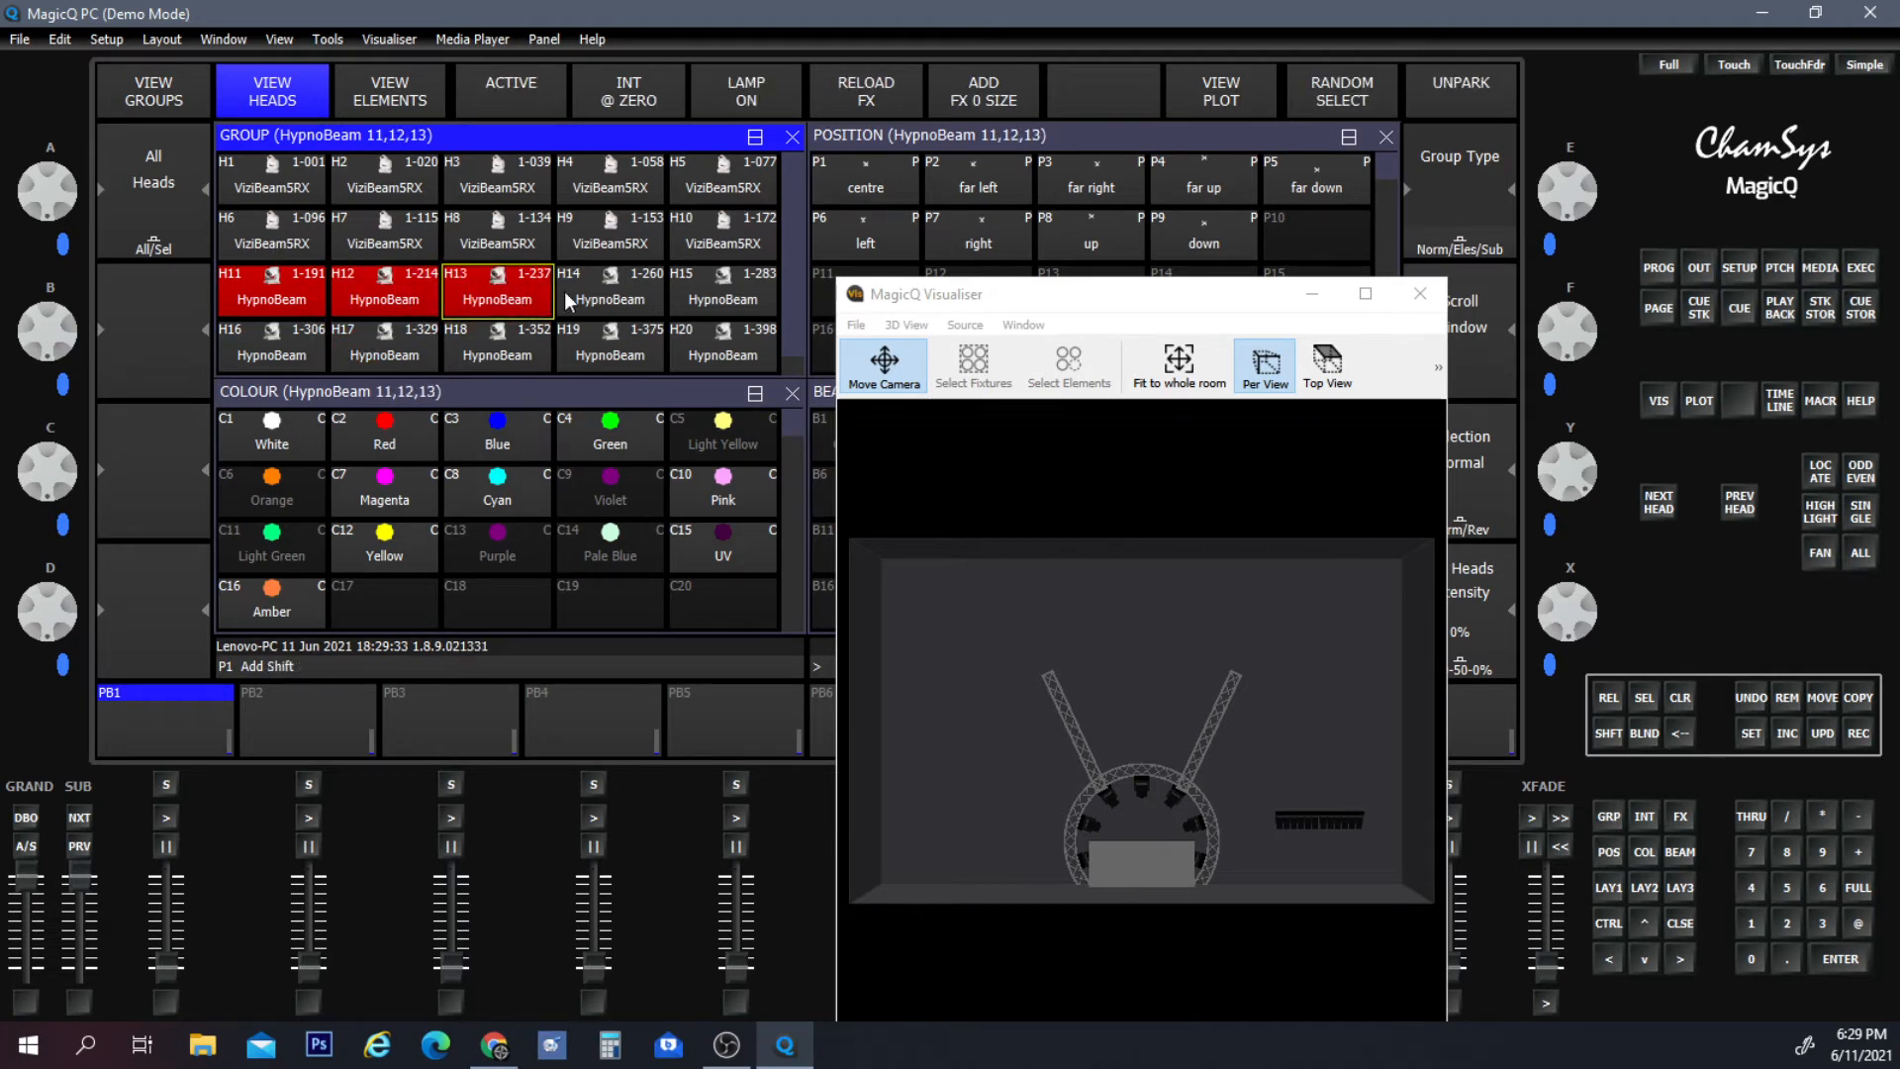
click(627, 300)
click(718, 297)
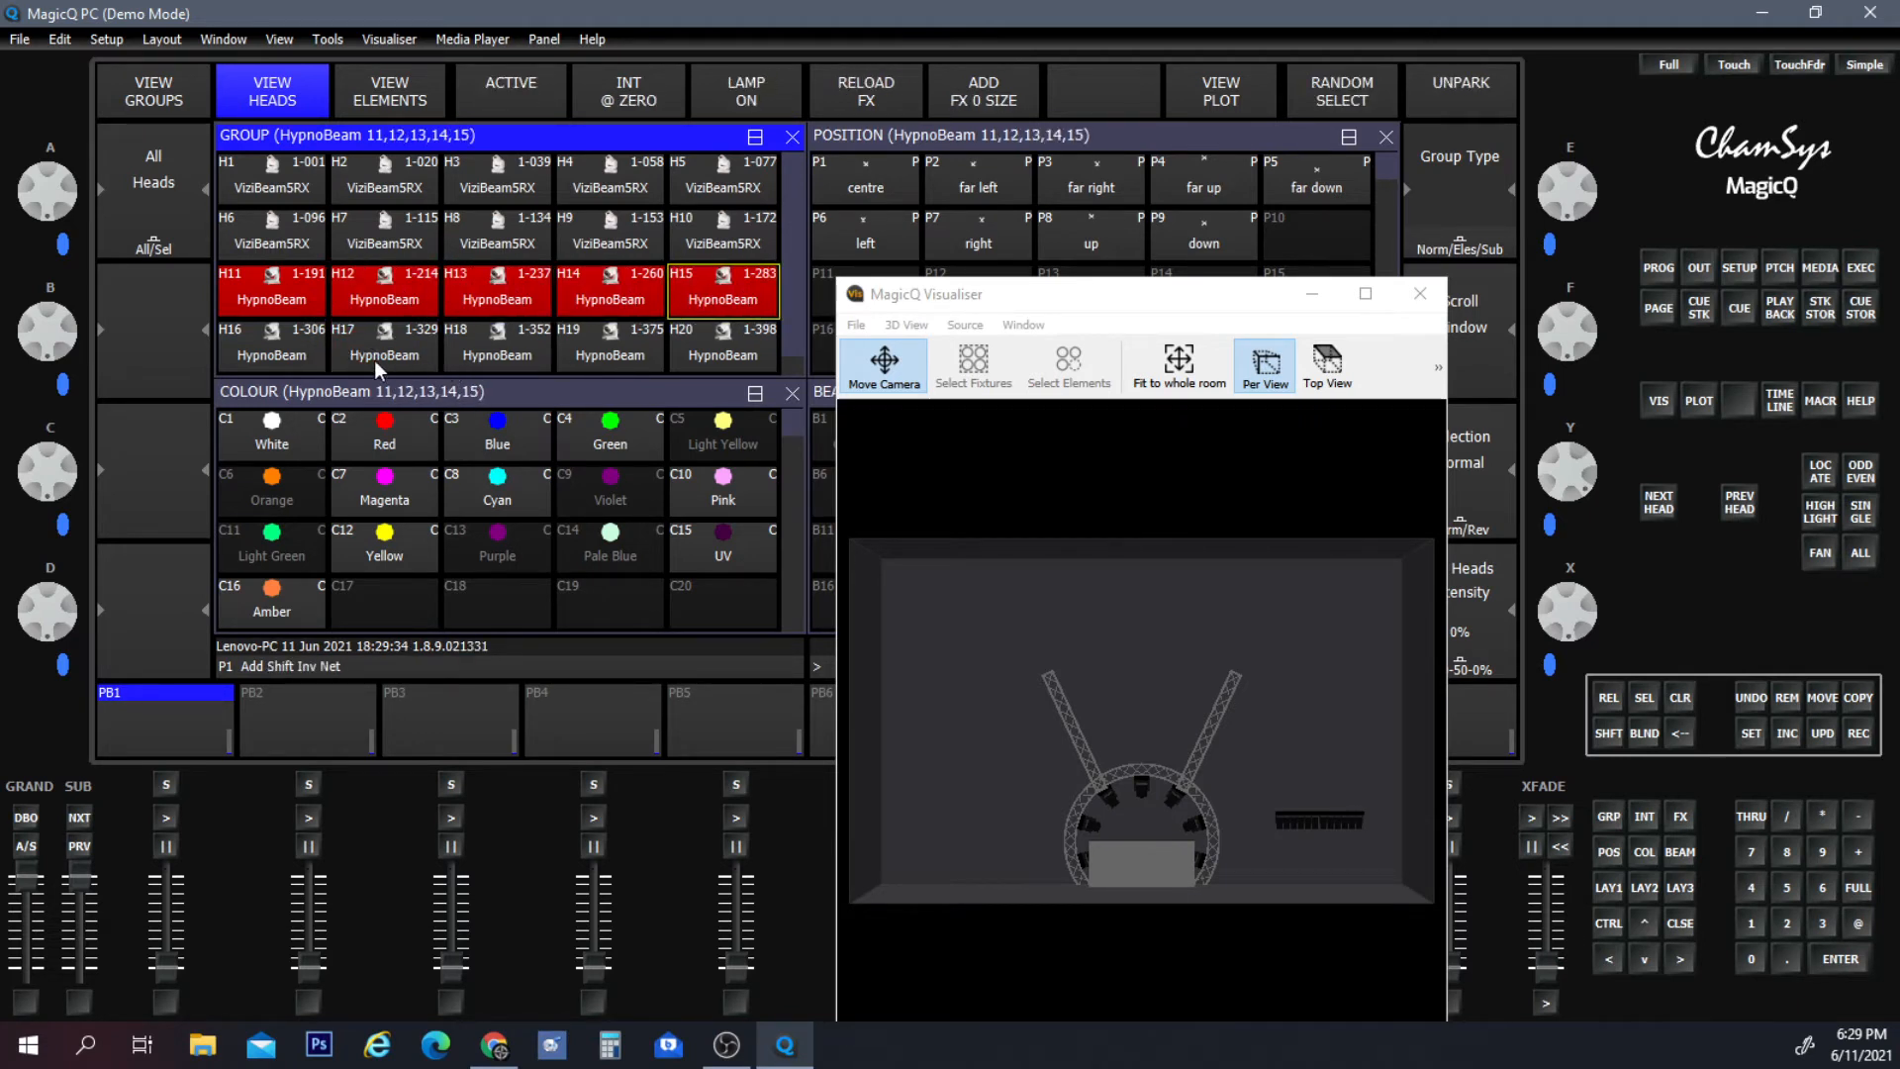
click(293, 360)
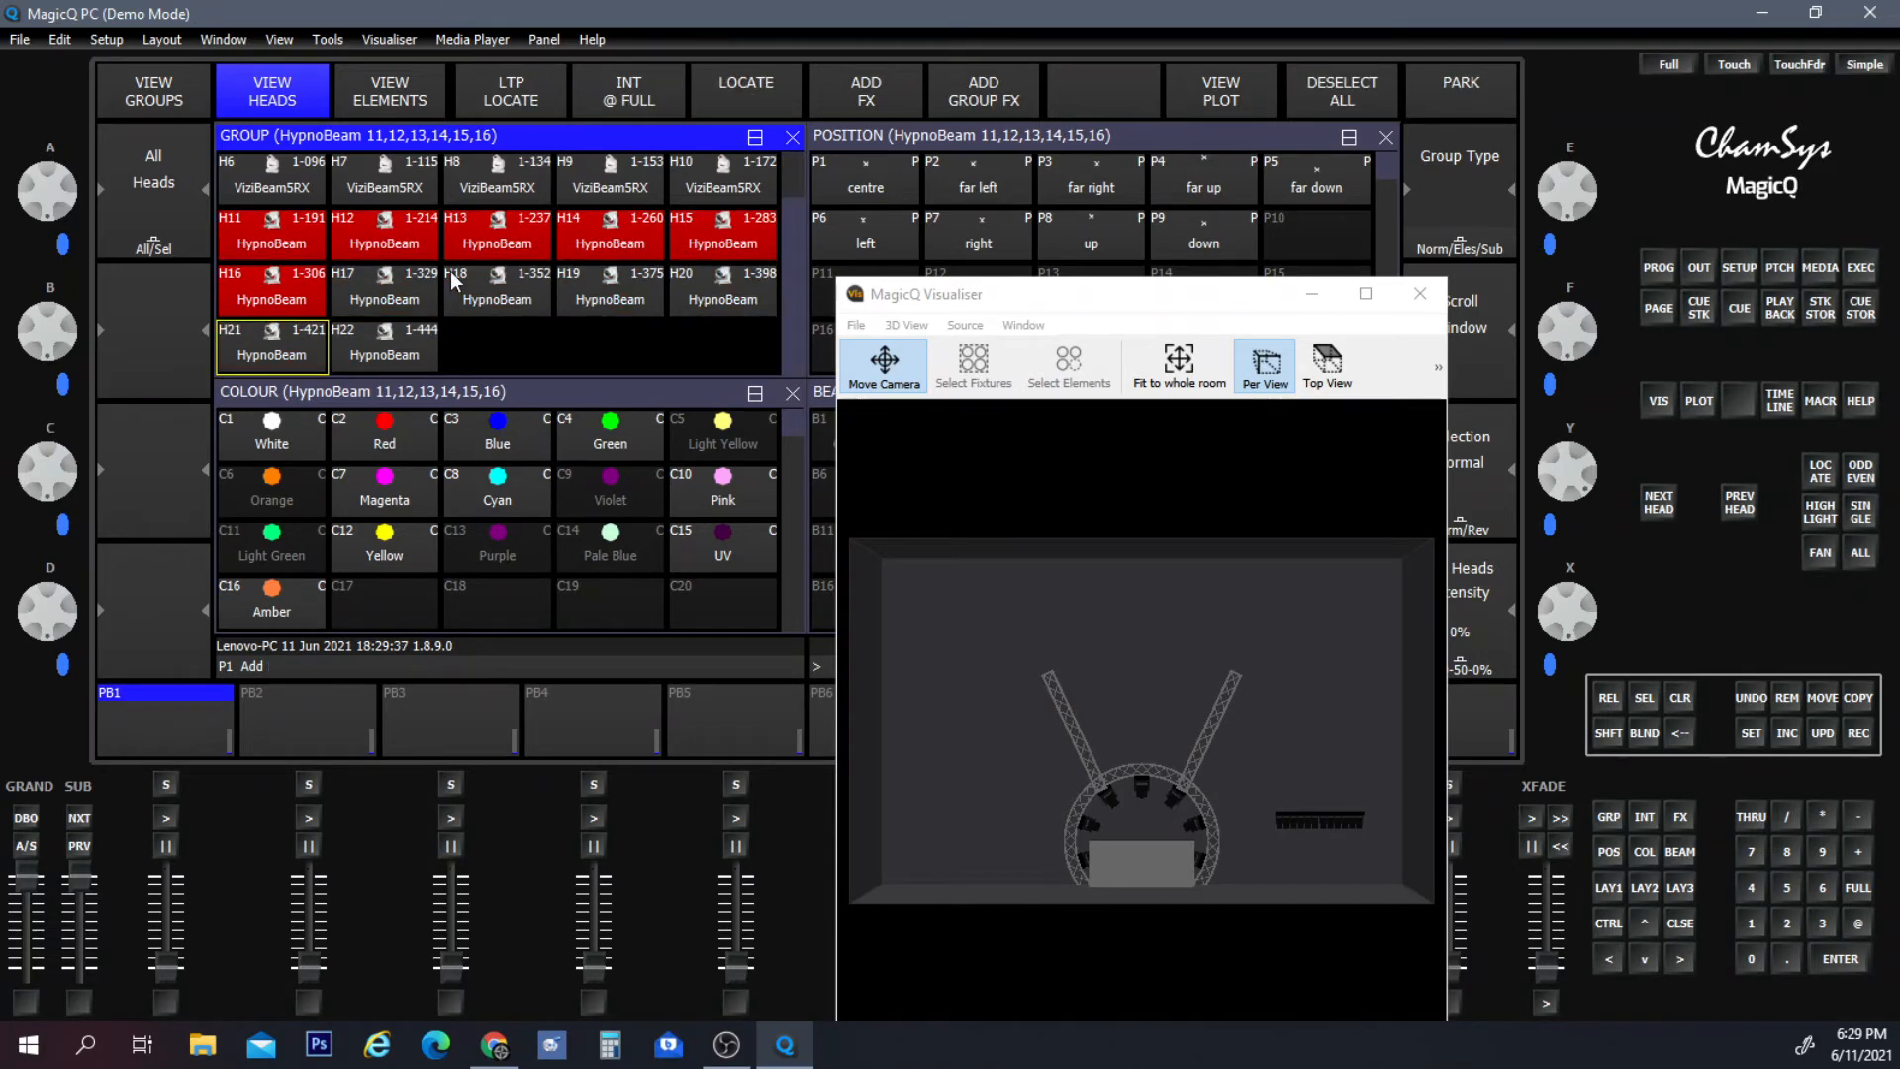
scroll(449, 271, down, 1)
Fit the six selected HypnoBeam heads to the Truss V Left object in the Visualiser patch.
click(1781, 271)
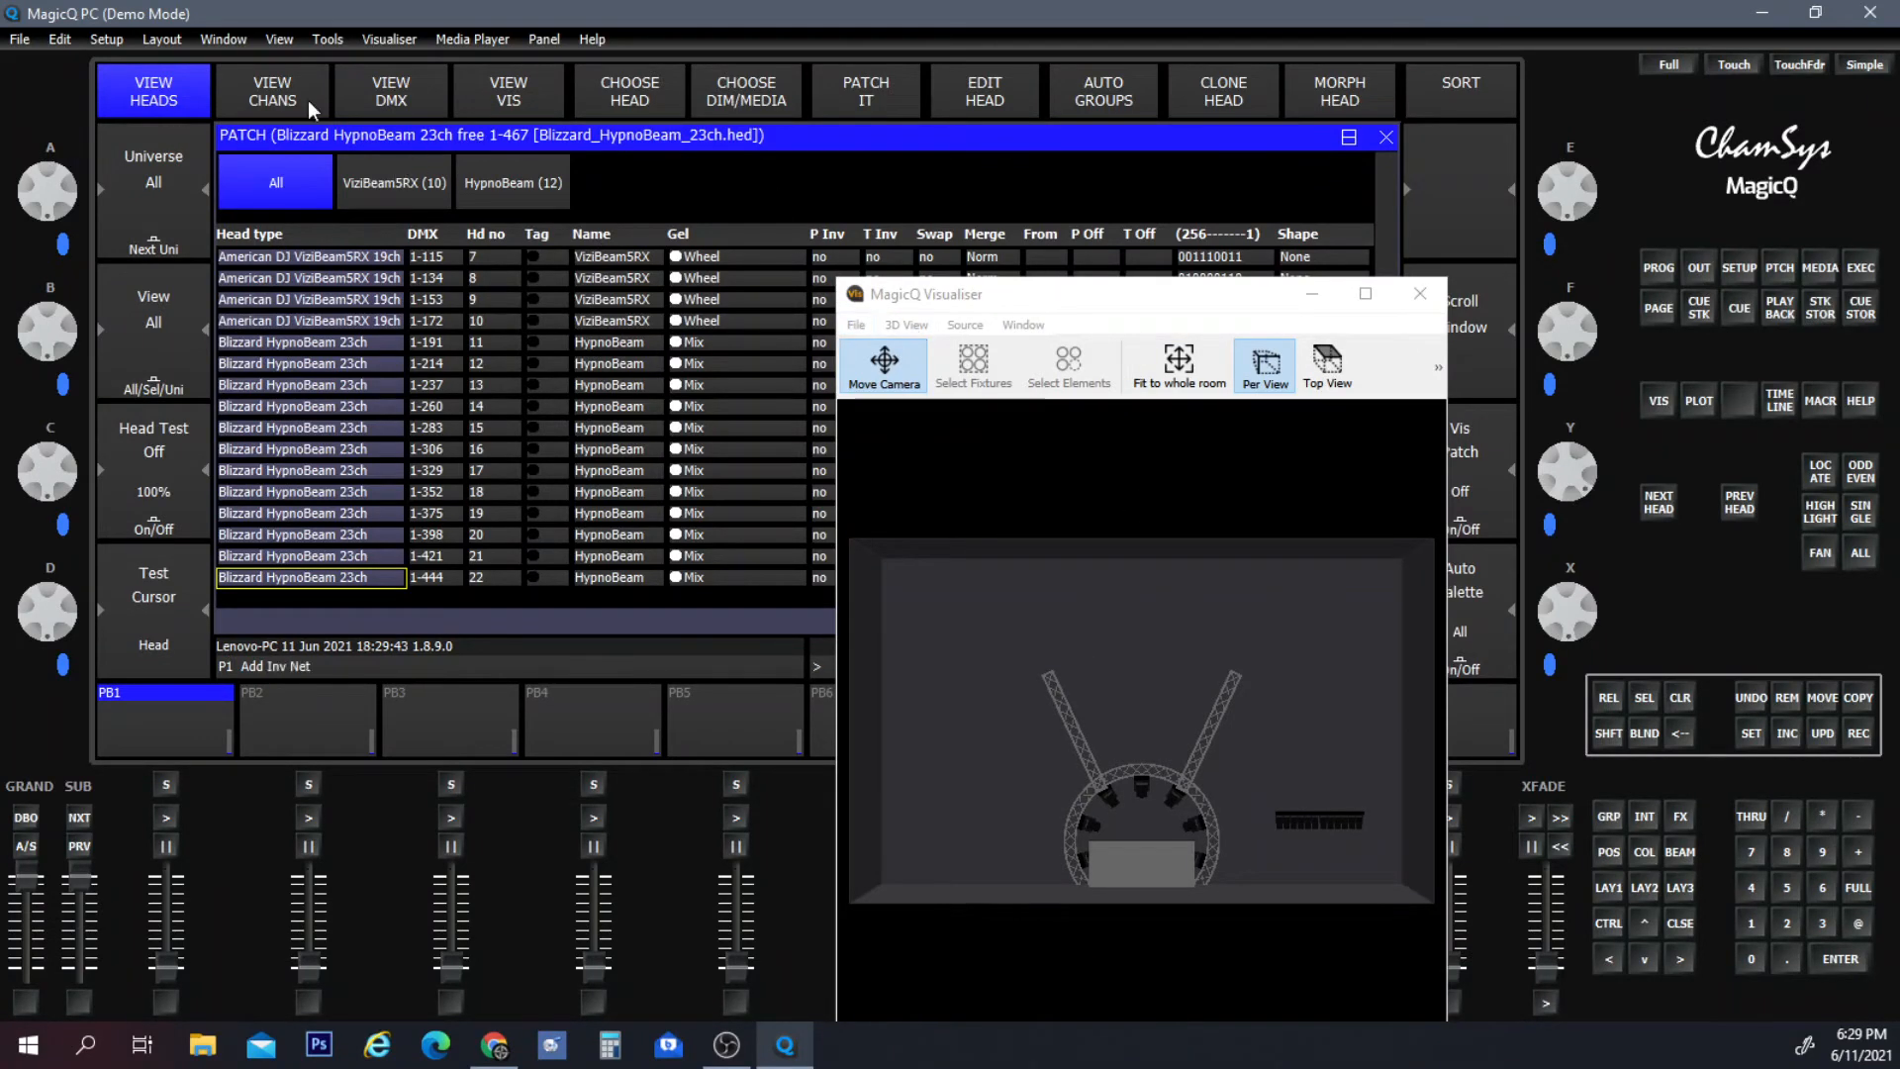
click(522, 96)
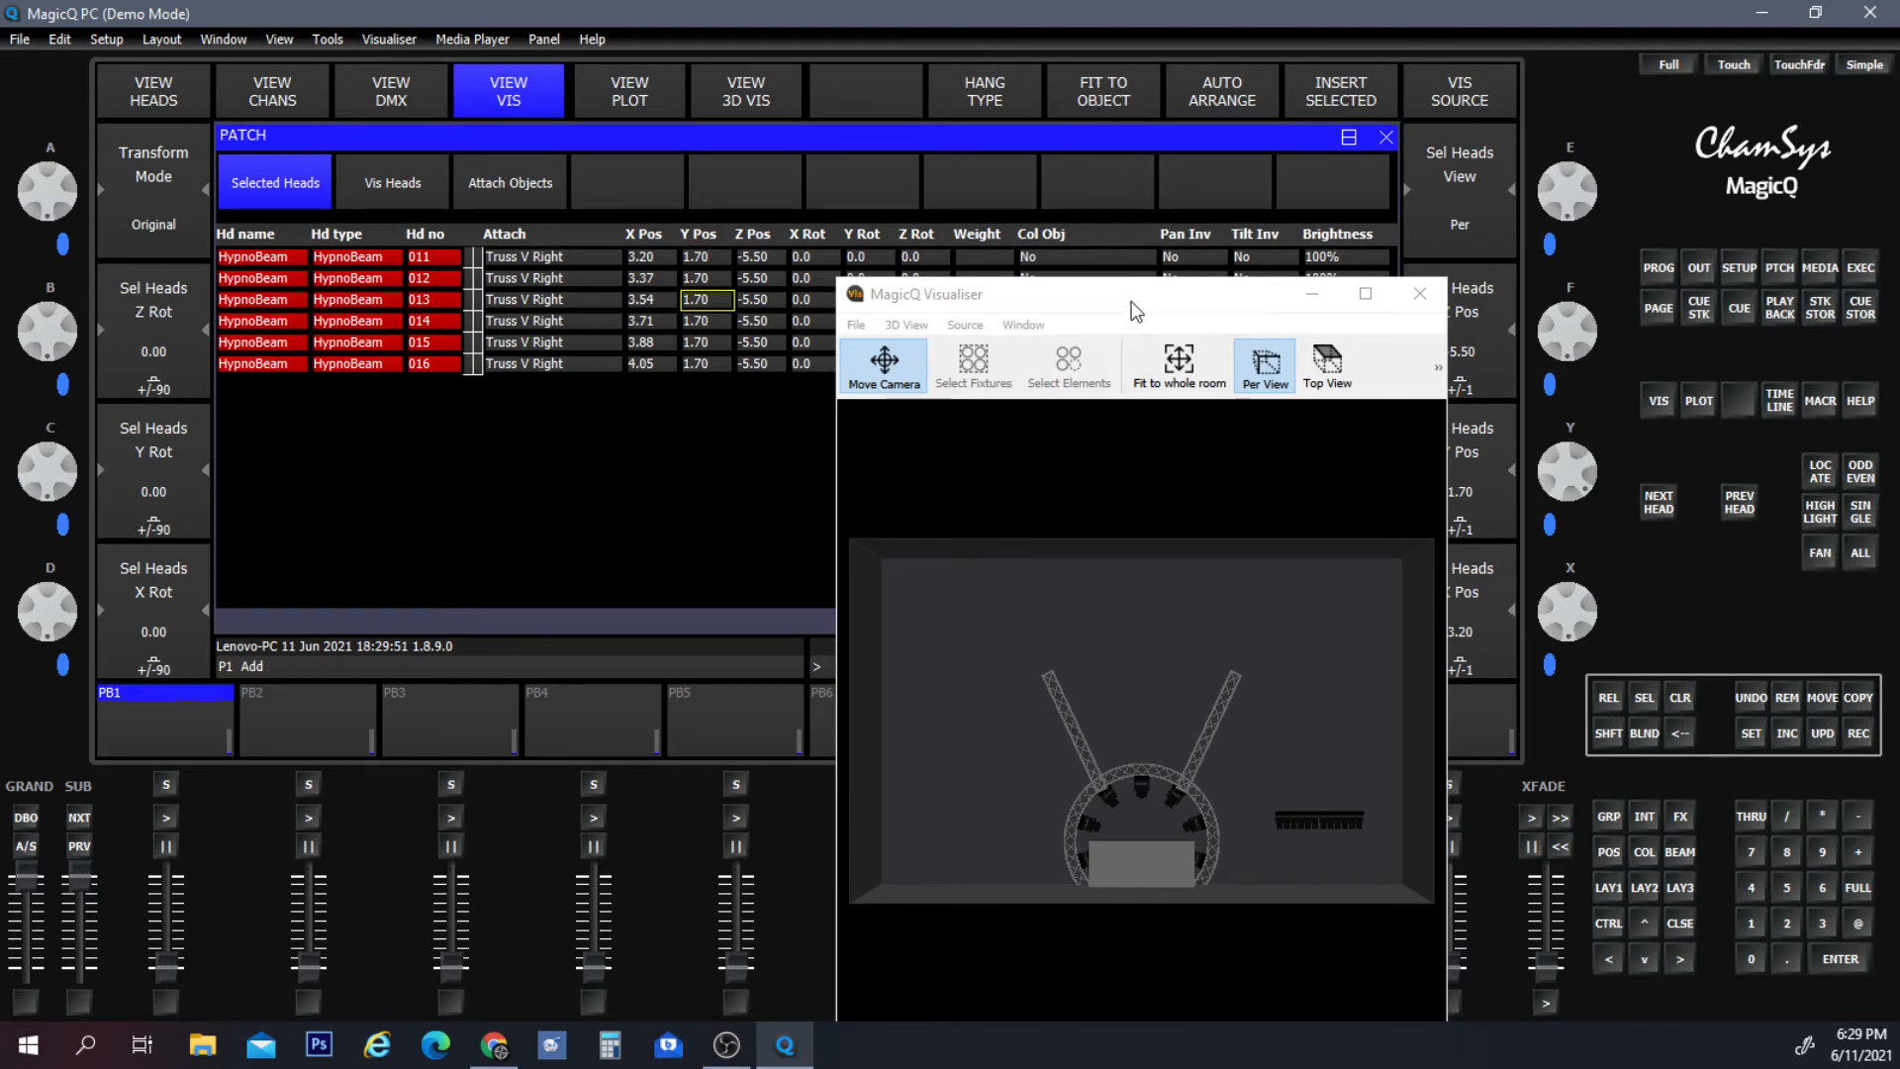
drag(1132, 301, 846, 496)
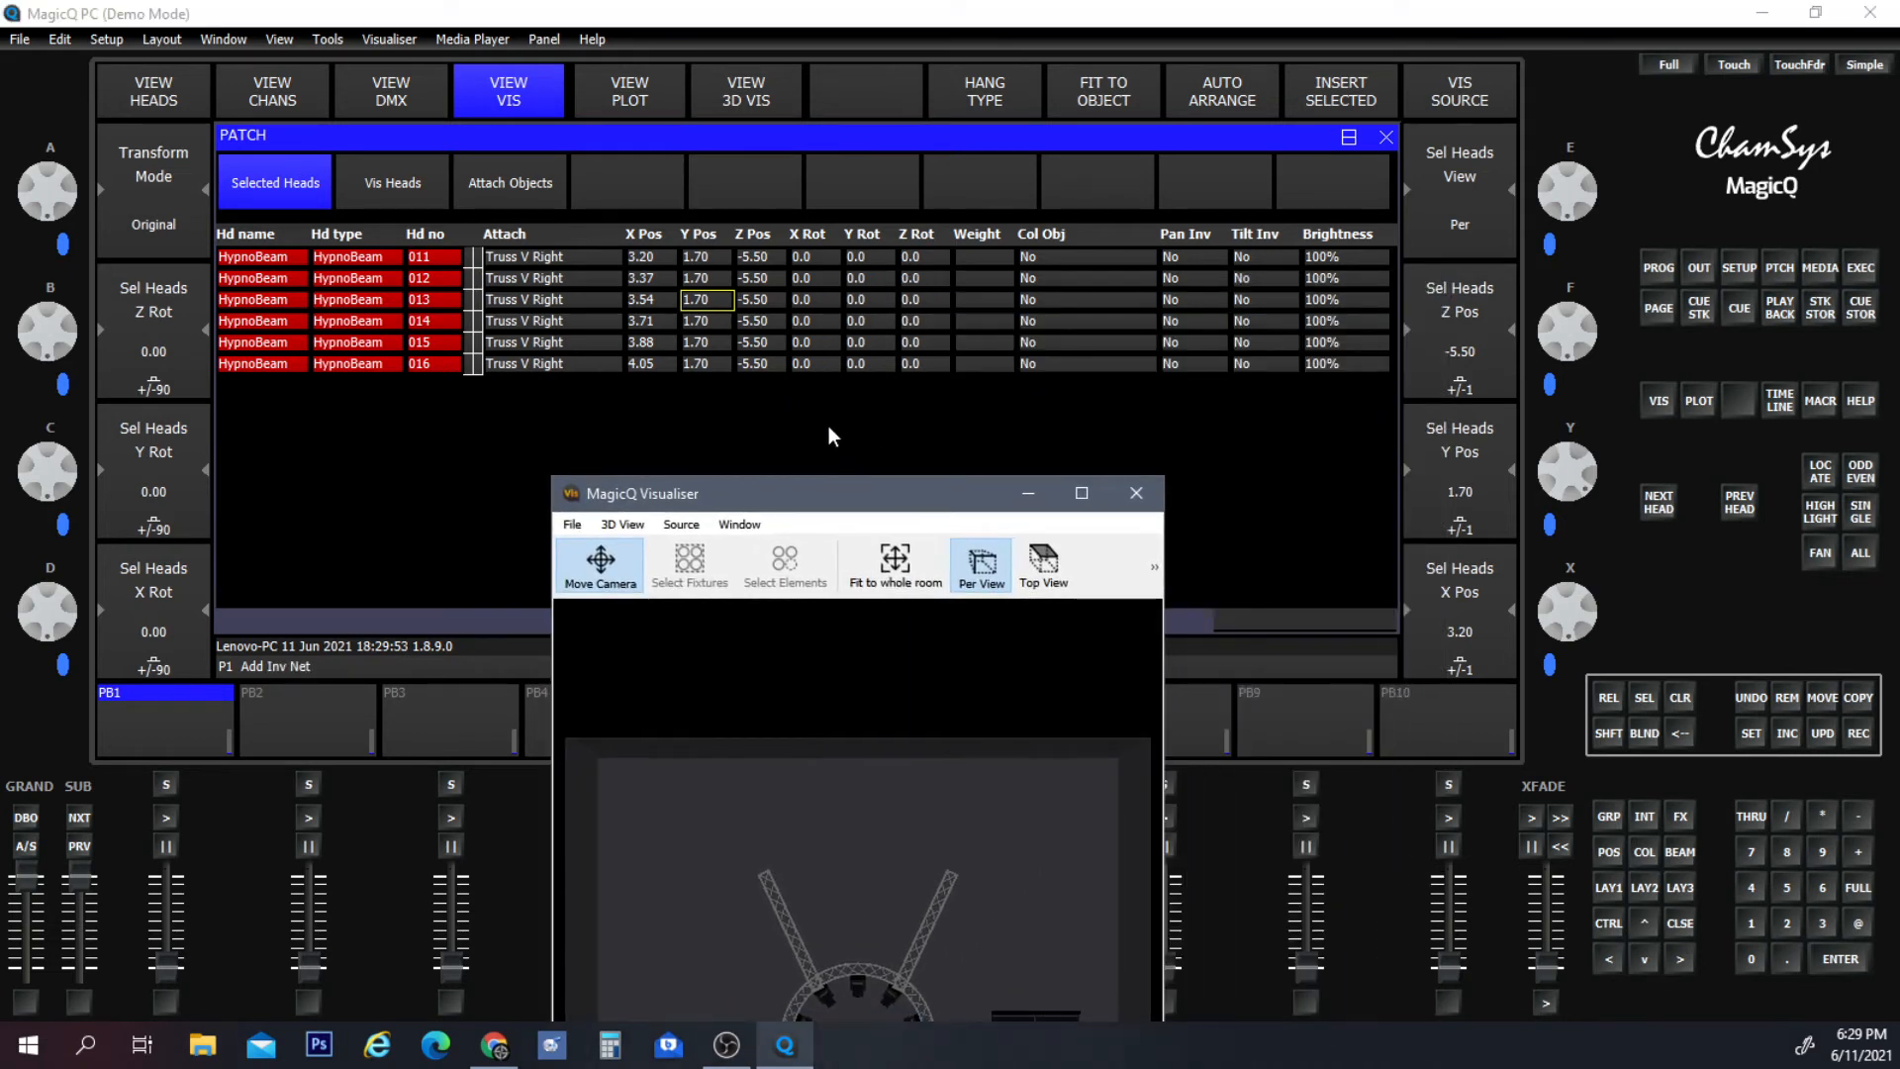
click(1091, 86)
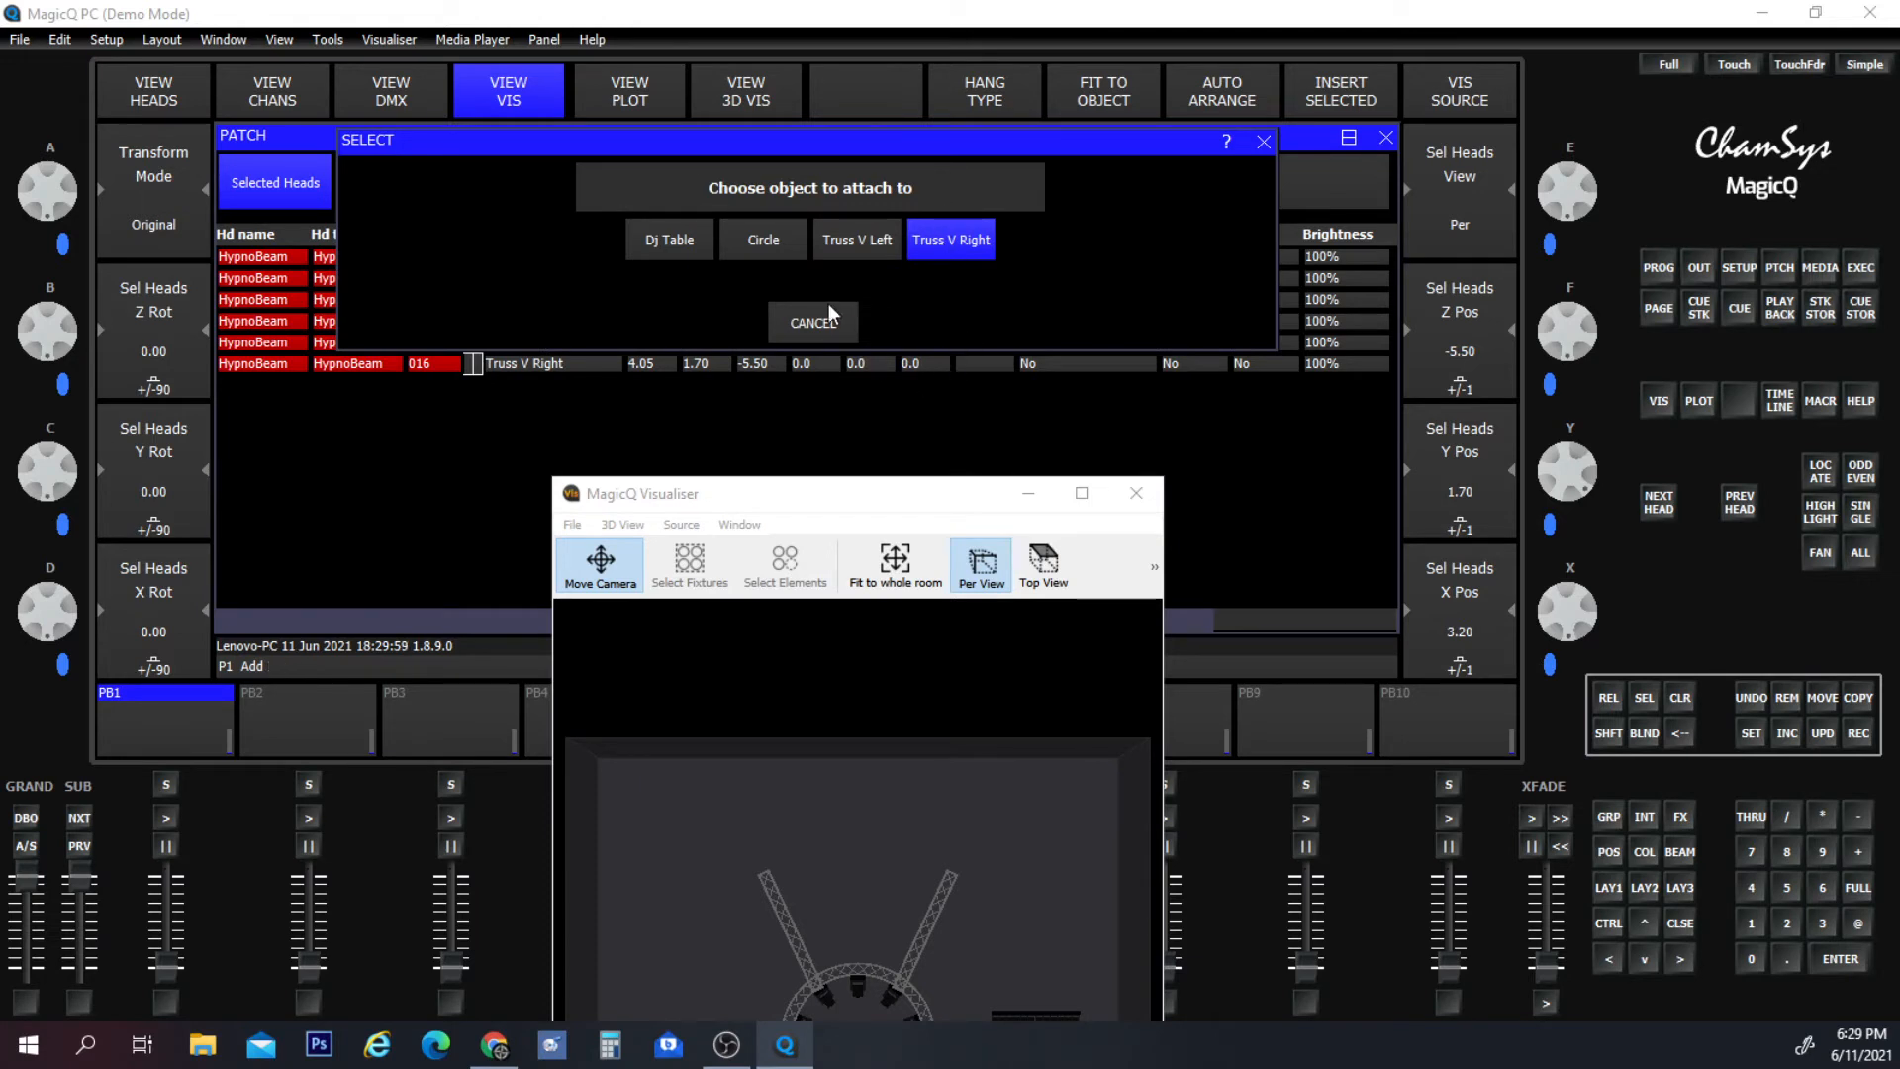
click(869, 244)
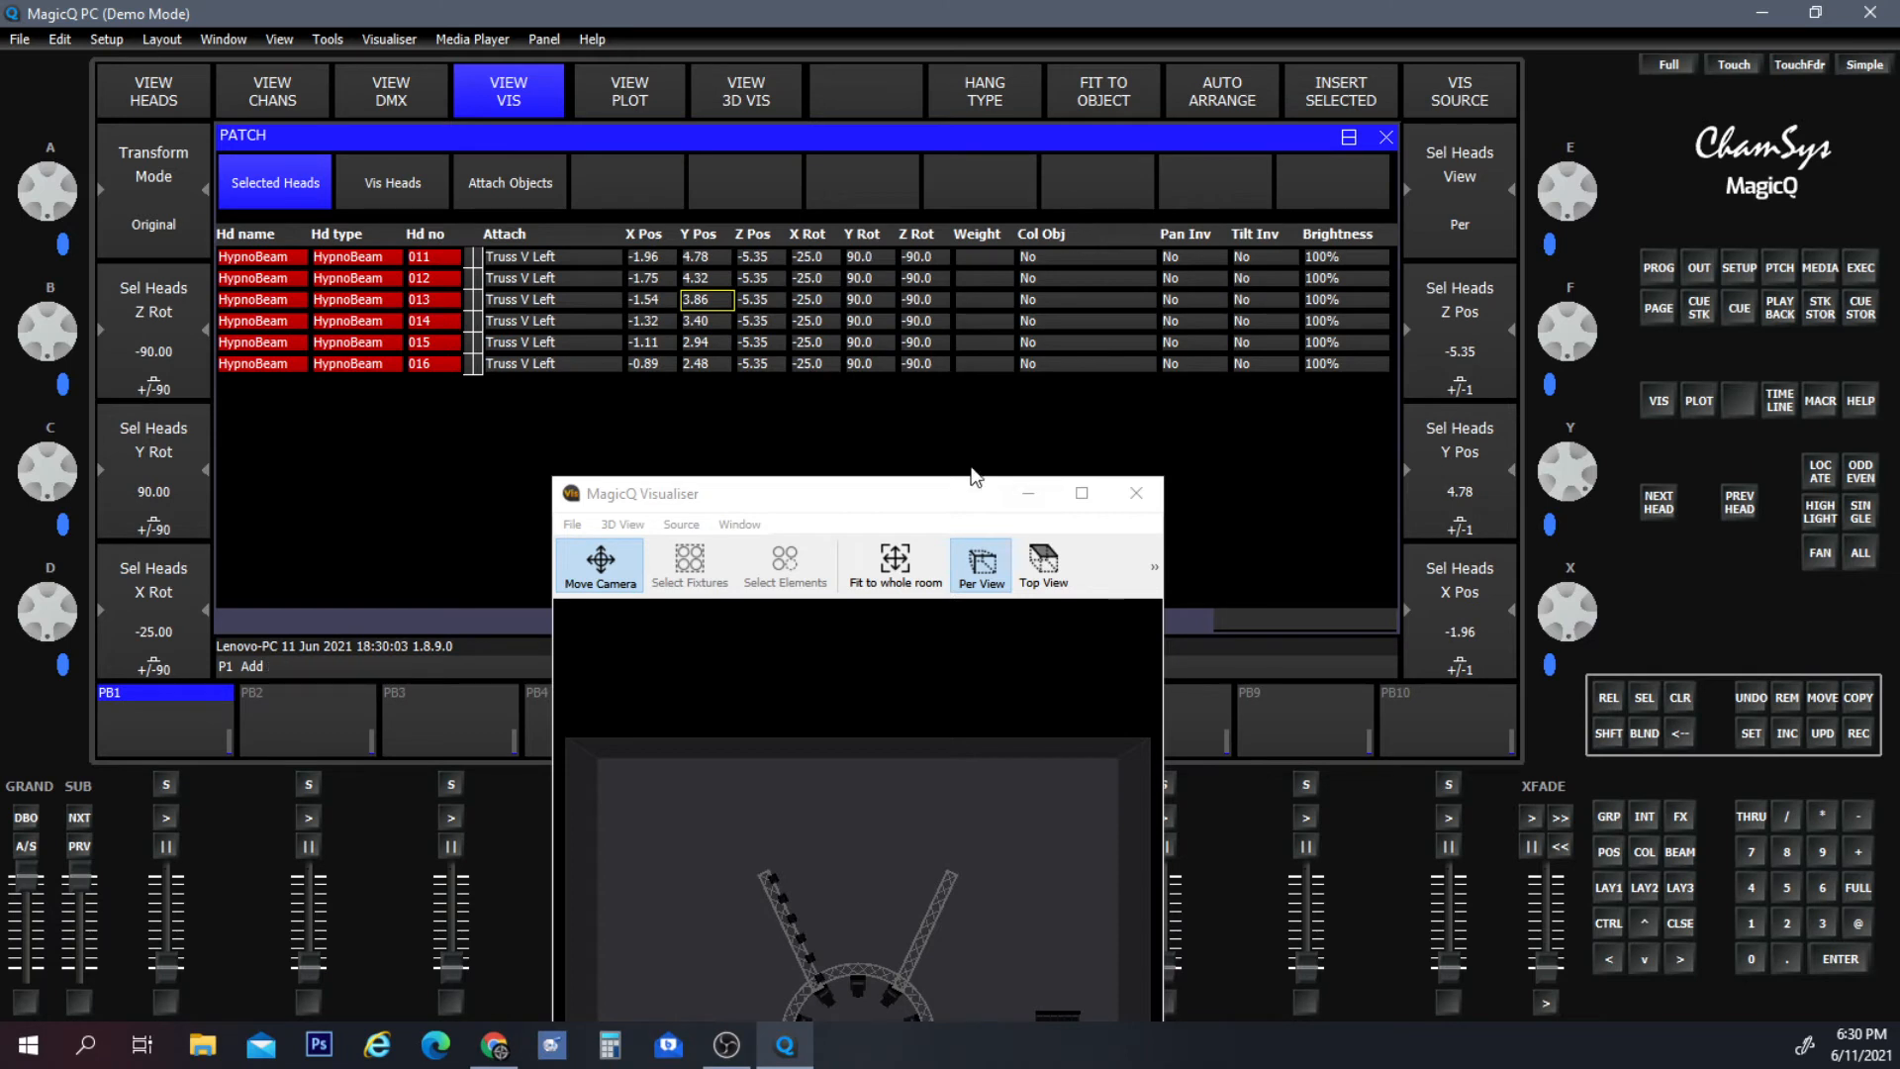
Locate the selected HypnoBeam heads and inspect their beam direction on the left V truss from several 3D angles.
drag(962, 490, 1027, 183)
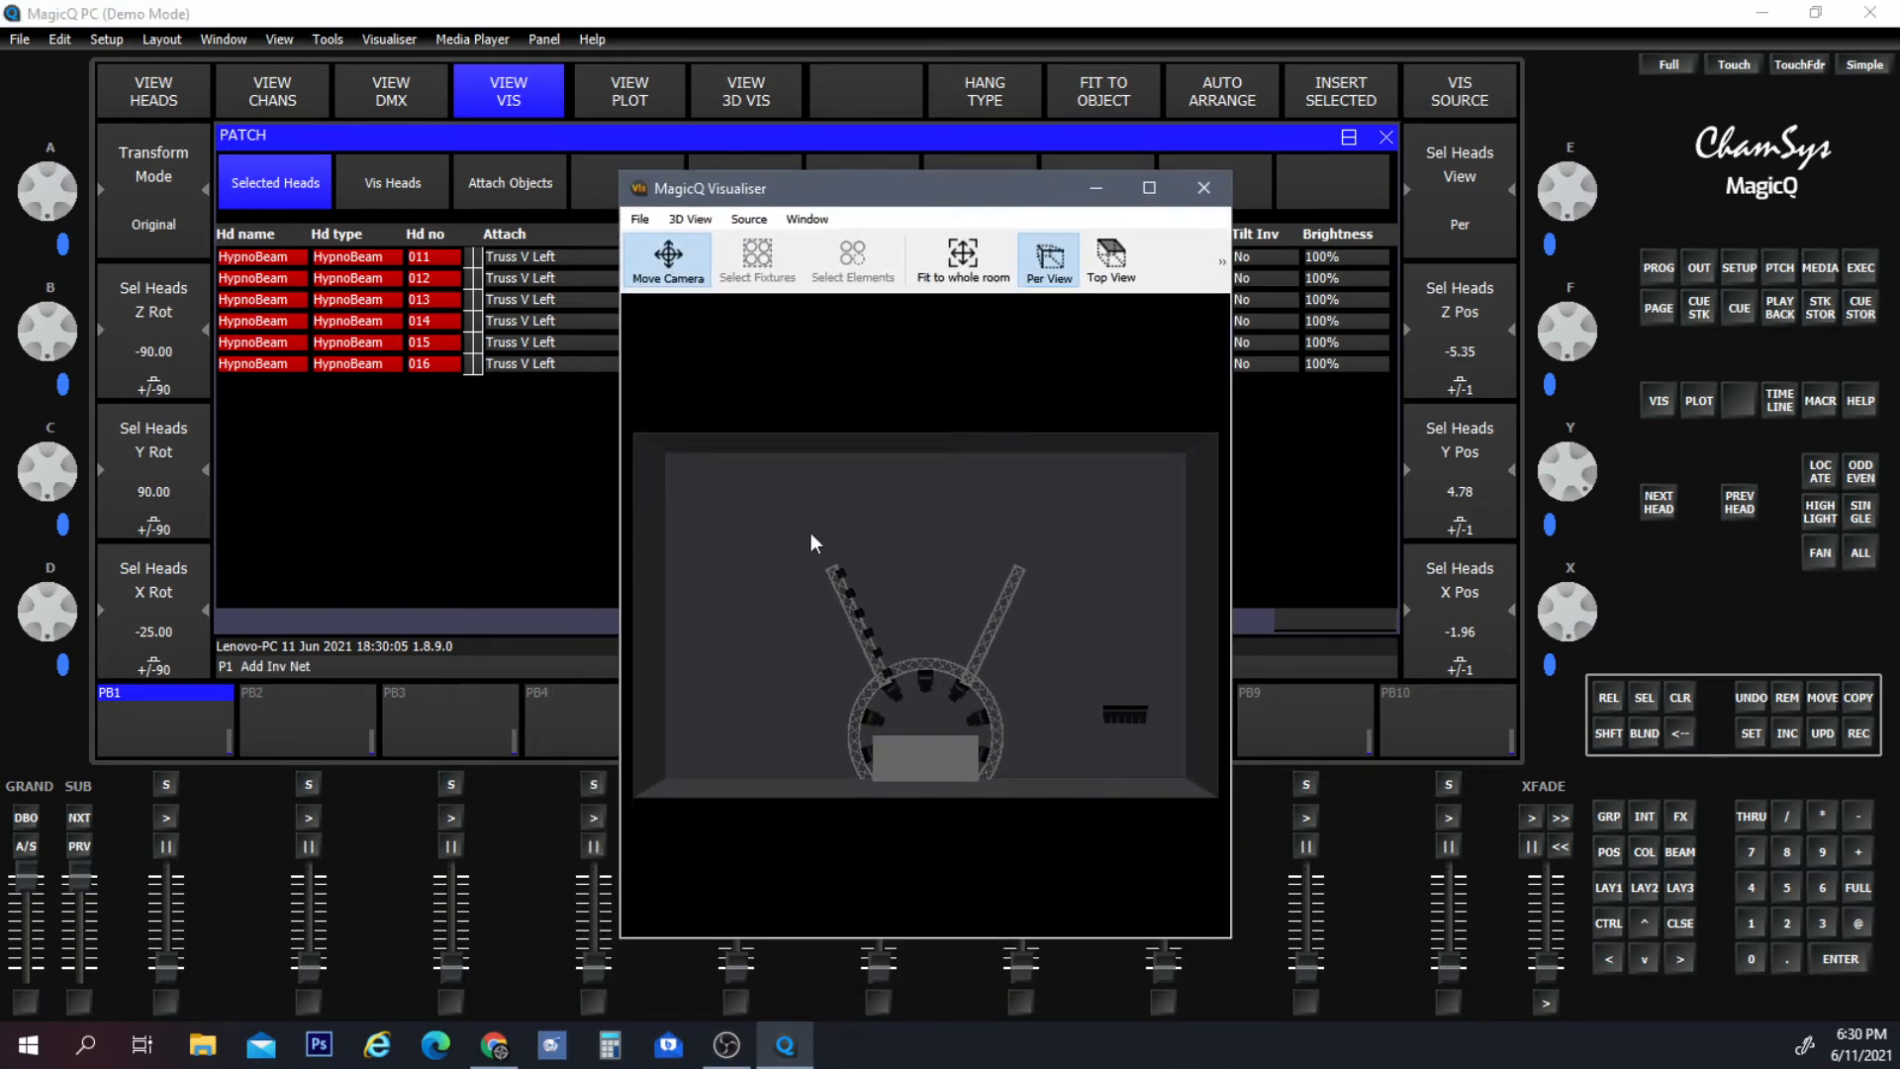
click(1610, 889)
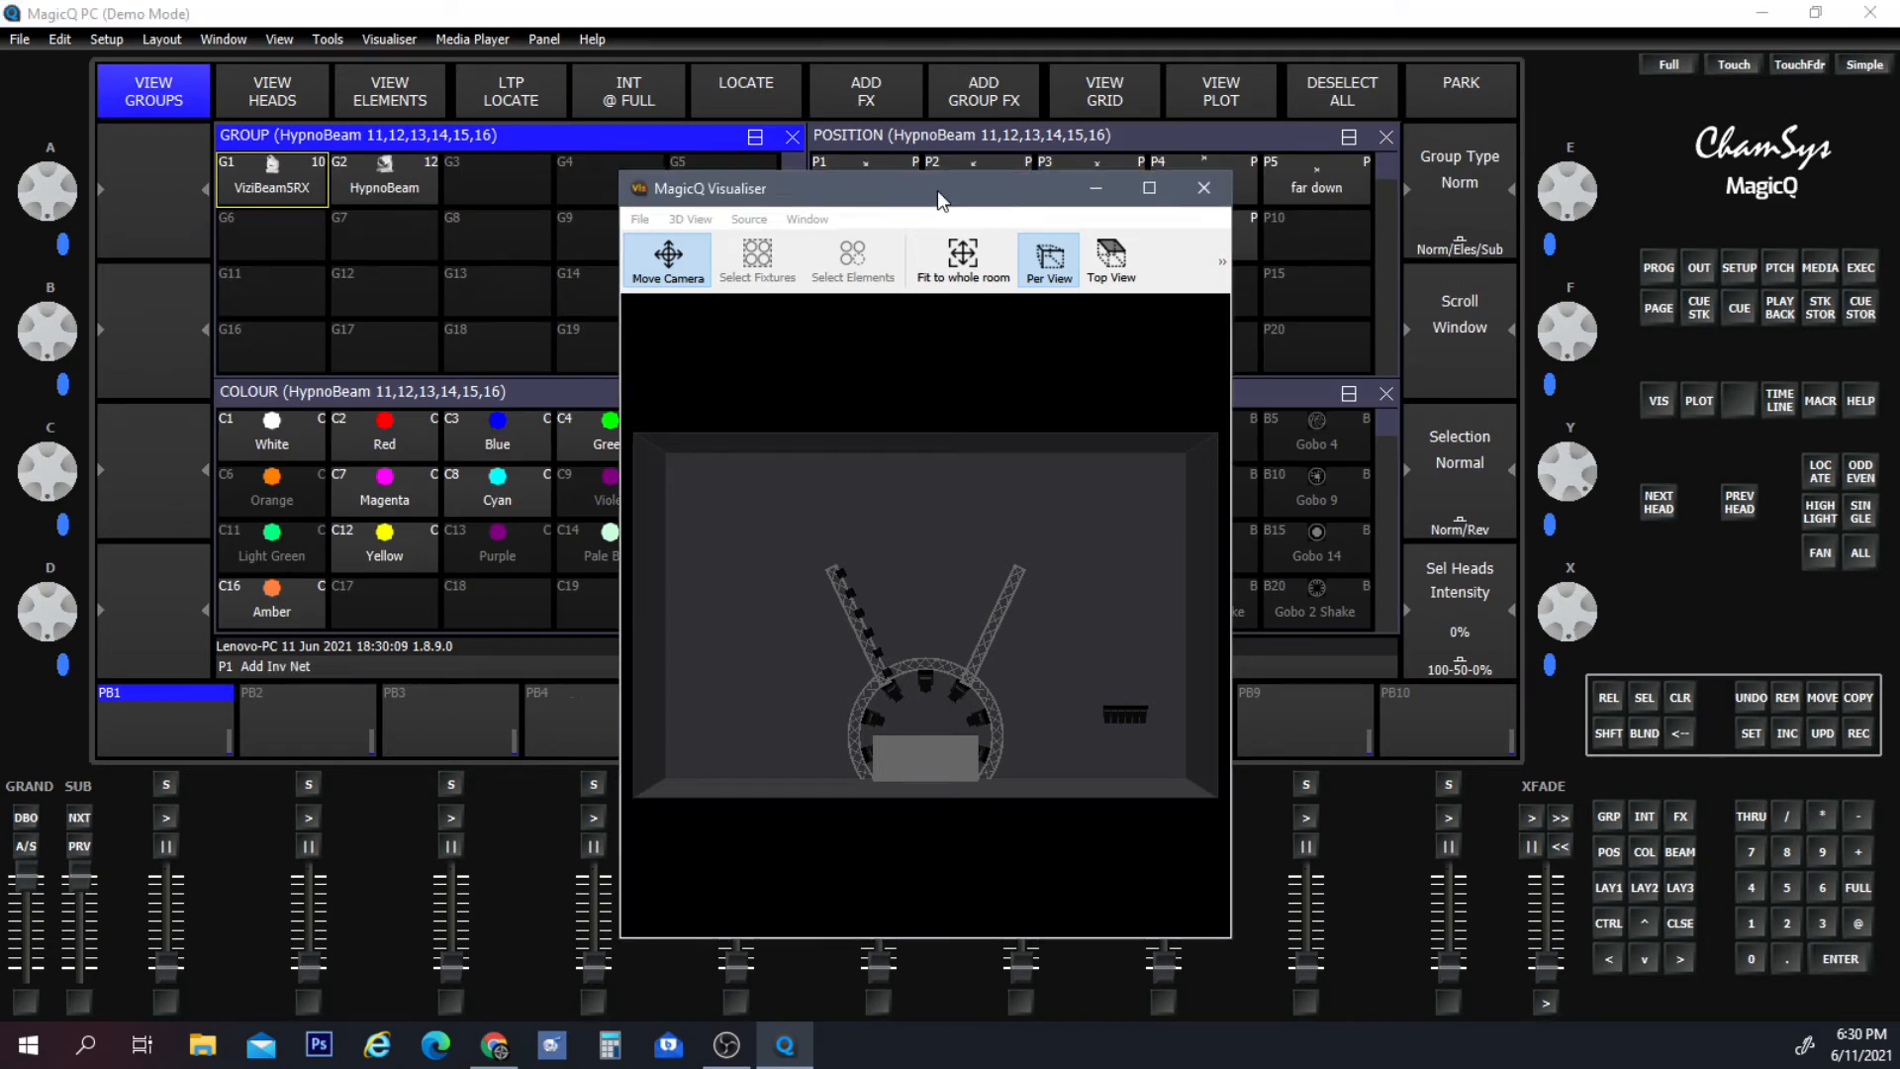
drag(936, 190, 1043, 223)
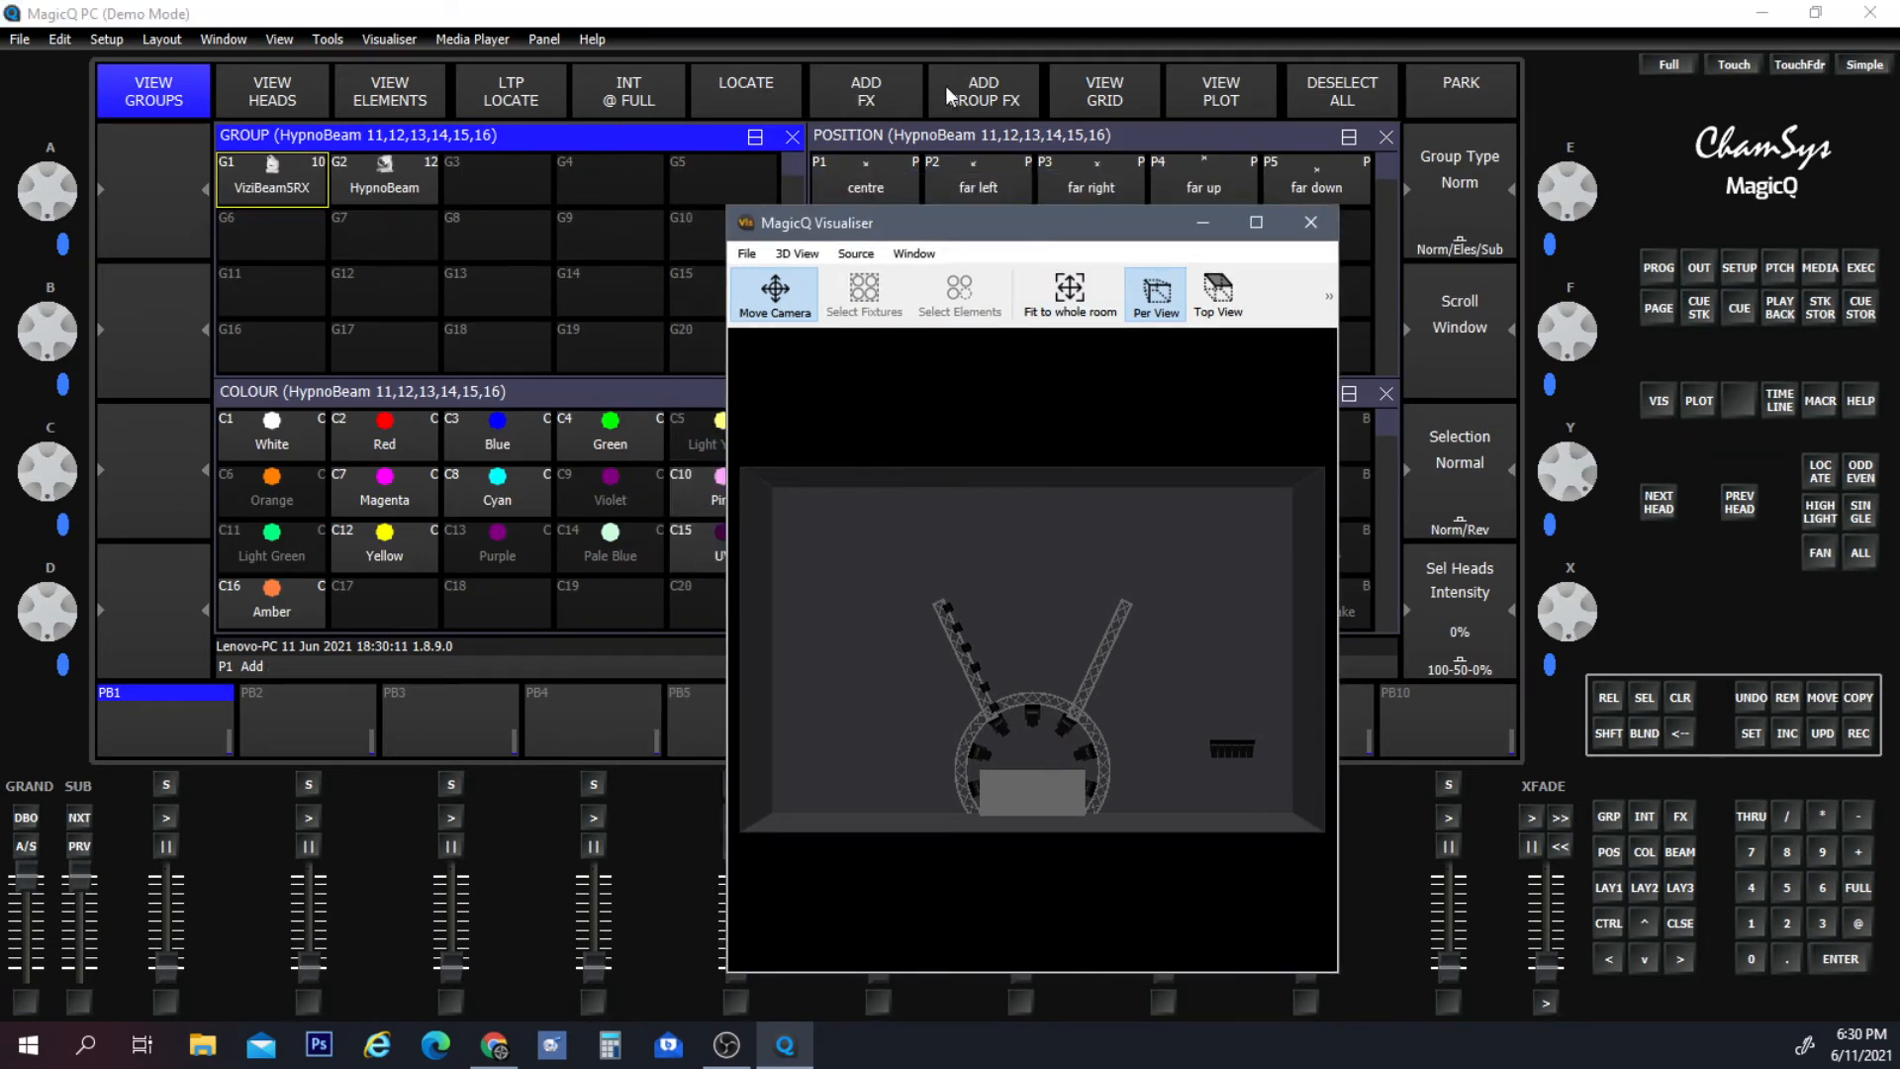
click(751, 87)
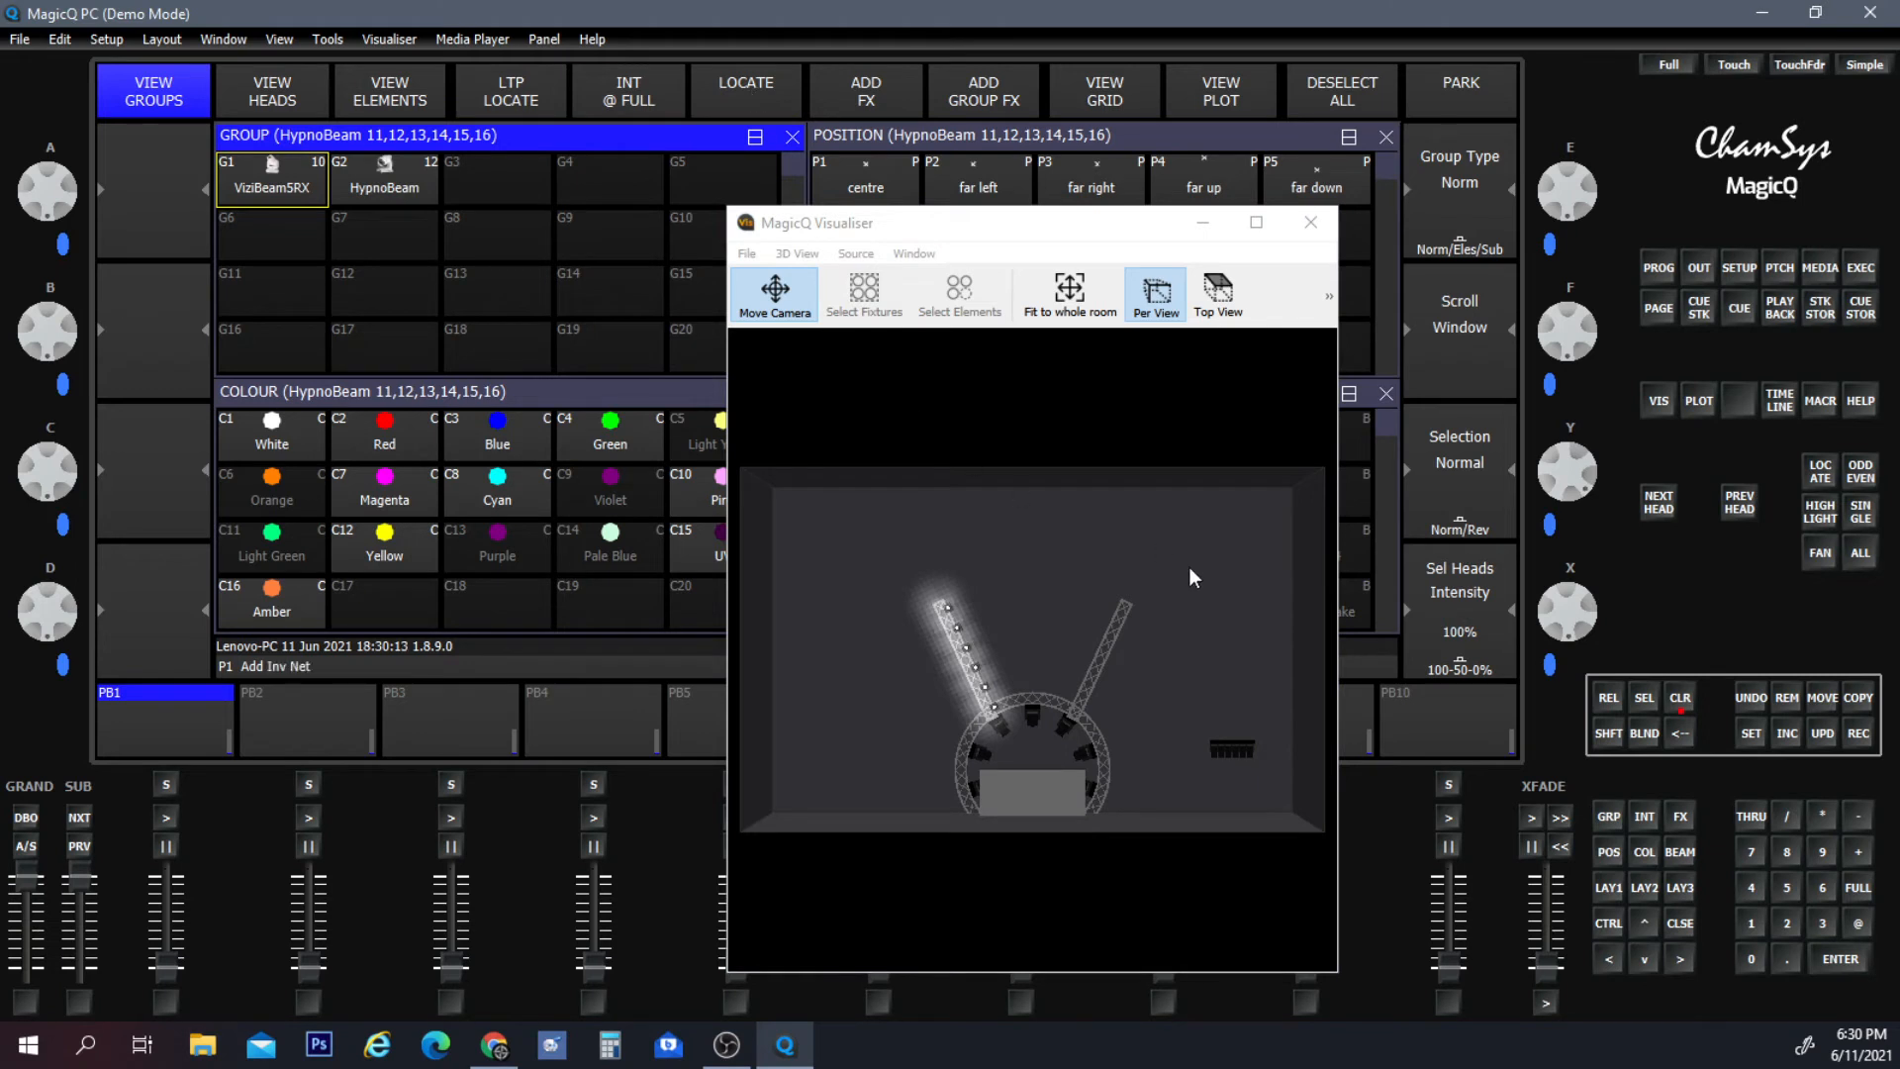
drag(1196, 643, 1149, 734)
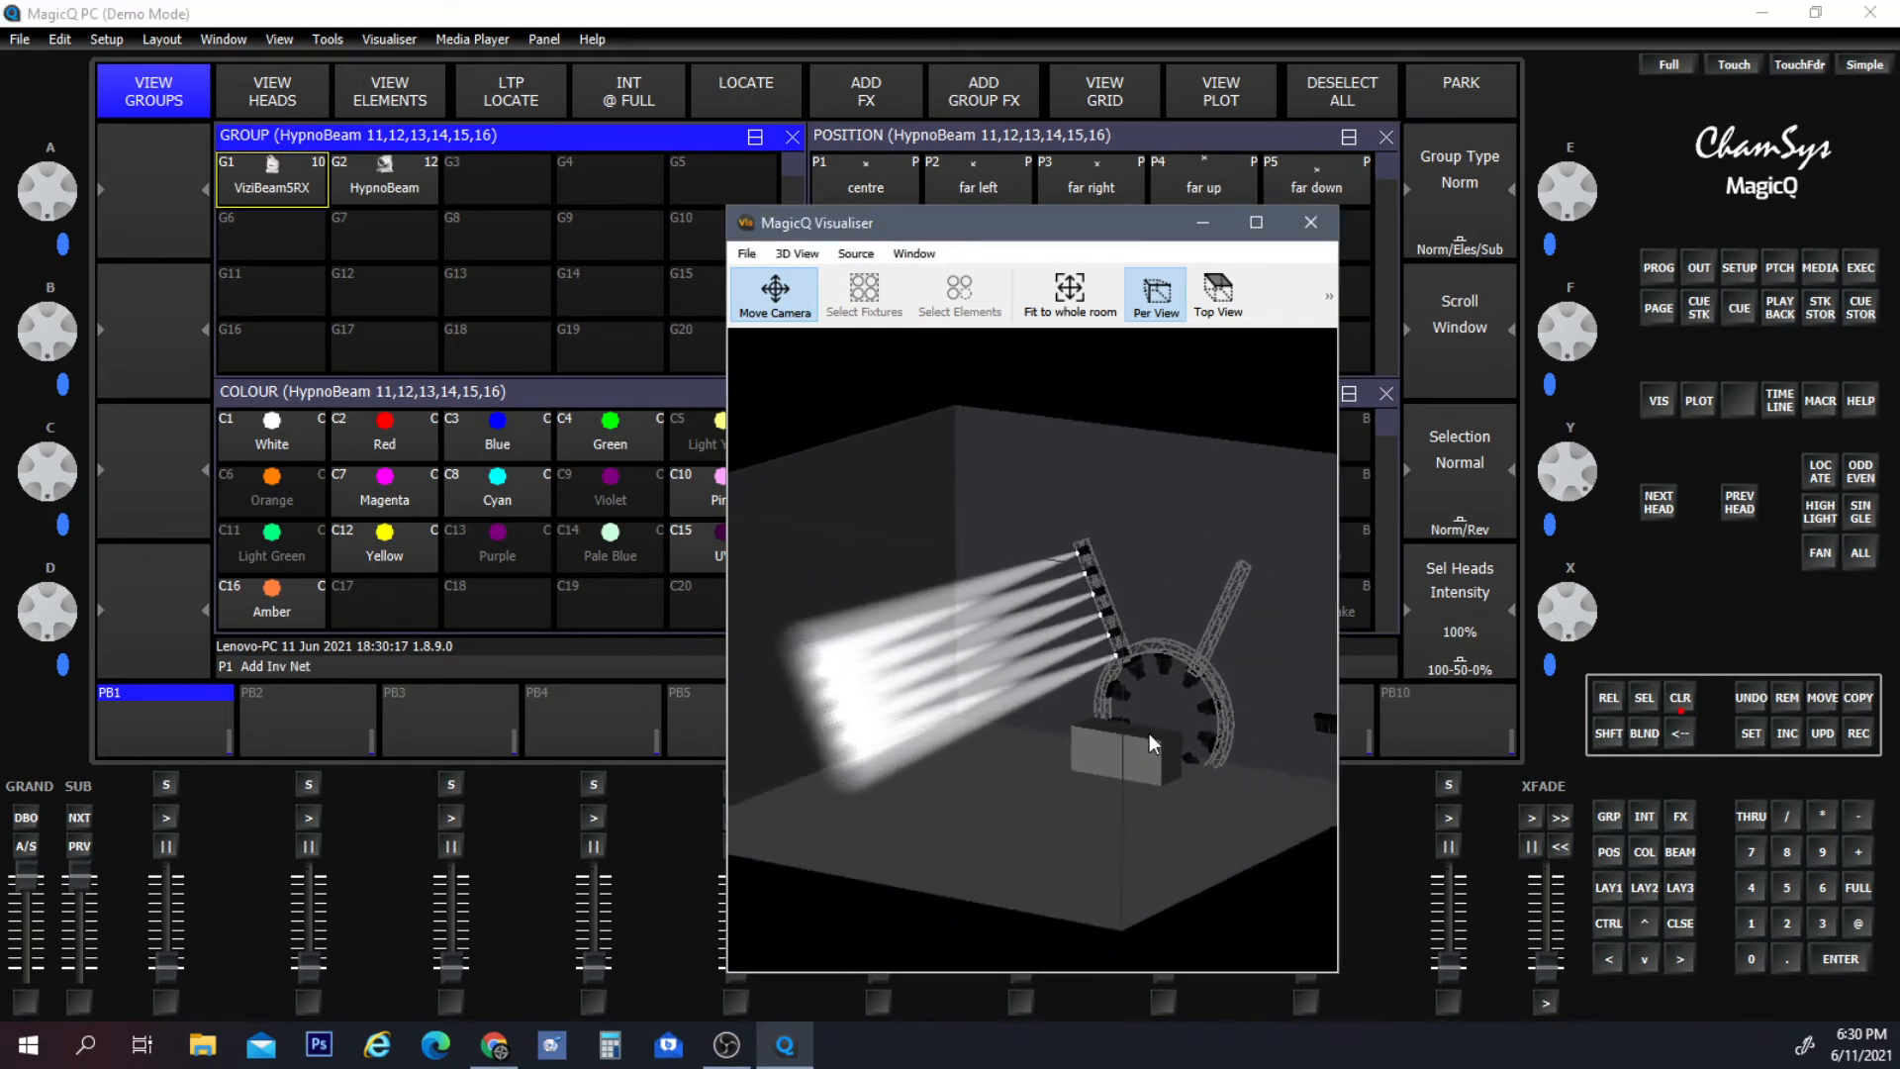
drag(994, 771, 1008, 734)
drag(1176, 703, 988, 777)
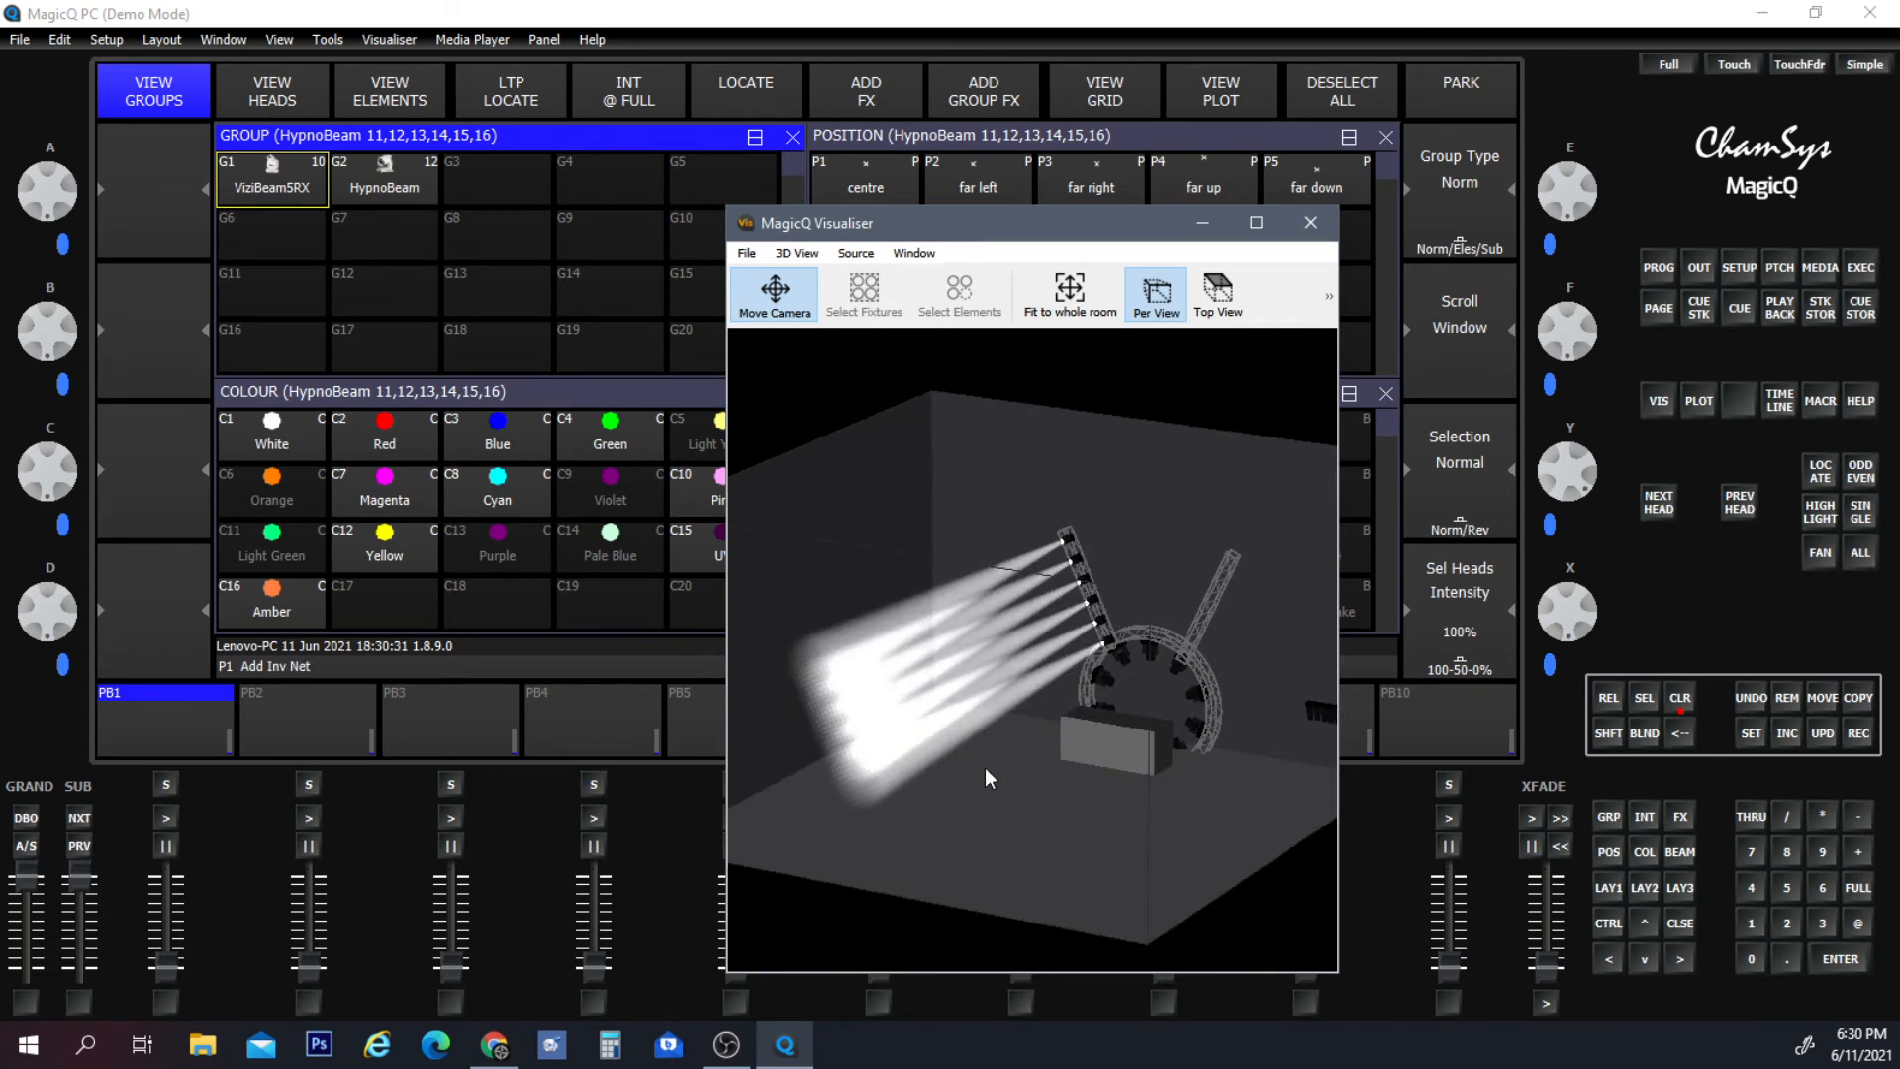
drag(984, 768, 1130, 783)
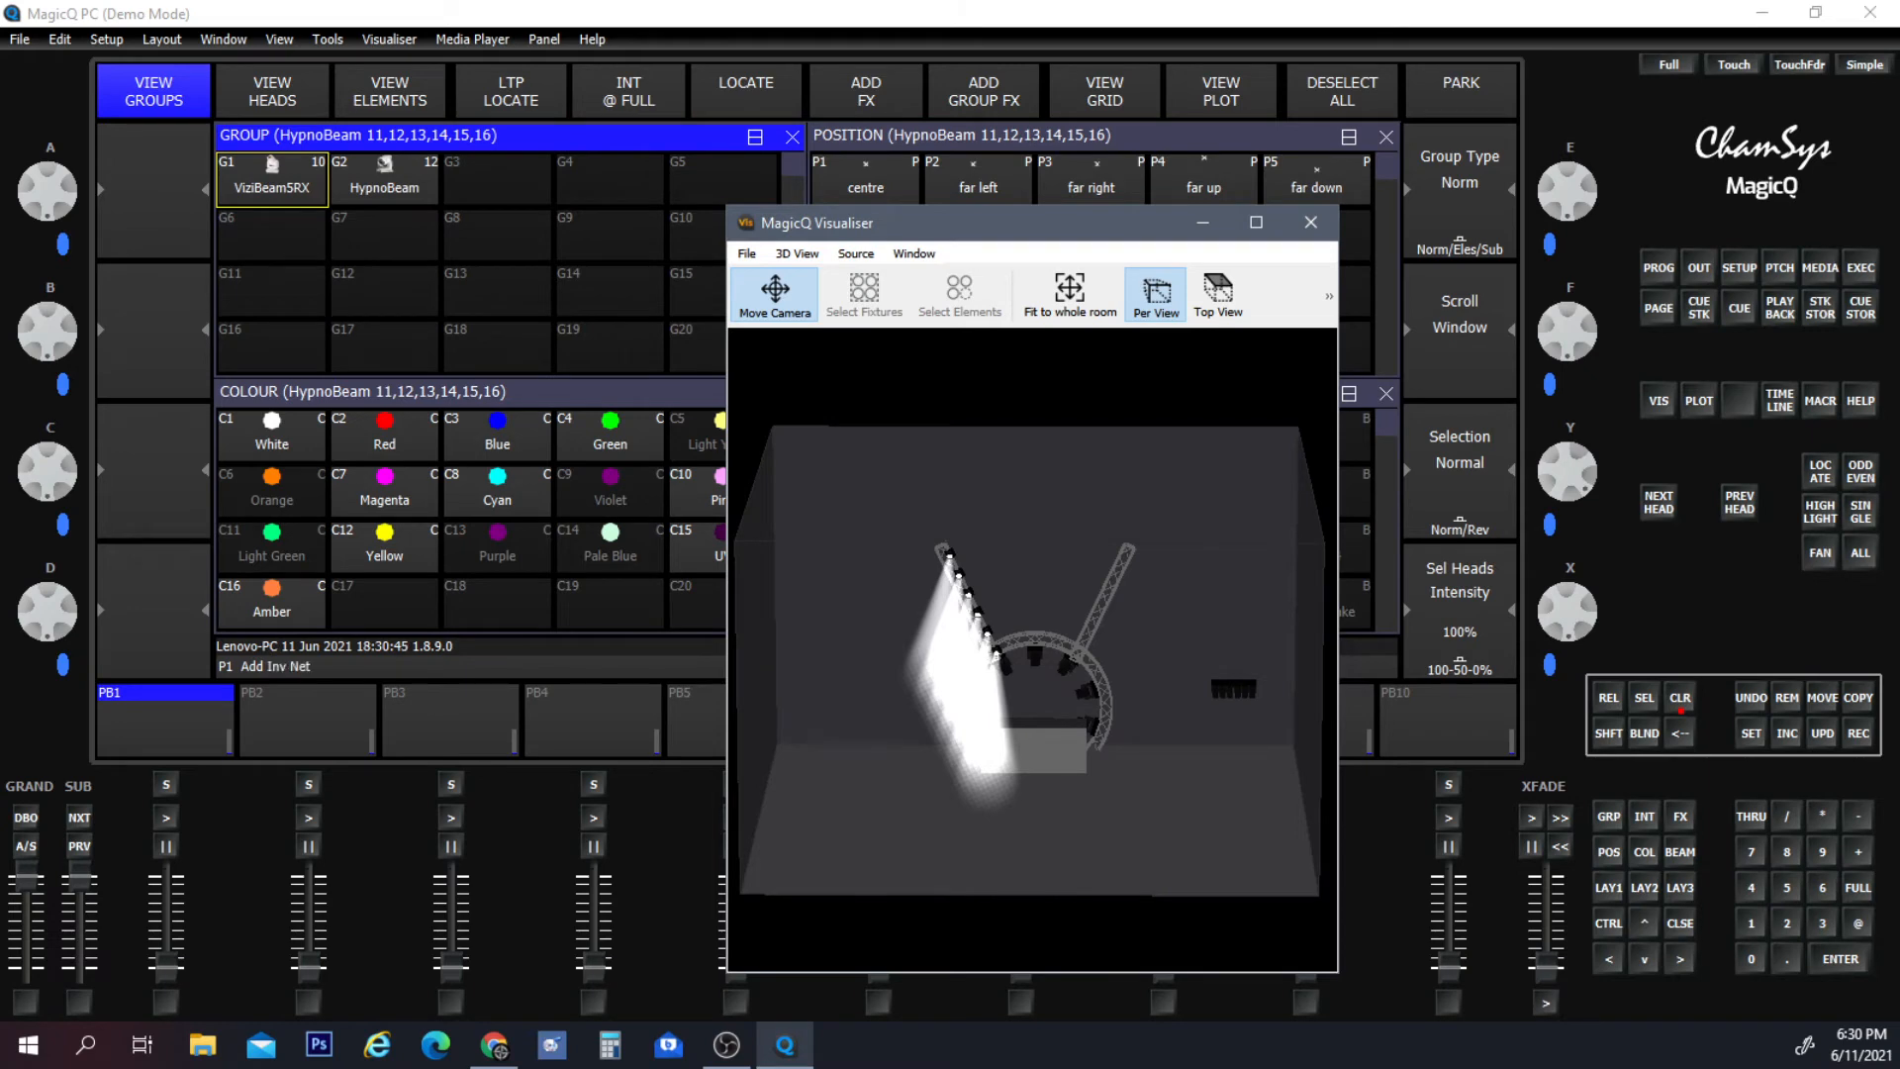
Switch to Chrome and review the ViziBeam 5RX manual and the Blizzard Hypno Beam and Hypno Spot product pages.
key(alt+Tab)
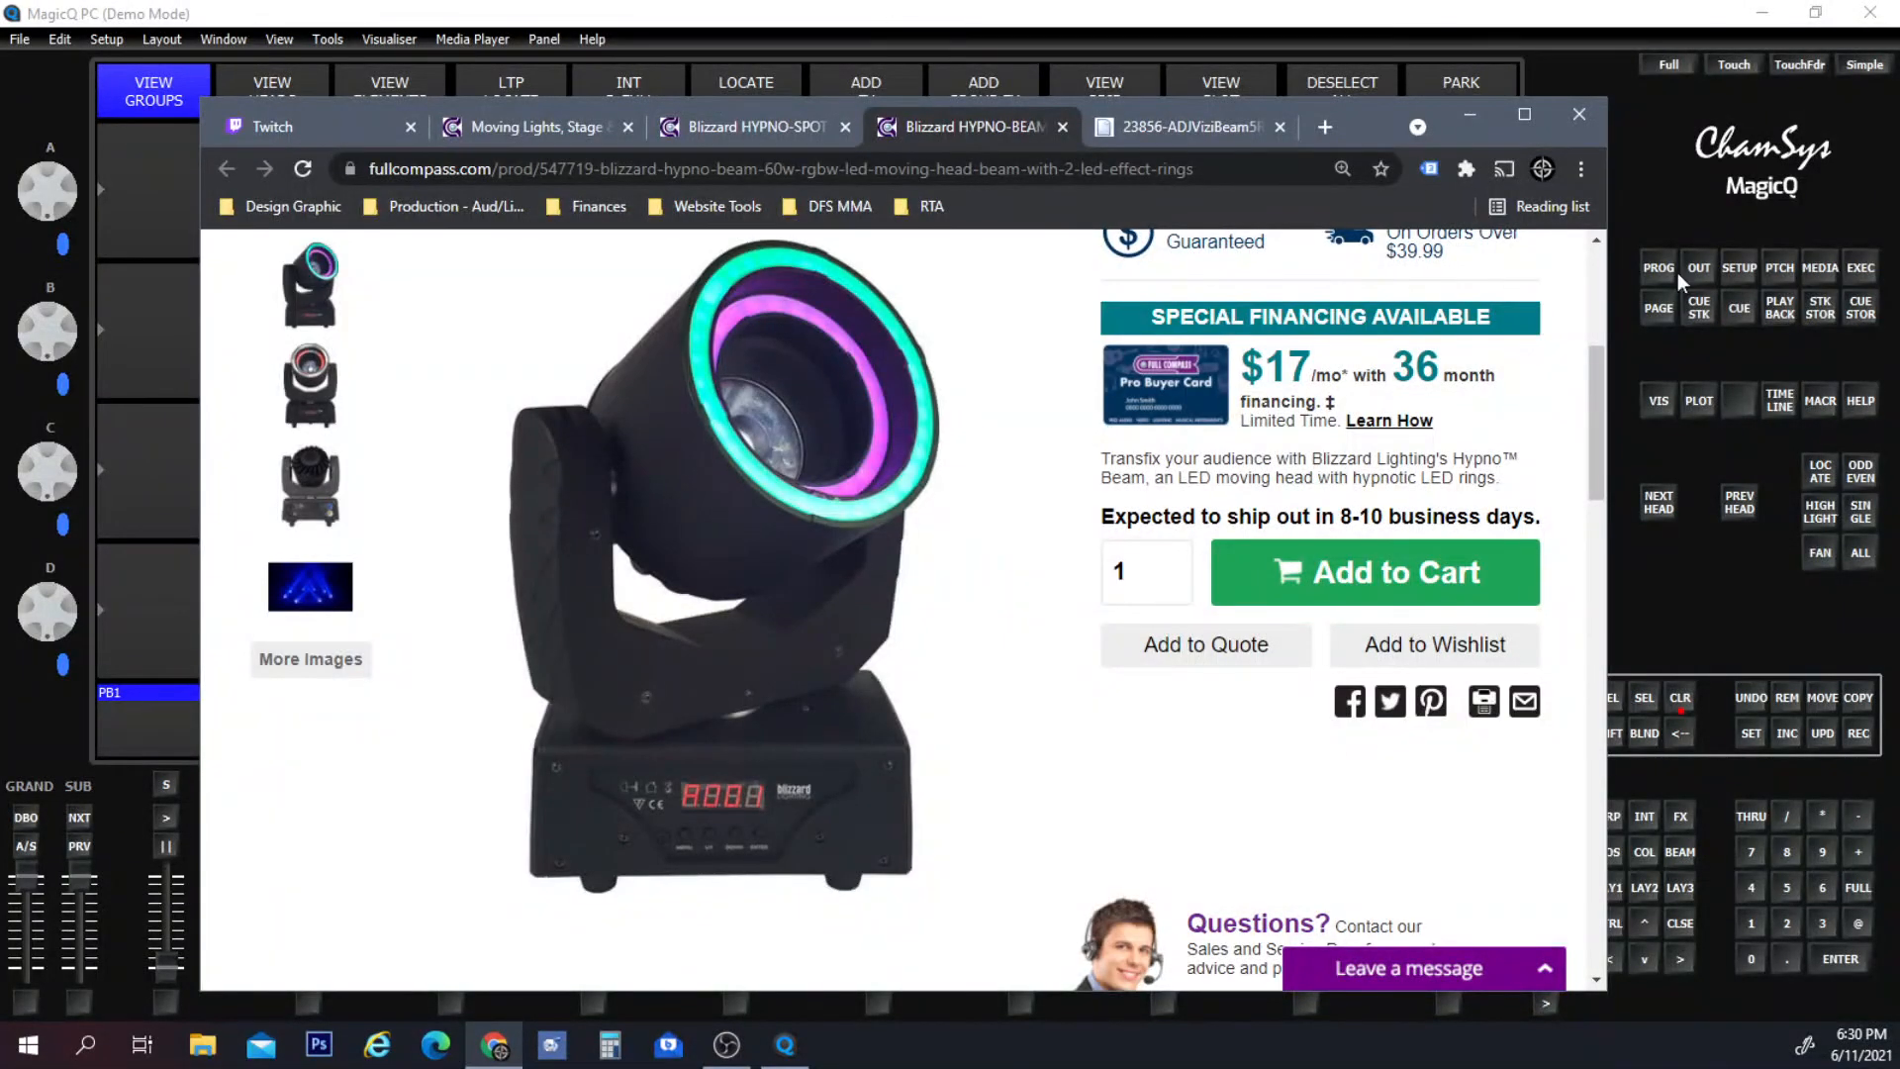
click(1186, 129)
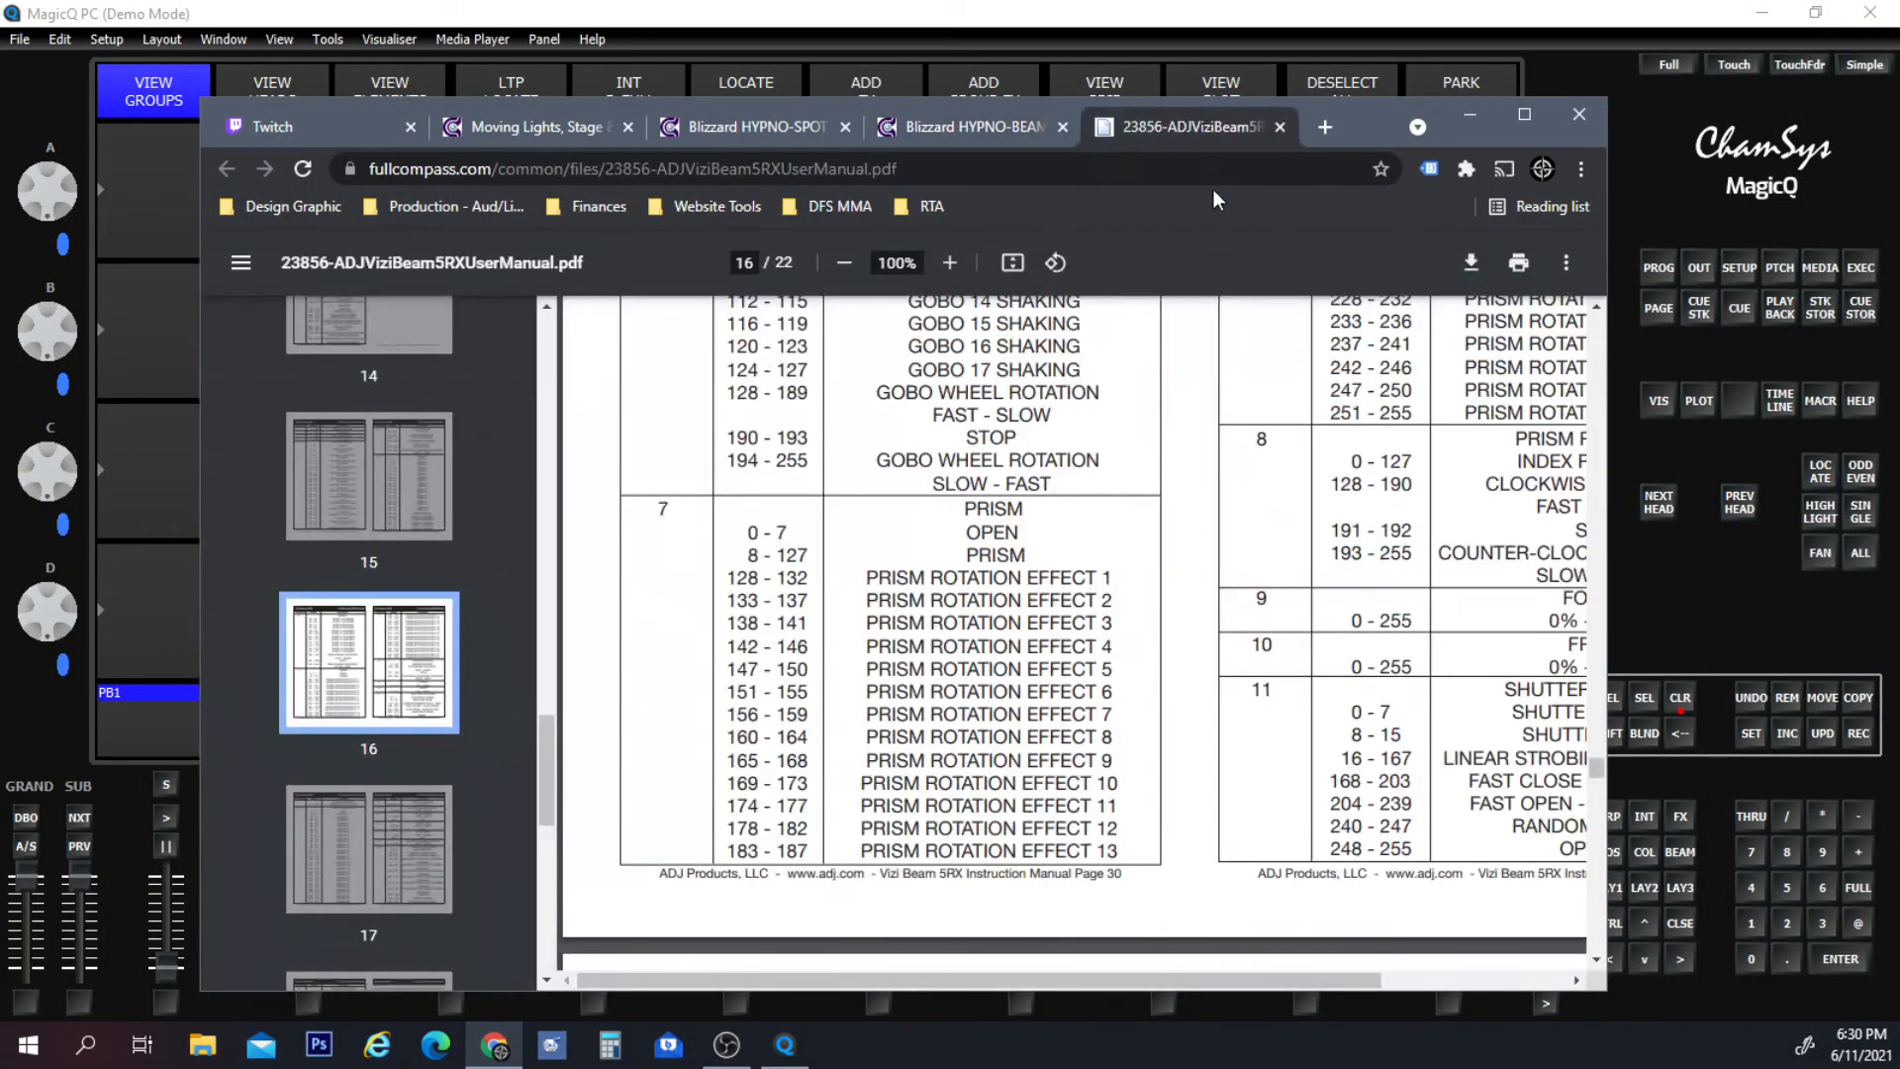
click(1001, 126)
click(754, 134)
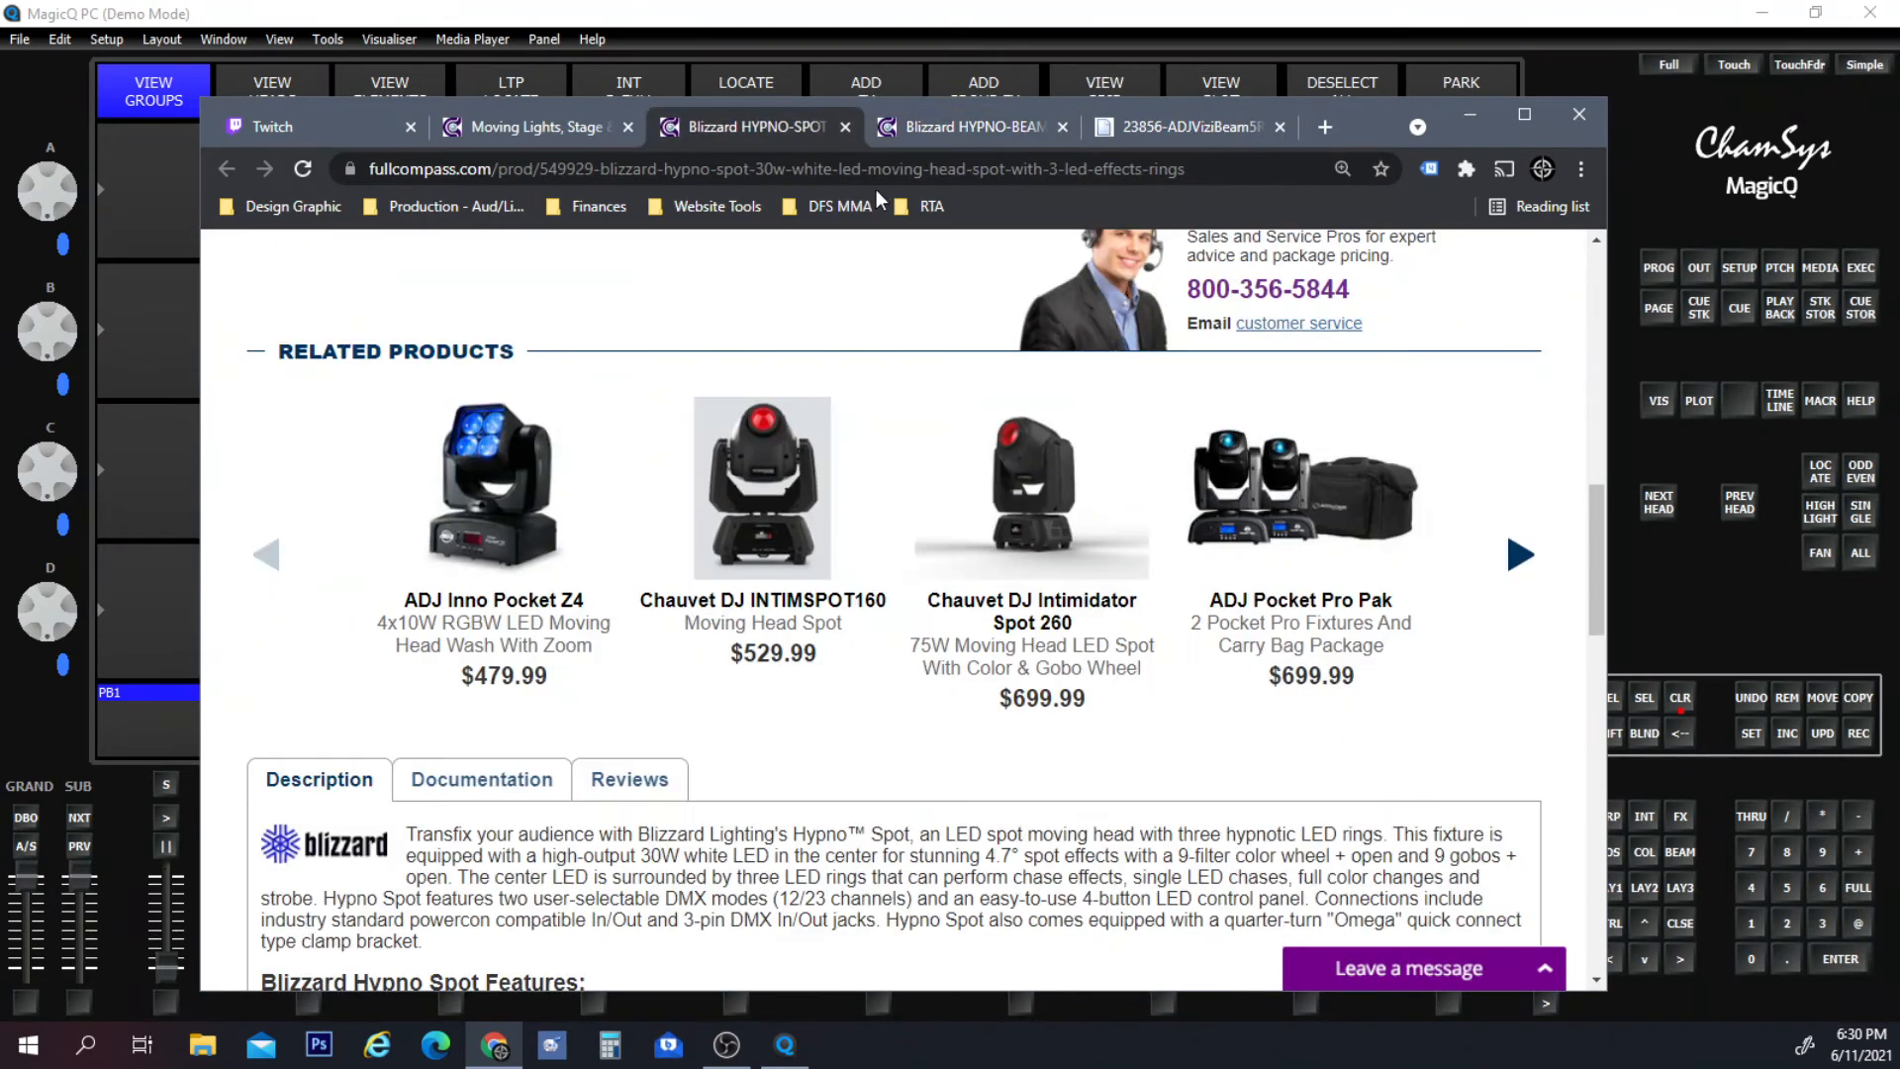
scroll(821, 403, down, 10)
scroll(788, 420, up, 5)
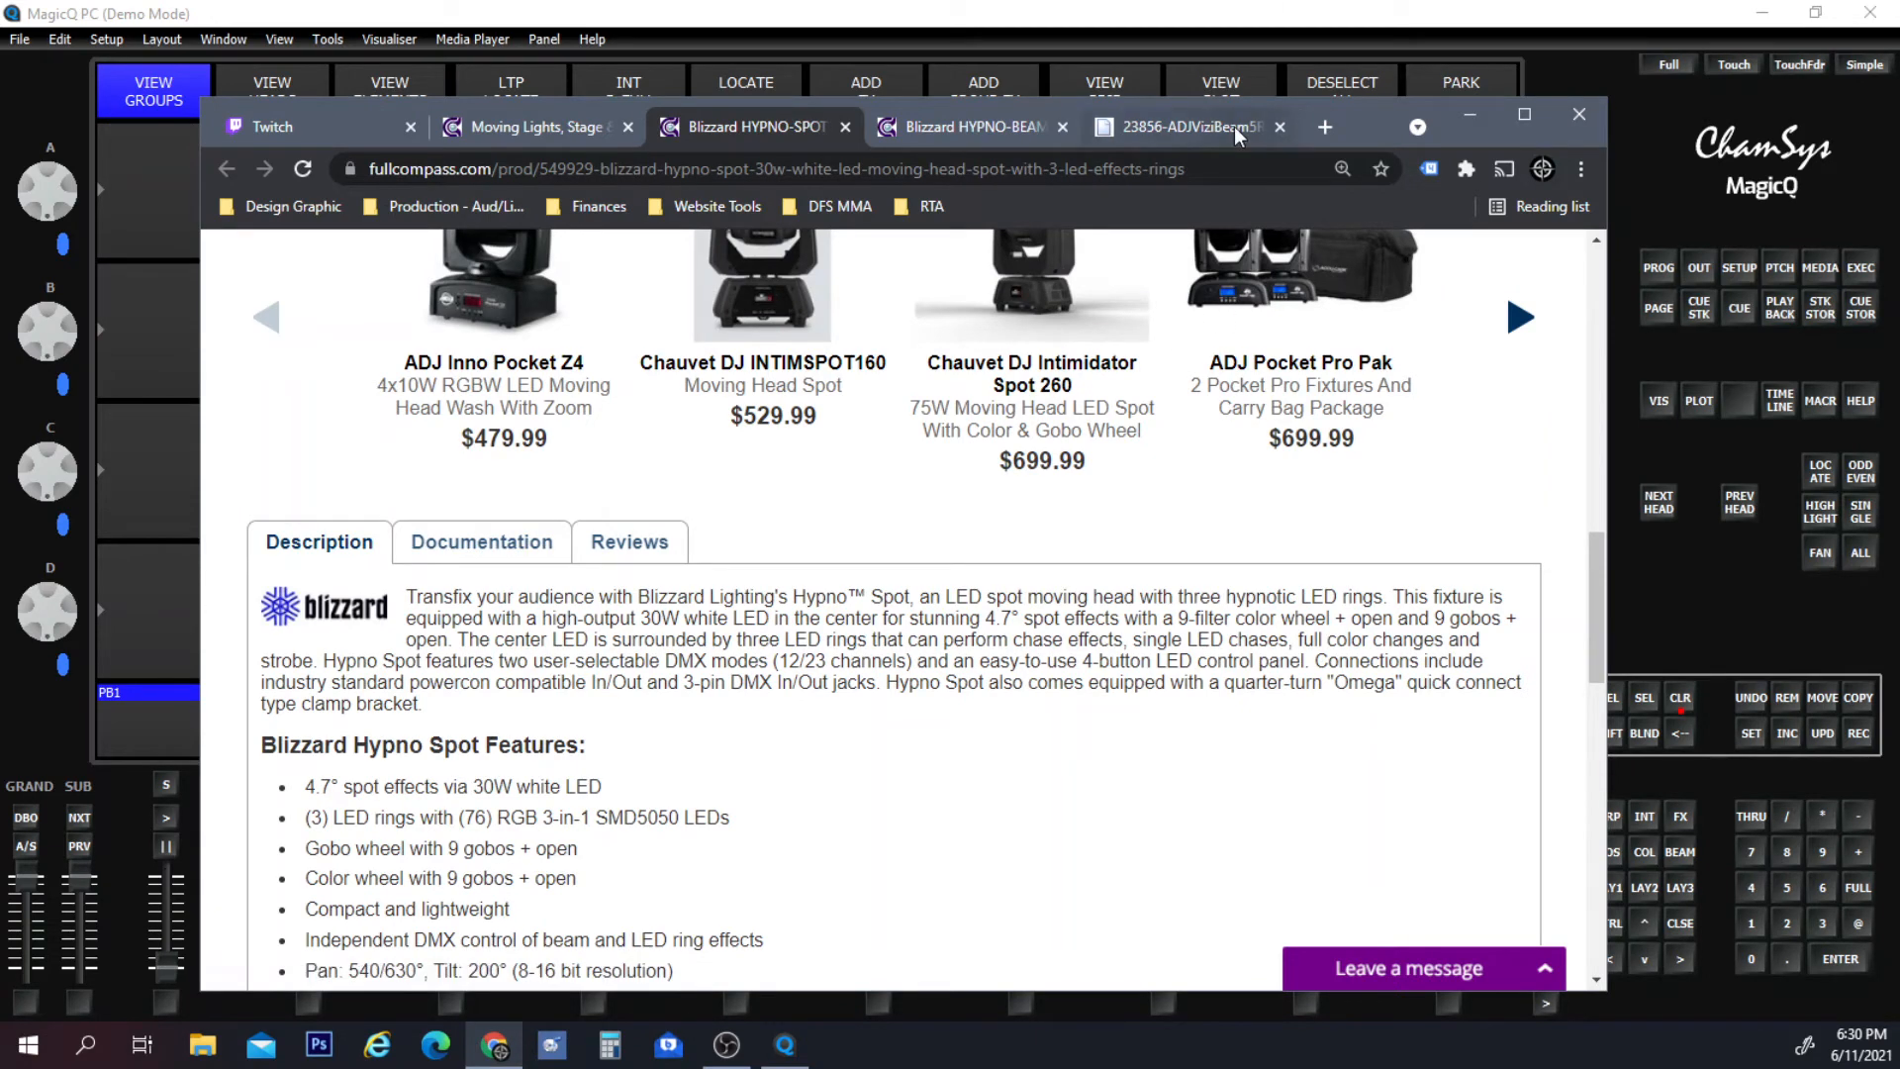
drag(1374, 119, 0, 198)
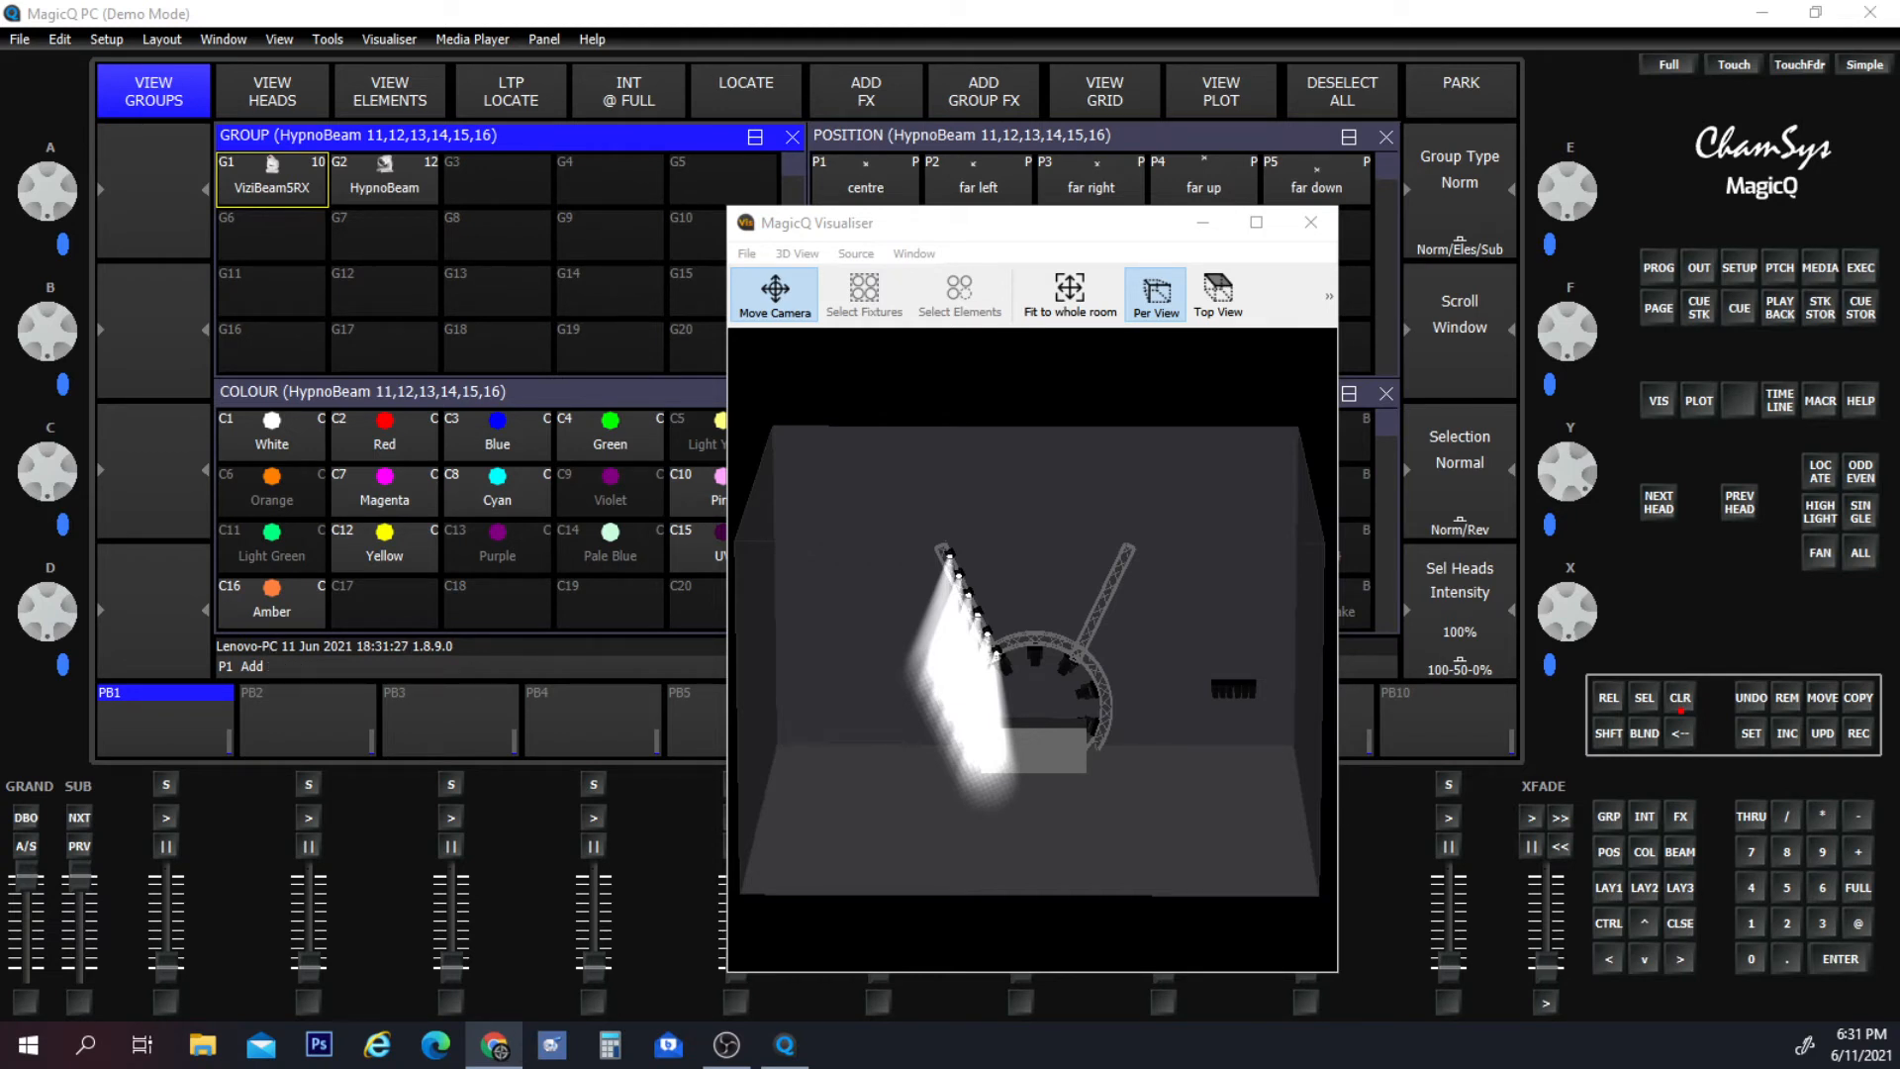
Open Blizzard's Hypno Beam + Spot official demo video from the YouTube results, mute it, and skip the ad.
drag(0, 17, 1243, 116)
scroll(978, 576, down, 4)
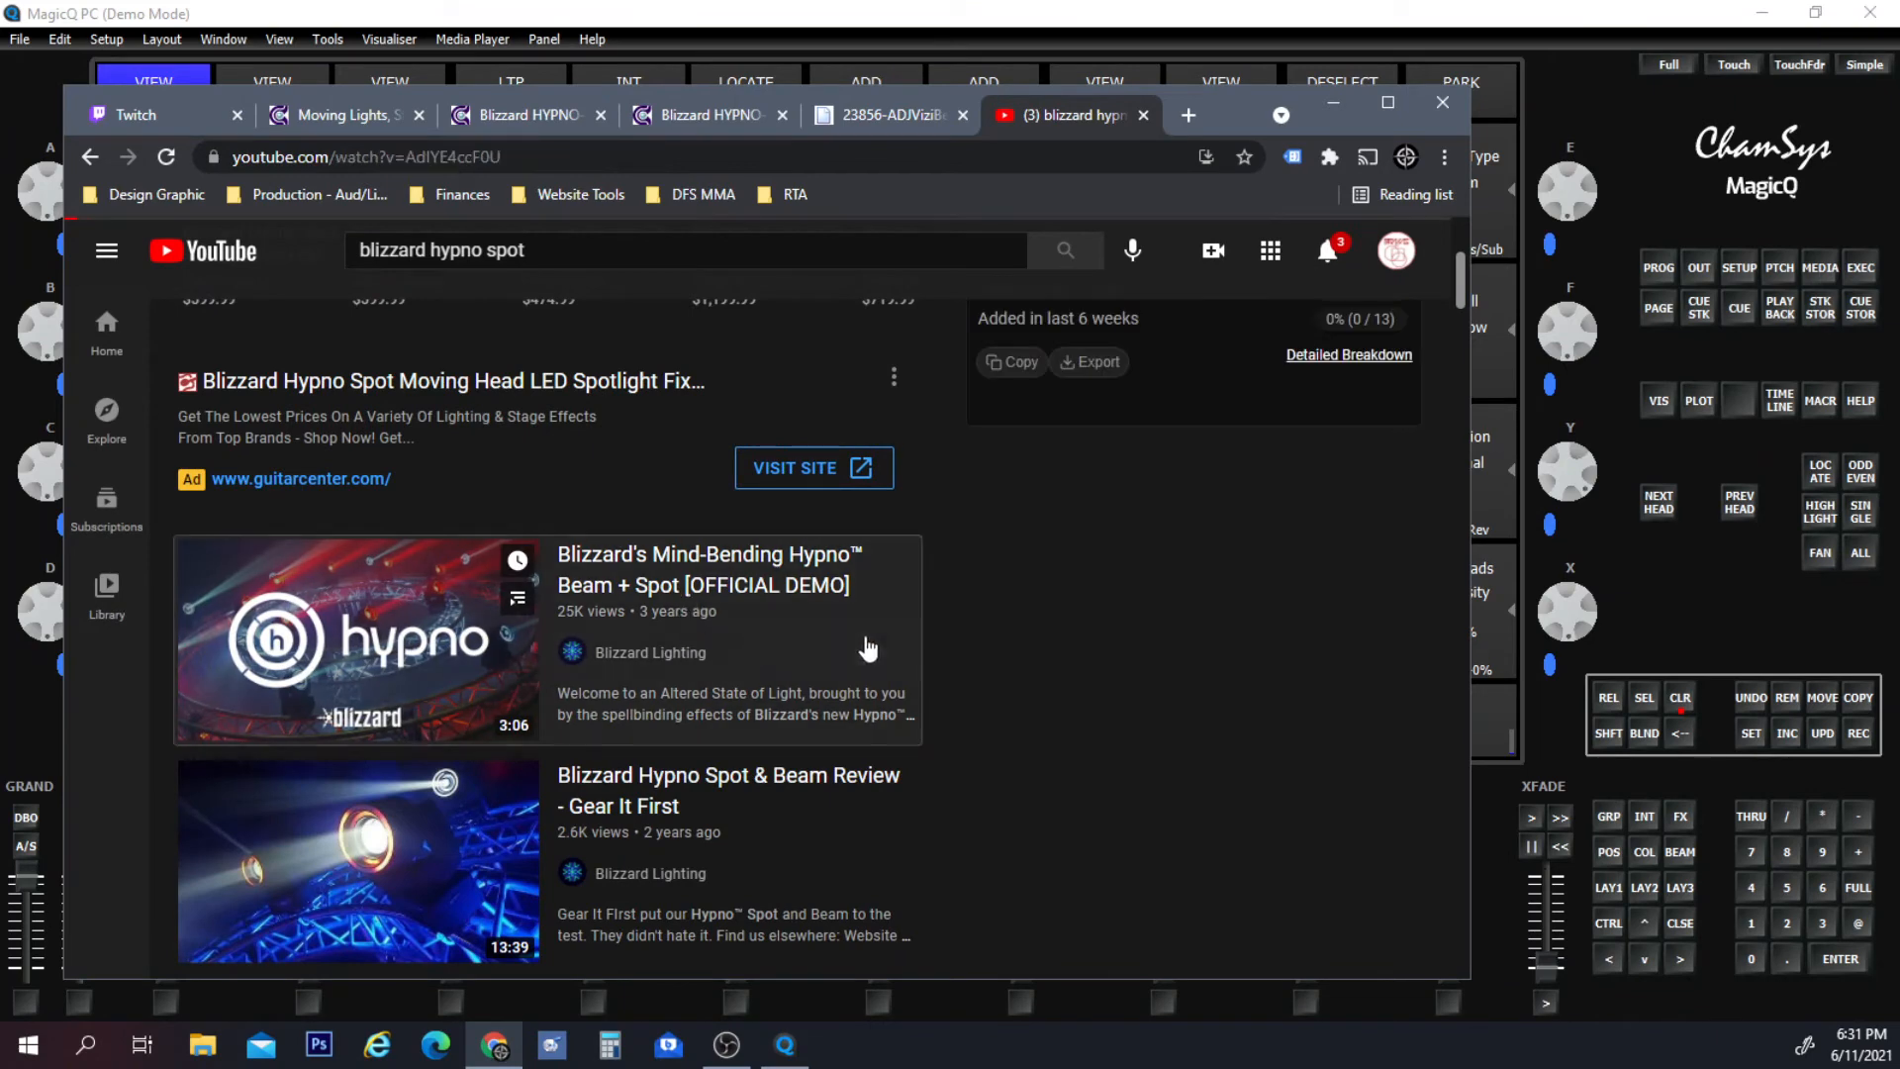
click(698, 586)
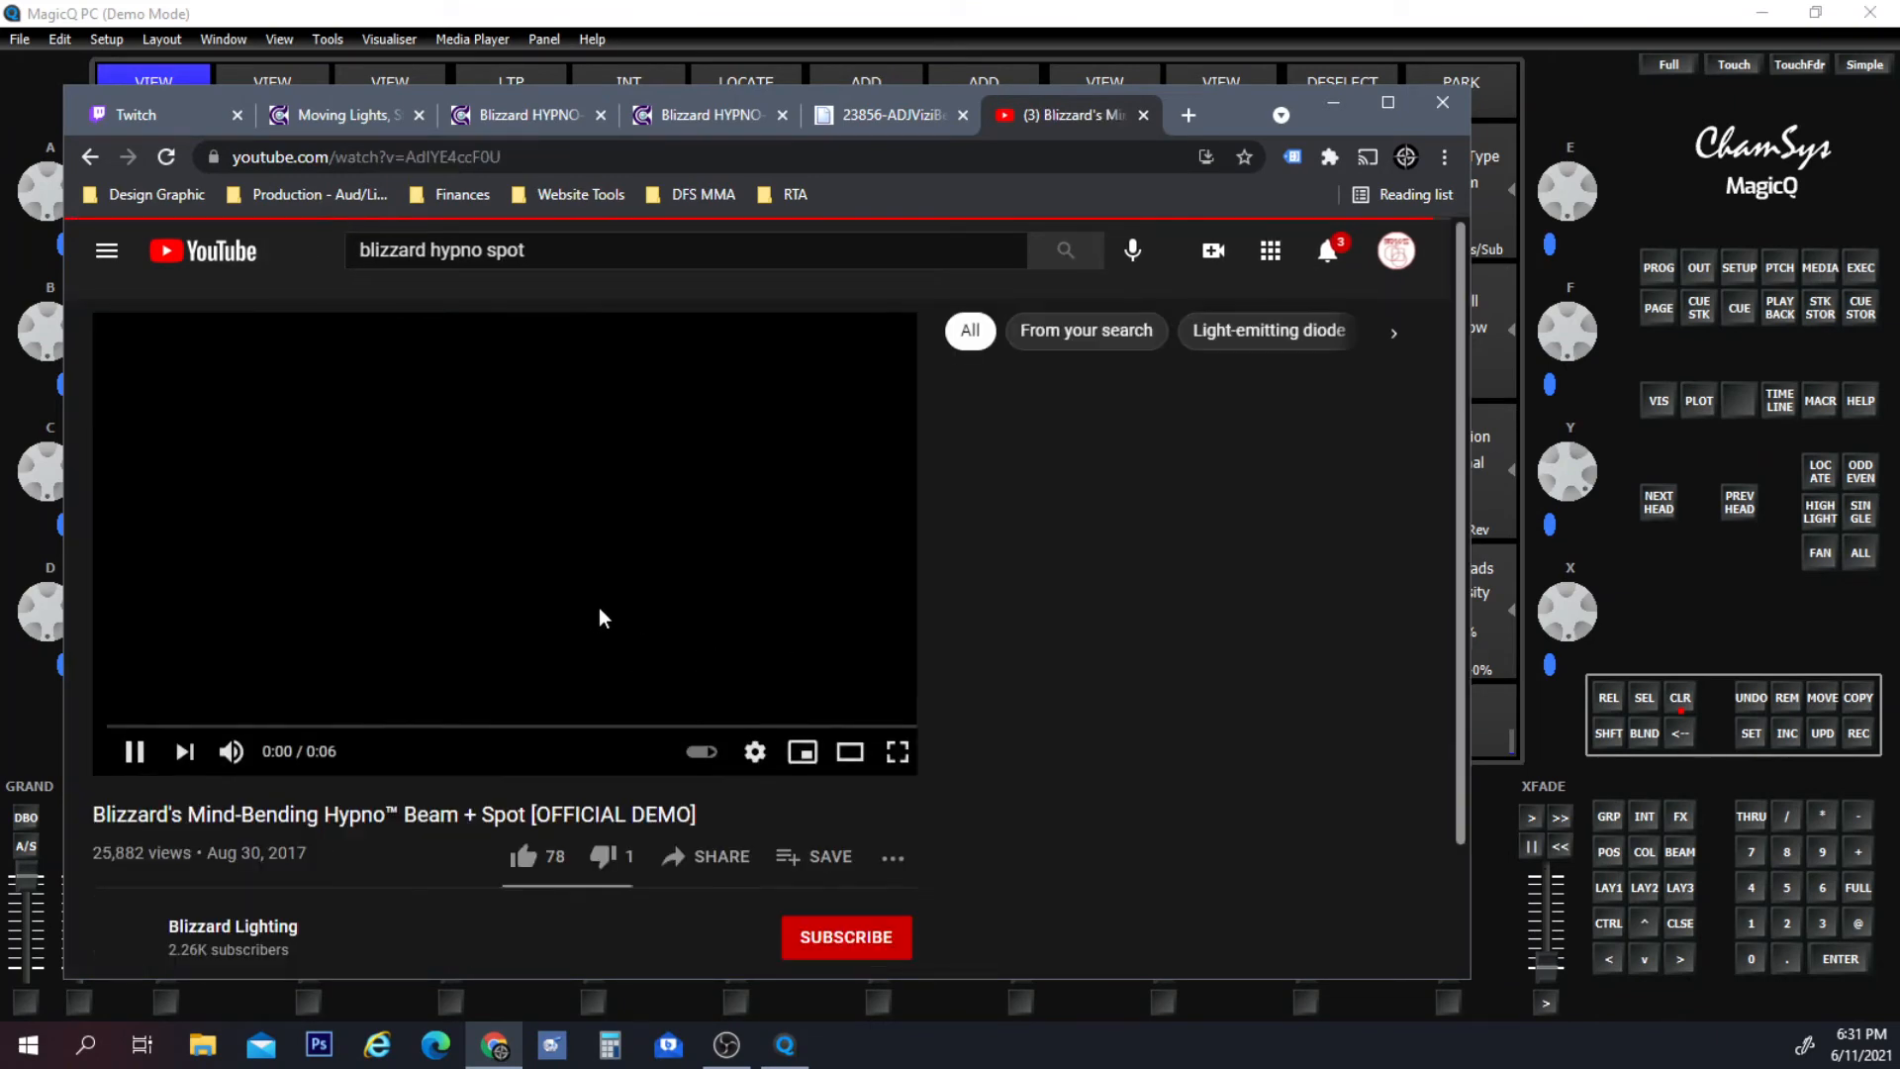
click(235, 752)
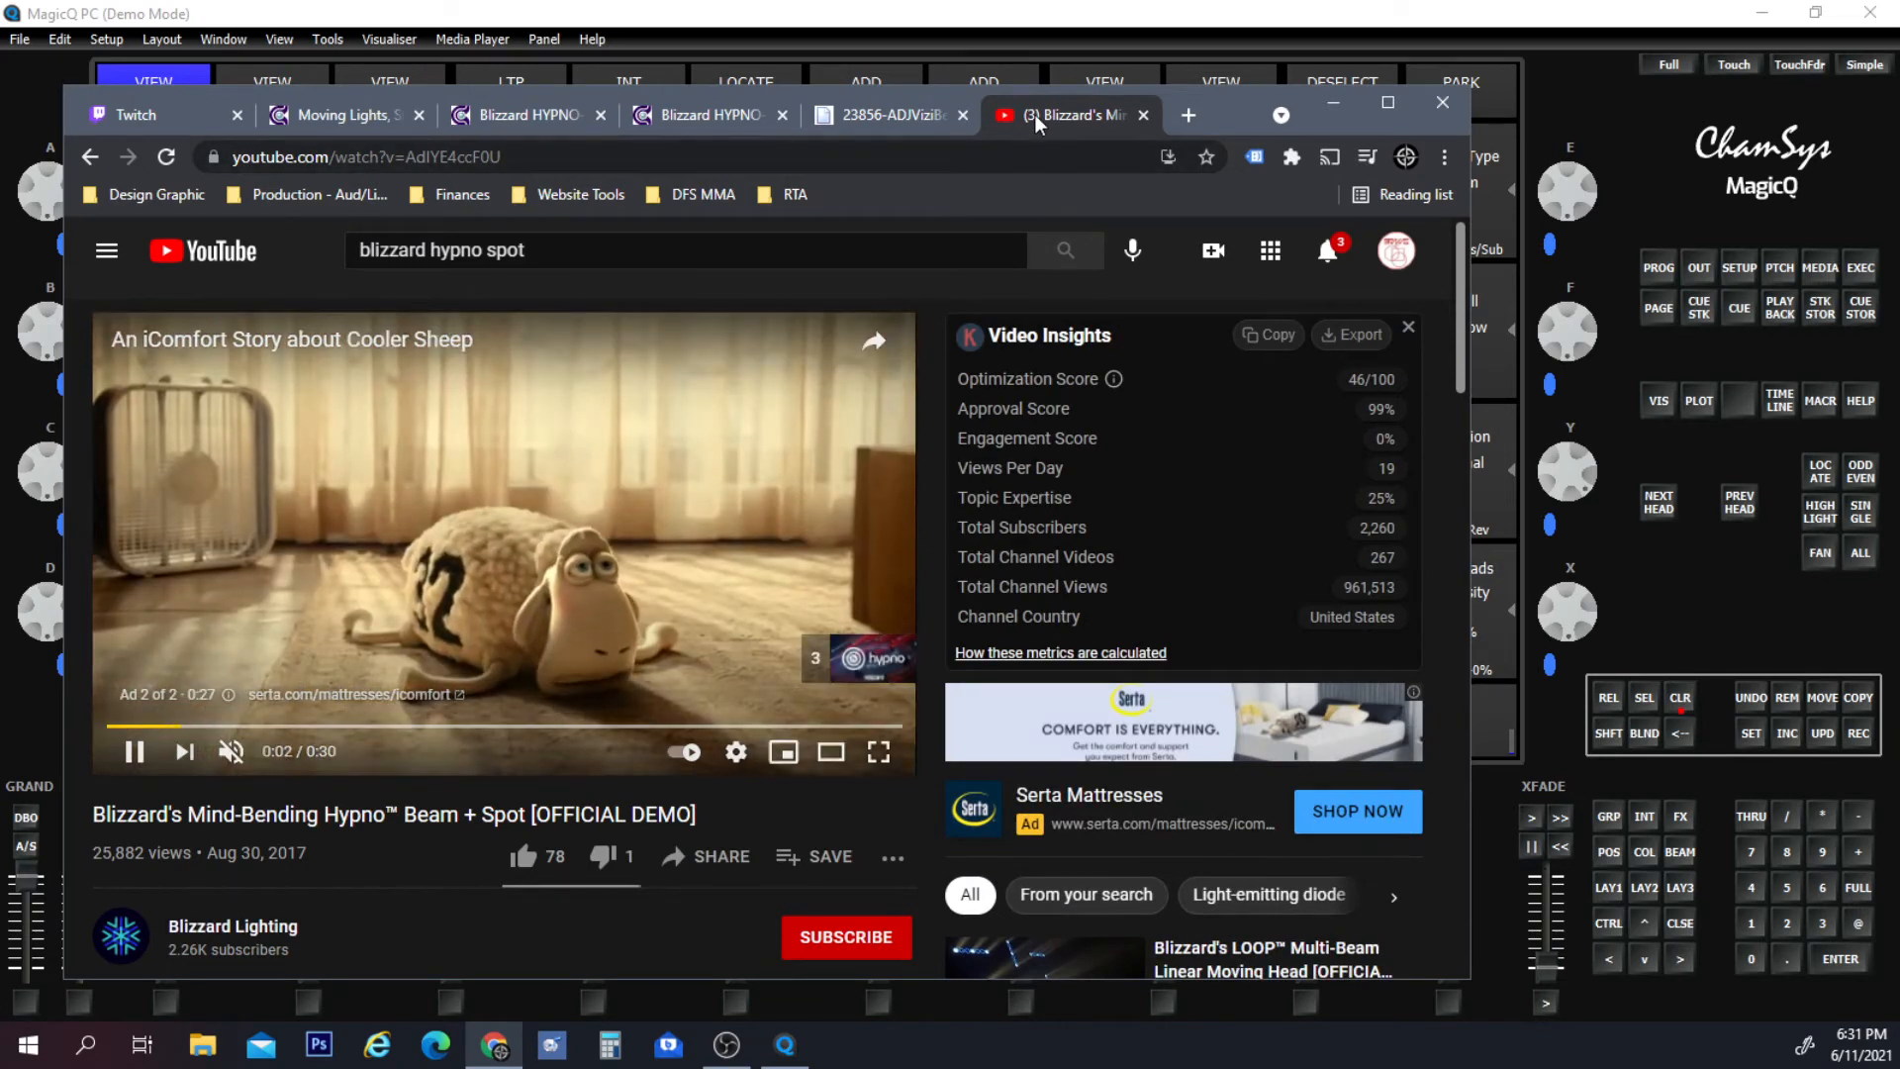
click(853, 668)
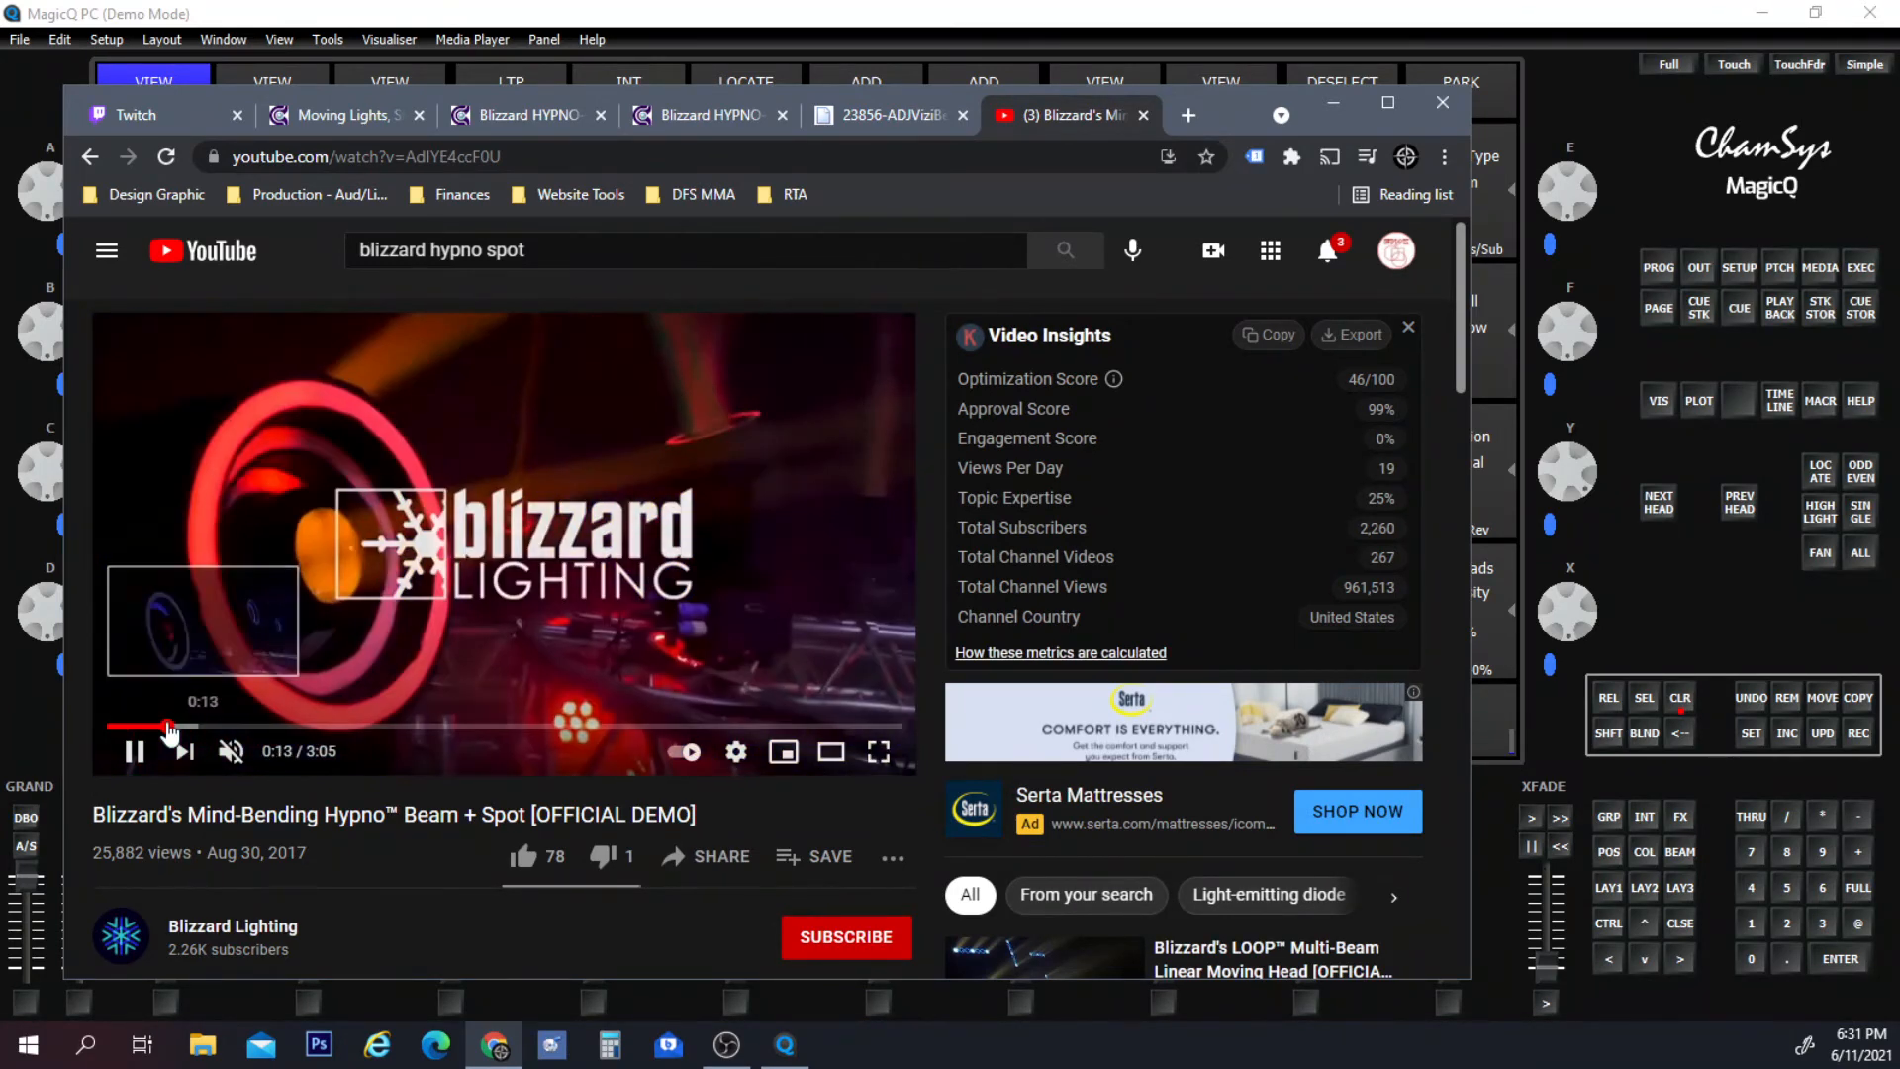
Skim the demo video for the Hypno Spot and Beam effects and DMX modes, pause it, and minimize the browser.
click(170, 727)
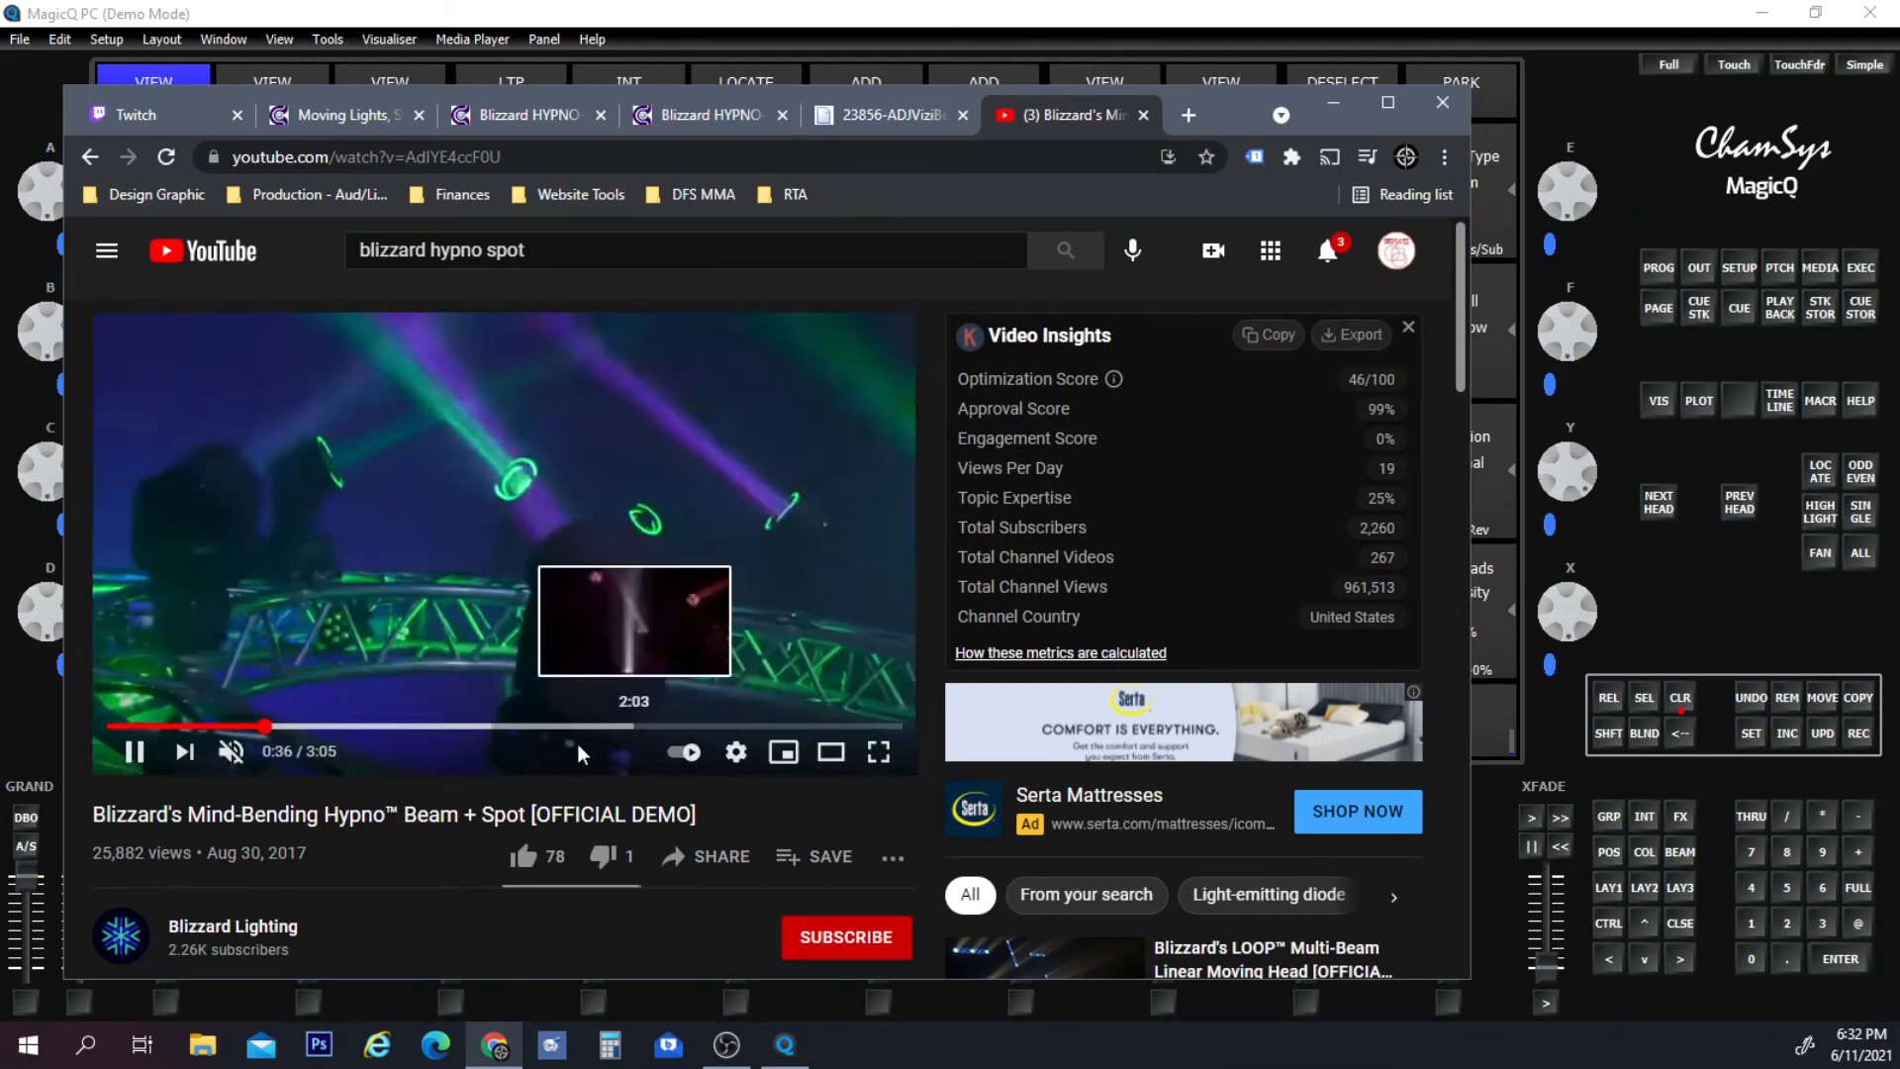
click(326, 728)
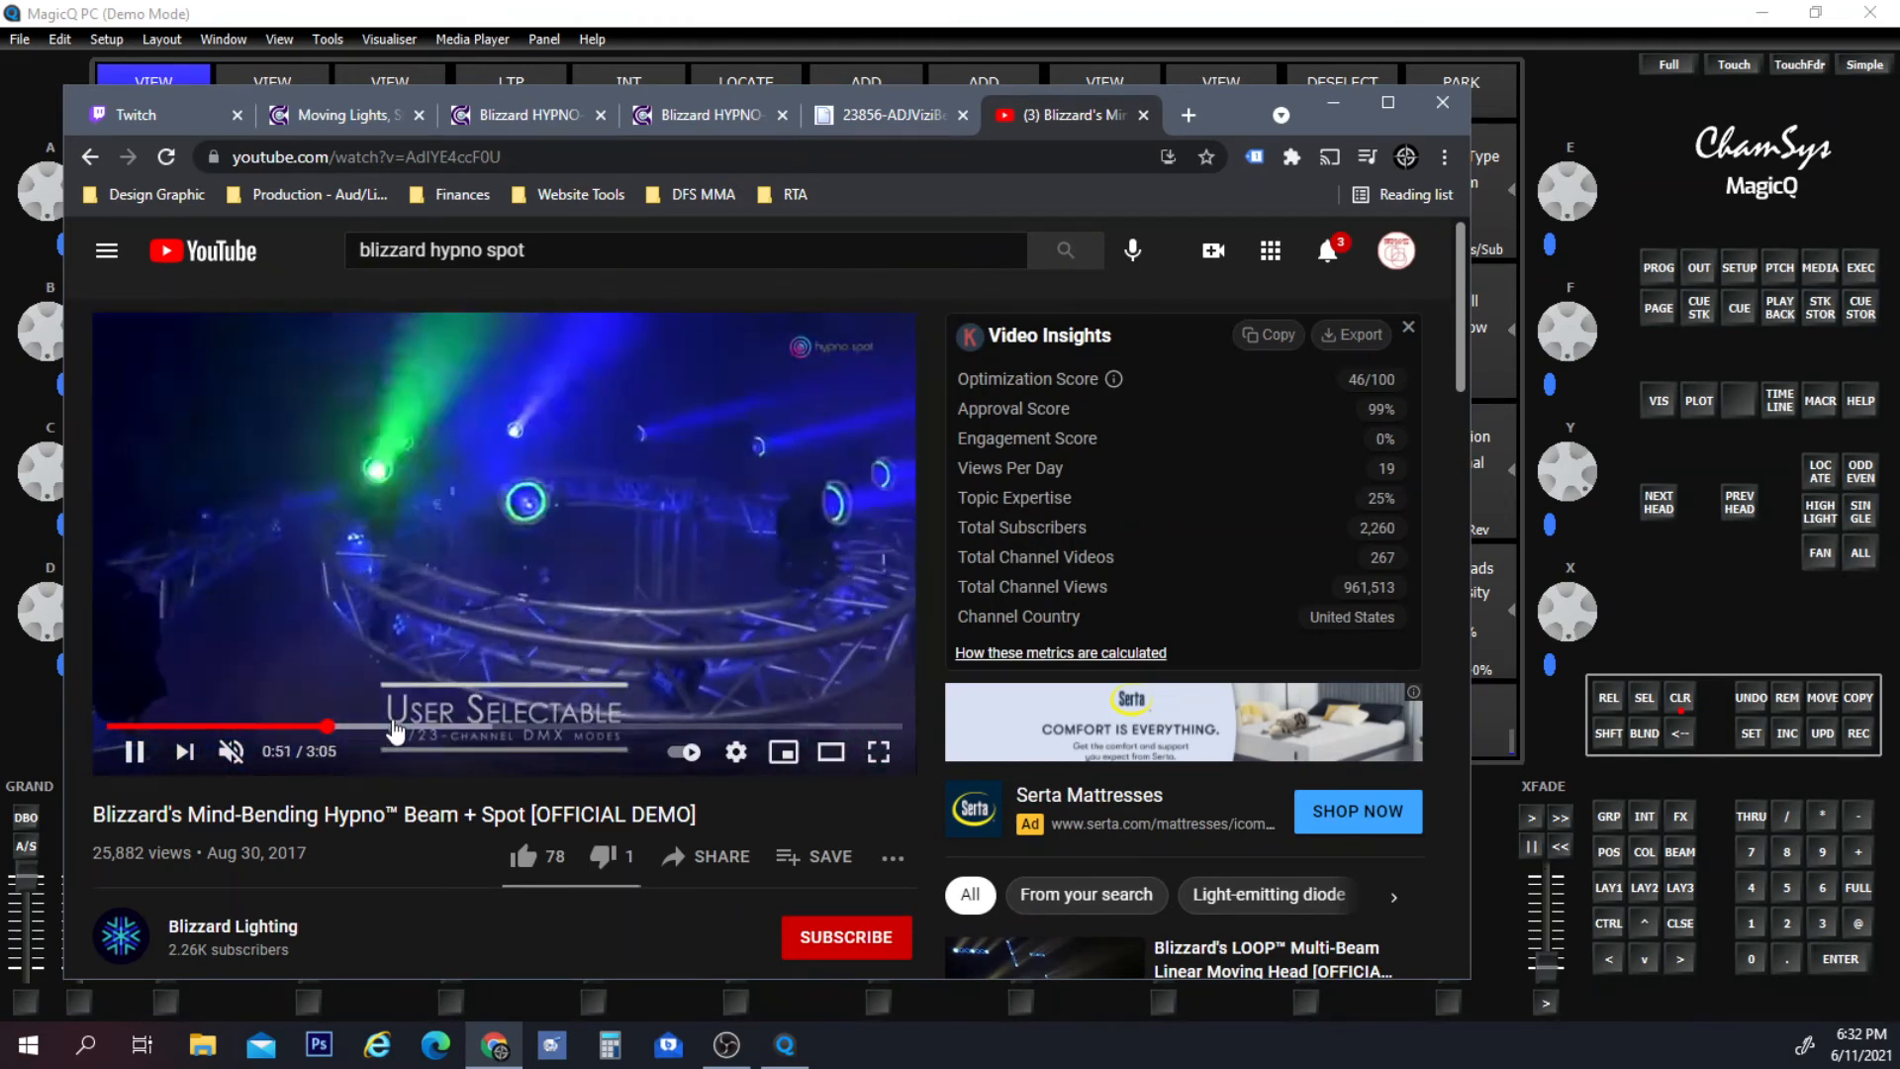
click(393, 728)
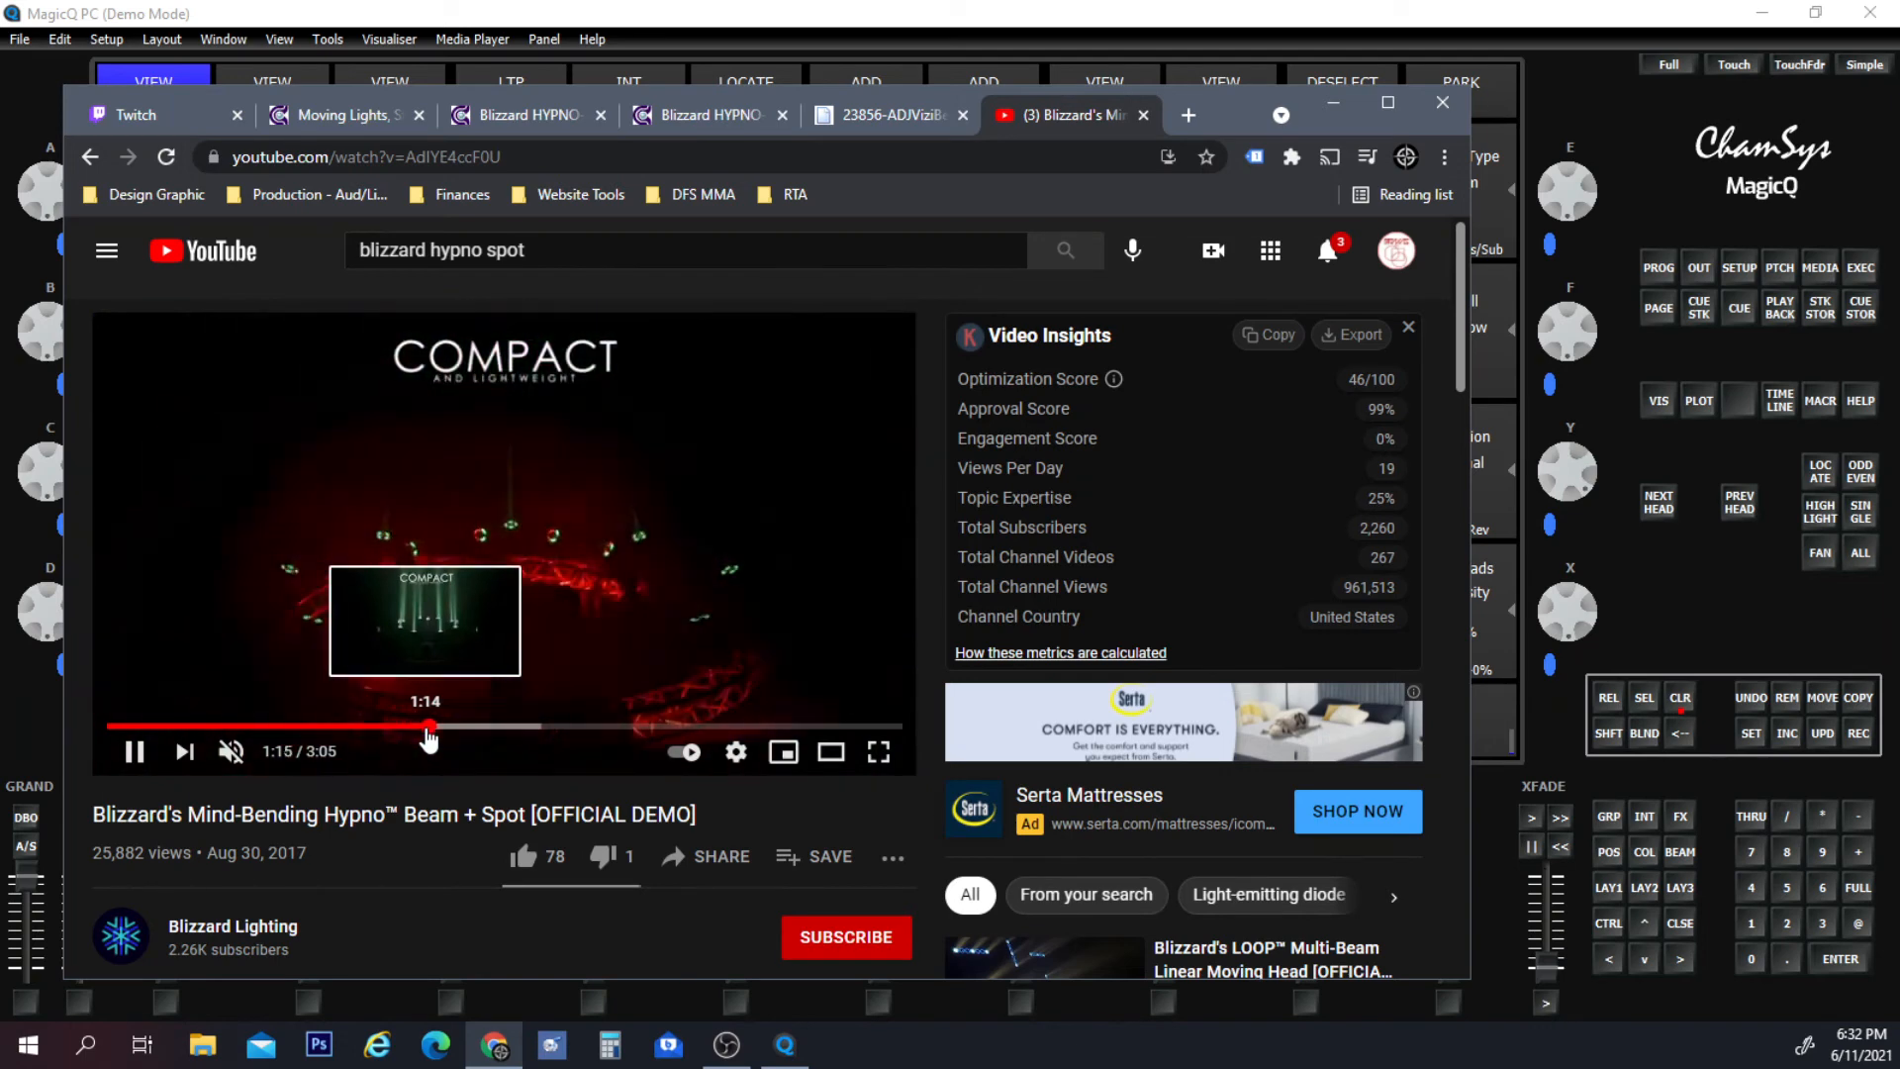
click(495, 729)
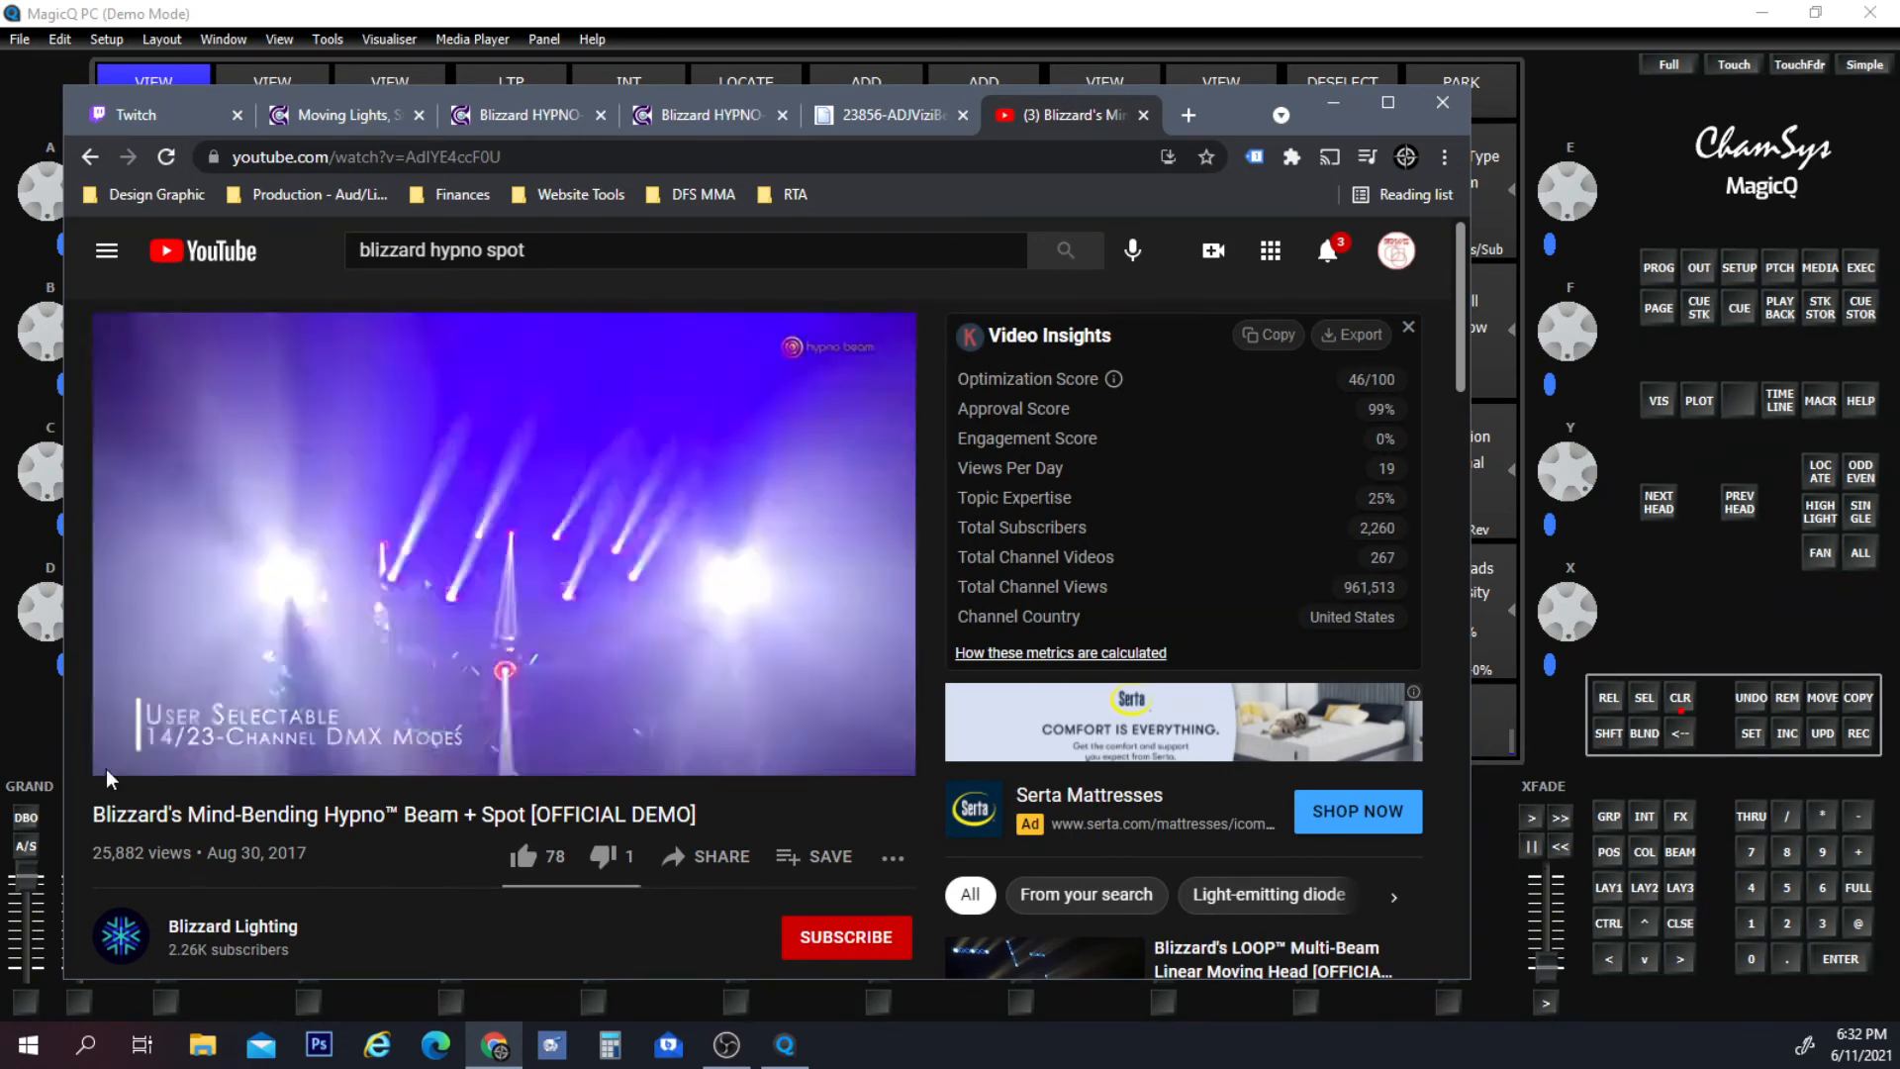
click(134, 751)
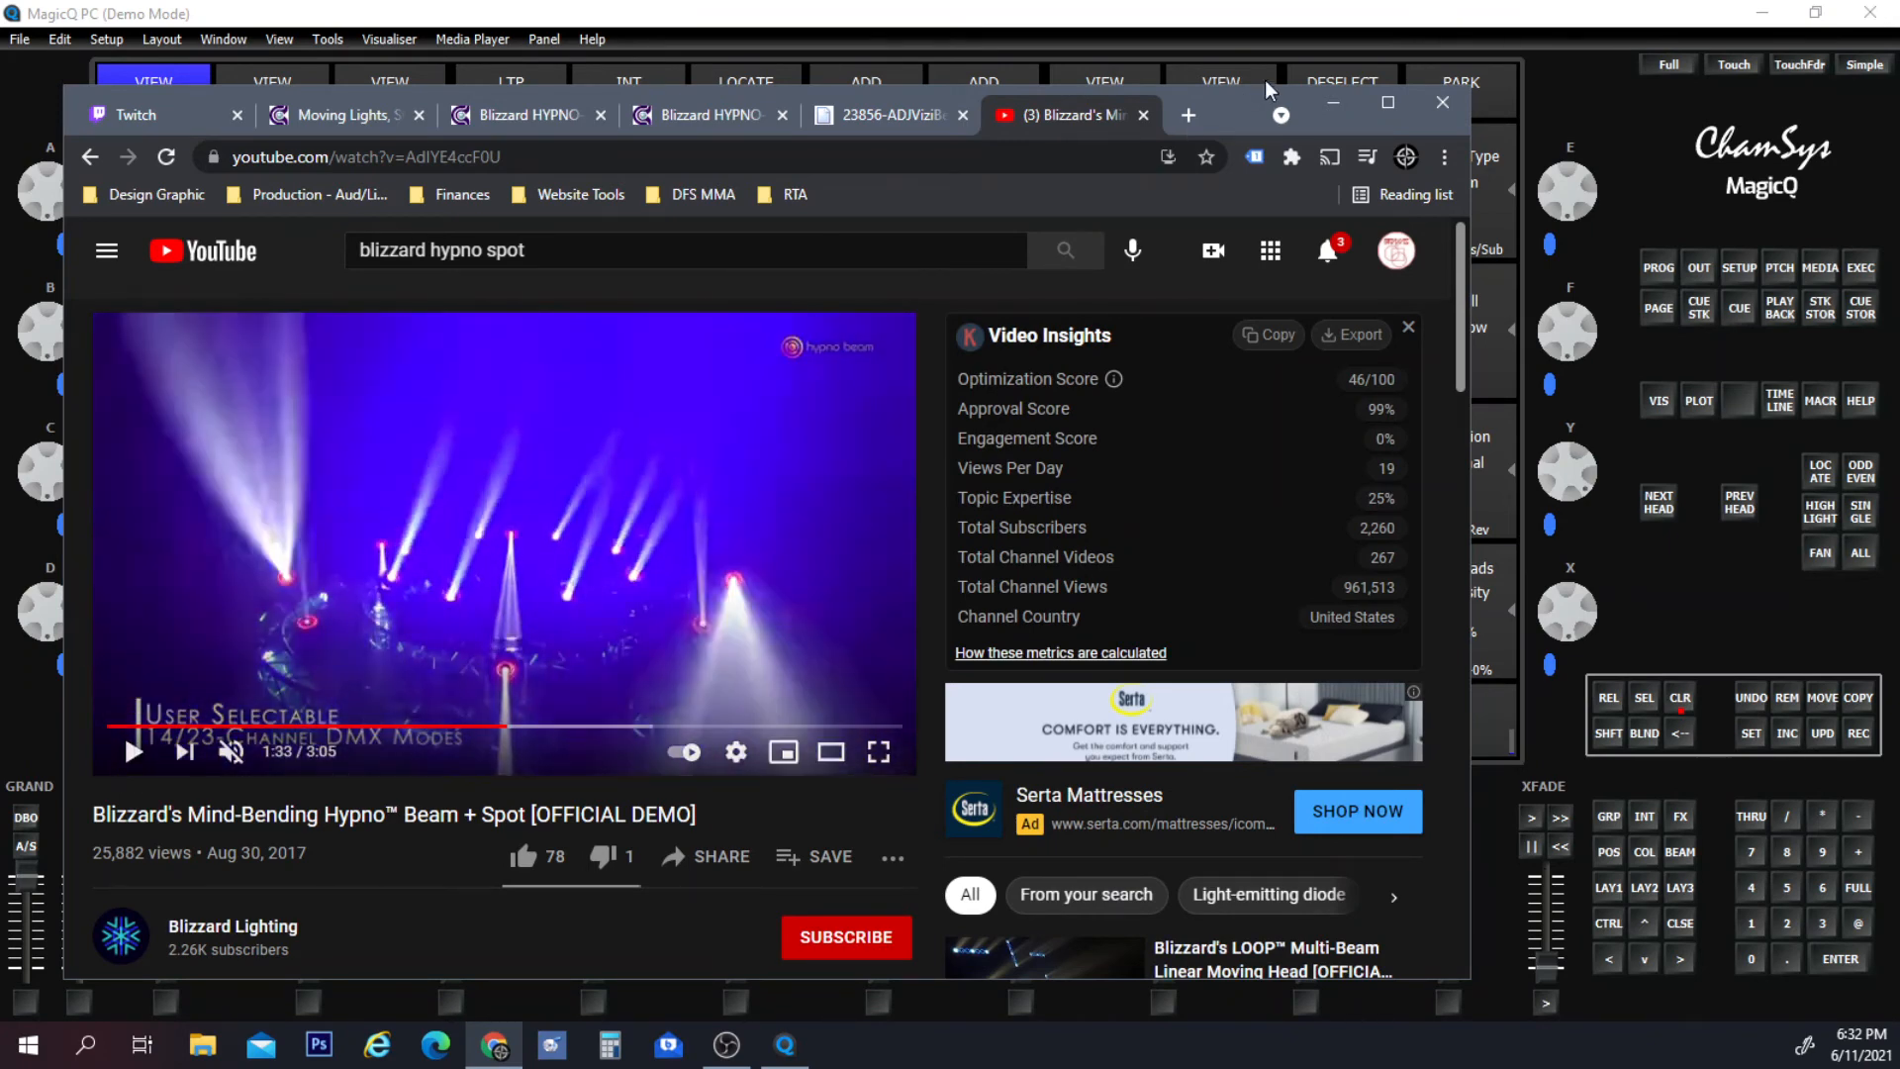
click(1333, 103)
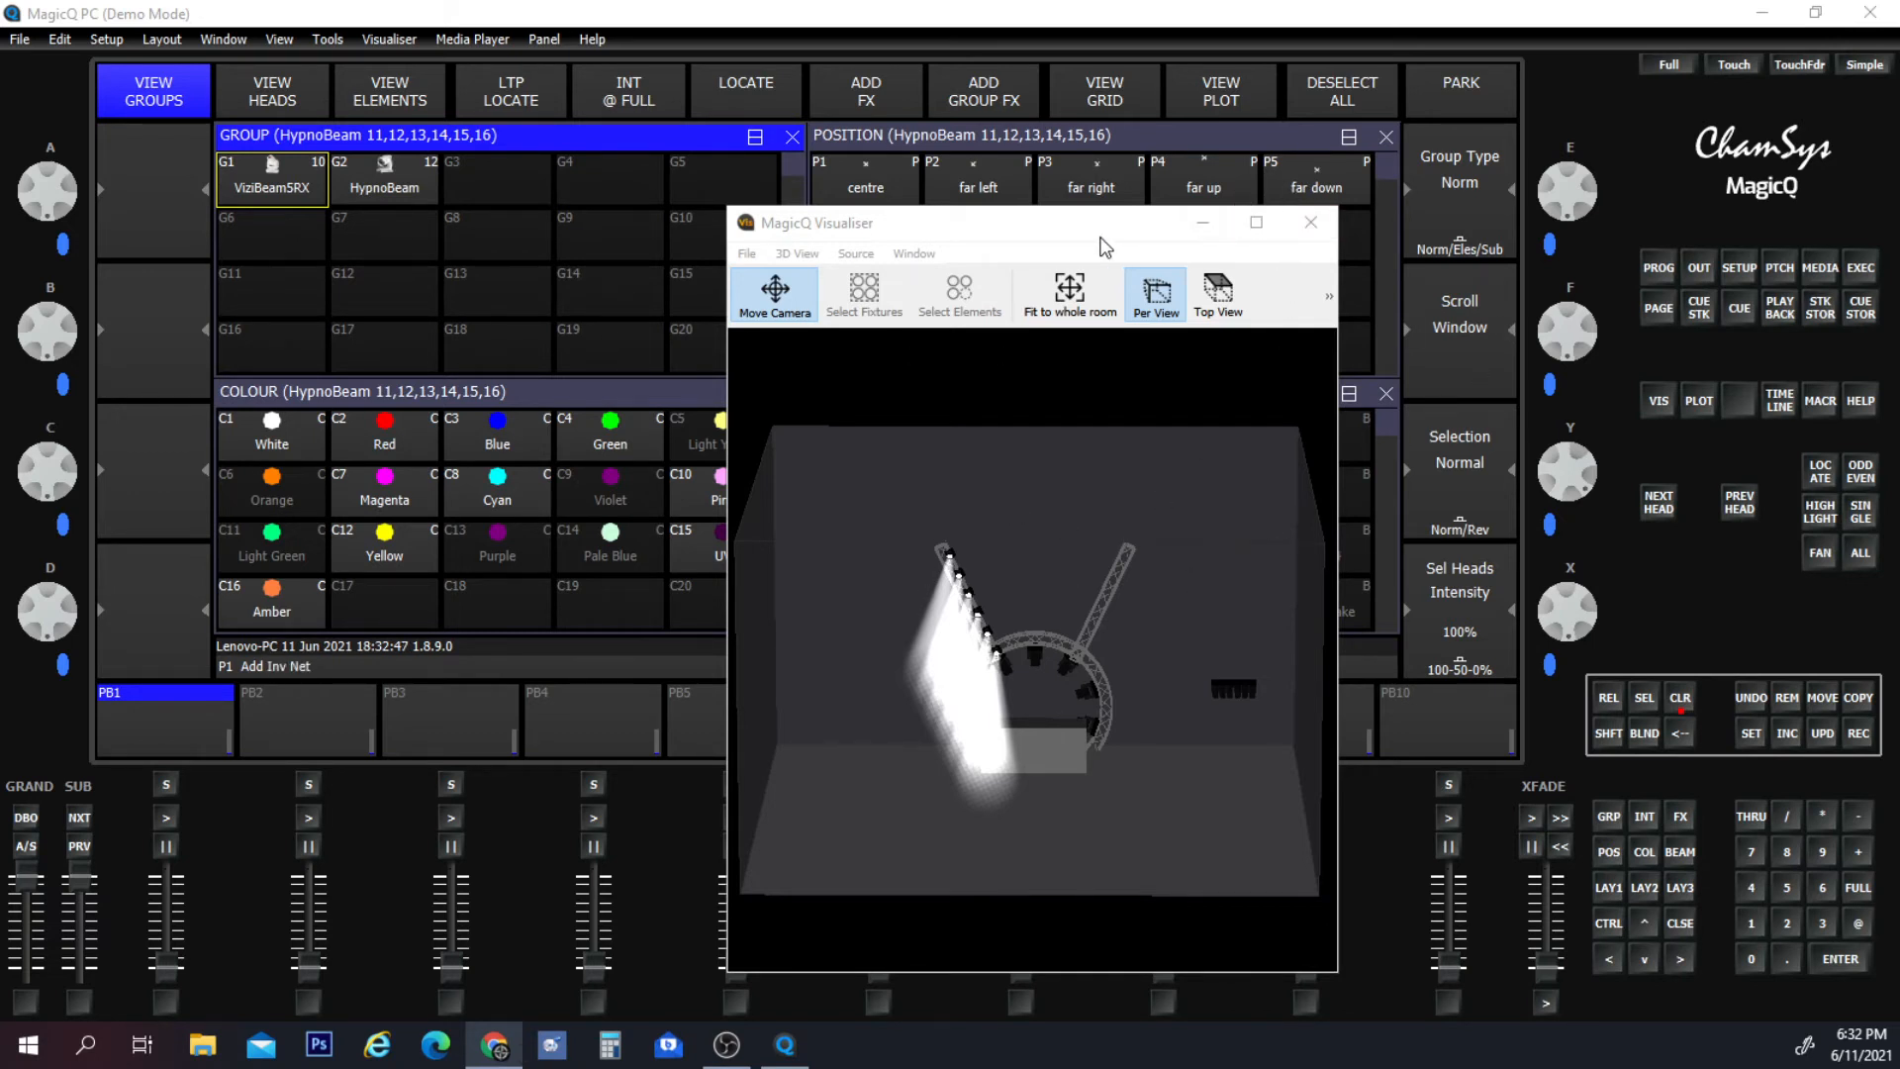
Clear the programmer and select only HypnoBeam heads 17 to 22 from the individual heads list.
drag(1099, 238, 1257, 331)
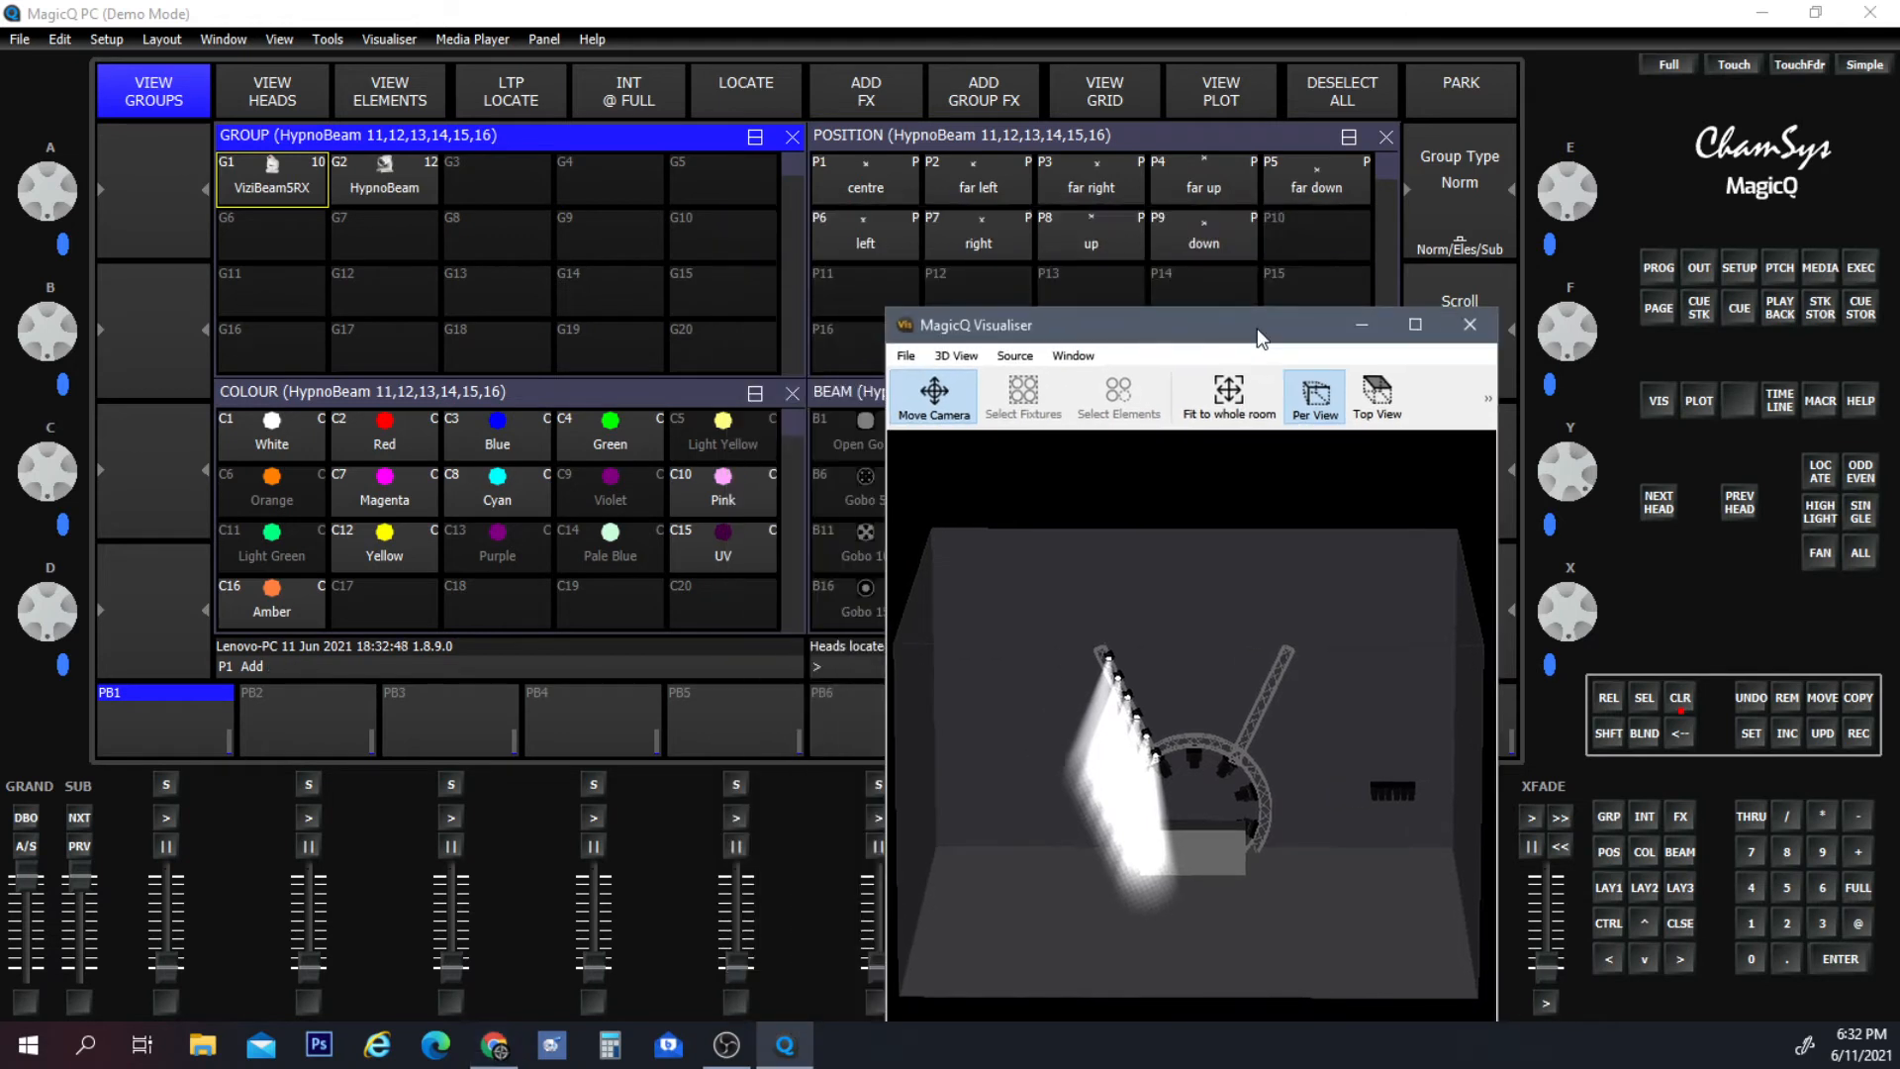
click(402, 194)
click(249, 81)
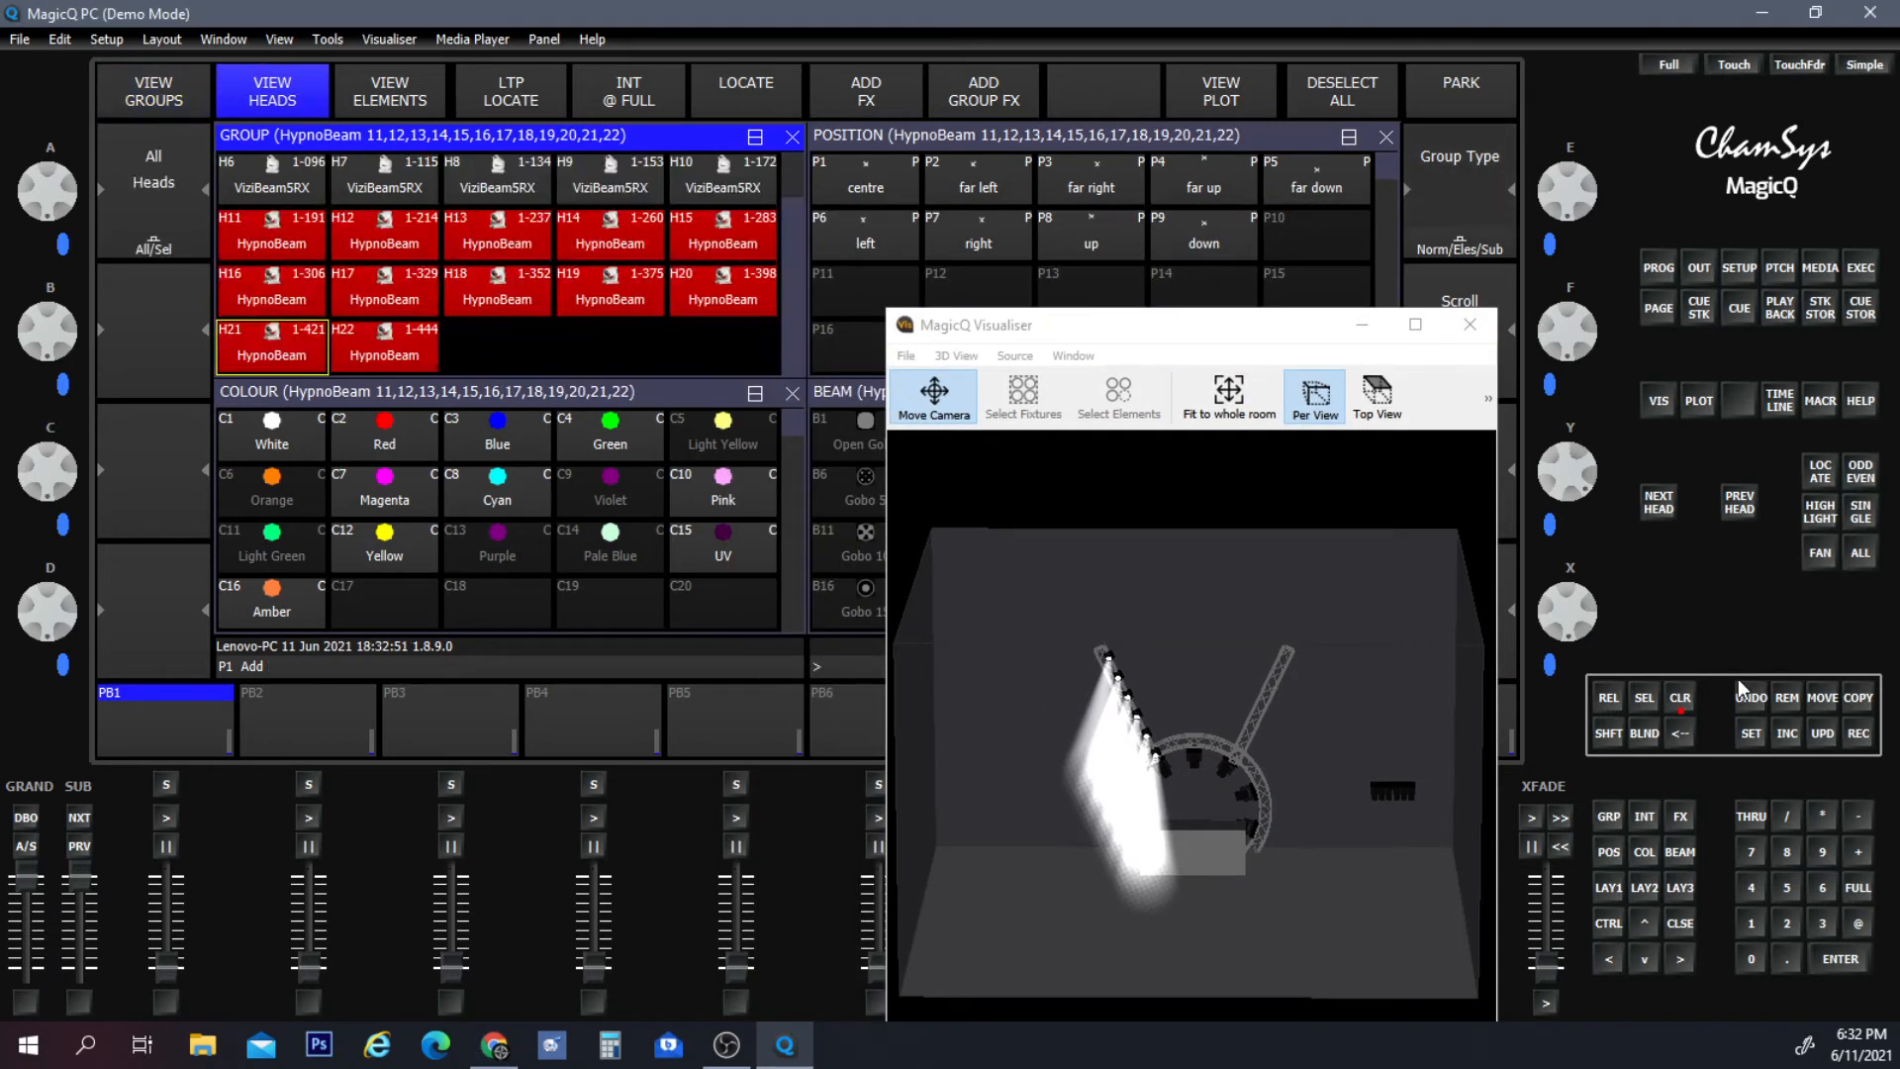
click(1680, 699)
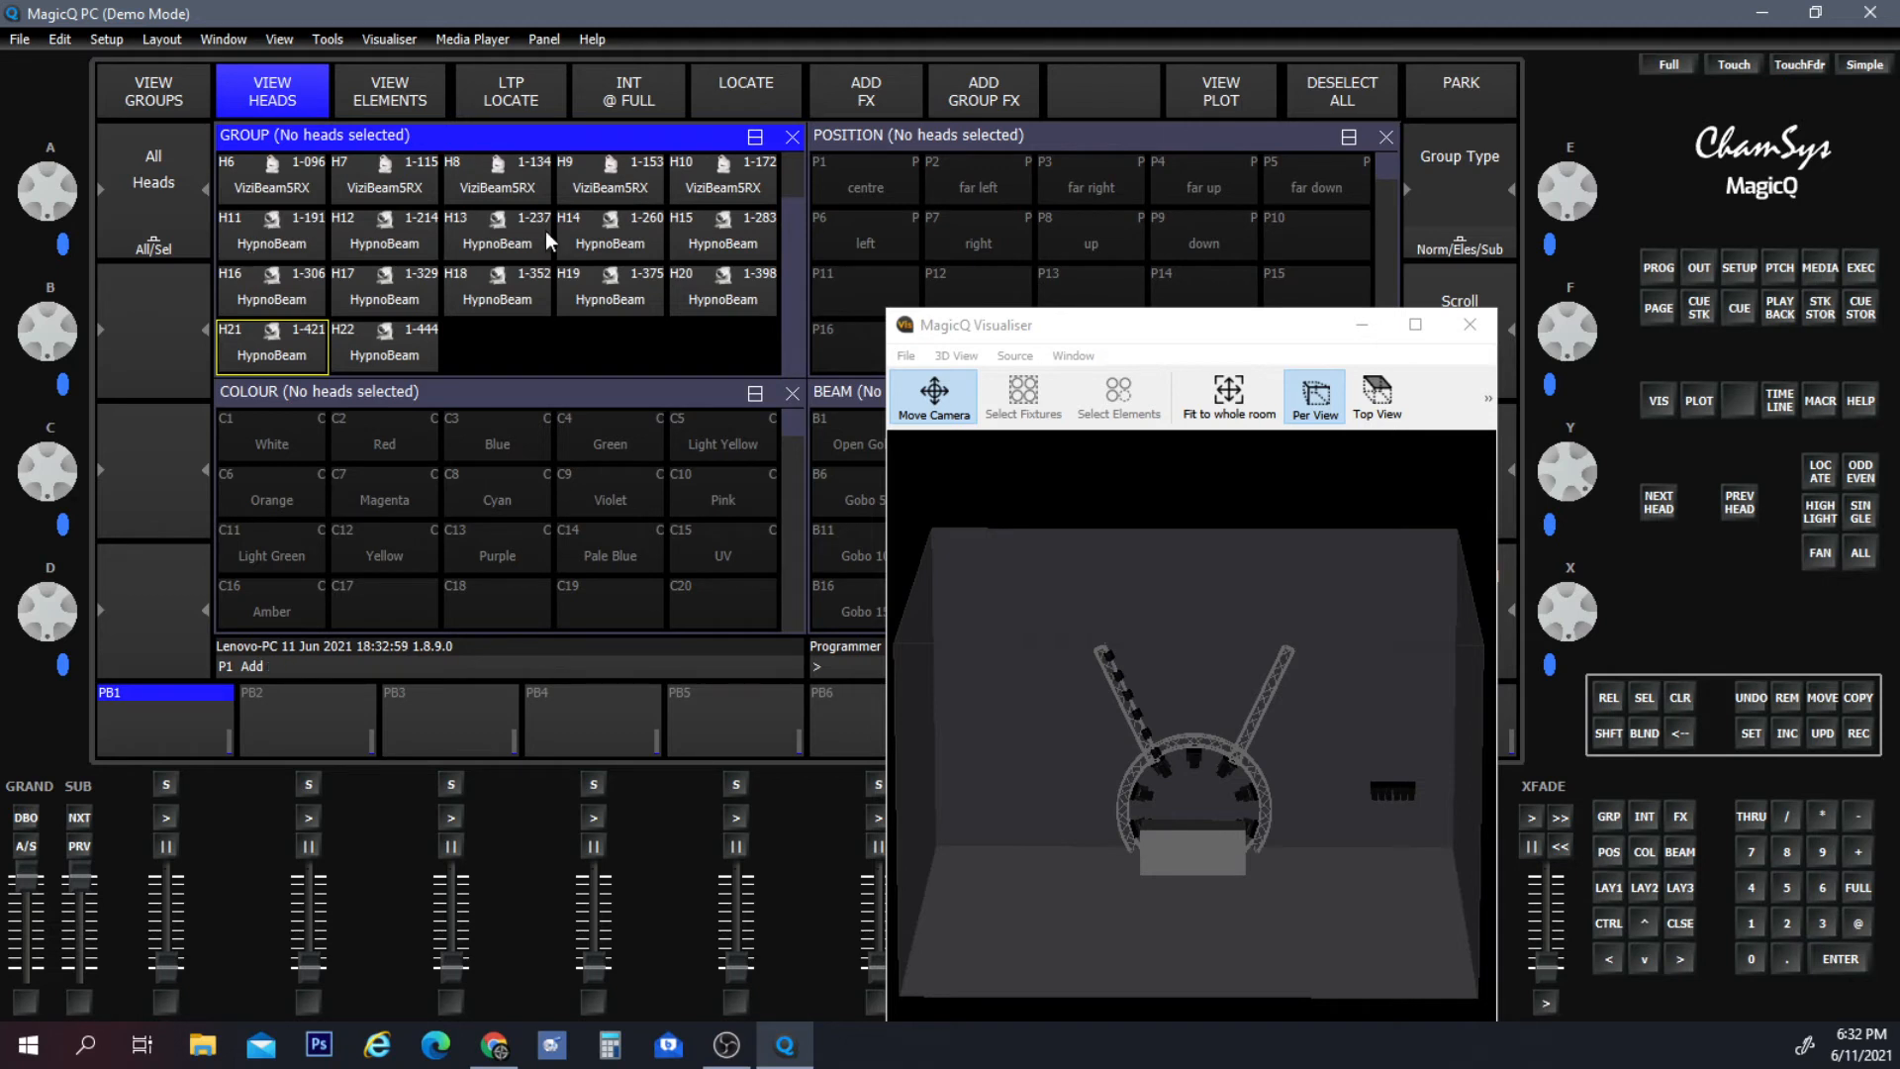
click(396, 292)
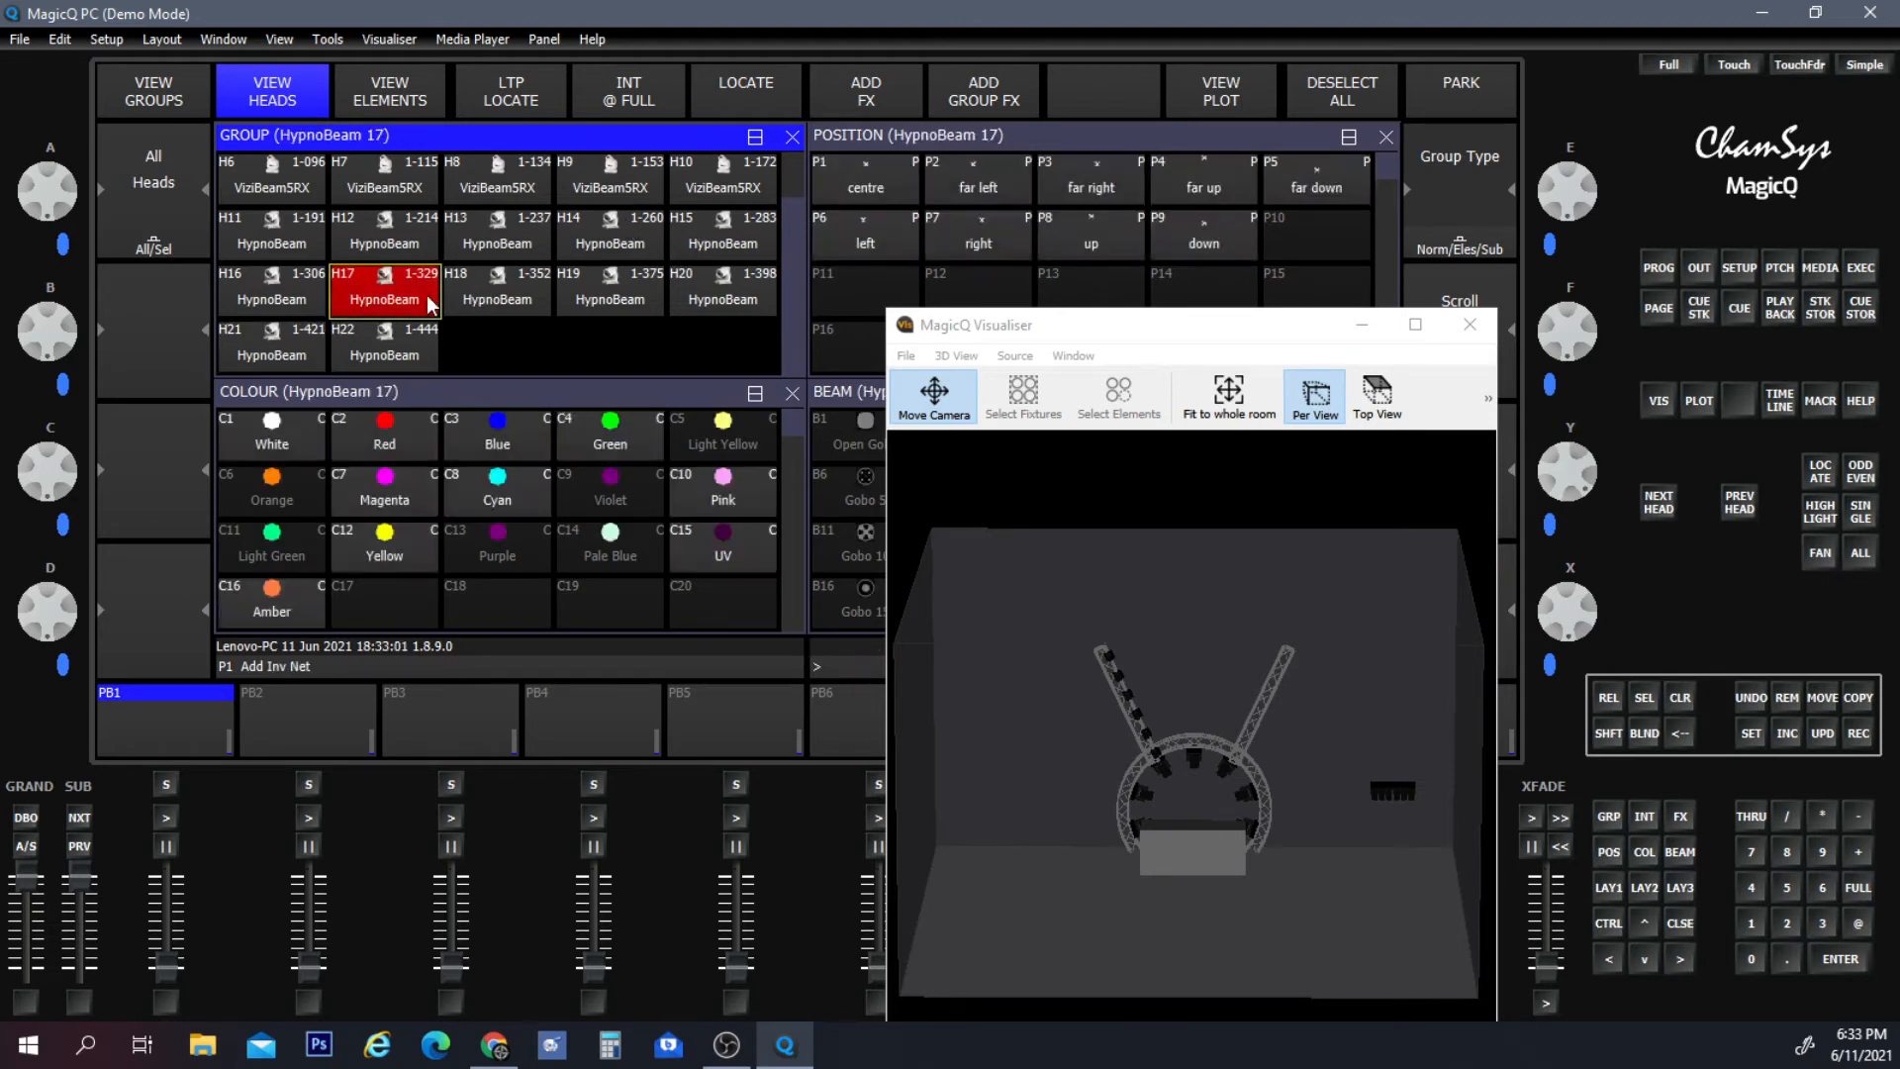
shift+click(502, 287)
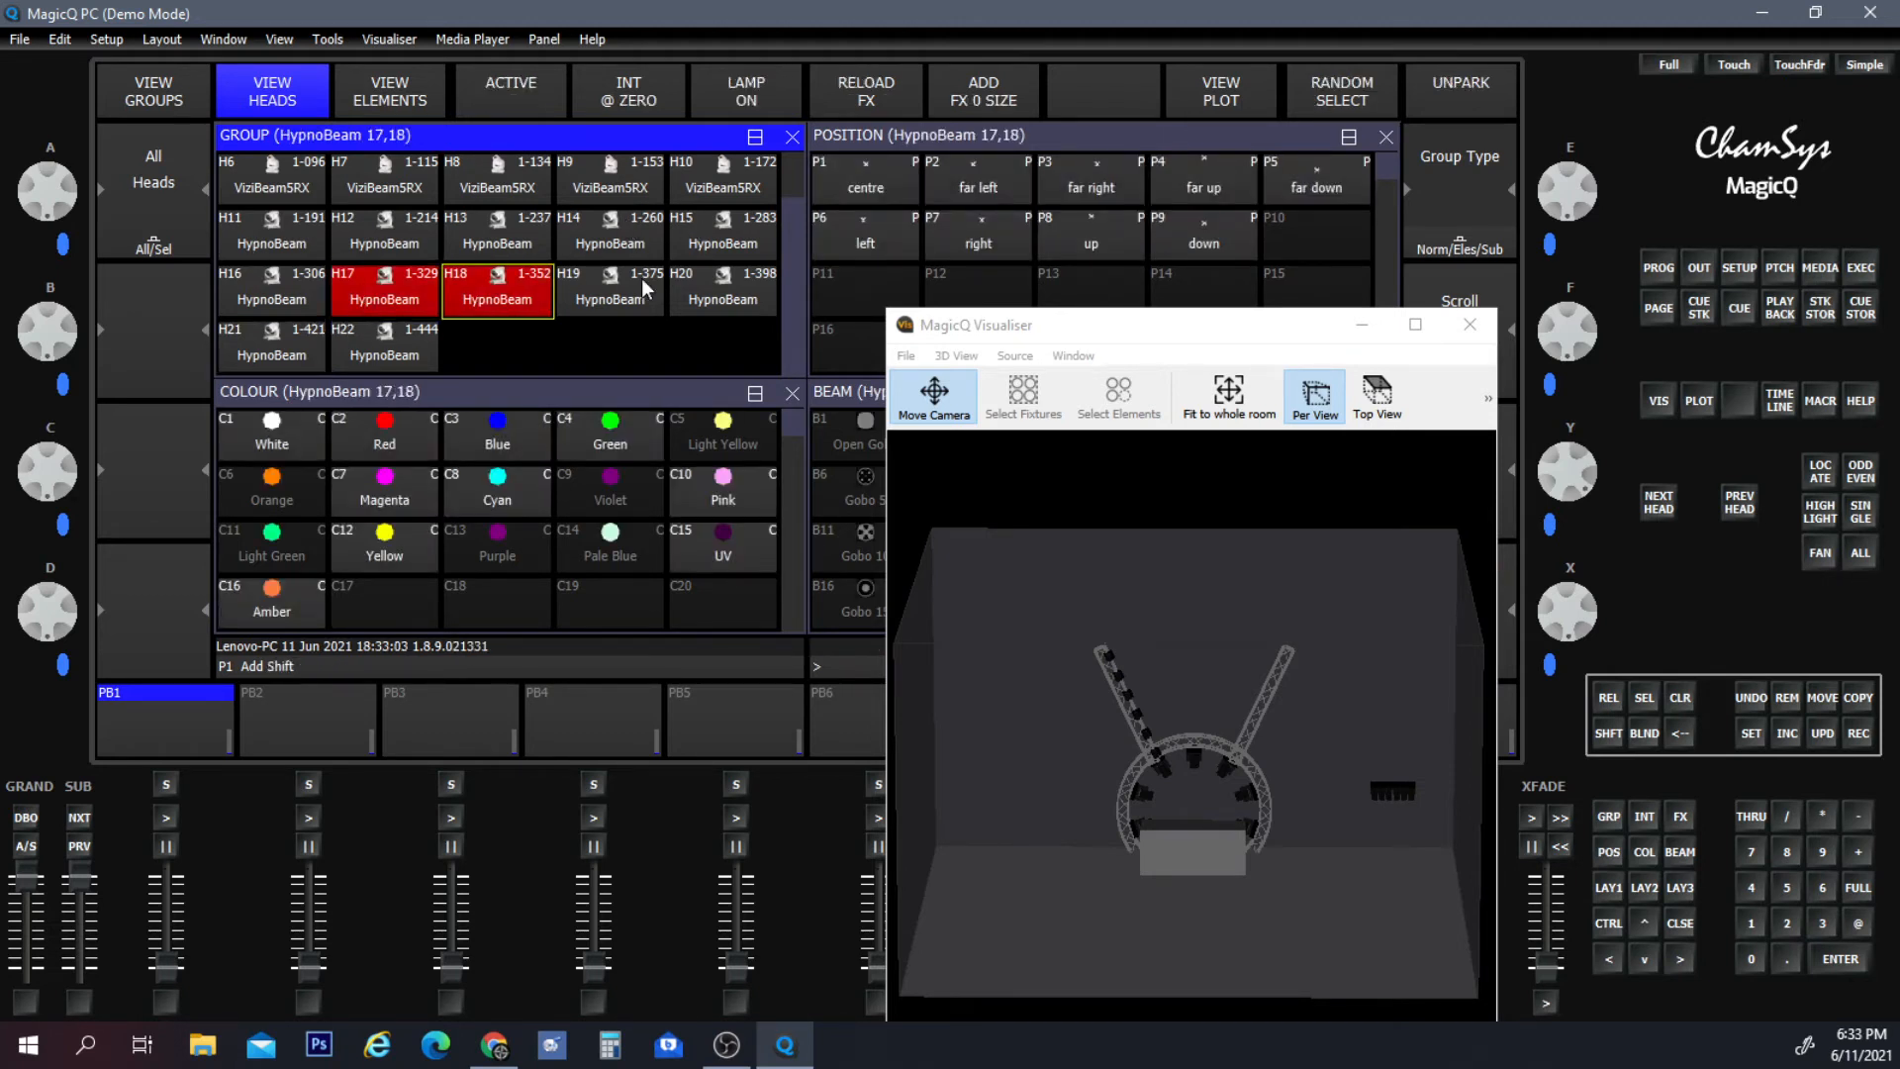
shift+click(641, 279)
shift+click(702, 287)
shift+click(311, 364)
shift+click(362, 341)
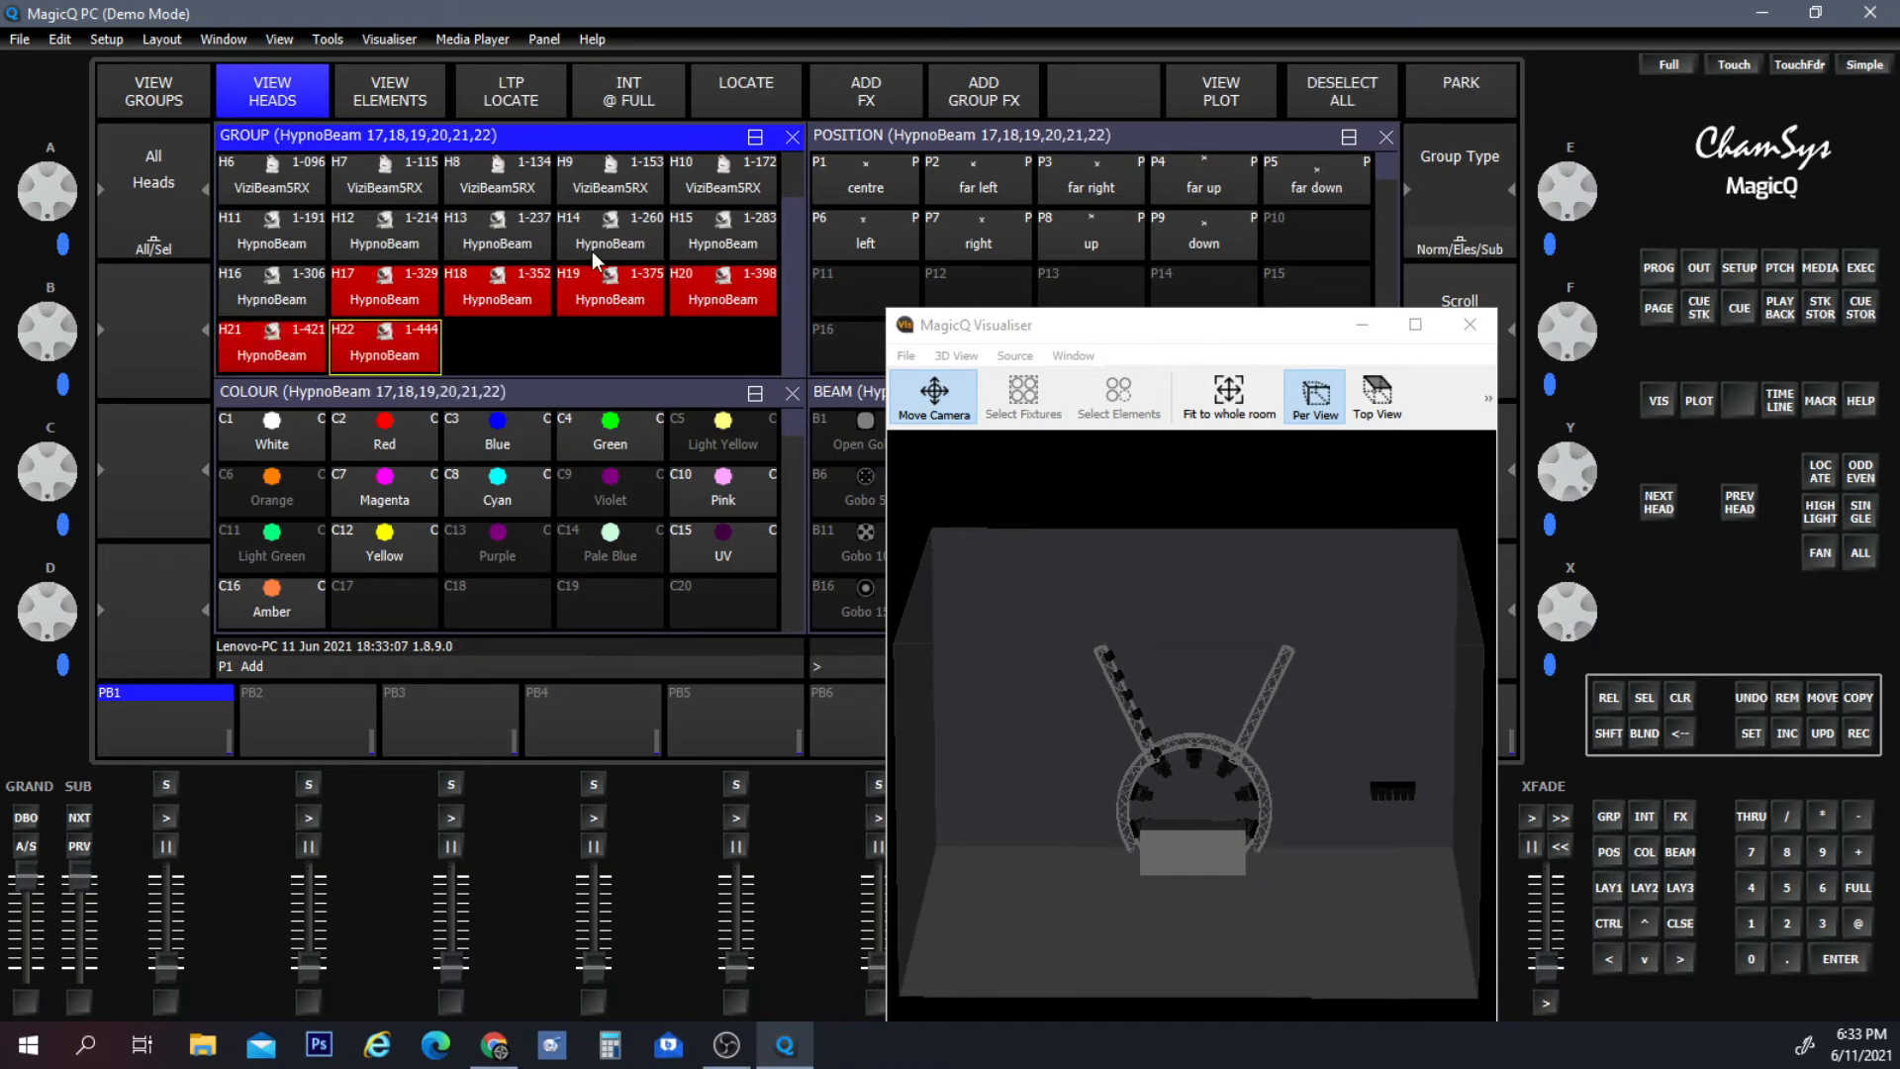
Fit the six selected HypnoBeam heads to the Truss V Right object in the Visualiser patch.
click(1777, 269)
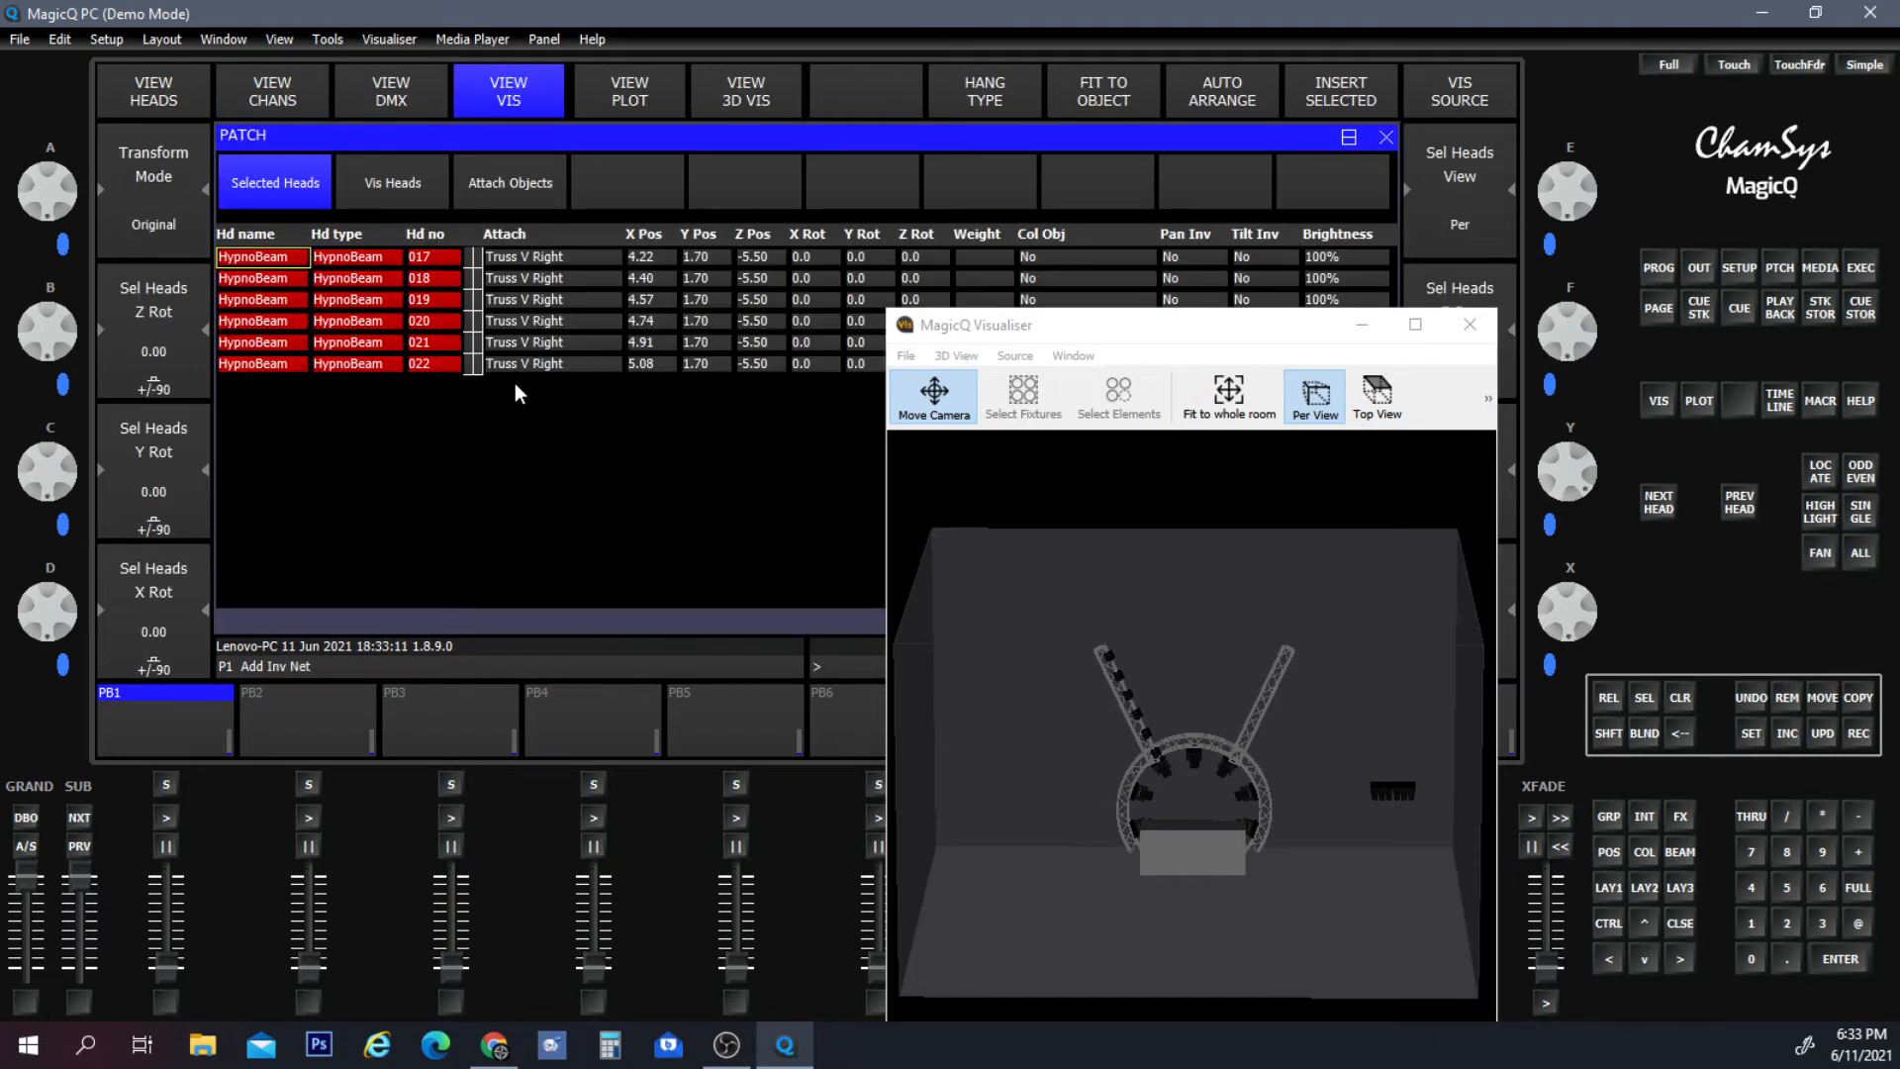
click(1107, 99)
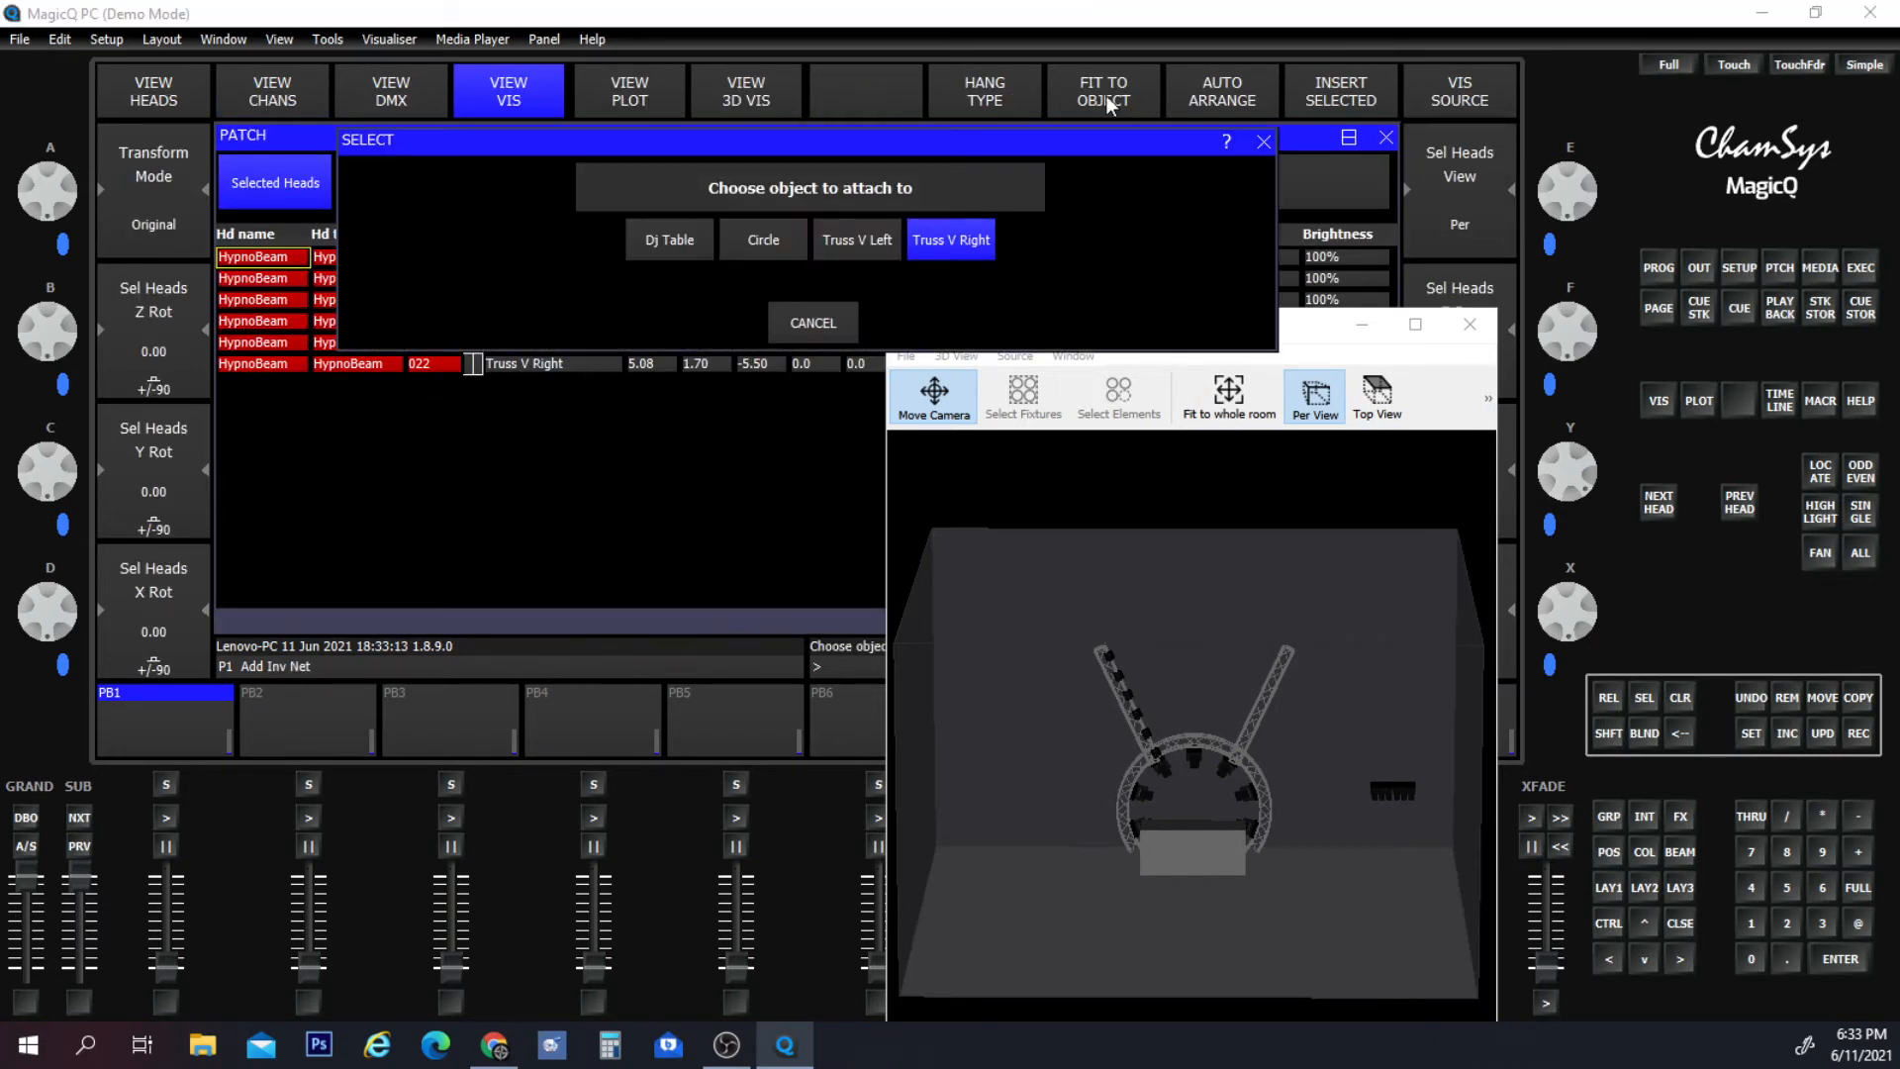
click(964, 248)
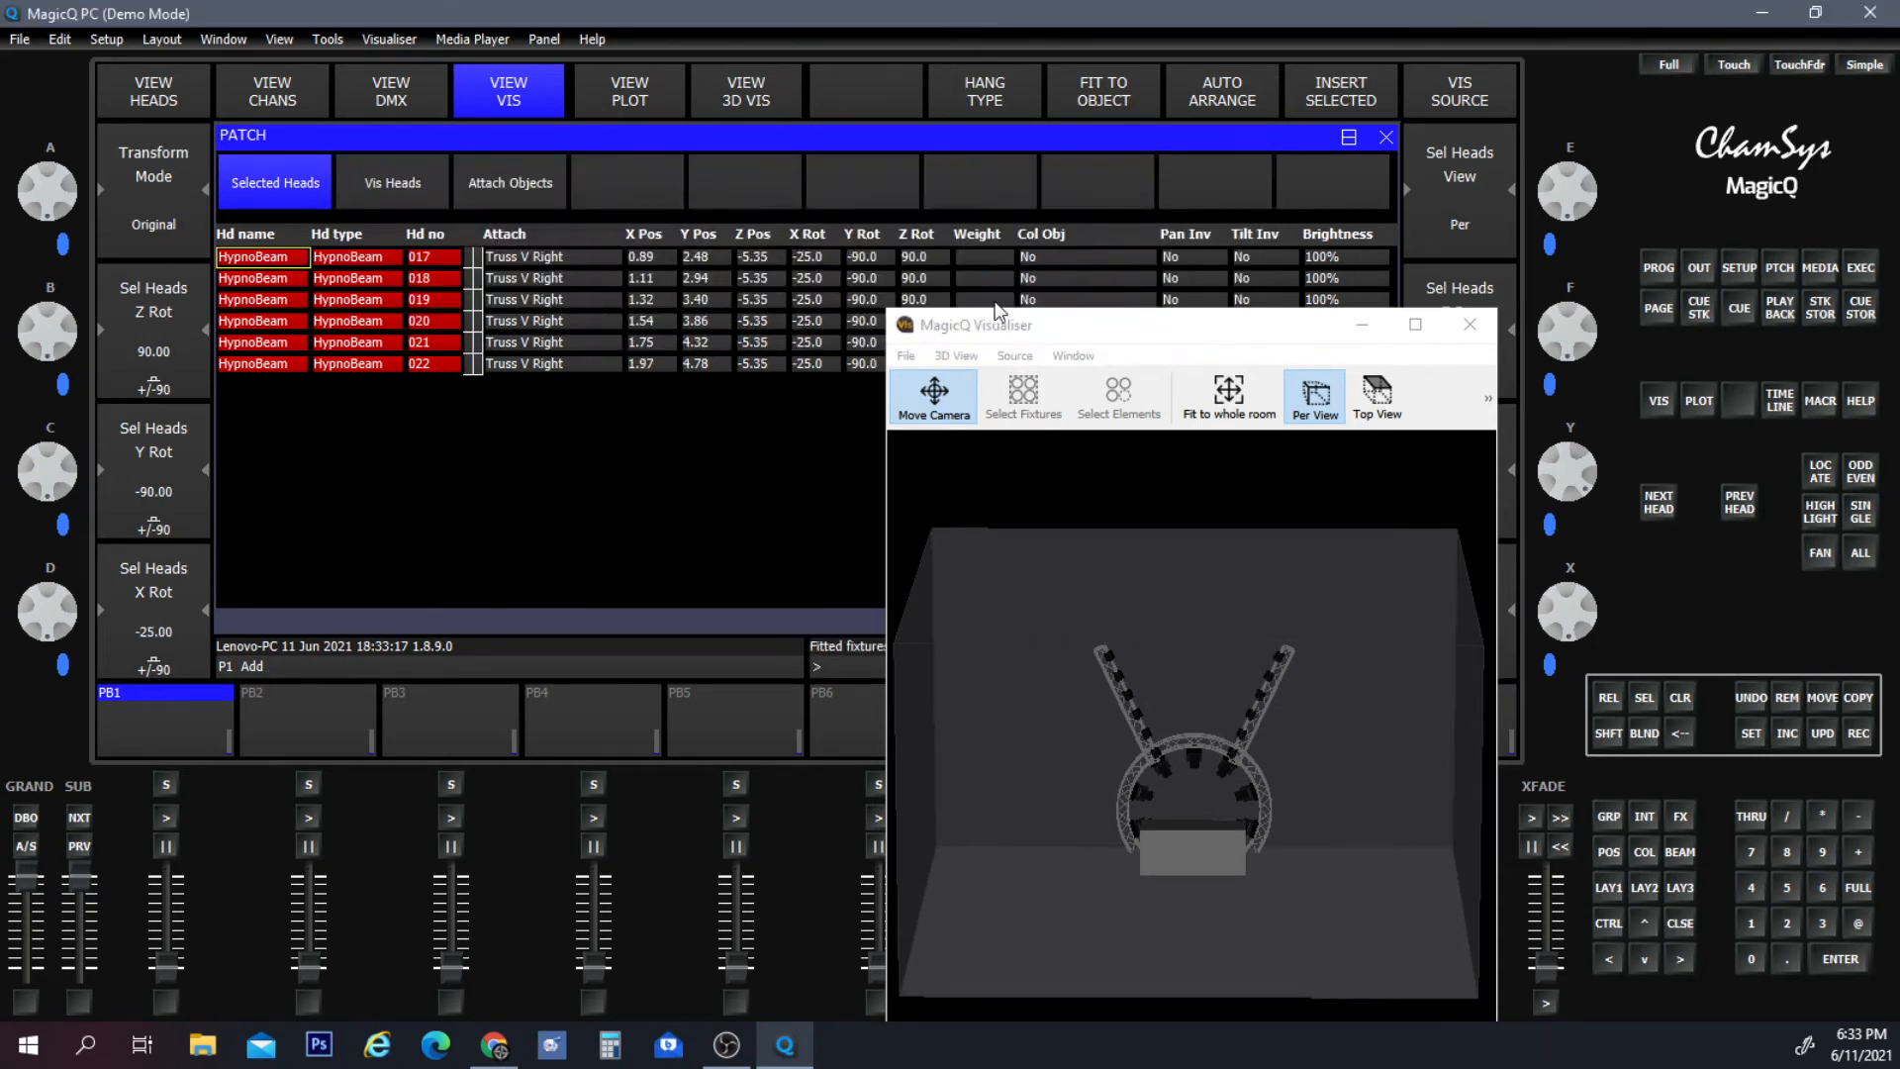
drag(1264, 330, 835, 233)
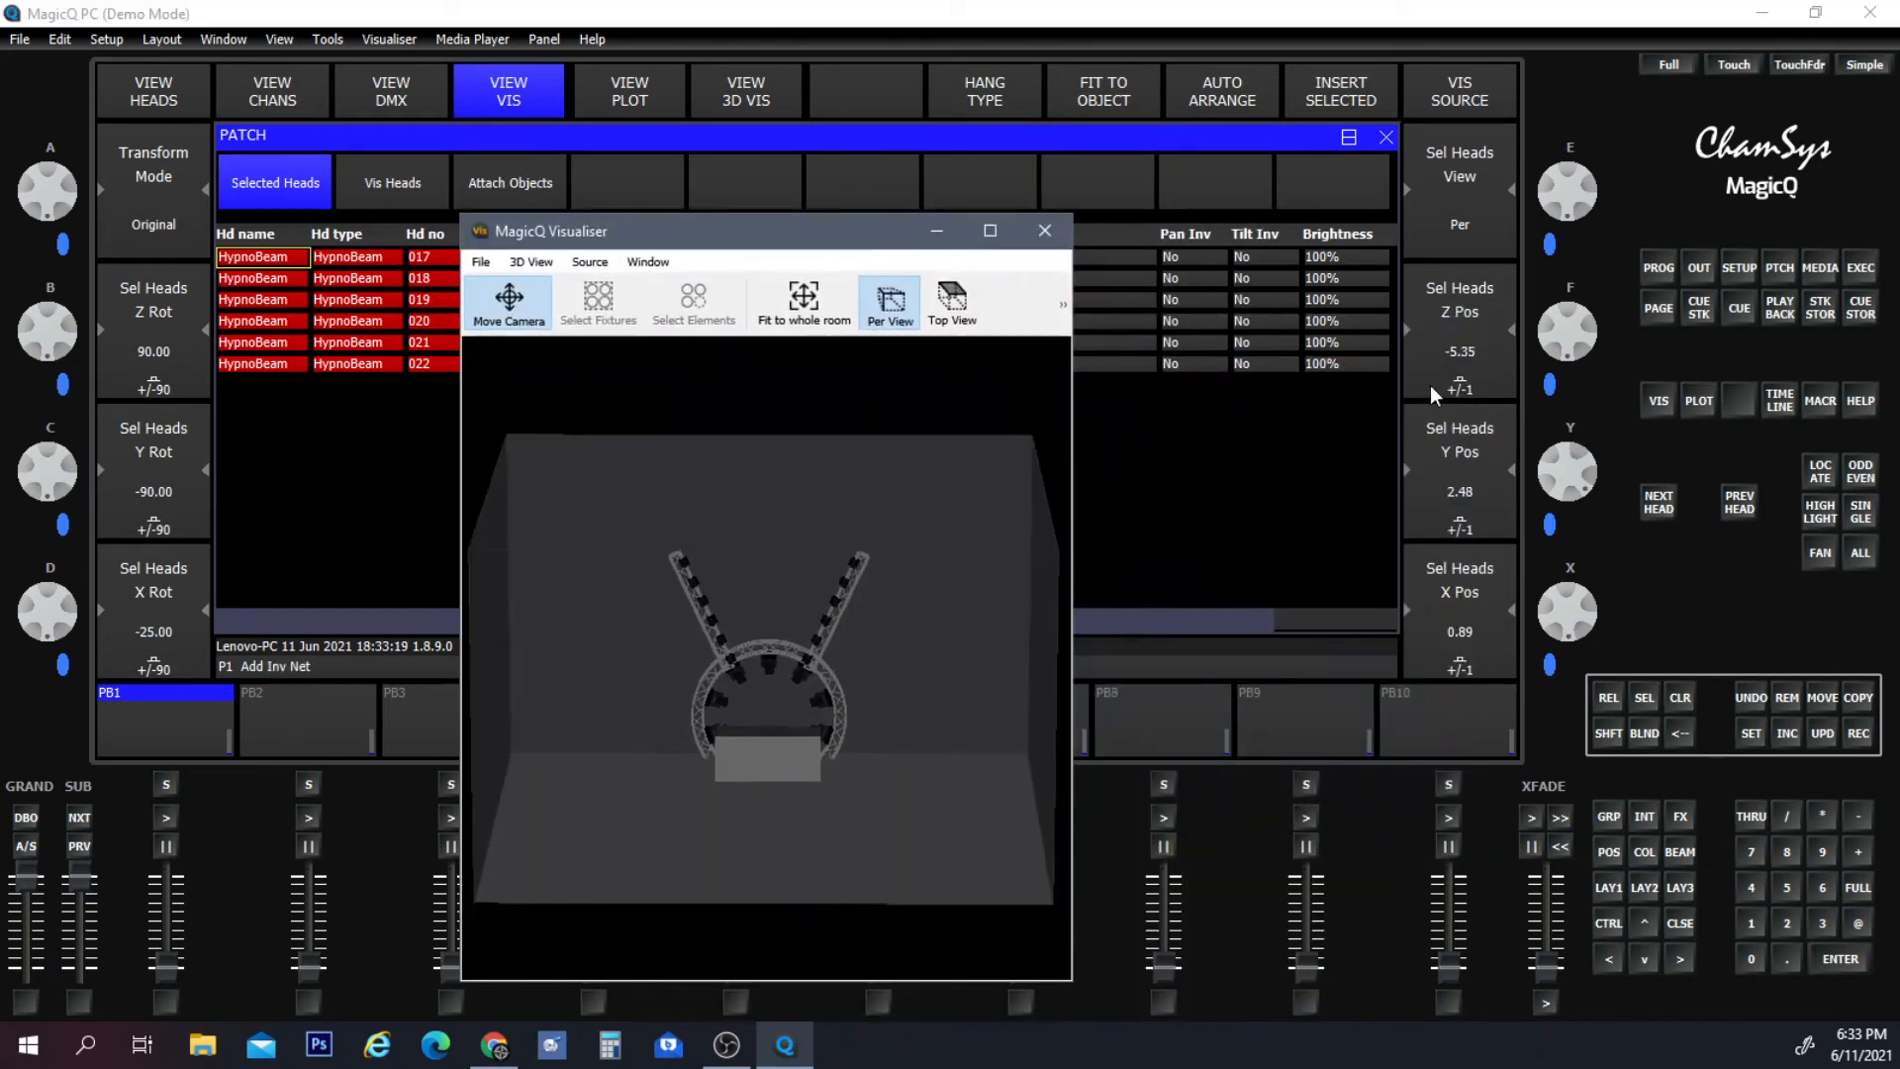
Locate the whole HypnoBeam group and set its colour to Red.
click(1606, 889)
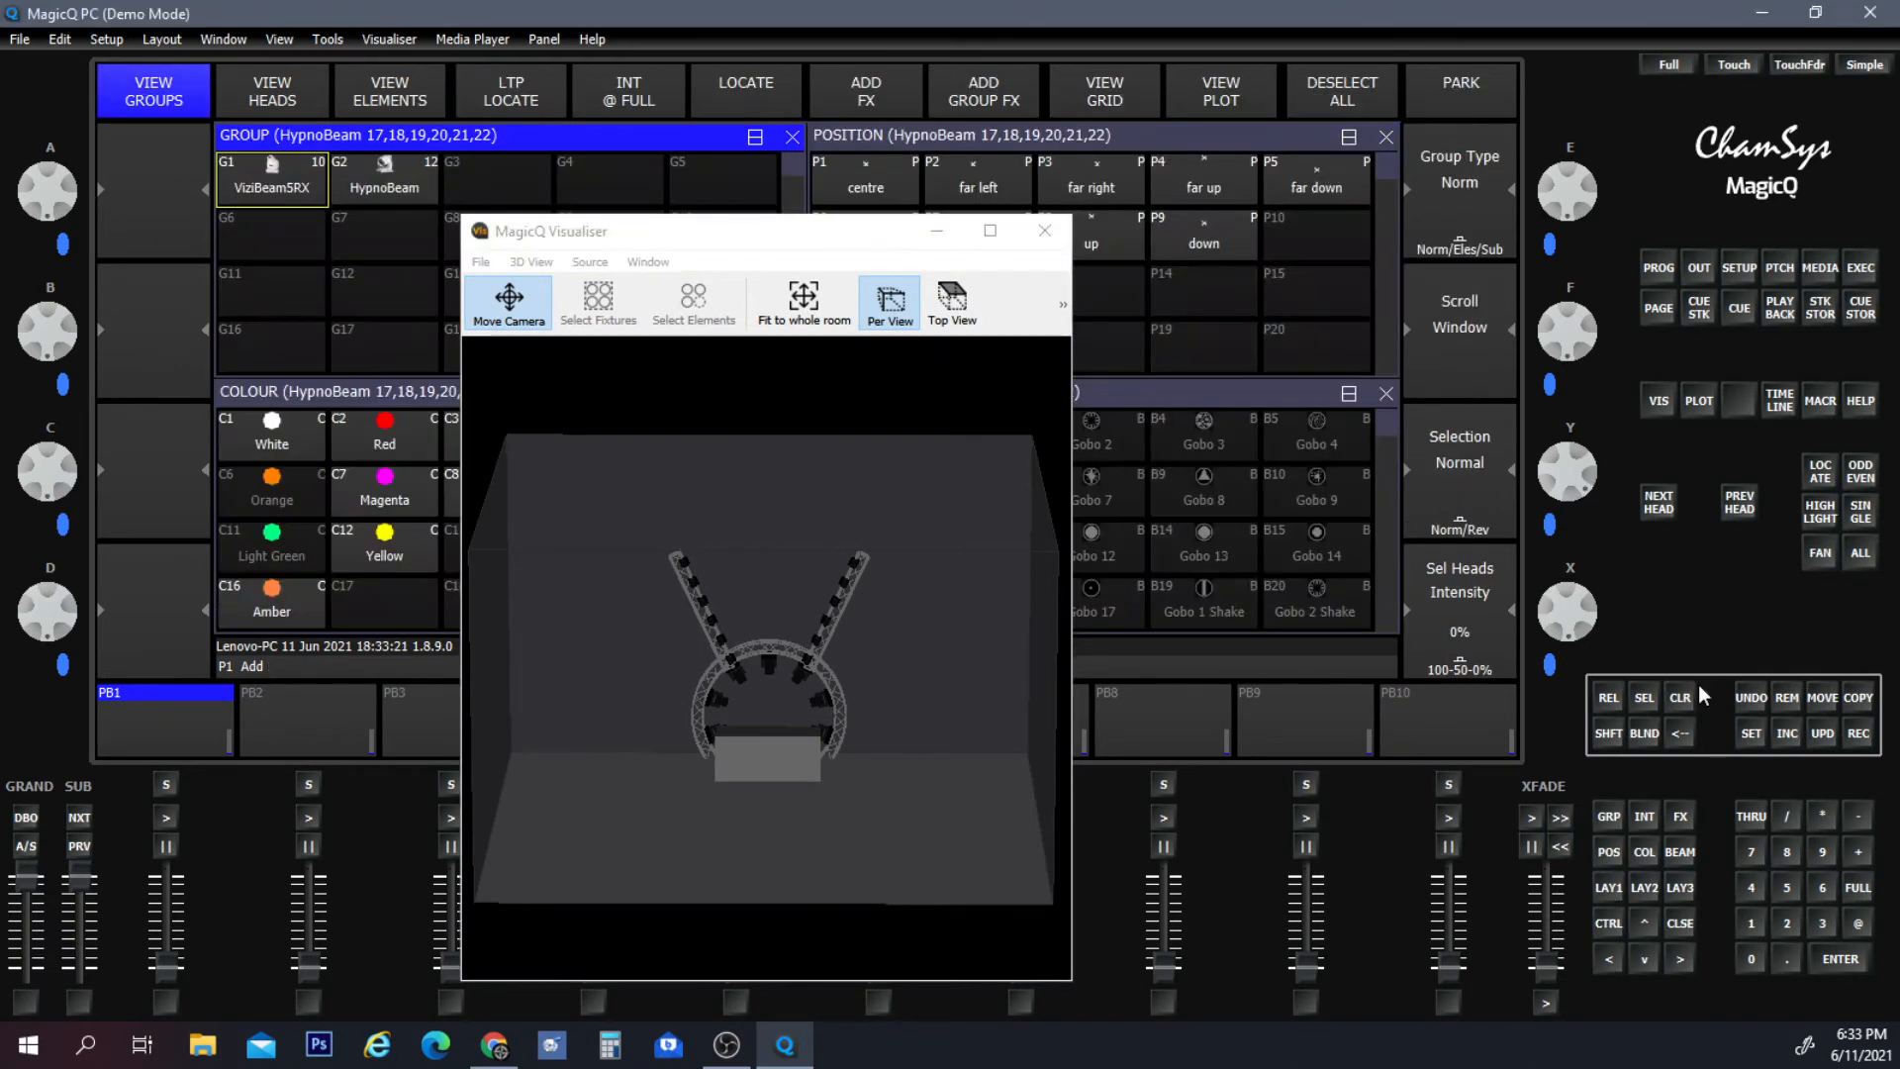
click(432, 179)
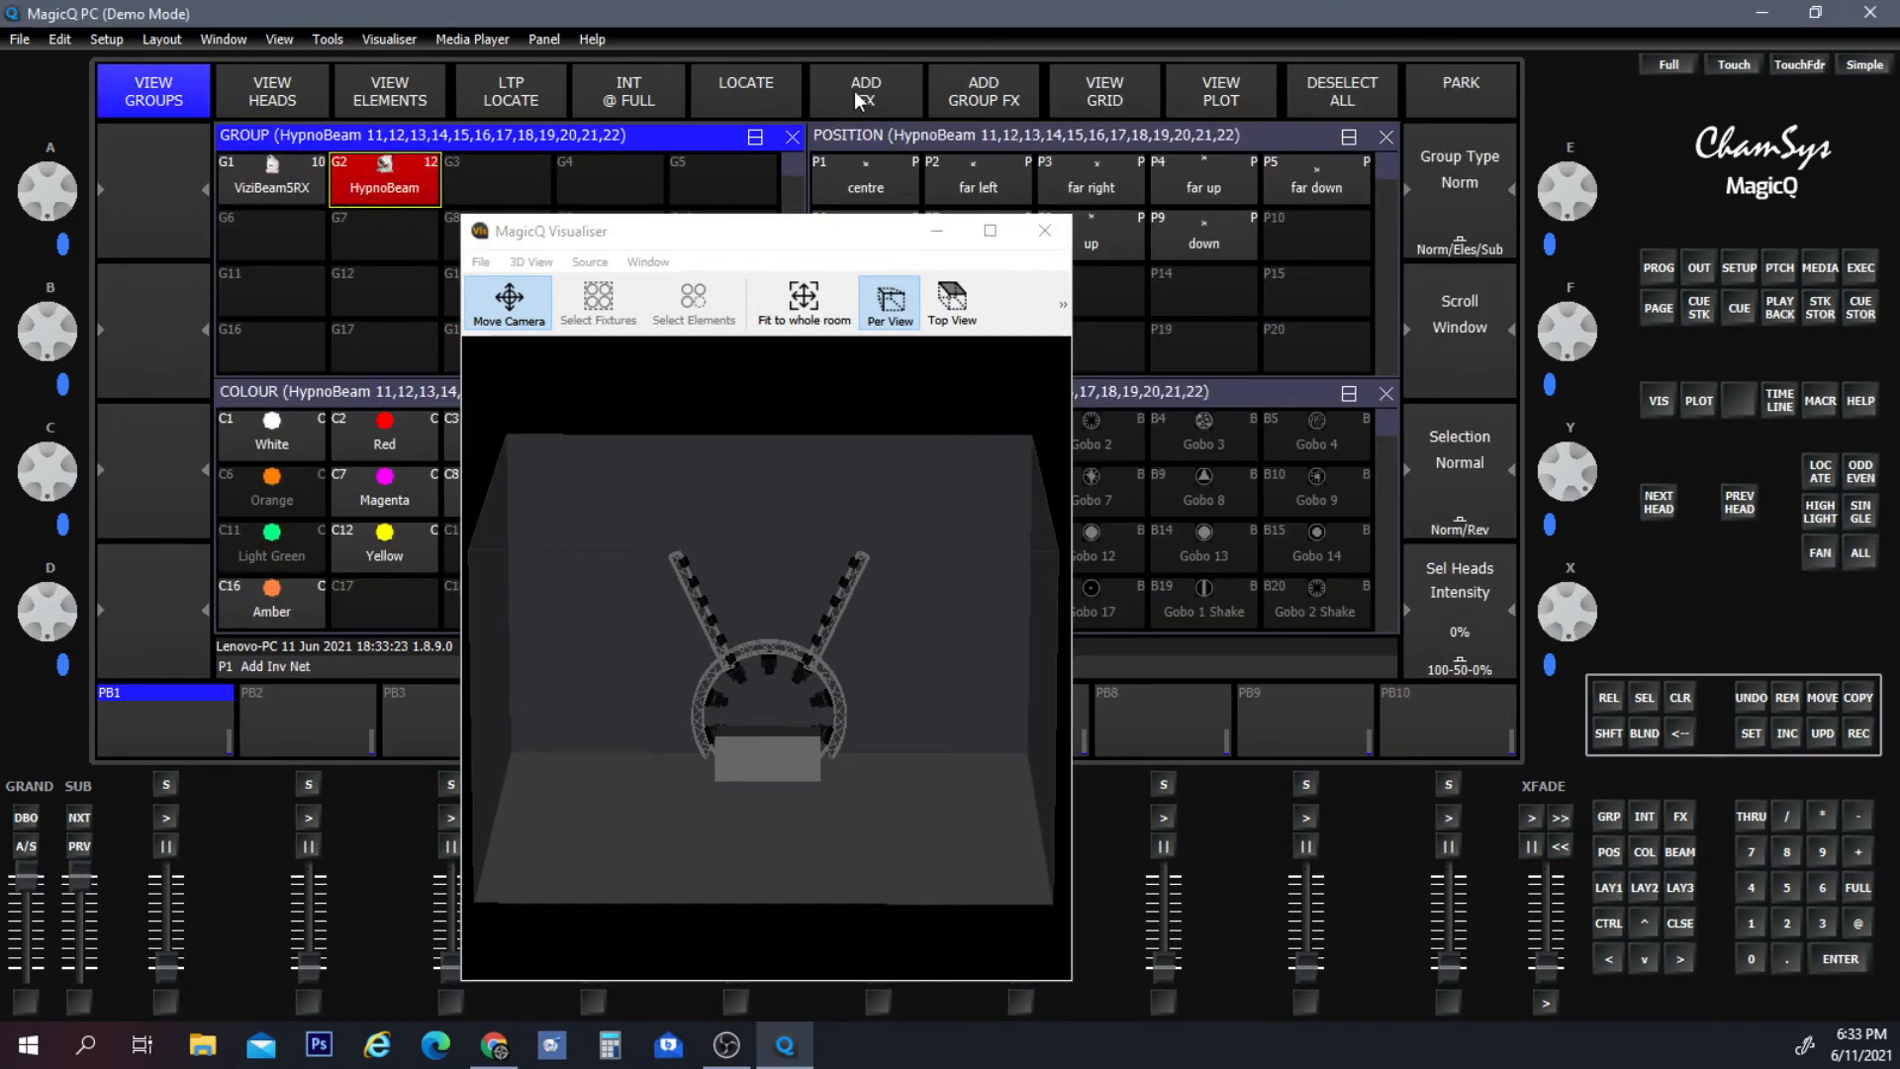
click(764, 98)
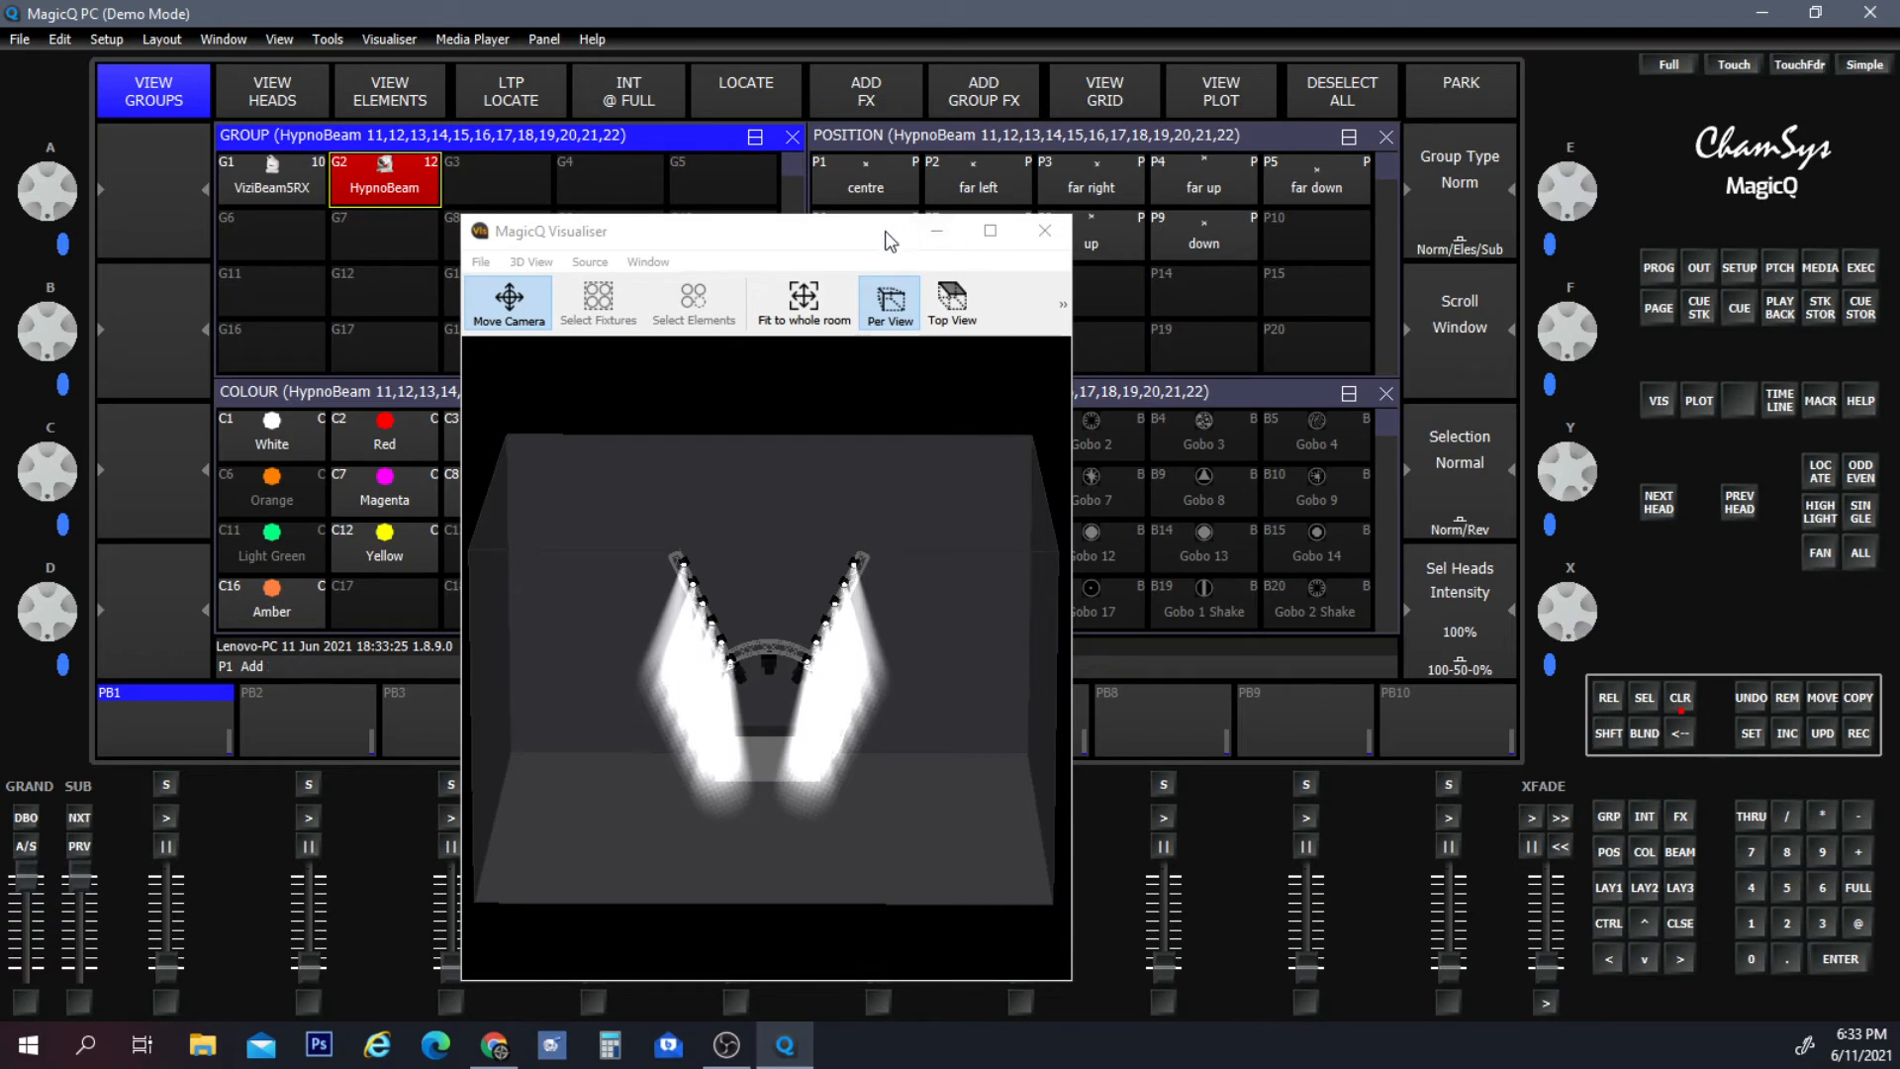
drag(885, 233, 904, 227)
drag(1142, 159, 1045, 217)
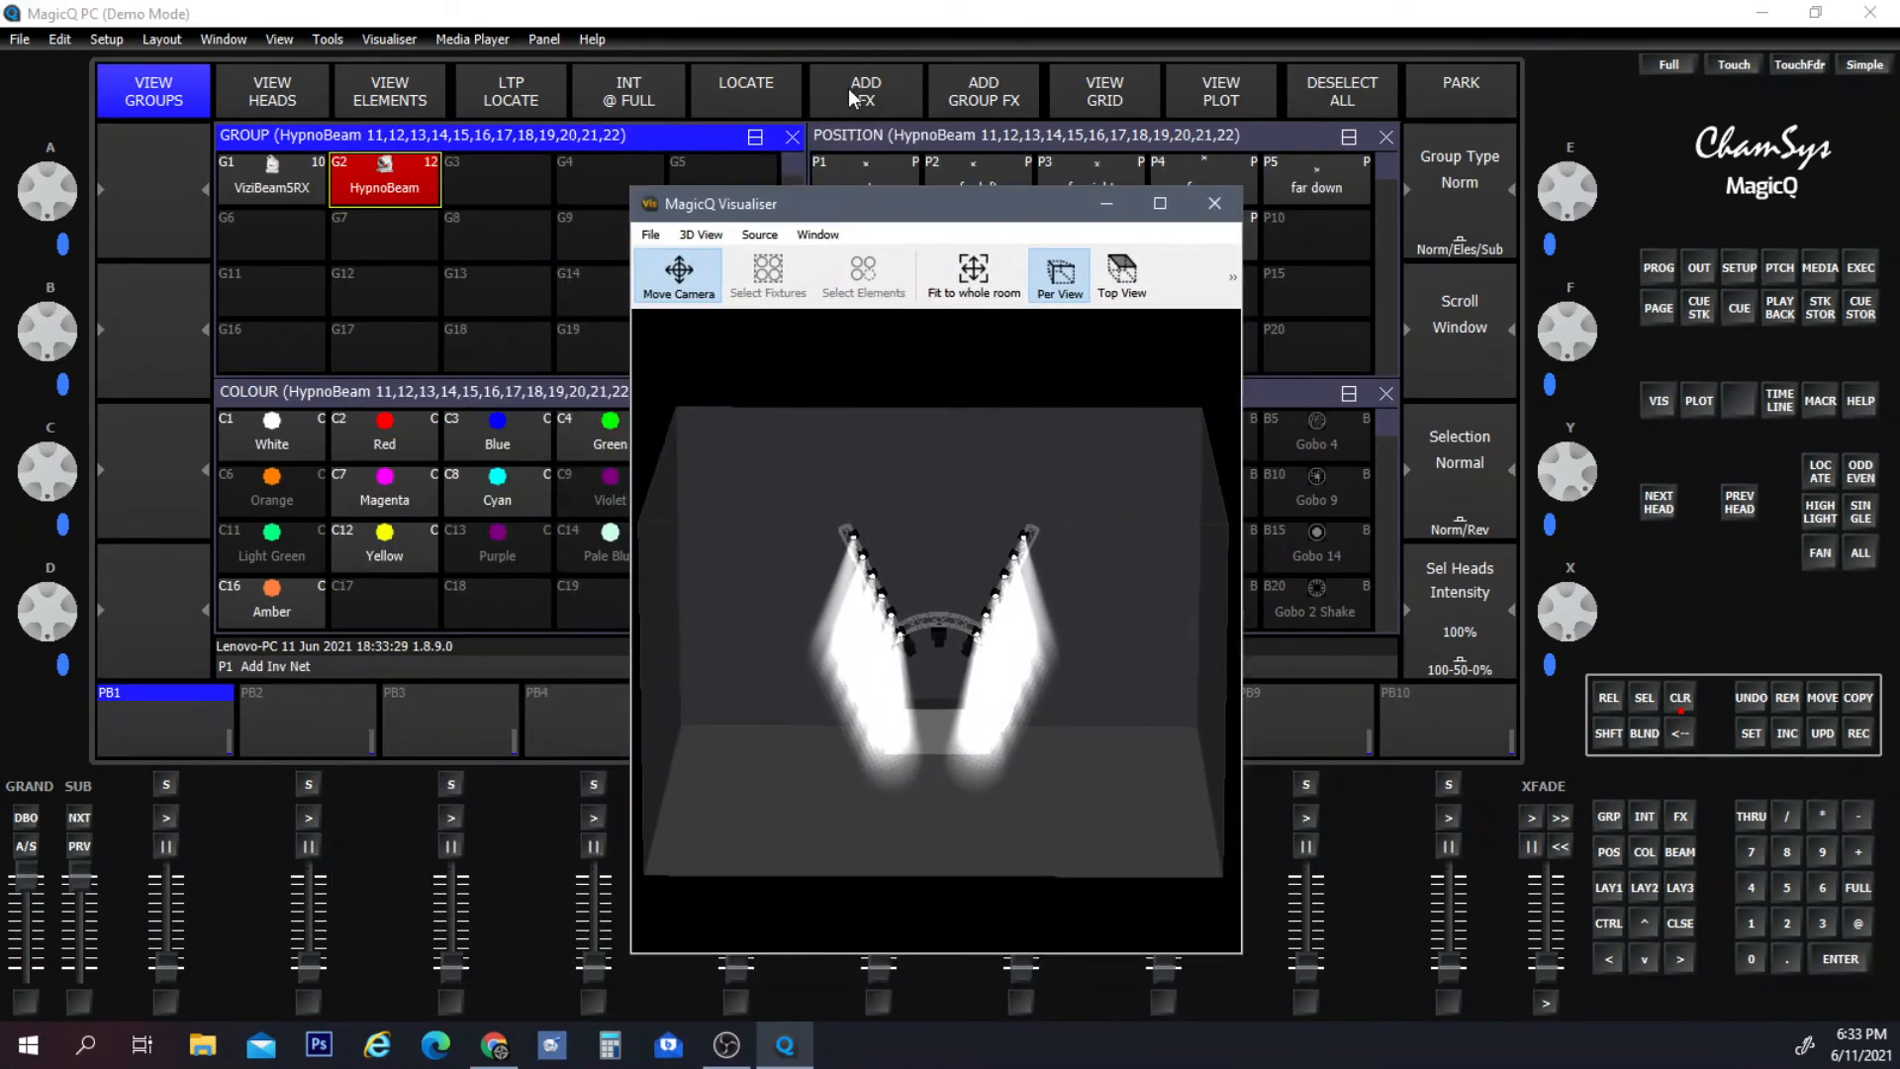
click(386, 436)
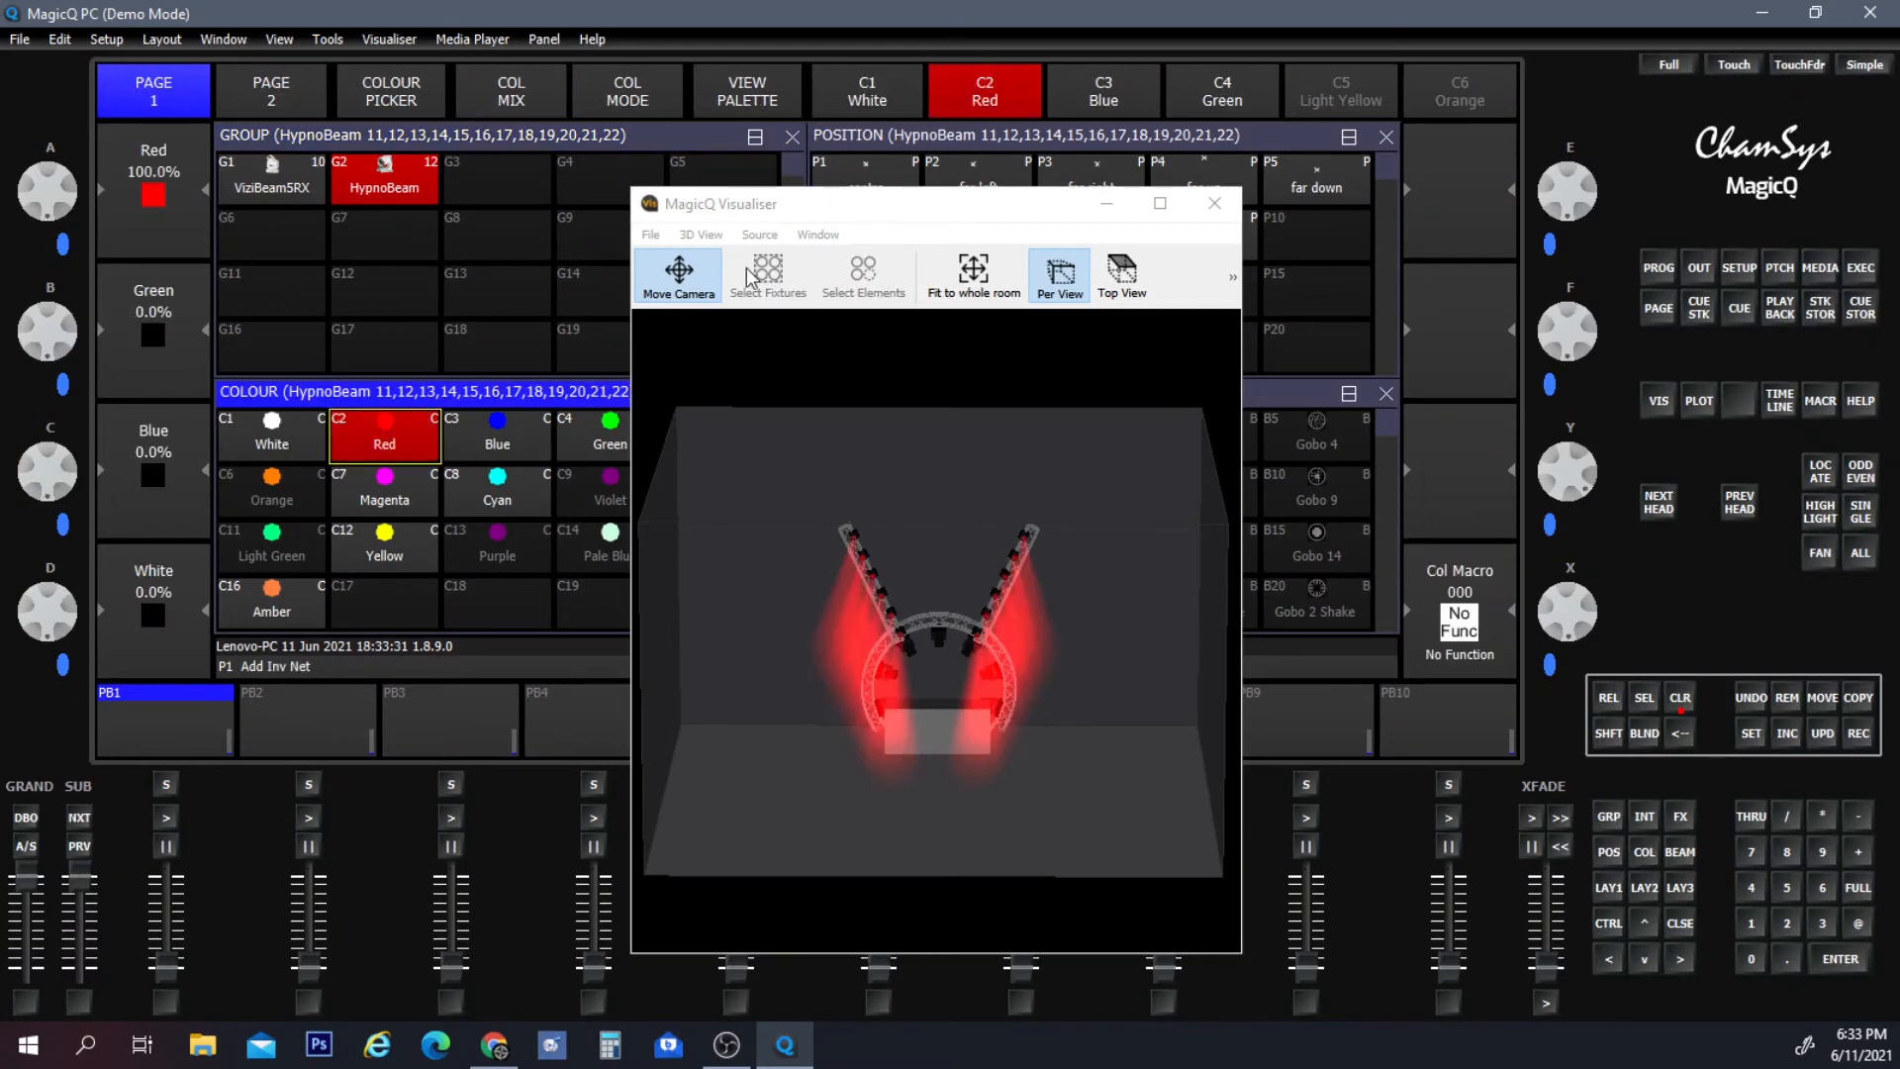
Darken the room by lowering the room brightness in the Visualiser's 3D settings, and return to the group selection.
click(653, 235)
mouse_move(701, 235)
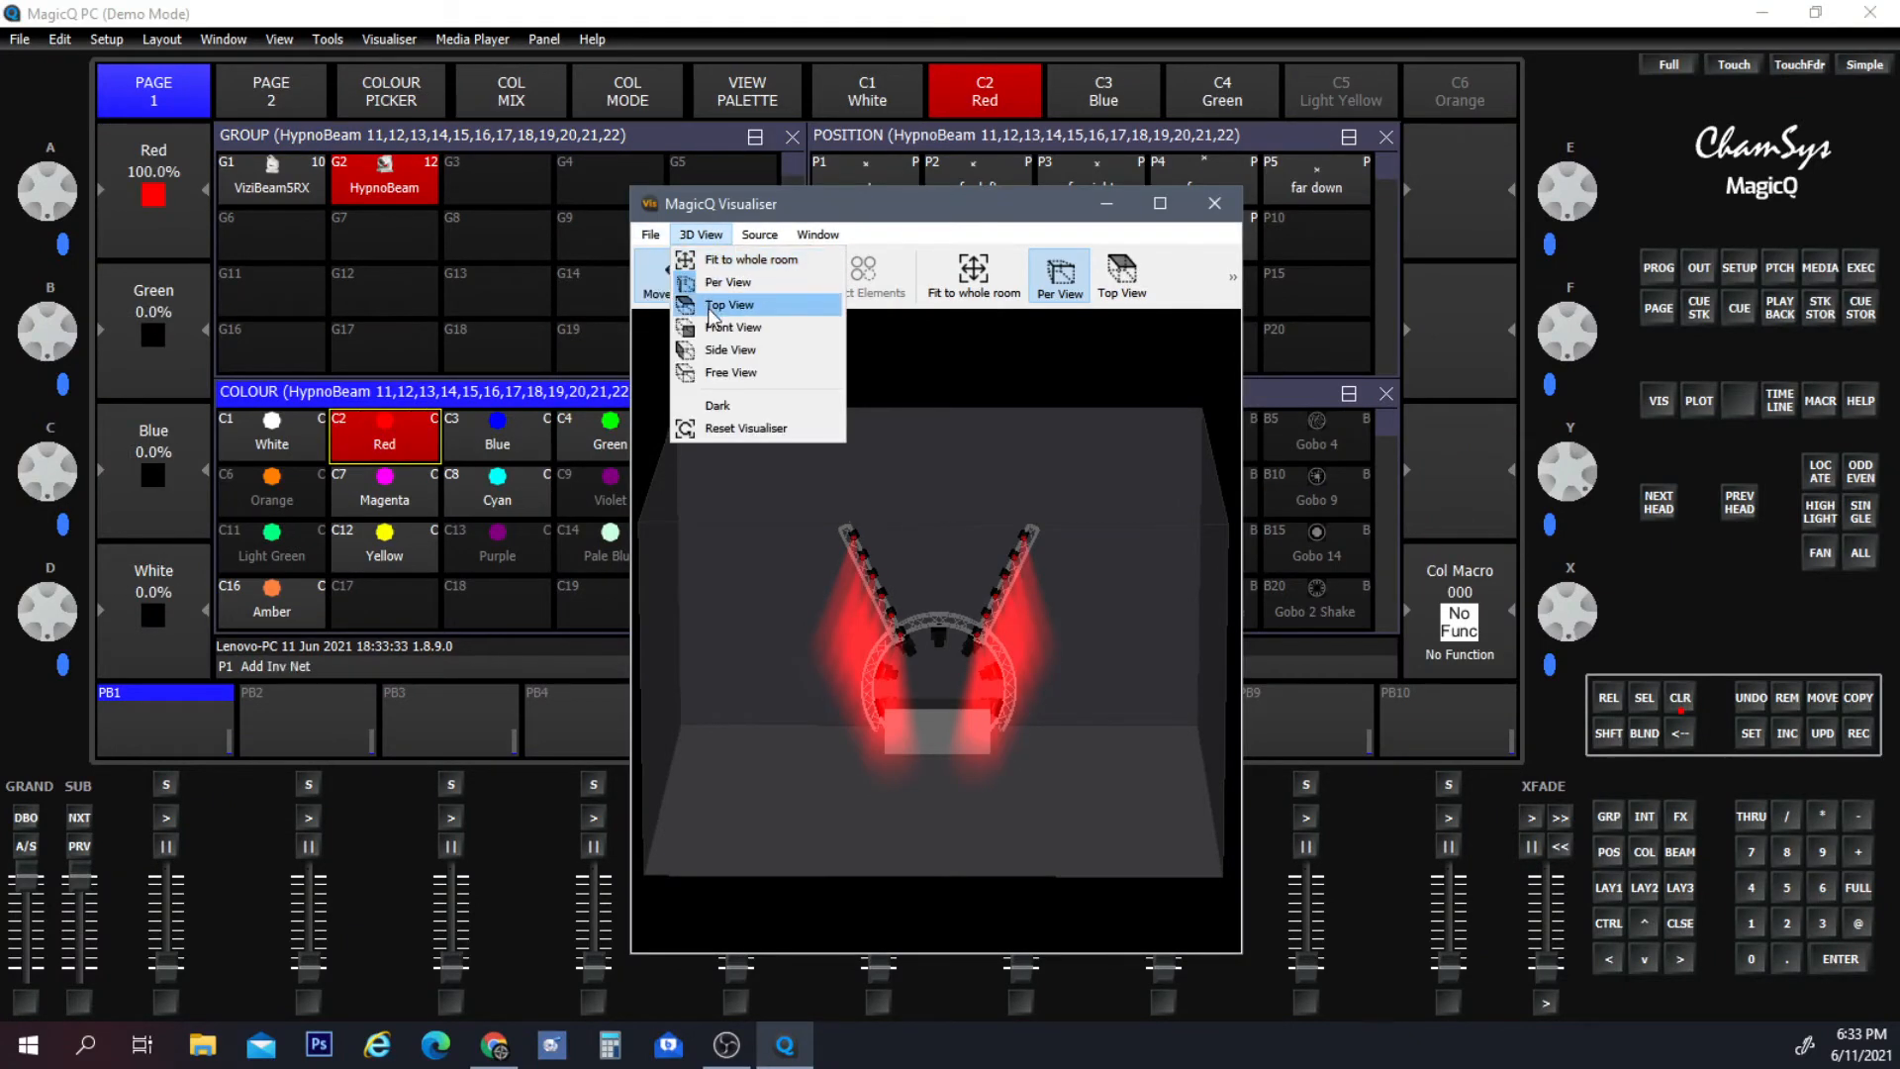
click(657, 291)
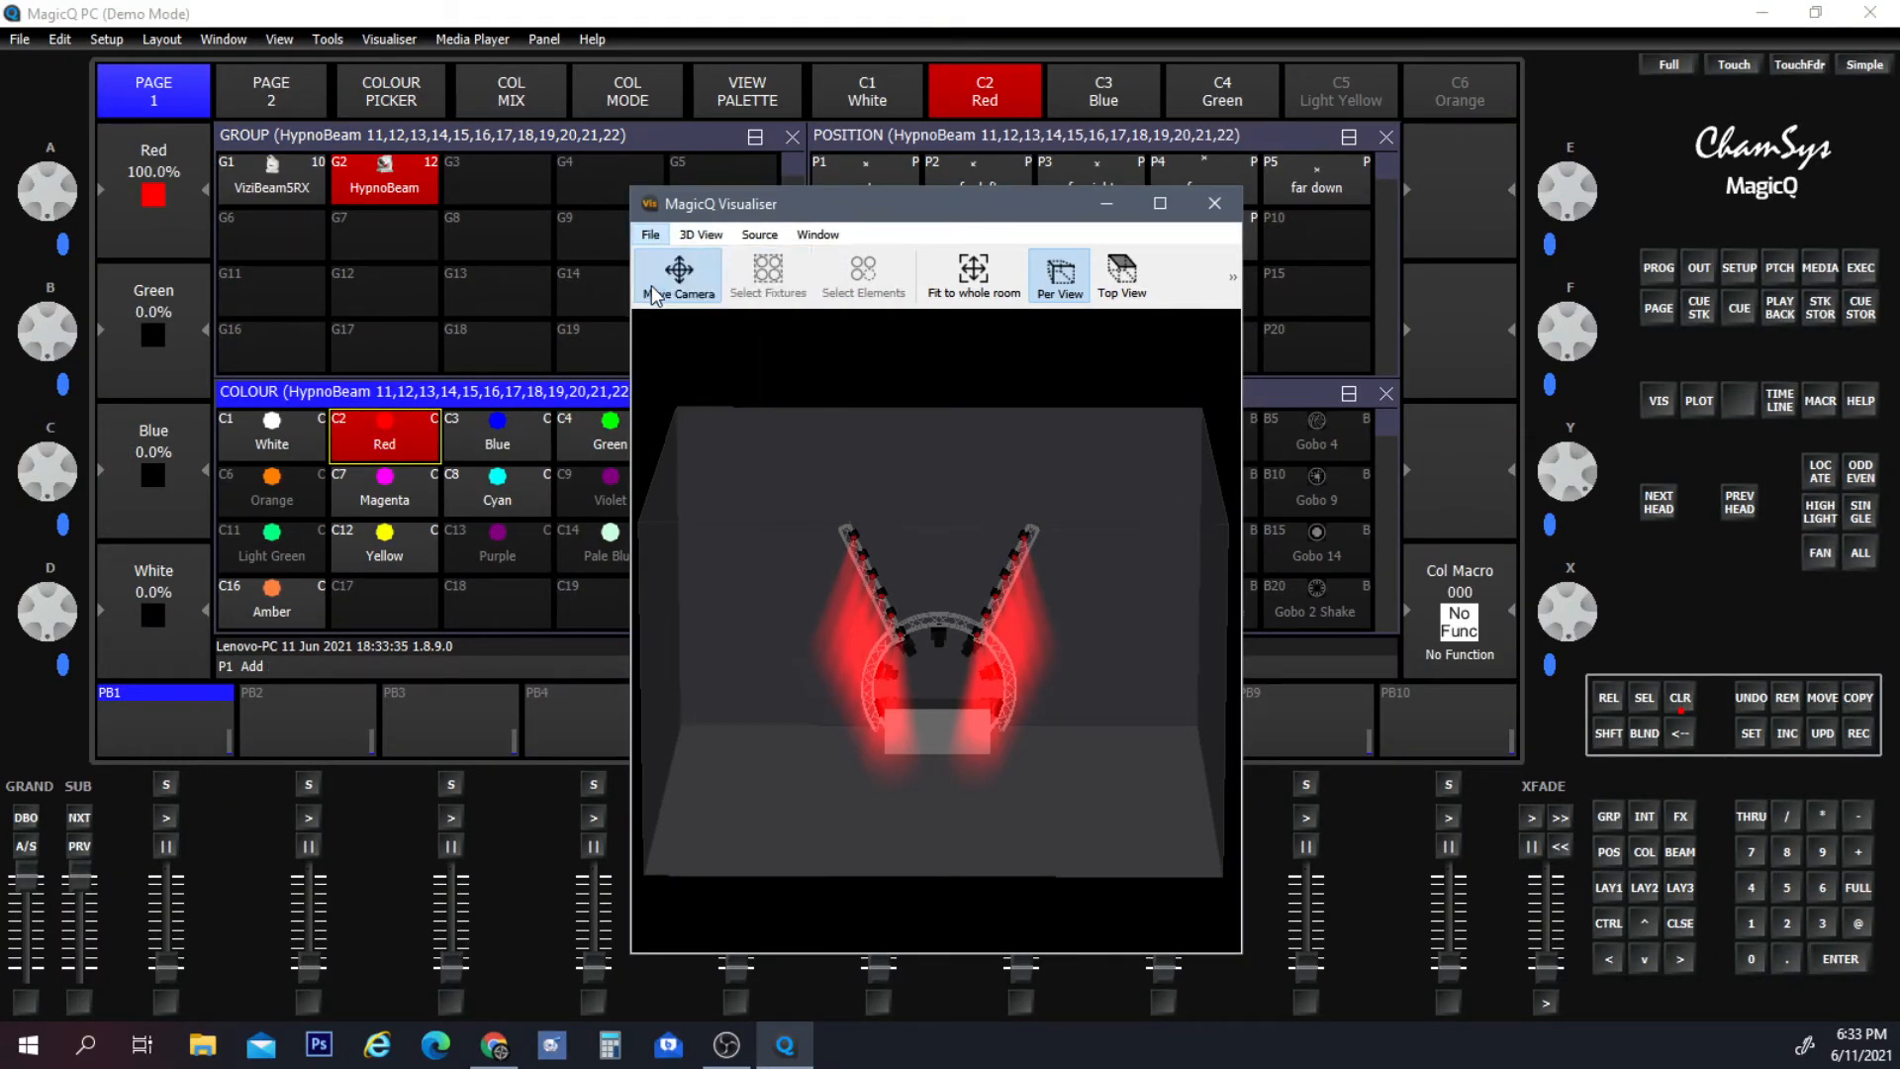
click(847, 405)
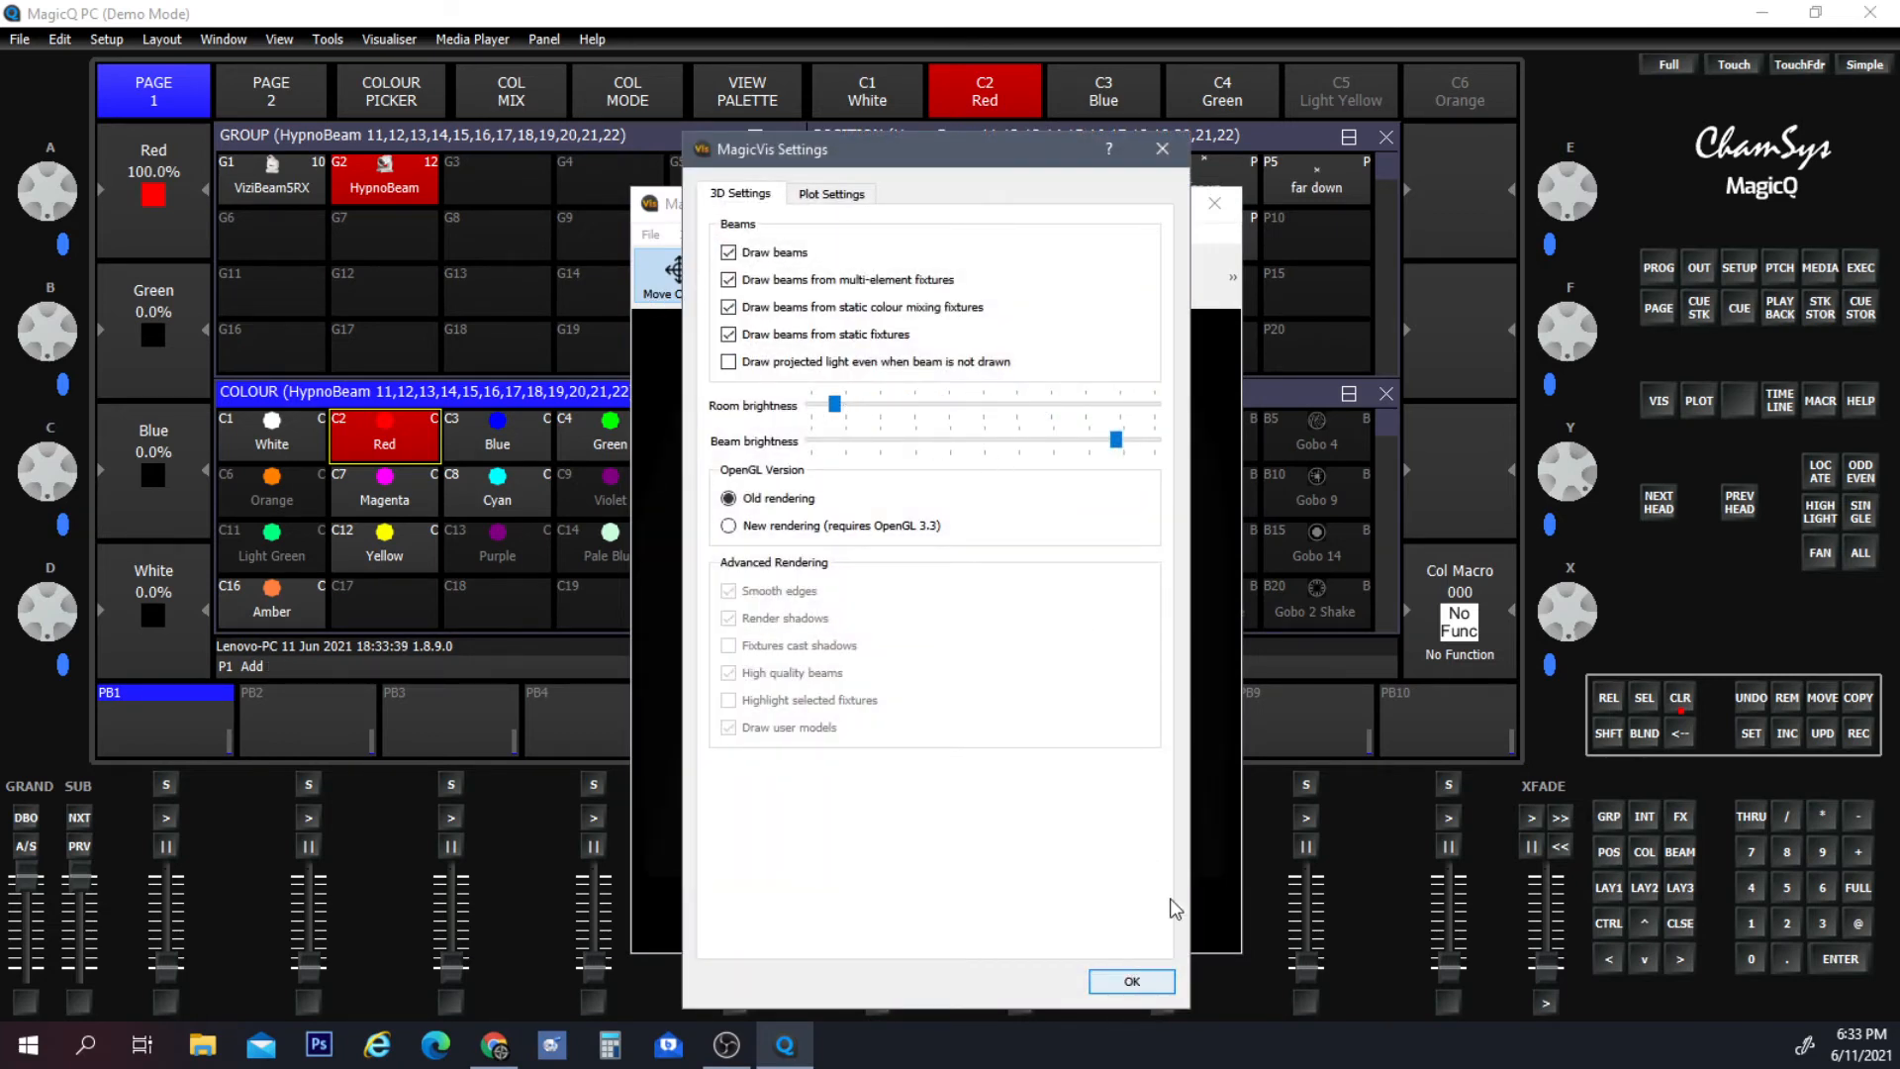
click(1131, 983)
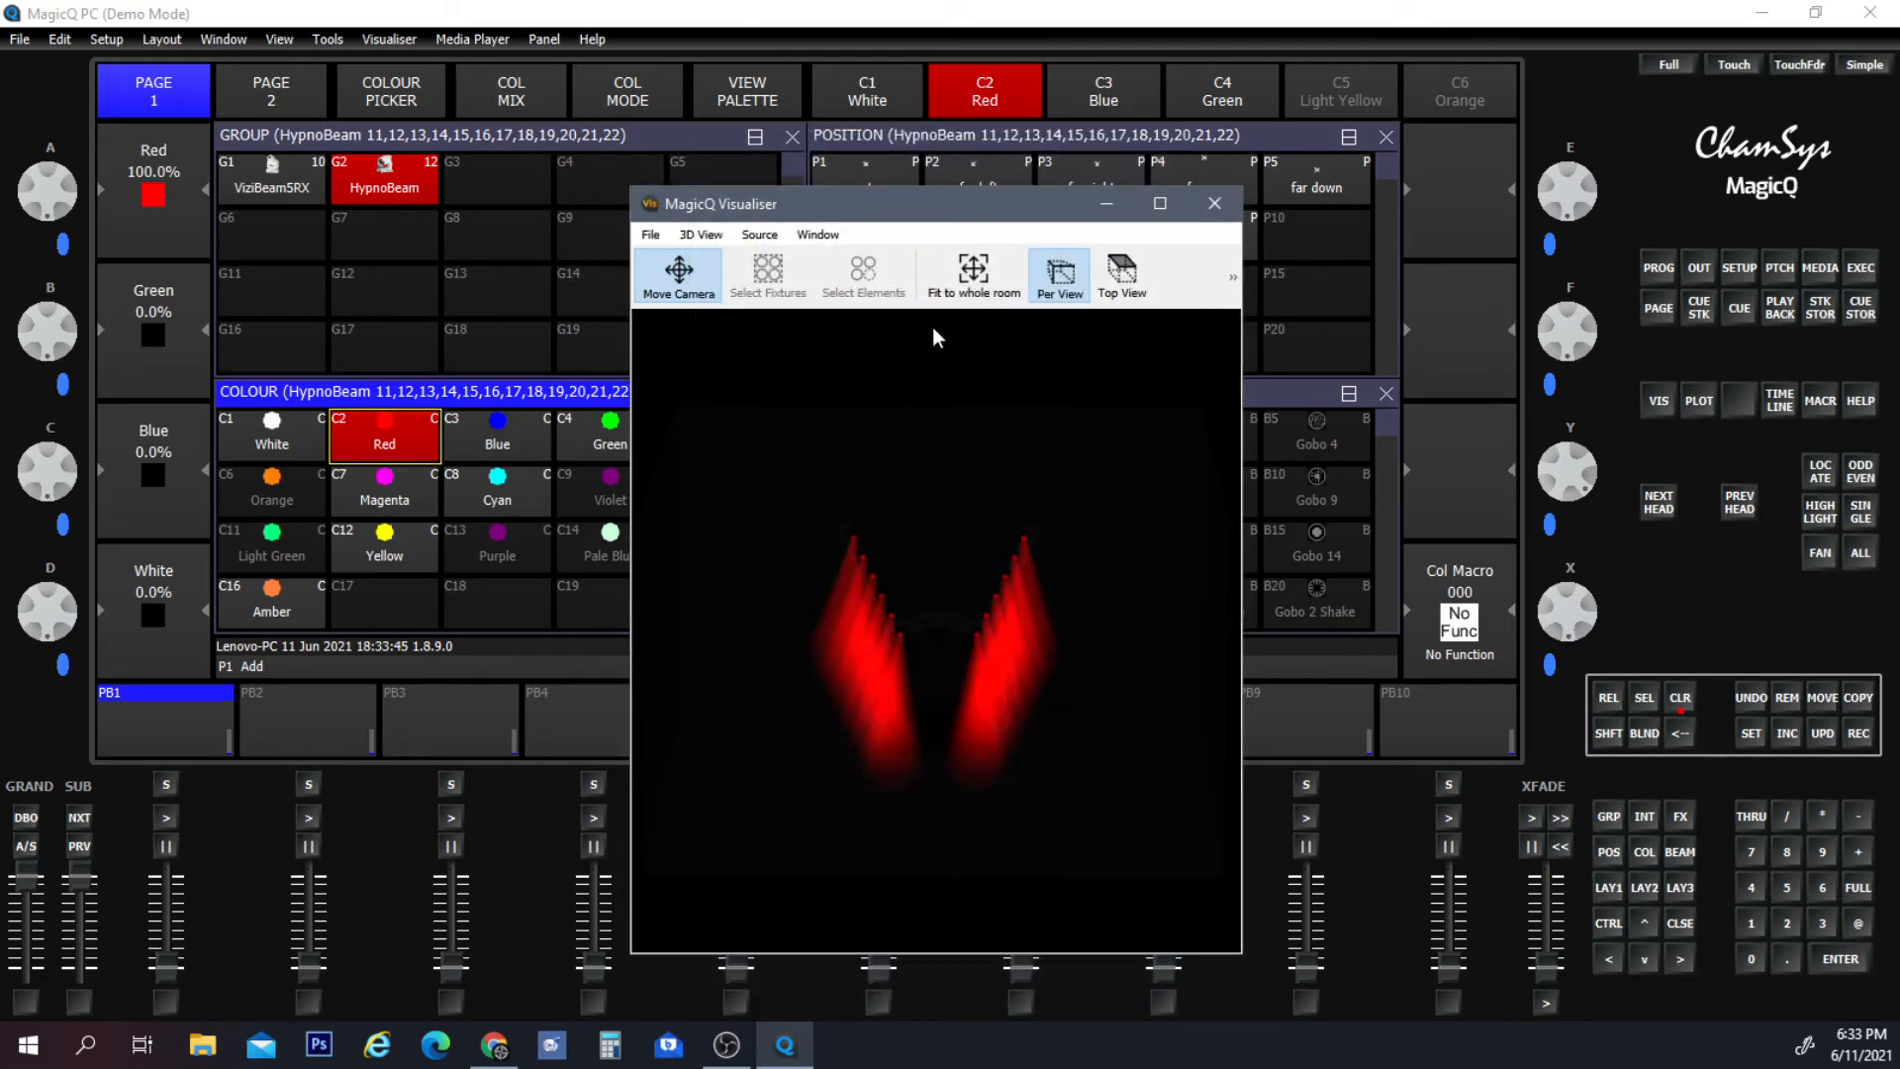
click(662, 137)
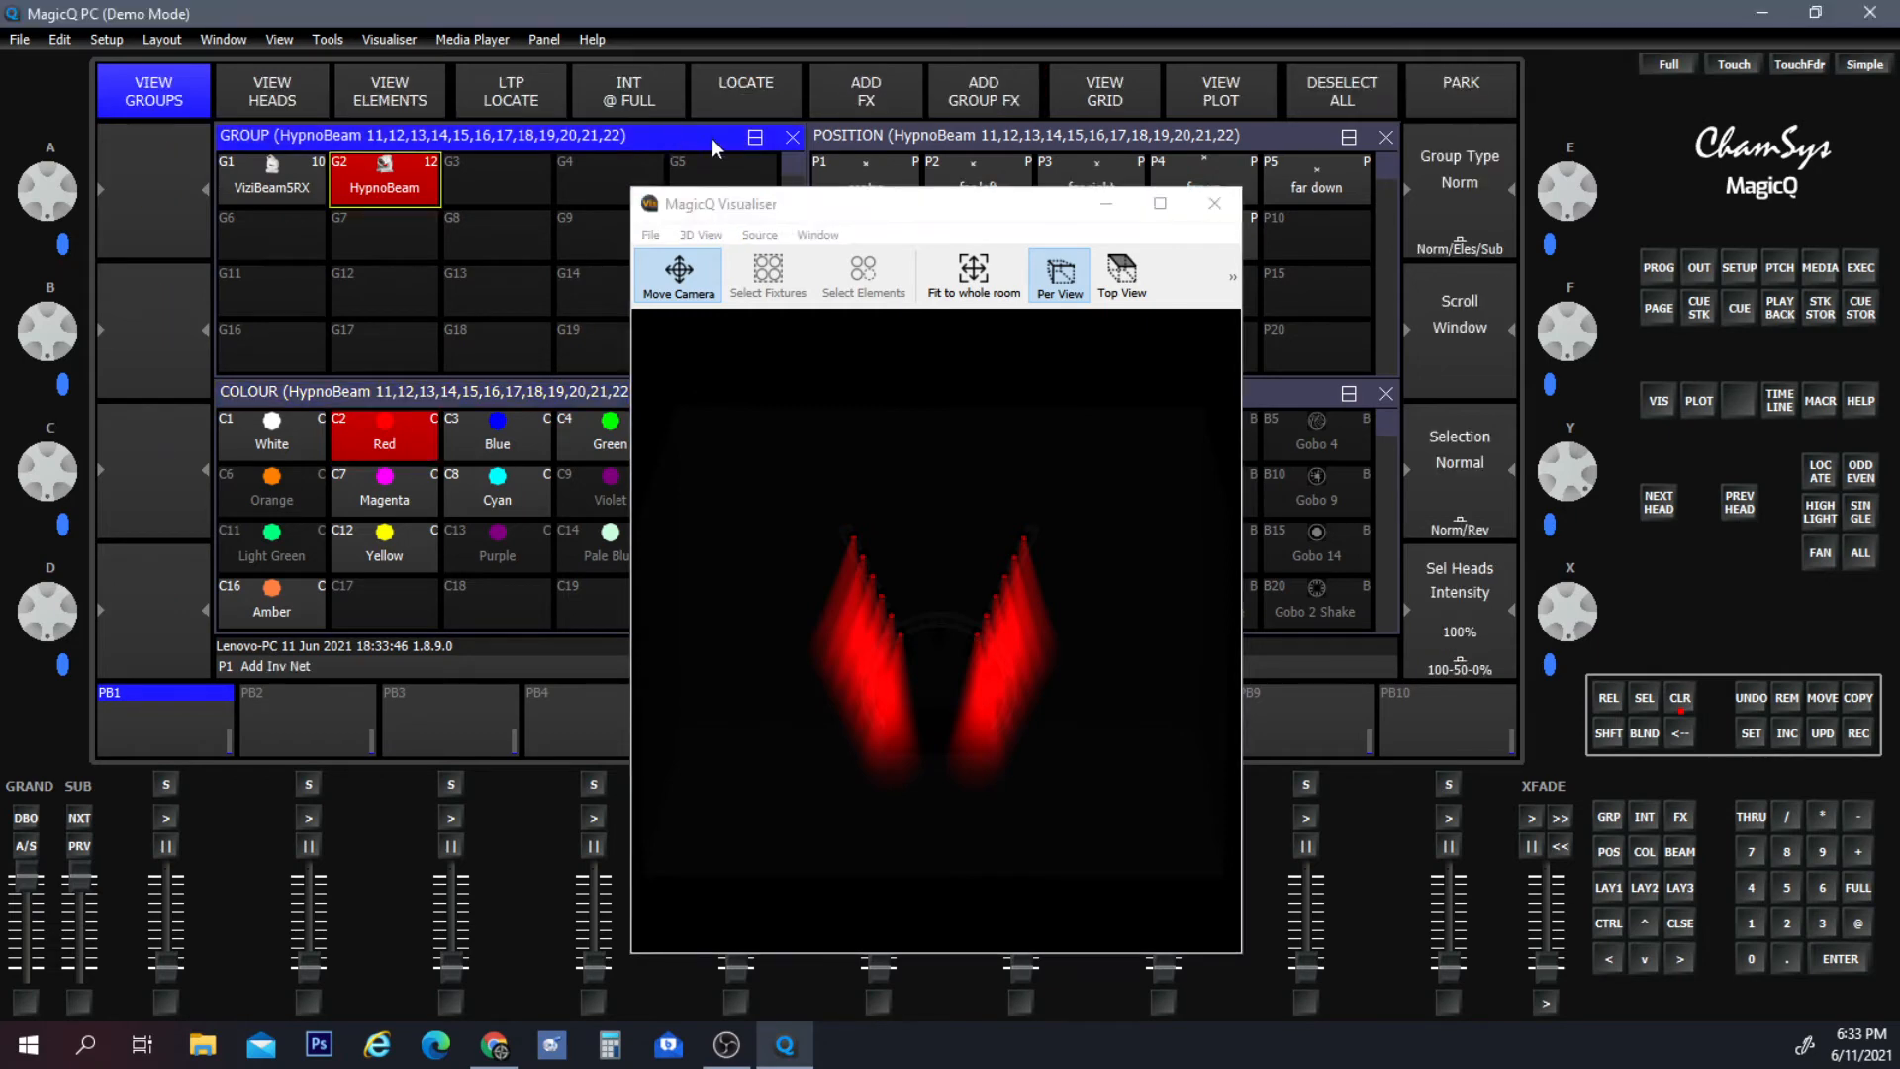
Add the circle position effect to the selected HypnoBeam heads.
click(859, 91)
drag(956, 205, 1264, 268)
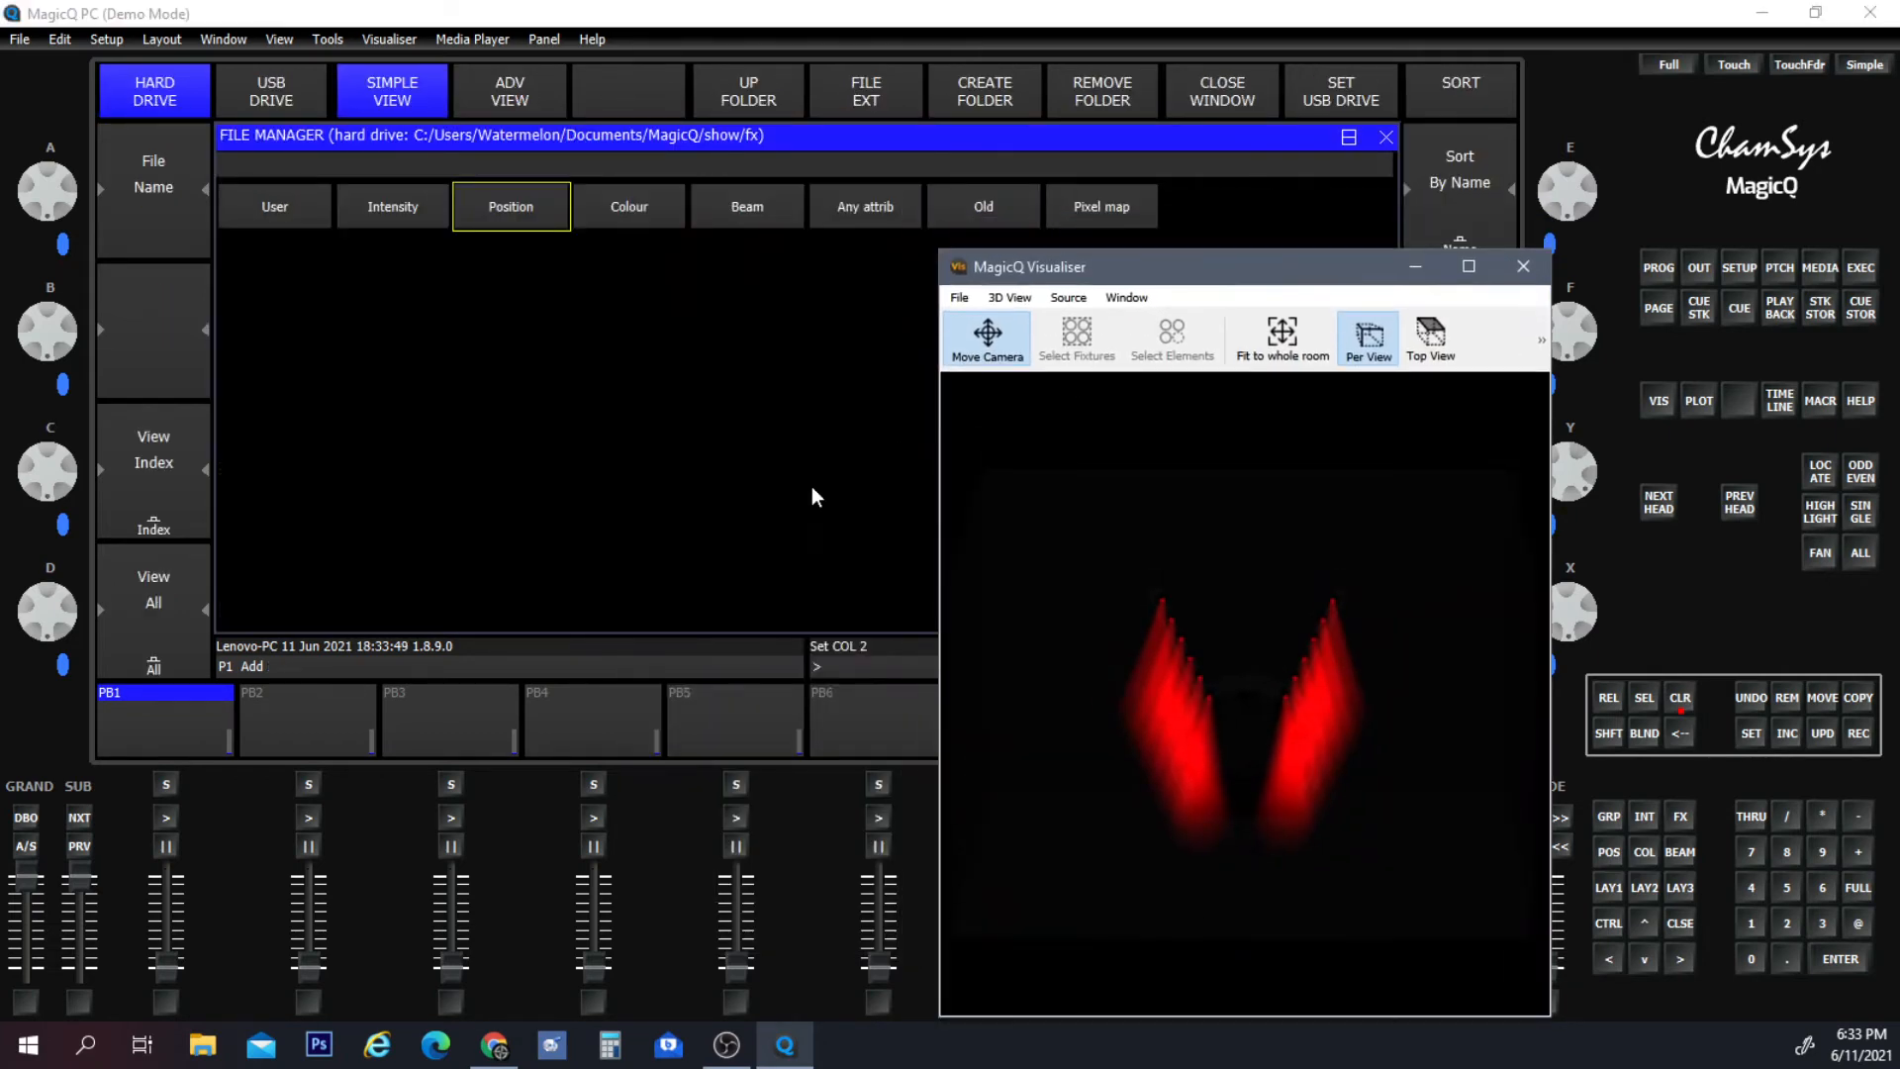
click(547, 206)
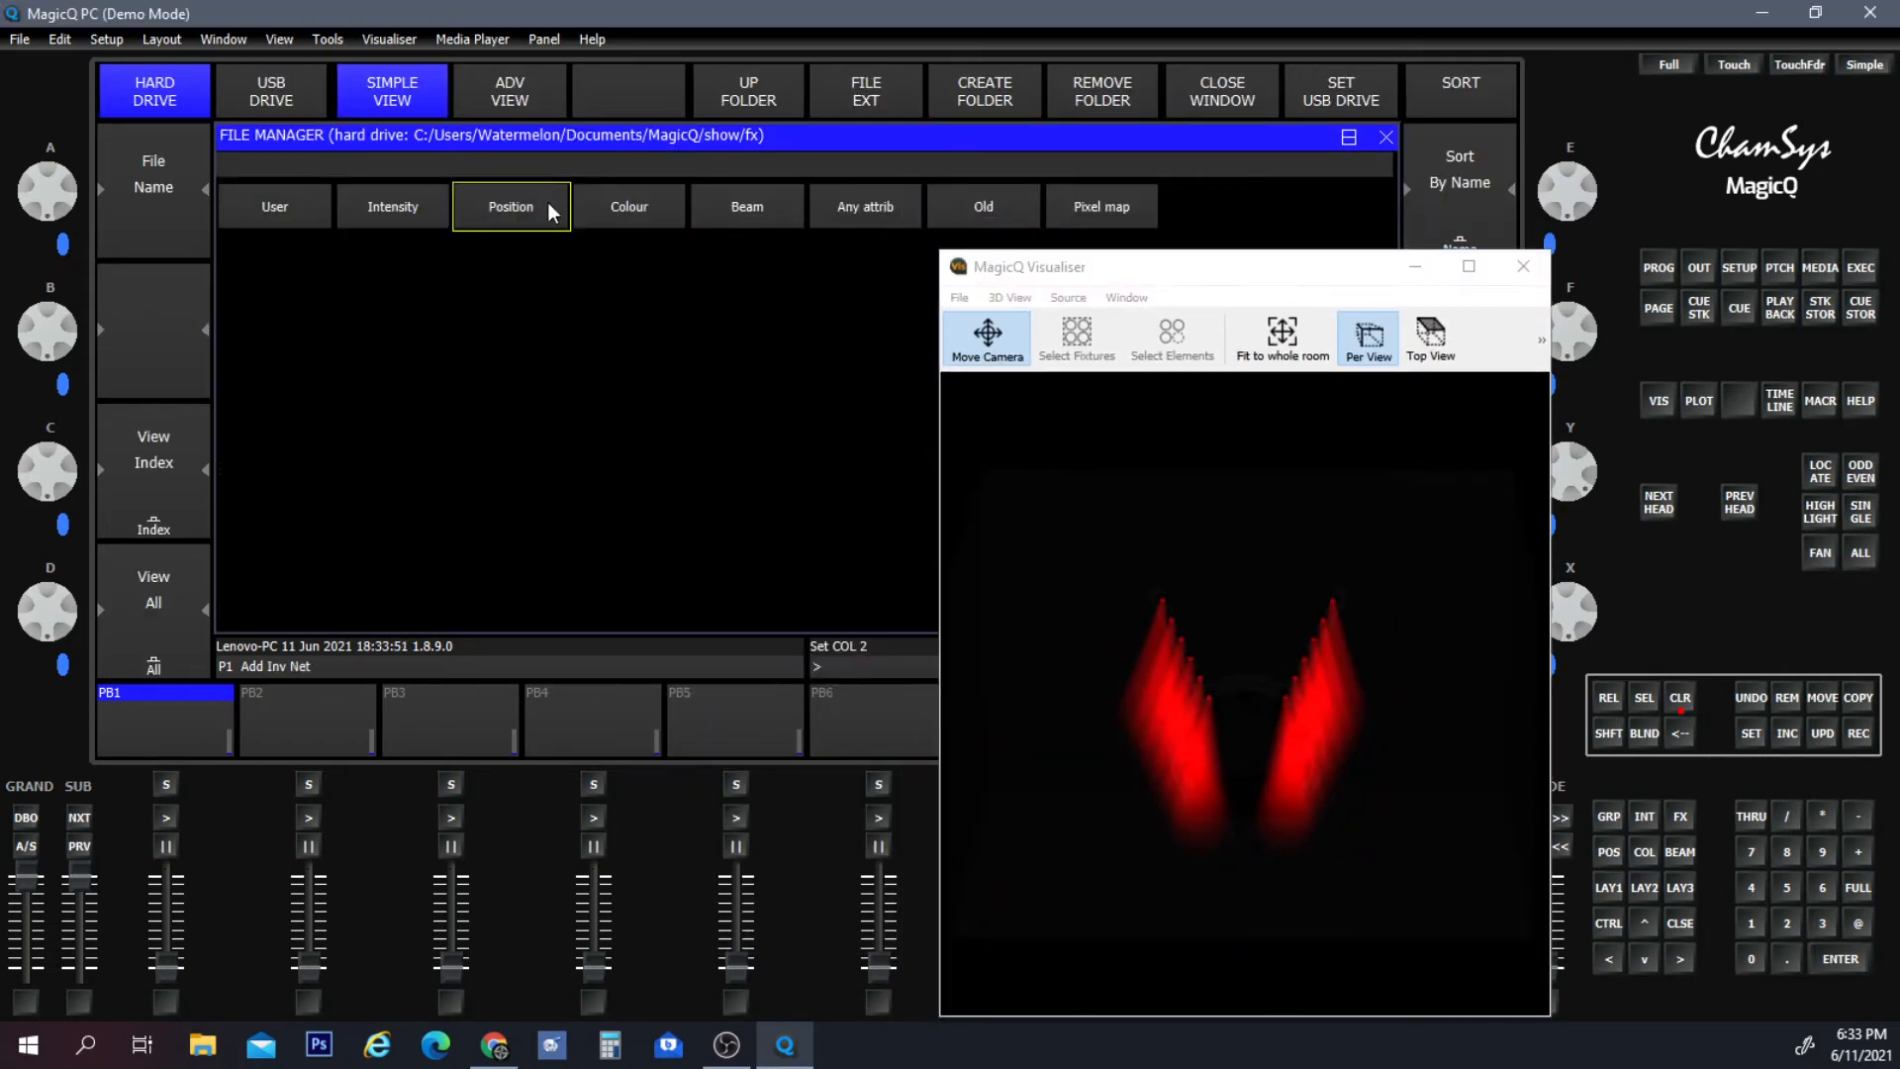
click(1089, 202)
click(1089, 203)
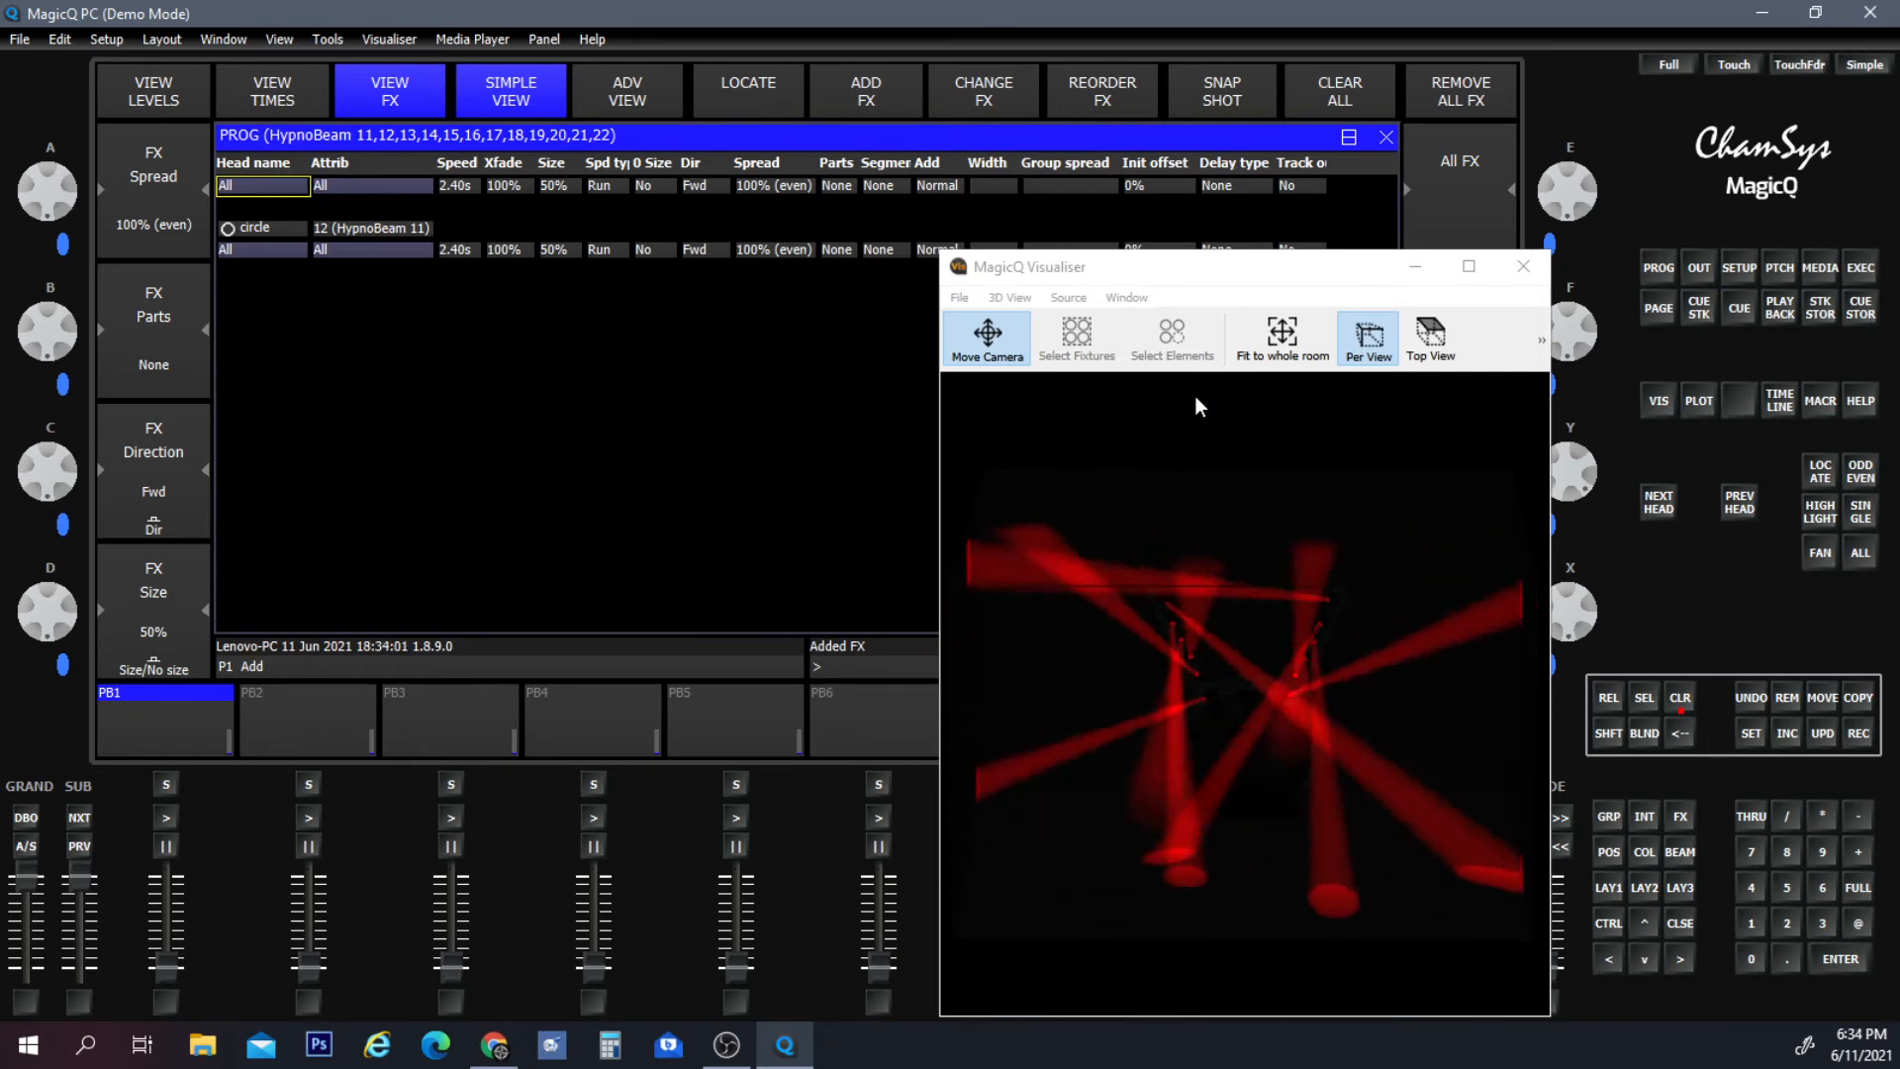
Browse the other position effects and remove the circle effect from the HypnoBeam heads.
click(271, 222)
click(792, 323)
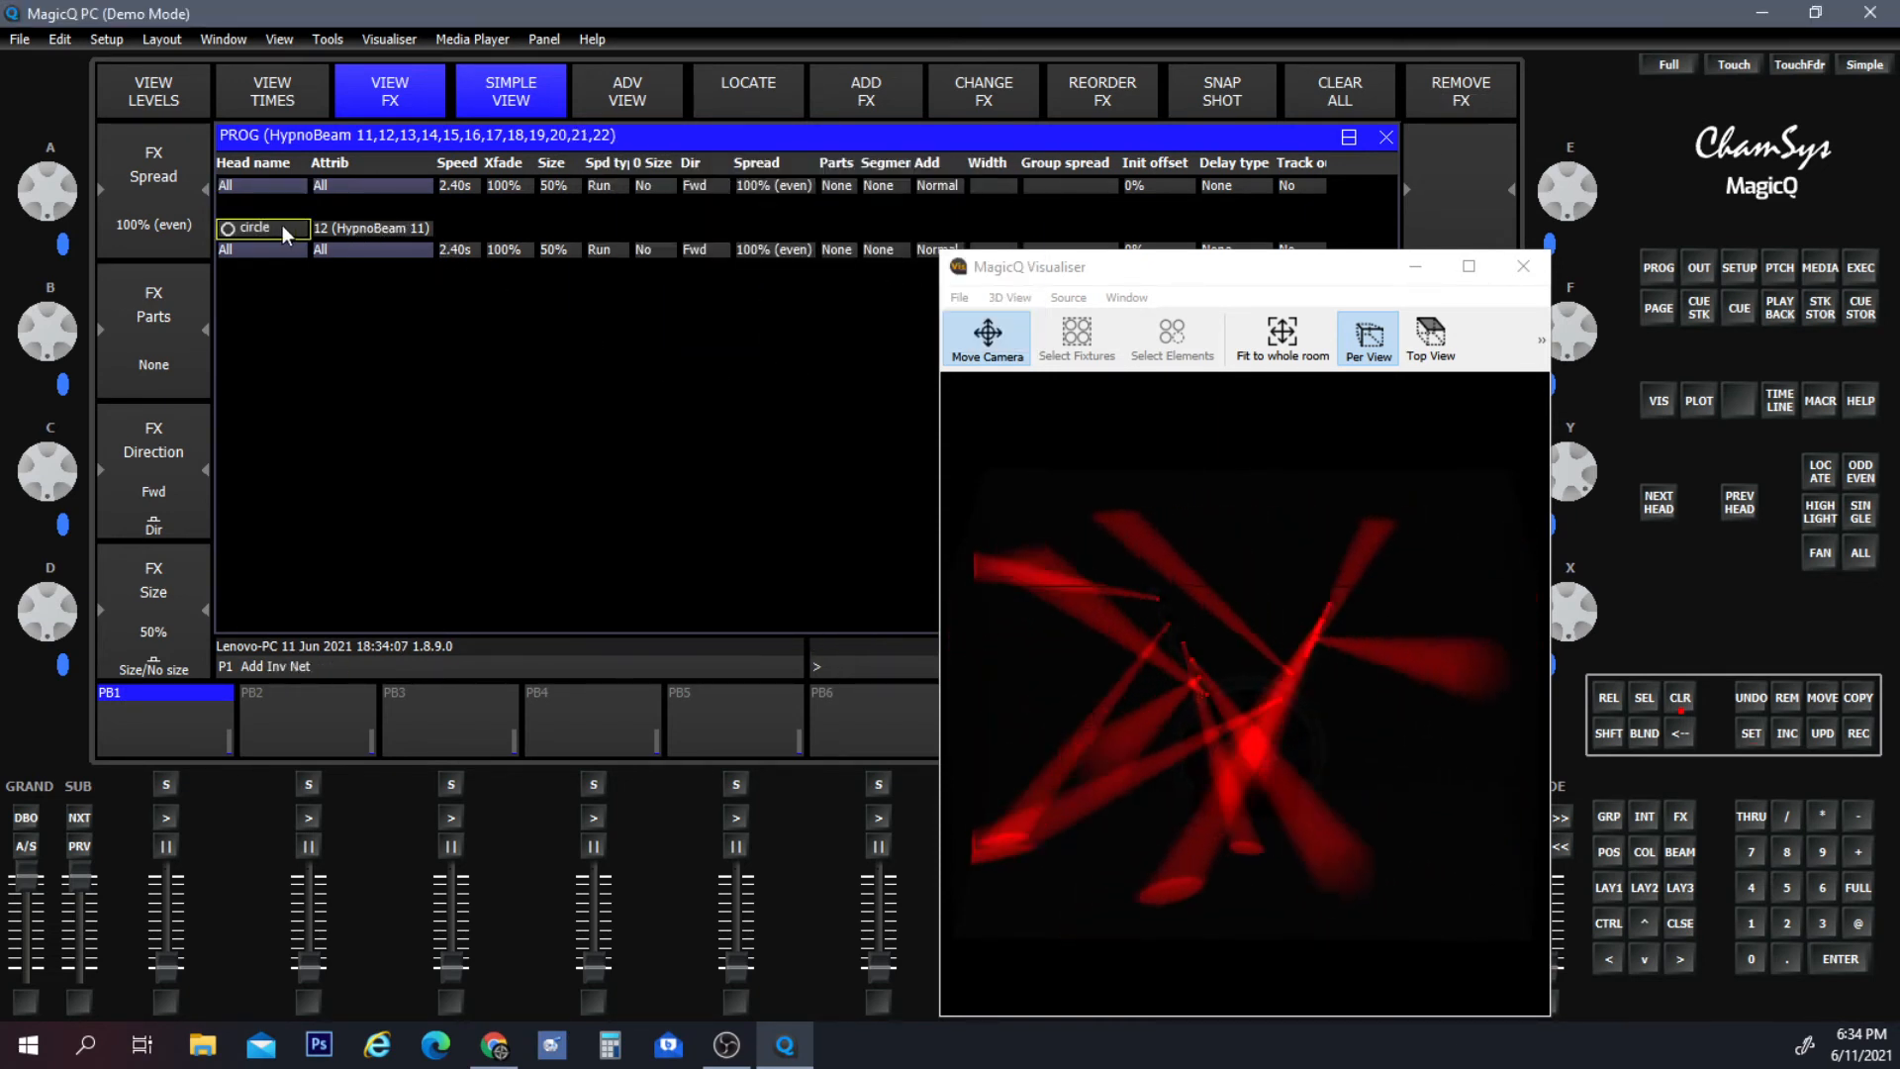
click(1017, 105)
click(522, 218)
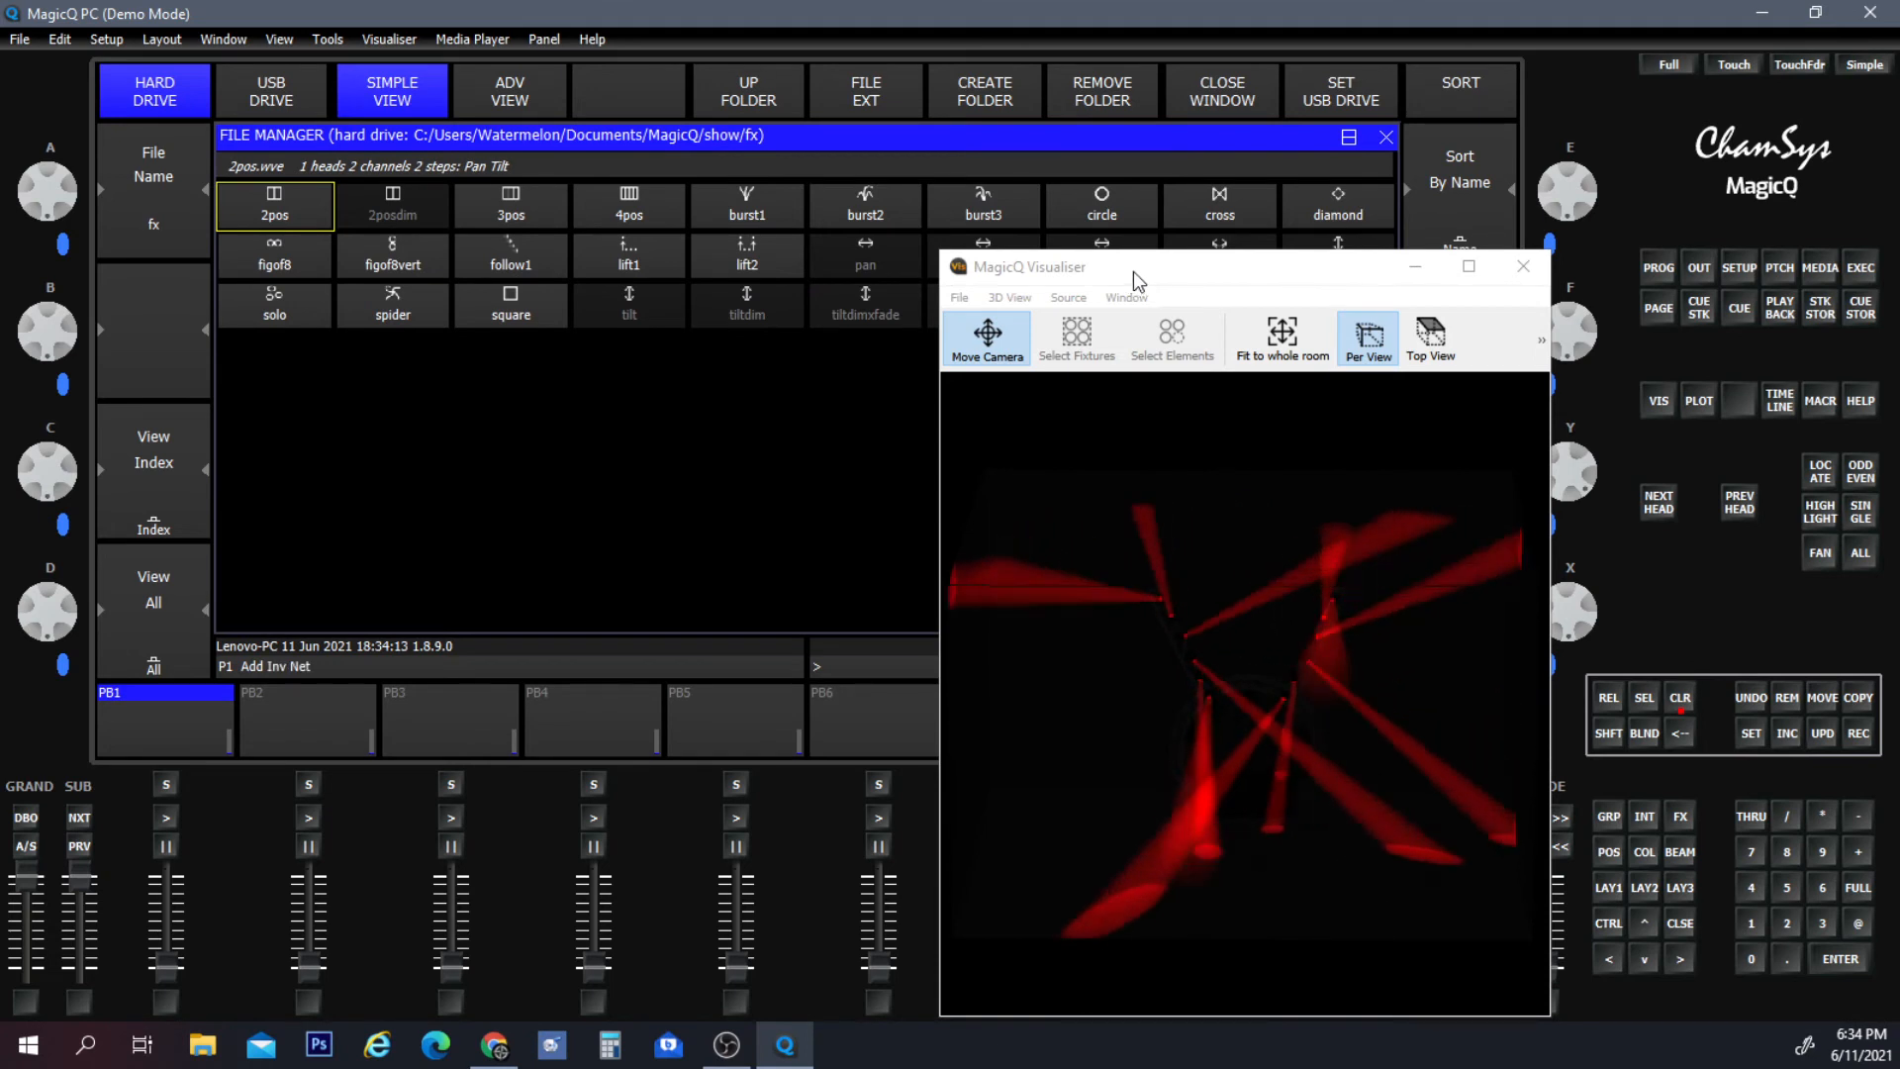
drag(1119, 277, 769, 360)
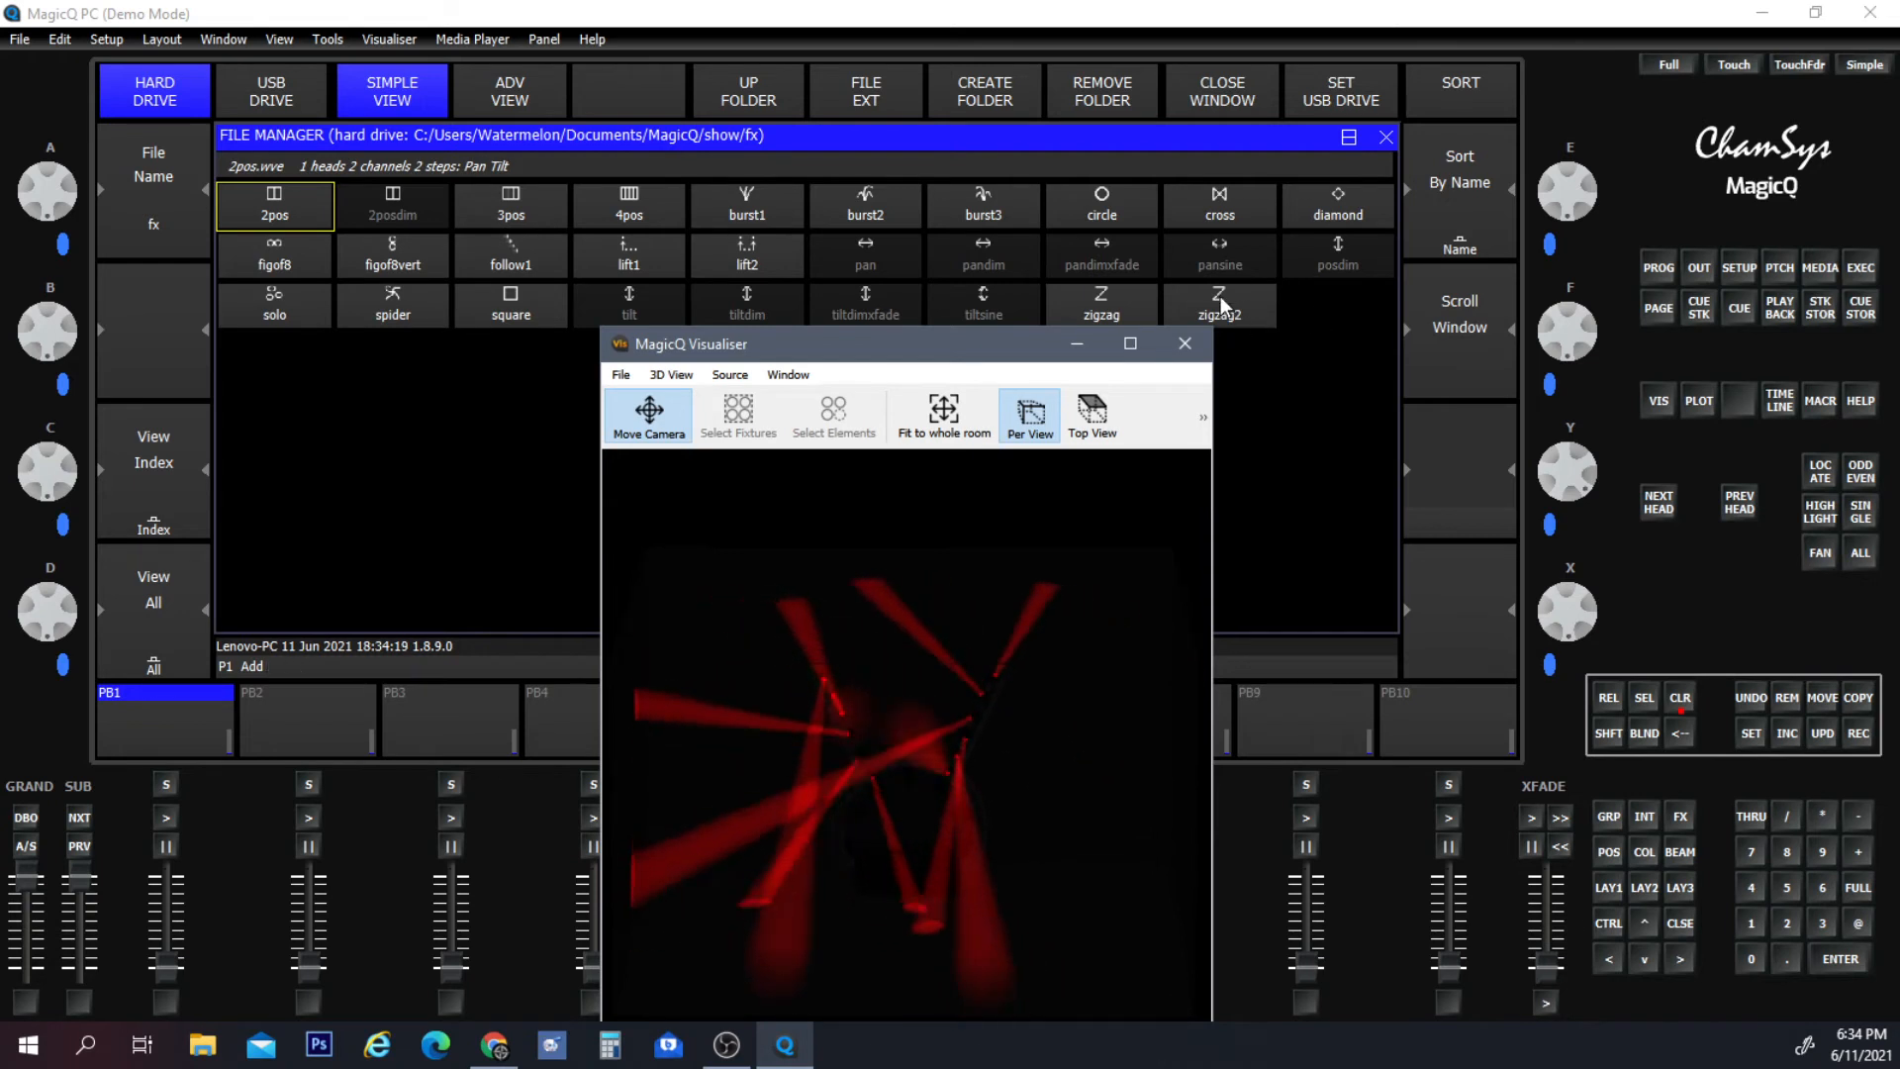
click(1385, 139)
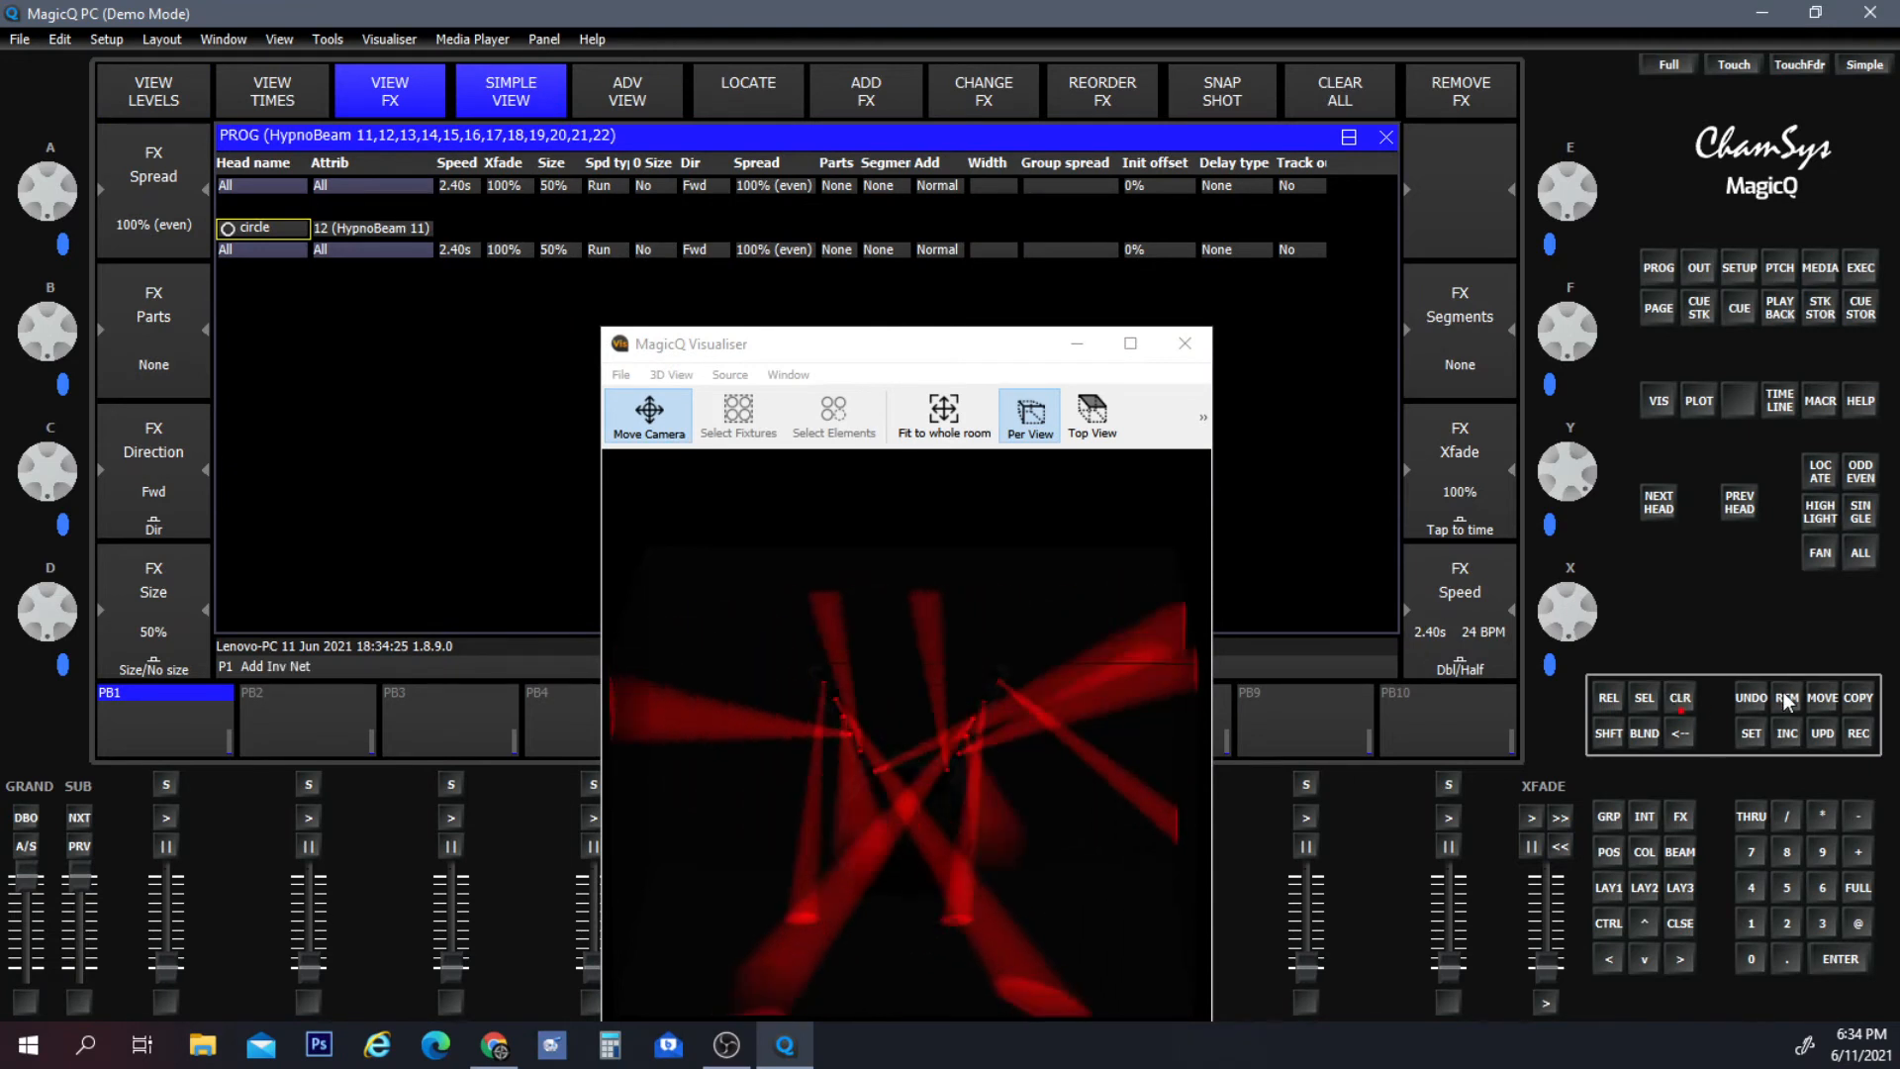
click(282, 230)
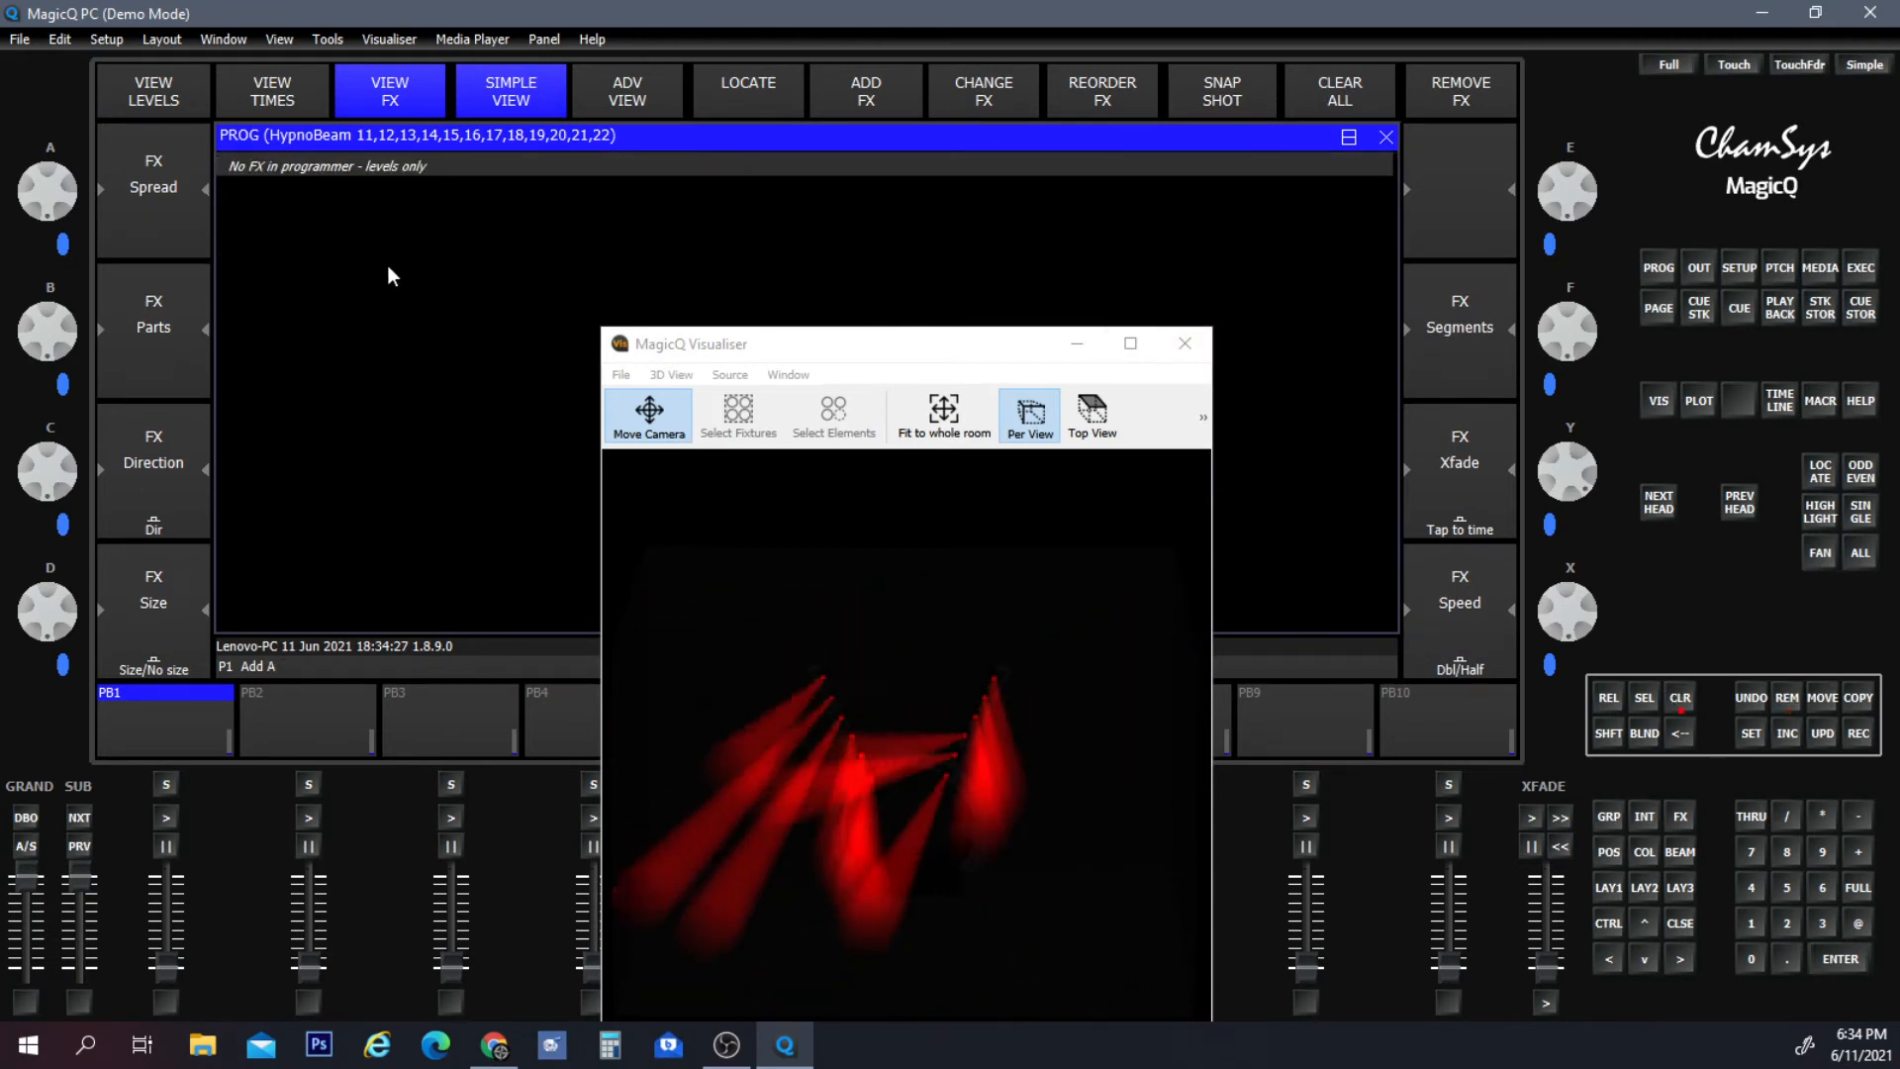
Add the pan position effect to the HypnoBeam heads.
click(876, 98)
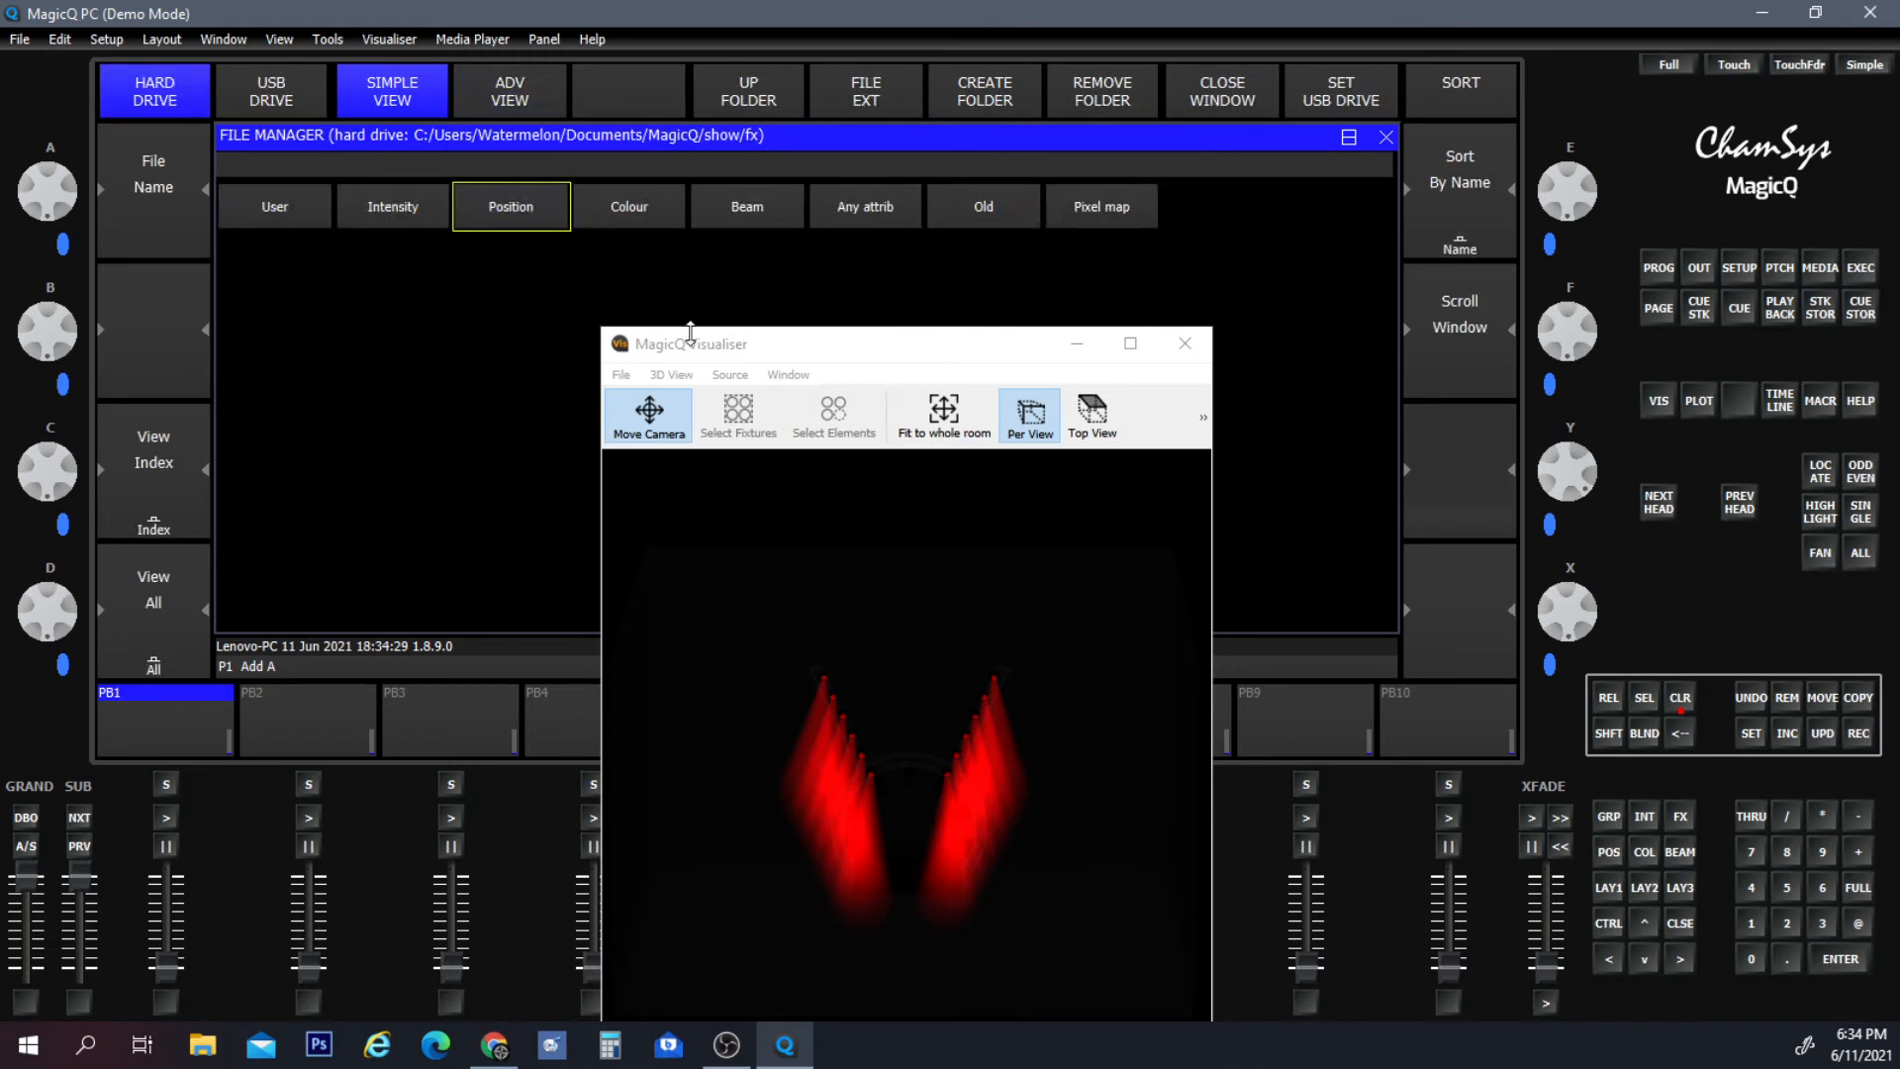
click(531, 215)
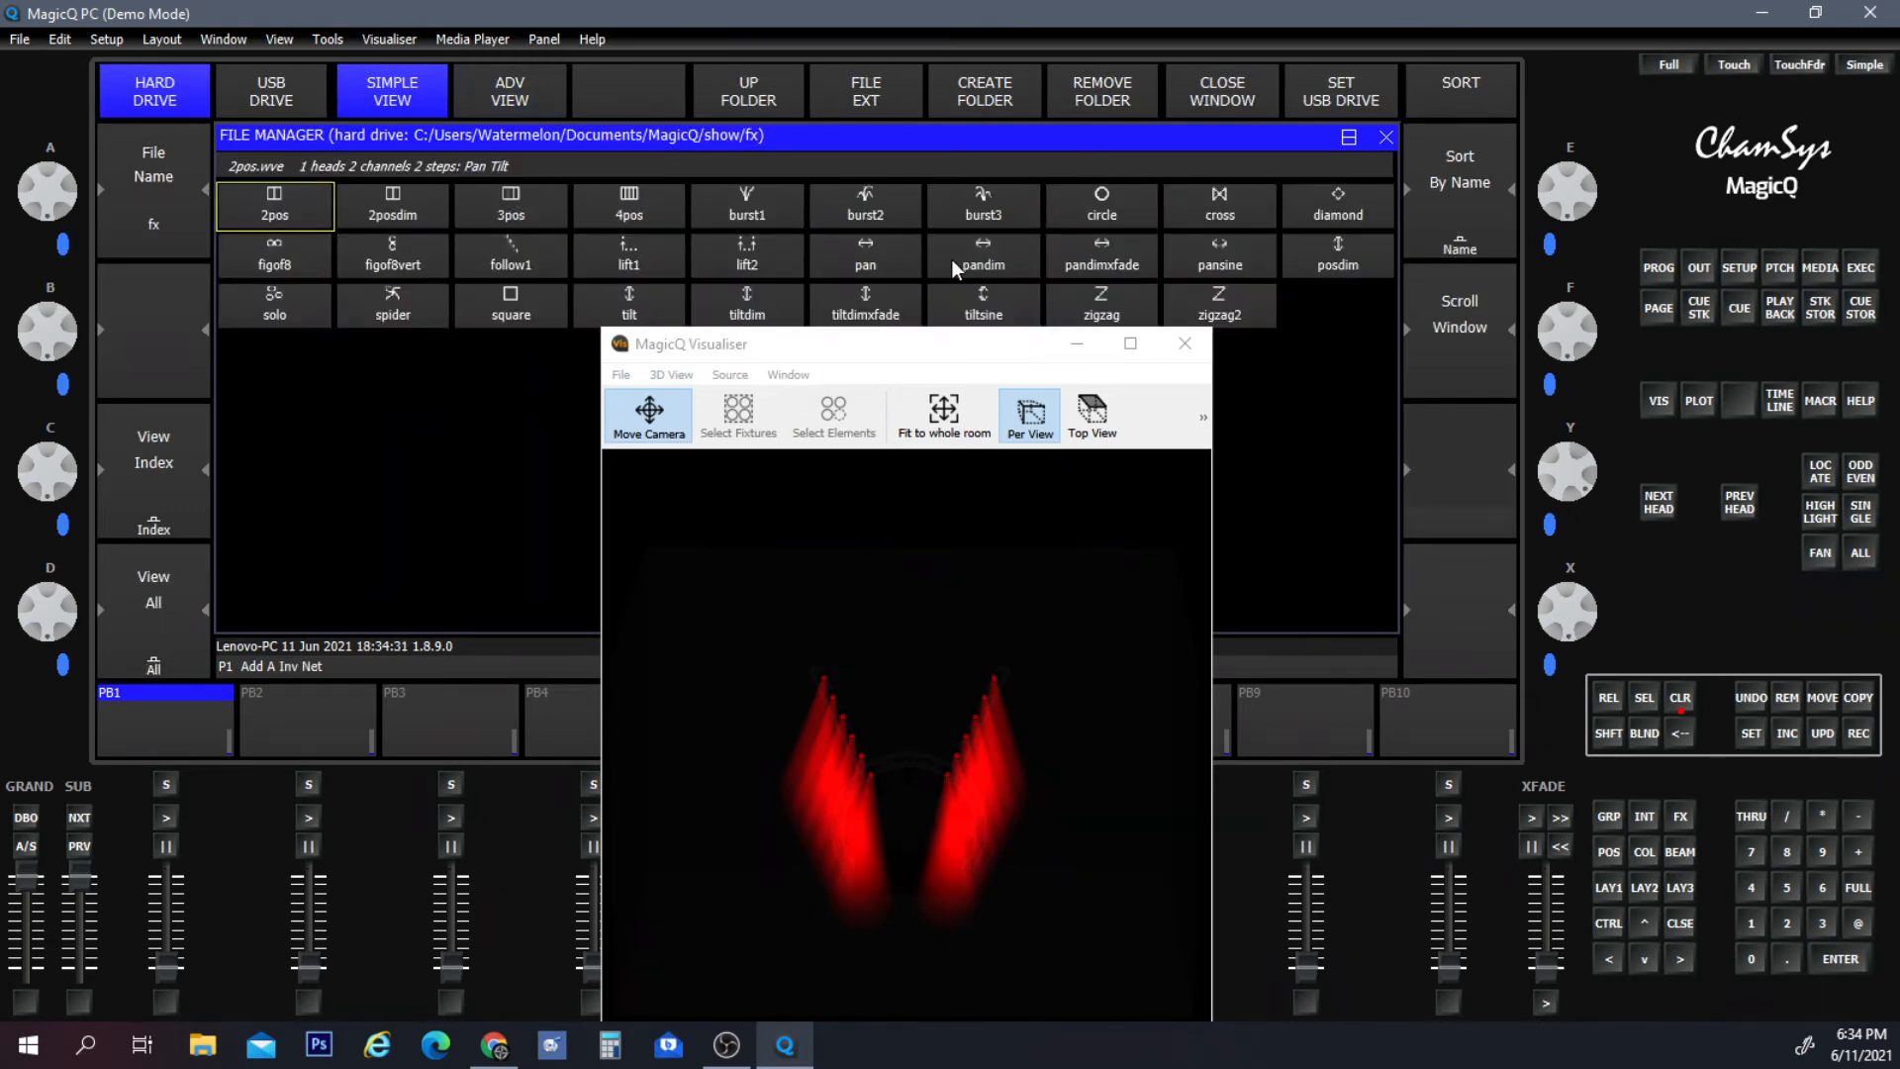
click(870, 257)
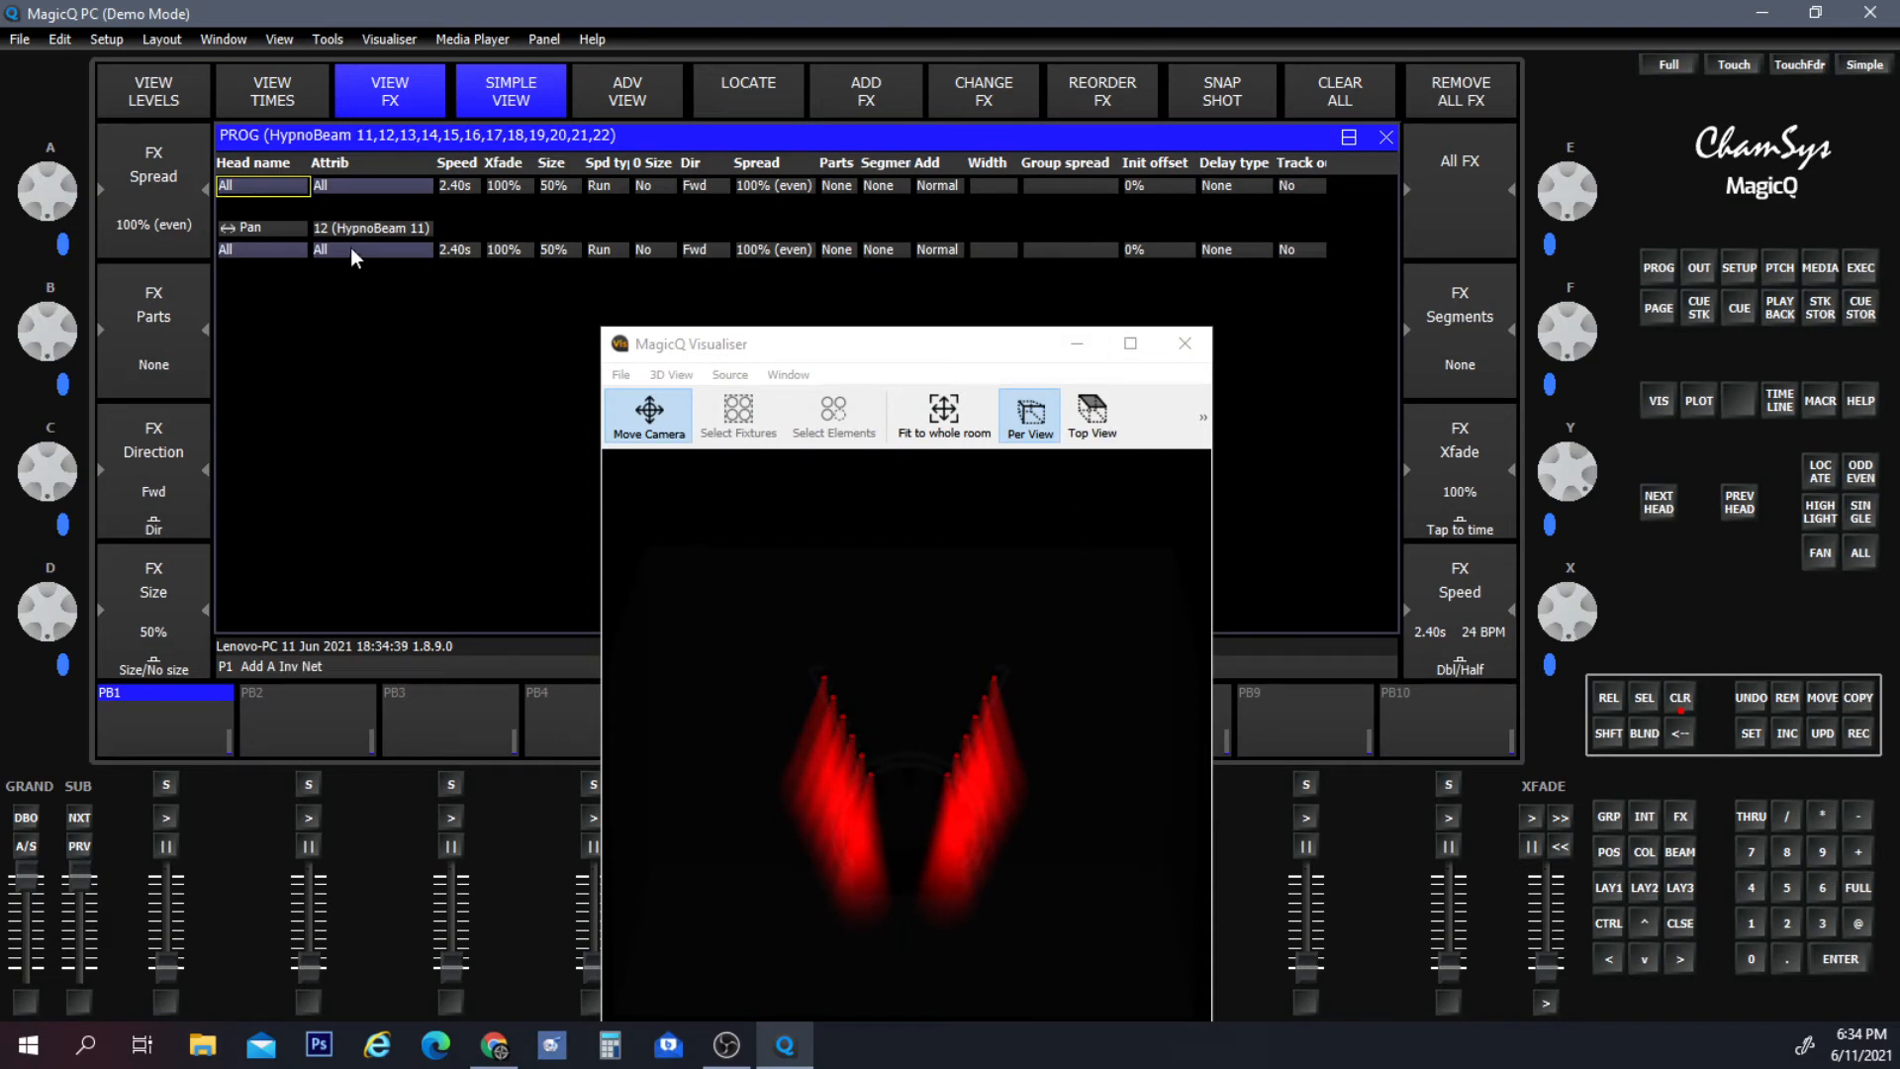
Try to swap the pan effect for the tilt effect, and remove the pan effect from the programmer.
click(1010, 94)
click(487, 194)
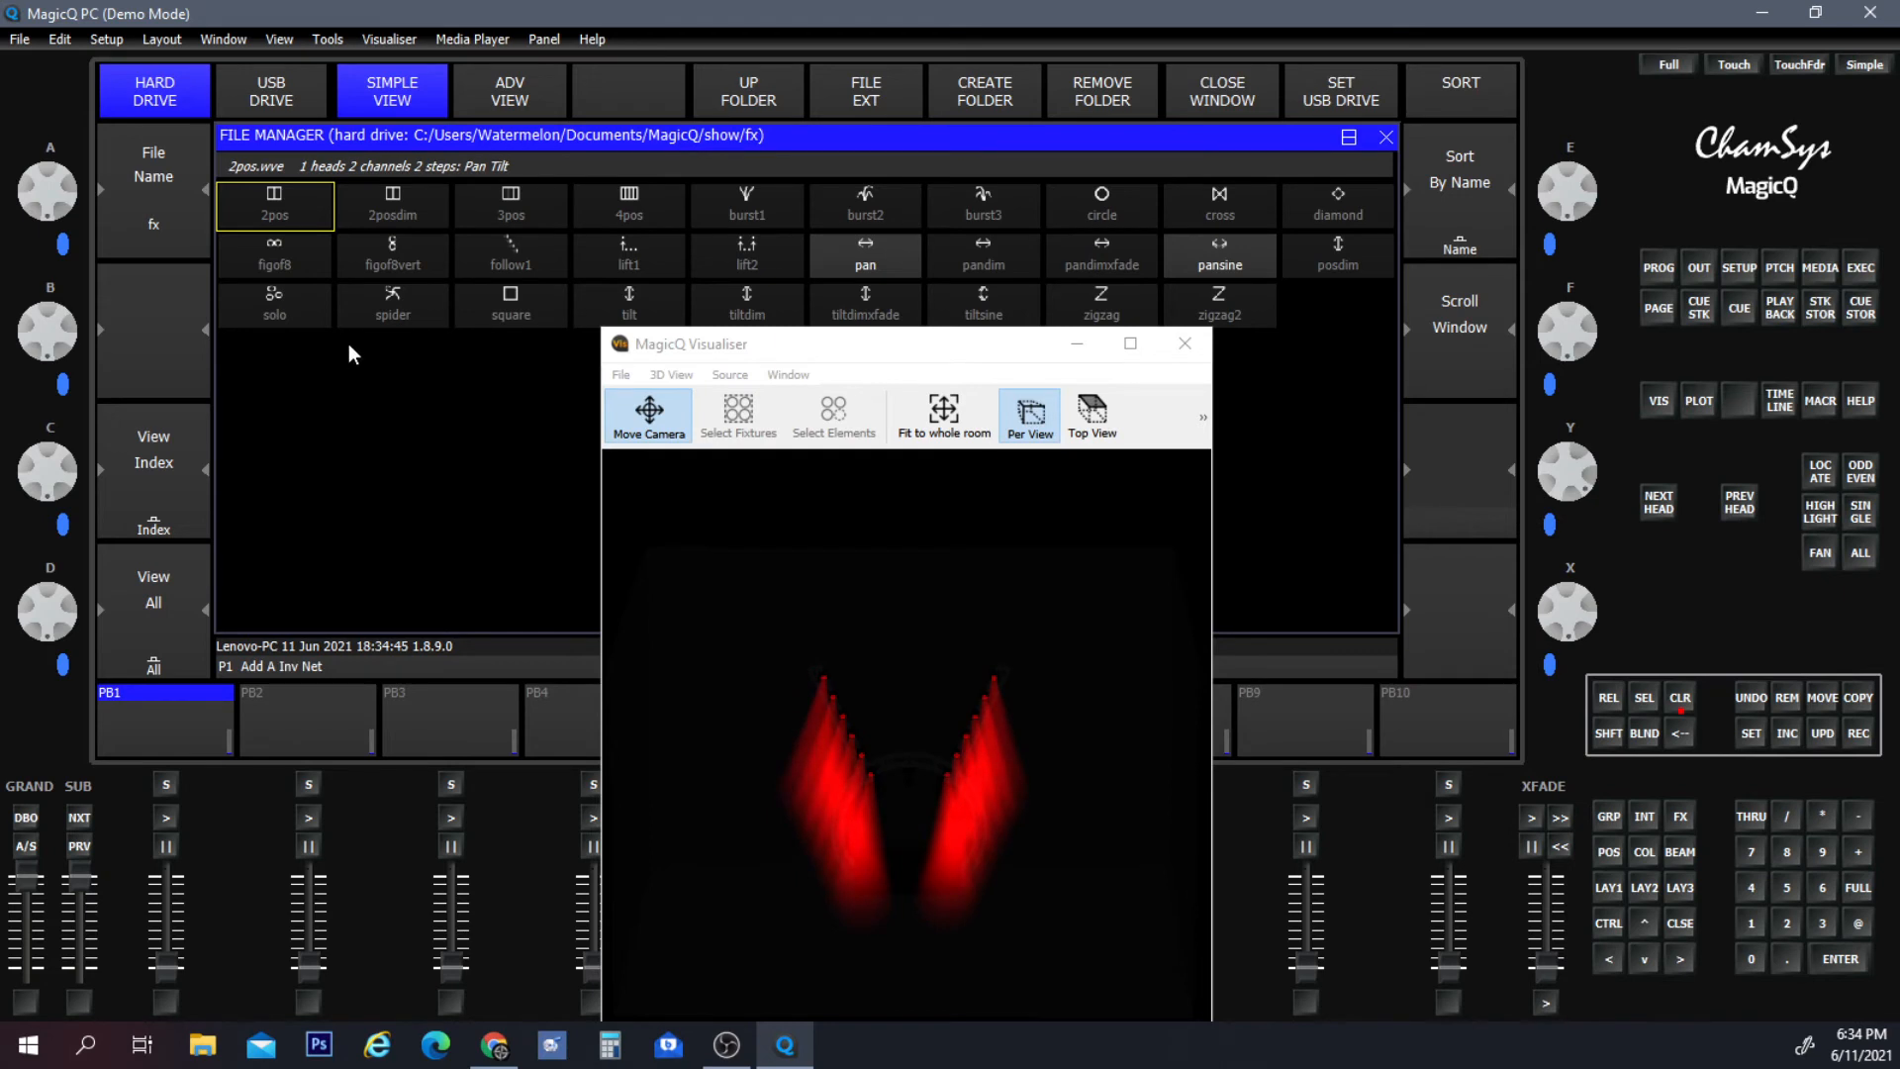
click(614, 303)
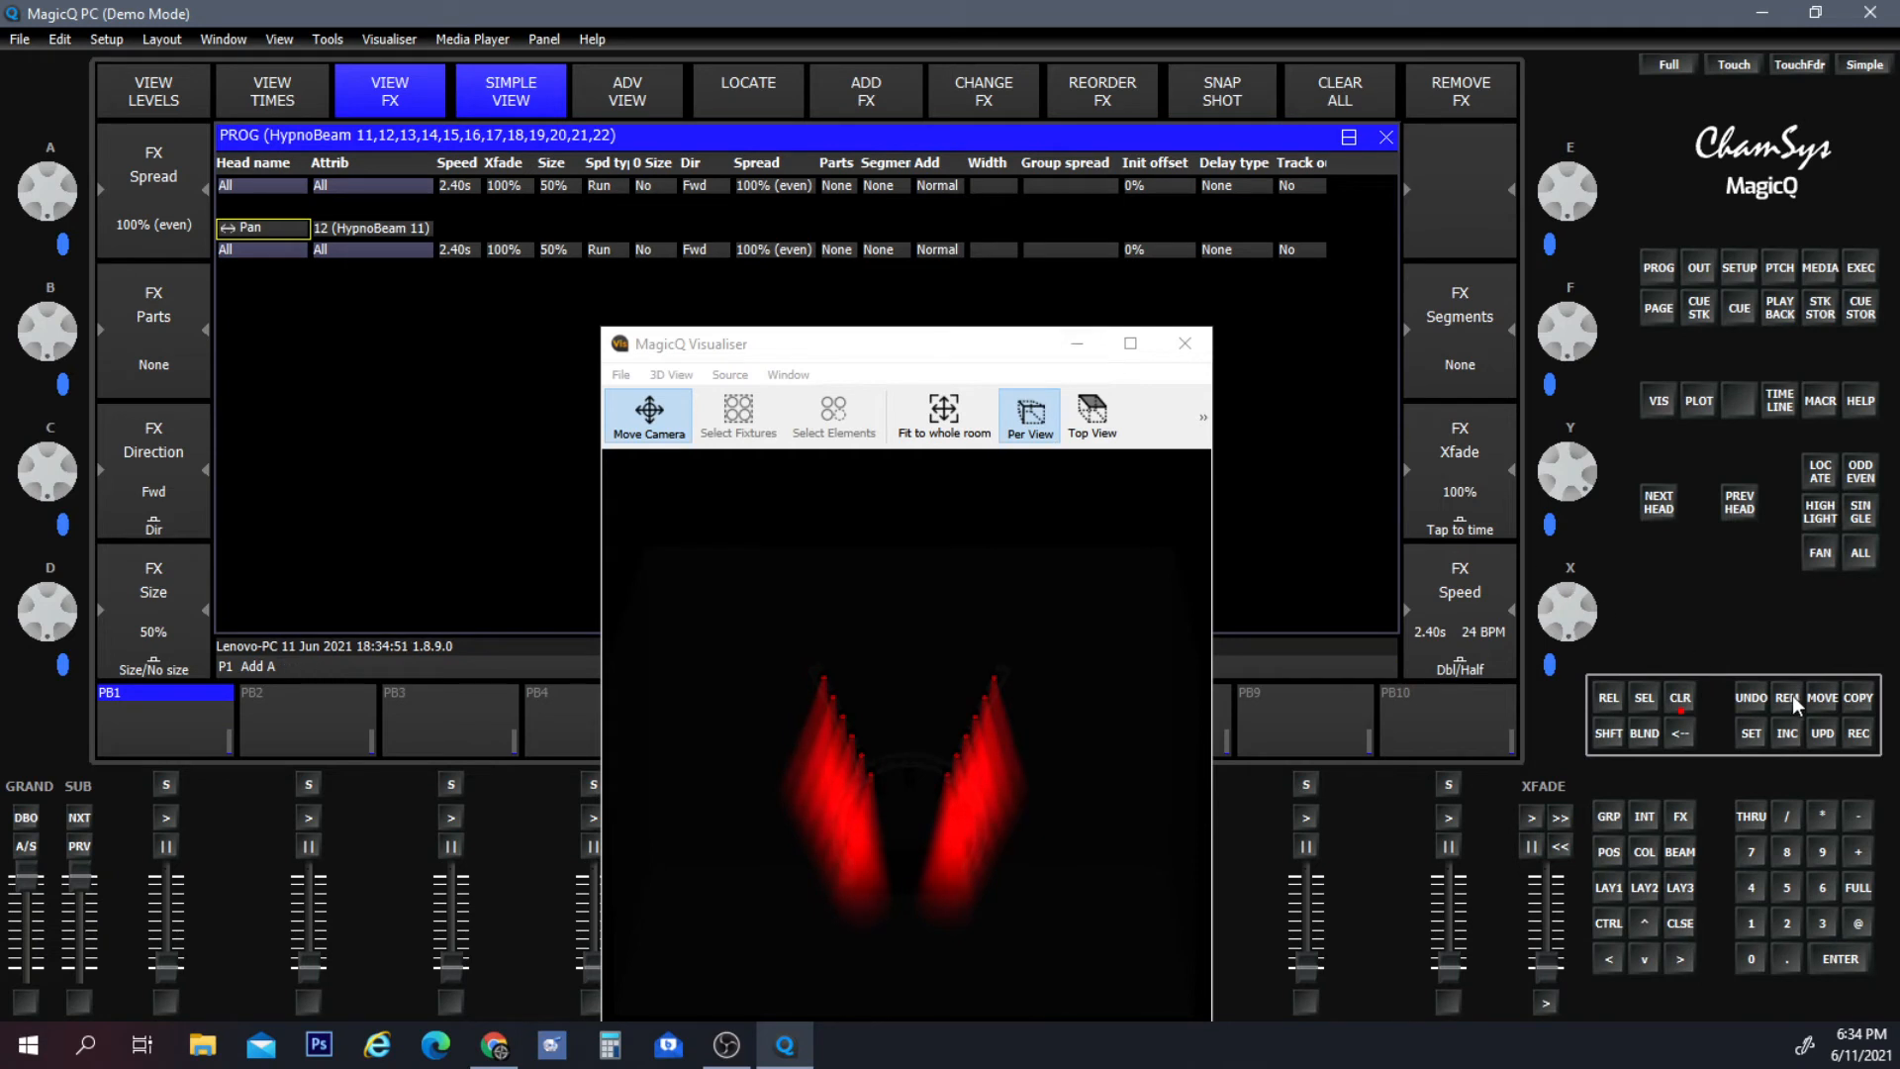
click(264, 225)
Add the tilt position effect to the HypnoBeam heads.
click(886, 69)
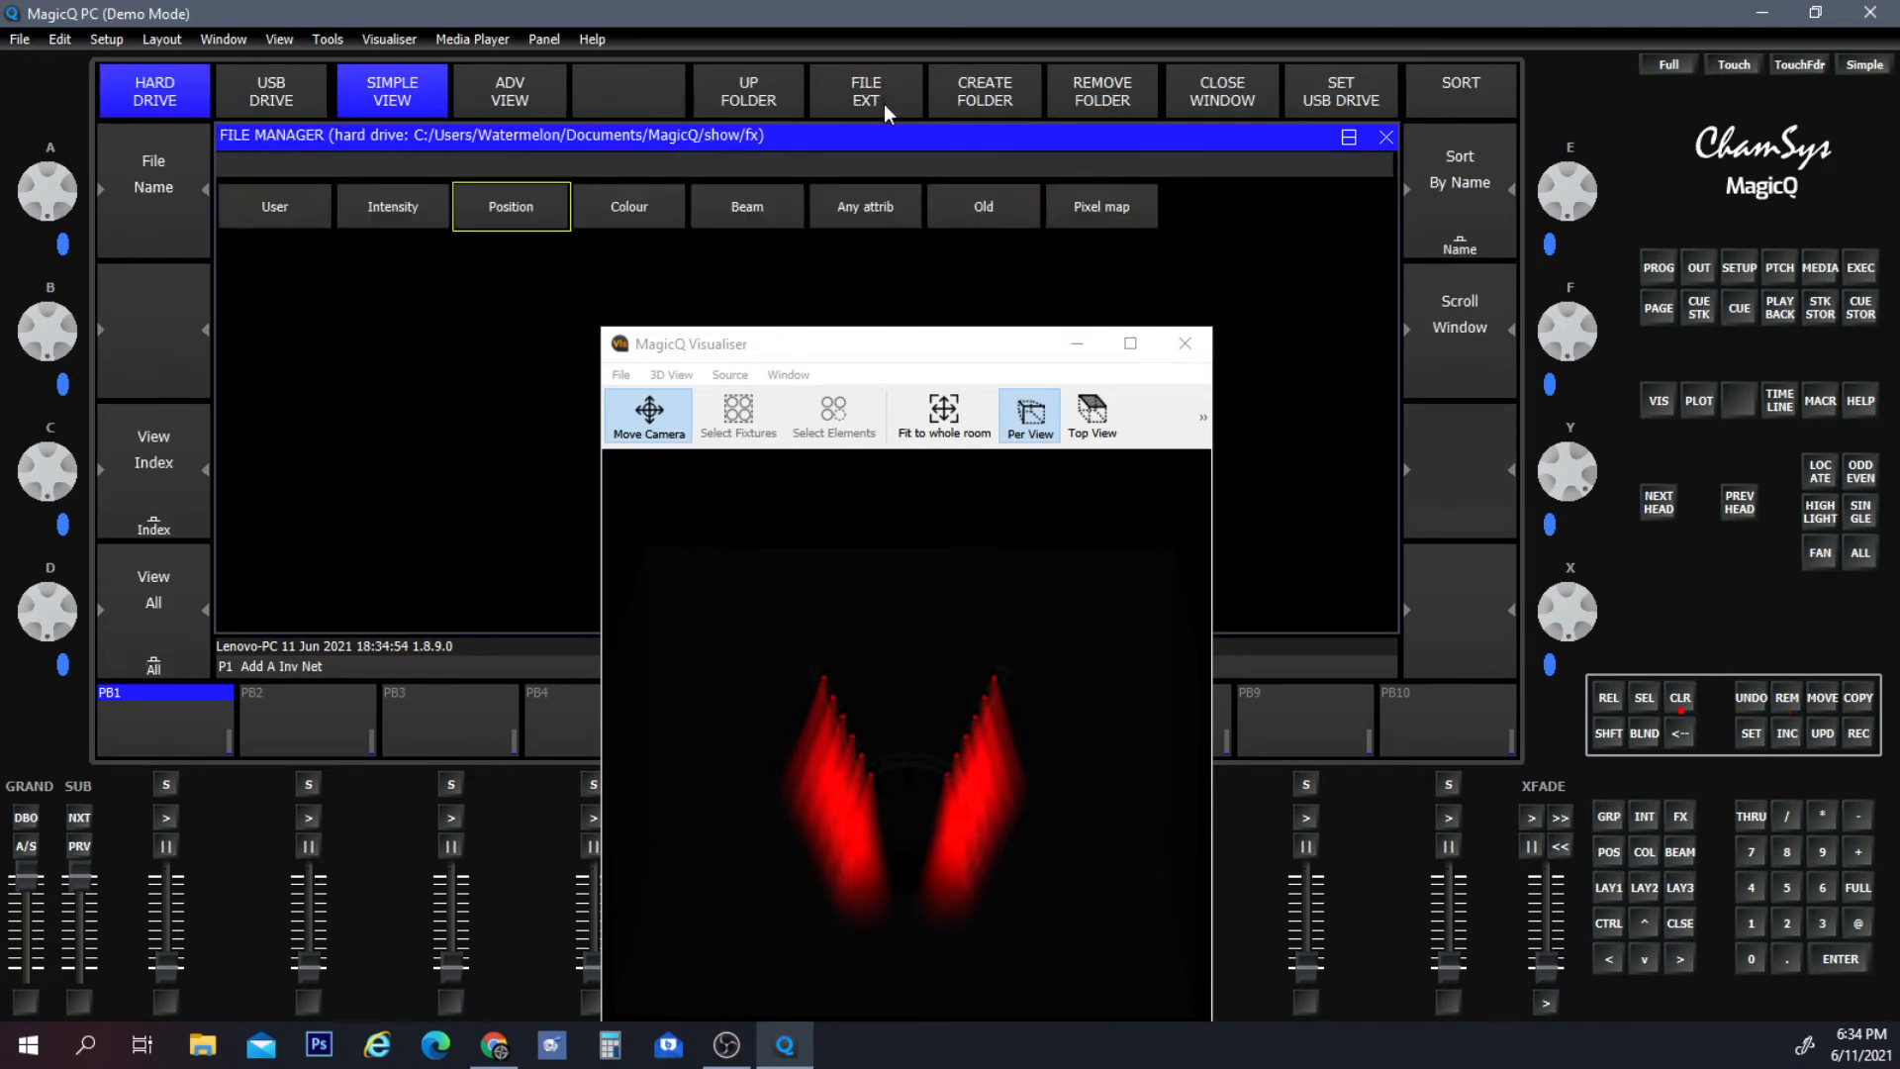
click(534, 223)
click(621, 295)
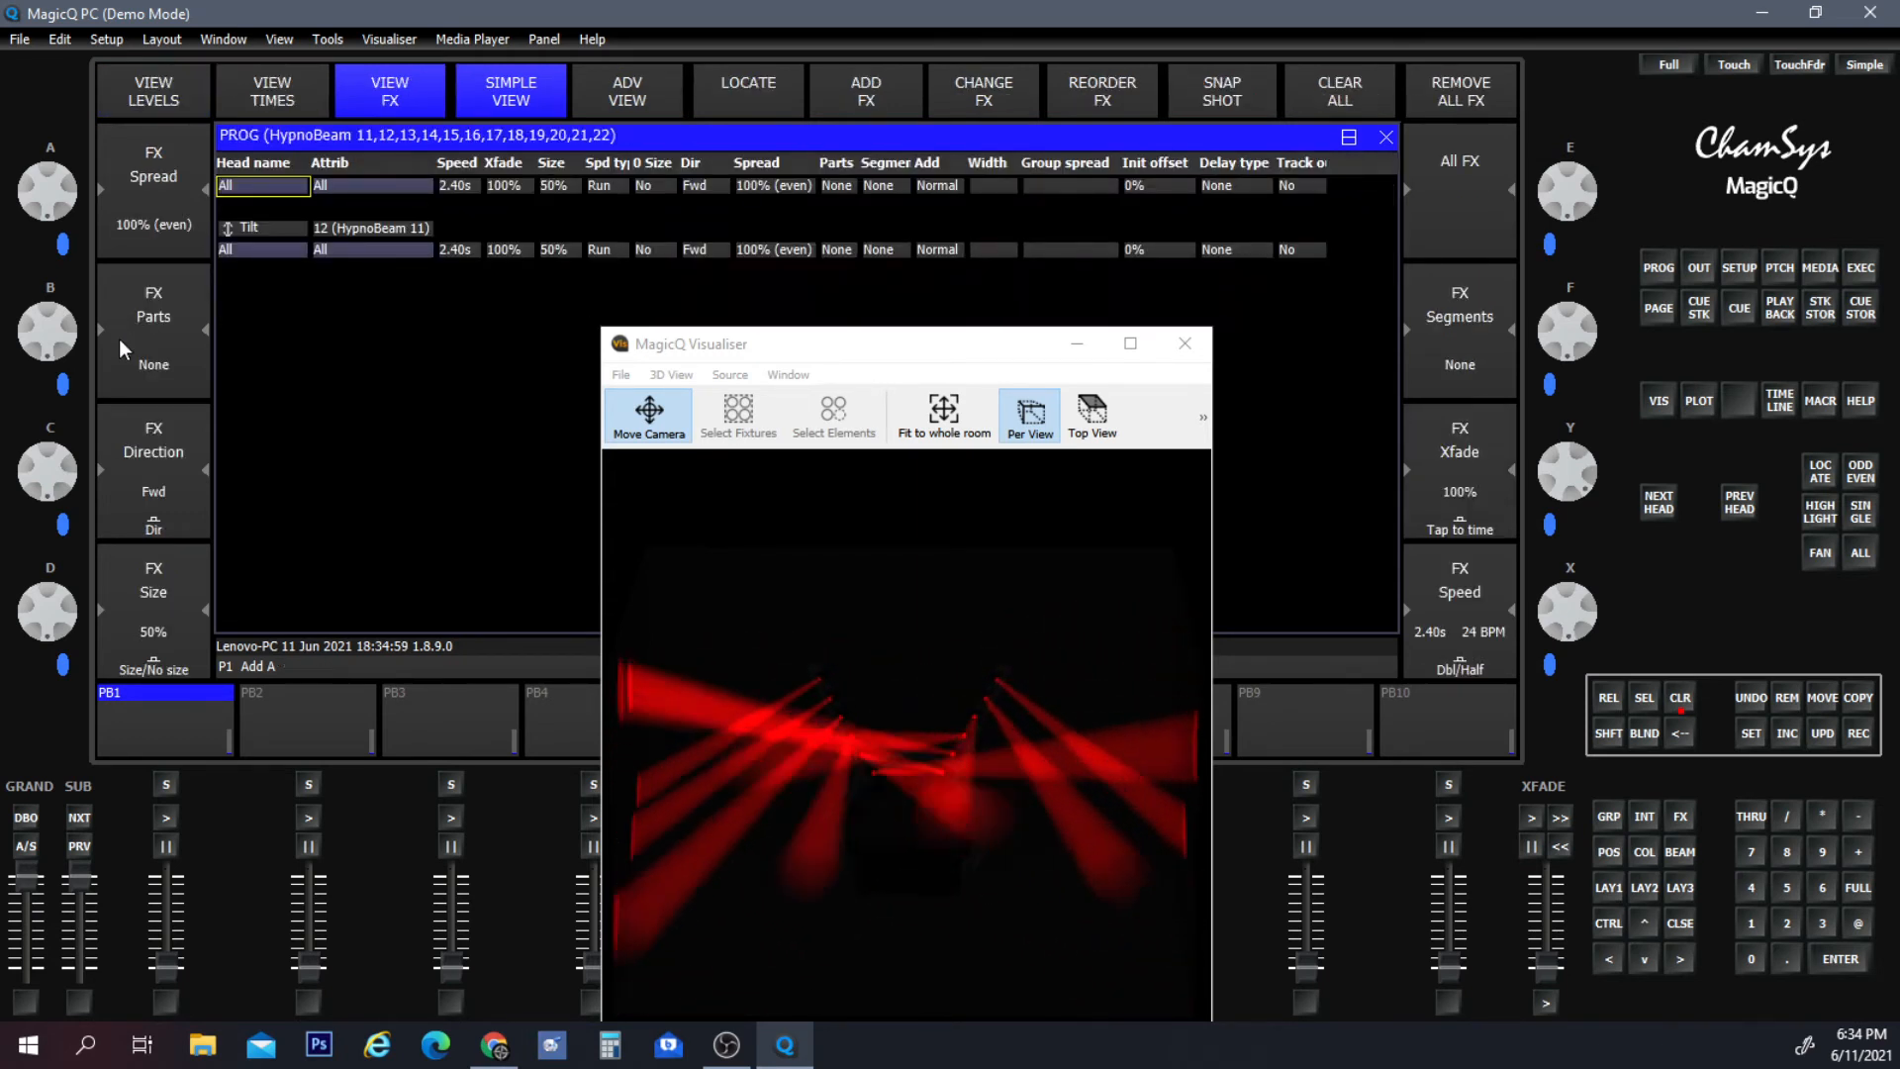
Try different part groupings on the tilt effect, return Parts to None and set its Segments to 12's.
click(134, 368)
click(134, 369)
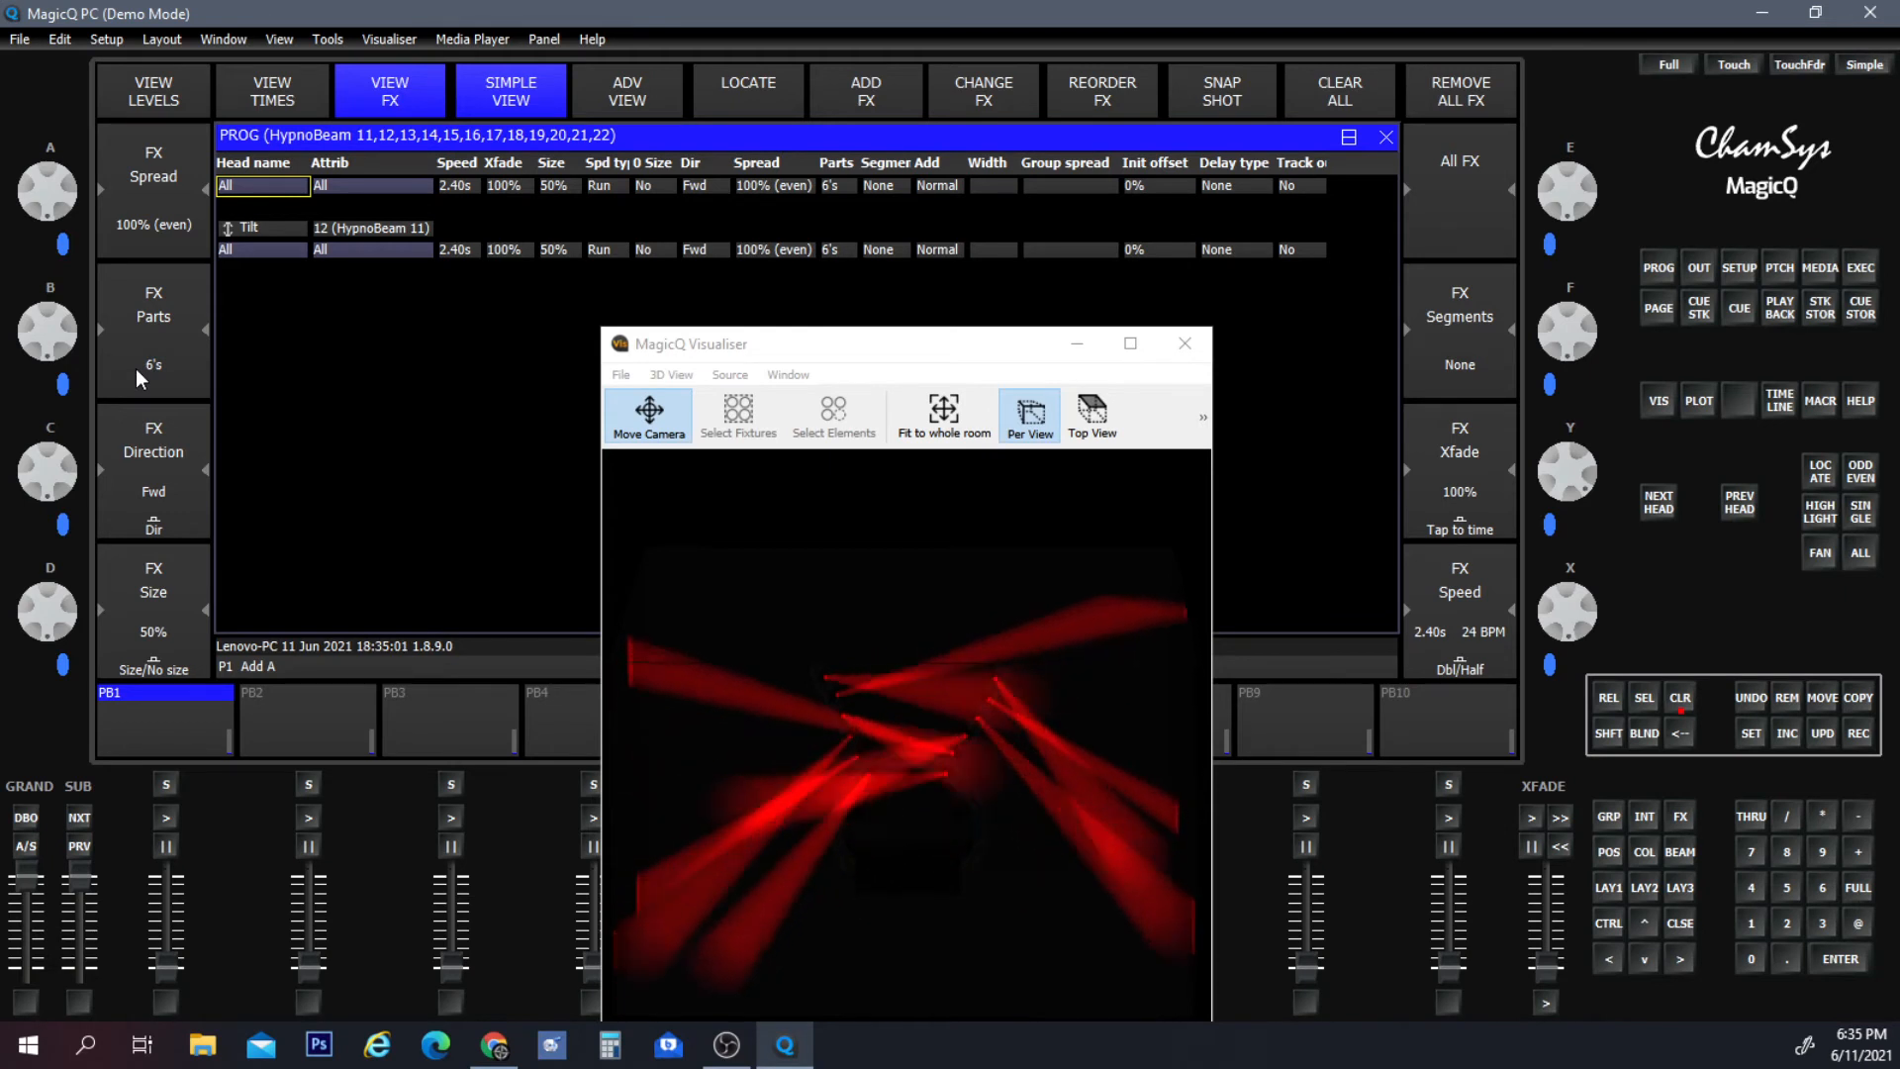
click(134, 368)
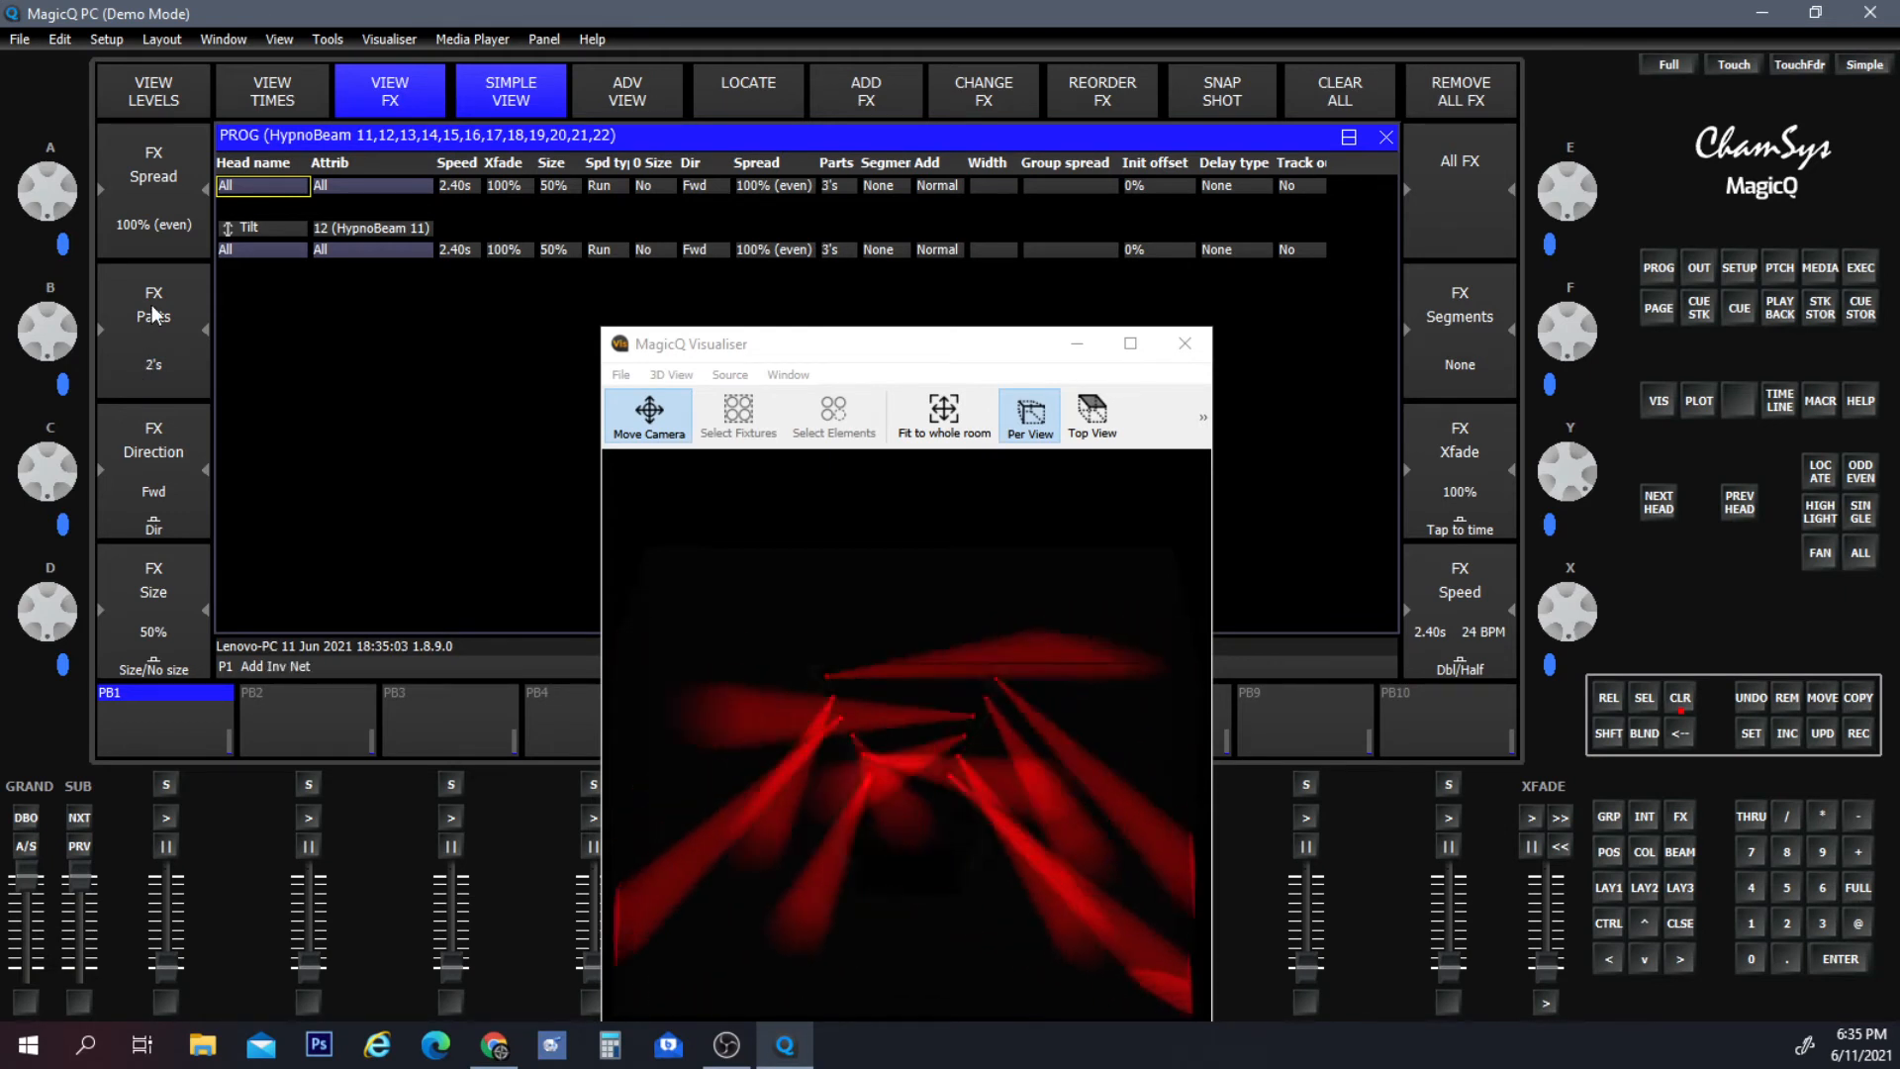
click(1463, 364)
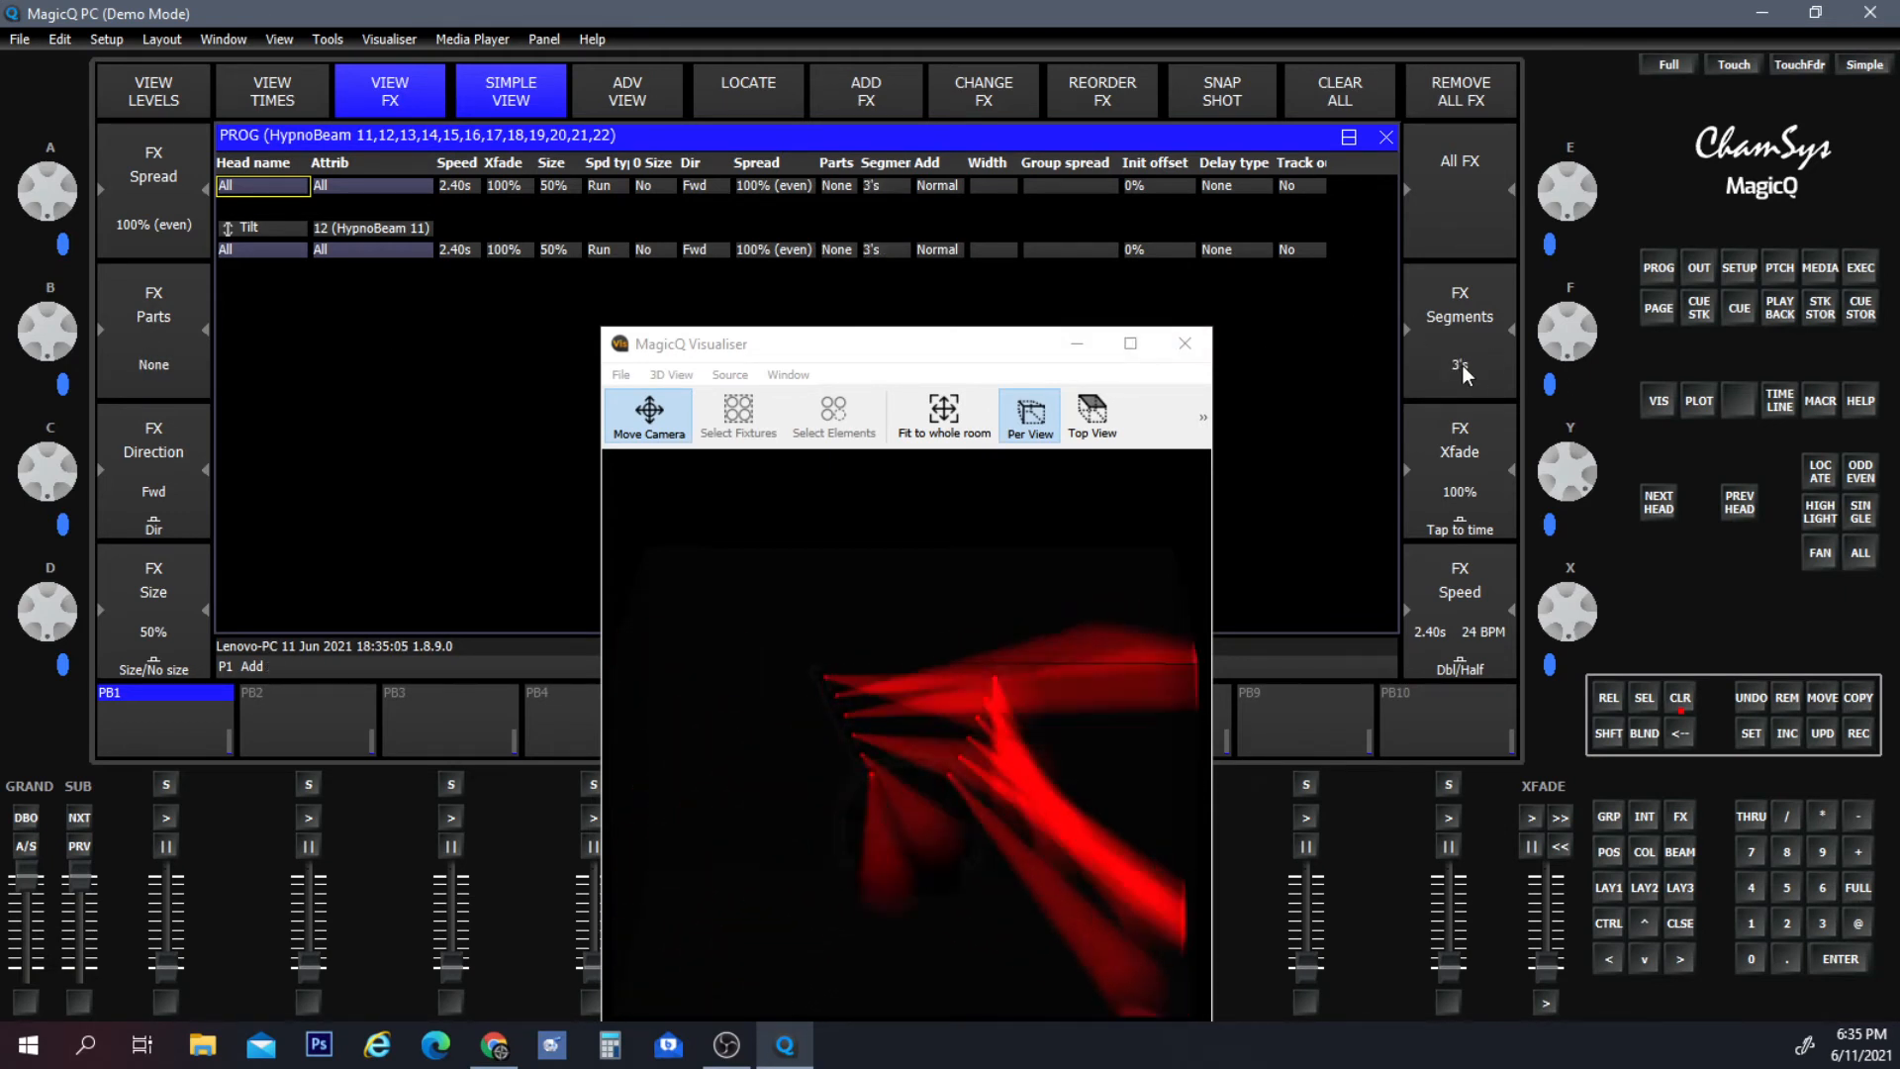
click(1463, 364)
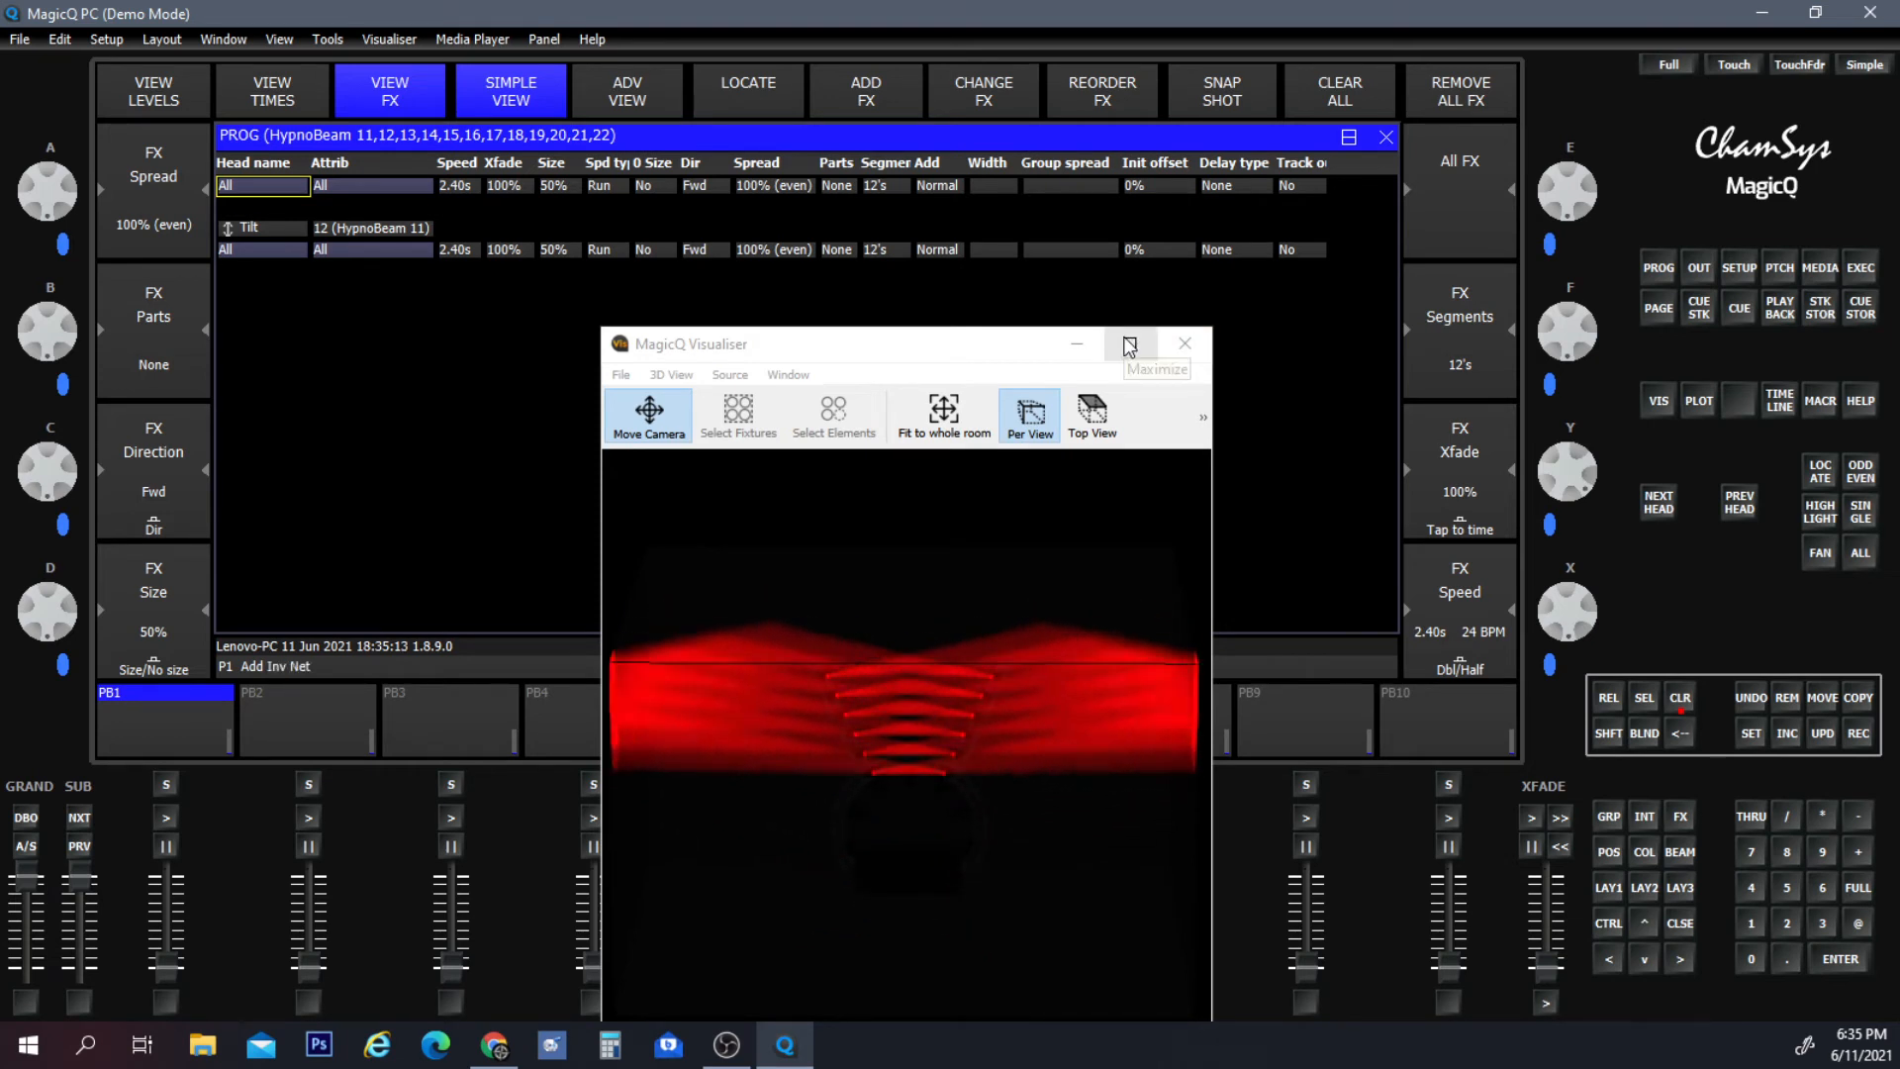
Select and locate the ViziBeam5RX group, try Blue and White, and set its colour to Cyan.
click(1610, 891)
click(272, 183)
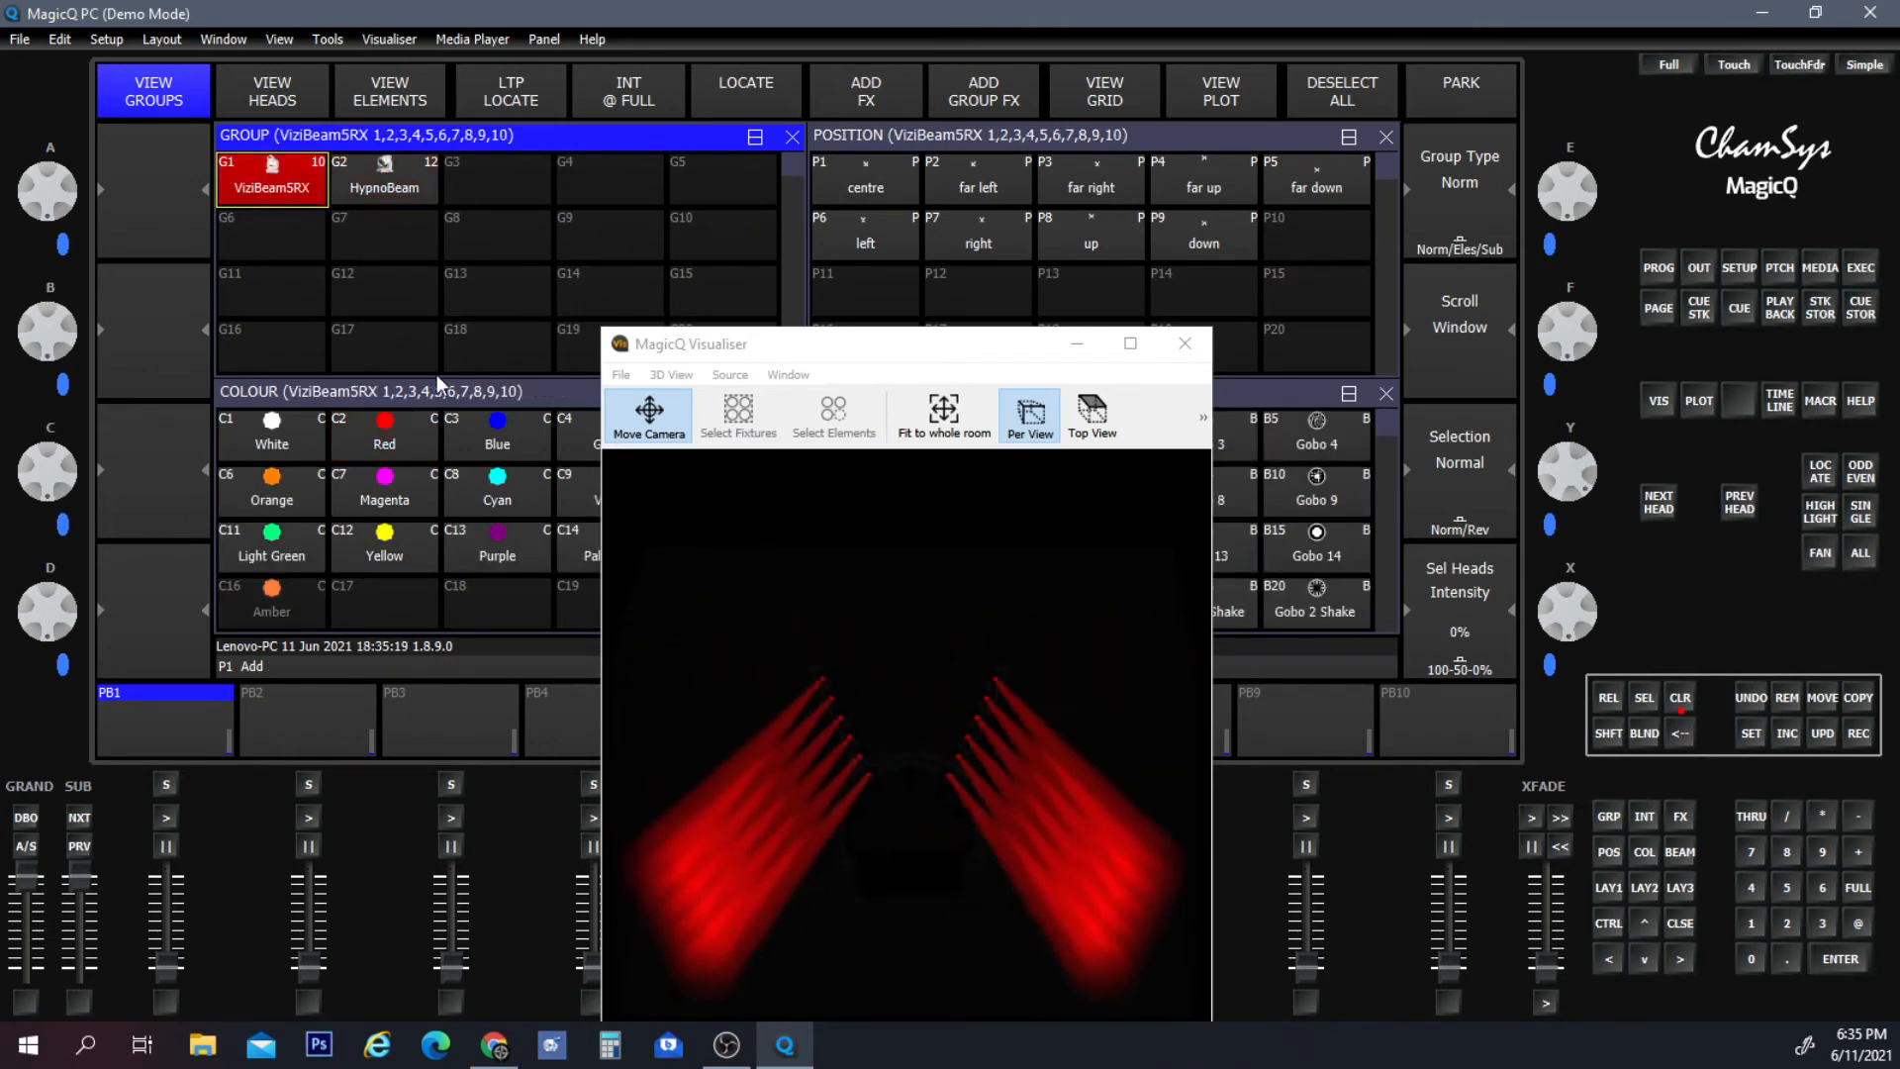
click(738, 79)
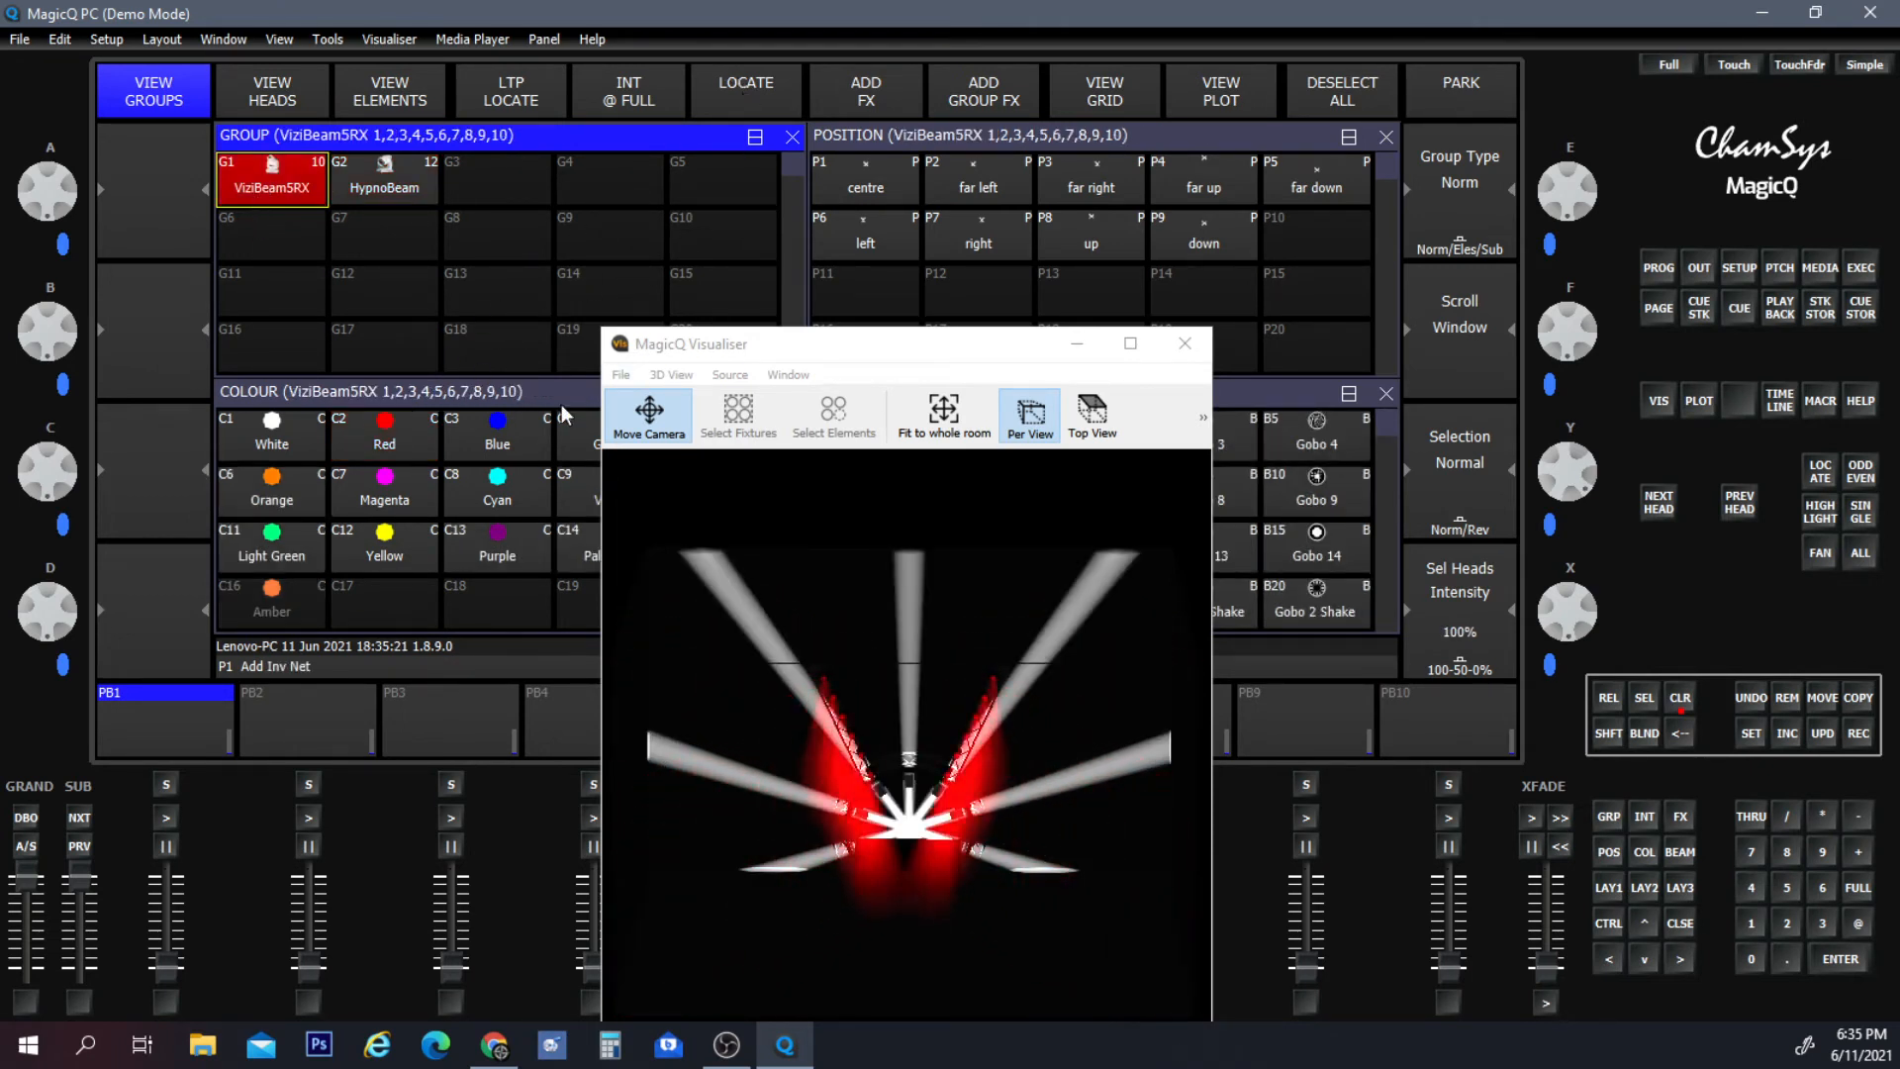
click(478, 438)
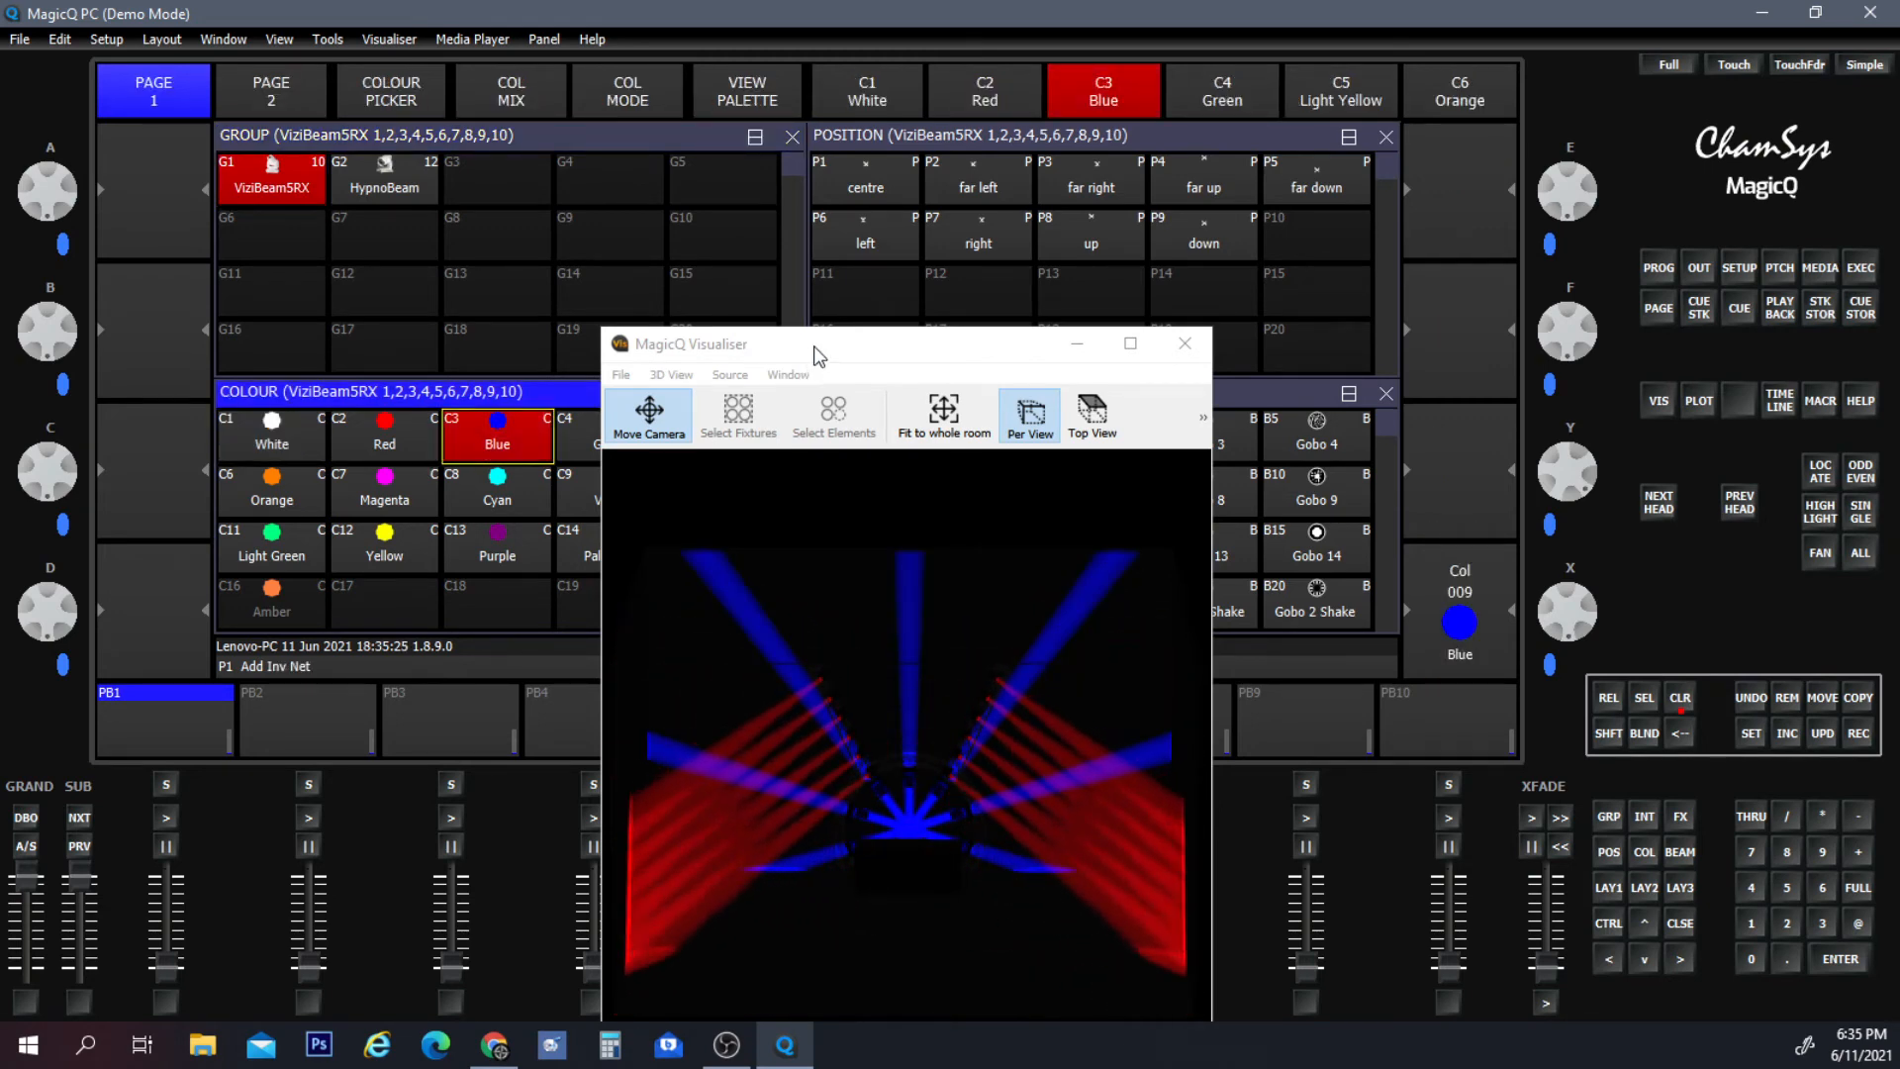
drag(800, 346, 1061, 226)
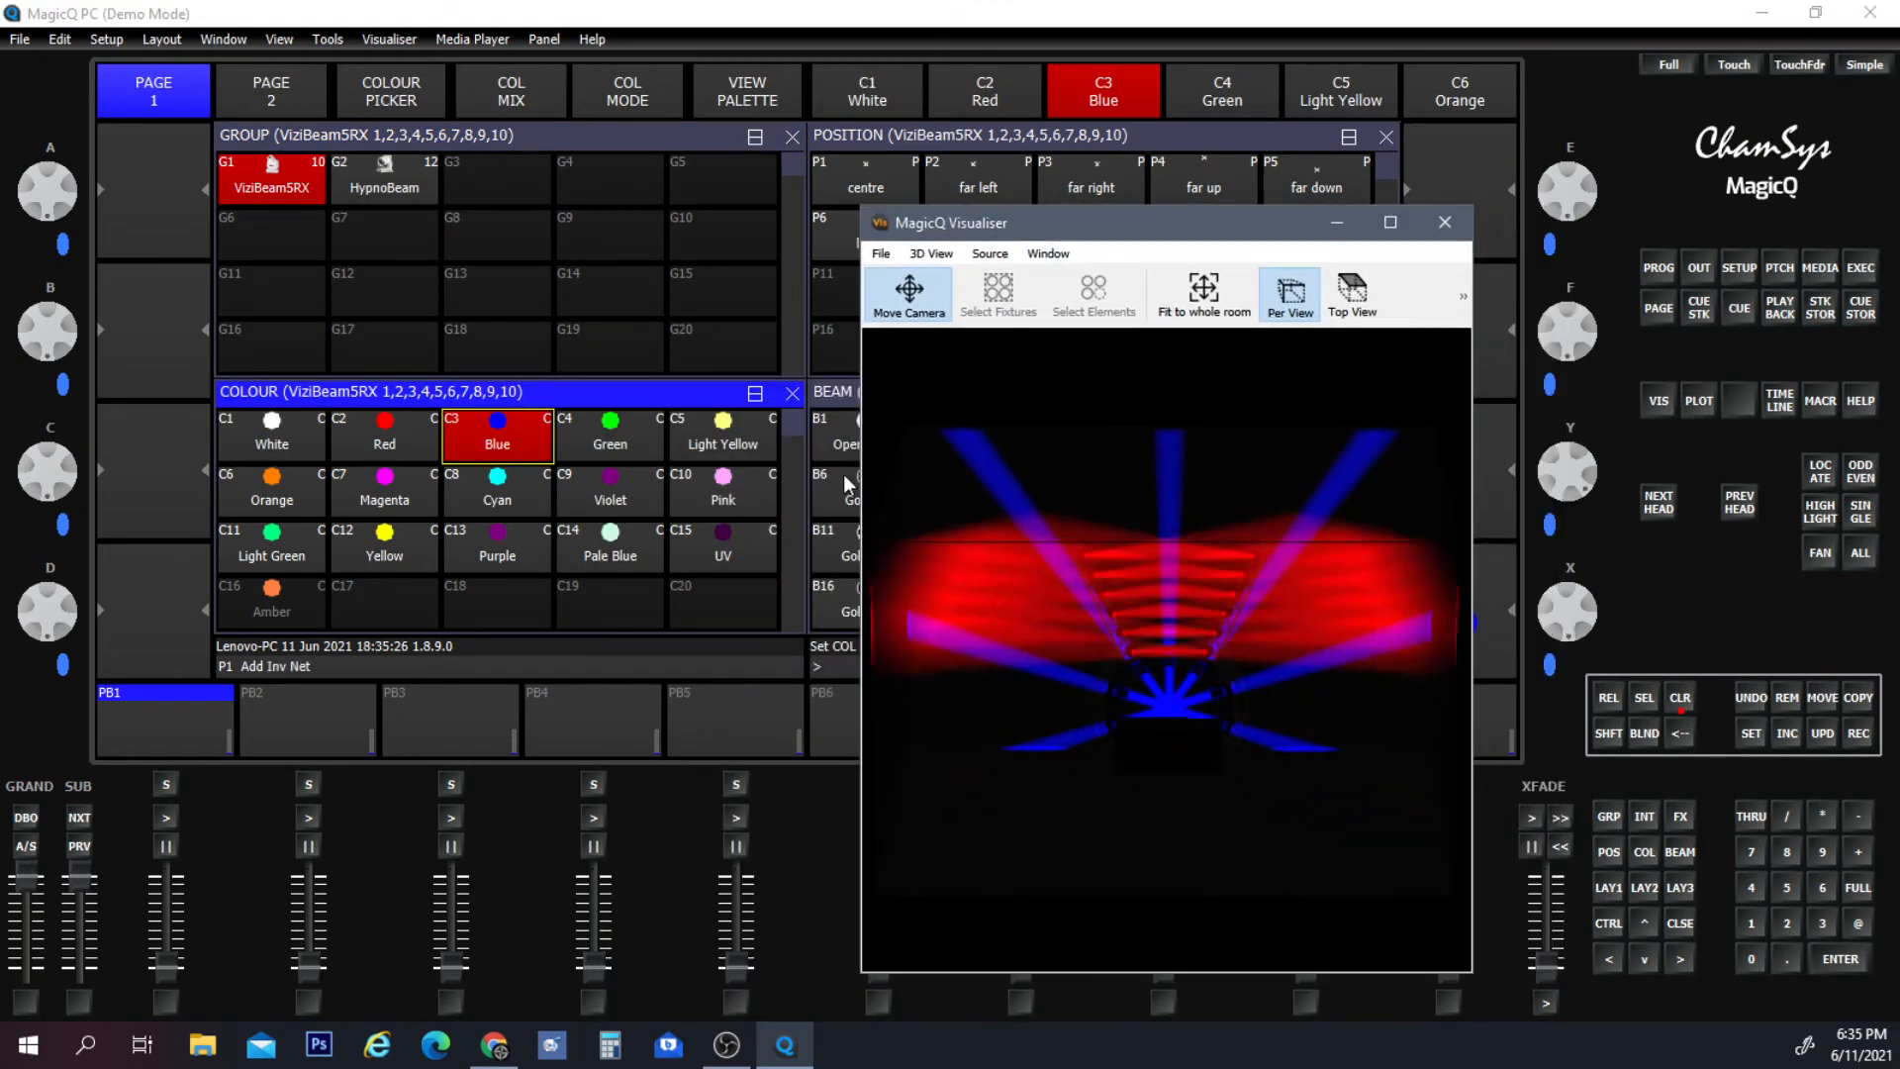
click(297, 438)
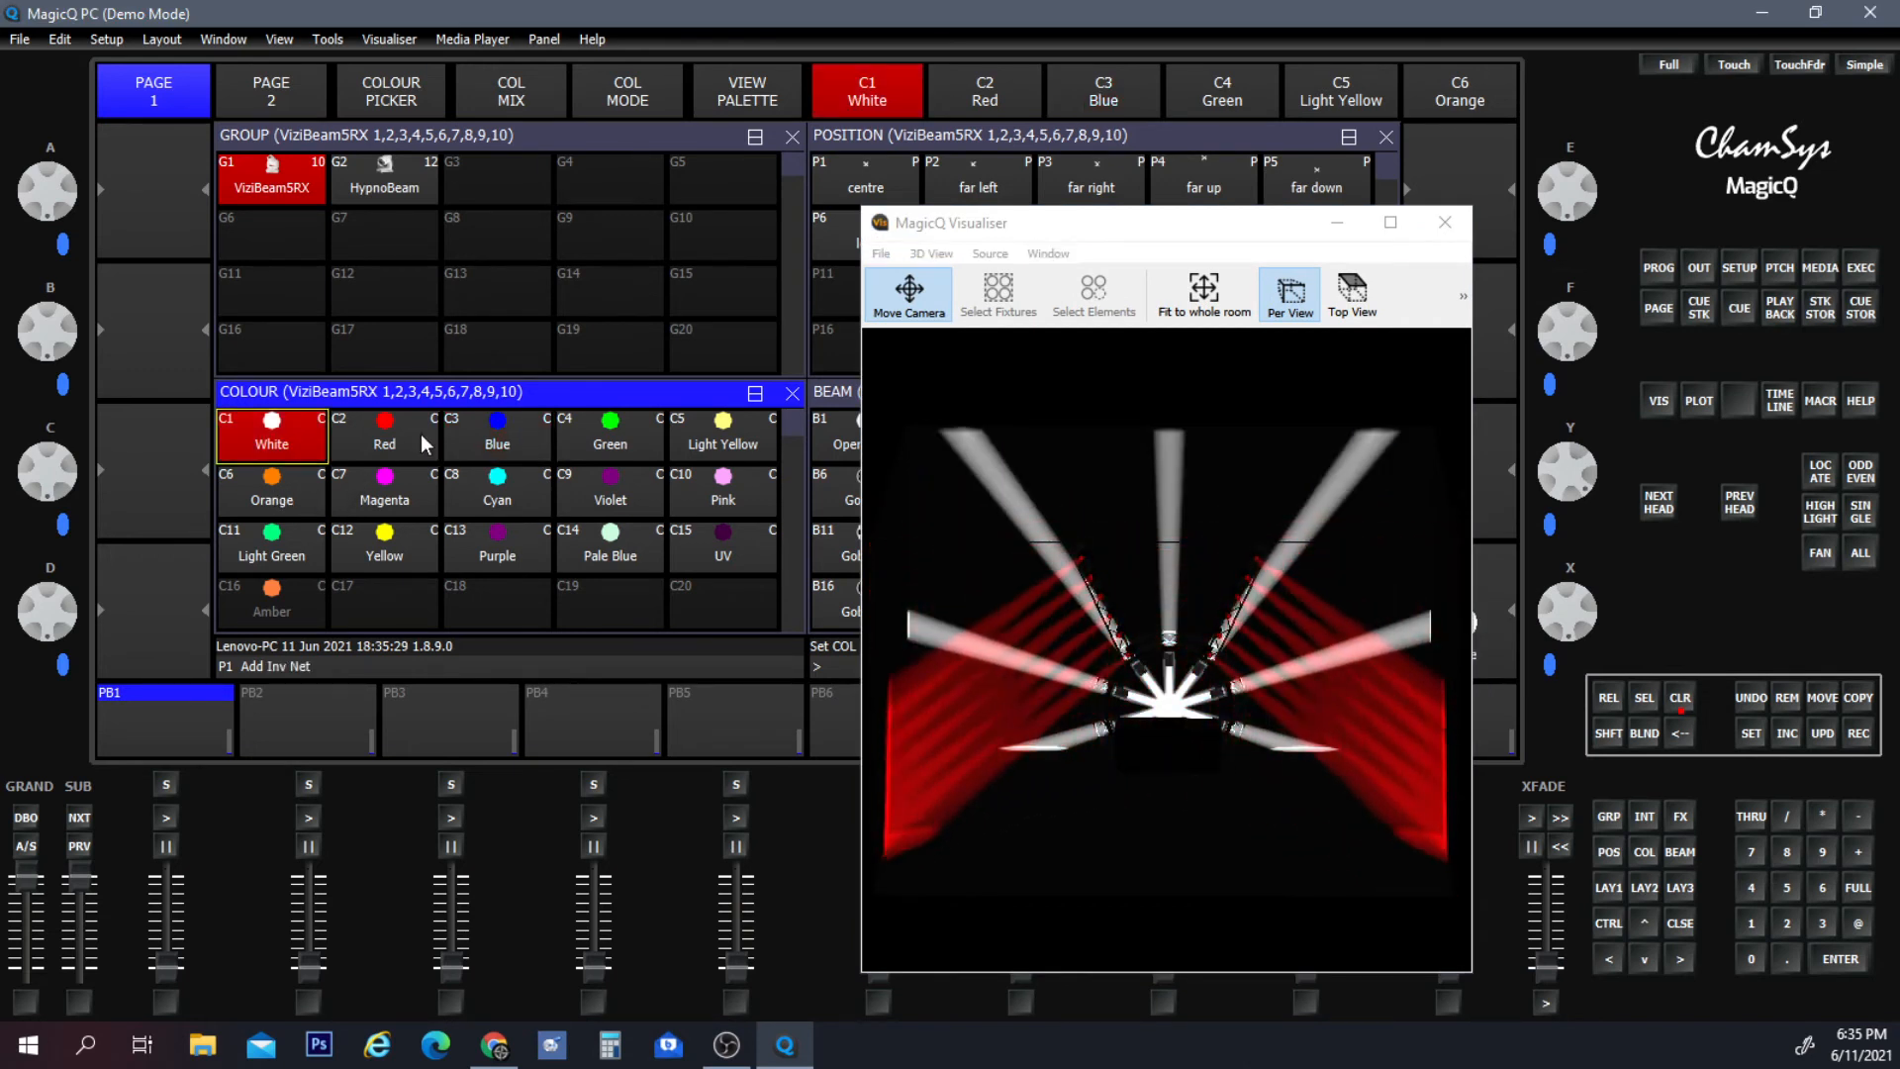
click(500, 489)
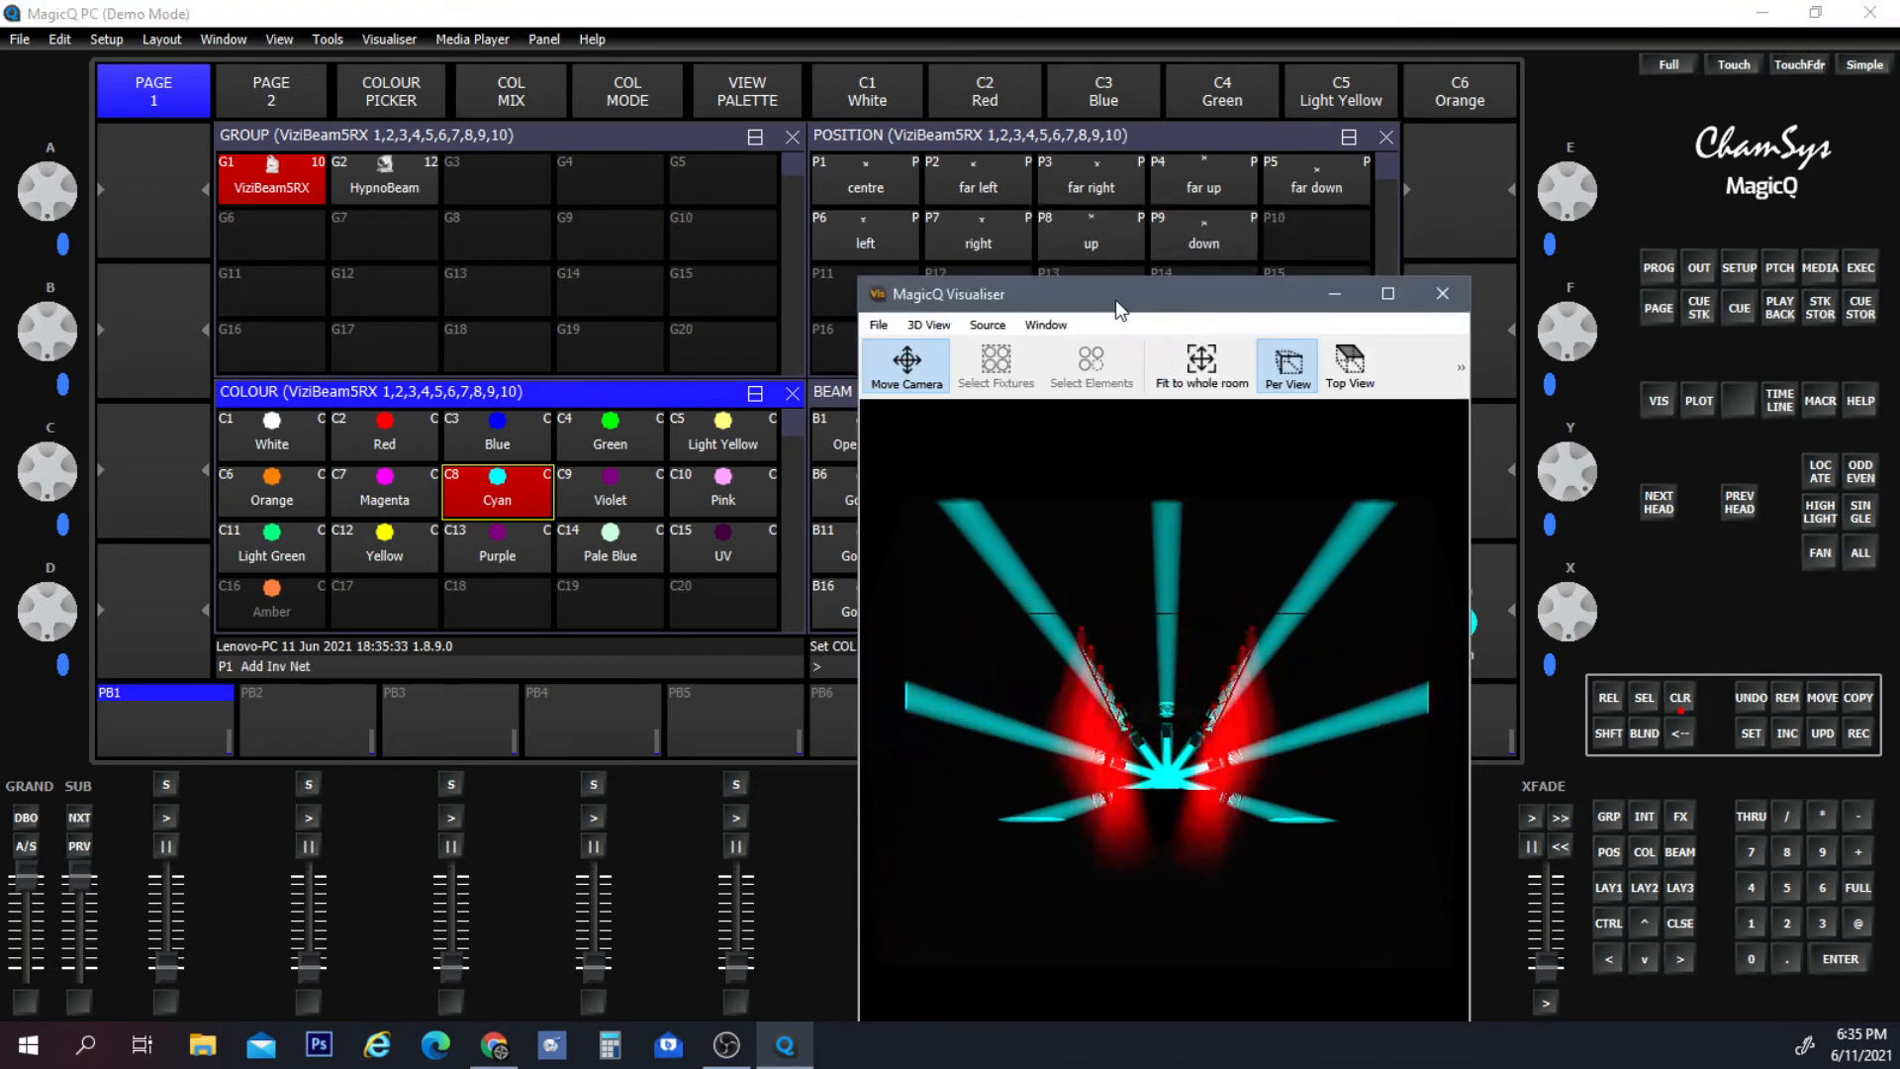
Add the circle position effect to the ViziBeam5RX group.
click(398, 392)
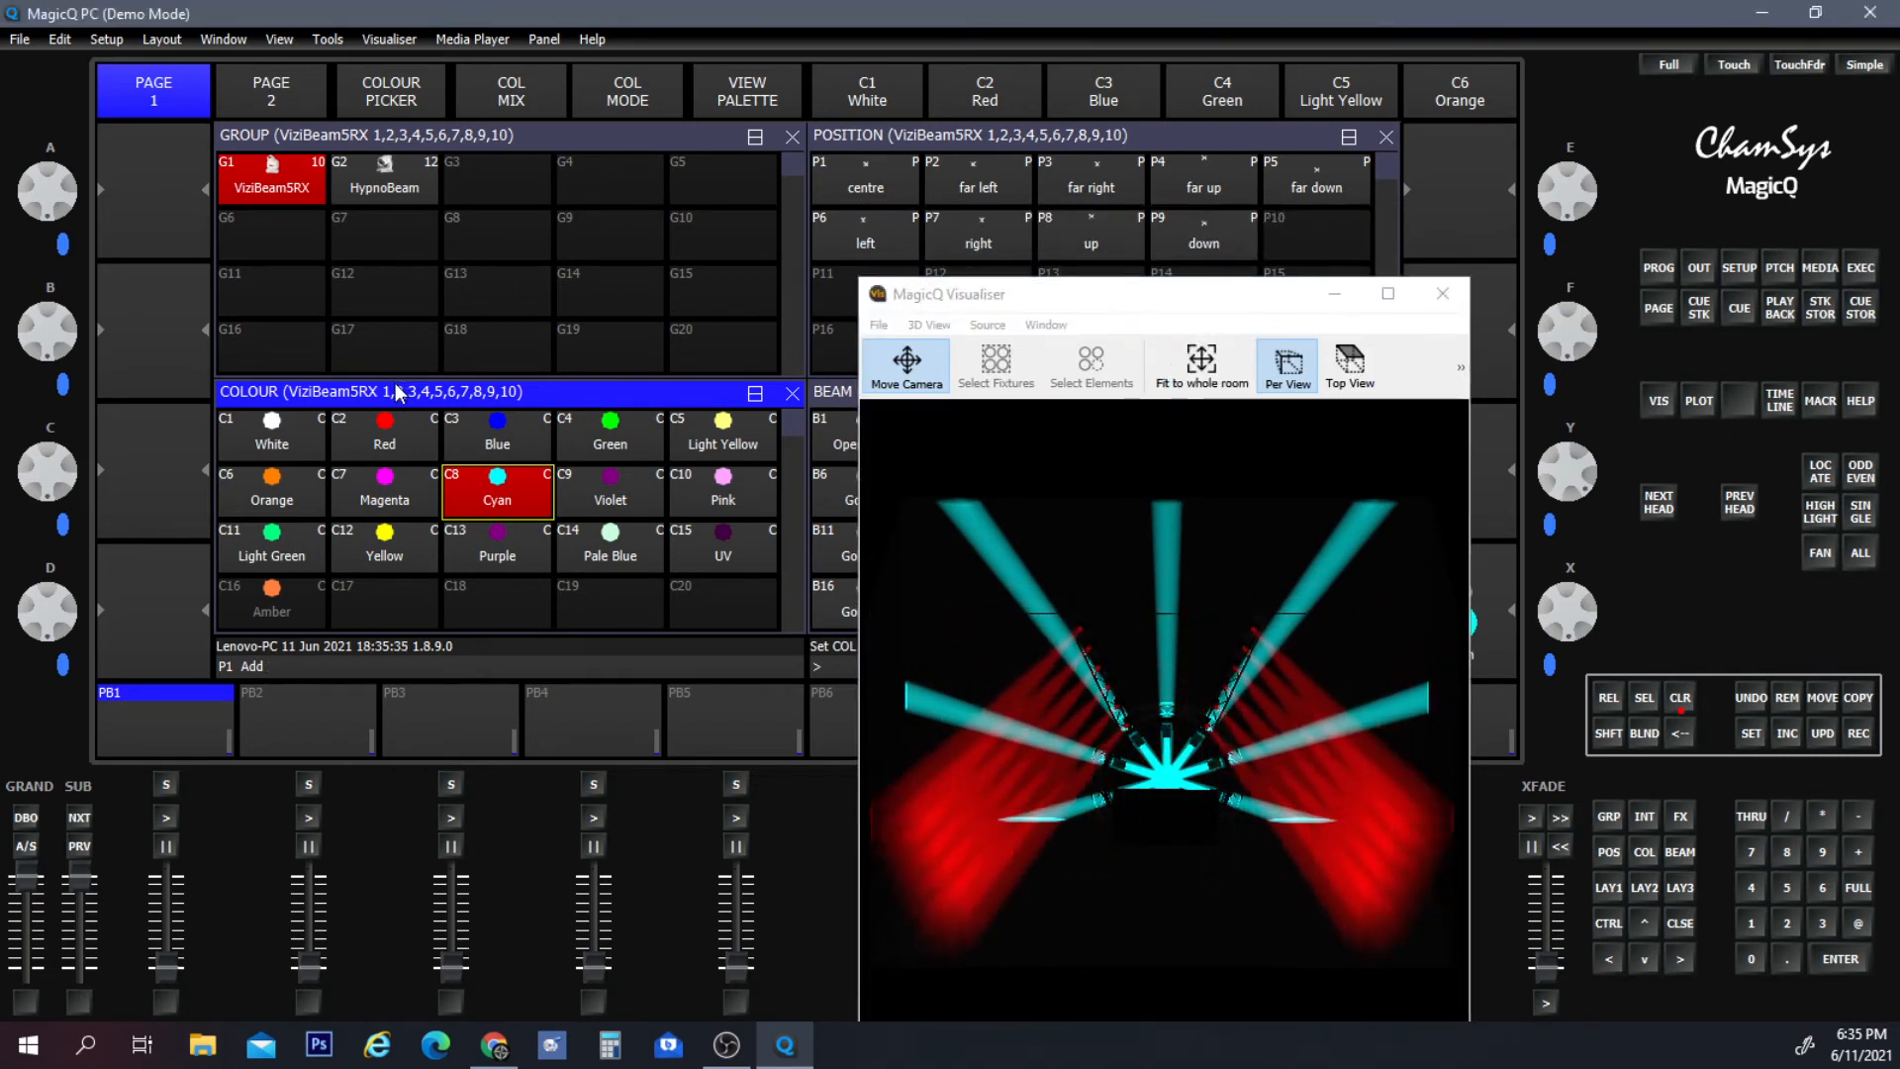
click(531, 135)
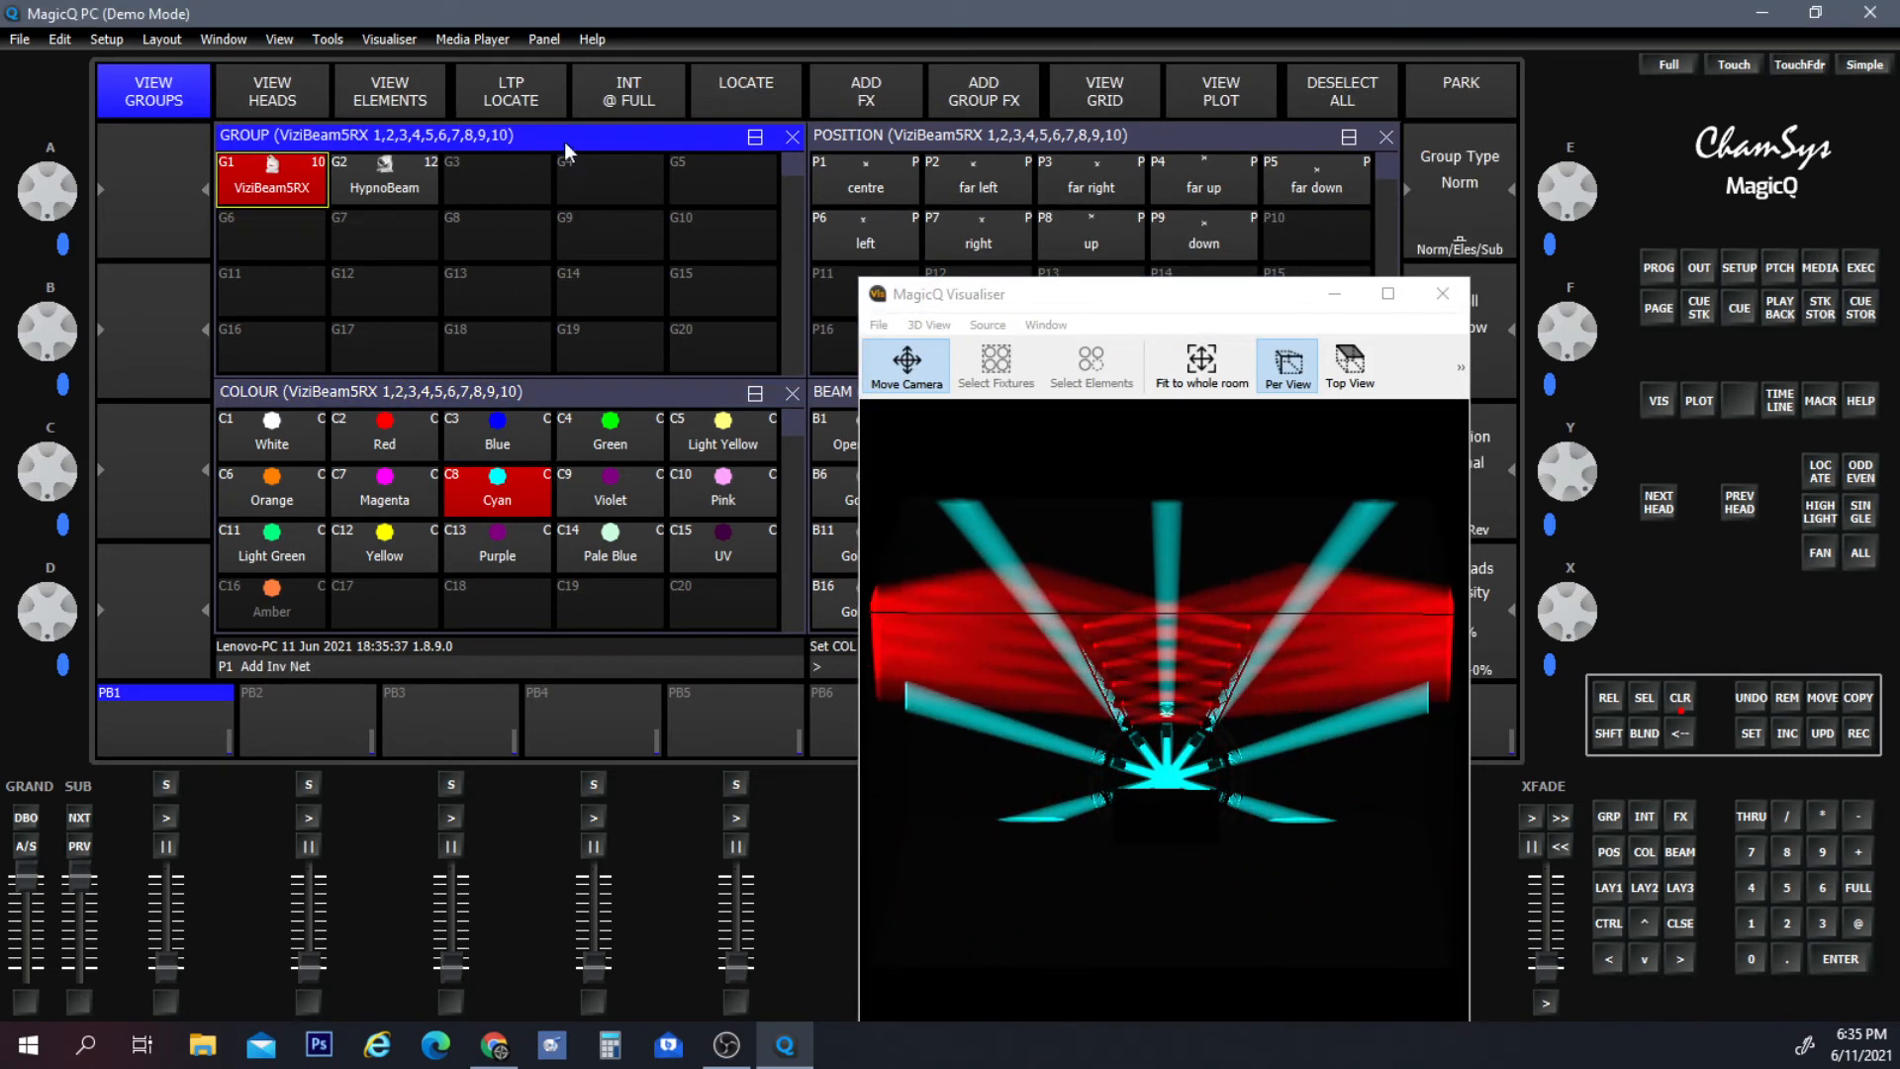
click(821, 83)
click(516, 198)
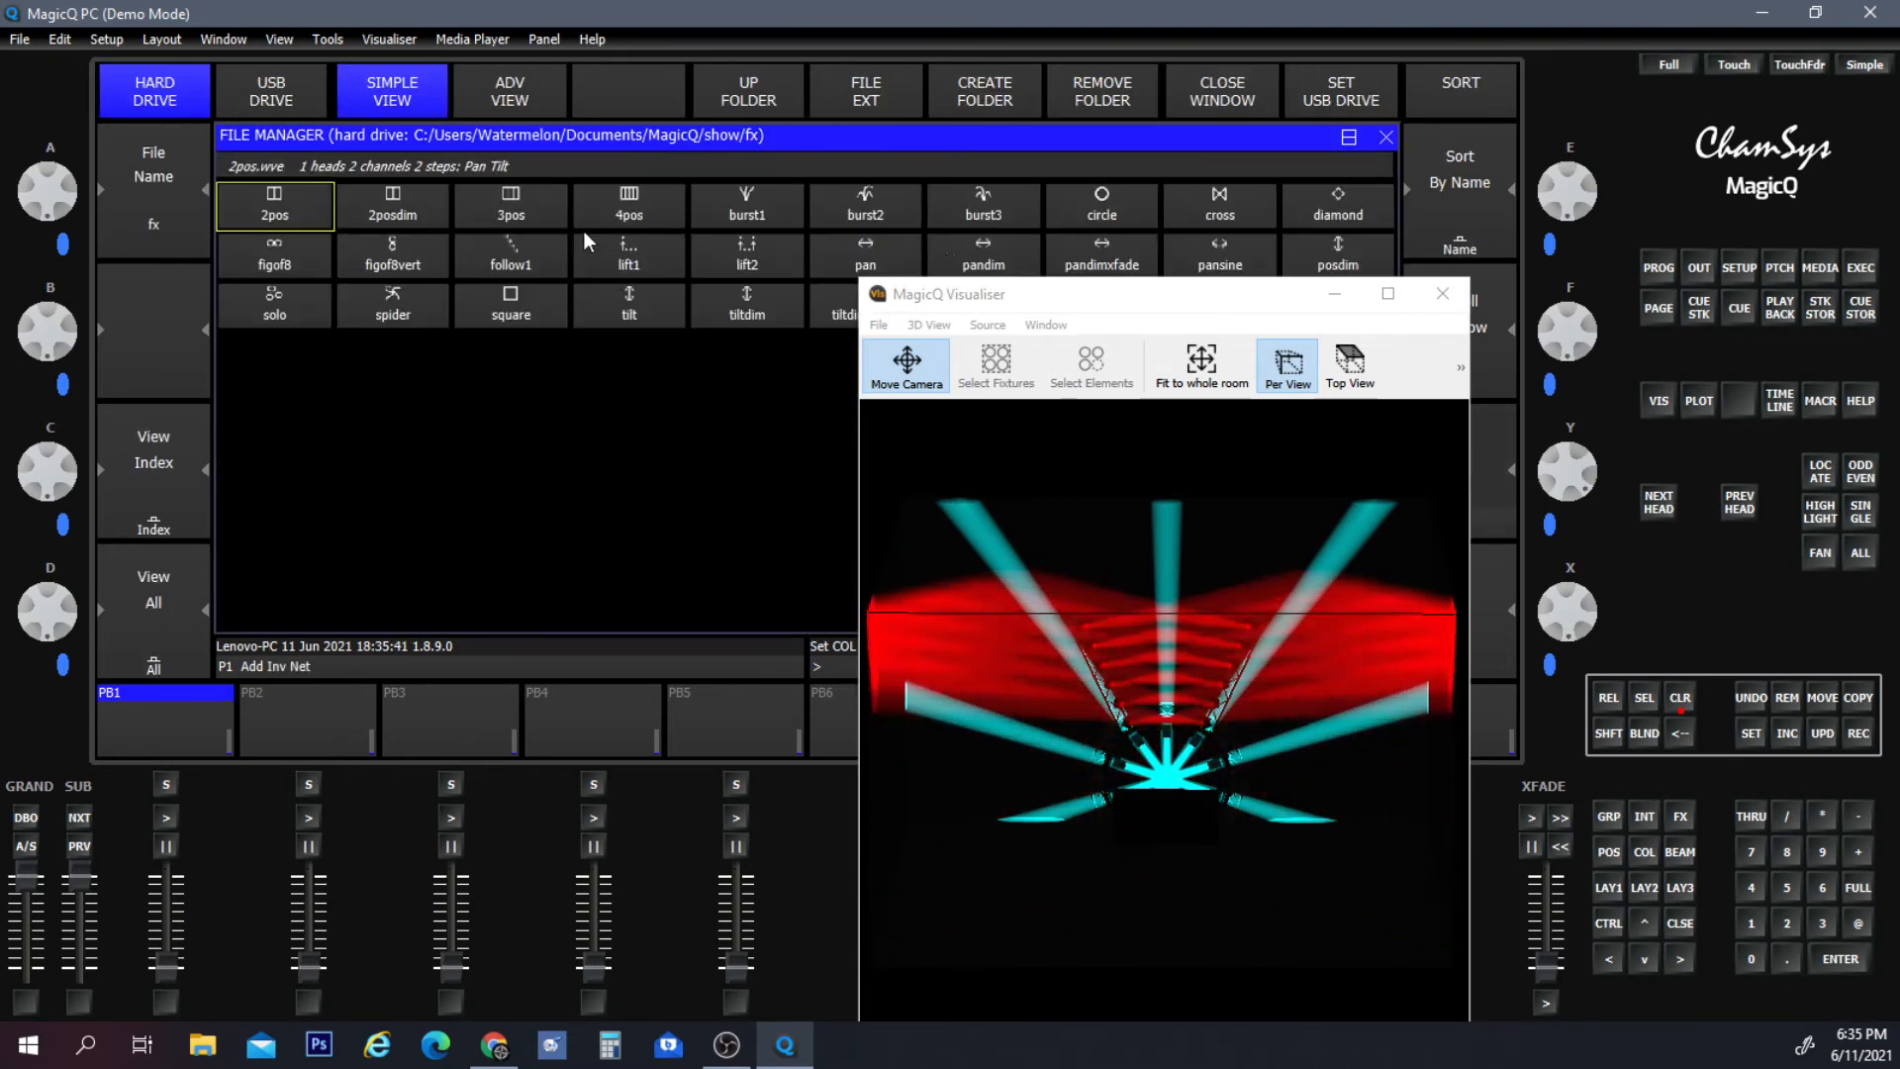
click(1078, 194)
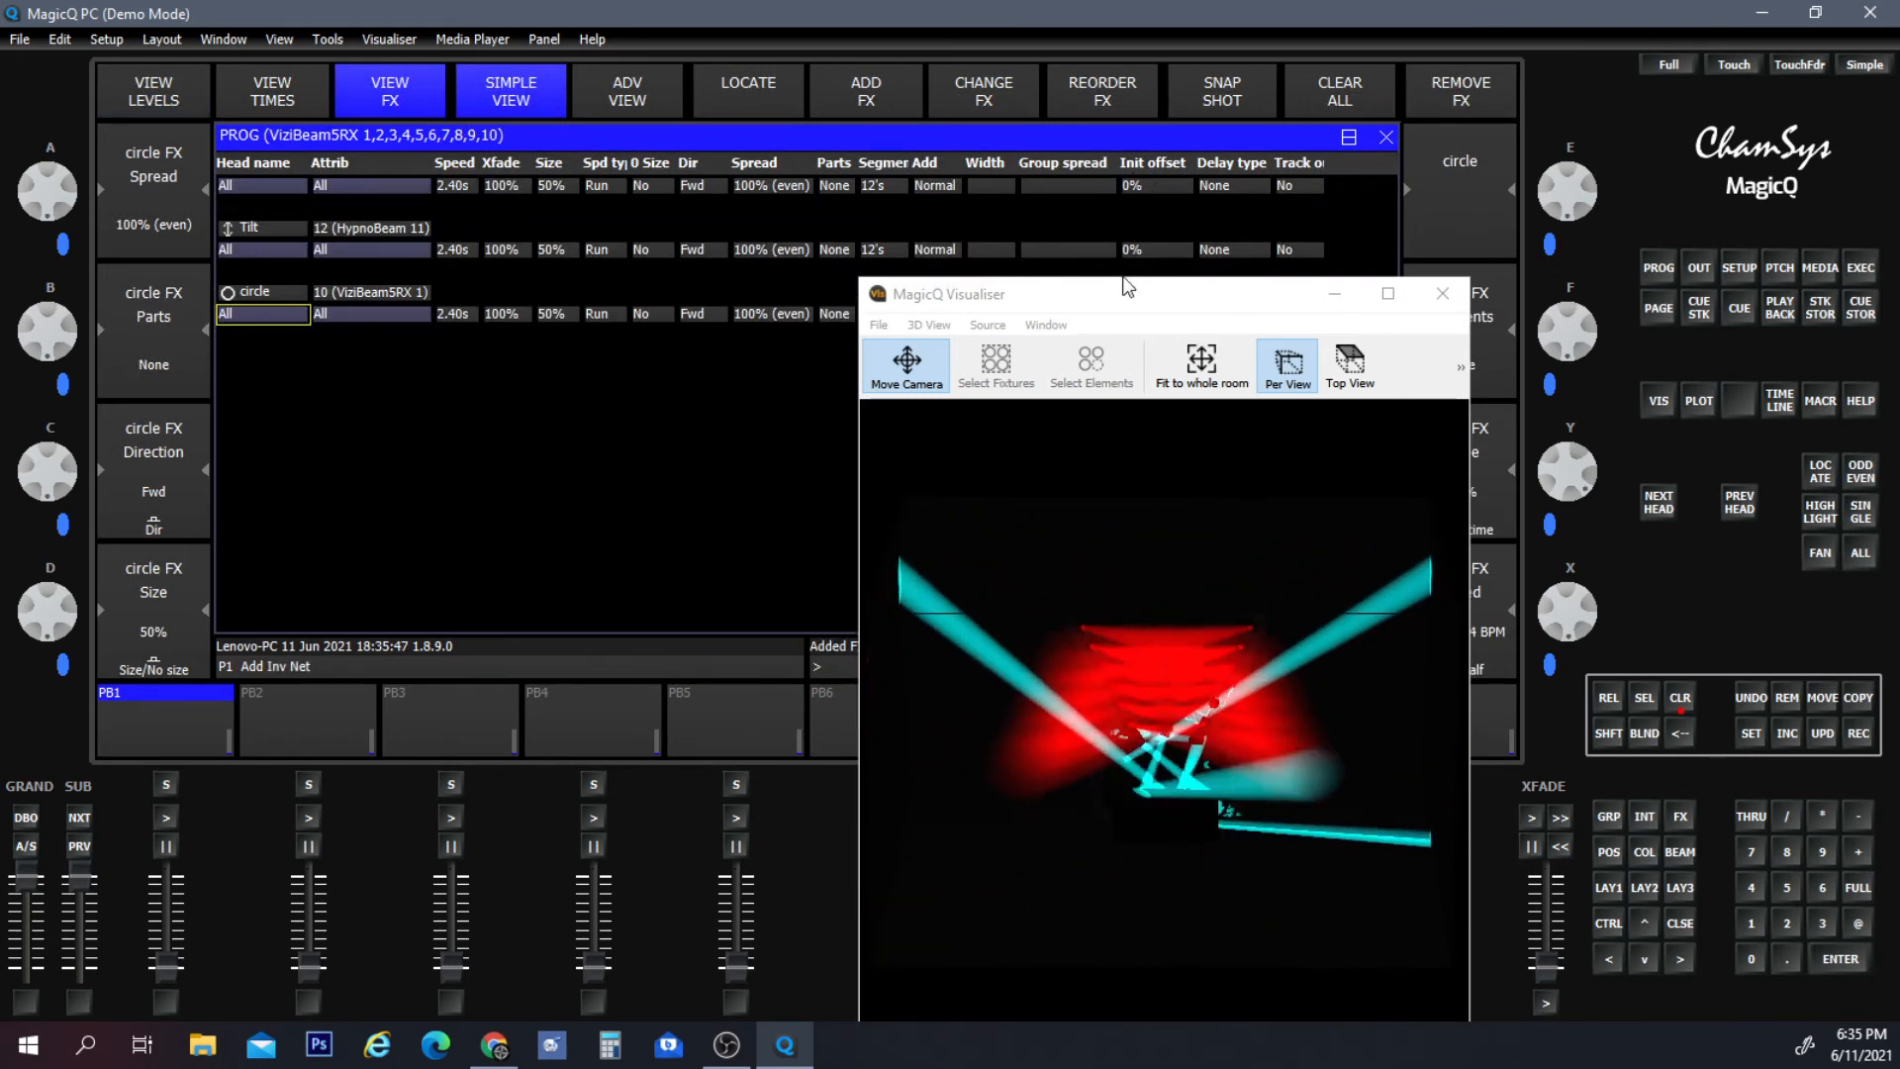
Set the Segments of the ViziBeam5RX circle effect to 6's, keeping the Visualiser clear of the effect settings.
drag(1120, 288, 948, 367)
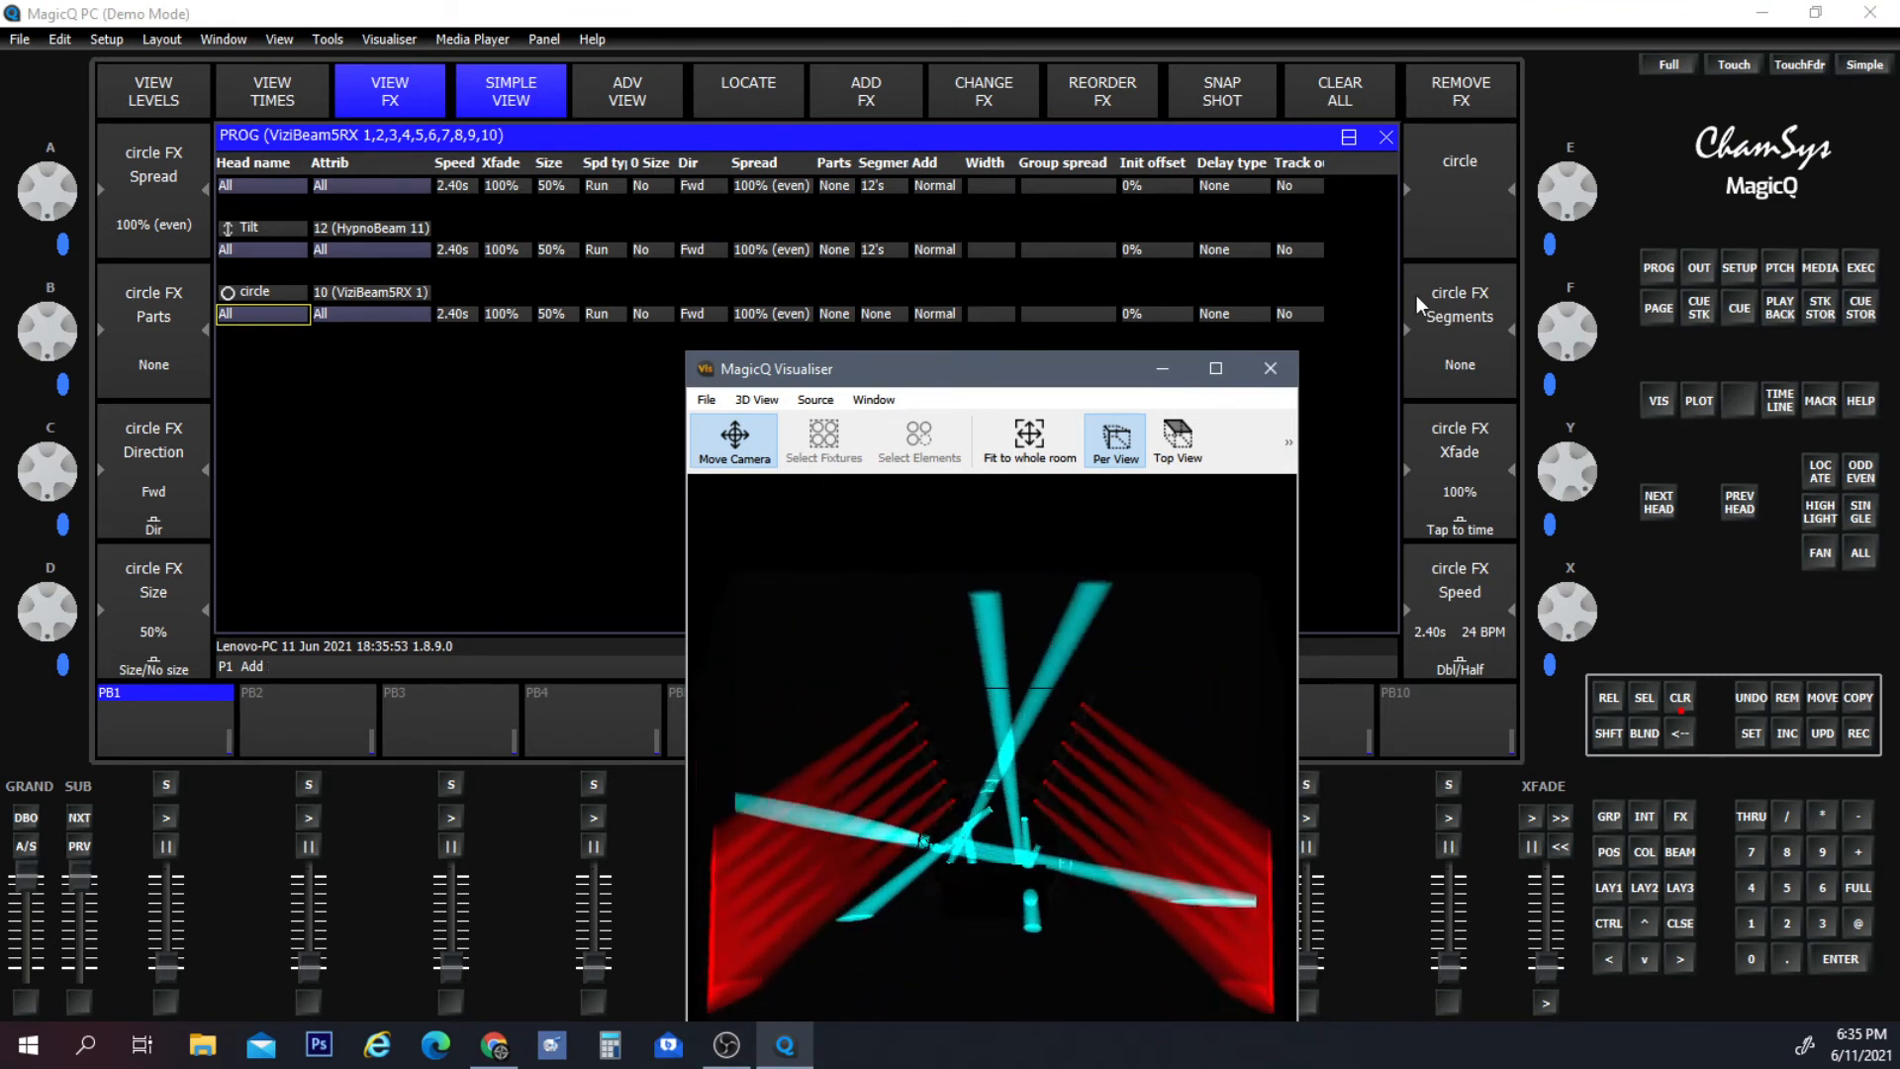
click(1422, 364)
click(1423, 363)
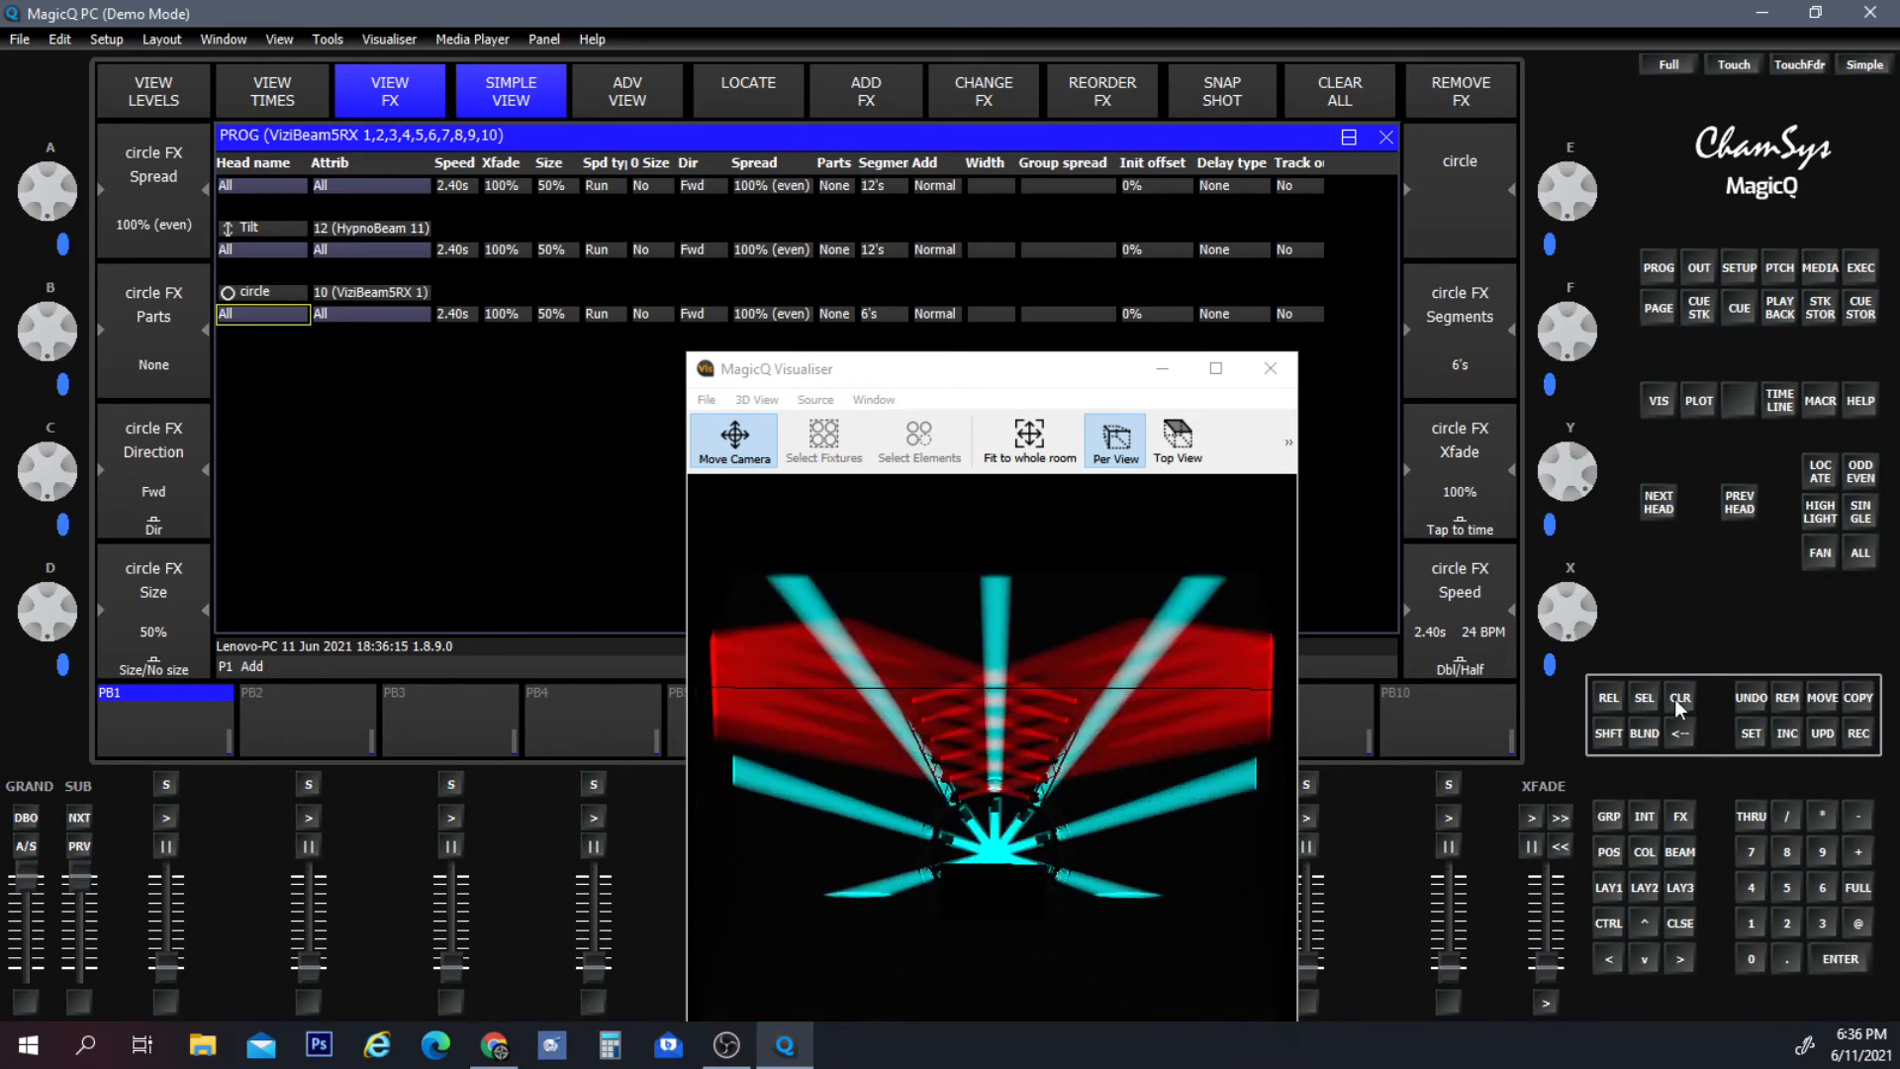
Return to the group selection and clear all heads and effects from the programmer.
click(1609, 887)
drag(883, 374, 828, 357)
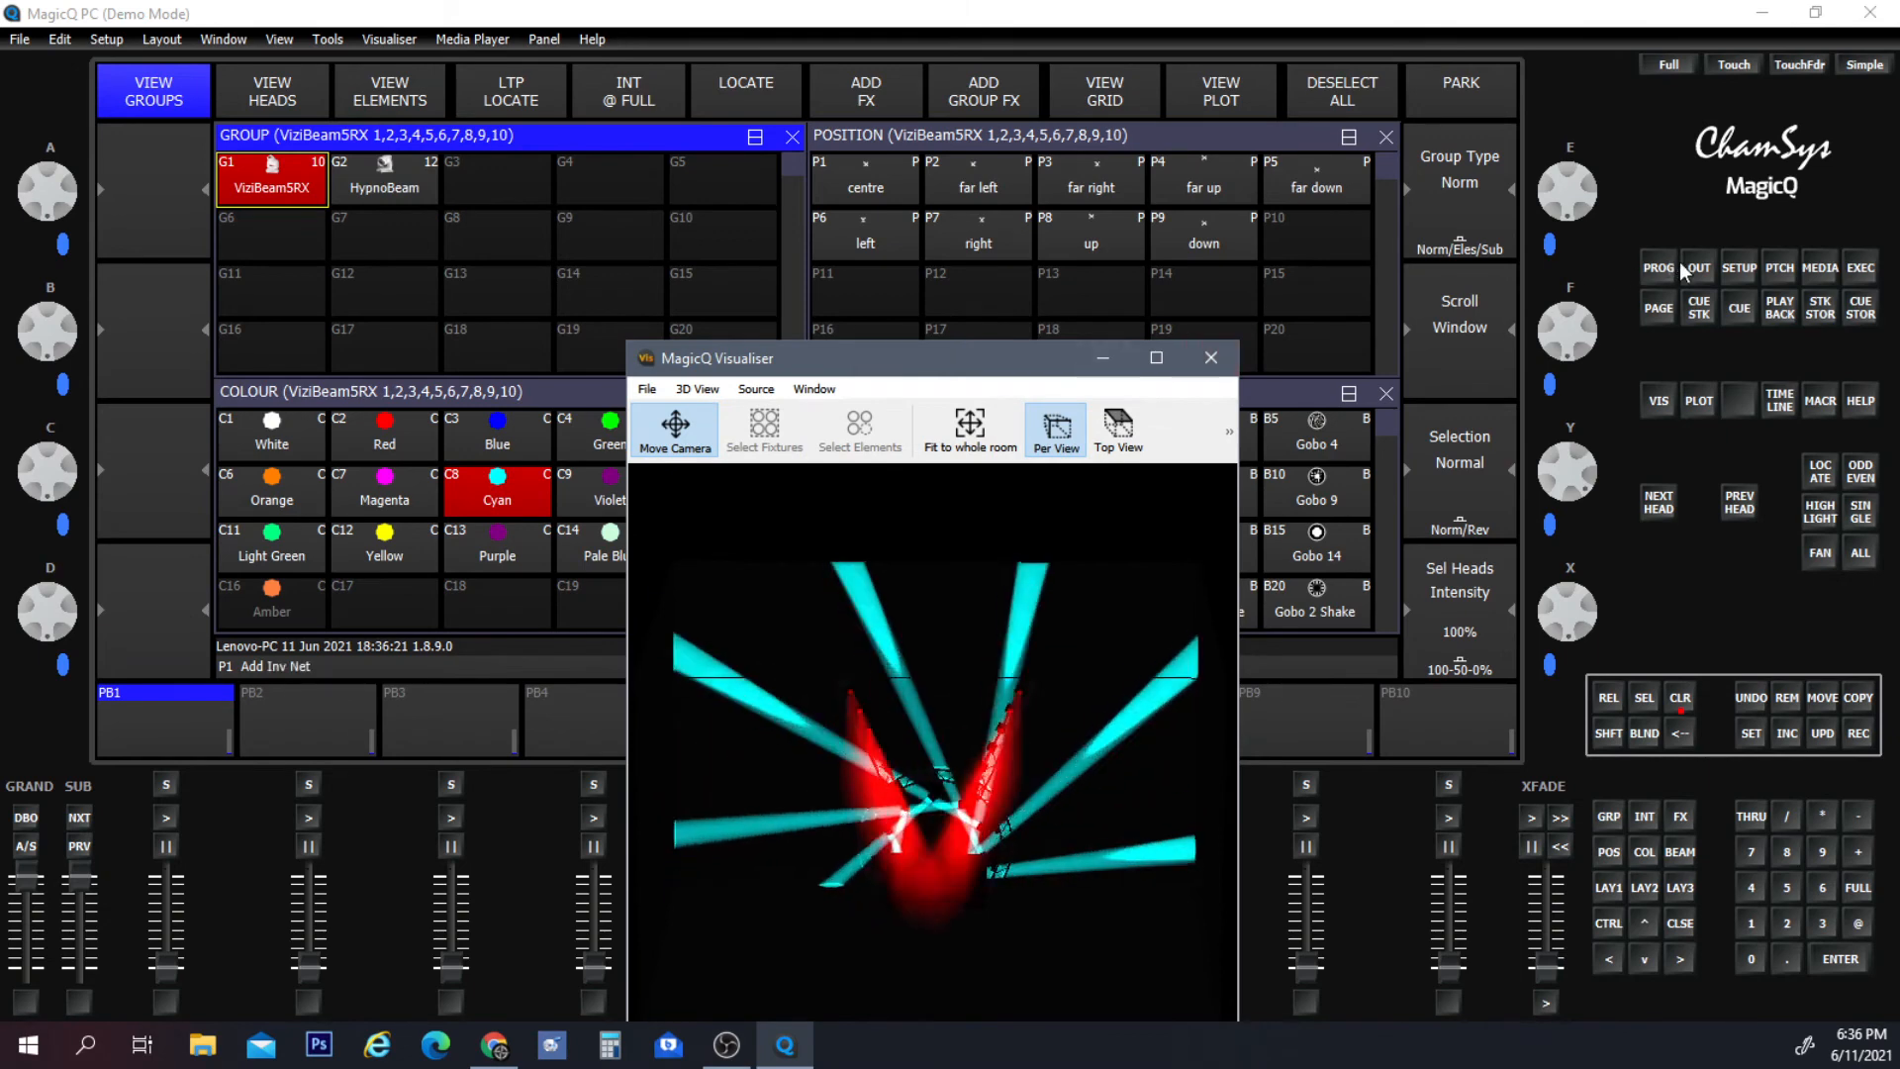
click(1686, 698)
click(1682, 699)
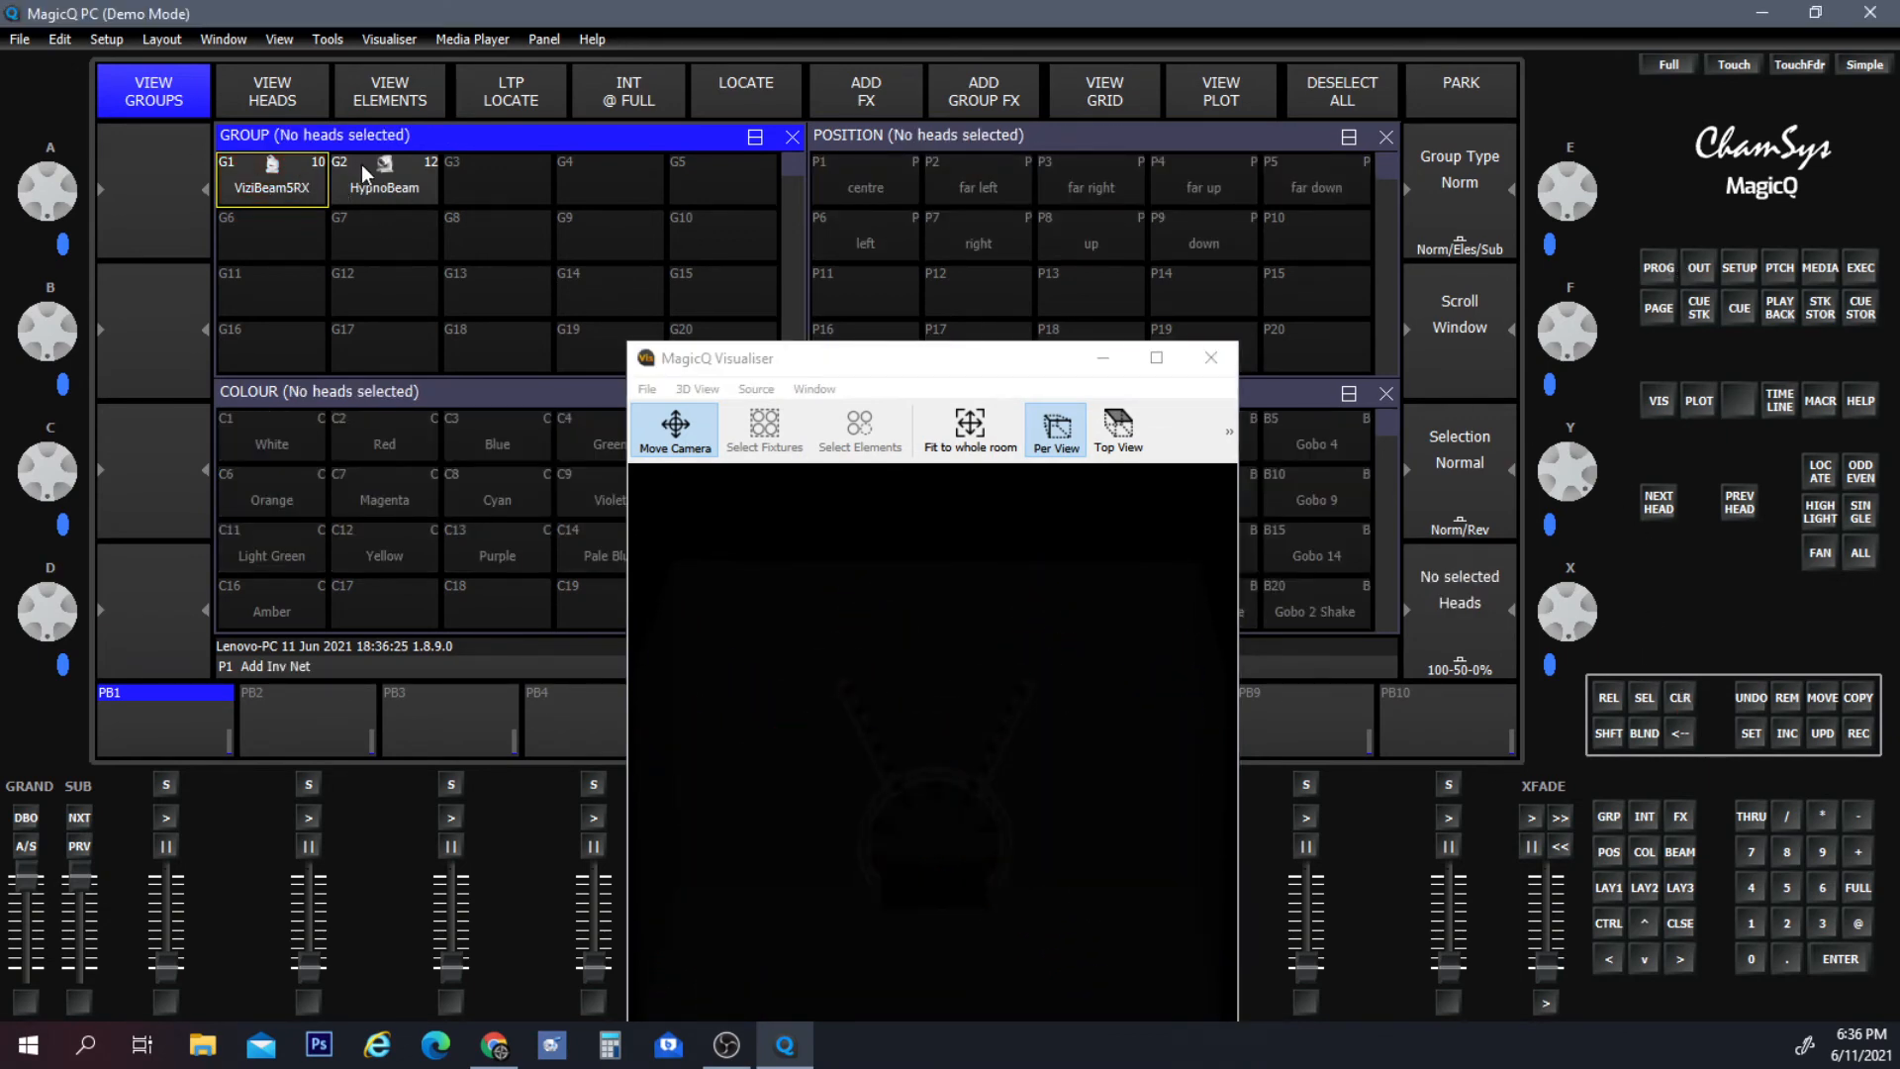
Select the HypnoBeam group and set its intensity to full.
click(381, 183)
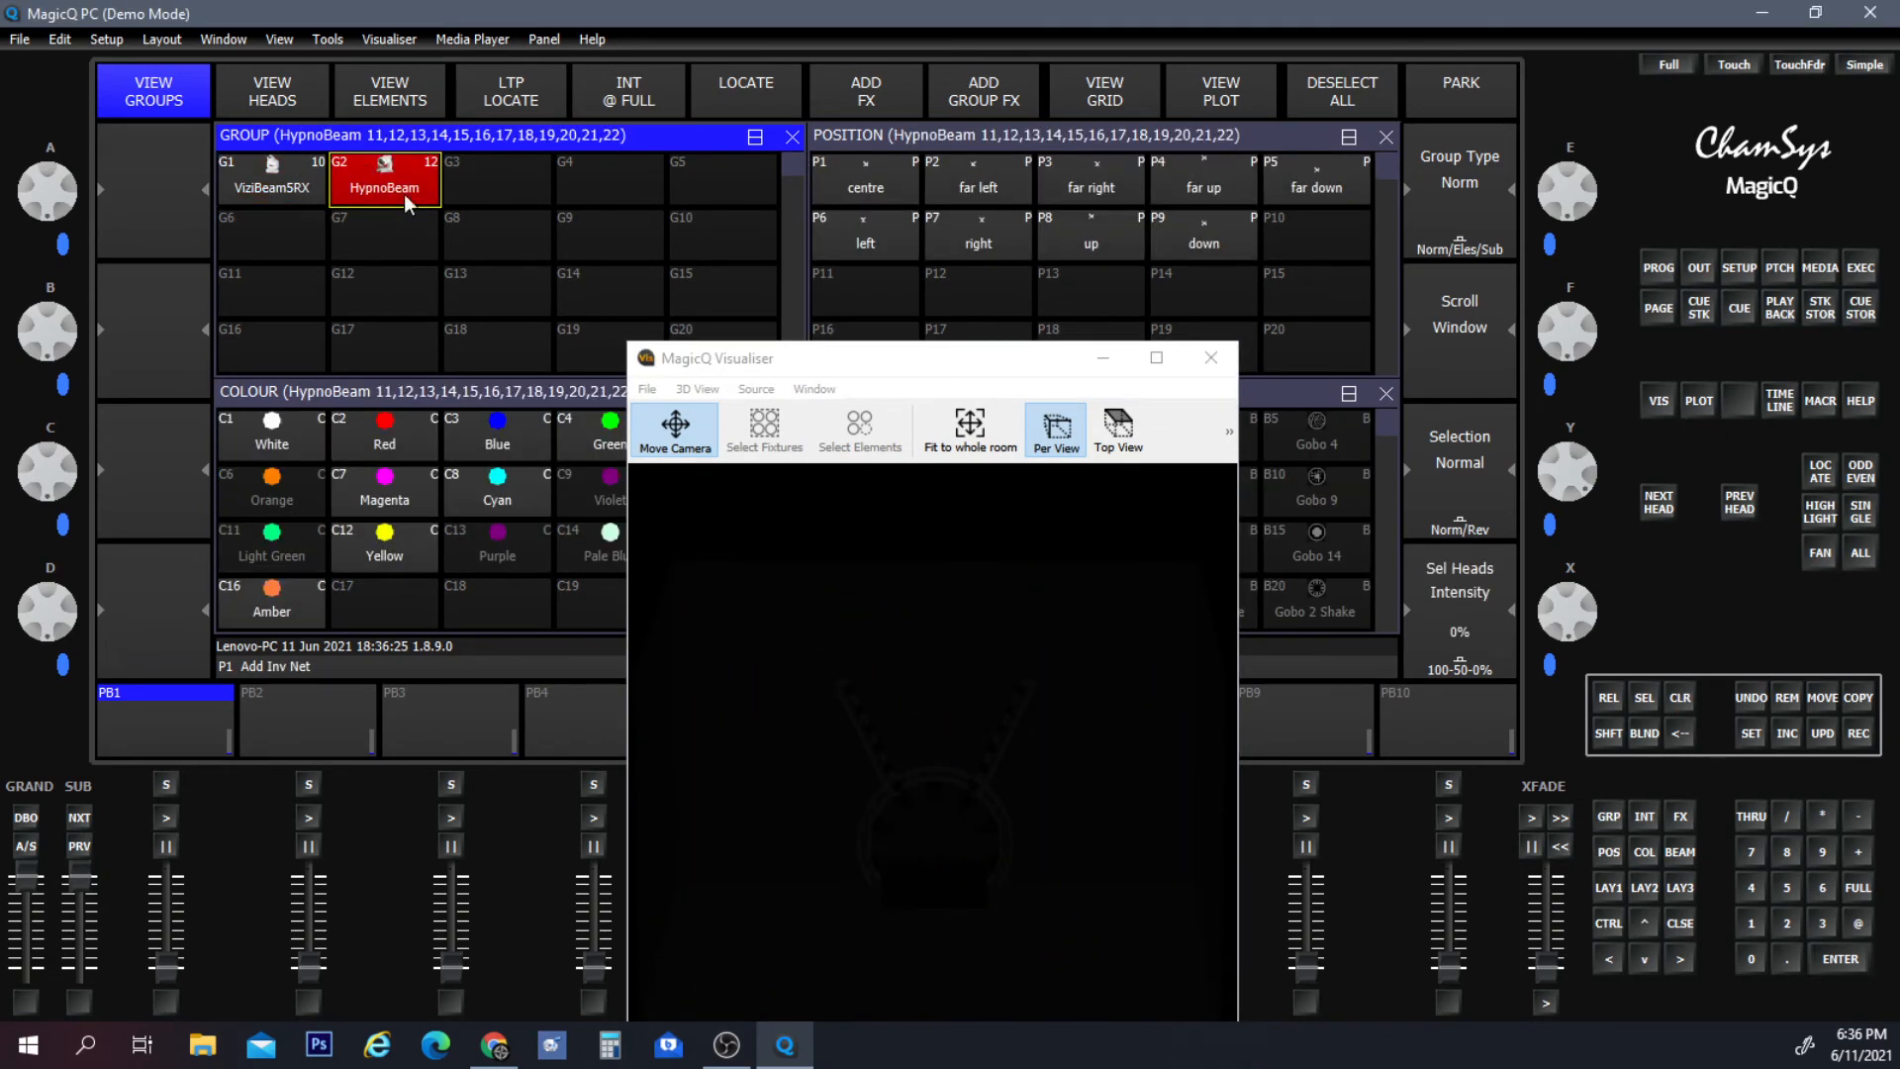
click(651, 91)
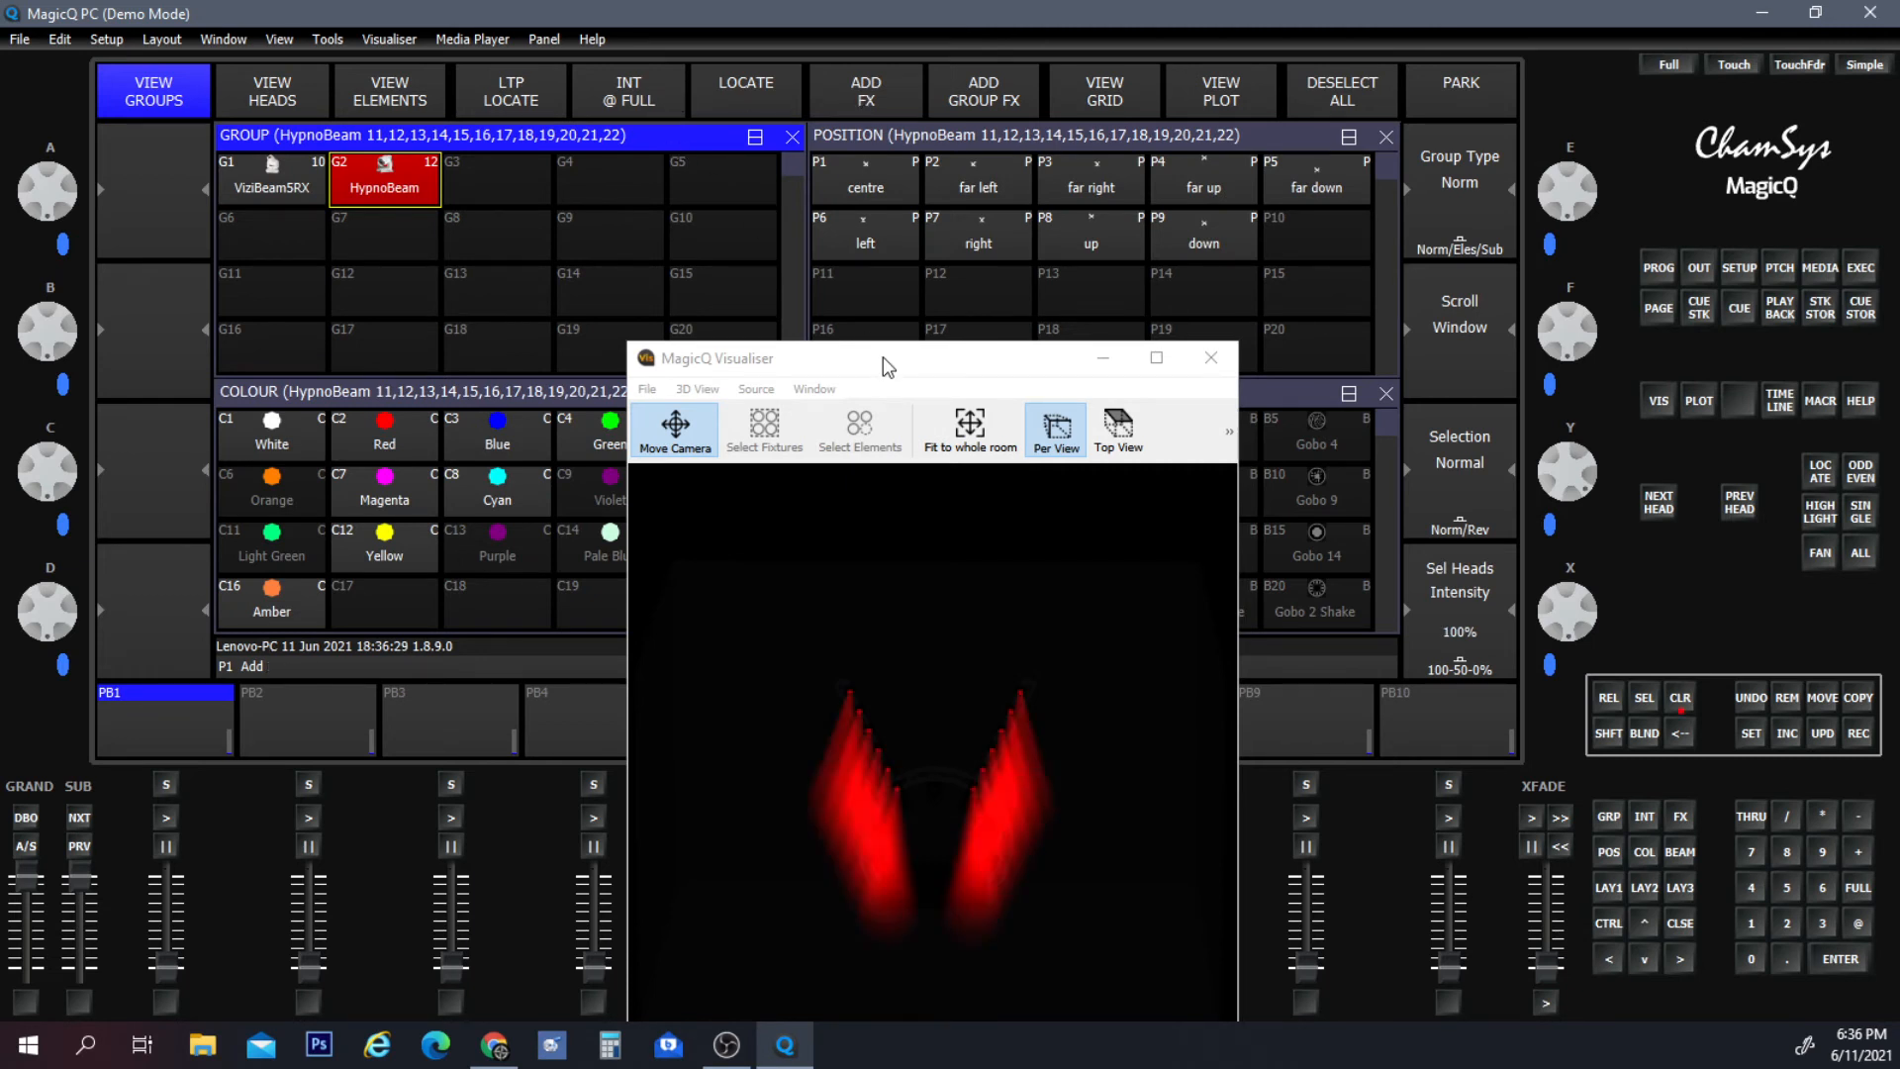
Fan the HypnoBeam group's tilt outwards with the symmetric fan type across all heads, bringing Tilt to 173.
drag(883, 357, 594, 247)
click(934, 135)
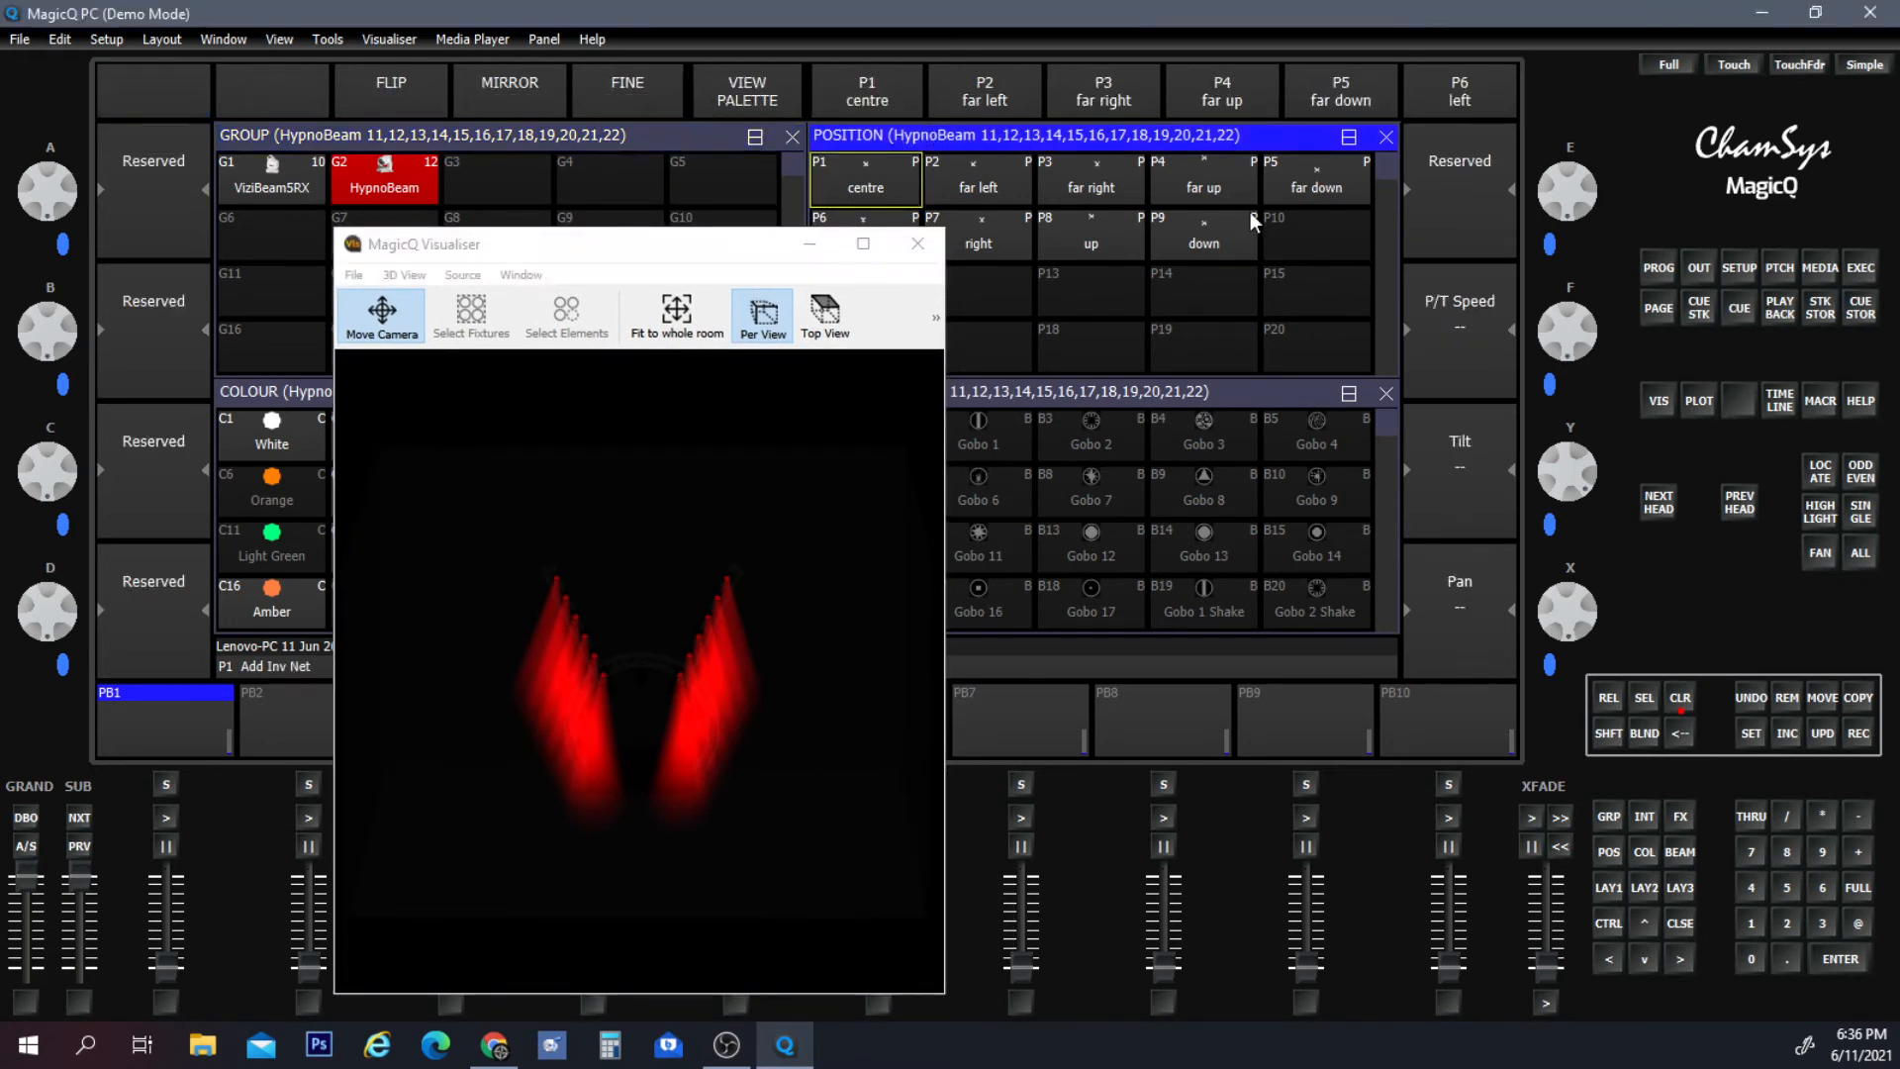
click(1829, 556)
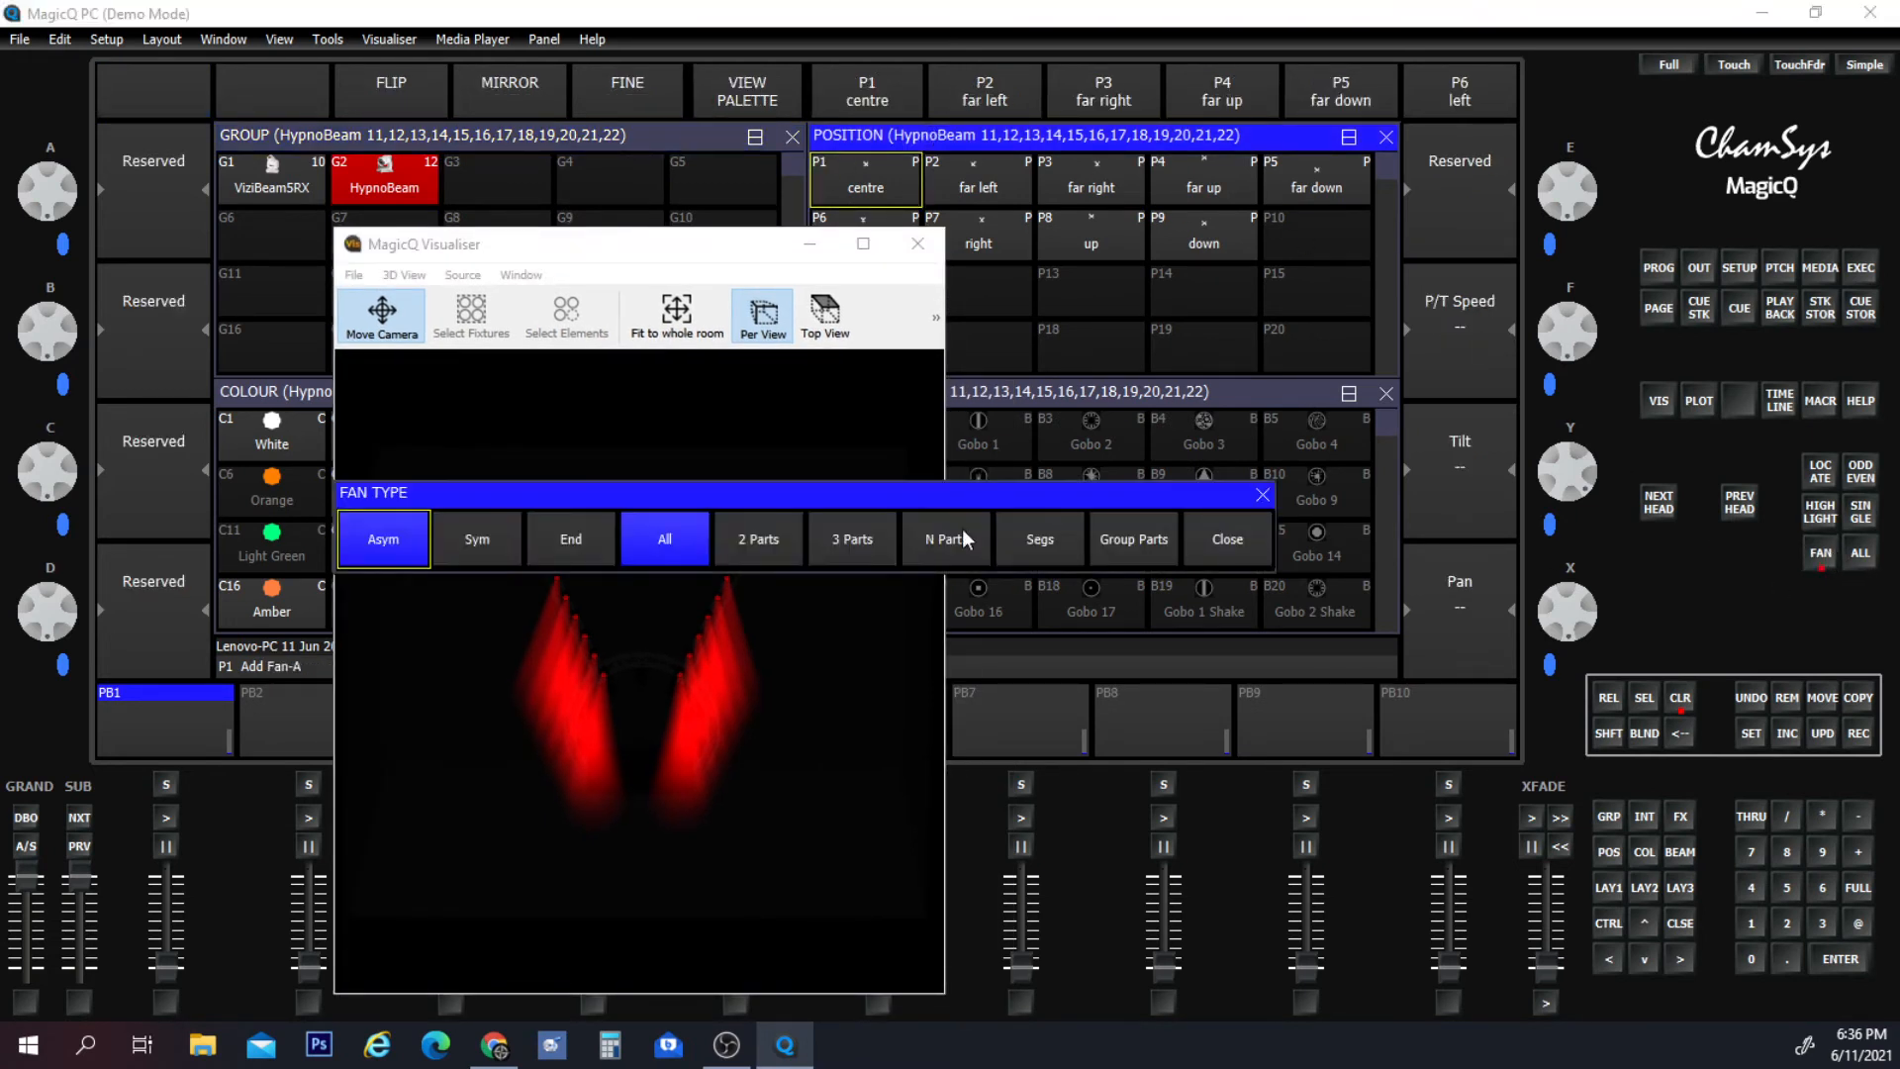
click(496, 535)
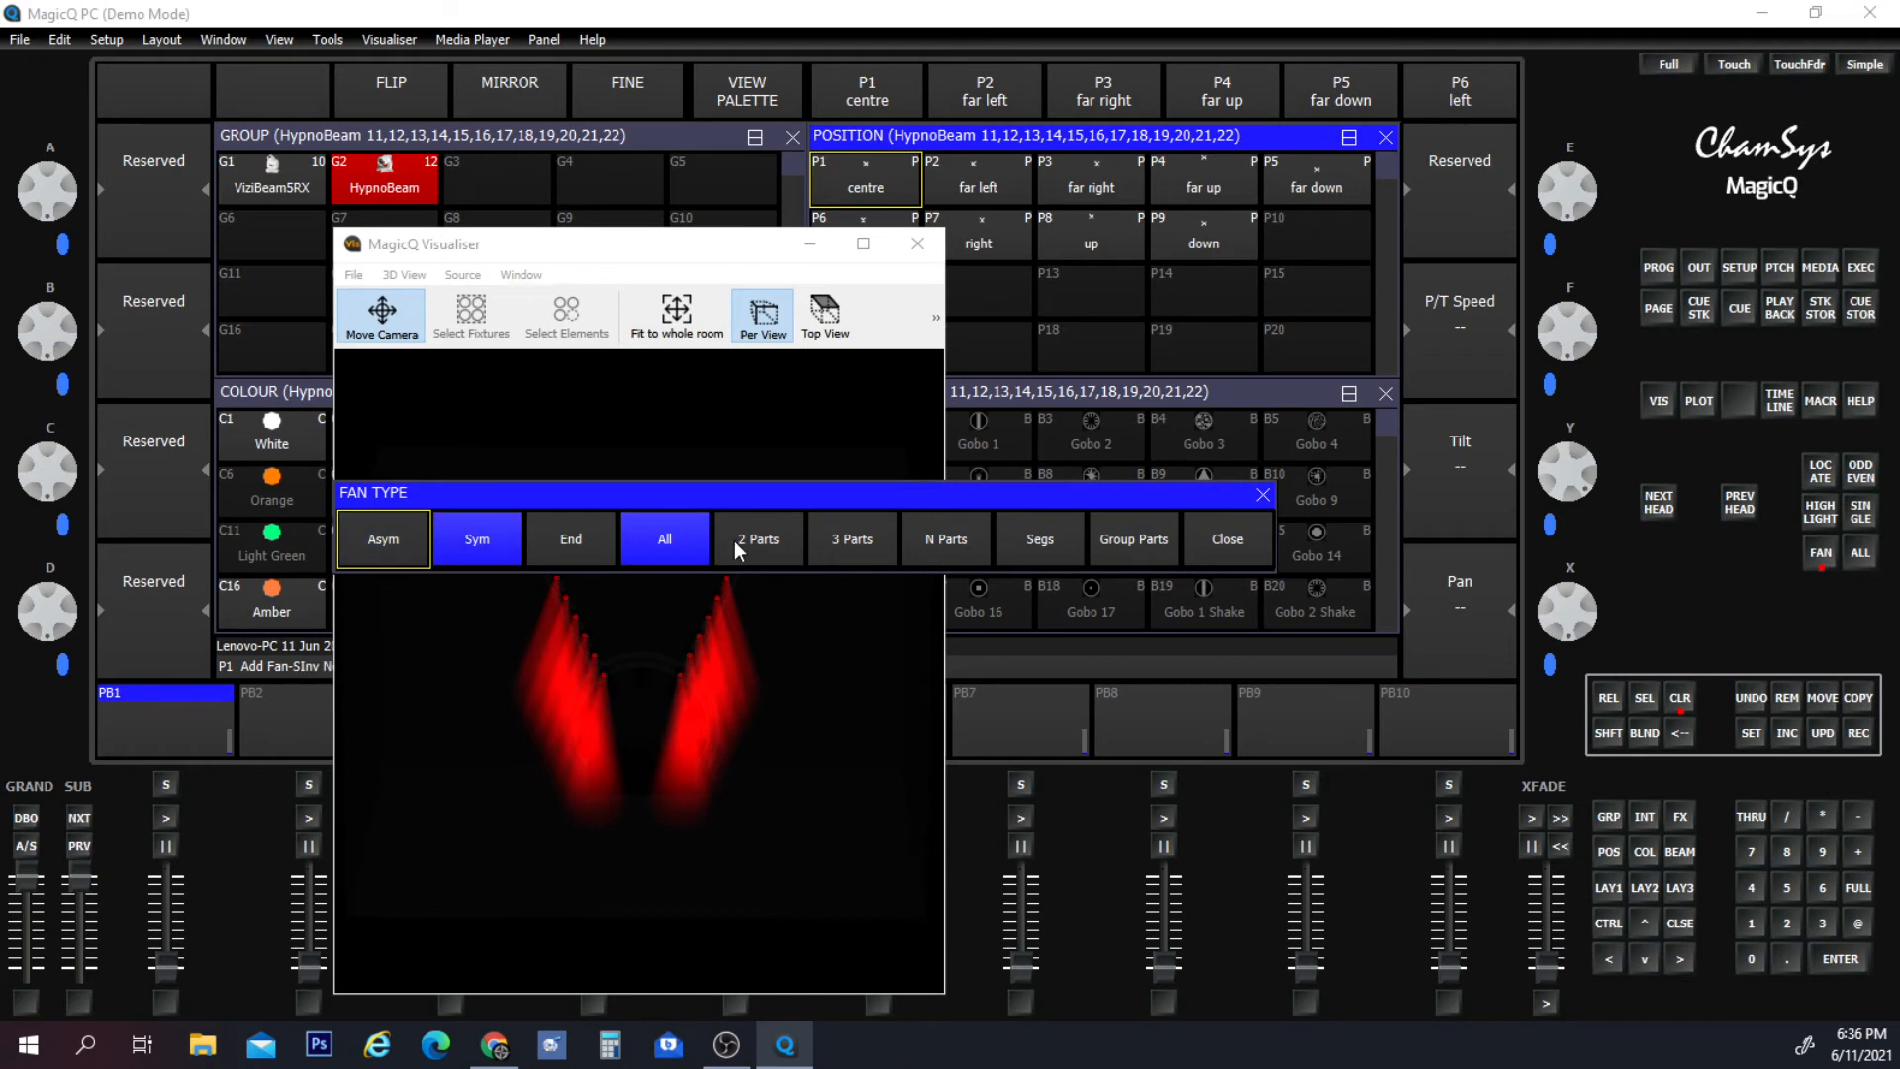
click(1244, 542)
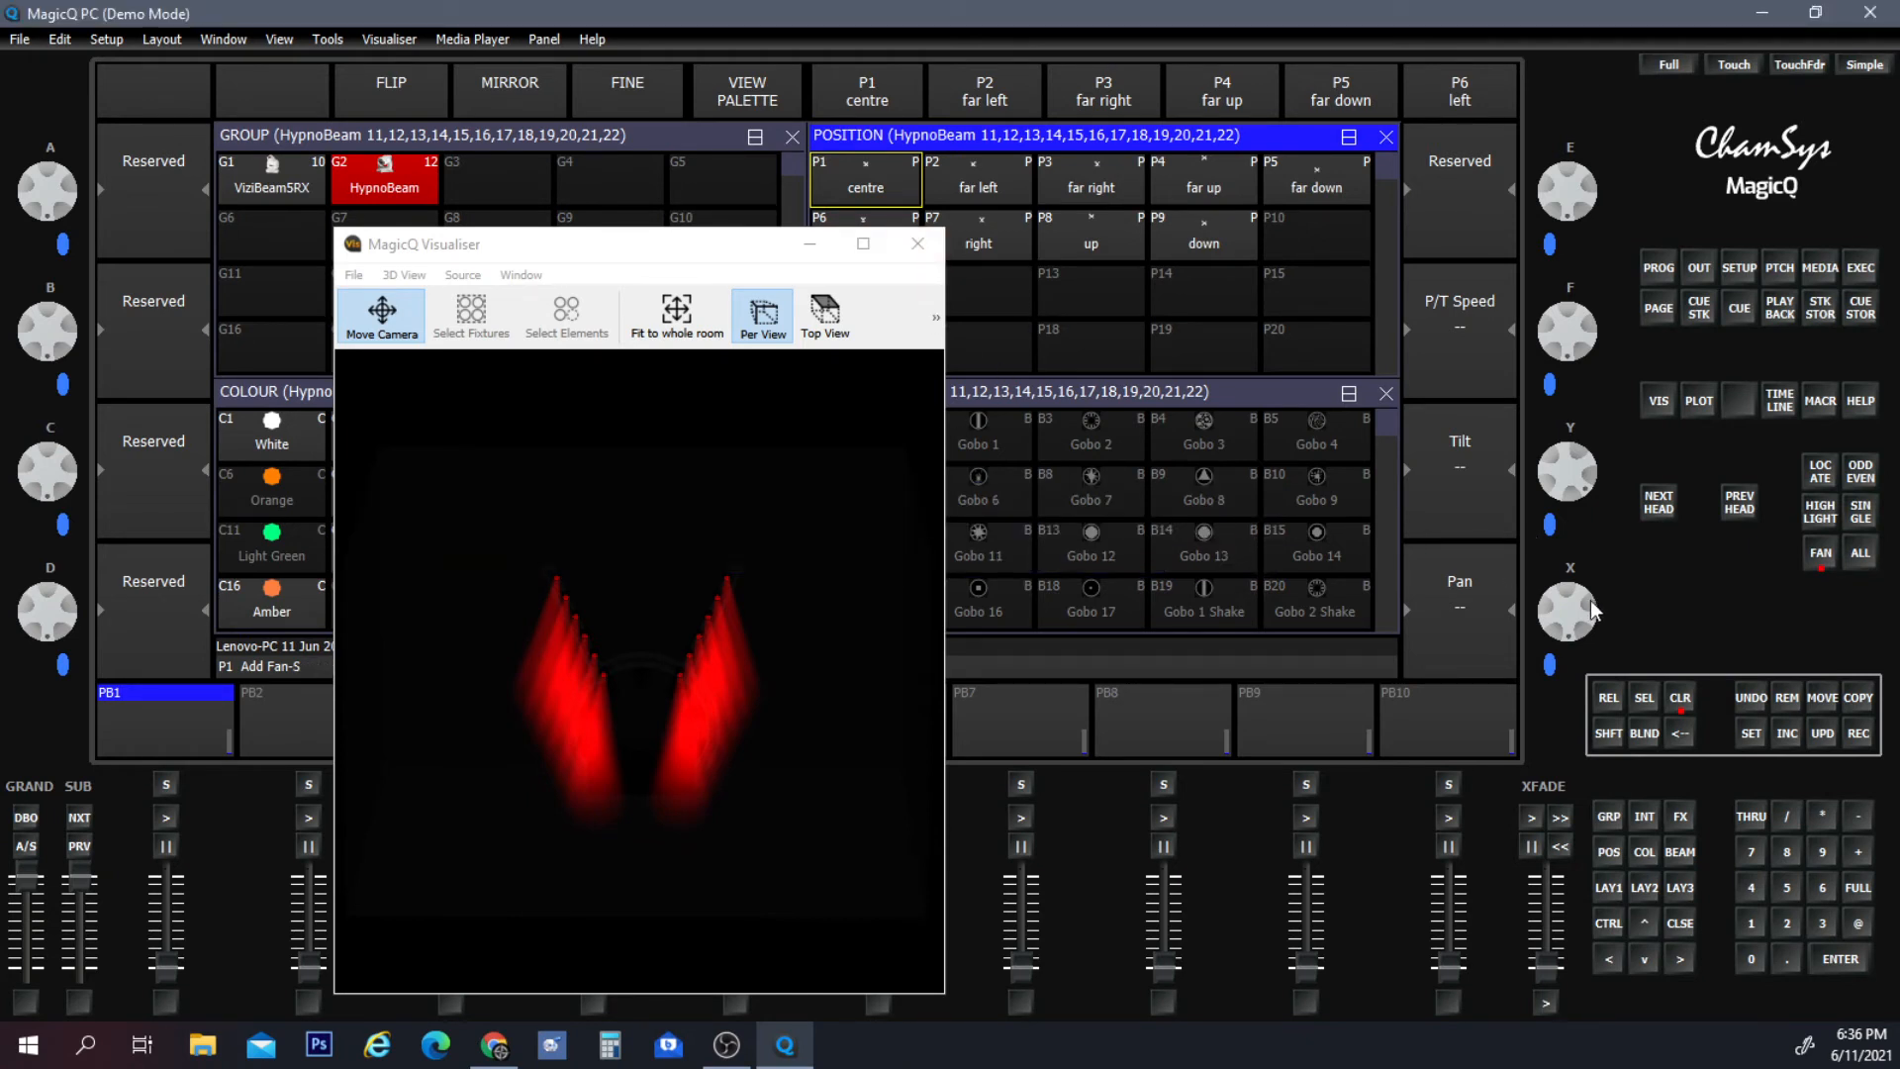
drag(1584, 468, 1583, 523)
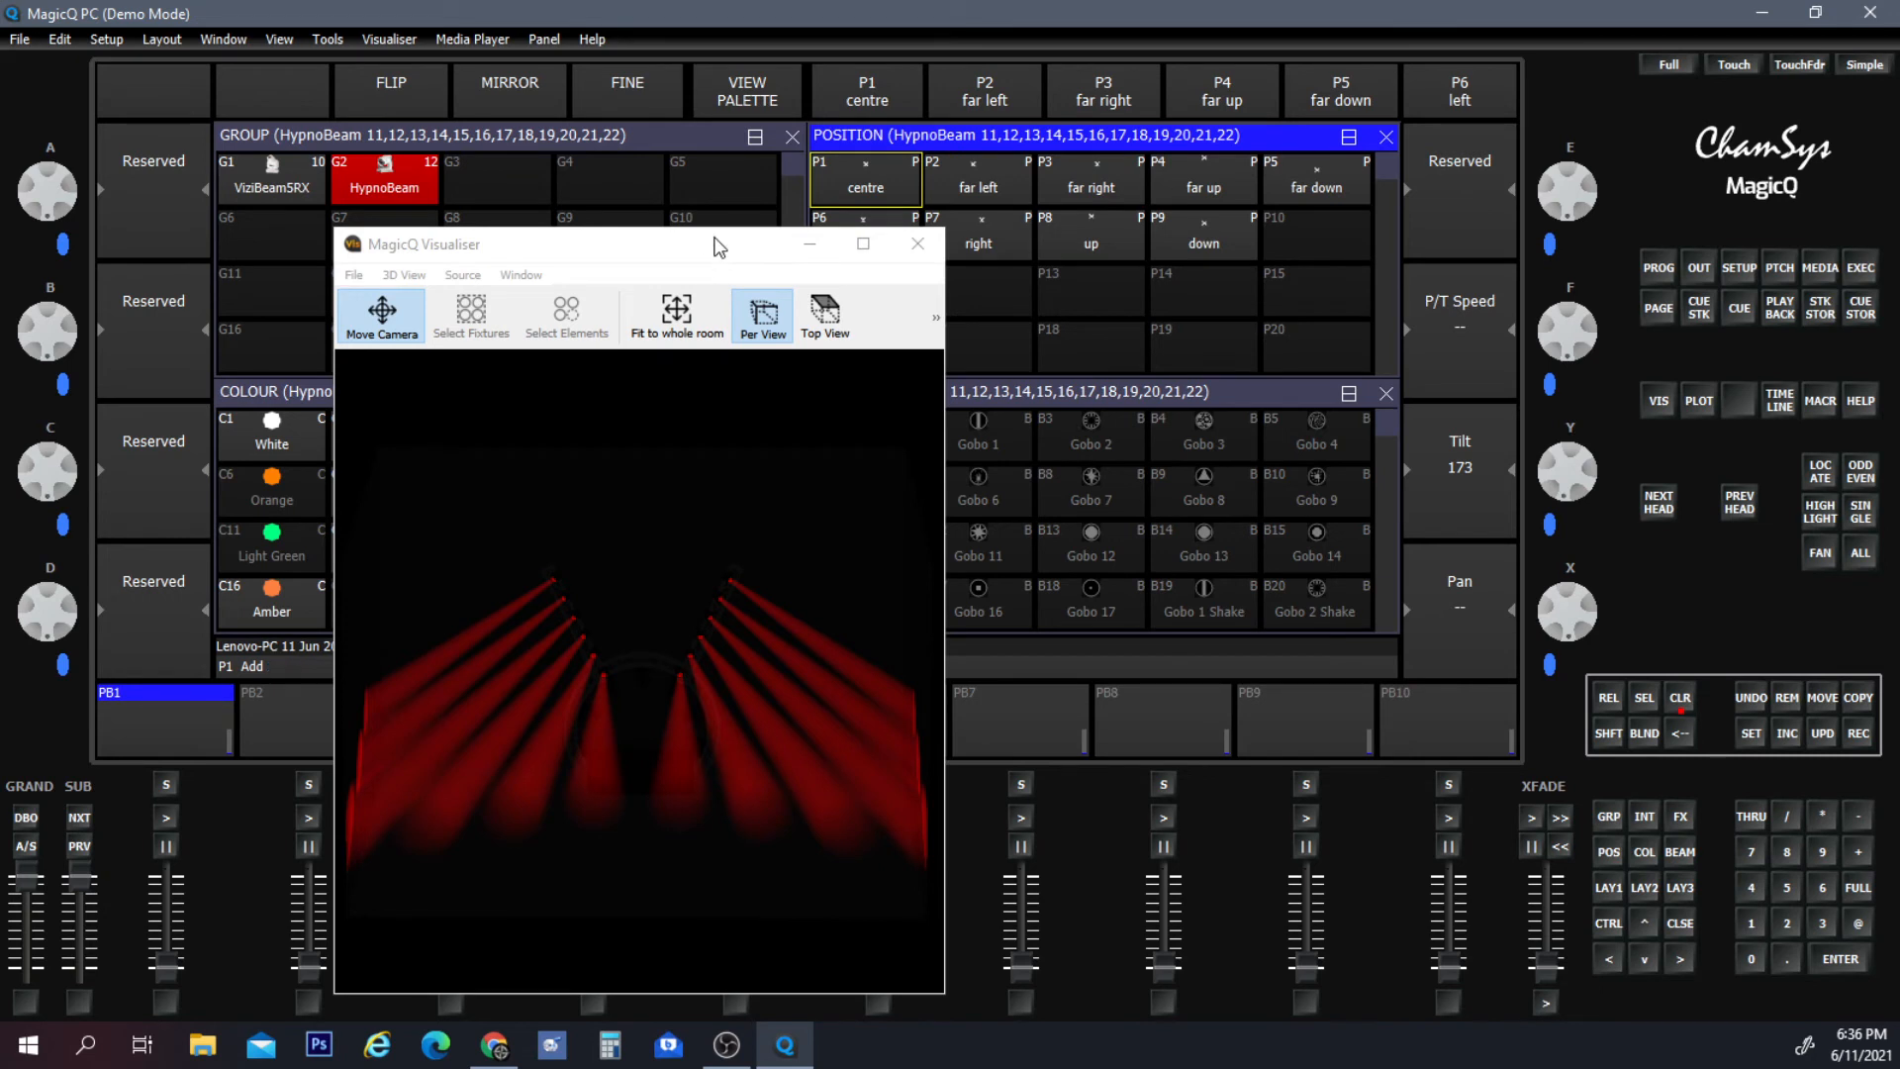
Record the outward-fanned HypnoBeam position to position palette P11 and name it Fan Out.
drag(715, 237, 623, 288)
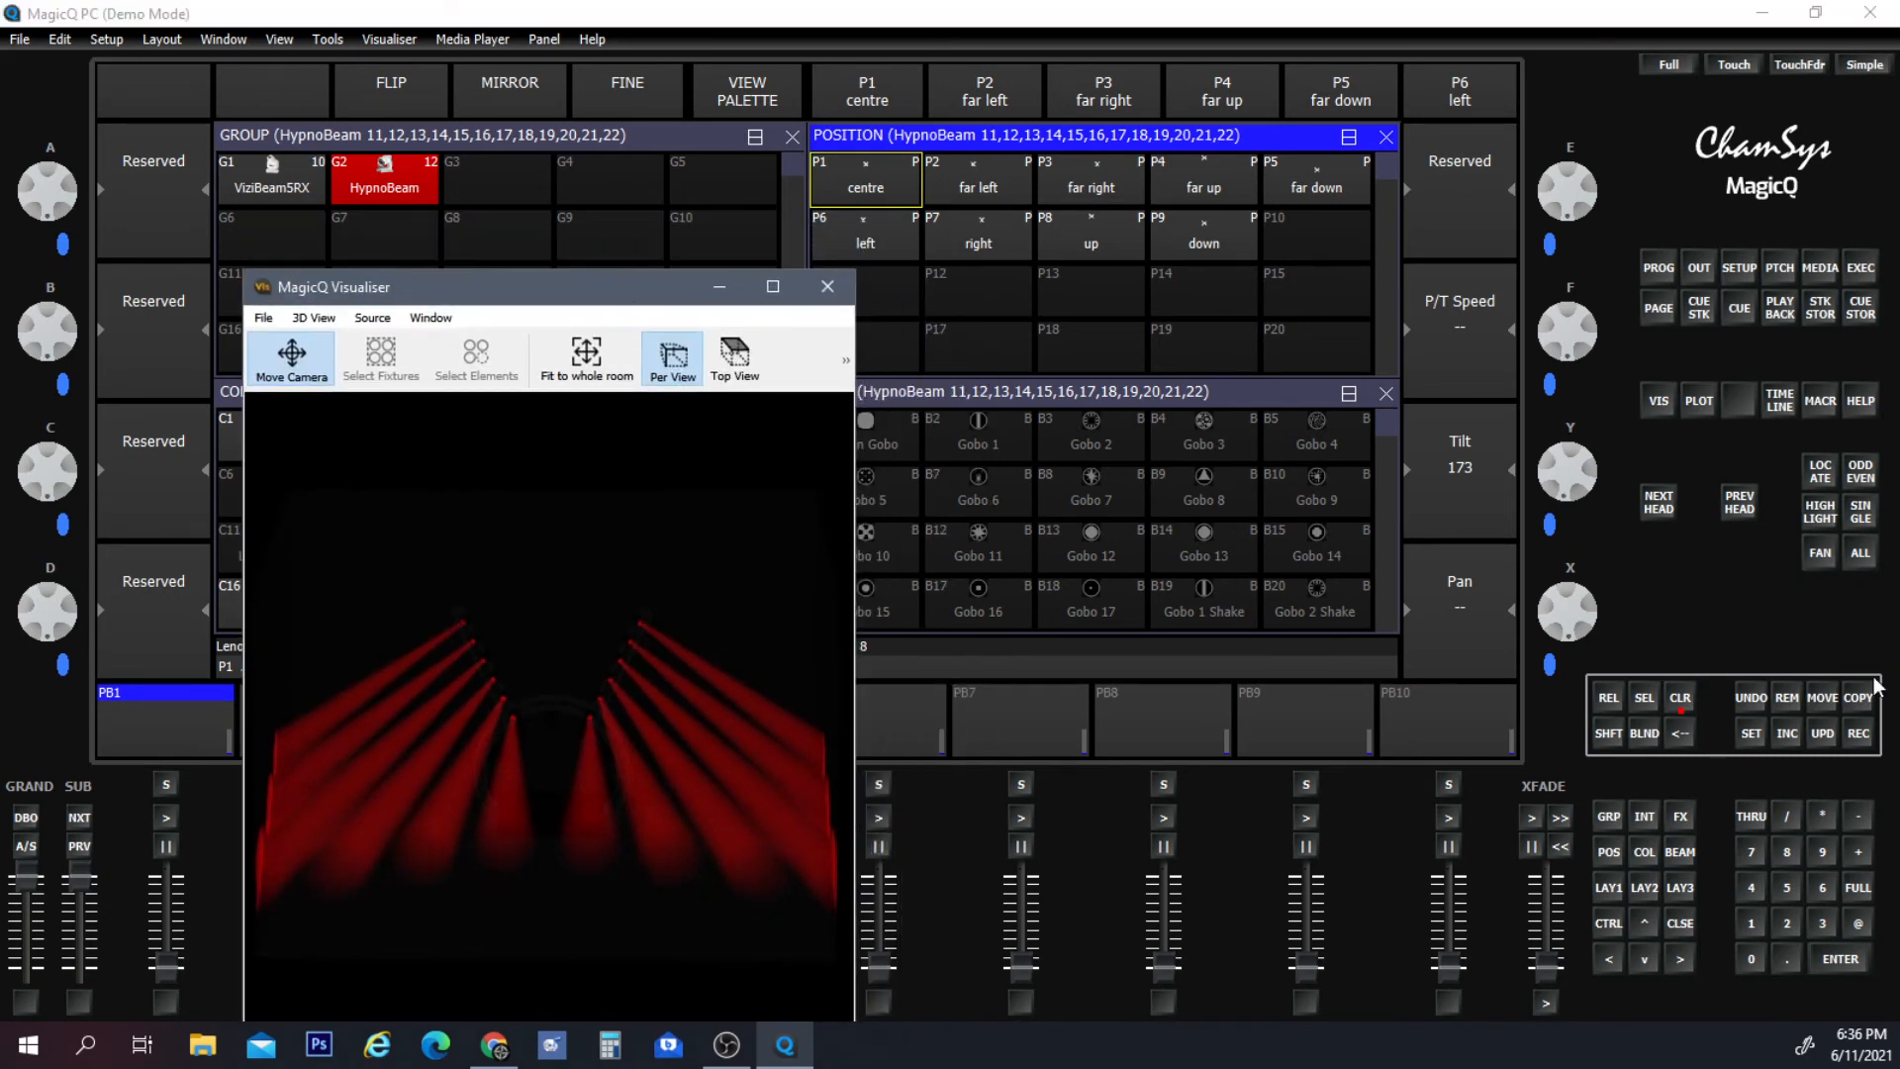
click(1867, 740)
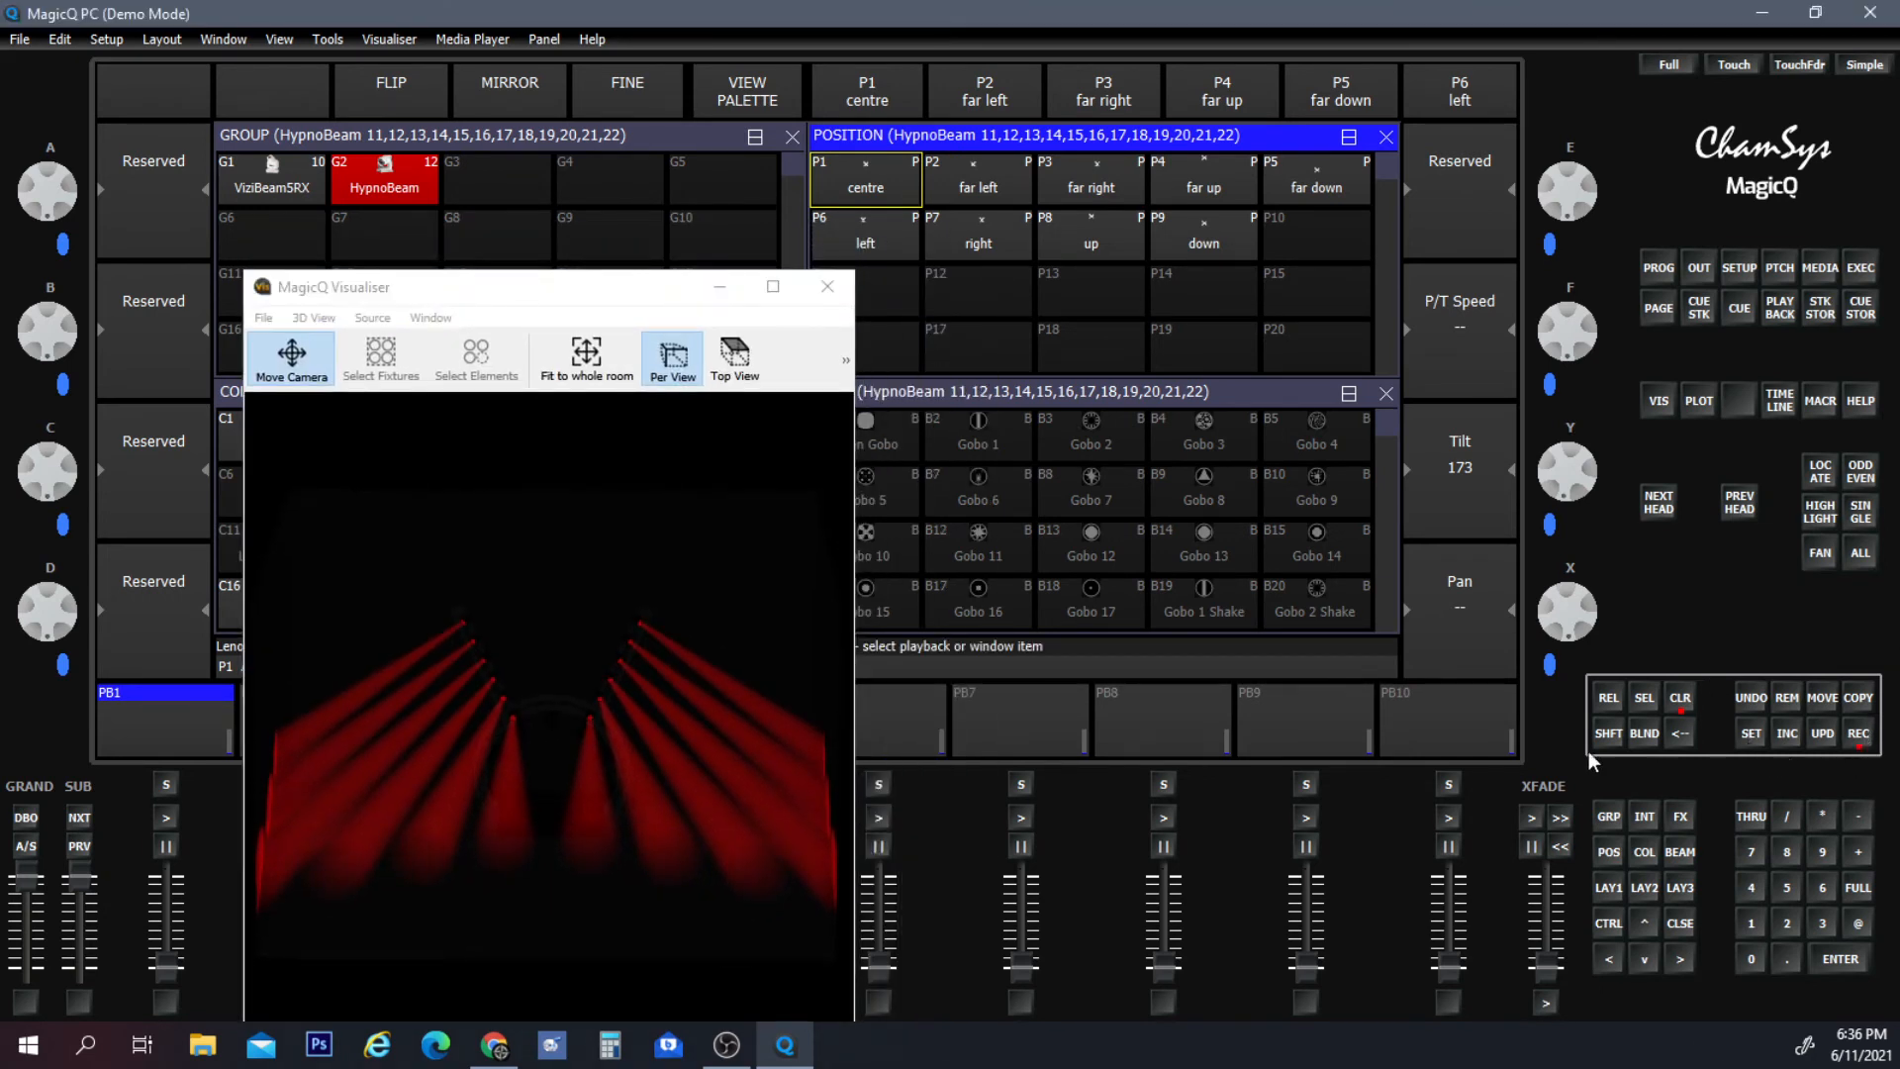
click(899, 277)
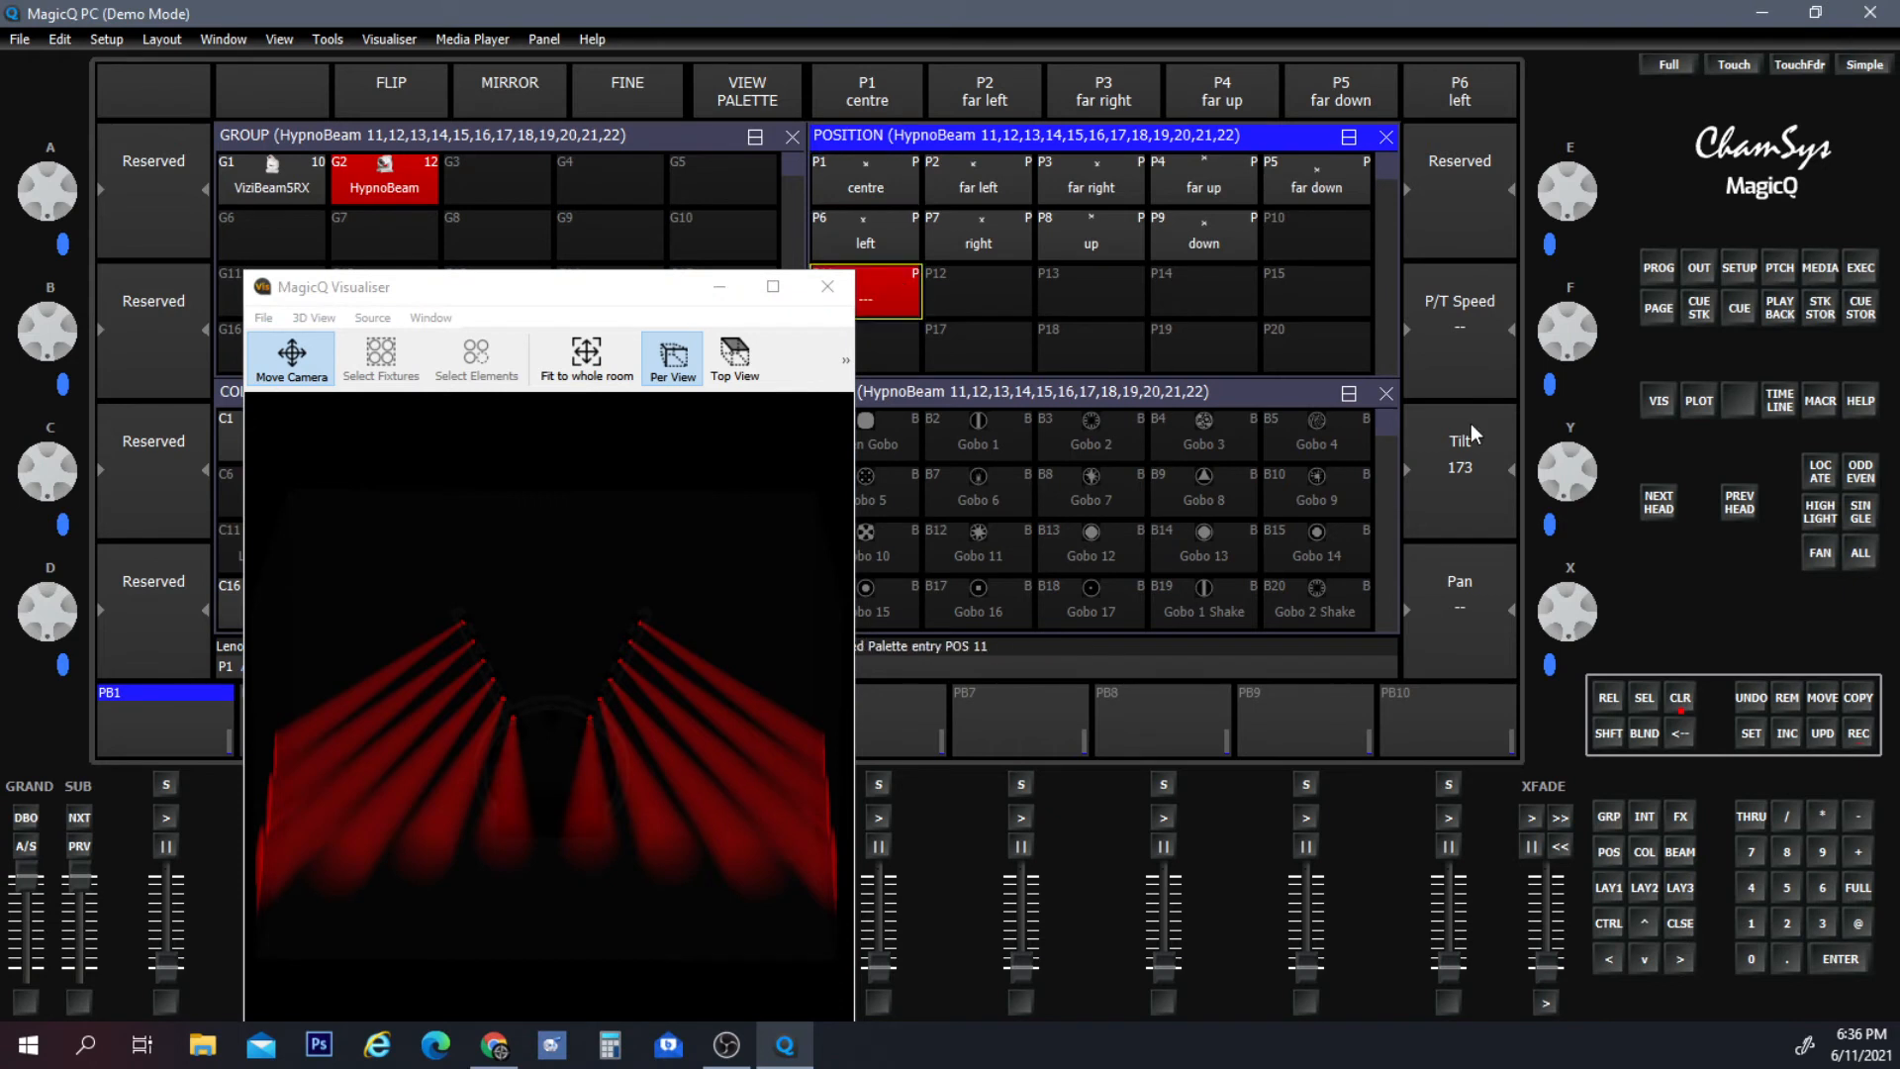
click(1751, 734)
click(908, 301)
key(shift)
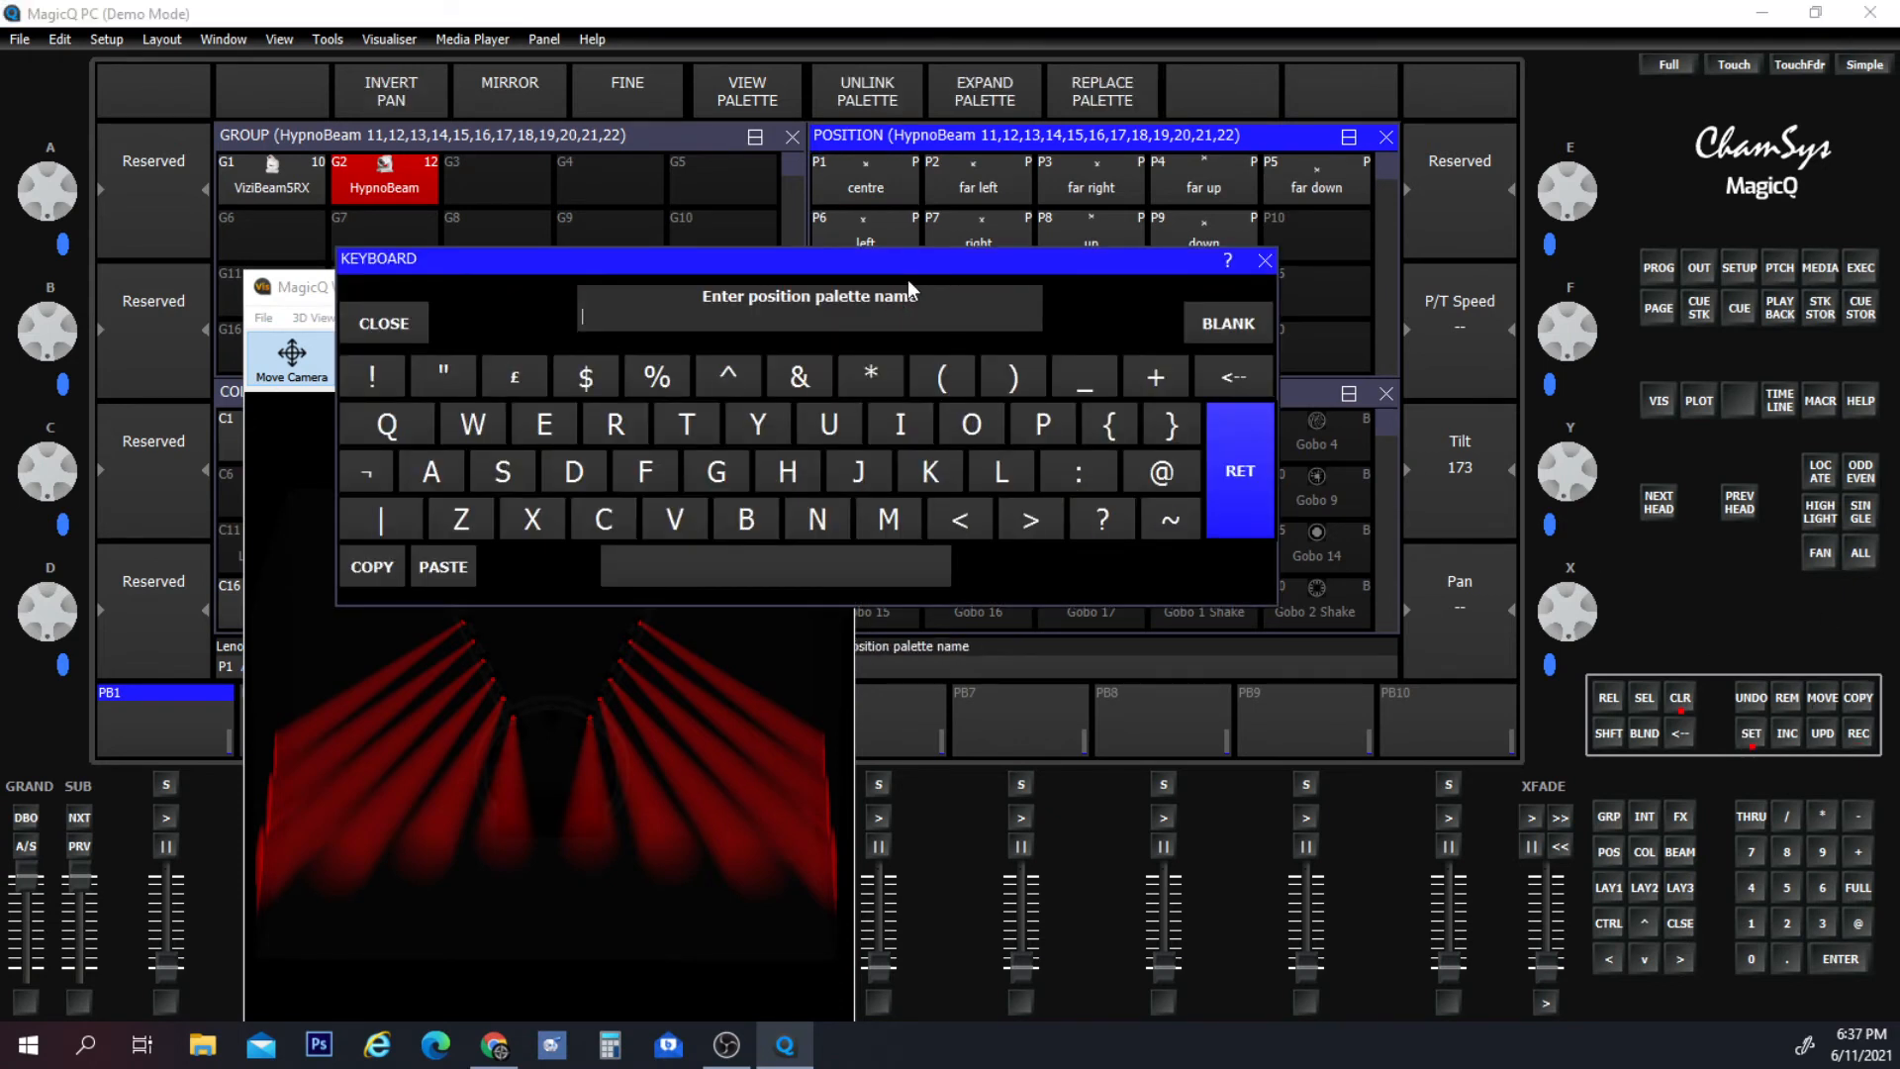
text(F)
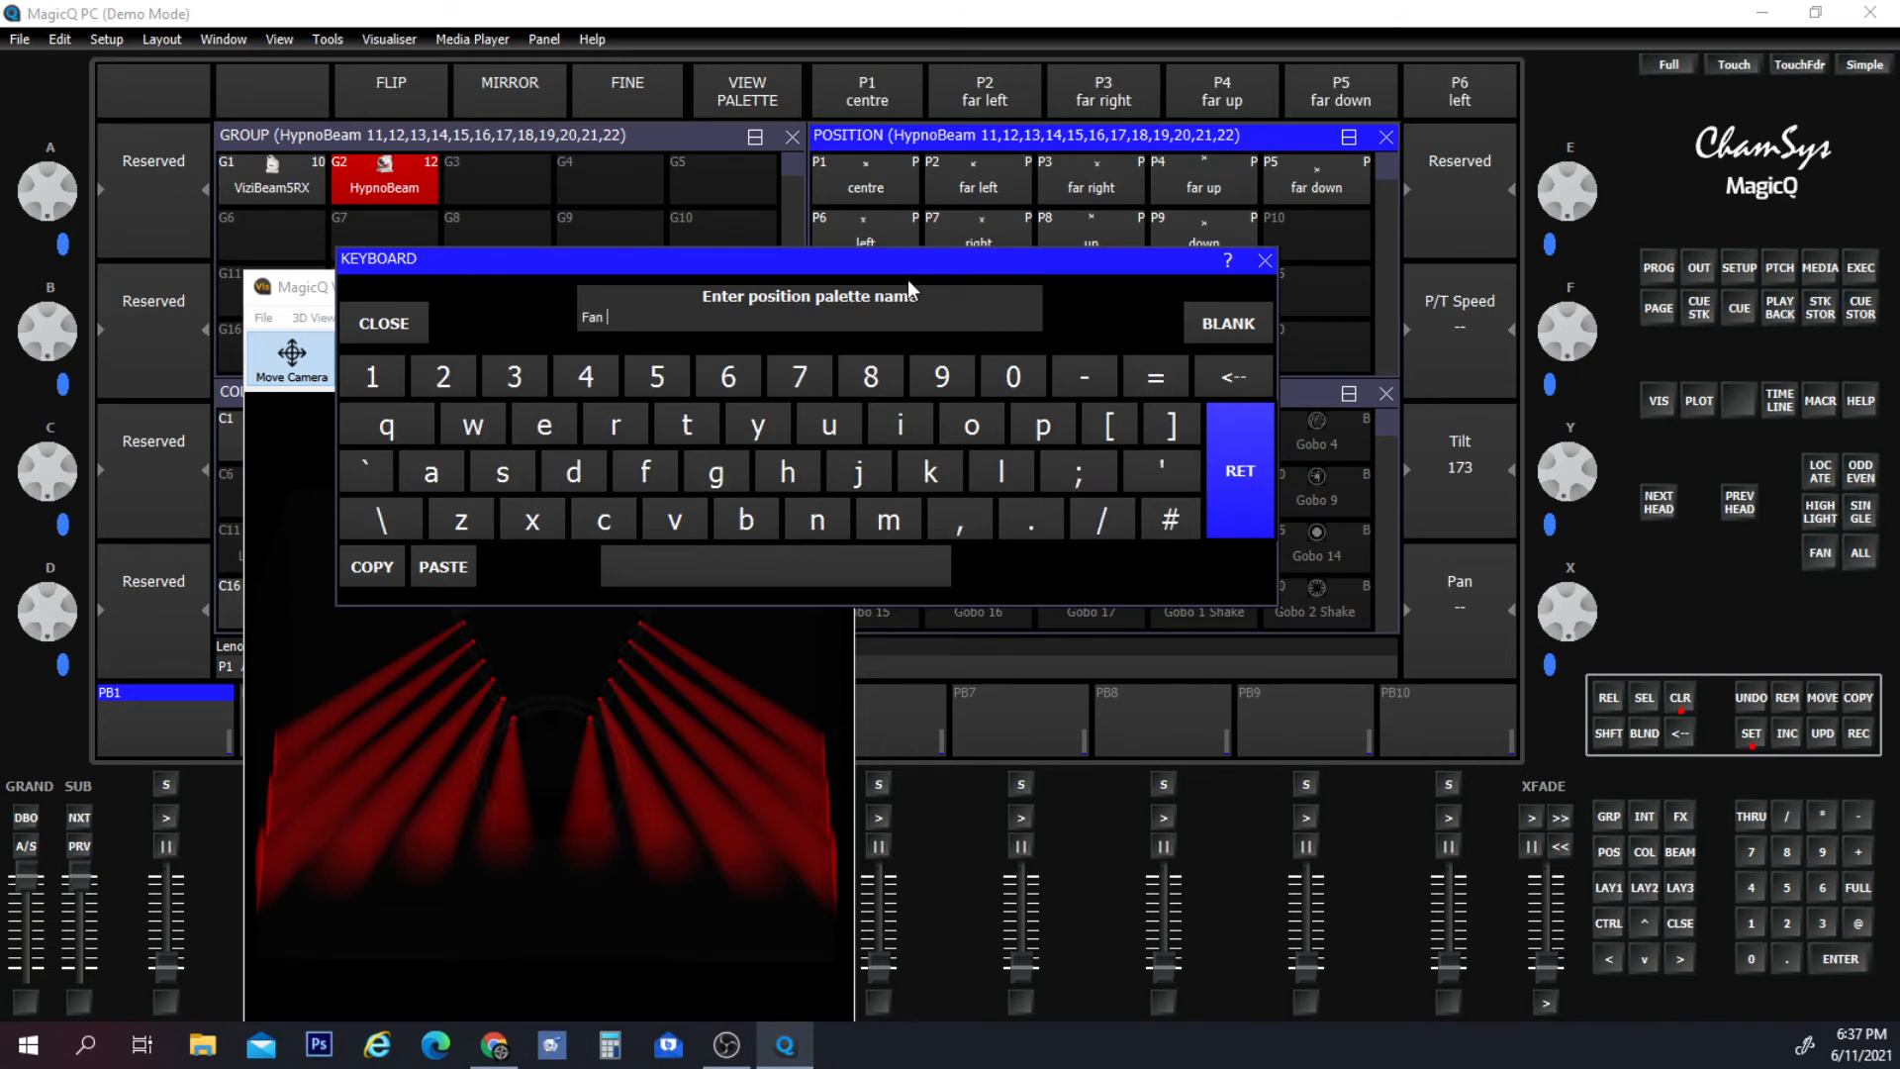
text(an Out)
key(Return)
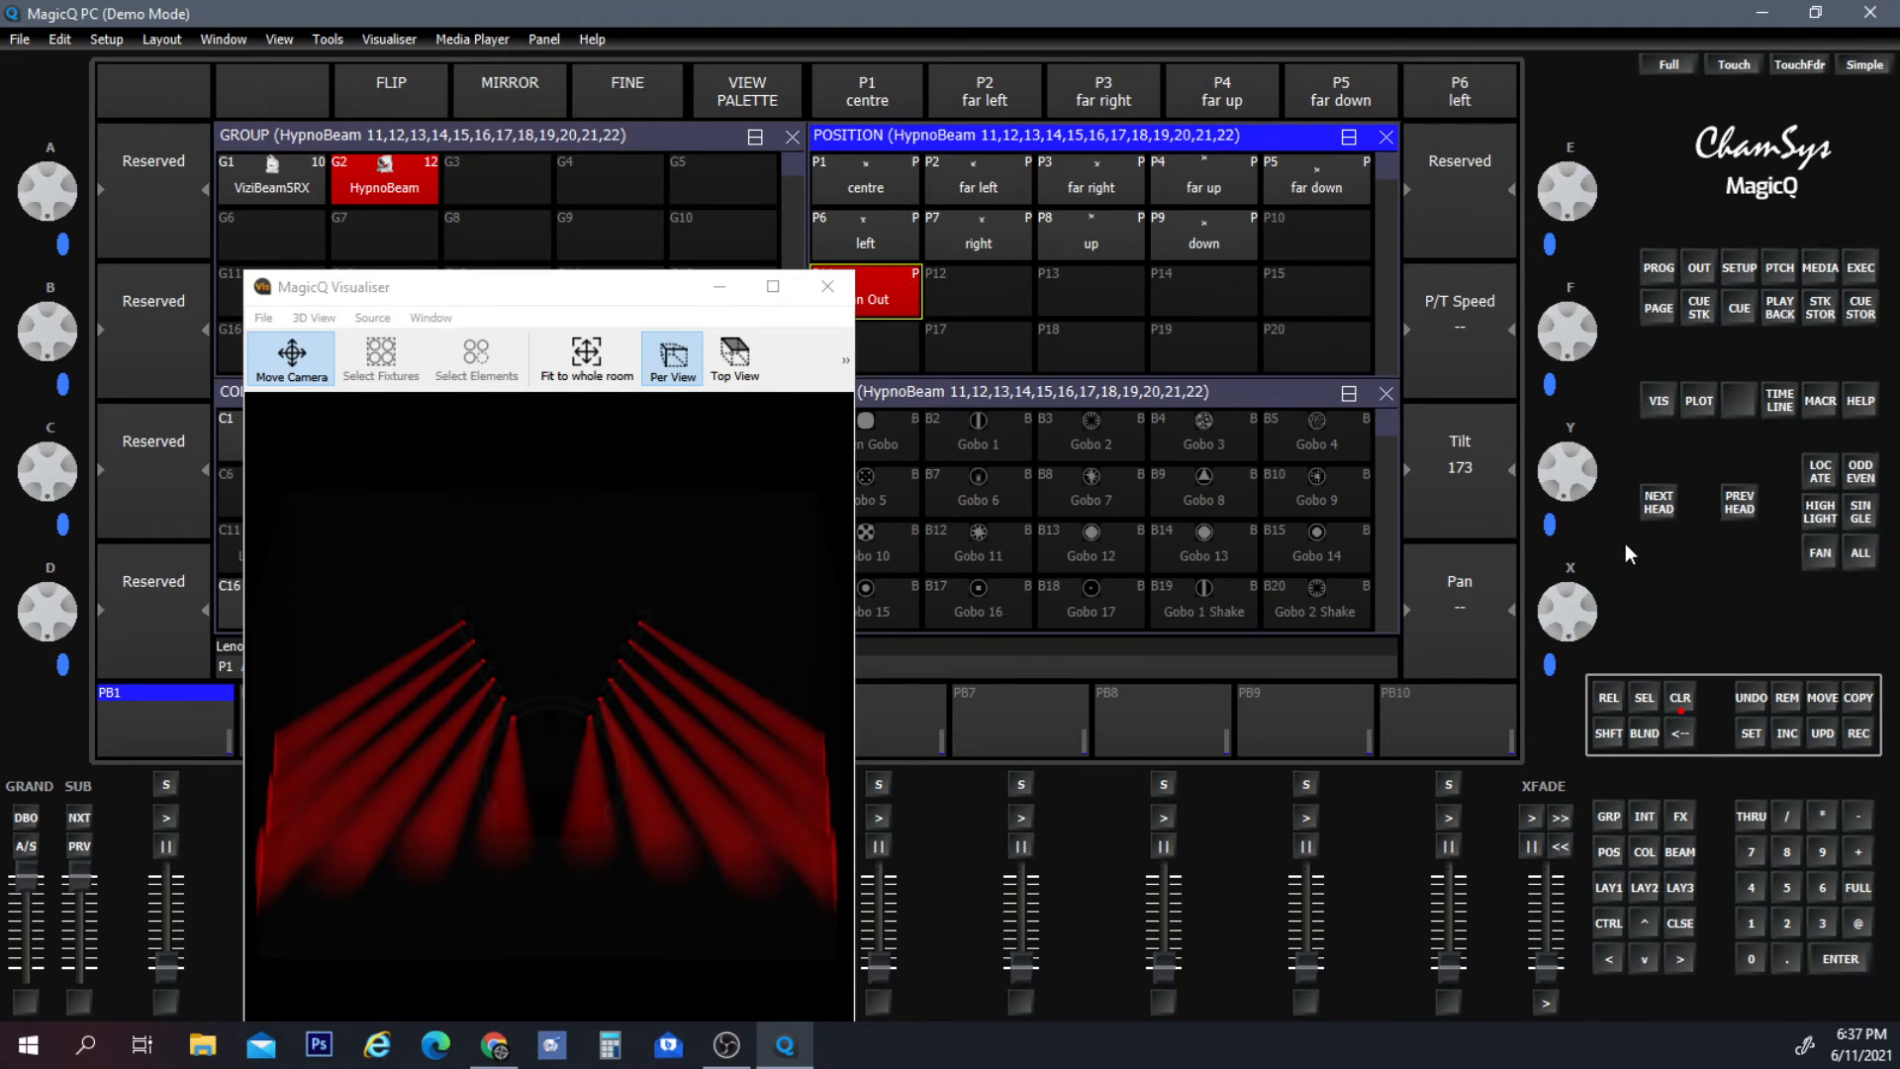
Fan the HypnoBeam heads' tilt inwards so the beams cross, bringing Tilt to 42.
click(1817, 556)
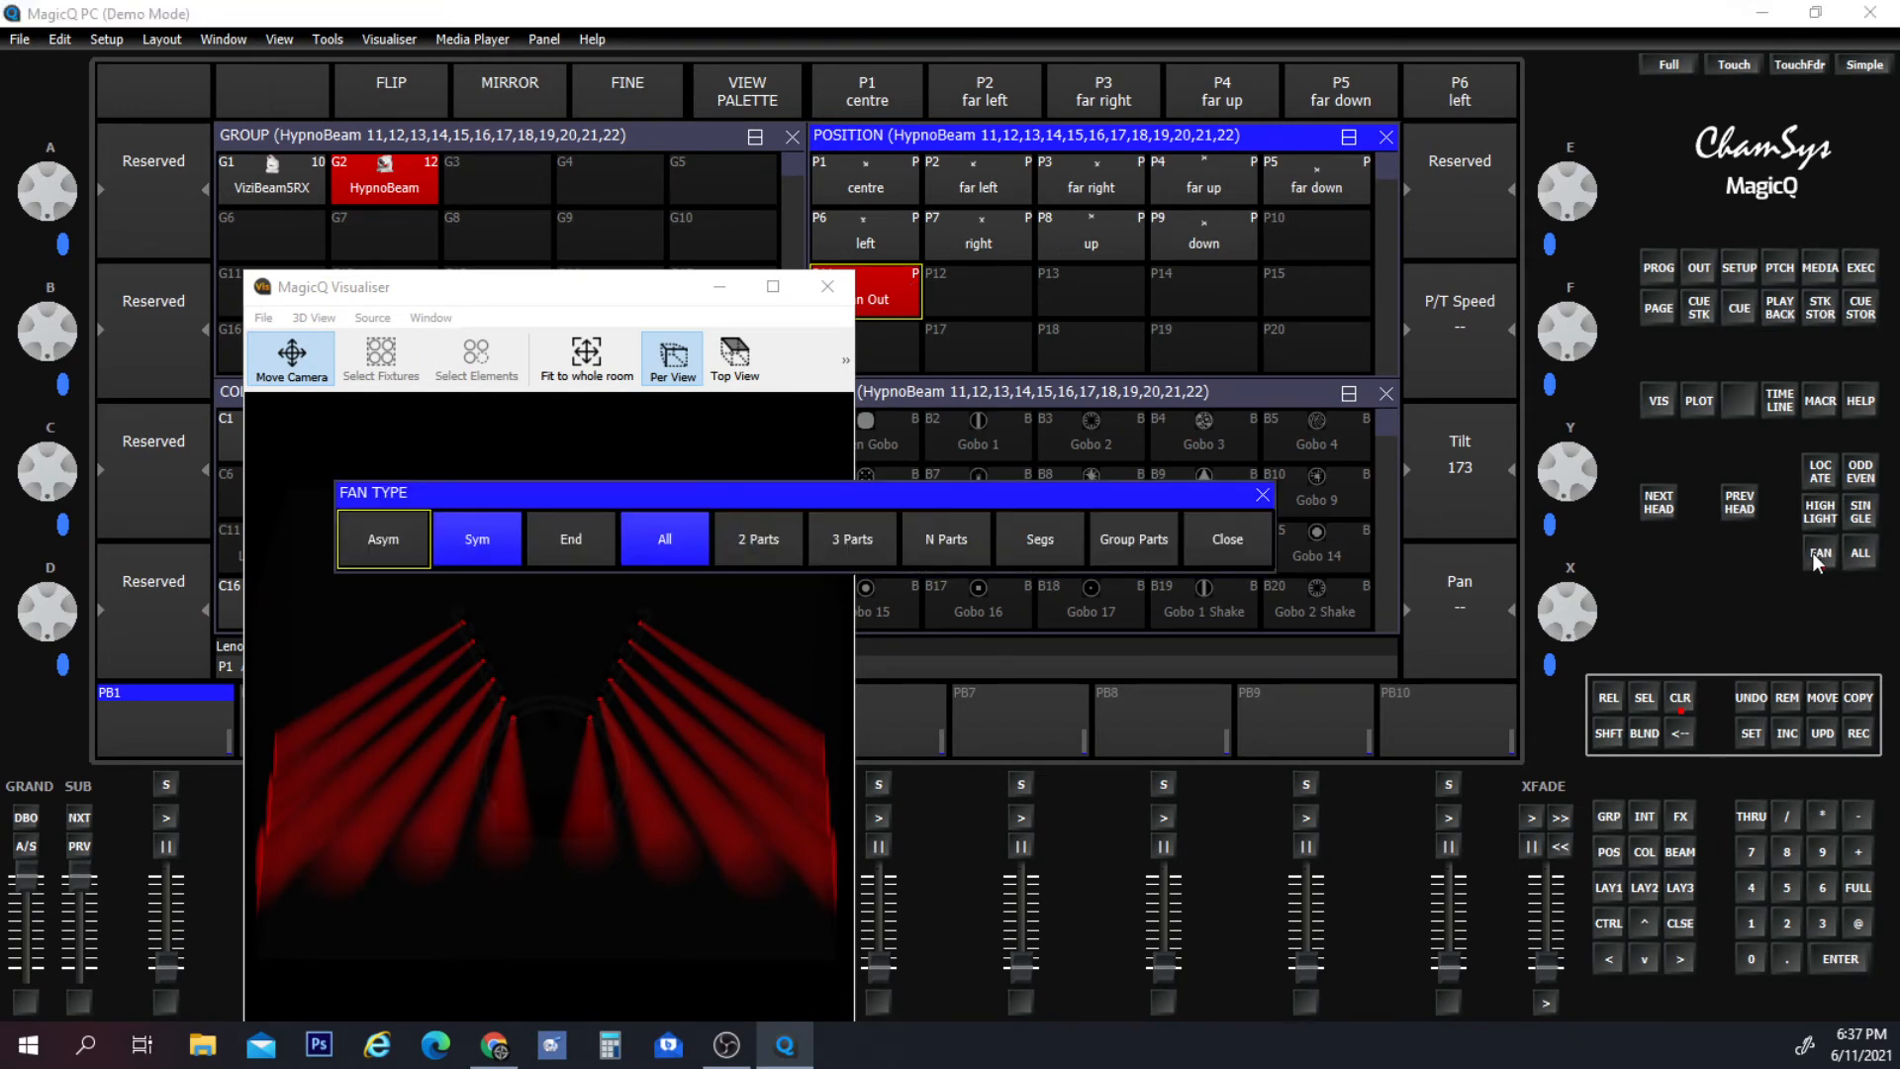
click(1813, 553)
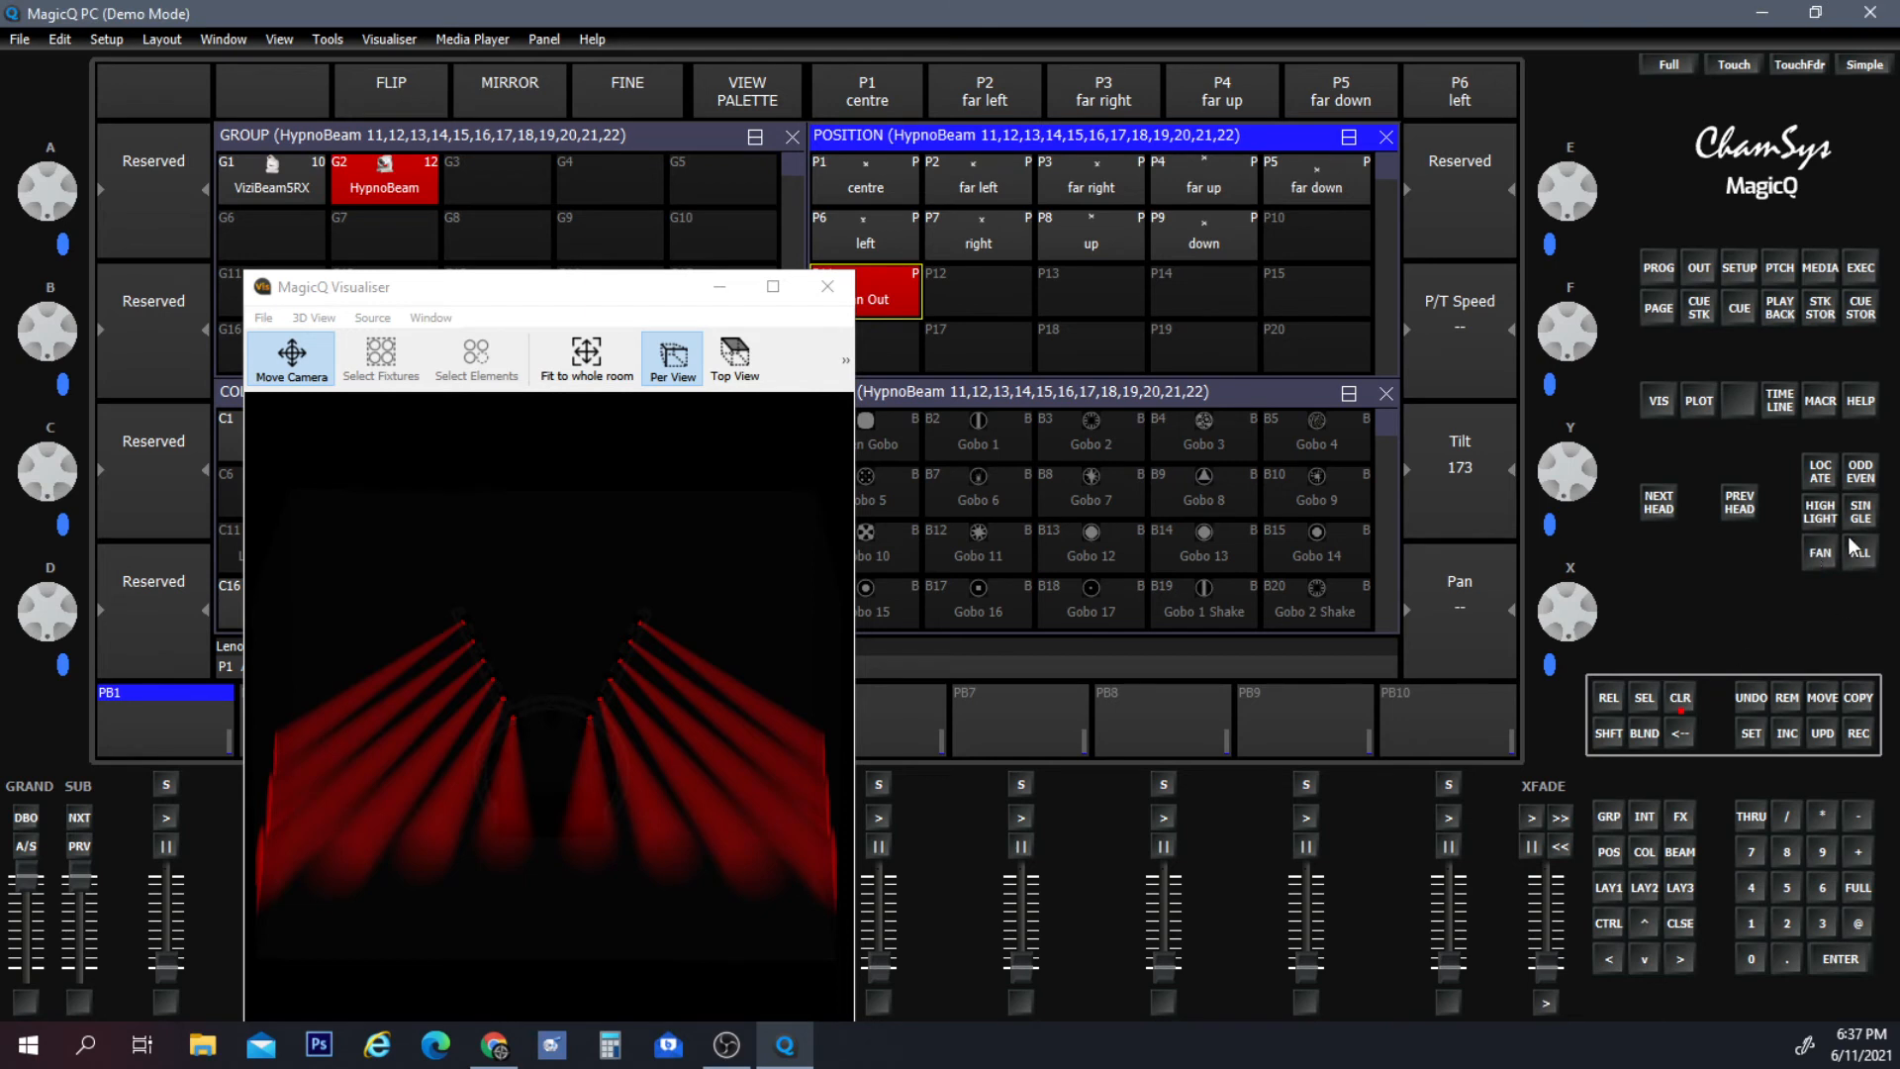
click(1806, 563)
click(1808, 569)
drag(1590, 467, 1589, 484)
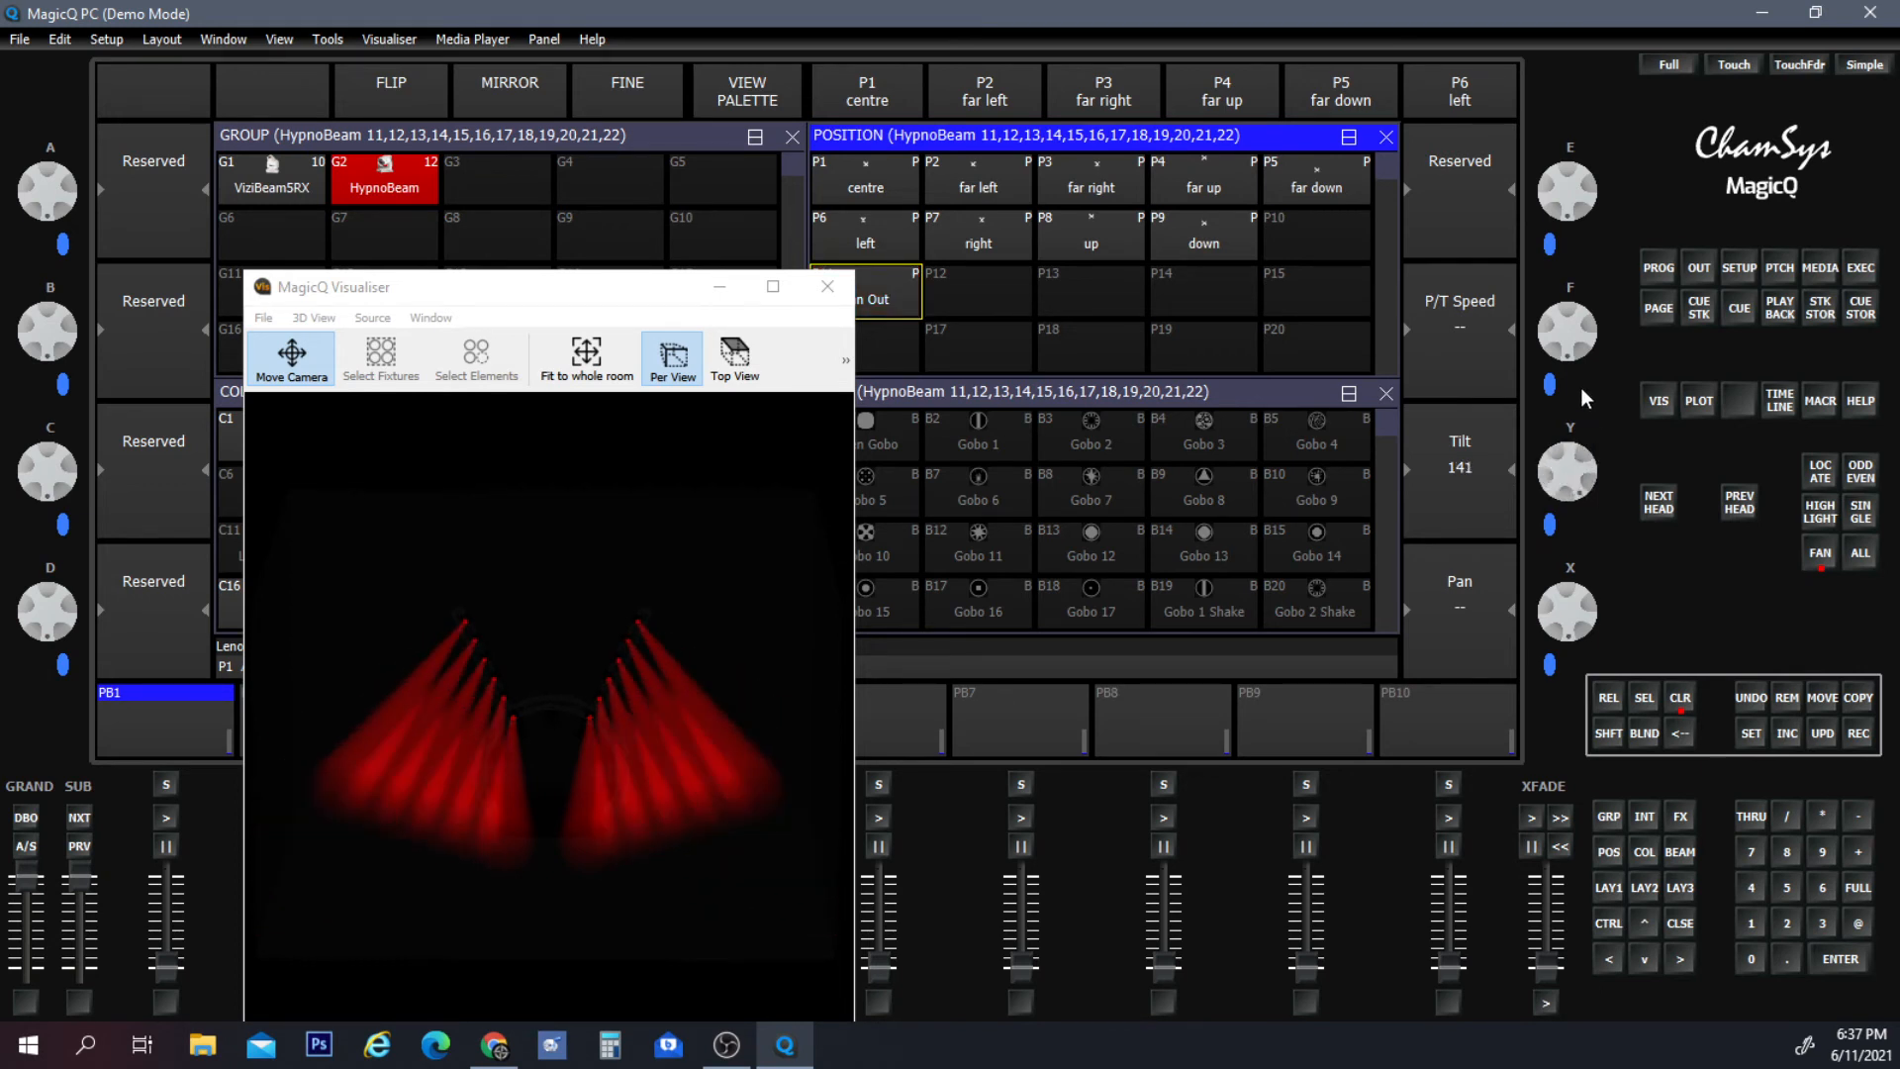
drag(1582, 388, 1570, 275)
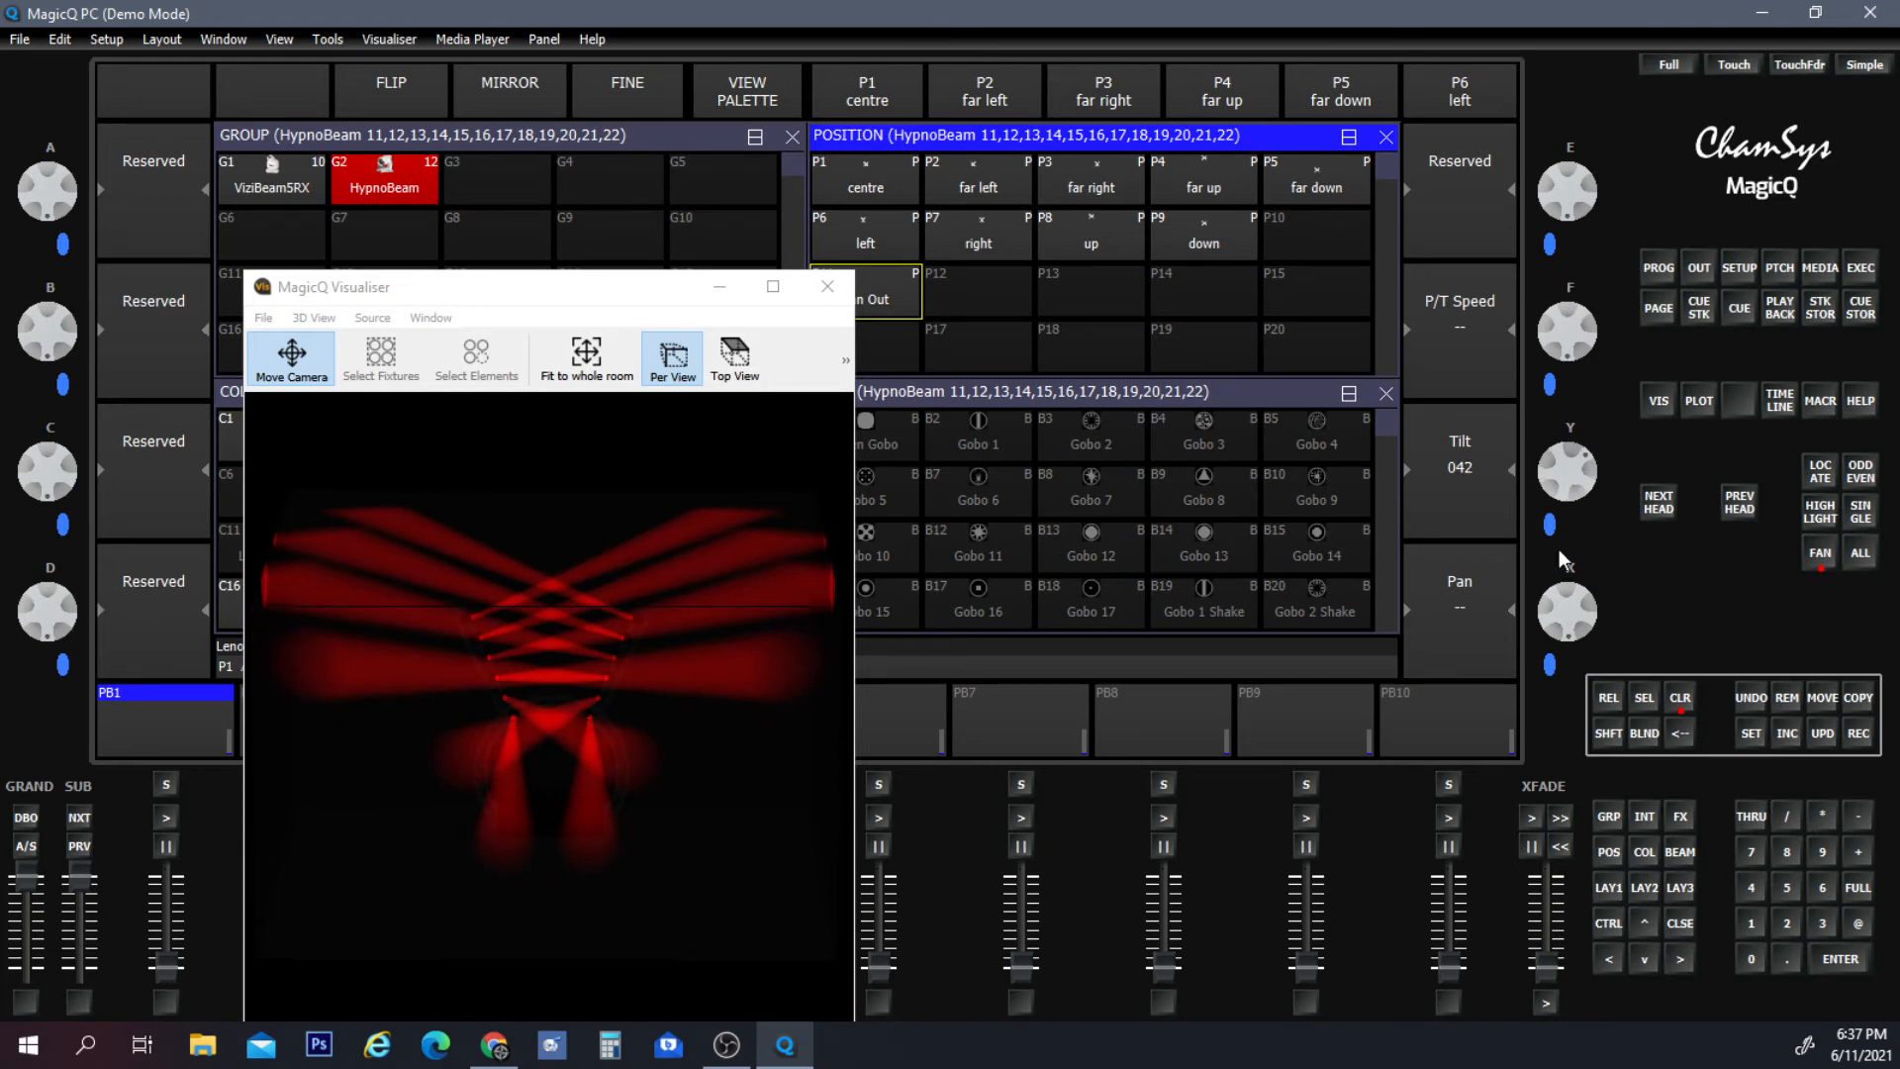
Record the crossed-beam HypnoBeam position to position palette P12 and name it Fan In.
click(1859, 735)
click(992, 295)
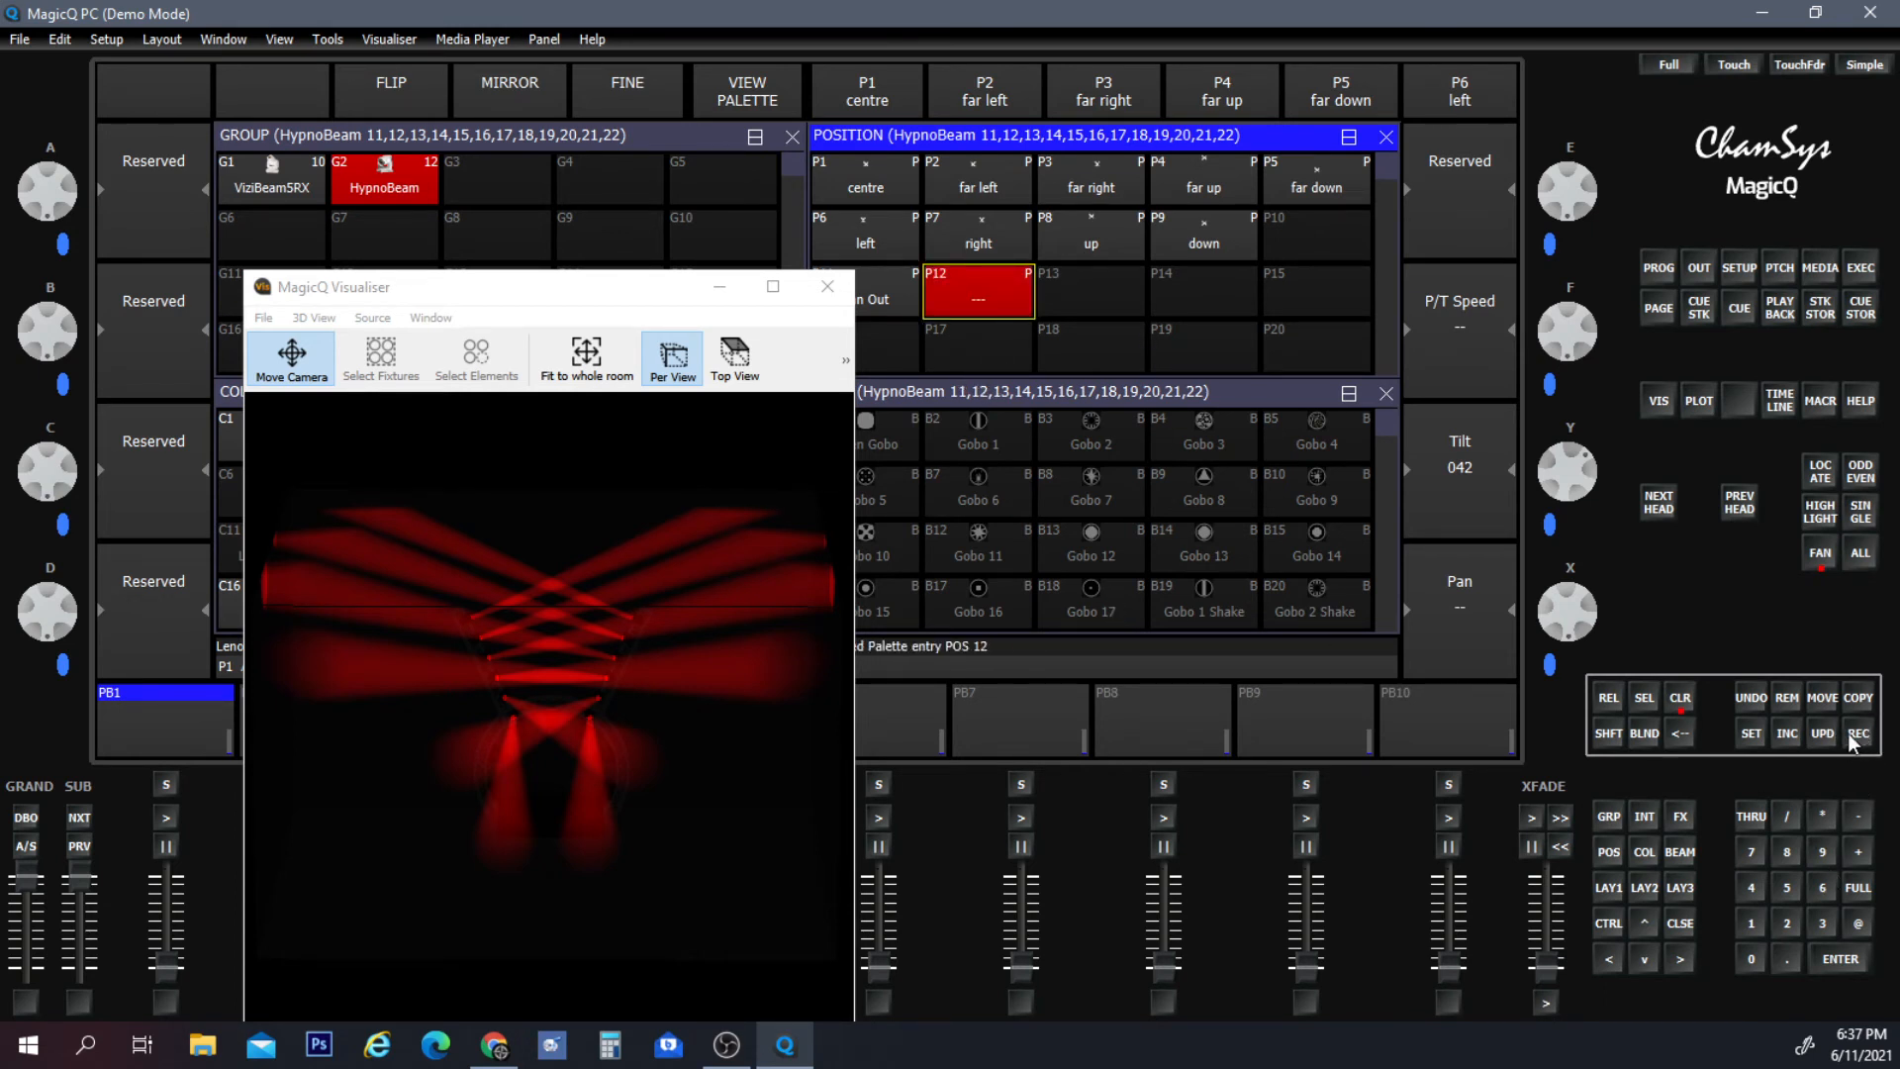
click(1747, 737)
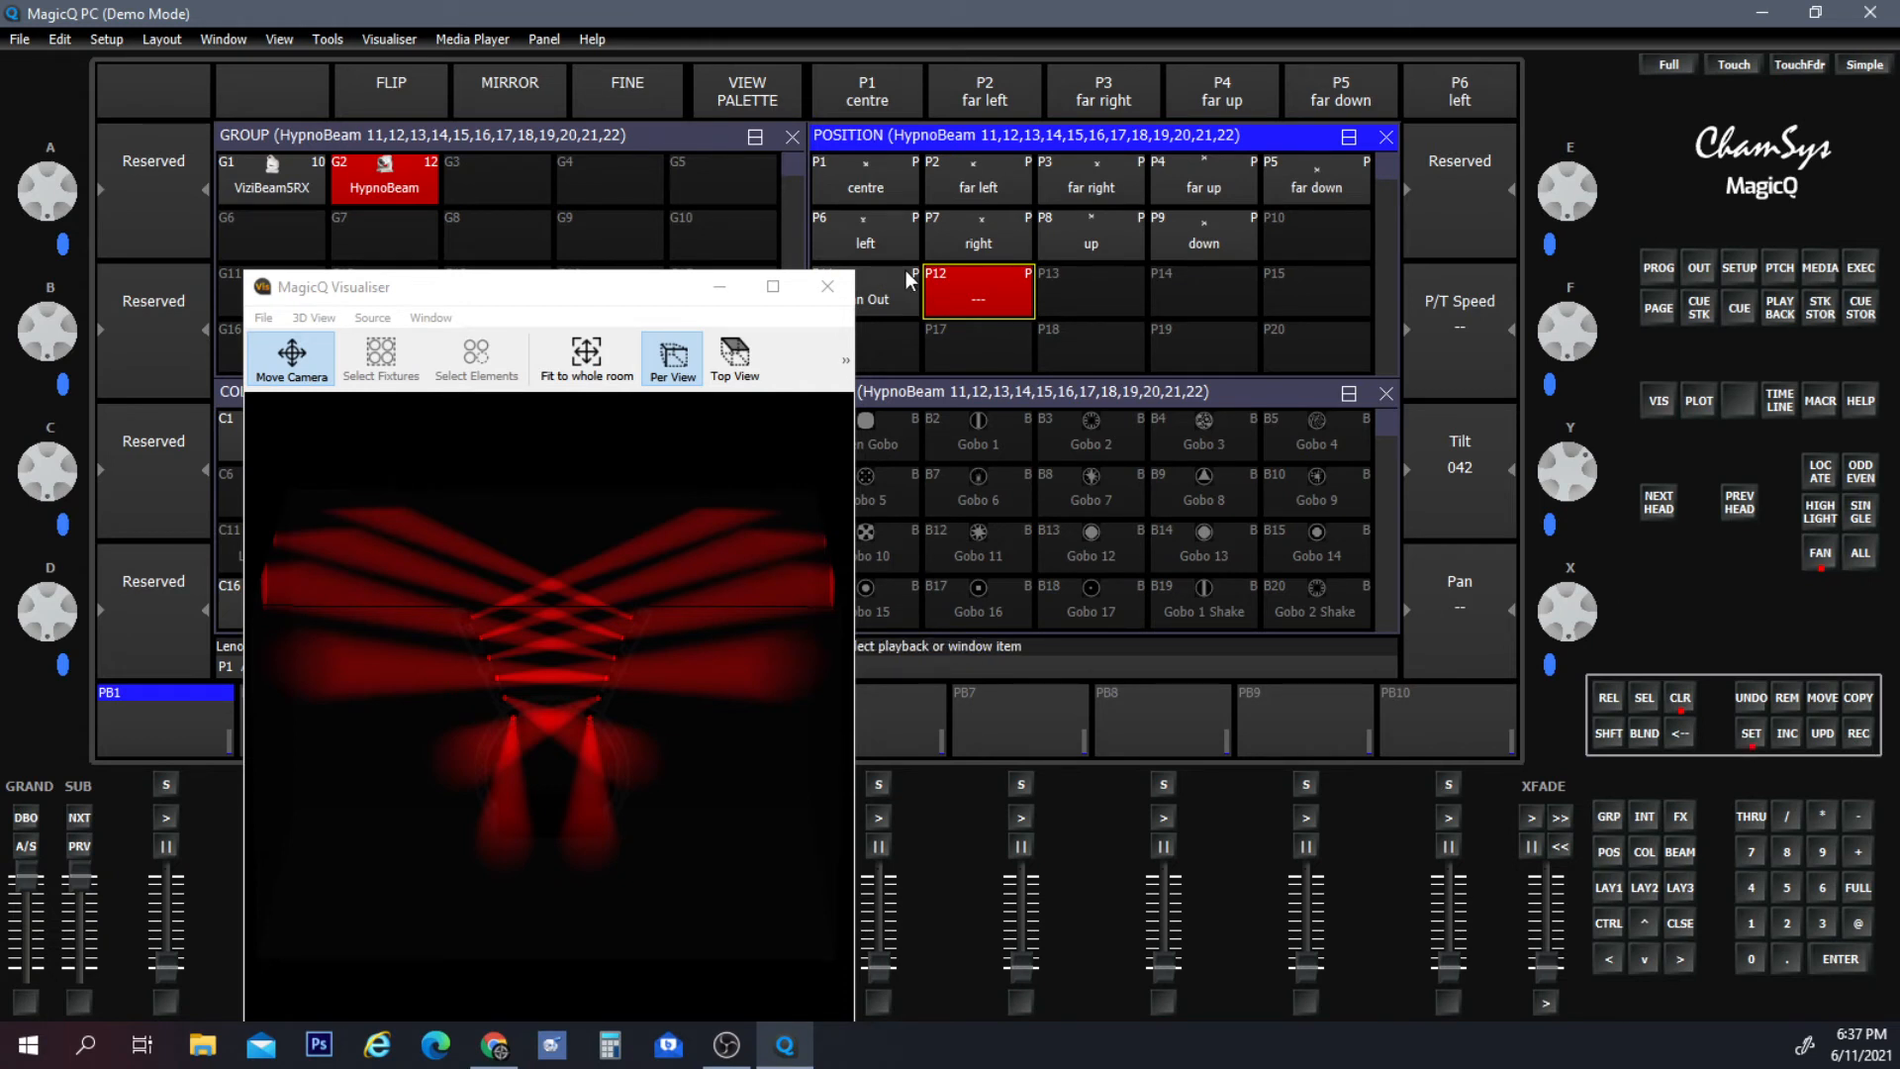
click(978, 309)
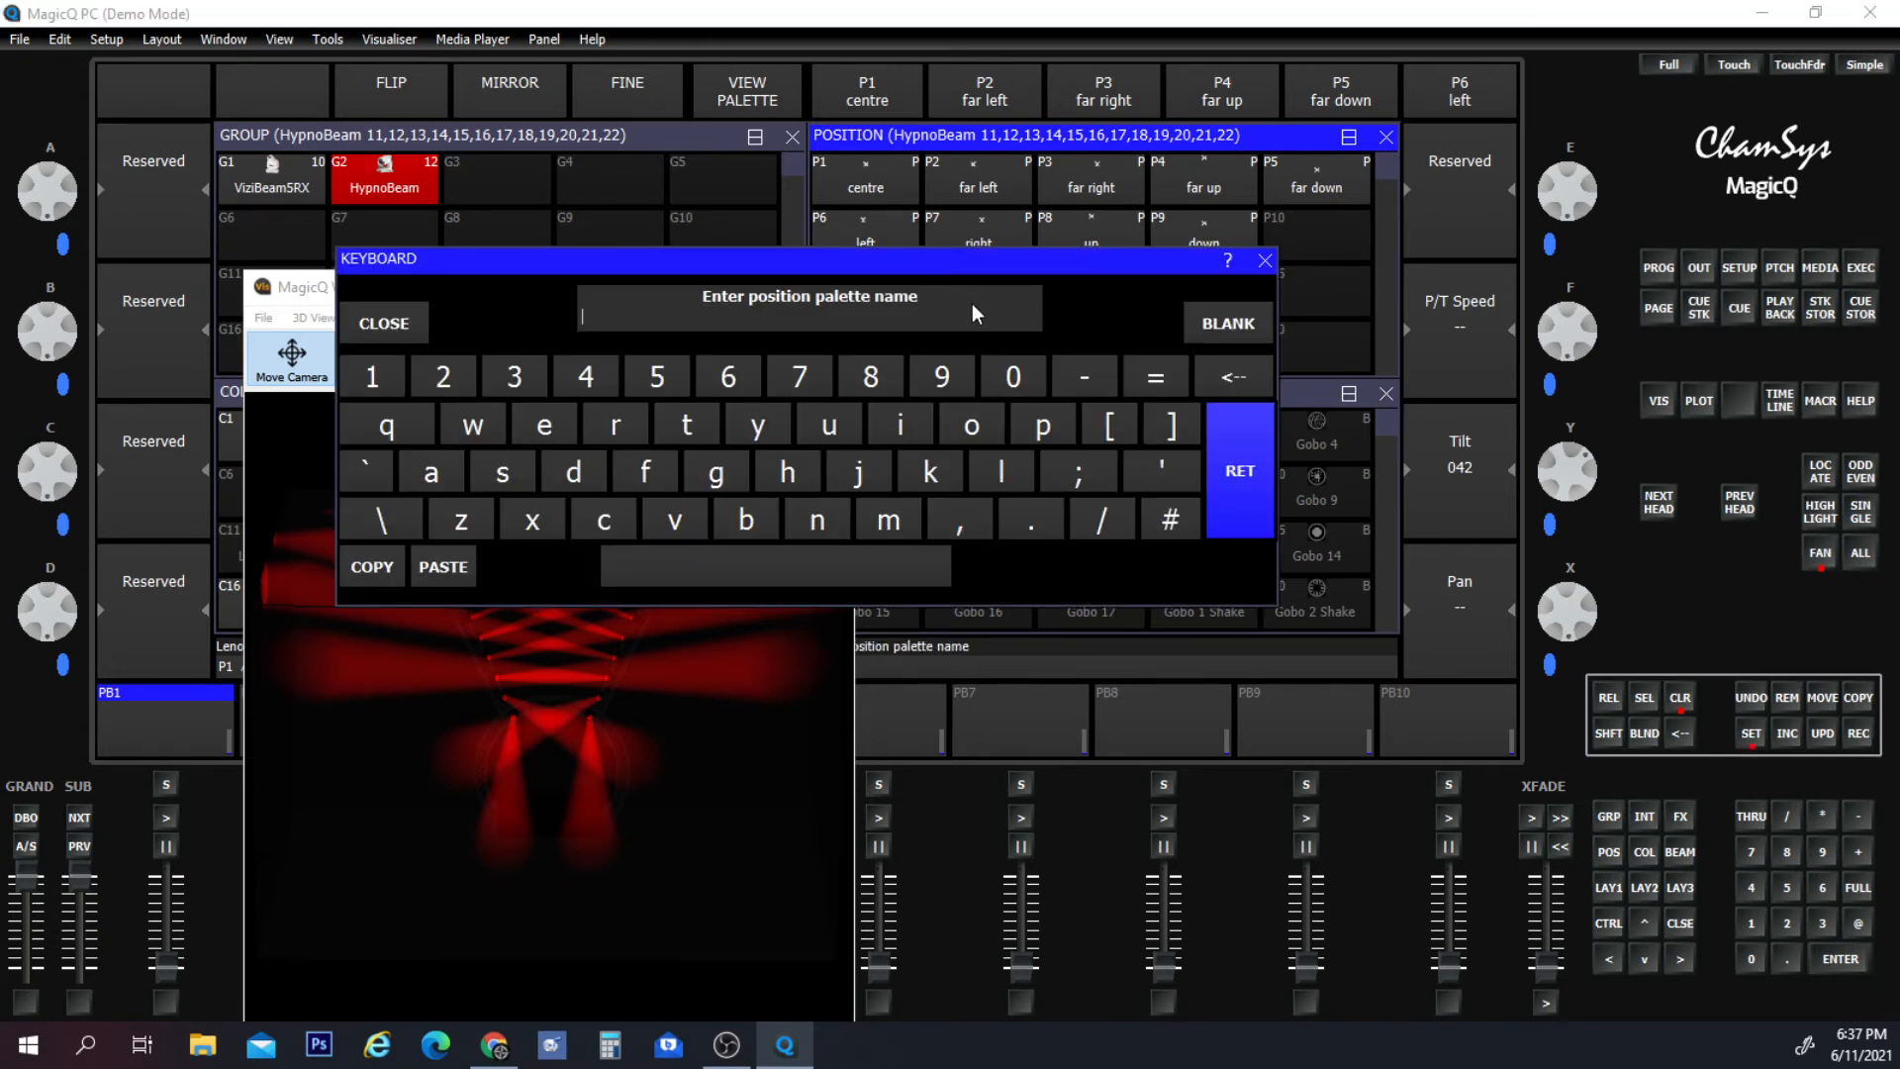
text(Fan In)
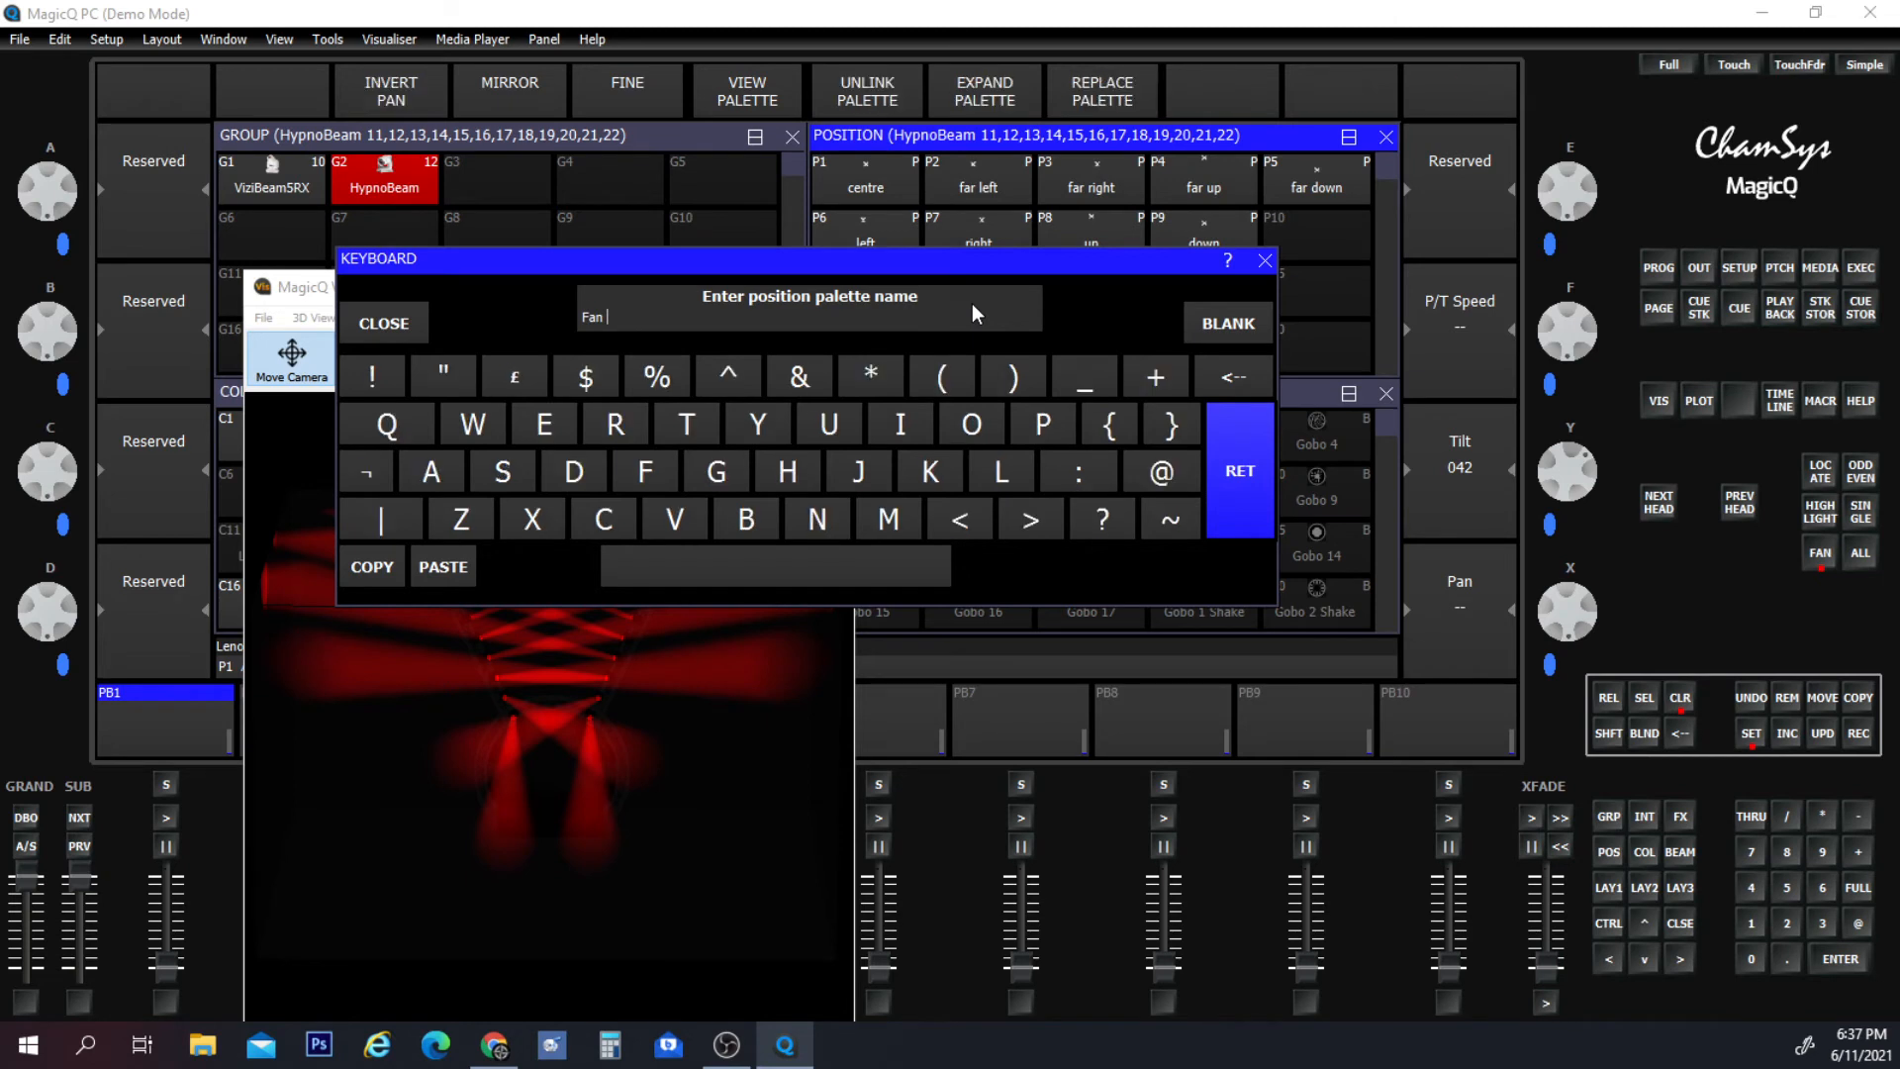
key(Return)
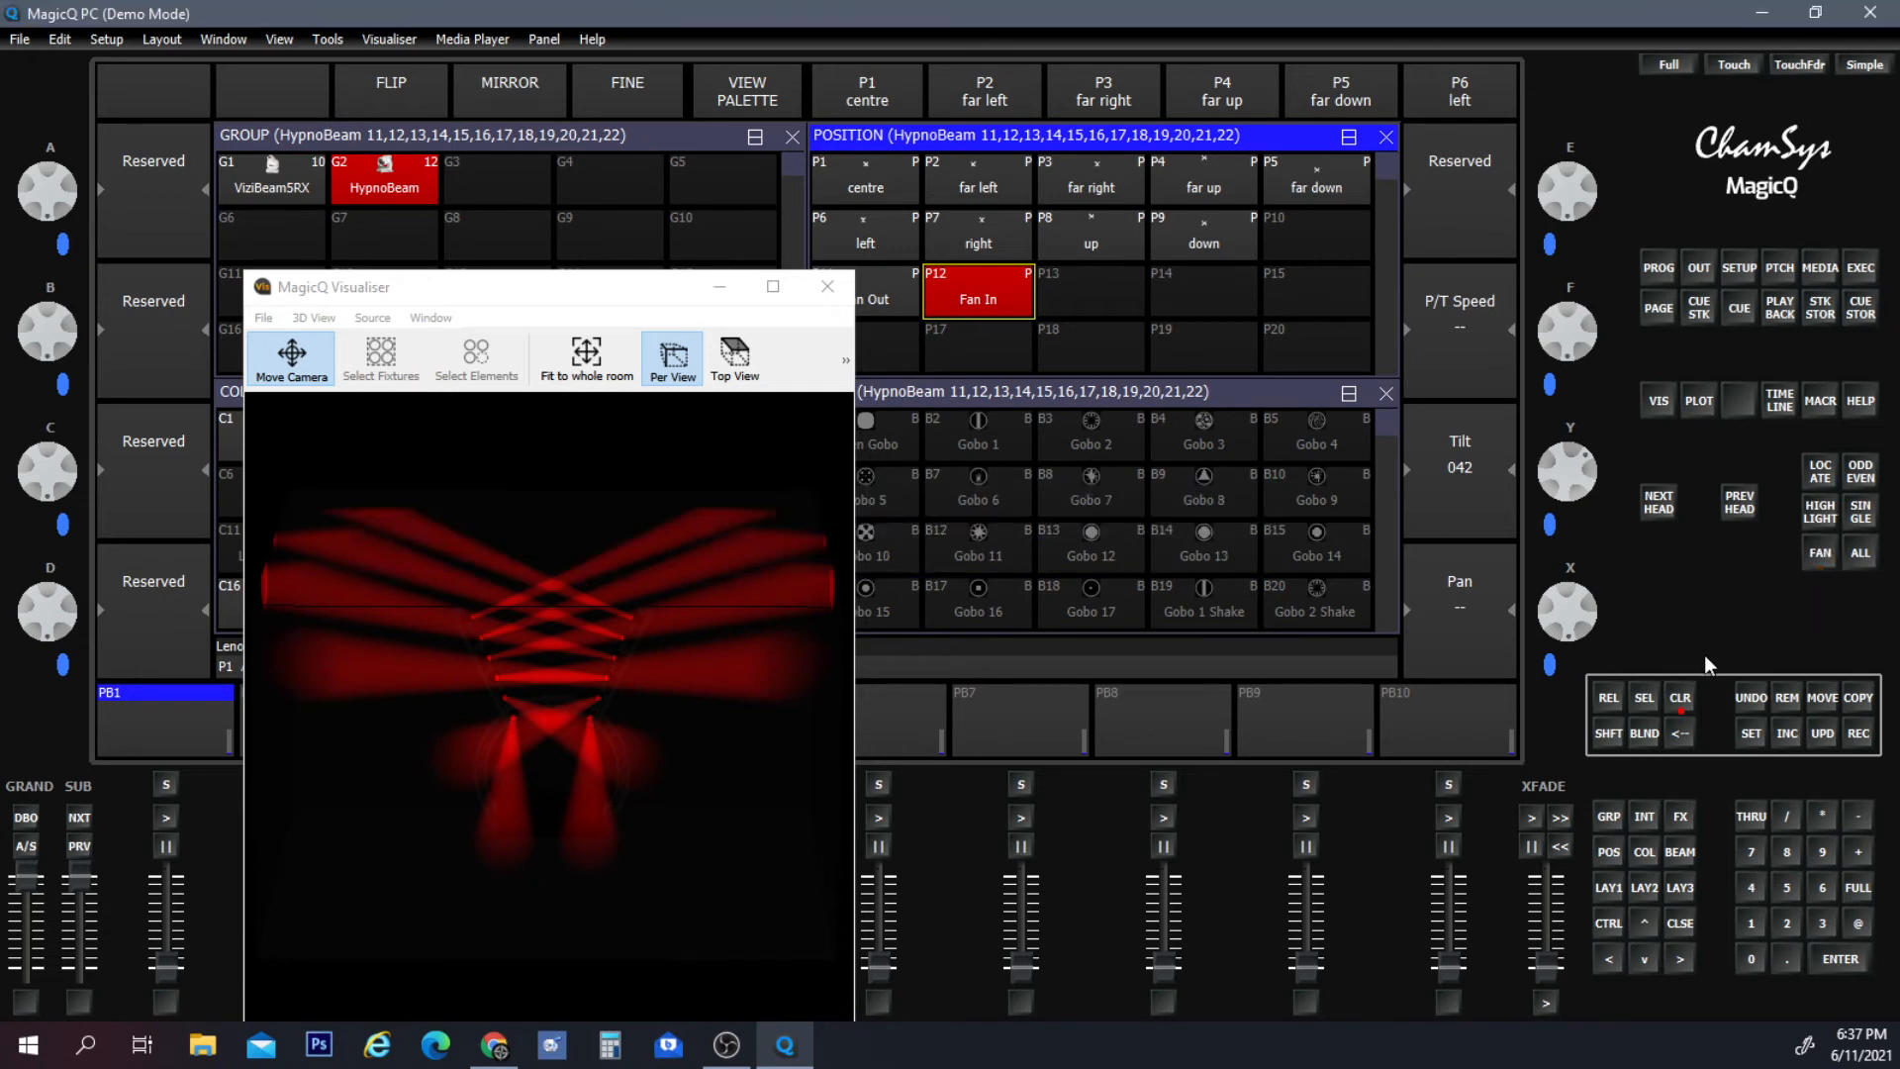
Alternate the HypnoBeam group between the Fan Out and Fan In palettes to compare both looks in the Visualiser.
click(882, 300)
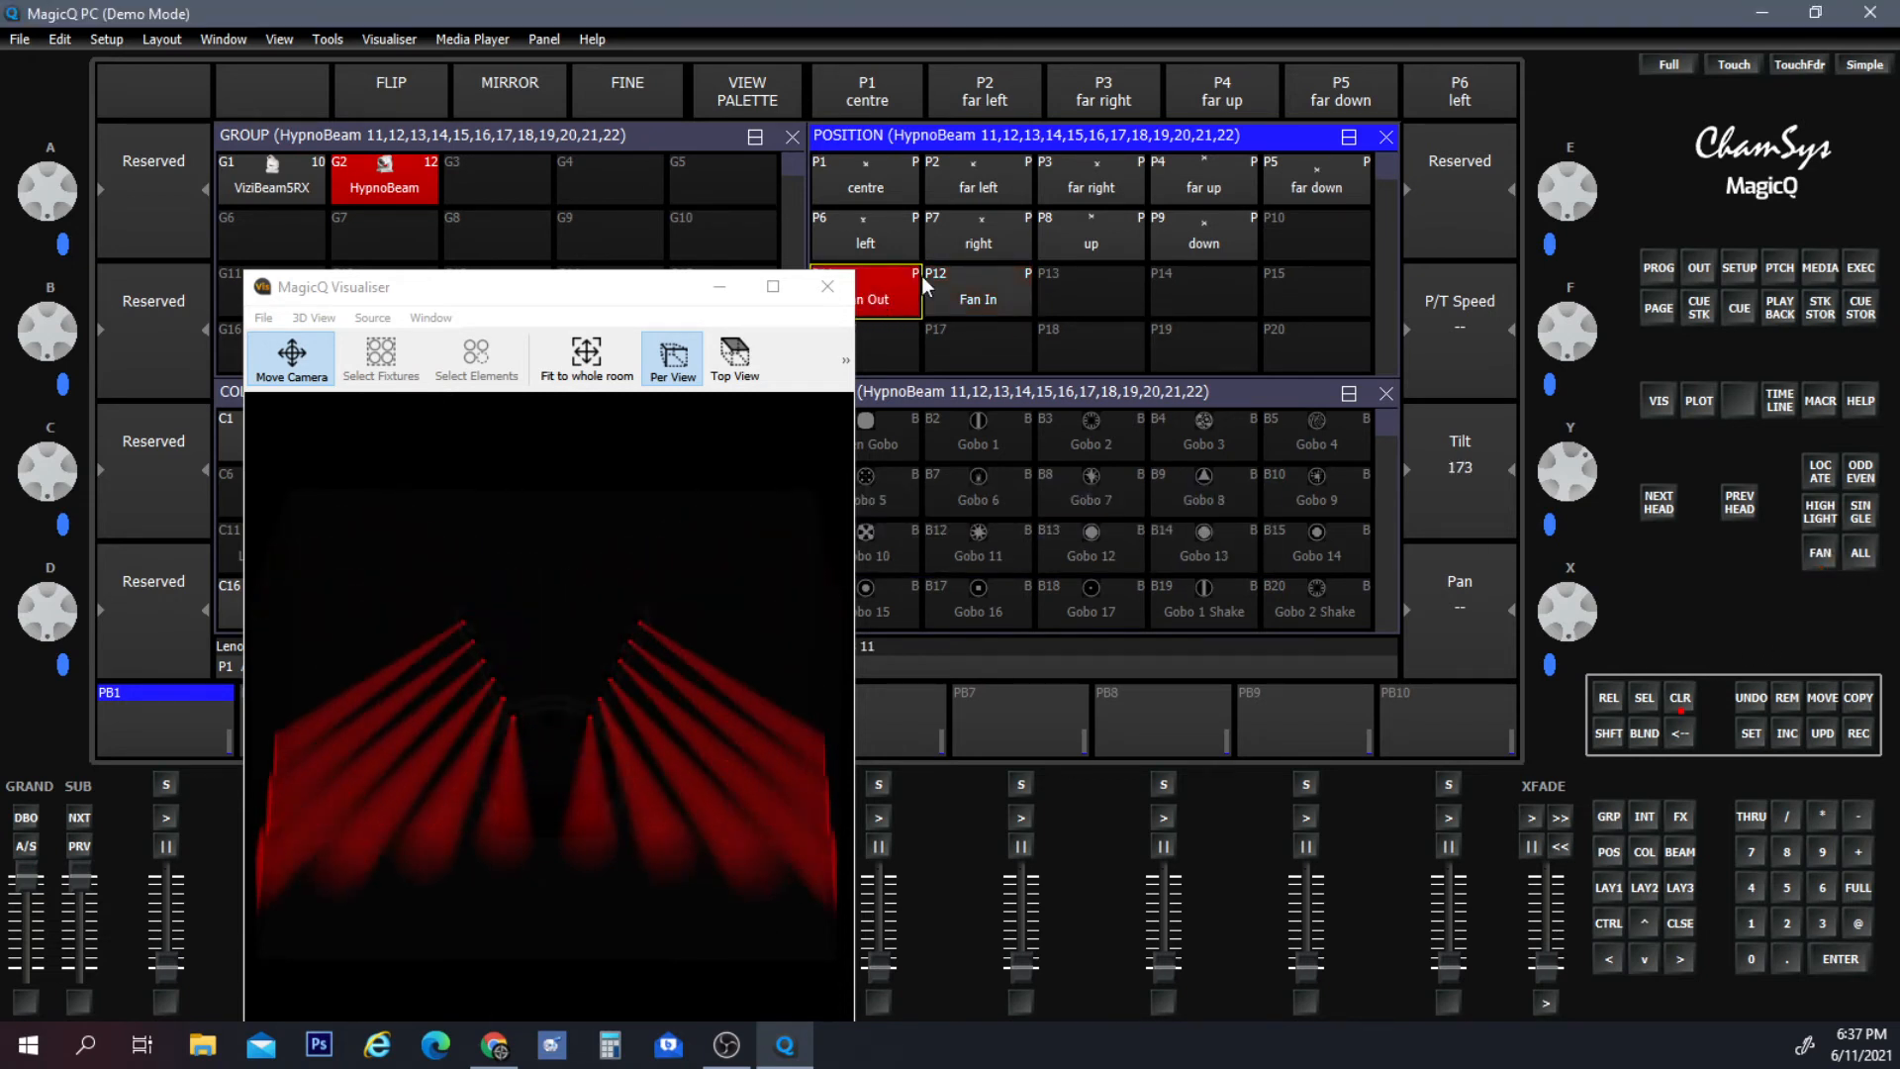
click(948, 301)
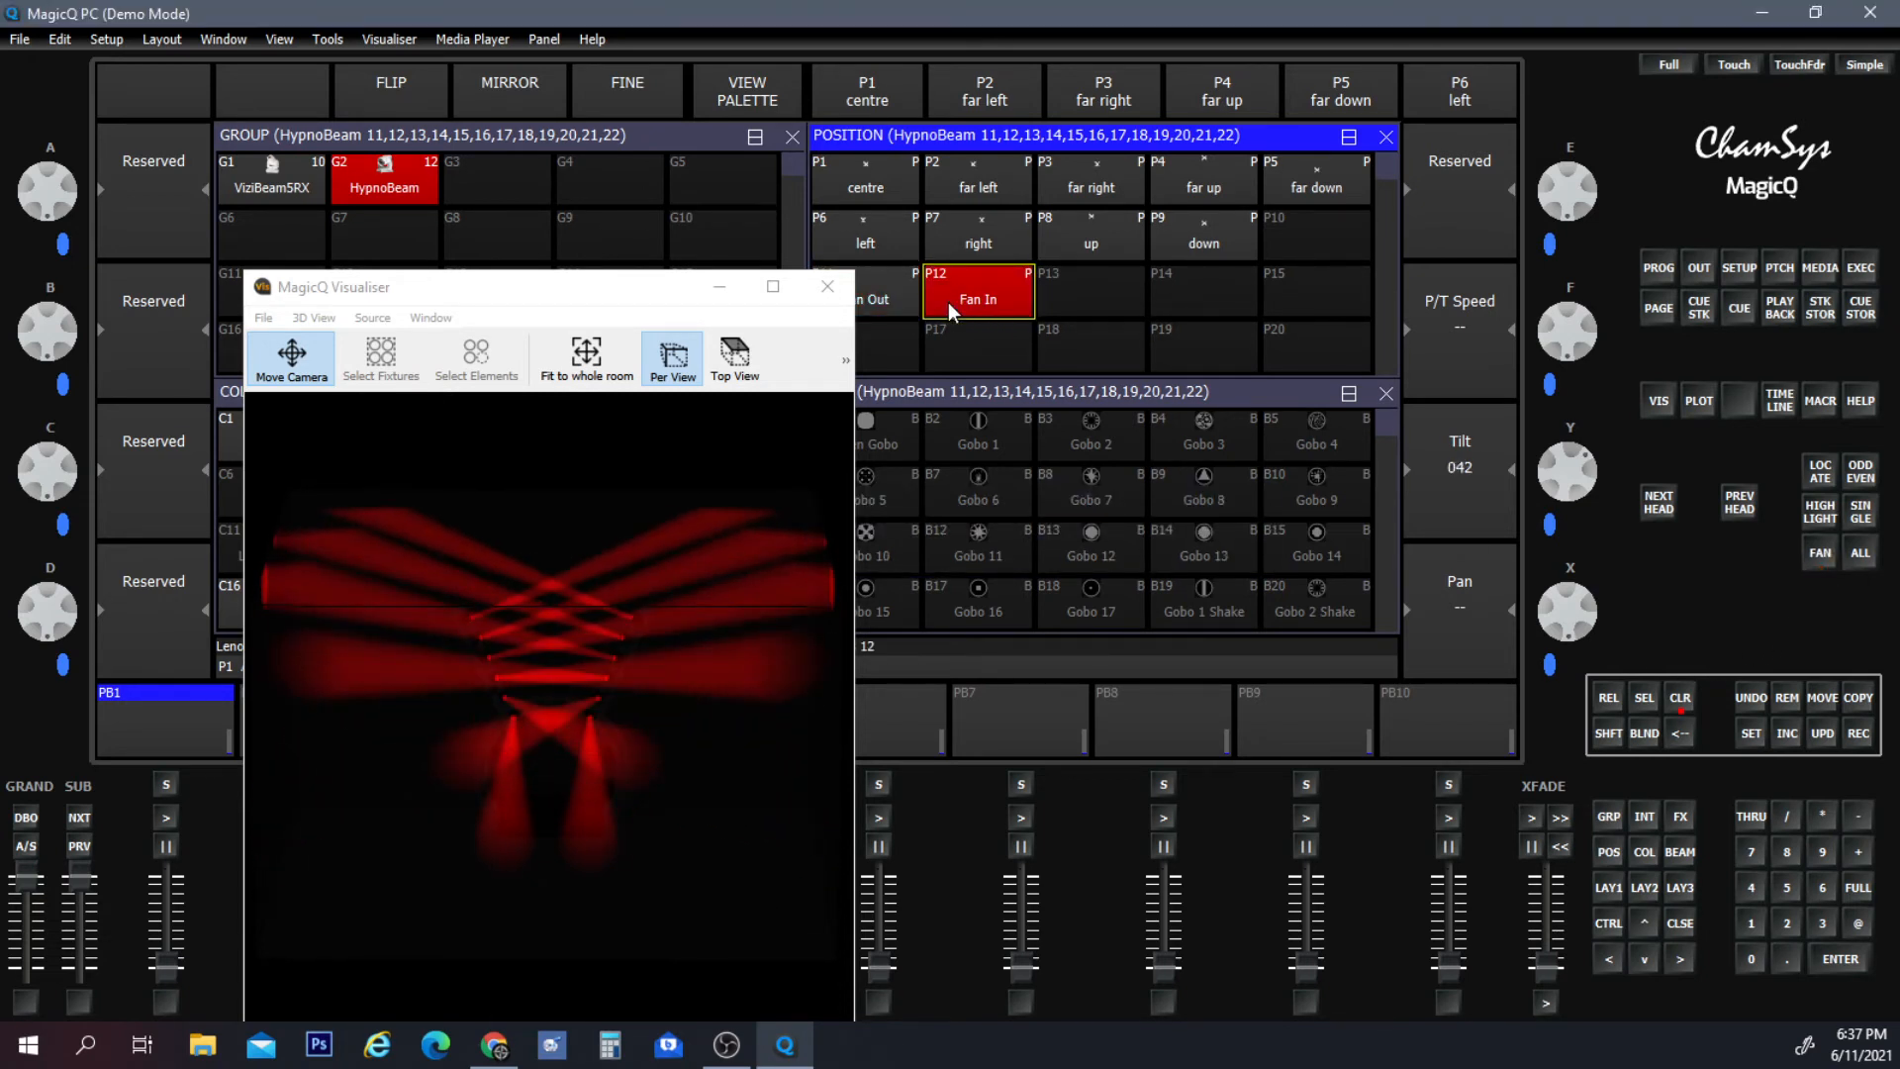
click(881, 302)
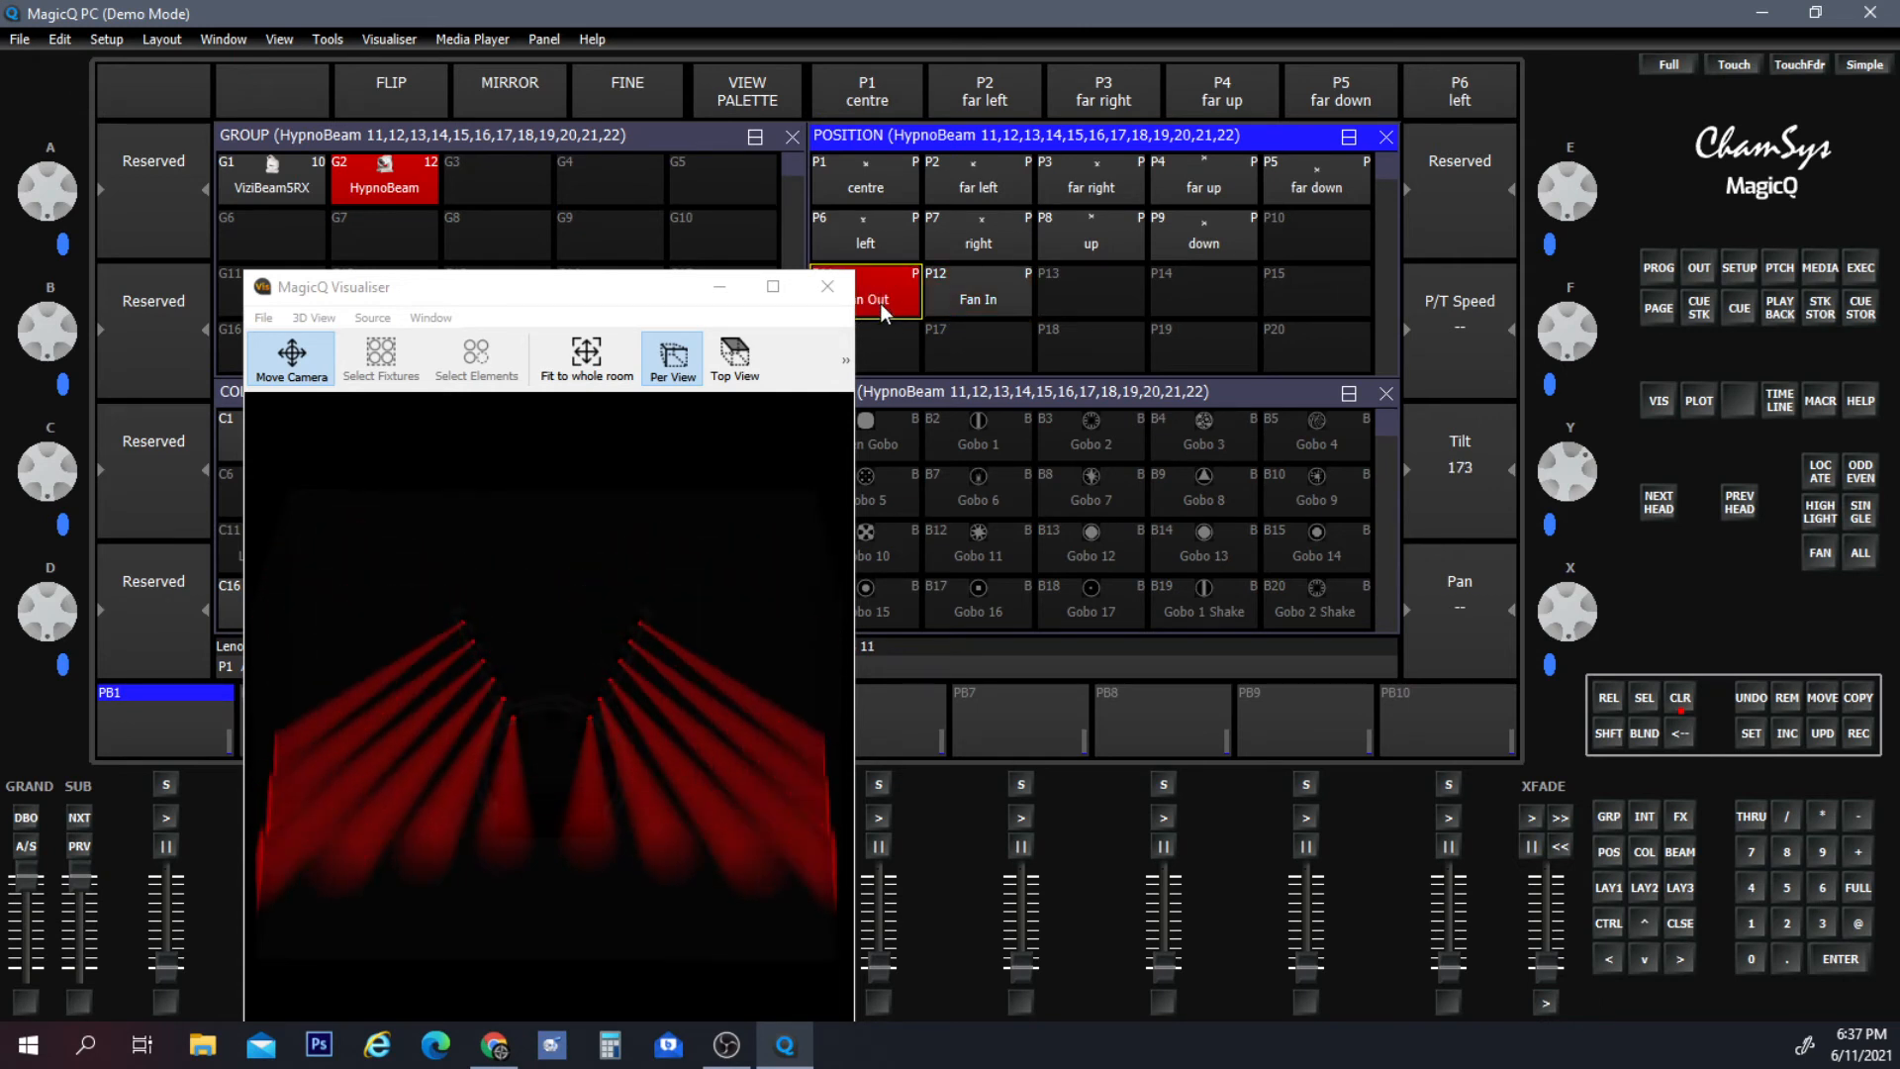
click(960, 303)
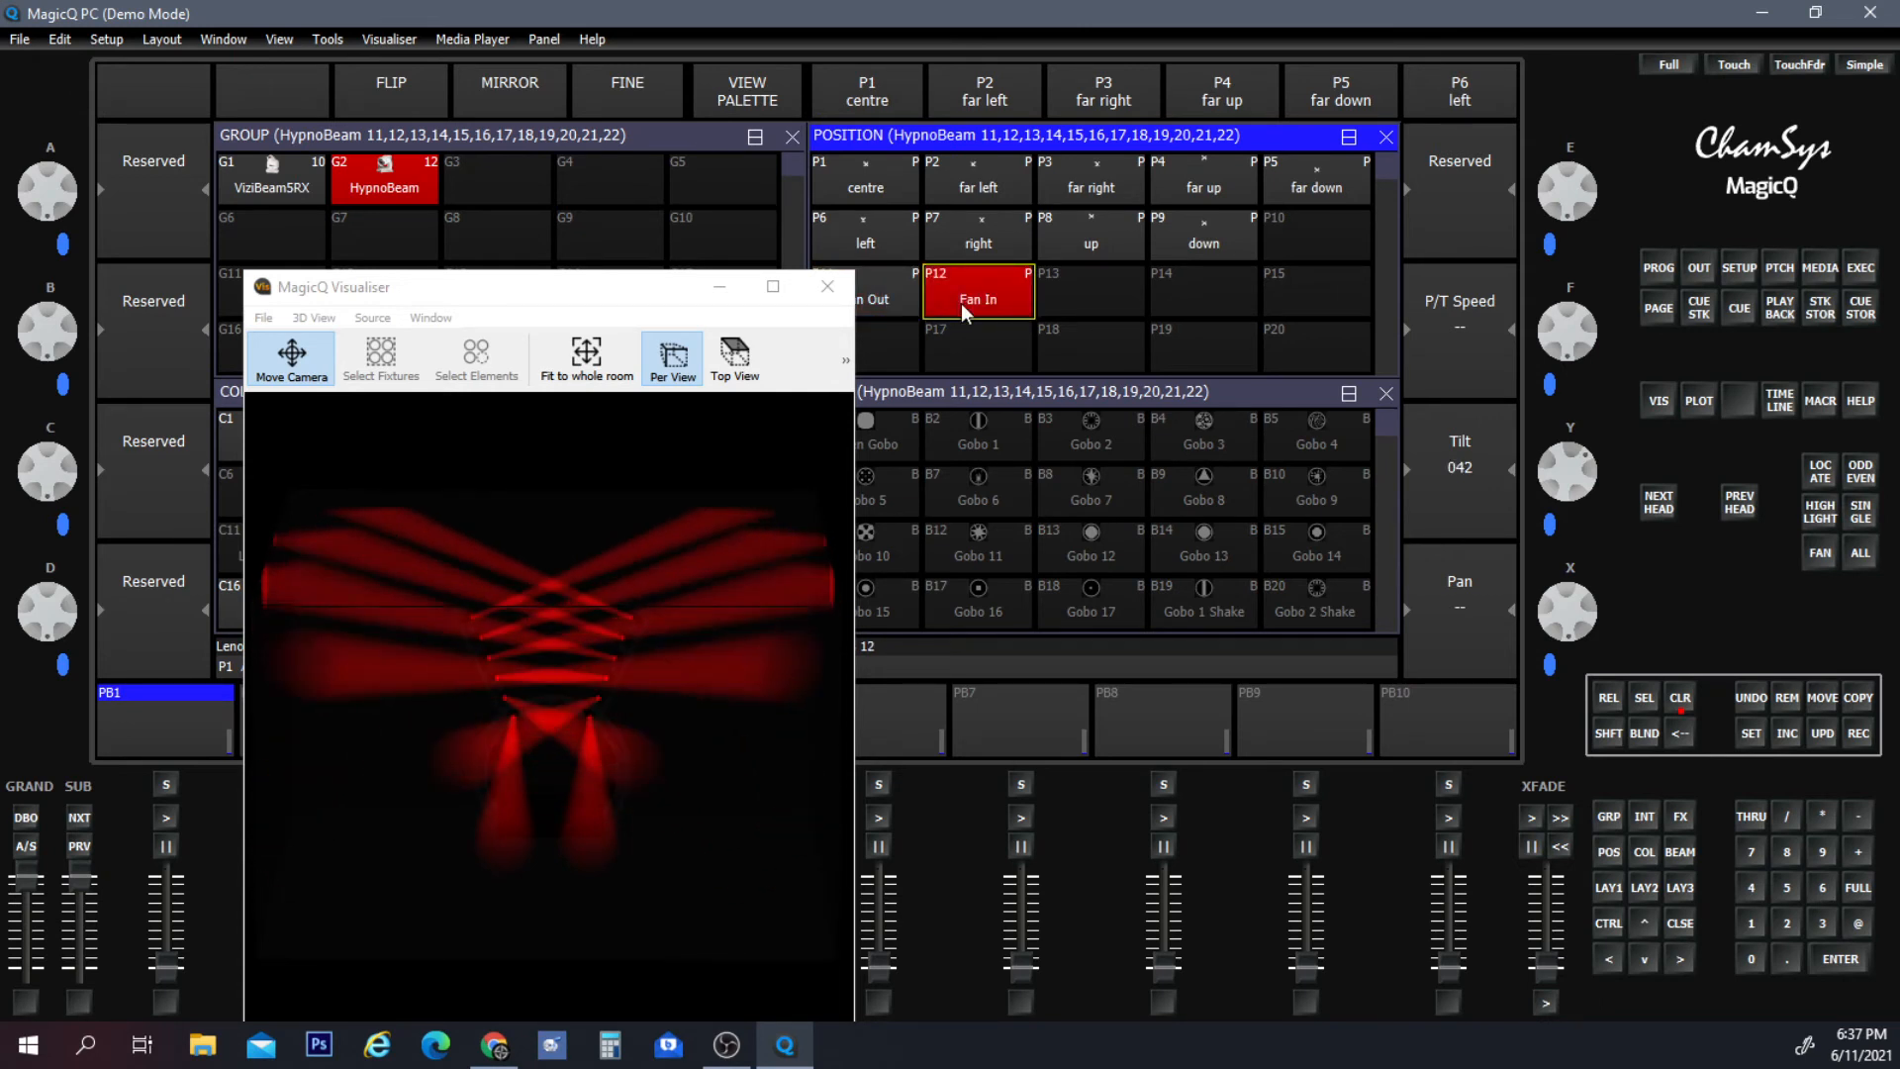
drag(610, 295, 1522, 186)
click(899, 291)
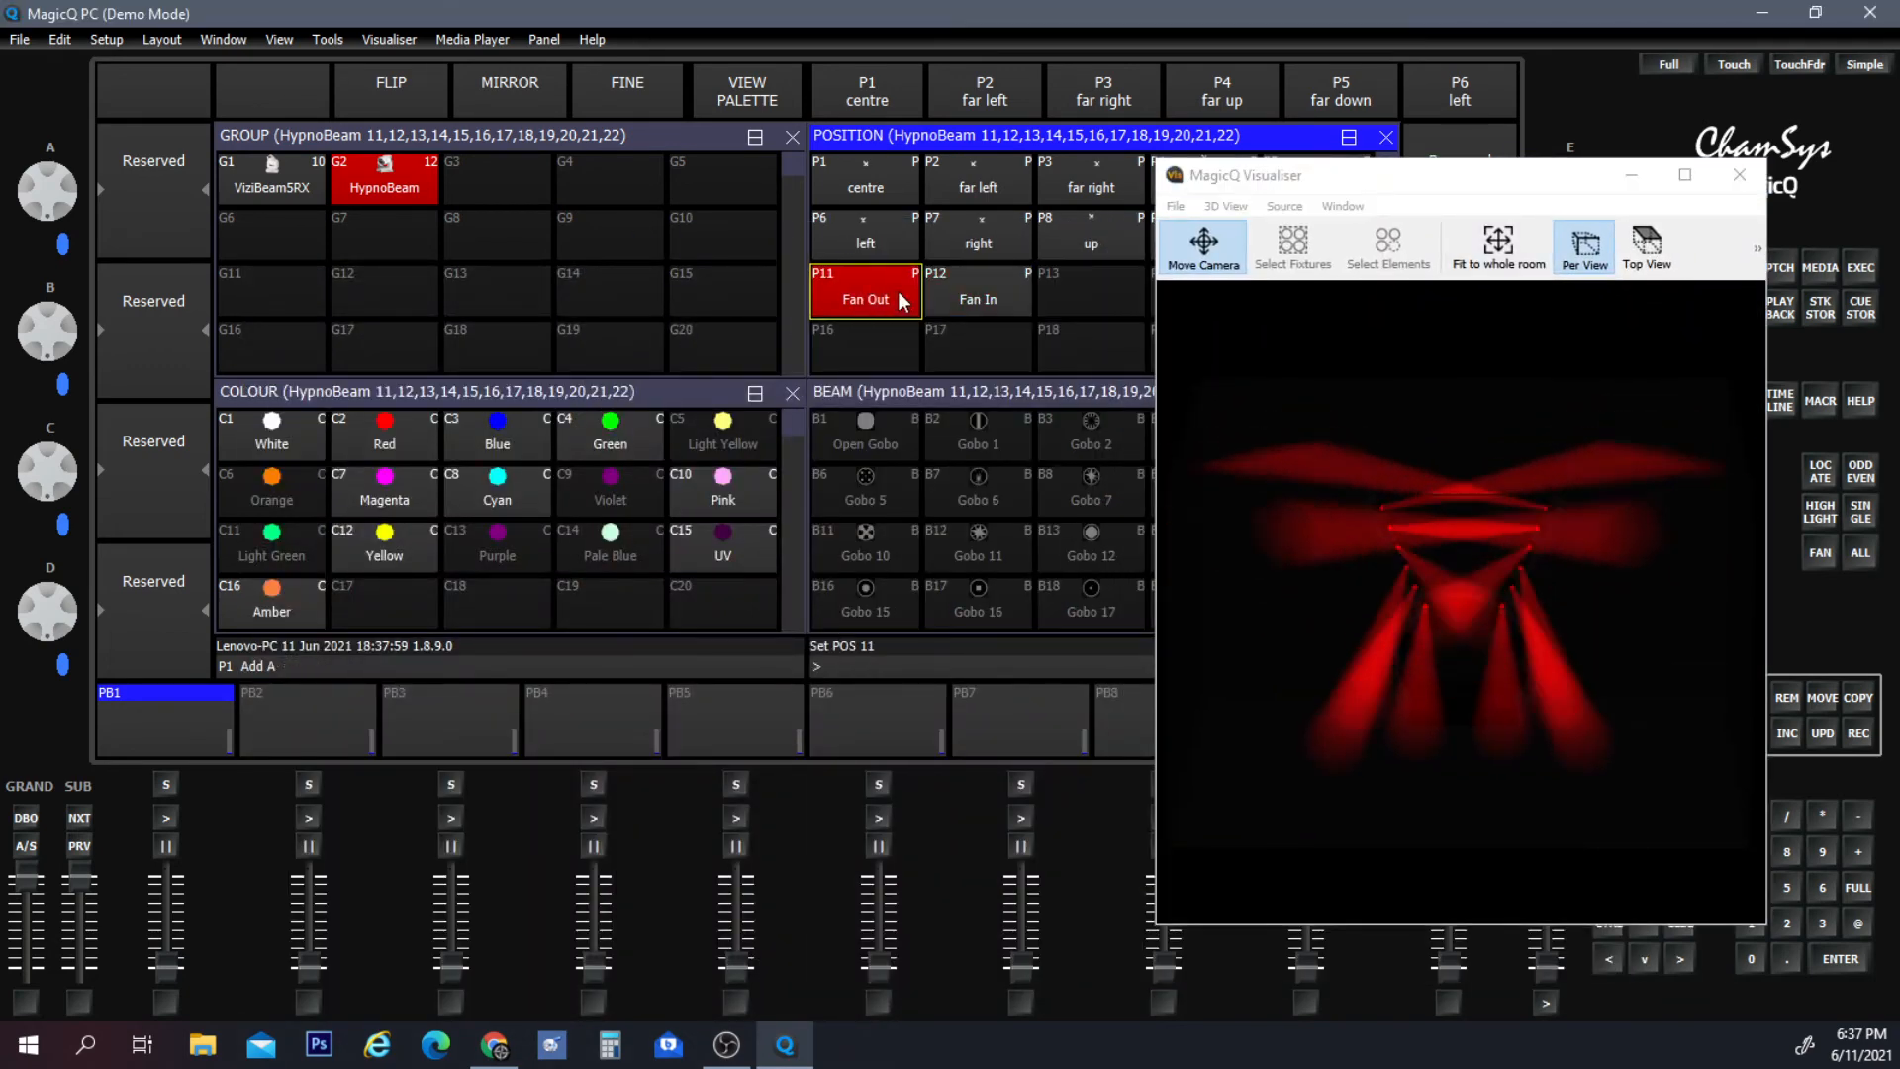
click(984, 283)
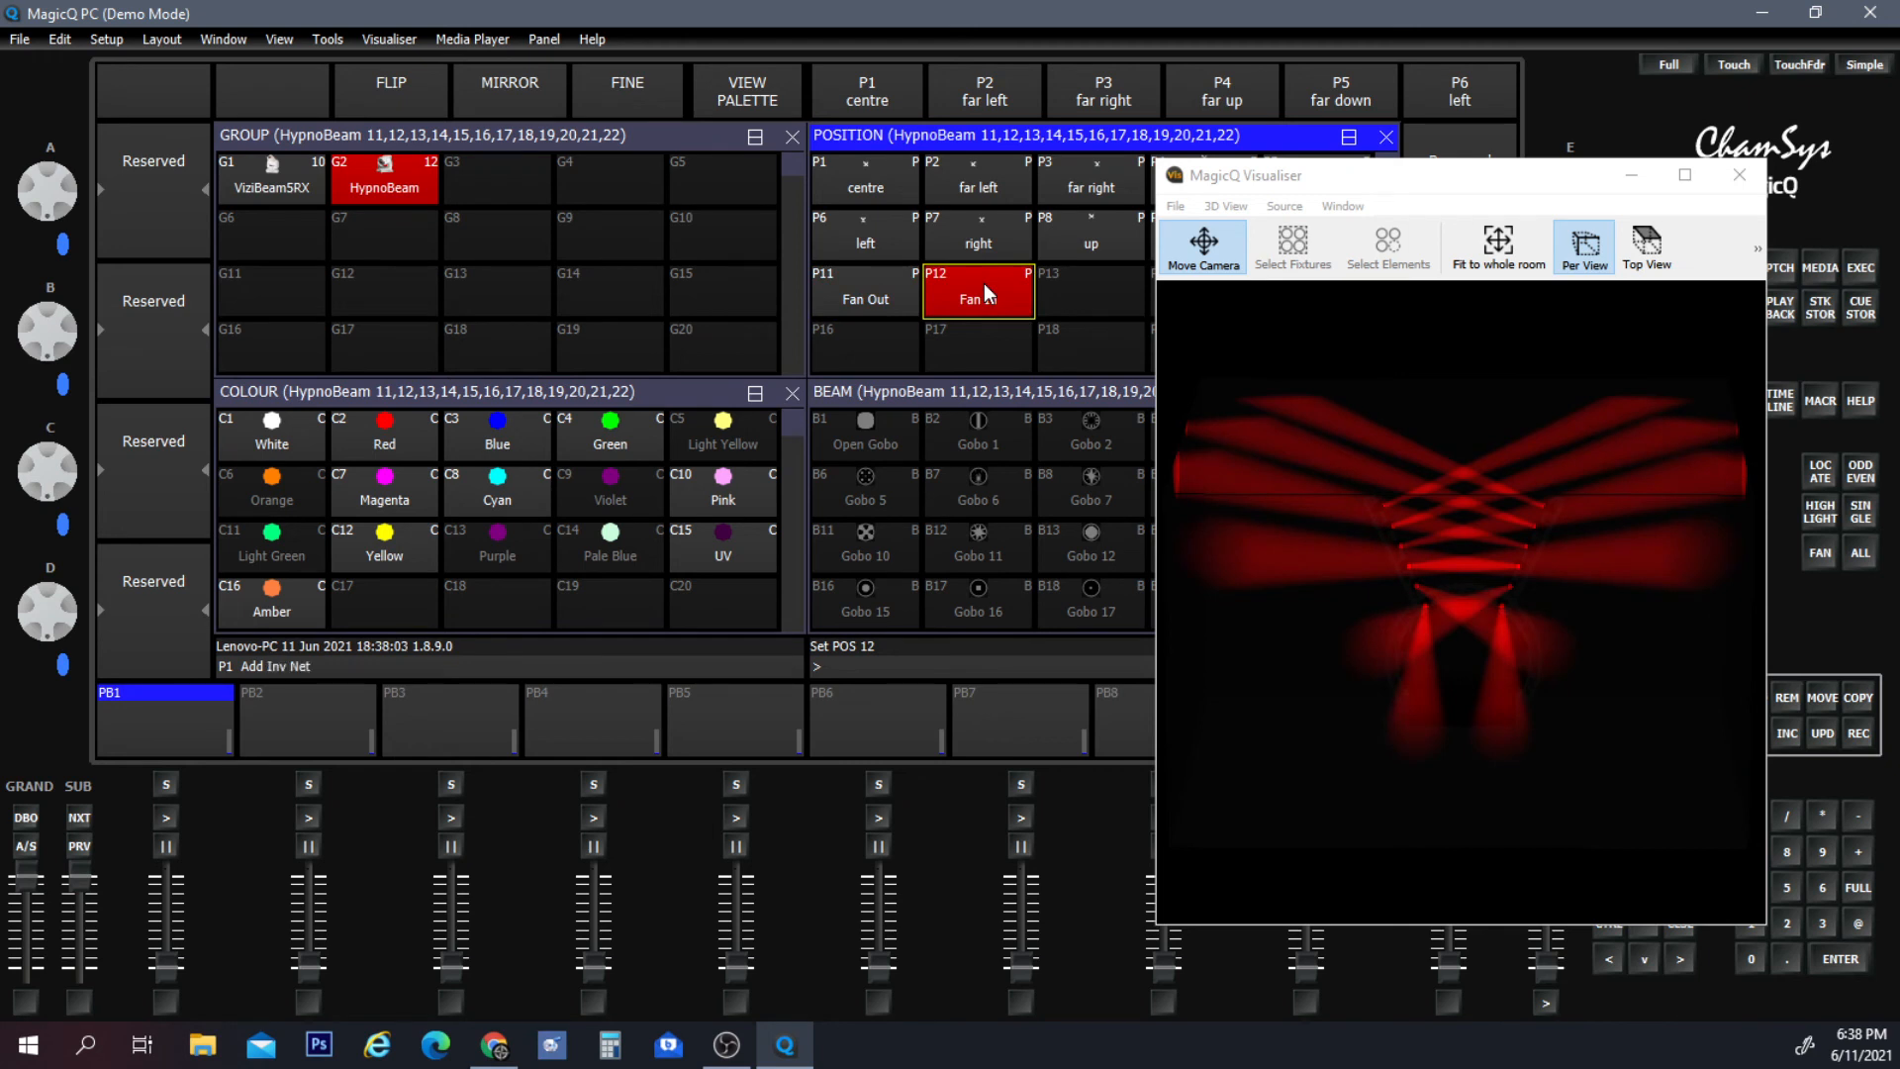
Preview the centre, far left, far right, far up, far down, up and down position palettes on the HypnoBeam group.
click(876, 190)
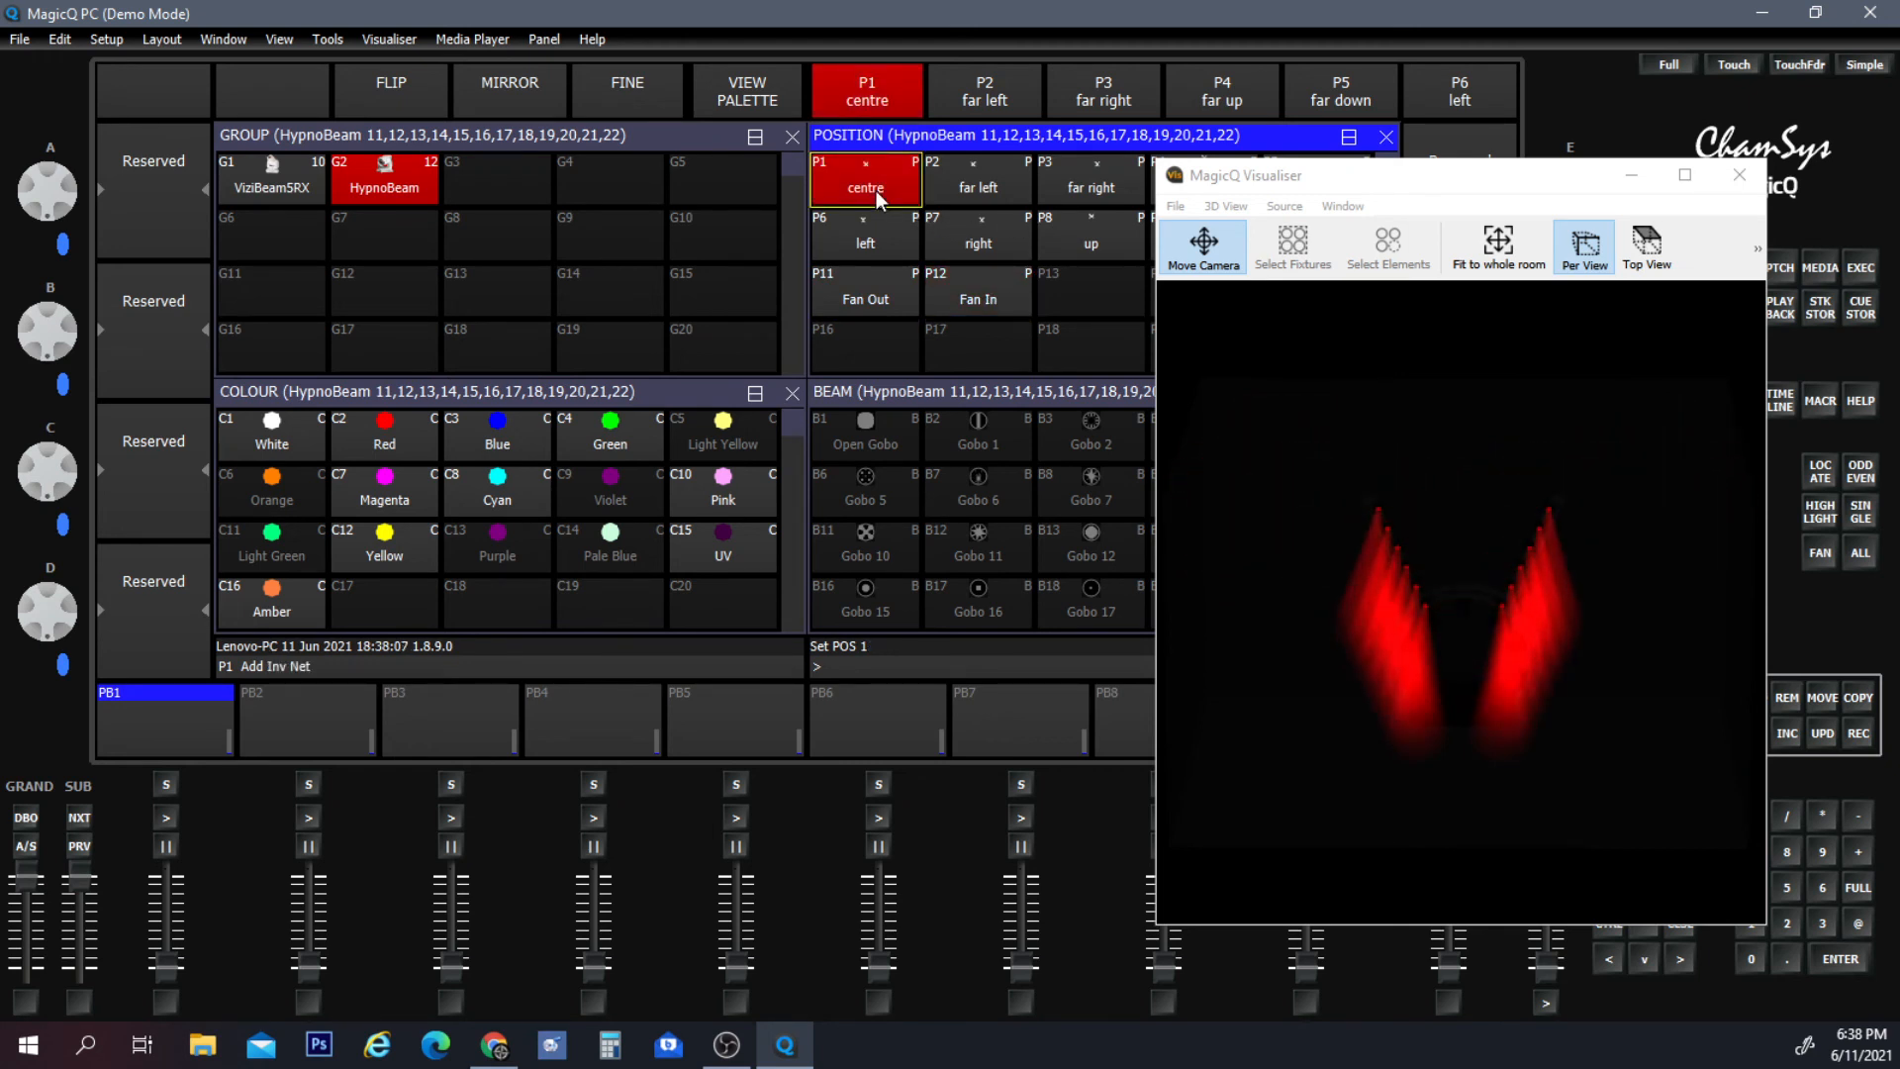
click(968, 188)
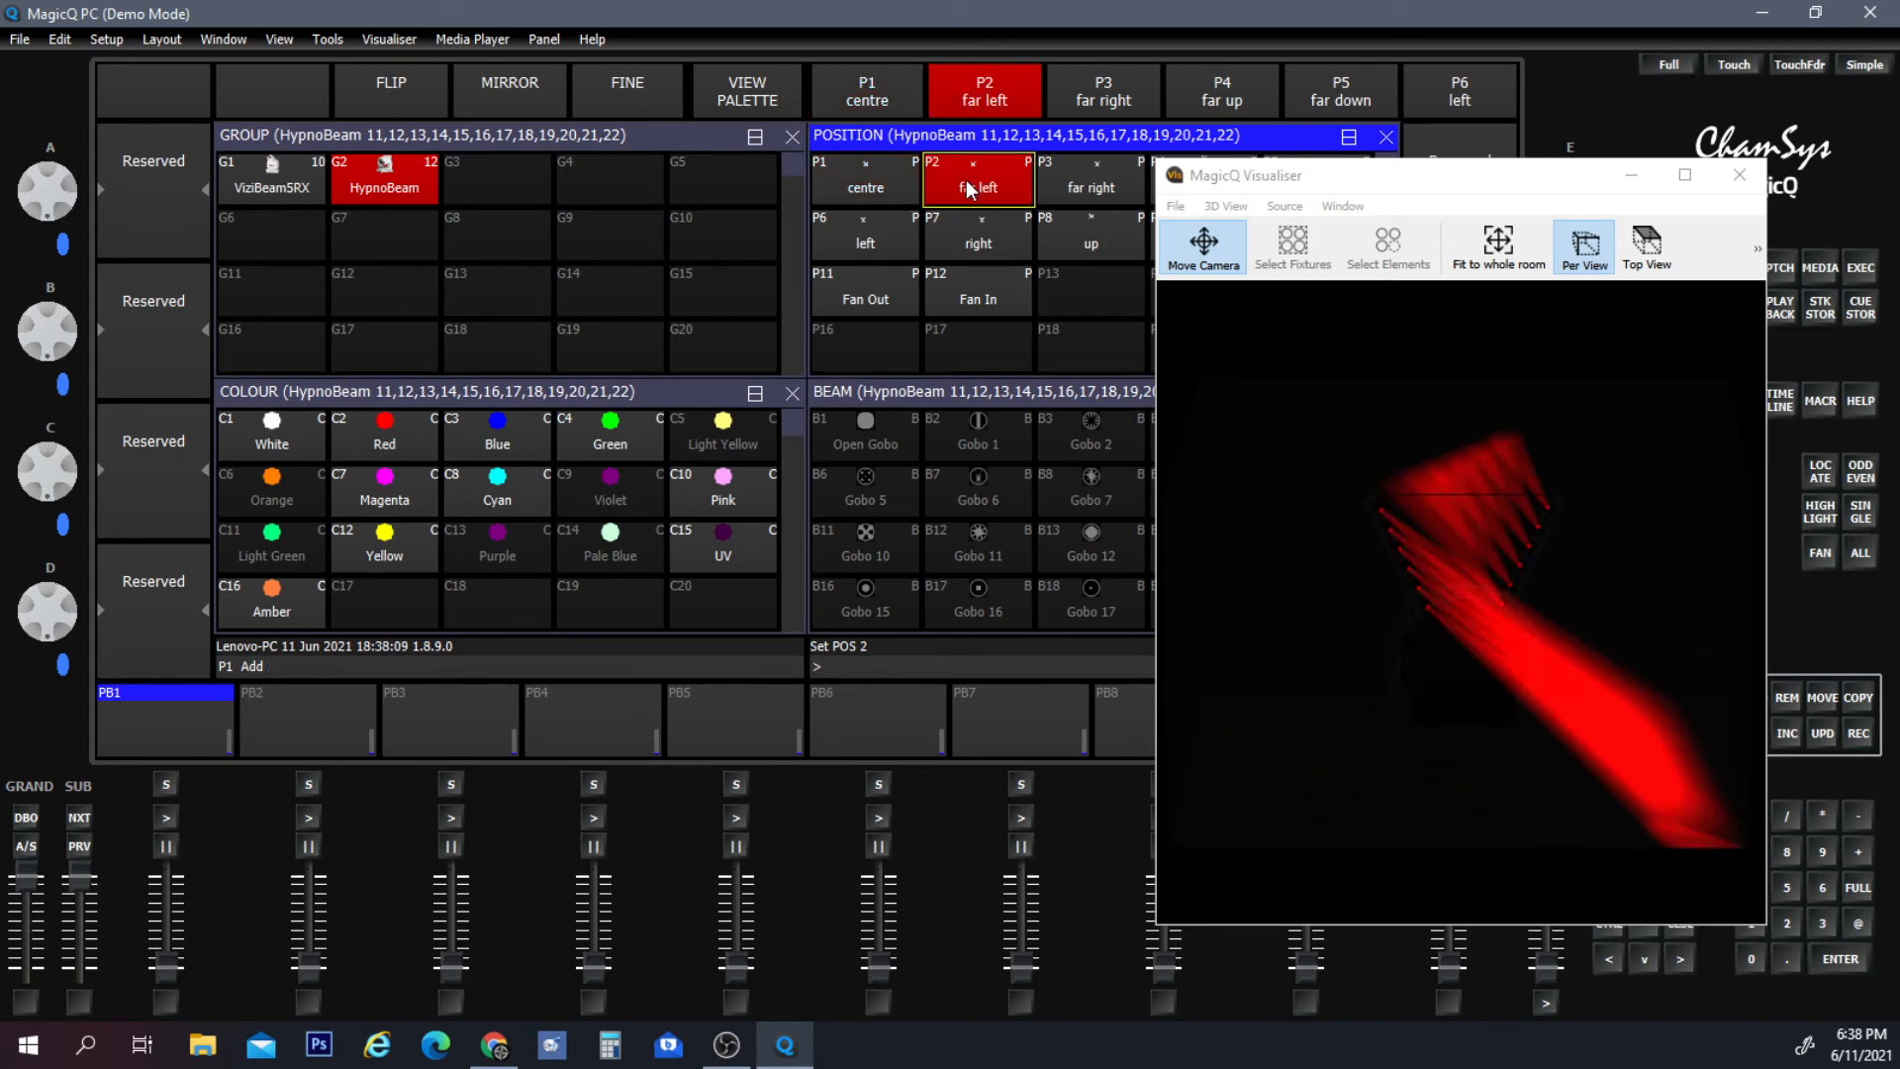
click(1067, 186)
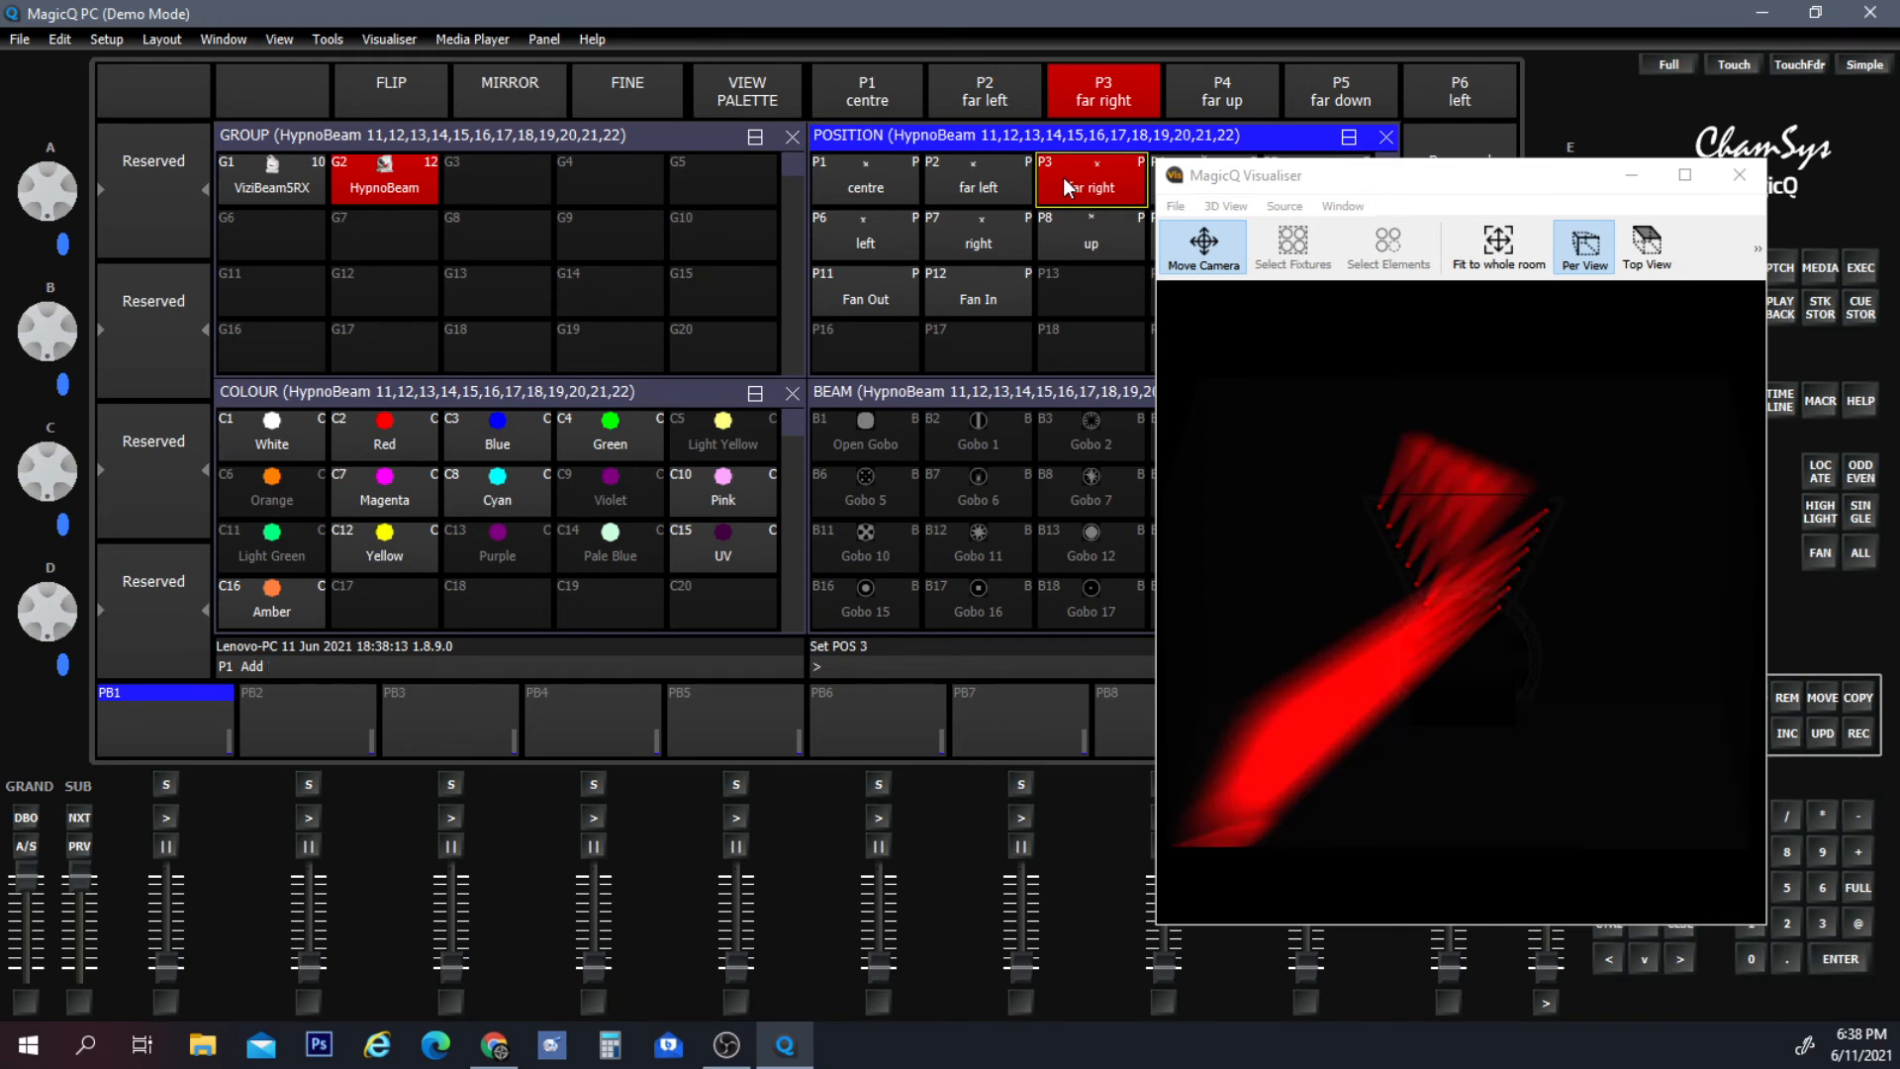
drag(1376, 178, 690, 284)
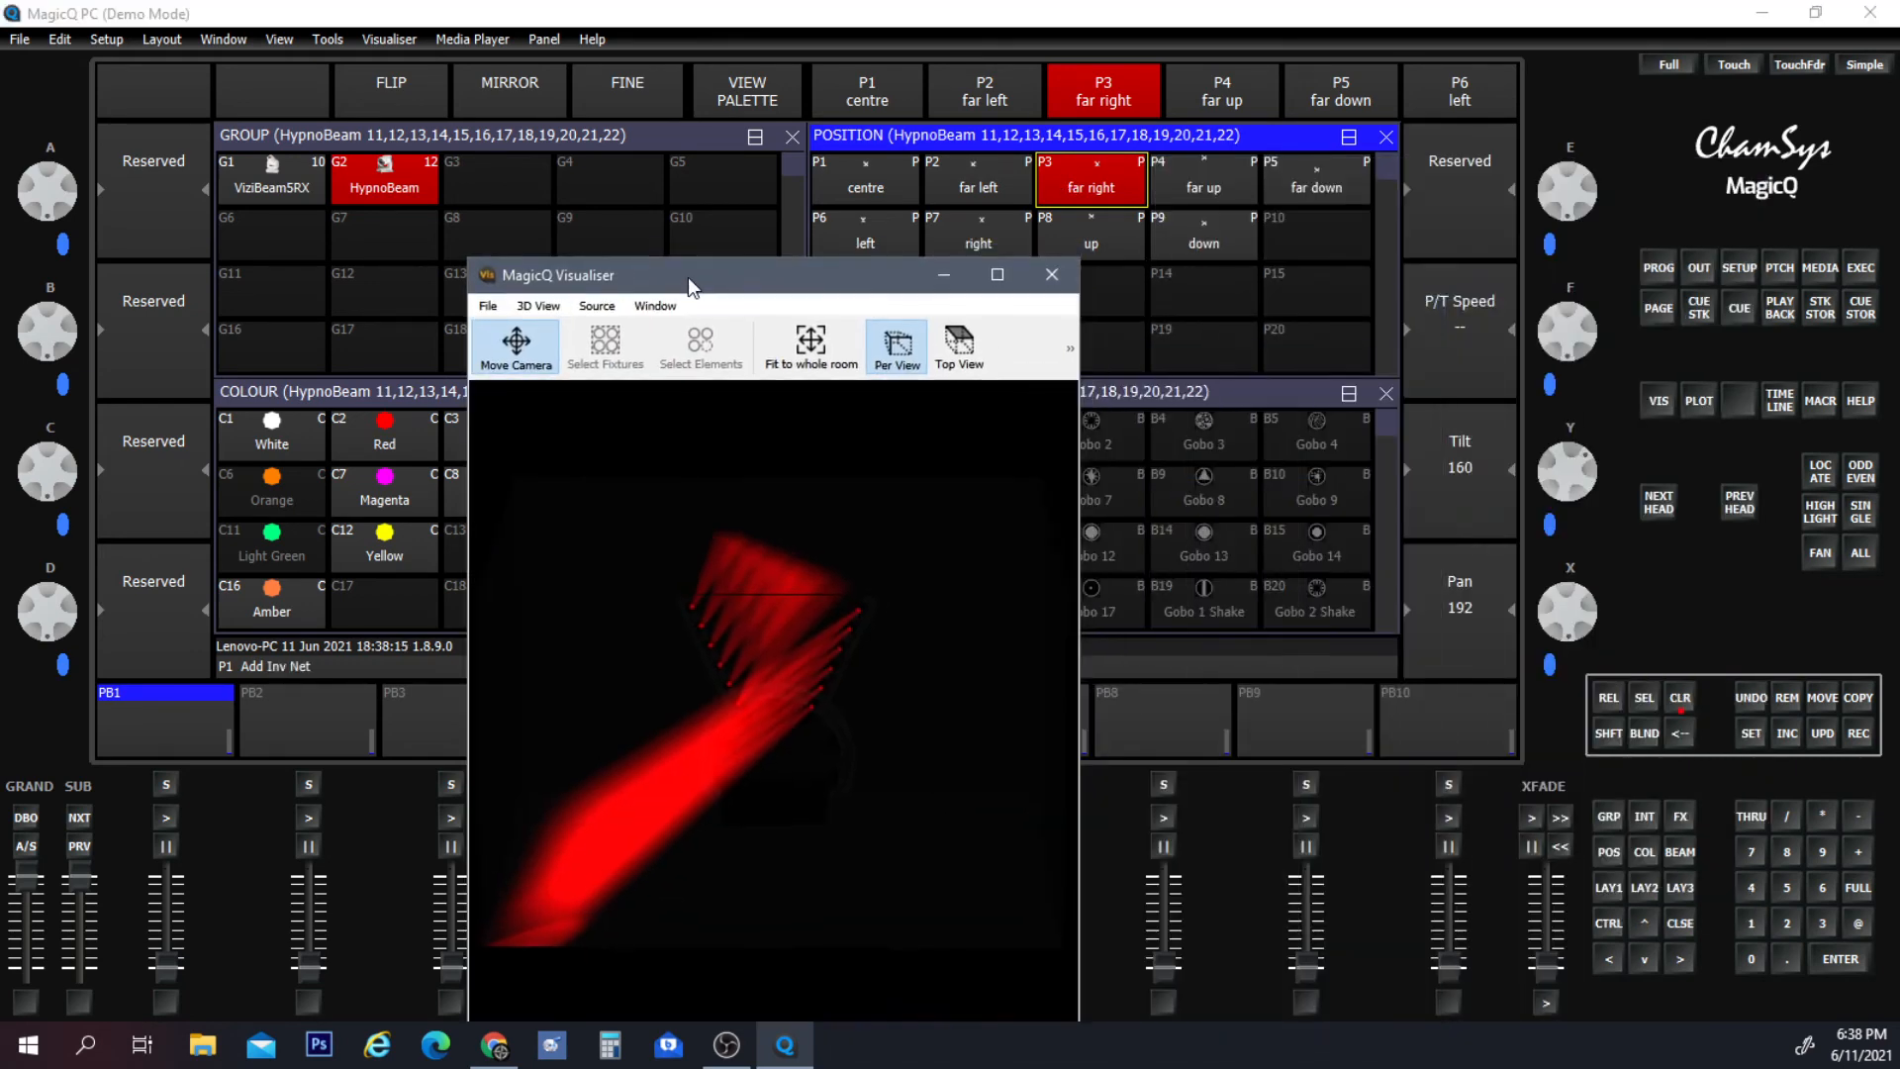
click(1207, 188)
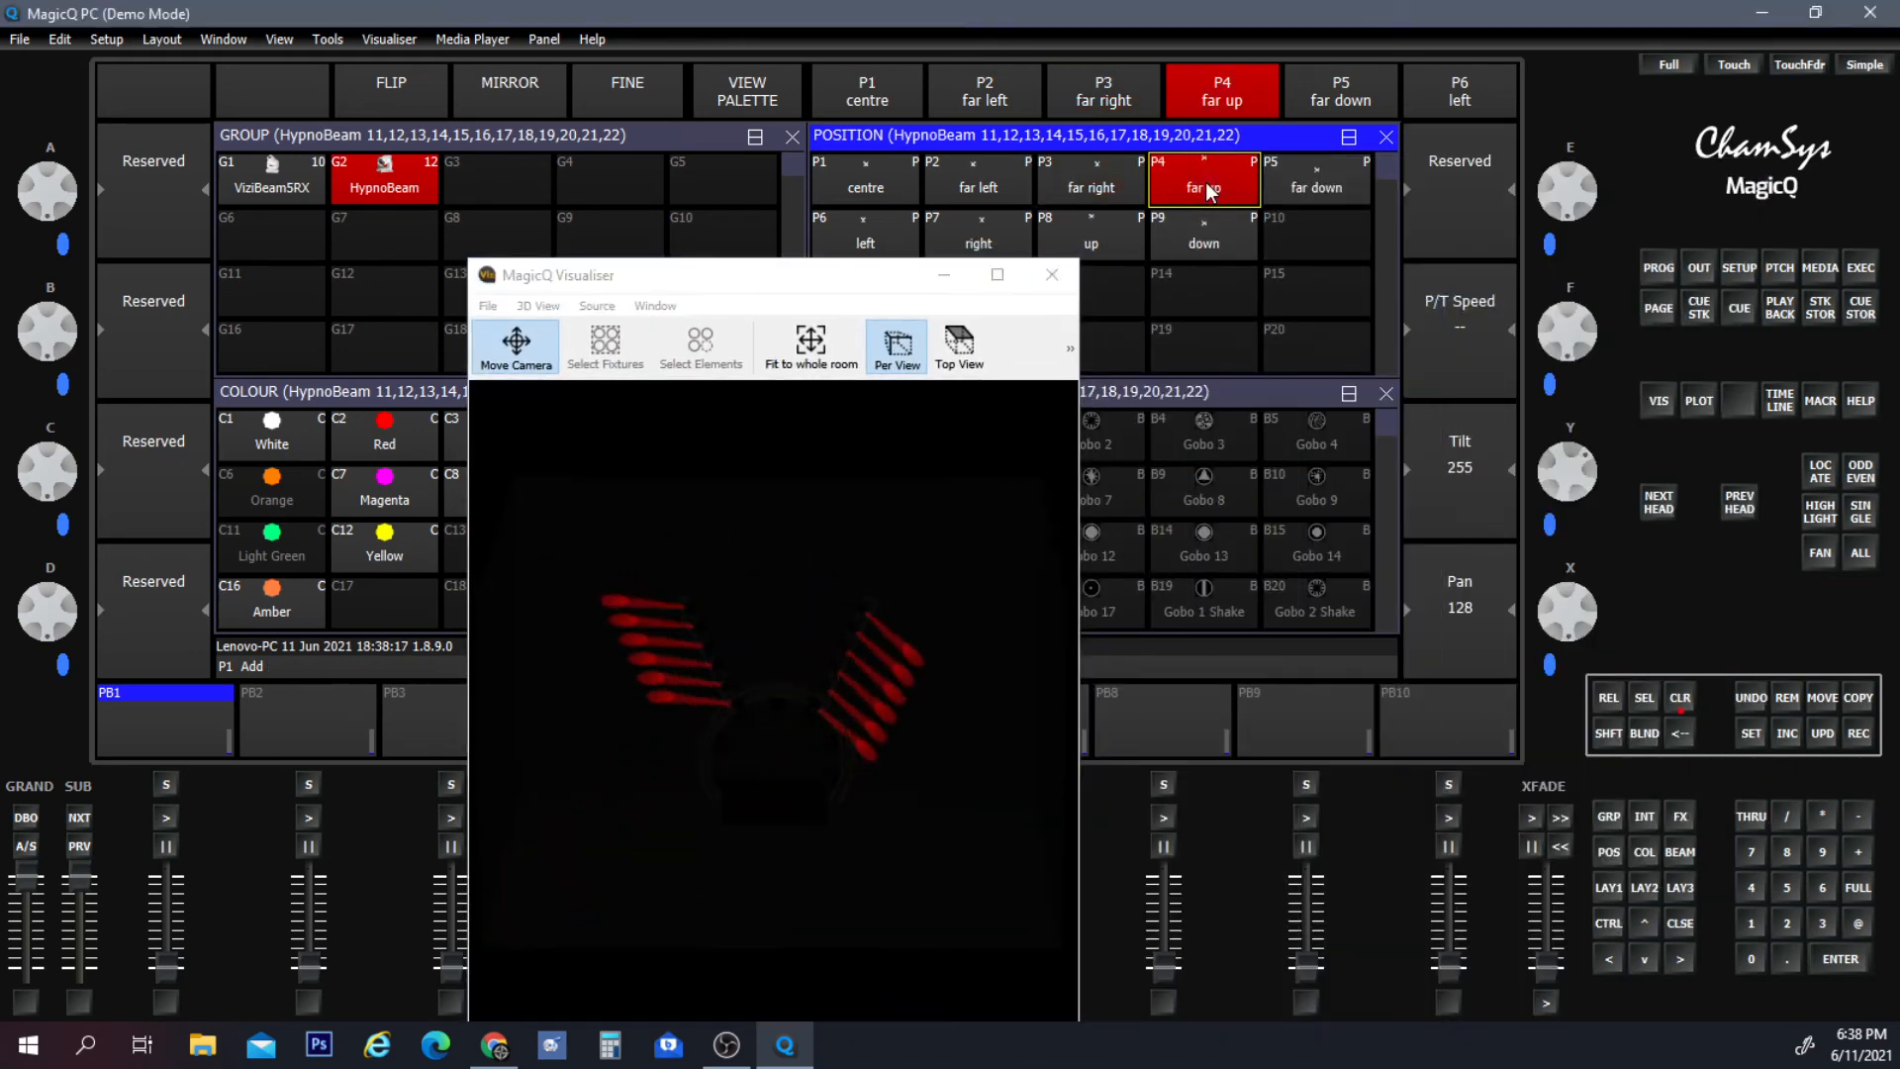
click(1299, 192)
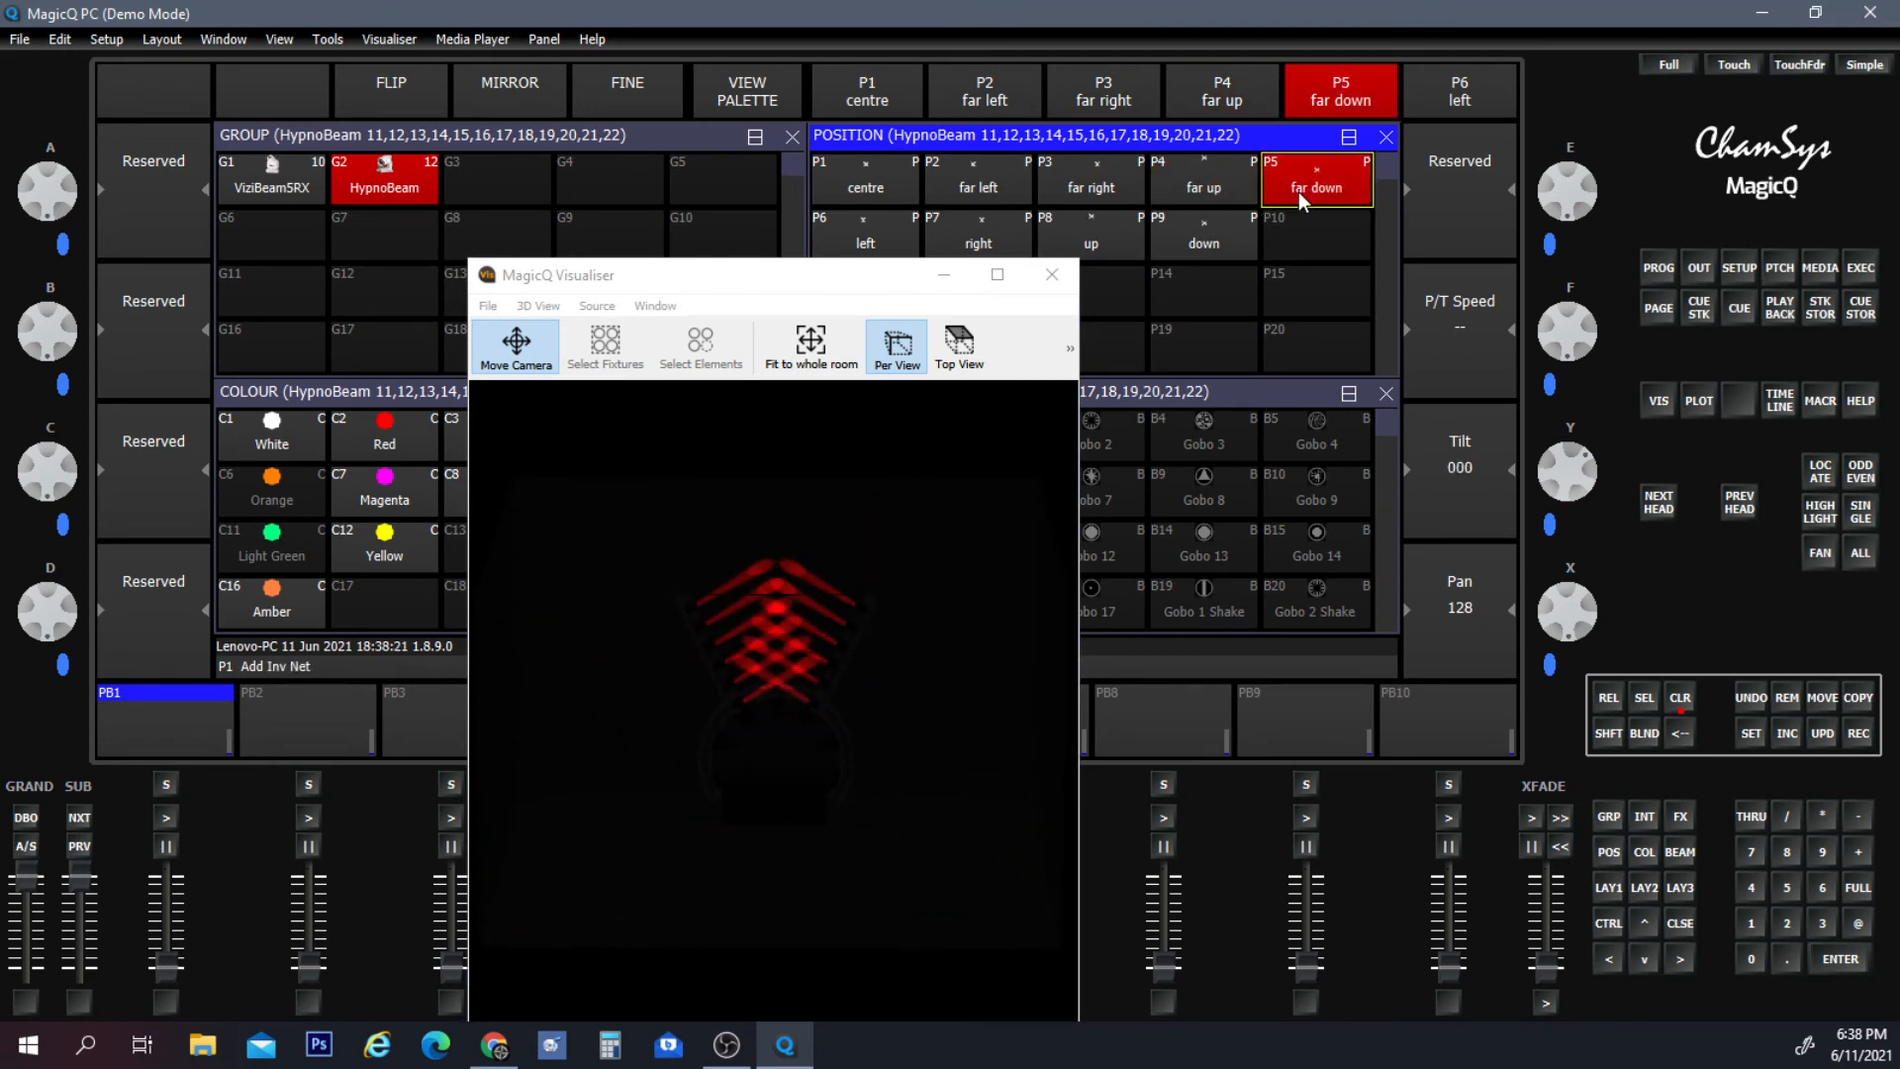
click(1092, 237)
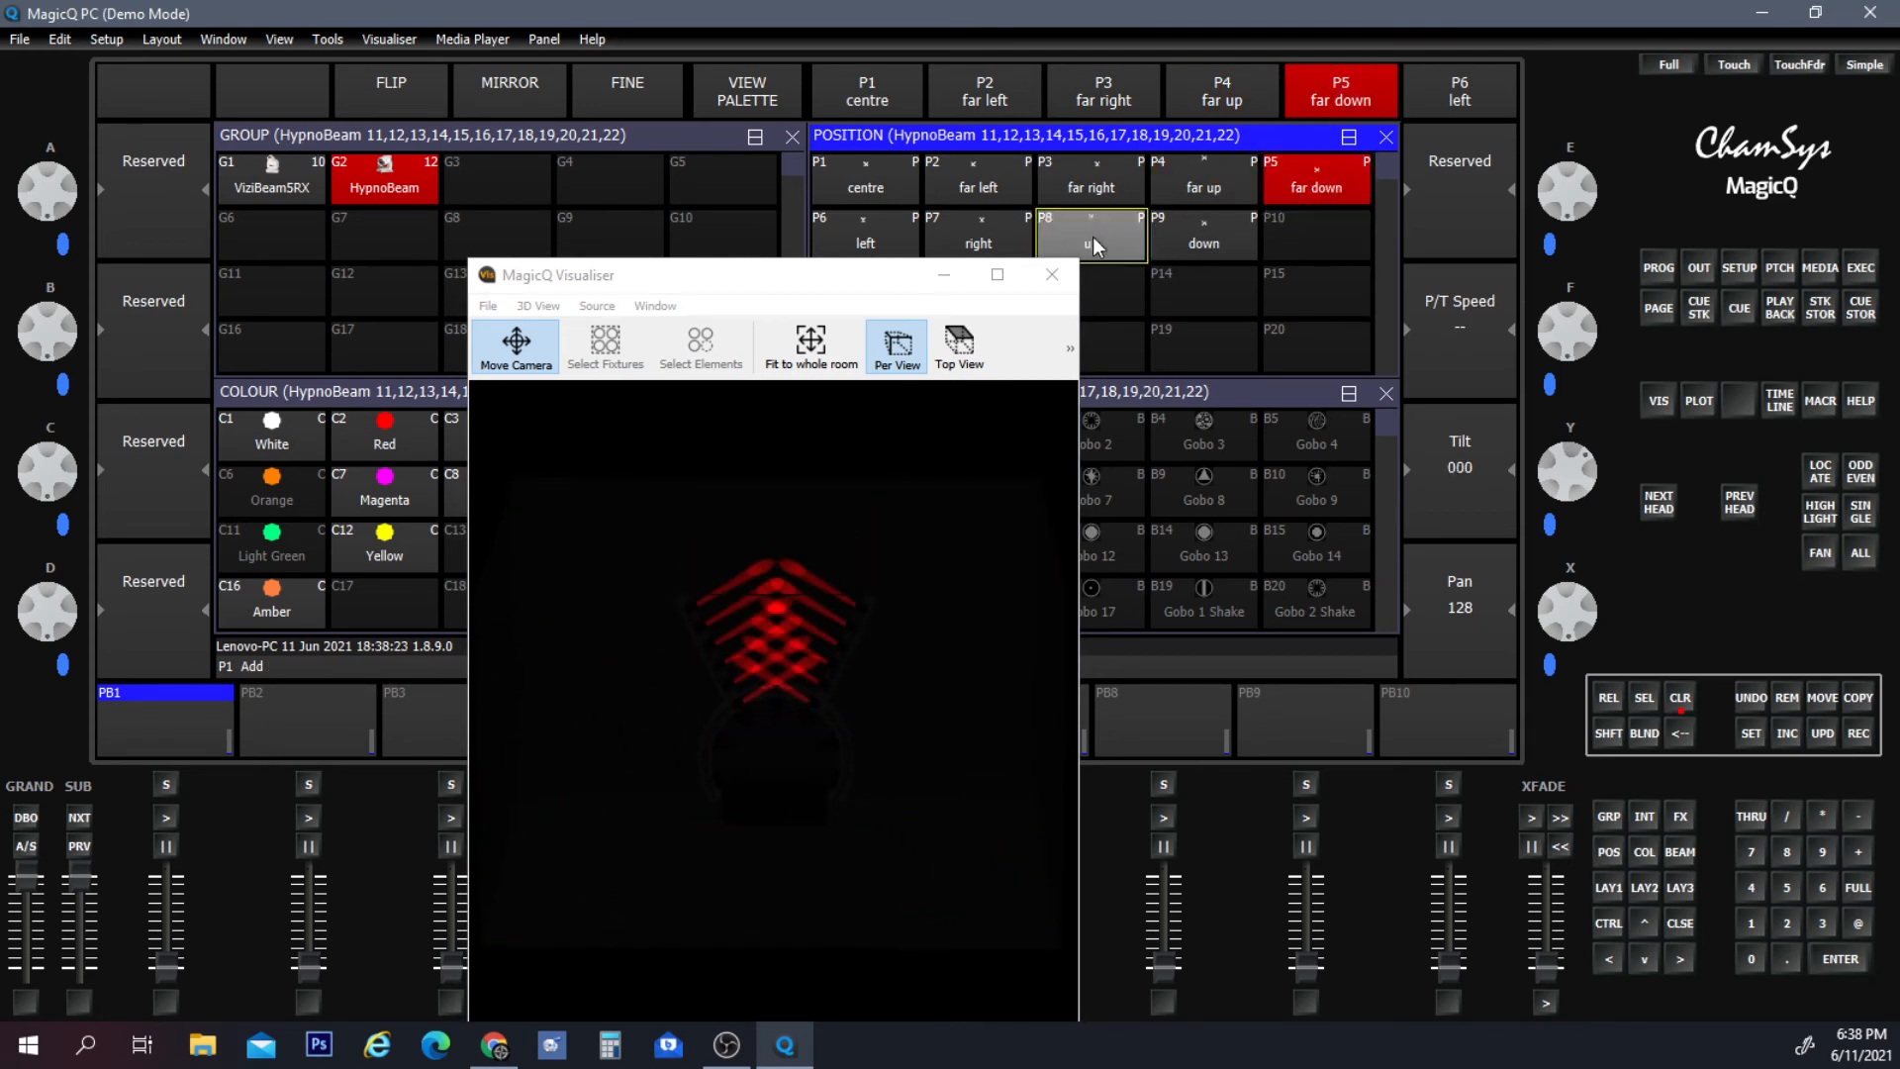
click(1197, 227)
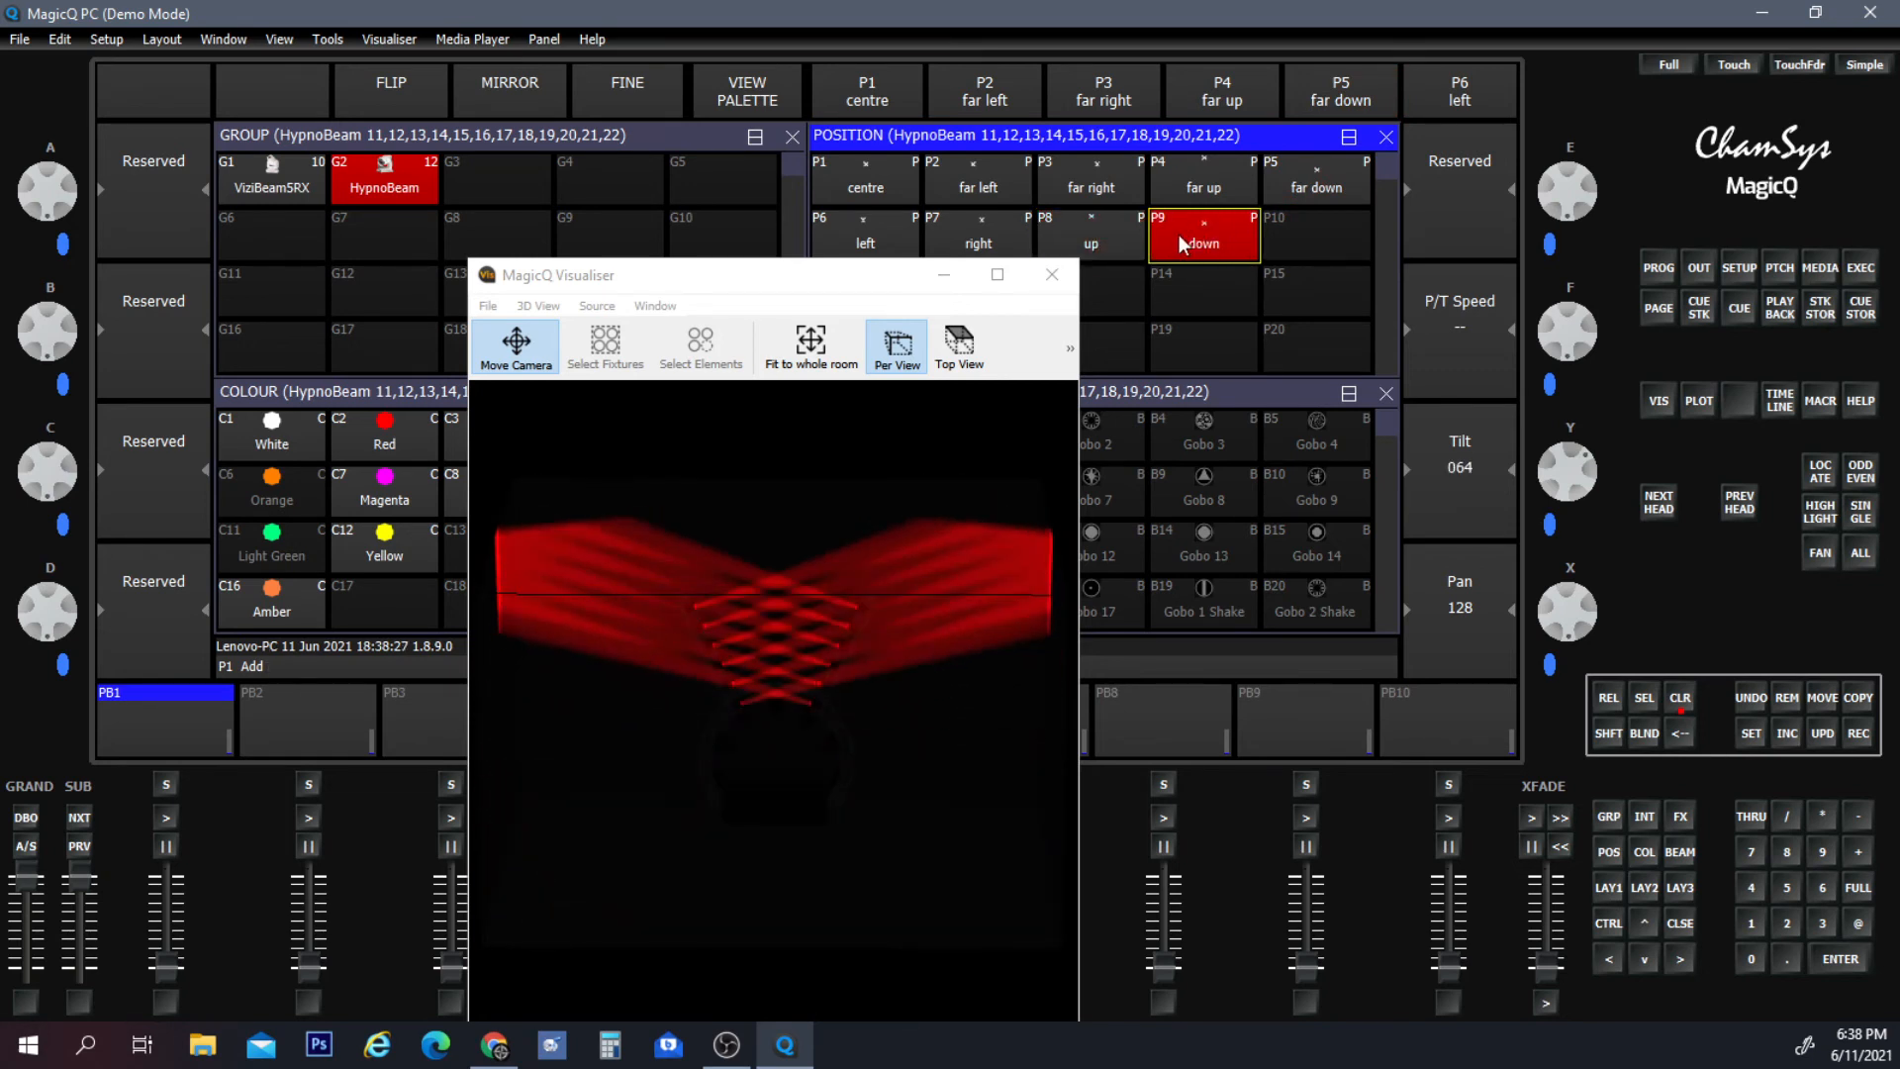
drag(864, 277, 861, 459)
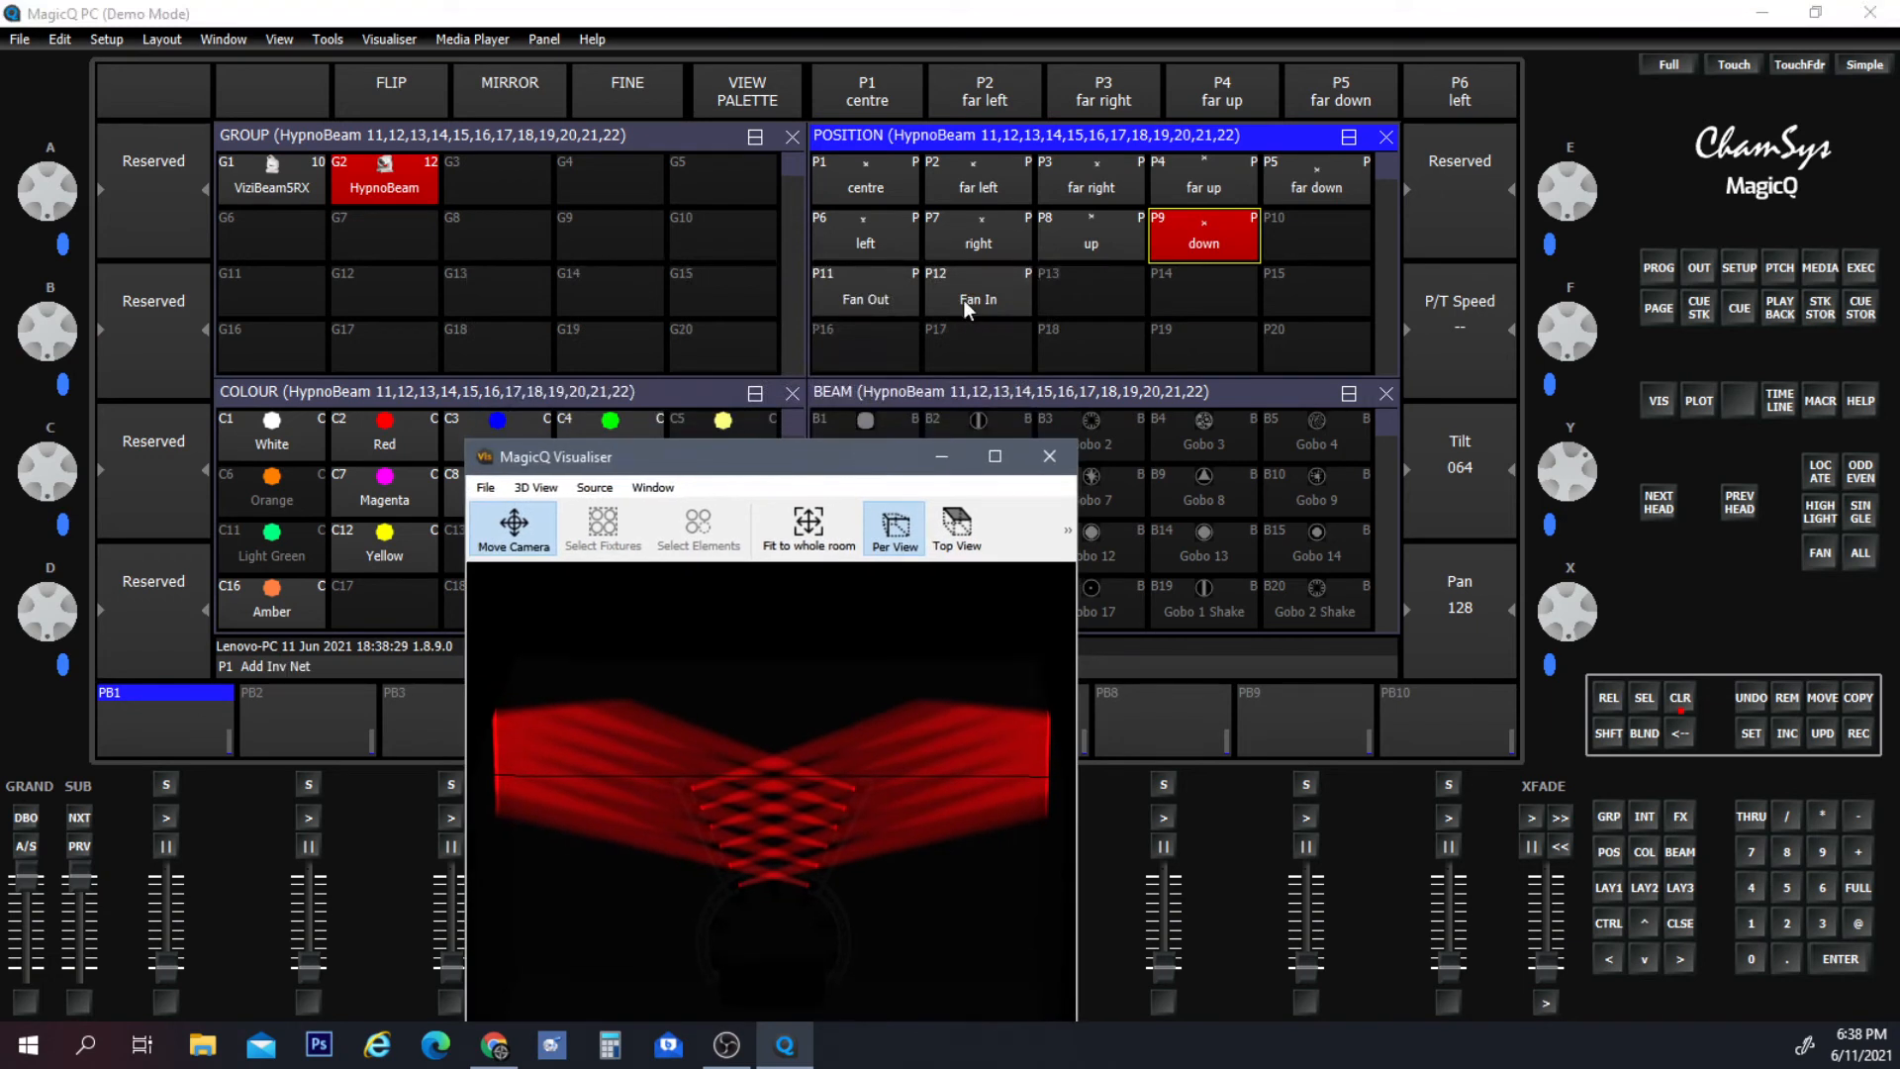
Preview the Fan In, Fan Out, left, right and centre position palettes on the HypnoBeam group, finishing on centre.
click(972, 302)
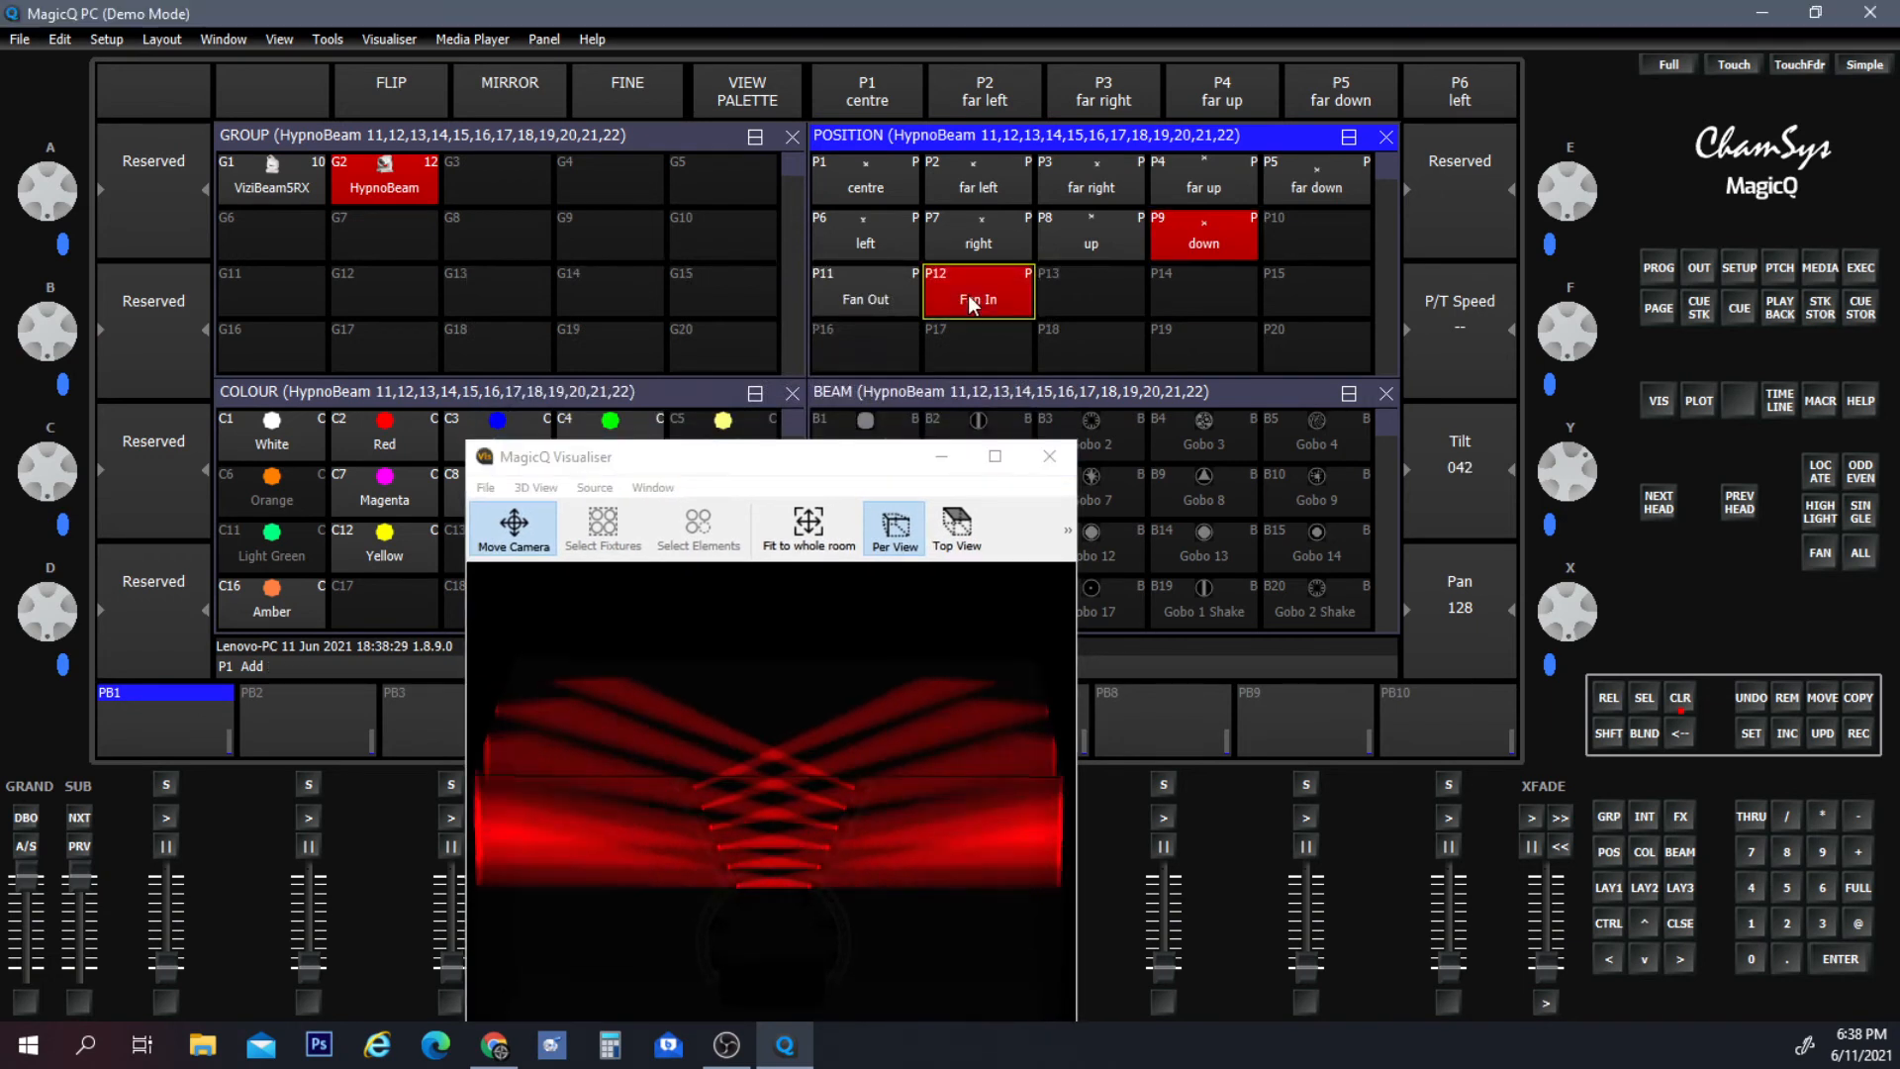
click(872, 292)
click(879, 248)
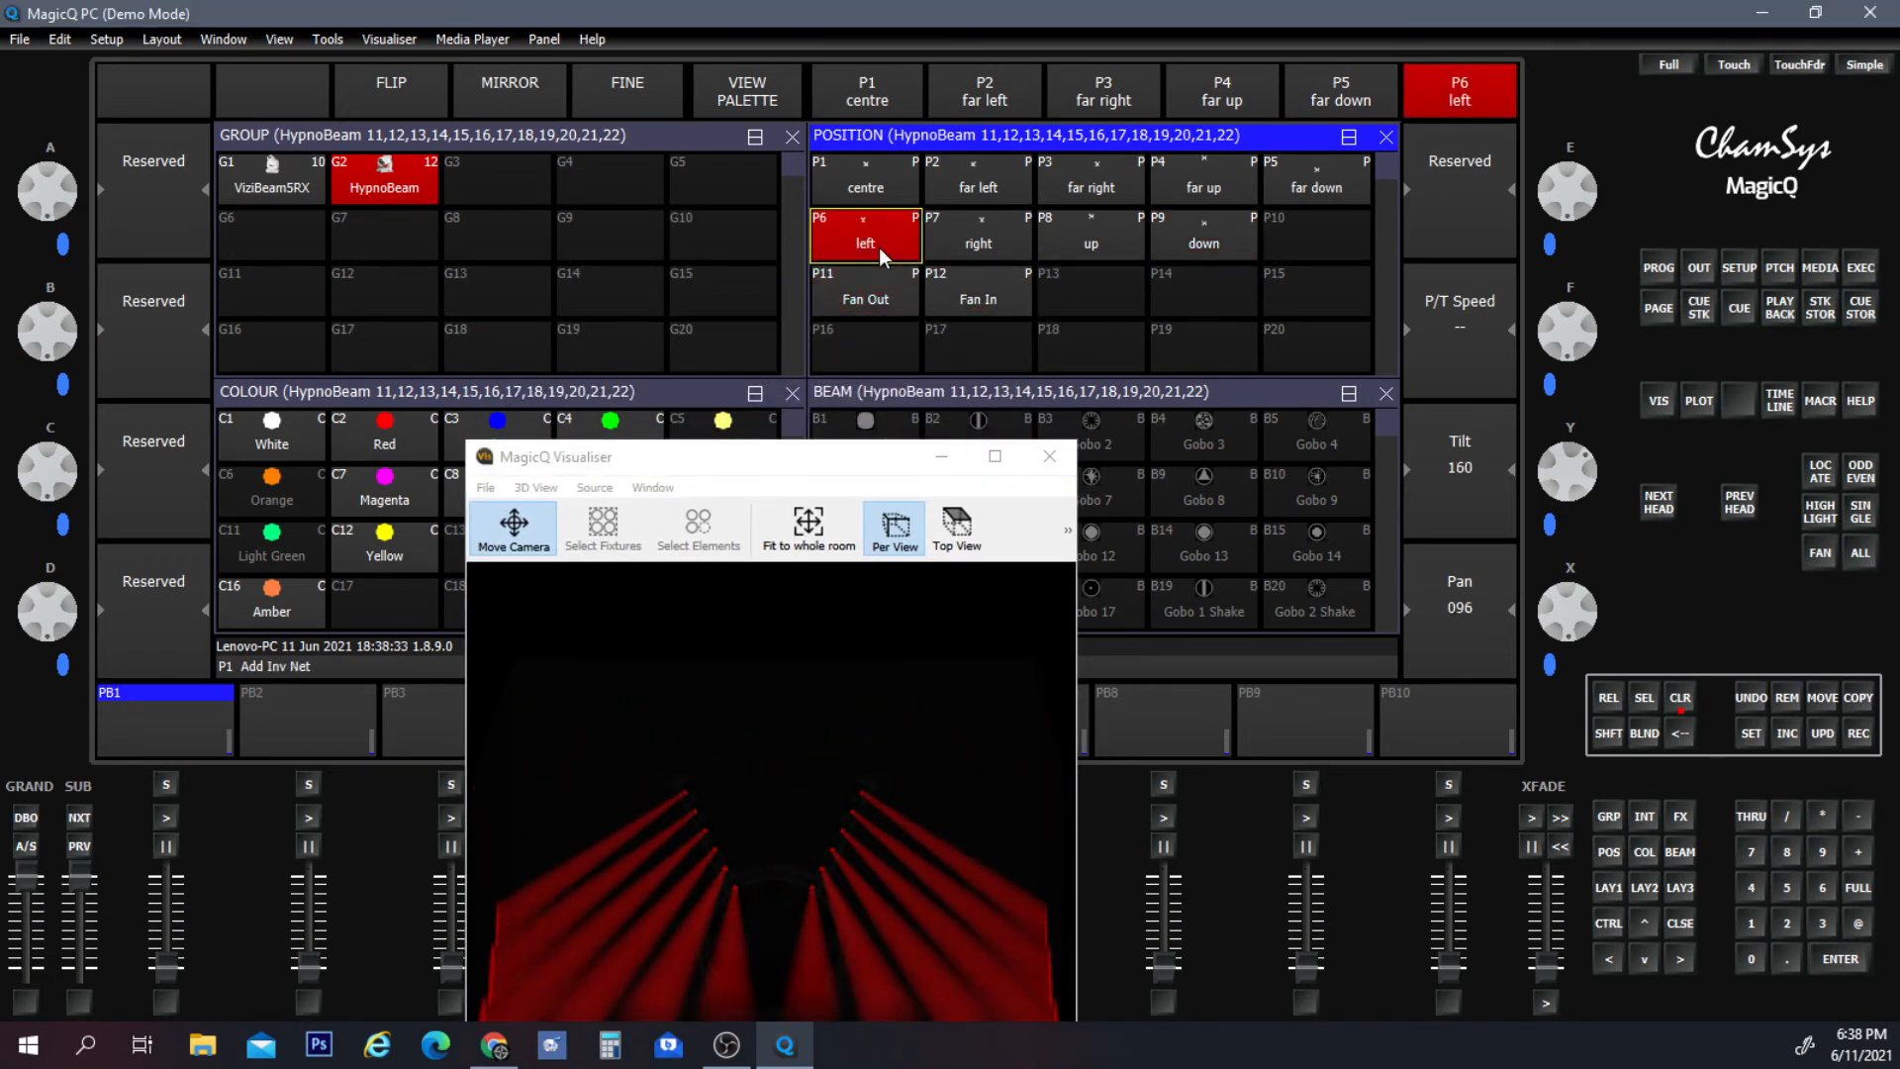
click(975, 239)
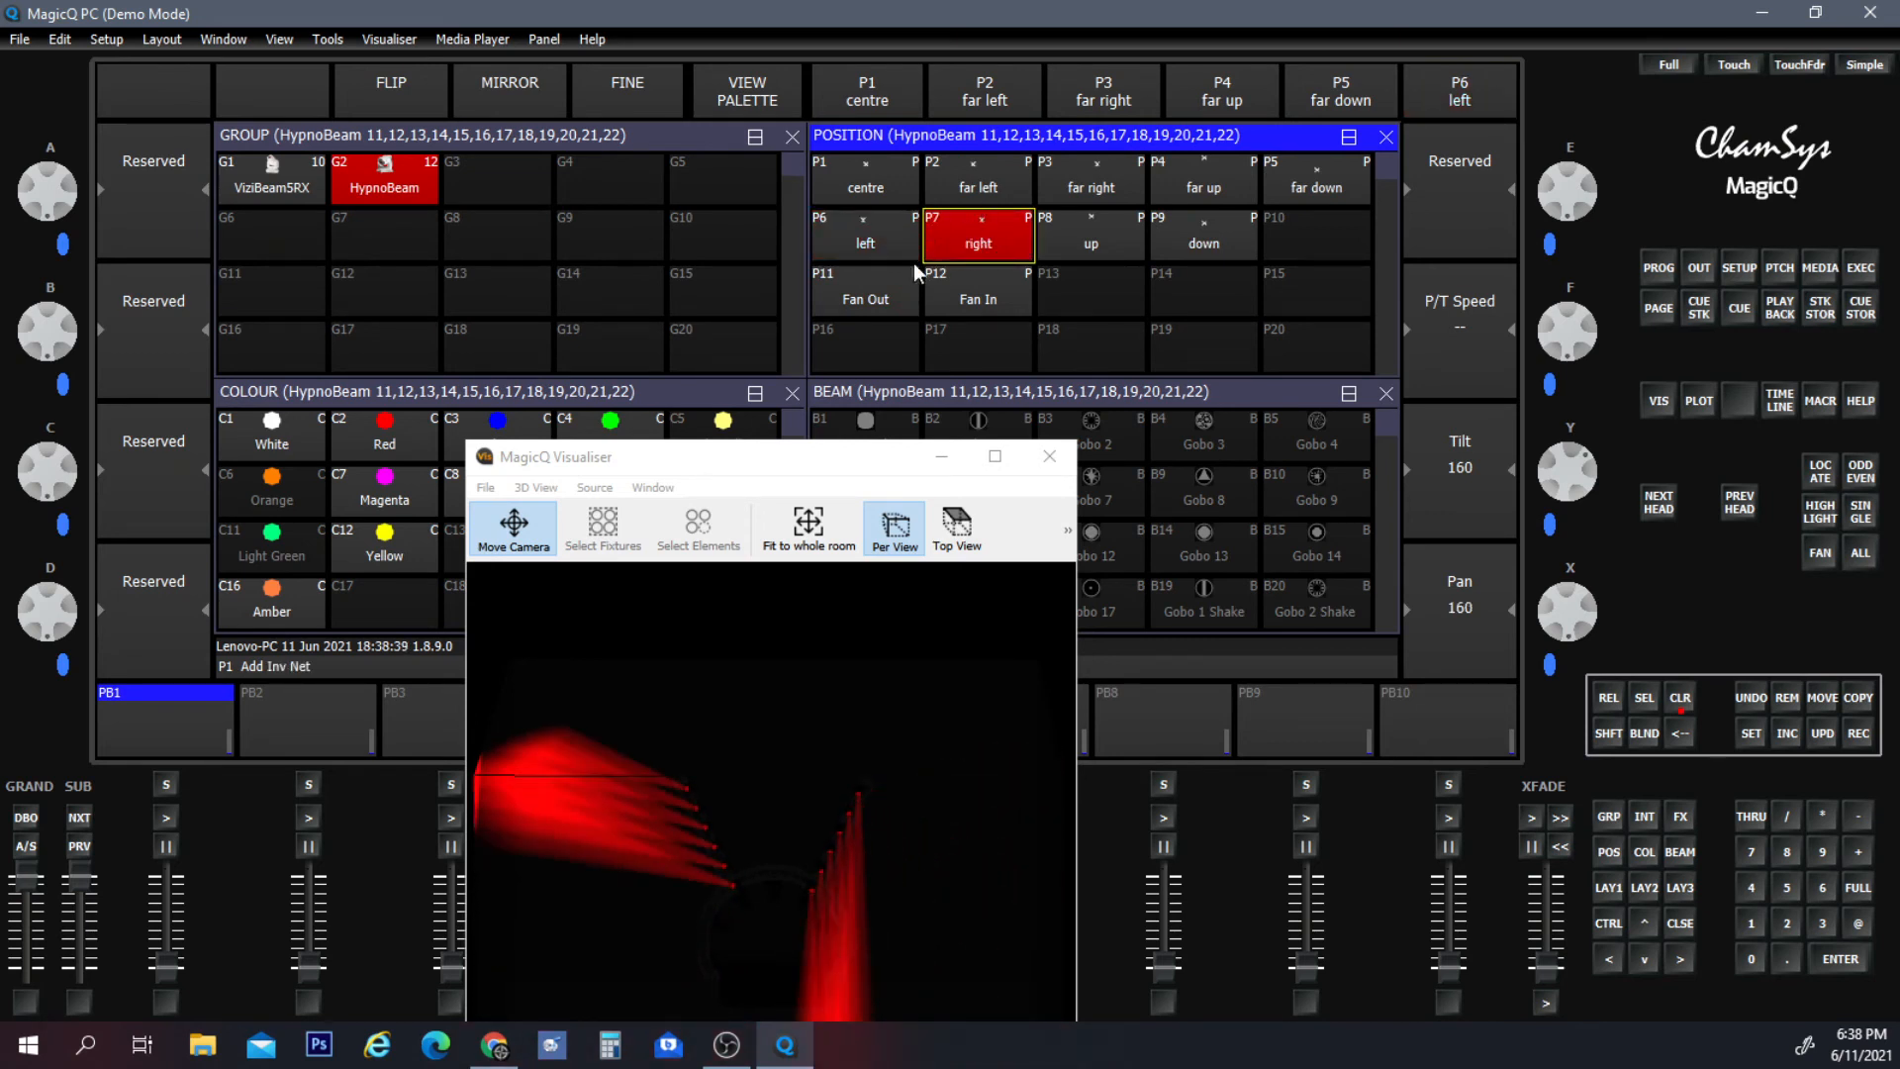
click(863, 236)
click(879, 183)
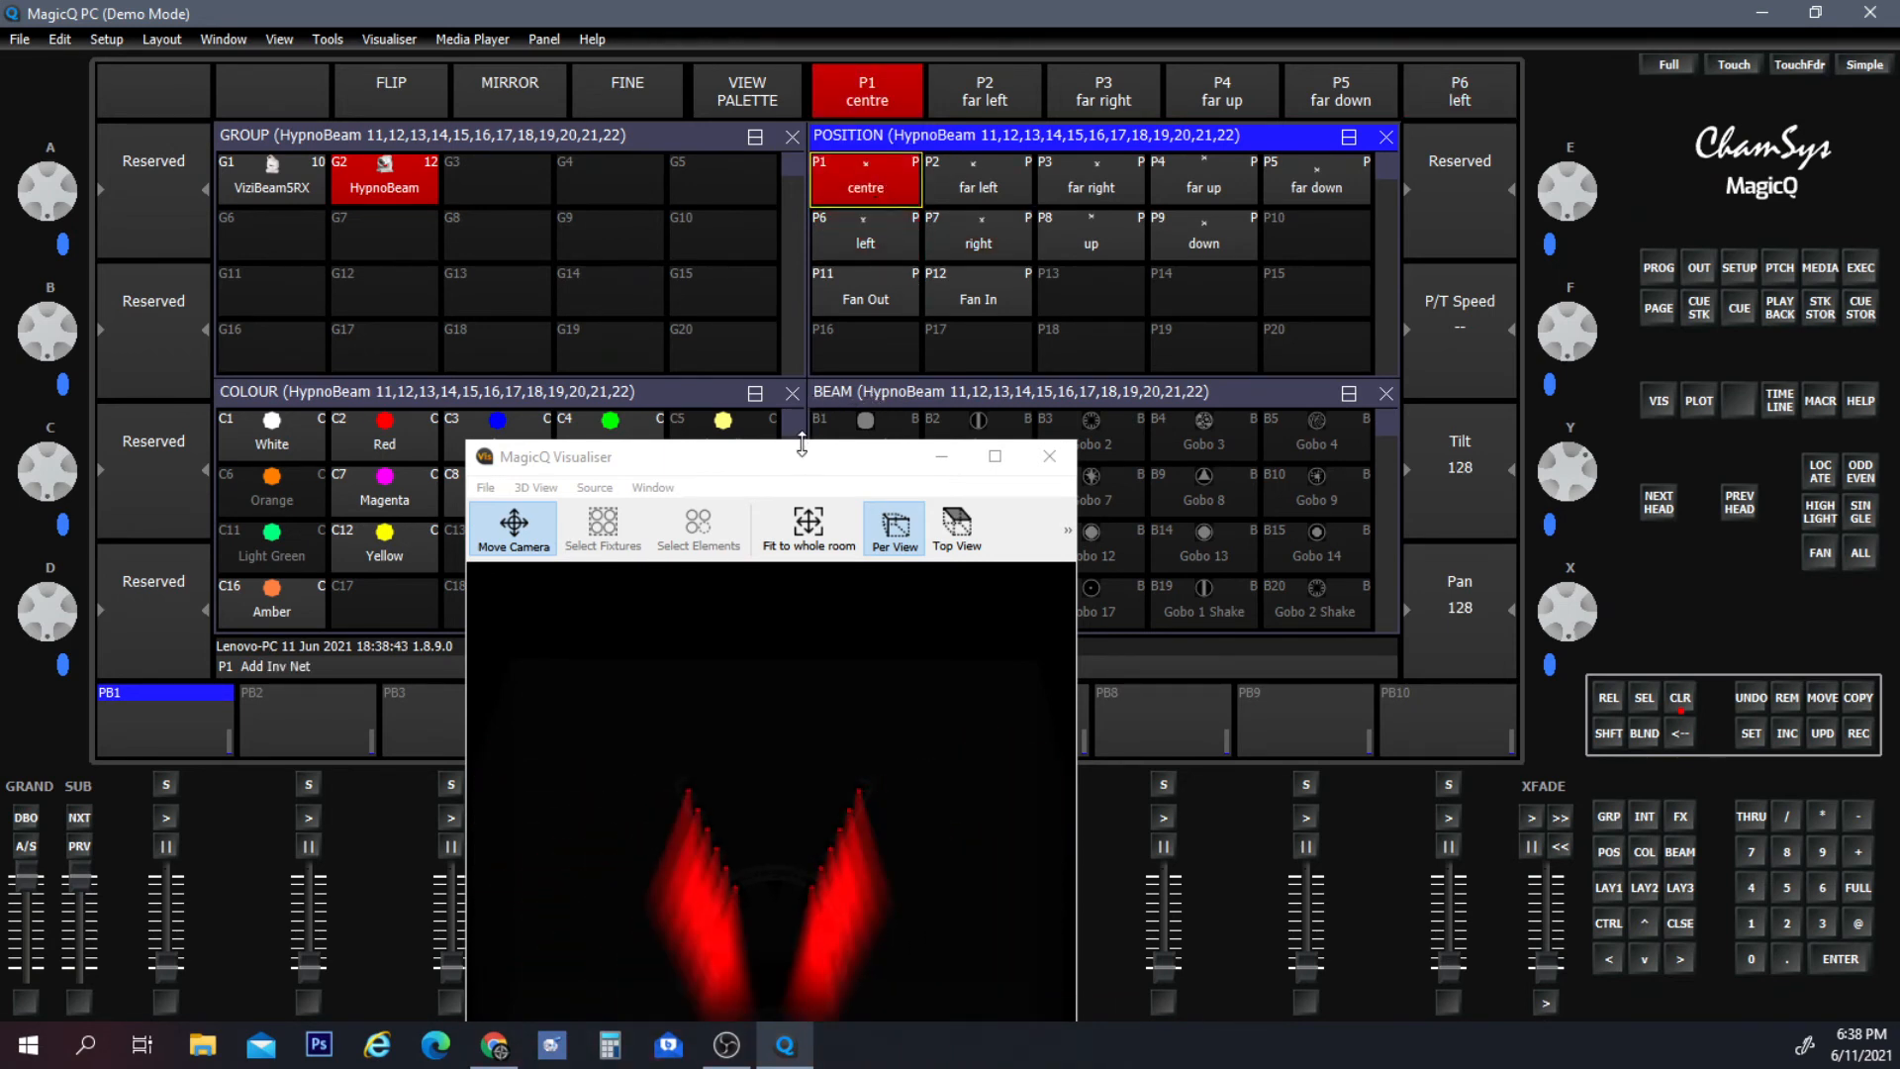
Clear the Visualiser away from the position palettes and alternate the HypnoBeam group between Fan Out and Fan In, finishing on Fan In.
drag(804, 456, 462, 238)
click(958, 314)
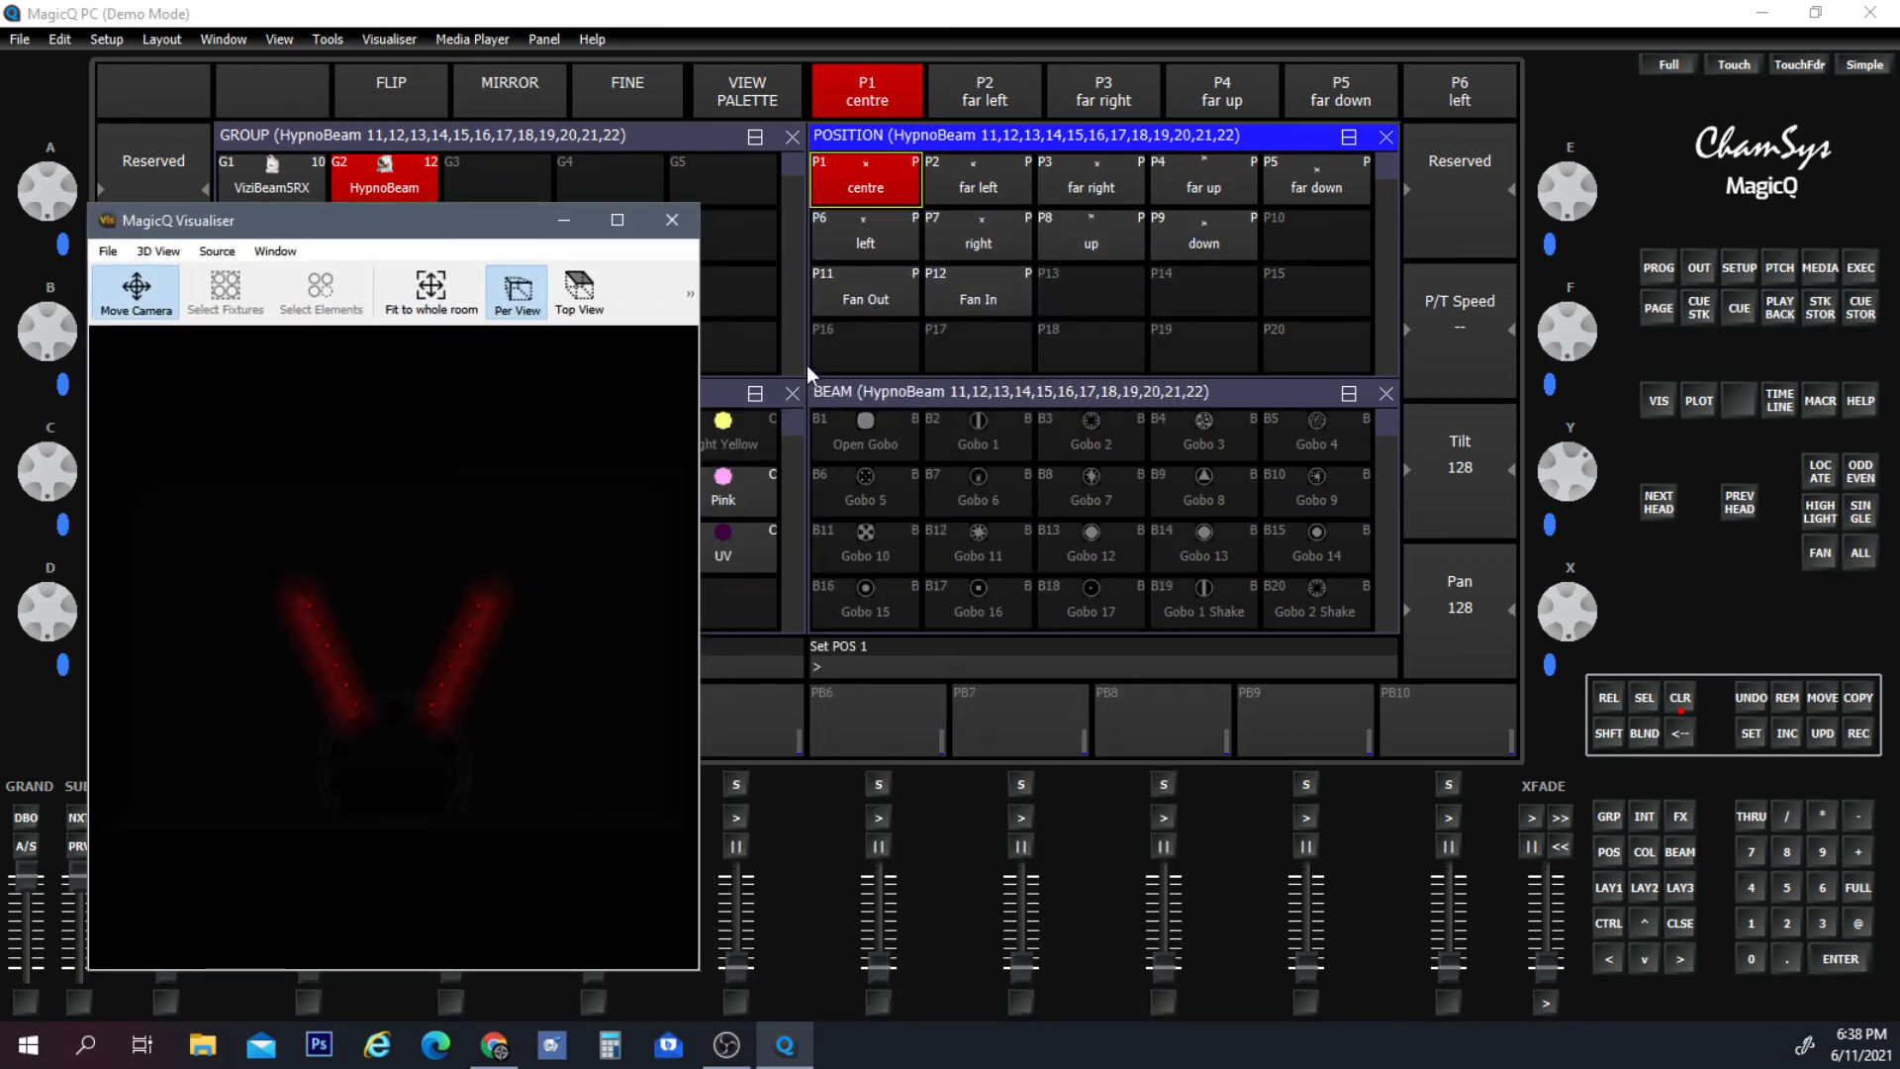
click(852, 298)
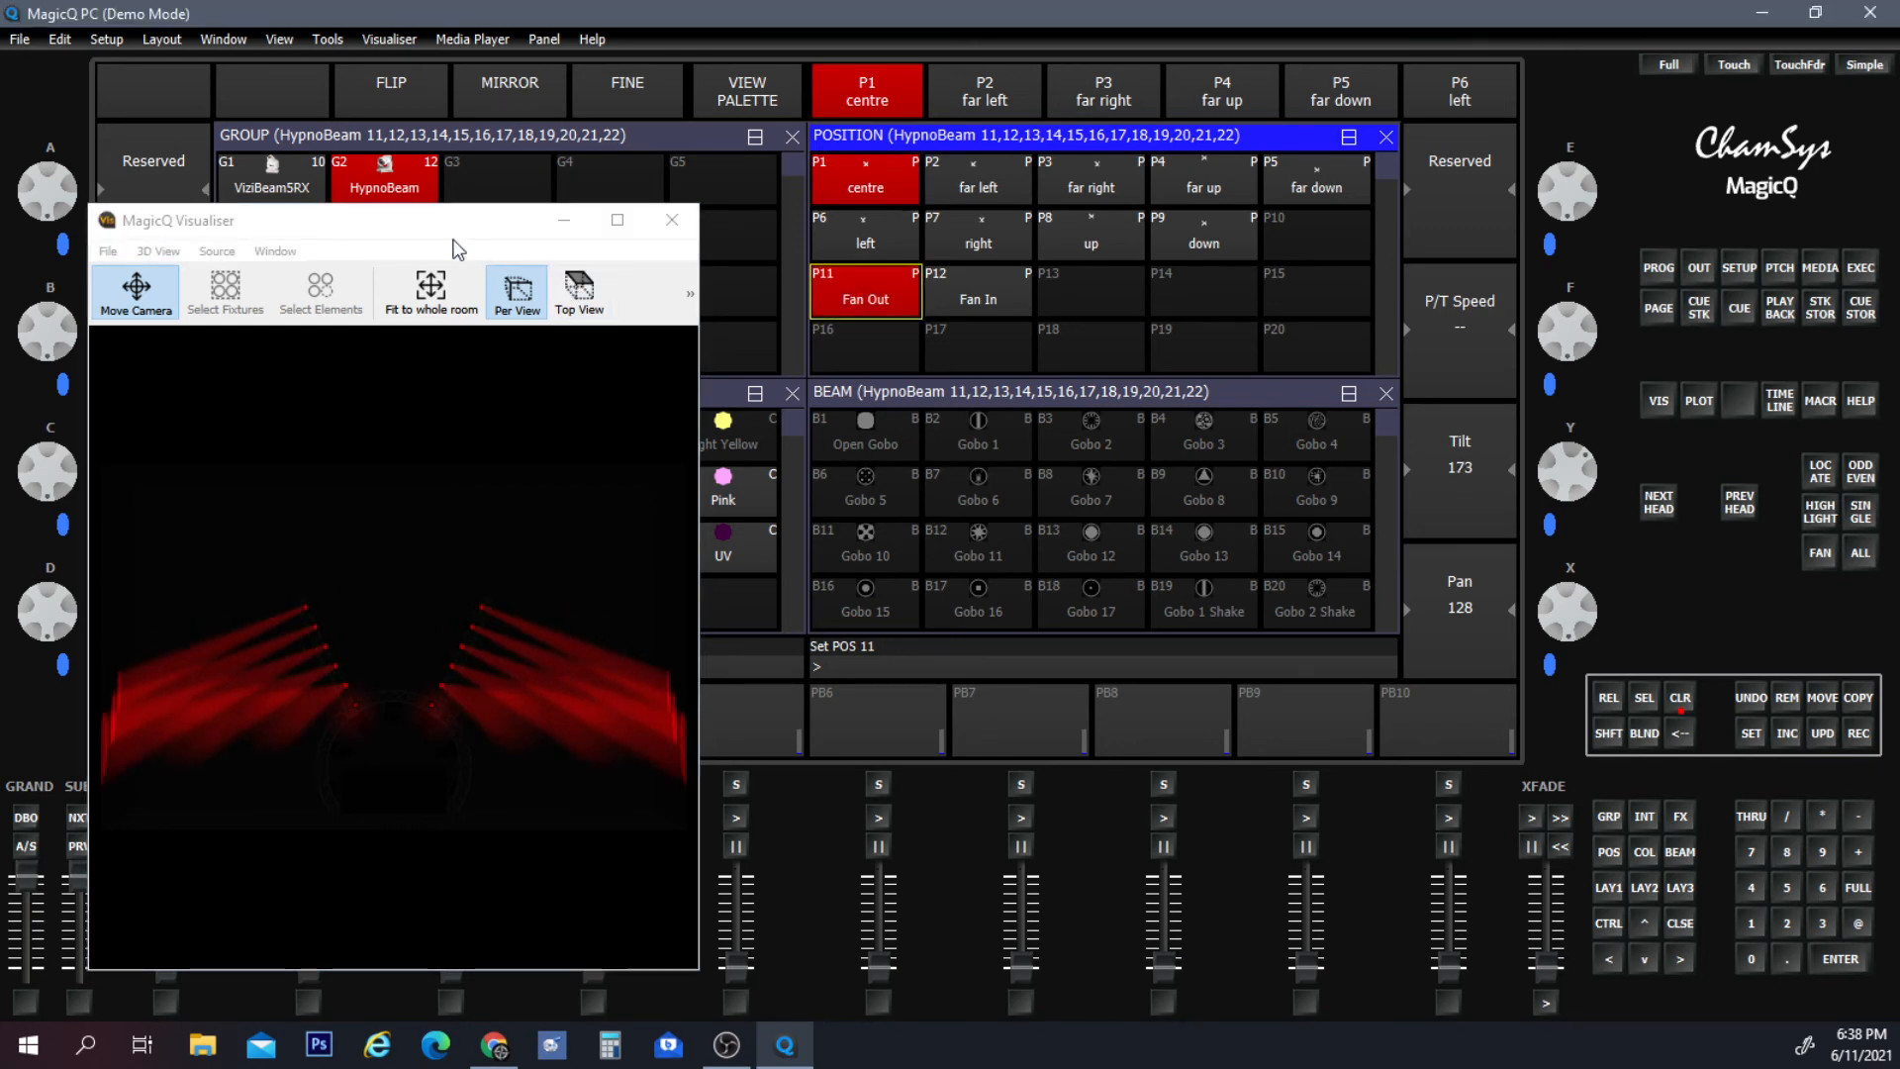
click(445, 472)
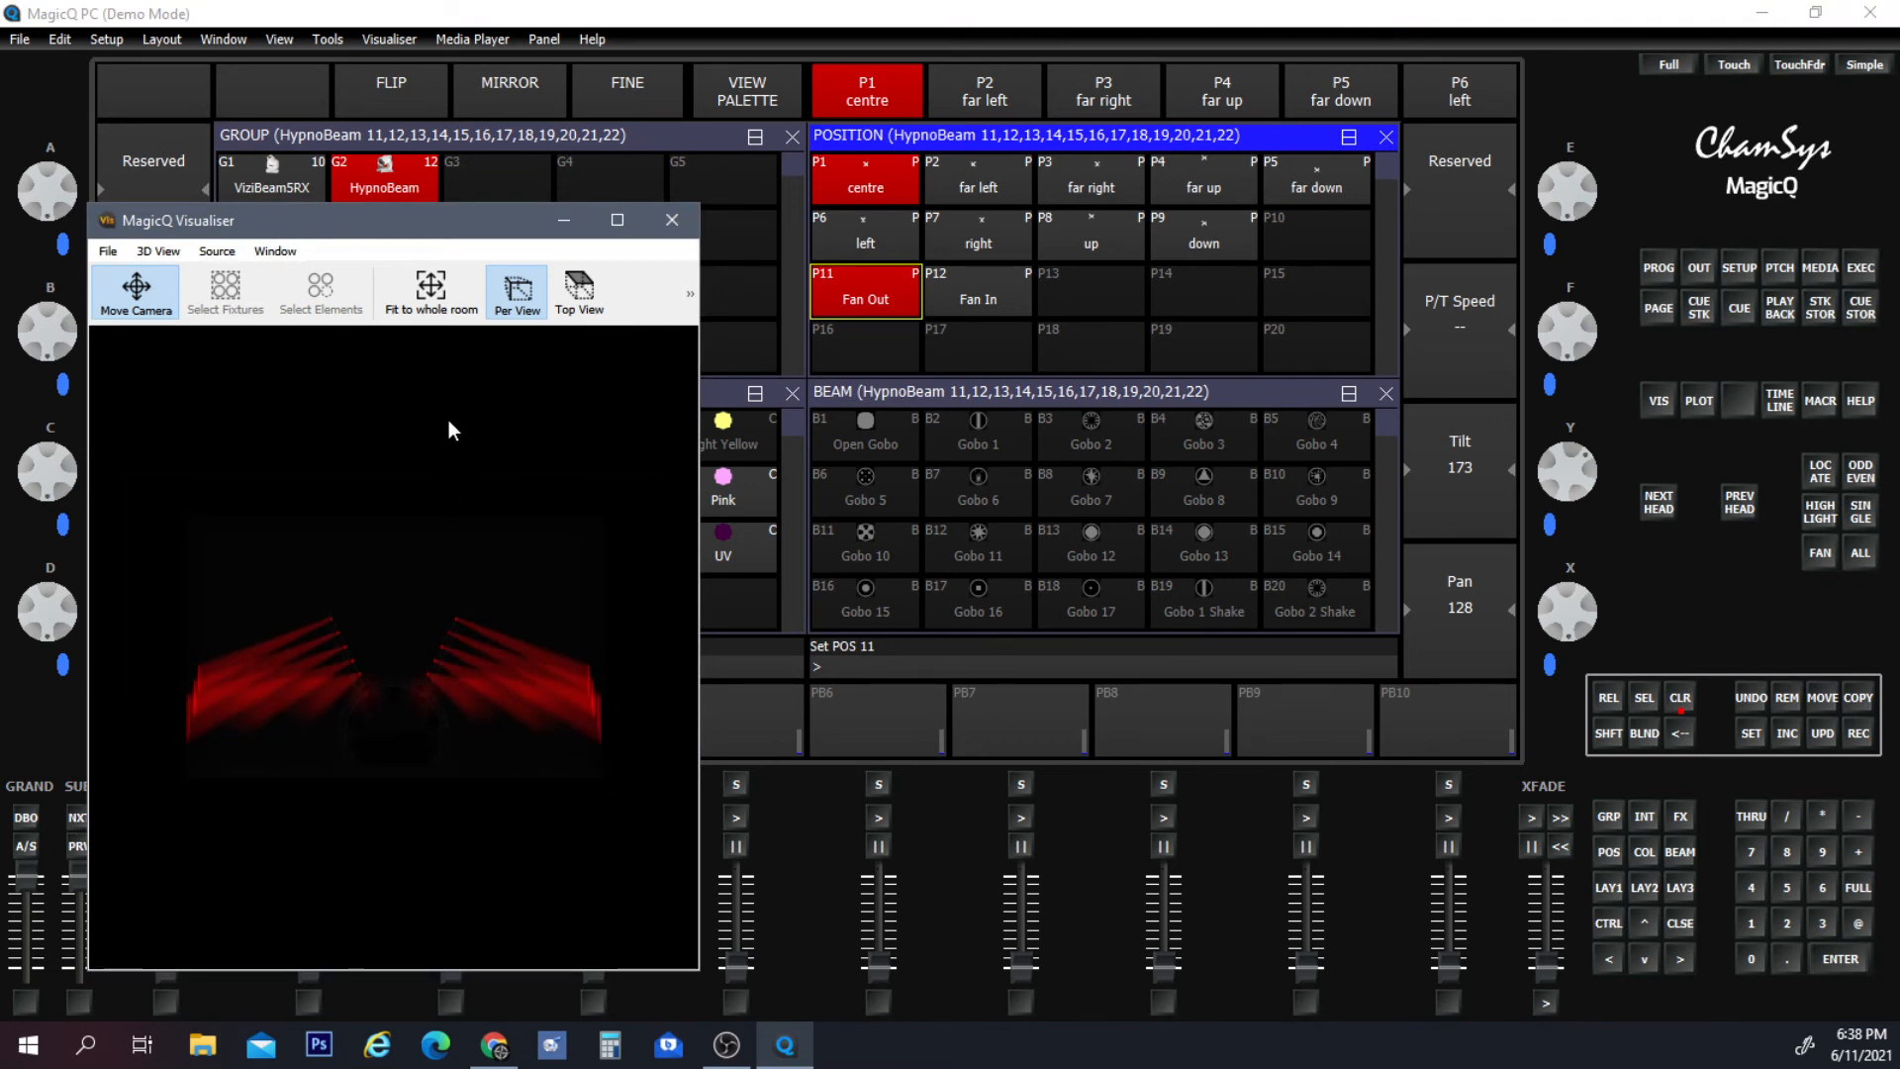
click(989, 295)
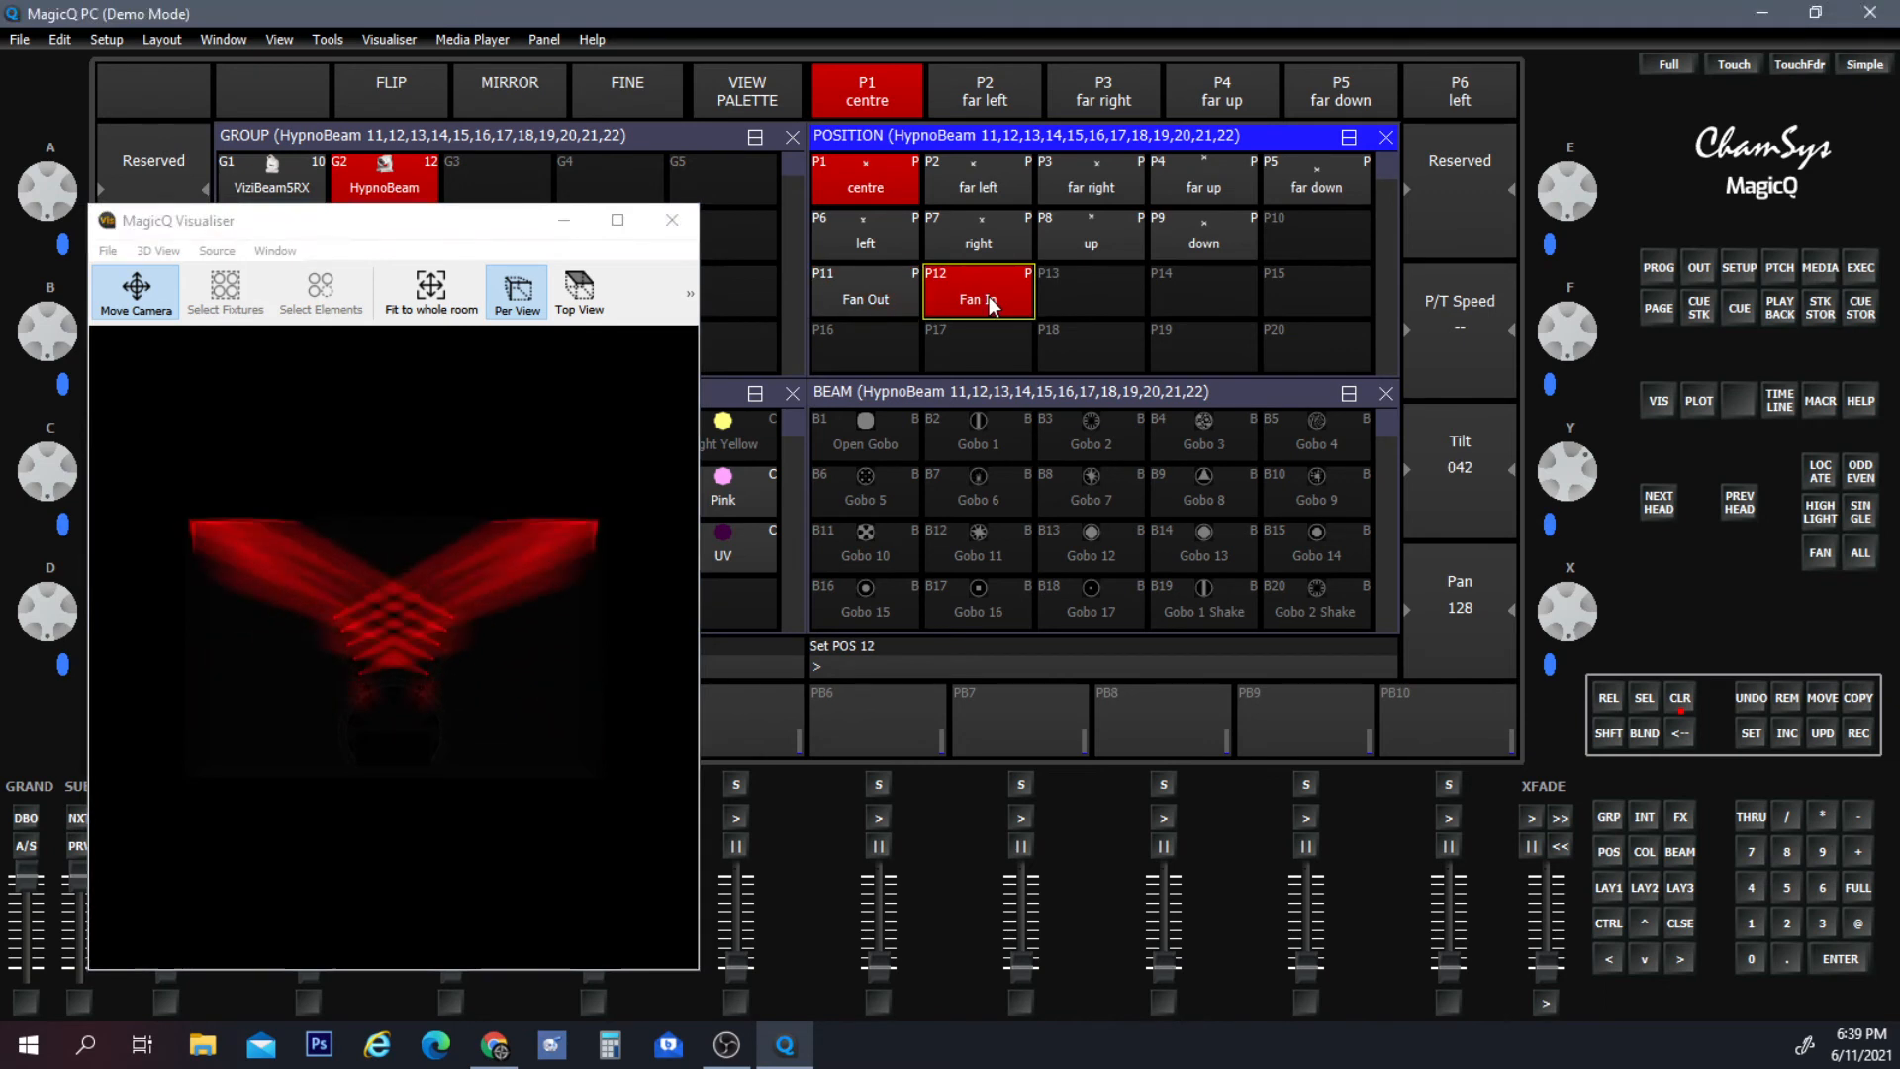
click(855, 288)
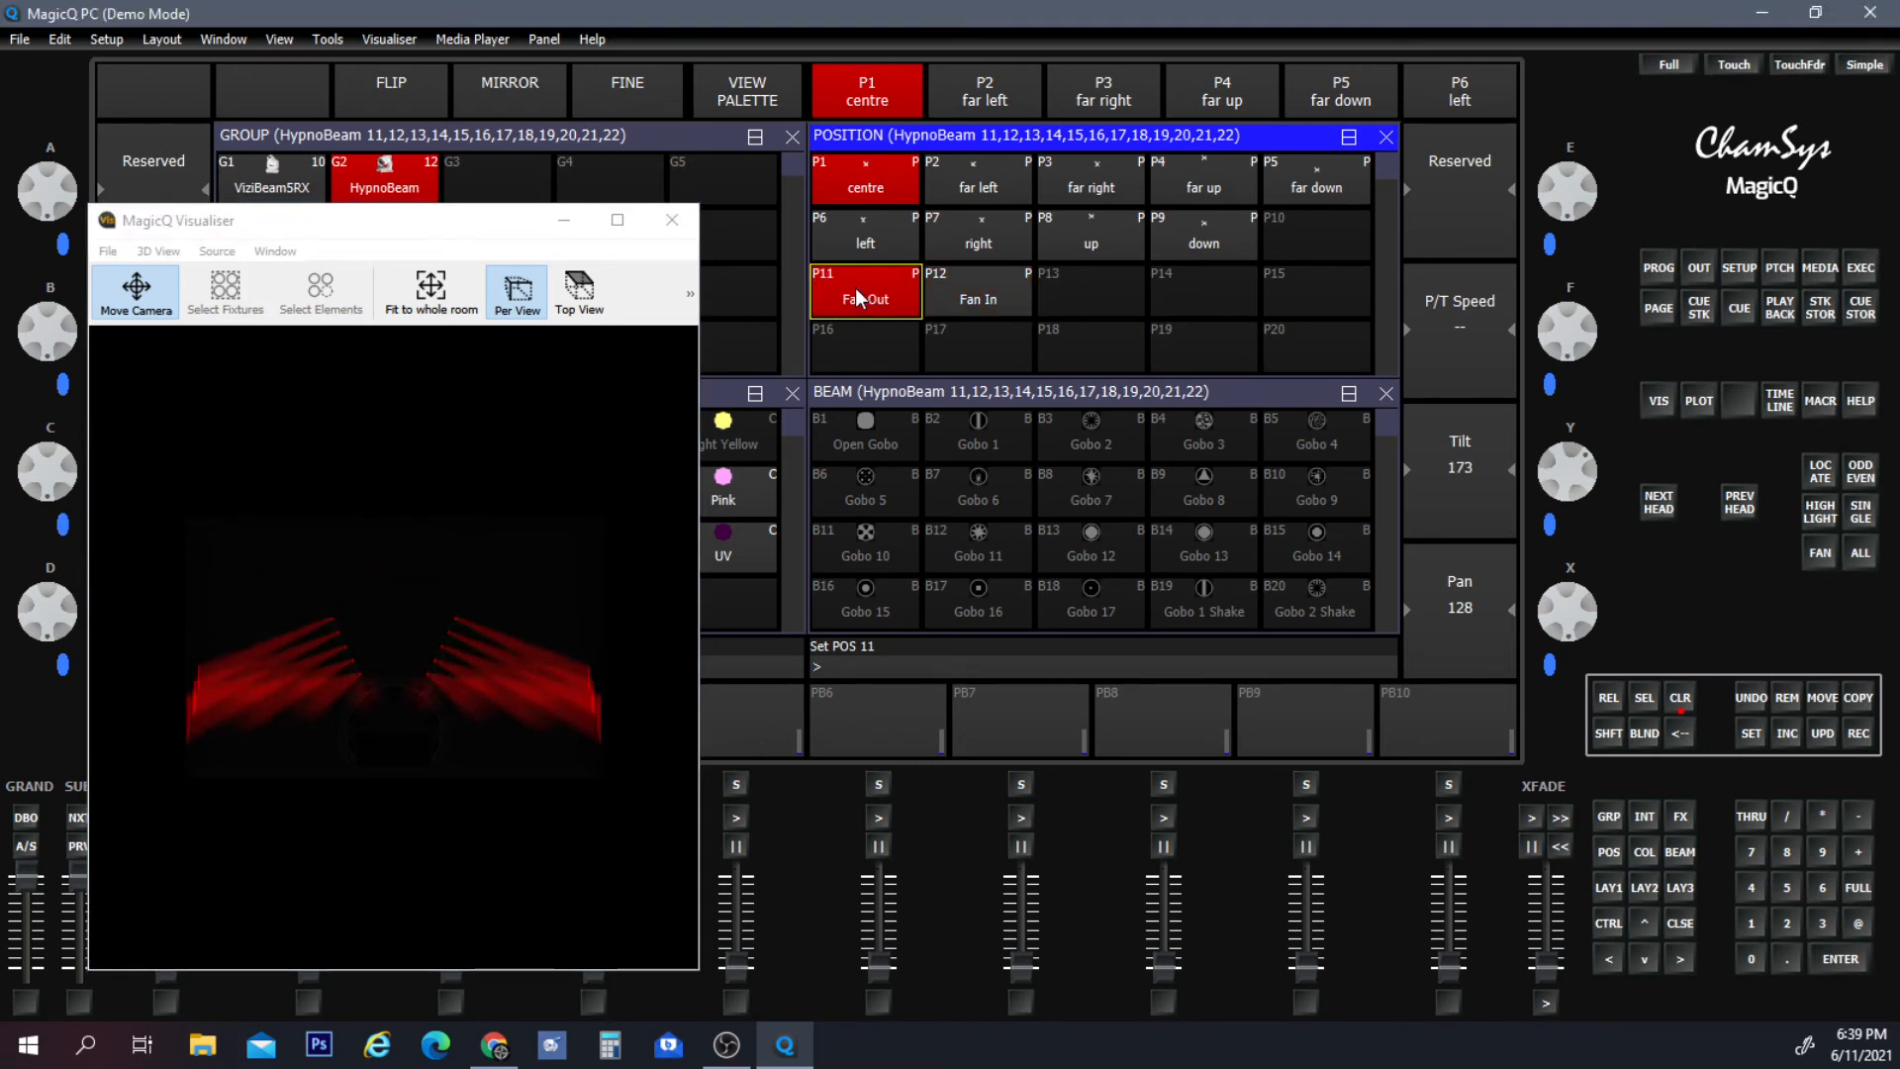
click(978, 284)
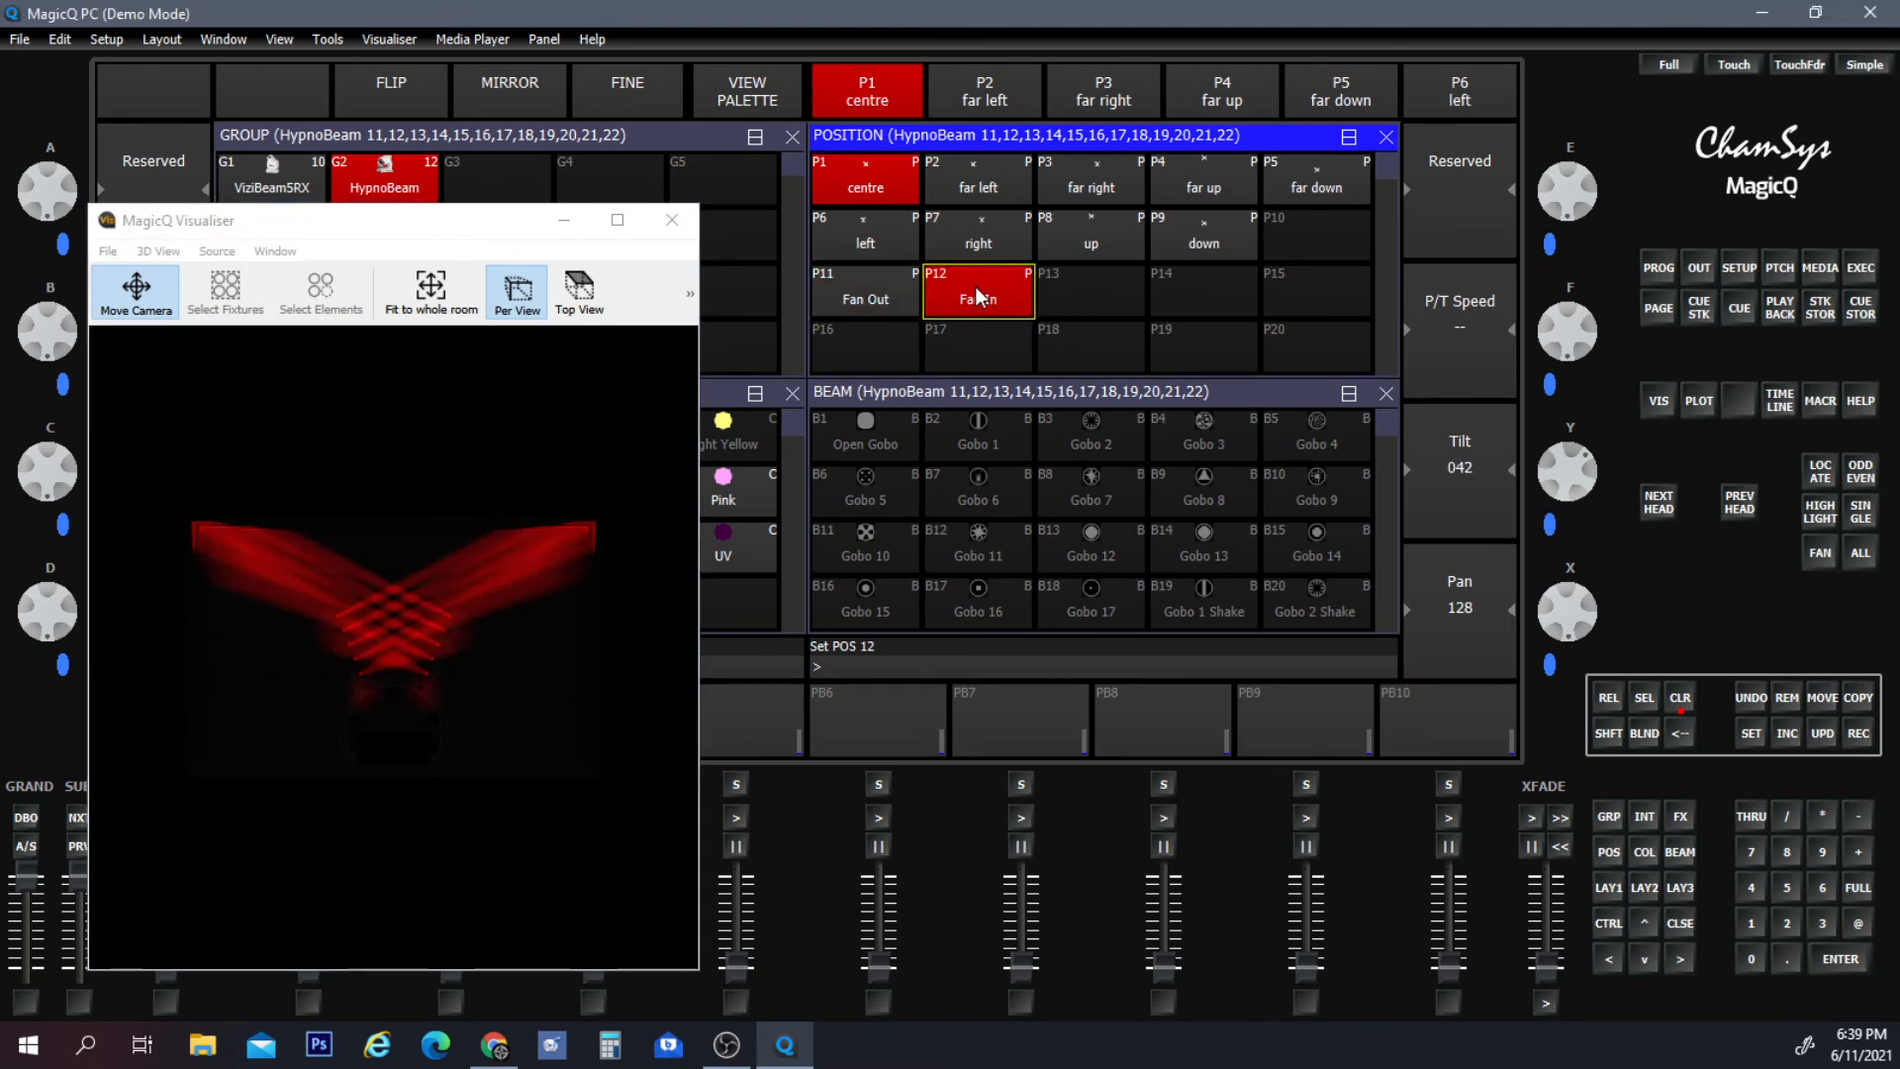
Uncover the group list, select the ViziBeam5RX group, apply White and locate its heads.
click(478, 236)
drag(479, 236, 1371, 231)
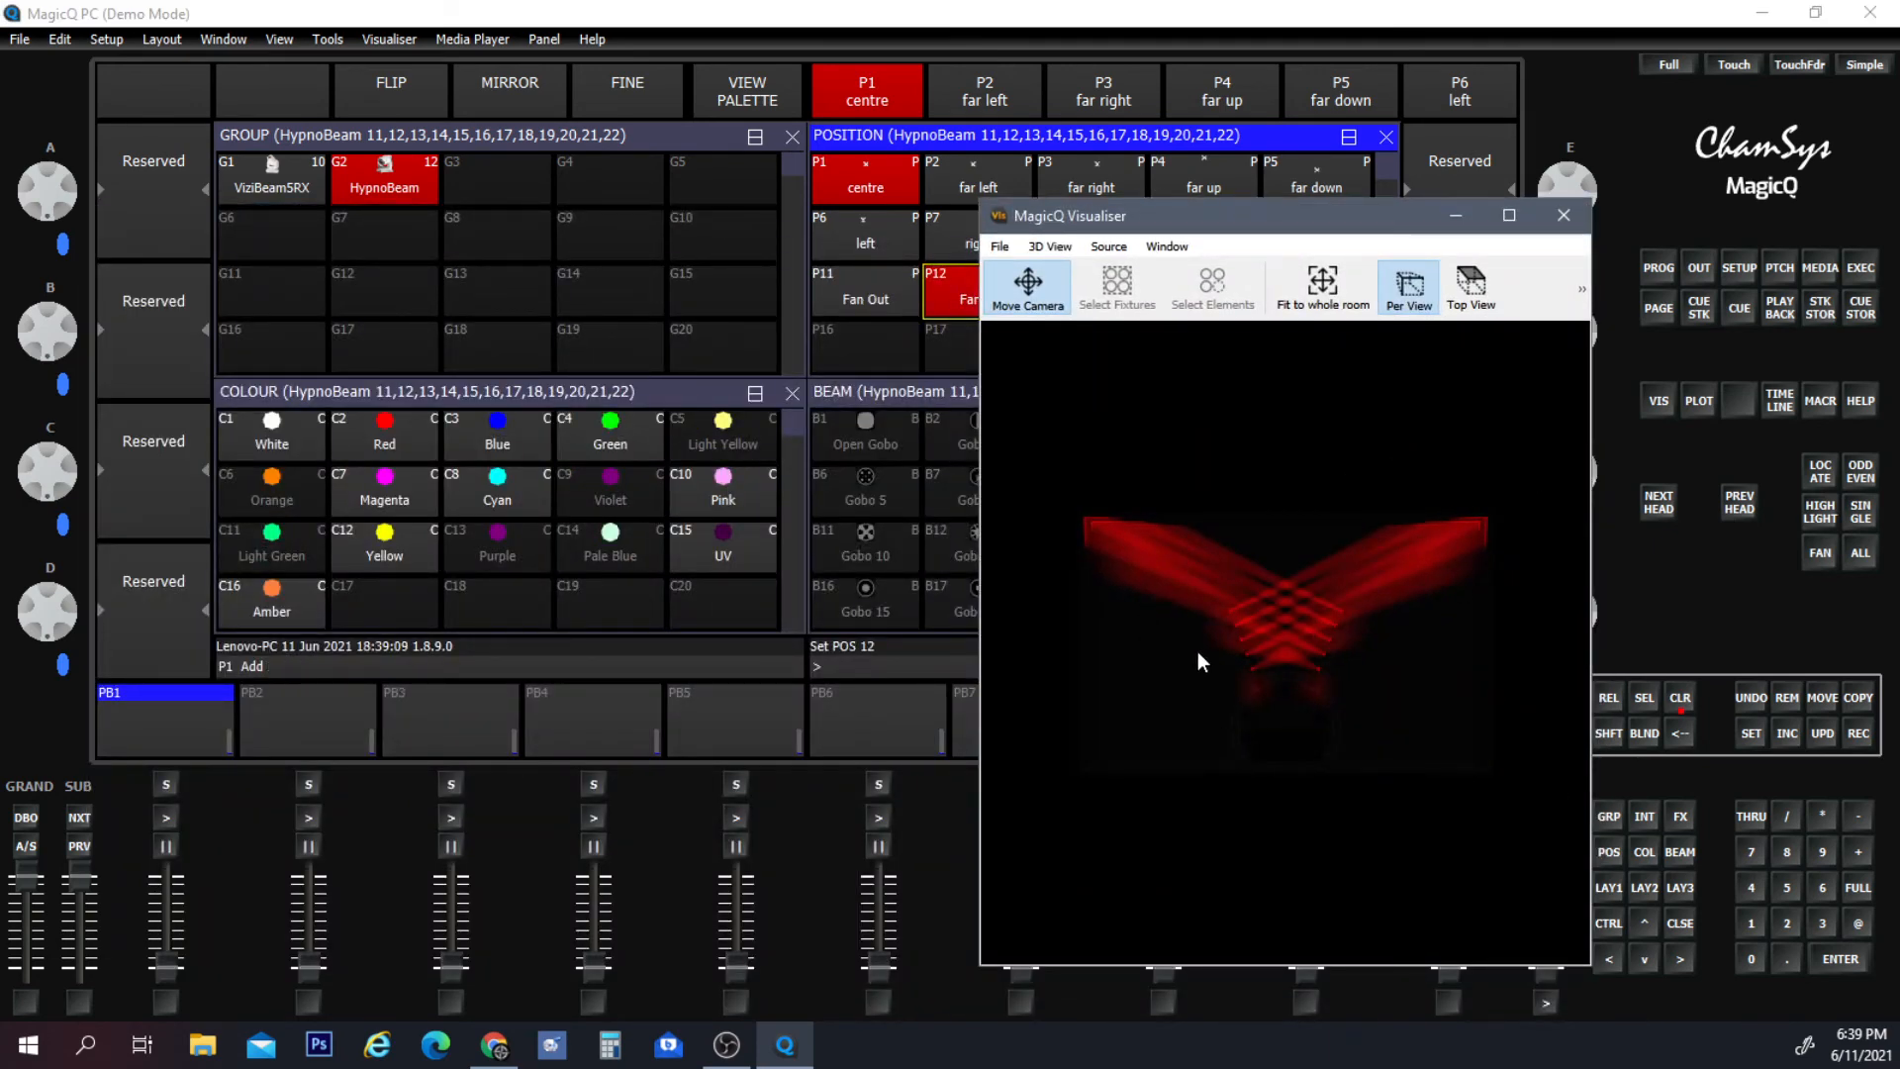
click(299, 188)
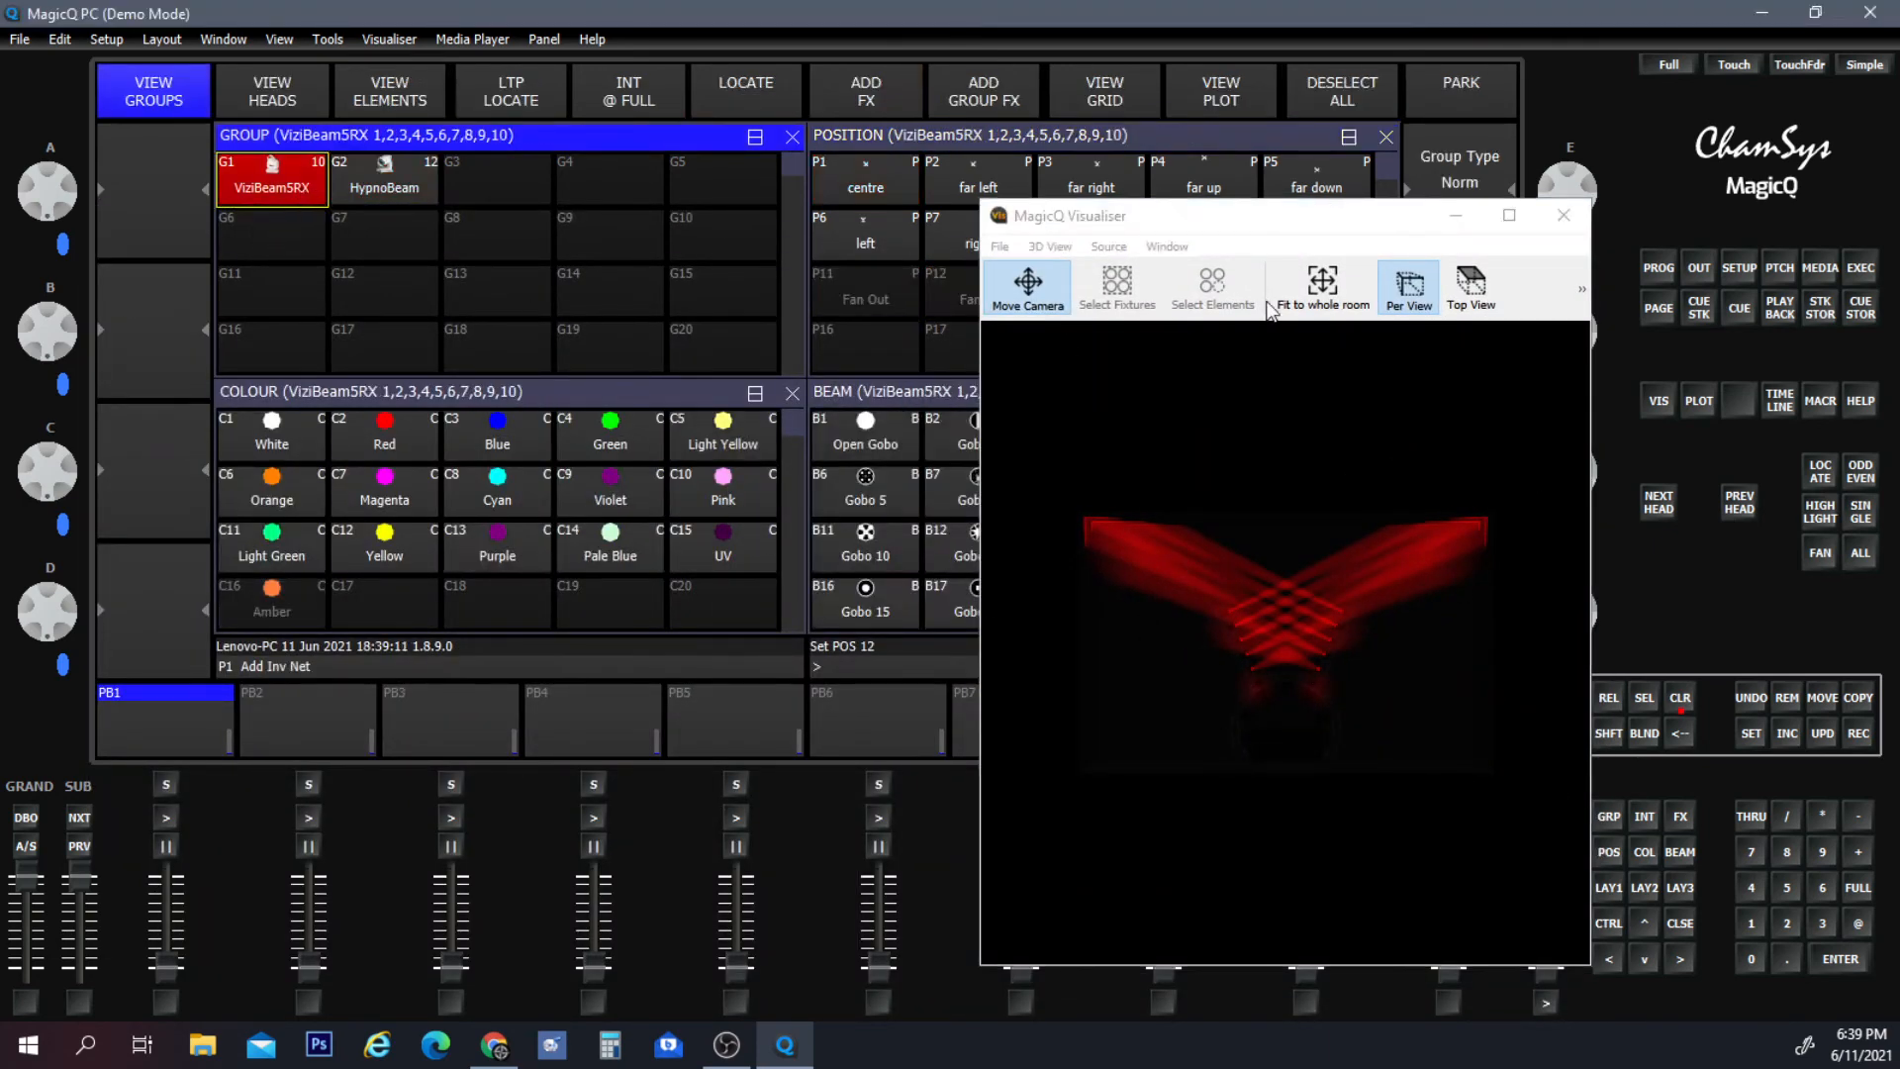
click(265, 447)
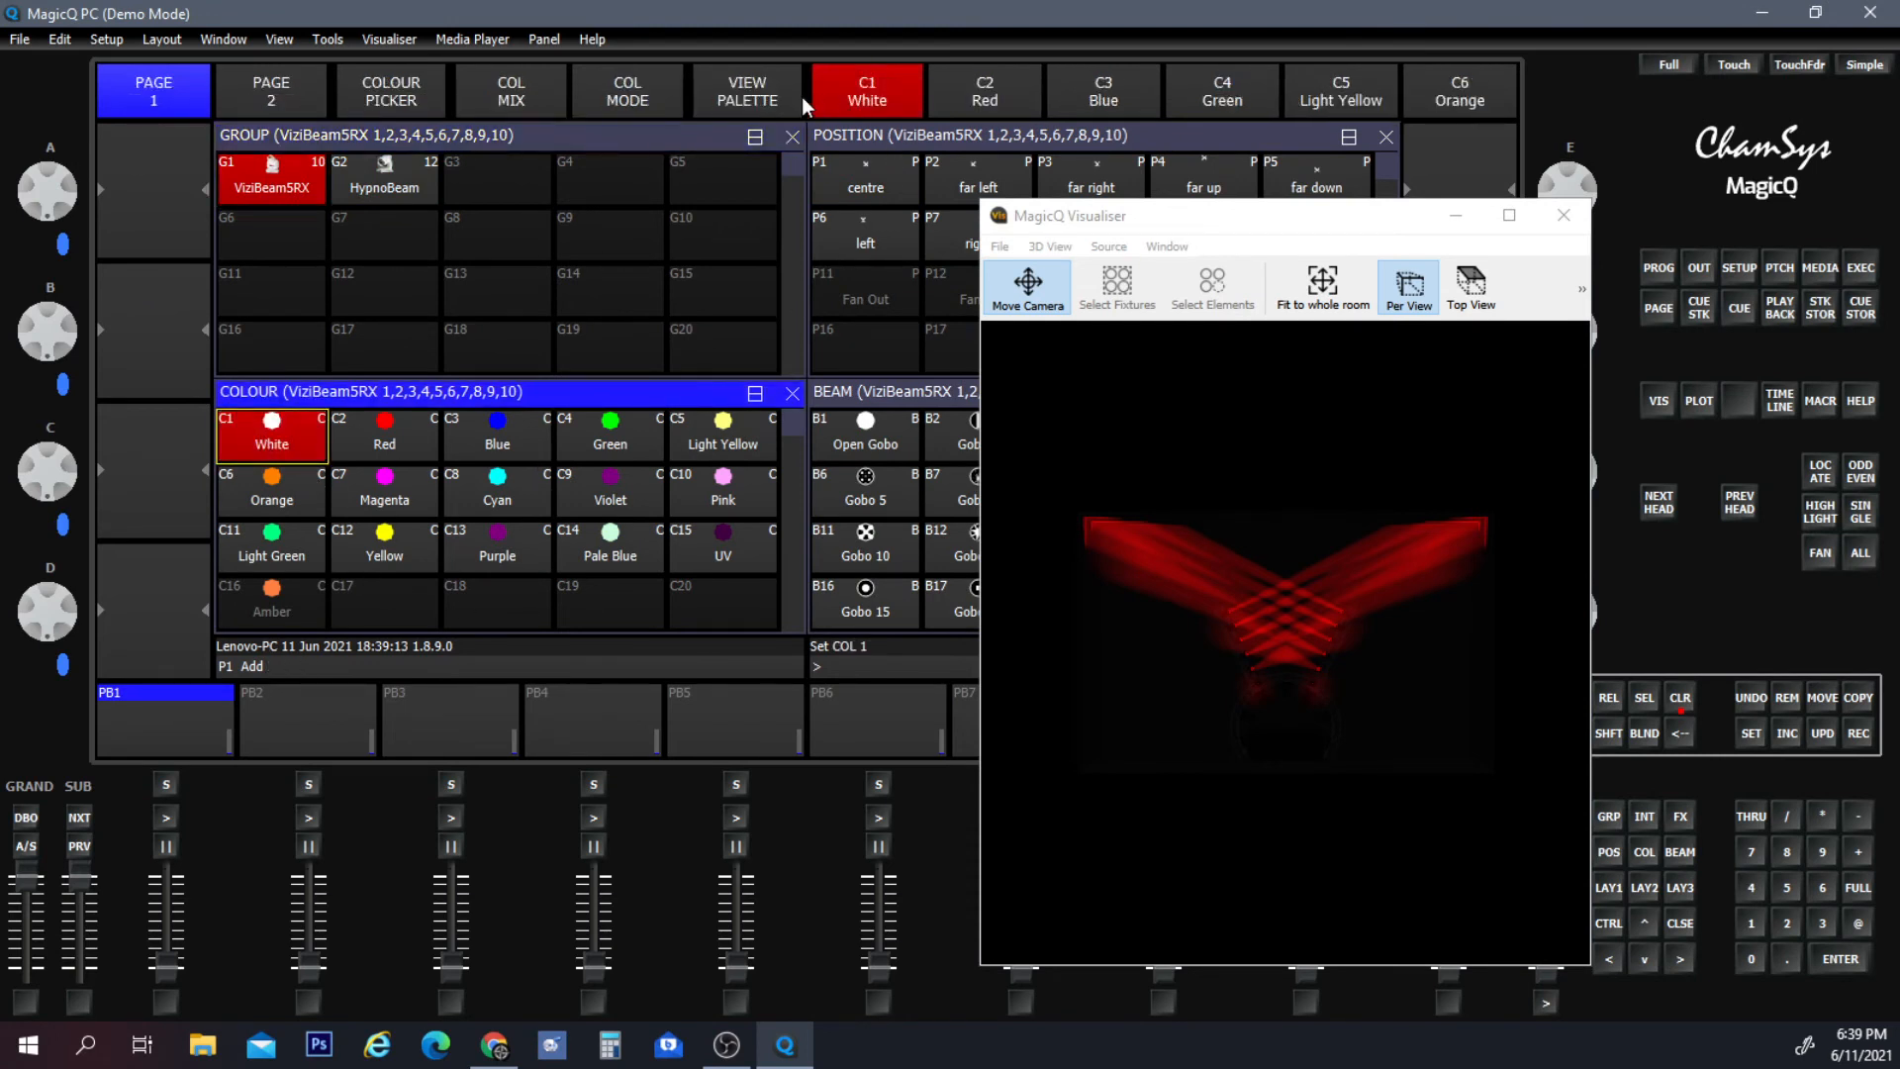
click(604, 135)
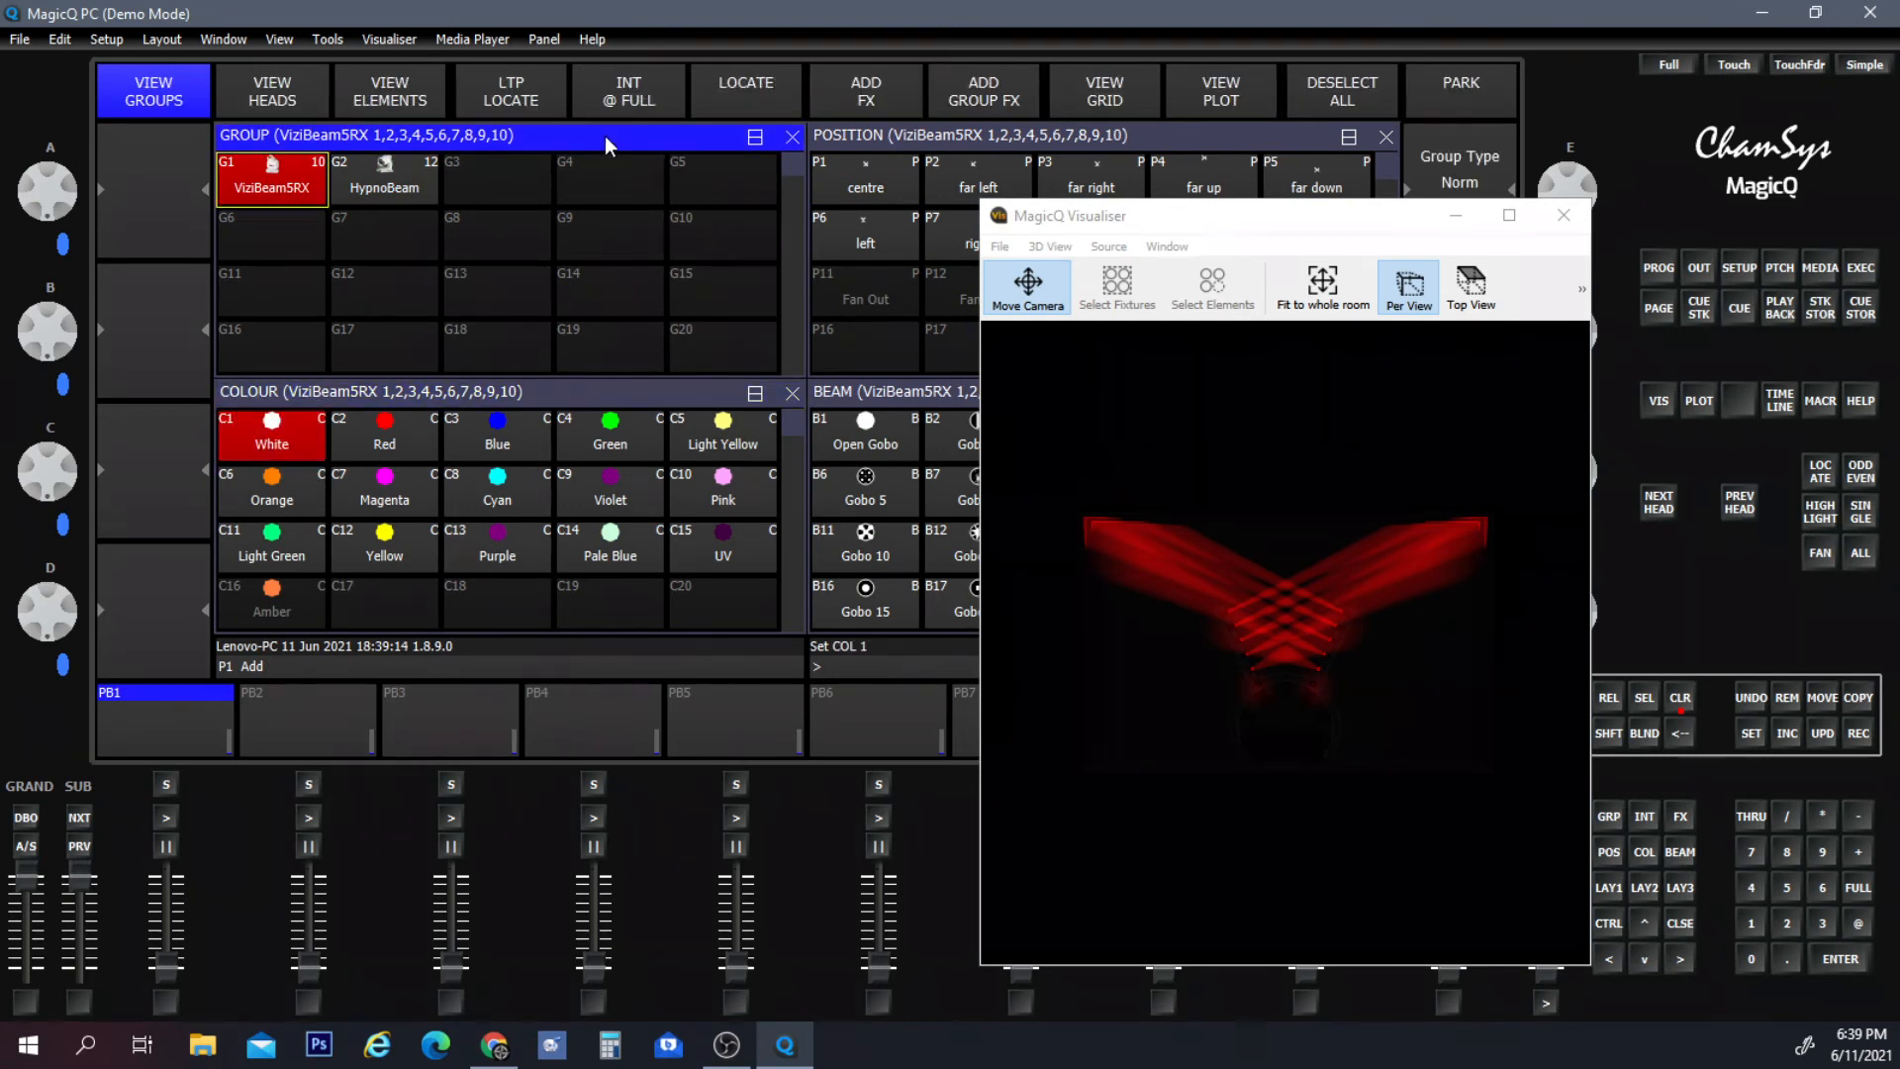
click(743, 109)
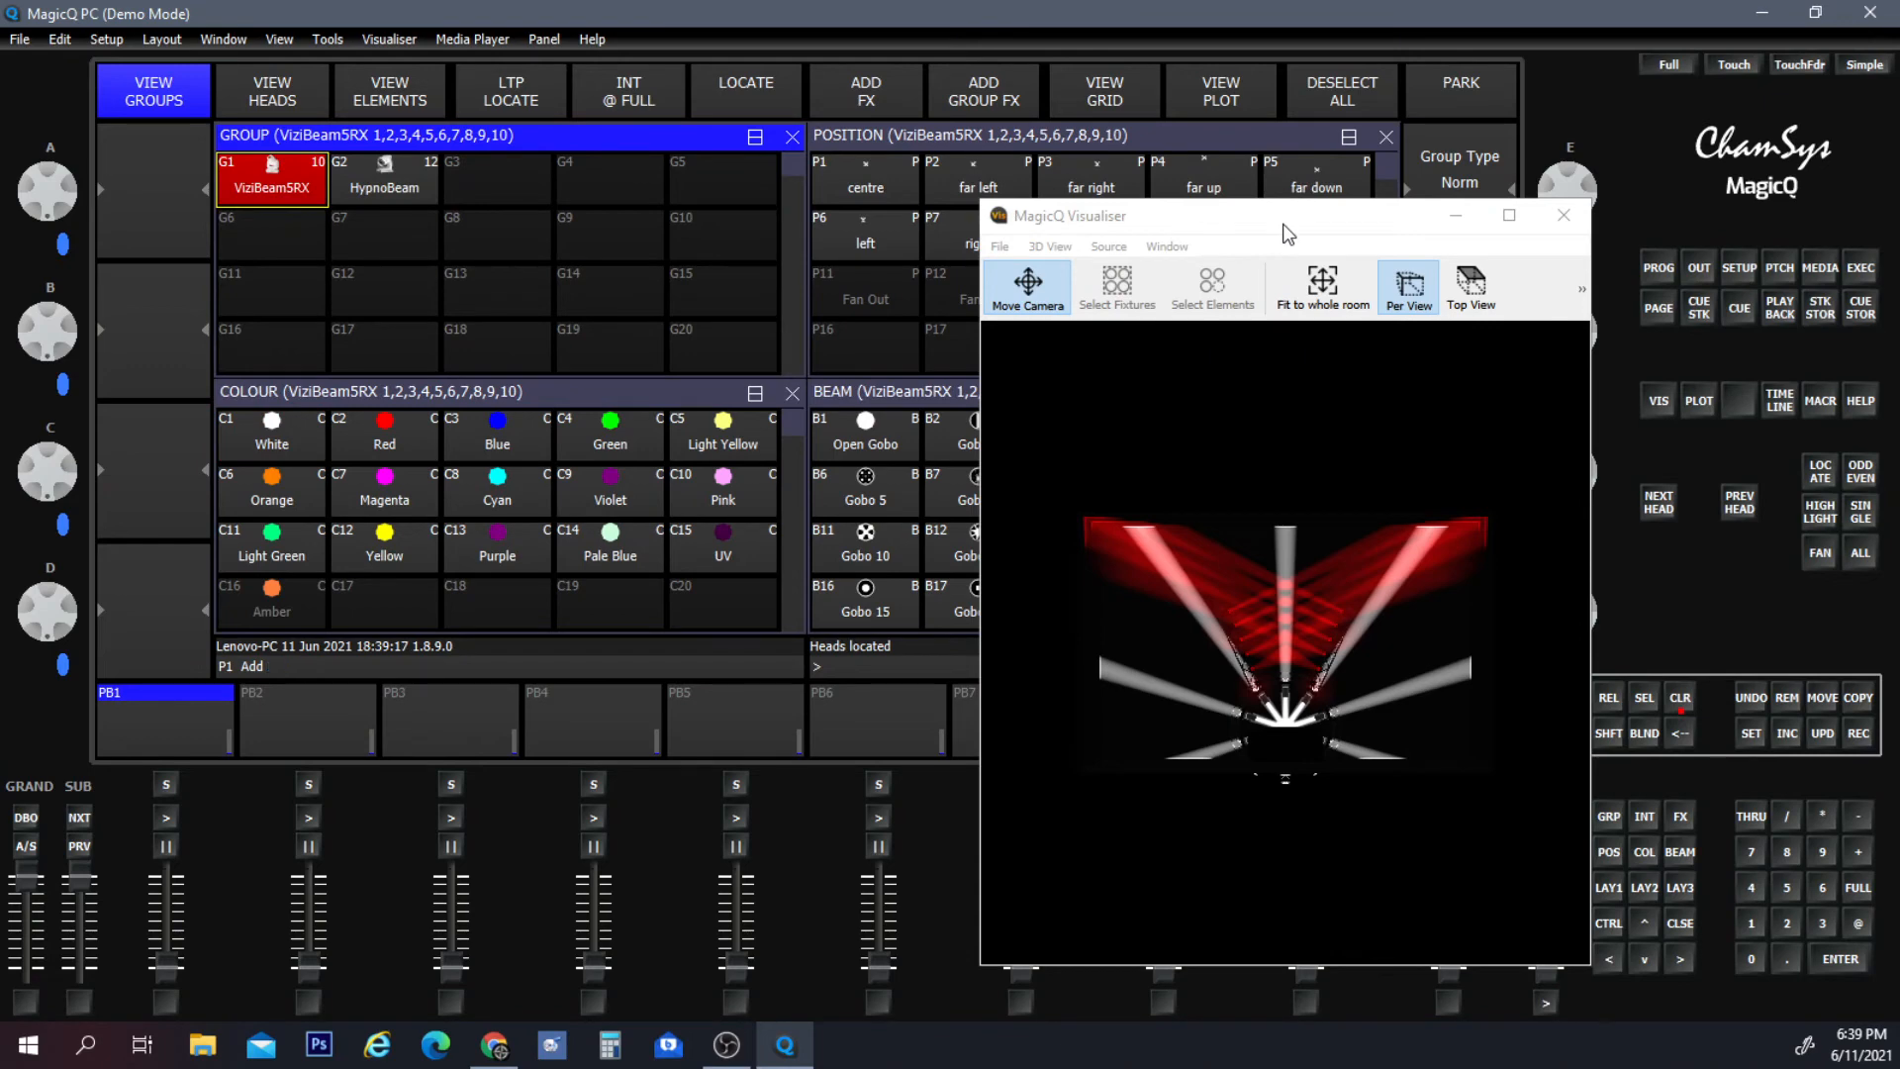
Preview the centre, far left, far right, far up and far down position palettes on the ViziBeam5RX group.
drag(1287, 232, 606, 258)
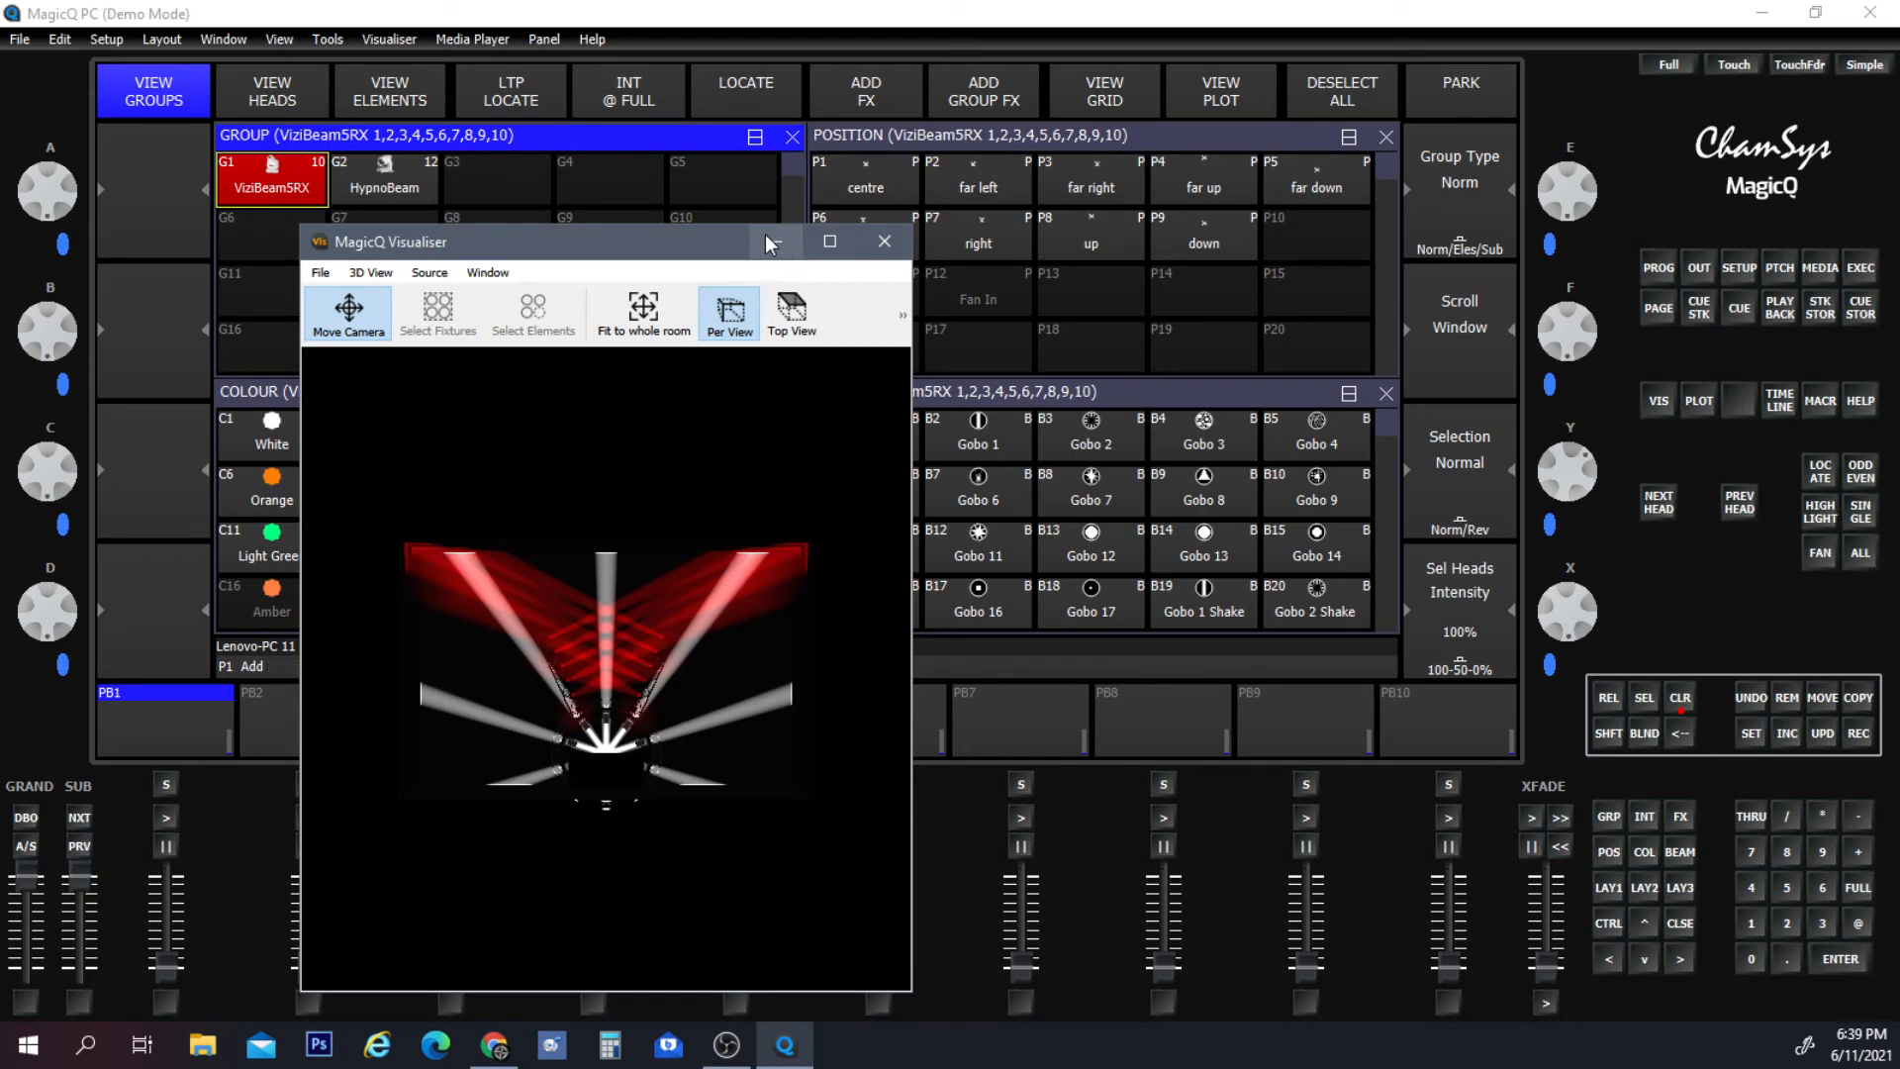
mouse_move(764, 242)
mouse_down()
mouse_move(818, 231)
mouse_move(748, 244)
mouse_up()
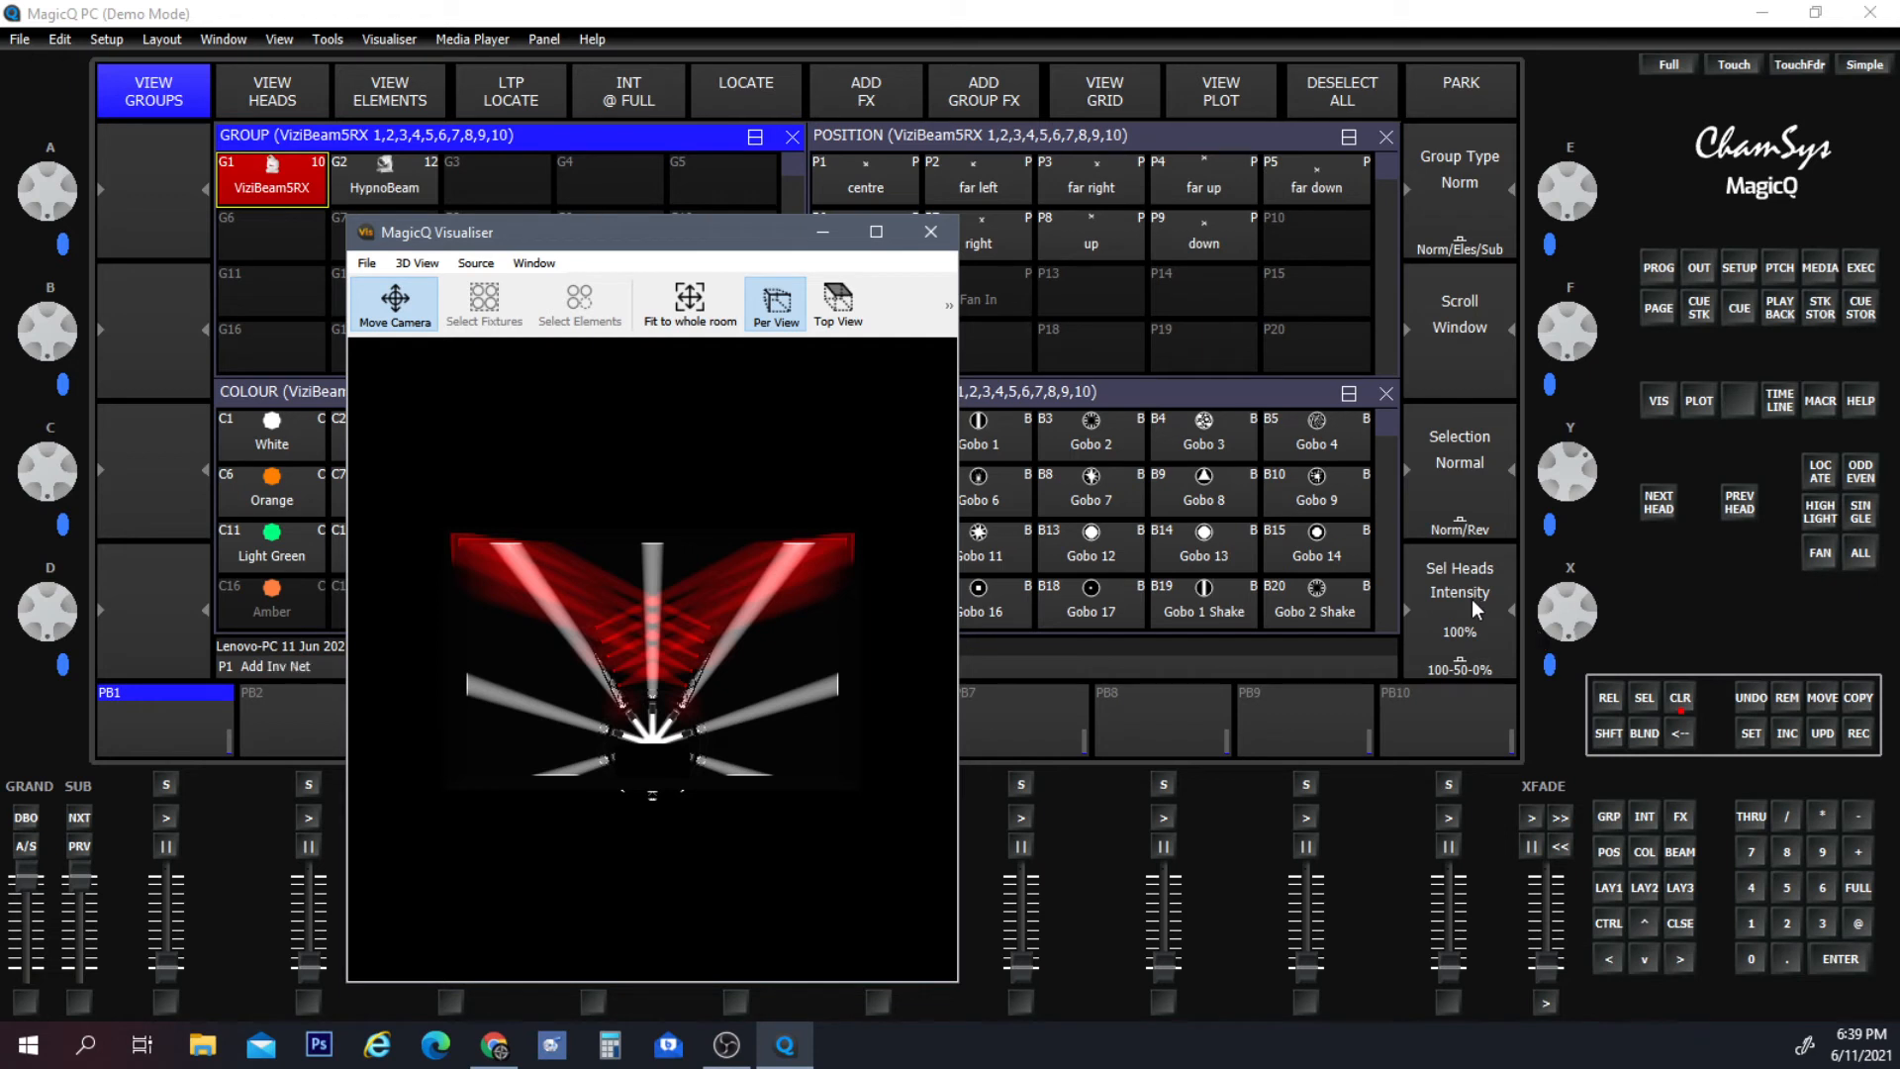
click(885, 177)
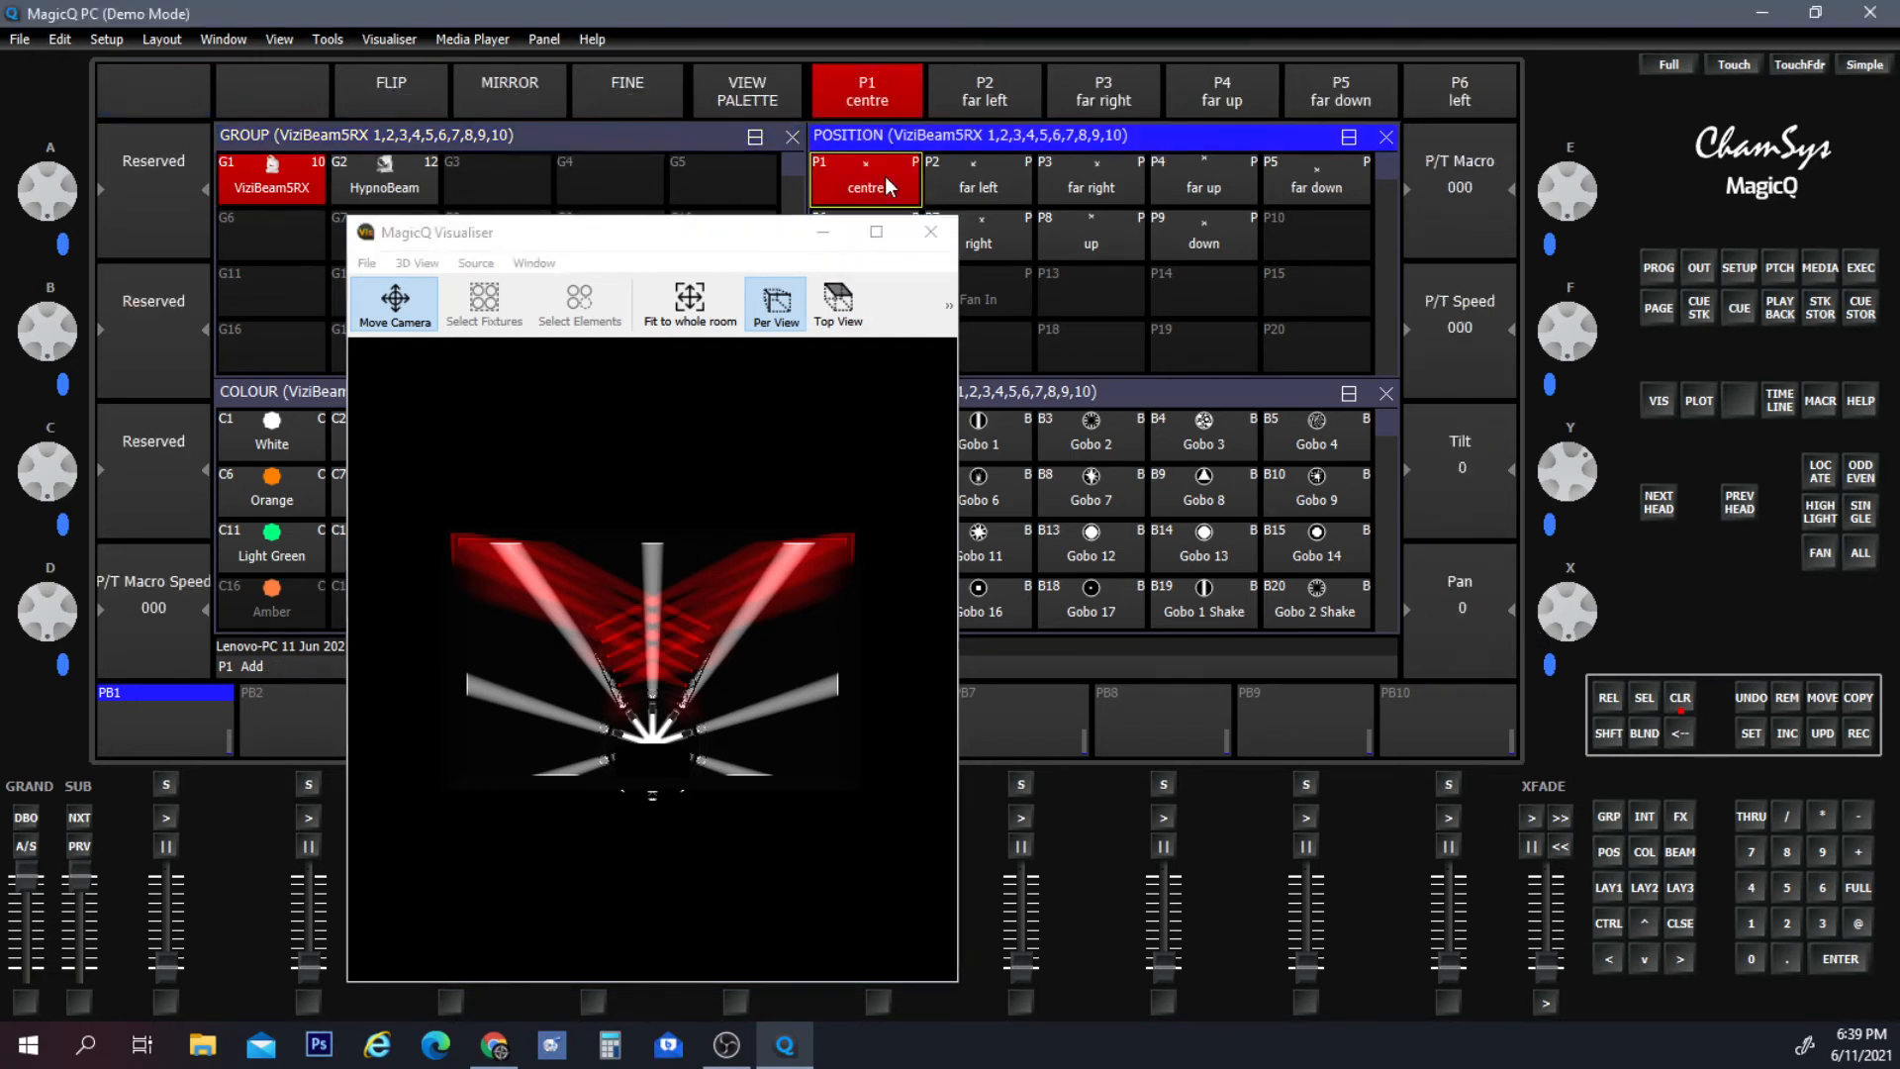
click(1007, 196)
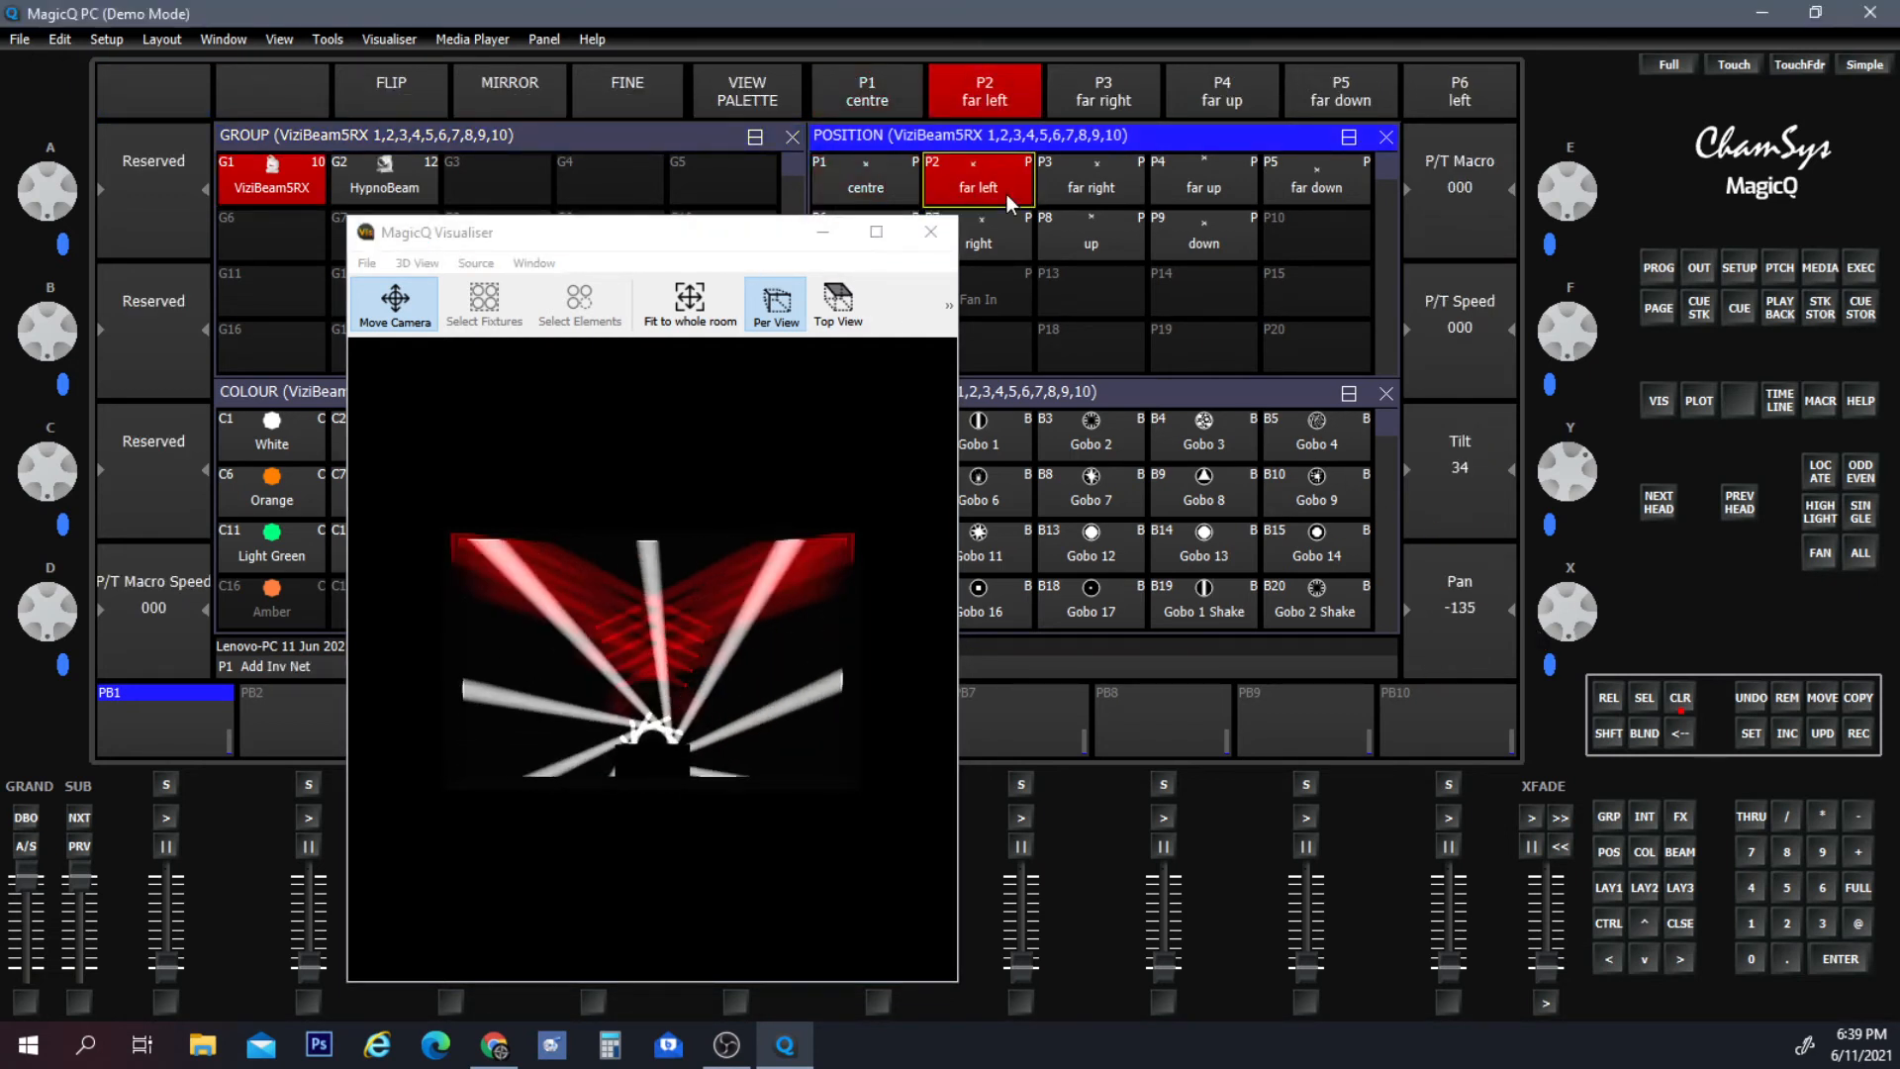
click(1091, 200)
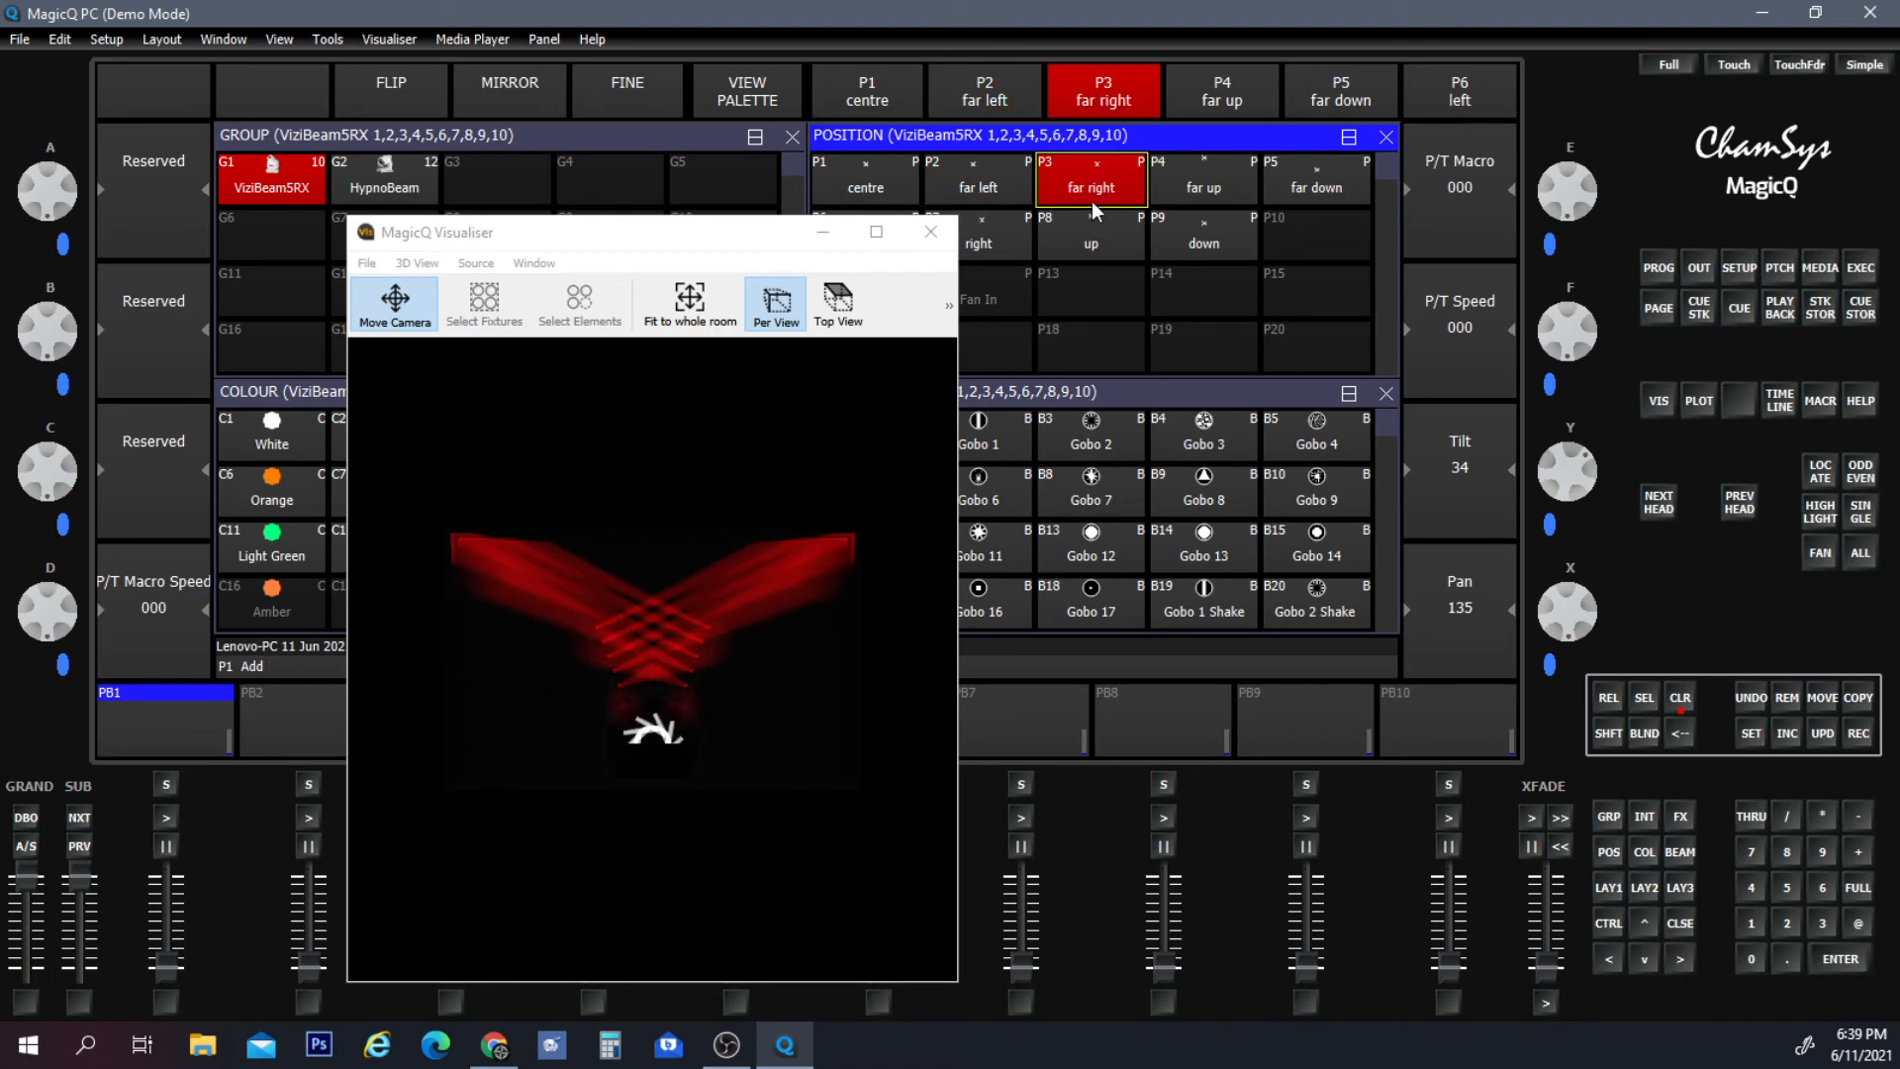
click(1190, 193)
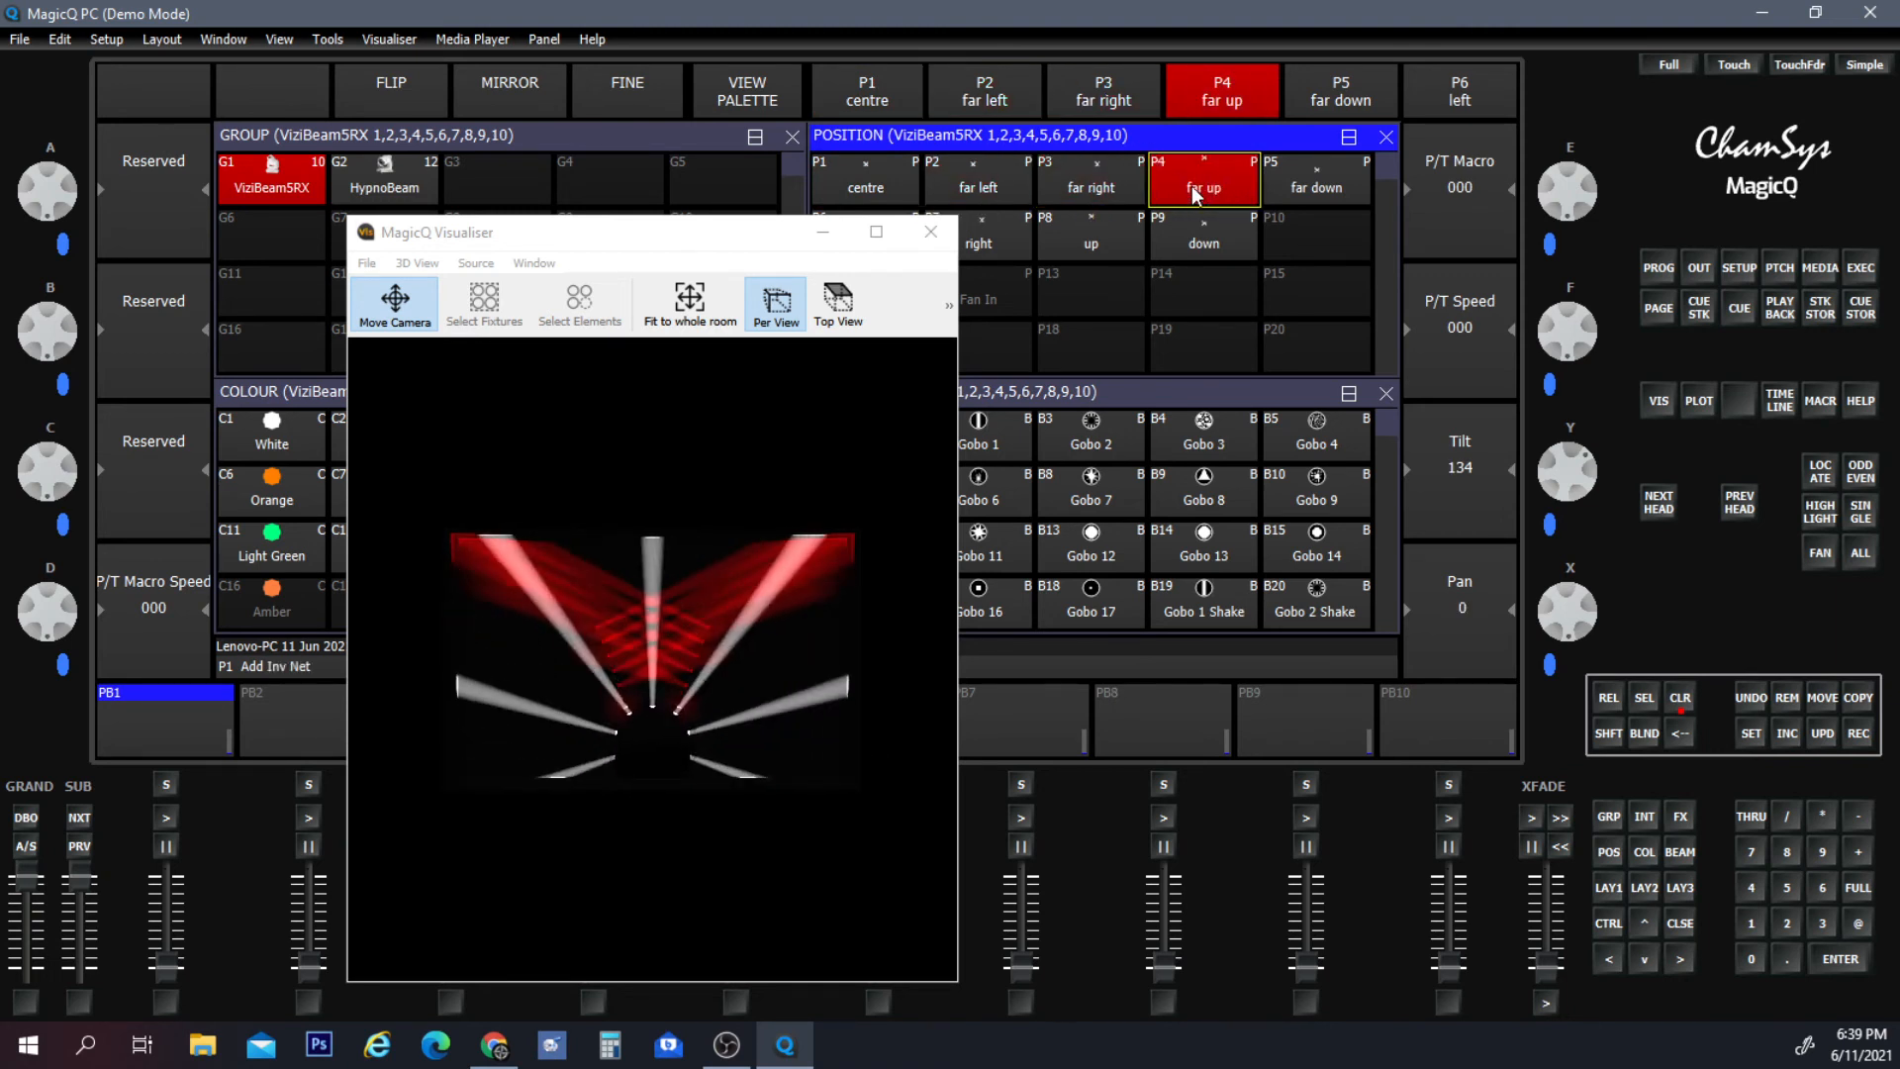
click(1314, 190)
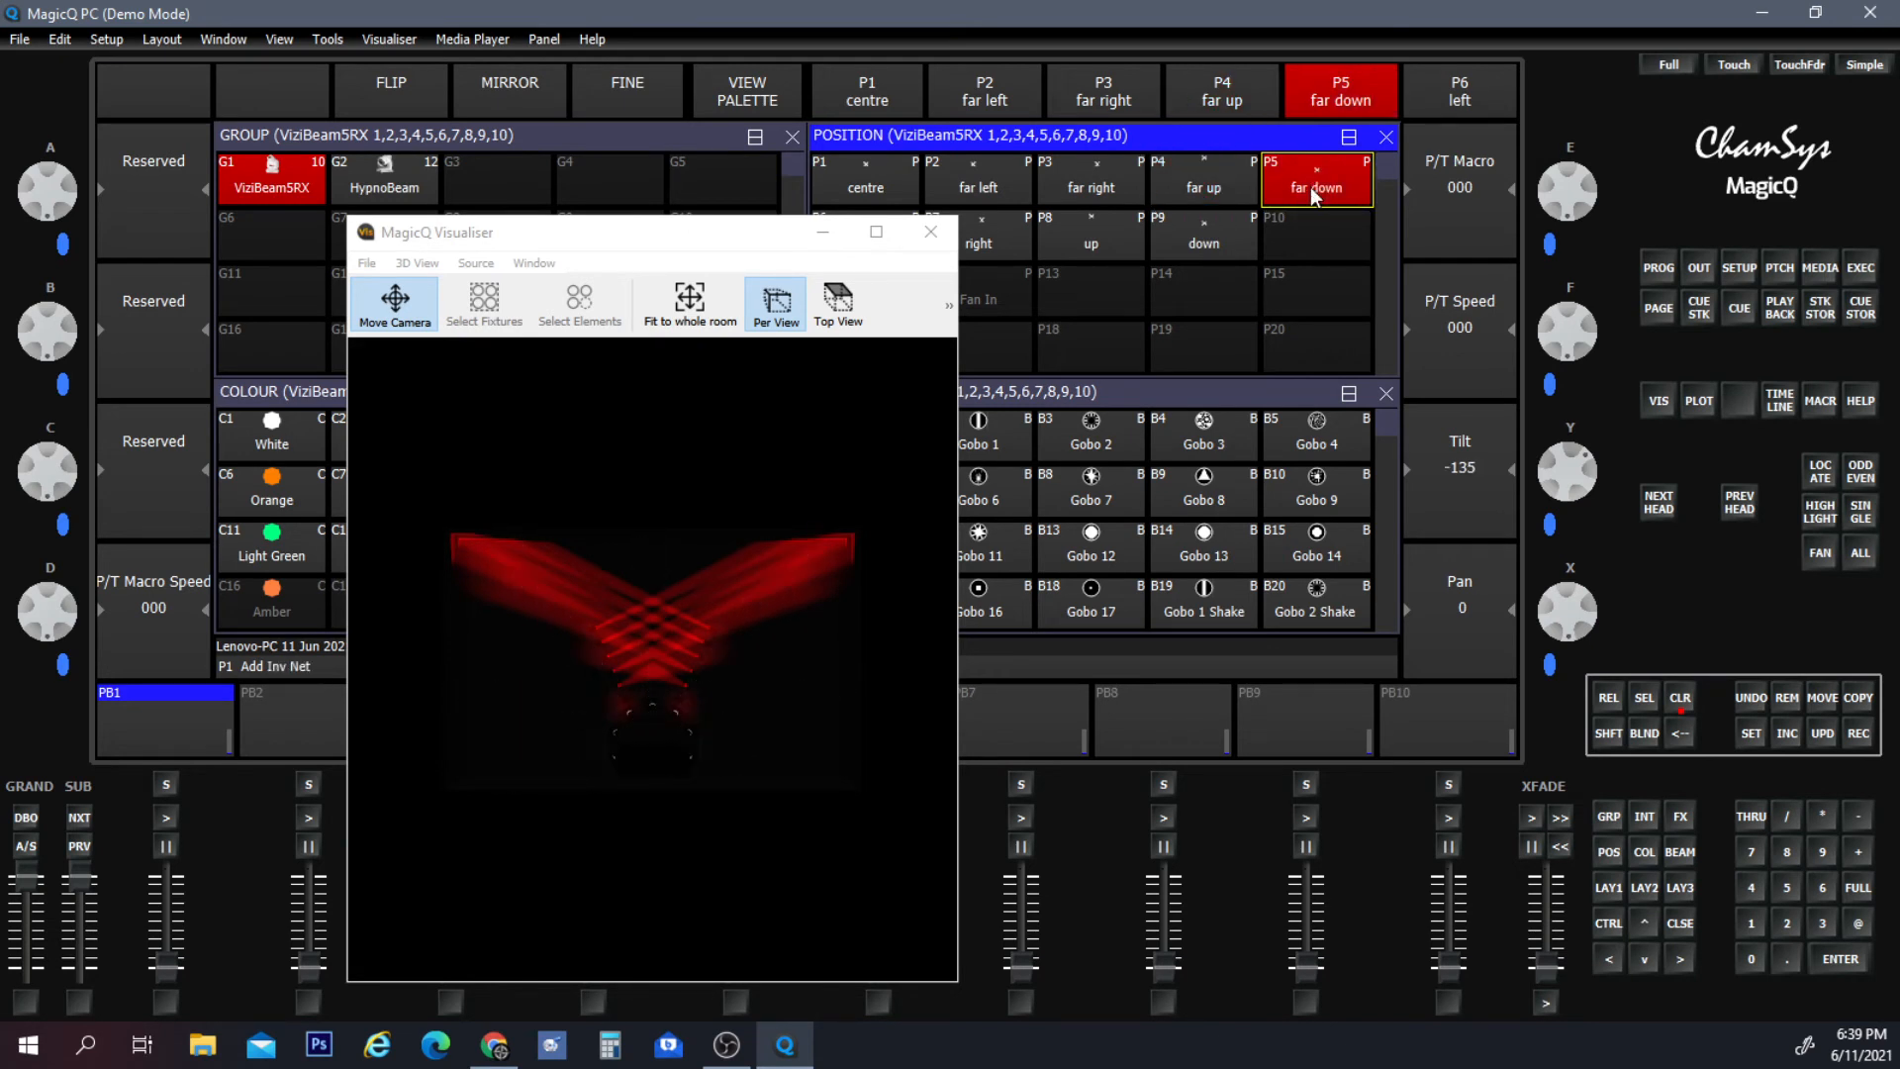
Uncover the second row of position palettes and compare far up, left, right and up on the ViziBeam5RX group.
drag(681, 253, 1250, 383)
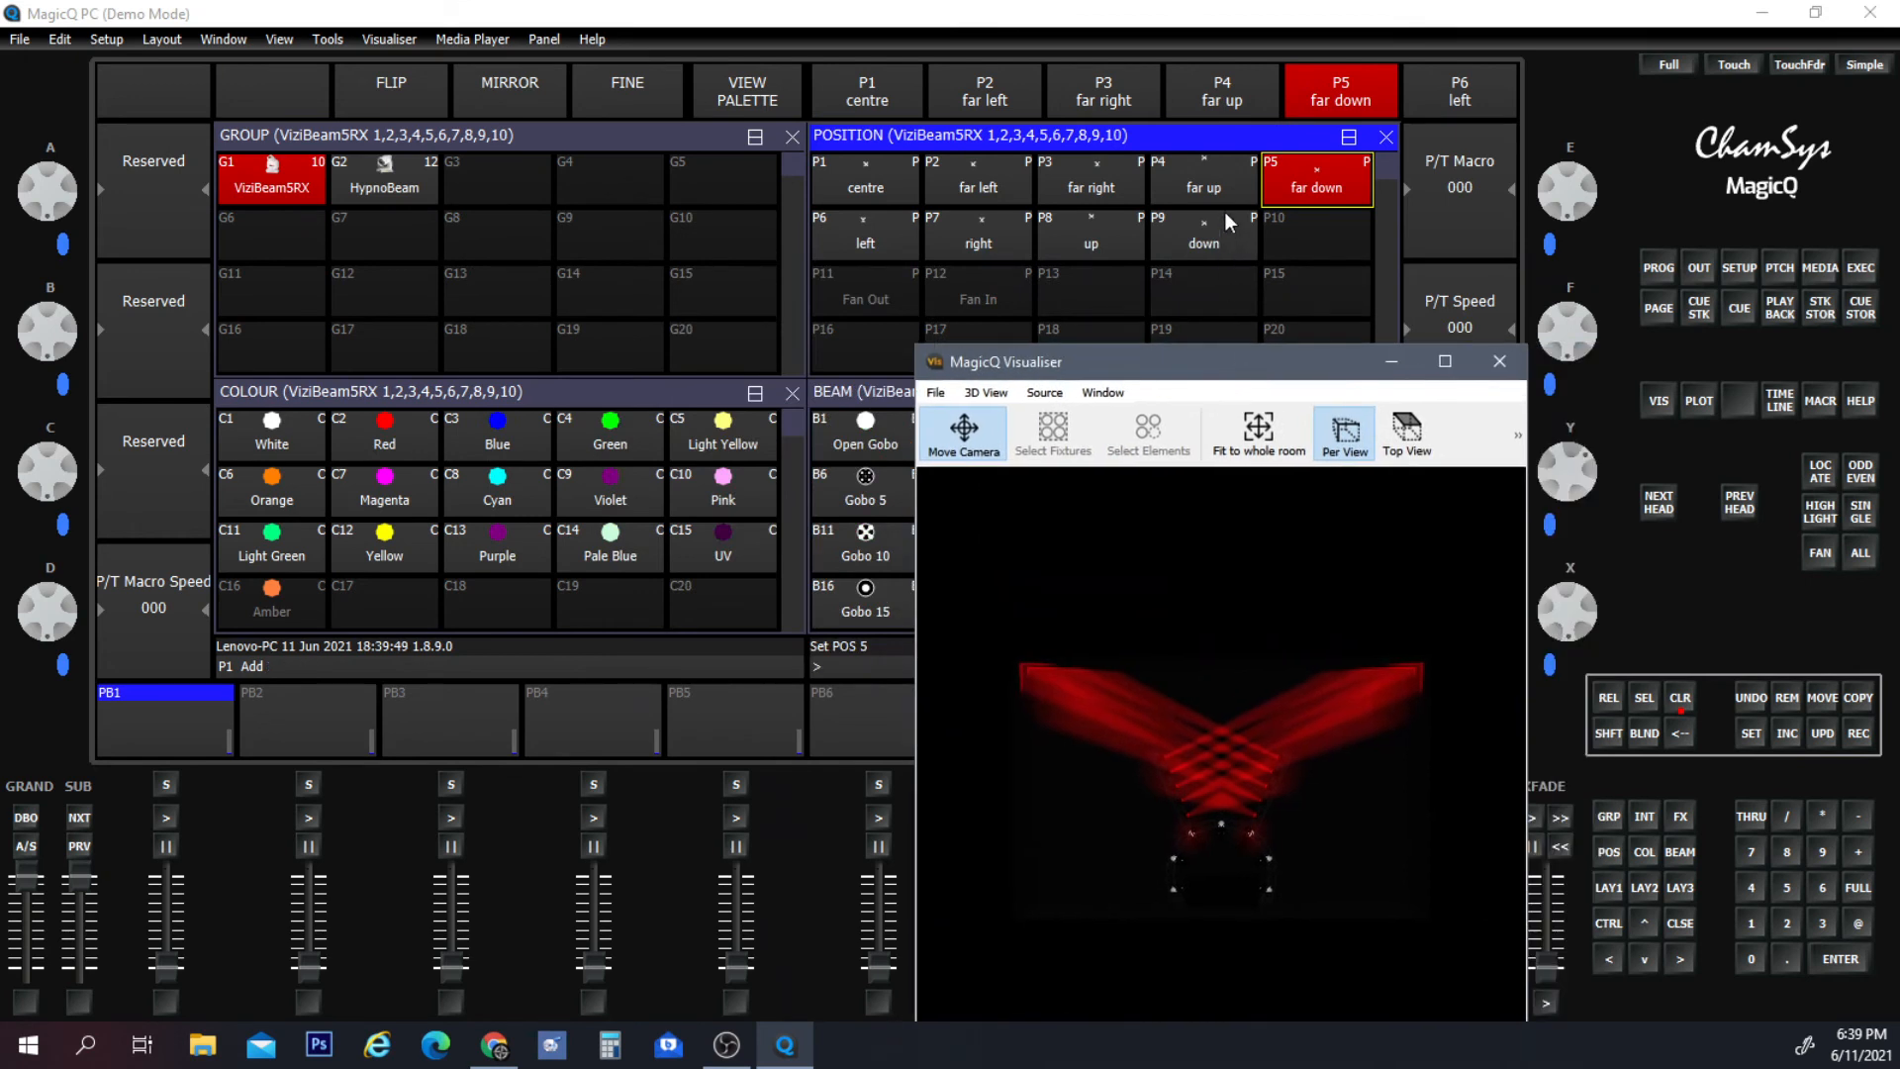
click(1204, 187)
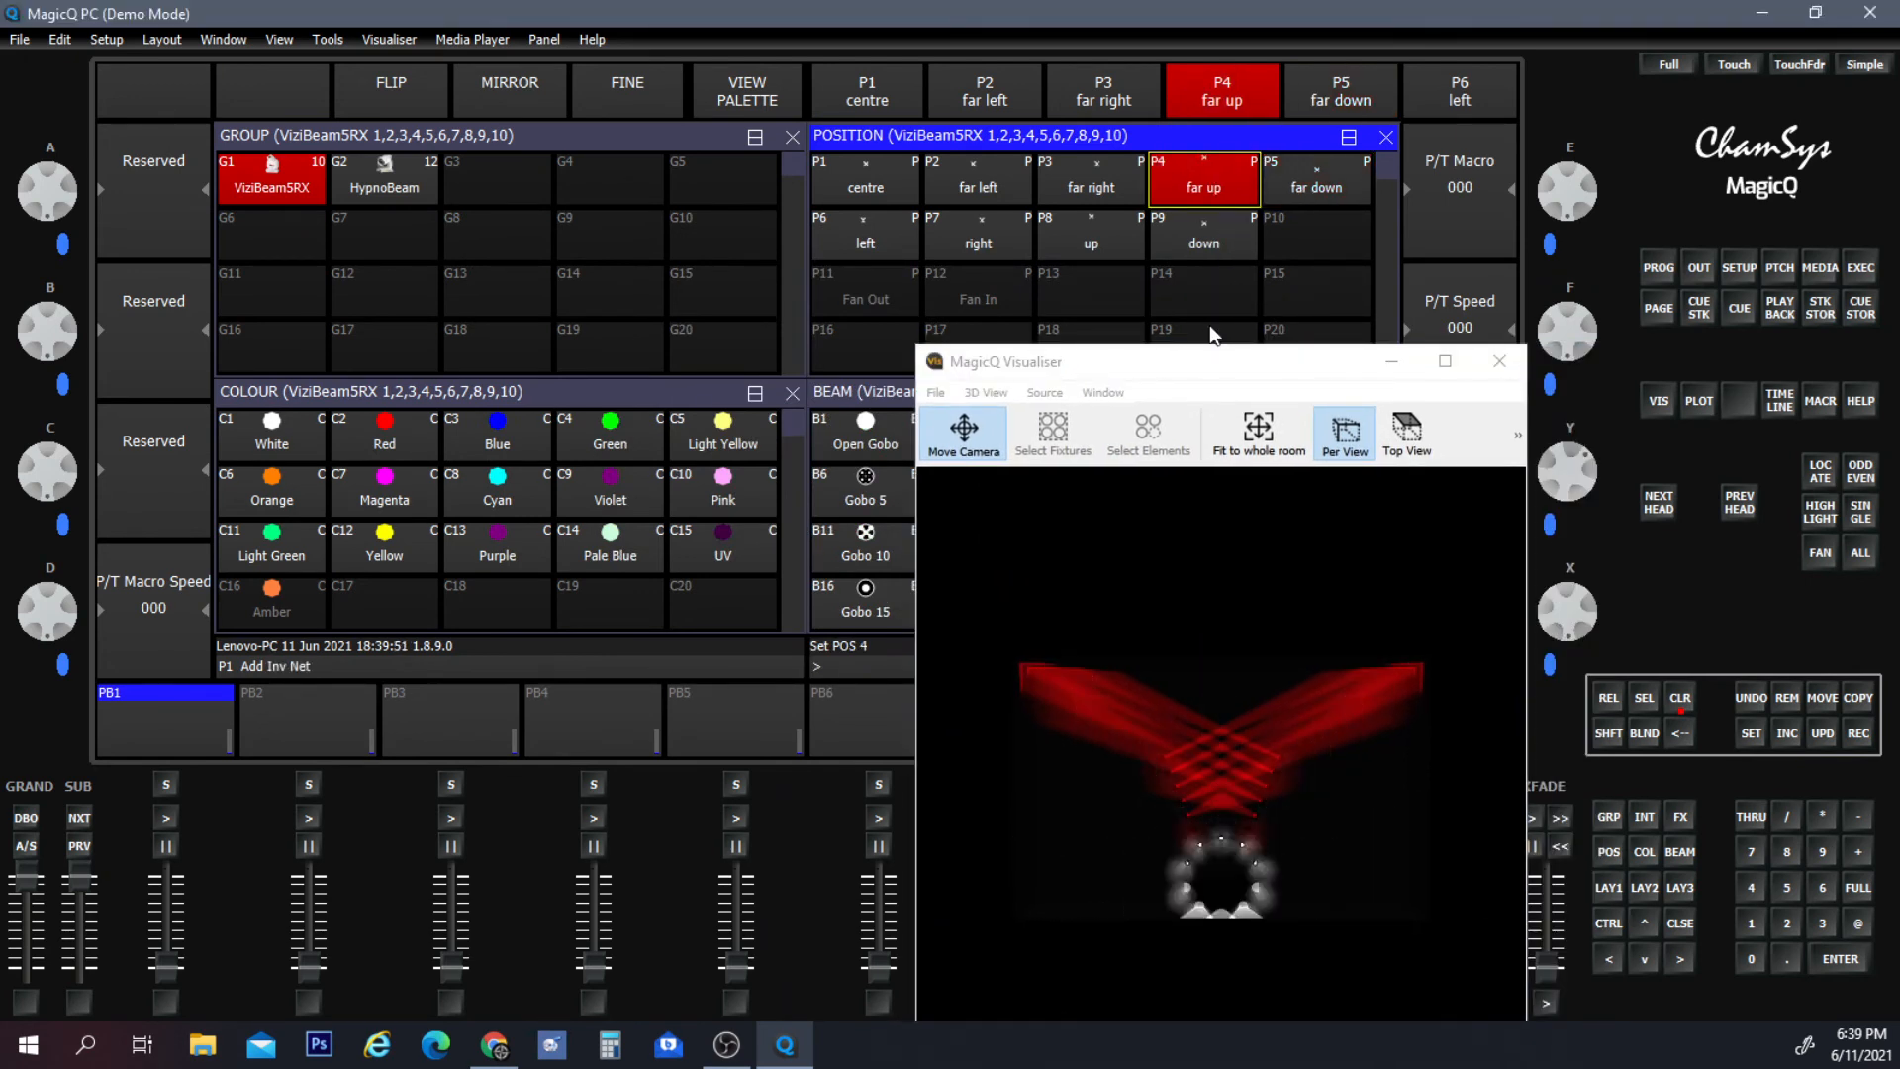
click(874, 247)
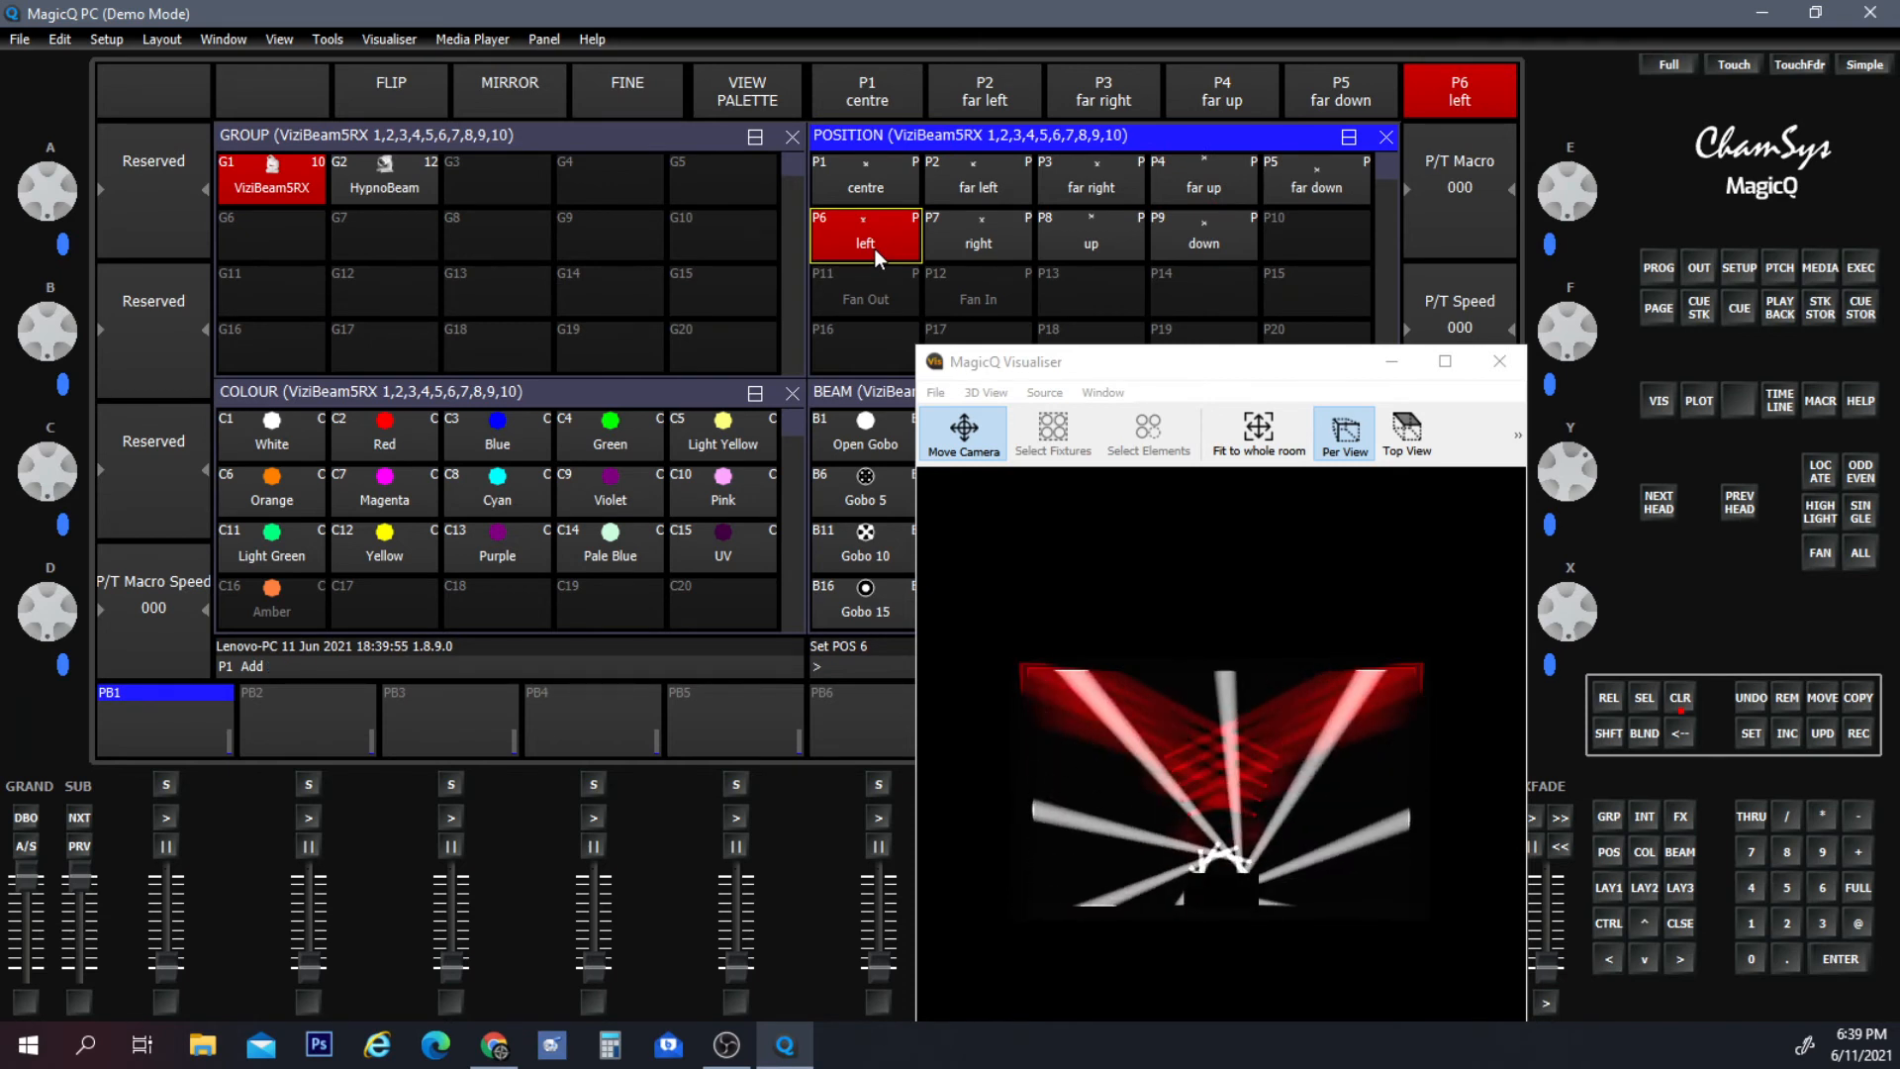
click(985, 245)
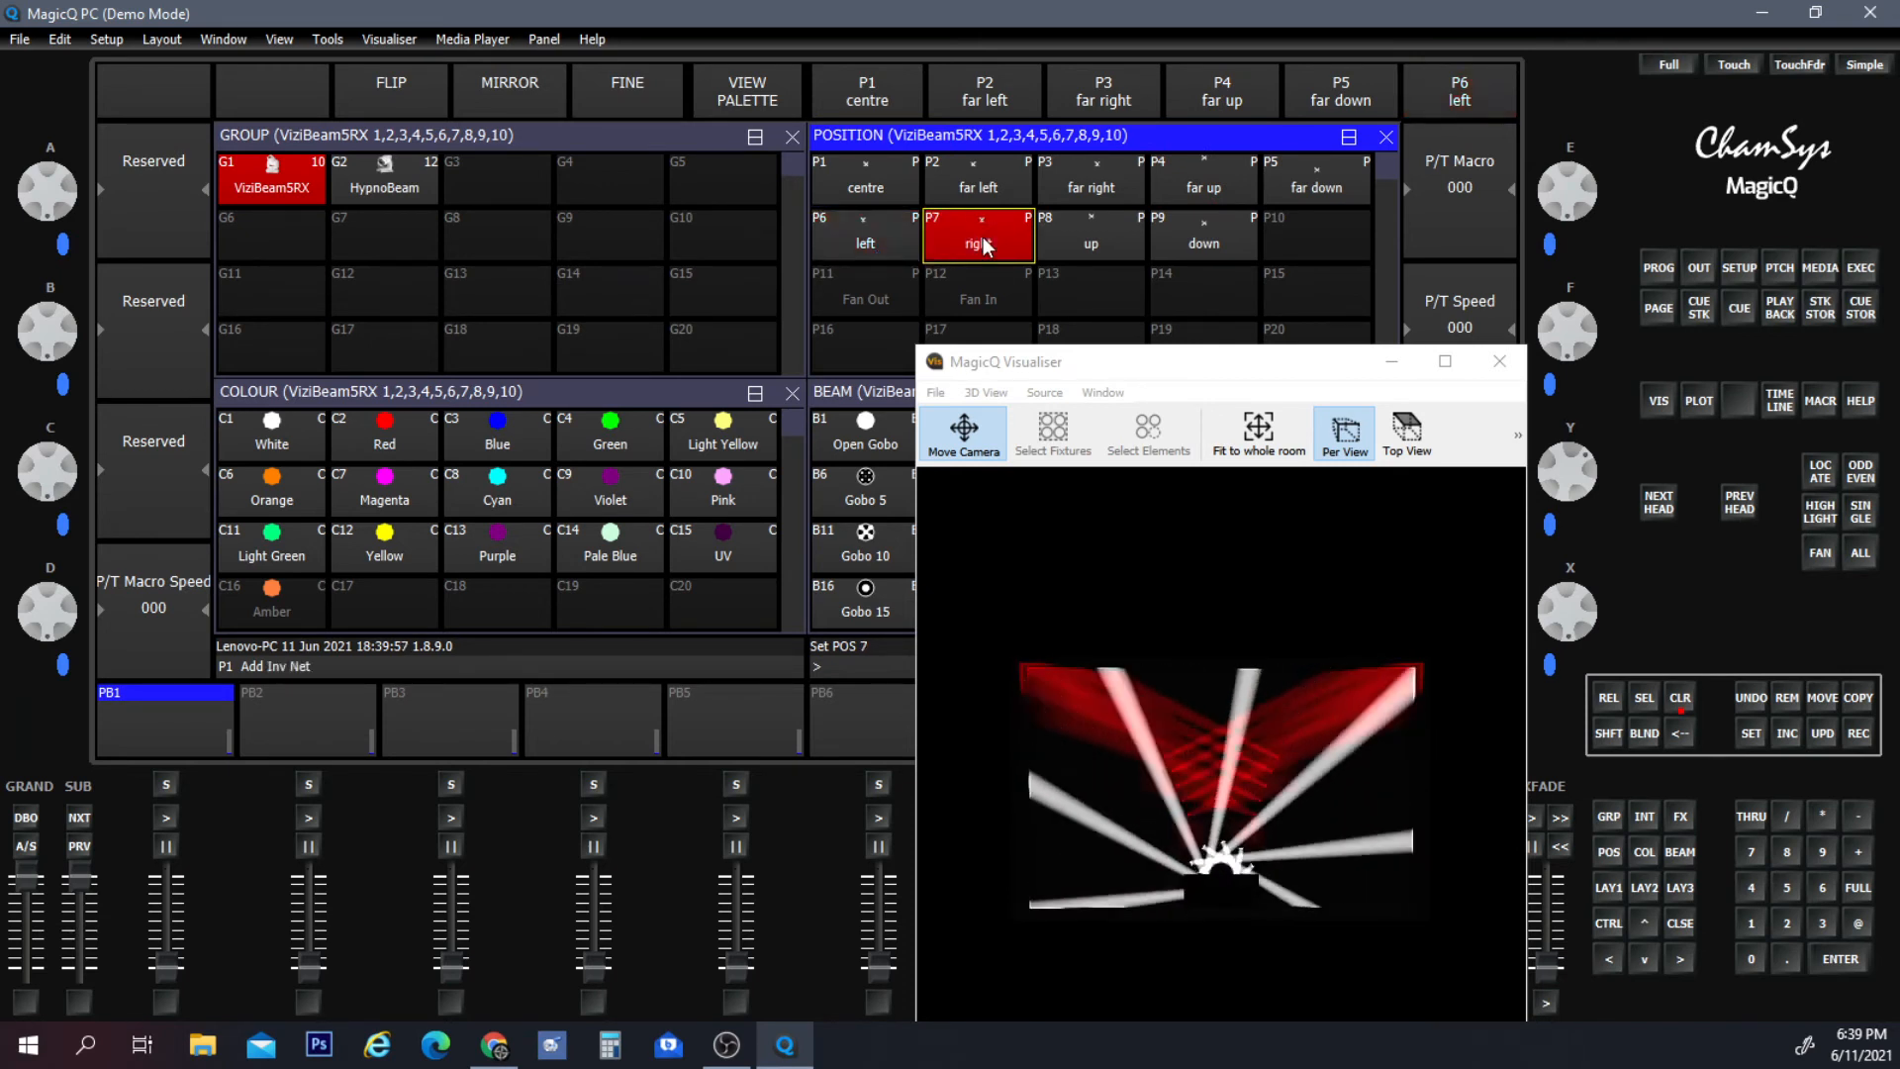
click(839, 240)
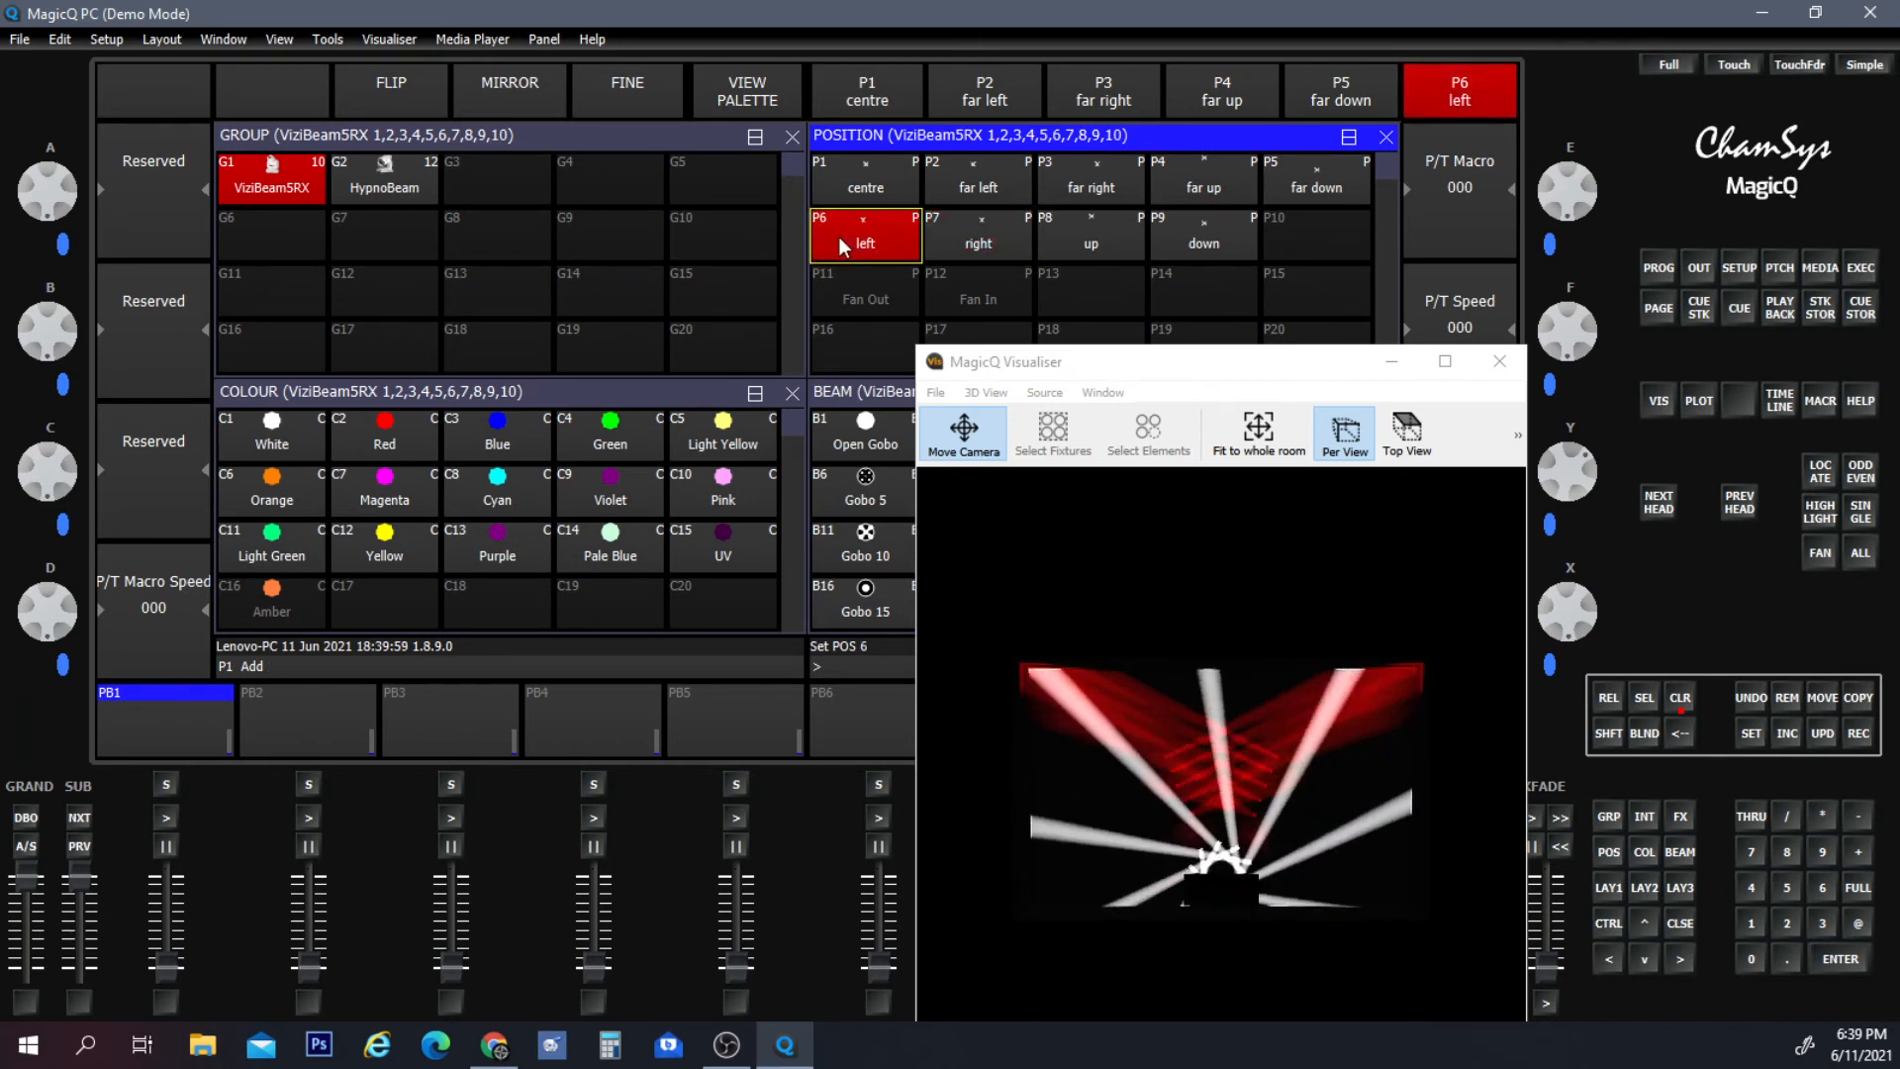
click(1069, 247)
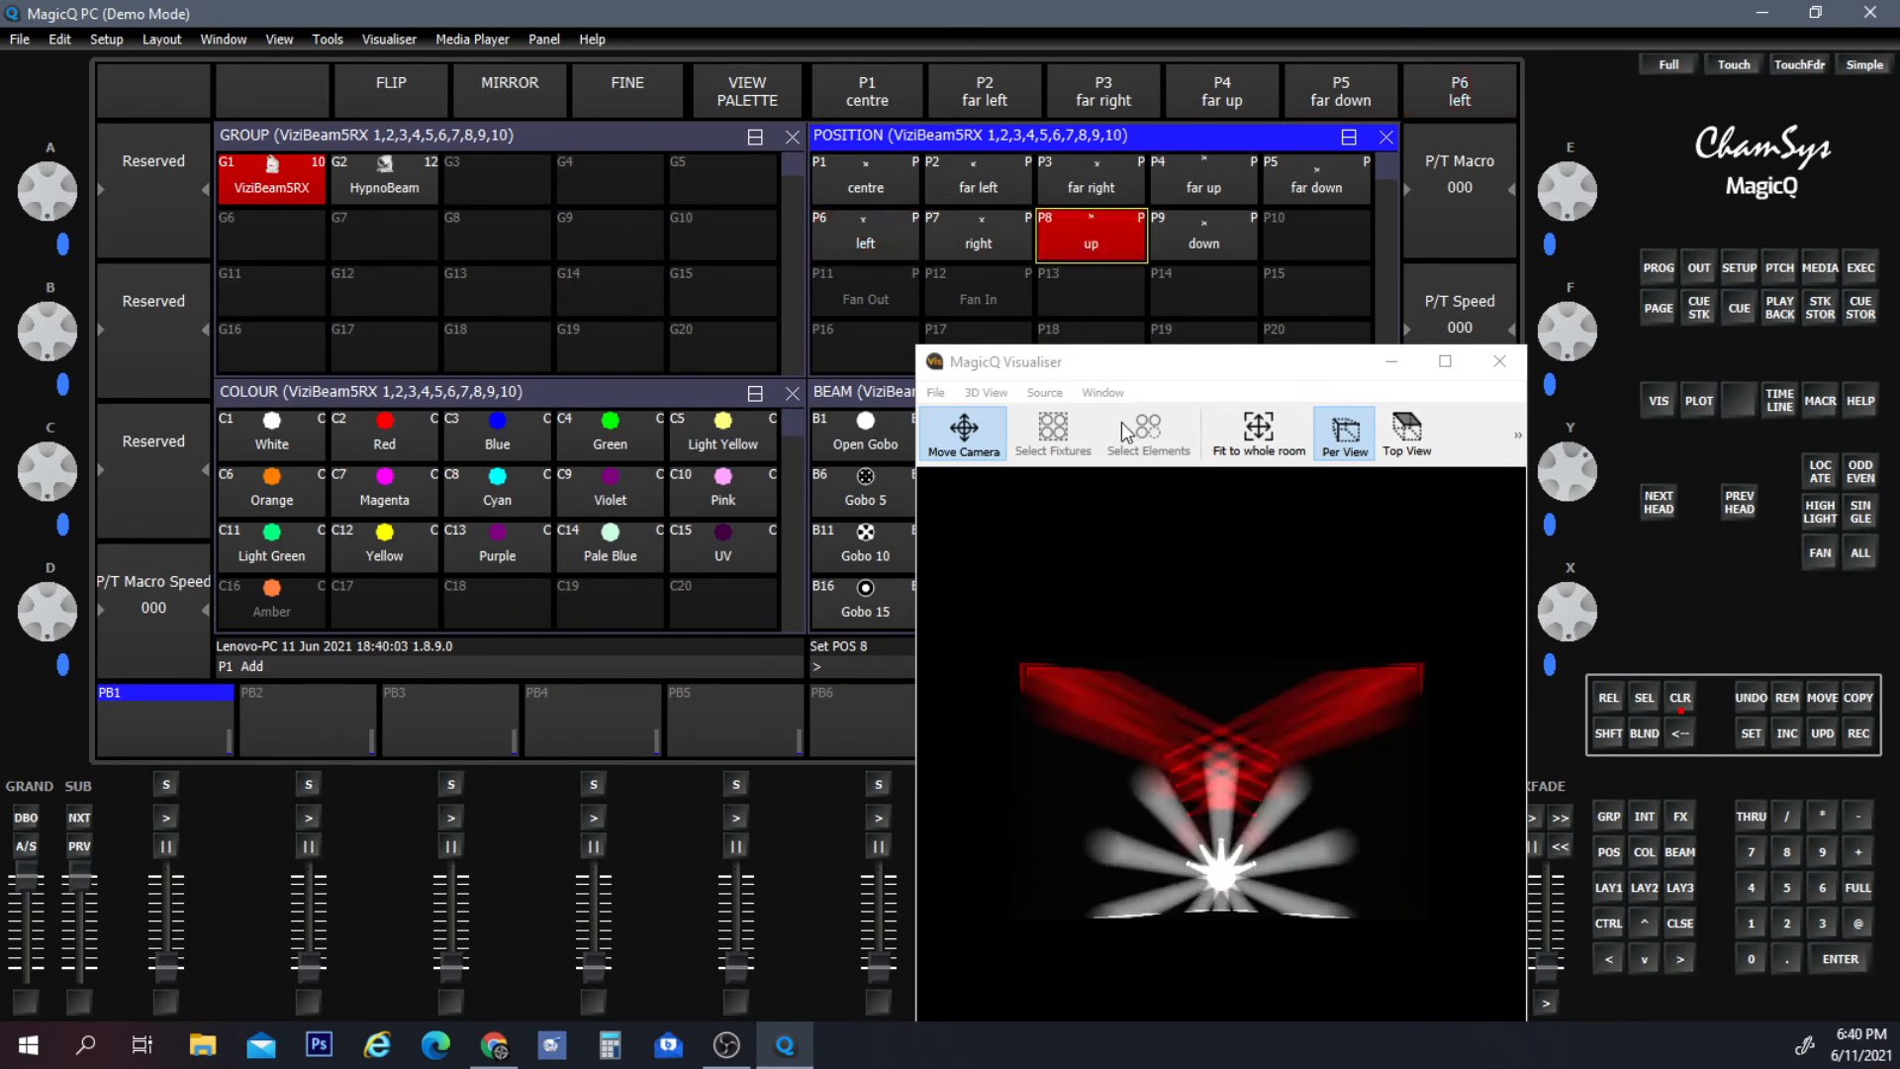
click(1242, 442)
scroll(1305, 719, down, 3)
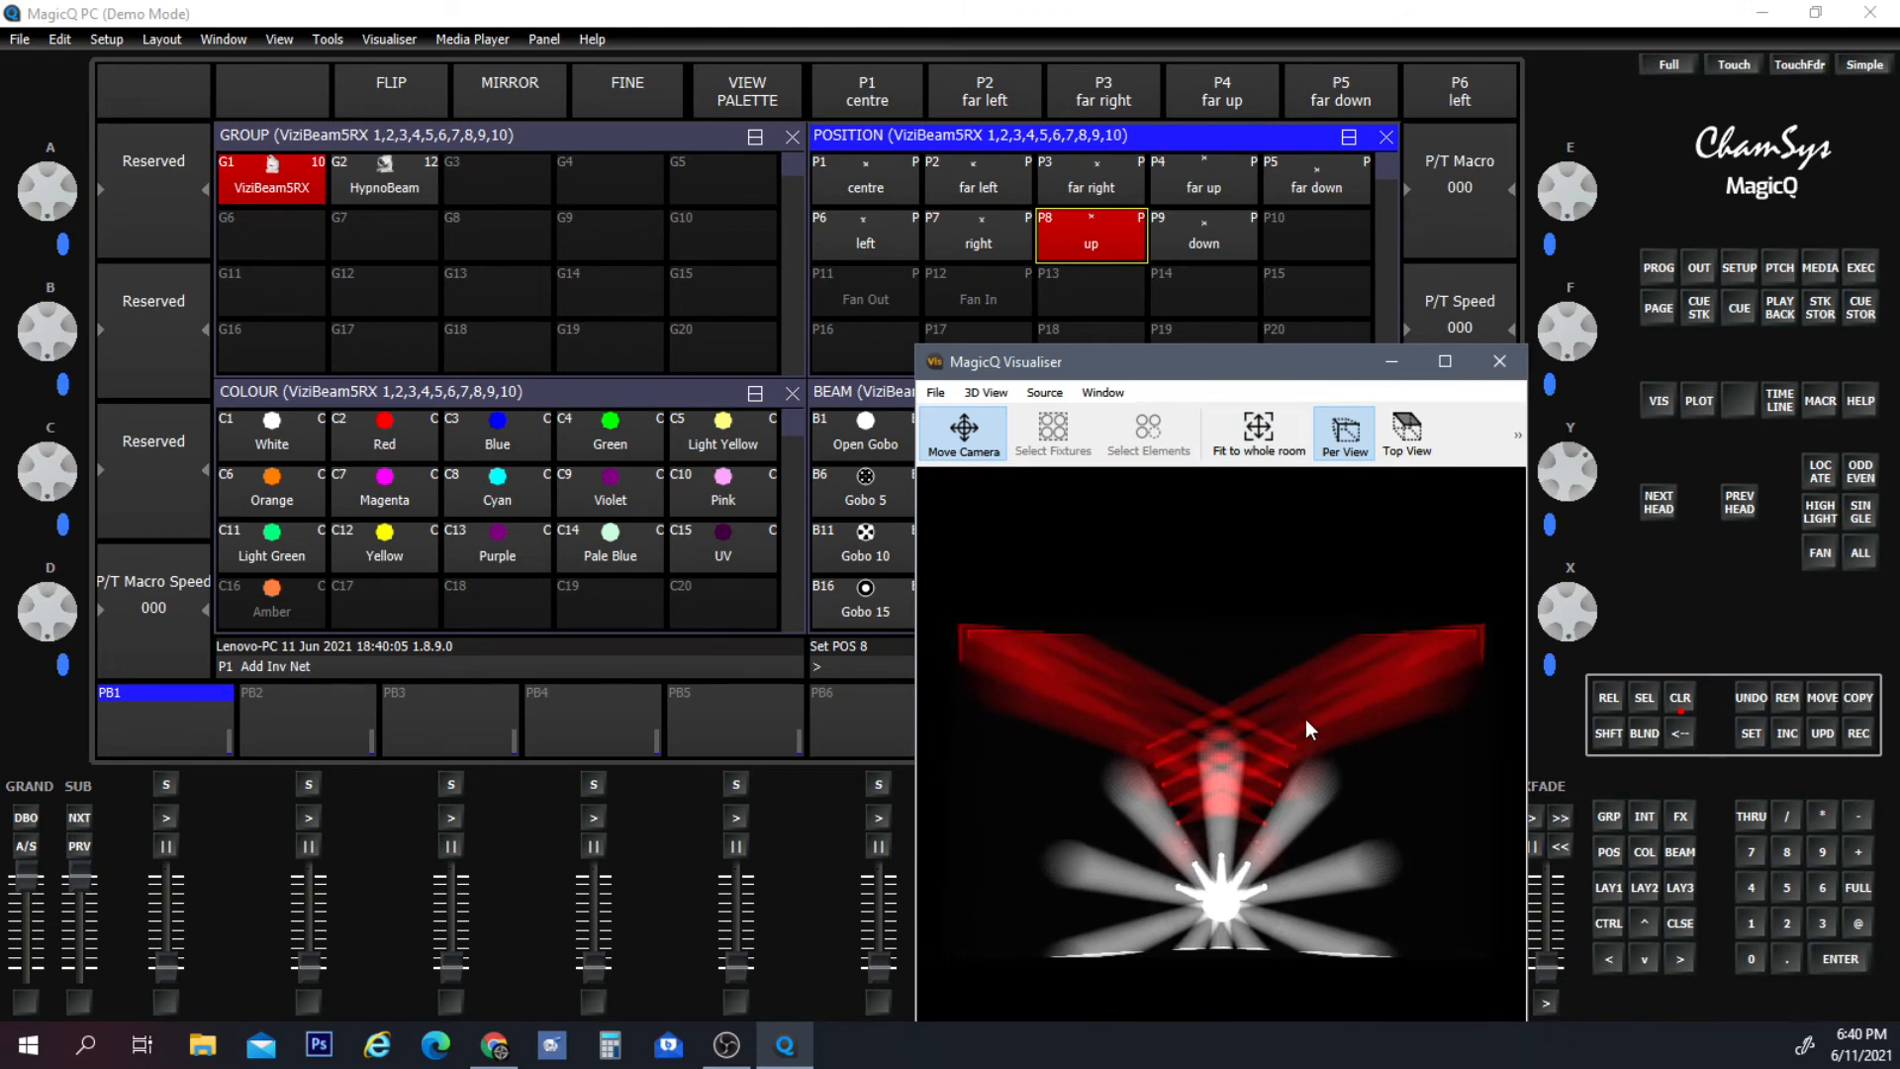
scroll(1305, 710, up, 1)
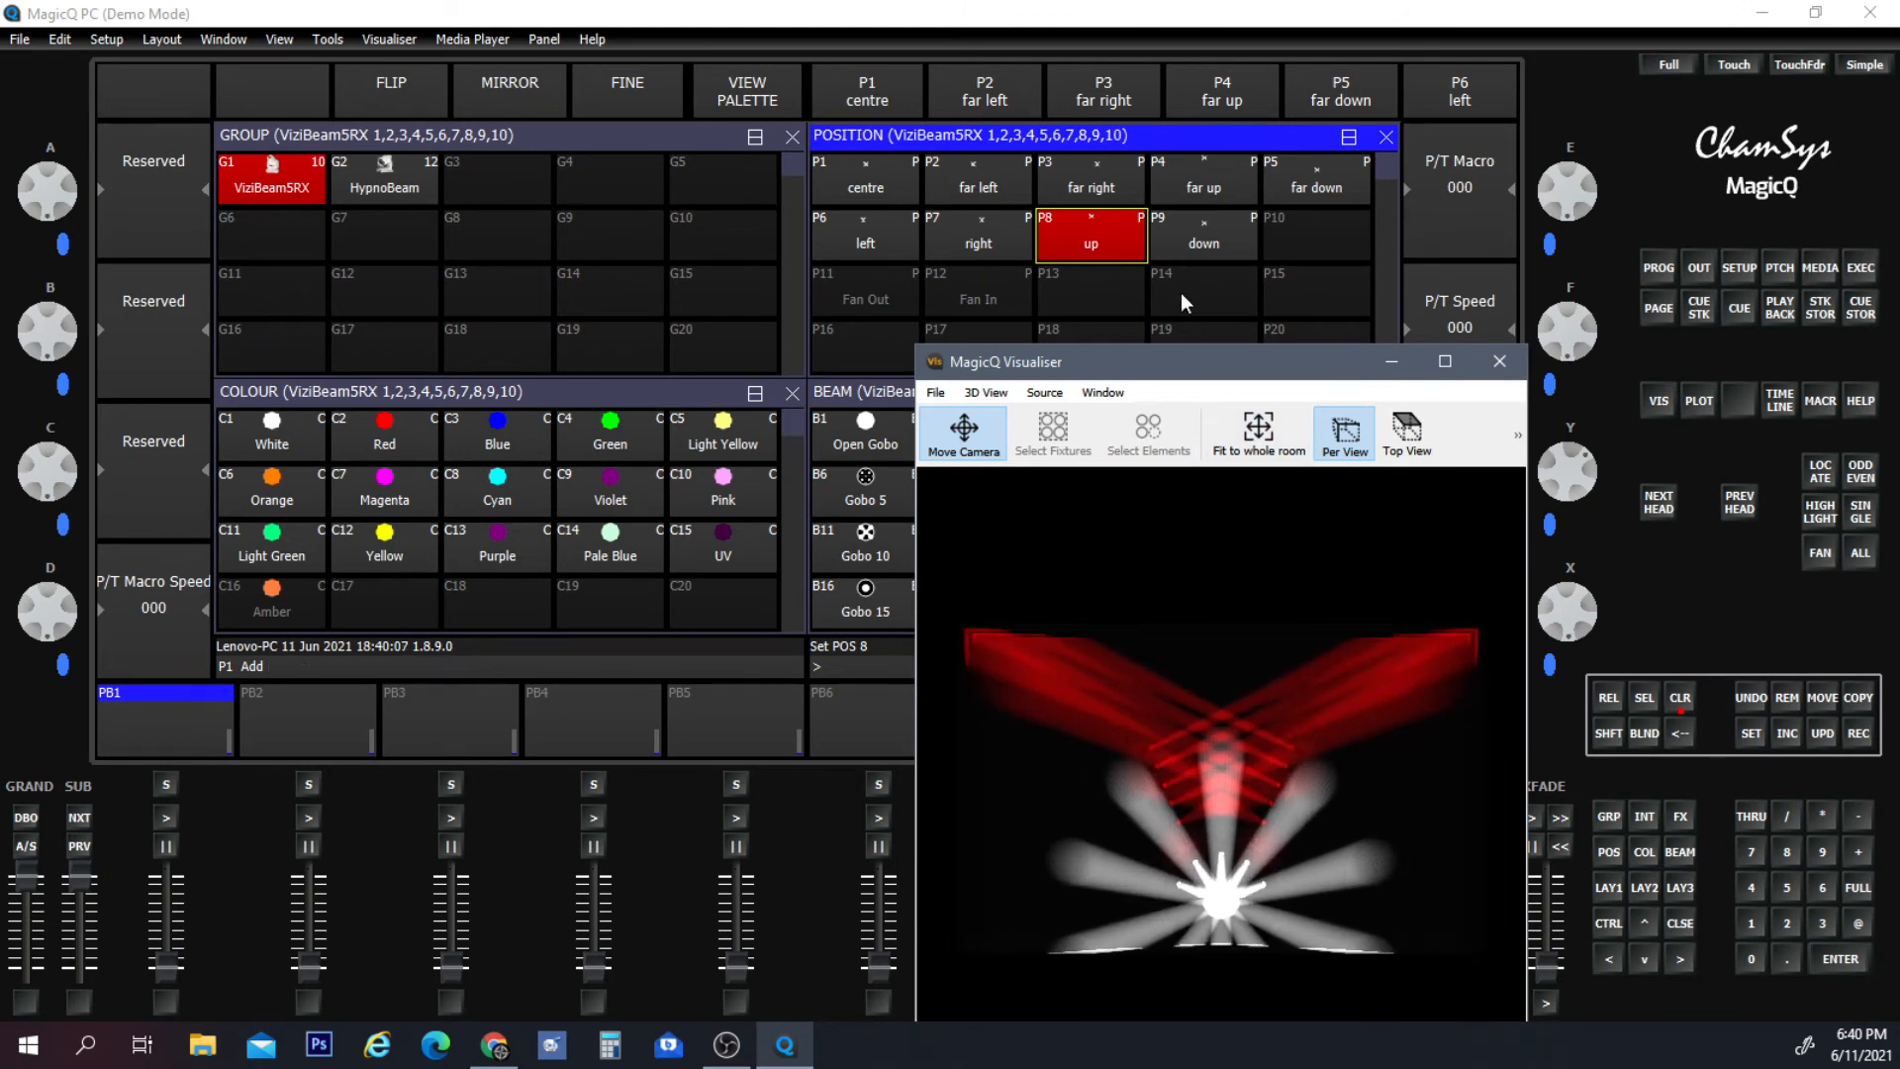
Run the ViziBeam5RX group through the down, up, right, left, centre and far right position palettes.
click(1184, 247)
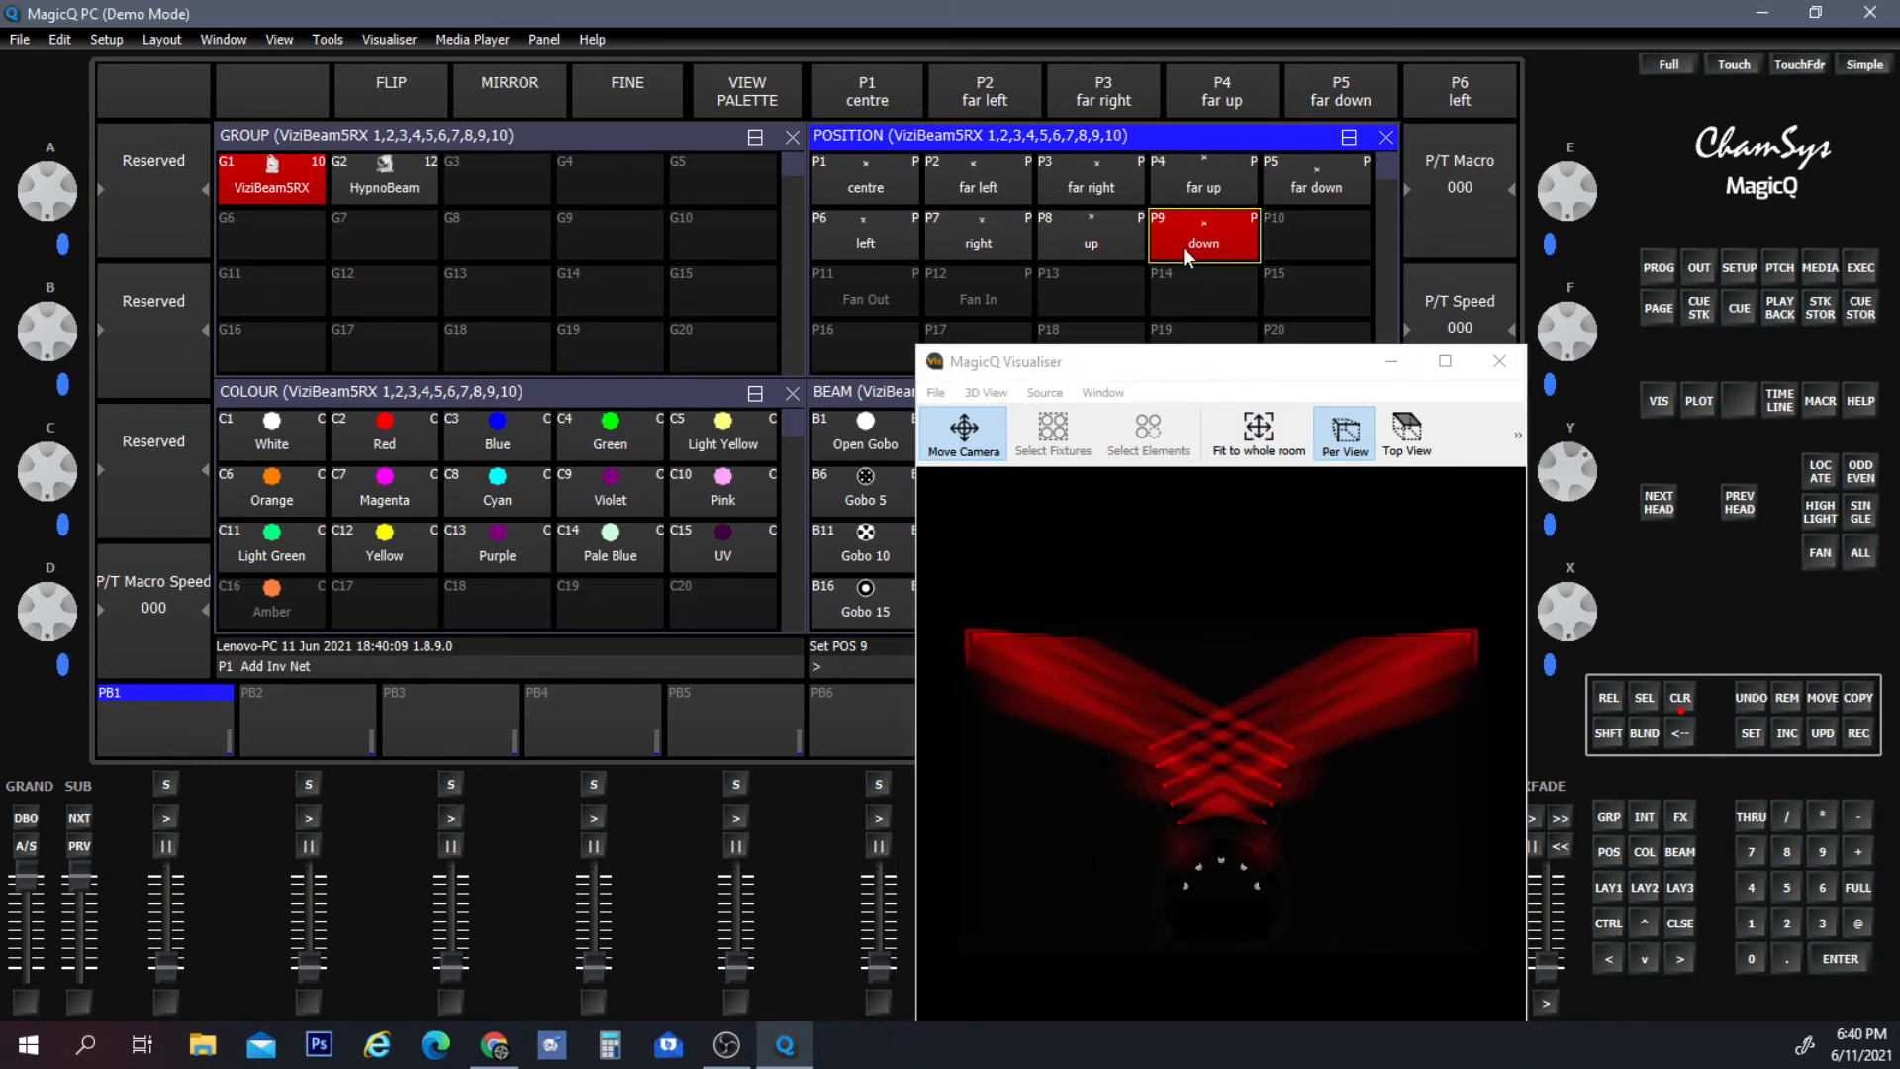
click(1066, 246)
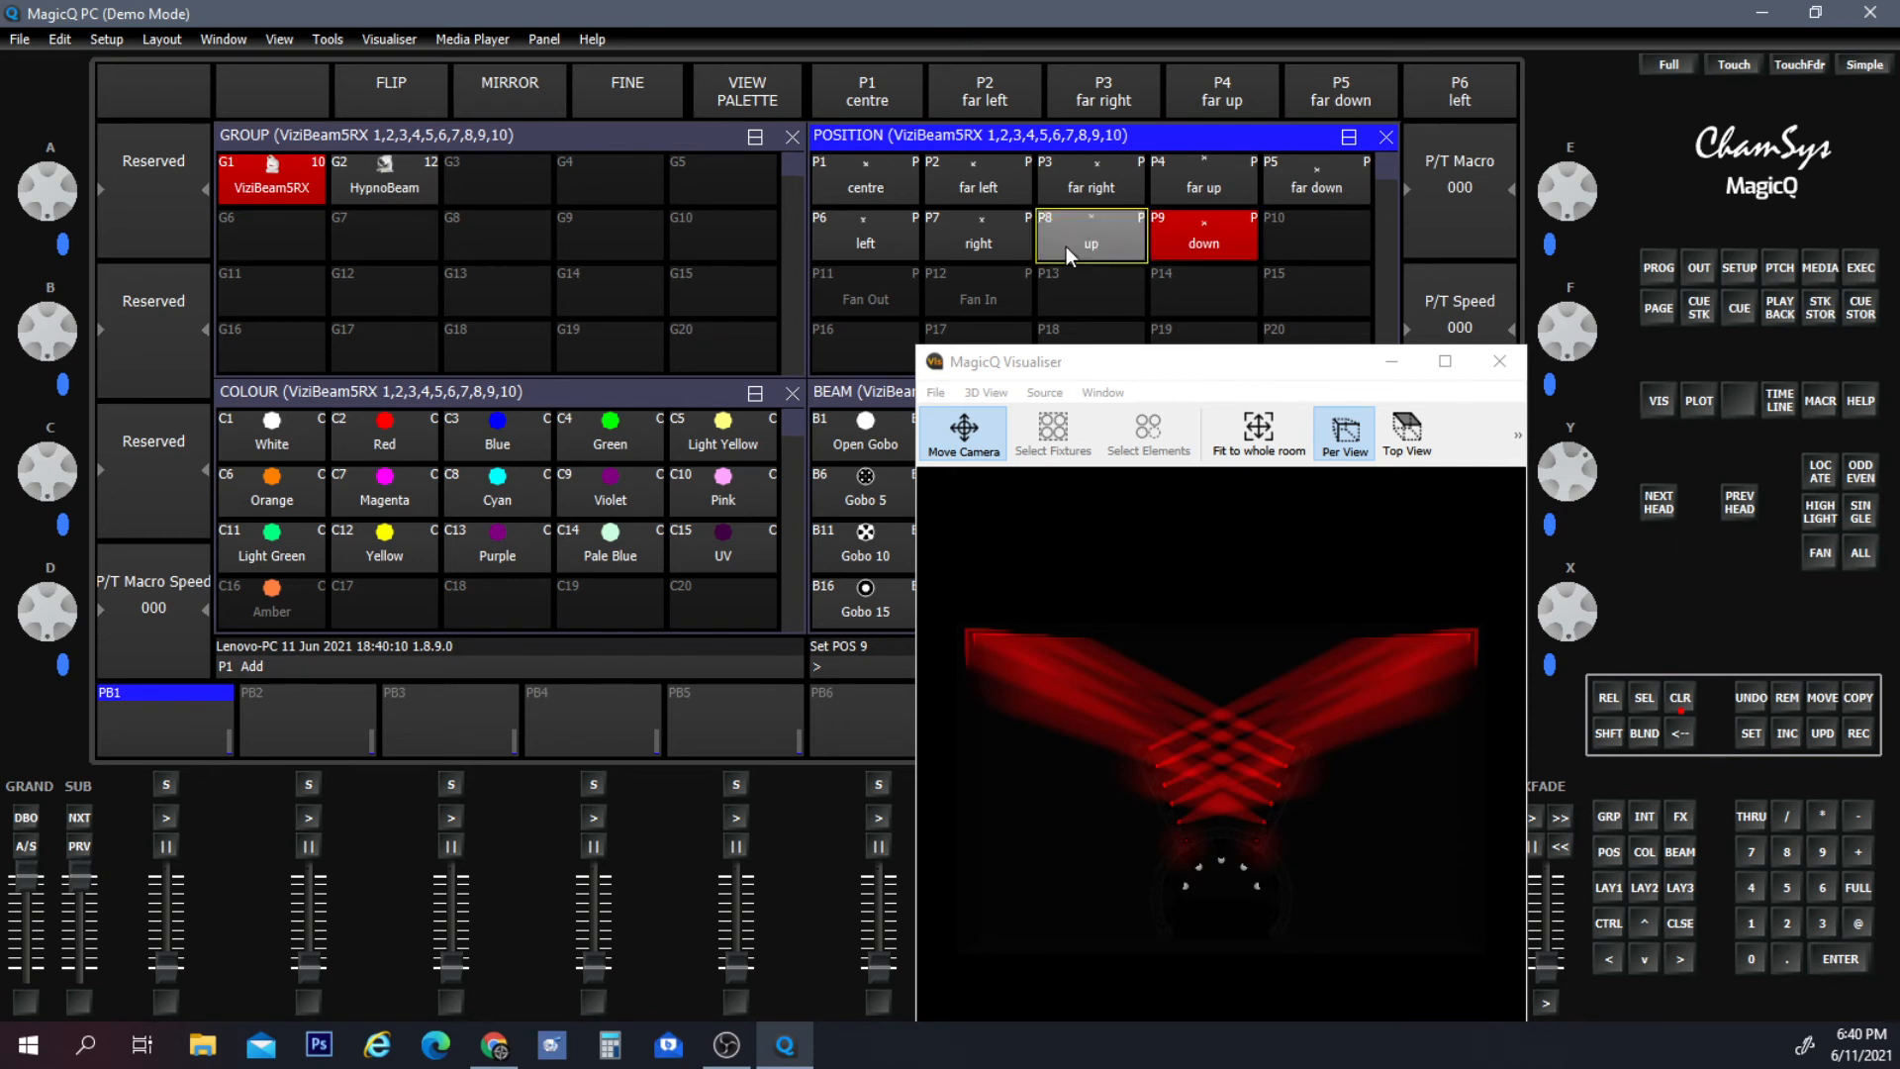
click(994, 246)
click(889, 247)
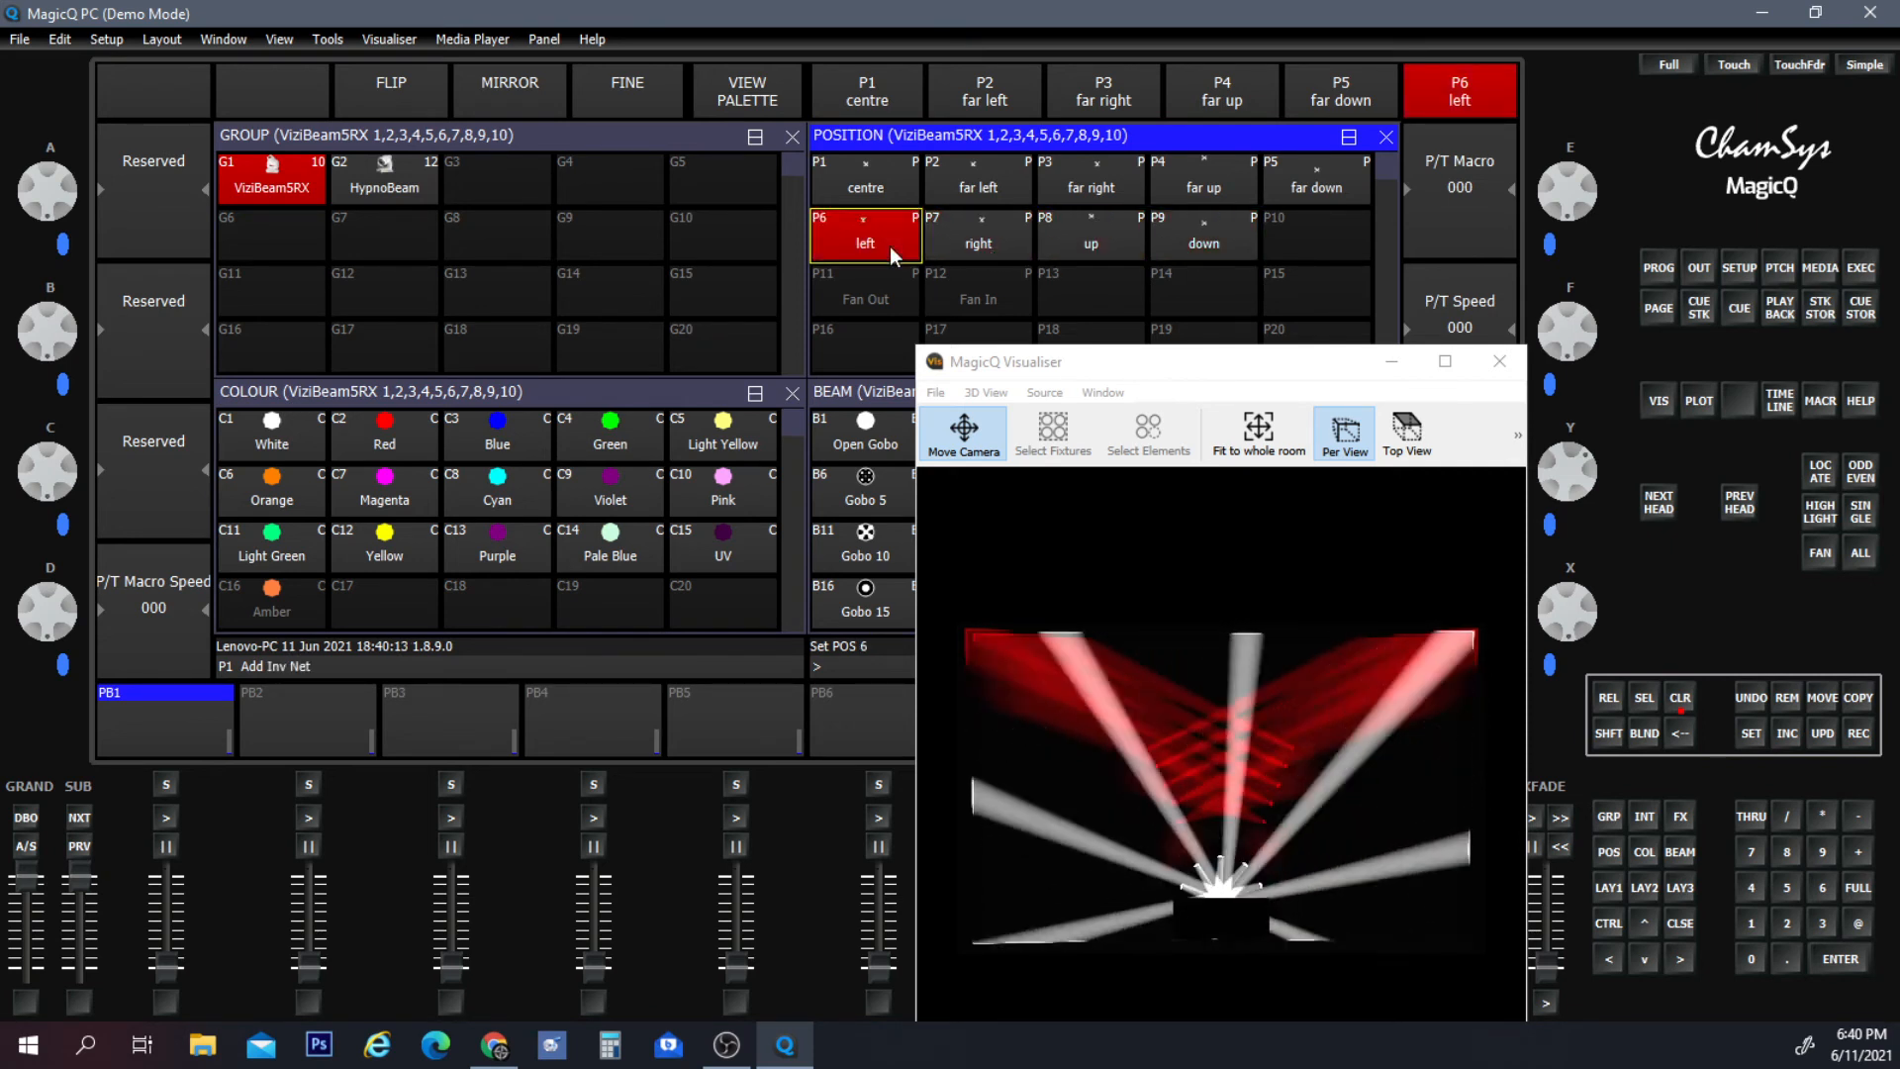
click(867, 194)
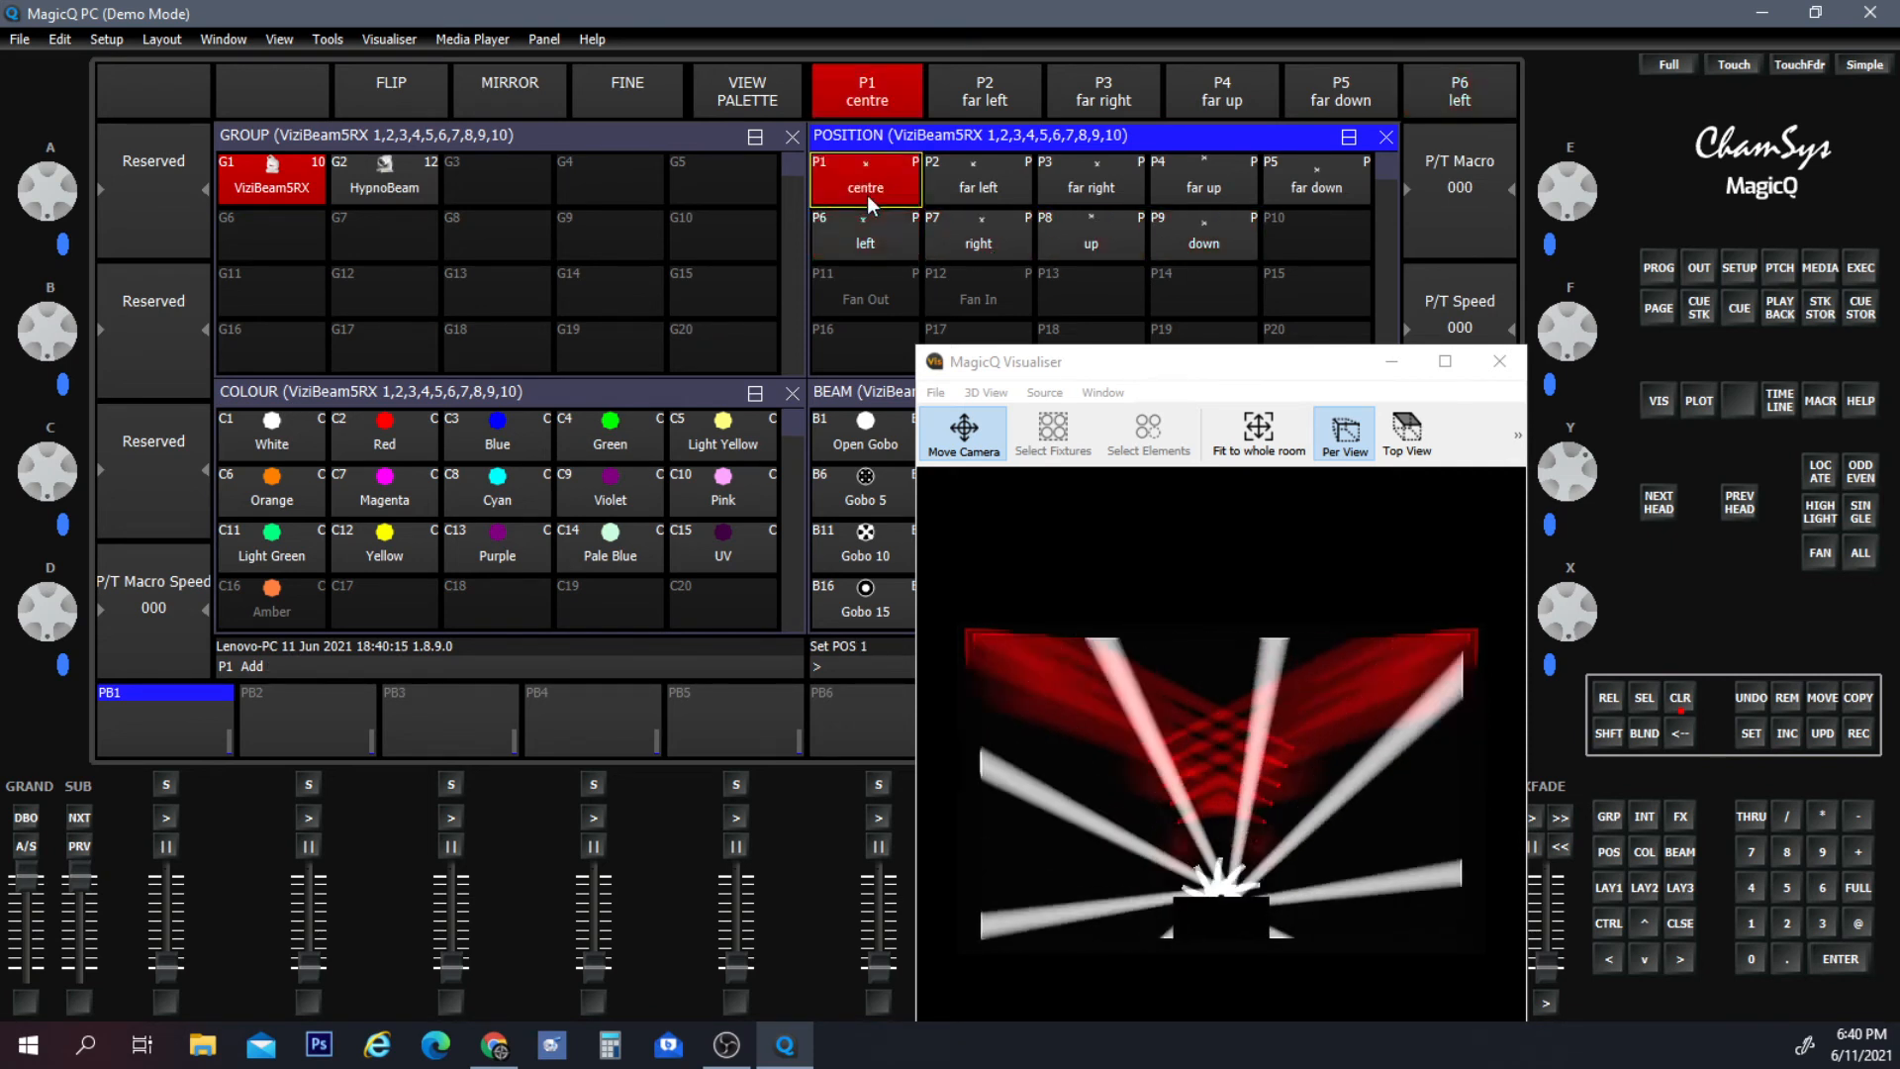
click(1077, 188)
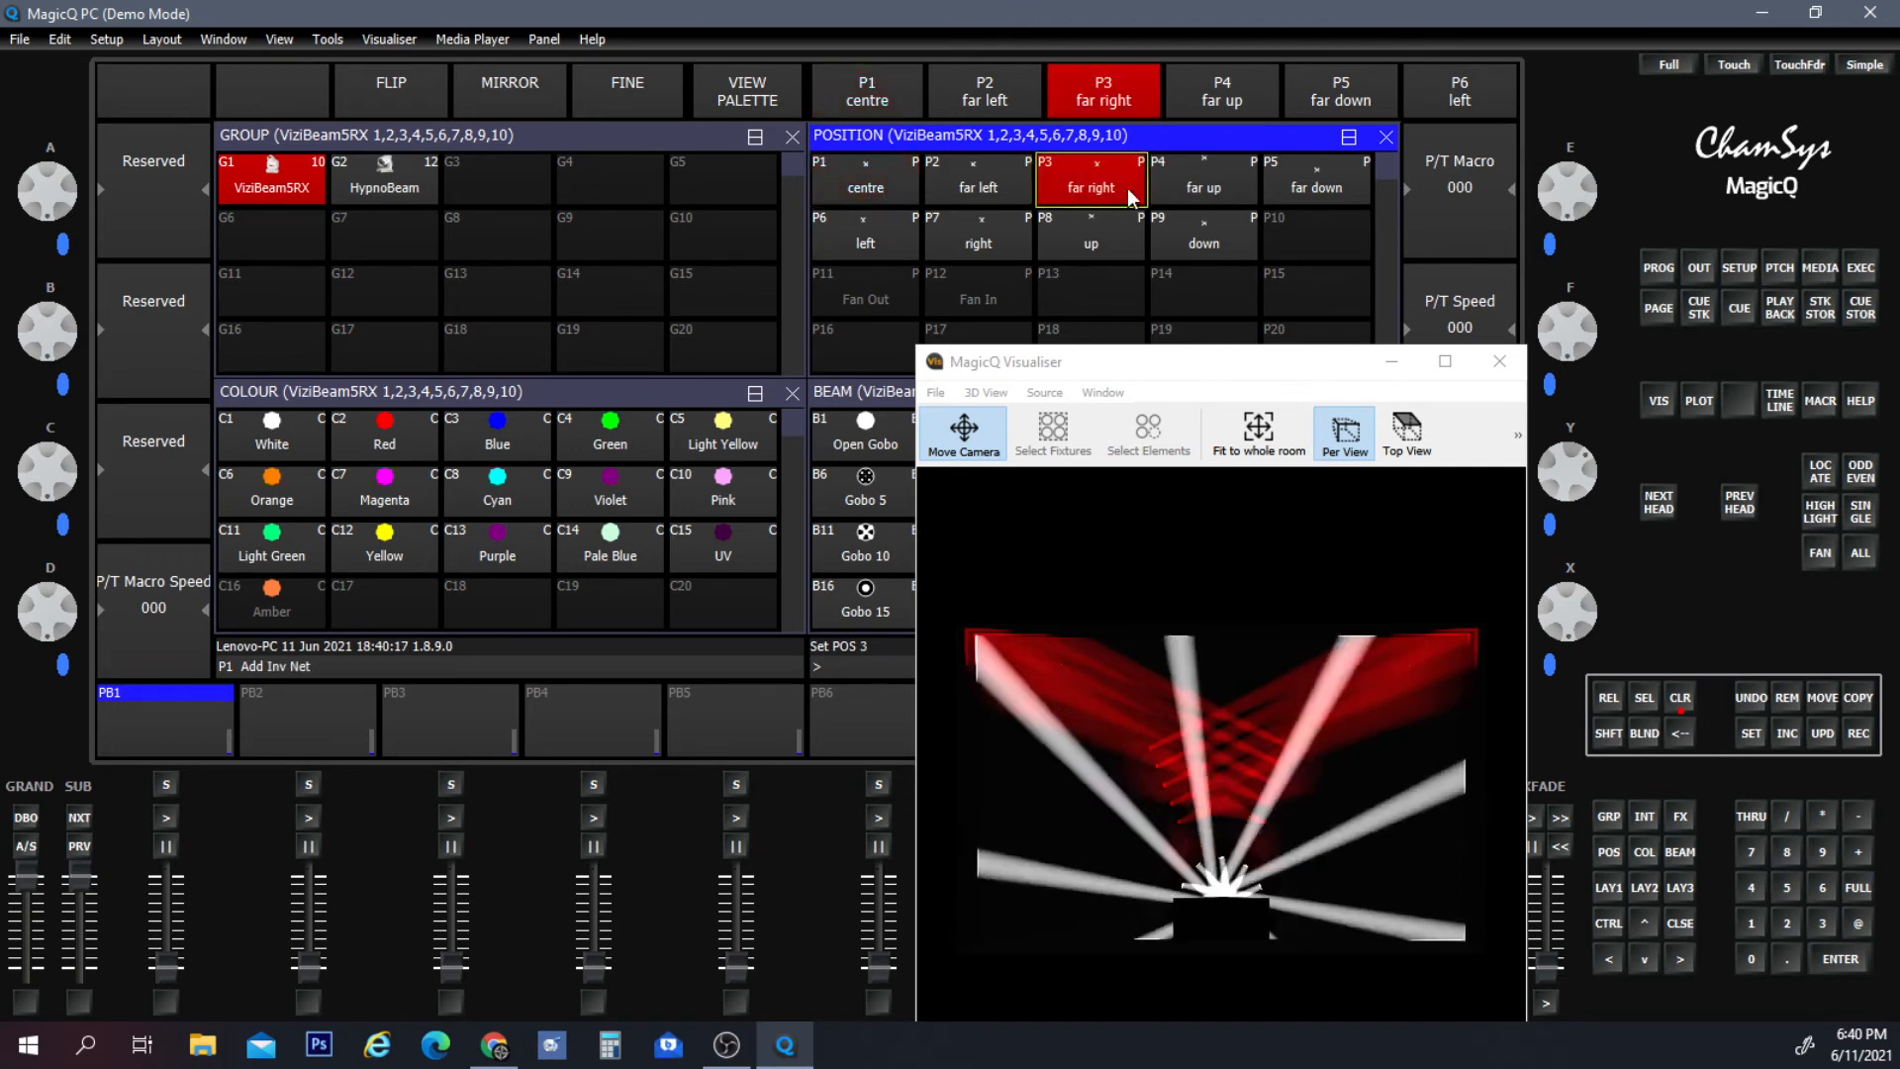
Compare the far up and far down position palettes on the ViziBeam5RX group, ending on far up.
click(1218, 194)
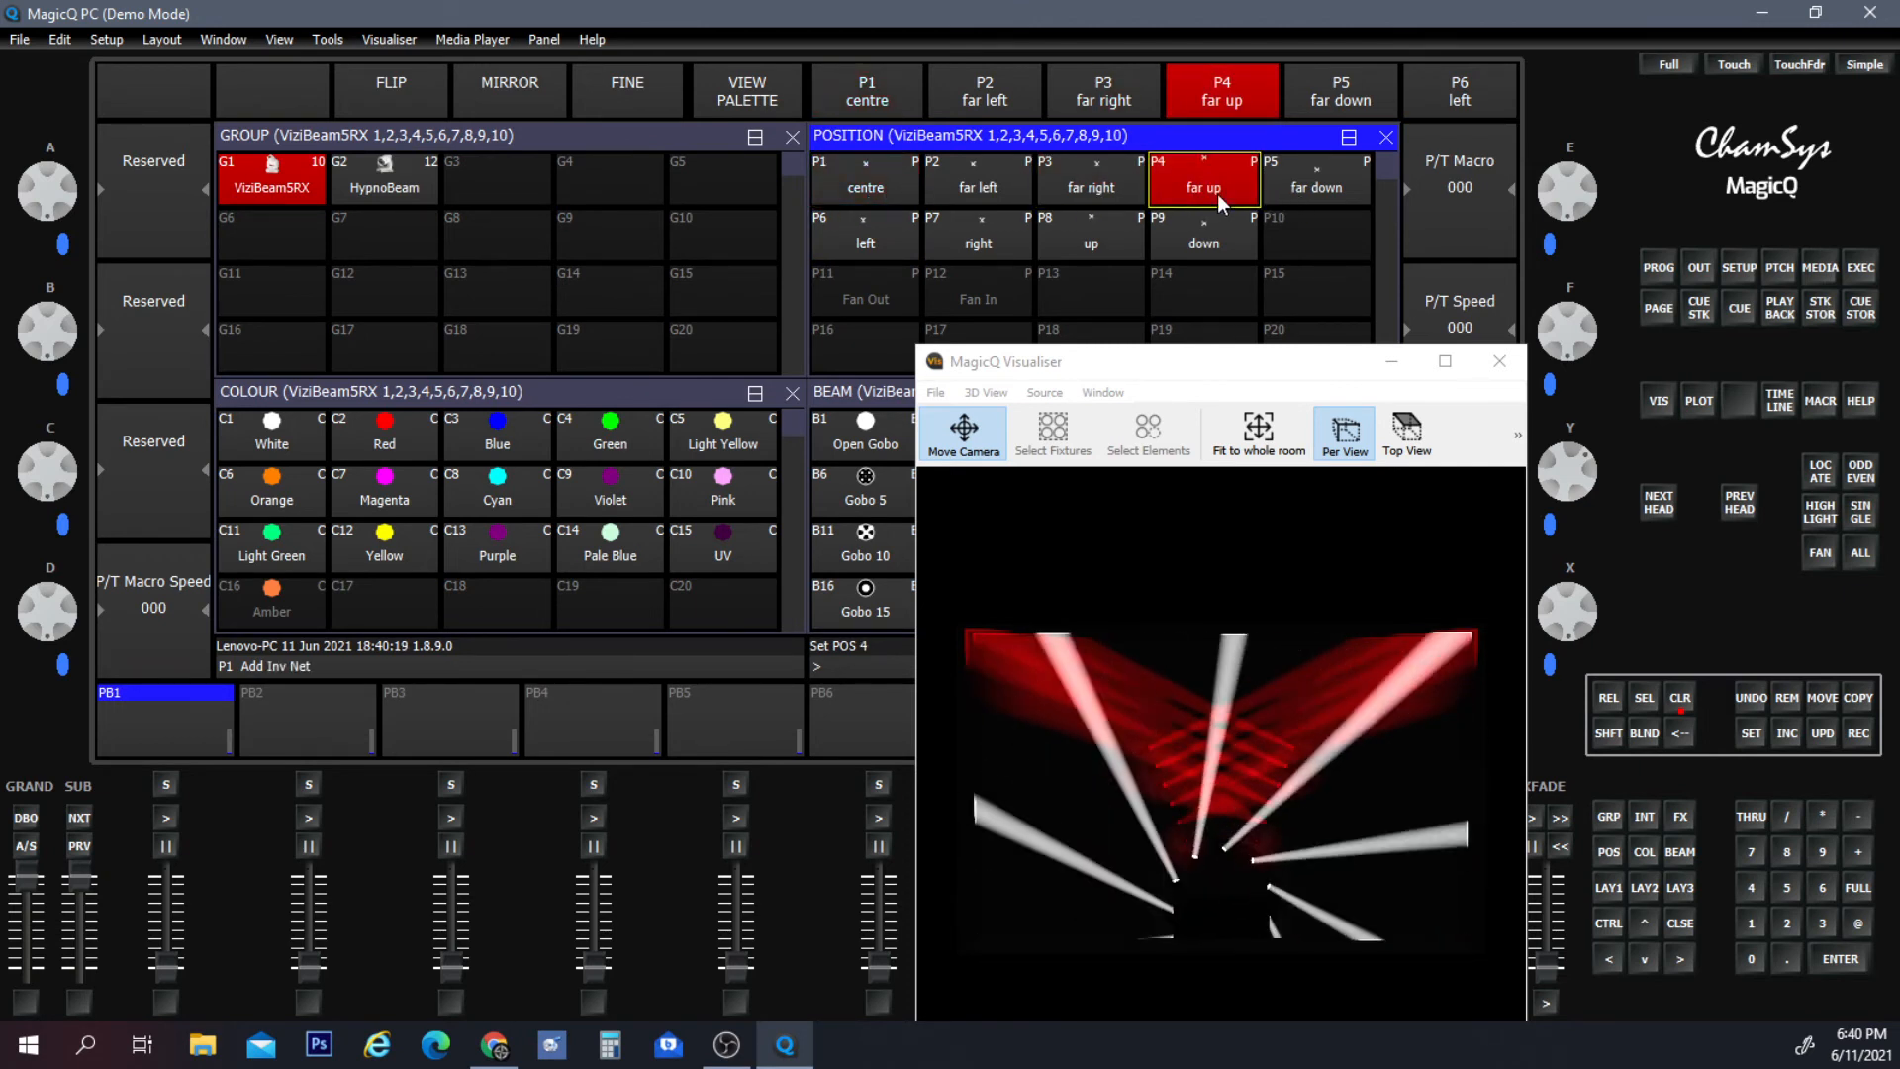
click(1314, 188)
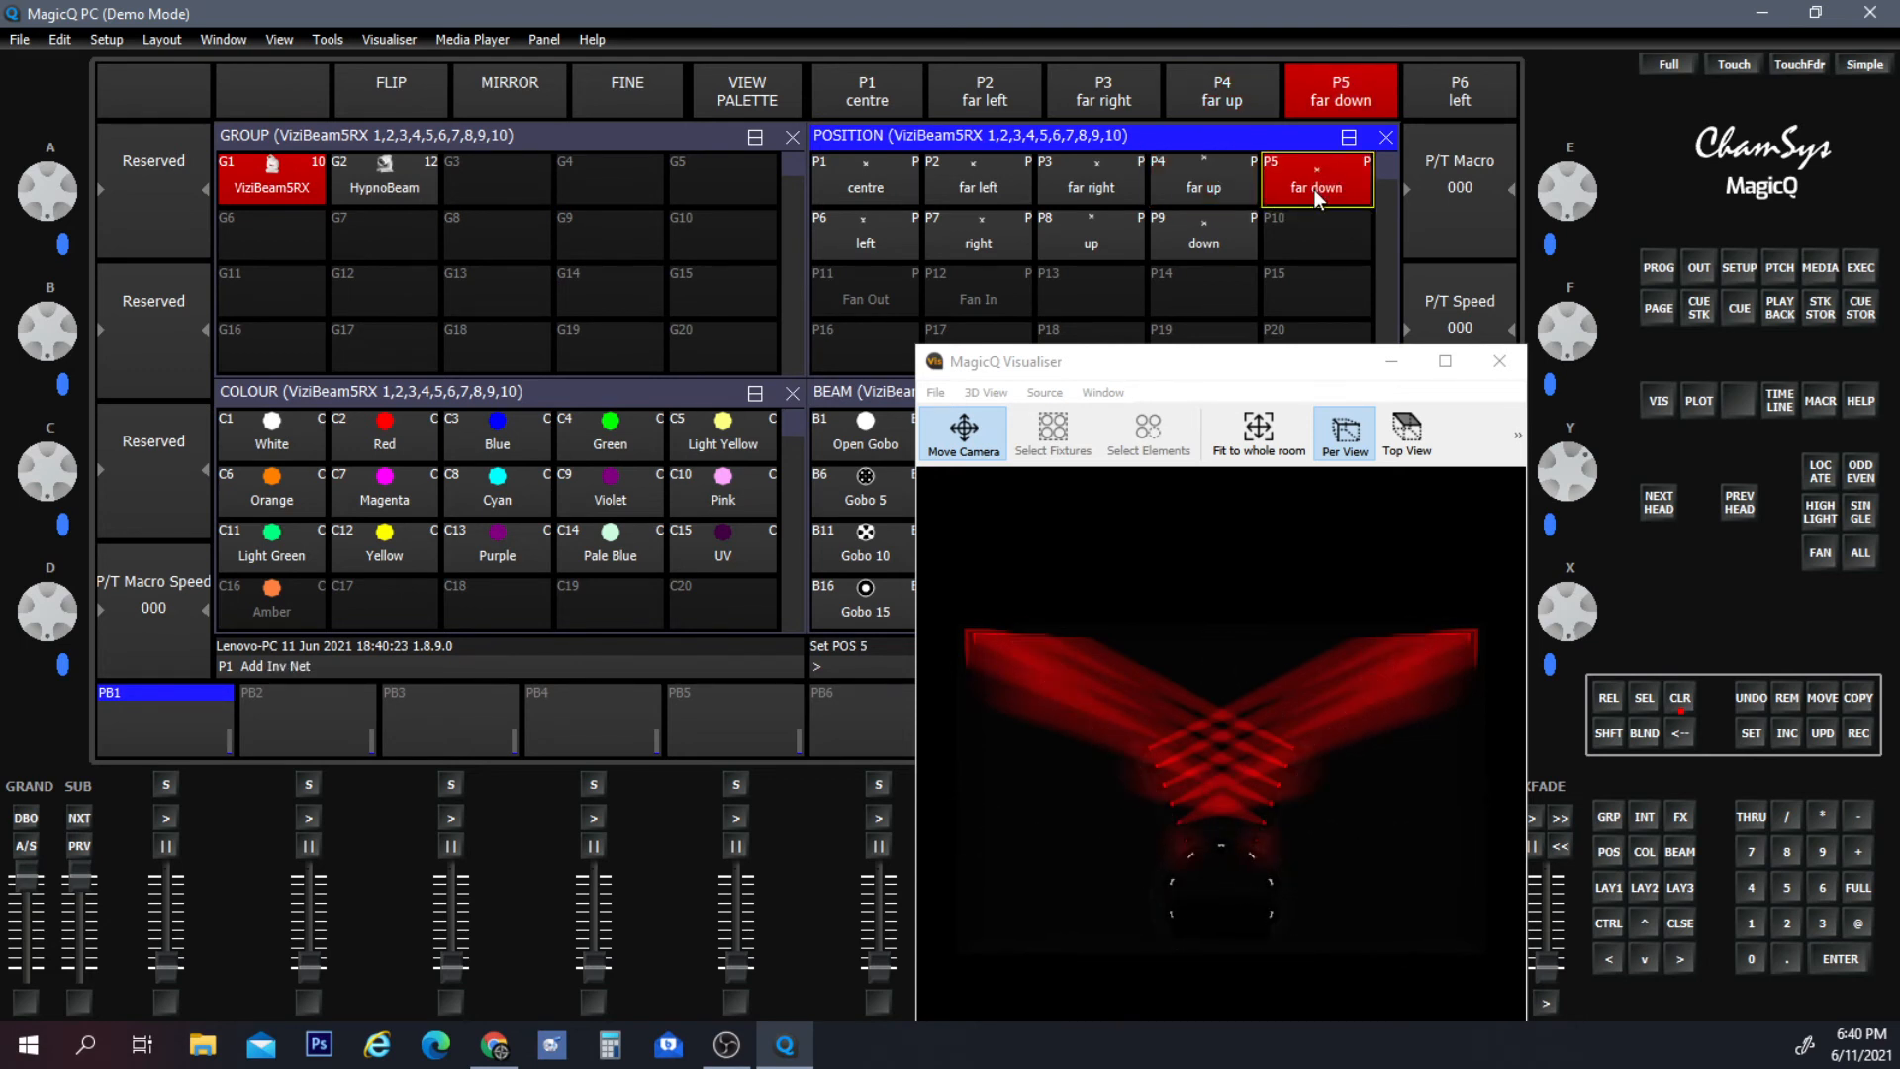
click(1196, 194)
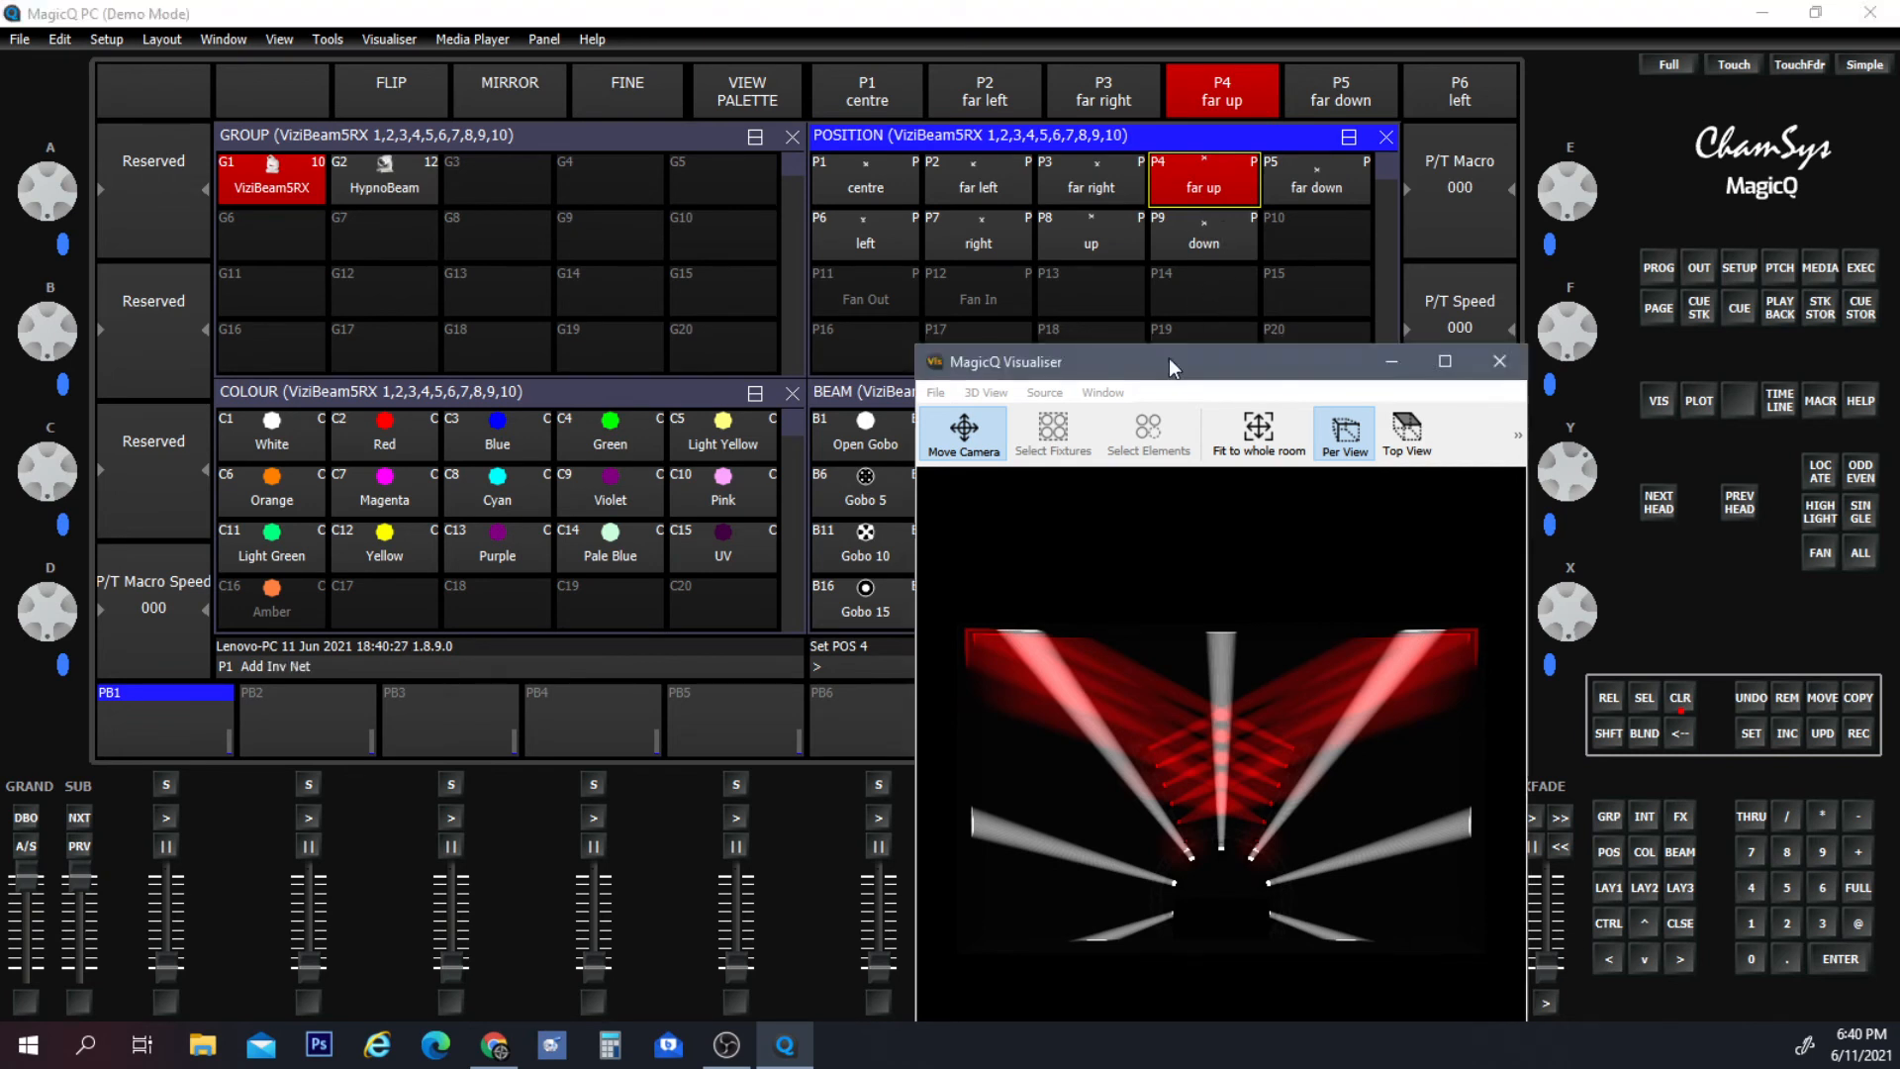
Add the dim chase intensity effect to the ViziBeam5RX group and set its add mode to Abs.
drag(1168, 358, 1061, 290)
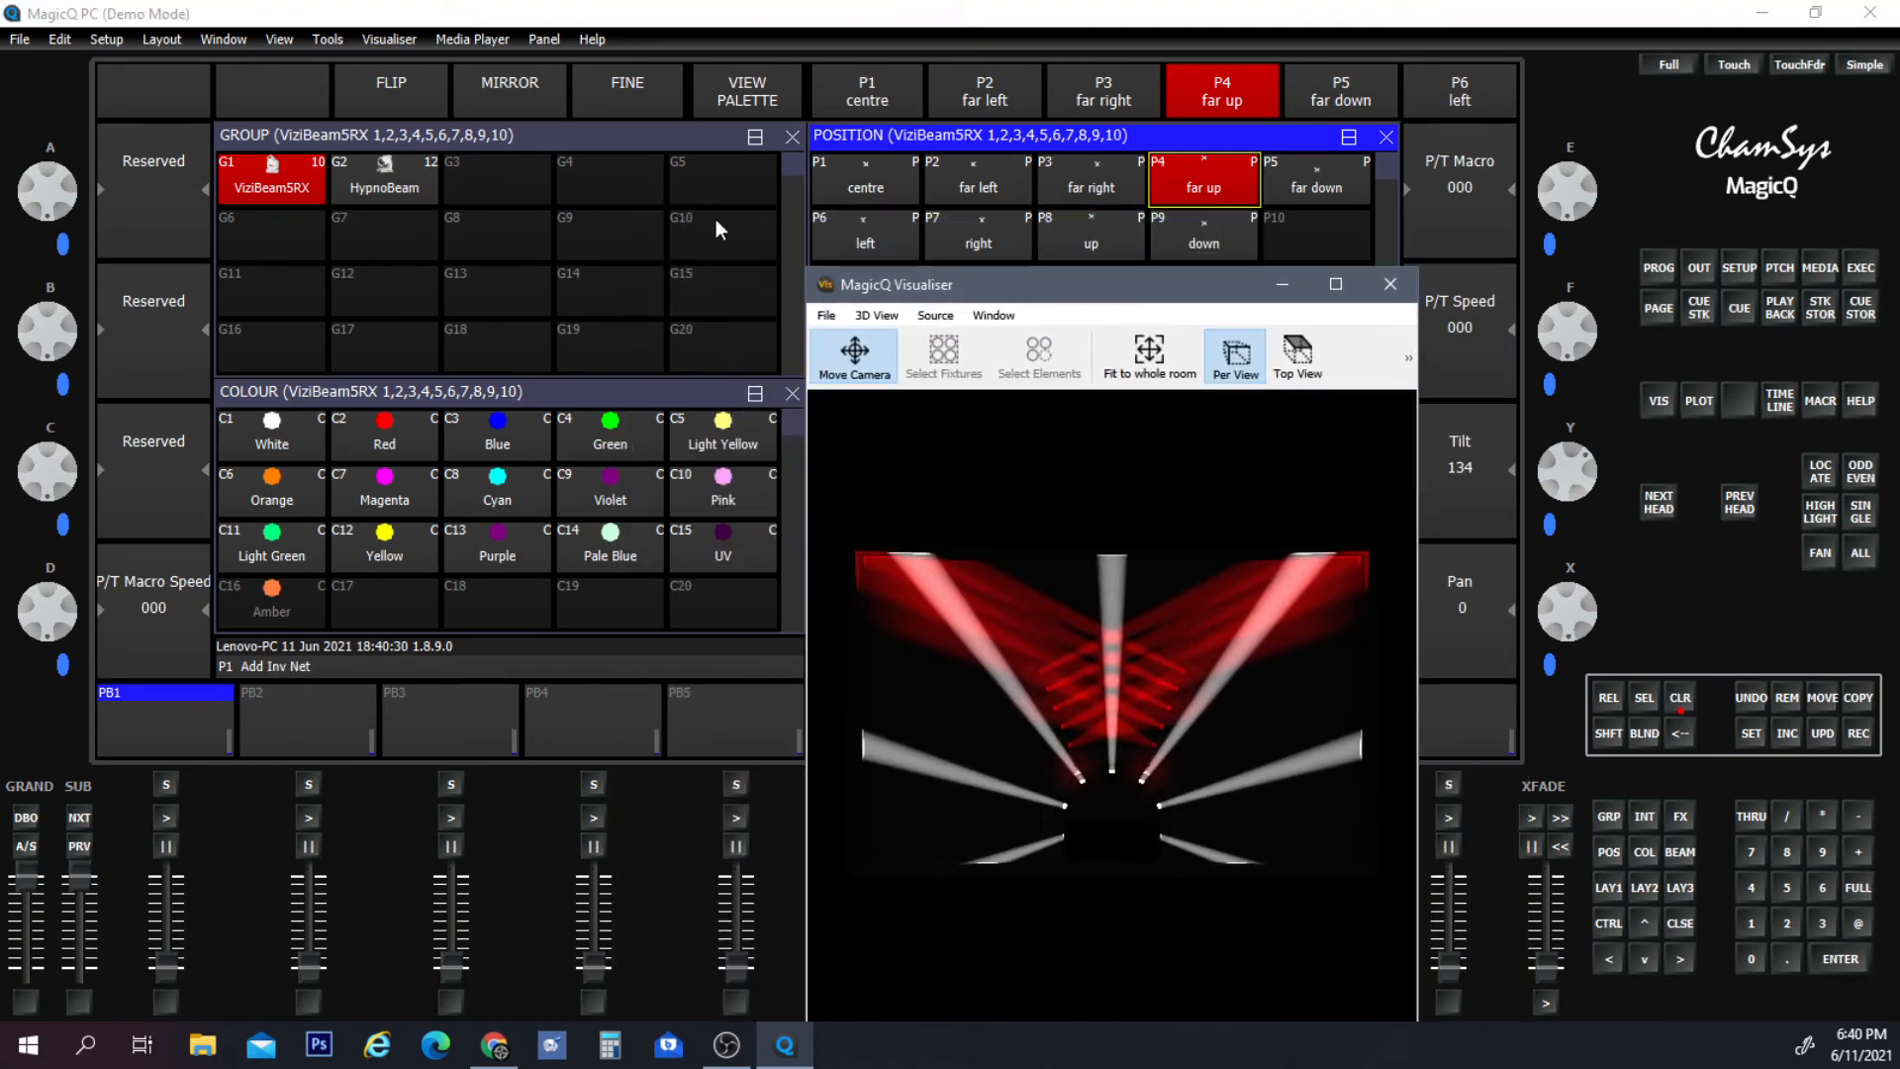
click(567, 147)
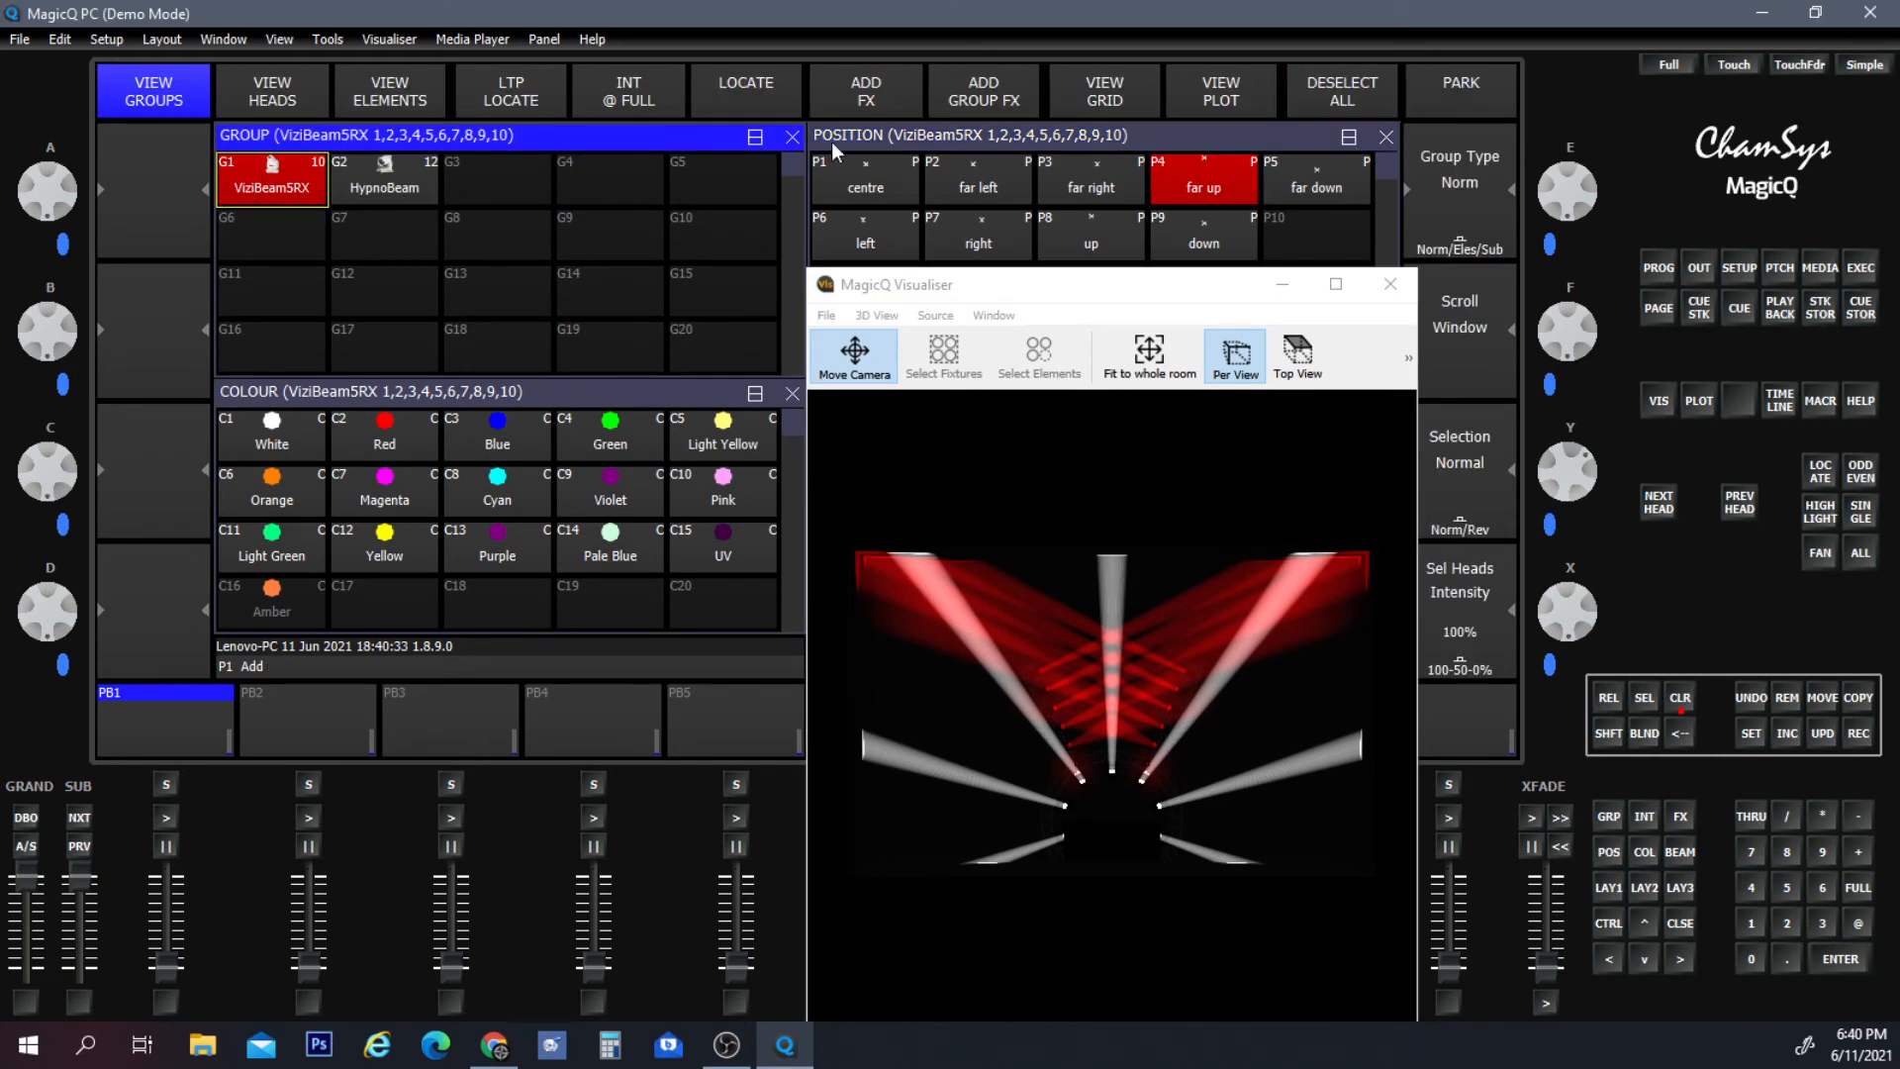
click(883, 99)
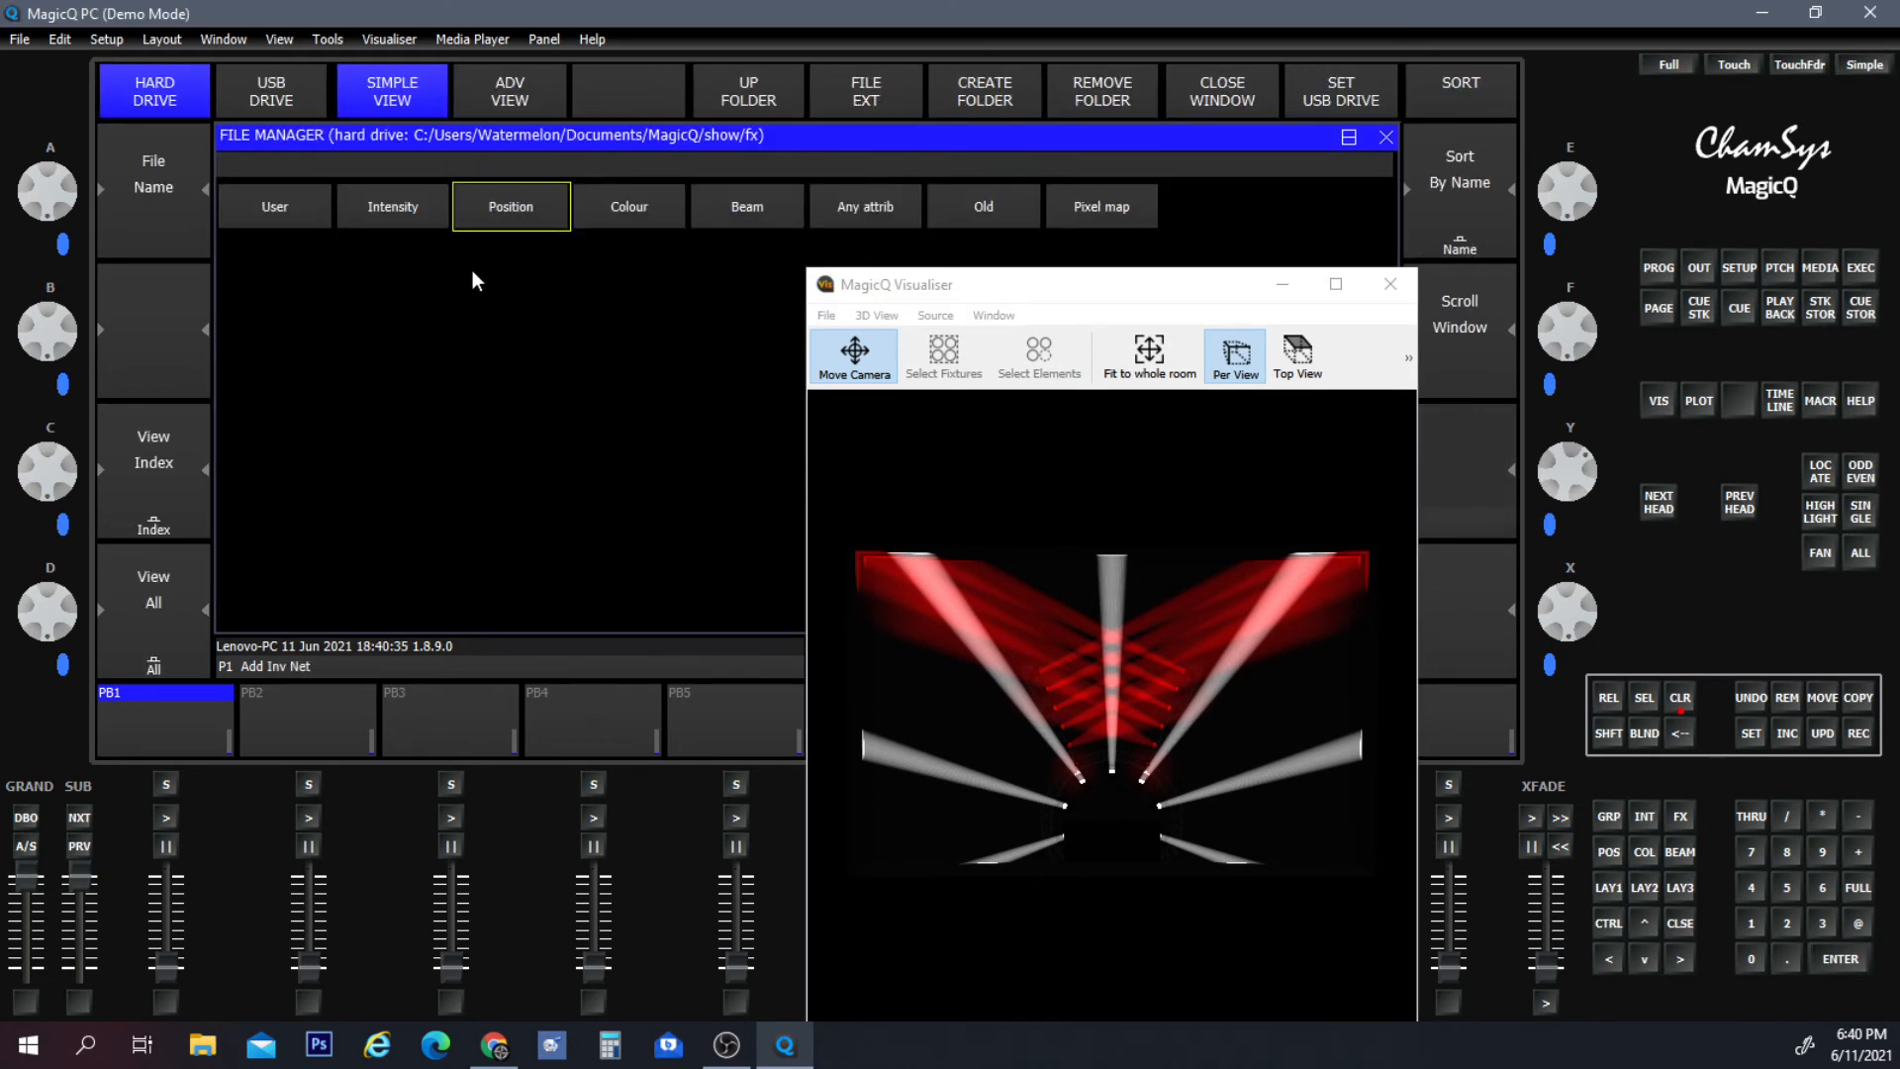
click(376, 210)
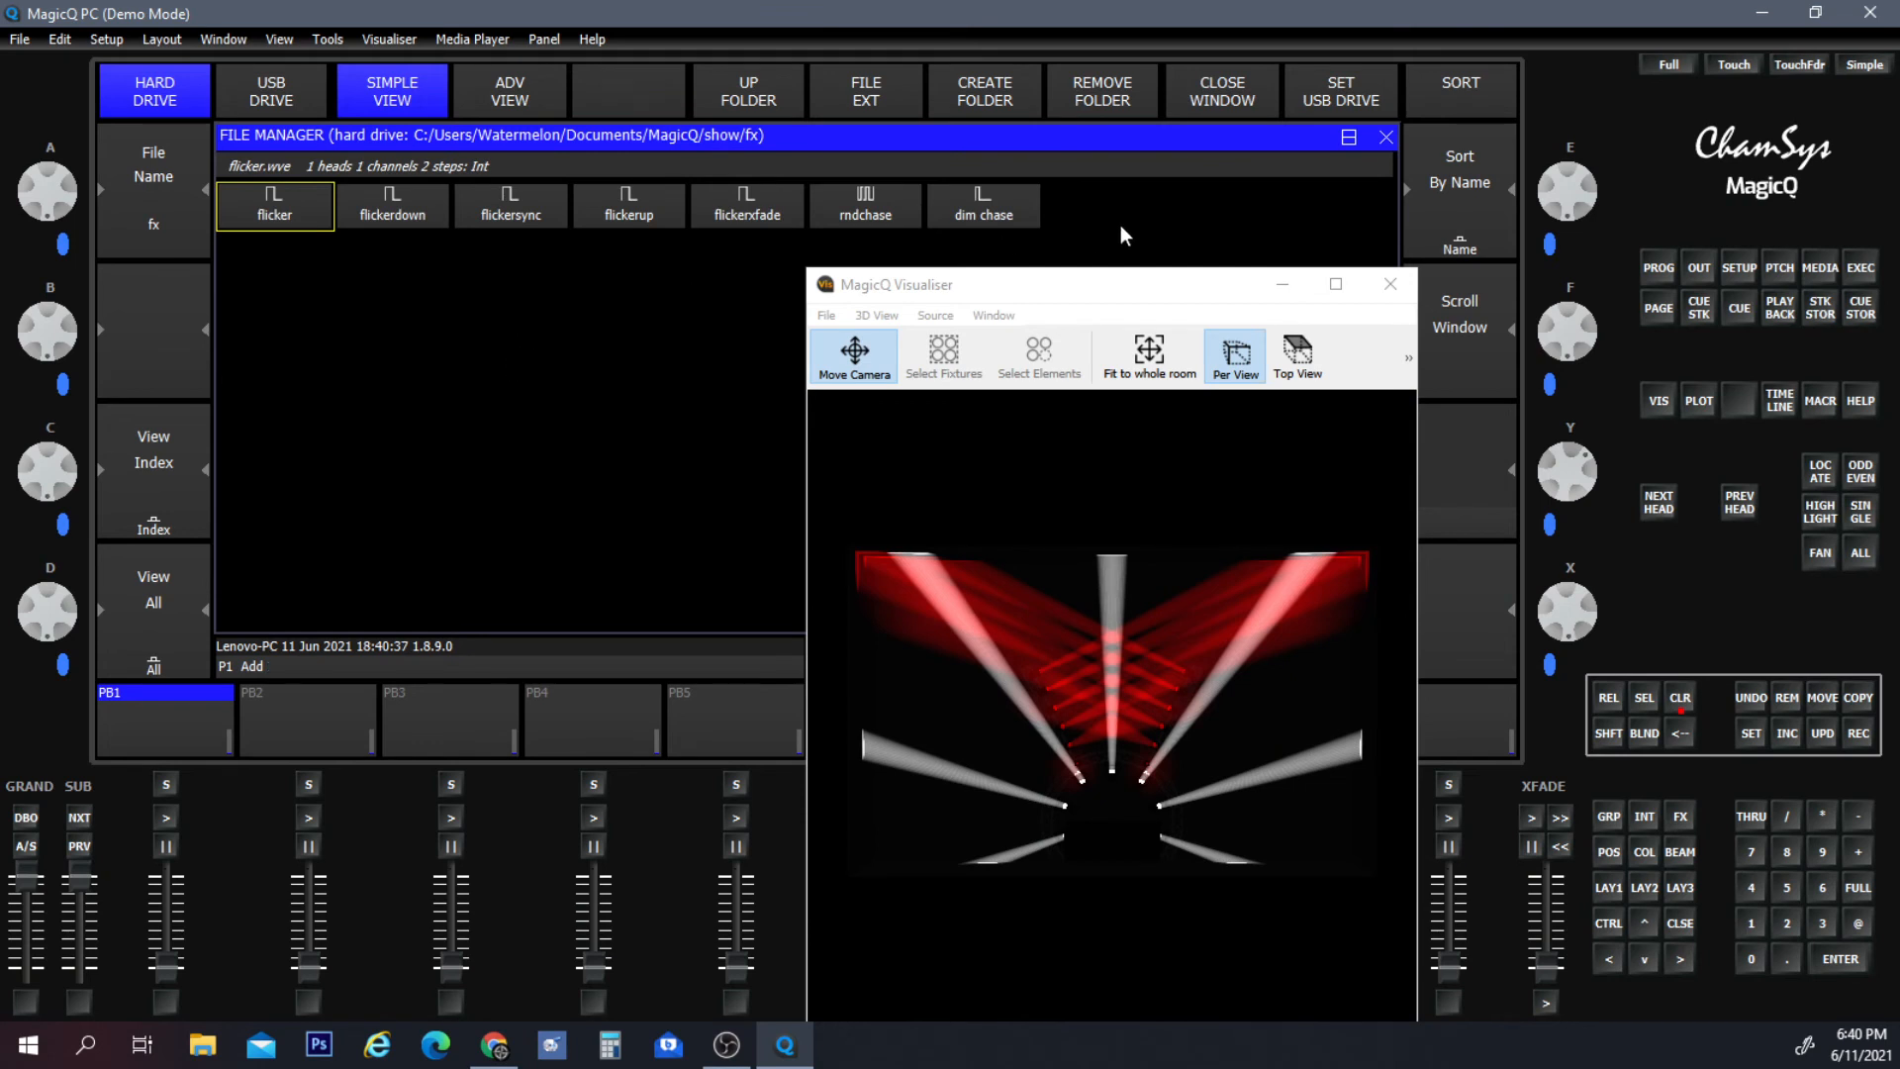
click(983, 206)
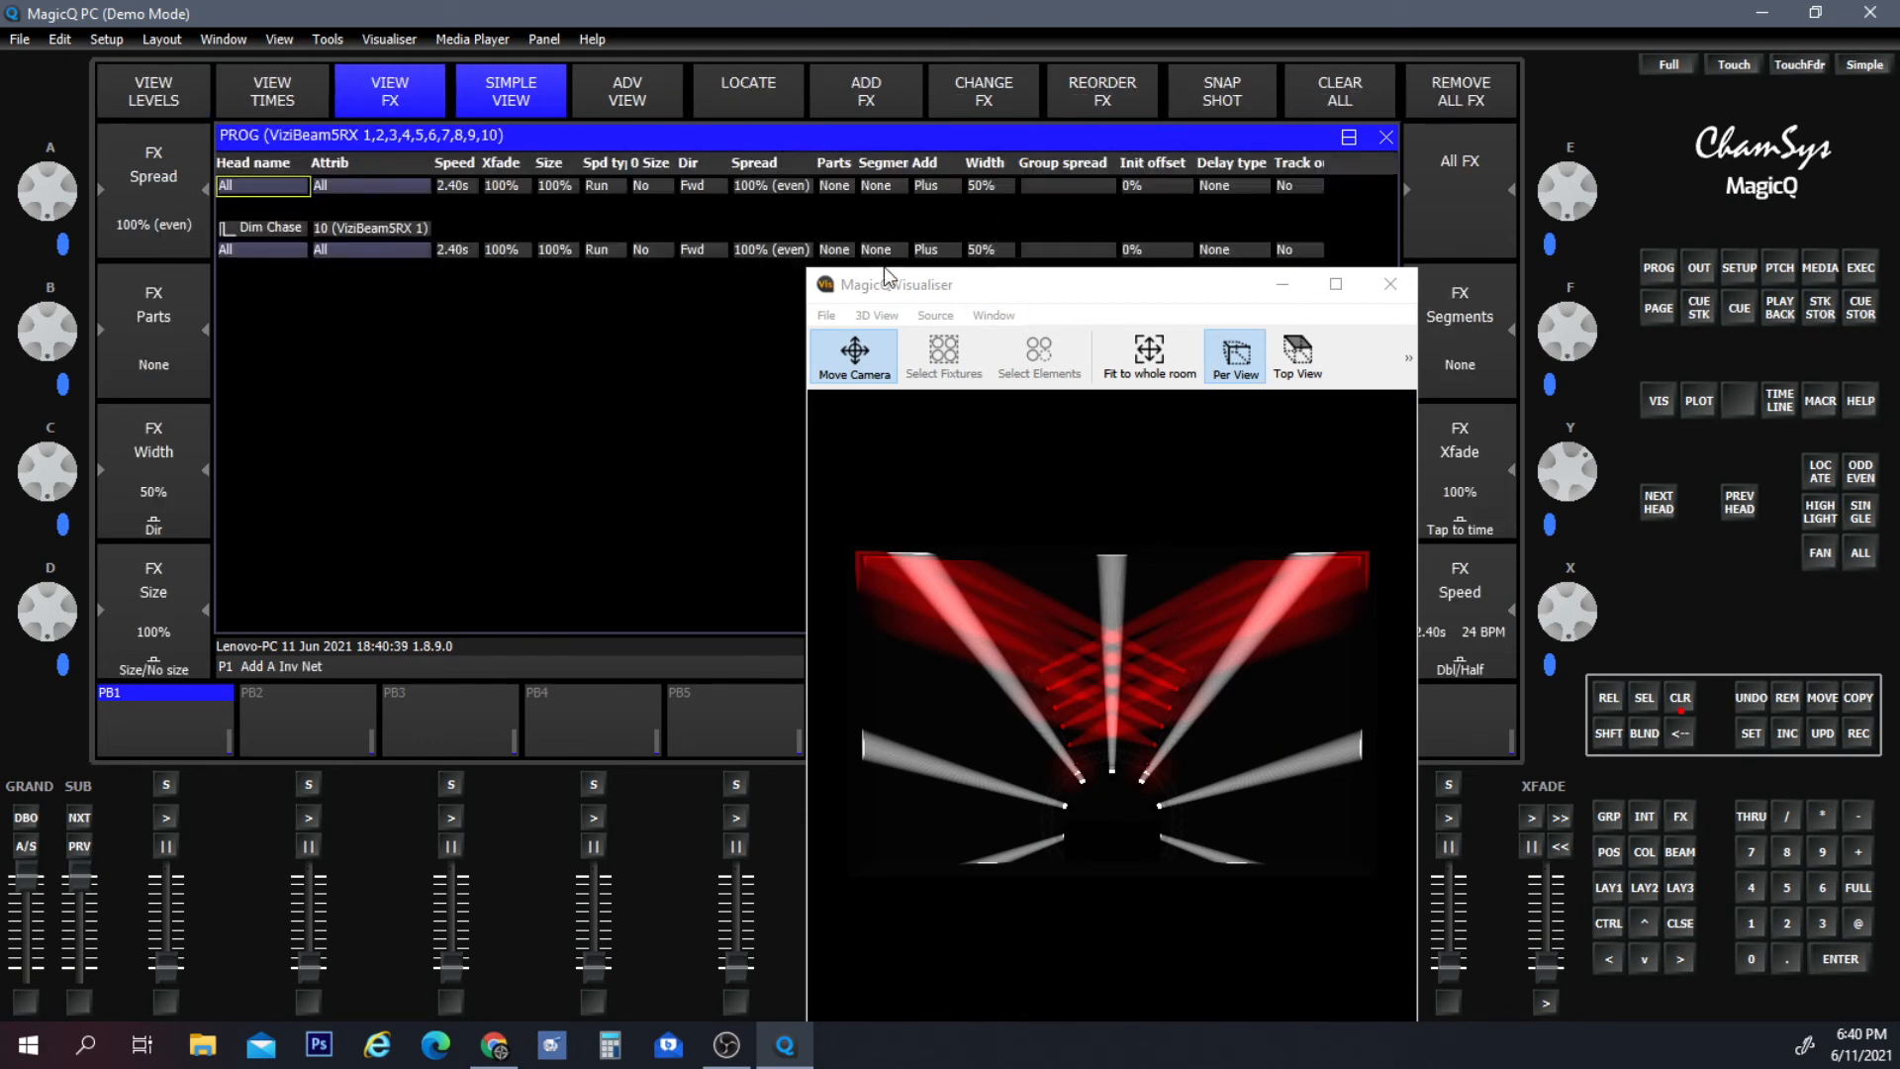
click(927, 250)
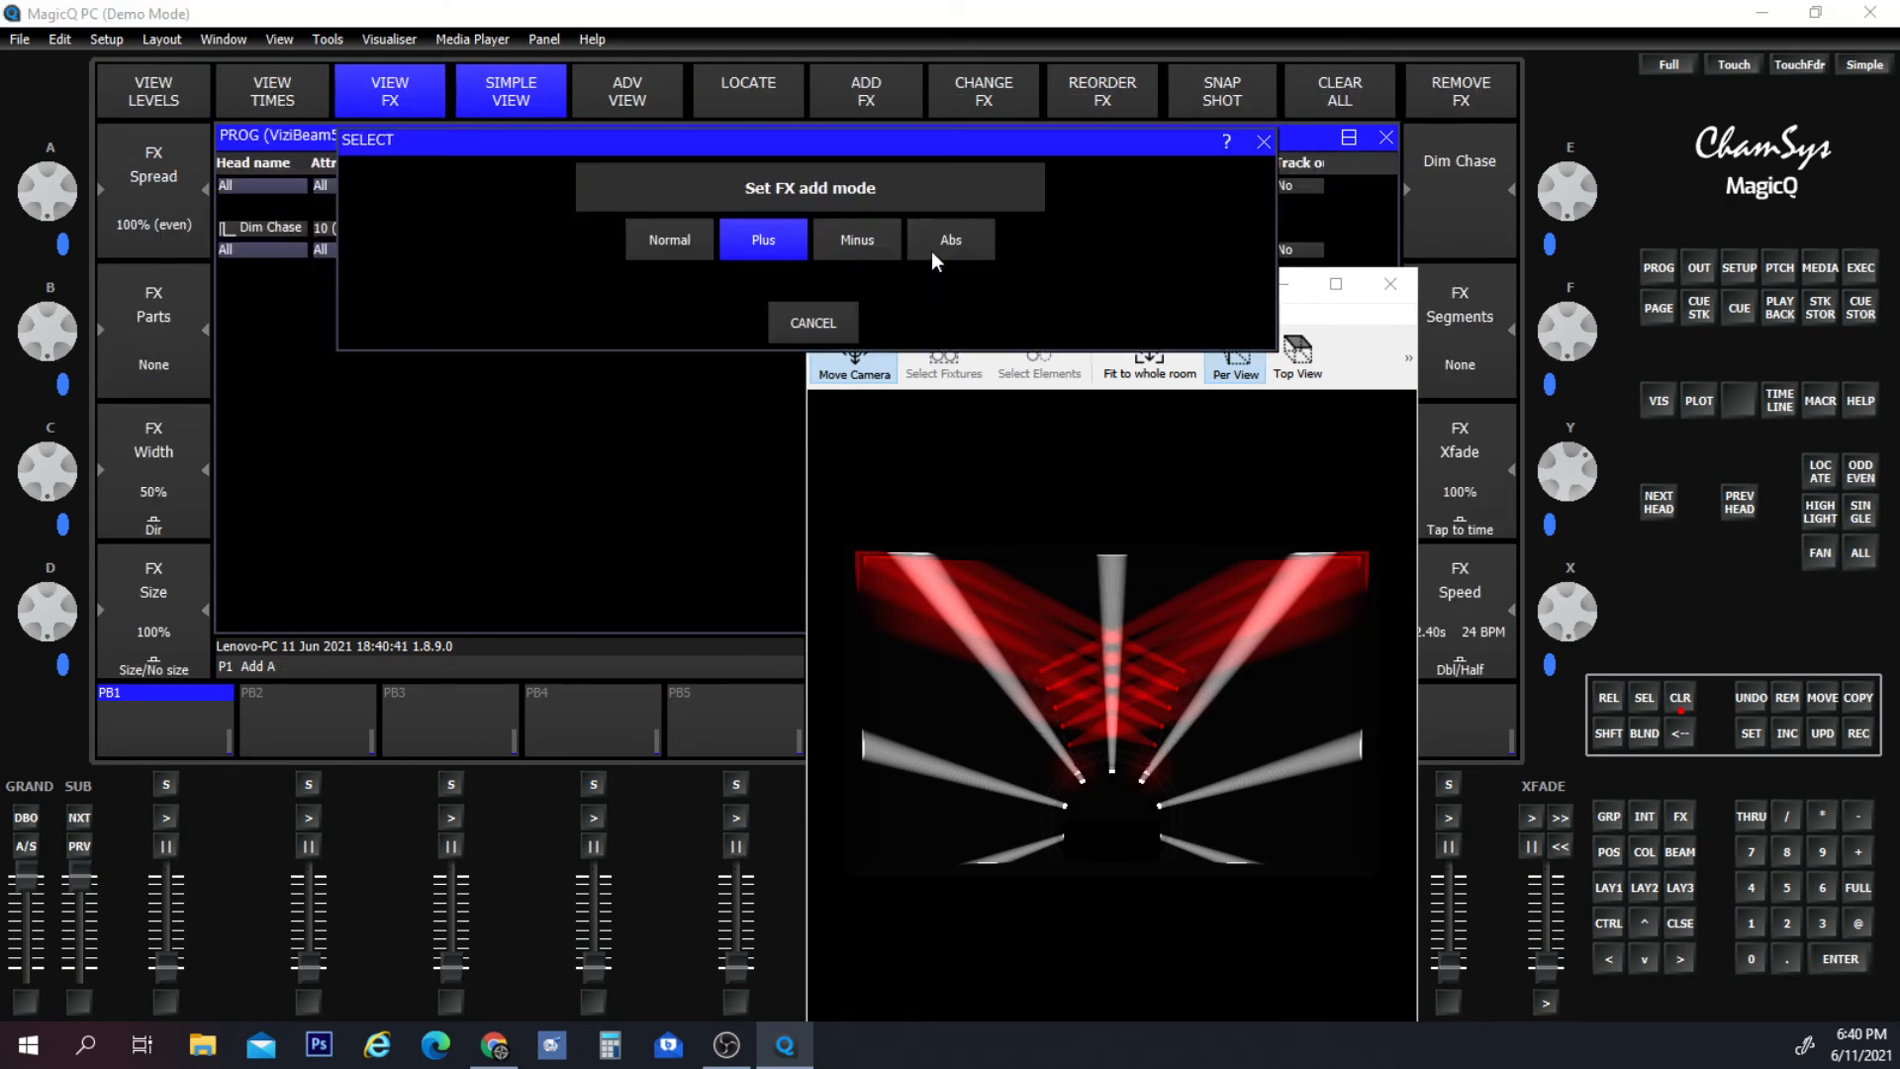
click(950, 240)
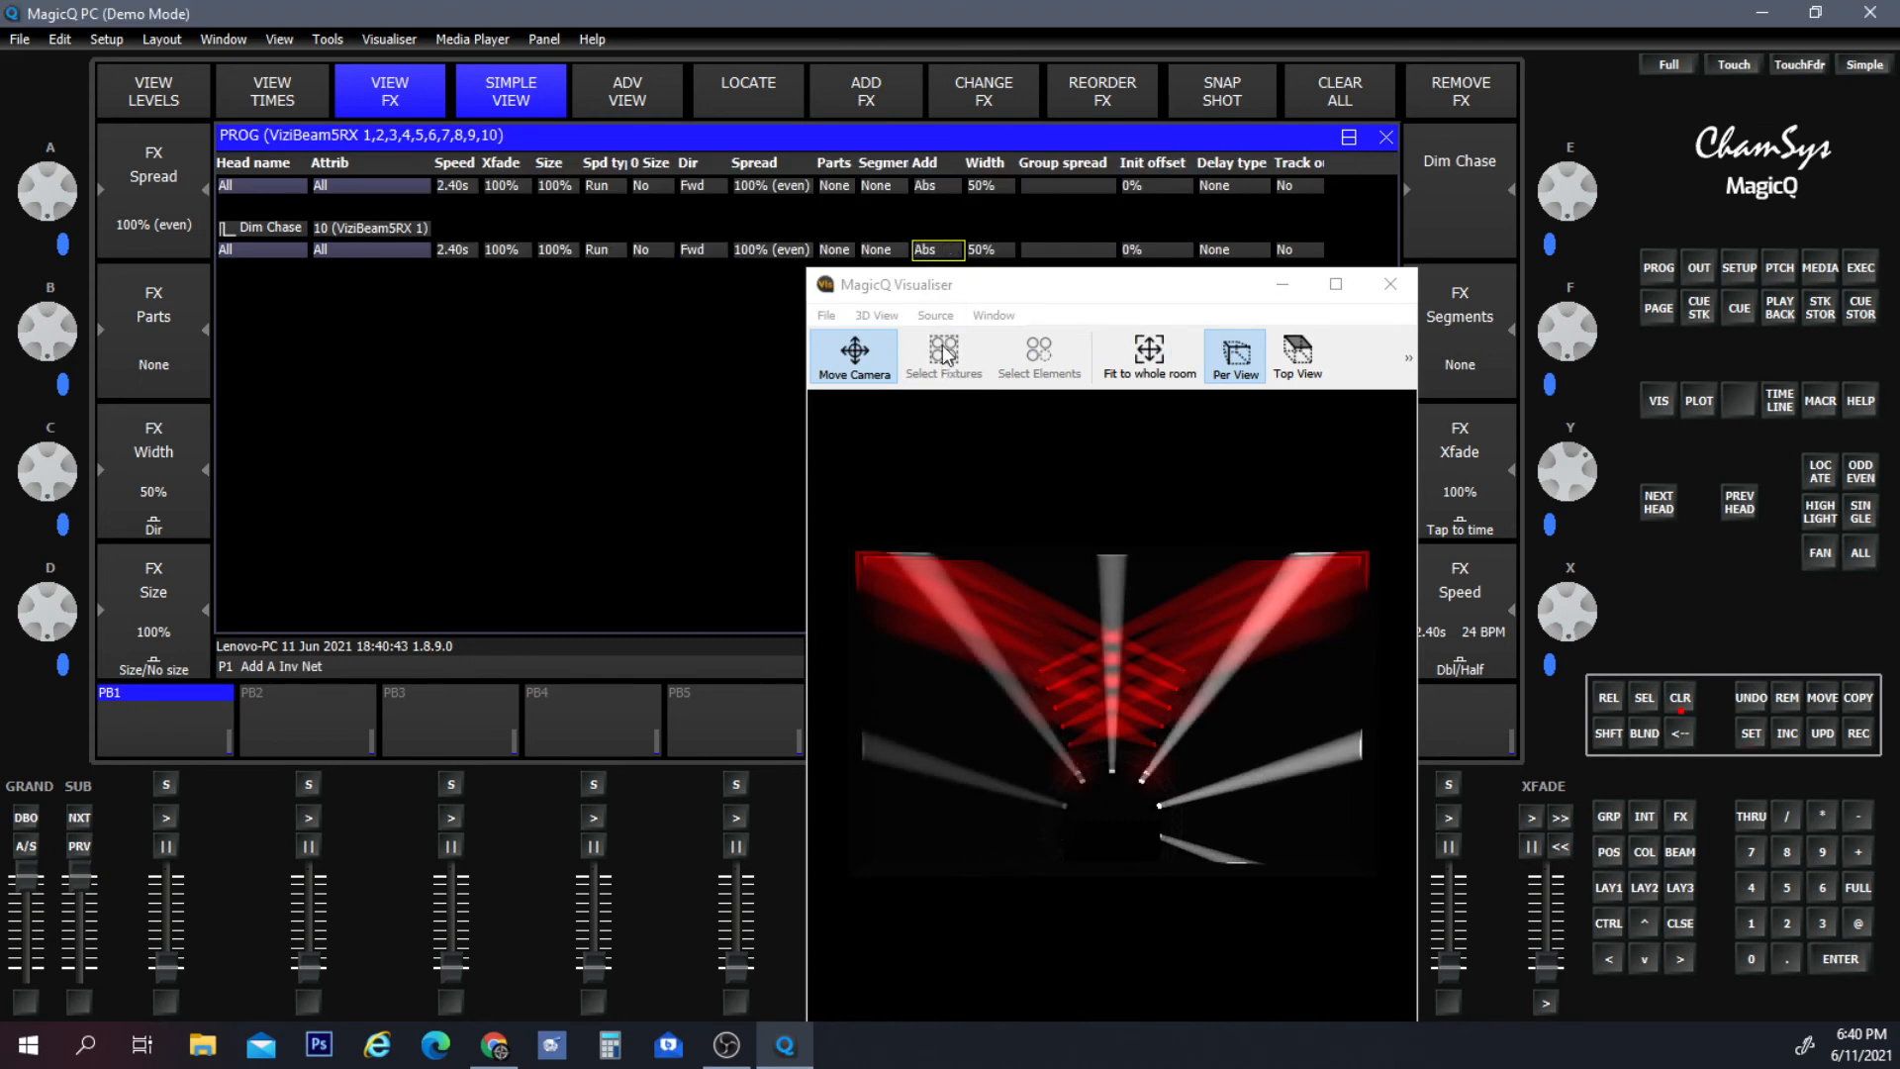
Set the ViziBeam5RX dim chase's crossfade to 10% and its speed to 0.50 s.
drag(1048, 279, 875, 388)
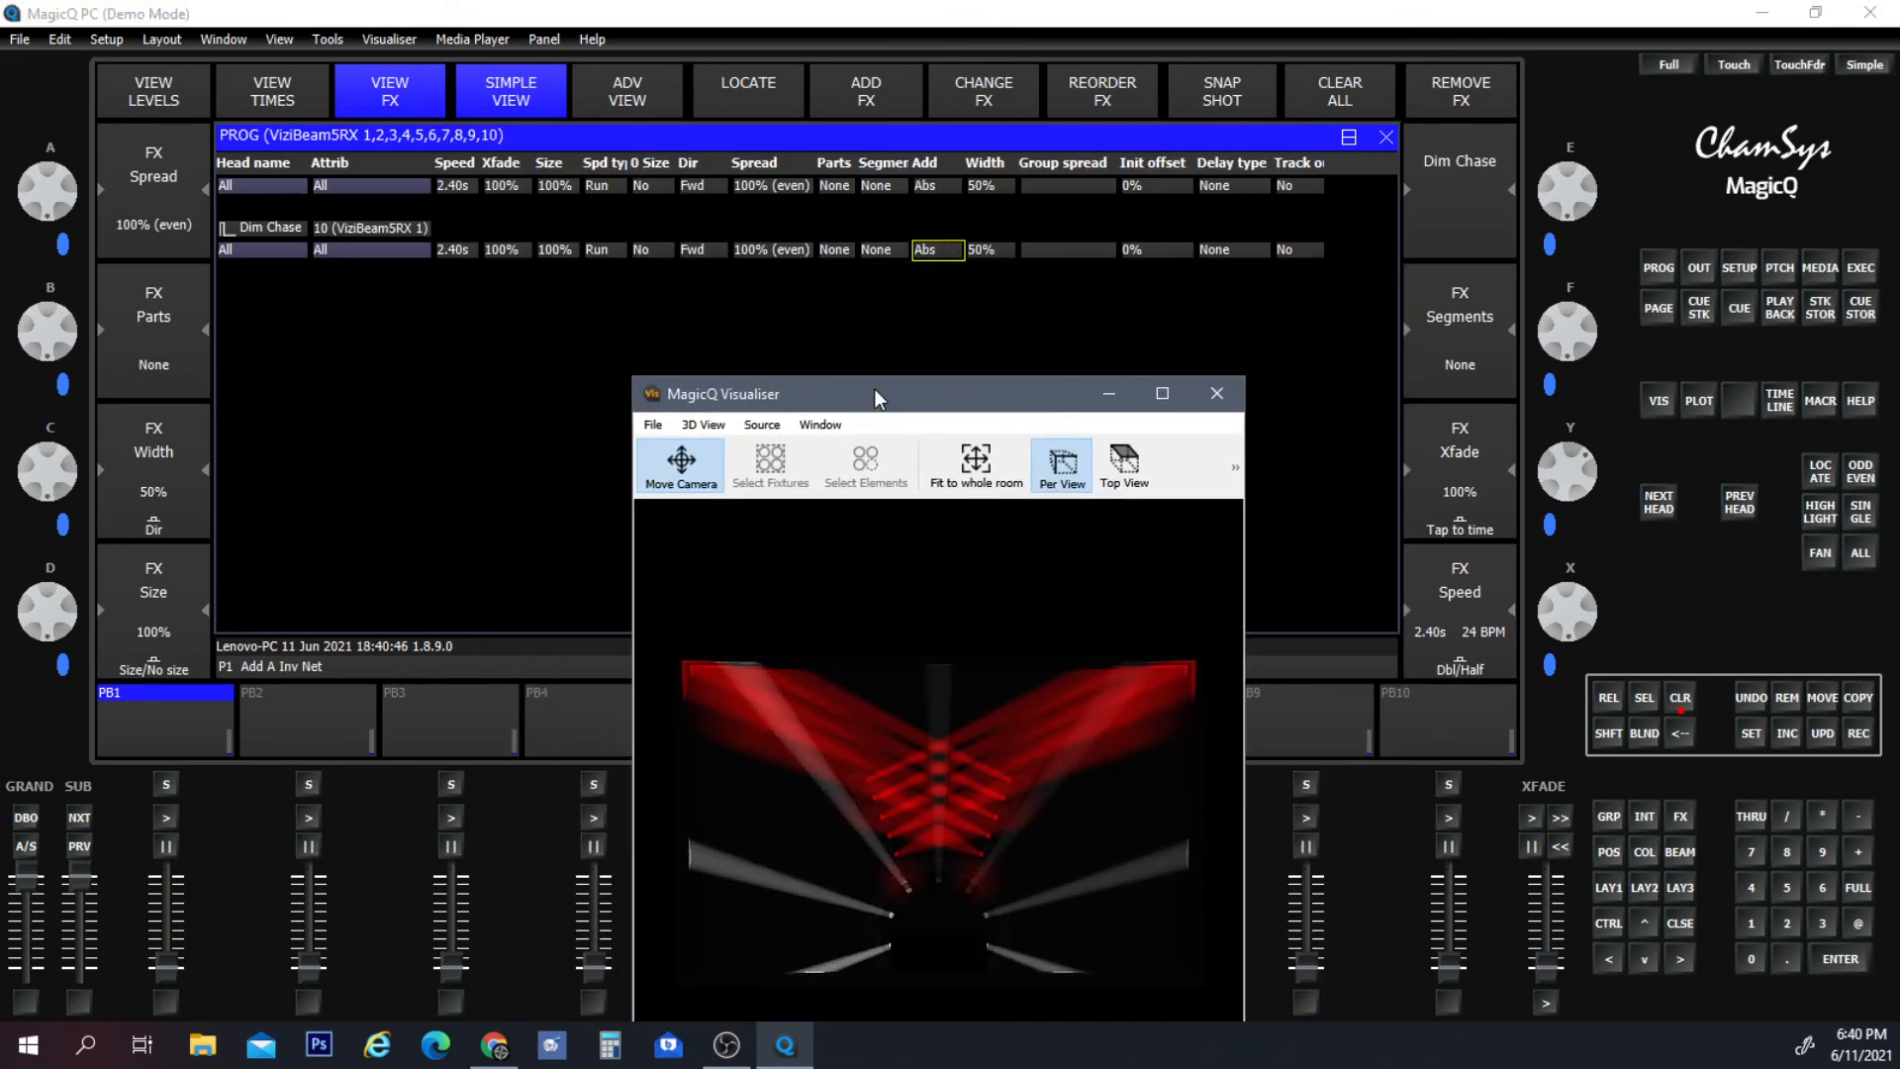
click(510, 248)
click(681, 536)
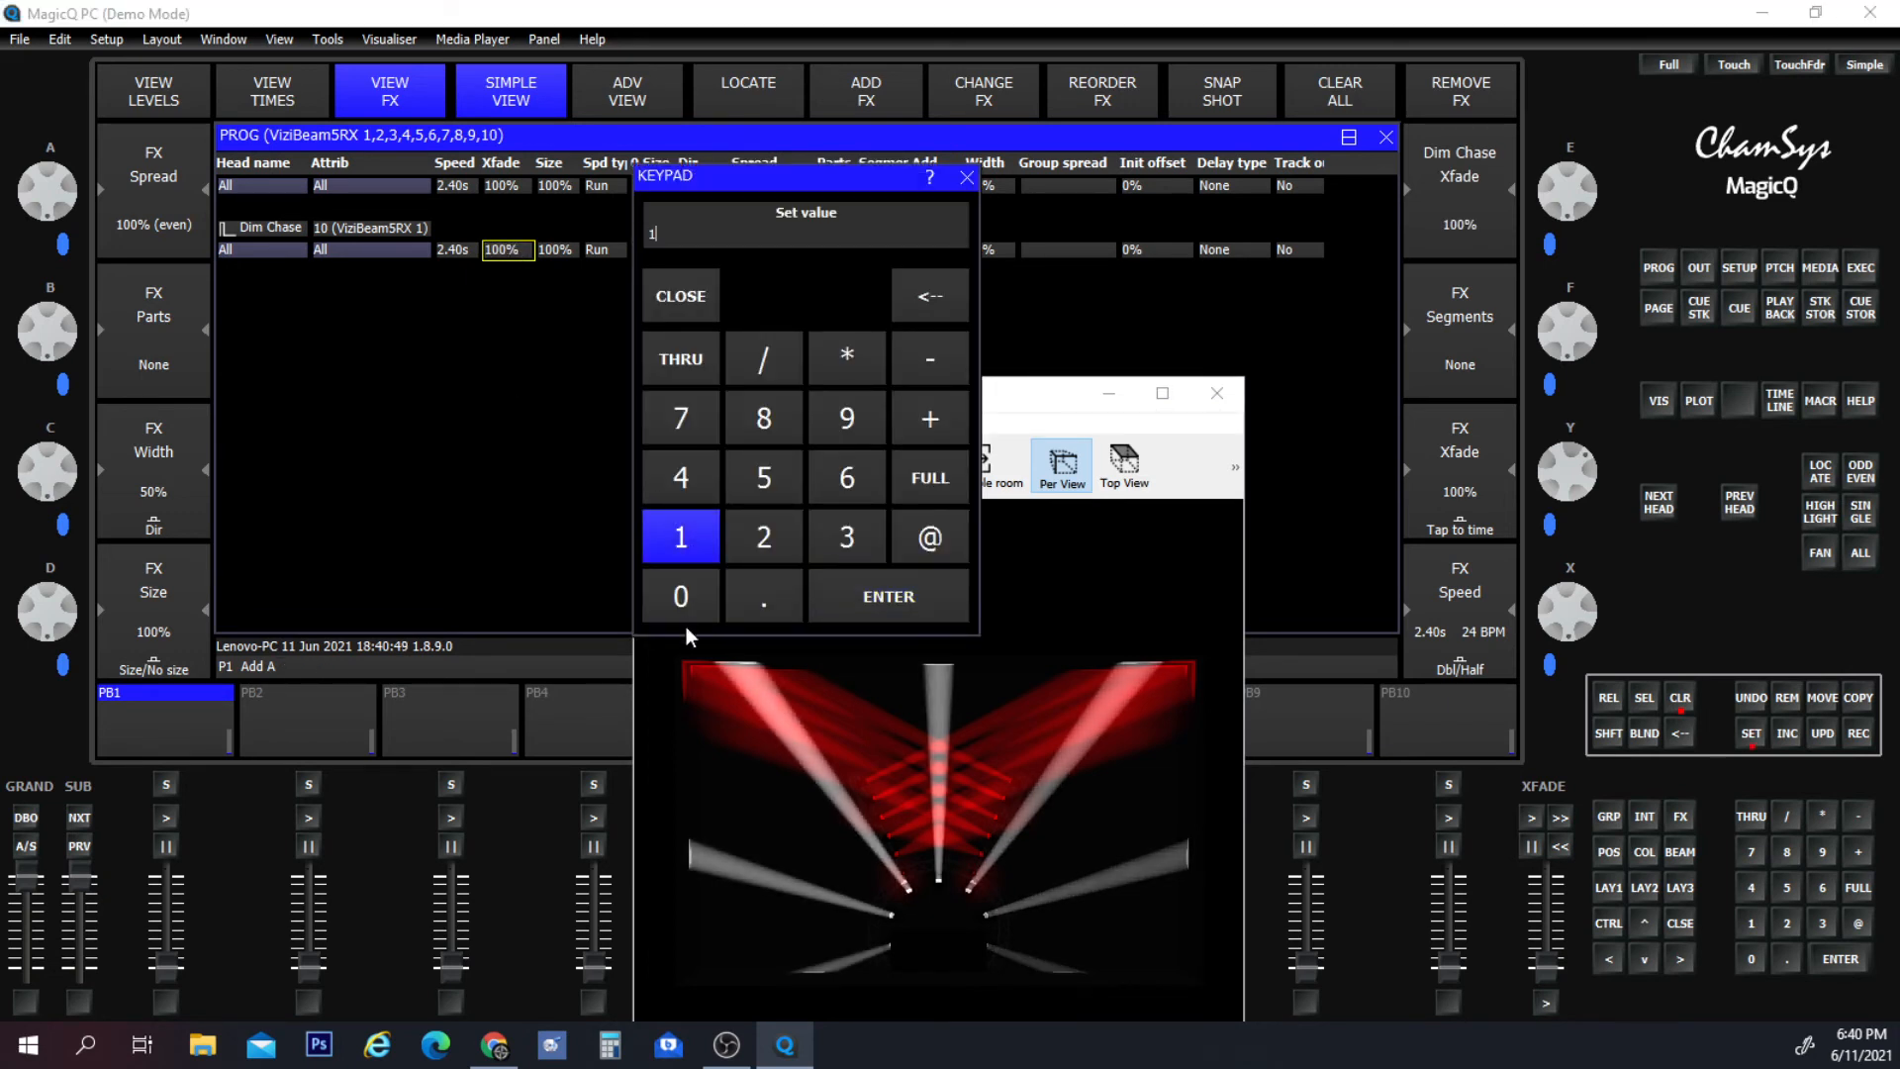
click(683, 596)
click(817, 606)
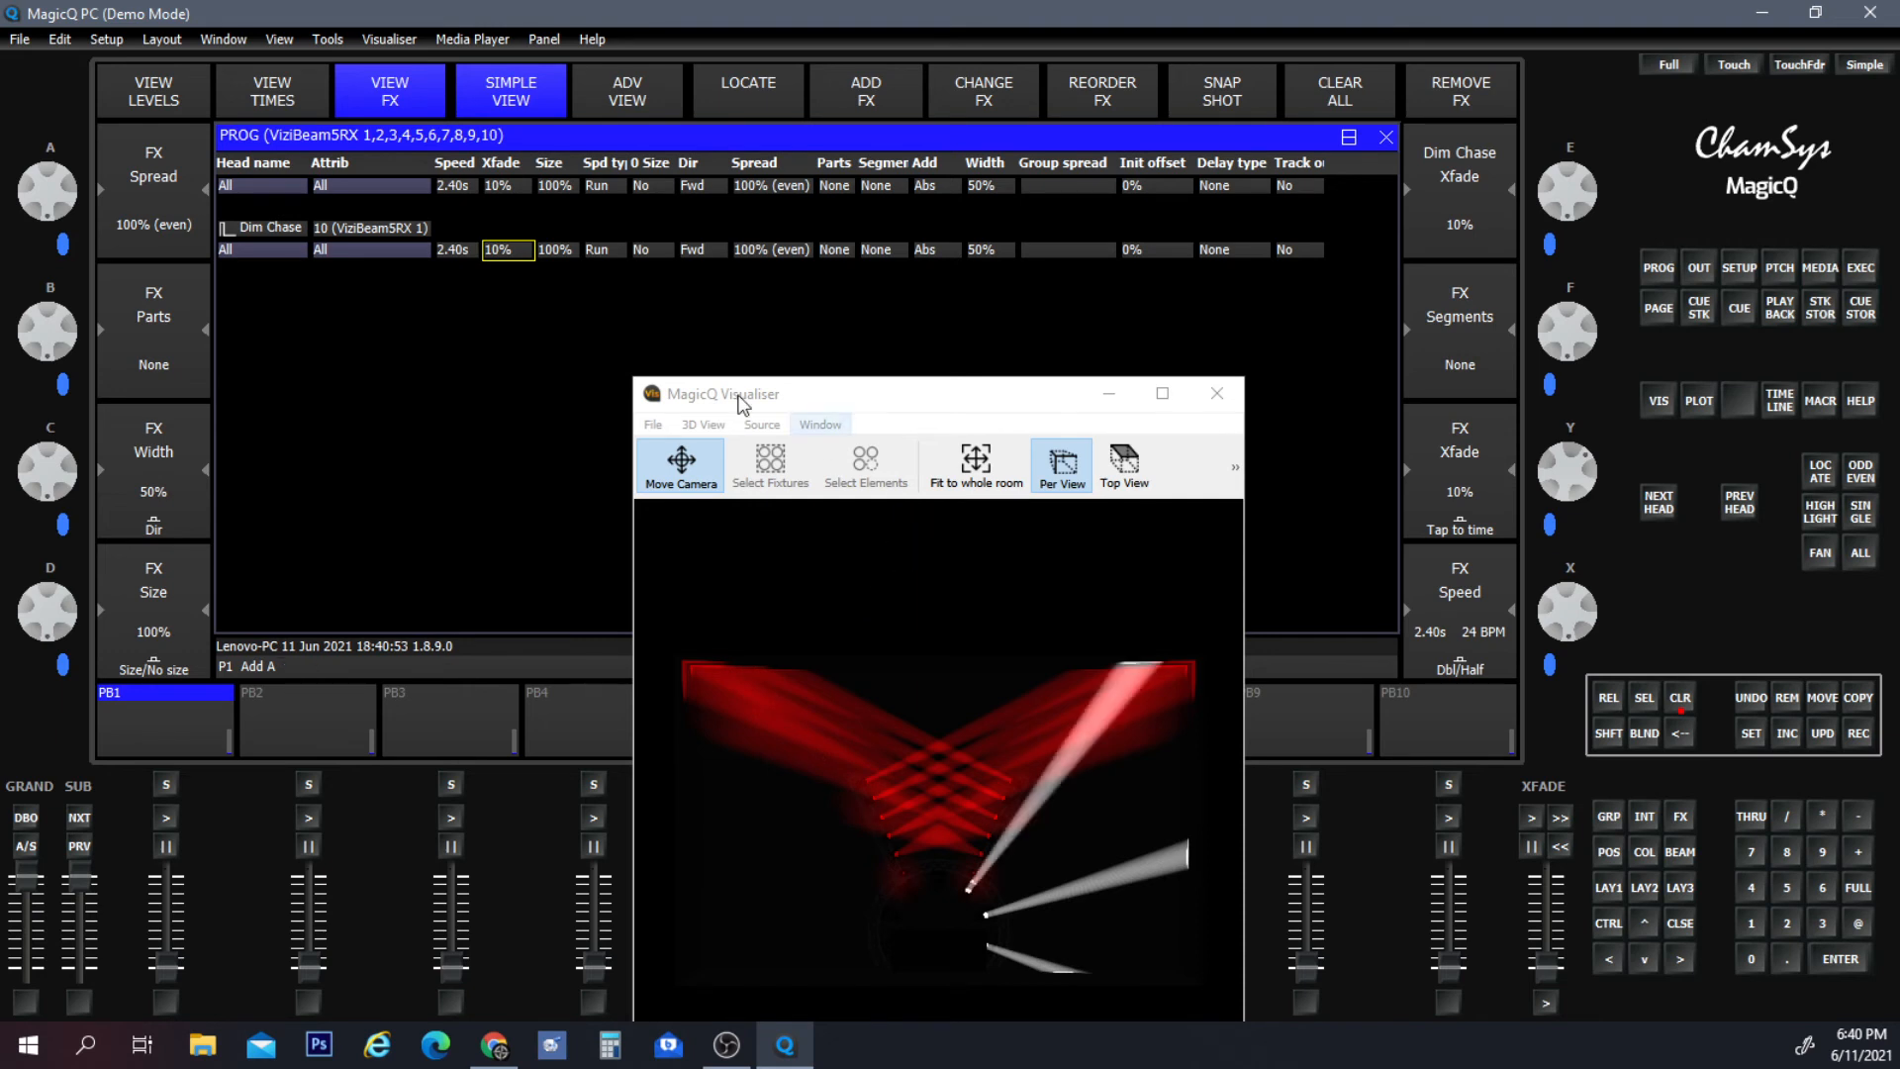
click(446, 252)
click(446, 253)
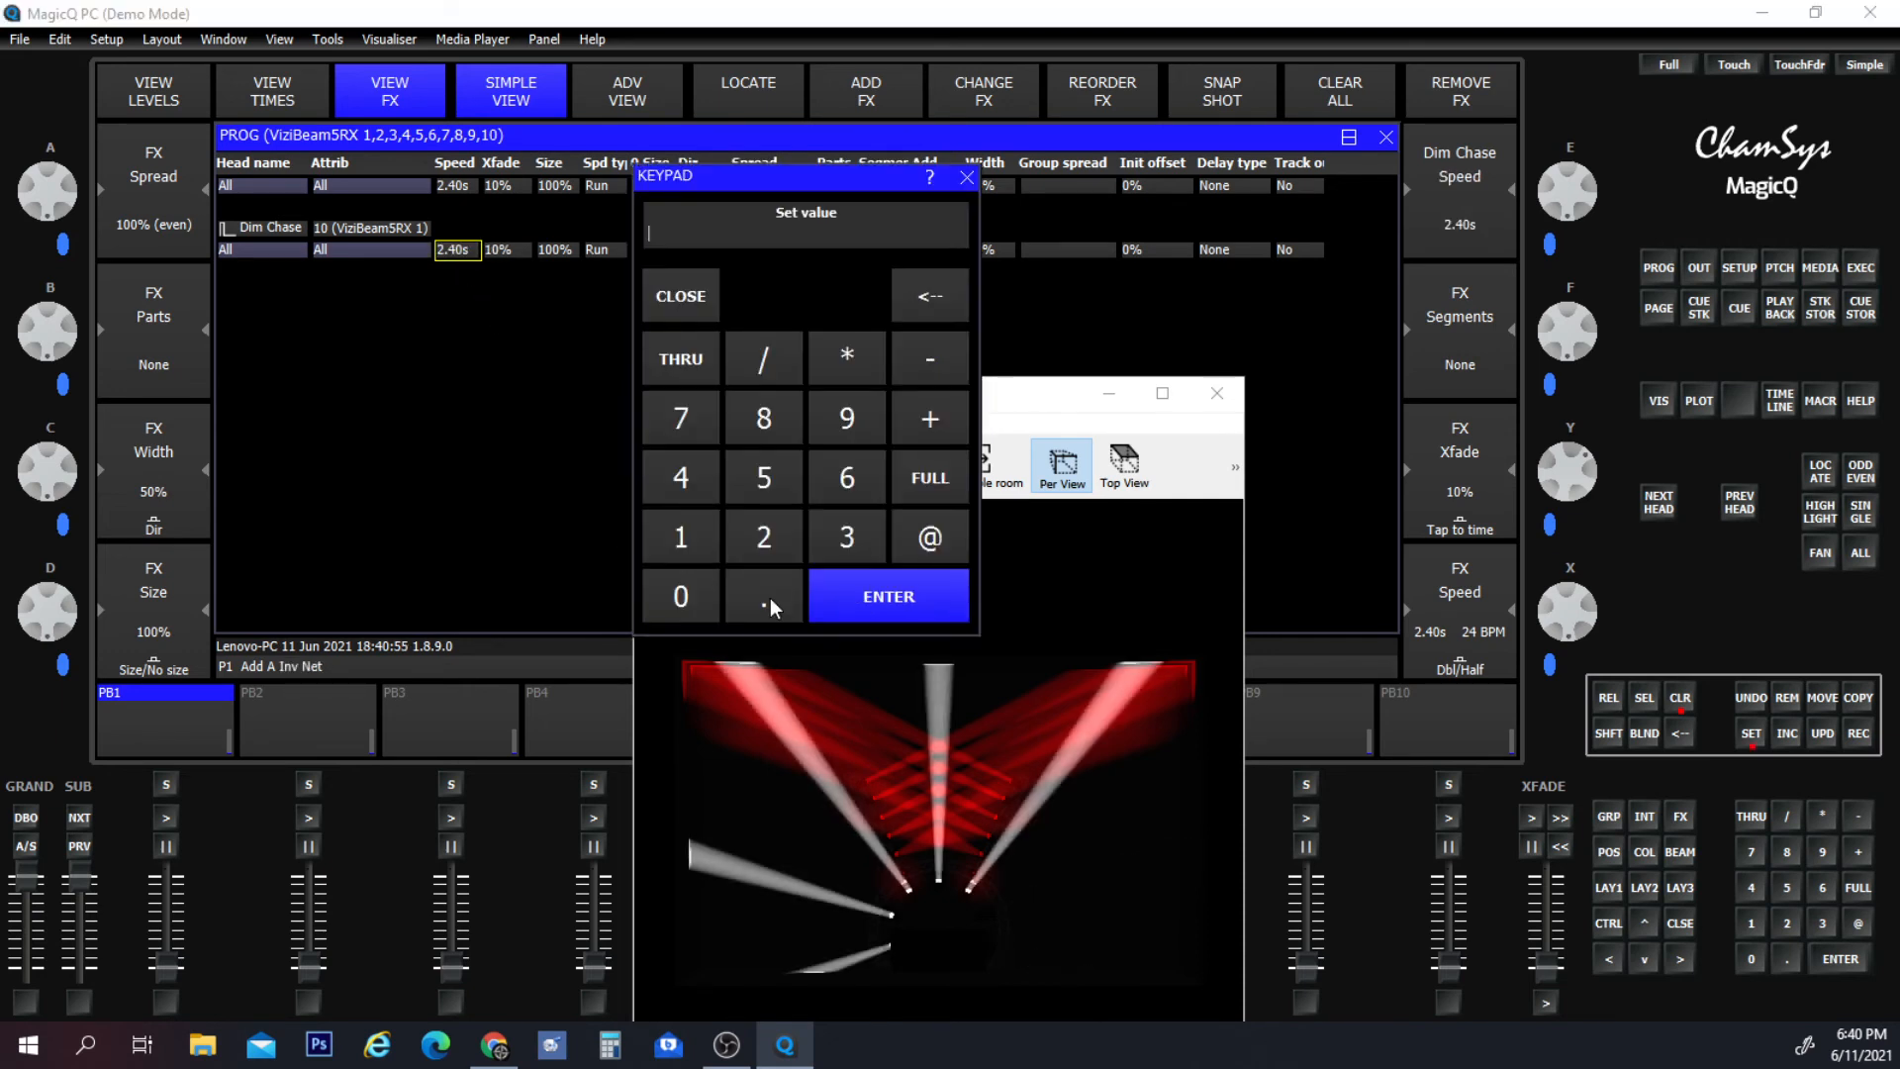
click(780, 483)
click(878, 593)
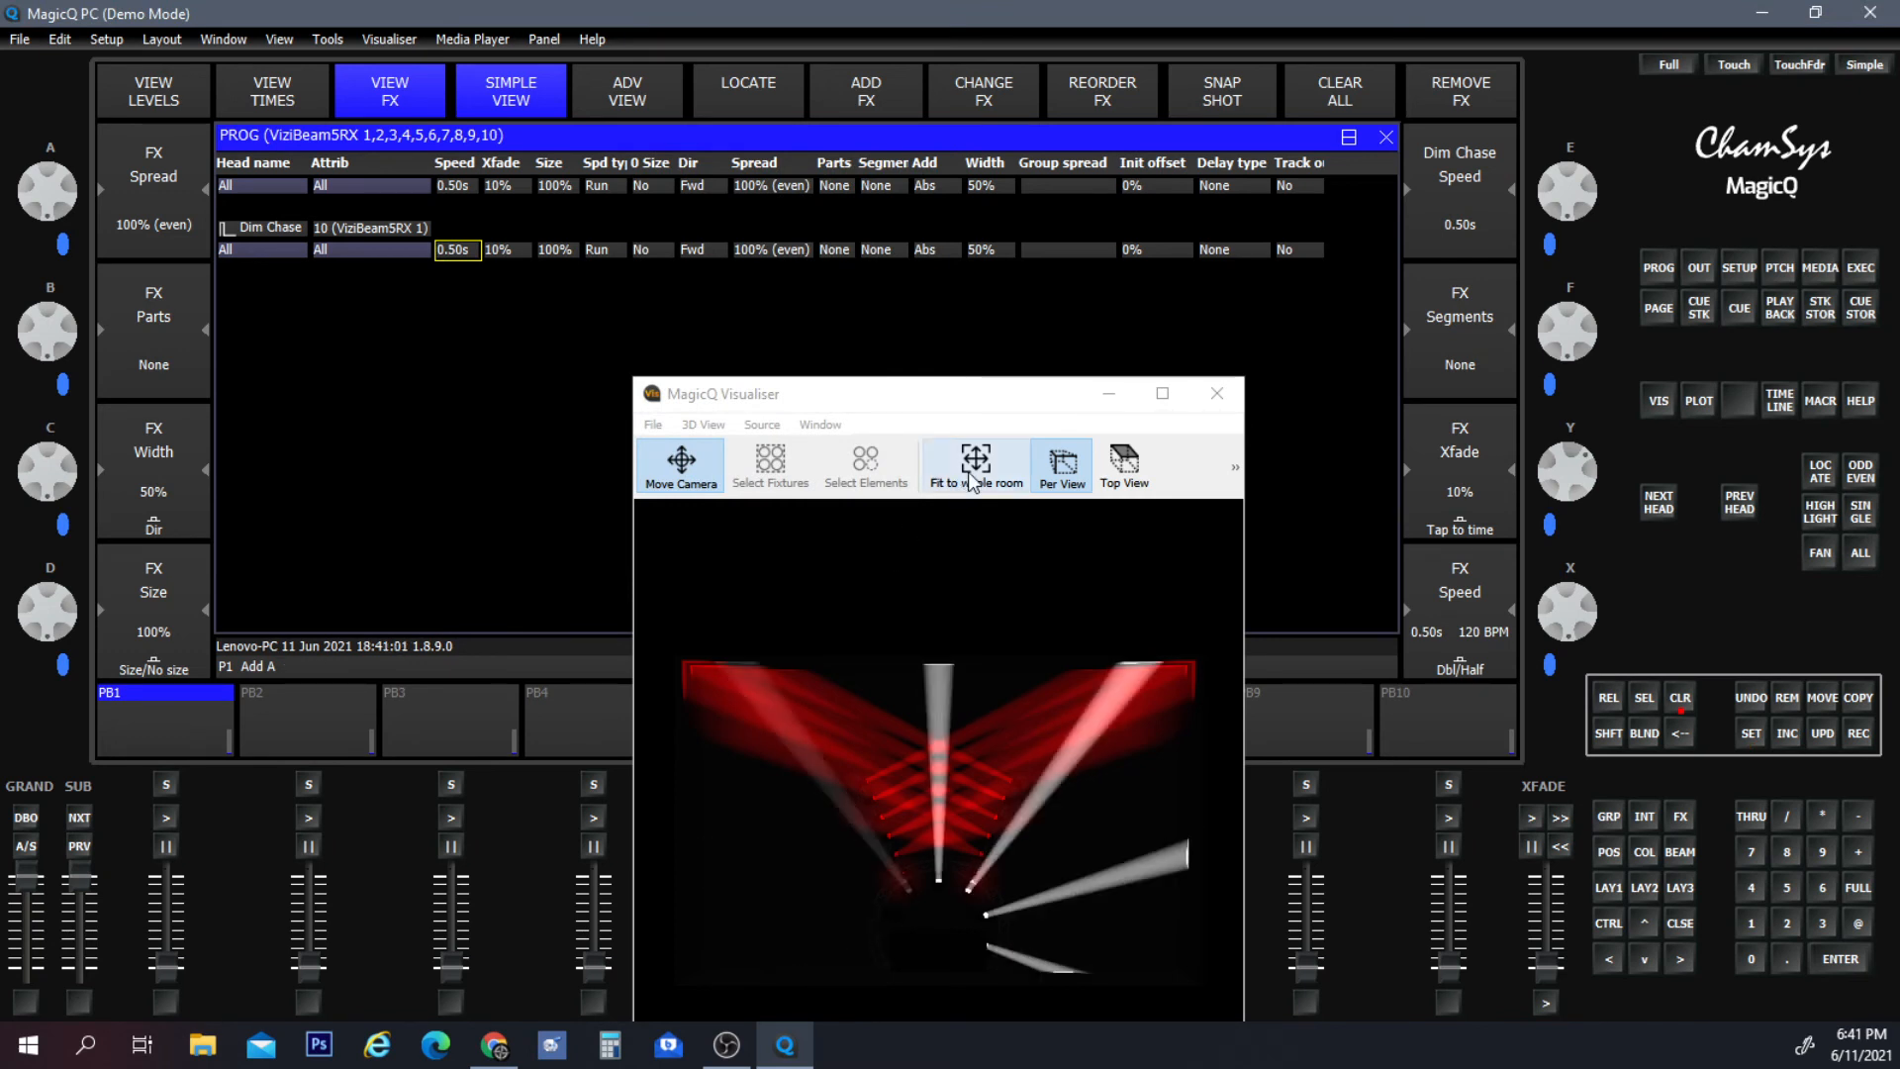
Add the dim chase intensity effect to the HypnoBeam group with its add mode set to Abs.
click(1609, 888)
click(388, 190)
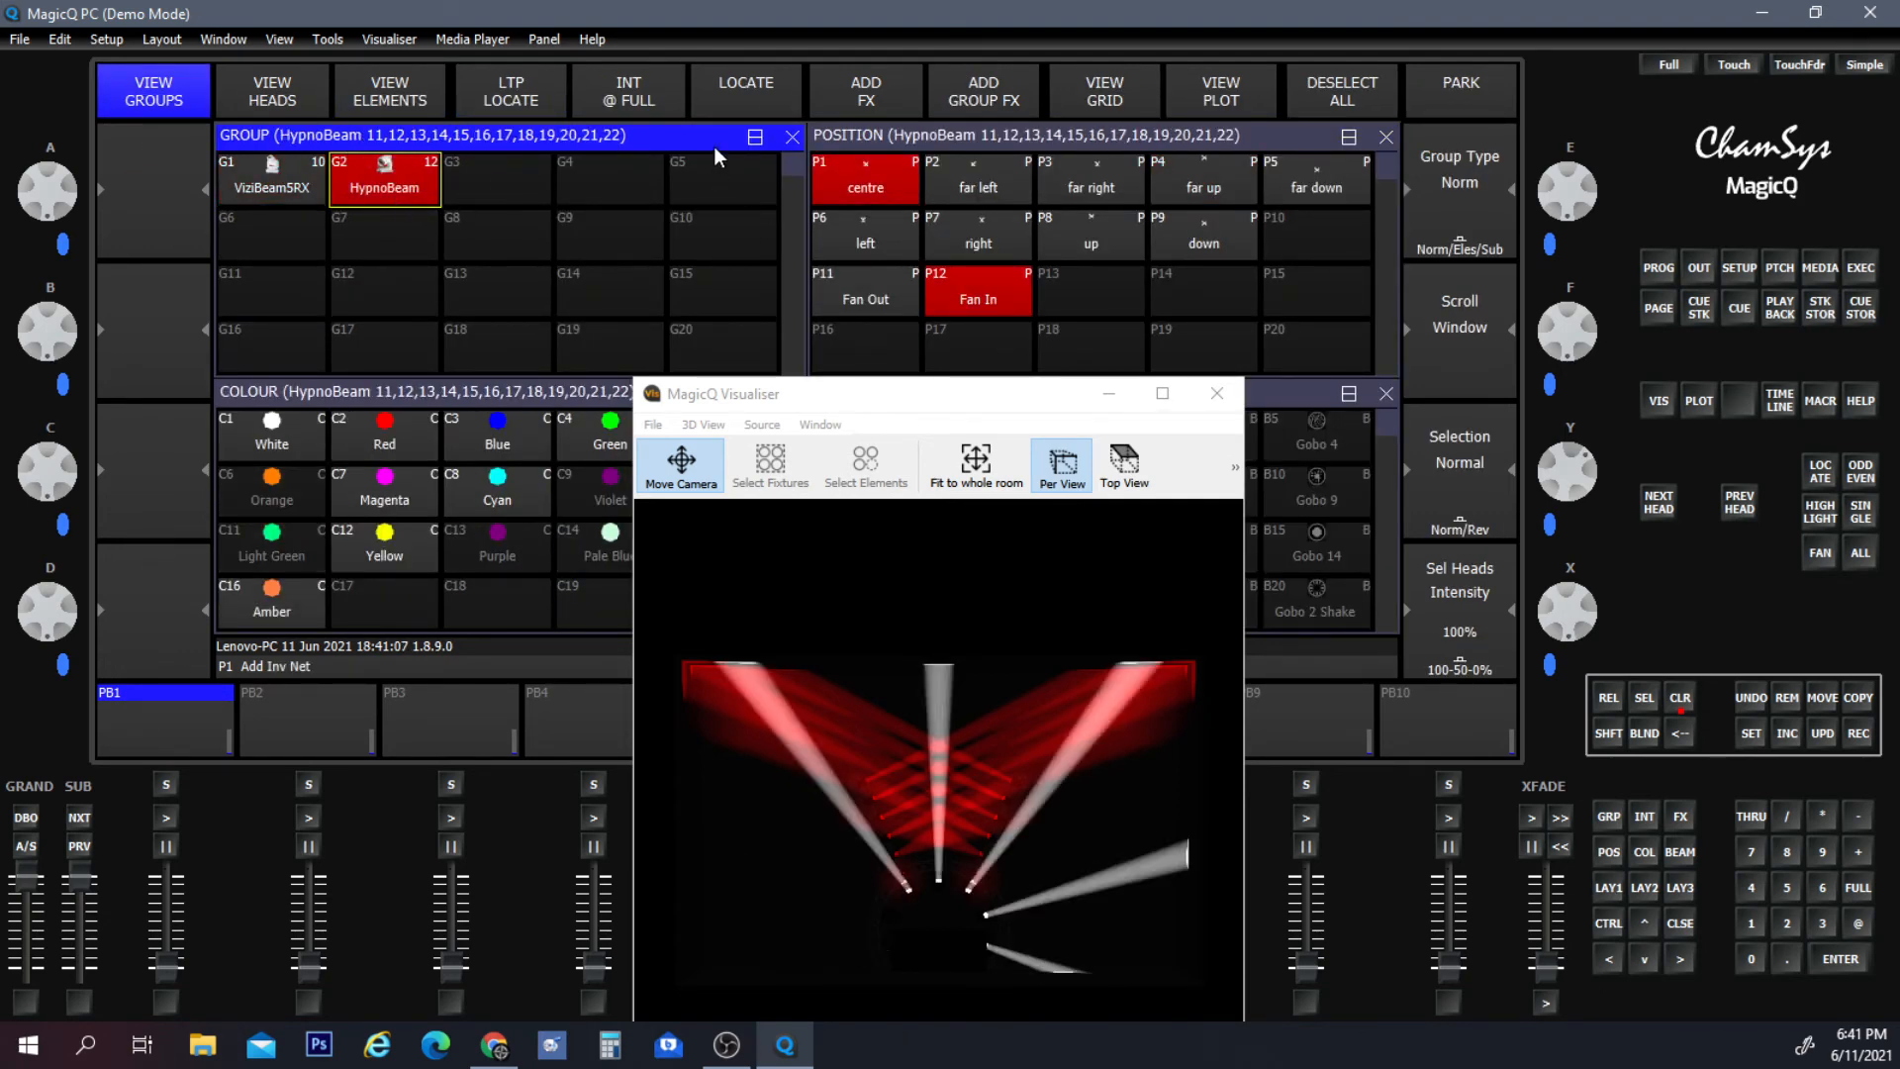
click(842, 95)
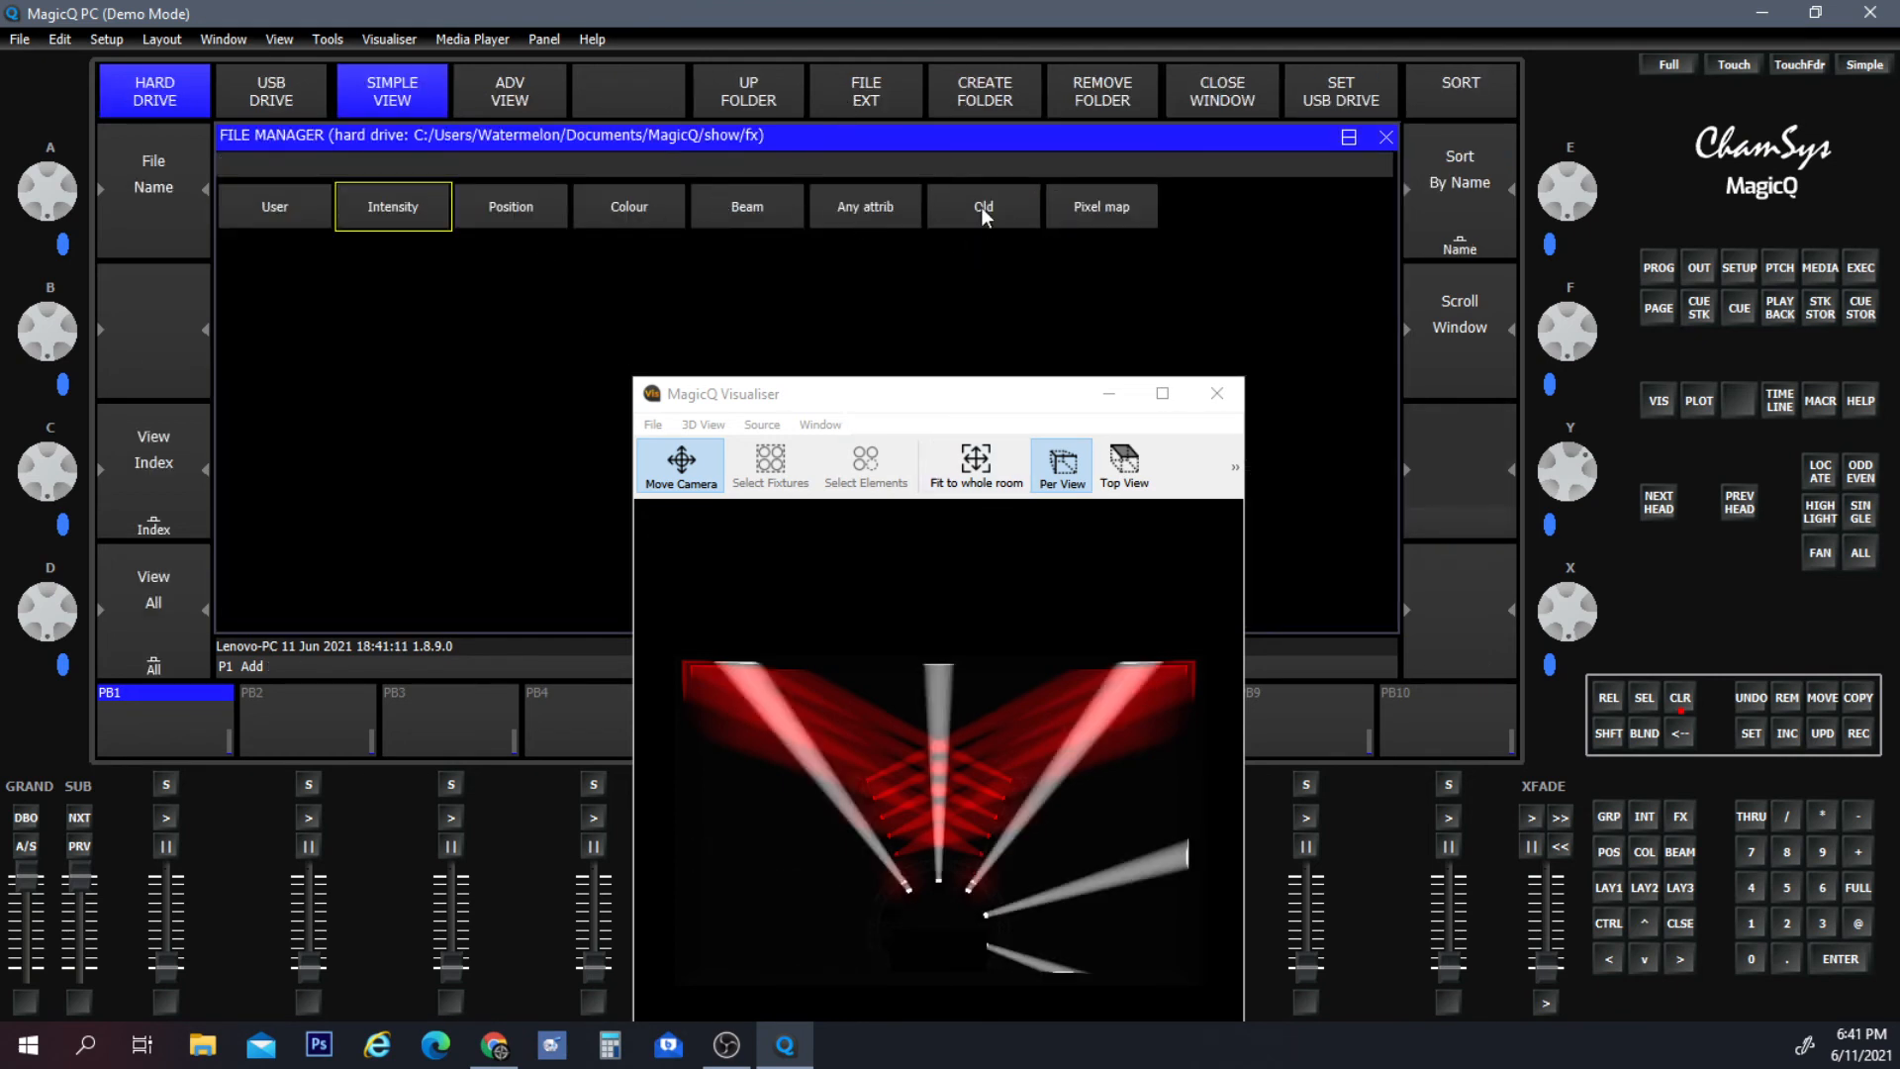
click(439, 207)
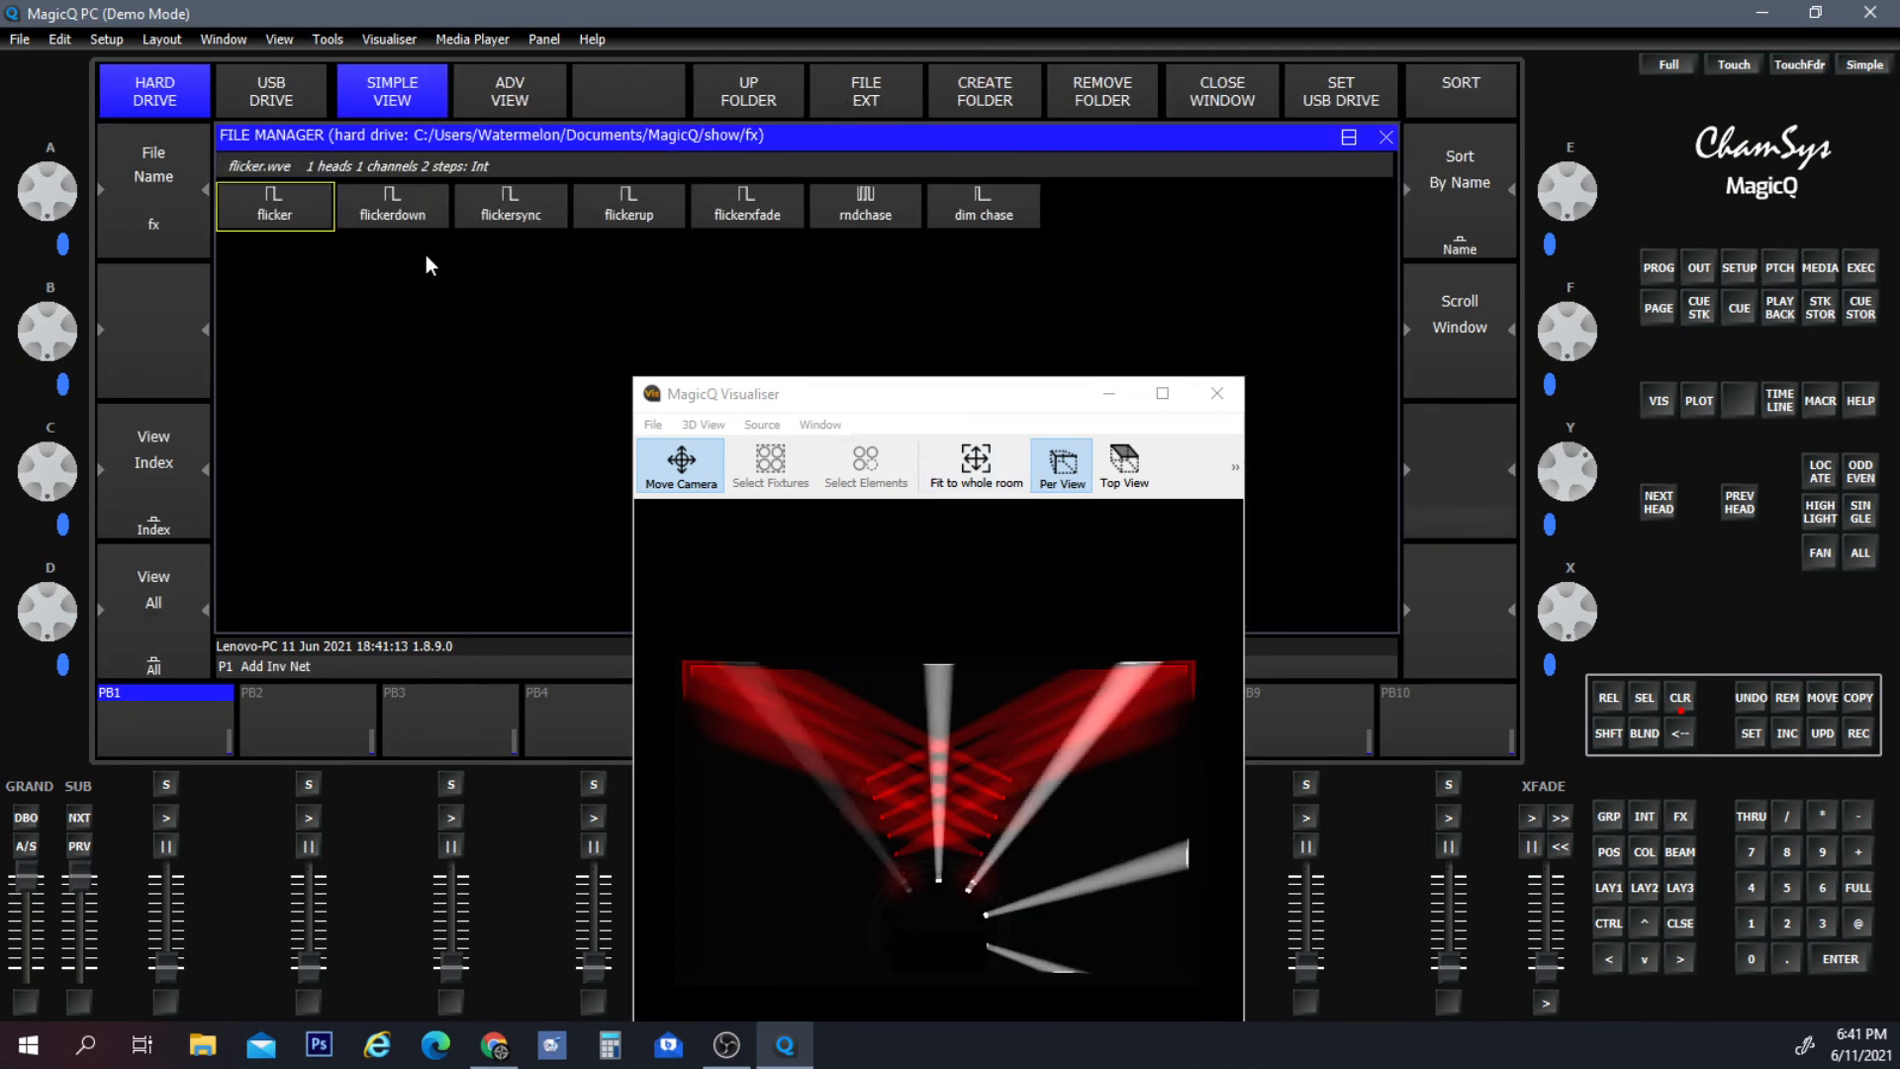
click(983, 206)
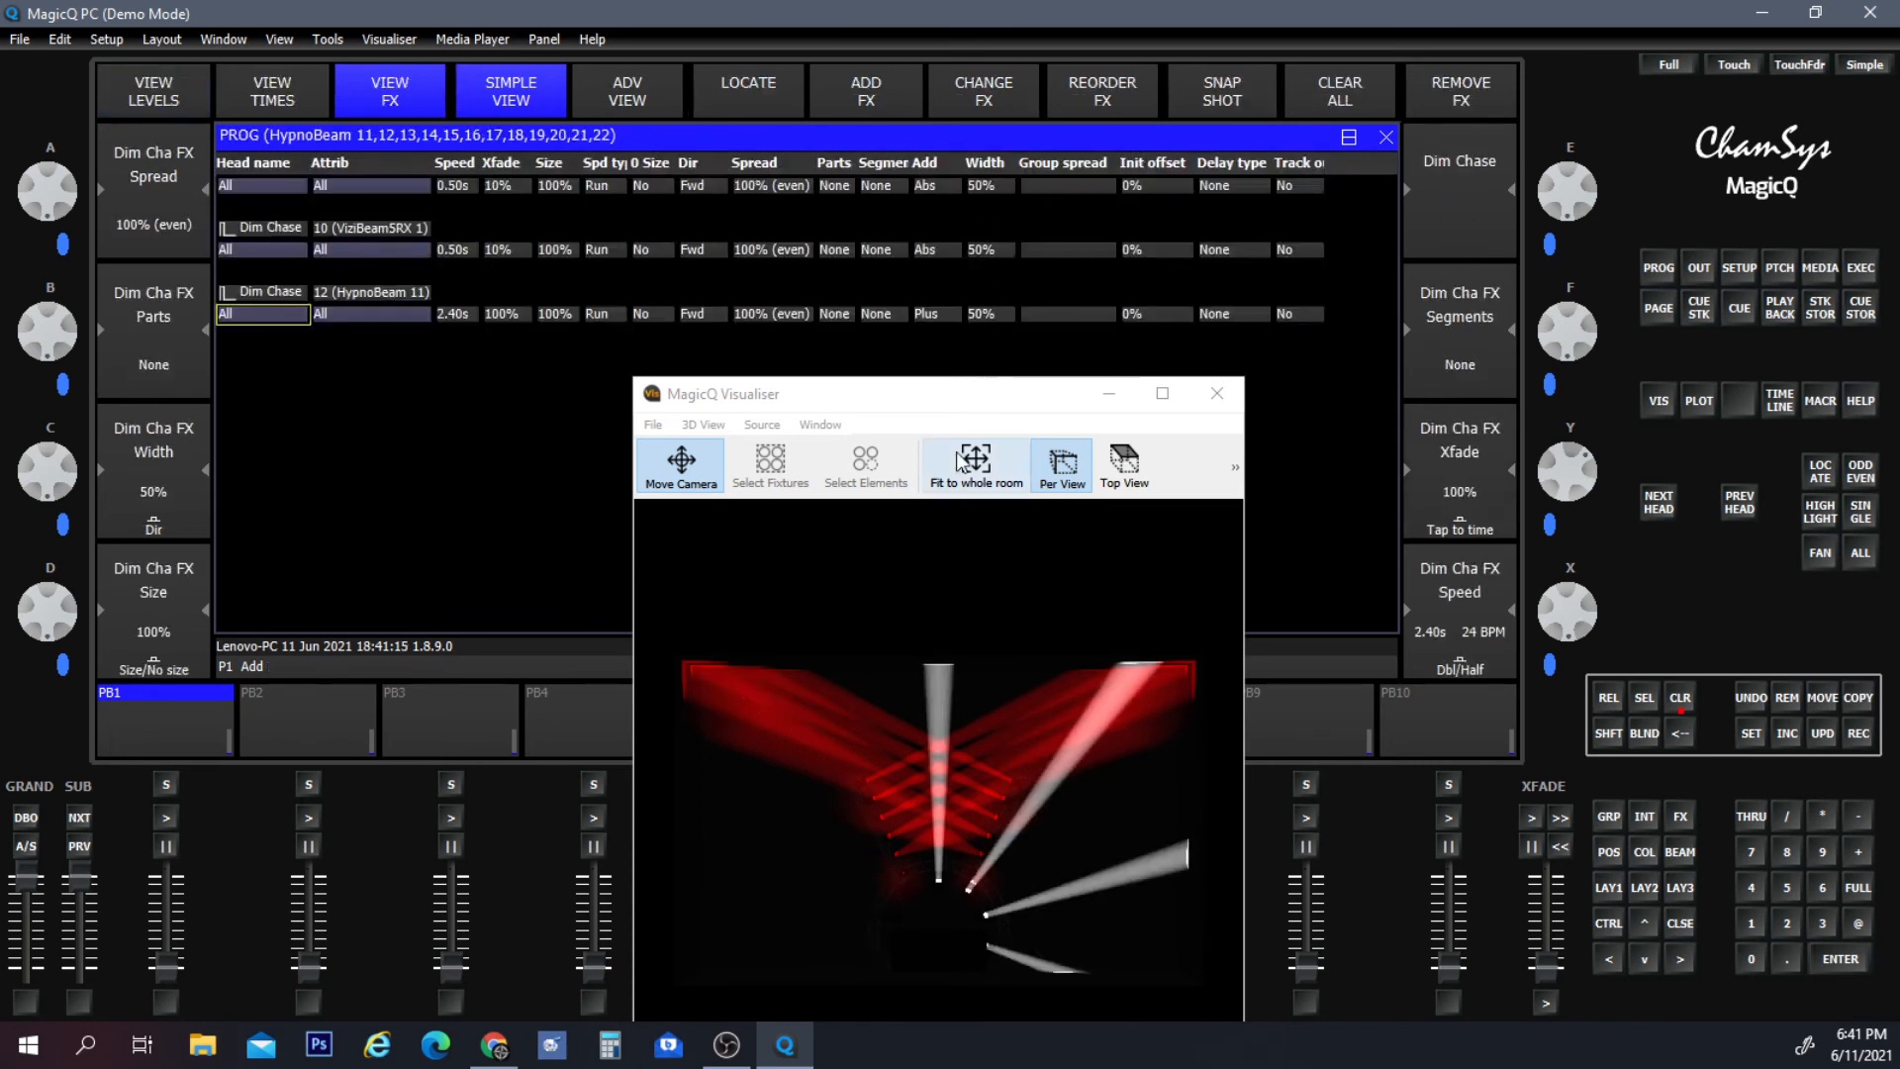
click(938, 313)
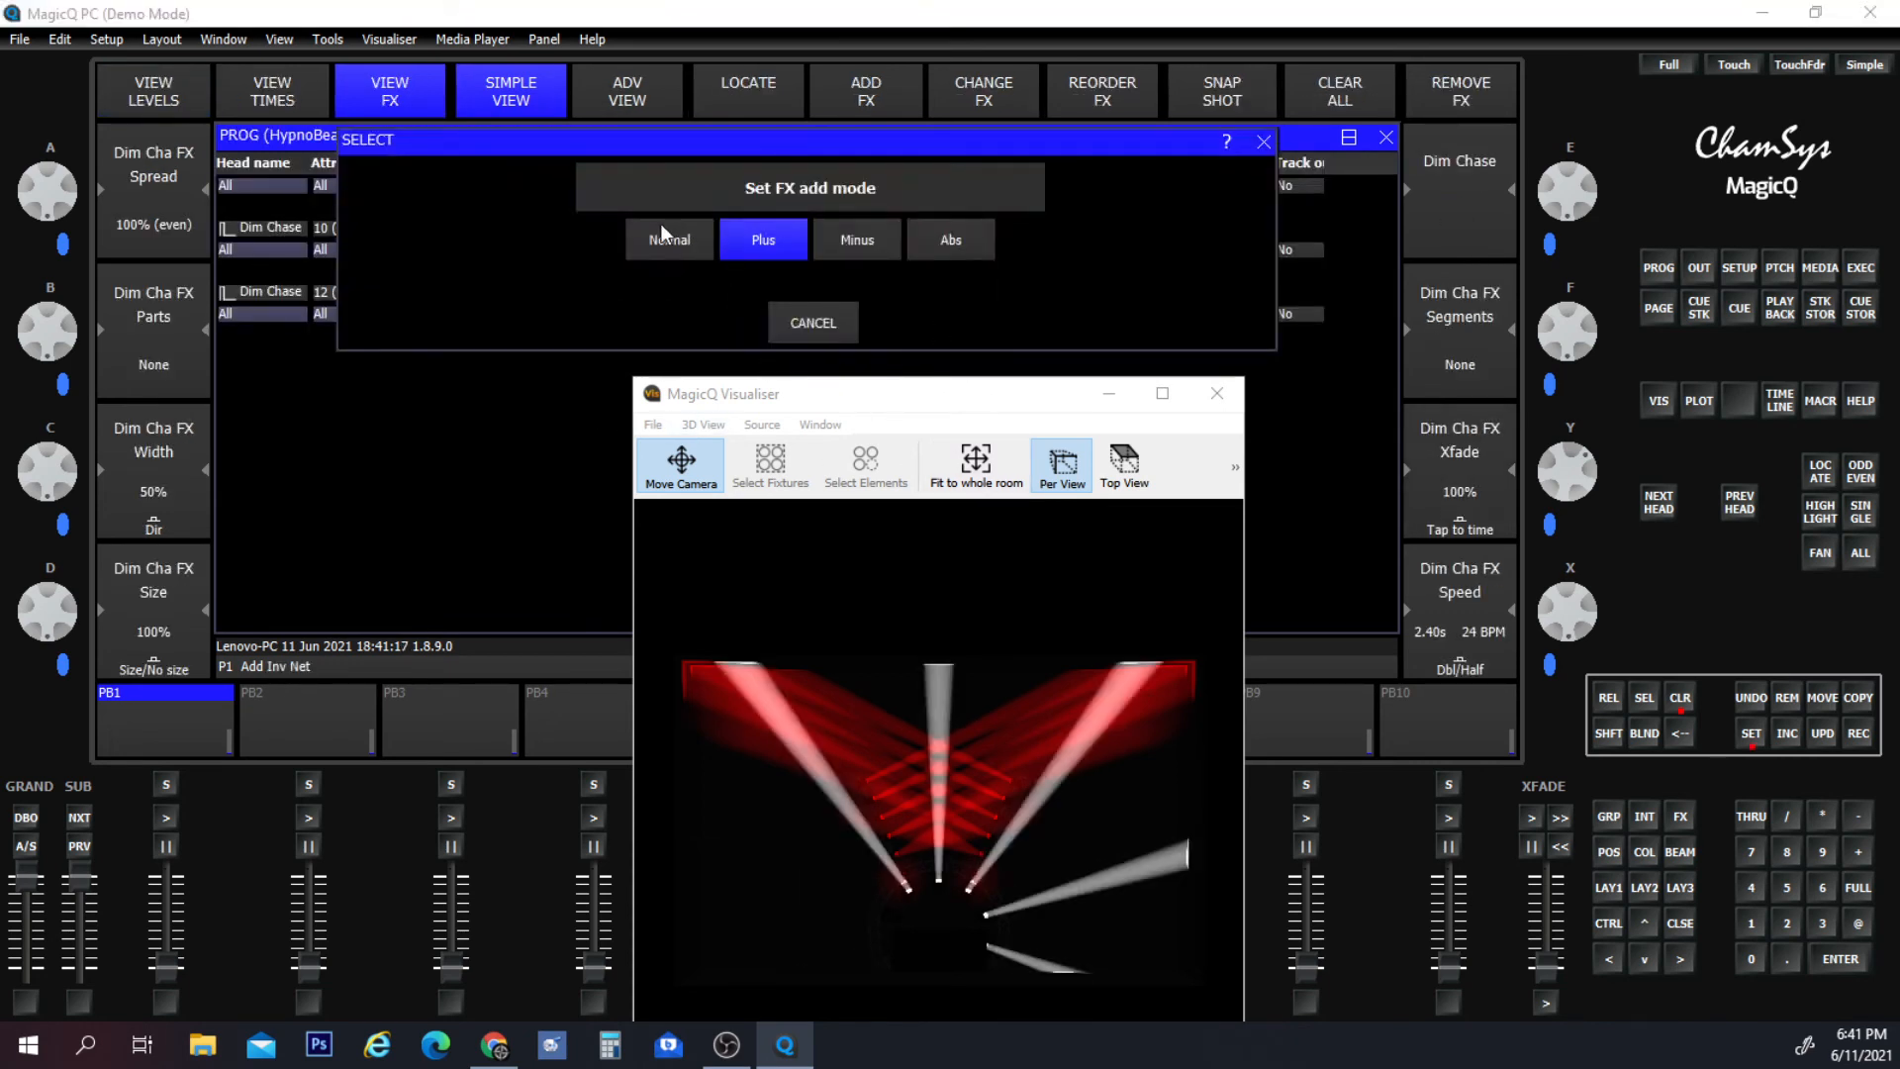
click(947, 239)
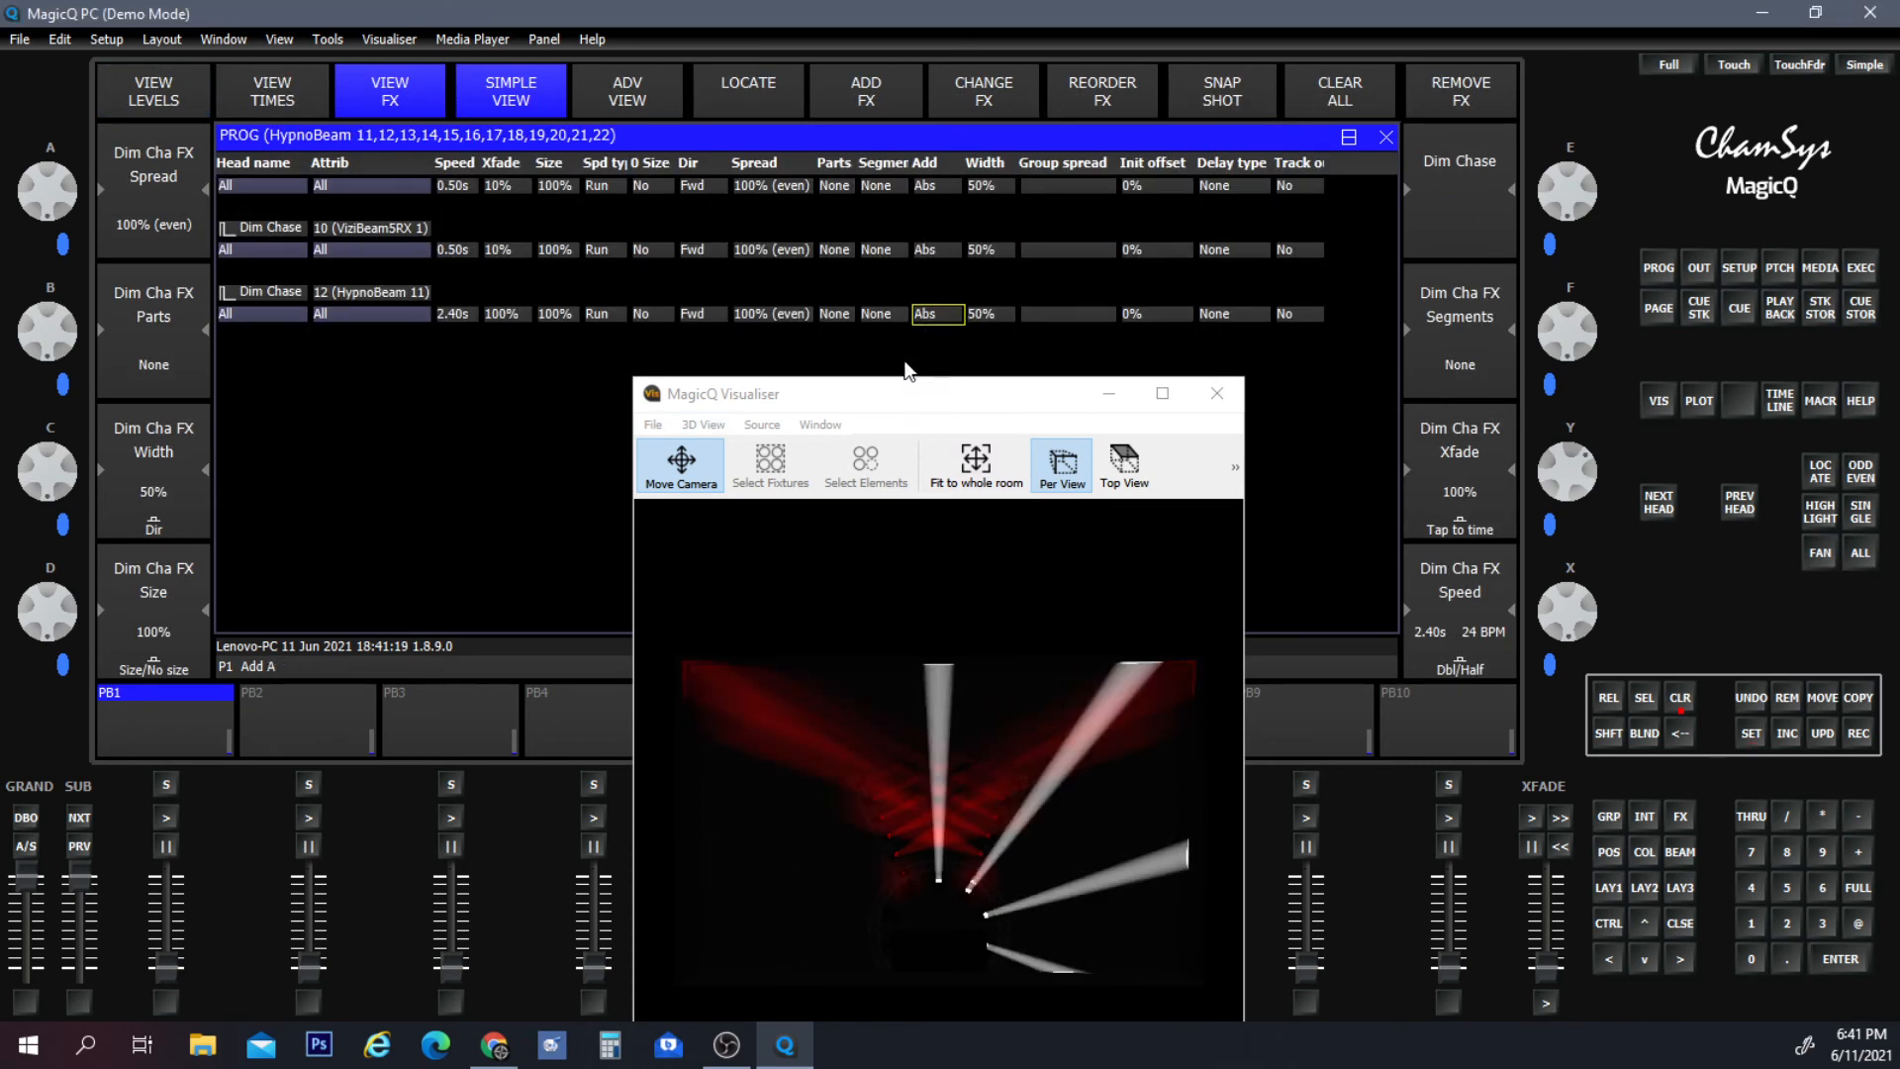
Set the HypnoBeam dim chase's crossfade to 0% and its speed to 0.50 s.
click(507, 312)
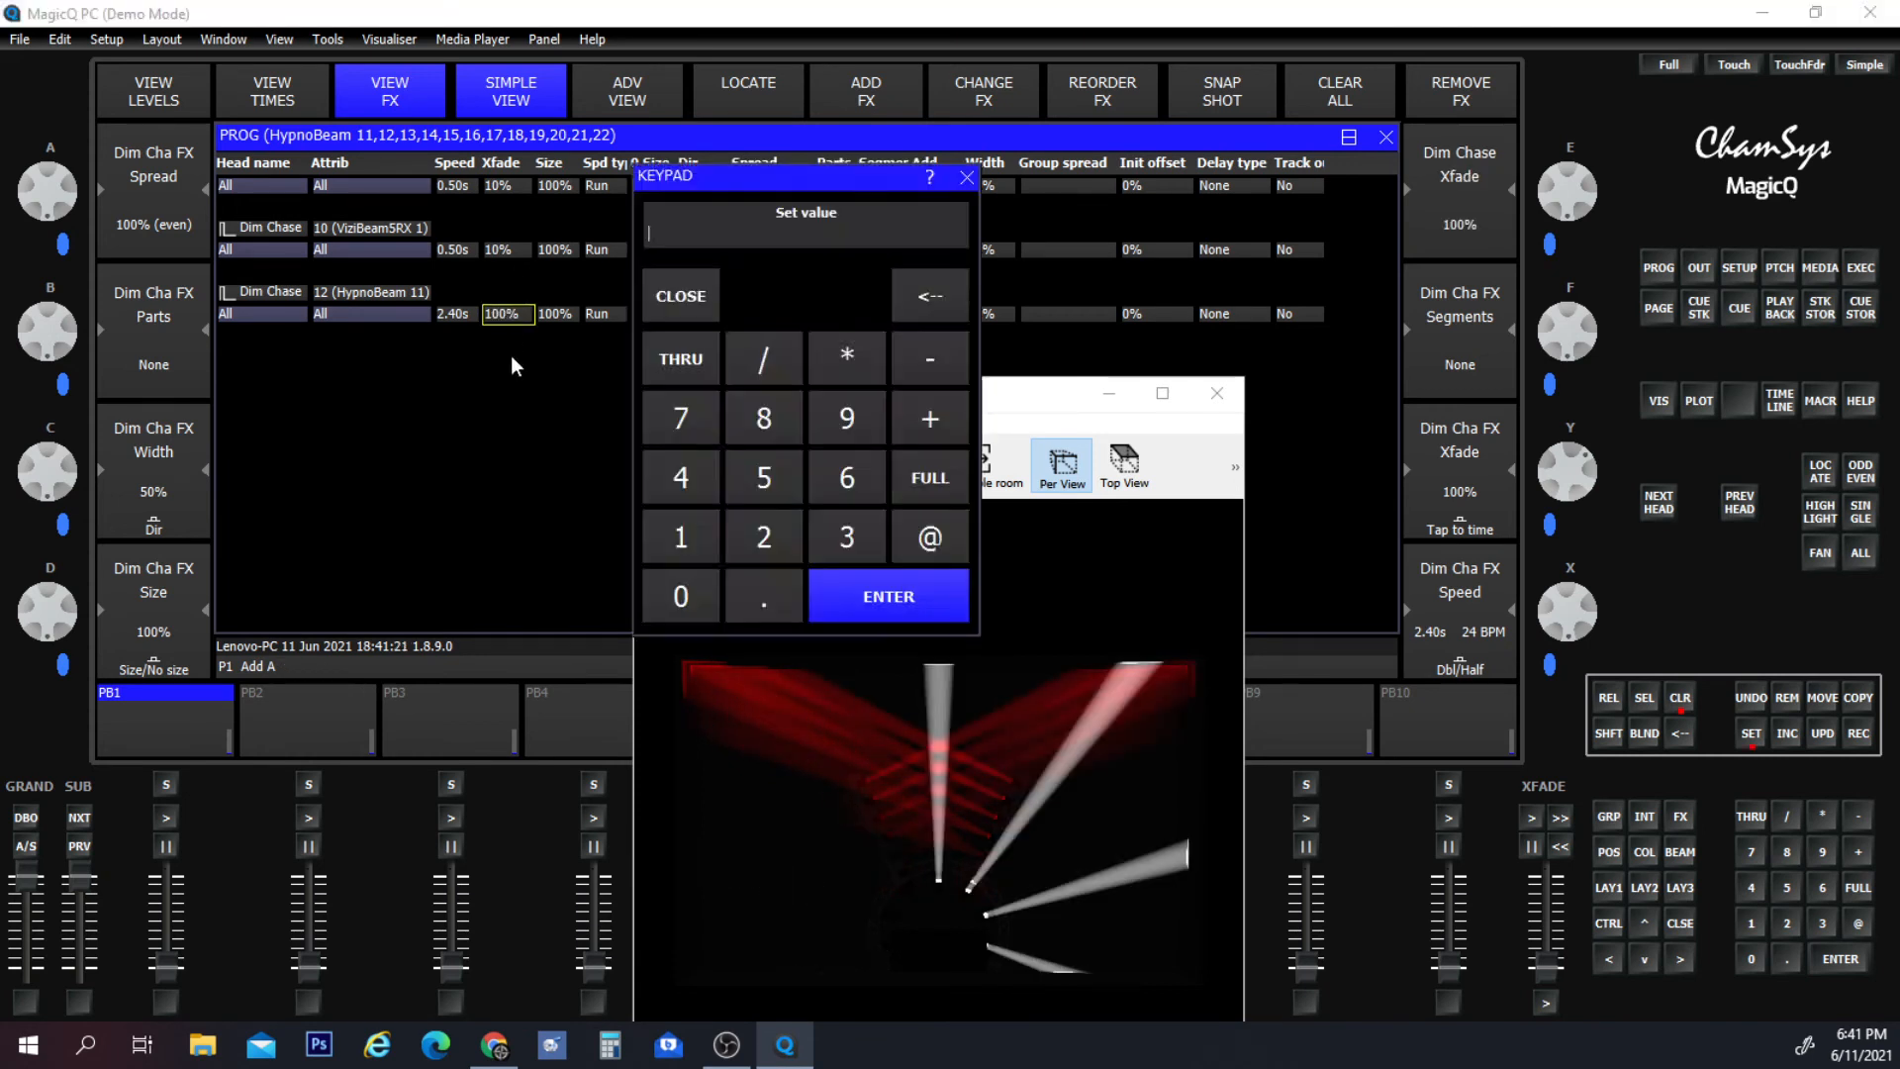
click(681, 596)
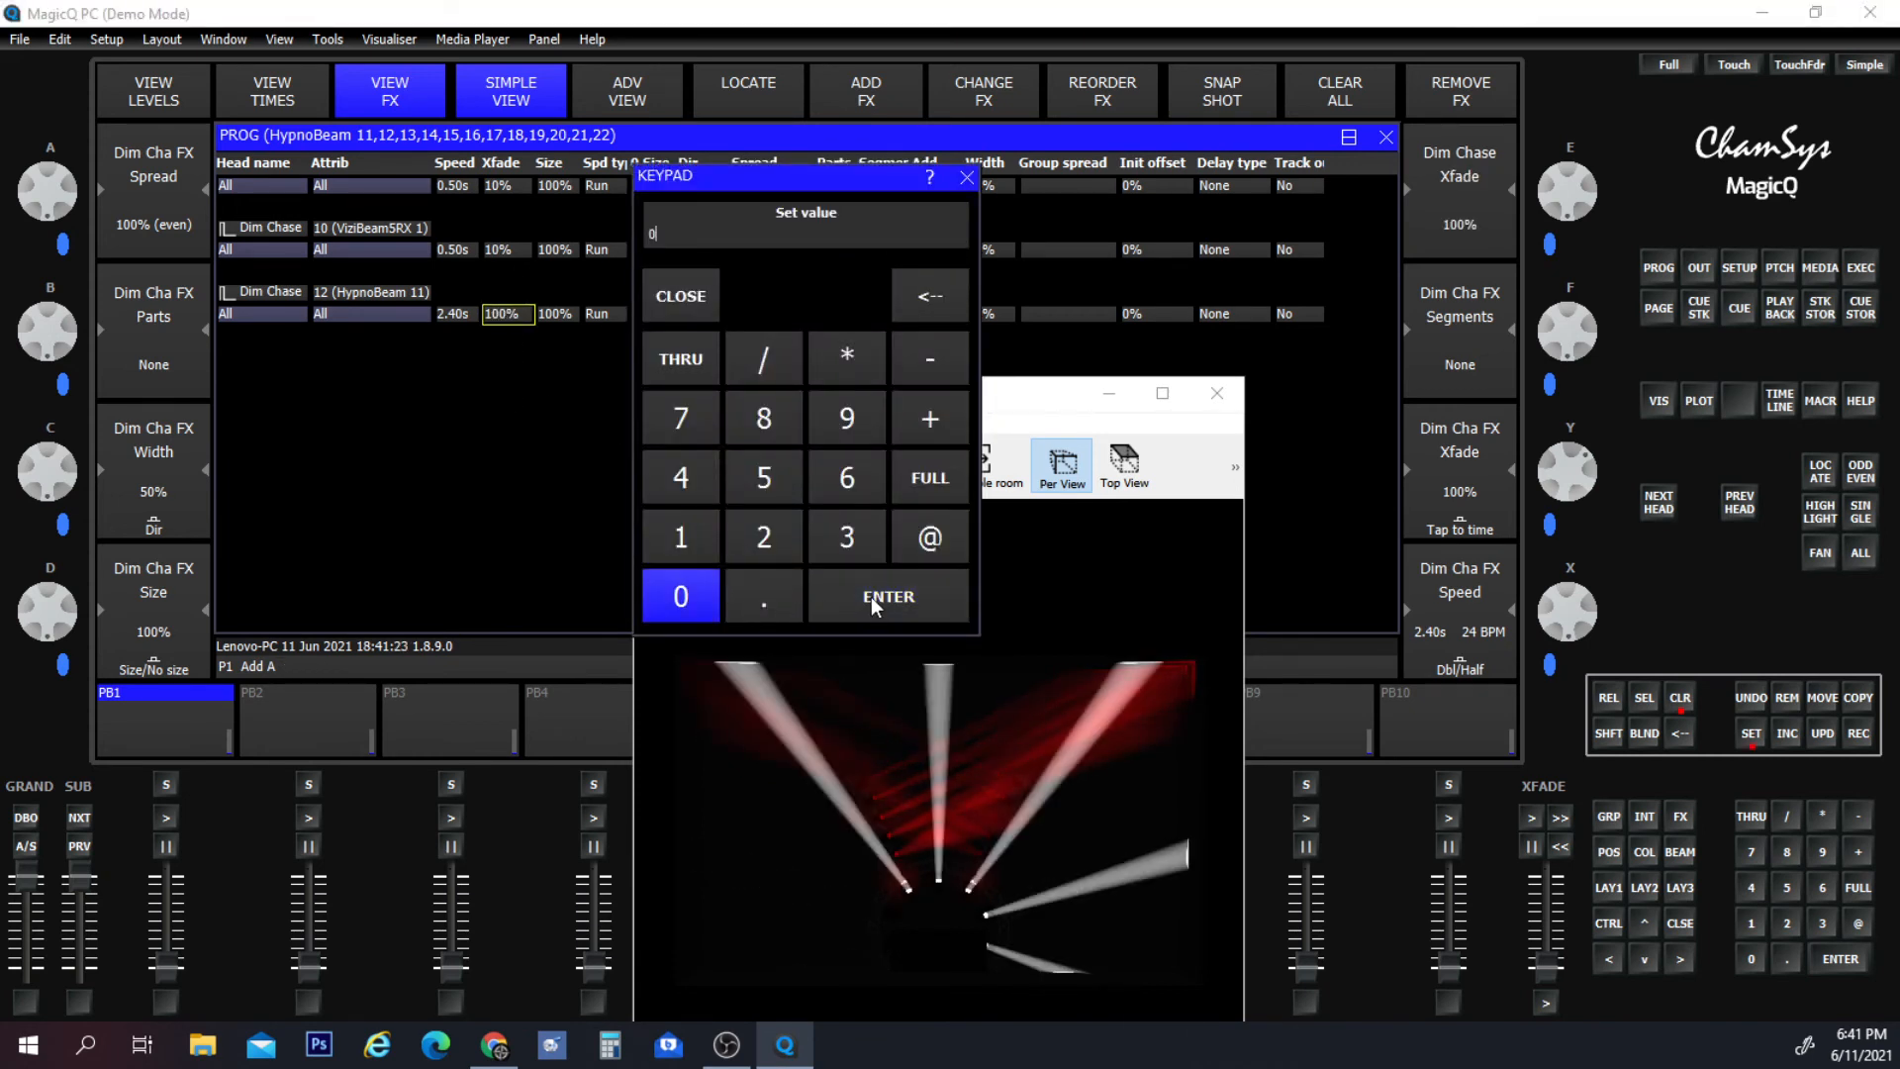
click(888, 595)
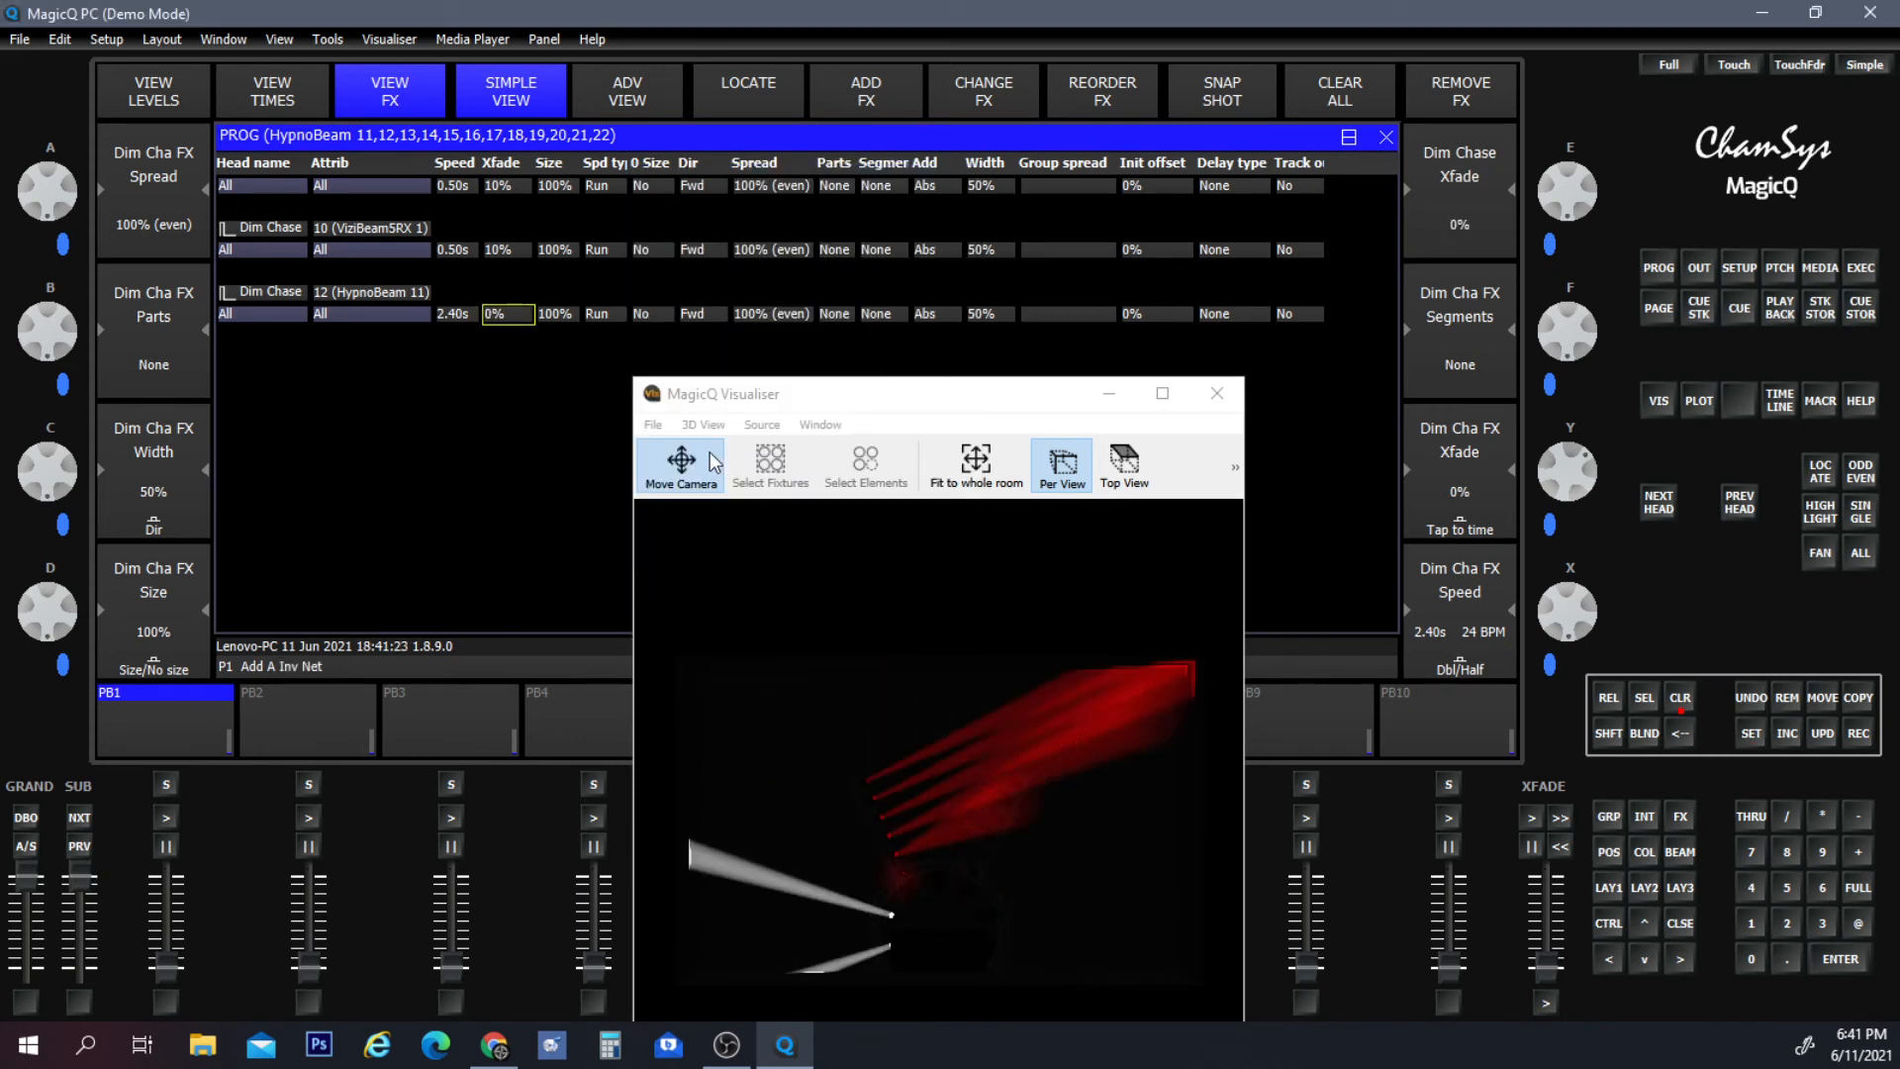
click(454, 314)
click(770, 579)
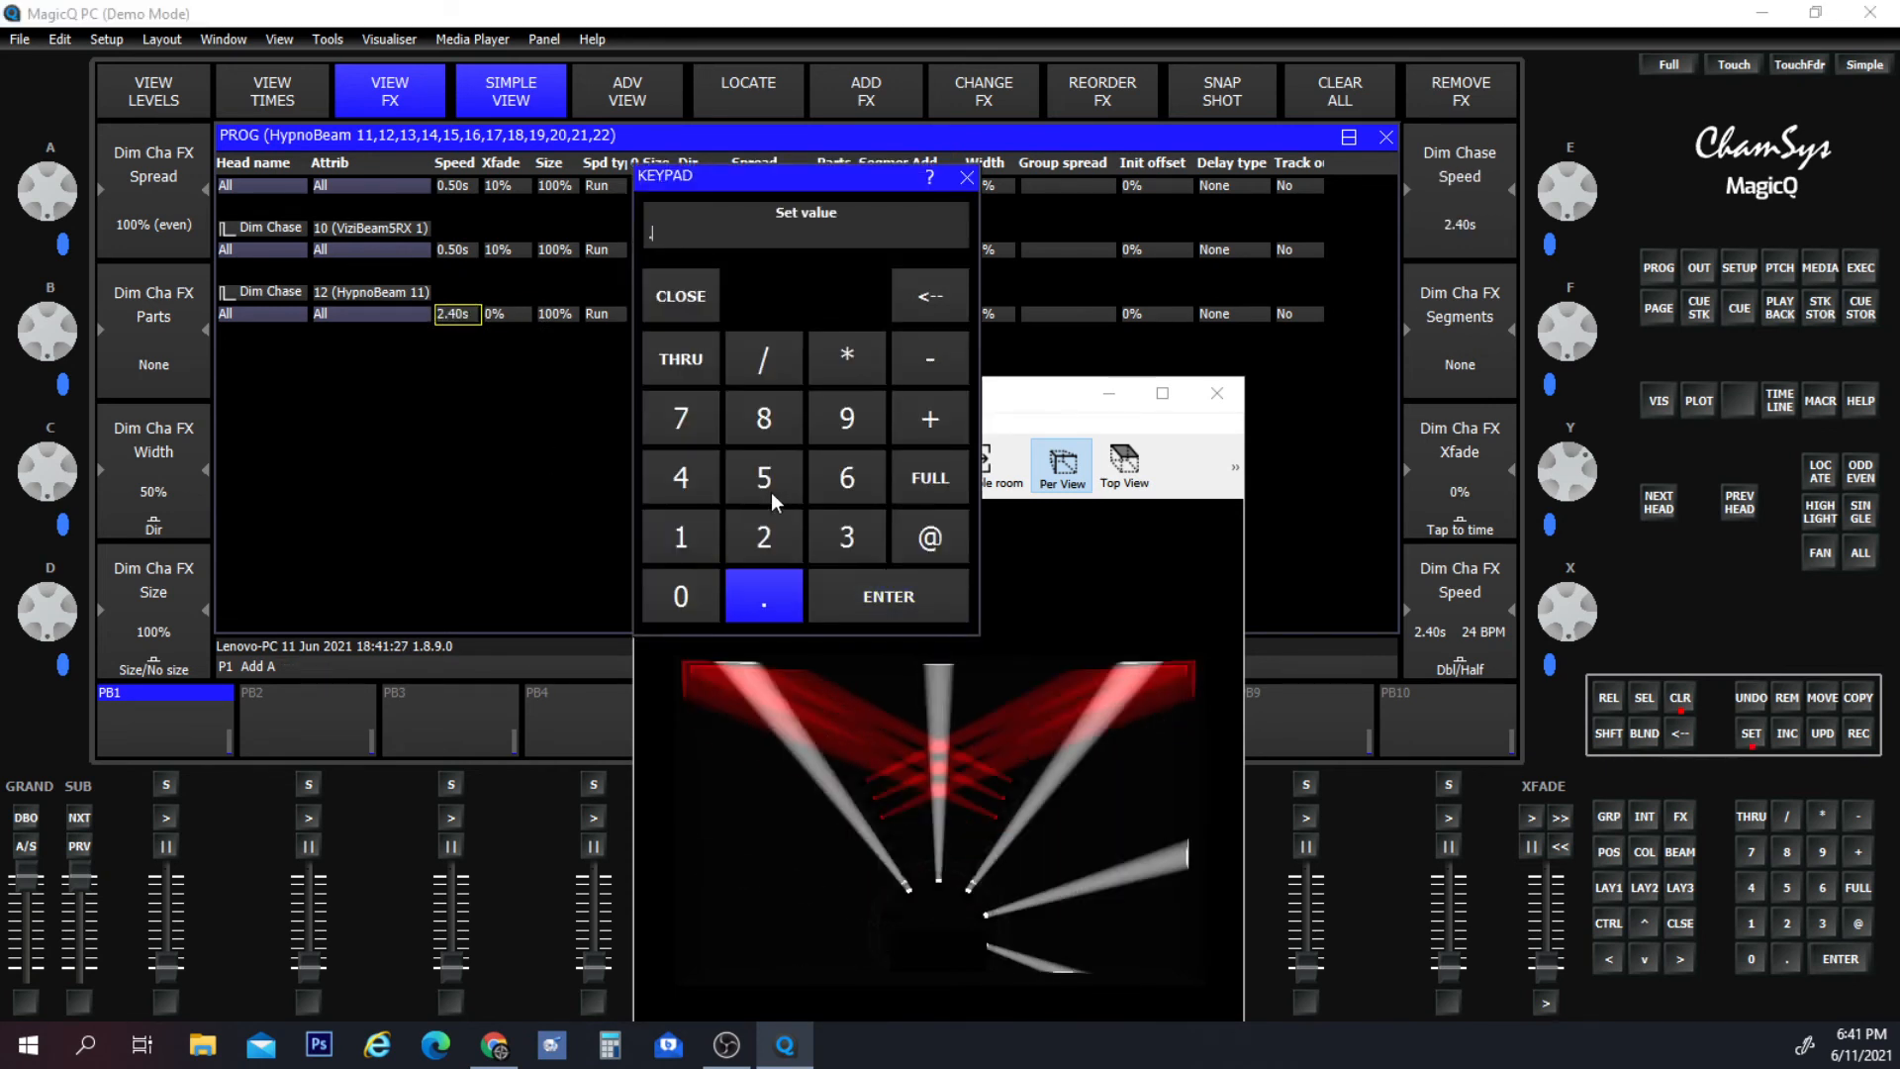
click(770, 489)
click(822, 582)
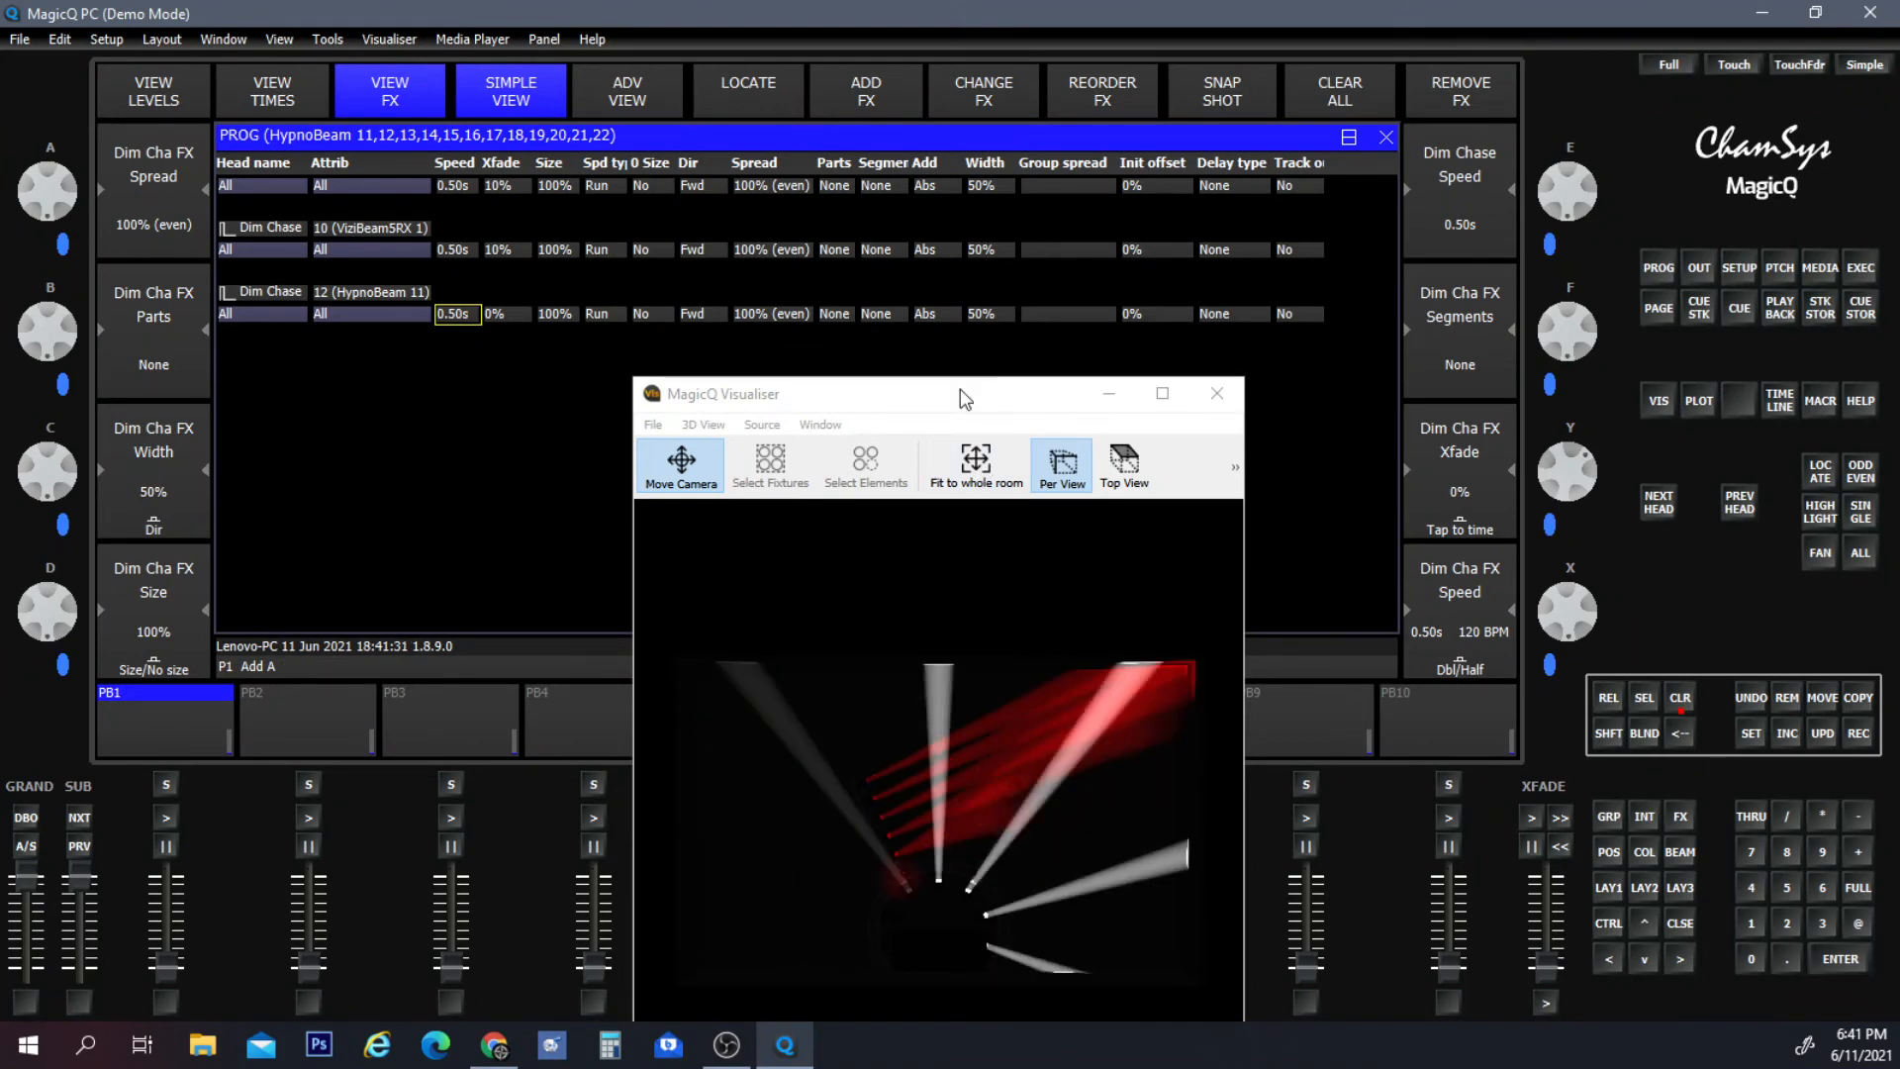
Try segment settings up to 12's on the HypnoBeam dim chase and return its segments to None.
drag(959, 392, 727, 294)
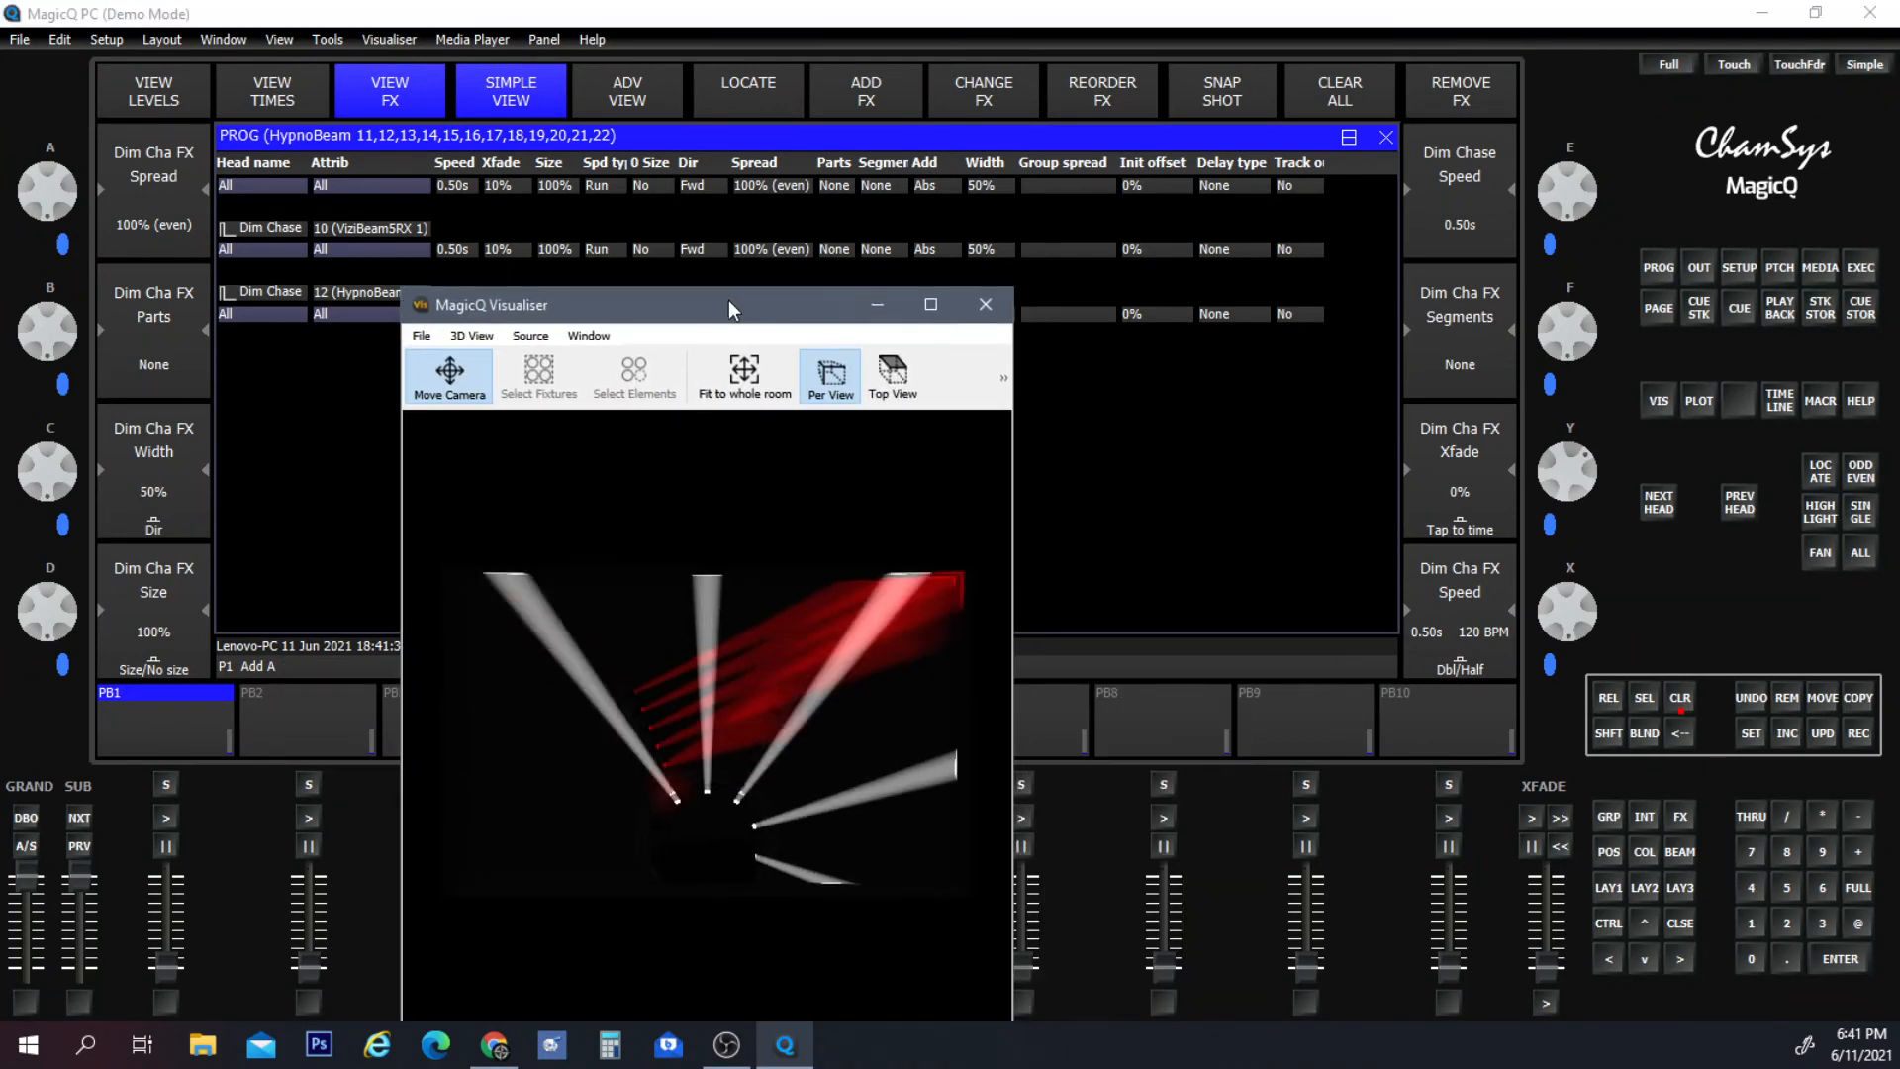
click(1436, 385)
scroll(1436, 385, up, 2)
scroll(1435, 384, up, 1)
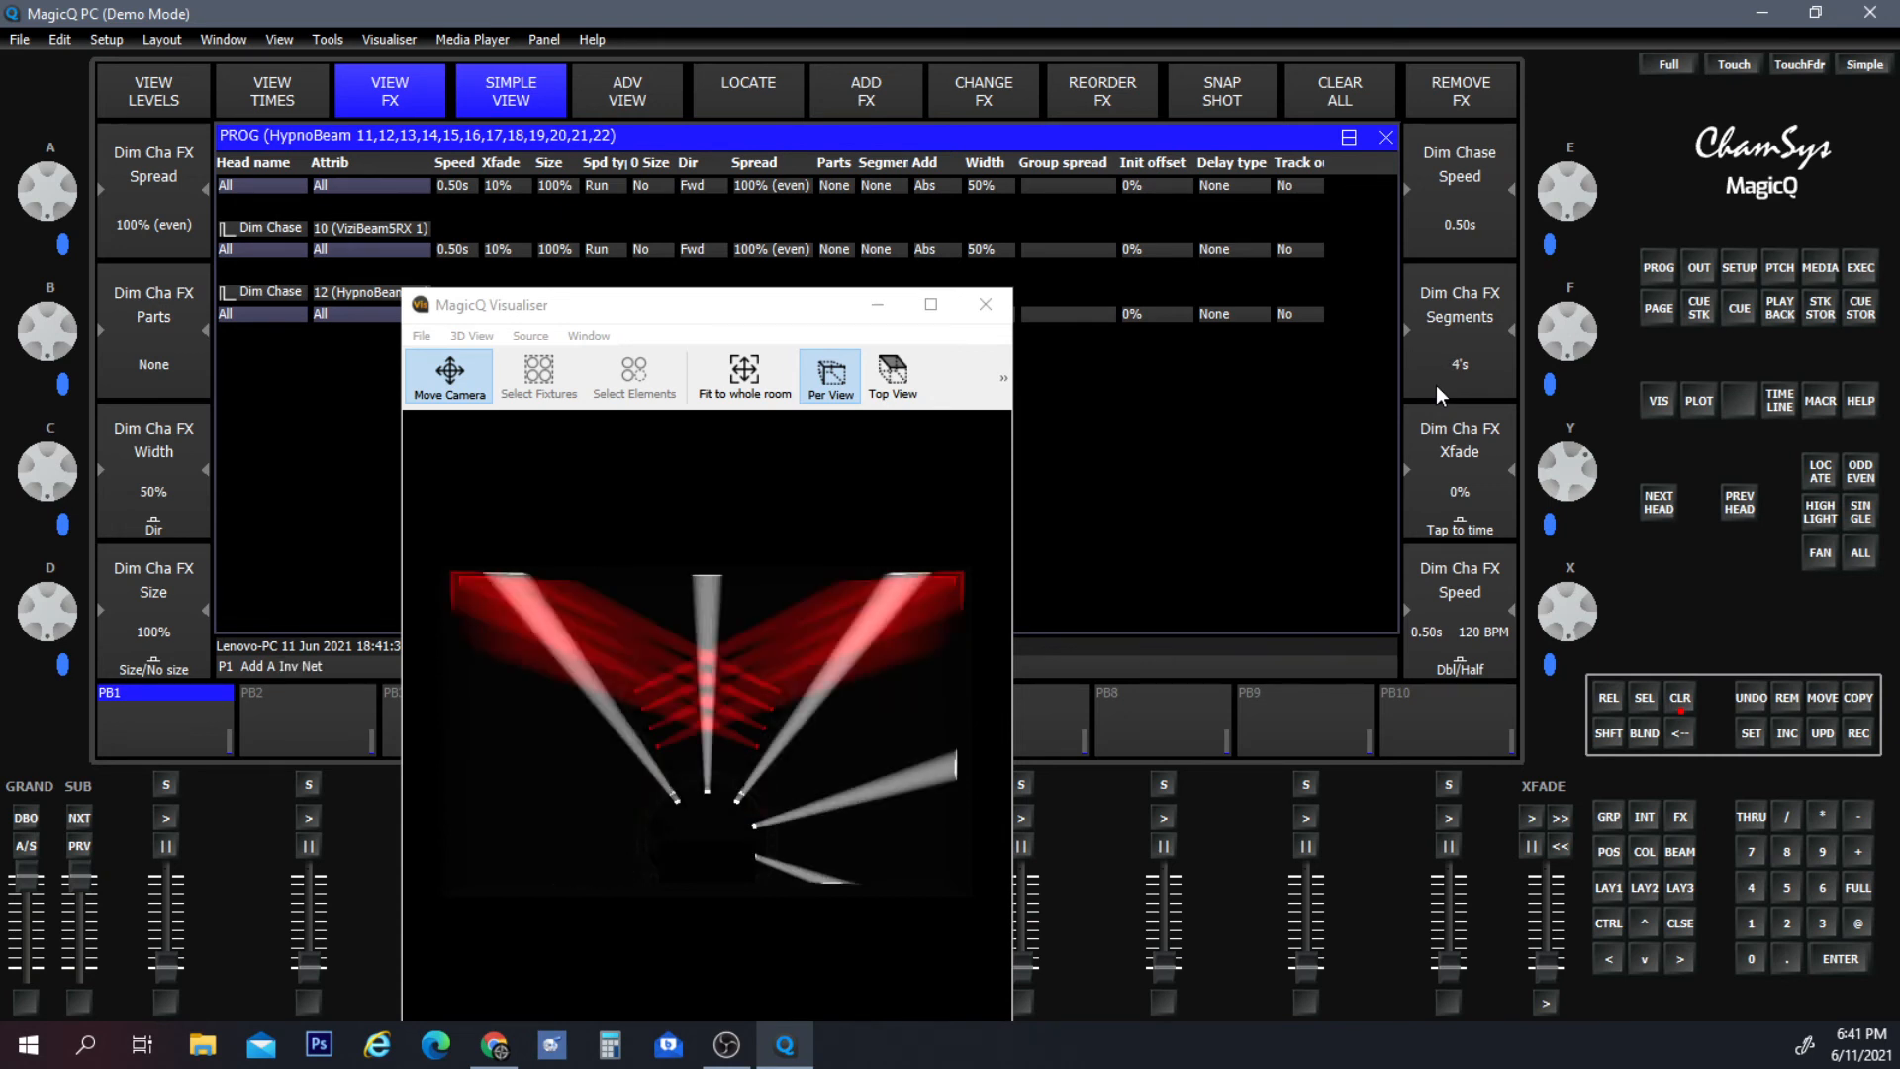
scroll(1436, 384, up, 1)
scroll(1435, 384, up, 1)
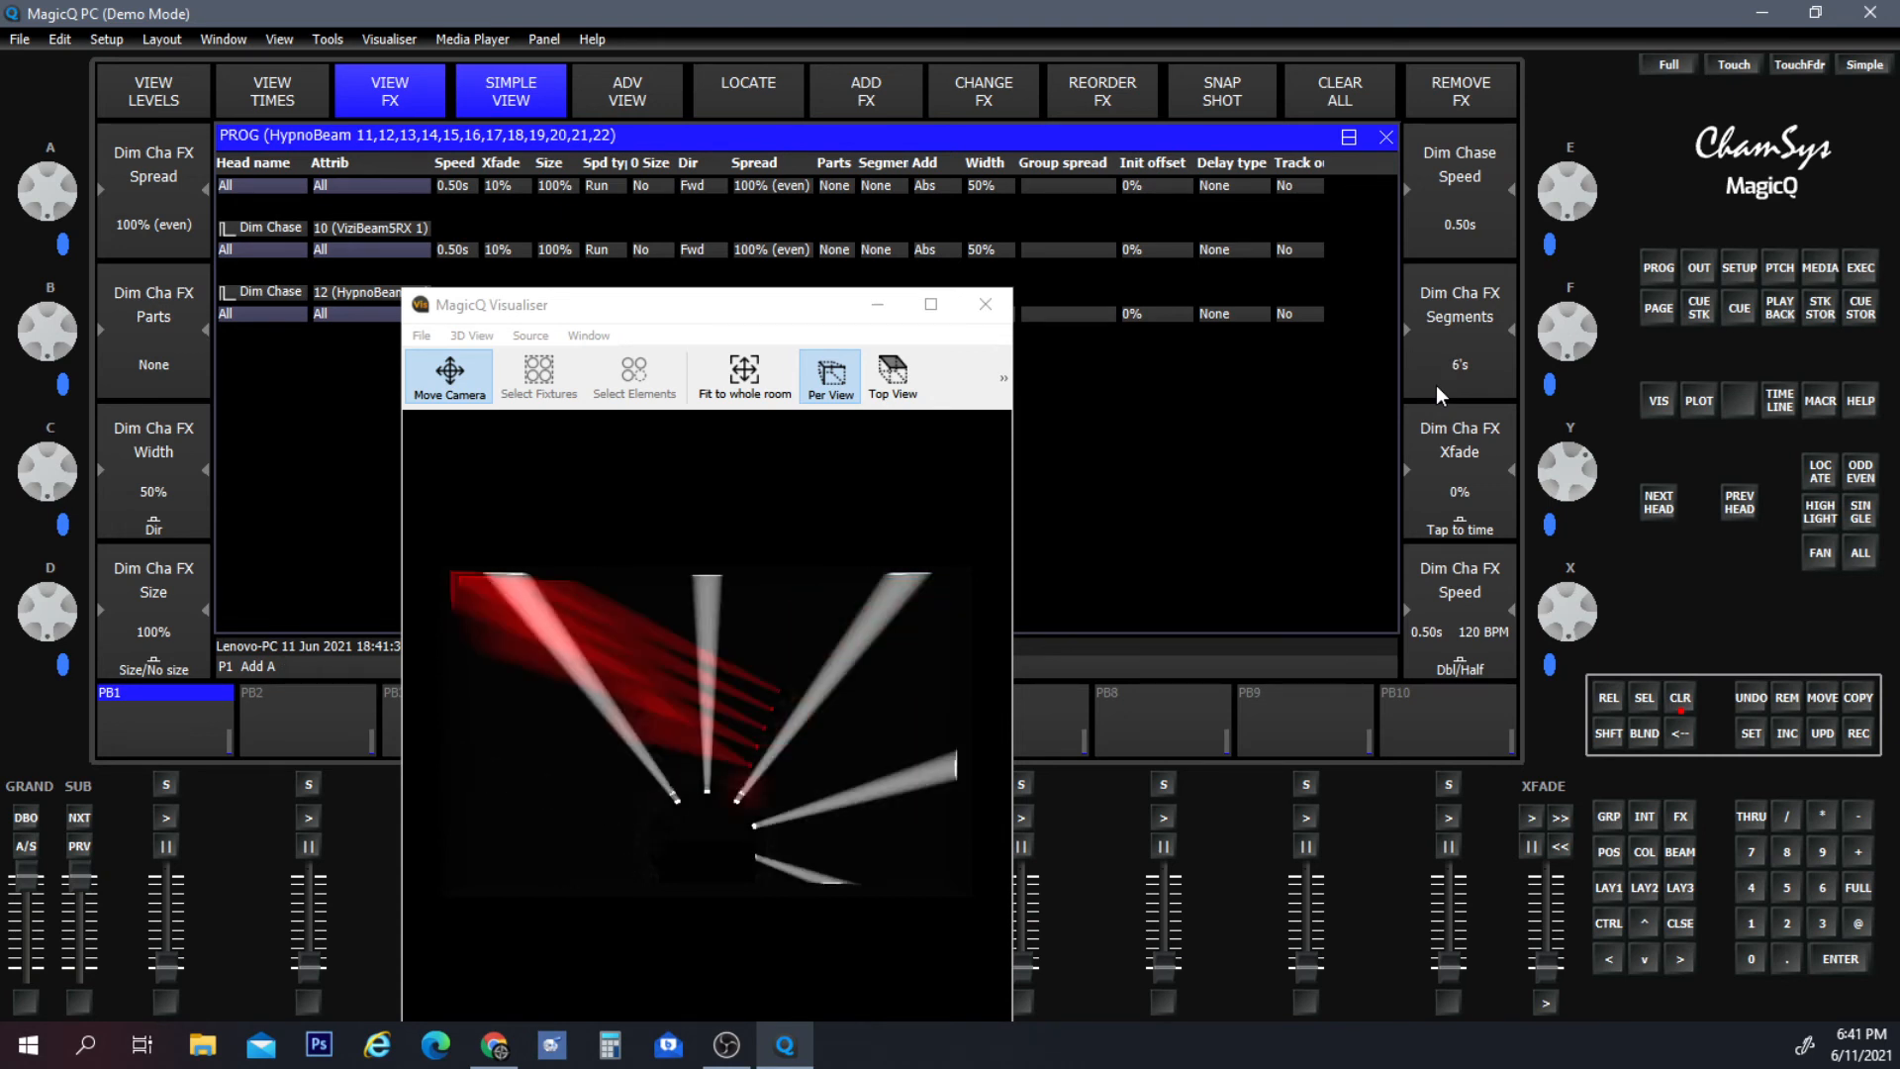
scroll(1435, 384, up, 1)
scroll(1435, 384, up, 5)
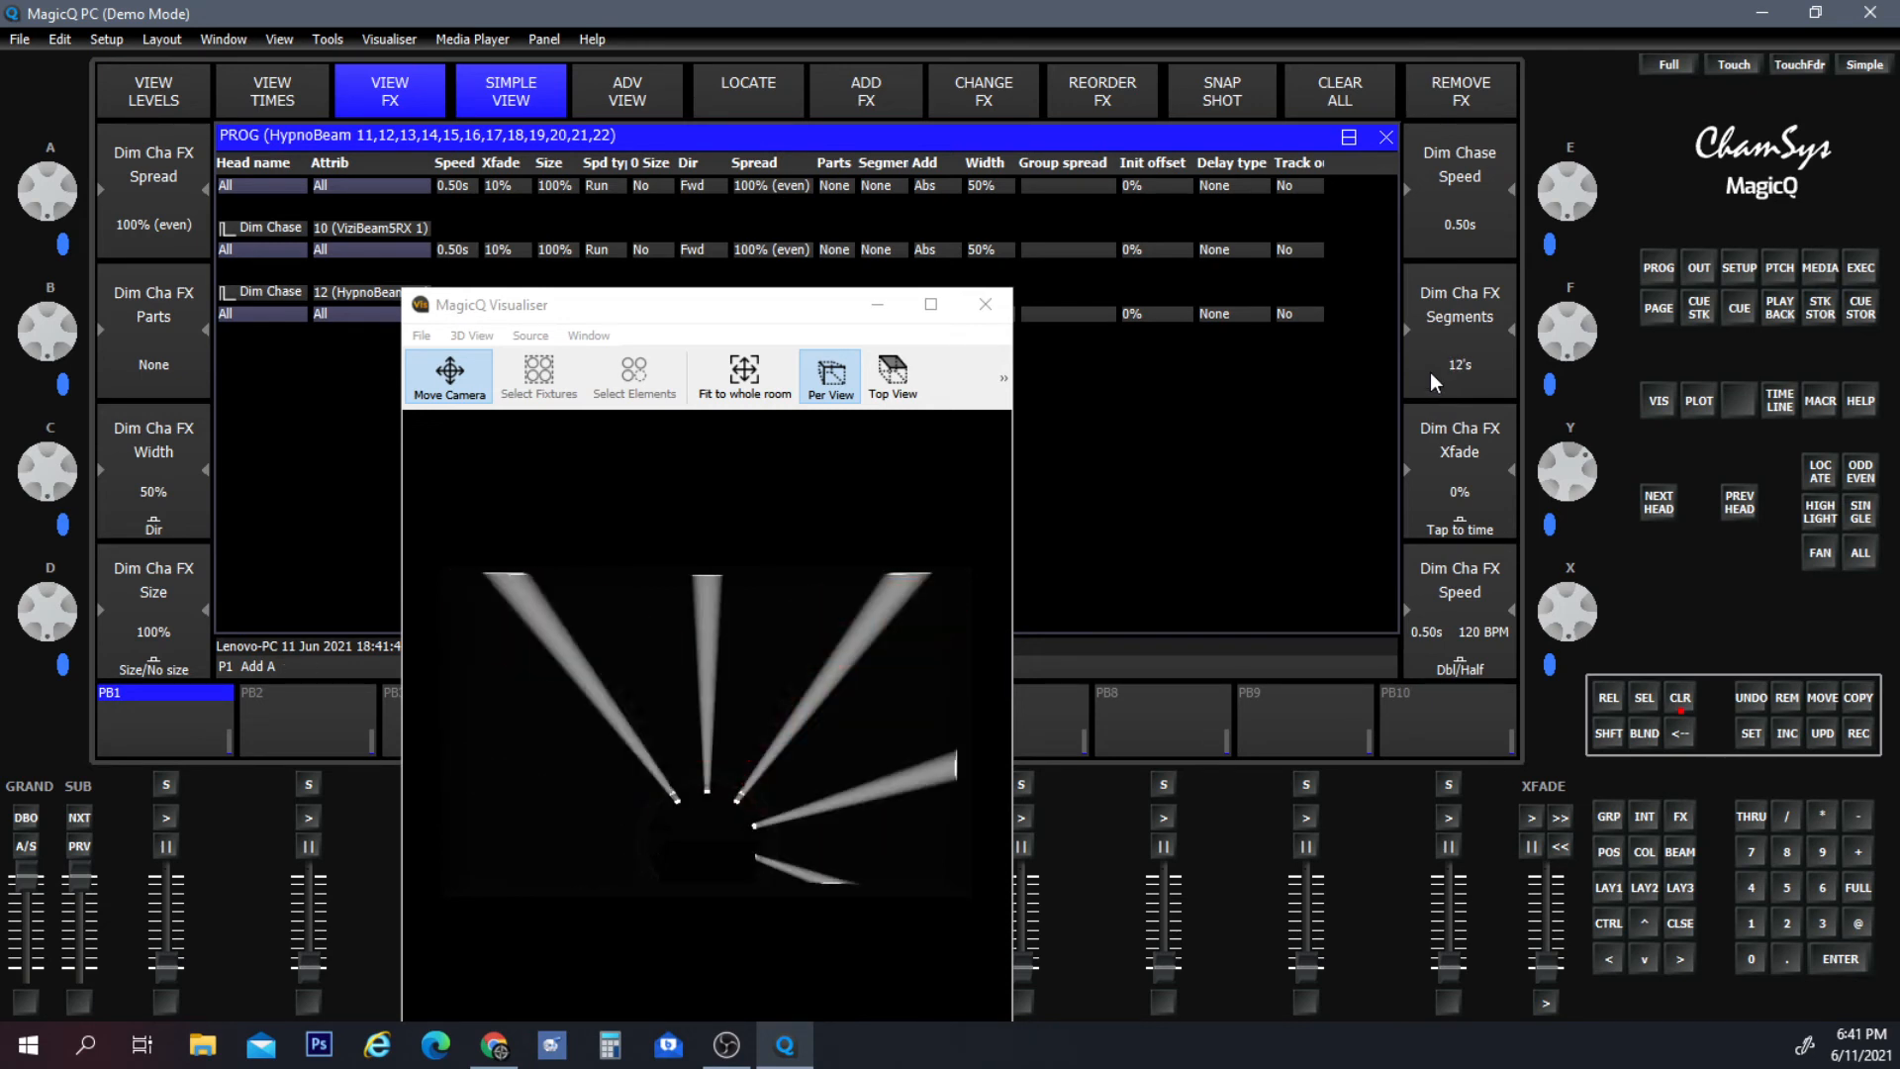
scroll(1467, 305, down, 3)
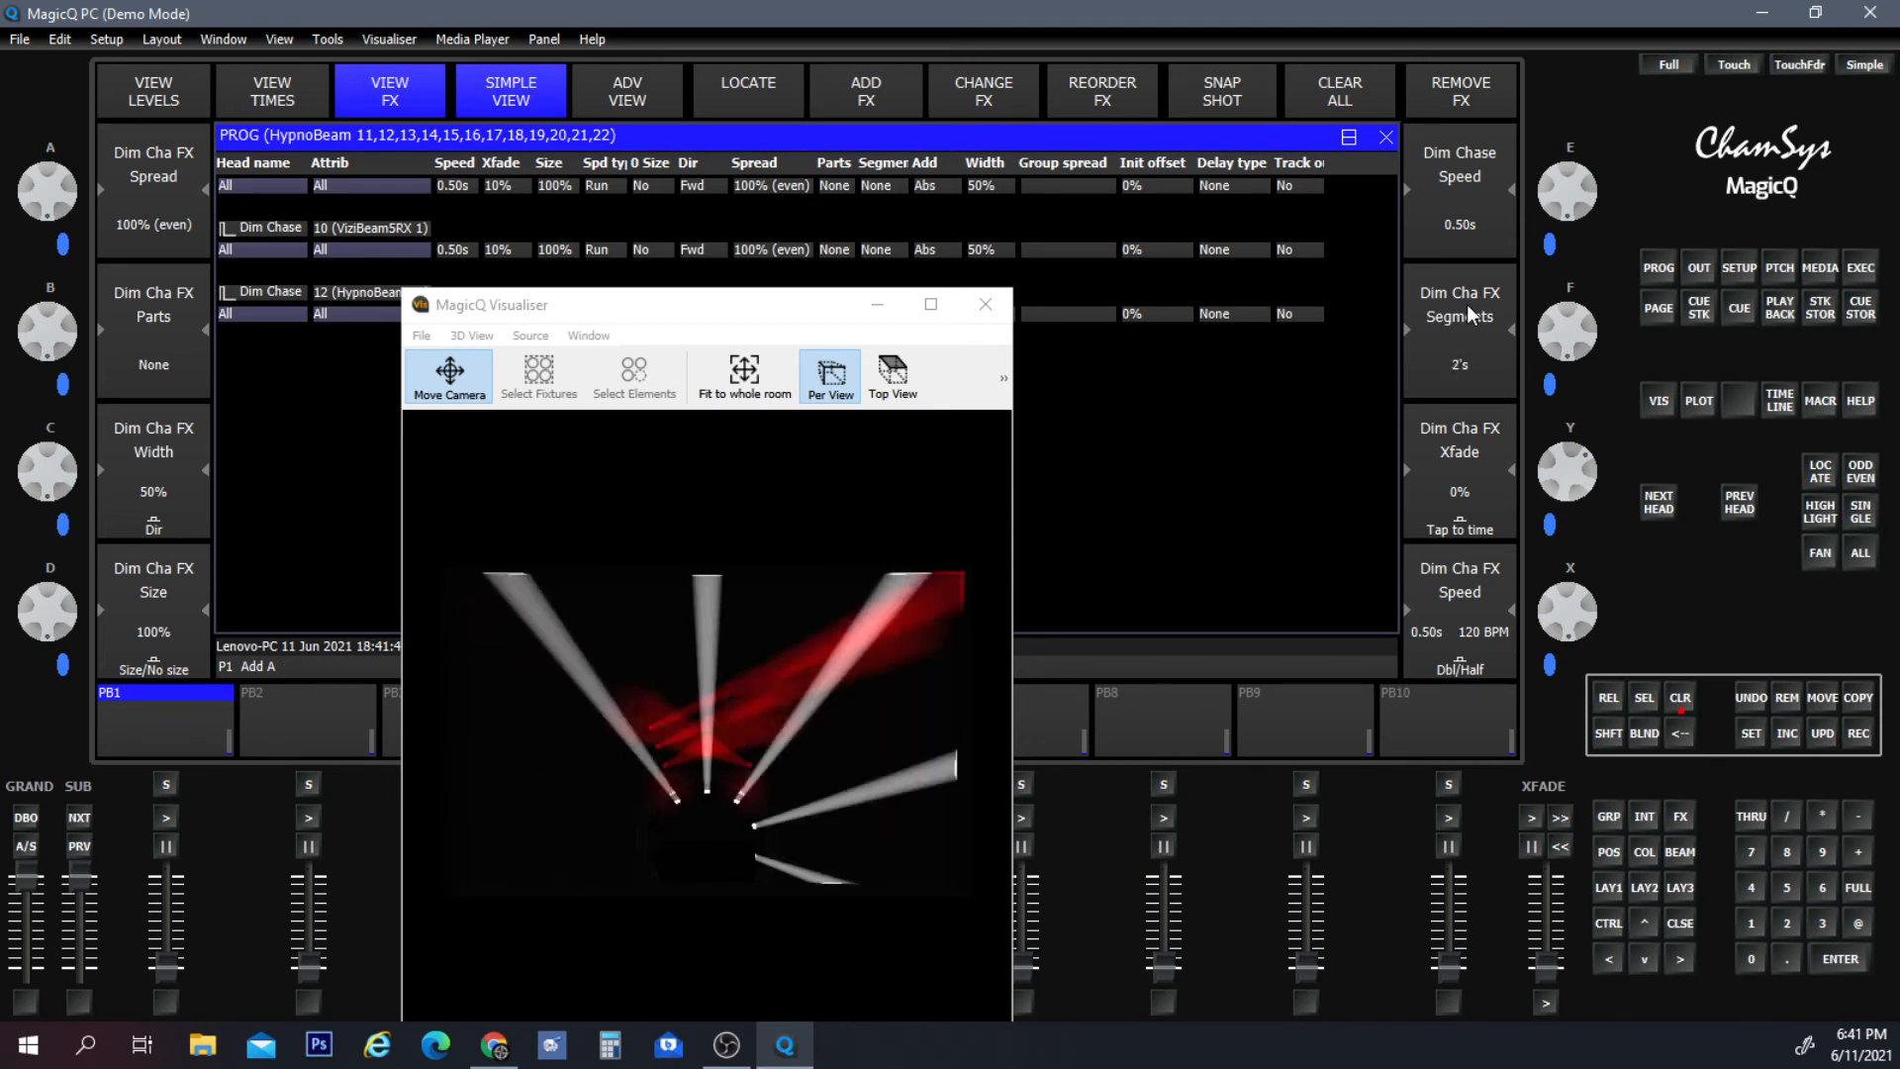
scroll(1467, 305, down, 9)
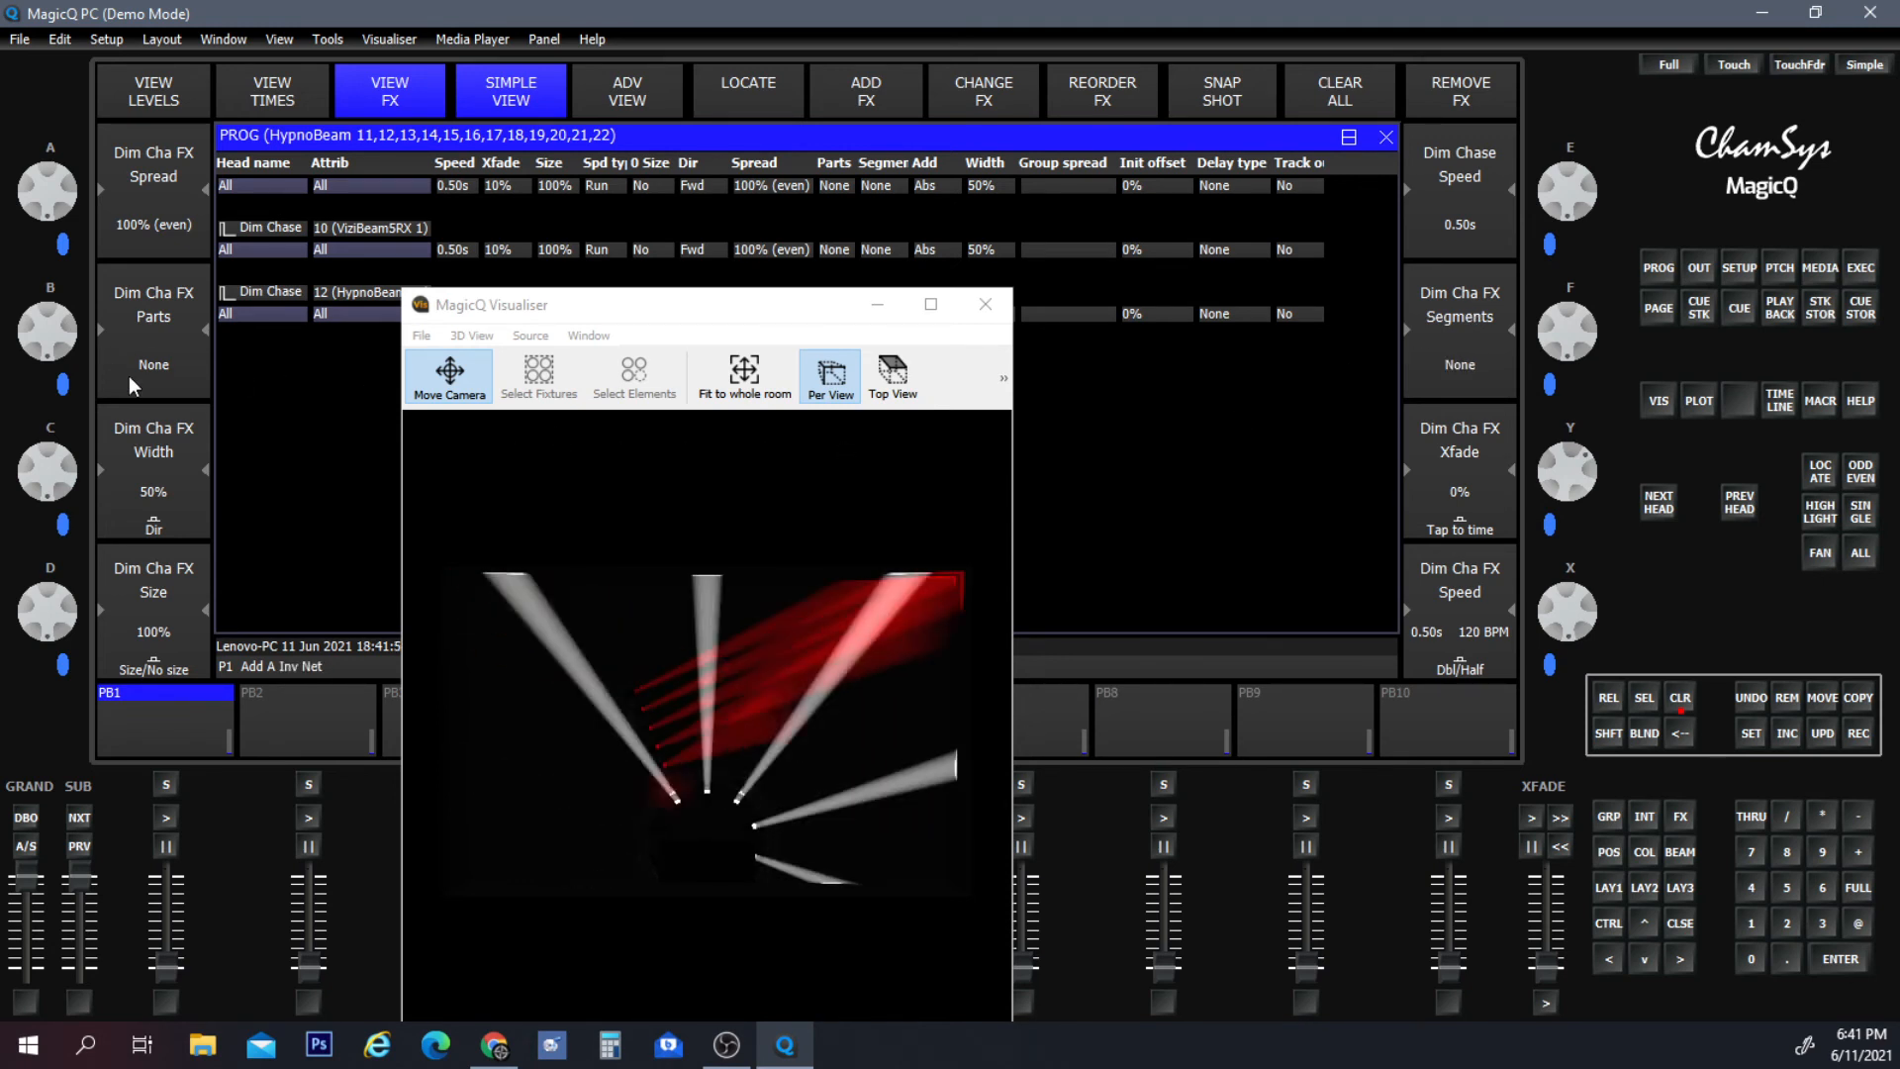
Set the HypnoBeam dim chase's parts to 2's.
scroll(129, 377, up, 2)
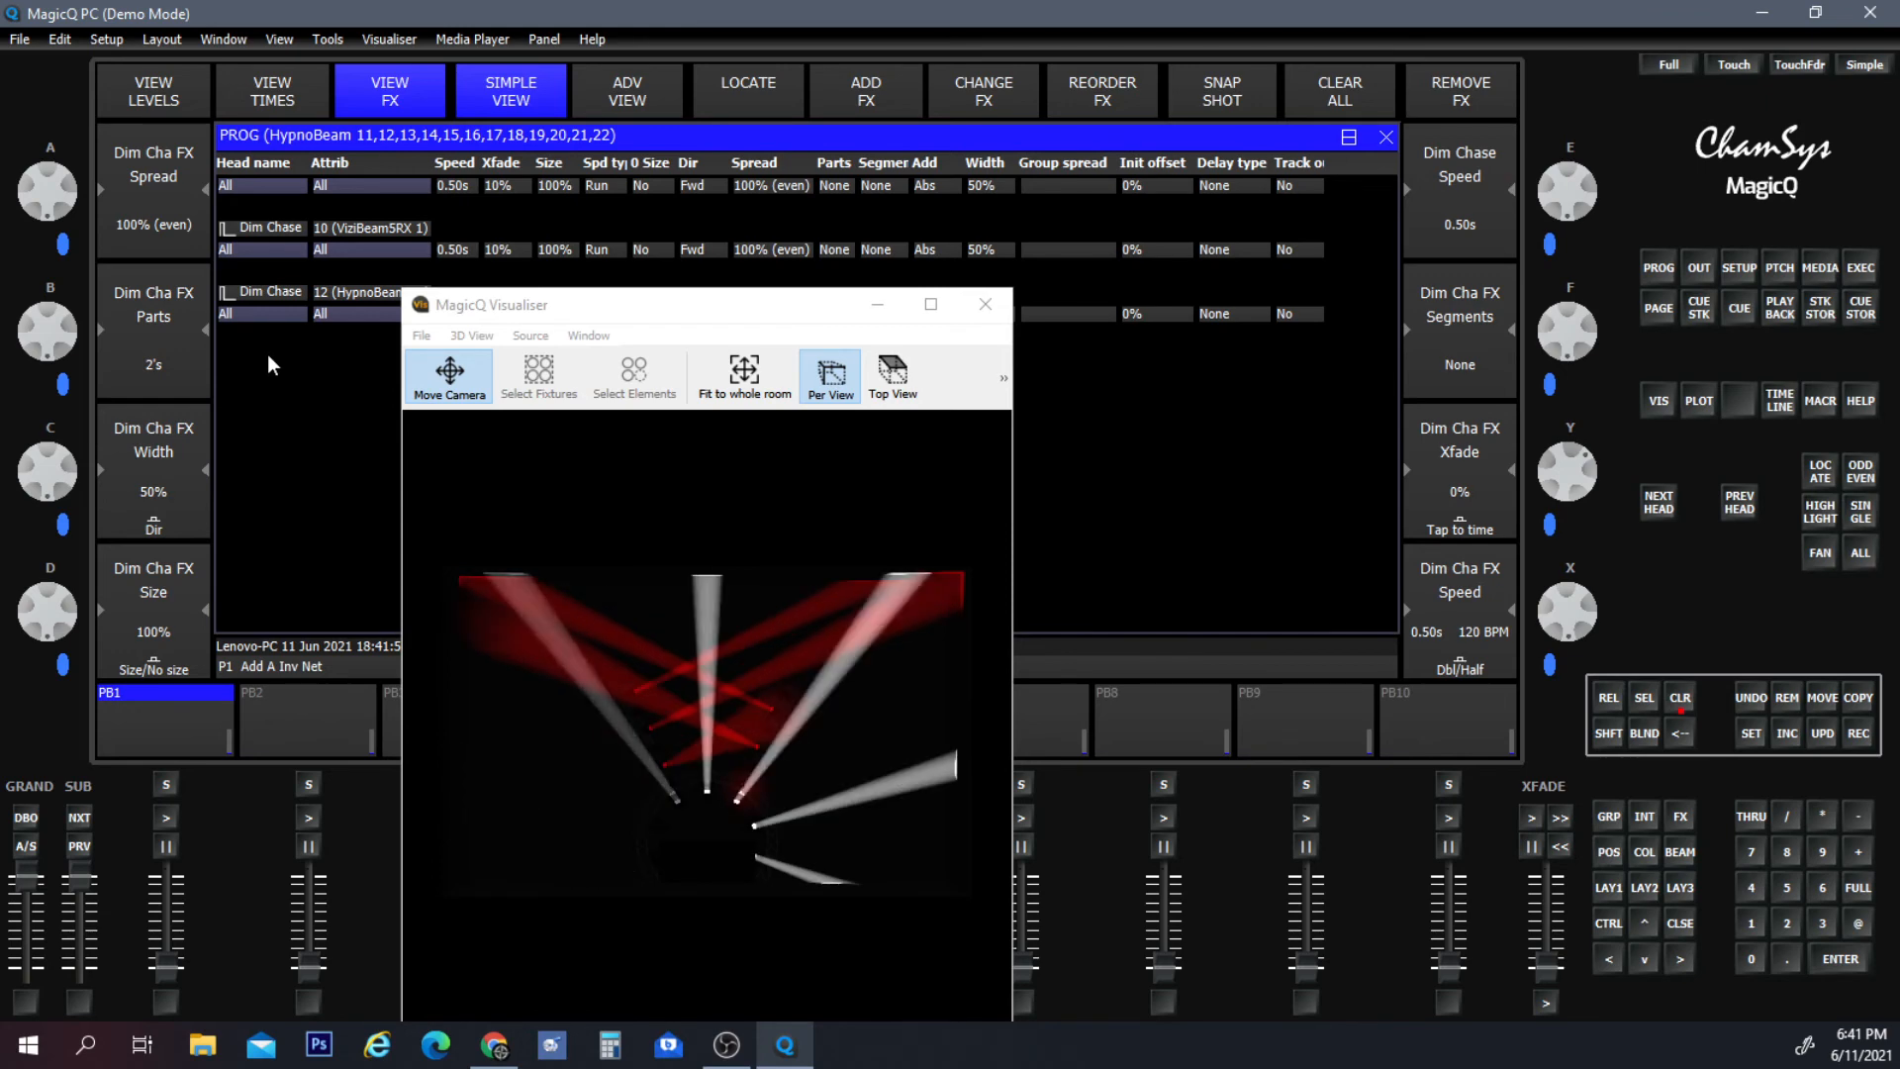
Return to the group and palette layout and uncover and activate the HypnoBeam beam palettes.
click(1608, 889)
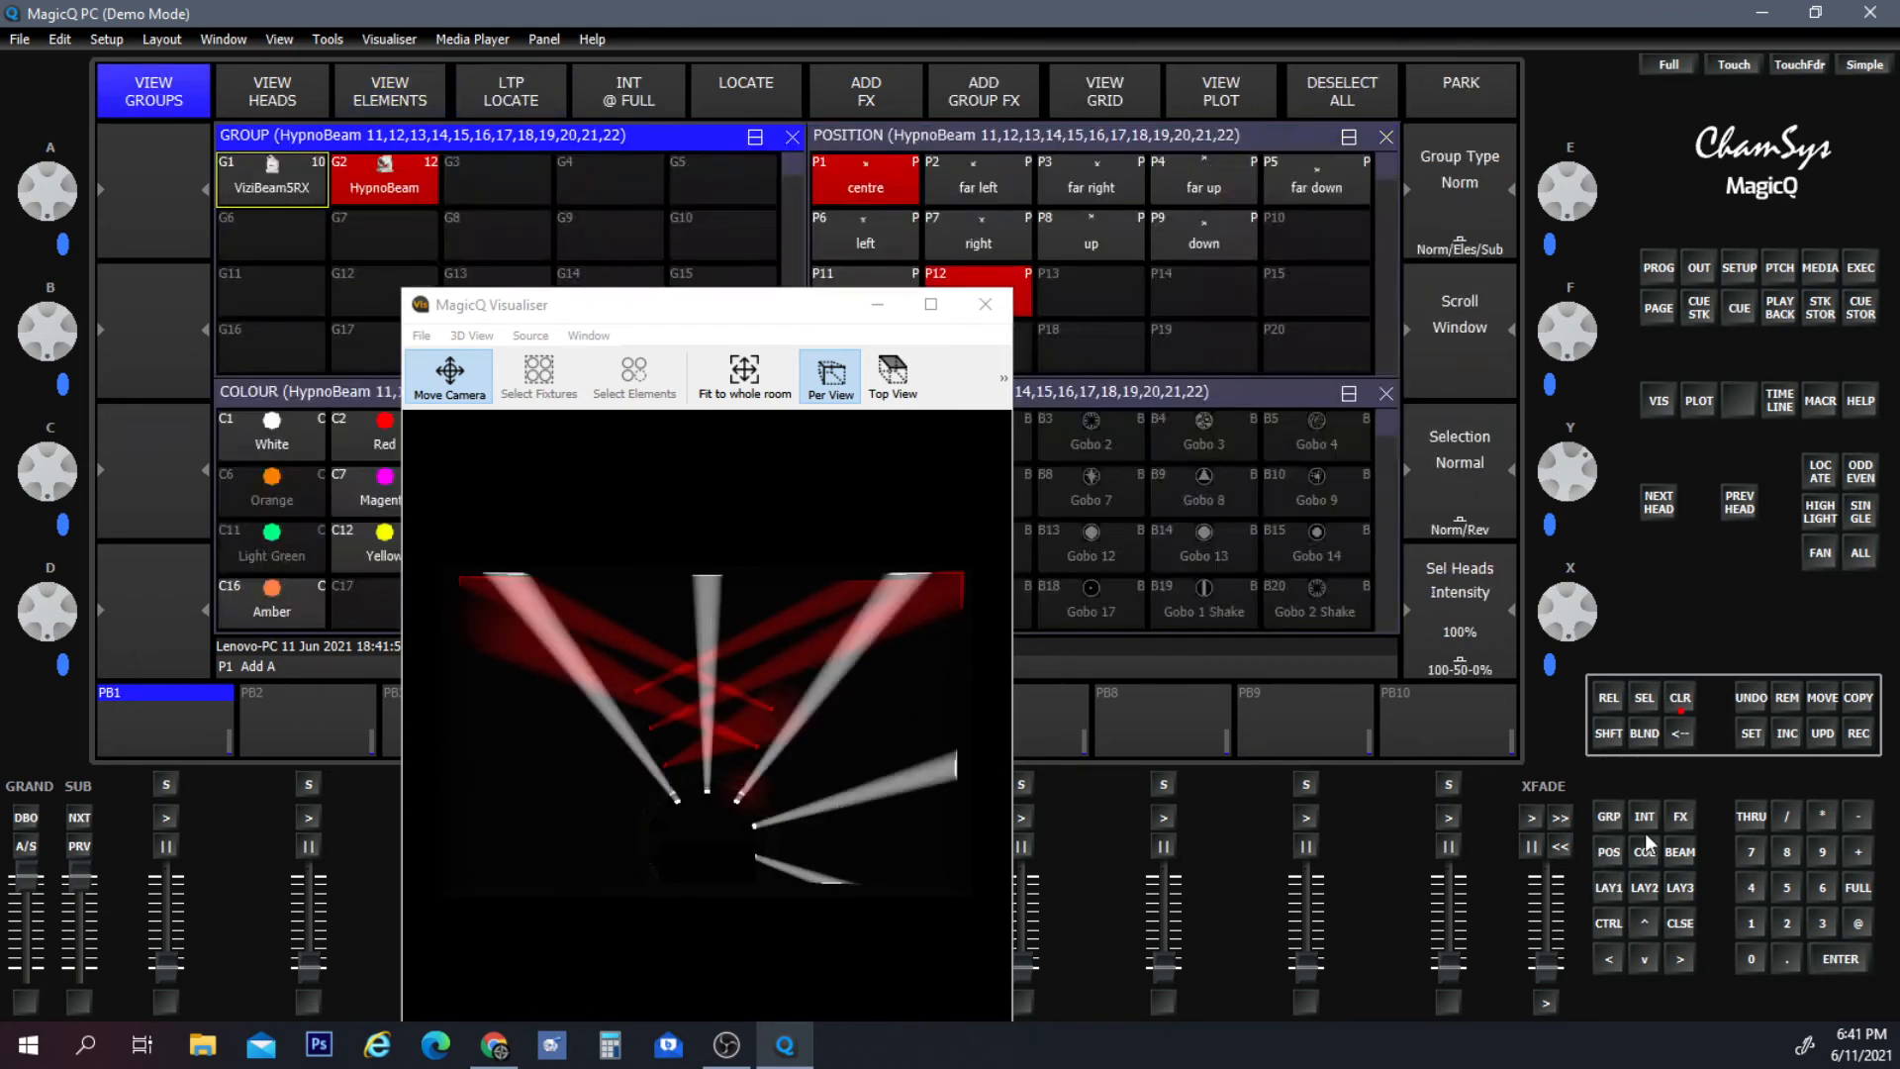
drag(543, 306, 827, 616)
click(916, 418)
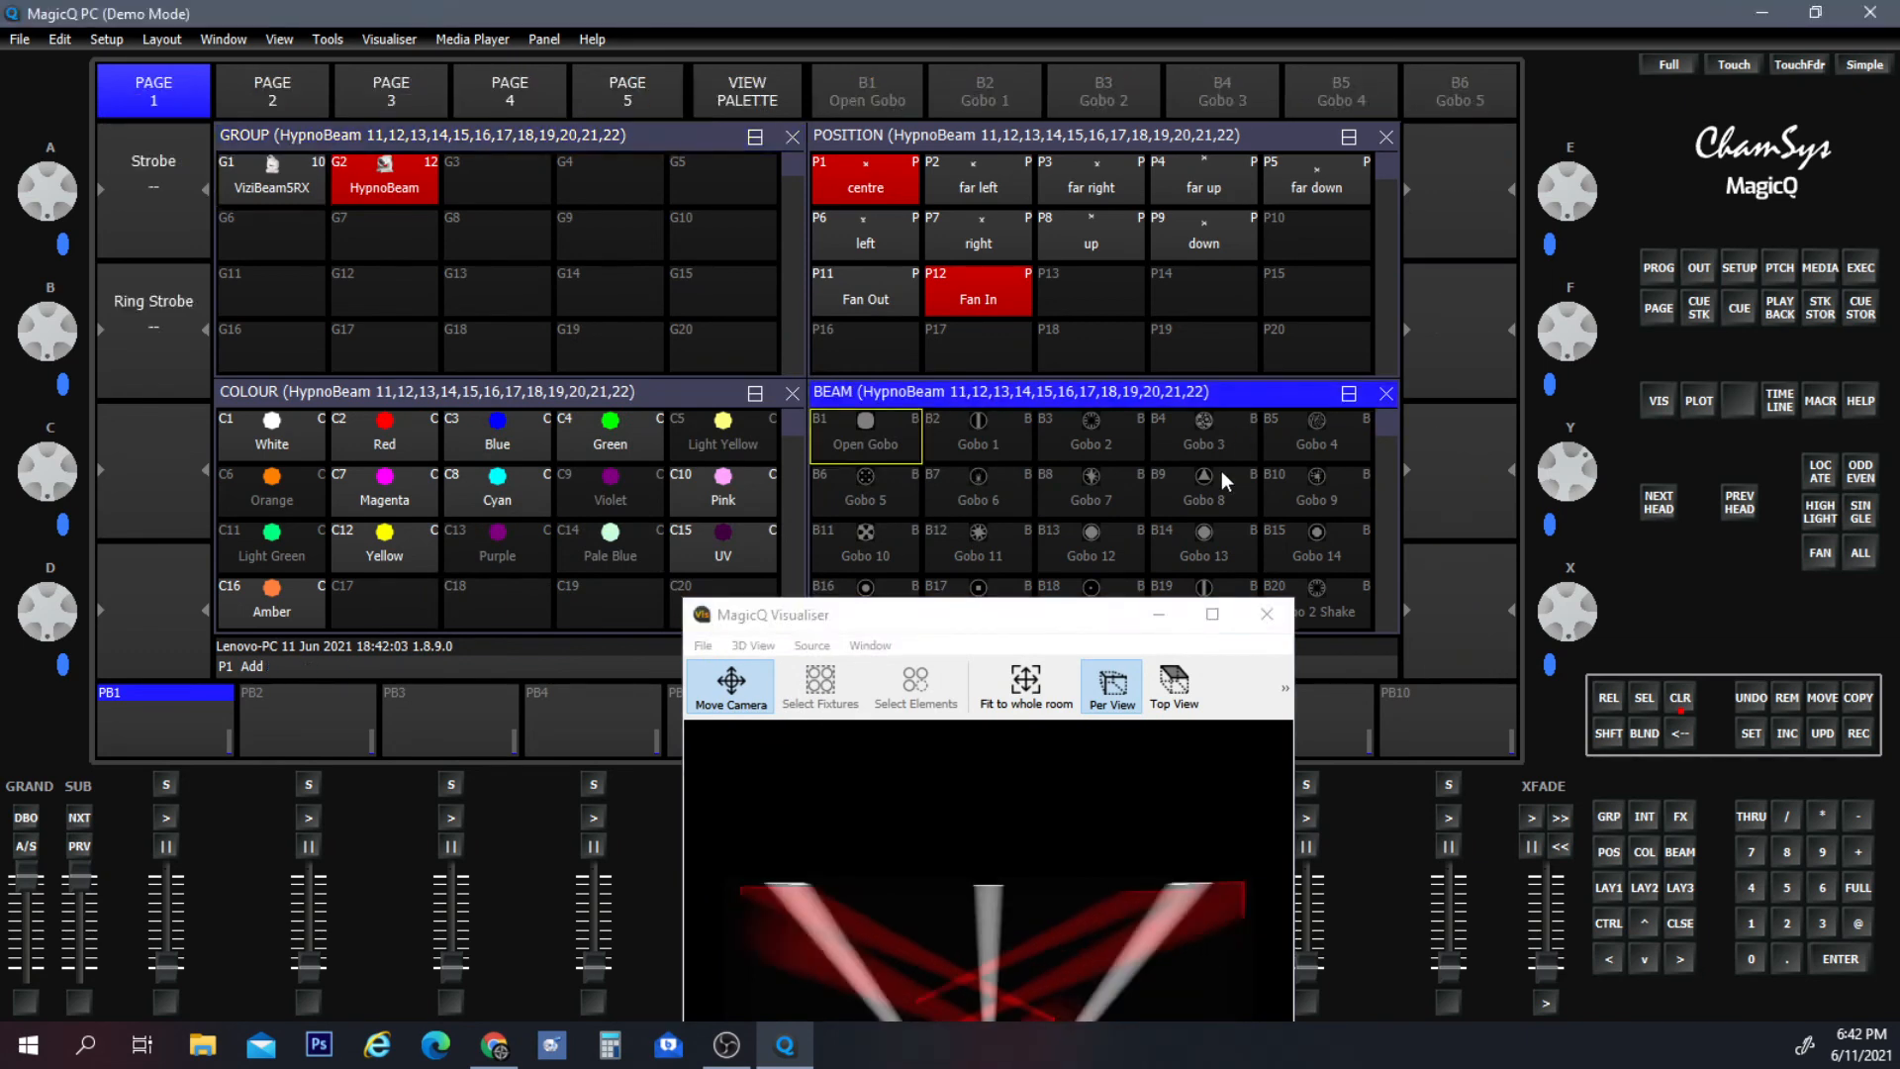
Reposition the Visualiser to reach the HypnoBeam beam attributes and set the Strobe to 127.
drag(1052, 622, 408, 263)
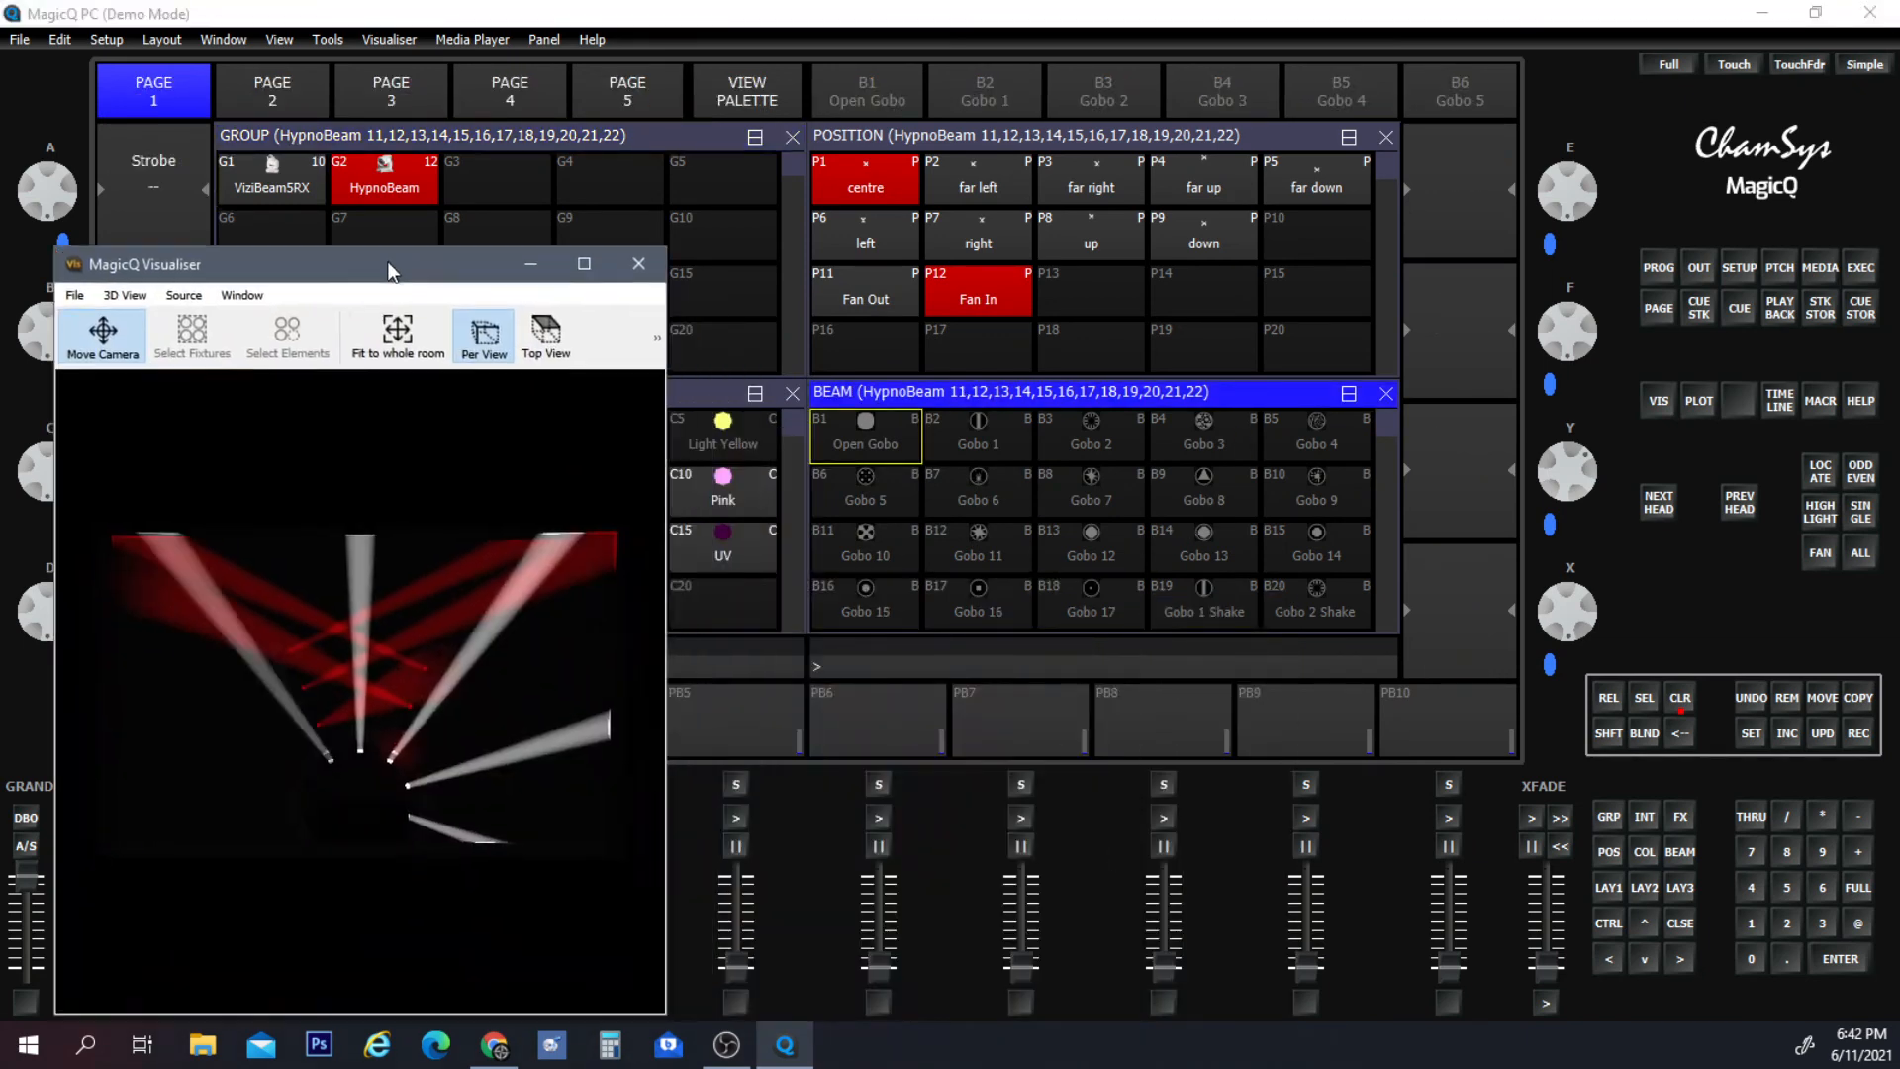
mouse_move(1385, 425)
mouse_down()
mouse_move(1383, 456)
mouse_move(1386, 420)
mouse_up()
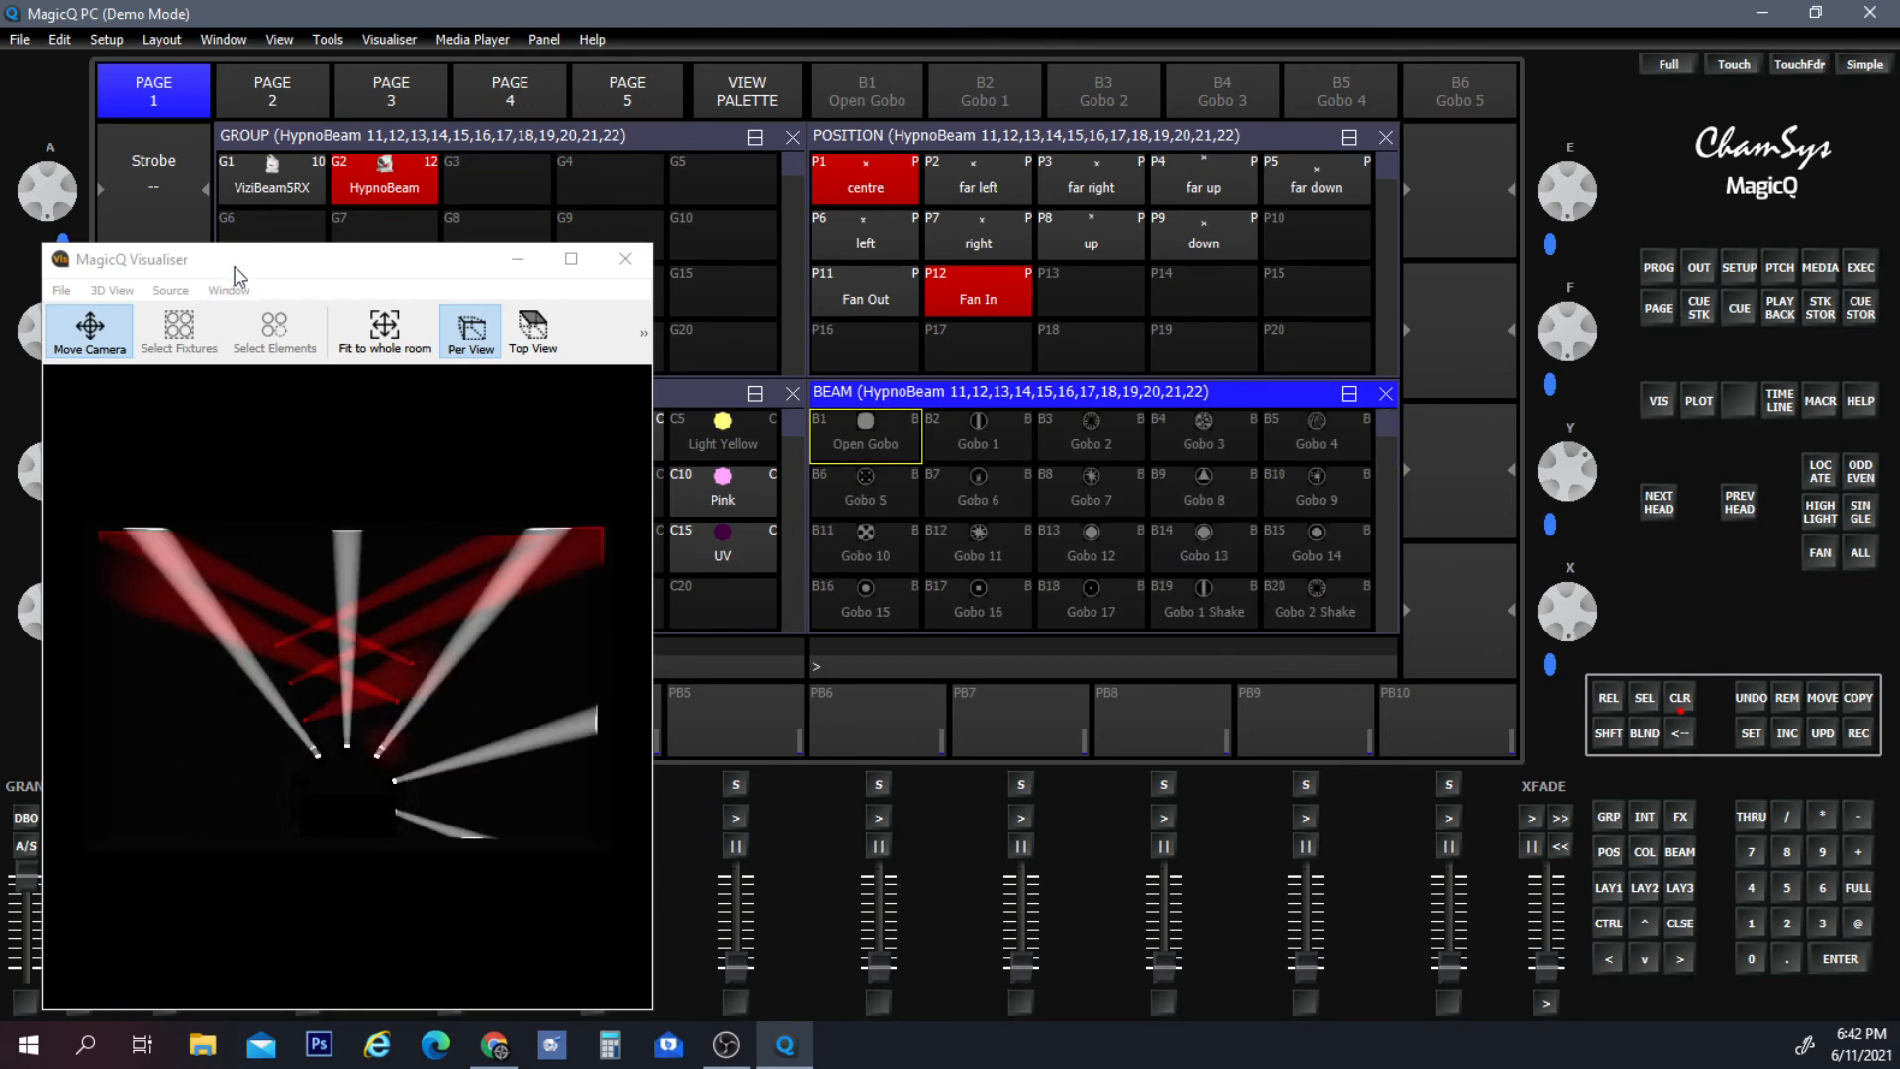
click(470, 274)
drag(470, 274, 1060, 267)
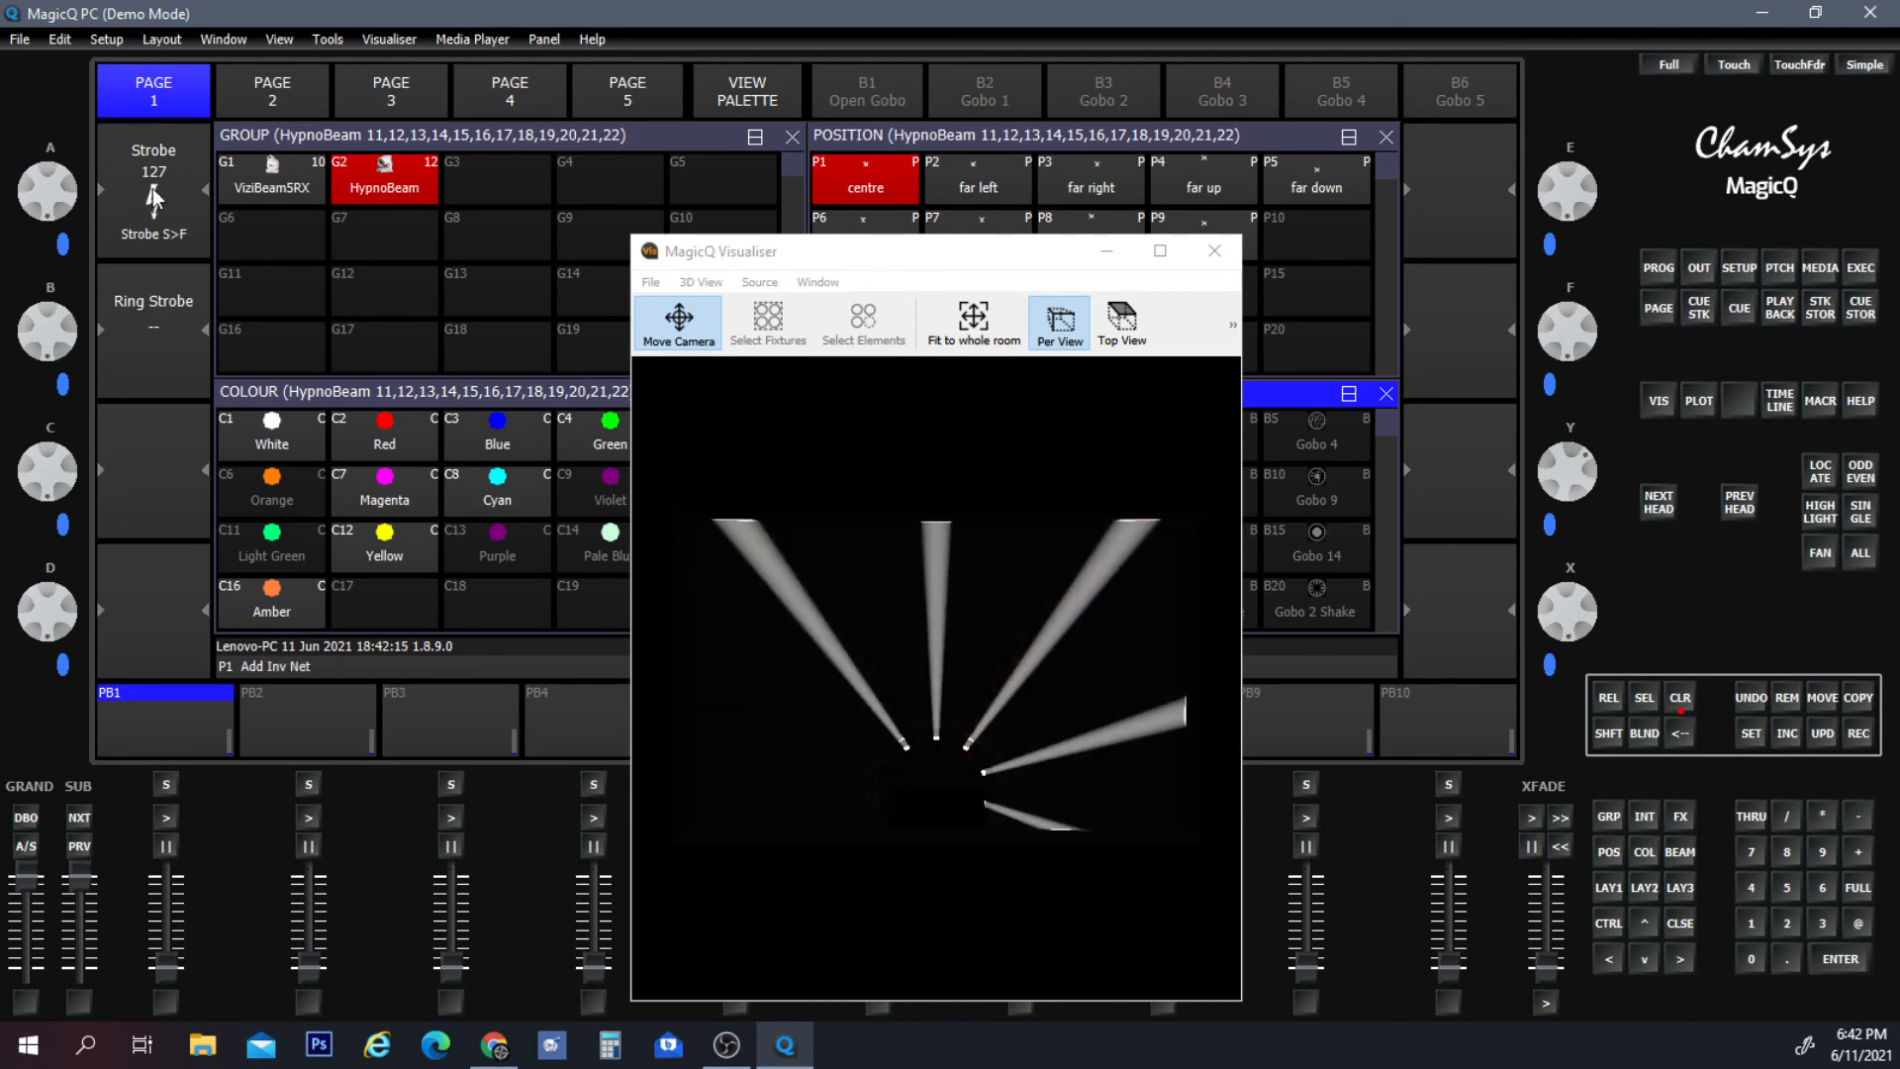
Try the far left and Fan Out positions on the HypnoBeam heads, returning them to centre after each.
click(980, 176)
click(980, 180)
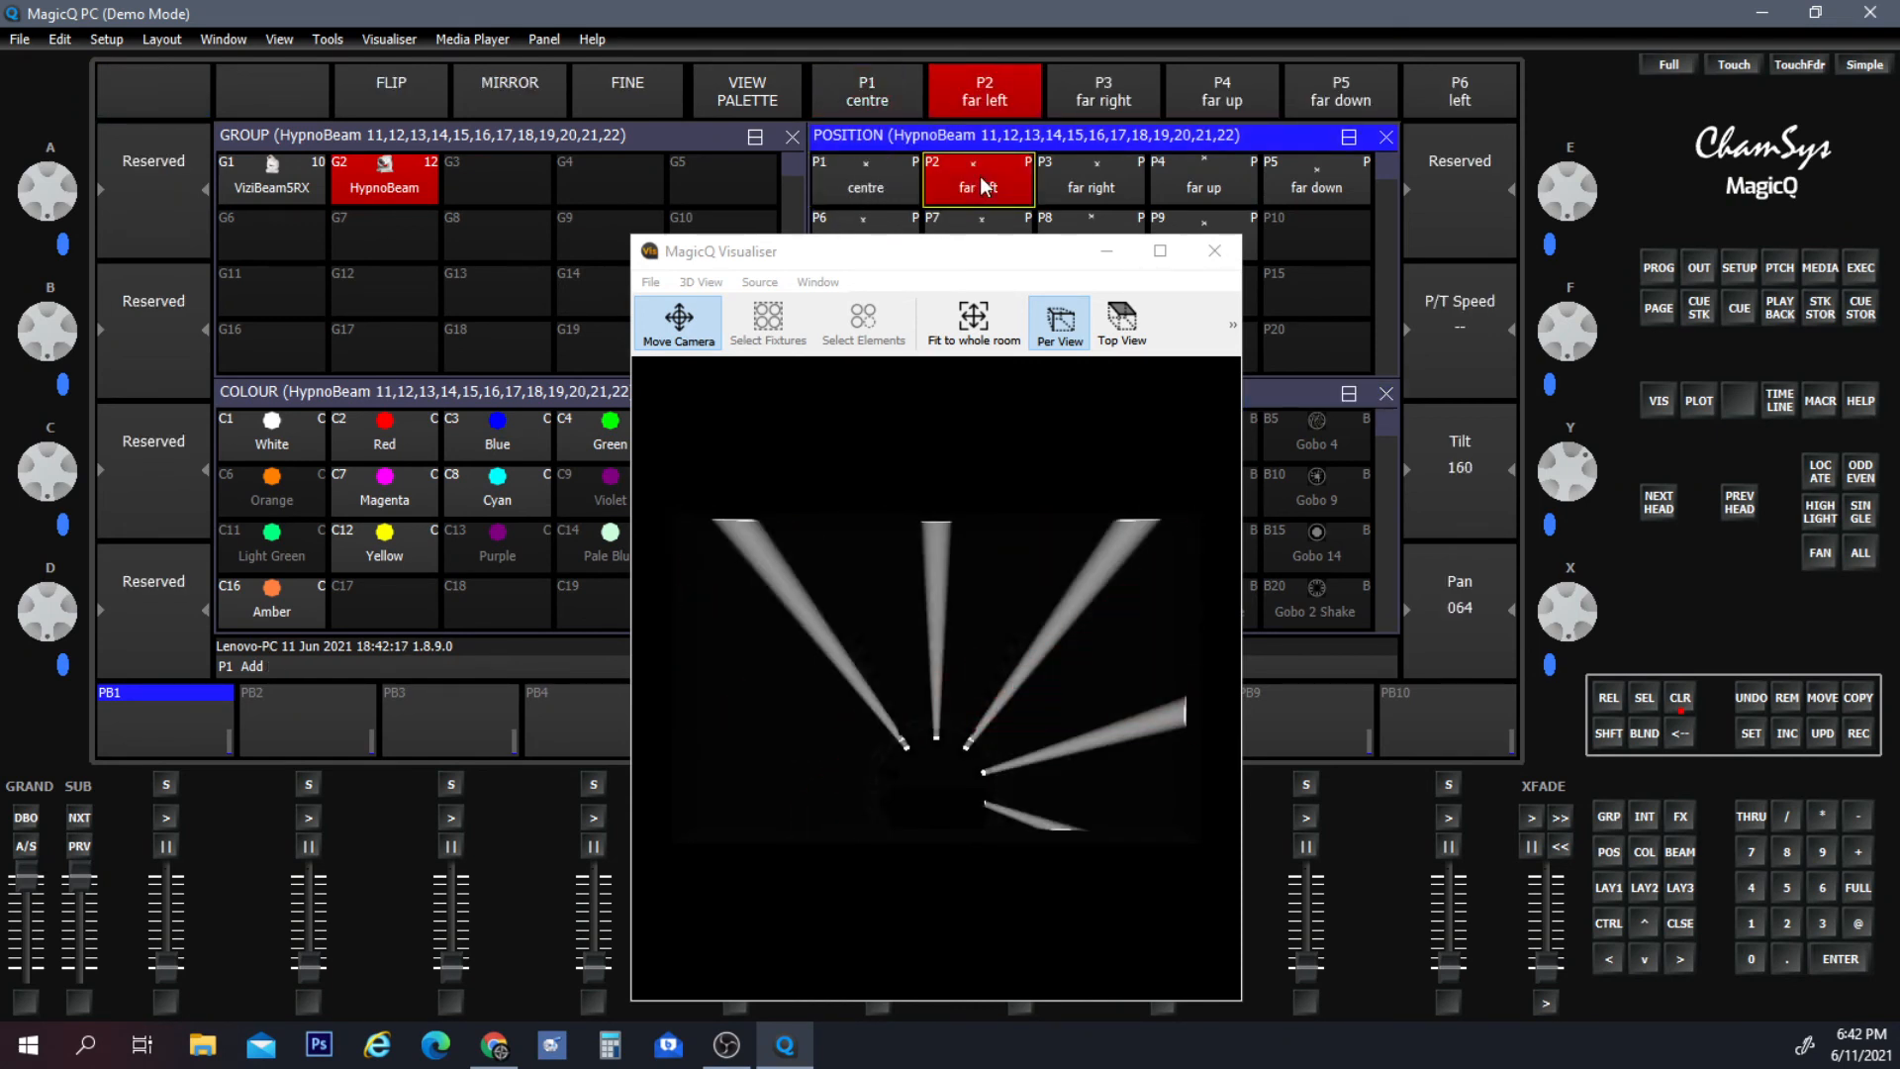
click(904, 198)
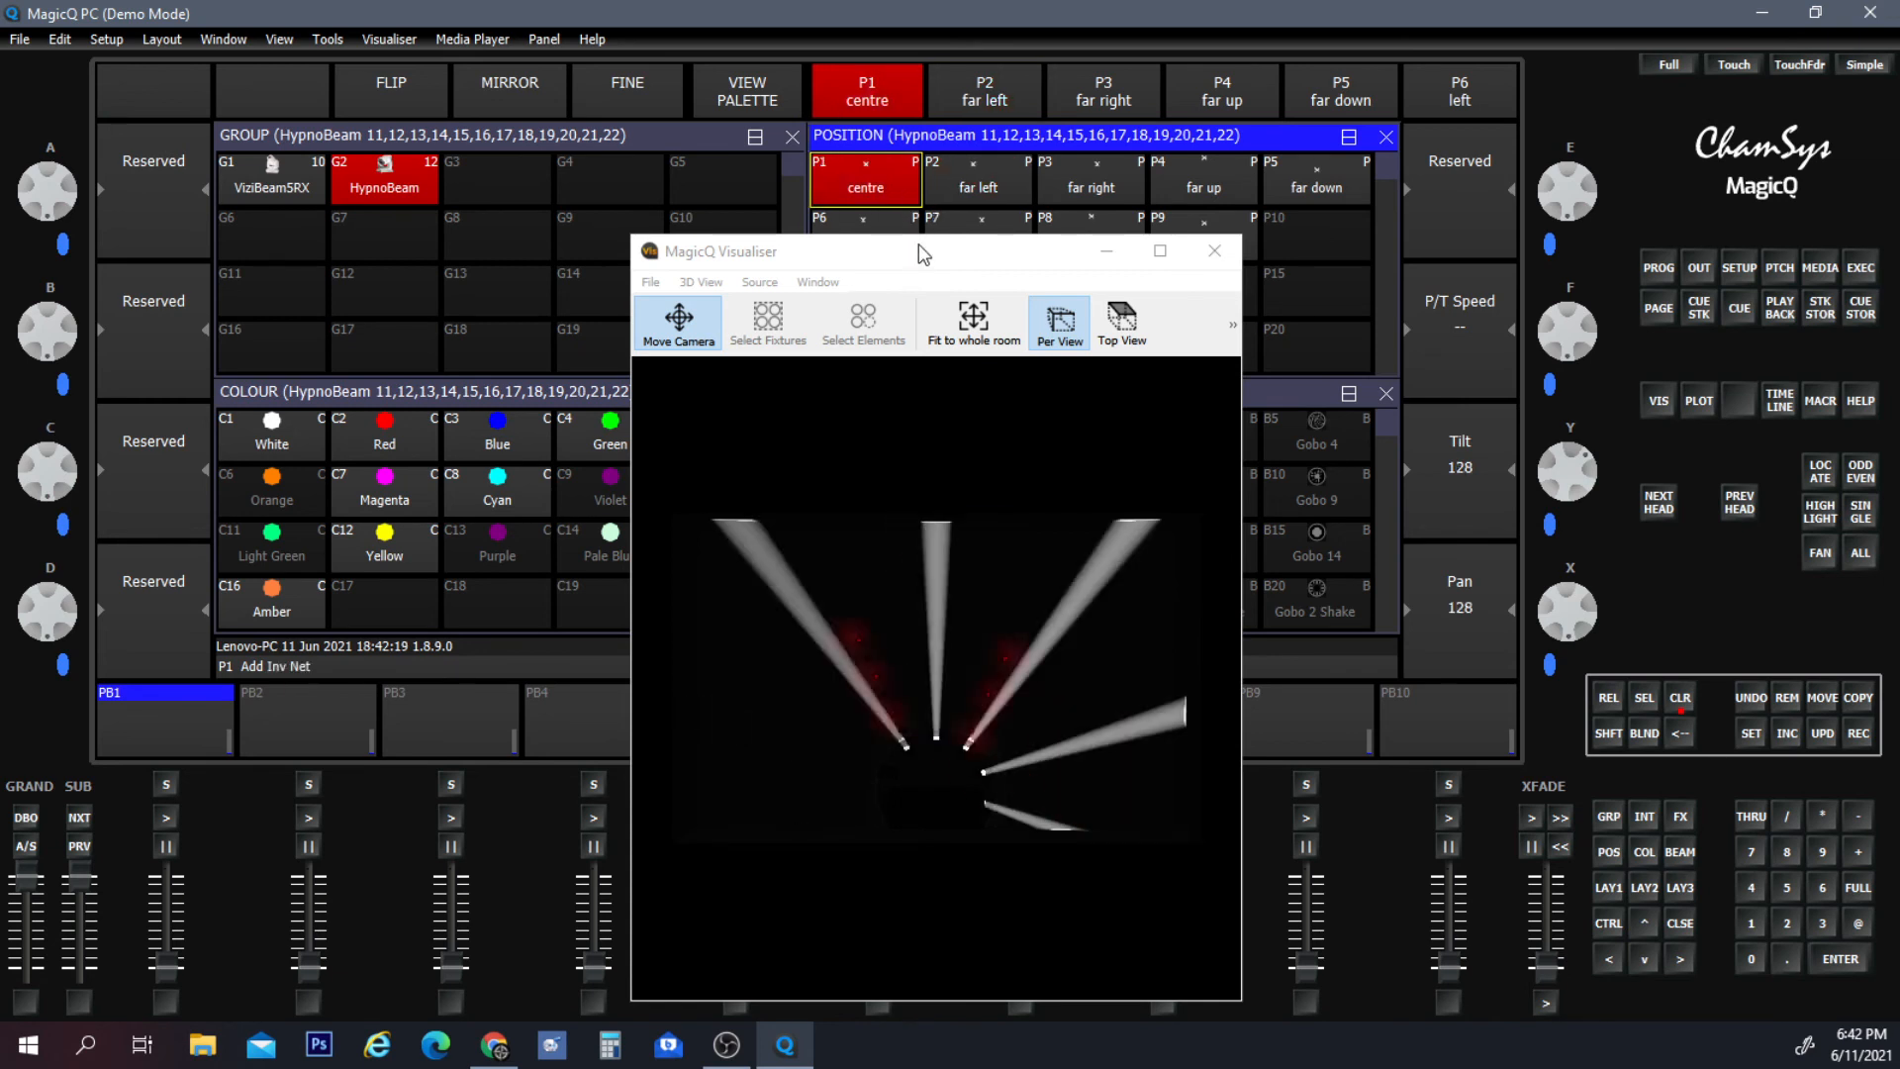
drag(925, 250, 443, 133)
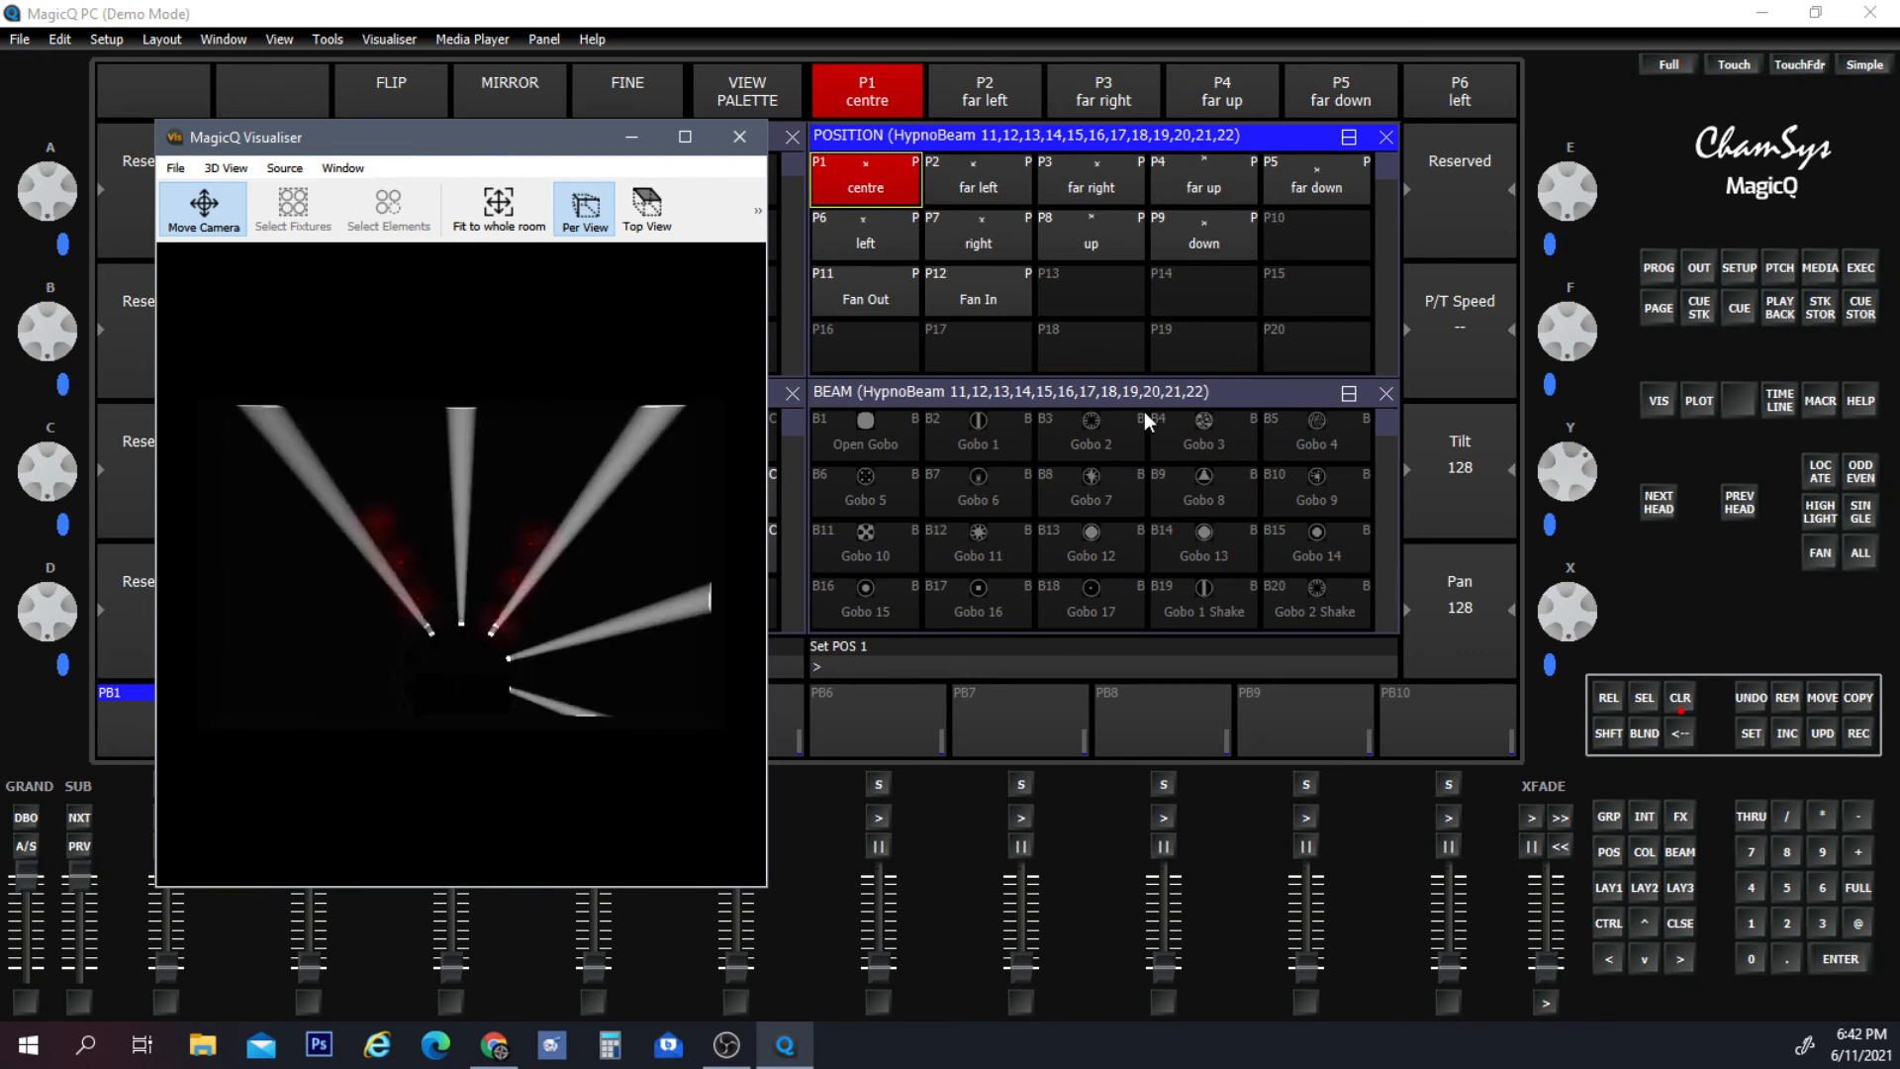
drag(477, 158, 1222, 396)
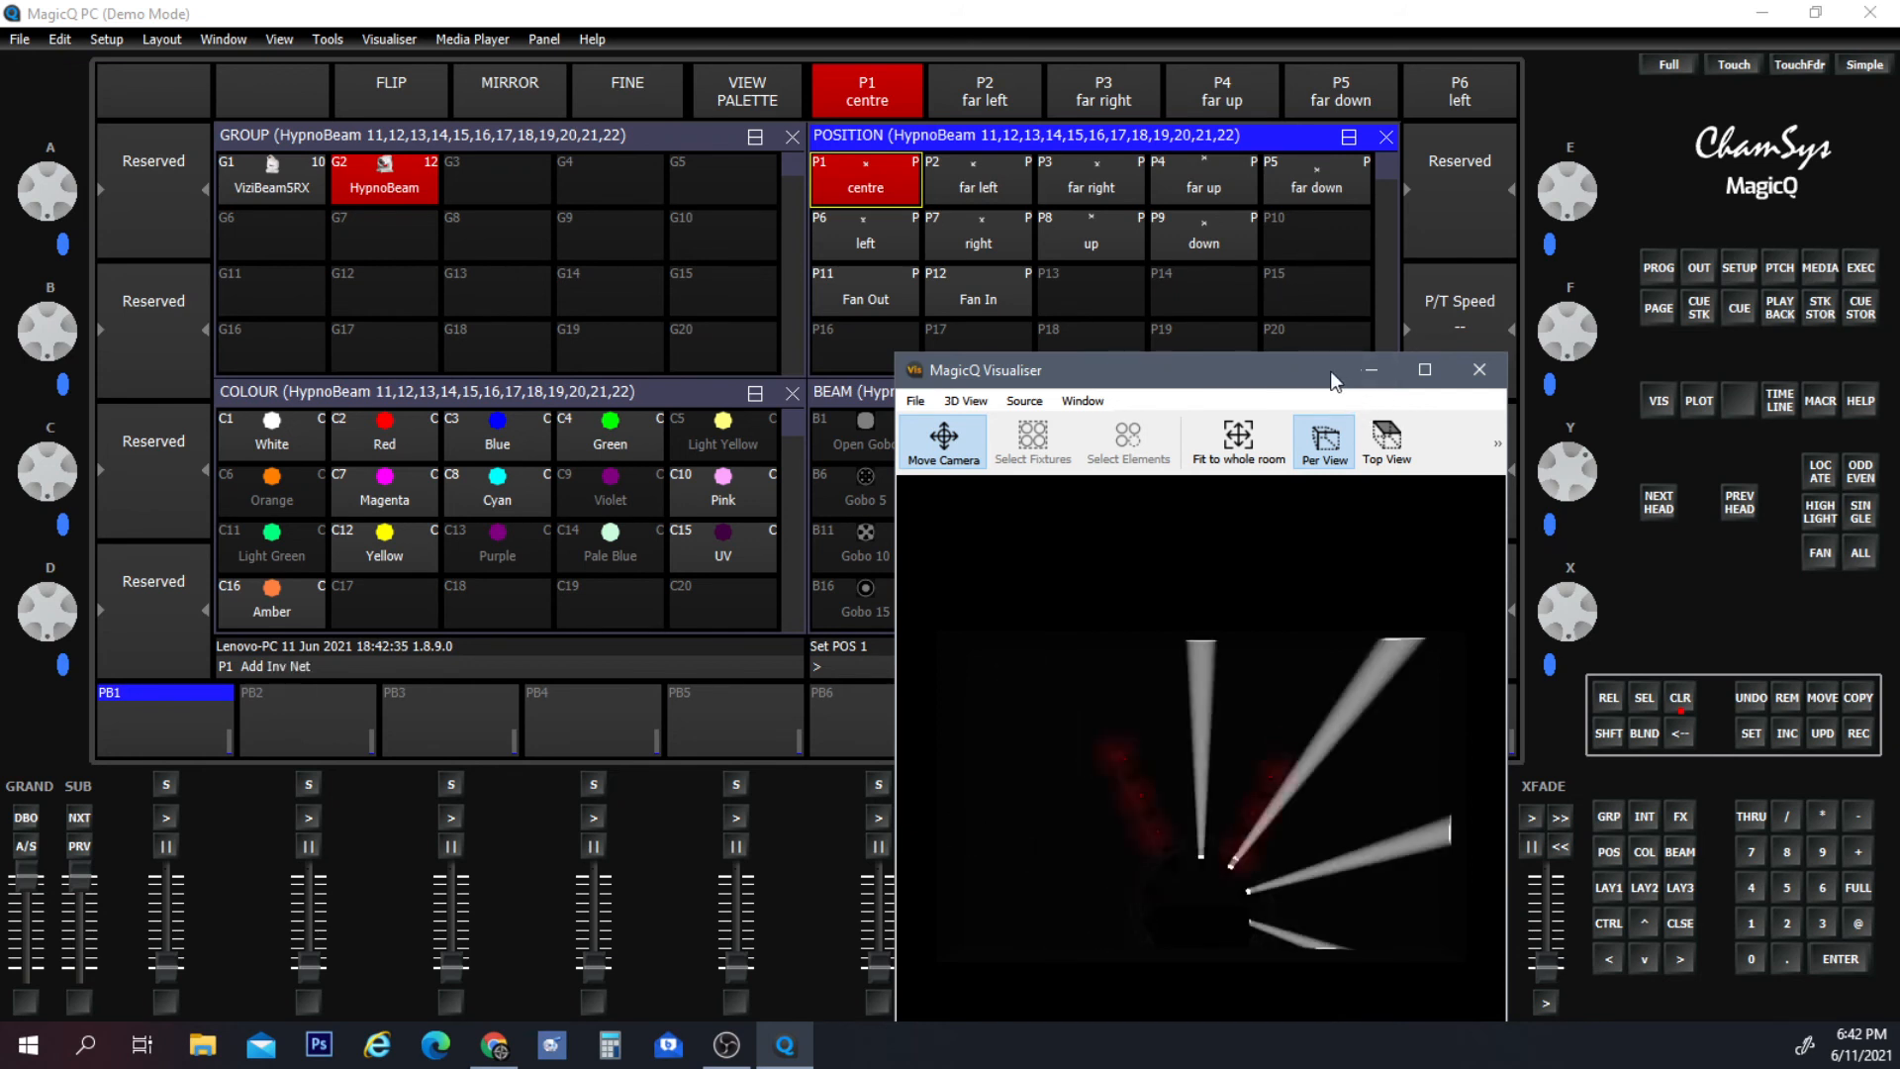
drag(1139, 370, 970, 440)
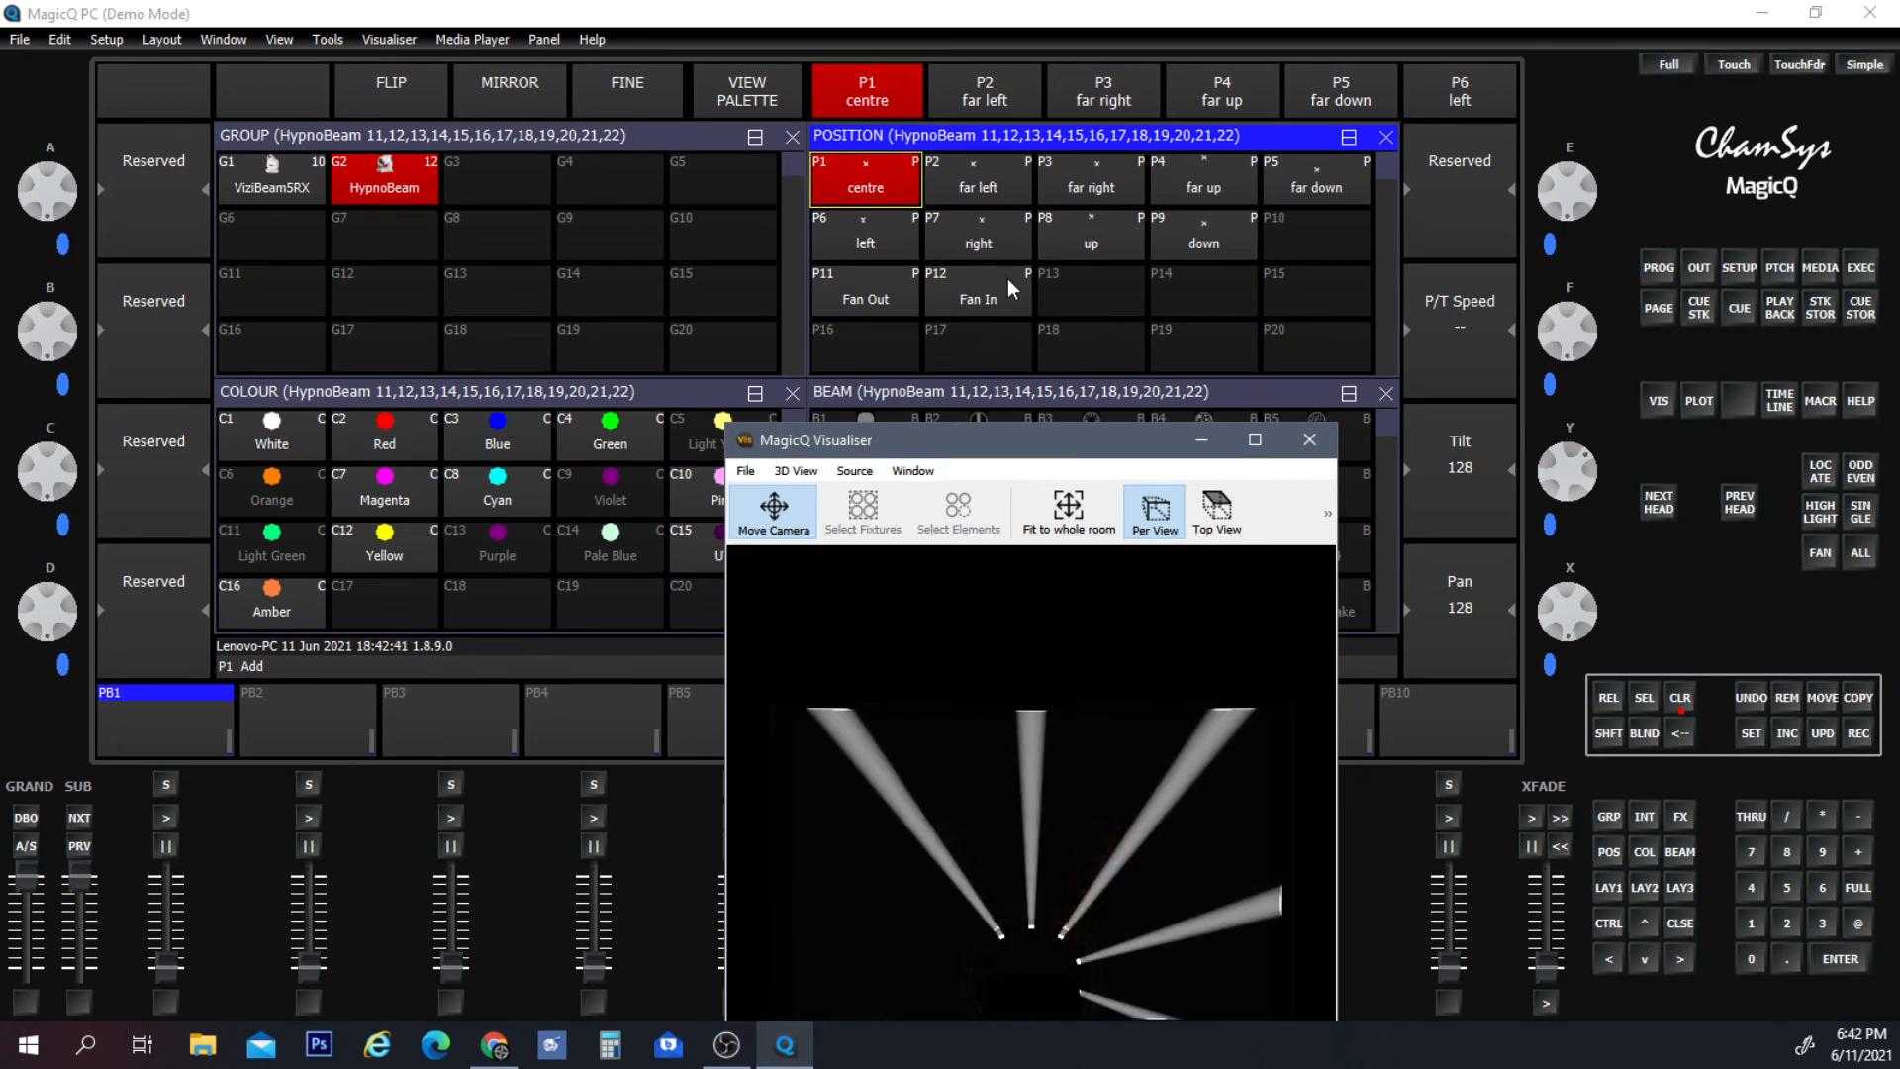
click(894, 300)
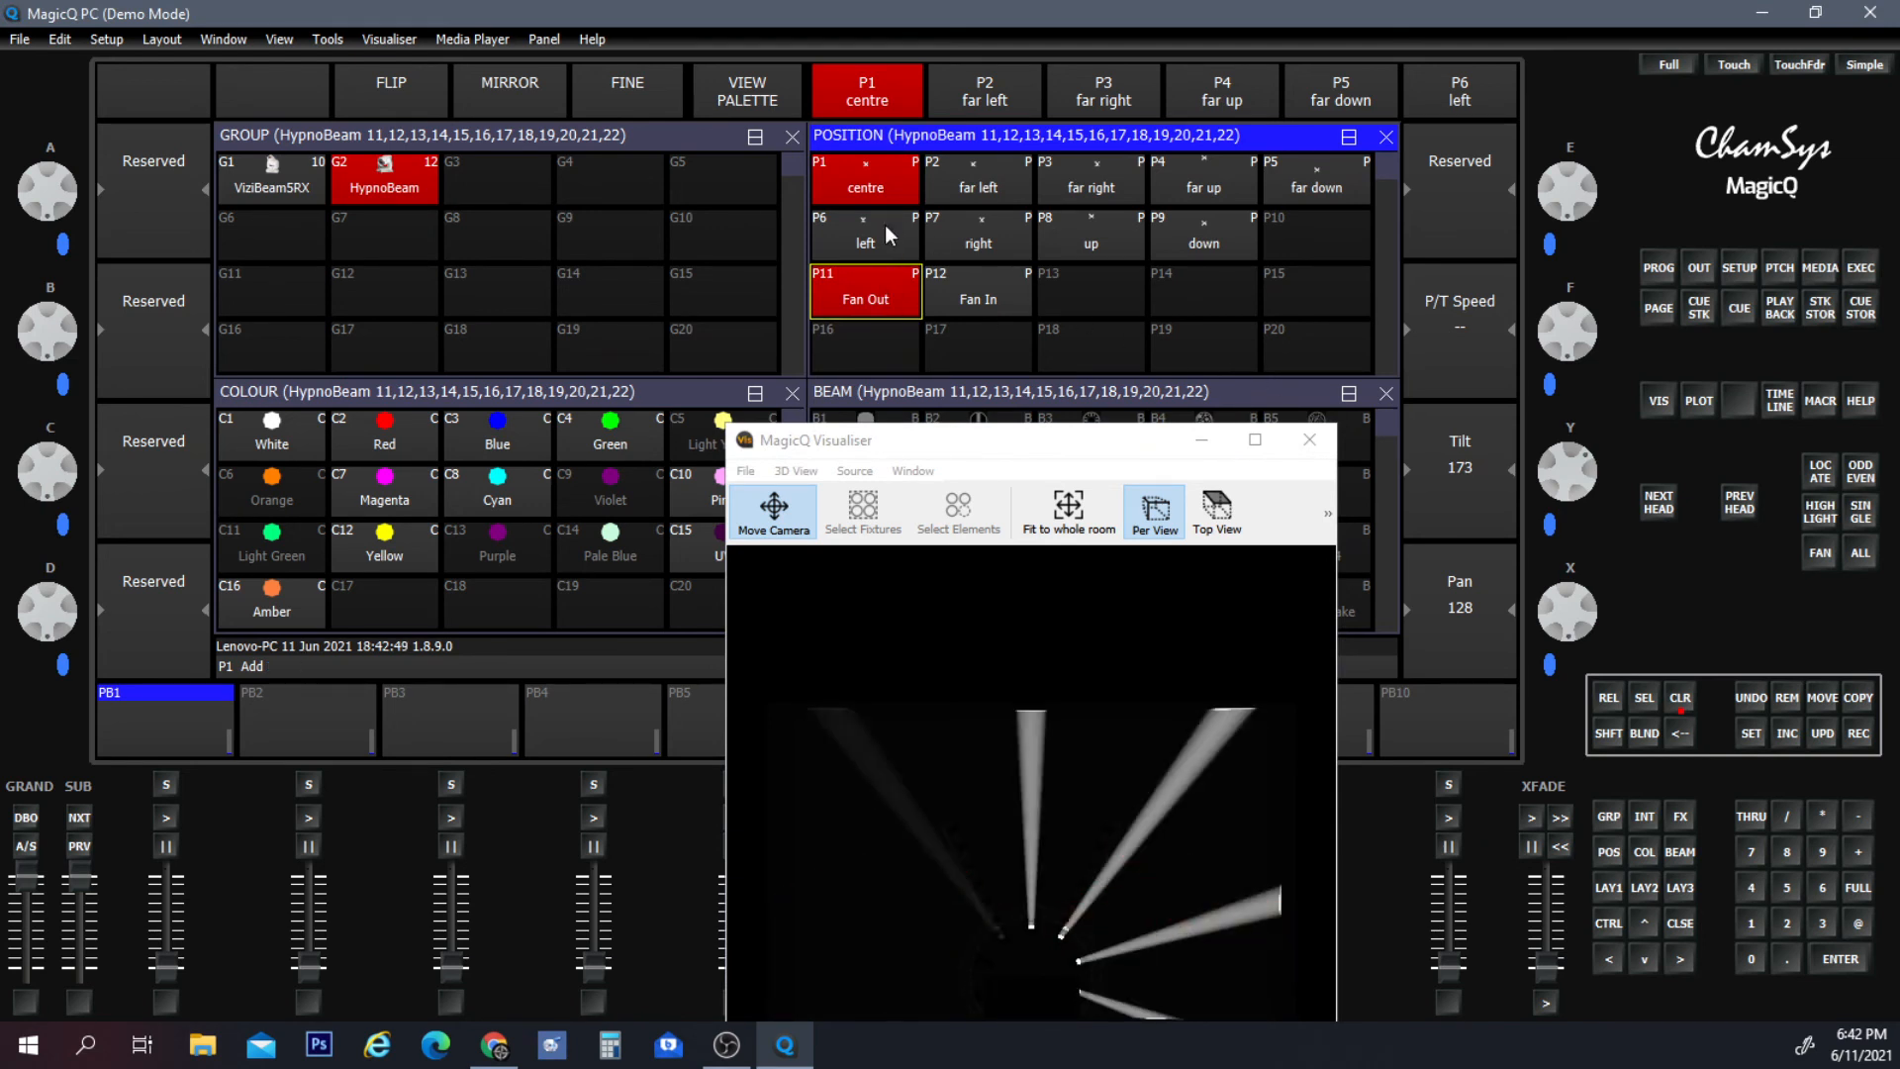
click(885, 186)
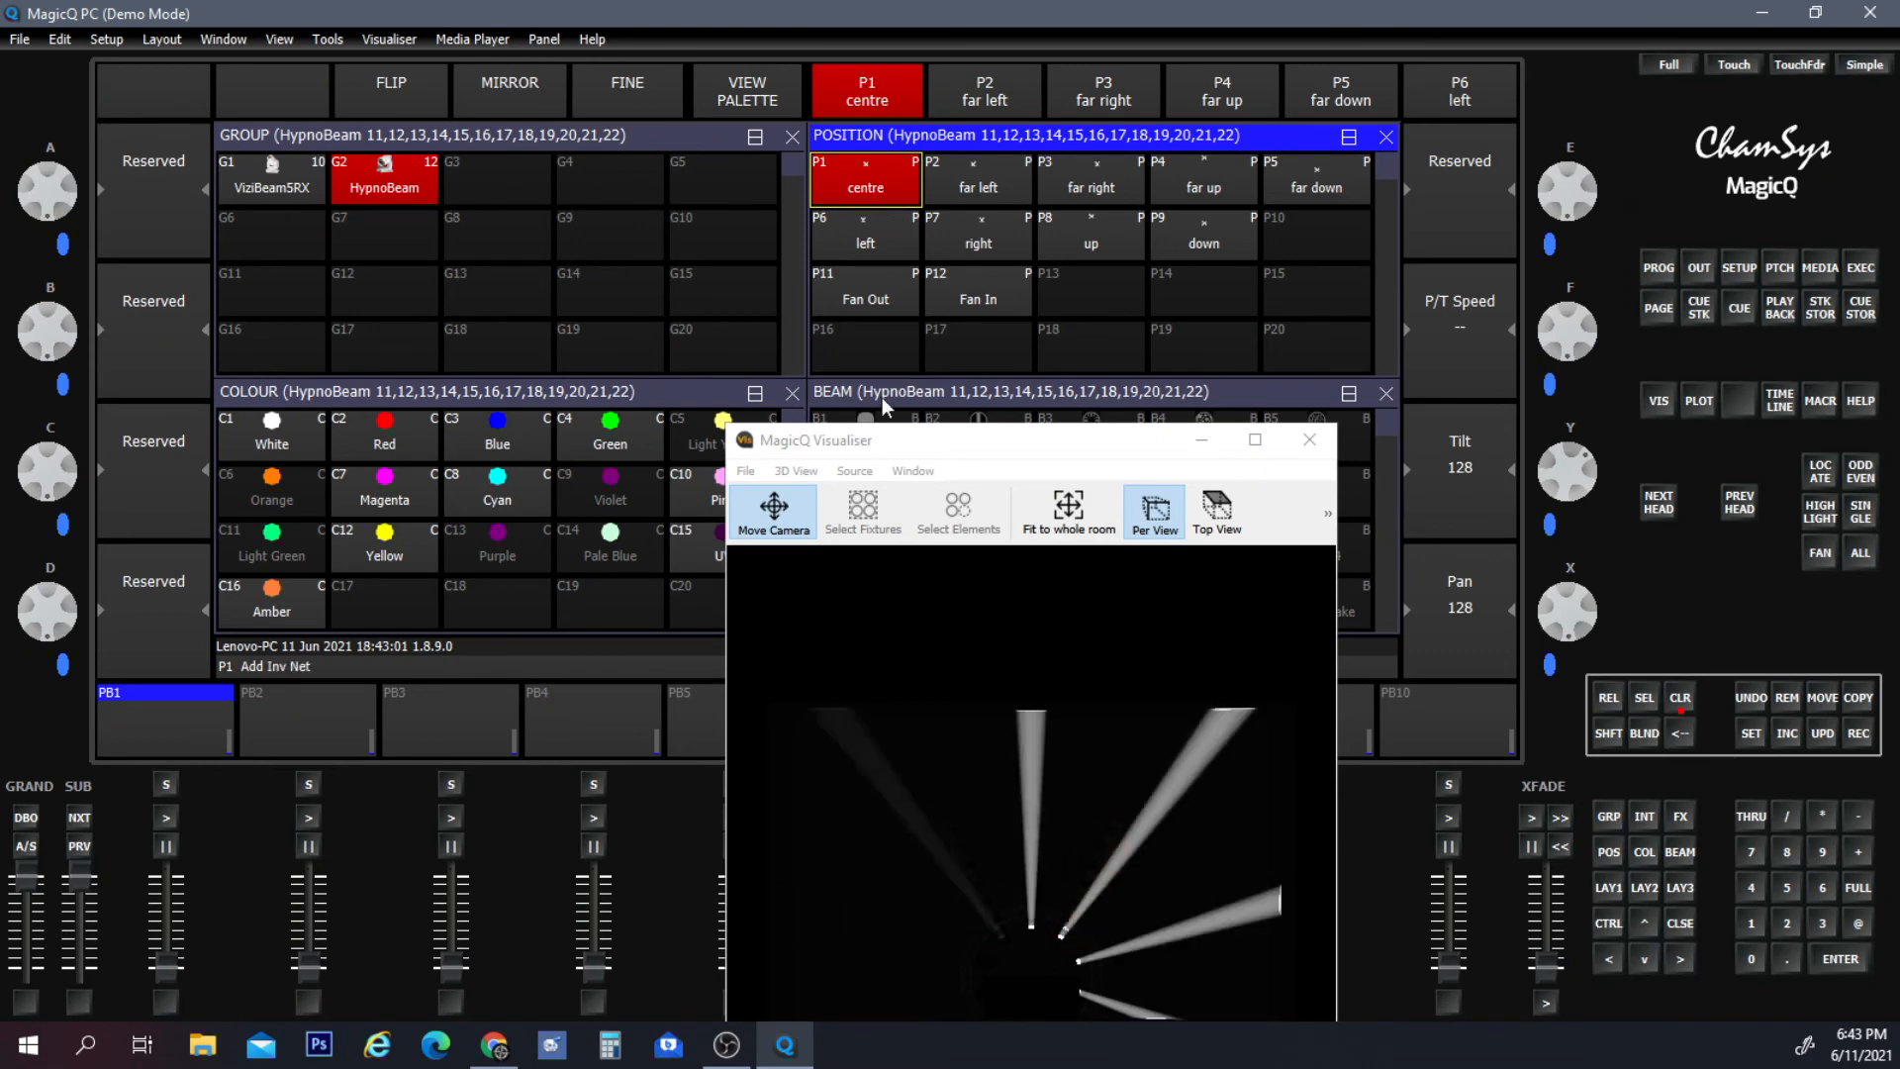
Clear the programmer to release all HypnoBeam values and deselect the heads.
drag(888, 449, 1277, 137)
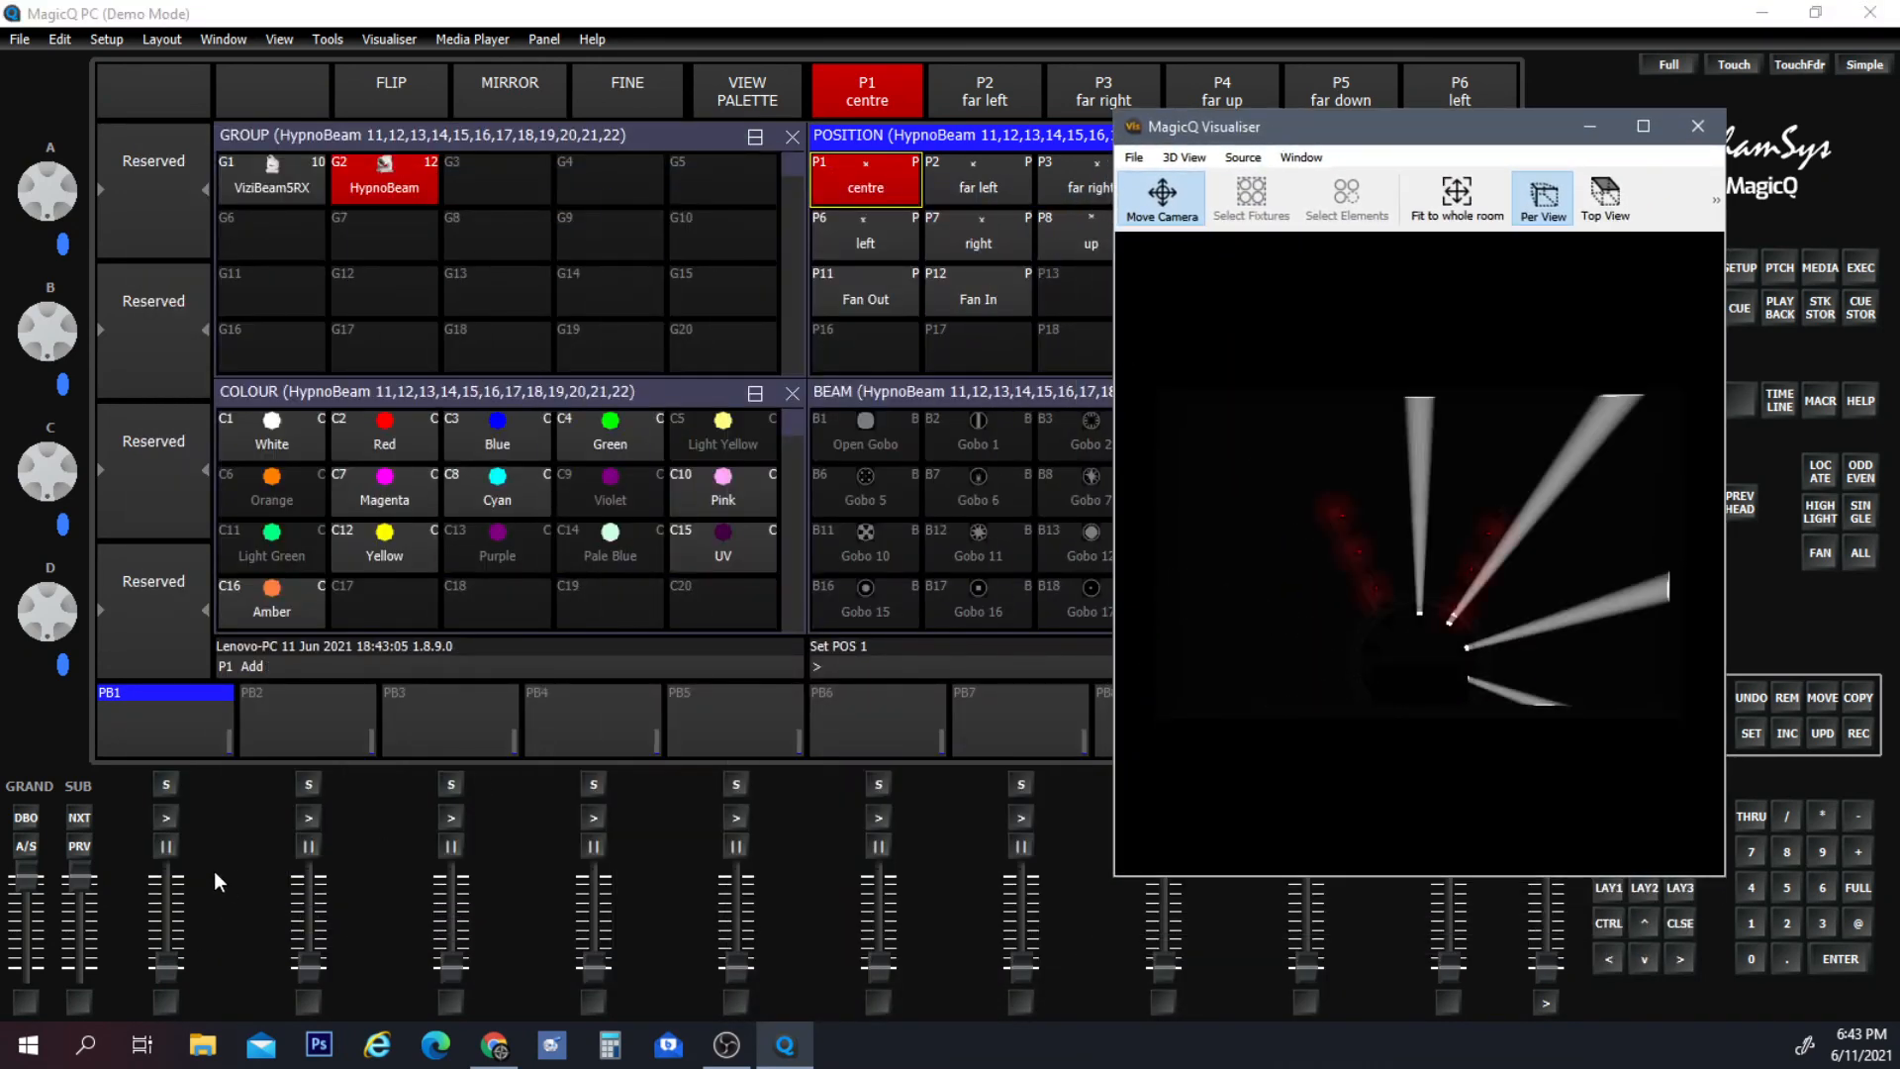
click(190, 718)
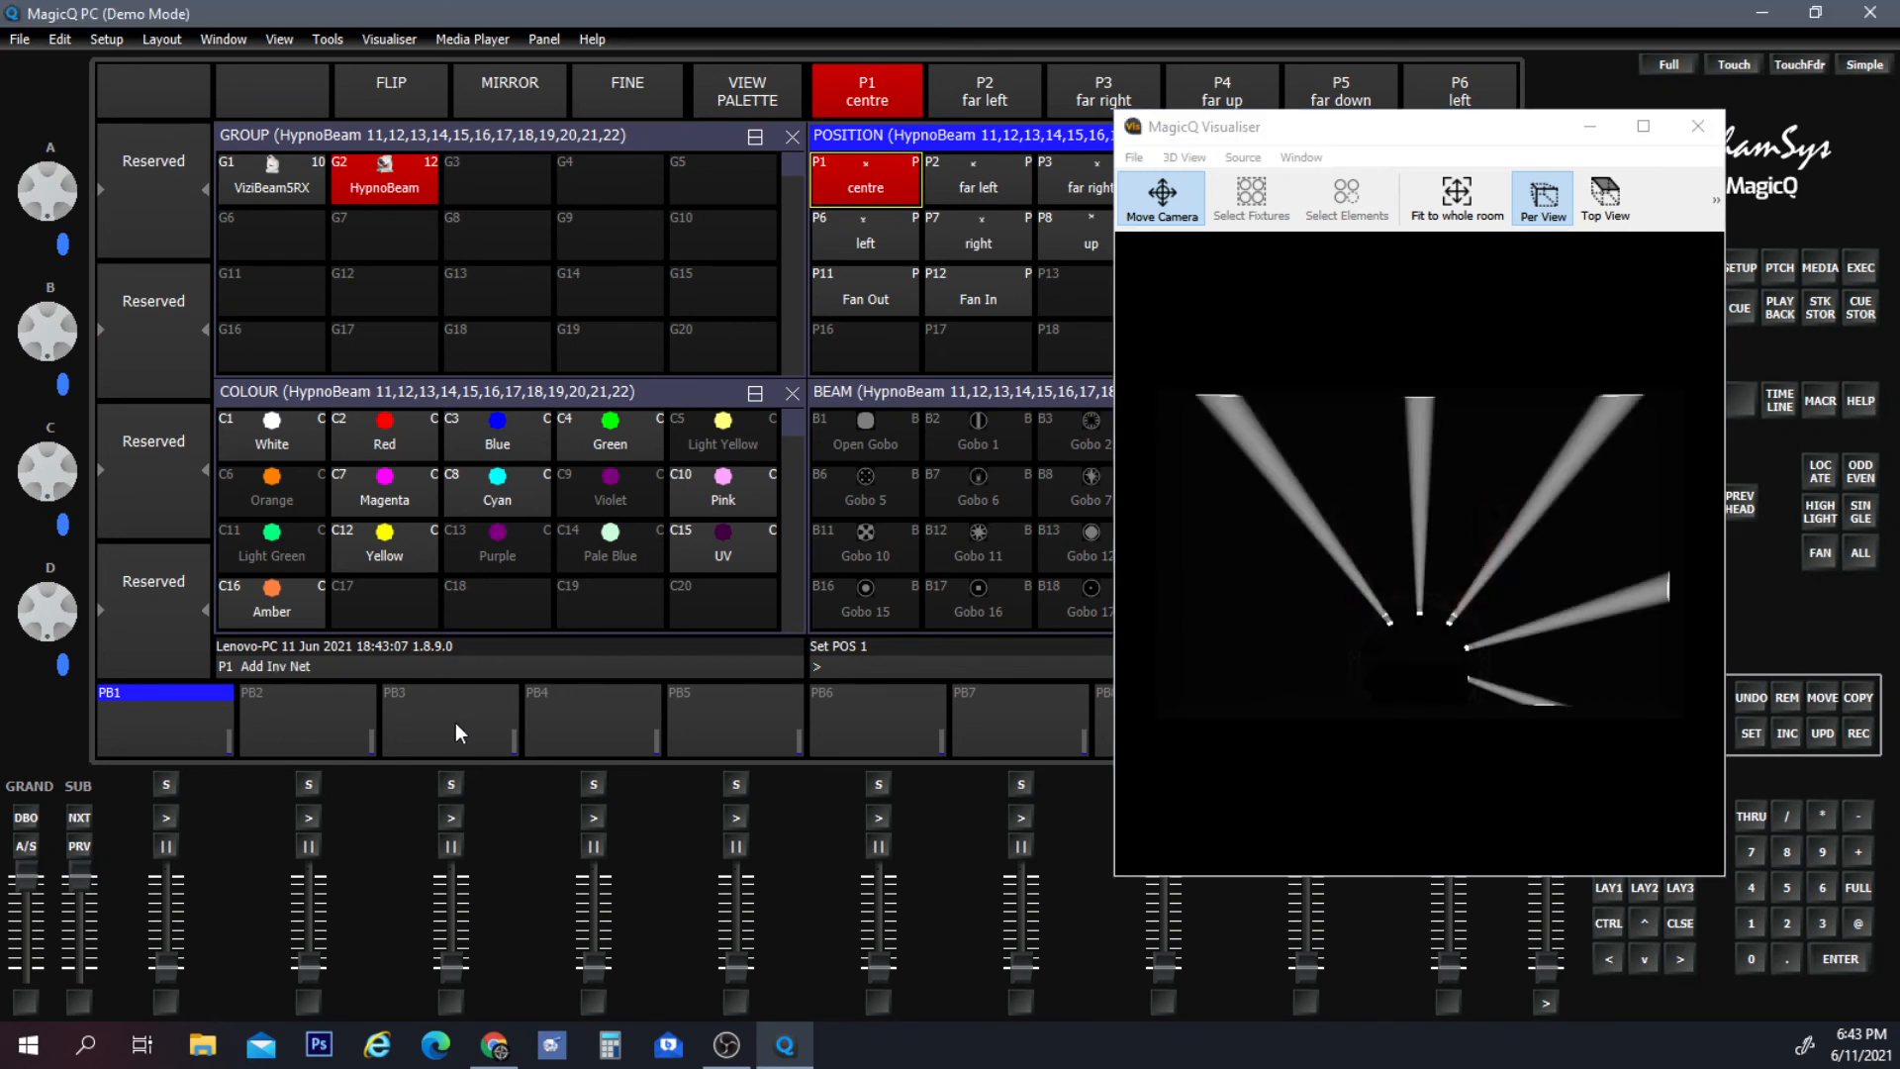
click(1440, 121)
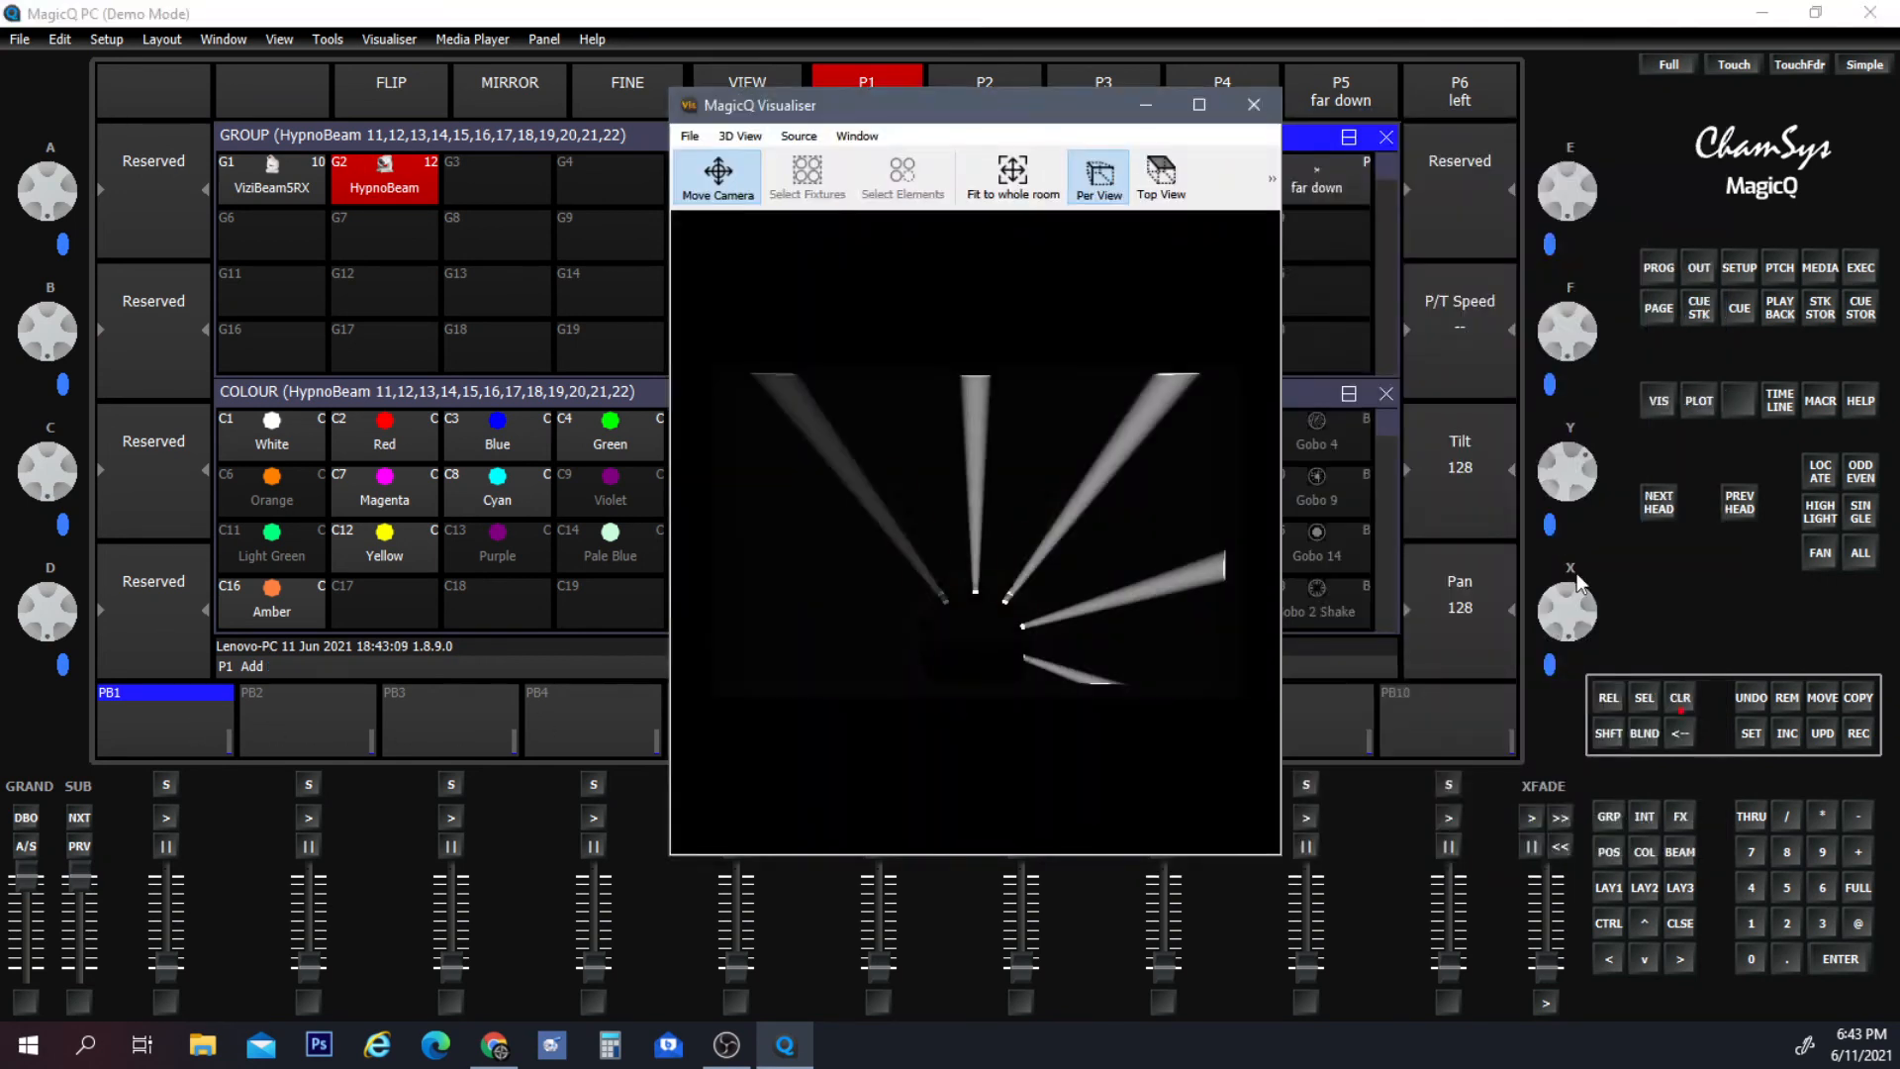
click(1680, 698)
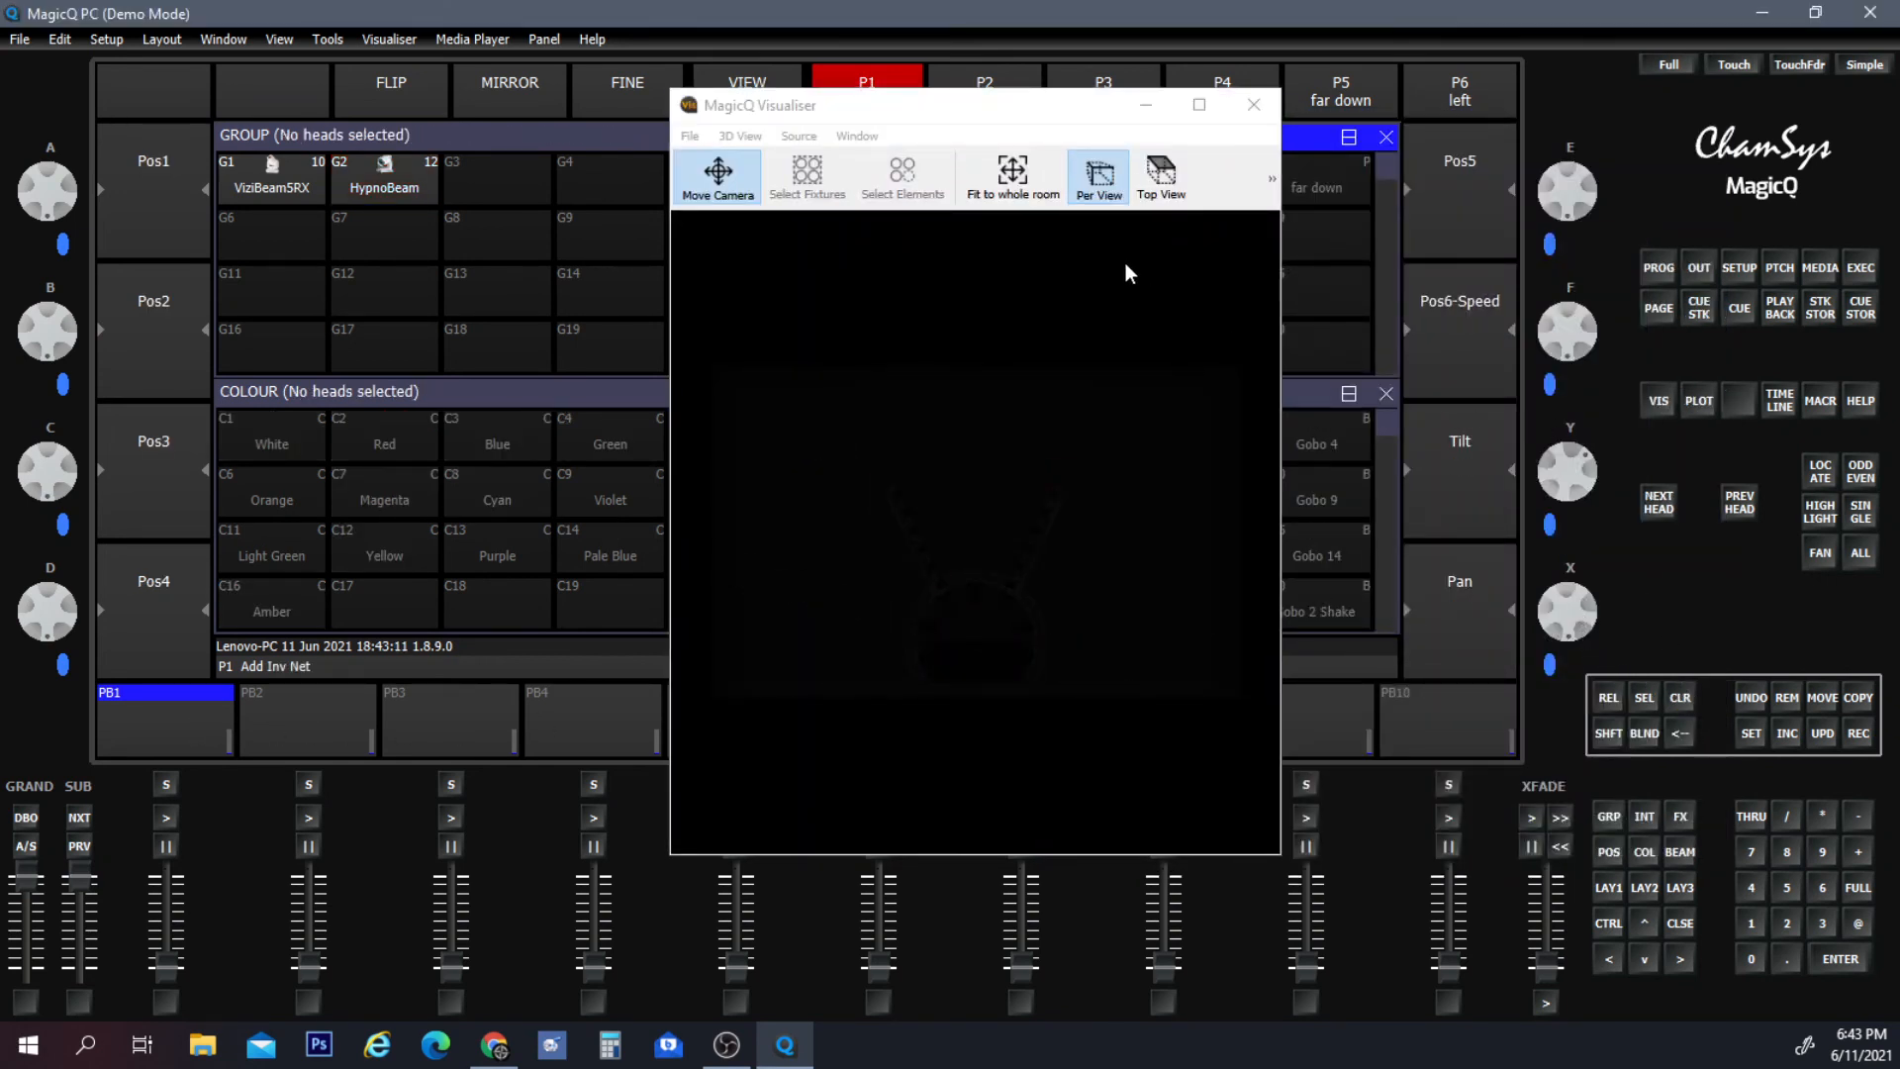
Open the patch's visualiser view and raise the room brightness in the Visualiser's 3D settings.
drag(990, 105, 1162, 146)
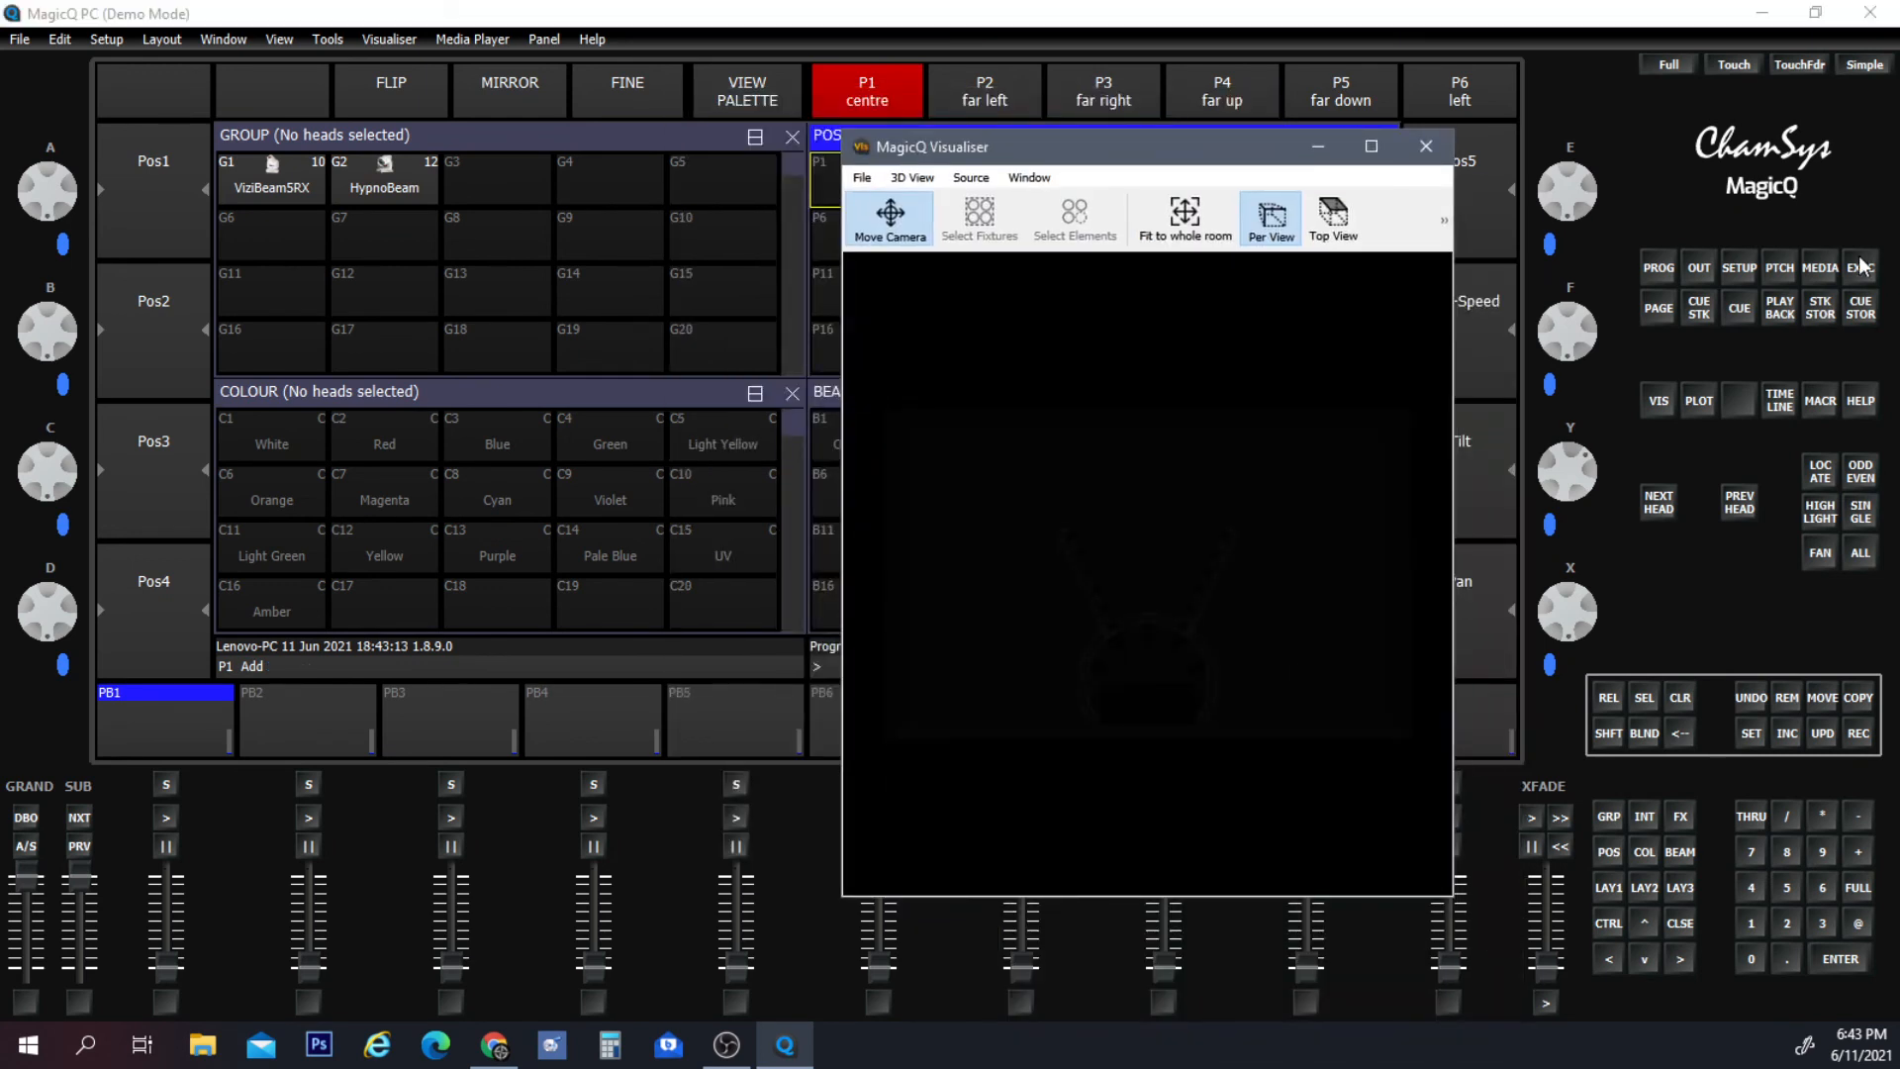
click(1782, 269)
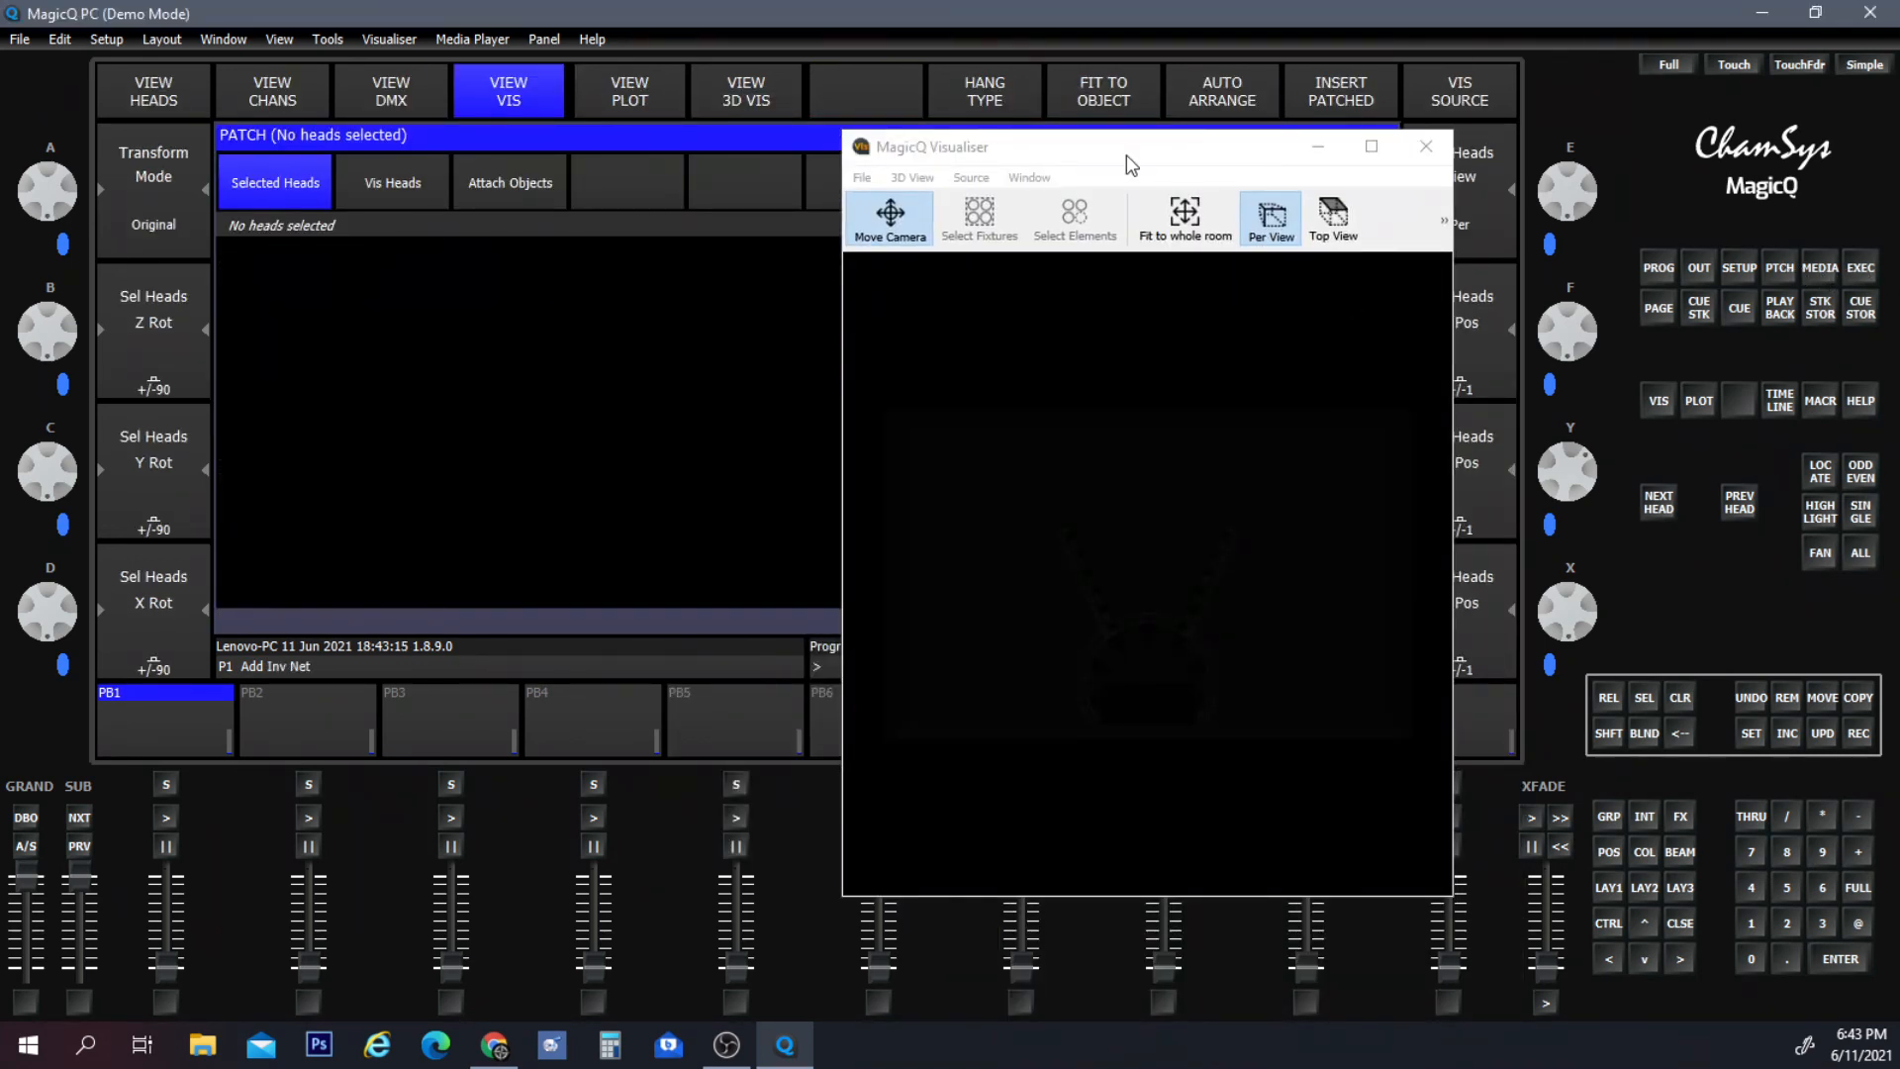
drag(1126, 154, 1116, 208)
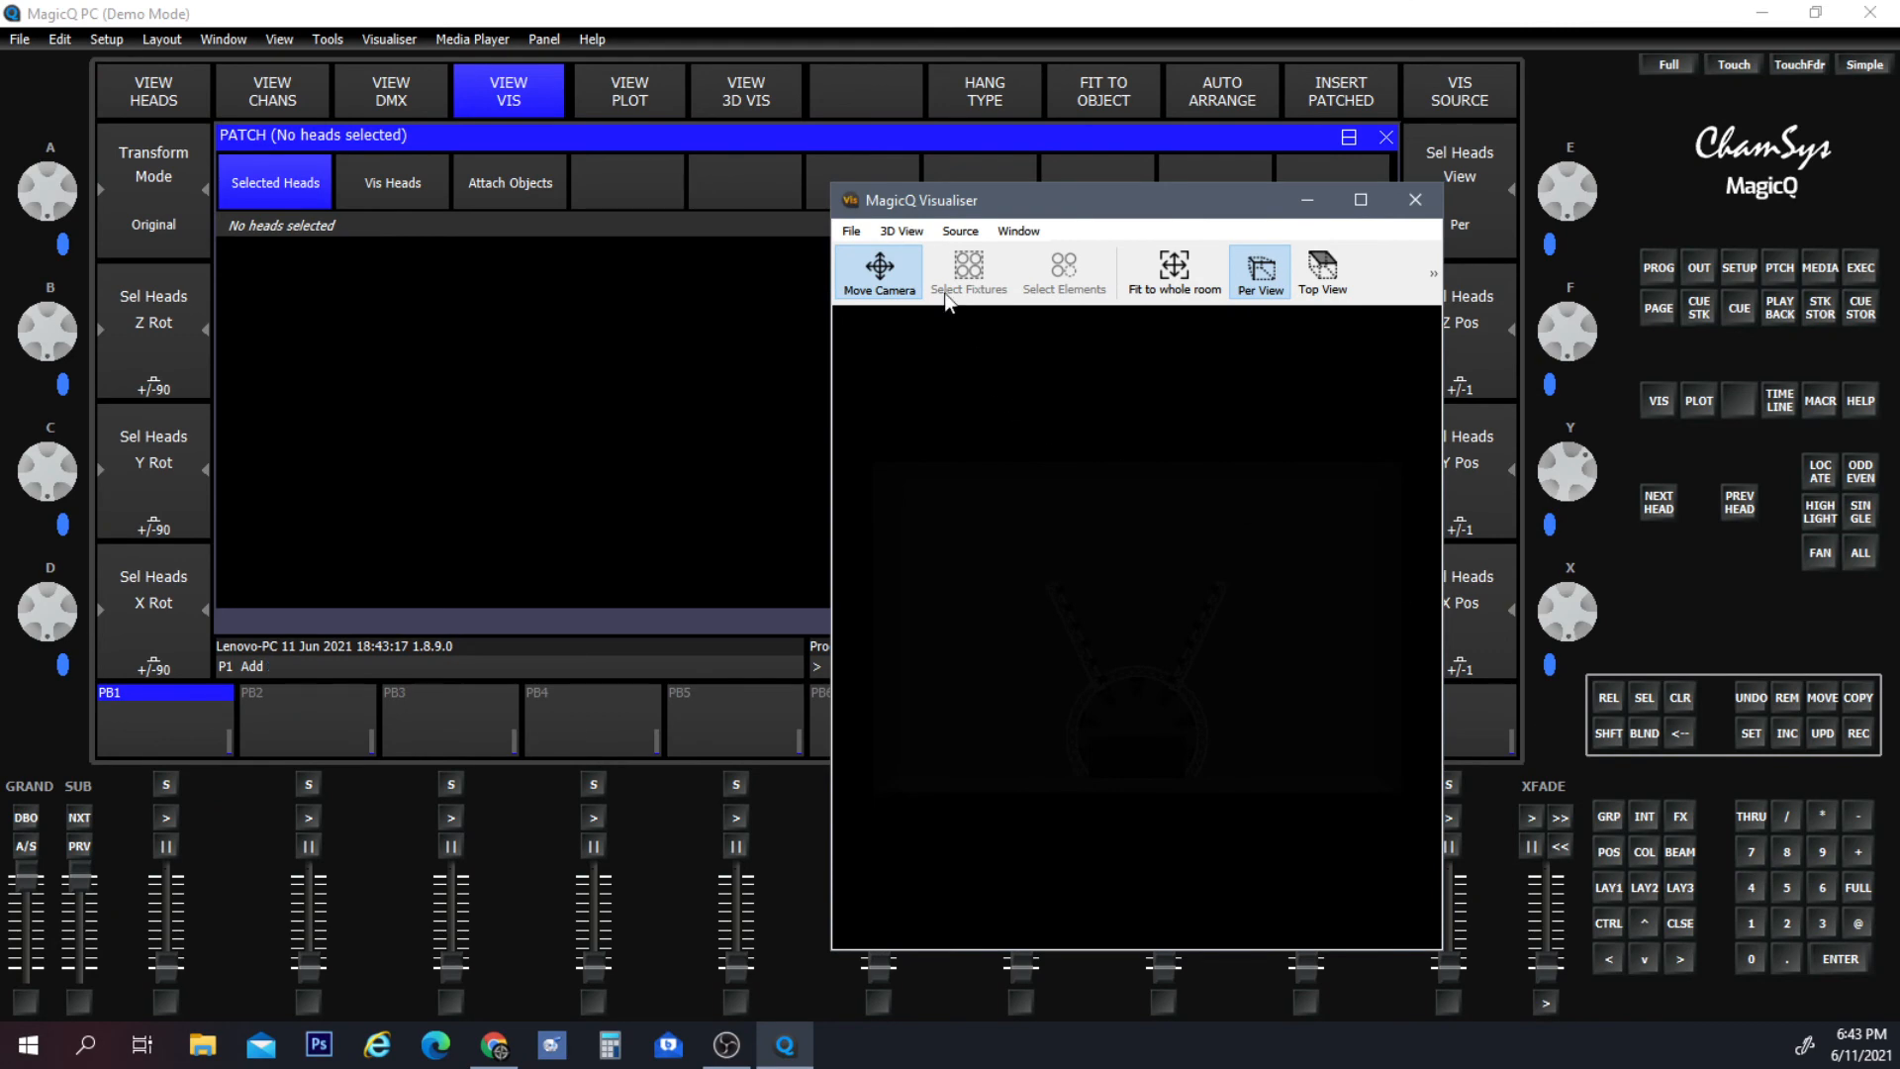
click(849, 232)
click(913, 289)
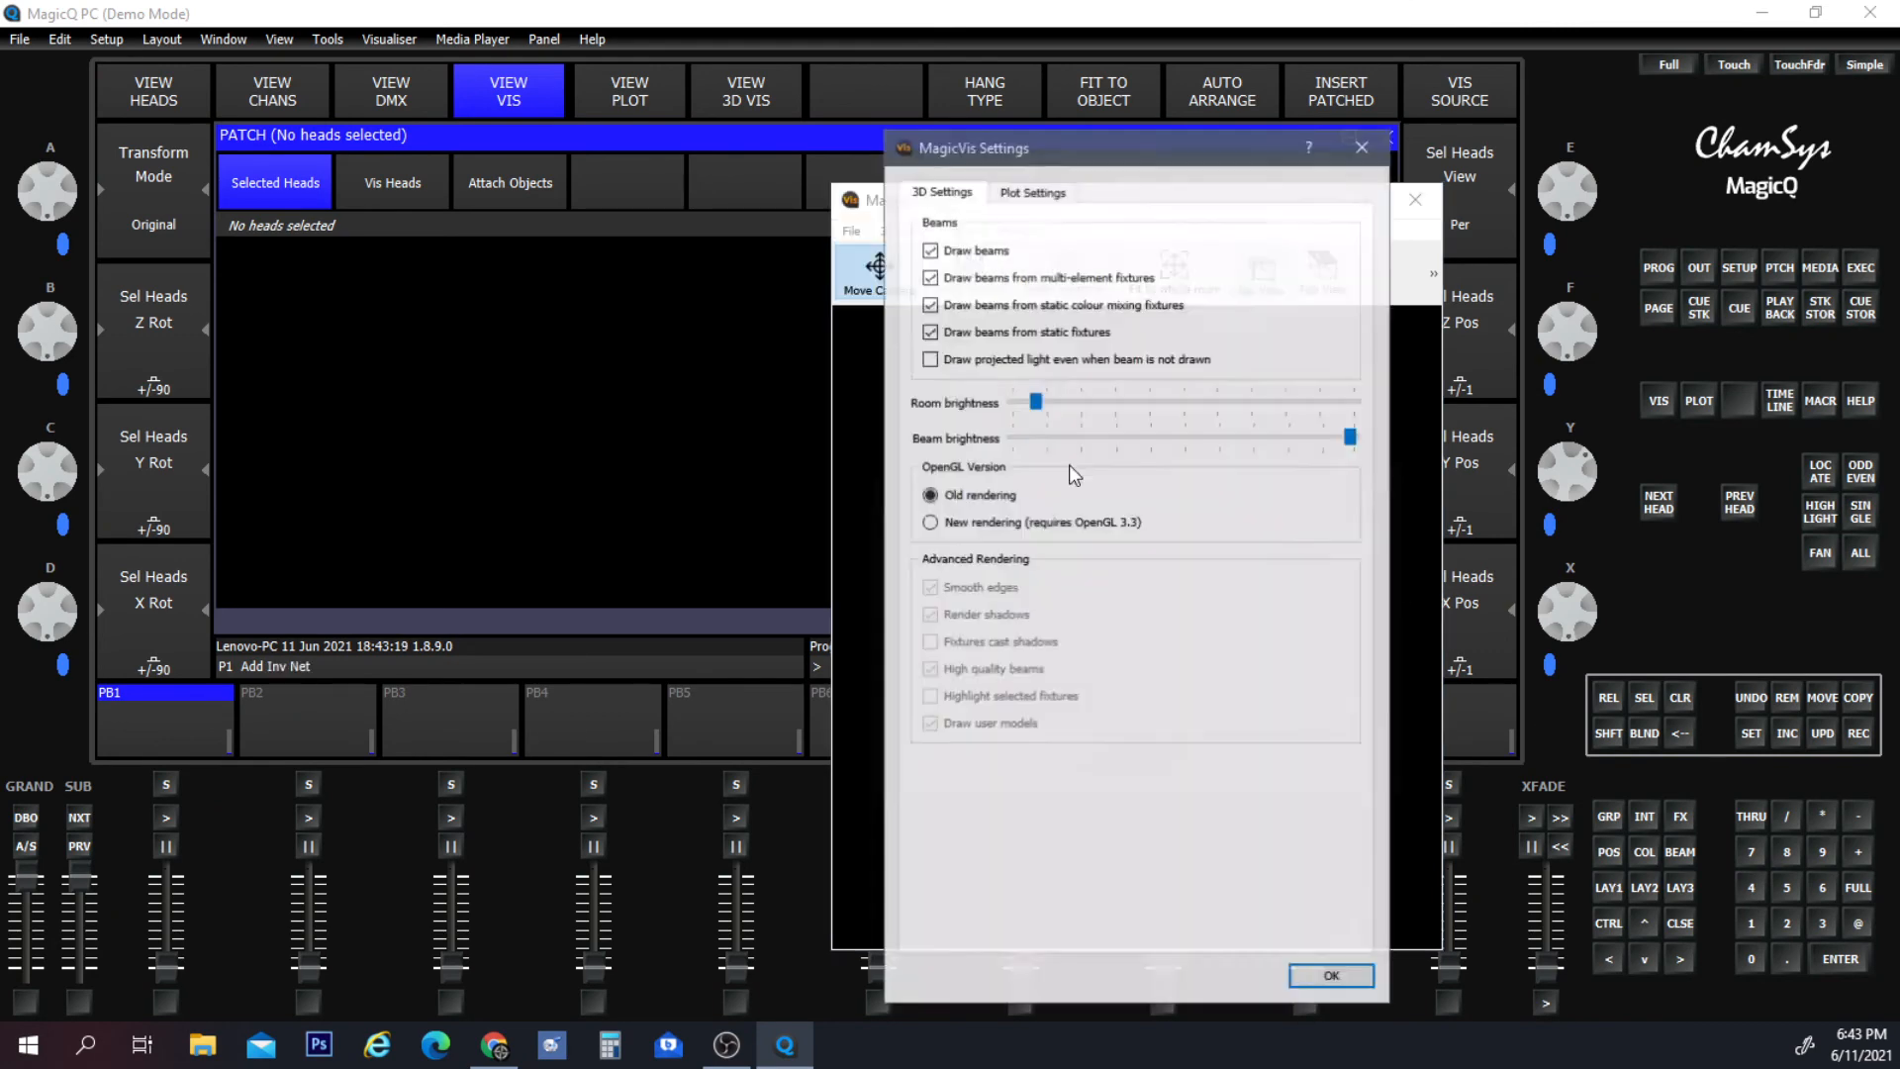
drag(1109, 396, 1269, 396)
click(1331, 978)
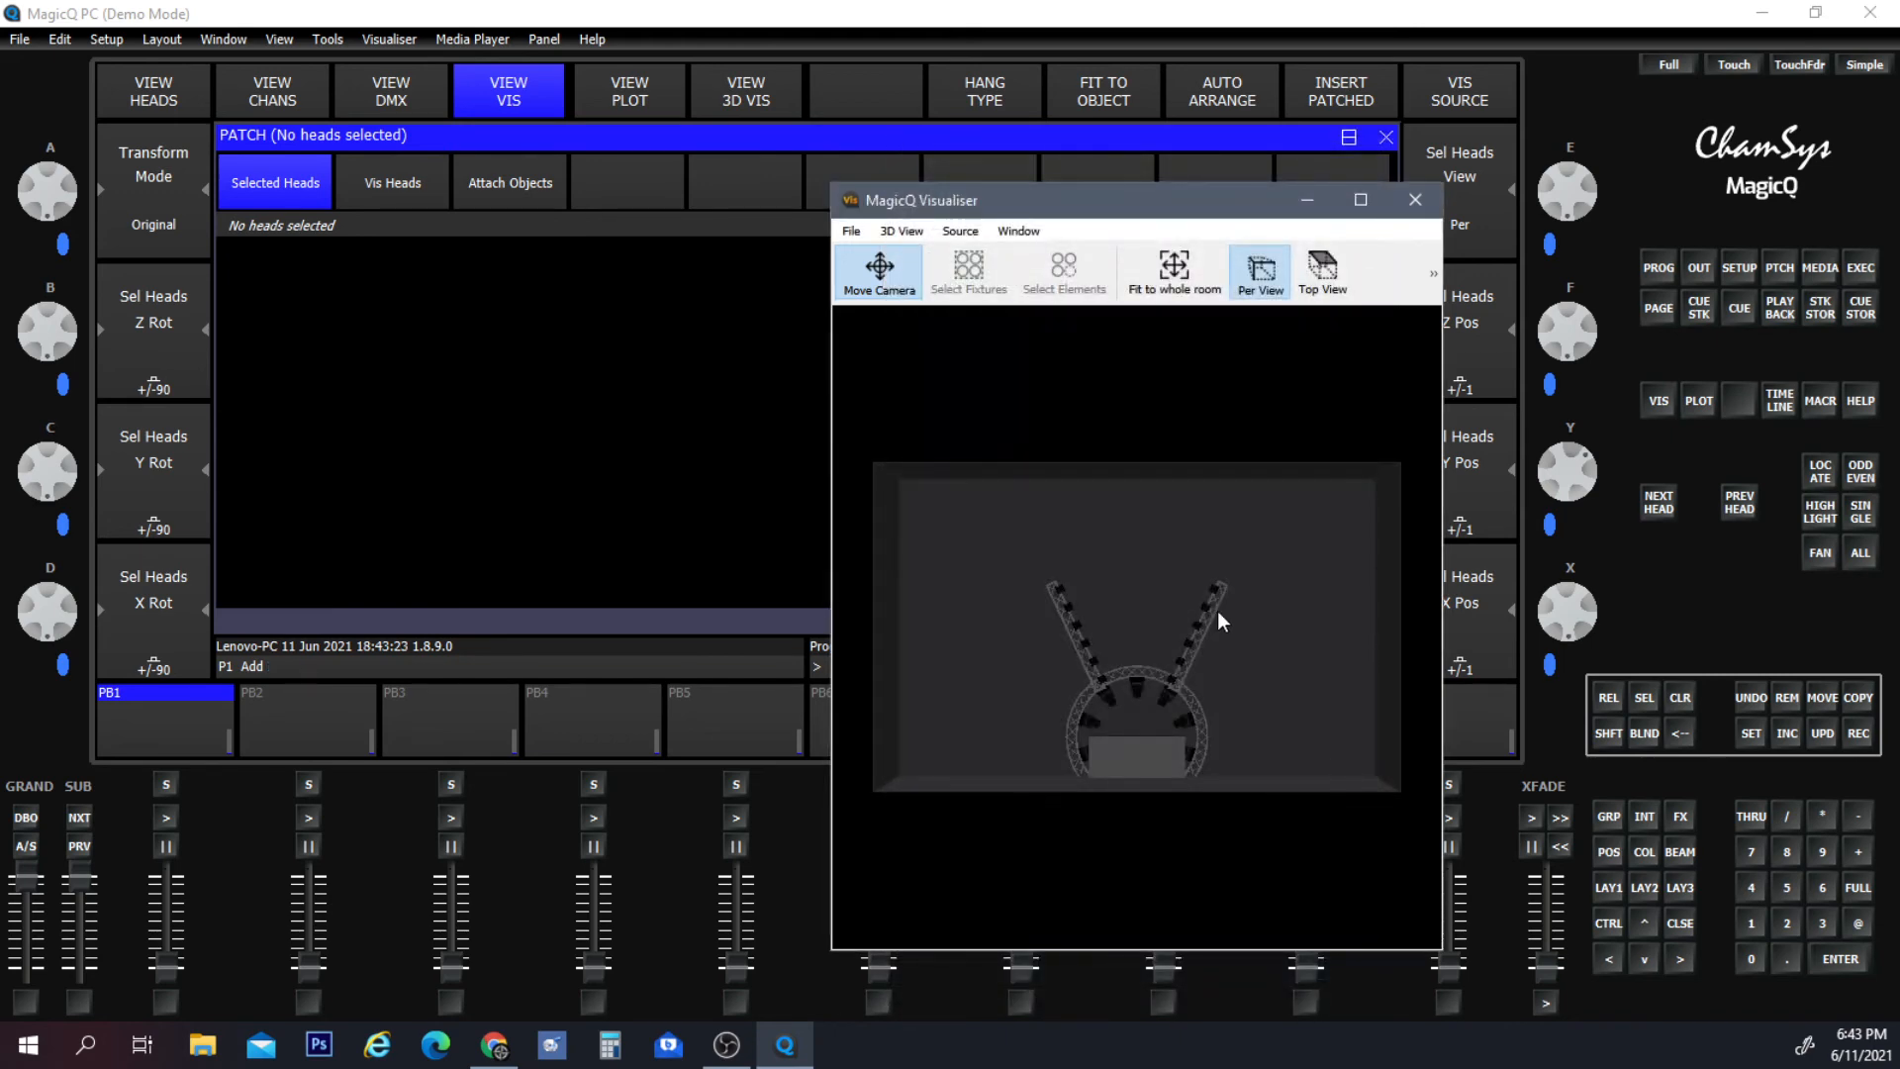
Return to the group and palette layout, select the ViziBeam5RX group and locate its heads.
drag(1162, 185, 1158, 373)
click(1607, 888)
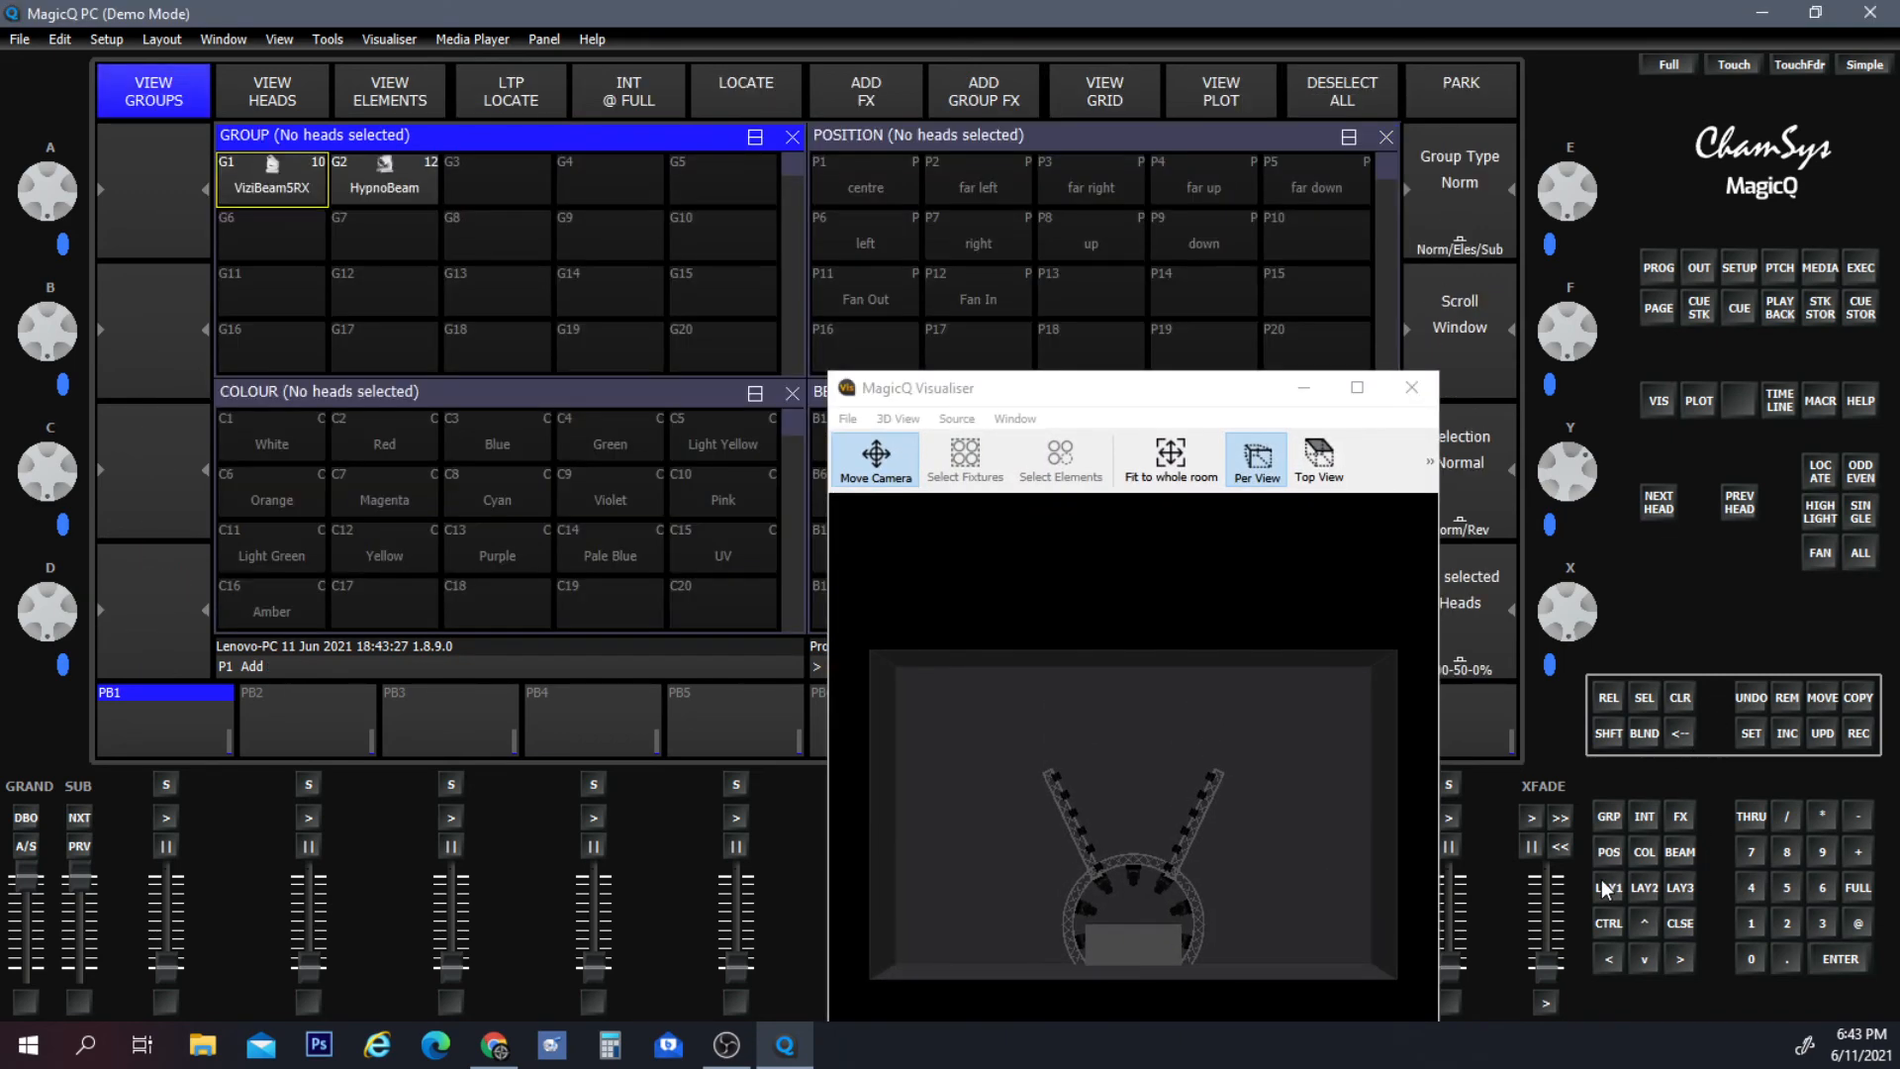
click(292, 186)
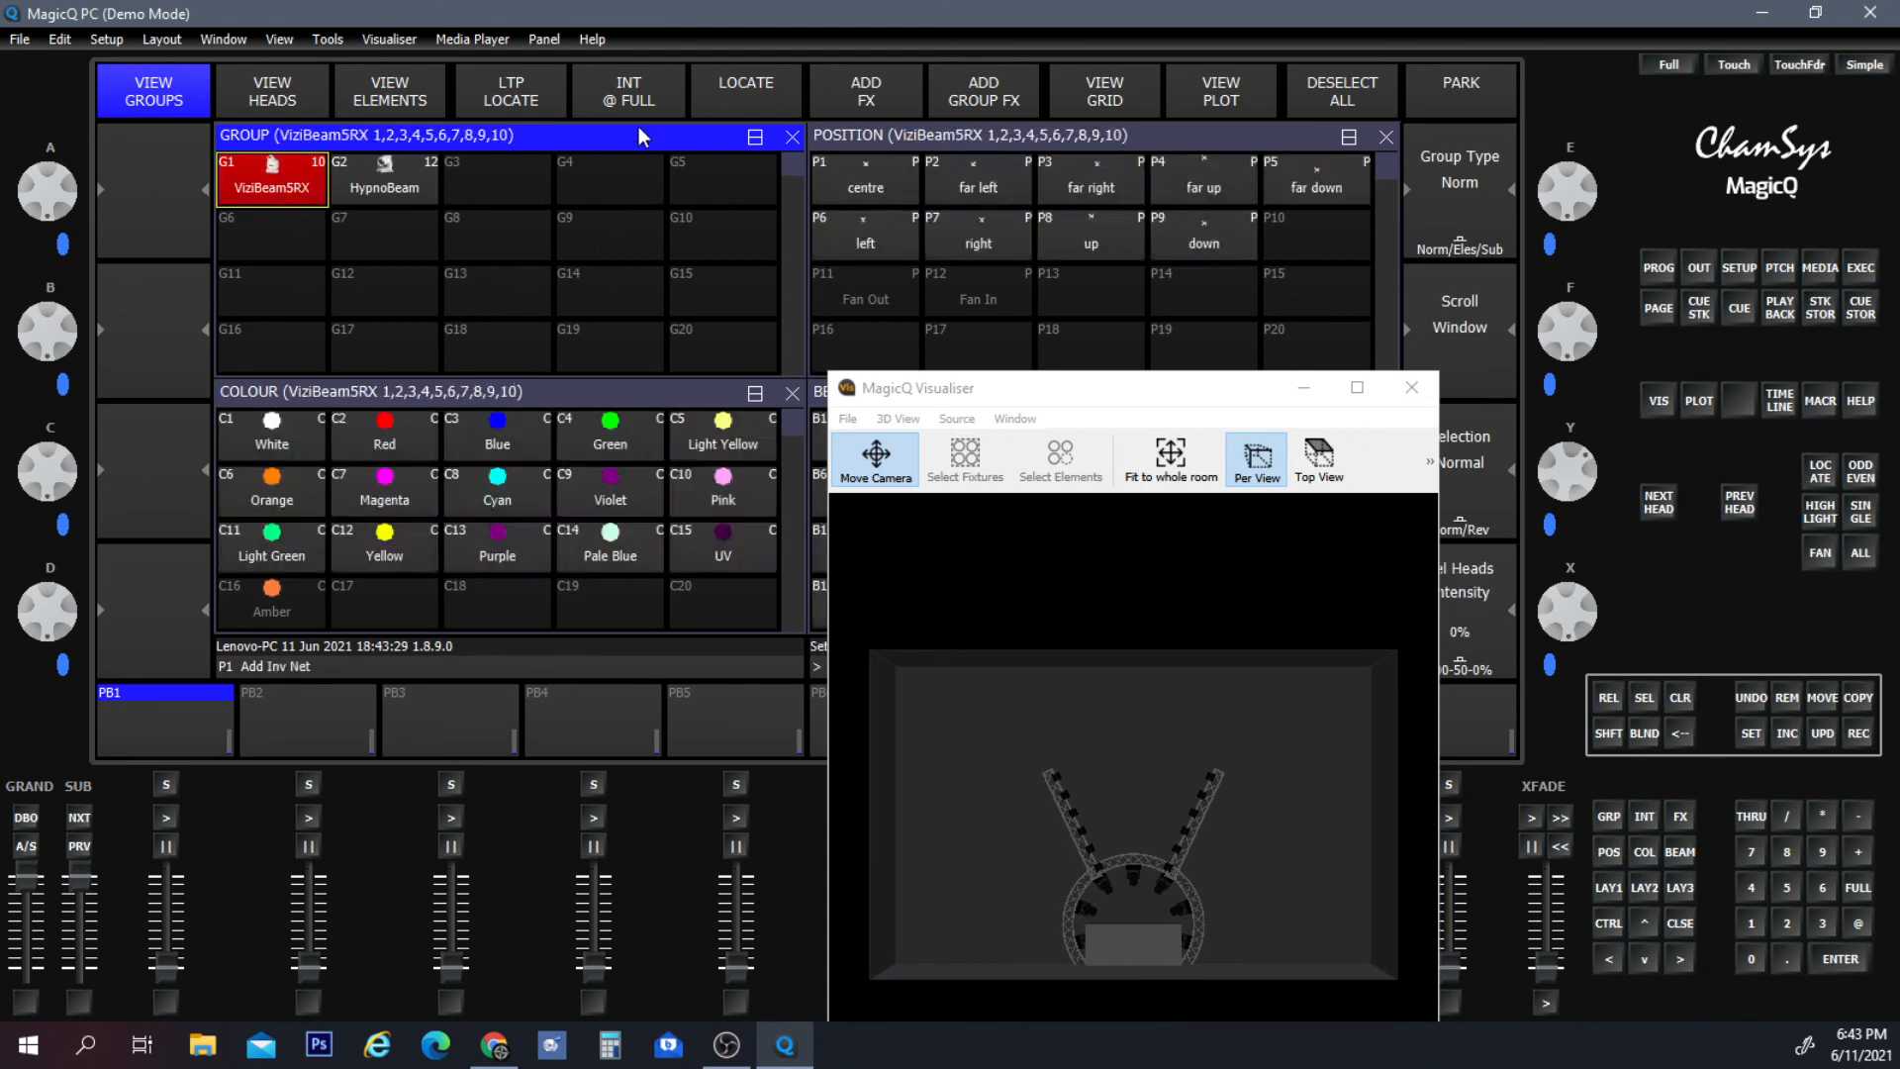
click(716, 83)
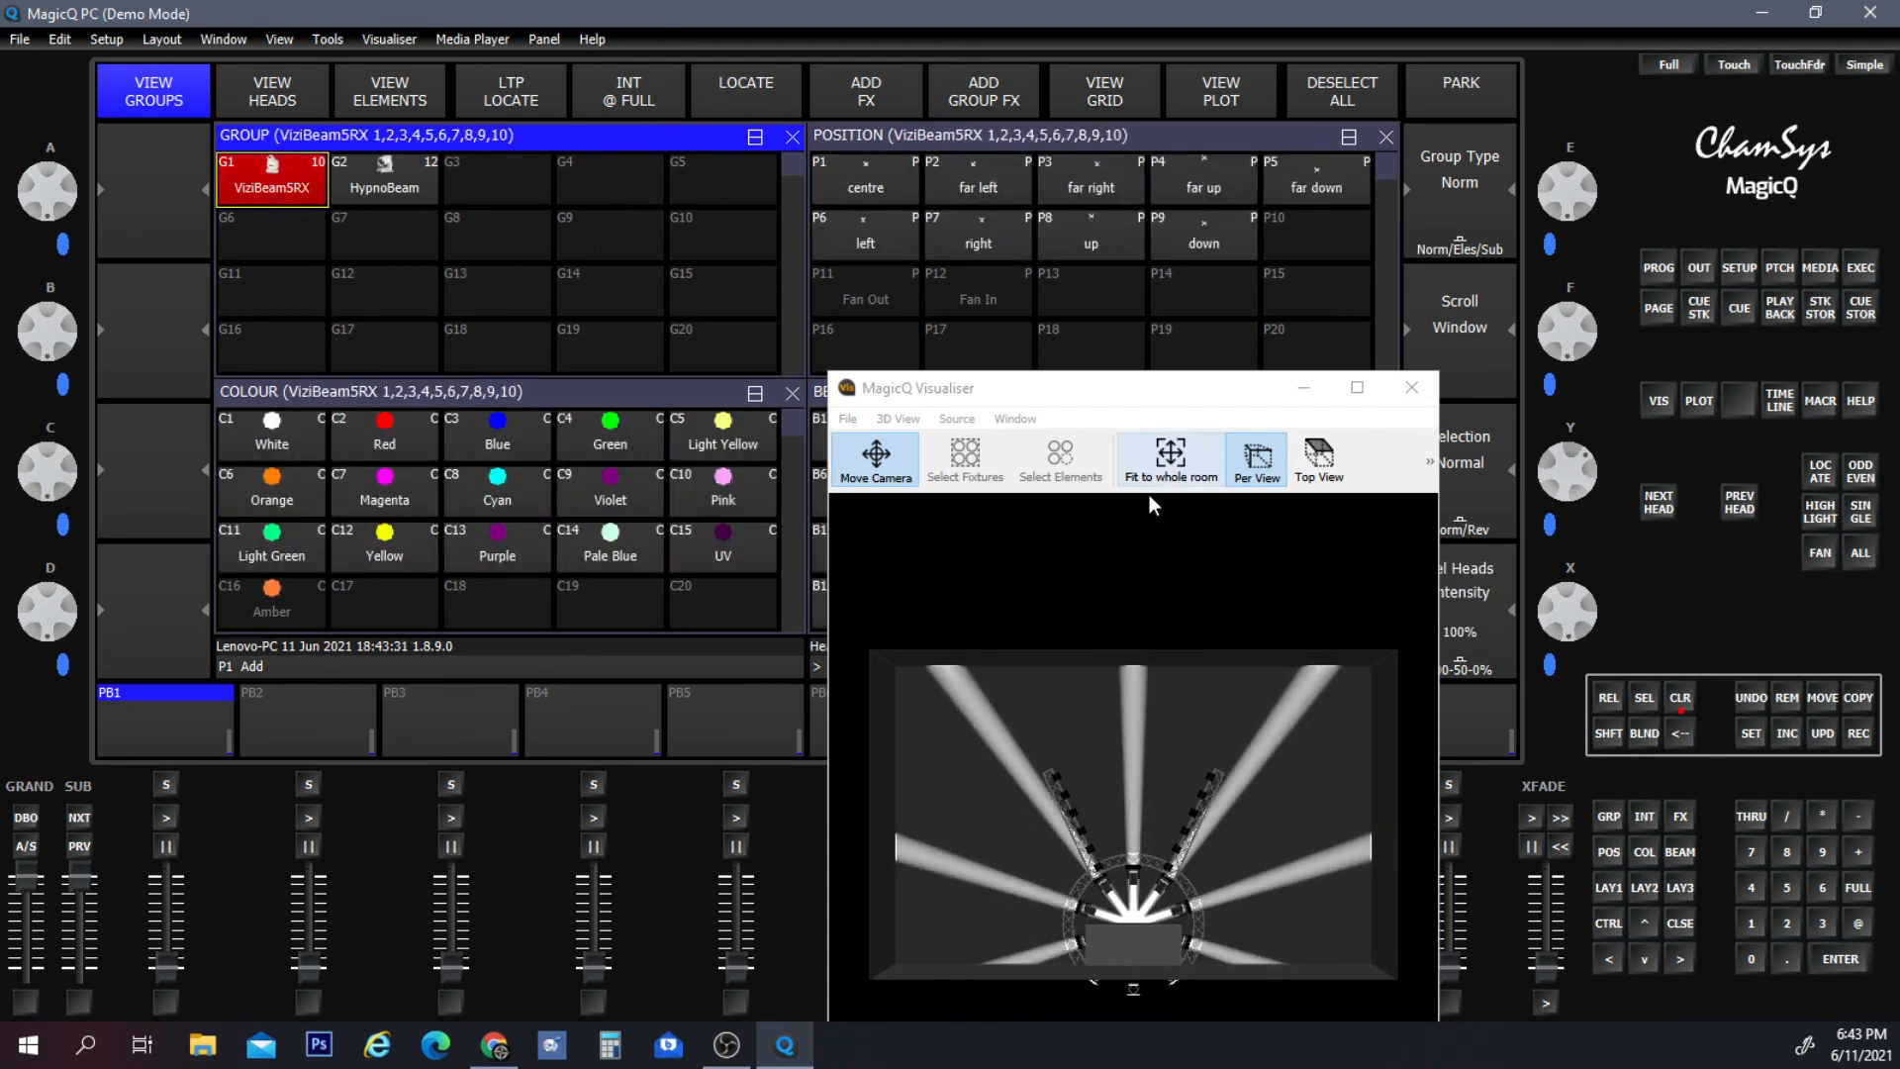
Open the ViziBeam5RX patch and examine the heads and beams on the circle truss up close in the 3D view.
click(1781, 268)
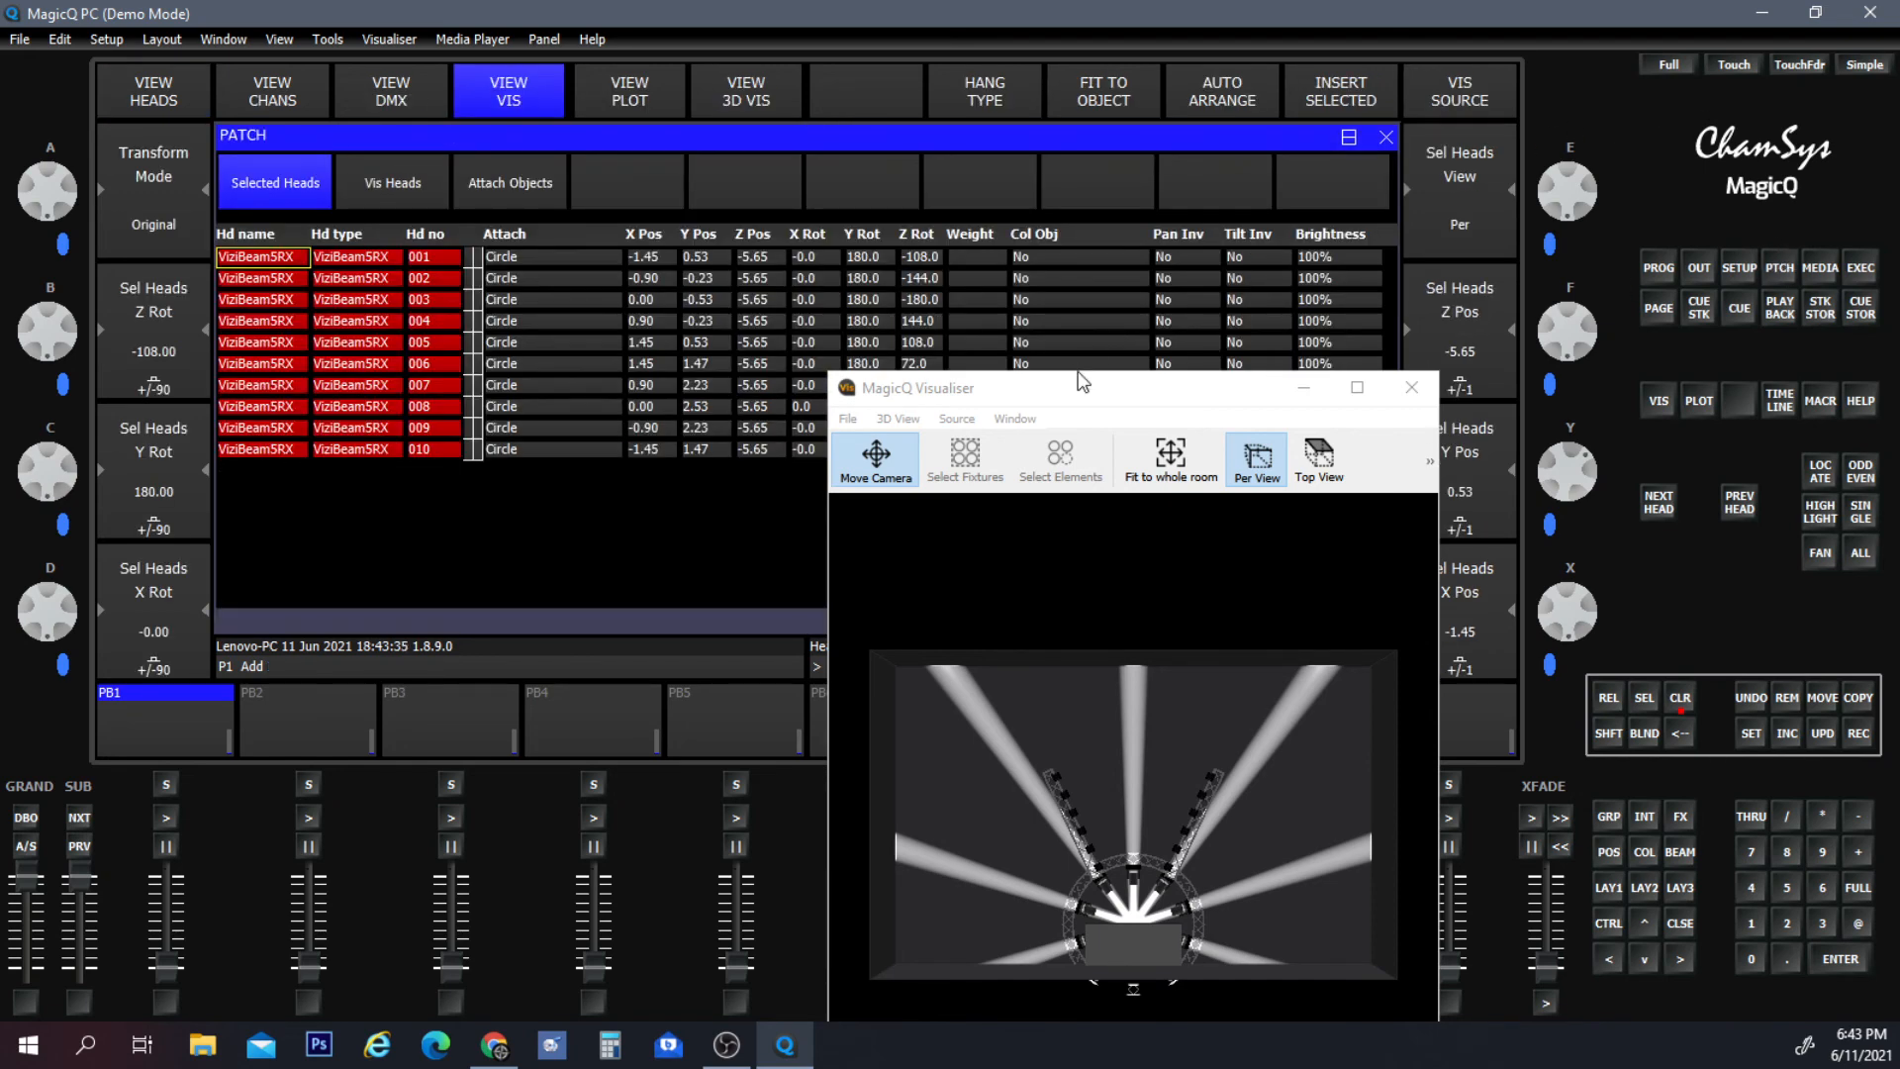
drag(1079, 393, 1067, 94)
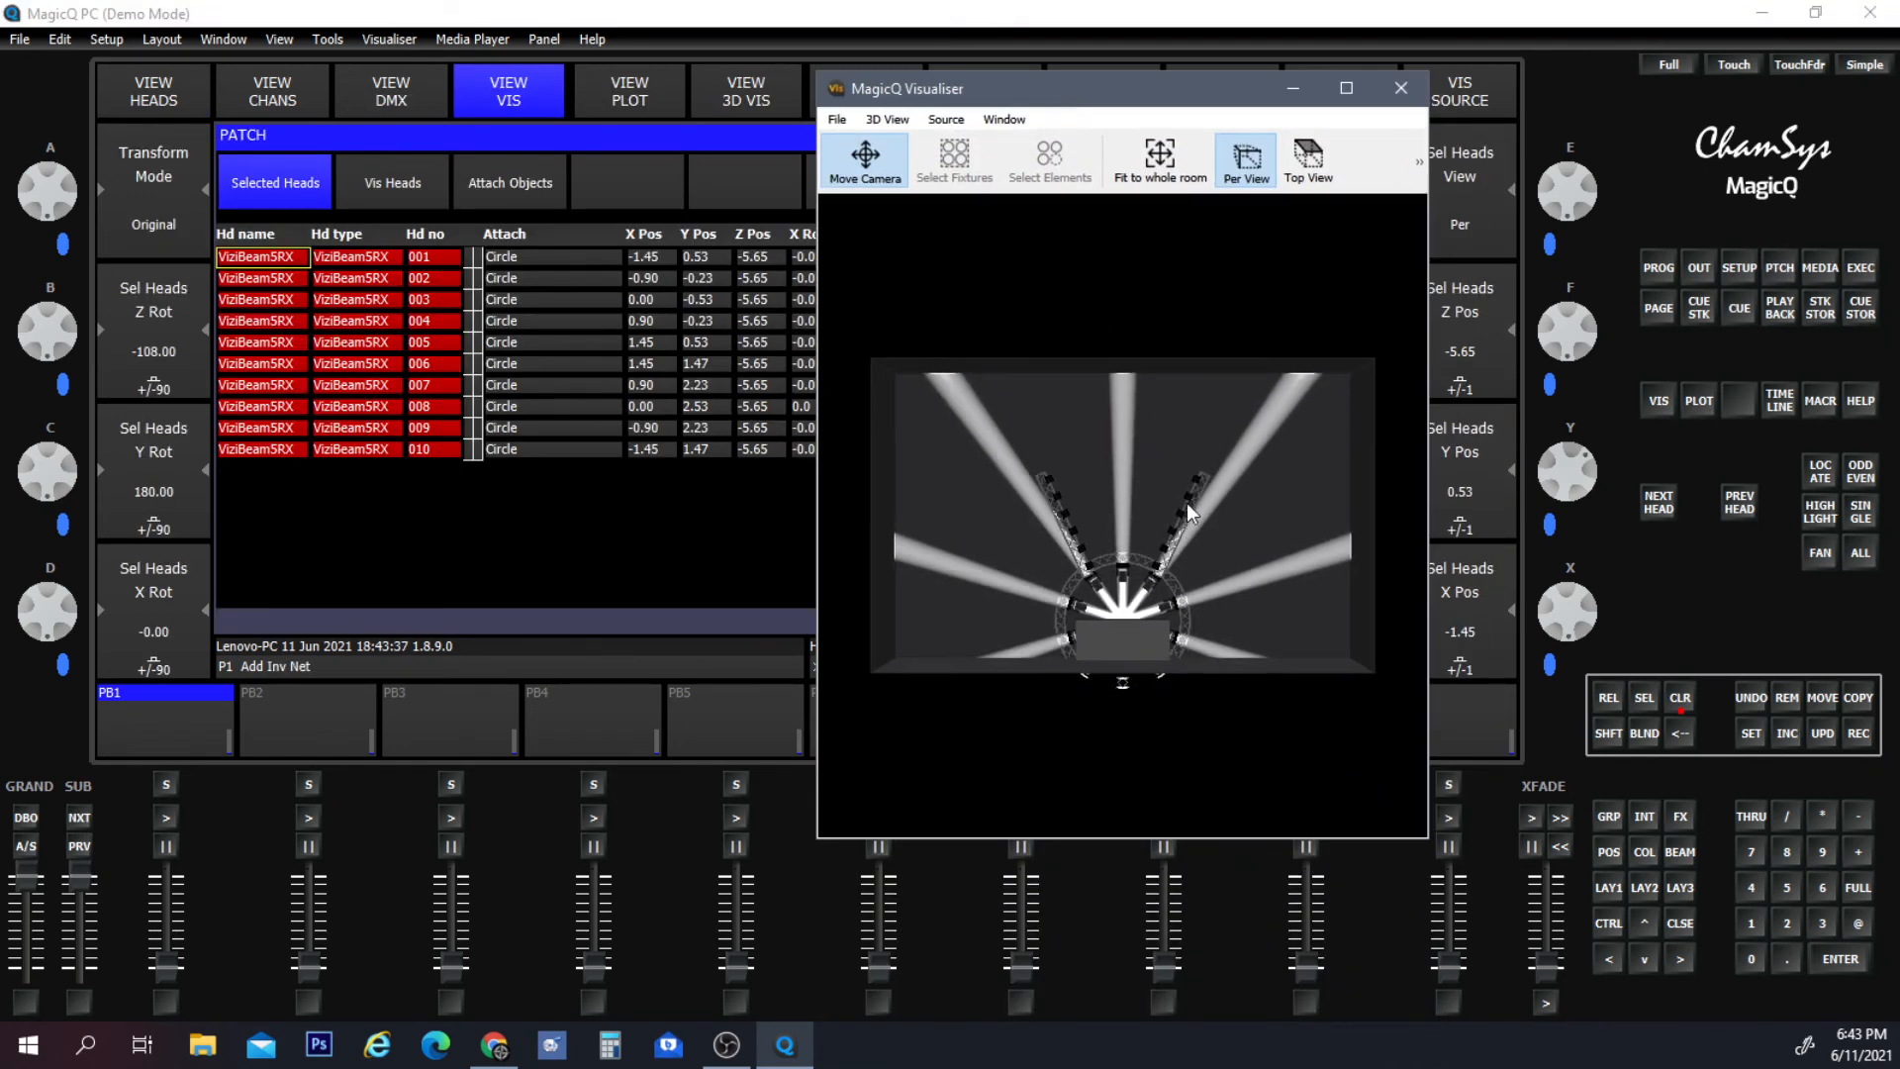
scroll(1191, 457, up, 10)
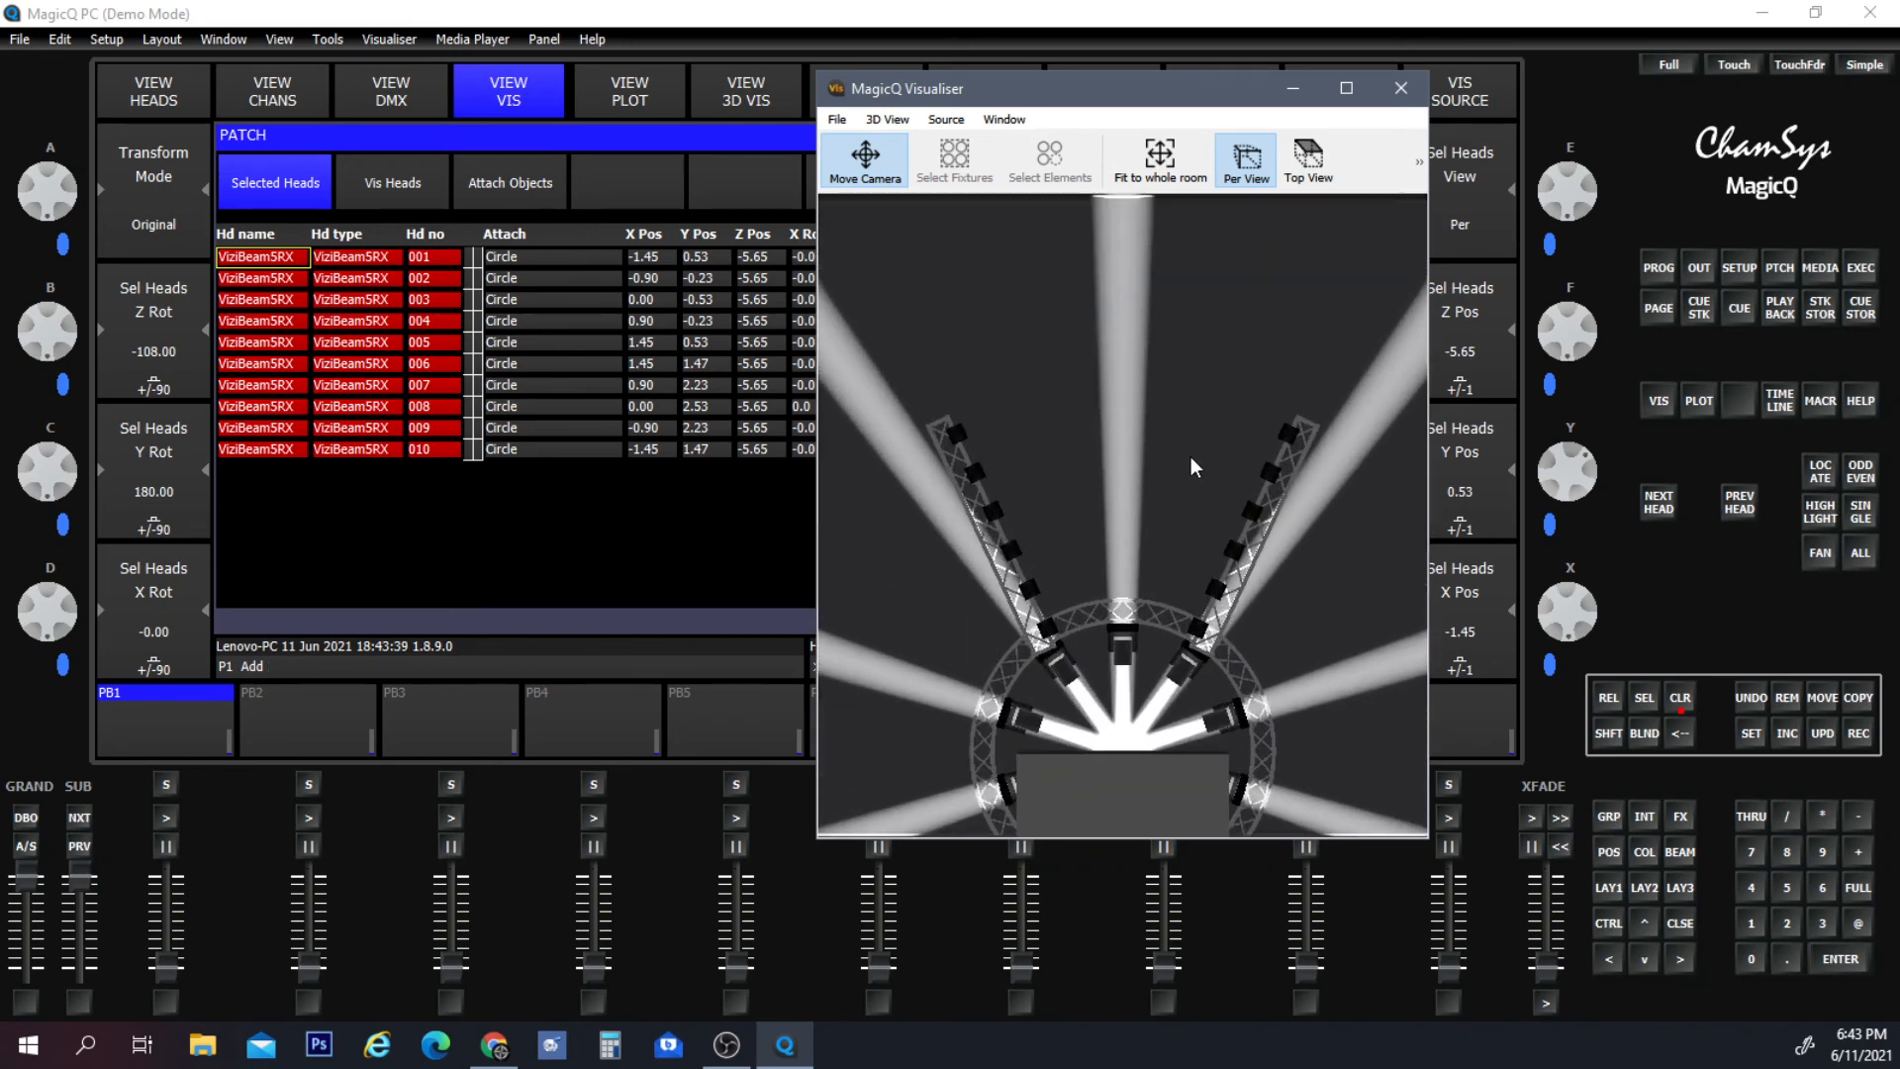
scroll(1192, 456, up, 5)
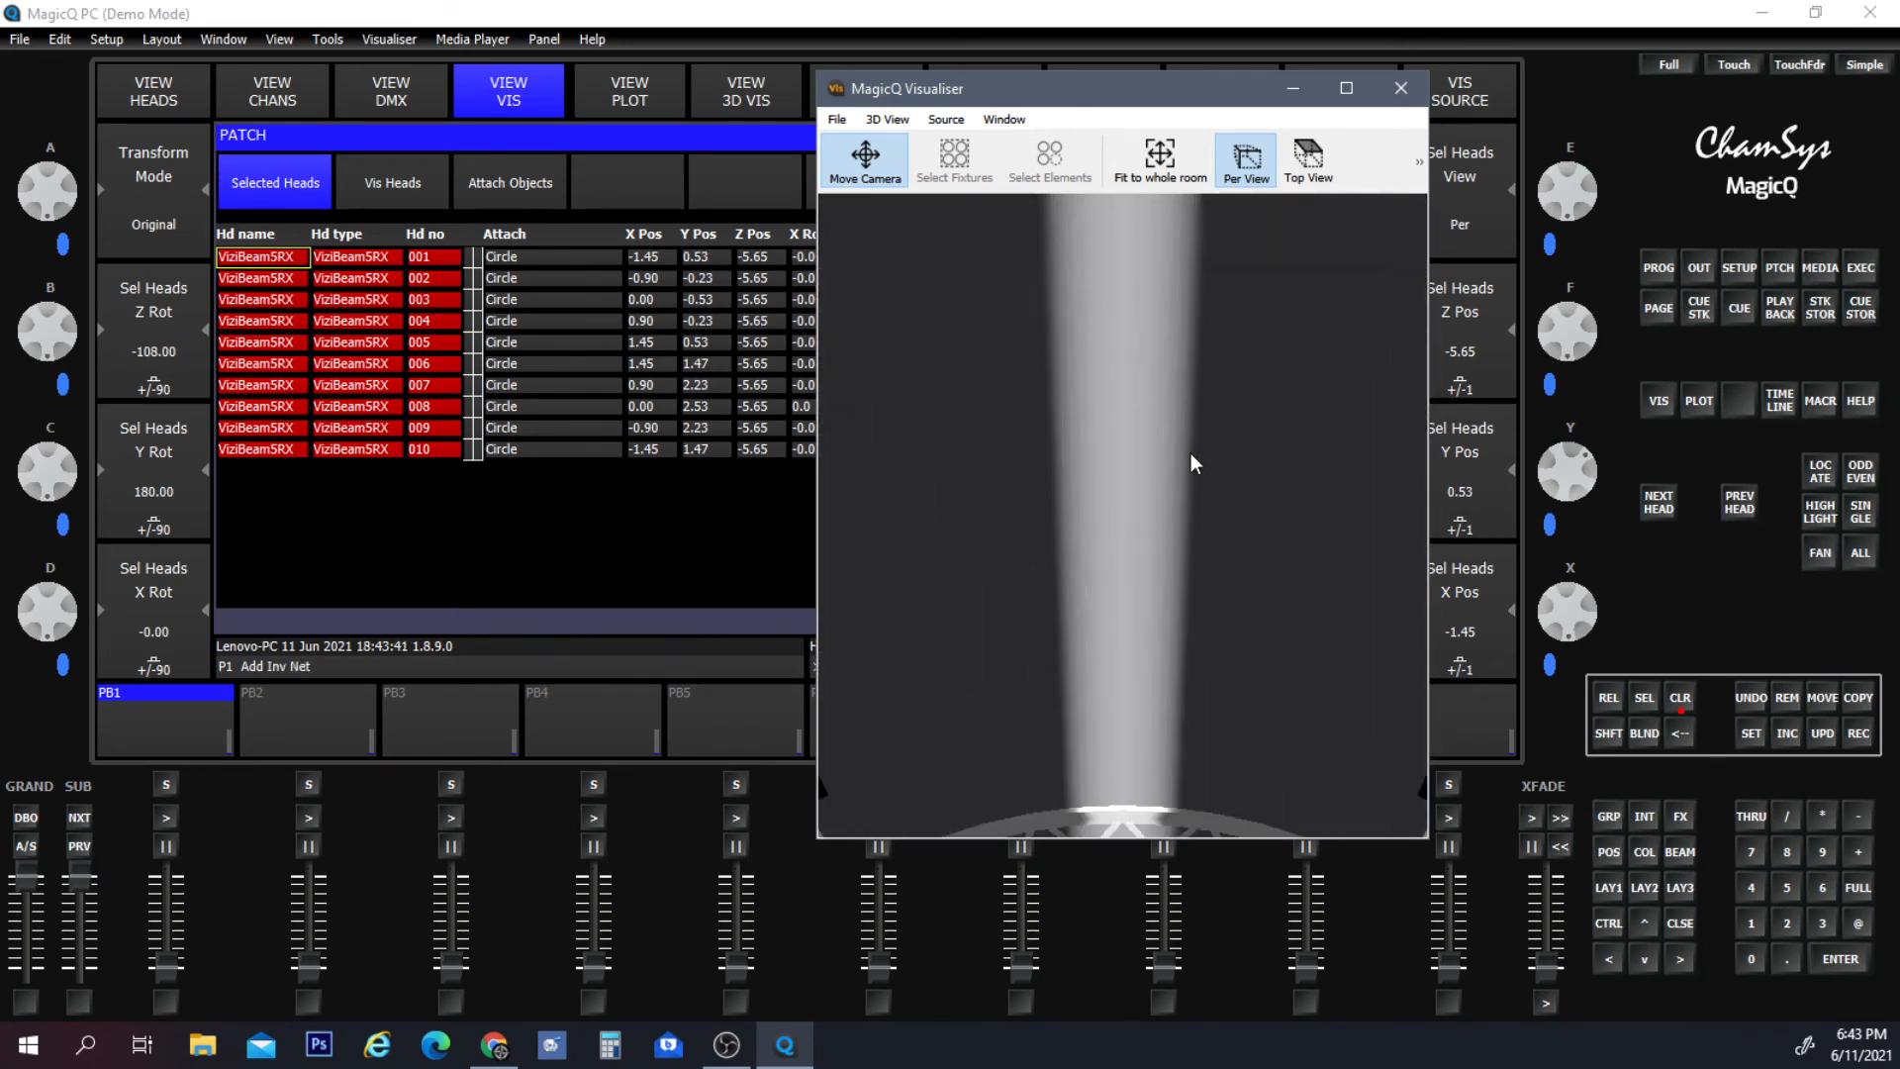
scroll(1191, 443, down, 3)
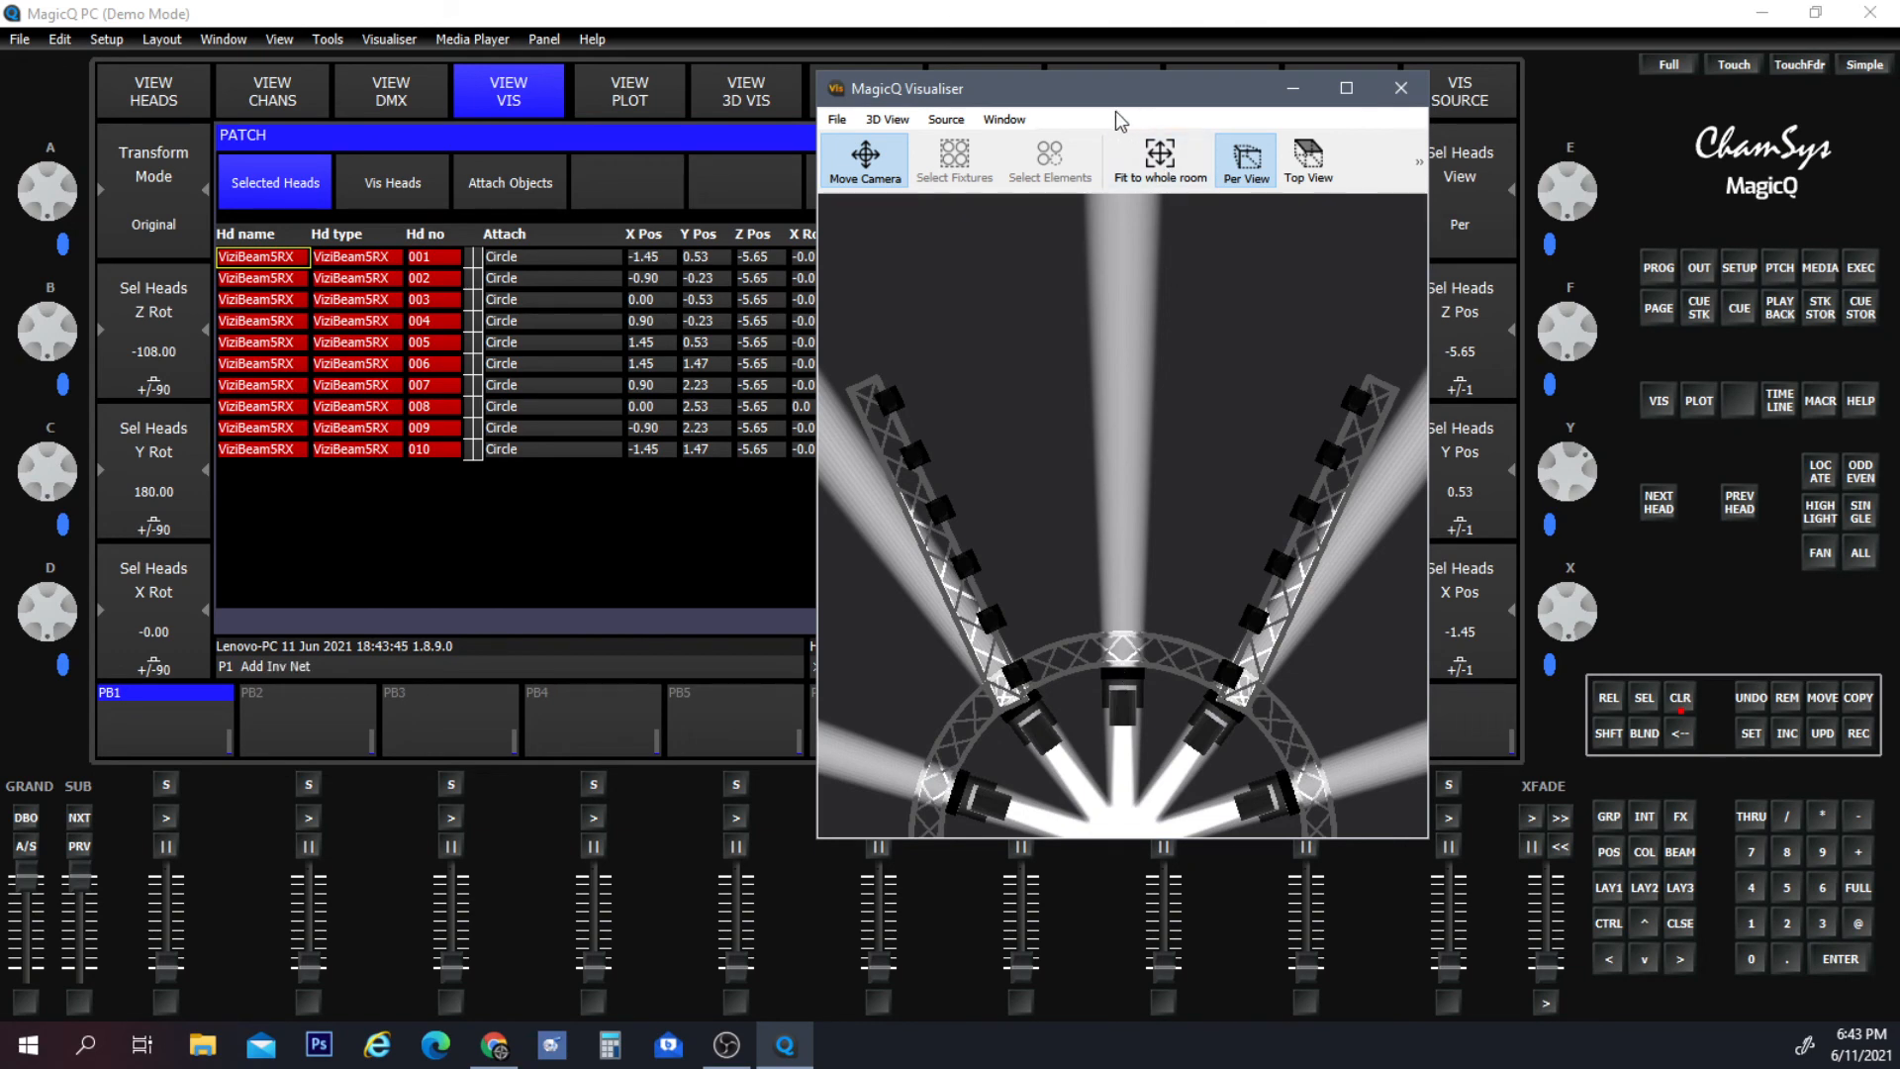
mouse_move(1103, 98)
mouse_down()
mouse_move(1175, 116)
mouse_move(1113, 80)
mouse_up()
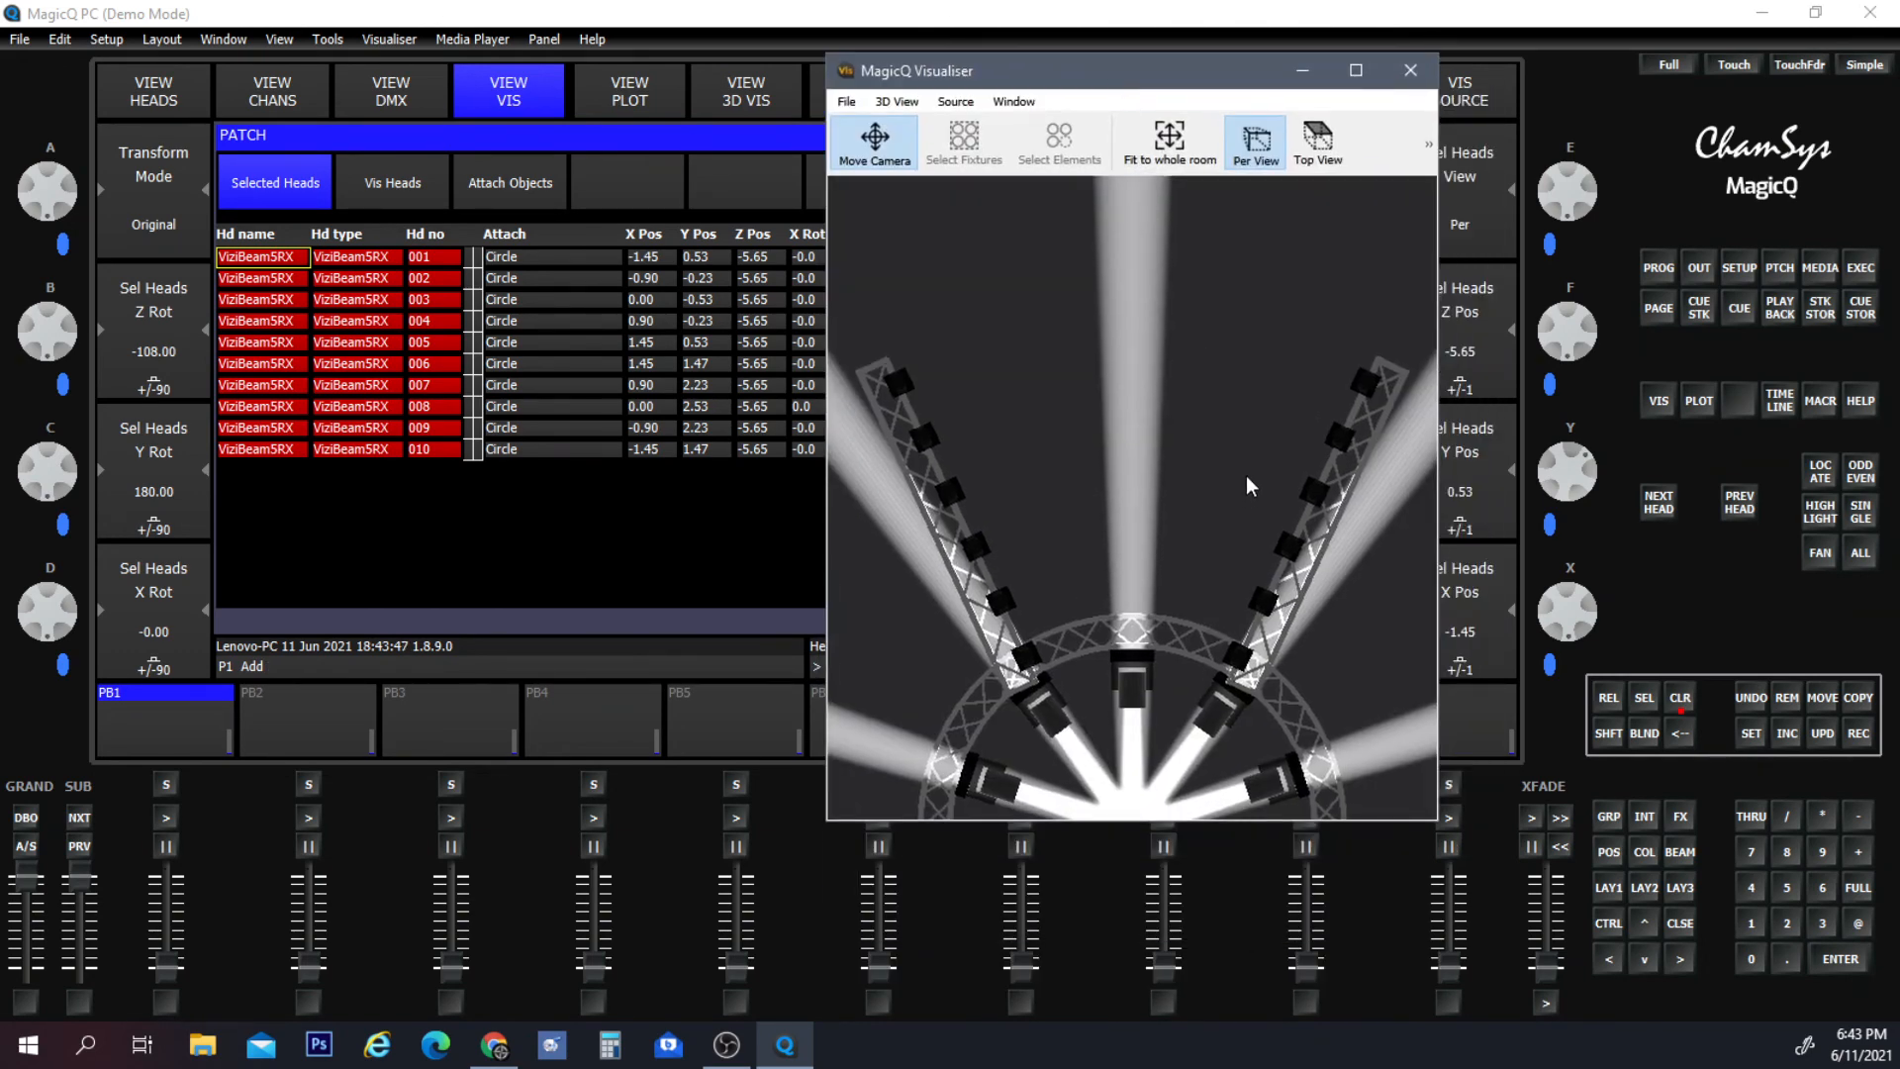
scroll(1244, 401, down, 2)
scroll(1238, 408, down, 3)
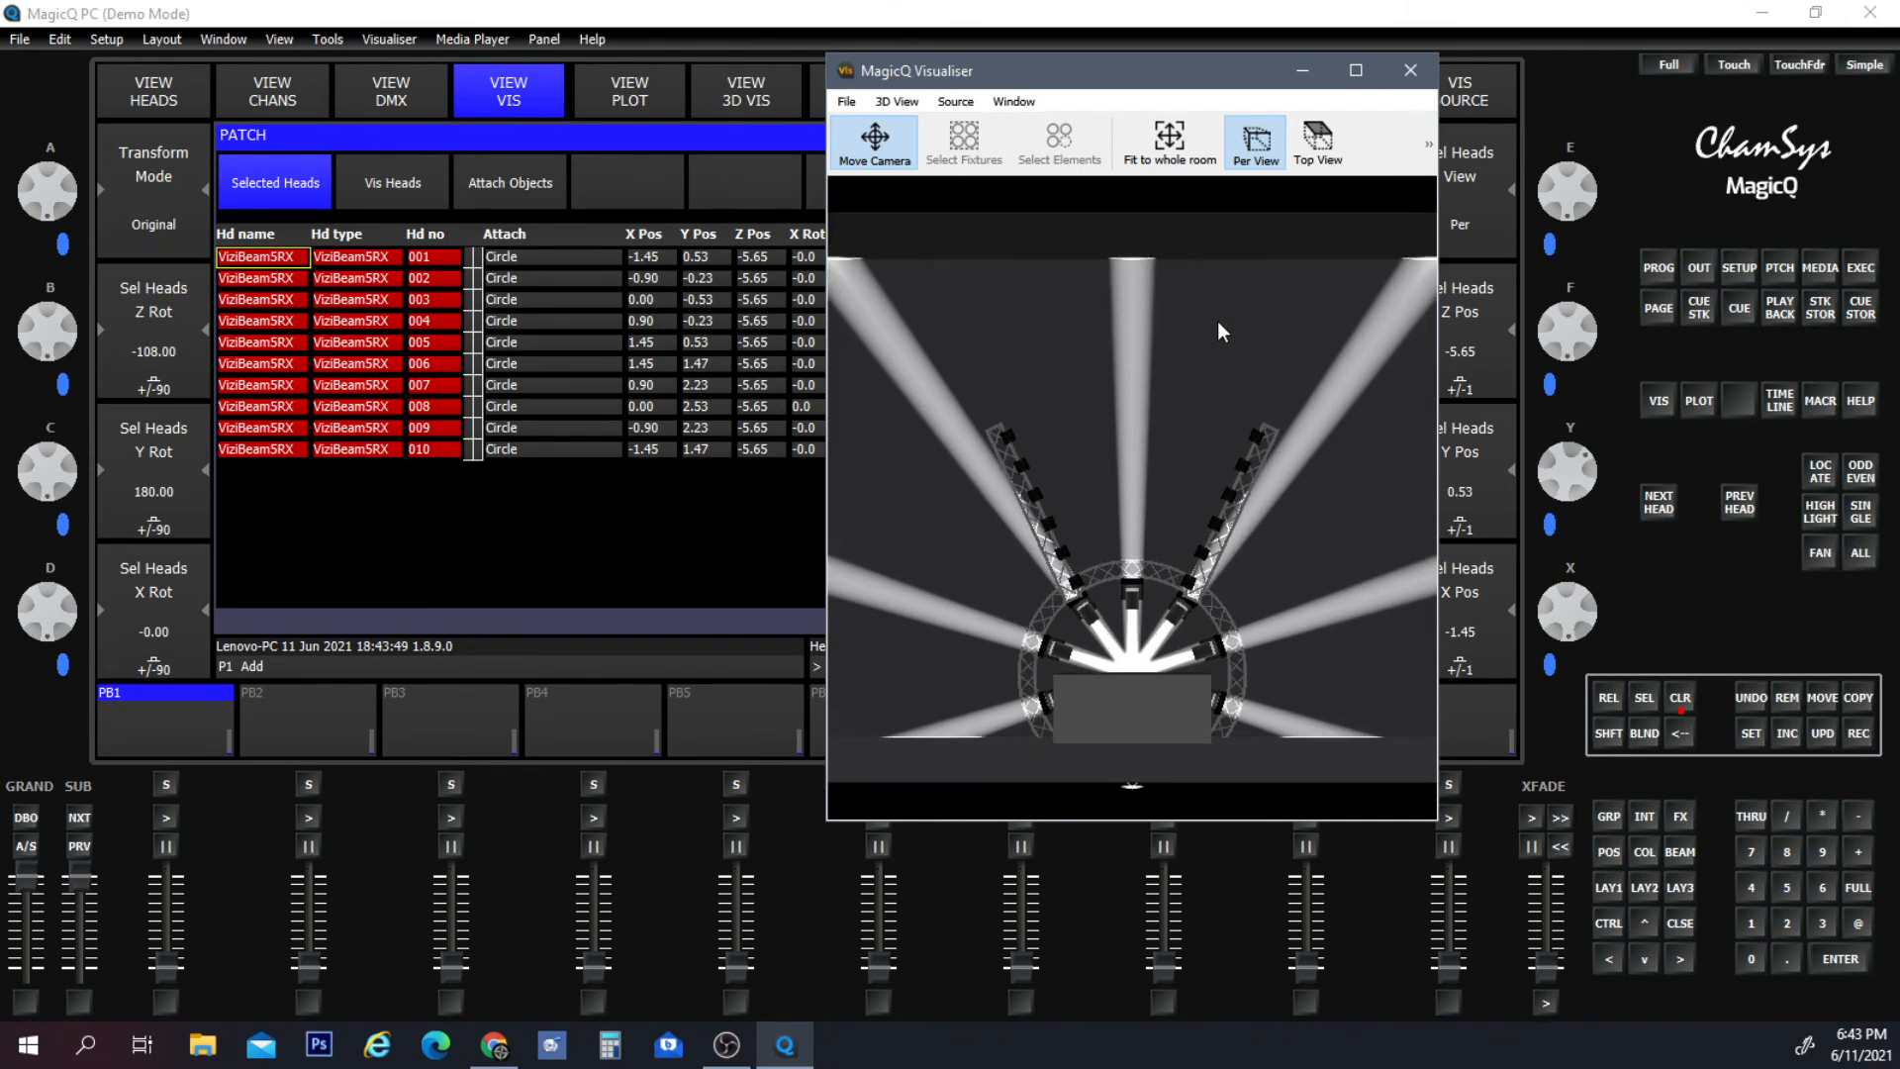
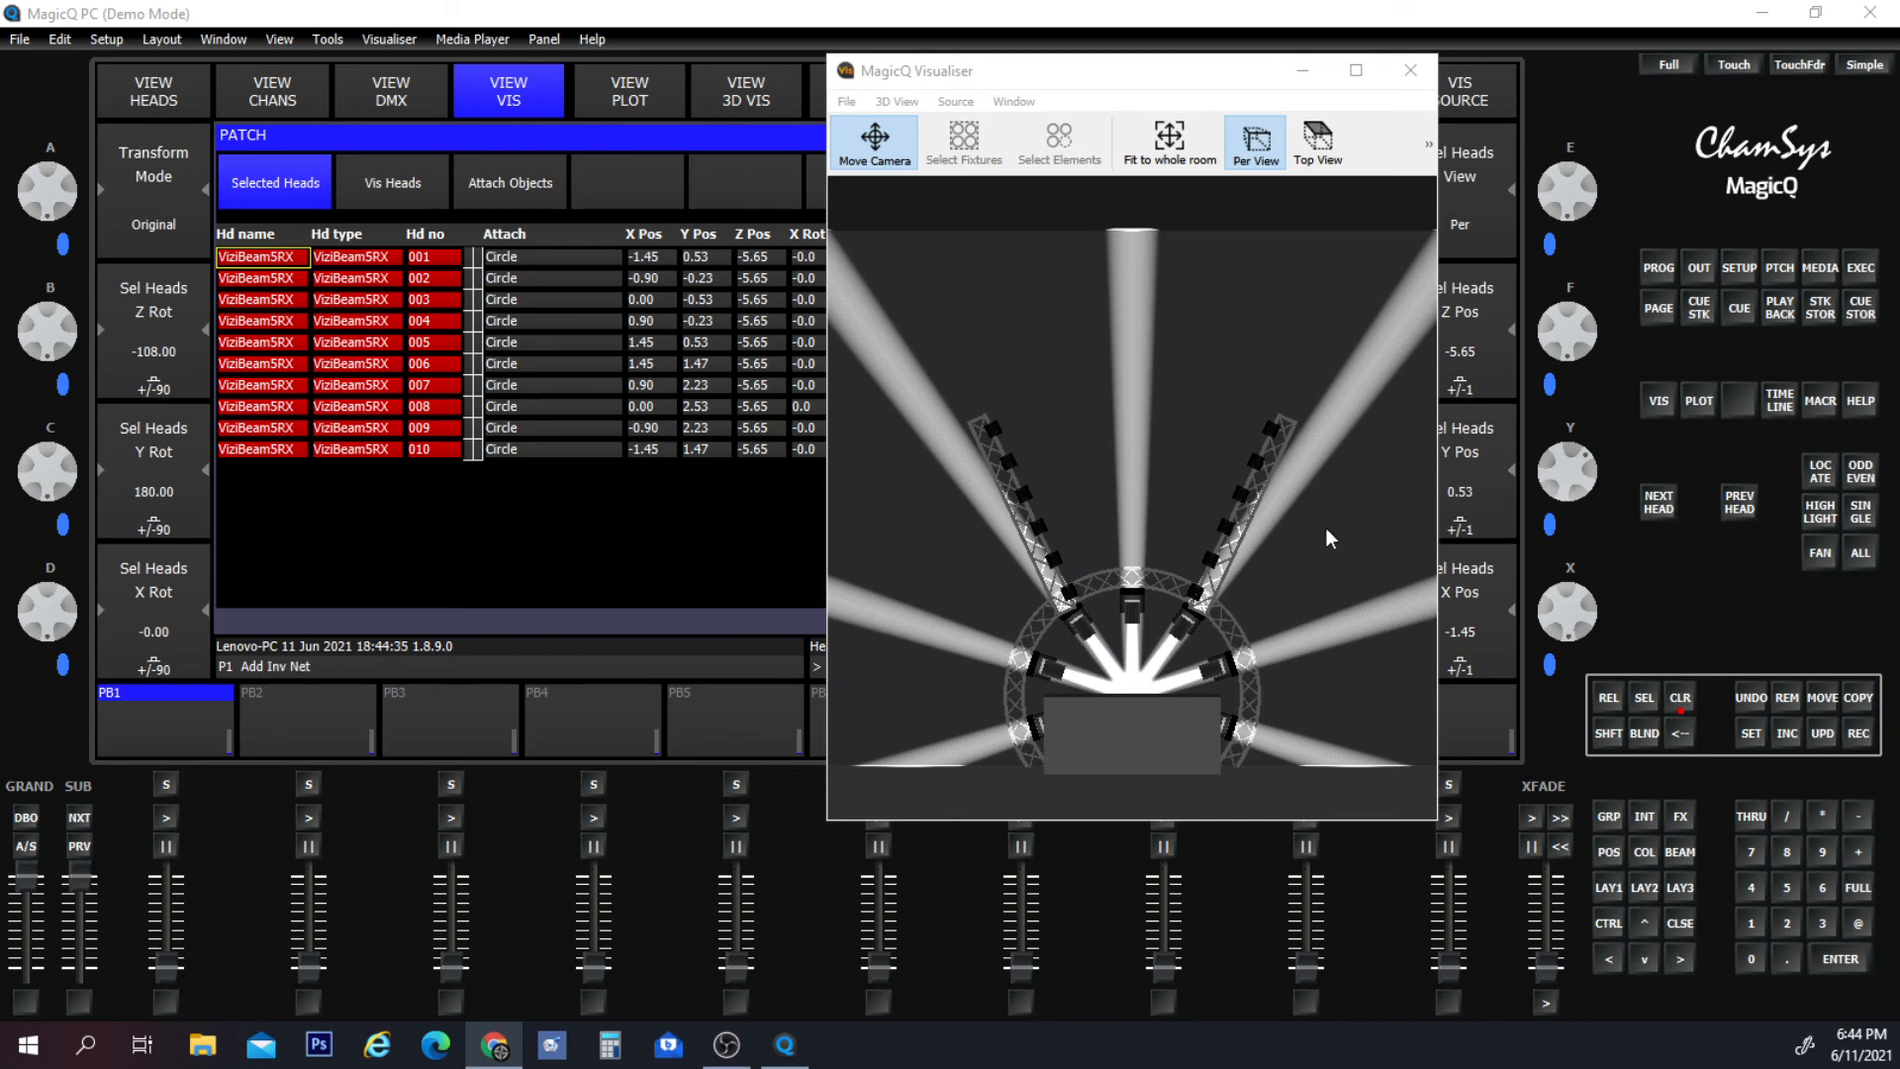
click(1224, 501)
scroll(1223, 501, up, 5)
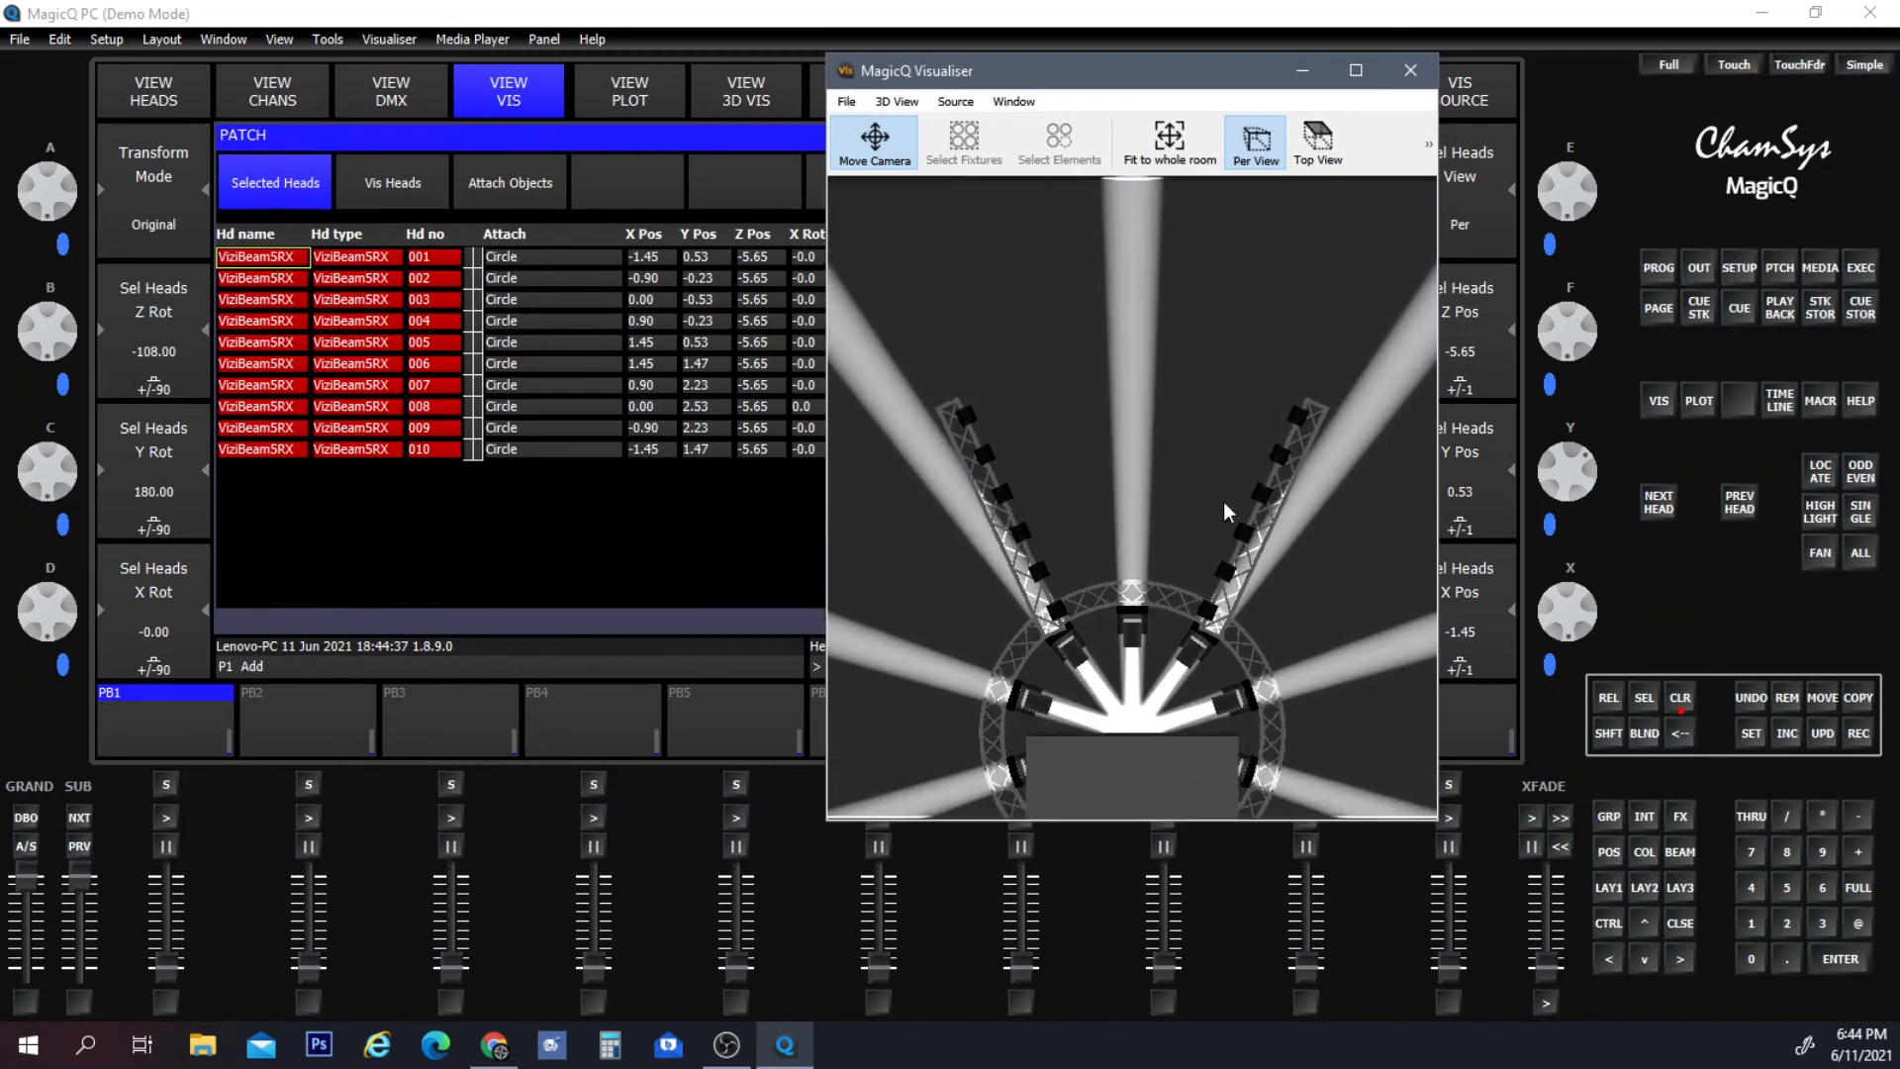
scroll(1223, 502, up, 3)
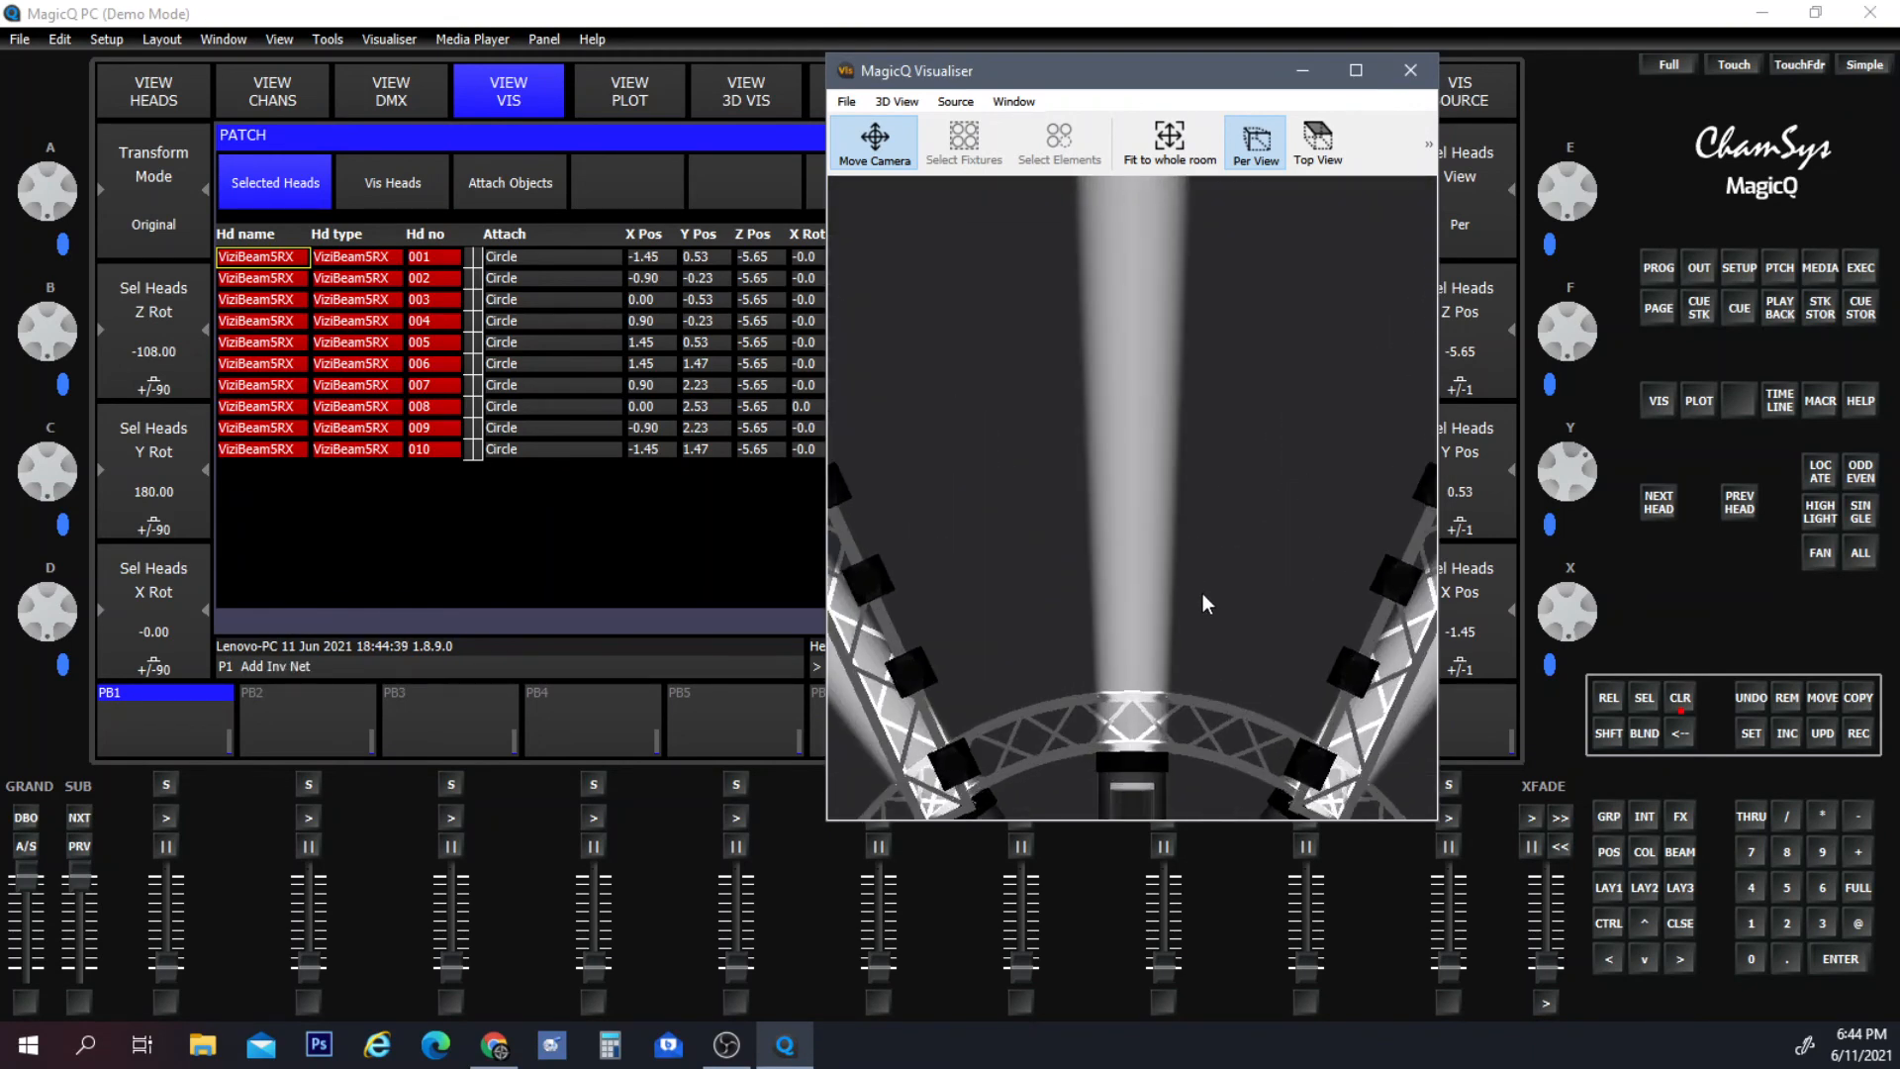
drag(1203, 594, 1076, 577)
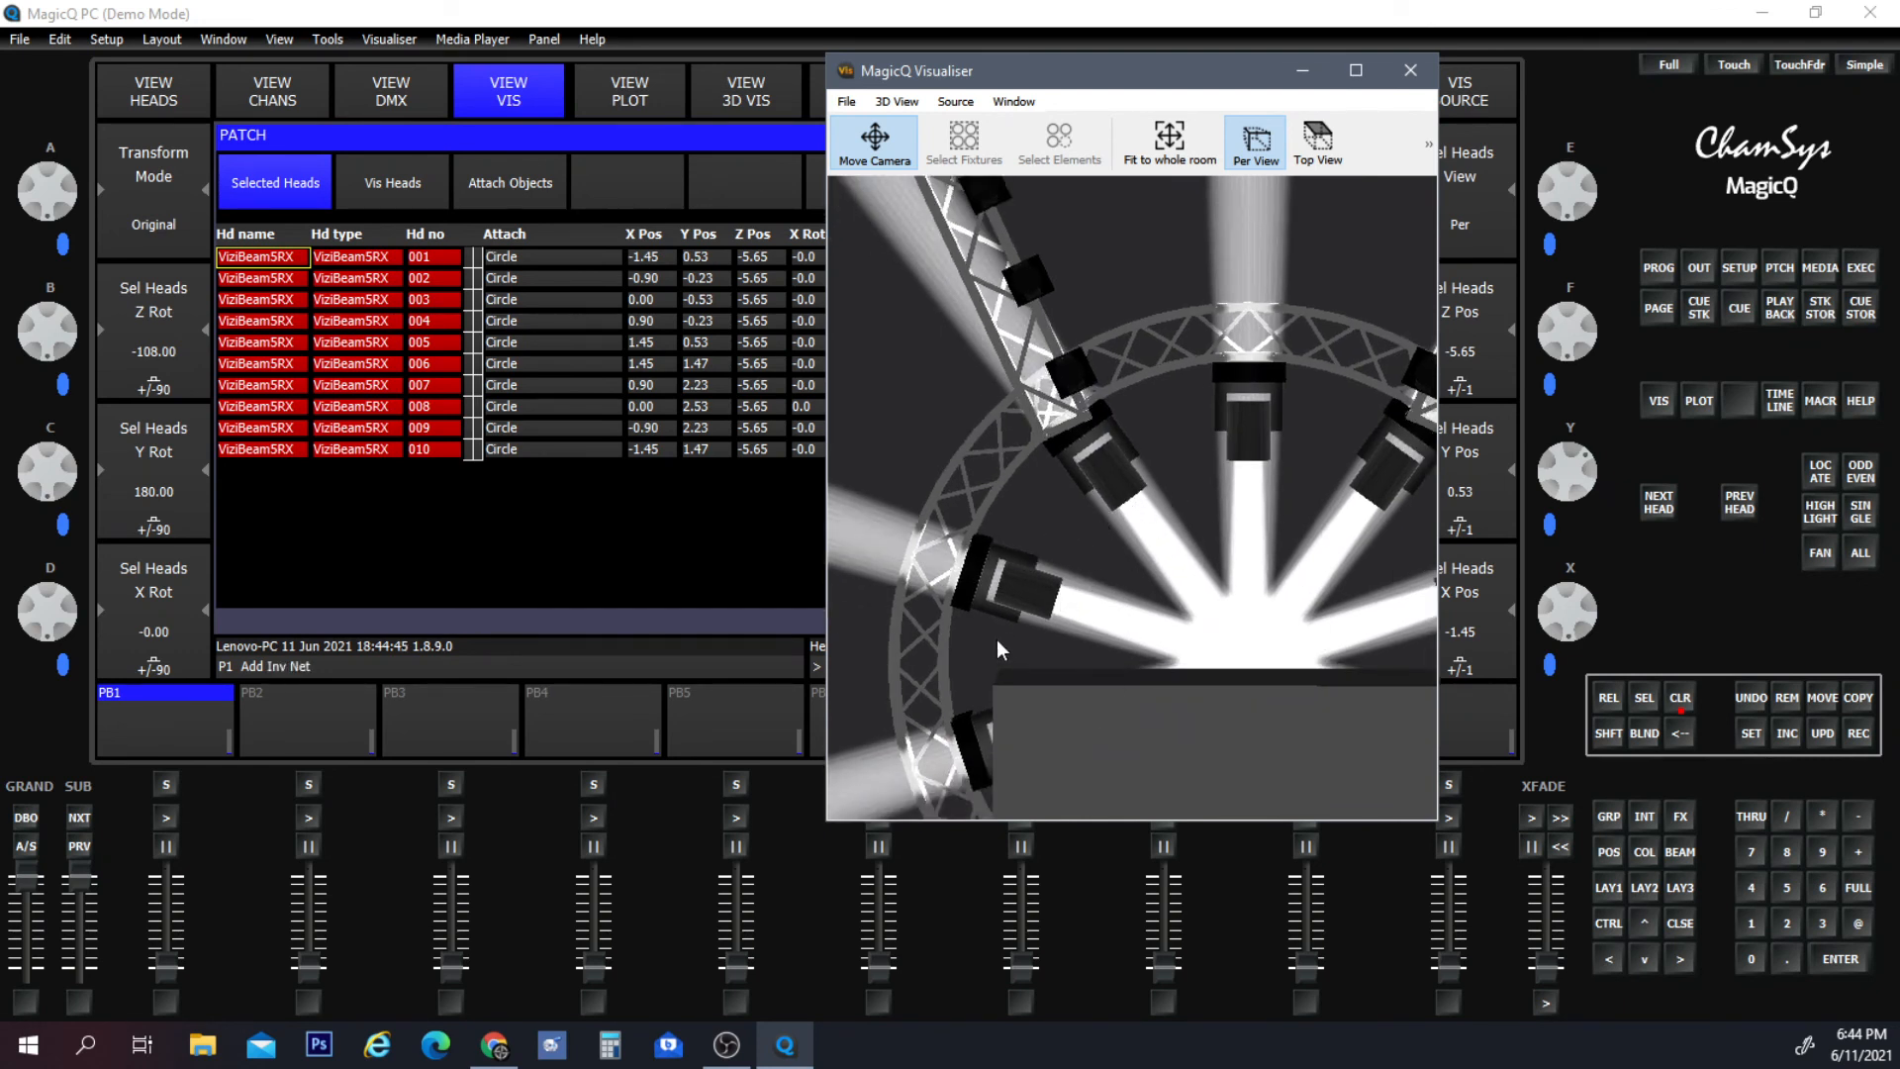
click(1169, 140)
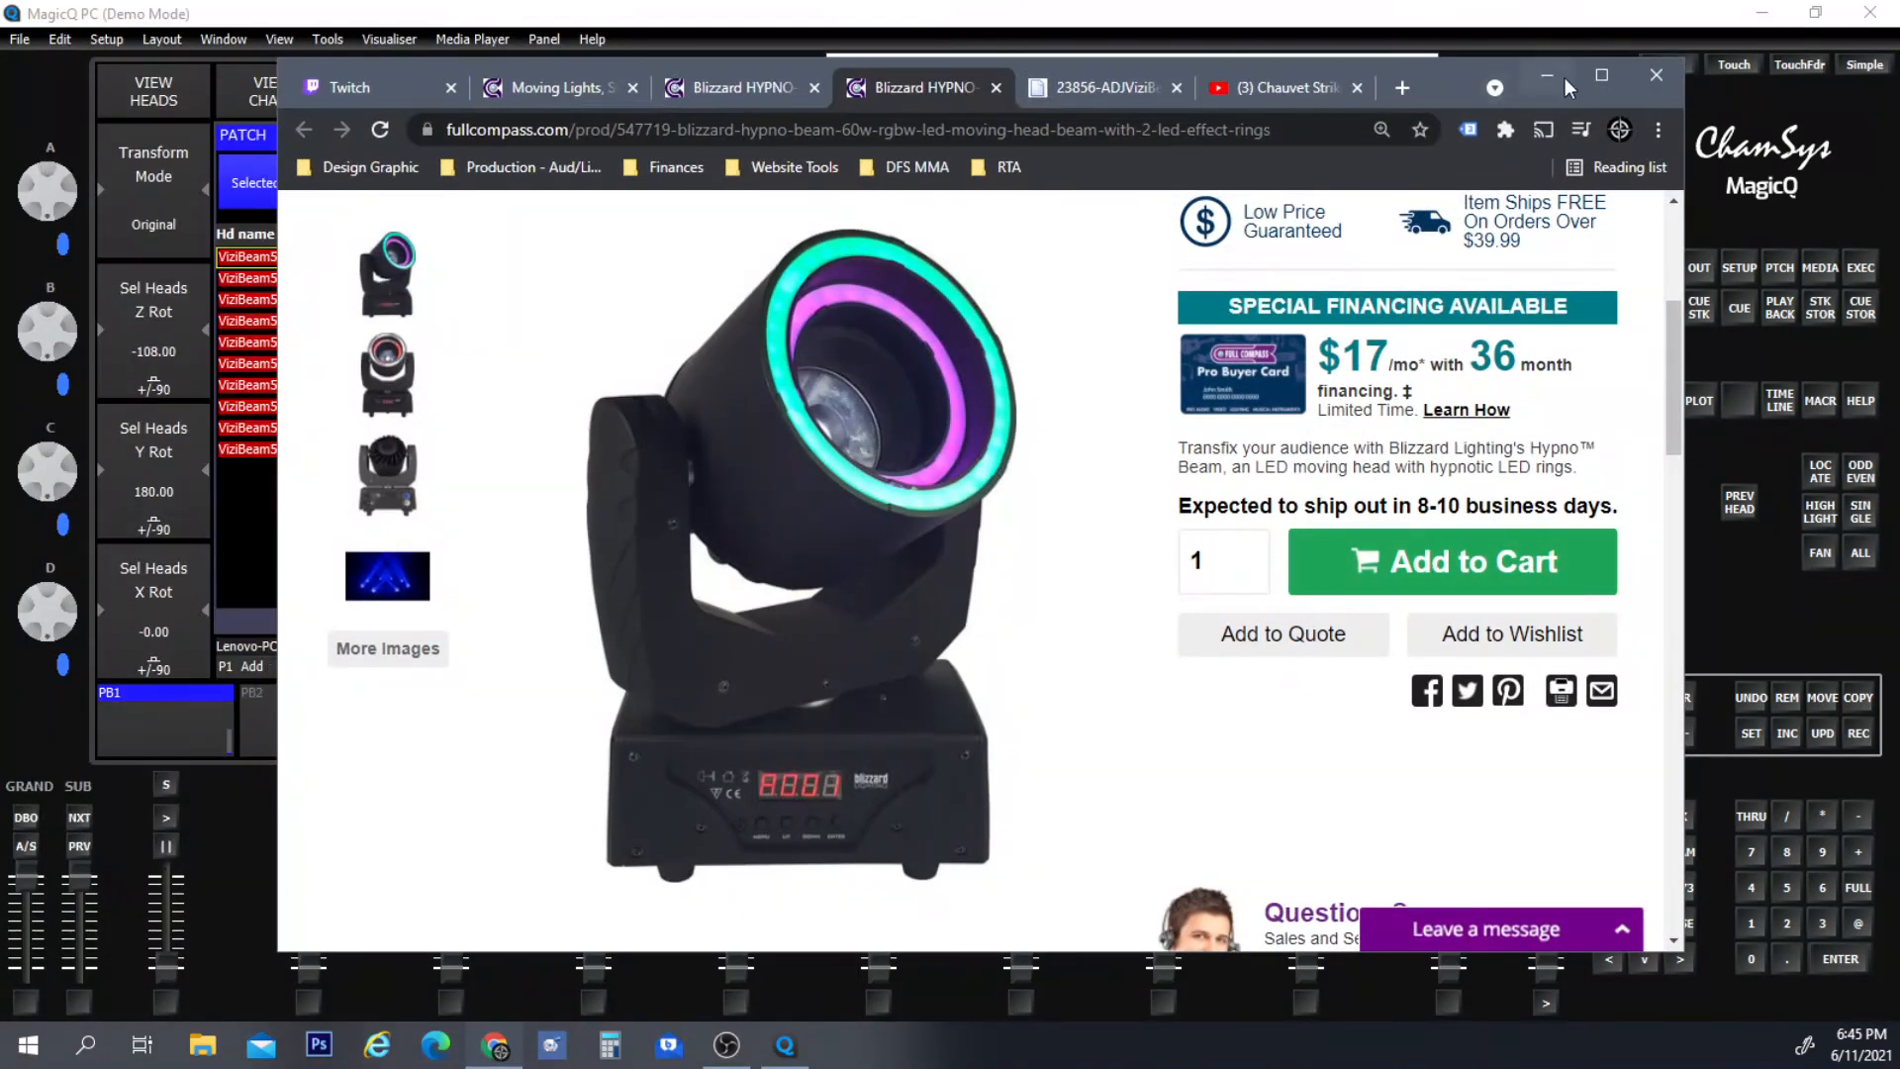
Switch to the browser and view the Blizzard Hypno Beam product page in a maximized window.
click(1602, 73)
scroll(1132, 310, up, 5)
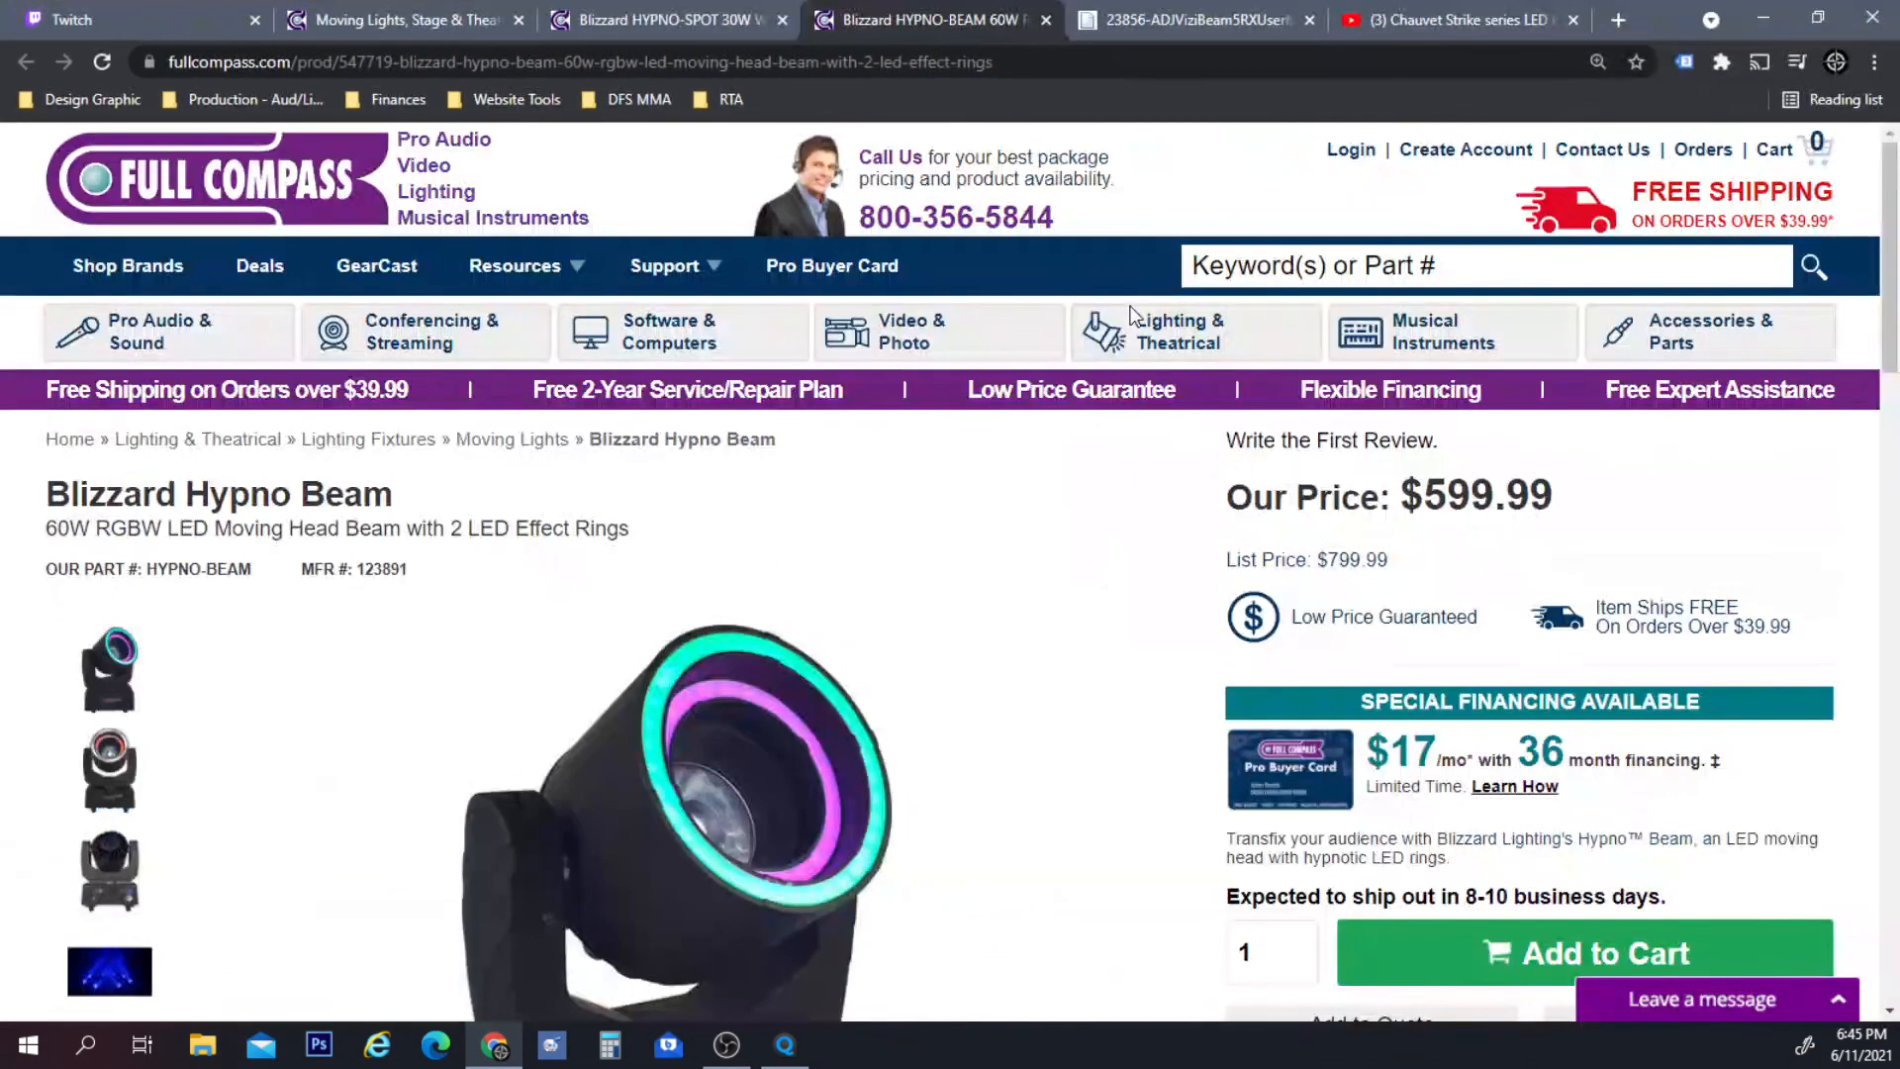
Search the Full Compass store for "saber strike" and open the Chauvet Pro Strike Saber product page.
click(1491, 268)
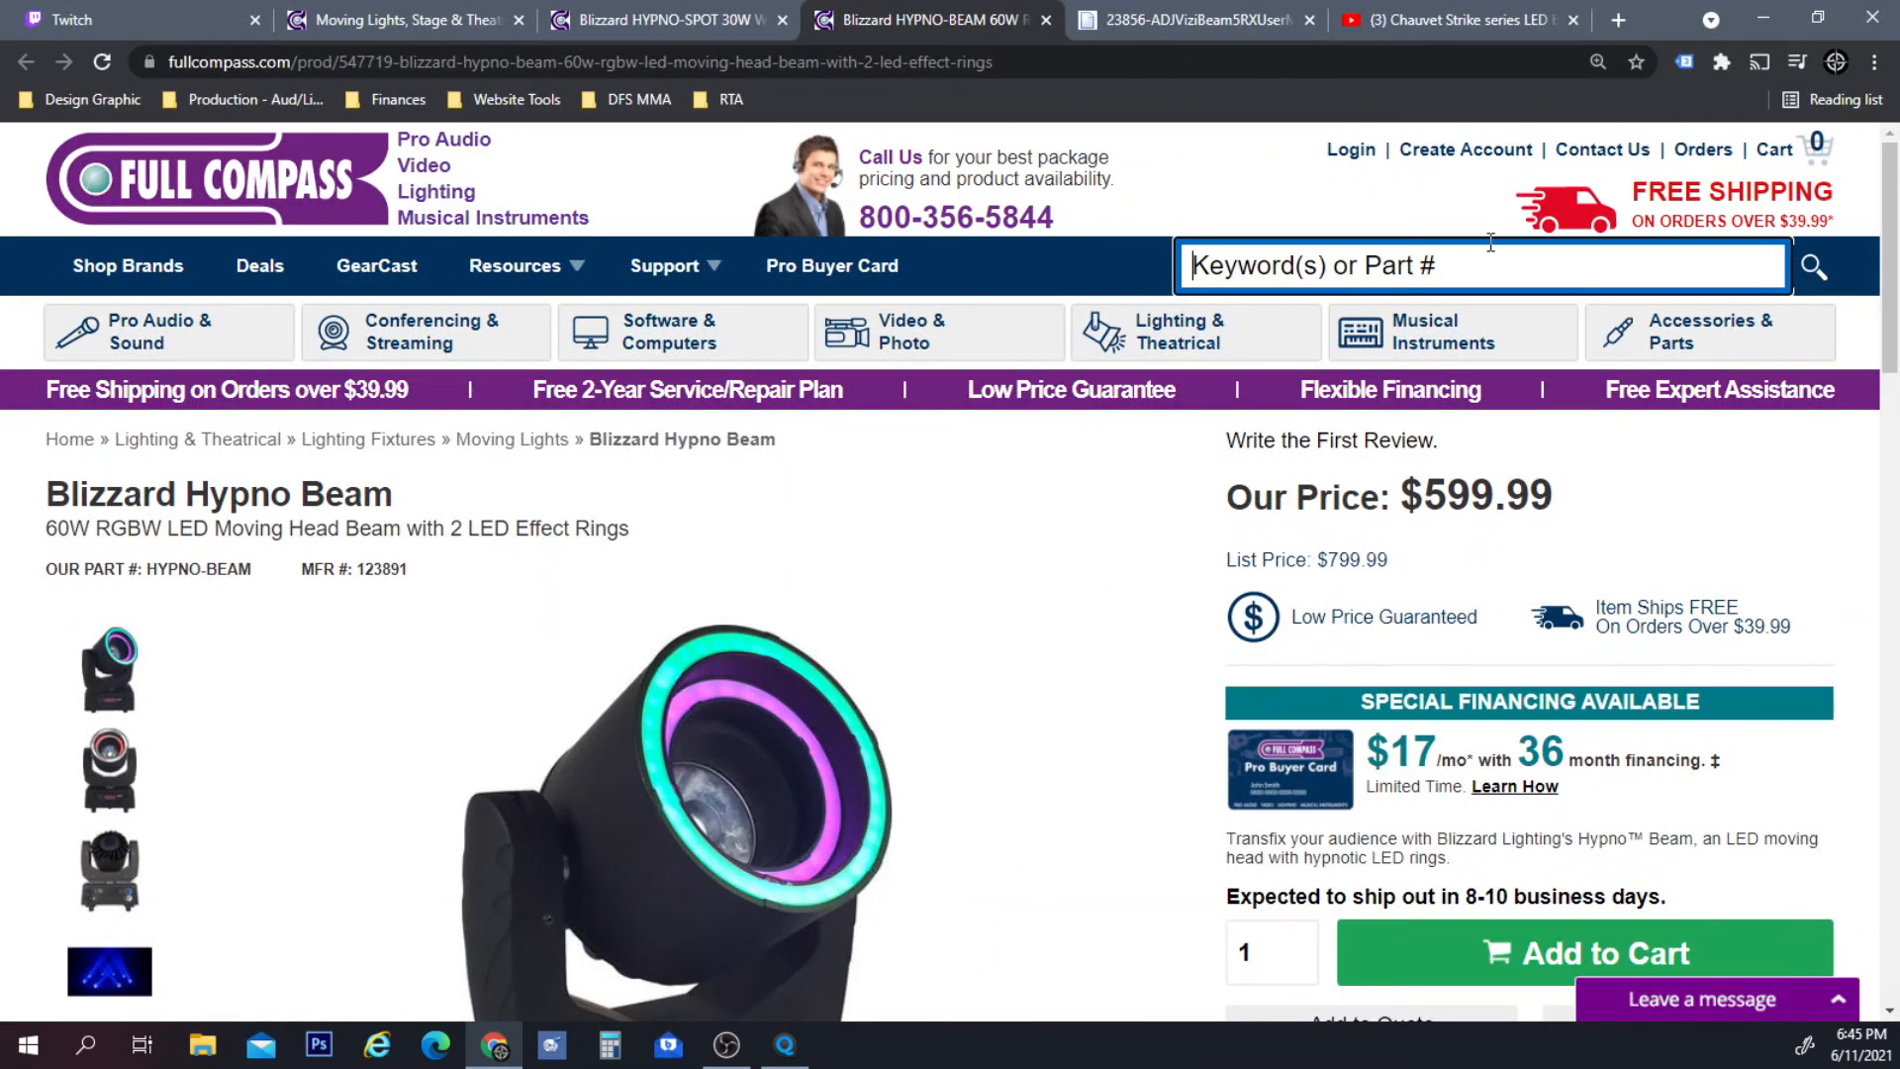
text(saber s)
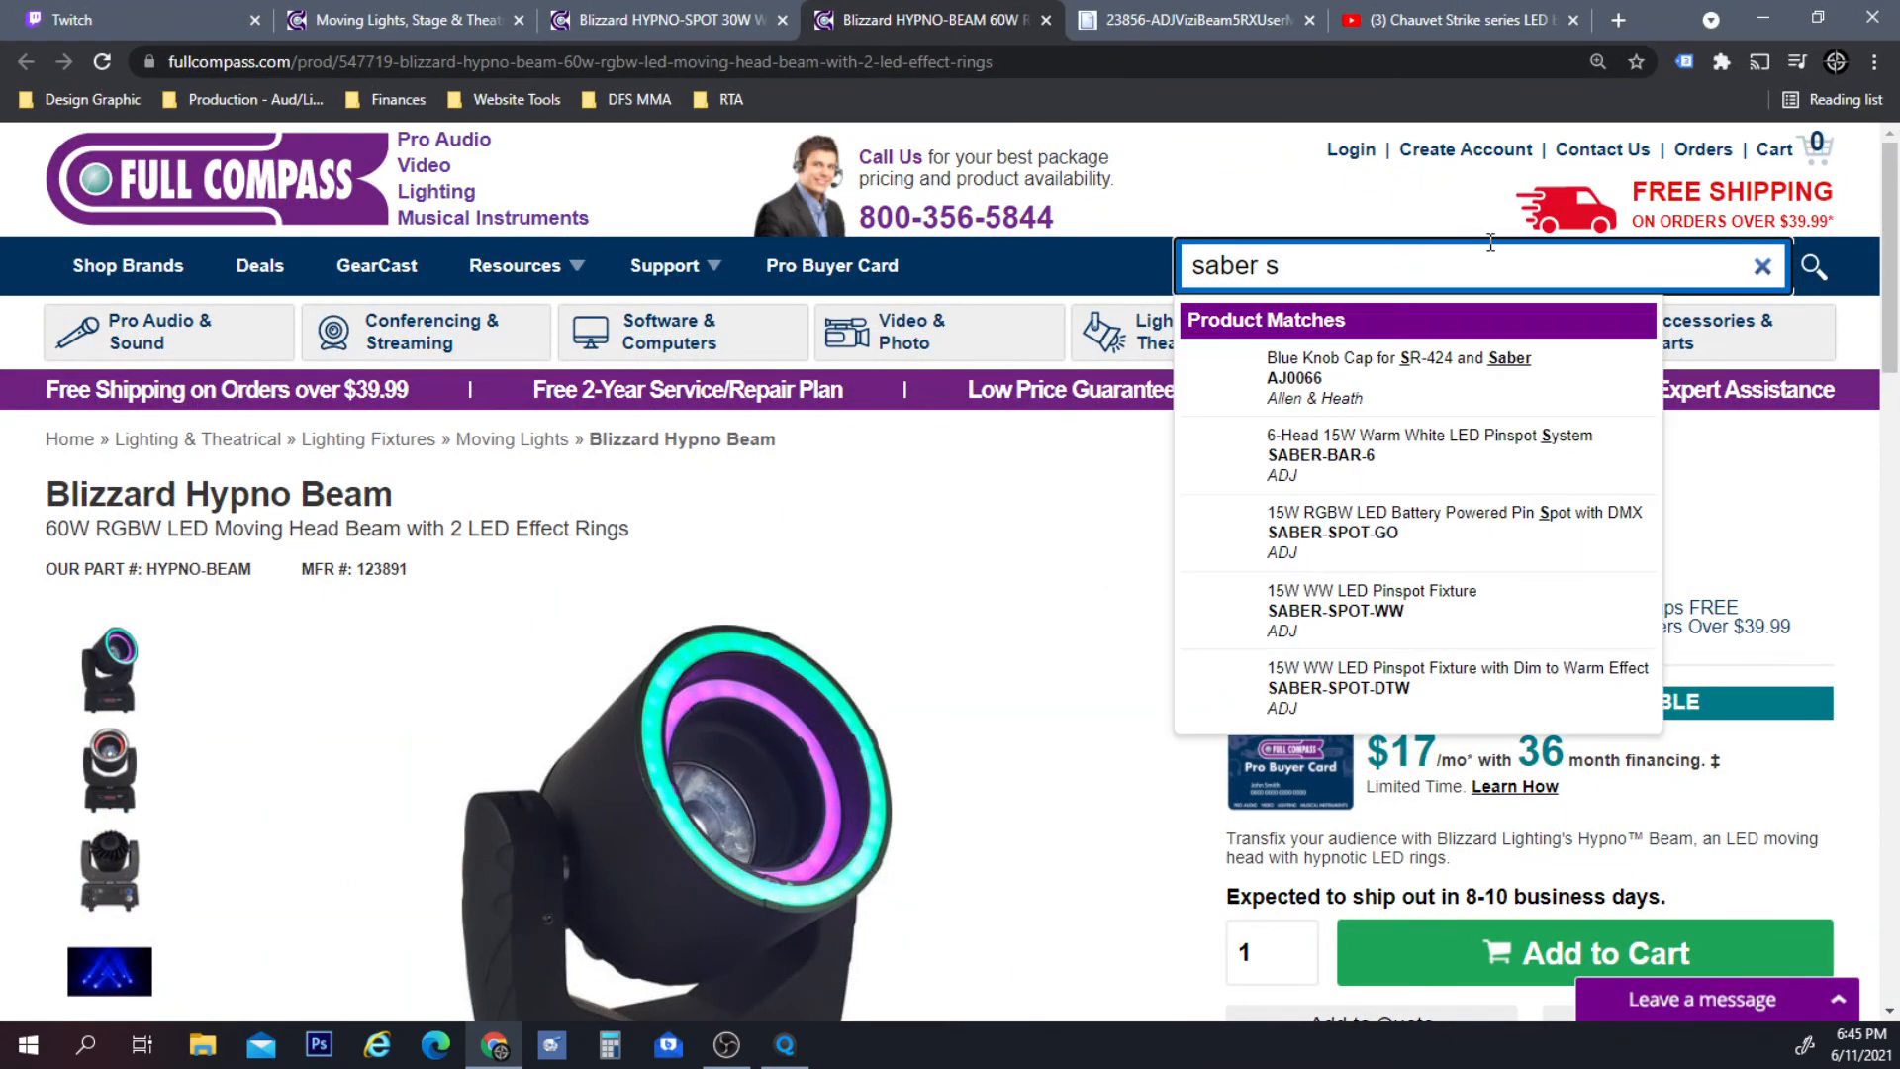
text(trike)
key(Return)
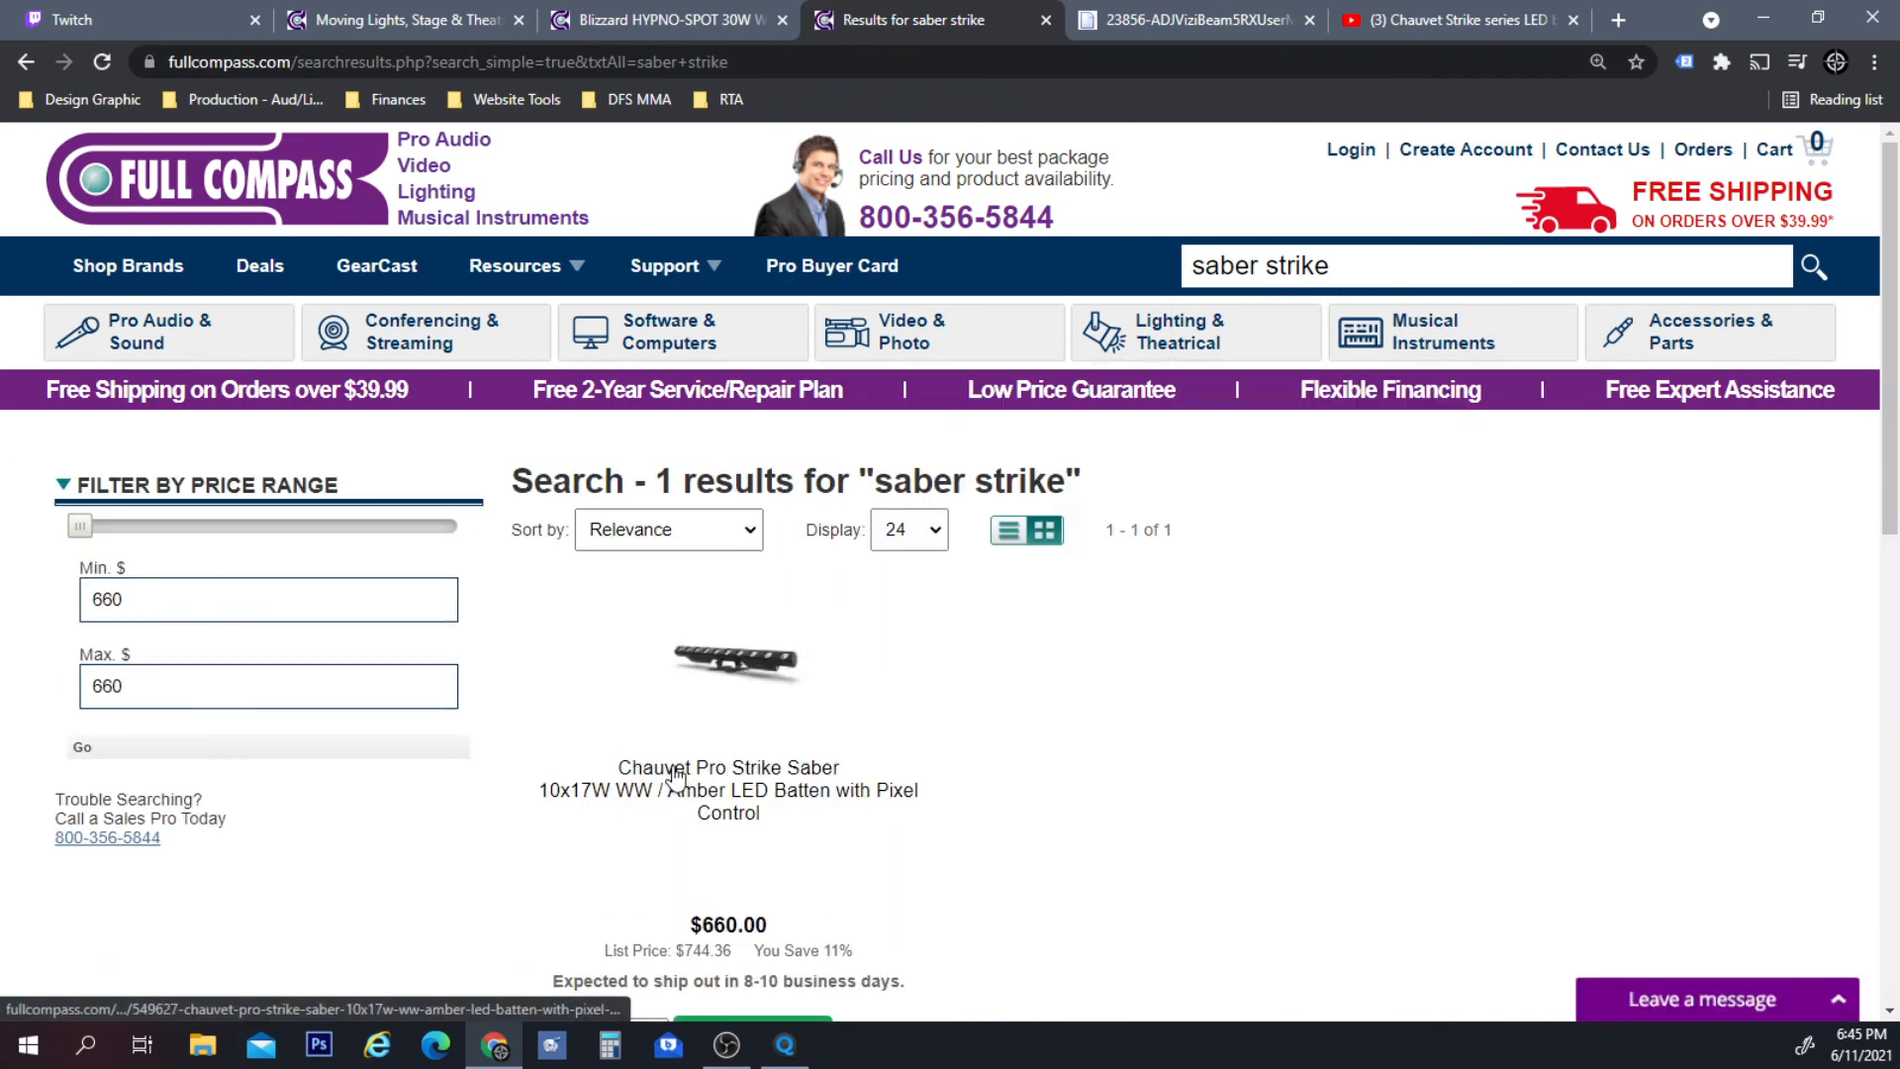
click(673, 777)
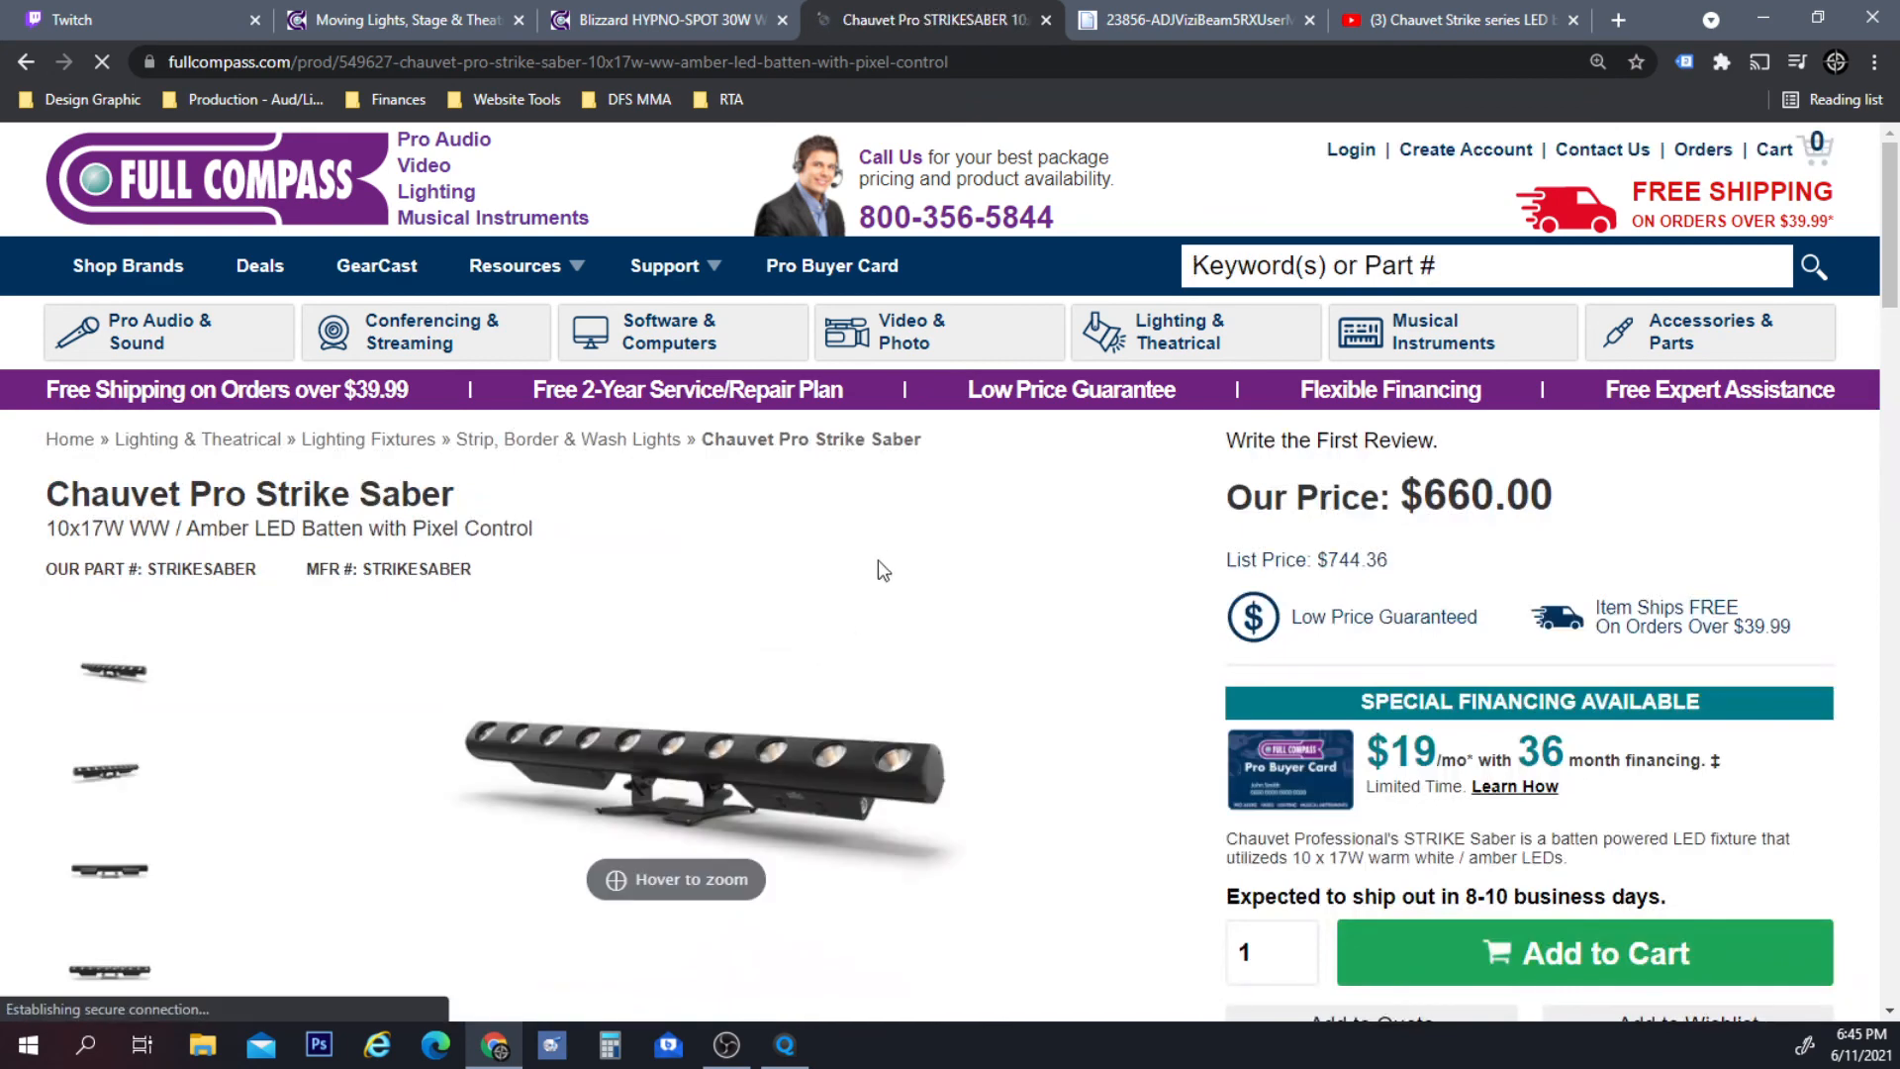
Examine the Chauvet Pro Strike Saber's product details and its enlarged photo.
scroll(877, 560, down, 5)
scroll(883, 515, up, 1)
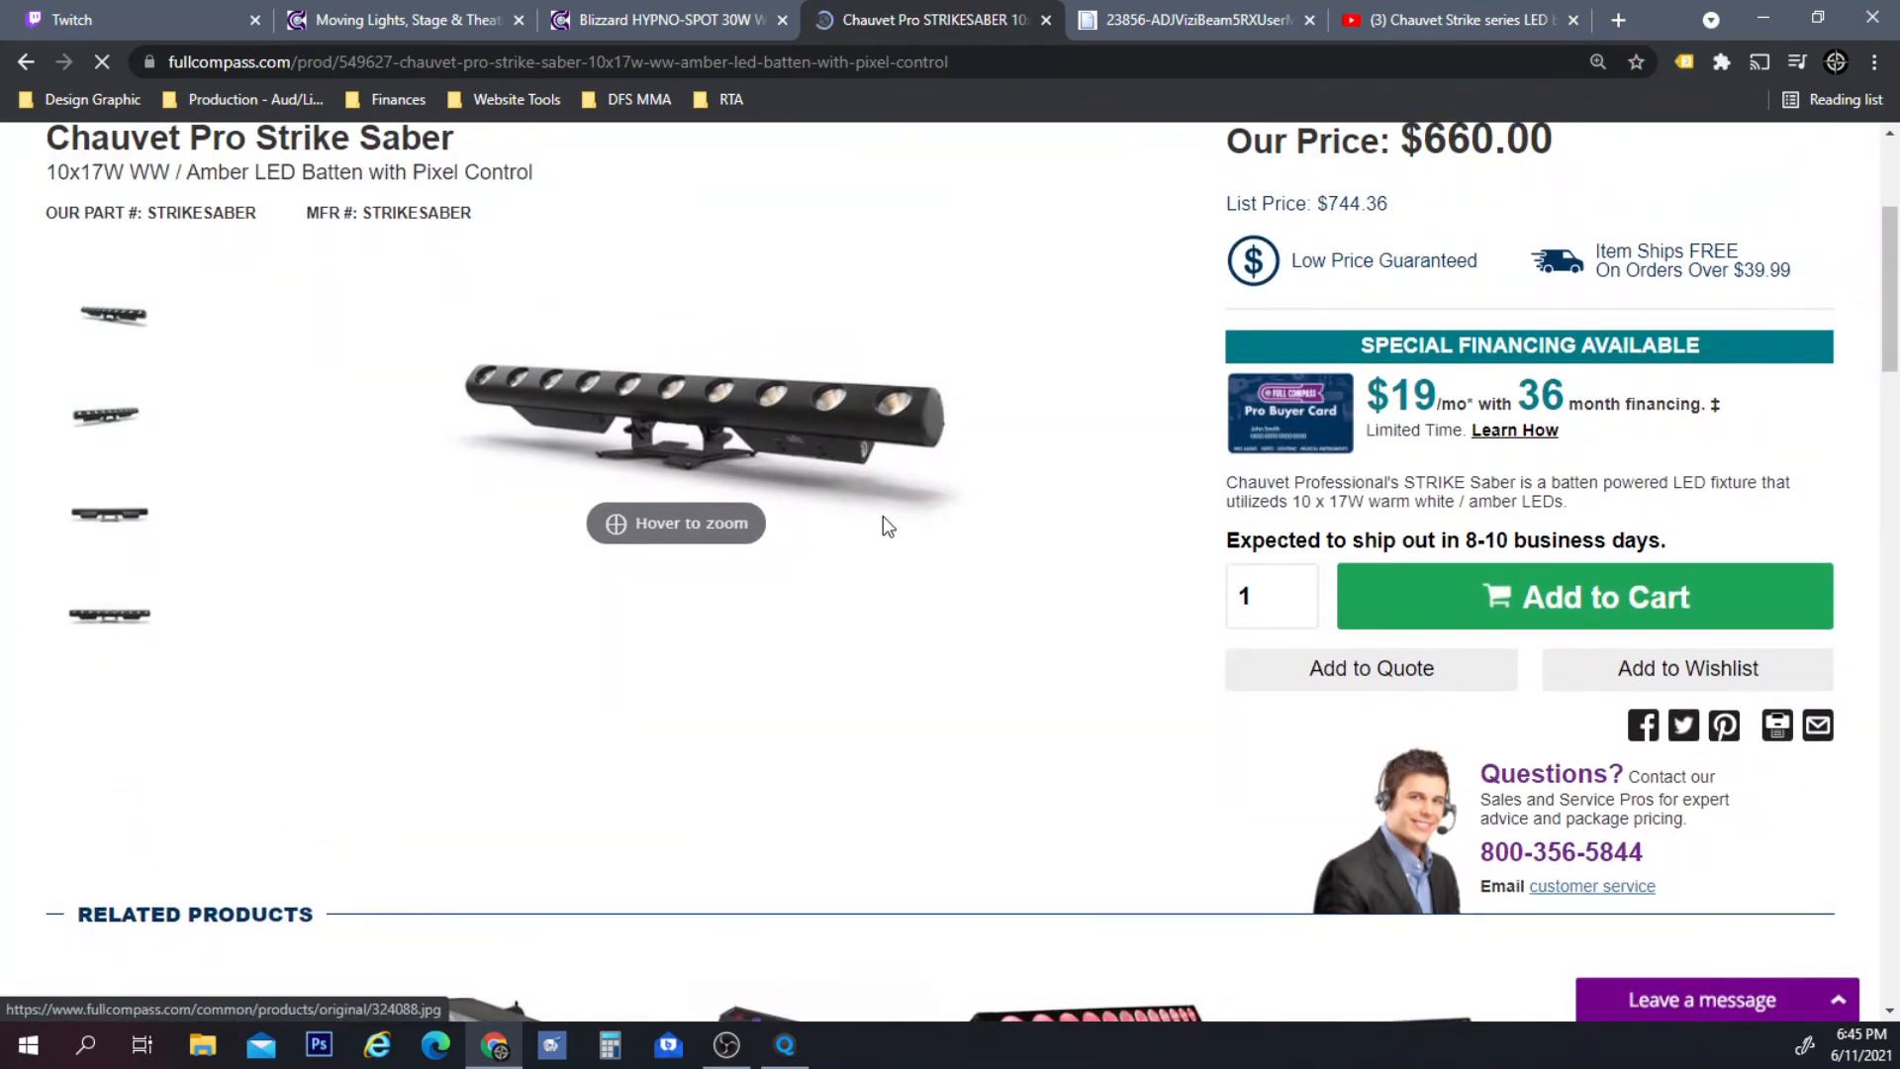
scroll(883, 514, up, 1)
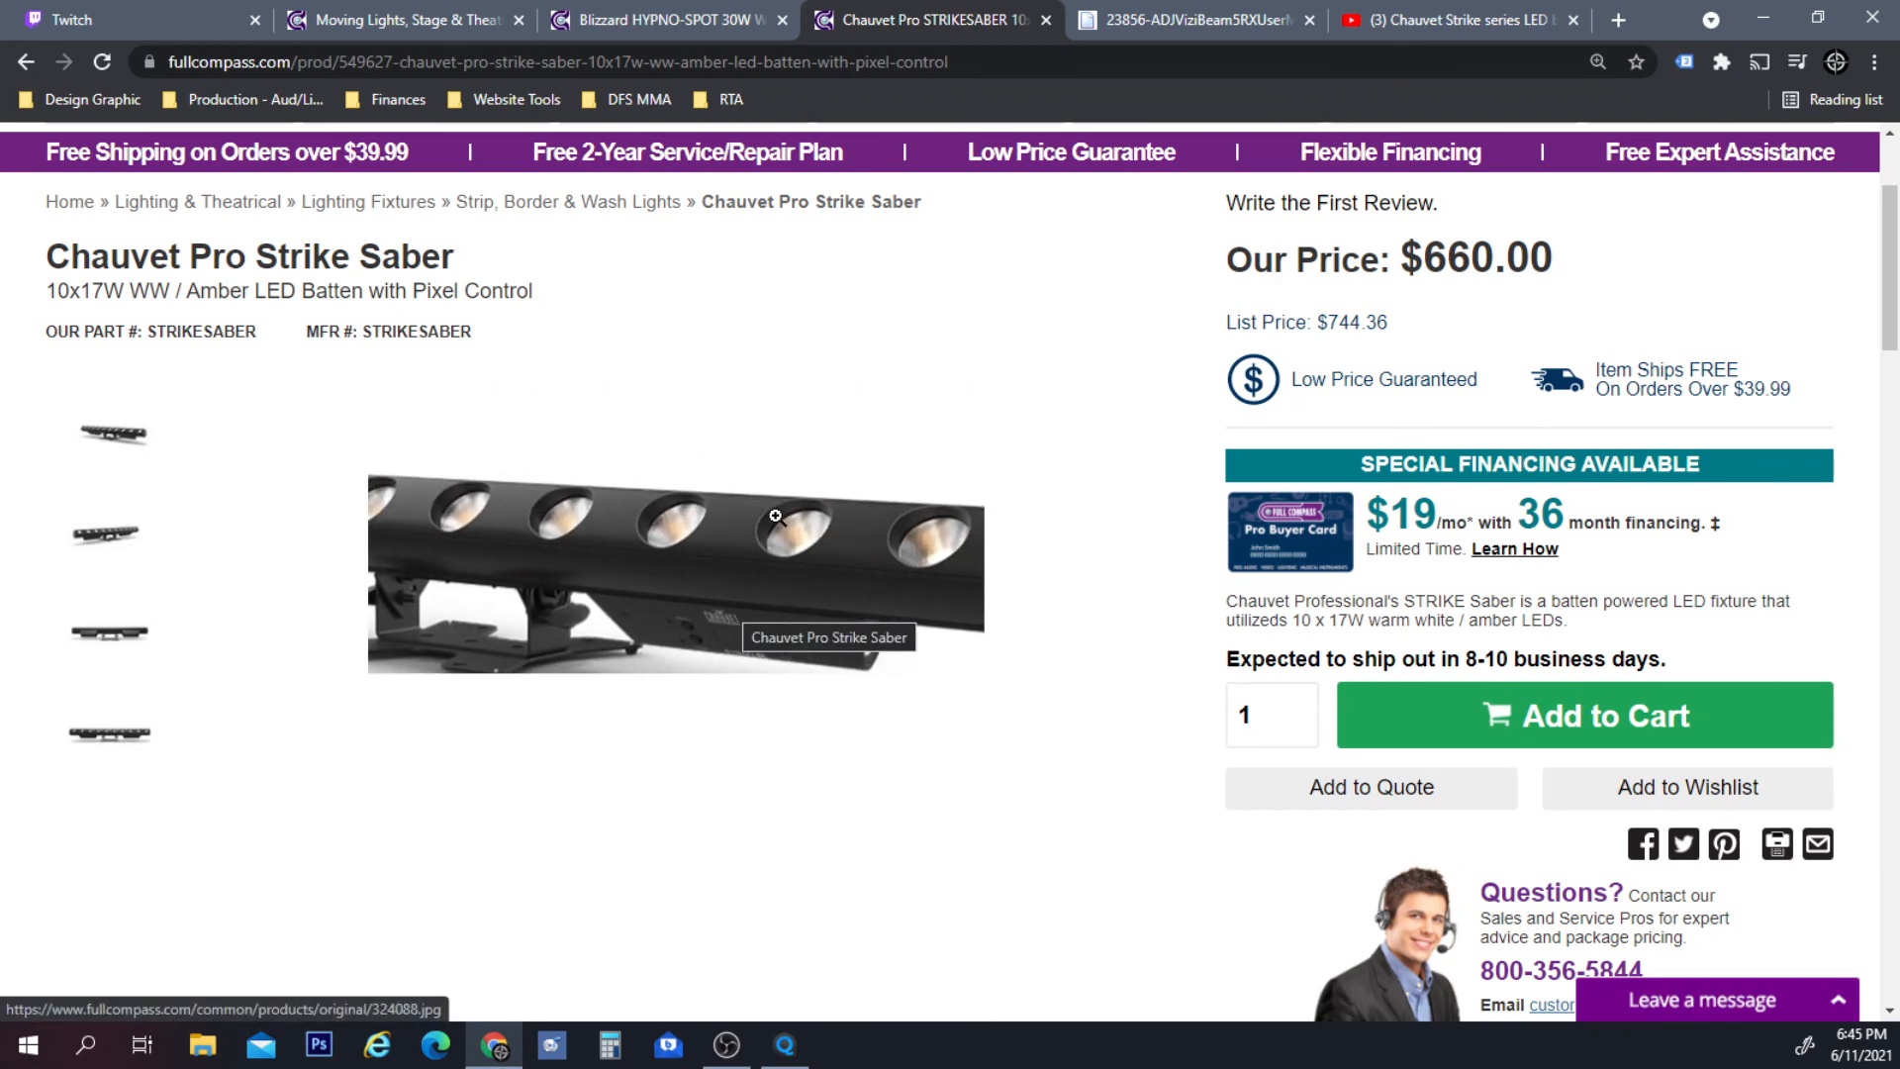
scroll(1109, 496, up, 2)
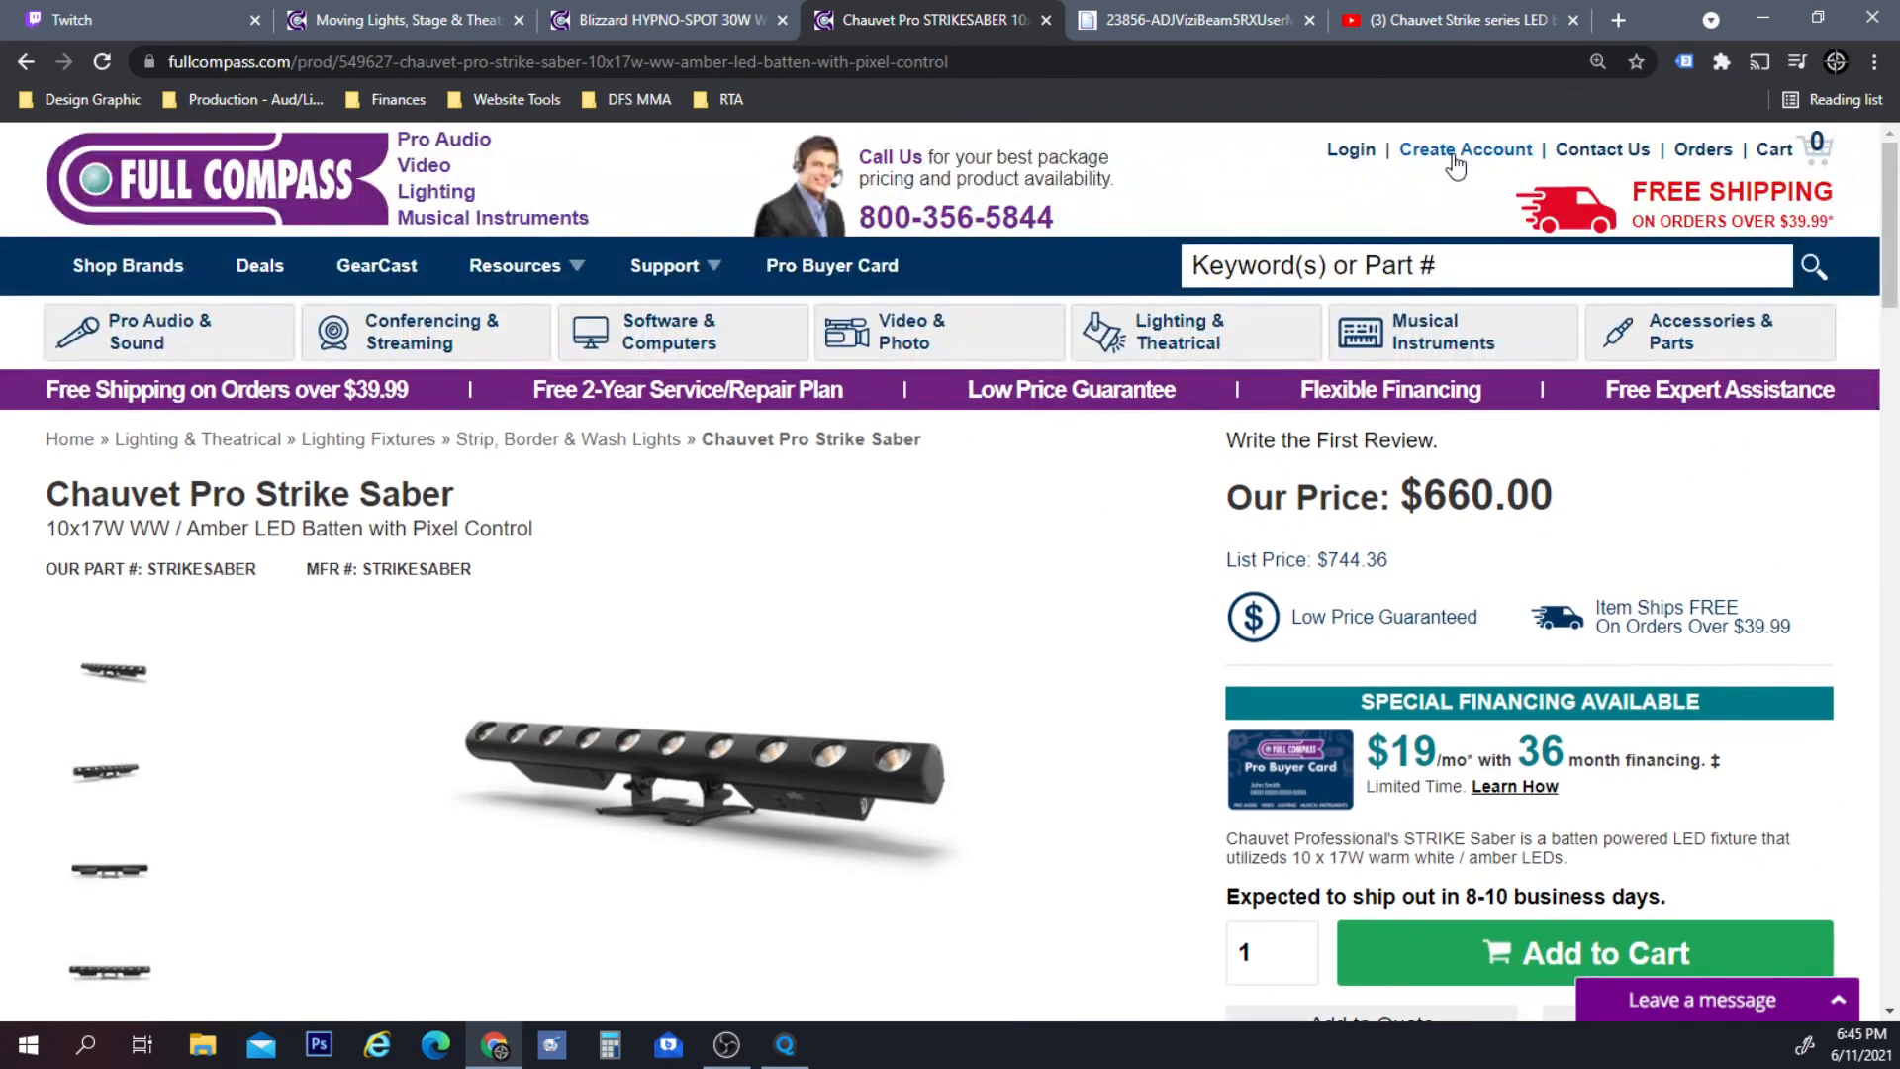
Open the Strip, Border & Wash Lights category and look through the fixtures on its first page.
click(1376, 277)
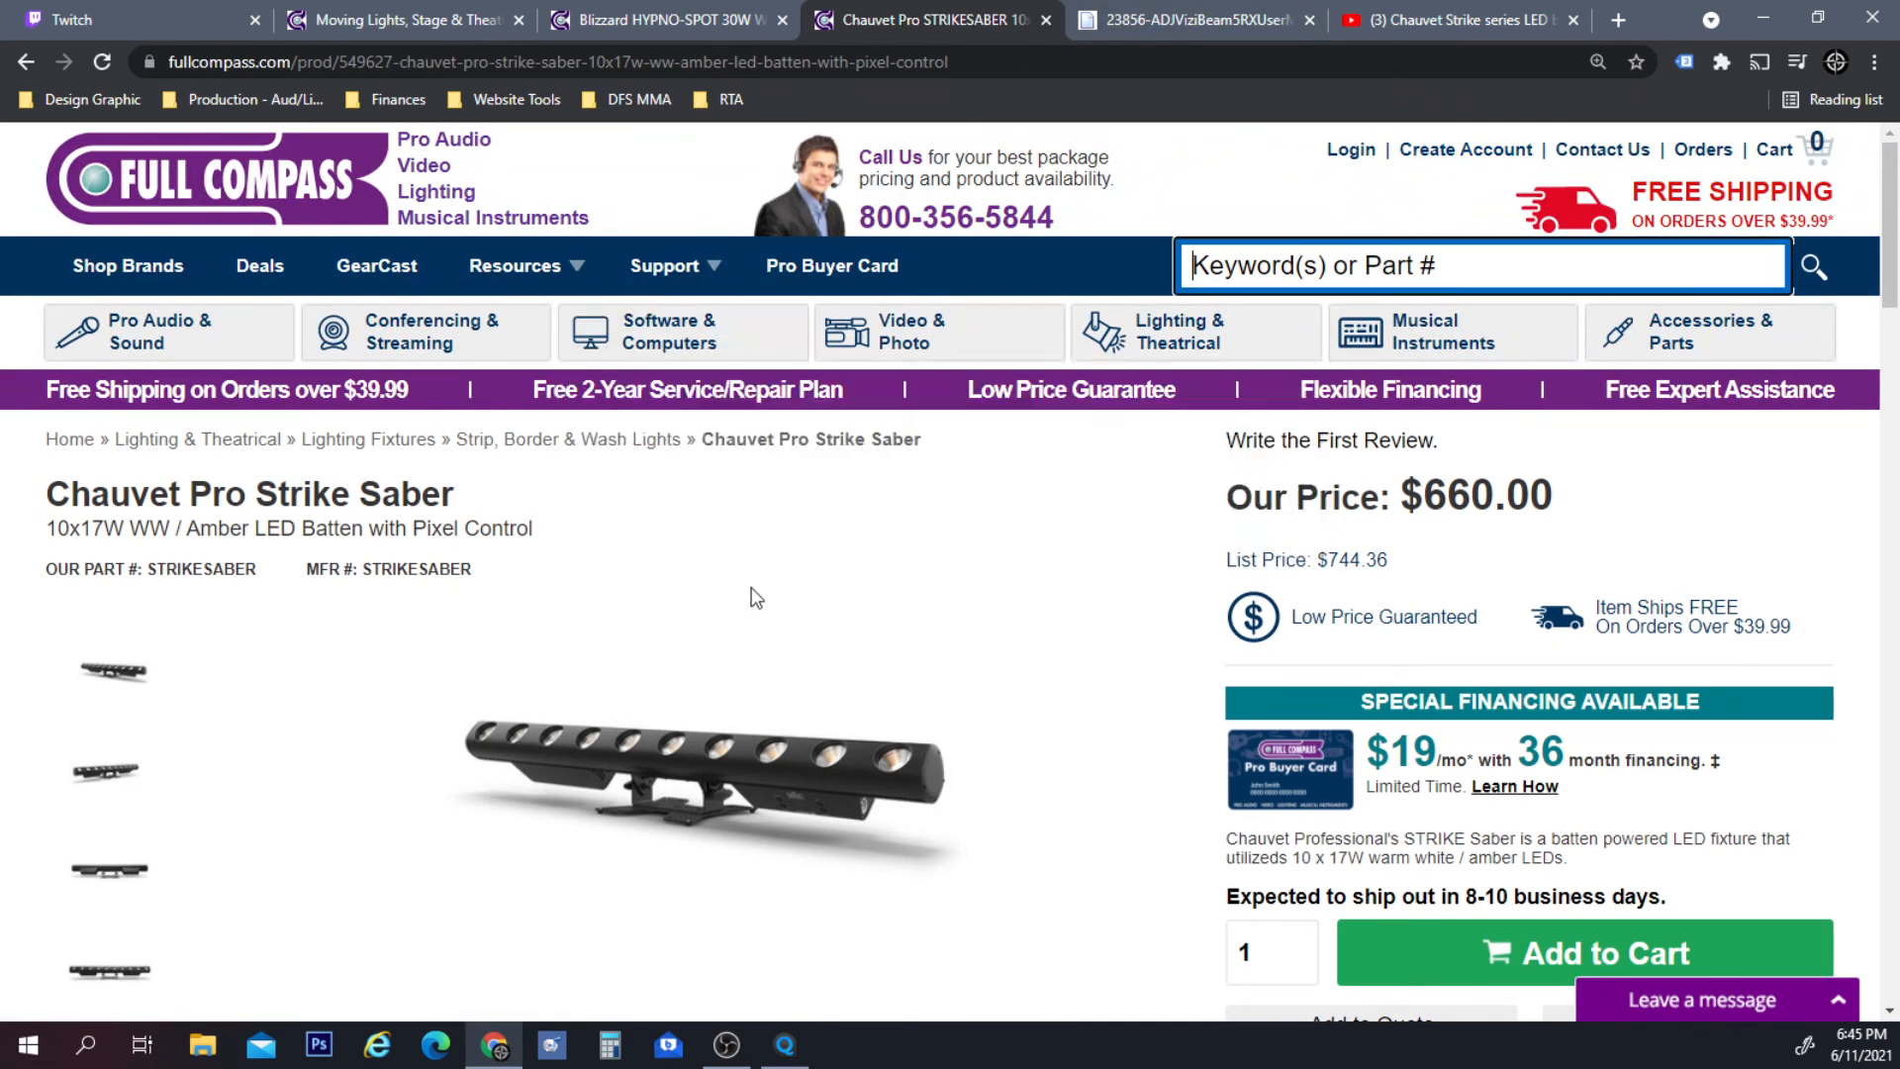
click(622, 450)
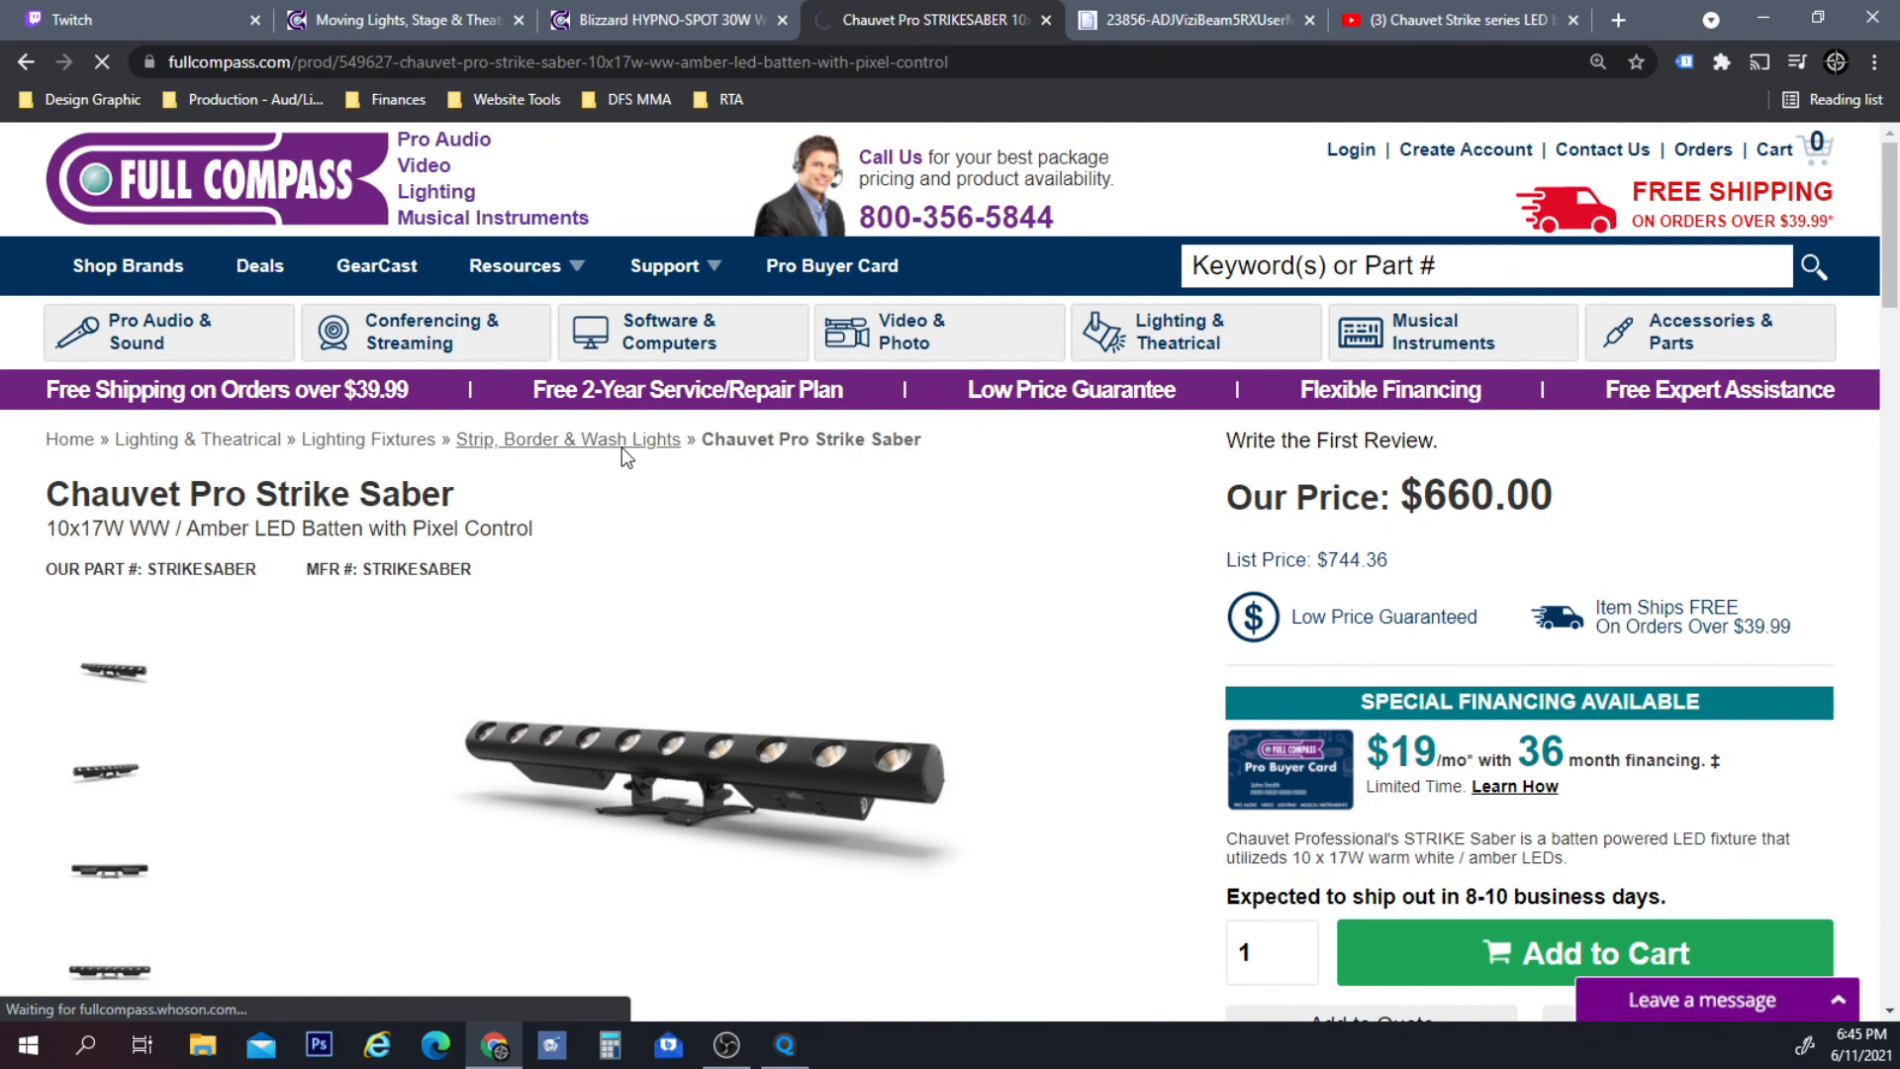
scroll(955, 619, down, 3)
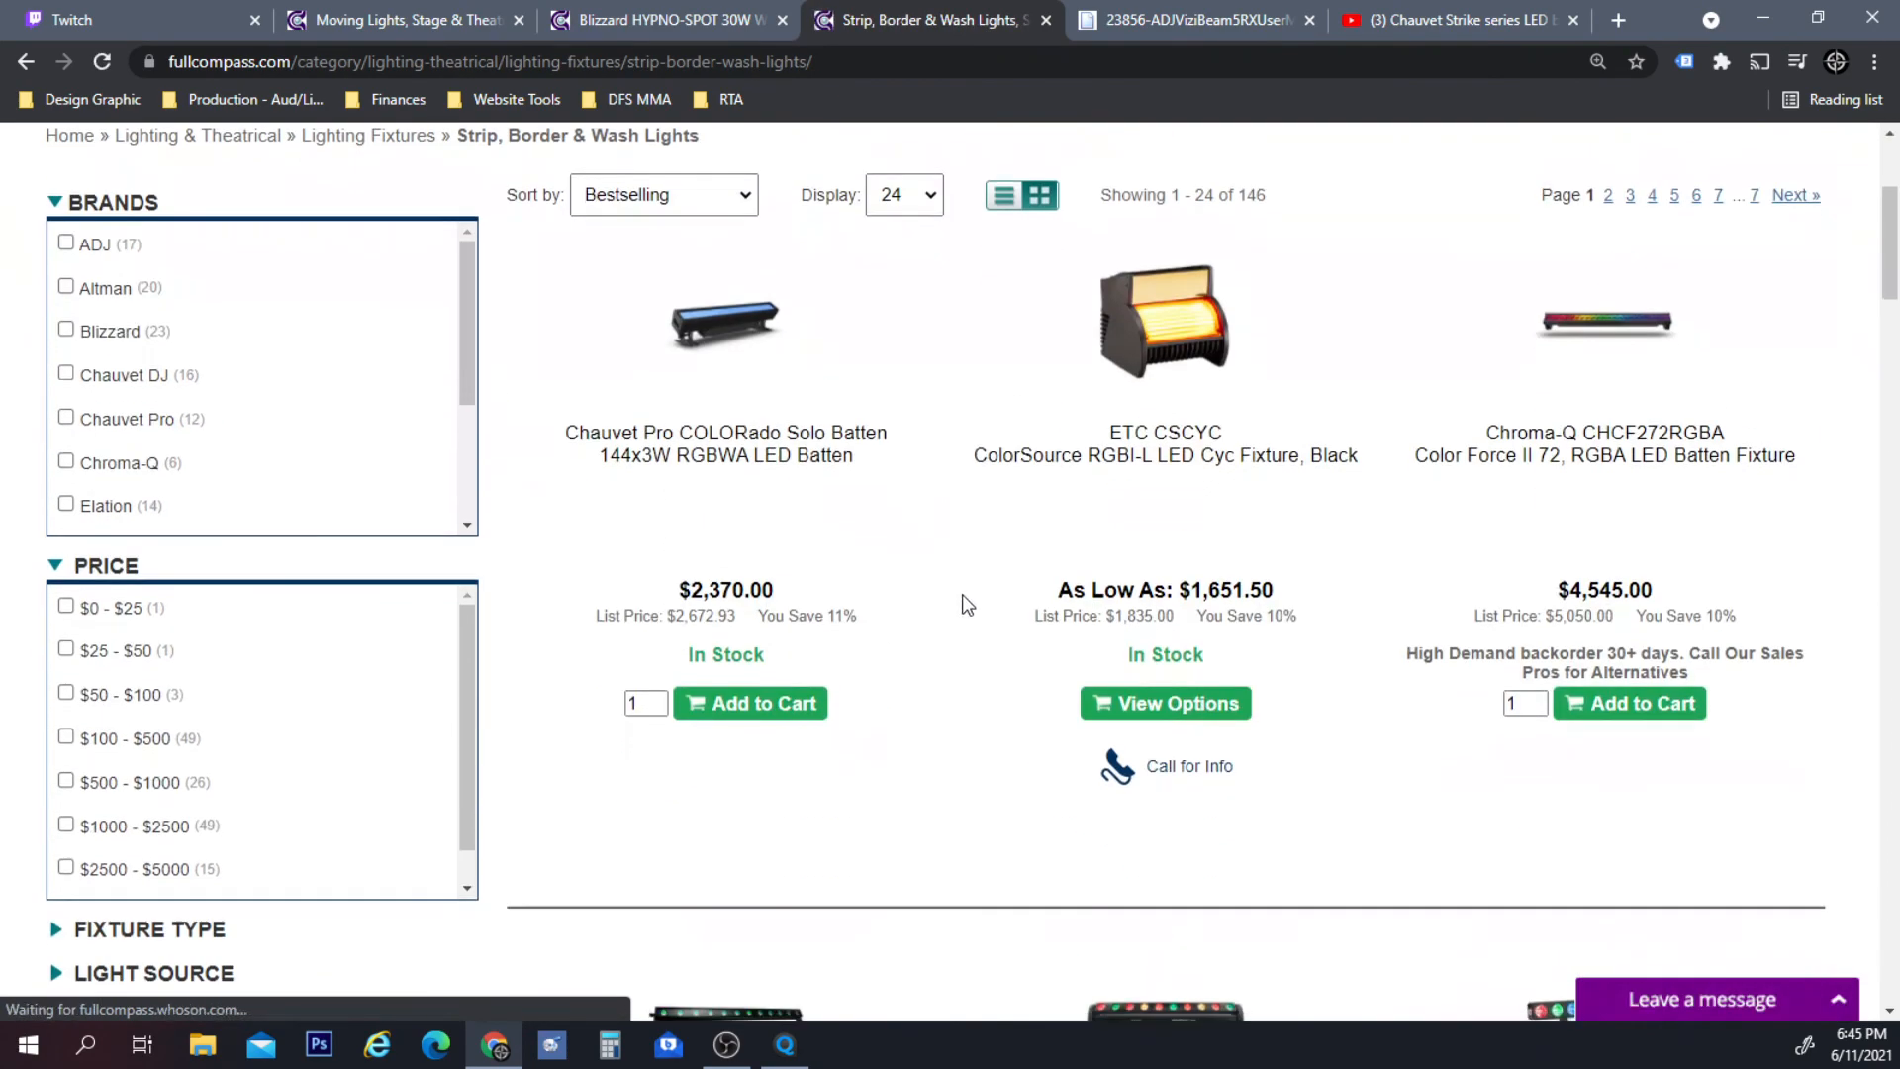
scroll(964, 594, down, 13)
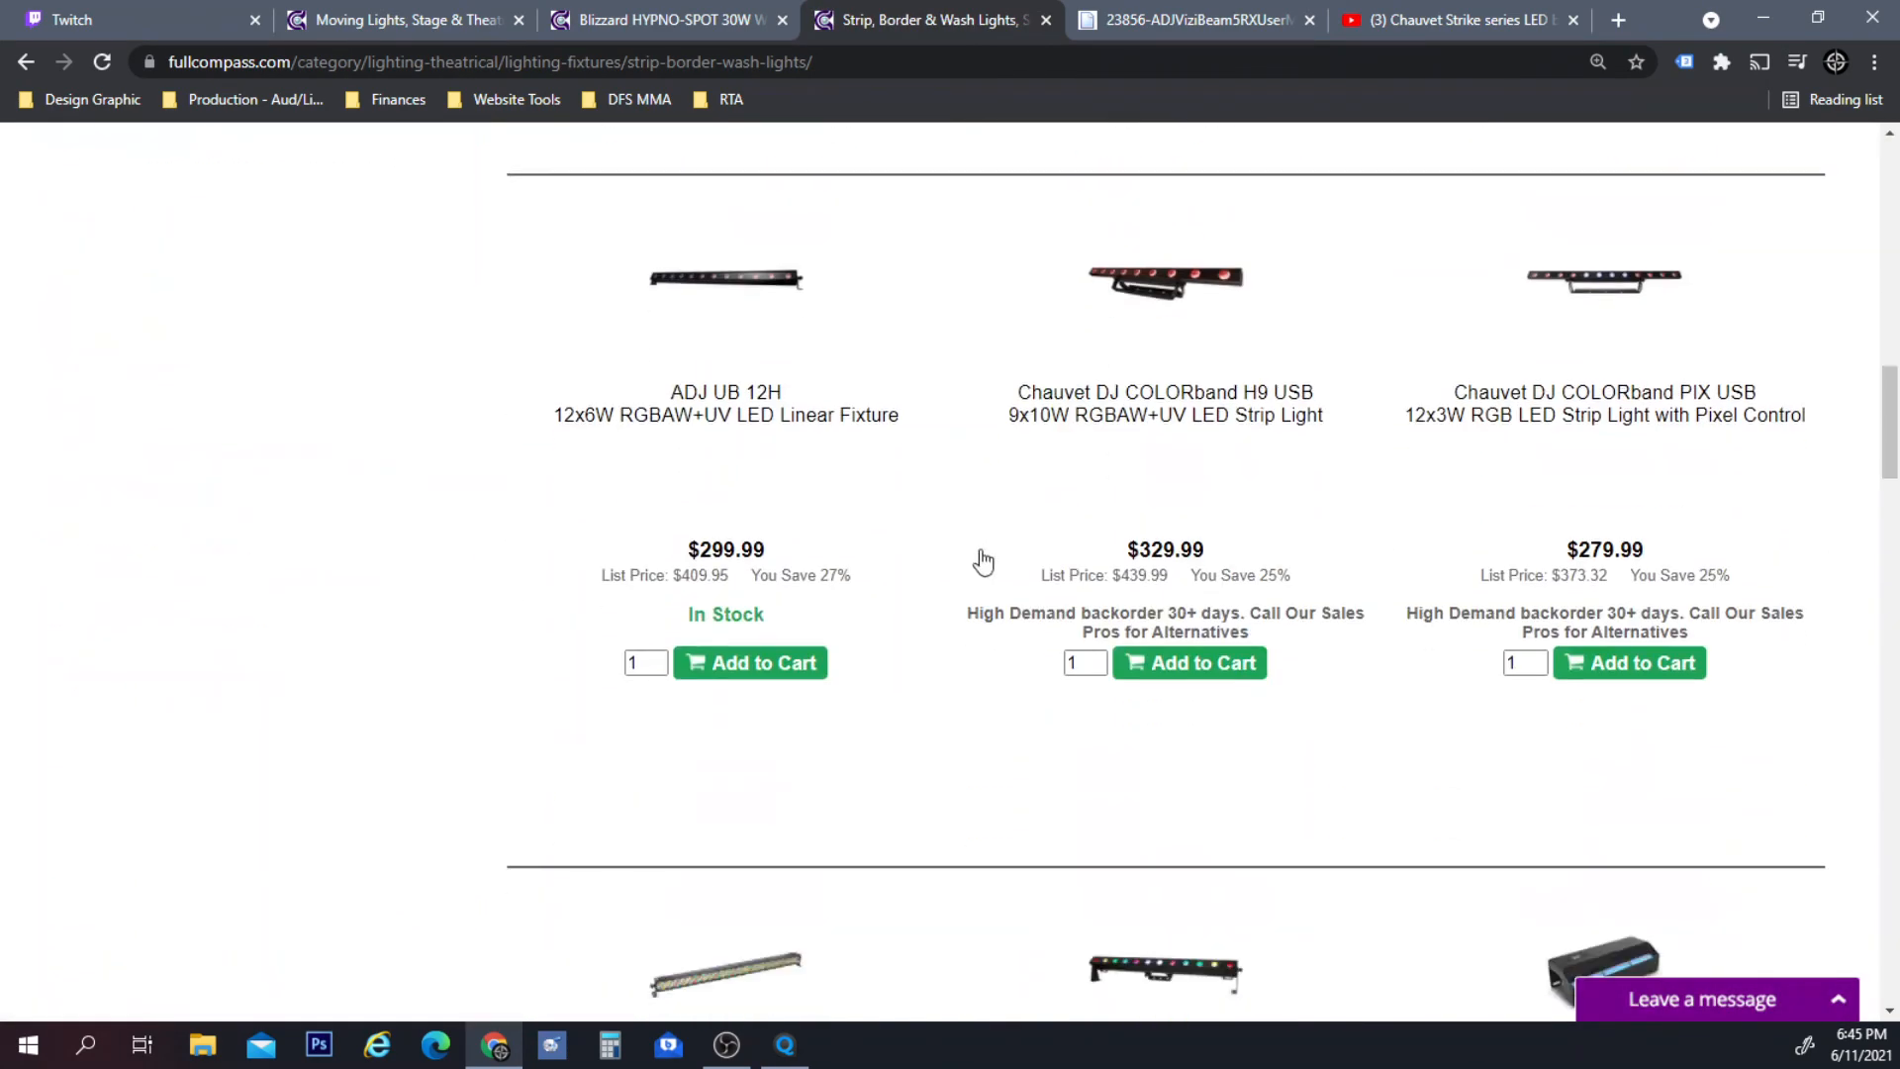
scroll(983, 562, down, 13)
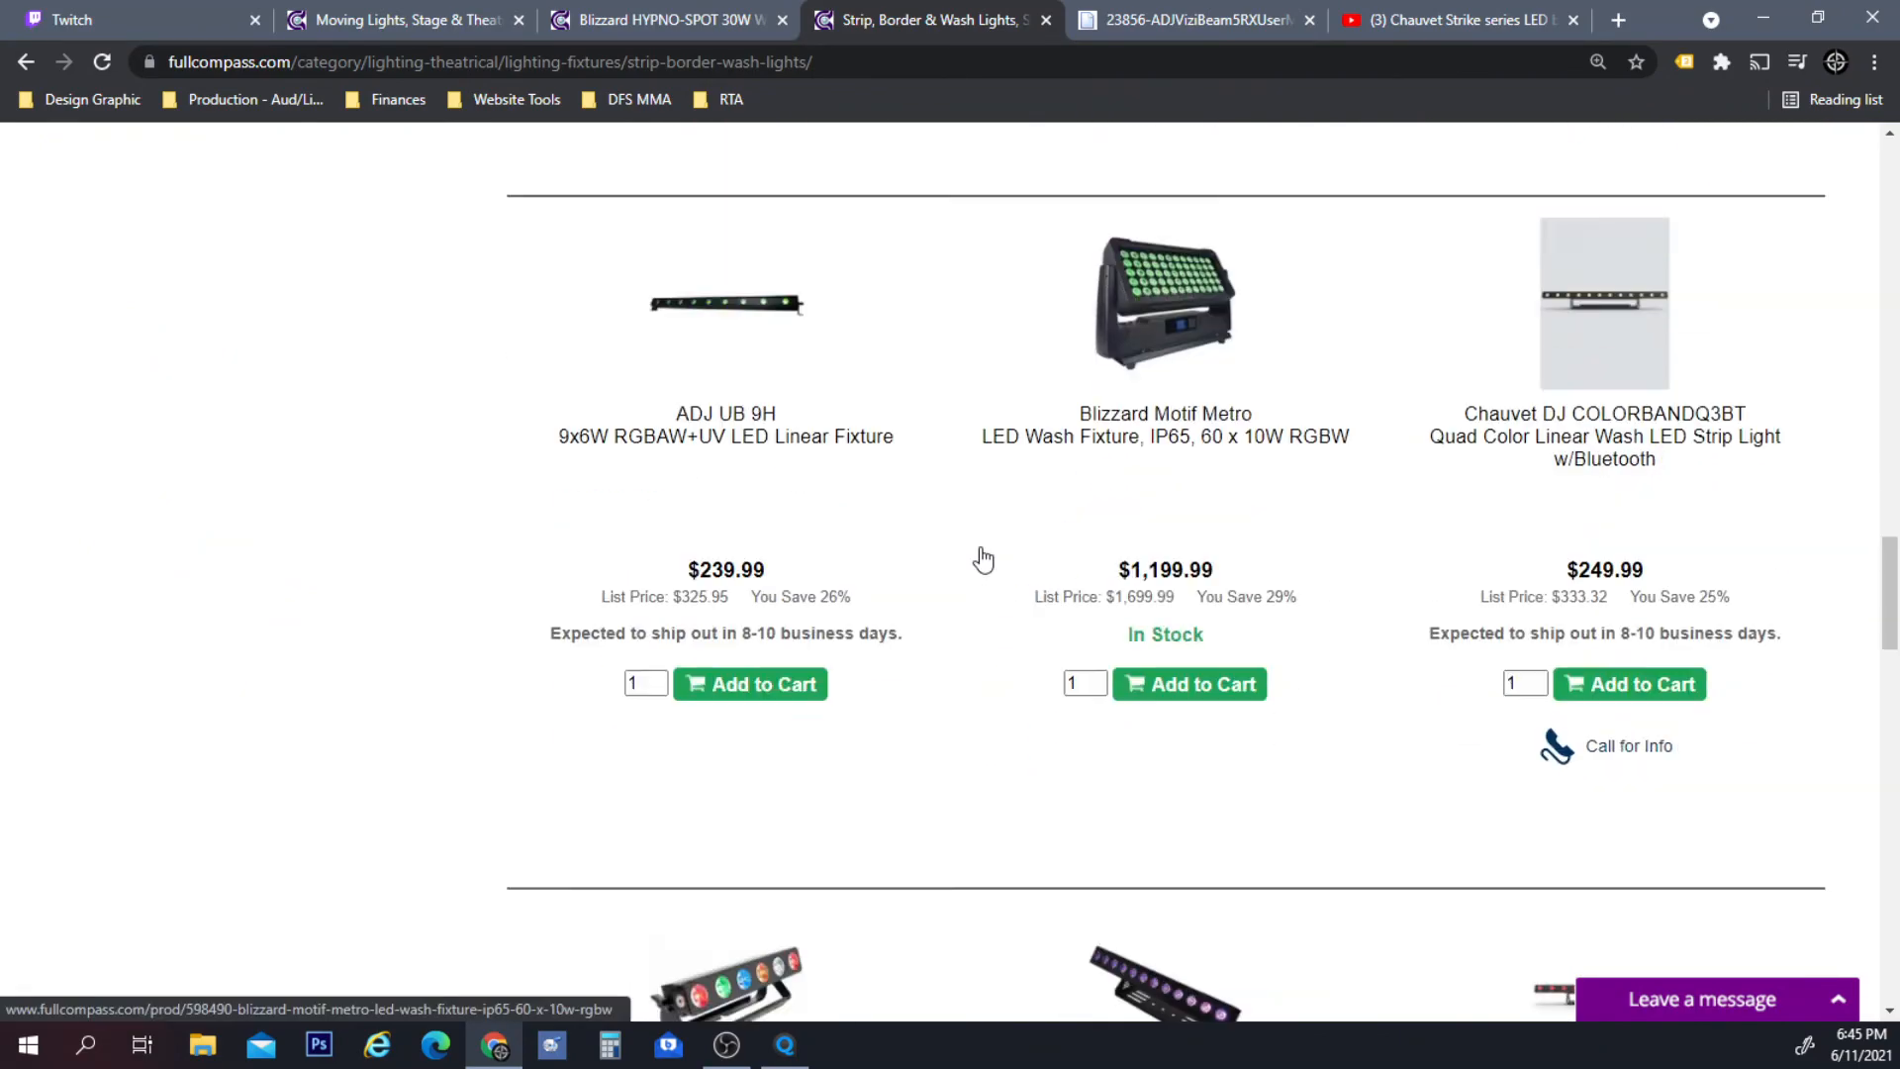
scroll(983, 561, down, 14)
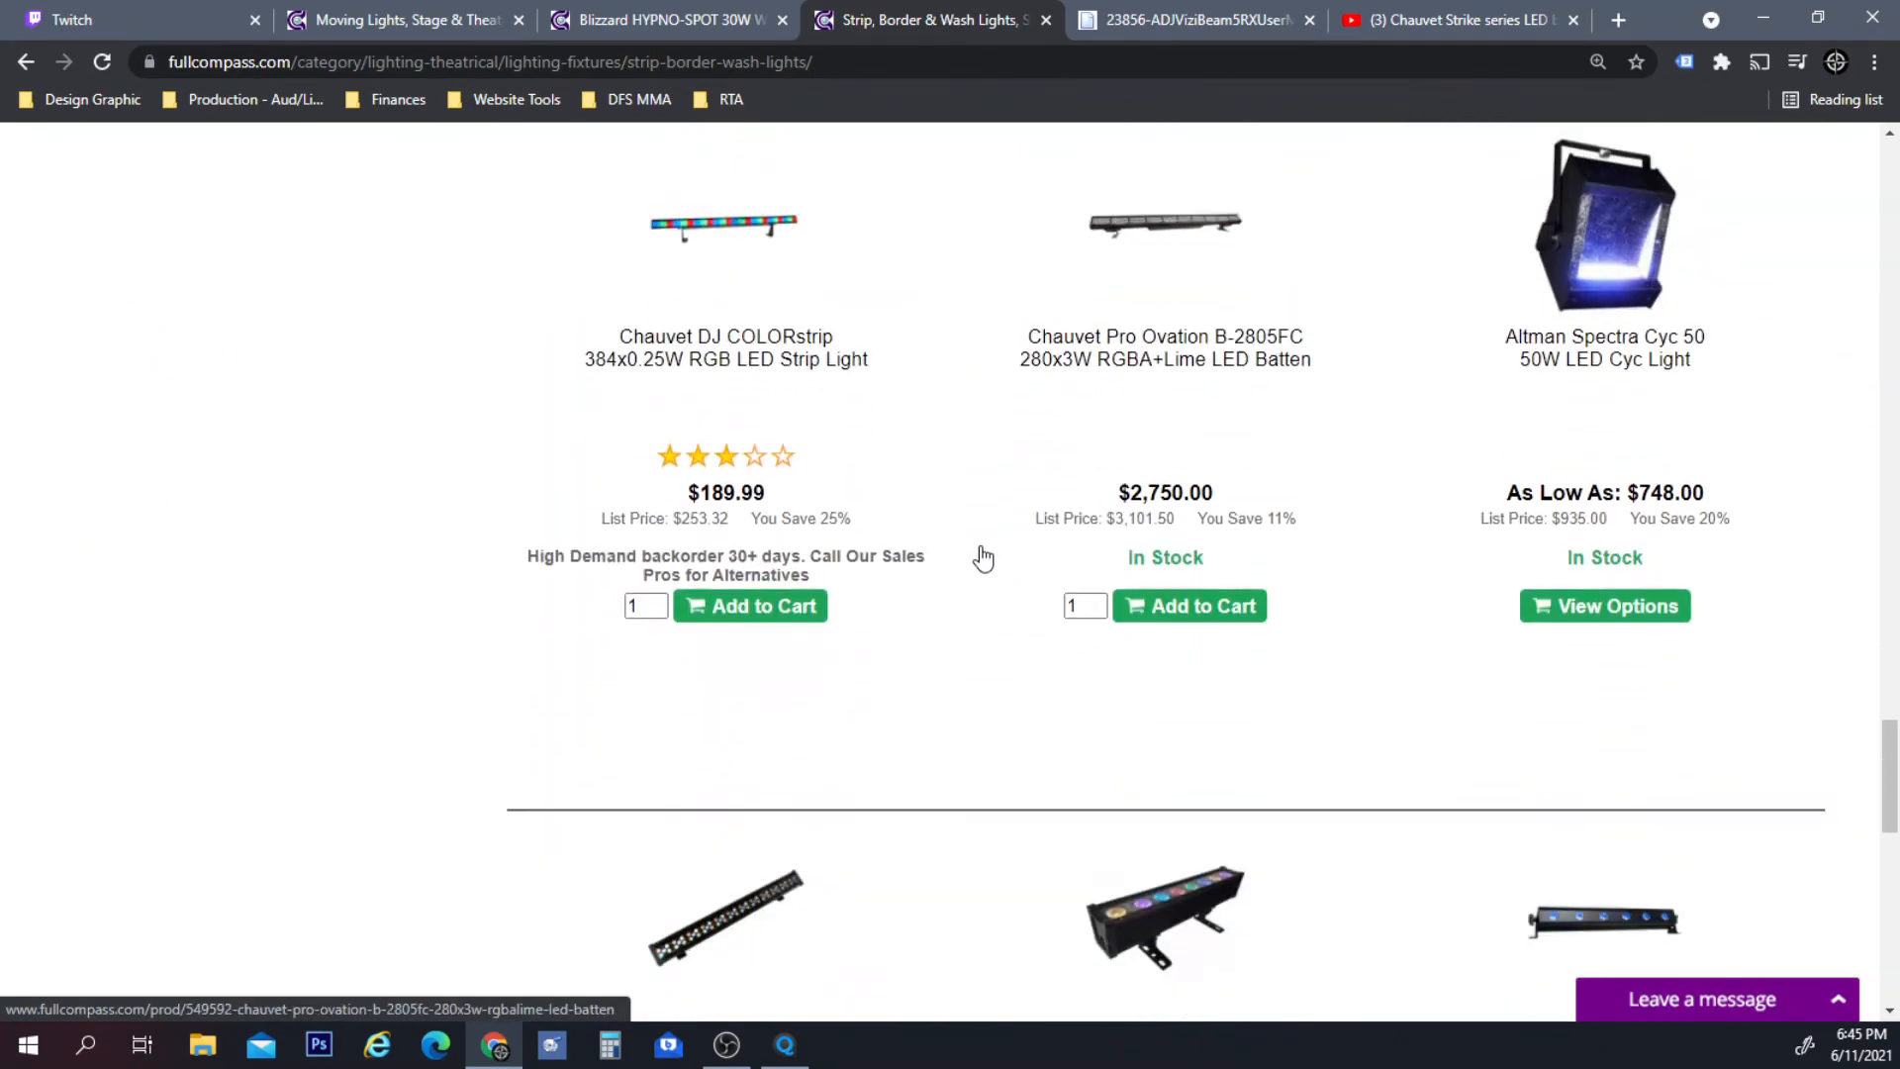
scroll(982, 560, down, 9)
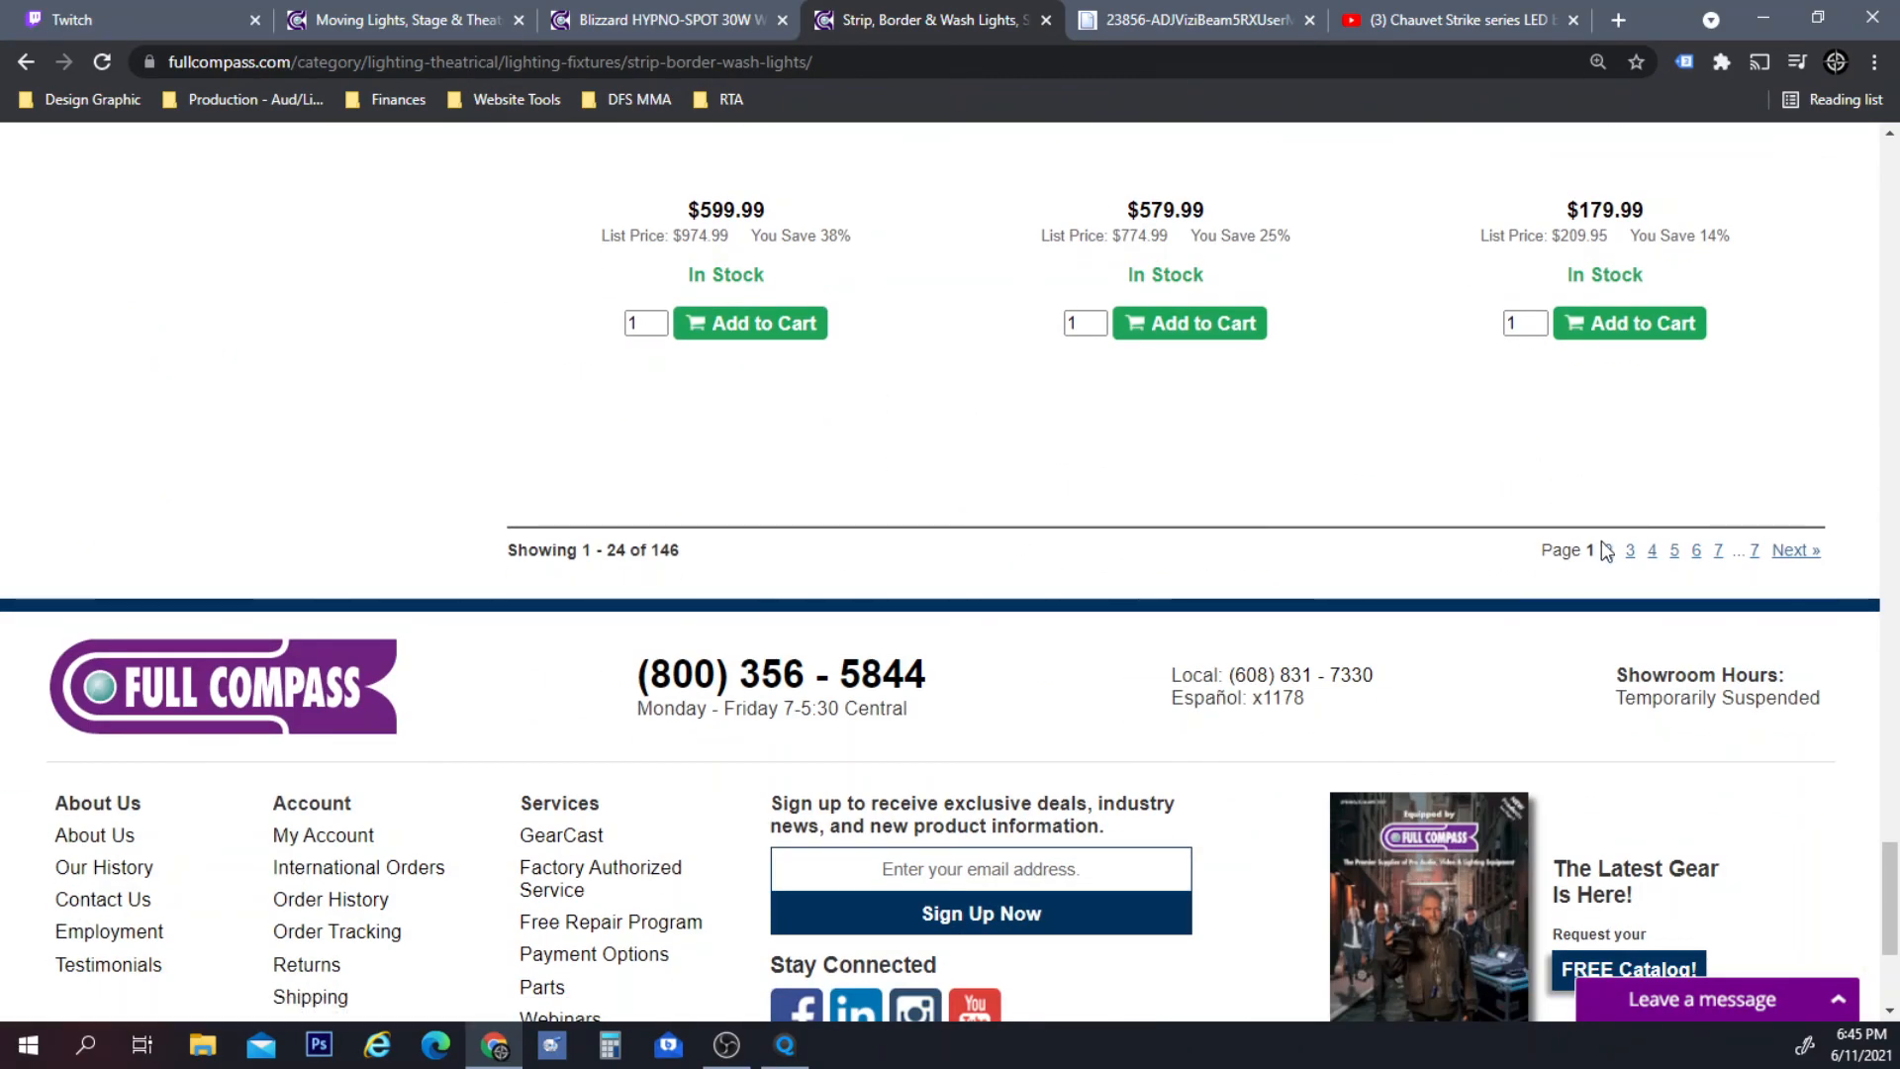
Go to page 2 of the Strip, Border & Wash Lights category and look through its fixtures.
click(1608, 550)
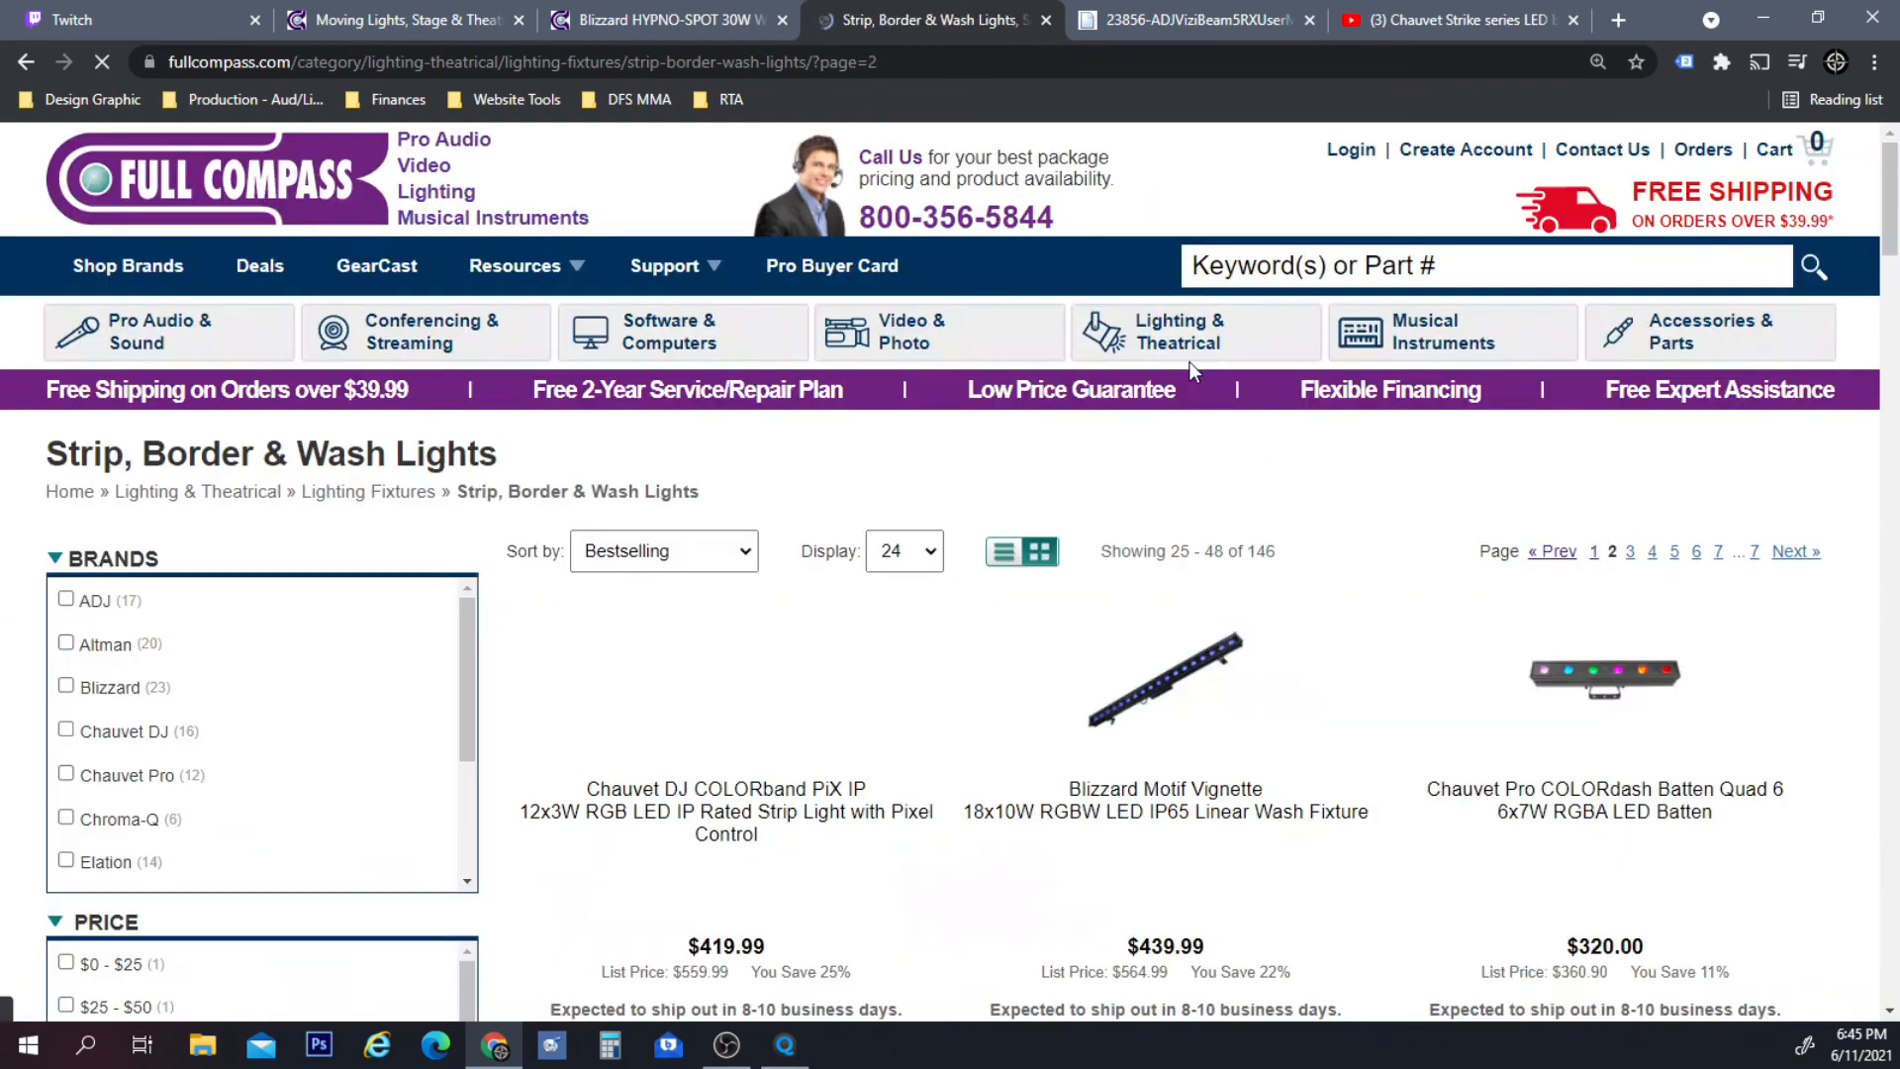
scroll(1193, 356, down, 12)
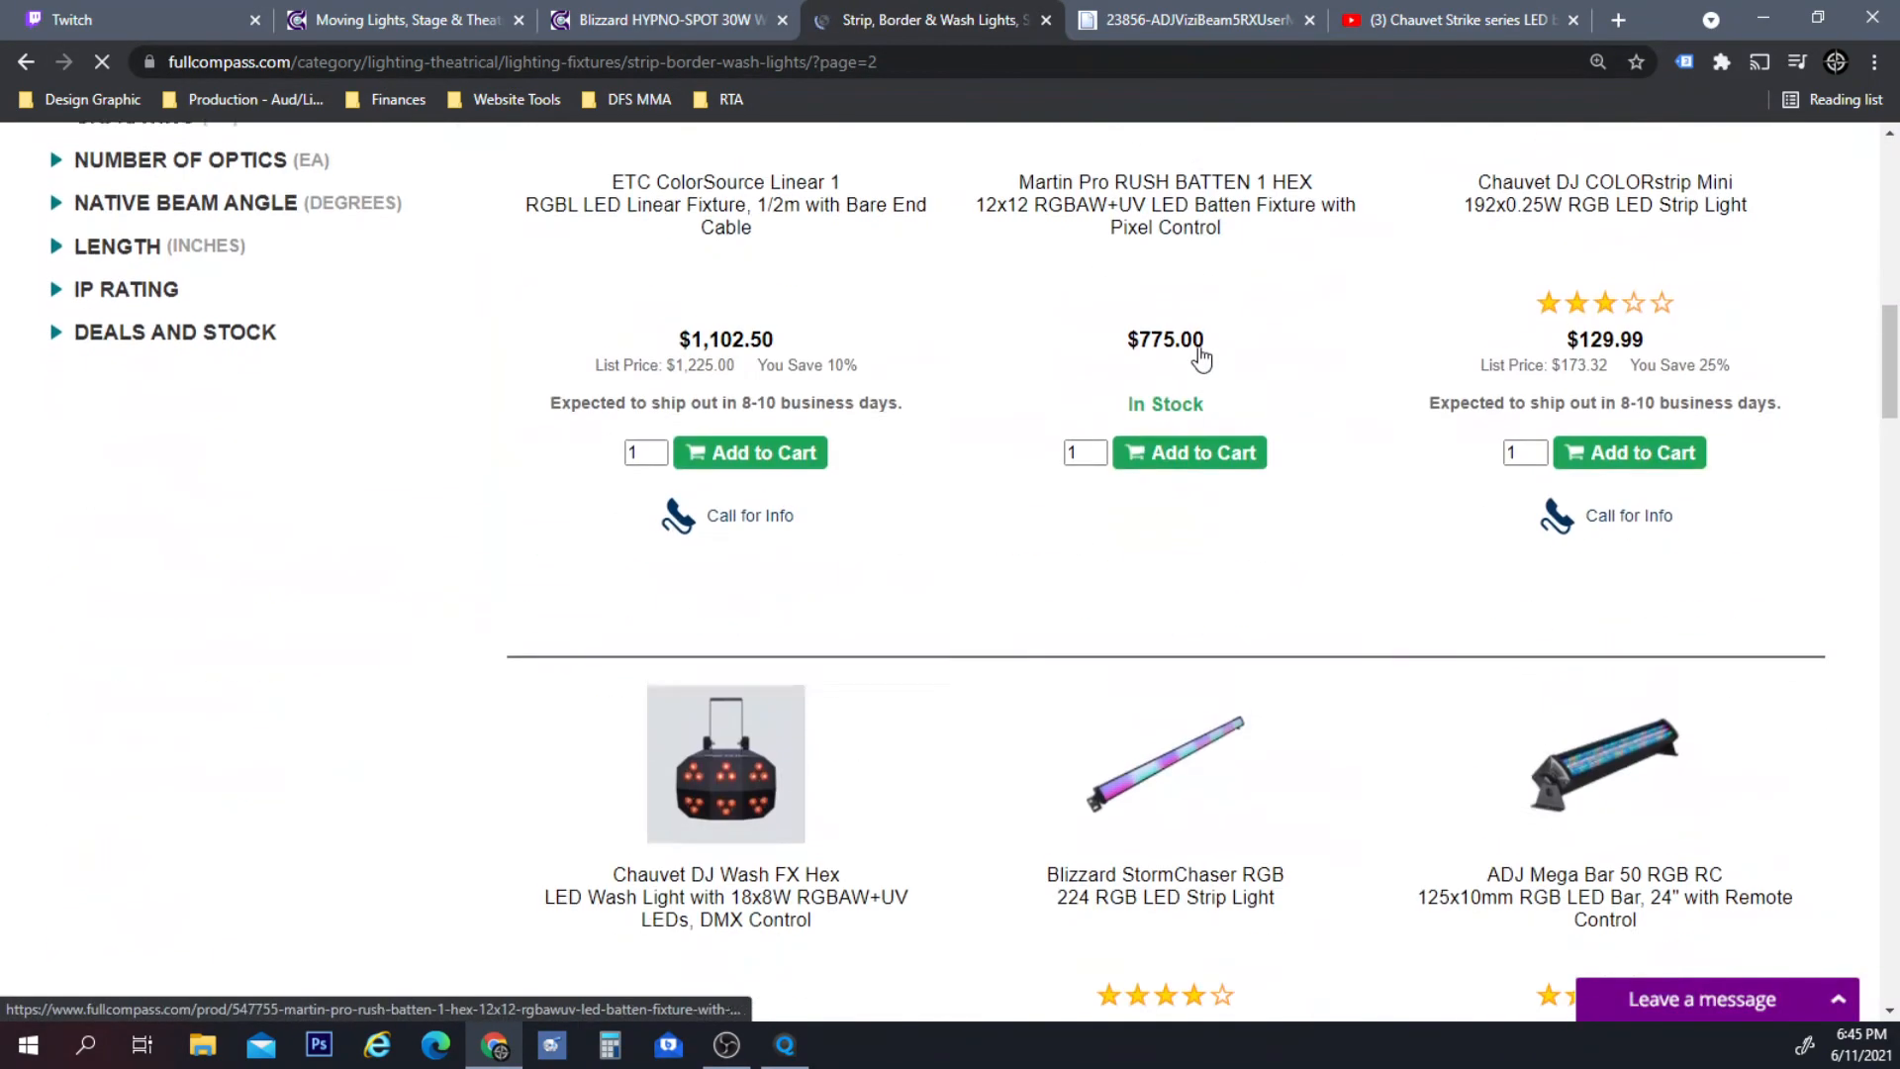
scroll(1200, 356, down, 12)
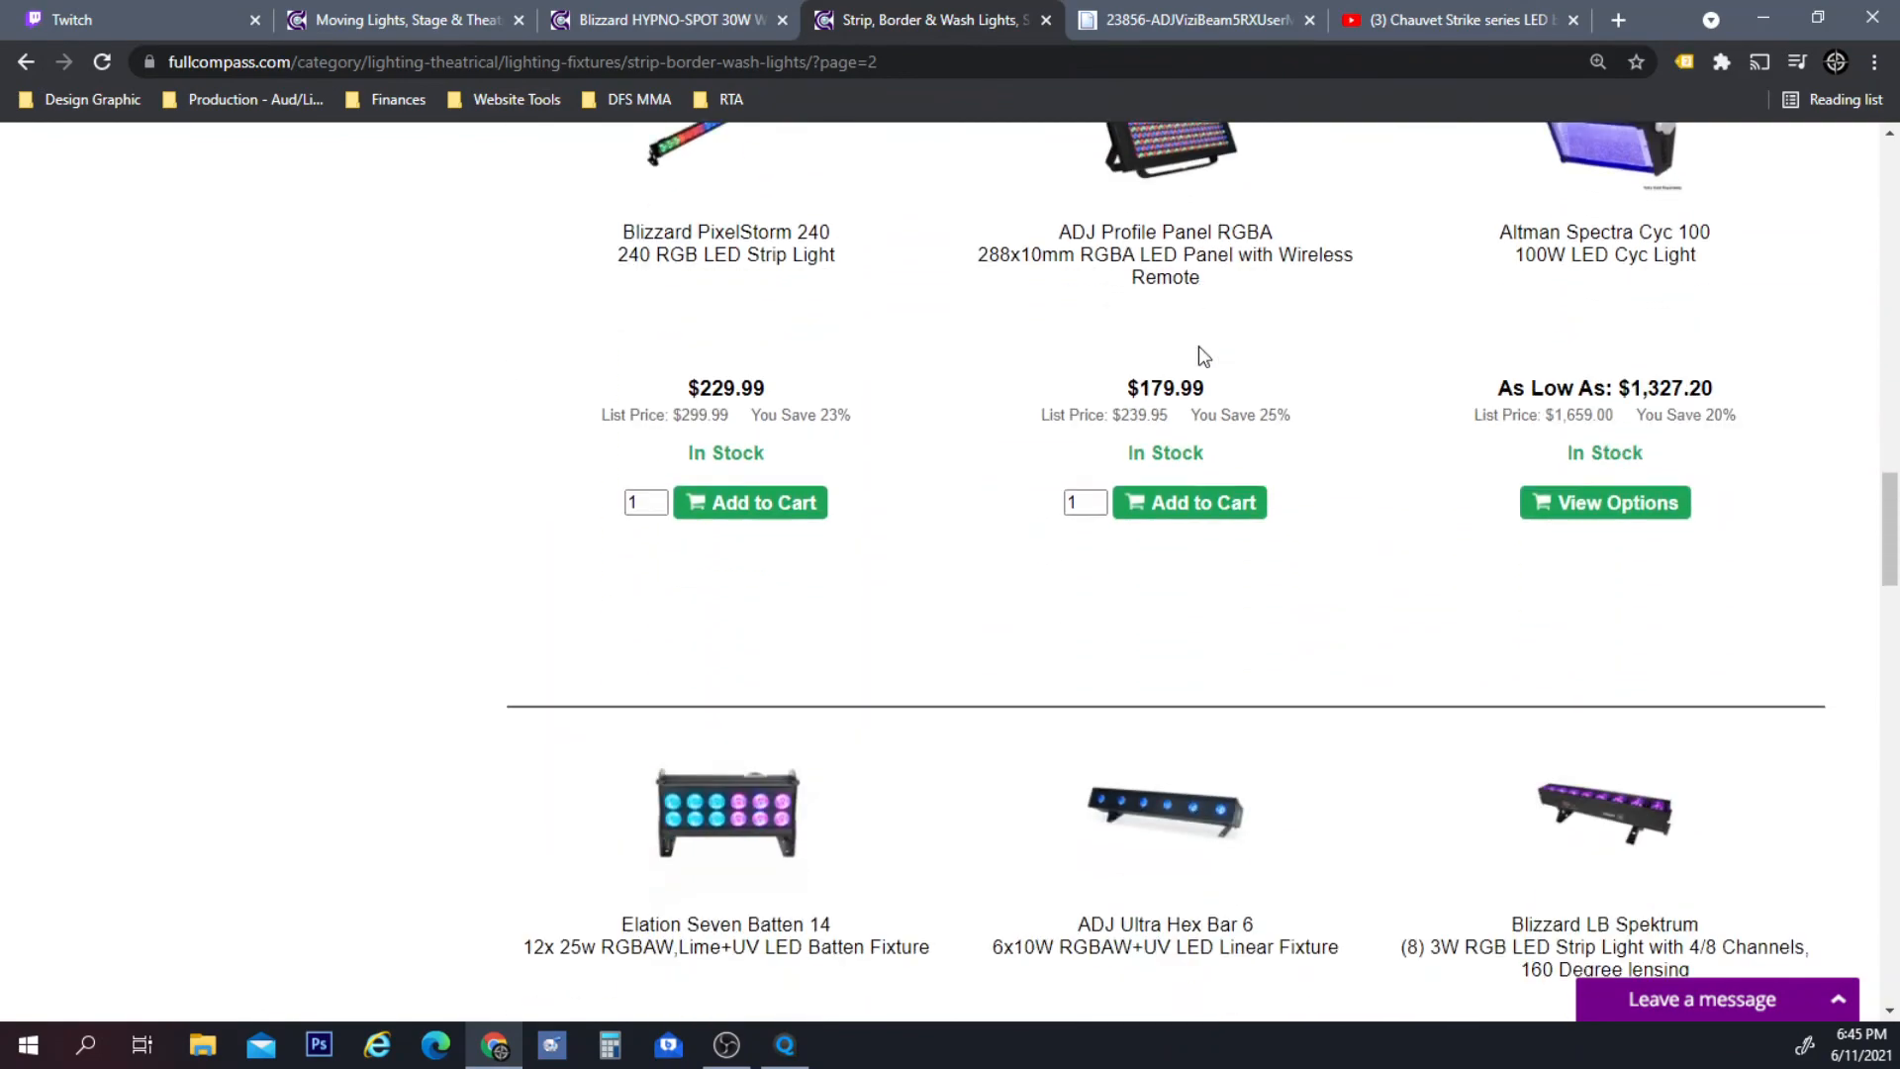
scroll(1199, 347, down, 13)
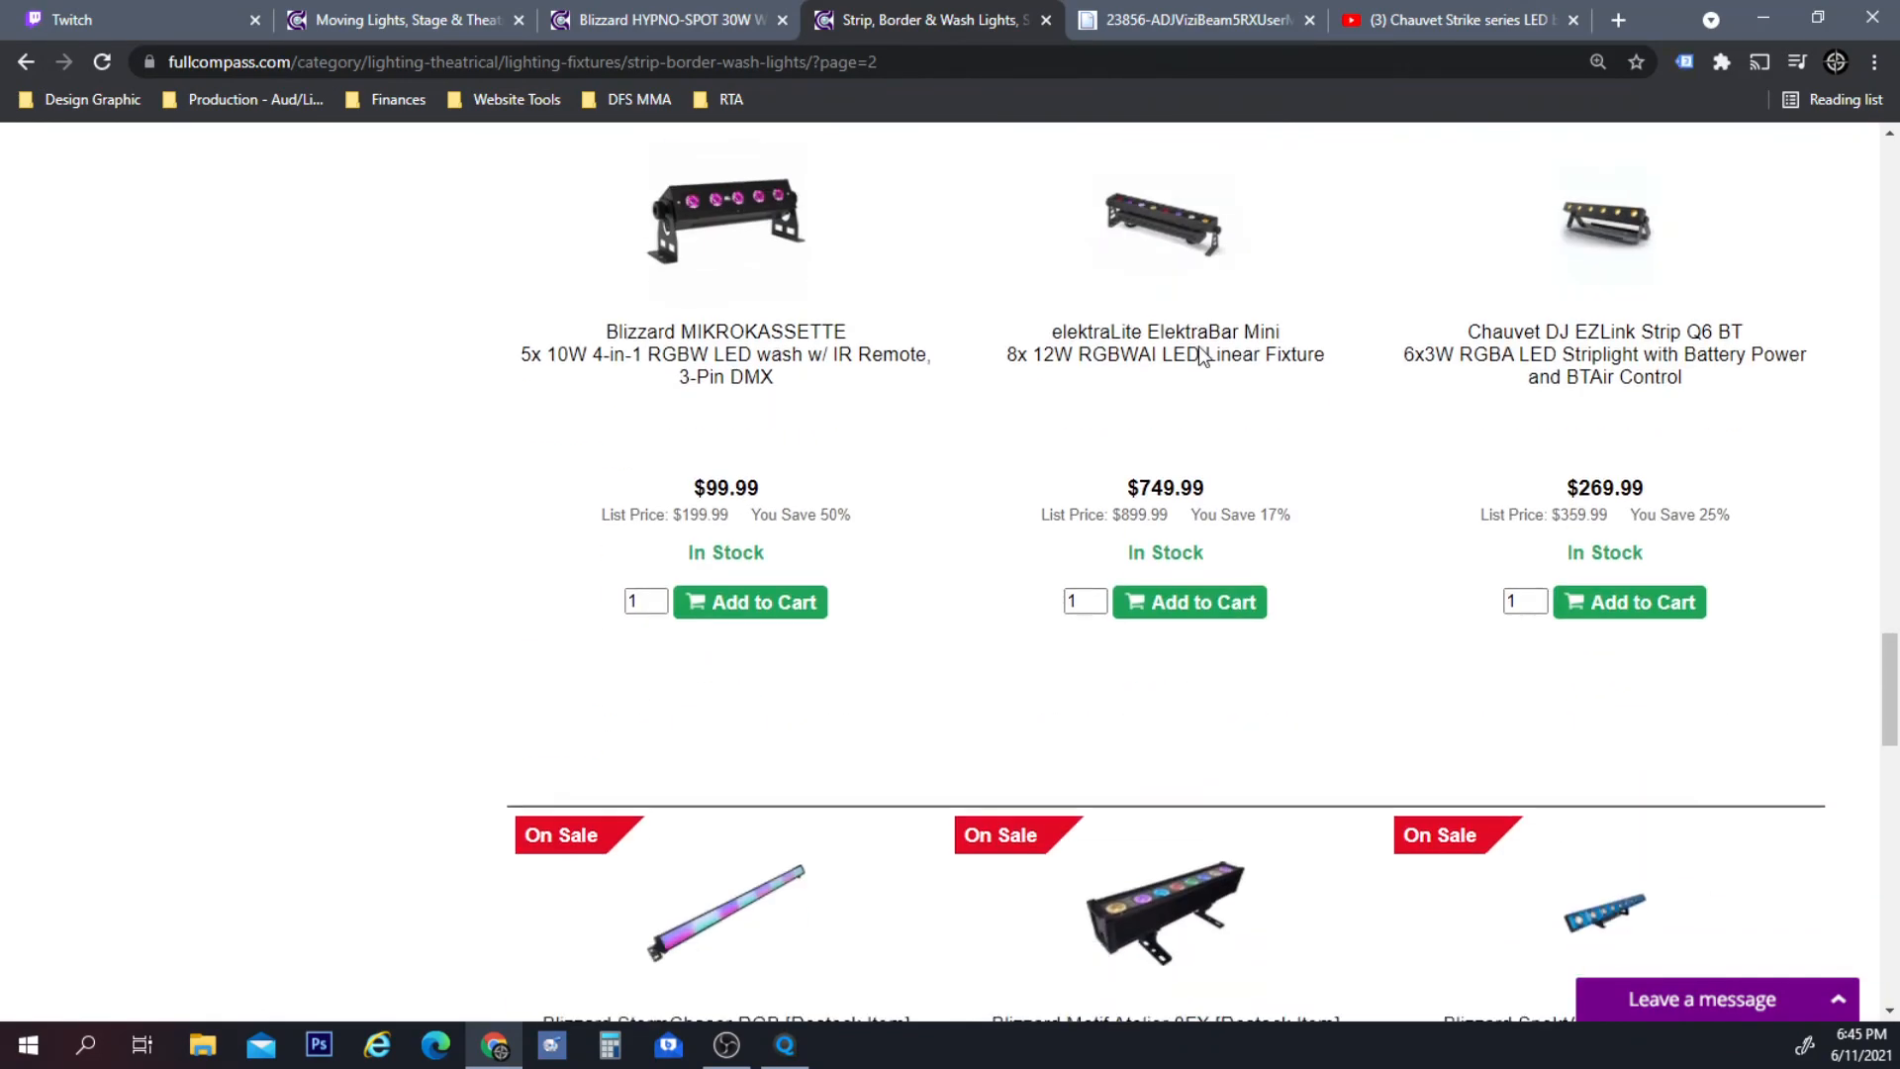
scroll(1200, 354, down, 10)
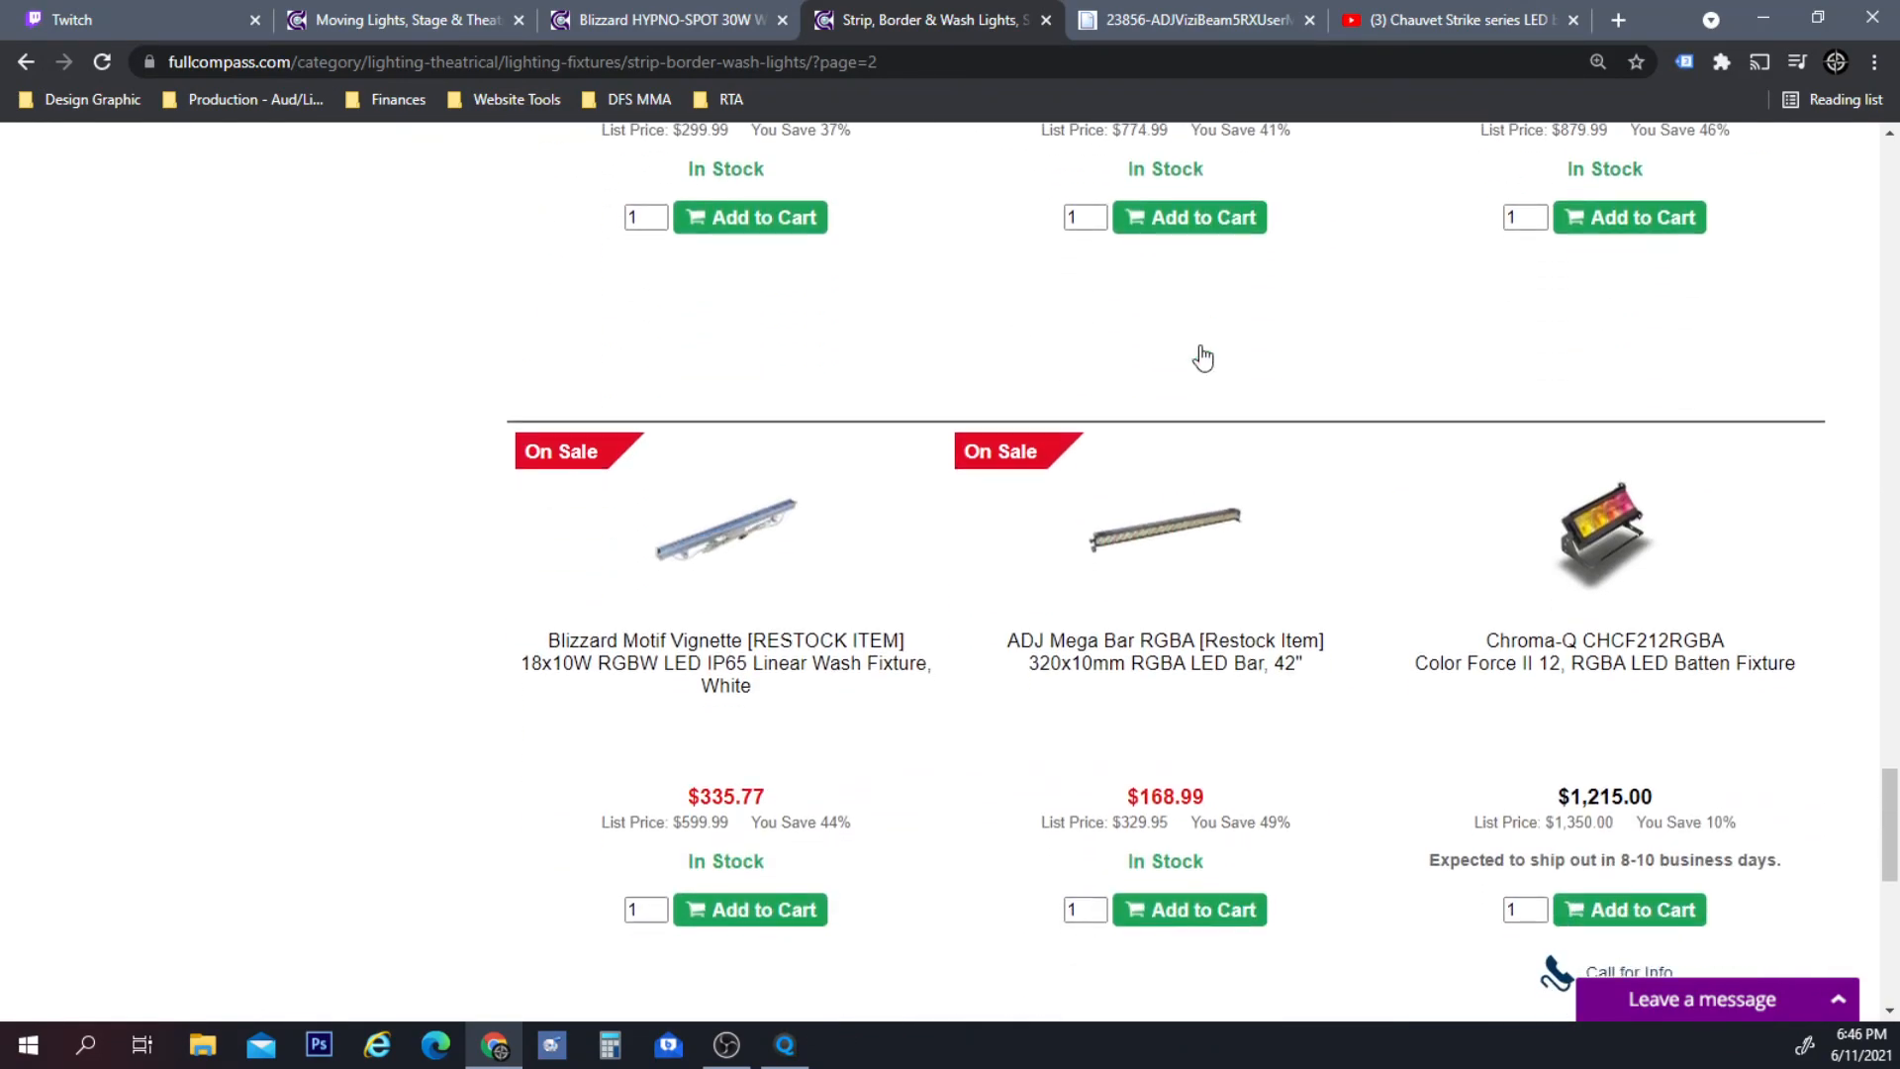
scroll(1202, 356, down, 8)
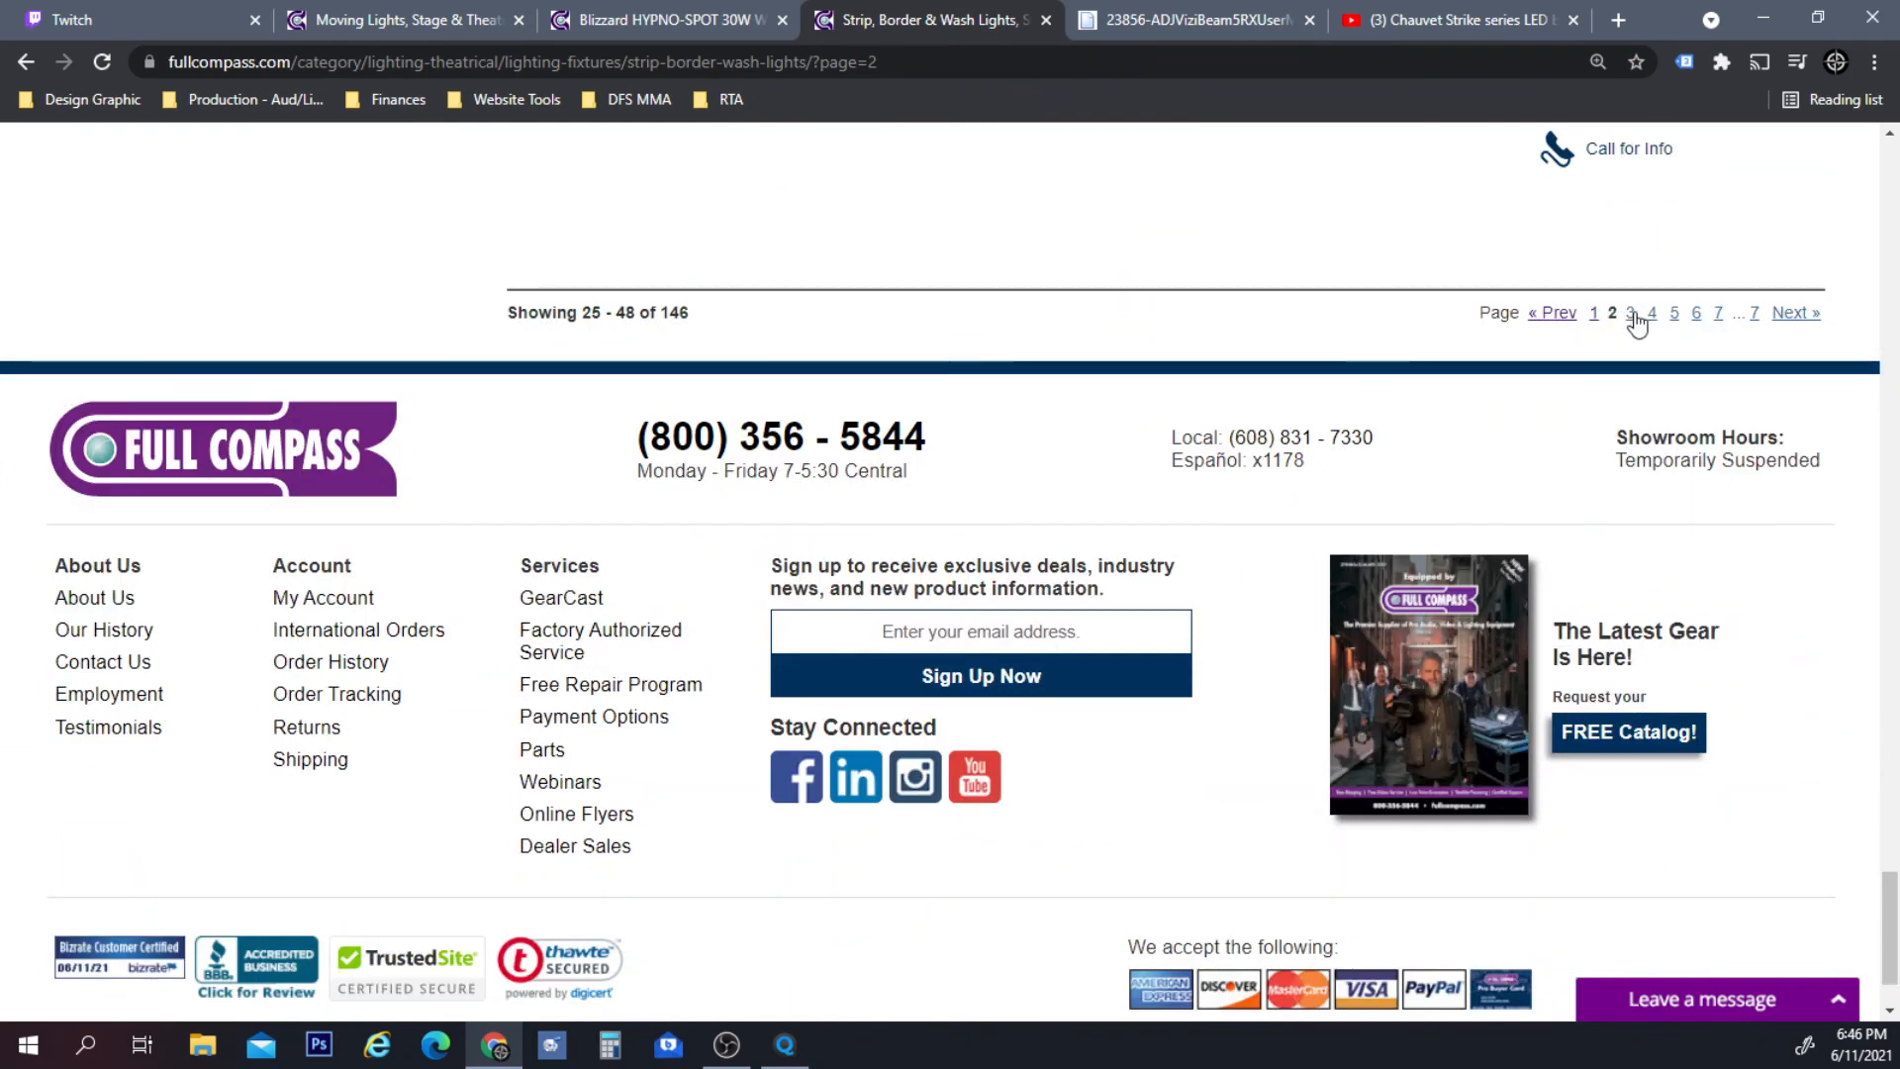
Go to page 3 of the category and examine the LED batten, linear and wash fixtures listed there.
click(1633, 314)
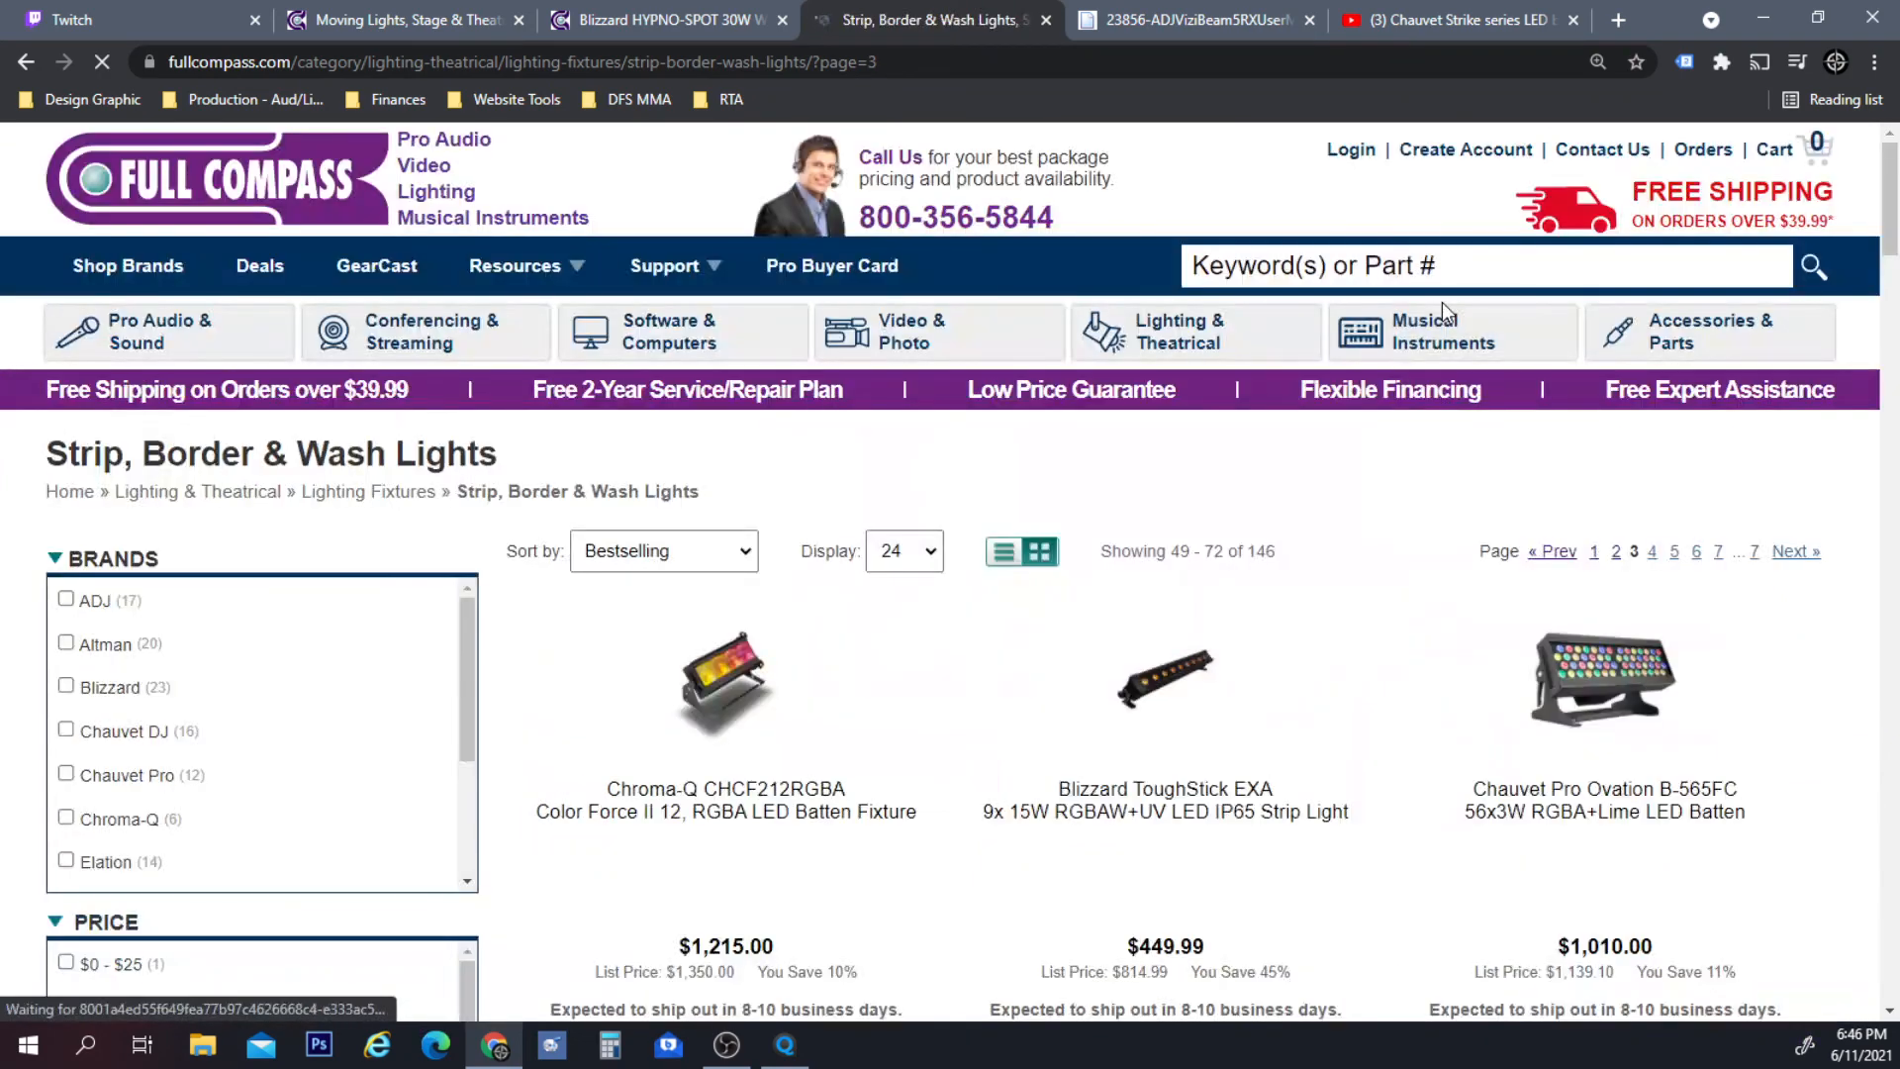
scroll(1441, 315, down, 11)
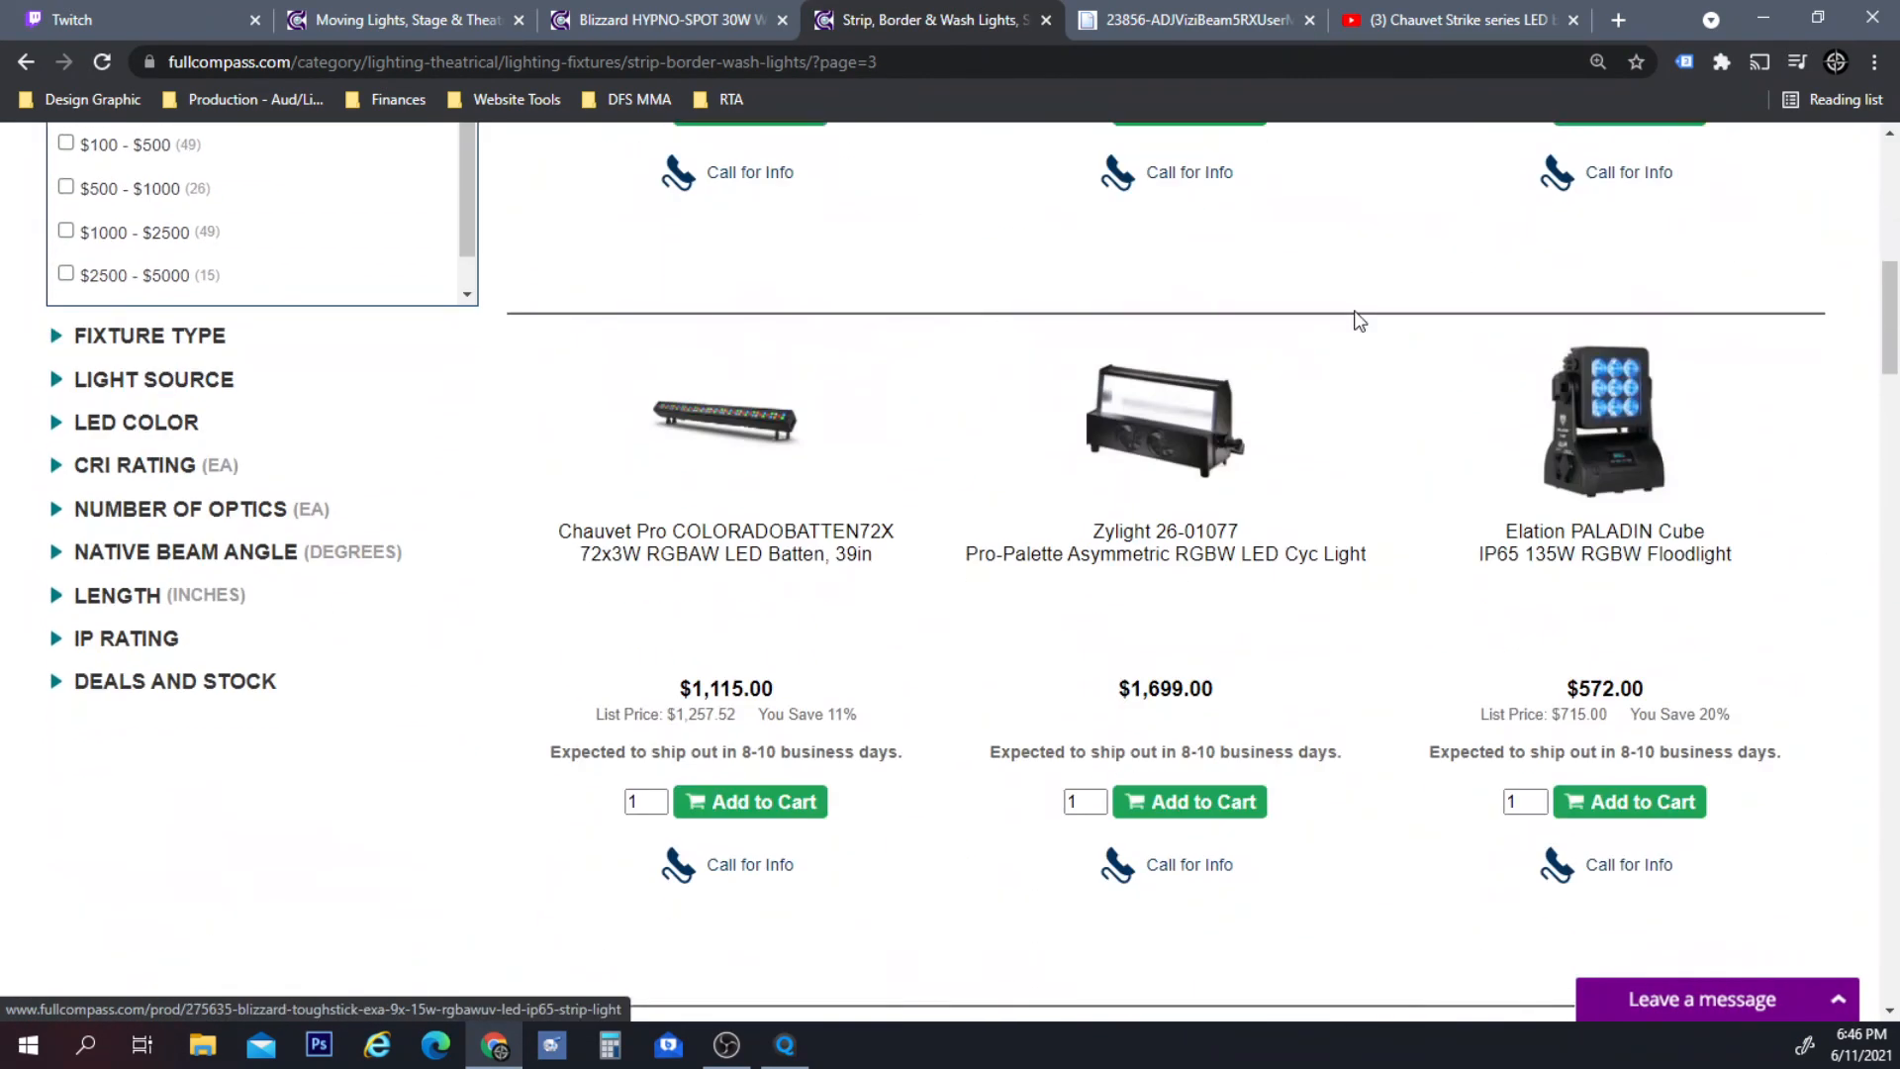
scroll(1359, 319, down, 8)
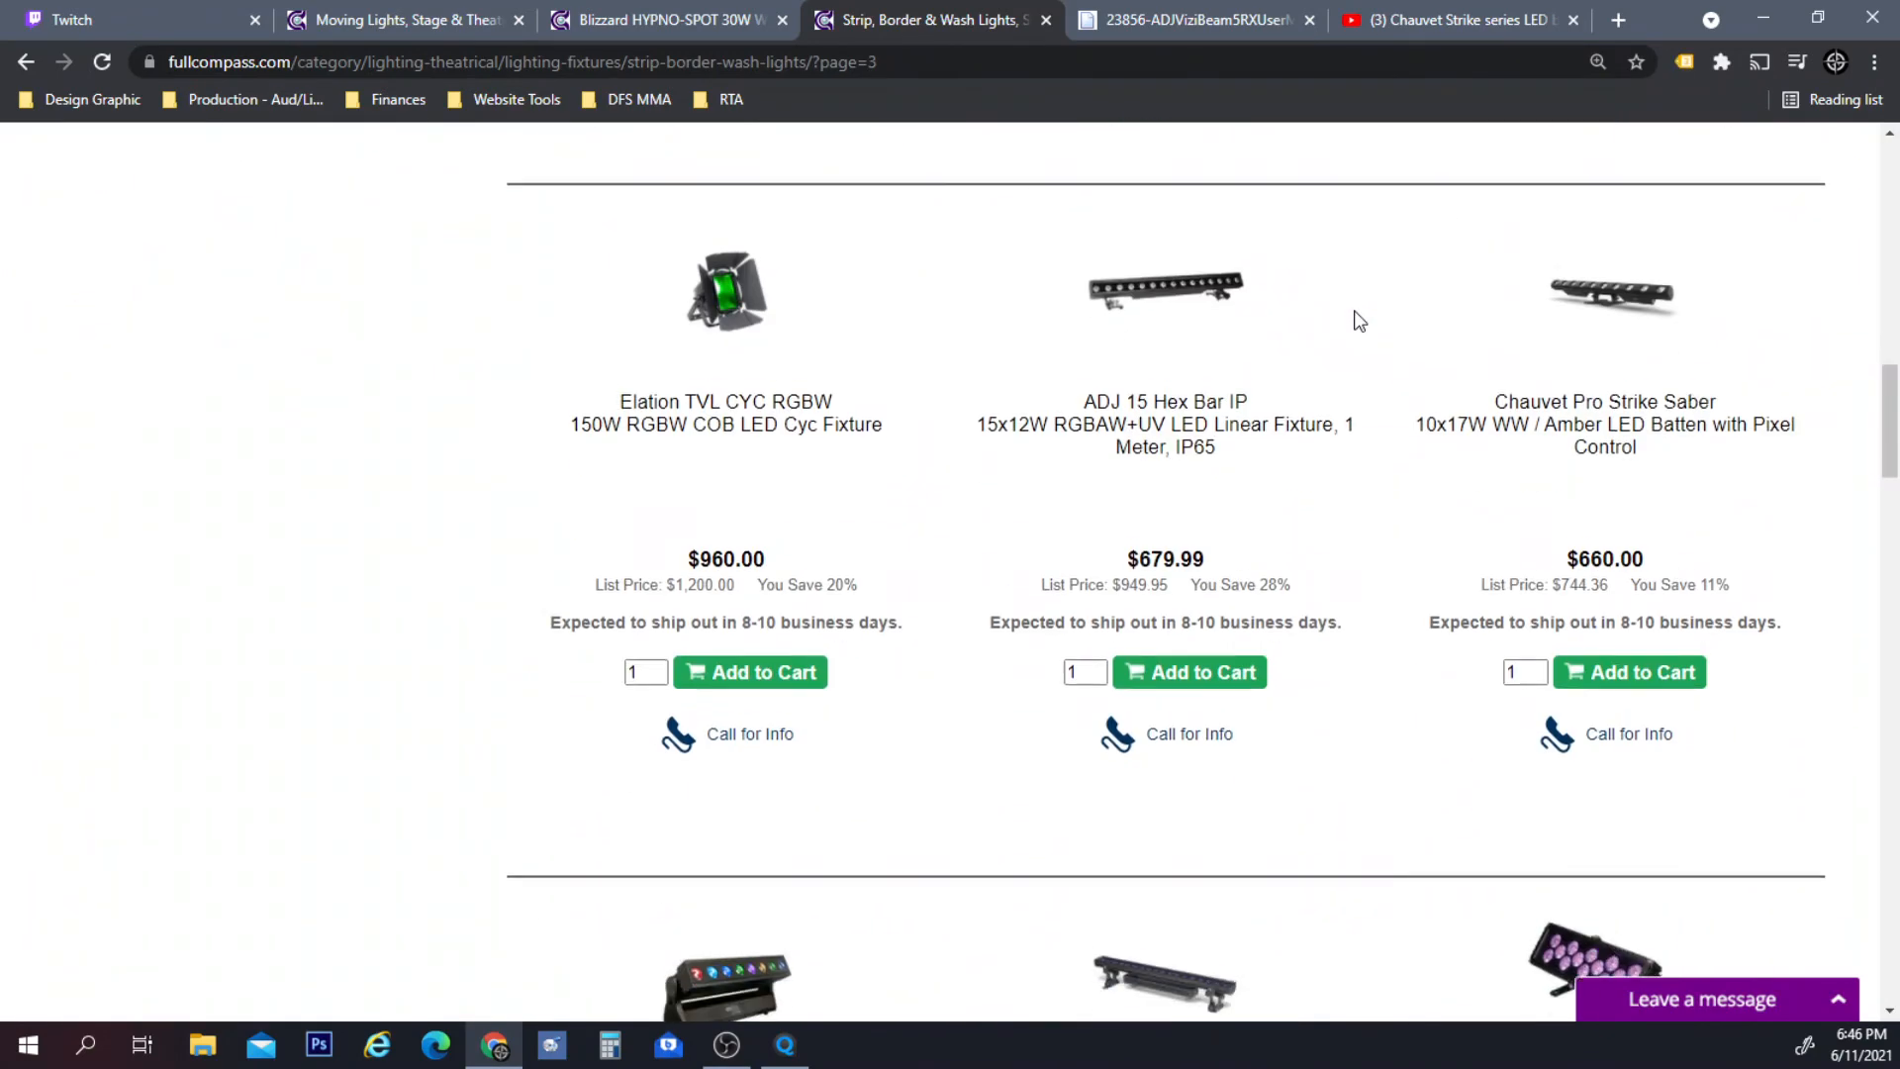
scroll(1359, 318, down, 8)
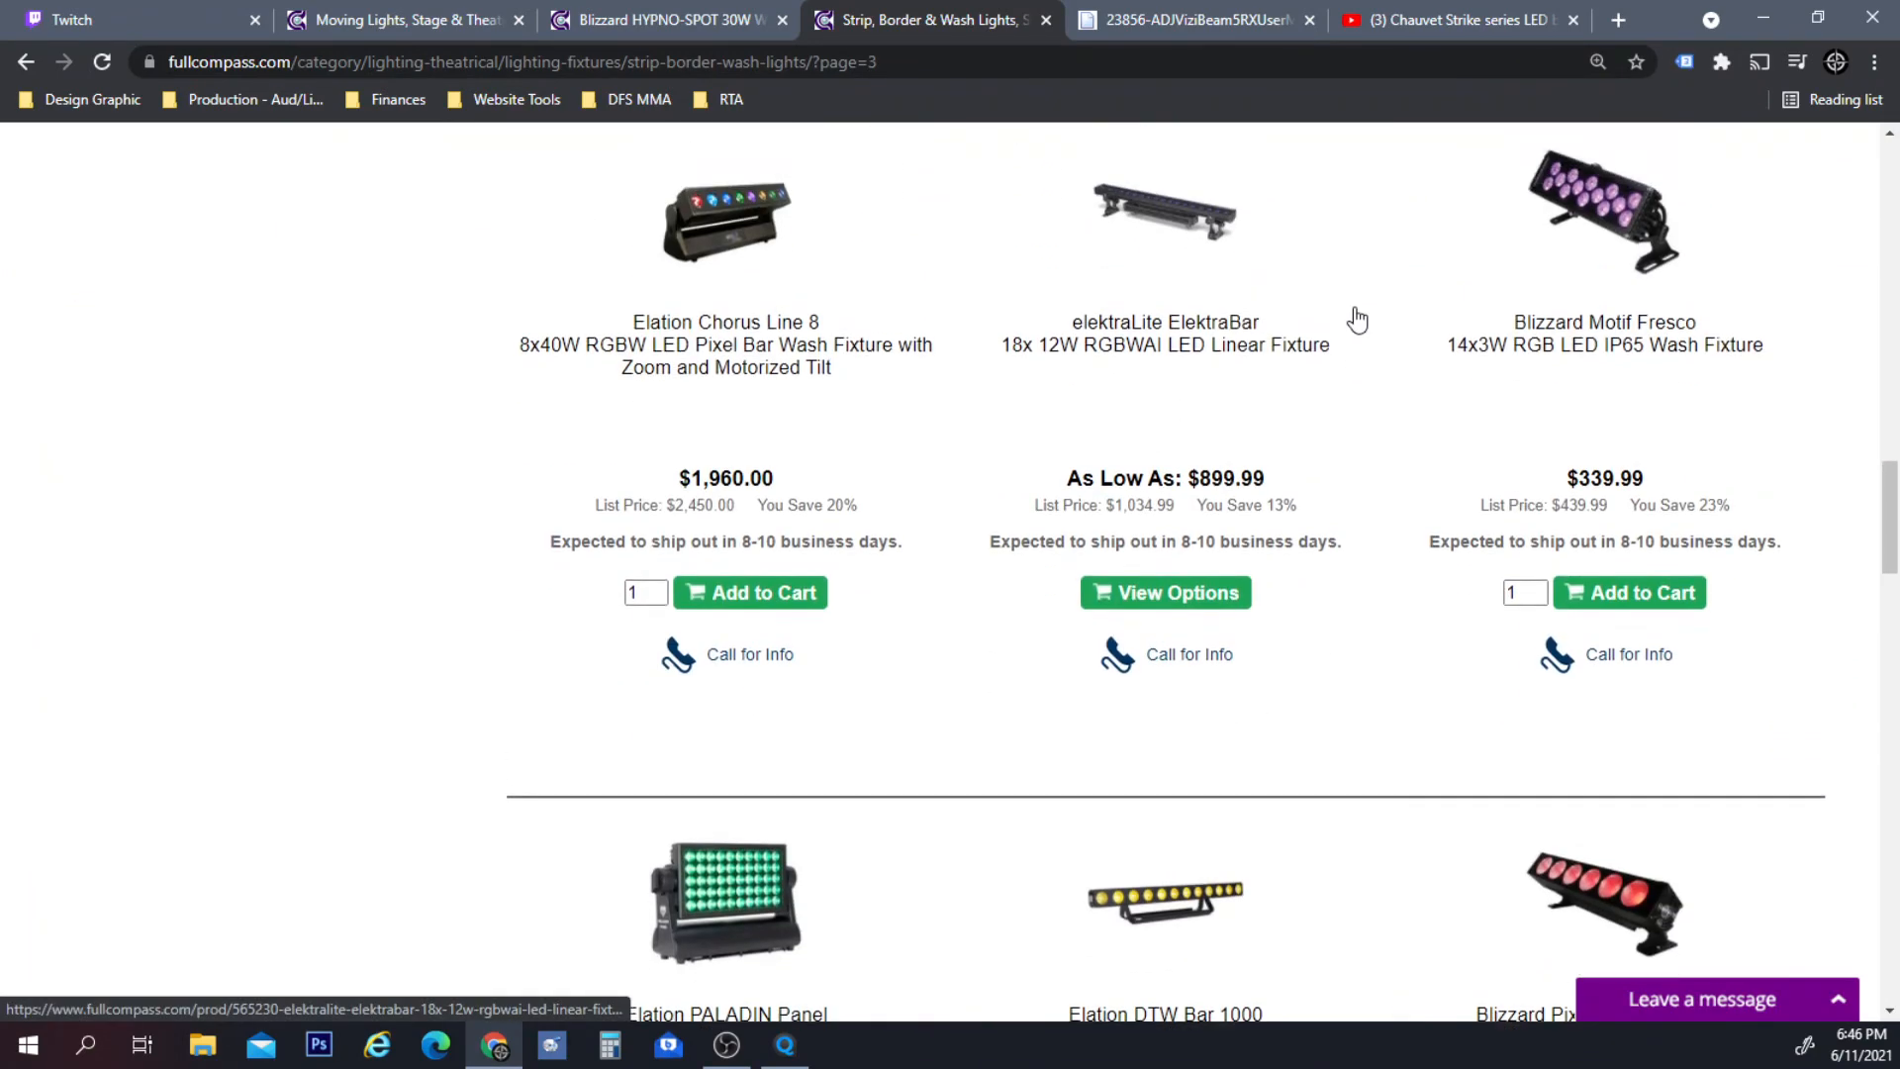
scroll(1356, 319, up, 2)
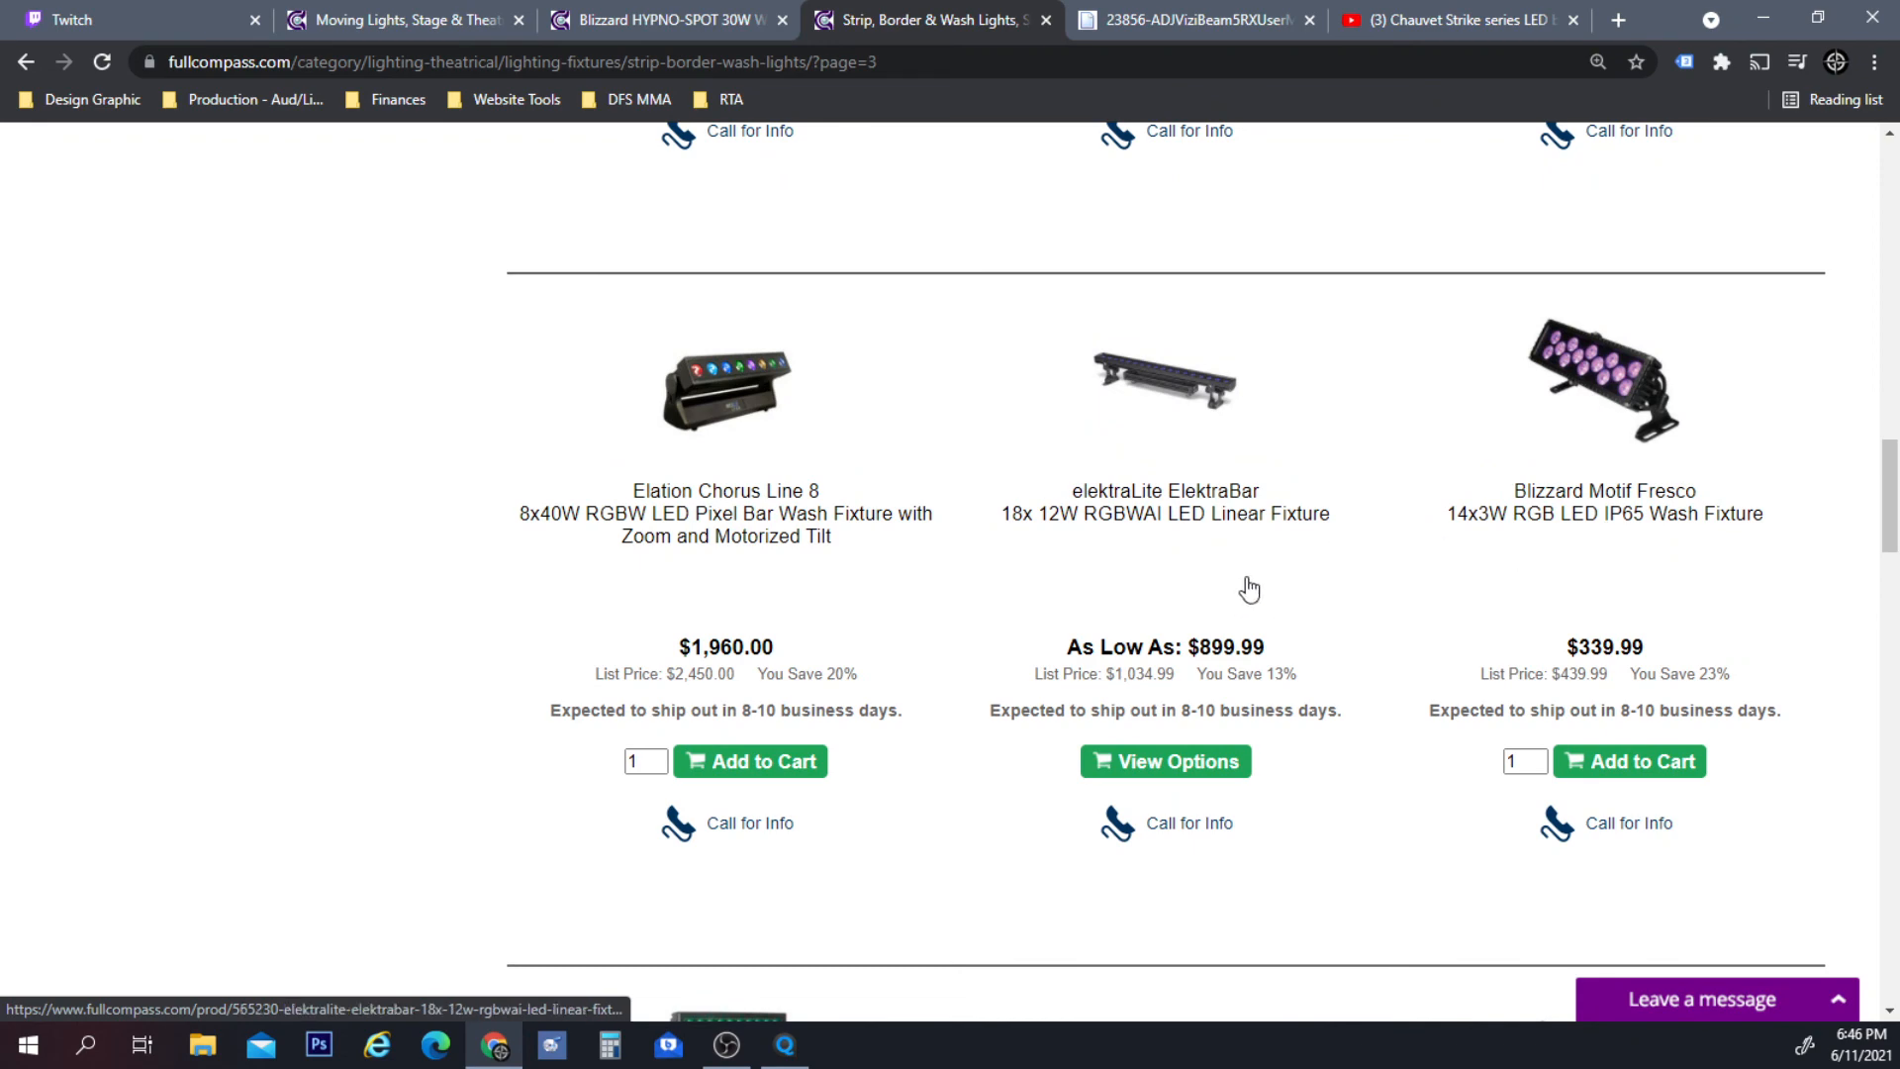
scroll(1249, 589, down, 6)
scroll(1229, 511, down, 10)
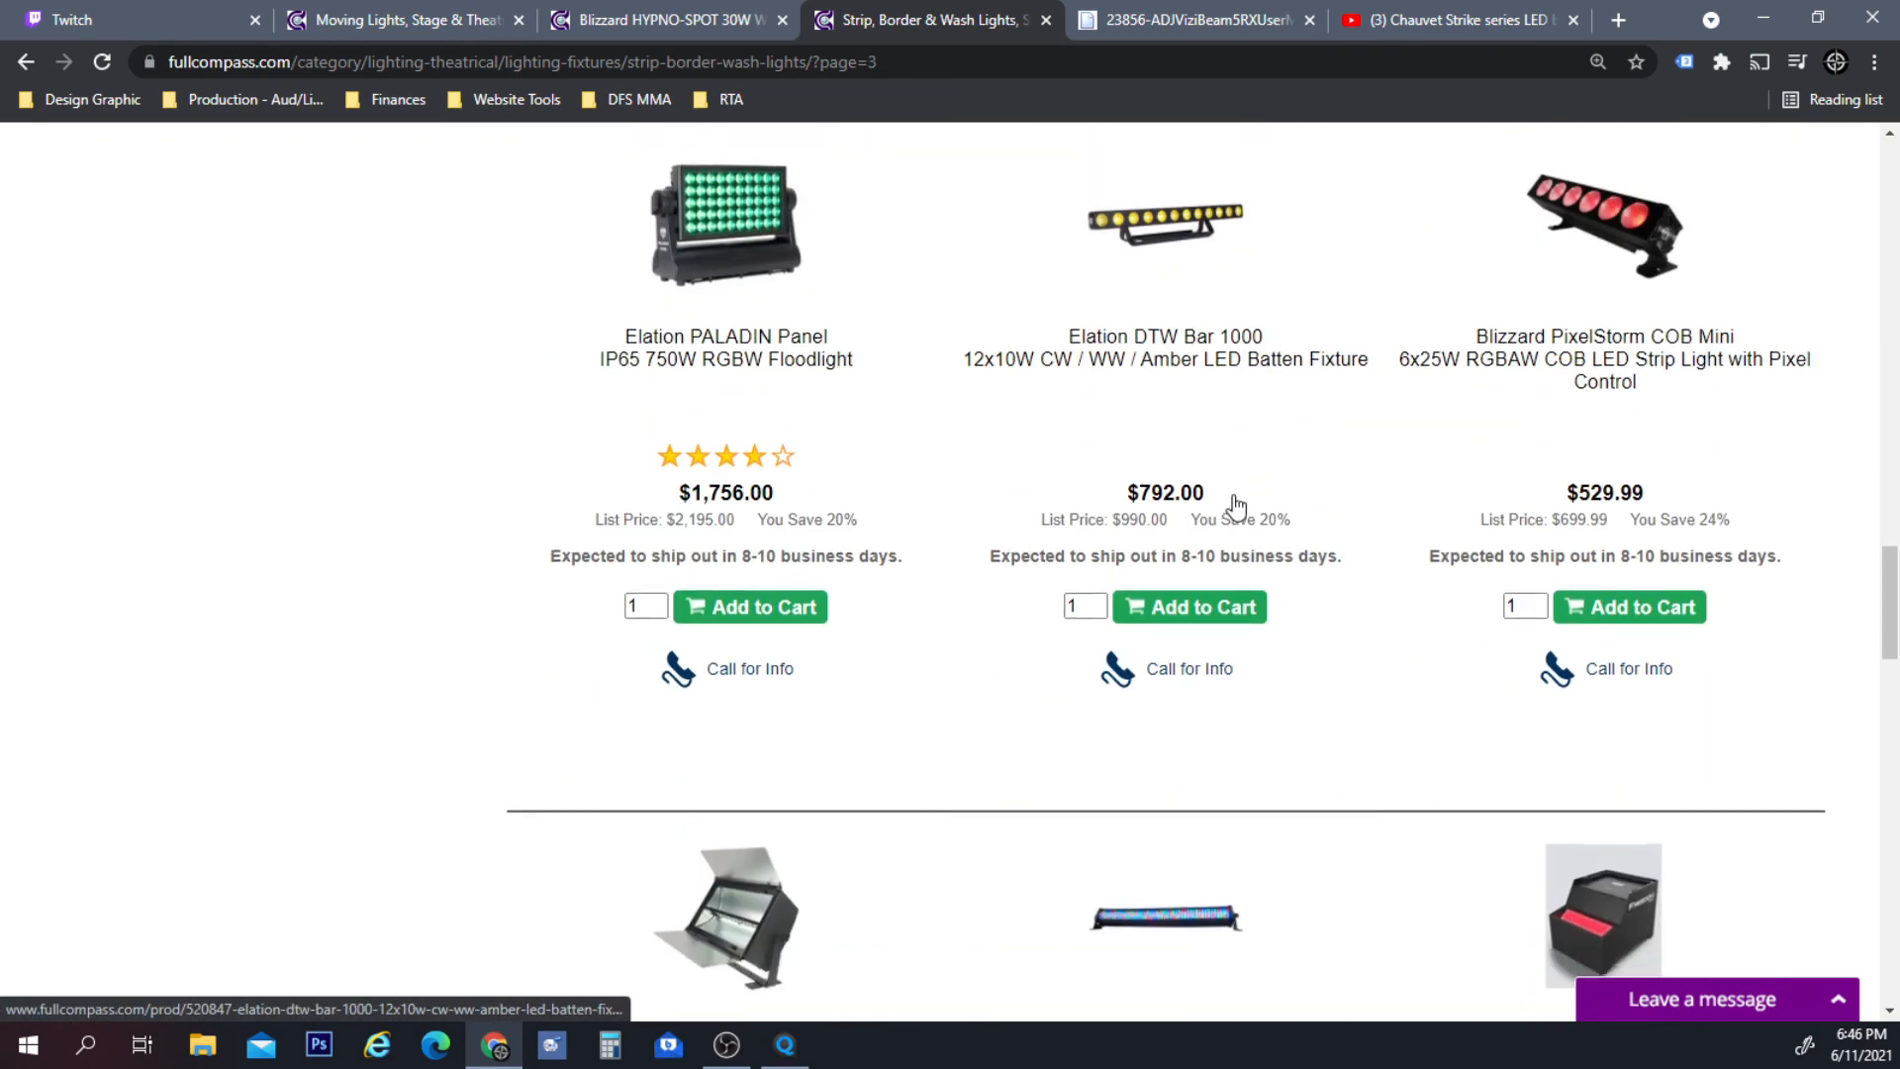
scroll(1237, 504, down, 12)
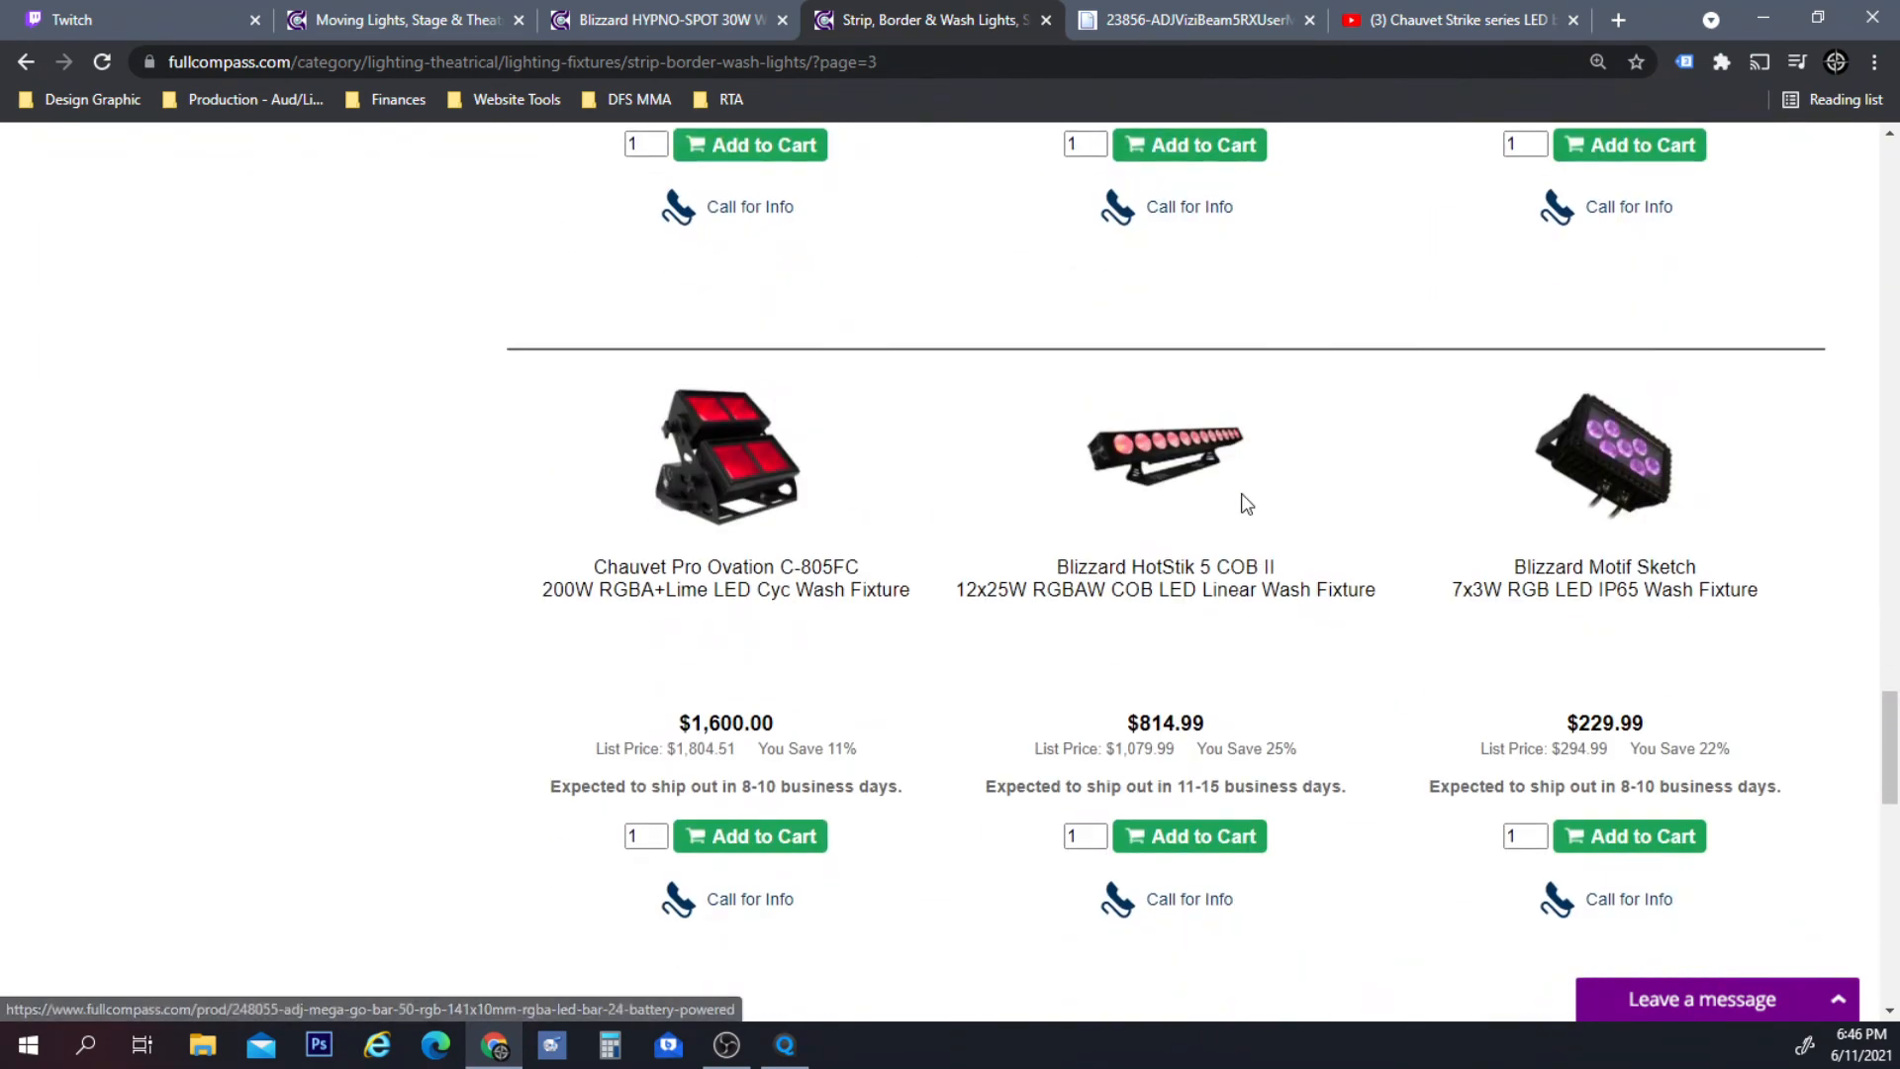
scroll(1259, 505, down, 5)
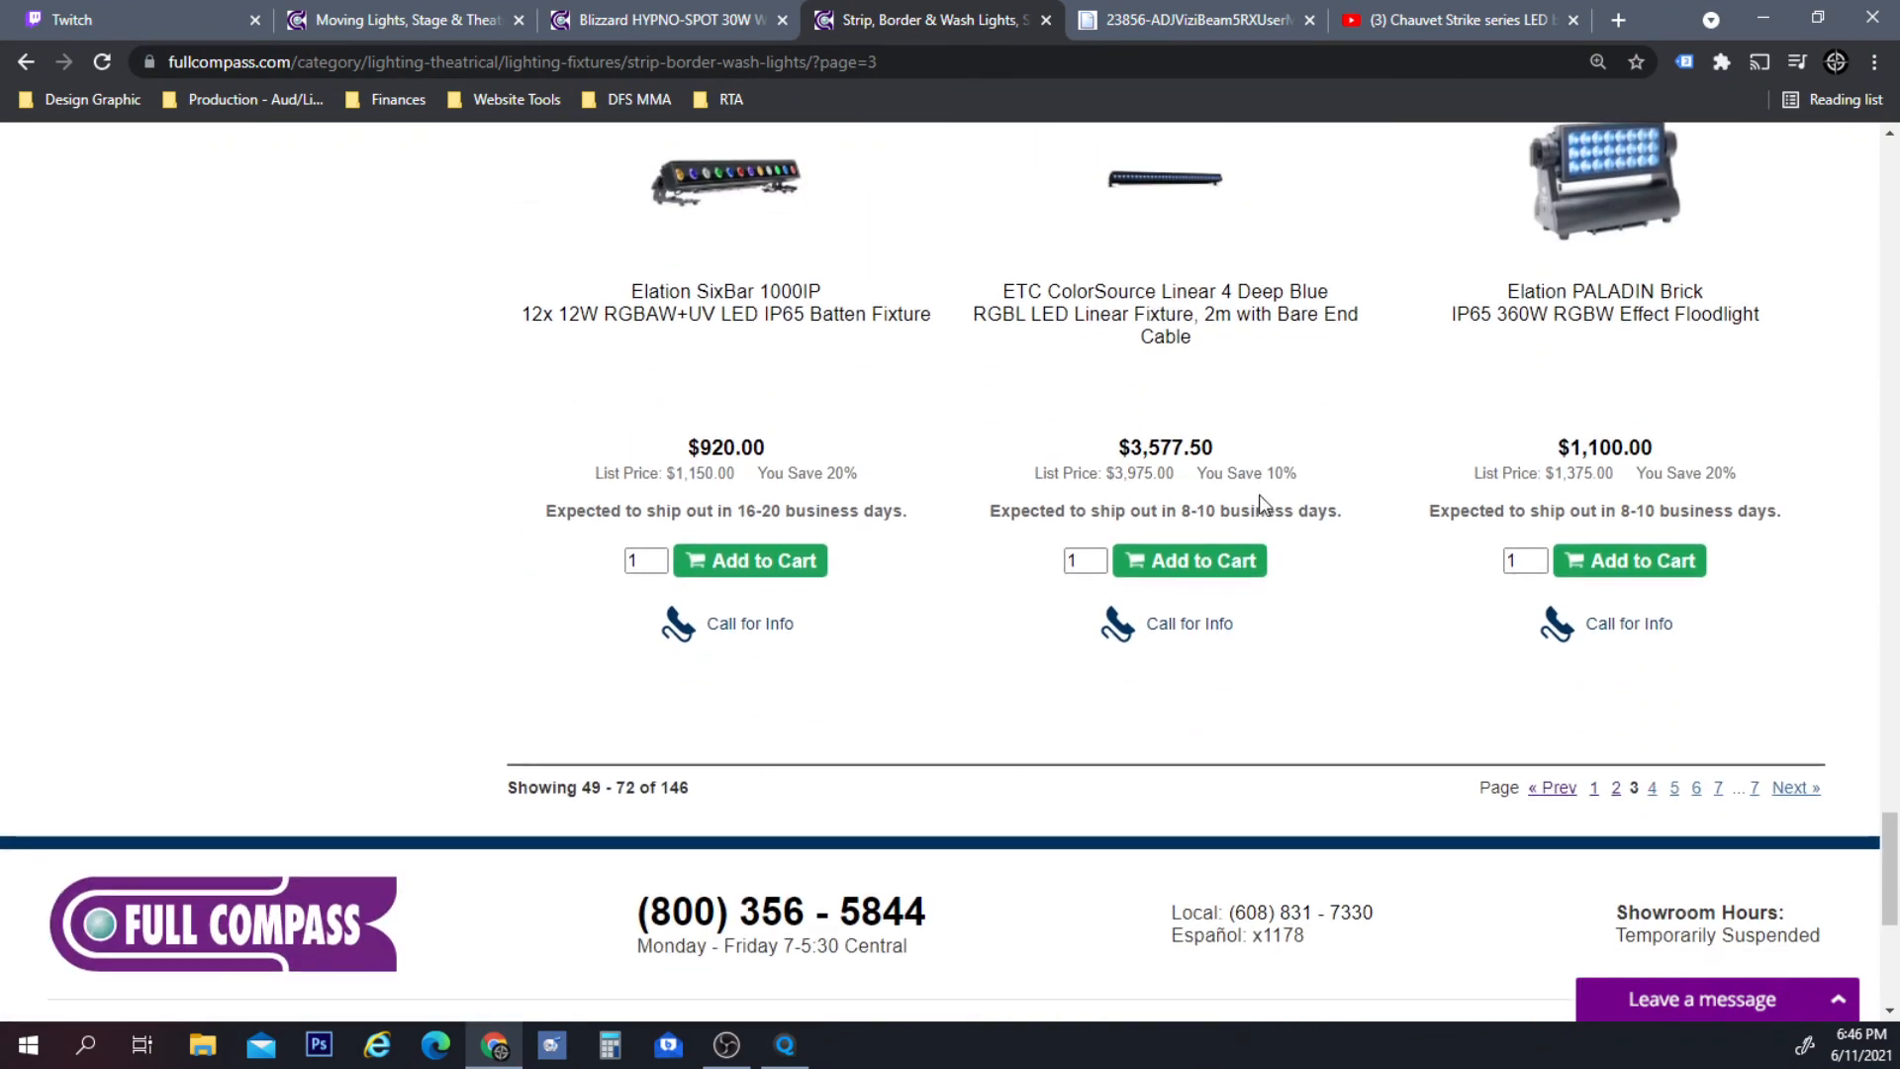
Open page 4 of the Strip, Border & Wash Lights category and browse all of its listings.
click(1651, 552)
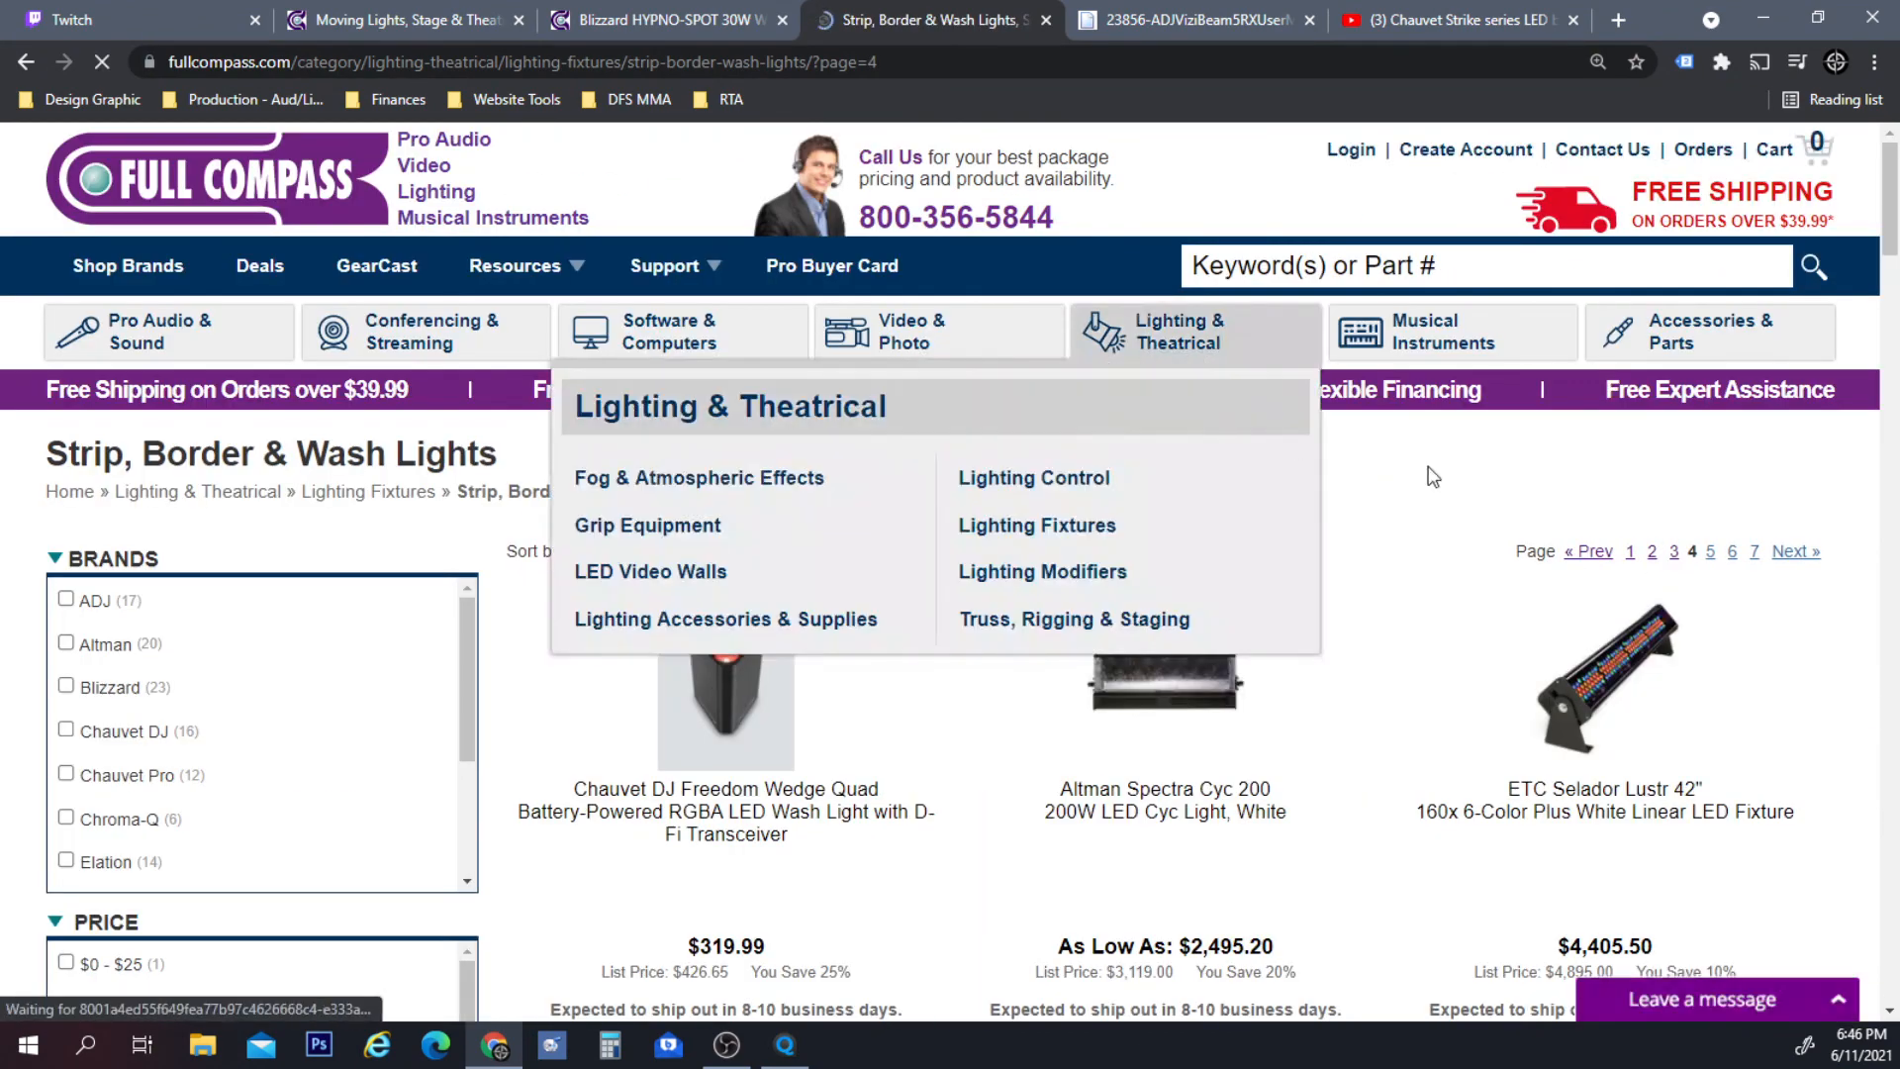
scroll(1366, 539, down, 5)
scroll(1366, 536, down, 15)
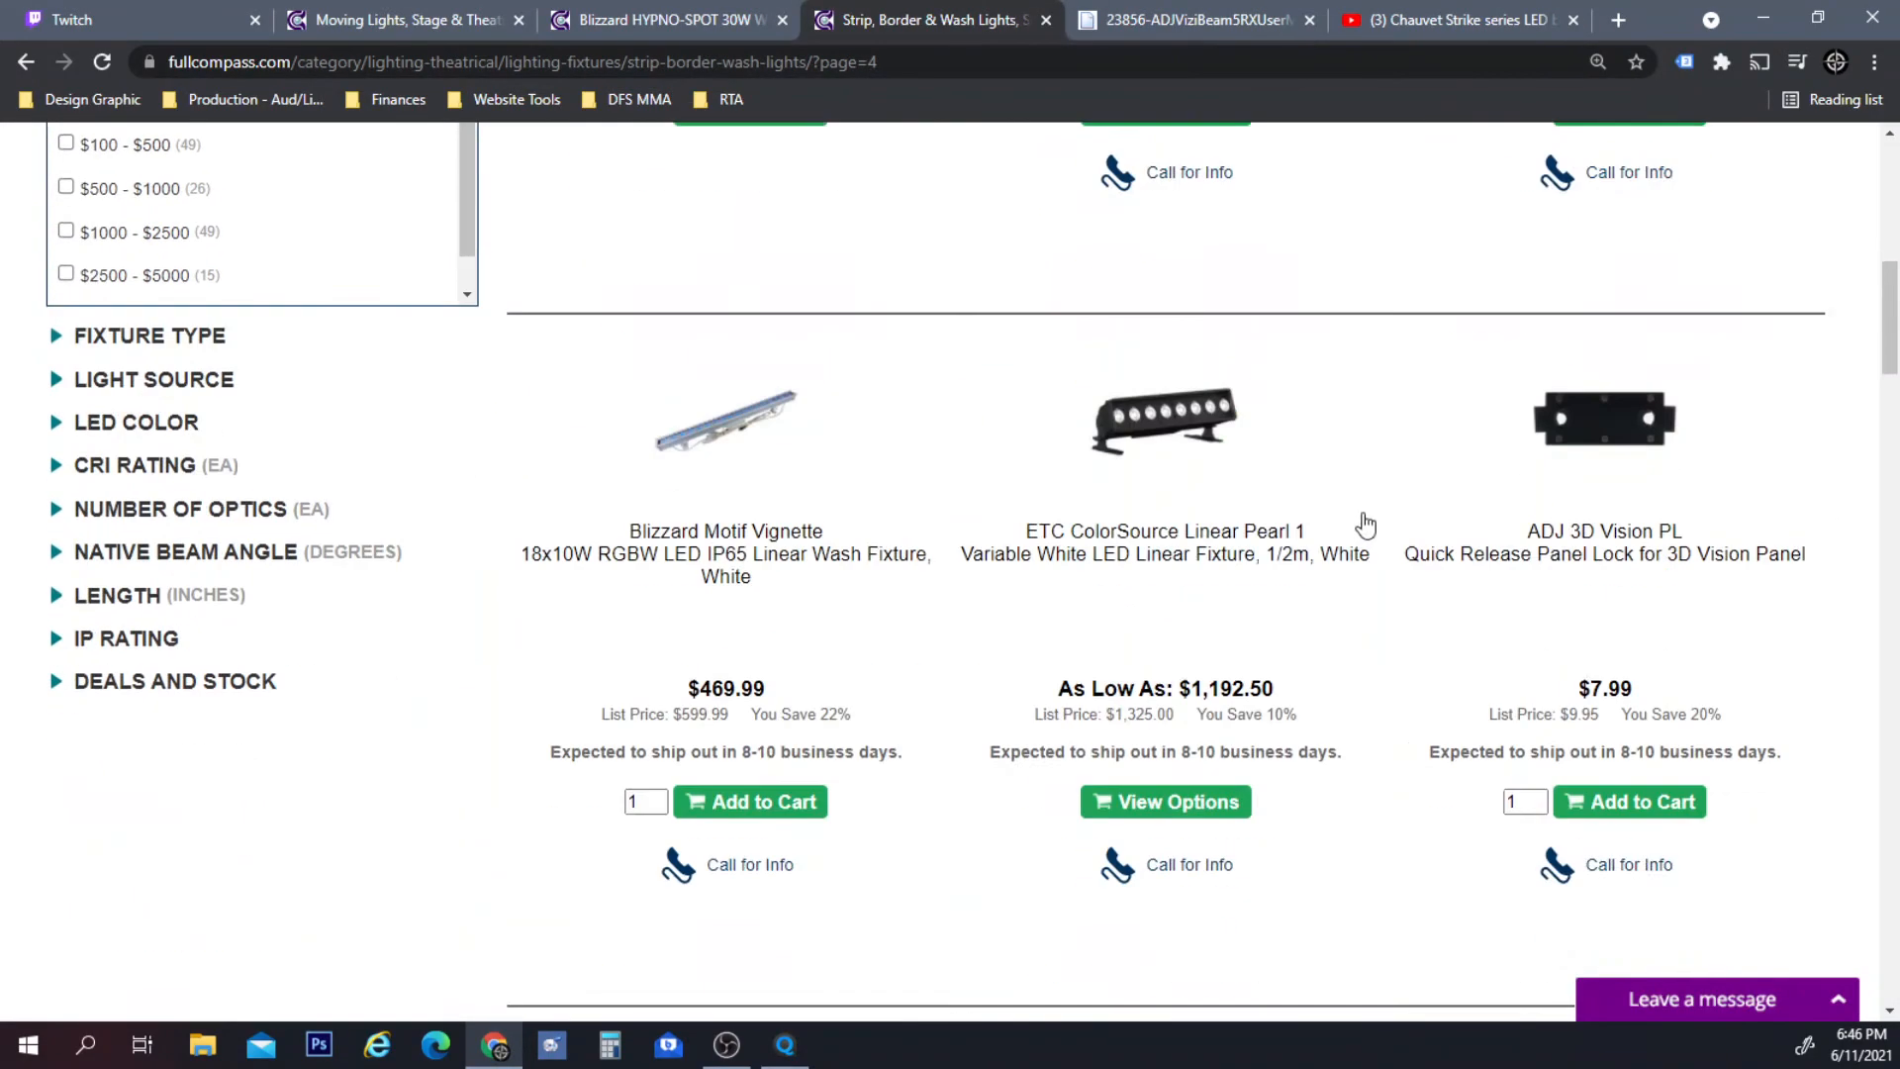
scroll(1368, 522, down, 17)
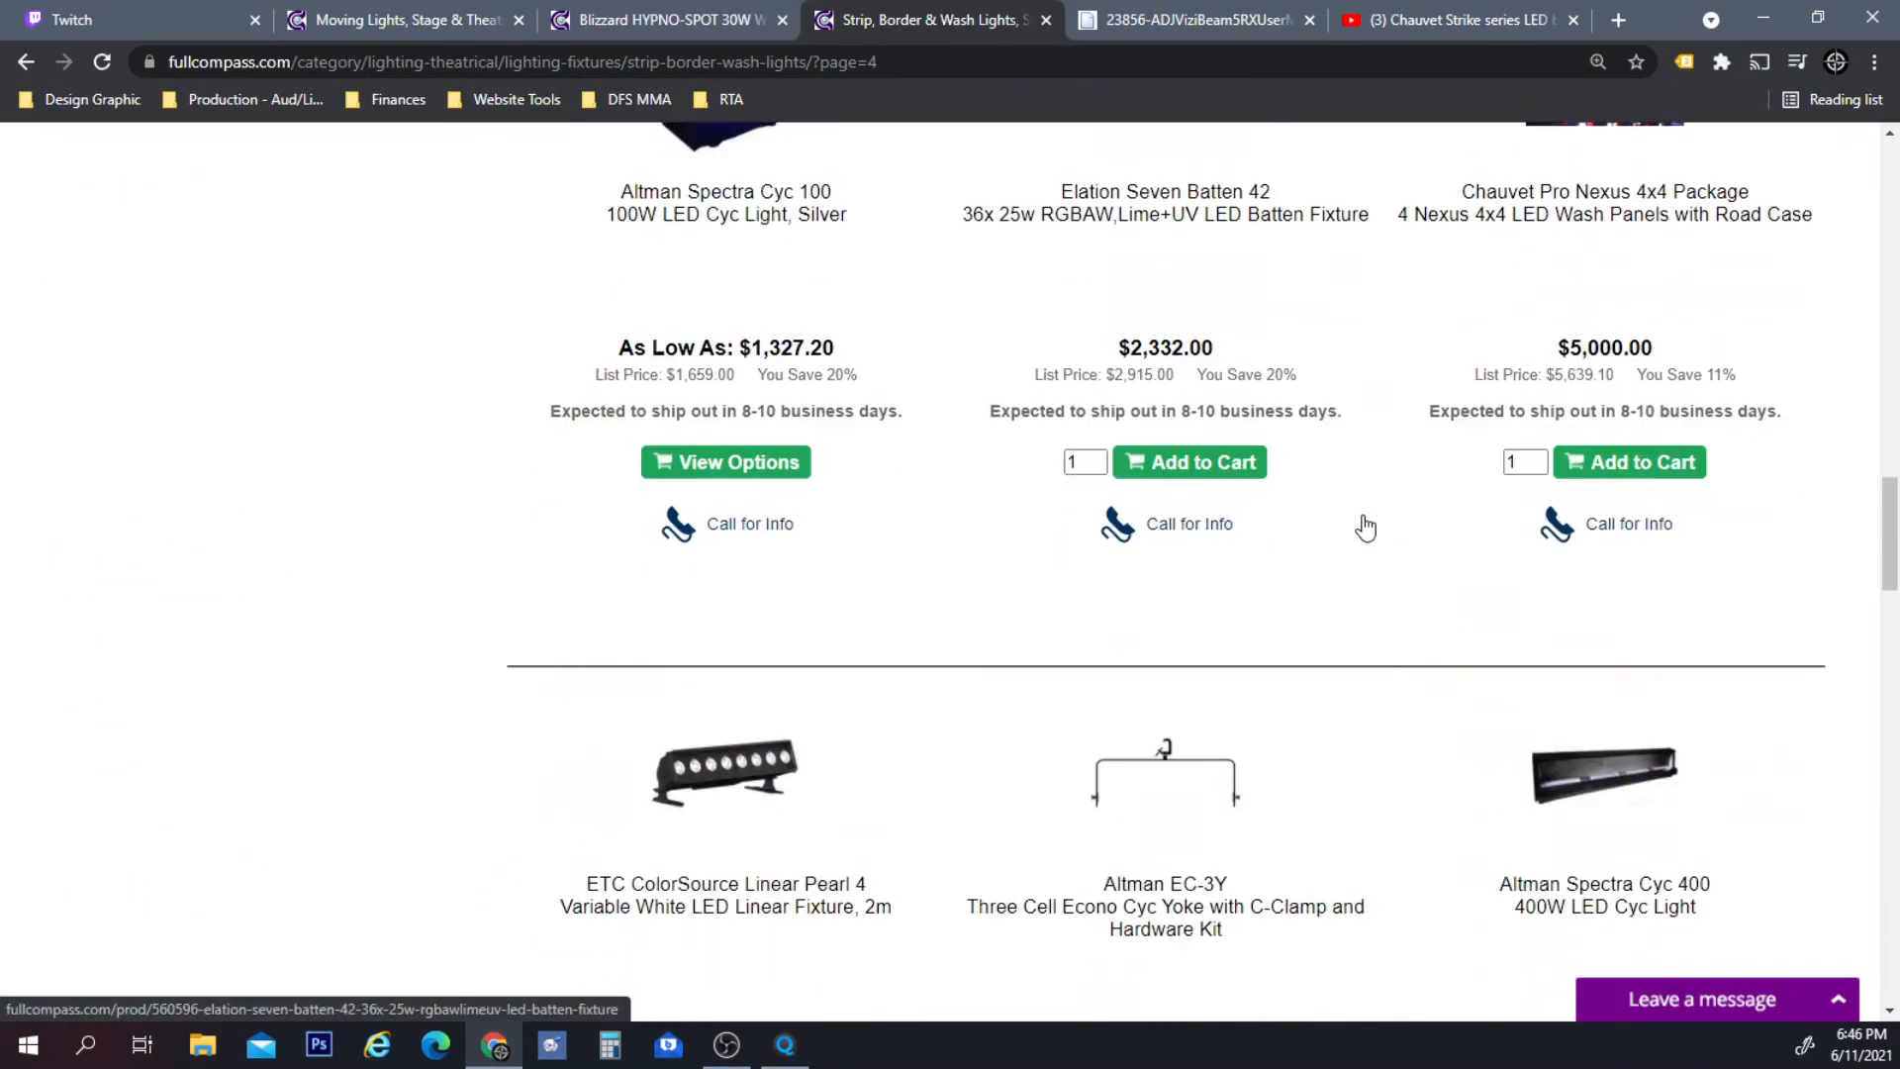
scroll(1369, 521, down, 10)
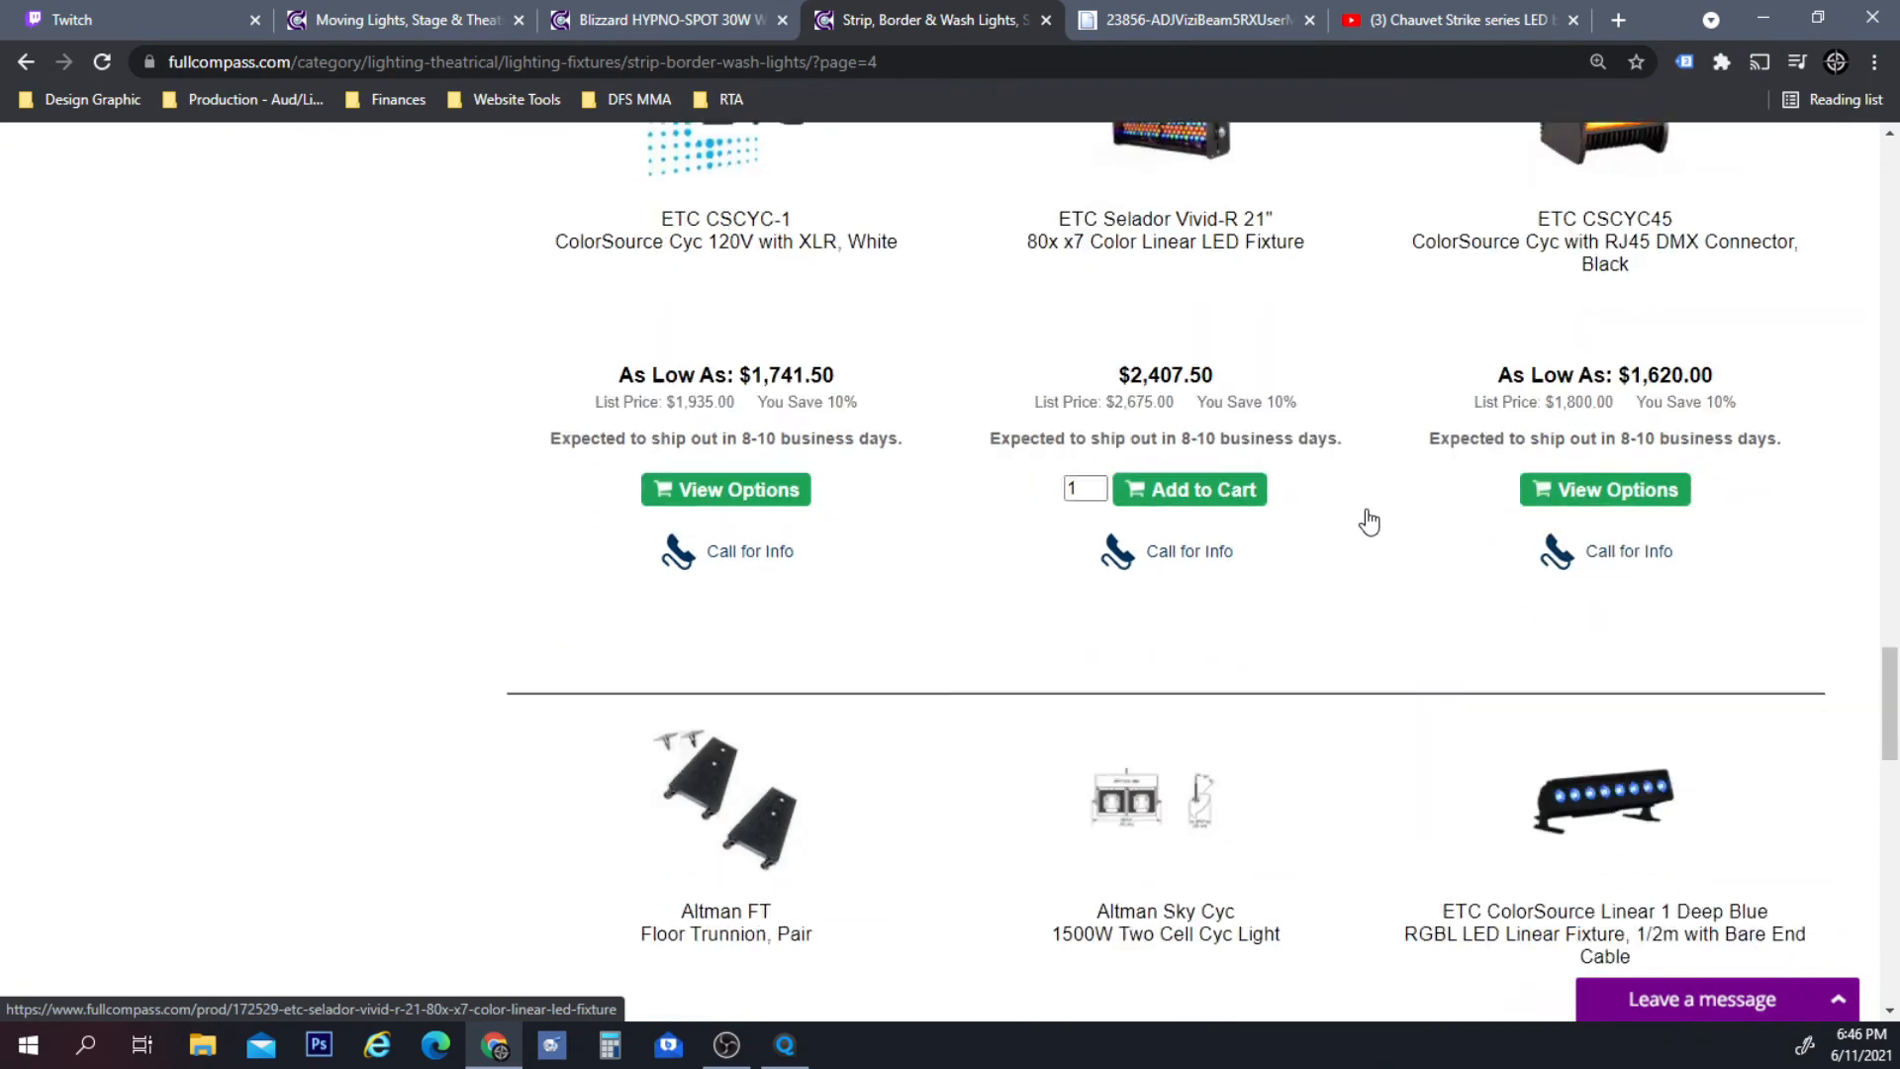
scroll(1367, 522, down, 6)
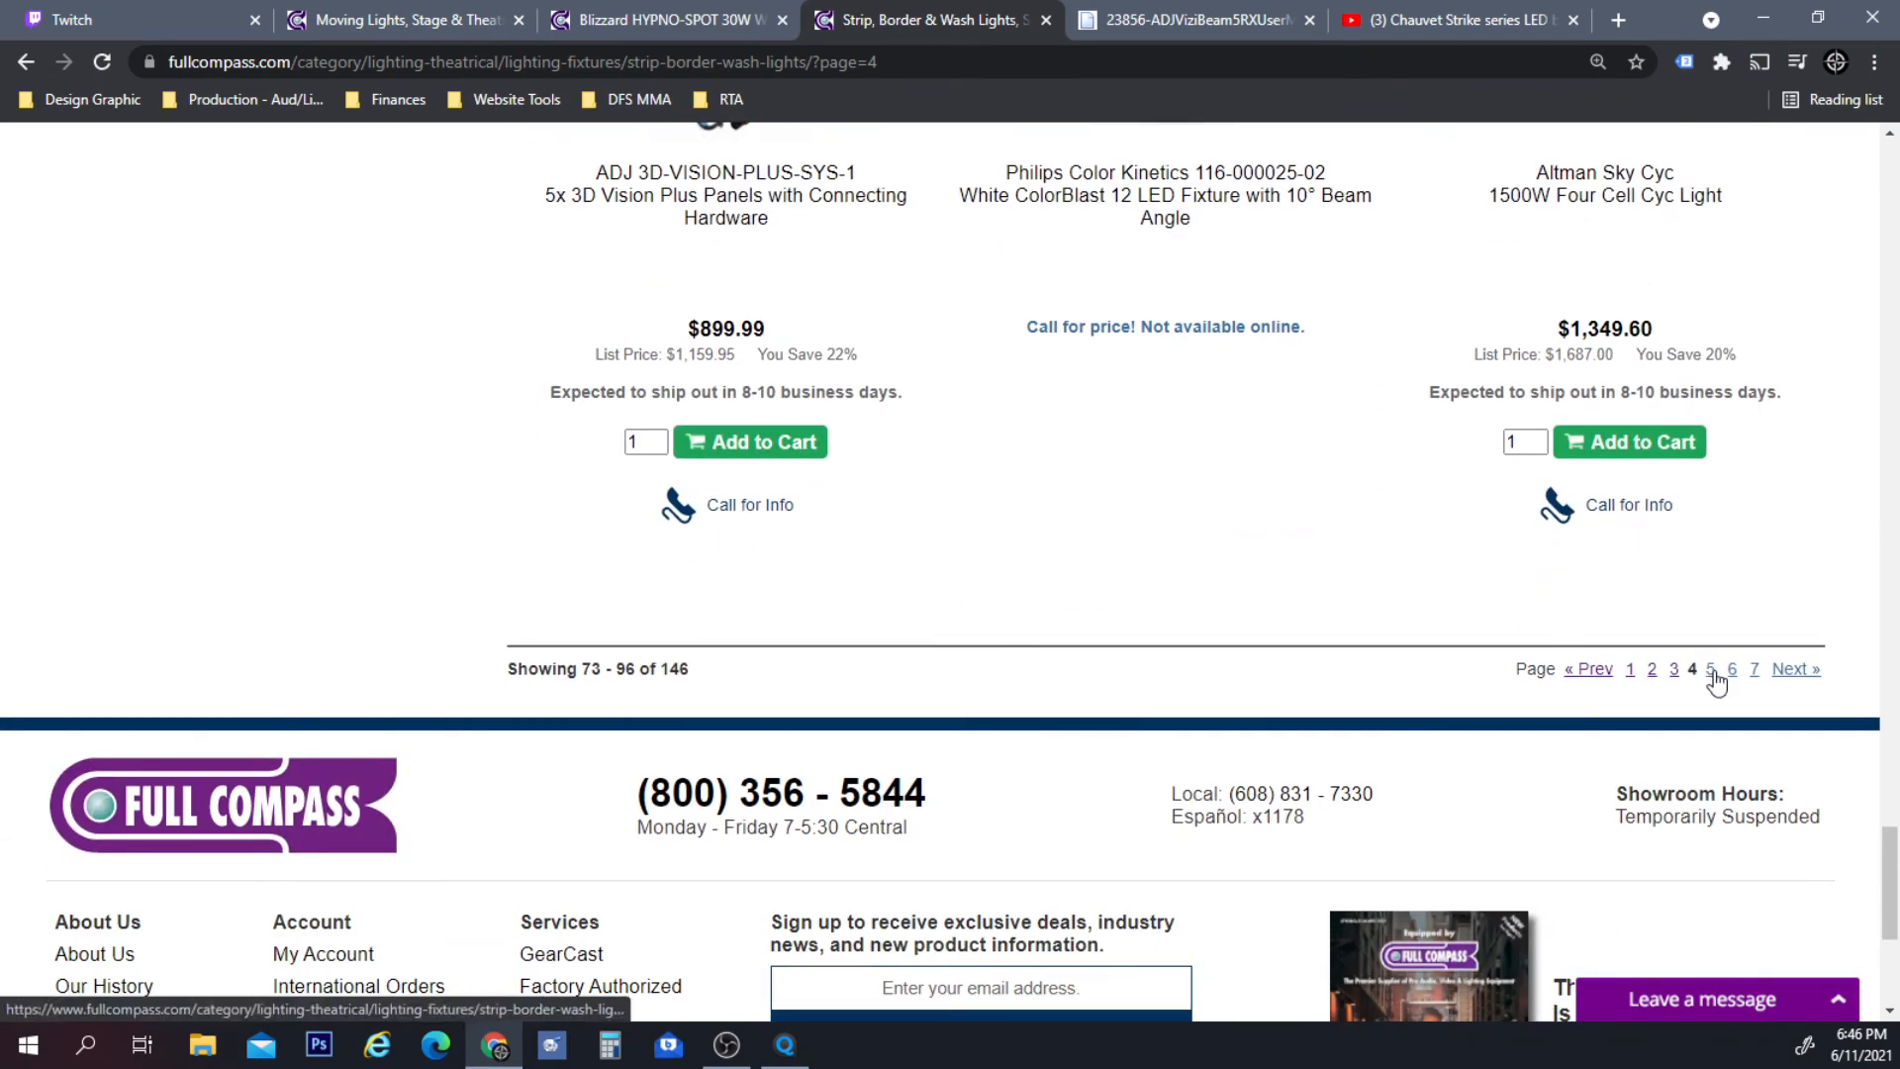
Open page 5 of the Strip, Border & Wash Lights category and look through its fixtures.
click(1711, 670)
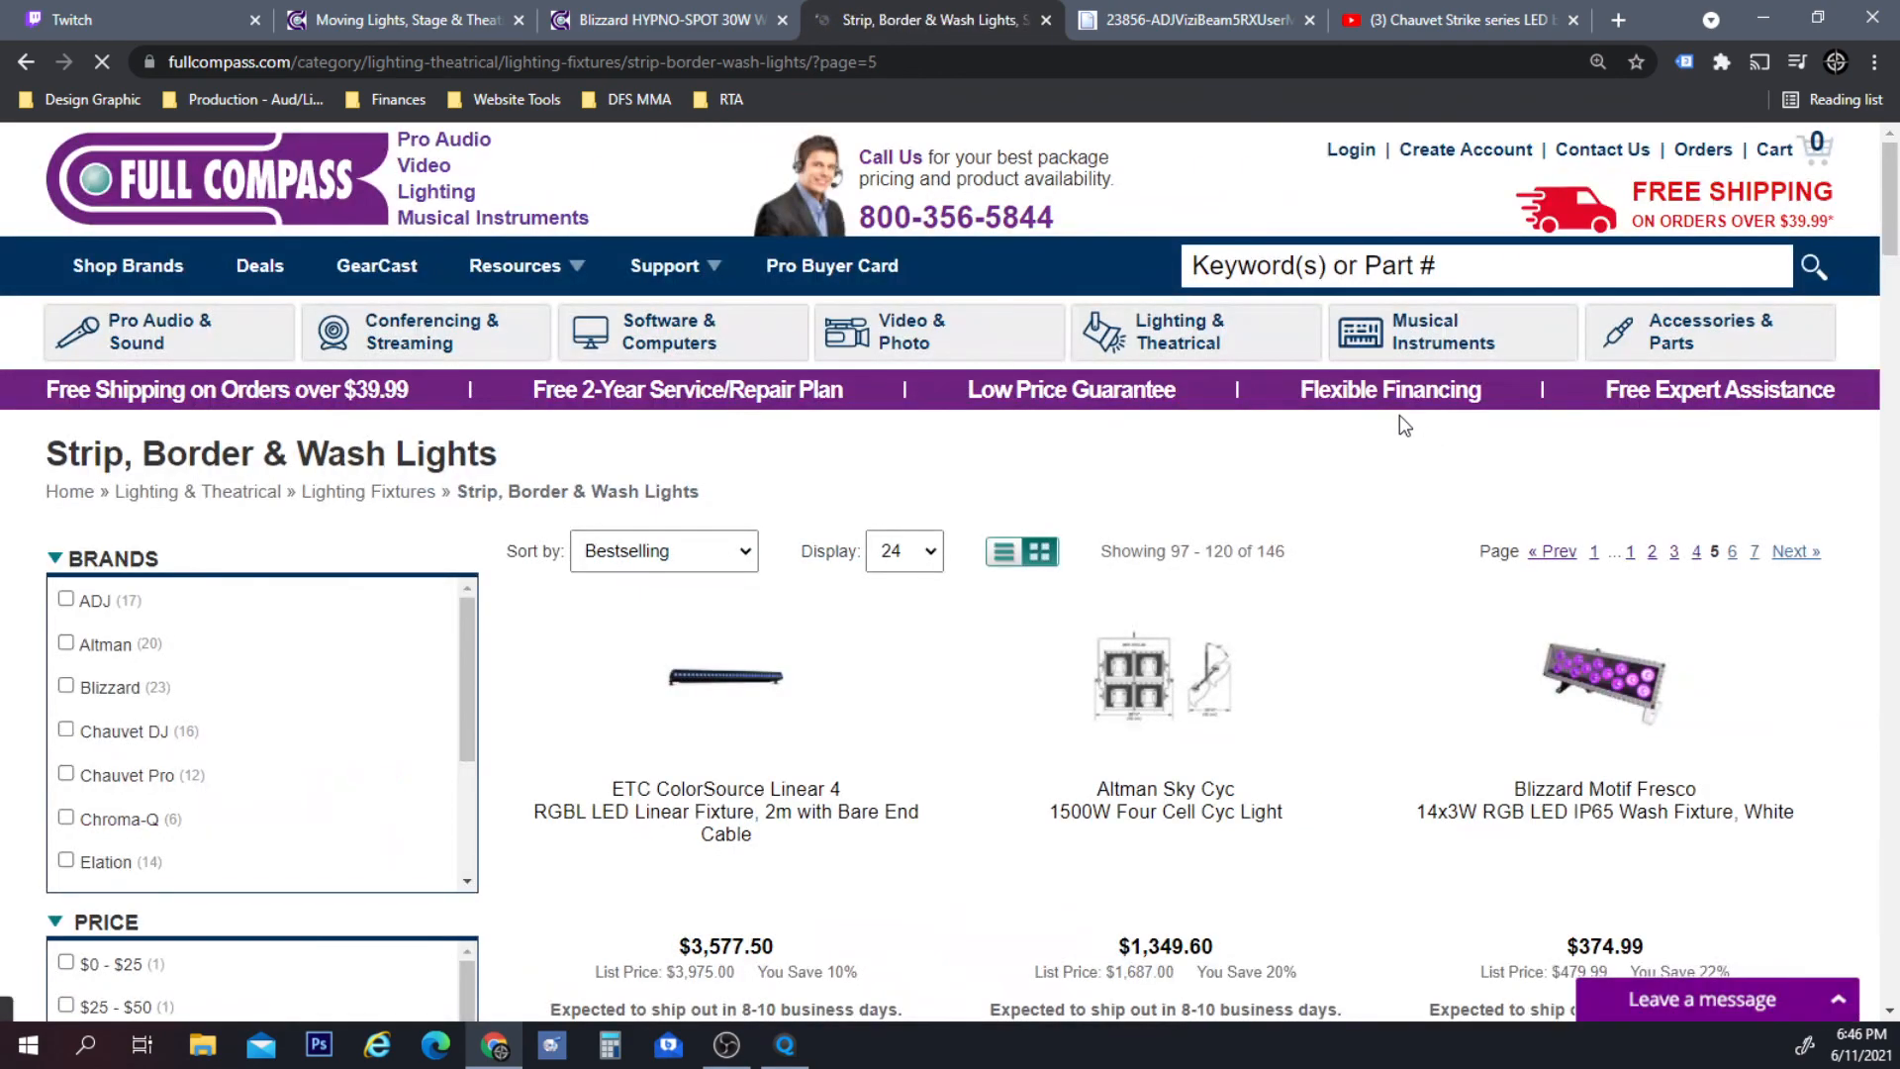
scroll(1400, 416, down, 9)
scroll(1399, 447, down, 18)
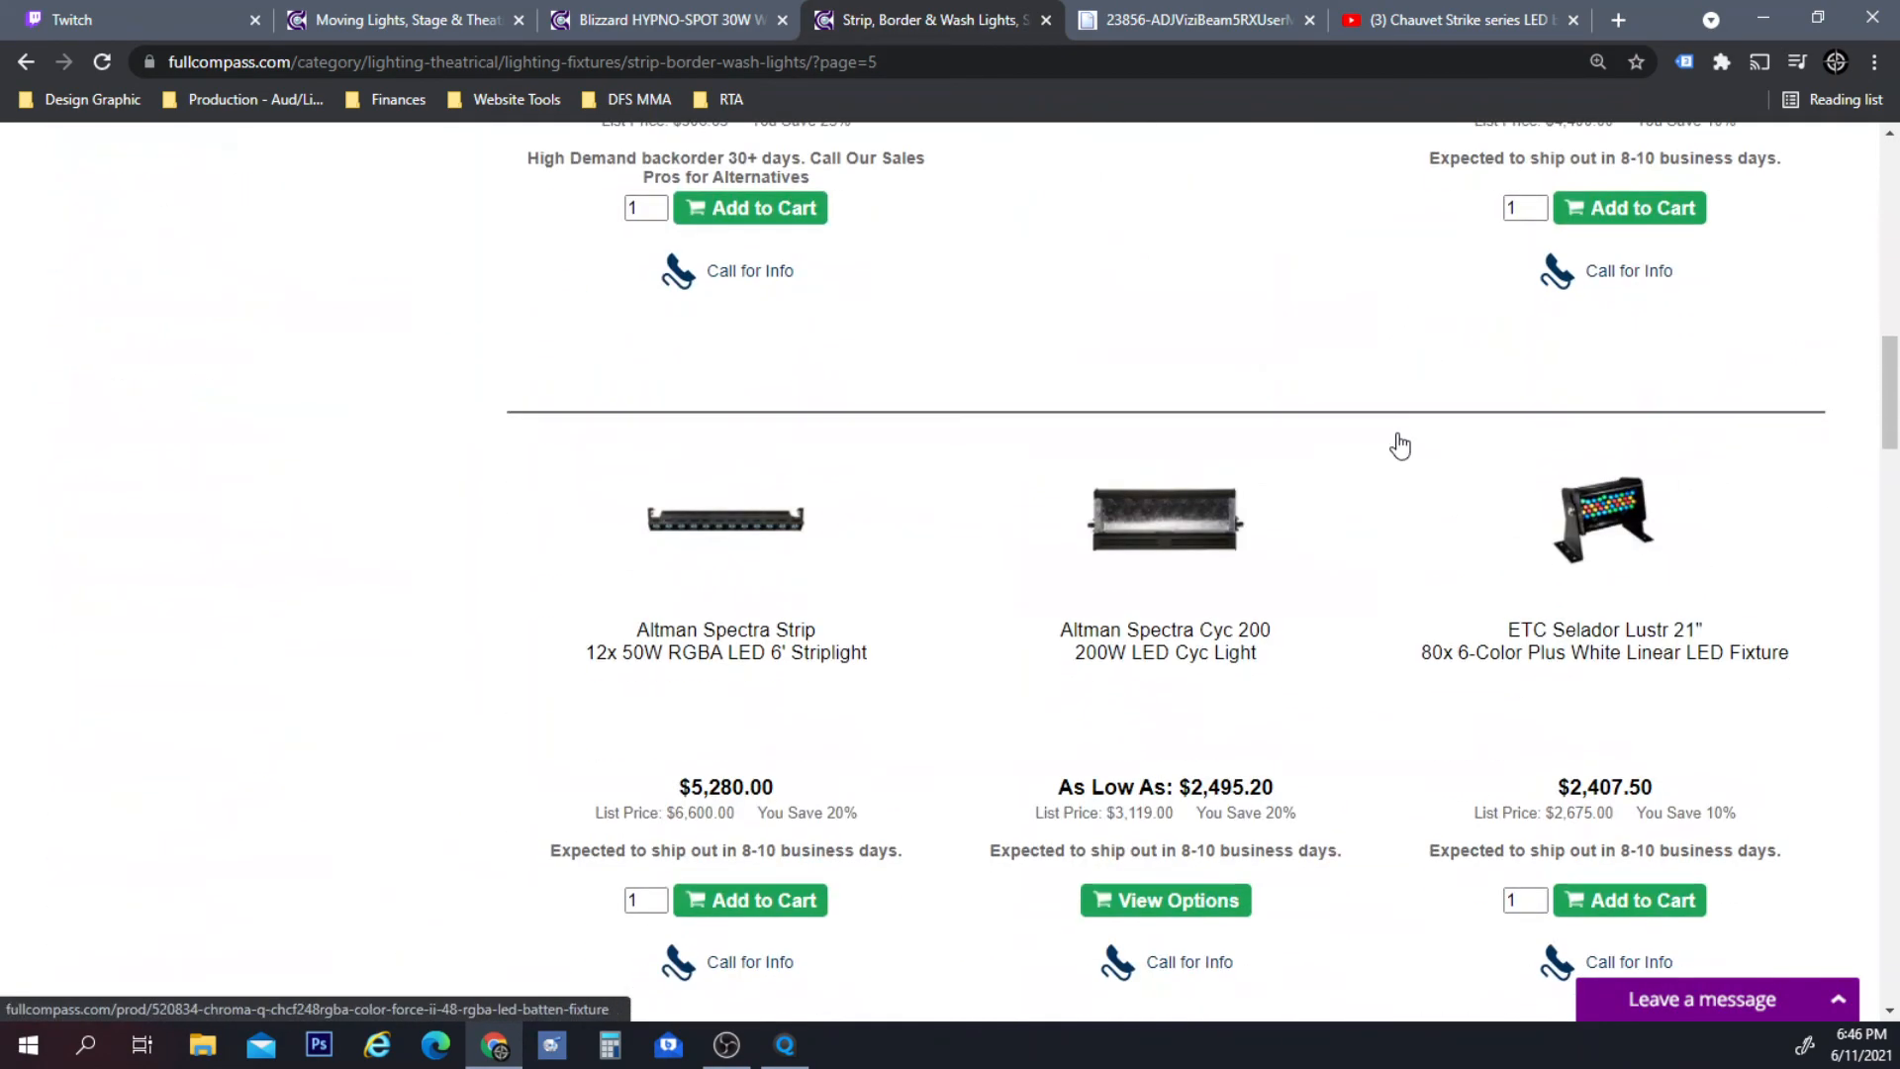
scroll(1400, 446, down, 15)
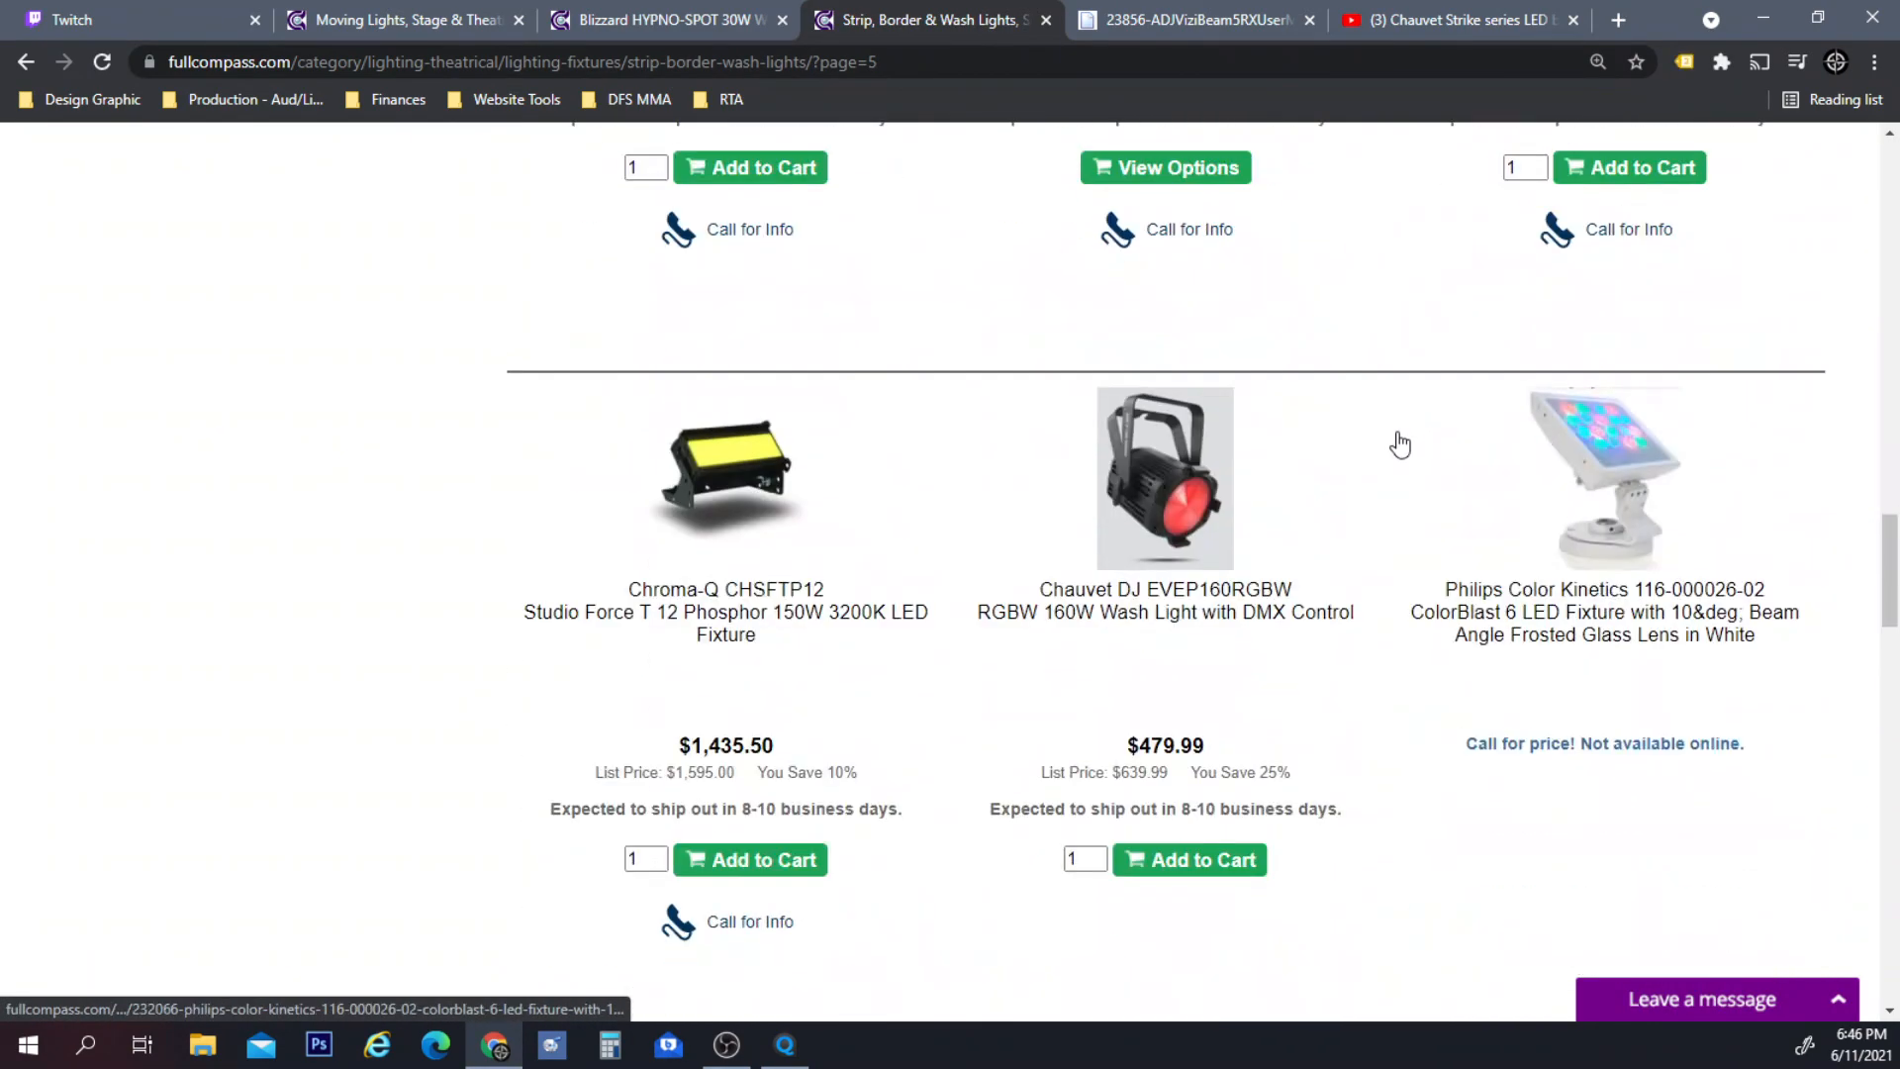
scroll(1399, 446, down, 15)
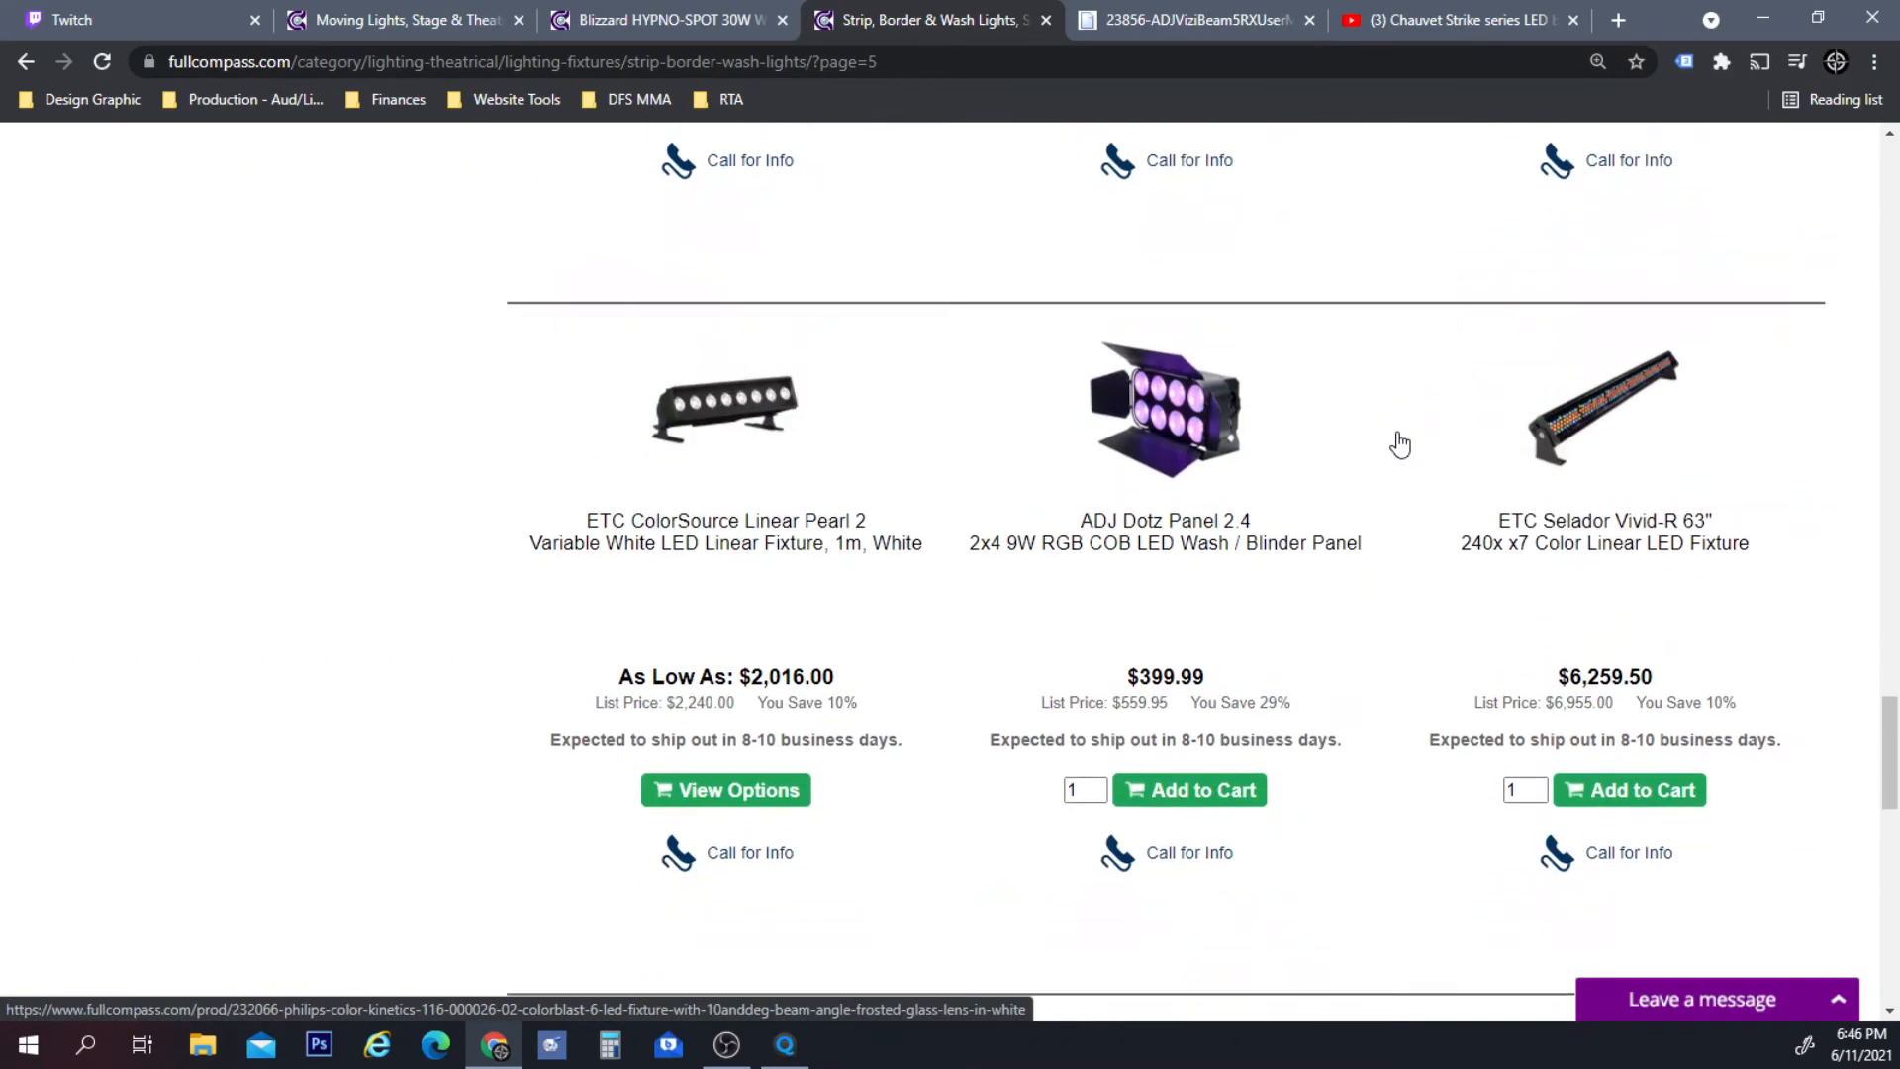
scroll(1399, 446, up, 20)
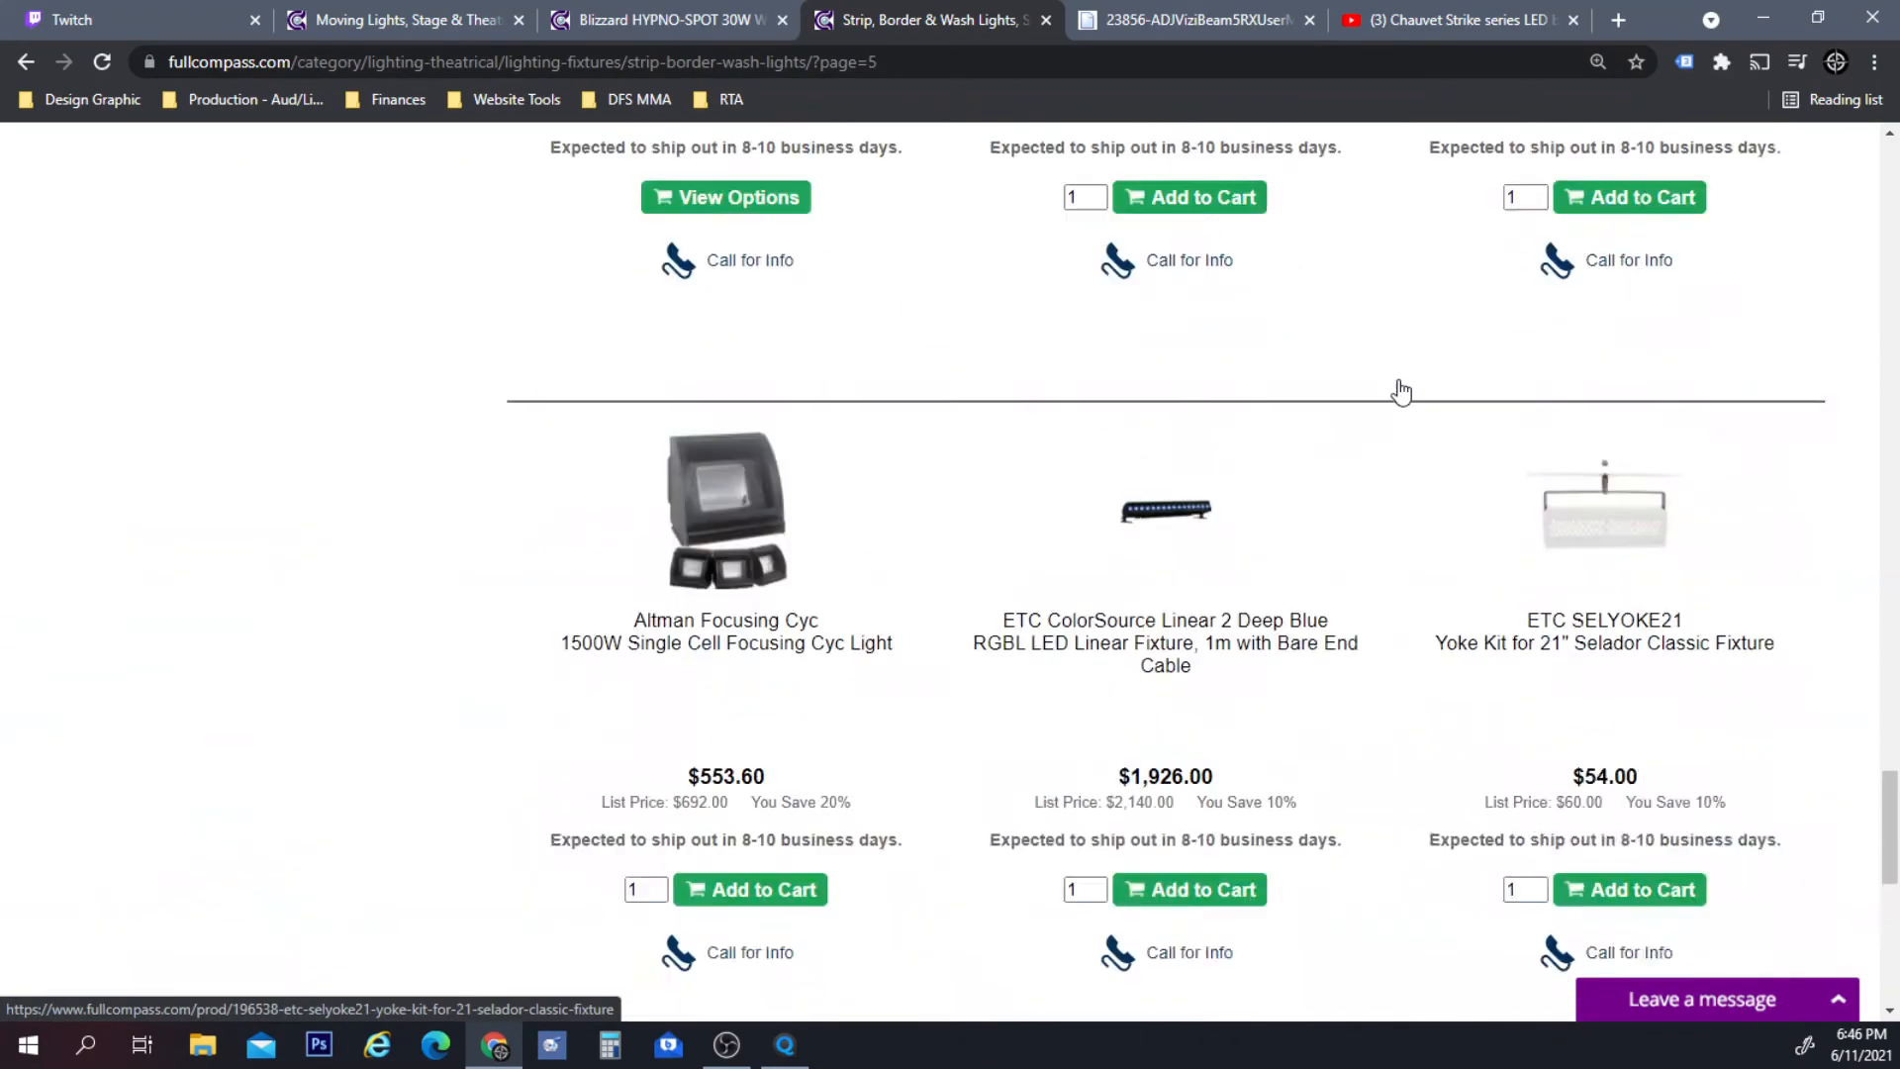
Search the store for "look" and open the product page of the Blizzard LOOK 2x60W RGBW LED beam fixture.
scroll(1400, 386, up, 10)
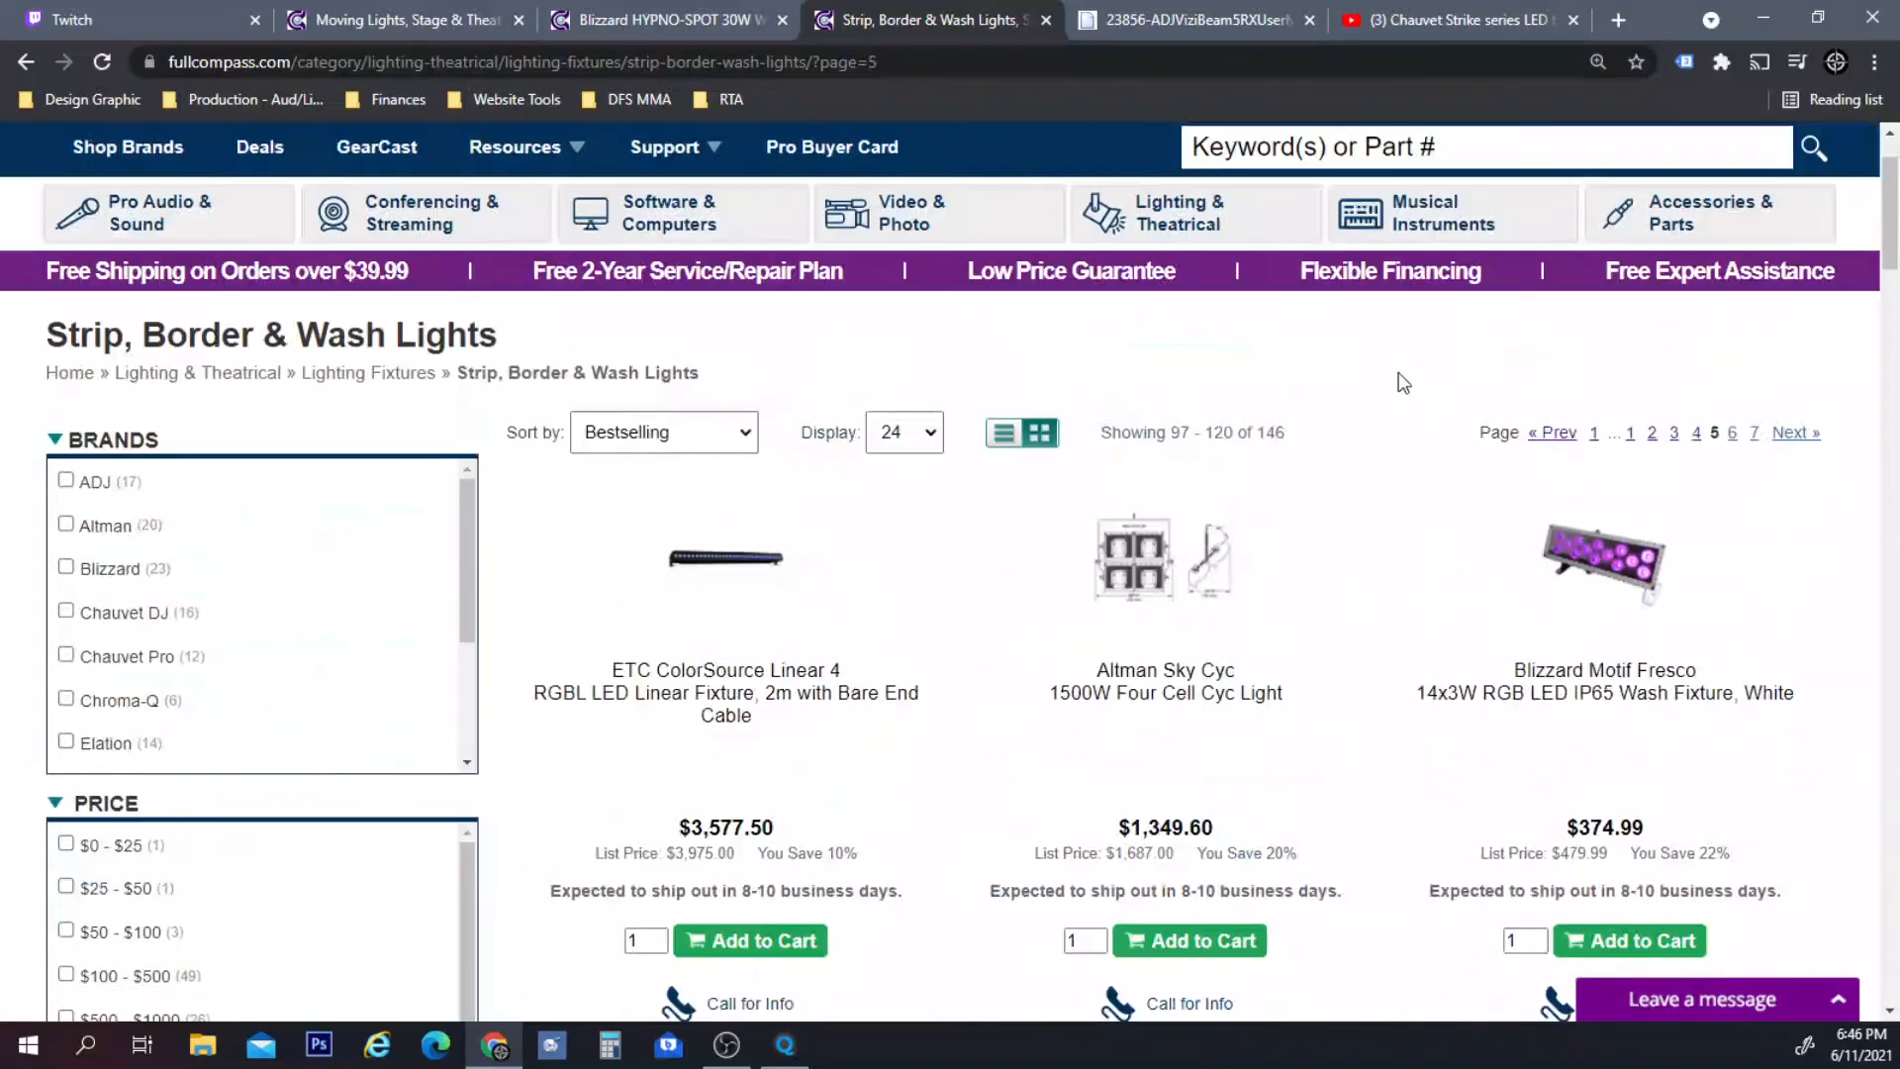
click(1425, 263)
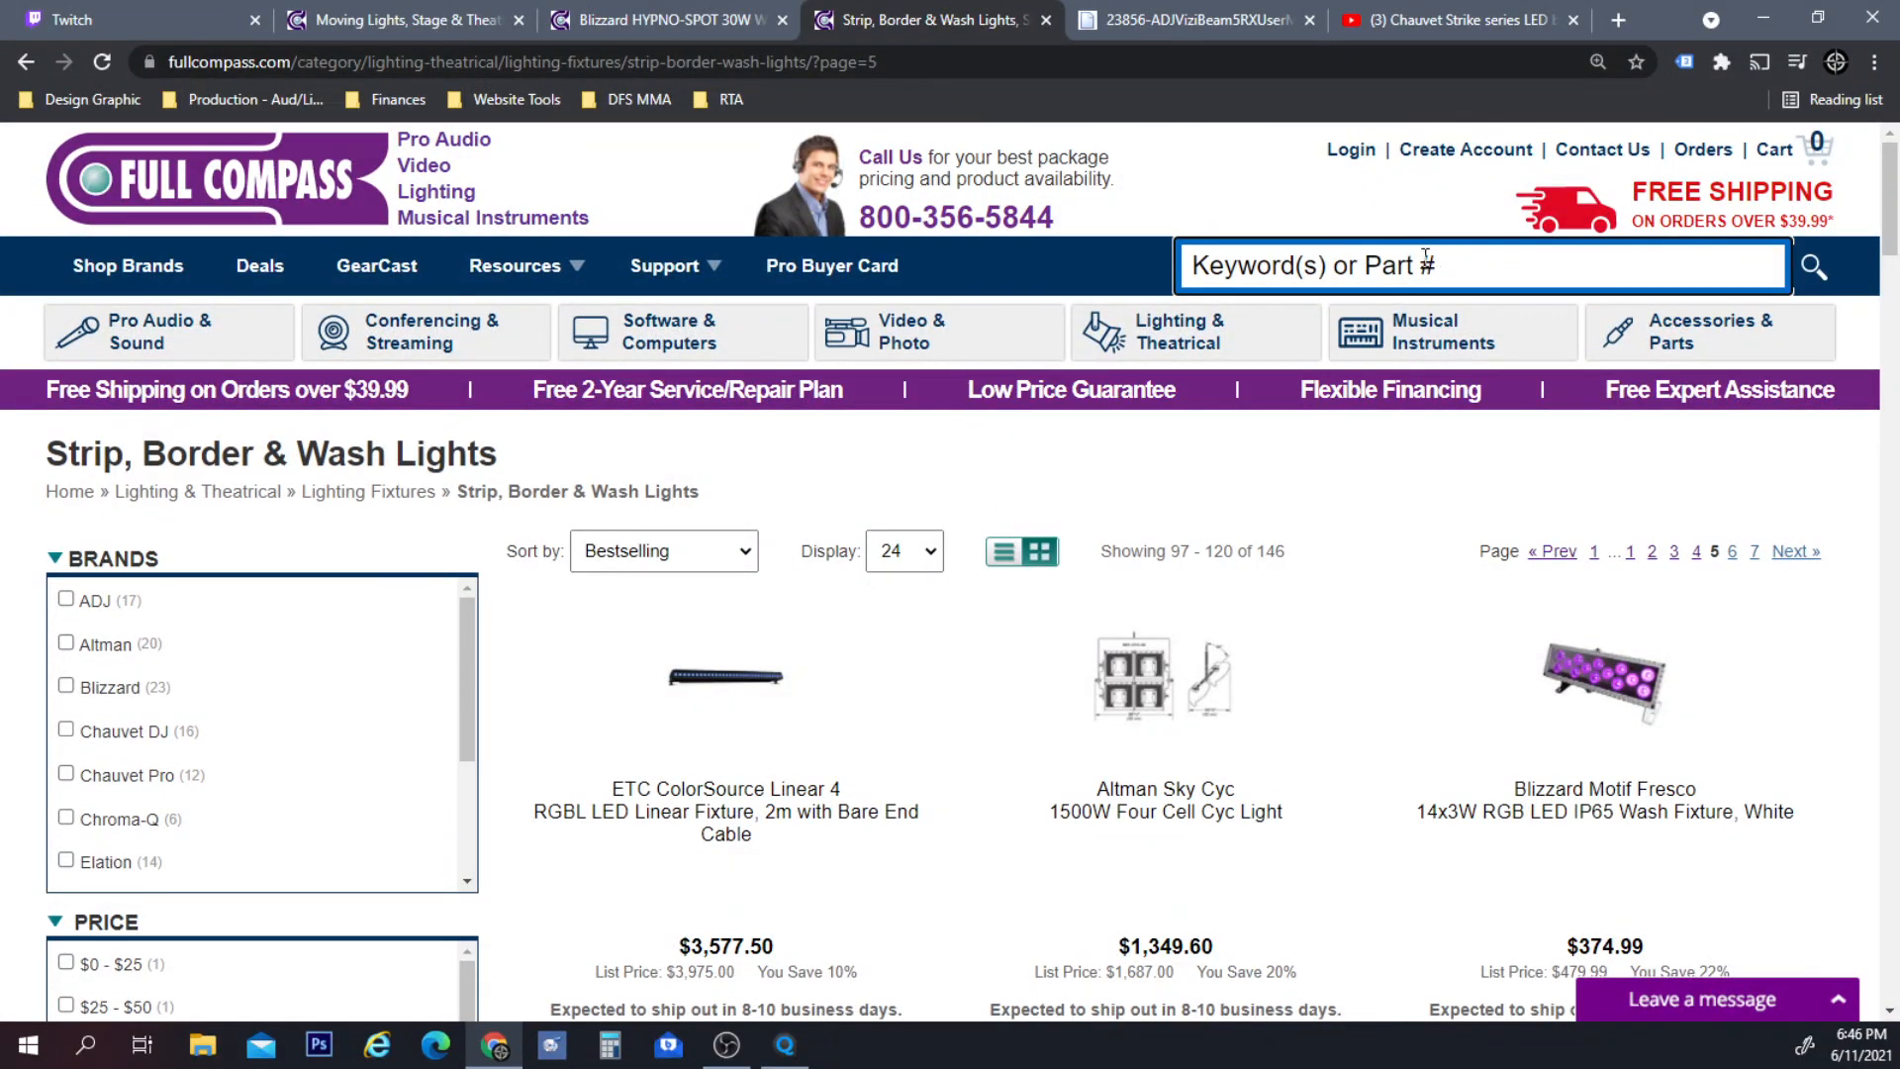
text(look)
key(Return)
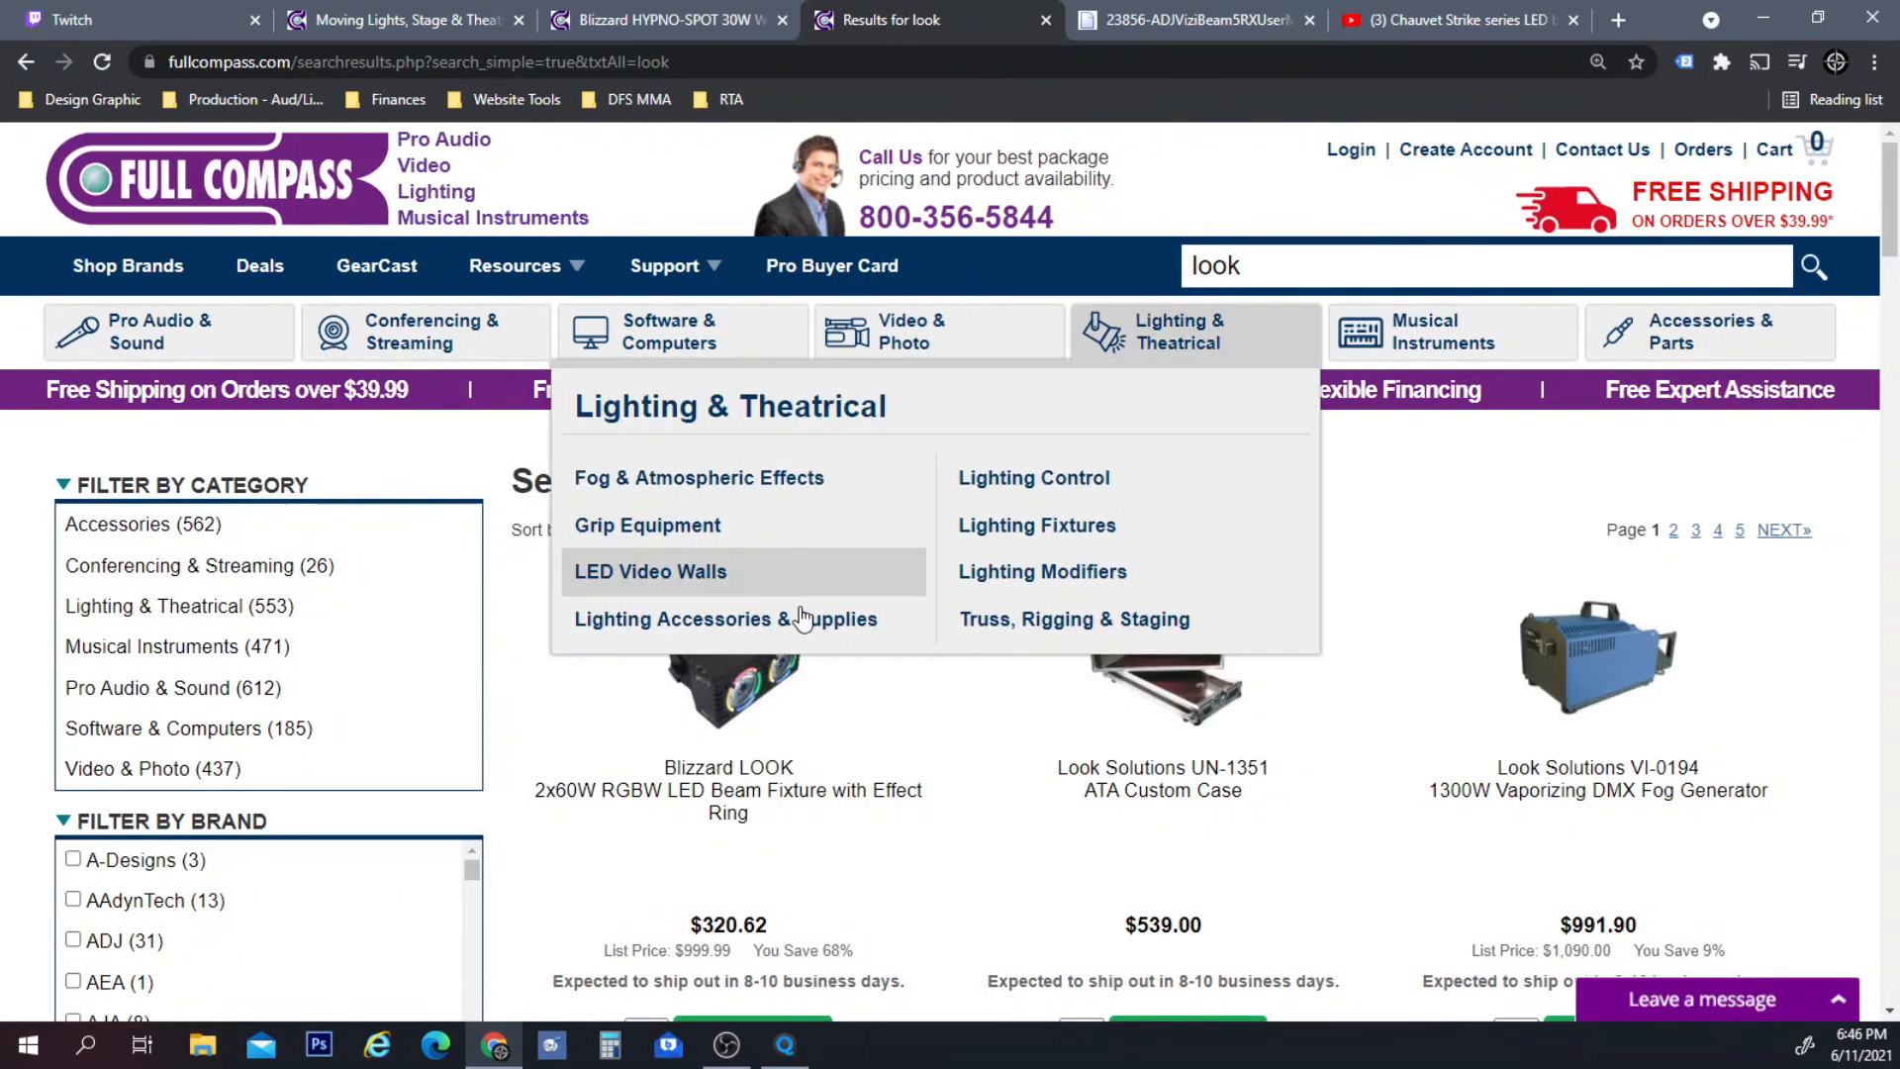
click(777, 787)
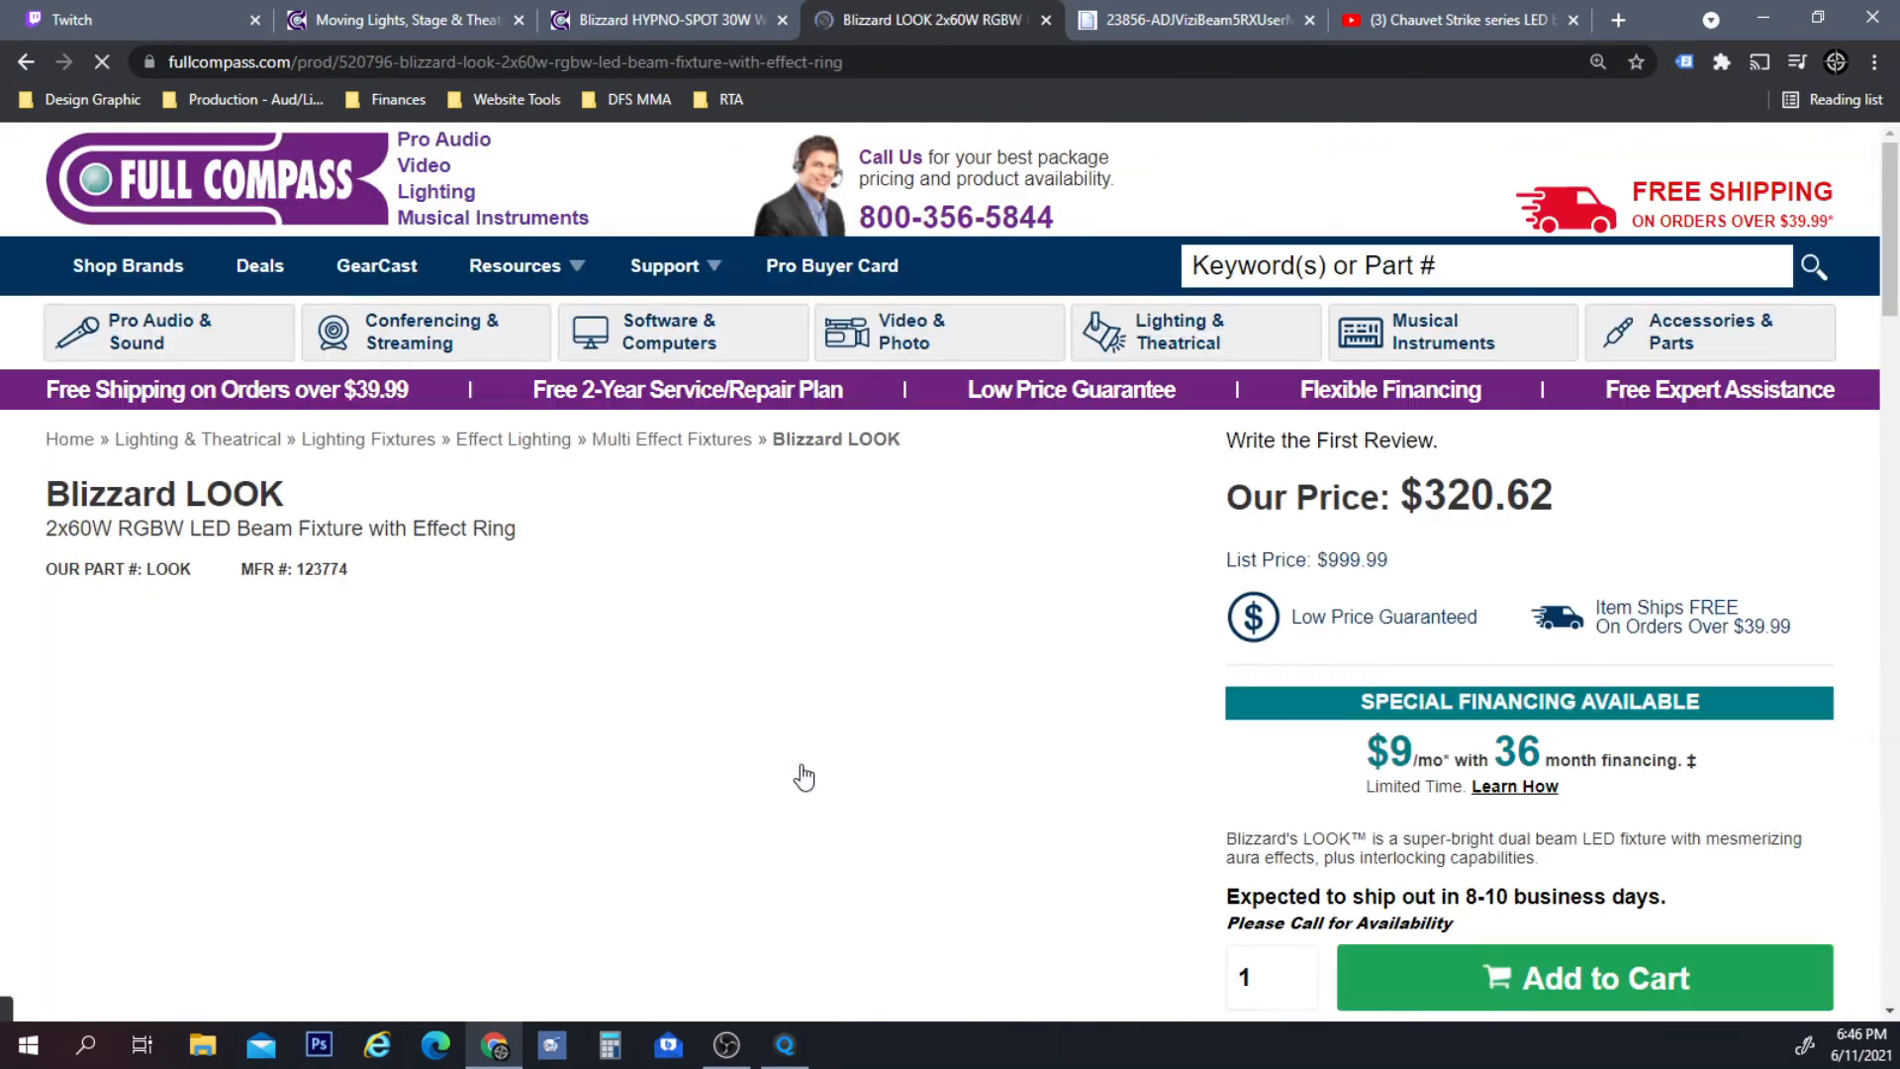
Examine the Blizzard LOOK's product image and look through both sets of its related products.
scroll(931, 515, down, 3)
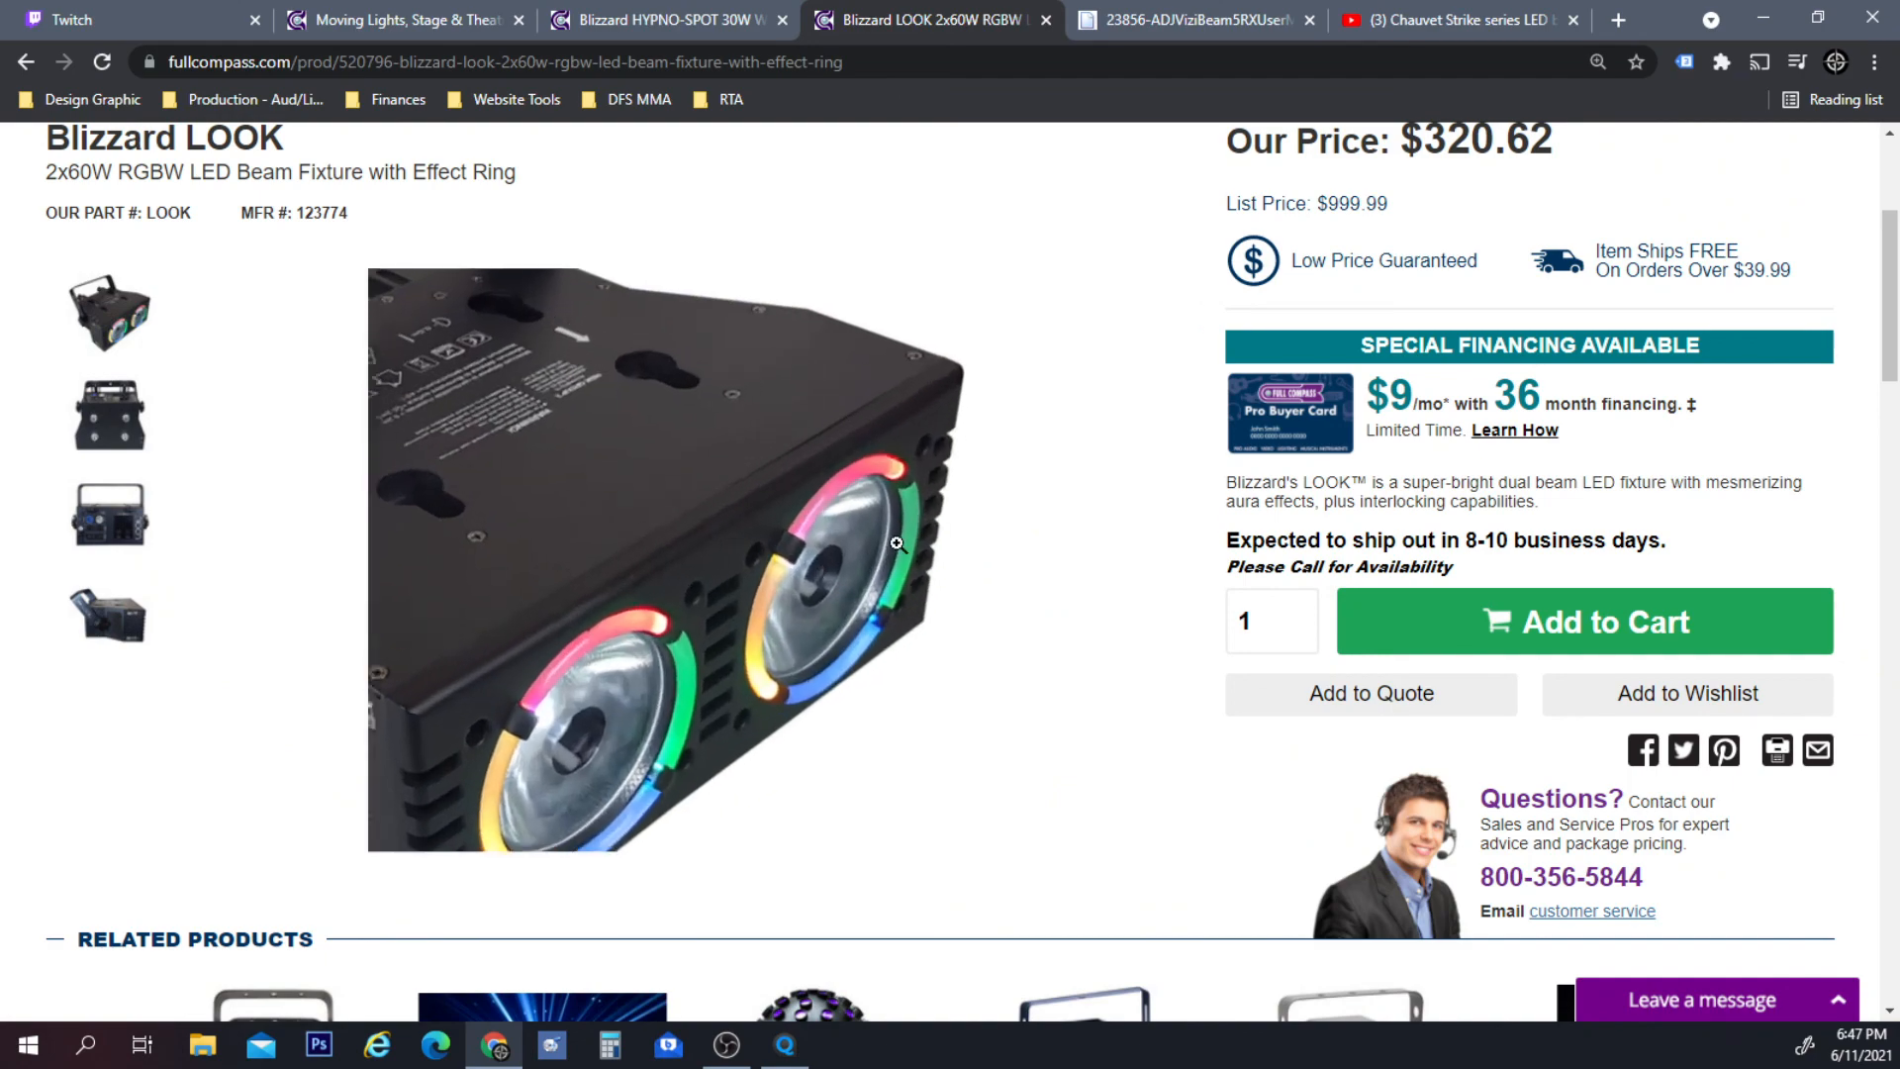
scroll(1097, 542, down, 3)
scroll(1103, 534, down, 5)
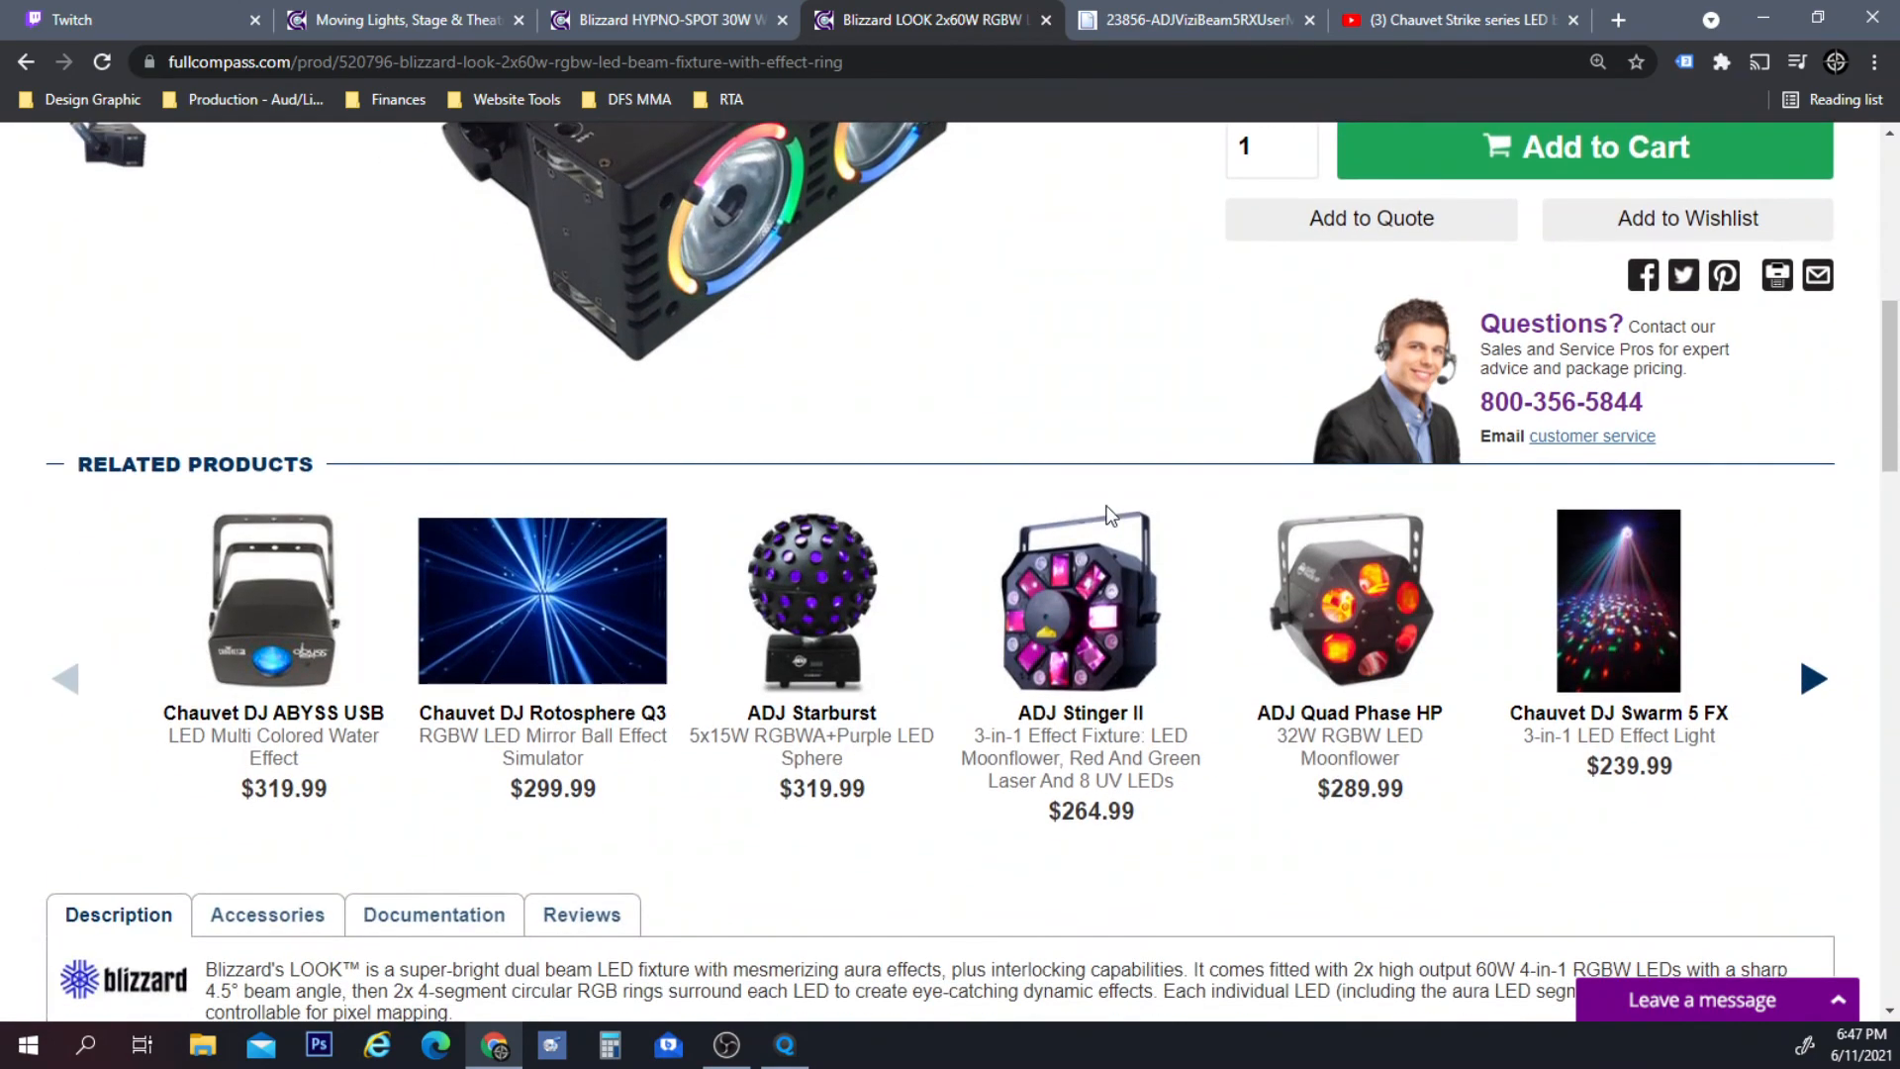
scroll(1112, 514, up, 3)
click(1803, 695)
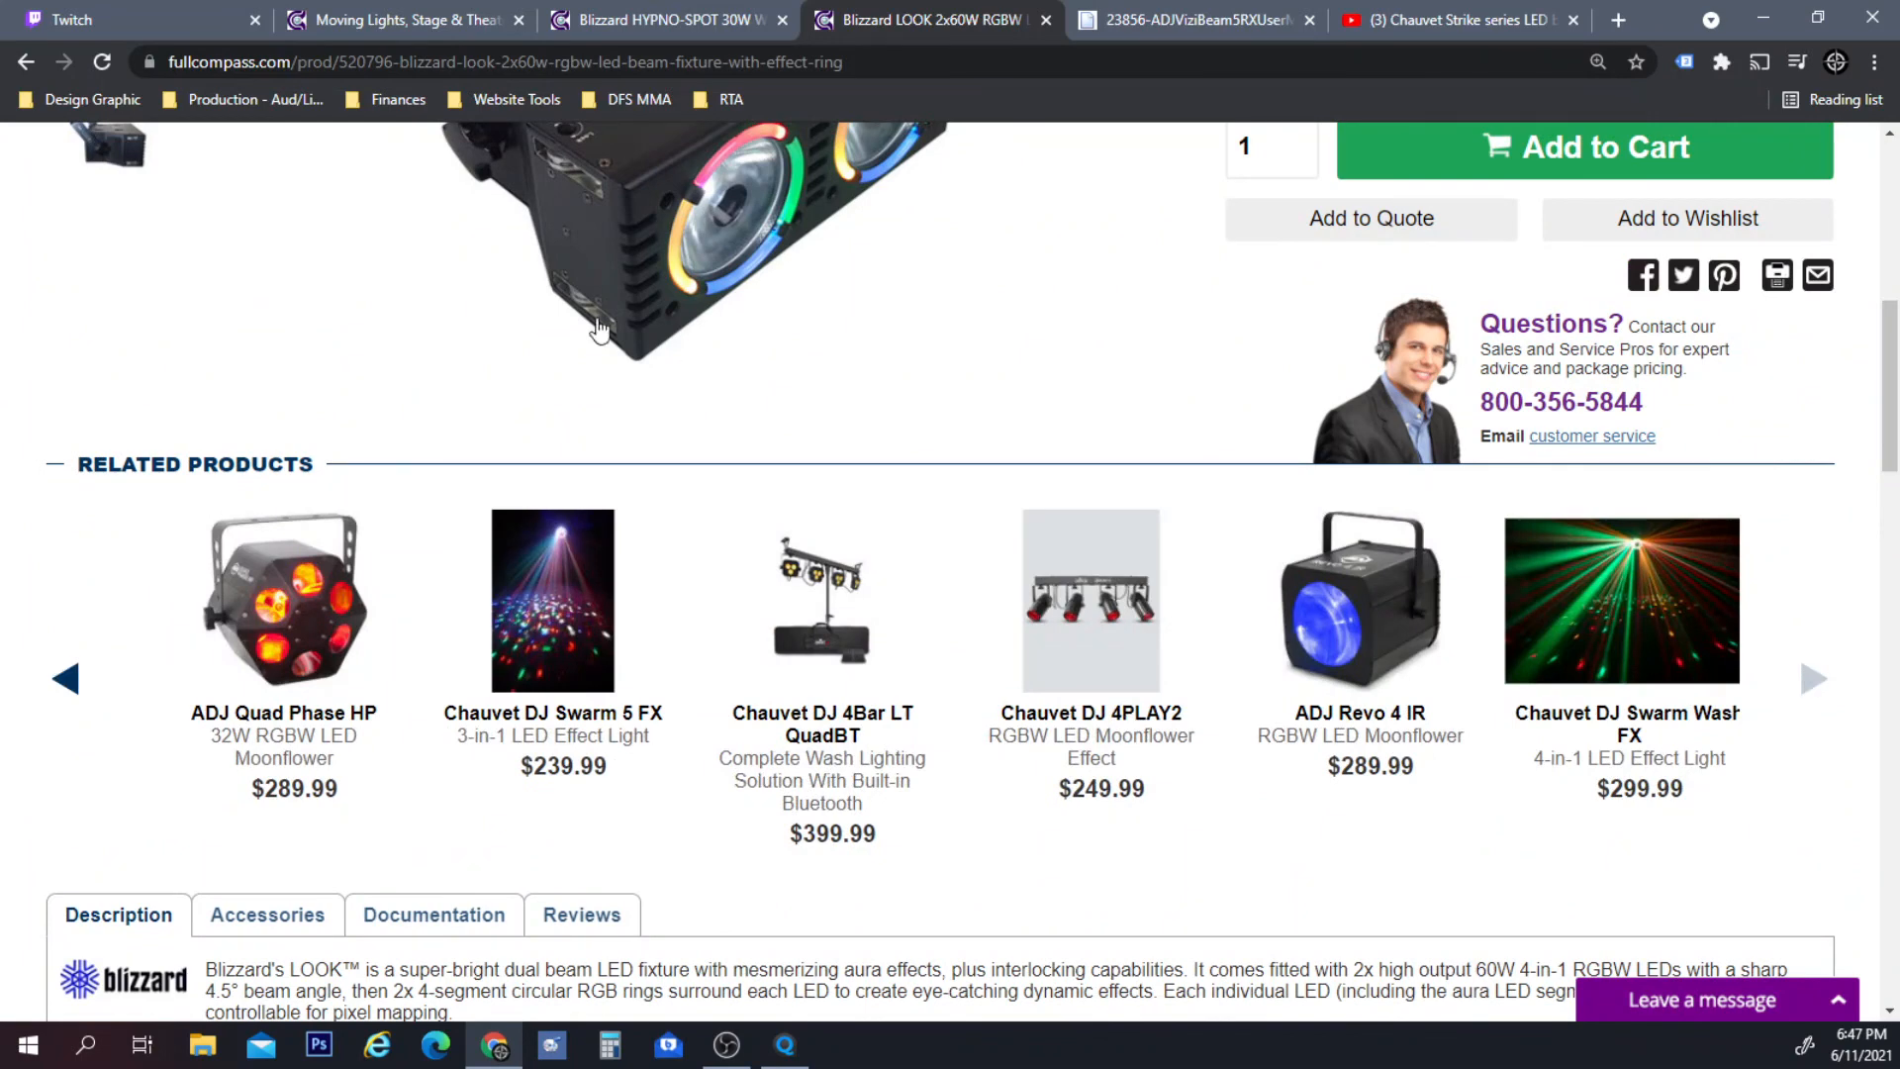
scroll(599, 327, up, 5)
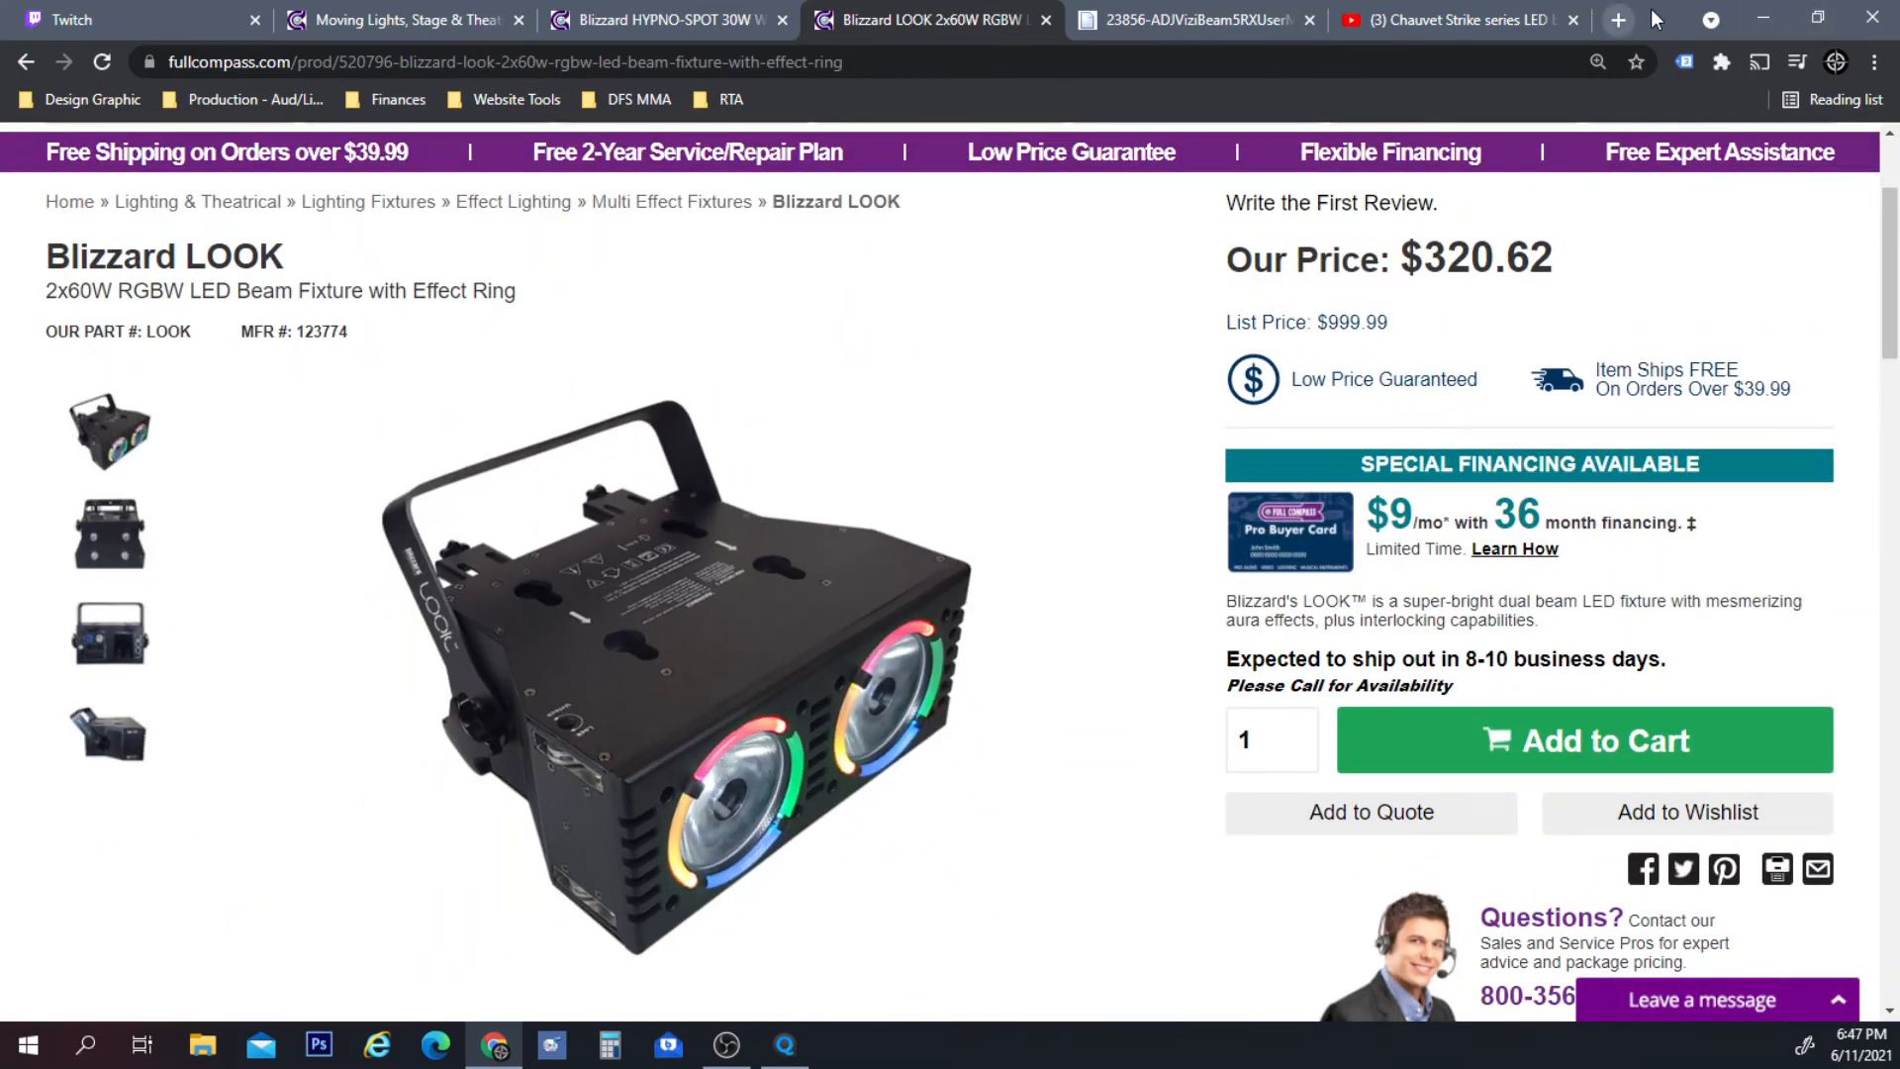
Switch to MagicQ and examine the circular truss and two angled trusses in the maximised Visualiser, restoring the window to its smaller size when done.
click(1819, 19)
drag(8, 397, 0, 396)
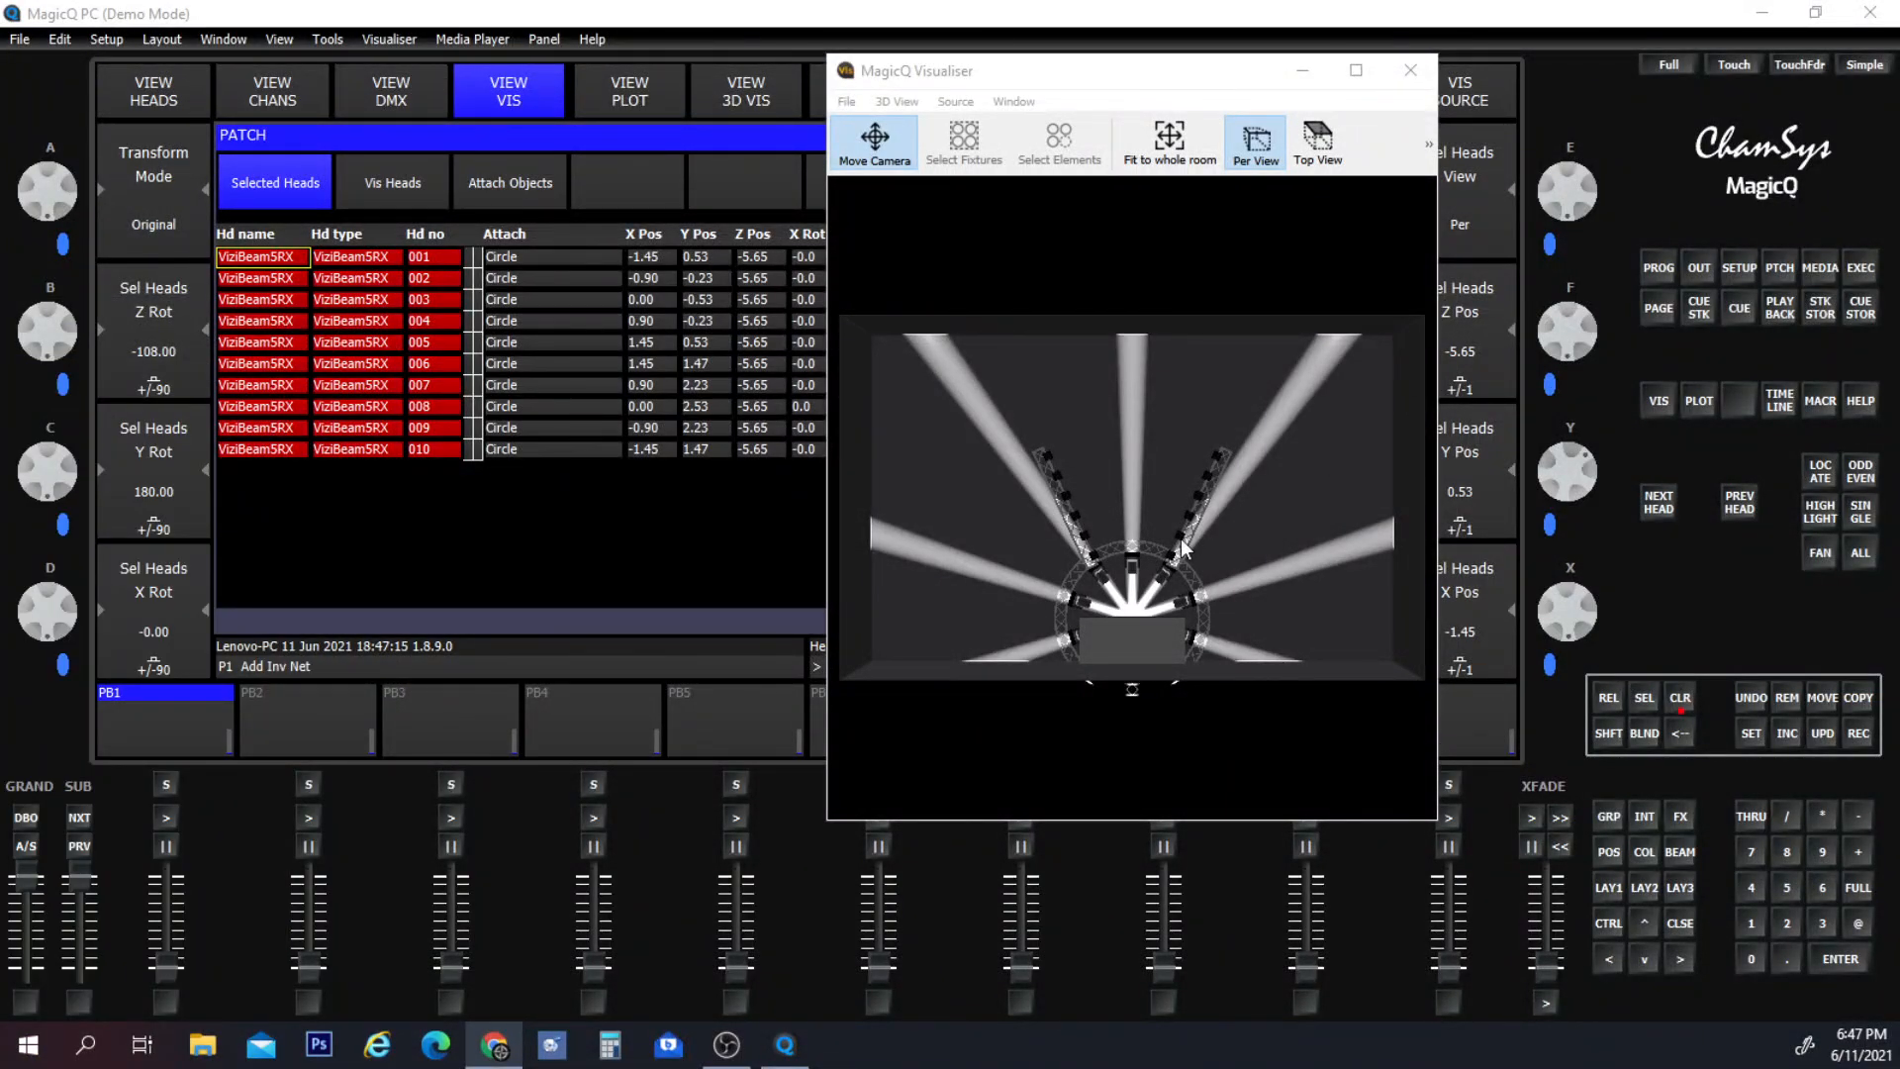
click(1356, 70)
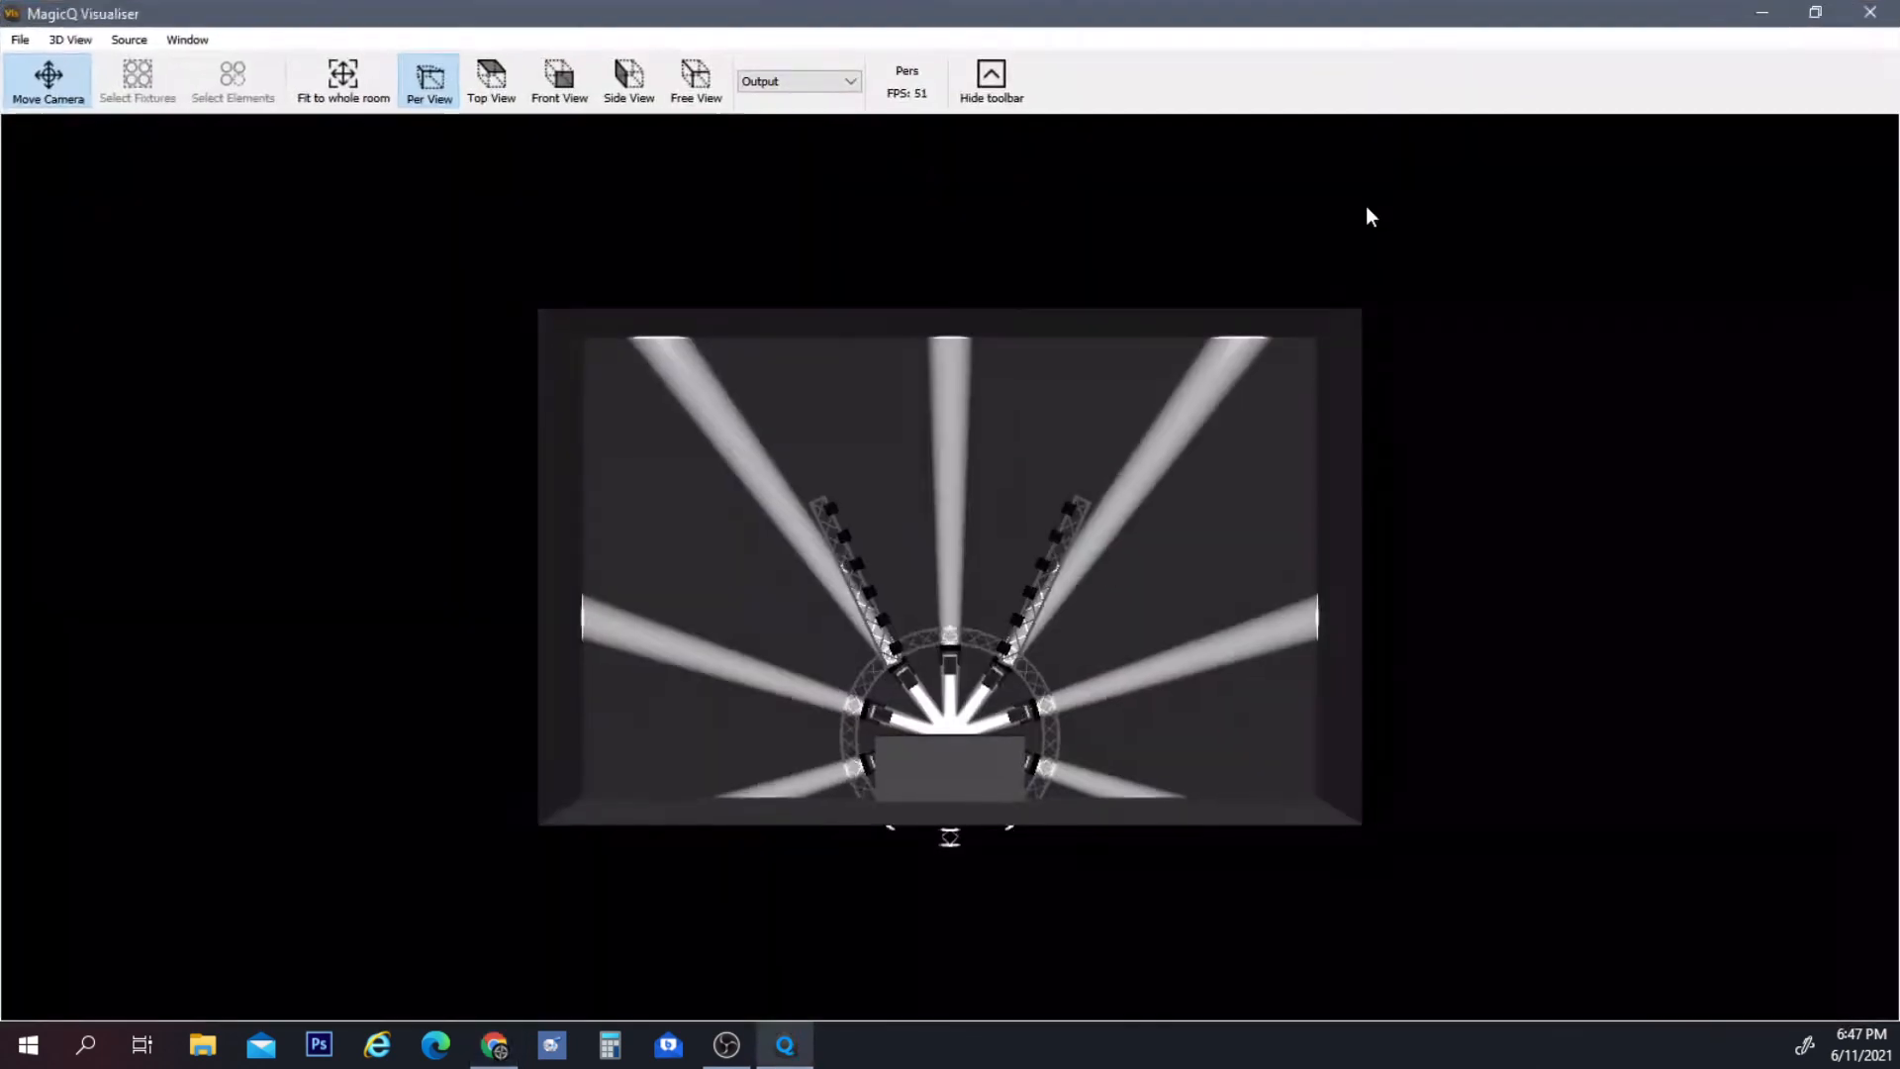
scroll(1037, 594, up, 5)
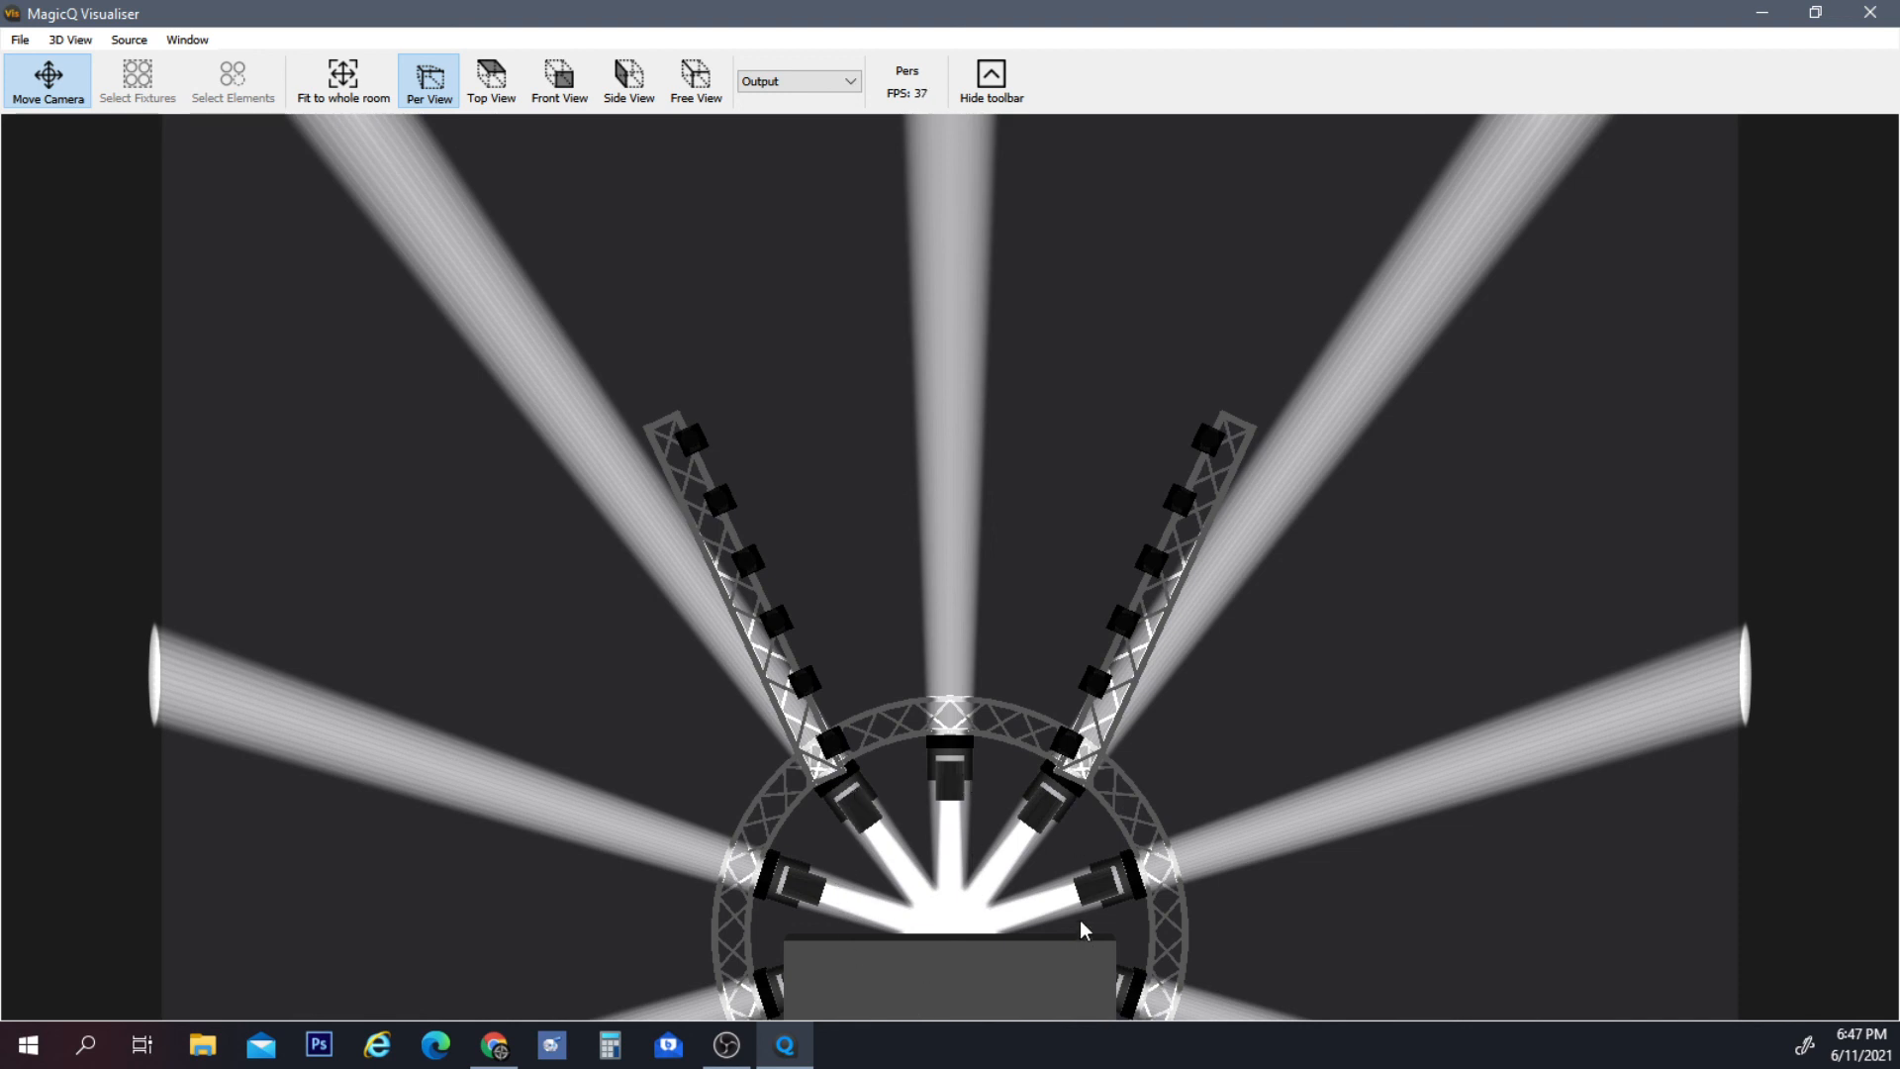
scroll(1274, 766, down, 1)
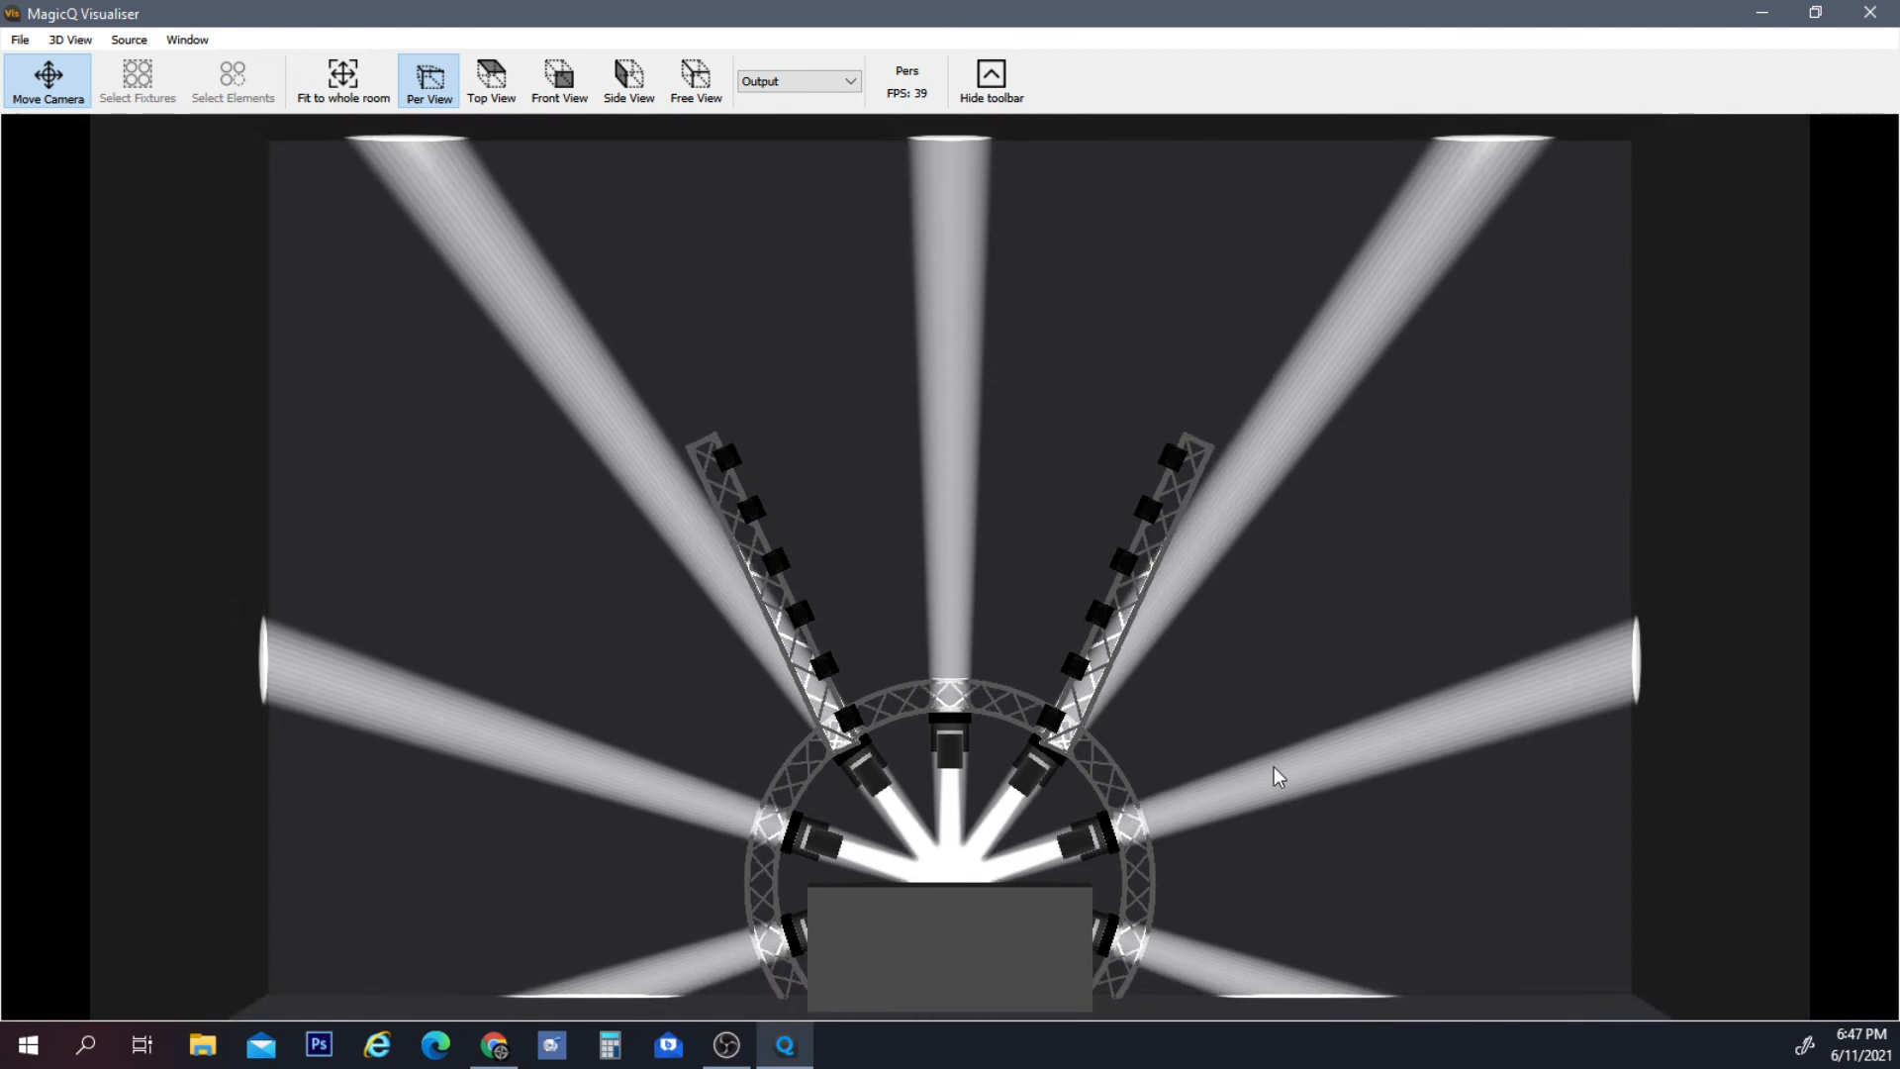
scroll(1274, 766, up, 4)
scroll(1274, 766, down, 6)
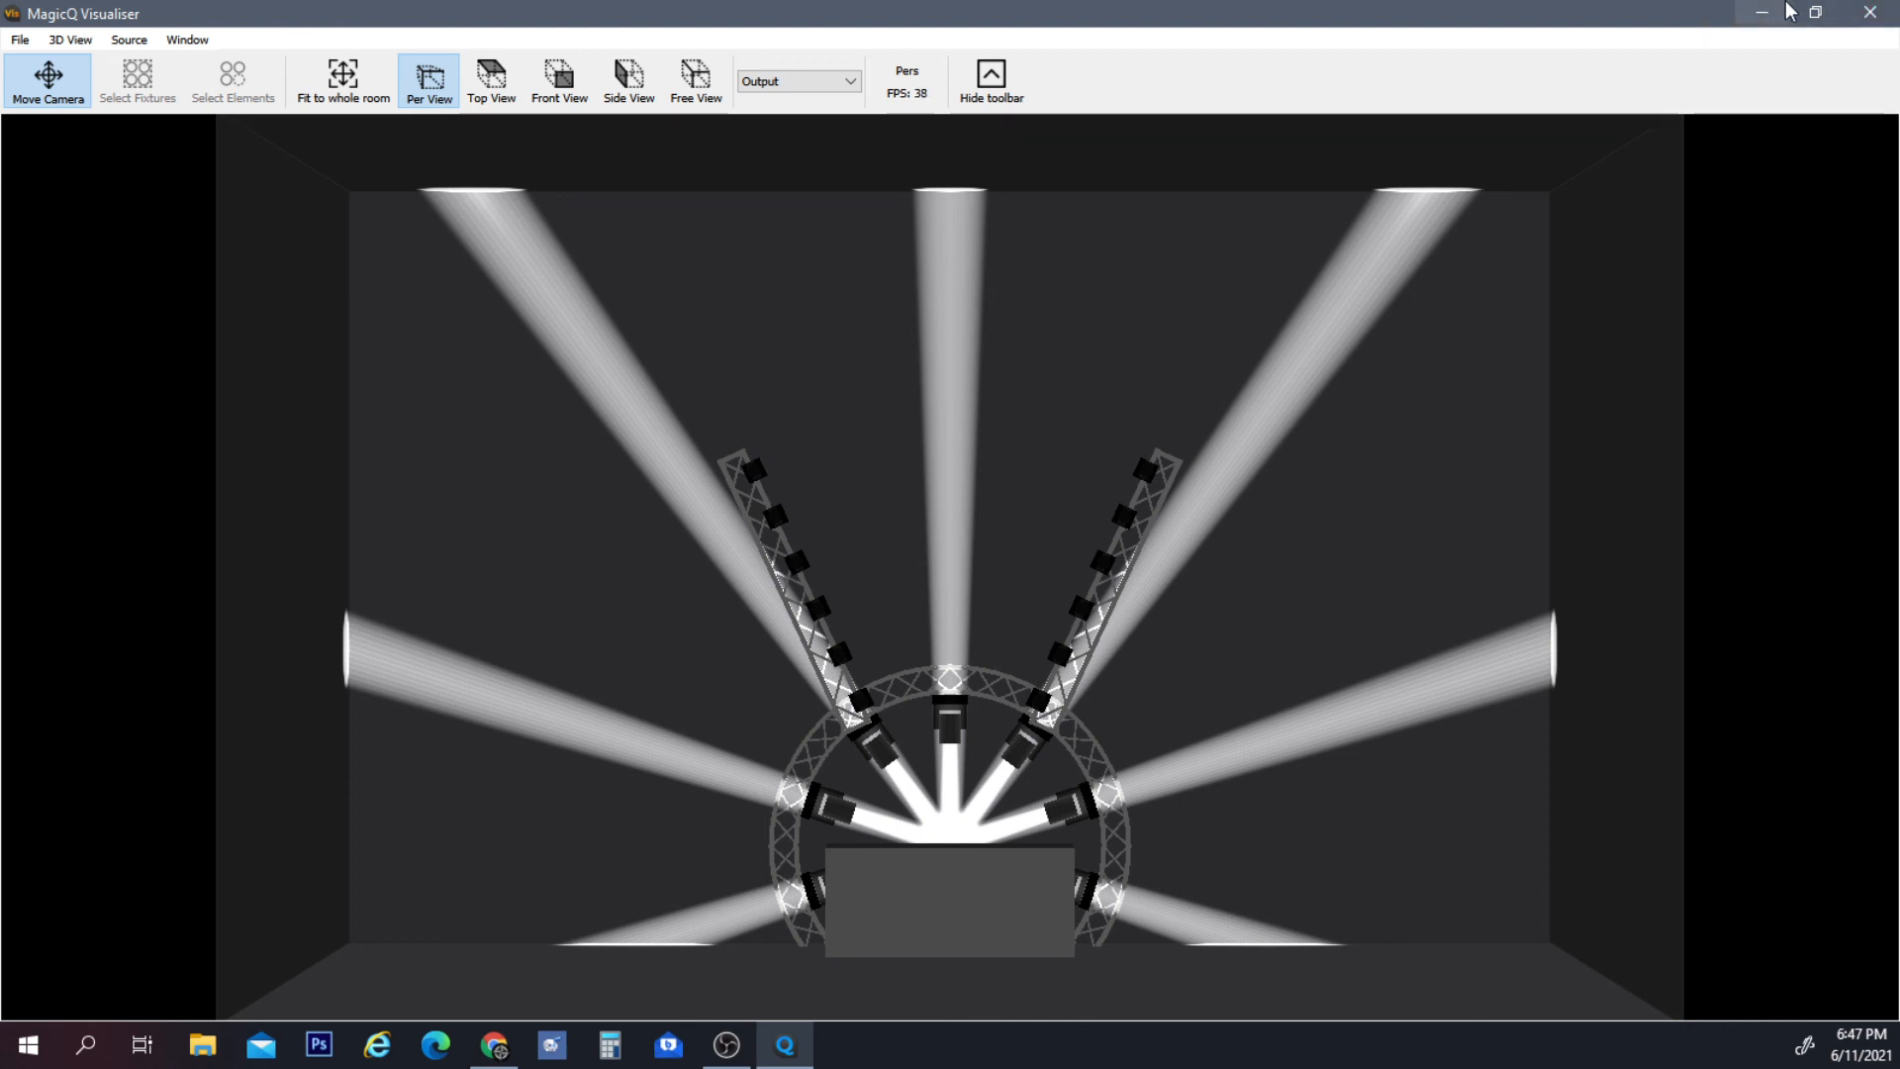
click(1815, 12)
drag(1169, 809, 1173, 599)
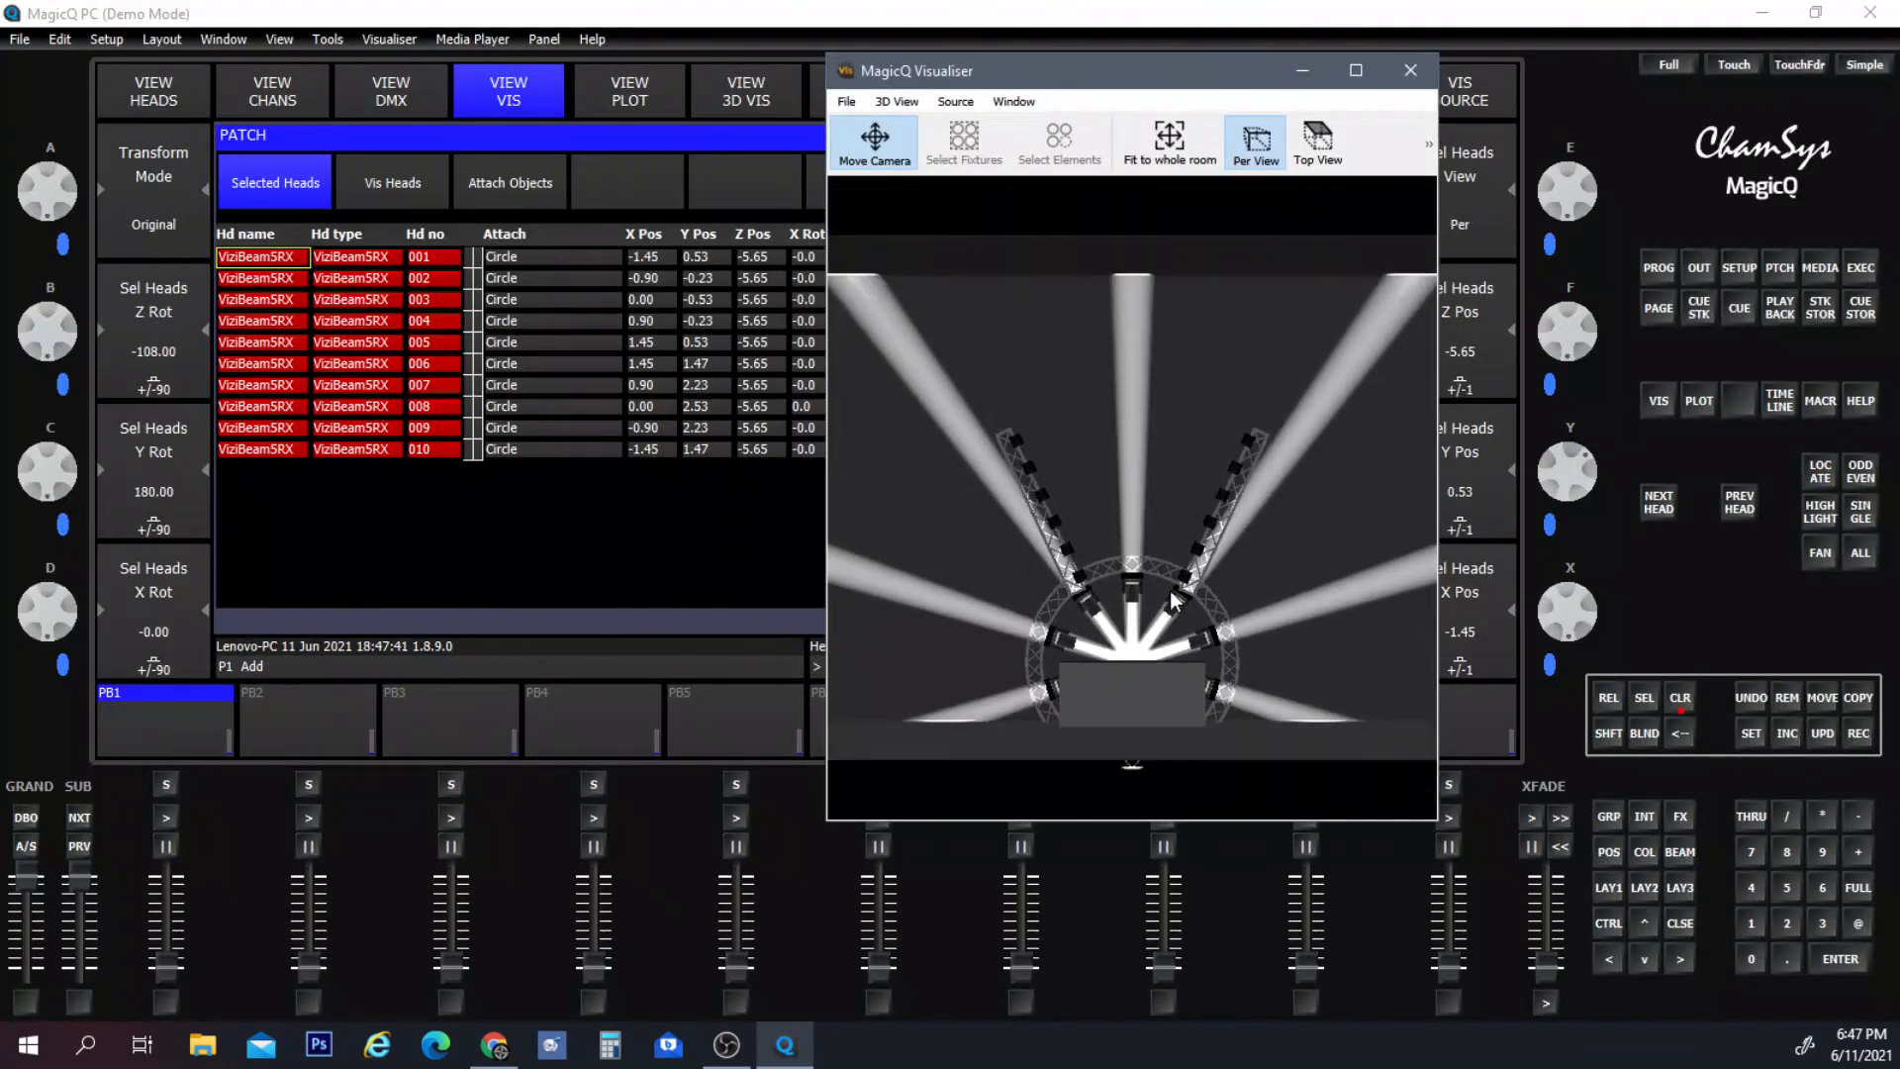